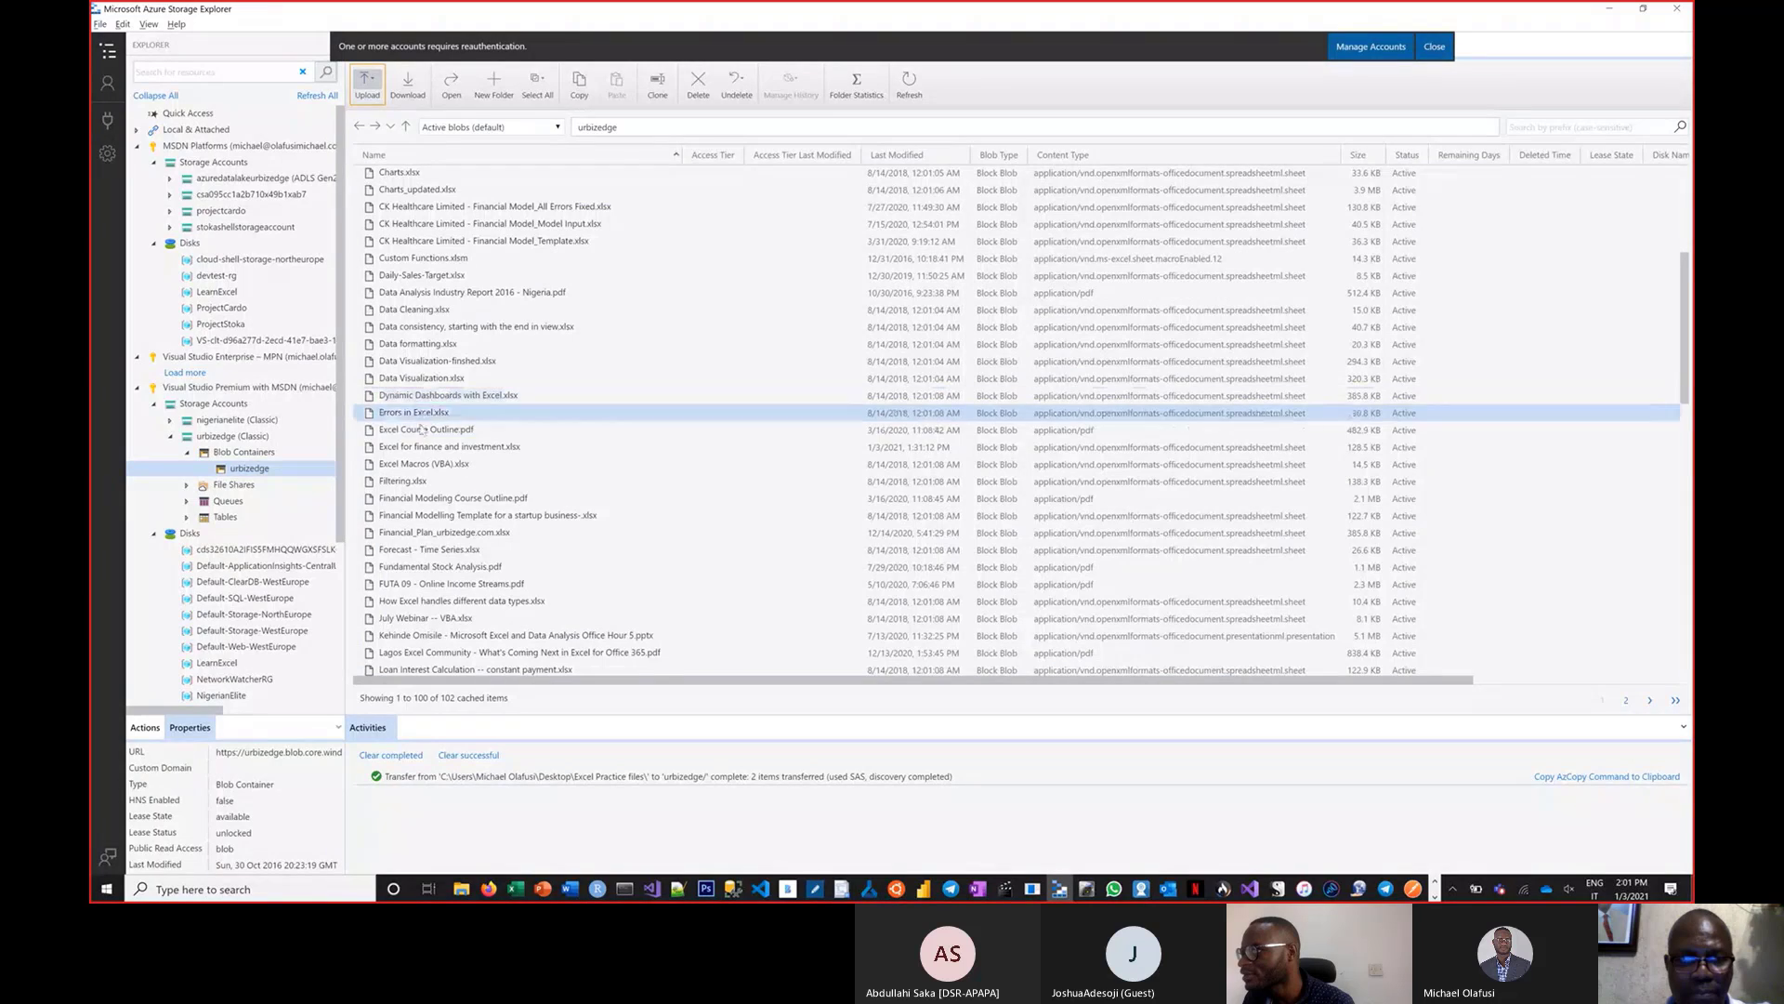
Copy the URL of the blob Excel for finance and investment.xlsx in the urbizedge container
click(434, 450)
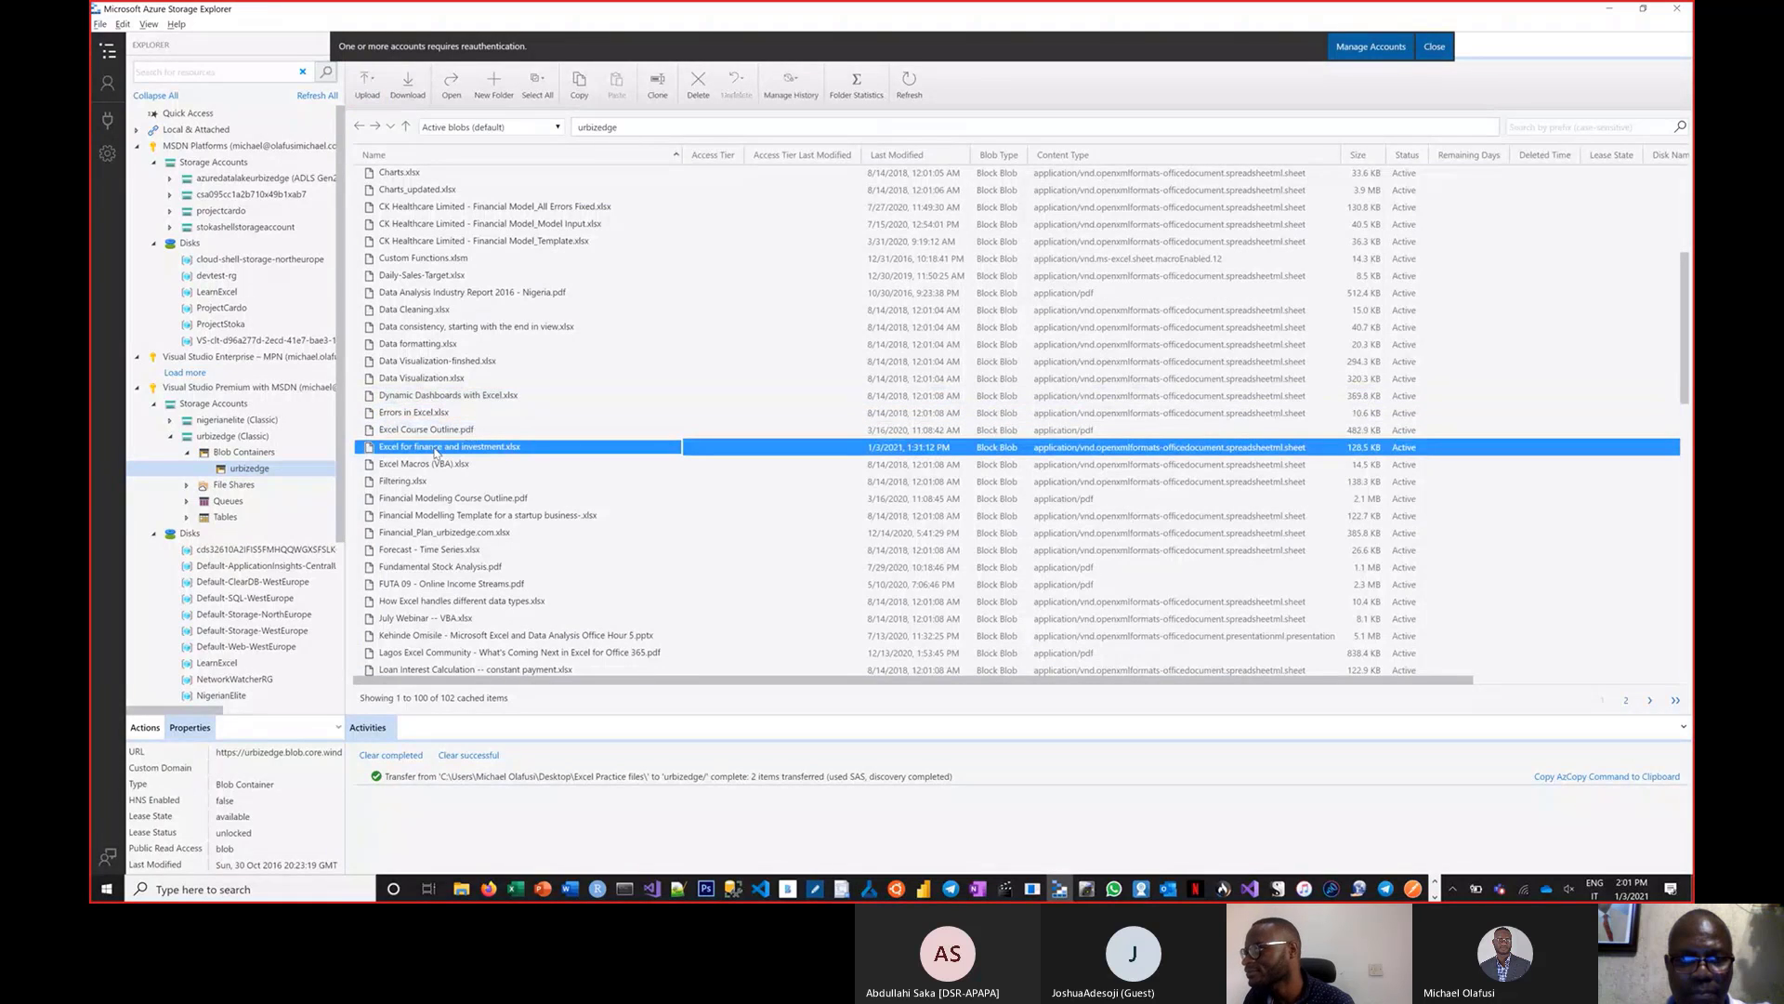
right_click(434, 453)
click(478, 597)
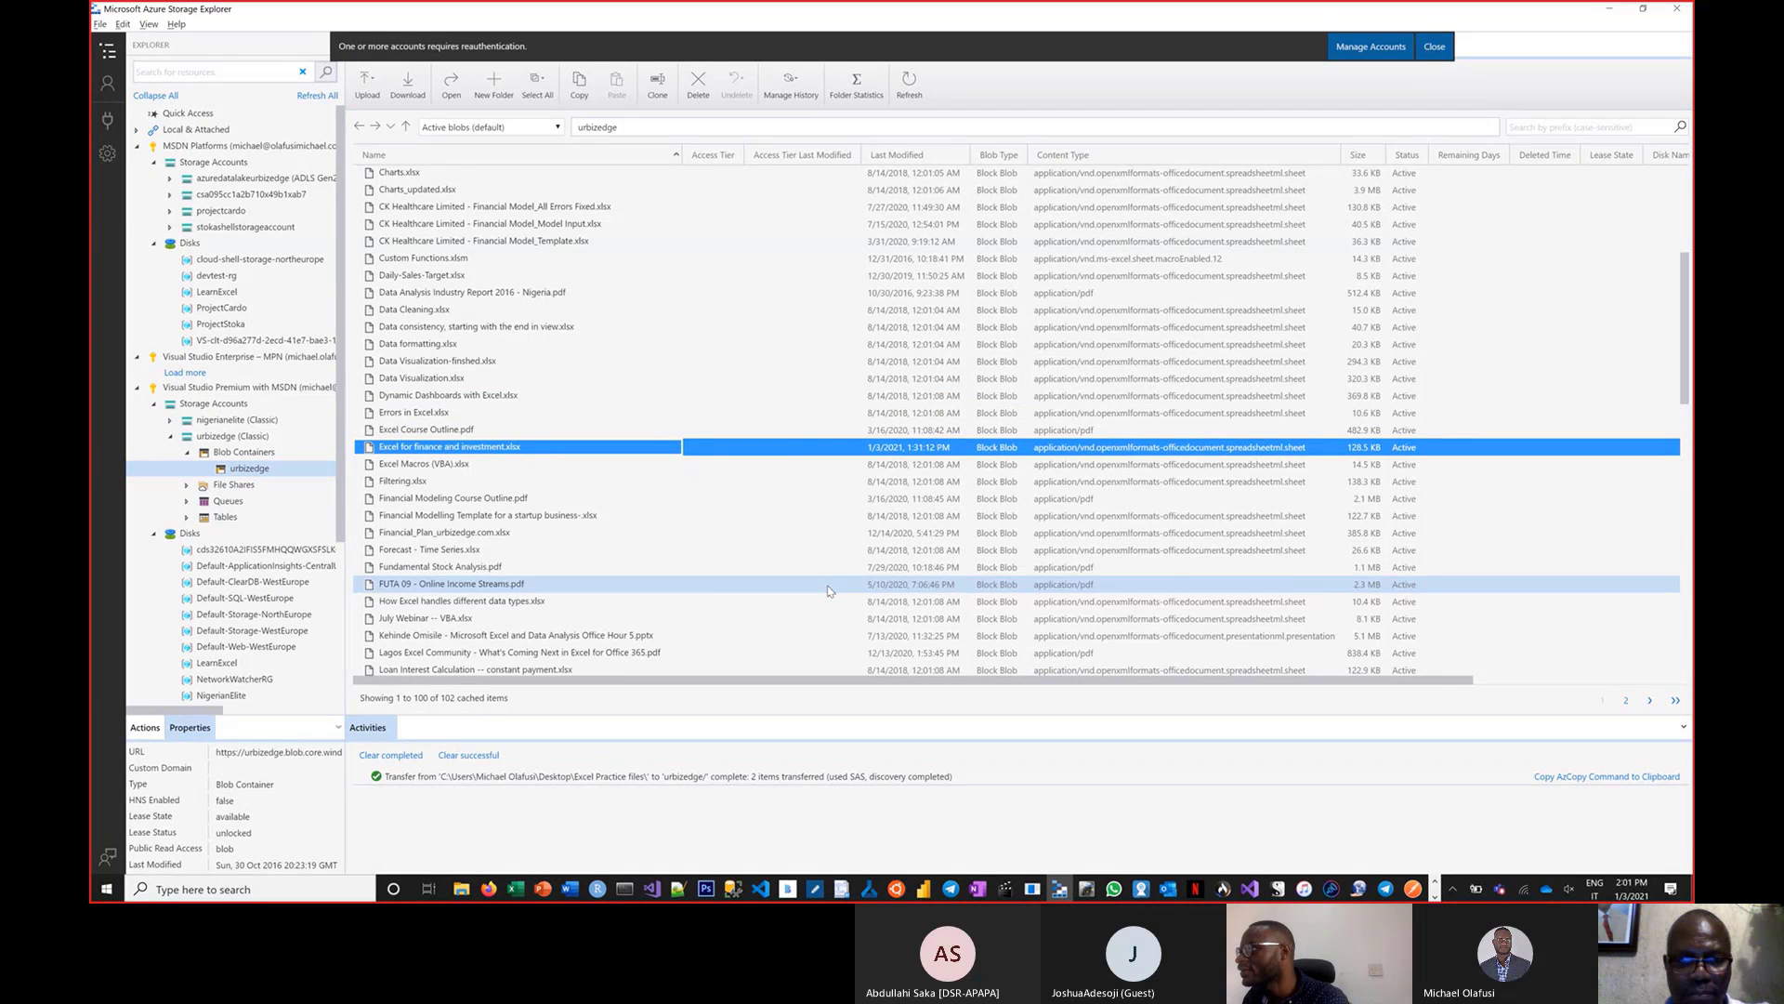
Switch to the Teams meeting and send the chat message "The main practice is" followed by the copied workbook link
key(alt+Tab)
key(alt+Tab)
key(alt+Tab)
key(alt+Tab)
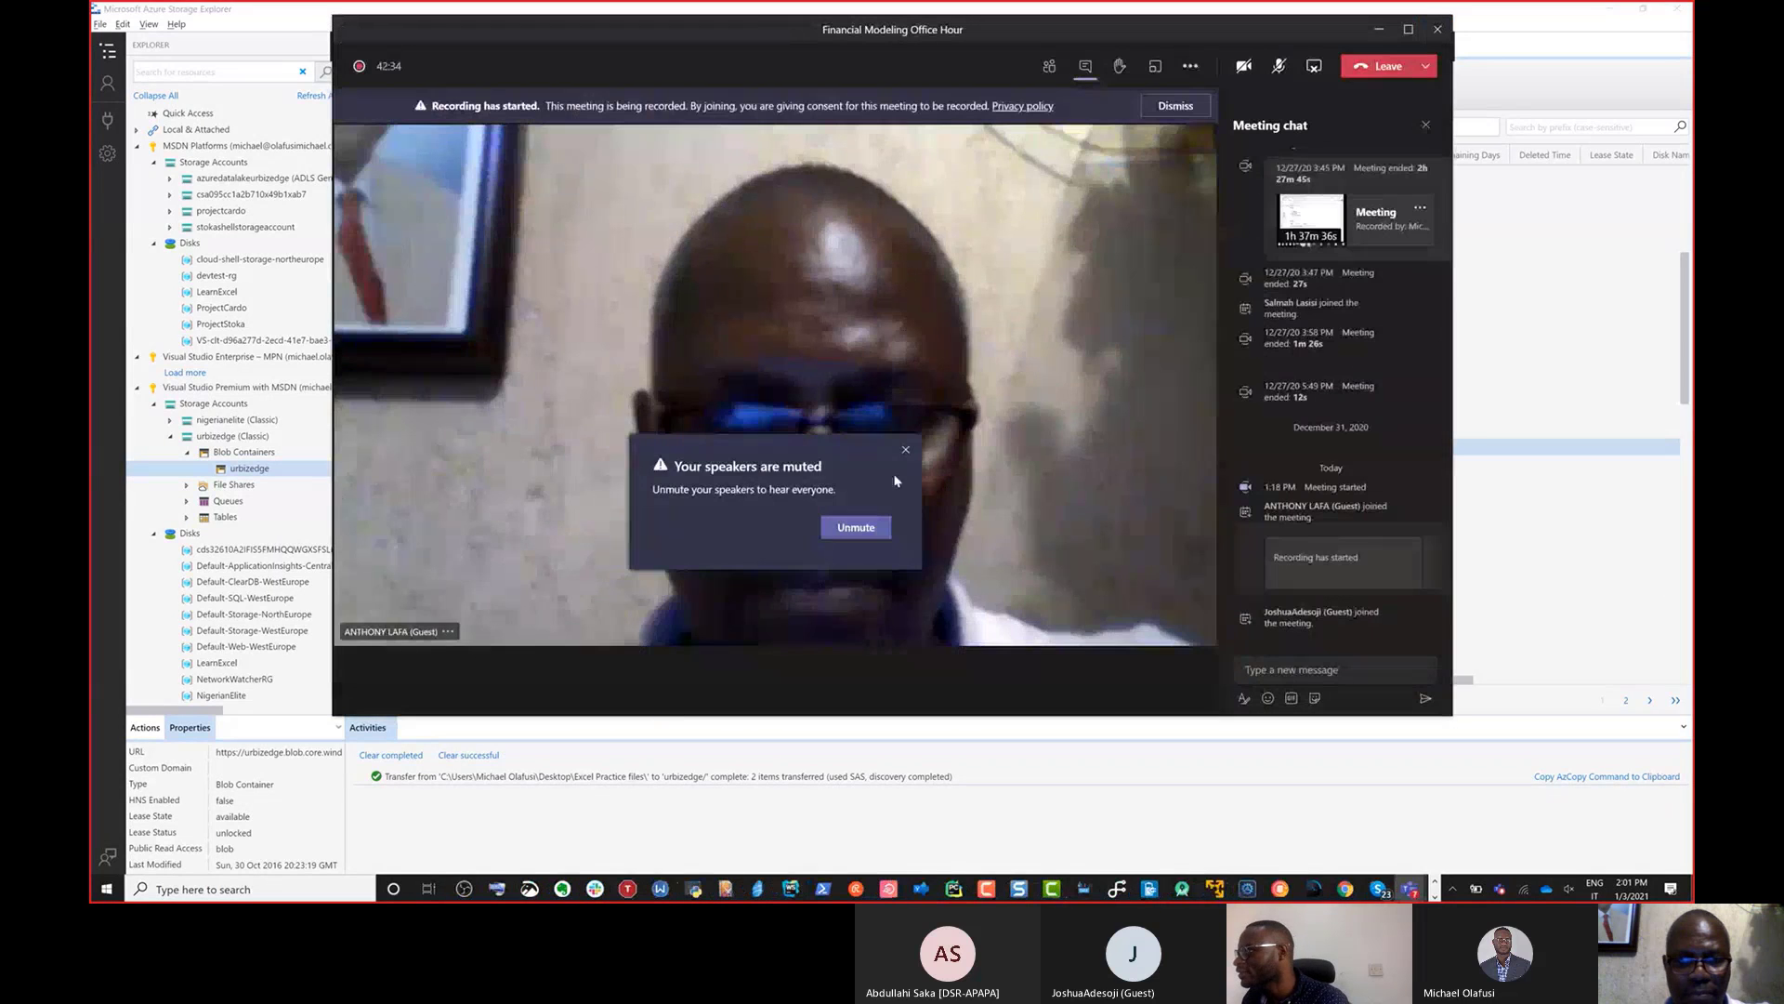
click(1341, 672)
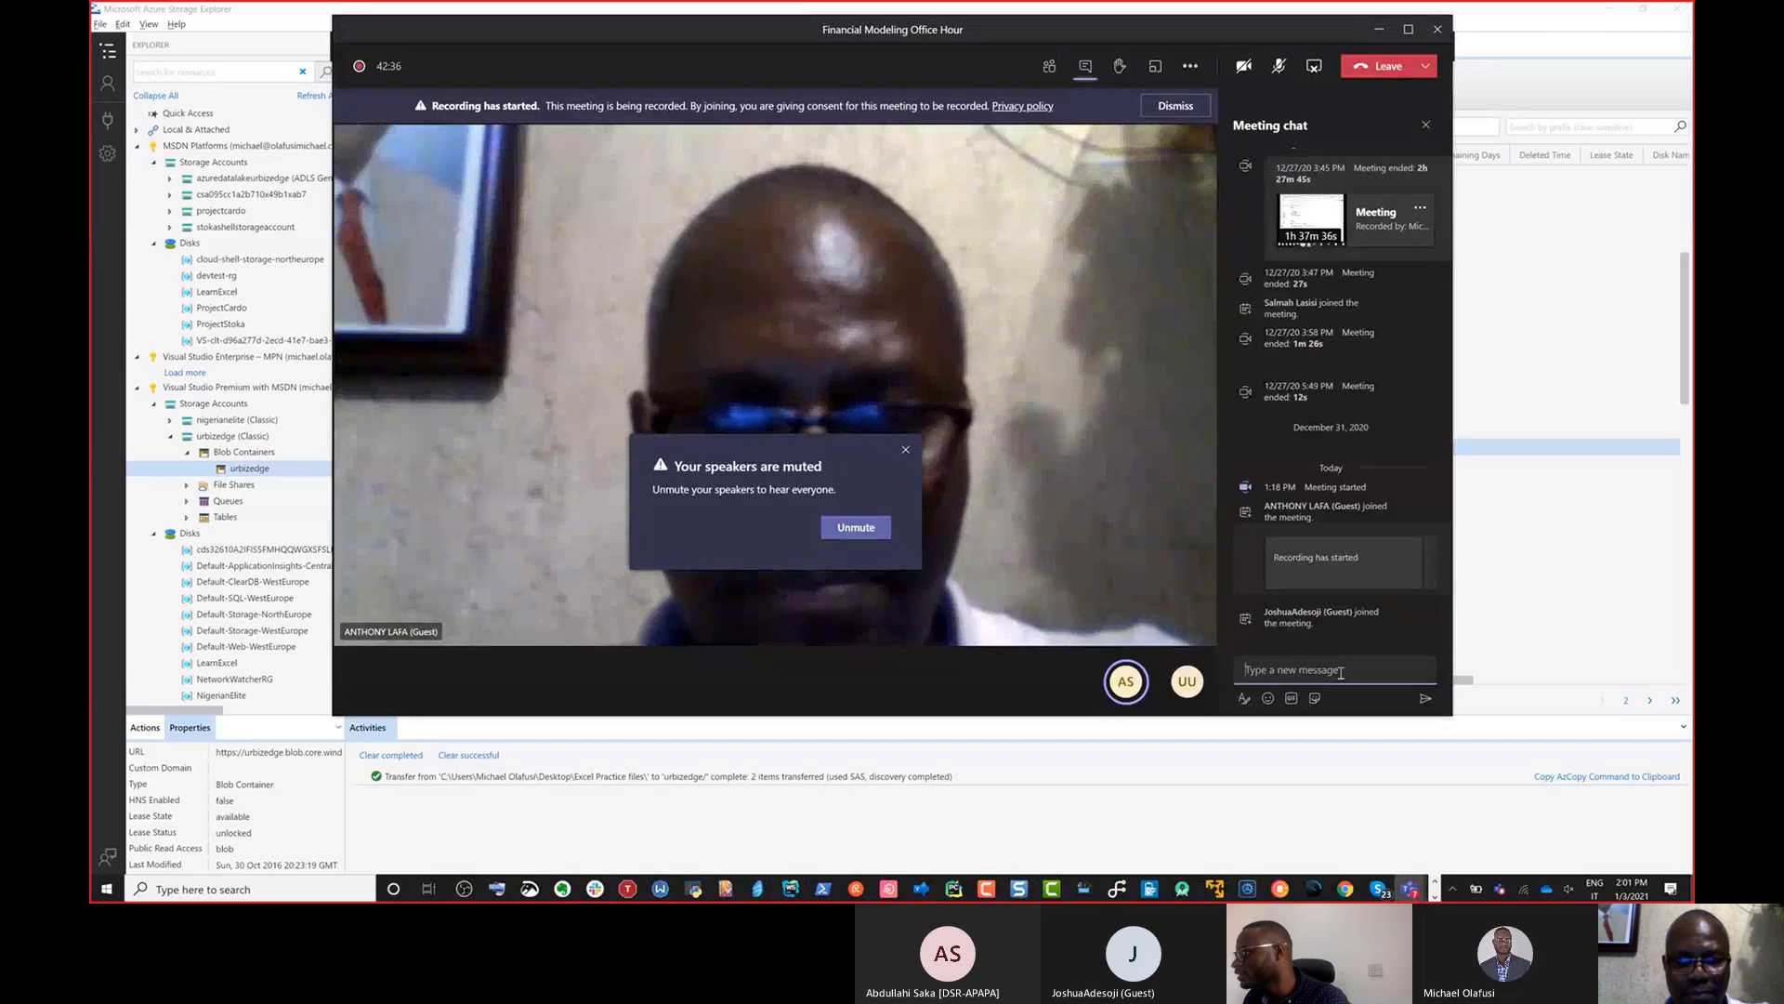
text(The)
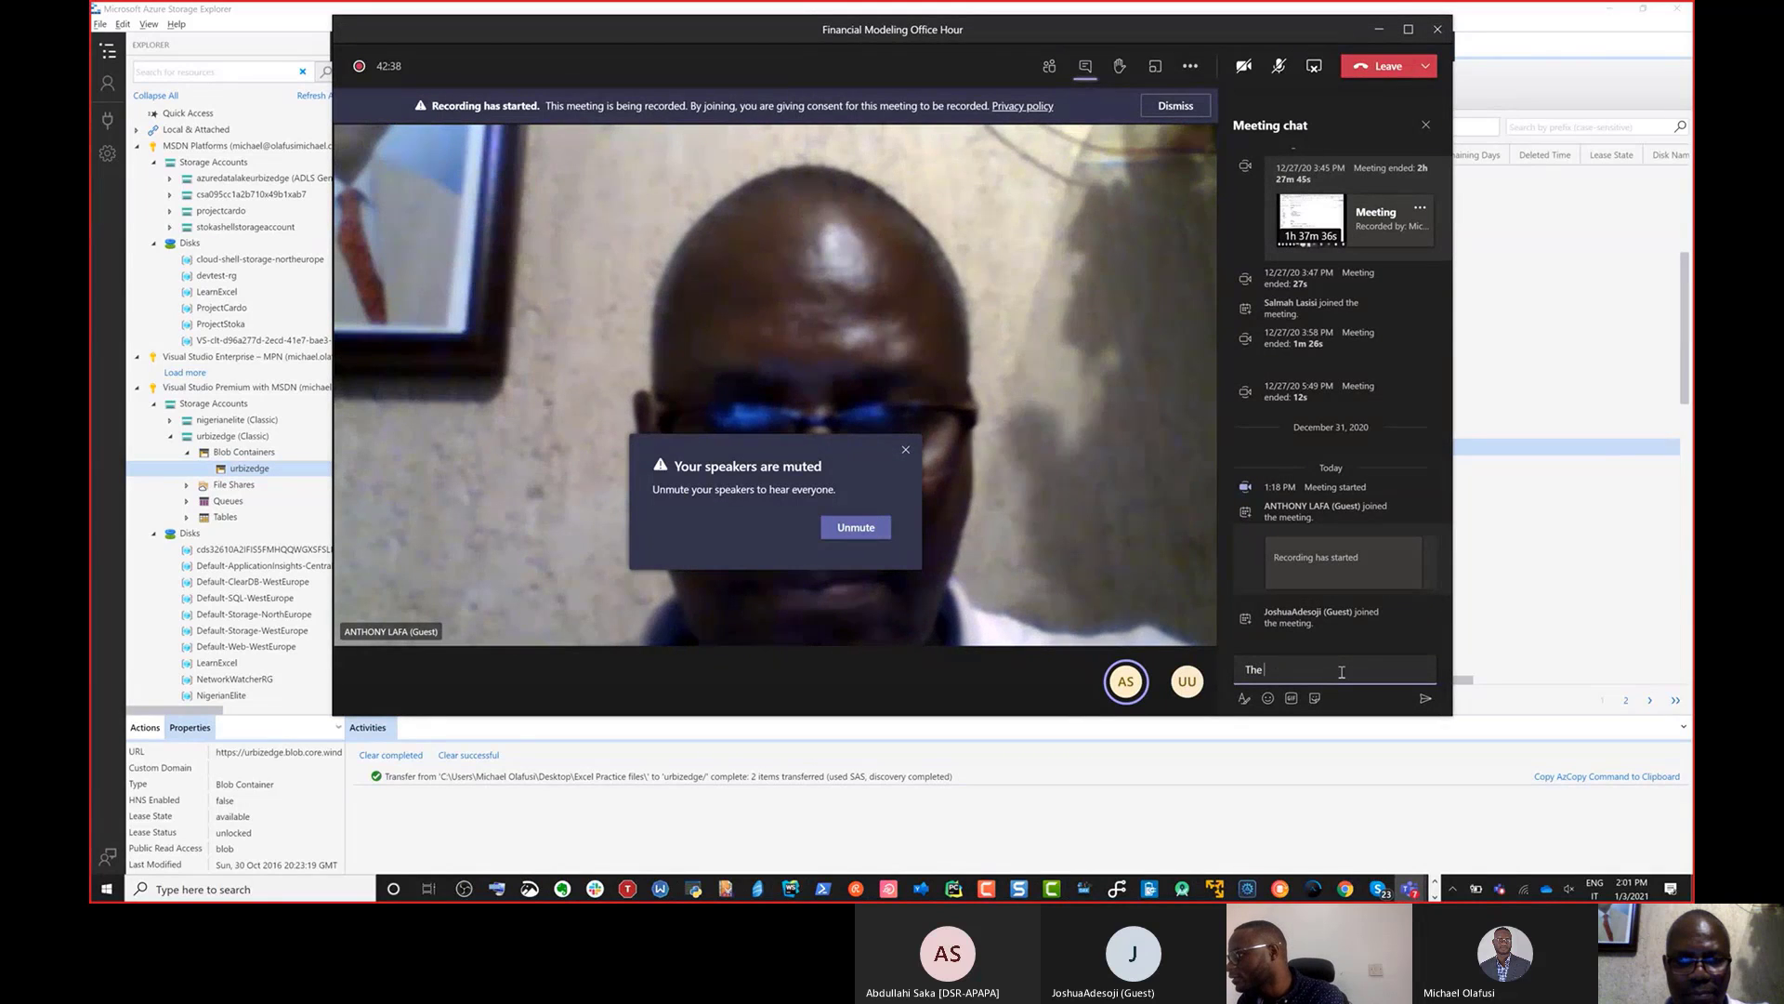
text( main pr)
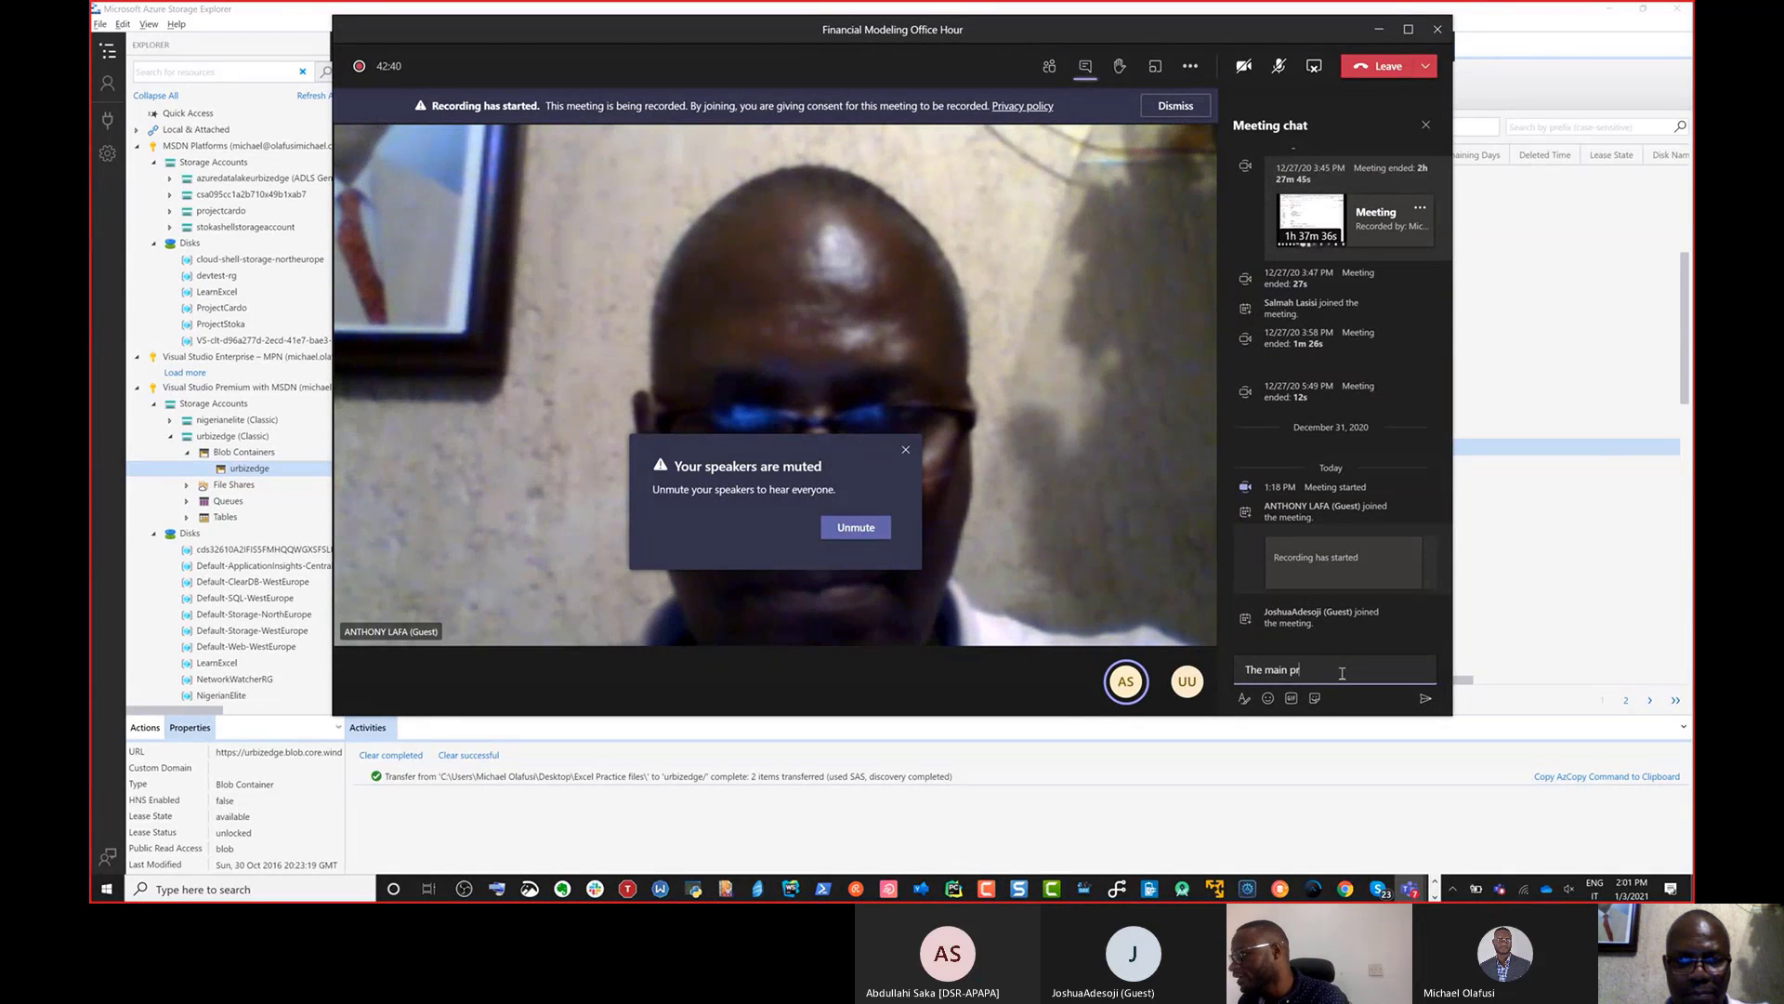
text(actice i)
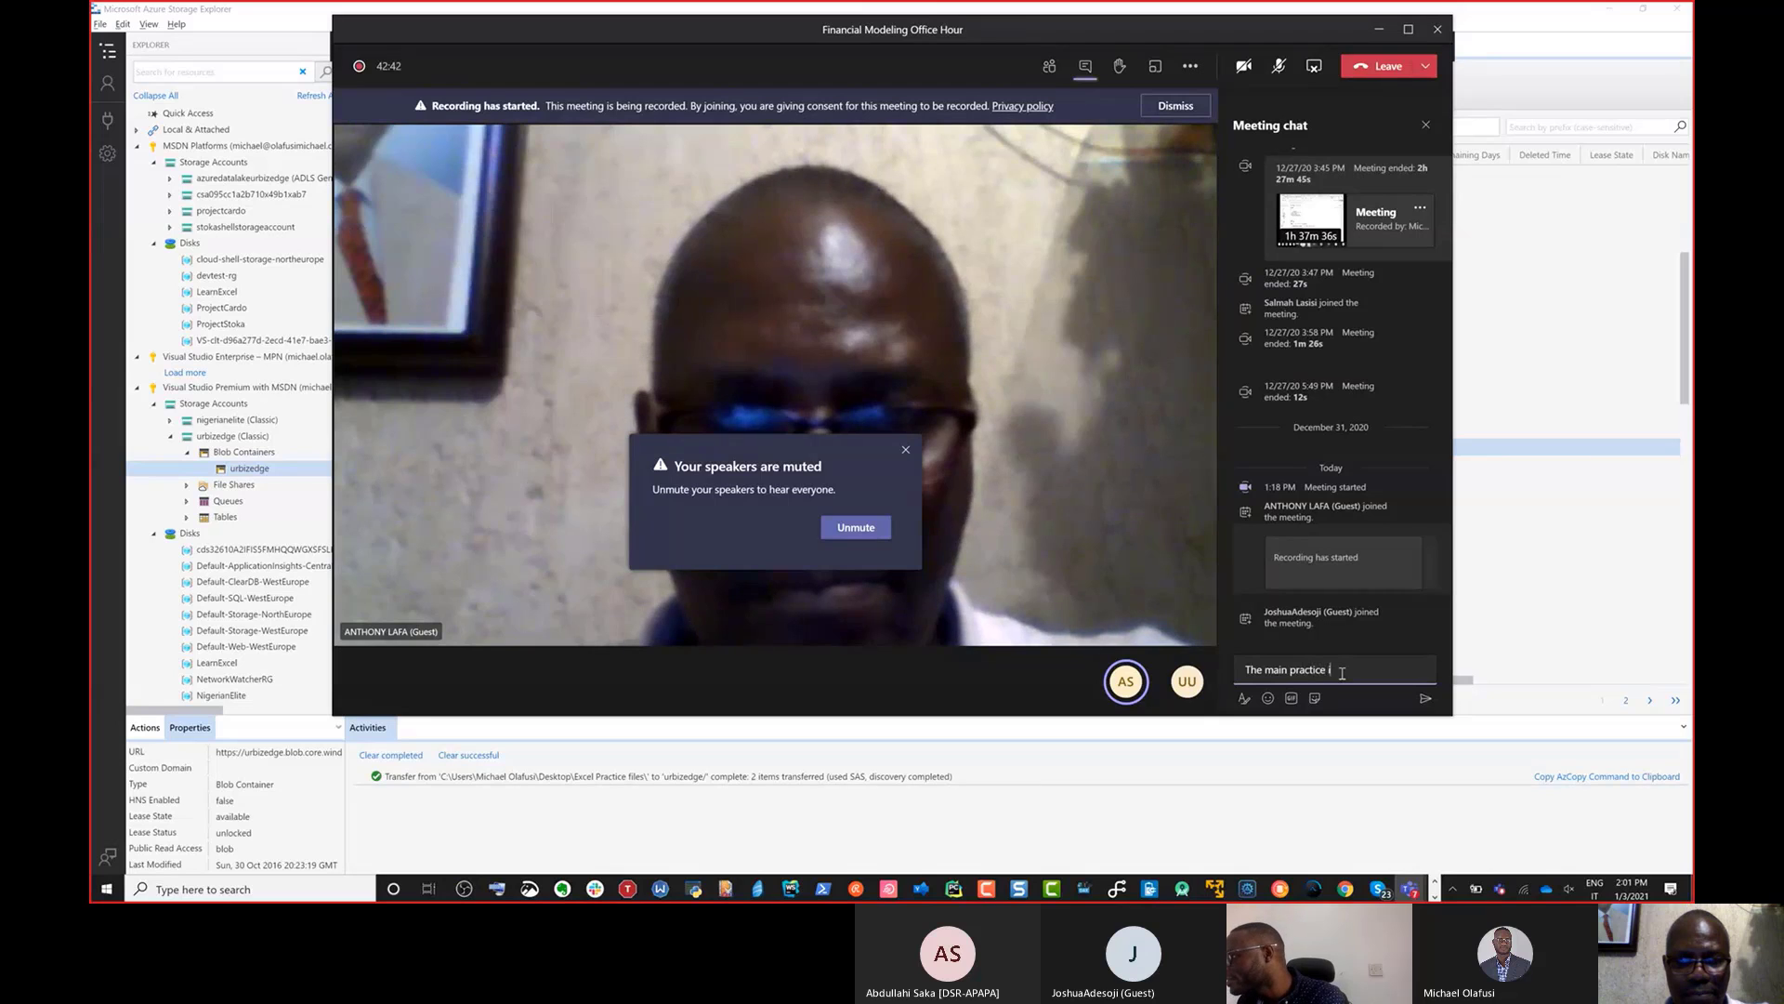
text(s v)
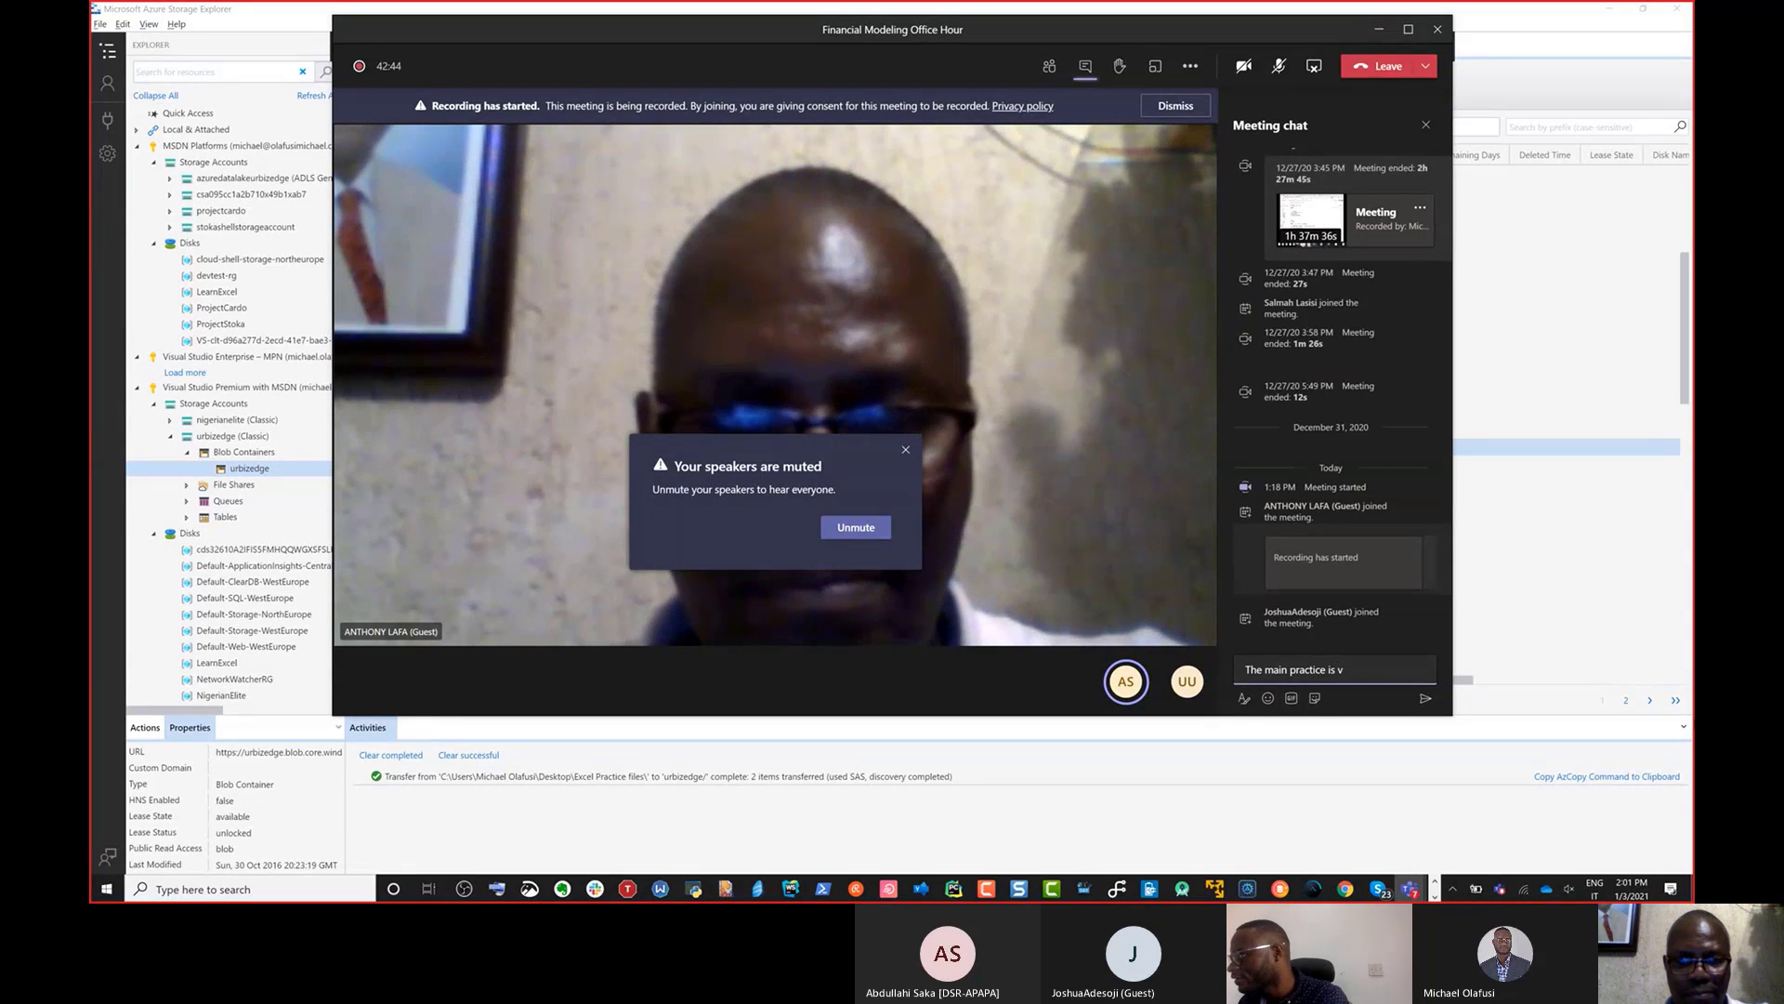
key(BackSpace)
key(BackSpace)
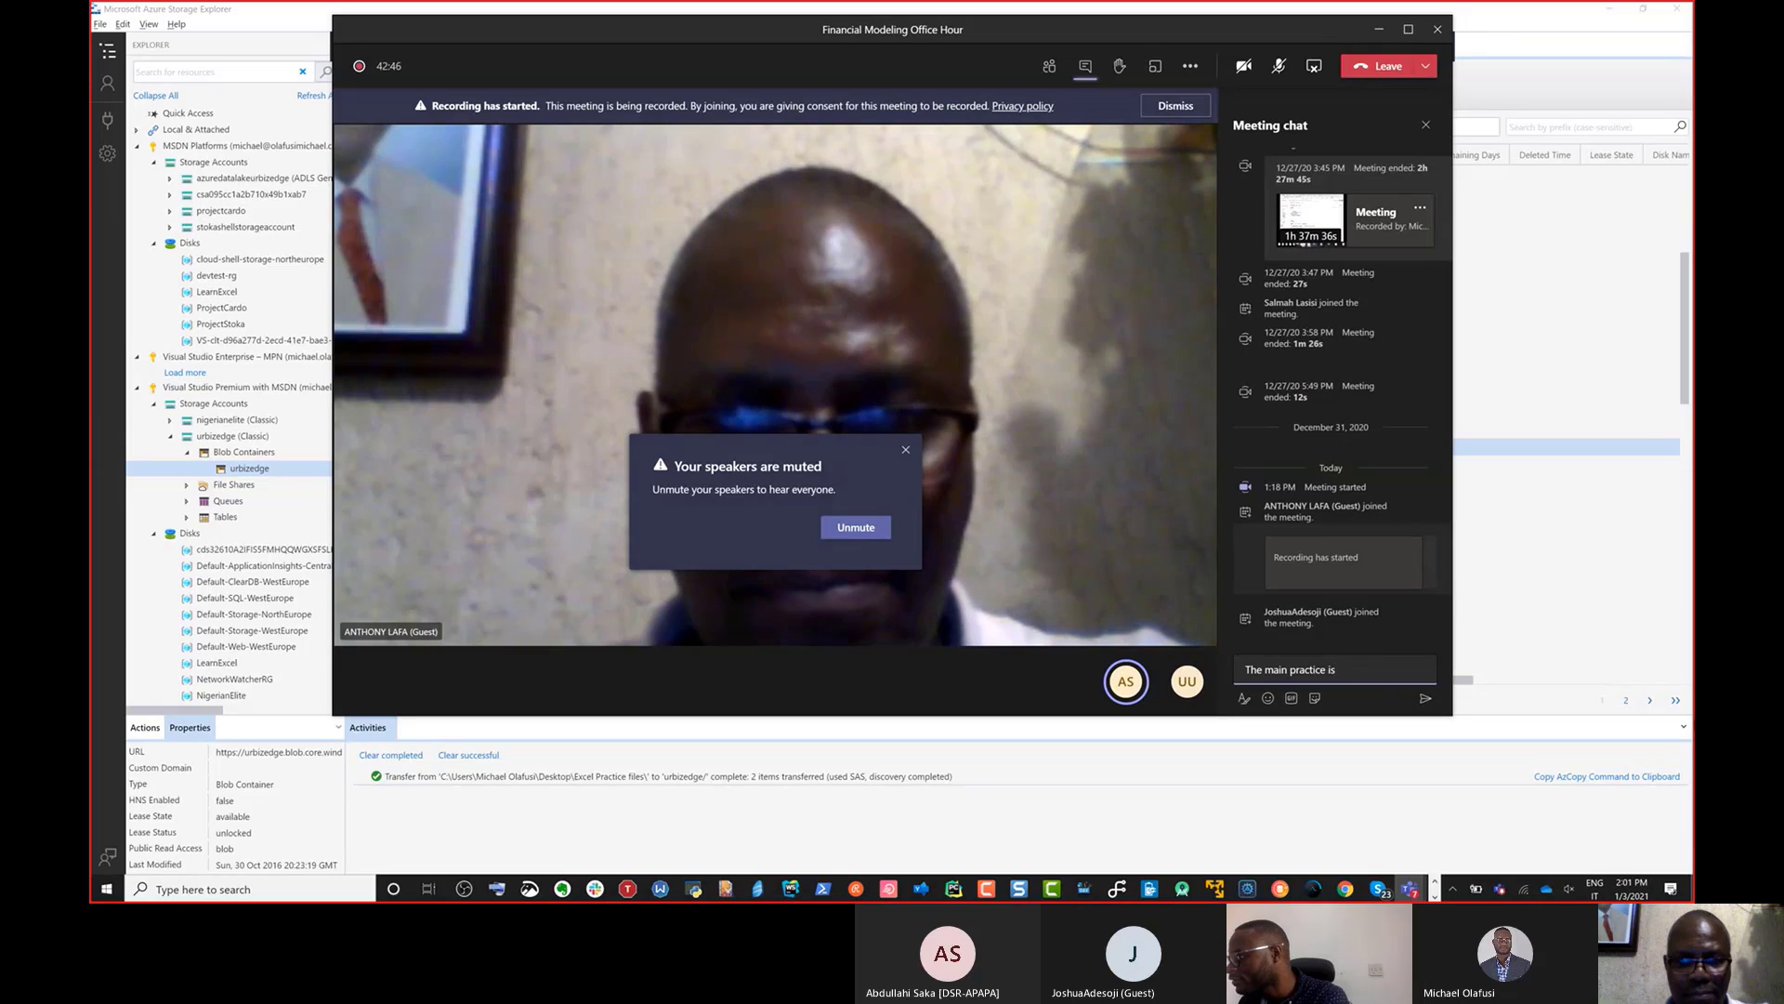
text(https://urbizedge.blob.core.windows.net/urbizedge/Excel%20for%20finance%20and%20investment.xlsx)
key(Return)
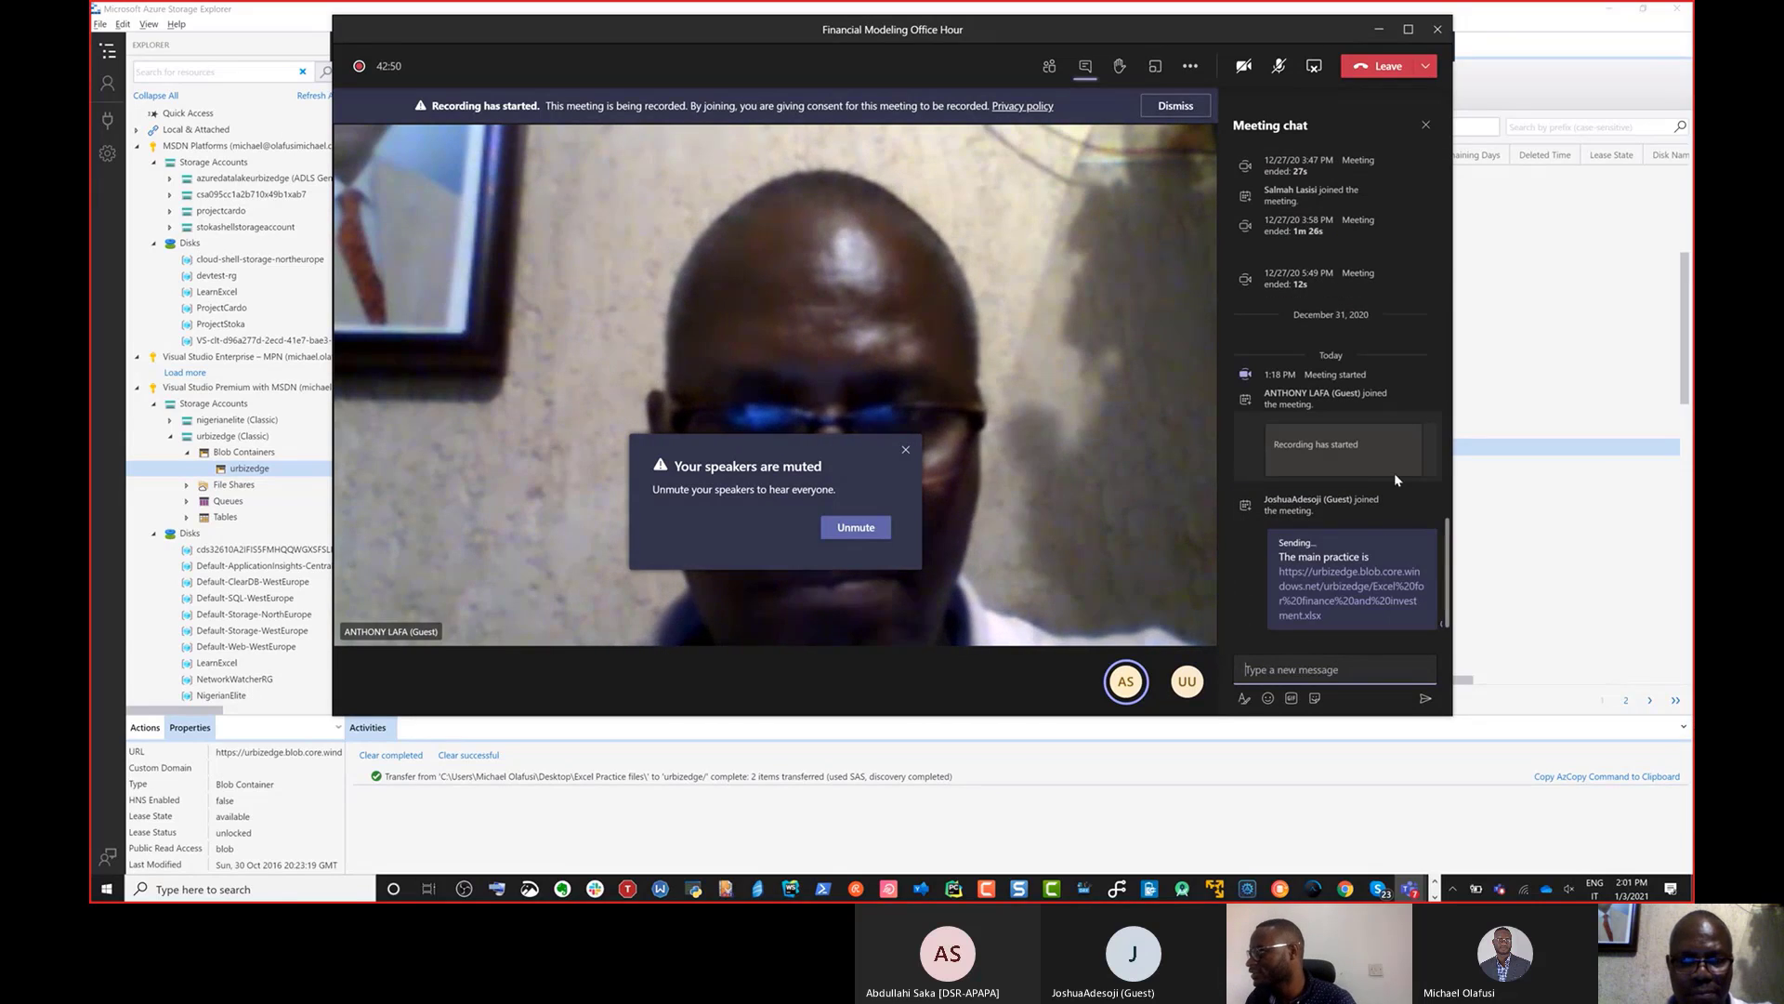
Return to Azure Storage Explorer and copy the URL of Loan Interest Calculation -- constant paymentv2.xlsx
click(1519, 34)
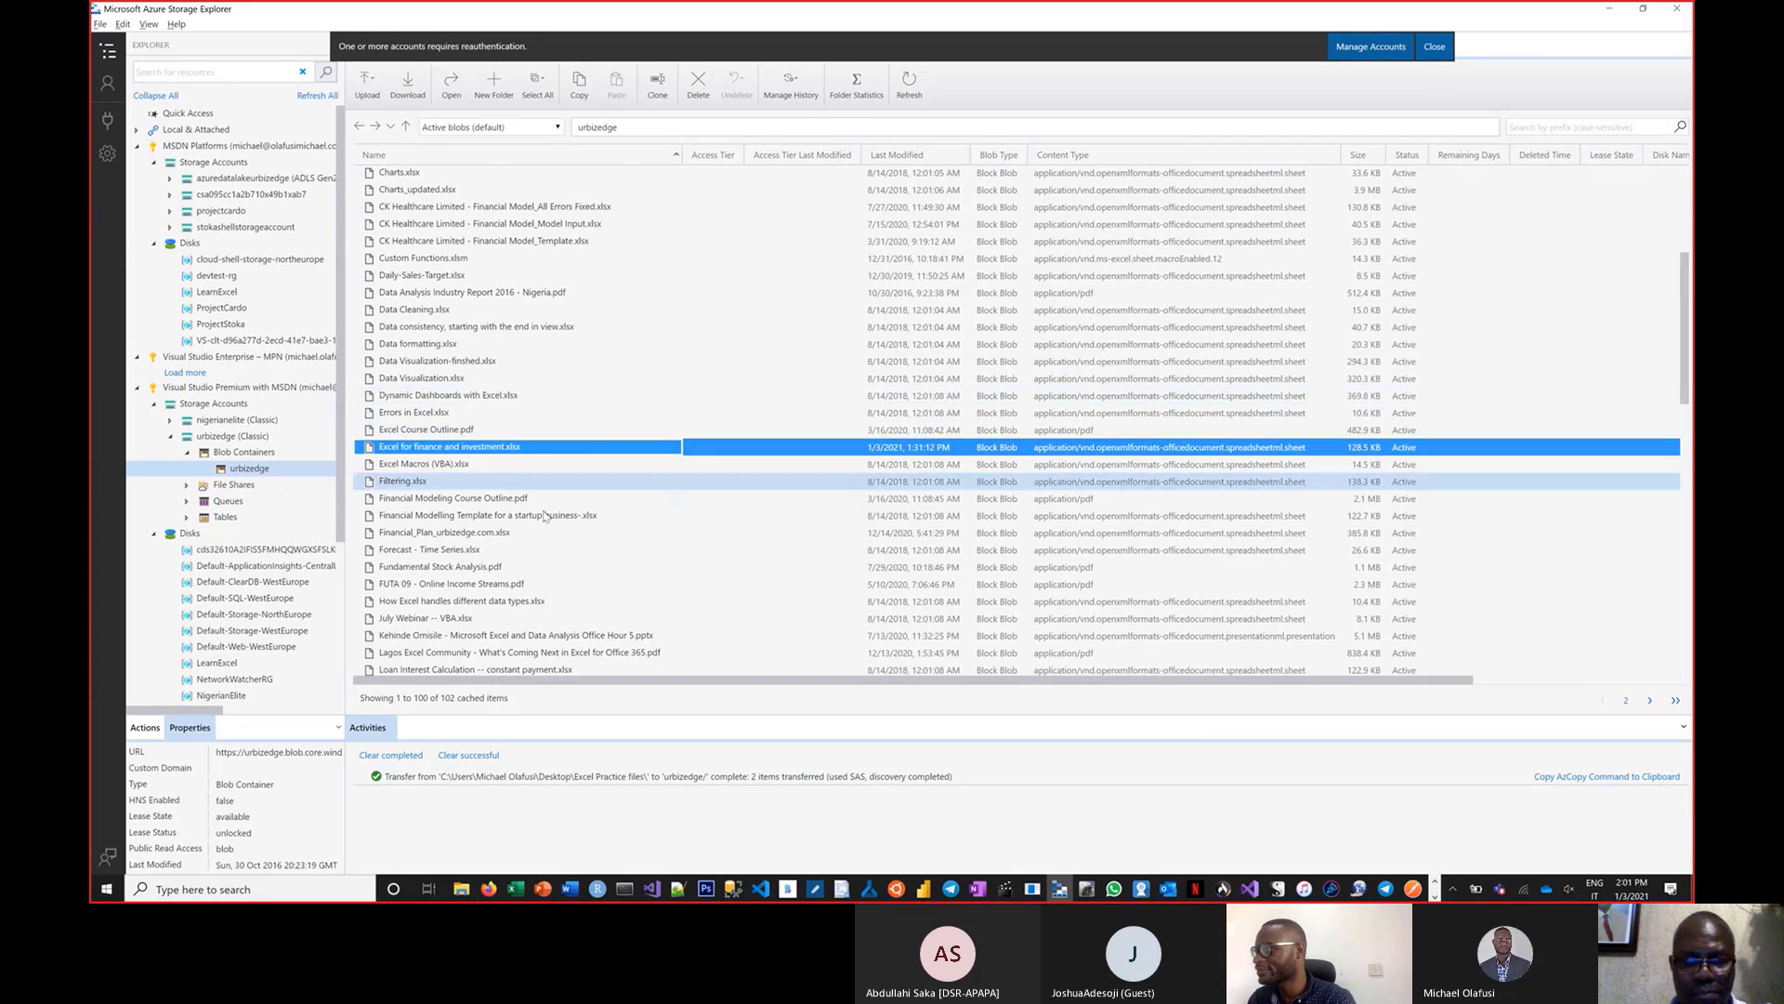
scroll(446, 390, down, 5)
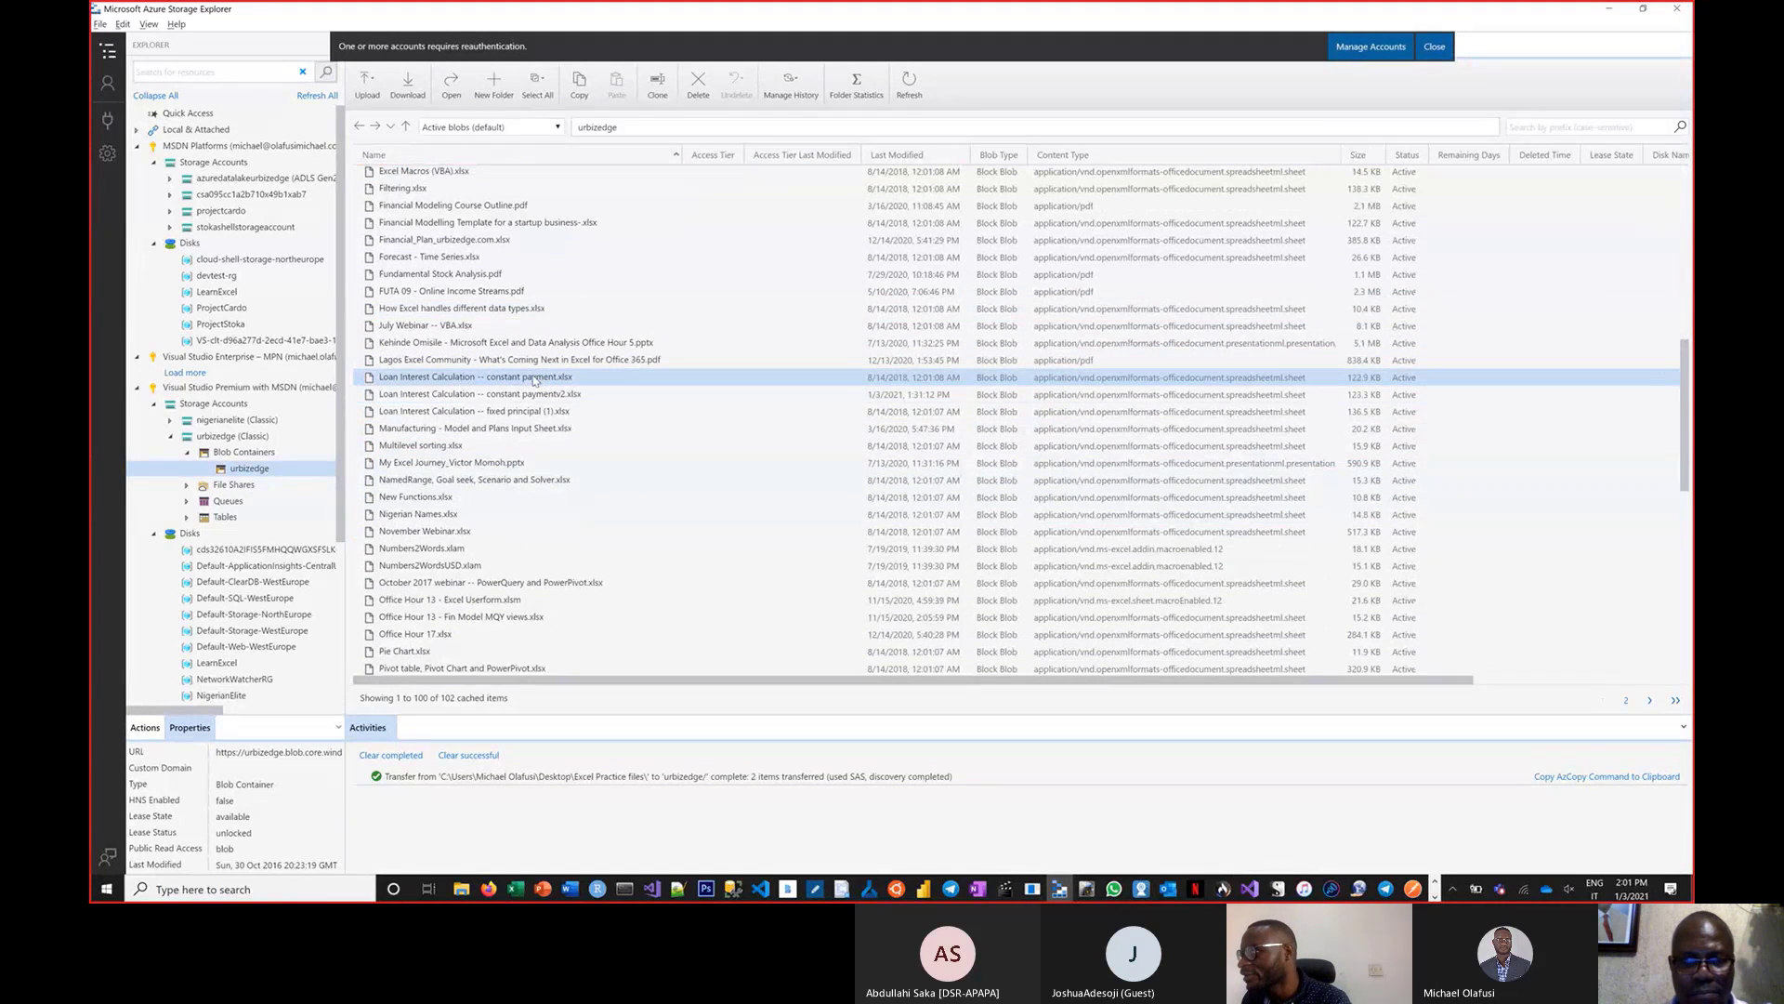
right_click(538, 398)
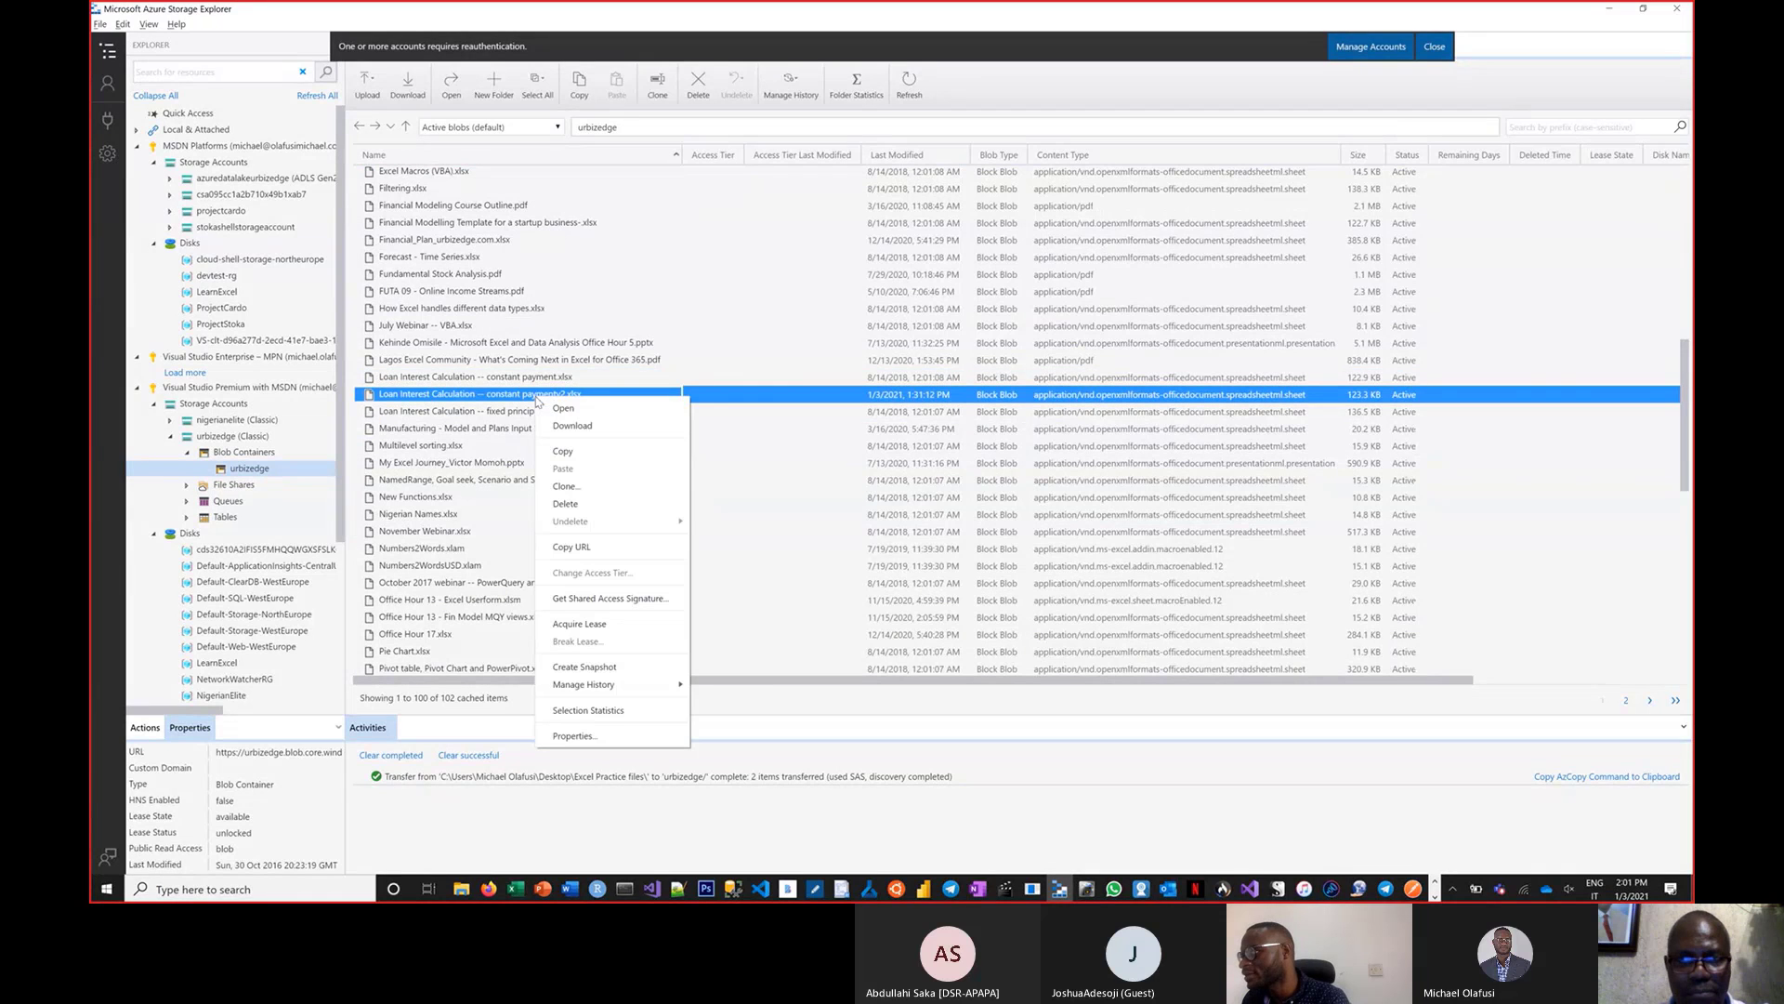
click(614, 546)
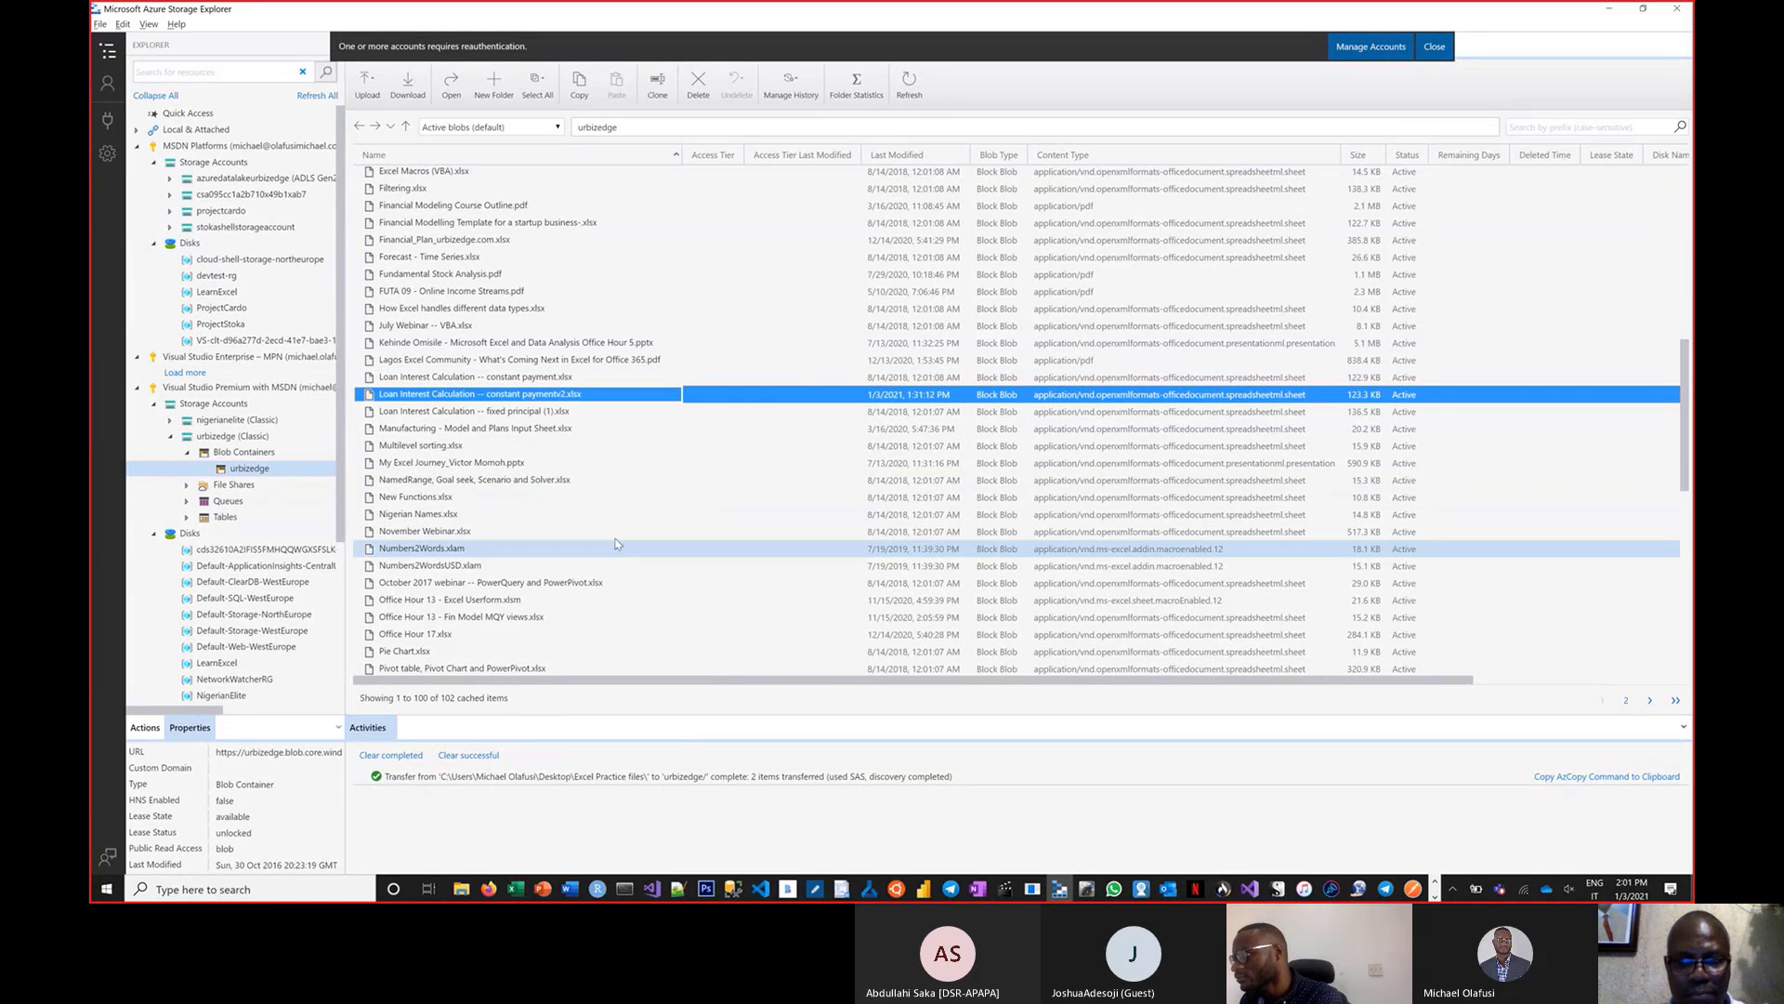
Switch to the Teams meeting and send the chat message "Constant payment (variable prinicpal) loan template" with the copied link
key(alt+Tab)
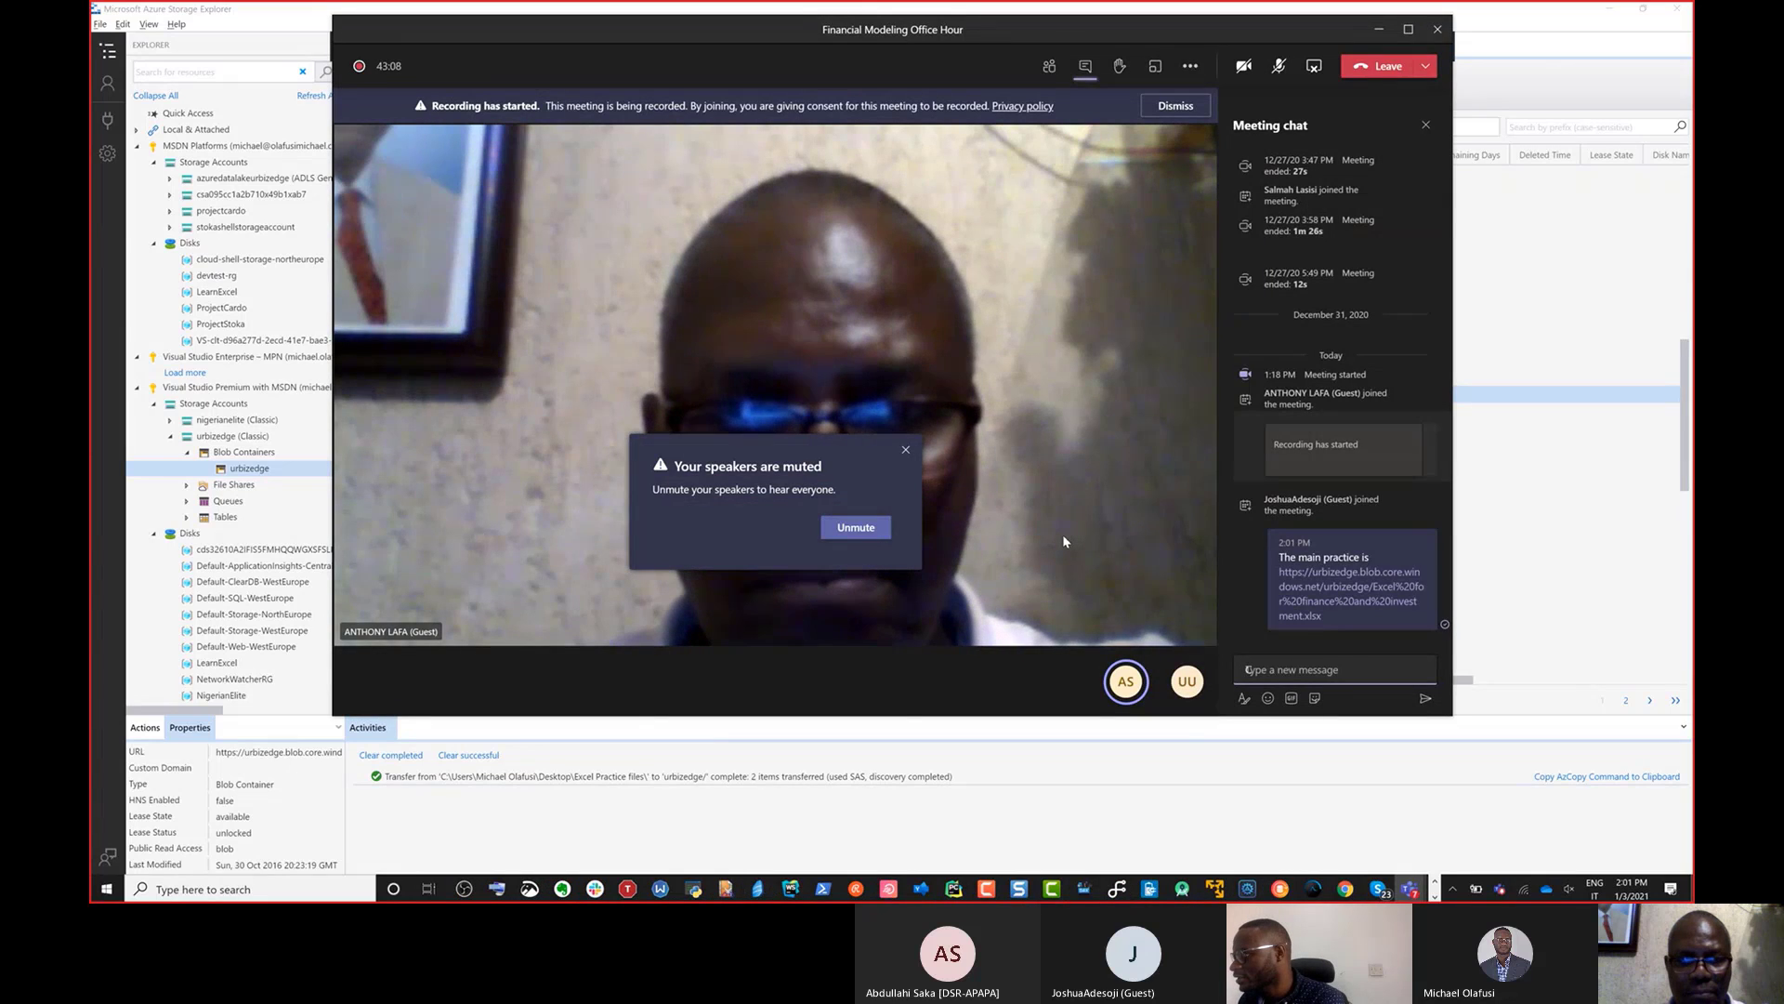
text(Constant)
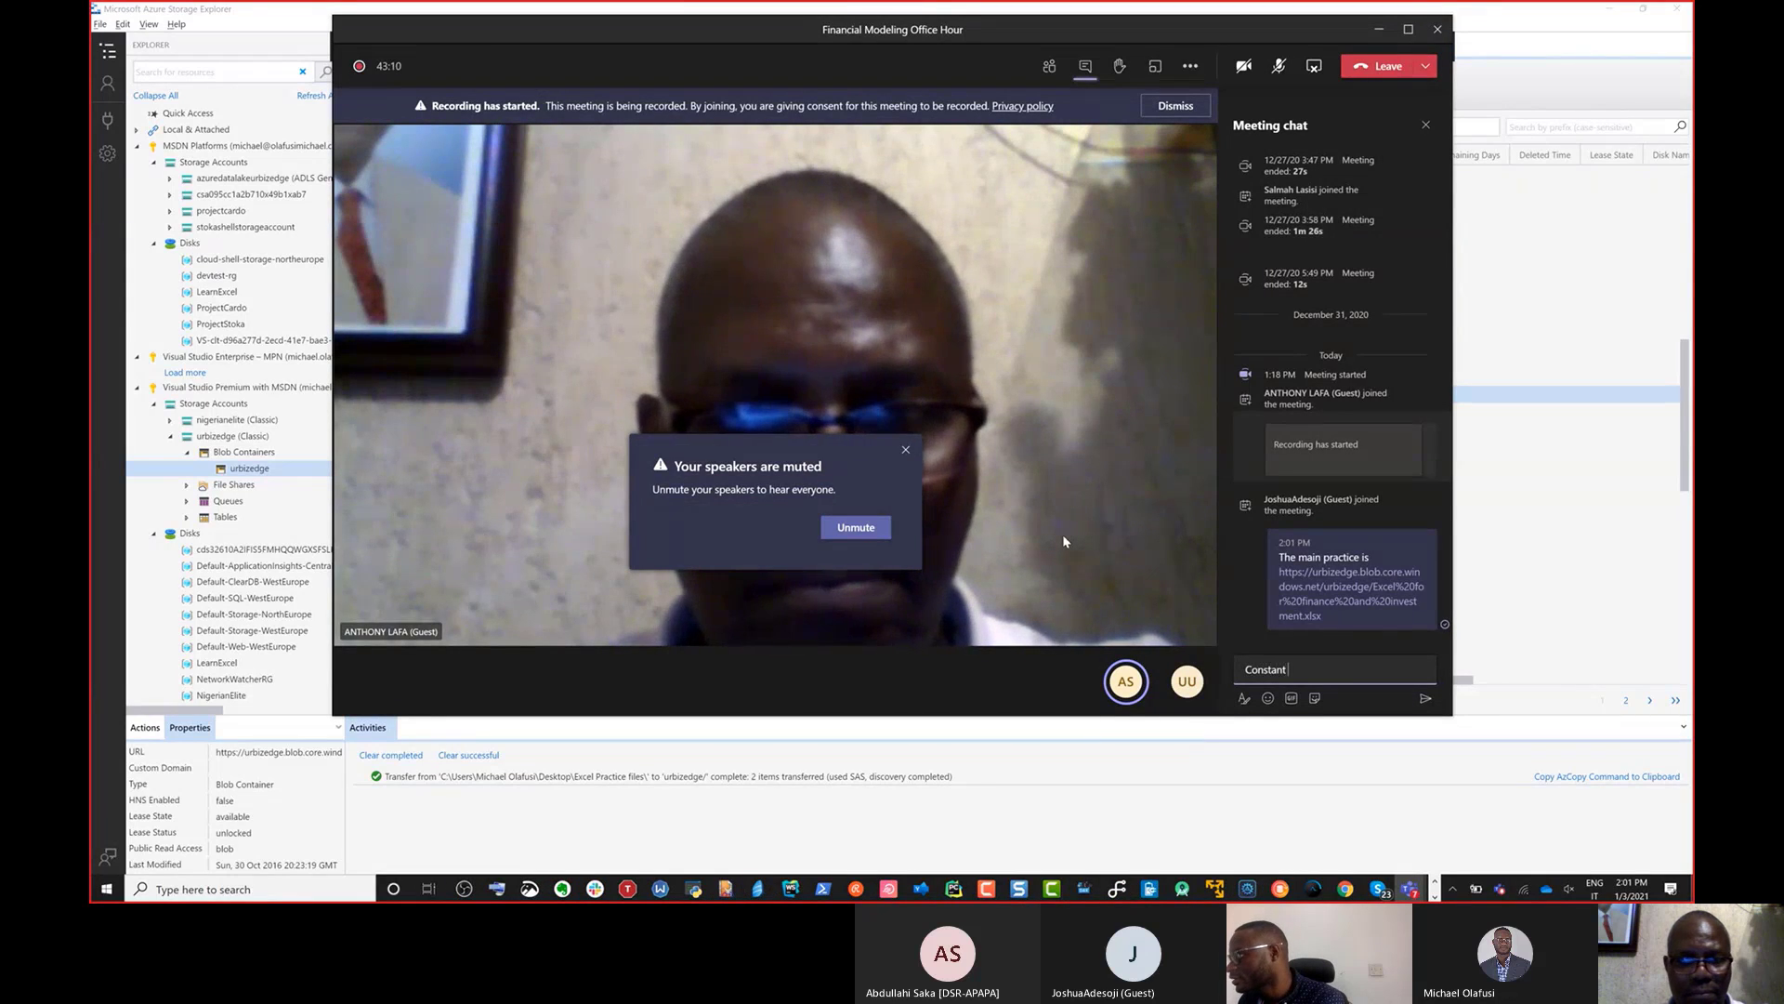
text( payment ()
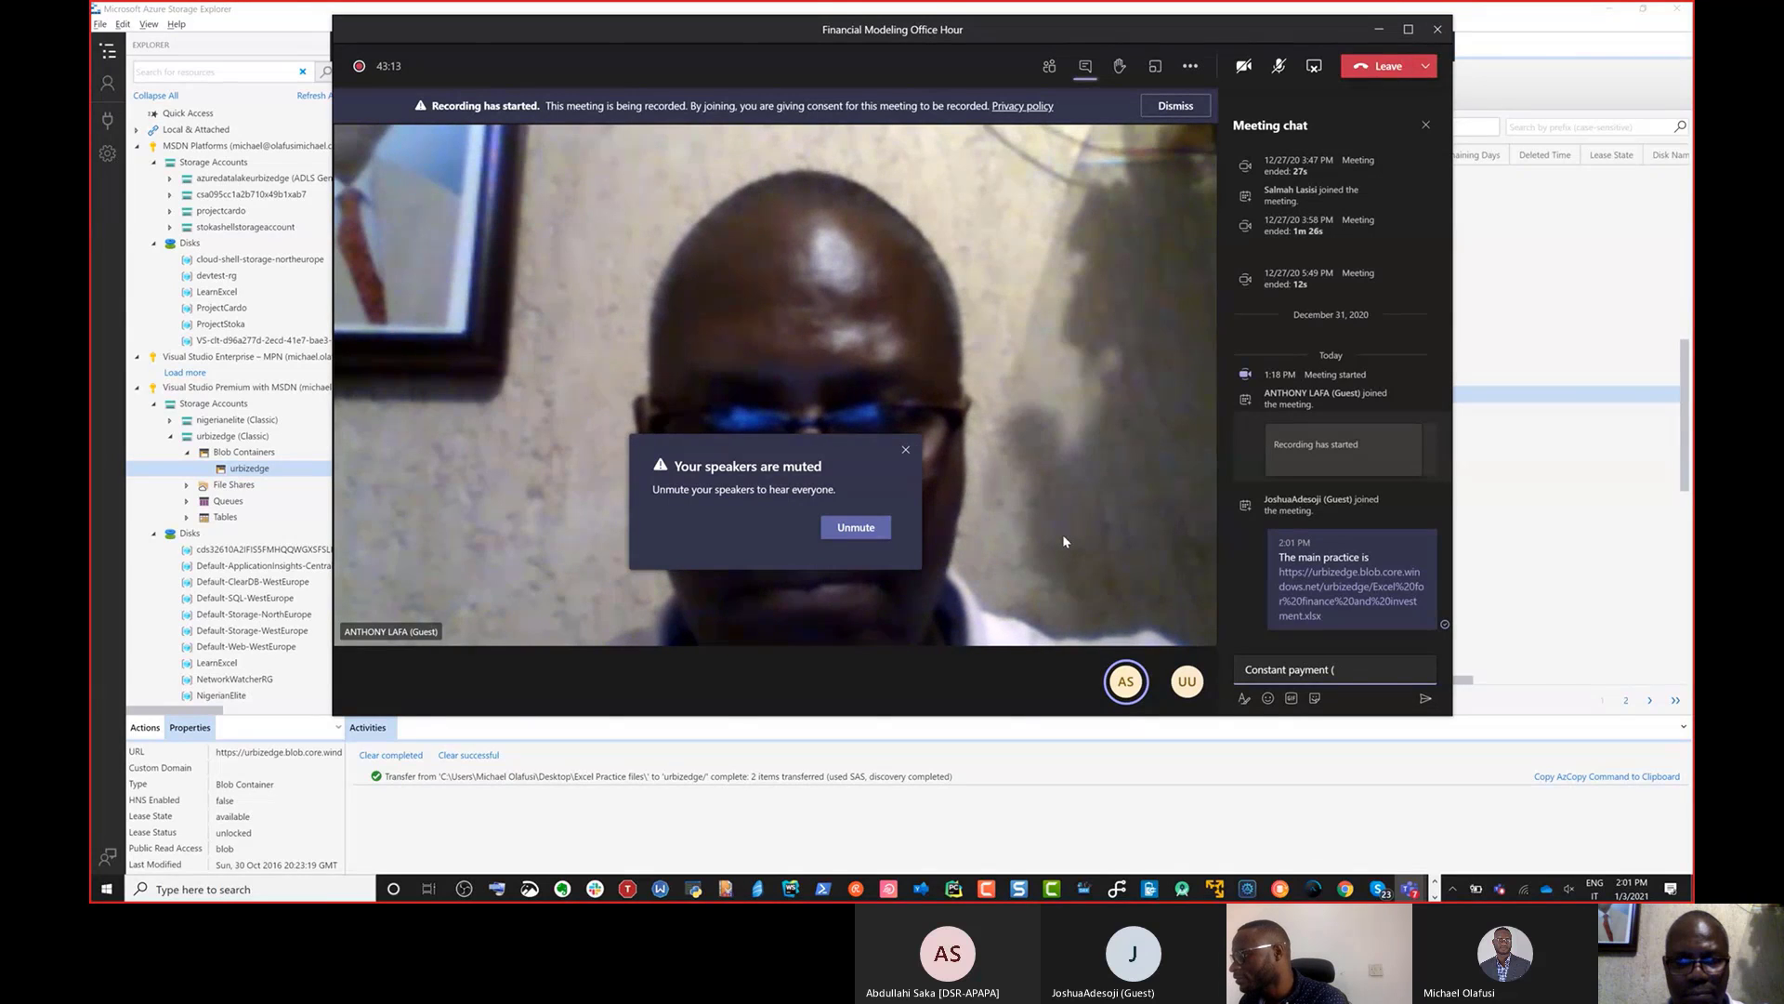
text(varaib)
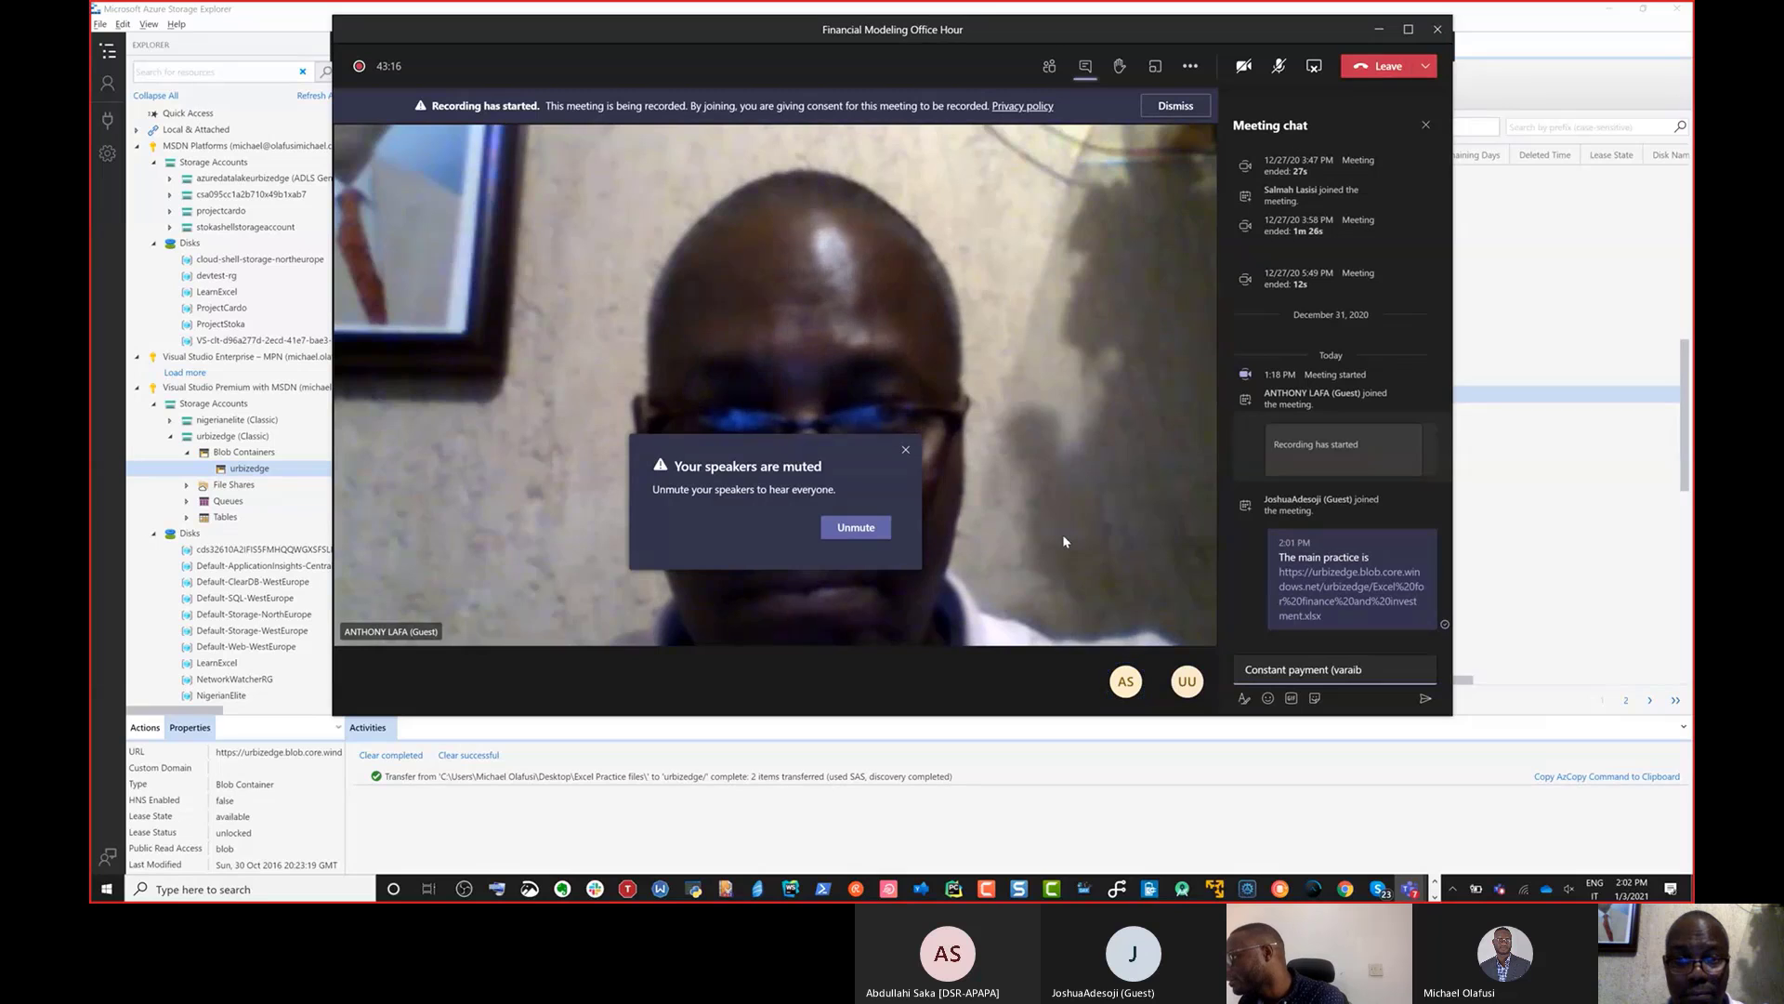
key(BackSpace)
key(BackSpace)
key(BackSpace)
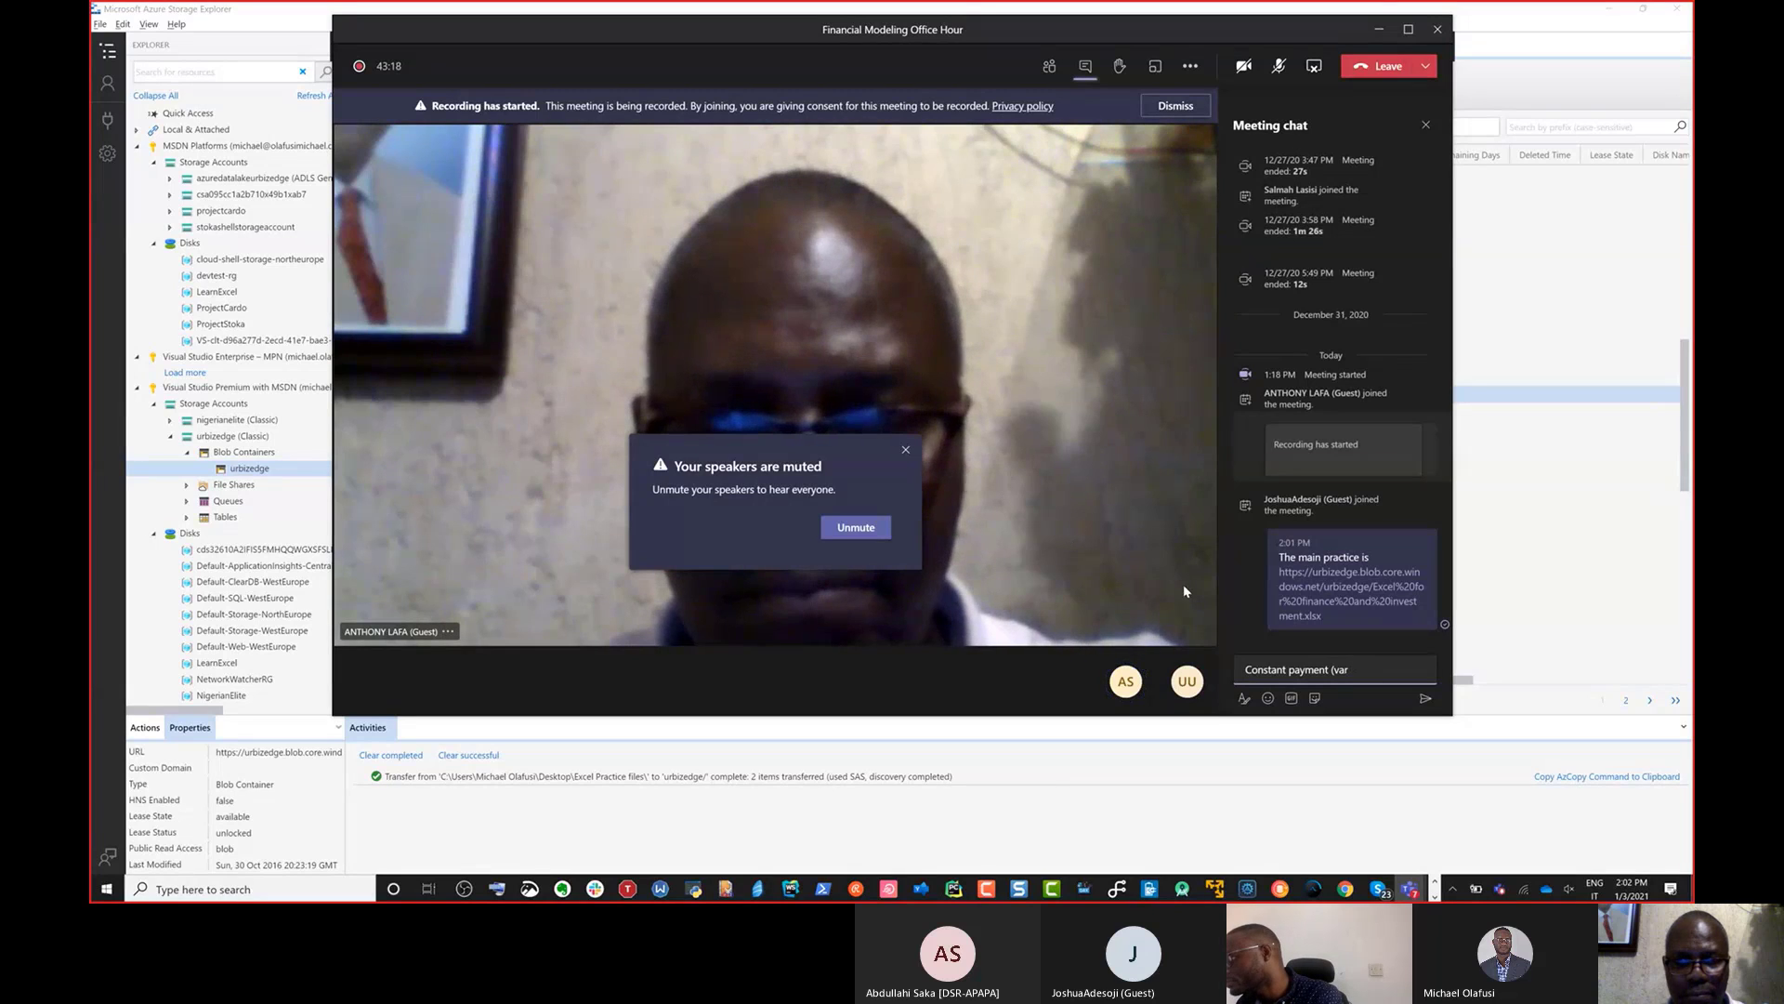
text(iable)
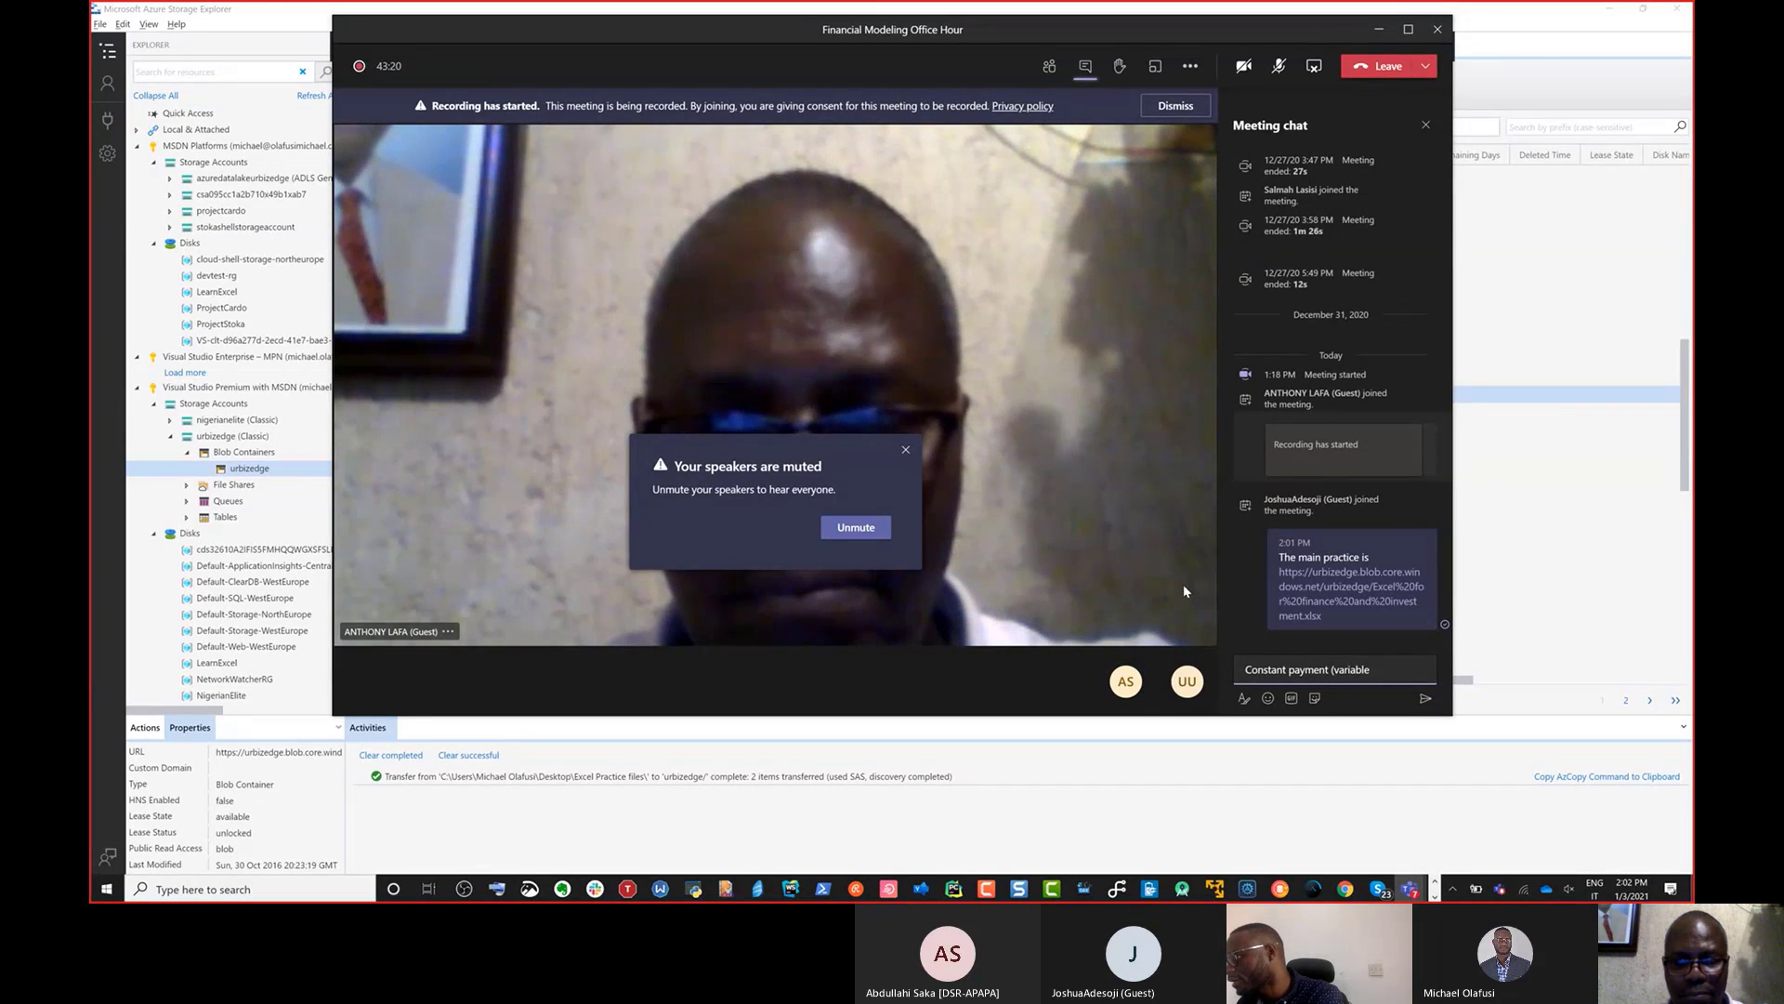
text( prinicpal)
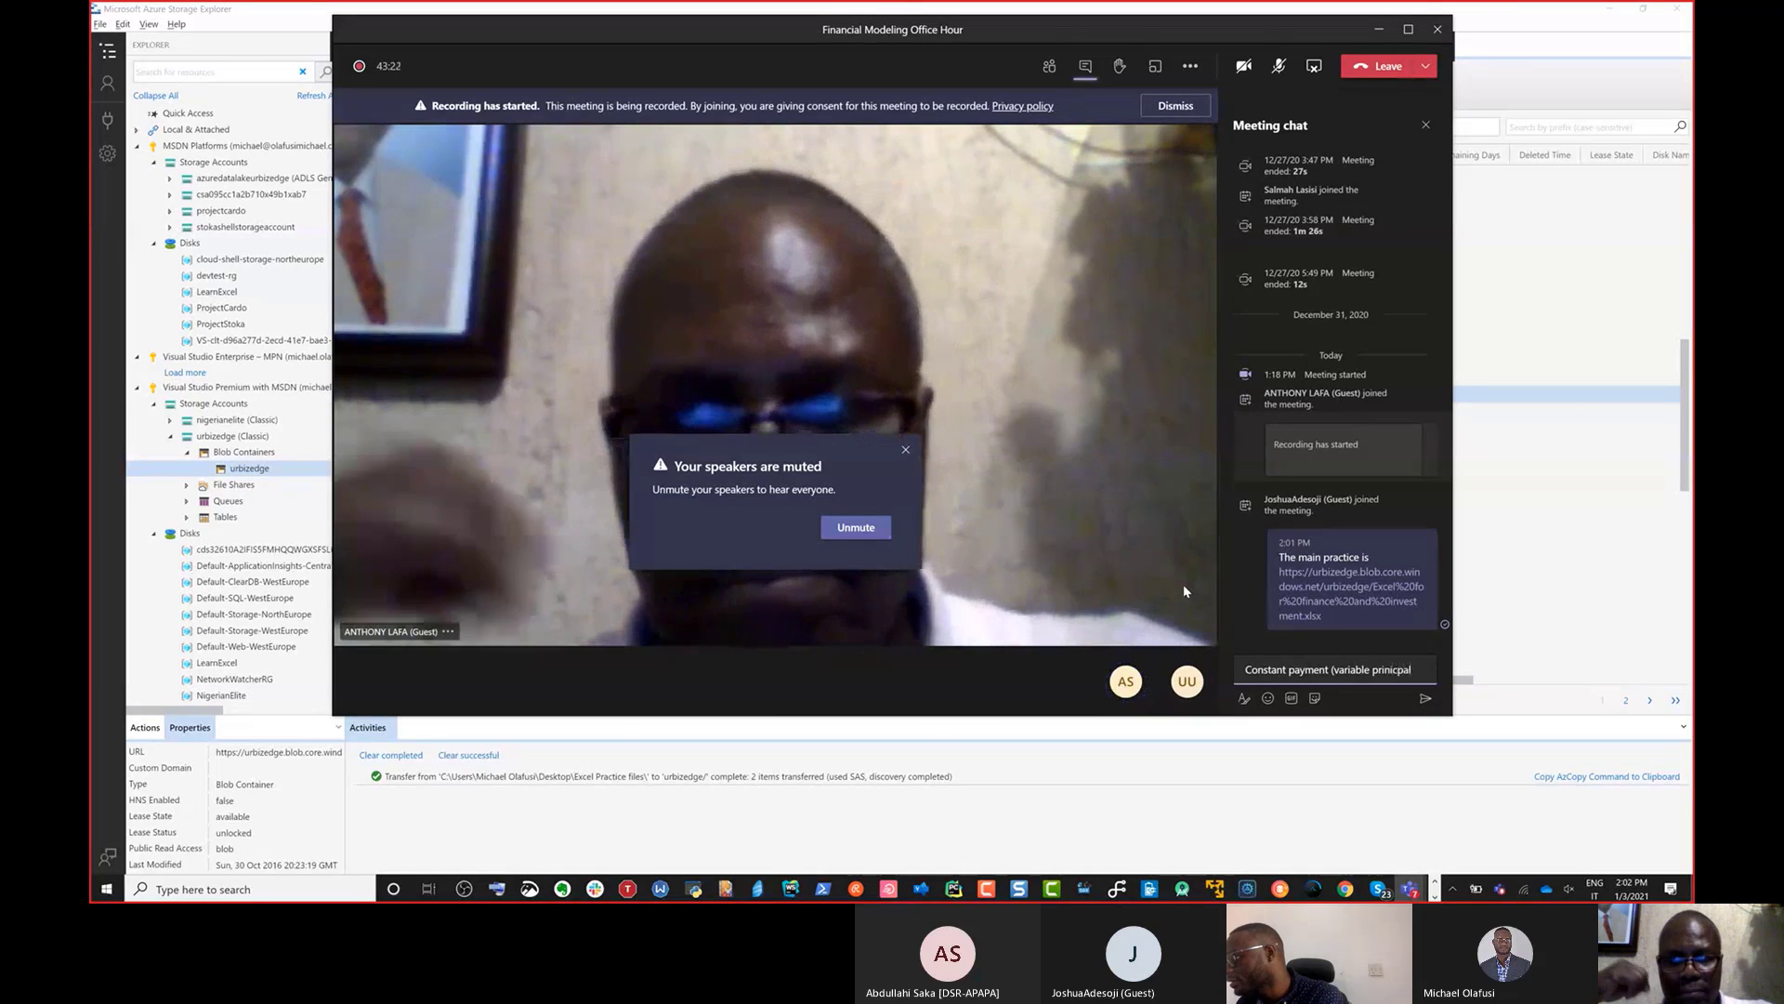
text() loan tem)
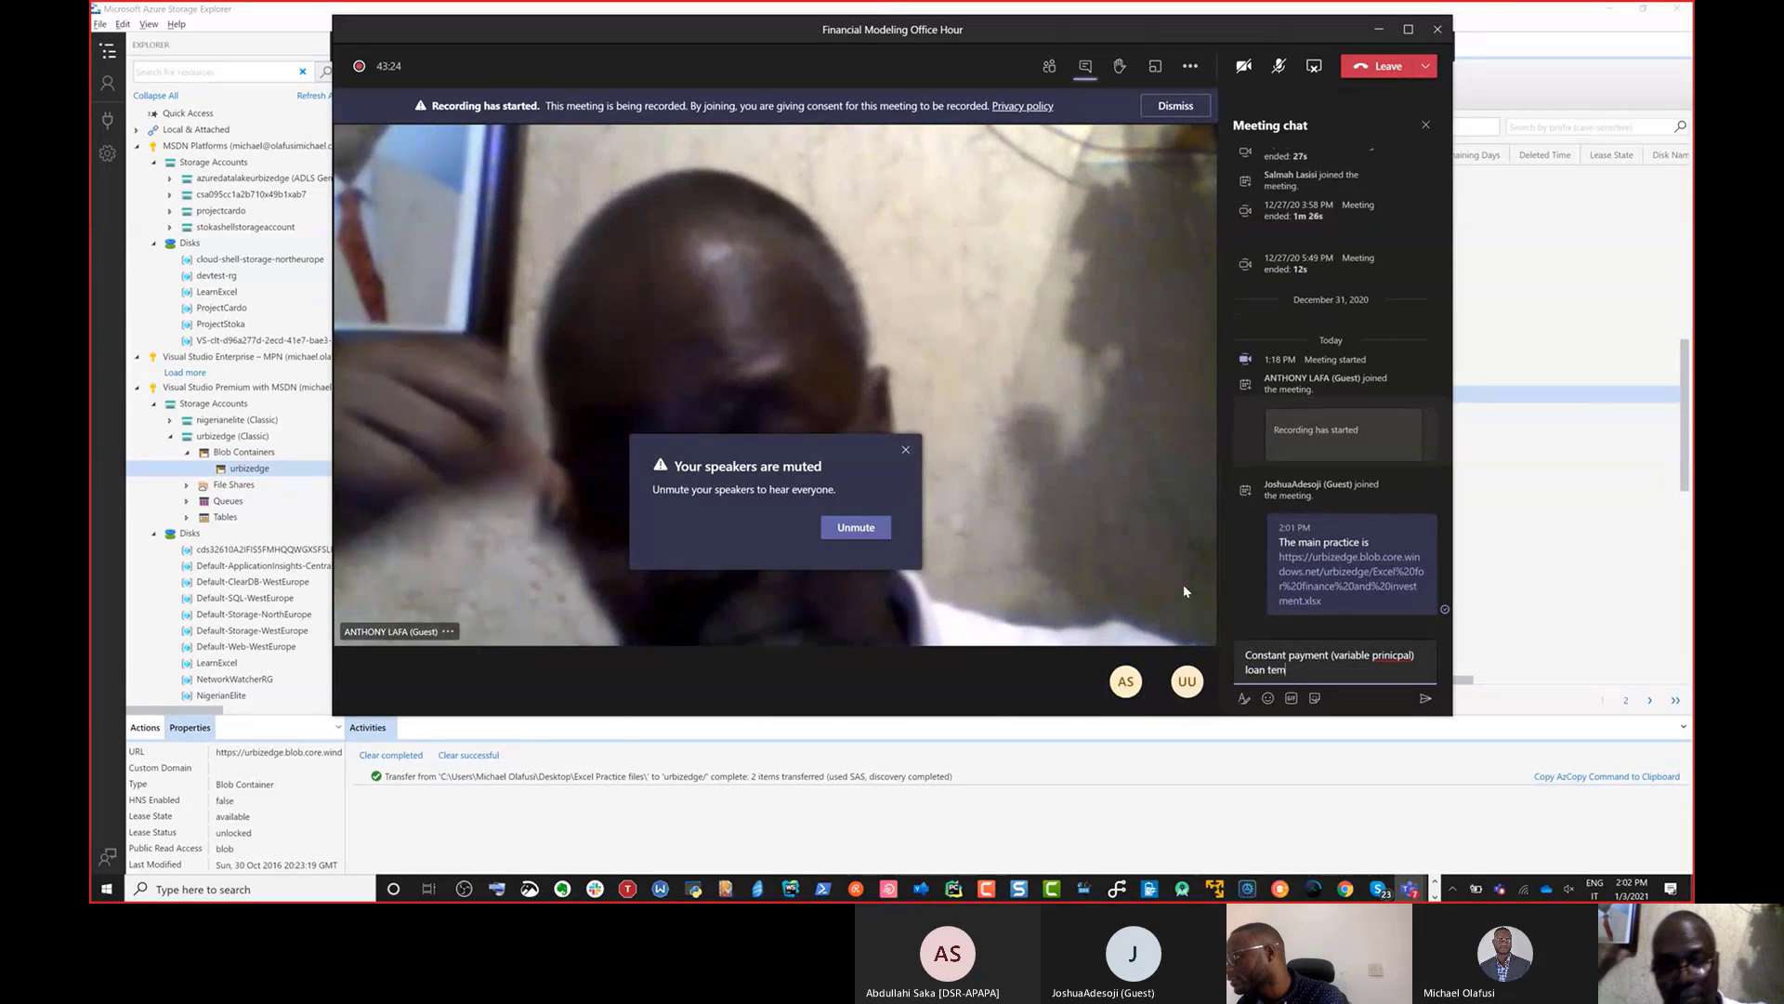
text(plate)
text(https://urbizedge.blob.core.windows.net/urbizedge/Loan%20Interest%20Calculation%20--%20constant%20paymentv2.xlsx)
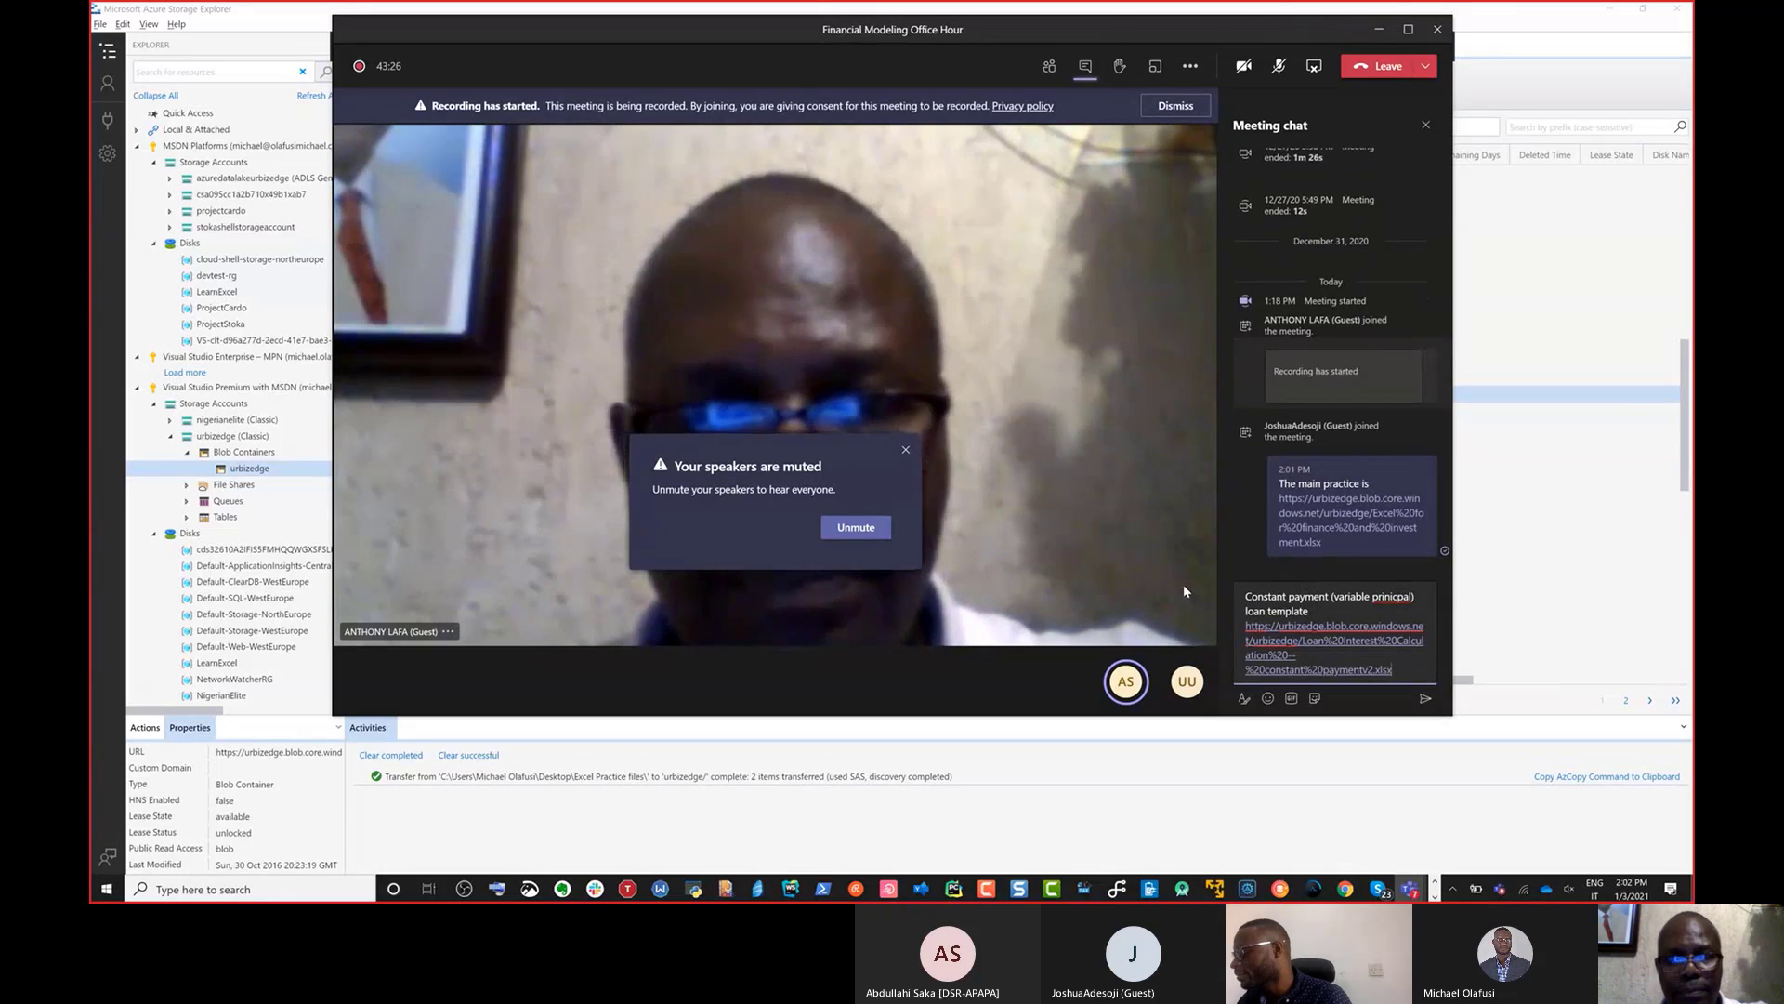
key(Return)
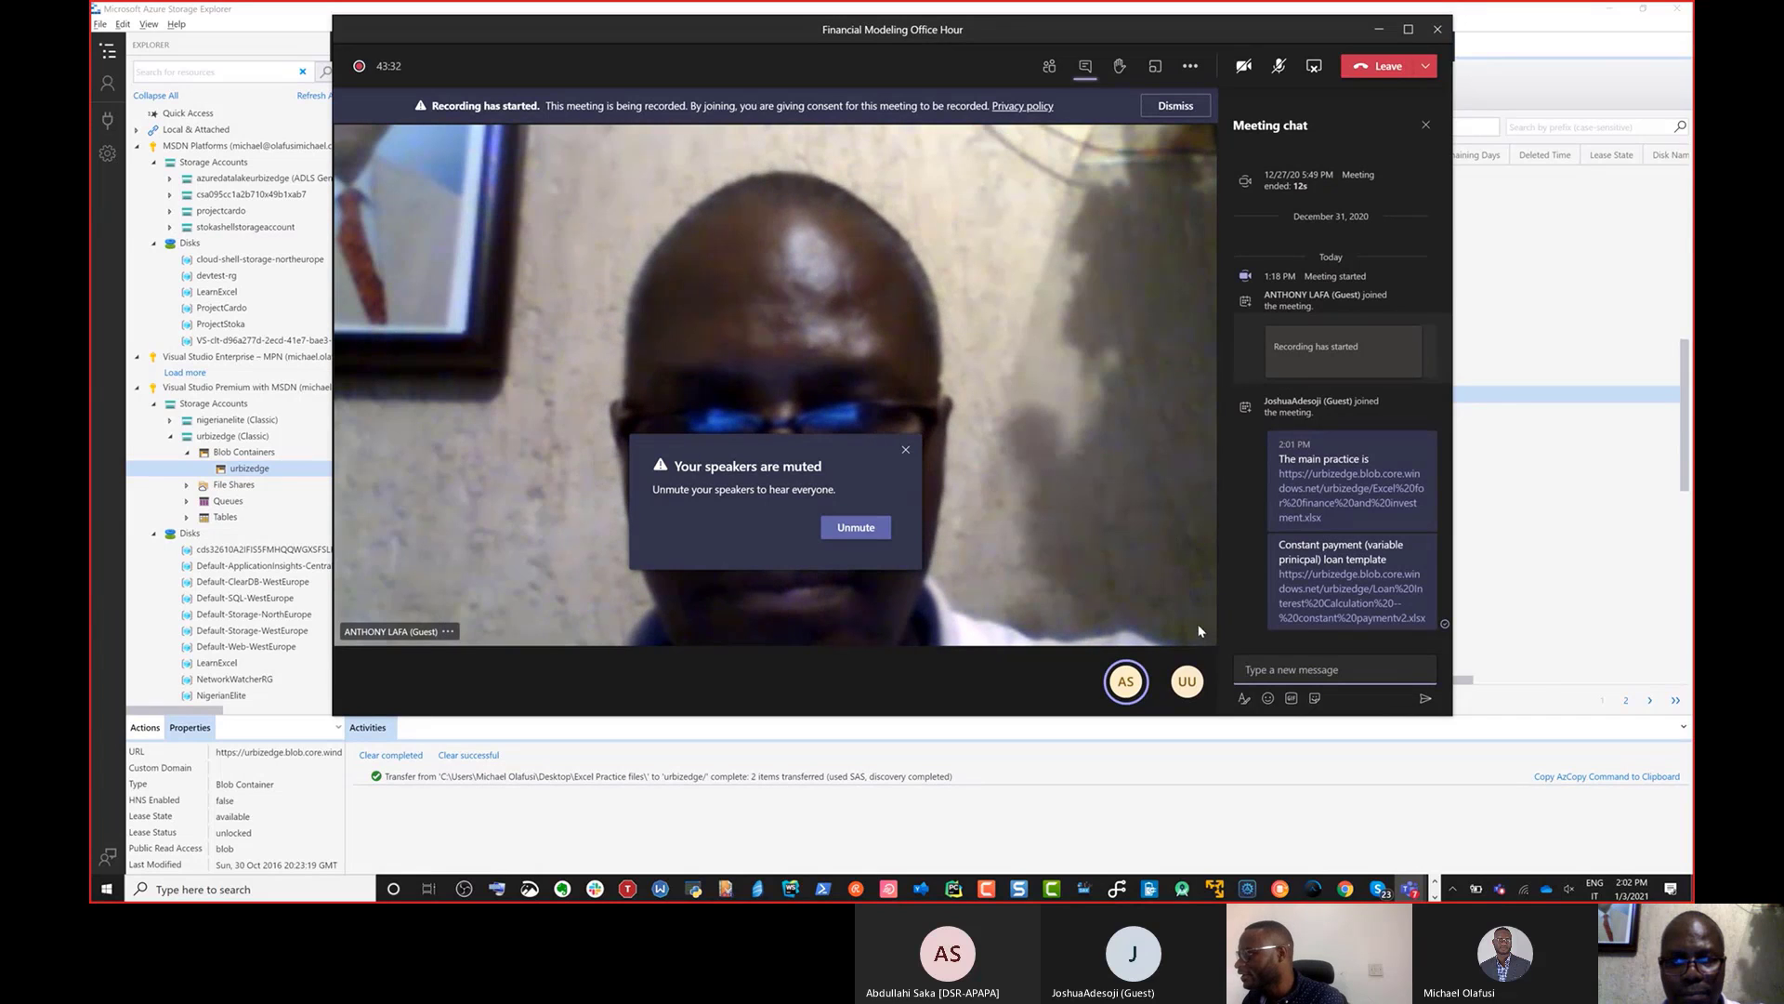
Write "Fixed principal loan template" as a new message in the meeting chat without sending it
text(Fixed)
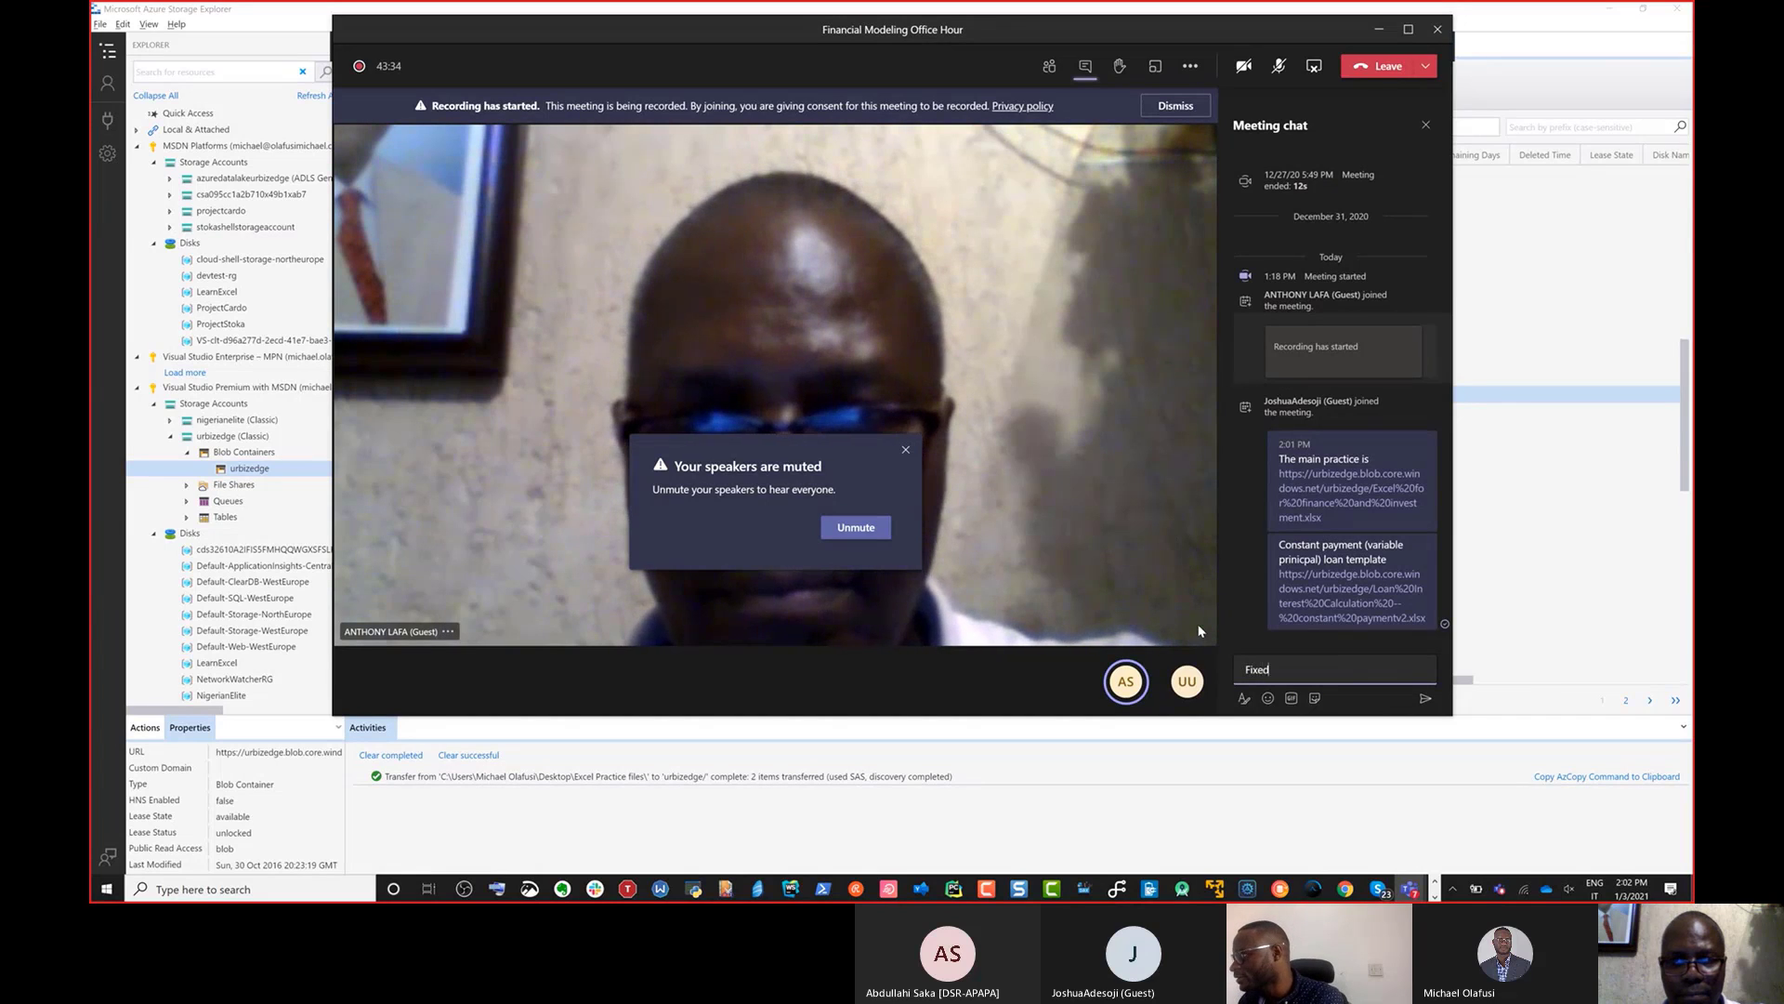
text( princi)
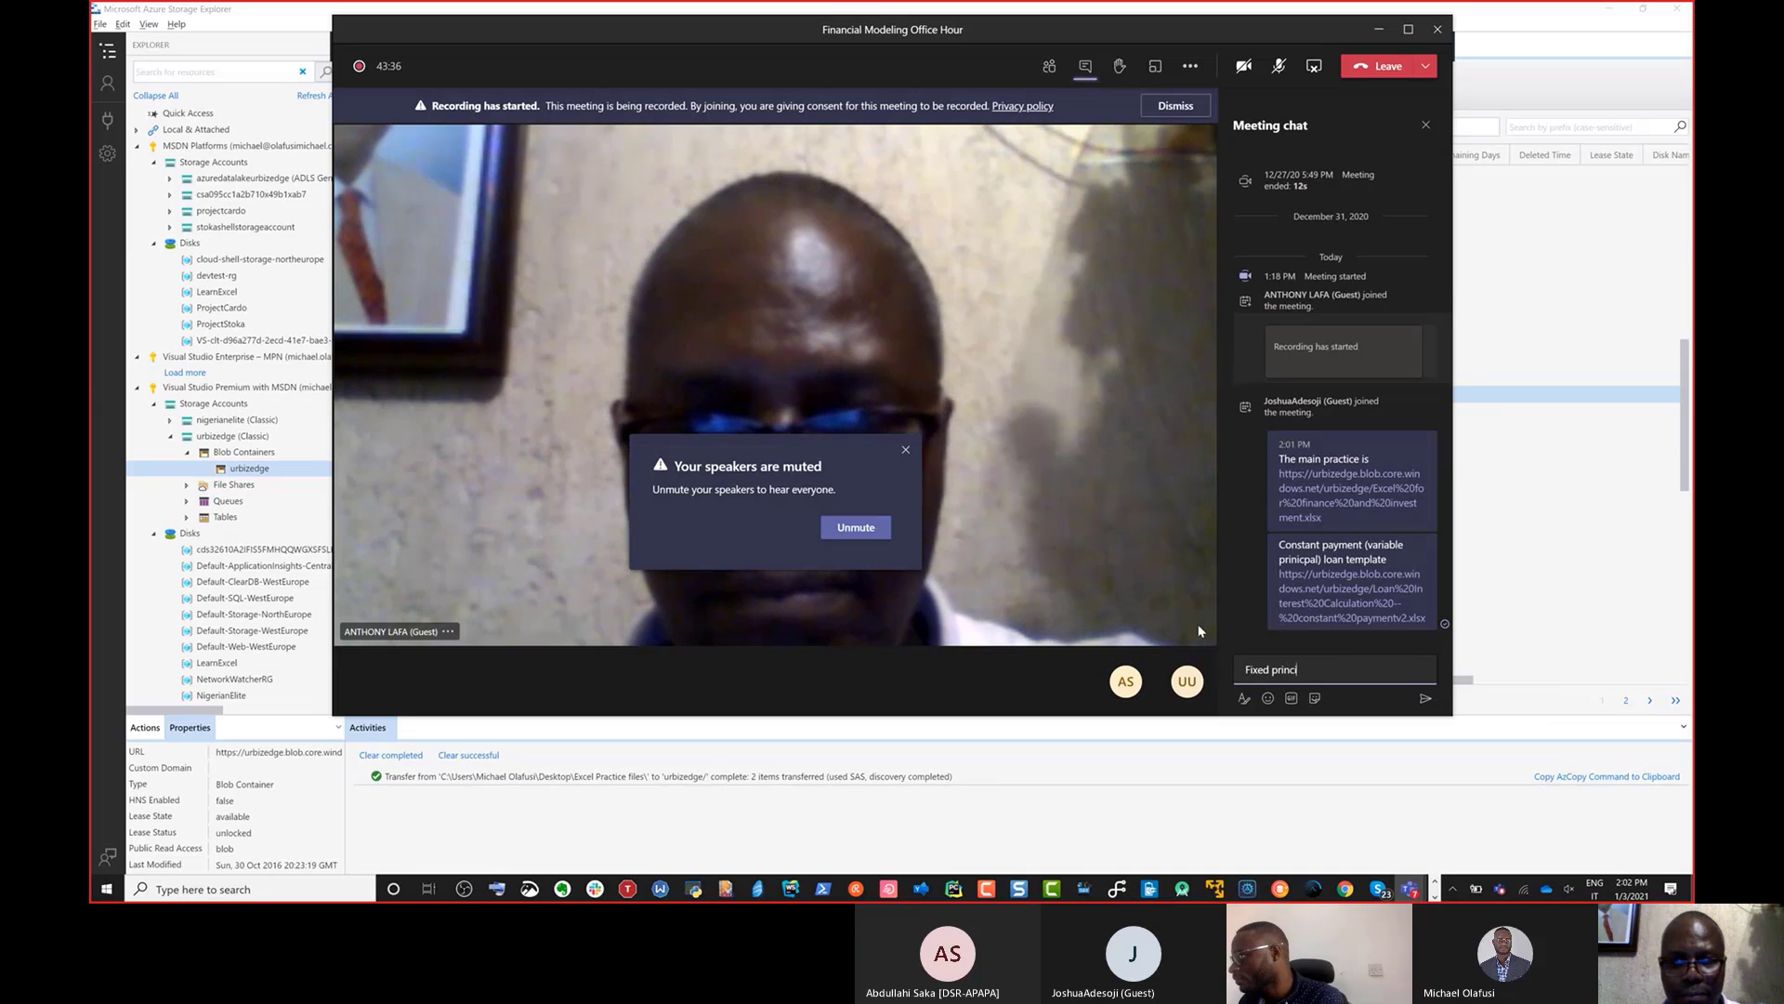
text(pal )
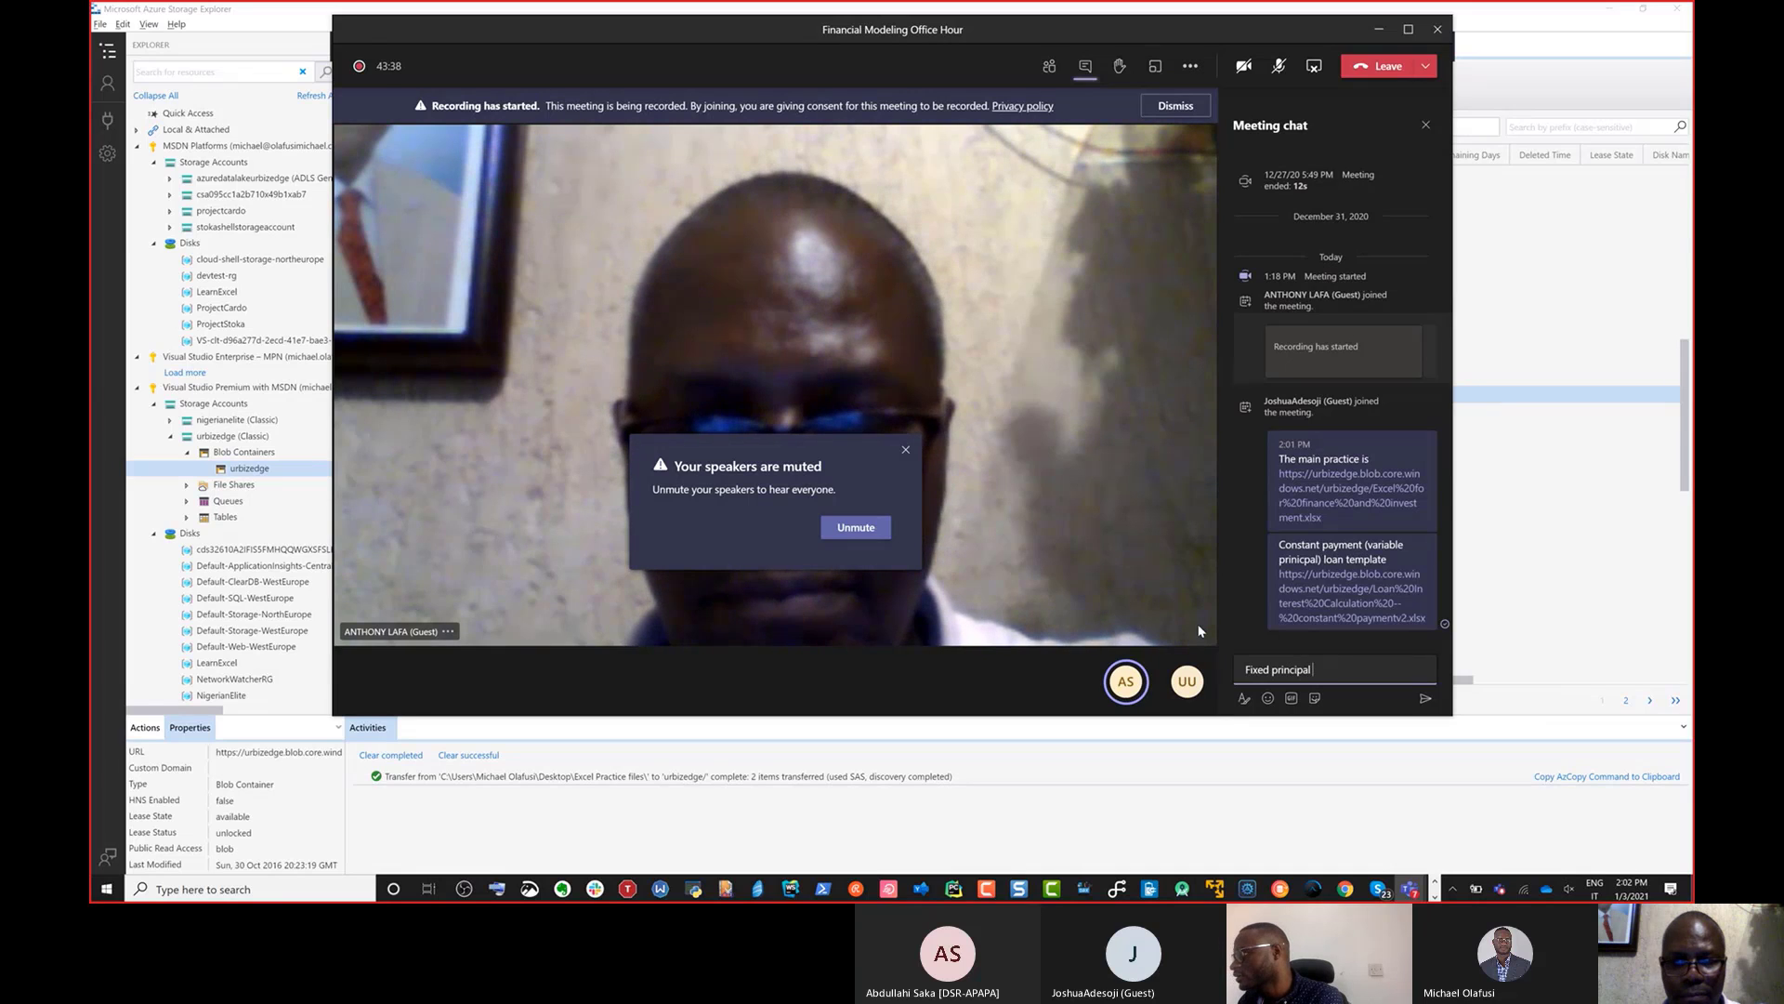
text(tem)
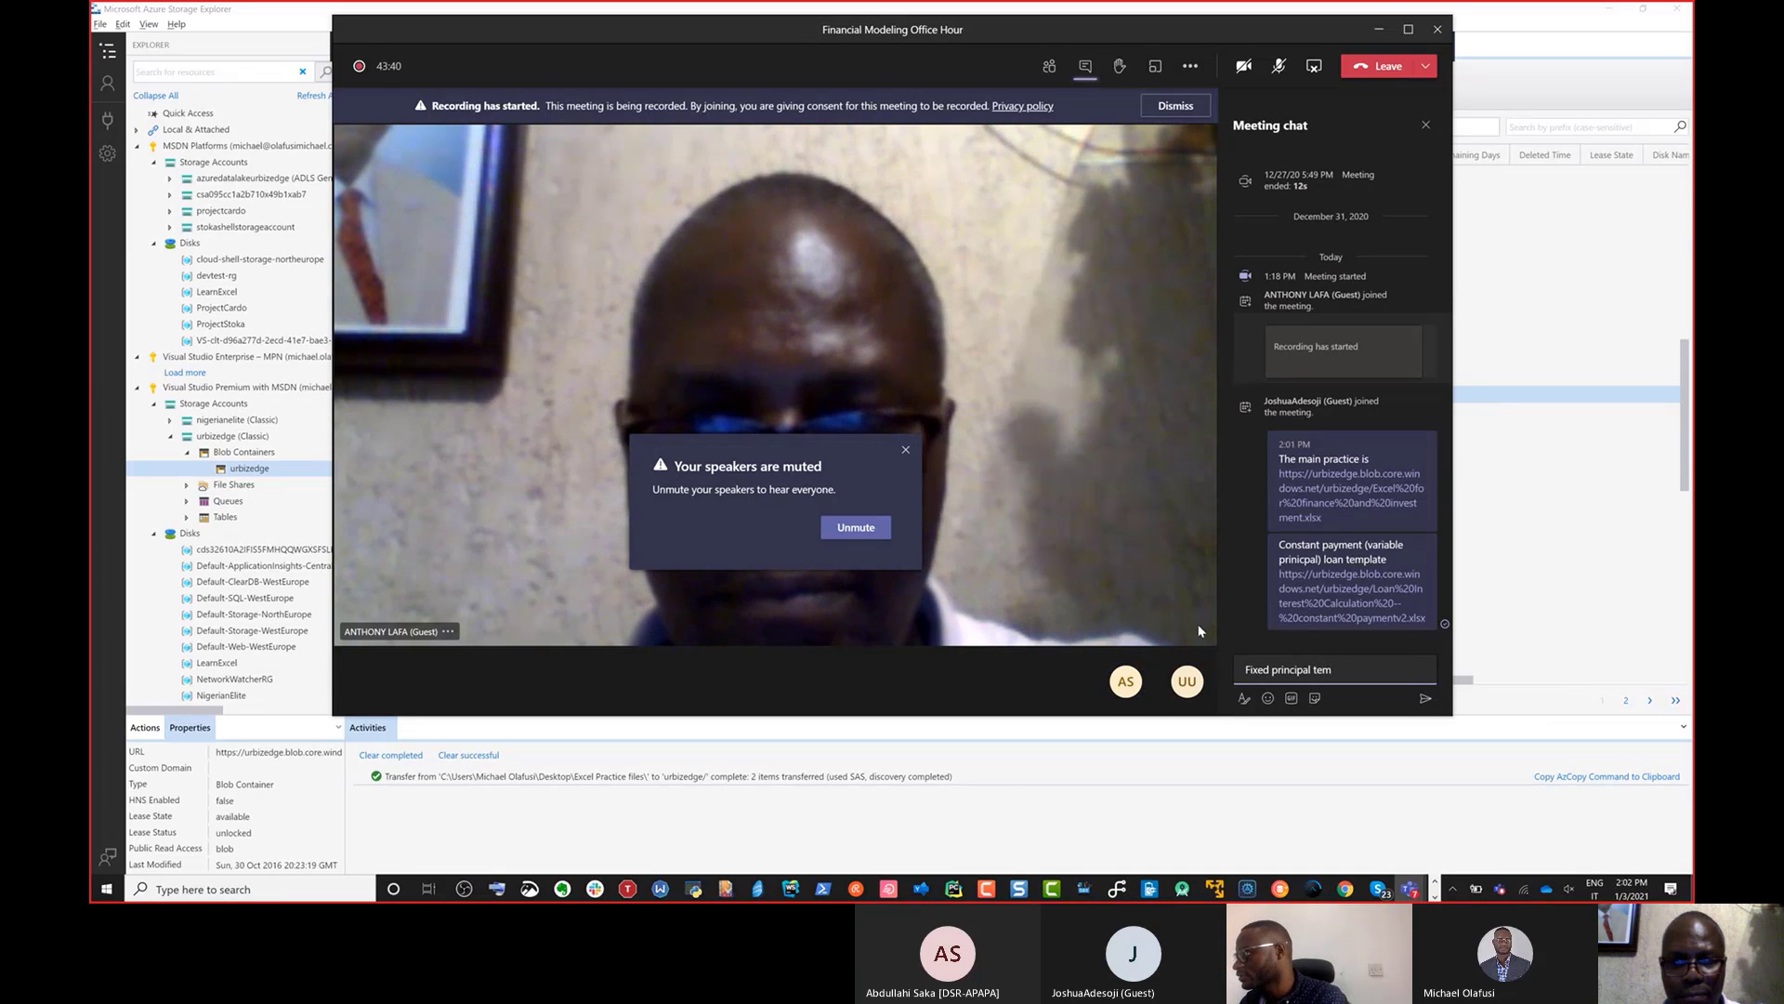
key(BackSpace)
key(BackSpace)
key(BackSpace)
text(loan template)
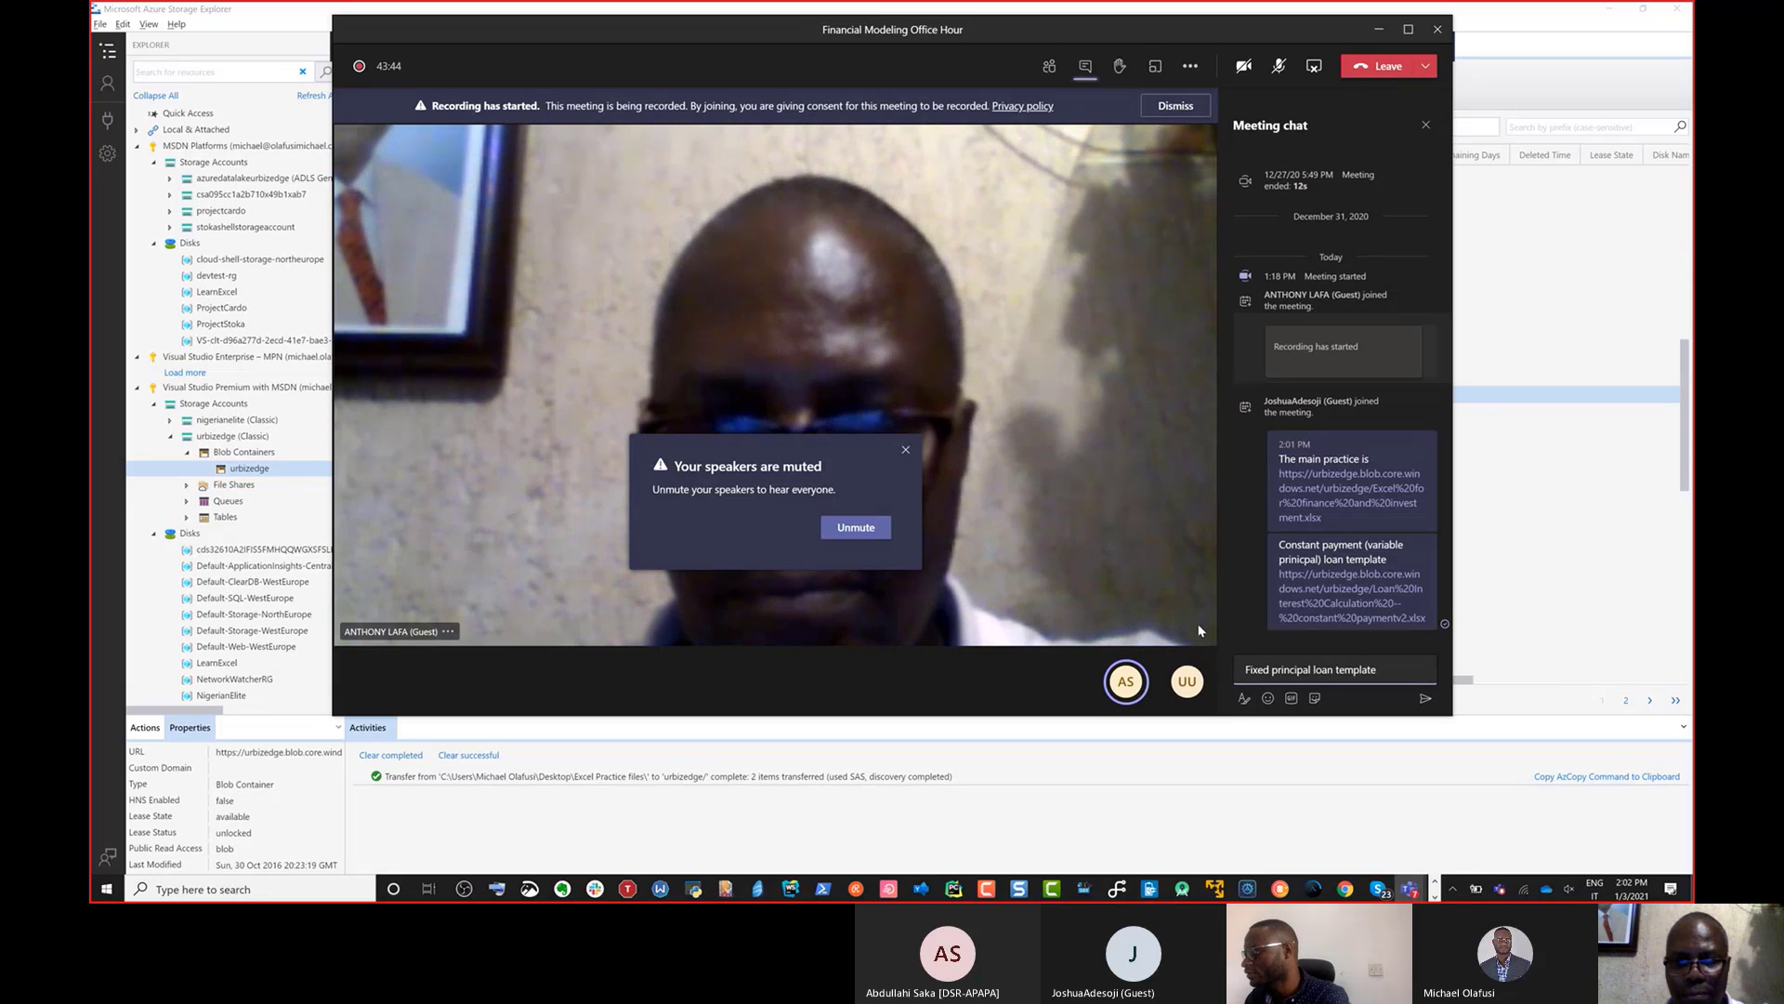
Return to Azure Storage Explorer and copy the URL of Loan Interest Calculation -- fixed principal (1).xlsx
click(1536, 35)
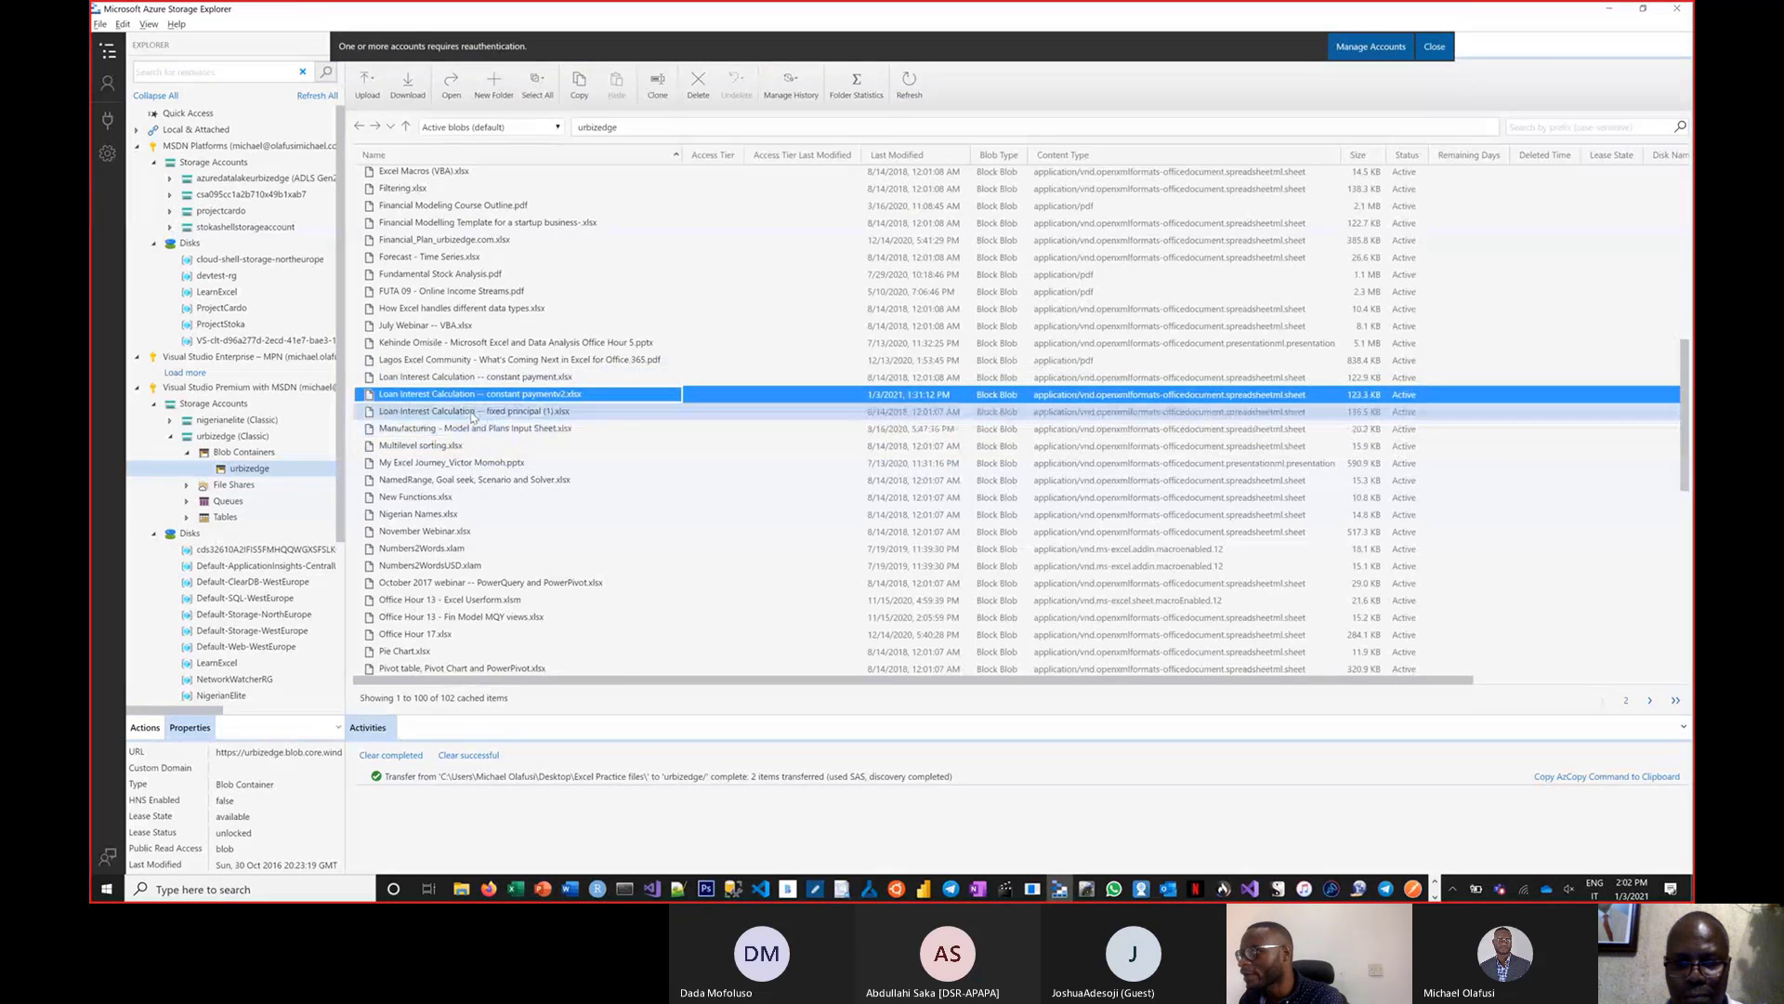
right_click(473, 411)
click(822, 568)
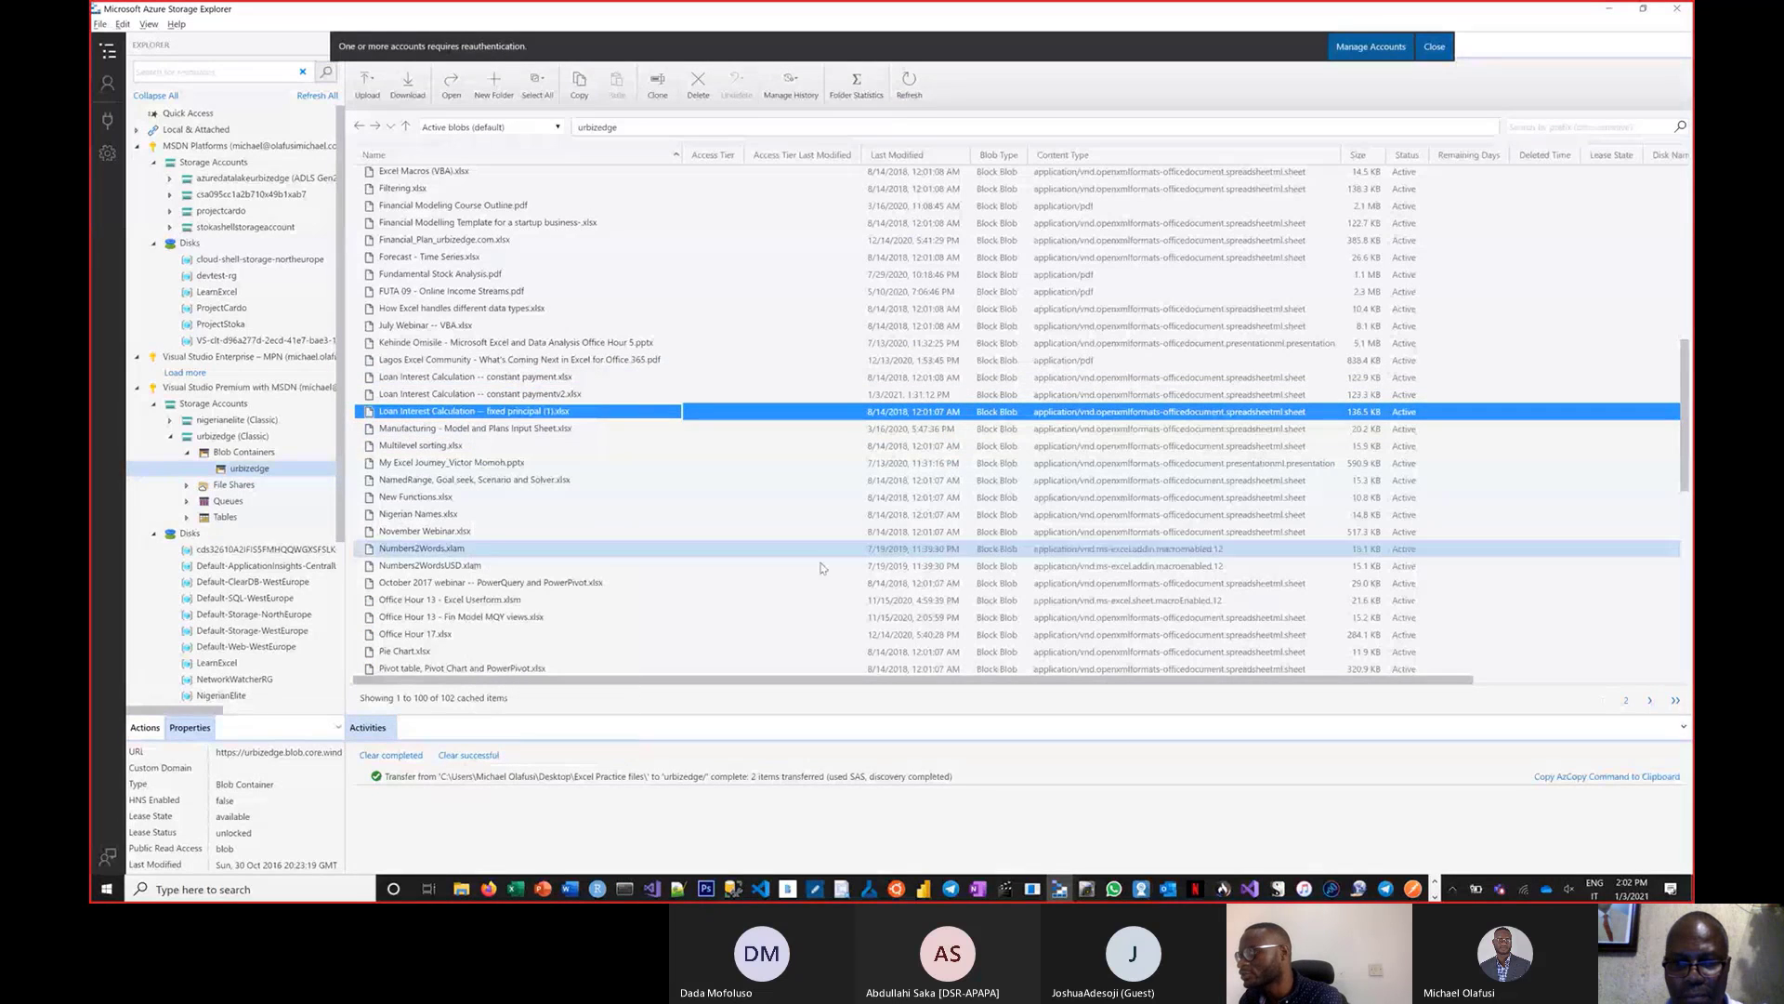
Switch to the Teams meeting, add the copied fixed principal workbook link to the drafted chat message and send it
key(alt+Tab)
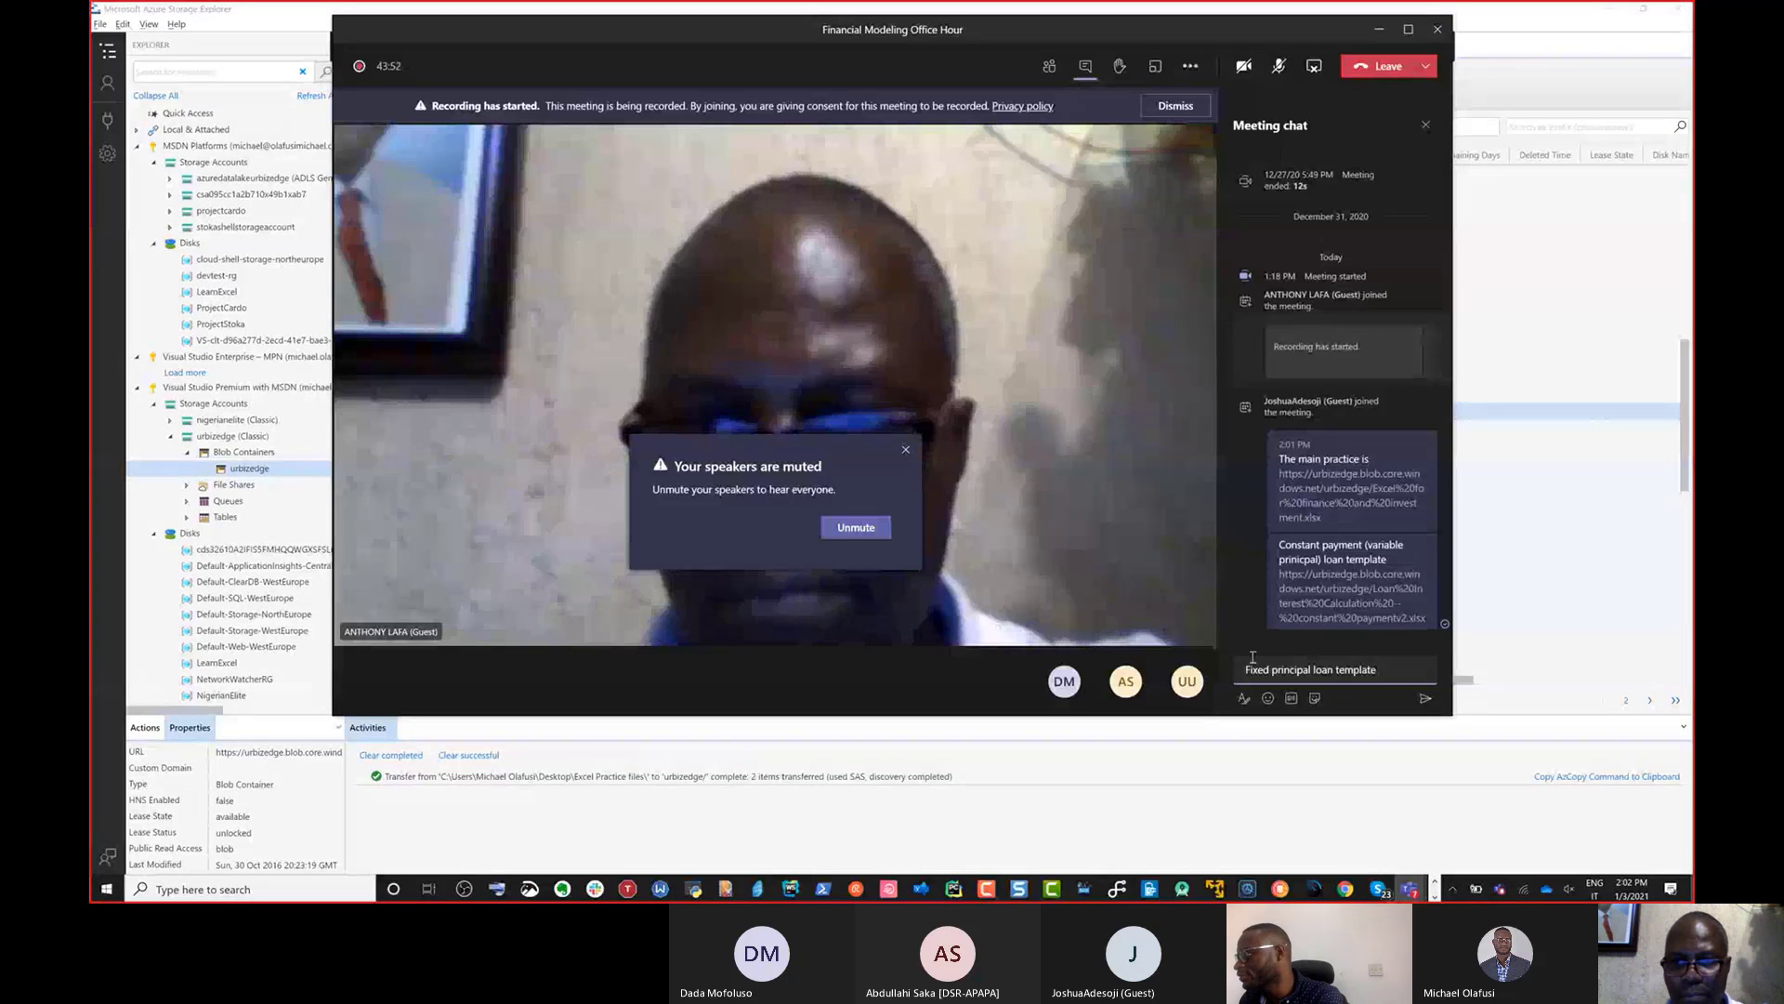
text(https://urbizedge.blob.core.windows.net/urbizedge/Loan%20Interest%20Calculation%20--%20fixed%20principal%20(1).xlsx)
key(Return)
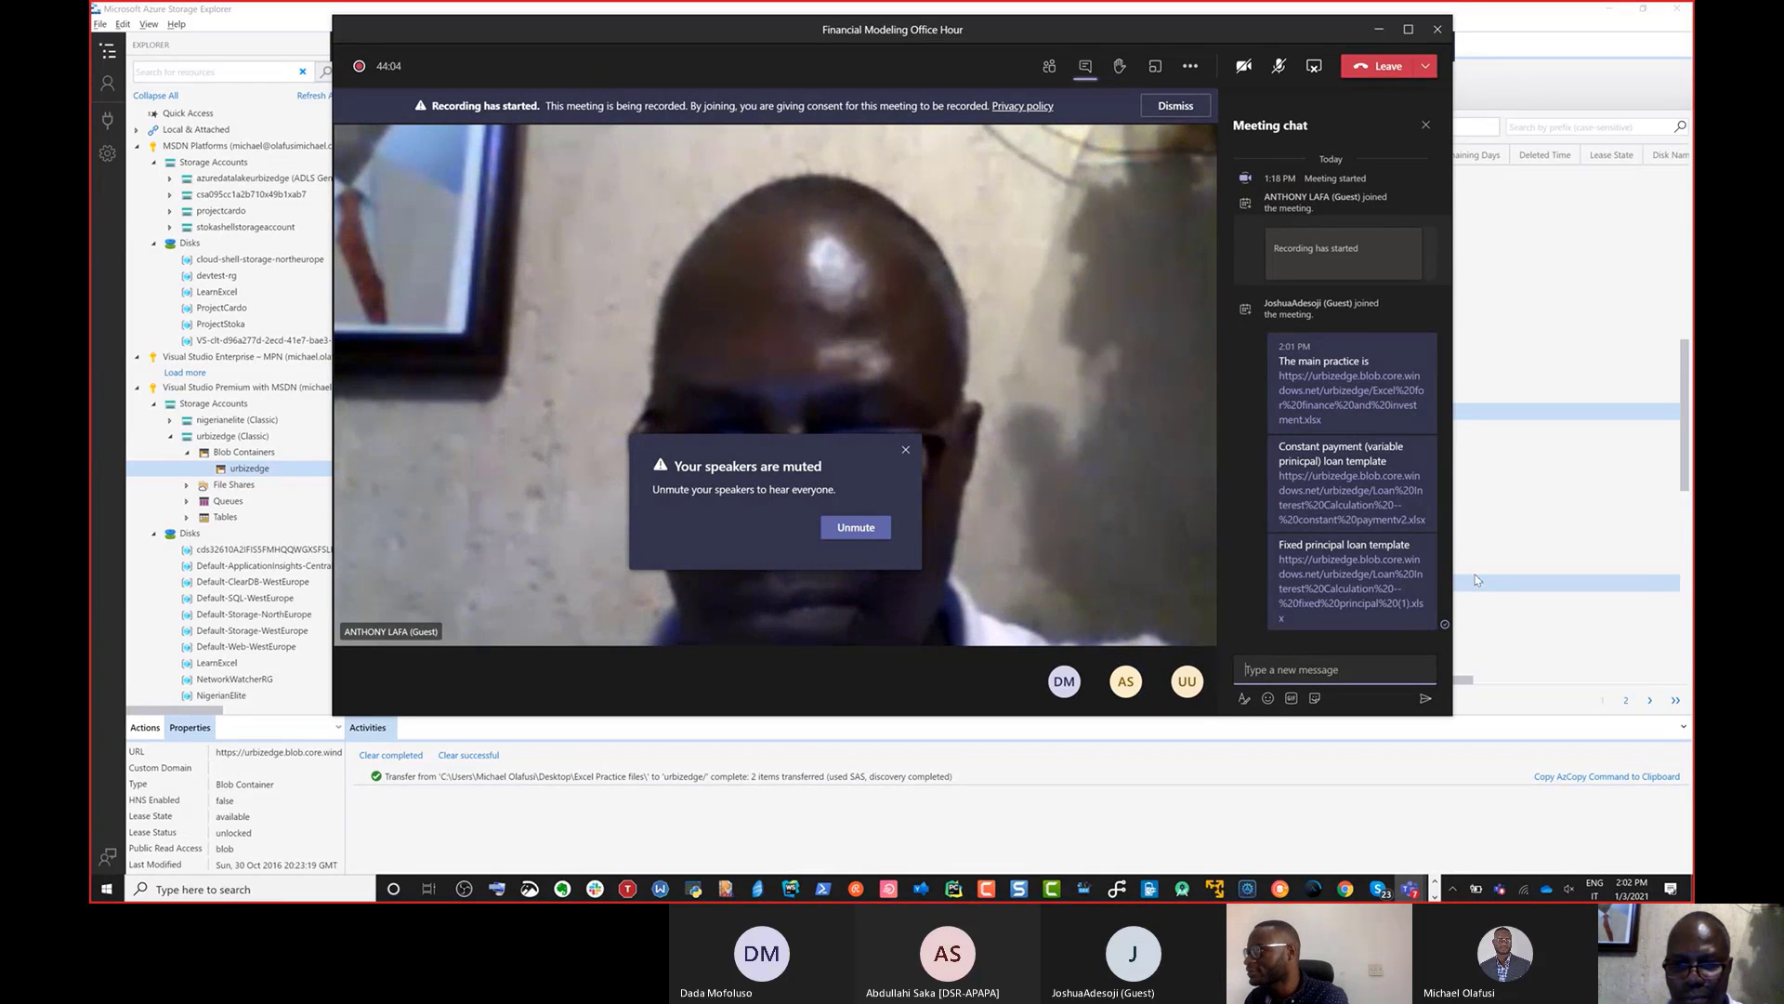
Switch to the PowerPoint slide show of Office Hour PPT 20 - Fin Model.pptx with the Office Hour 20 agenda
key(alt+Tab)
key(alt+Tab)
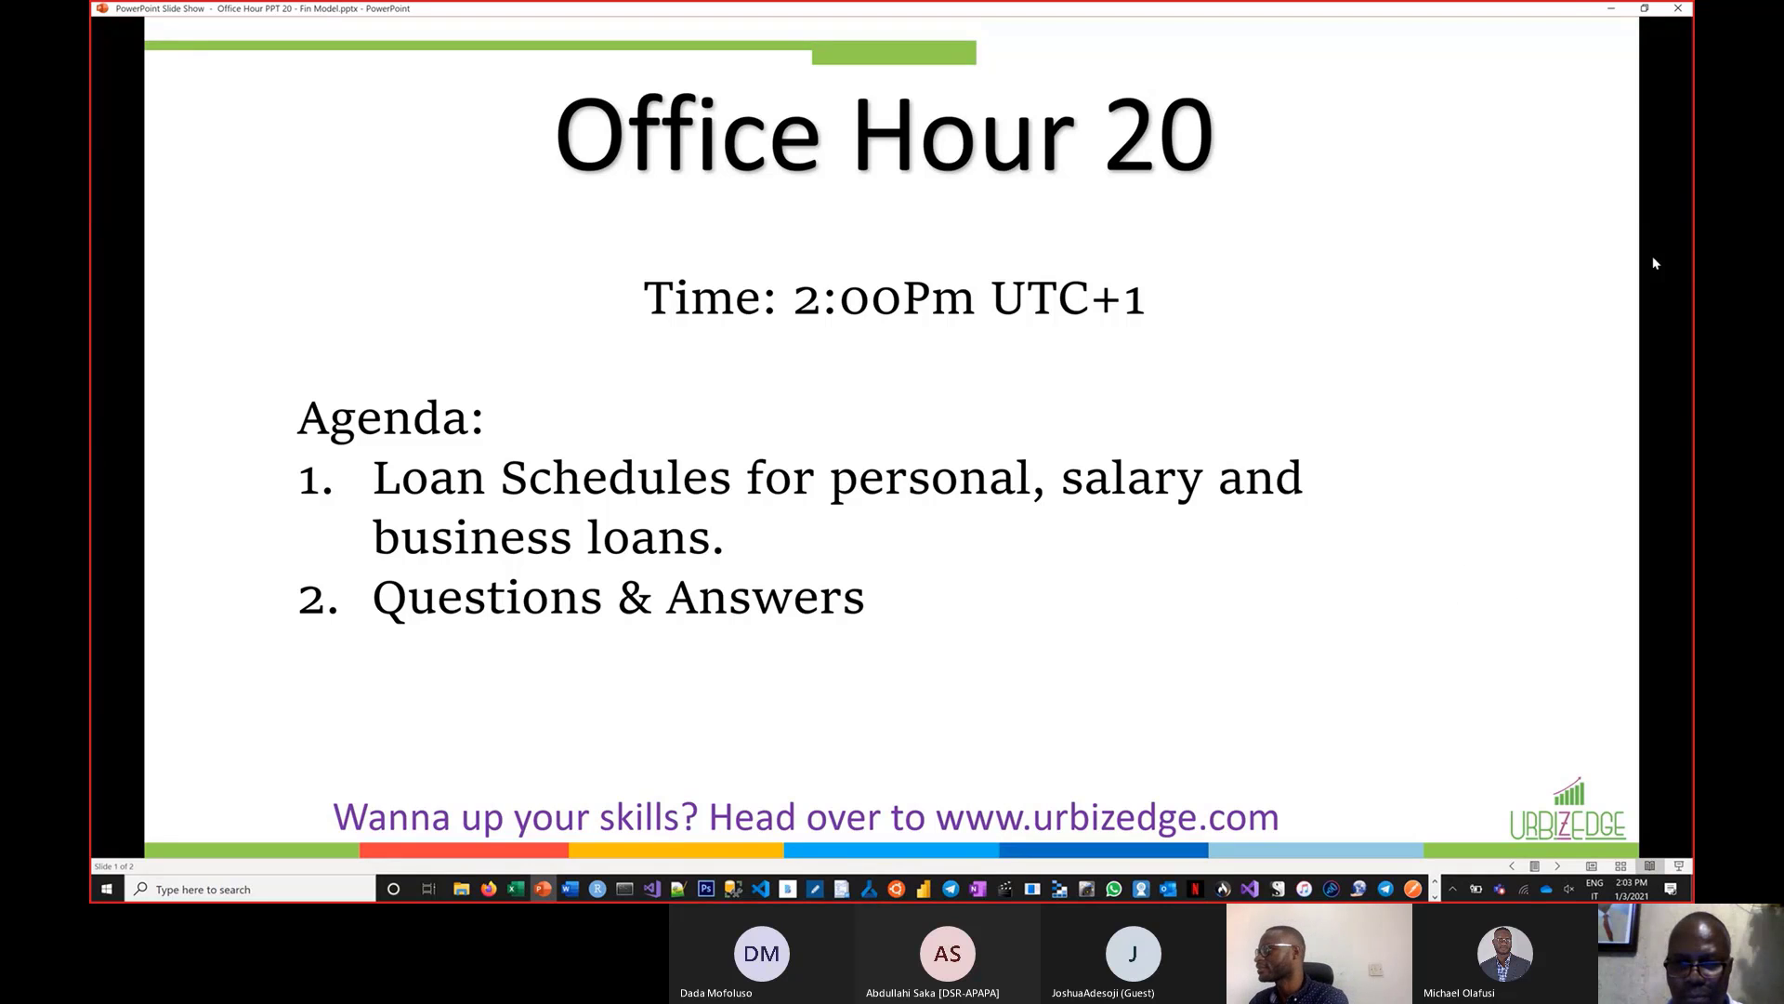
click(1612, 9)
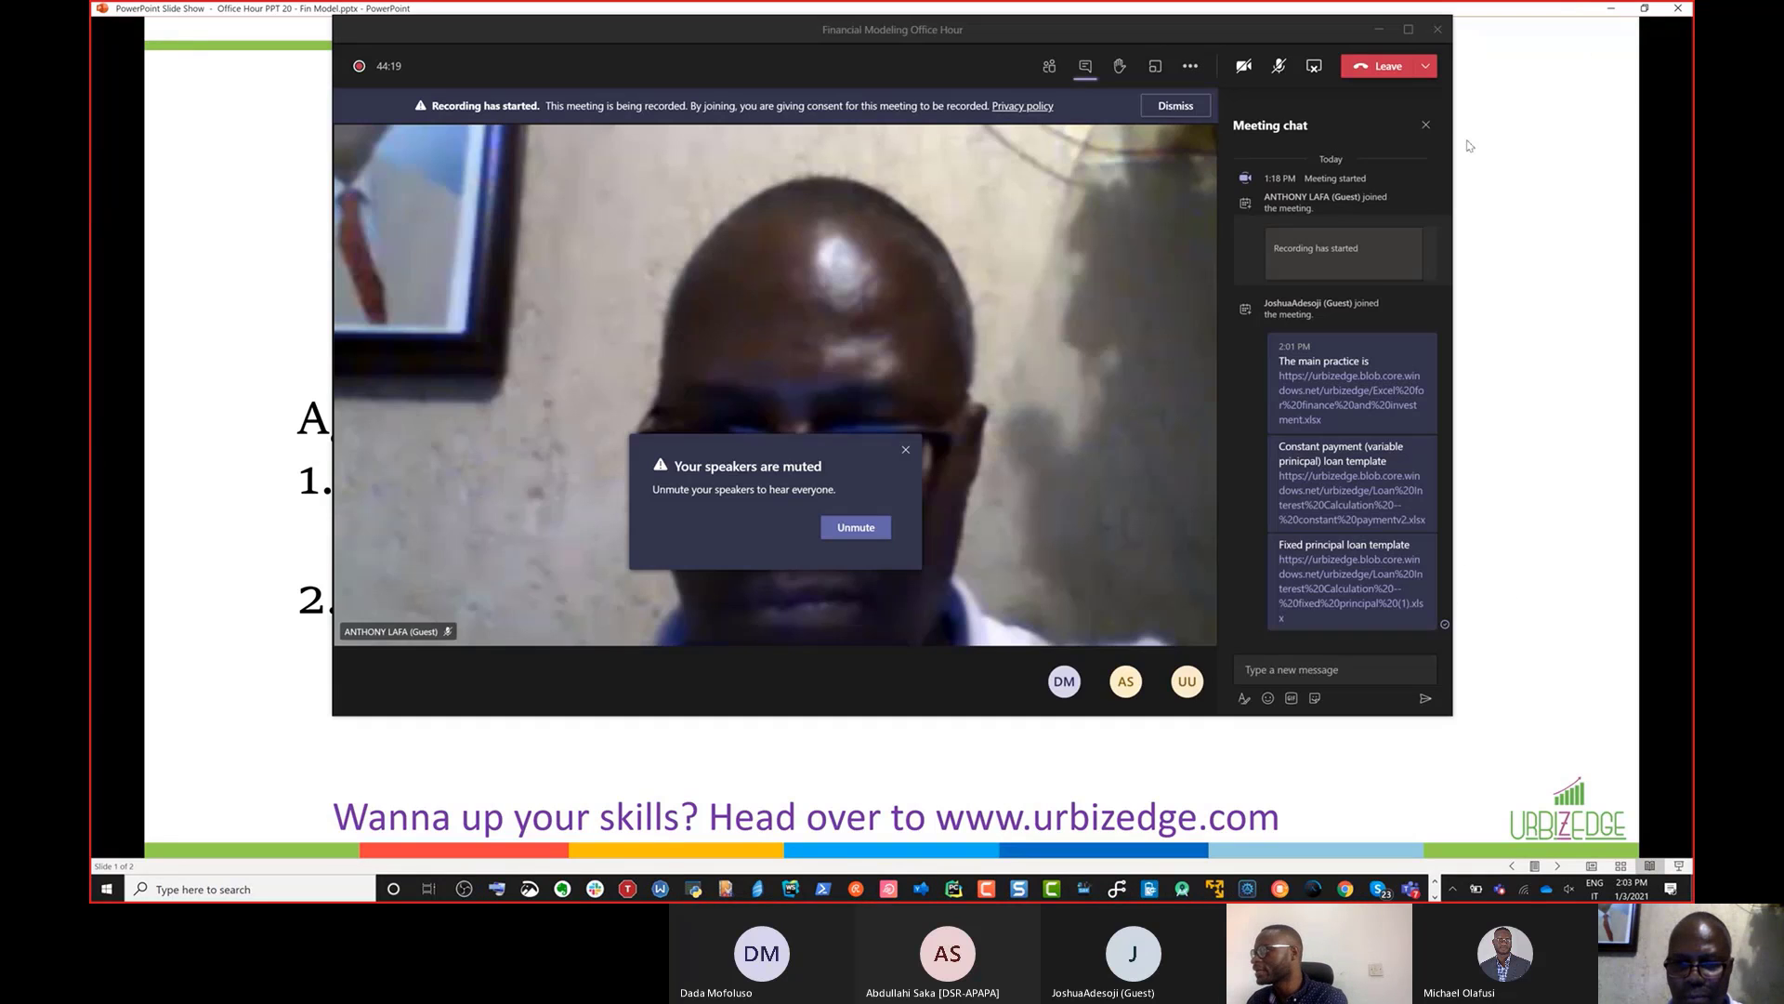
Switch to the Excel for finance and investment.xlsx workbook, showing part a of the Loan Schedule section on the Financial Calculations sheet
click(1648, 79)
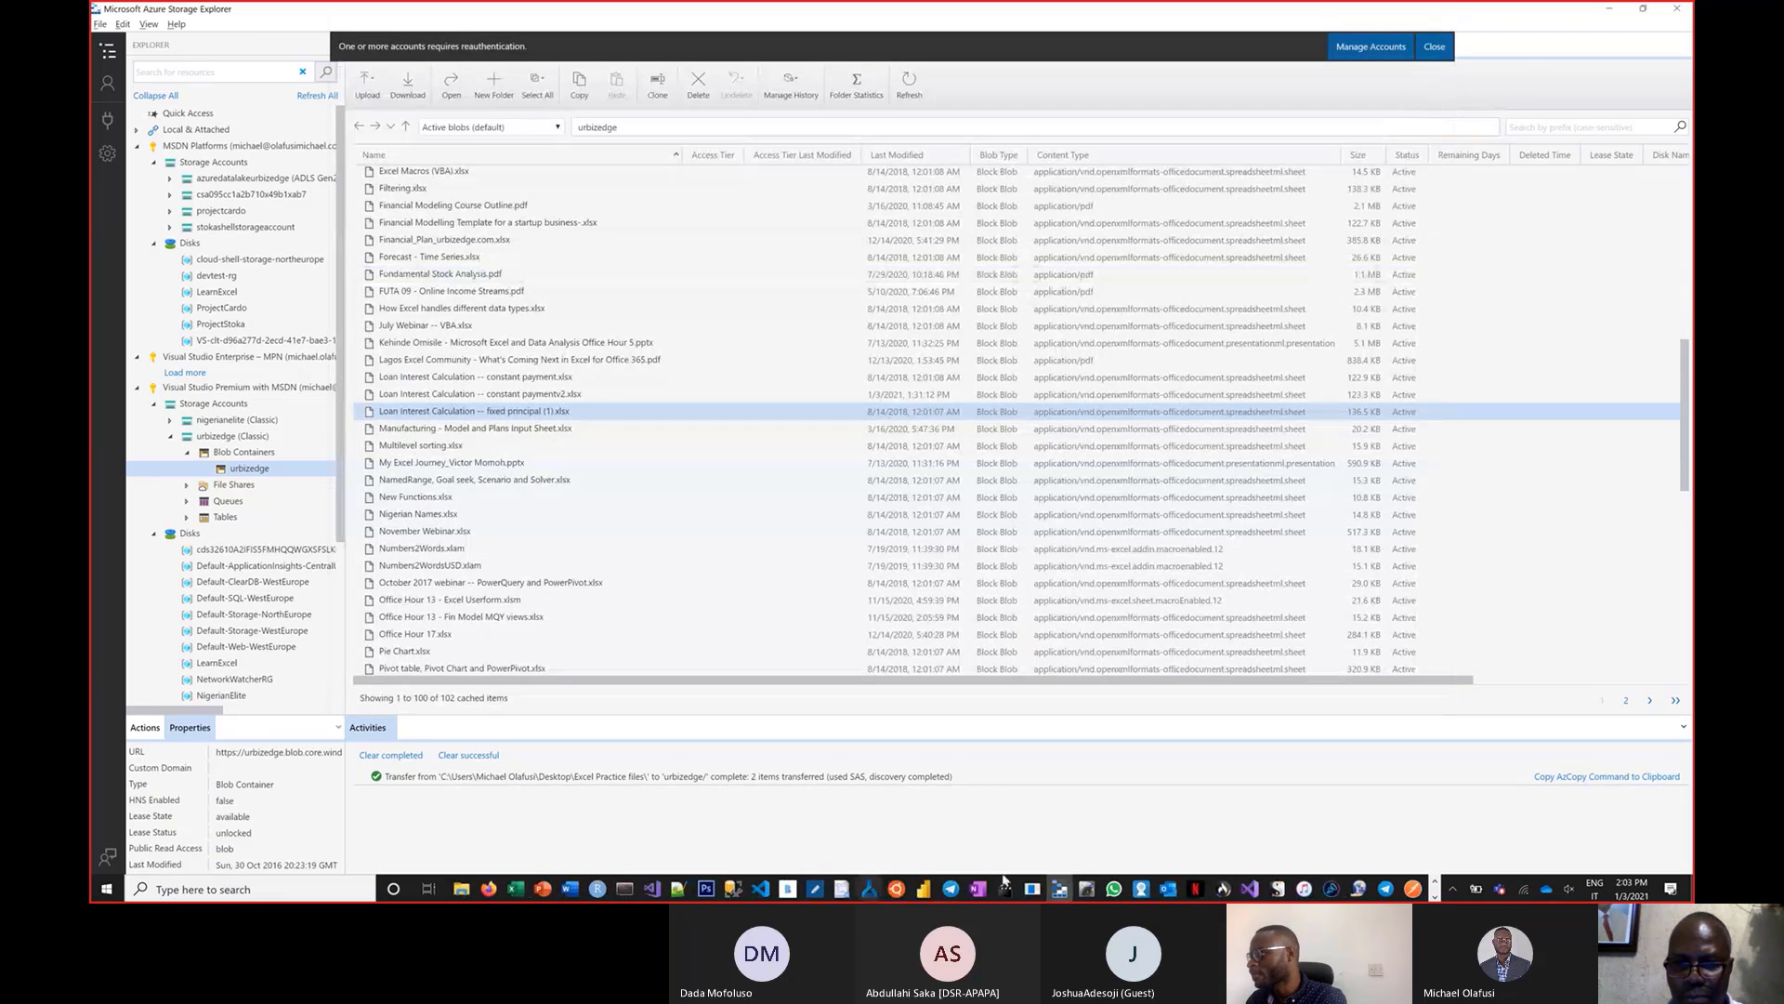
key(alt+Tab)
key(alt+Tab)
key(alt+Tab)
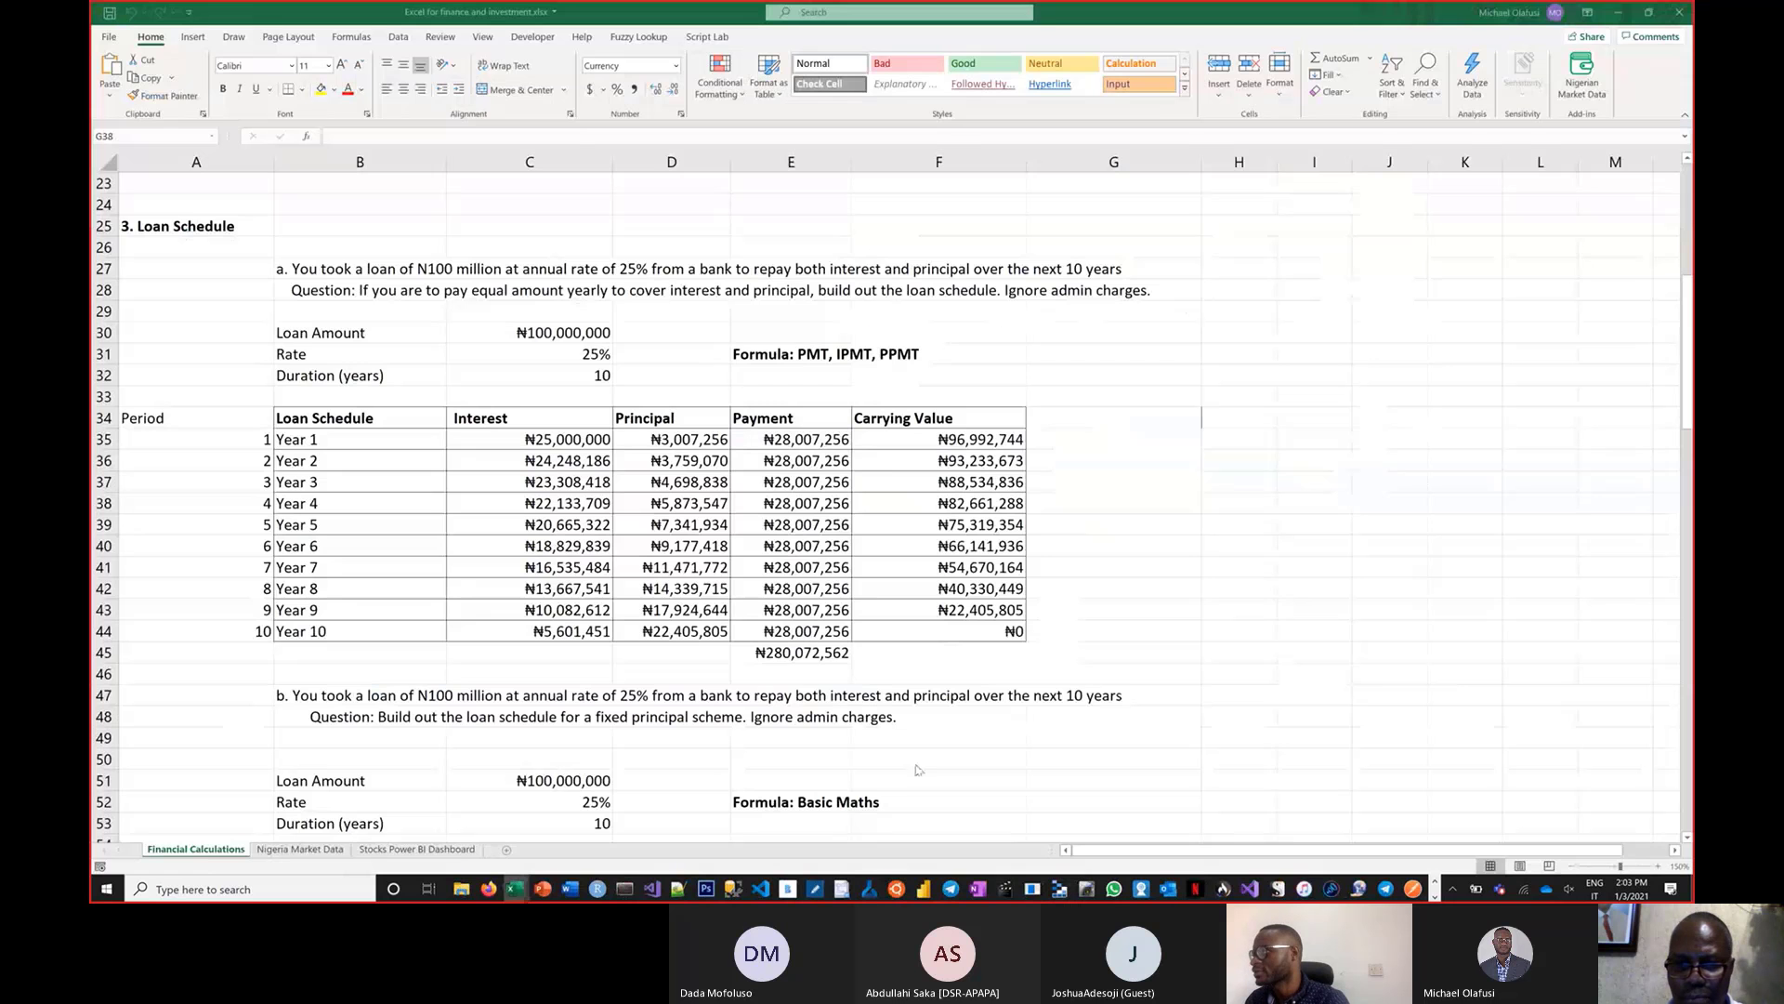
click(725, 481)
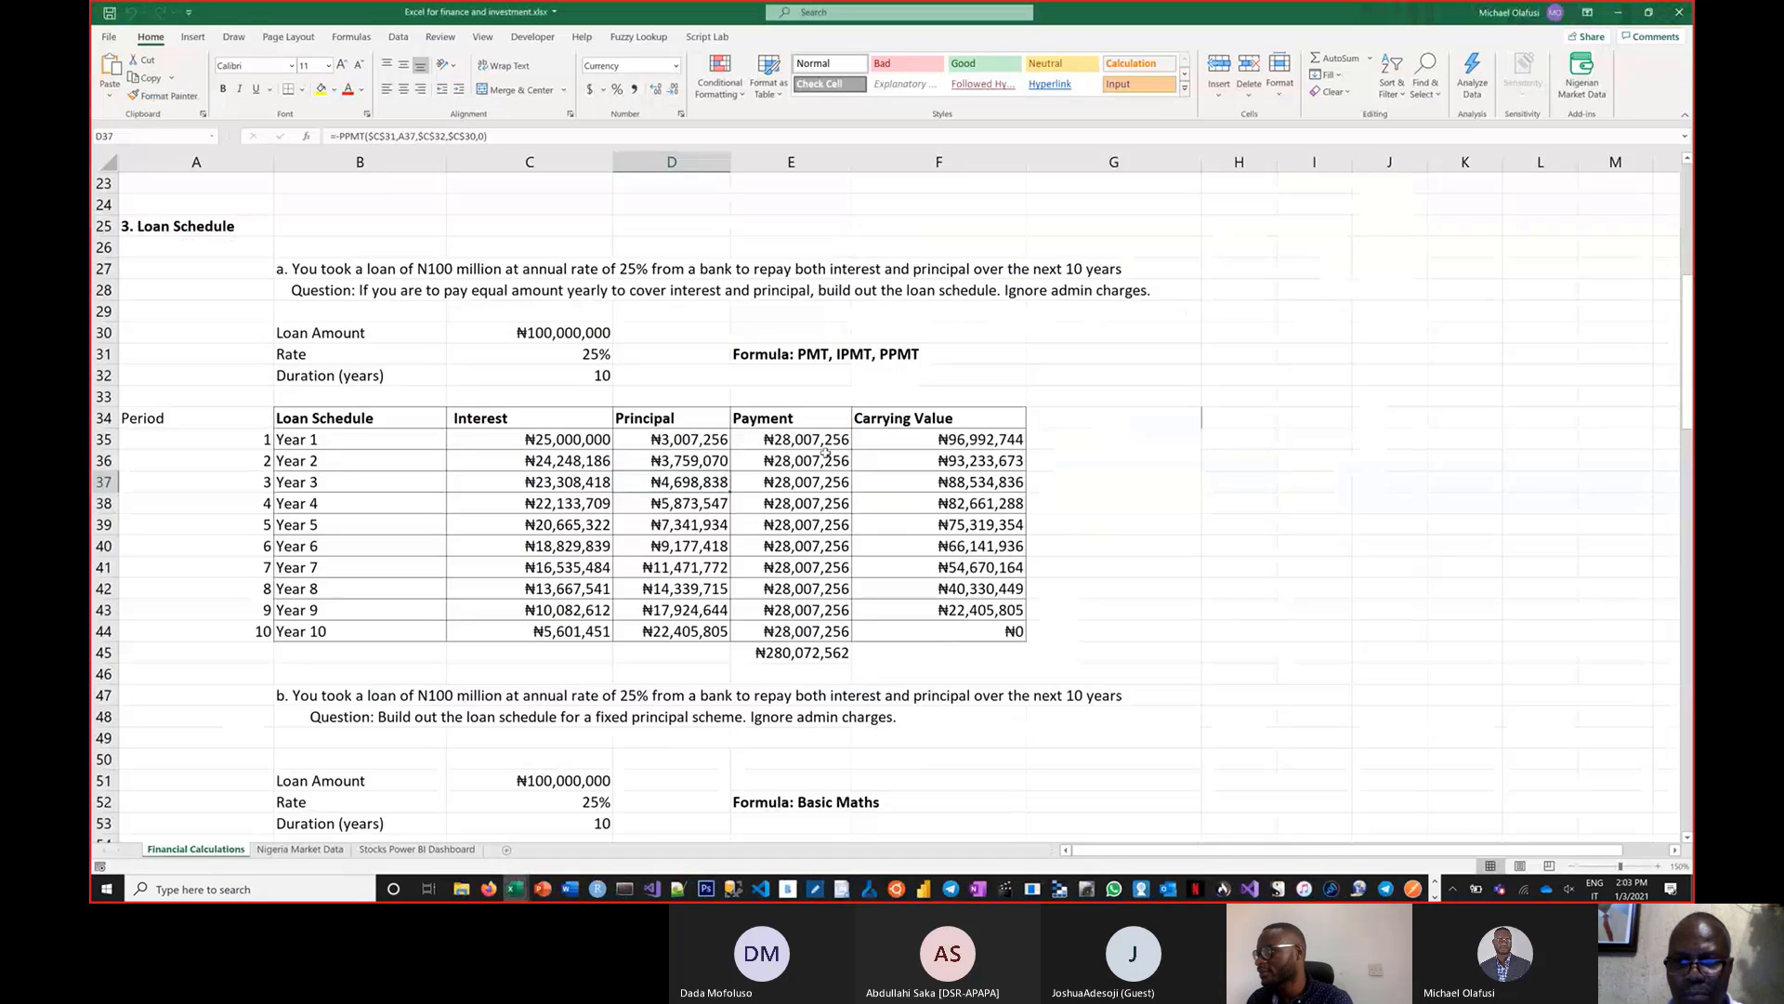
ctrl+scroll(825, 452, up, 1)
ctrl+scroll(825, 452, up, 3)
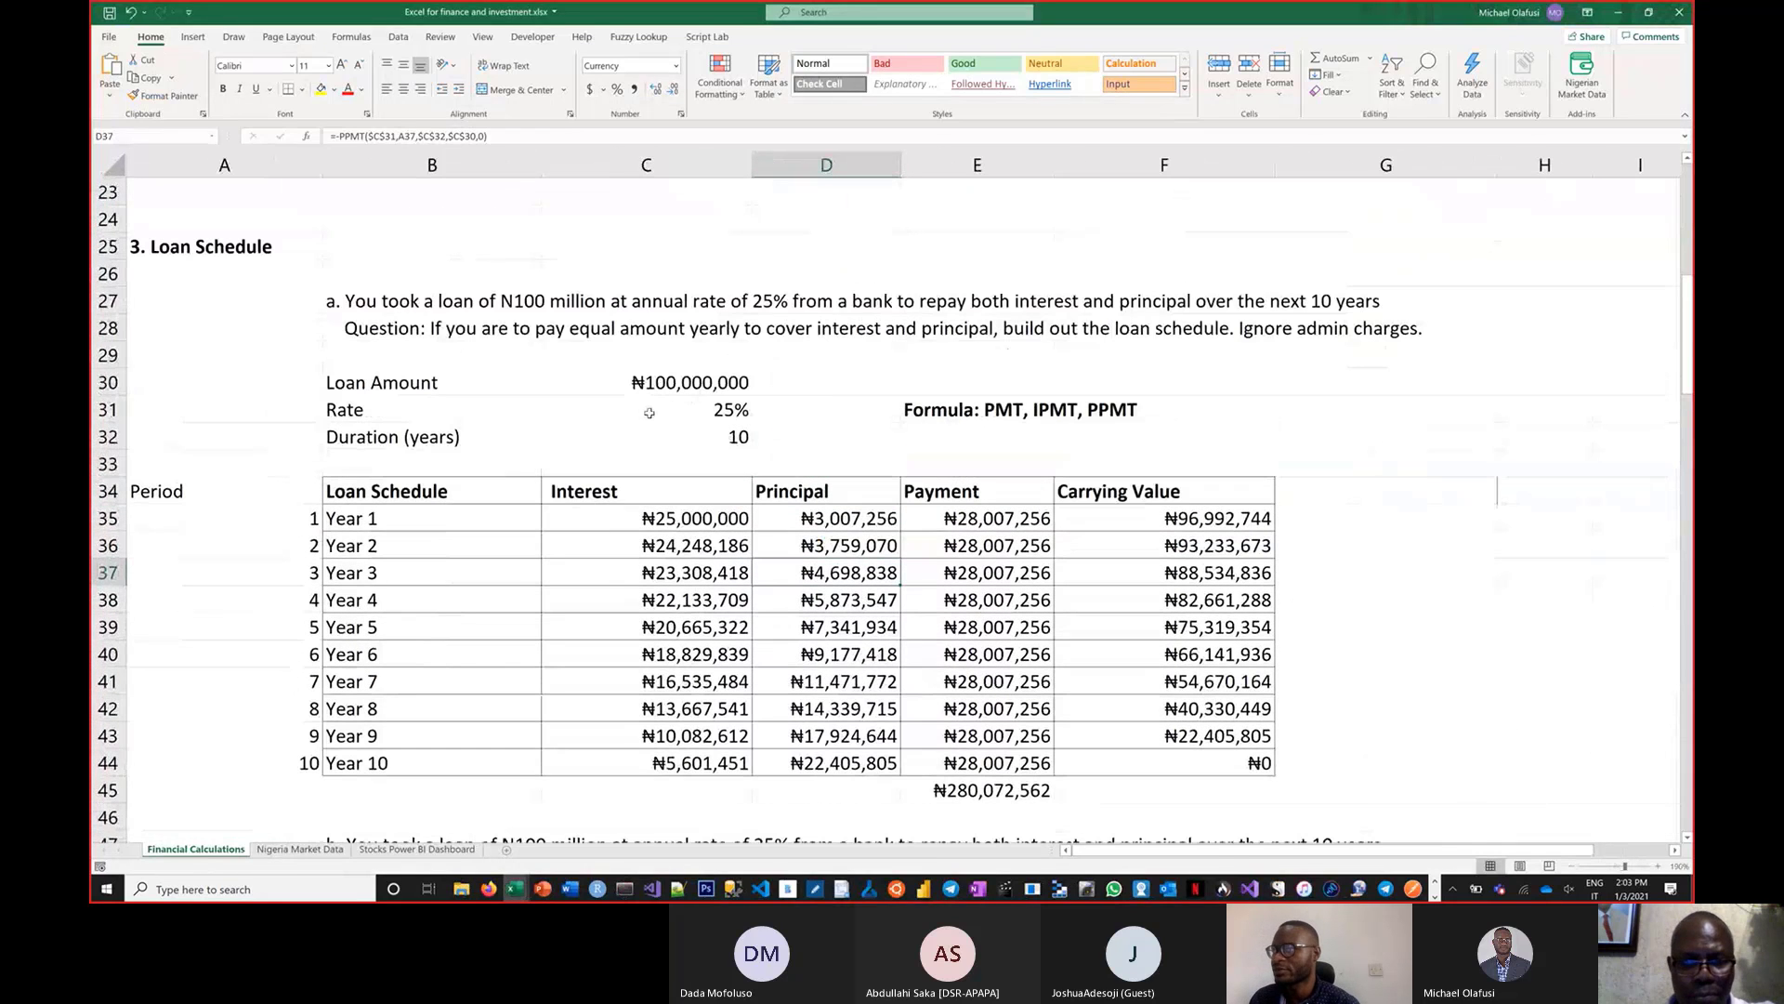
scroll(651, 413, down, 1)
scroll(651, 418, up, 1)
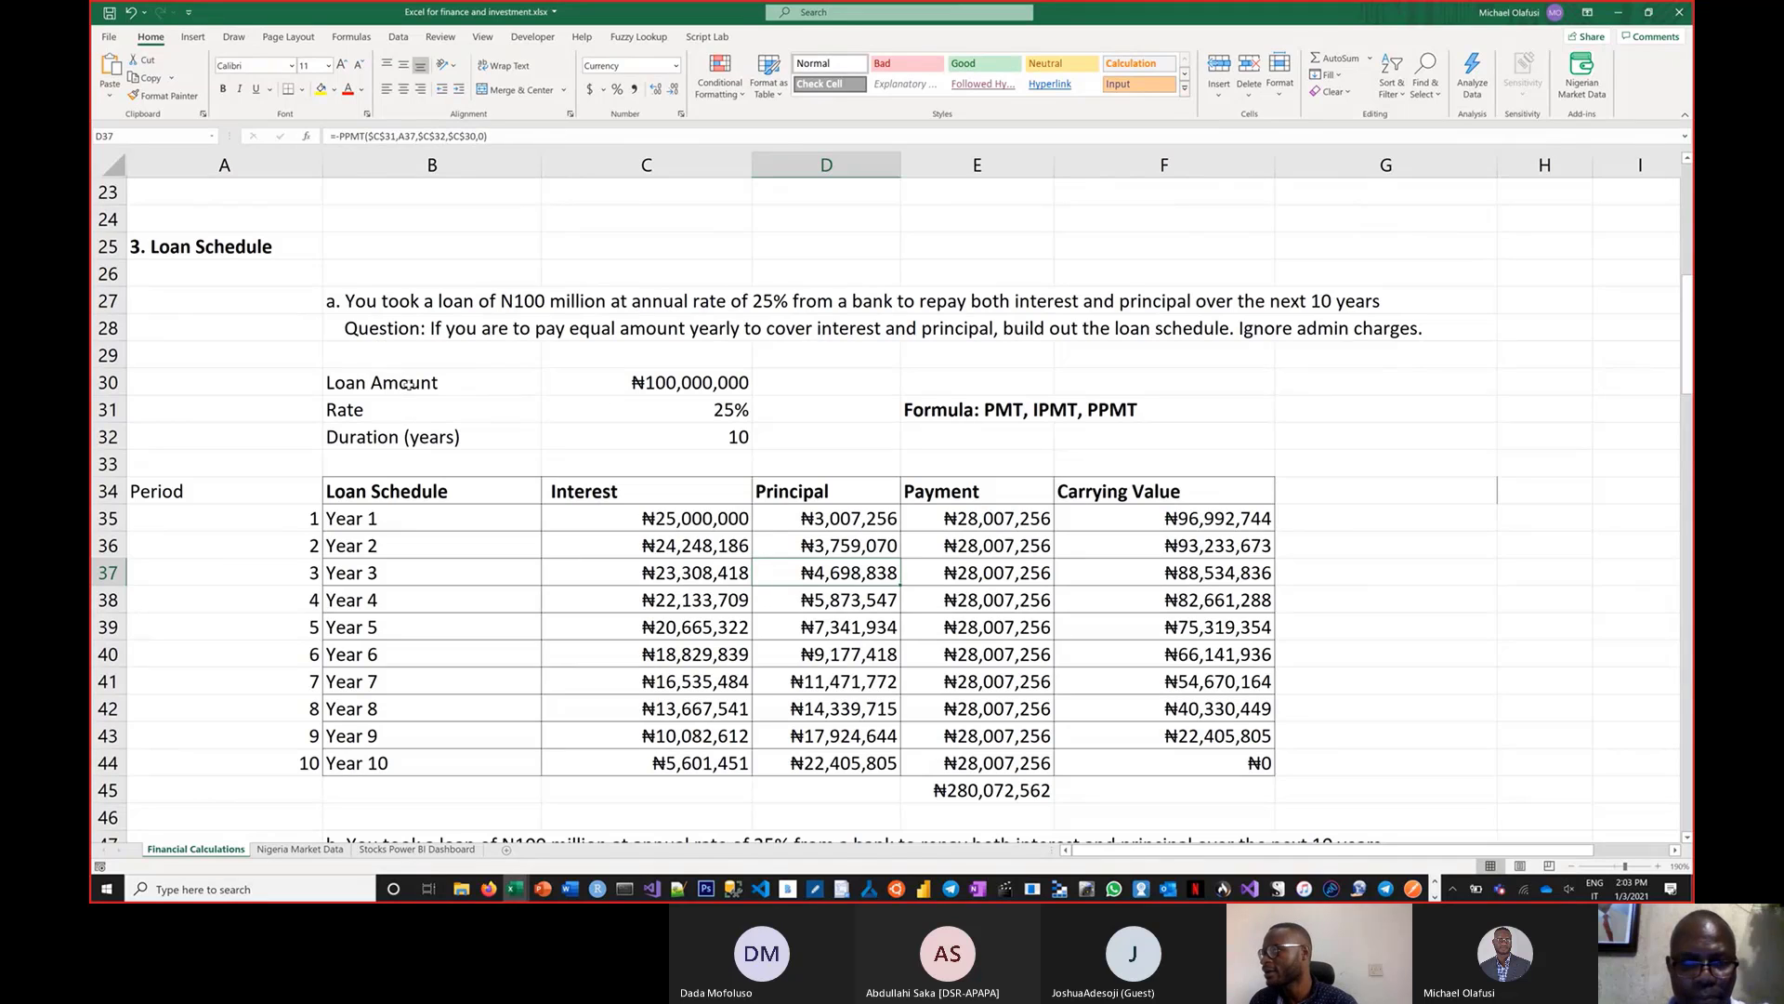
Fill the Loan Amount, Rate and Duration (years) labels and values in B30:C32 with yellow
drag(407, 381, 615, 381)
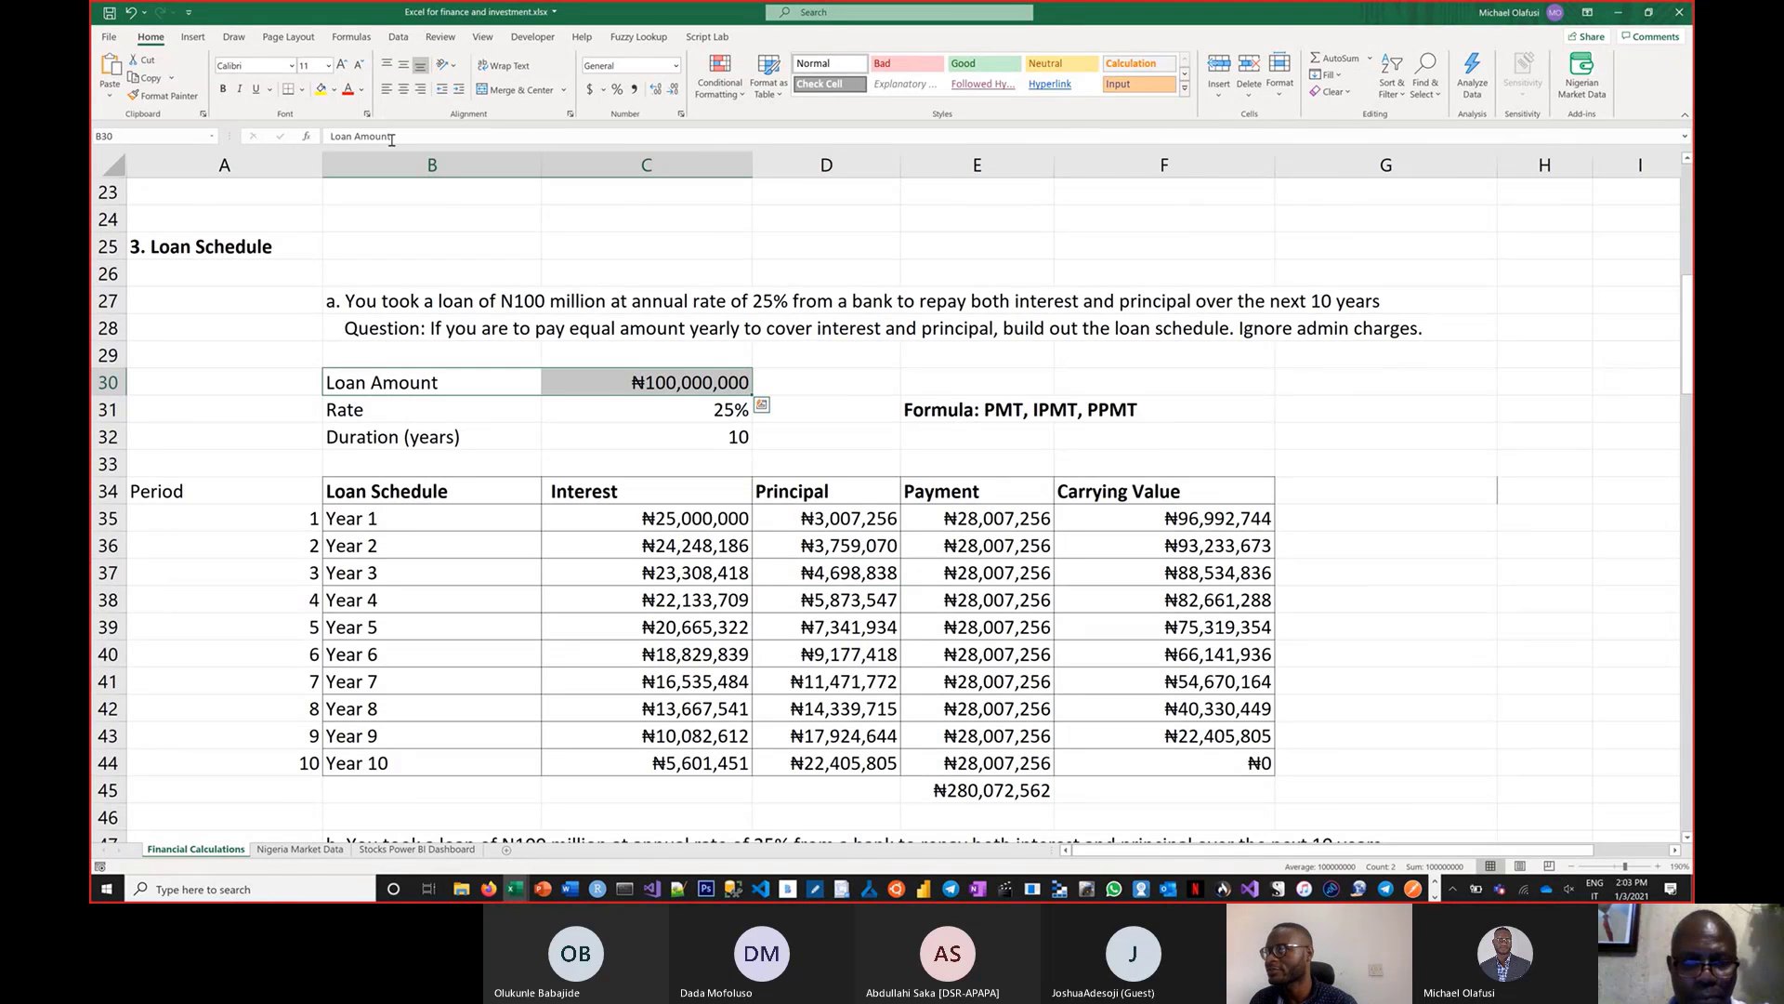
click(322, 89)
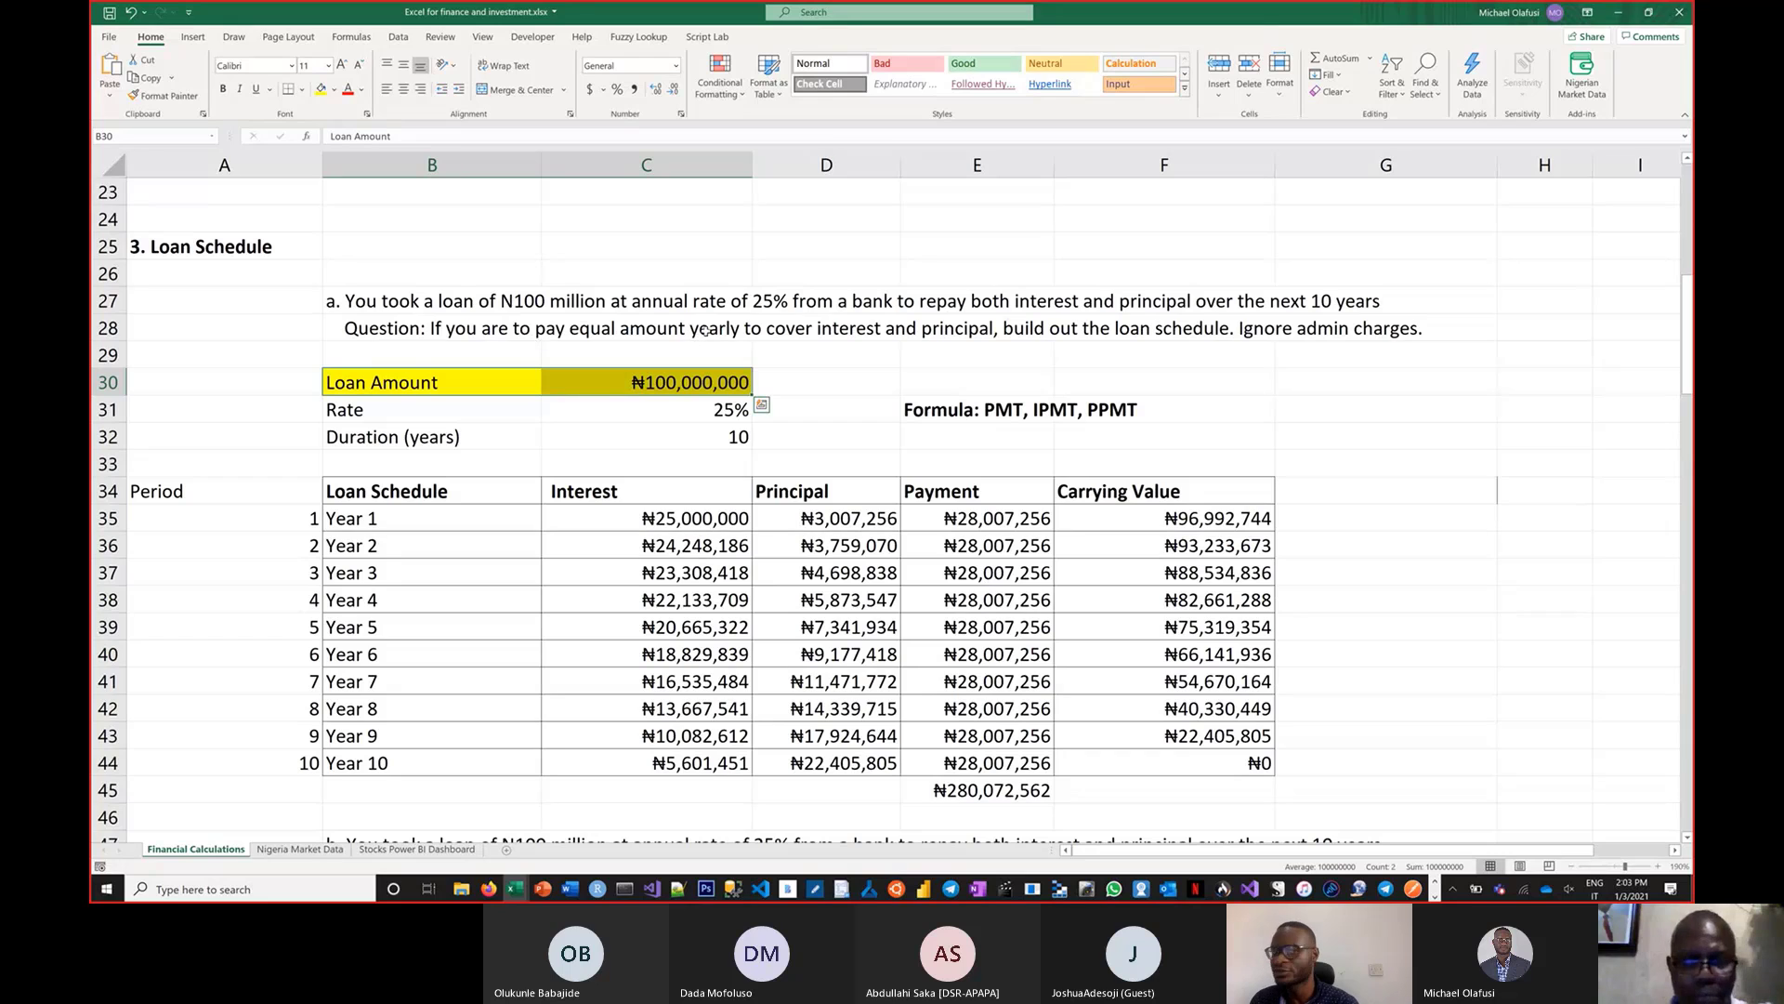
click(787, 466)
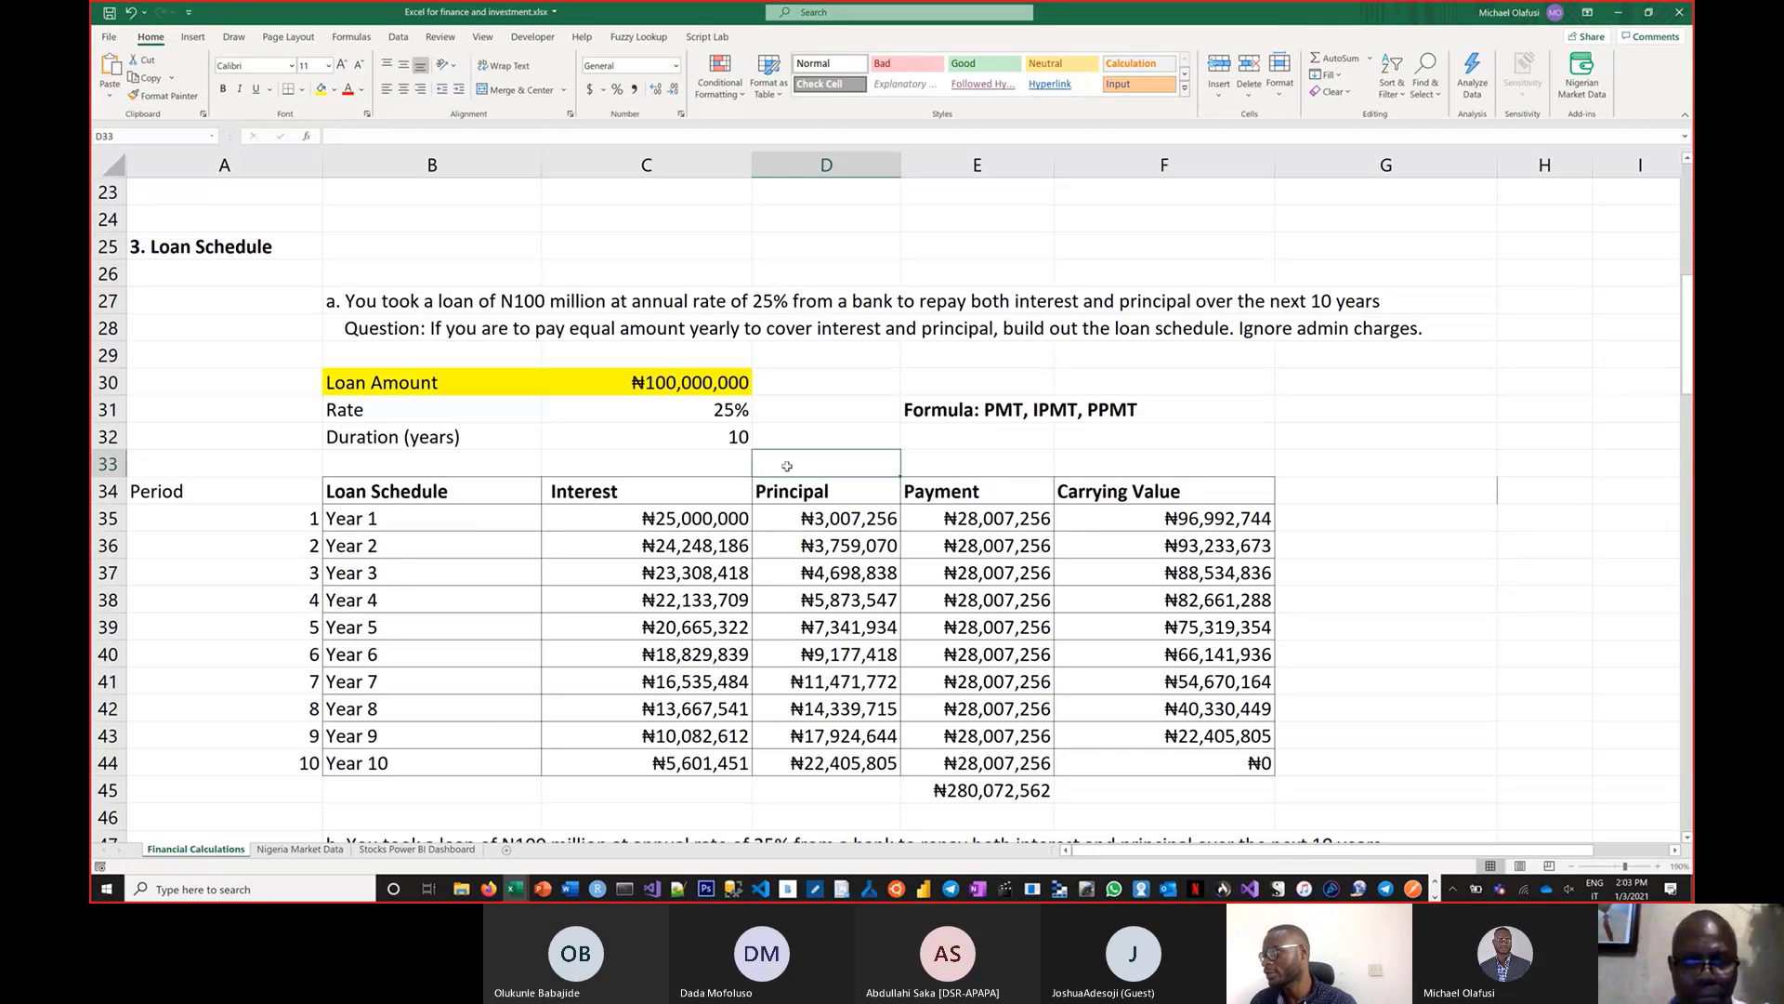
ctrl+scroll(786, 466, up, 2)
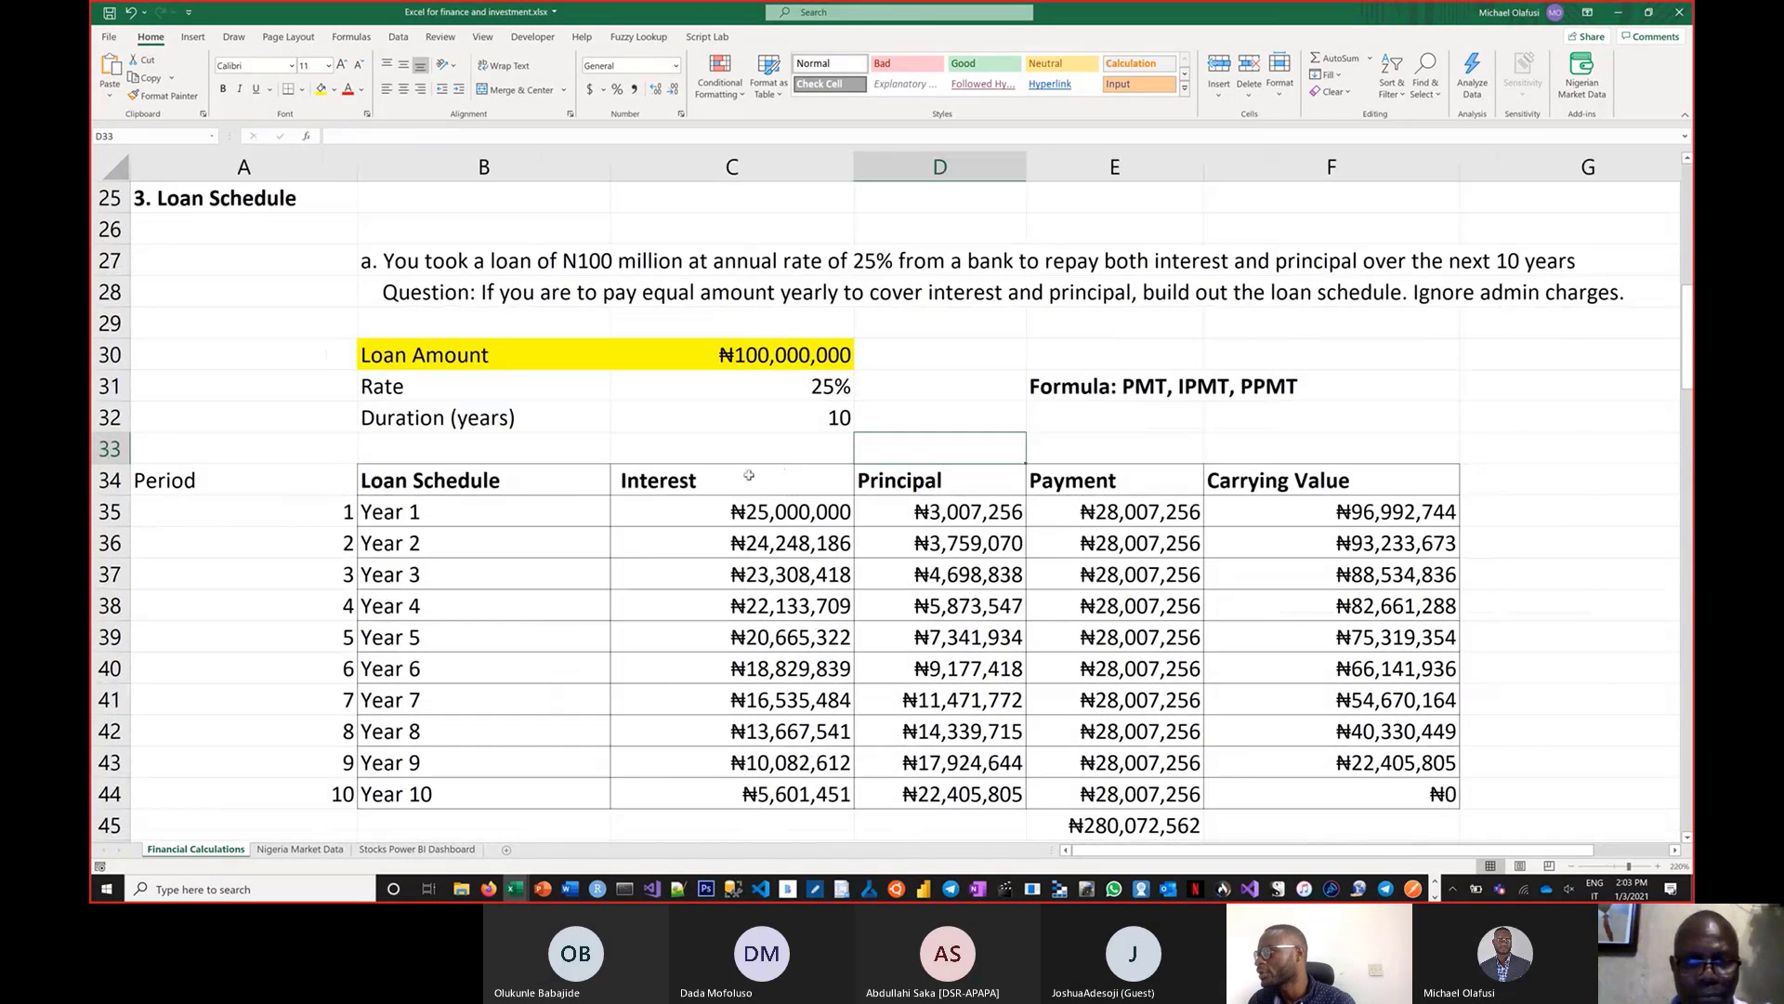
drag(496, 386, 734, 386)
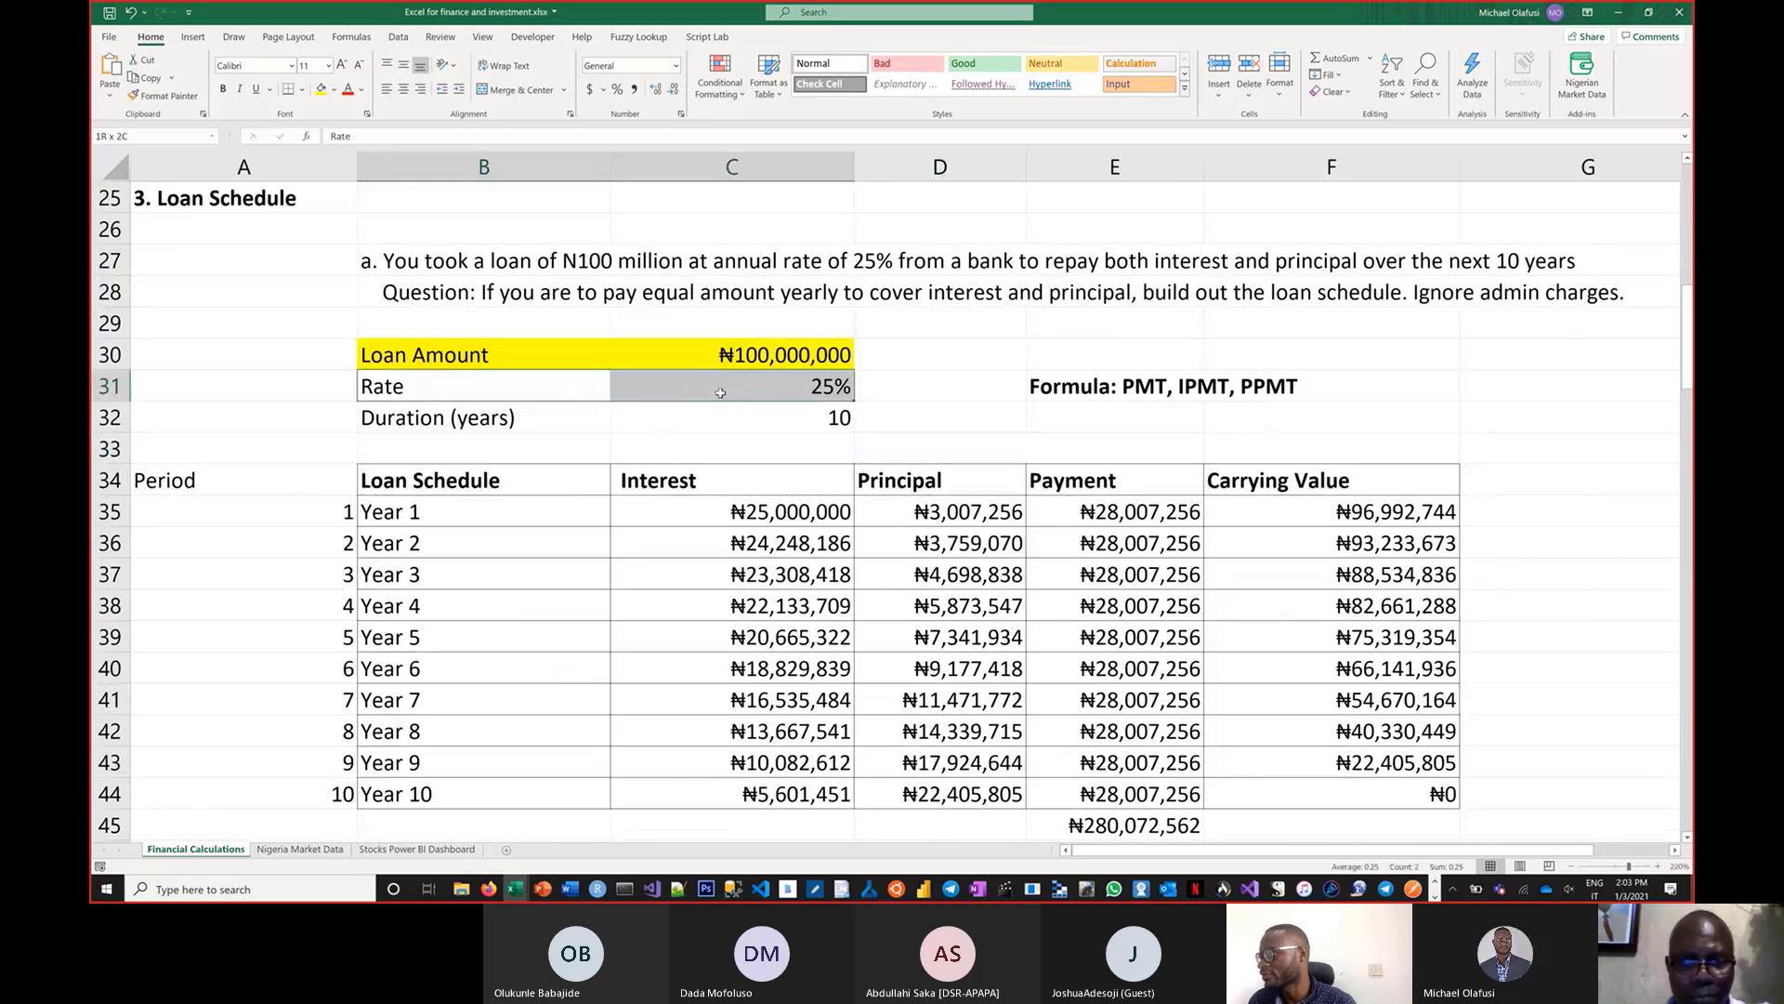
click(320, 89)
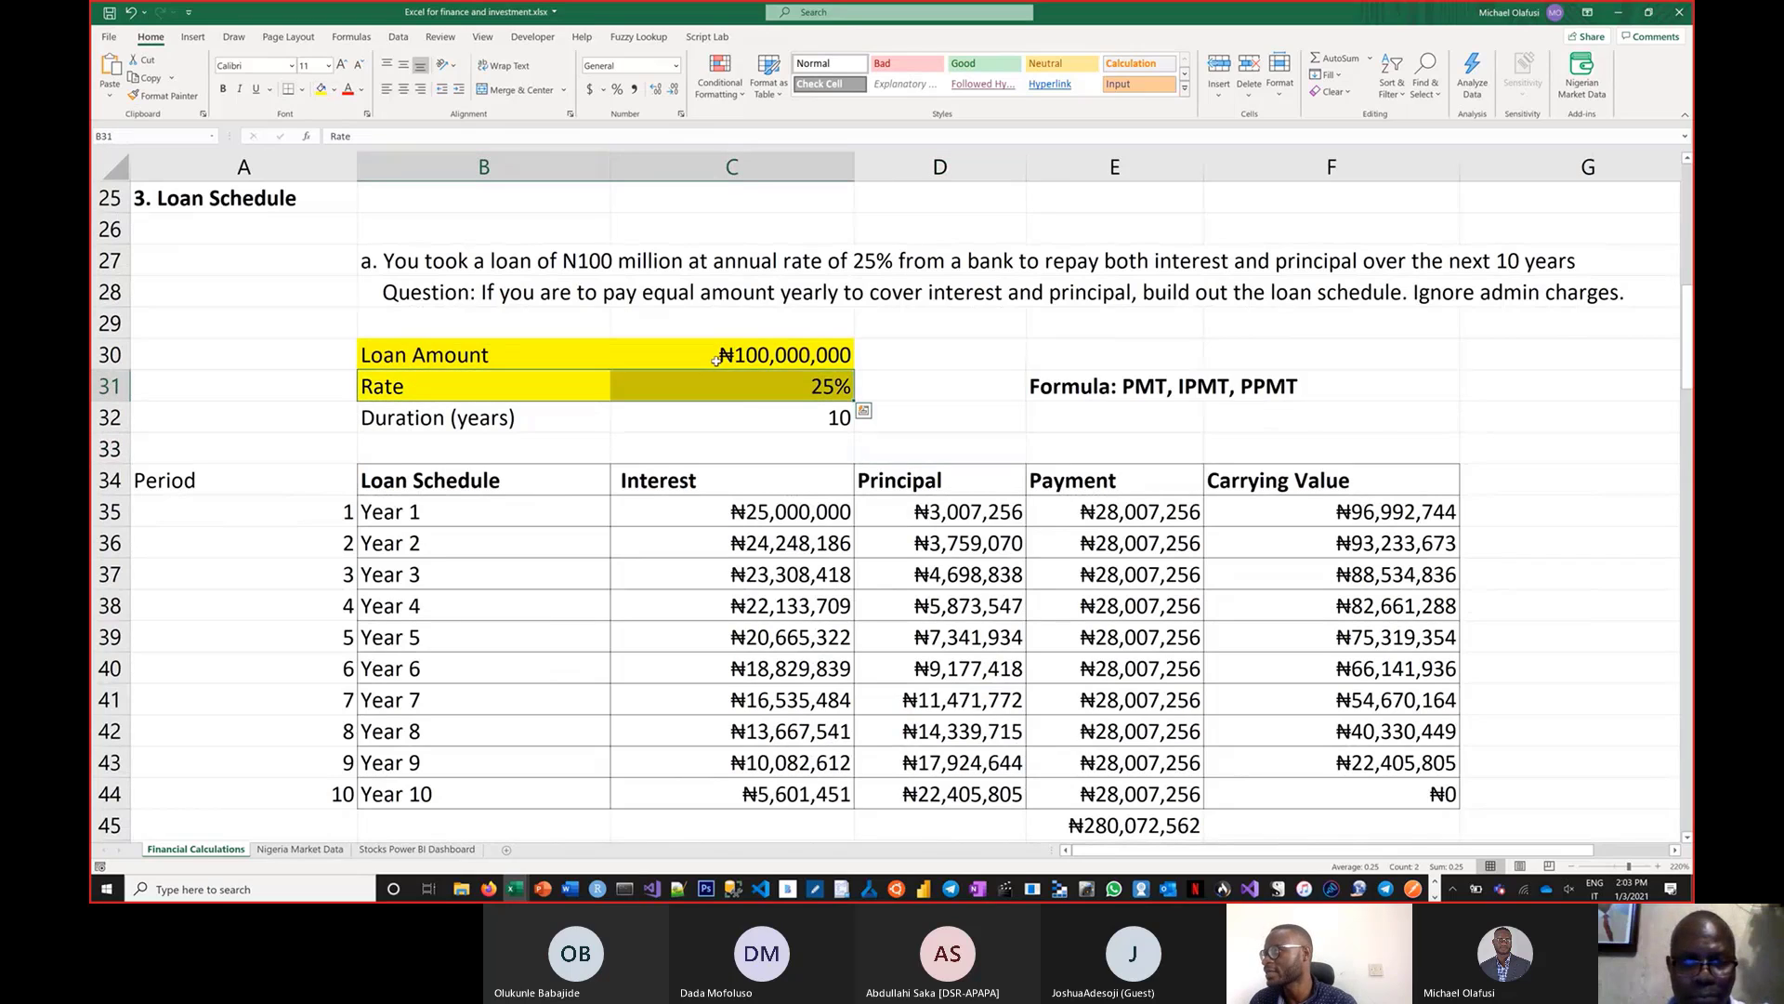
drag(585, 417, 727, 419)
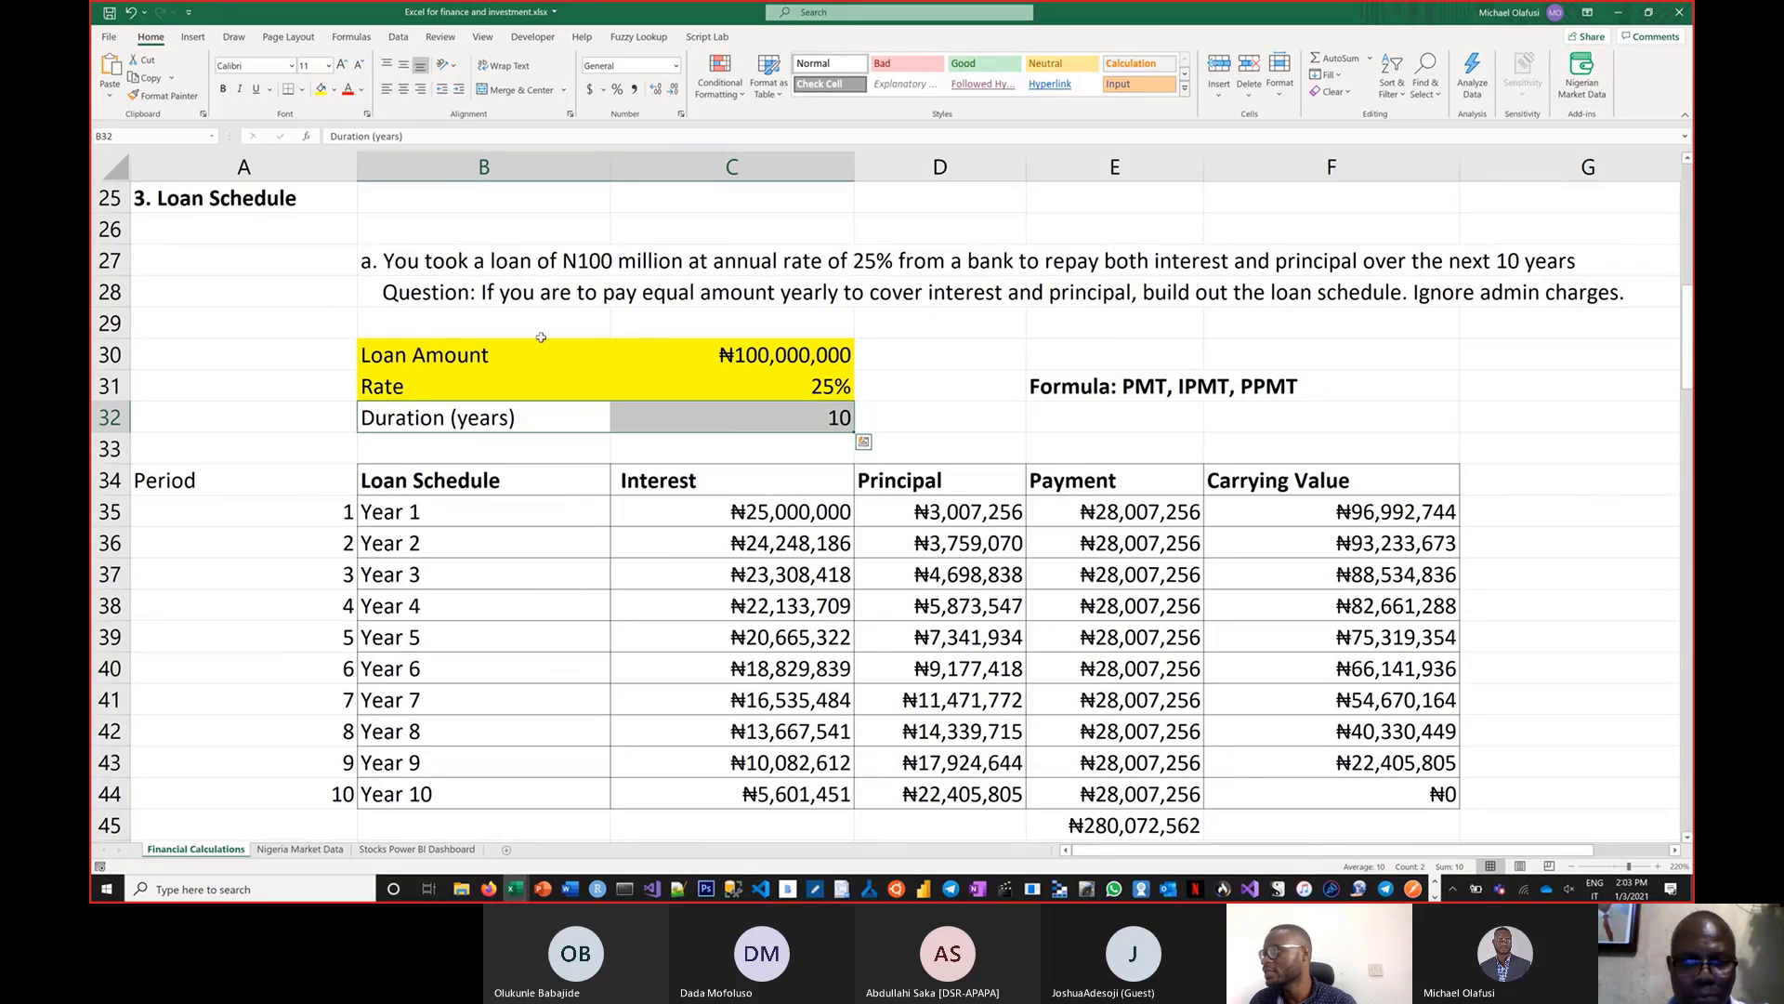
click(321, 89)
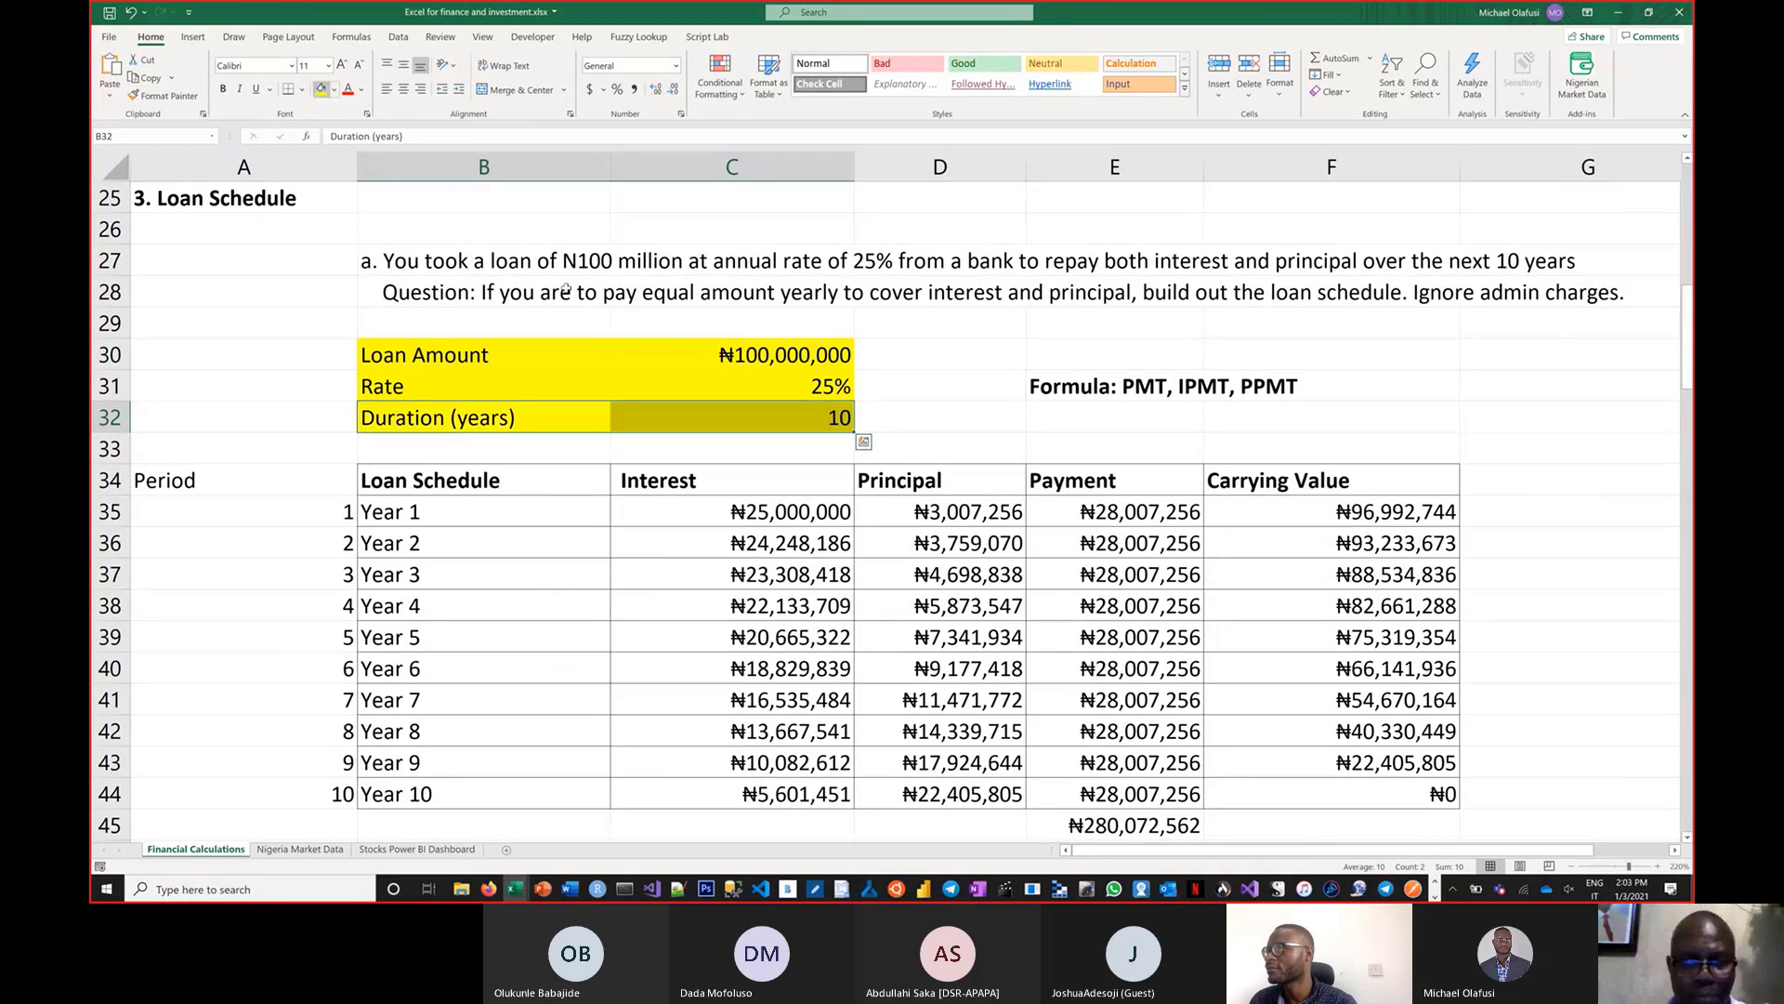
click(972, 366)
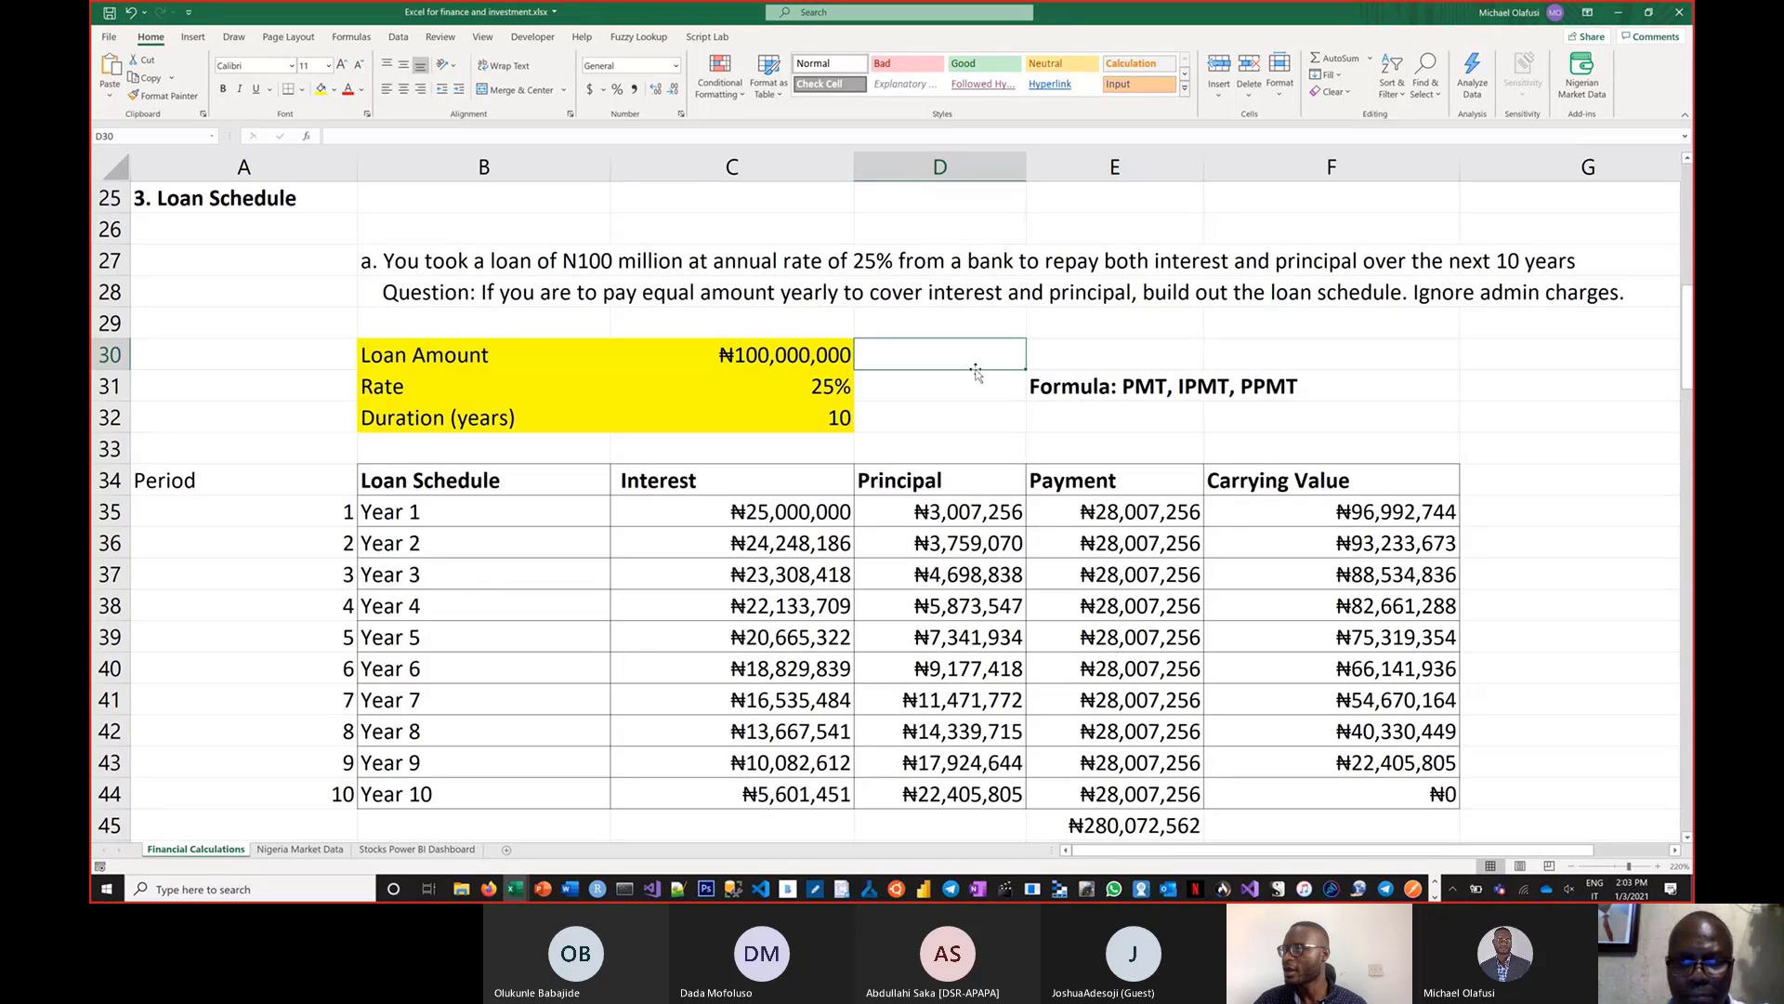
Enter the heading "2 ways loan repayment are being computed" in cell I26, beside the loan schedule
click(1525, 426)
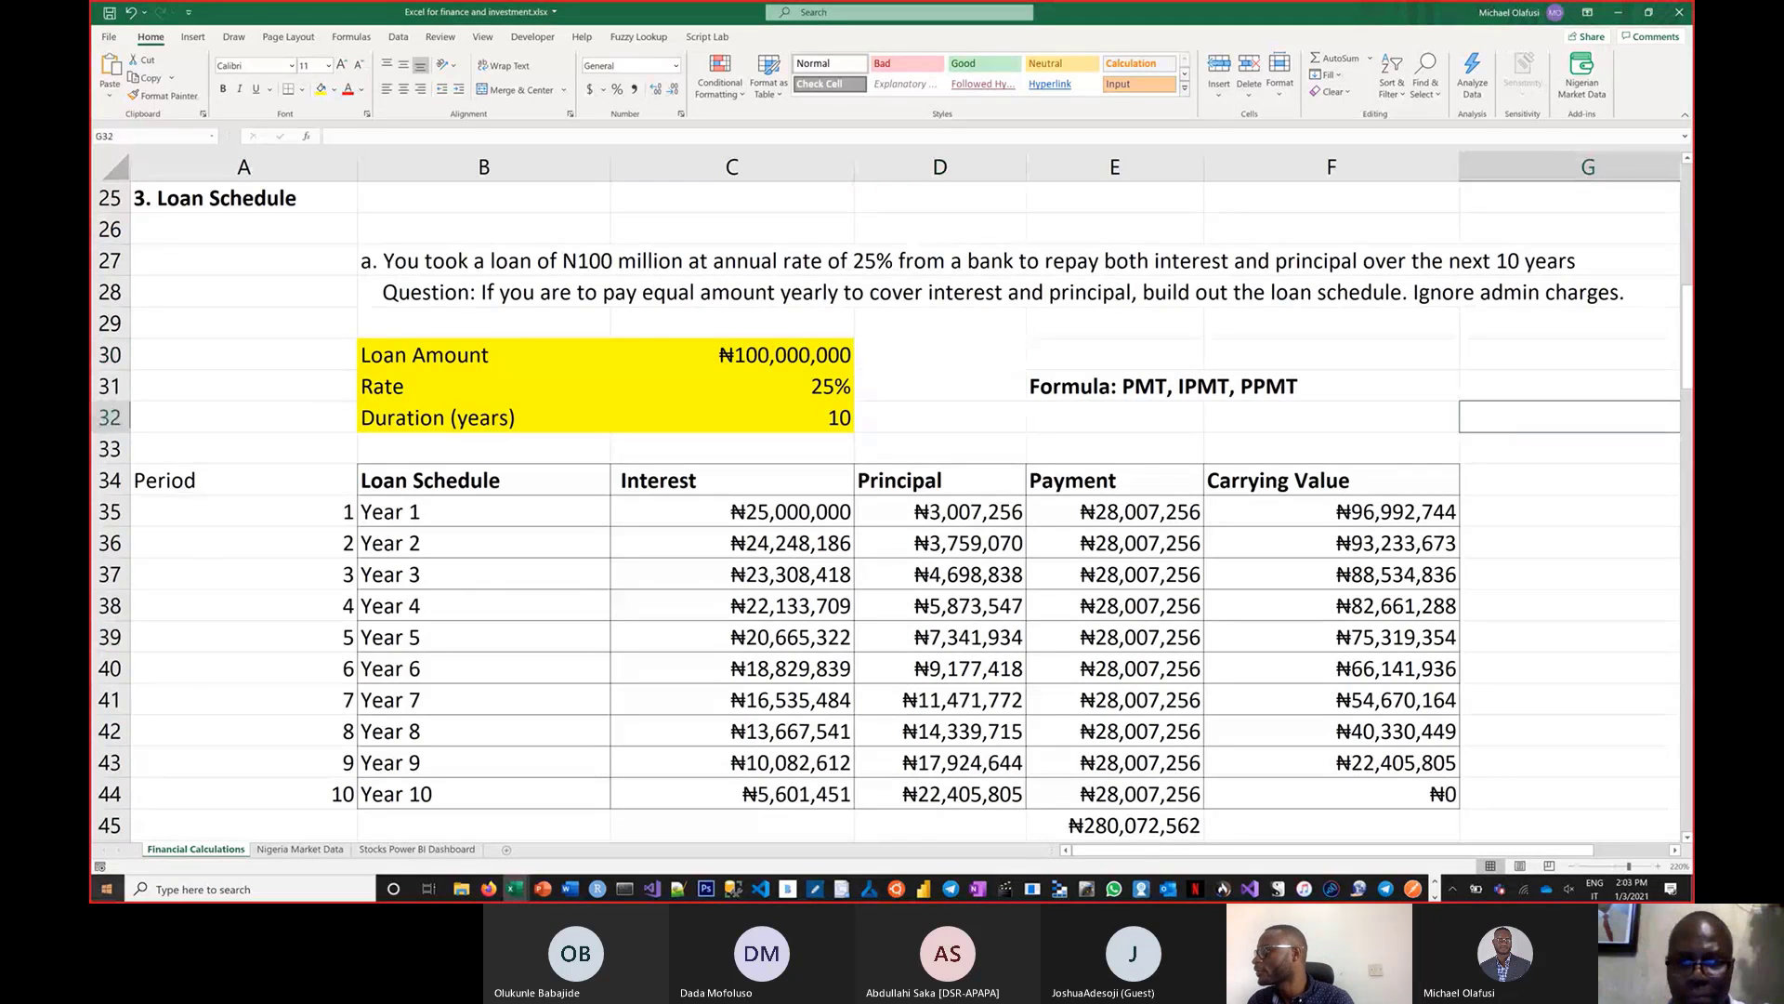
key(Right)
key(Right)
key(Right)
key(Right)
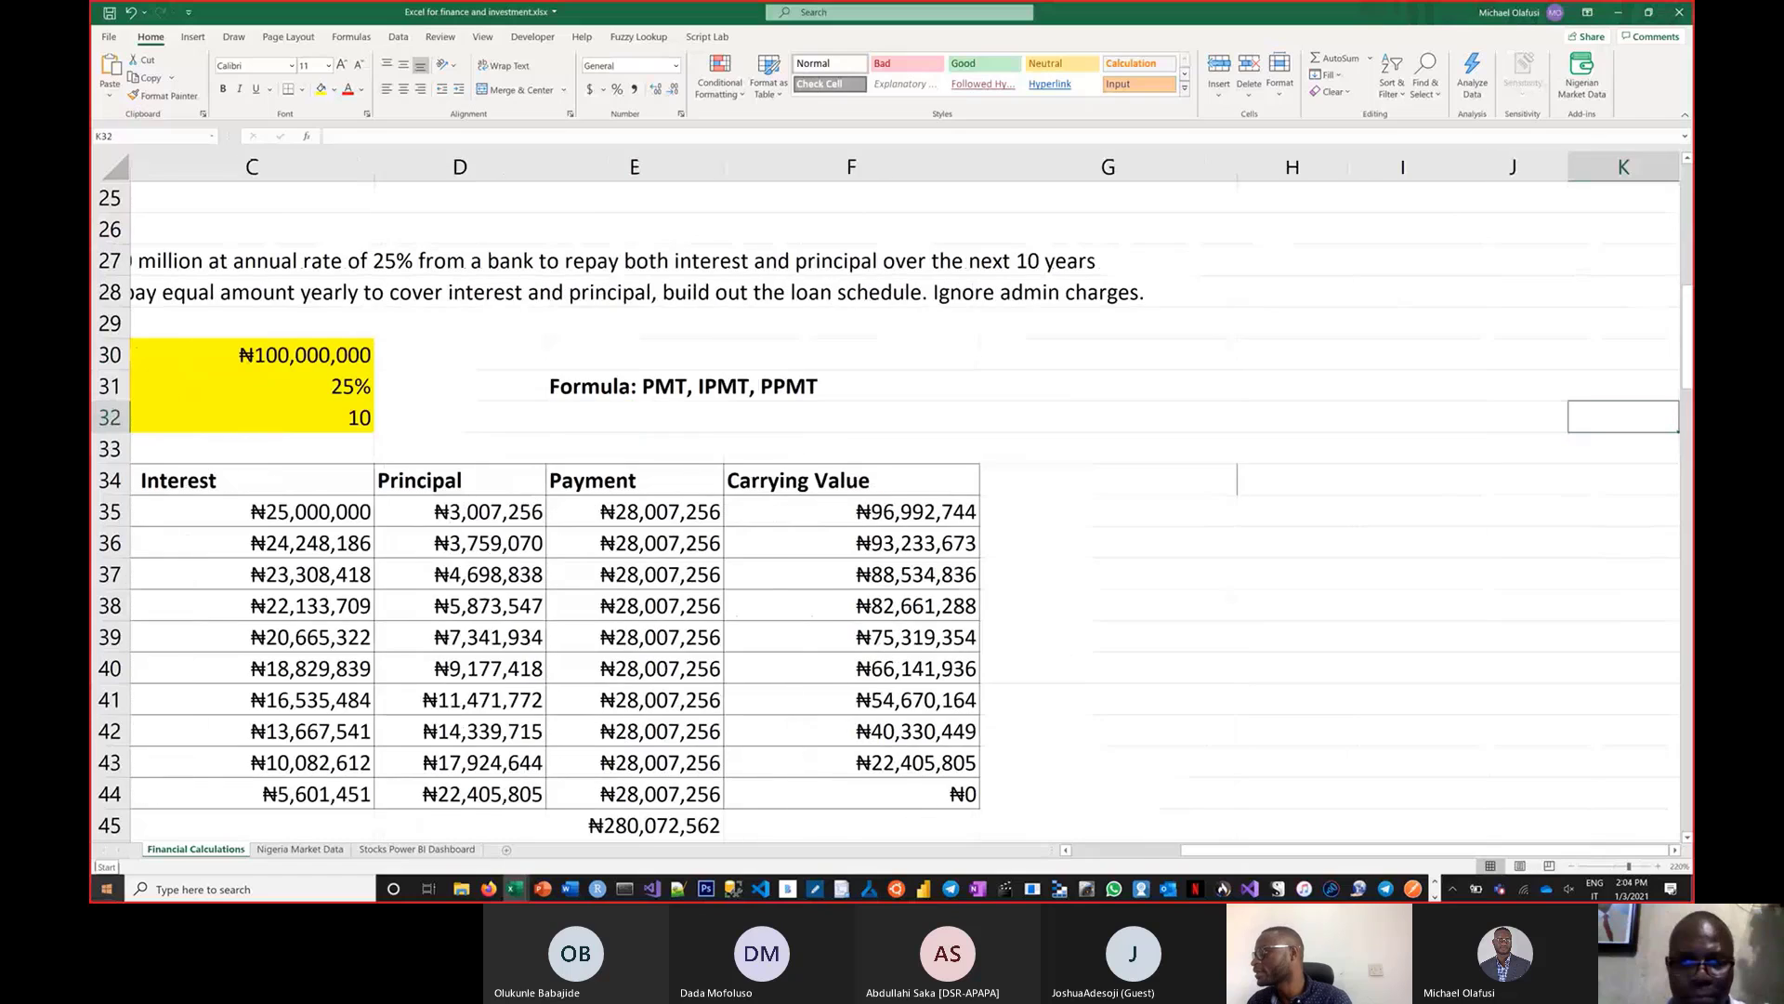
click(1365, 236)
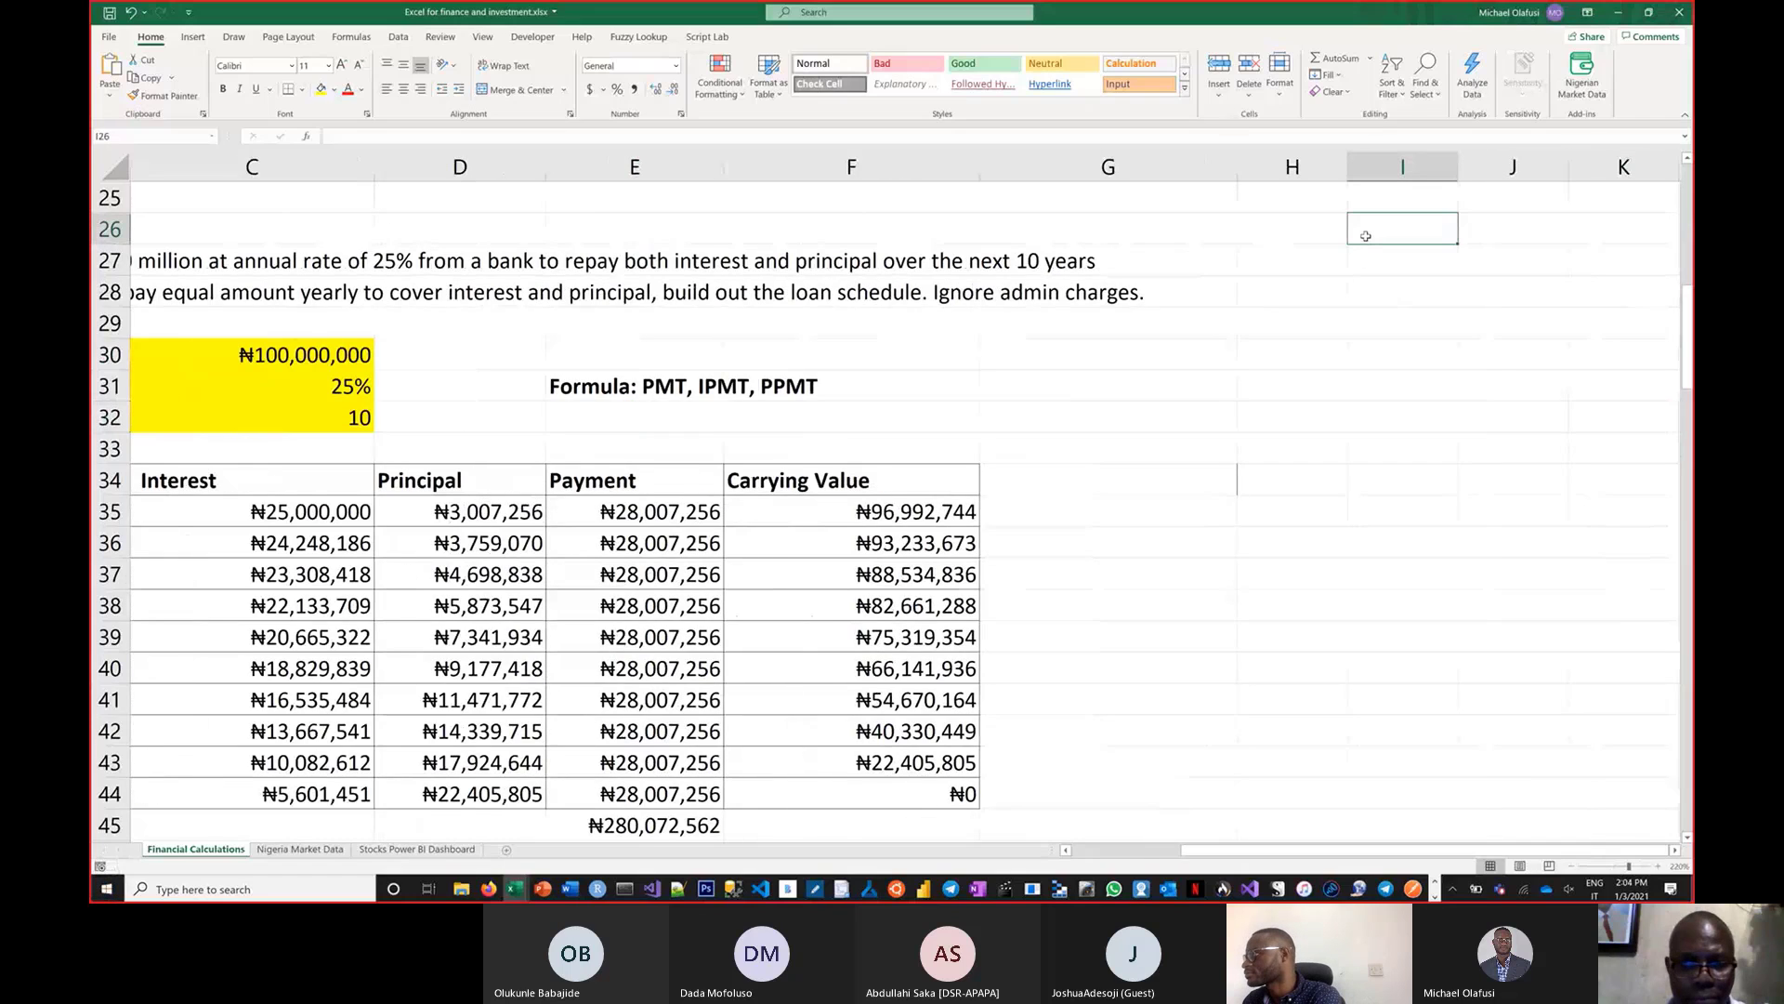
text(2 ways)
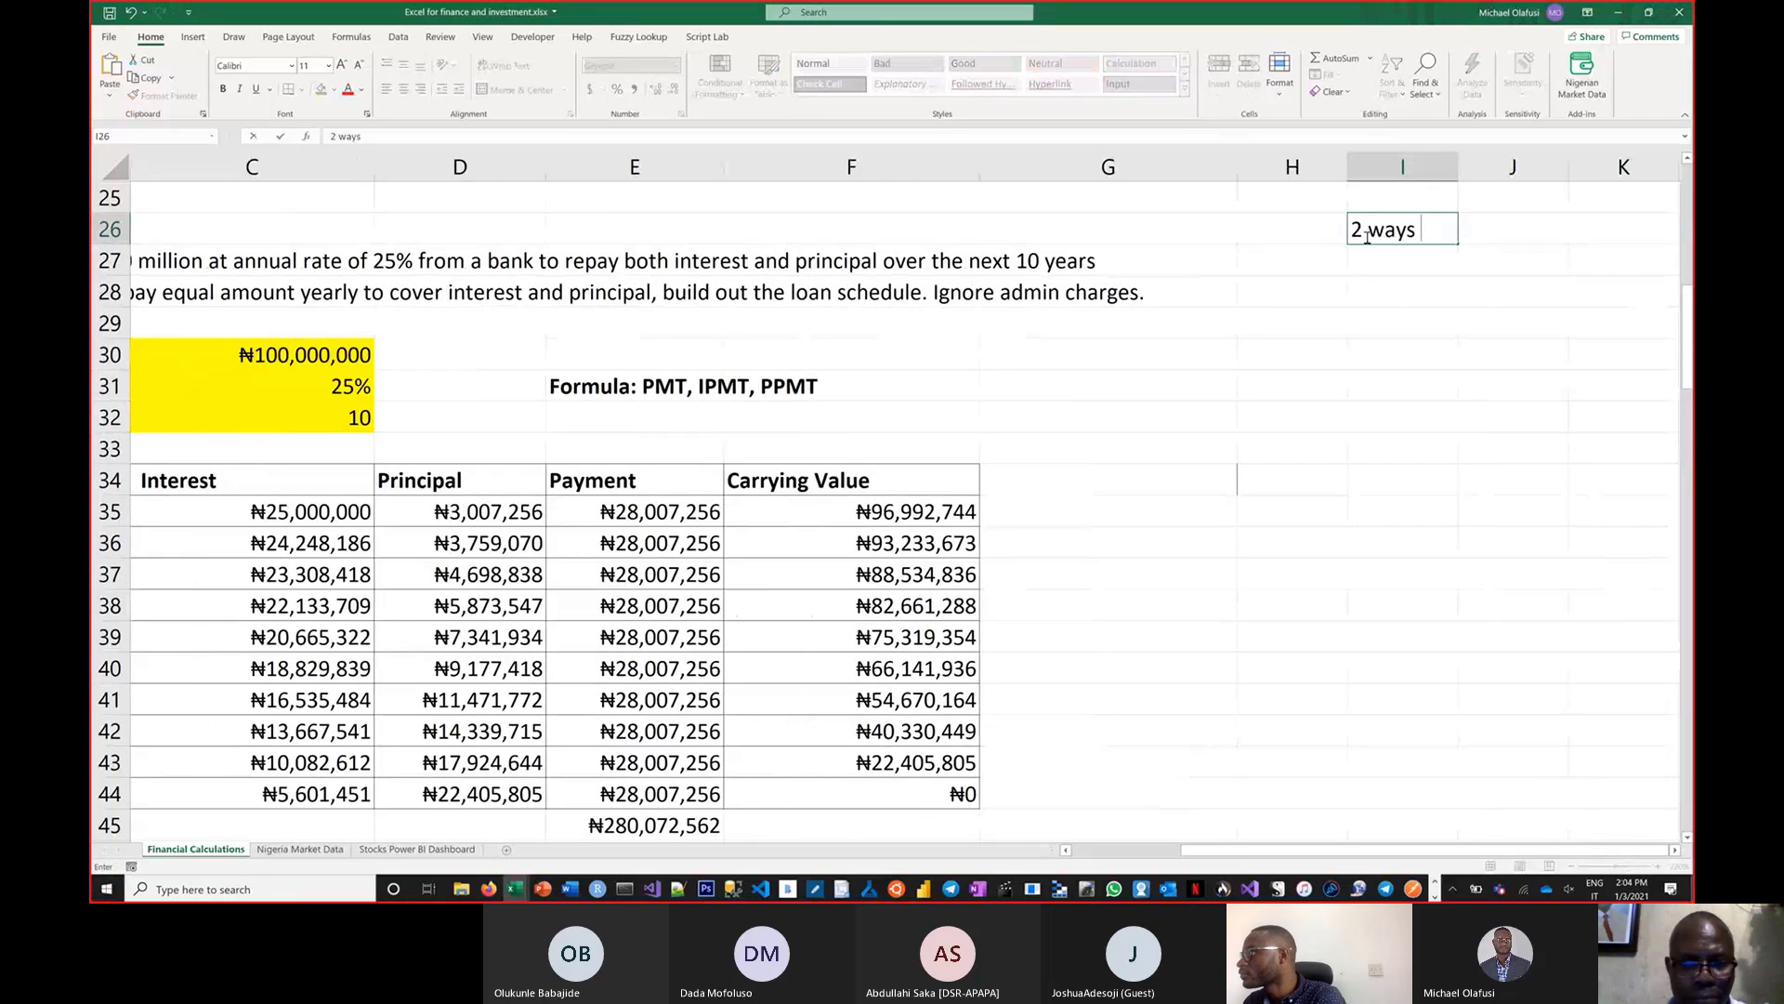
text( loan)
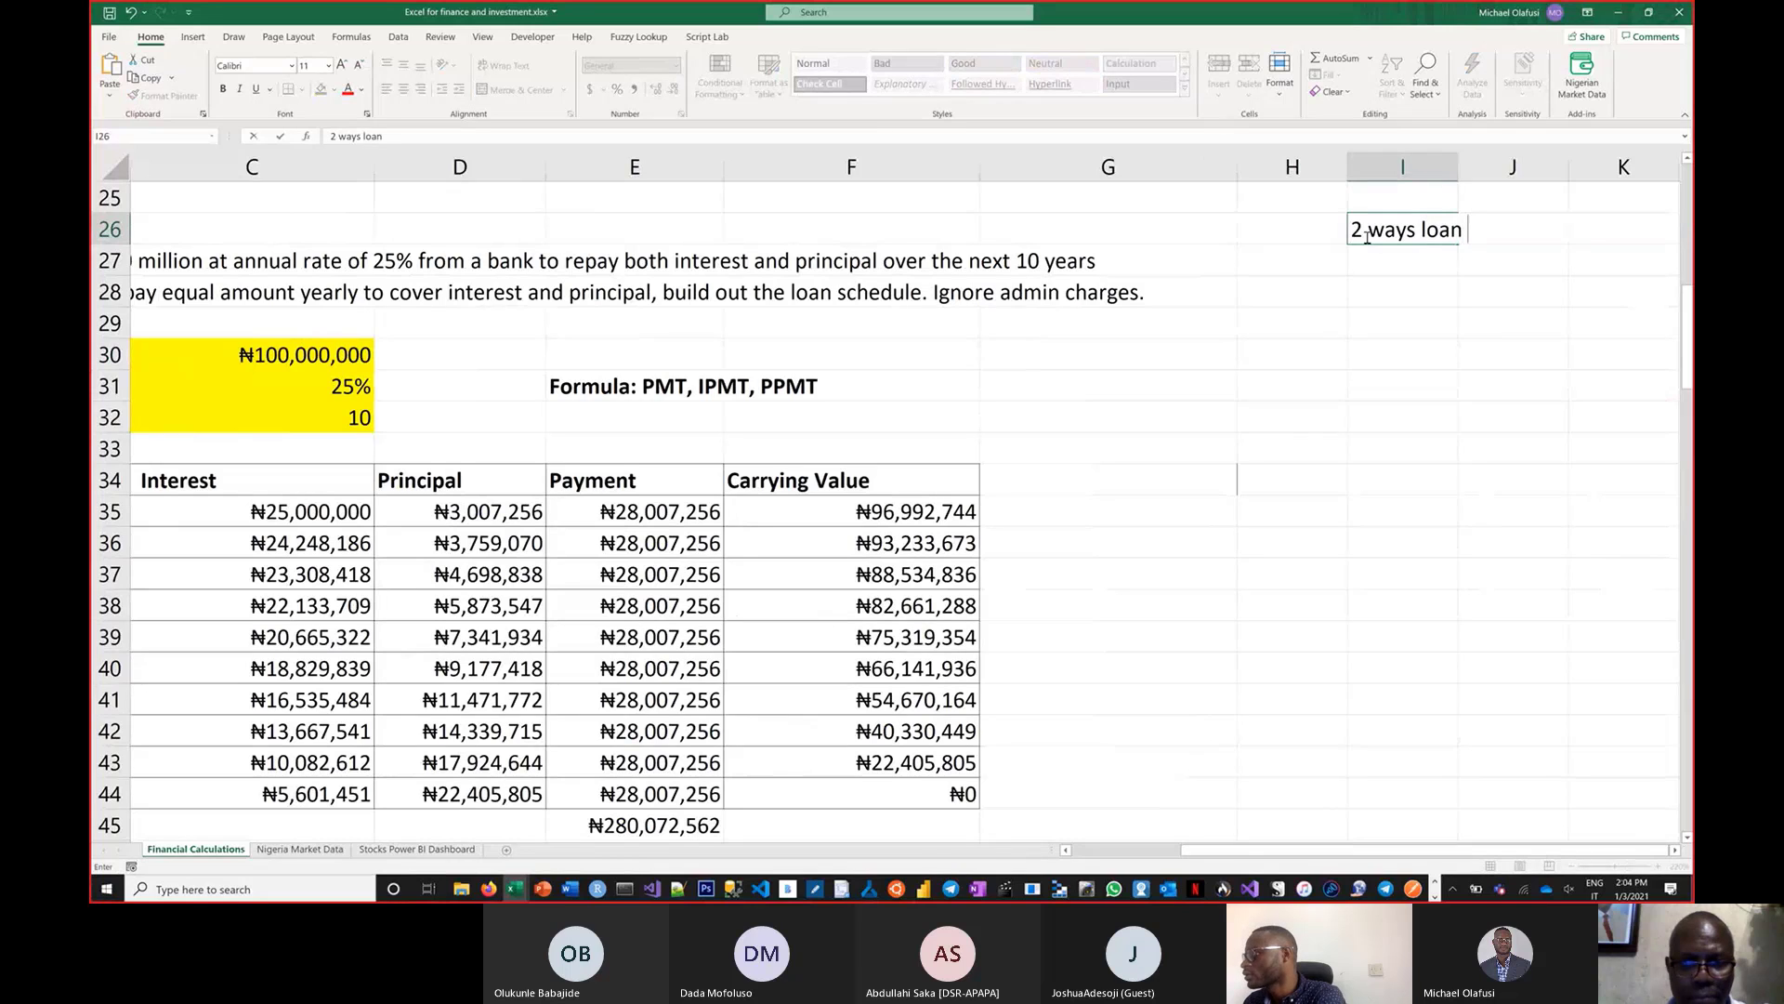
text( repayme)
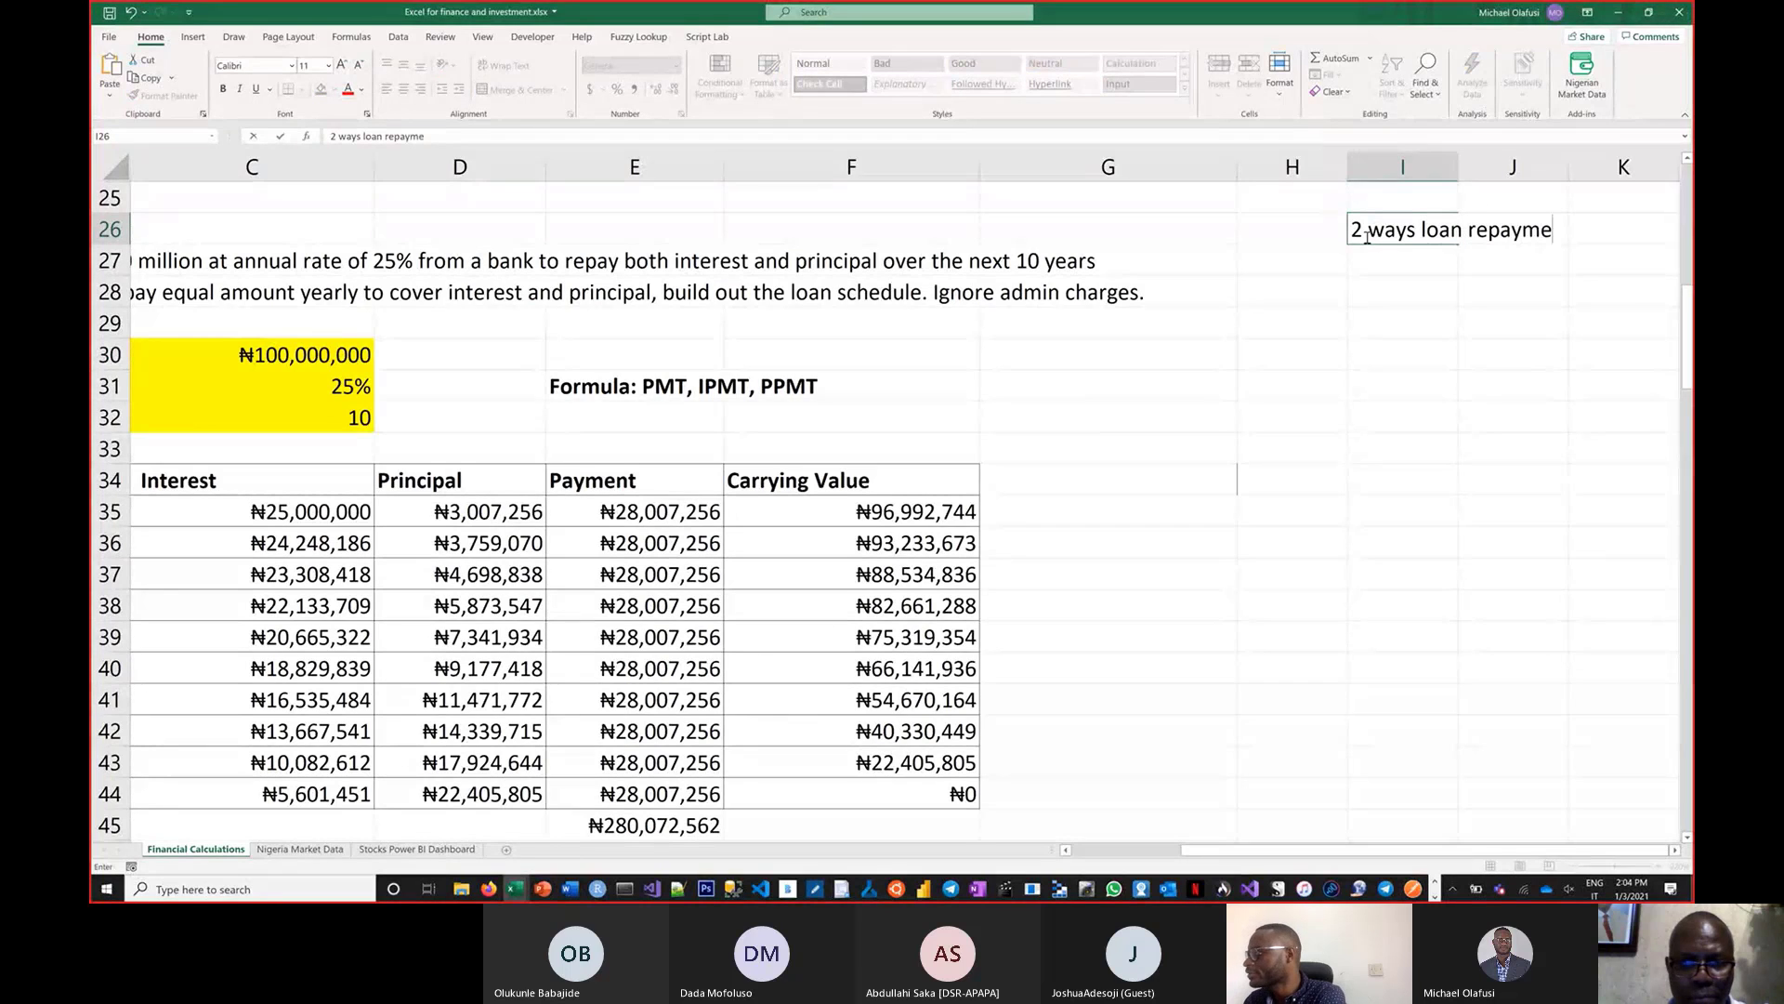
text(n)
text(t a)
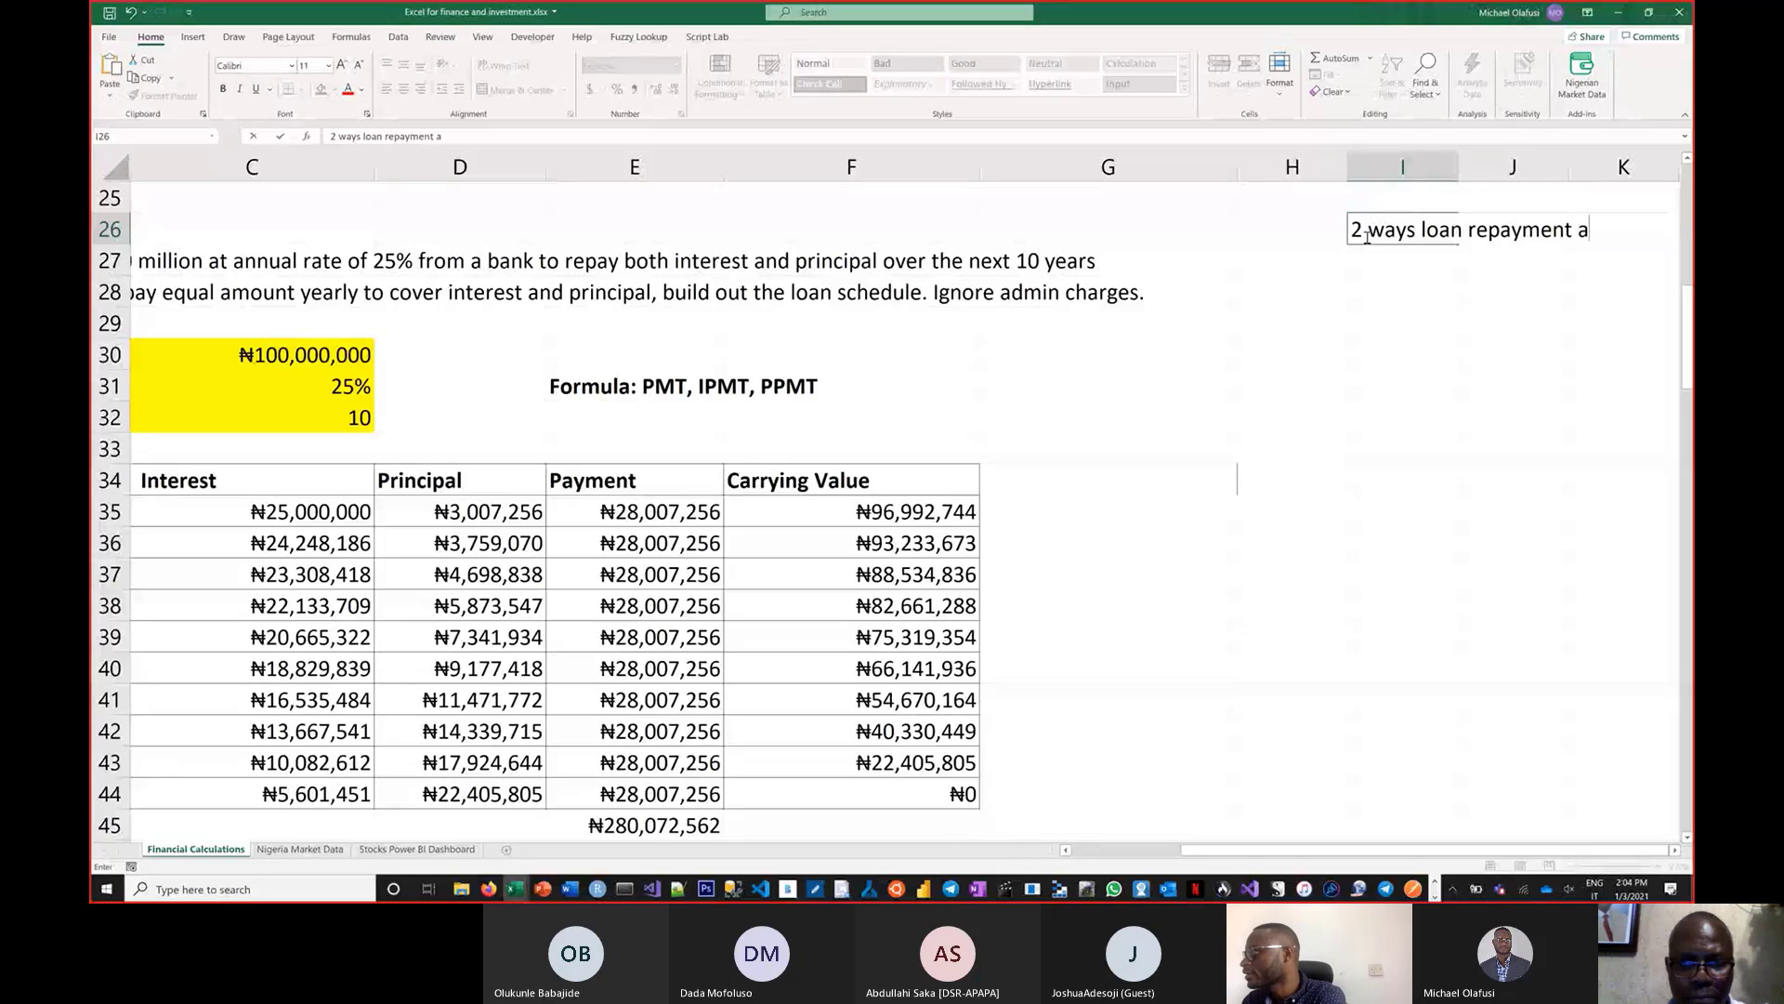
text(re being com)
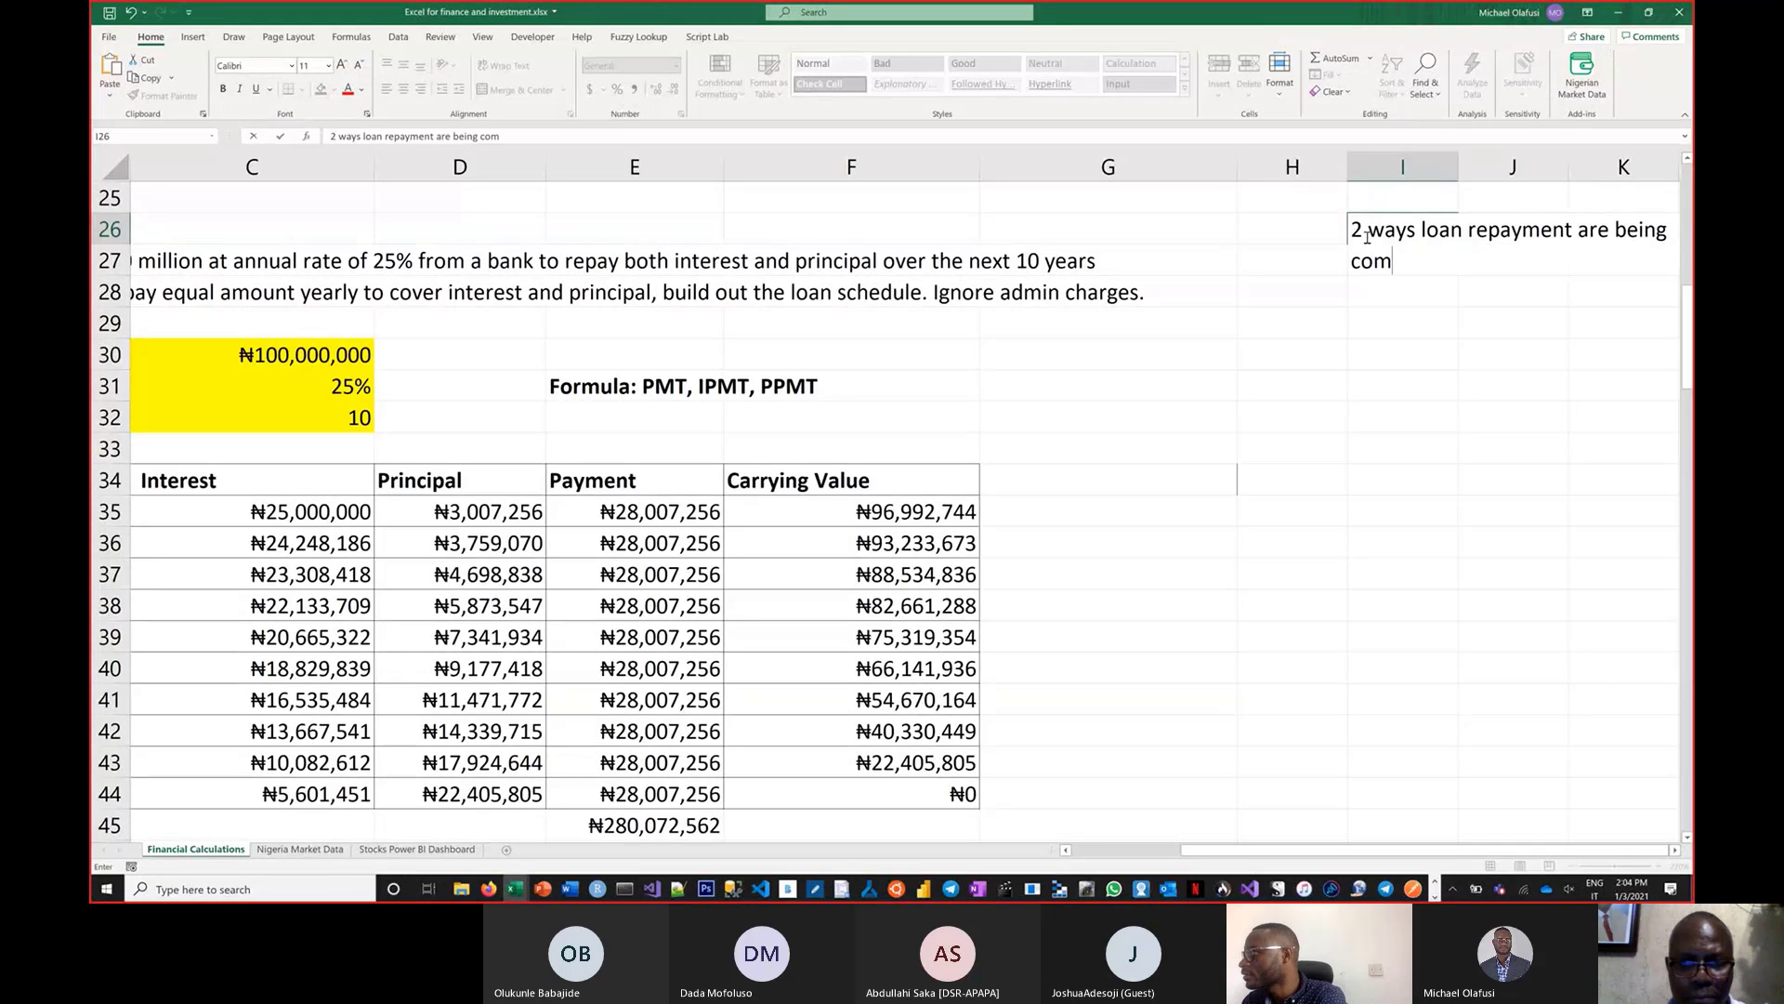
text(puted)
key(Return)
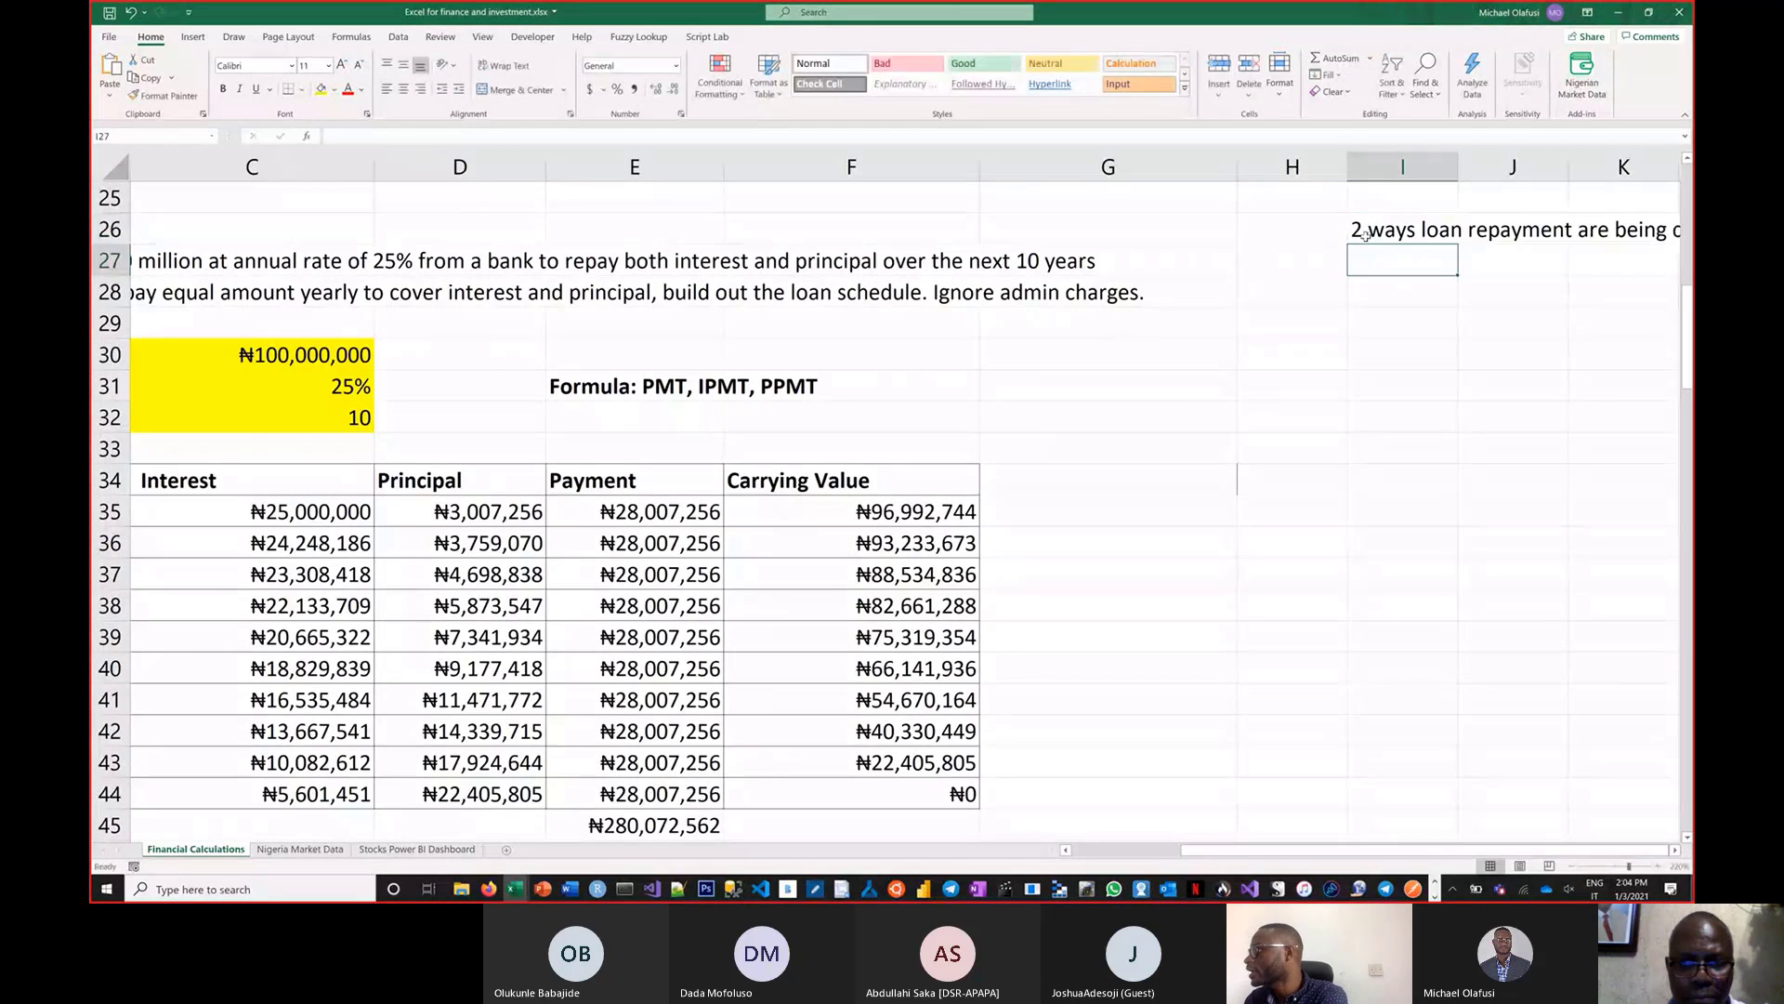
Enter the list number "1)" in H27 beneath the heading and right-align cells H27:H29
key(Right)
key(Right)
key(Right)
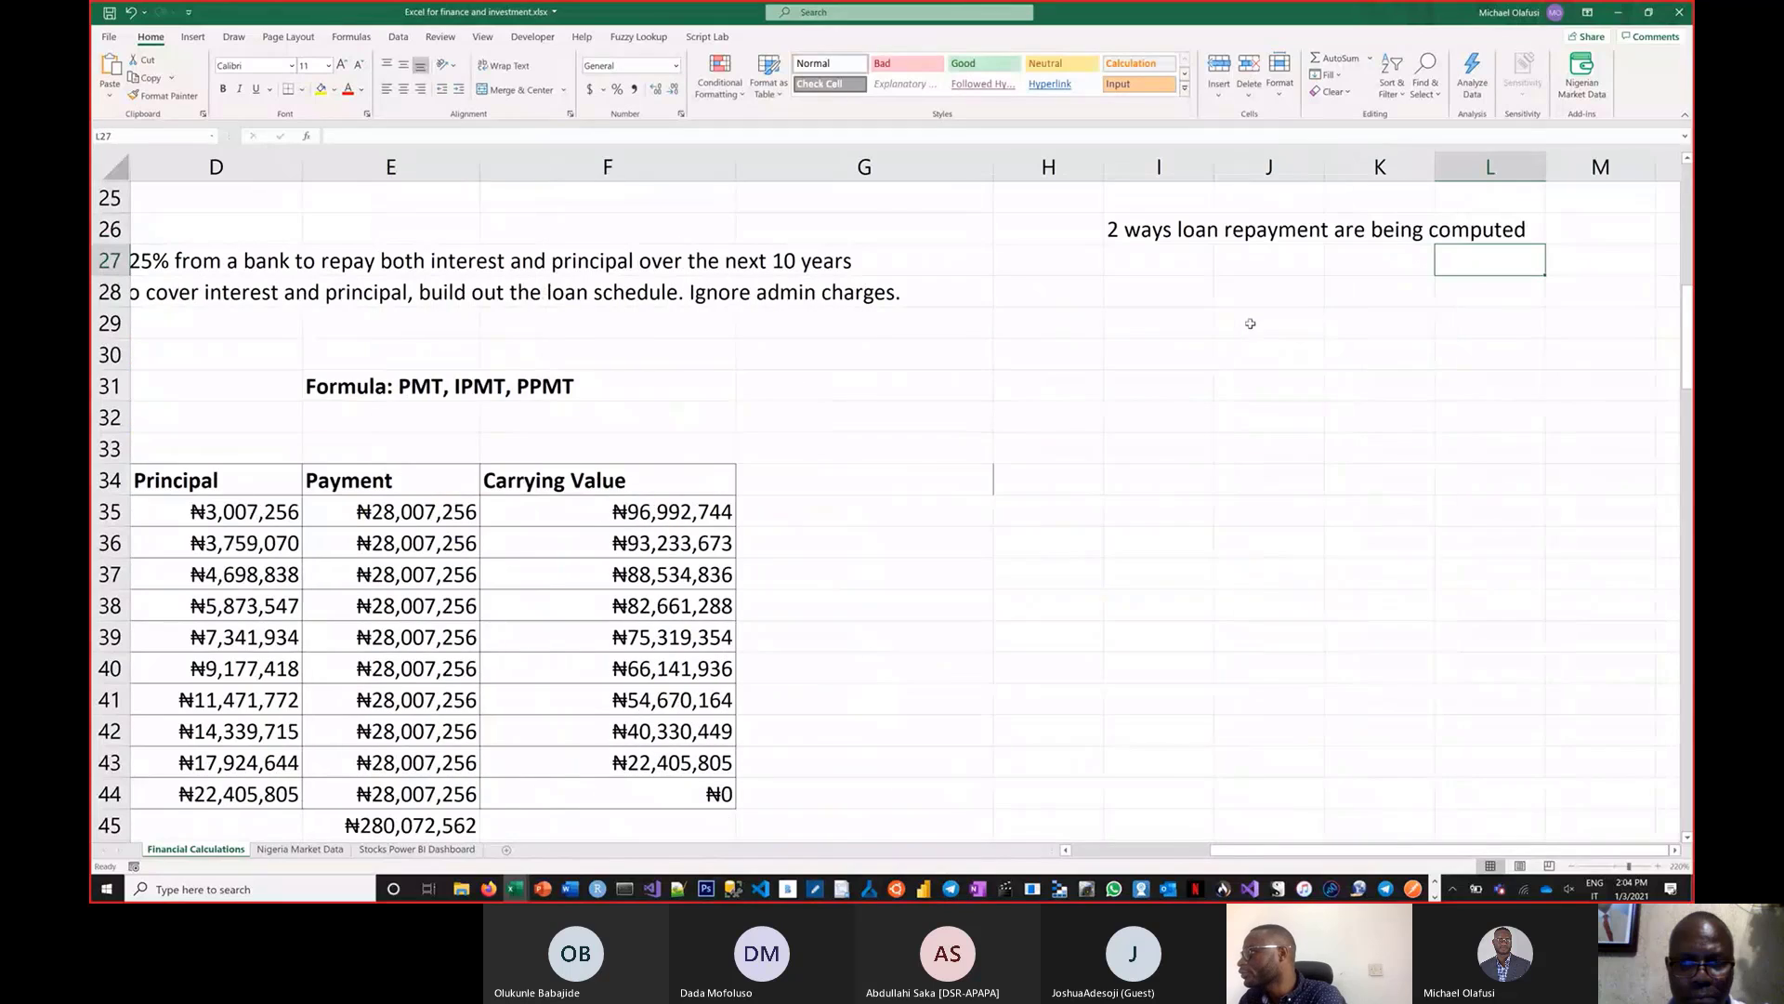
click(1171, 272)
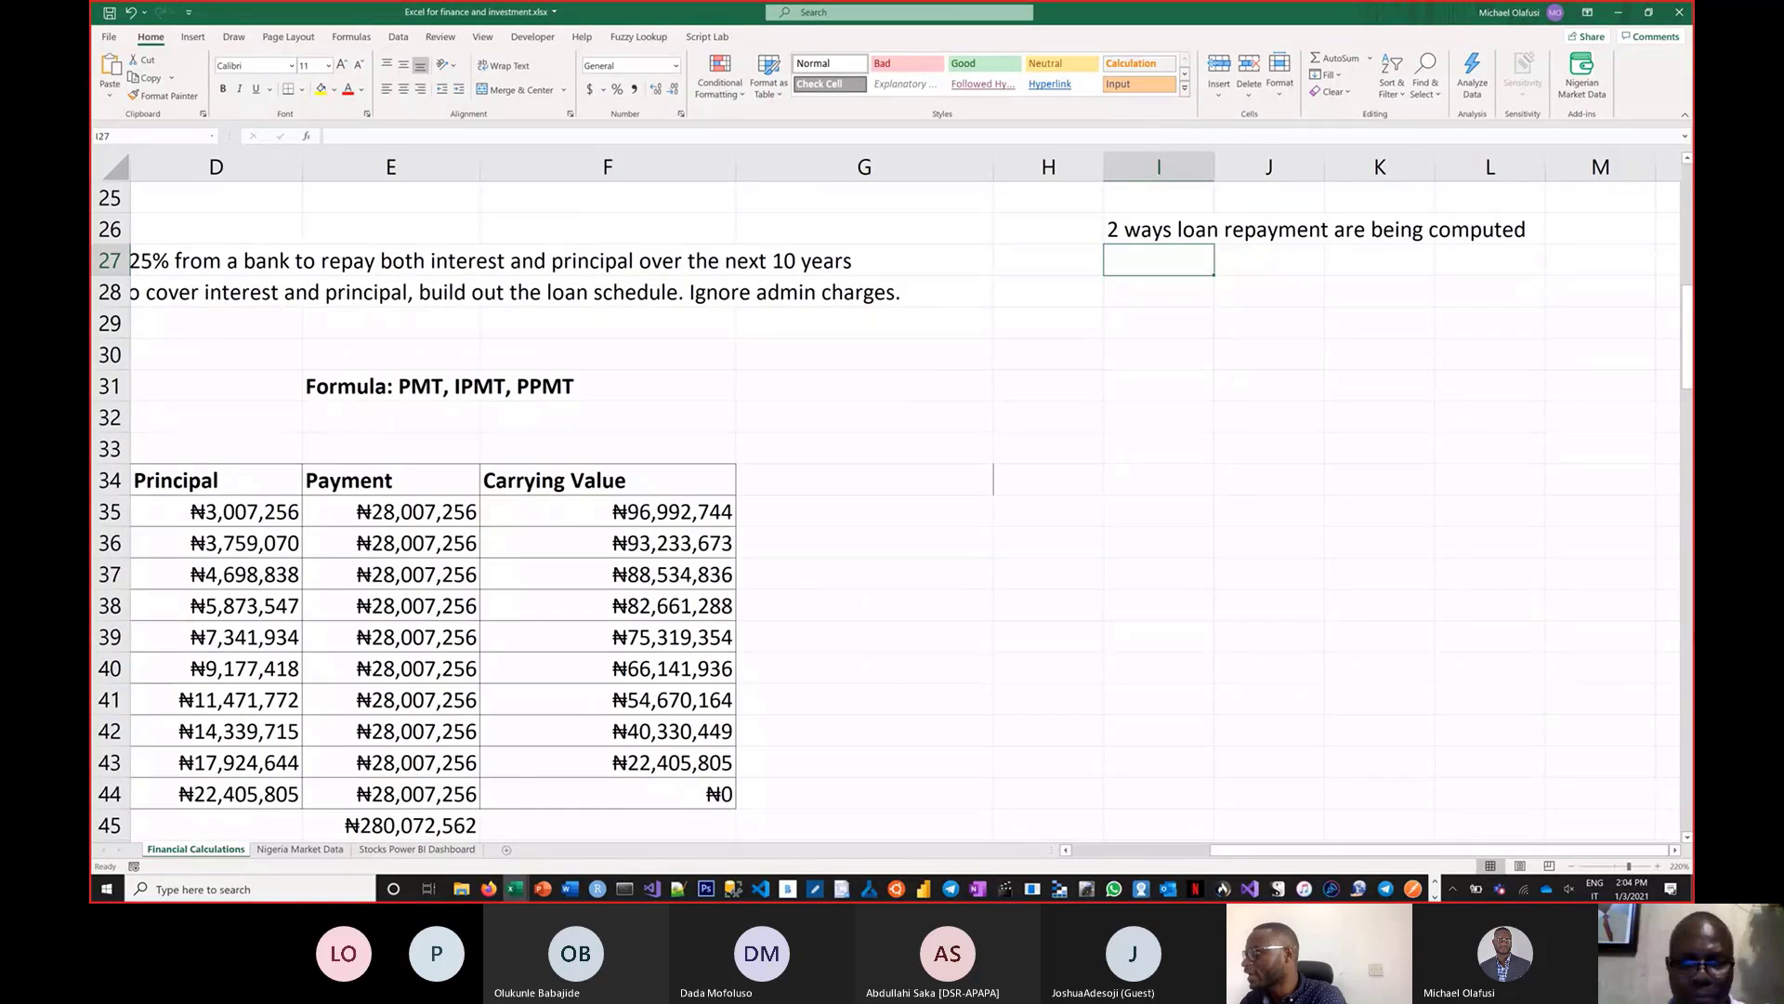
key(Left)
text(1))
key(Right)
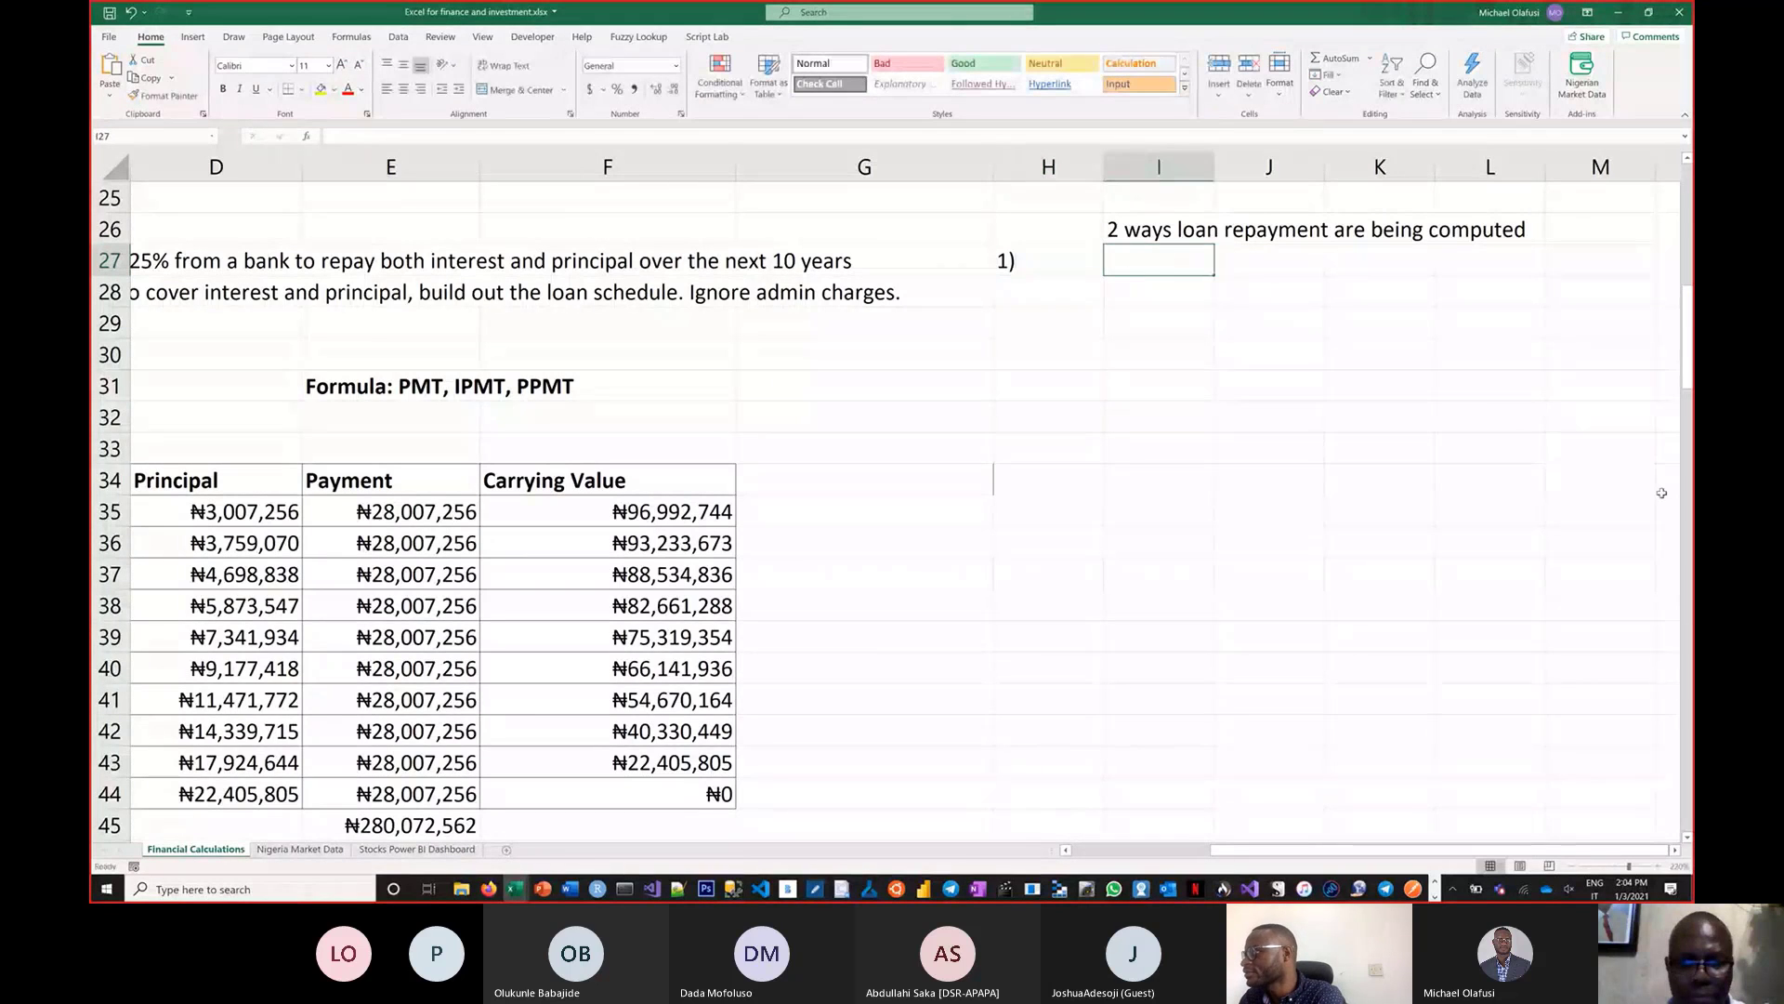
drag(1055, 263, 1059, 312)
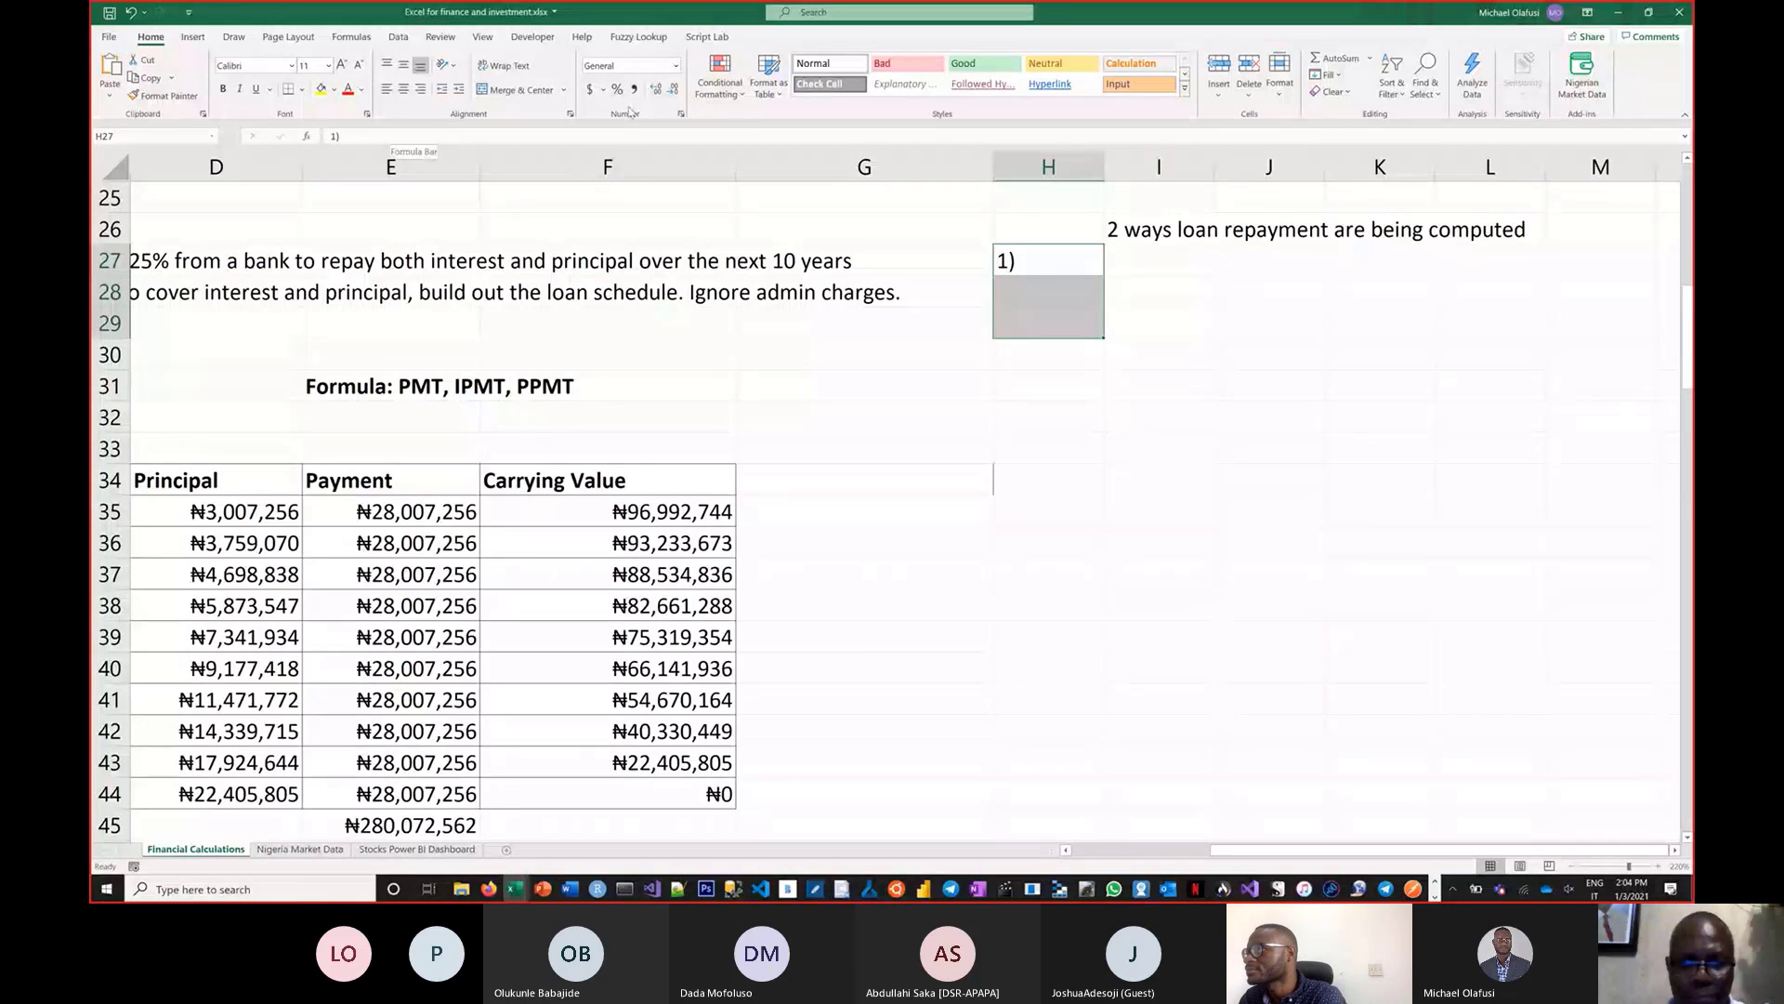
Enter "Most microfinance" in I27 as the text of the first numbered item
click(1142, 262)
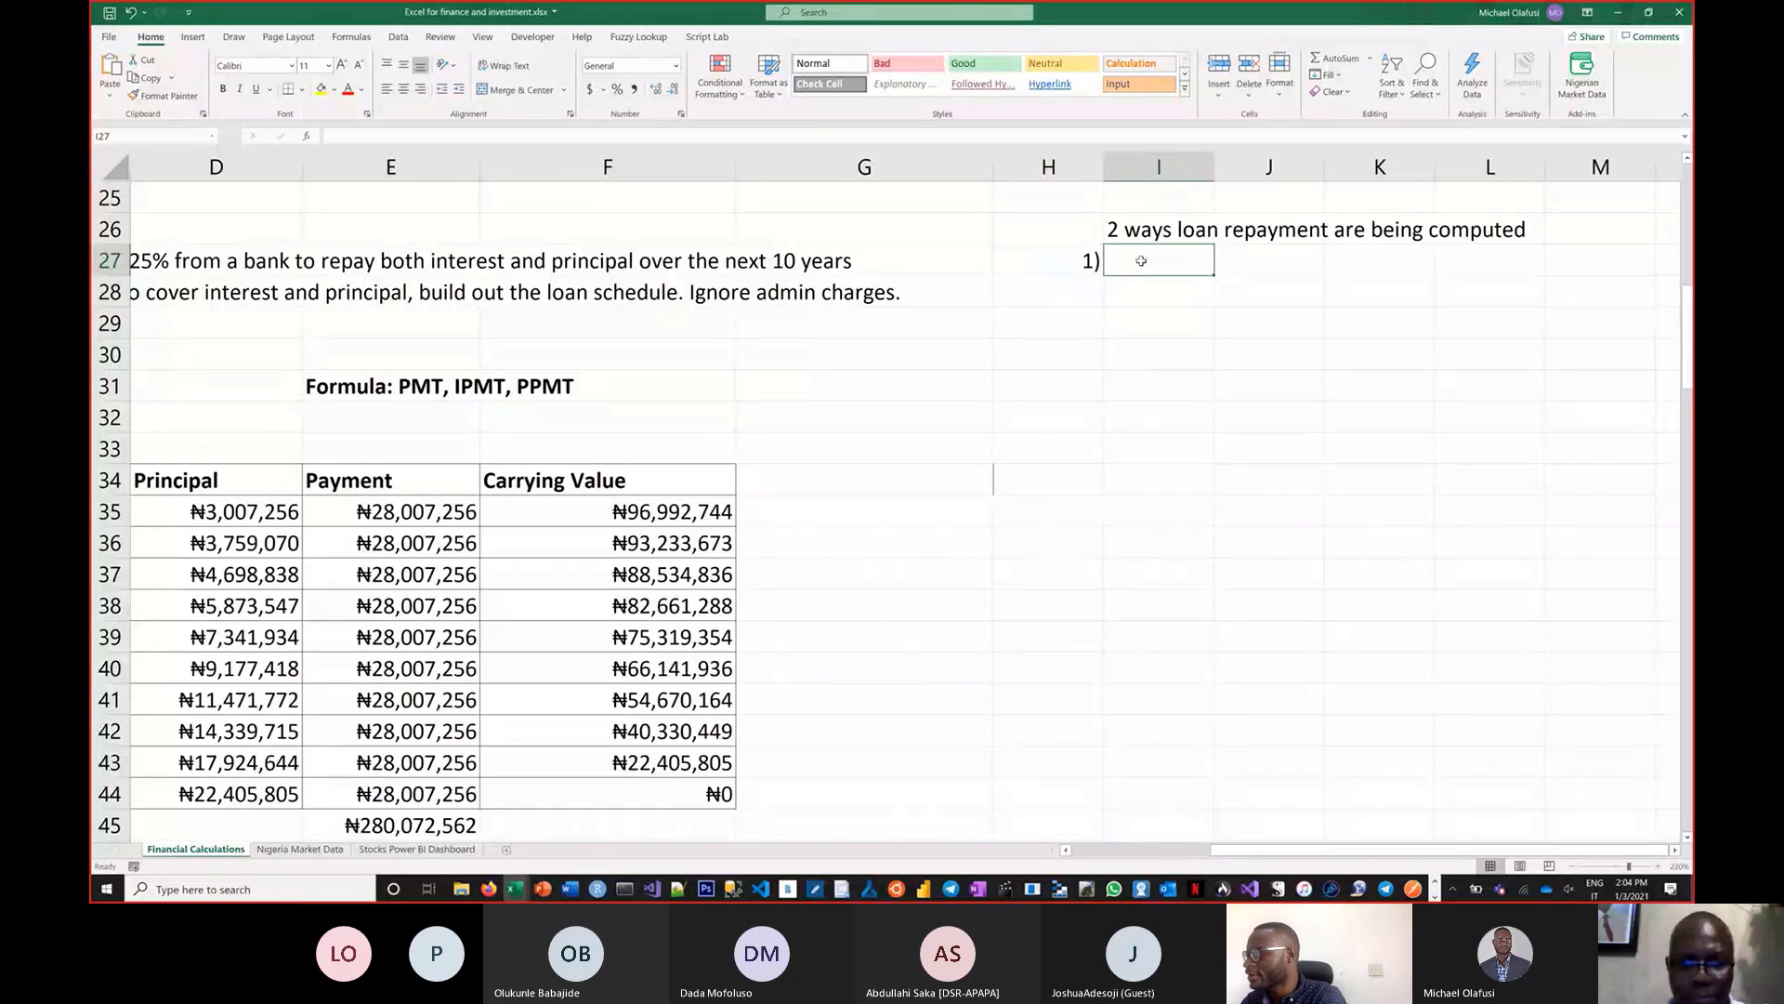
text(Micrp)
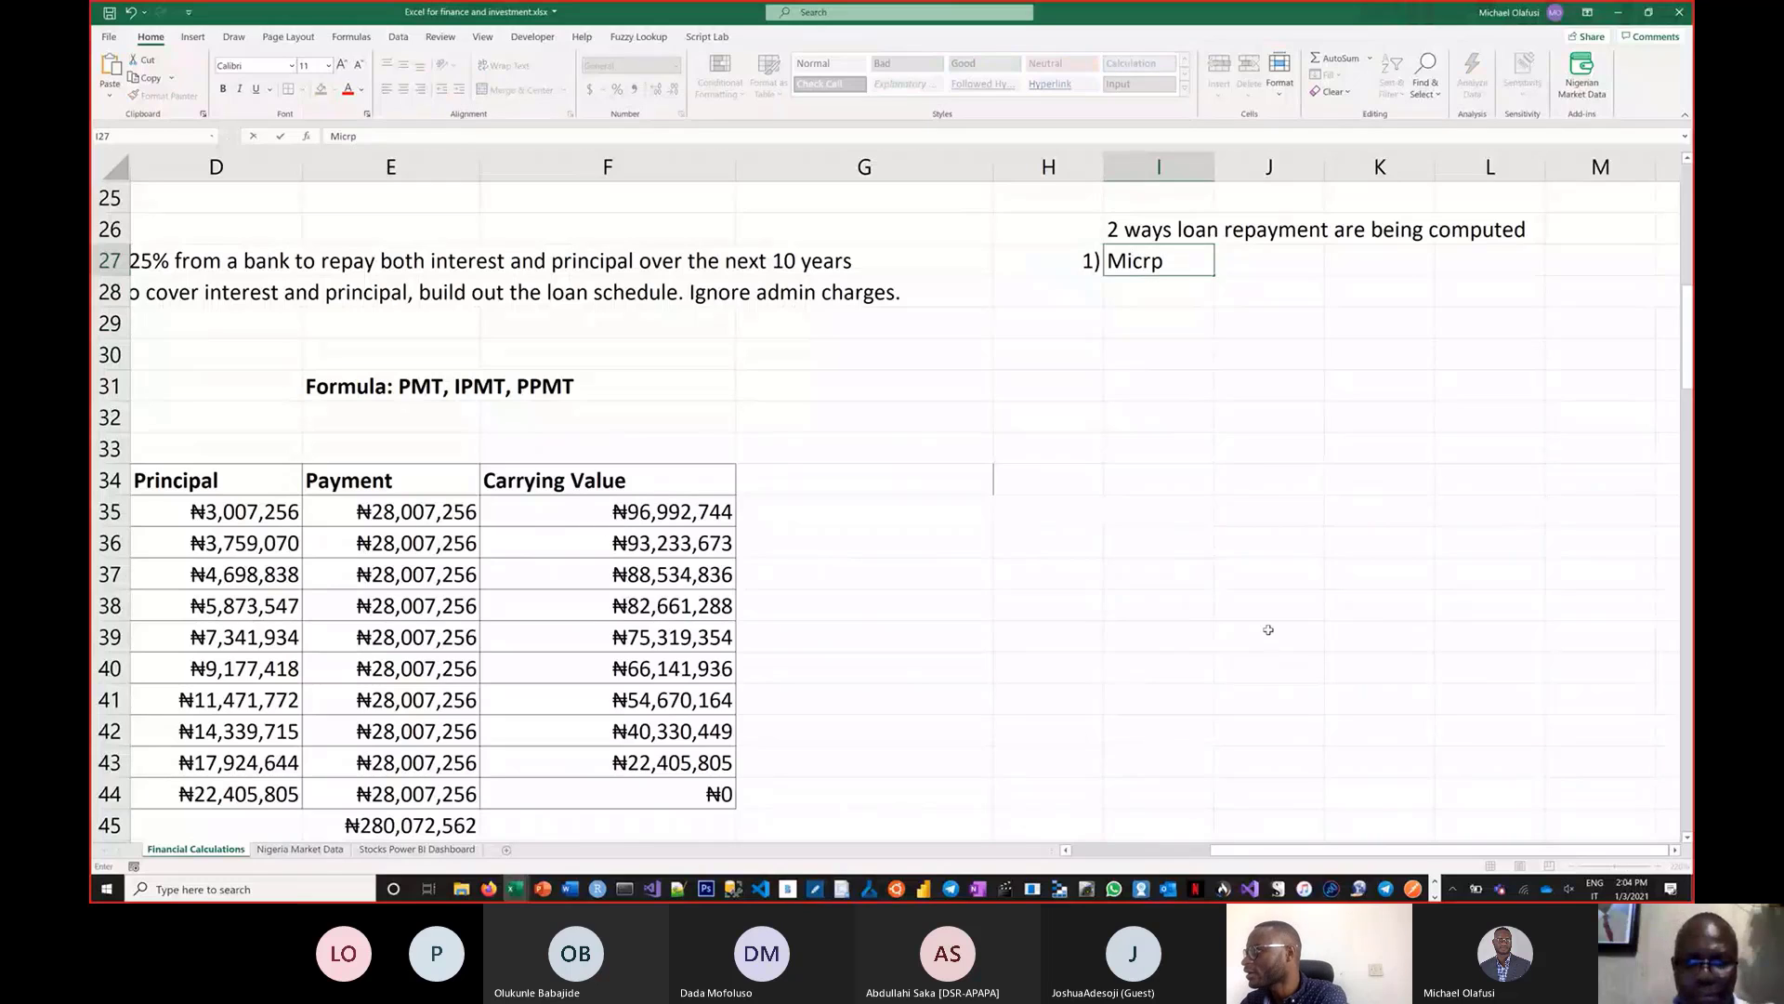
key(BackSpace)
text(o)
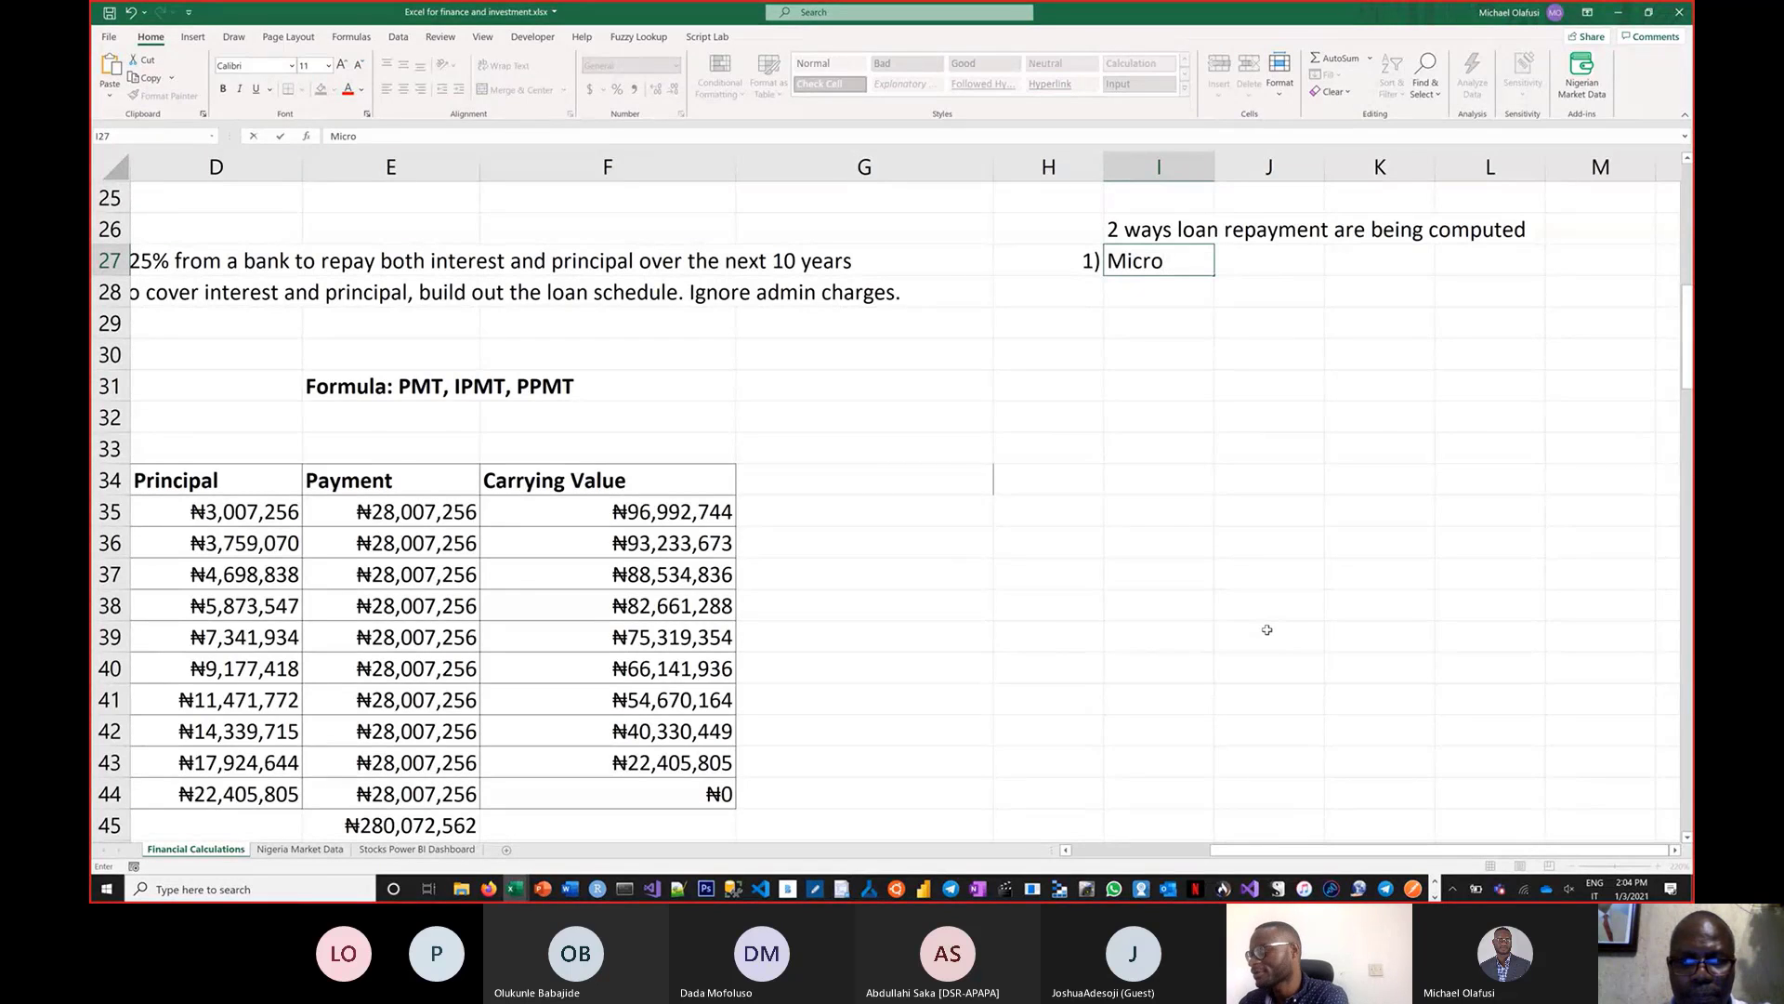
key(BackSpace)
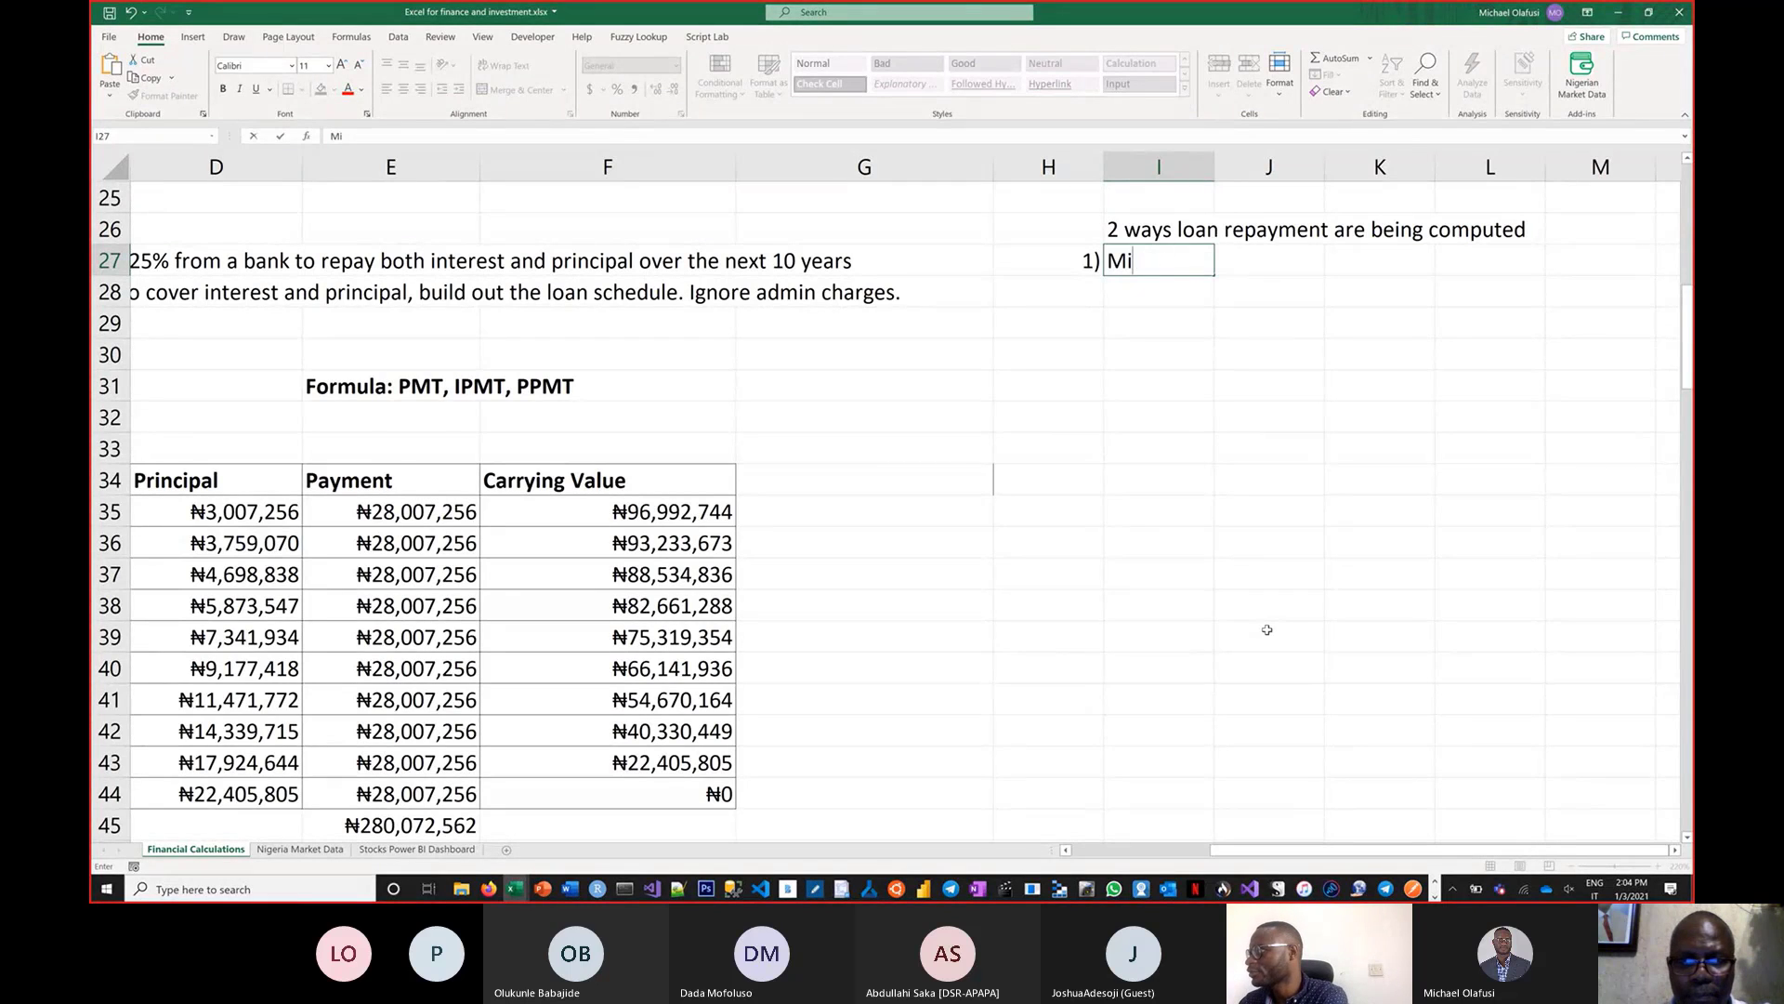
text(ost micrp)
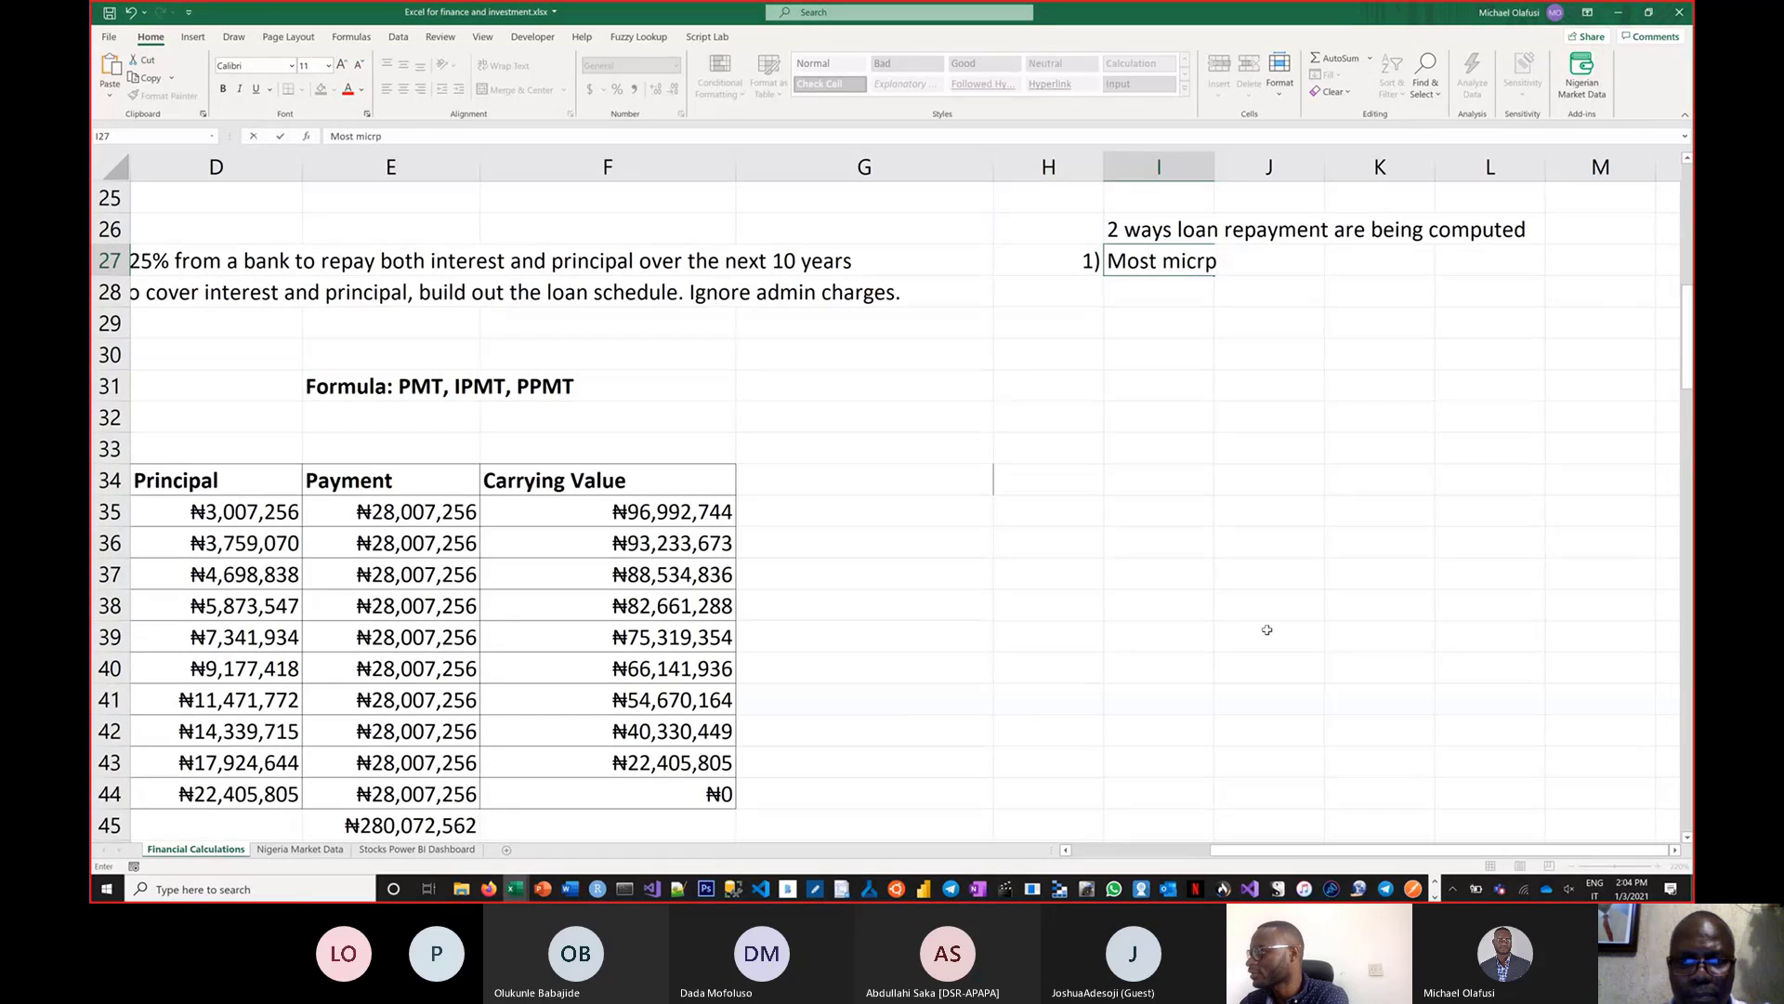
key(BackSpace)
text(ofinance)
key(Return)
Enter "Most salary advance loans (especially from thrid party)" in I28 as the second list item
text(M)
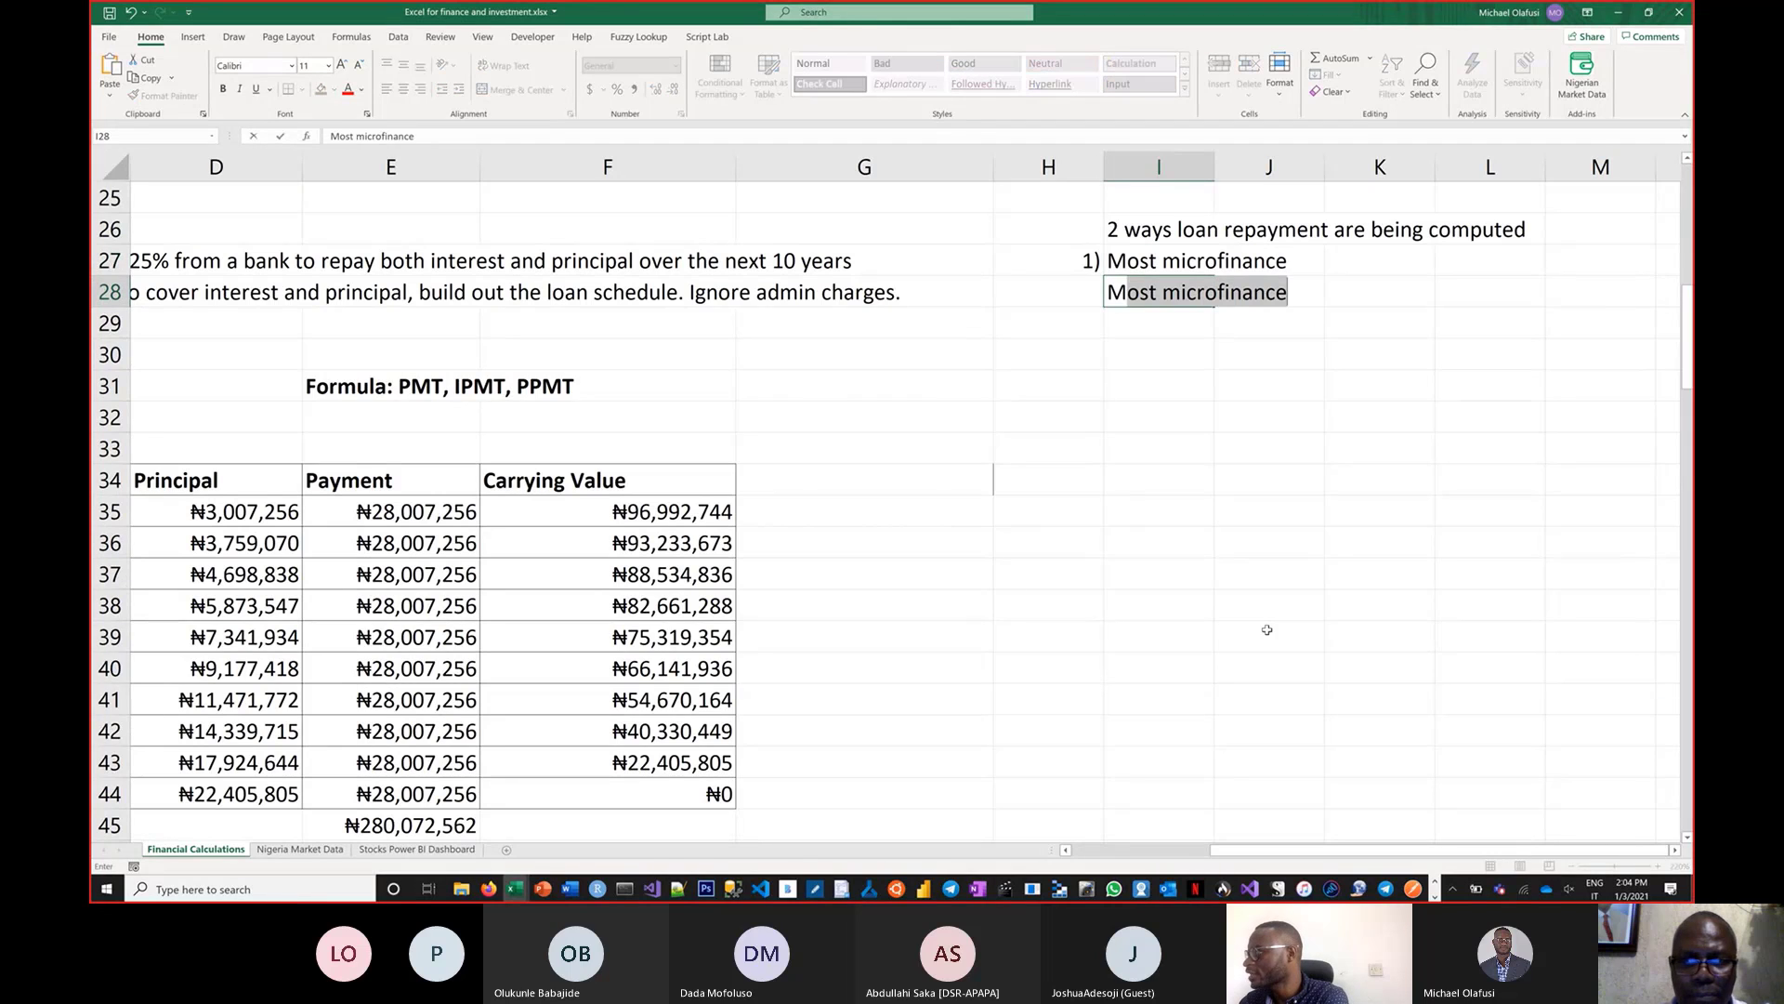
text(ost salar)
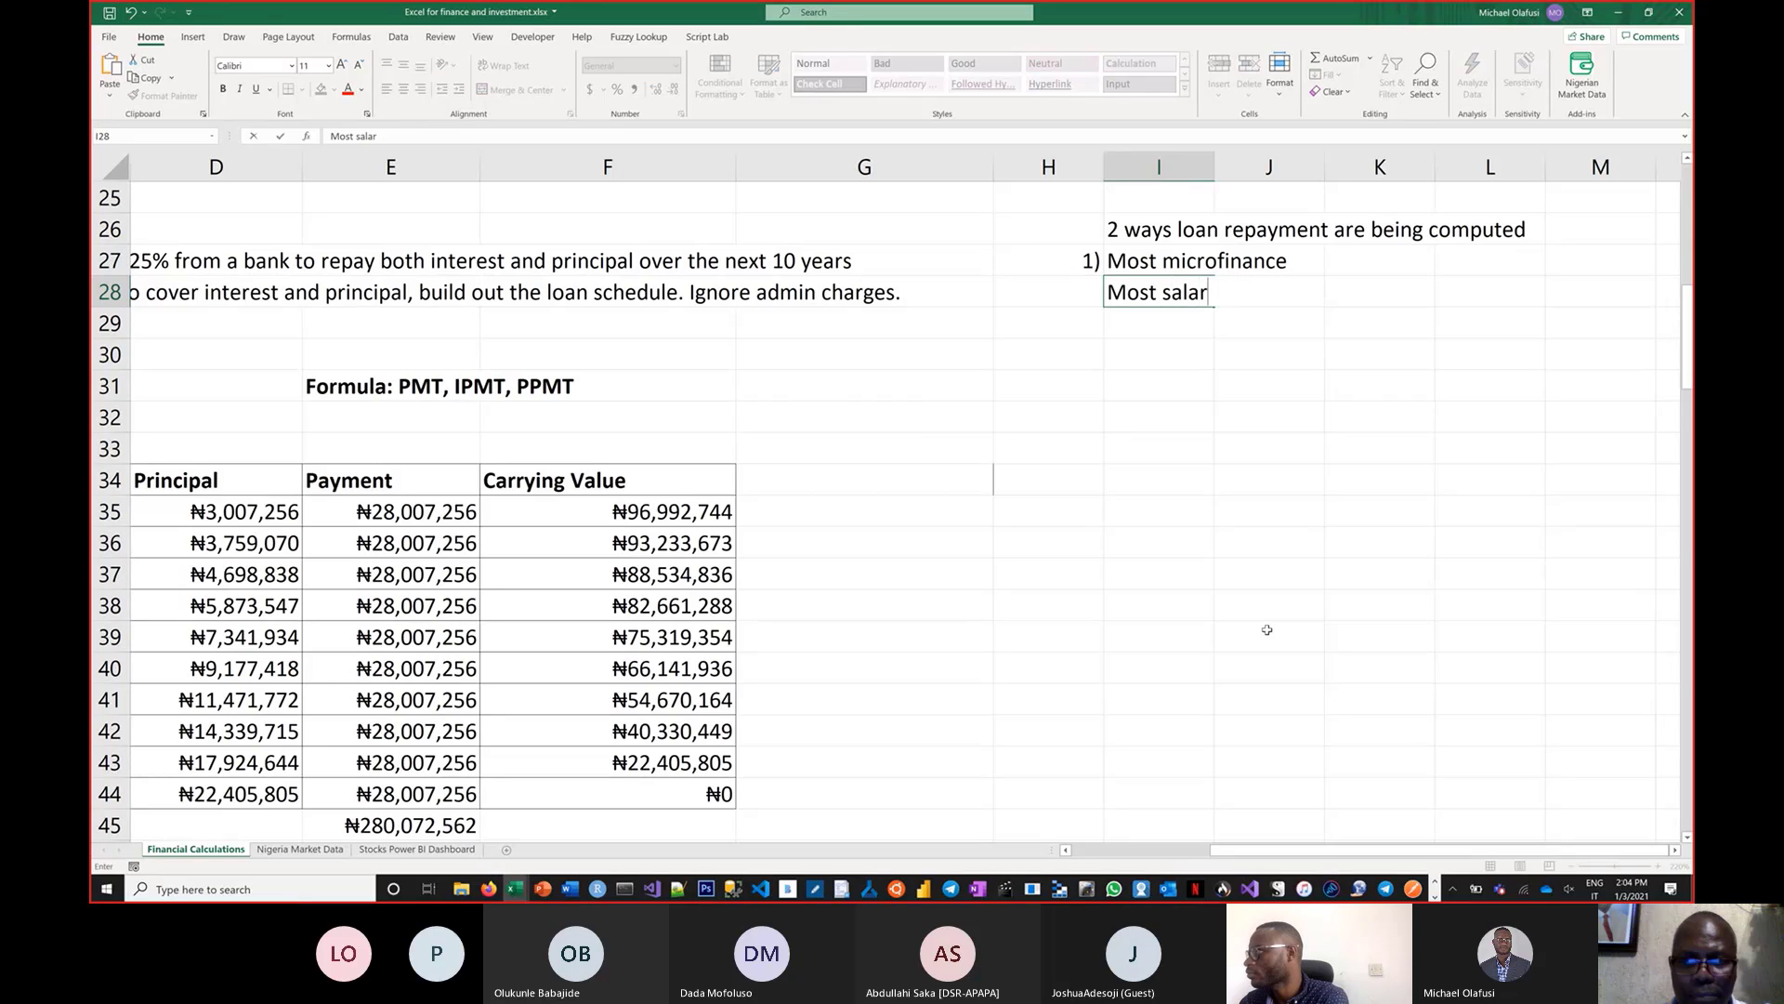
text(y advance)
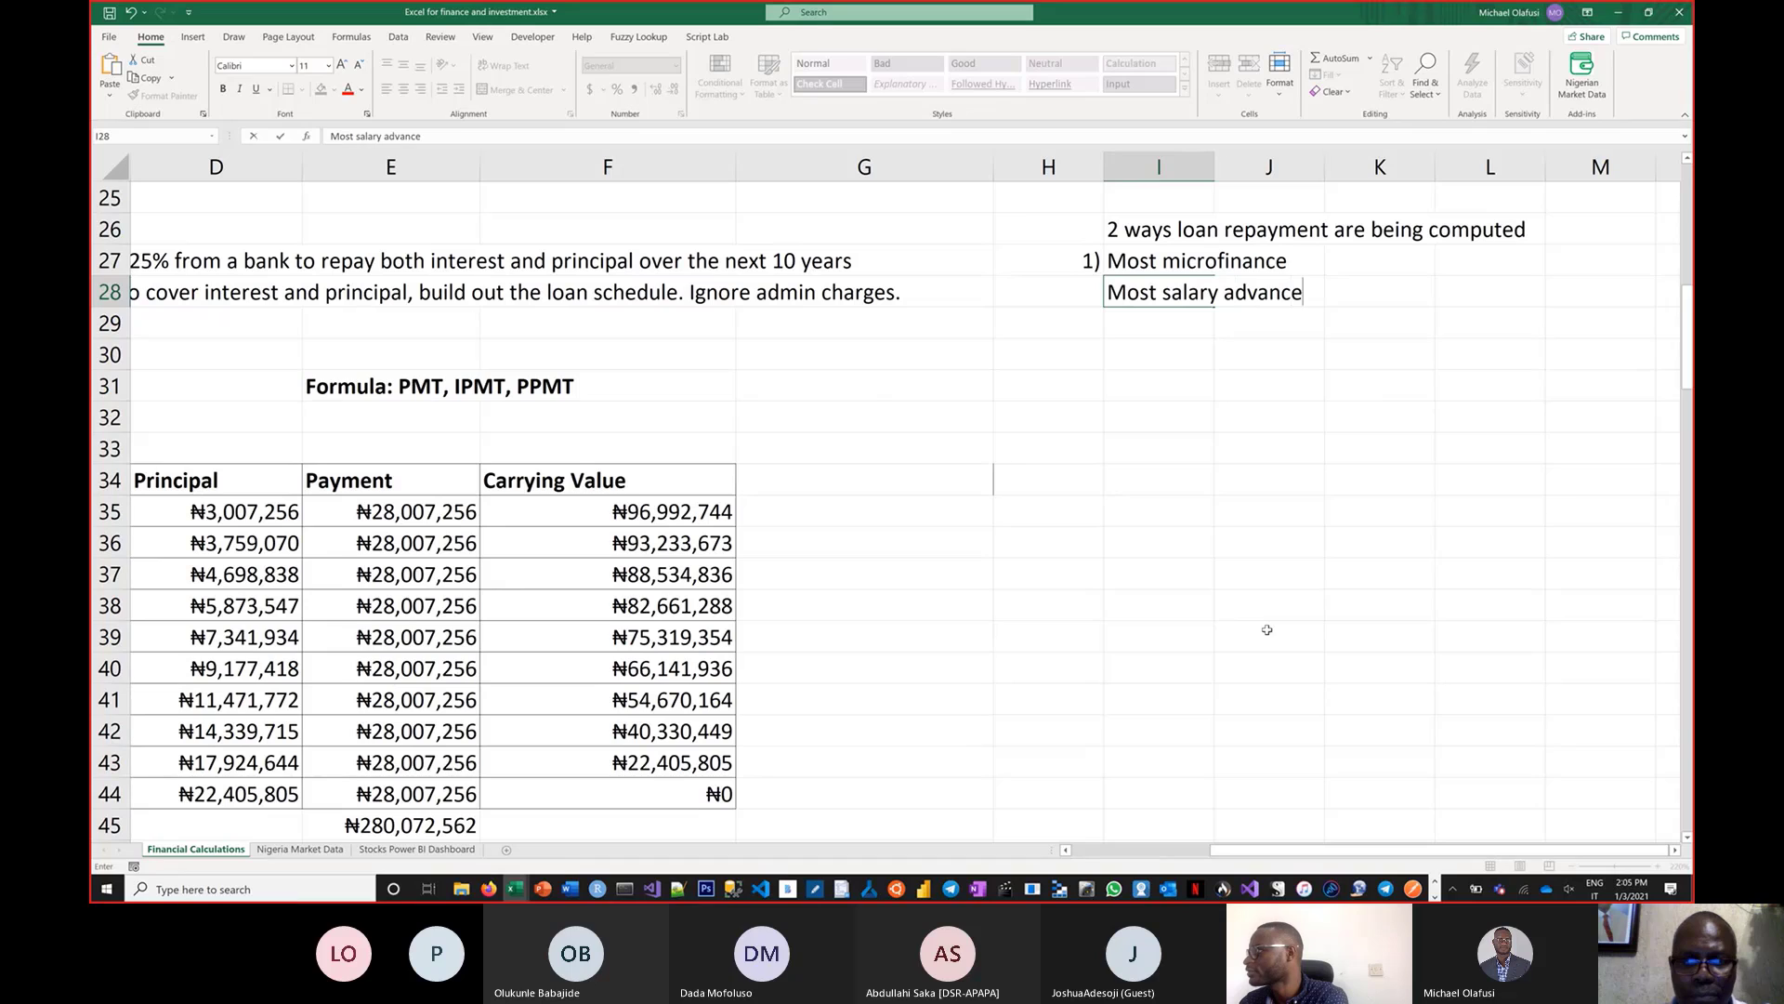
text( loans (e)
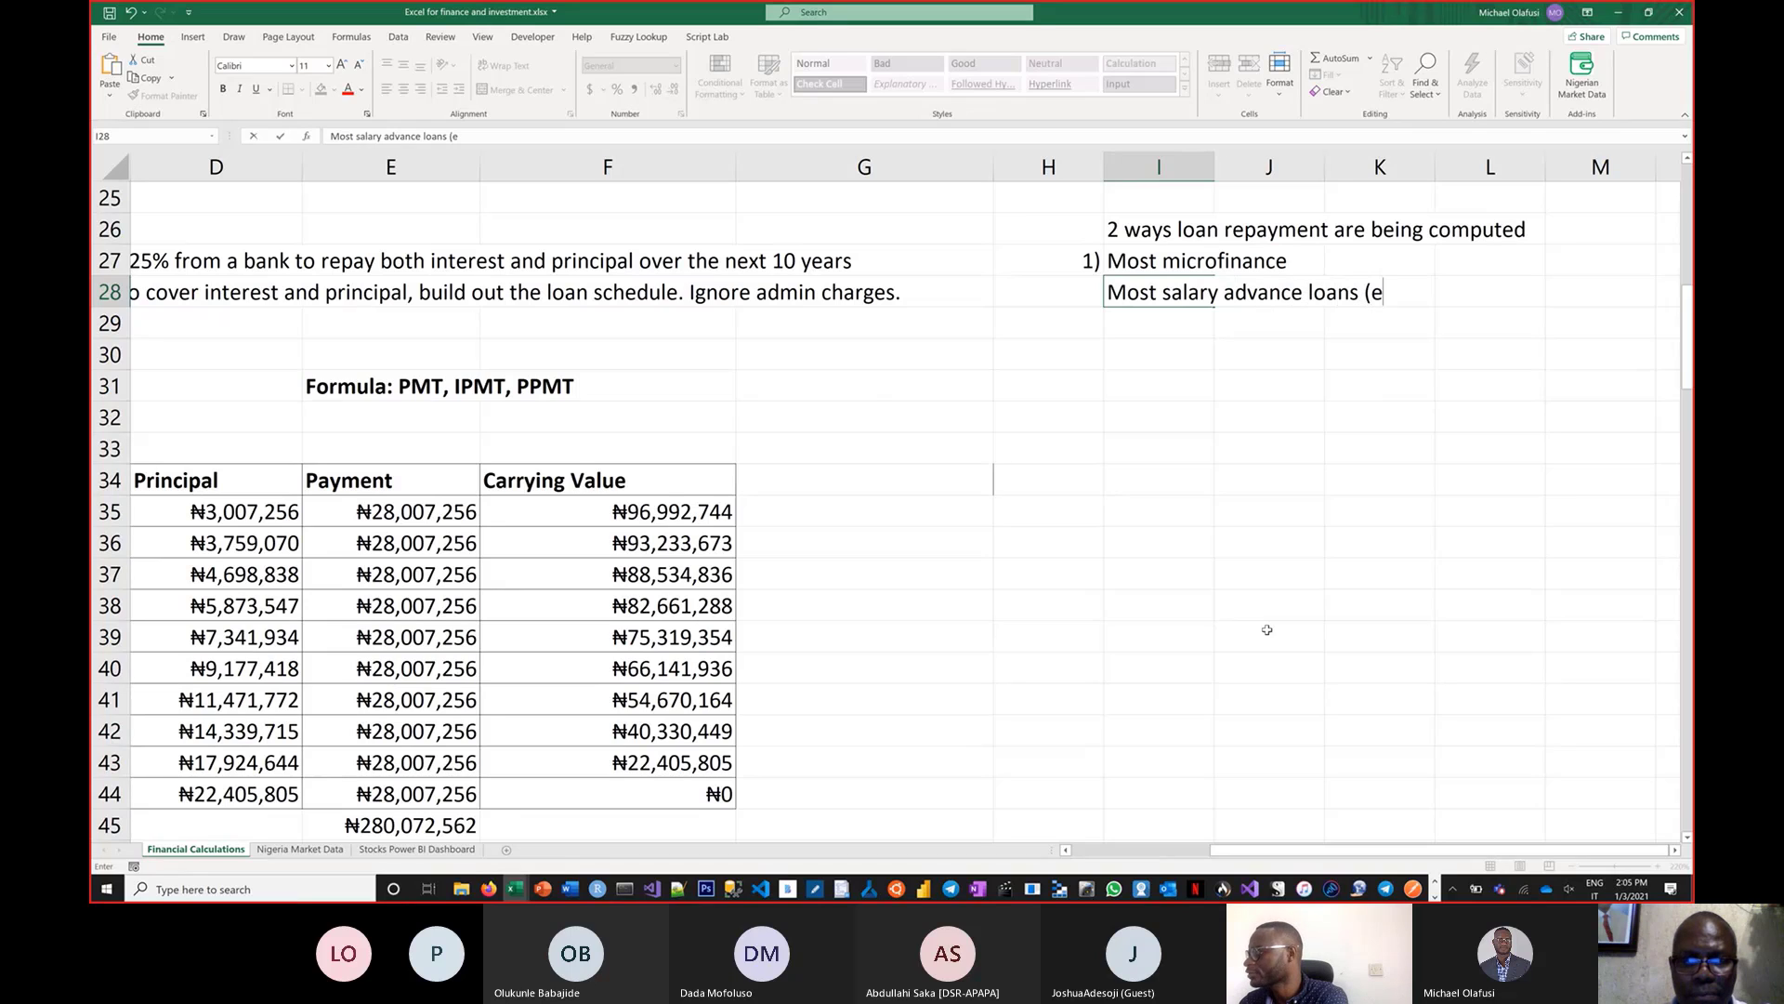
text(speciallt fro)
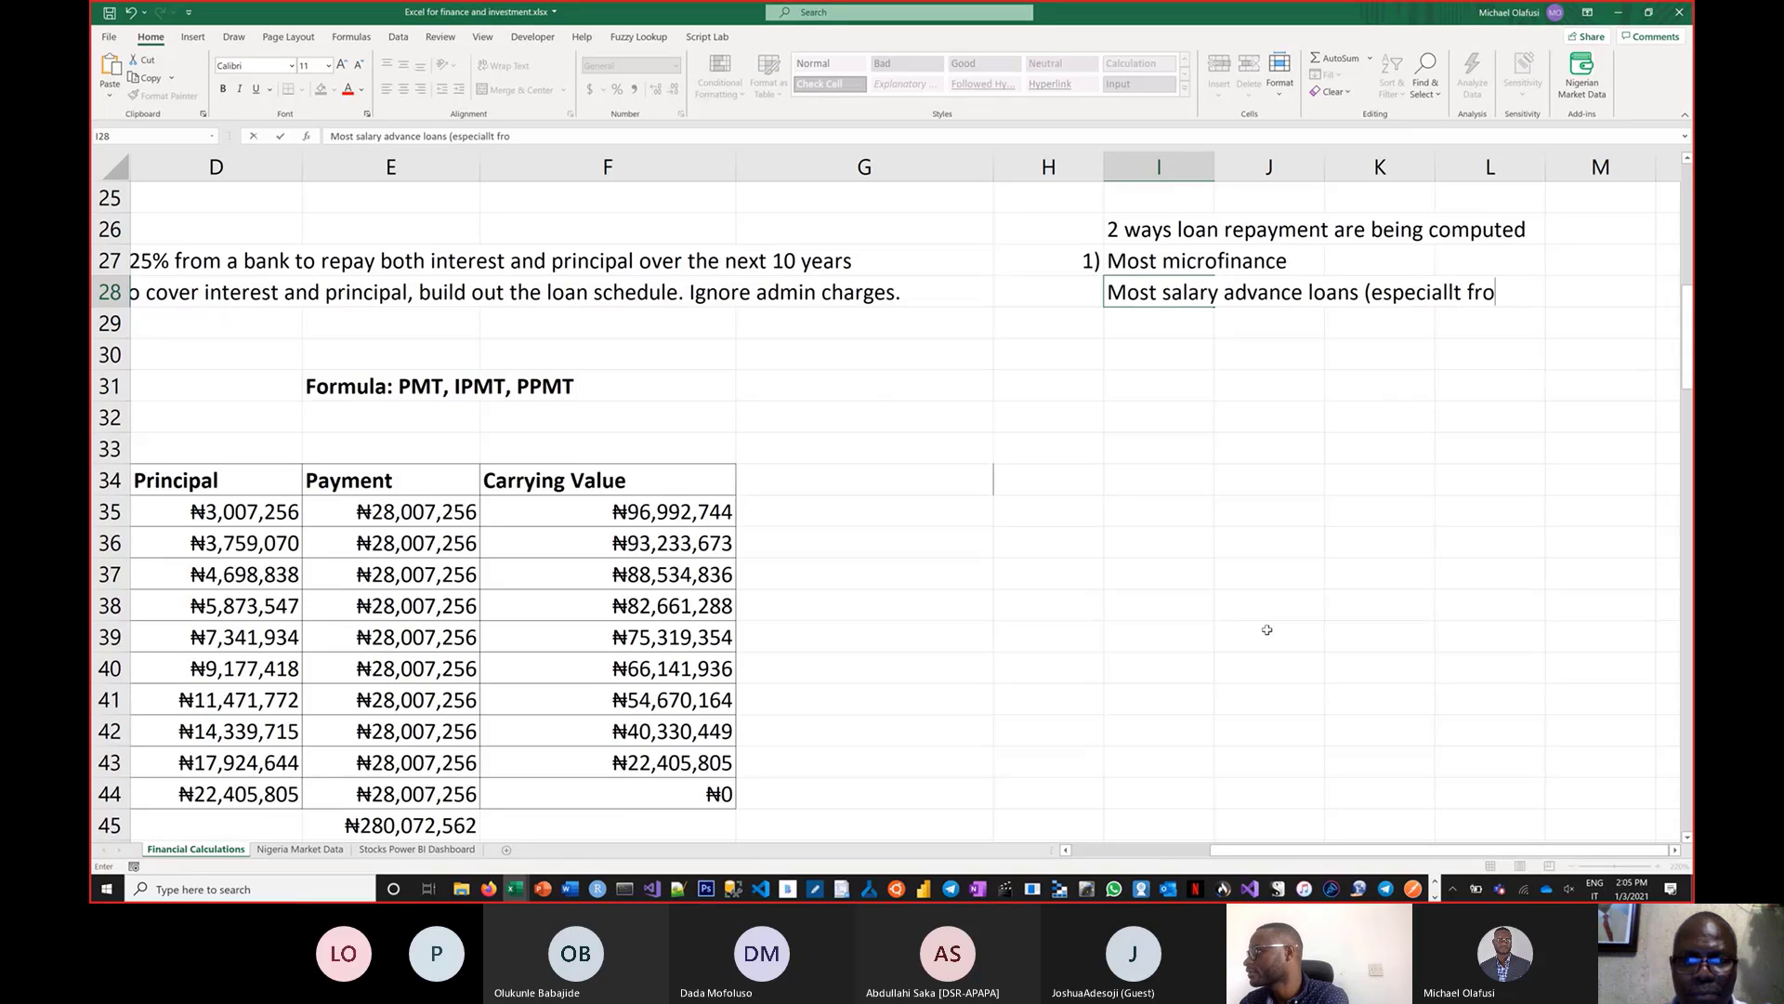
key(BackSpace)
key(BackSpace)
key(BackSpace)
key(BackSpace)
key(BackSpace)
text(y from )
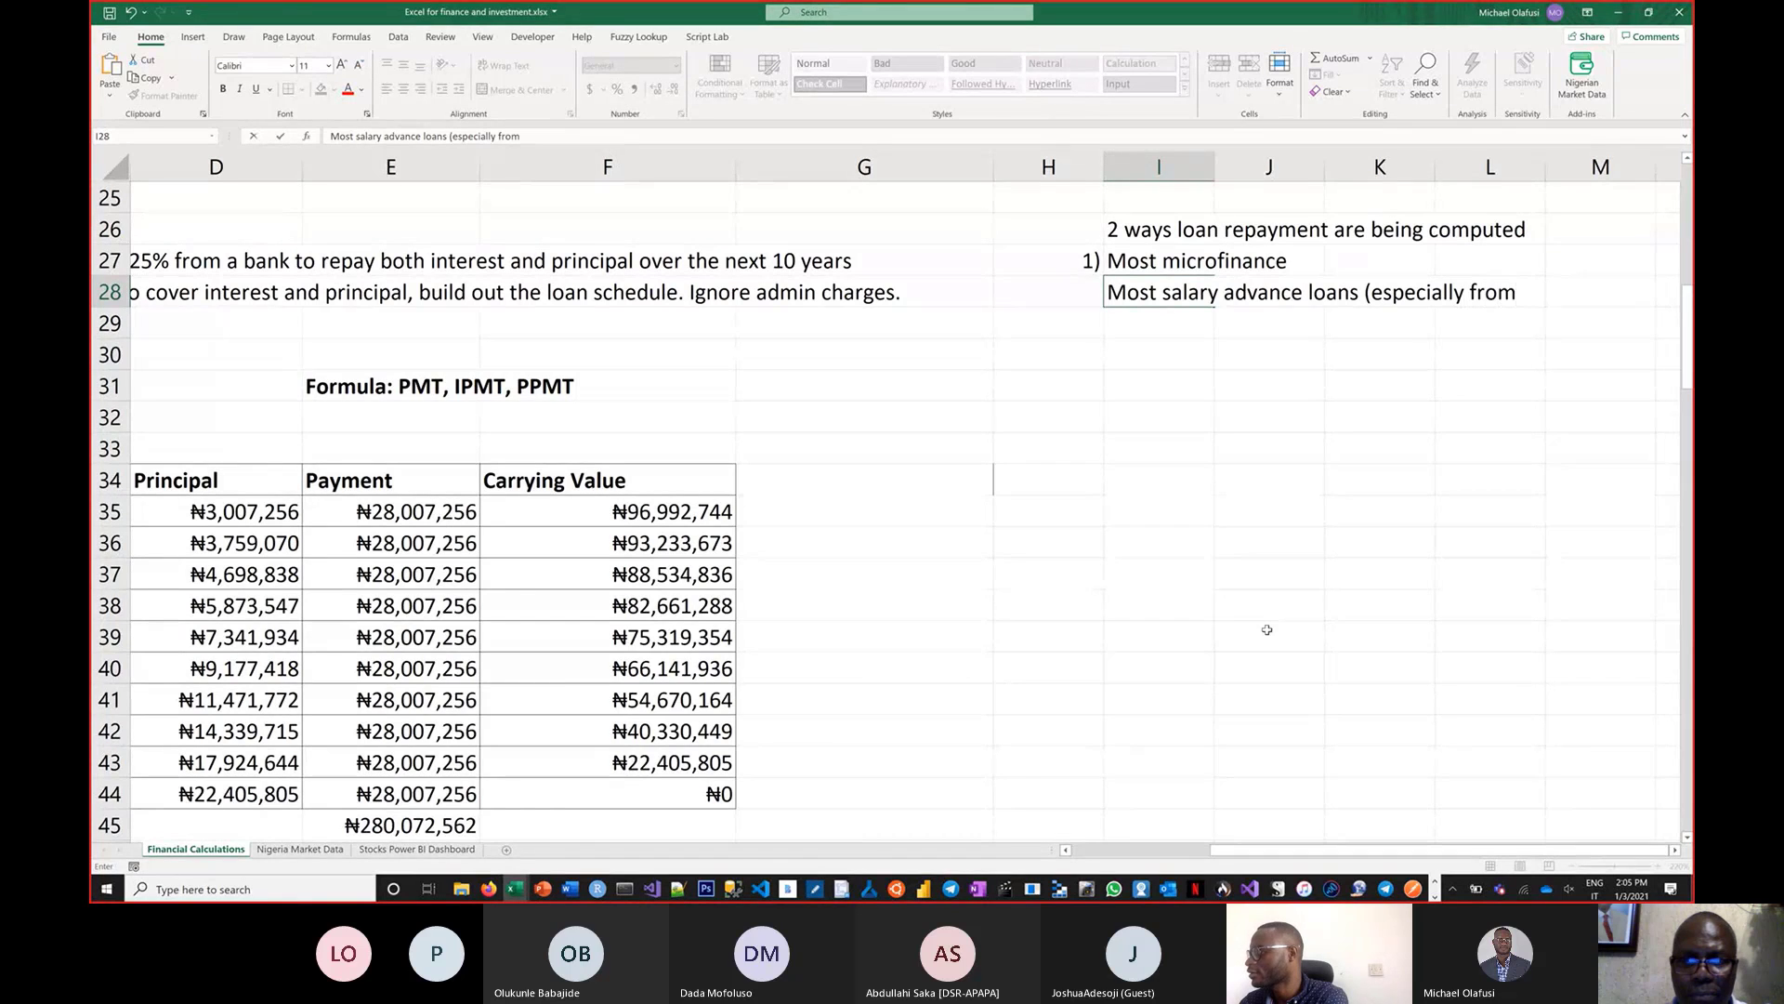
text(thri)
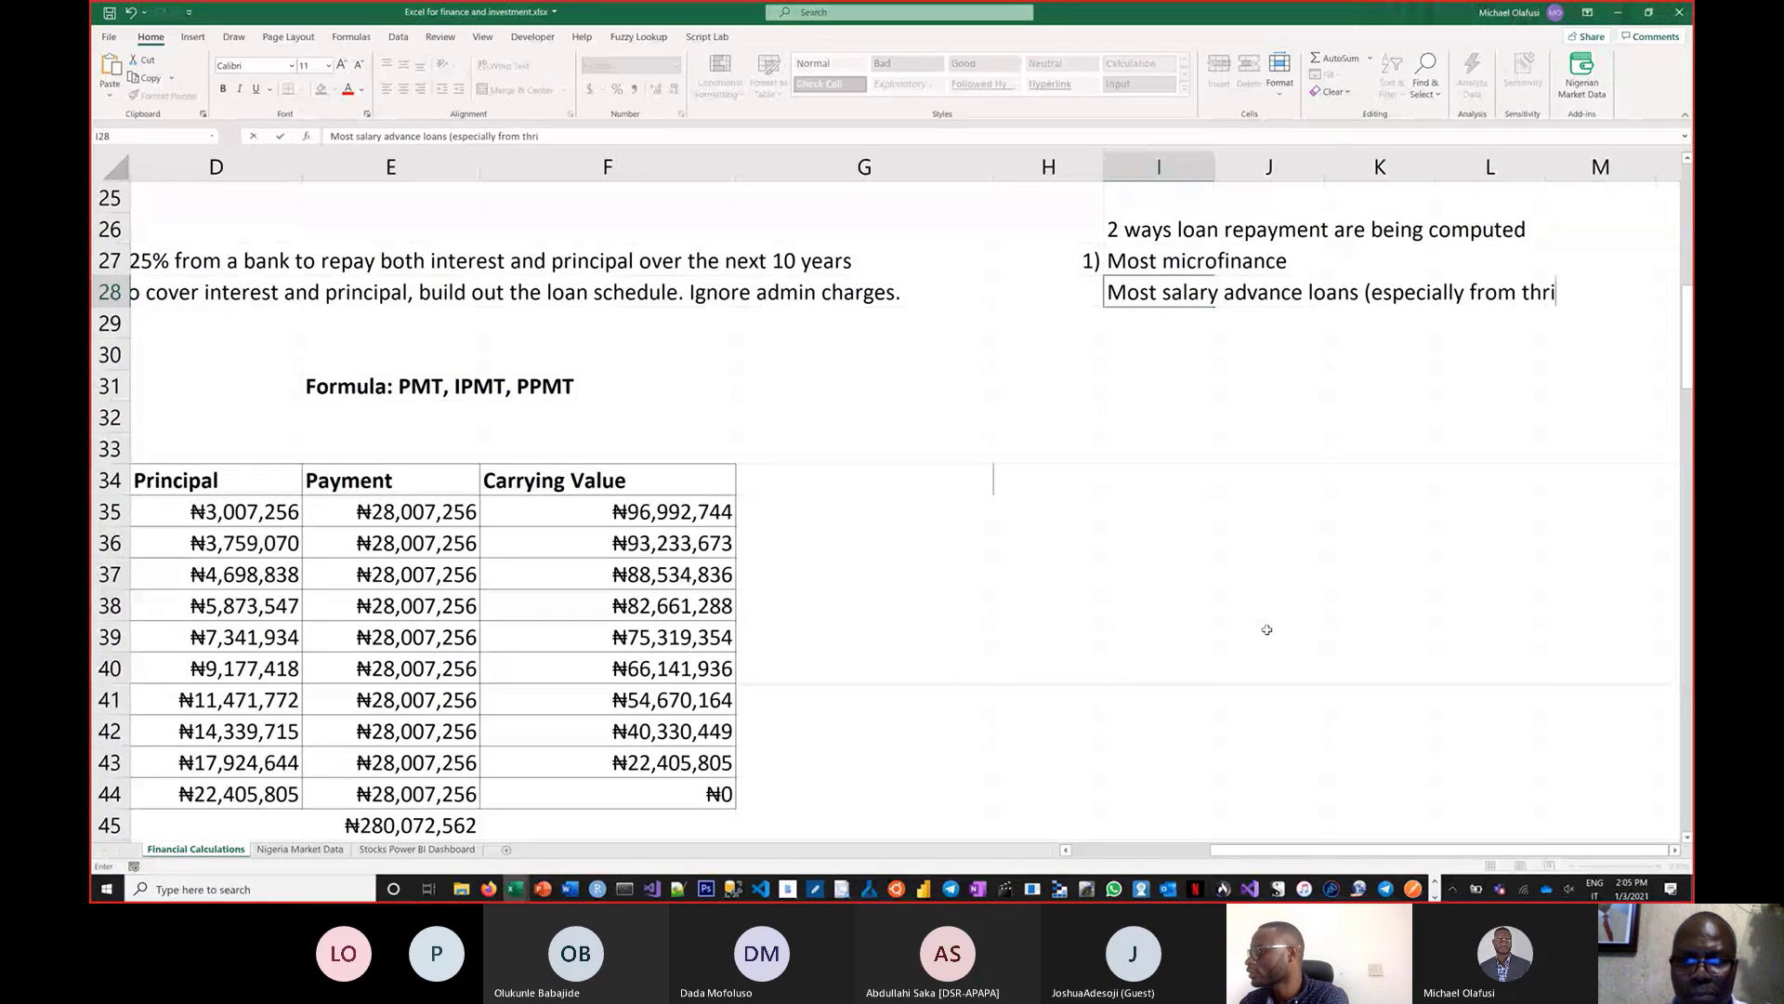
text(d party)
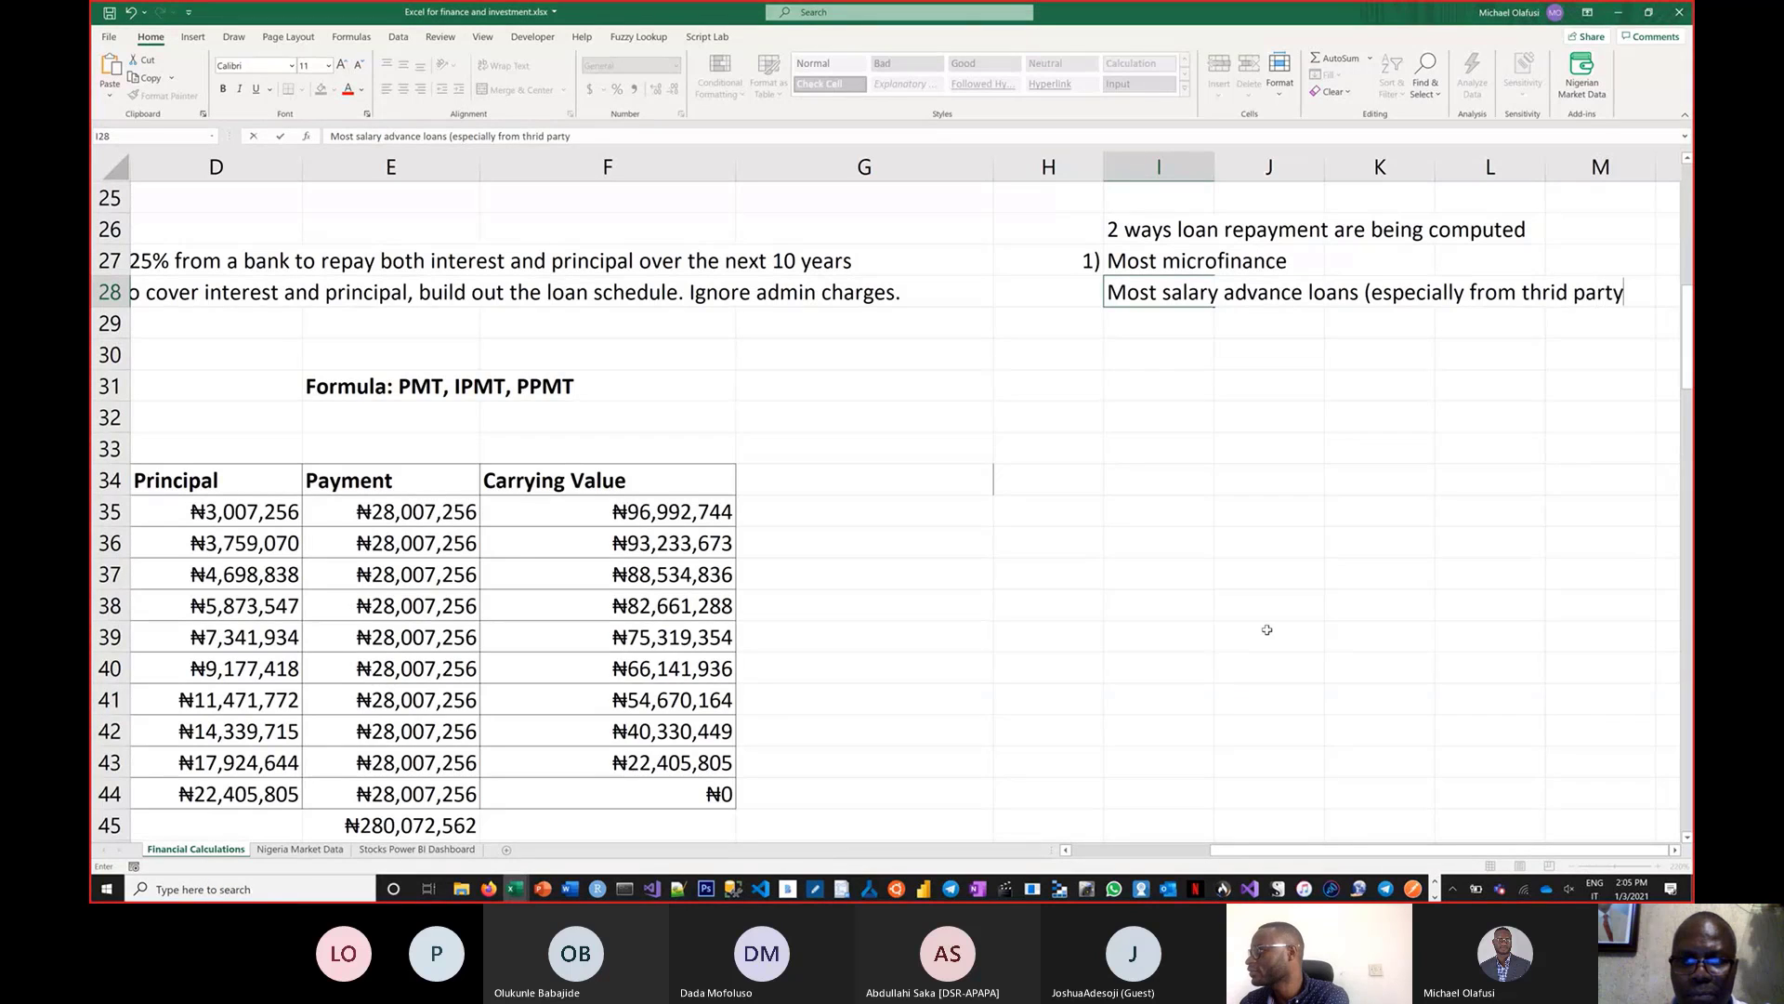
text())
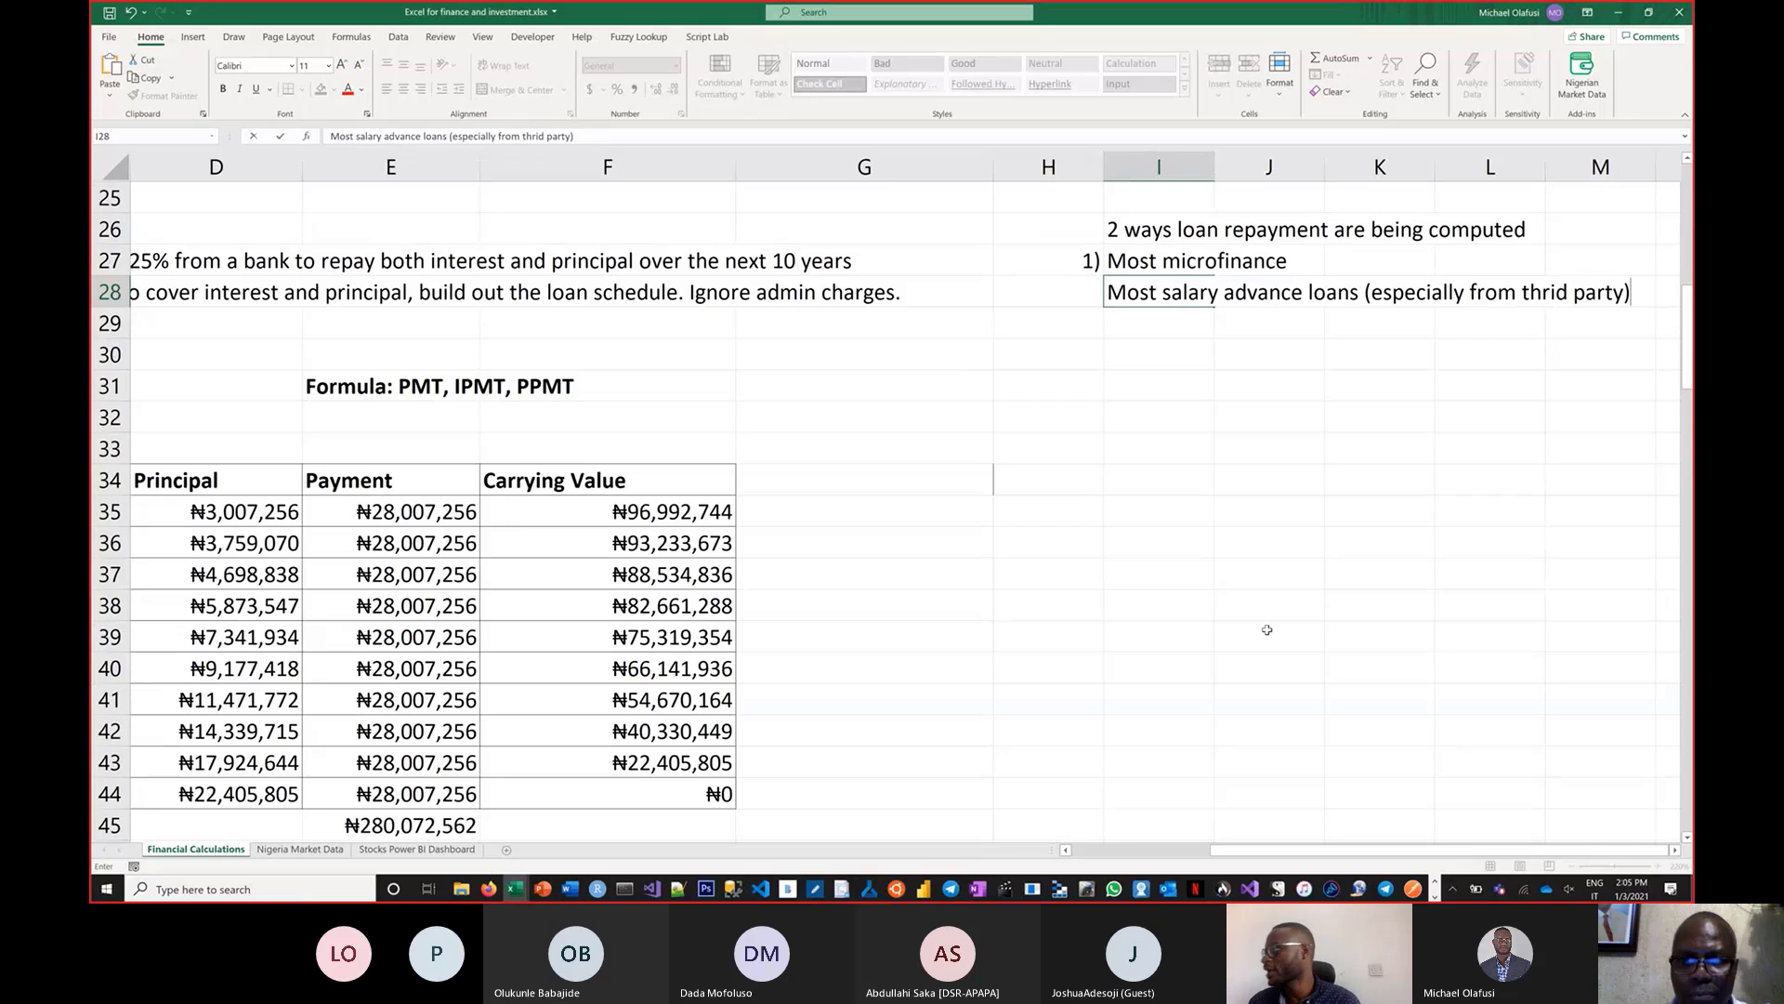
key(Return)
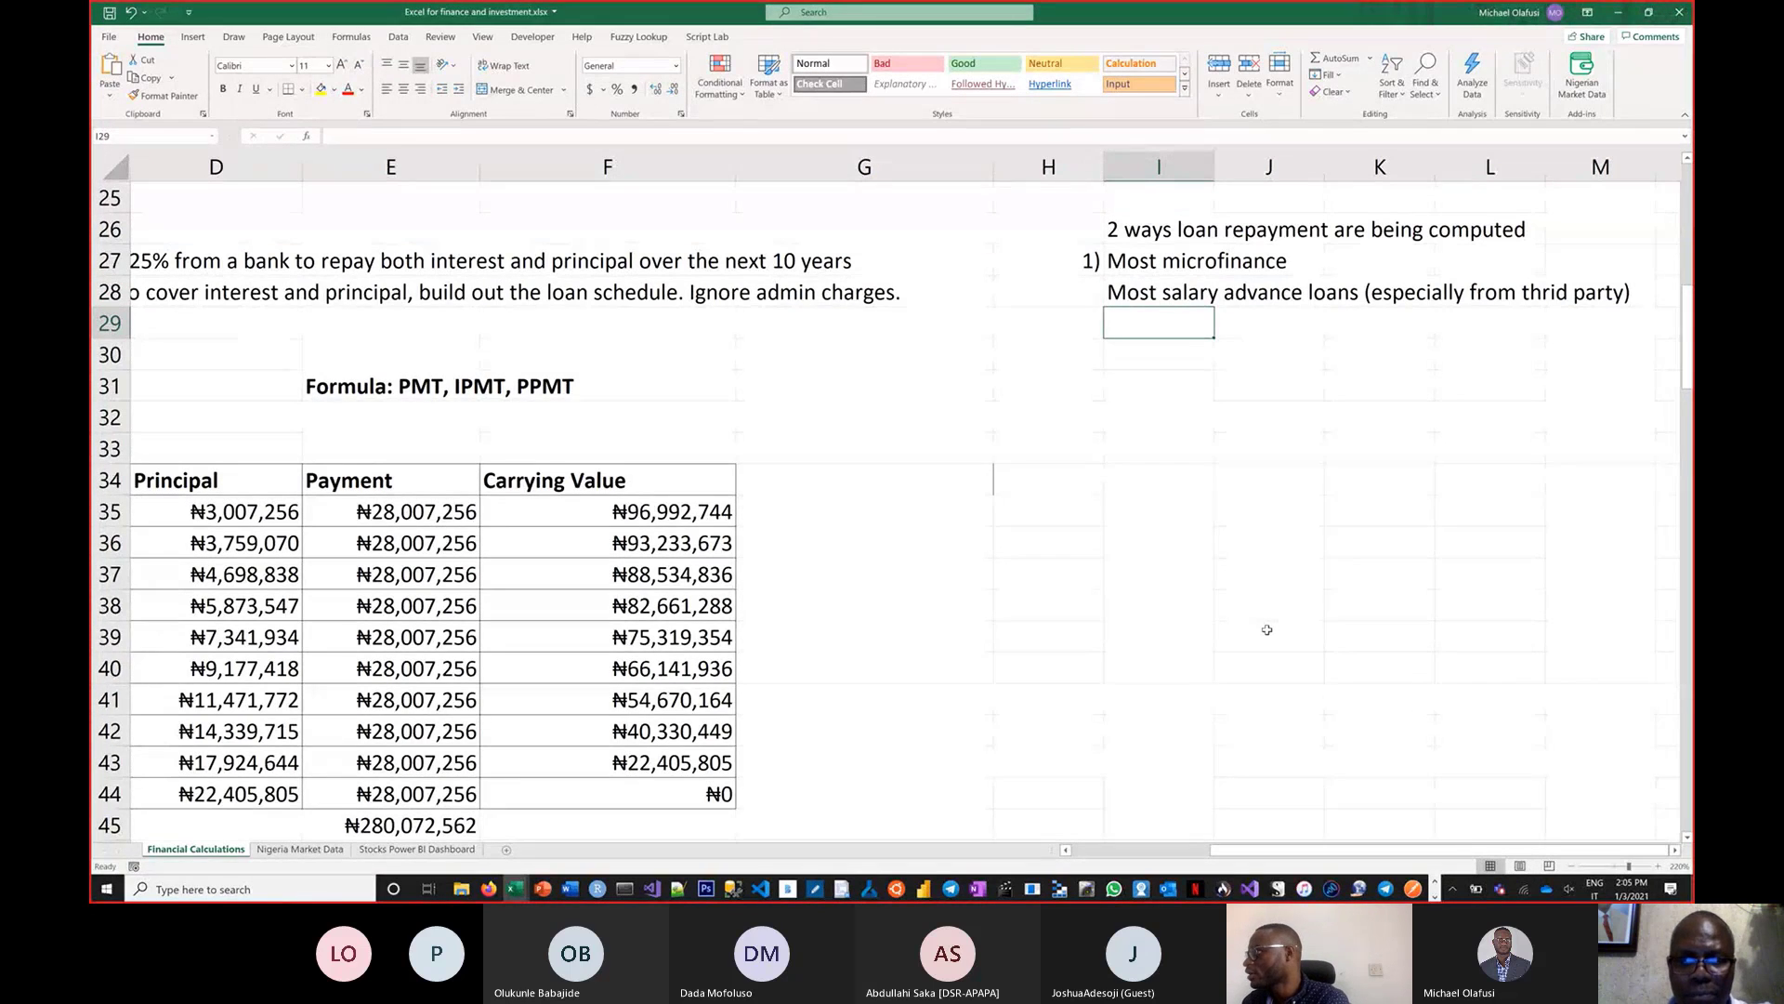
Enter "Most installment payment facility" in I29 as the third list item
text(Most)
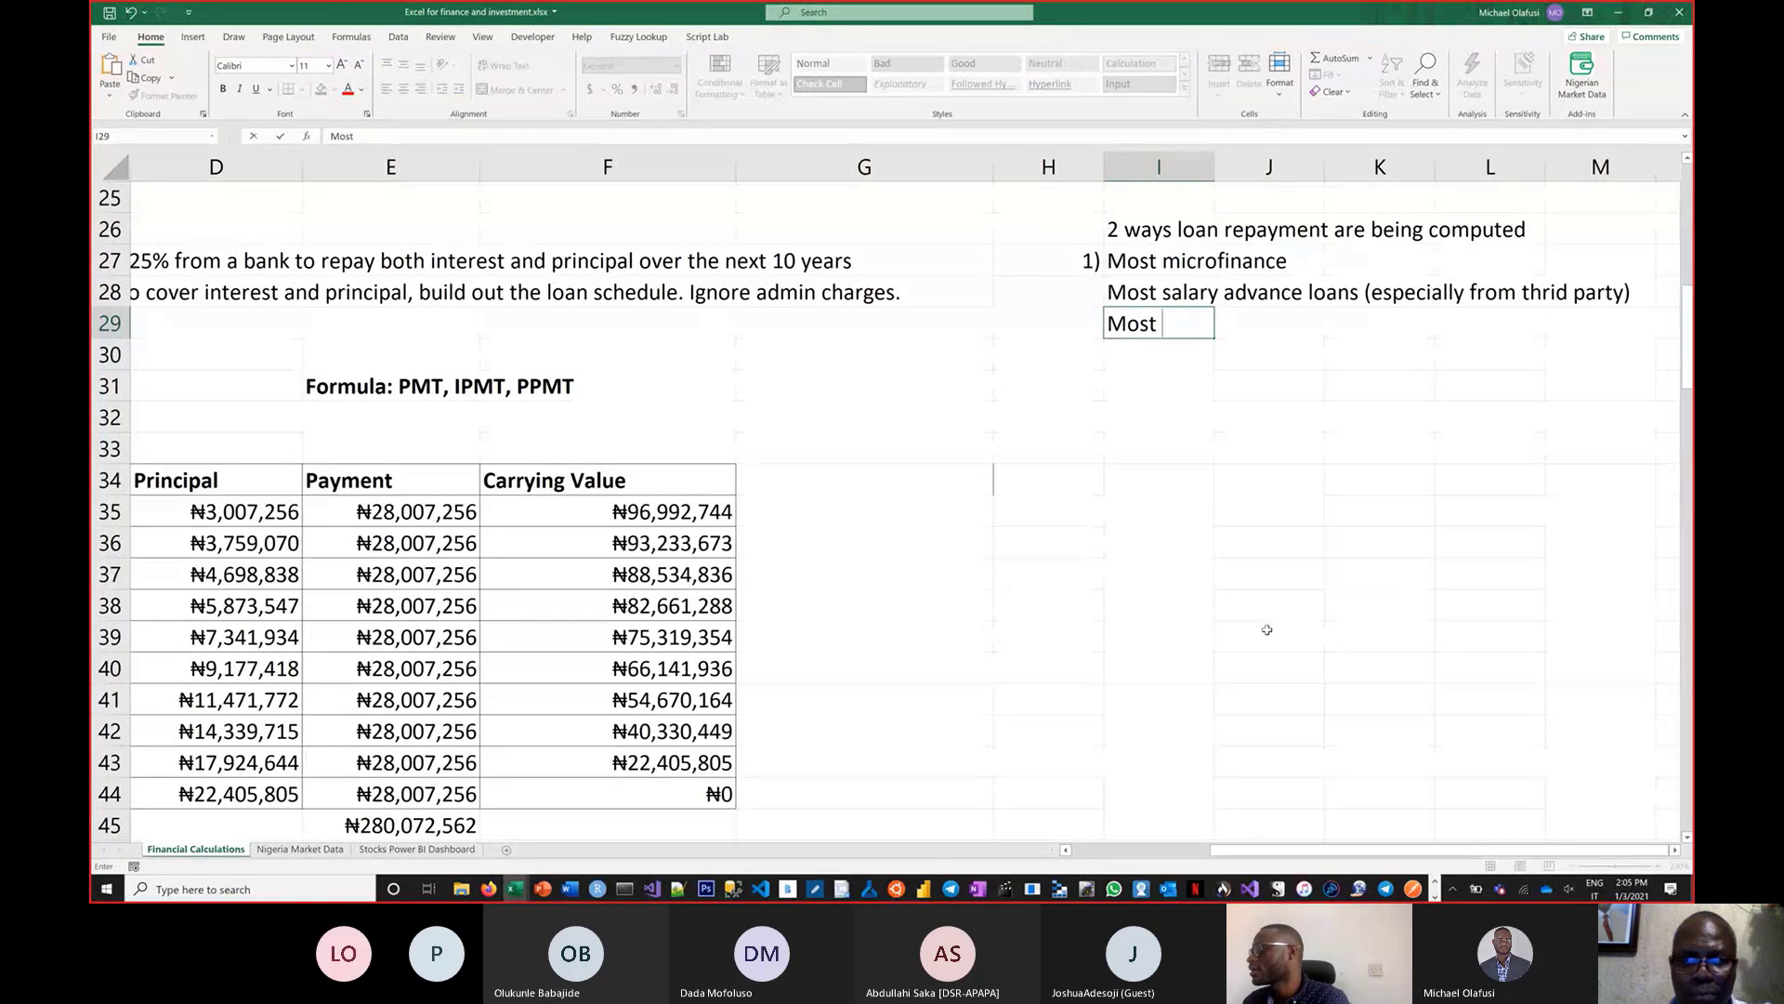
text( credit)
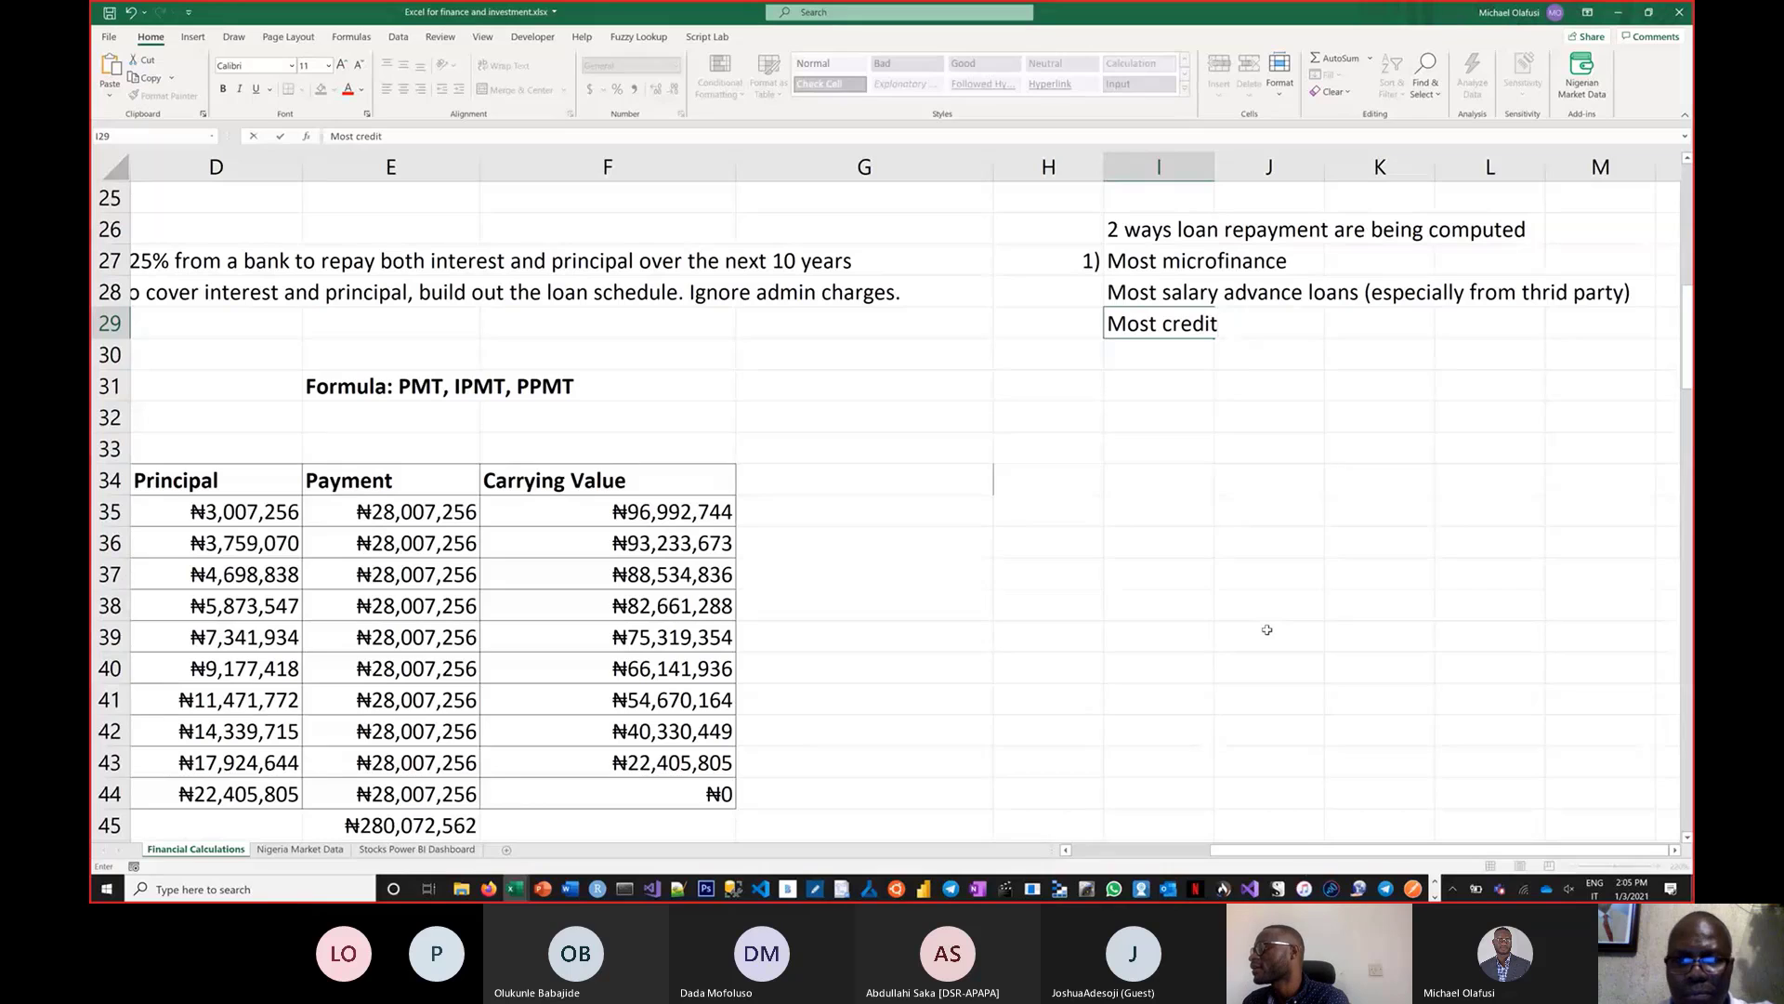
key(BackSpace)
key(BackSpace)
key(BackSpace)
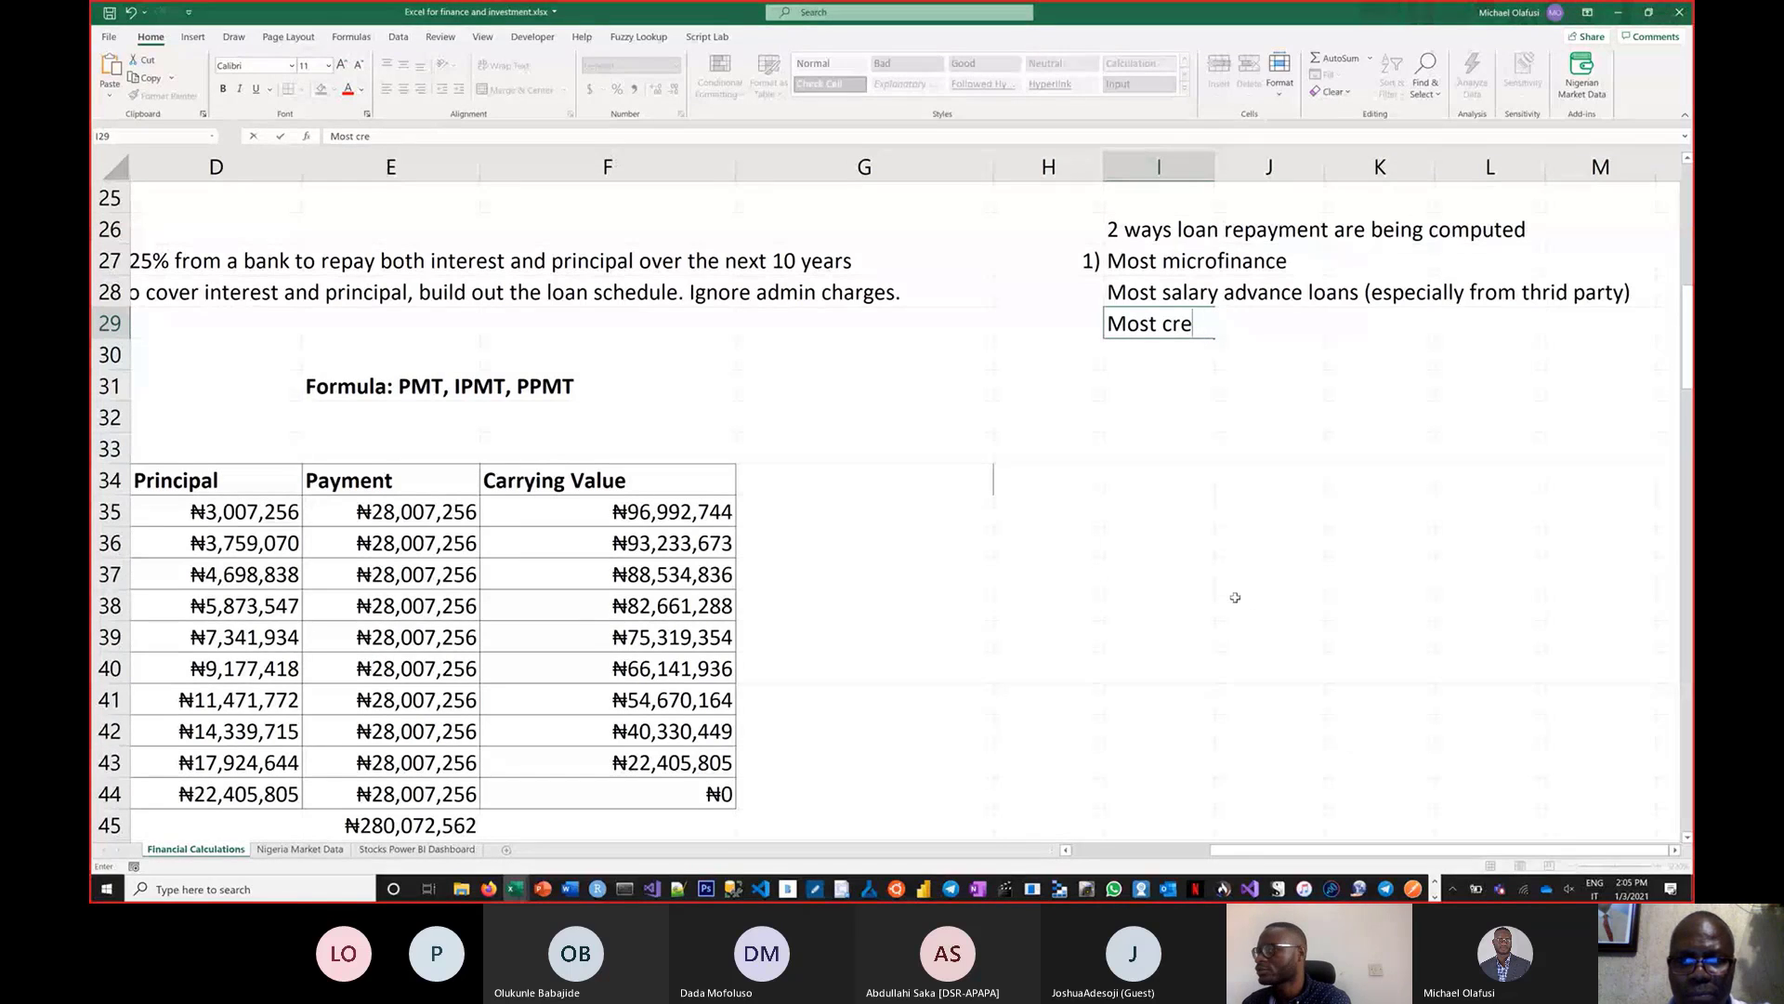
key(BackSpace)
key(BackSpace)
key(BackSpace)
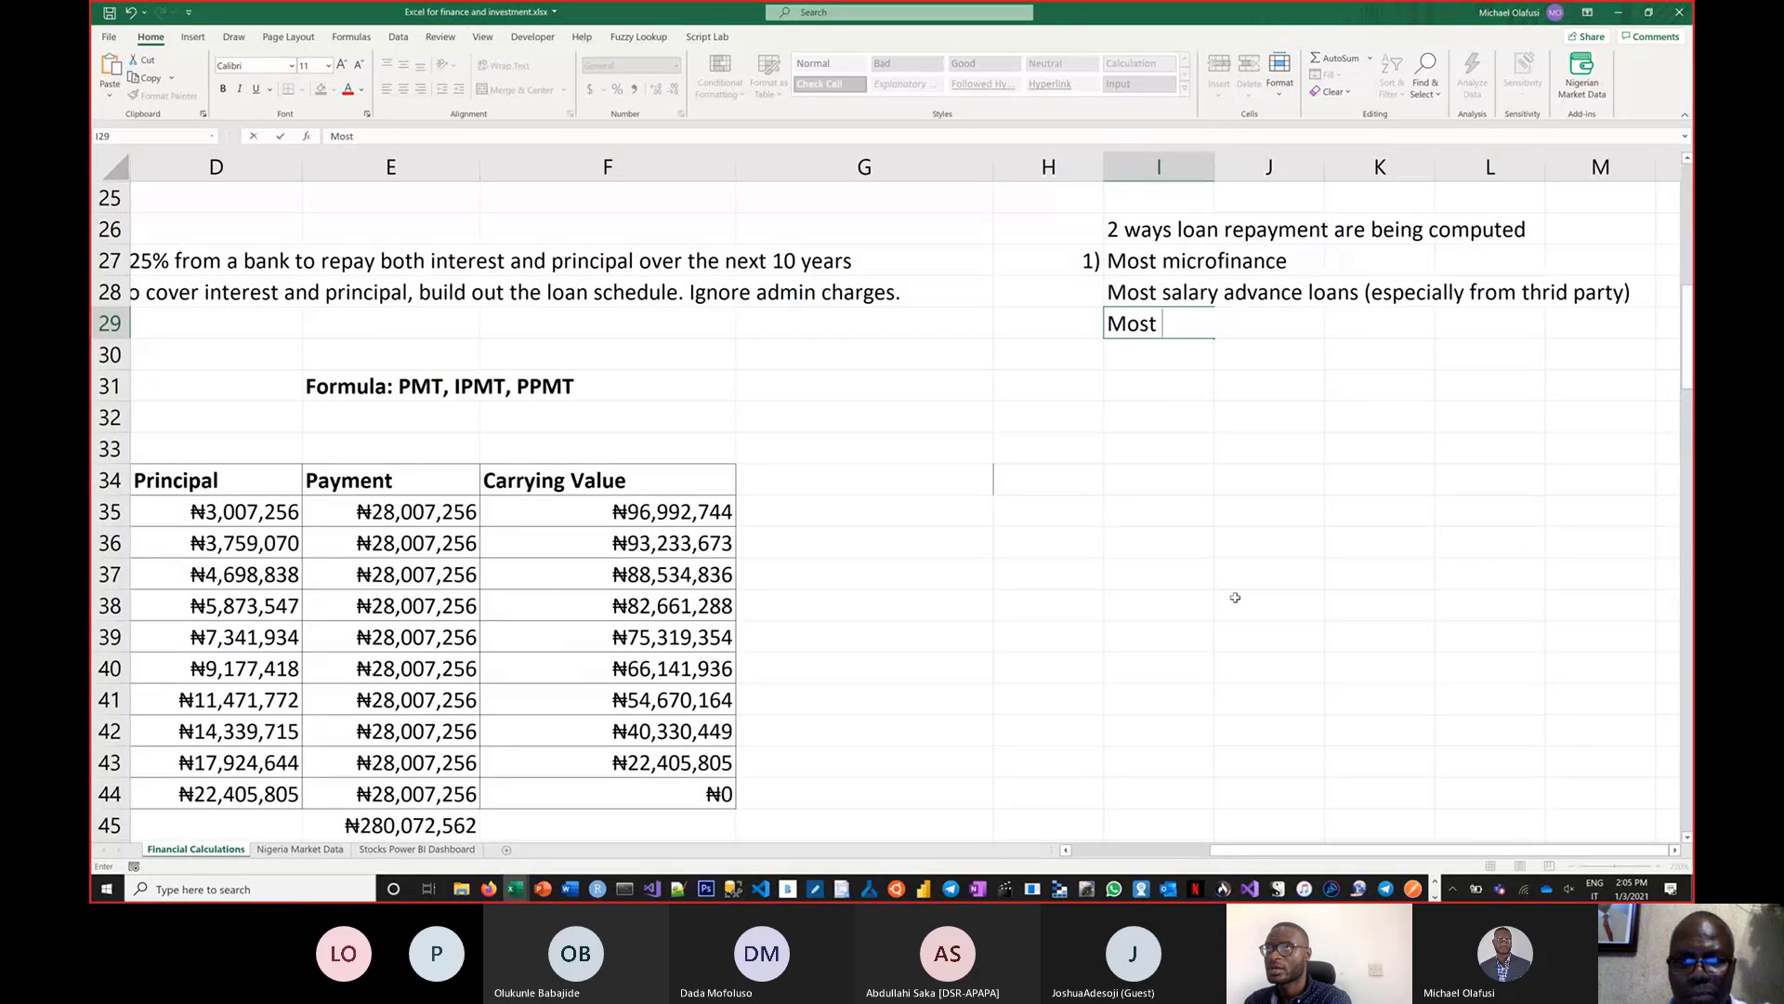
text(in)
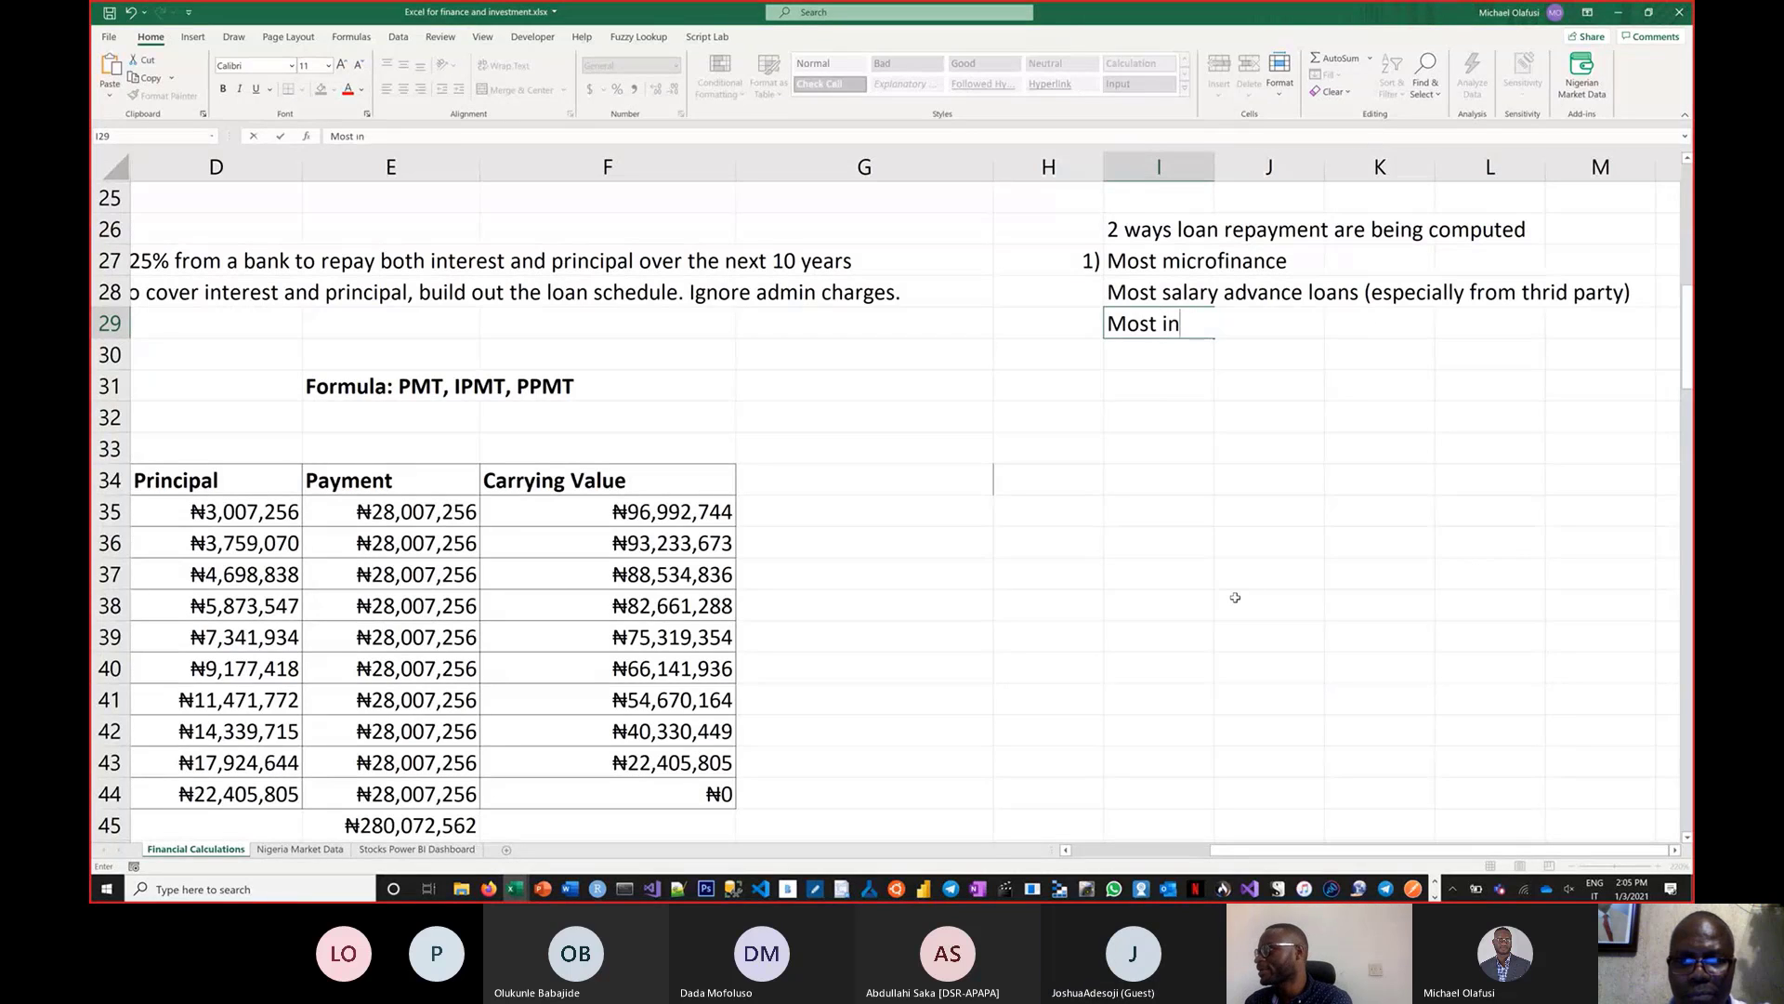
text(stalle)
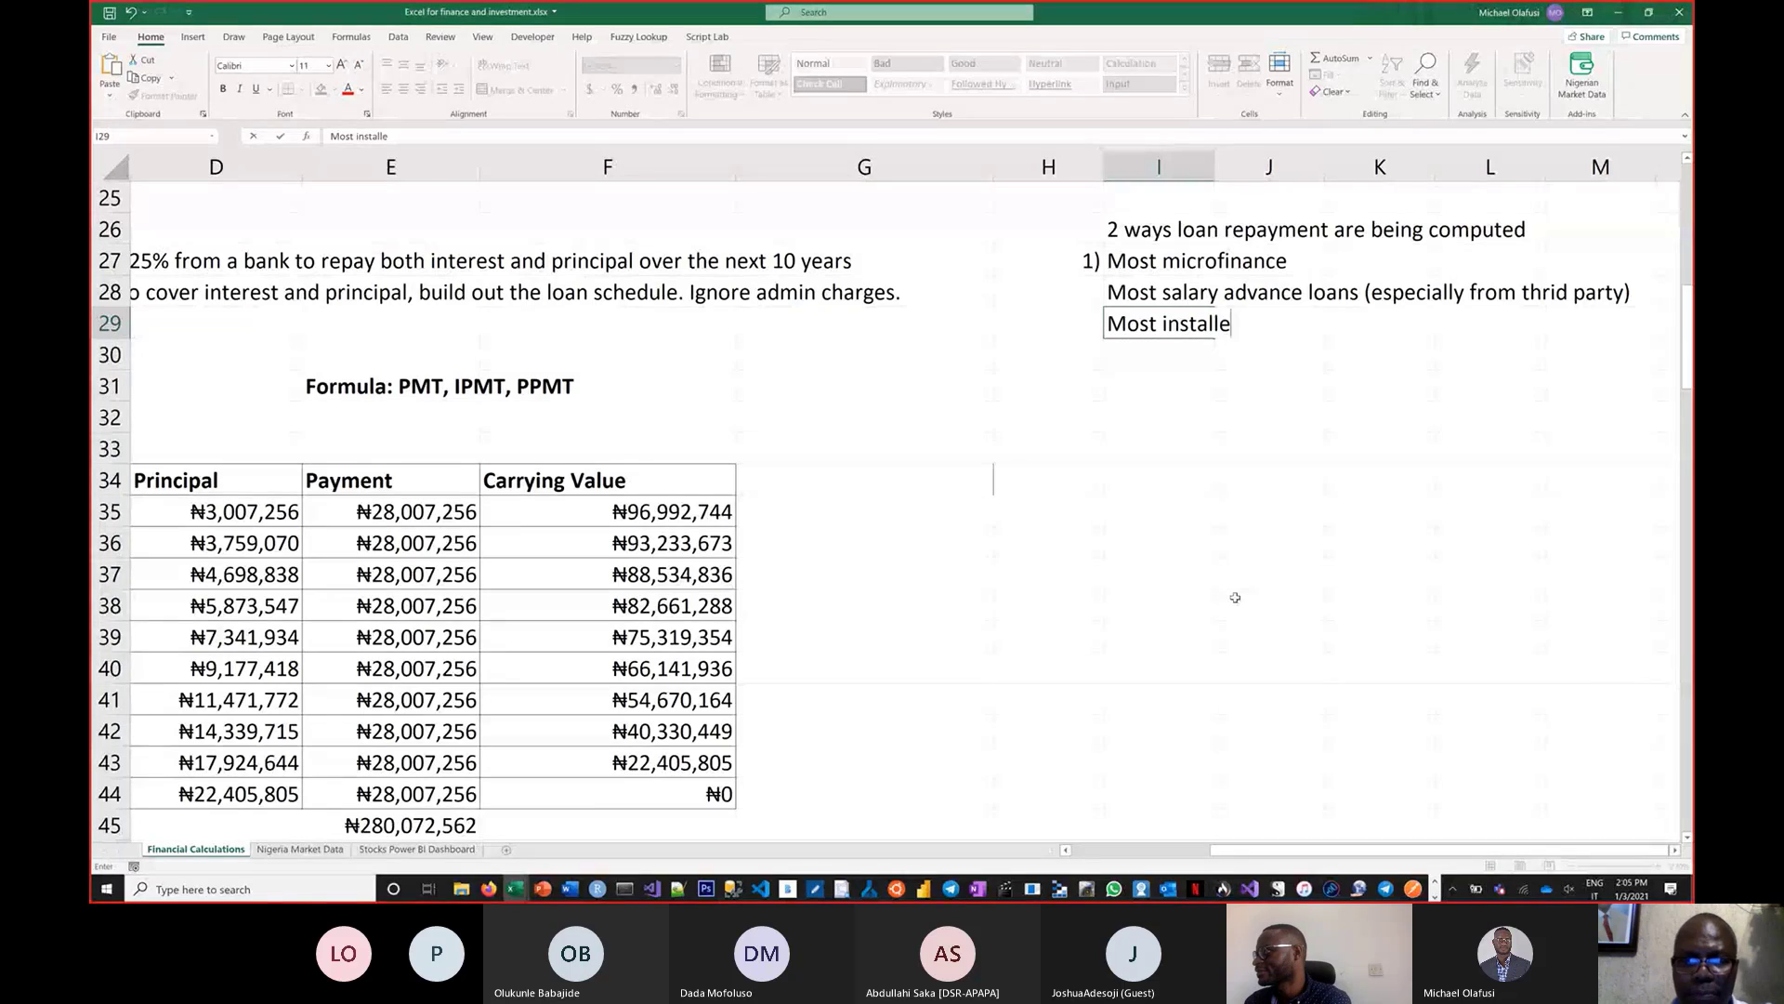
key(BackSpace)
text(m)
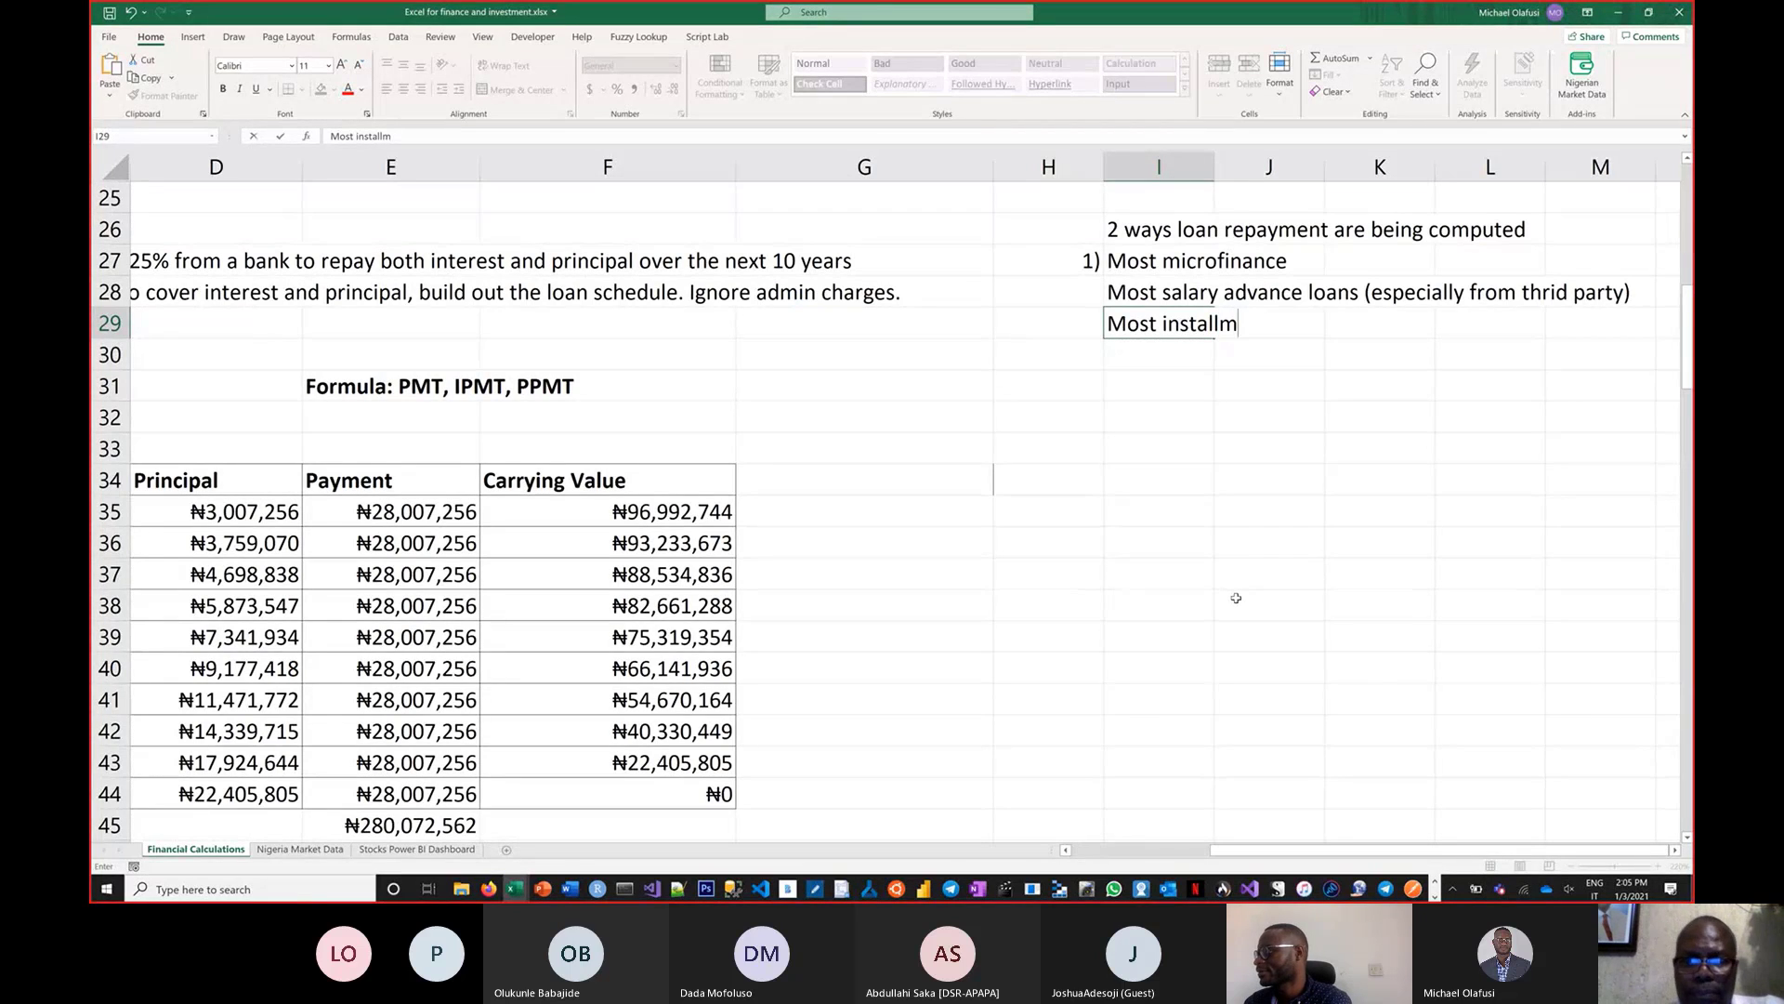
text(ent payment )
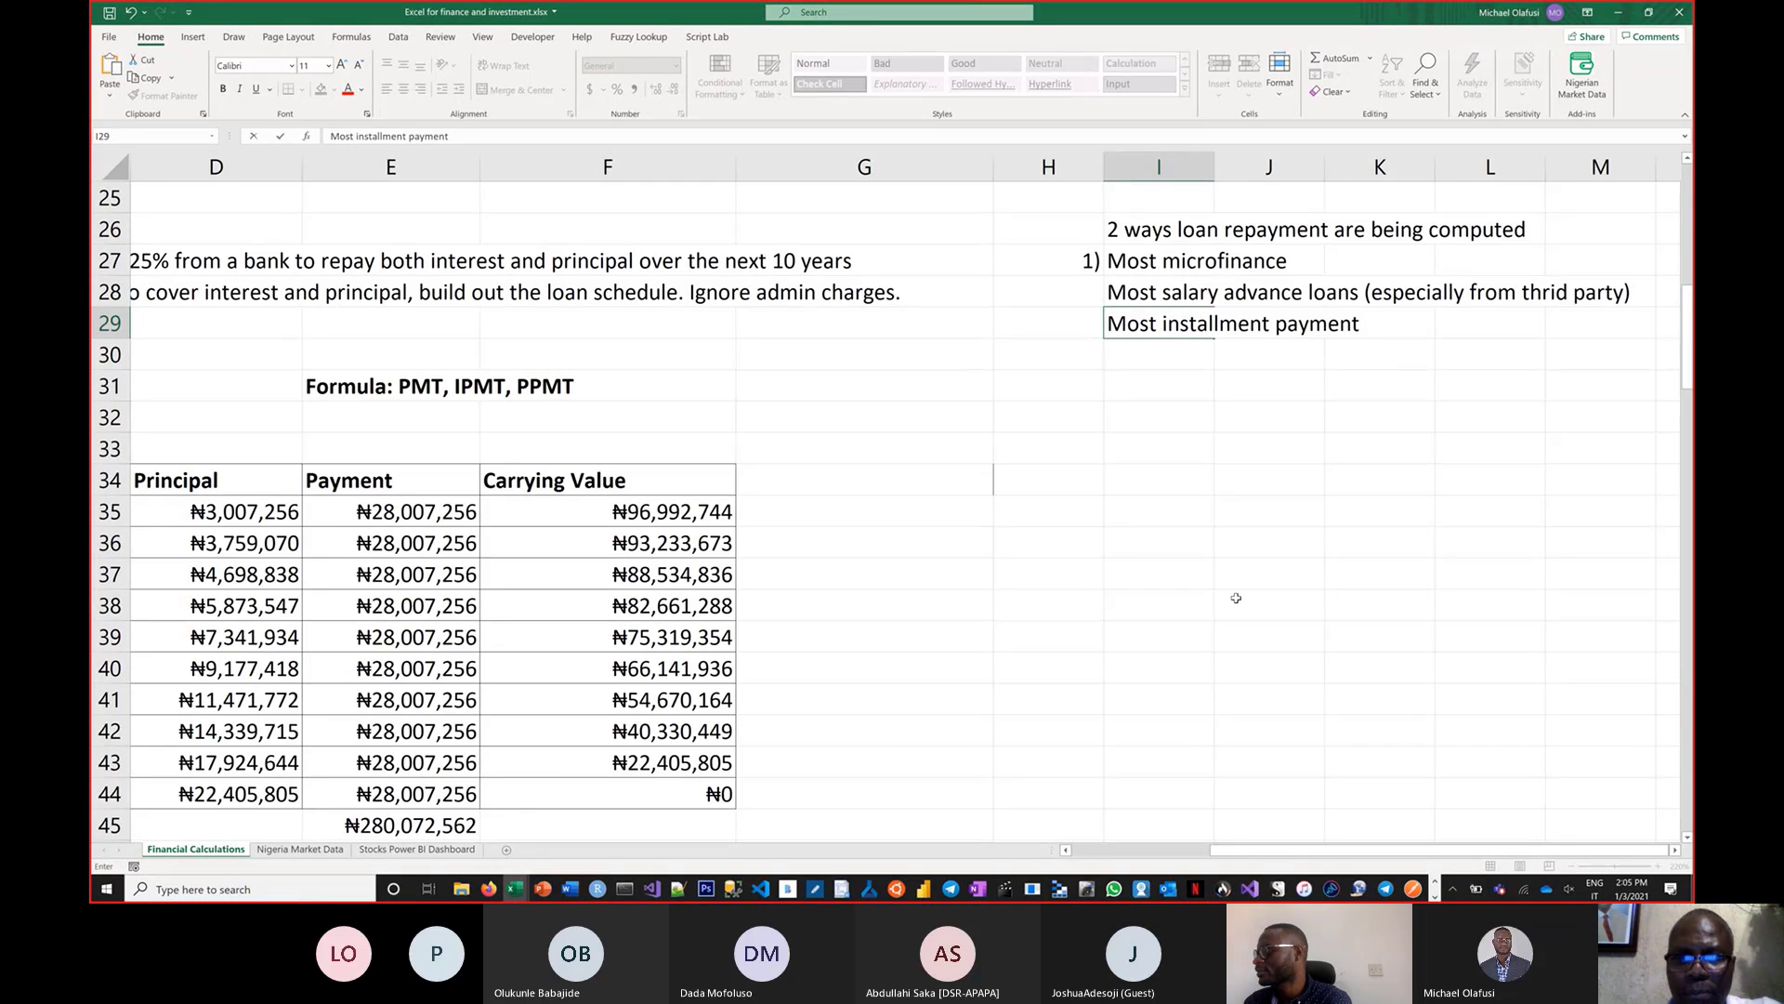
text(faici)
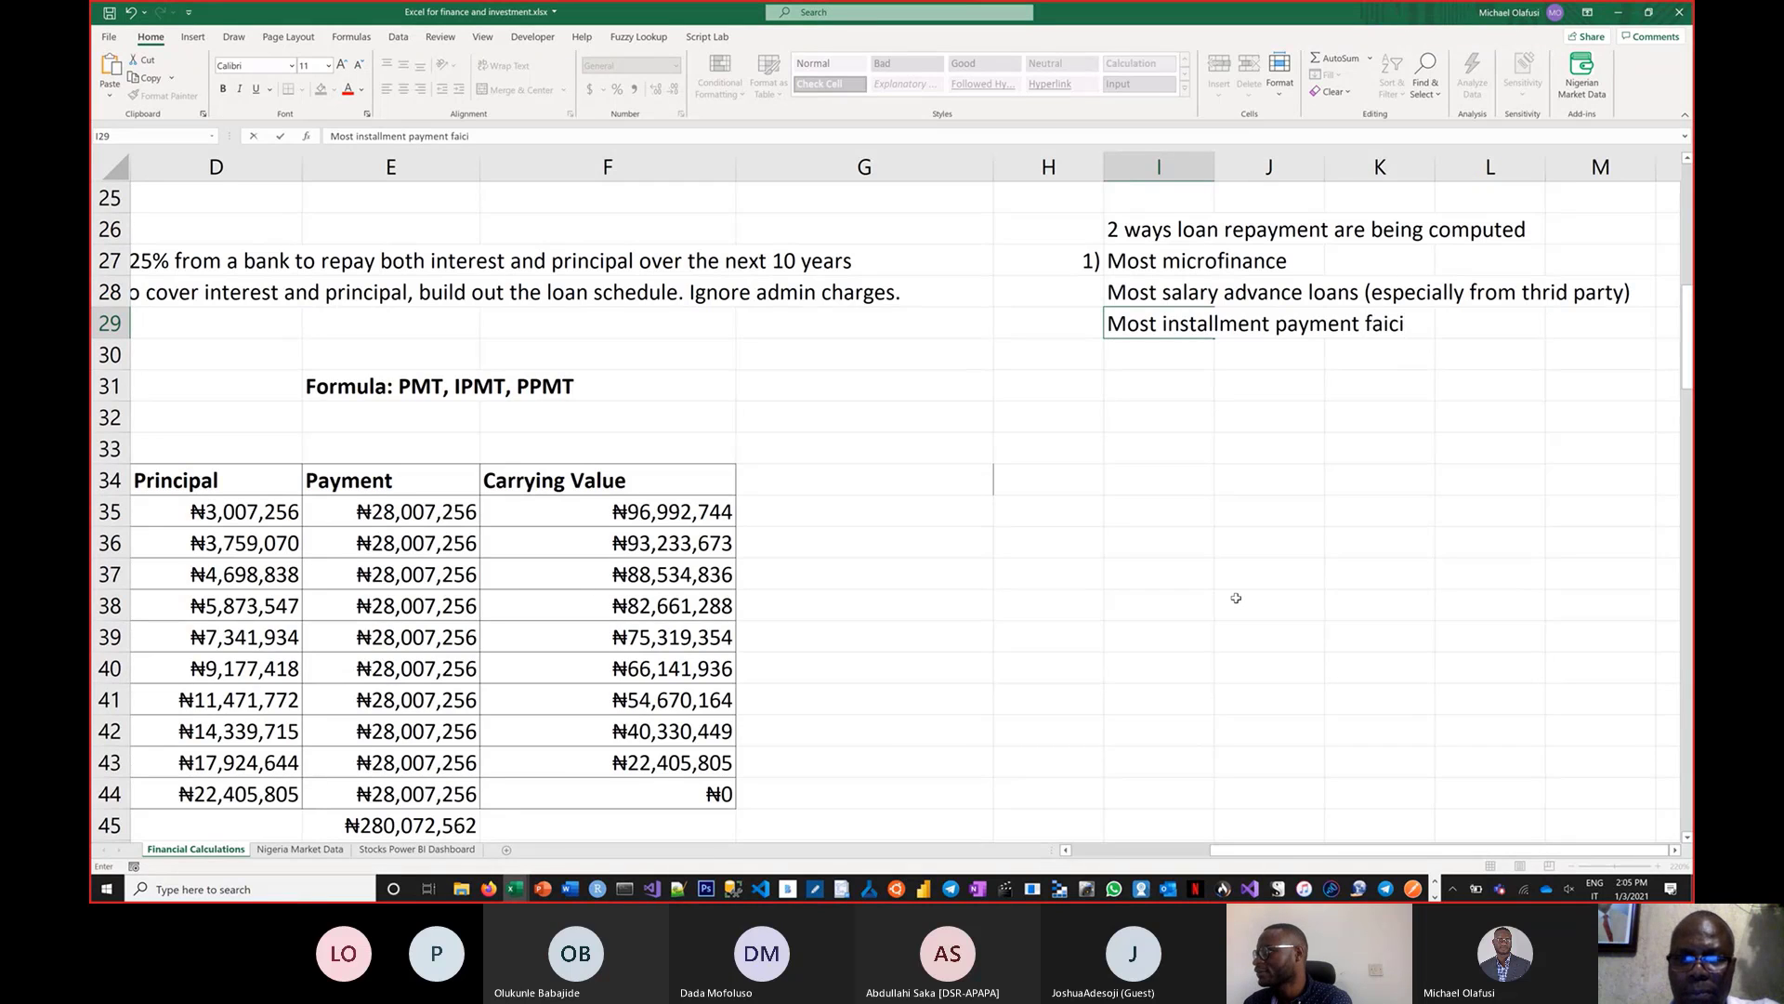
key(BackSpace)
key(BackSpace)
key(BackSpace)
text(cility)
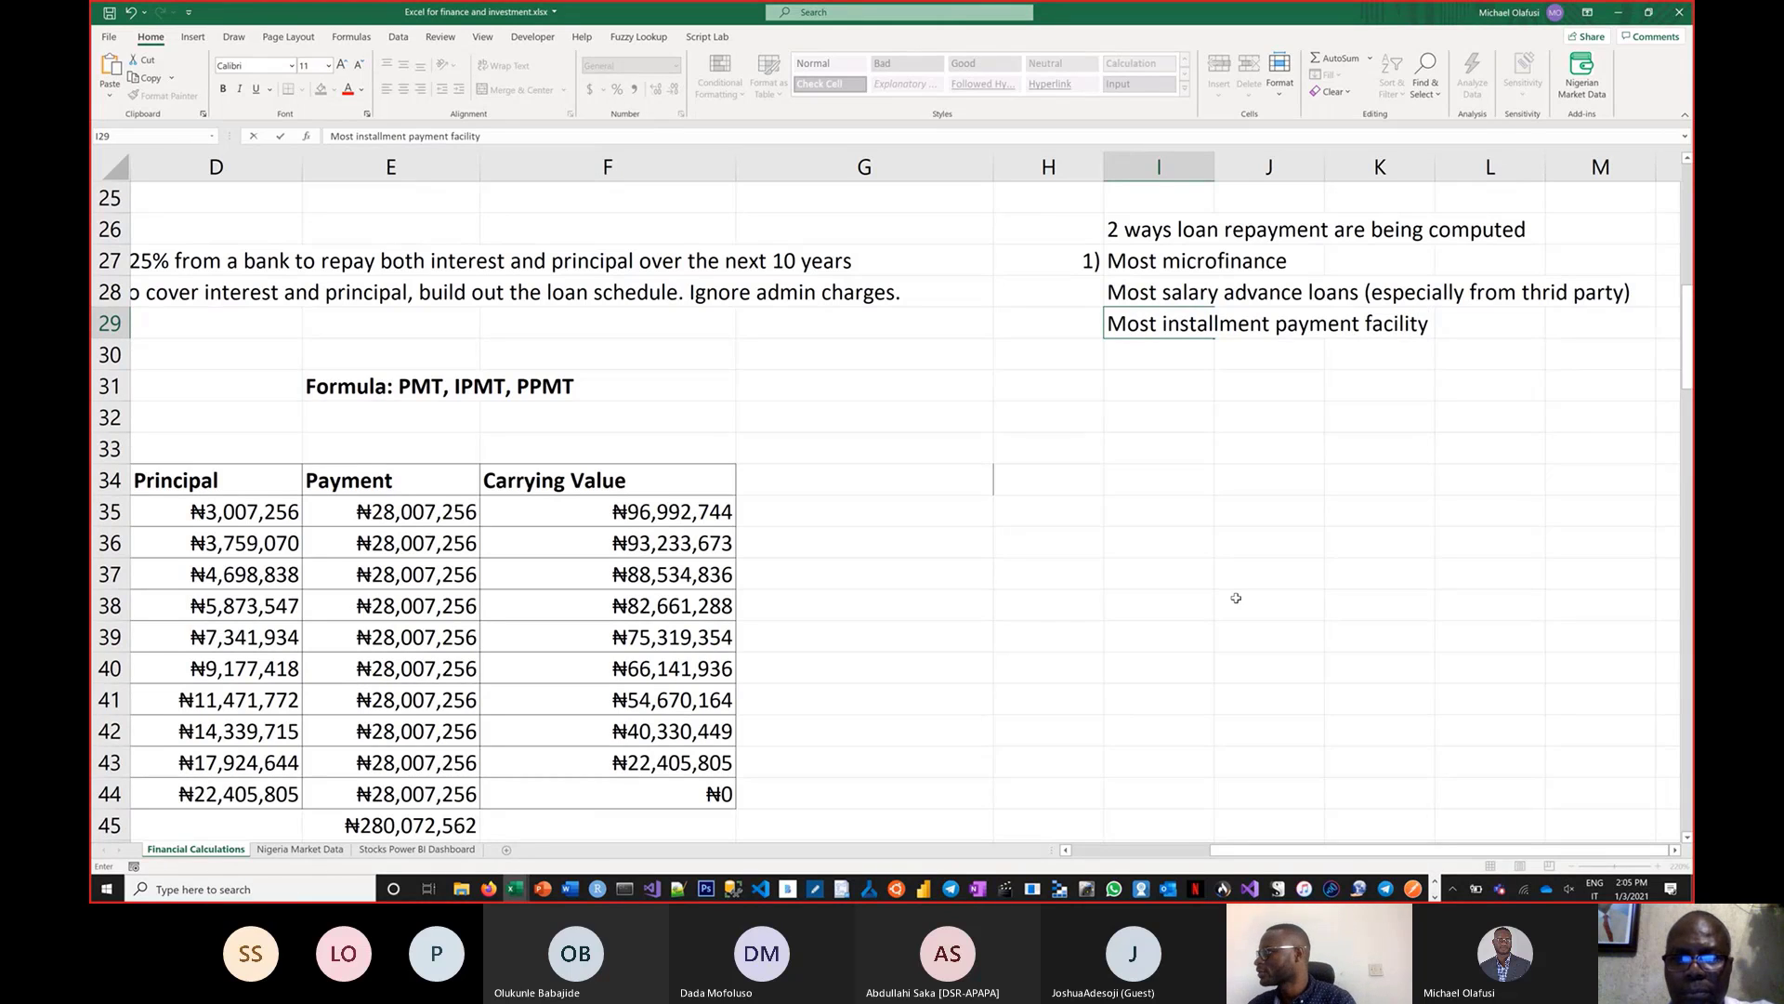
key(Return)
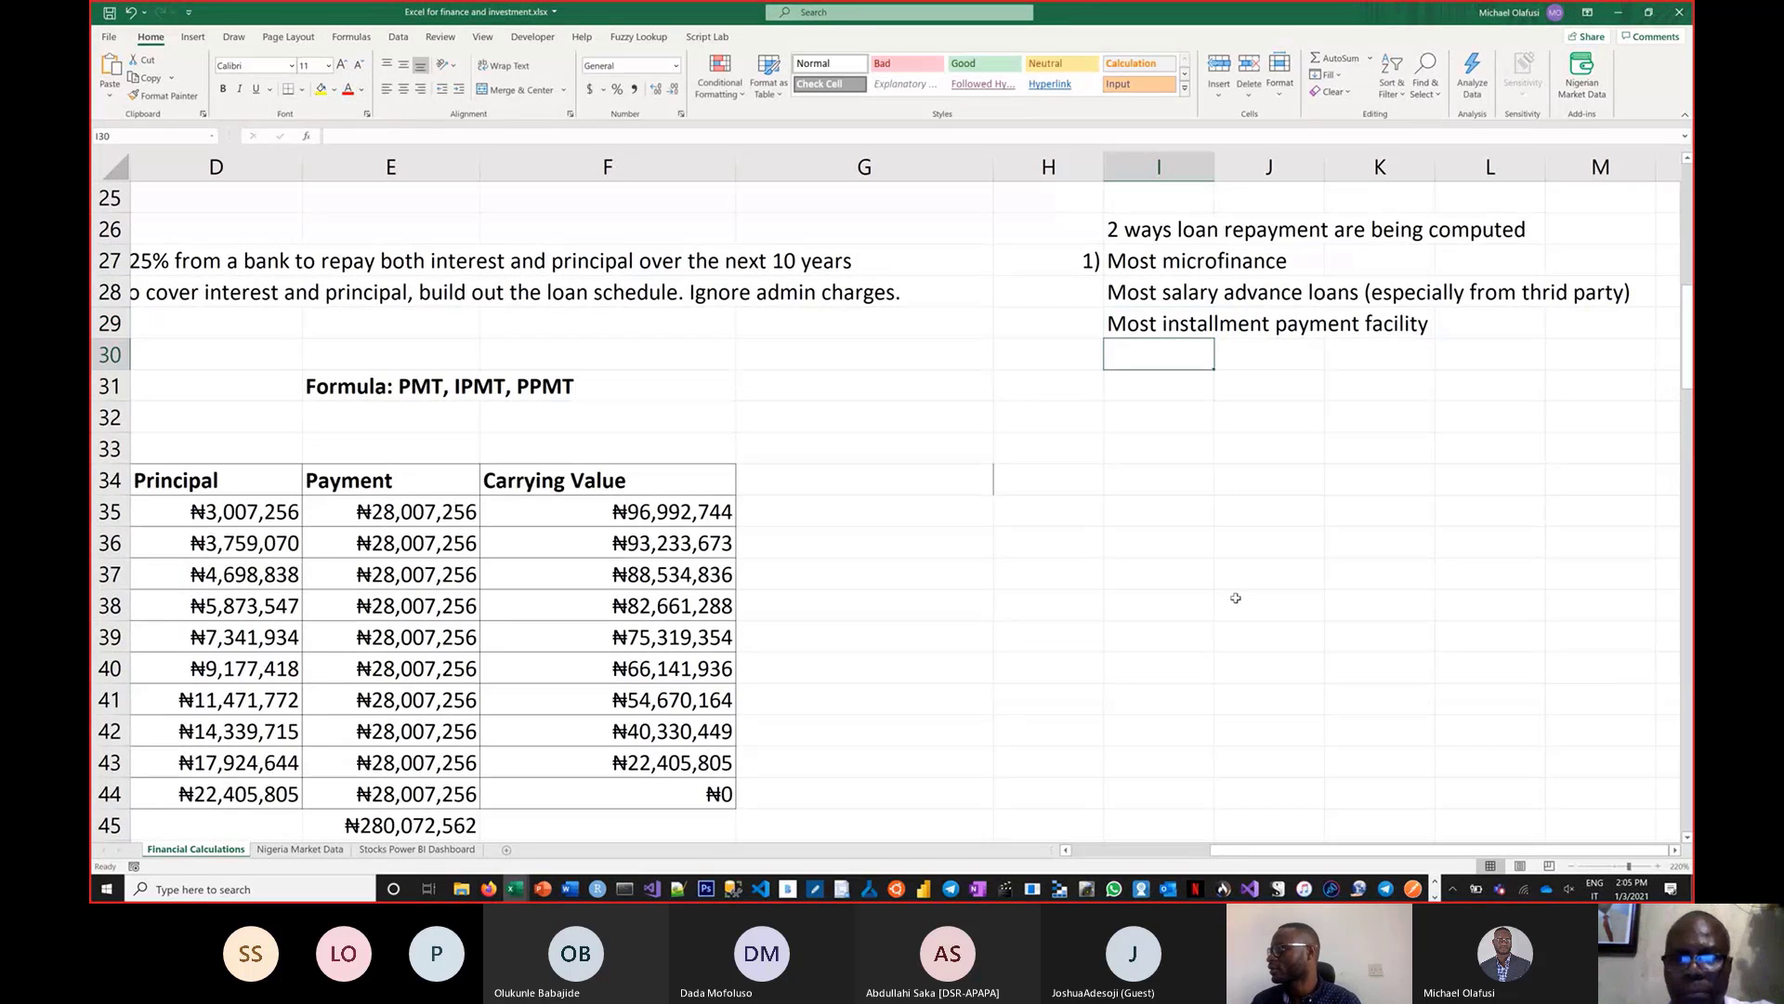
Enter the list numbers "2)" in H28 and "3)" in H29 beside their items
click(1075, 298)
text(2))
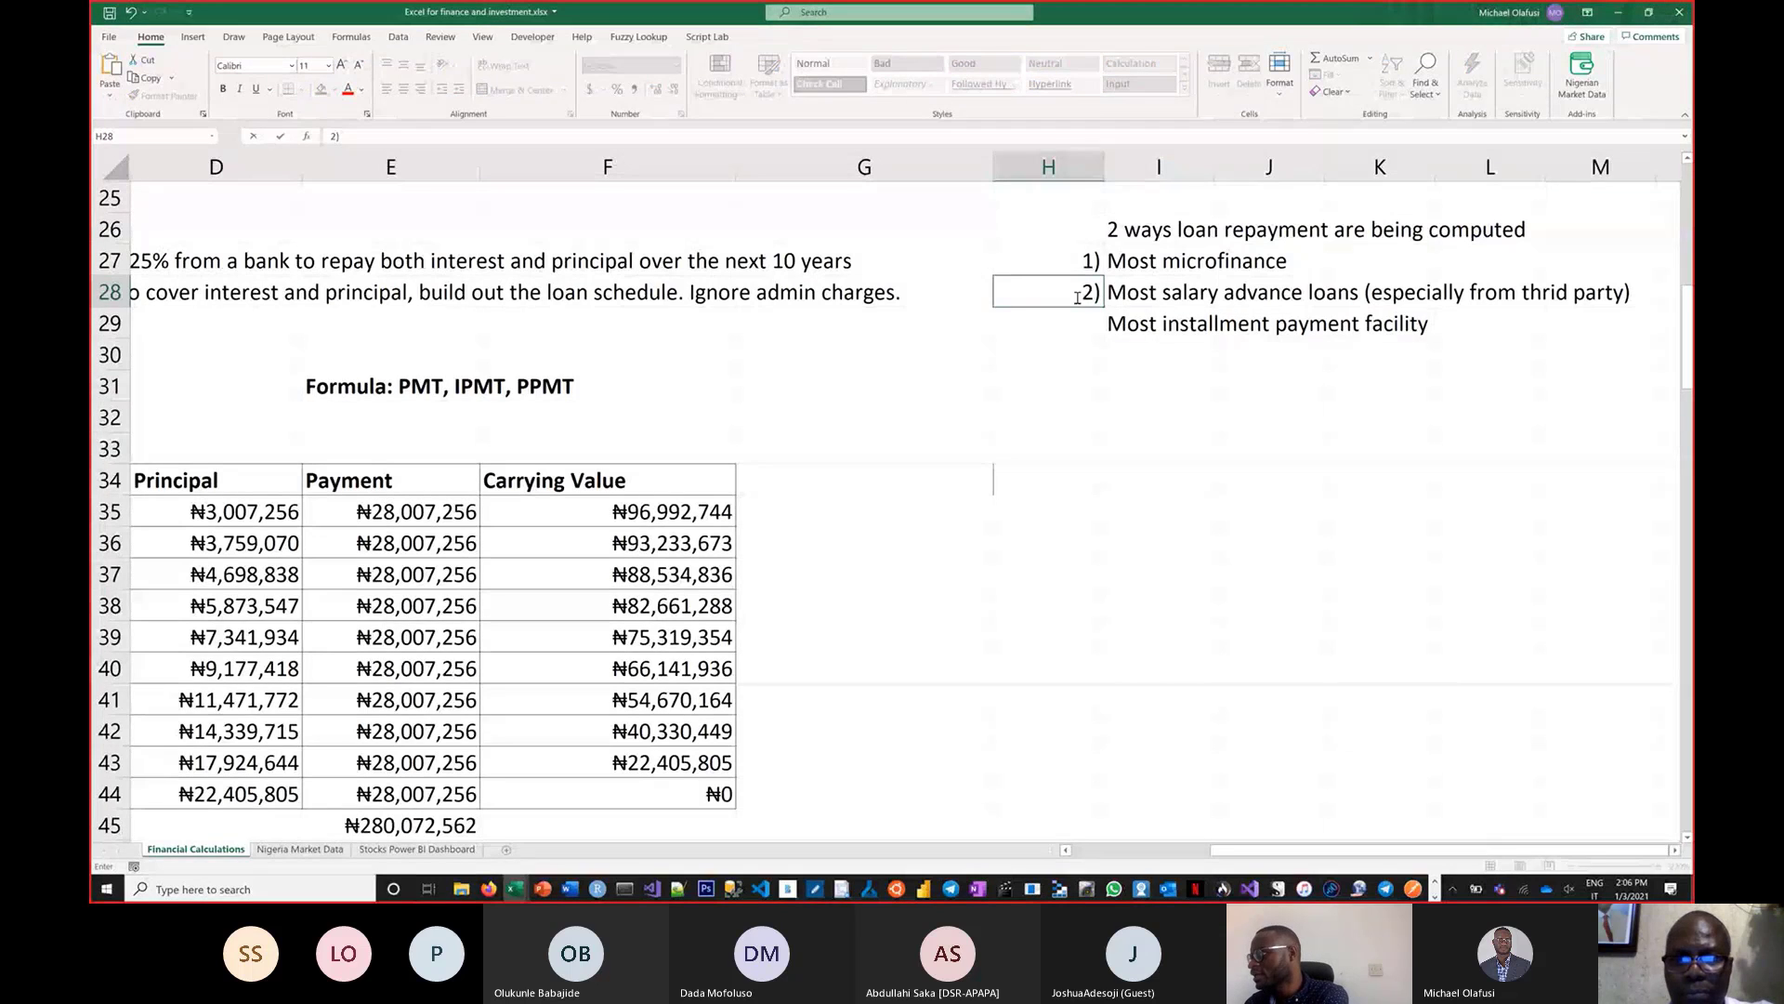
key(Return)
text(3))
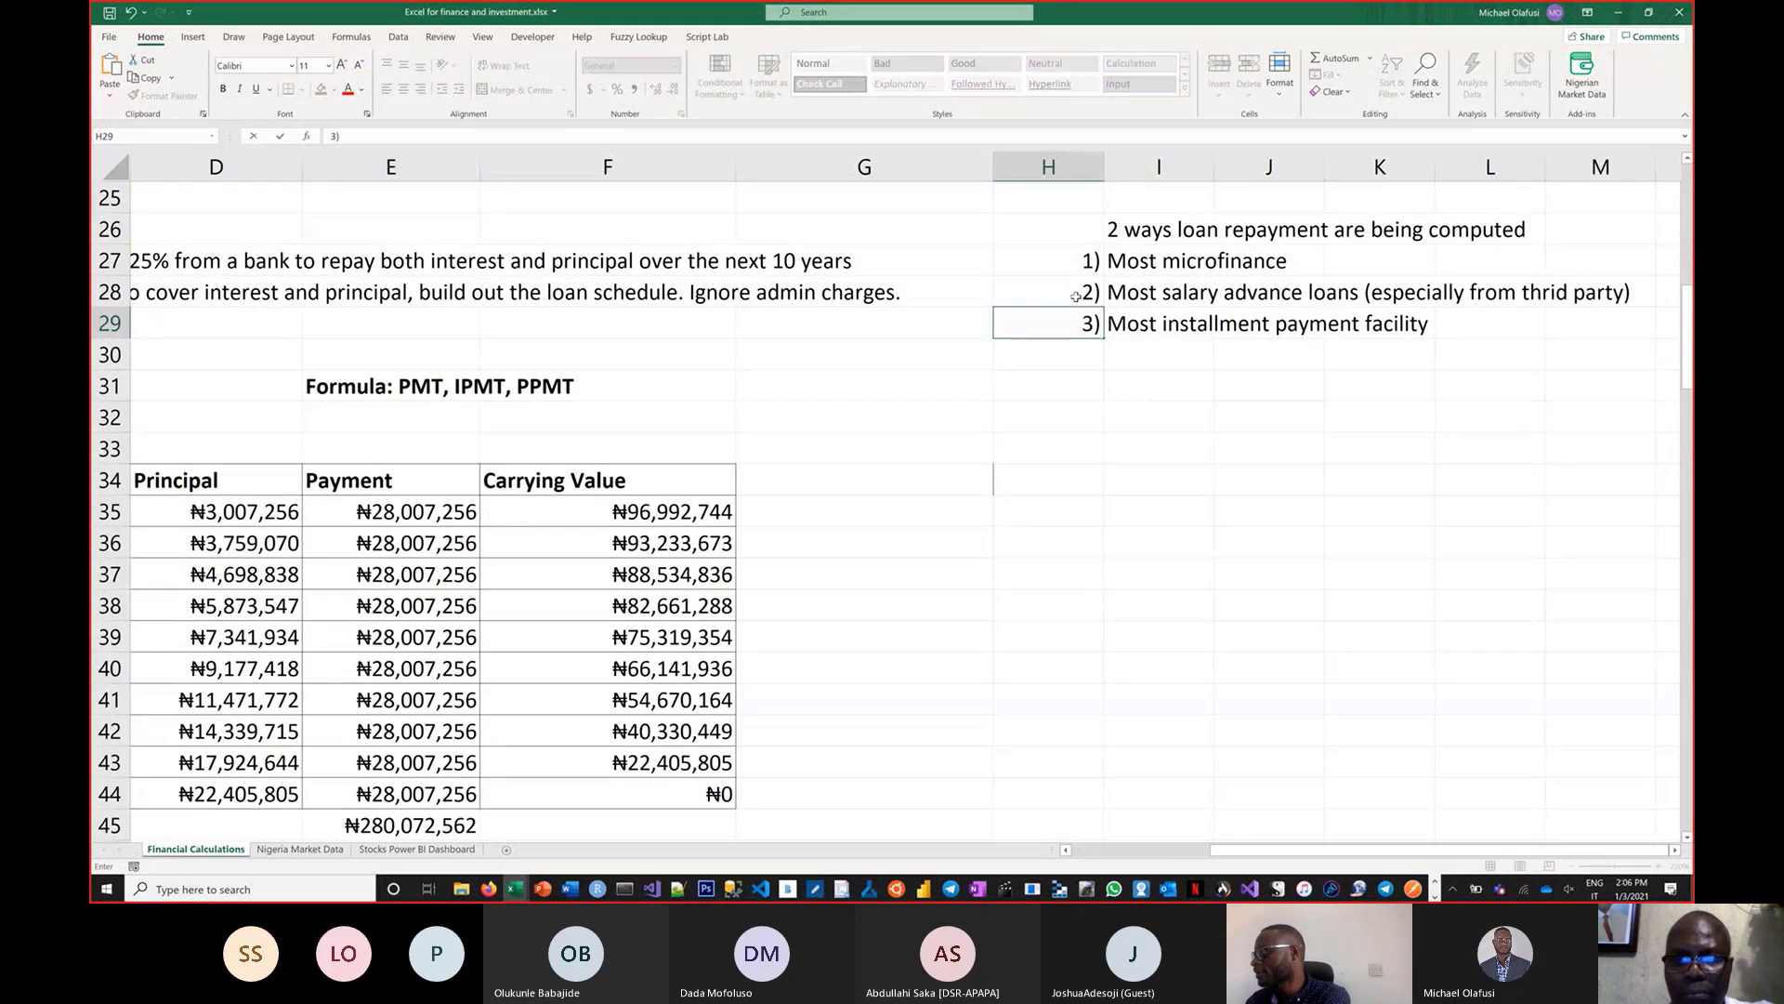
key(Return)
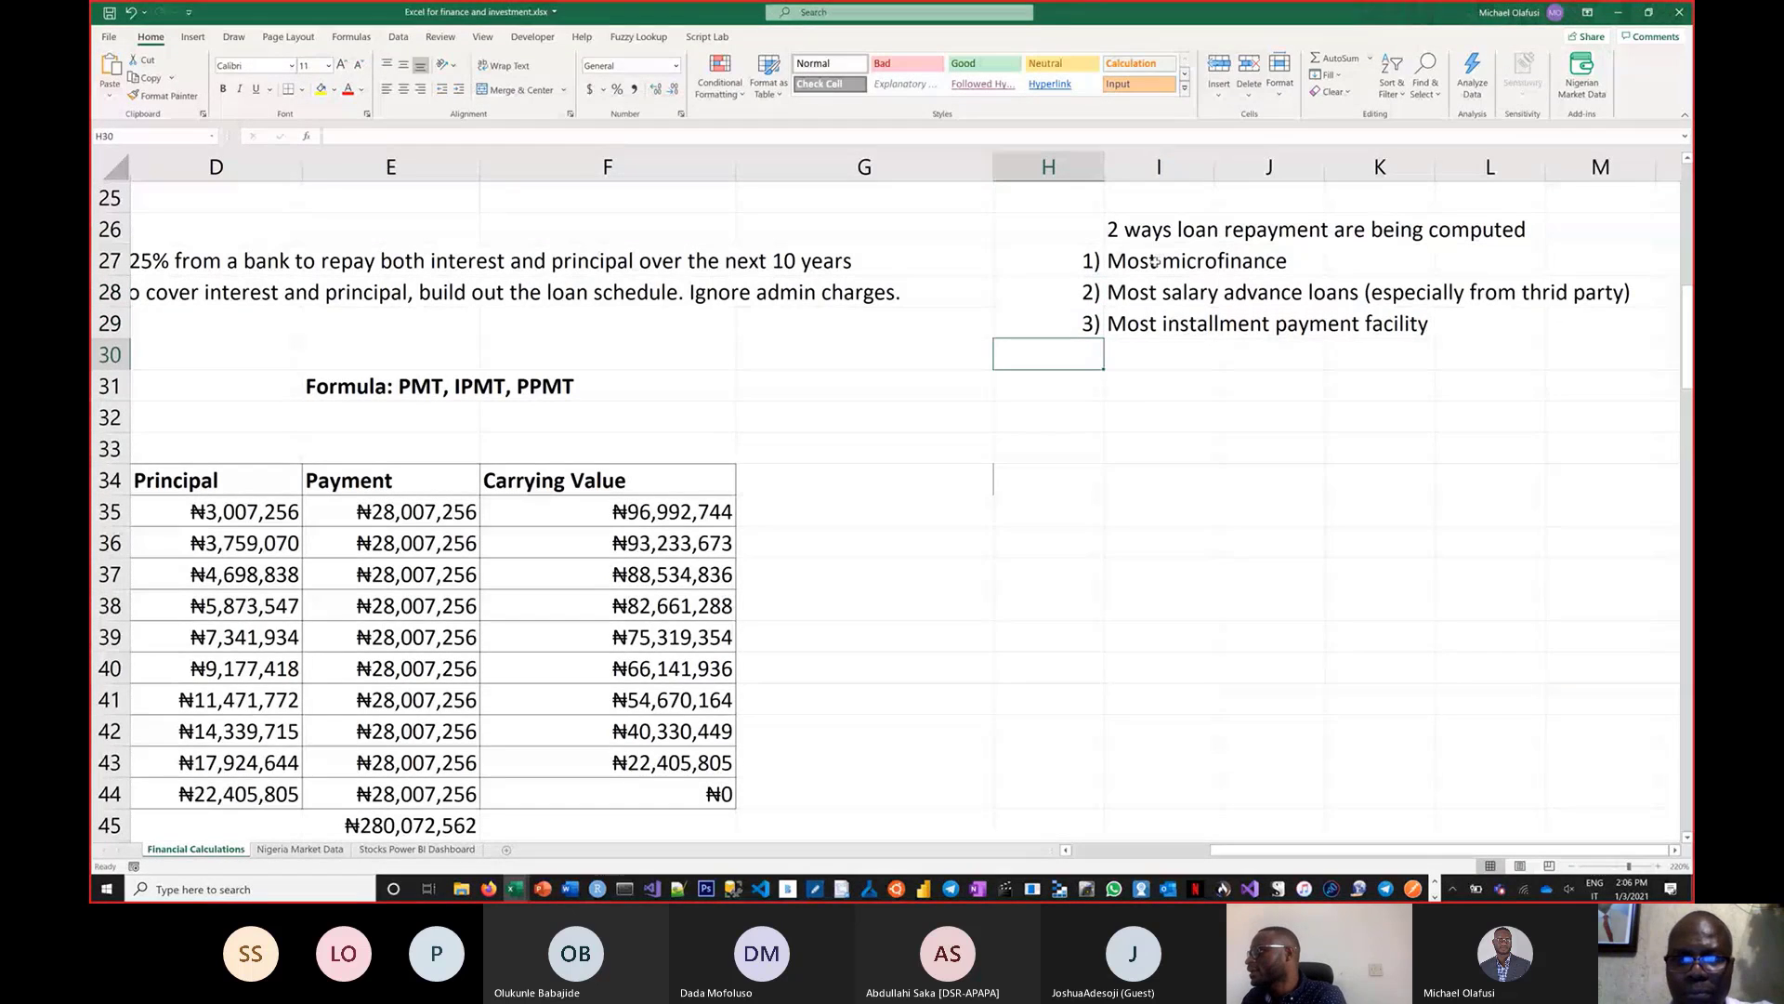
Fill the list number cells H27:H29 with green
drag(1031, 261, 1041, 323)
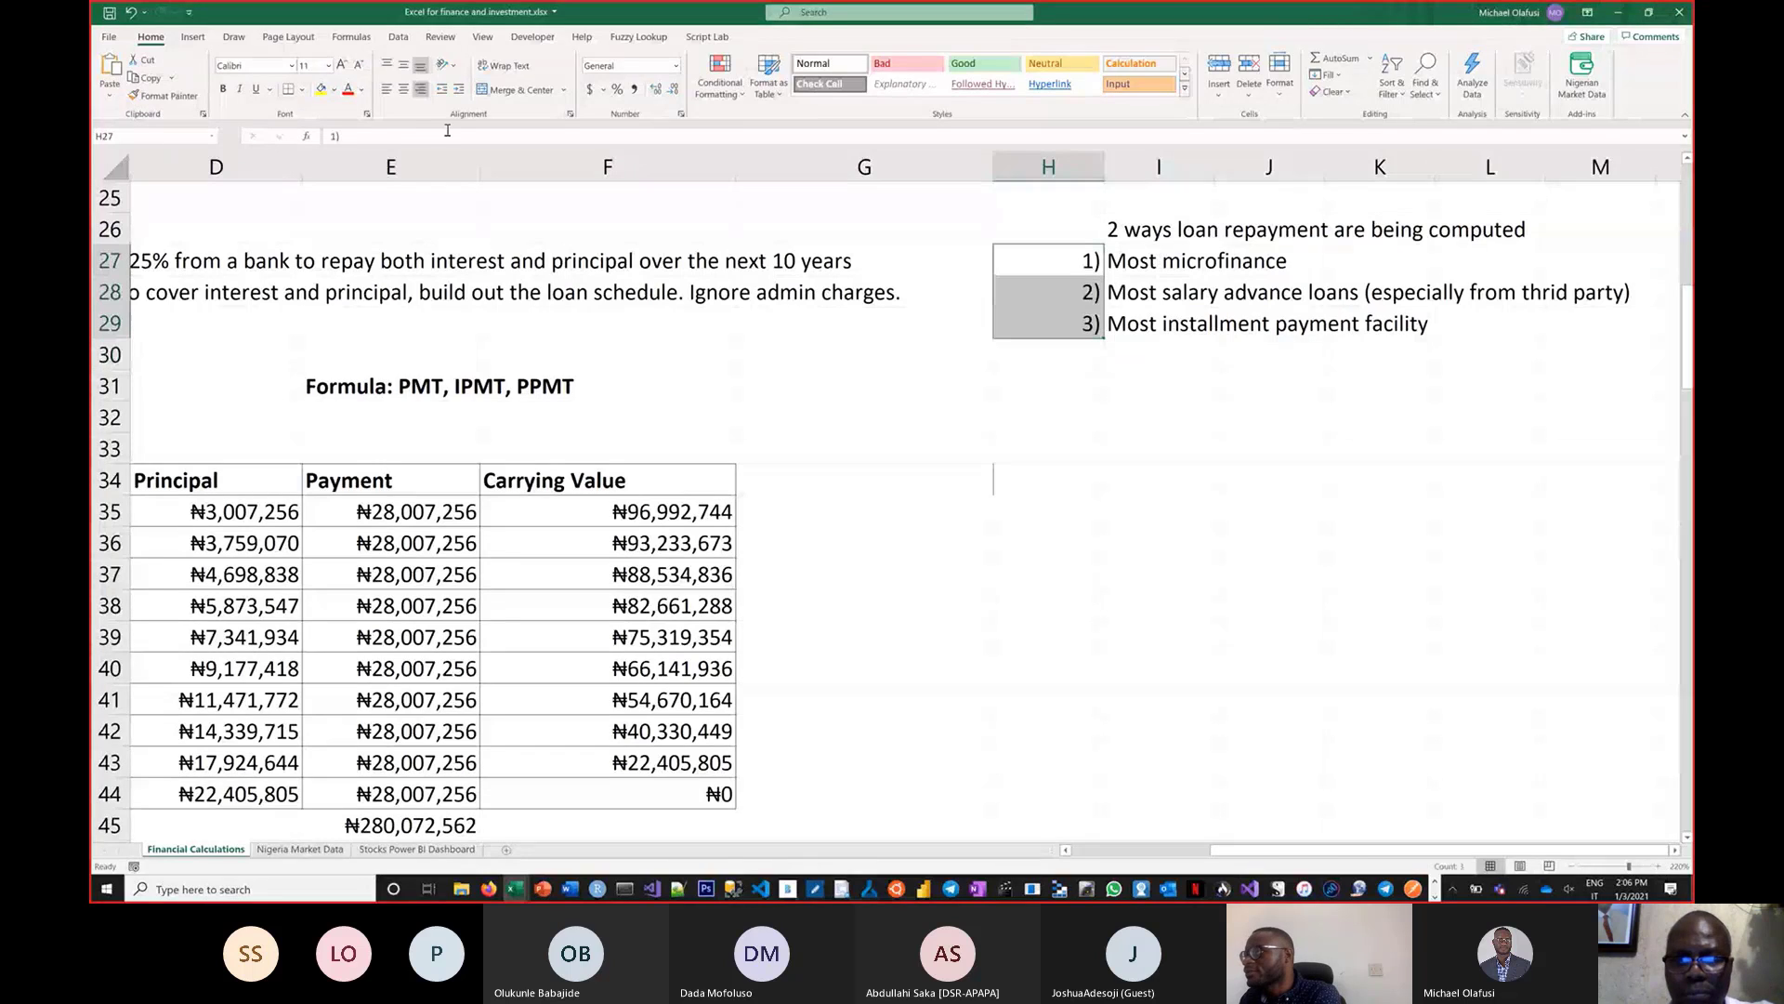
click(334, 89)
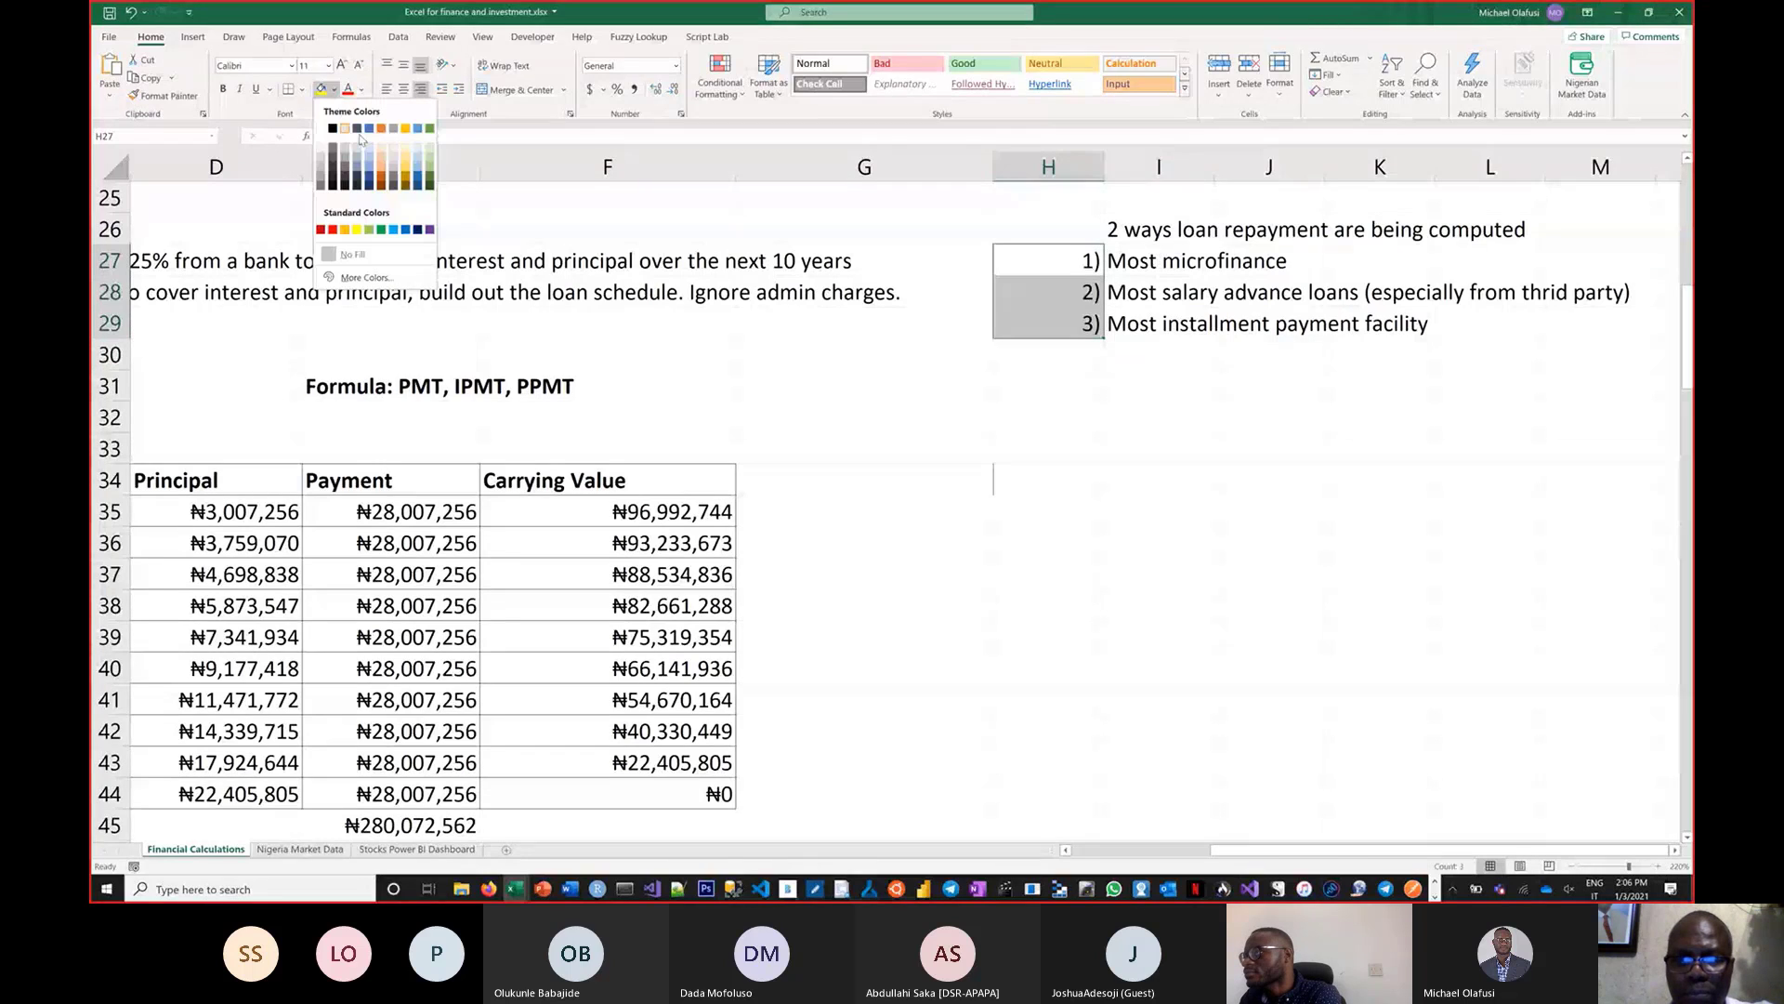
click(429, 127)
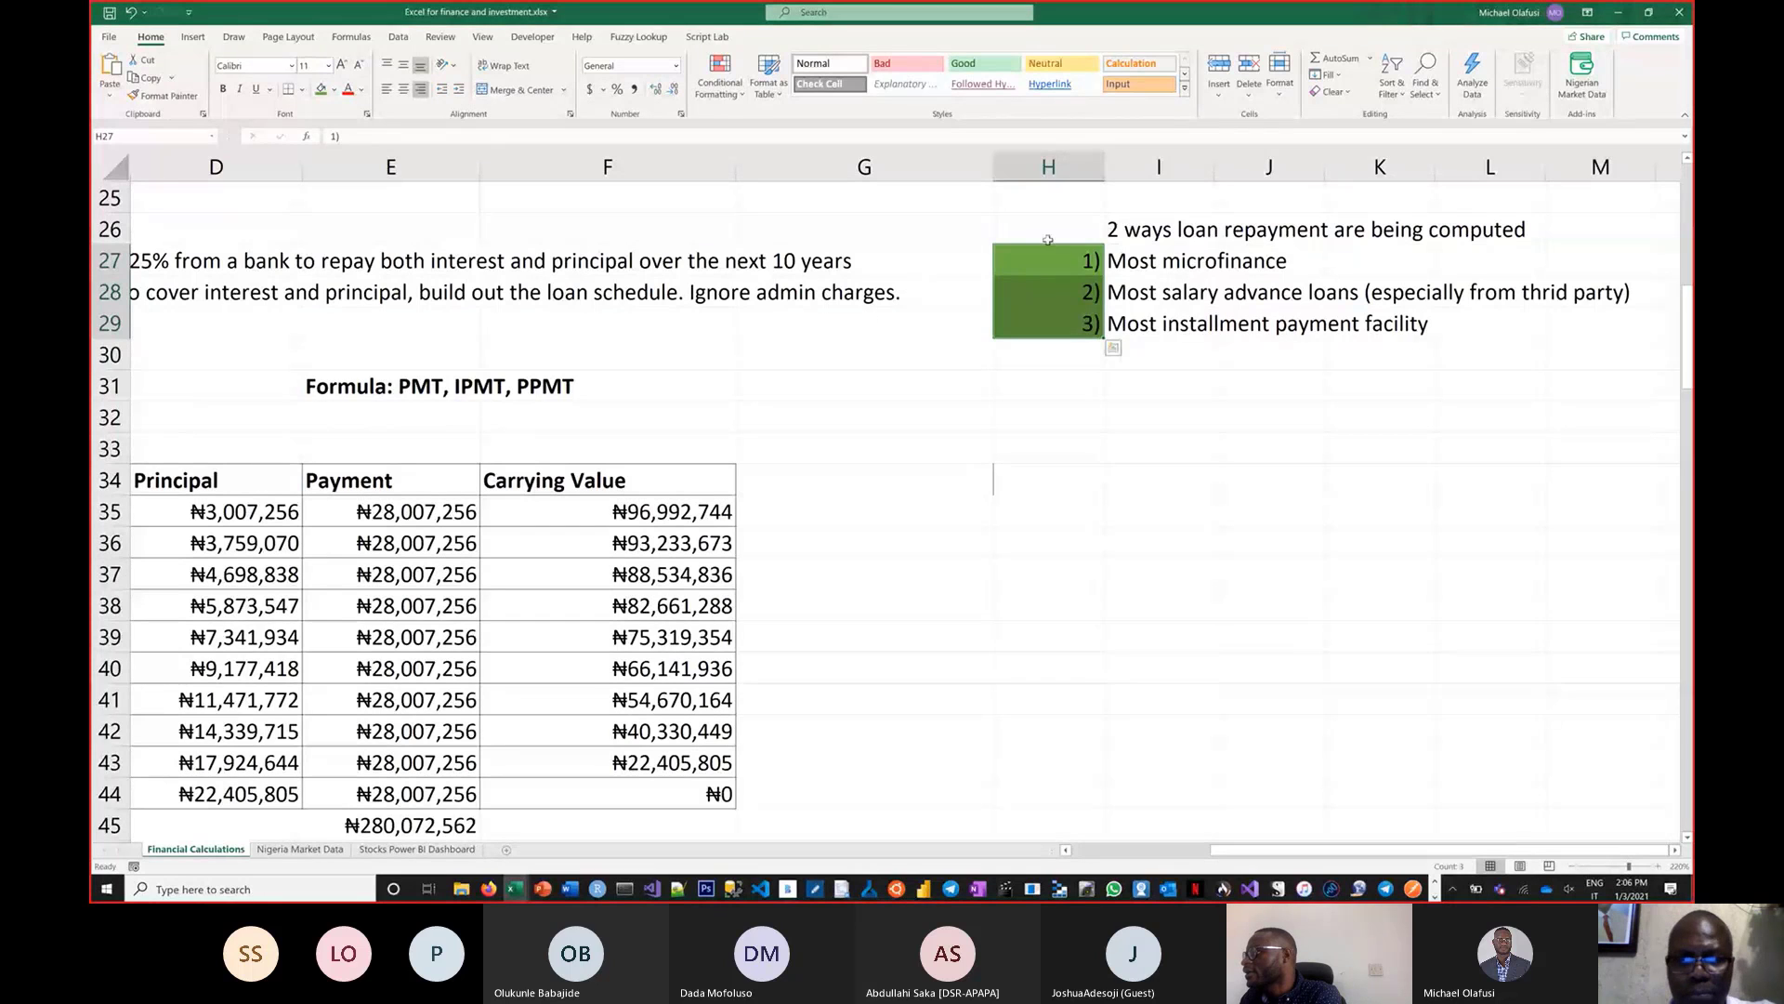
click(1078, 360)
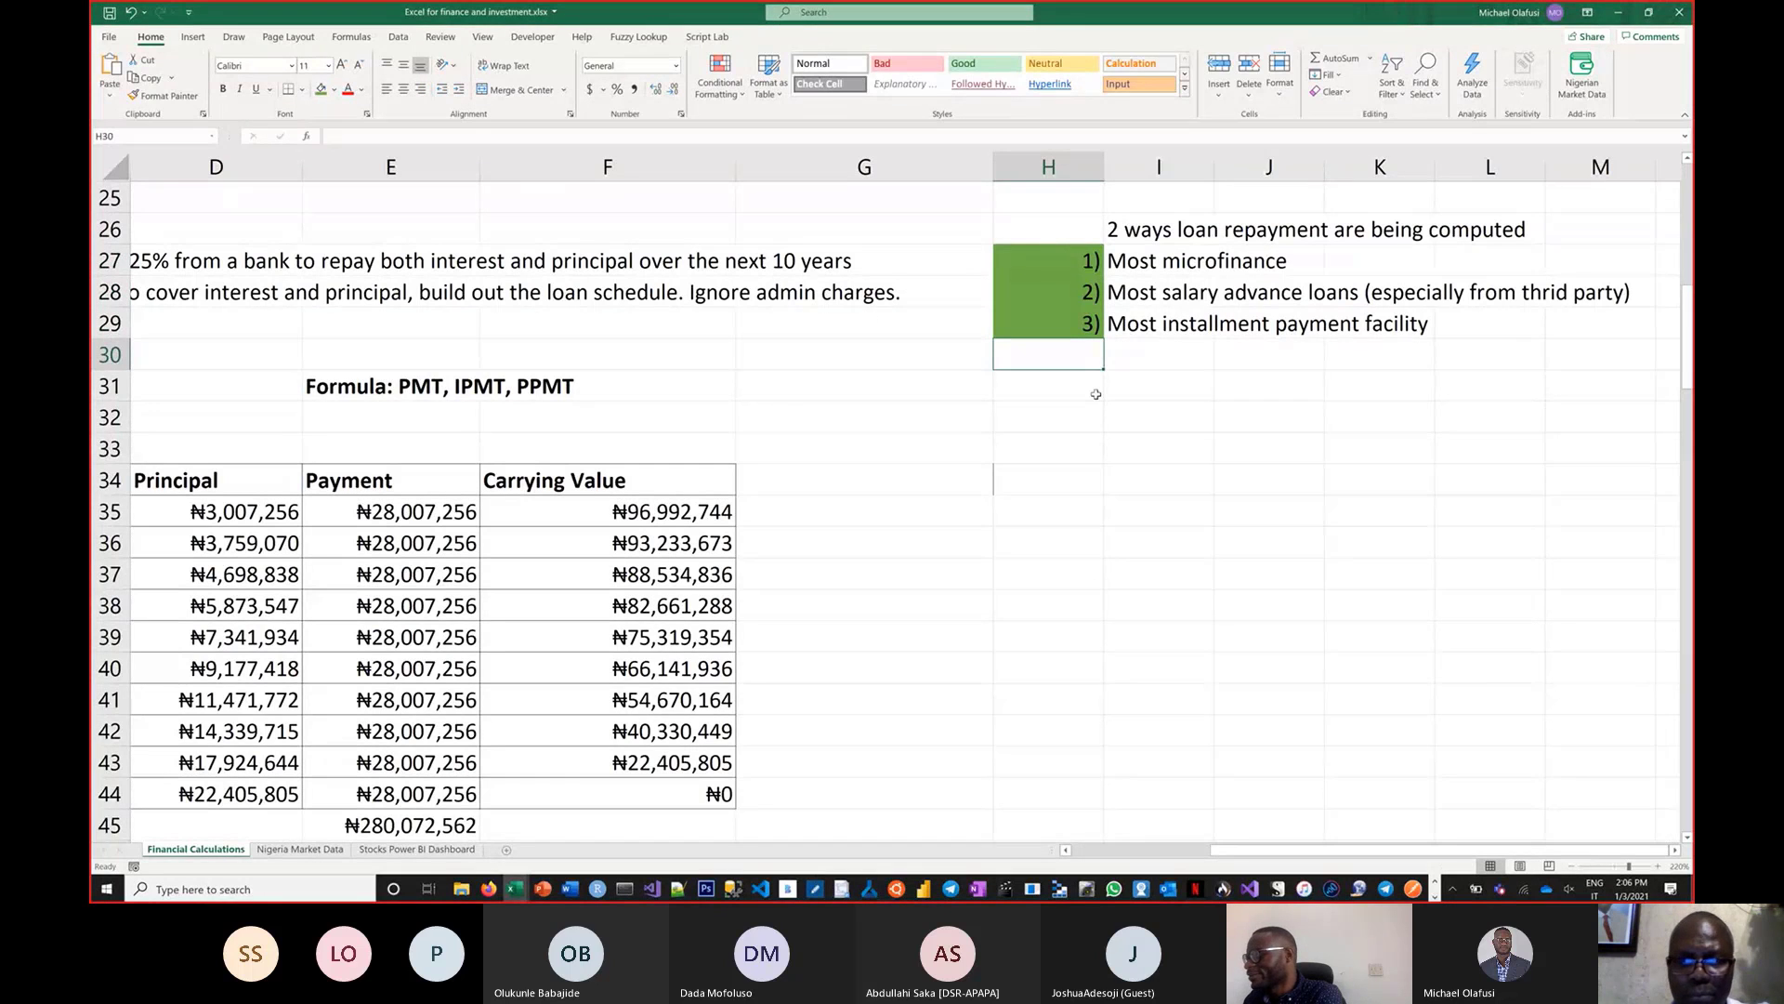
text(4))
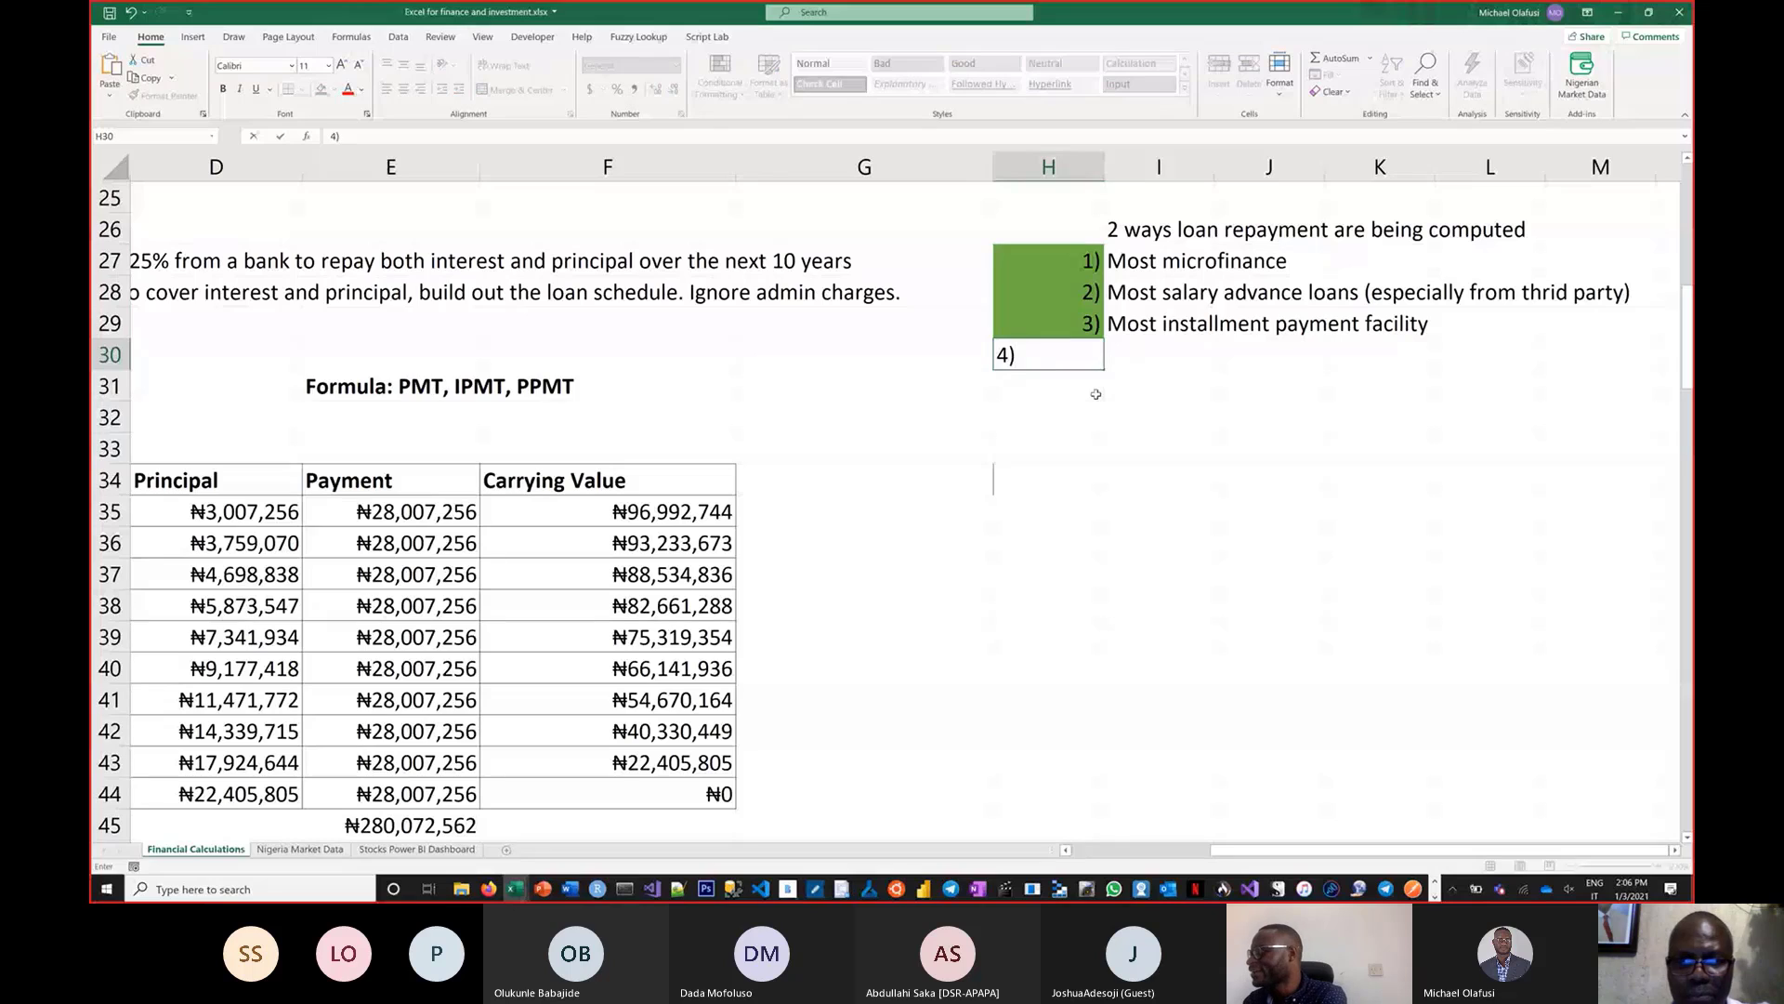
key(Tab)
key(ctrl+z)
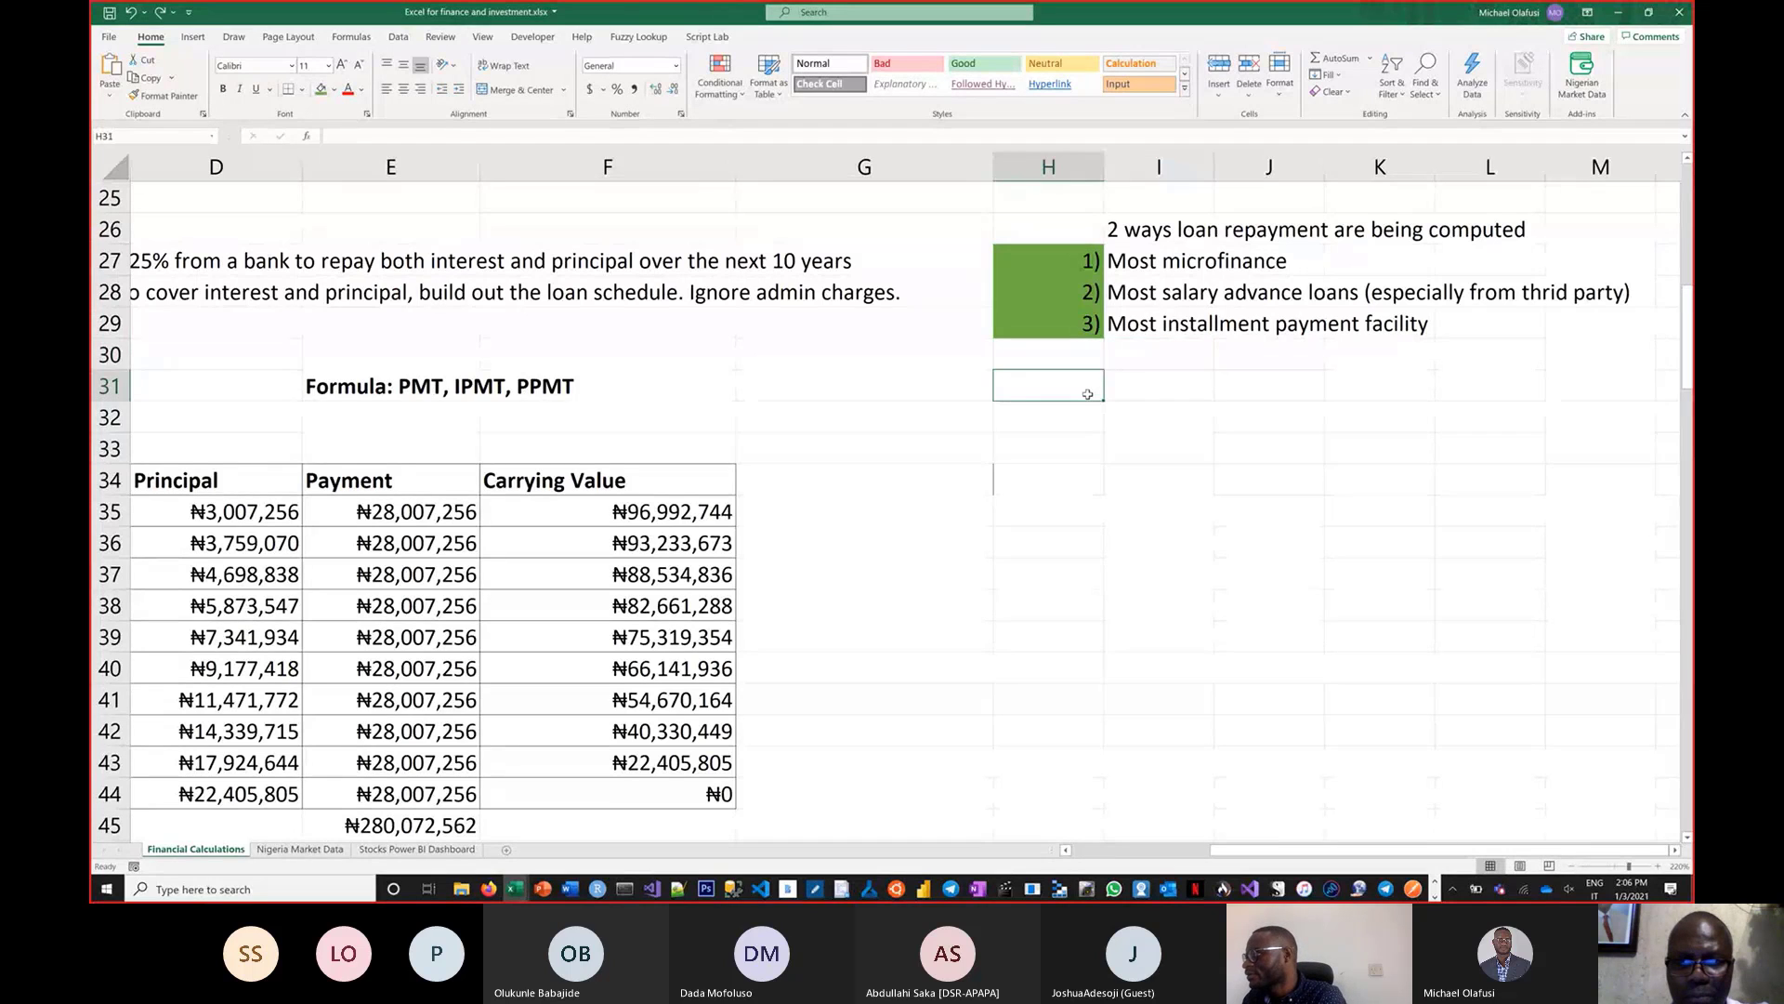
Enter the list number "4)" in H31 and clear that cell's formatting
click(1086, 394)
text(4))
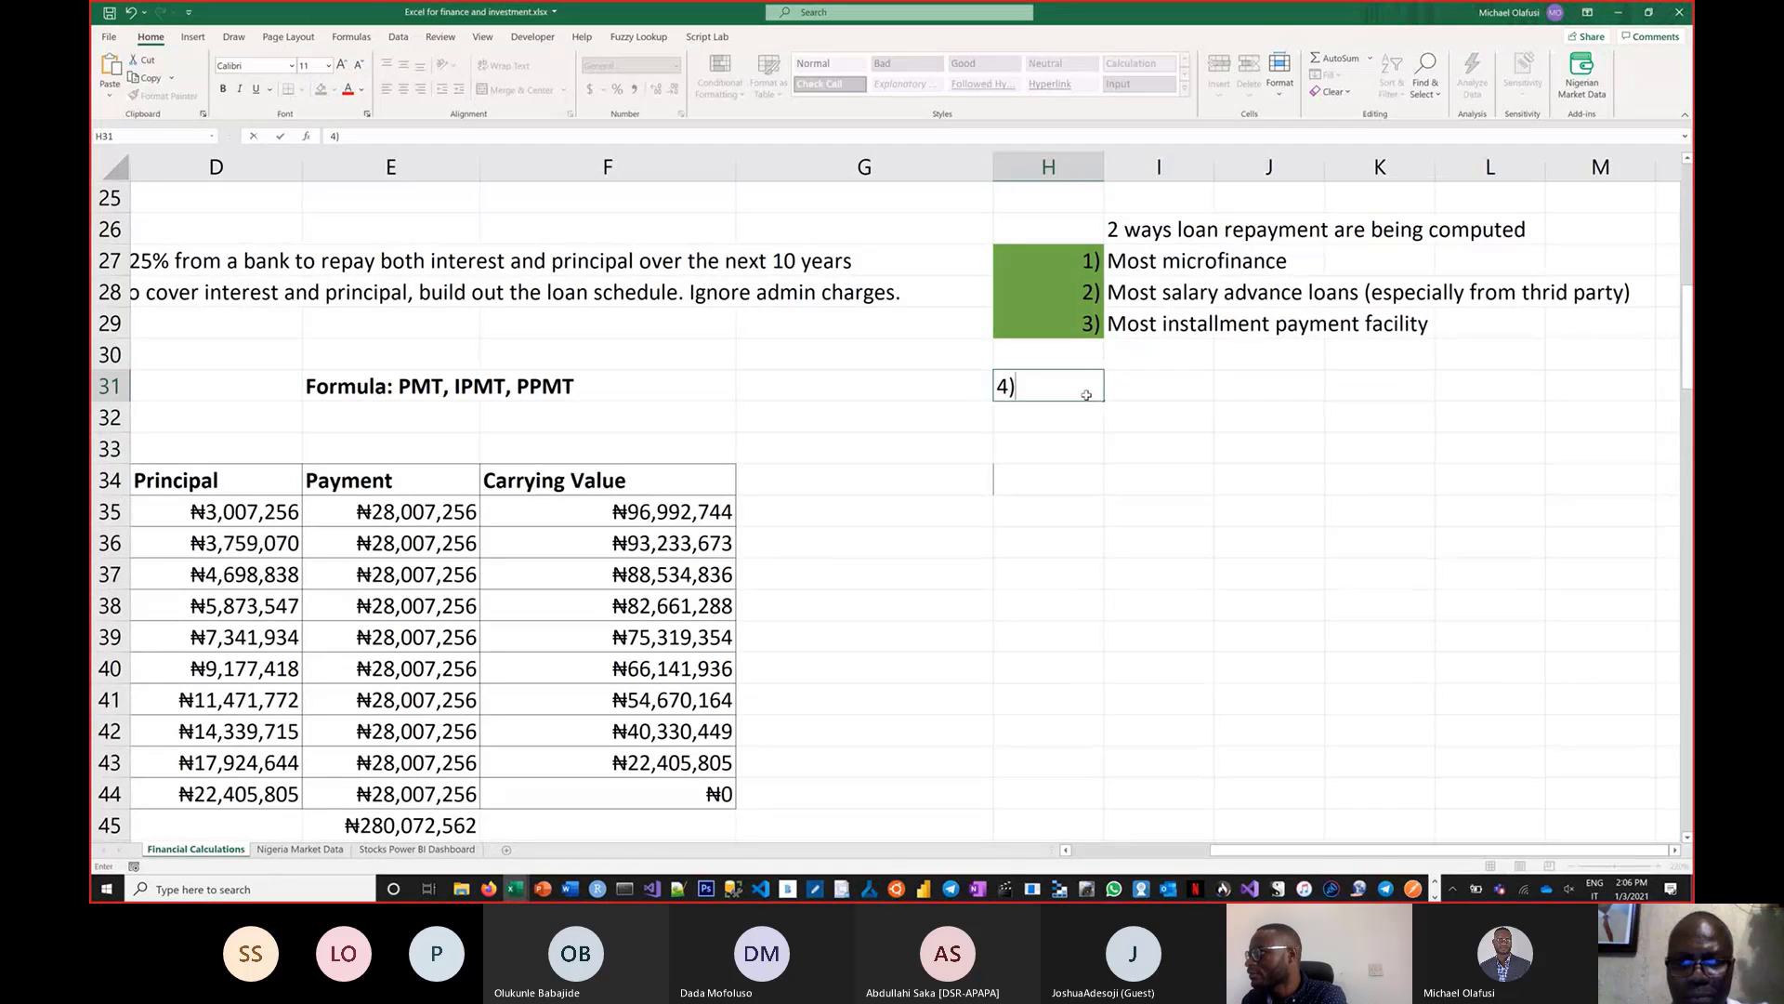
key(Return)
click(1041, 384)
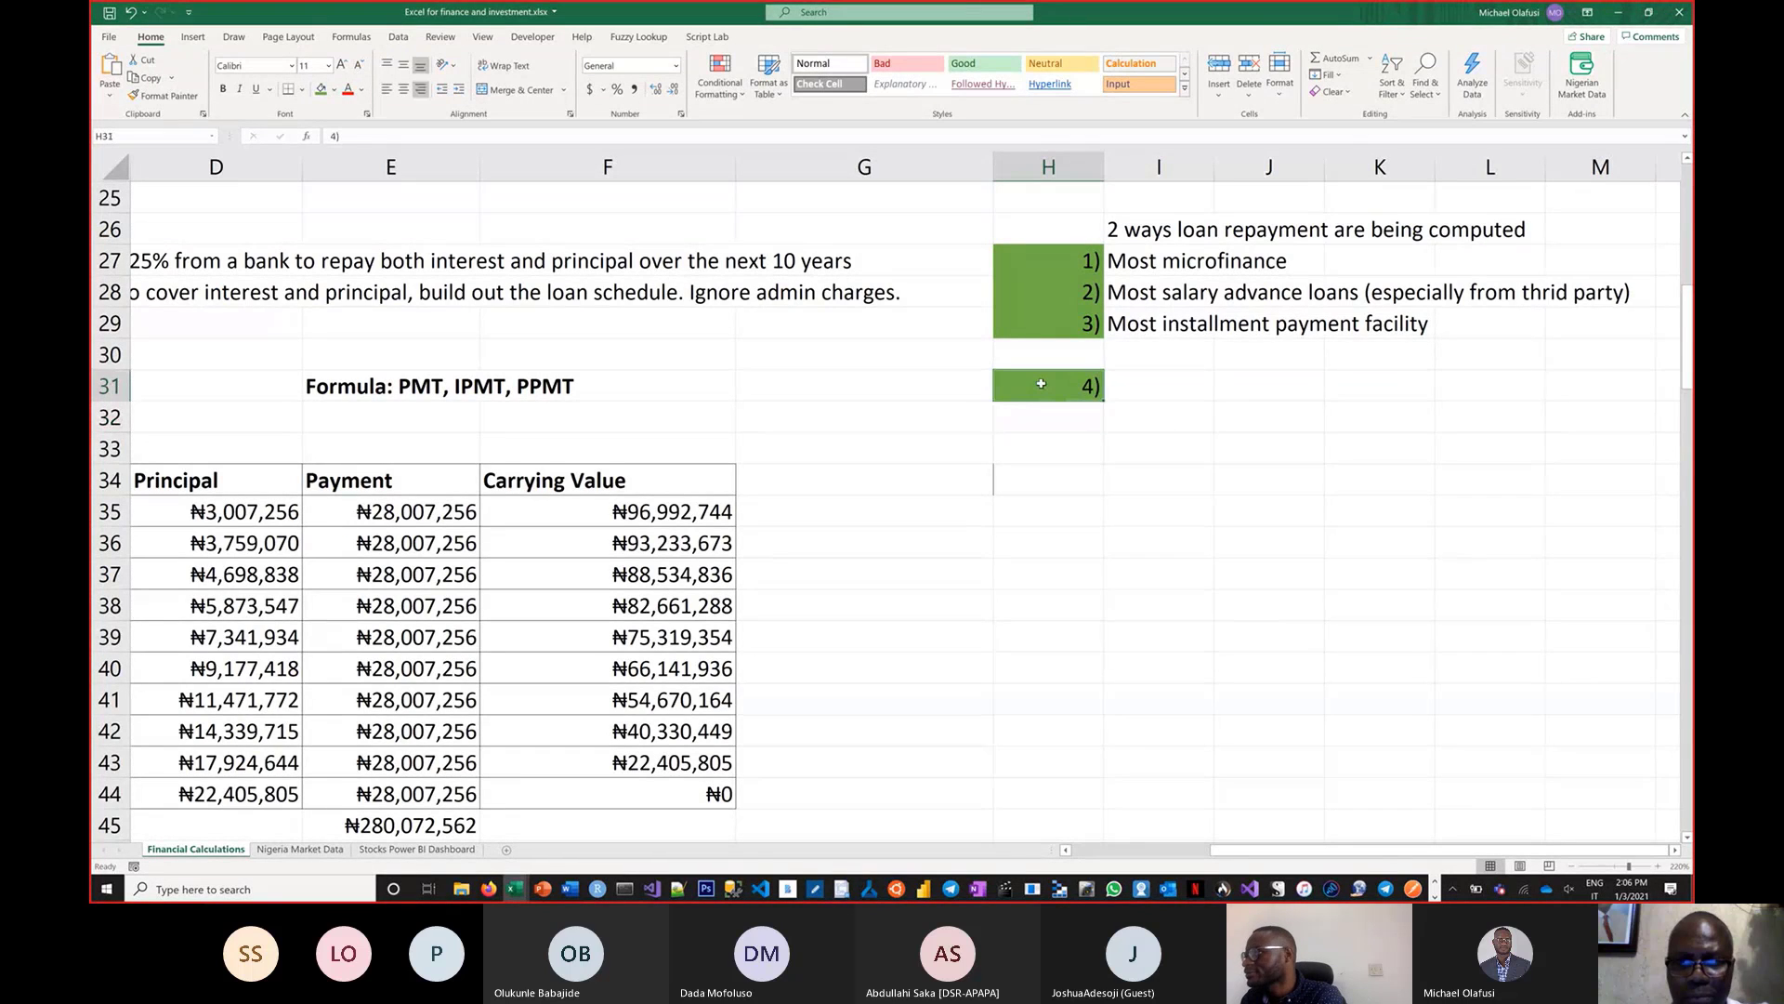
click(1334, 91)
click(1352, 113)
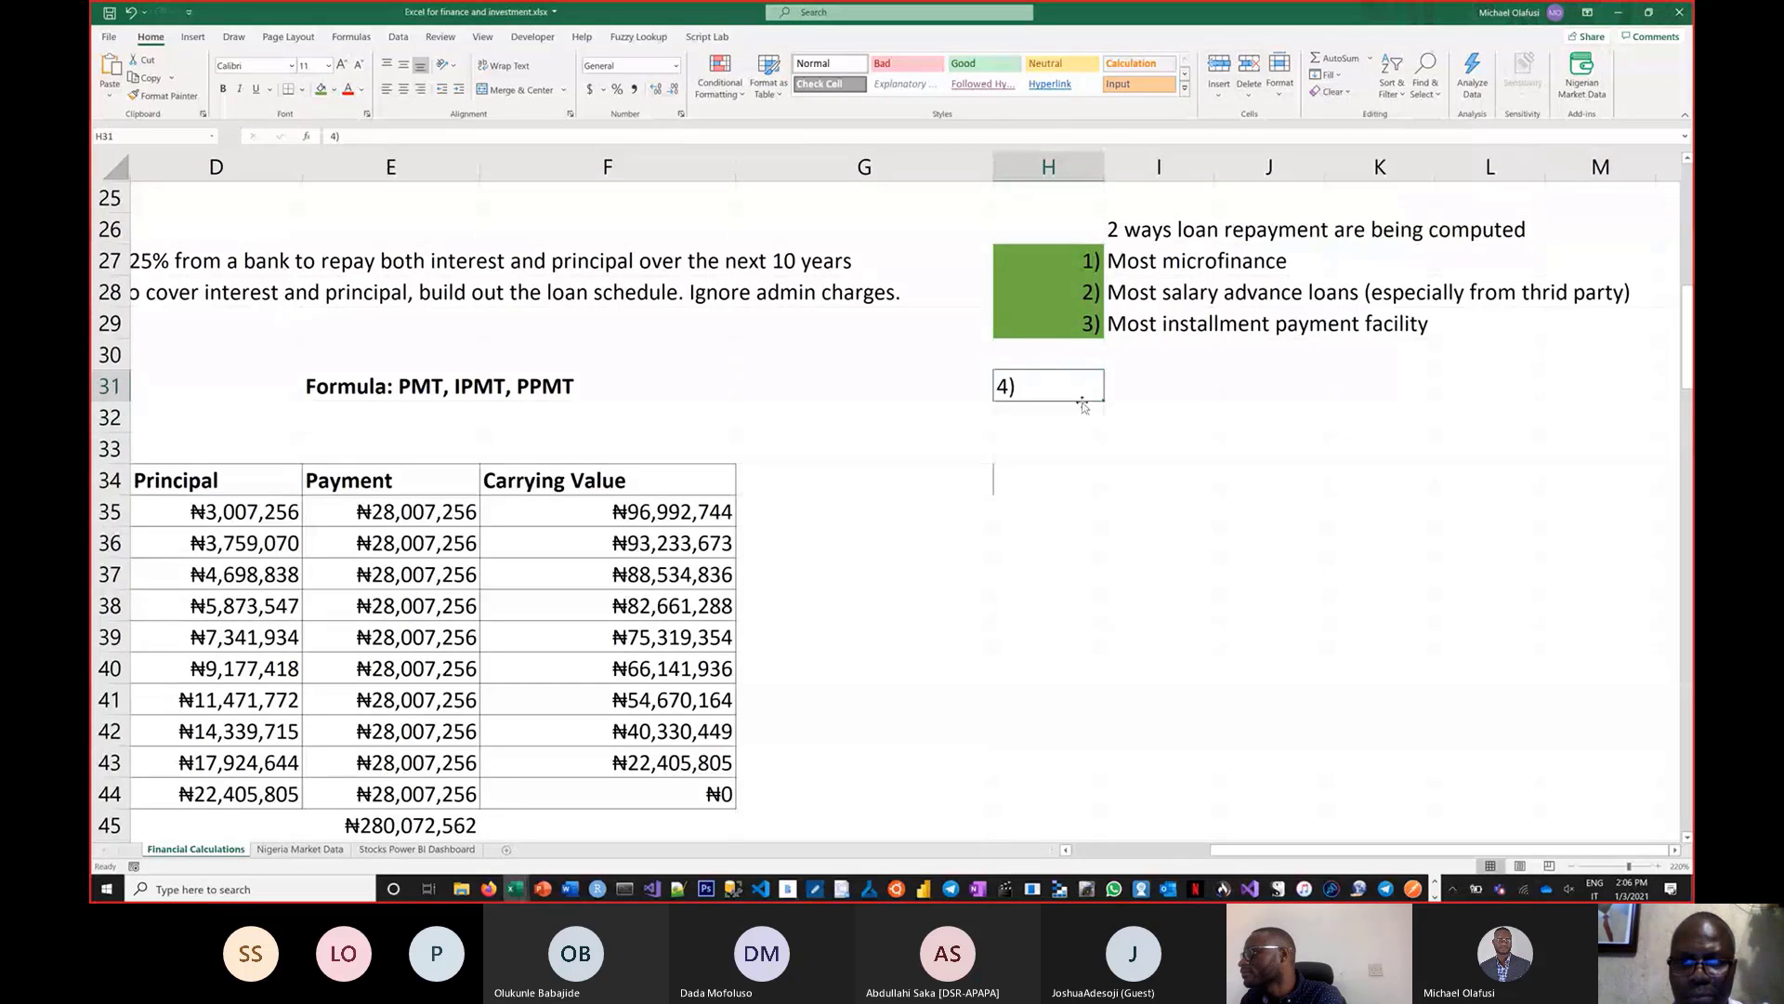
Move the list number "4)" from H31 up to H30 and right-align it
click(1075, 409)
click(1064, 377)
drag(1075, 371, 1069, 342)
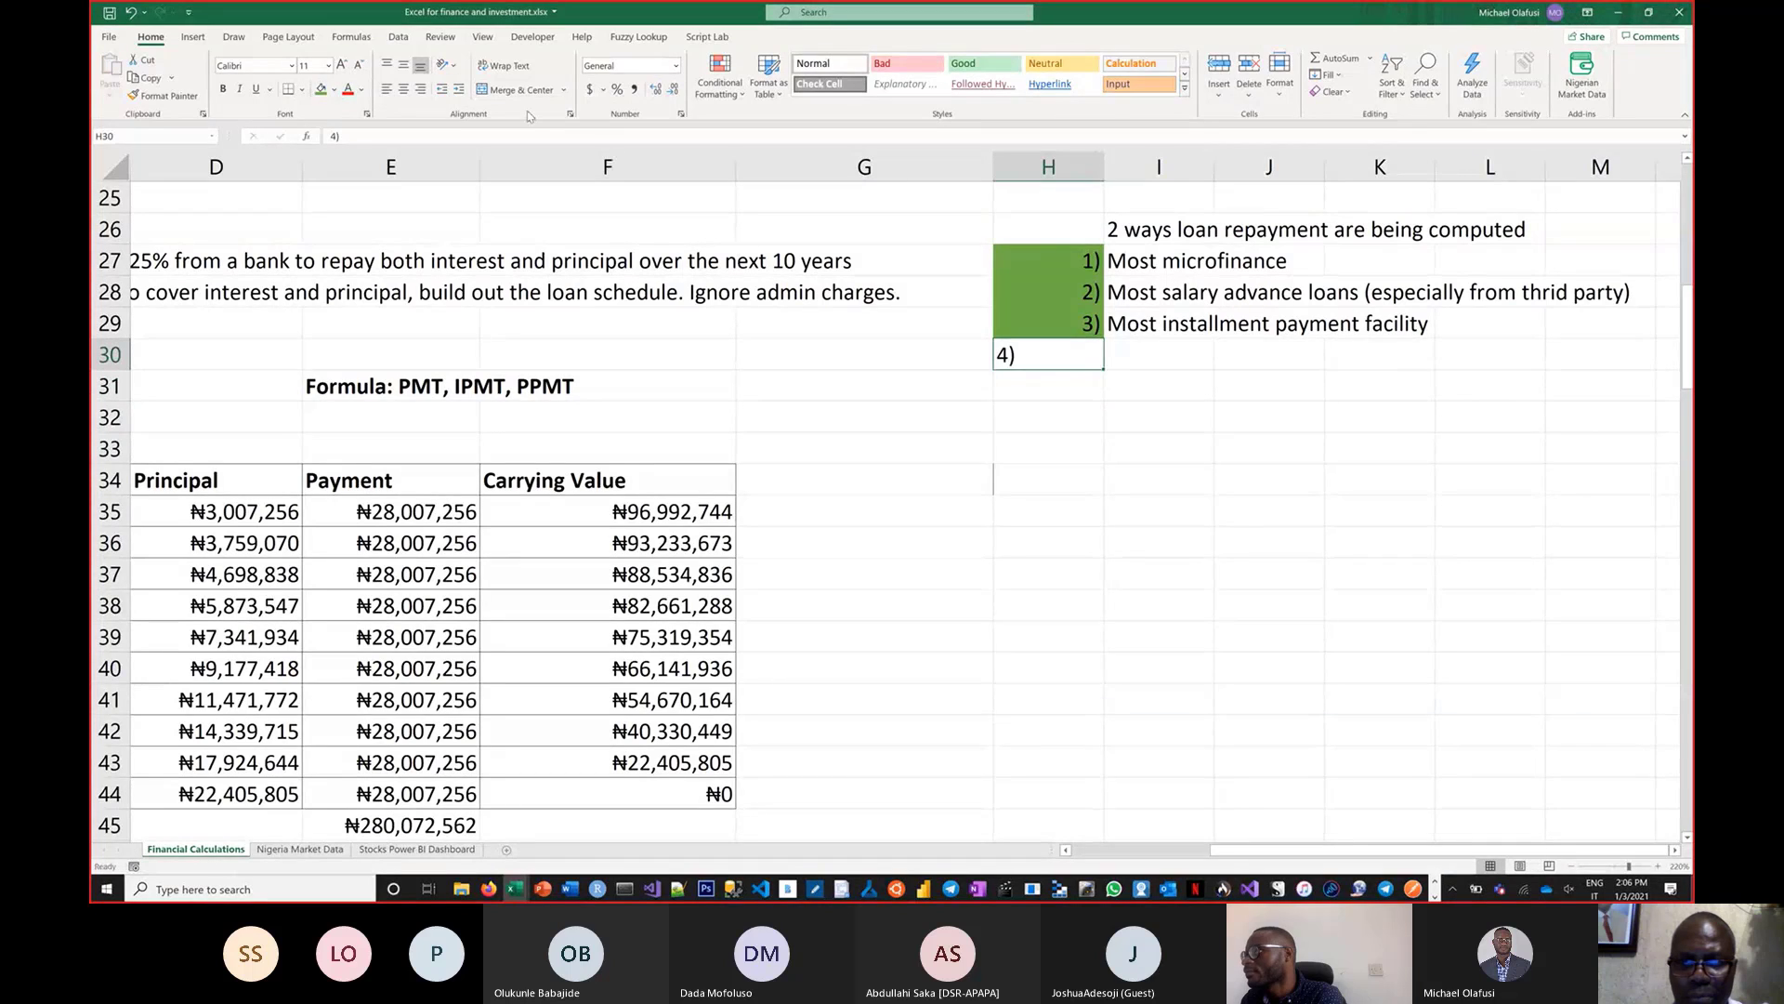
click(421, 89)
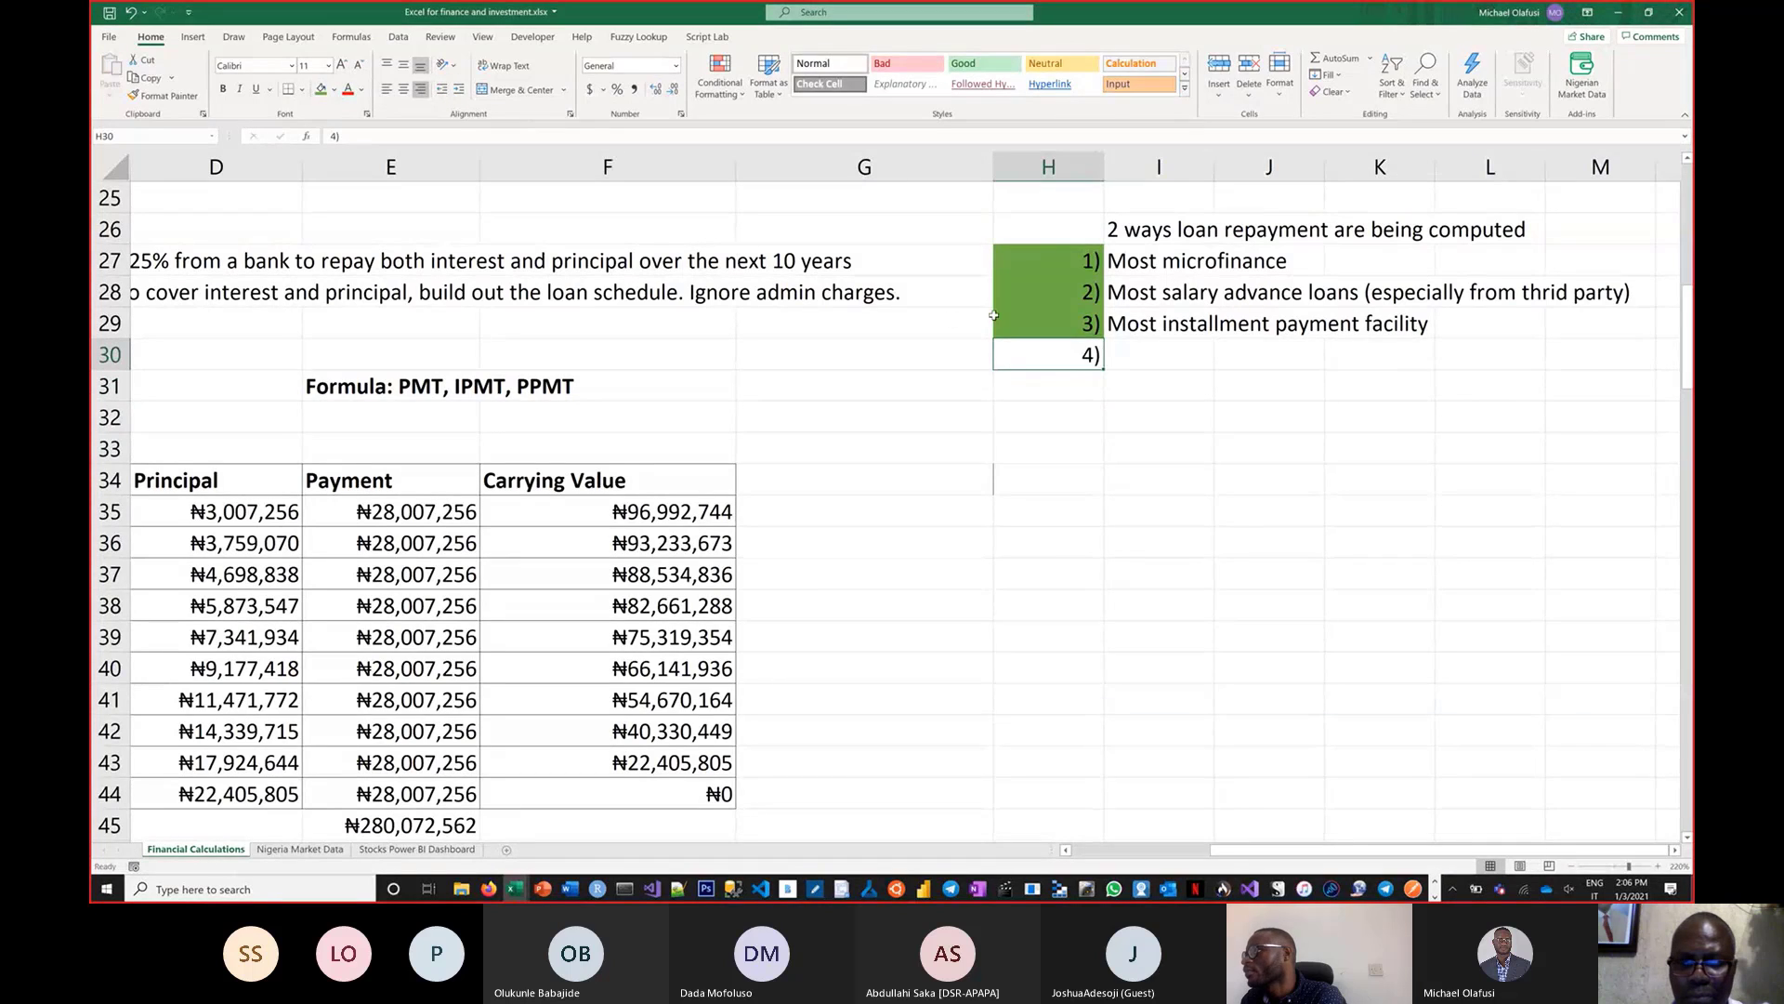
Enter "Most Business loans" in I30 as the fourth item of the loan repayment list
click(1122, 356)
text(Business)
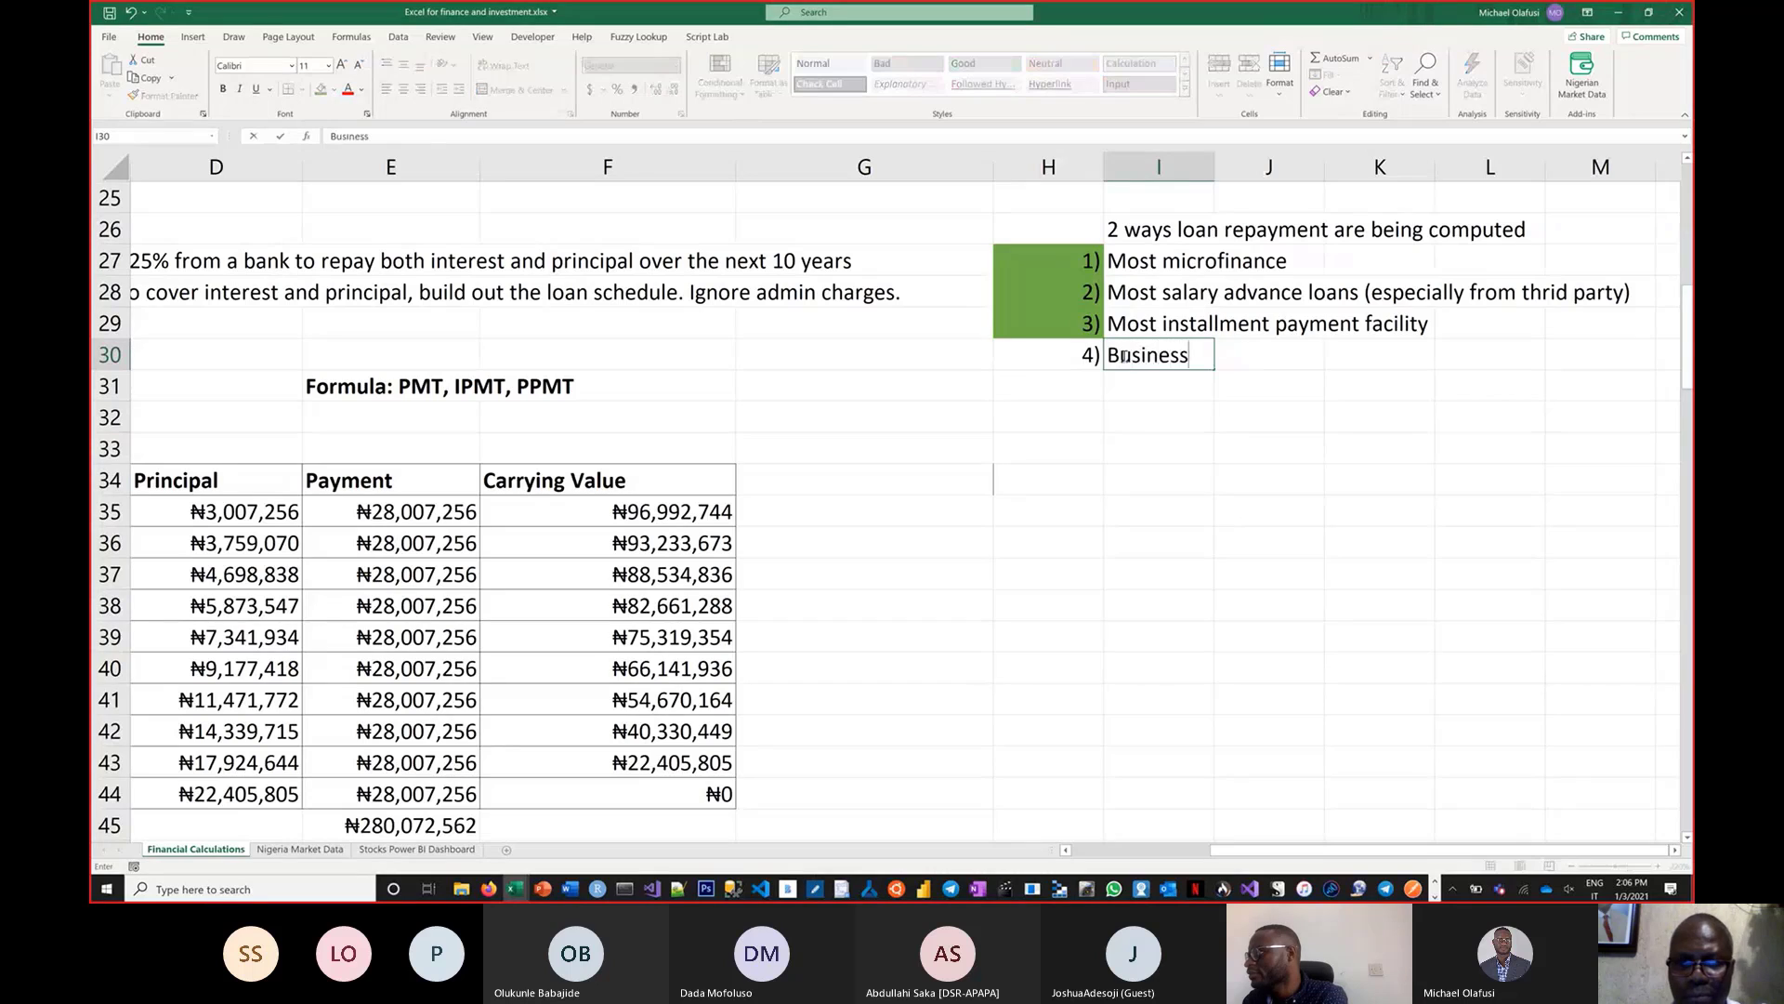
text( loans)
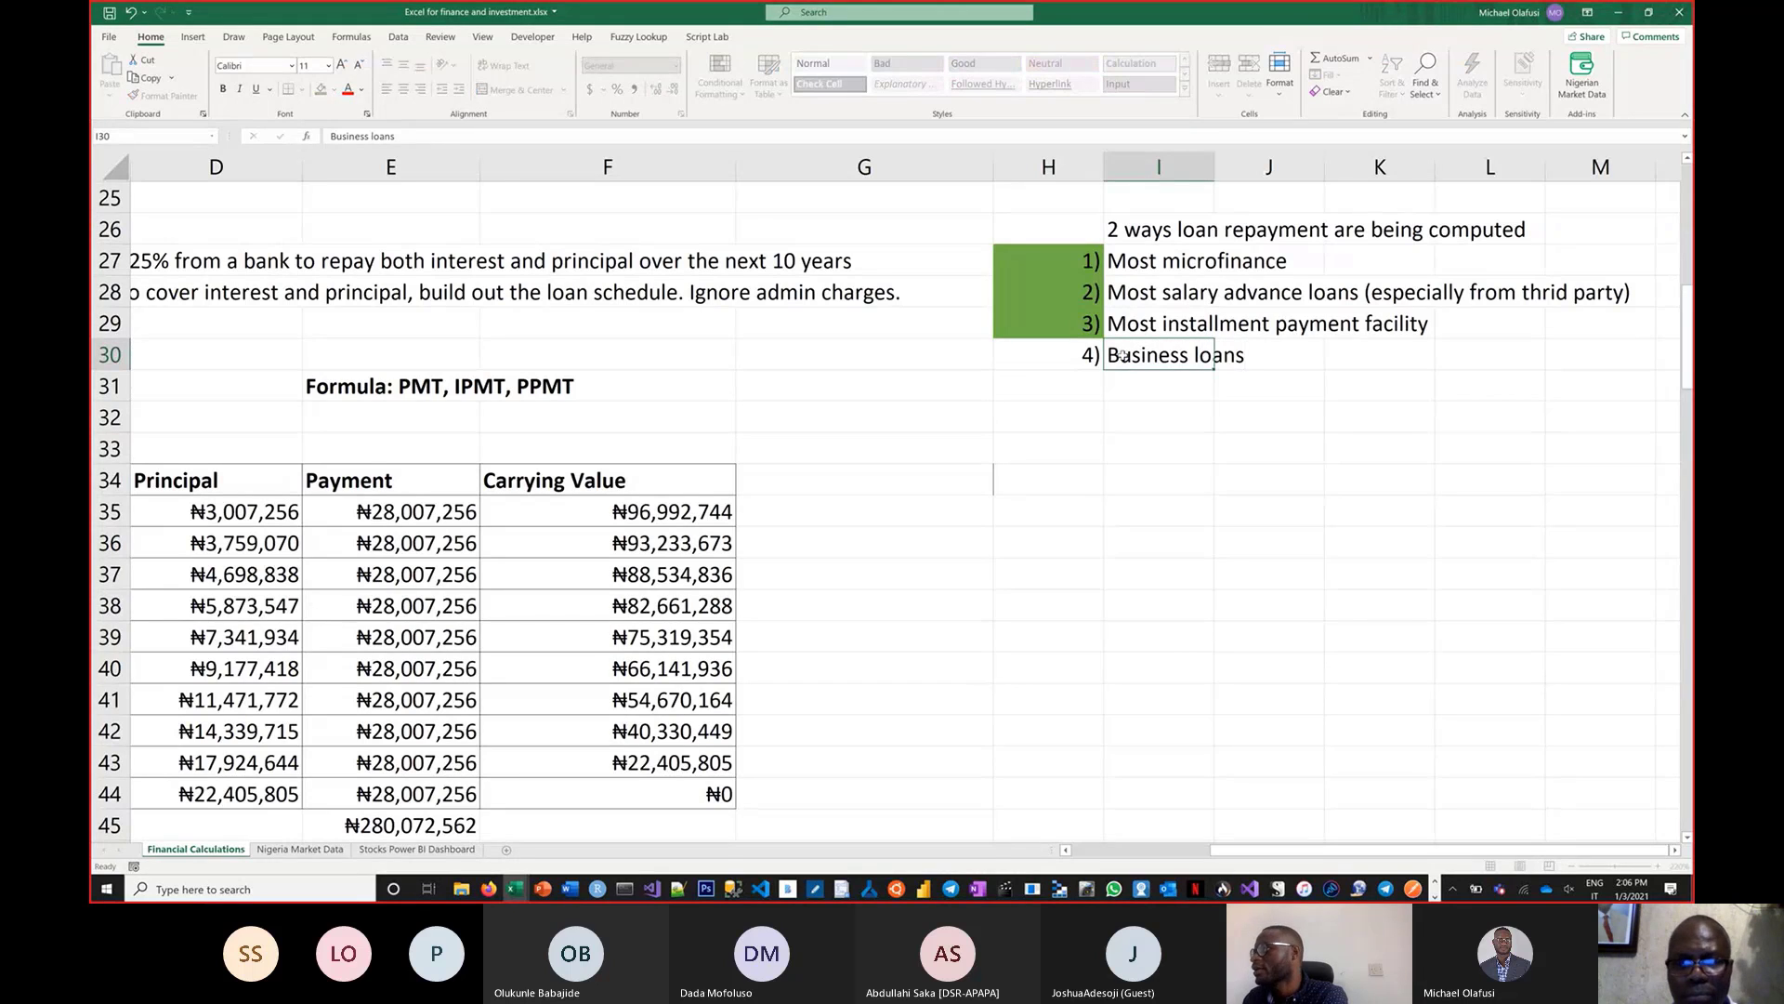
key(Return)
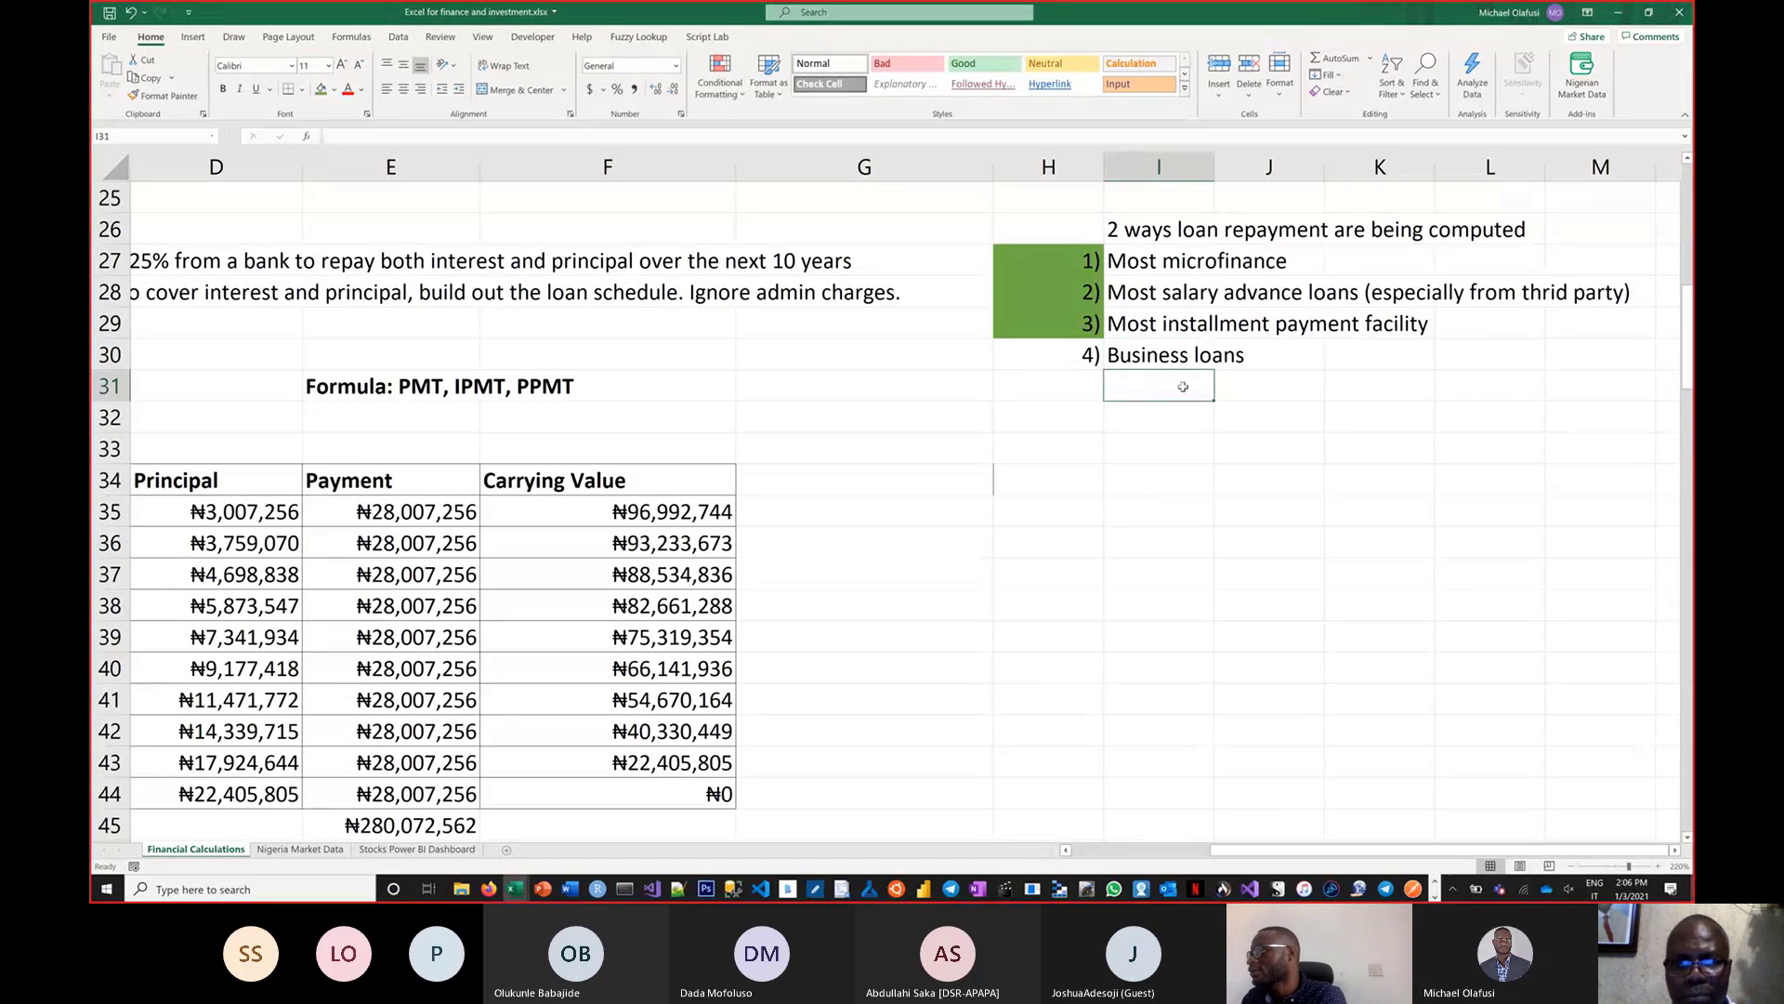
double_click(1138, 362)
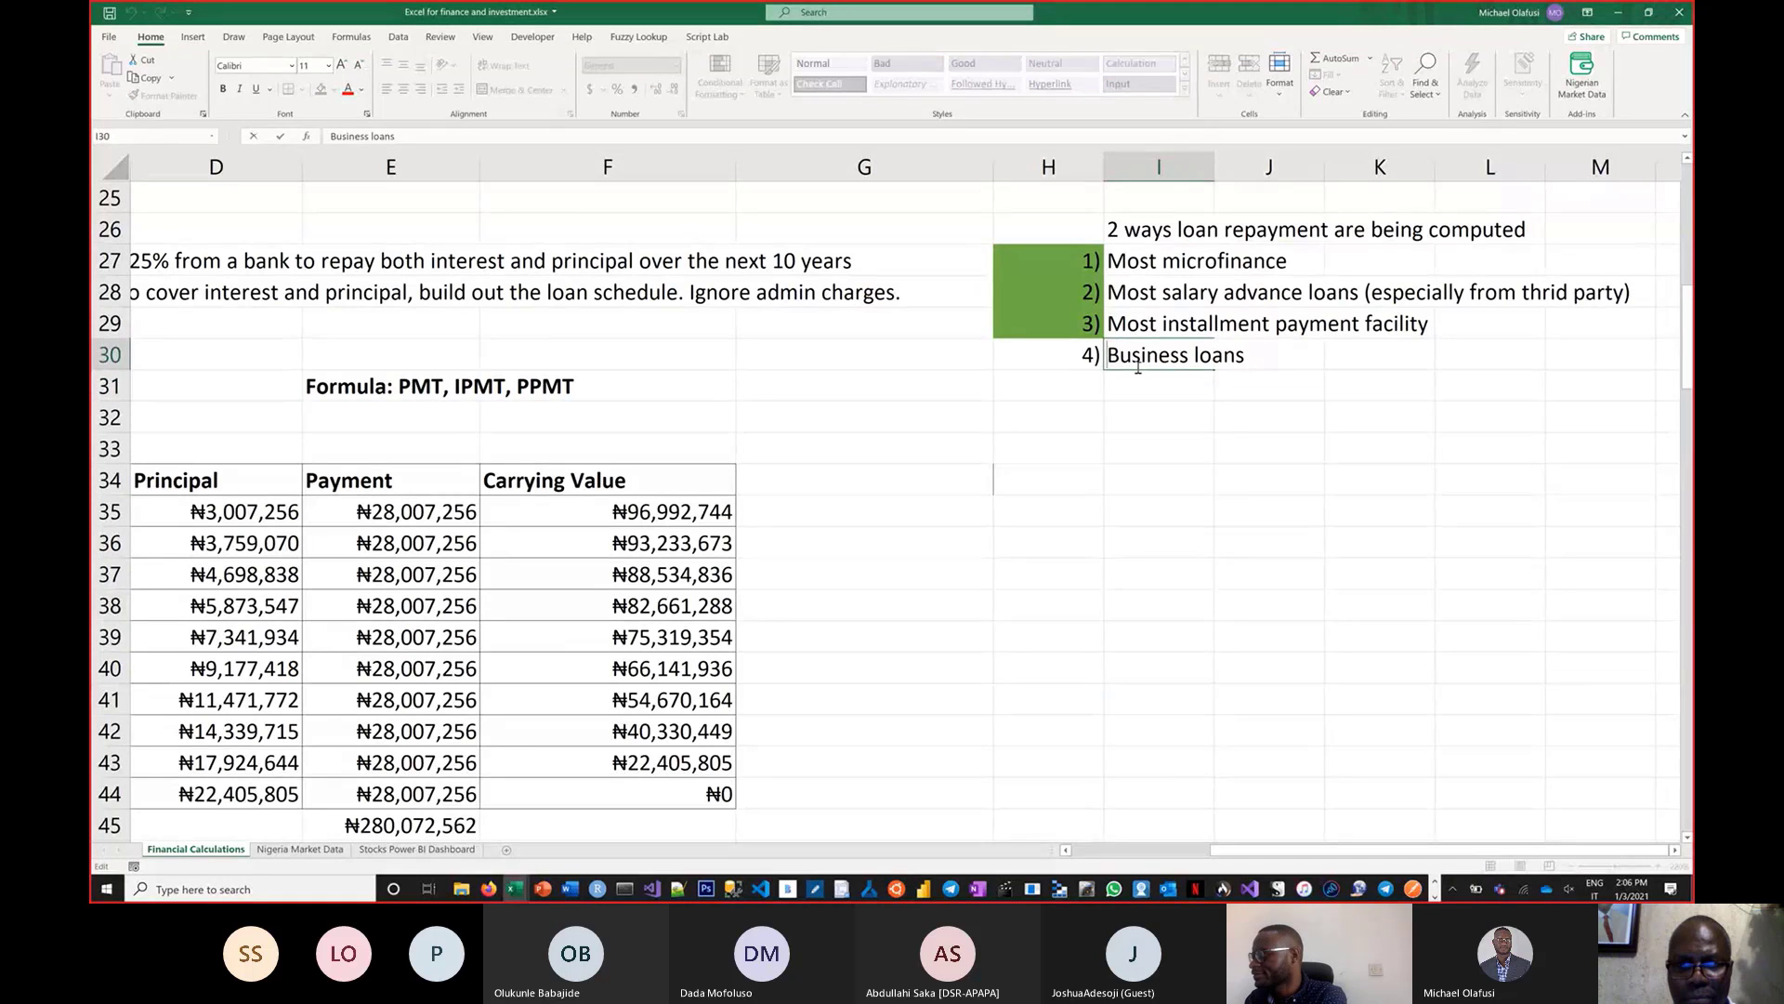
text(Most)
key(ctrl+Return)
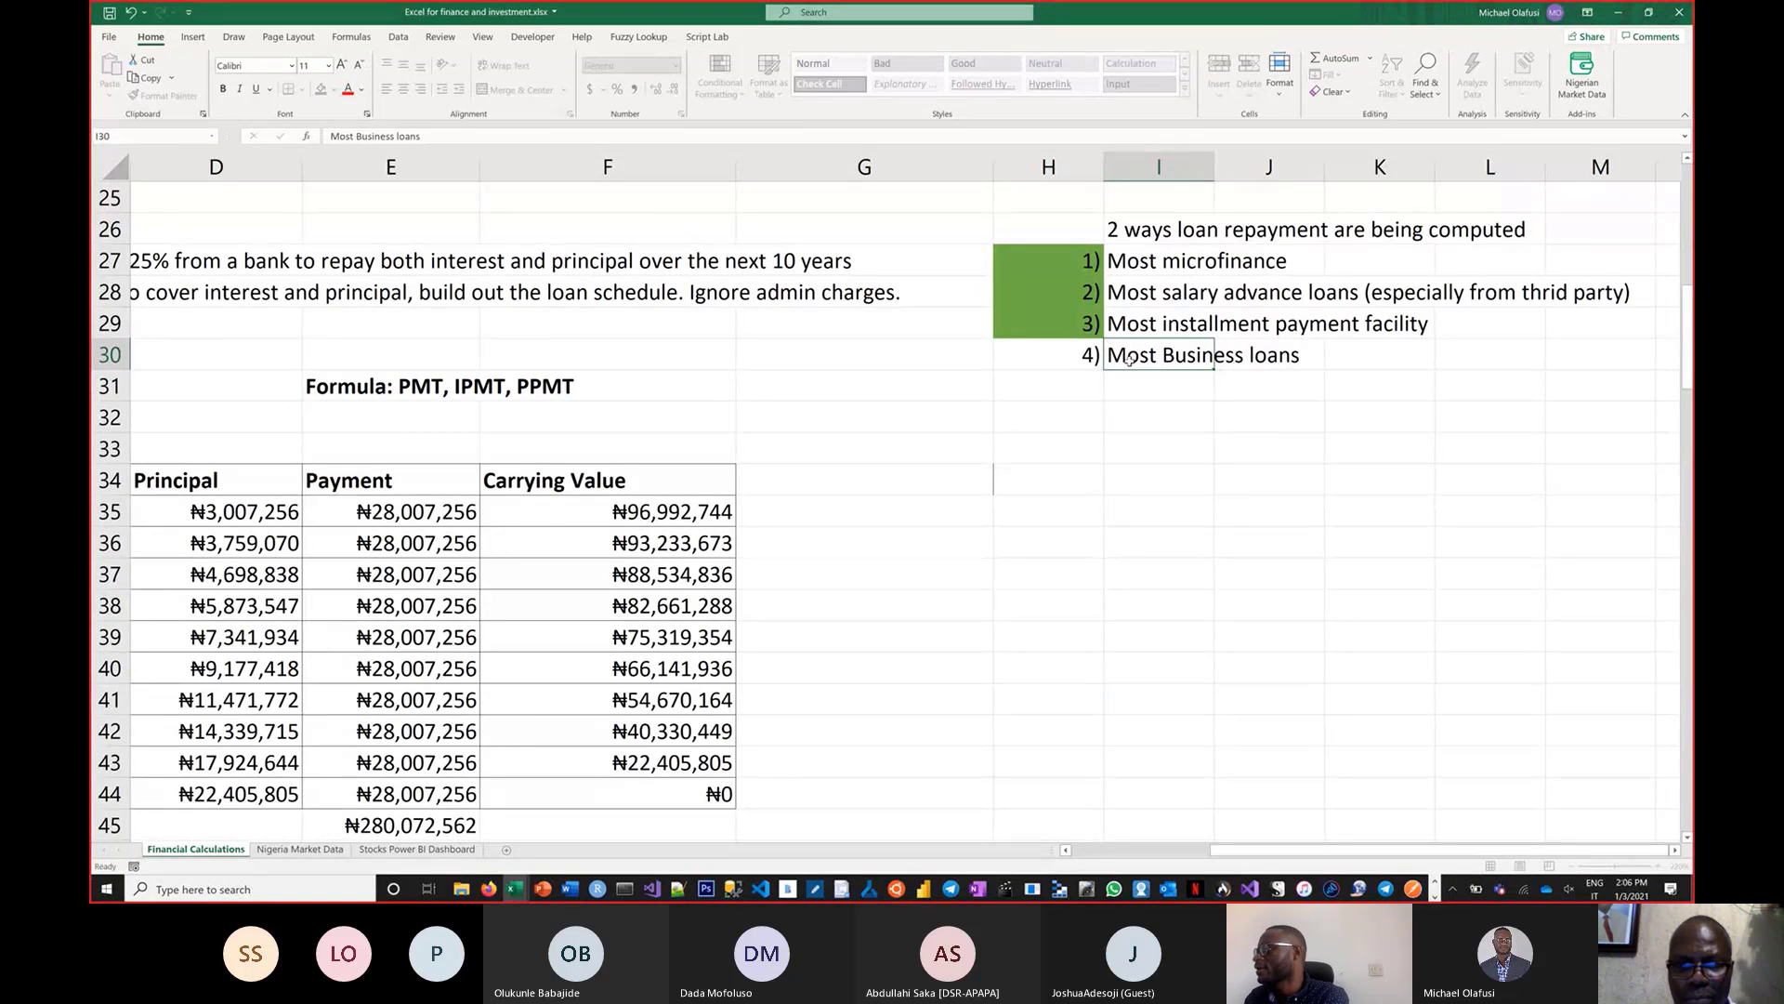
key(Return)
Fill the list number cell H30 with light blue to set it apart from the green ones
click(1095, 361)
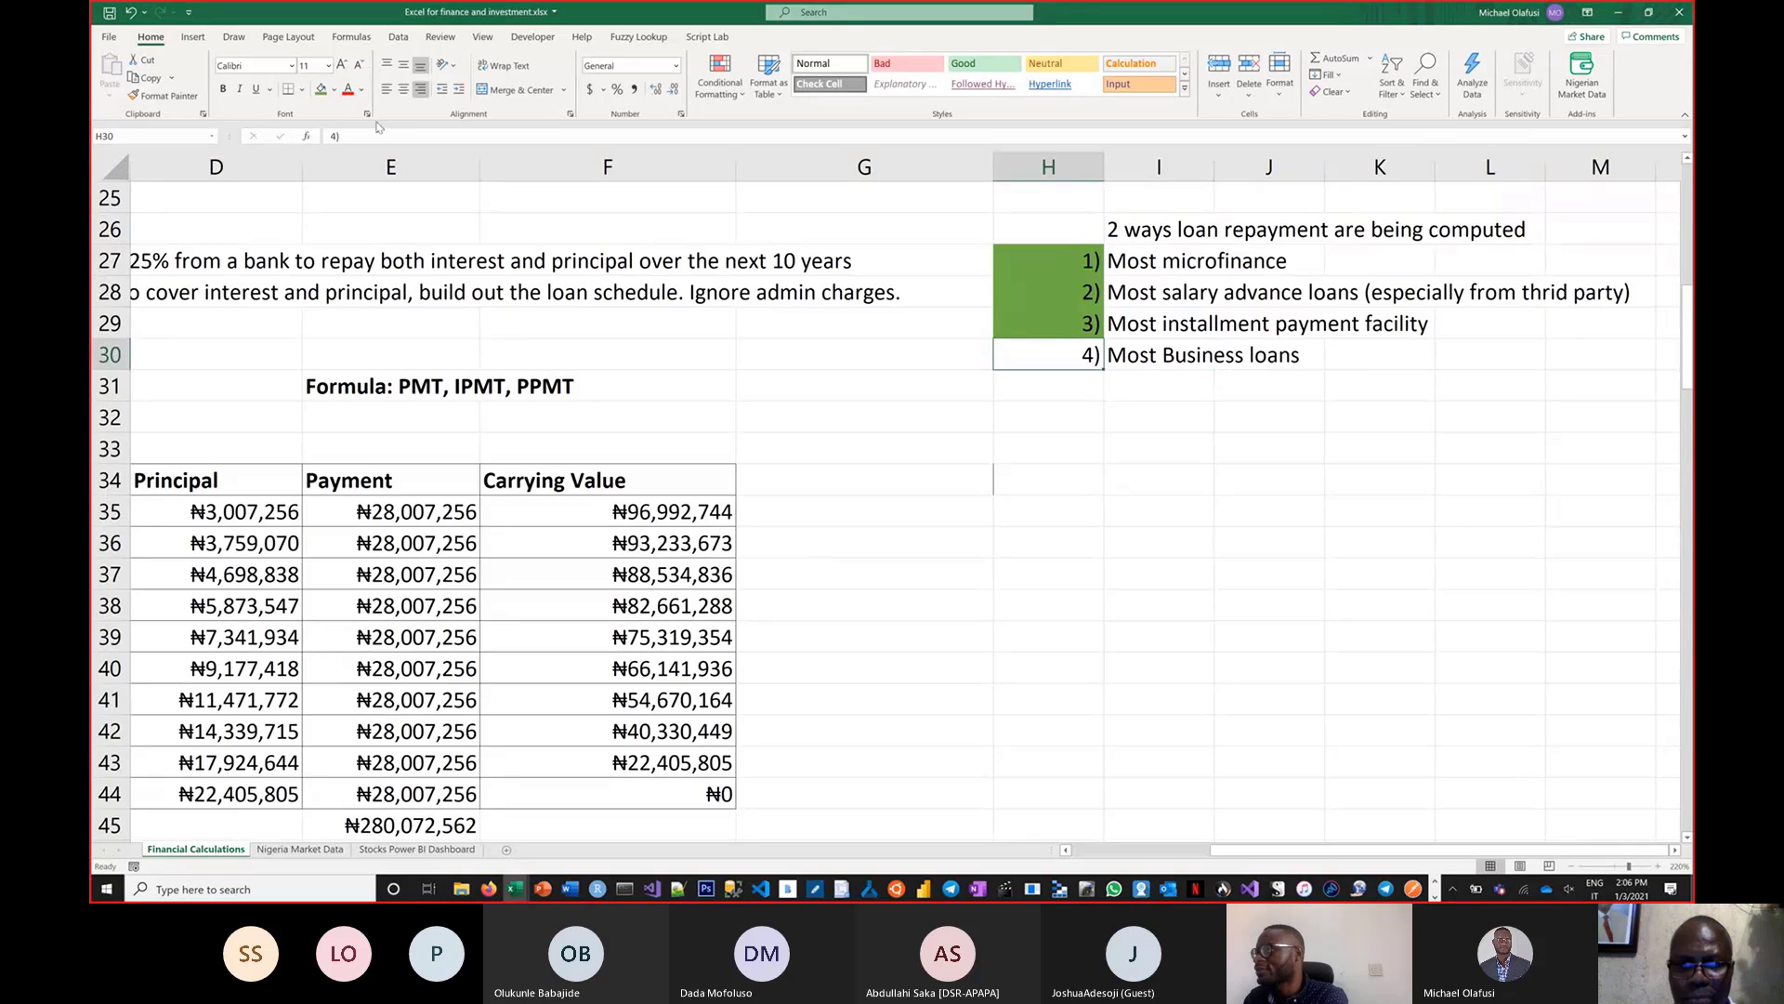
click(334, 89)
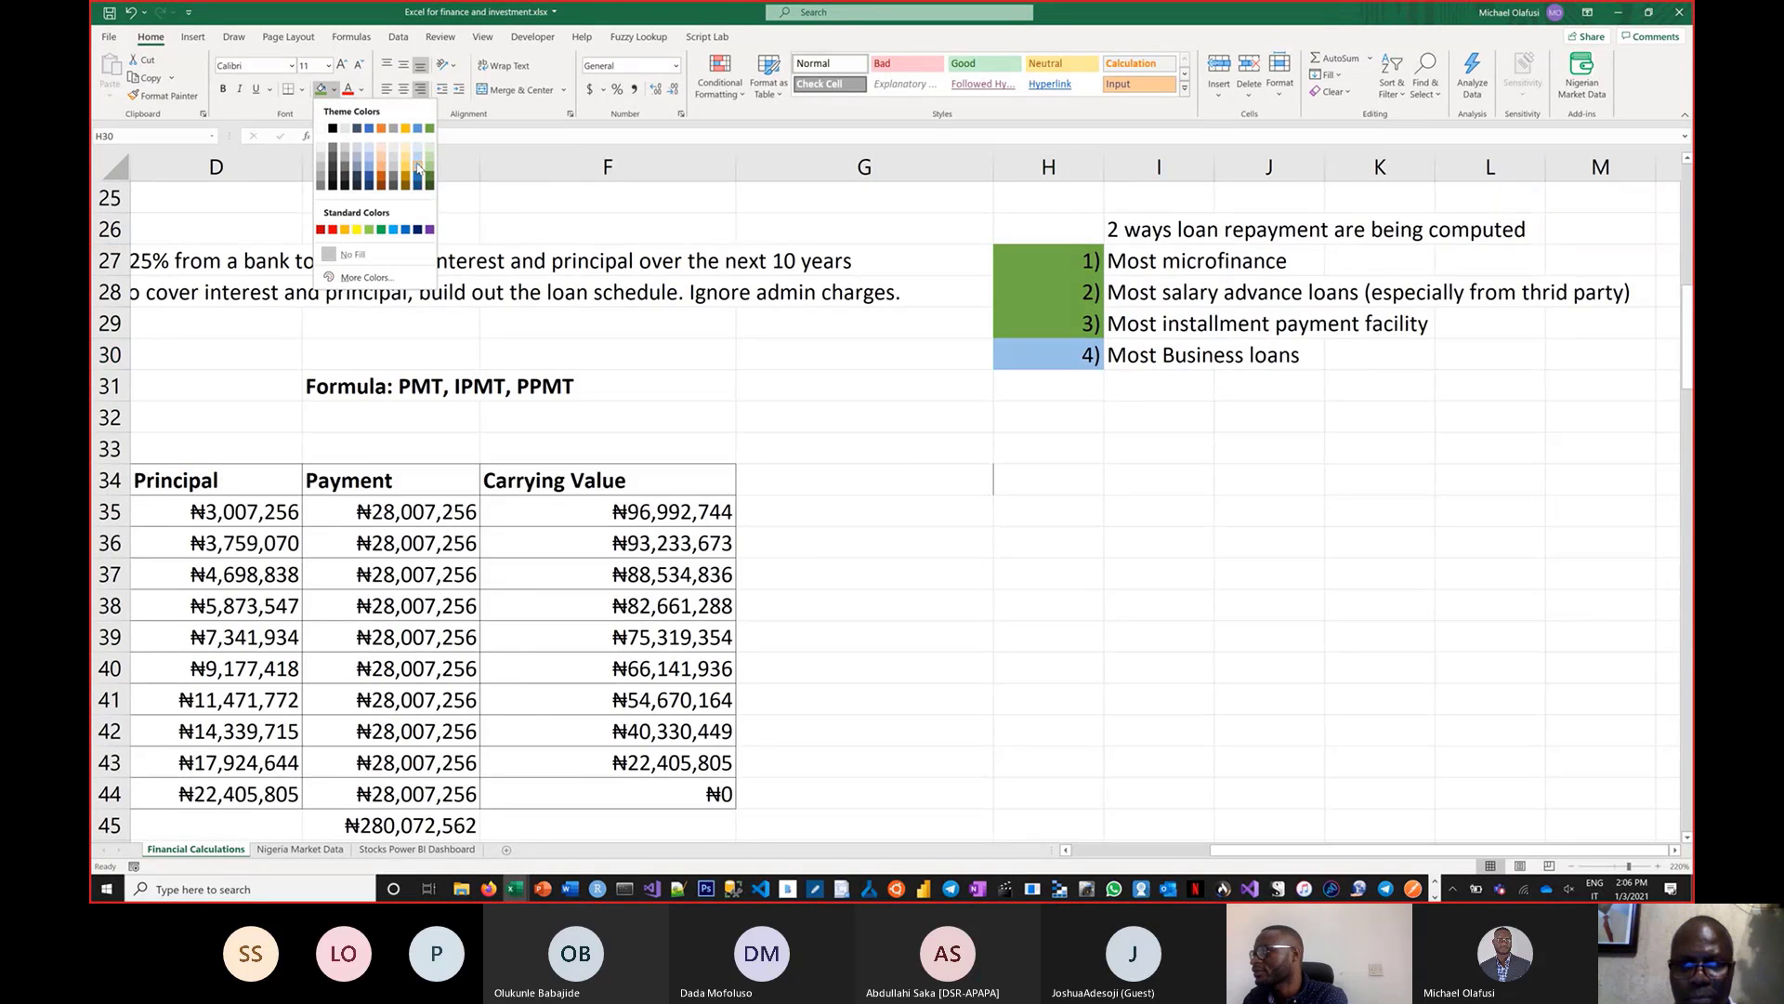
click(417, 168)
click(999, 483)
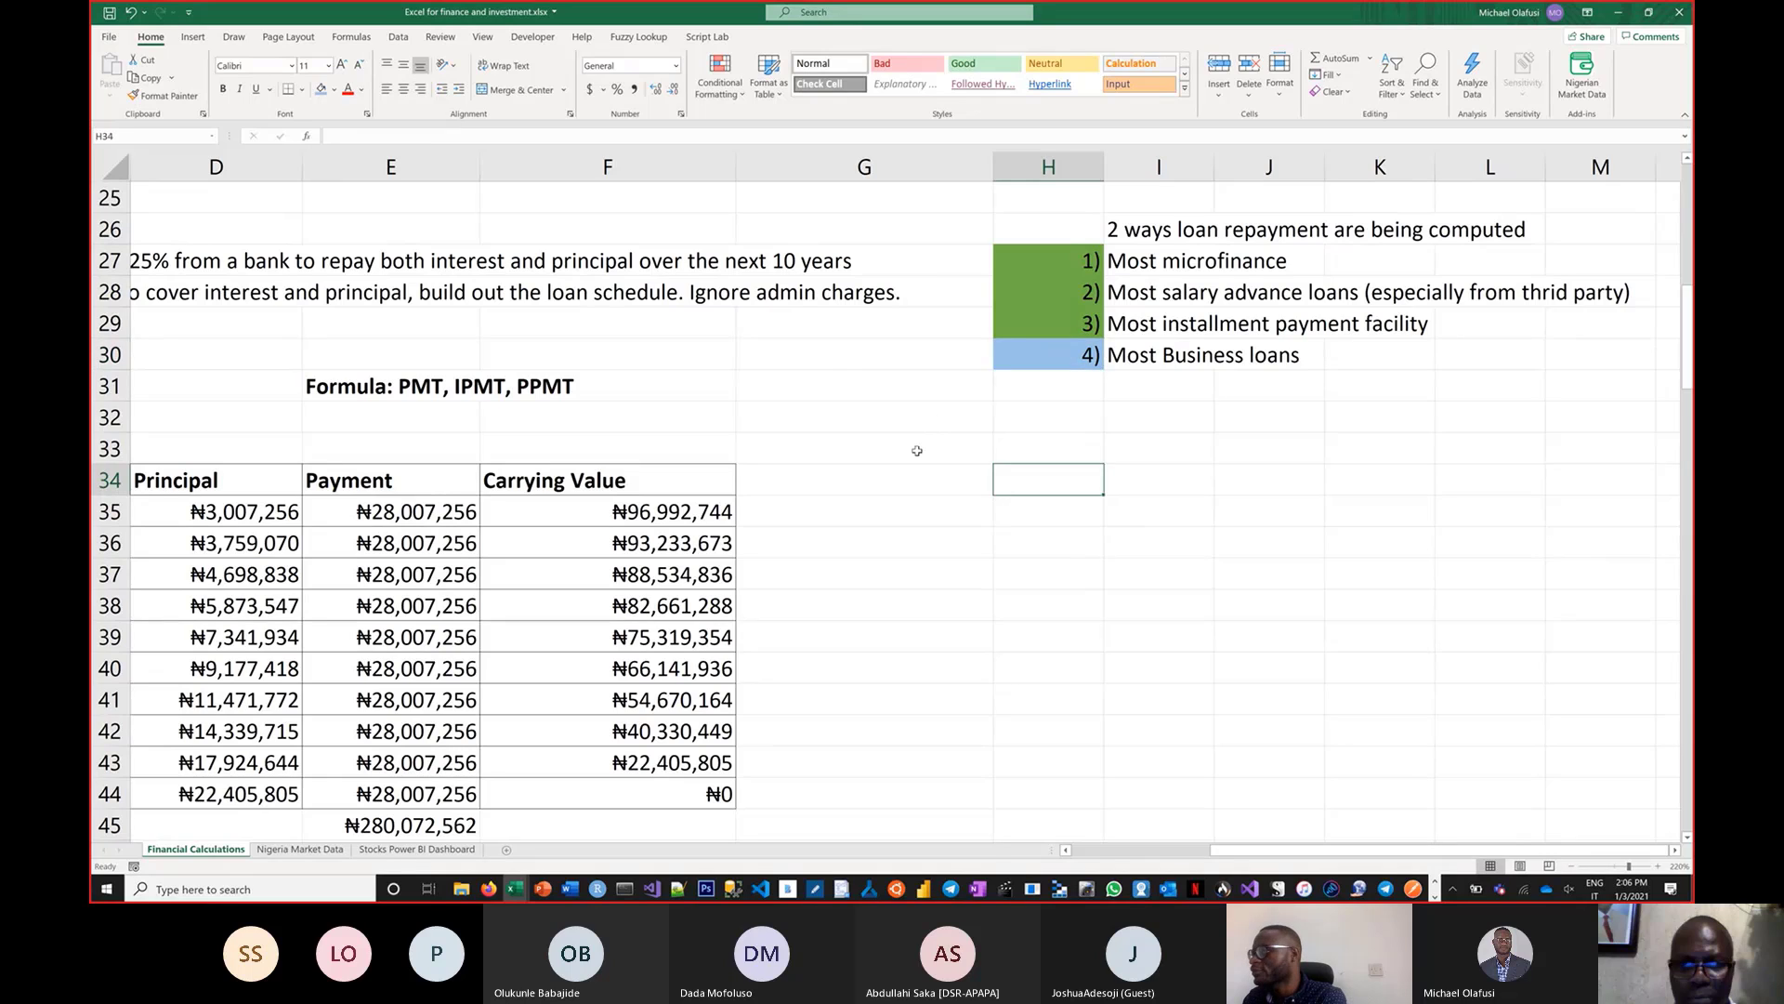
click(974, 426)
text(Che)
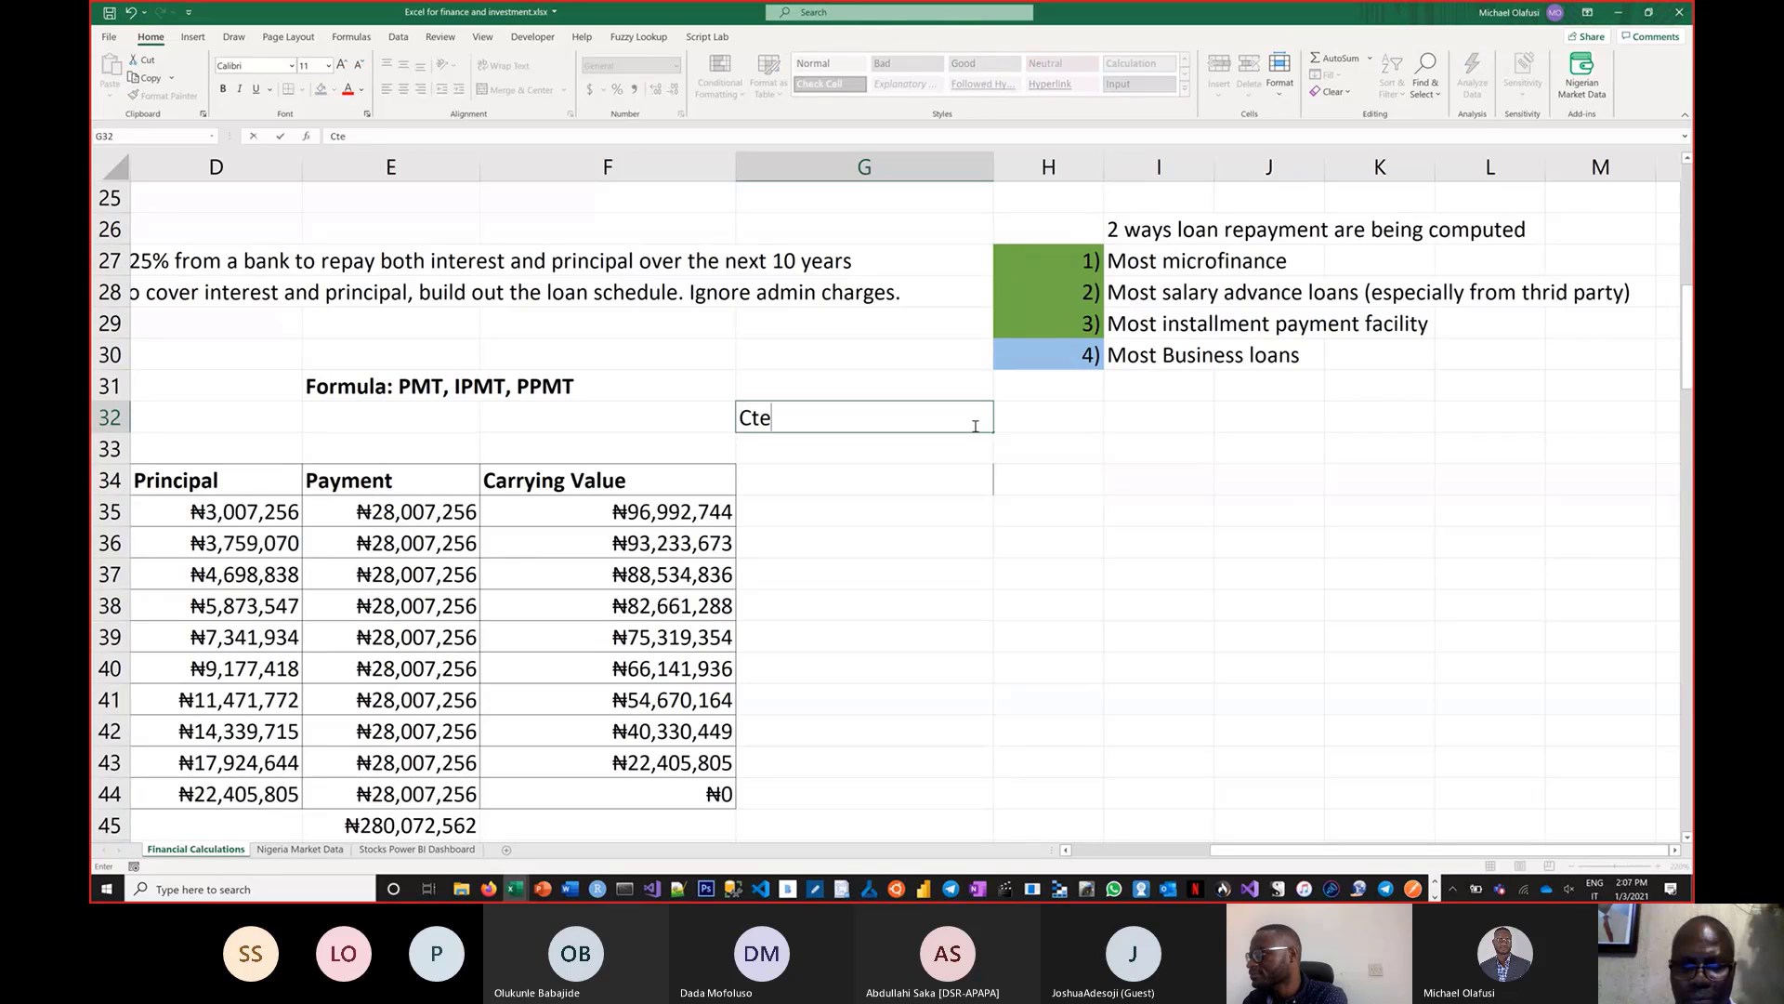
key(Escape)
Enter the heading "Category 1" in H32 below the numbered list
click(1020, 417)
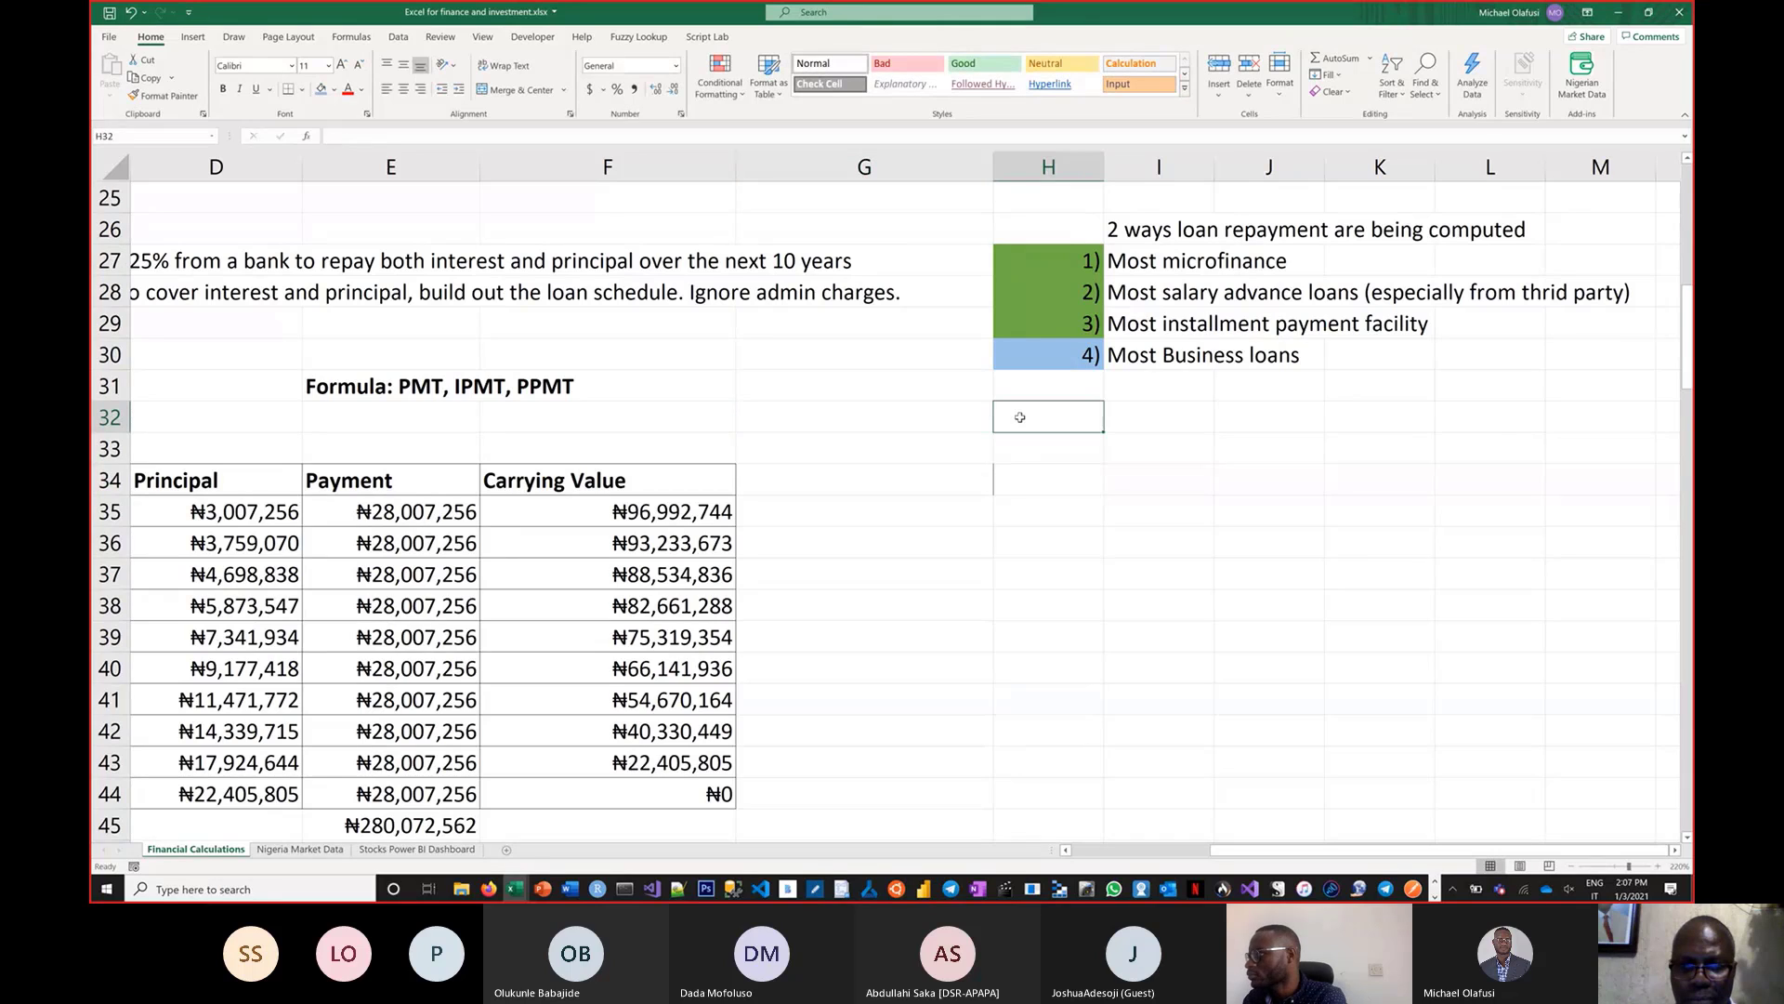
text(Categ)
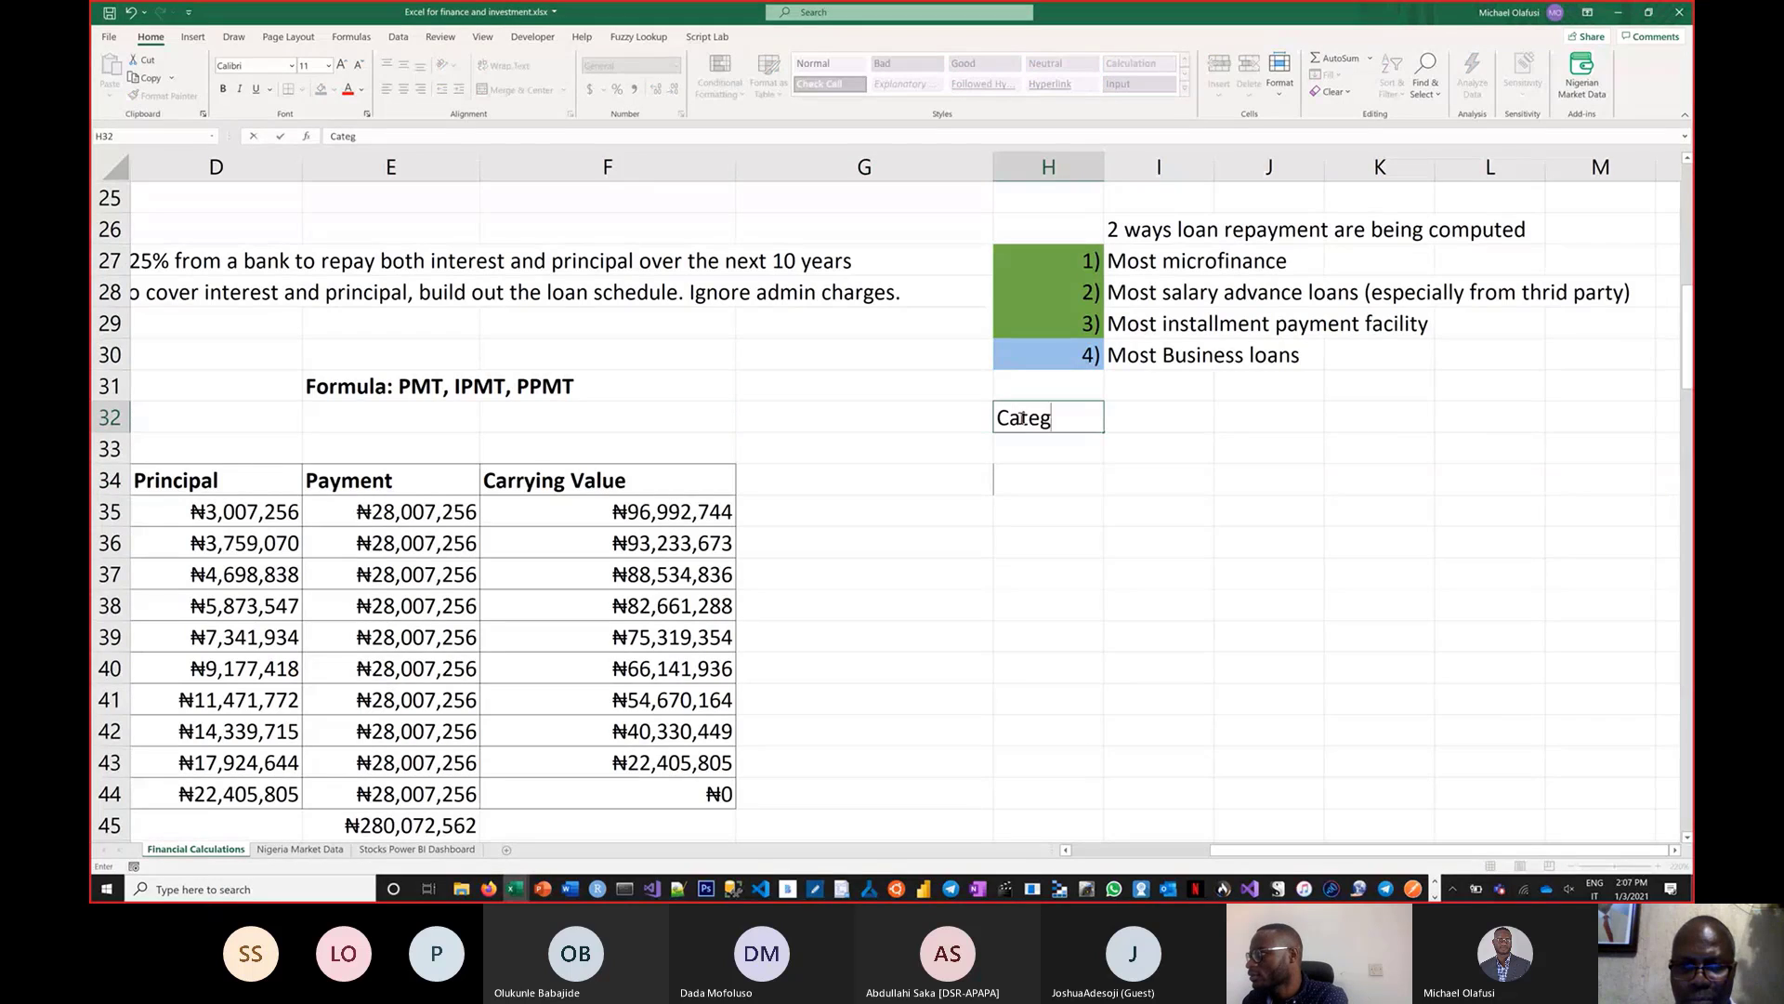
text(ory 1)
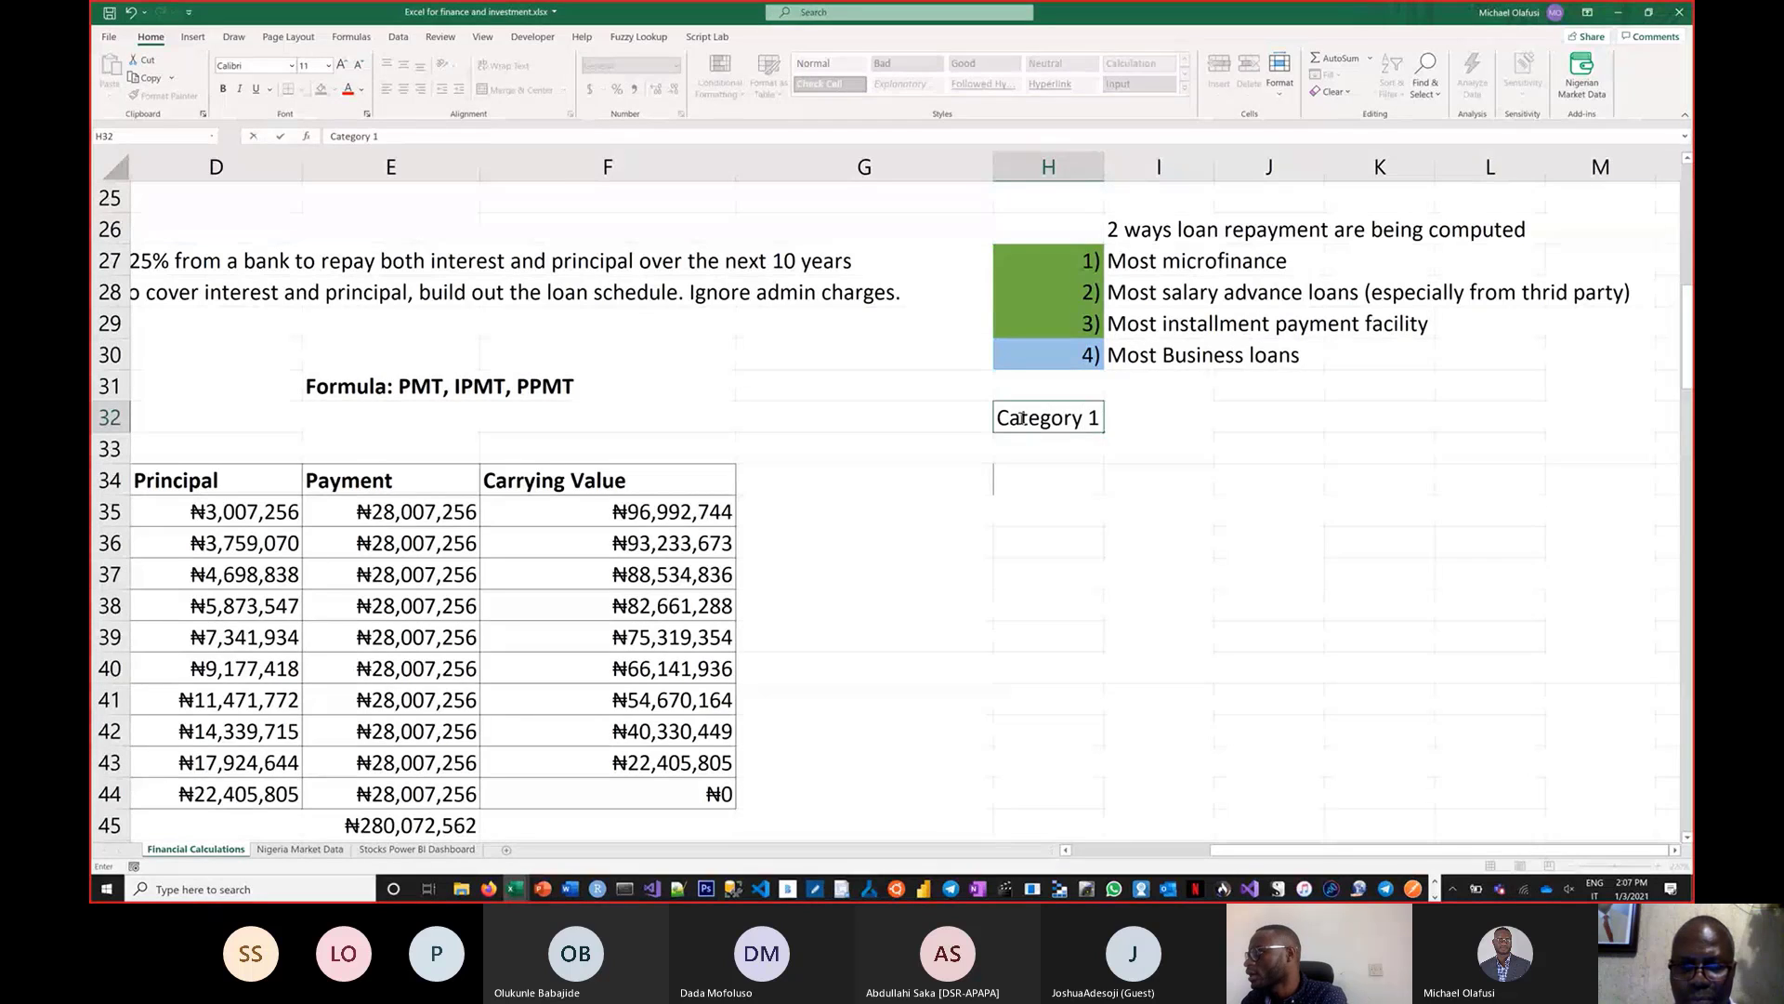
key(Return)
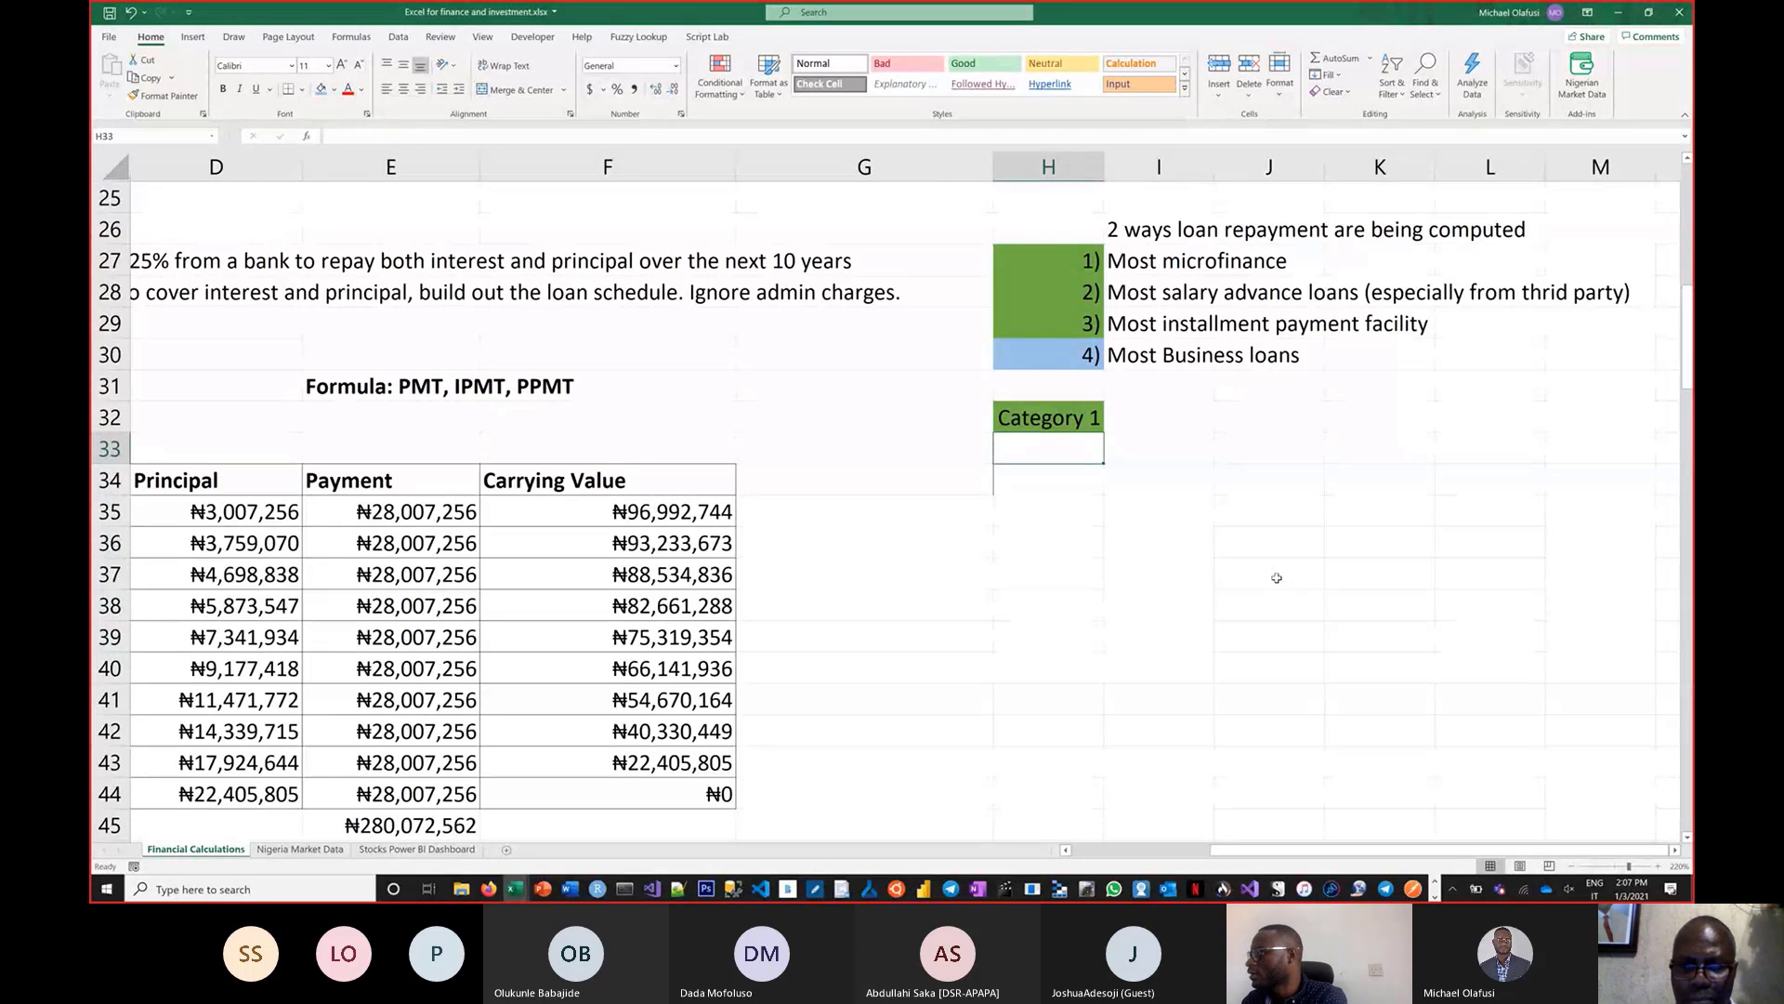
Enter the description "Constant payment (variable principal)" in H33 under the Category 1 heading
text(Con)
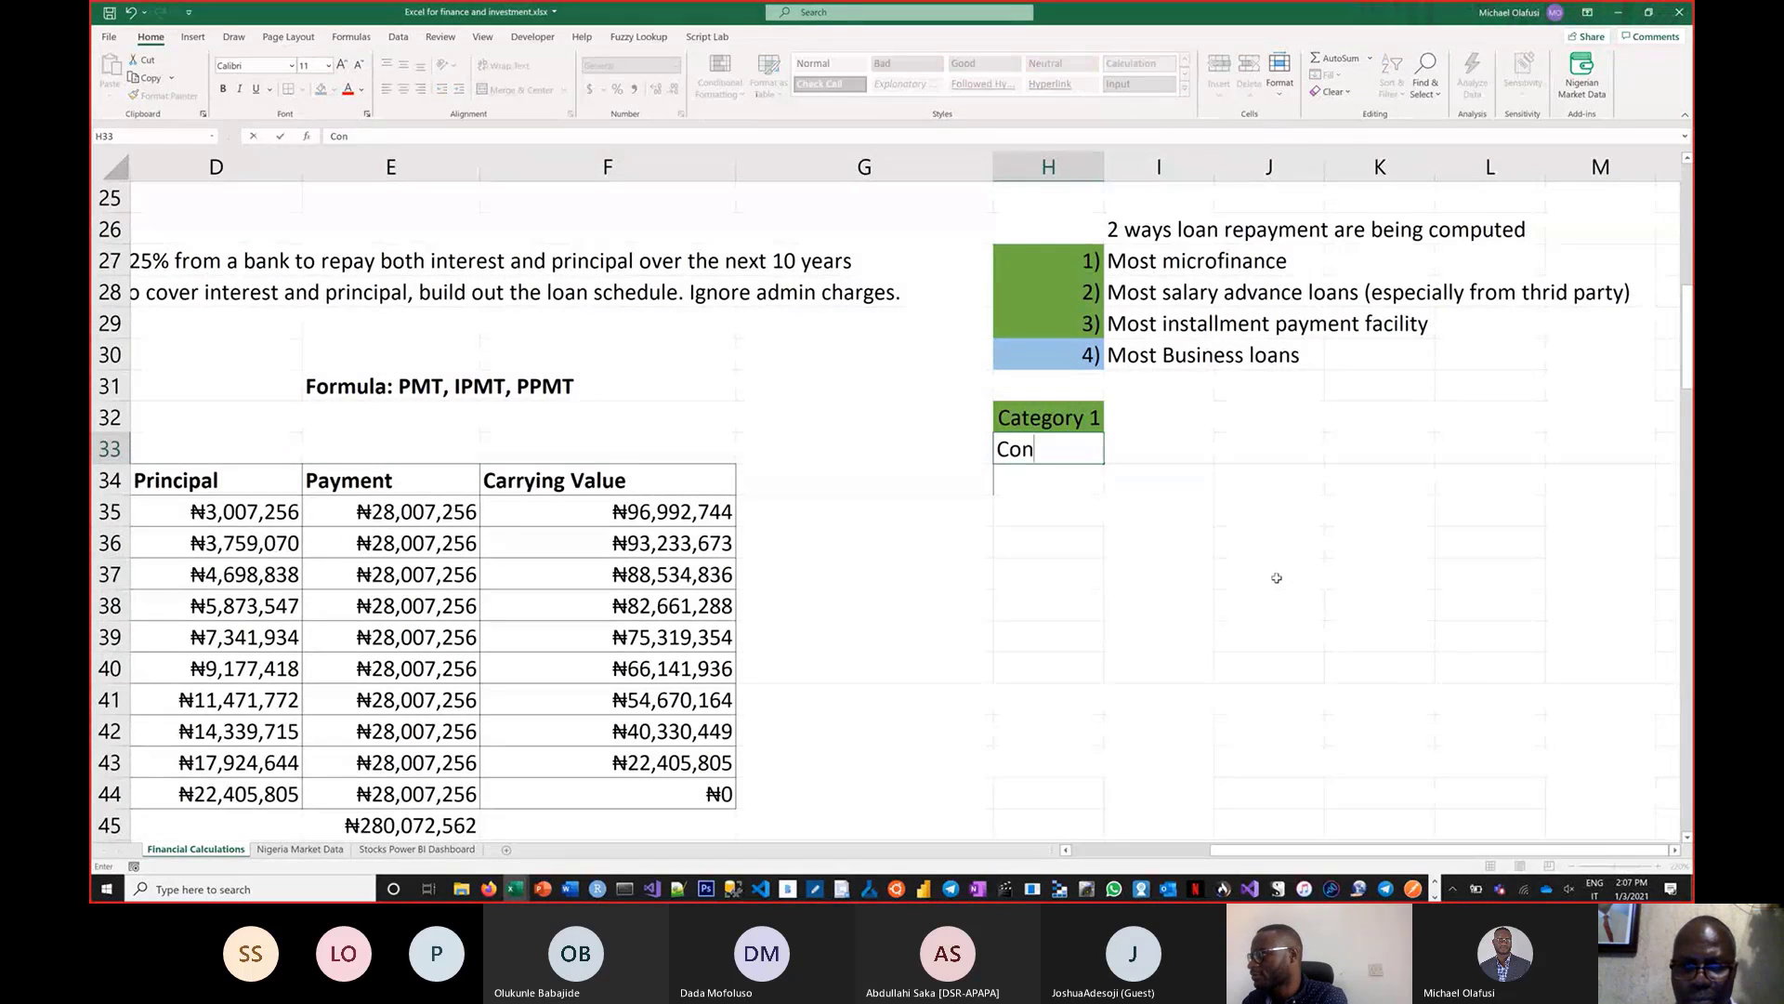
text(stant p)
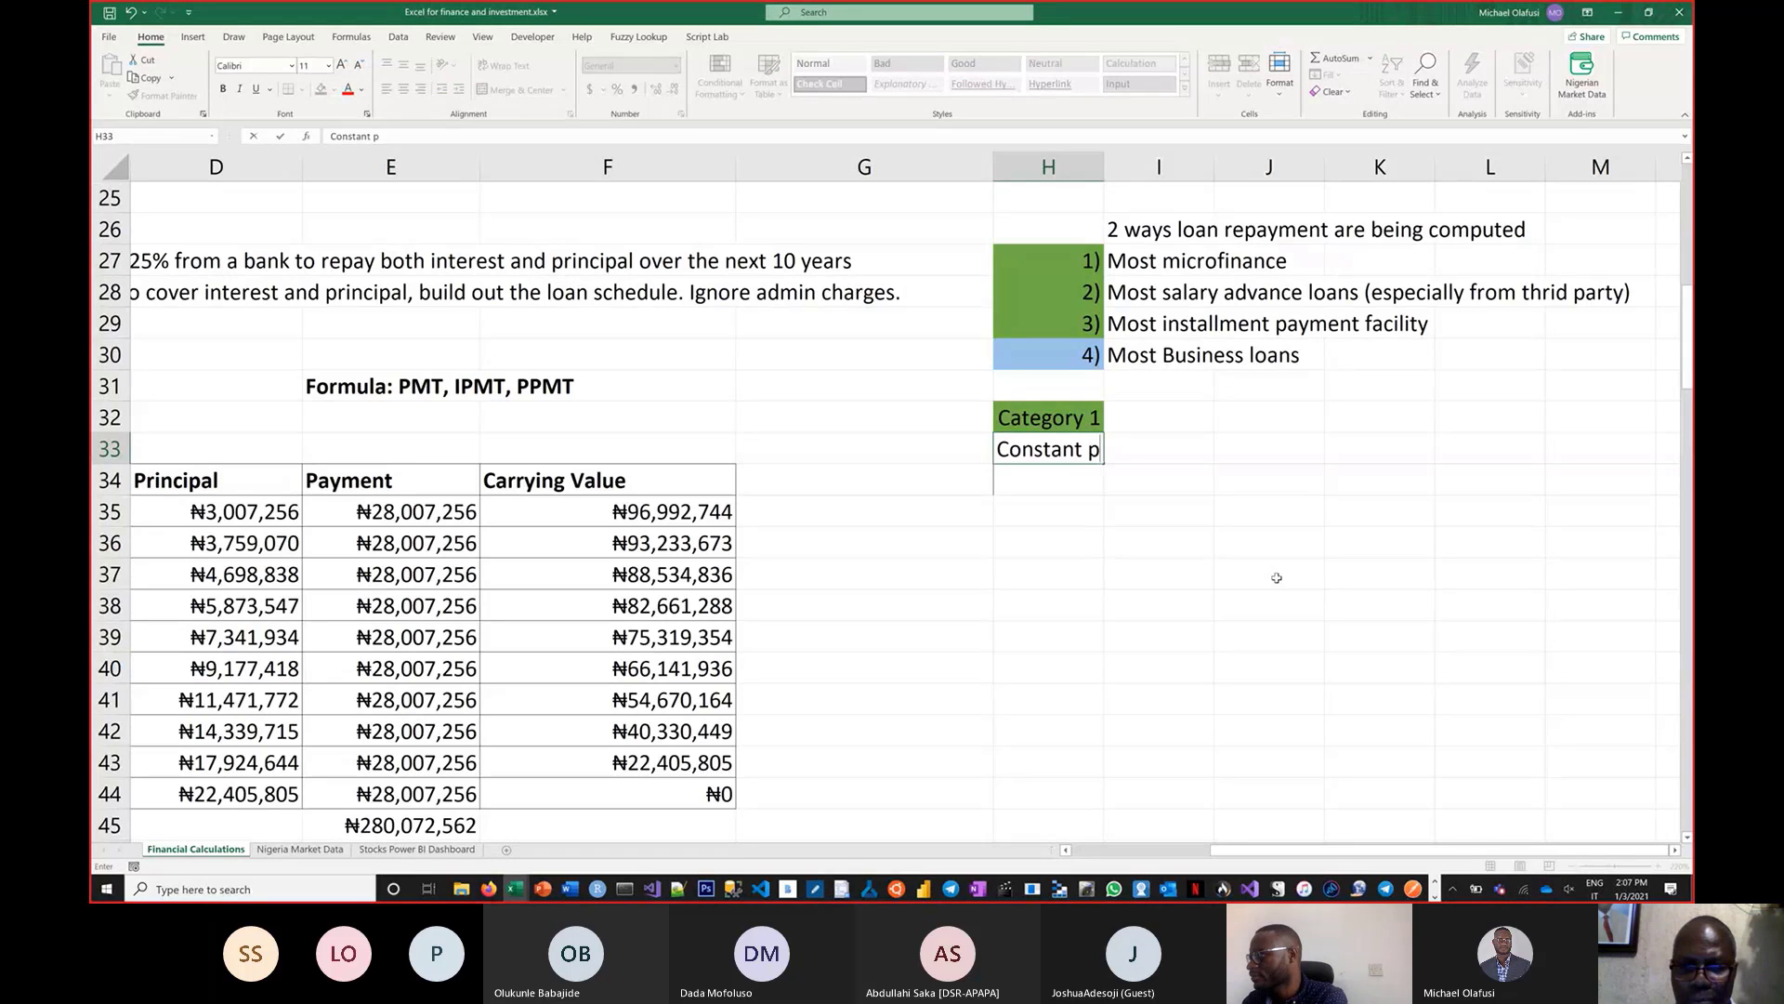
text(ayment)
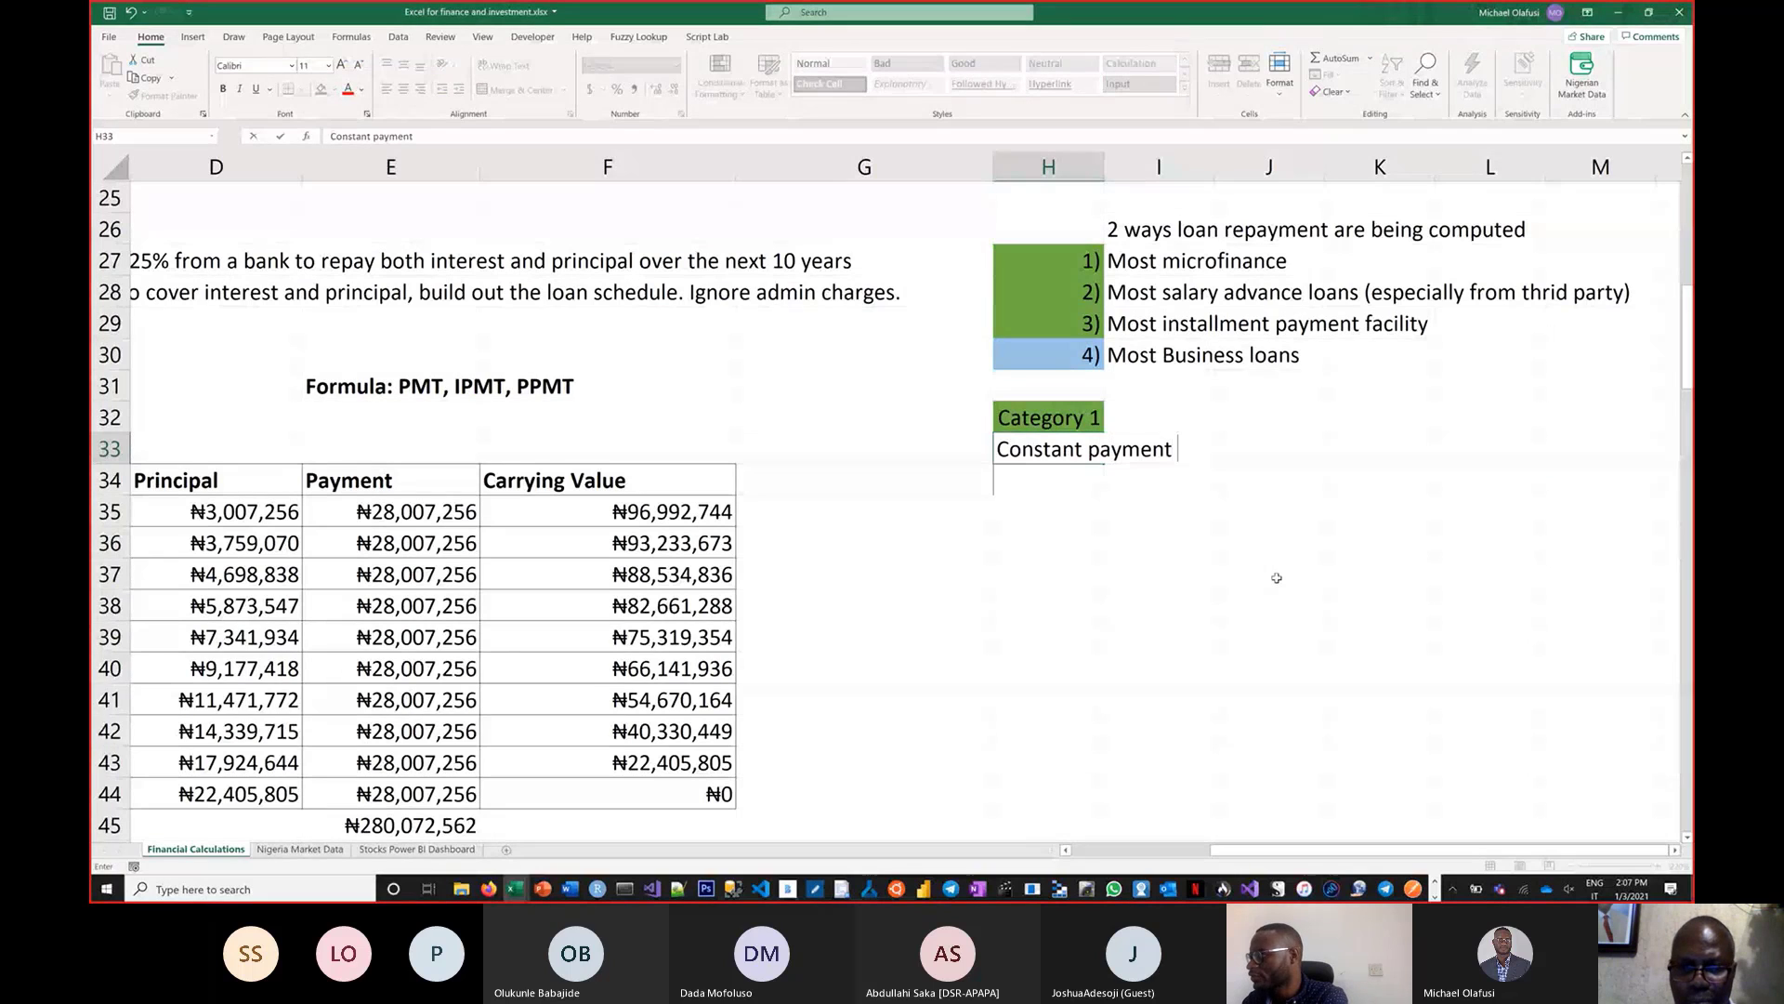
text( (f)
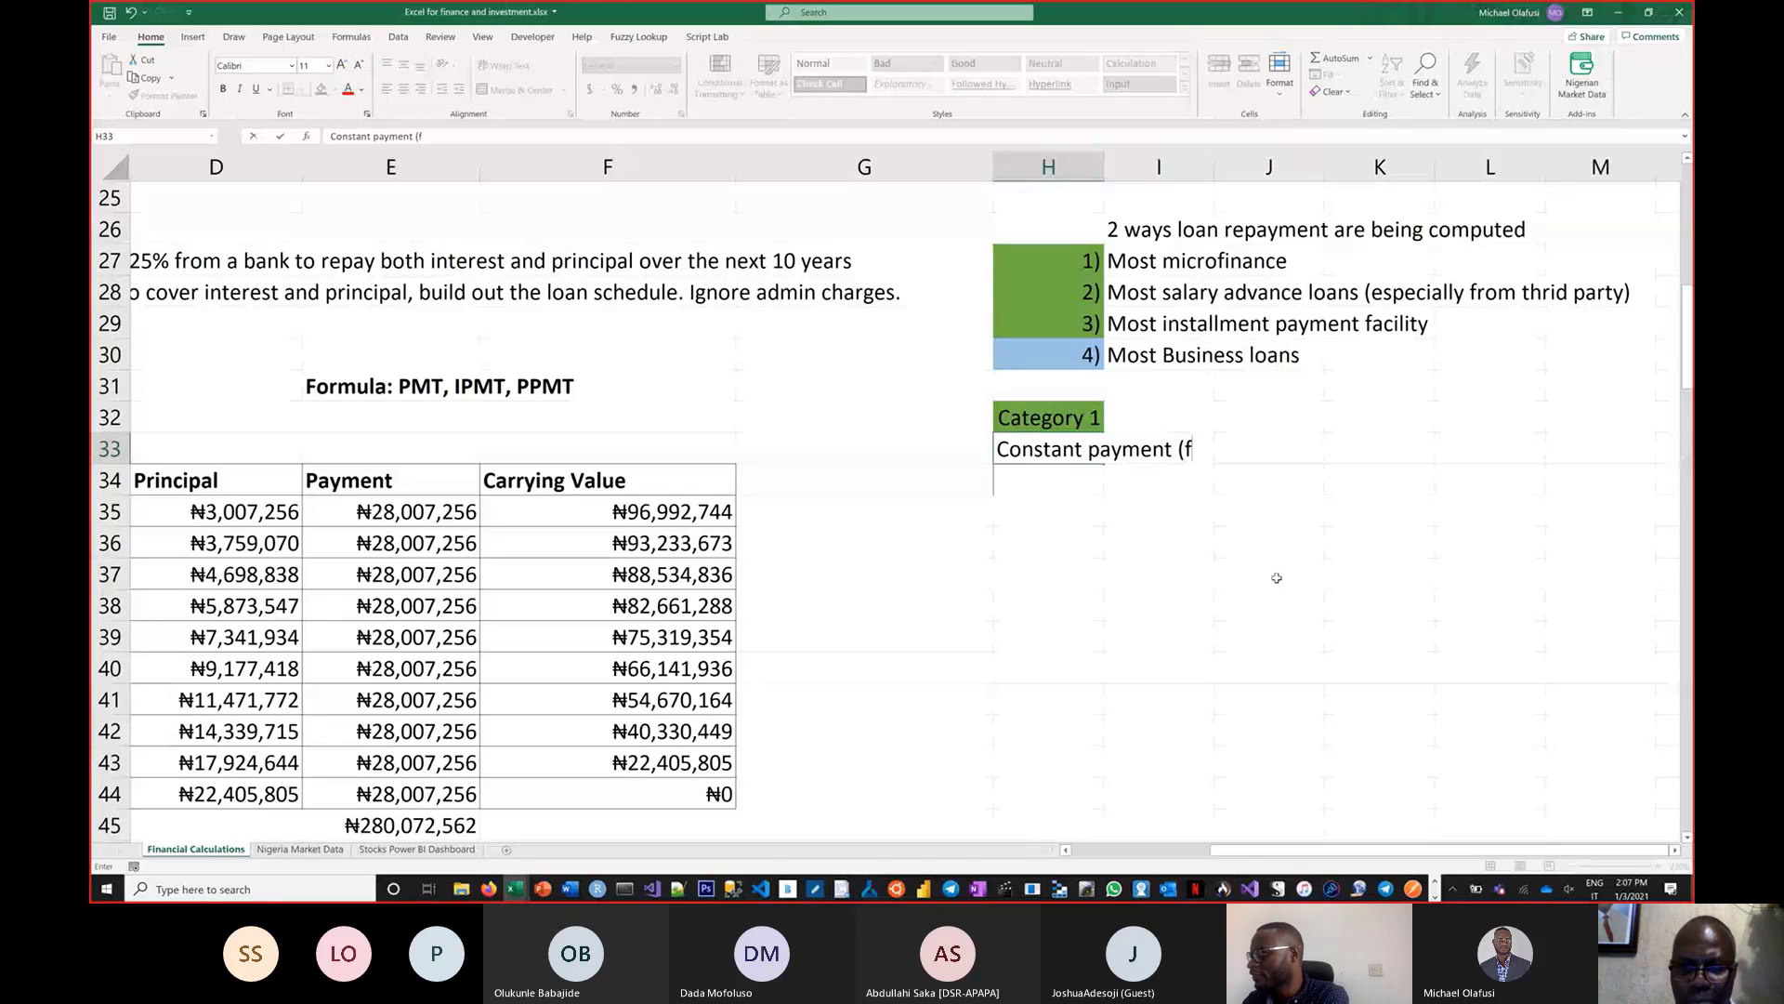
key(BackSpace)
text(var)
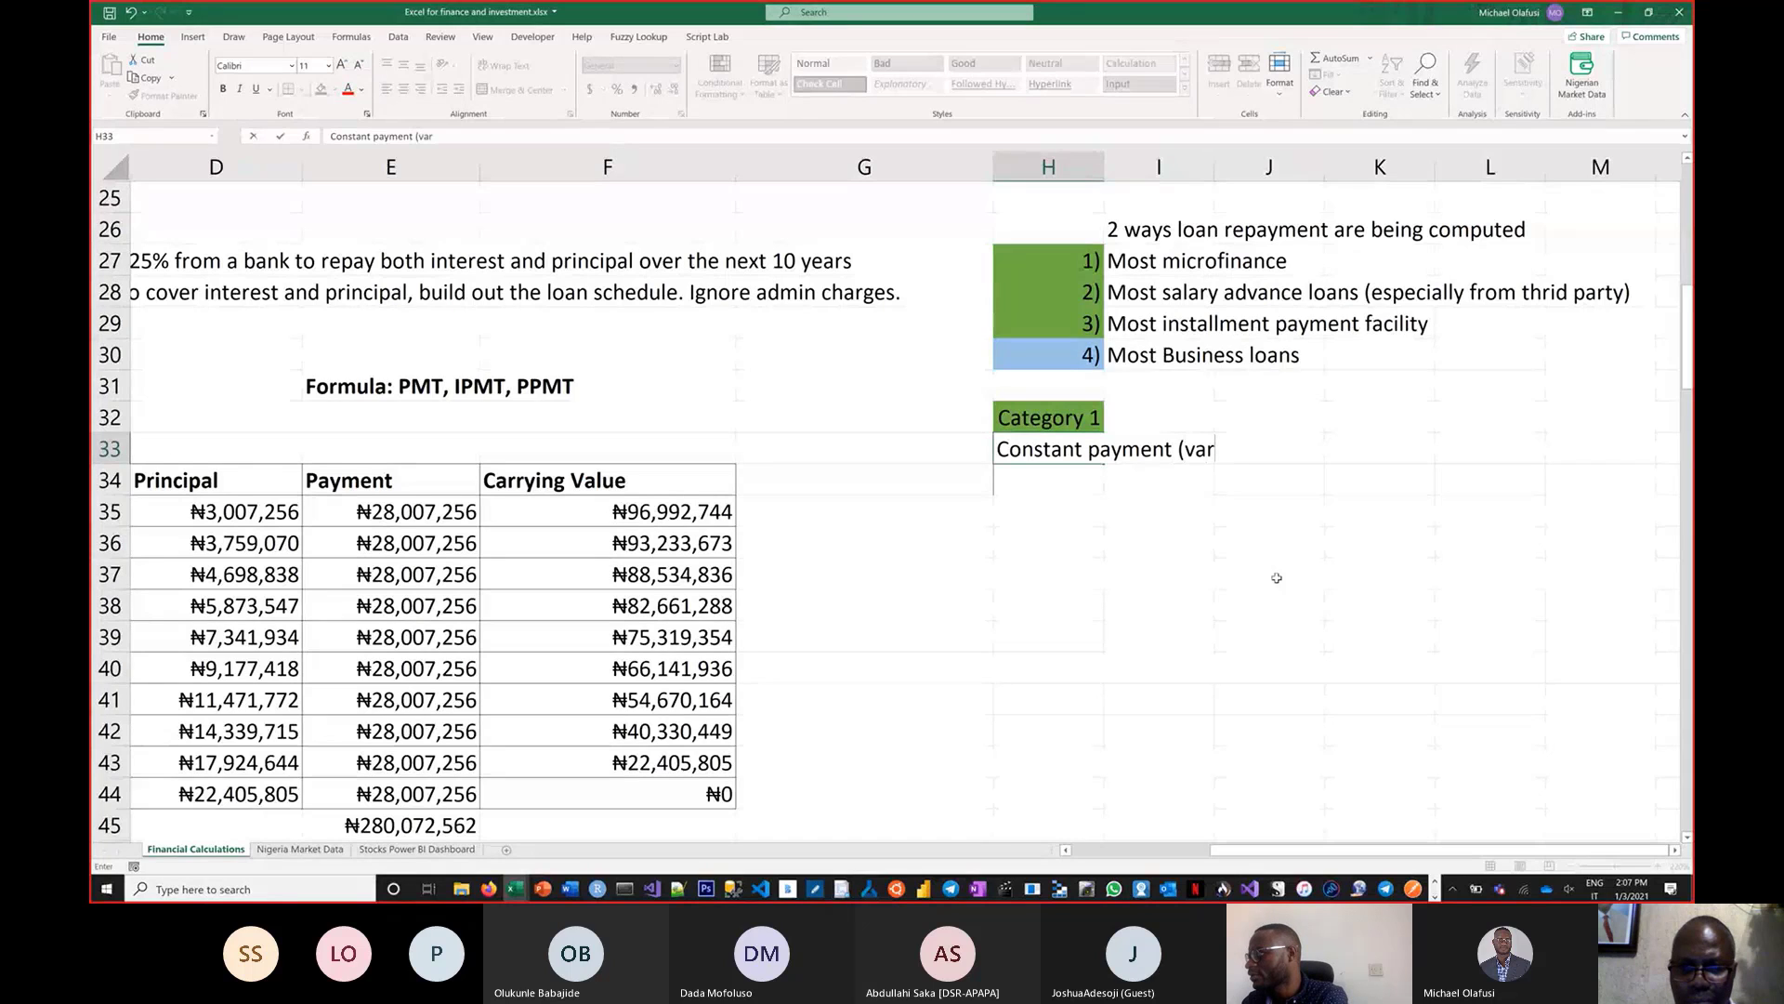
text(iable prin)
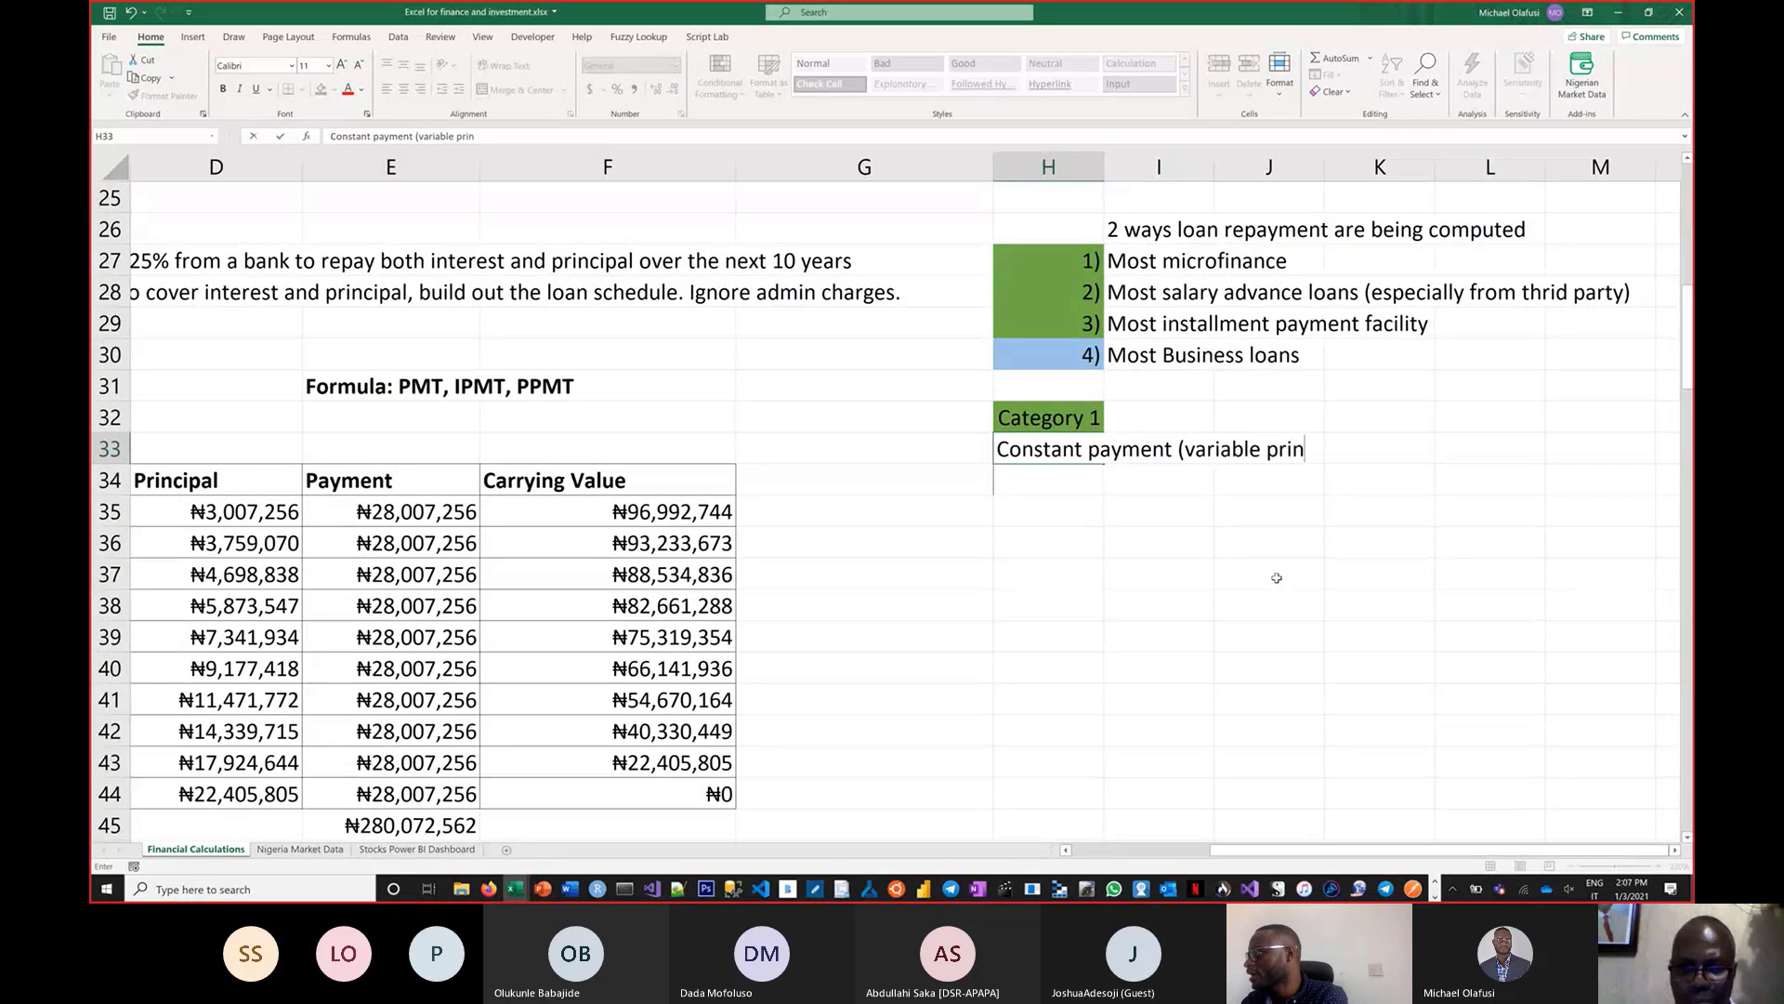
text(ci)
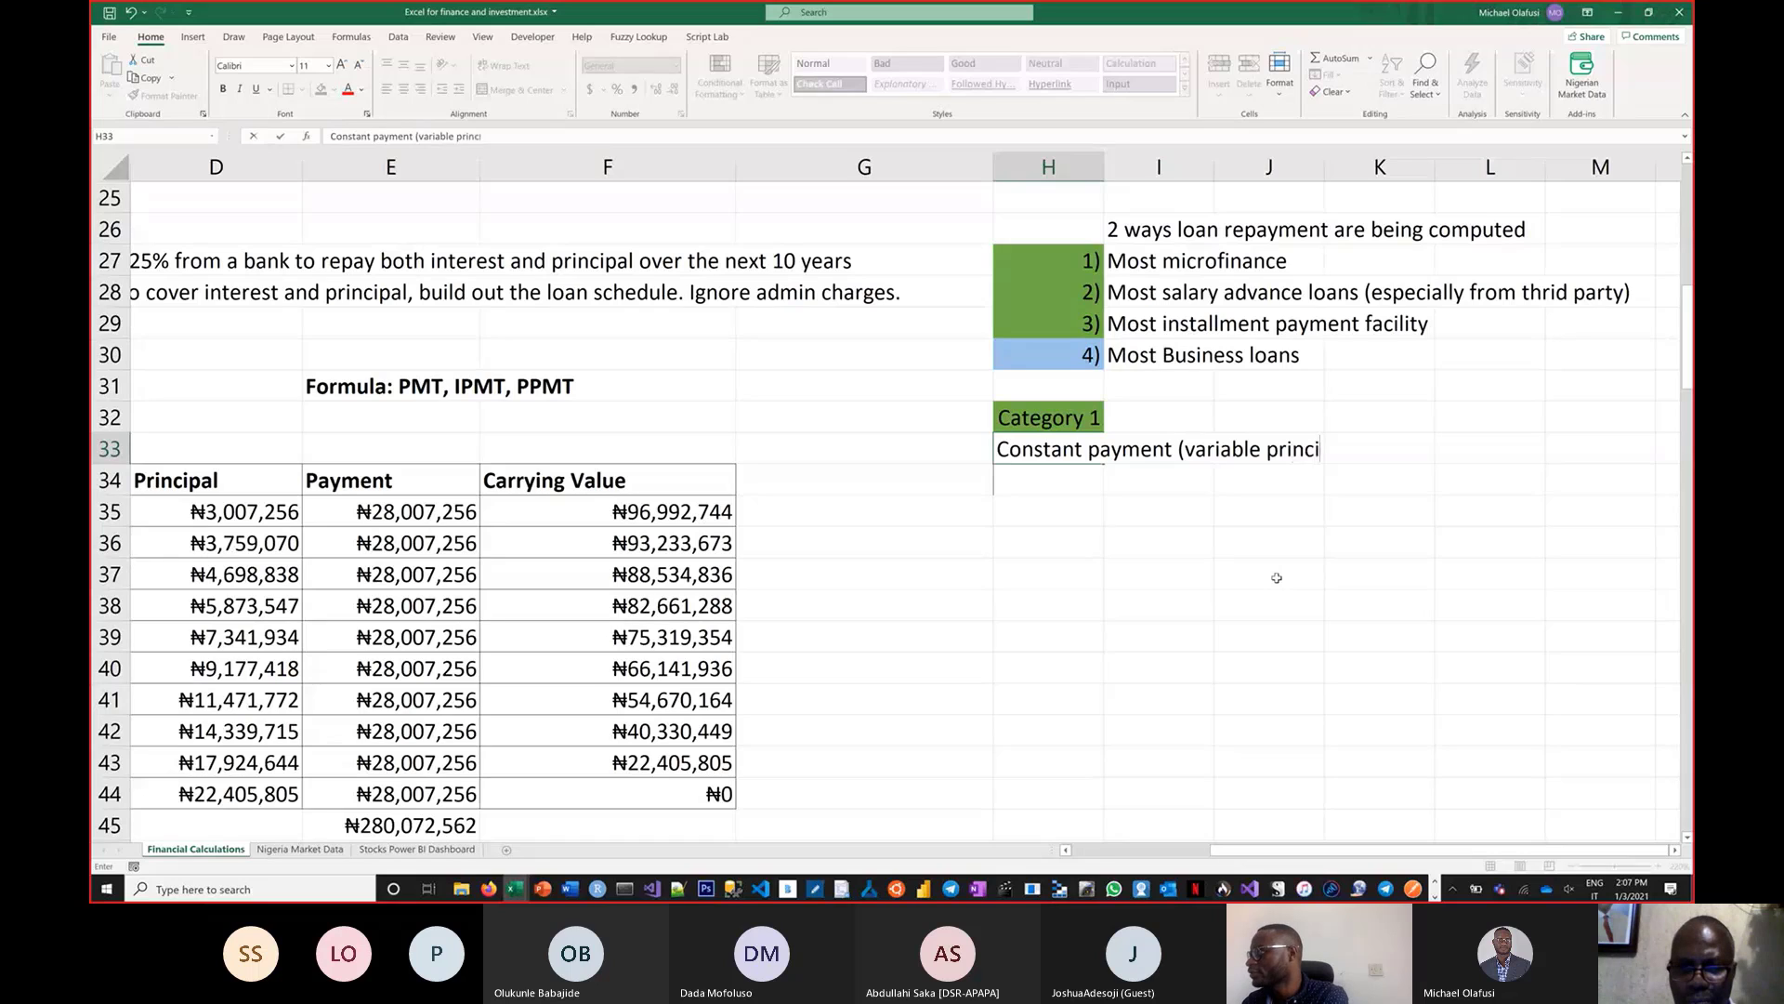
text(pal))
key(Return)
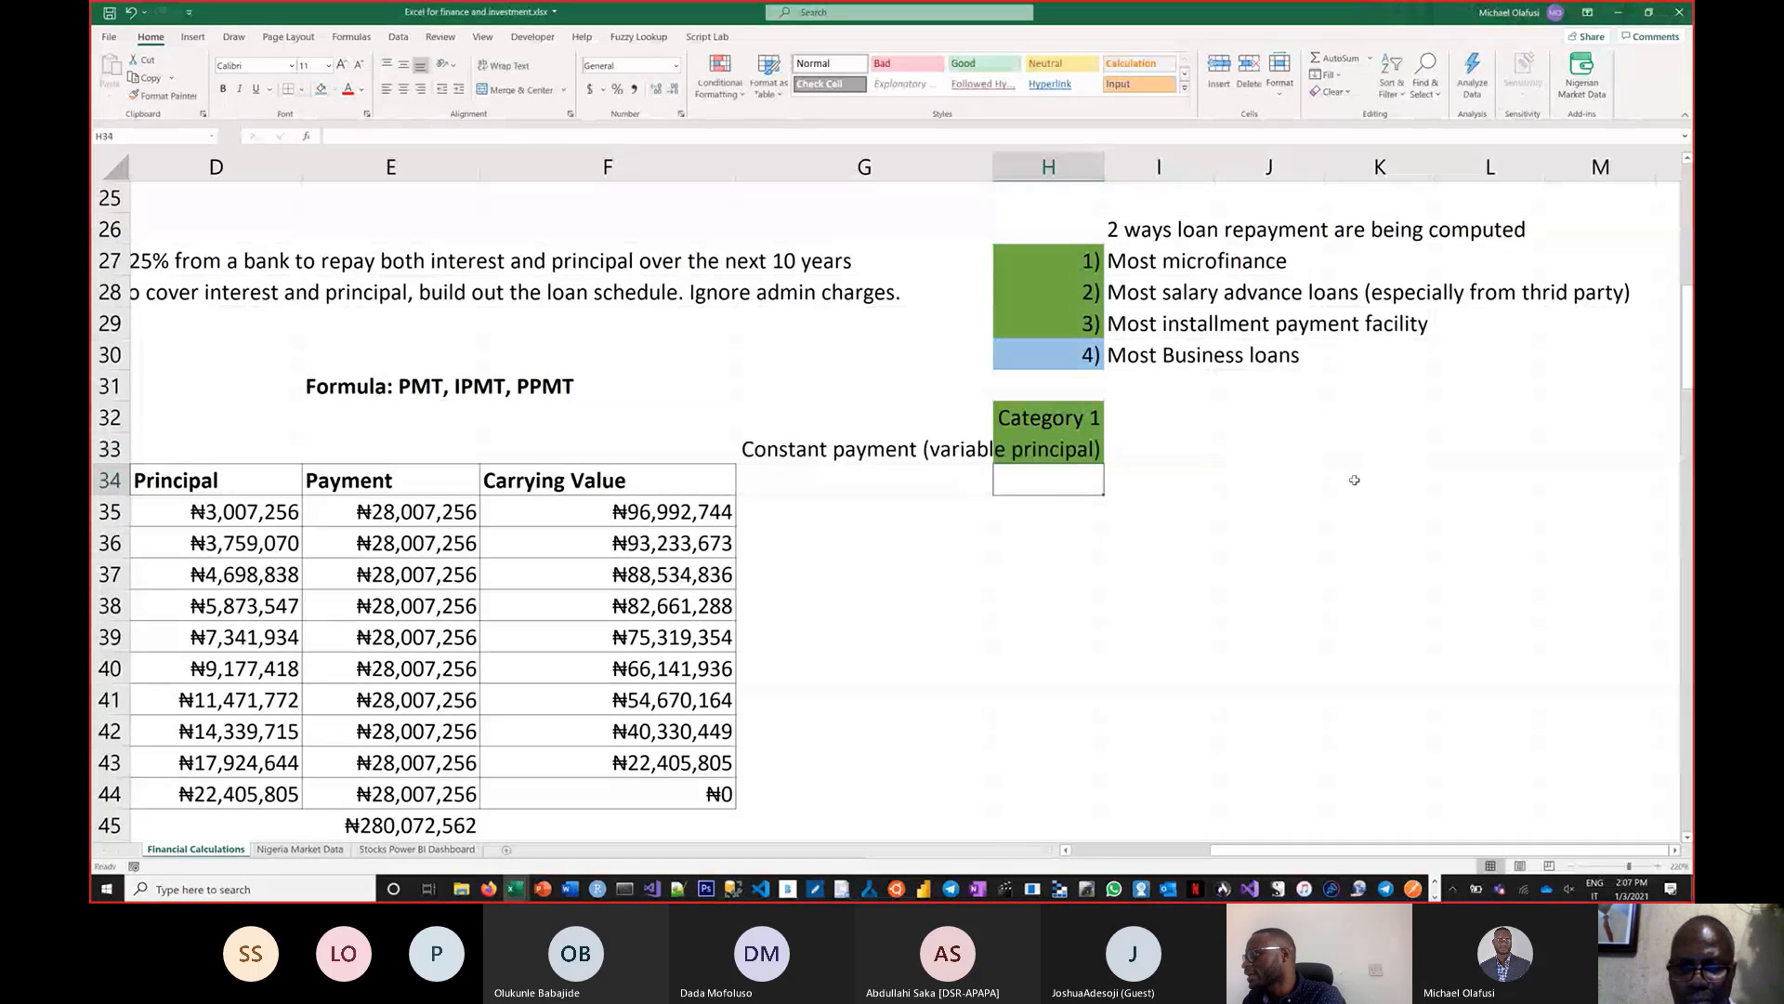
Clear the formatting of the Category 1 description in H33
key(Up)
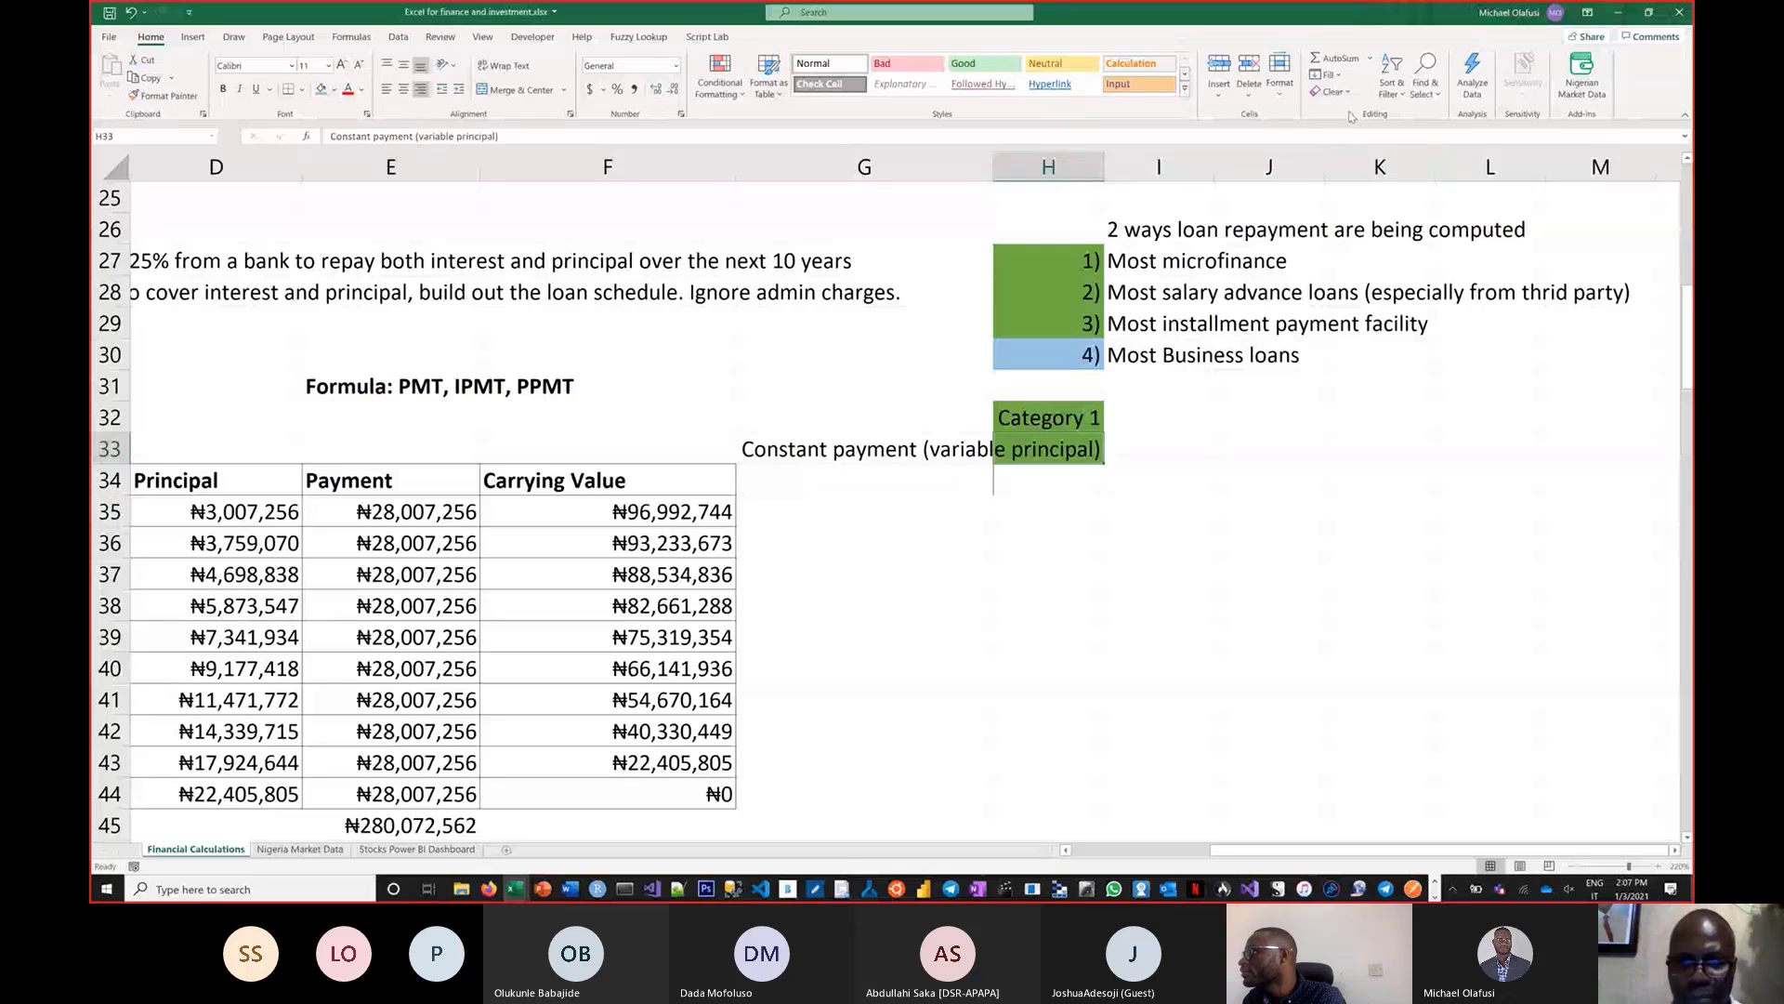
click(1331, 91)
click(1353, 131)
click(1243, 603)
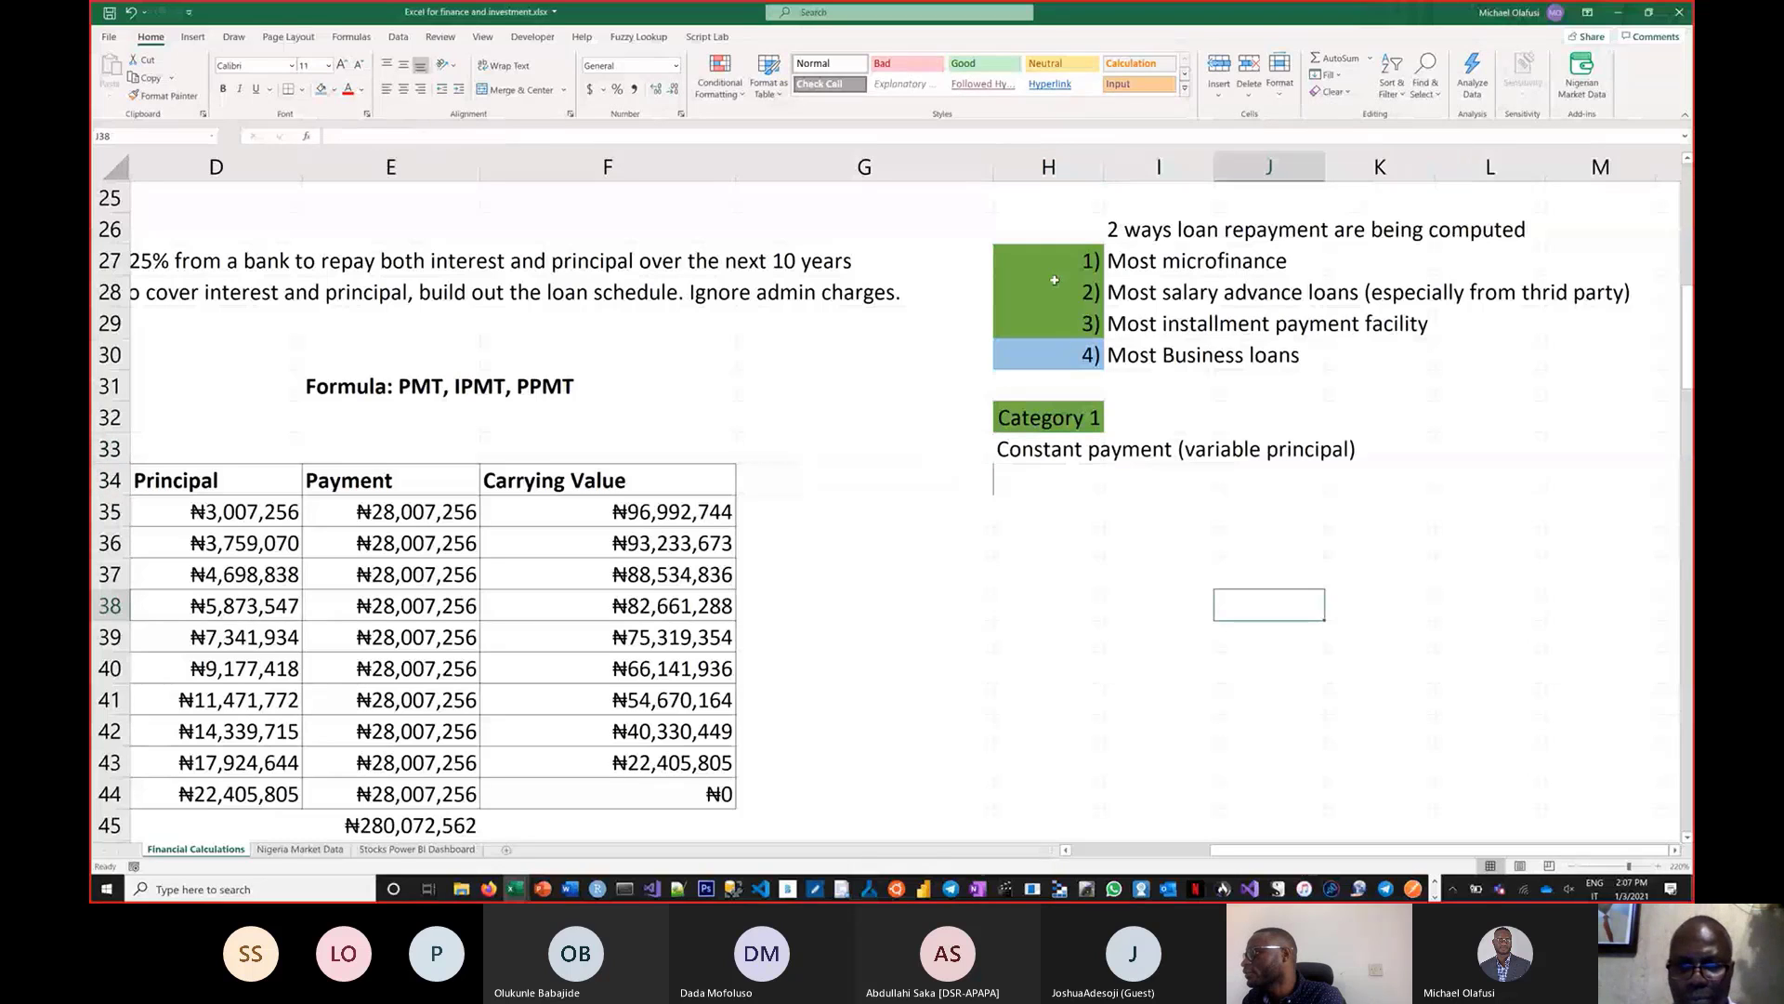
drag(1058, 261, 1069, 325)
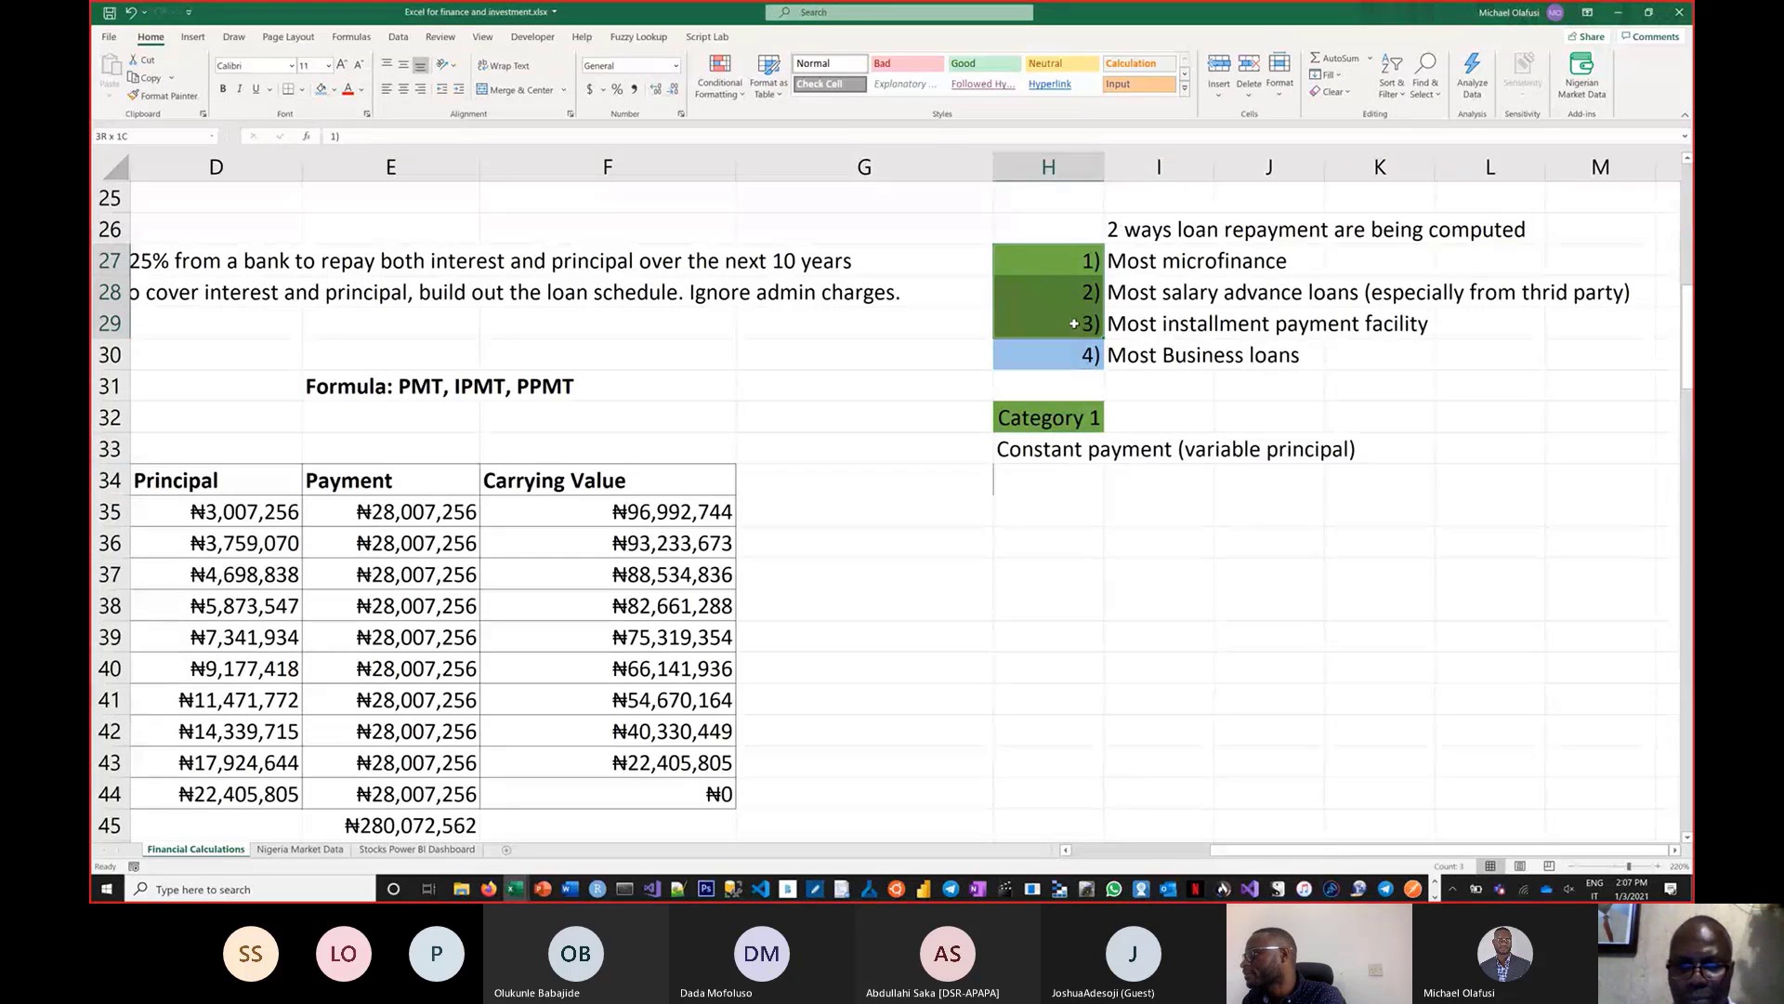
click(1056, 454)
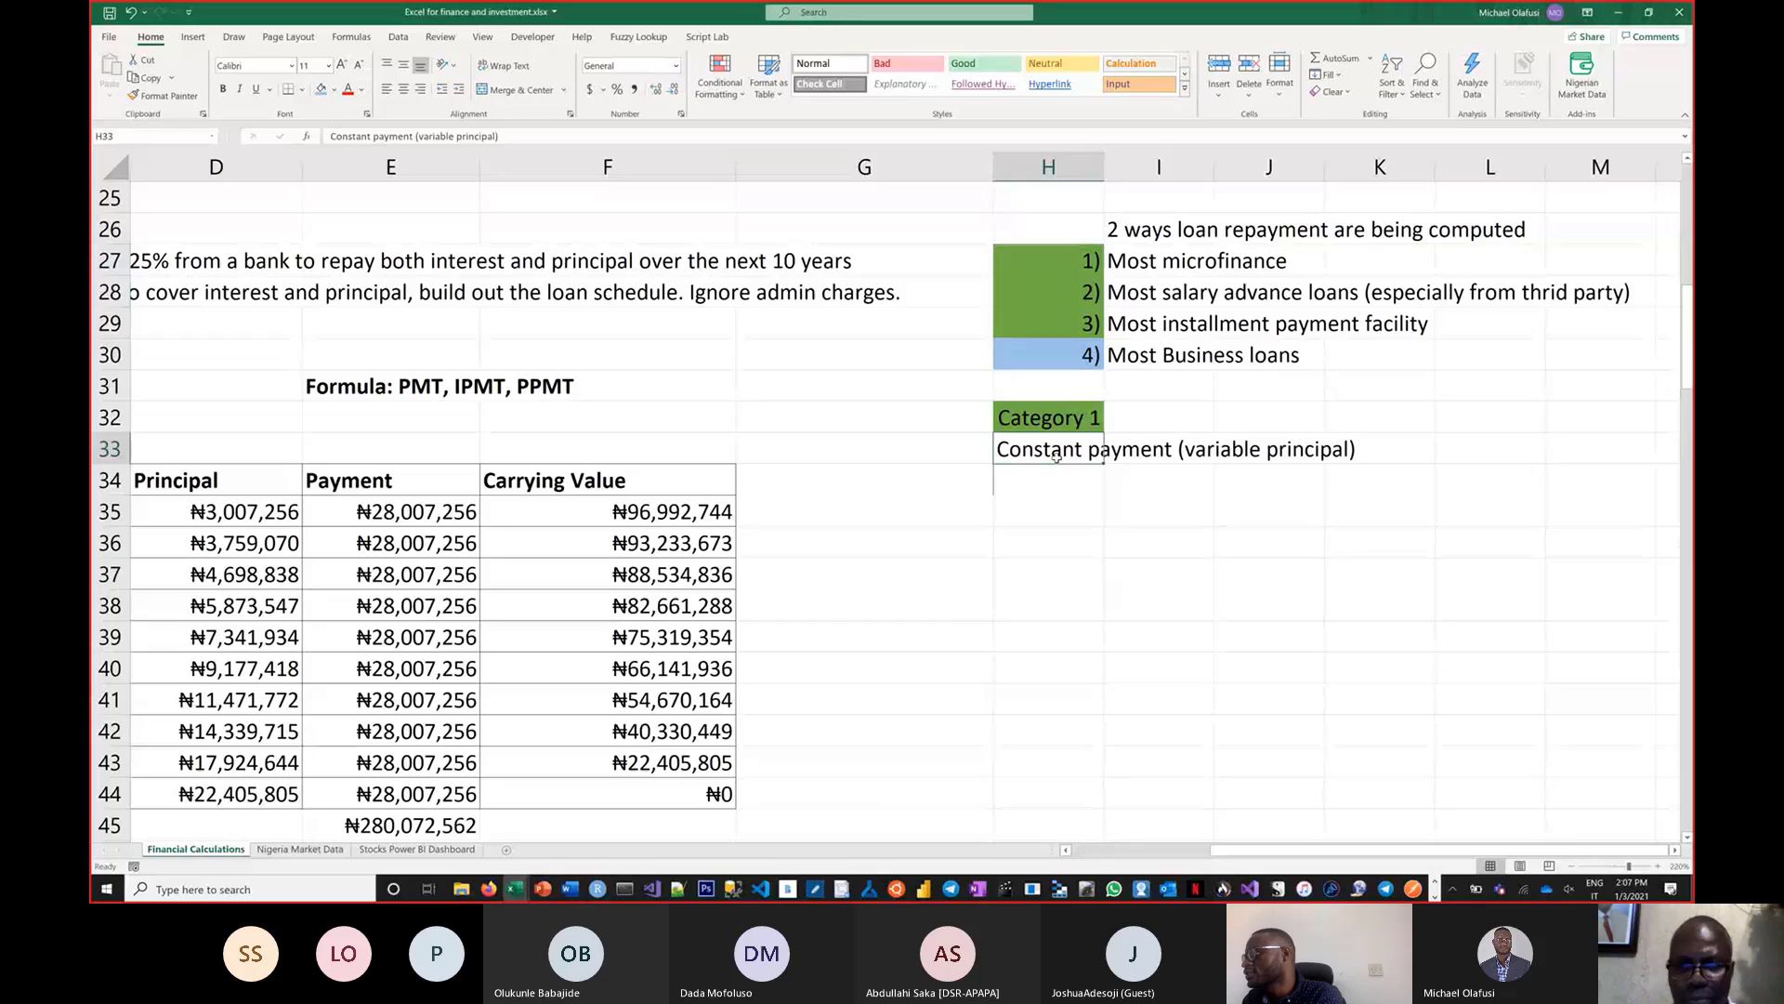
Copy the blue cell H30 to H35 and replace its text with the heading "Category 2"
click(1055, 359)
key(ctrl+c)
click(1061, 508)
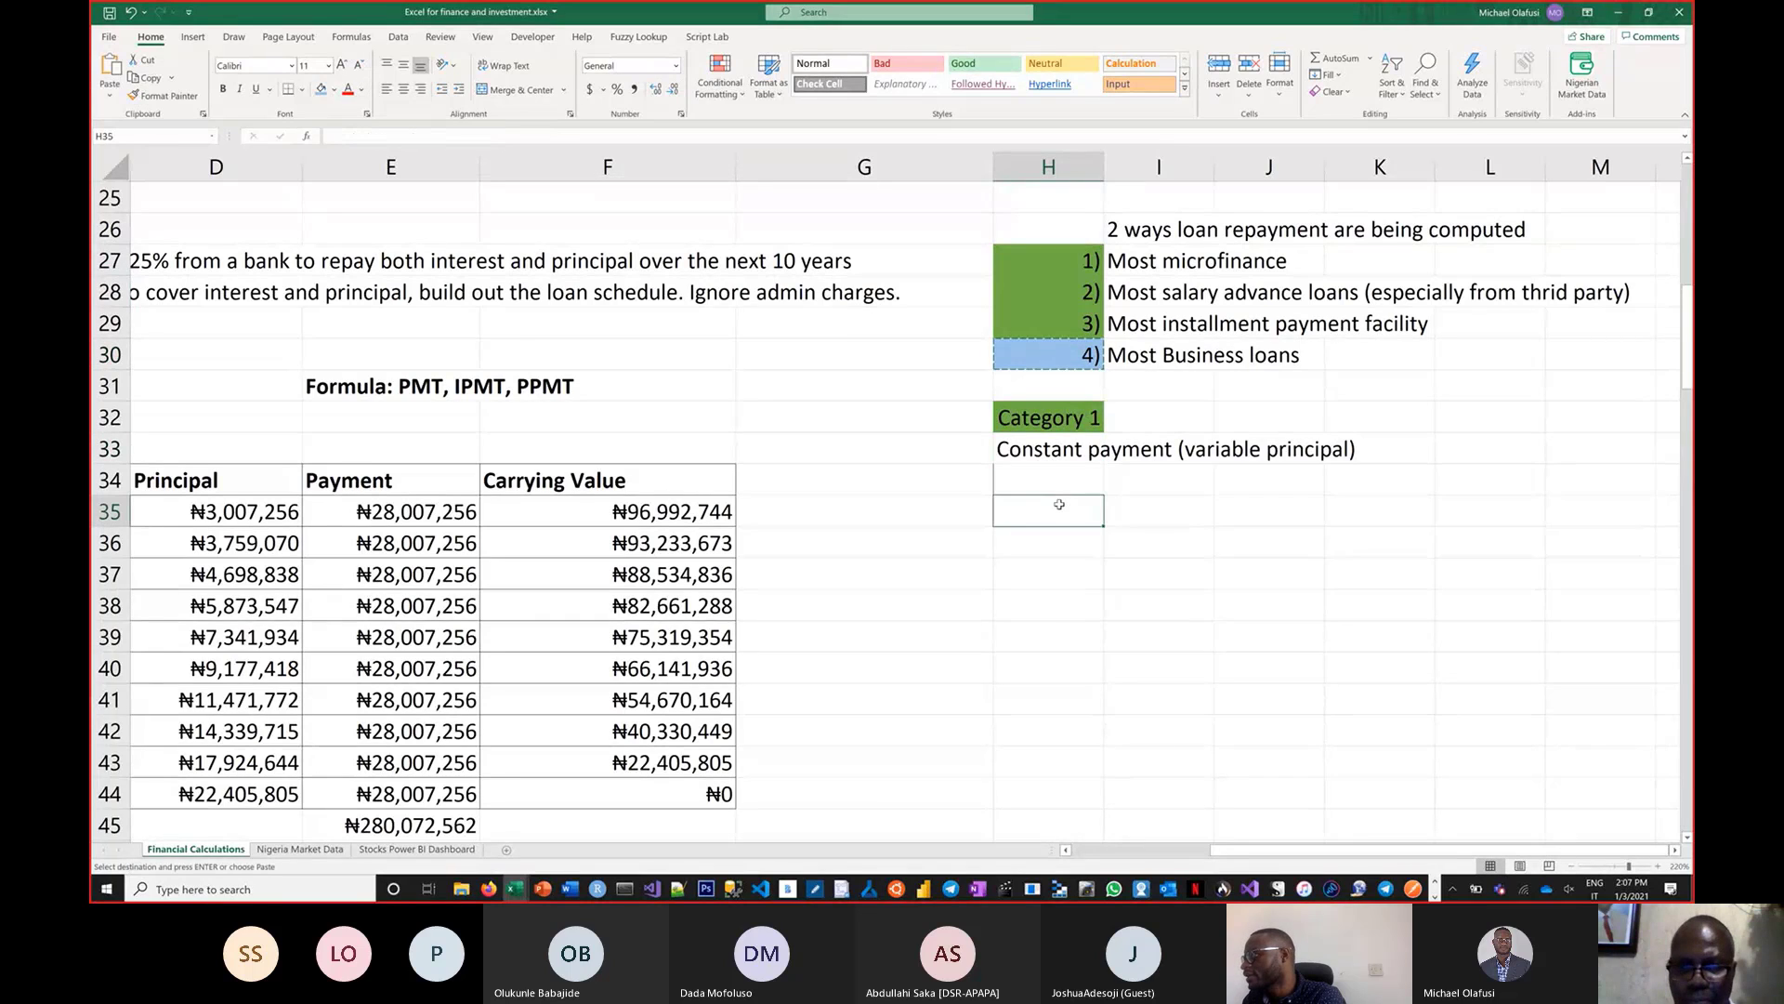
key(ctrl+v)
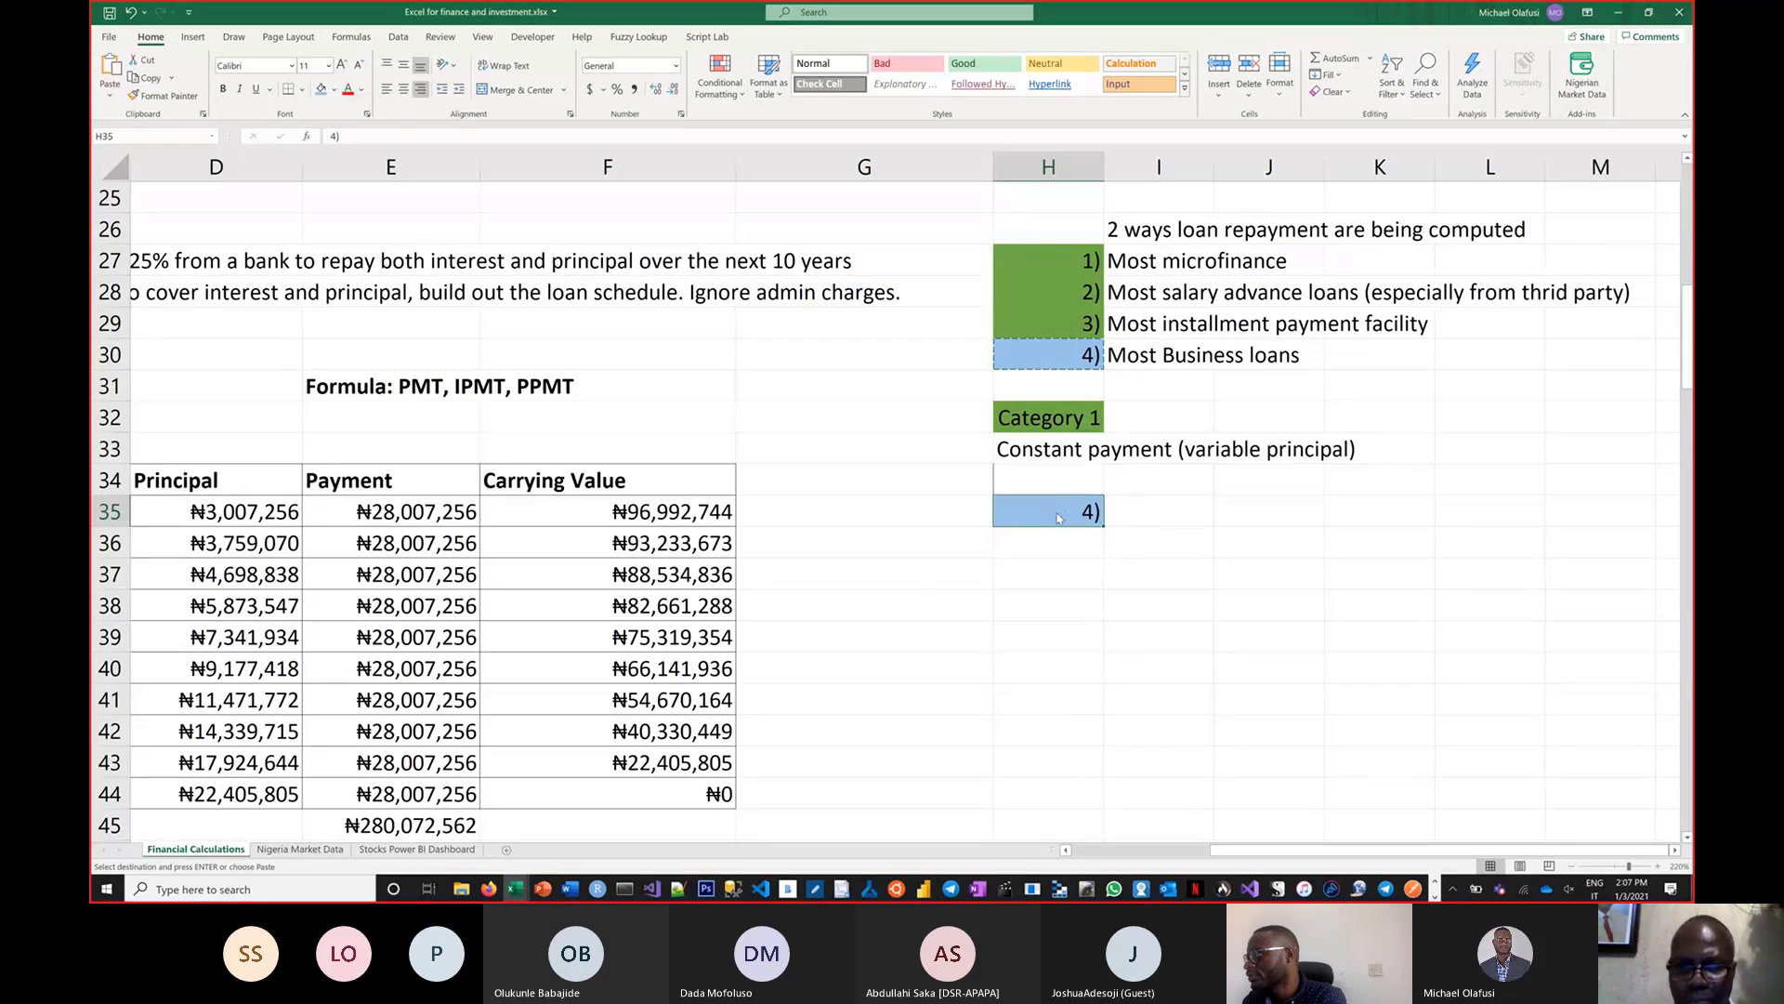
text(Category 2)
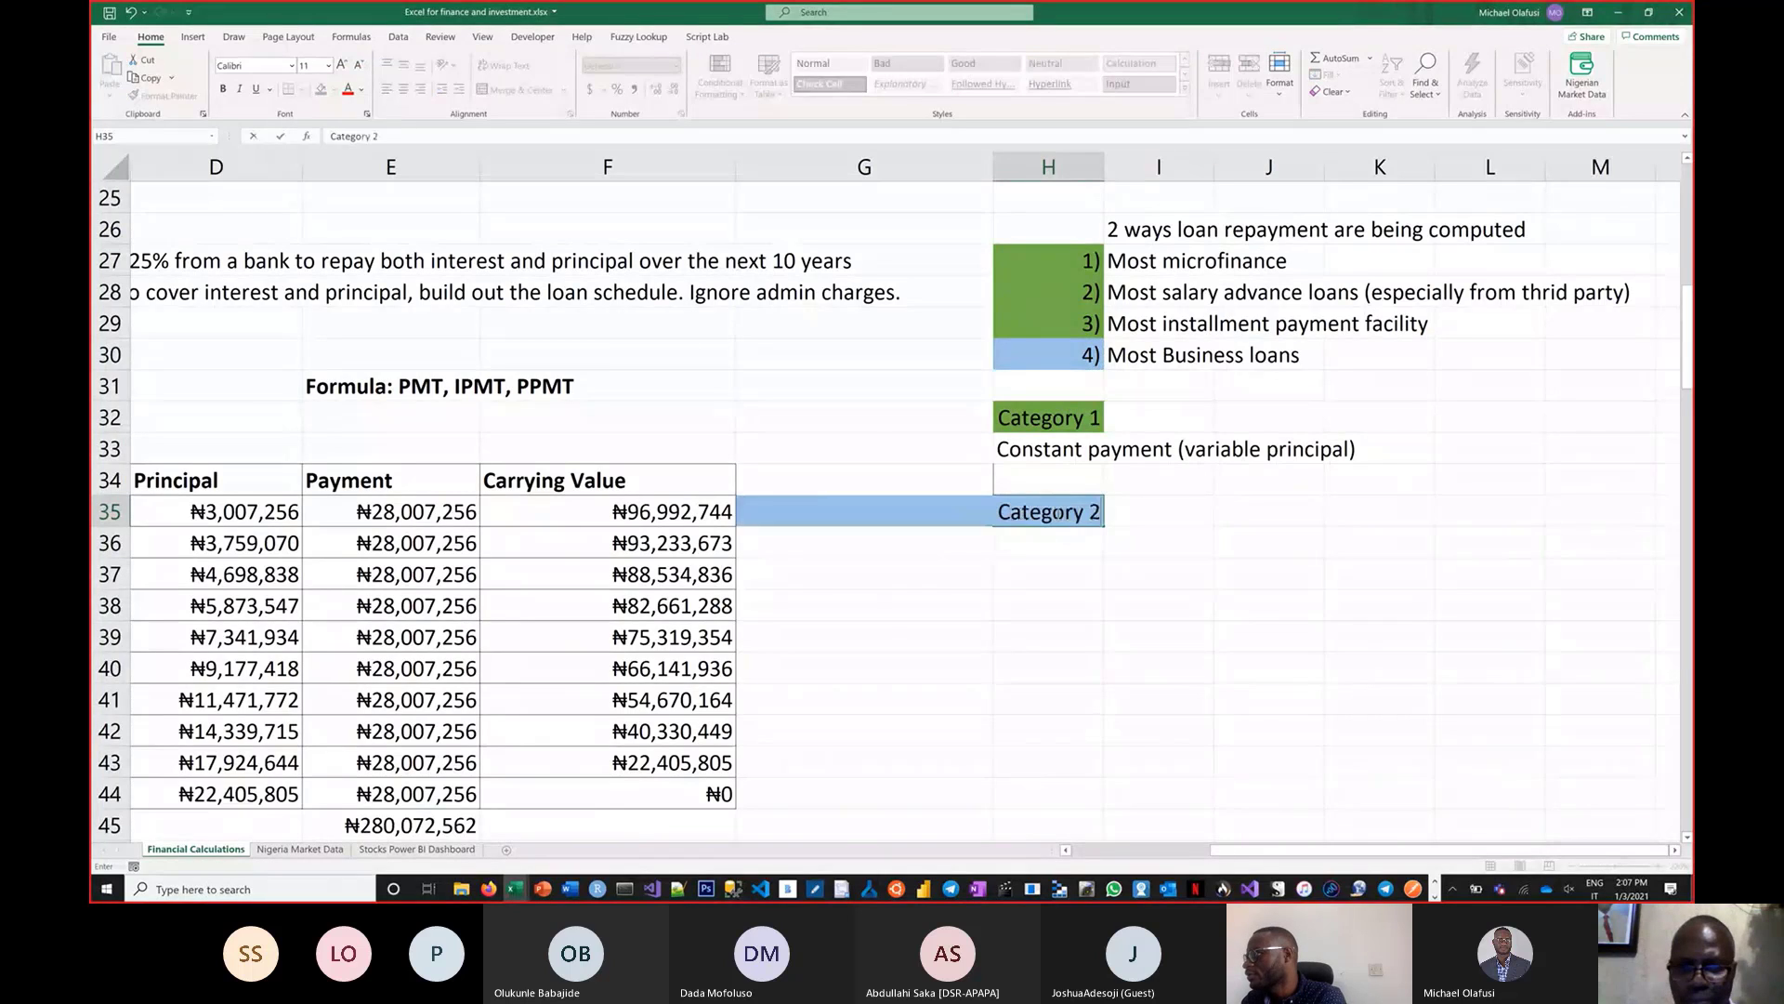
key(Return)
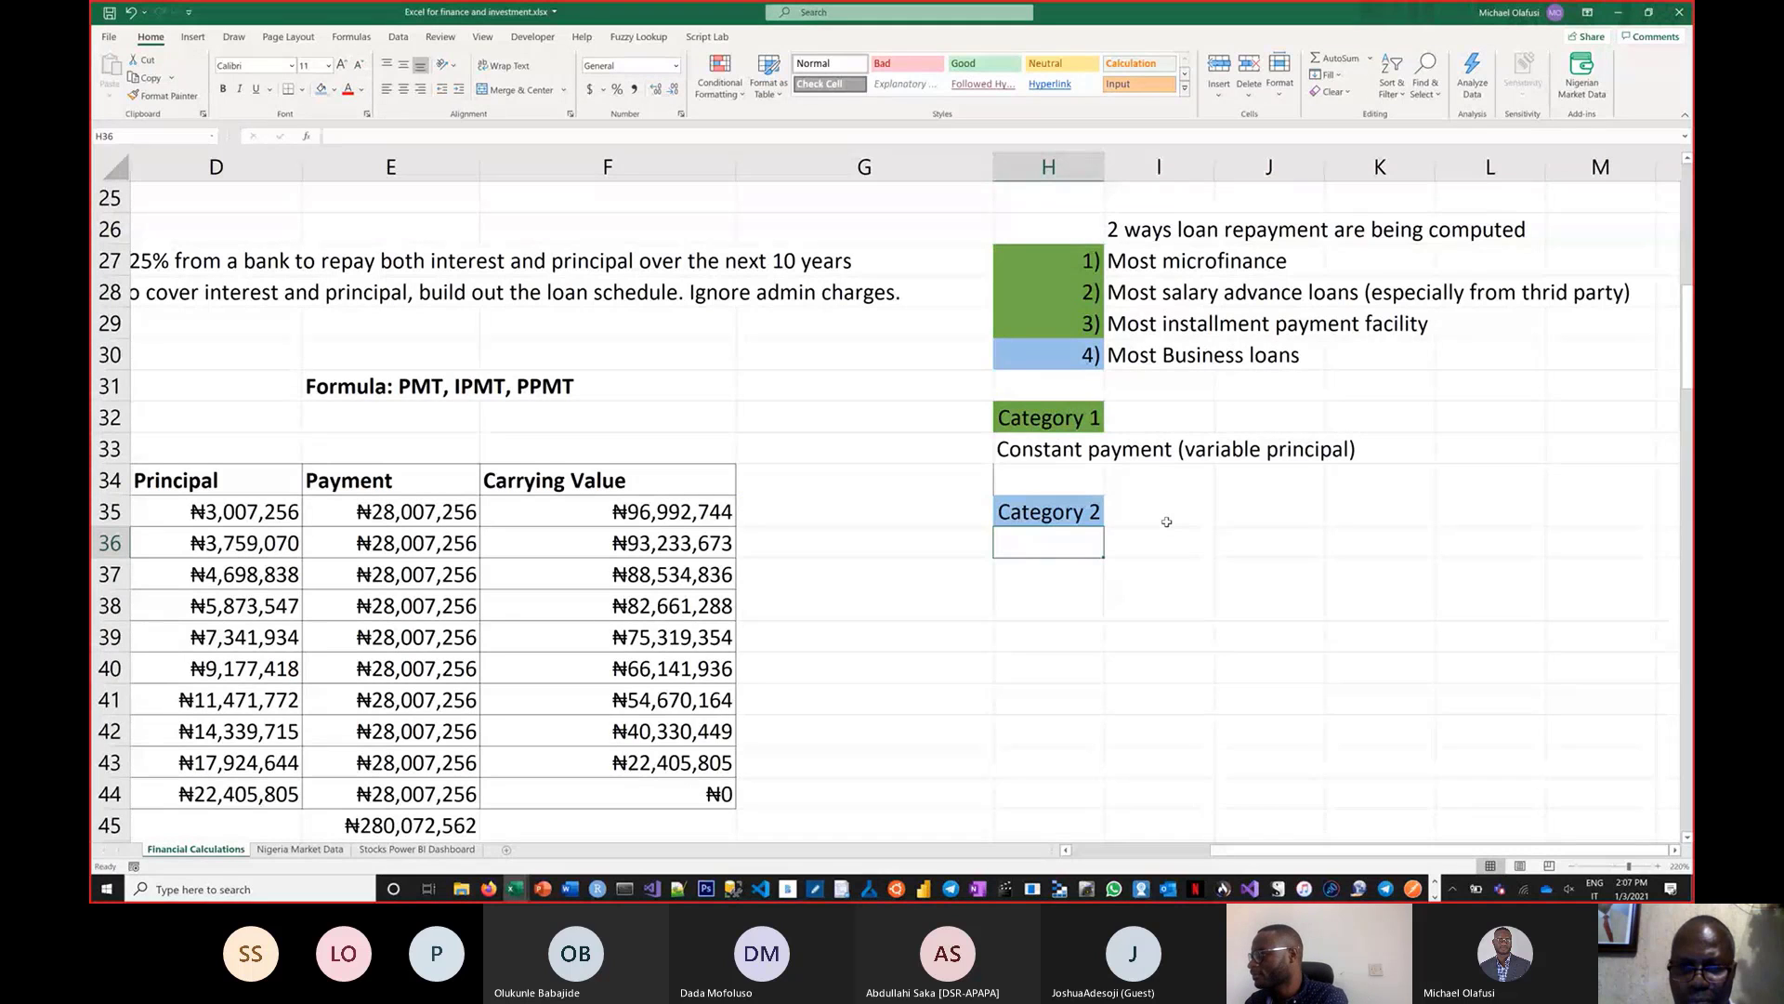
Enter the description "Fixed principal type of loan" in H36 under the Category 2 heading
text(Fixed)
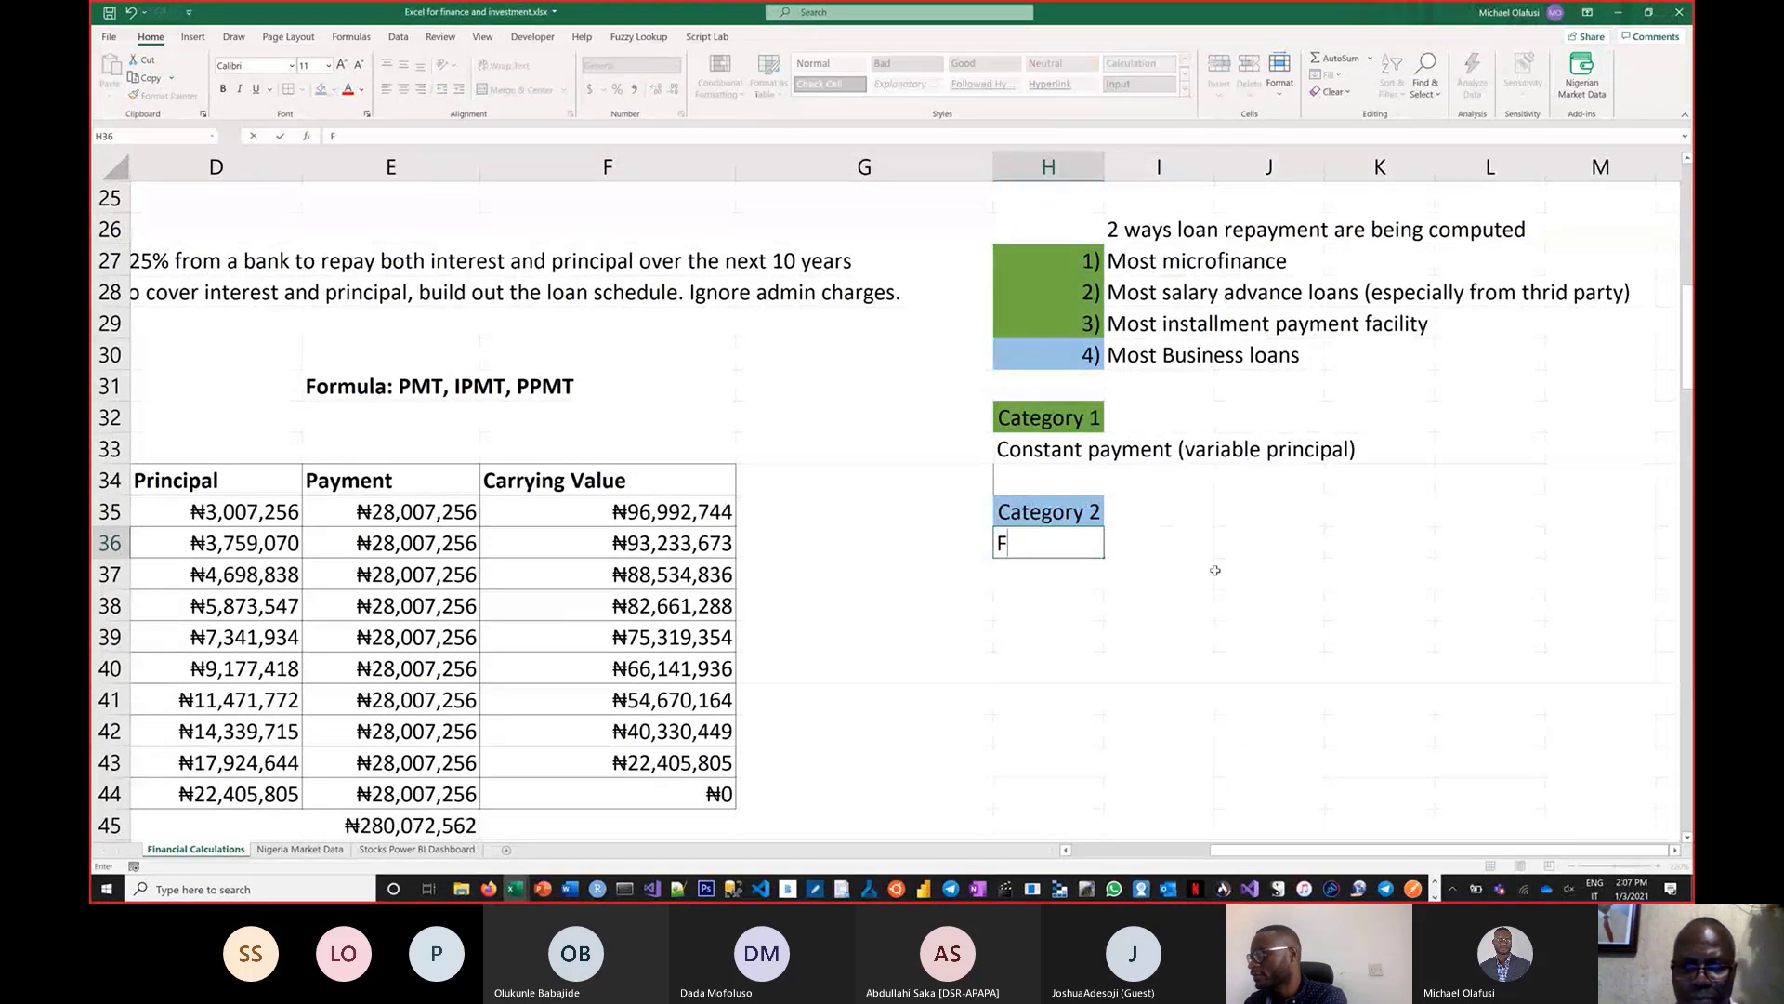
text(pr)
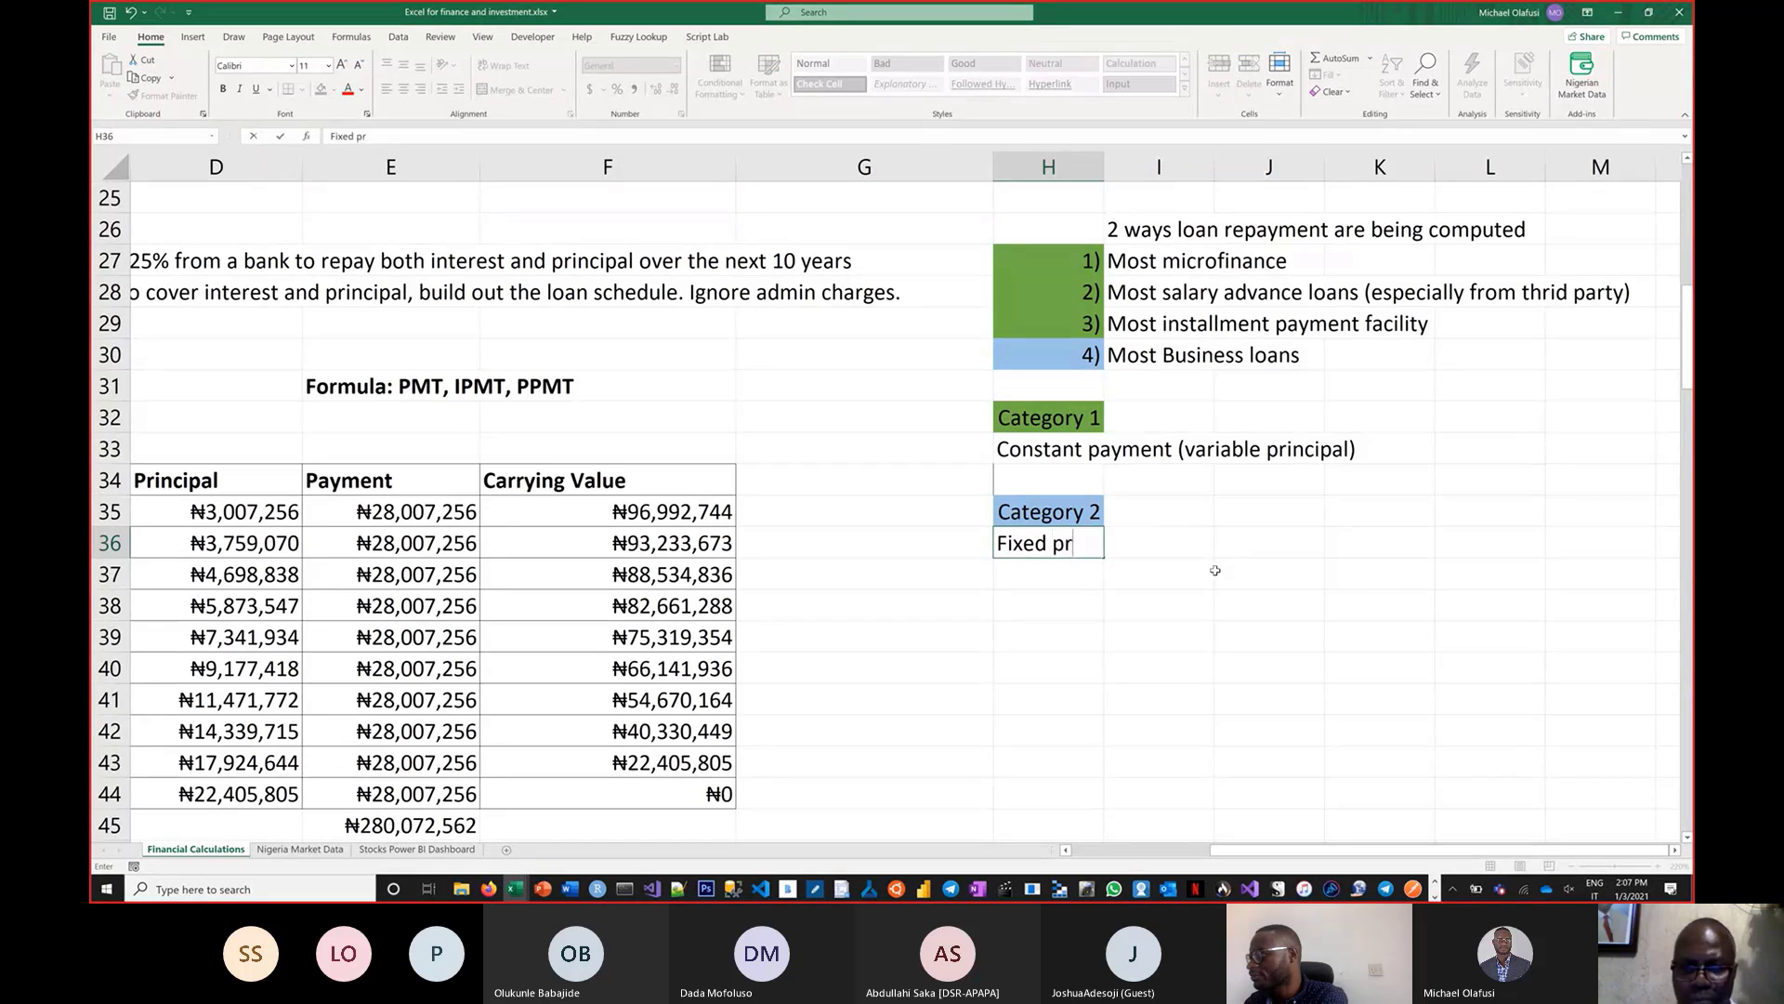
text(incip)
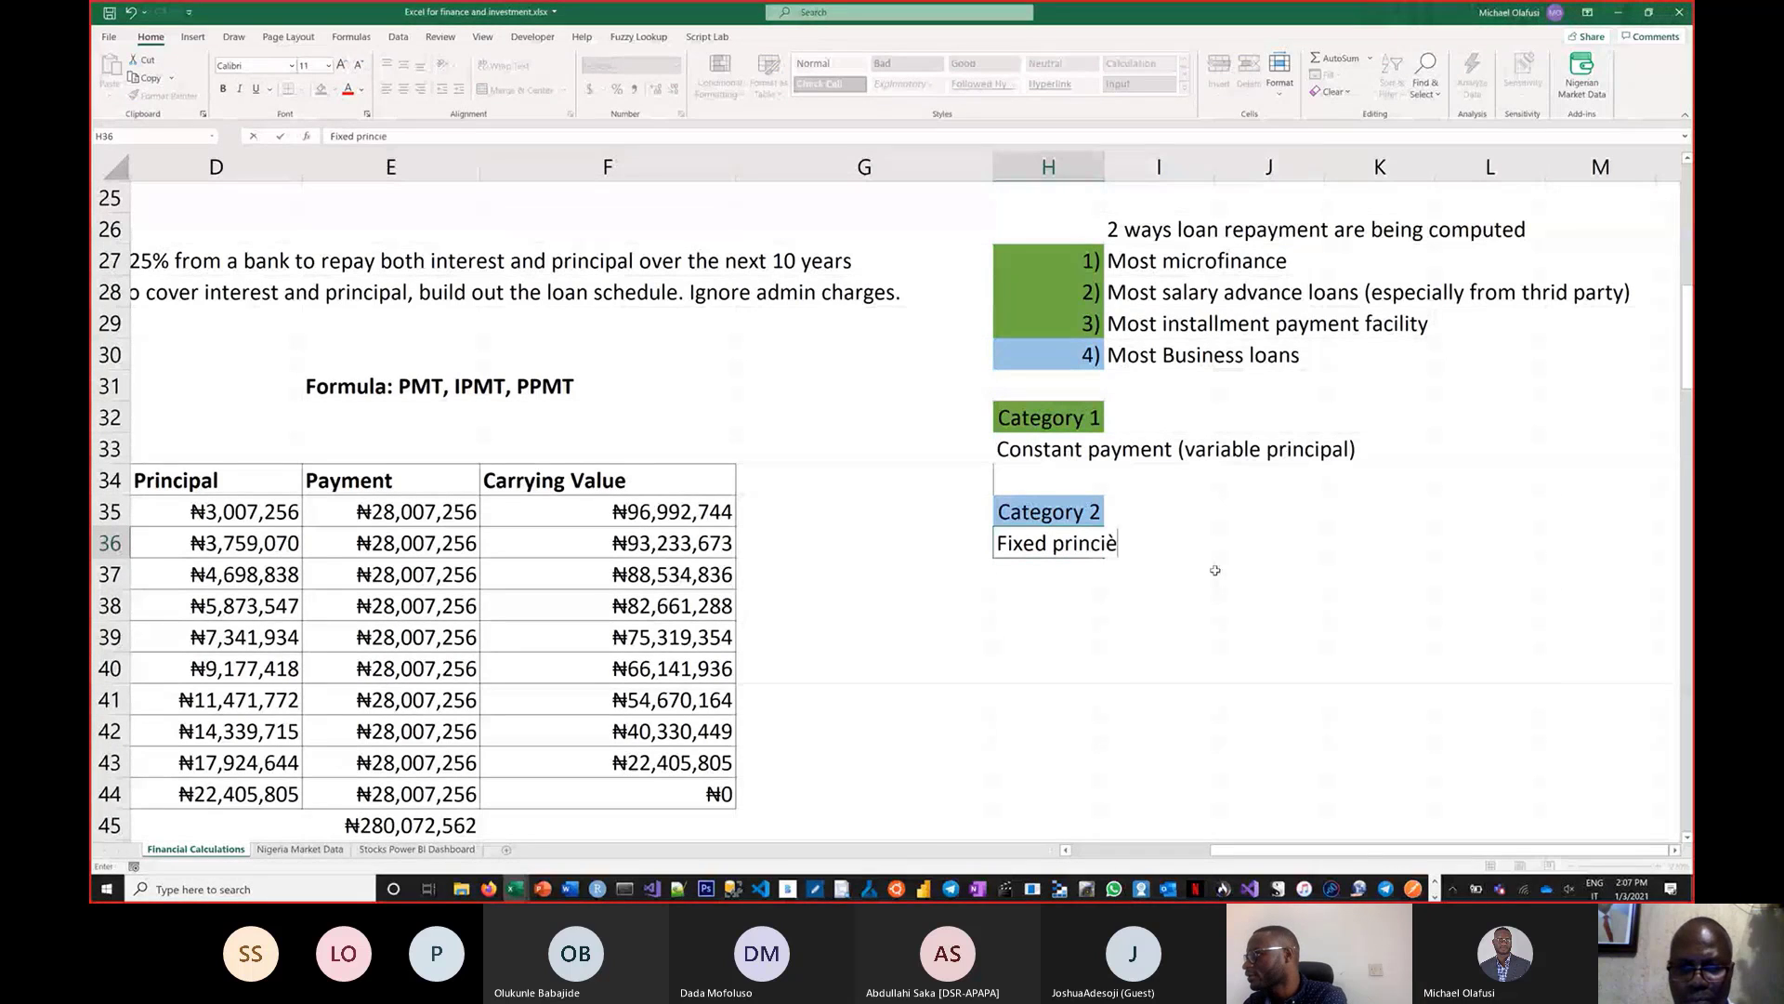
key(BackSpace)
text(p)
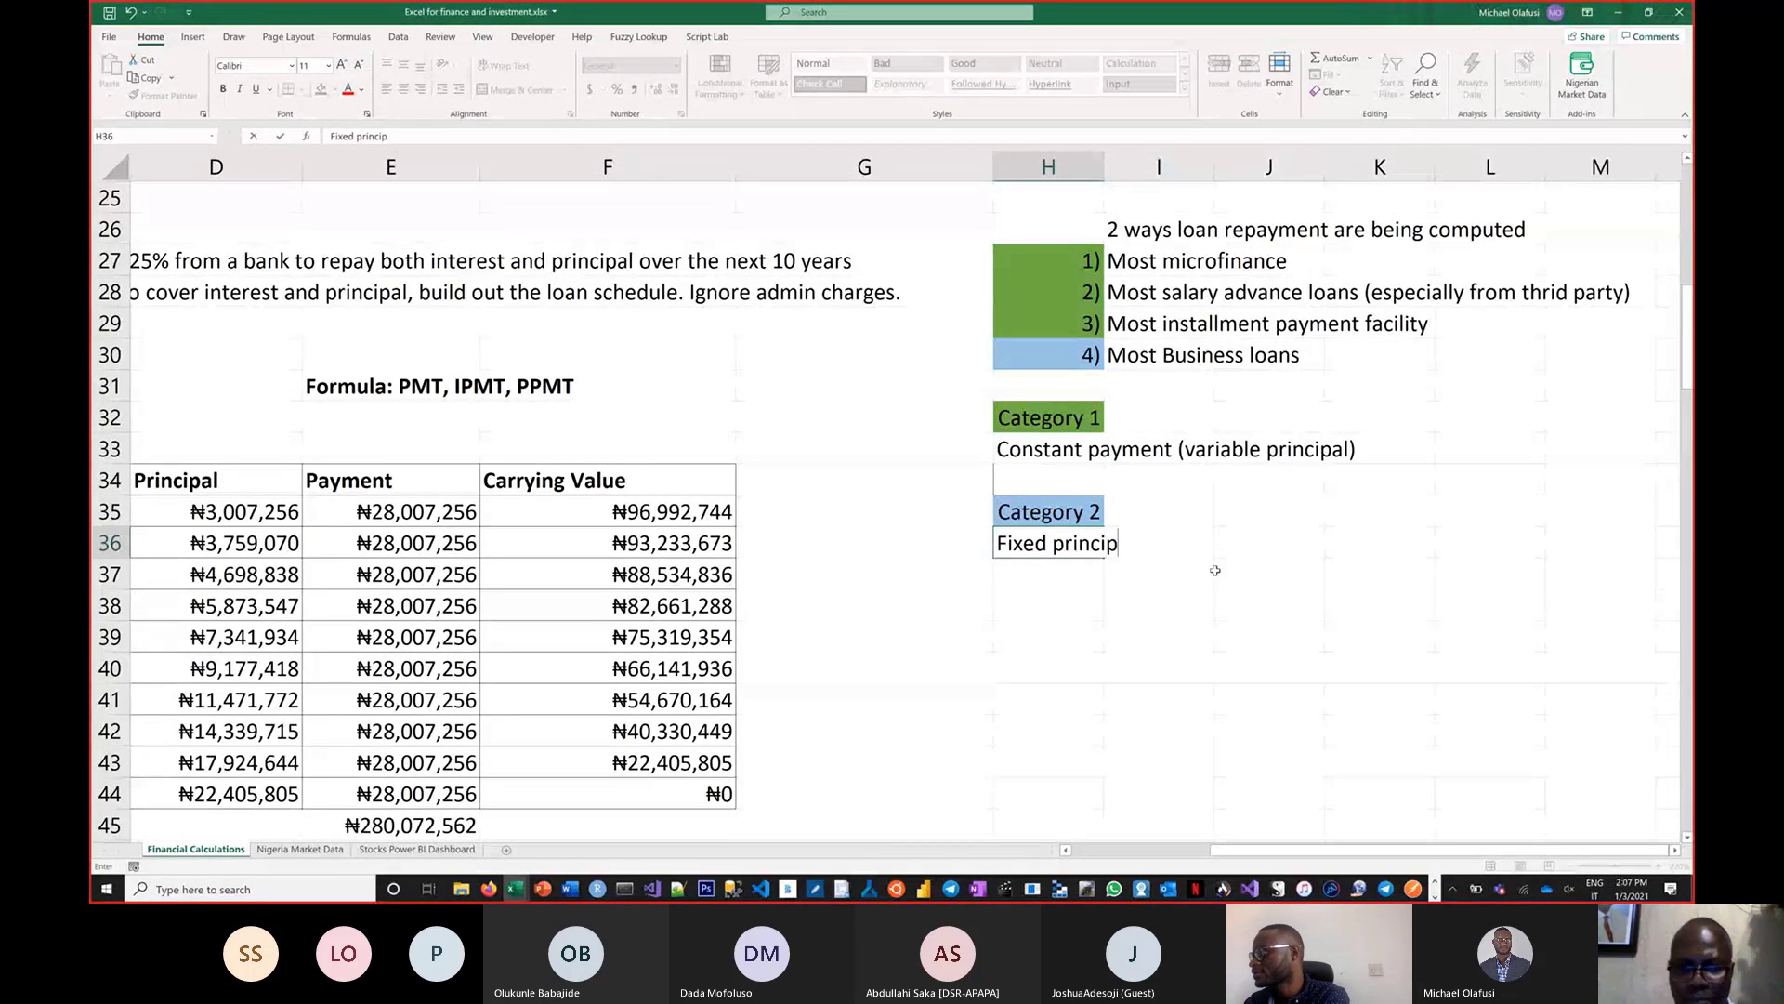
text(al type of laon)
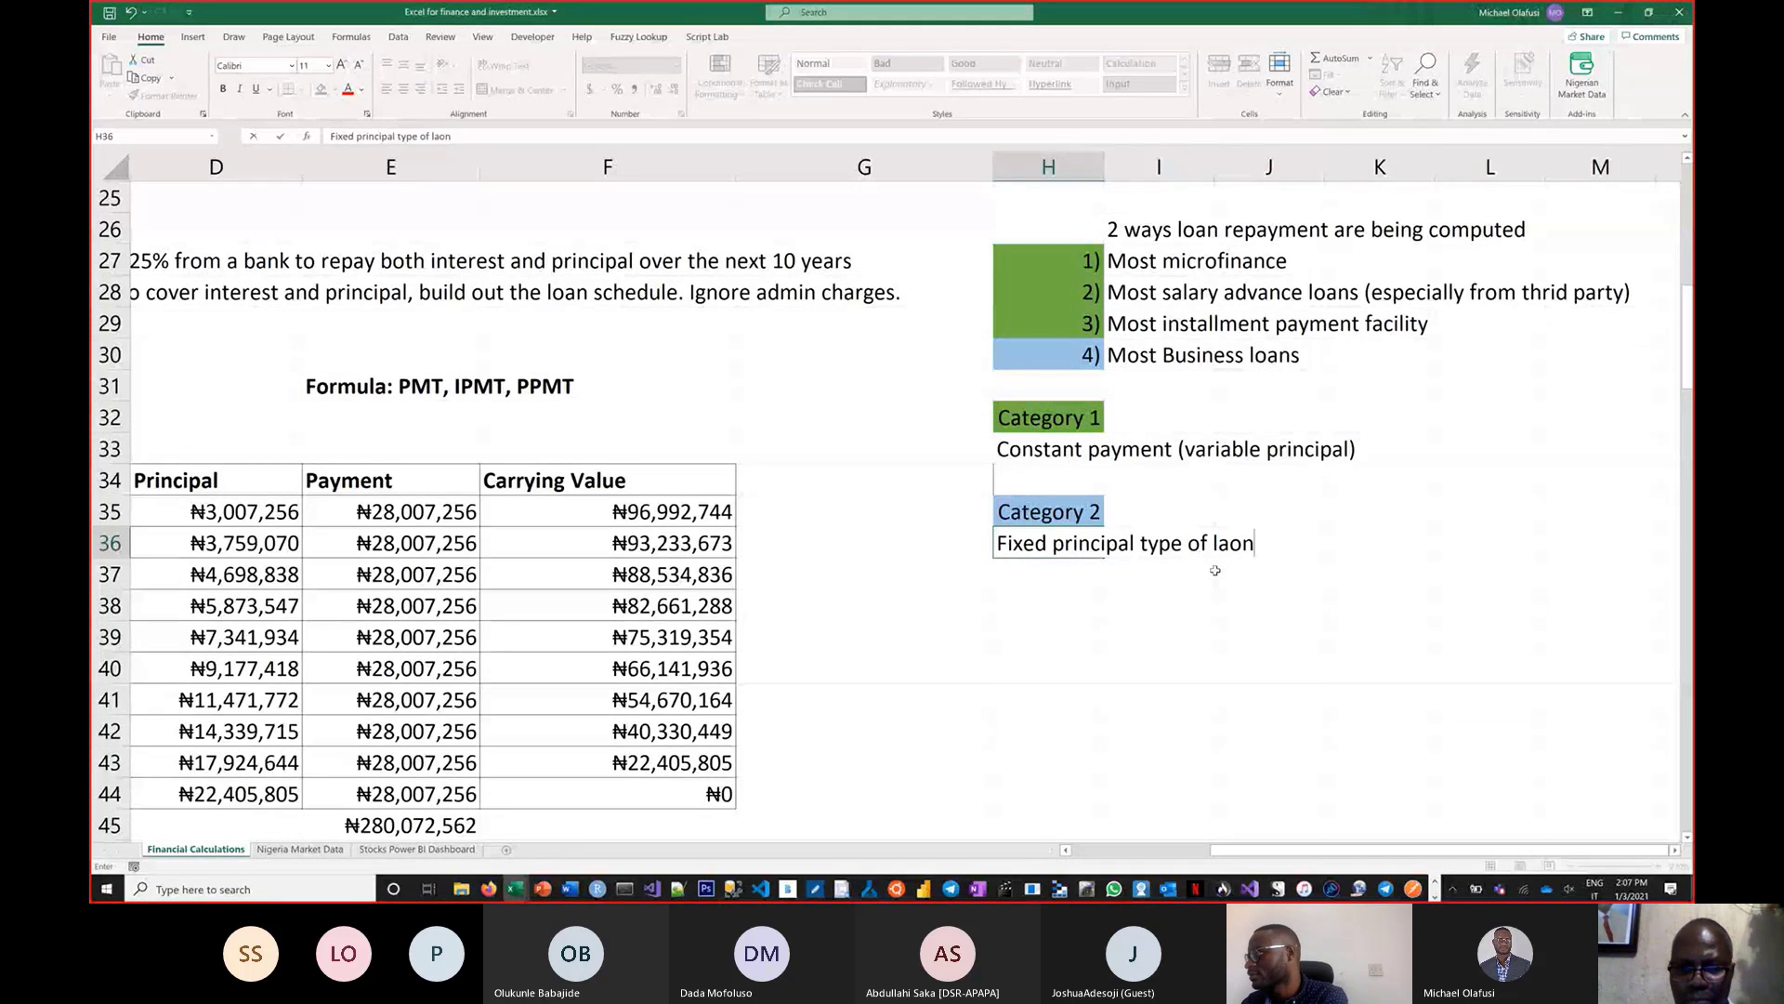
key(BackSpace)
key(BackSpace)
key(BackSpace)
text(oan)
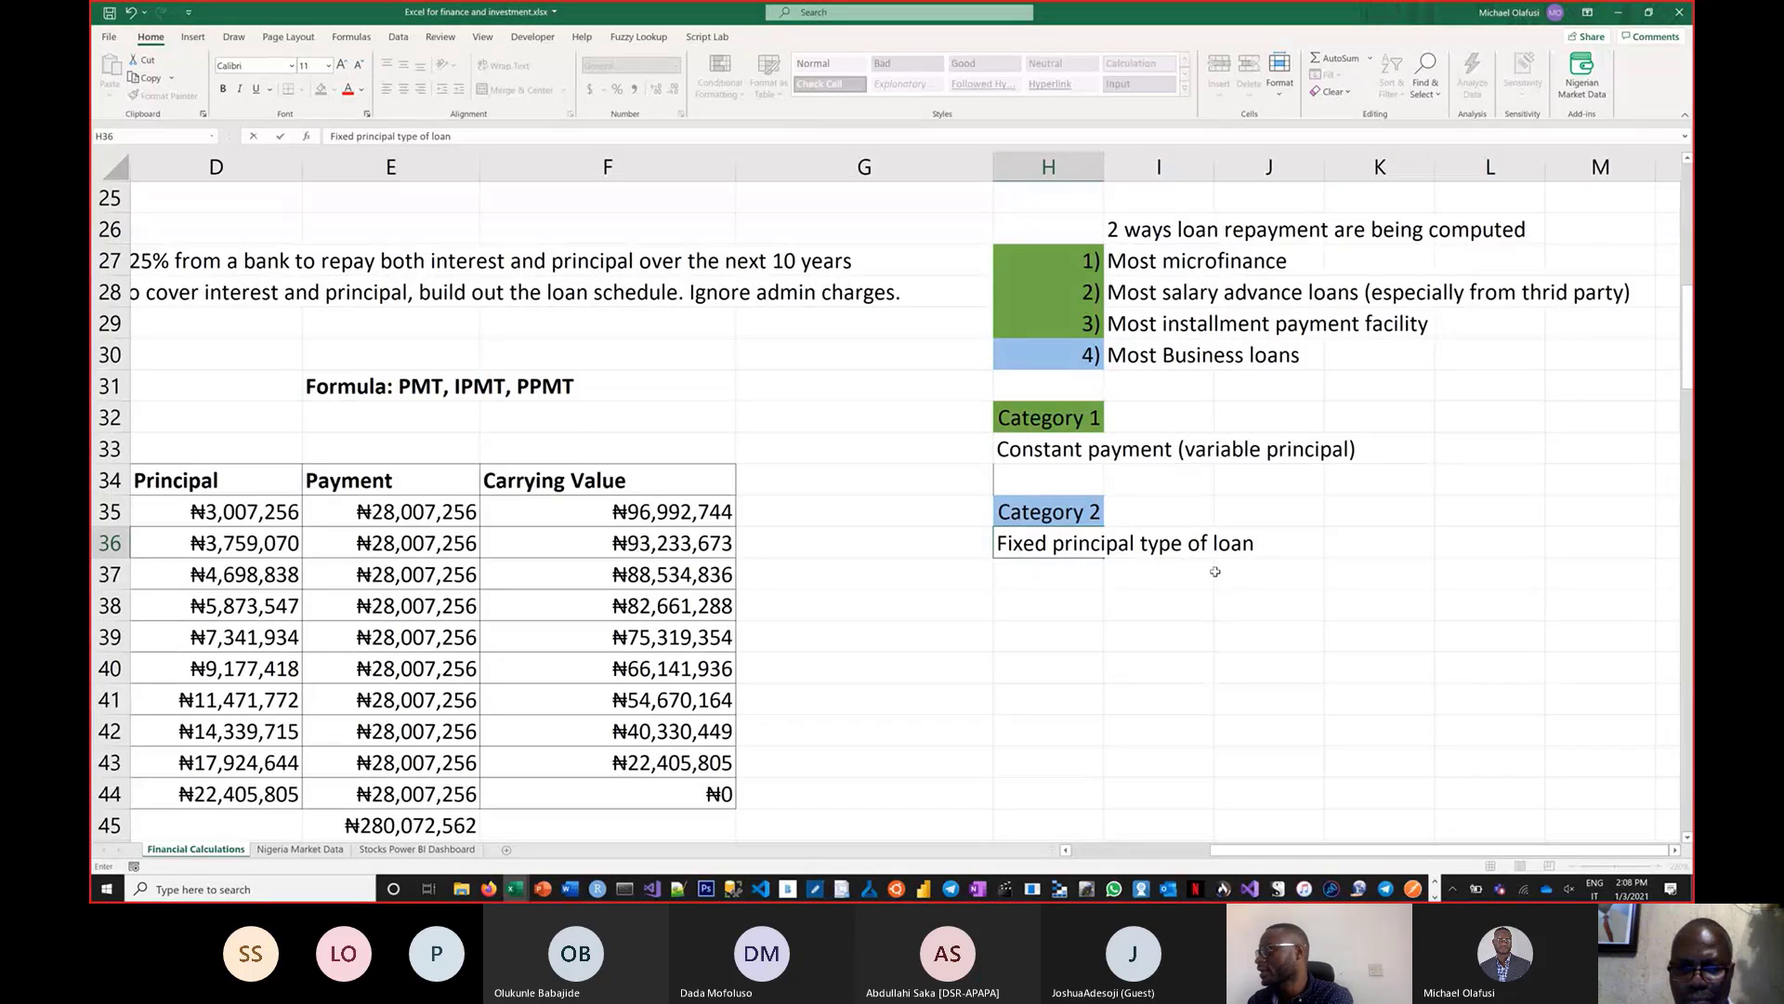
key(Return)
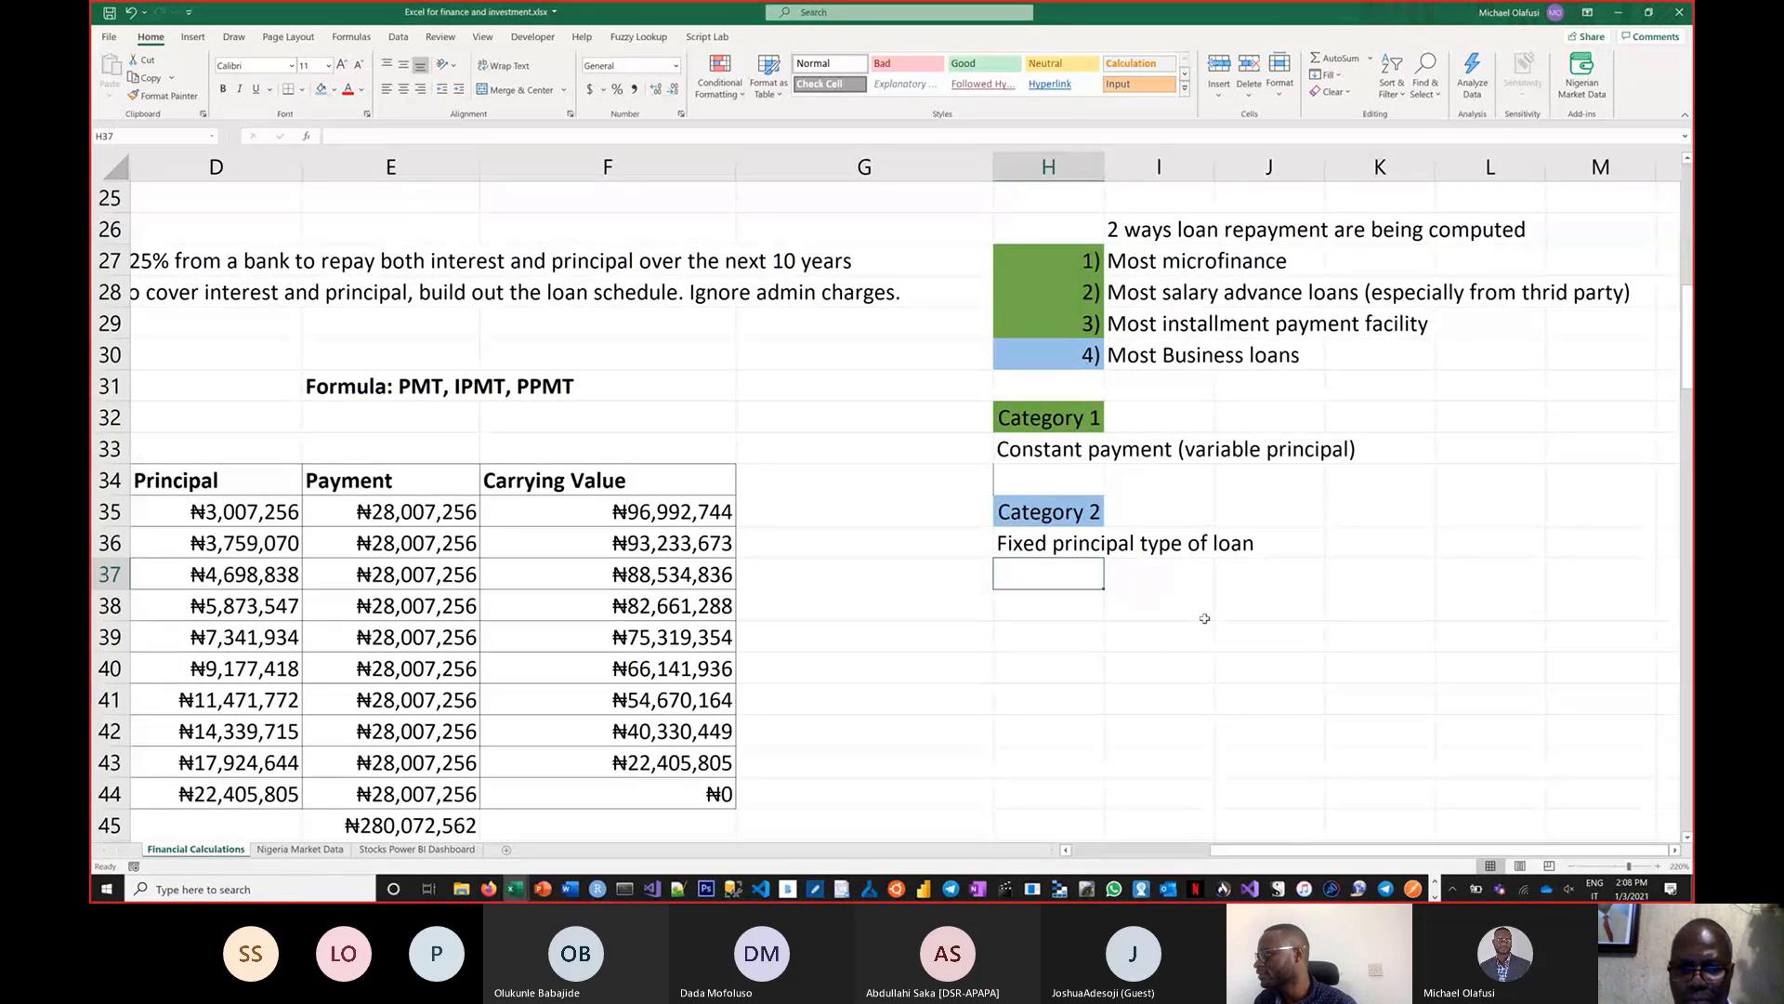
Fill the Payment column of the first loan schedule, E34:E44, with the green theme color
drag(1262, 851, 1124, 864)
click(388, 264)
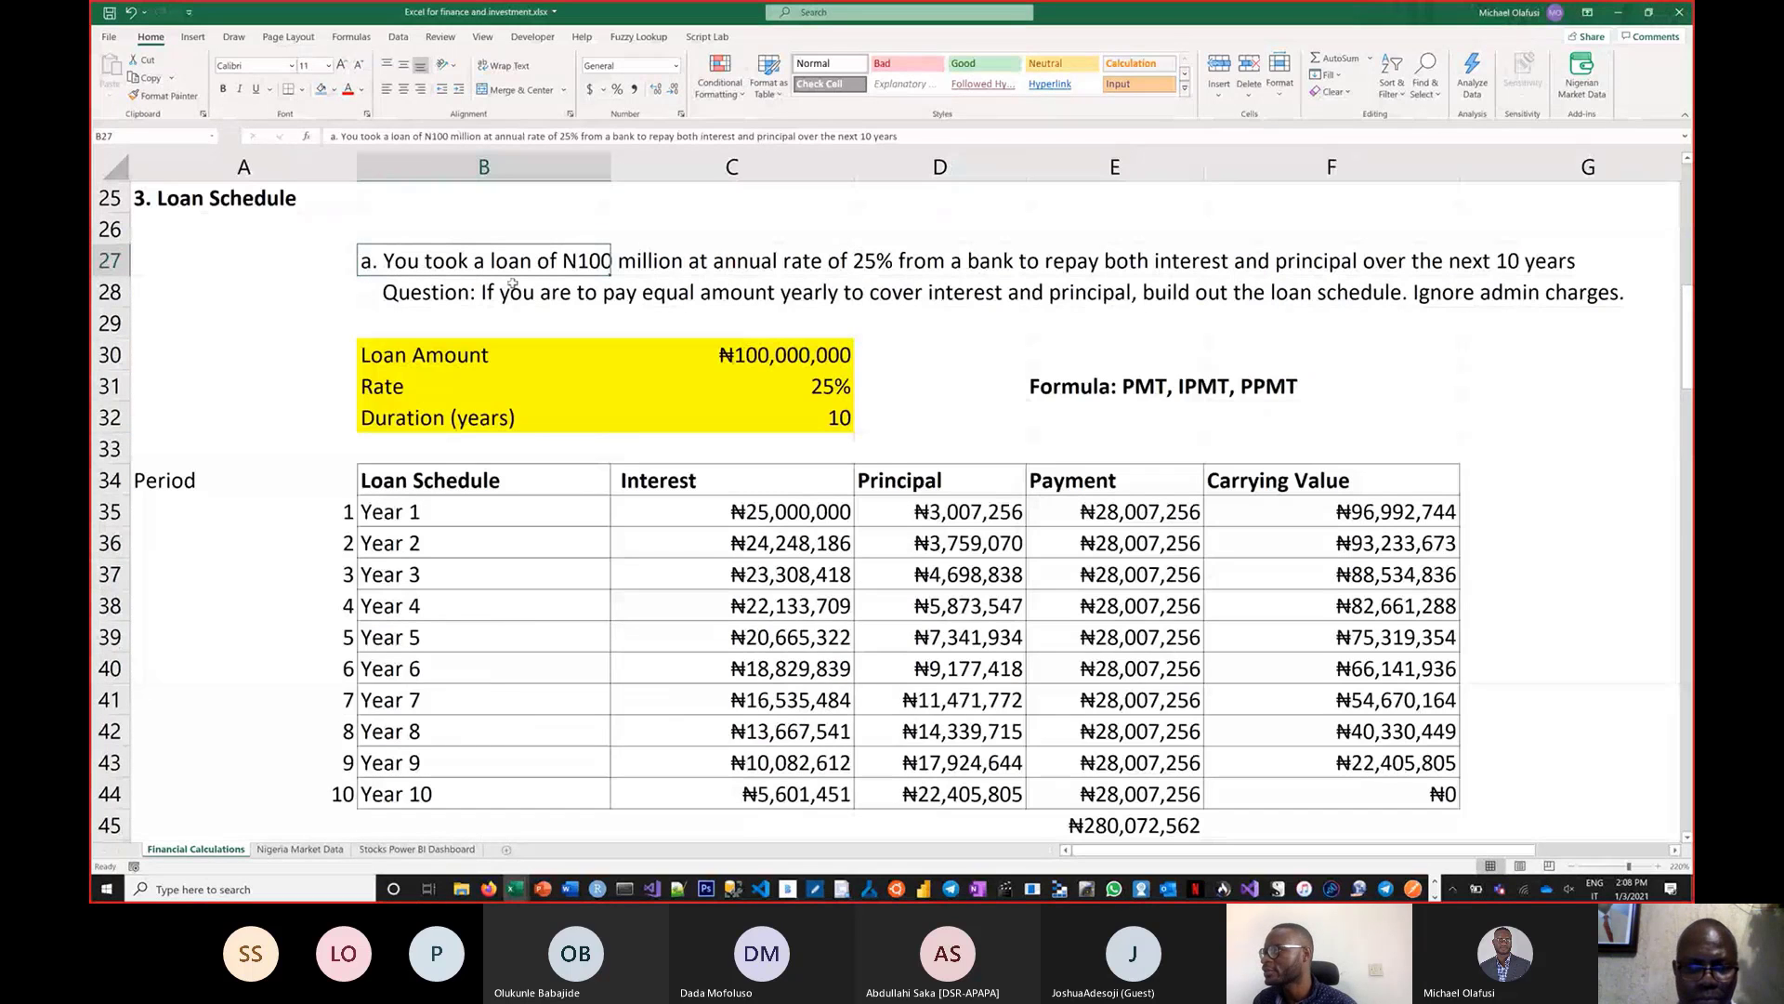
click(333, 316)
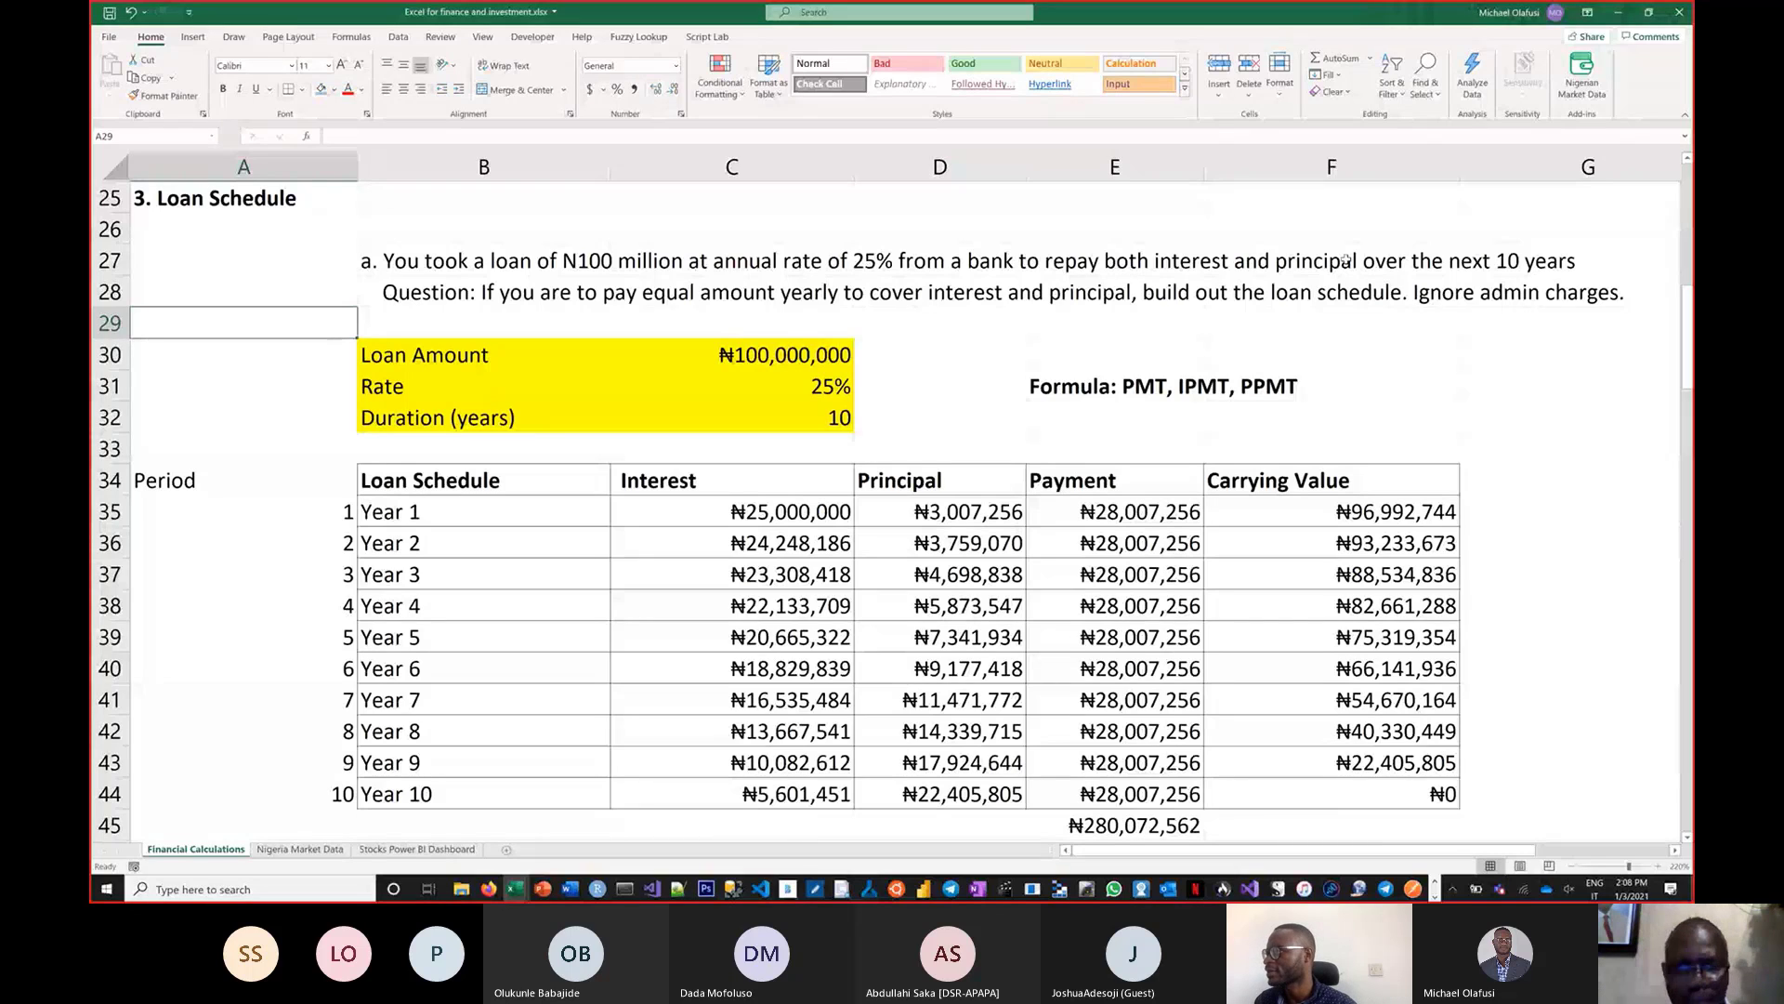
click(444, 293)
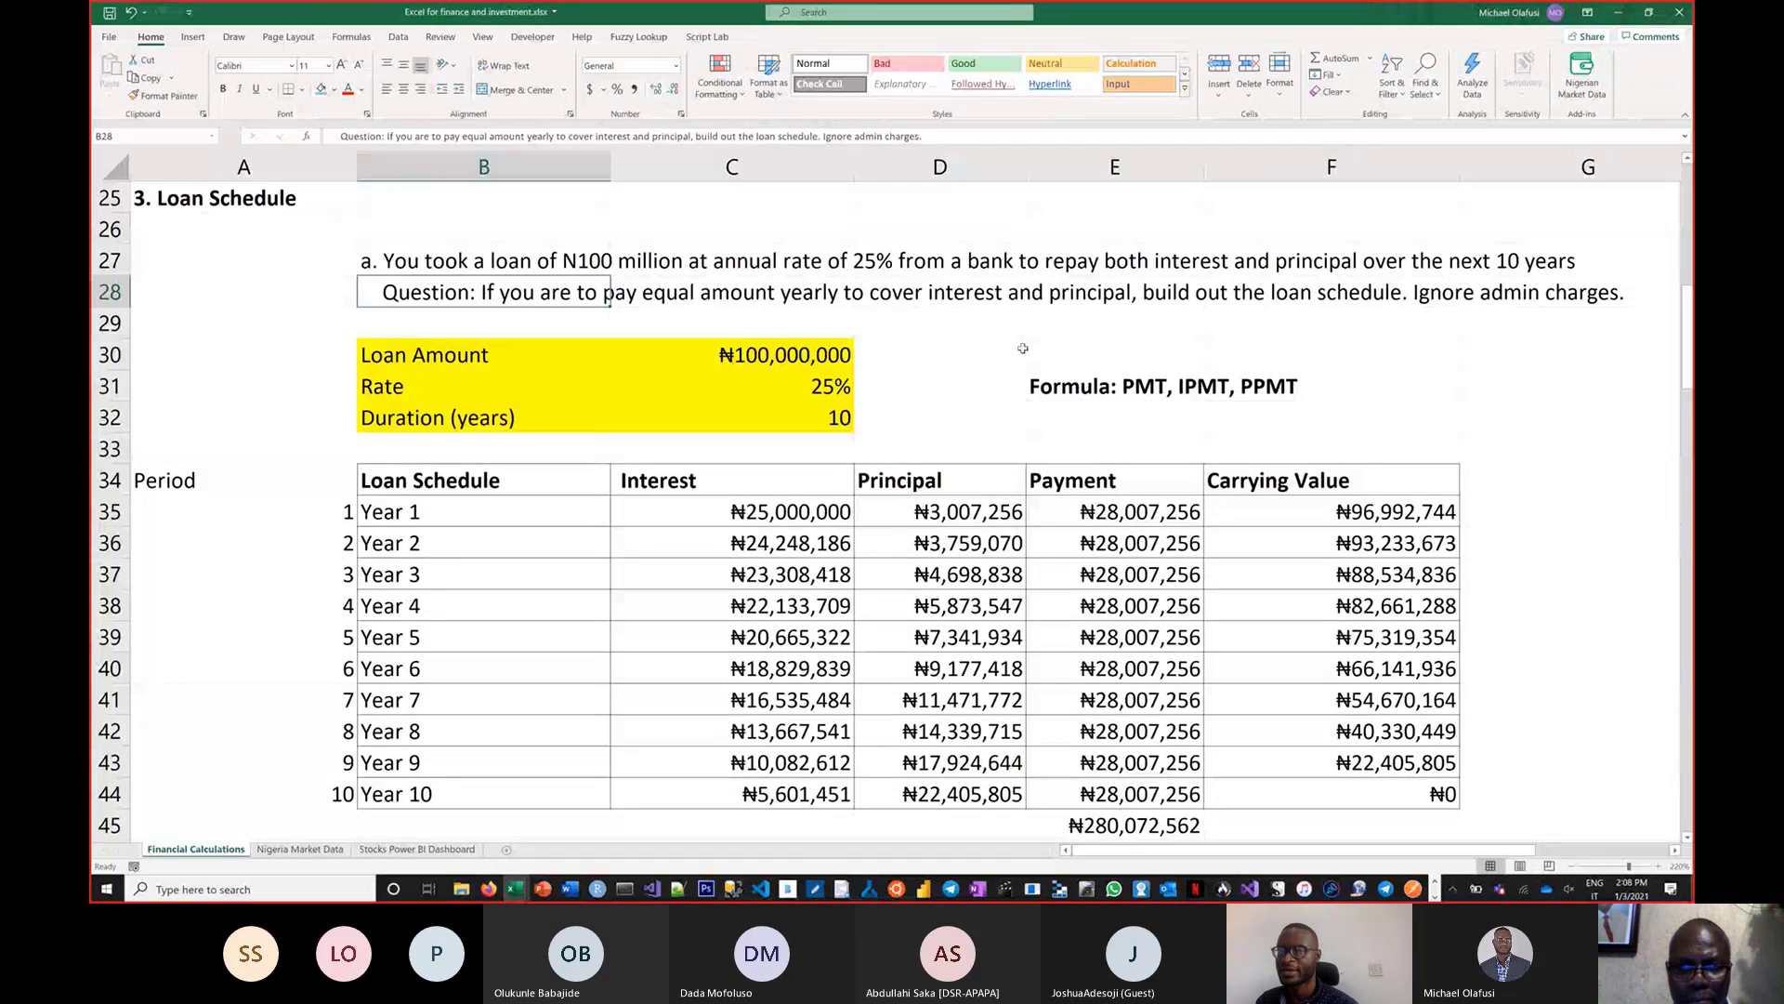
scroll(1128, 532, down, 1)
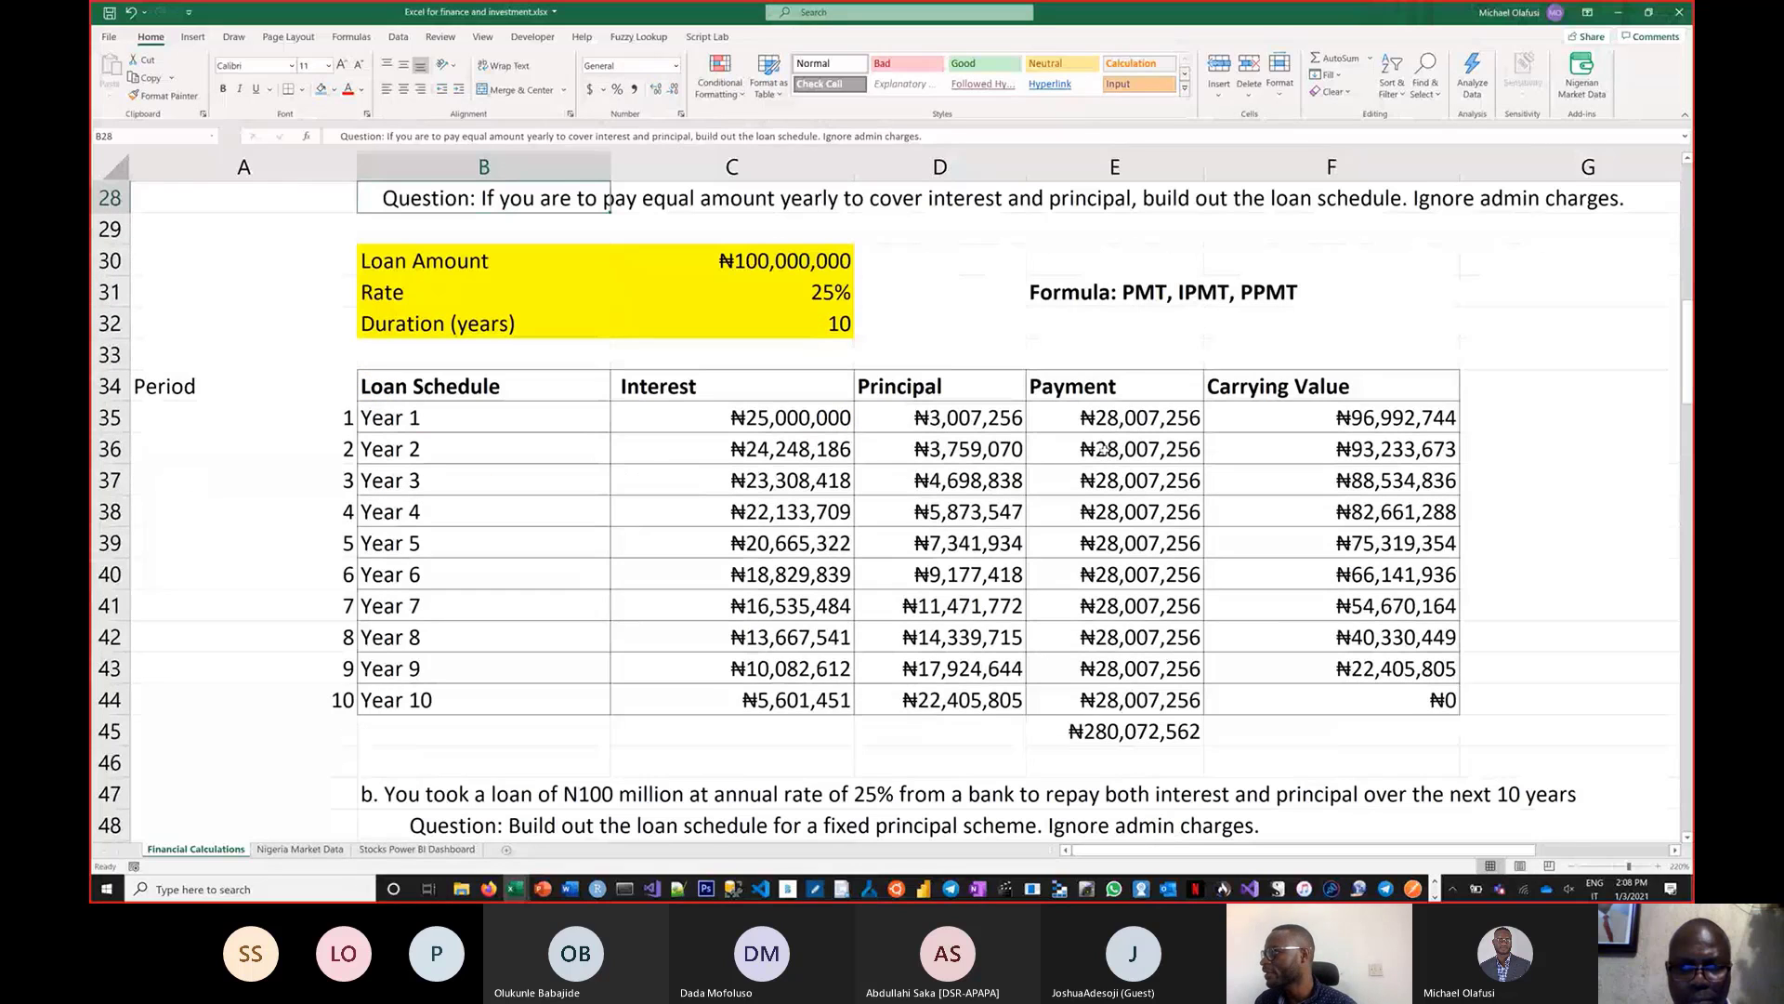
drag(1103, 396, 1187, 696)
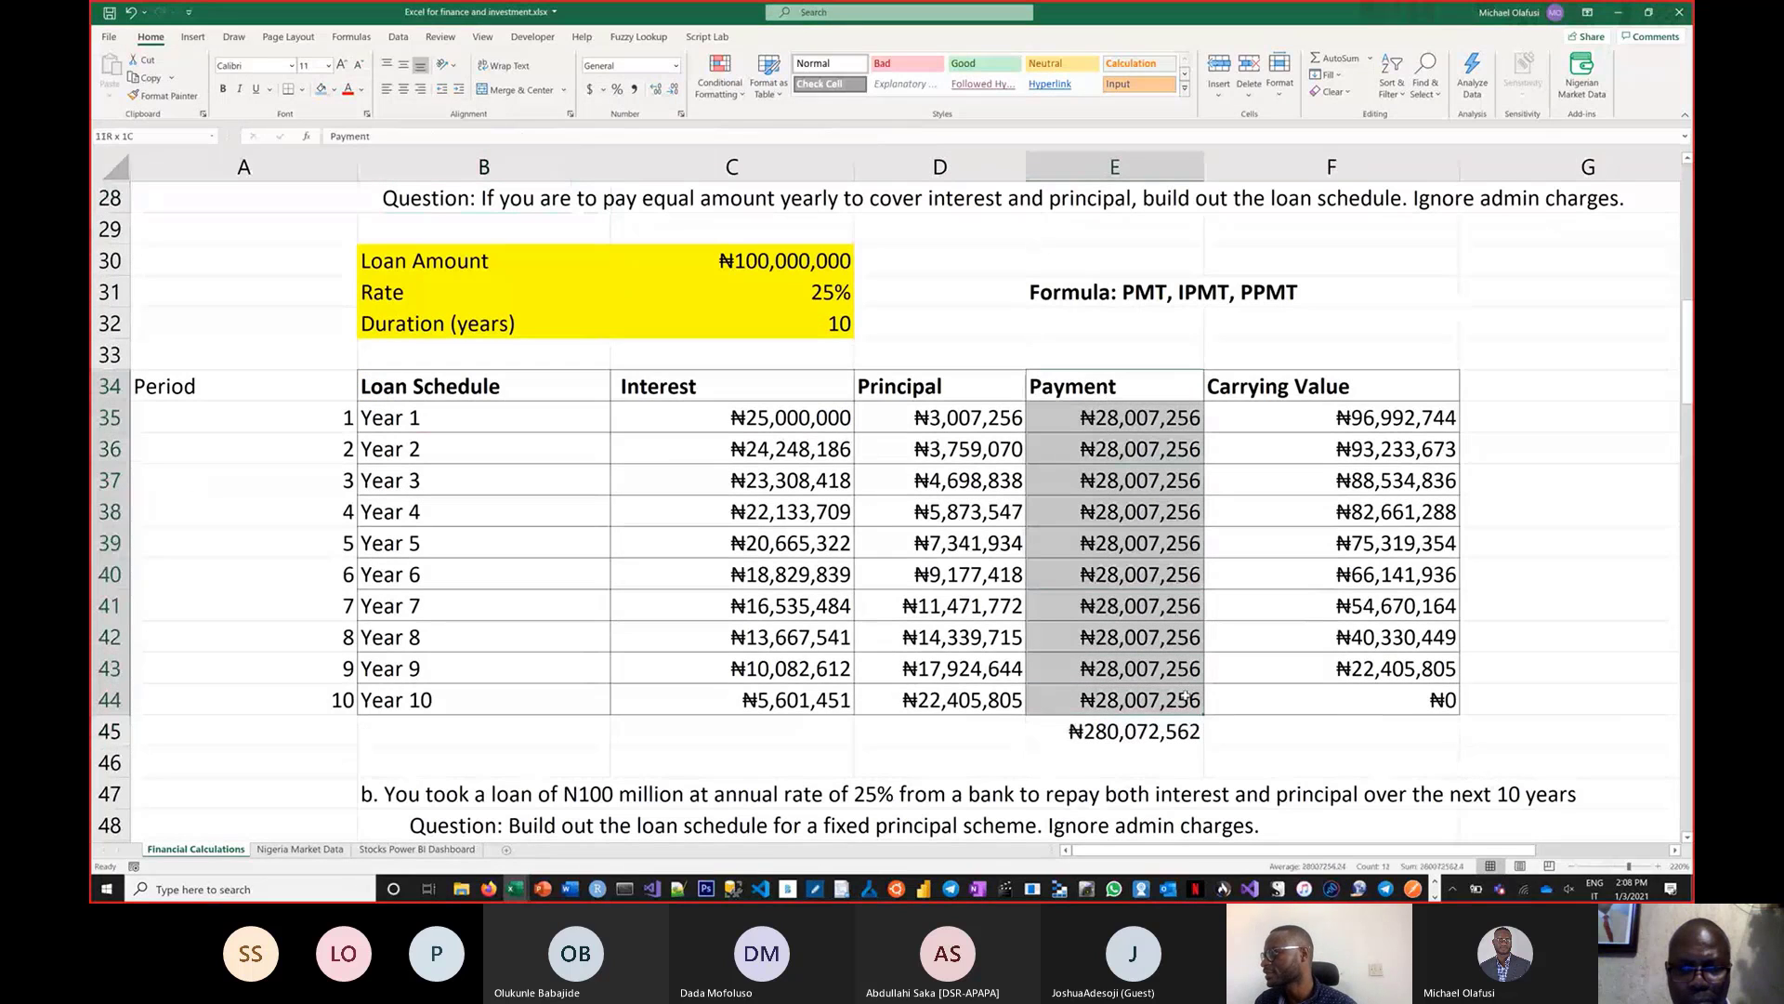
click(334, 90)
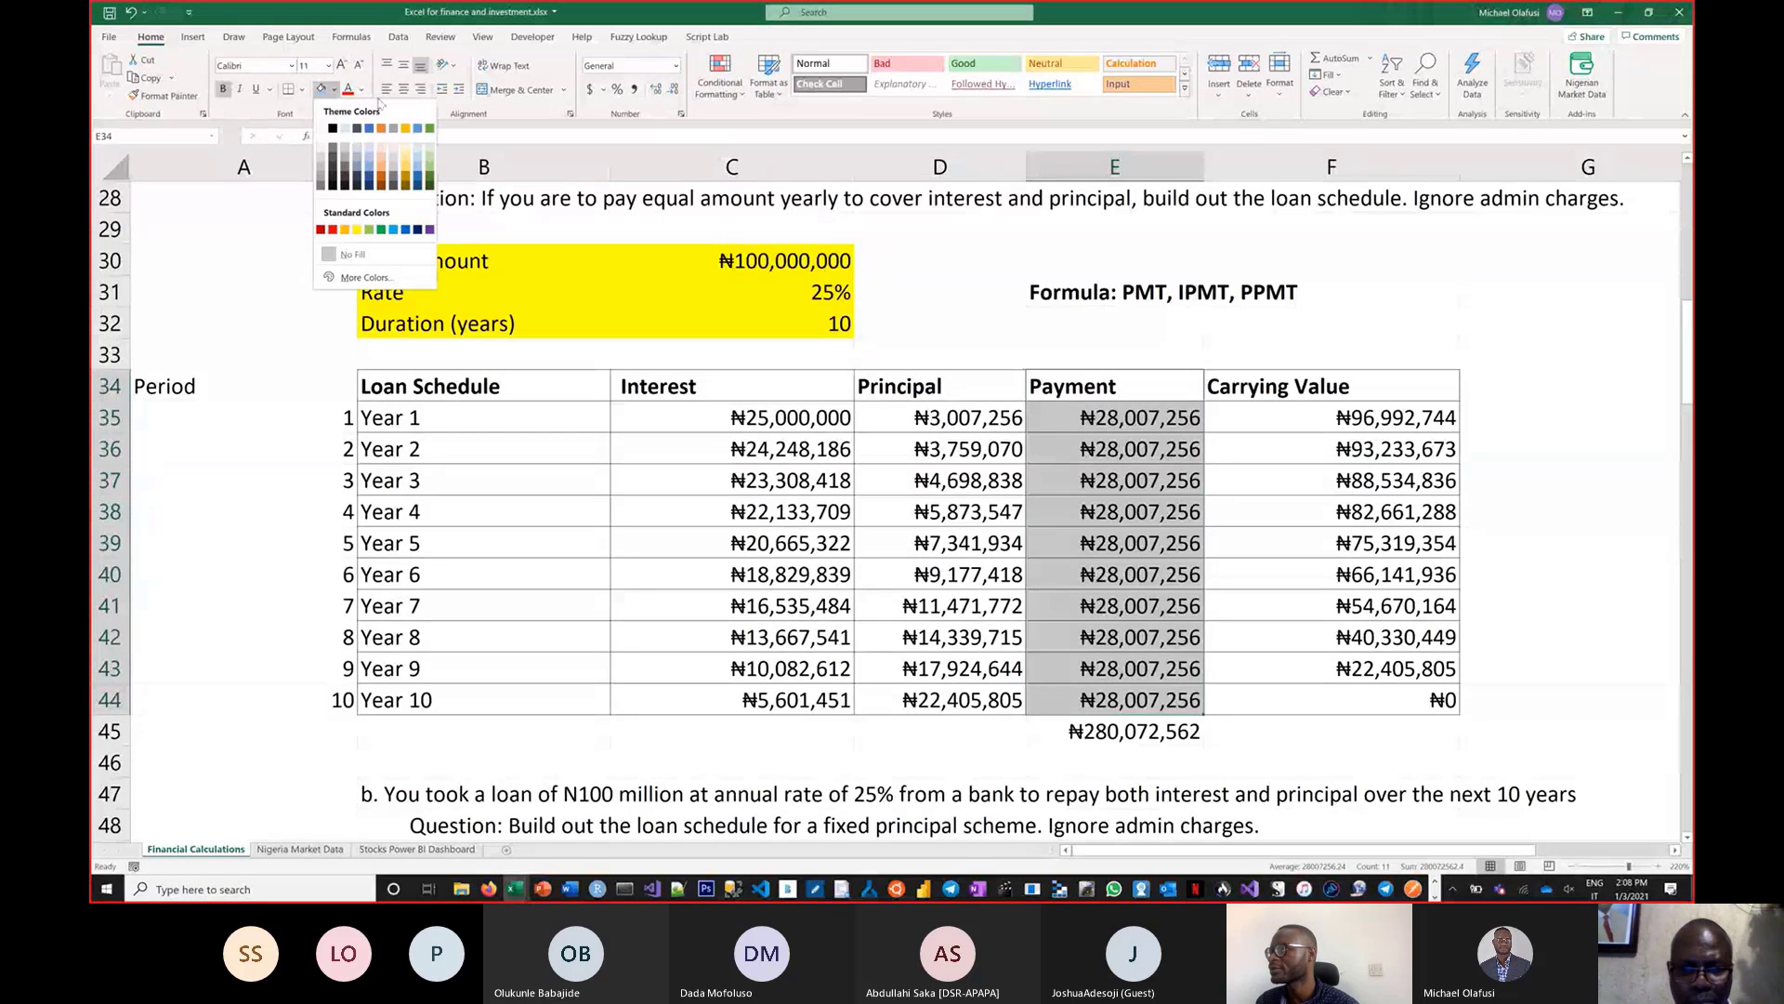
click(430, 157)
click(771, 539)
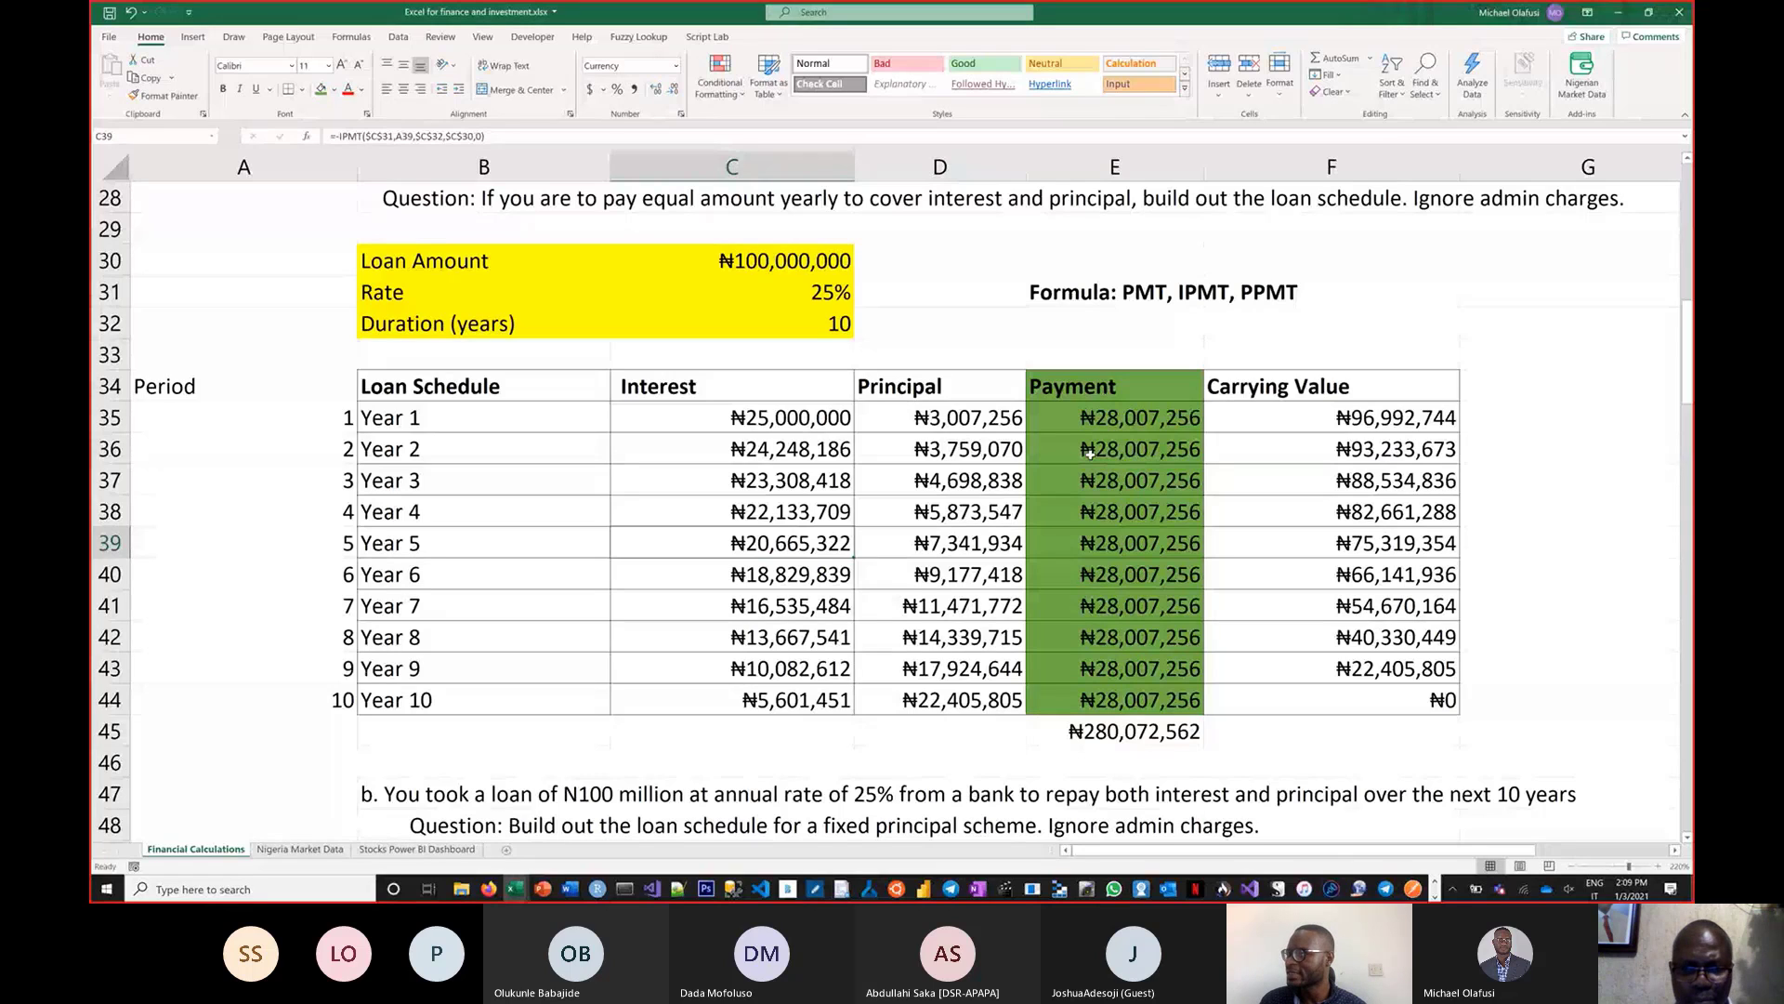
drag(1106, 418, 1135, 697)
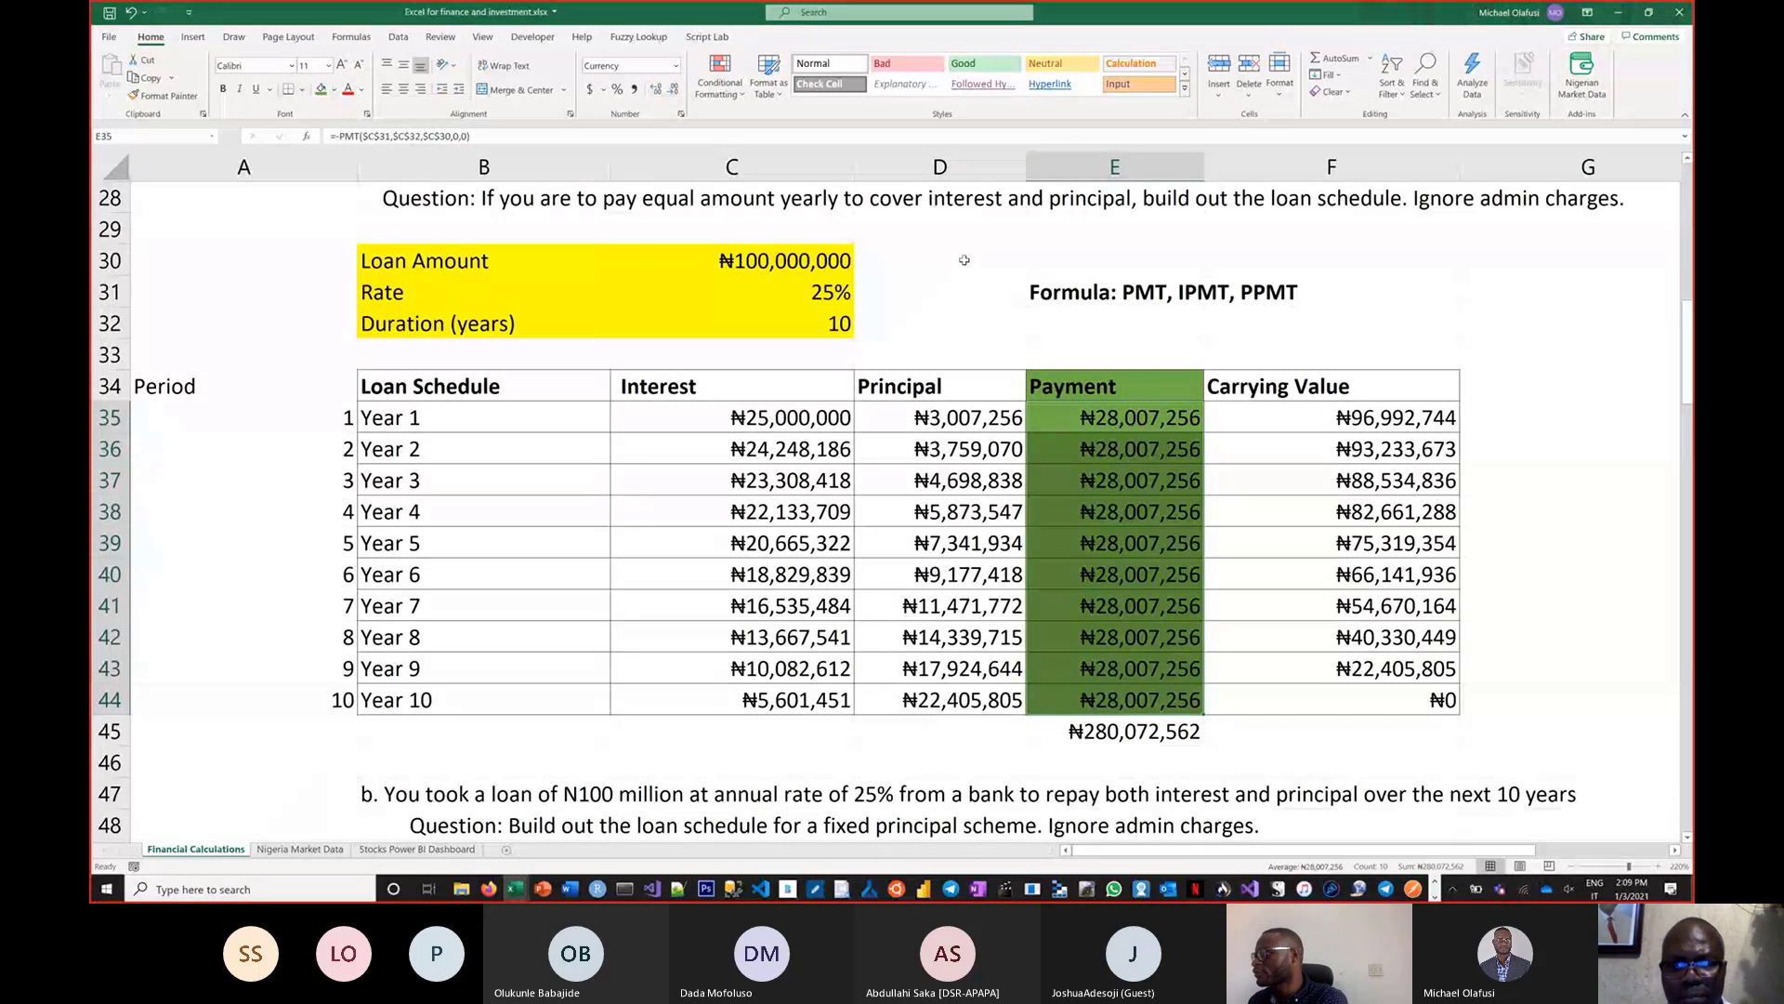
Enter the label "Constant Payment (Variable Principal)" in E30 above the formula note
click(1045, 261)
text(Con)
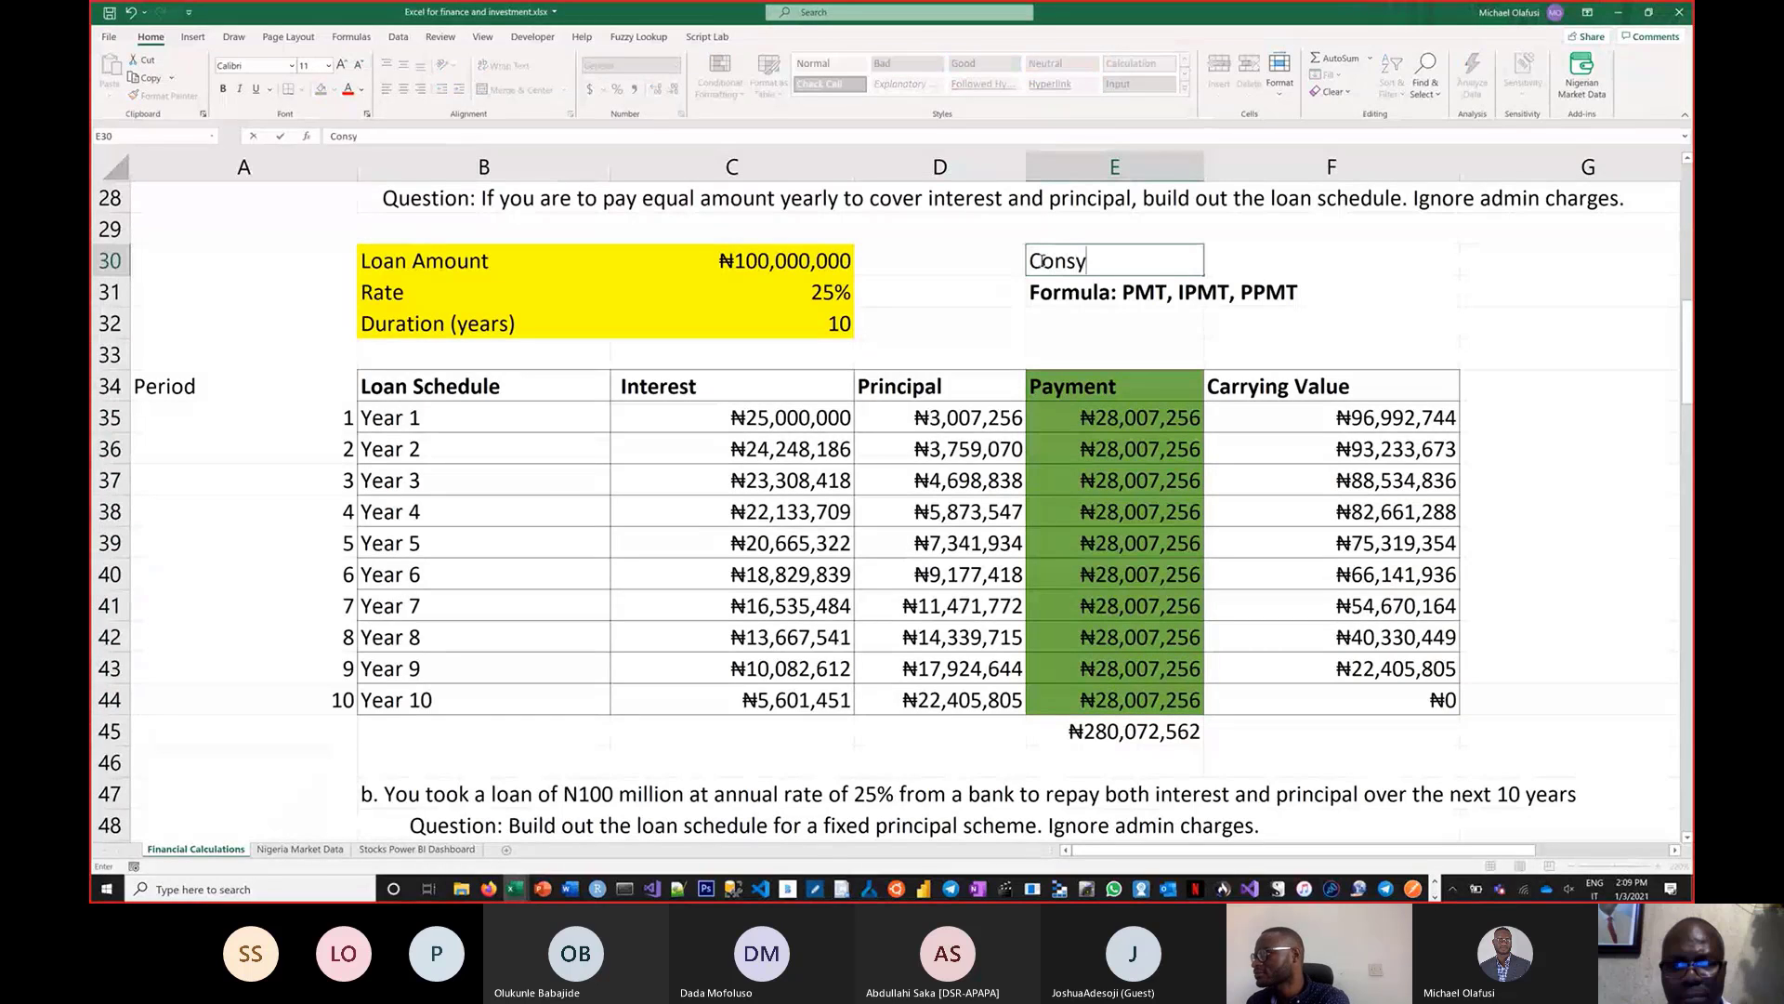
text(sy)
scroll(1043, 261, up, 1)
key(BackSpace)
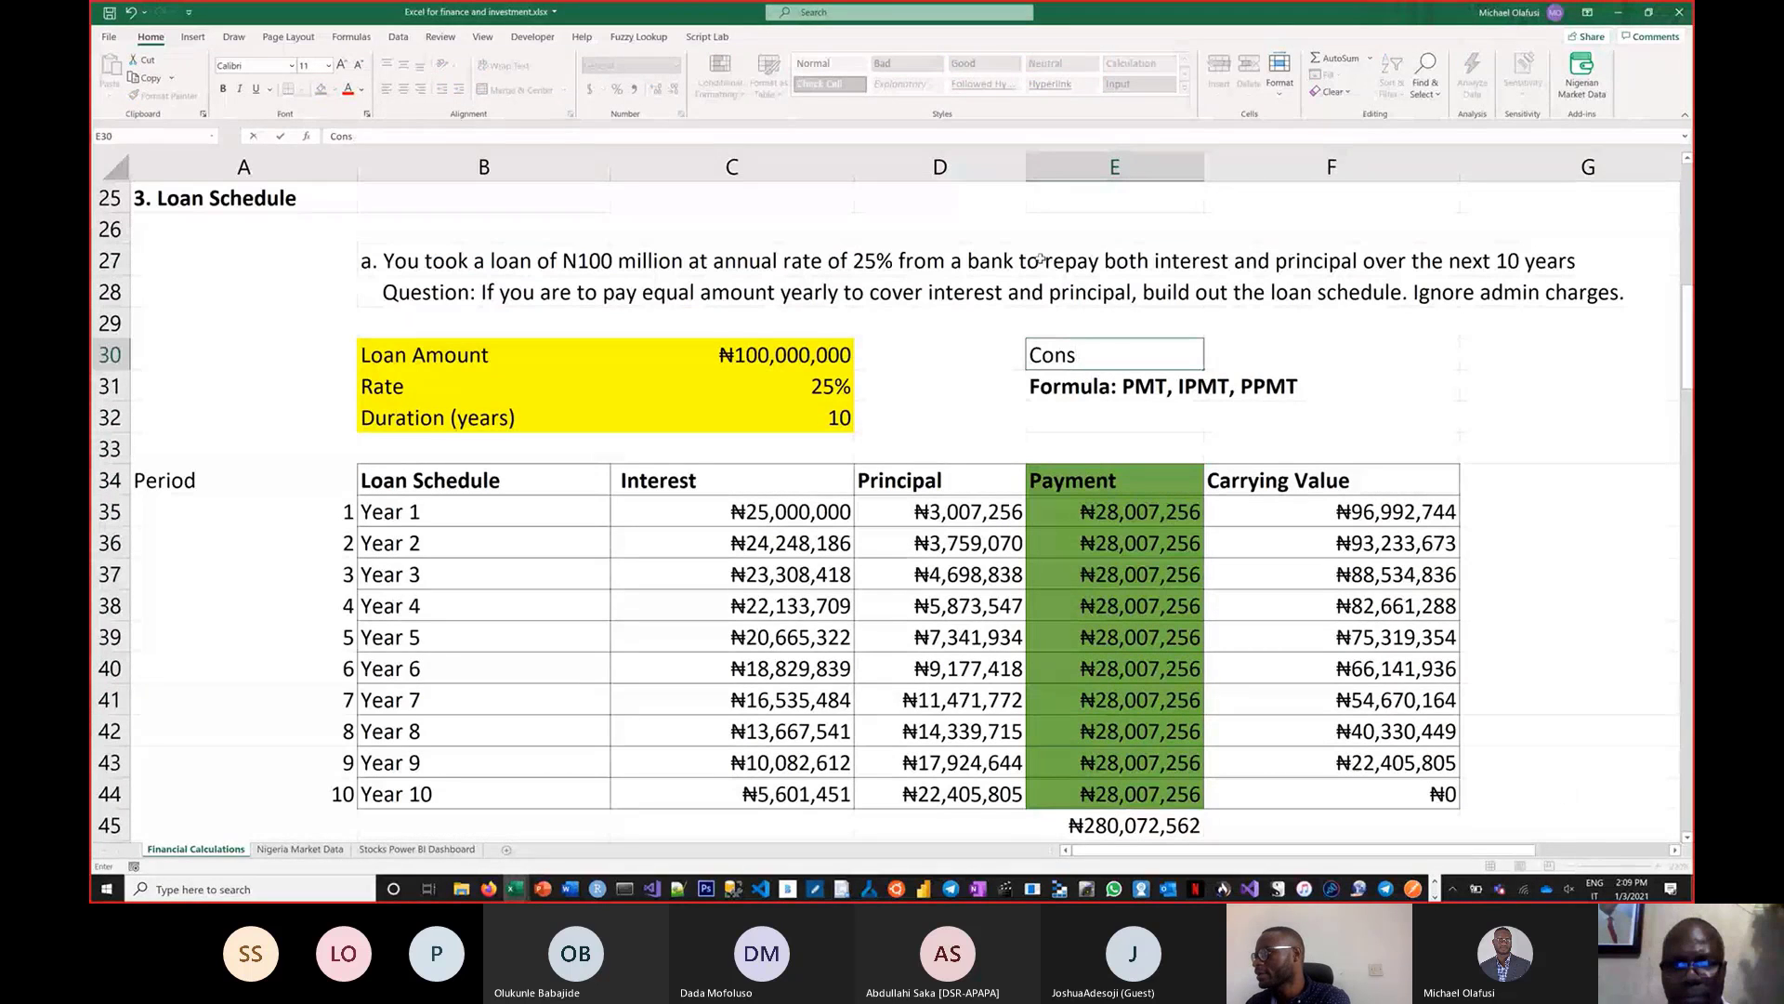
text(tant Payment)
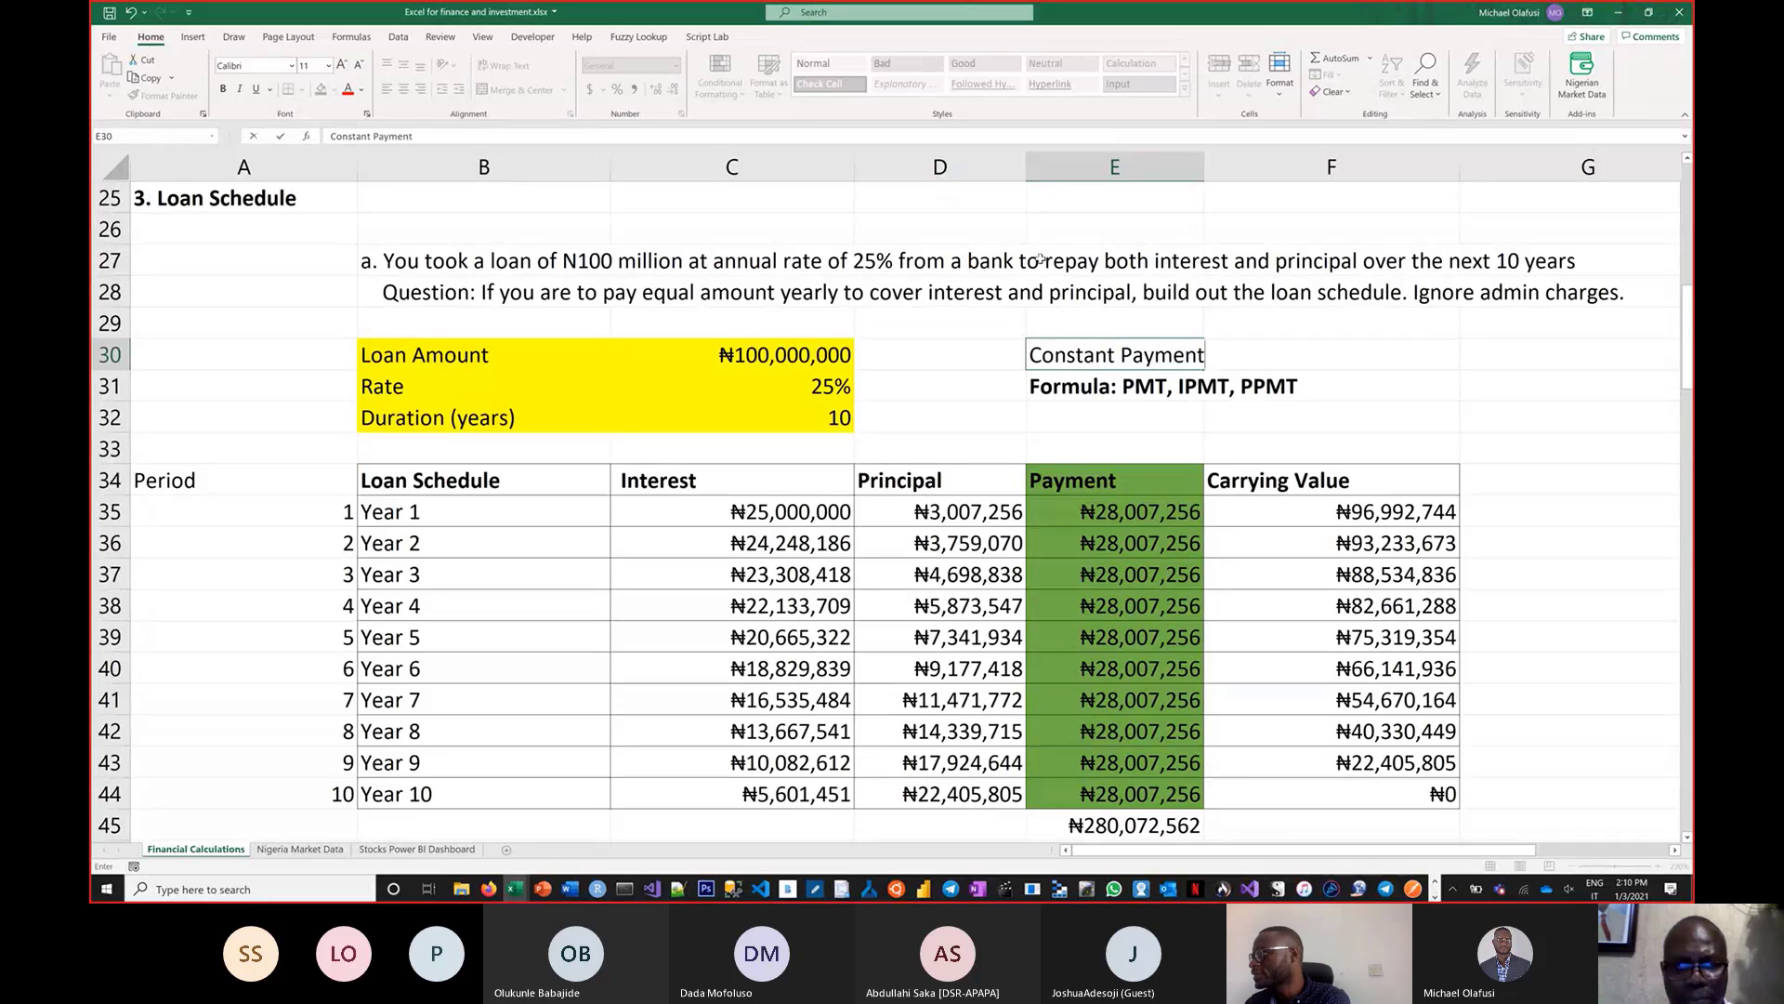
text( ()
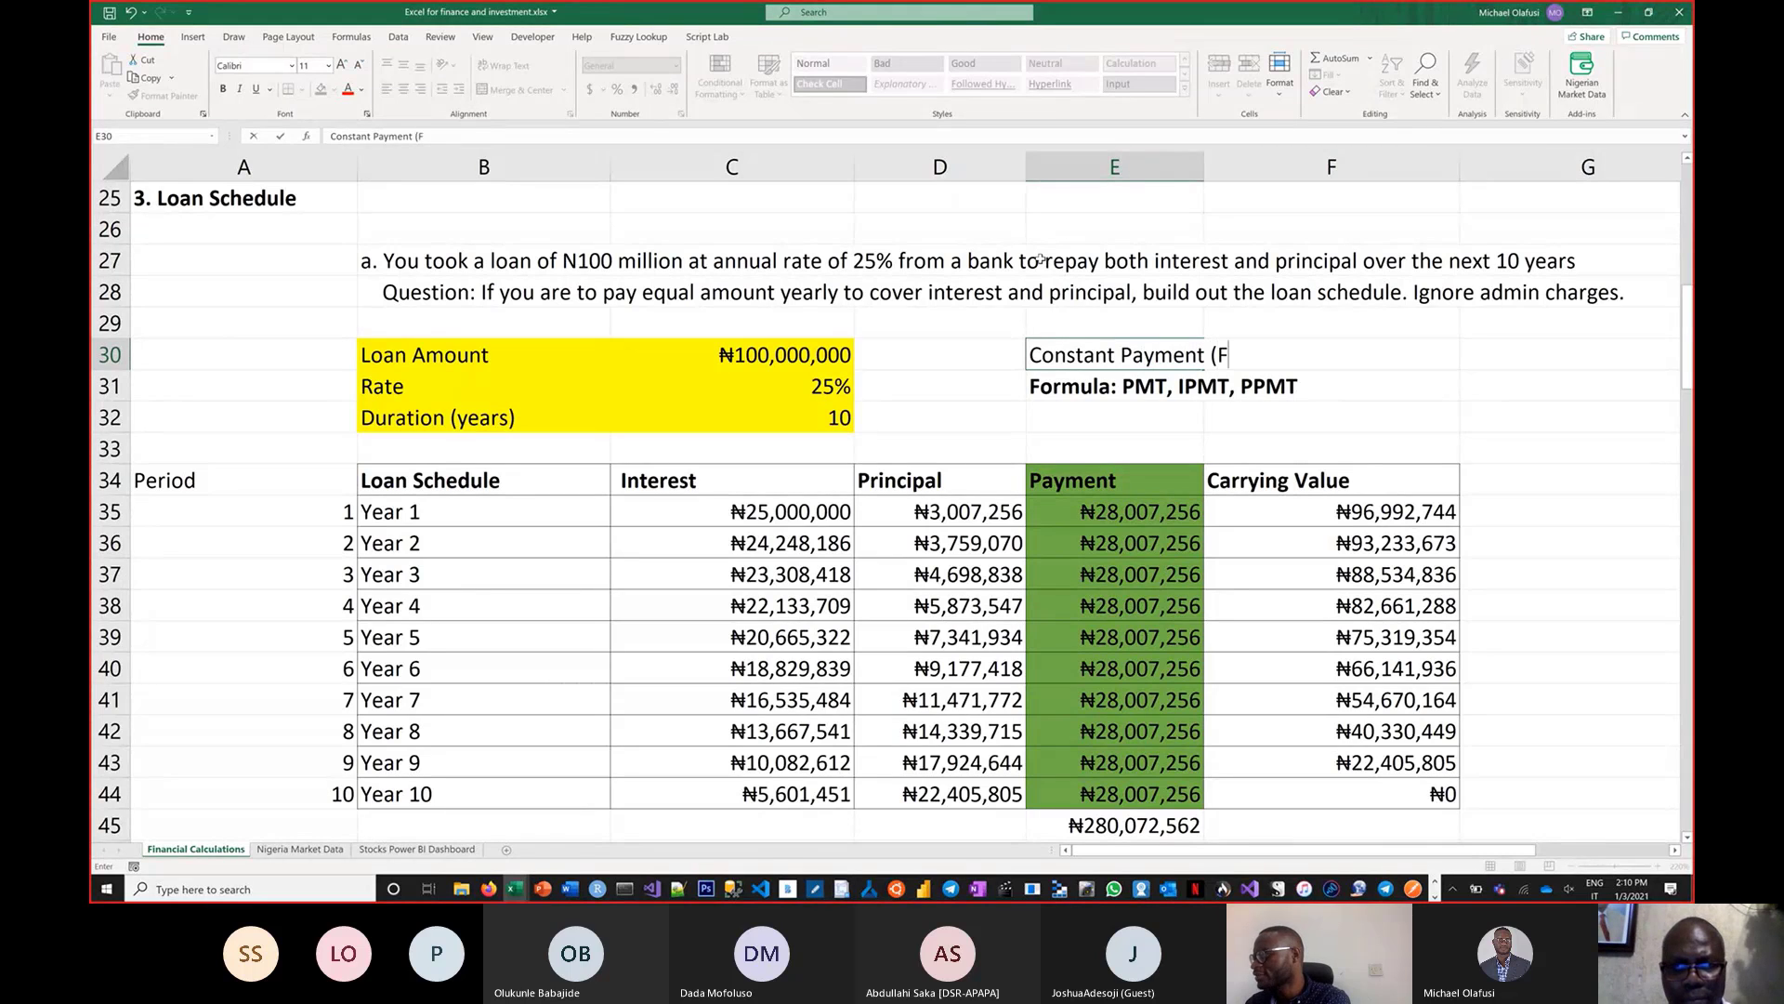
text(Fix)
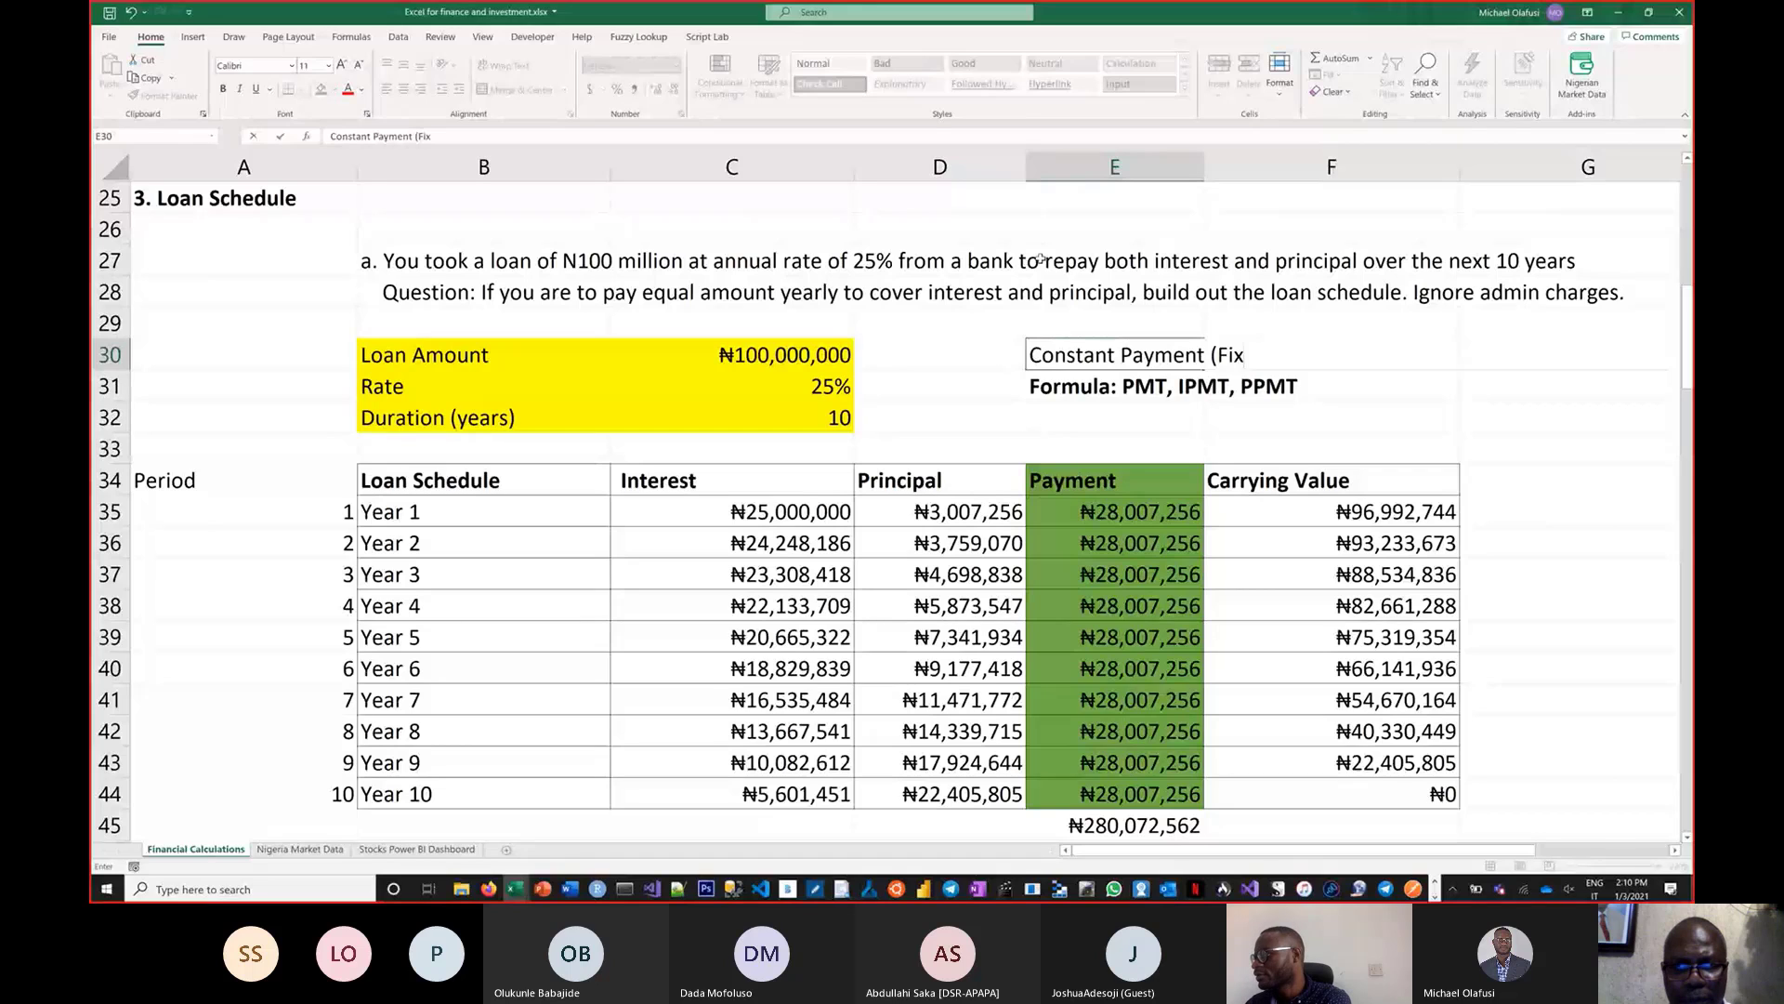
key(BackSpace)
key(BackSpace)
key(BackSpace)
text(Variable Pr)
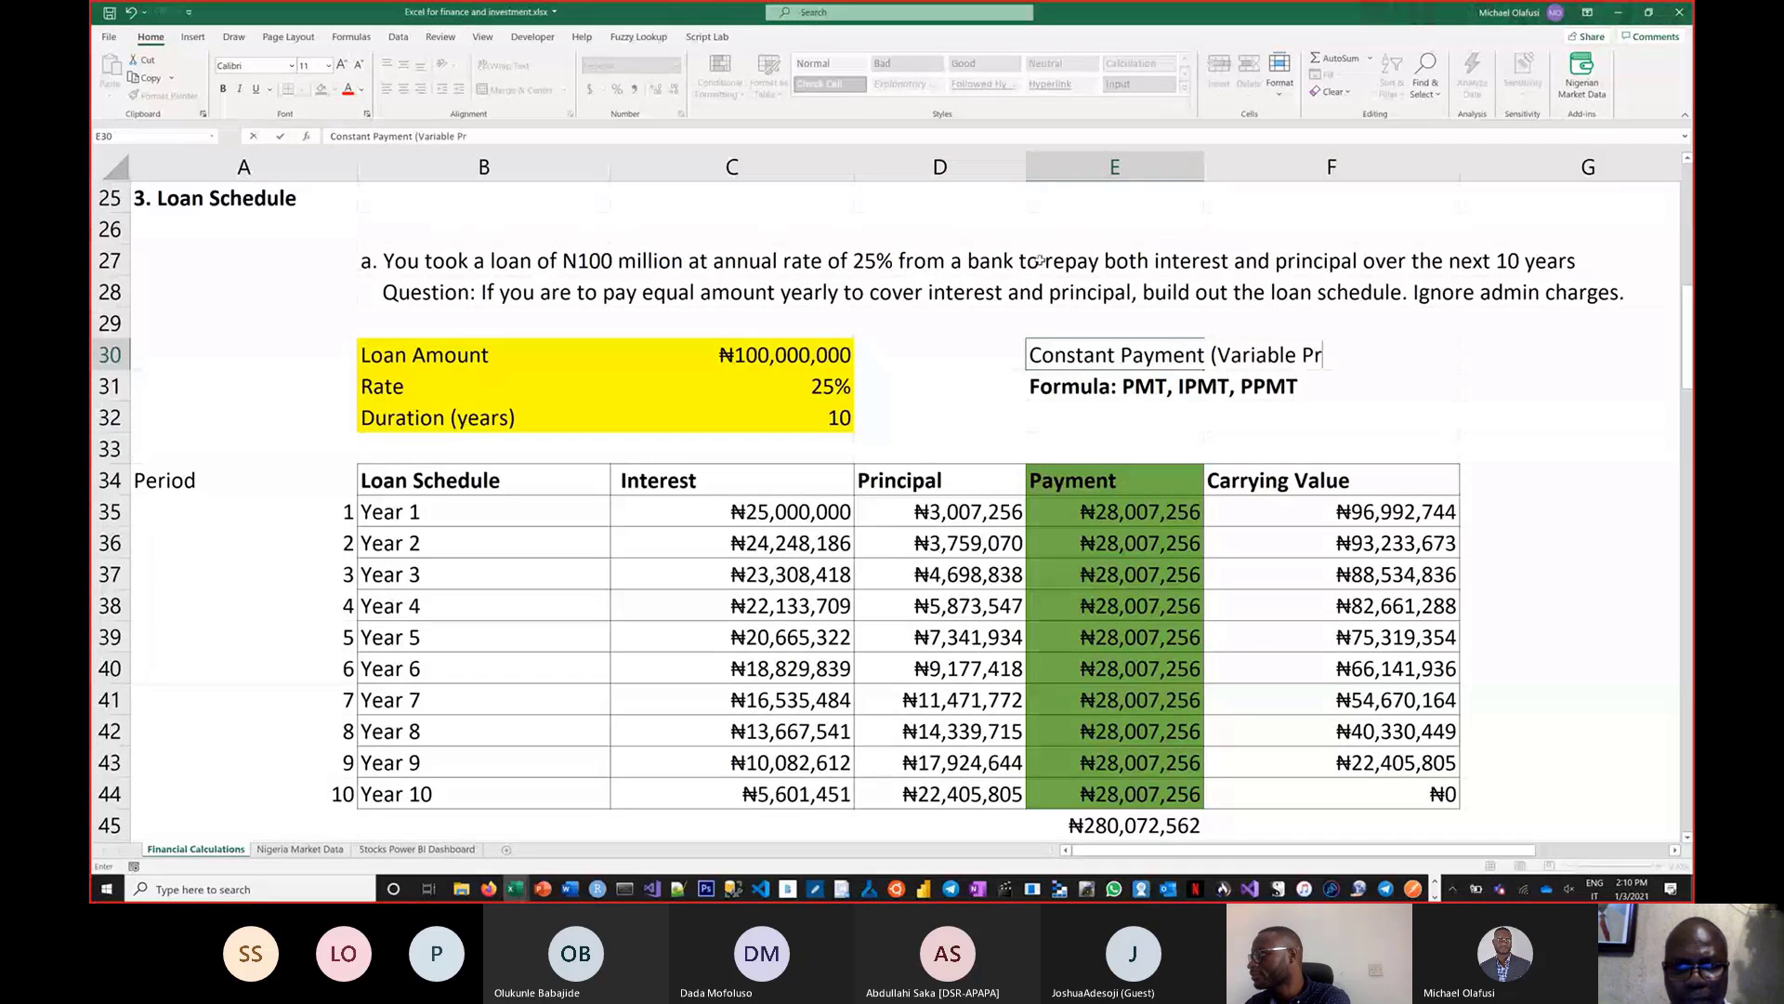
text(in)
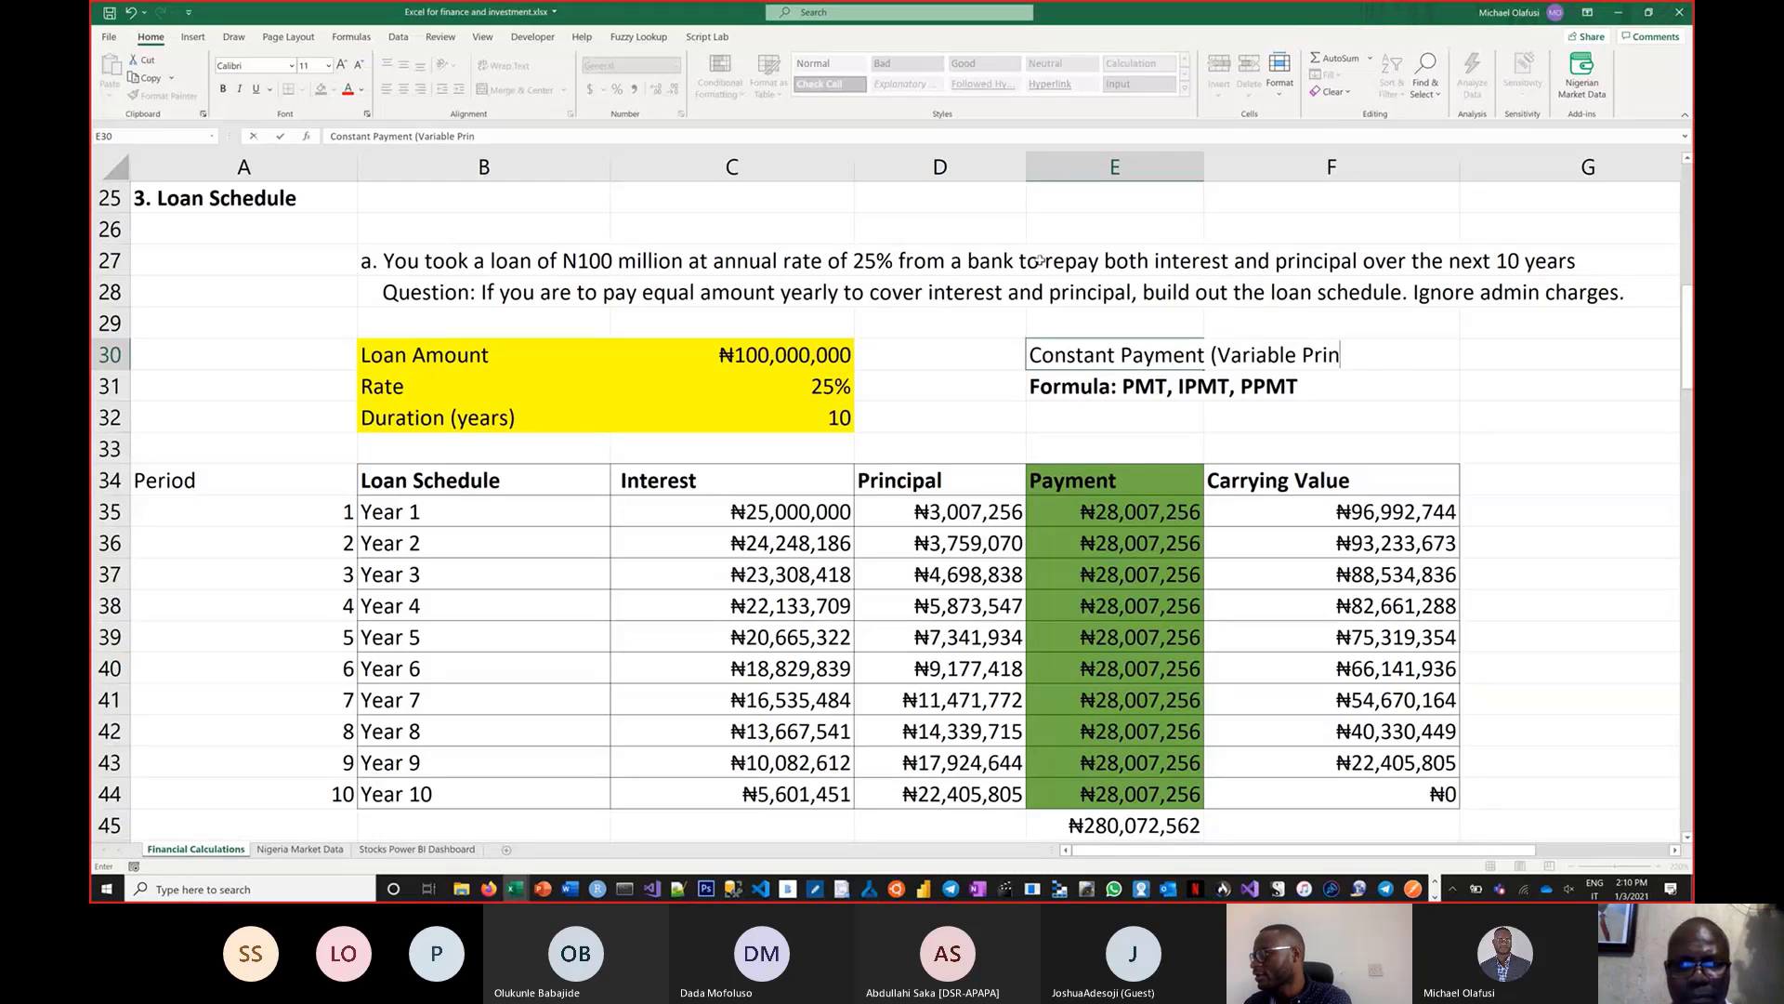
text(cipal))
key(Return)
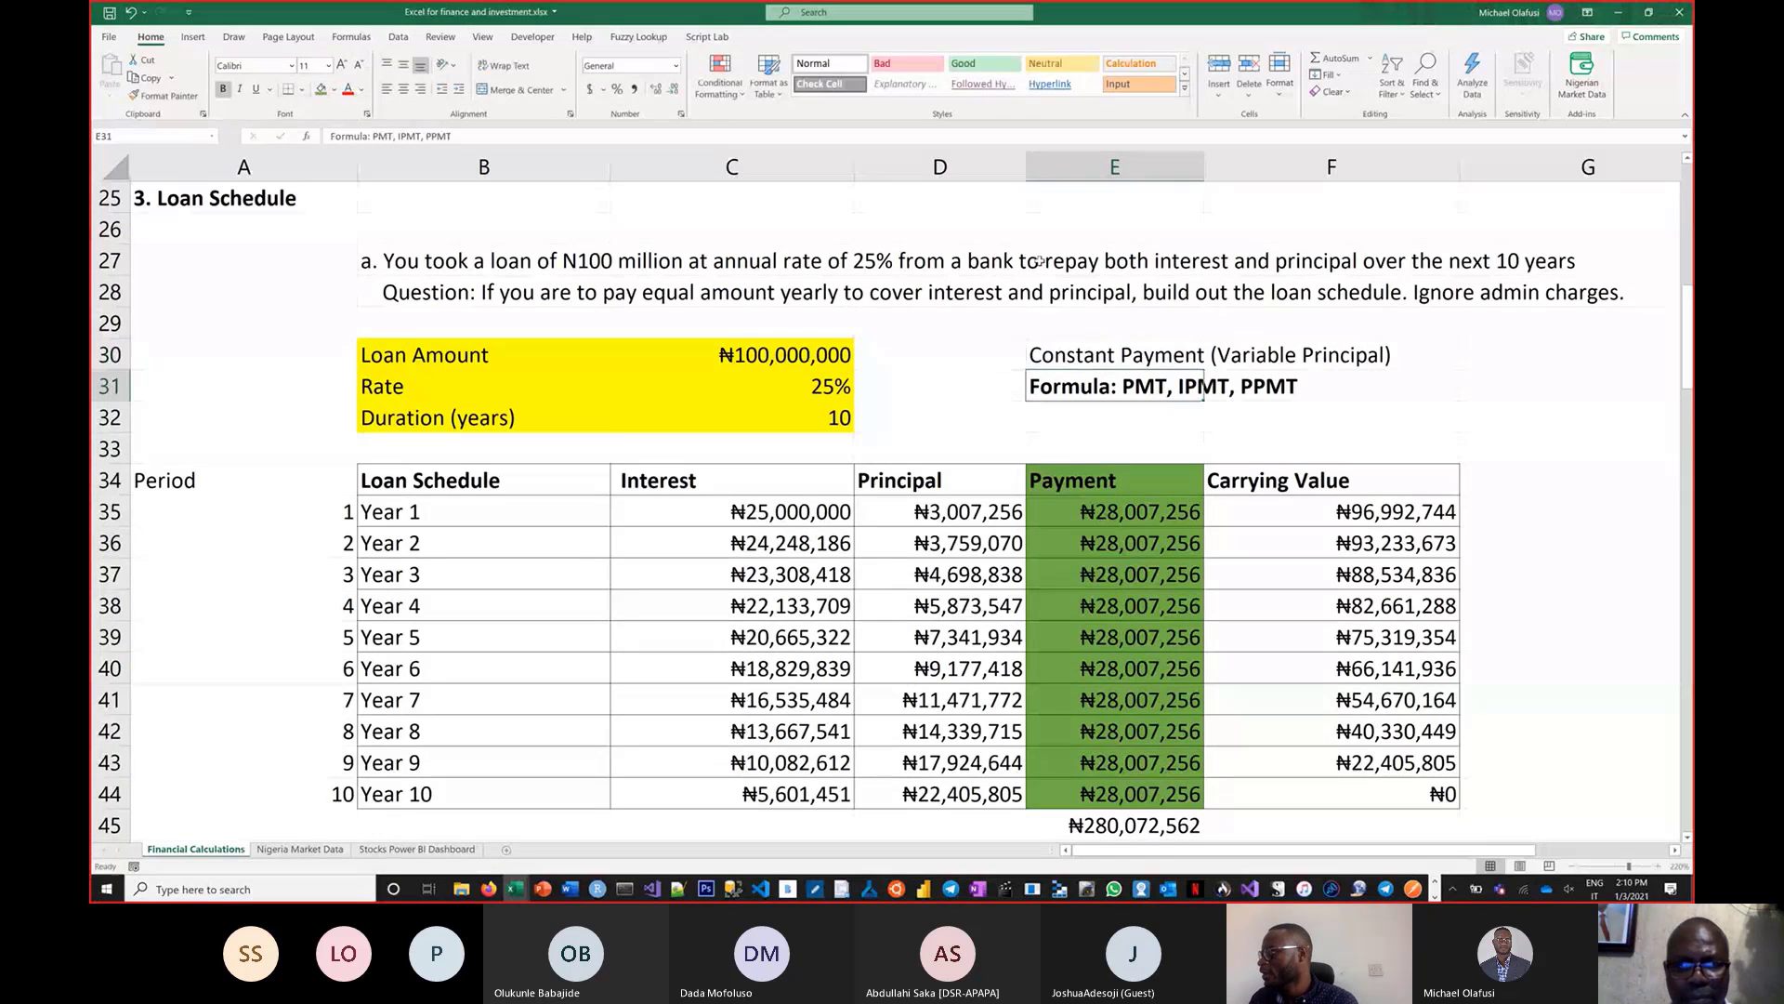
Compare the Principal and Payment columns of the first loan schedule, and read question b about the fixed principal scheme
scroll(885, 447, down, 1)
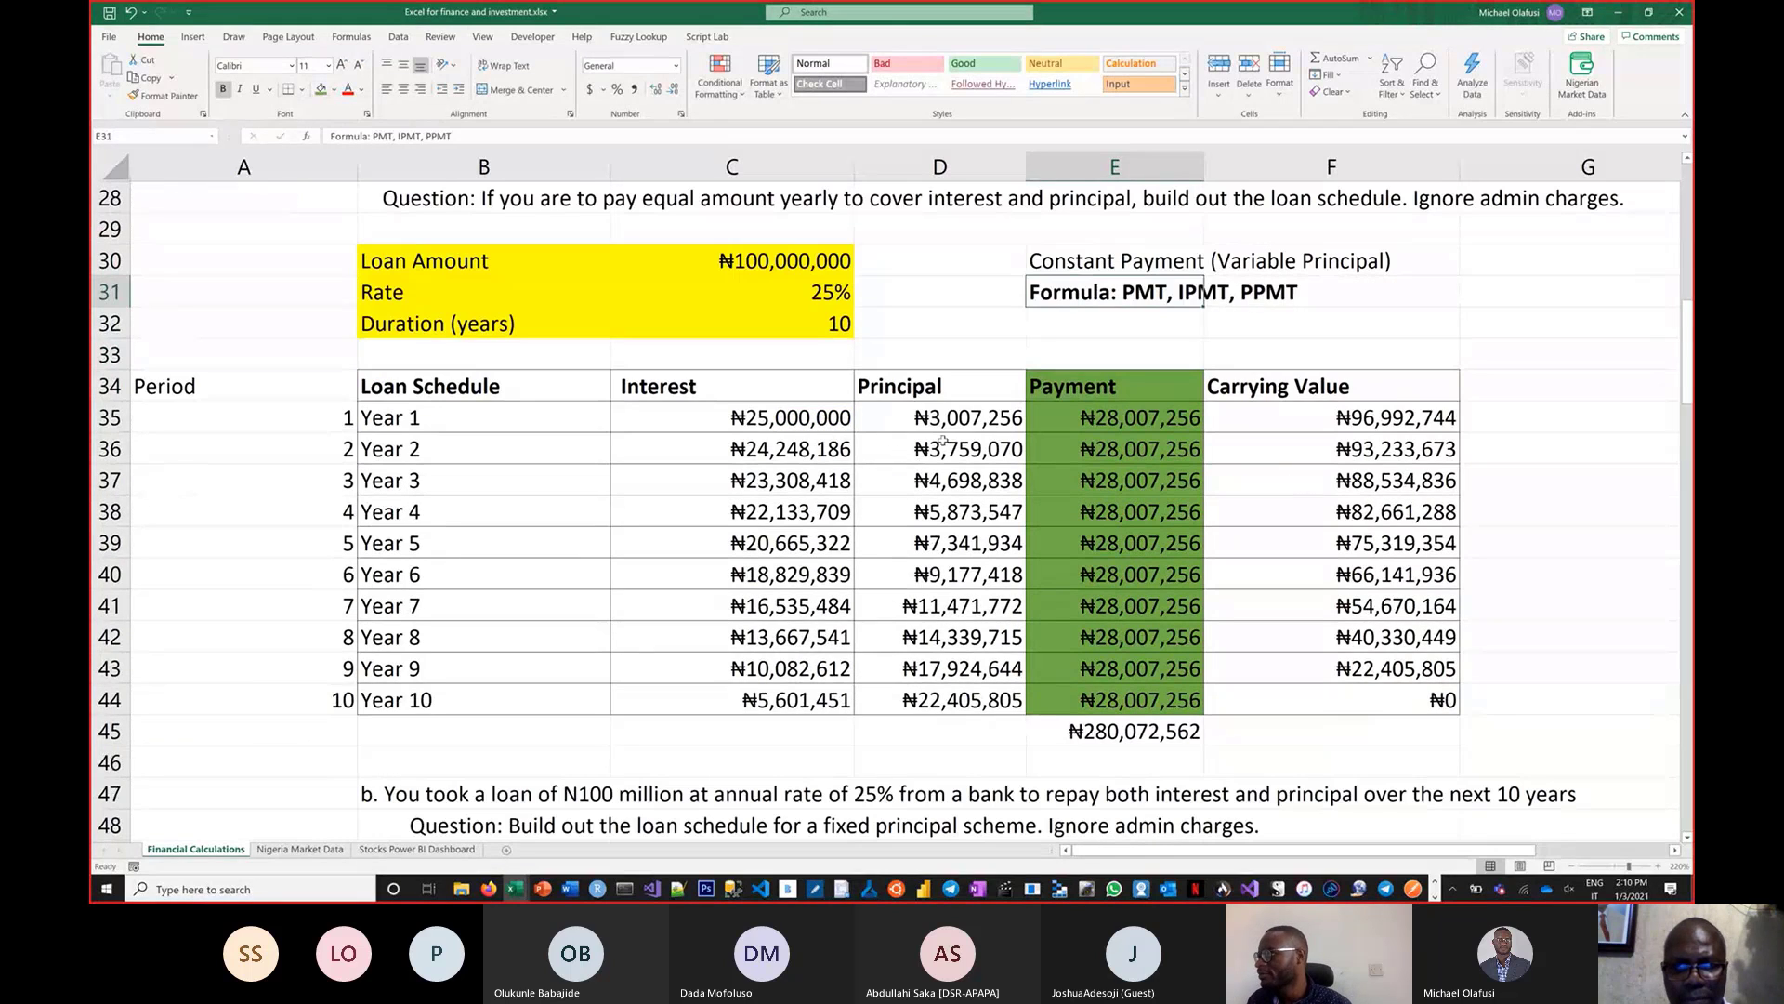
drag(942, 423, 924, 691)
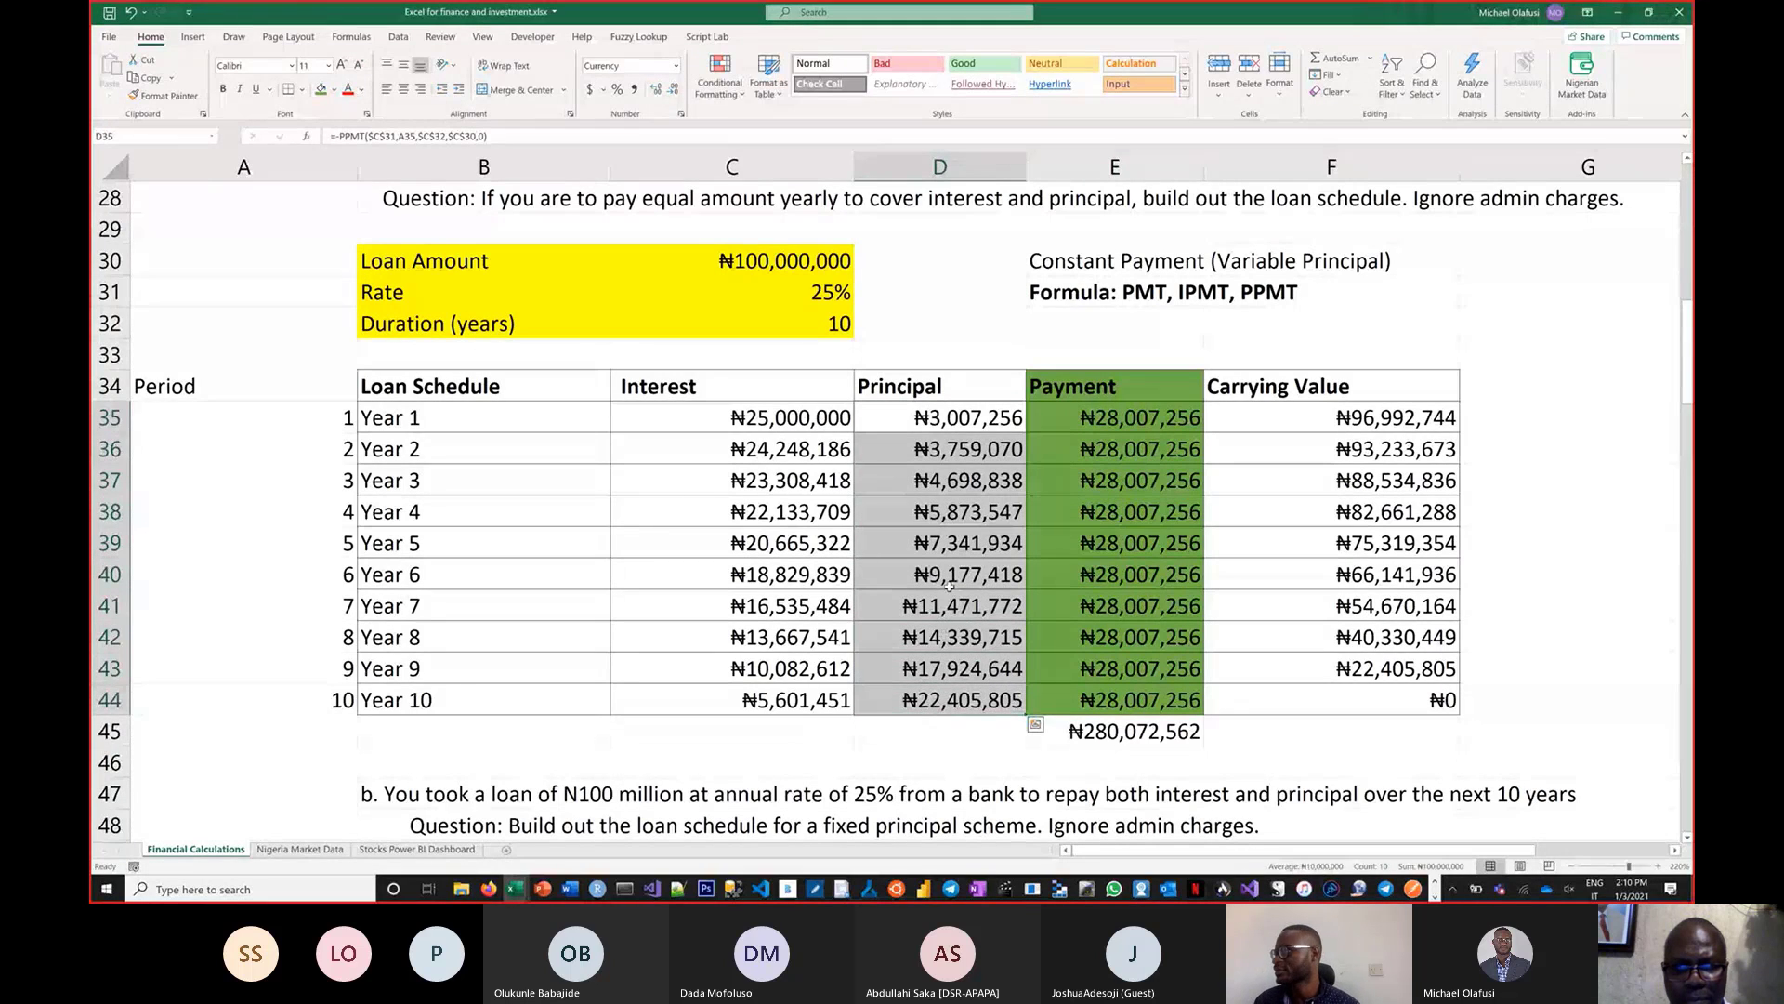
click(890, 429)
click(896, 443)
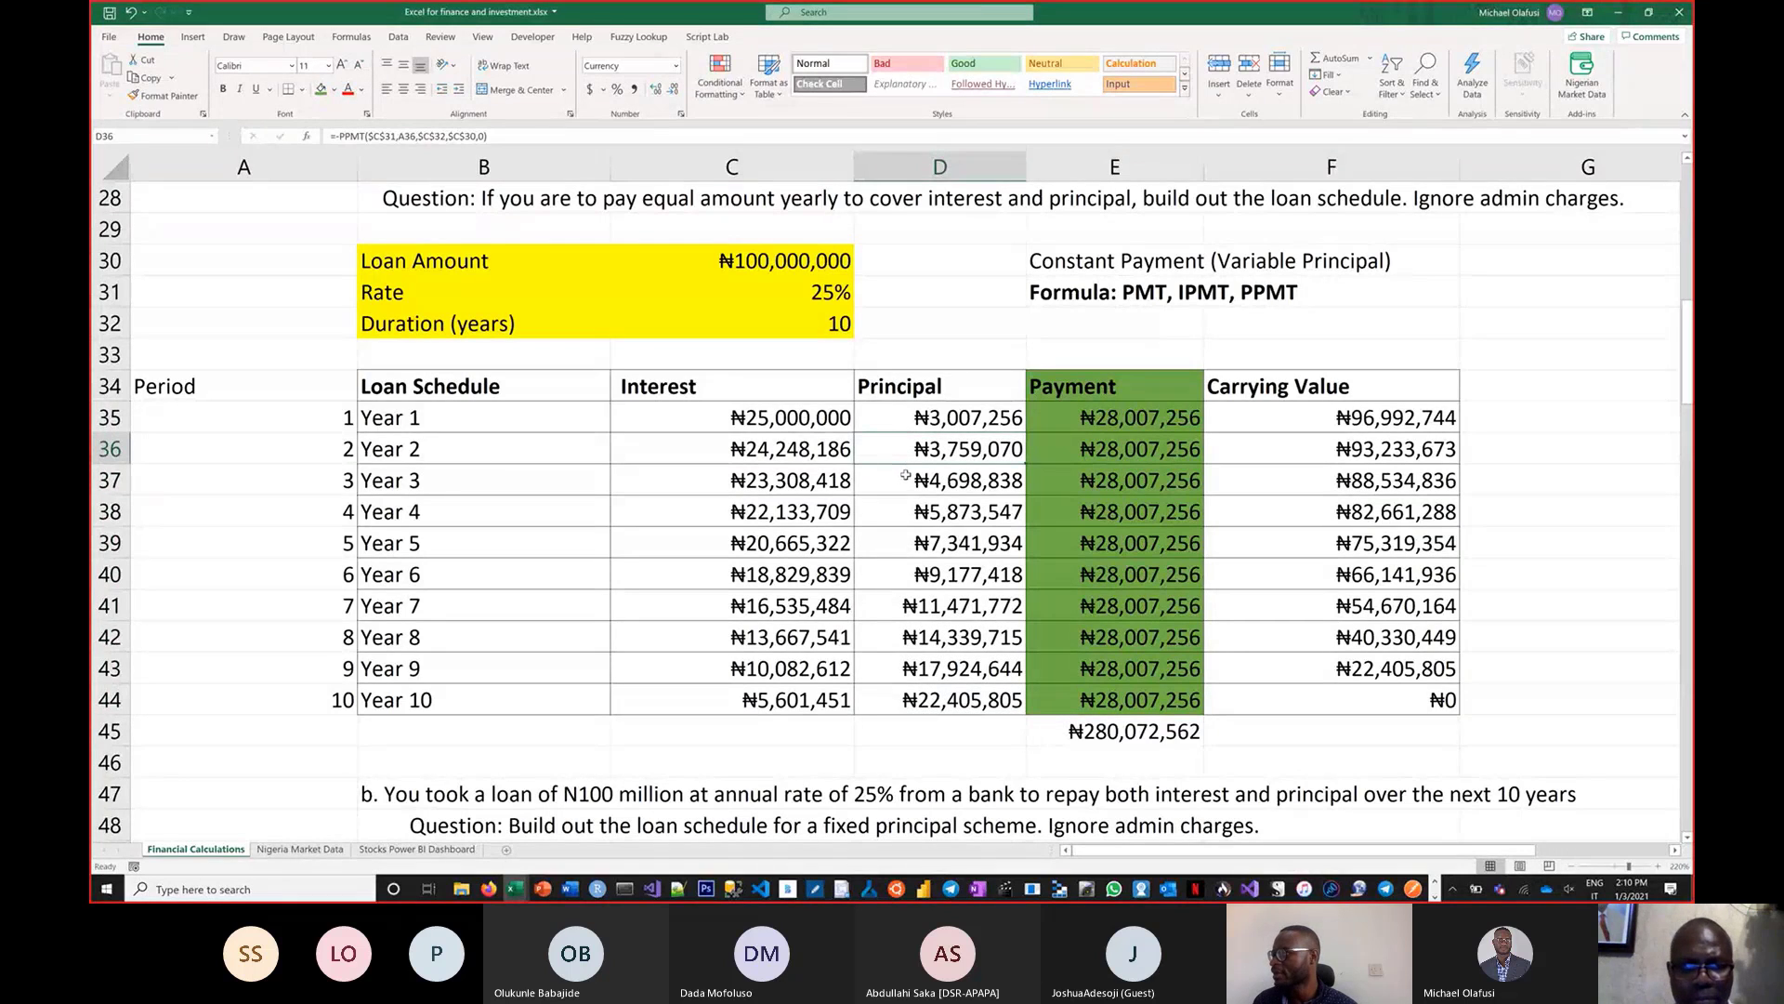
drag(1100, 385, 1125, 696)
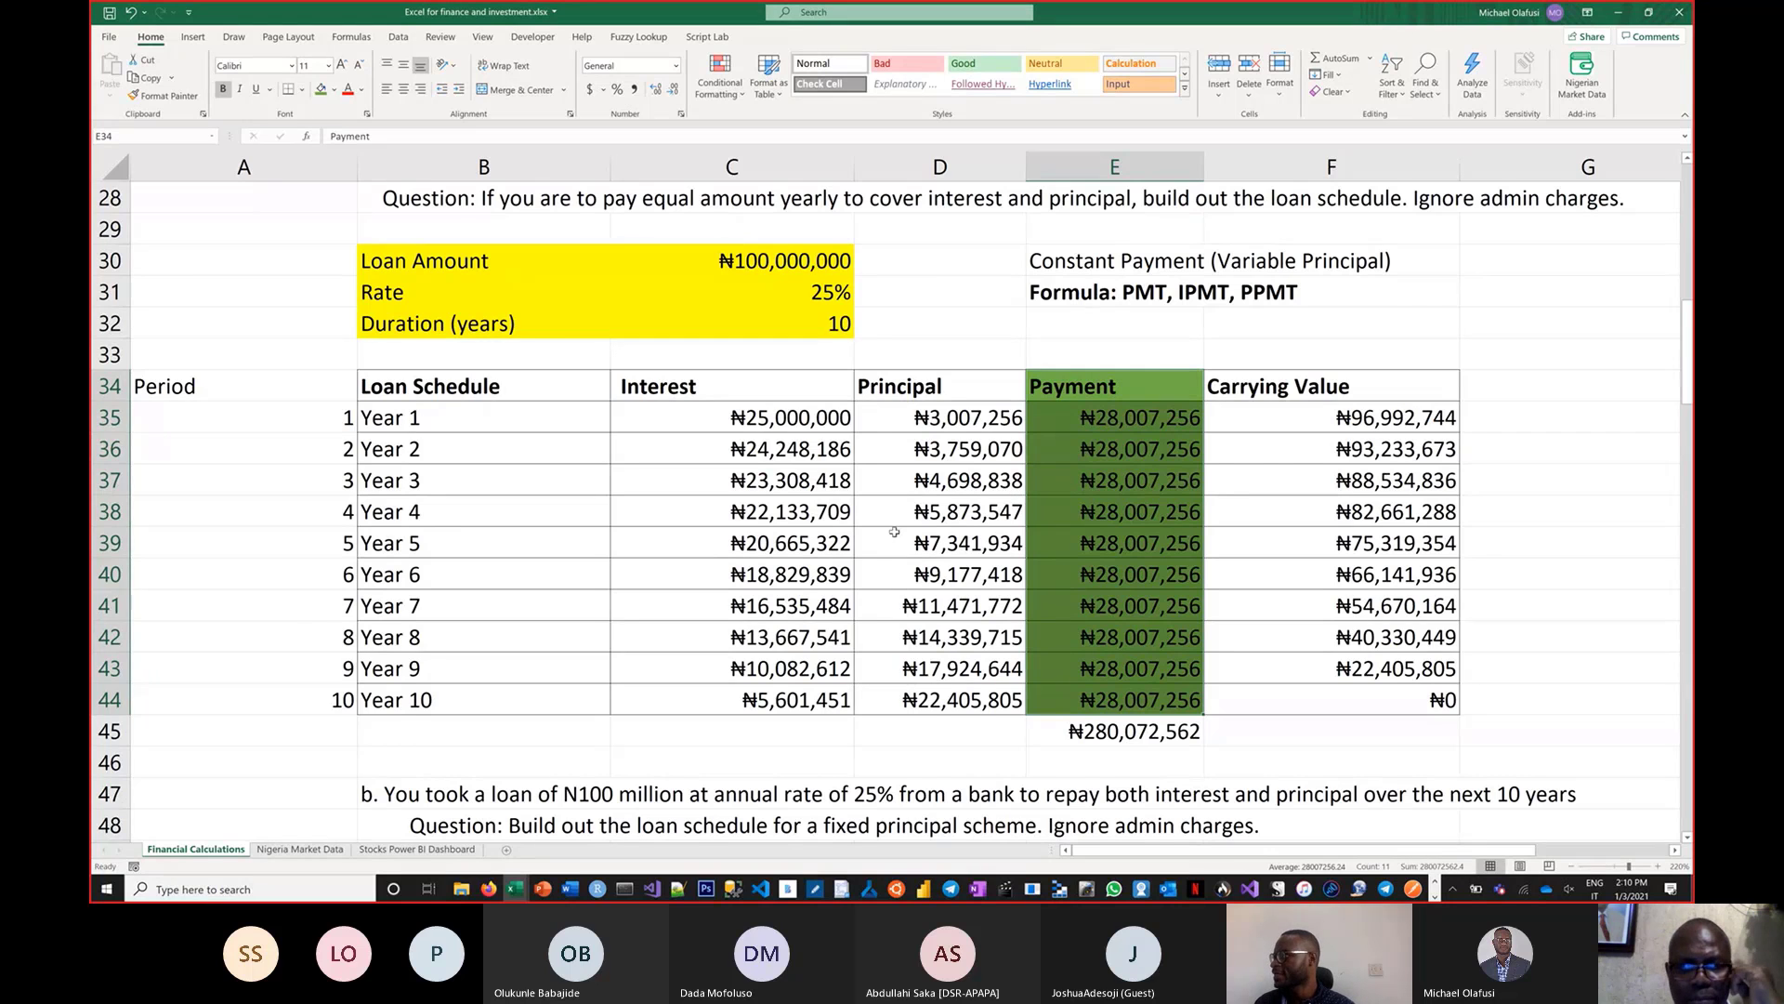
scroll(896, 523, up, 1)
scroll(895, 524, down, 4)
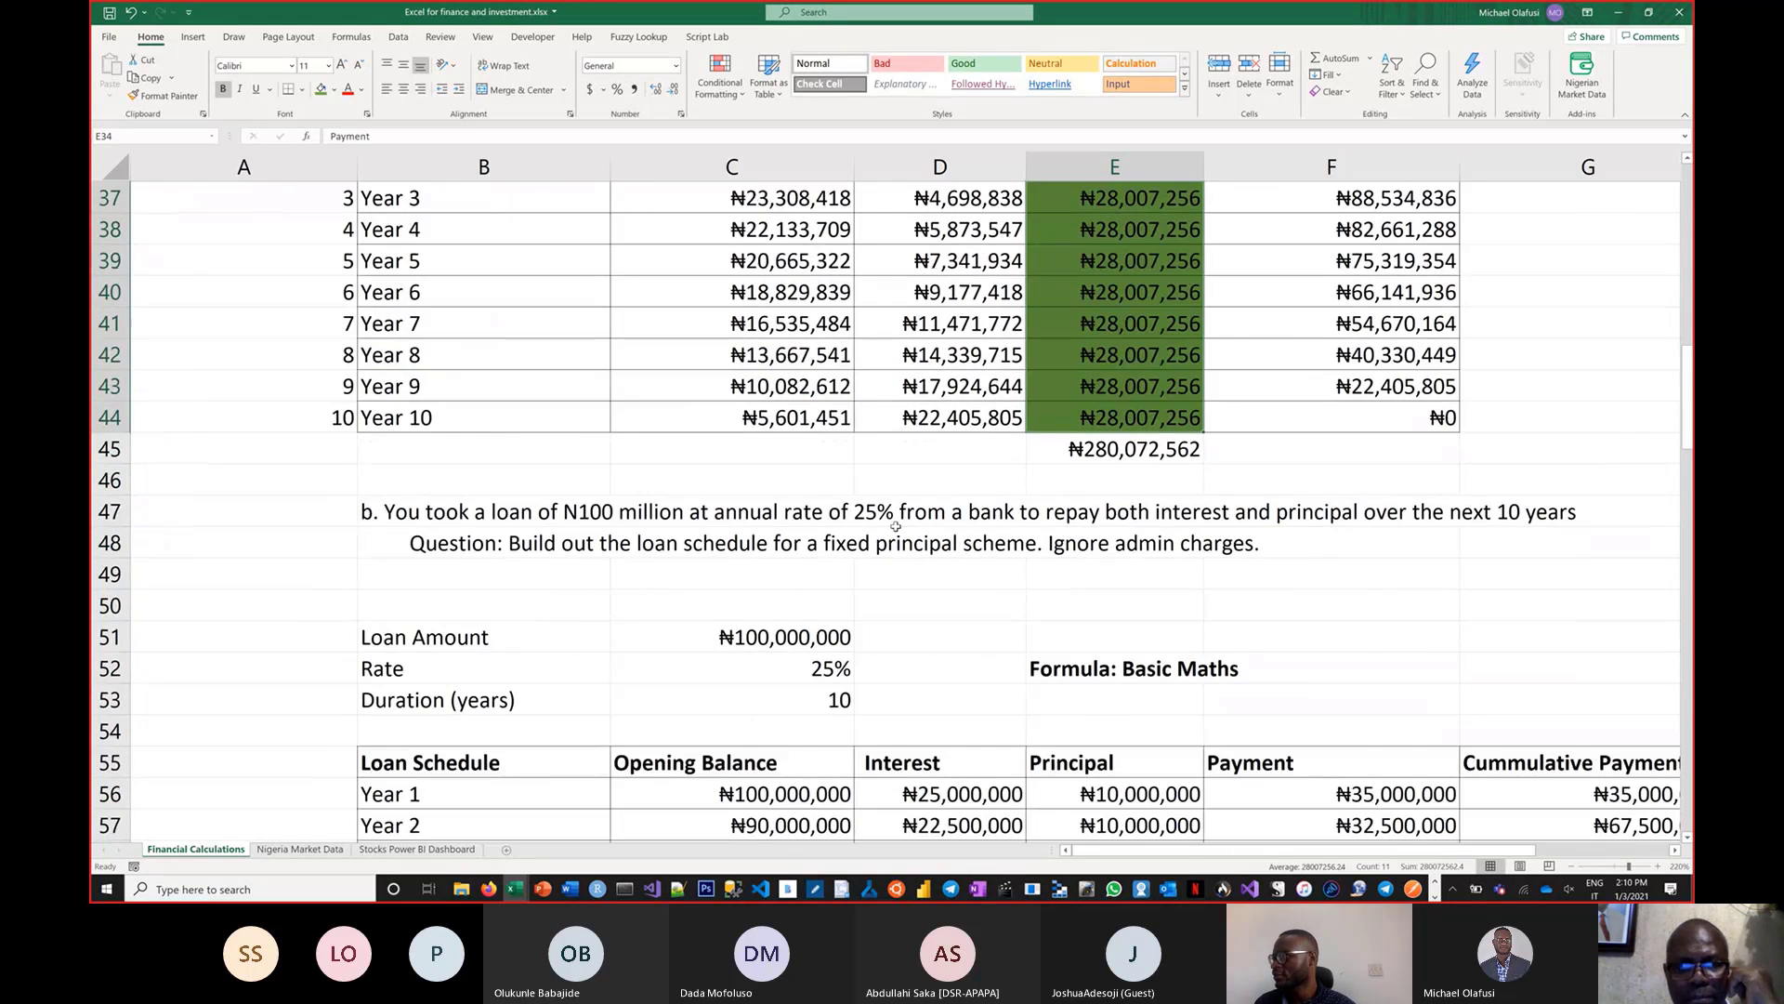
scroll(896, 526, down, 2)
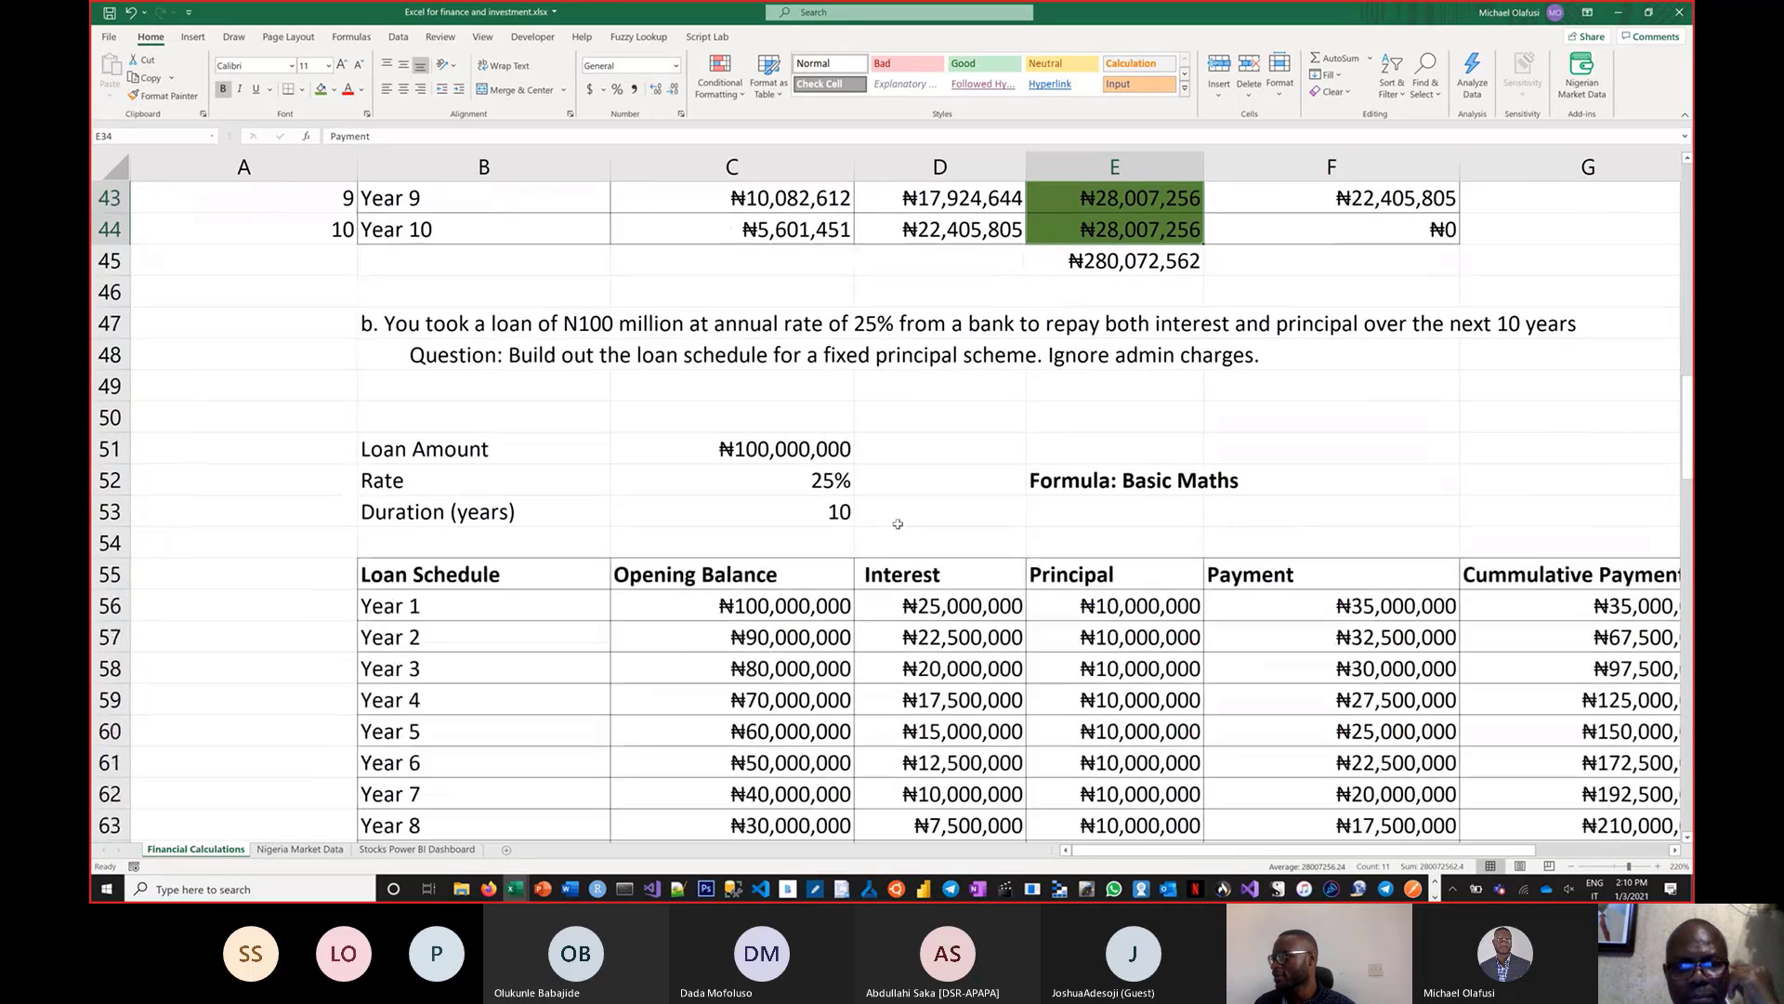
click(391, 331)
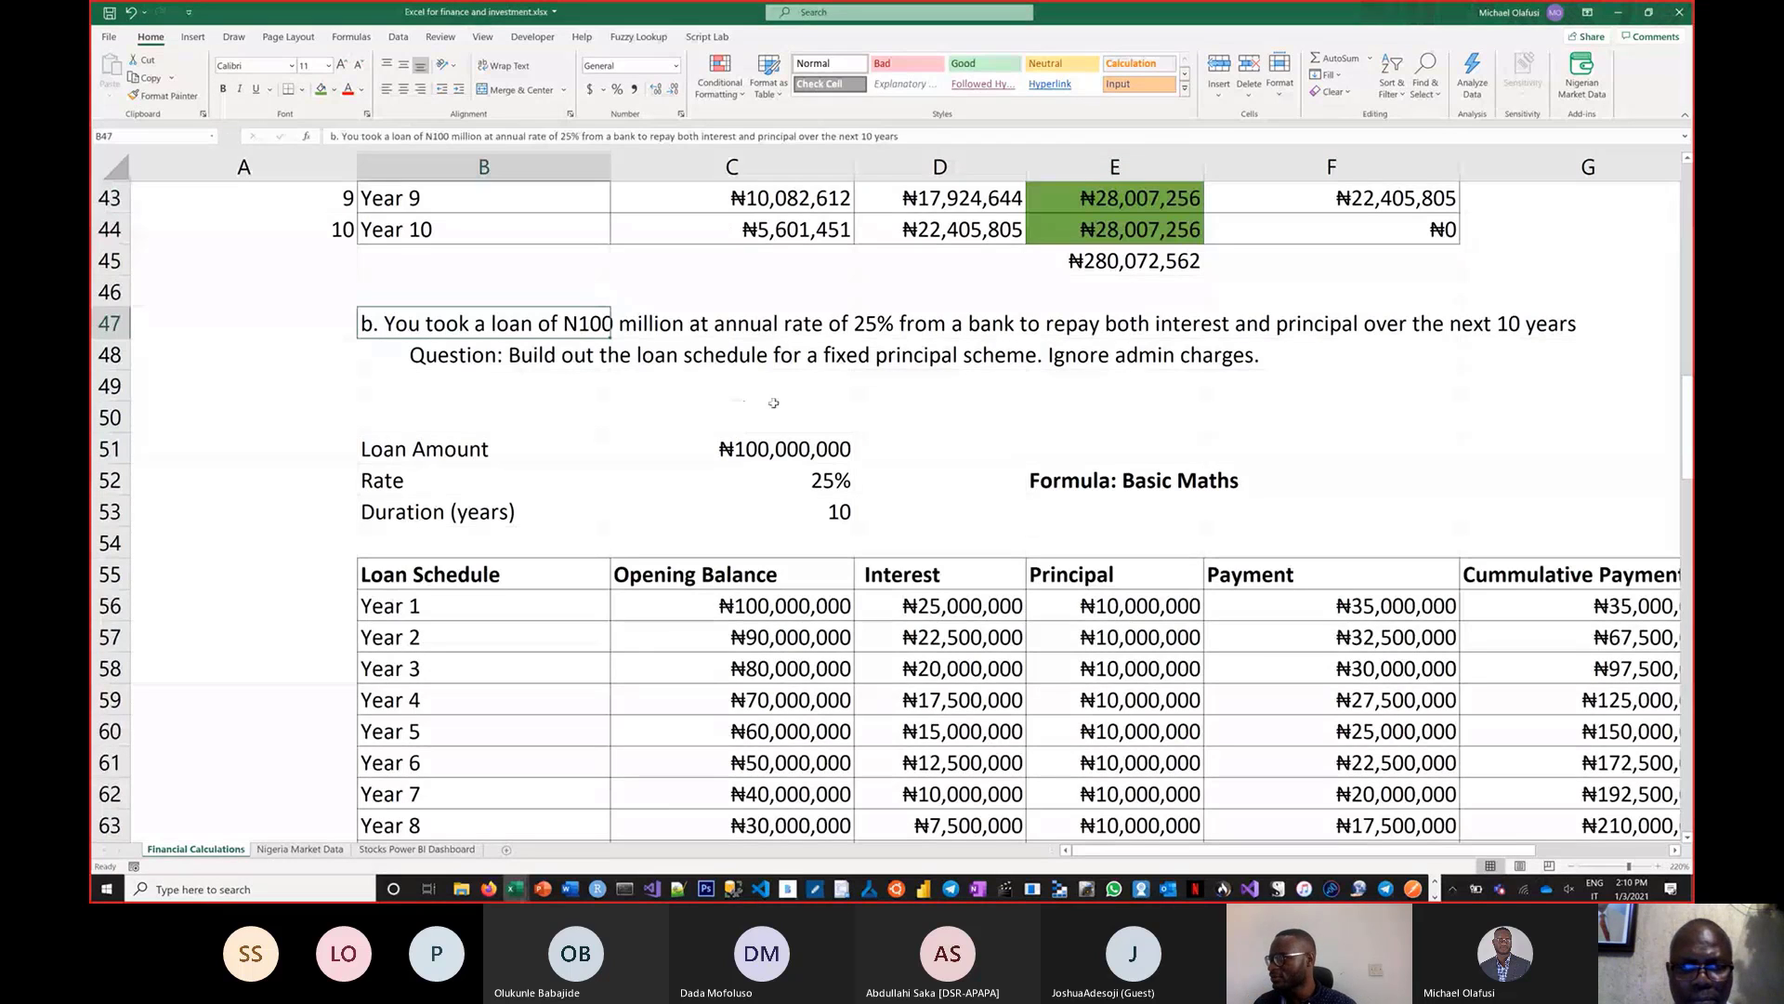
Fill the second loan's Loan Amount, Rate and Duration block, B51:C53, with standard yellow
drag(437, 449, 794, 508)
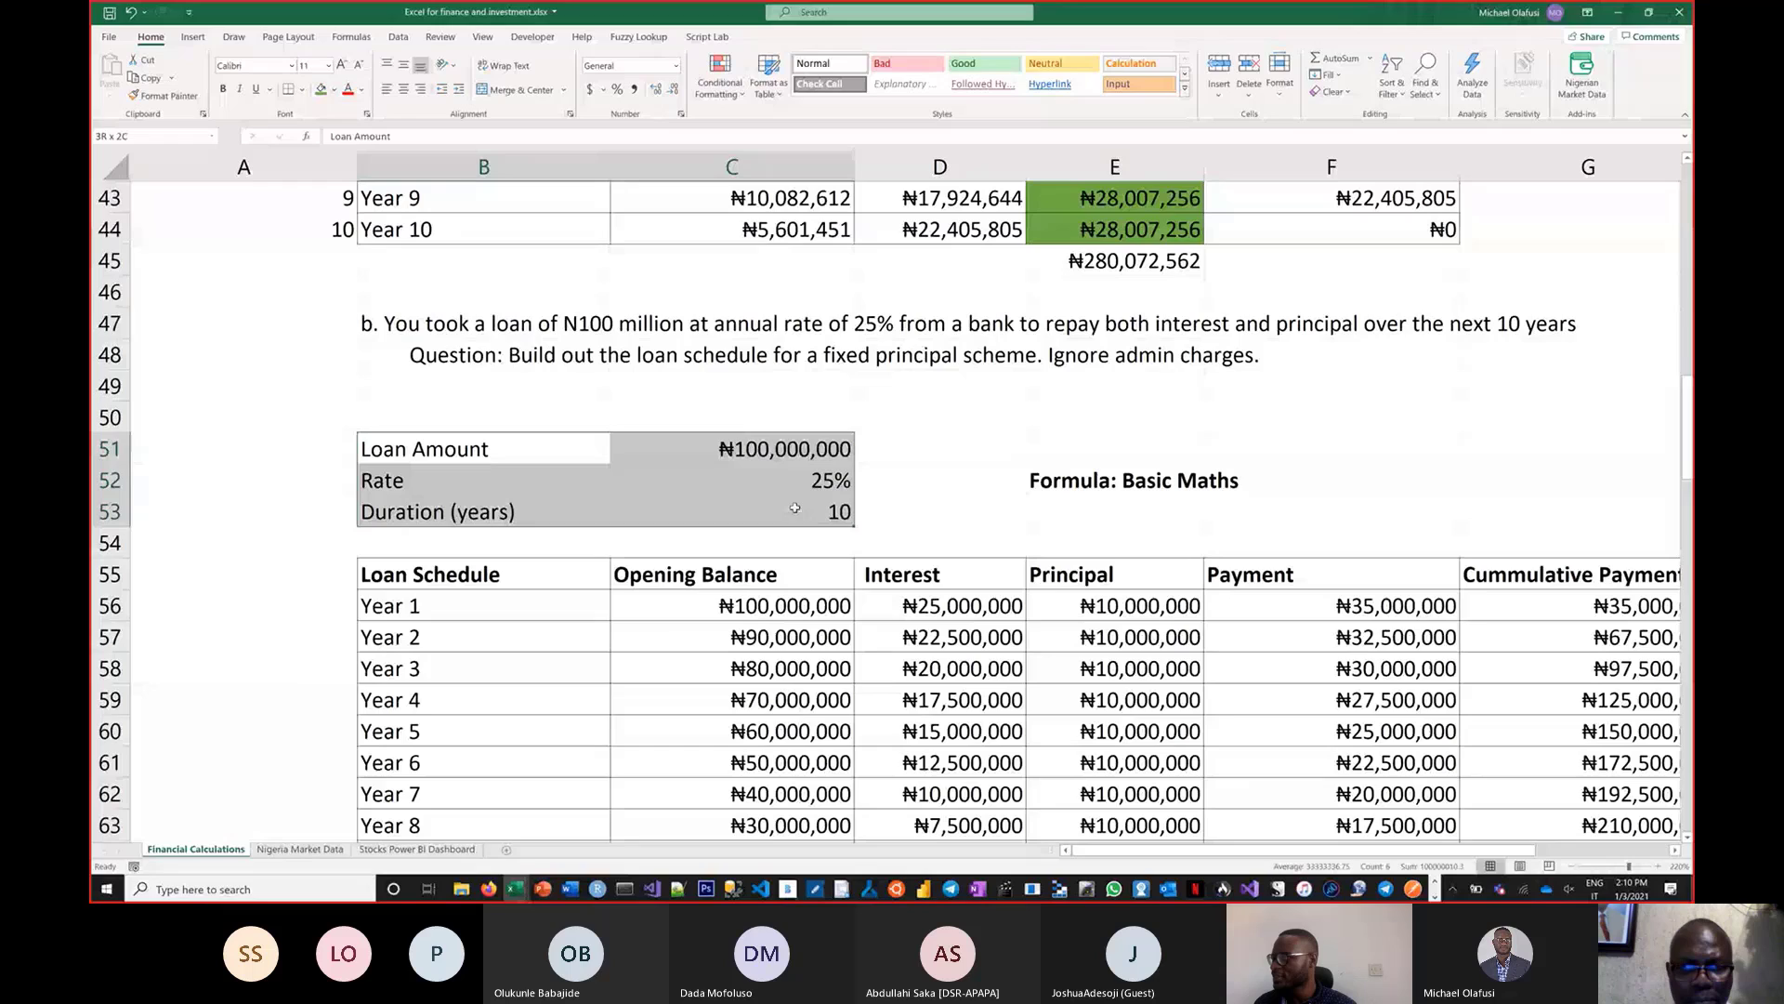
click(334, 89)
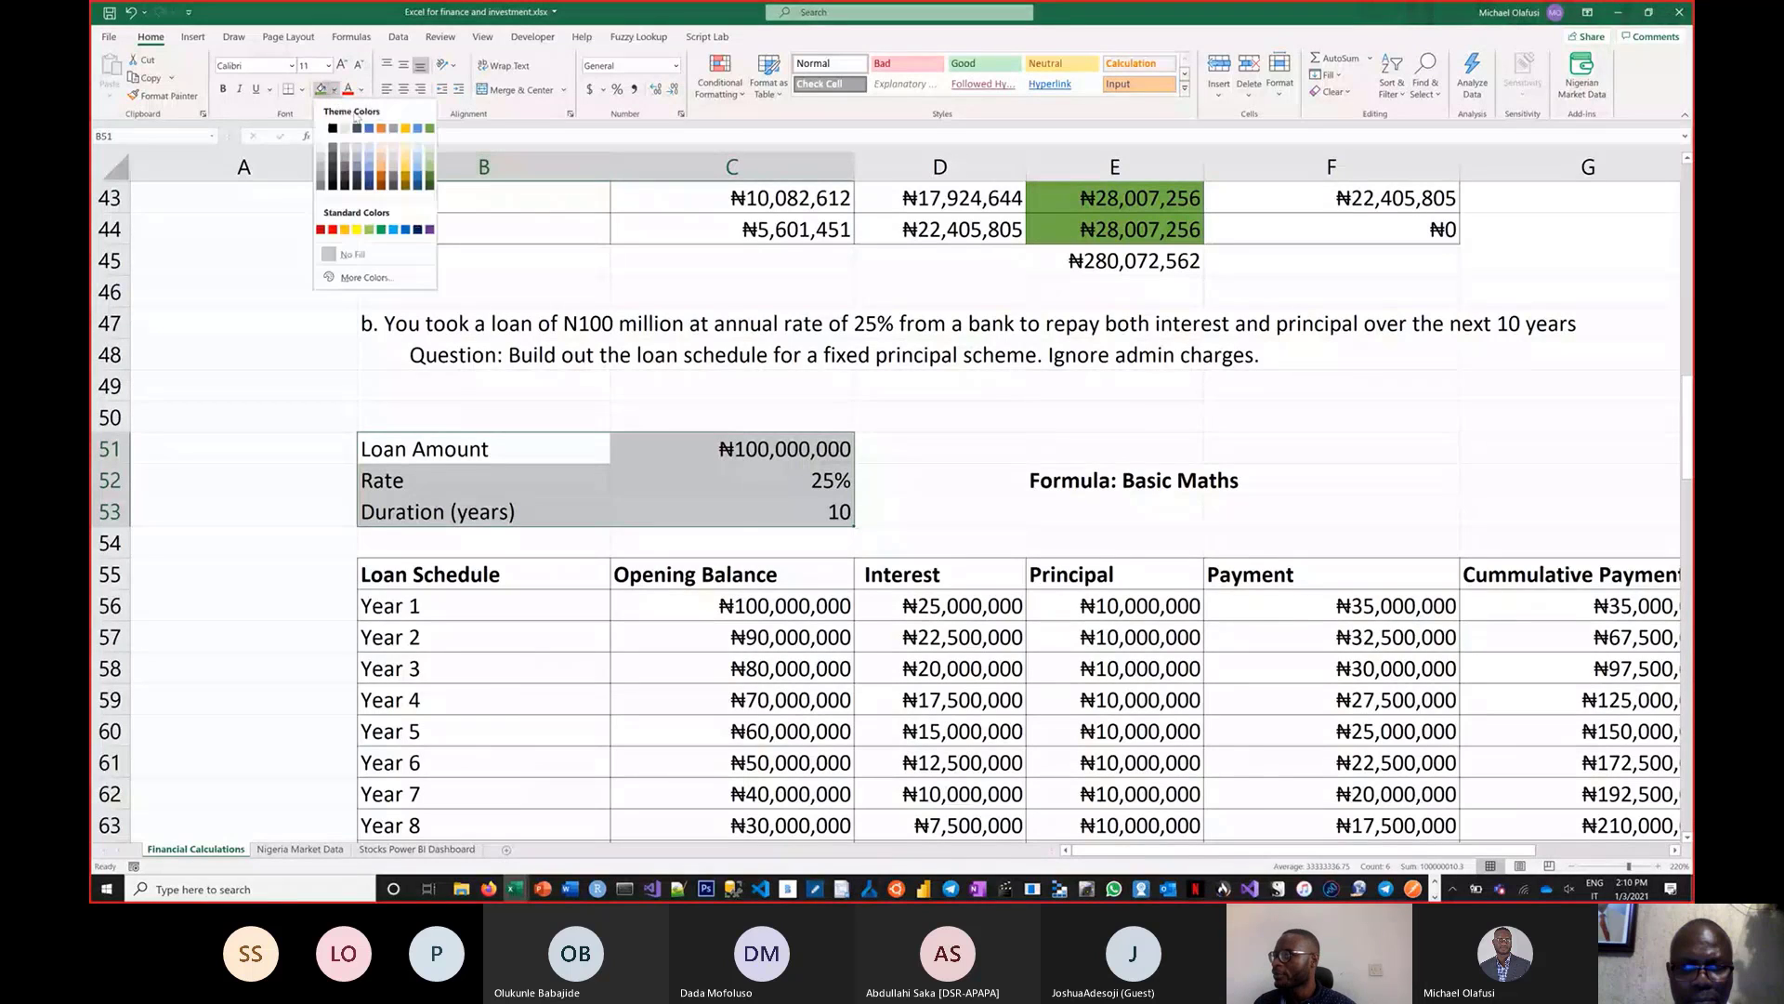
click(406, 129)
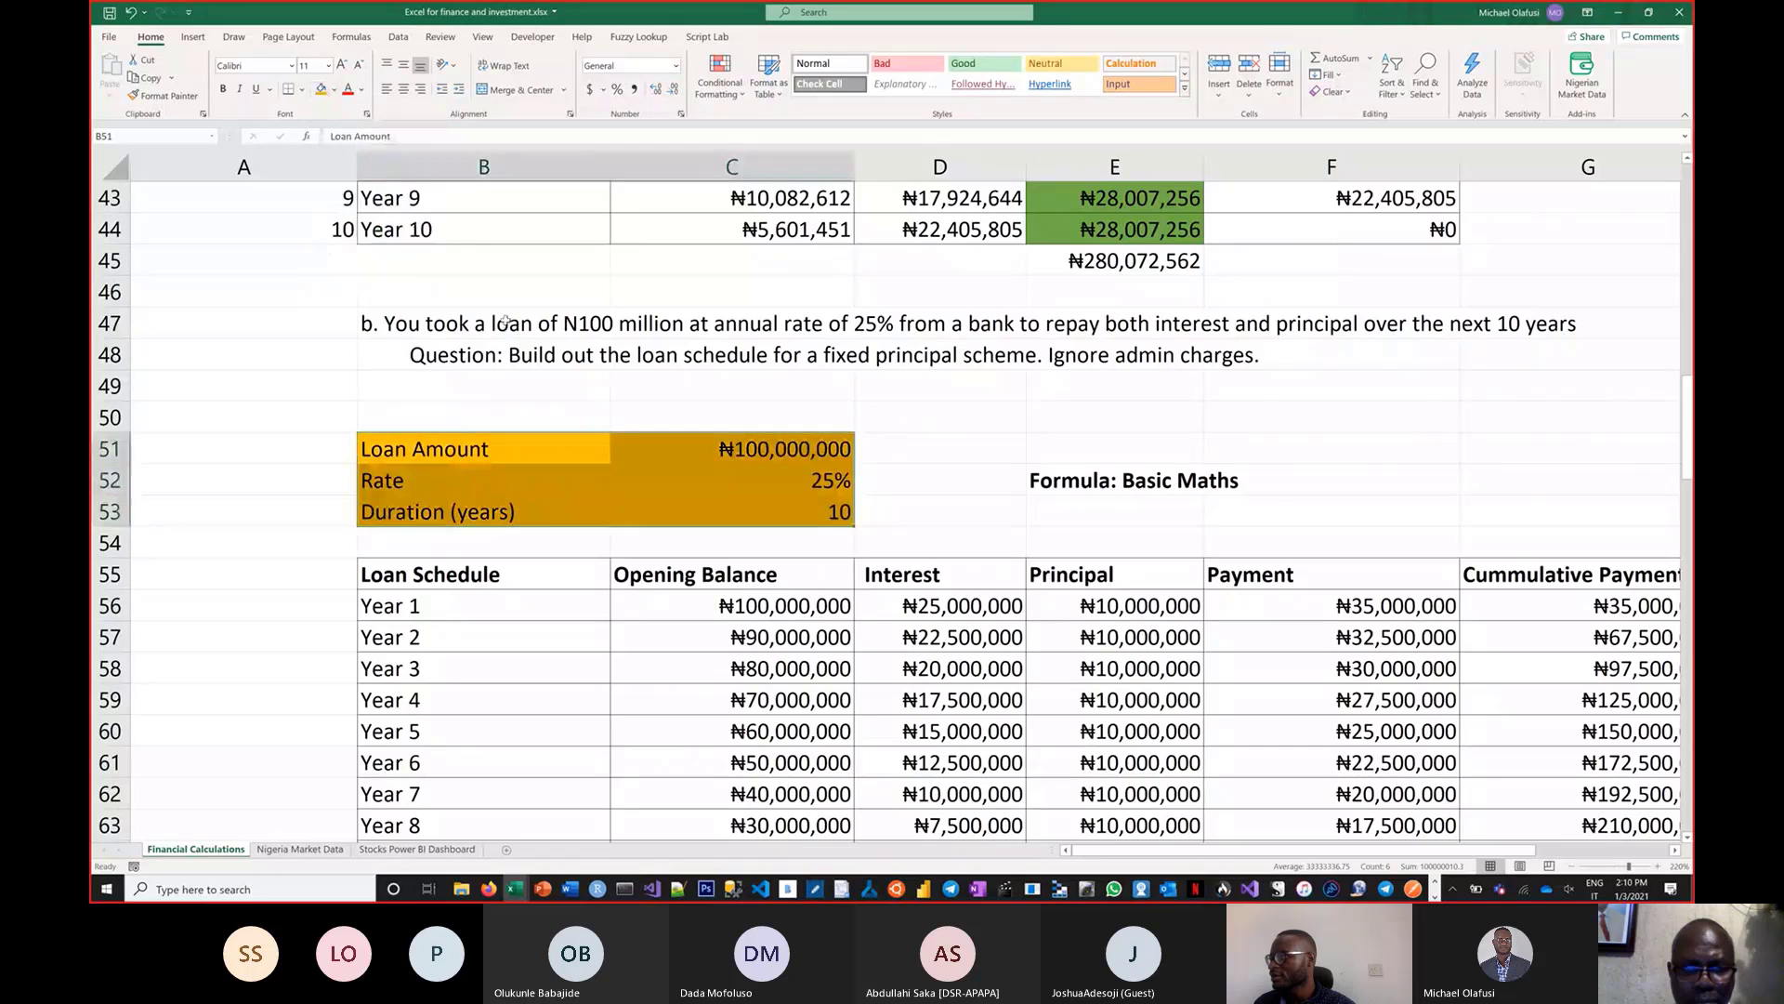
scroll(501, 312, up, 7)
scroll(501, 311, down, 1)
scroll(501, 312, down, 6)
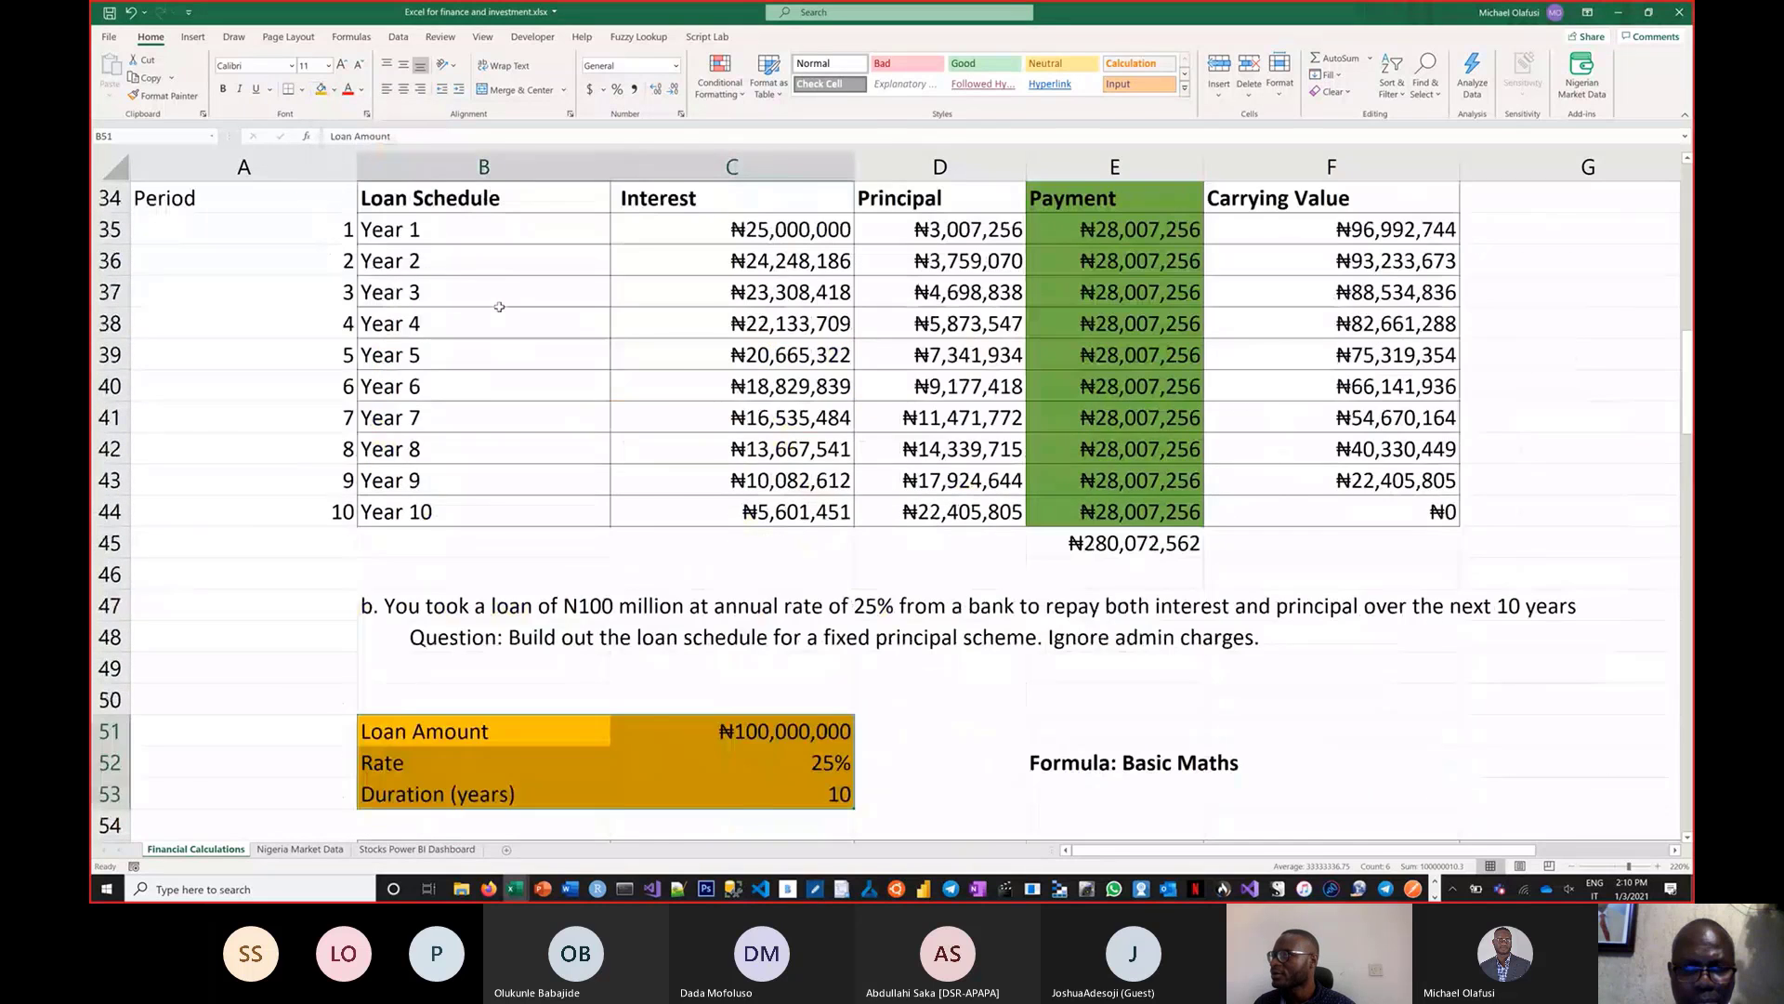
click(334, 92)
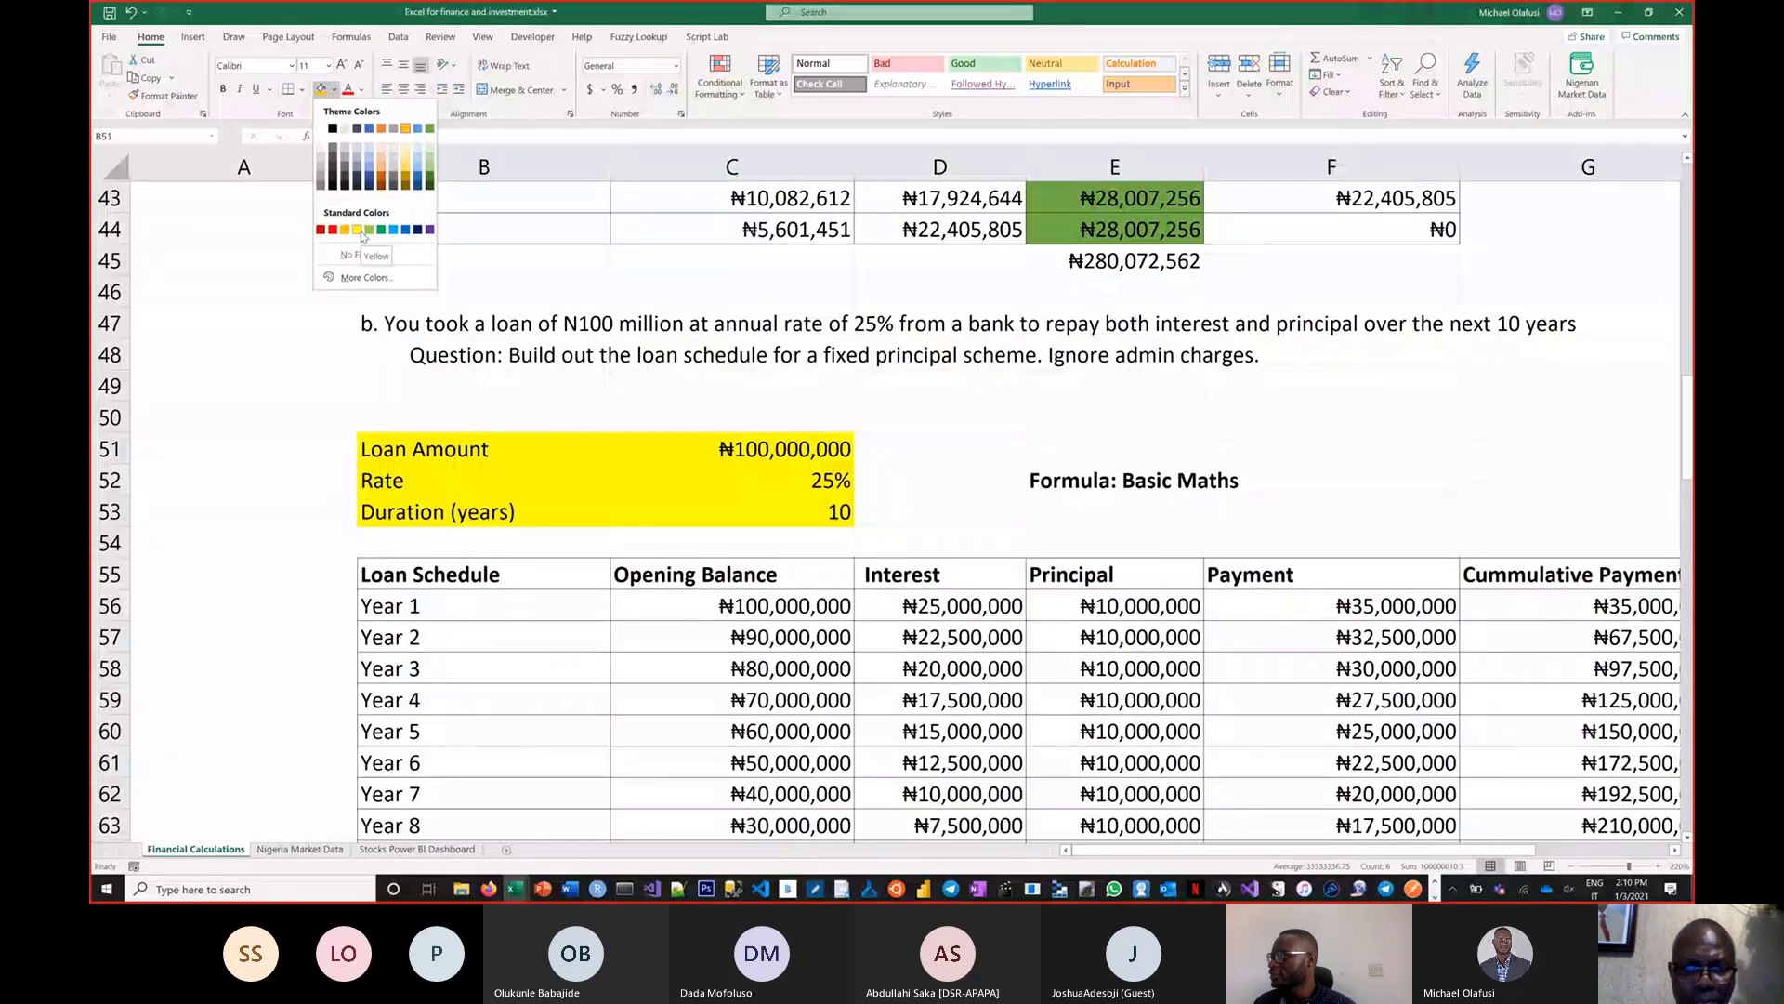
click(359, 230)
click(940, 511)
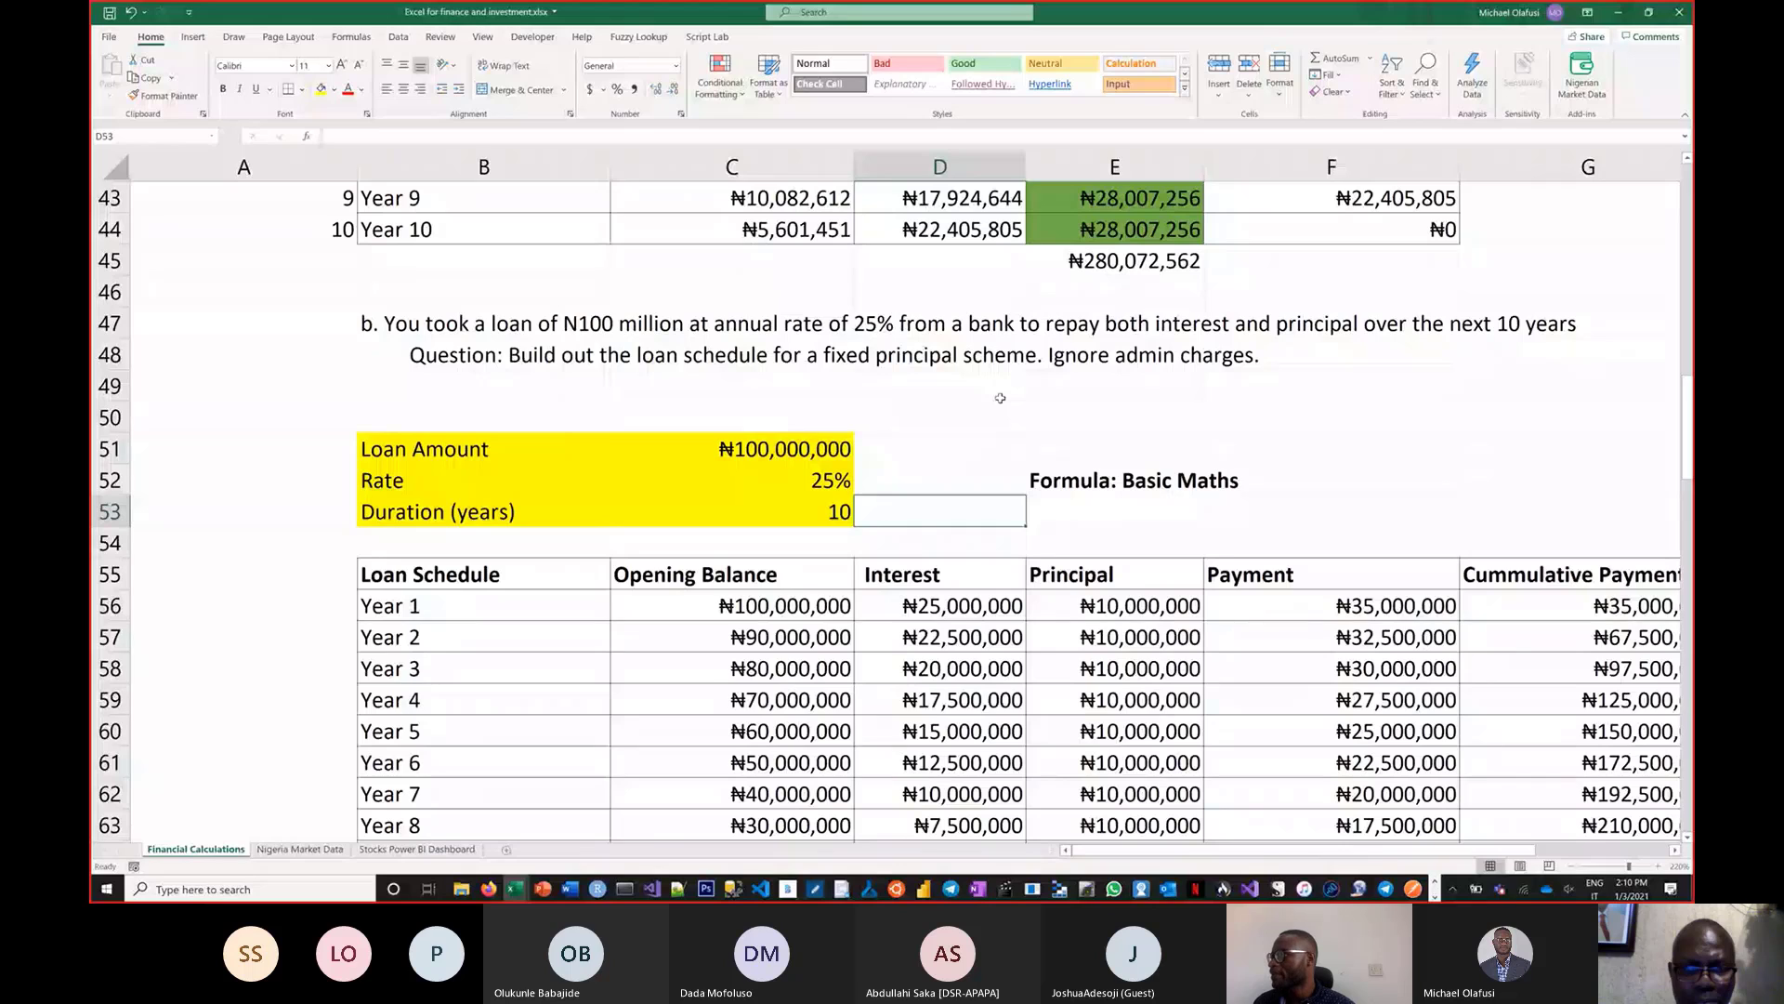
Enter the label "Fixed Principal" in E51 above the Basic Maths formula note
click(966, 358)
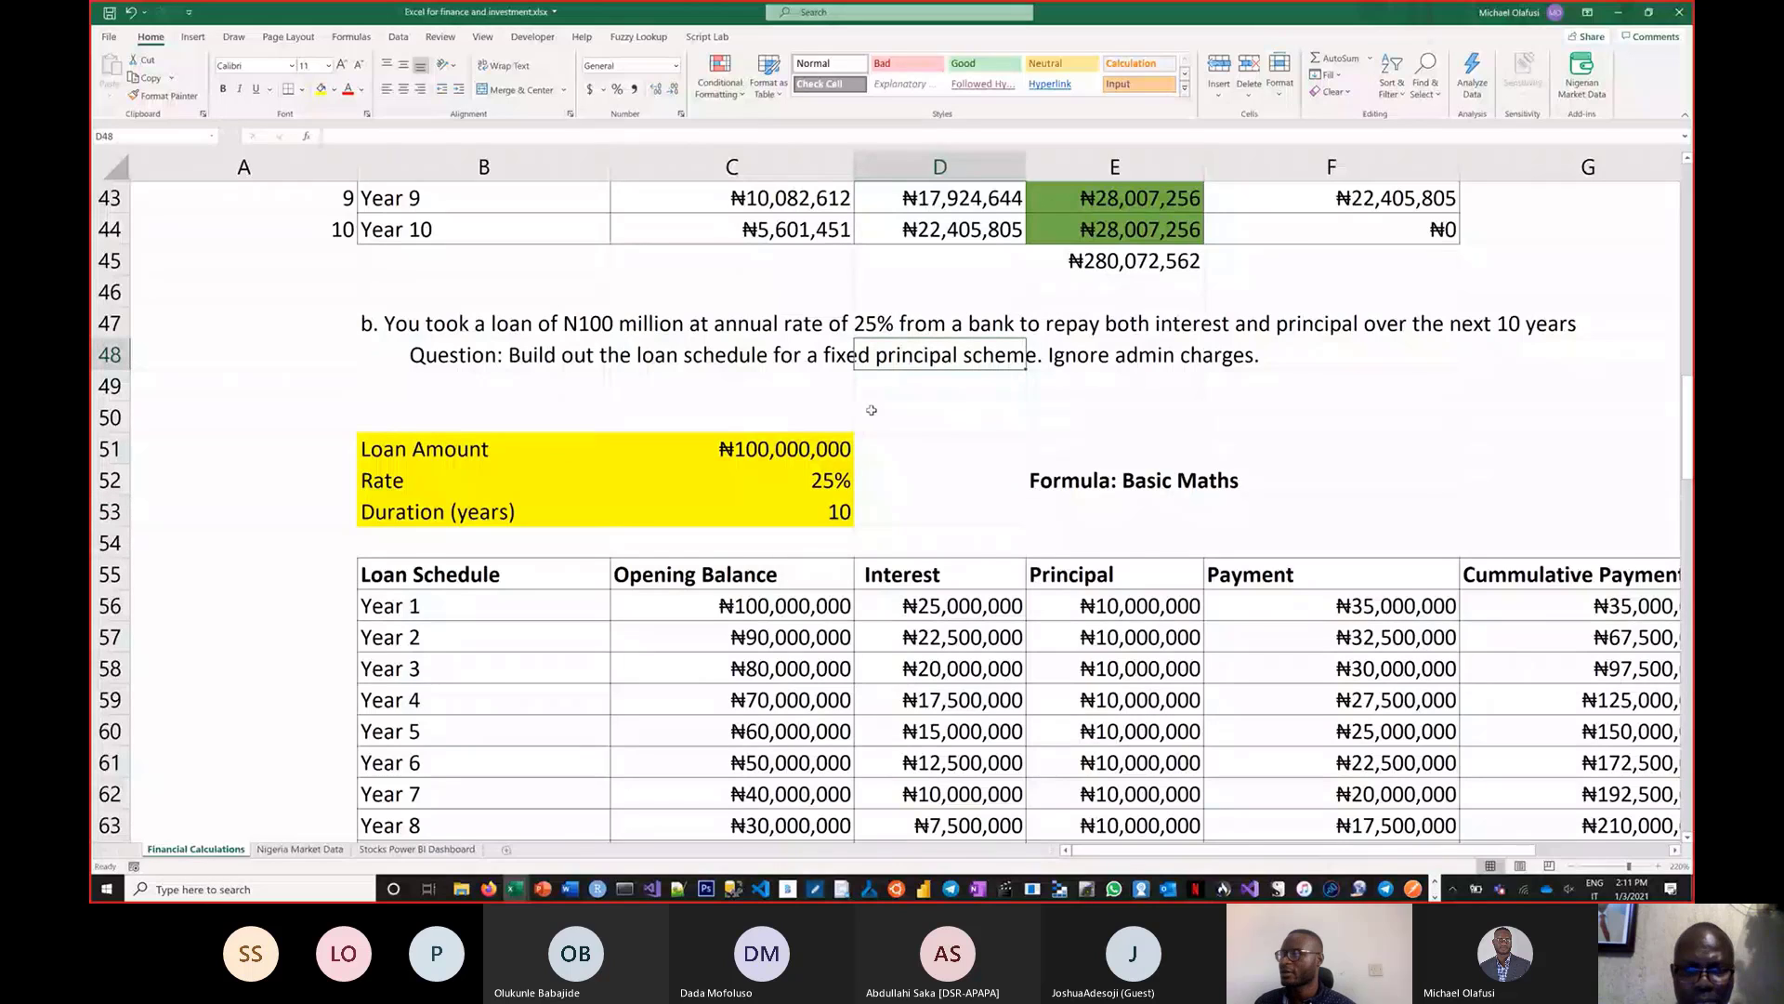
scroll(872, 410, down, 2)
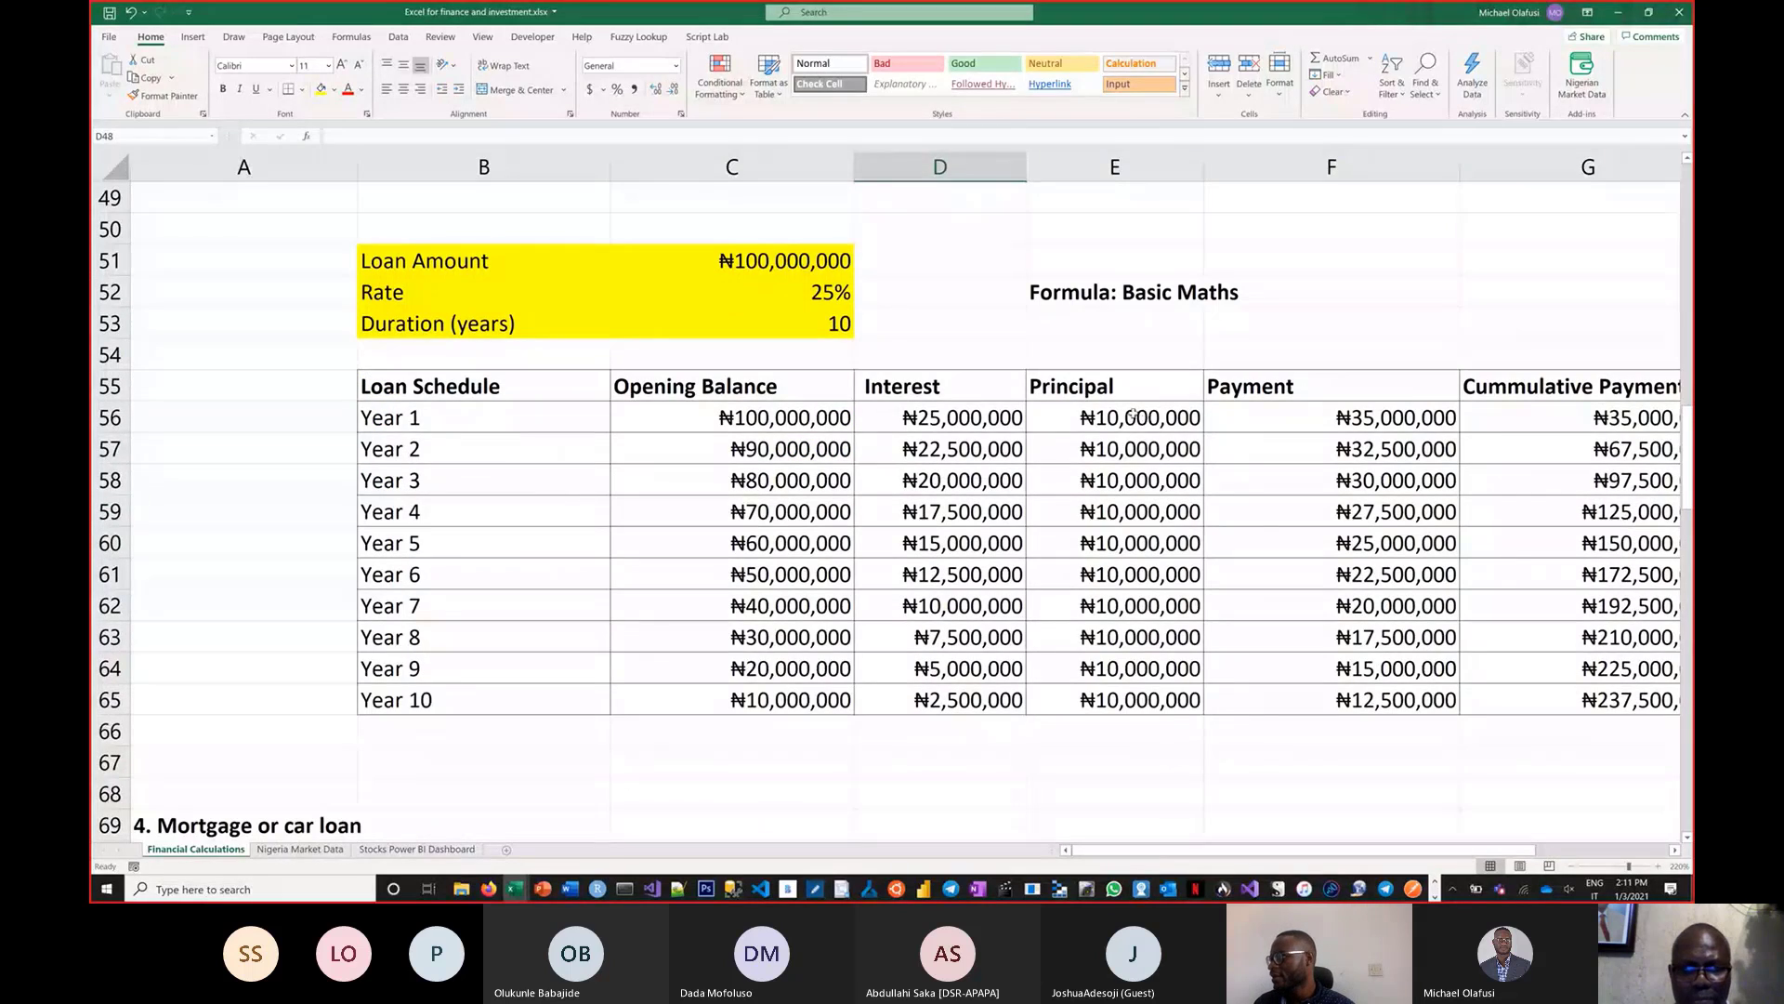
click(1134, 415)
drag(1134, 415, 1162, 692)
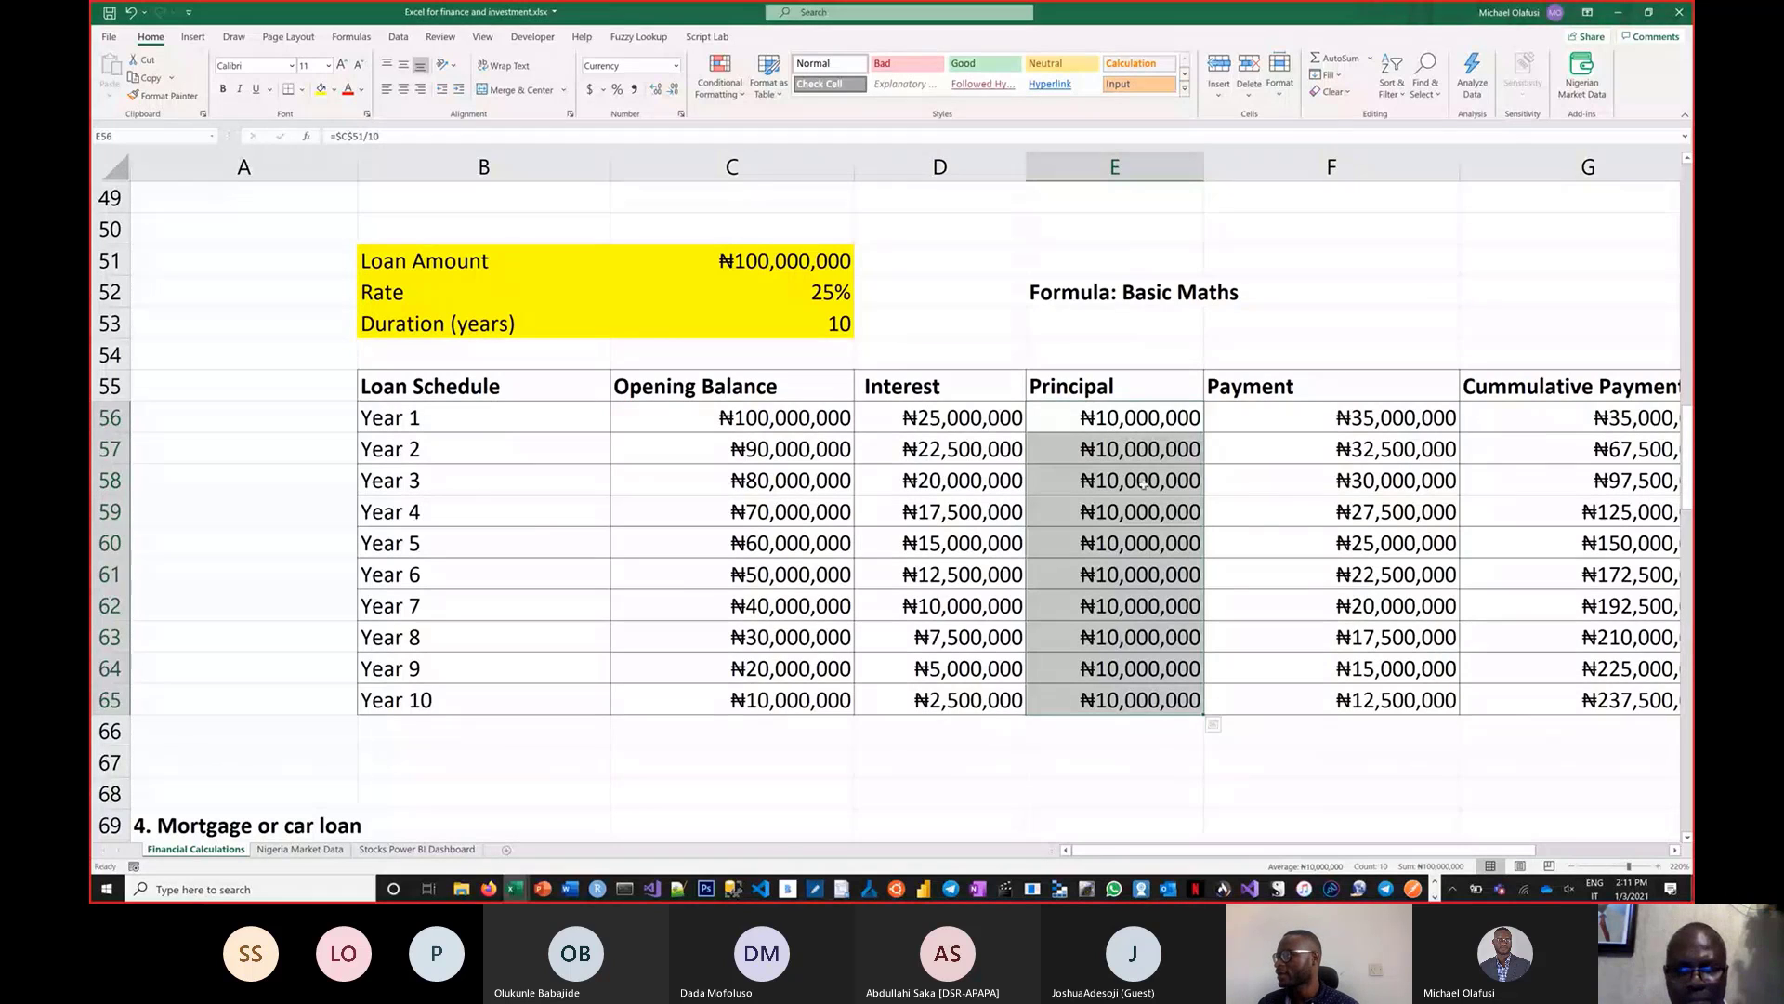
click(1069, 267)
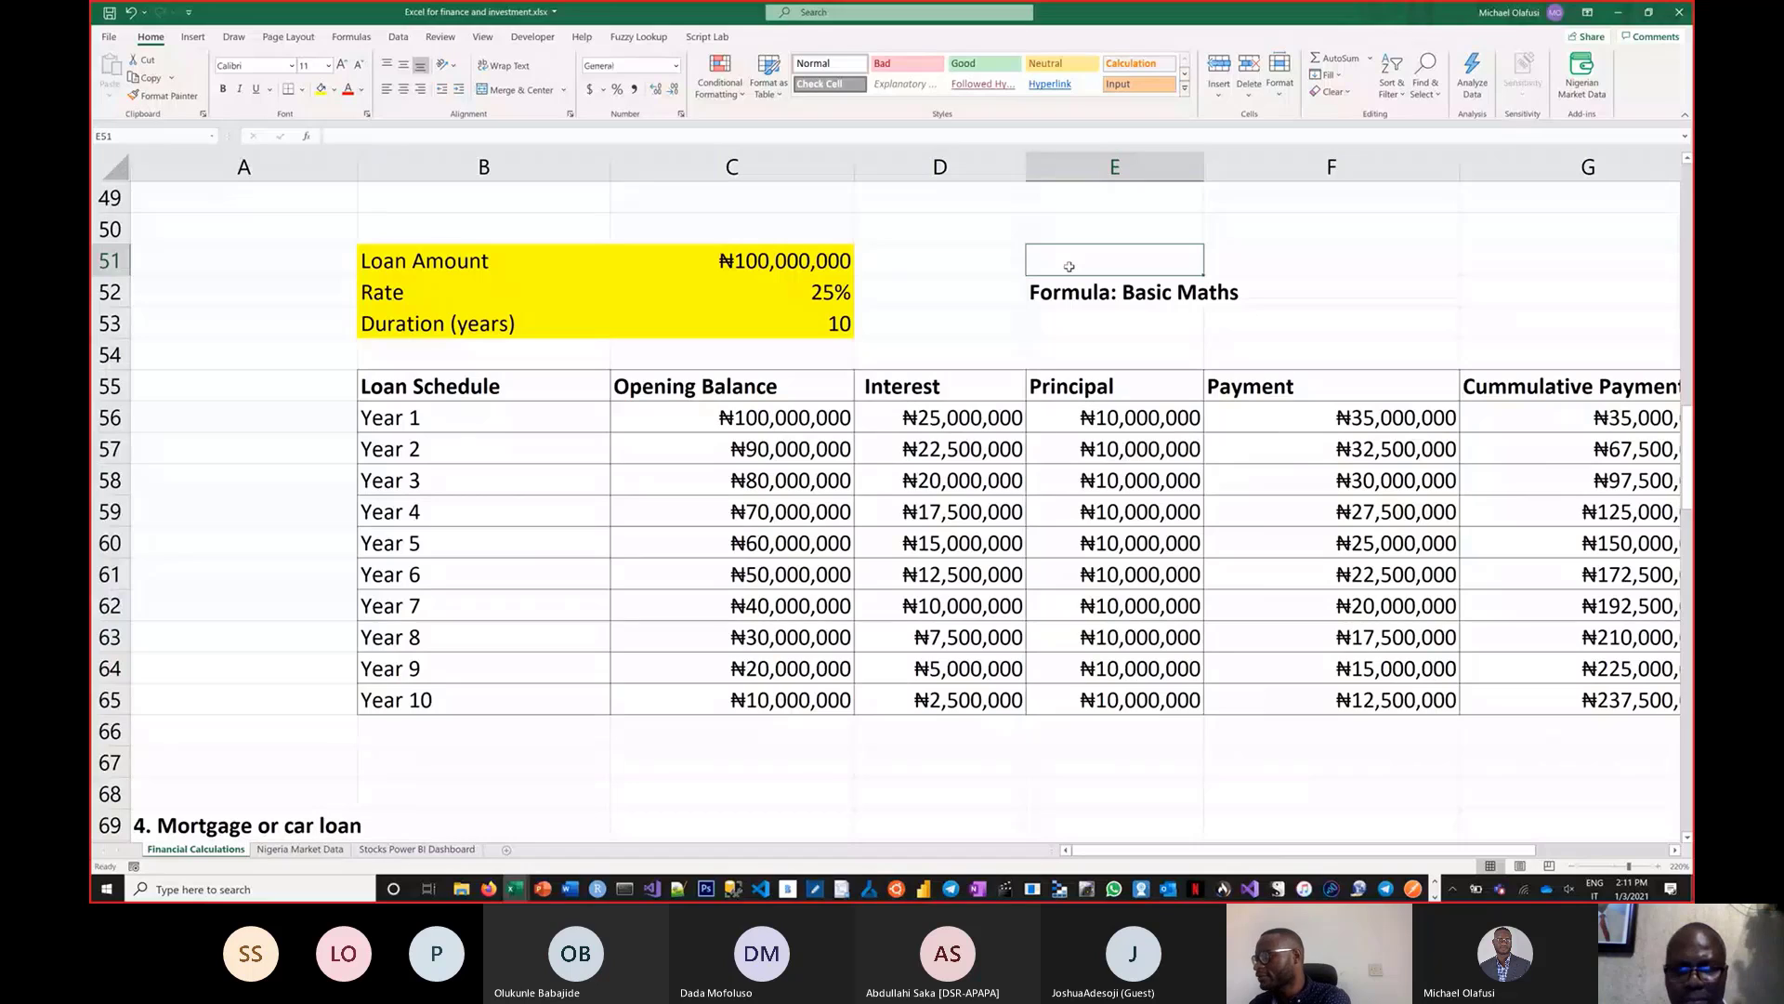
text(Fixed)
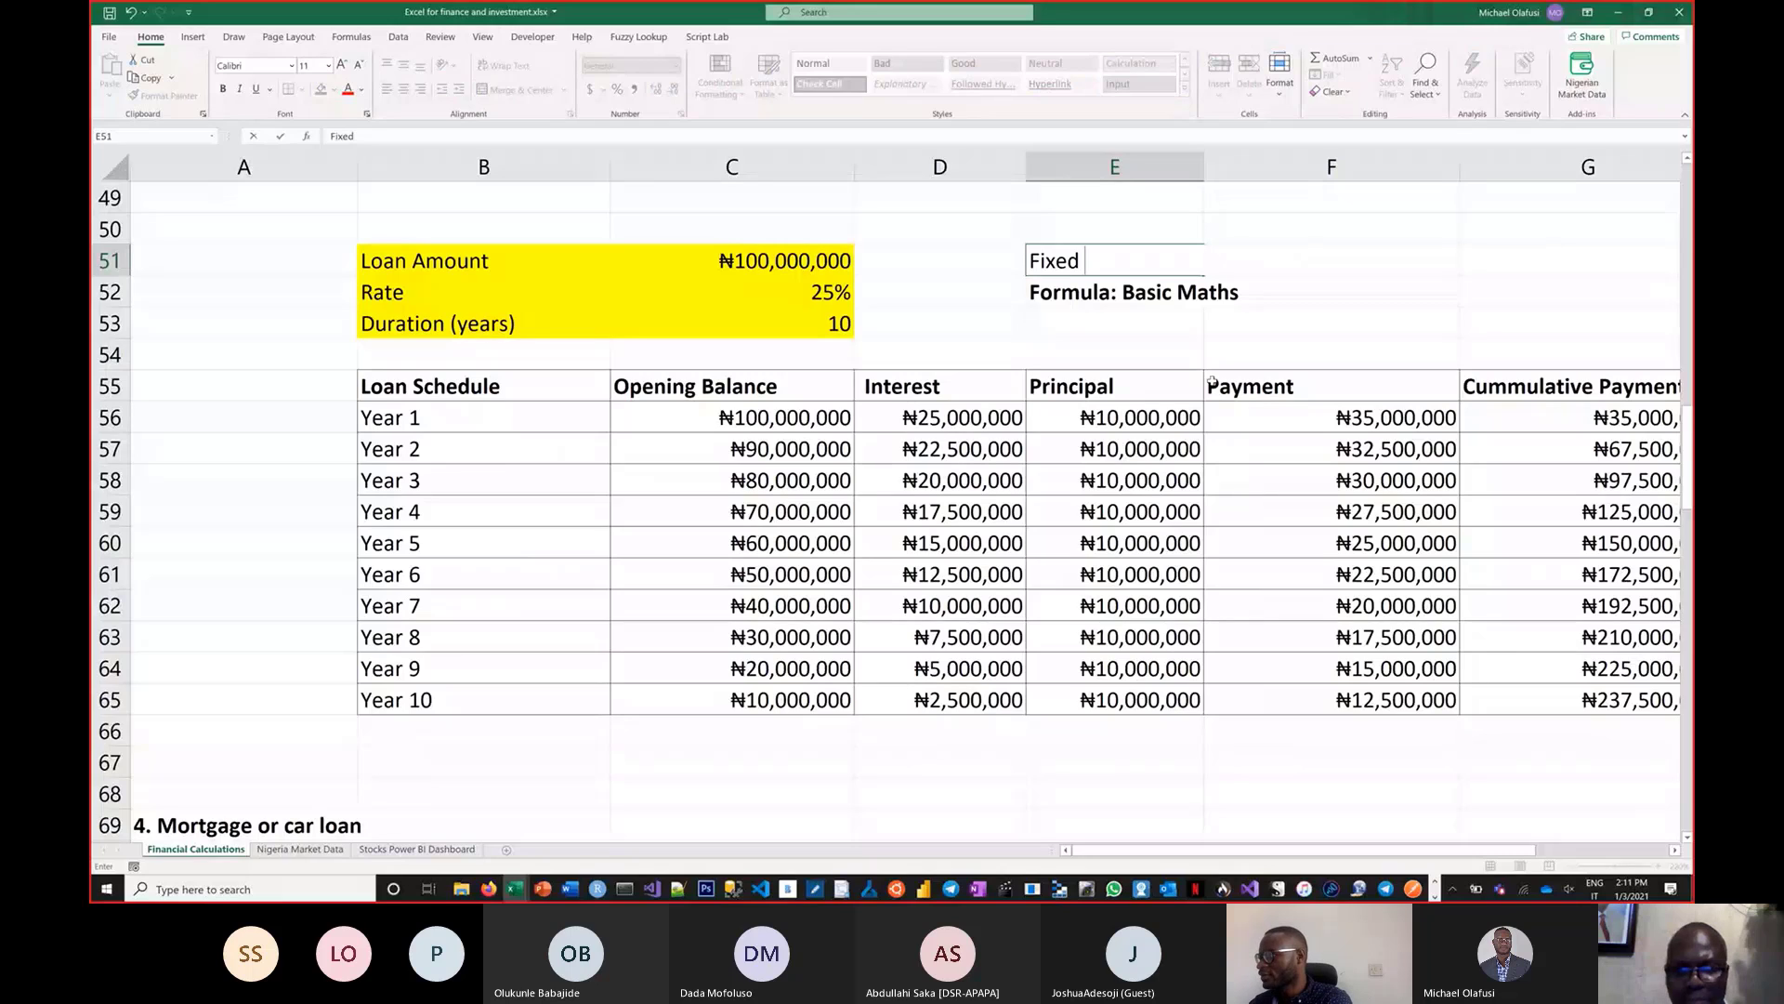
text(Principal)
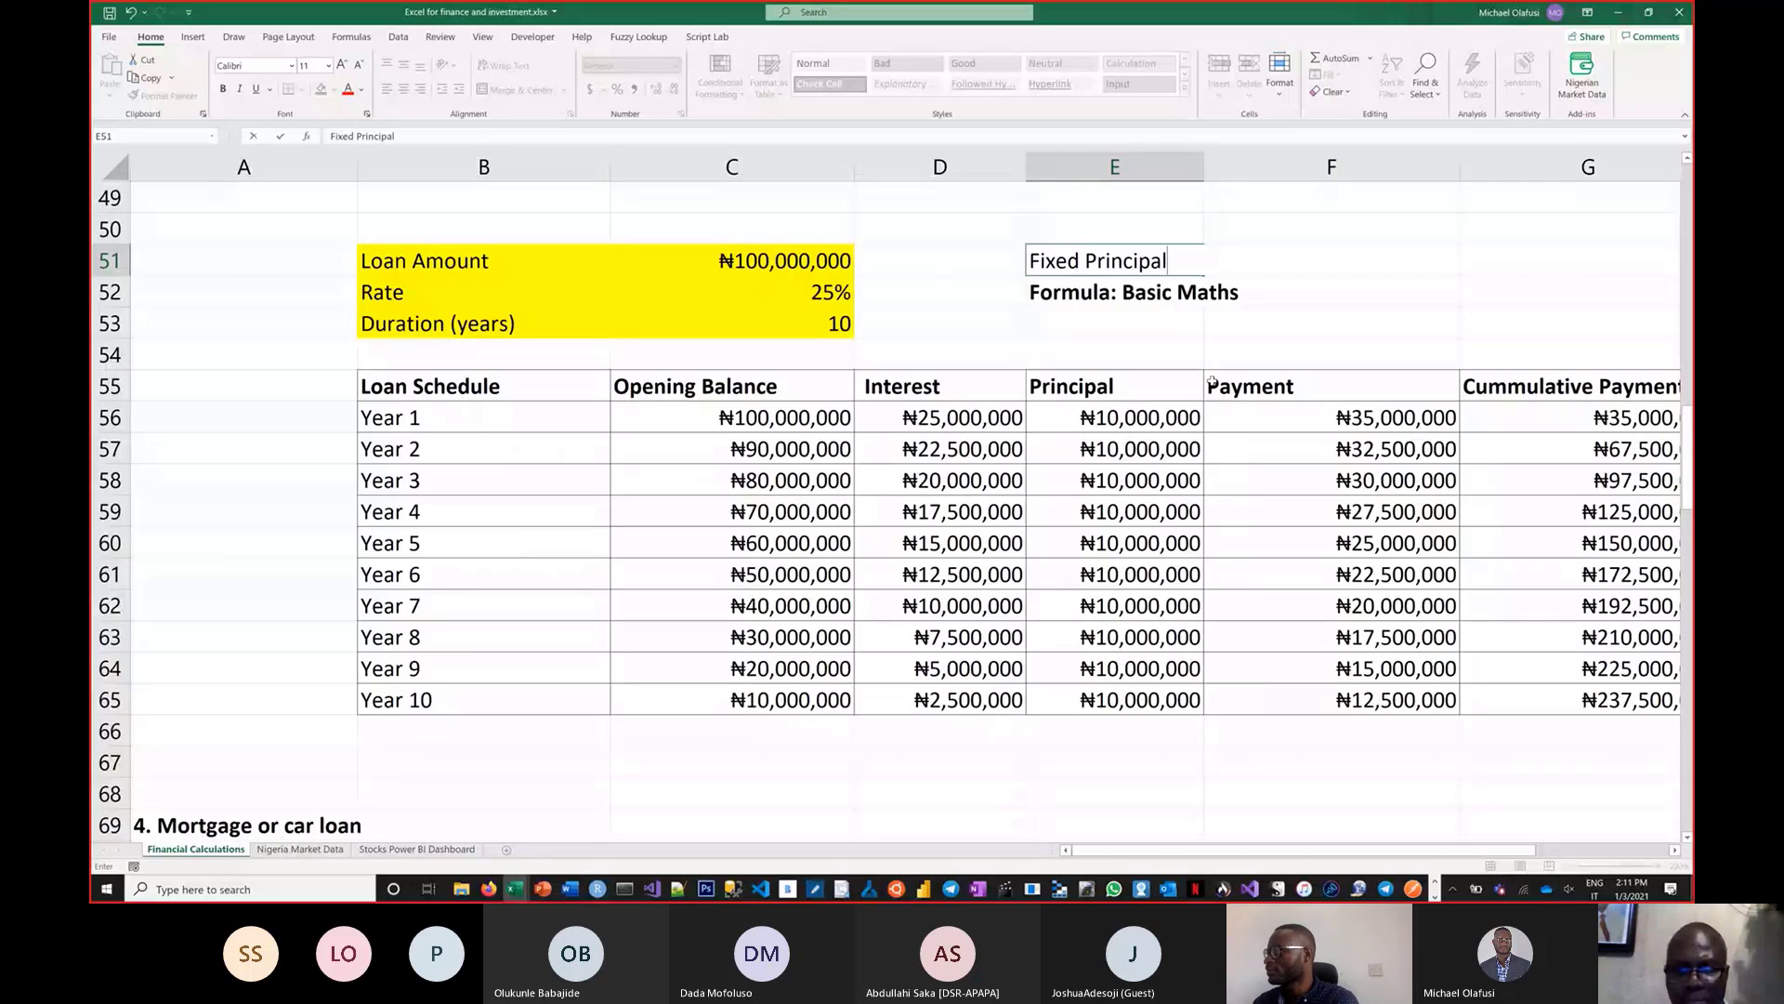
key(Return)
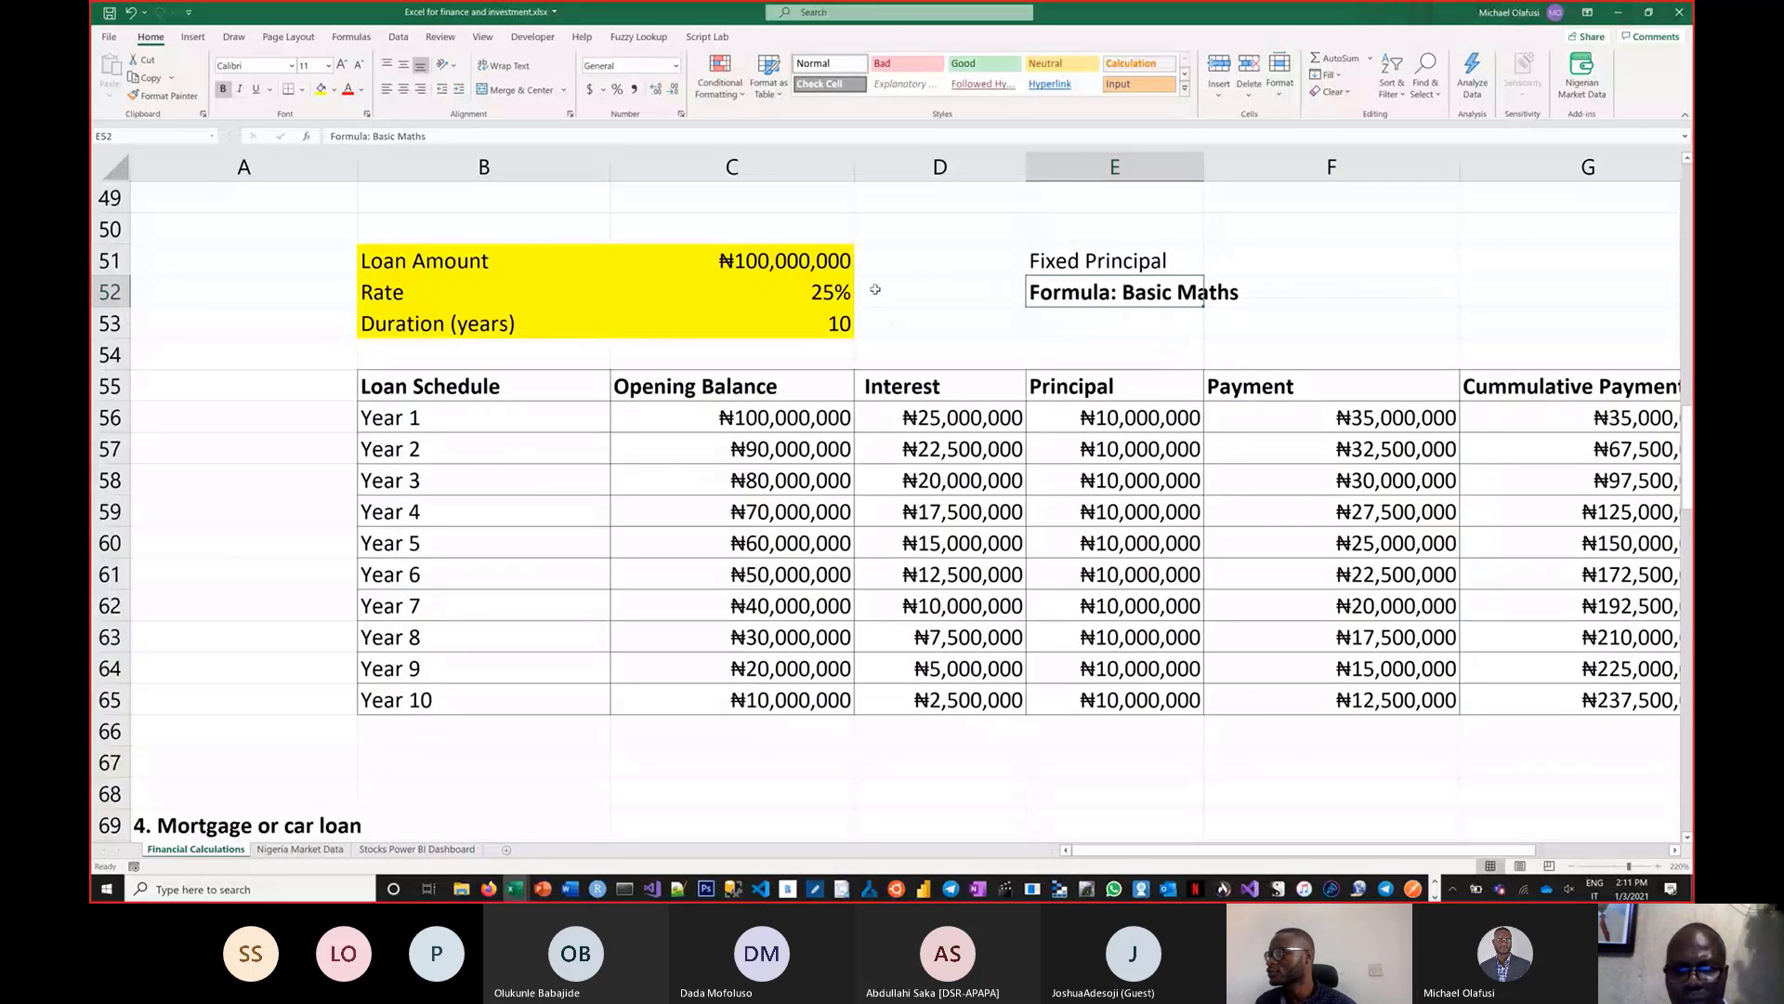
Compare the Interest, Principal and Payment columns of the fixed principal schedule from Year 1 to Year 10
scroll(876, 291, up, 1)
scroll(876, 292, down, 1)
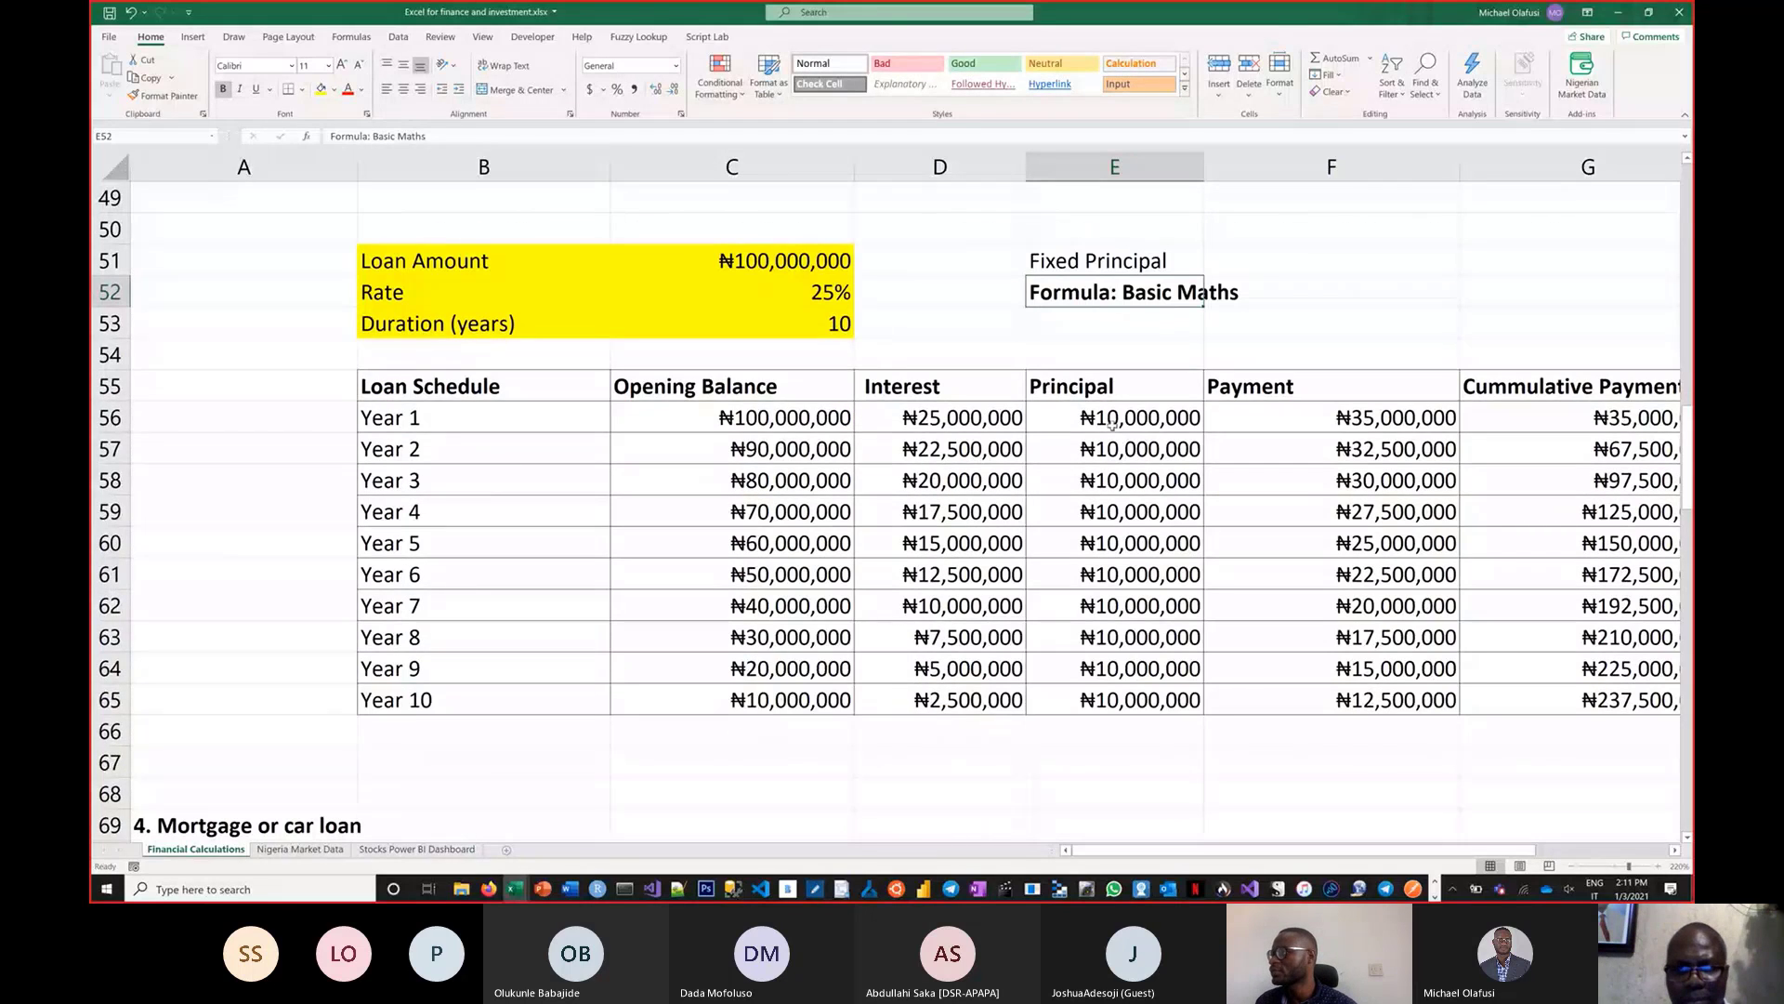
drag(1115, 417, 1111, 699)
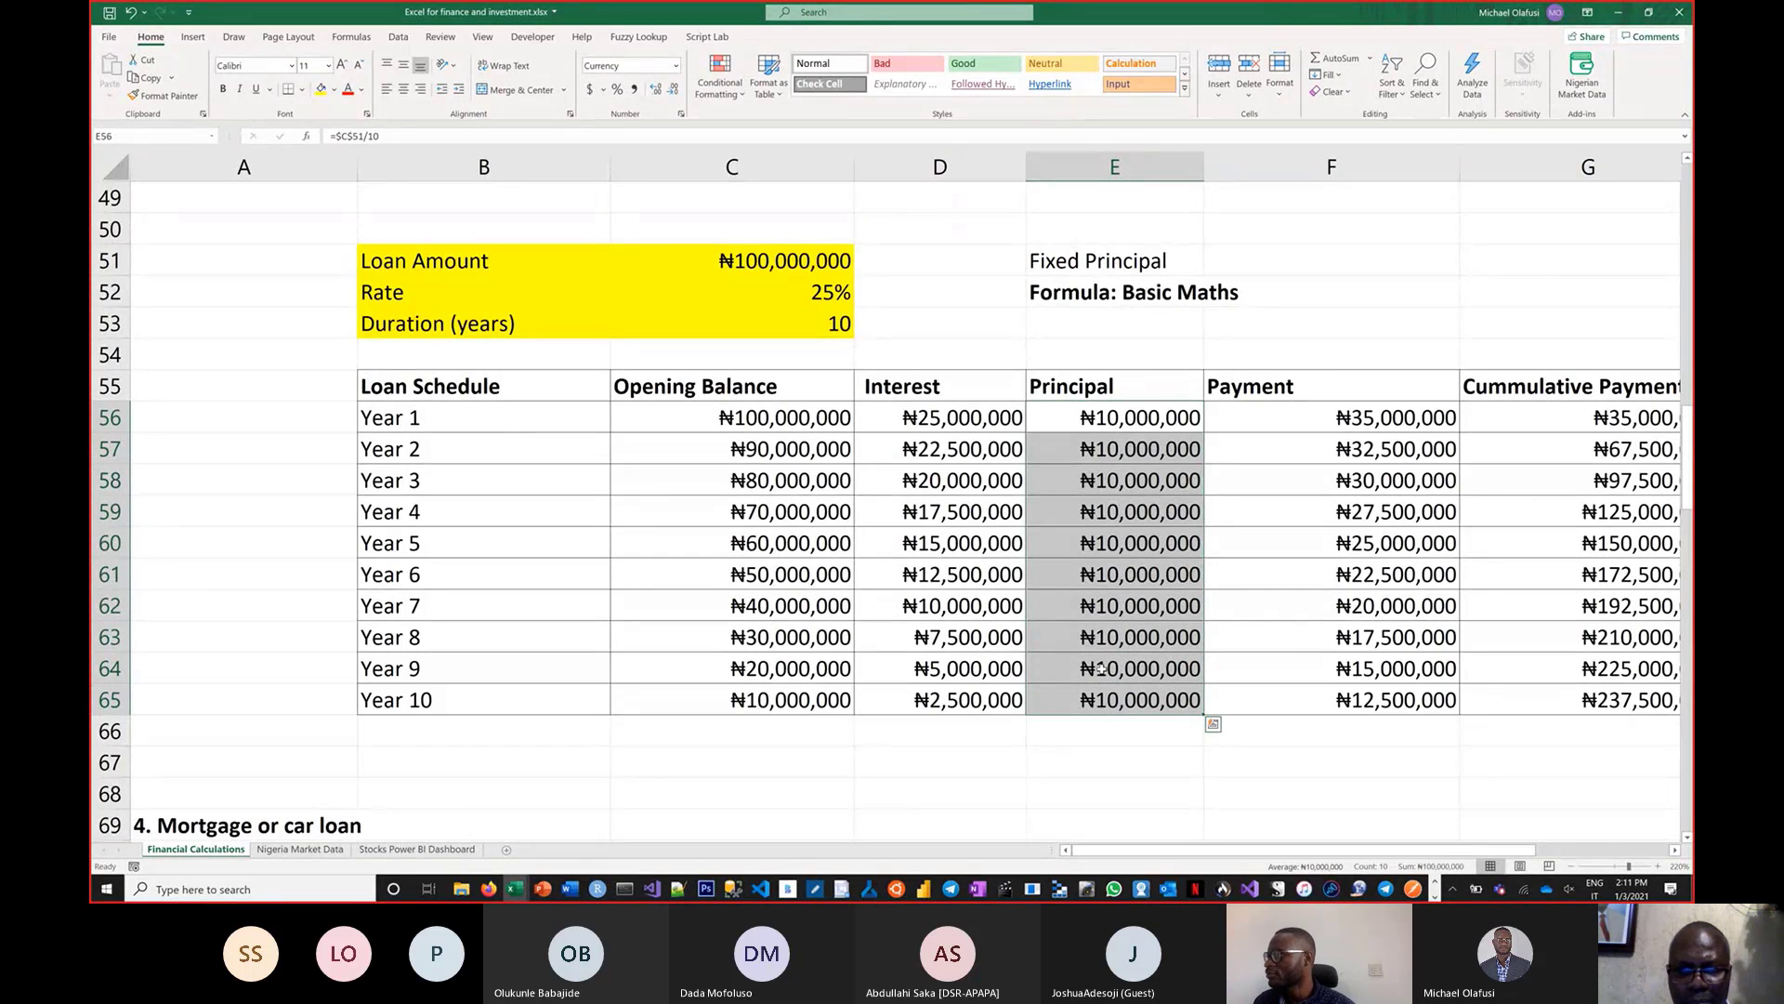
drag(939, 418, 941, 700)
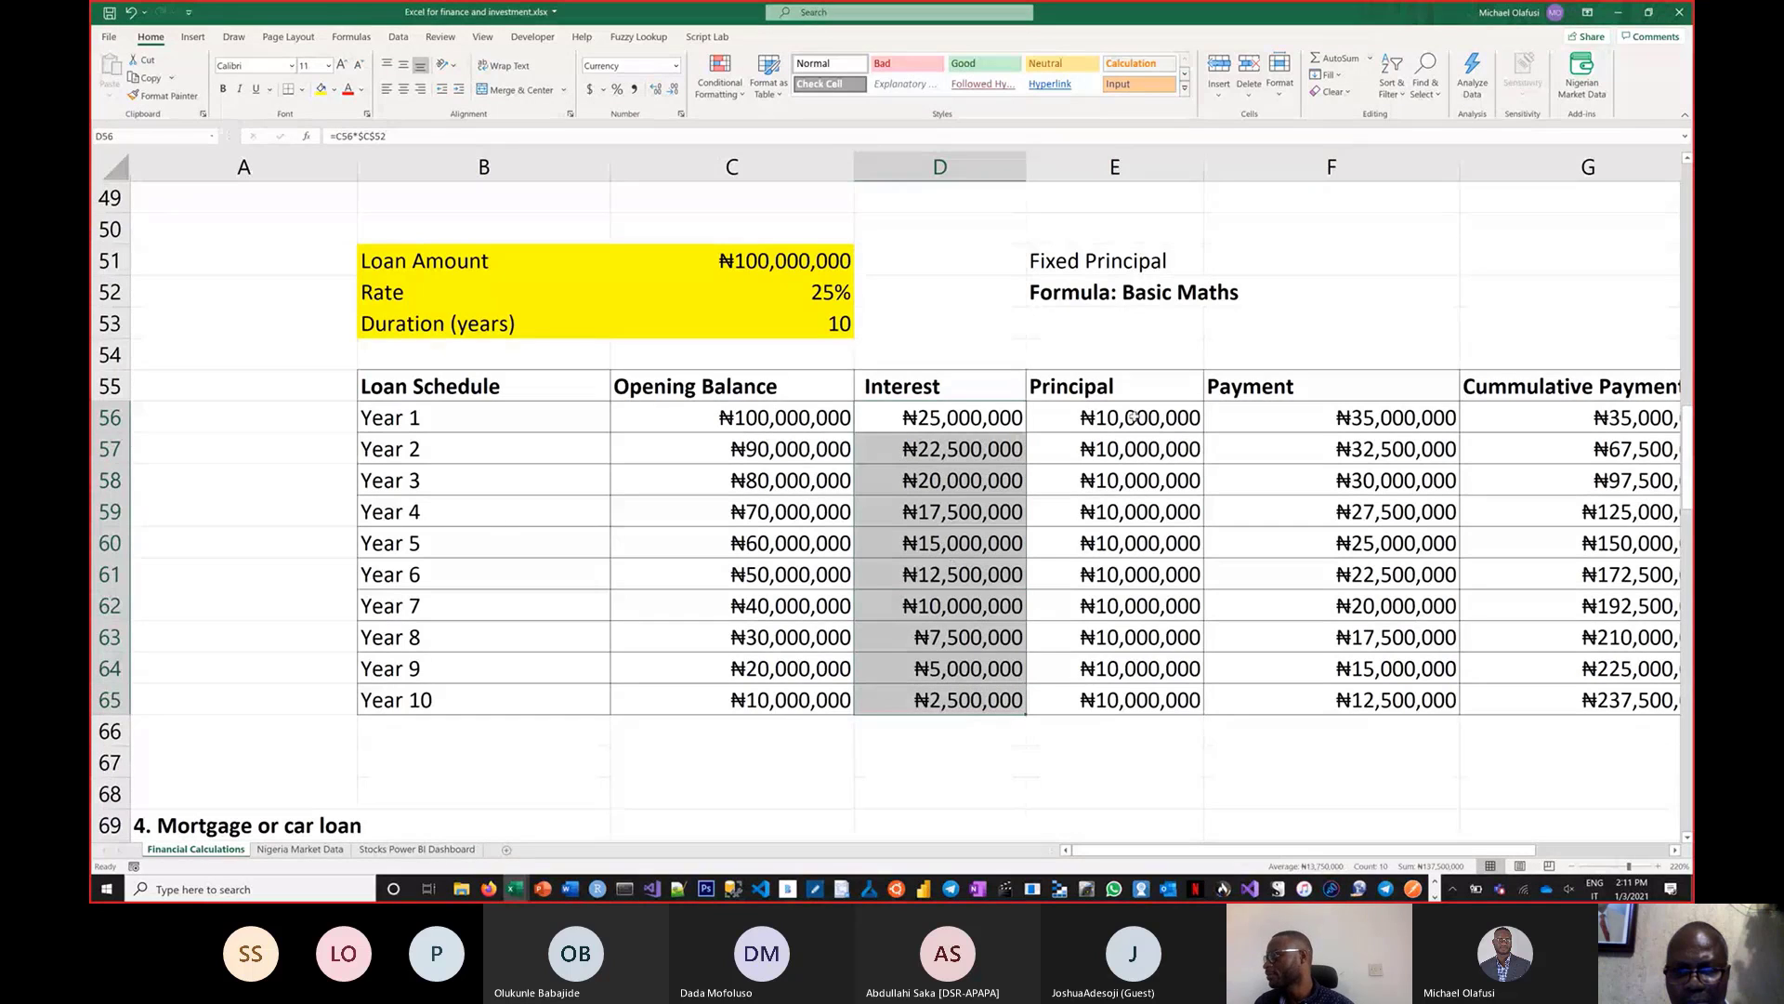
drag(1135, 418, 1125, 698)
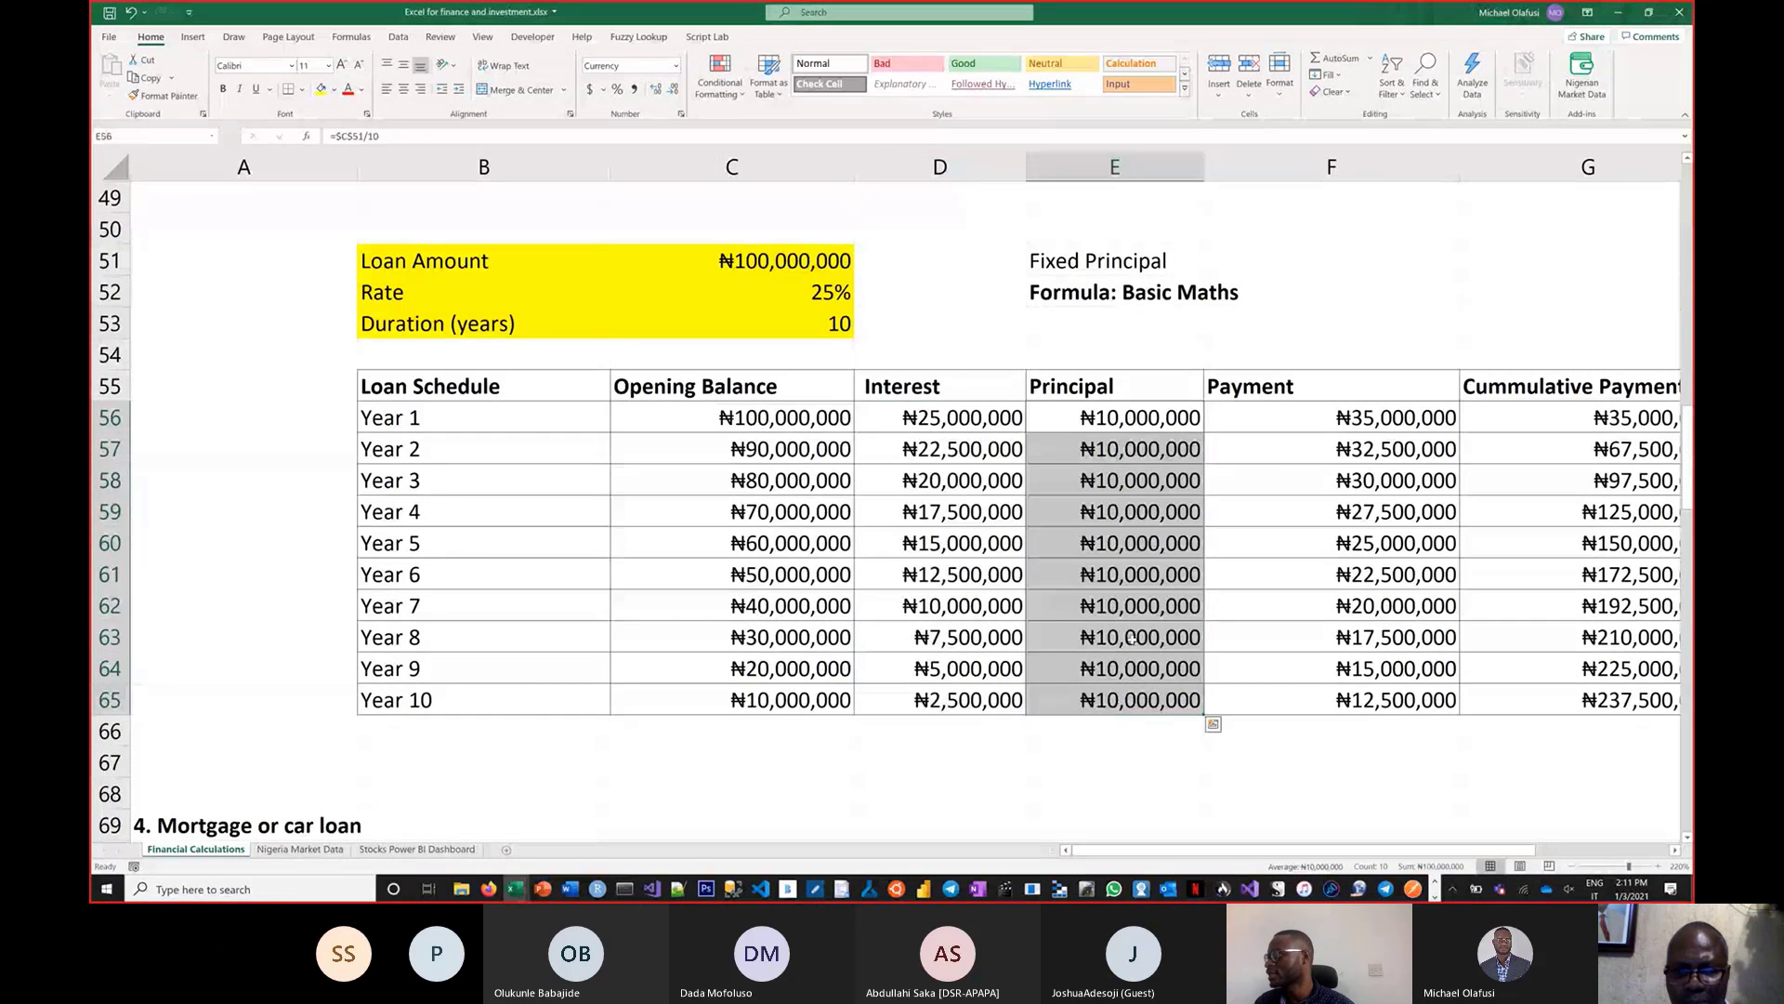
drag(1345, 420, 1369, 685)
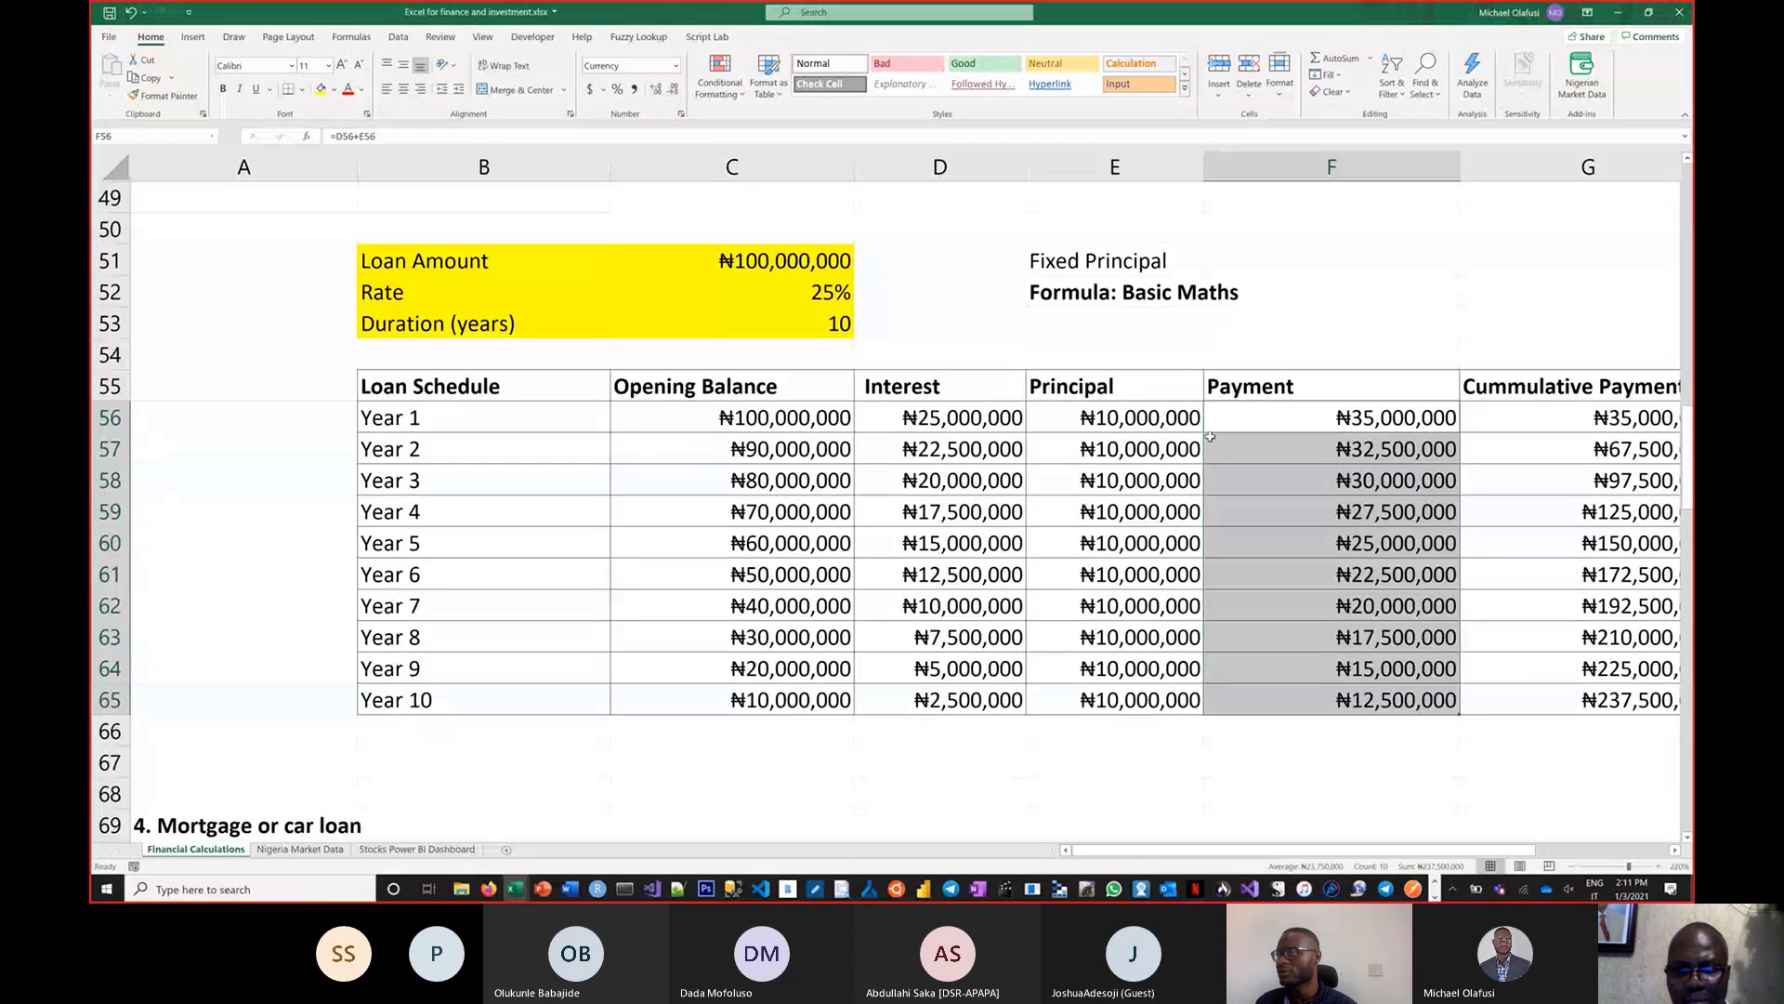
click(952, 412)
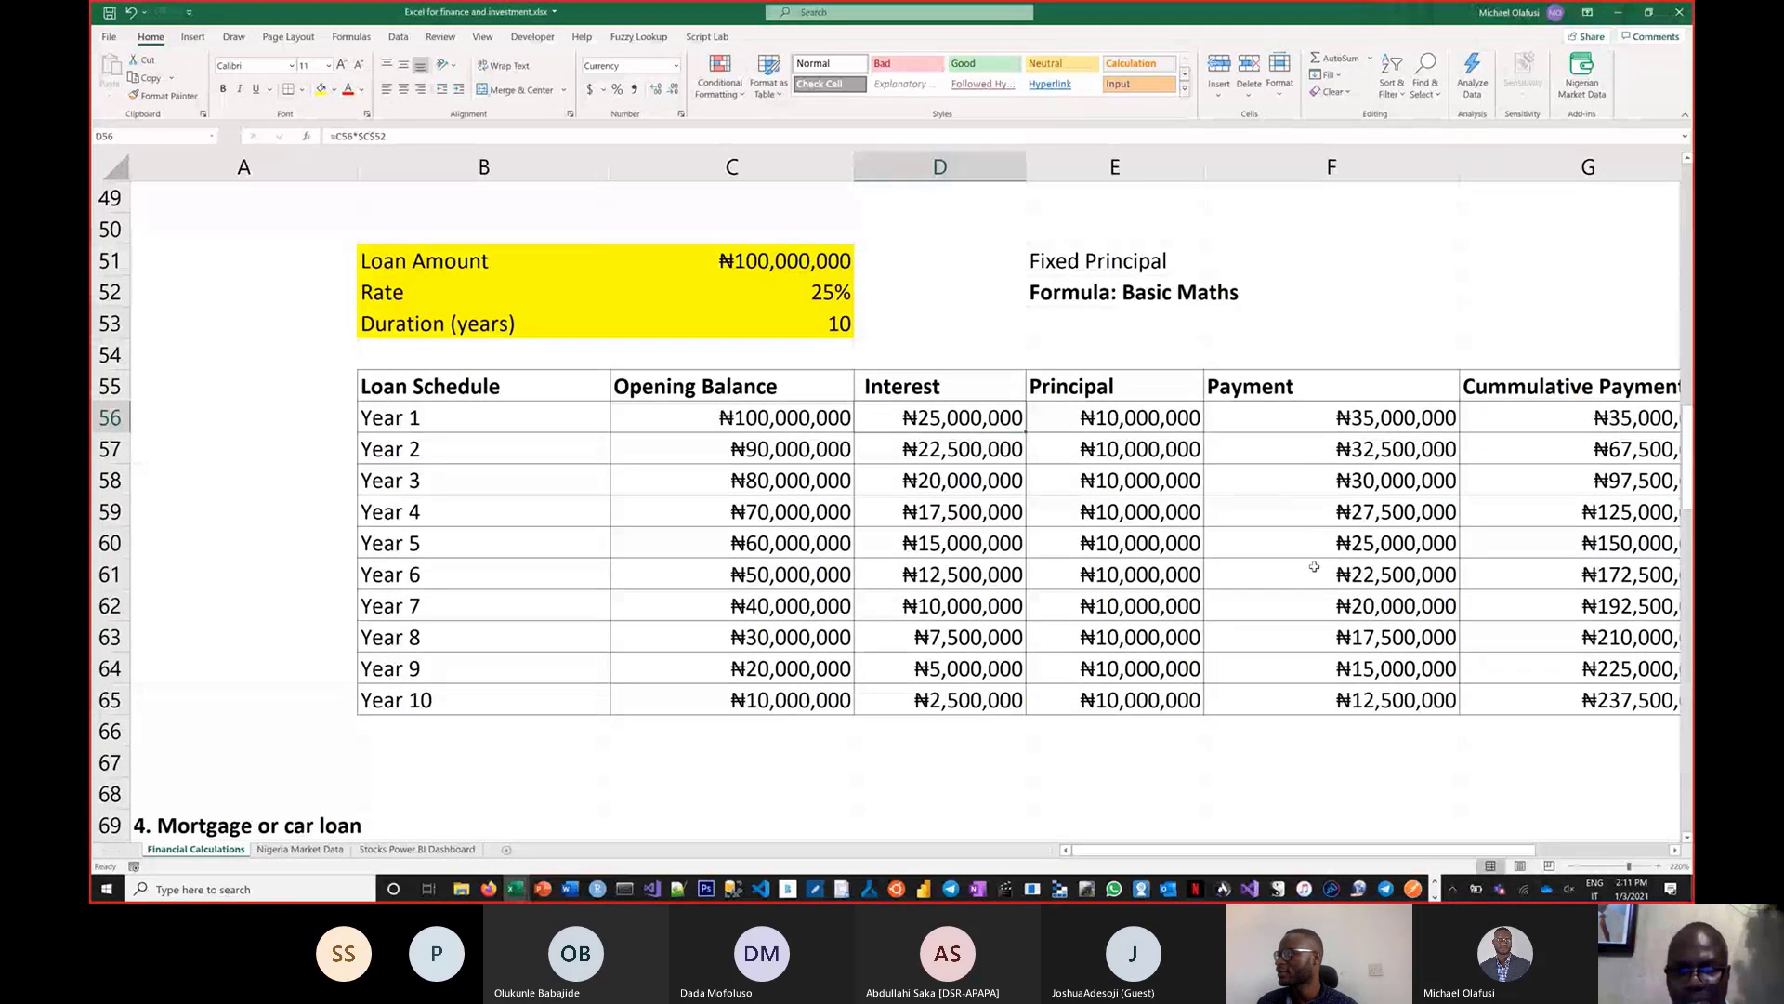
scroll(1353, 581, down, 1)
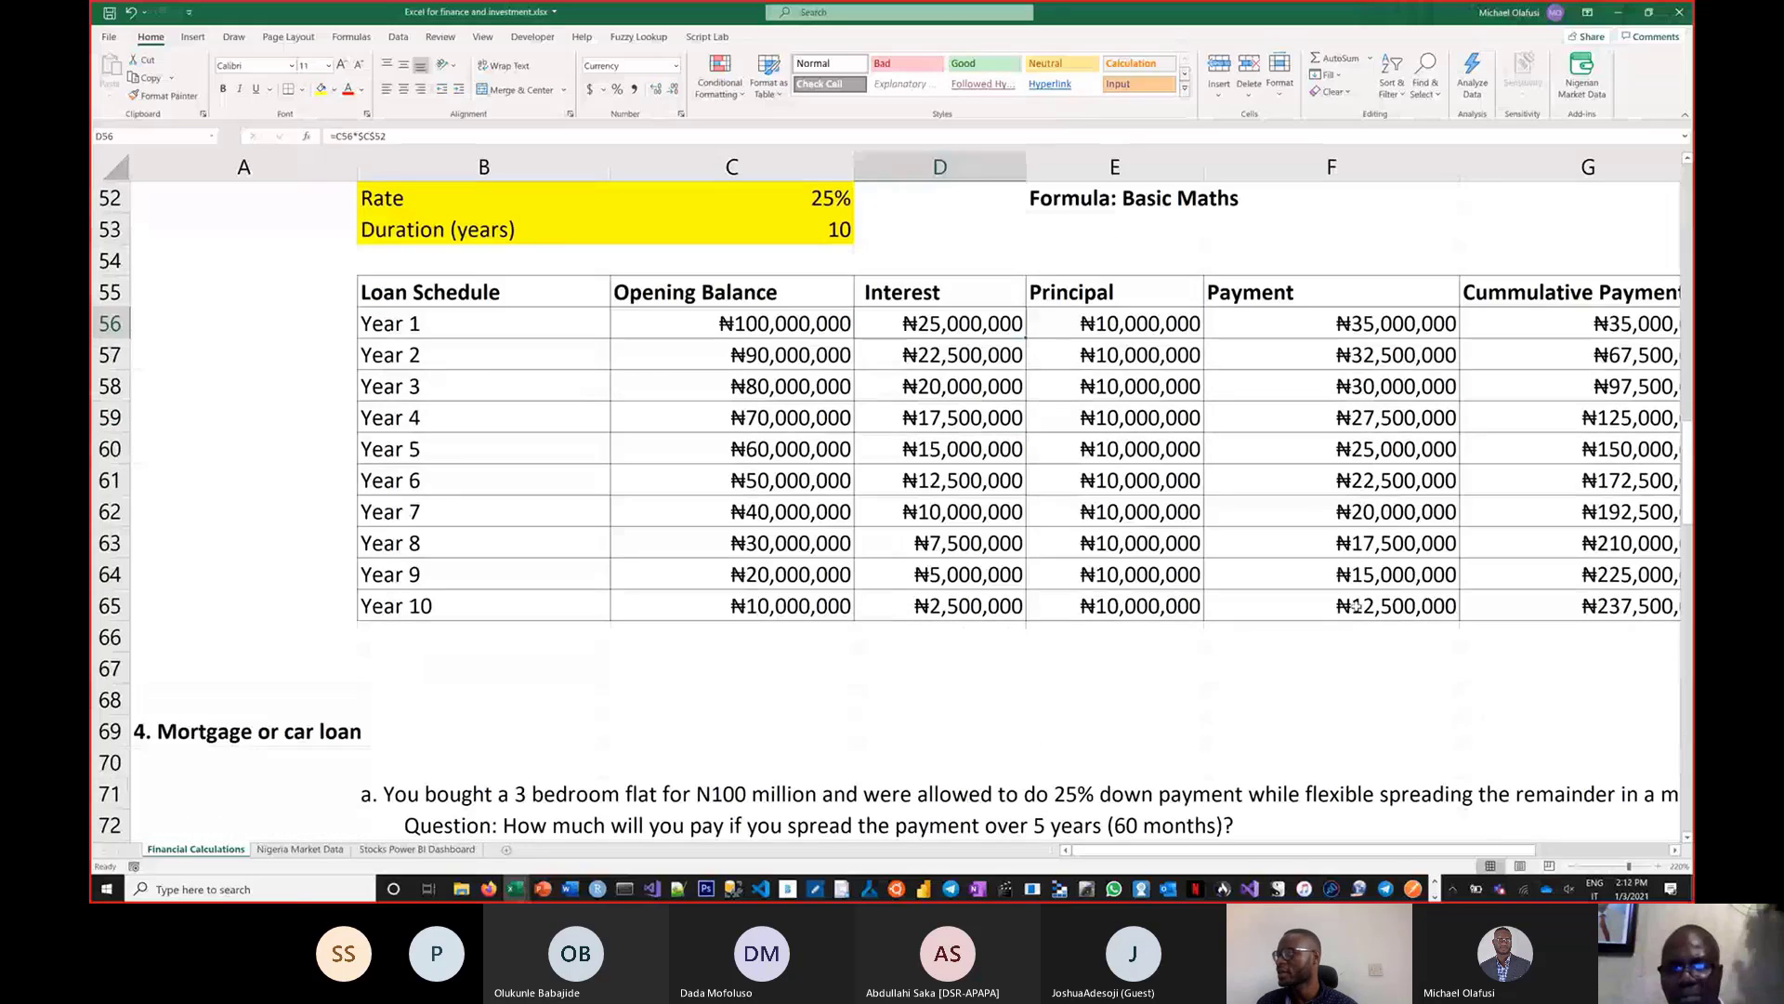
scroll(1357, 606, up, 2)
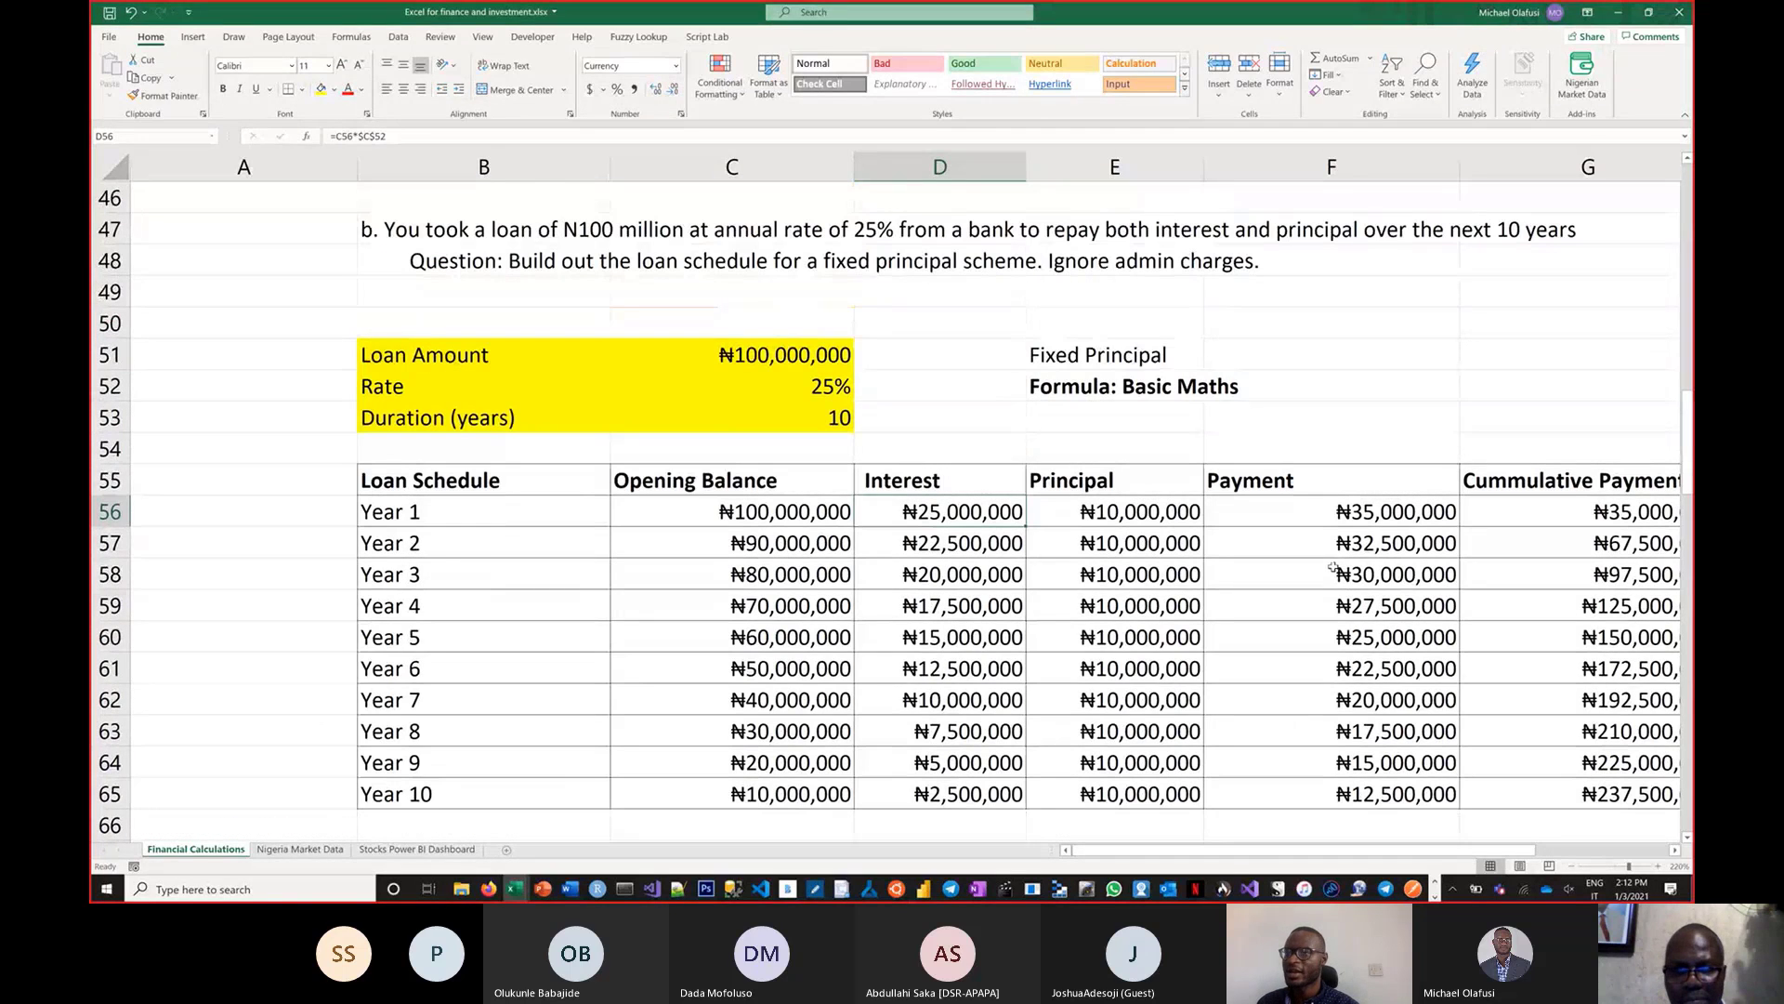
Clear the Interest, Principal, Payment and Carrying Value figures of the first loan schedule, C35:F44
scroll(1334, 567, up, 3)
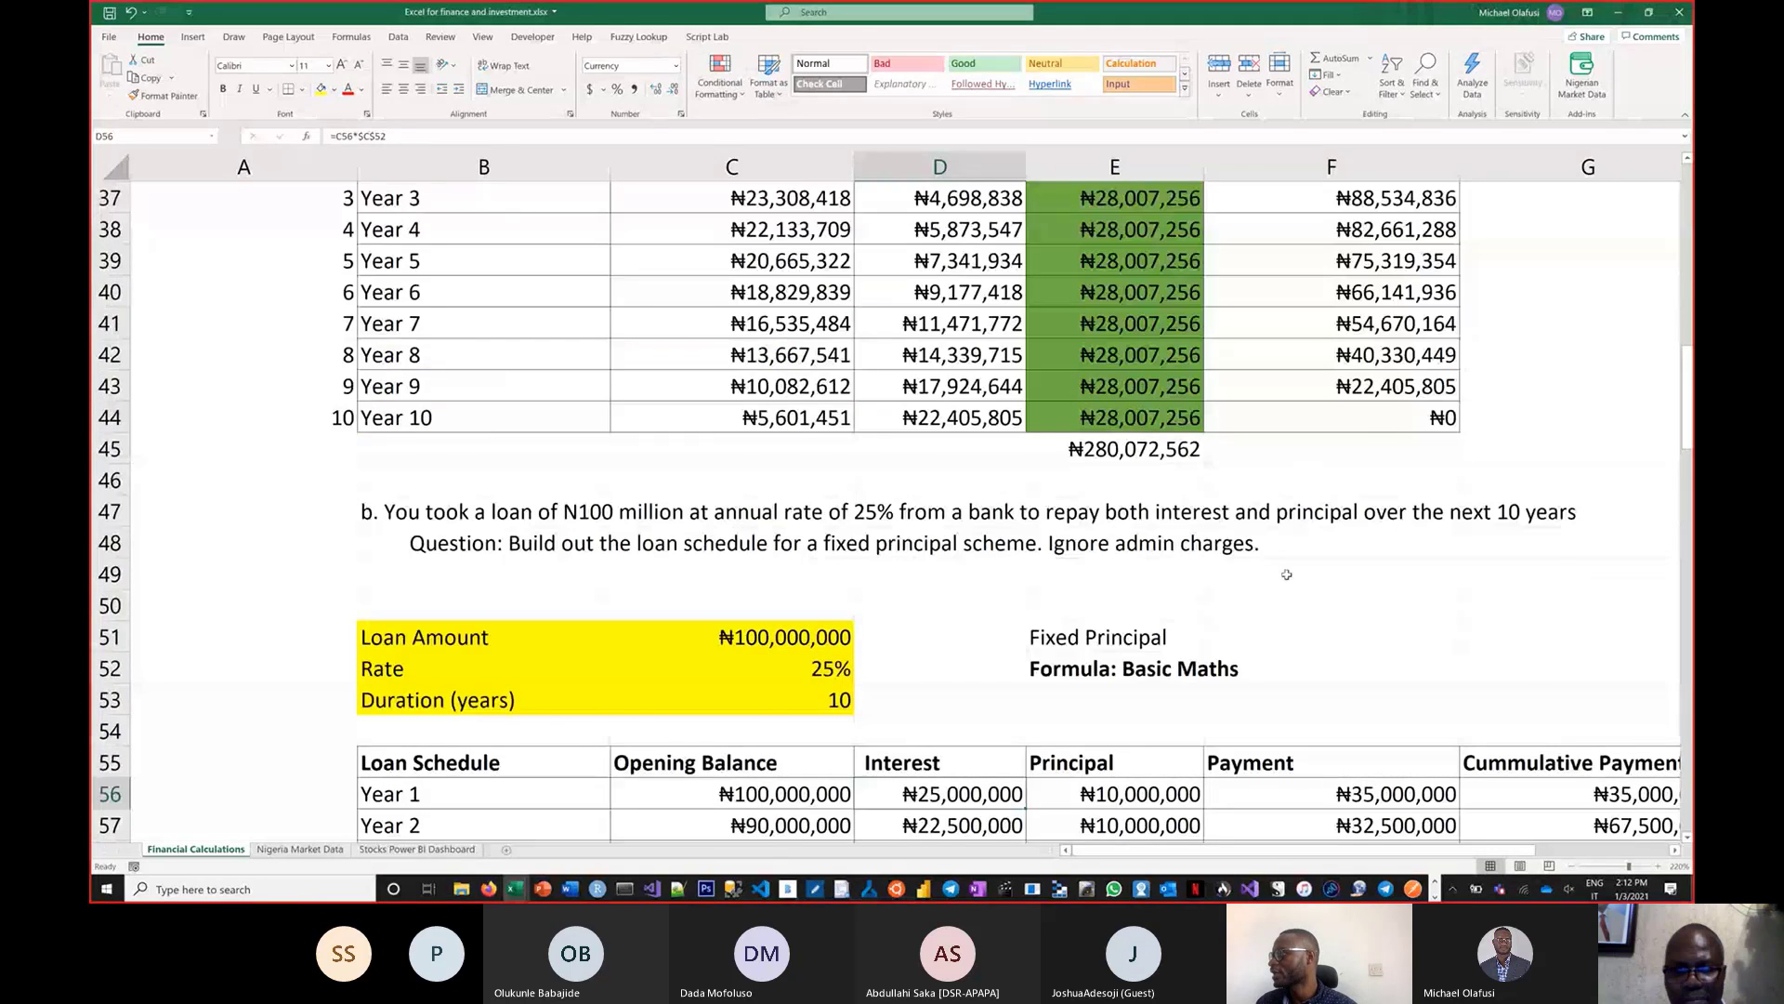
scroll(1288, 574, up, 3)
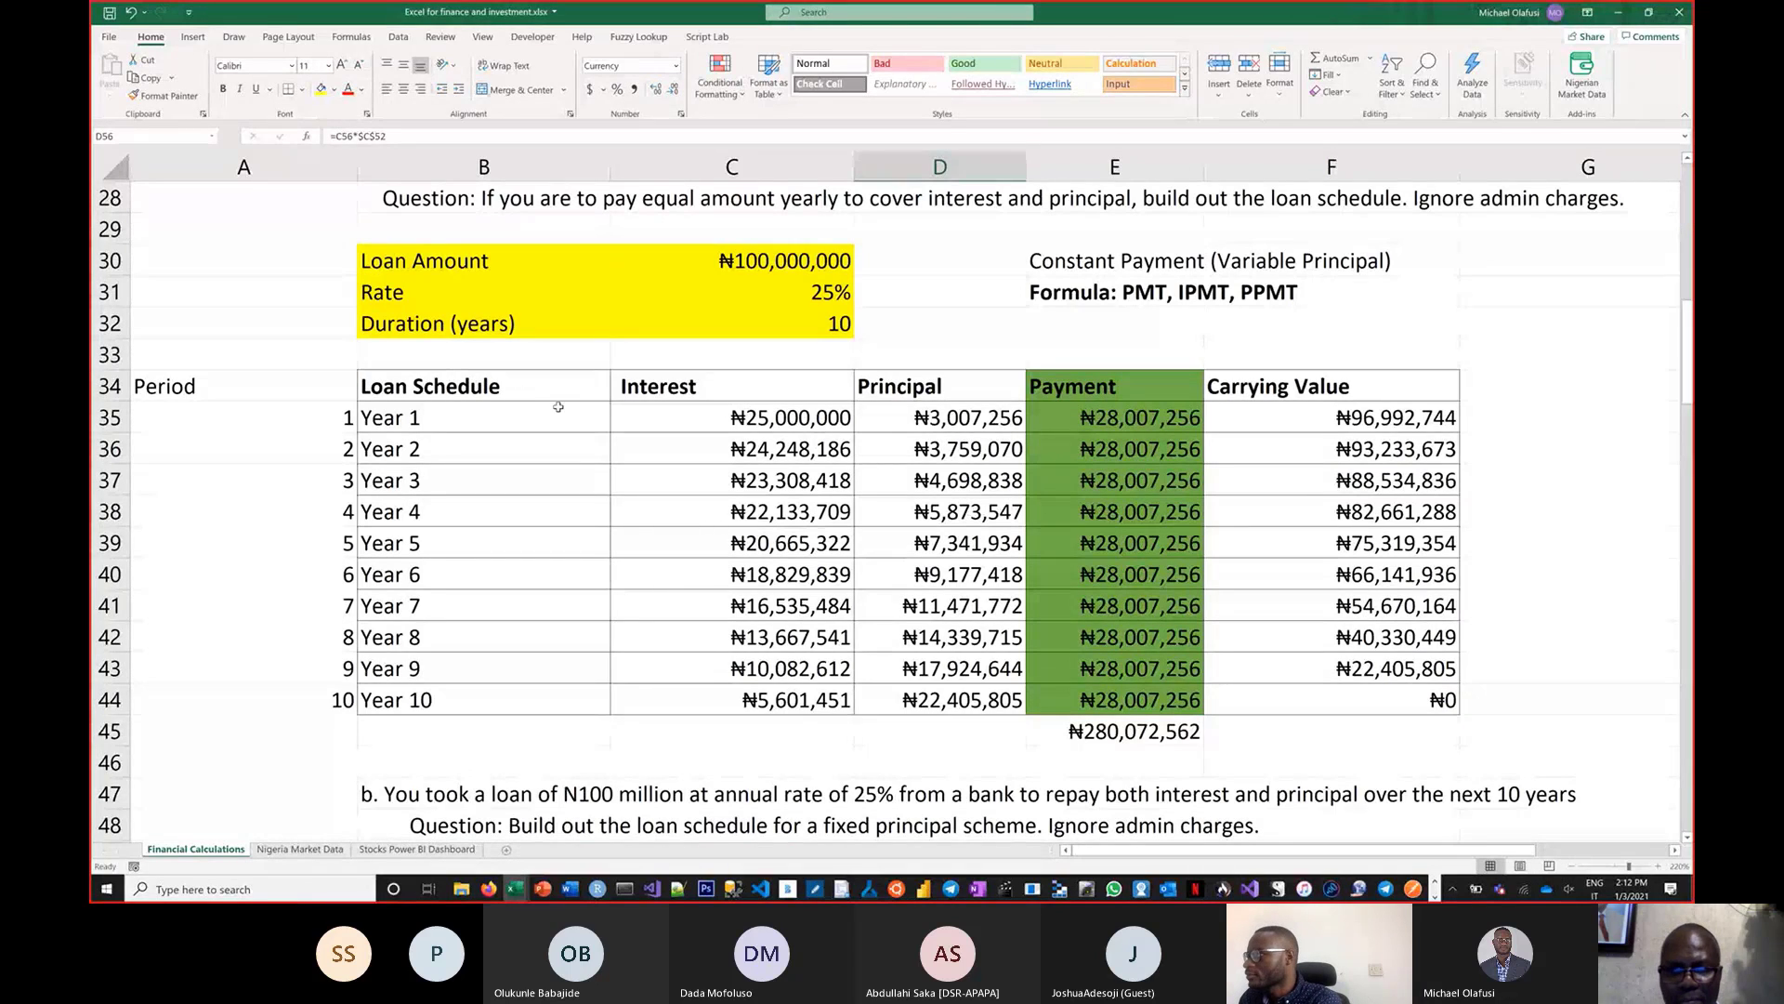
click(768, 425)
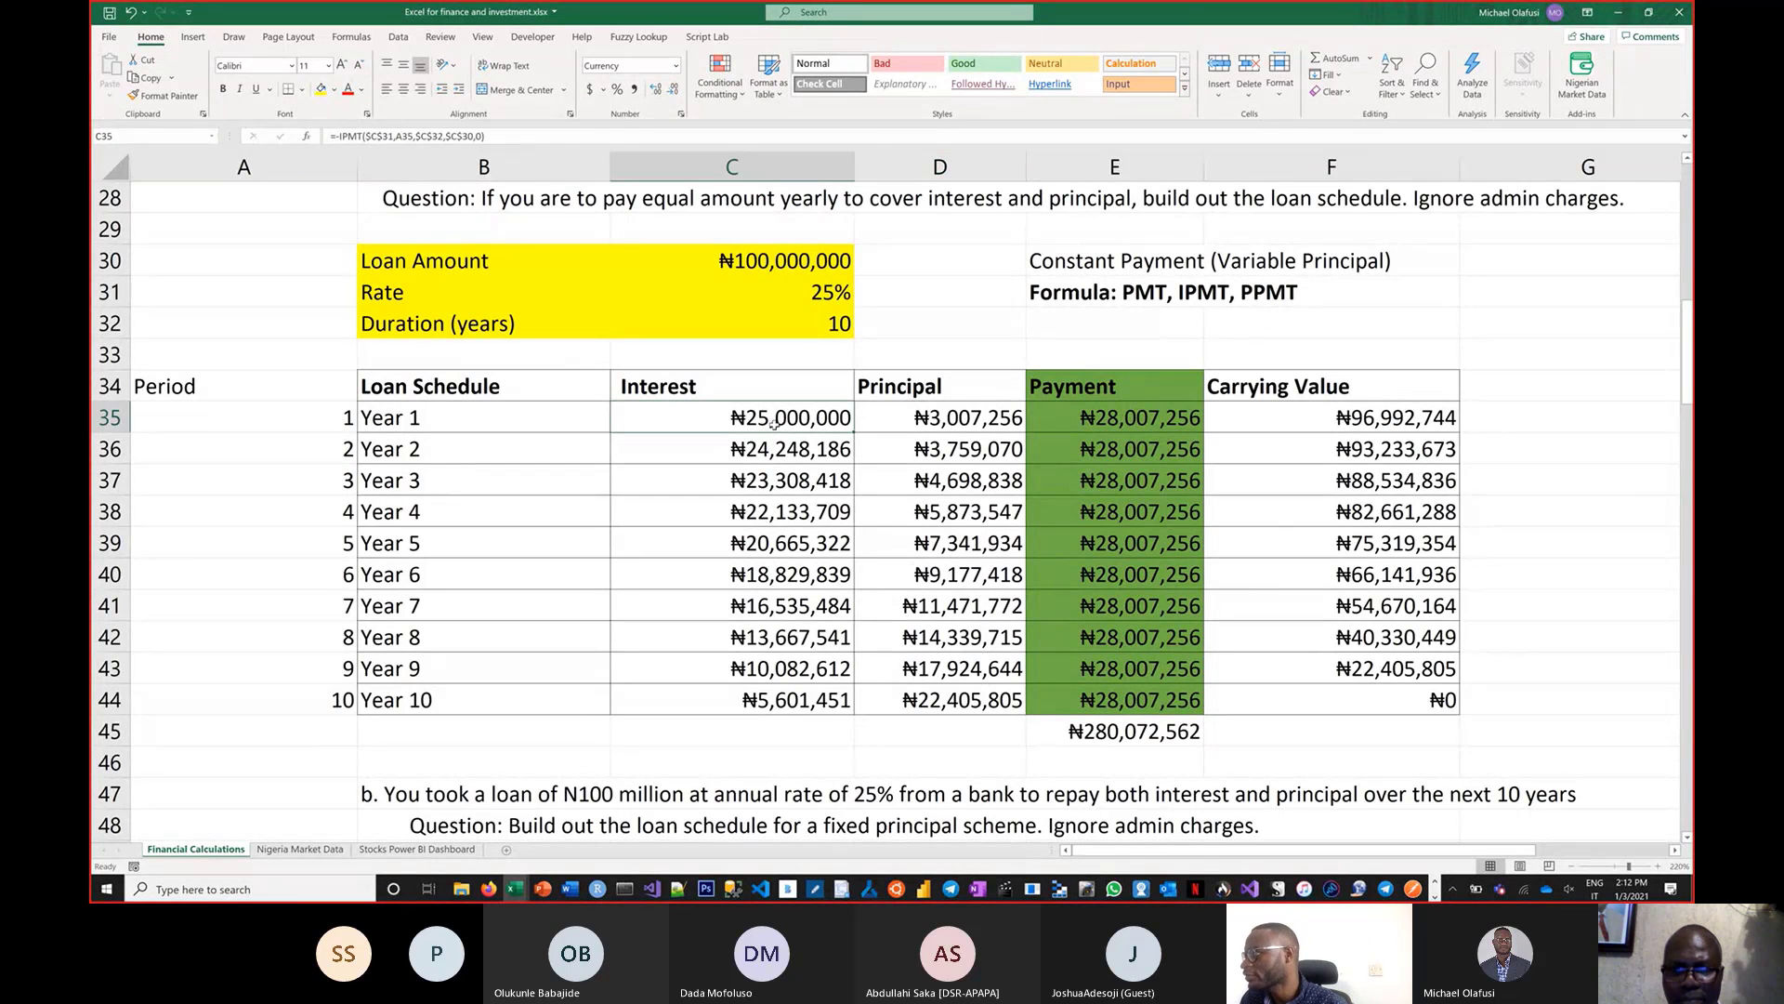
mouse_move(790, 423)
mouse_down()
mouse_move(1394, 580)
mouse_move(1428, 694)
mouse_up()
key(Delete)
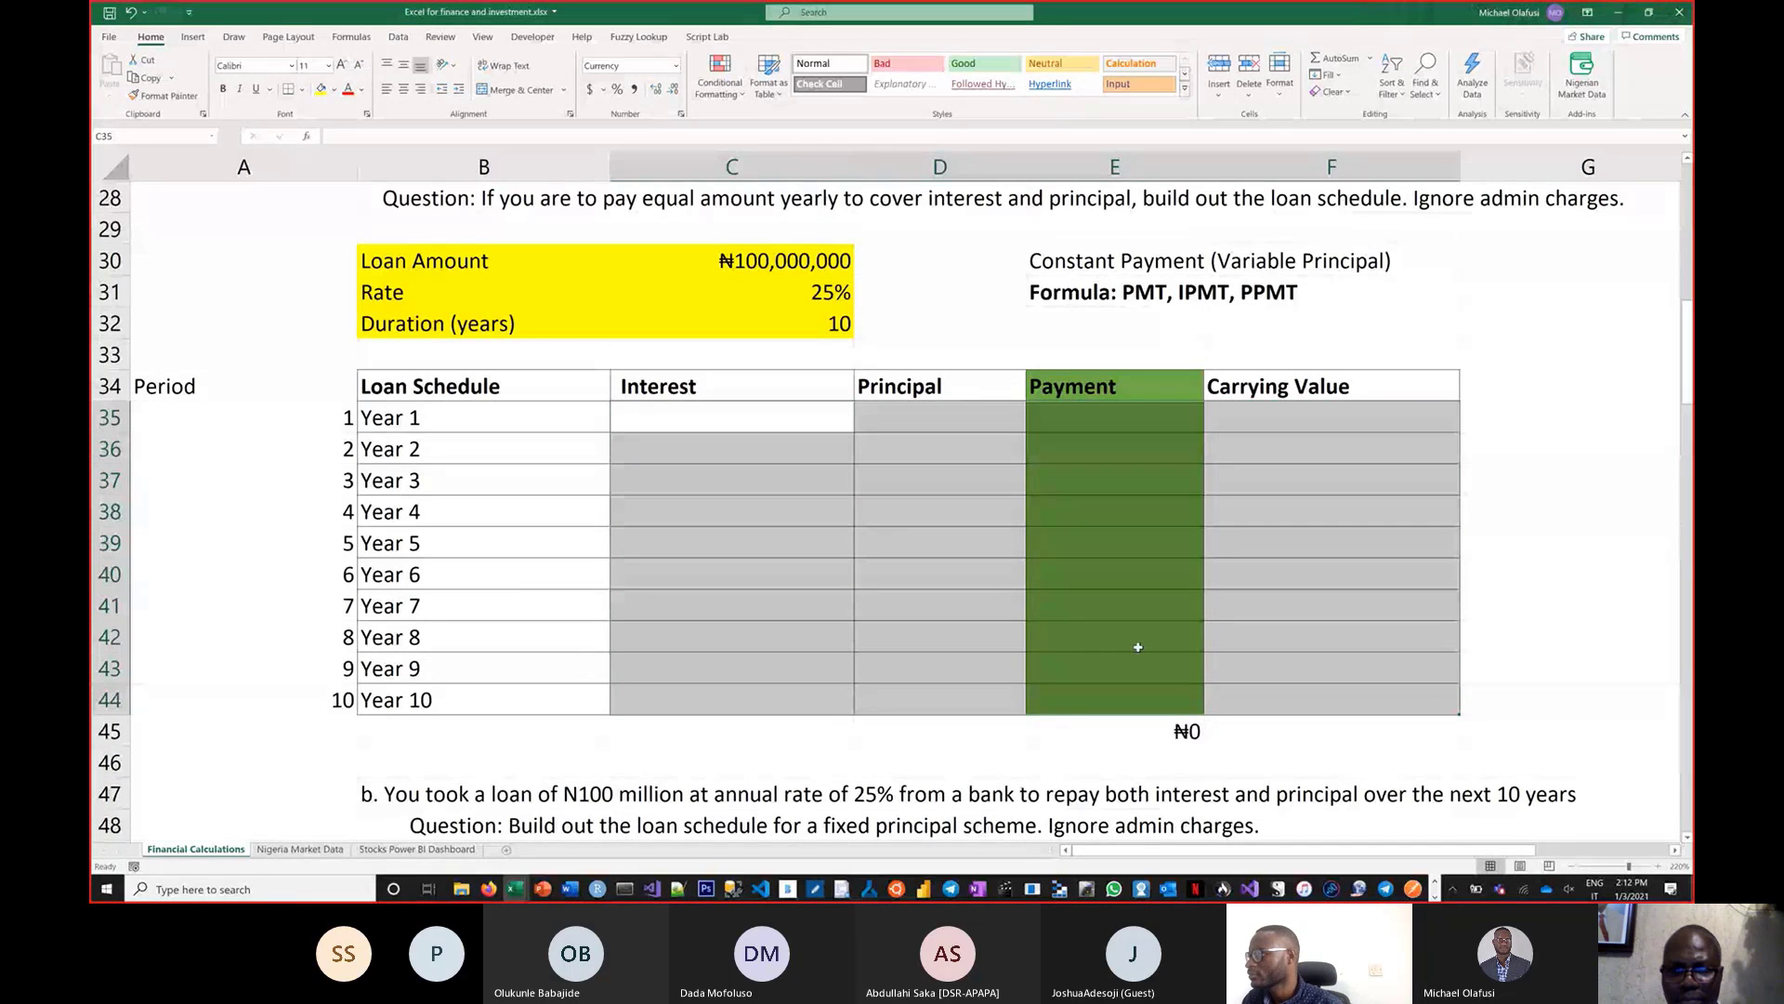
Go over the first loan's amount and schedule columns, and rename the Carrying Value header in F34 as "Net Book Value"
click(757, 263)
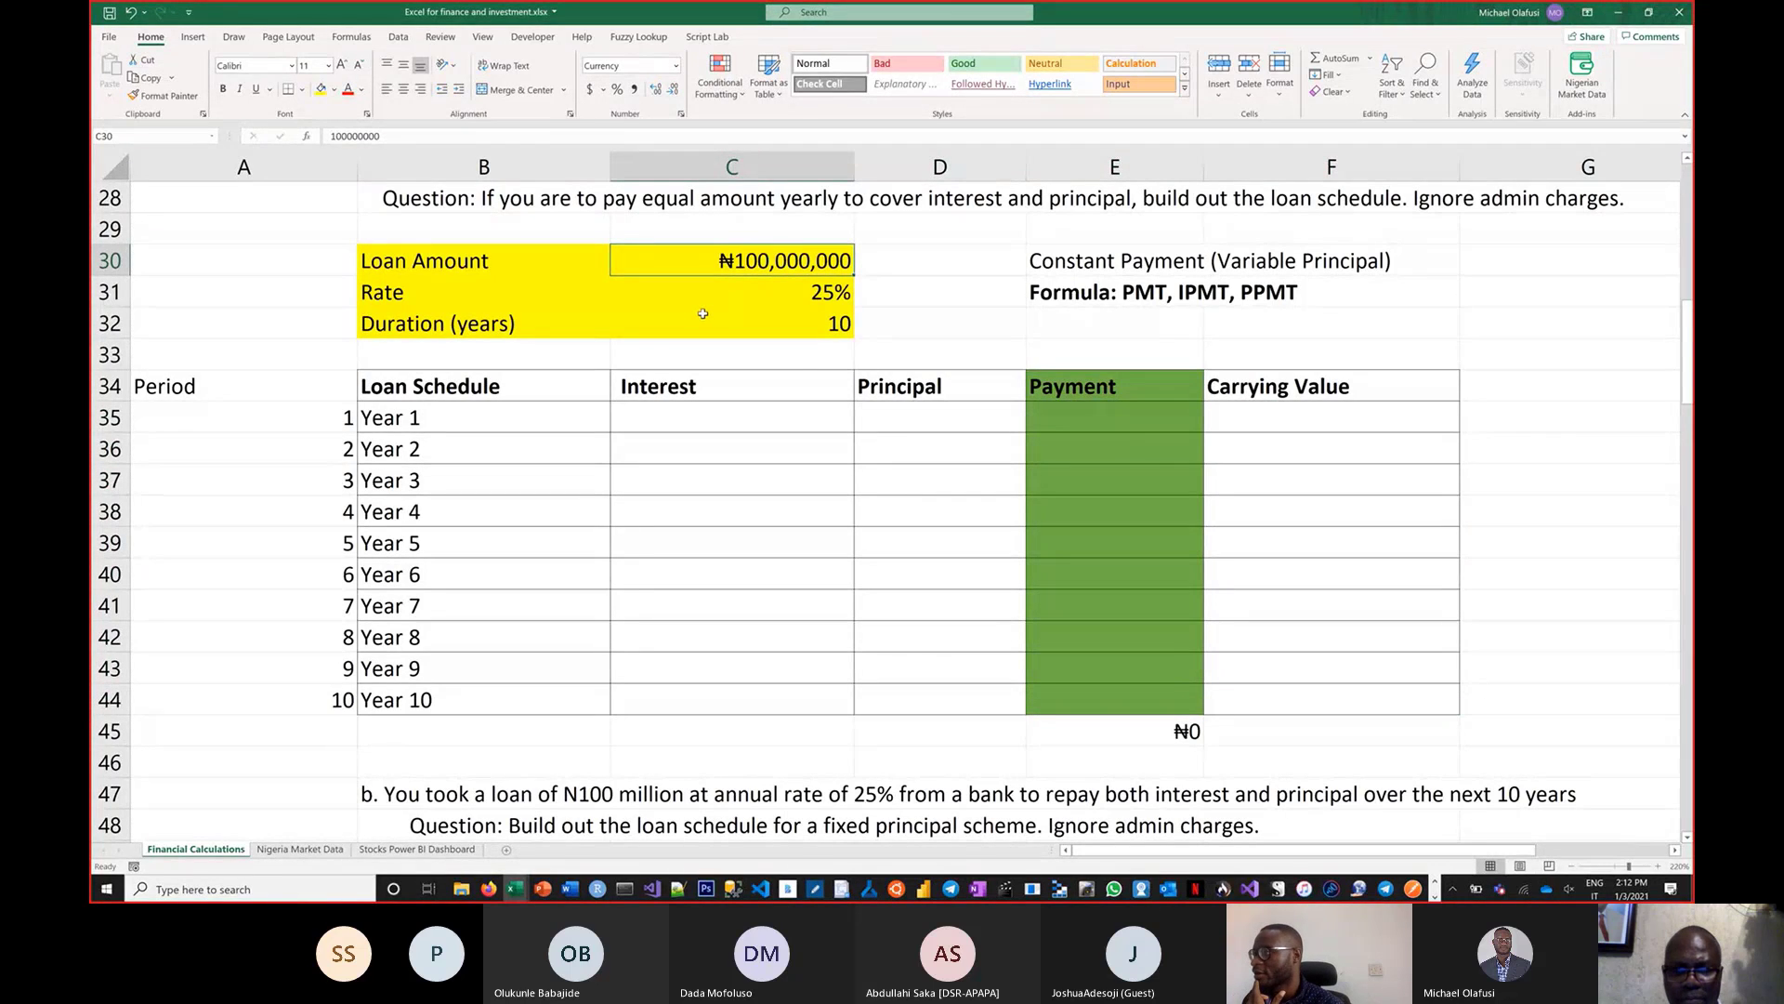
scroll(481, 430, up, 1)
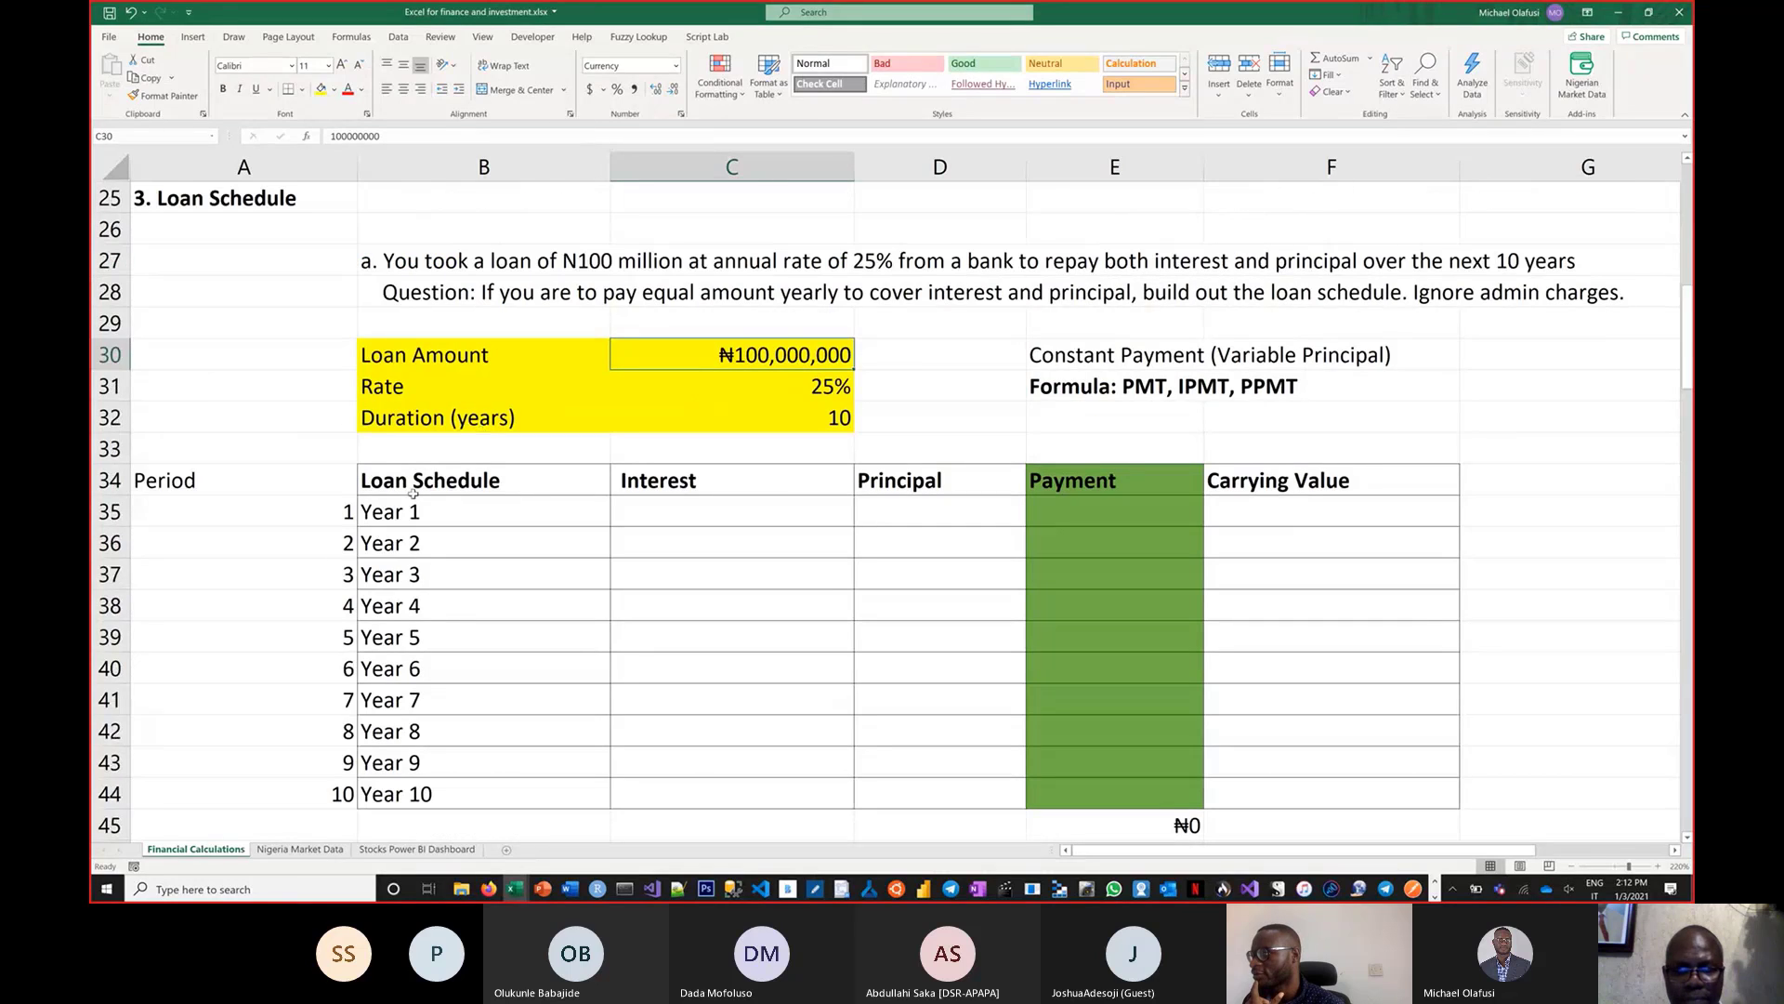
drag(413, 493, 534, 783)
drag(667, 487, 672, 809)
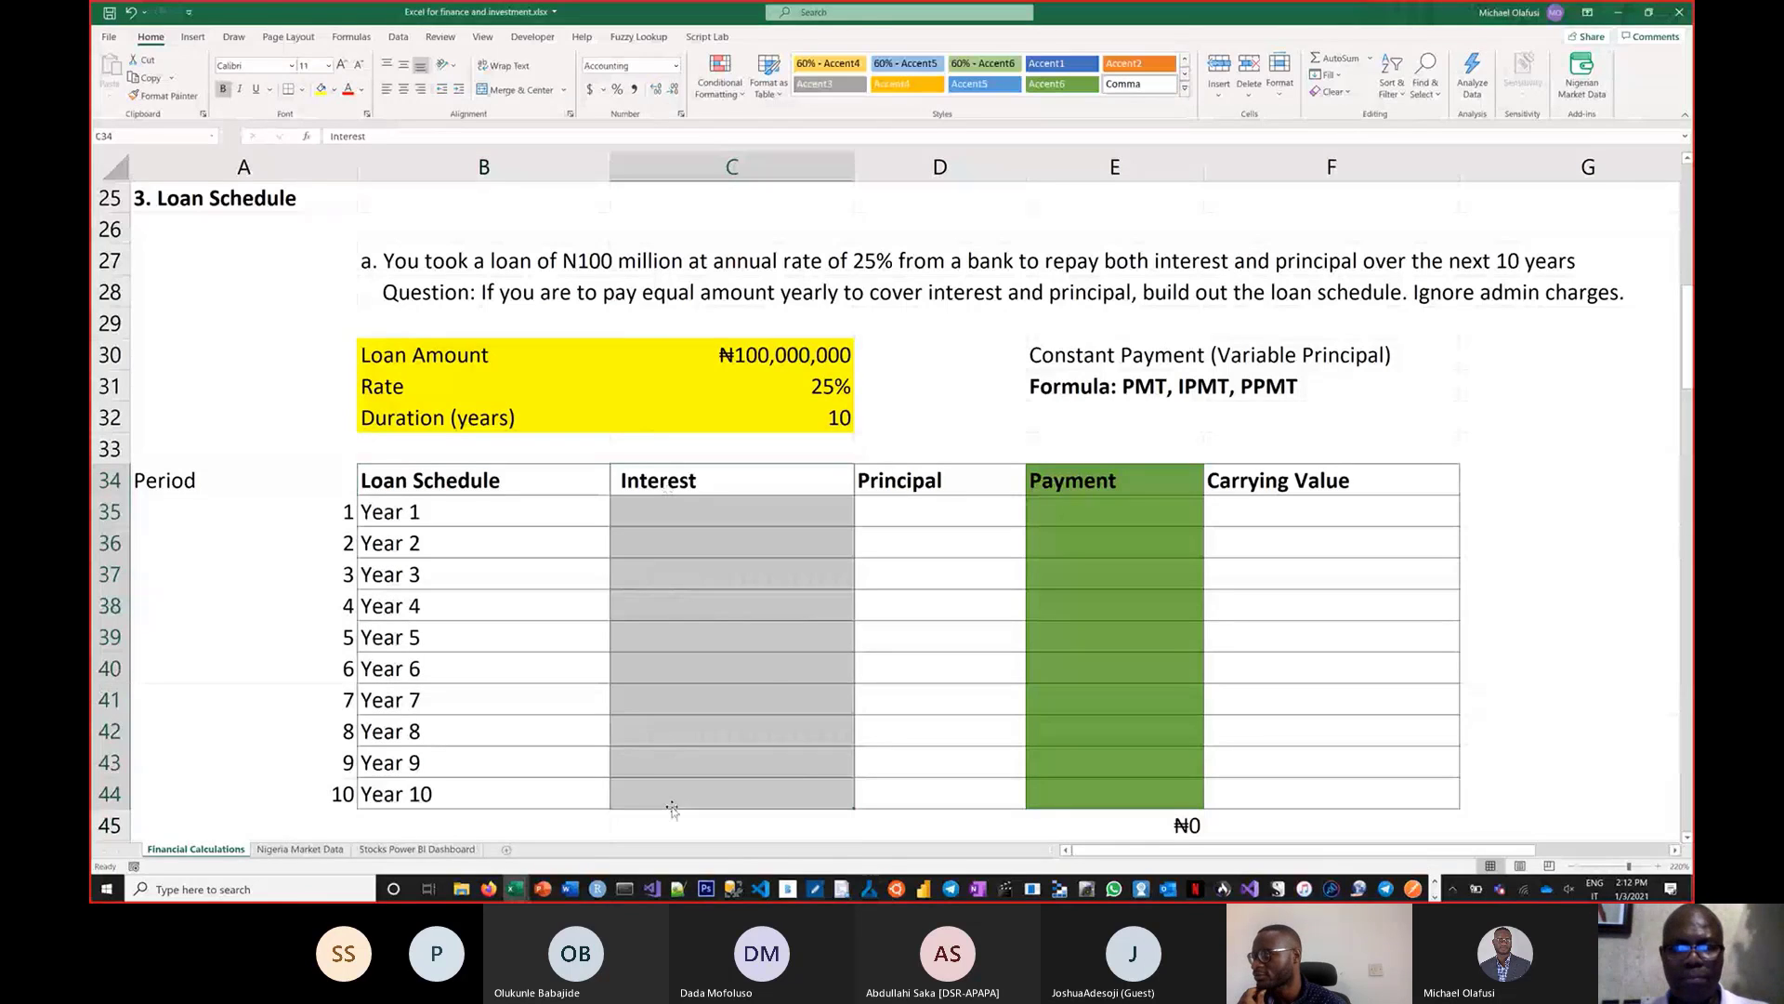
drag(913, 482, 951, 788)
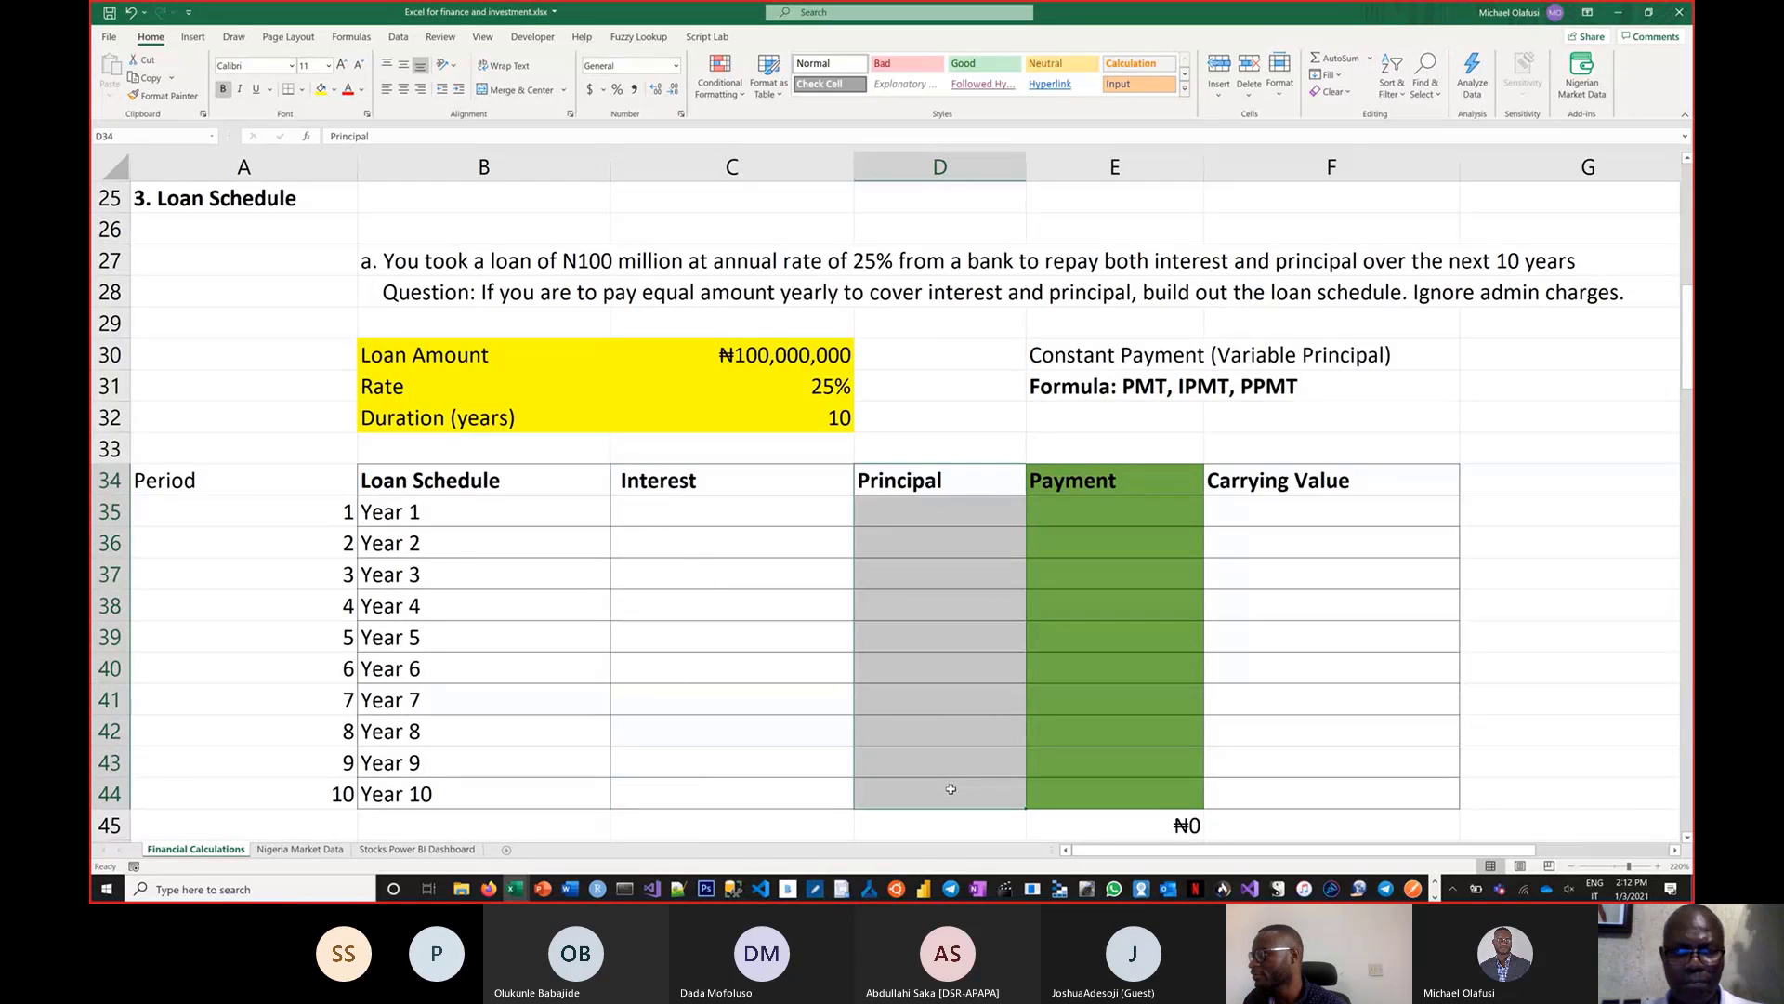
click(1273, 478)
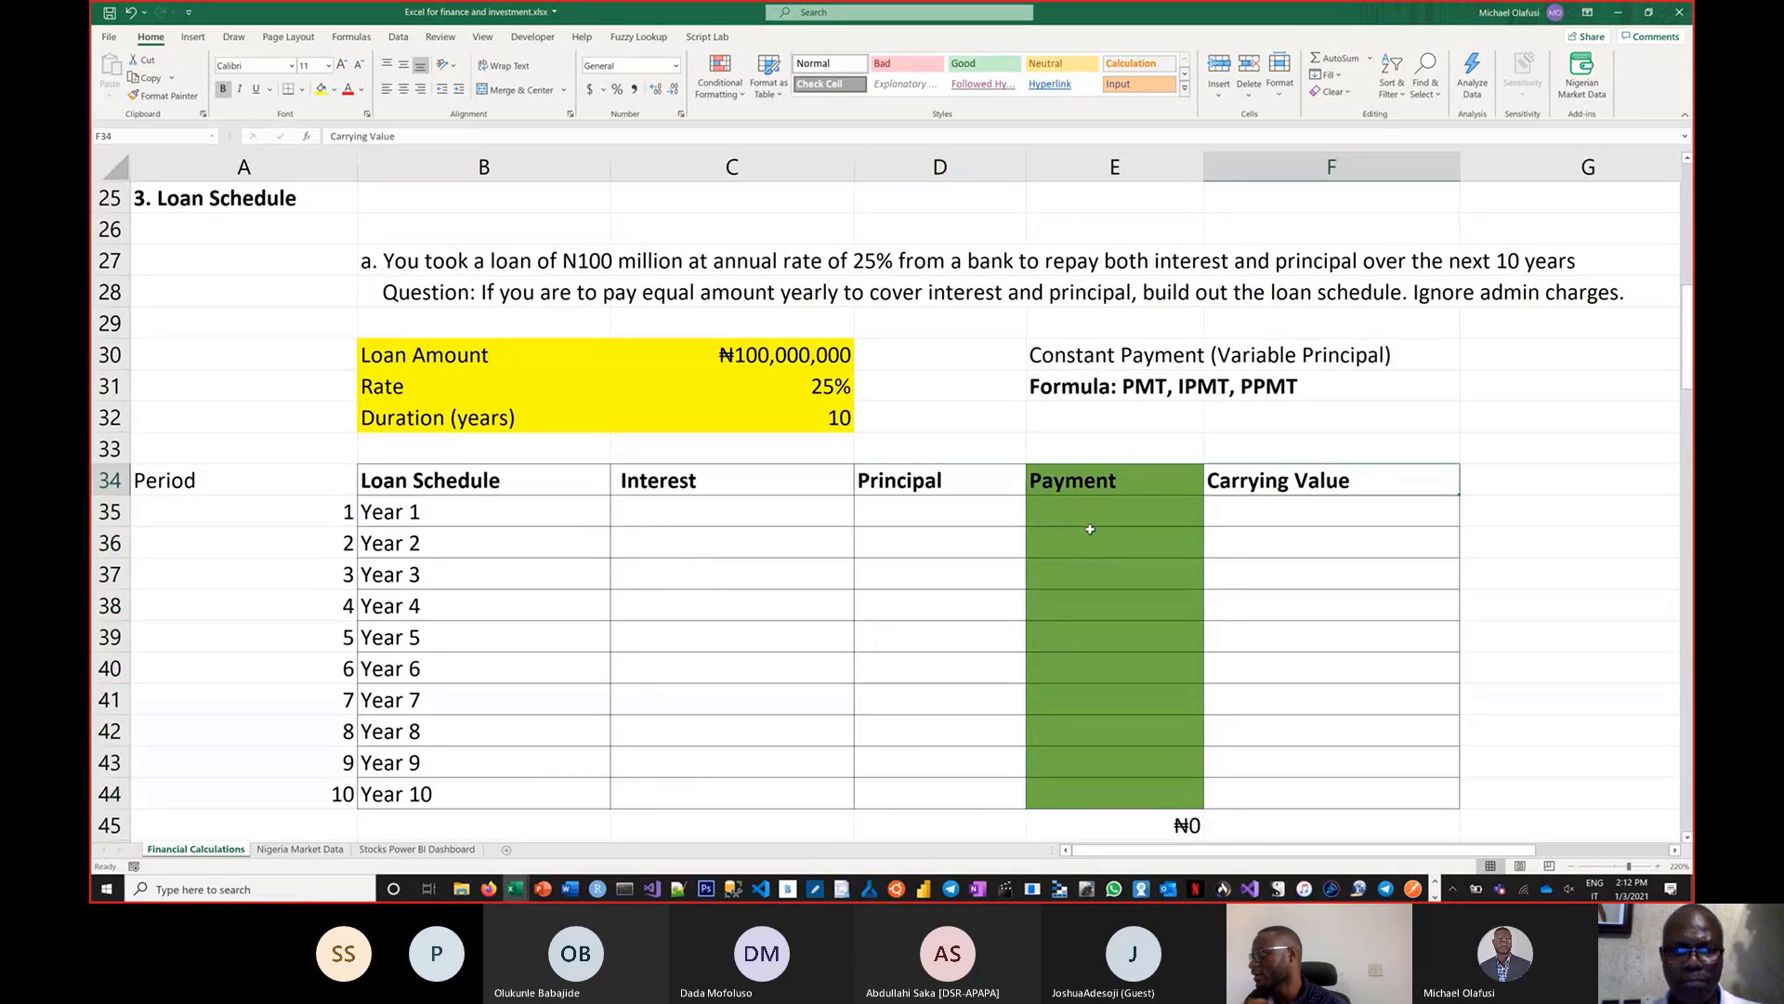
text(Net)
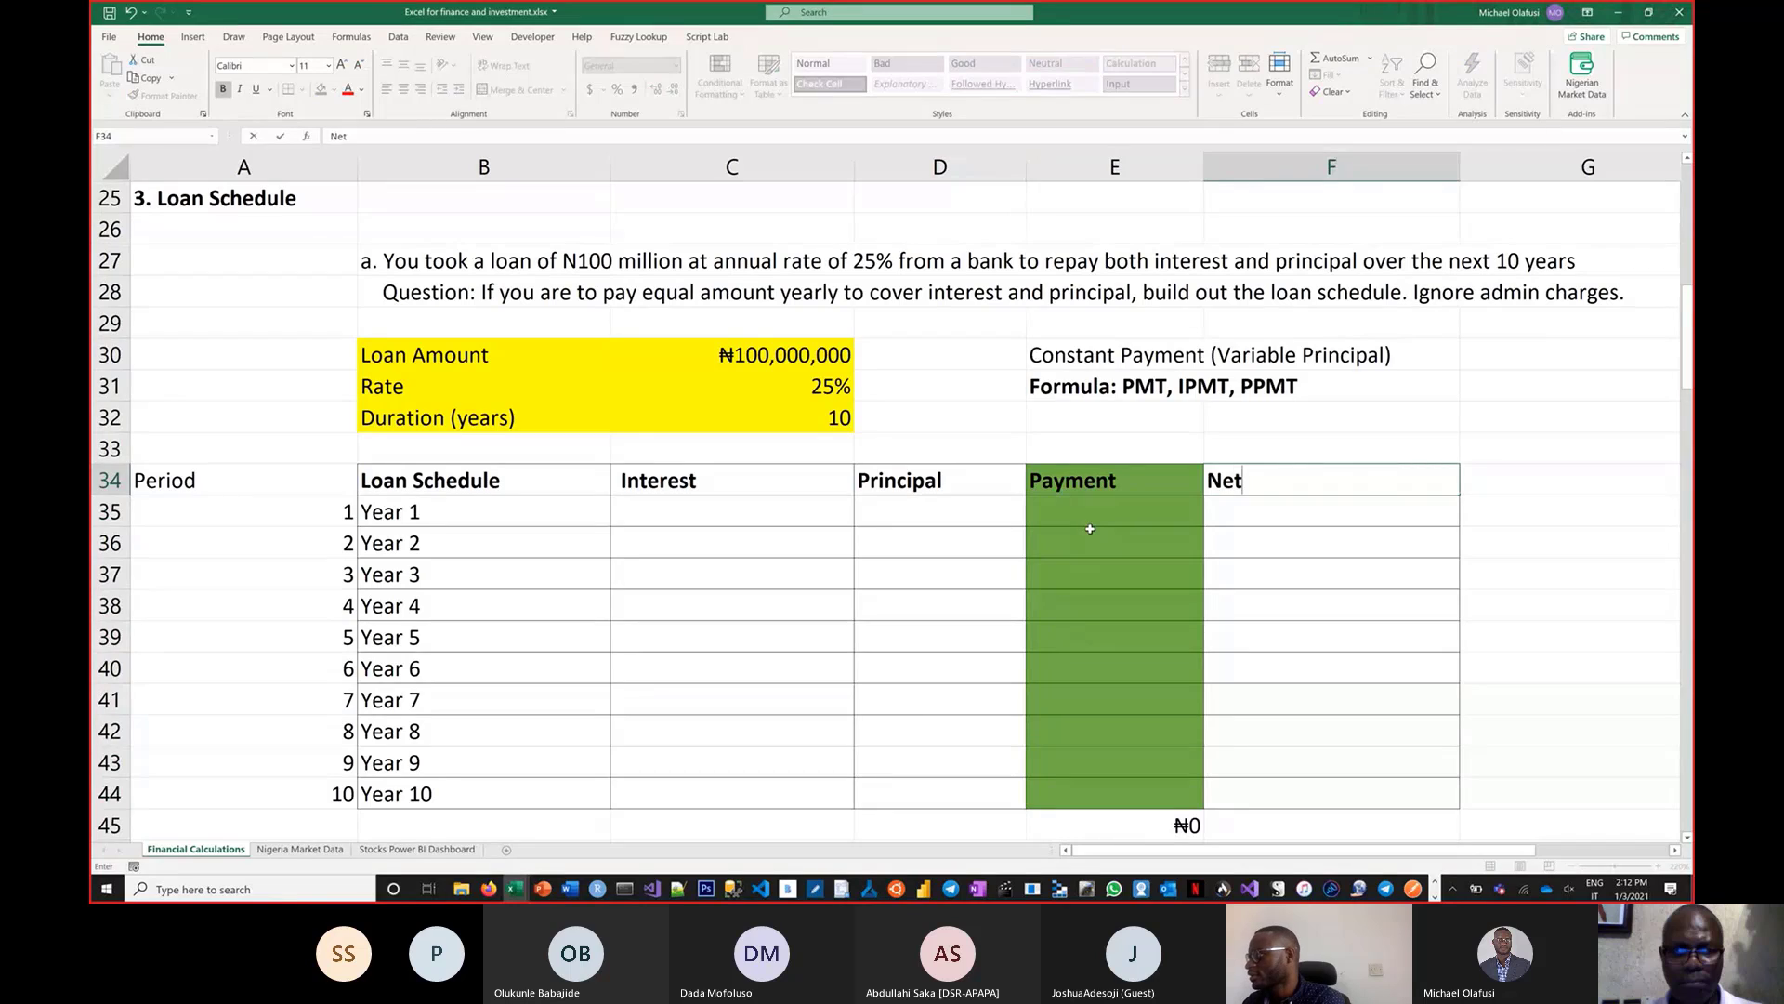
text( Book Value)
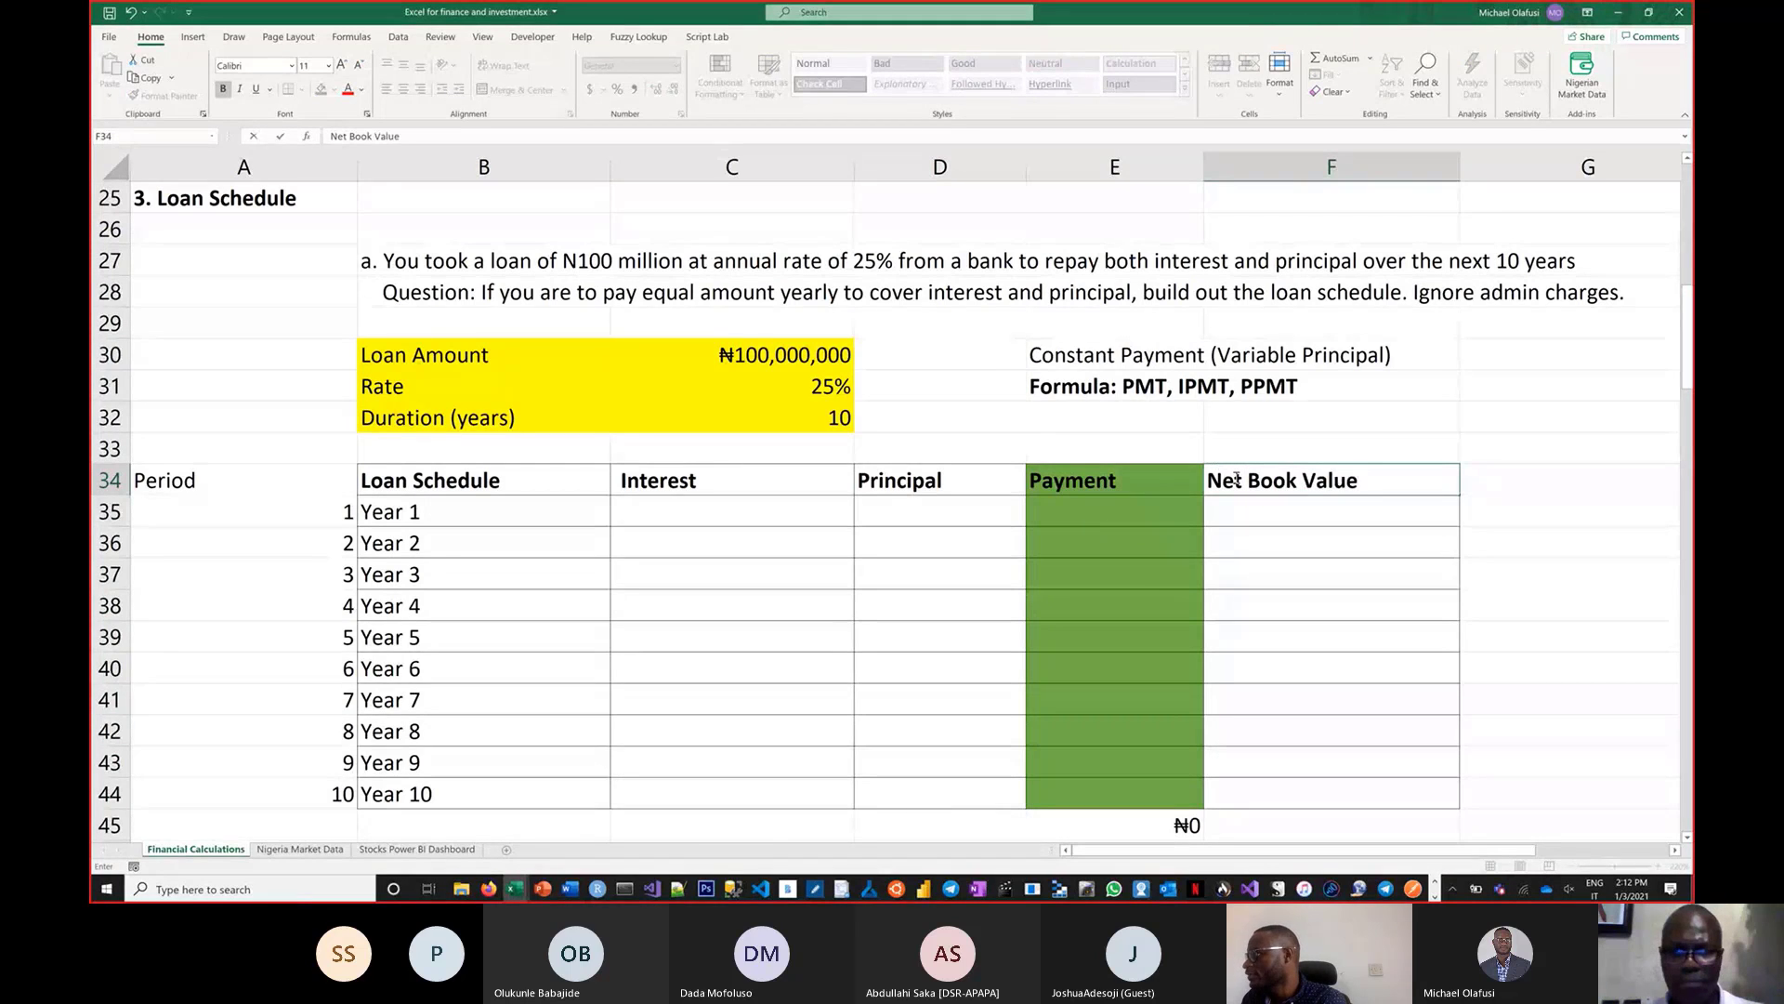
key(Return)
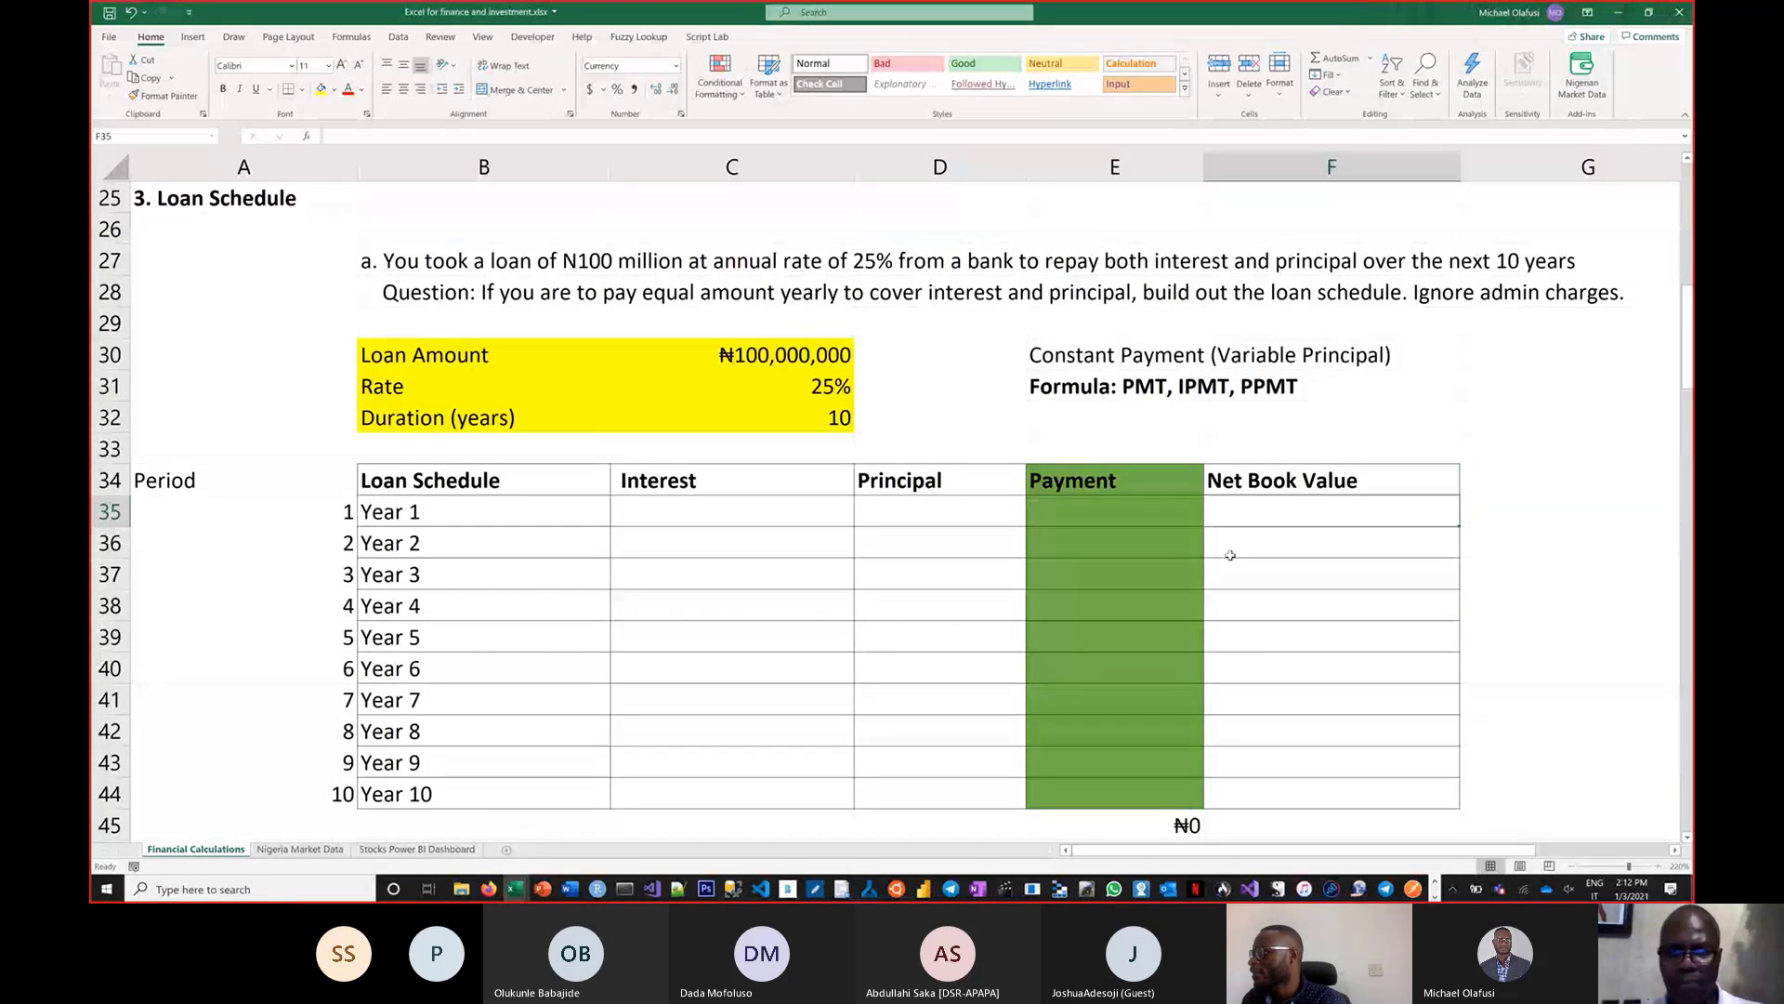
Check the formula note in E31 for the functions needed in the constant payment schedule
scroll(1124, 551, down, 3)
scroll(613, 357, up, 1)
scroll(801, 395, up, 2)
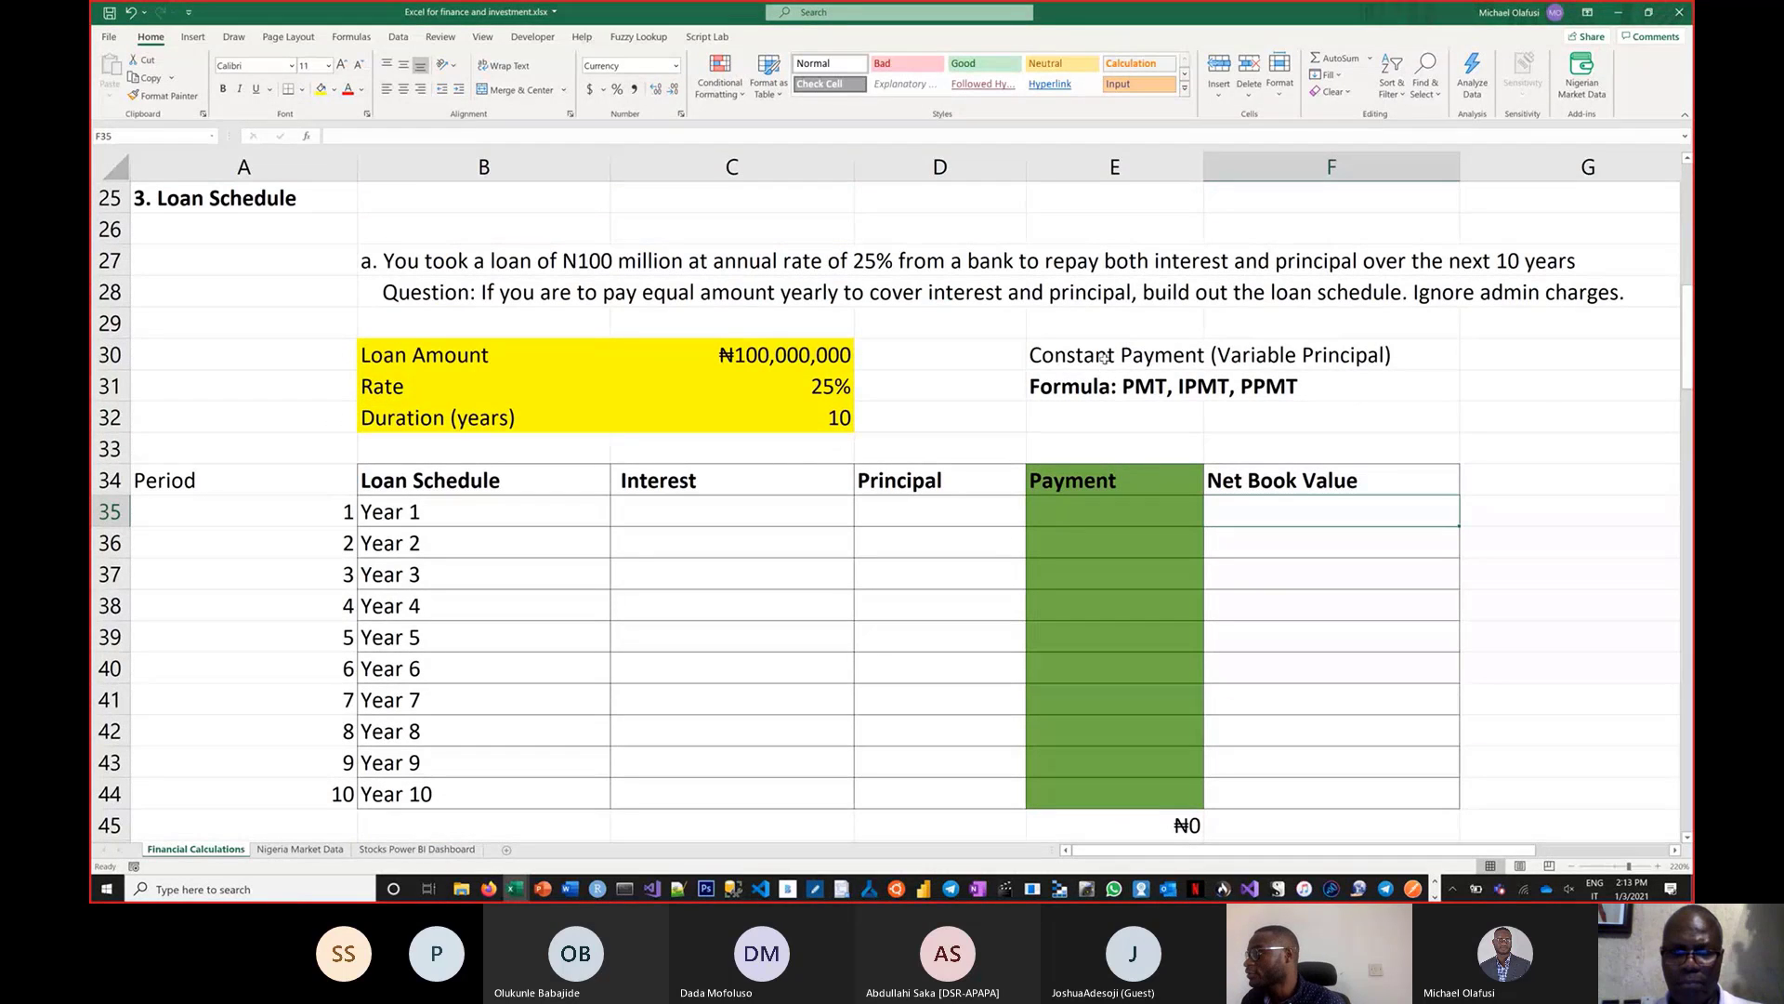
click(1148, 376)
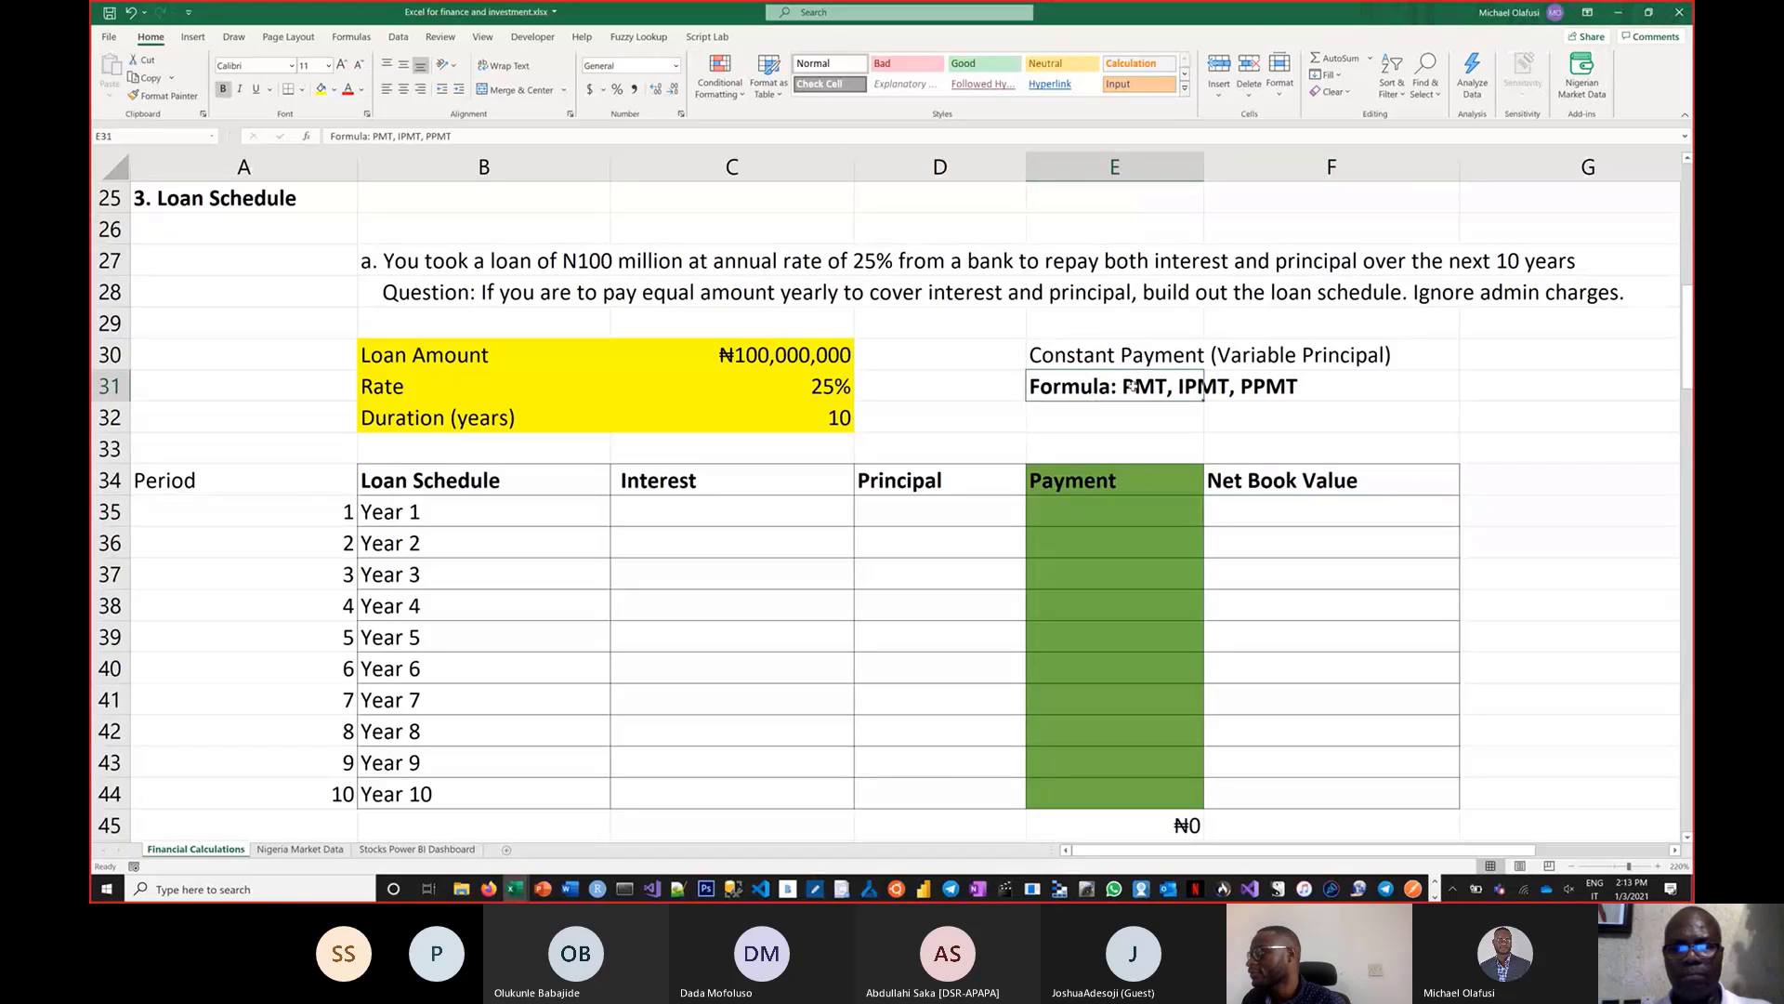
Match the Payment, Interest and Principal columns of the first loan schedule with the PMT, IPMT and PPMT functions noted in row 31
drag(1068, 510, 1124, 801)
click(1207, 388)
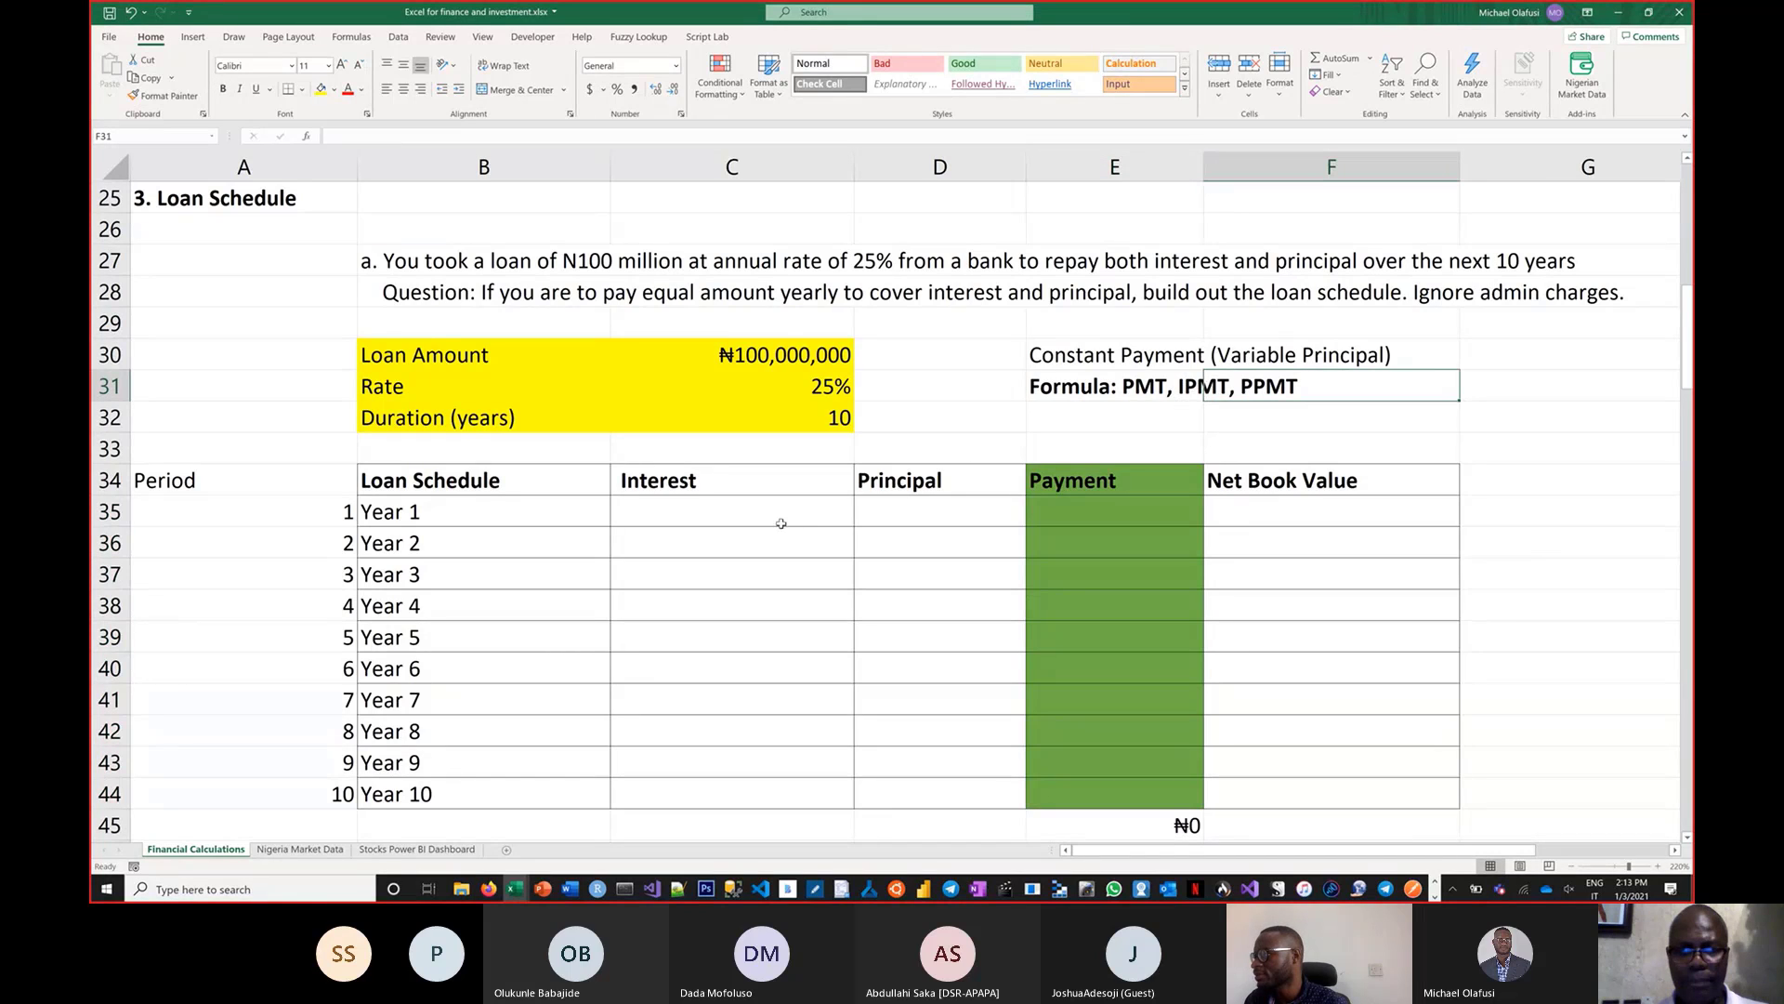
drag(781, 523, 800, 794)
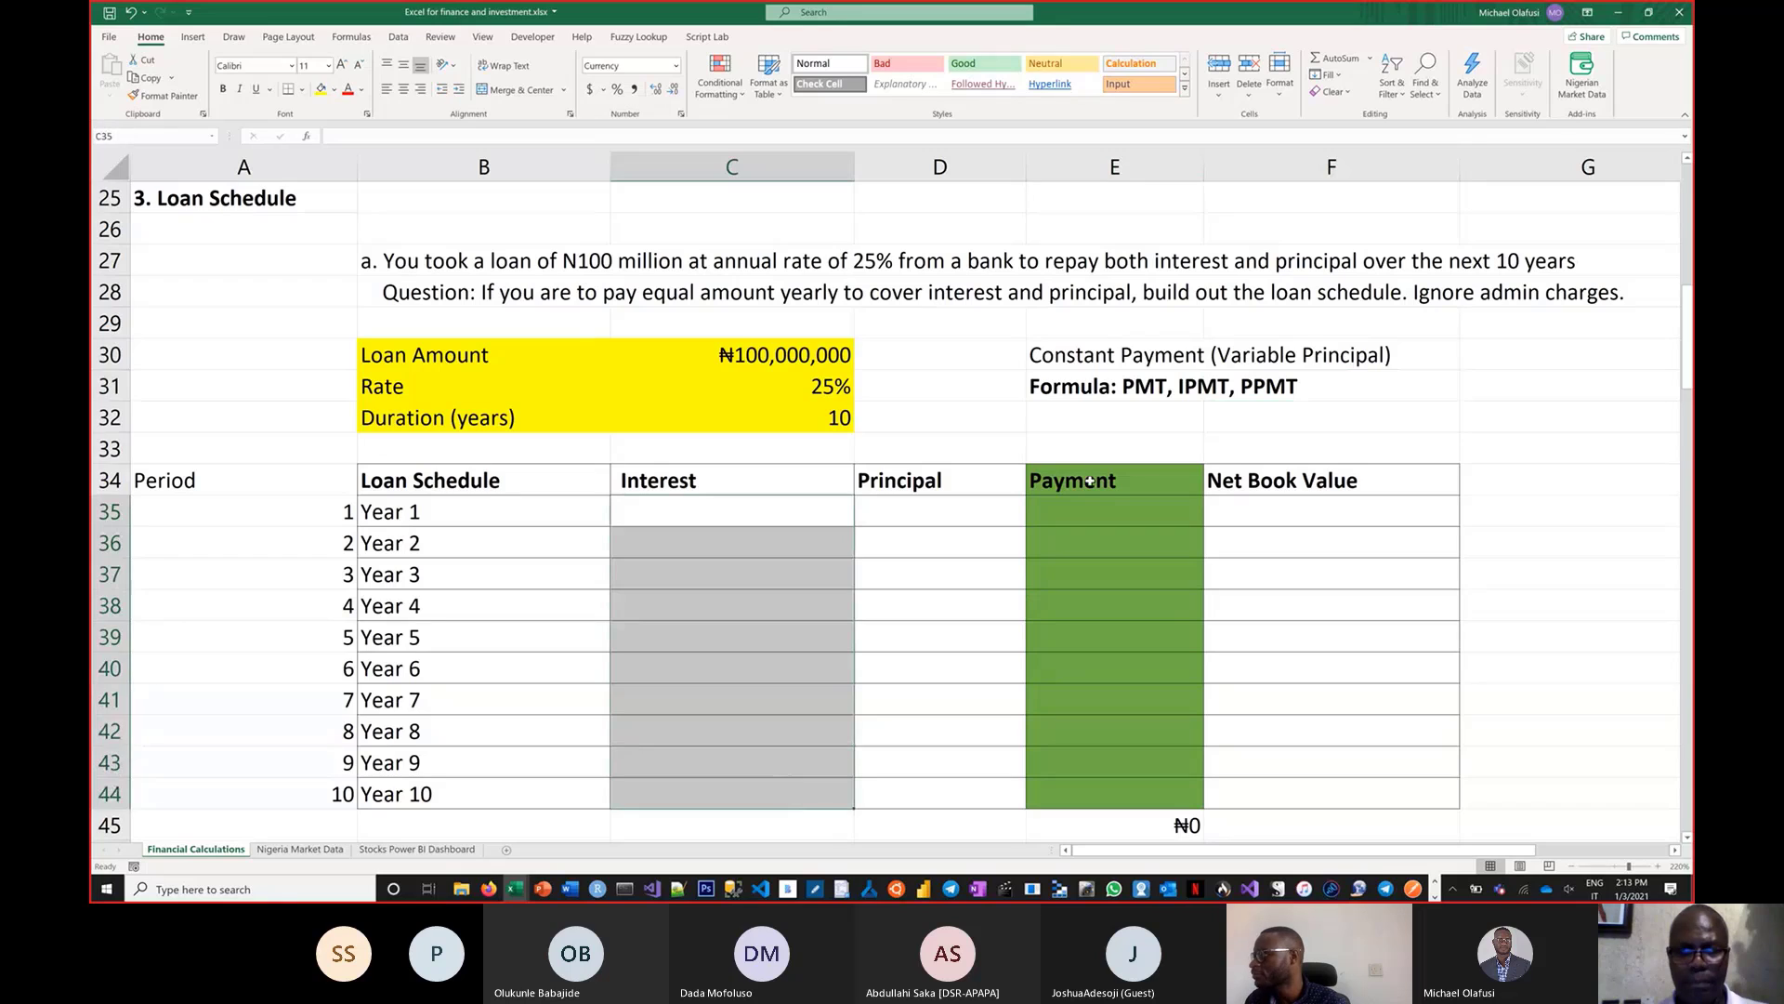
click(1290, 387)
drag(914, 514, 942, 790)
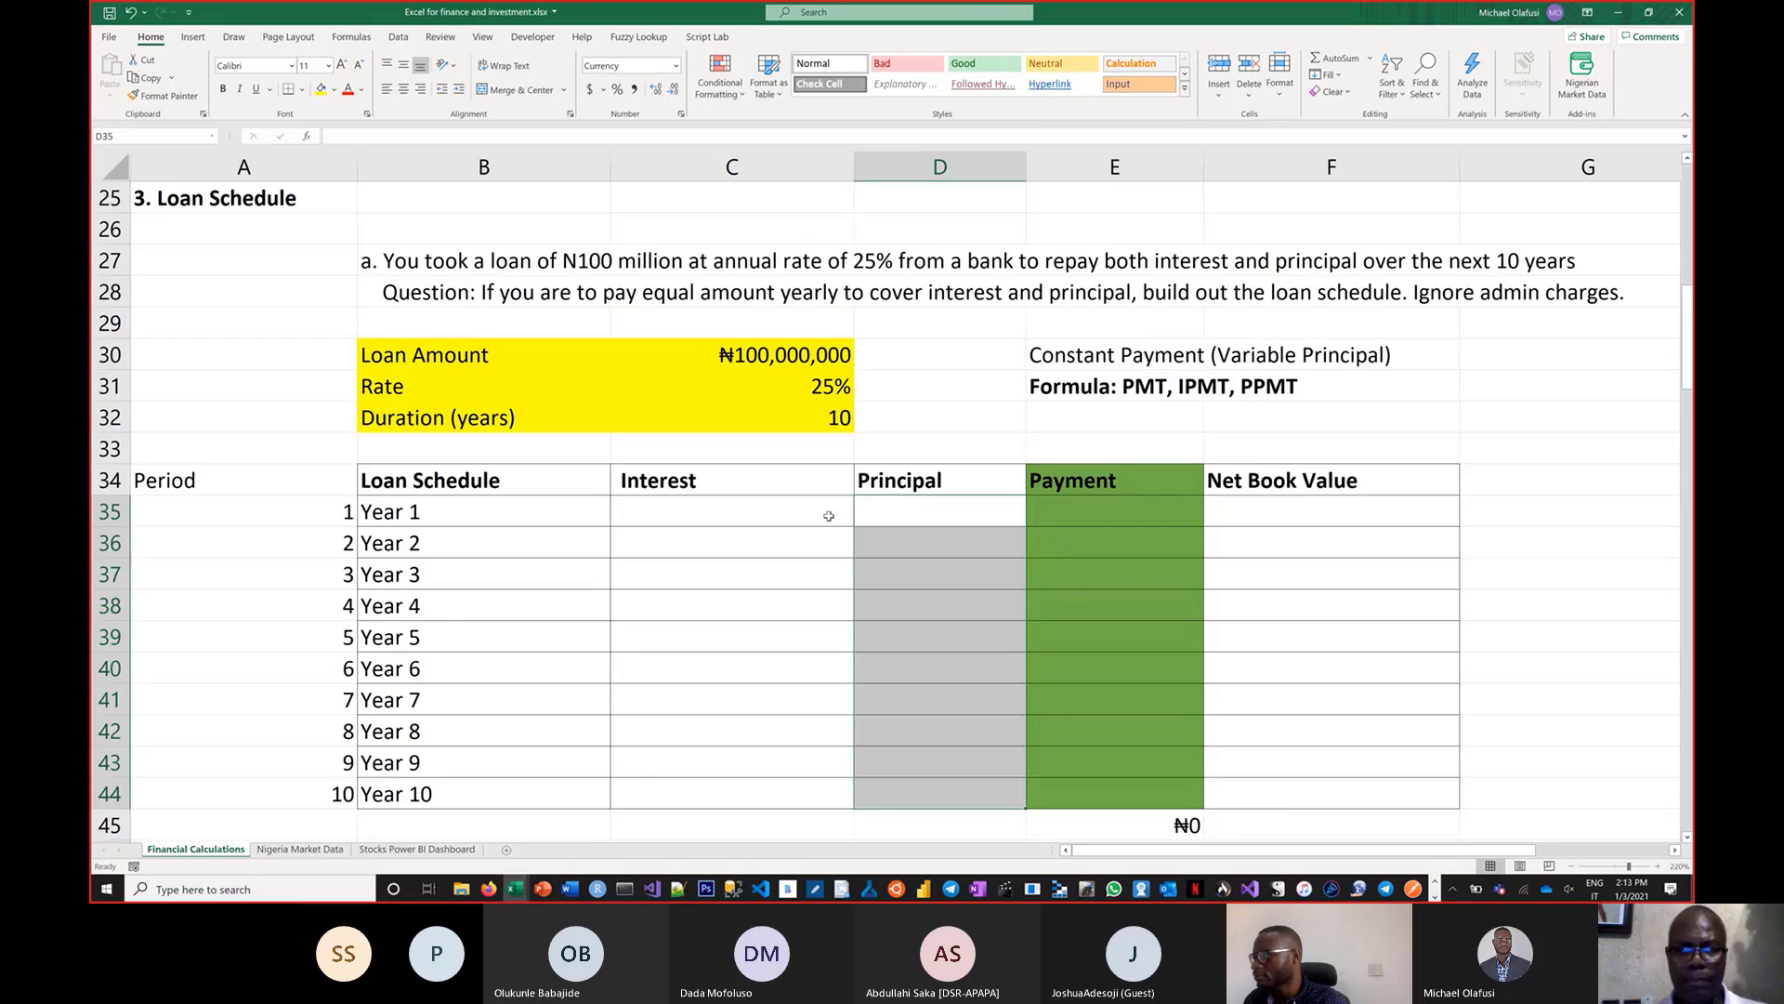
Start an IPMT formula for the Year 1 interest in C35 with its function arguments, setting Rate to the absolute reference $C$31
click(761, 516)
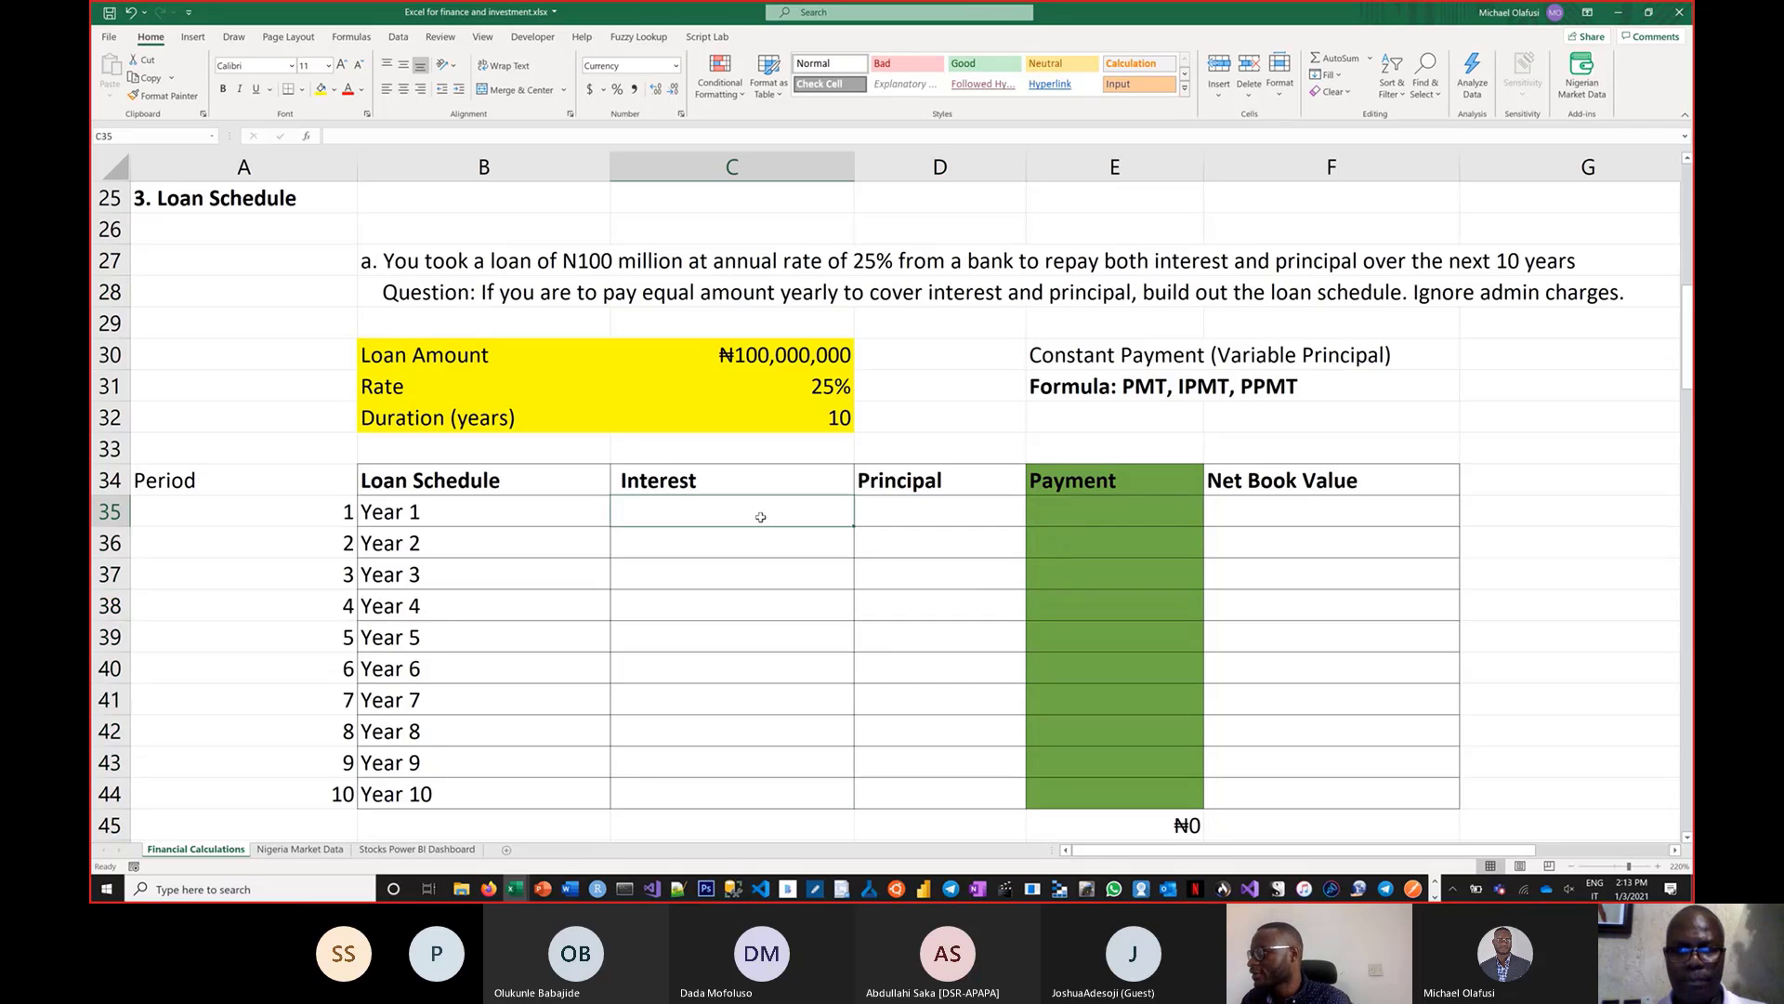
text(=)
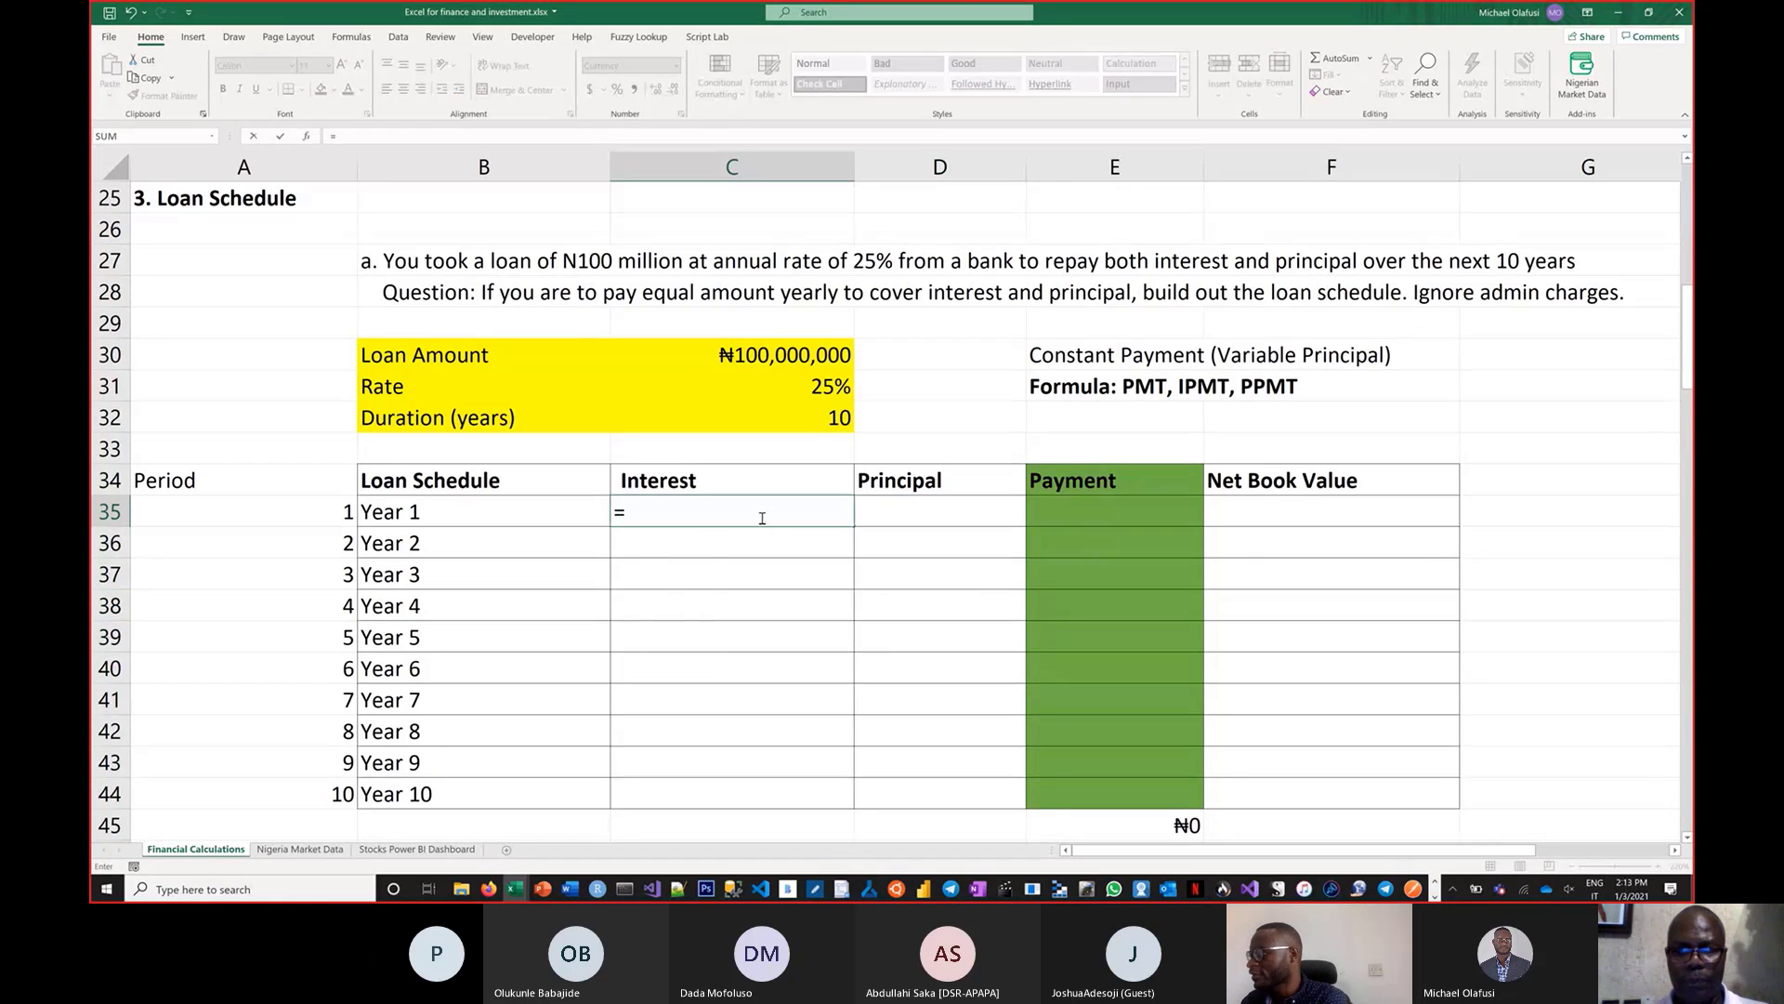
text(IP)
key(Tab)
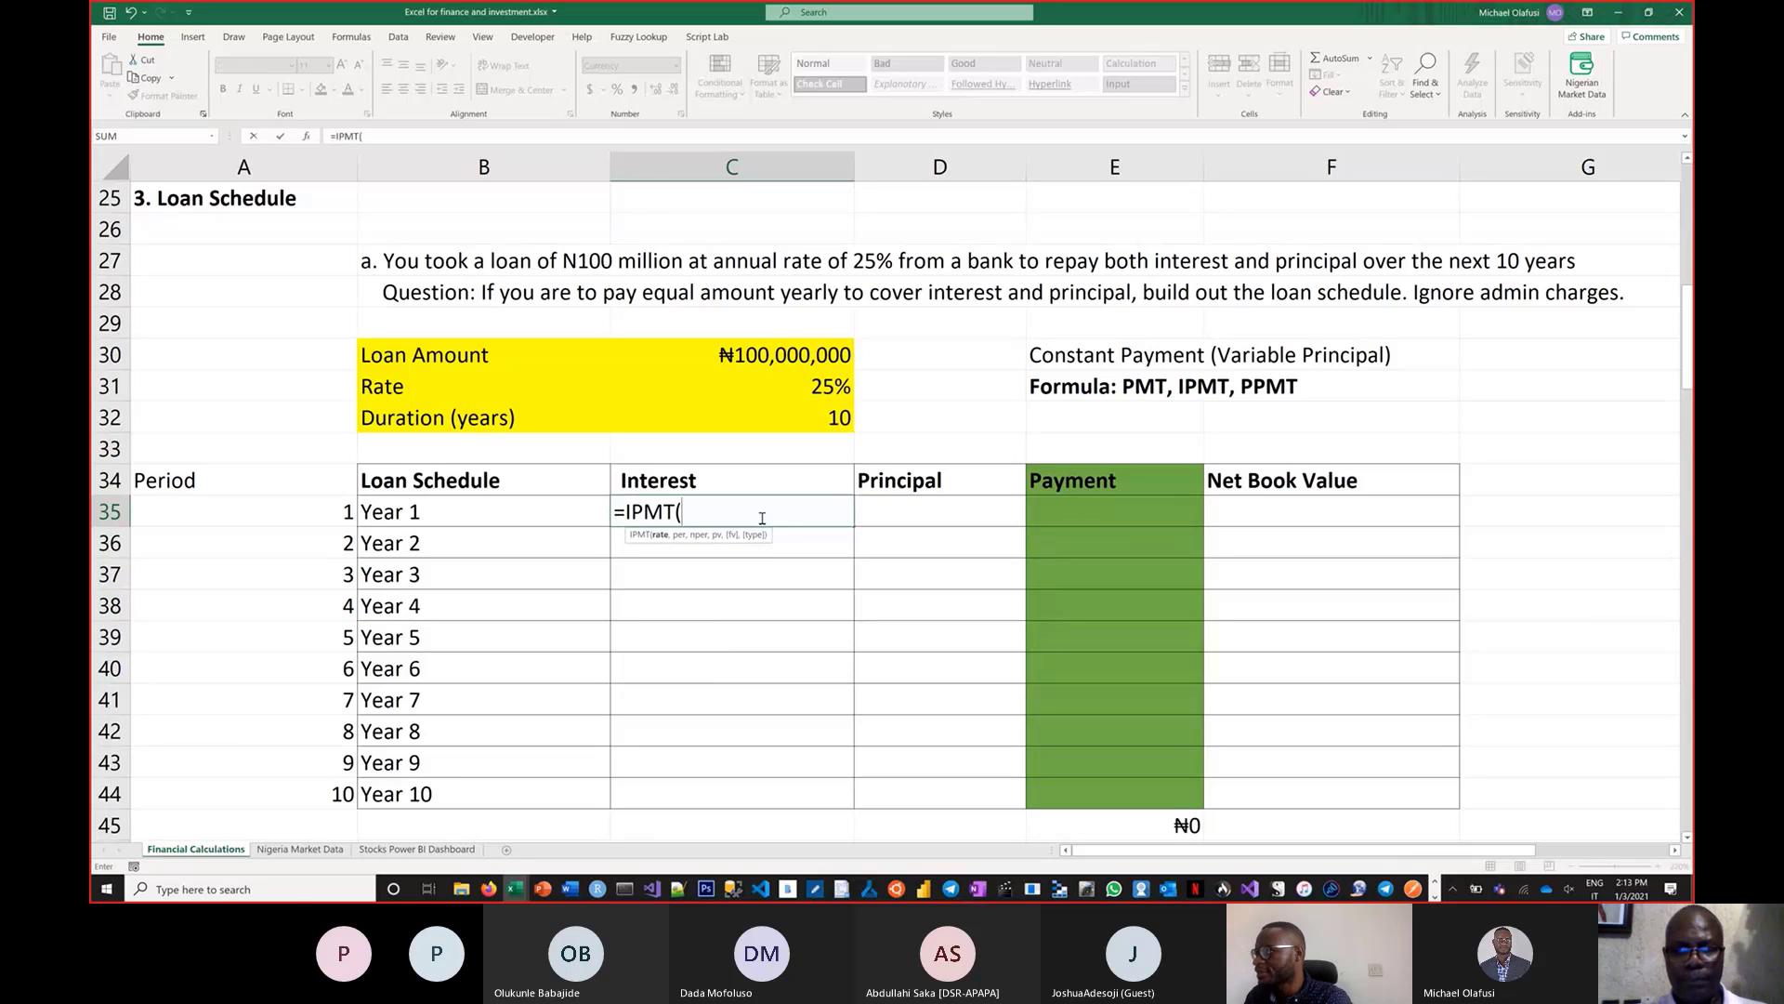
click(310, 139)
drag(890, 152, 979, 427)
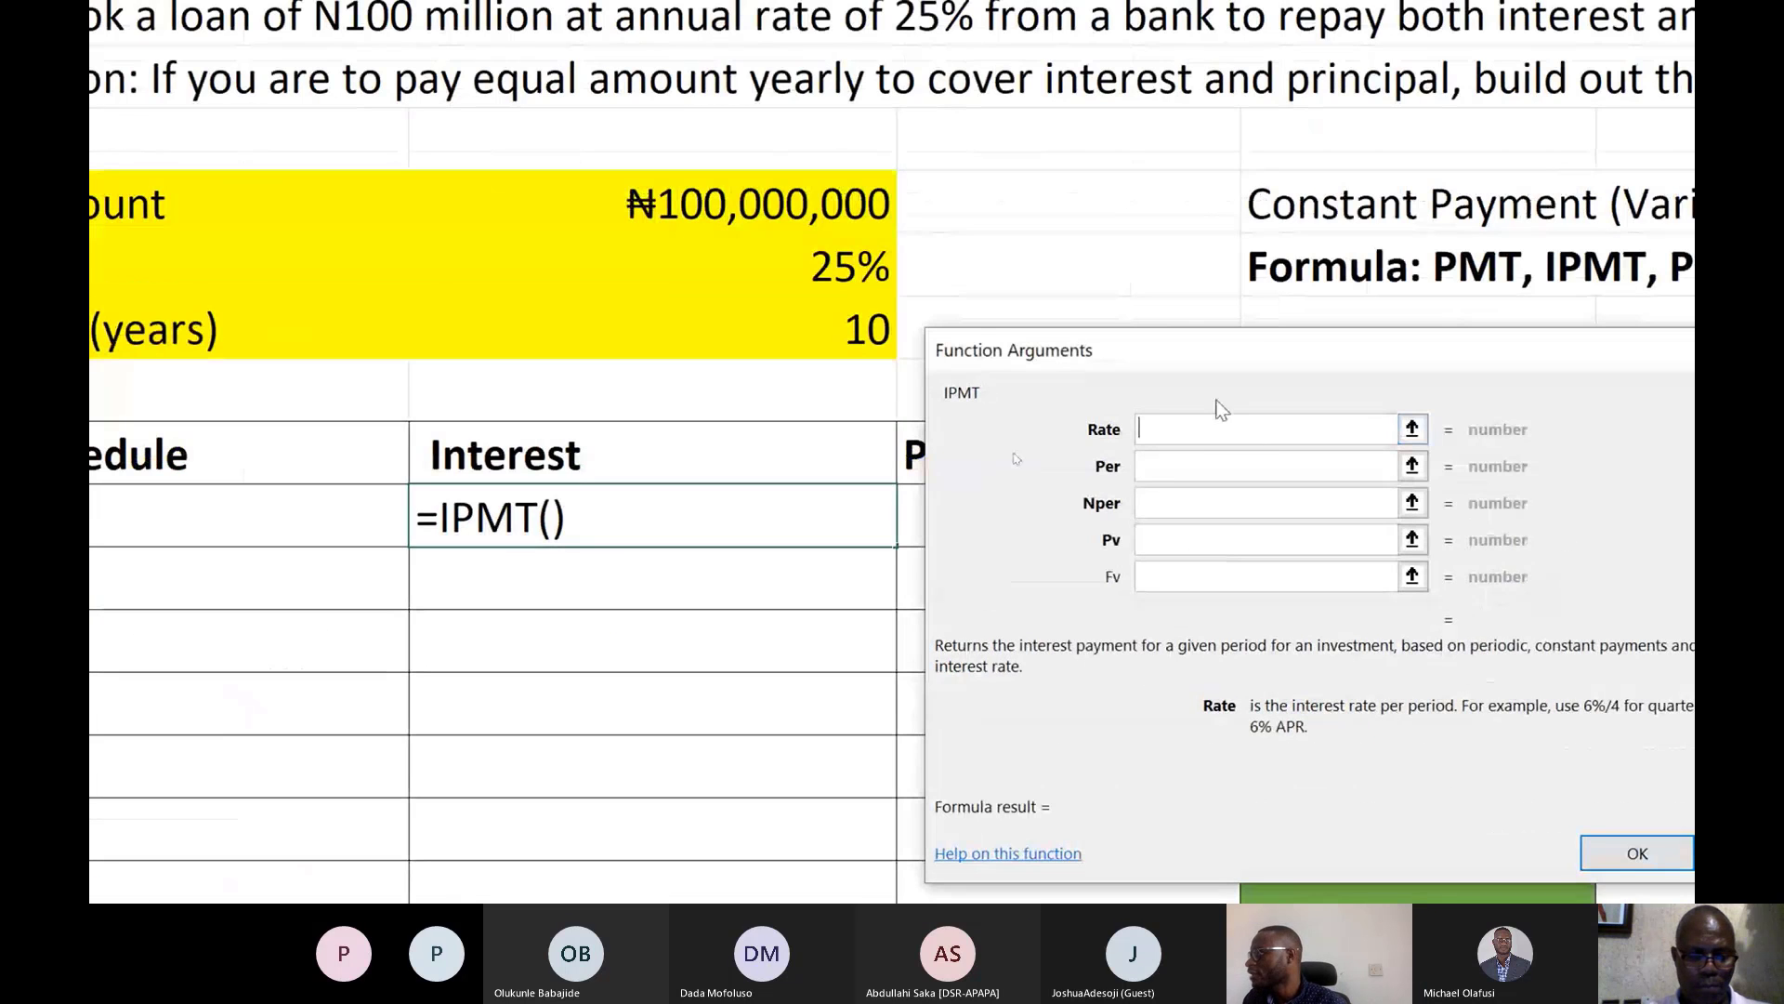
click(1244, 435)
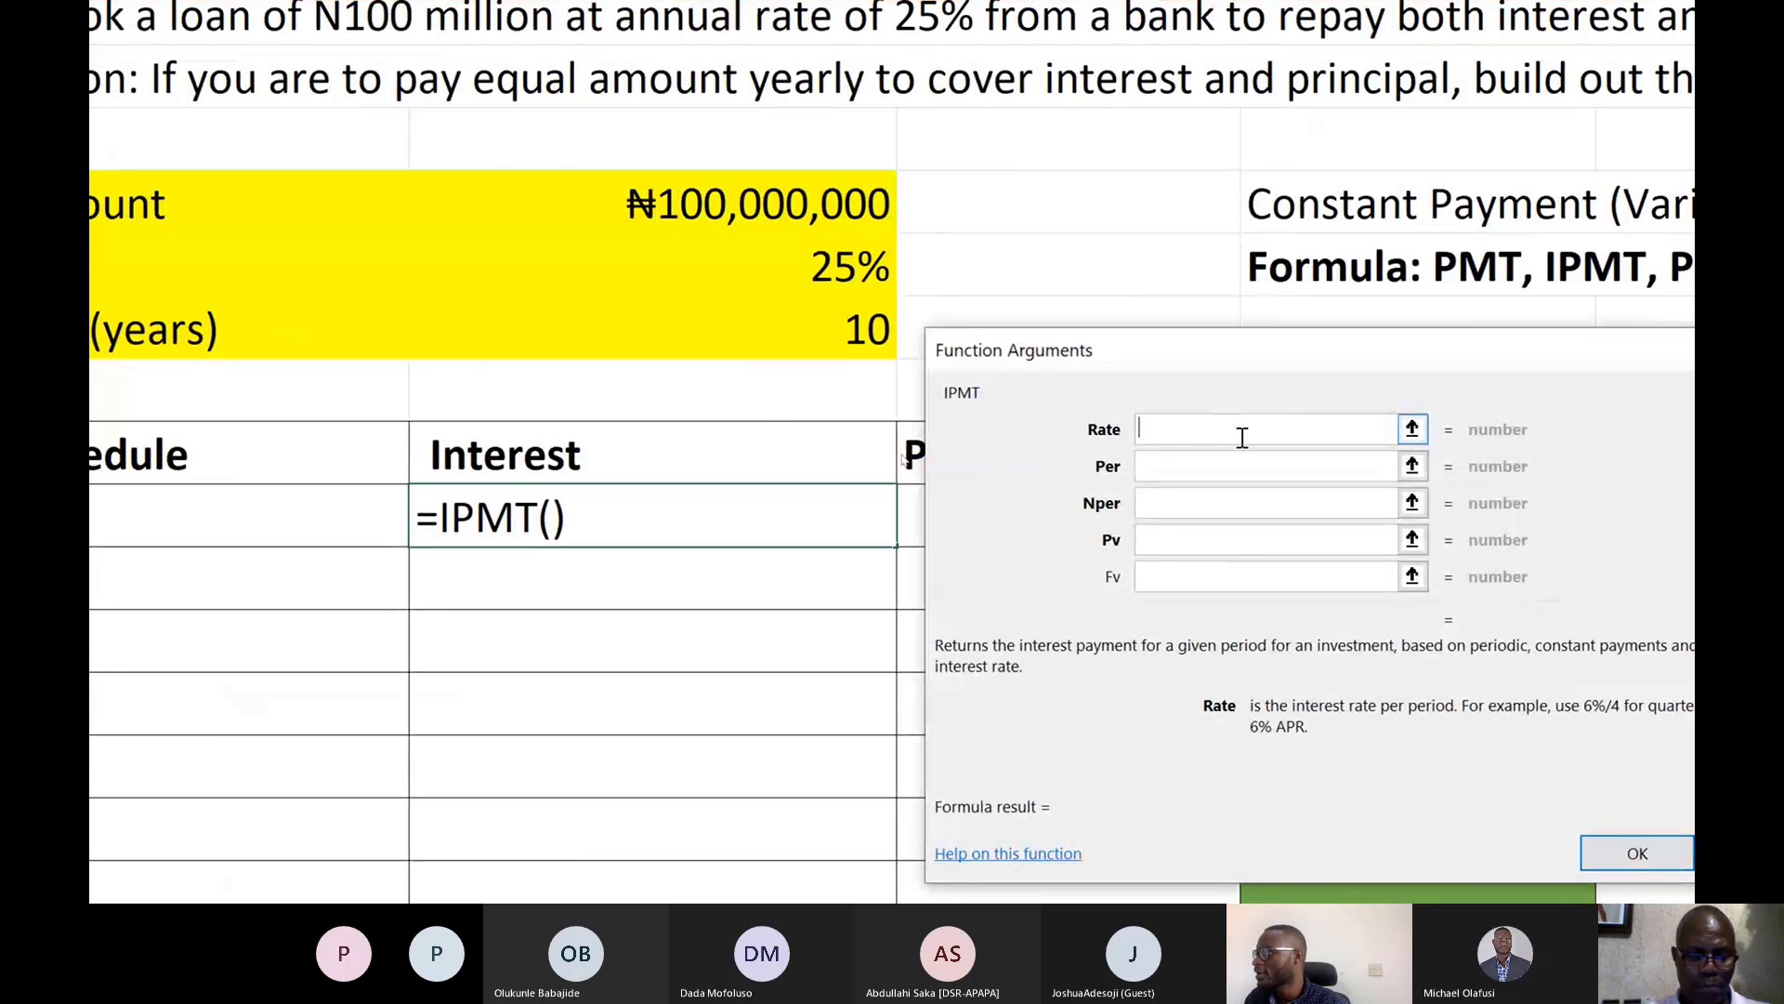
click(816, 270)
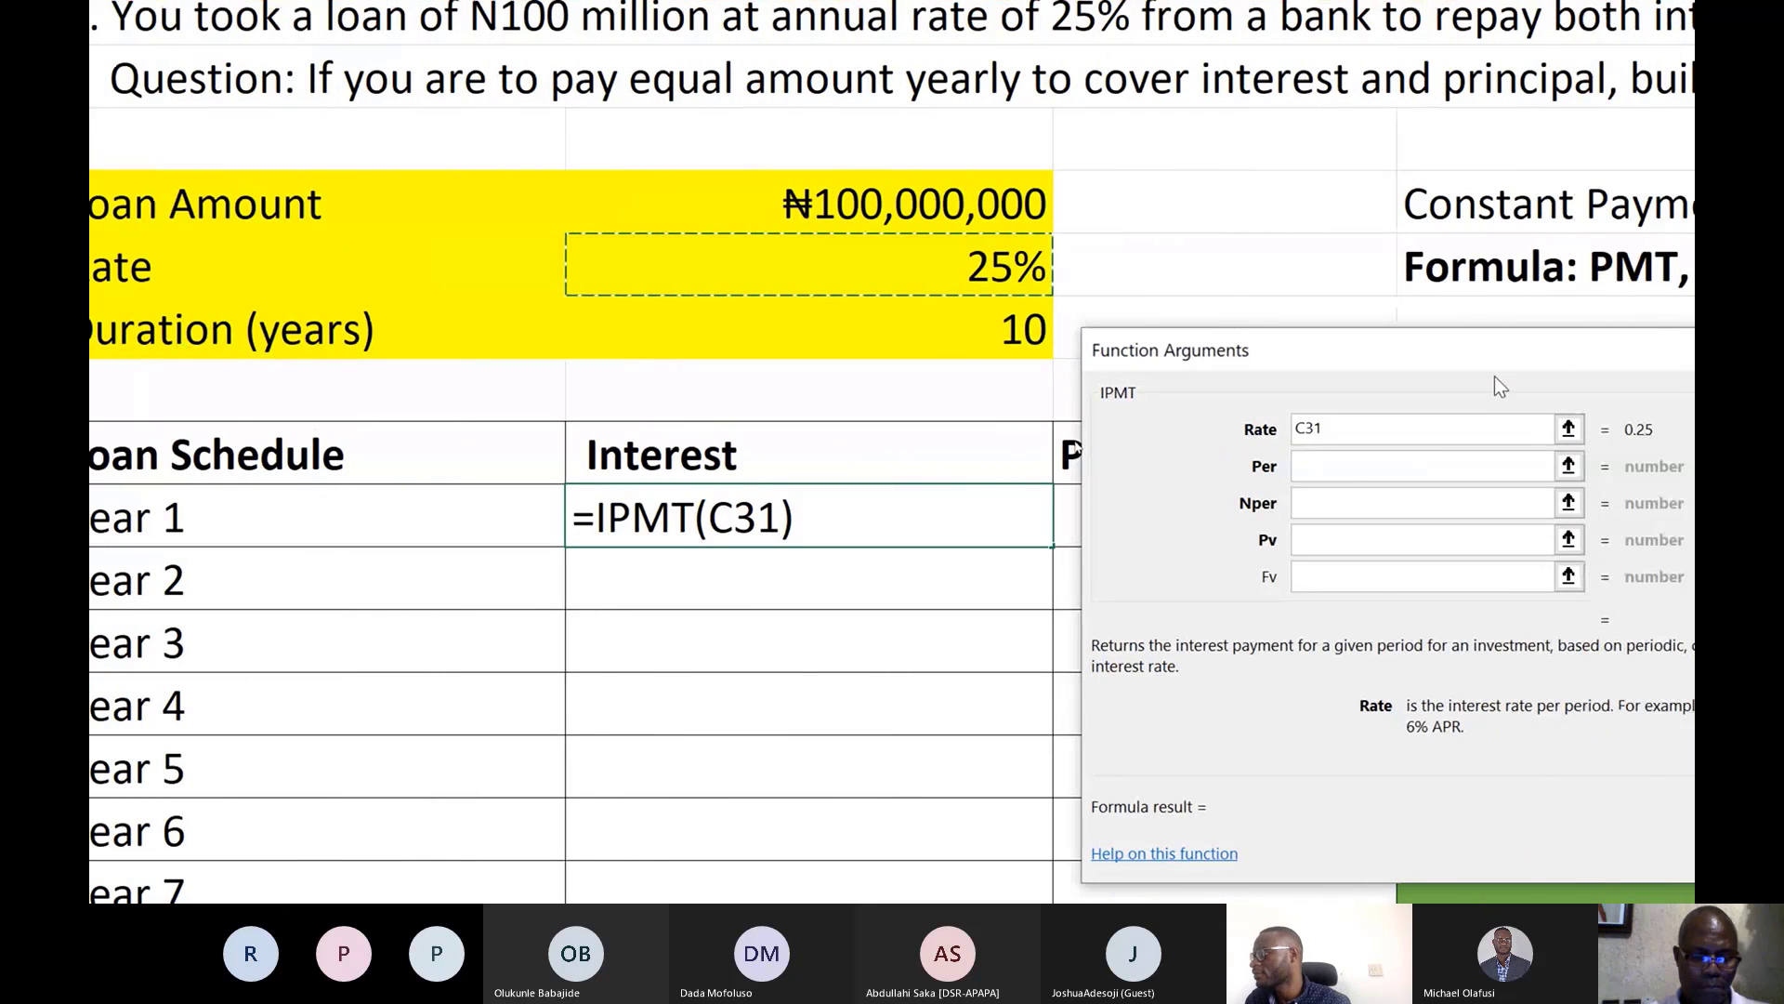
key(F4)
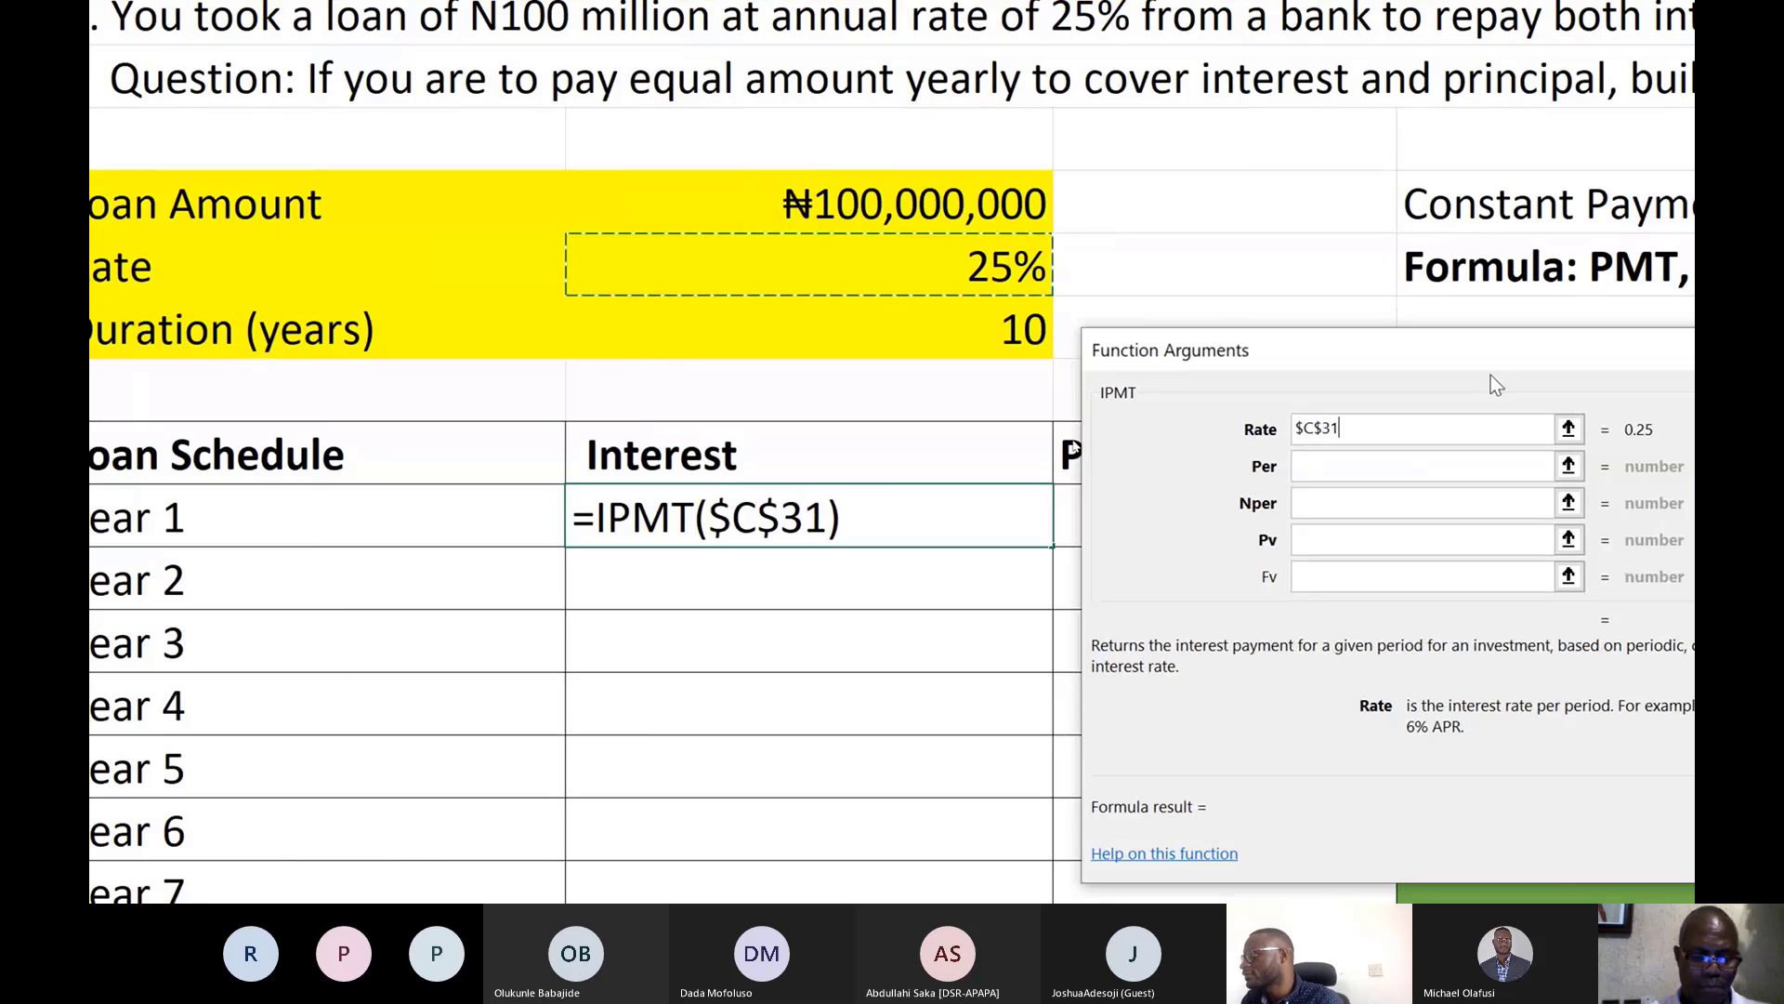
Set the IPMT period argument Per to A35 and the number of periods Nper to $C$32
click(1347, 469)
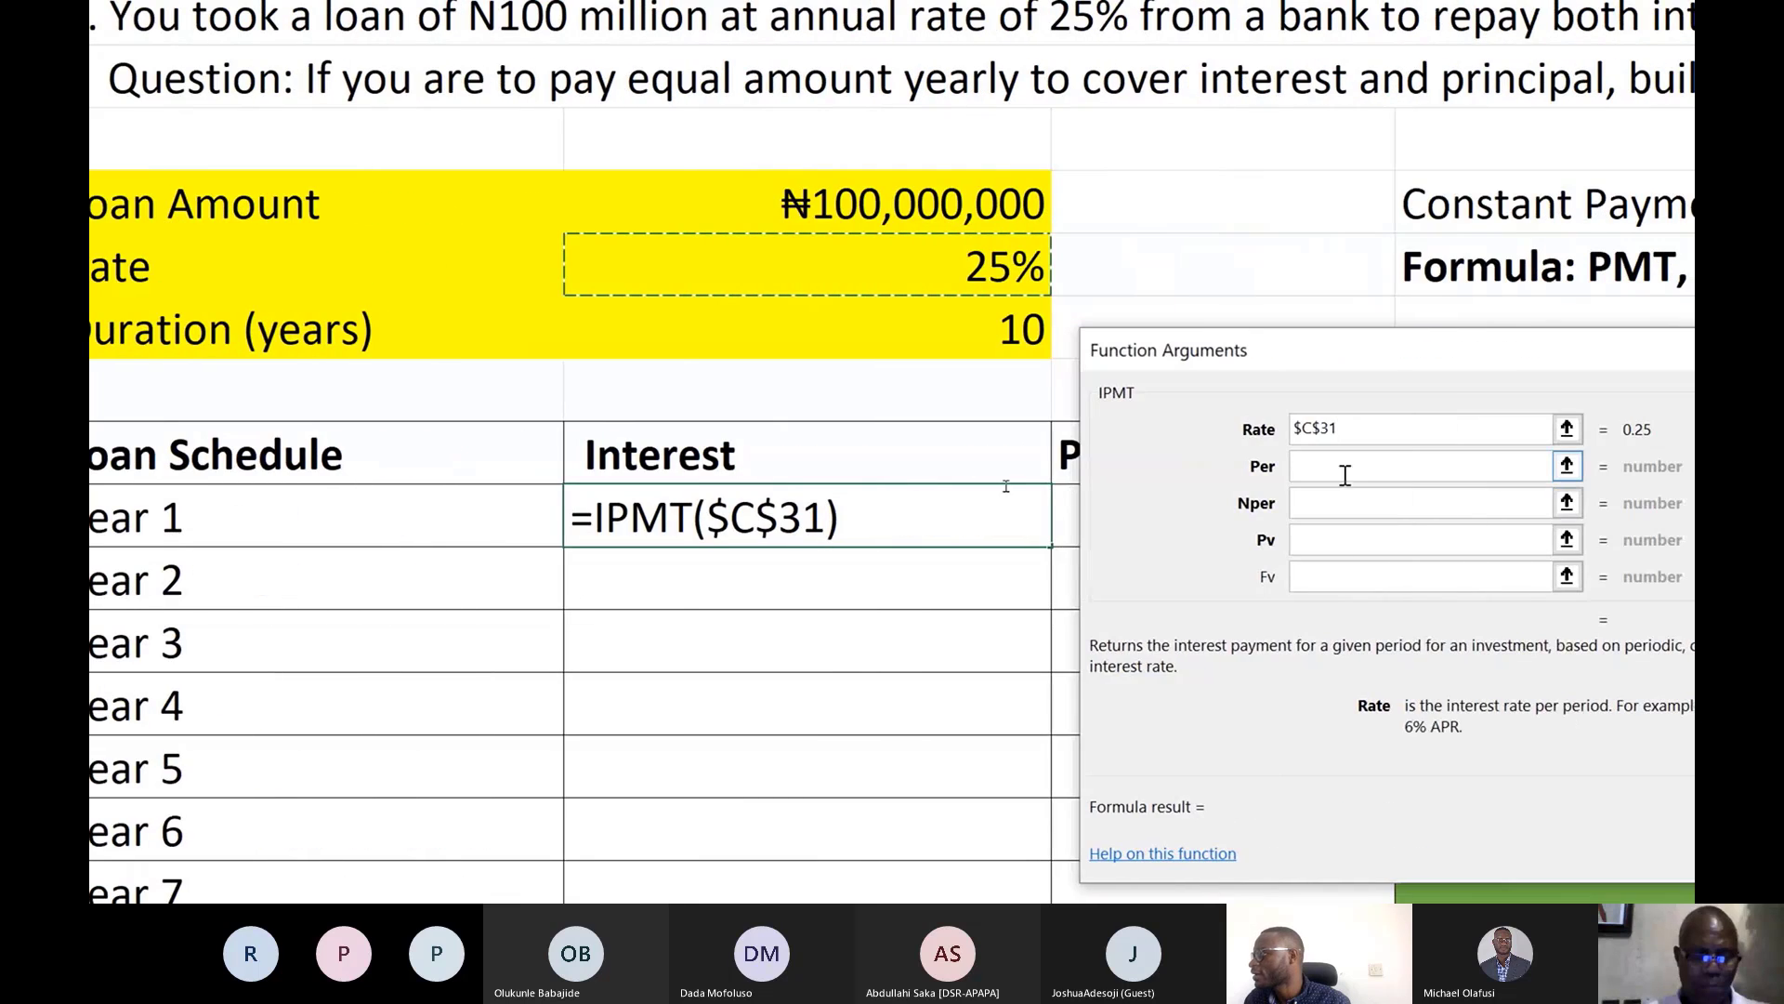
click(1353, 463)
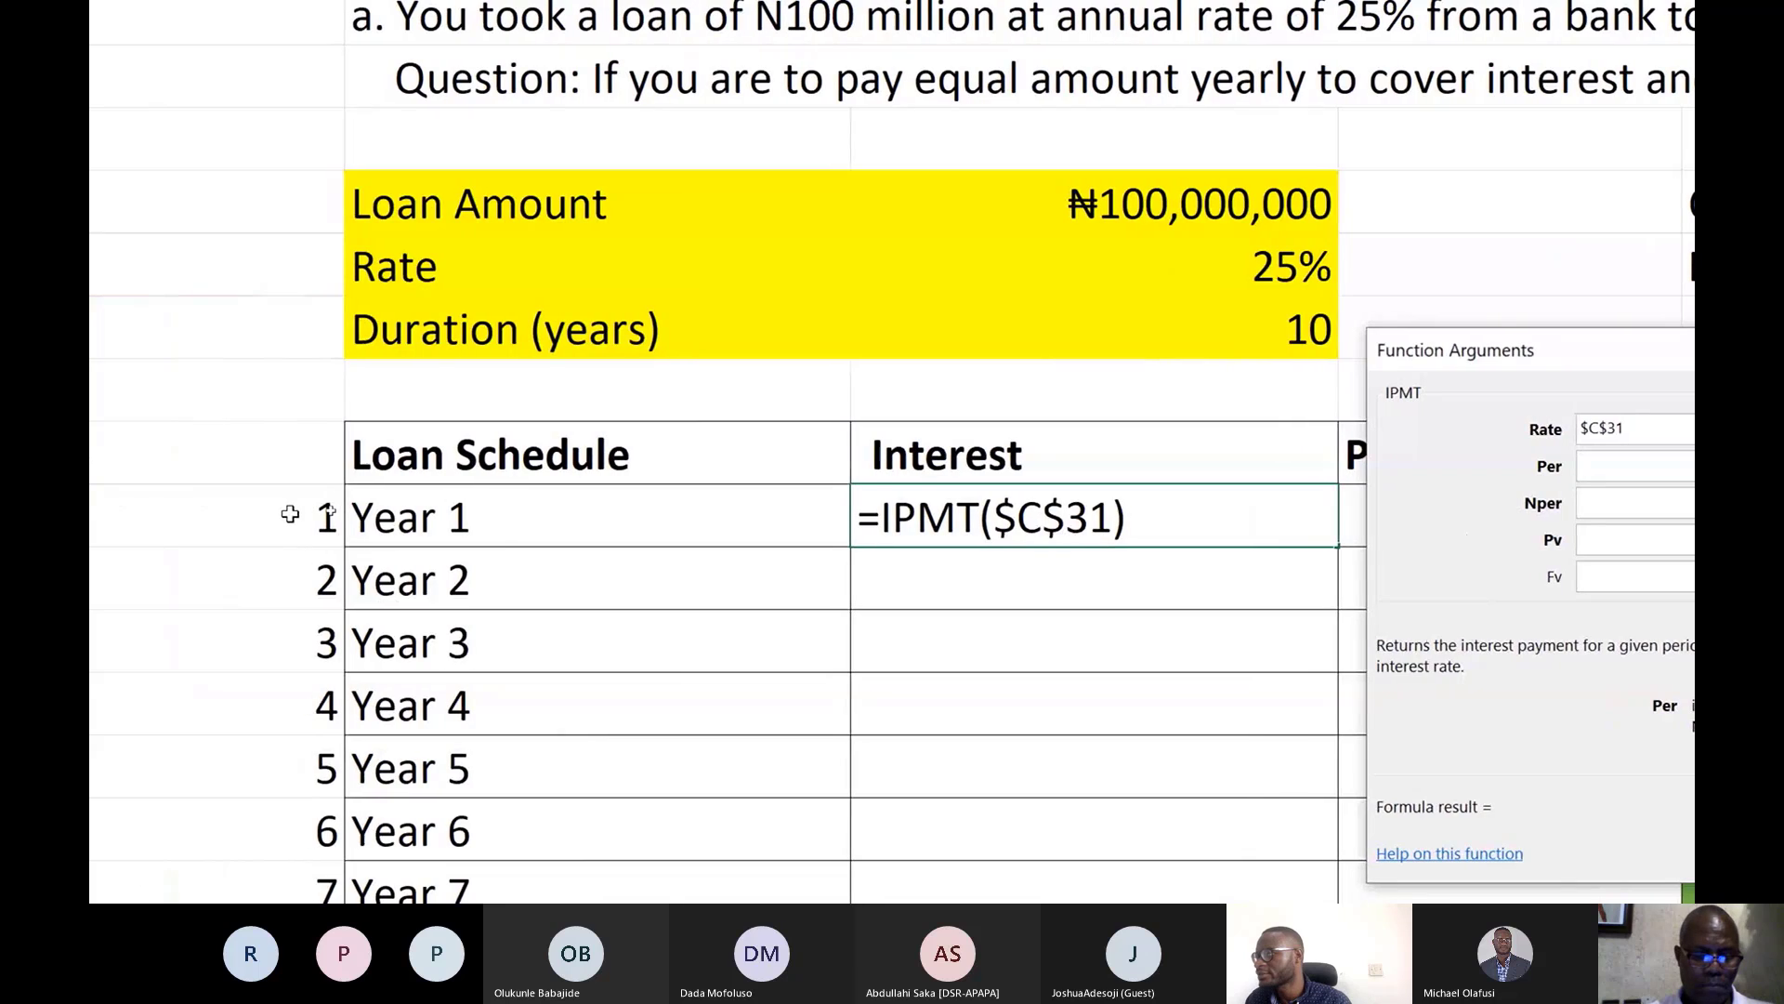
click(290, 514)
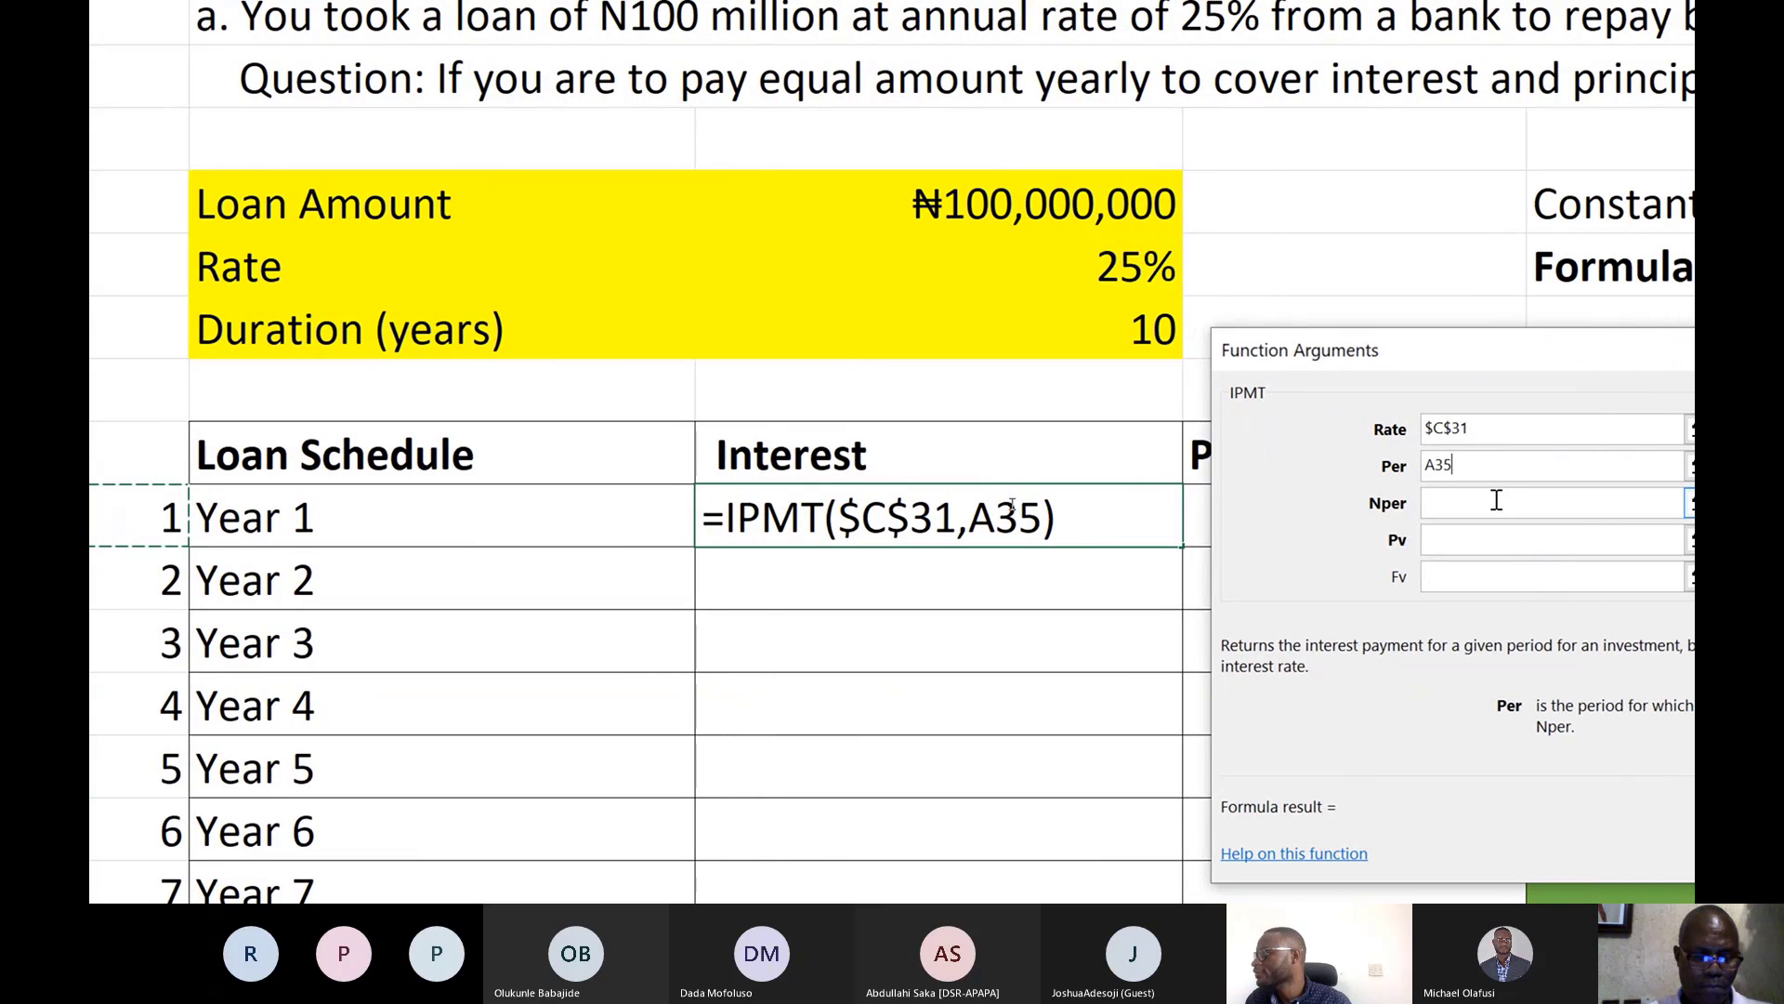
click(1595, 504)
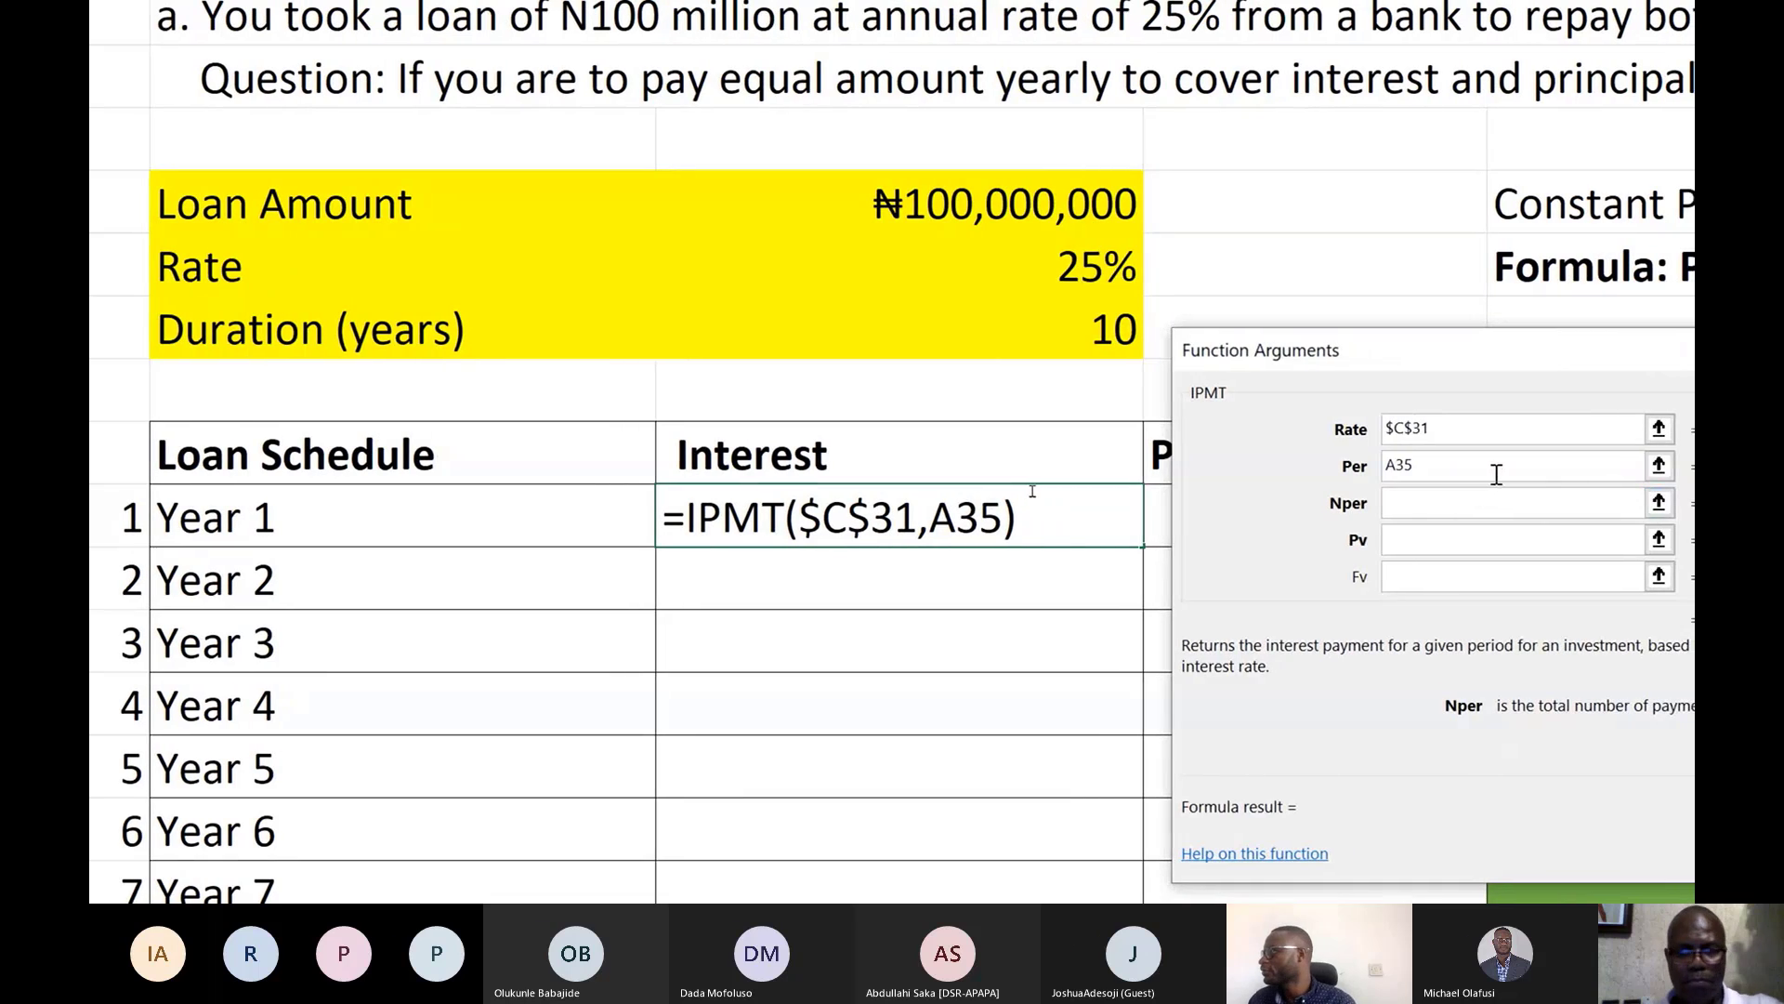
click(1092, 327)
key(F4)
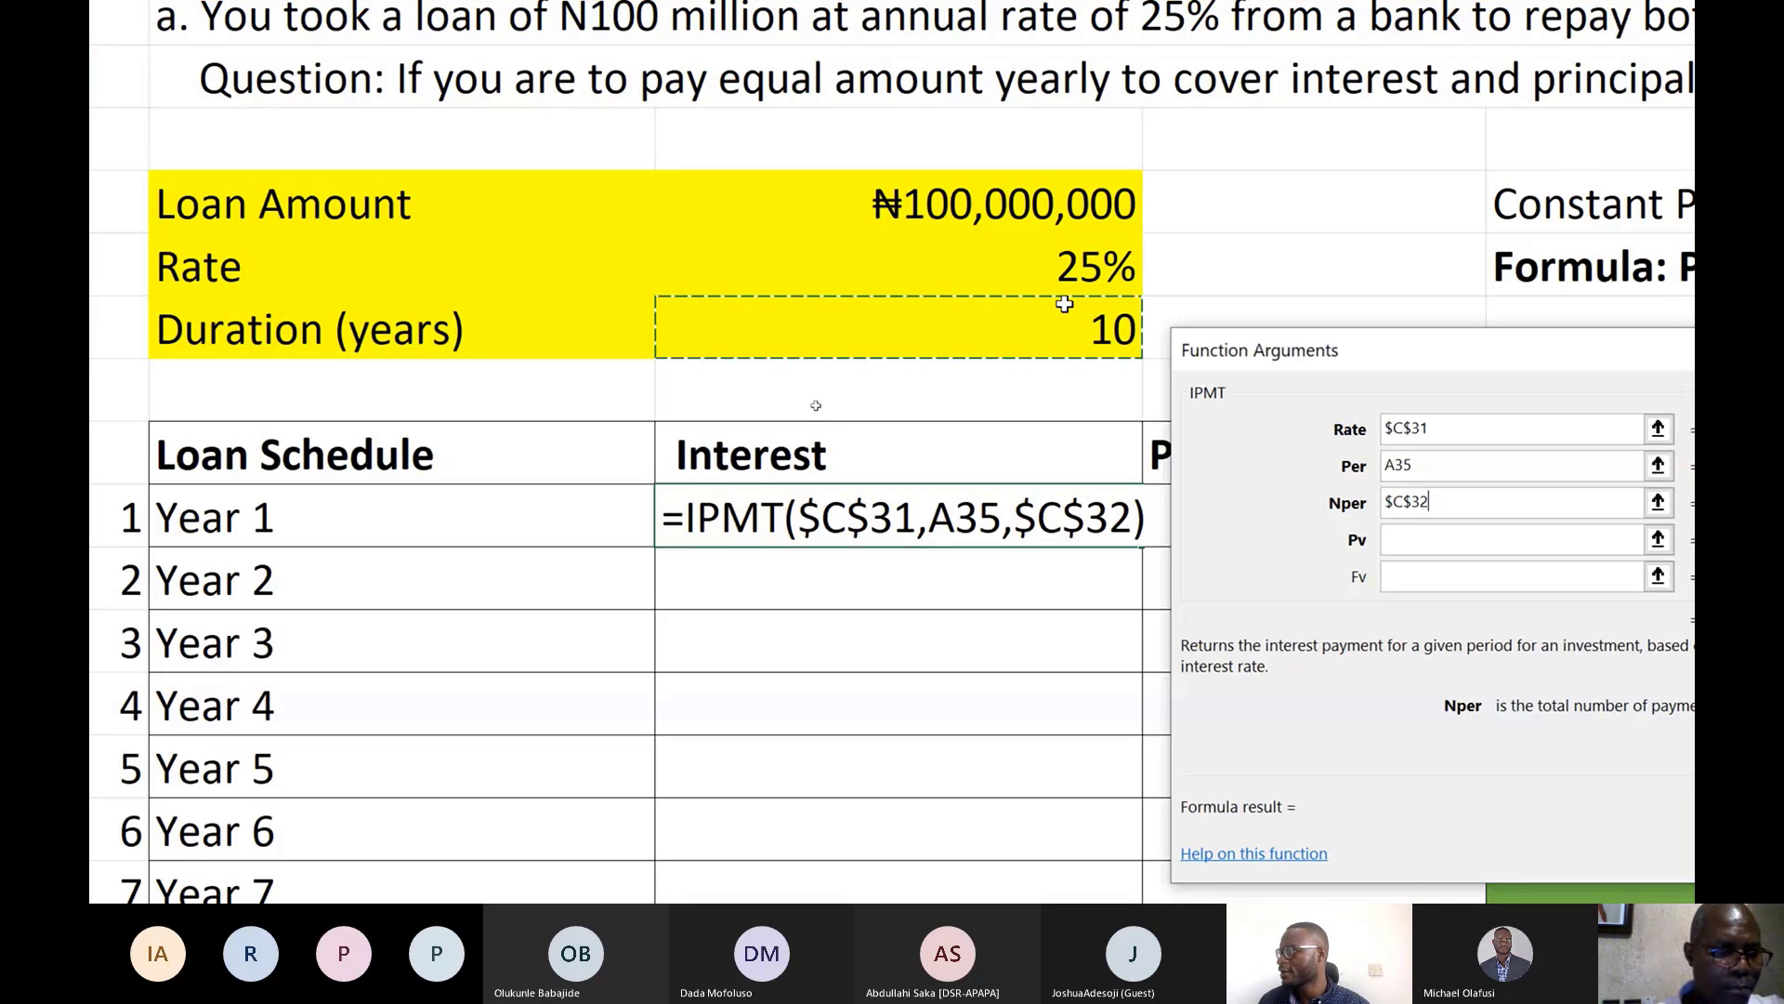
Set the IPMT arguments Pv to -$C$30 and Fv to 0, enter the formula, and check it against the loan amount
click(1415, 549)
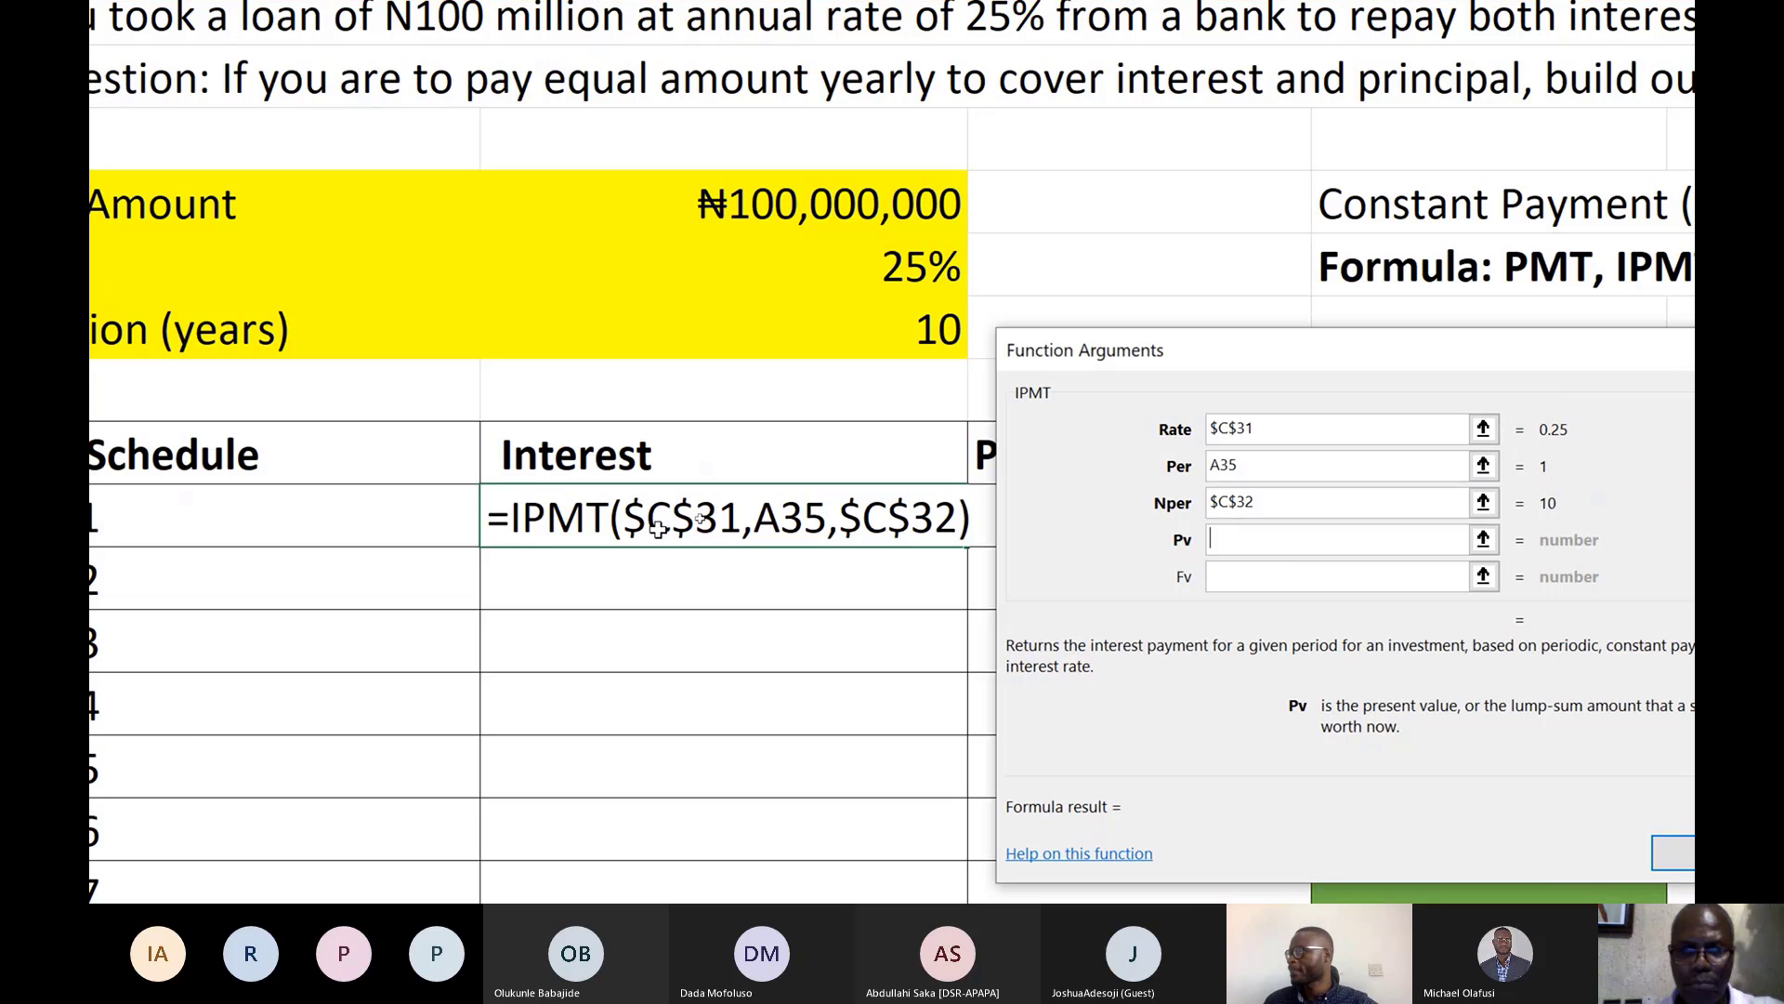
text(-)
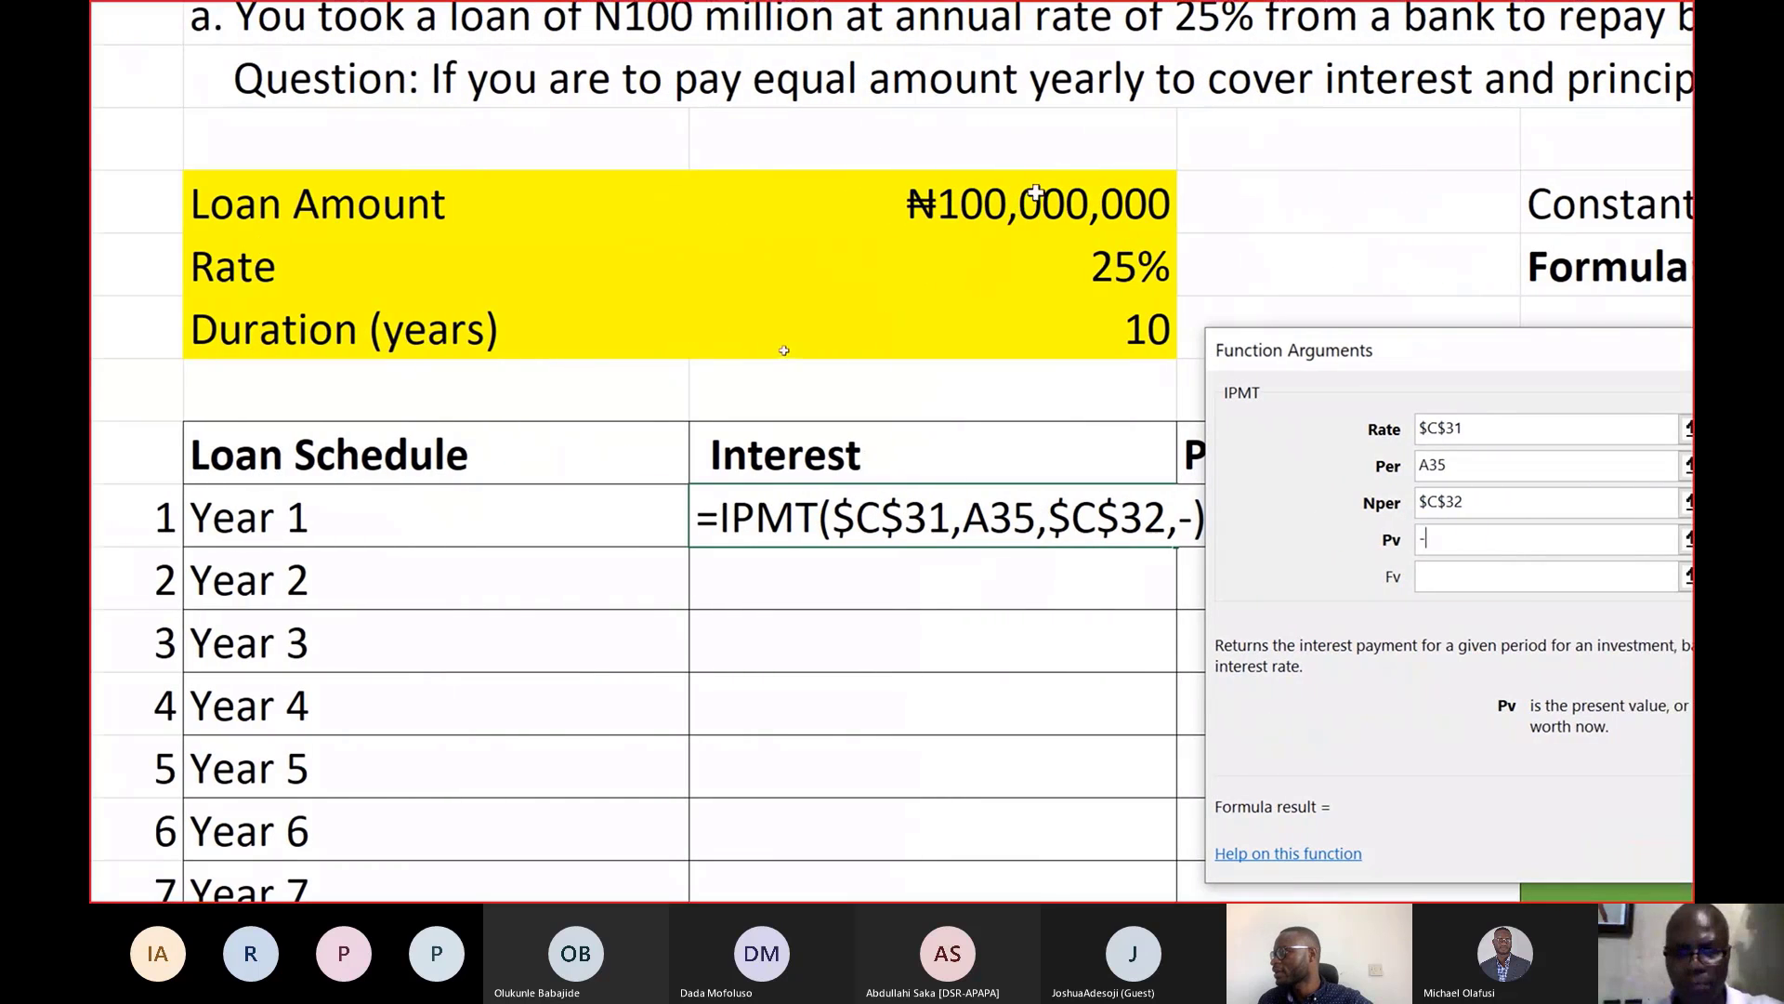
click(1097, 200)
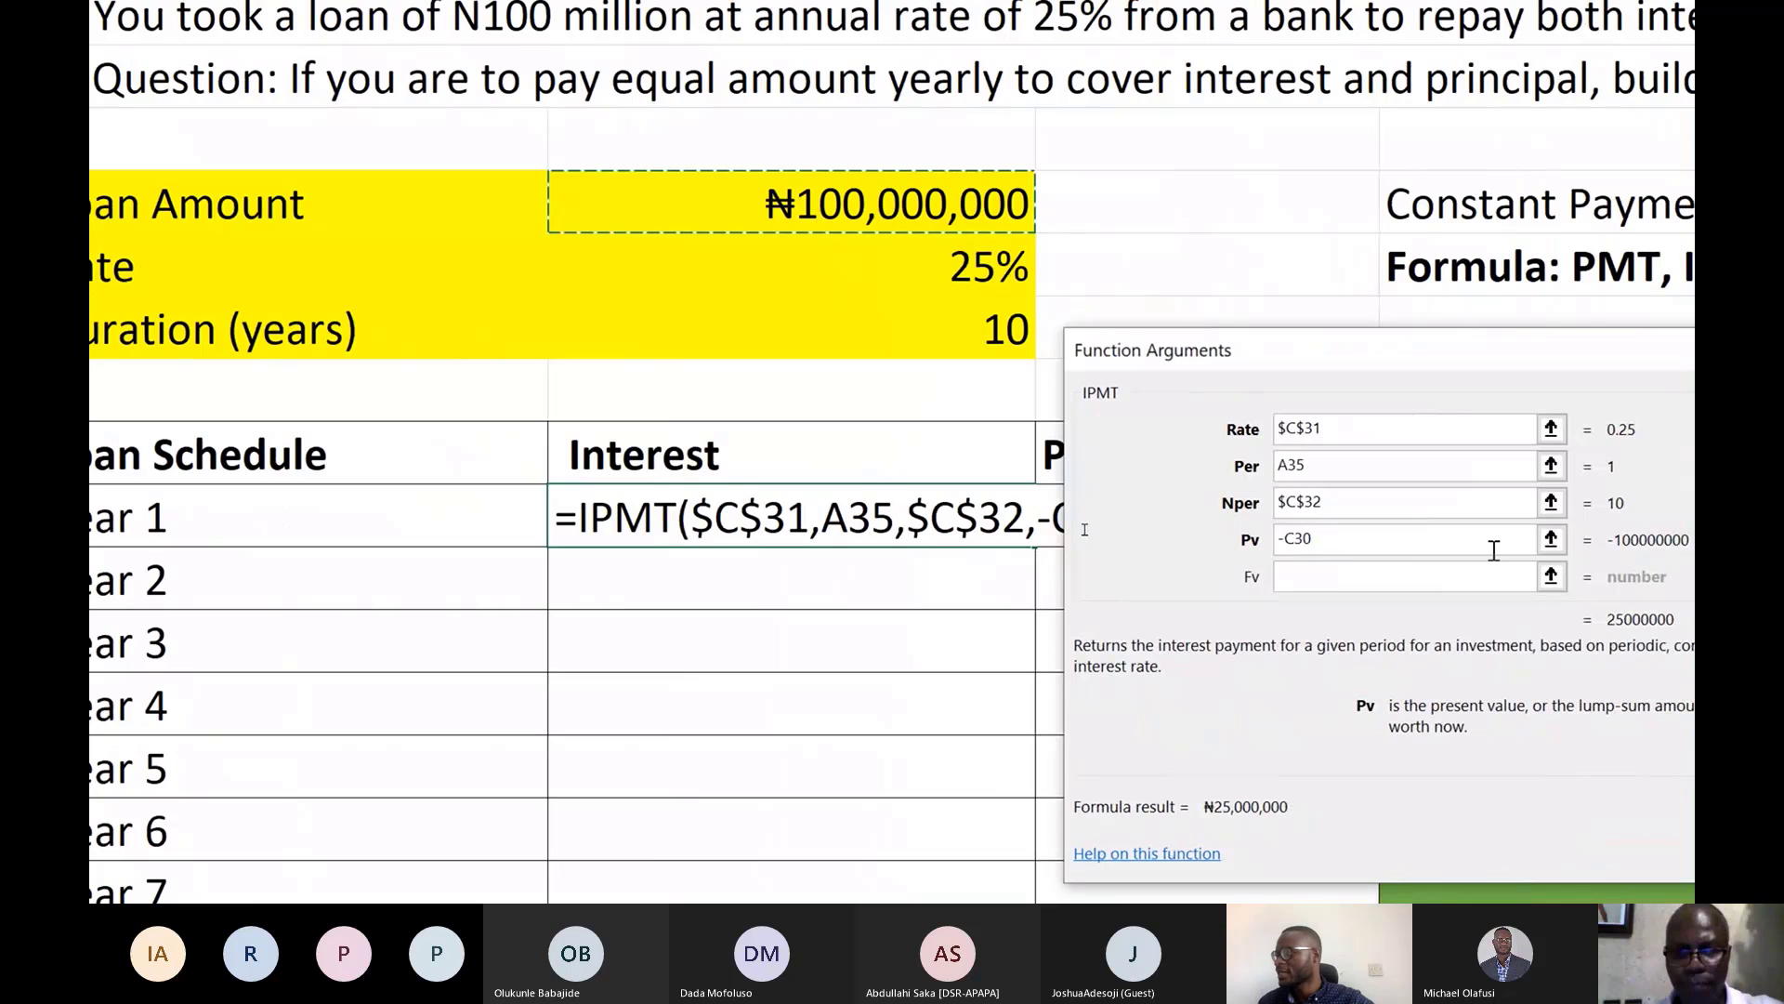
key(F4)
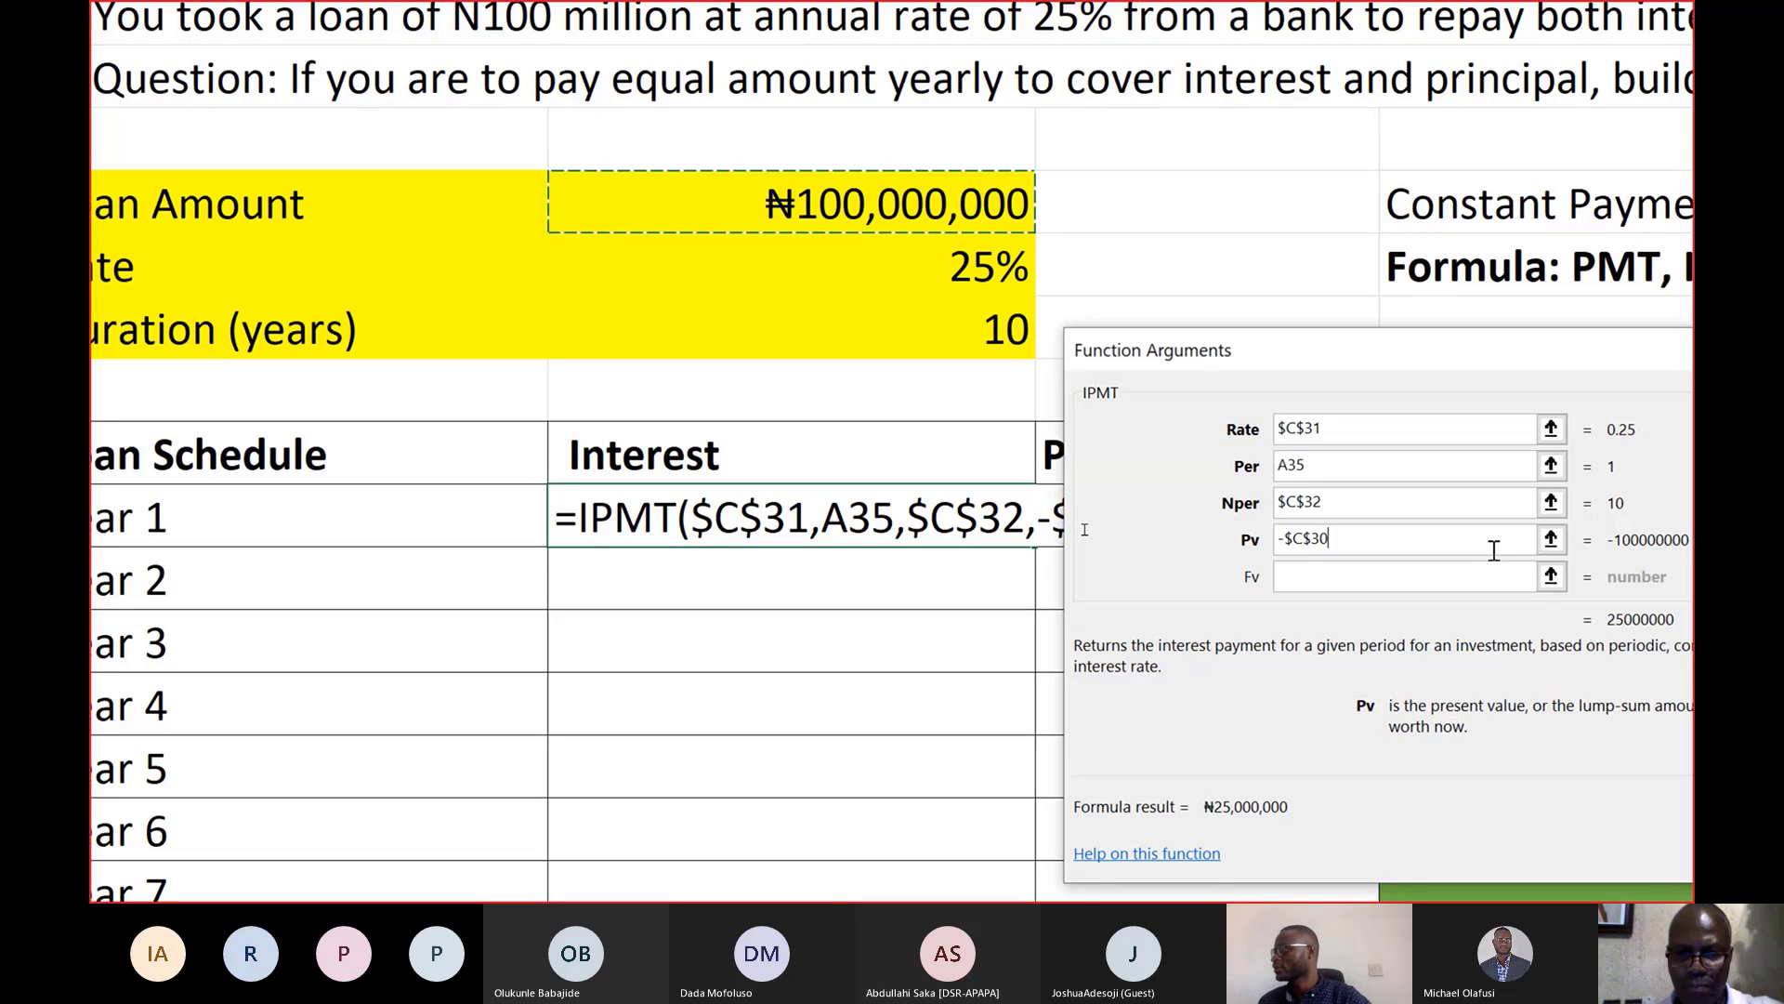
click(1420, 574)
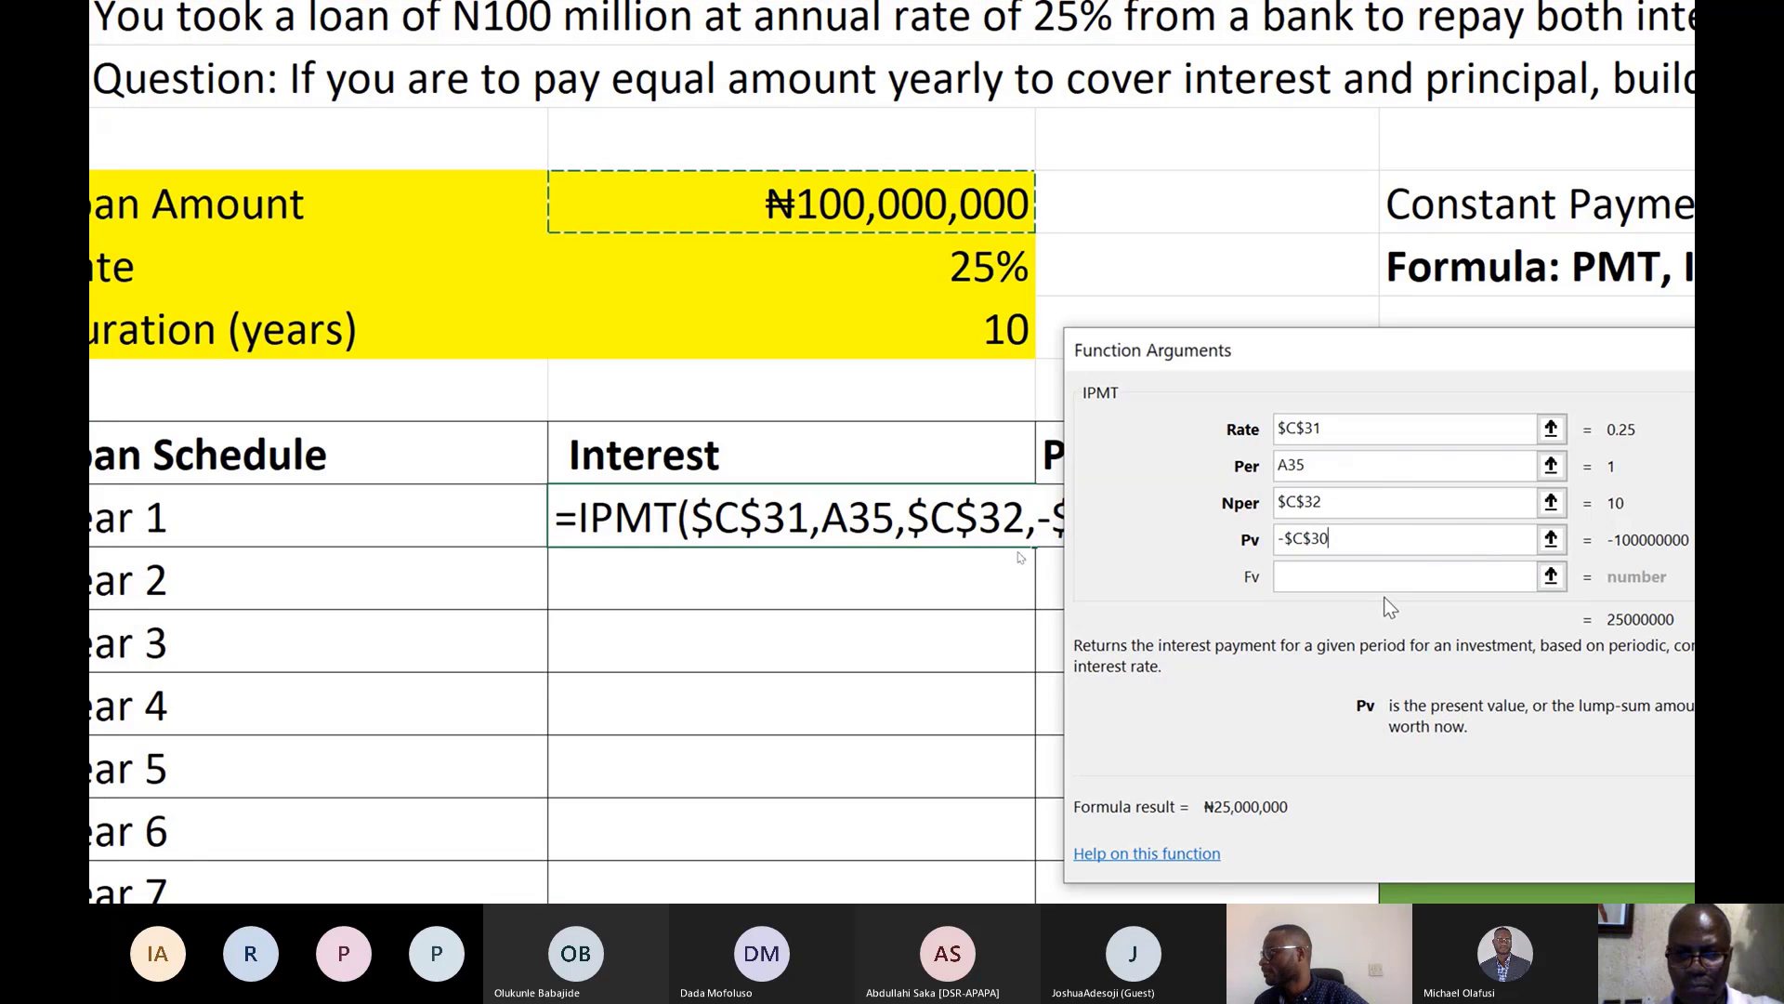
click(1313, 577)
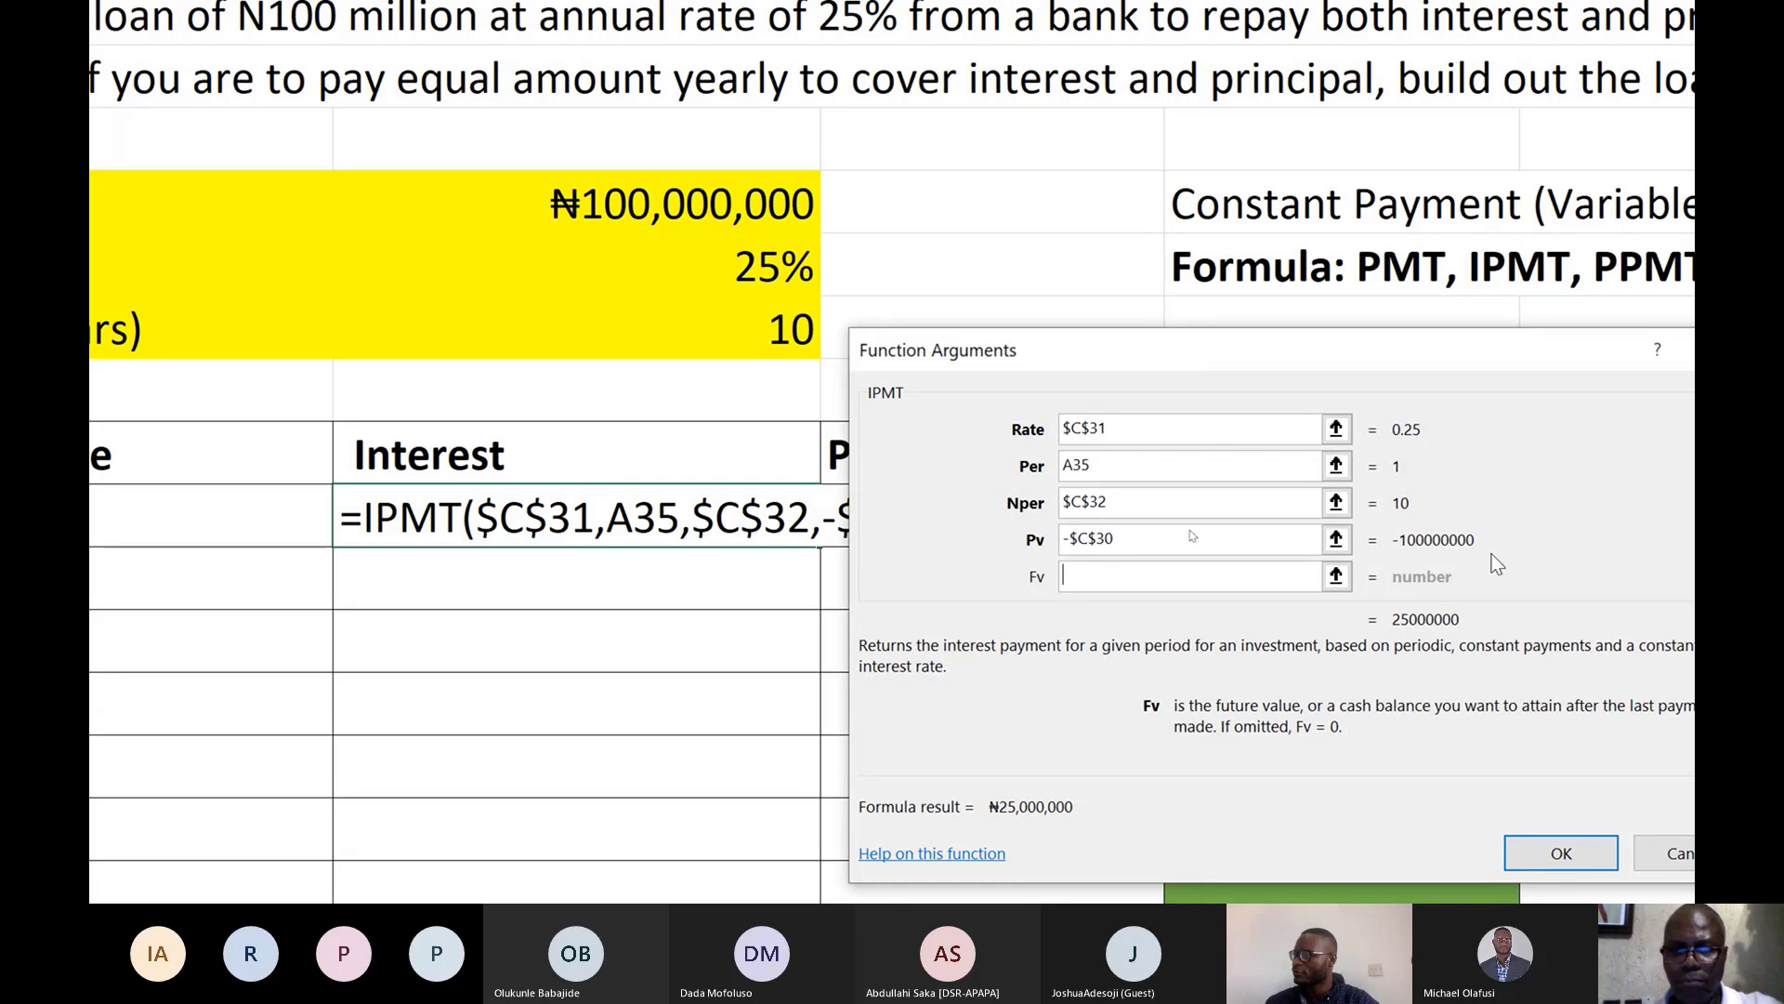
text(0)
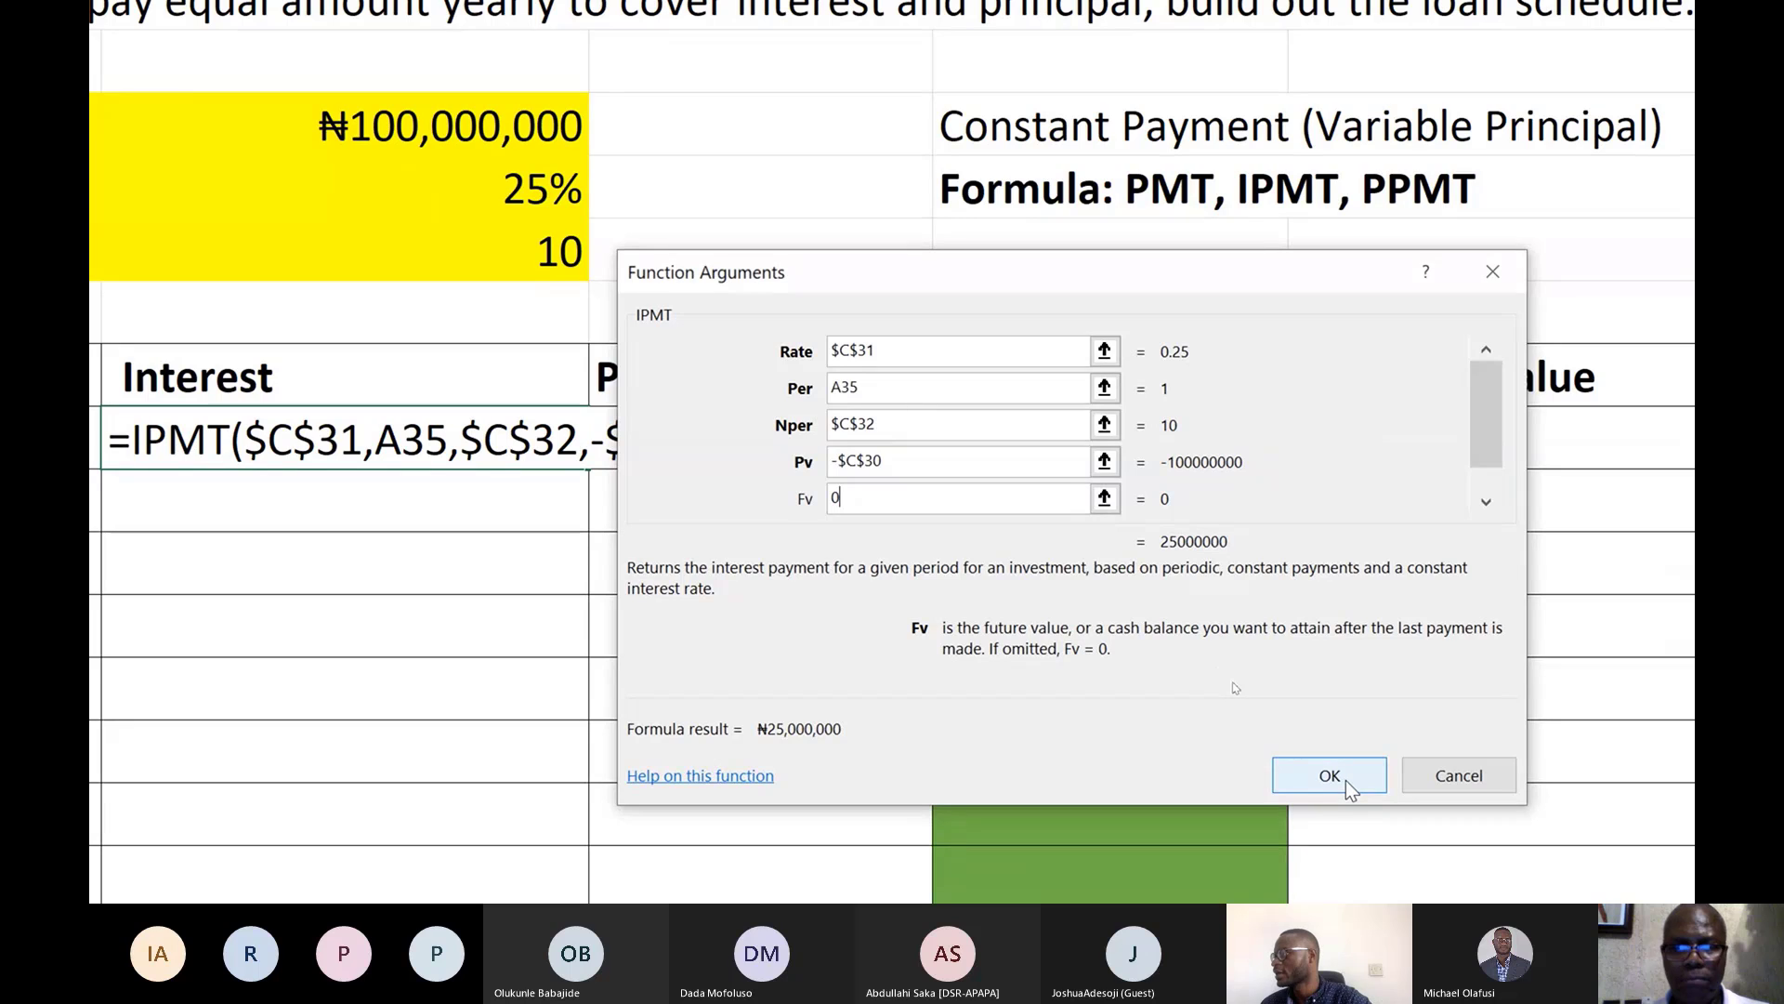
click(1330, 776)
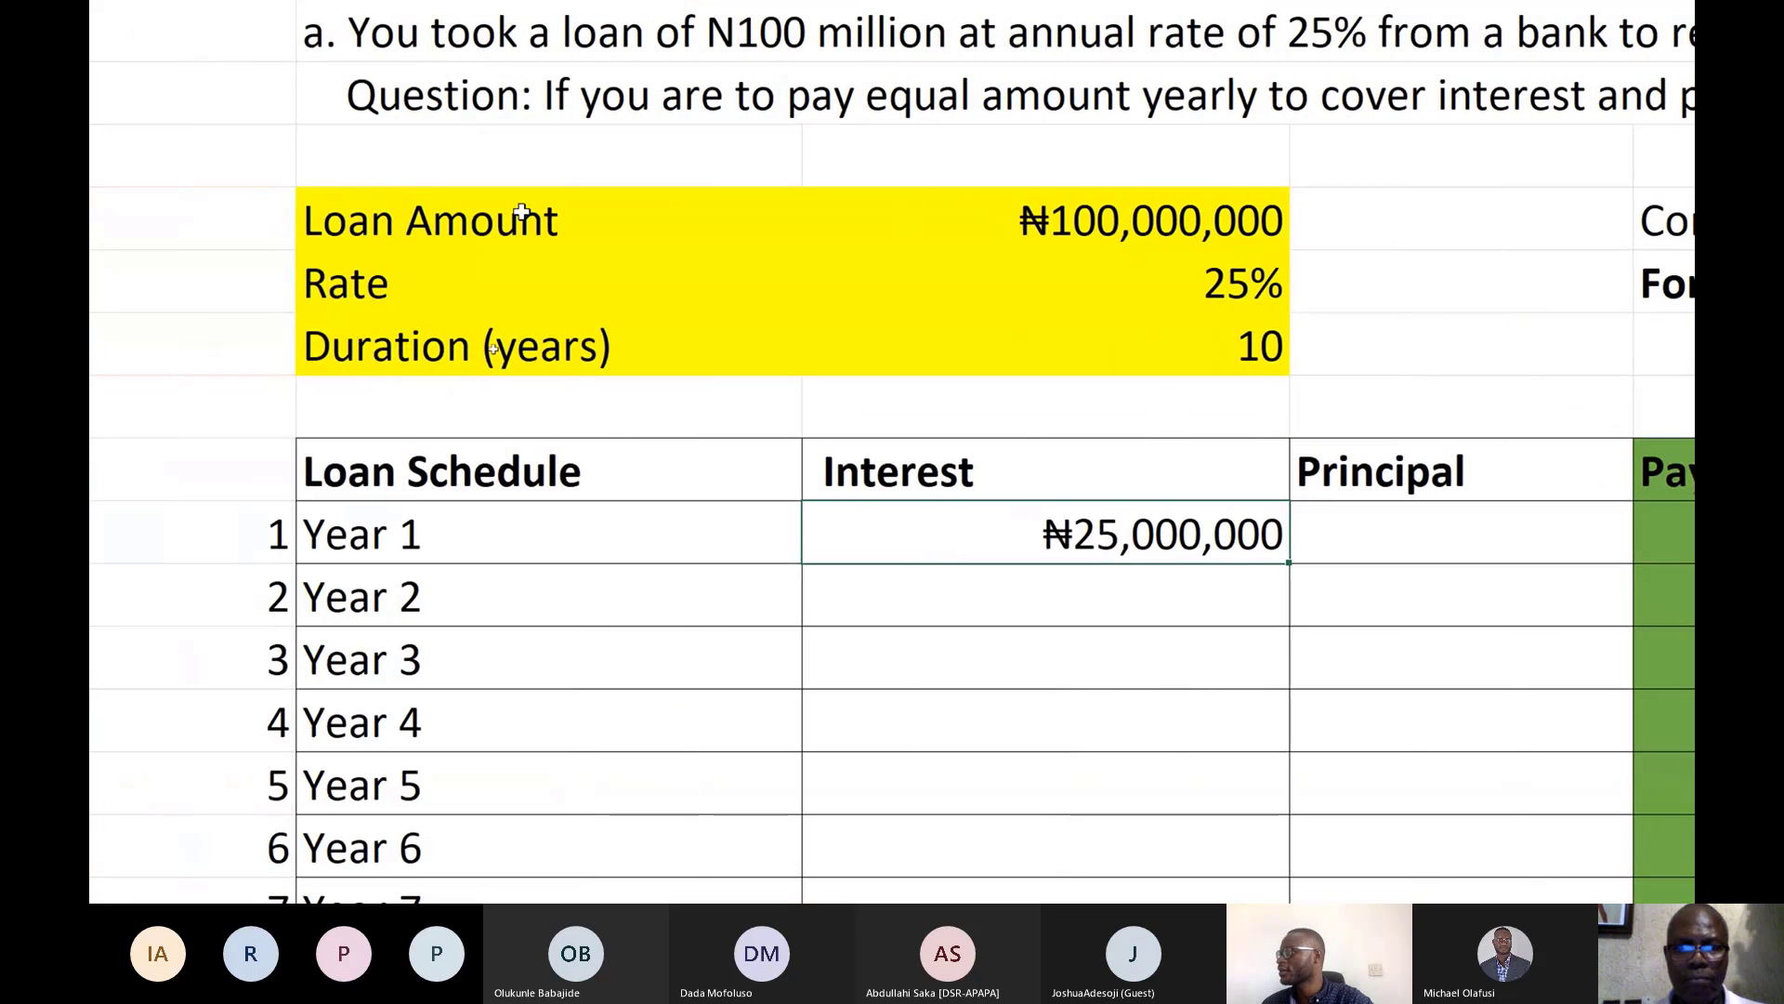
click(1044, 216)
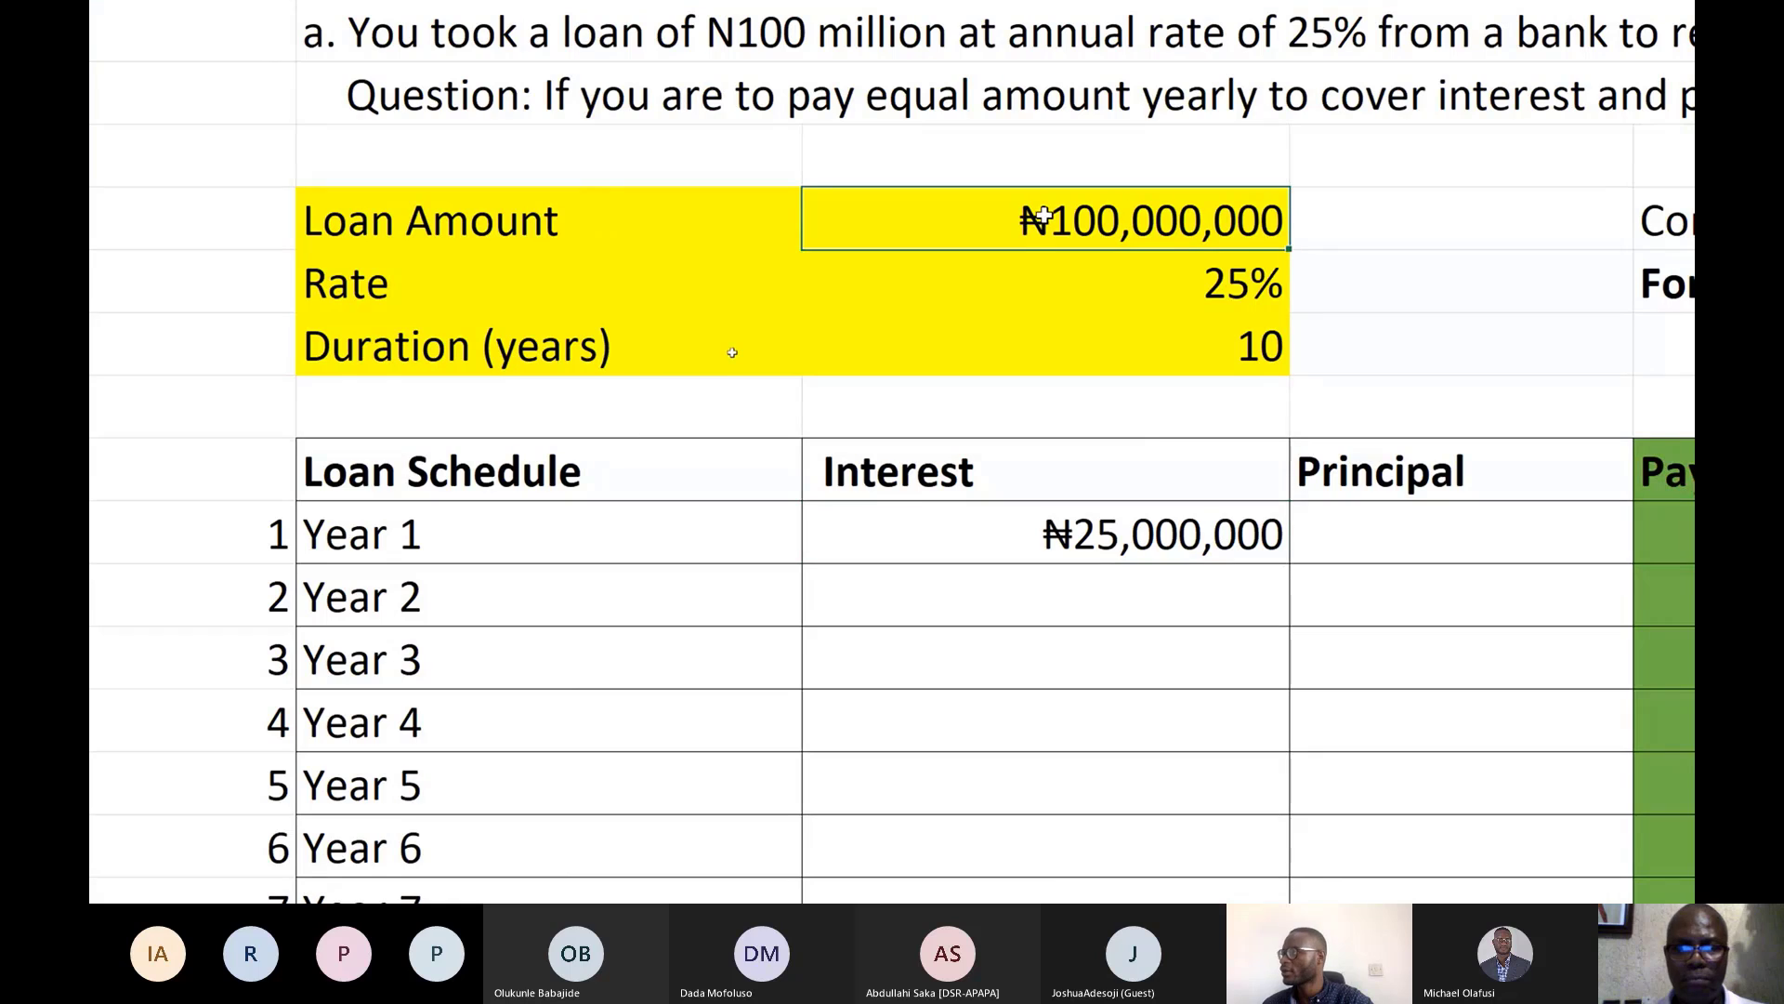
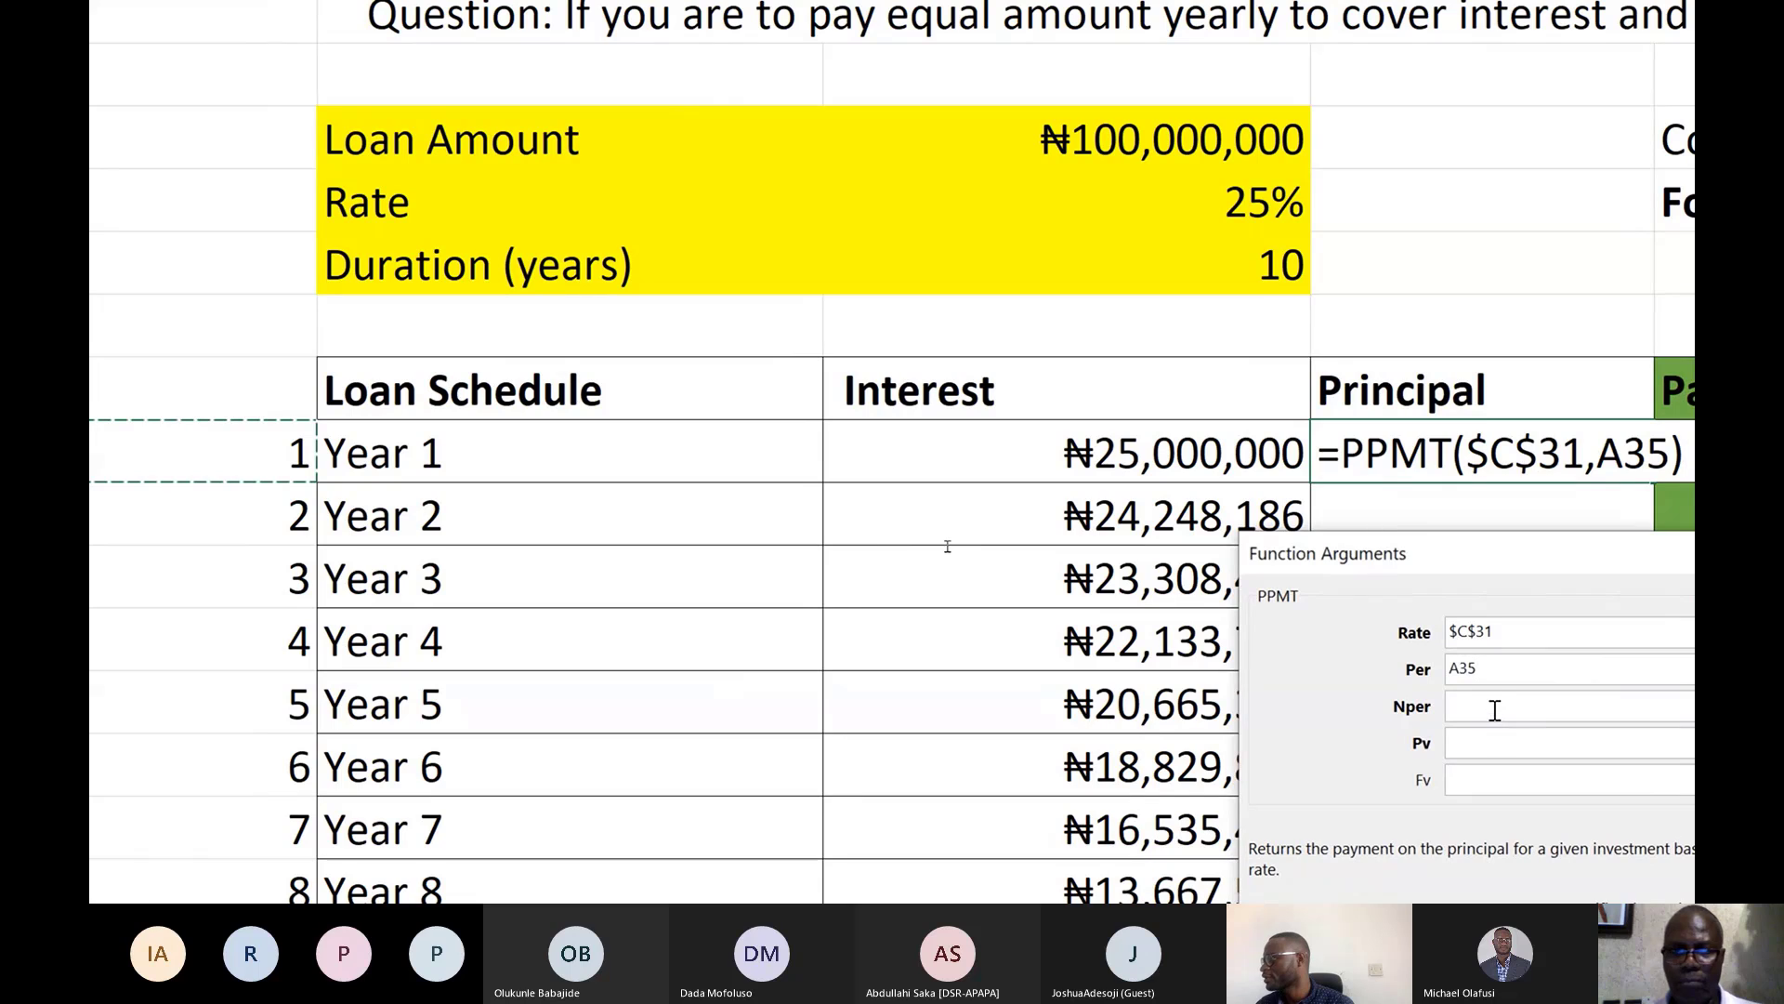
Complete the Year 1 PPMT formula in D35 with Nper $C$32, Pv -$C$30 and Fv 0, and enter it
click(1492, 709)
click(1286, 280)
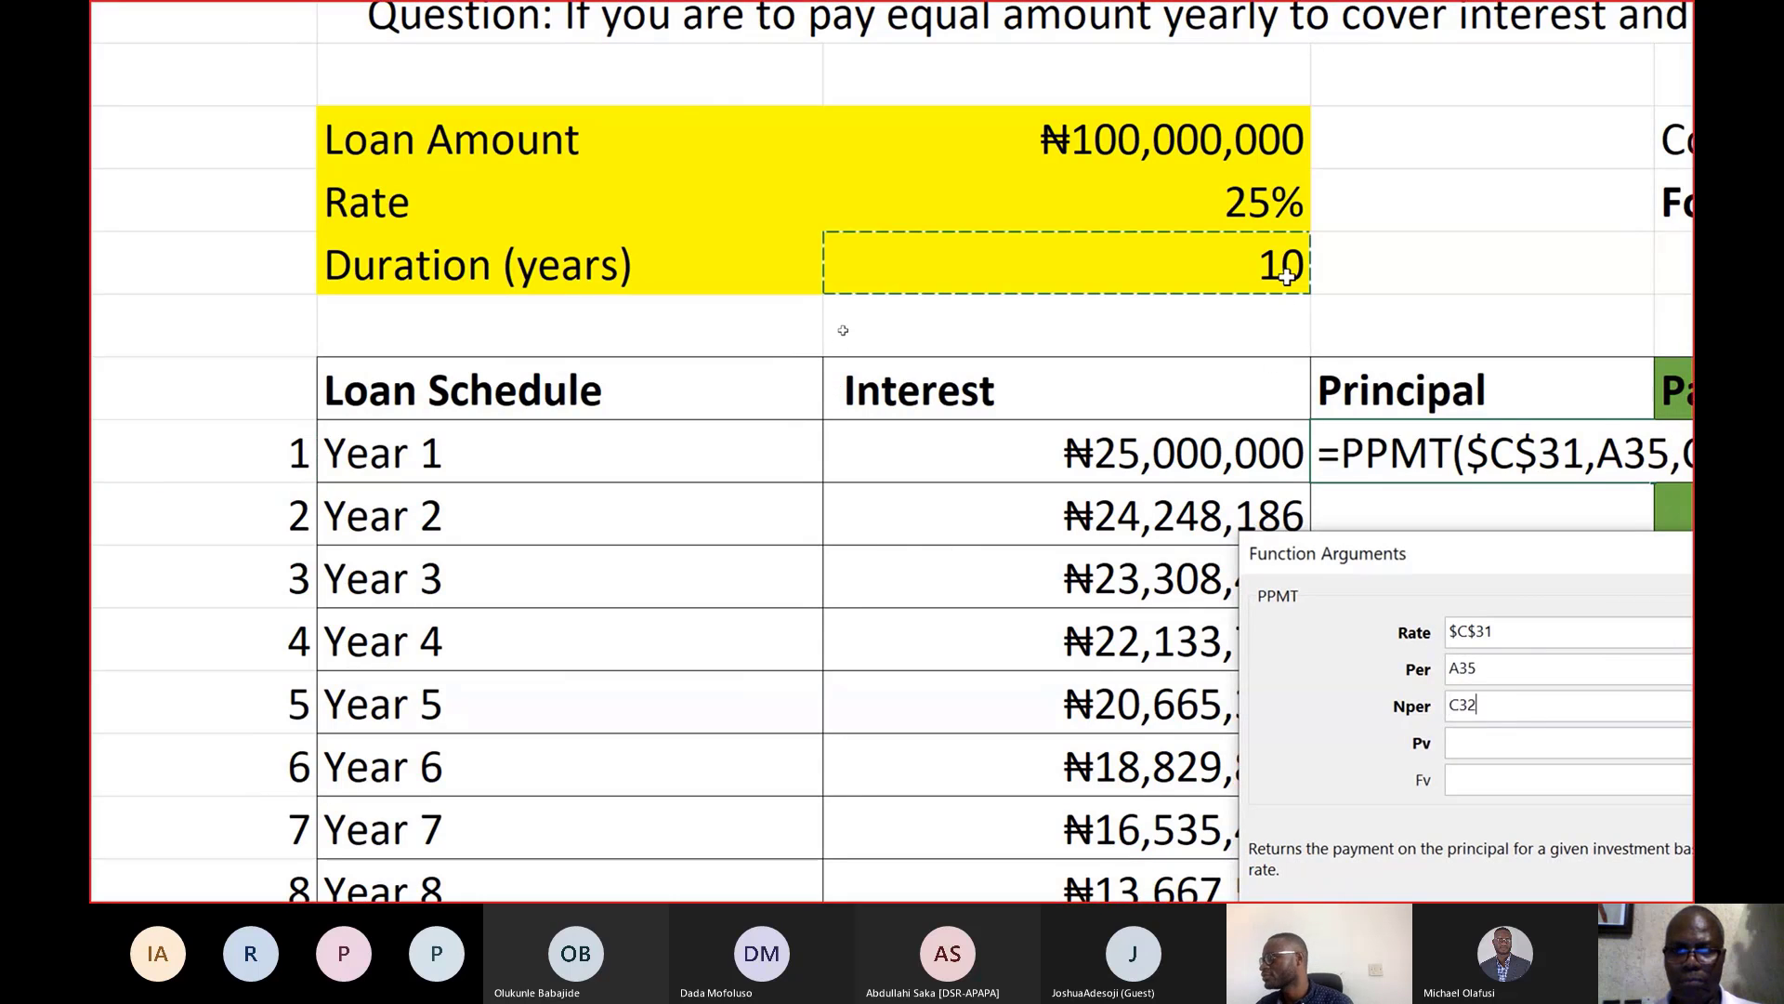
key(F4)
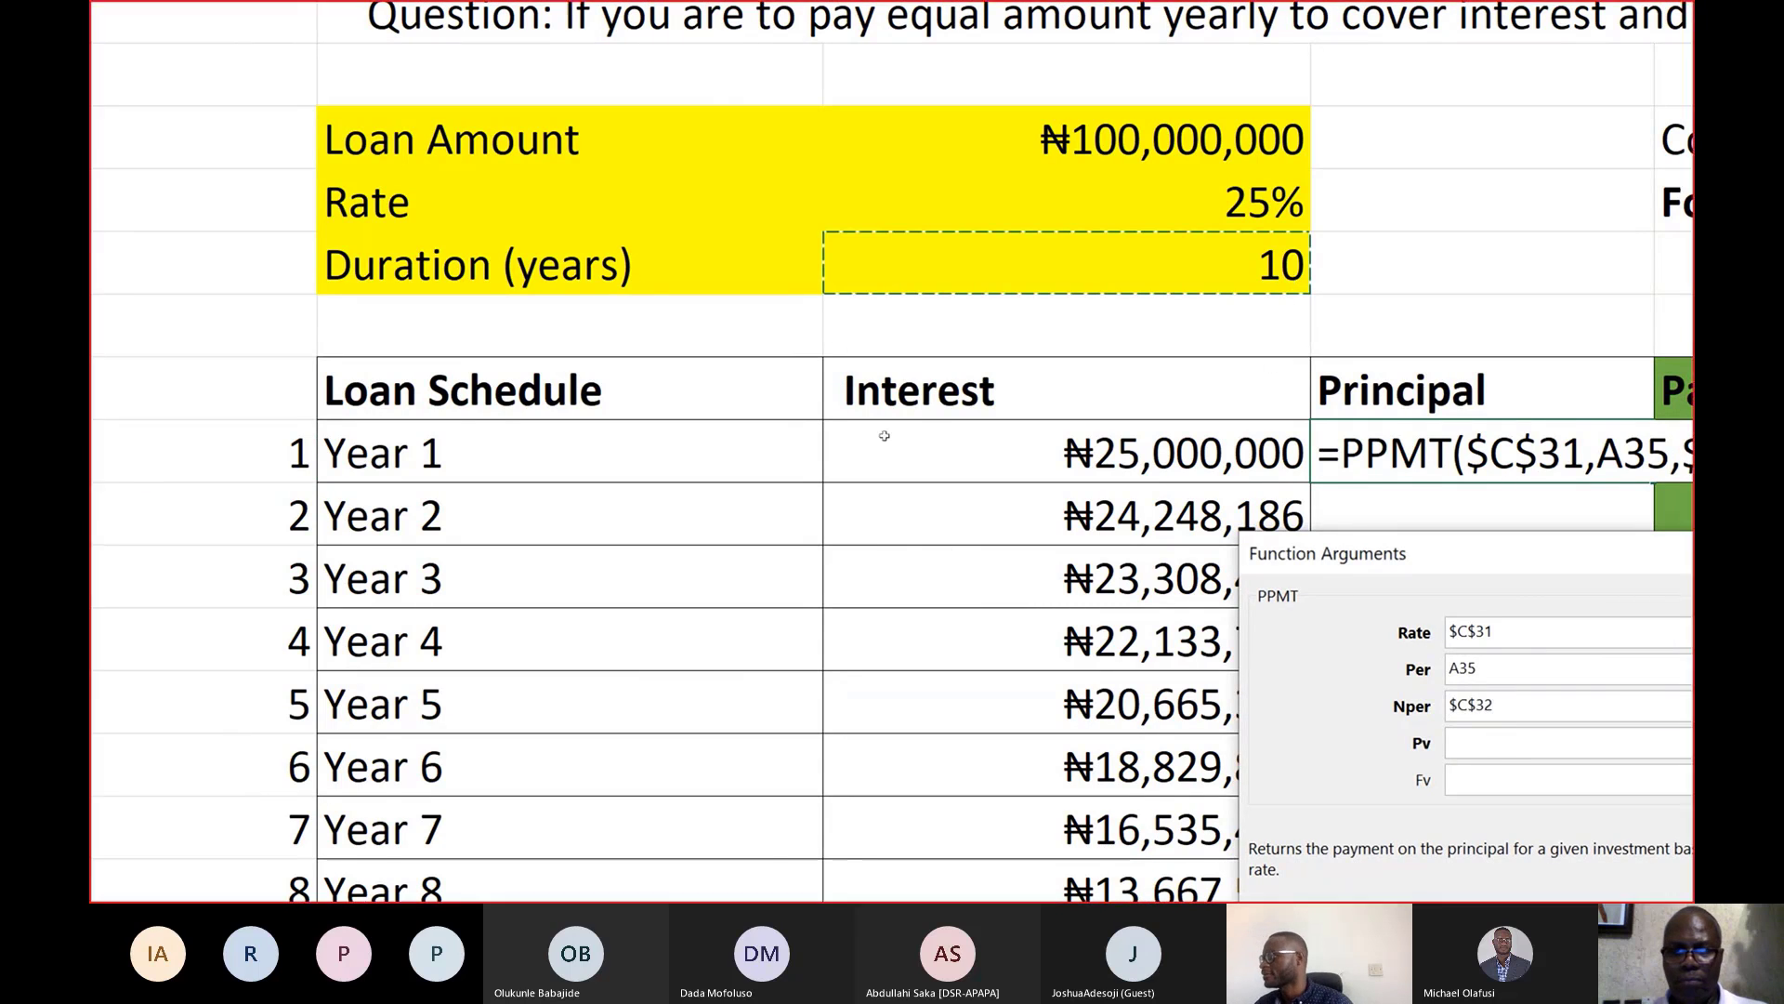
click(1436, 727)
text(-)
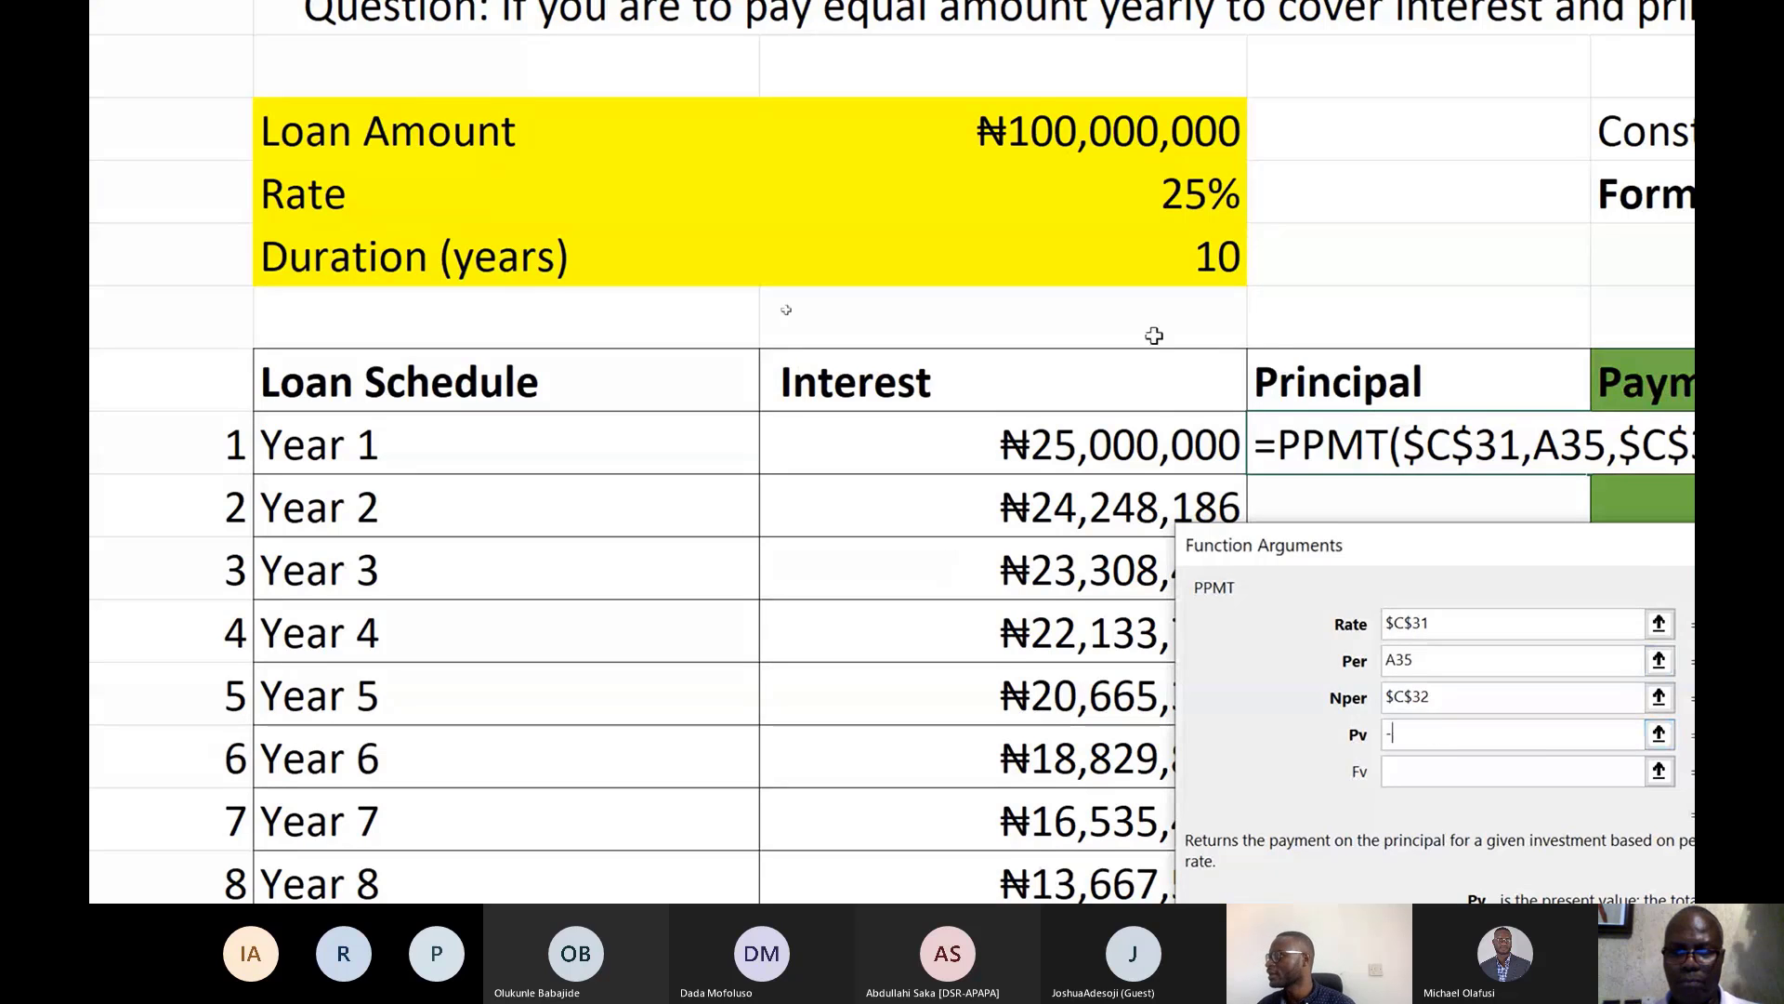
click(1047, 129)
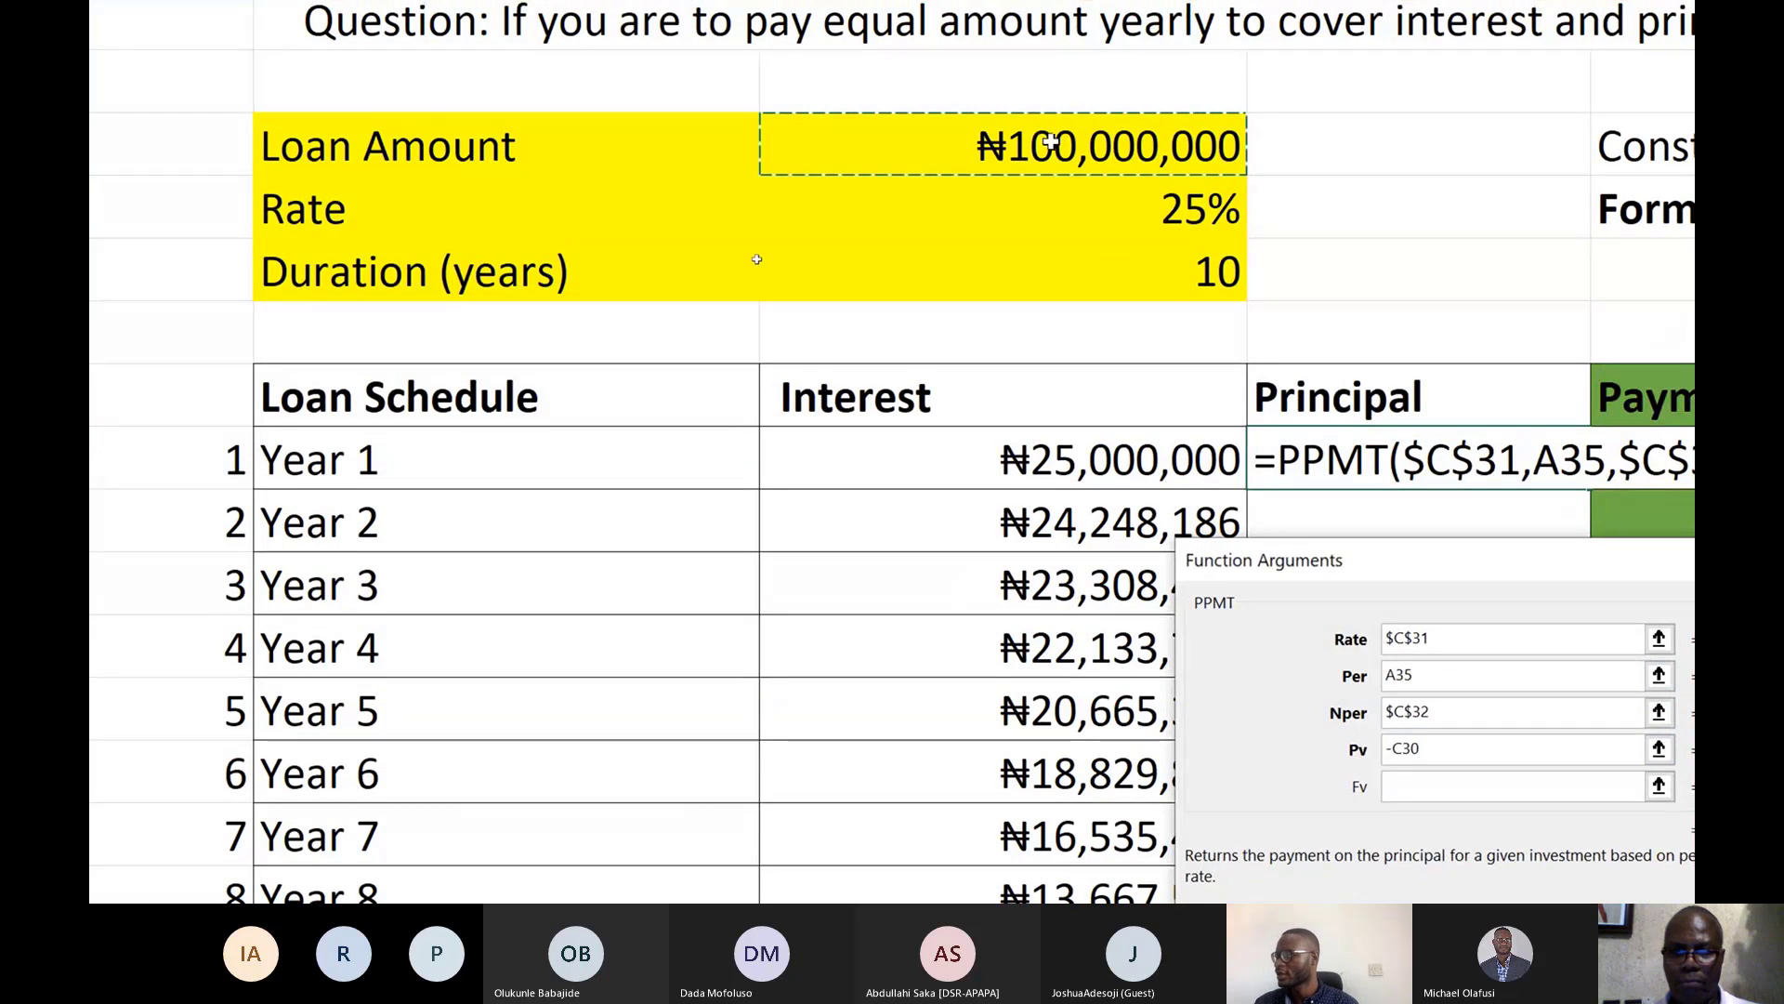
key(F4)
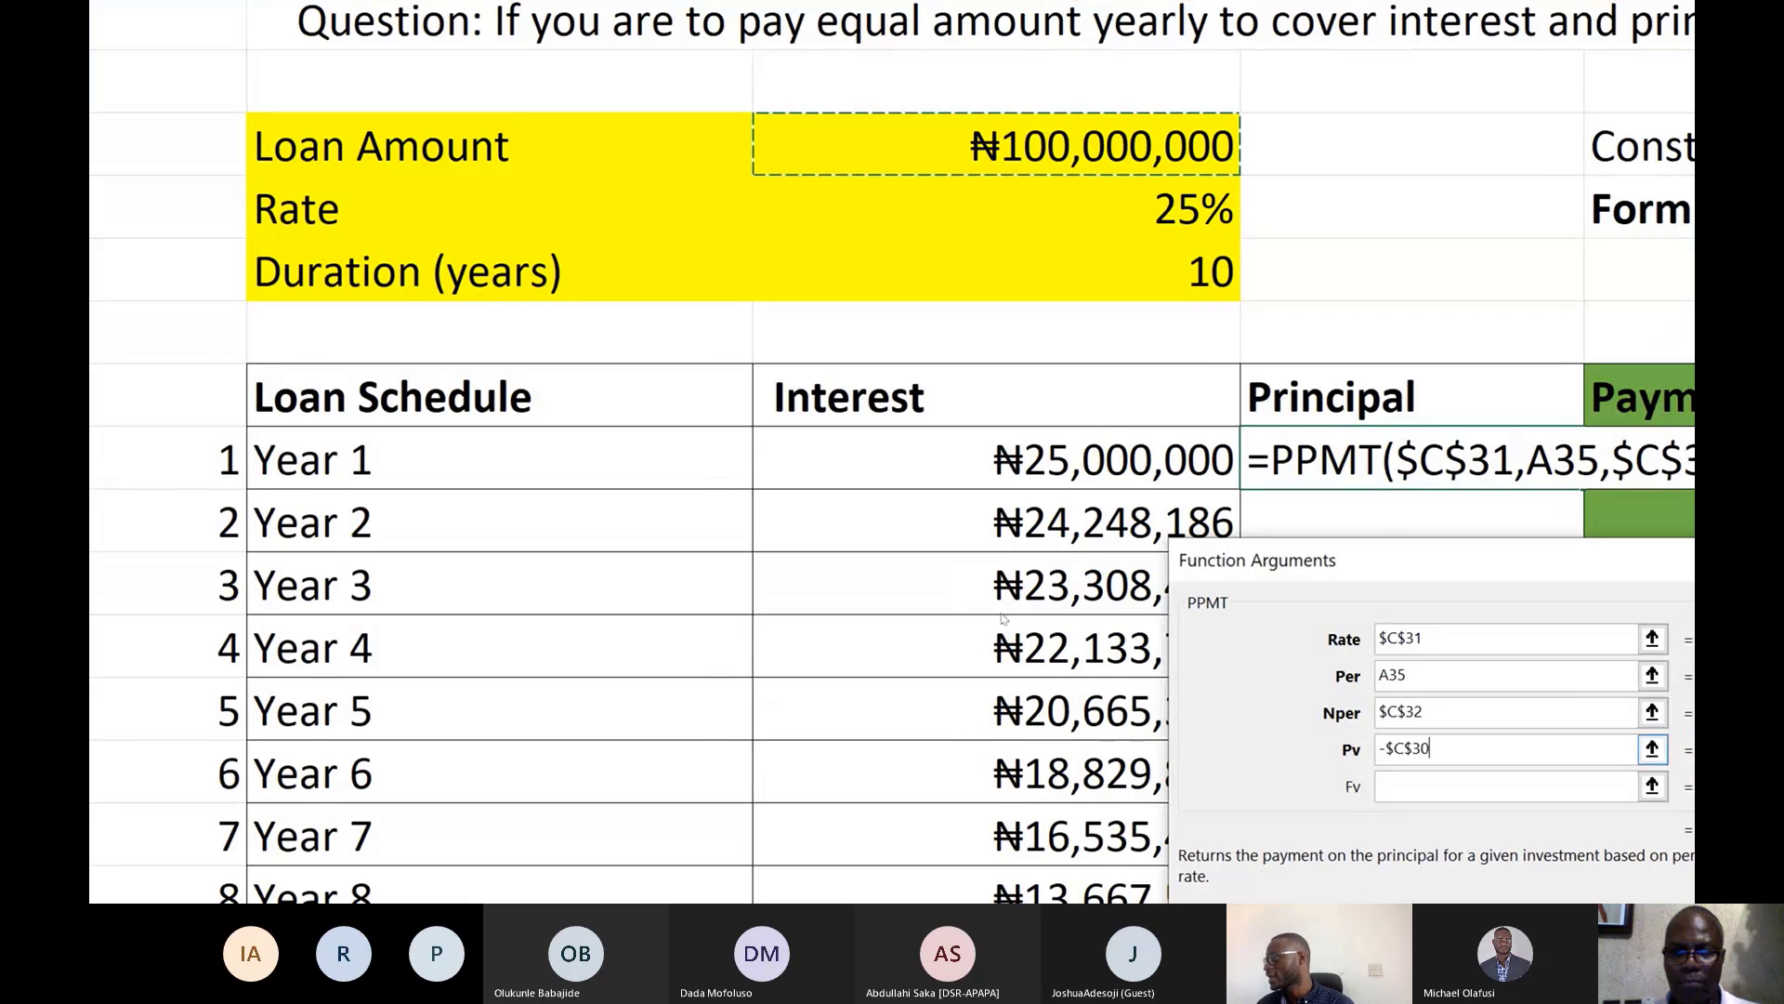
click(1428, 779)
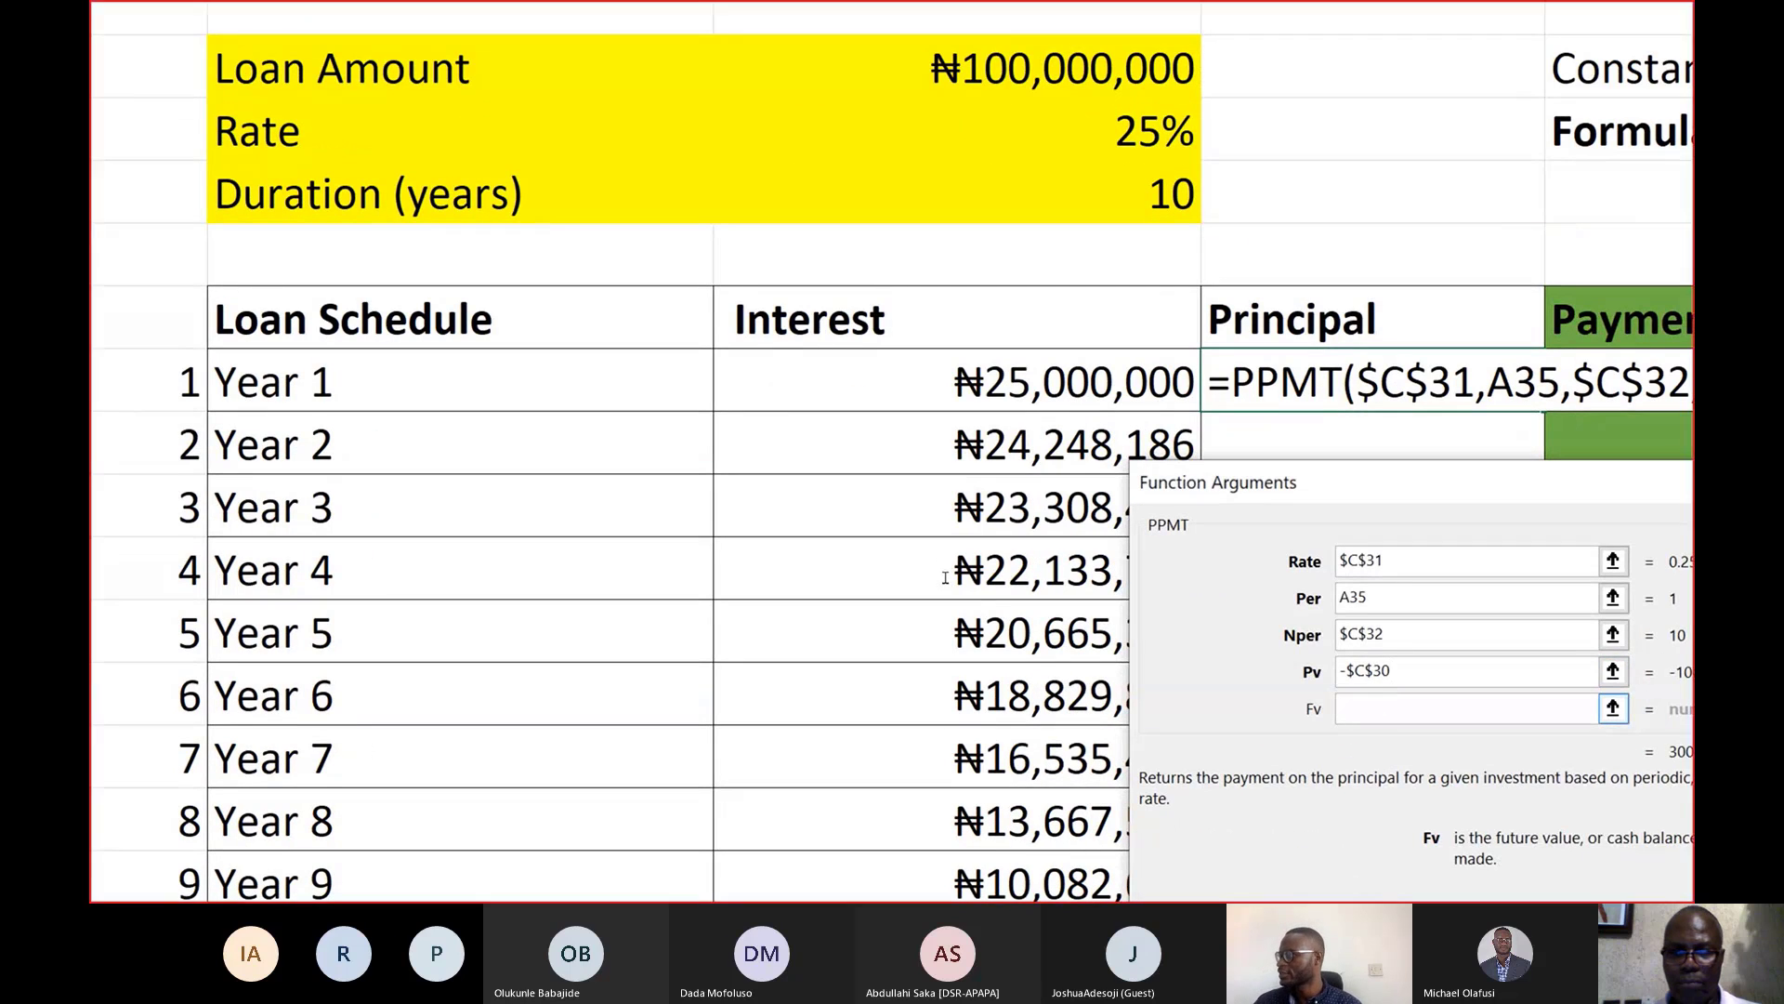
text(0)
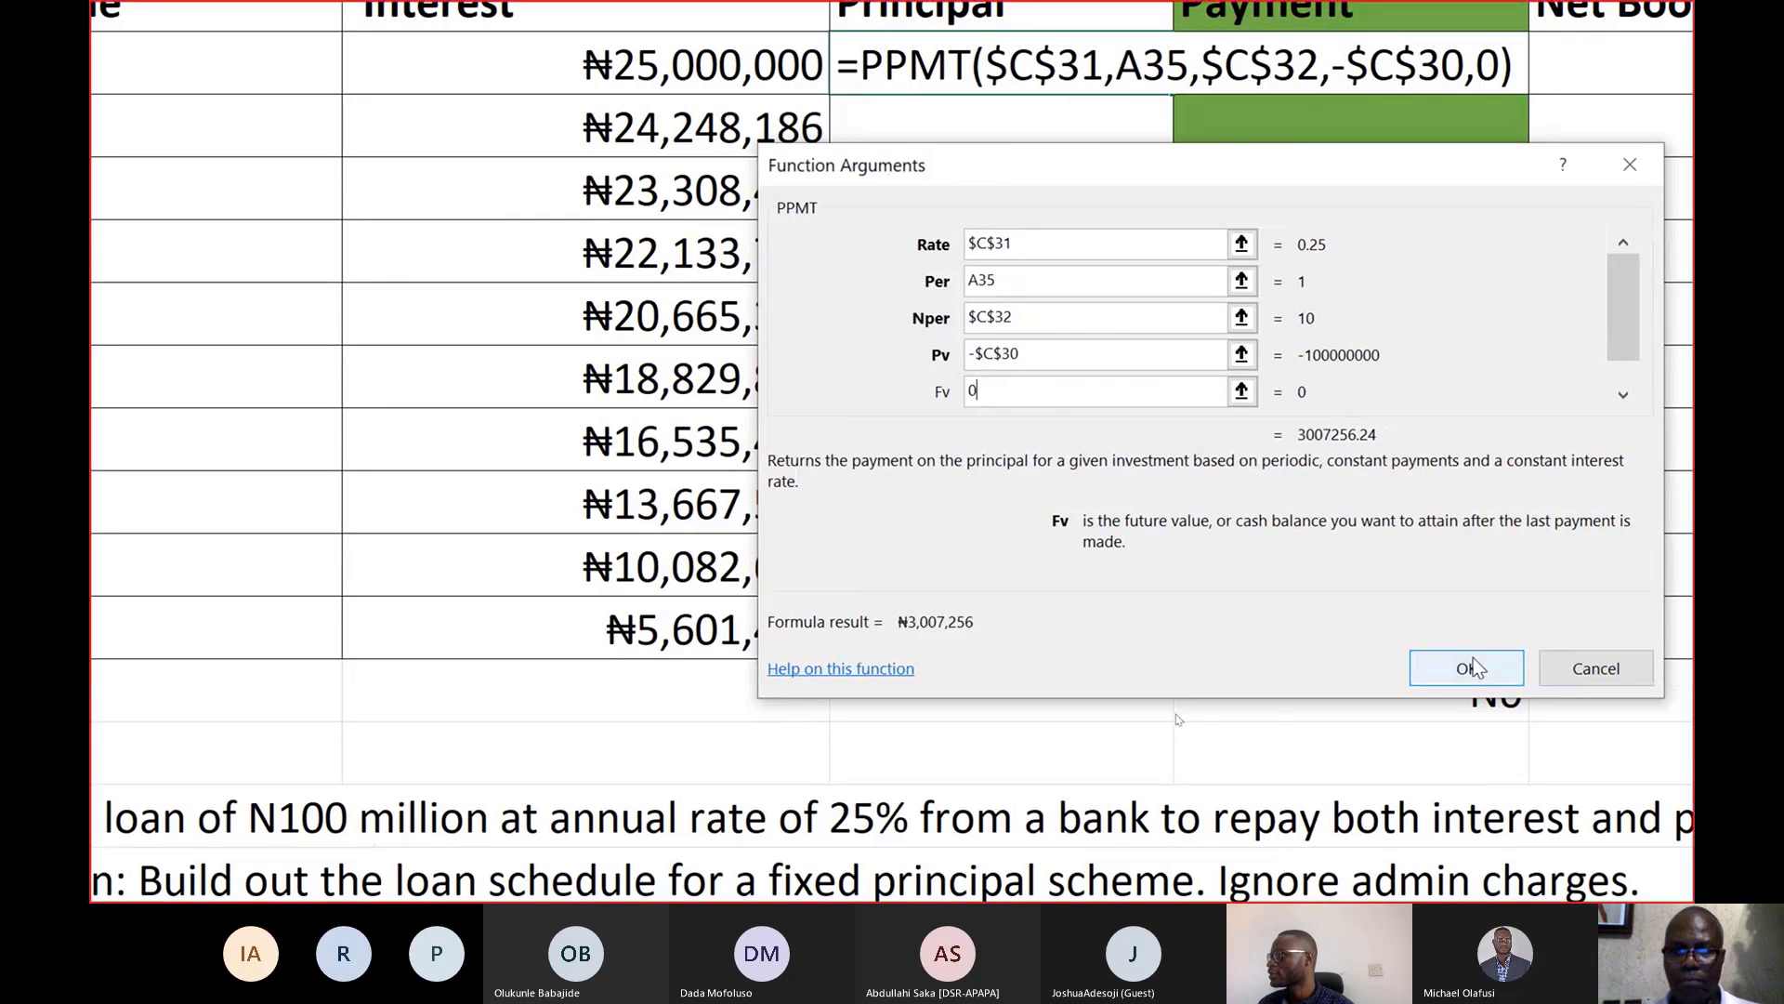
click(1474, 658)
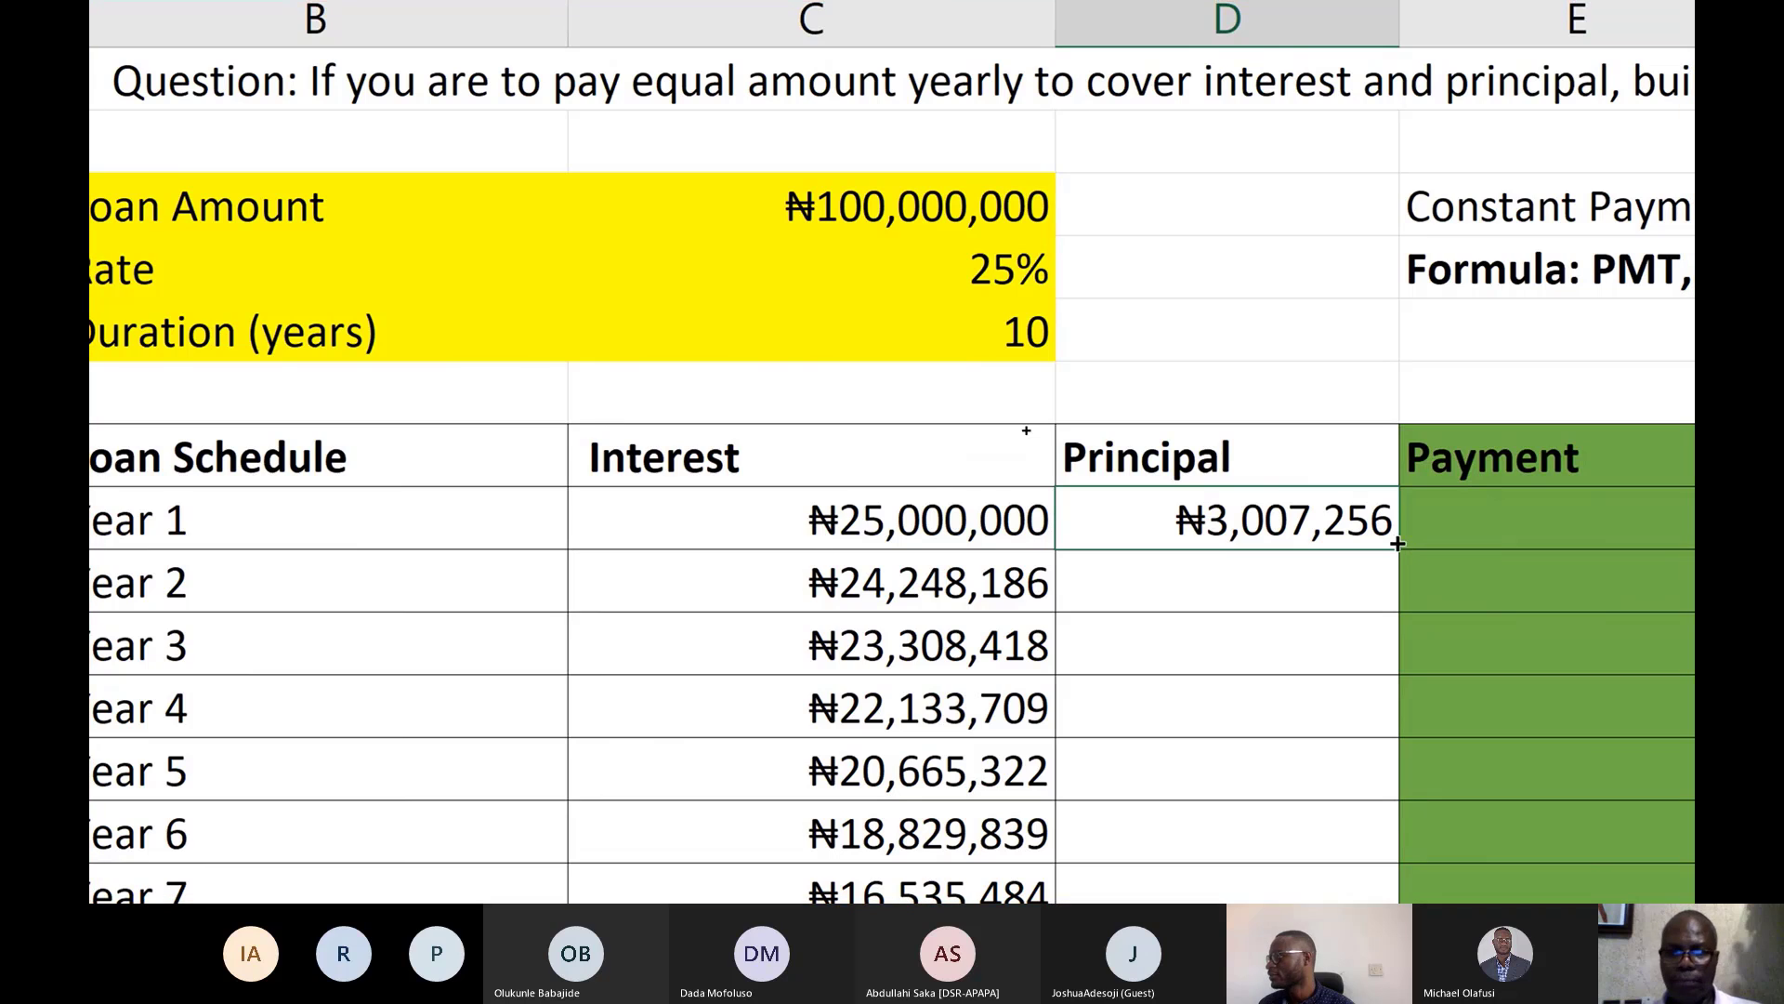
Fill the Principal formula from Year 1 down to Year 10, and go over the Year 1 interest and principal figures
drag(1397, 548, 1345, 888)
drag(1345, 792, 1344, 790)
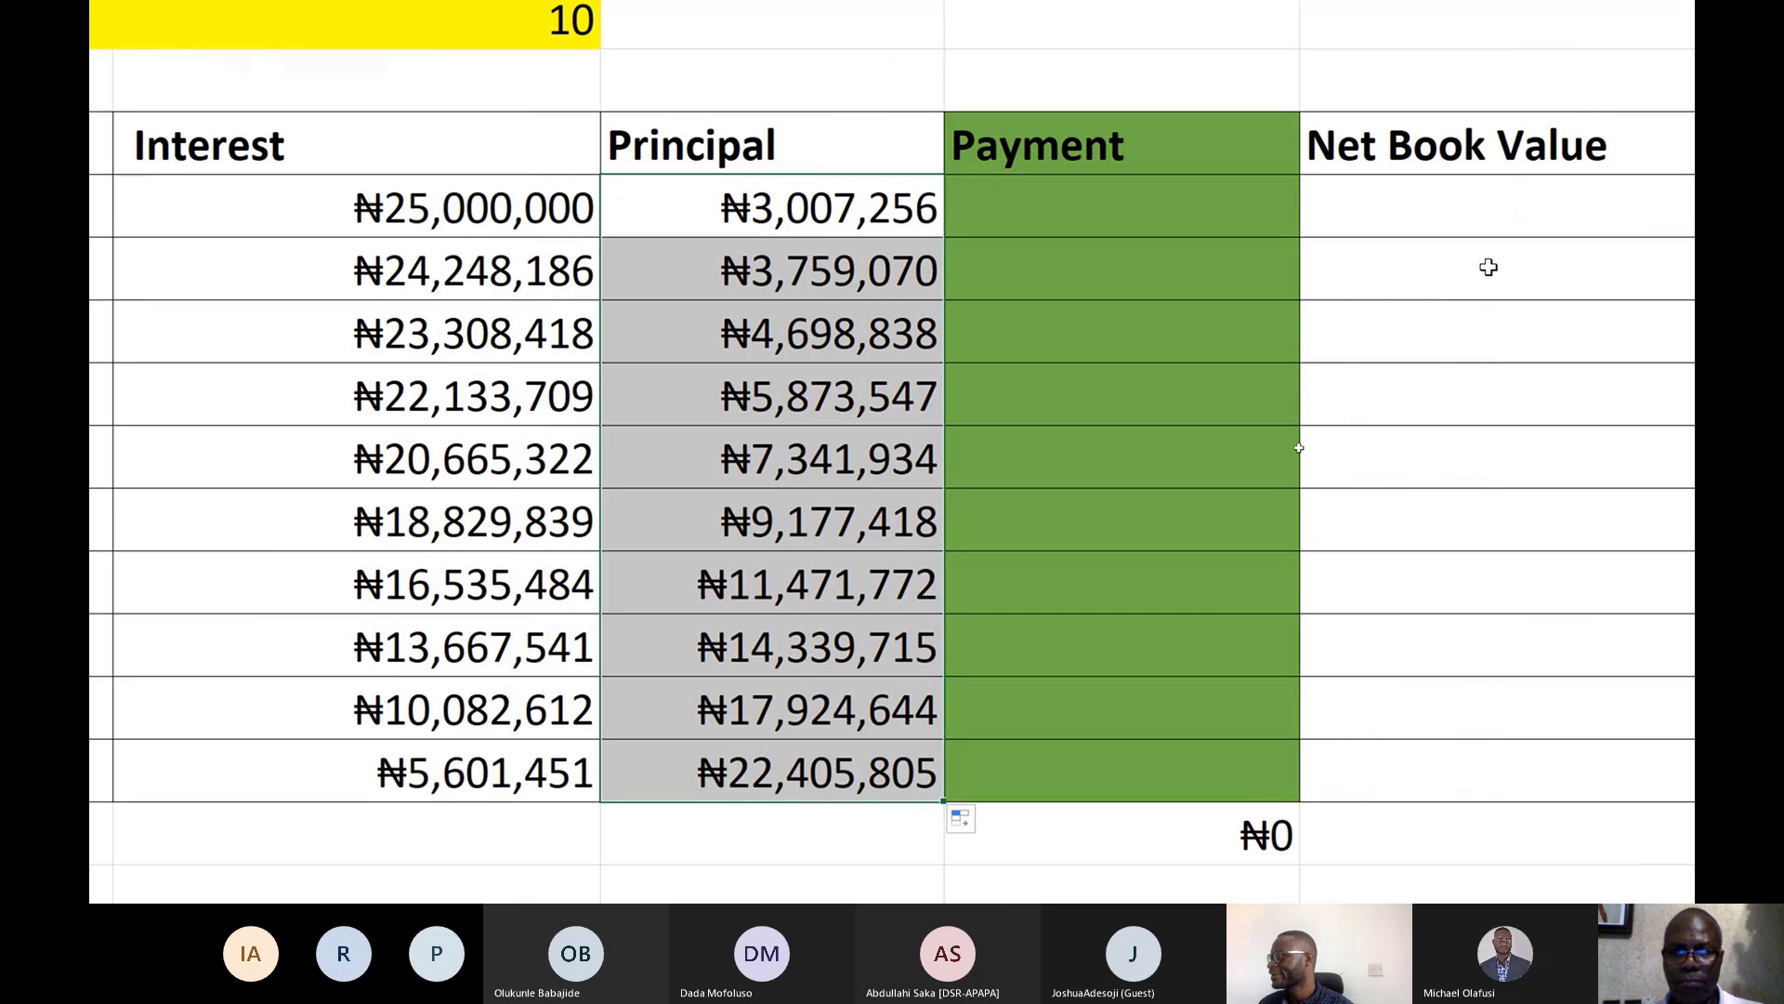
click(369, 206)
click(824, 200)
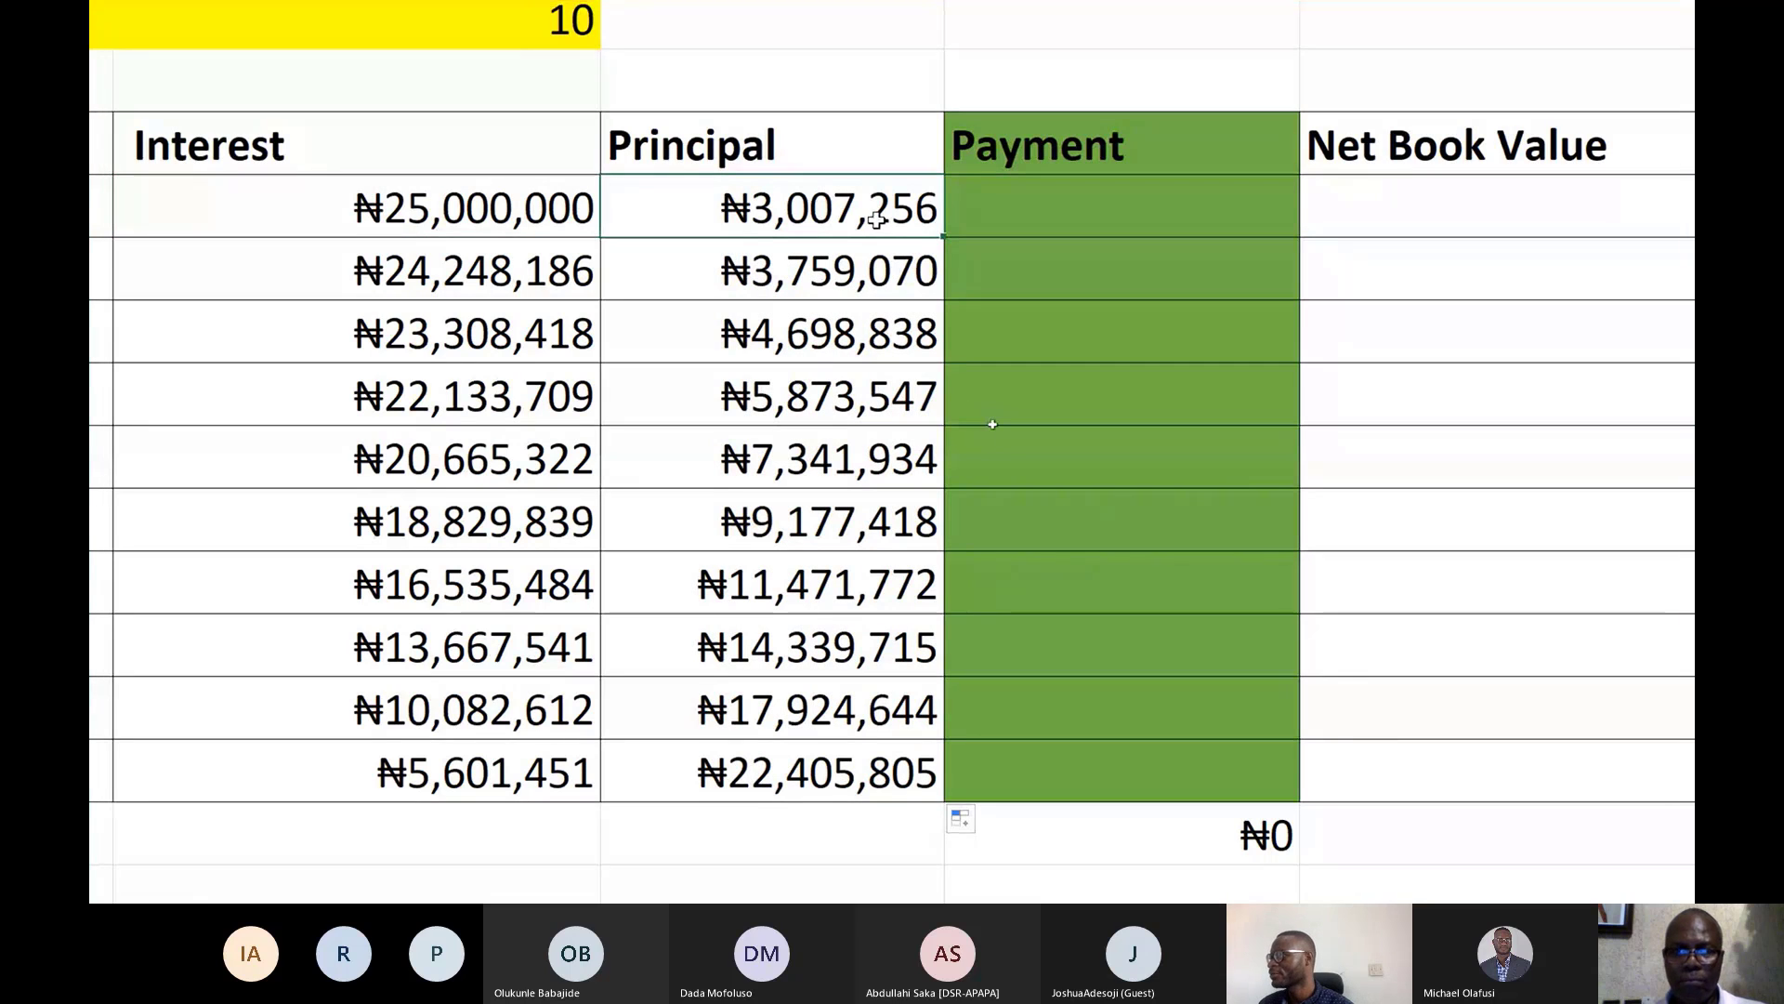
Narrow column G beside the Net Book Value column of the constant-payment schedule
drag(1038, 192, 1044, 749)
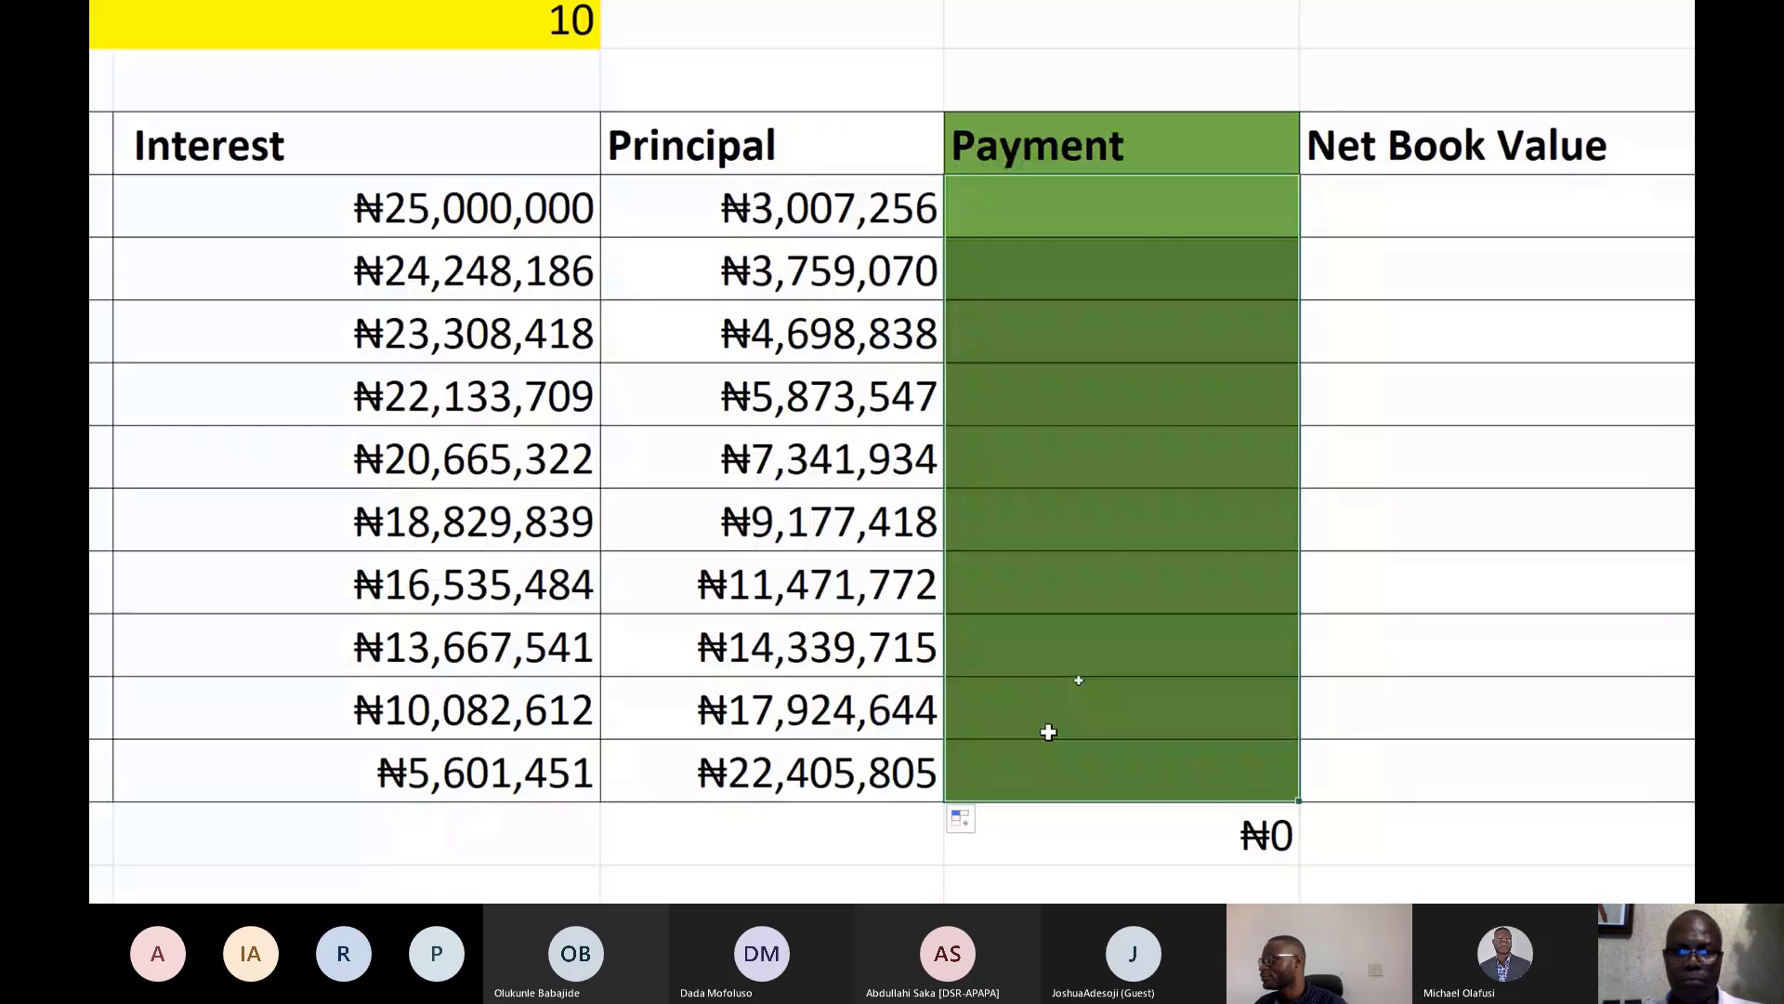
click(1320, 326)
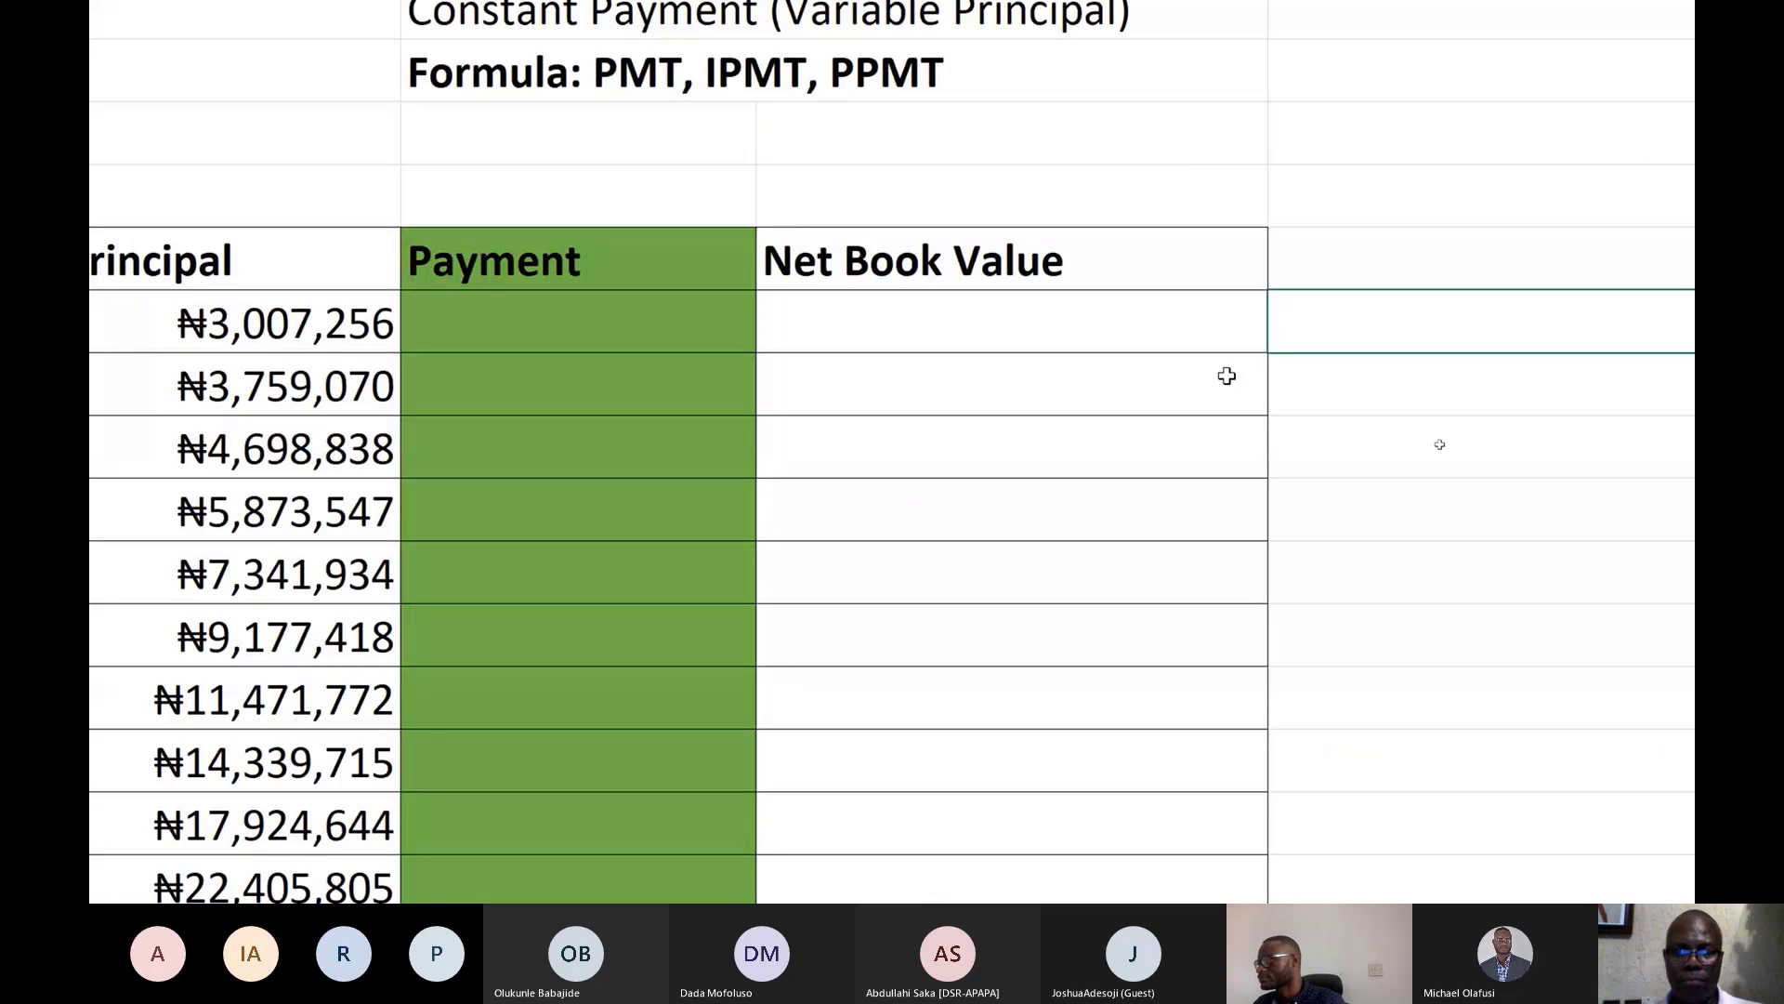
scroll(1227, 376, down, 1)
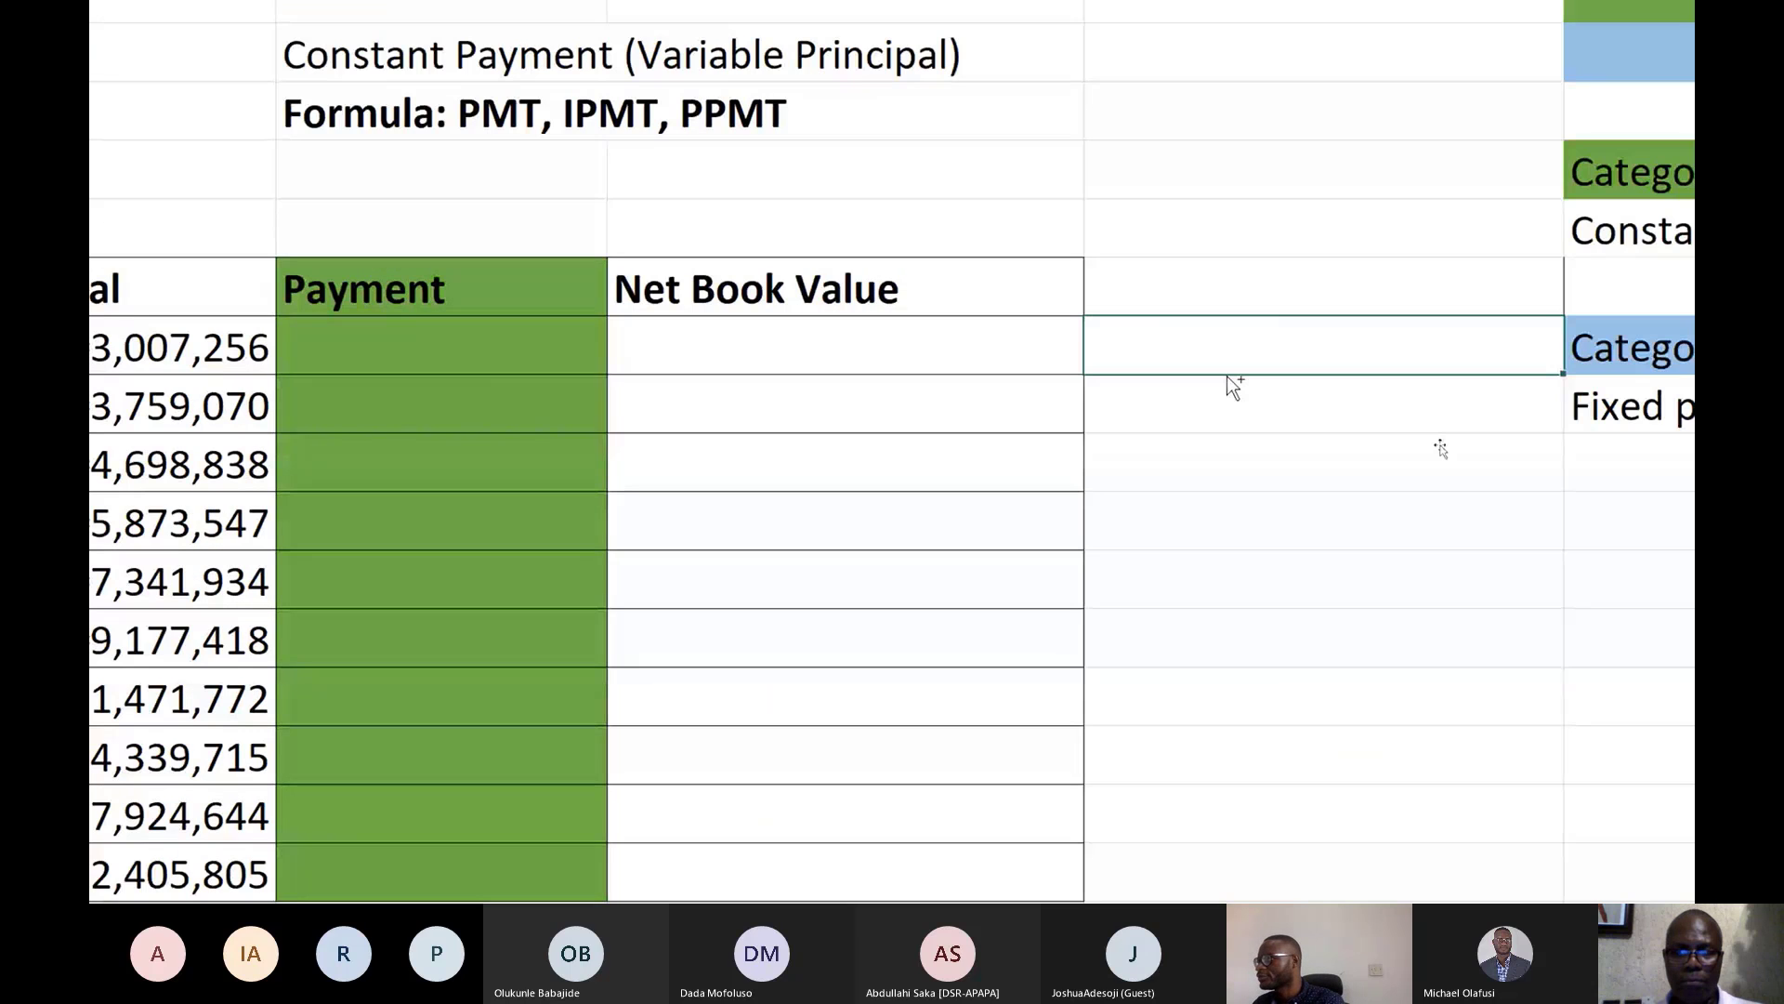
scroll(1227, 376, down, 1)
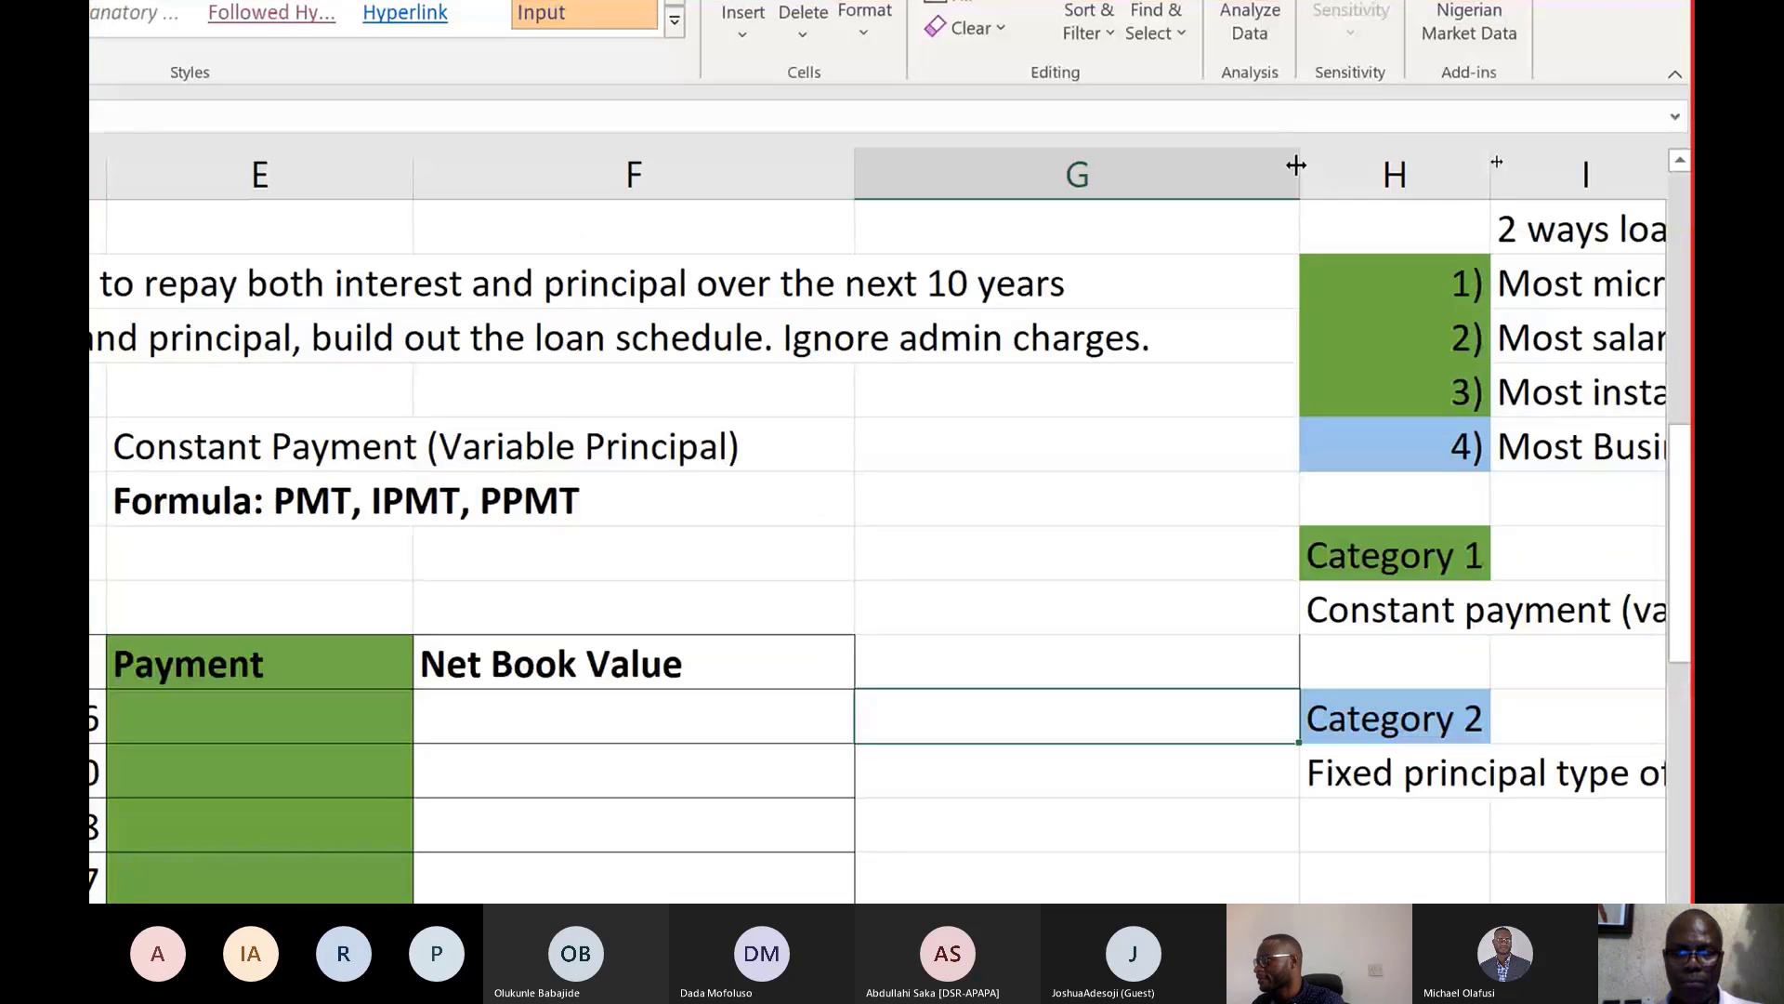
drag(1298, 171, 1219, 178)
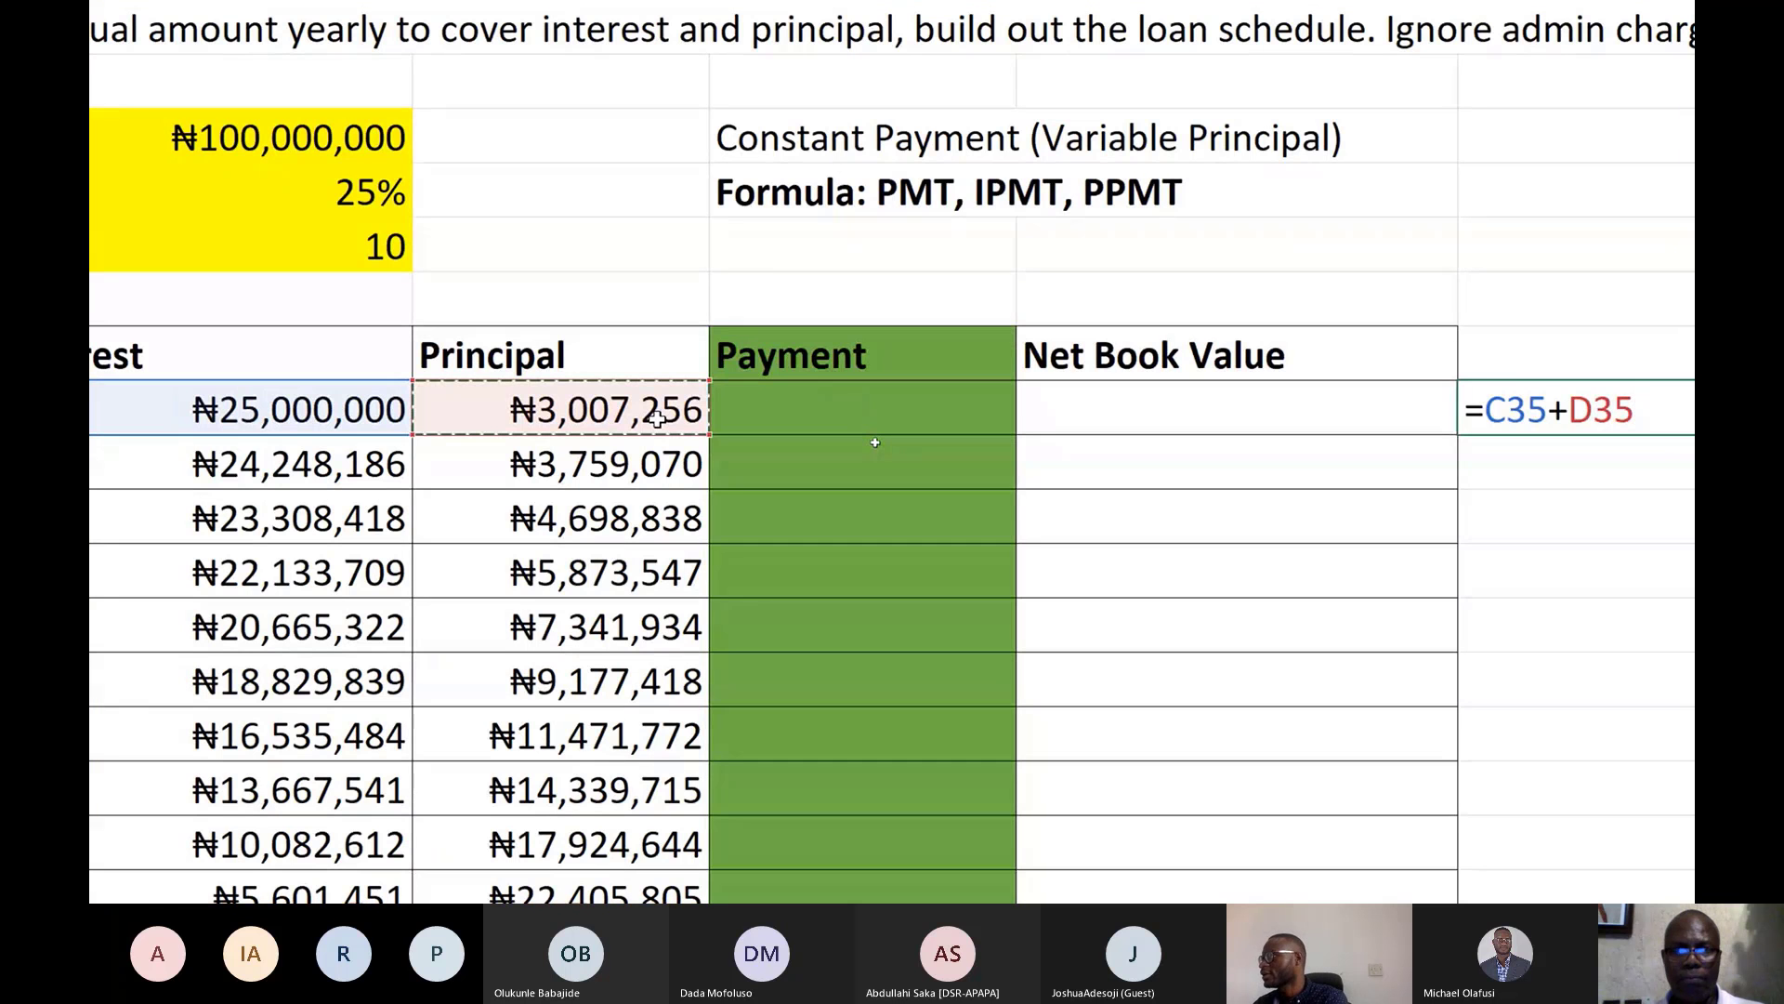
Add the Year 1 interest and principal in G35 with =C35+D35, and fill the formula down to Year 10
key(Return)
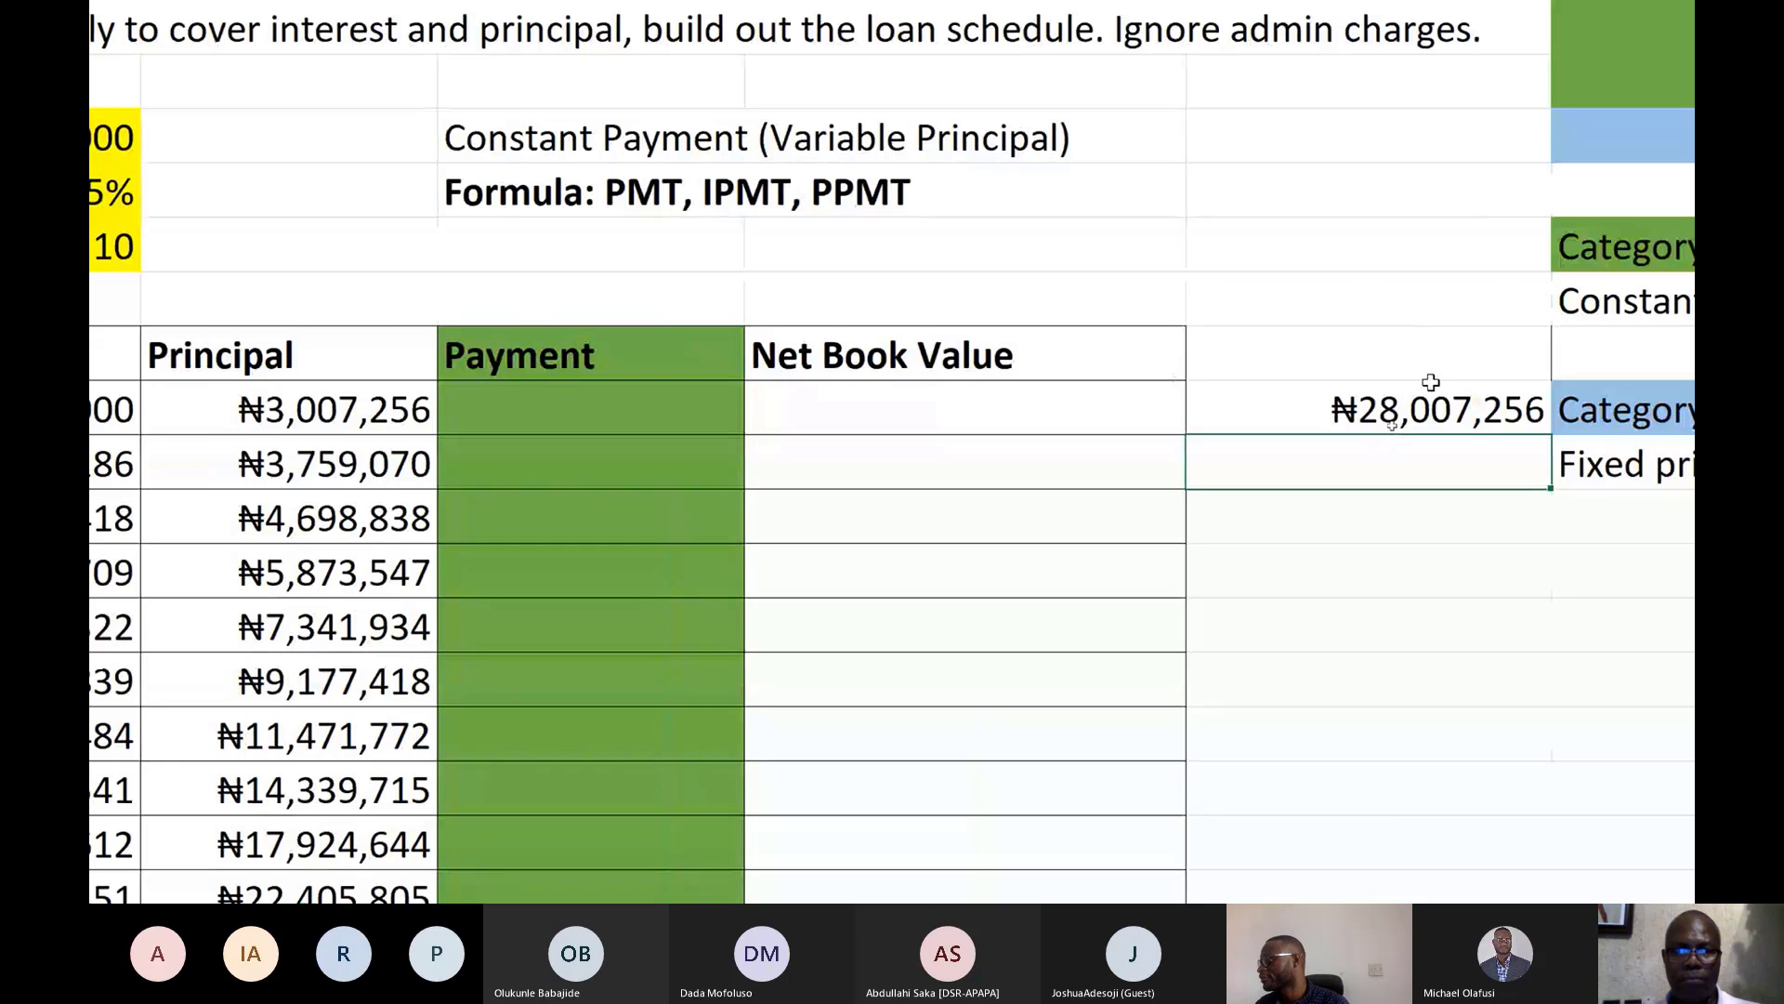
drag(1430, 381, 1489, 914)
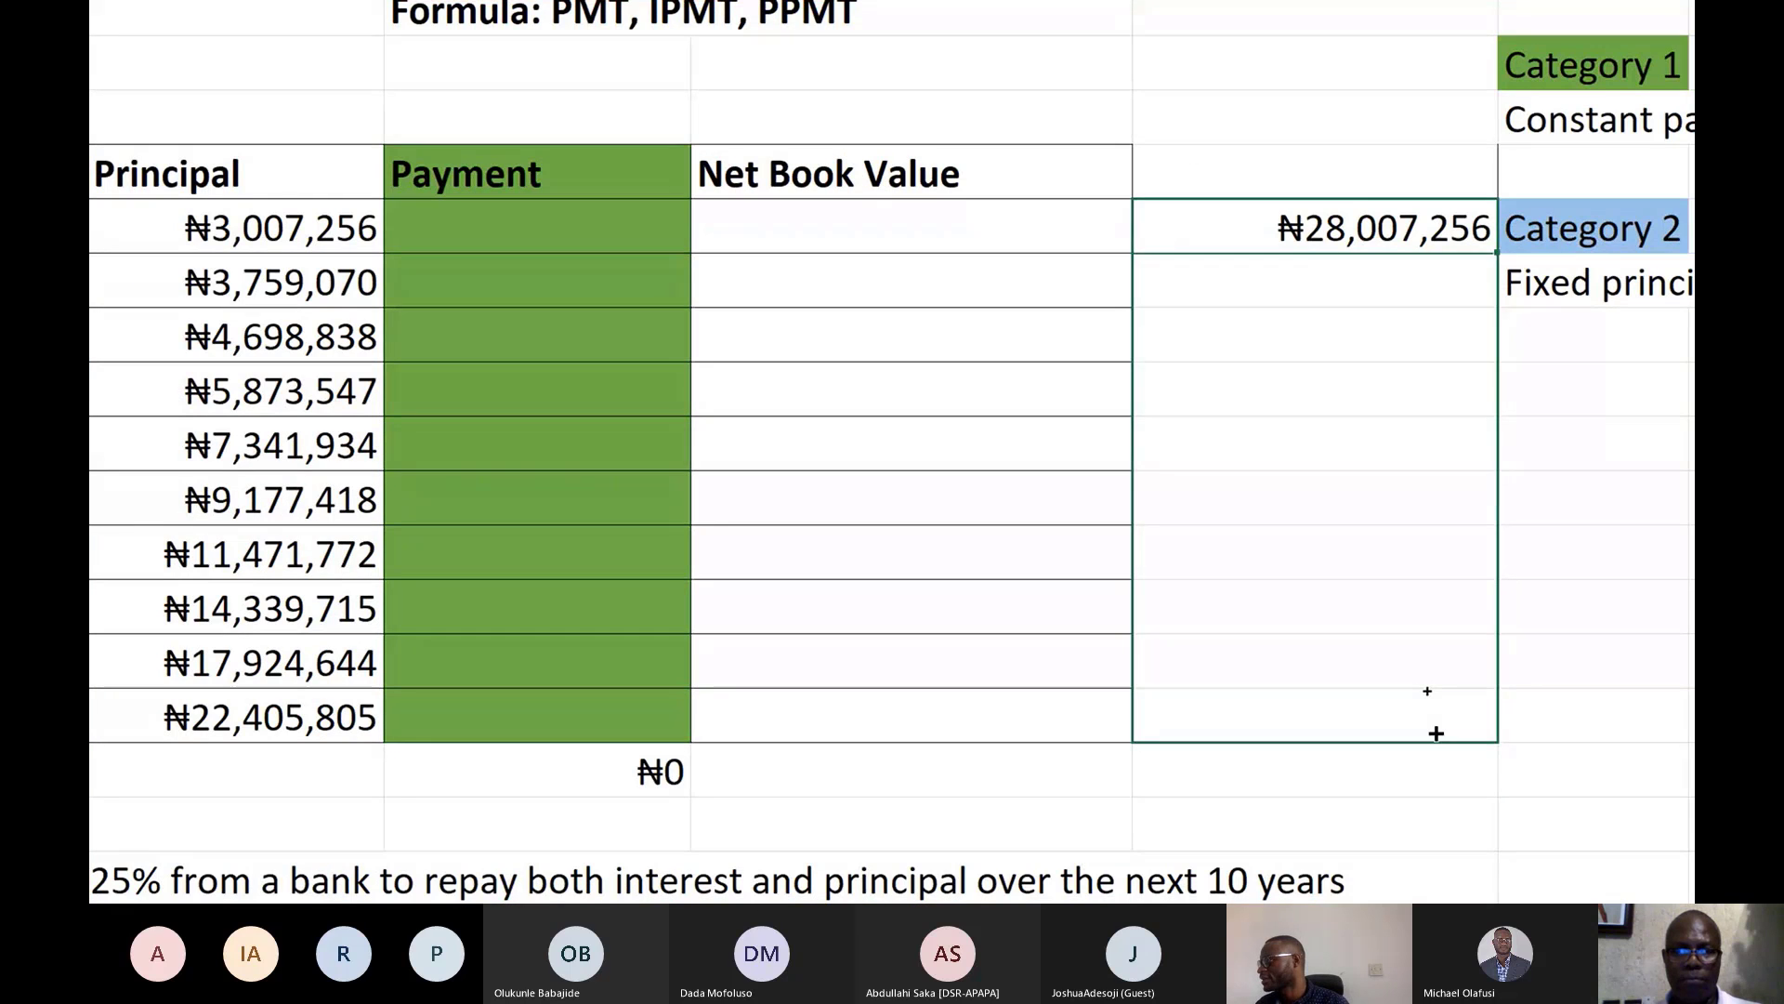
key(ctrl+d)
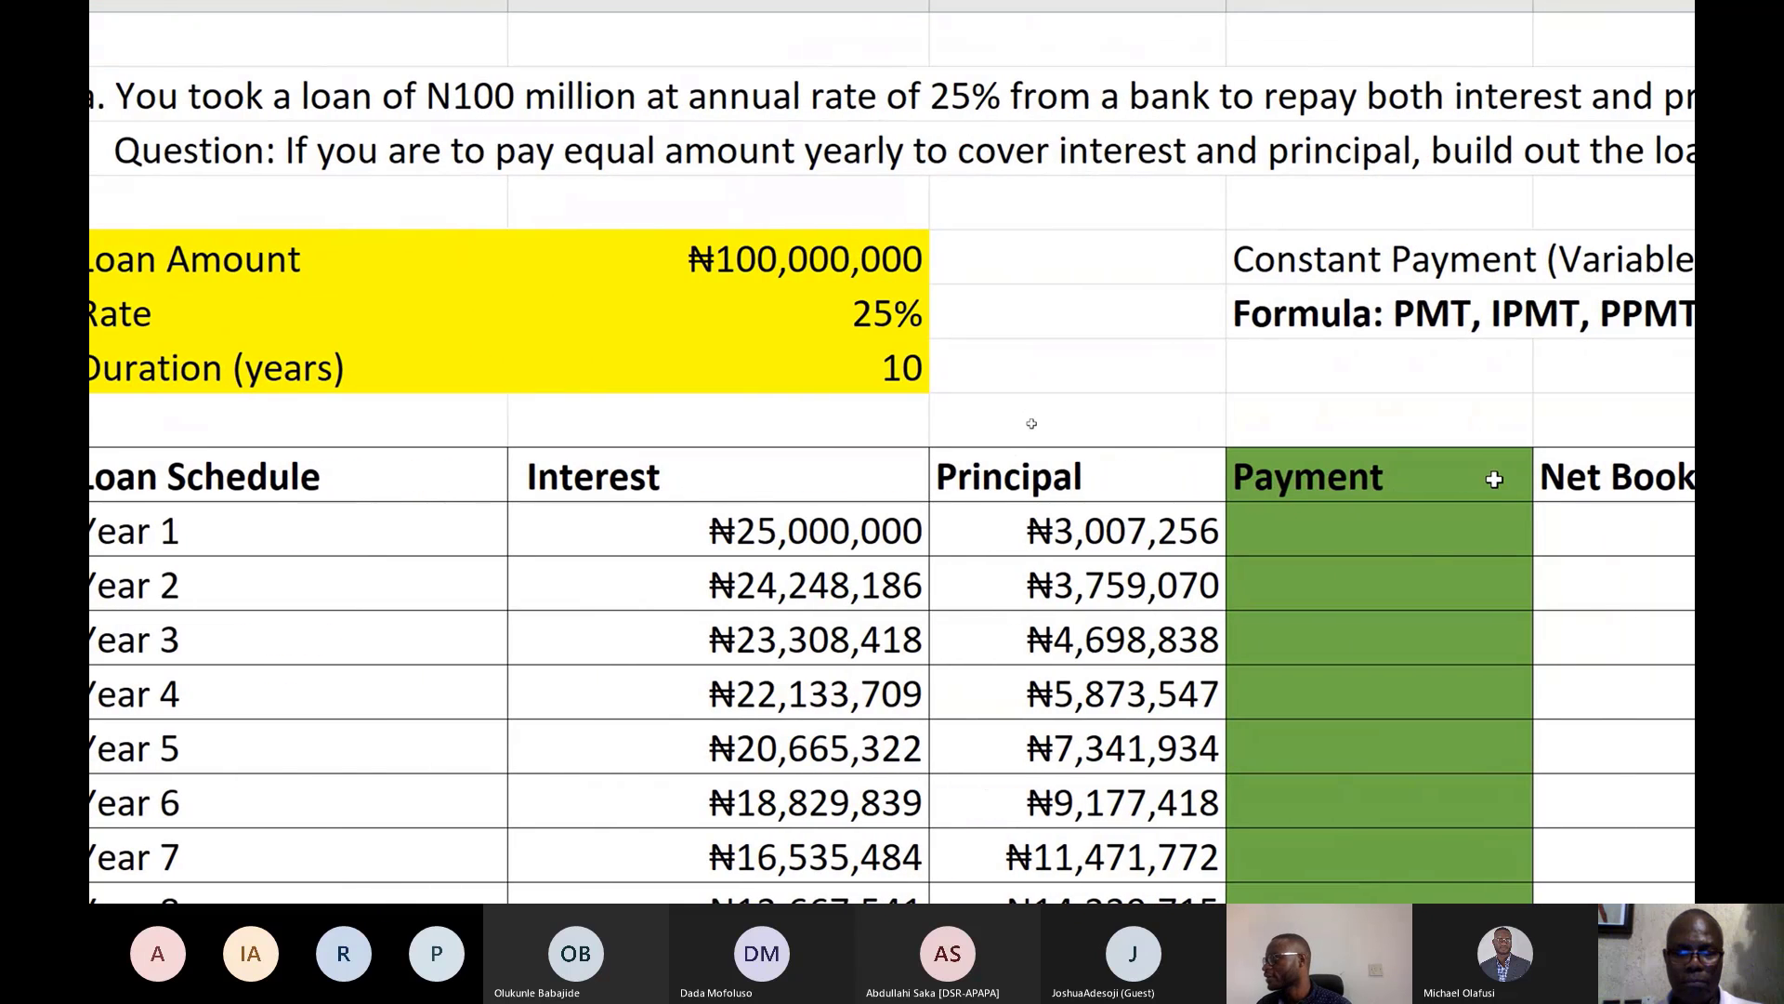
Start a PMT formula in the Year 1 Payment cell E35 and set its Rate argument to $C$31
click(1434, 546)
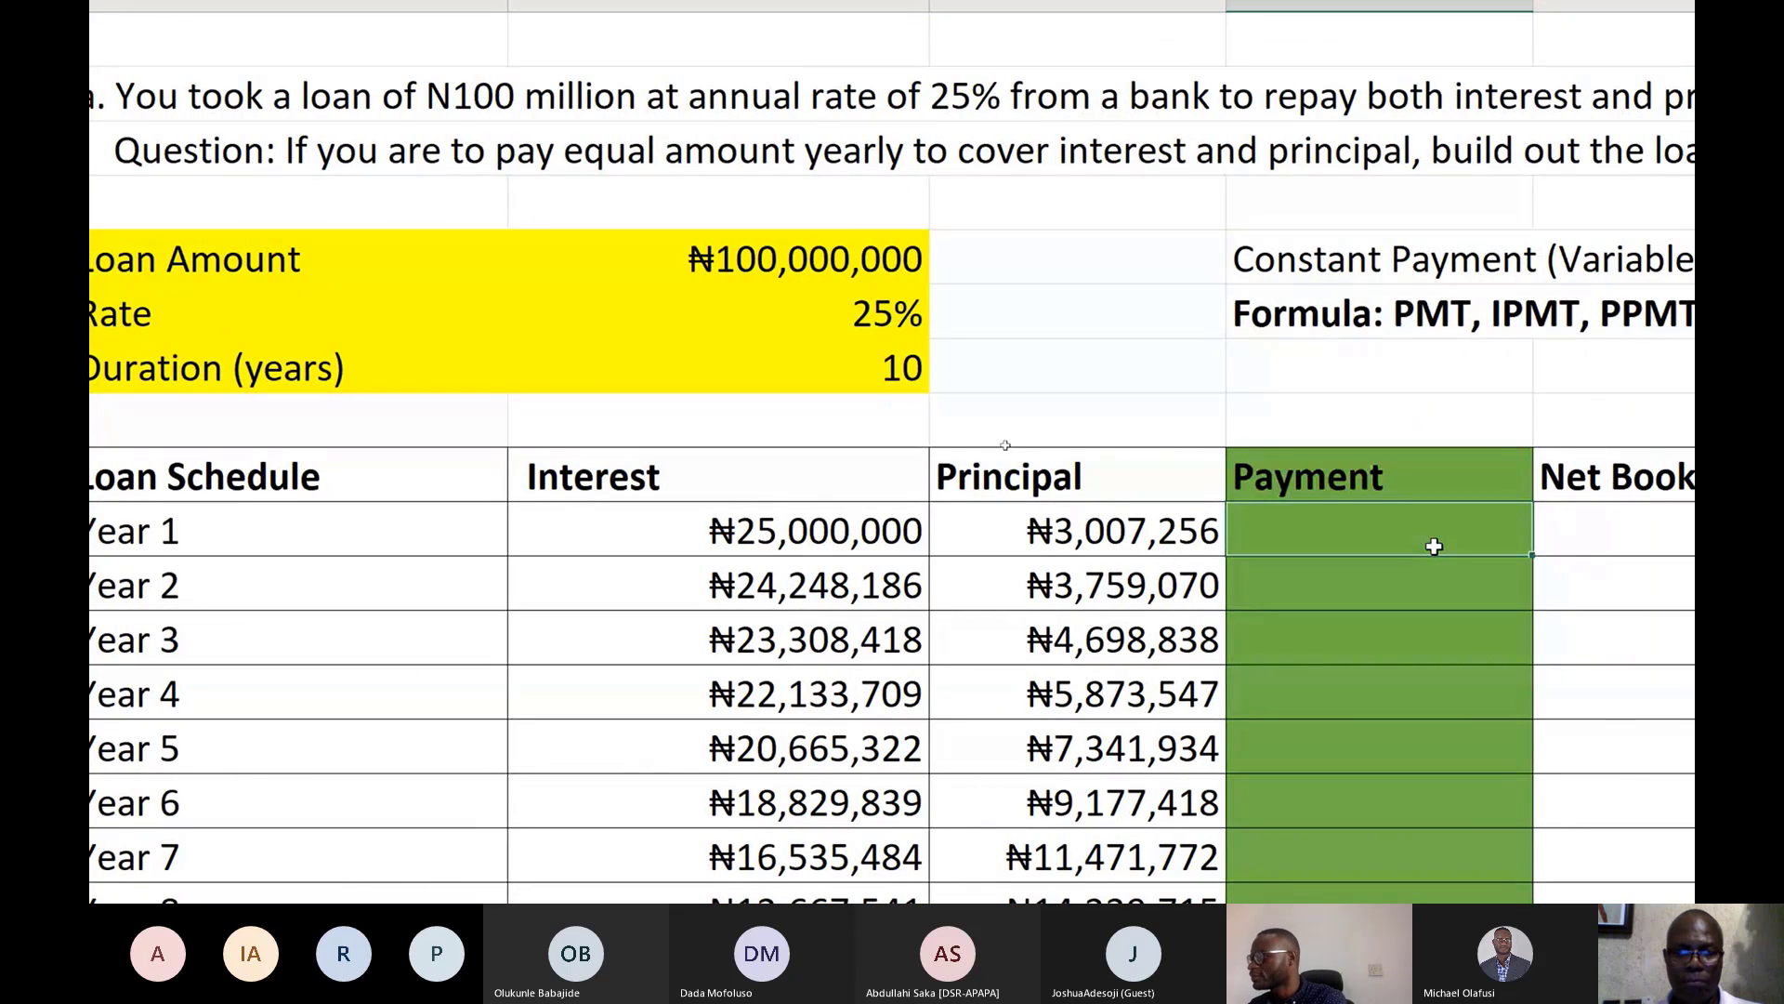
text(=pm)
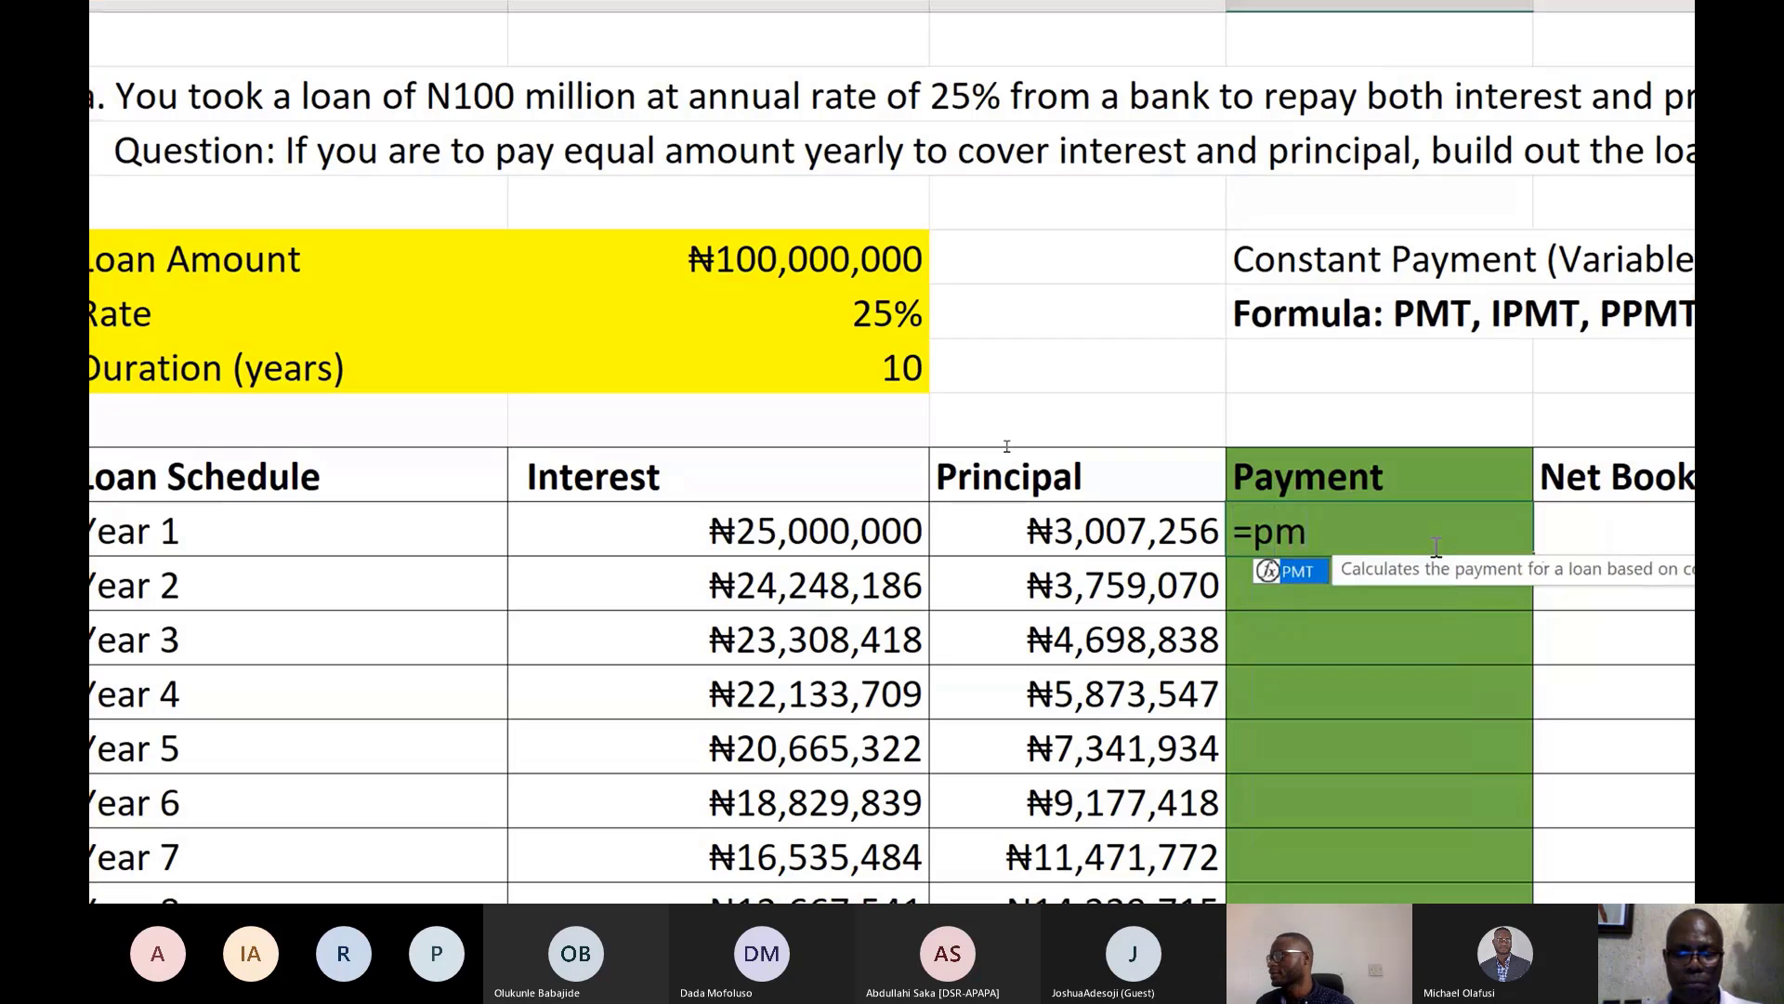
key(Tab)
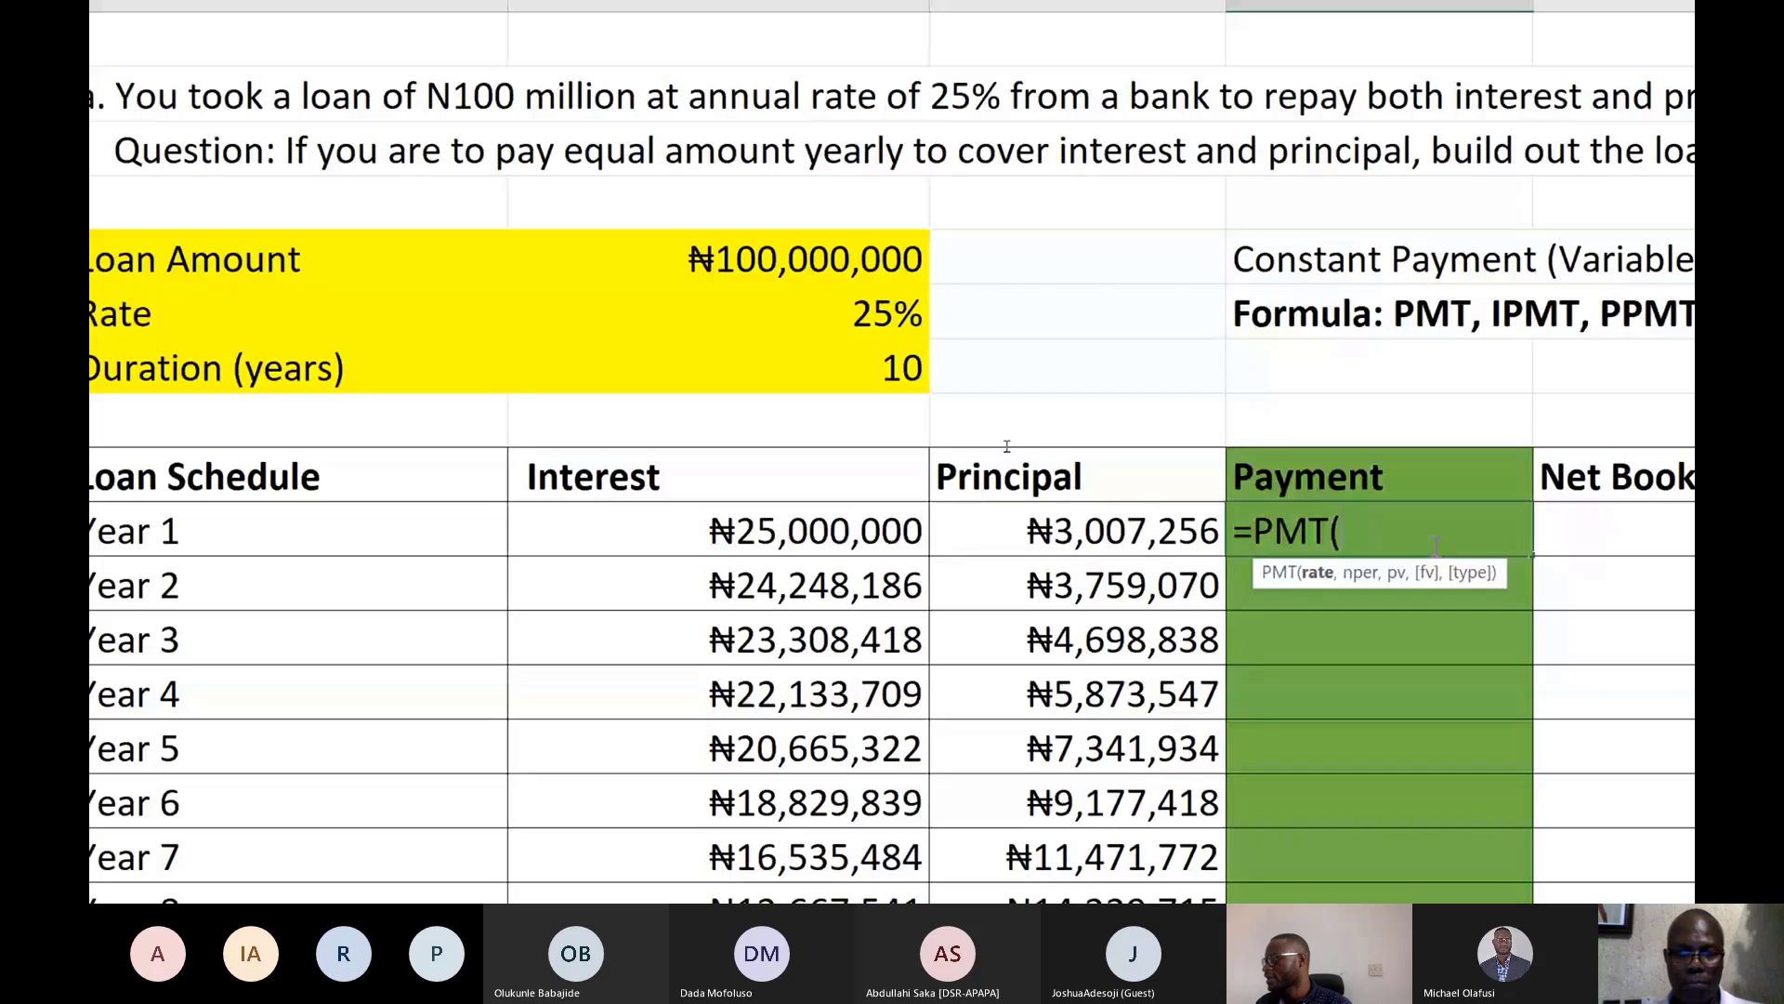
key(ctrl+a)
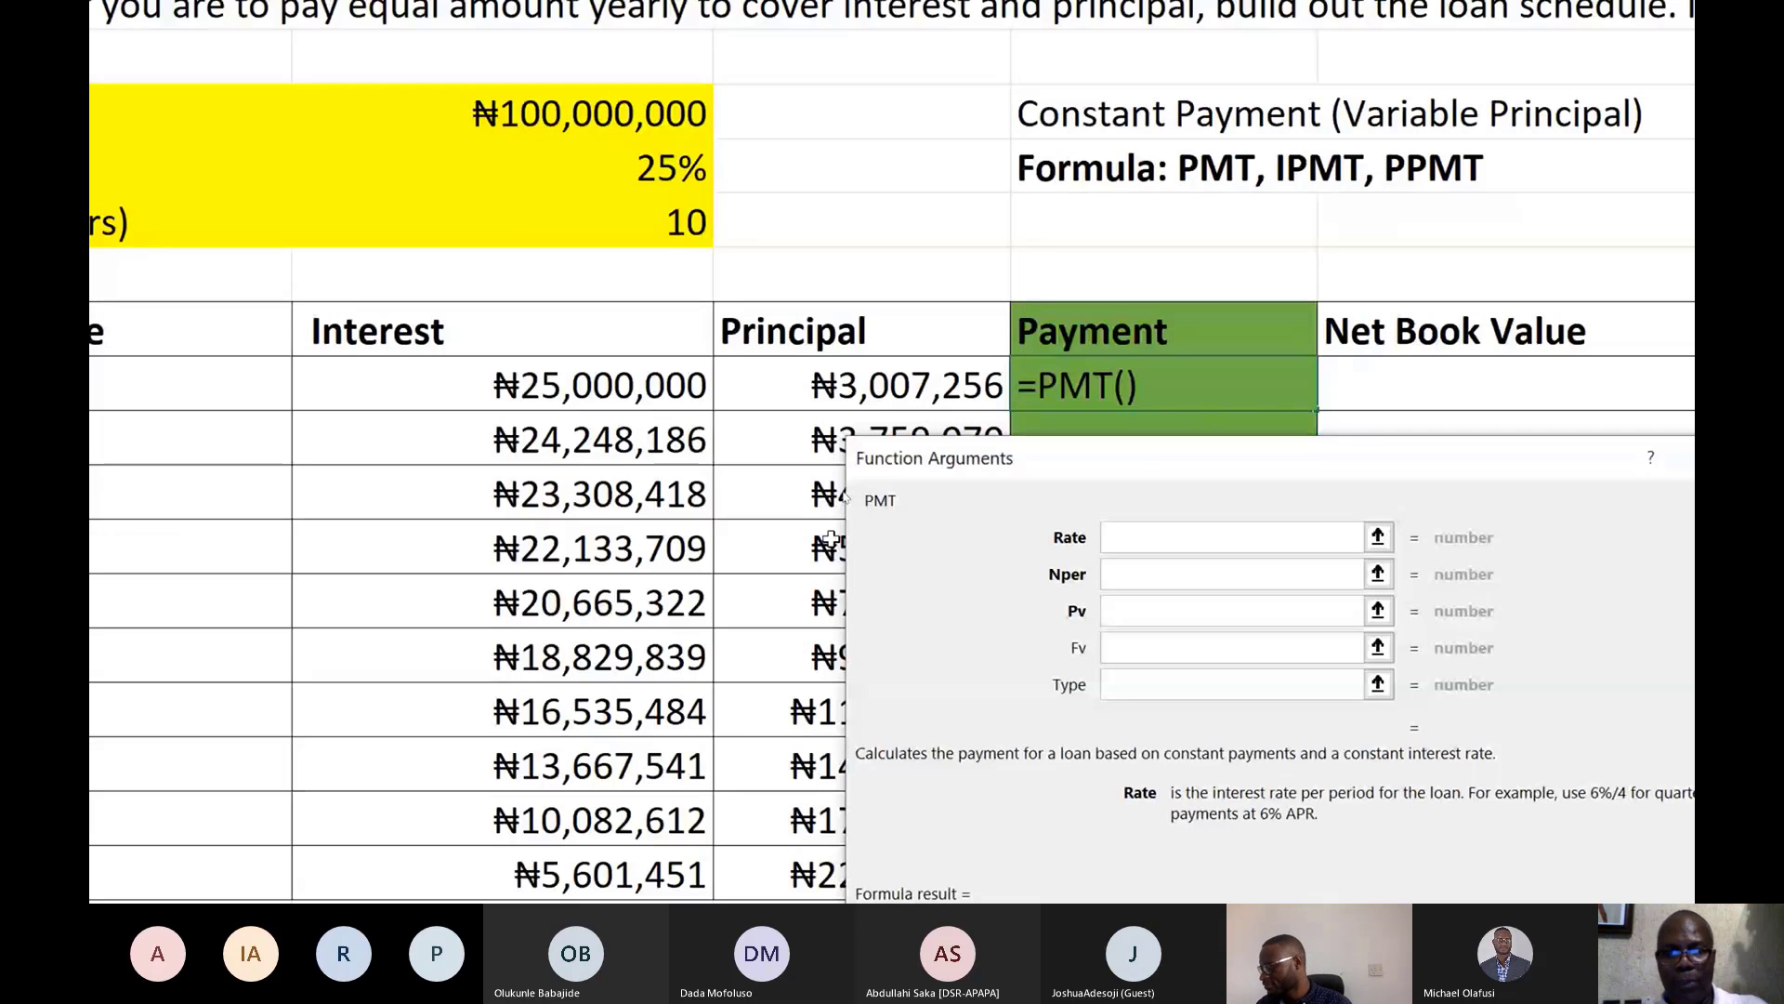
drag(844, 499, 352, 544)
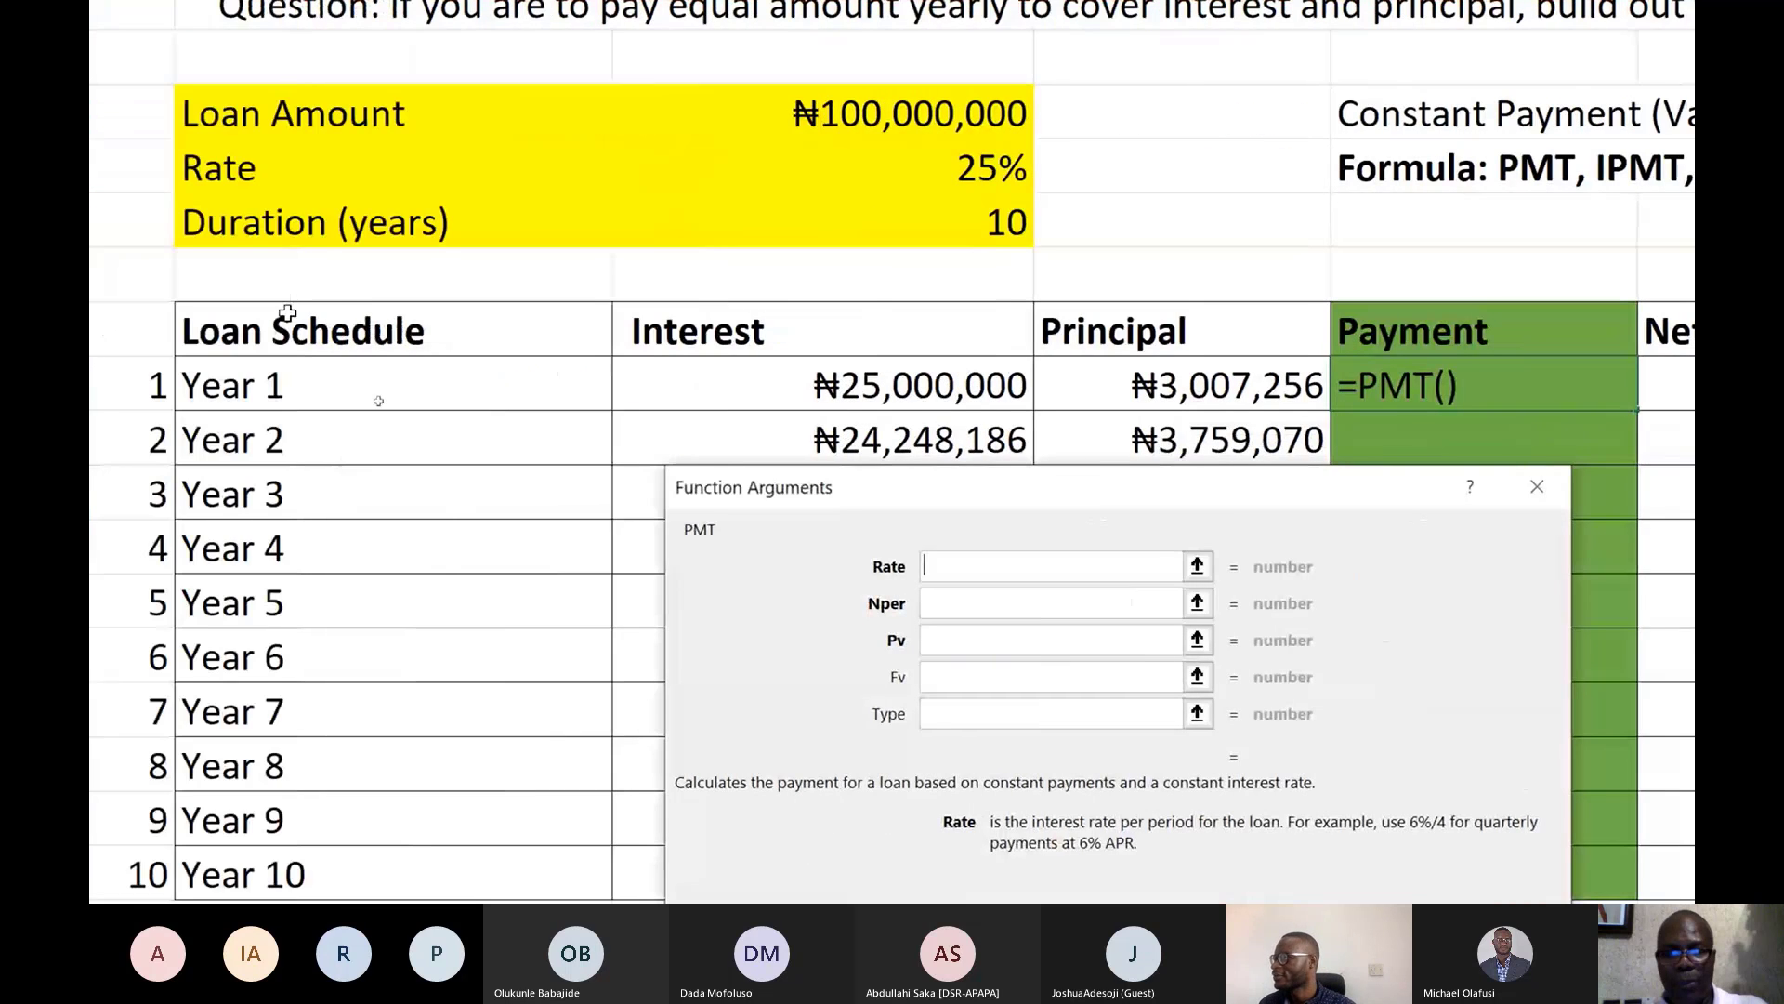
click(918, 168)
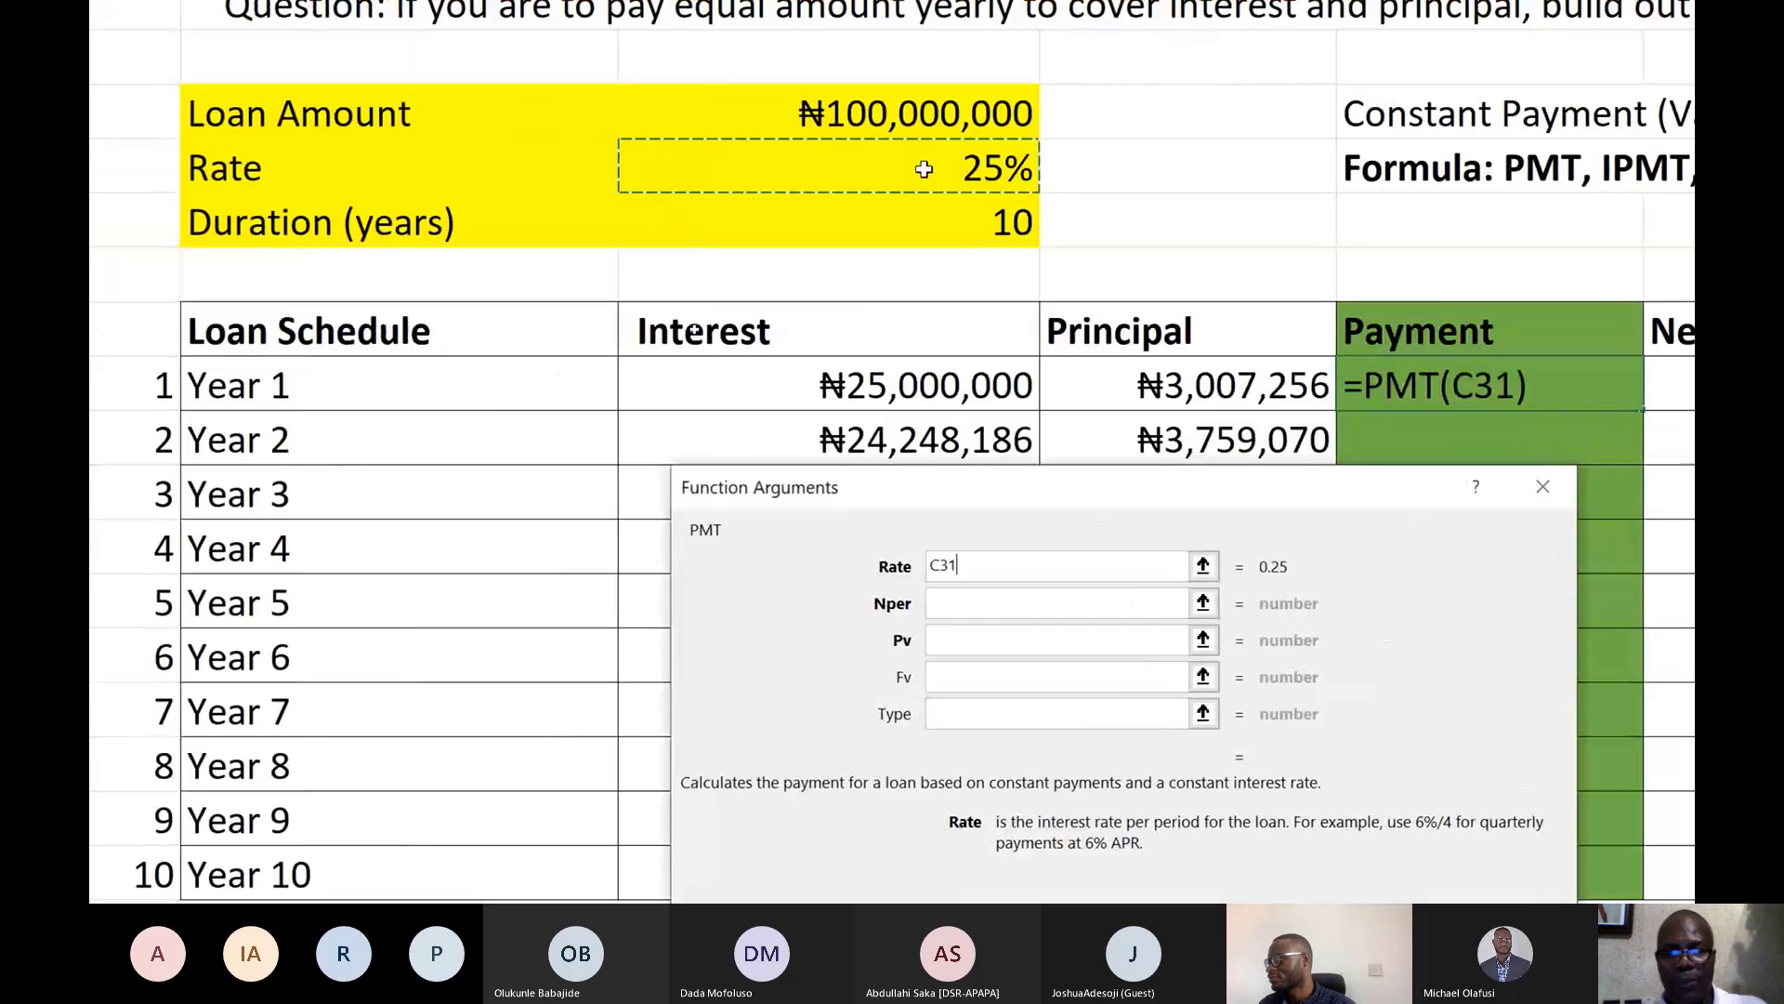
key(F4)
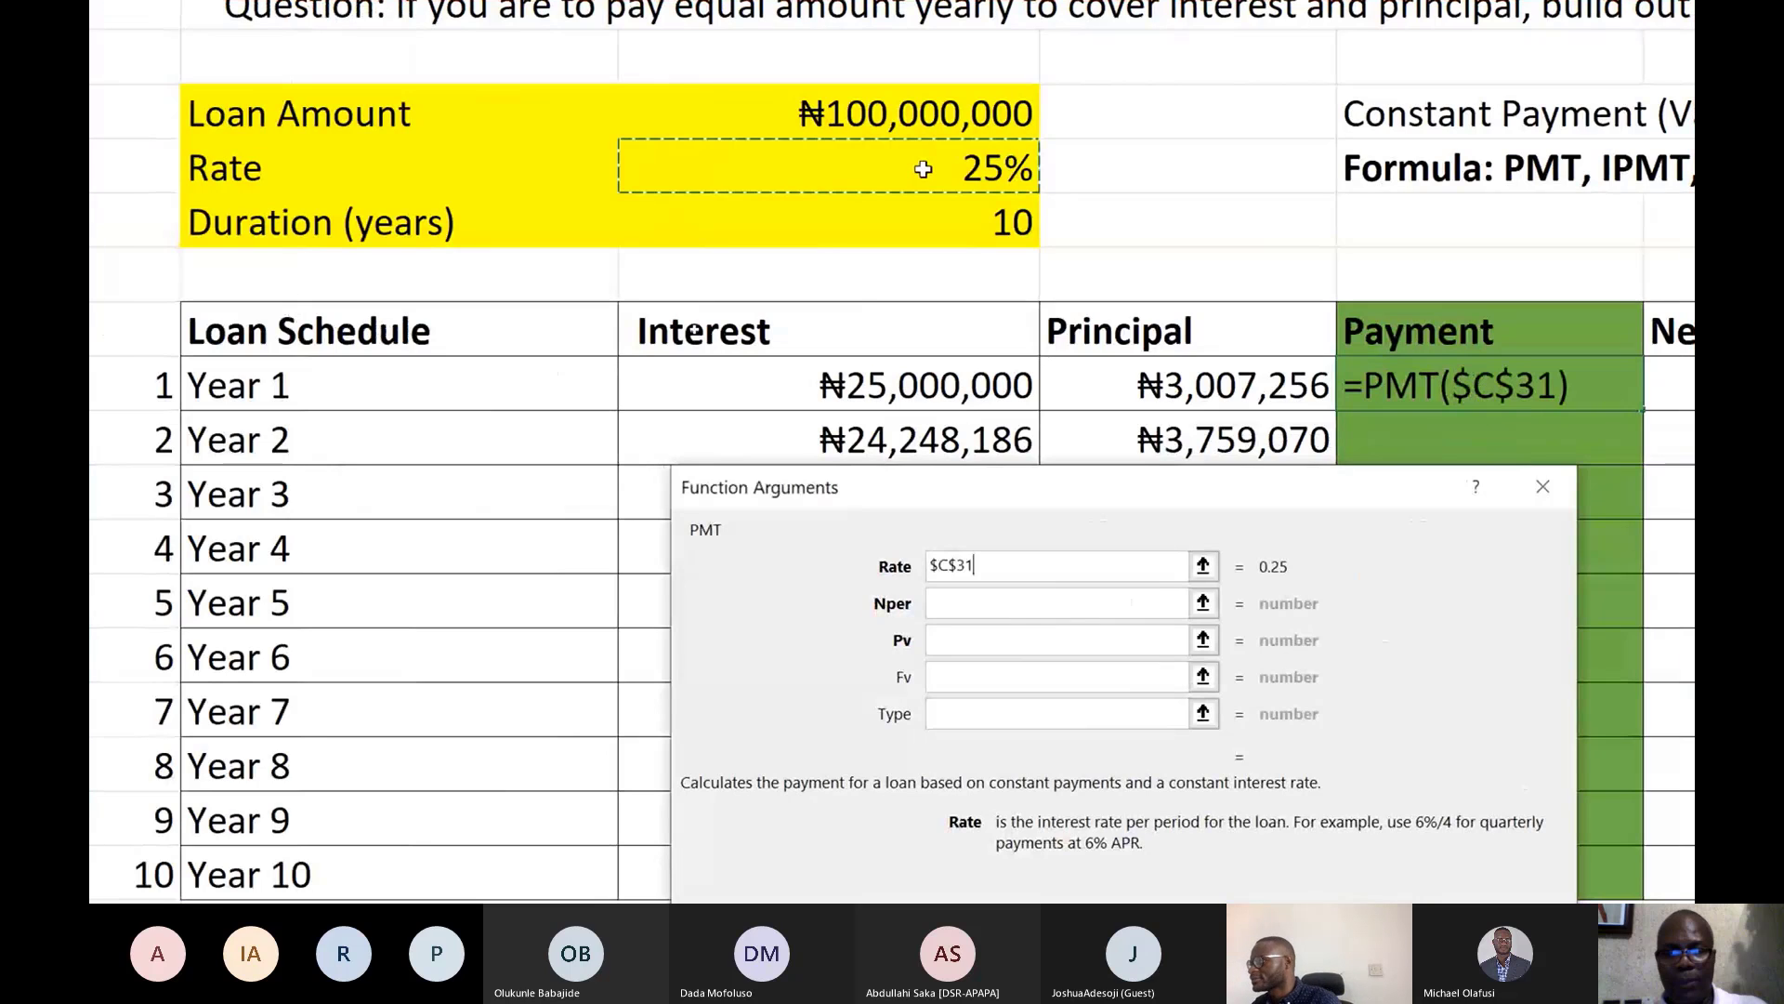
Set the PMT arguments Nper to $C$32 and Pv to -$C$30
click(1030, 612)
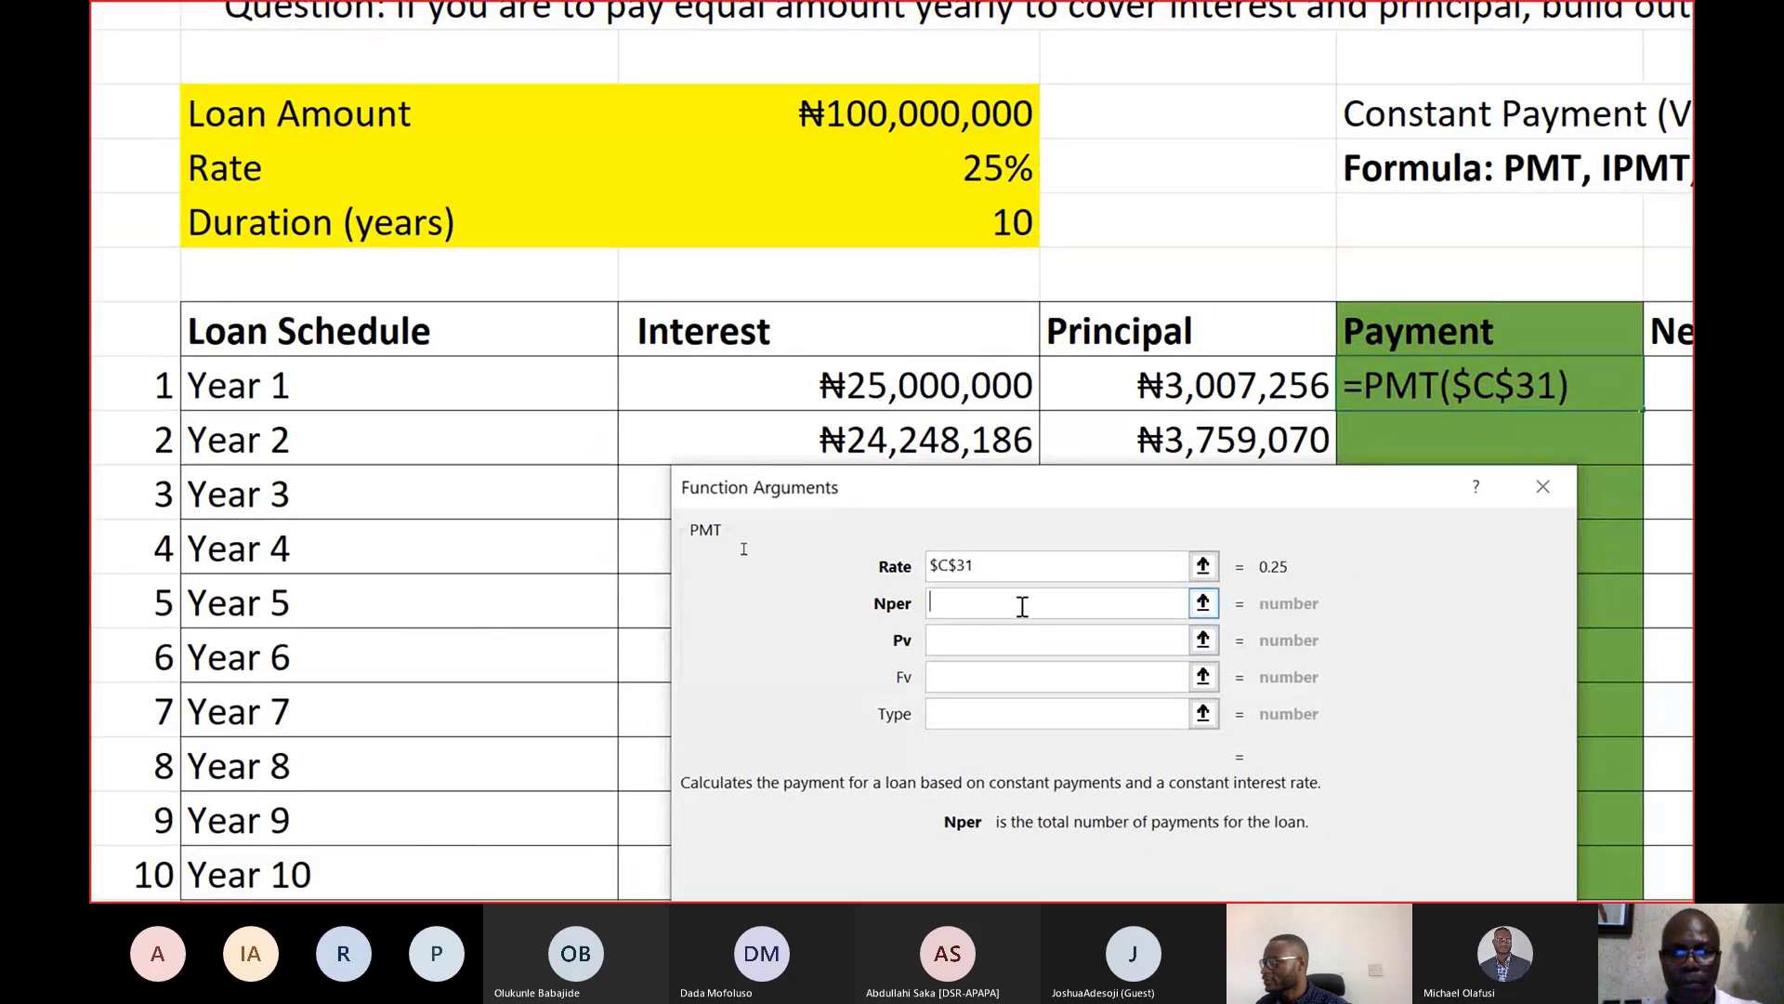
click(989, 226)
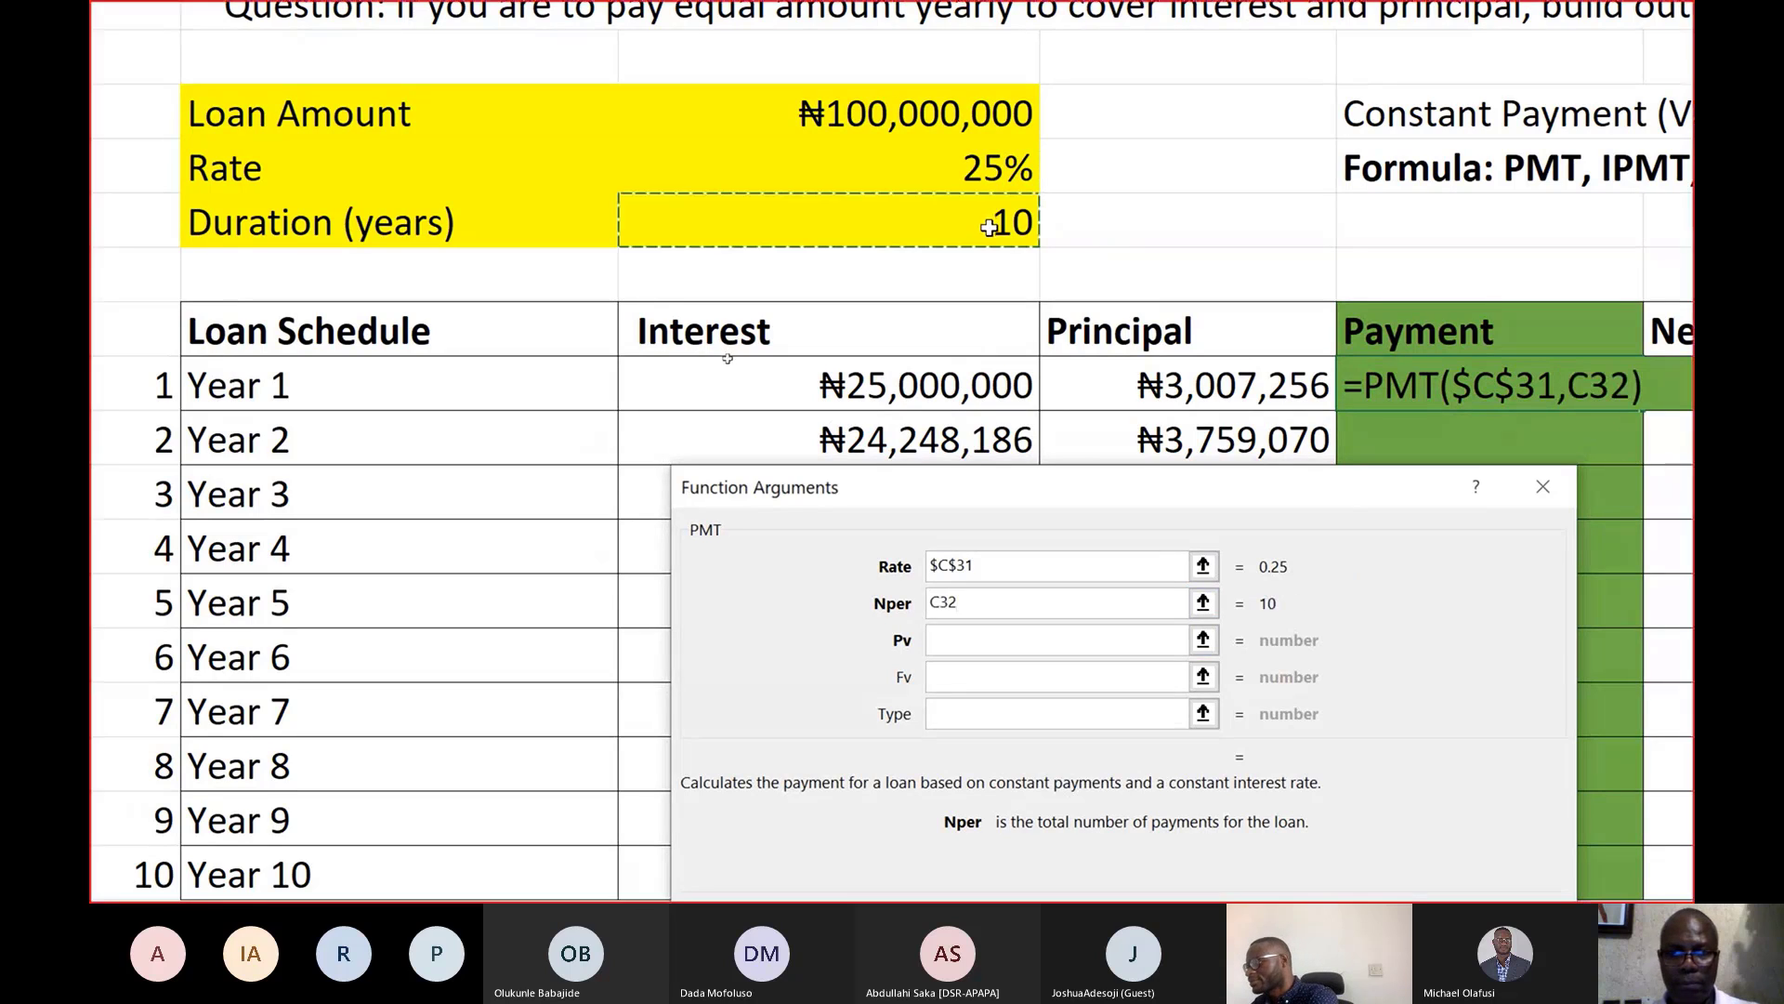
key(F4)
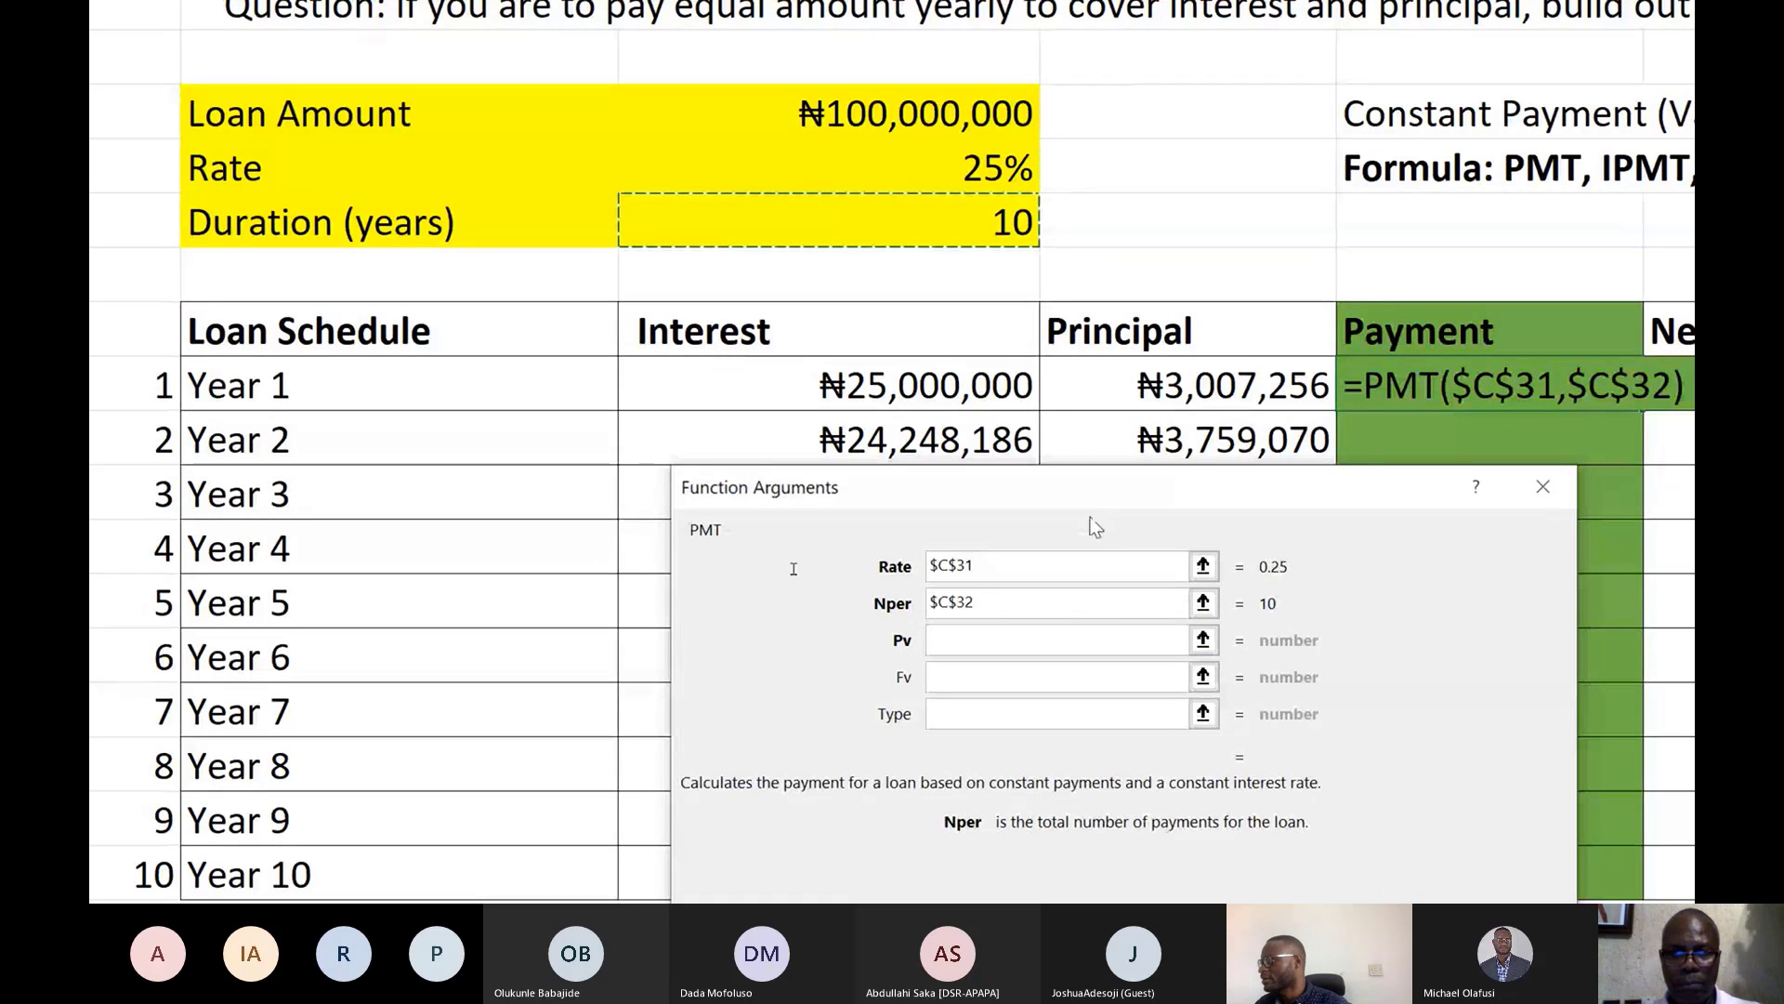
click(1098, 632)
text(-)
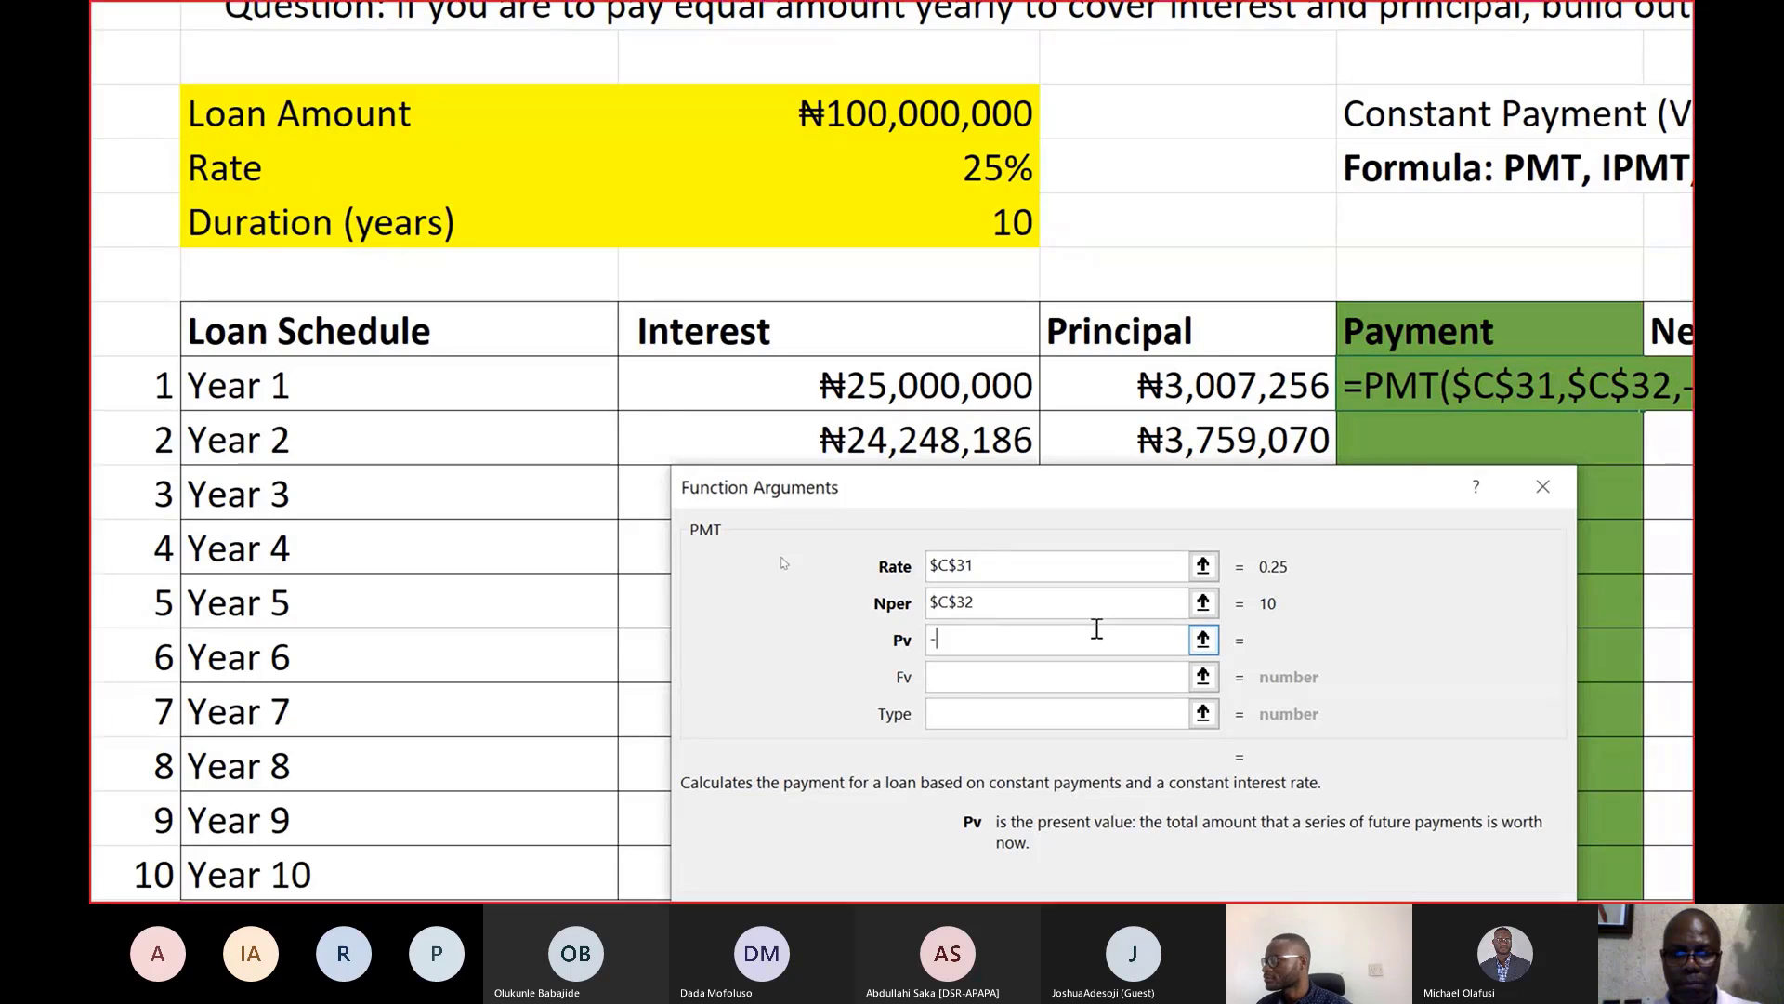
click(911, 111)
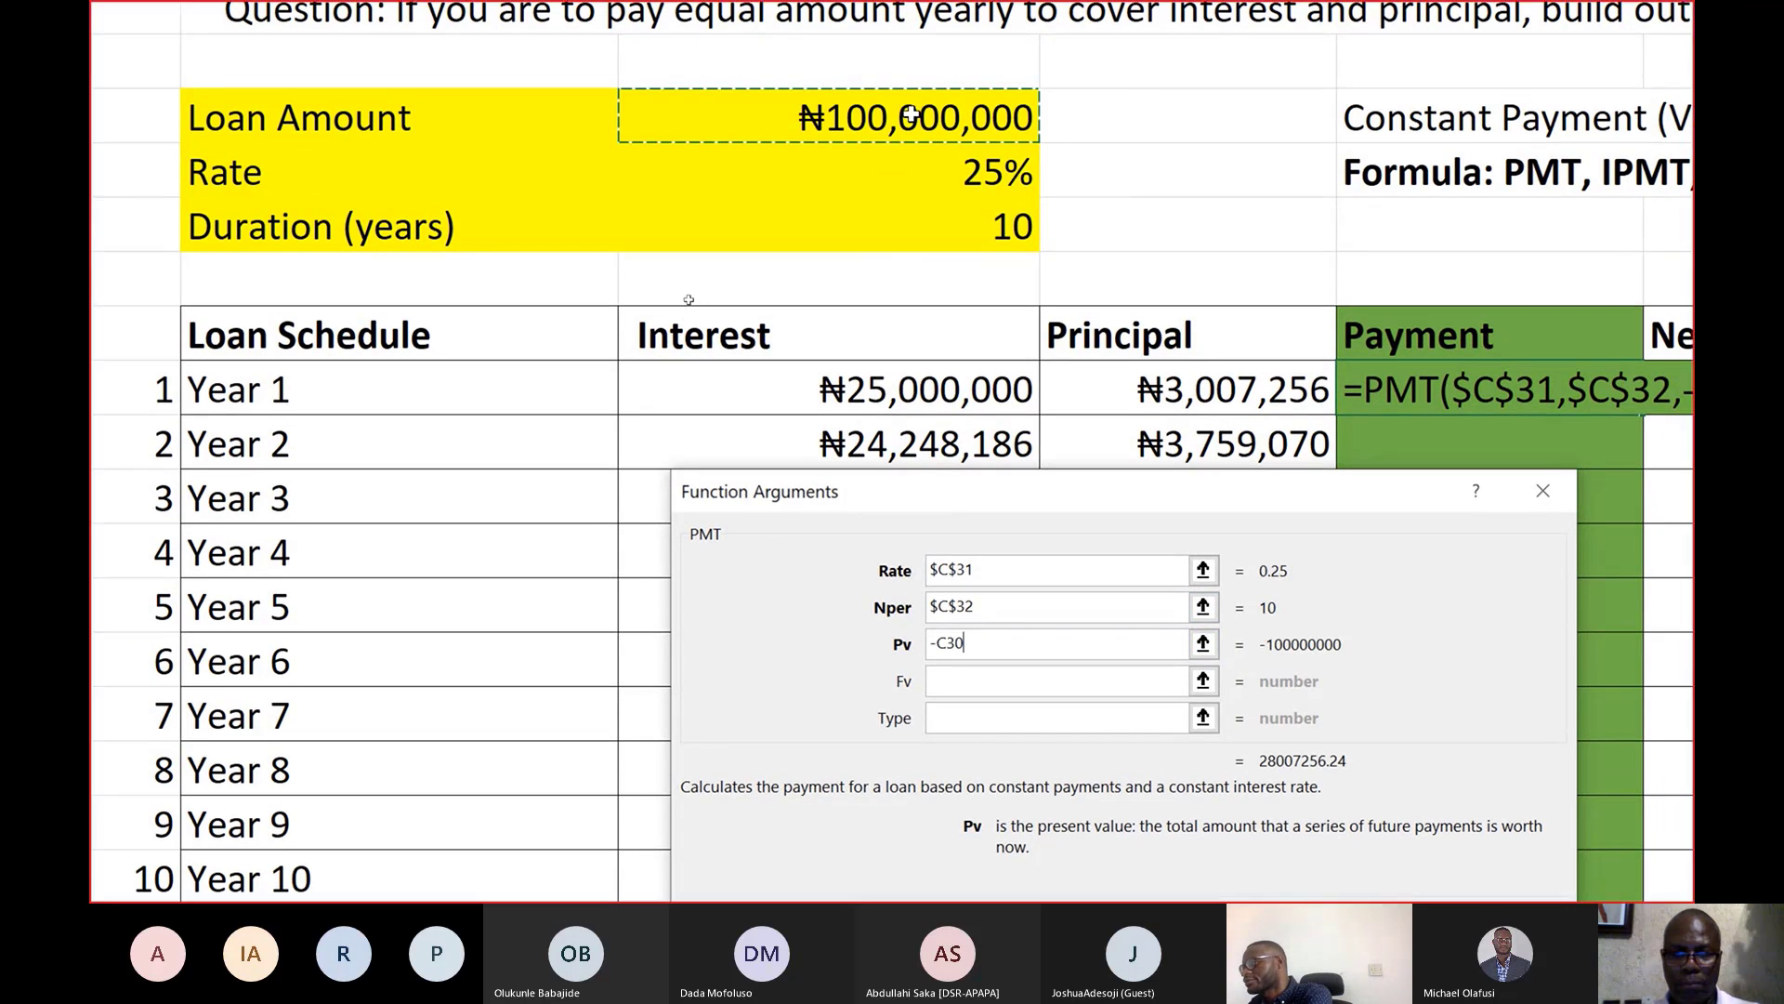
key(F4)
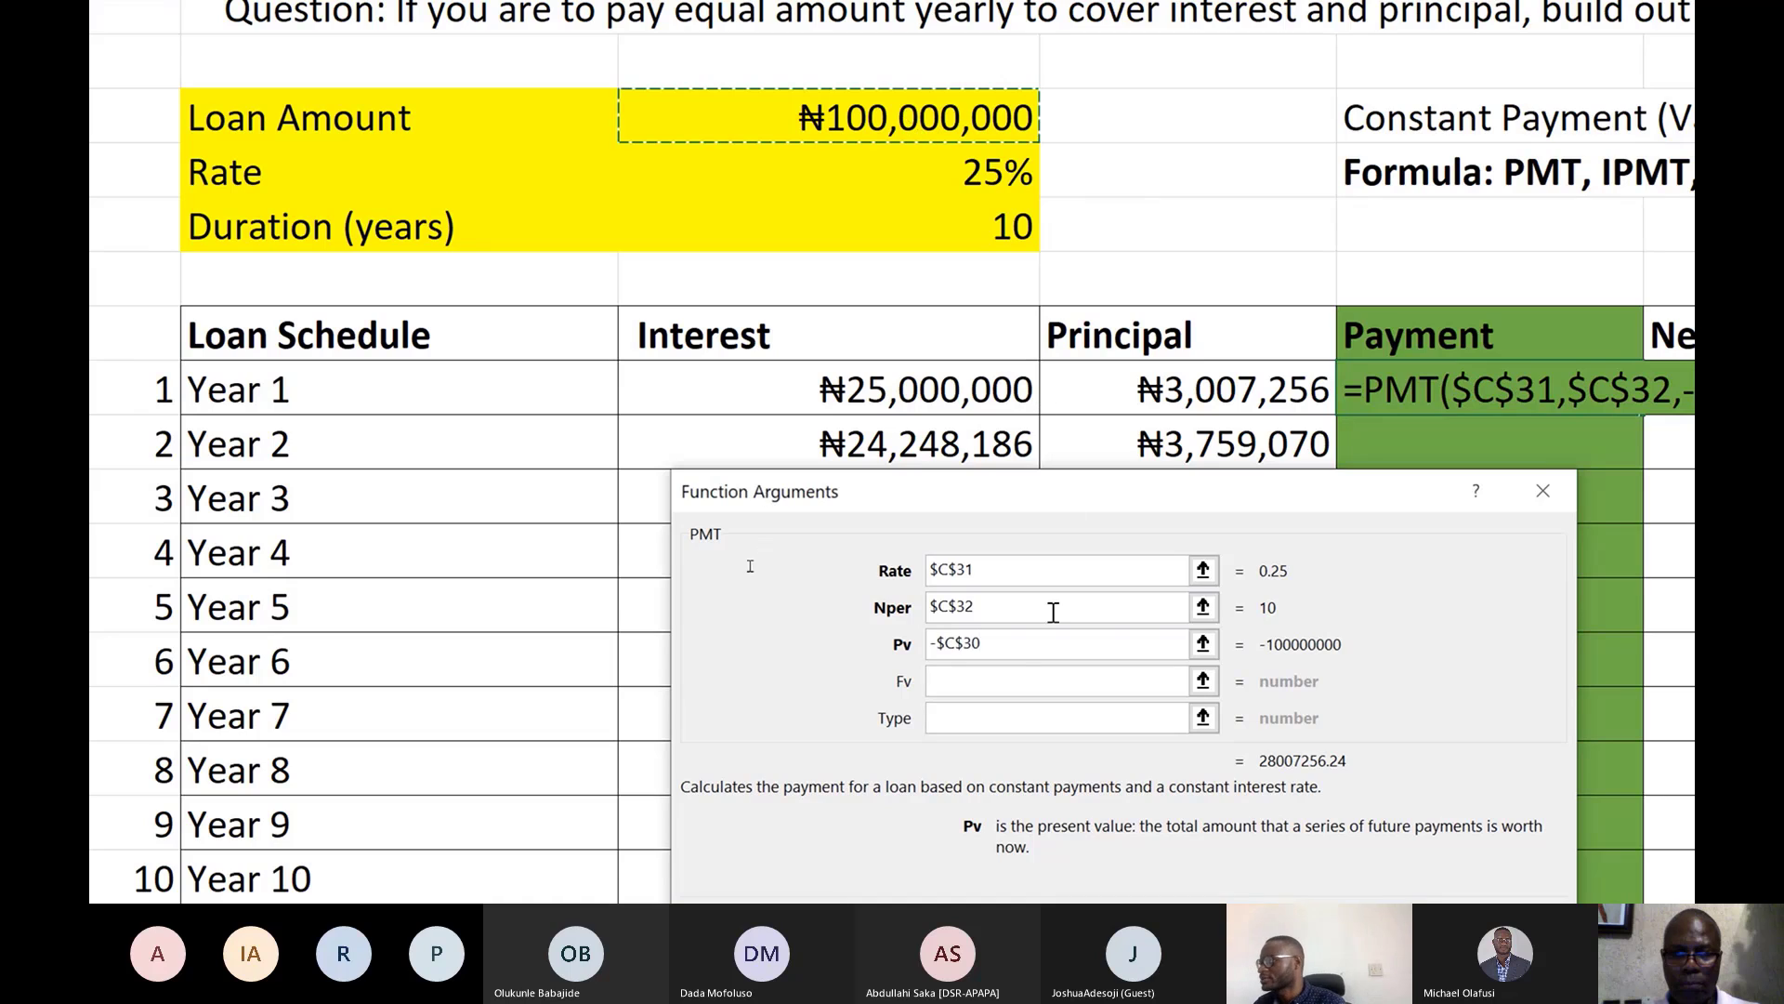
Set the PMT argument Fv to 0, enter the formula, and fill the Payment column down to Year 10
click(1010, 675)
text(0)
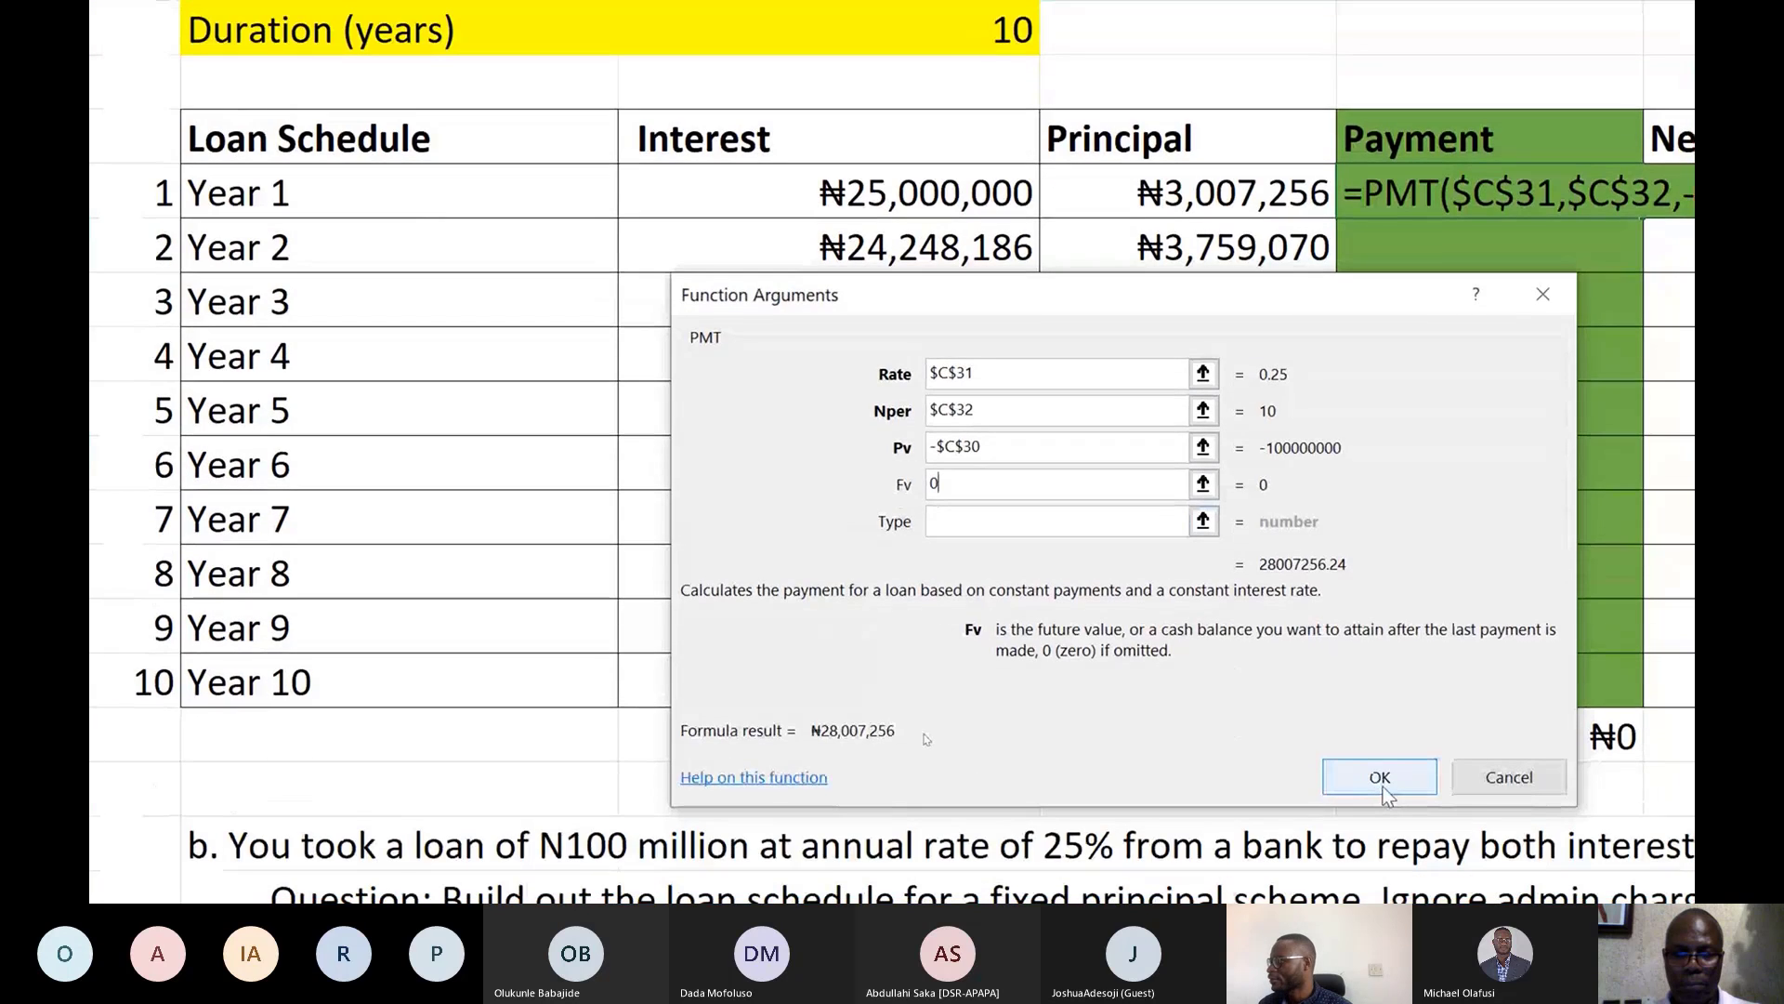
click(1382, 790)
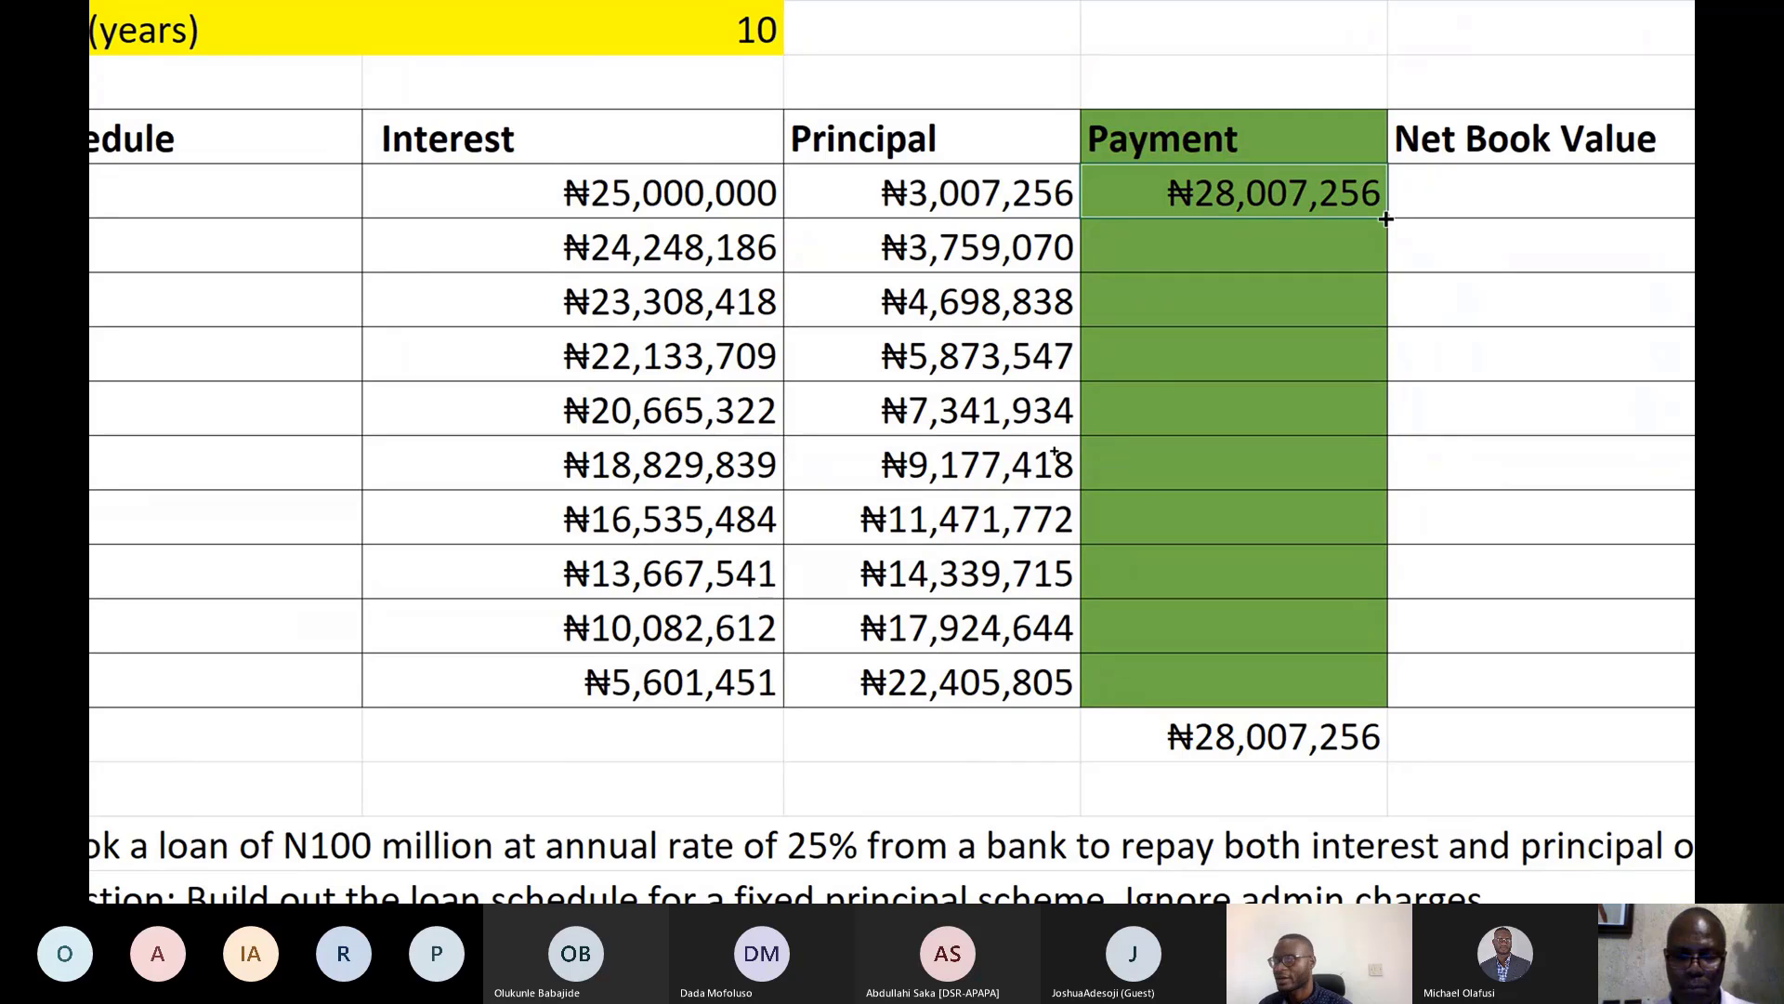
drag(1391, 227, 1247, 701)
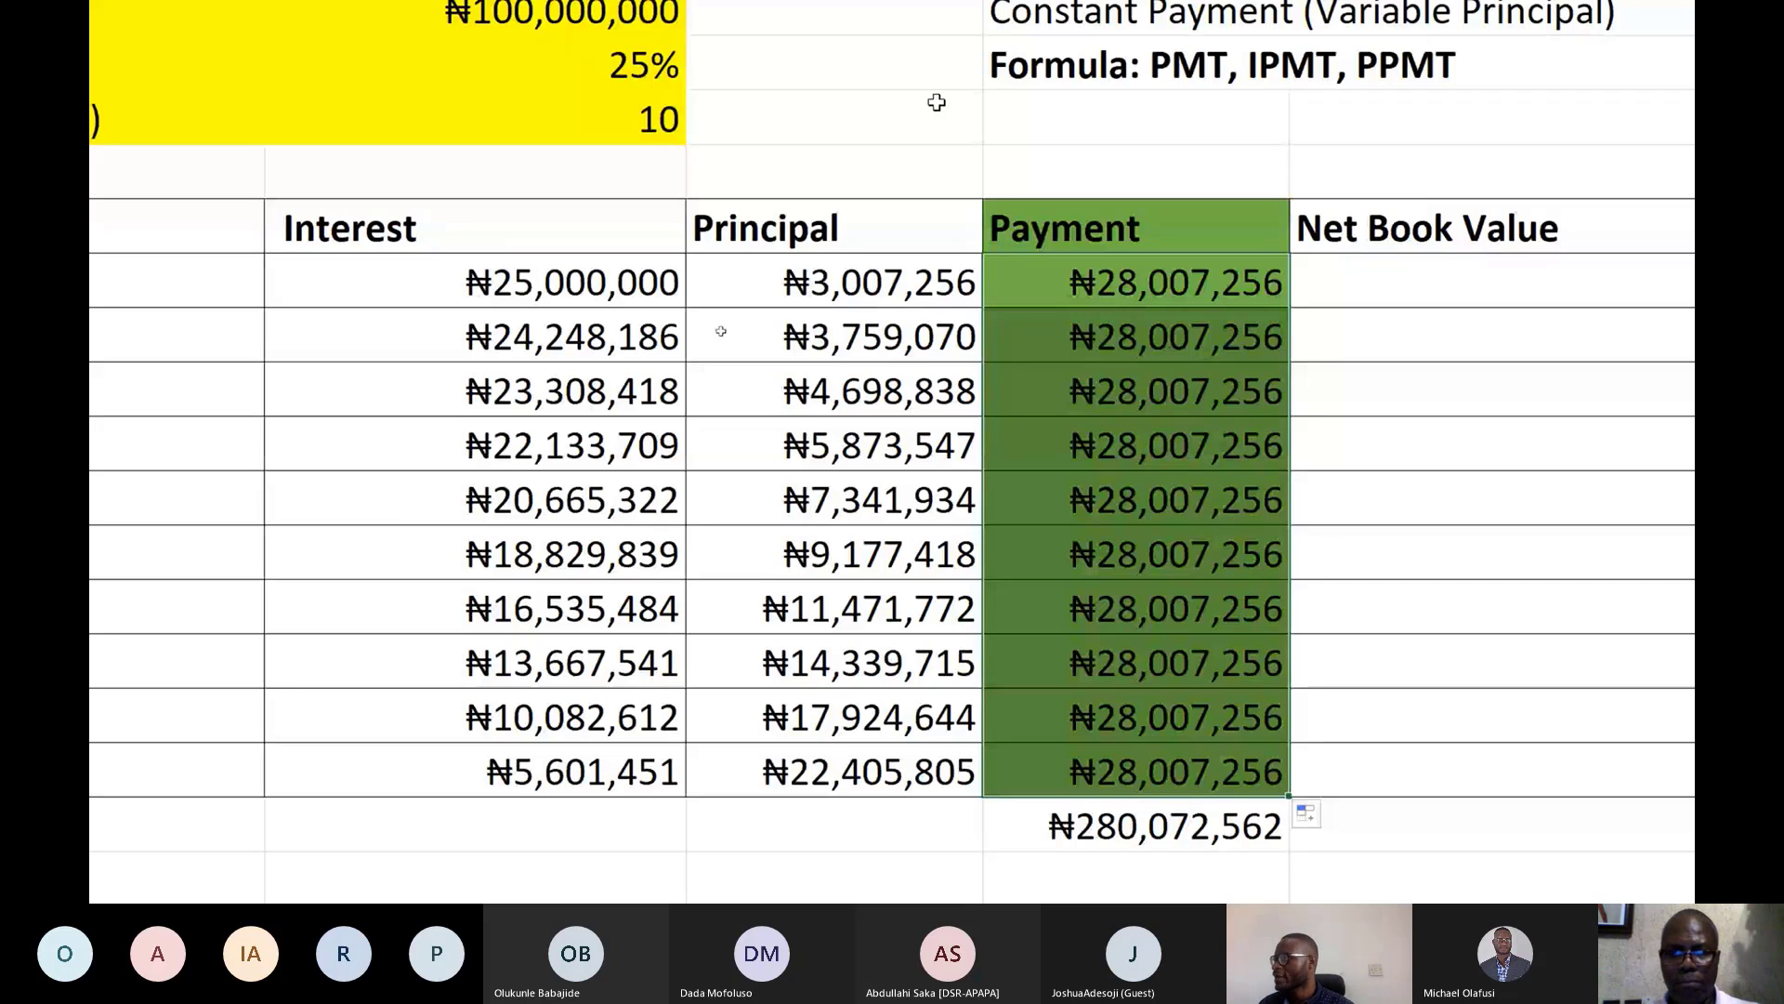
Calculate the Year 1 Net Book Value in F35 as loan amount minus principal with =C30-D35
key(Right)
text(=)
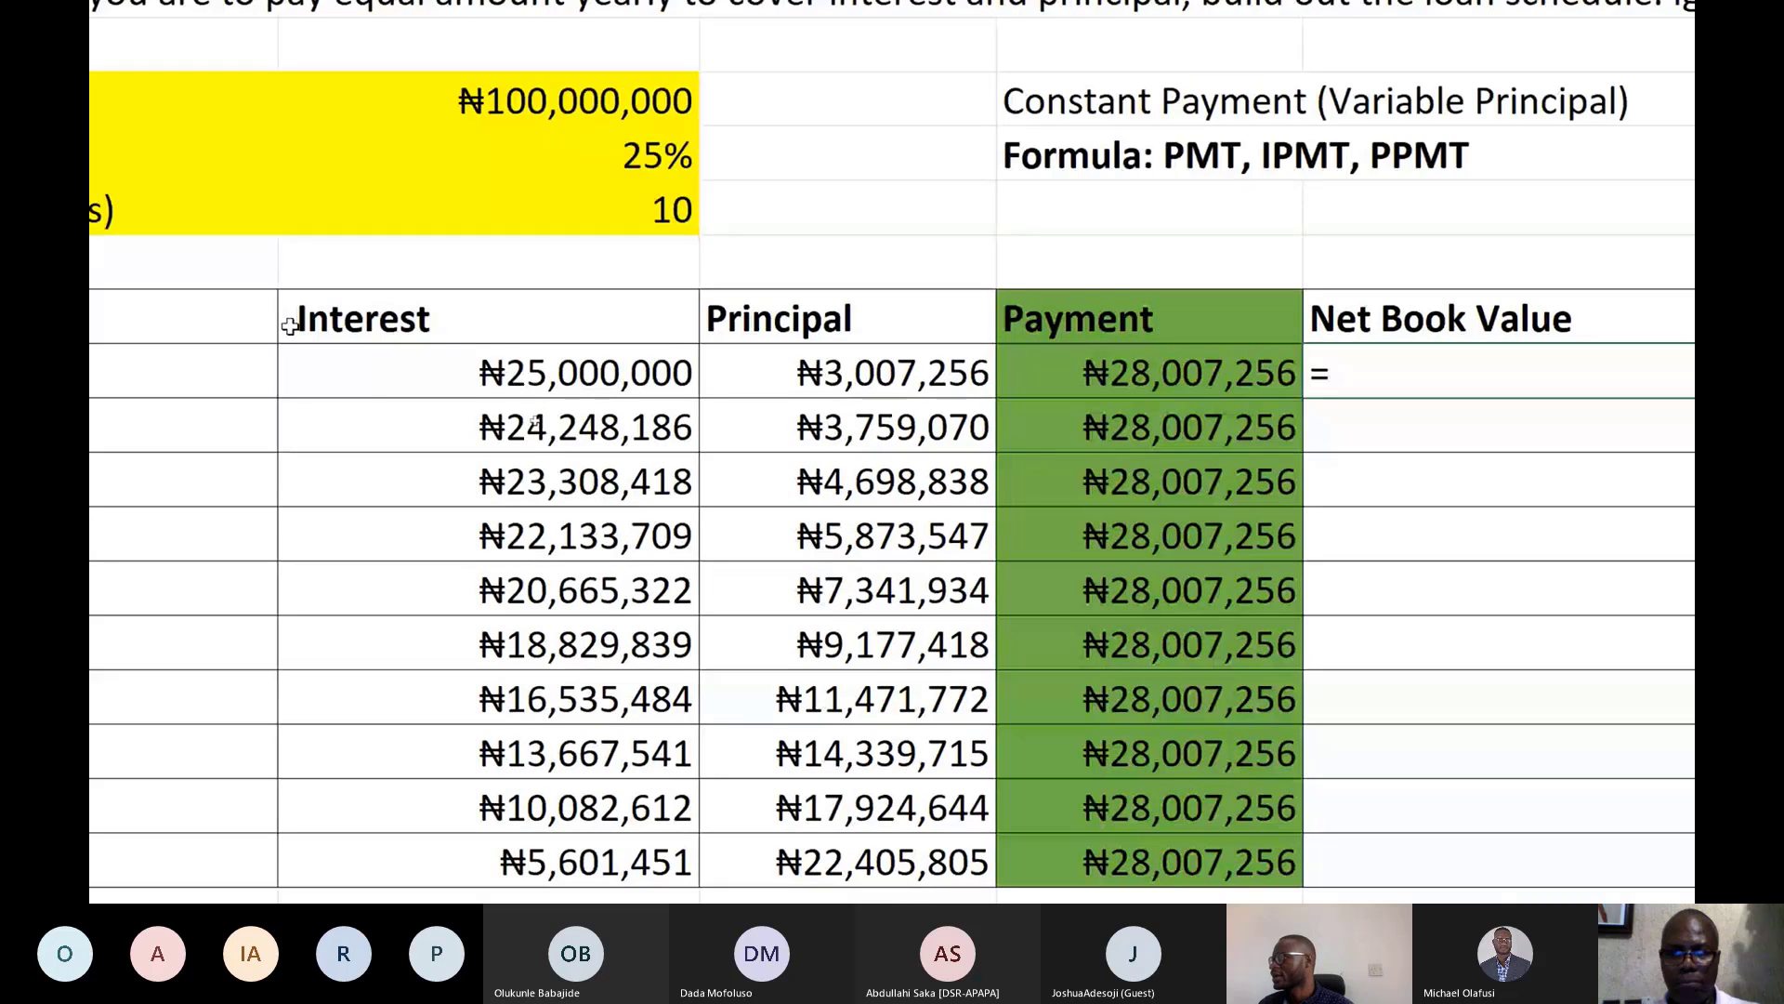
click(605, 100)
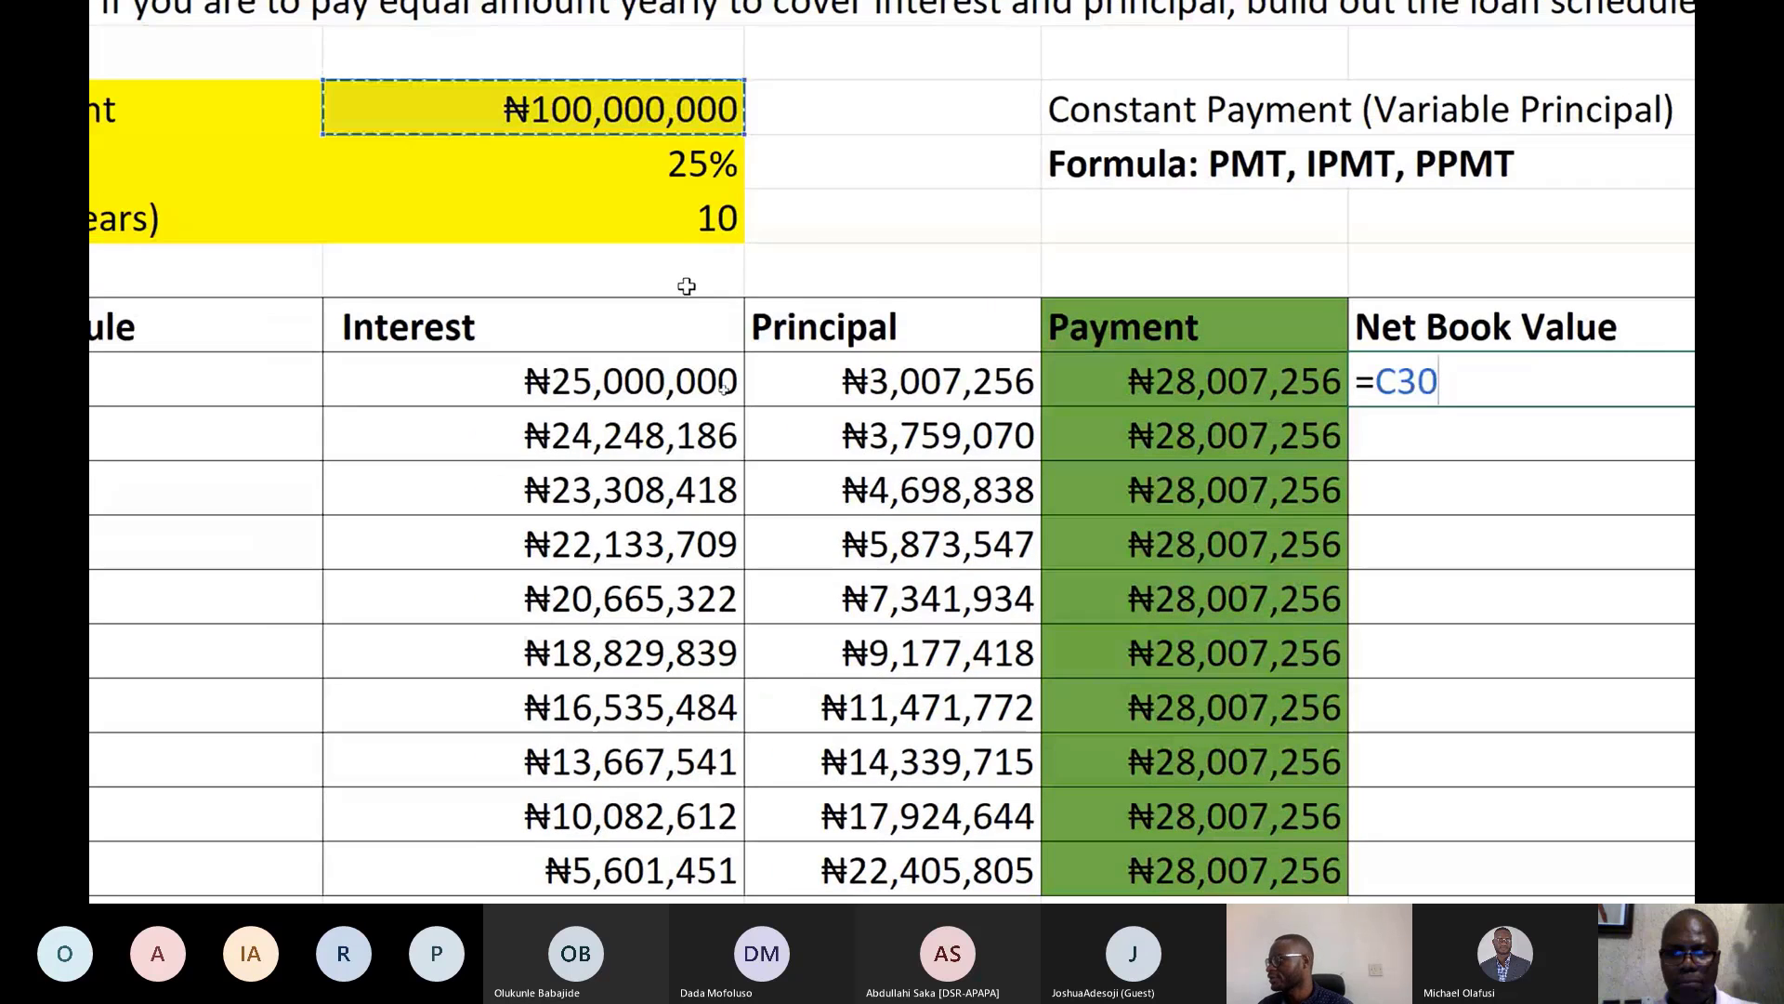
text(-)
click(761, 373)
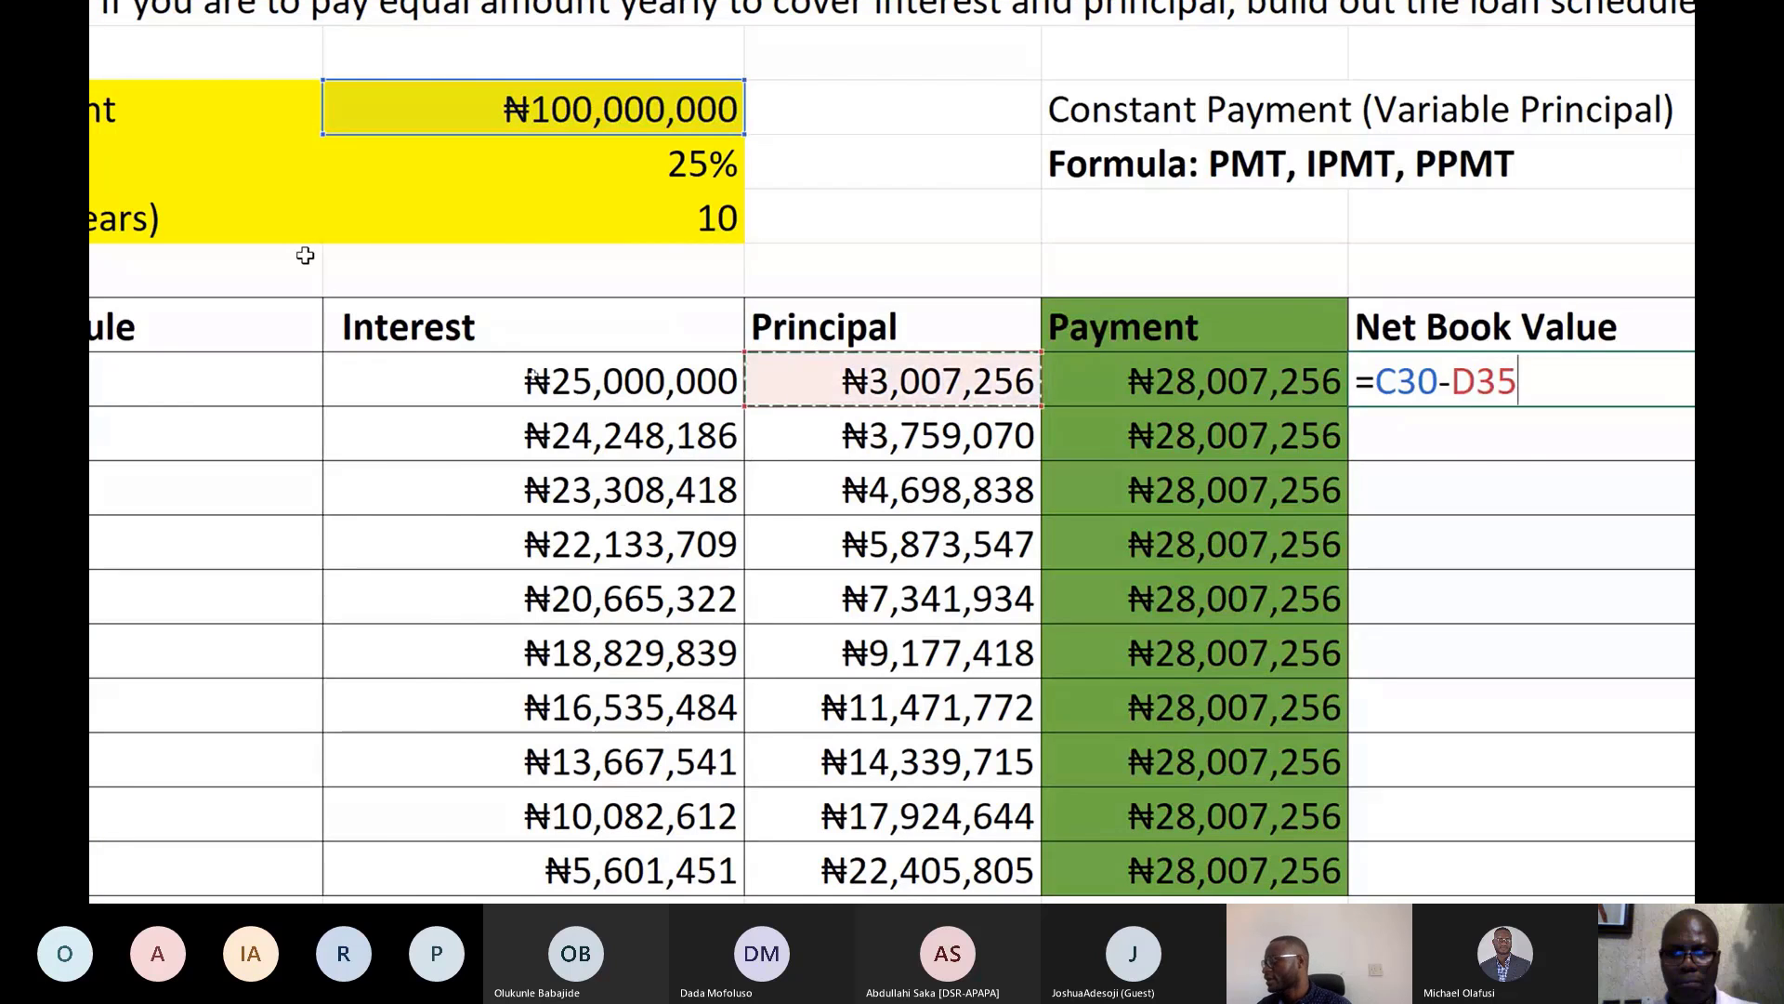
key(Return)
Calculate the Year 2 Net Book Value in F36 with =F35-D36
text(=)
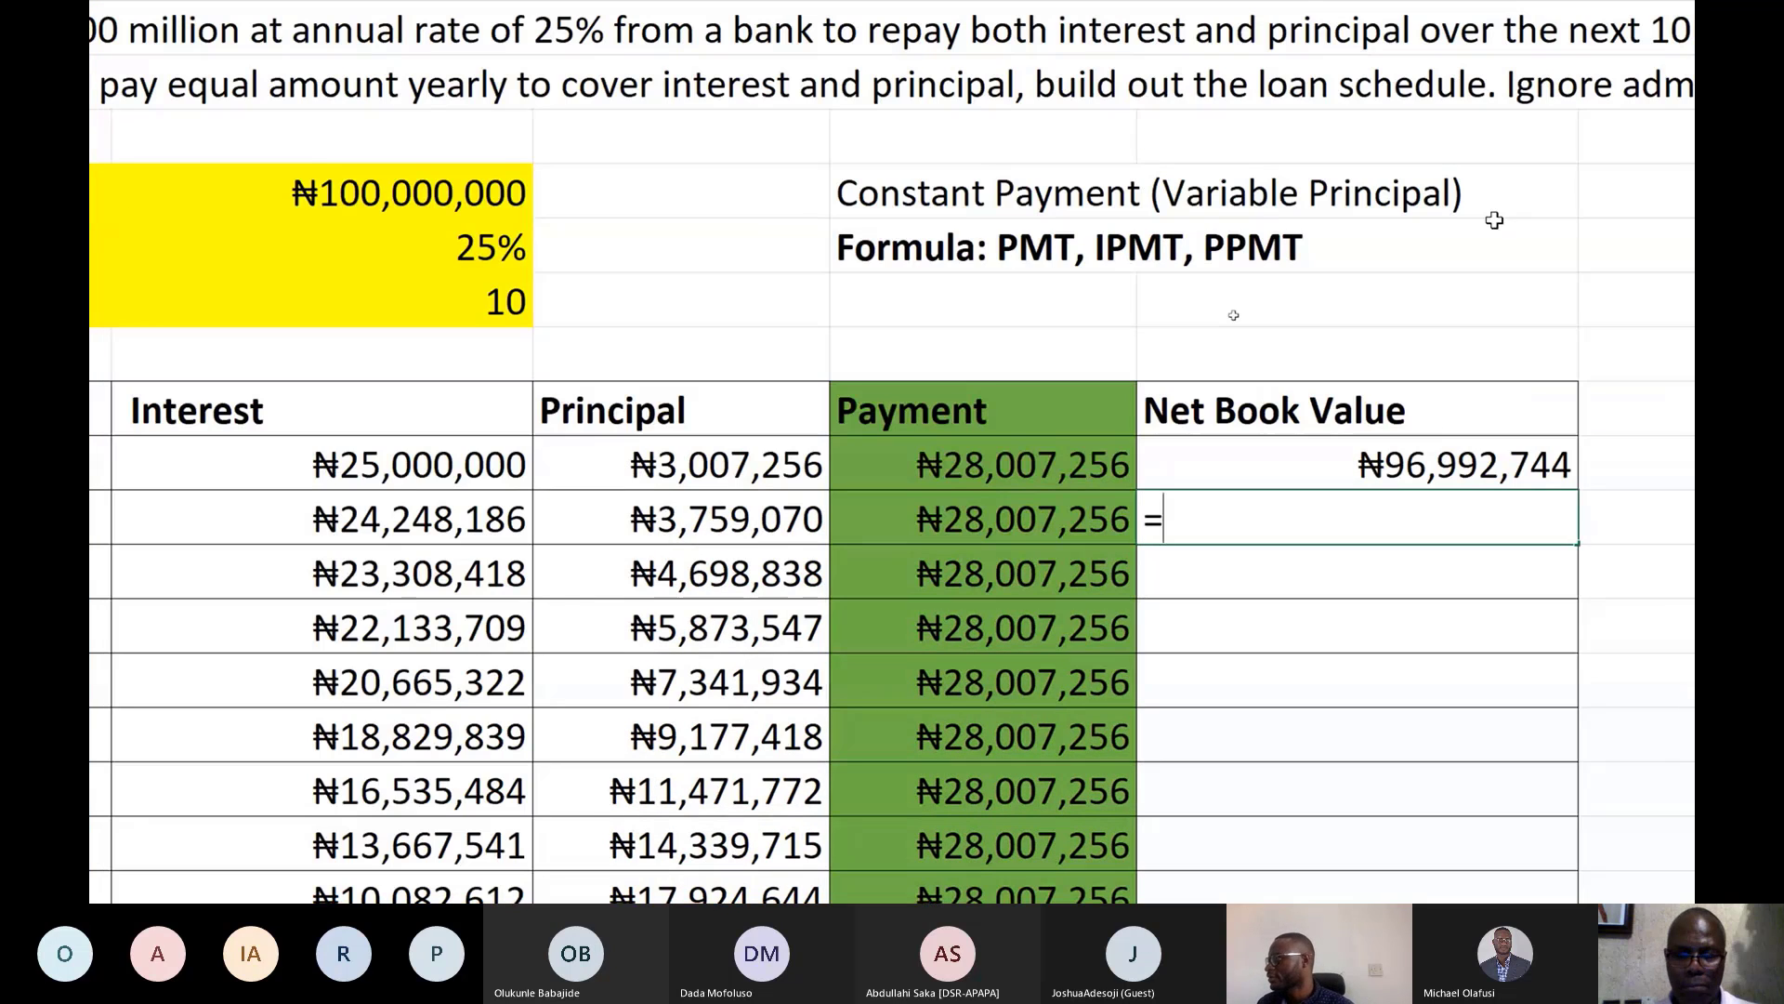
click(1396, 465)
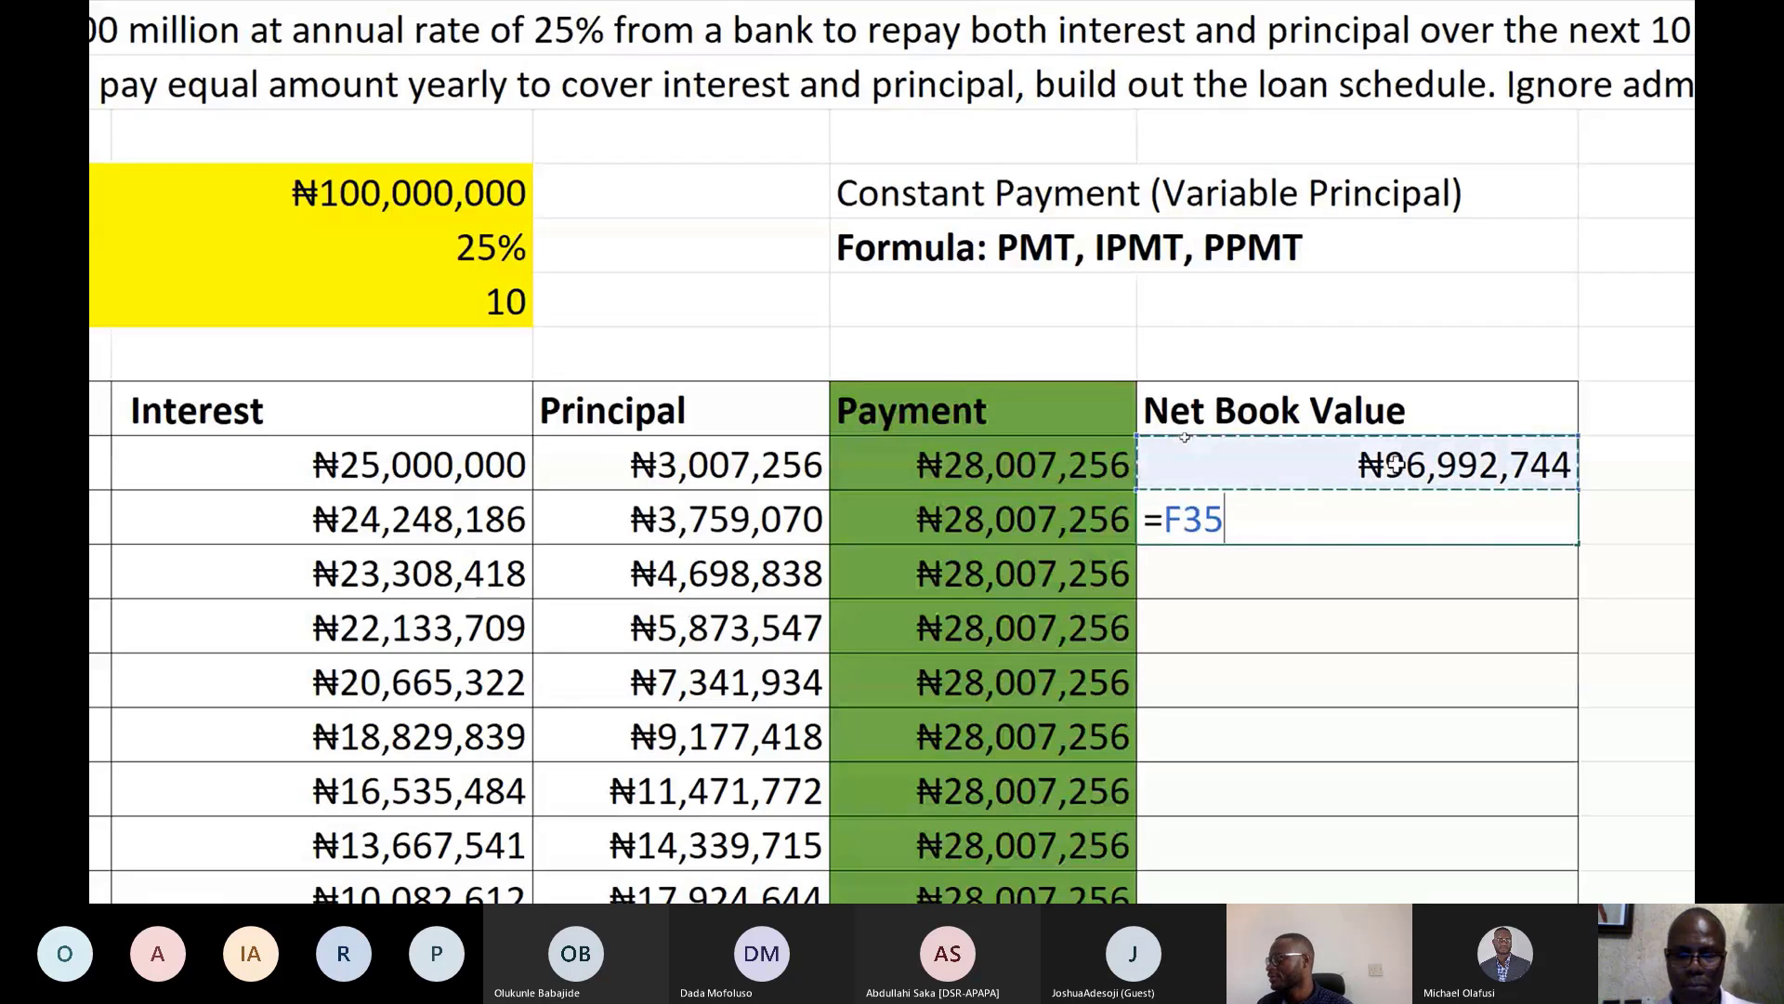
text(-)
click(653, 509)
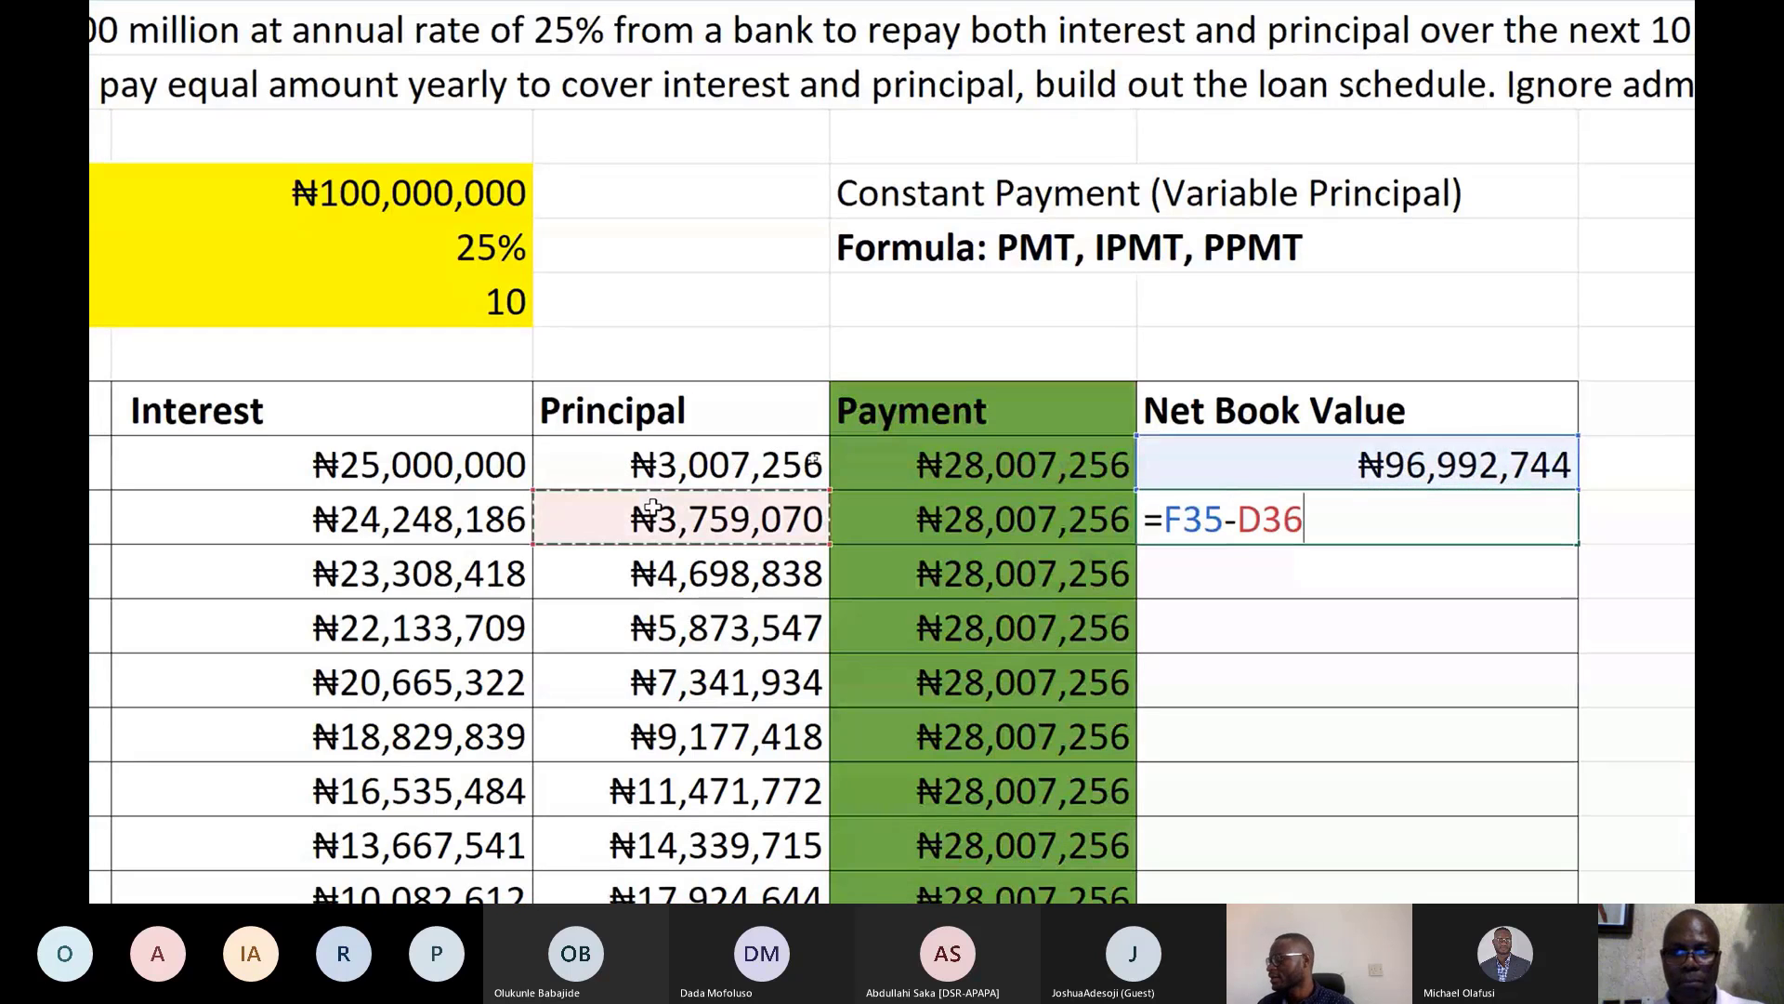
key(Return)
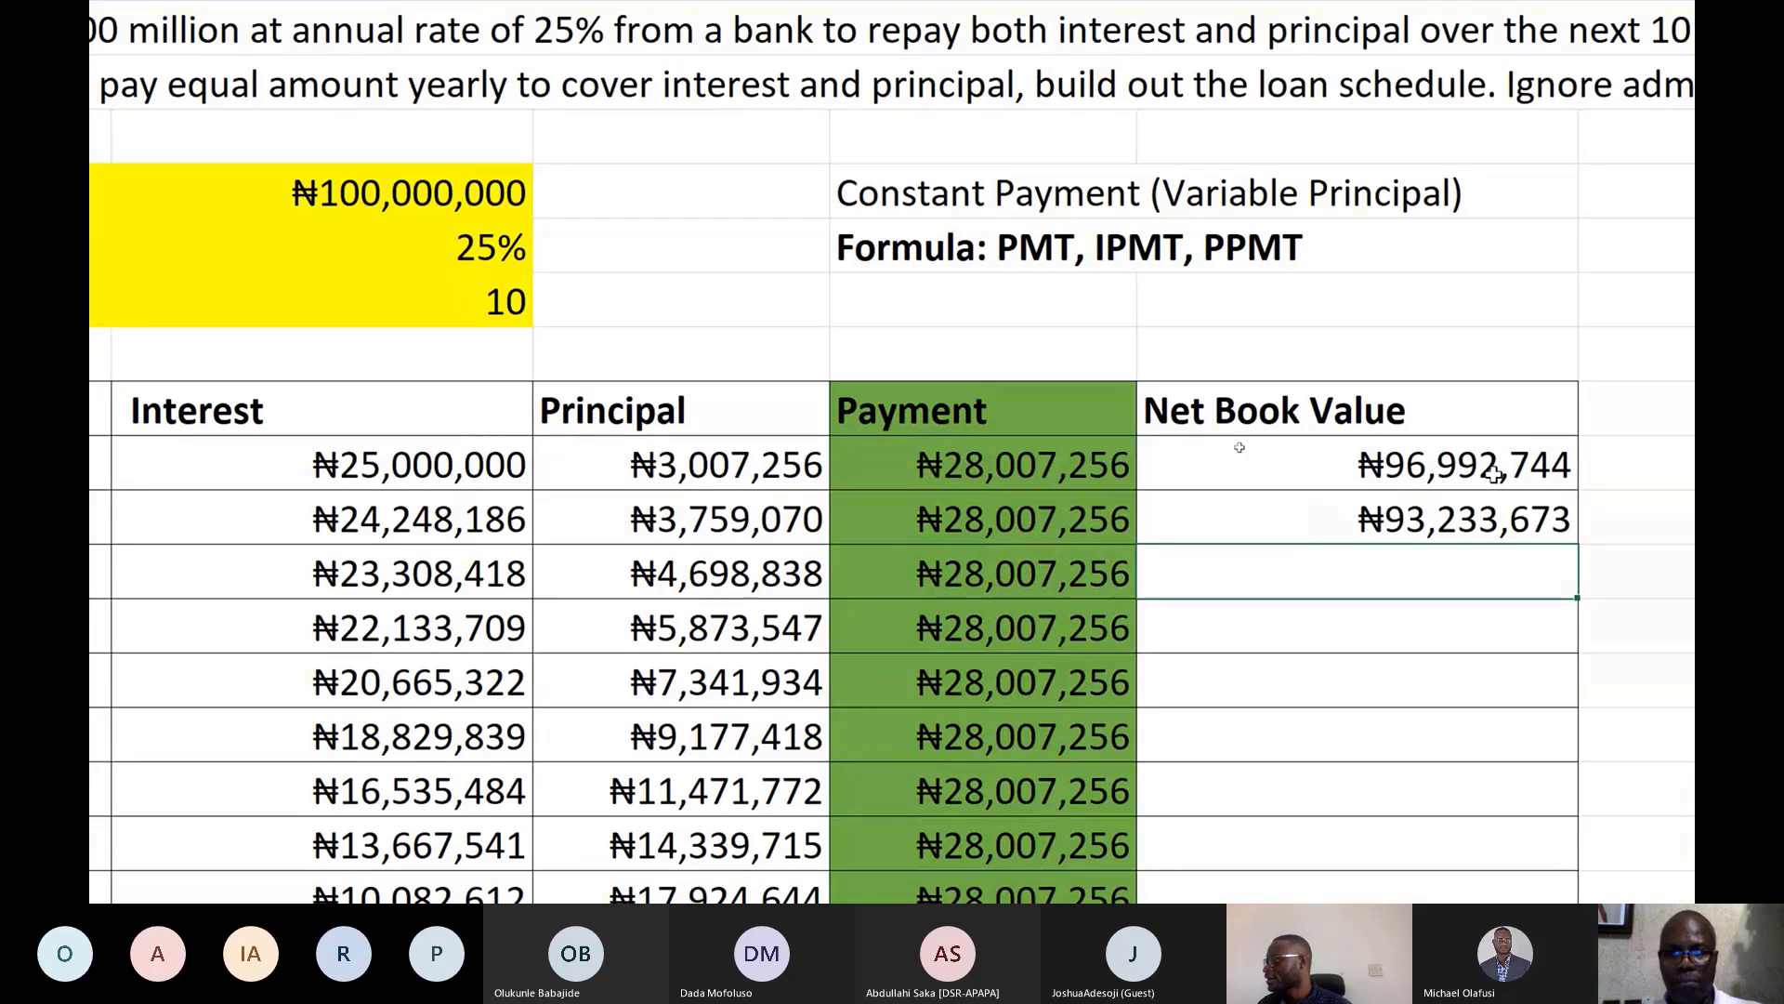
Fill the Net Book Value formula from Year 2 down to Year 10, and check the closing balances of the last two years
click(1494, 521)
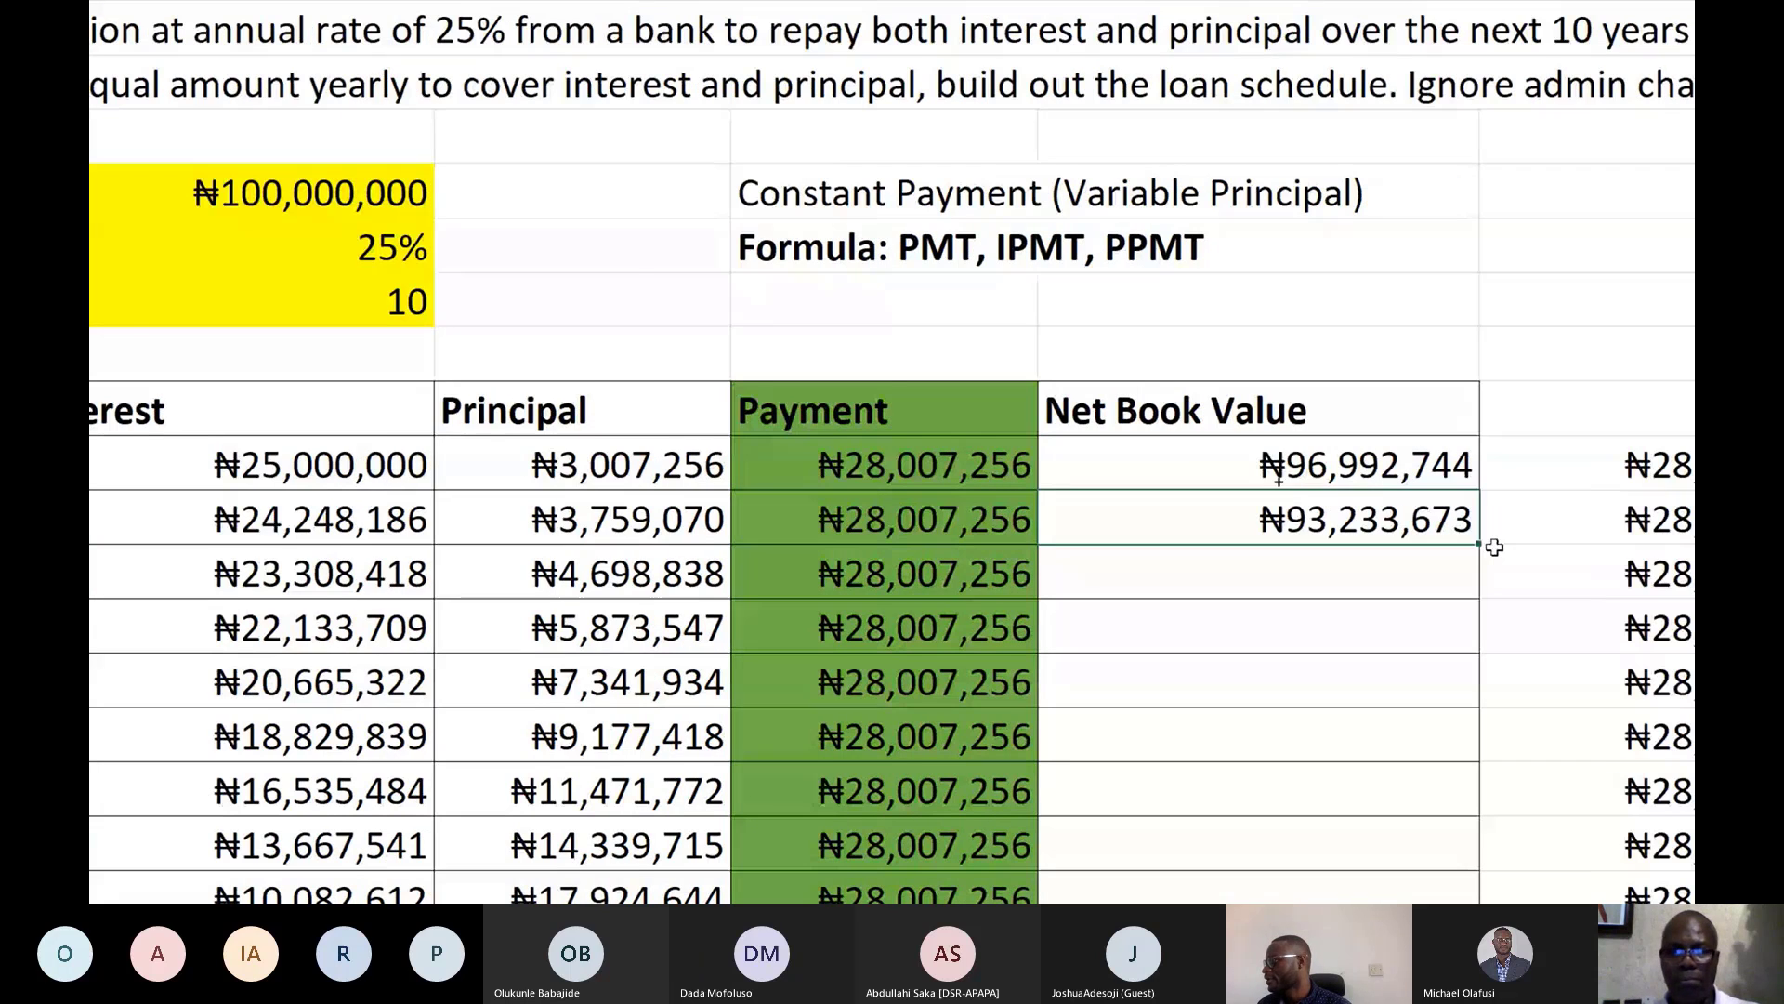
drag(1490, 546, 1482, 795)
click(1429, 771)
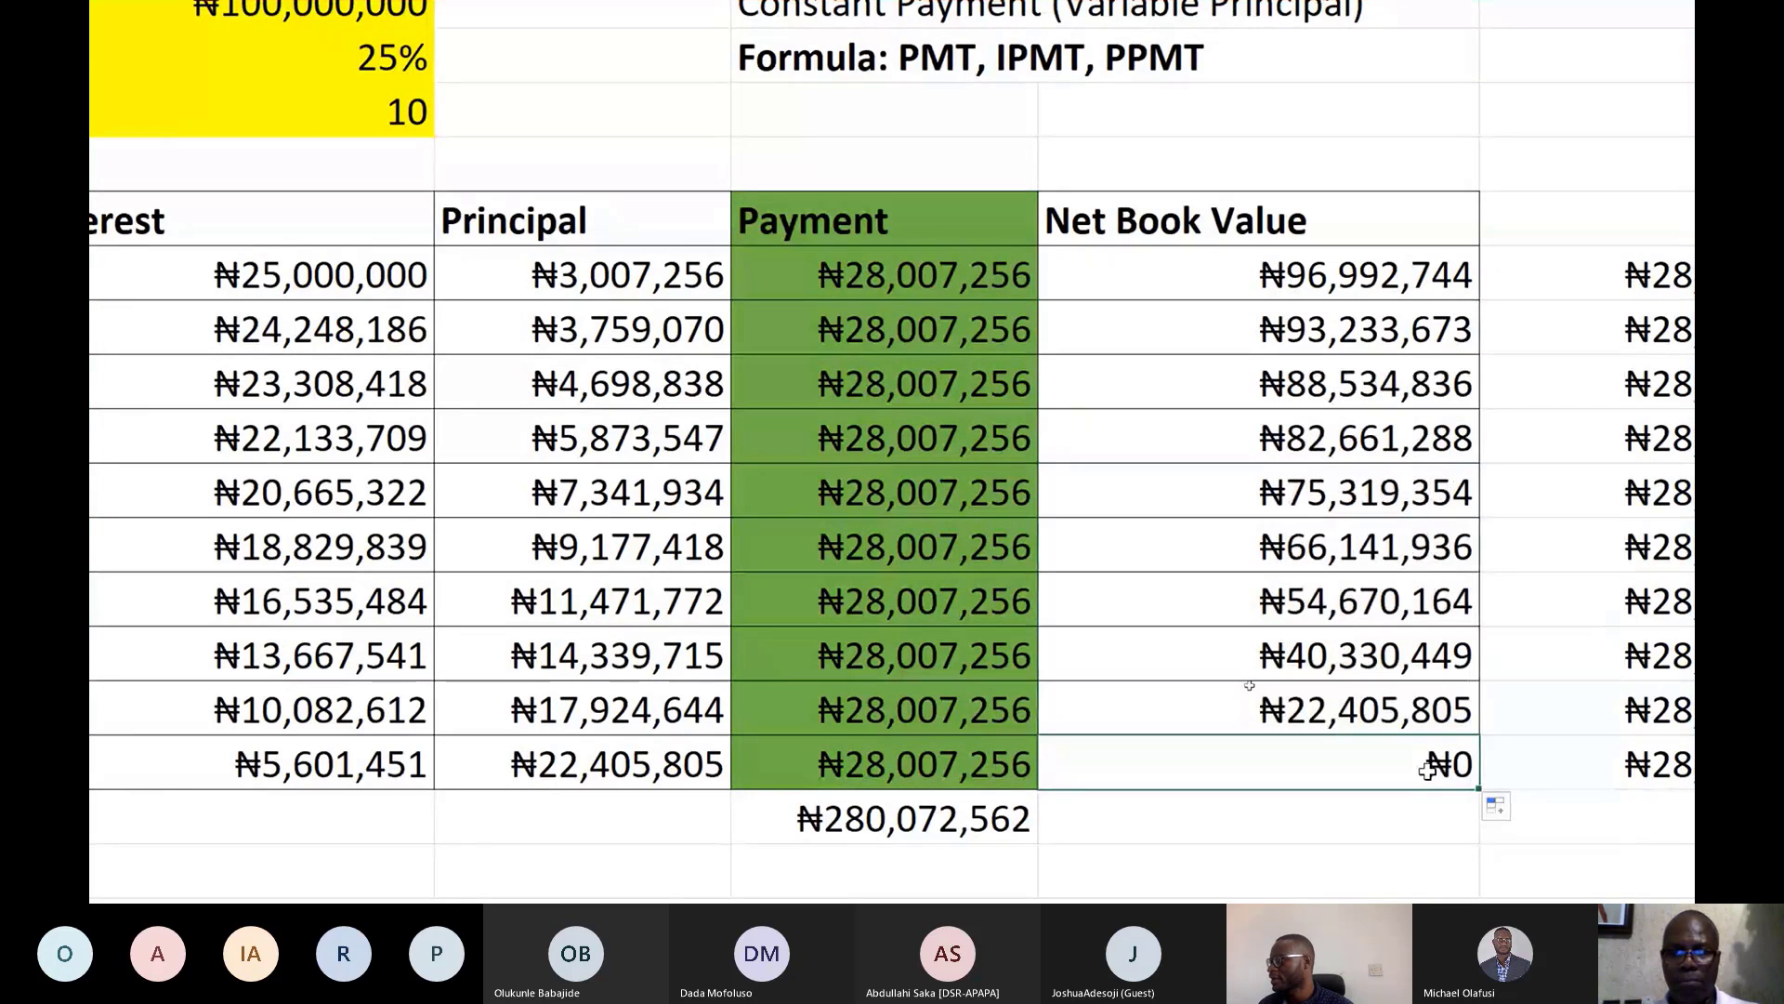
click(1374, 708)
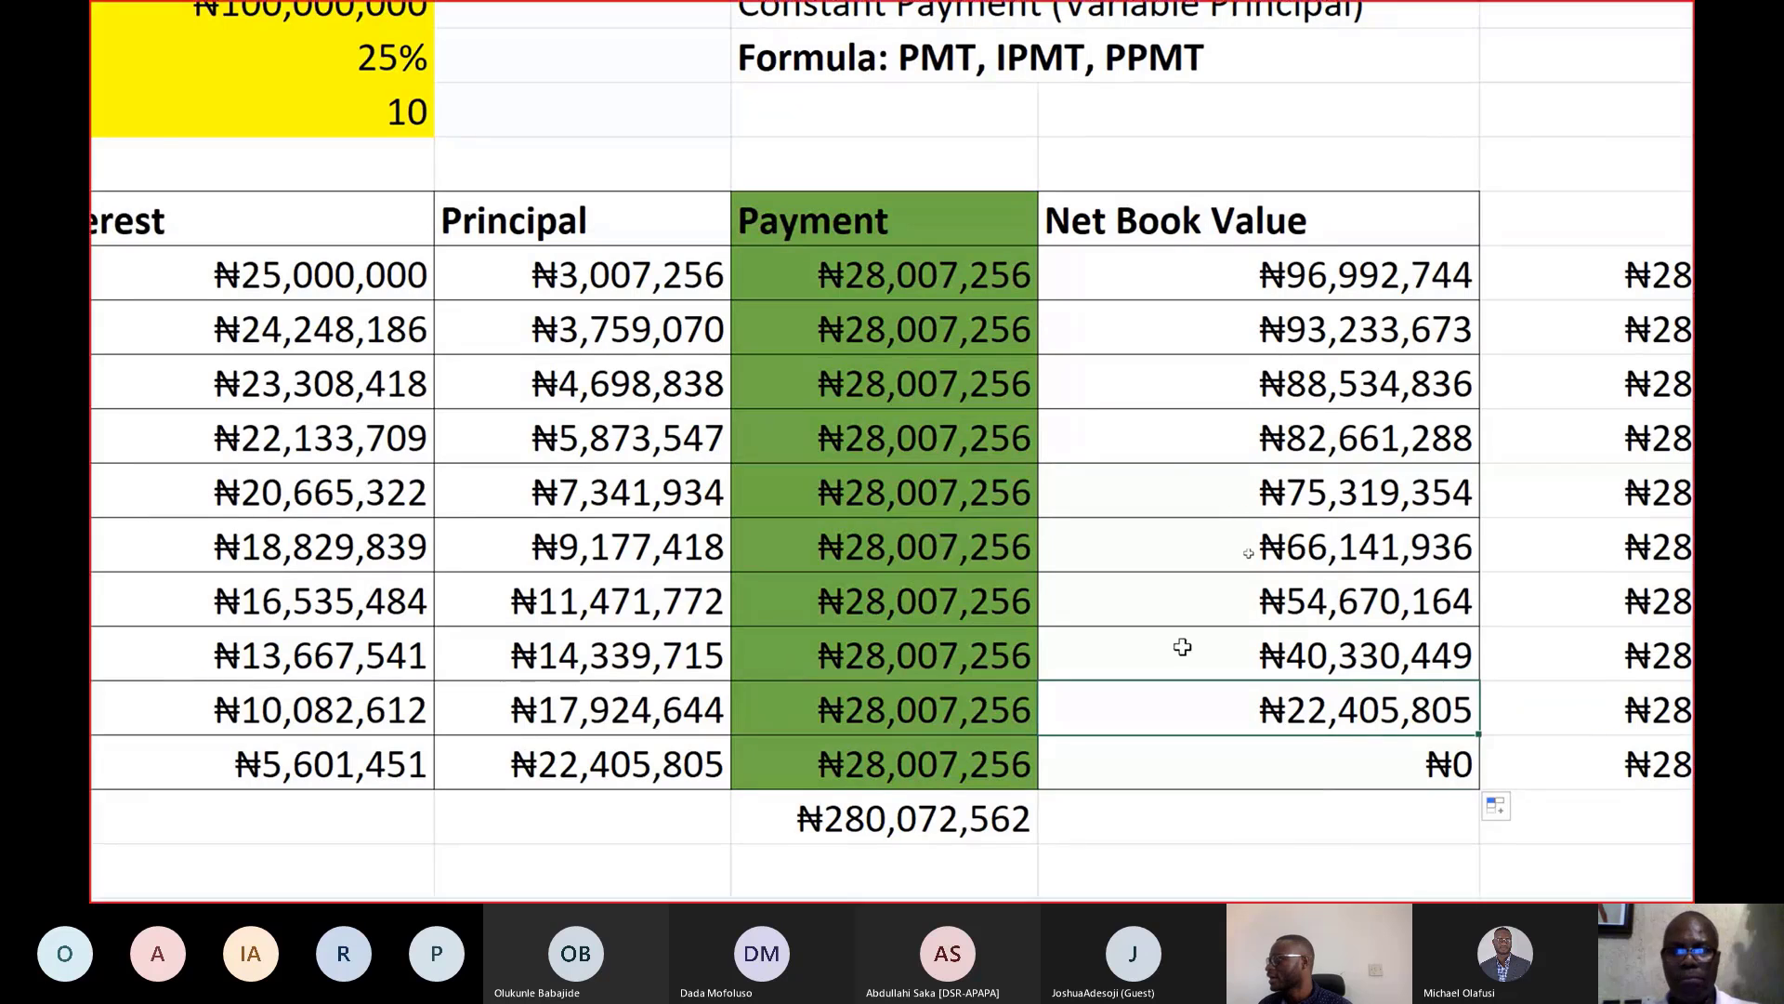
scroll(1182, 646, right, 2)
scroll(279, 418, left, 5)
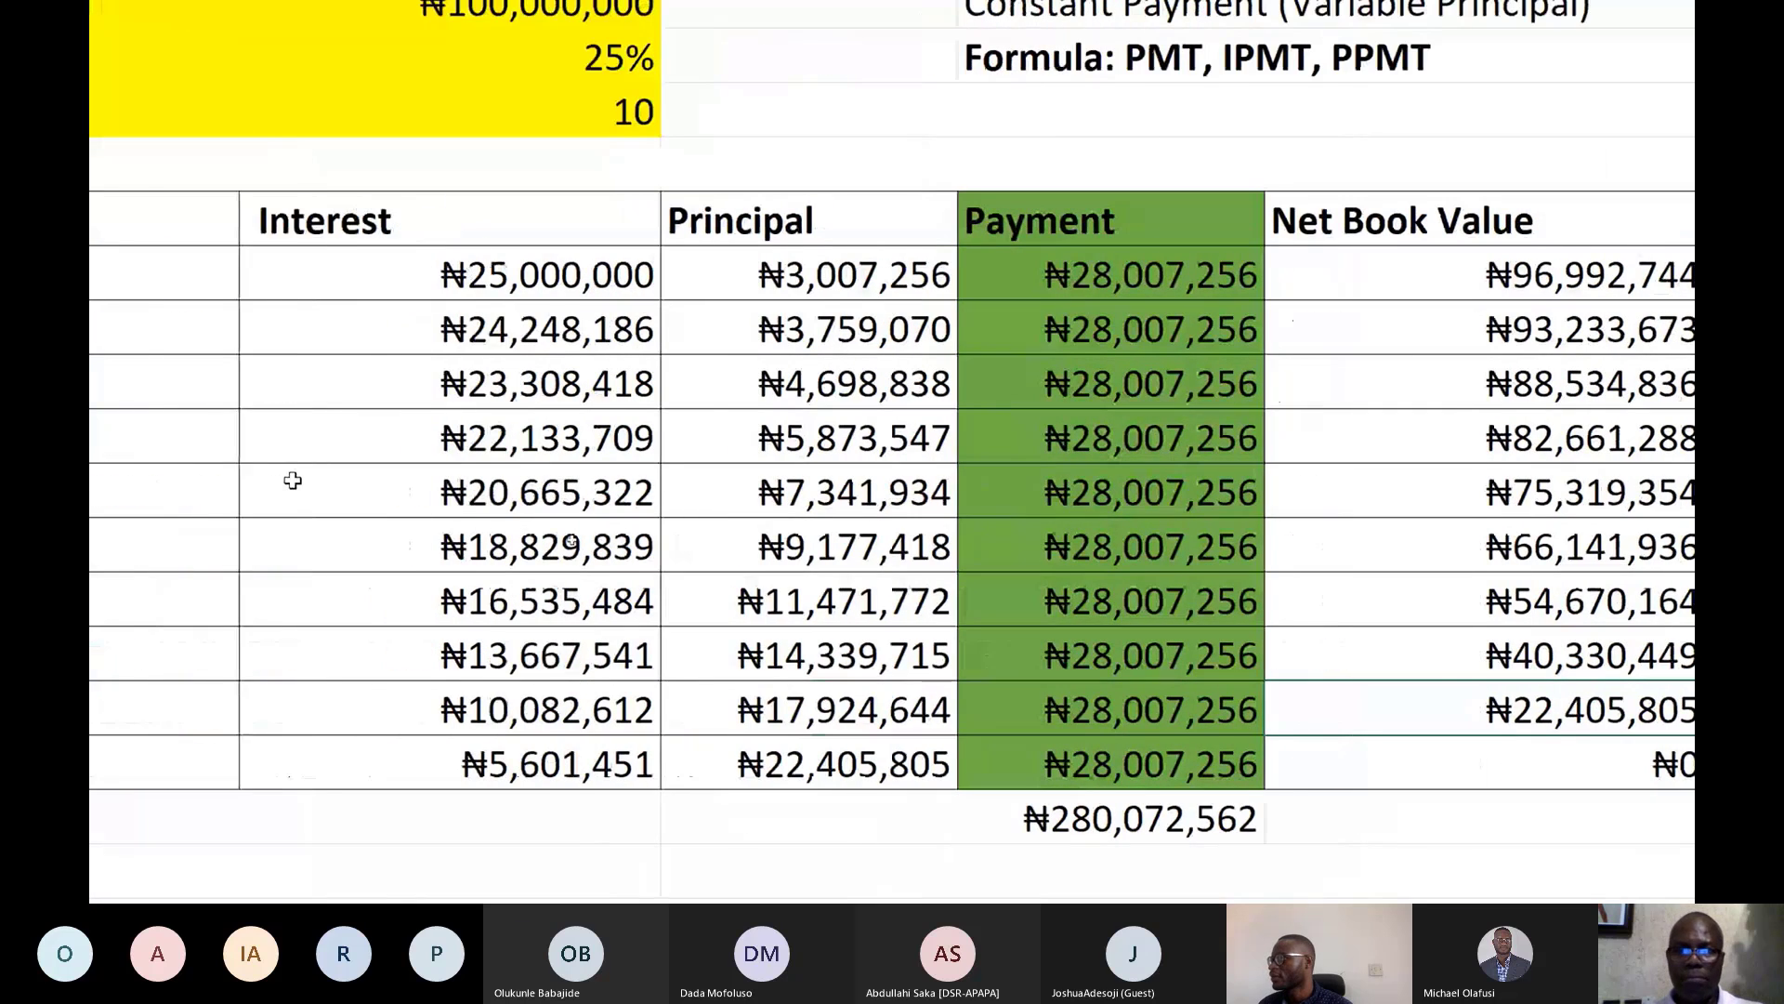
Inspect the IPMT formula behind the Year 1 interest without changing it
scroll(1238, 458, right, 3)
scroll(1171, 409, left, 1)
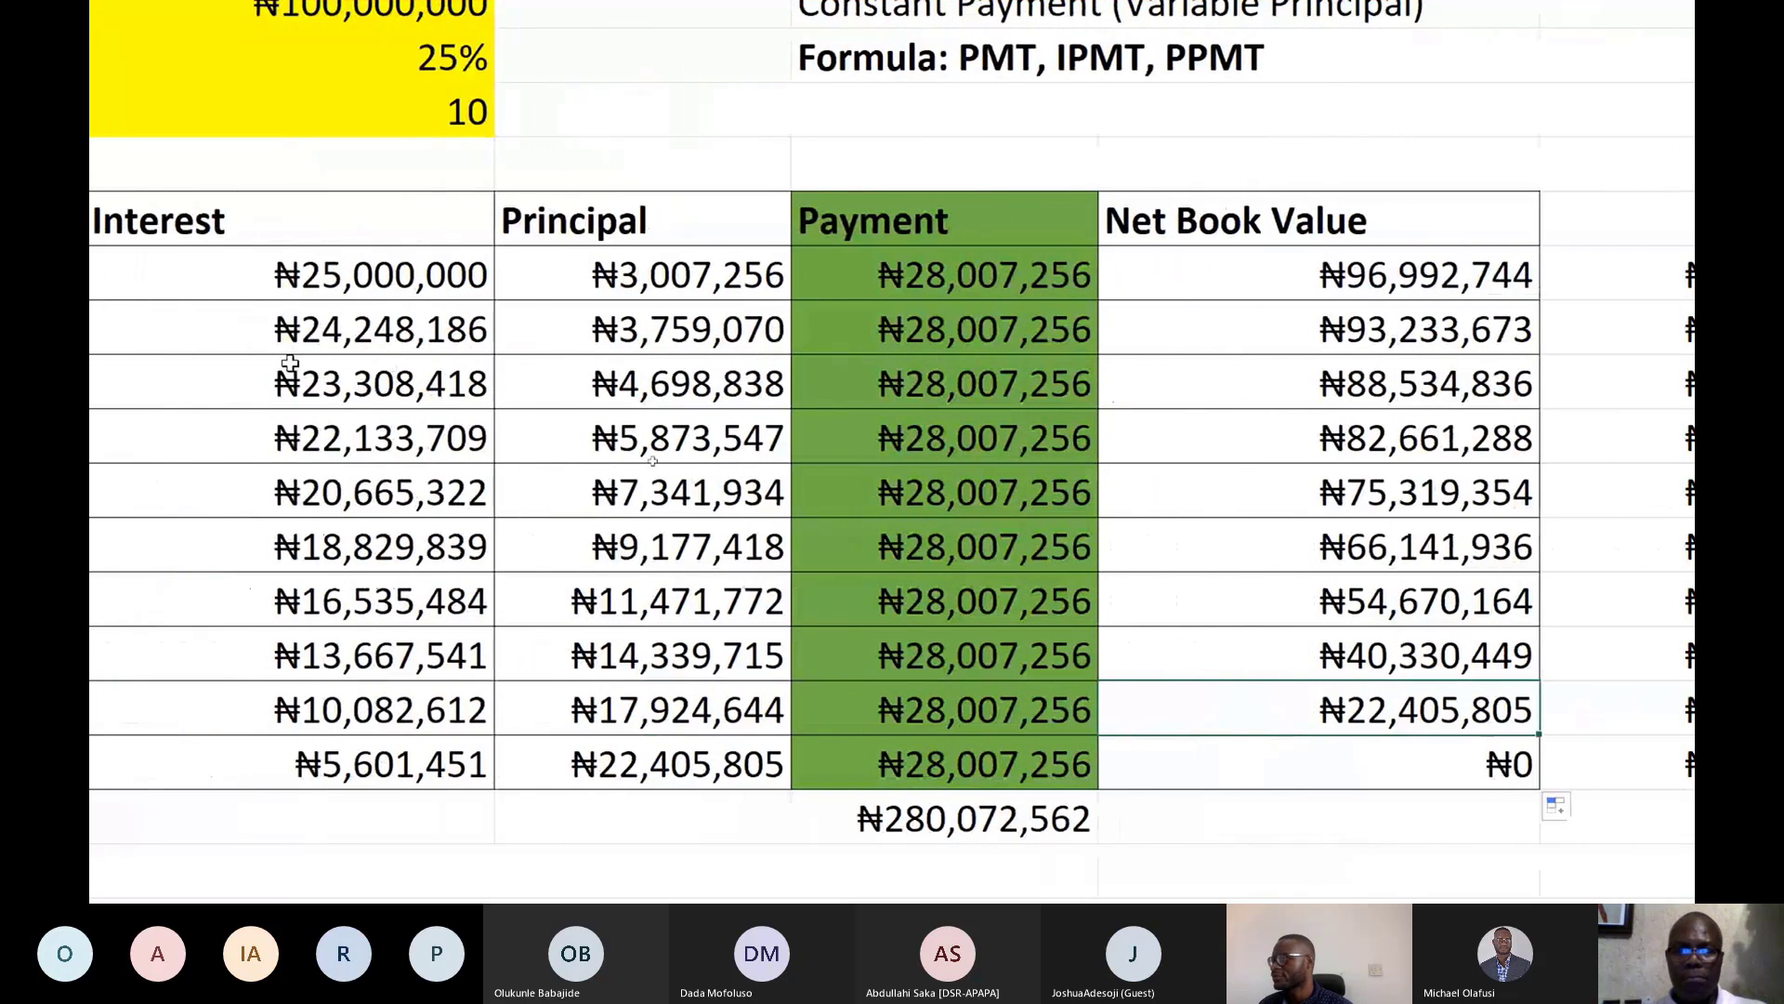
double_click(283, 274)
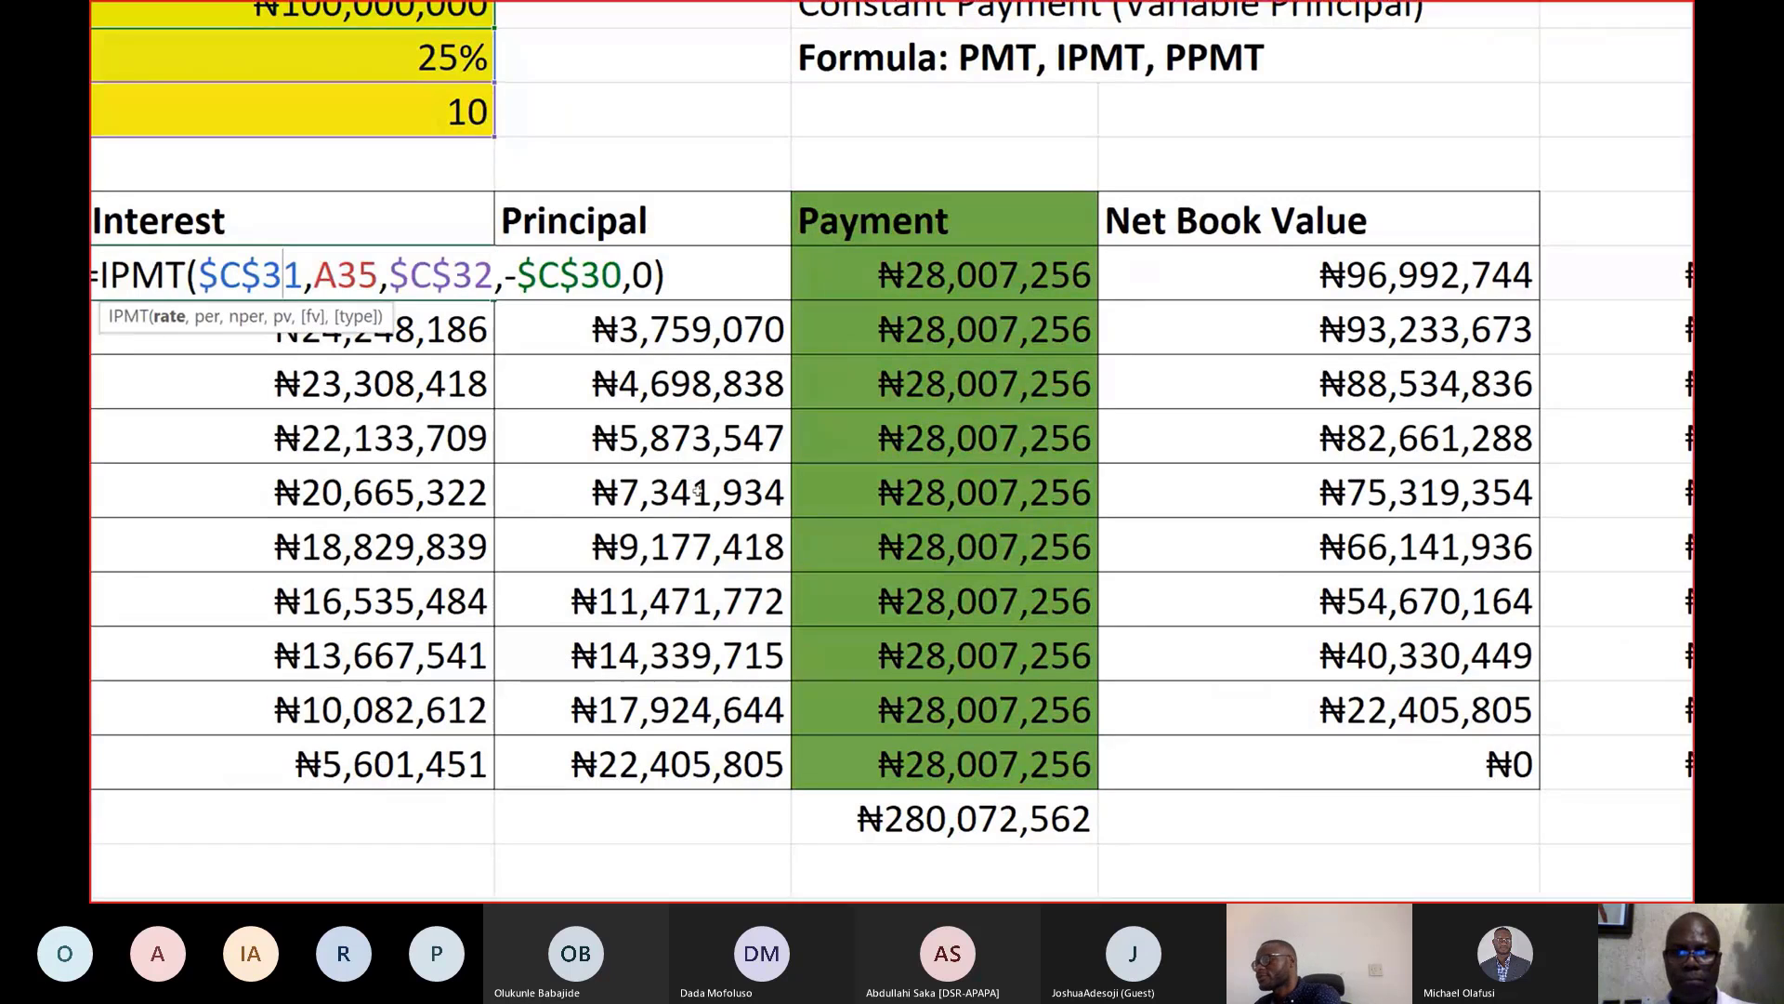
key(Escape)
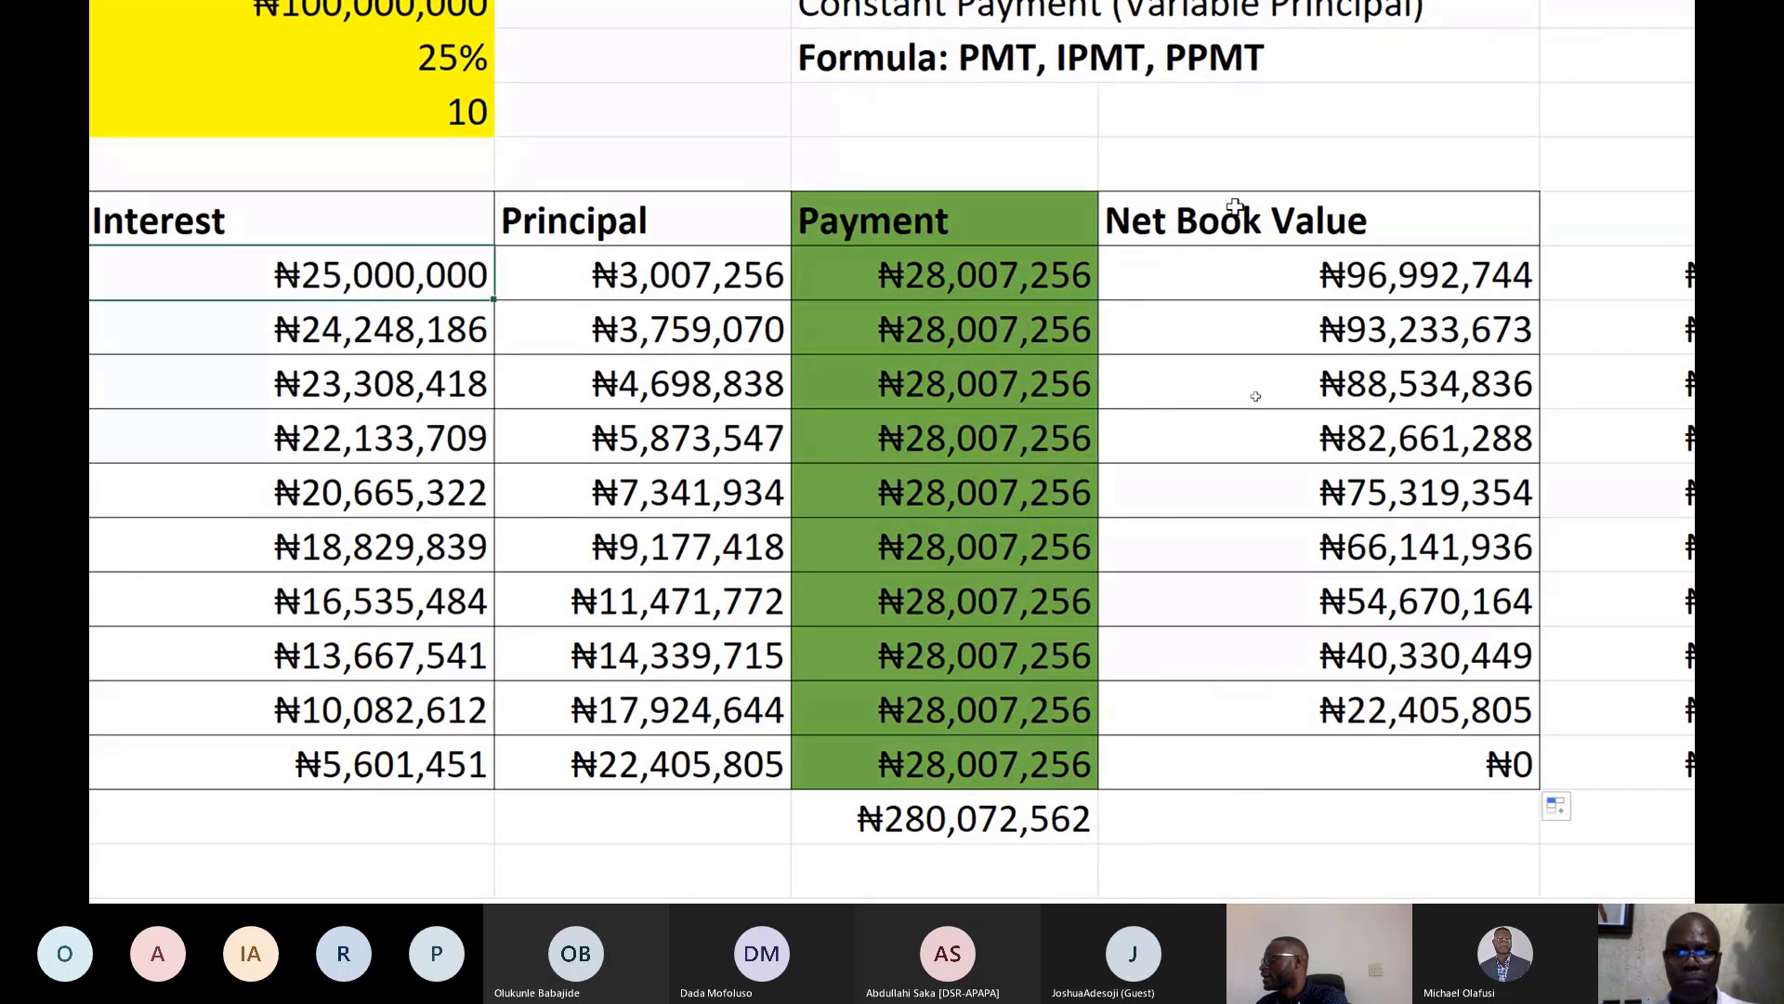
Clear the duplicate payment amounts from G35:G44 beside the Net Book Value column
scroll(1235, 206, right, 3)
drag(1420, 274, 1420, 771)
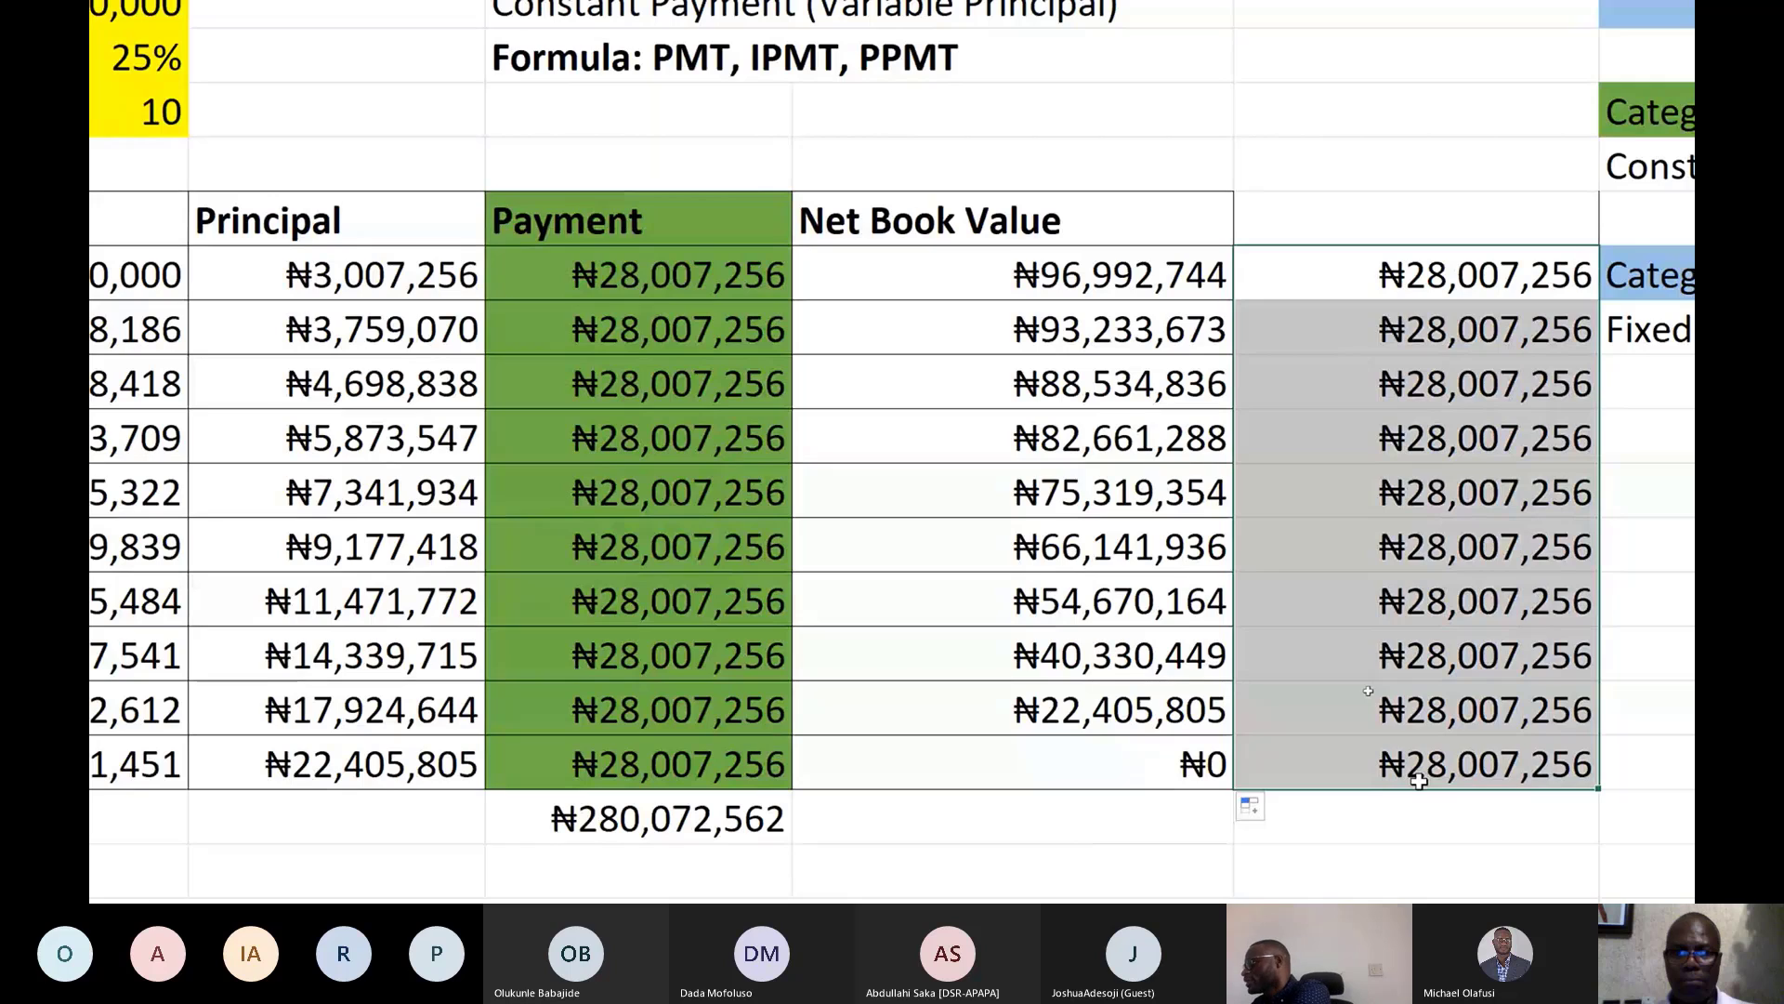
key(ctrl+z)
key(ctrl+z)
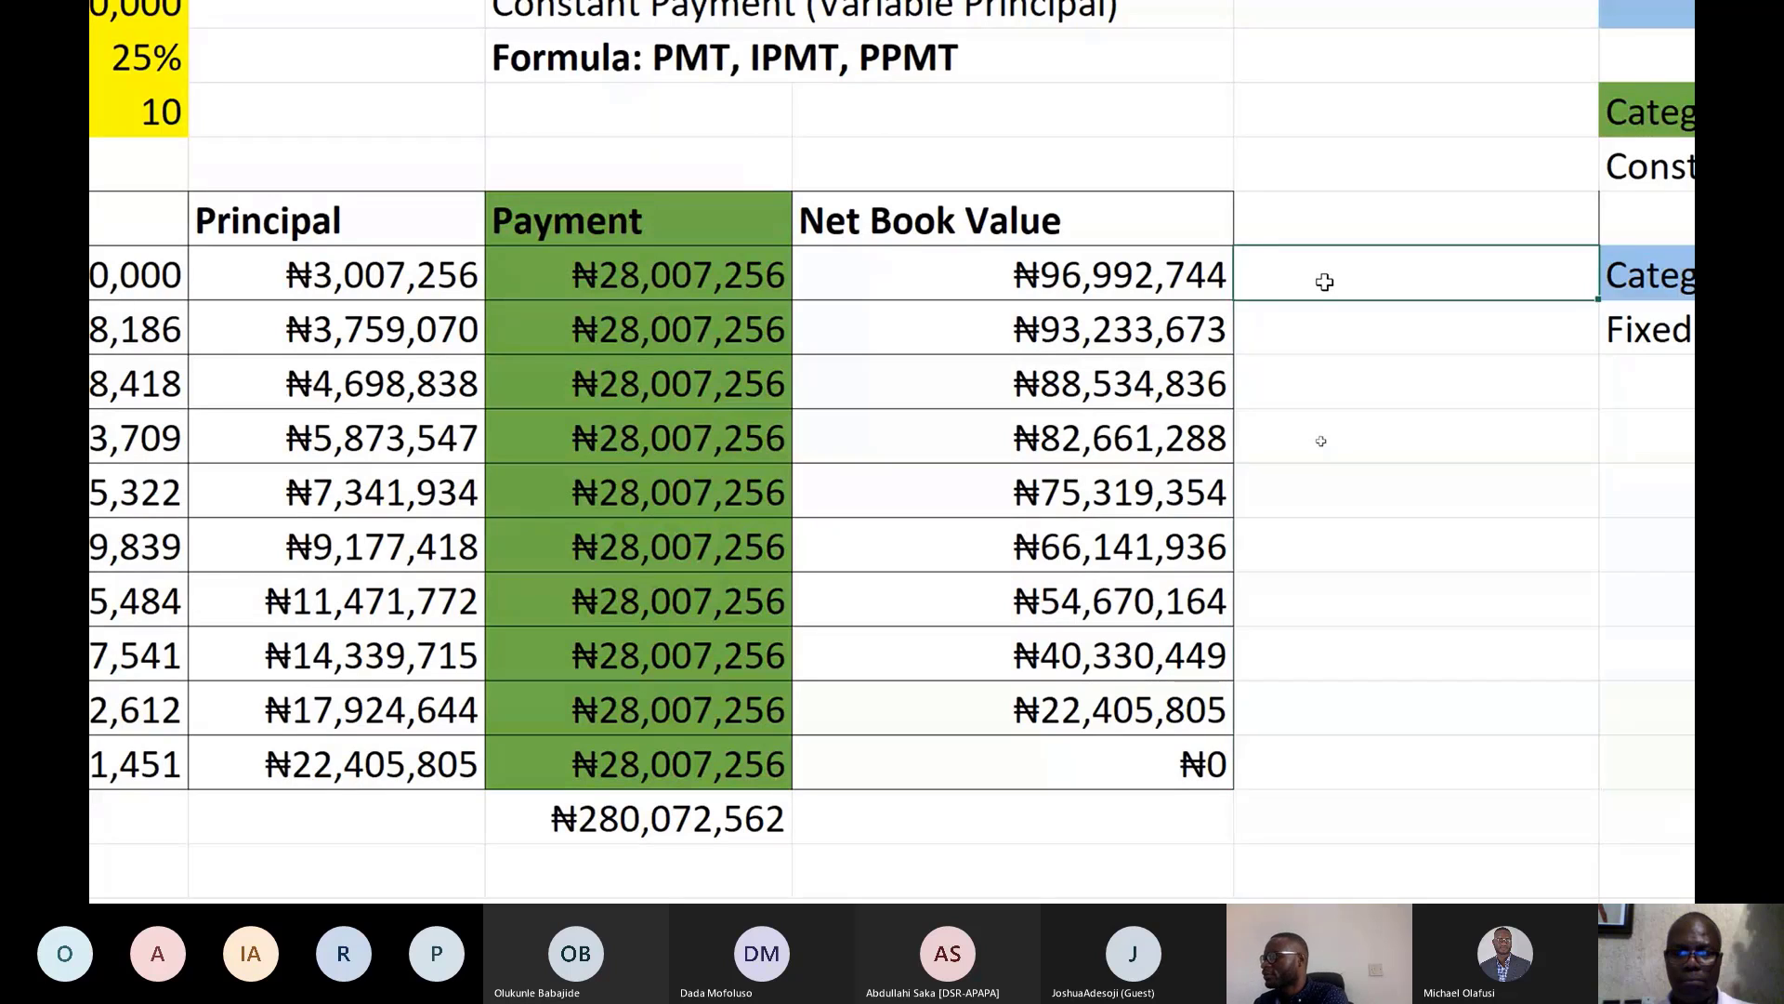
Calculate the Year 2 interest in G36 as the Year 1 net book value times the rate with =F35*C31
text(=)
key(Escape)
click(1304, 327)
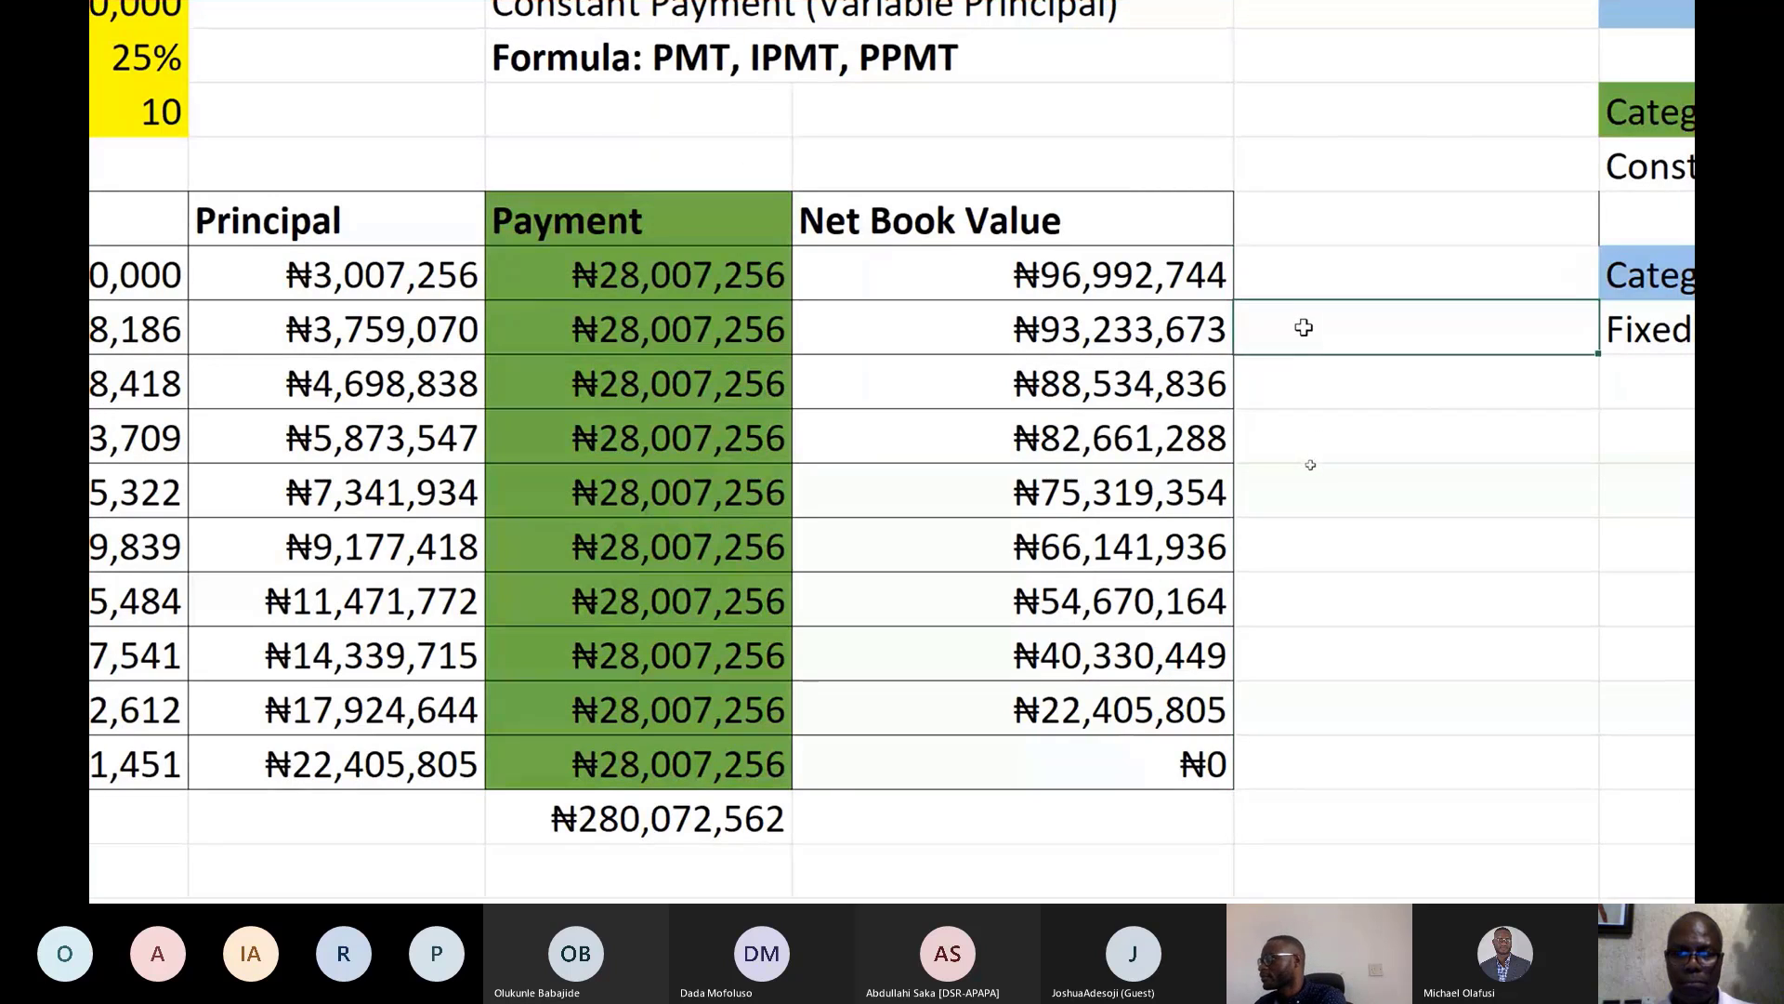
text(=)
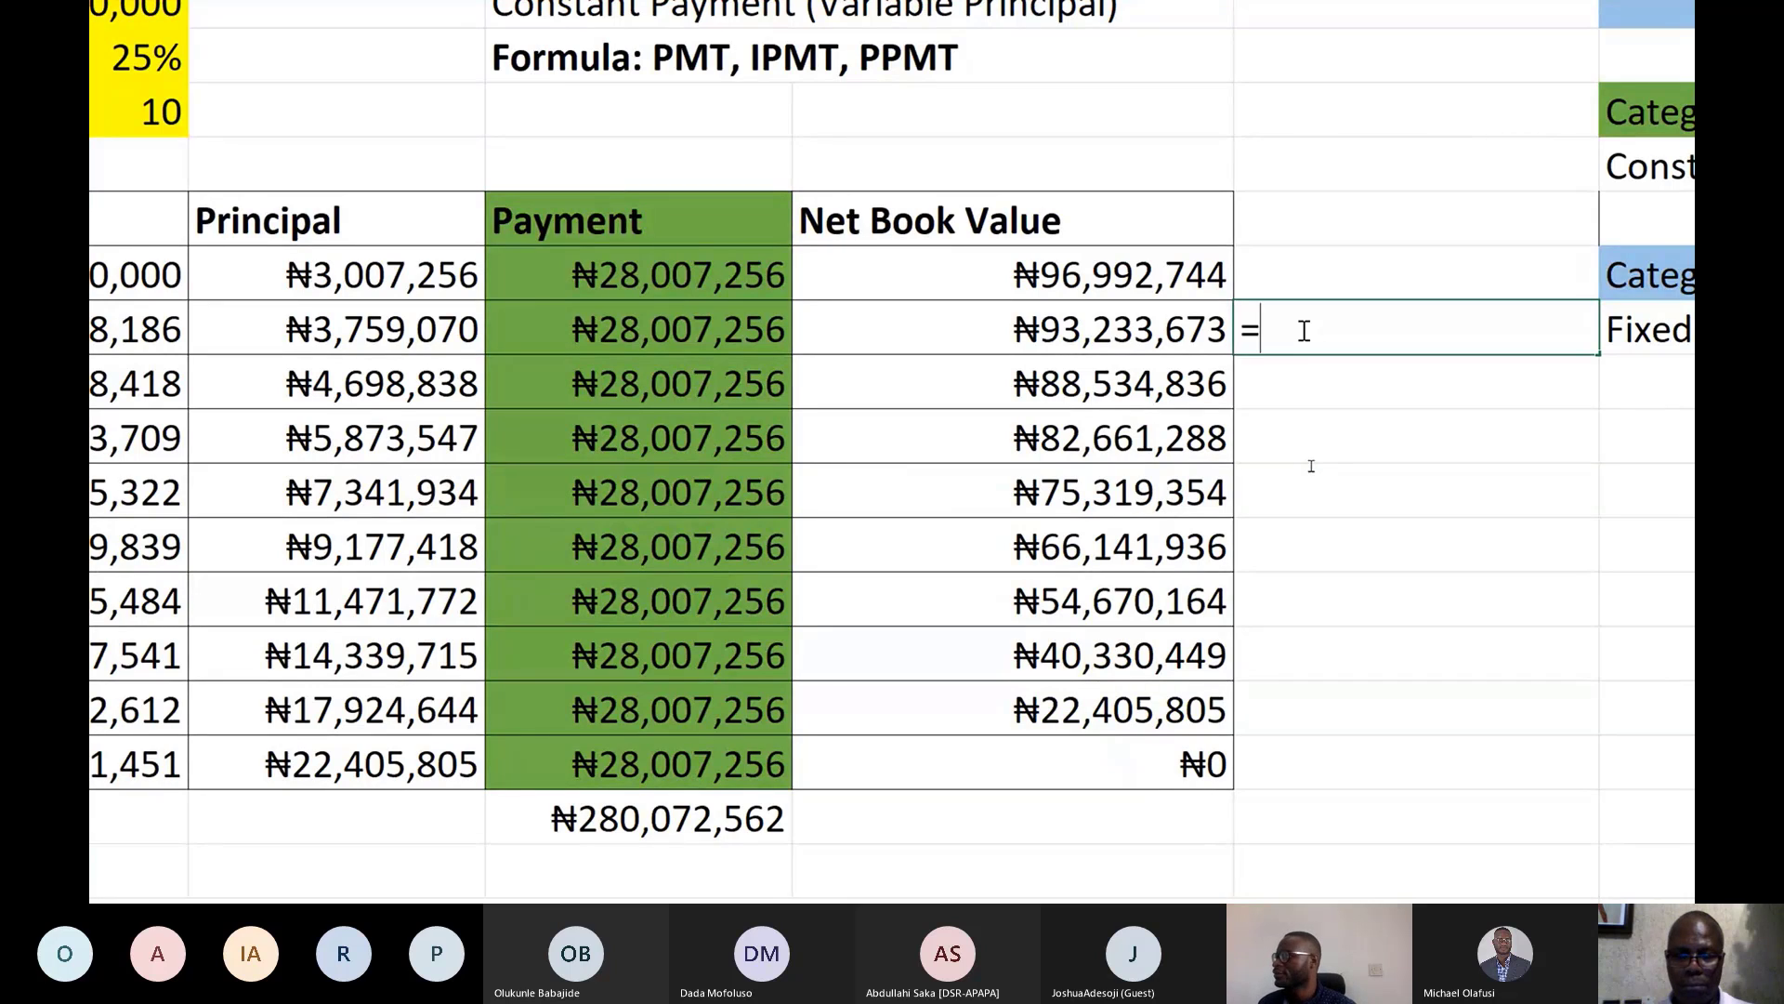
key(Up)
key(Left)
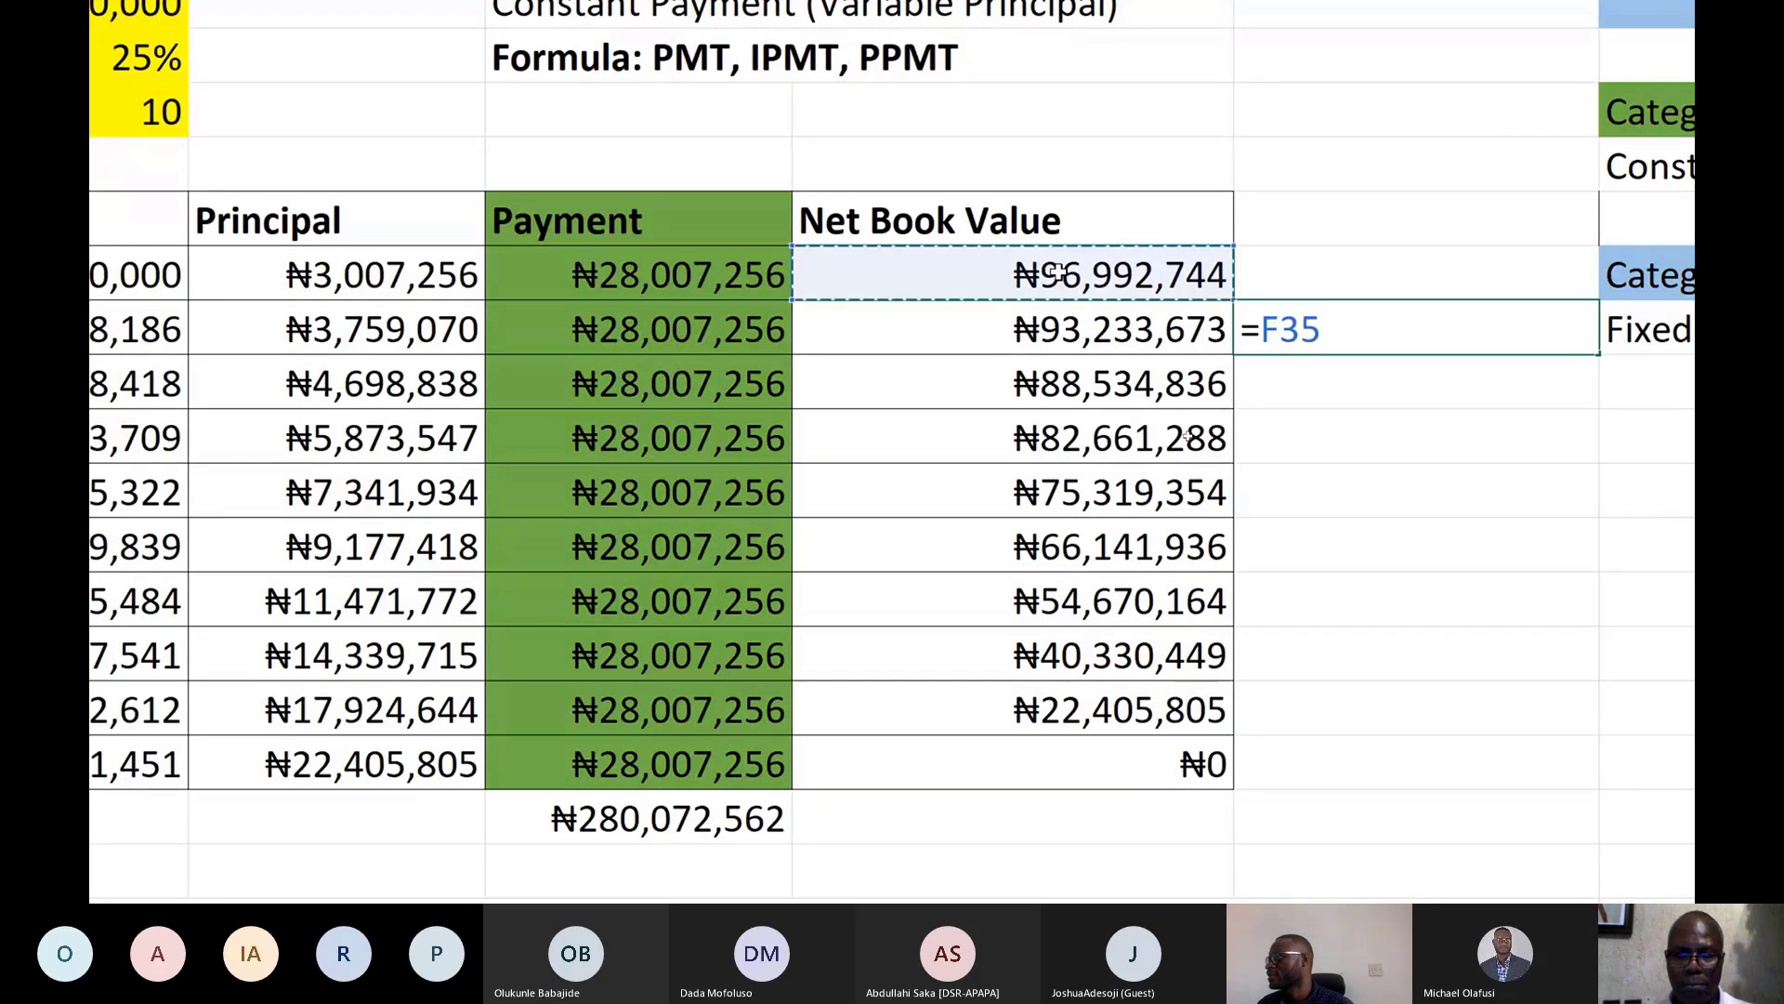
text(*)
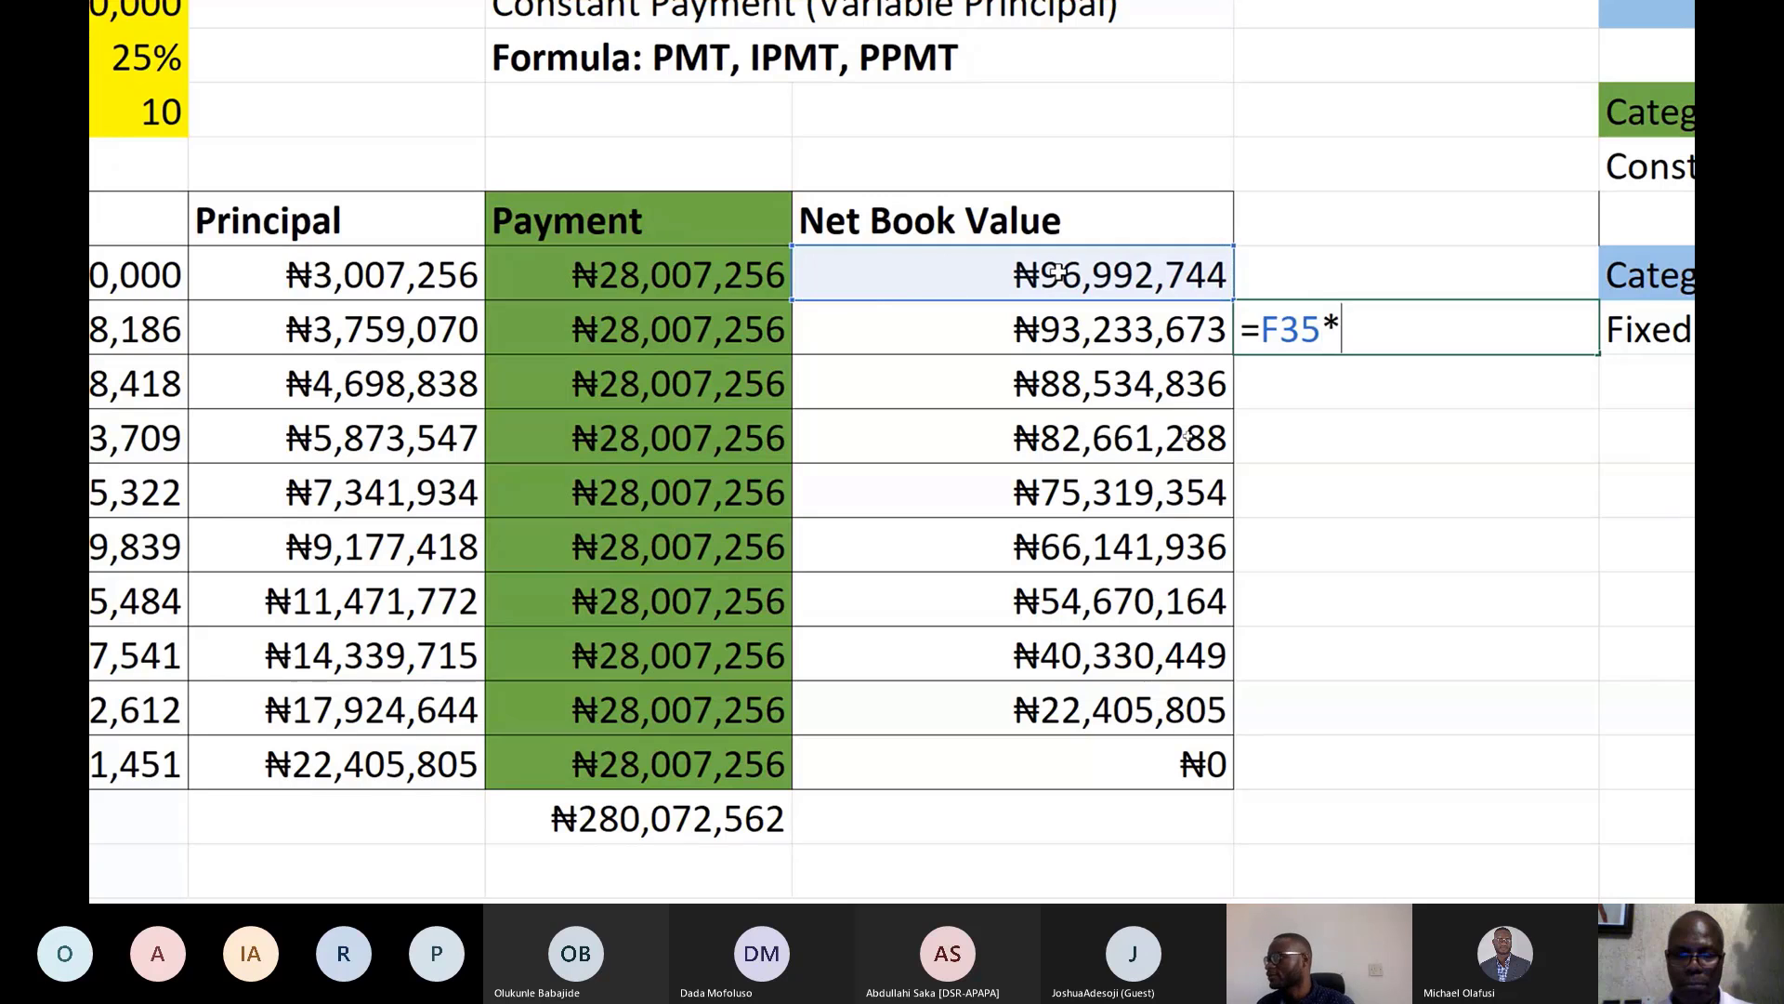
scroll(865, 299, up, 1)
scroll(430, 102, up, 1)
scroll(429, 102, left, 3)
click(342, 270)
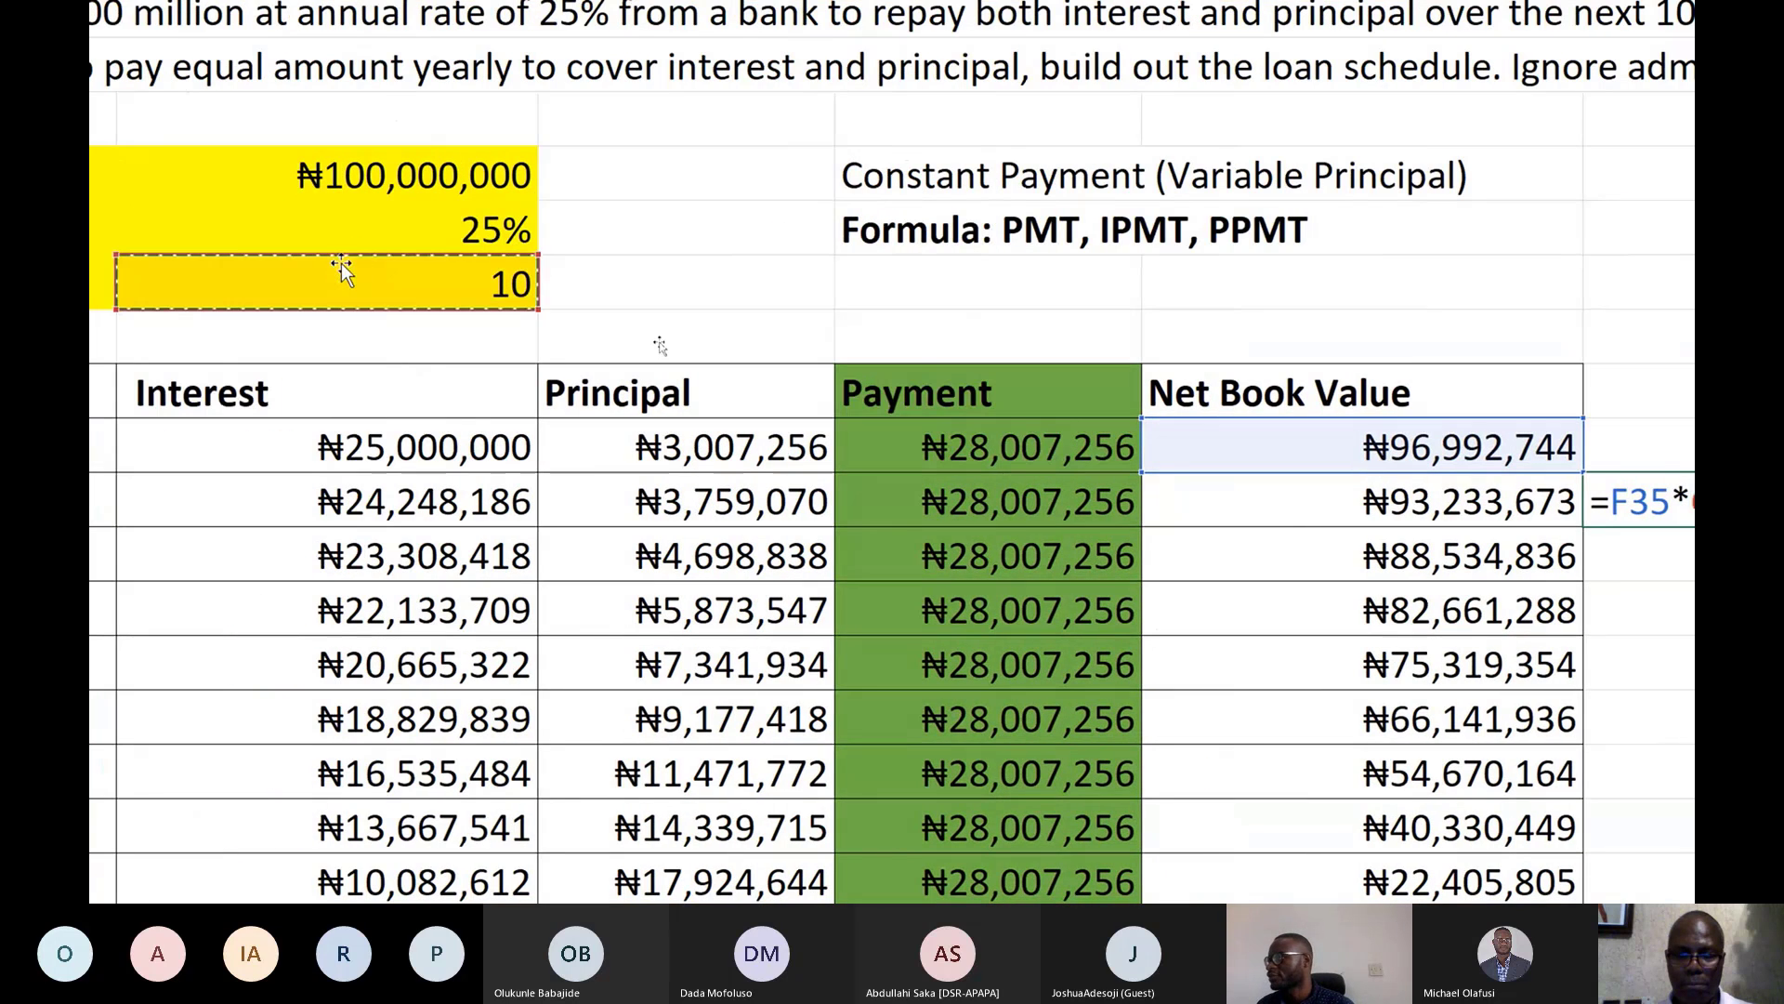
key(Up)
scroll(672, 321, right, 3)
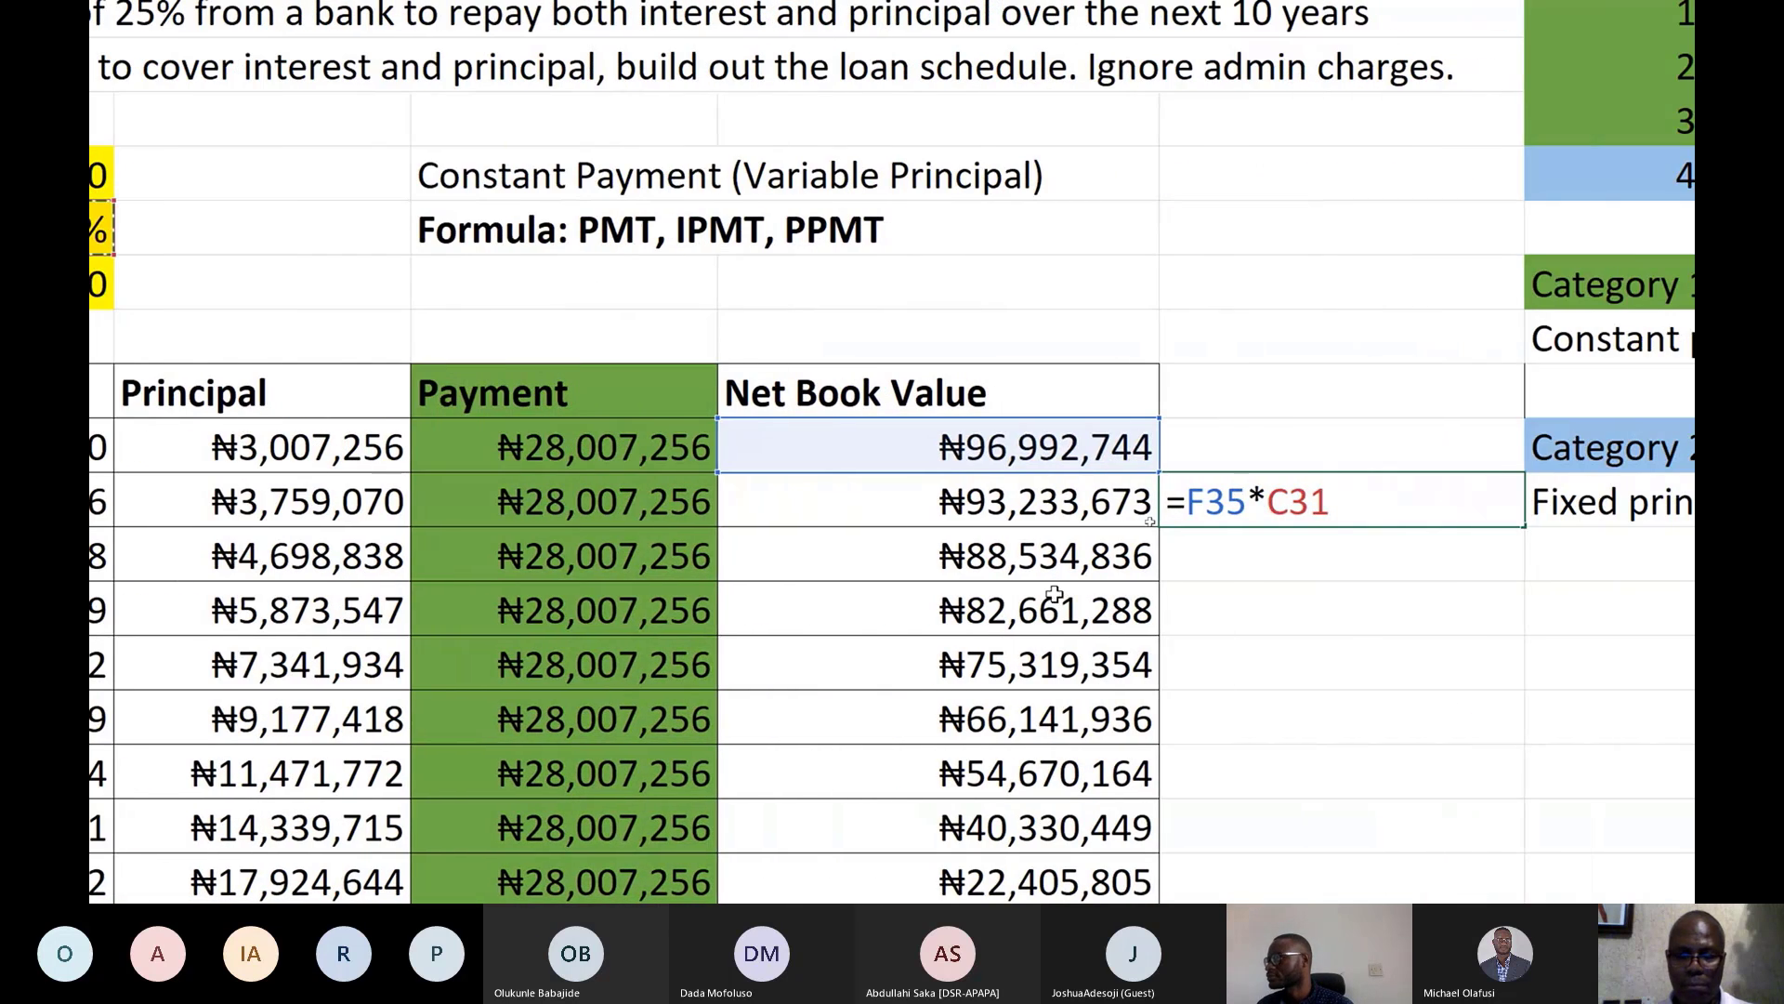
scroll(286, 662, left, 1)
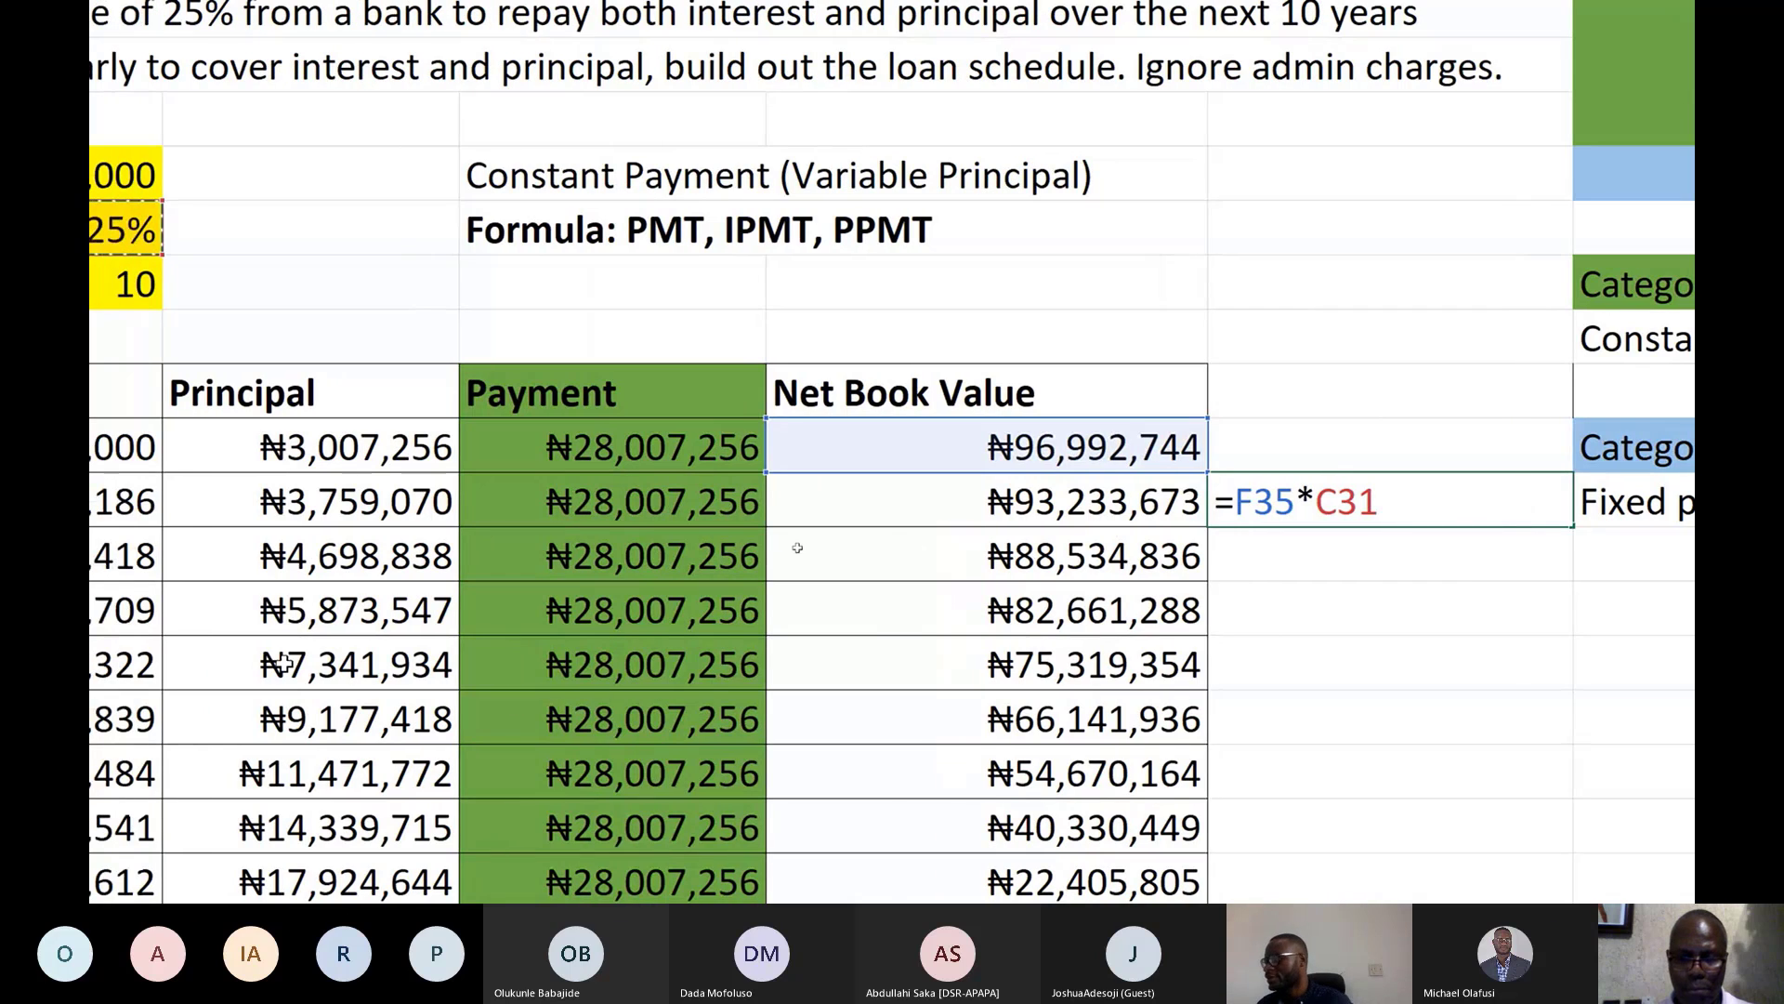
key(Return)
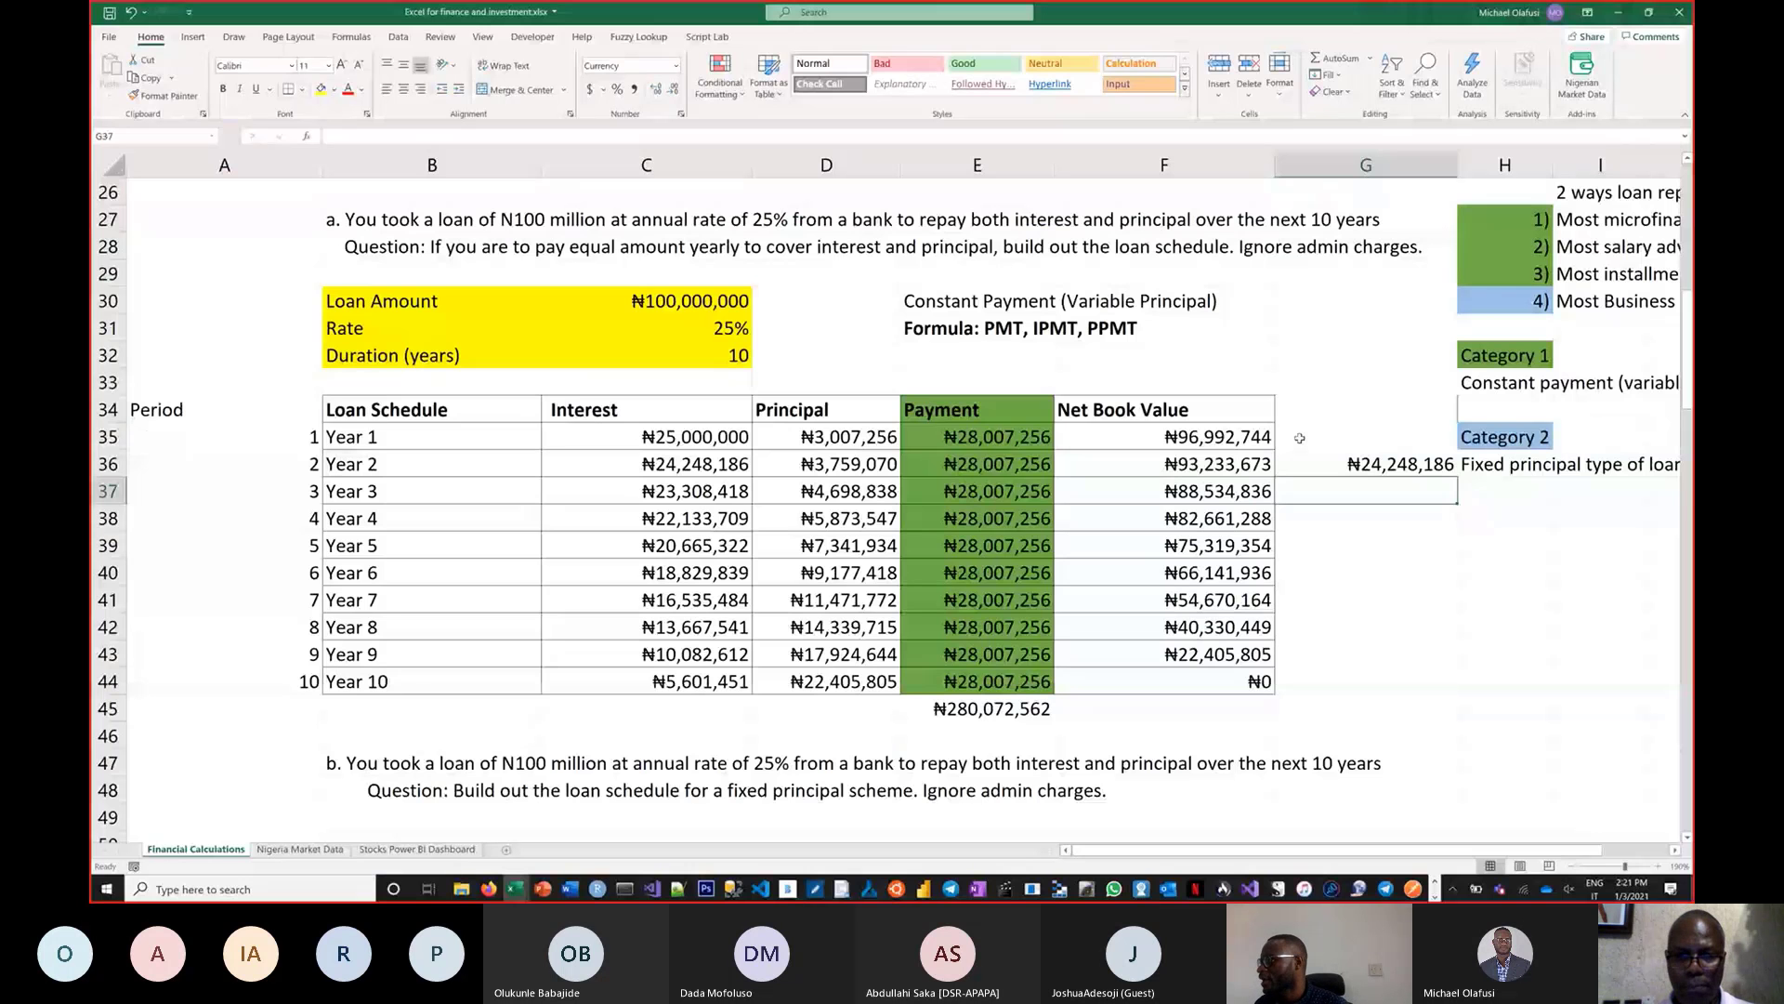
Compare the G36 result with the Year 2 interest, and fill the G36 formula down to G44
click(735, 463)
click(1291, 459)
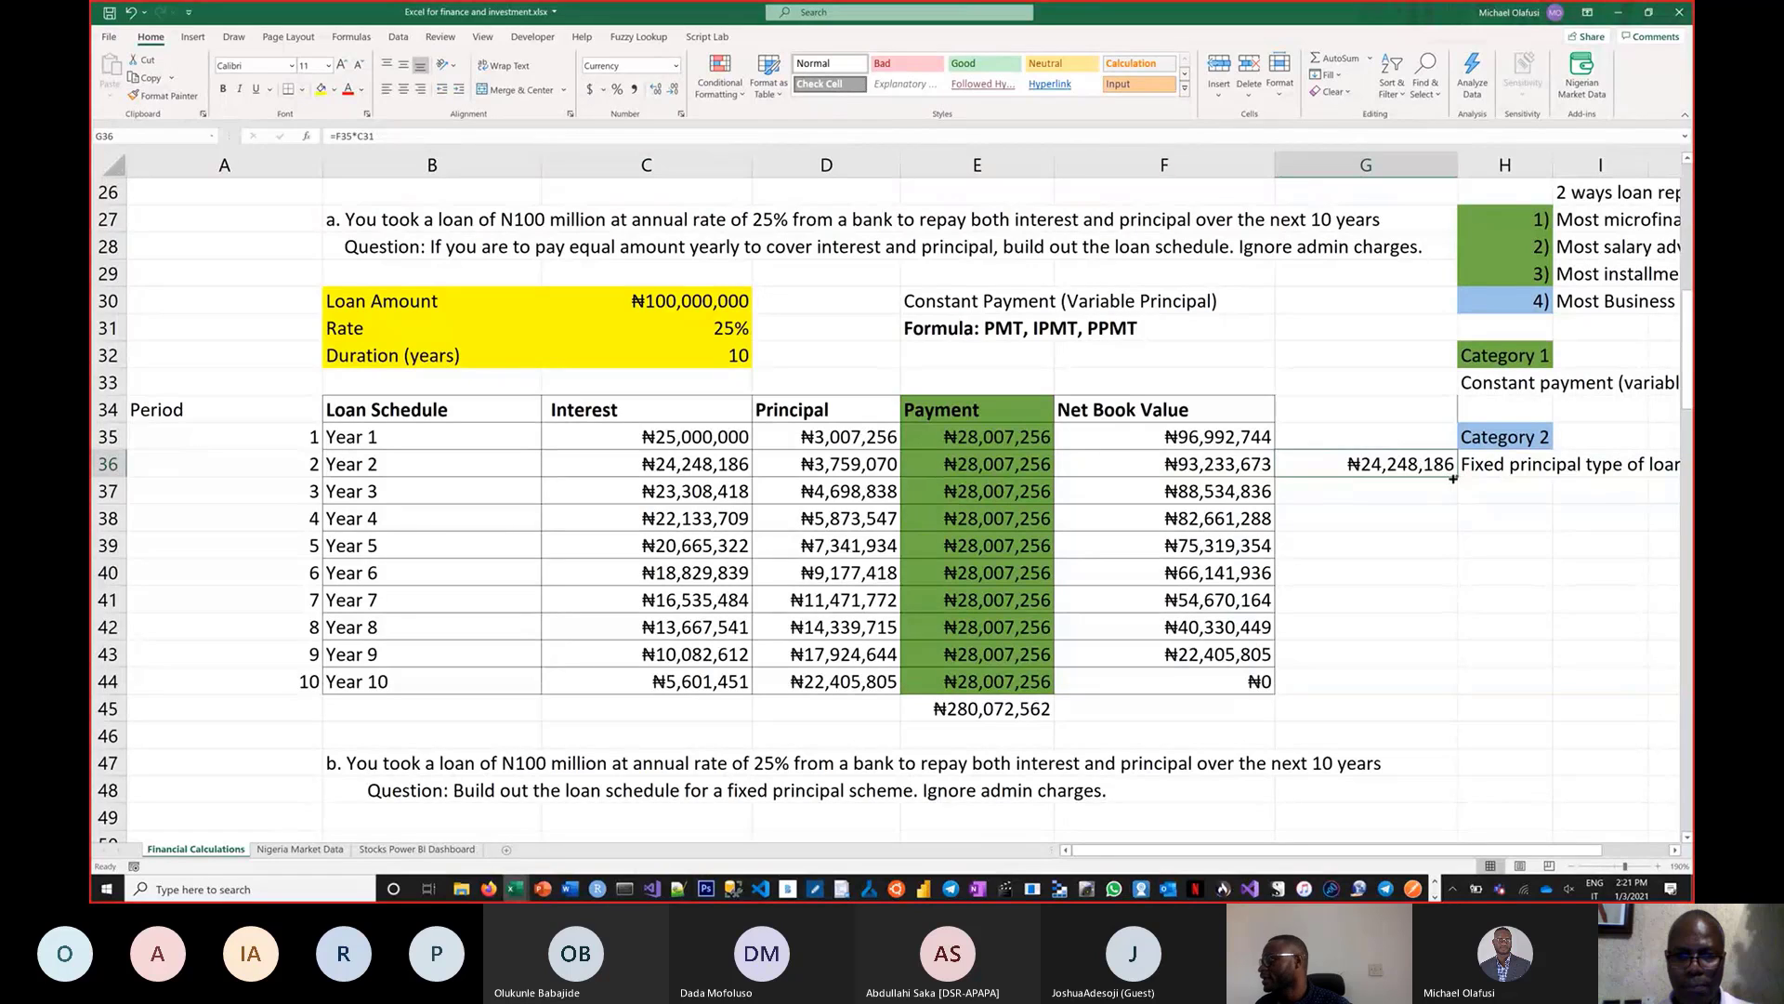
drag(1454, 478, 1442, 683)
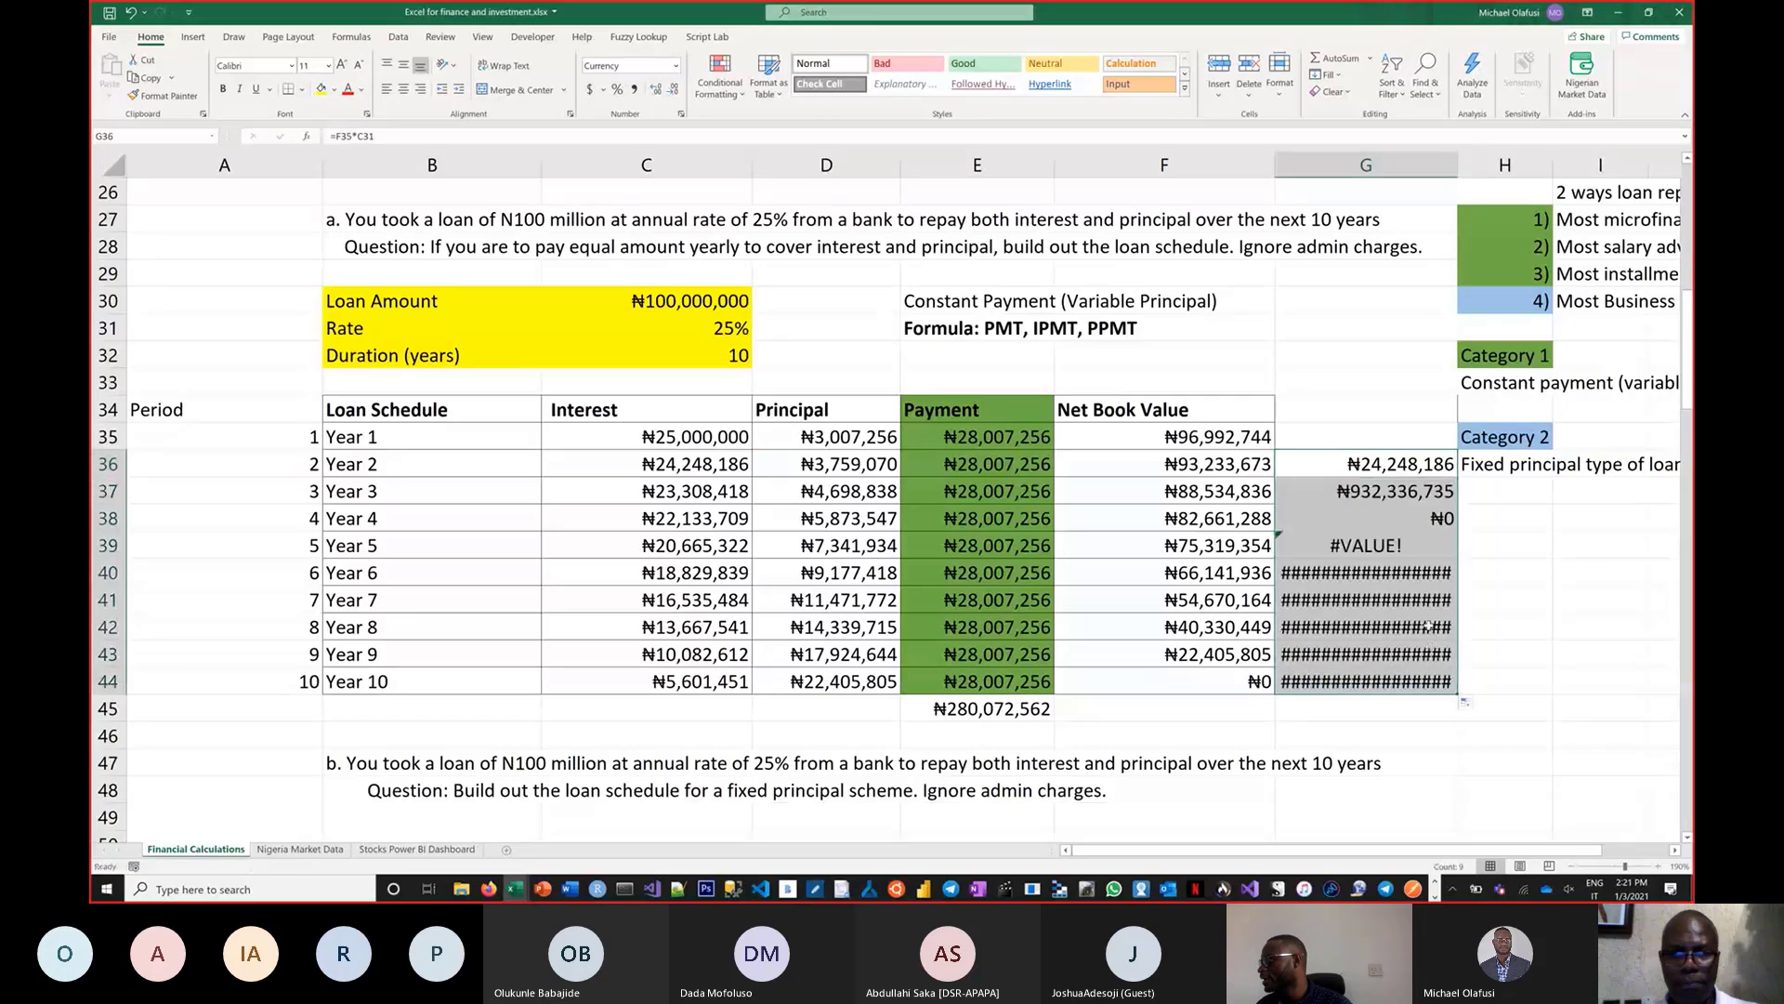
Make the rate reference in G36 absolute as =F35*$C$31 and refill the formula down to G44
double_click(1362, 464)
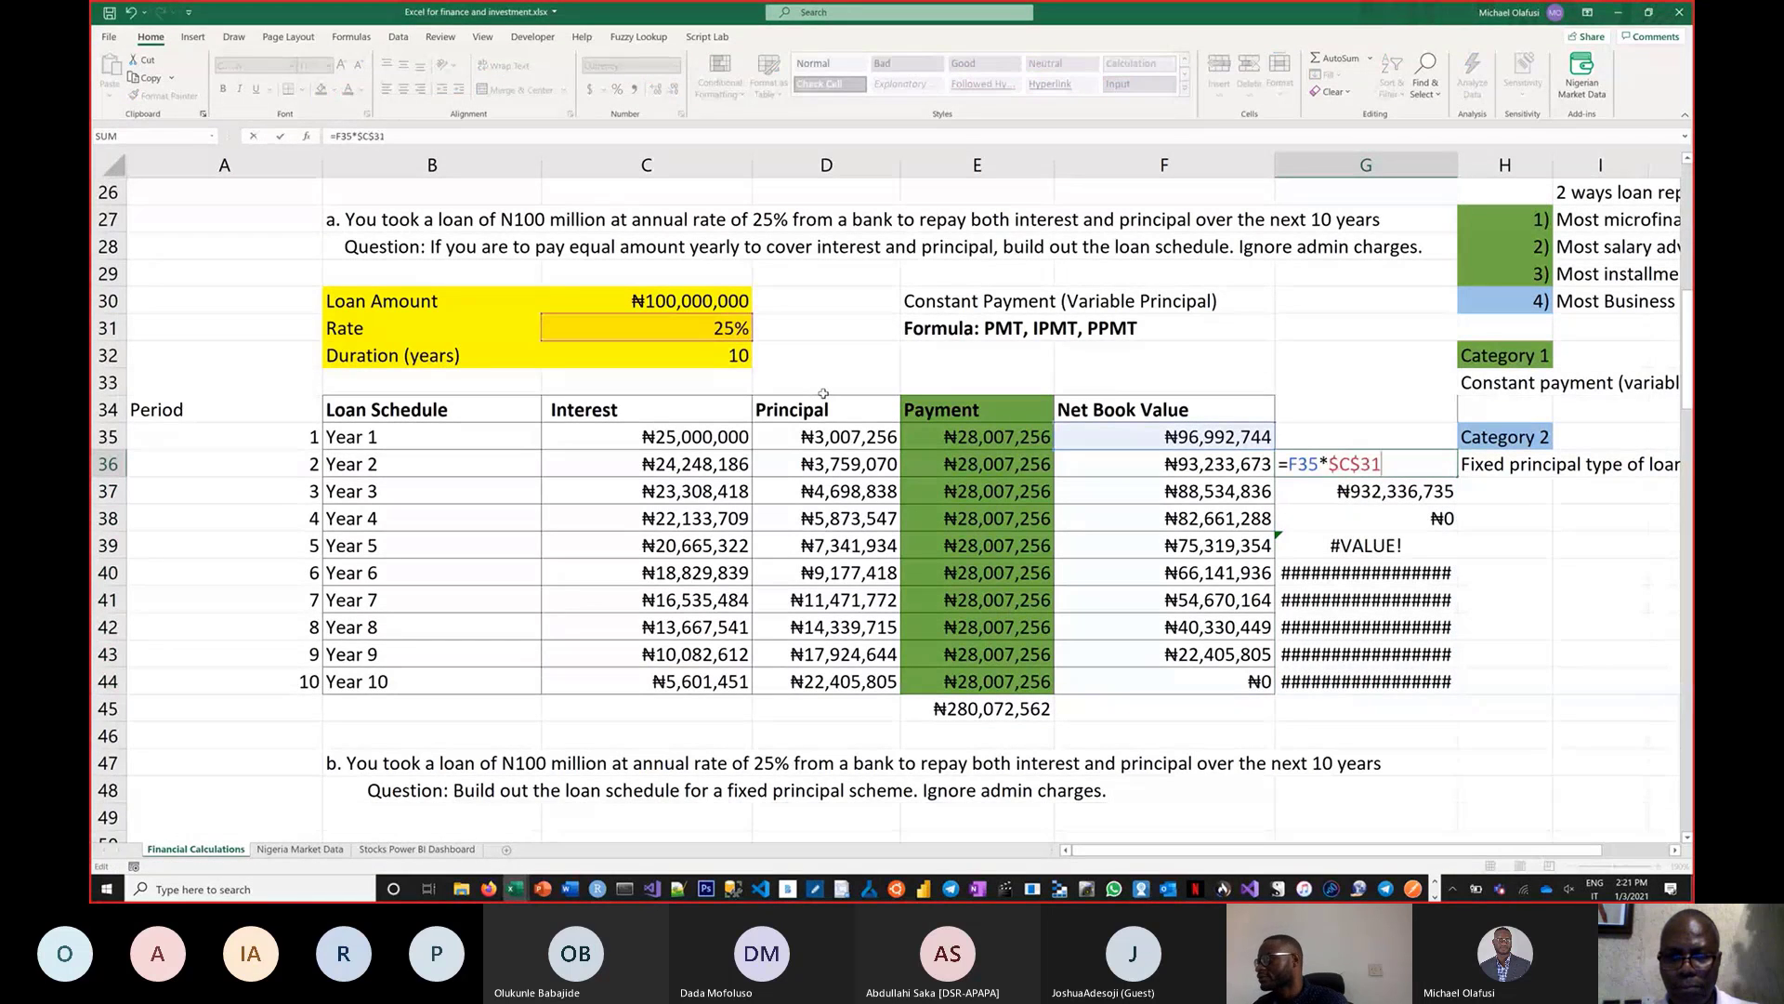
key(Return)
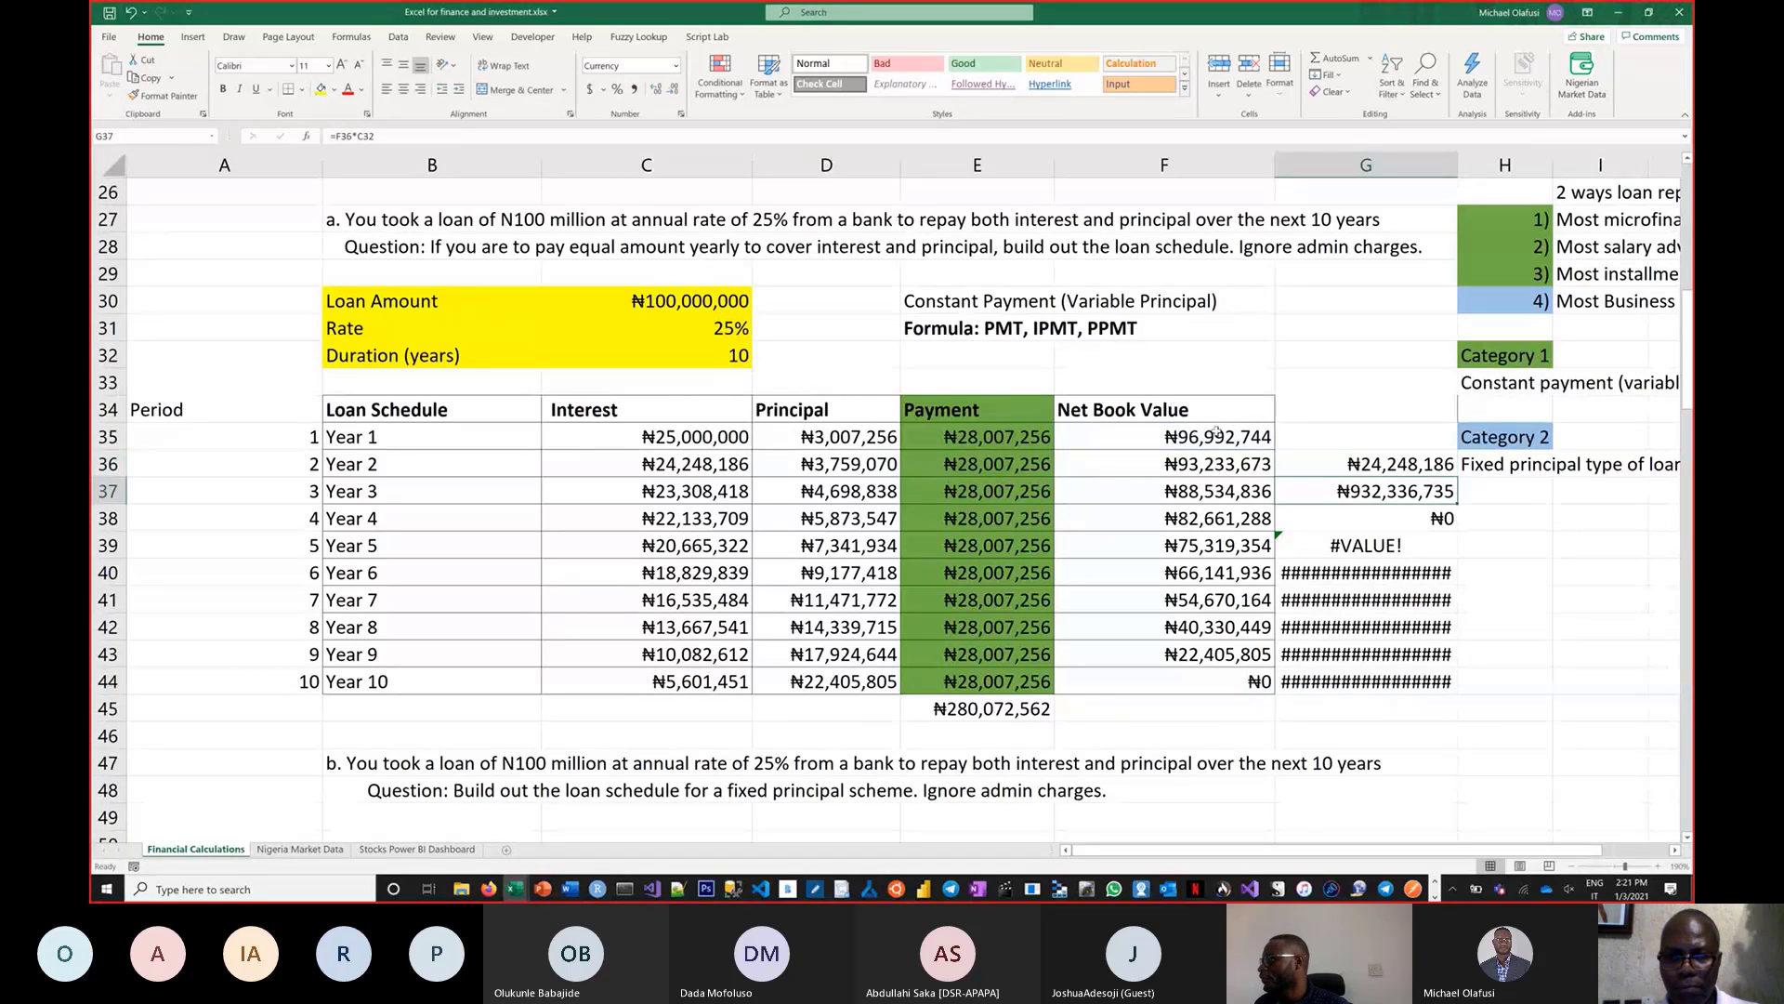
click(1448, 471)
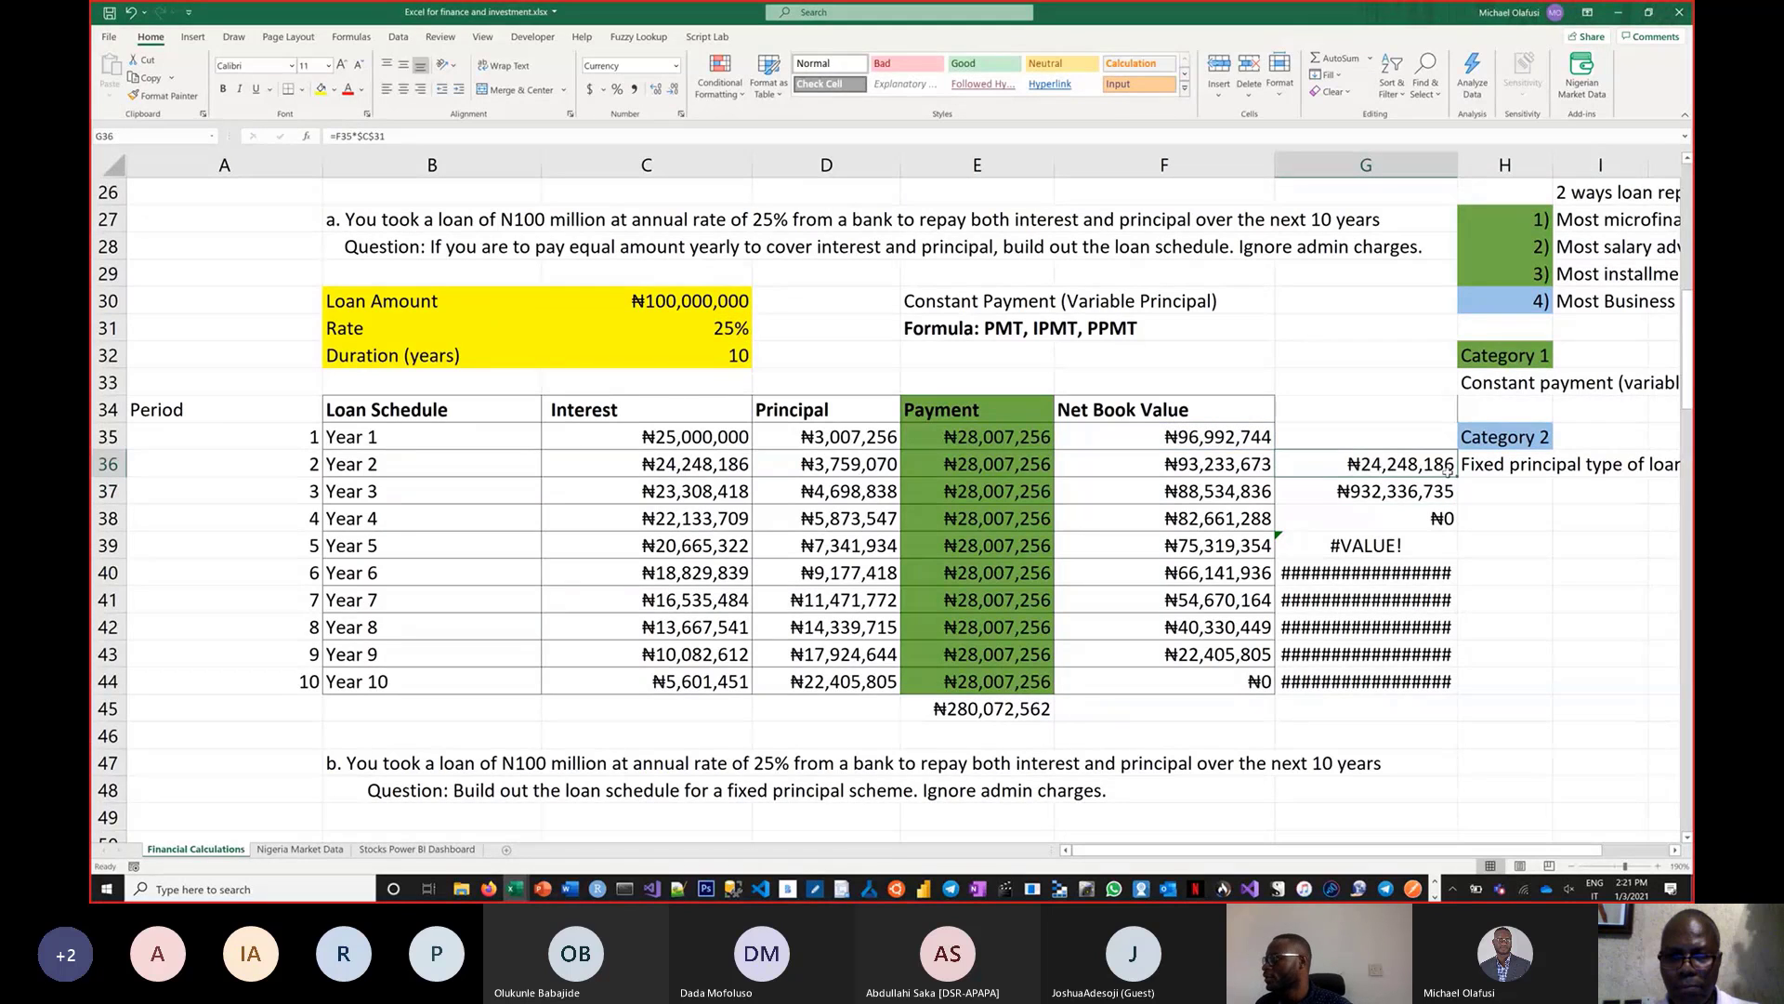
drag(1448, 472, 1452, 690)
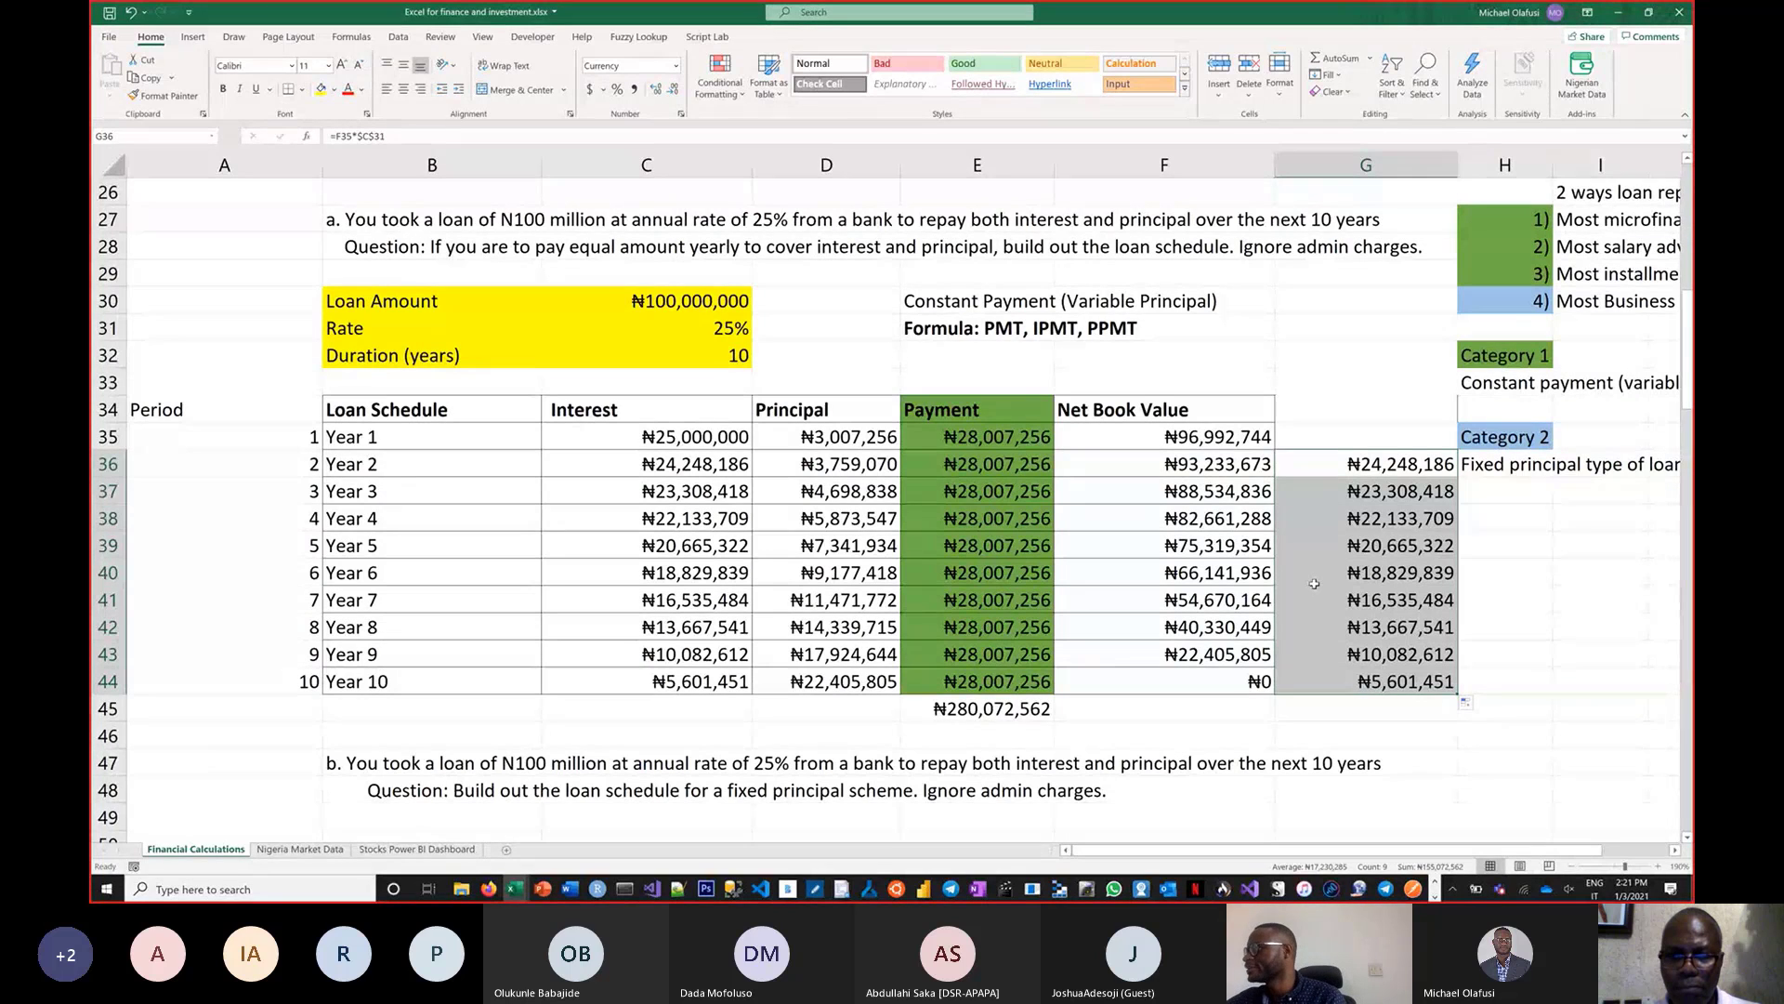
Switch to the Loan Interest Calculation constant payment workbook and select the Loan Amount in its Loan Data section
click(765, 550)
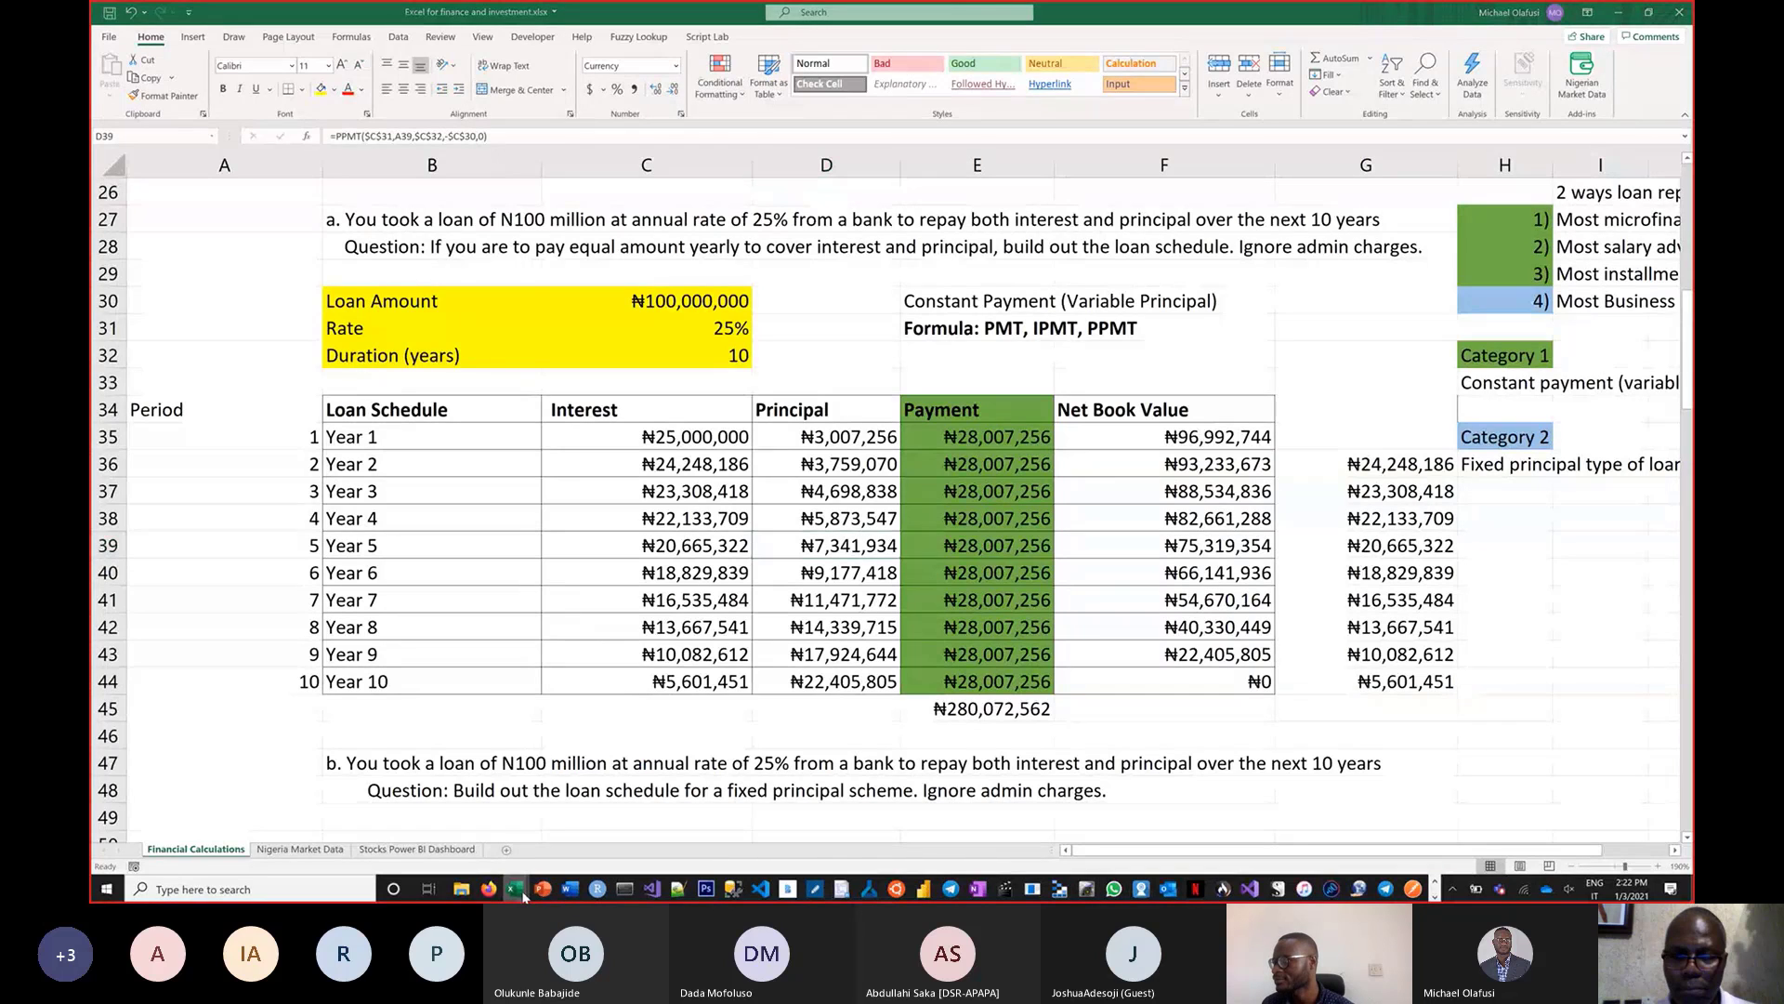
mouse_move(521, 893)
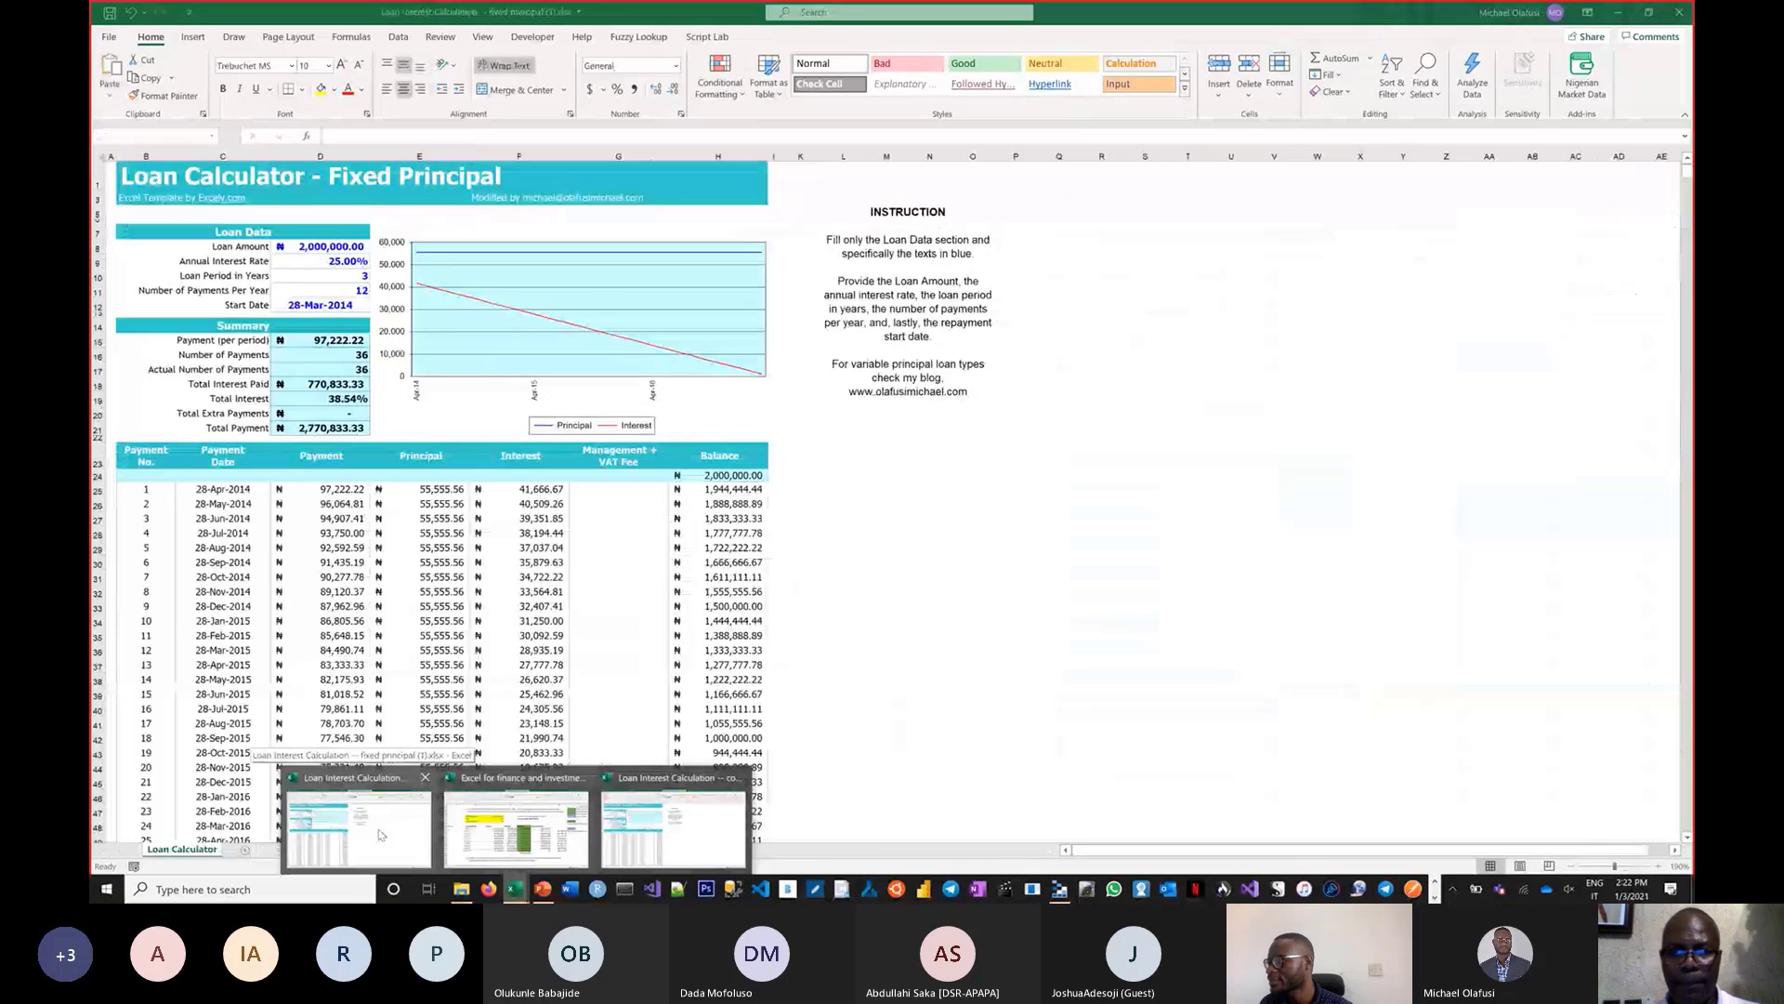
click(633, 791)
click(555, 576)
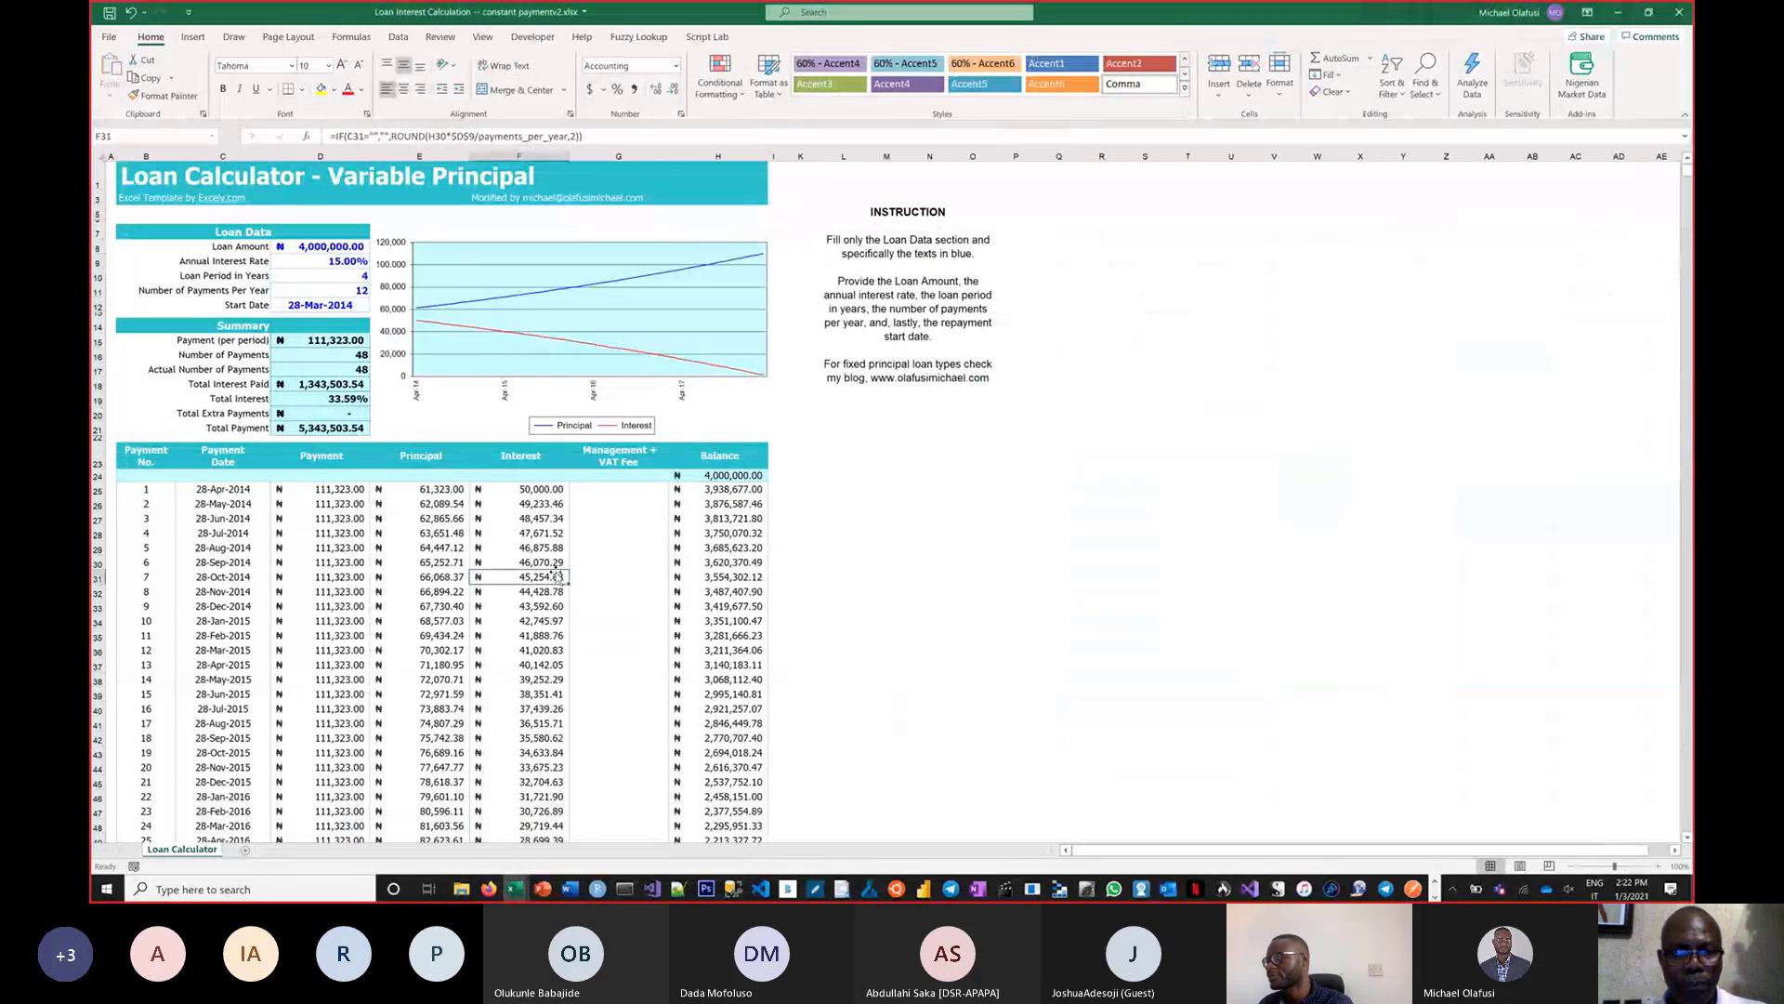
scroll(555, 571, up, 1)
scroll(555, 571, up, 4)
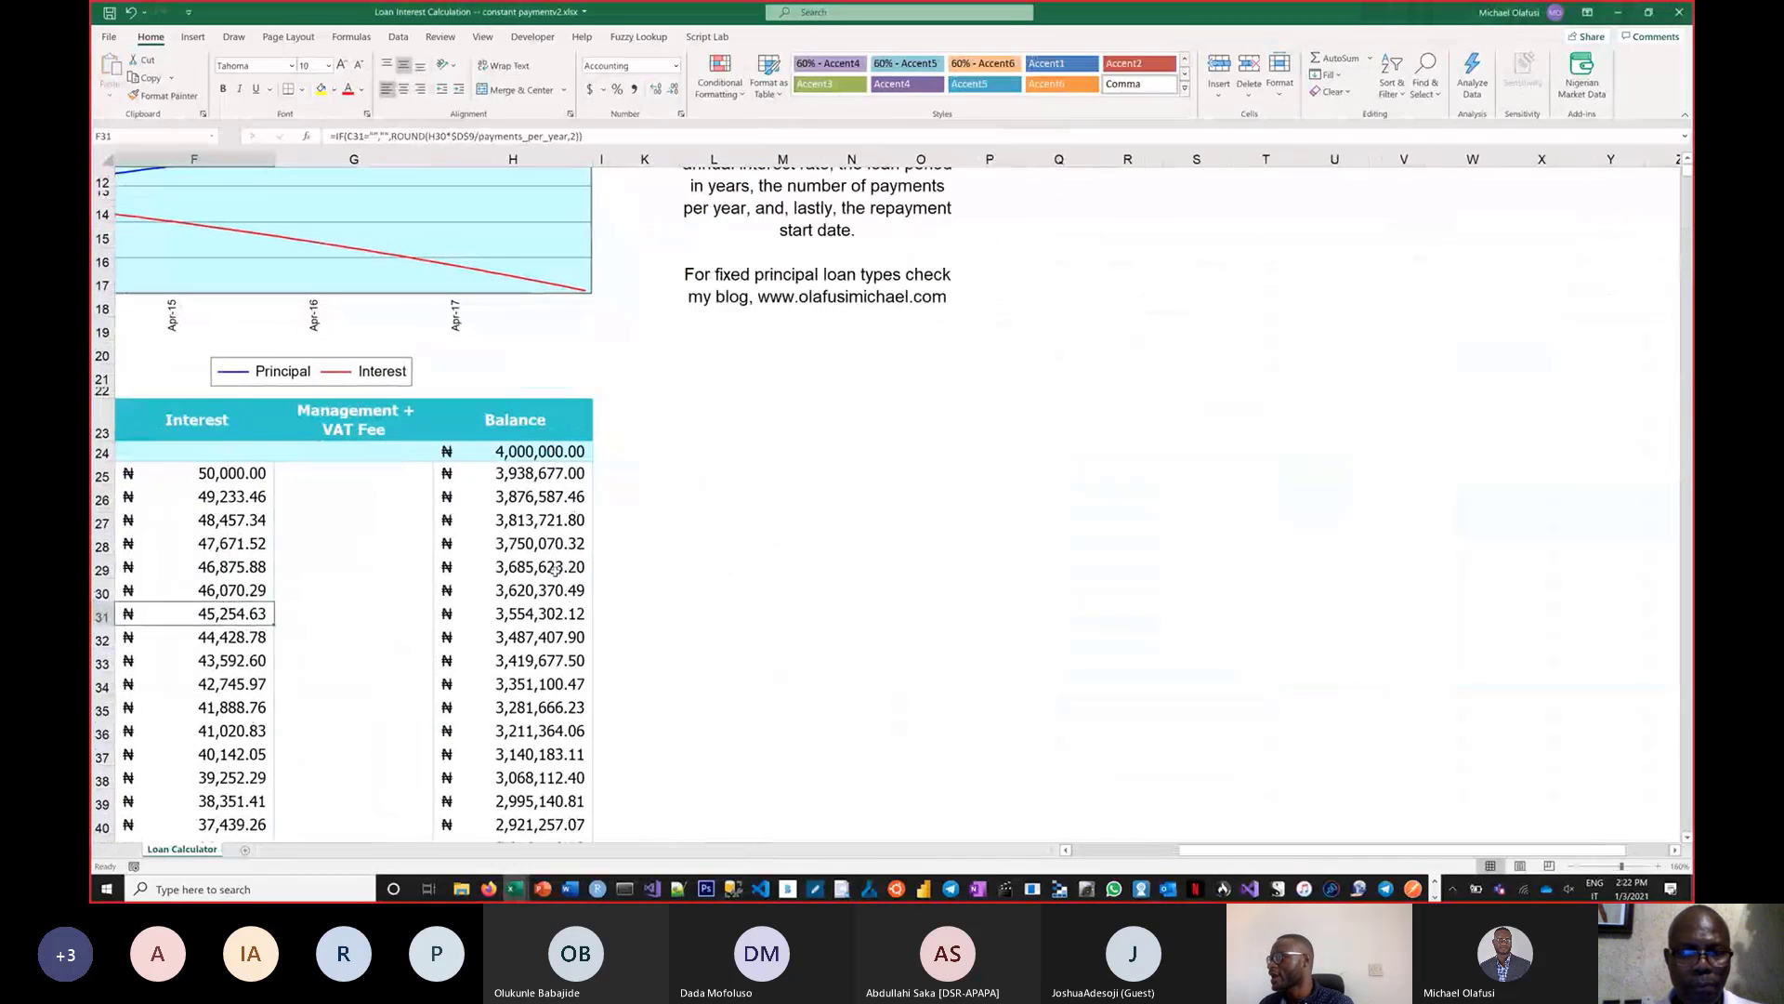
drag(1210, 854, 942, 855)
scroll(337, 332, up, 5)
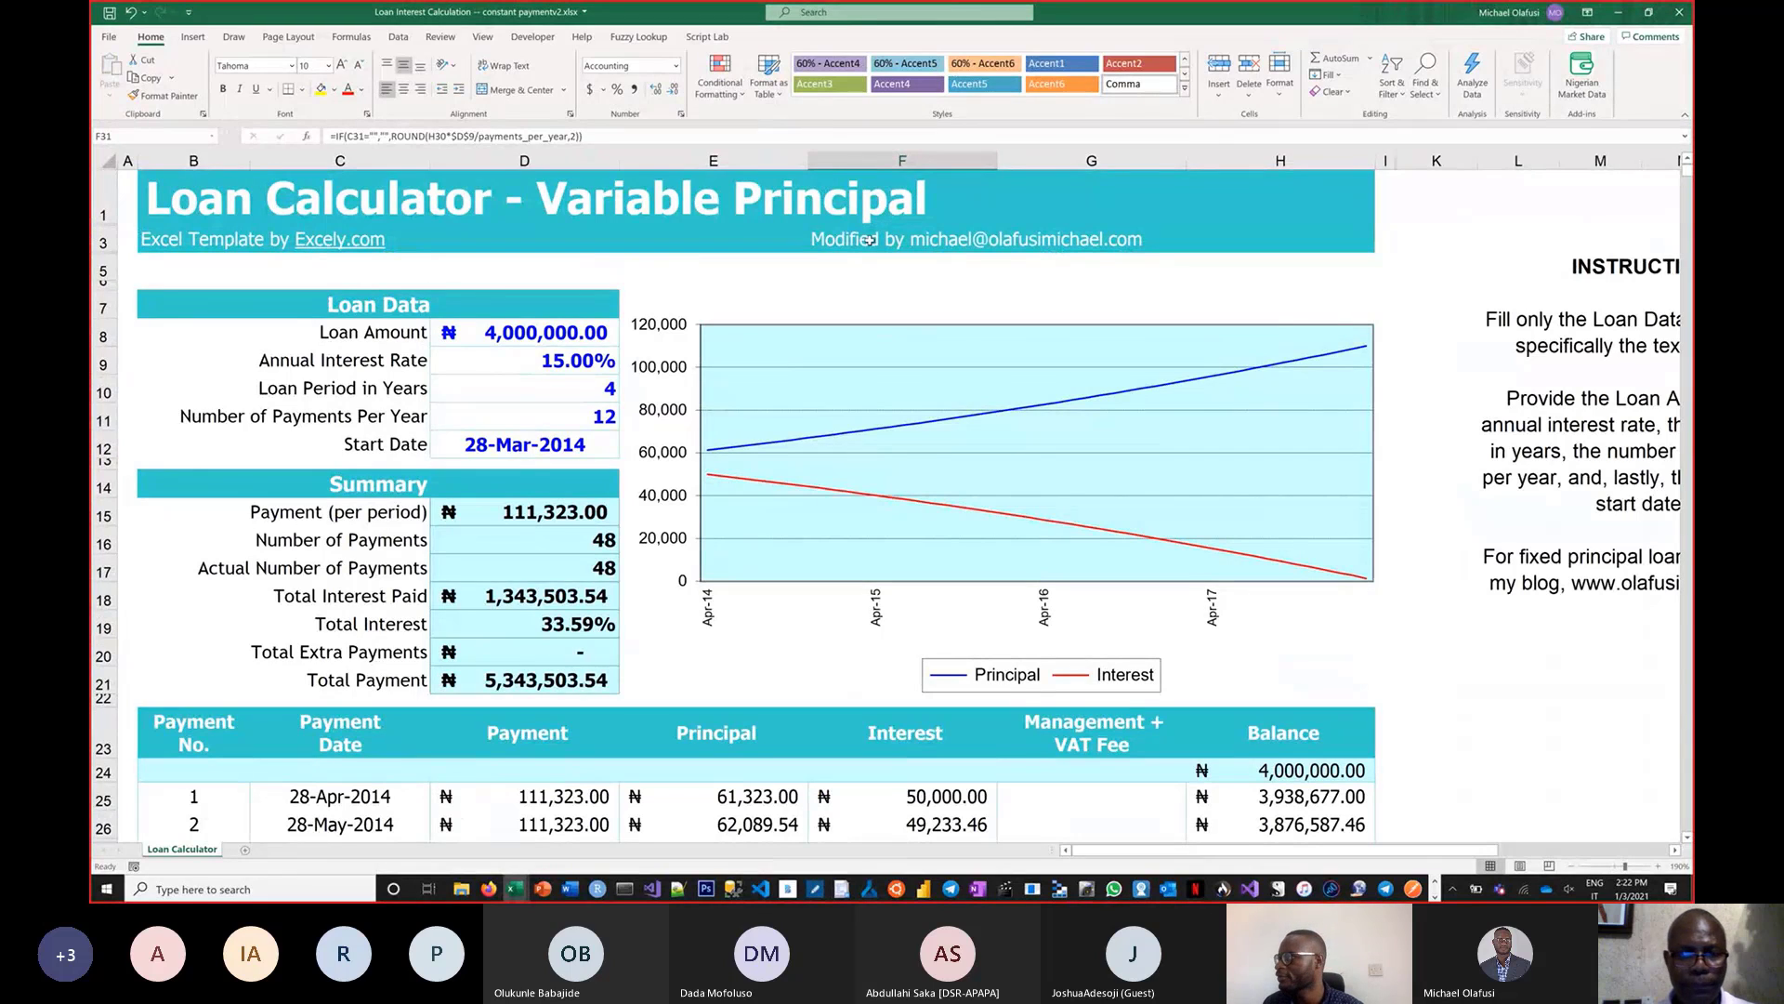
click(478, 333)
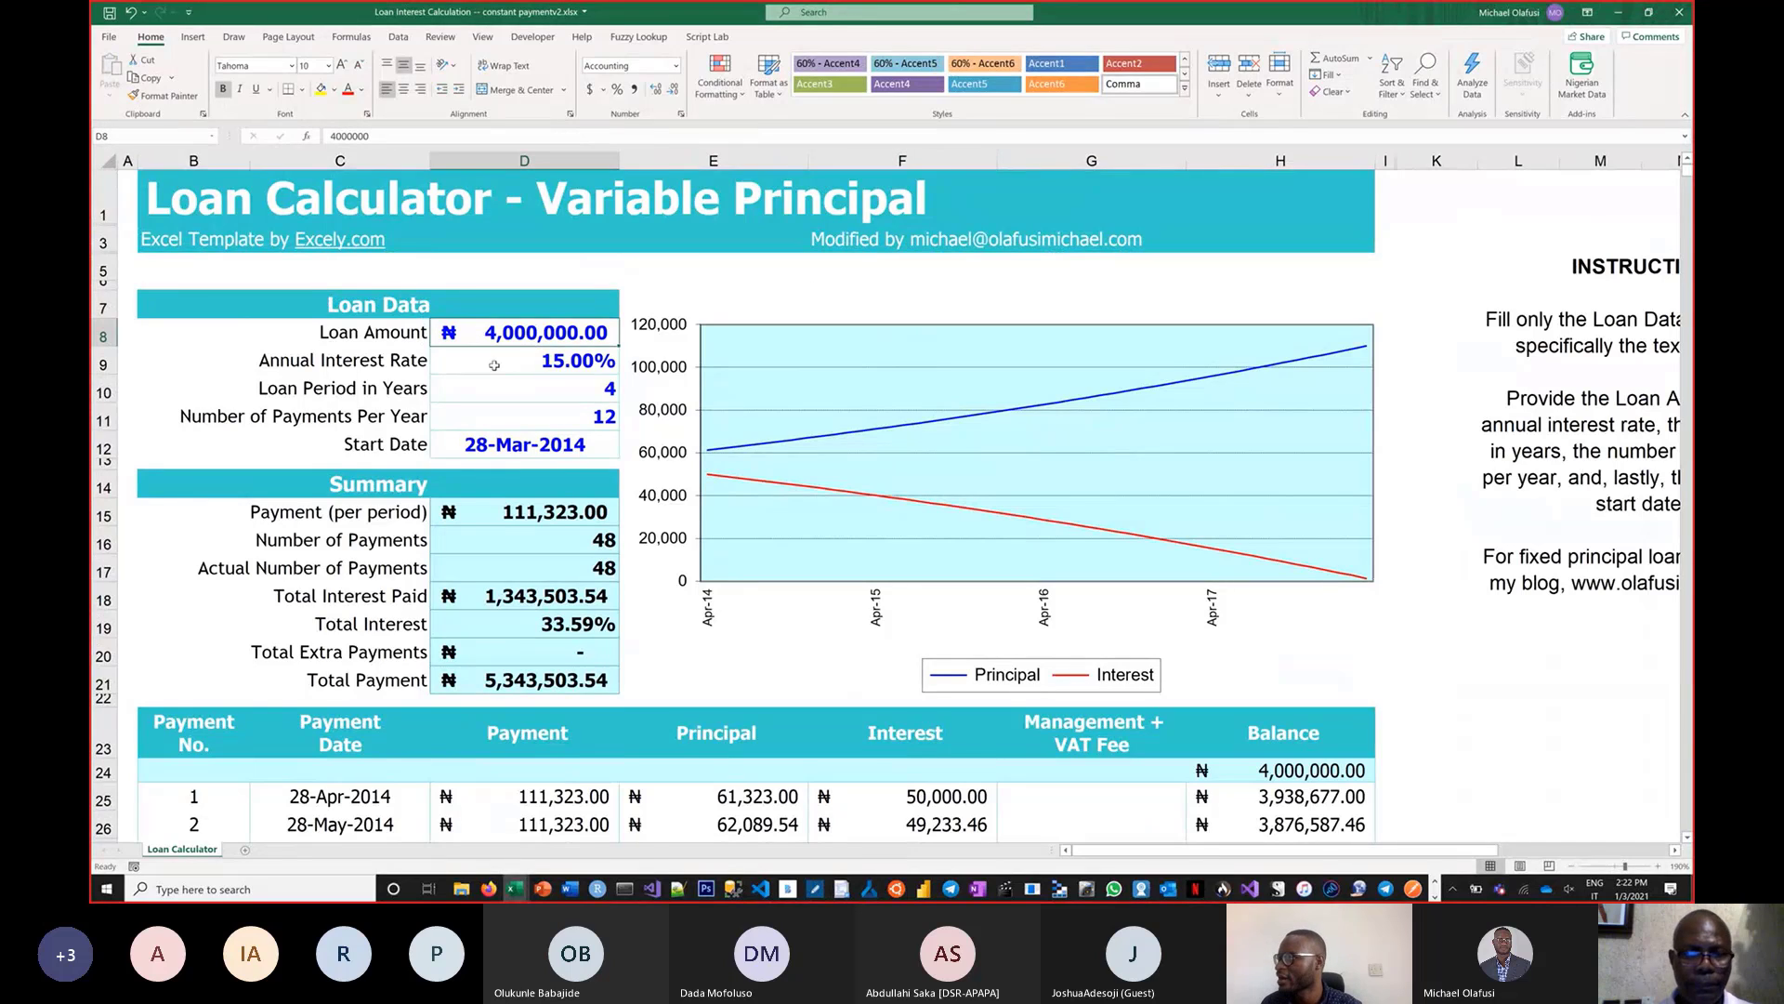
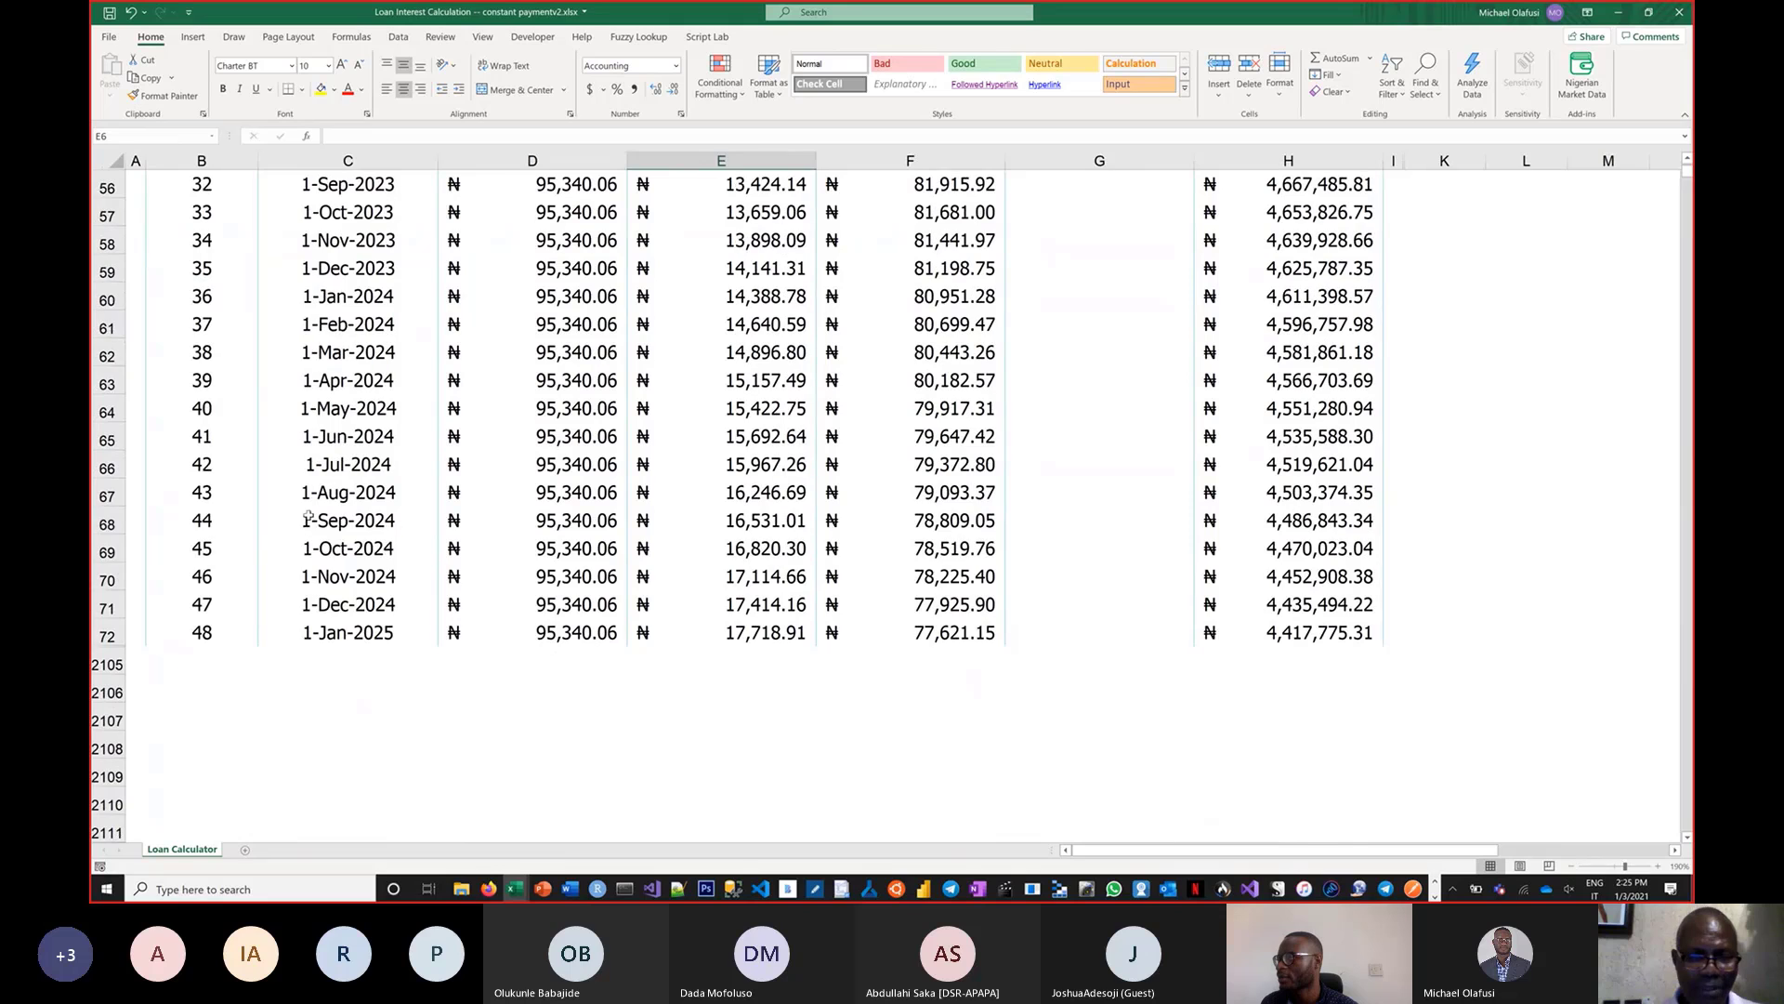
Set the Loan Period in Years to 2 in the Loan Data section
scroll(329, 490, up, 14)
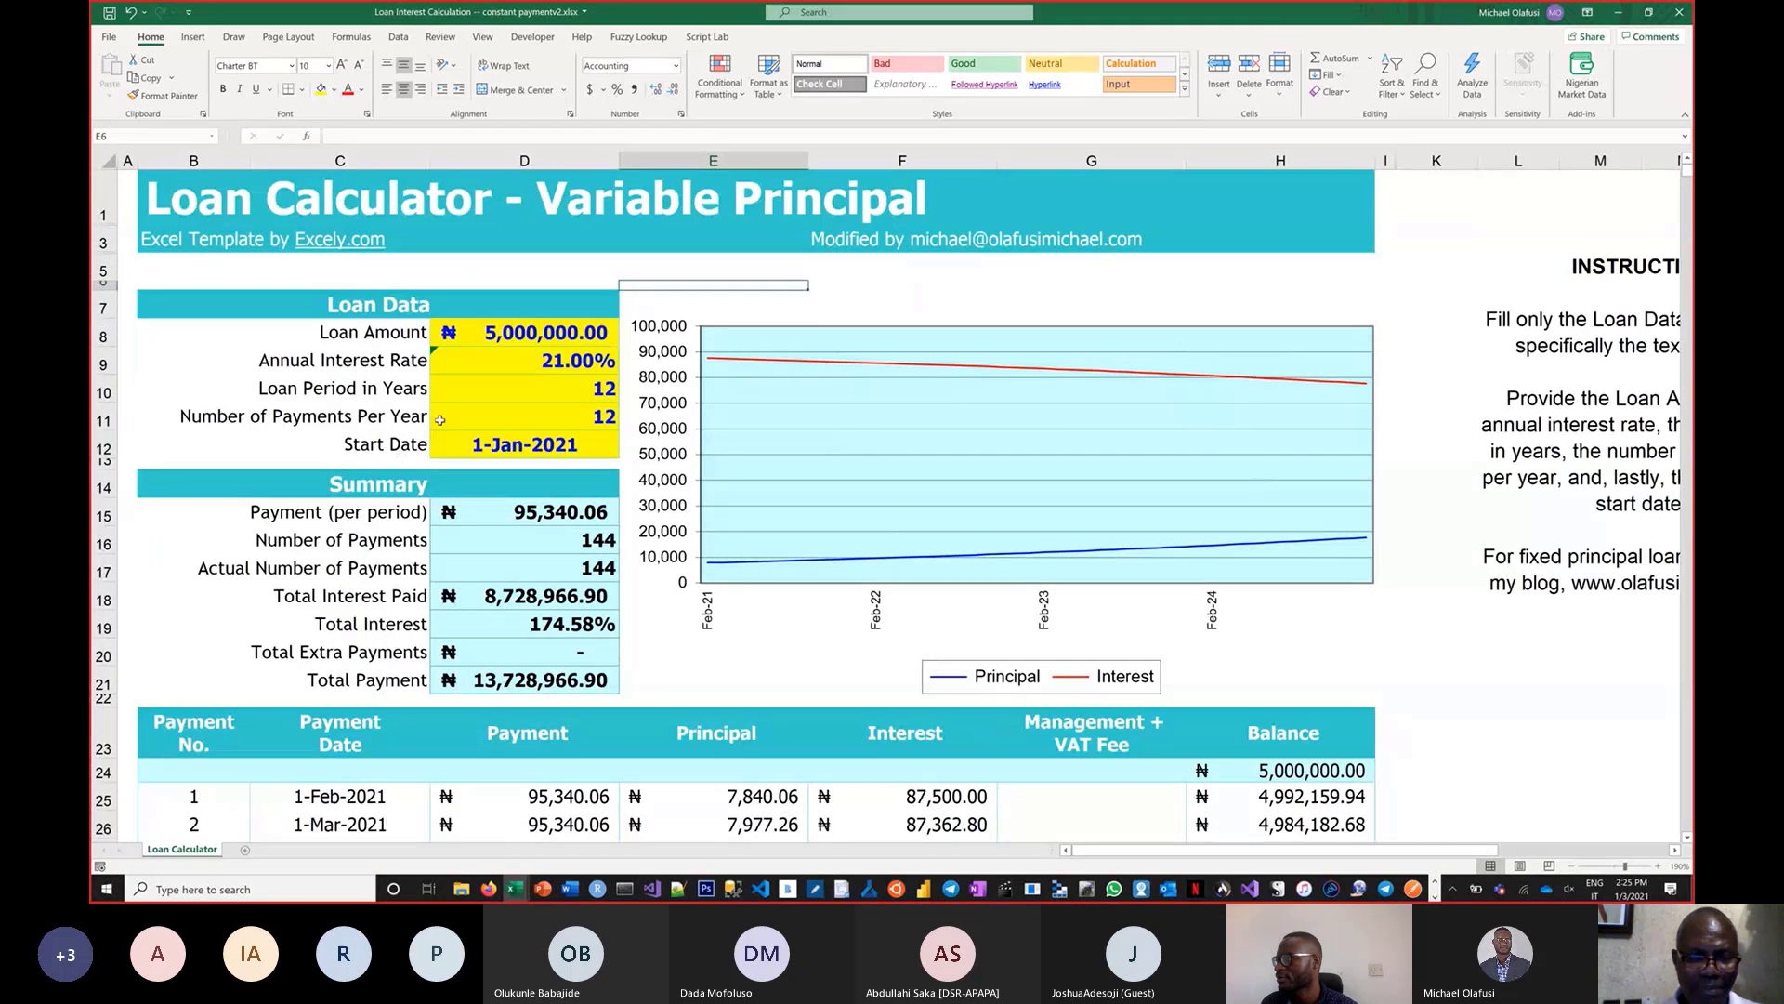
click(601, 392)
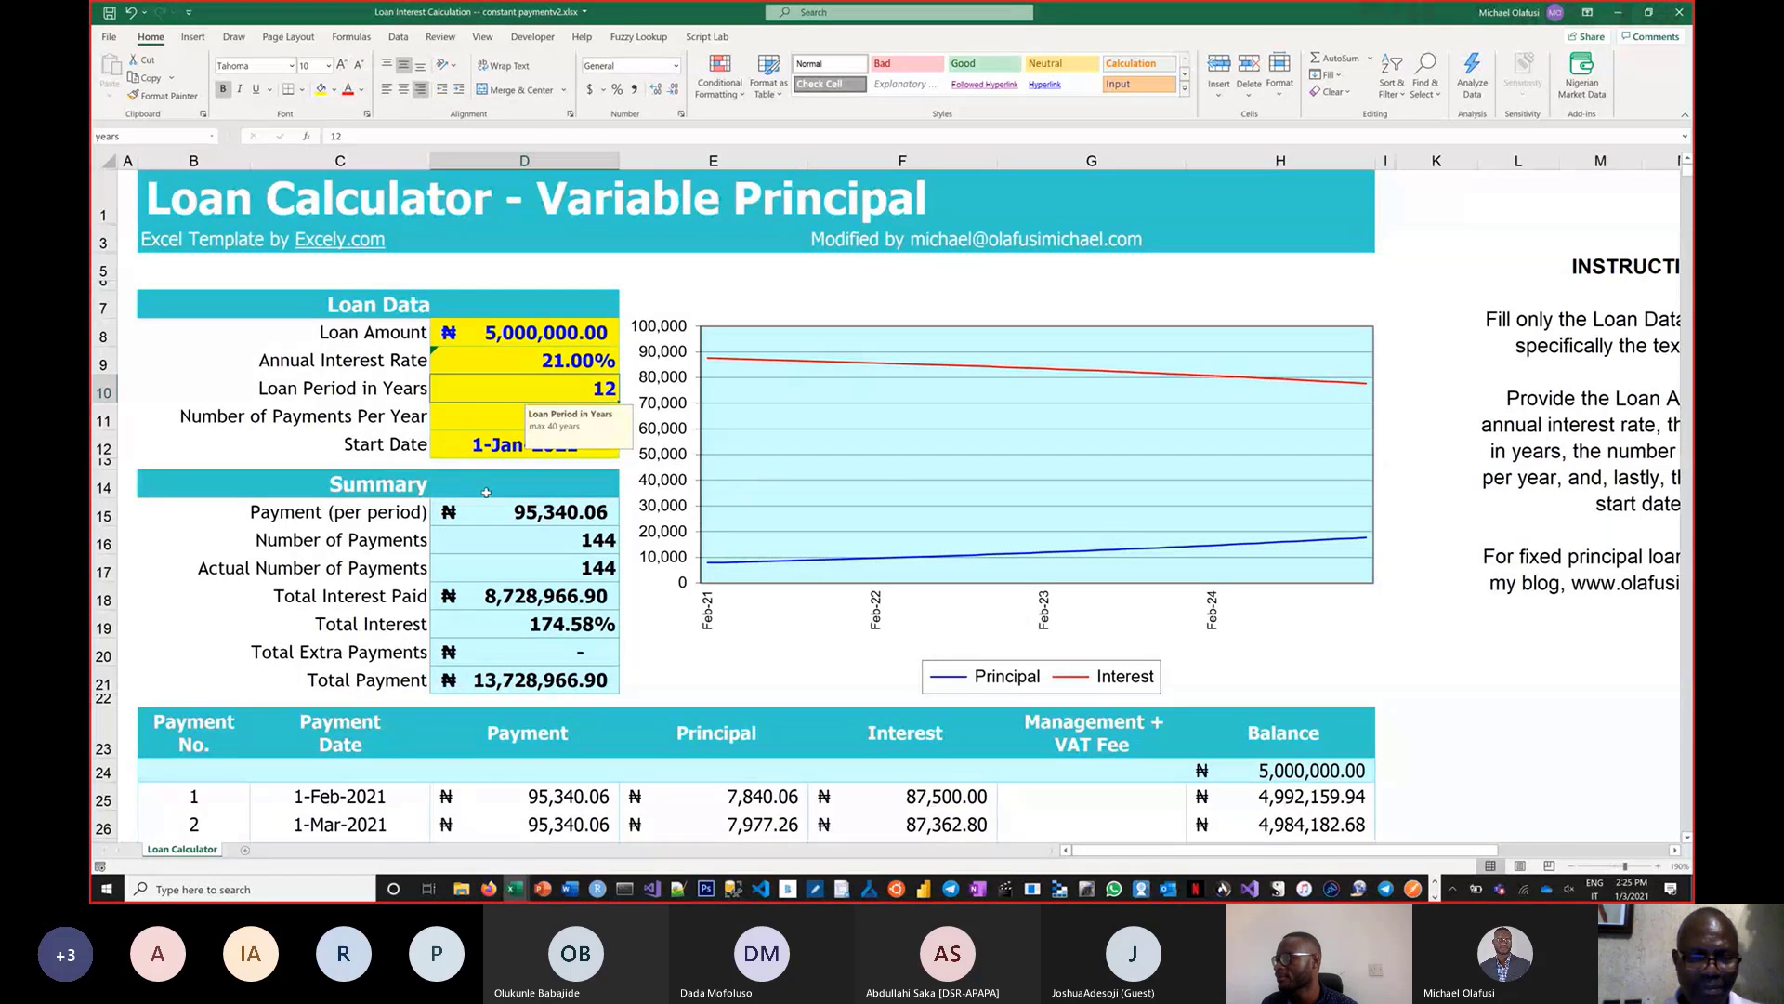
text(2)
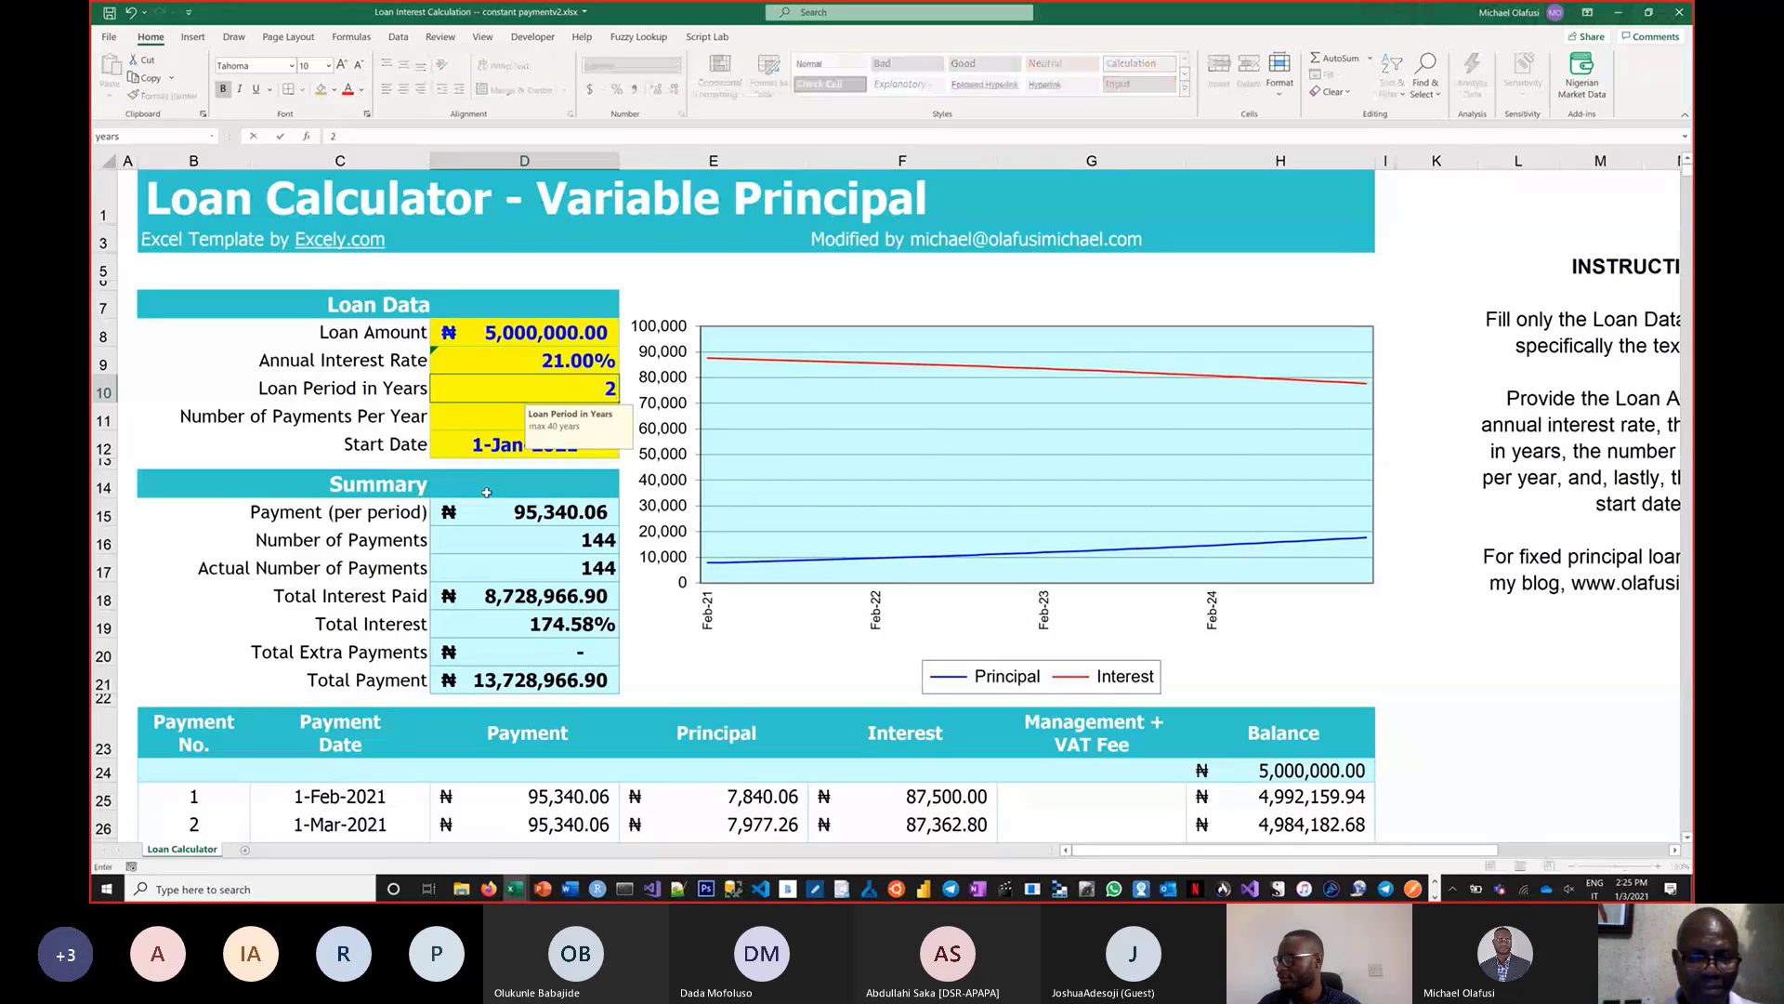
key(Return)
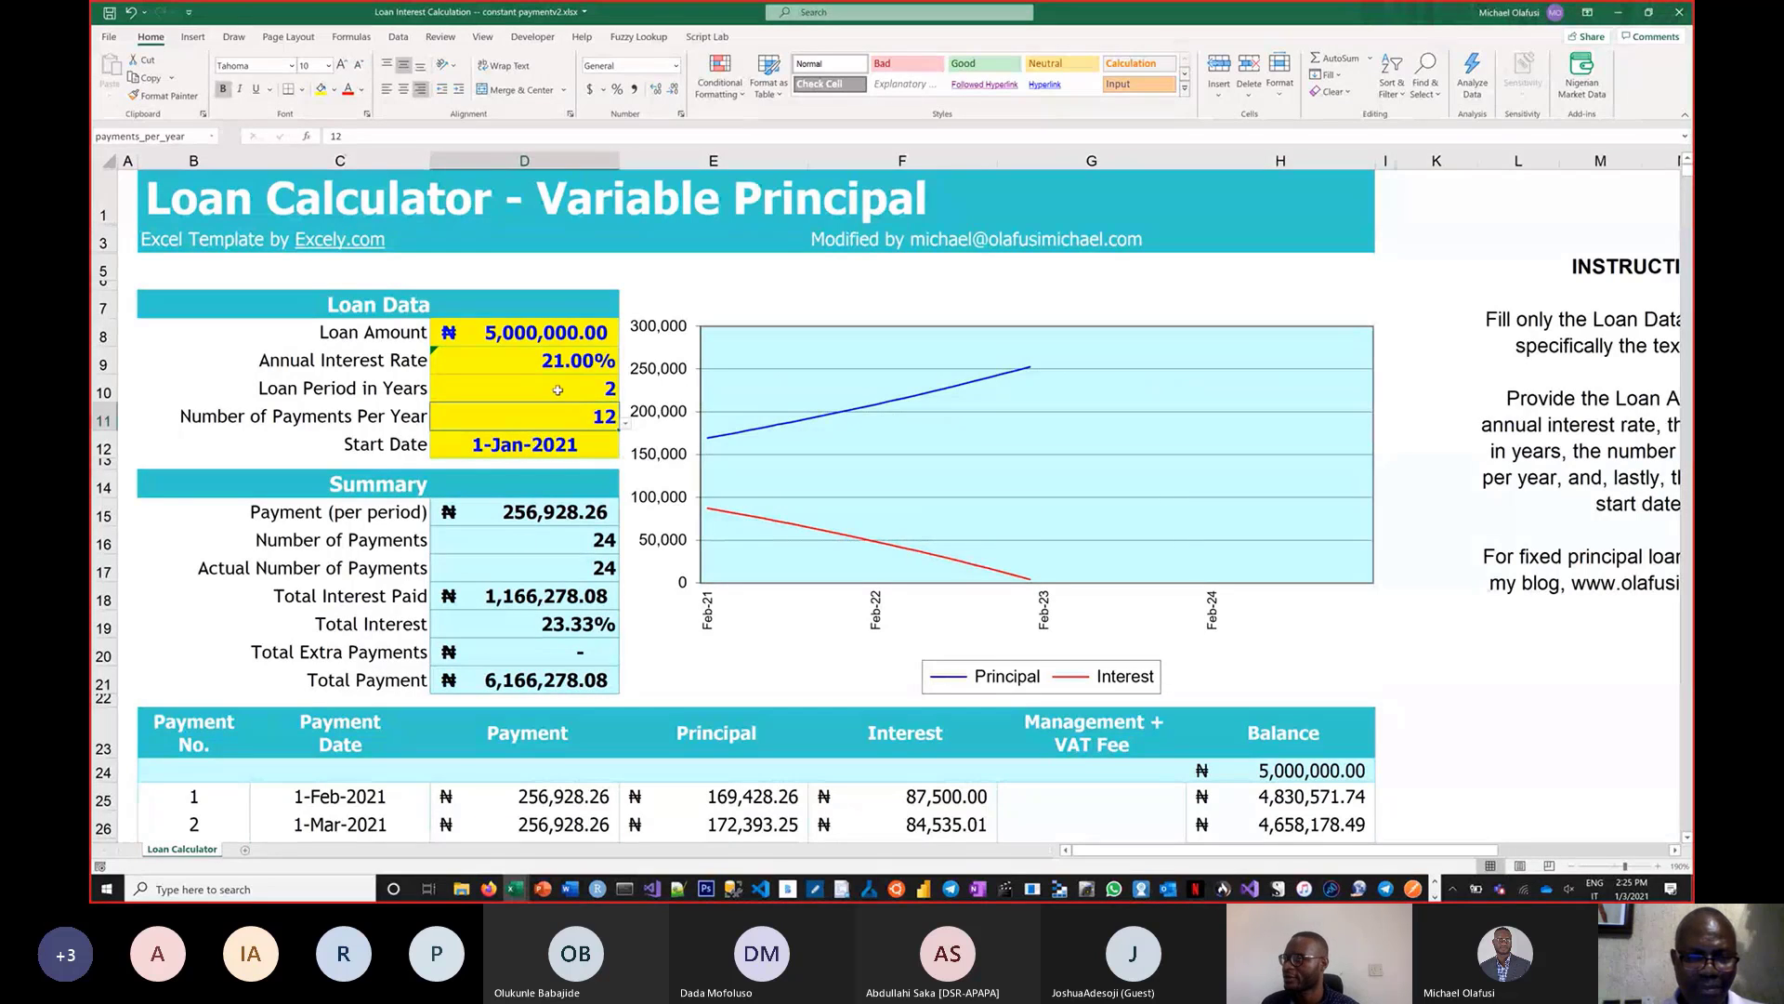
Review the loan period and payments per year, and examine the repayment schedule through its final payment
drag(393, 388, 524, 397)
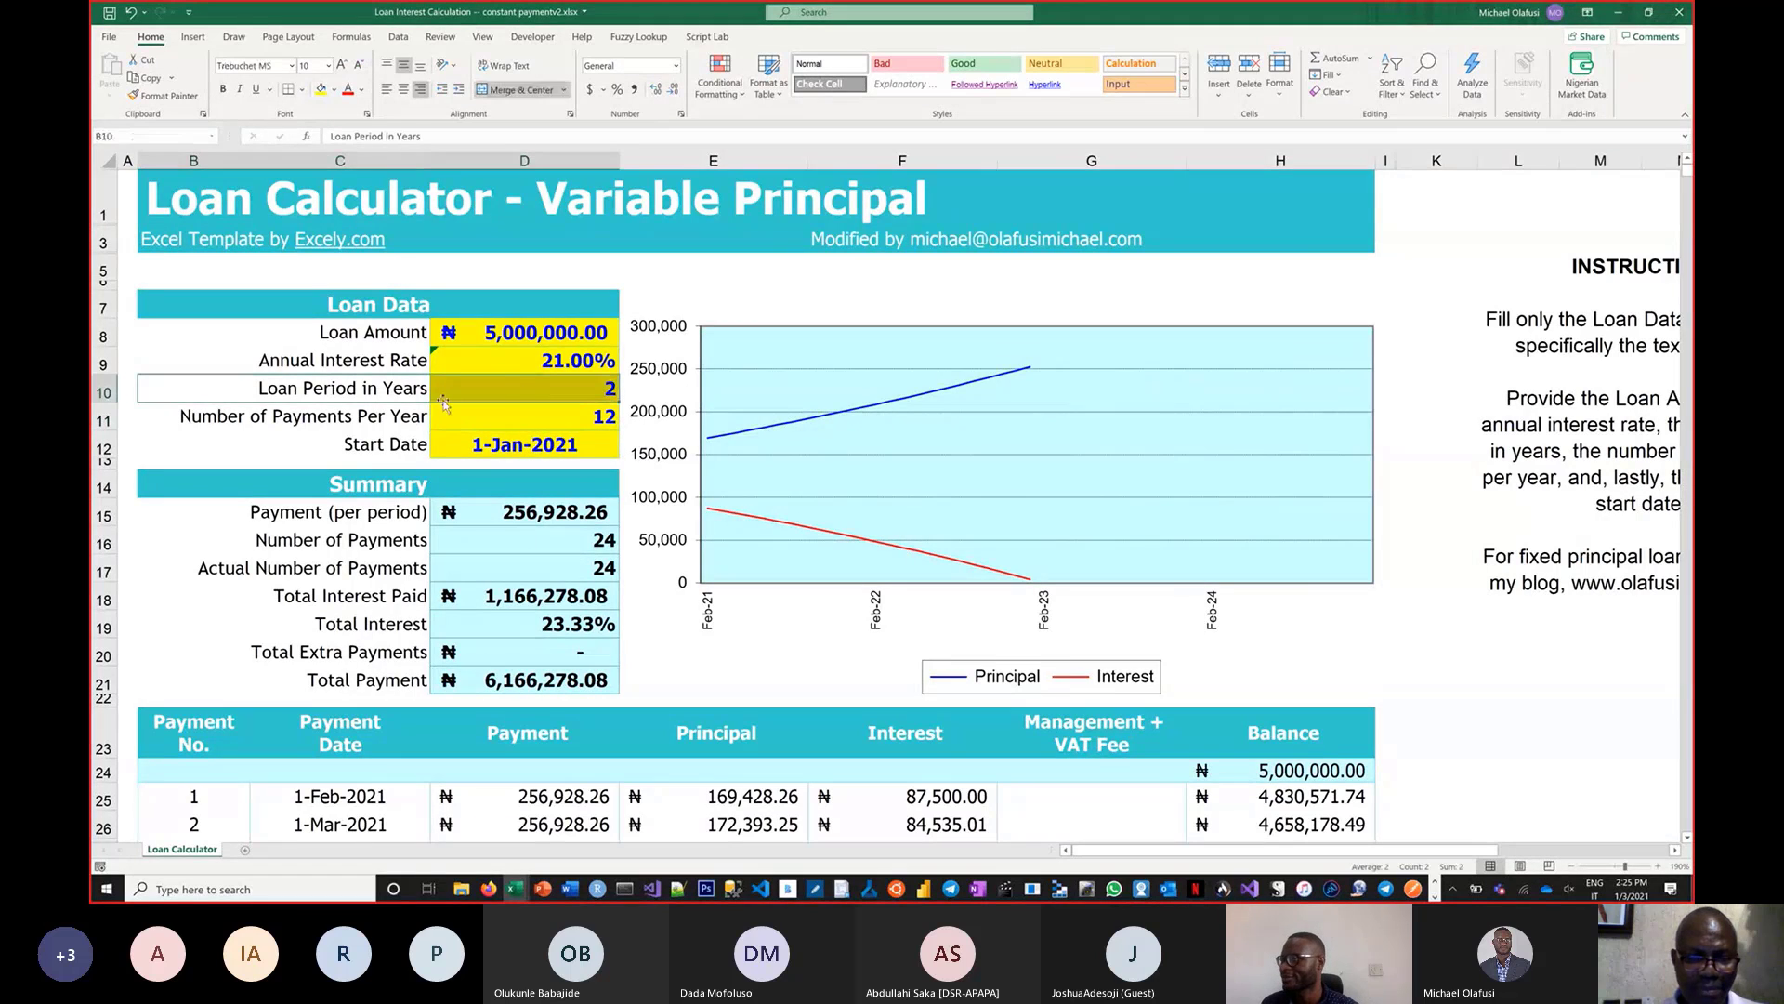
click(555, 407)
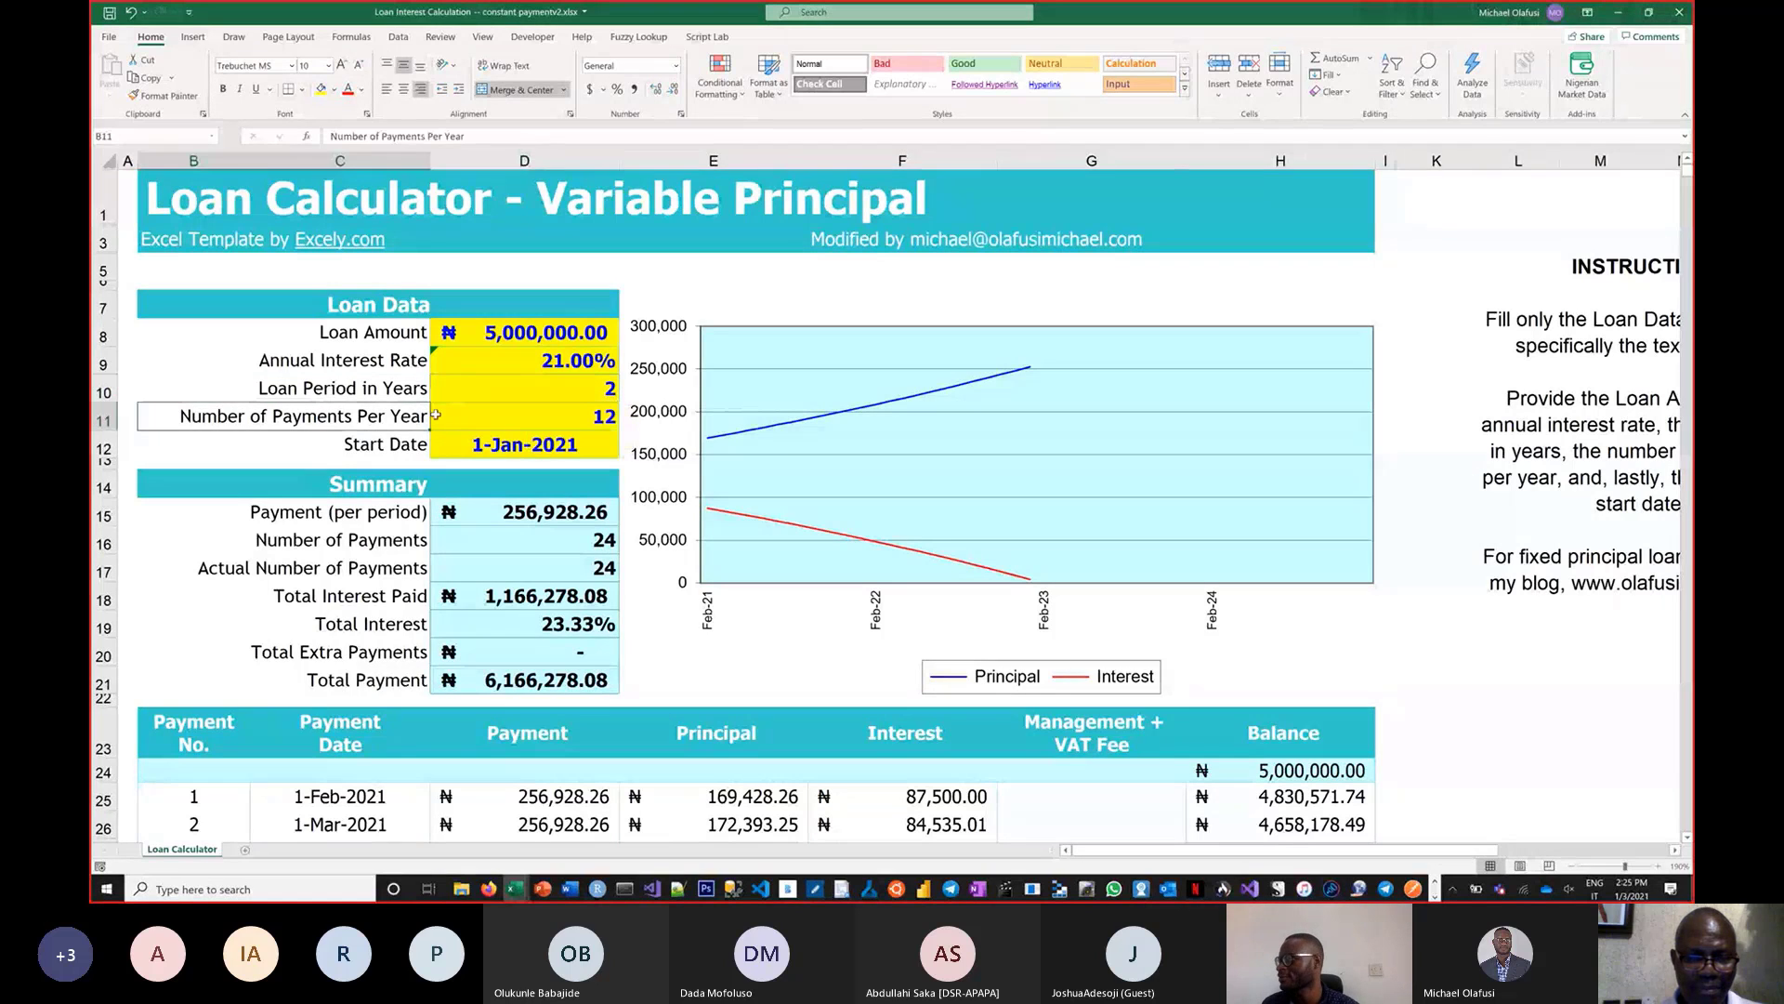
click(455, 391)
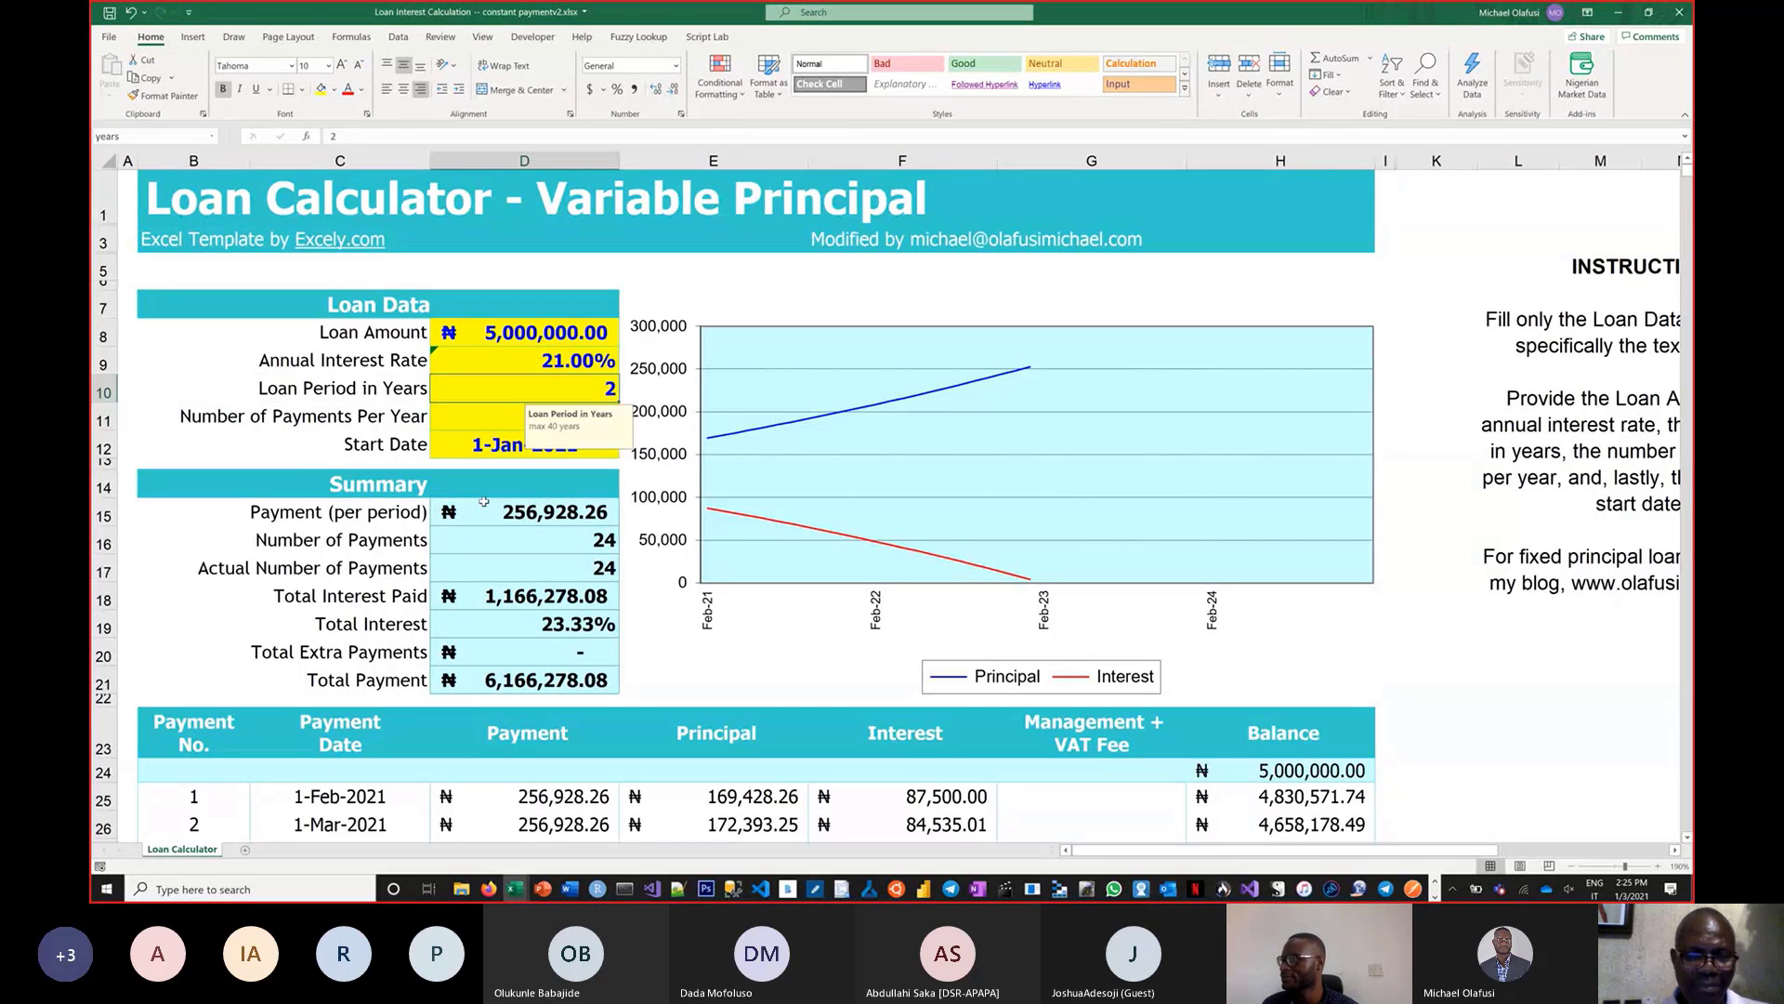
scroll(444, 620, down, 3)
scroll(444, 620, down, 10)
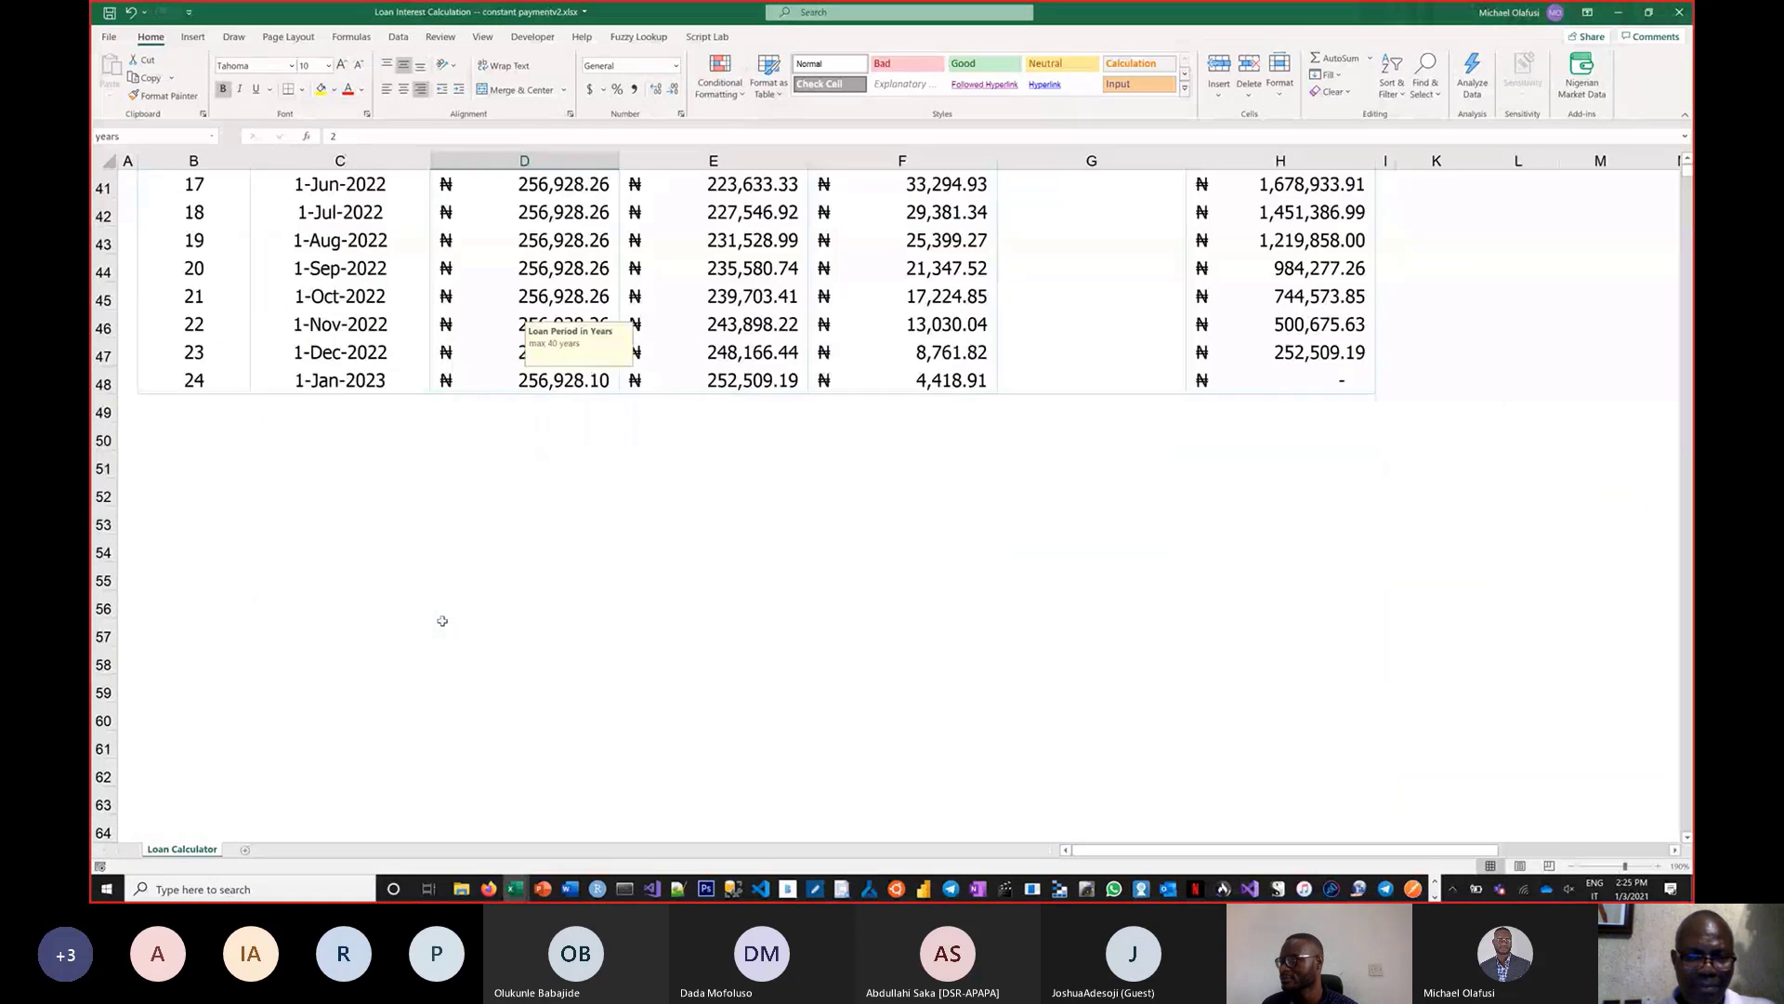
scroll(338, 505, up, 3)
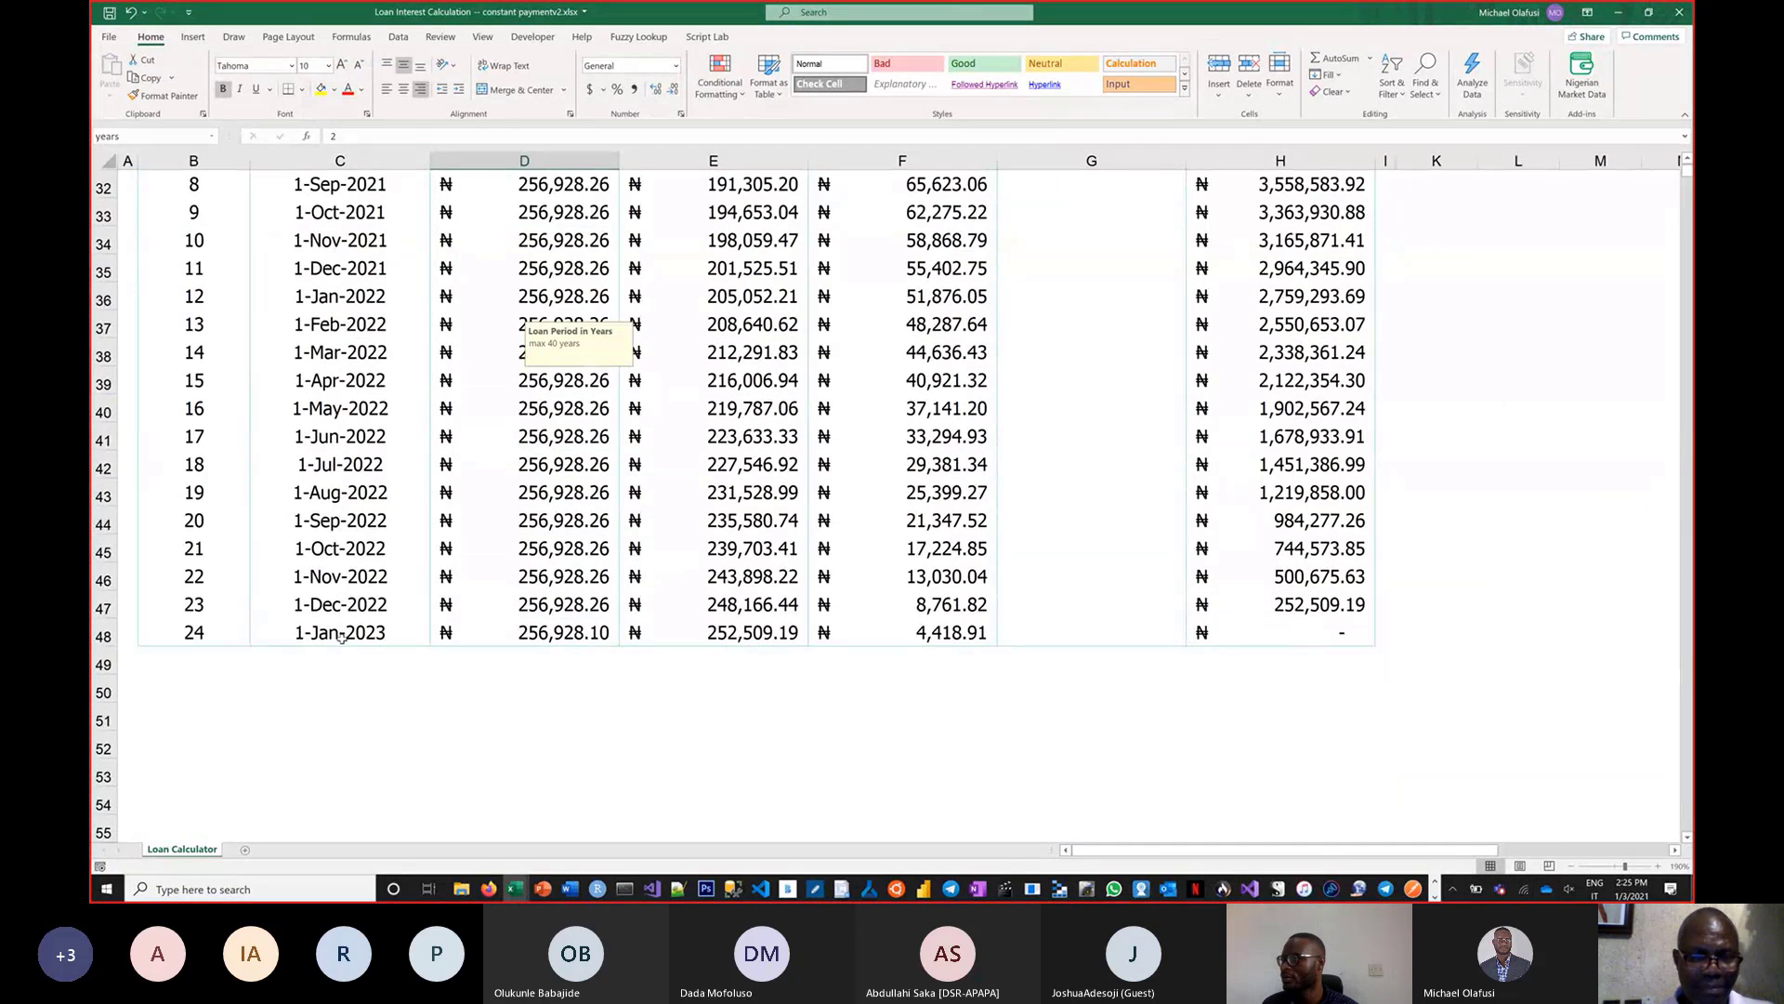
Examine the Payment Date, Payment, Principal and Interest columns of the repayment schedule from the first to the last payment
drag(342, 636, 324, 190)
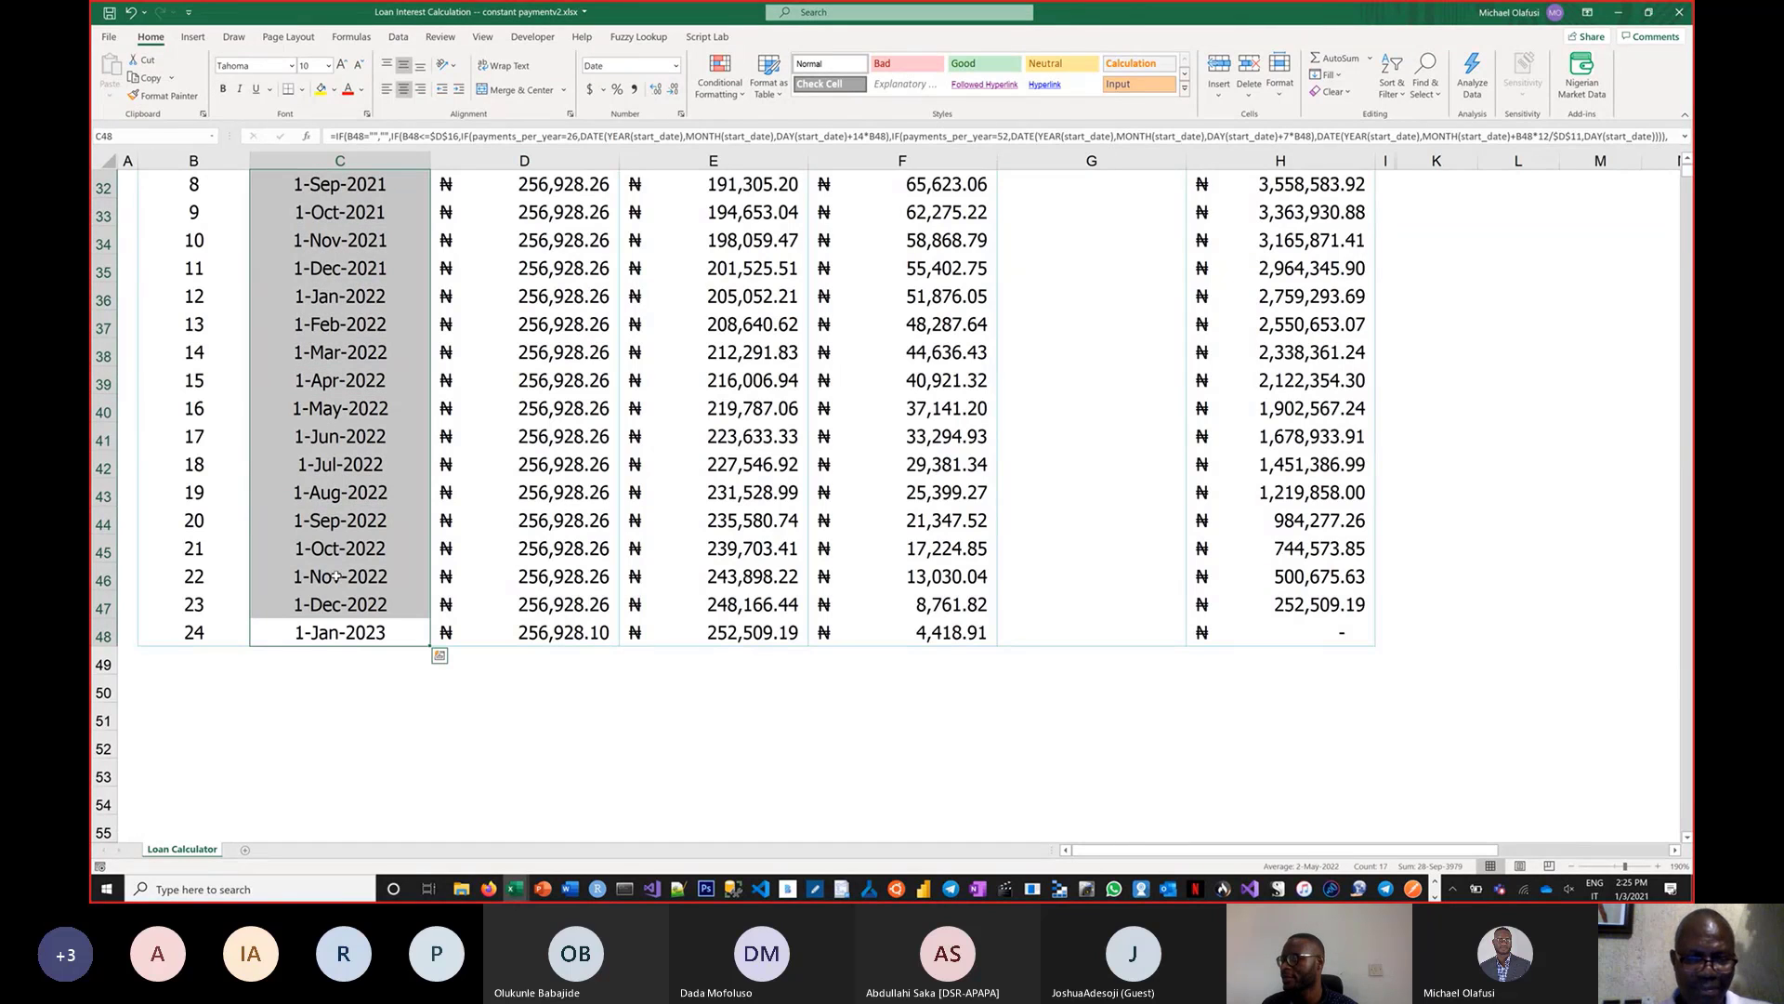
click(376, 636)
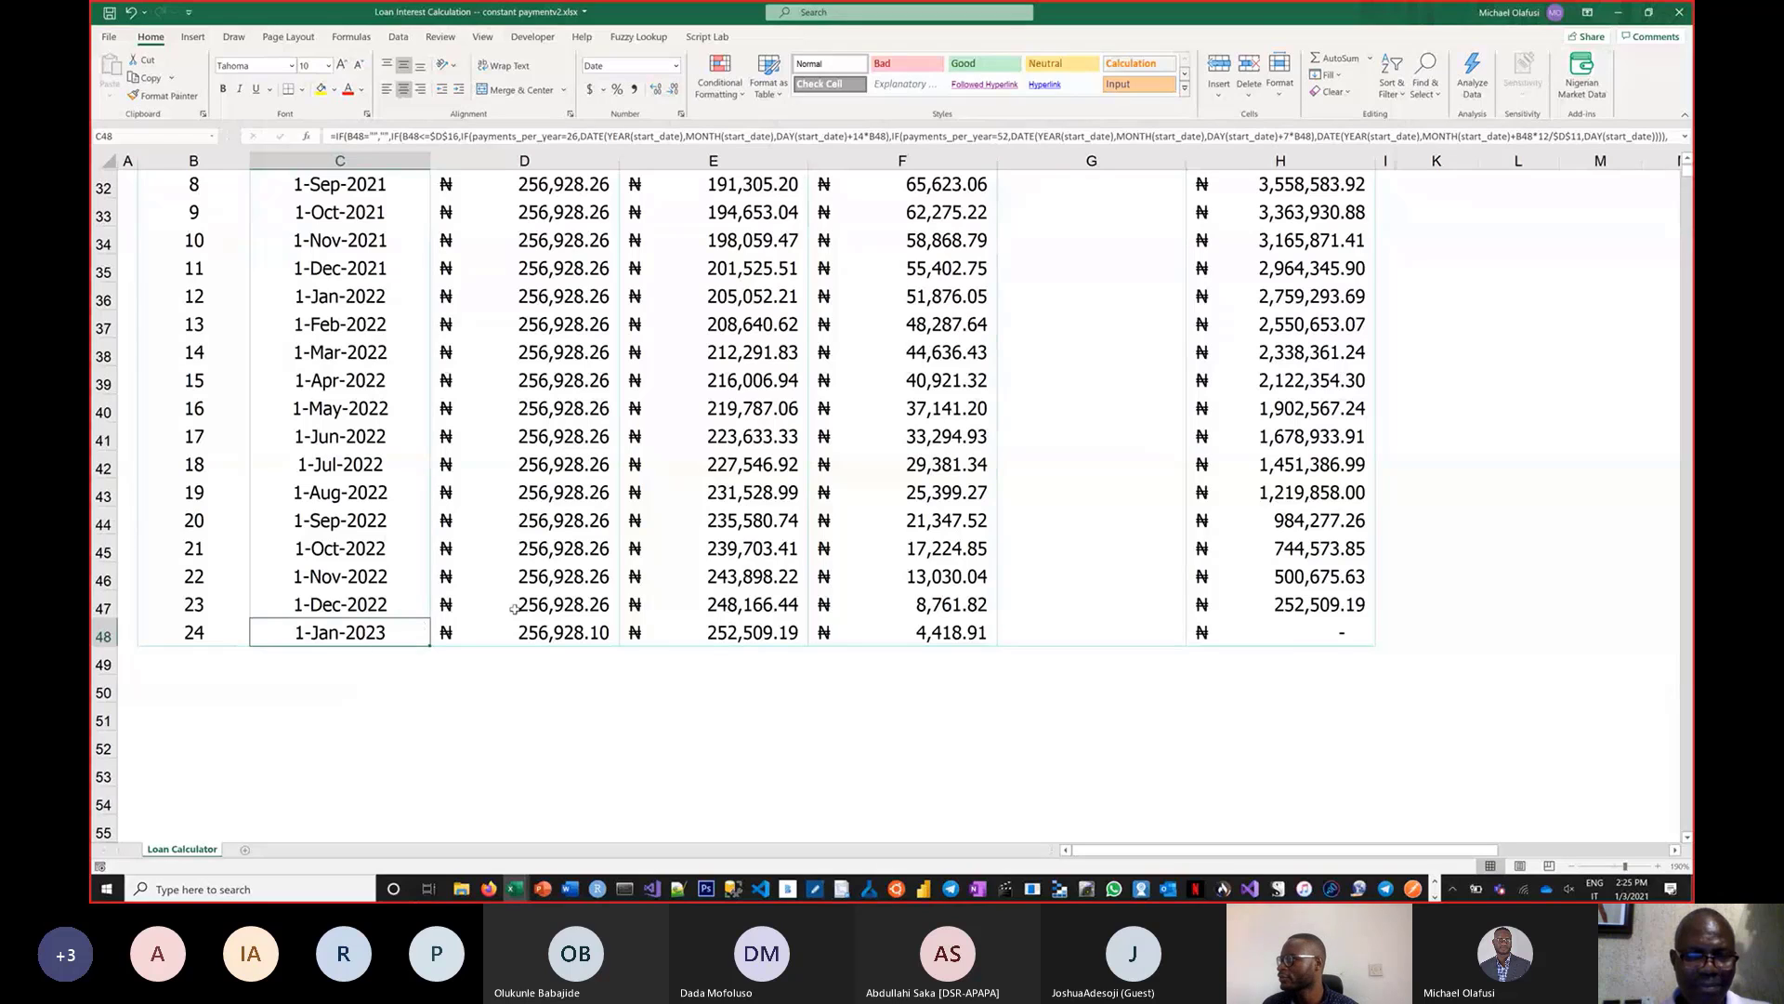
scroll(538, 605, up, 1)
scroll(537, 605, up, 4)
scroll(537, 605, down, 1)
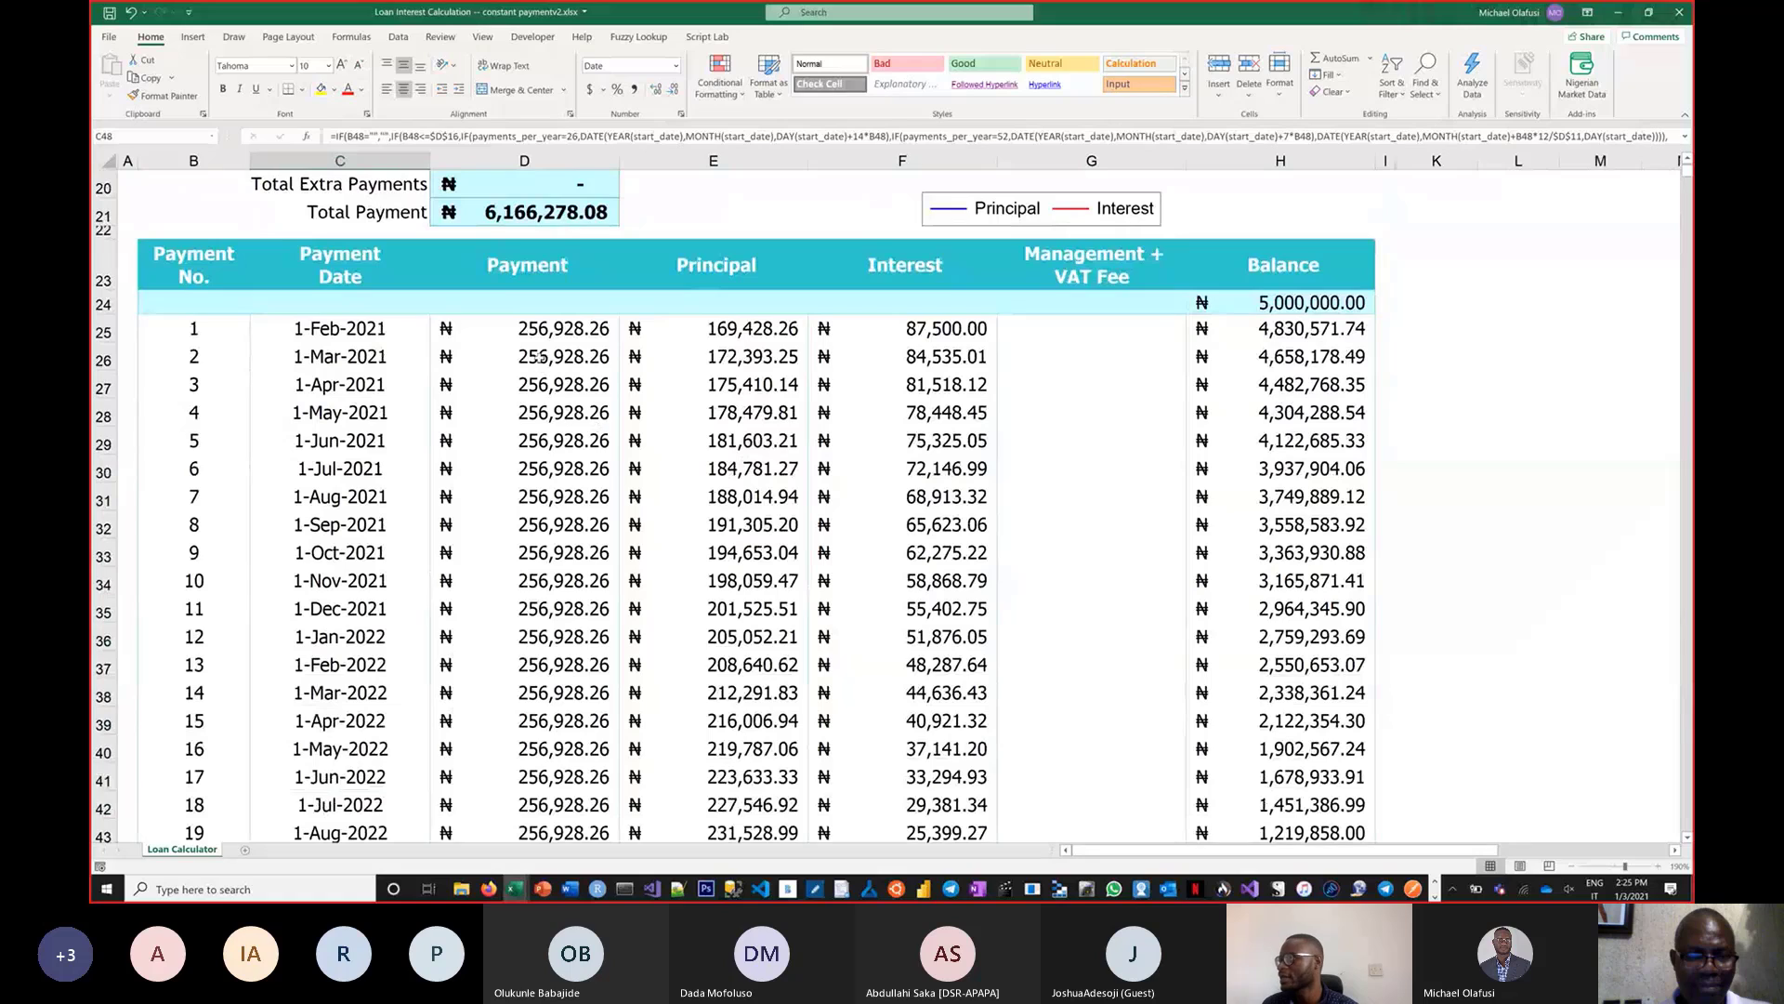
drag(548, 330, 569, 690)
scroll(562, 644, up, 4)
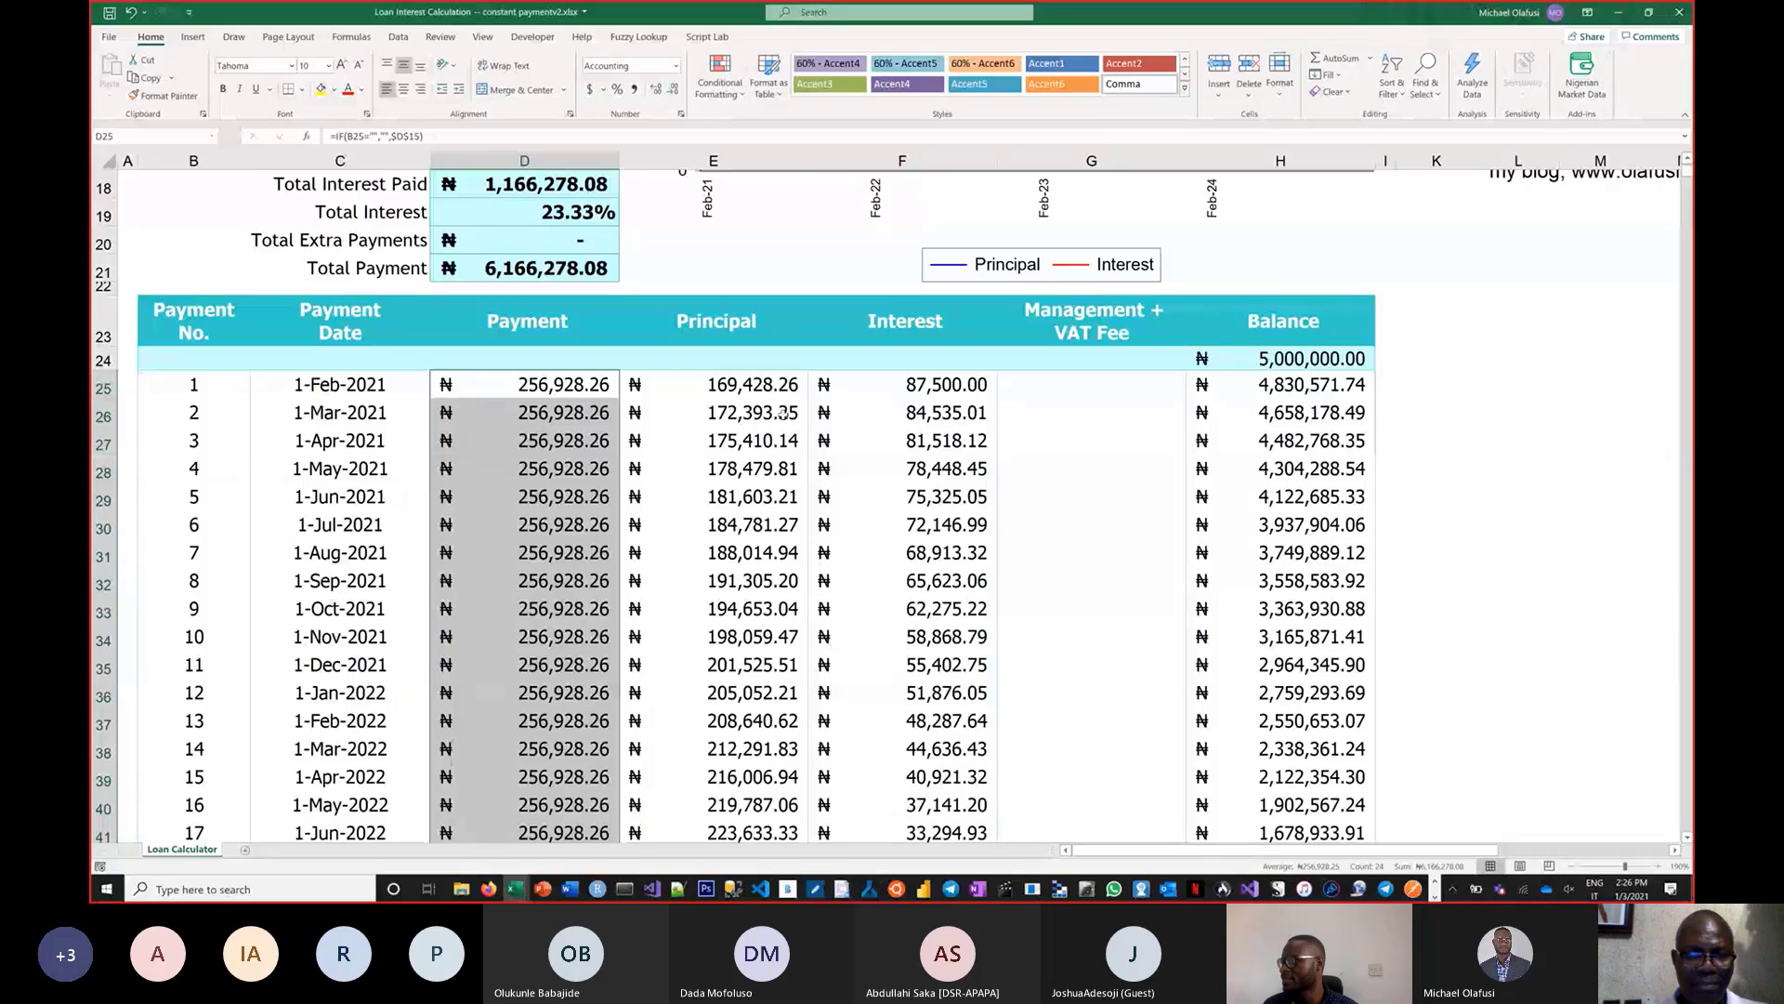
drag(748, 385, 749, 578)
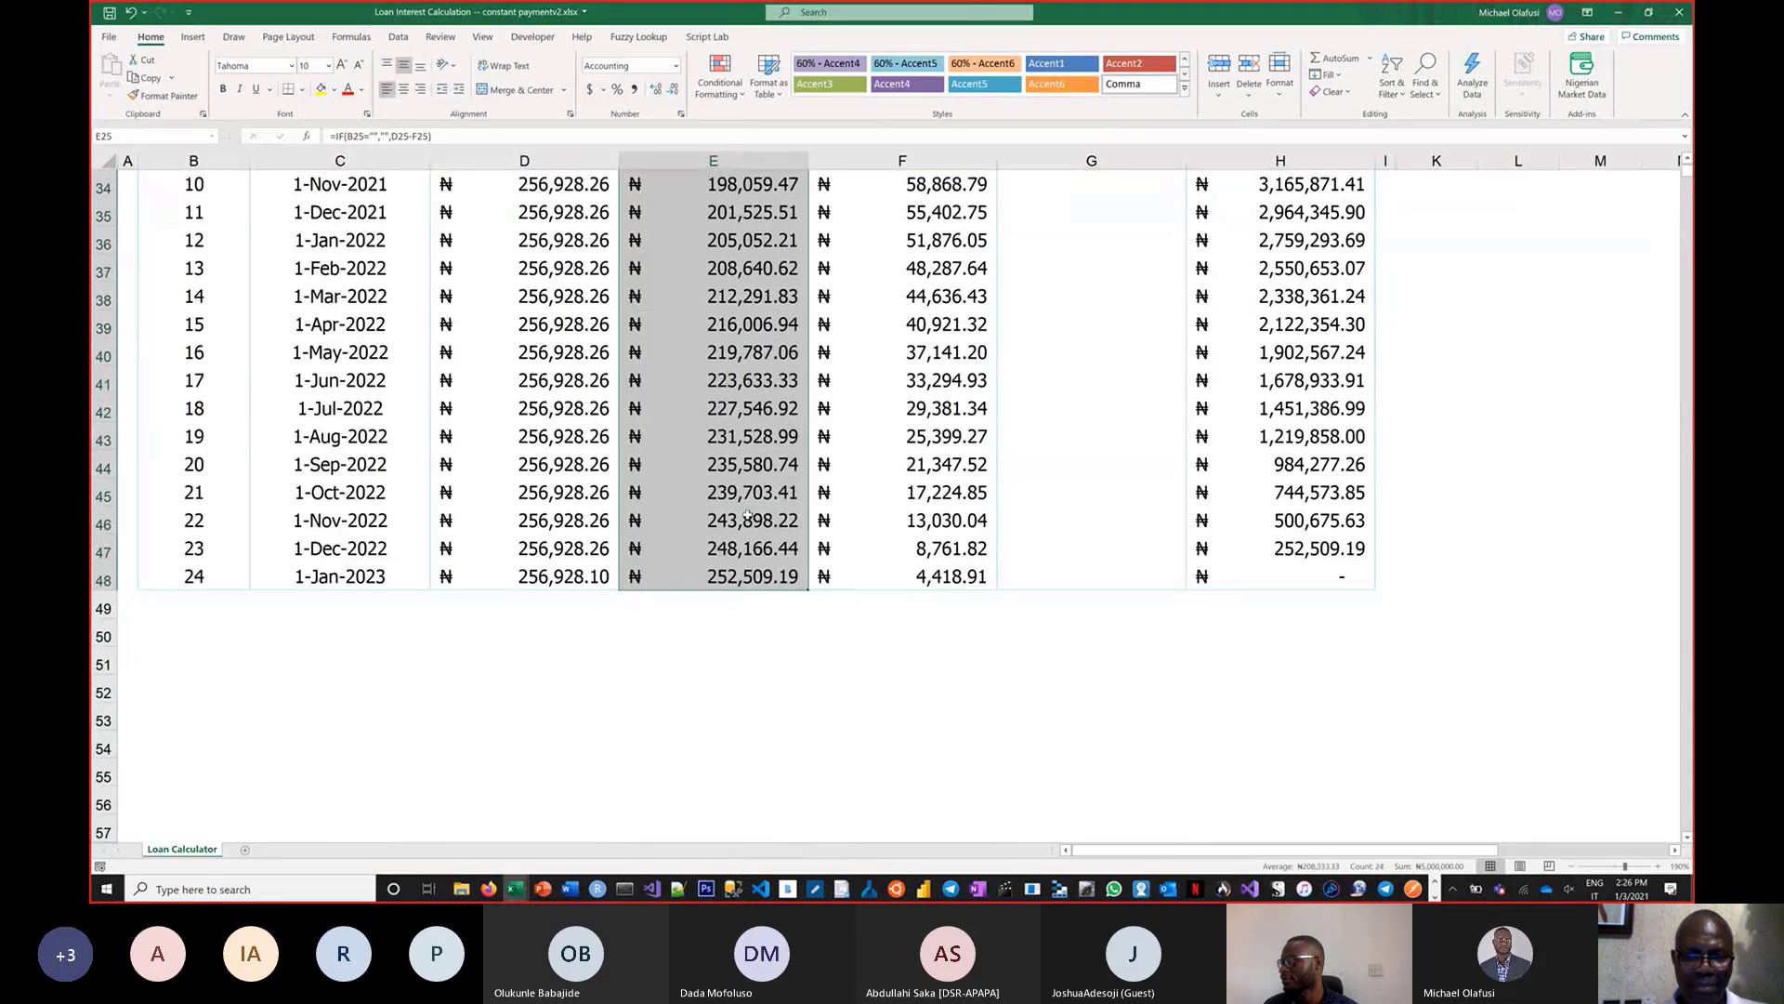
scroll(749, 516, up, 6)
drag(906, 469, 871, 396)
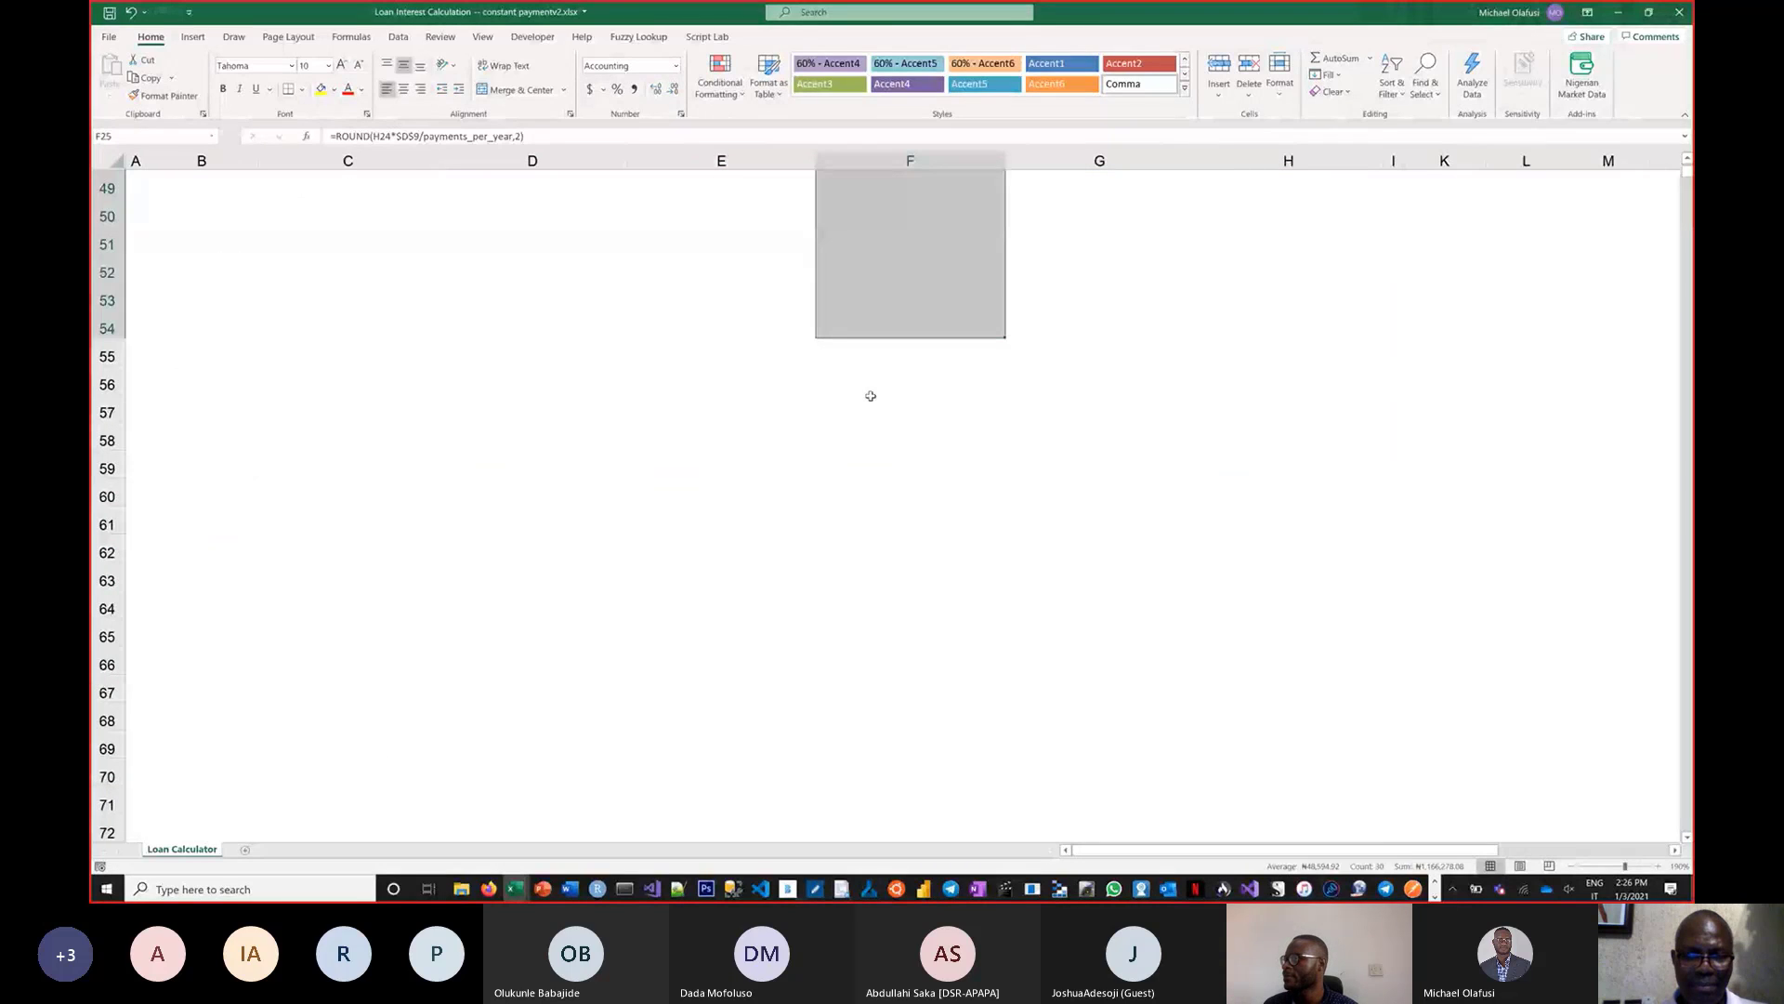
scroll(595, 386, up, 16)
Check the Annual Interest Rate formula in the Loan Data section and set the Loan Period in Years to 1.5
click(594, 387)
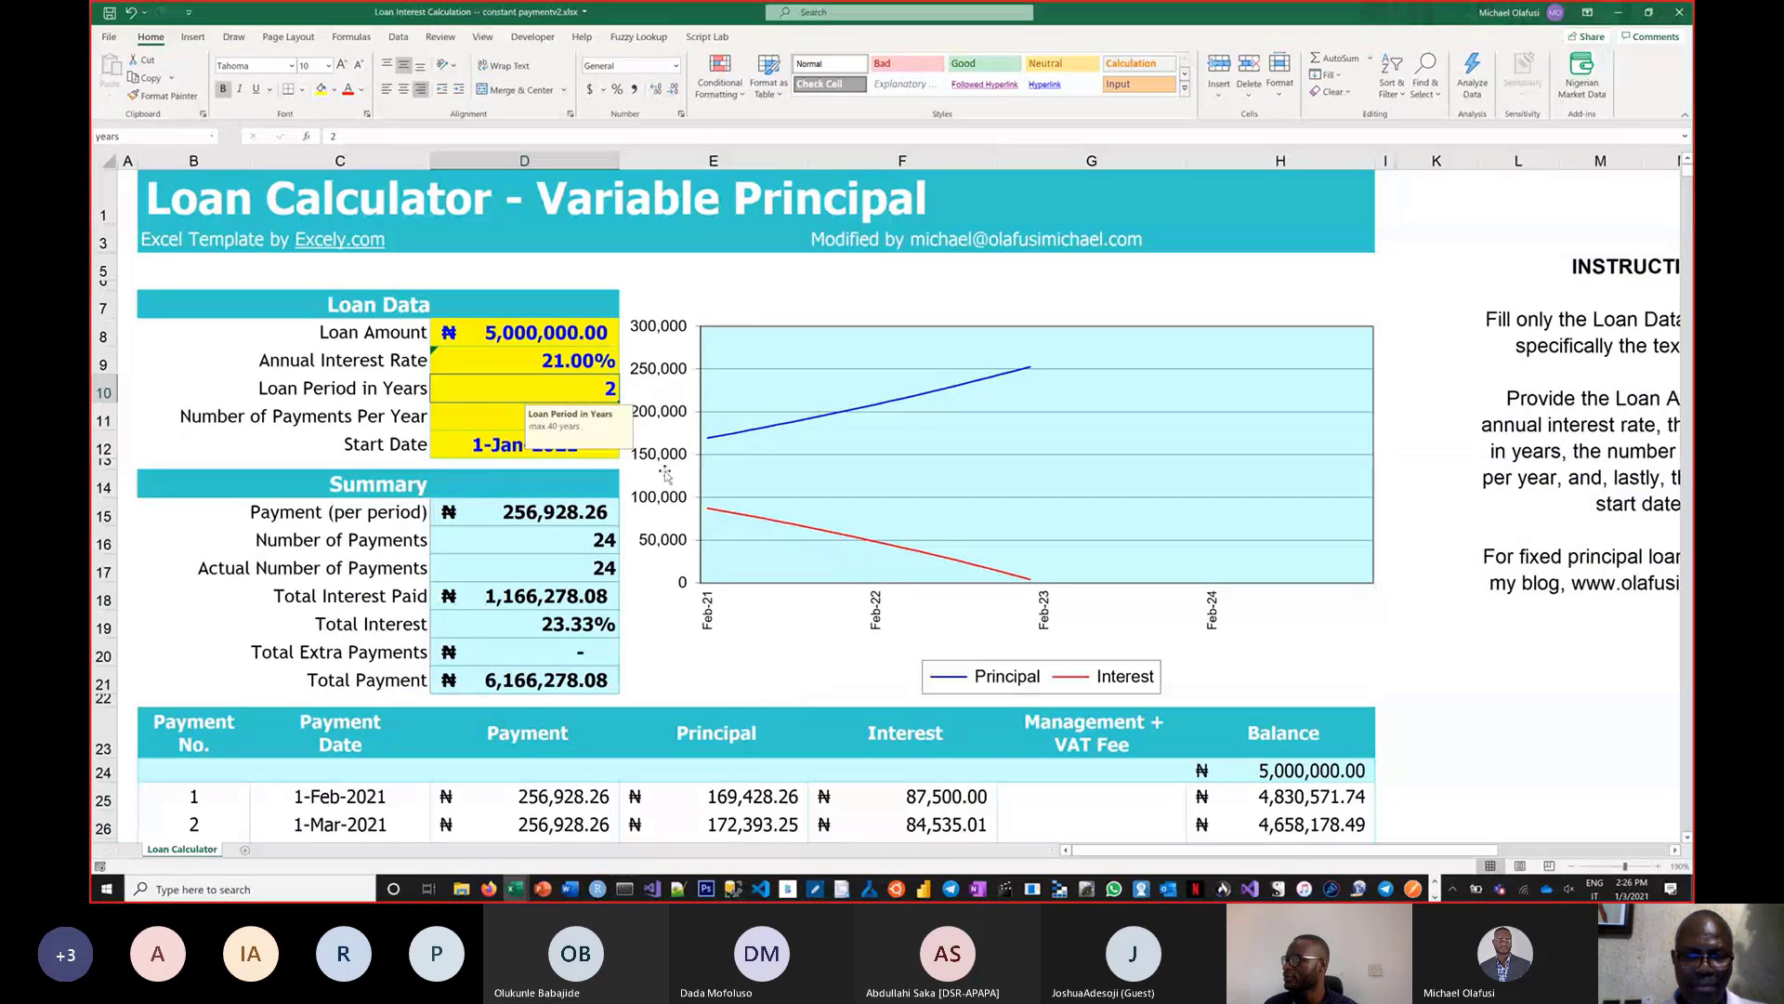
double_click(582, 356)
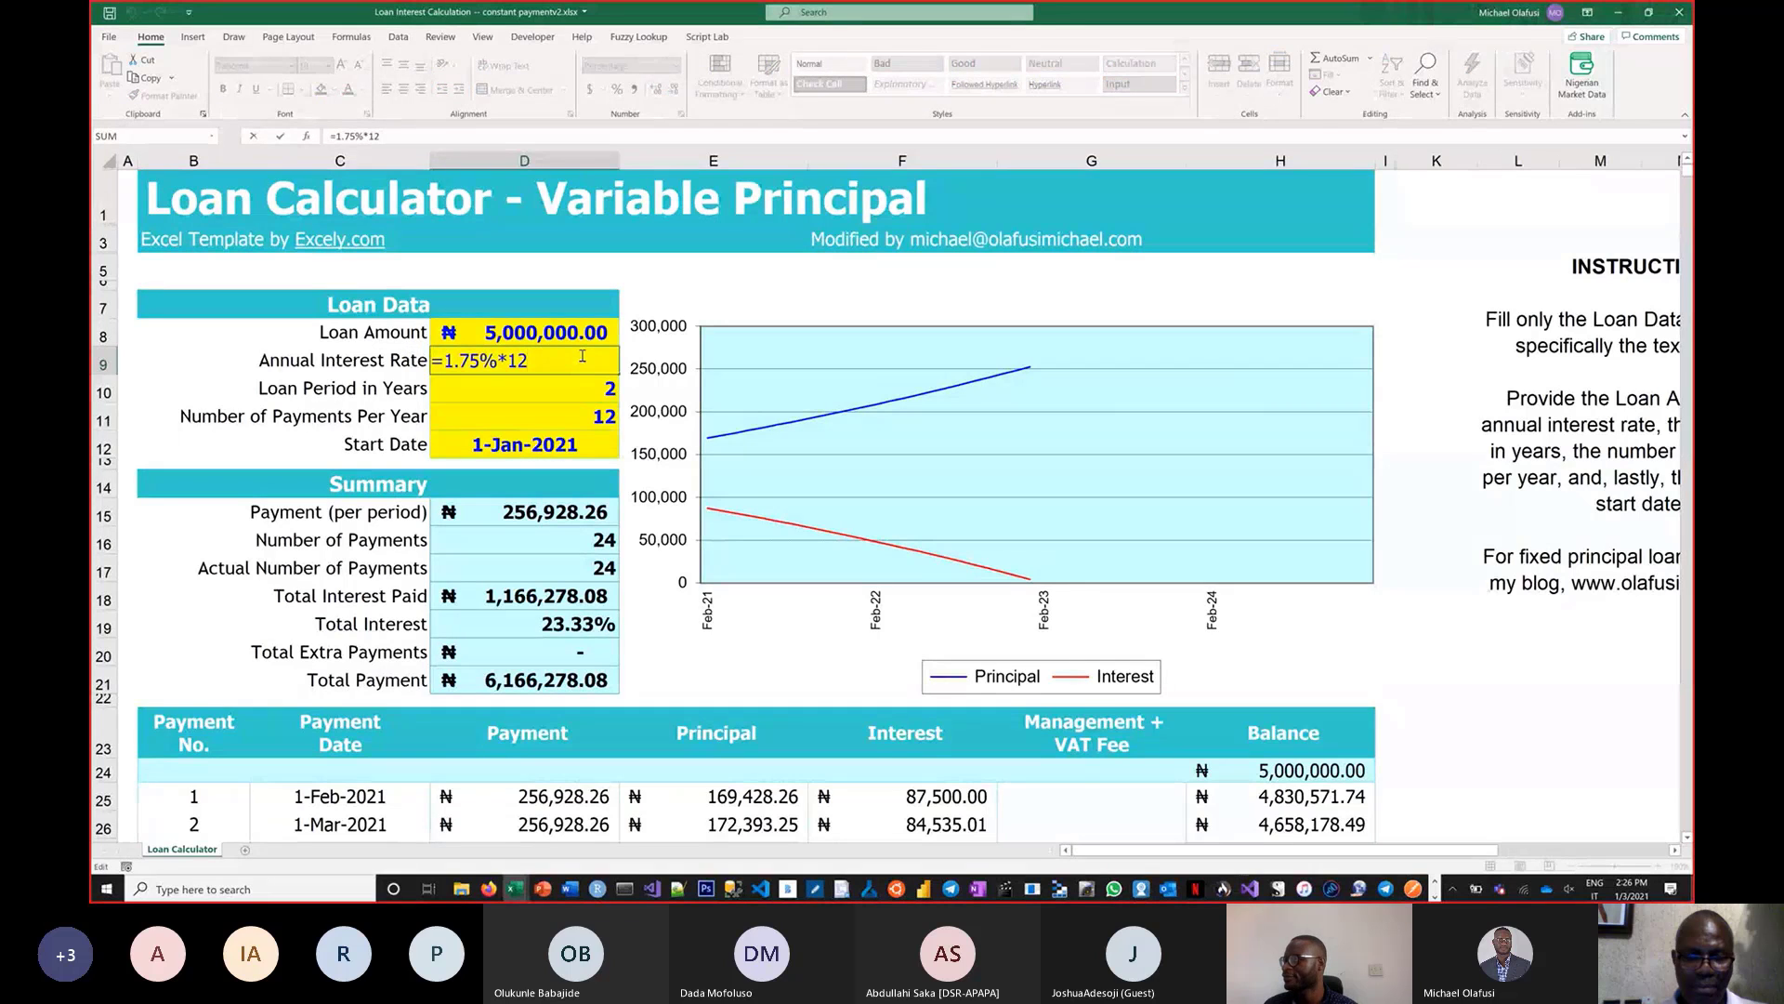
key(Return)
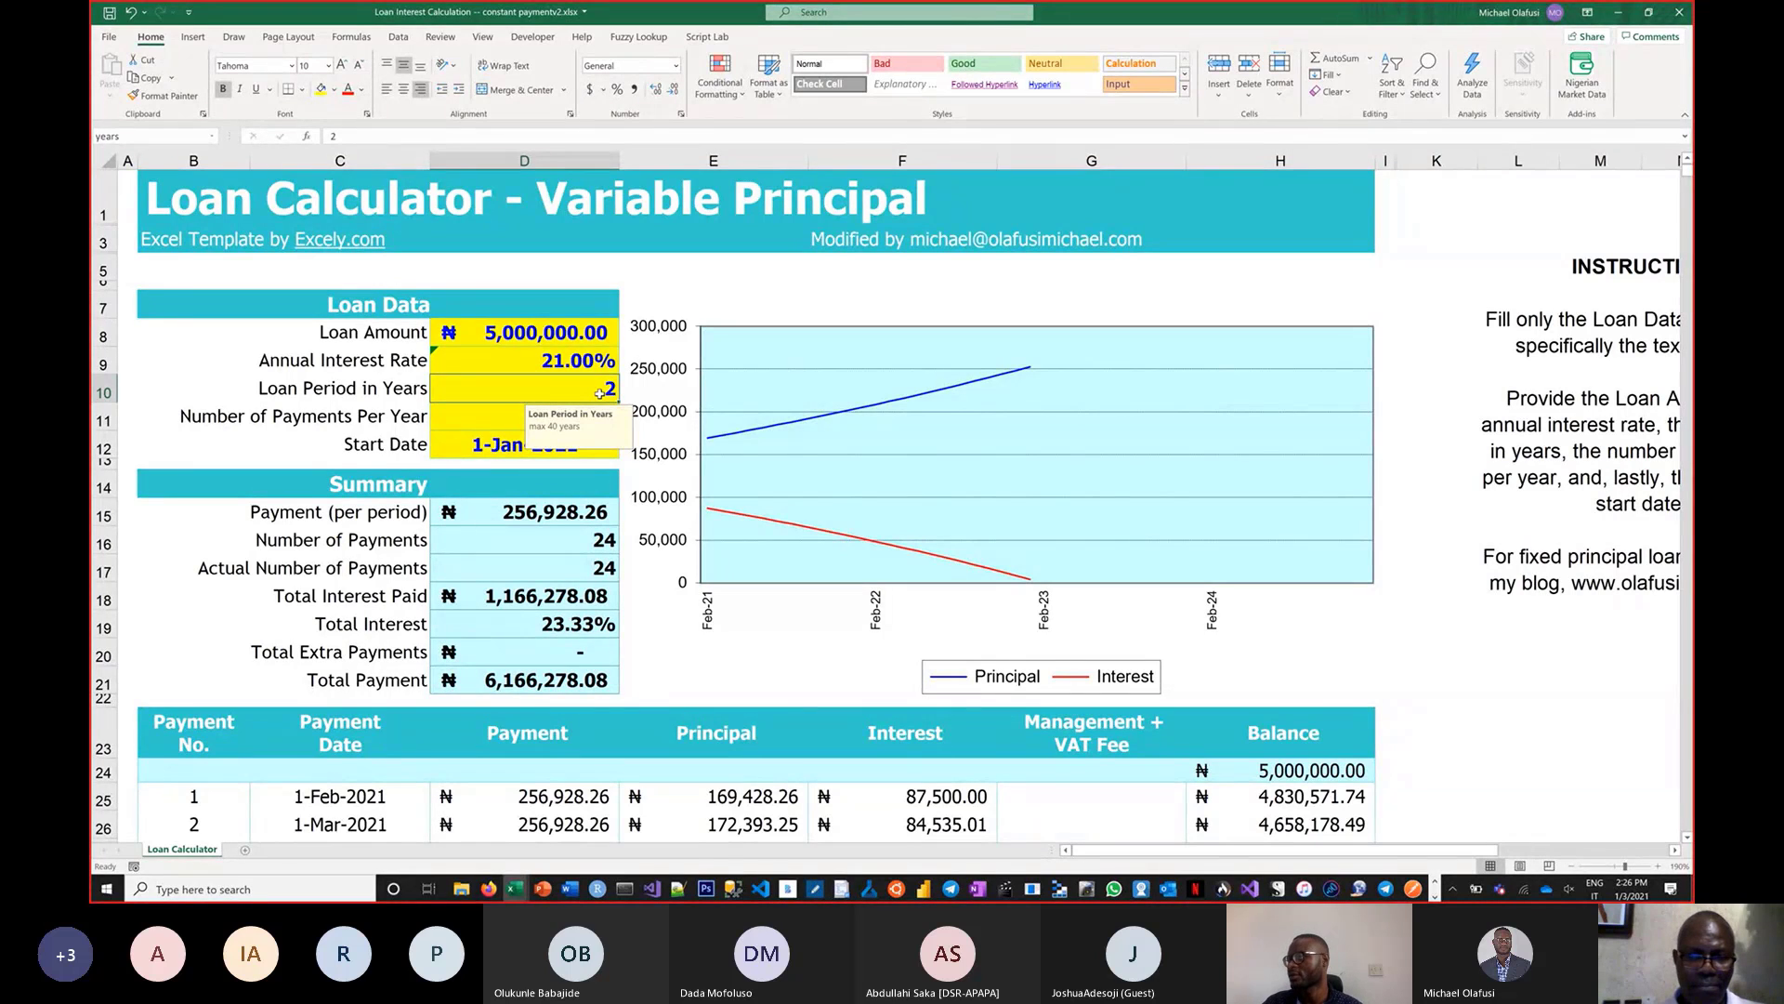
text(1)
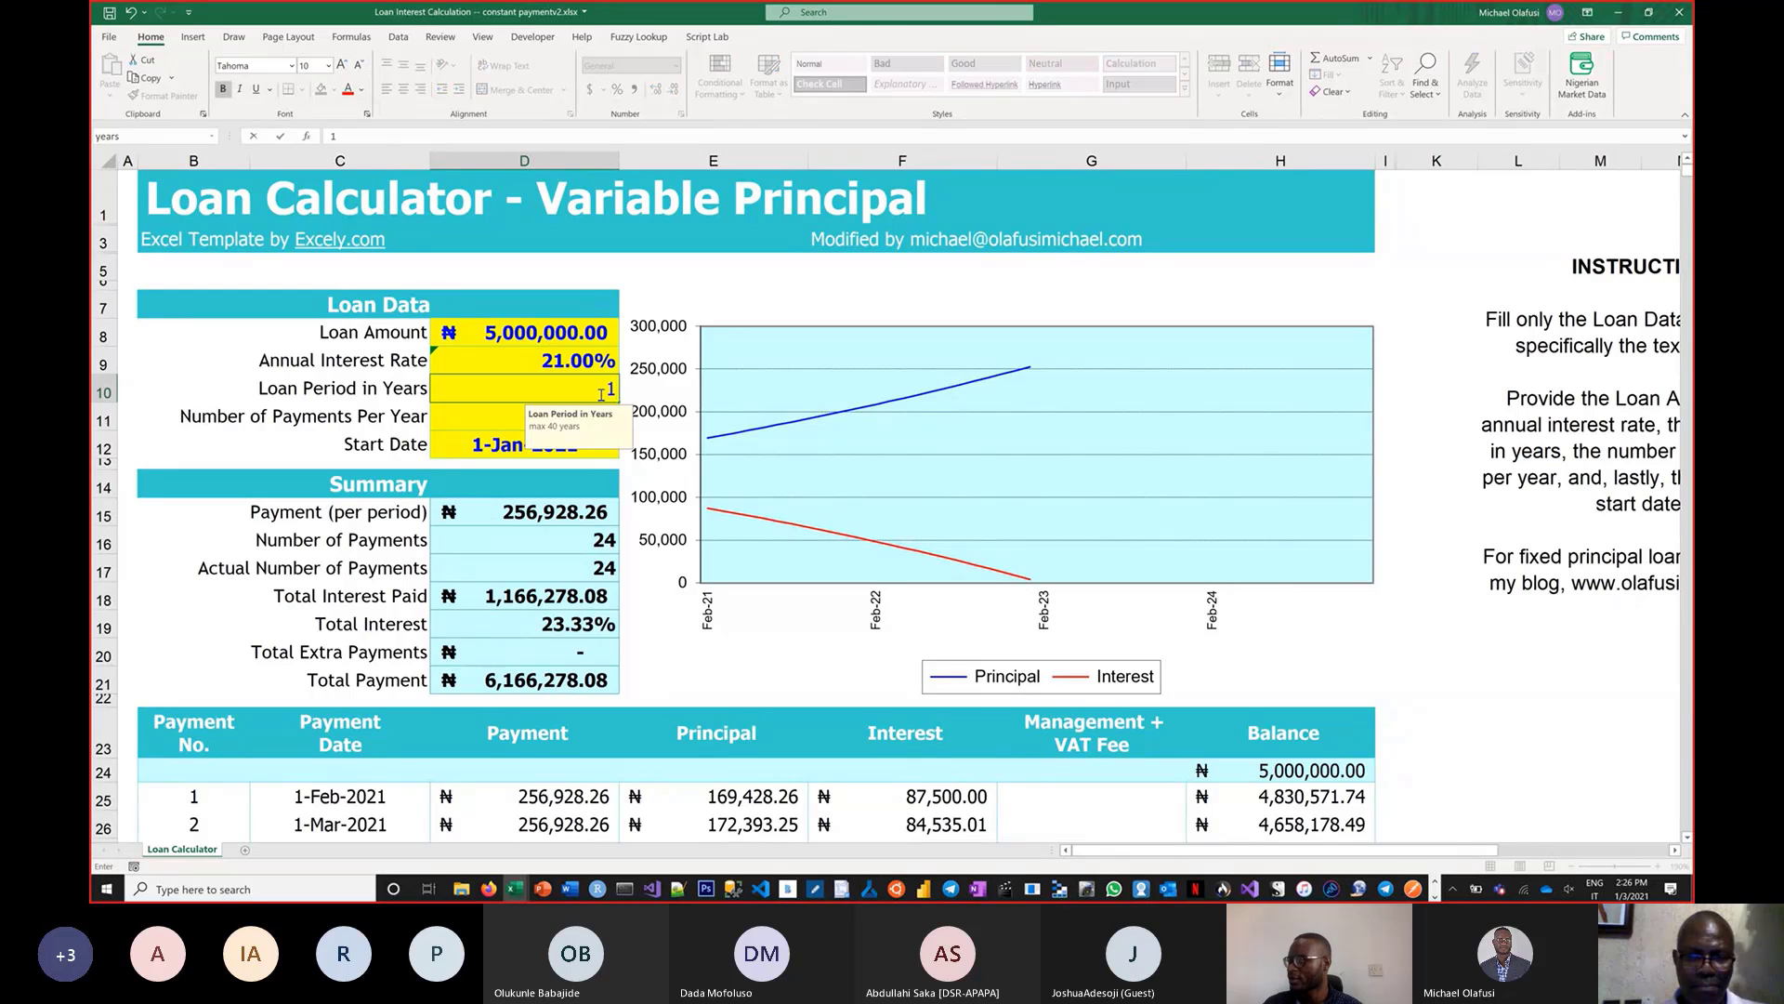
text(.5)
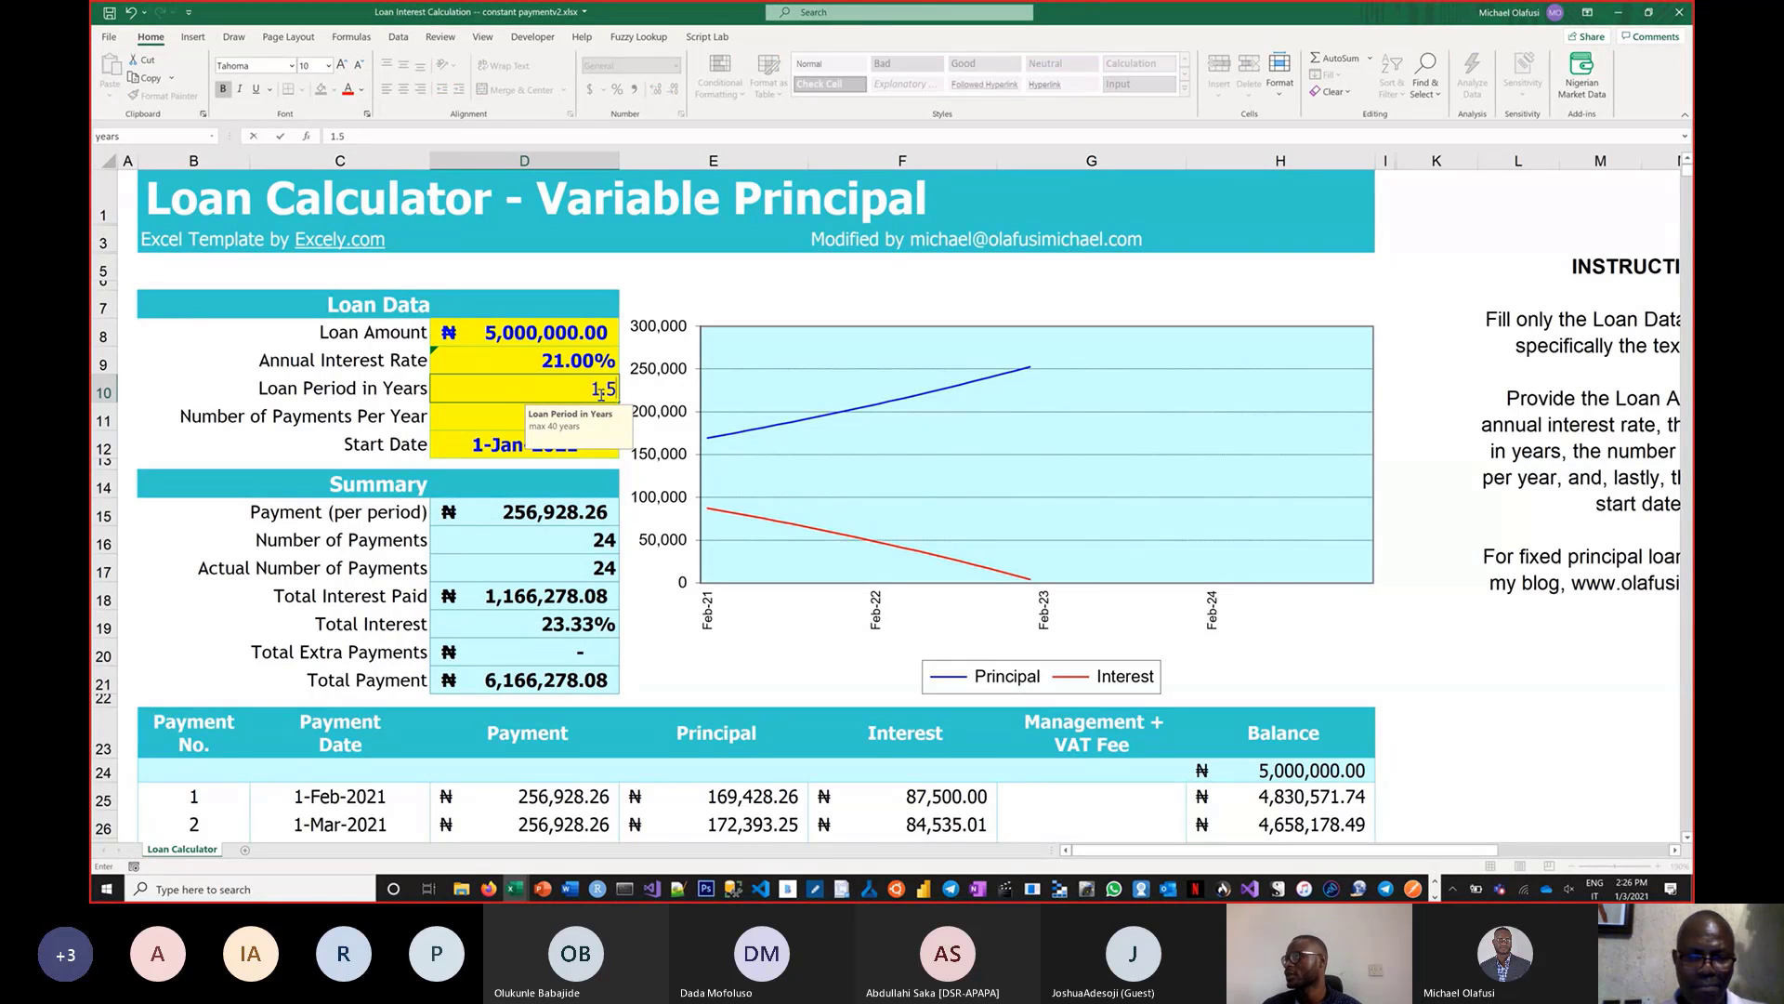
key(ctrl+Return)
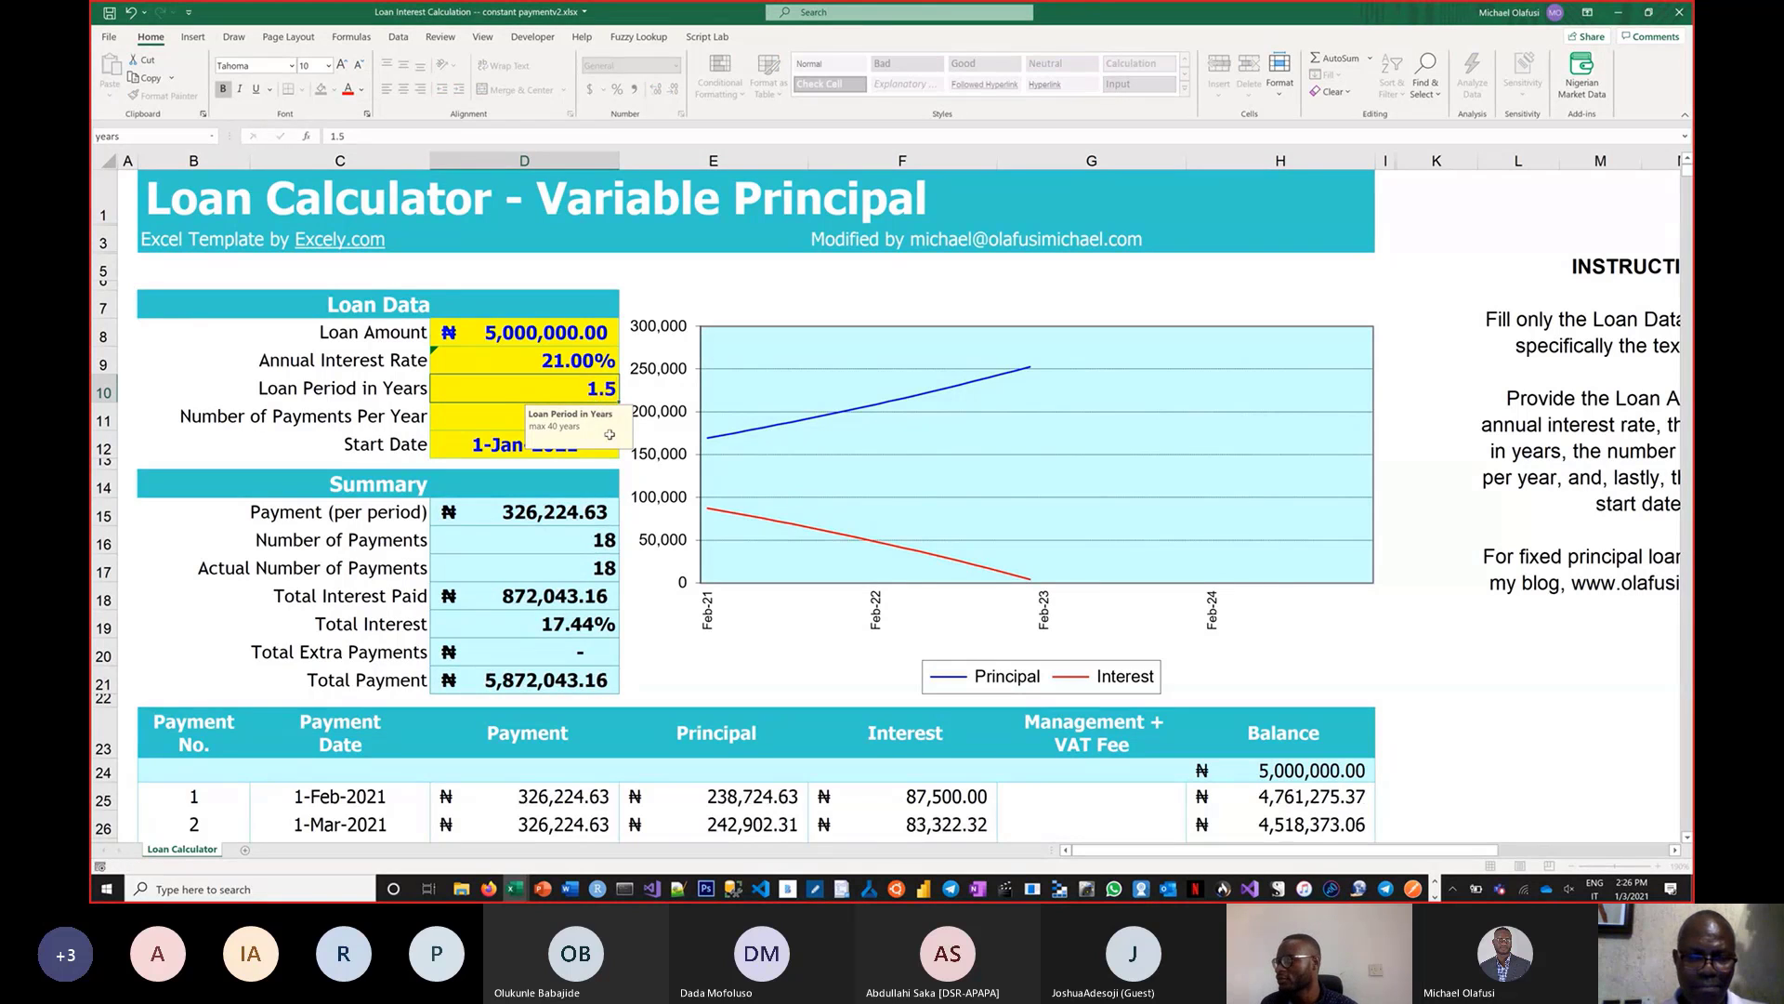
key(Return)
Review the recalculated repayment schedule down to its final payment row and inspect the last payment's formula
scroll(613, 484, down, 6)
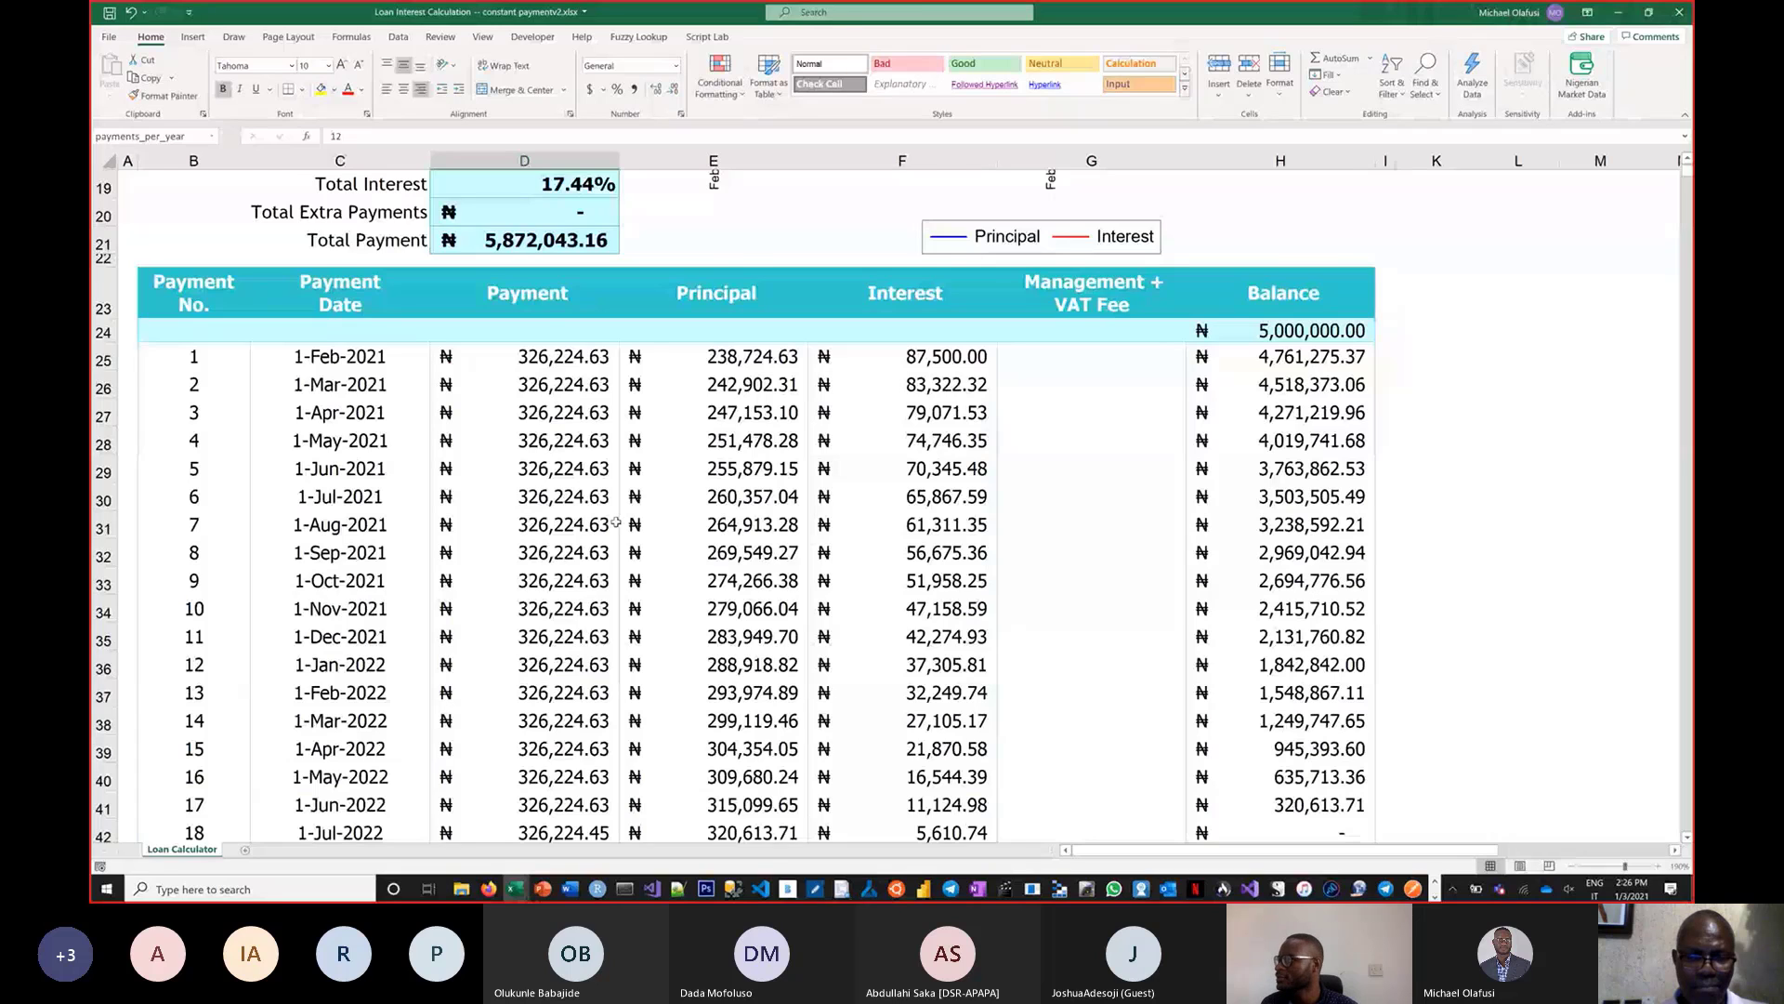
scroll(616, 522, down, 3)
drag(201, 578, 1257, 569)
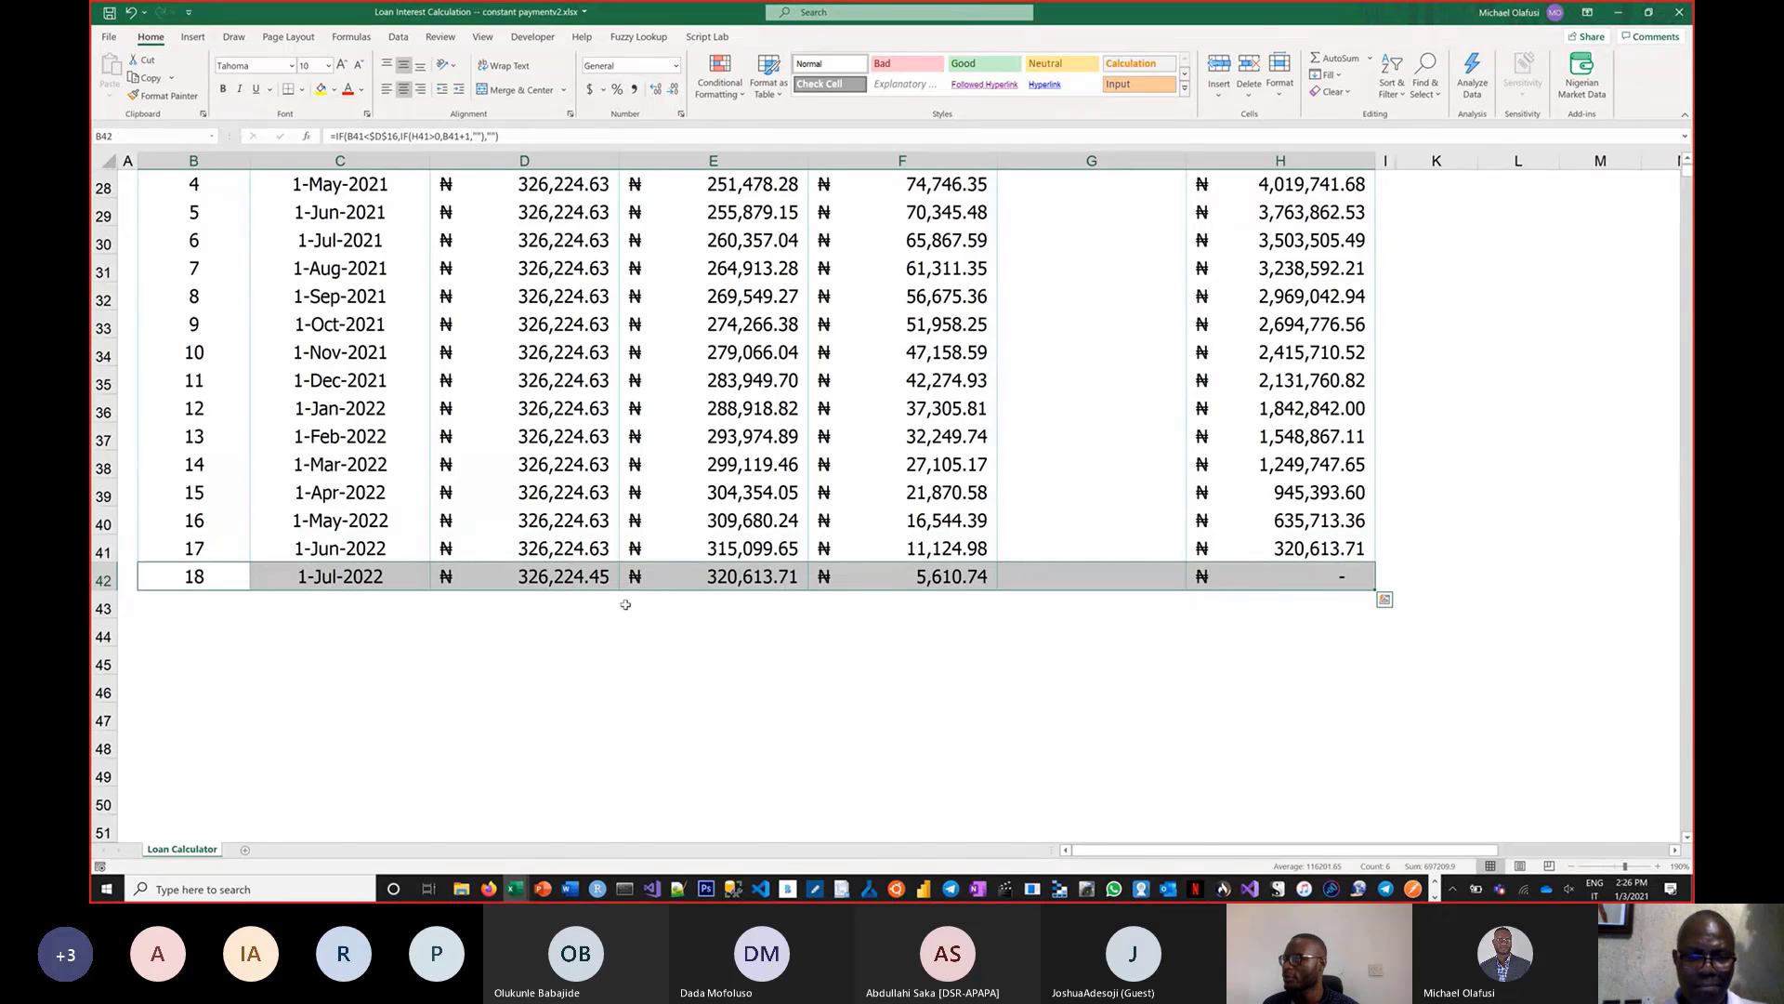
click(600, 577)
scroll(580, 529, up, 3)
scroll(580, 528, down, 3)
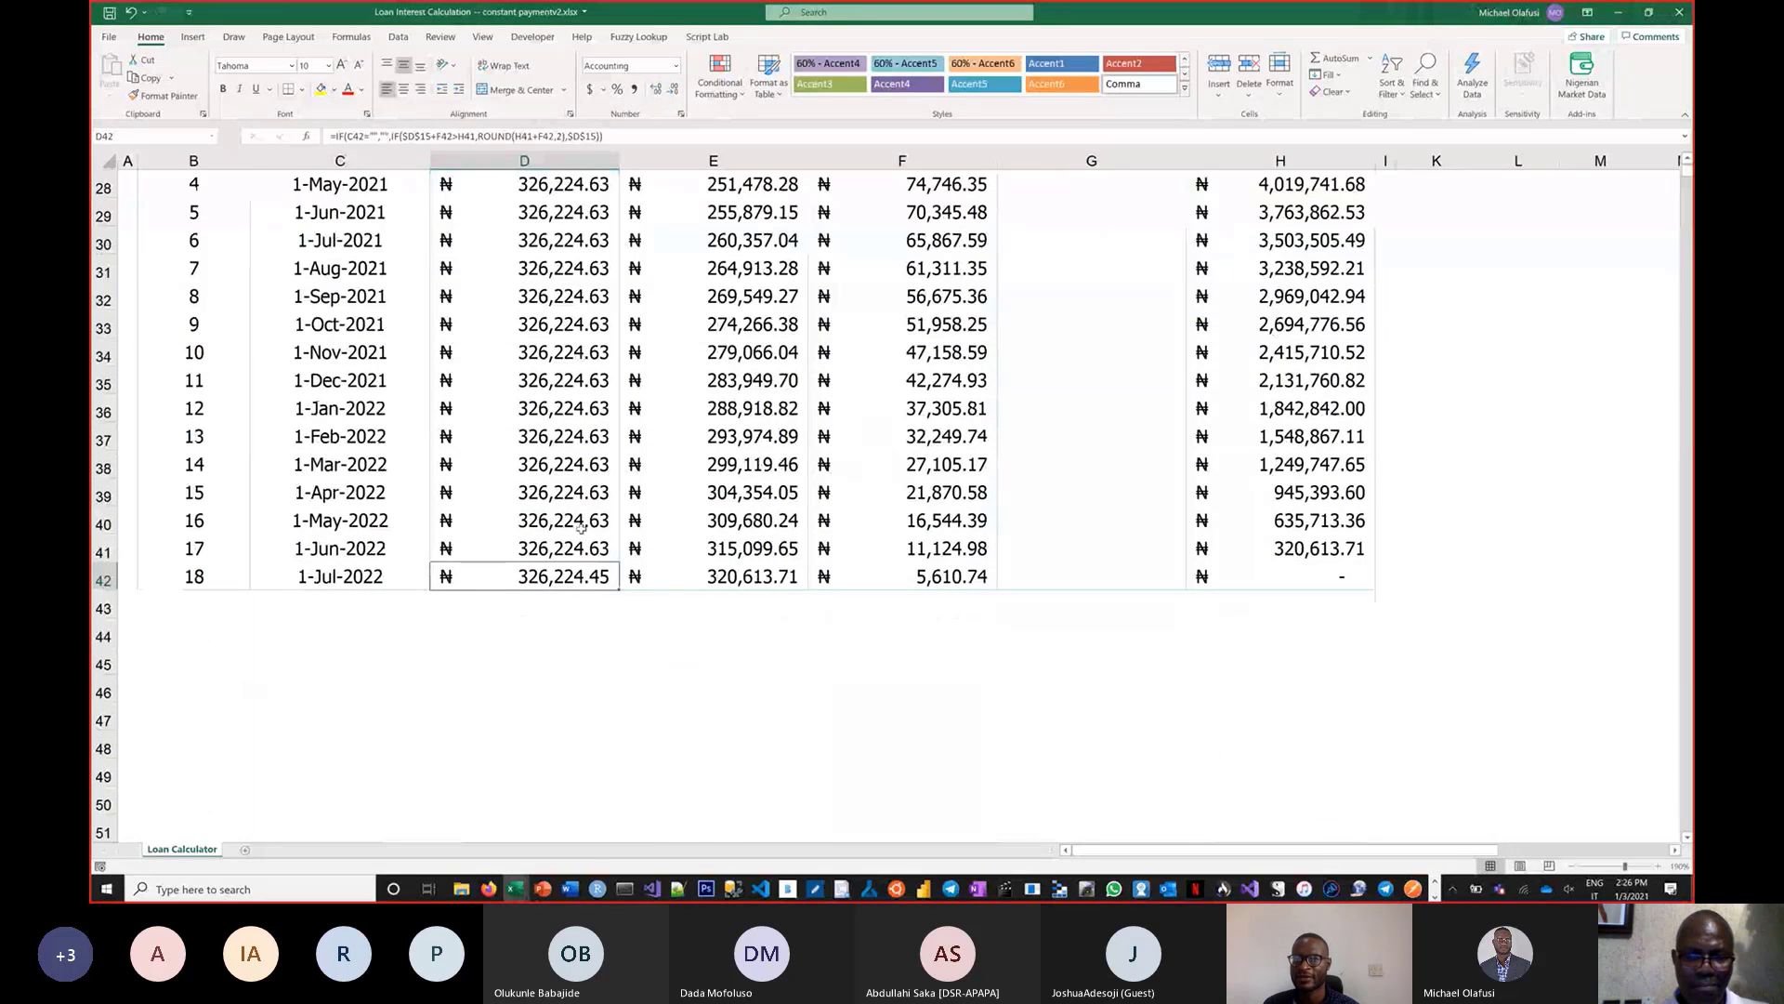
scroll(619, 501, up, 3)
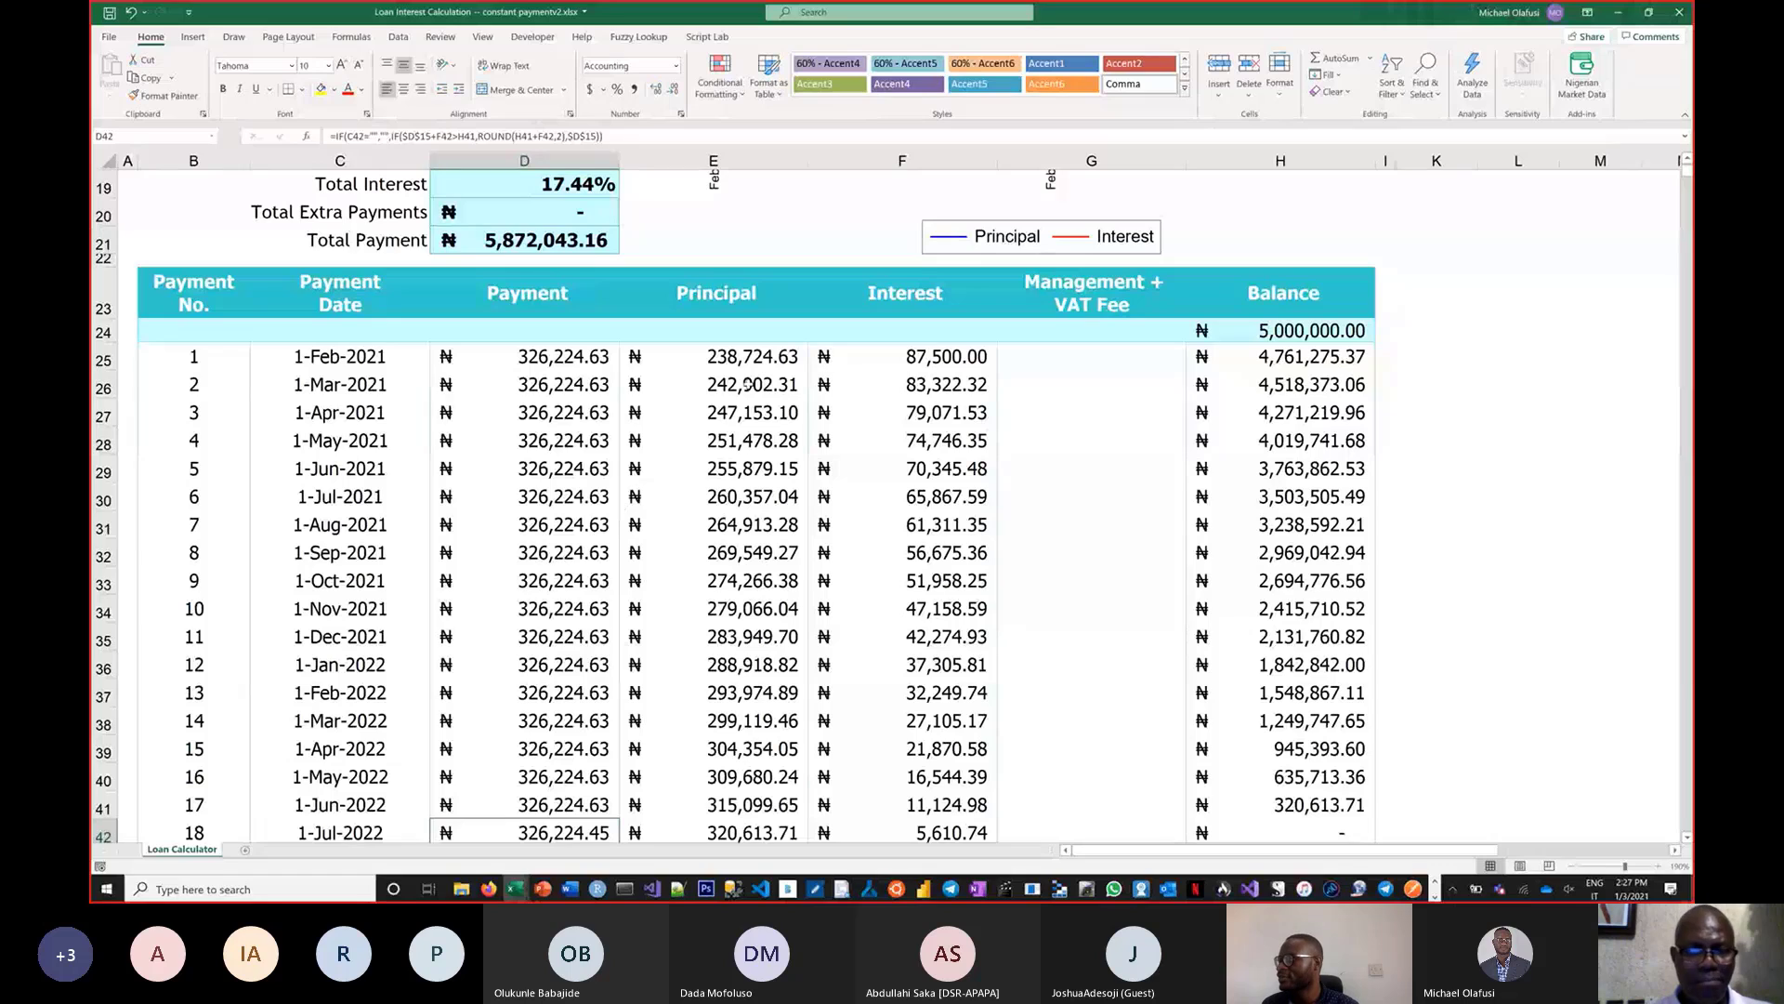
Trace the schedule's payment amount back to the Summary section and inspect the PMT formula behind Payment (per period)
click(745, 388)
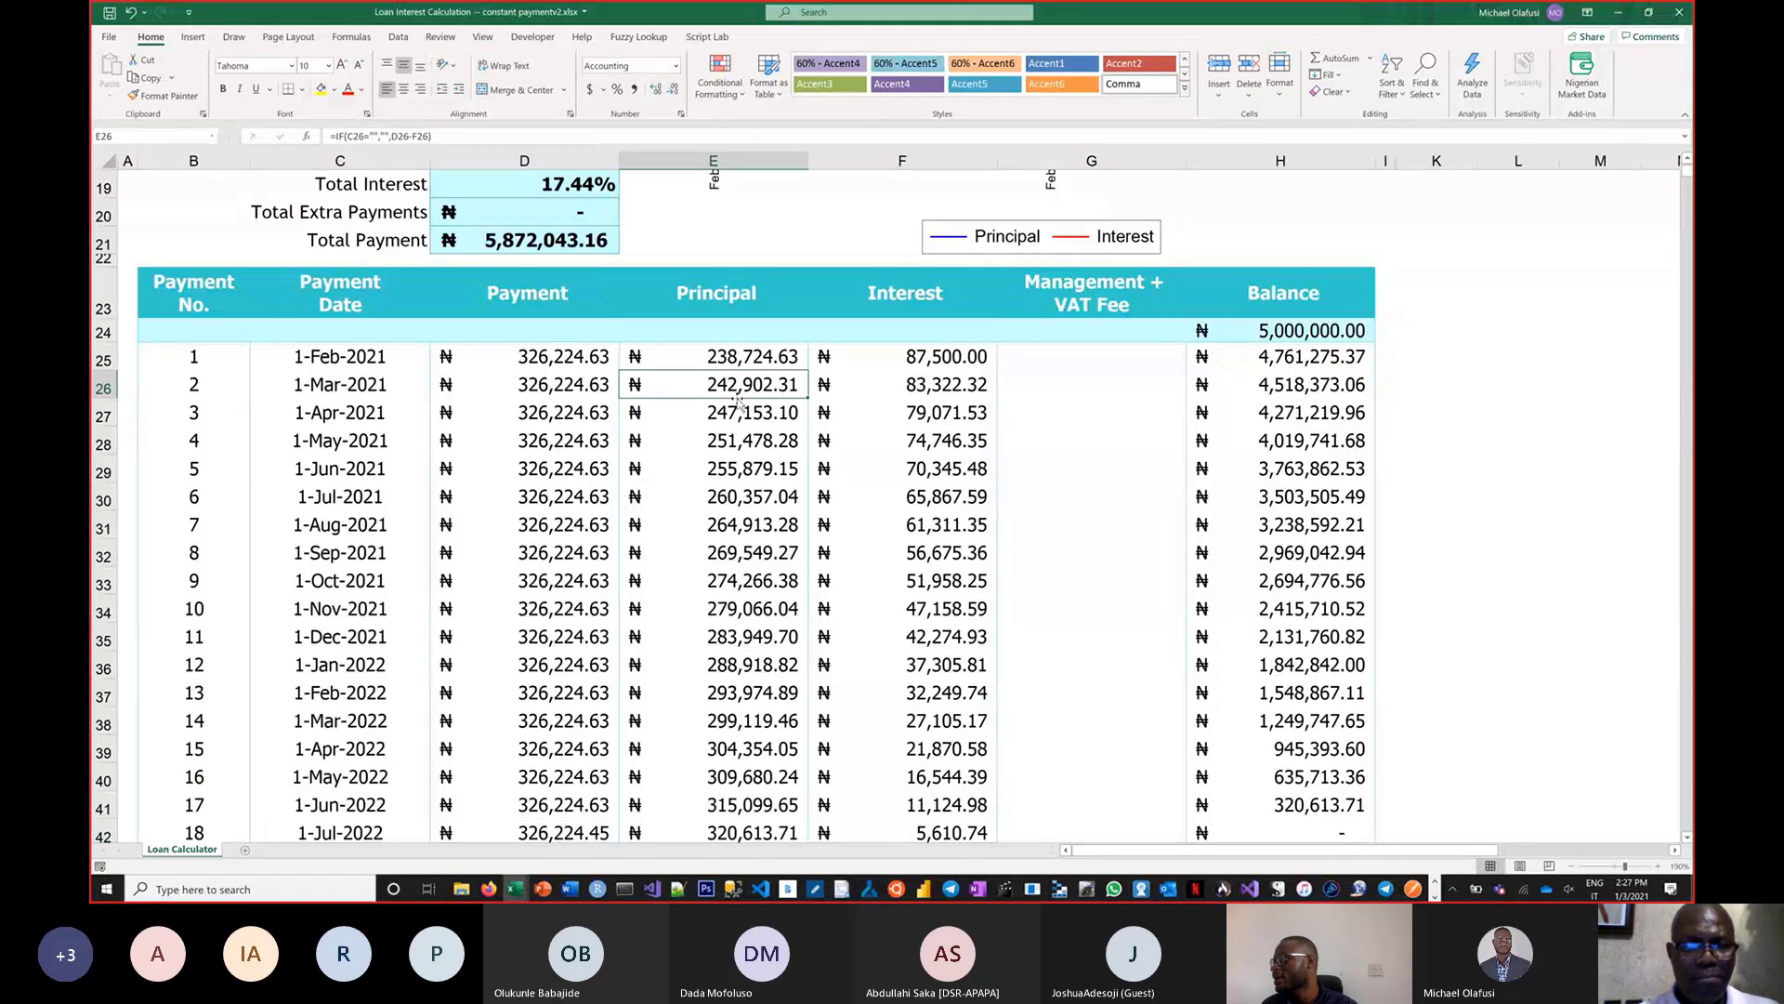
scroll(739, 402, up, 1)
click(560, 445)
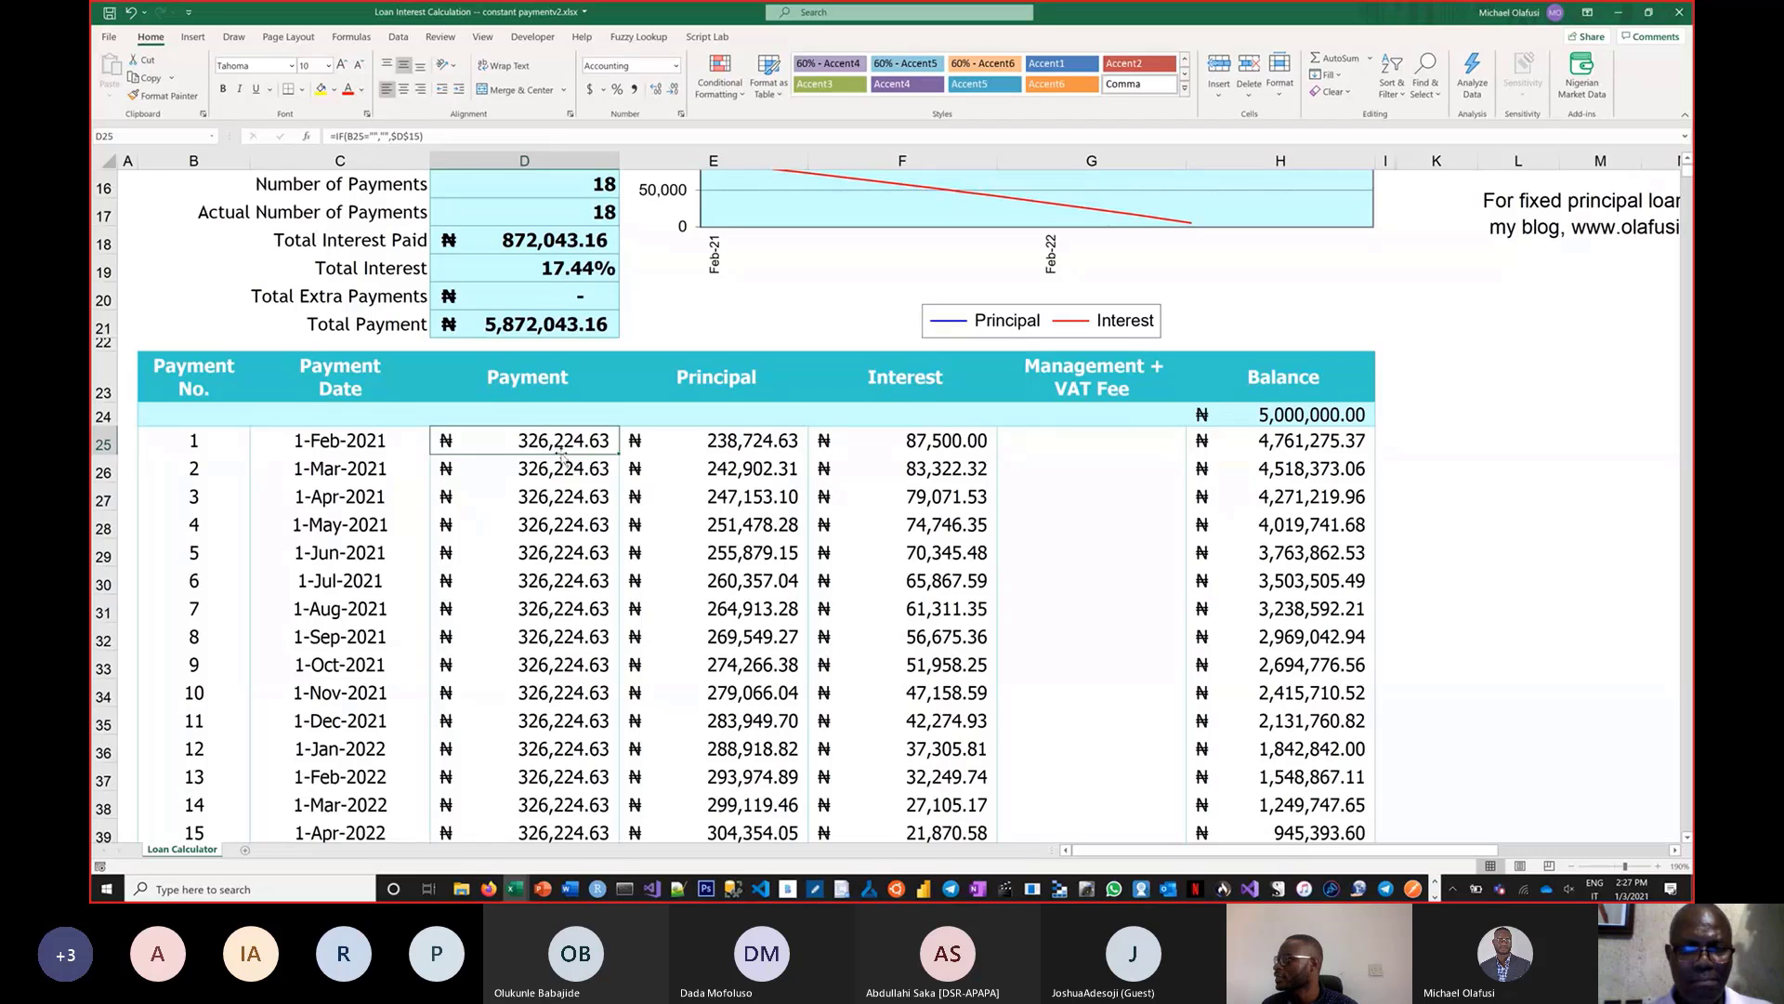
scroll(576, 474, up, 2)
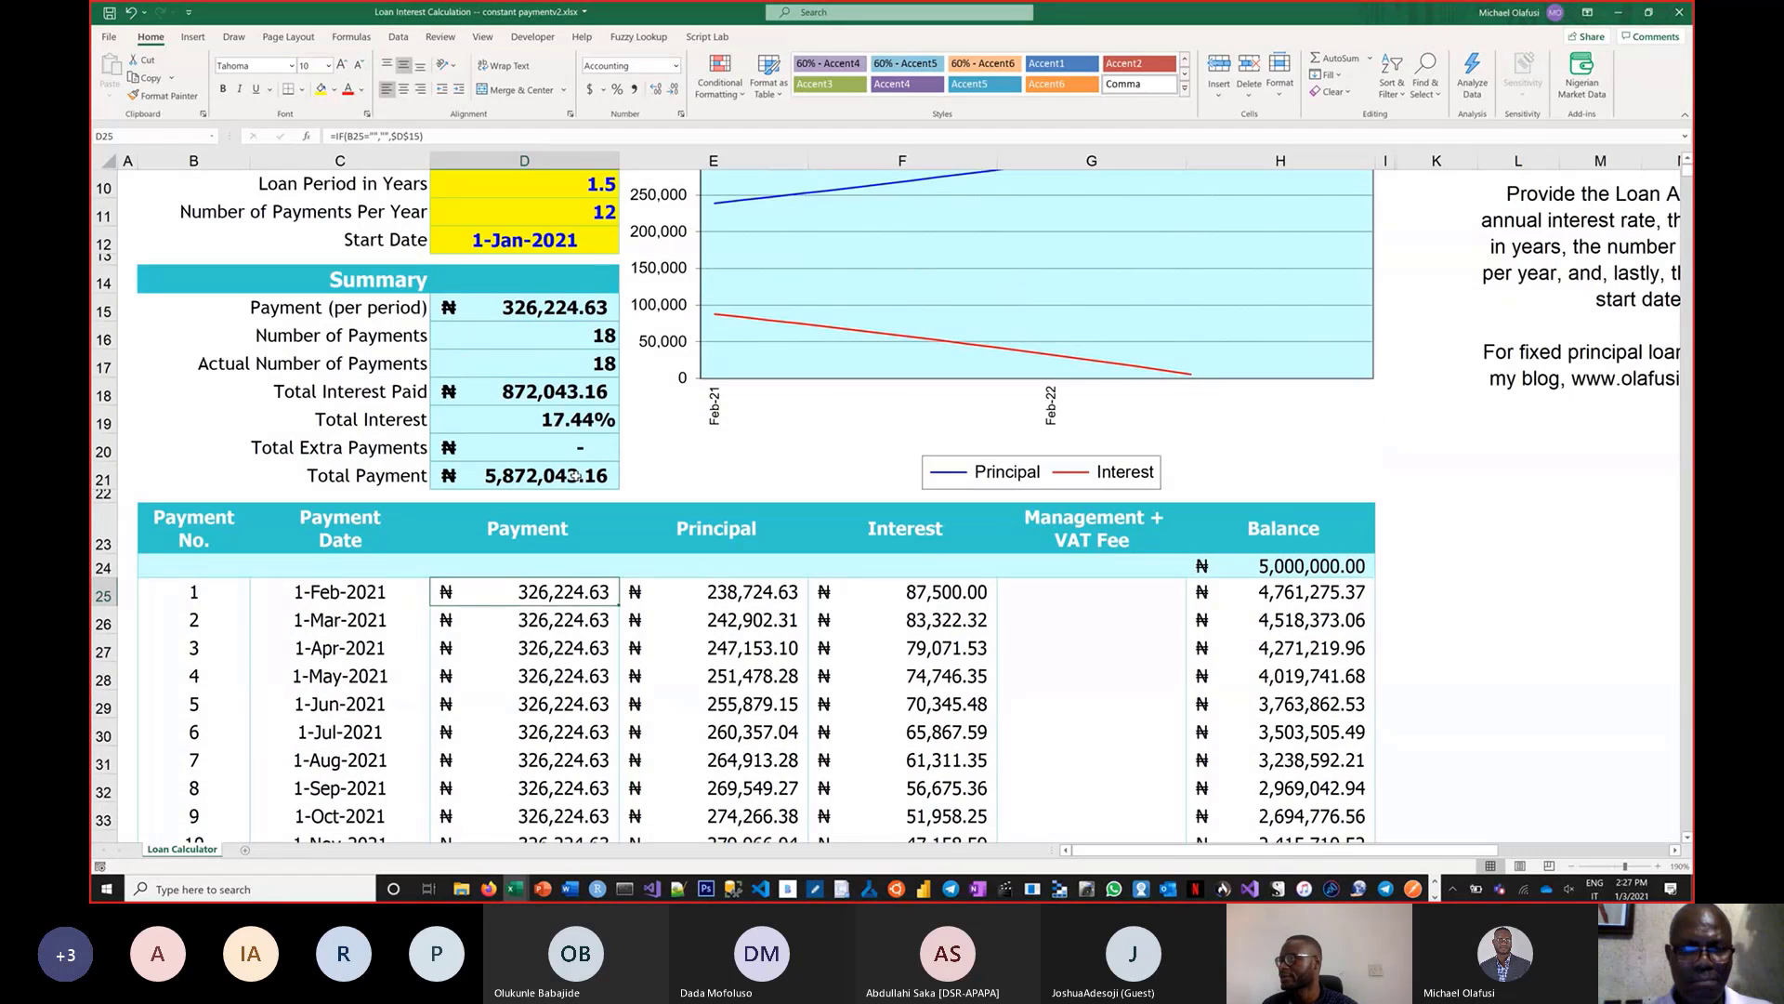
scroll(576, 474, up, 3)
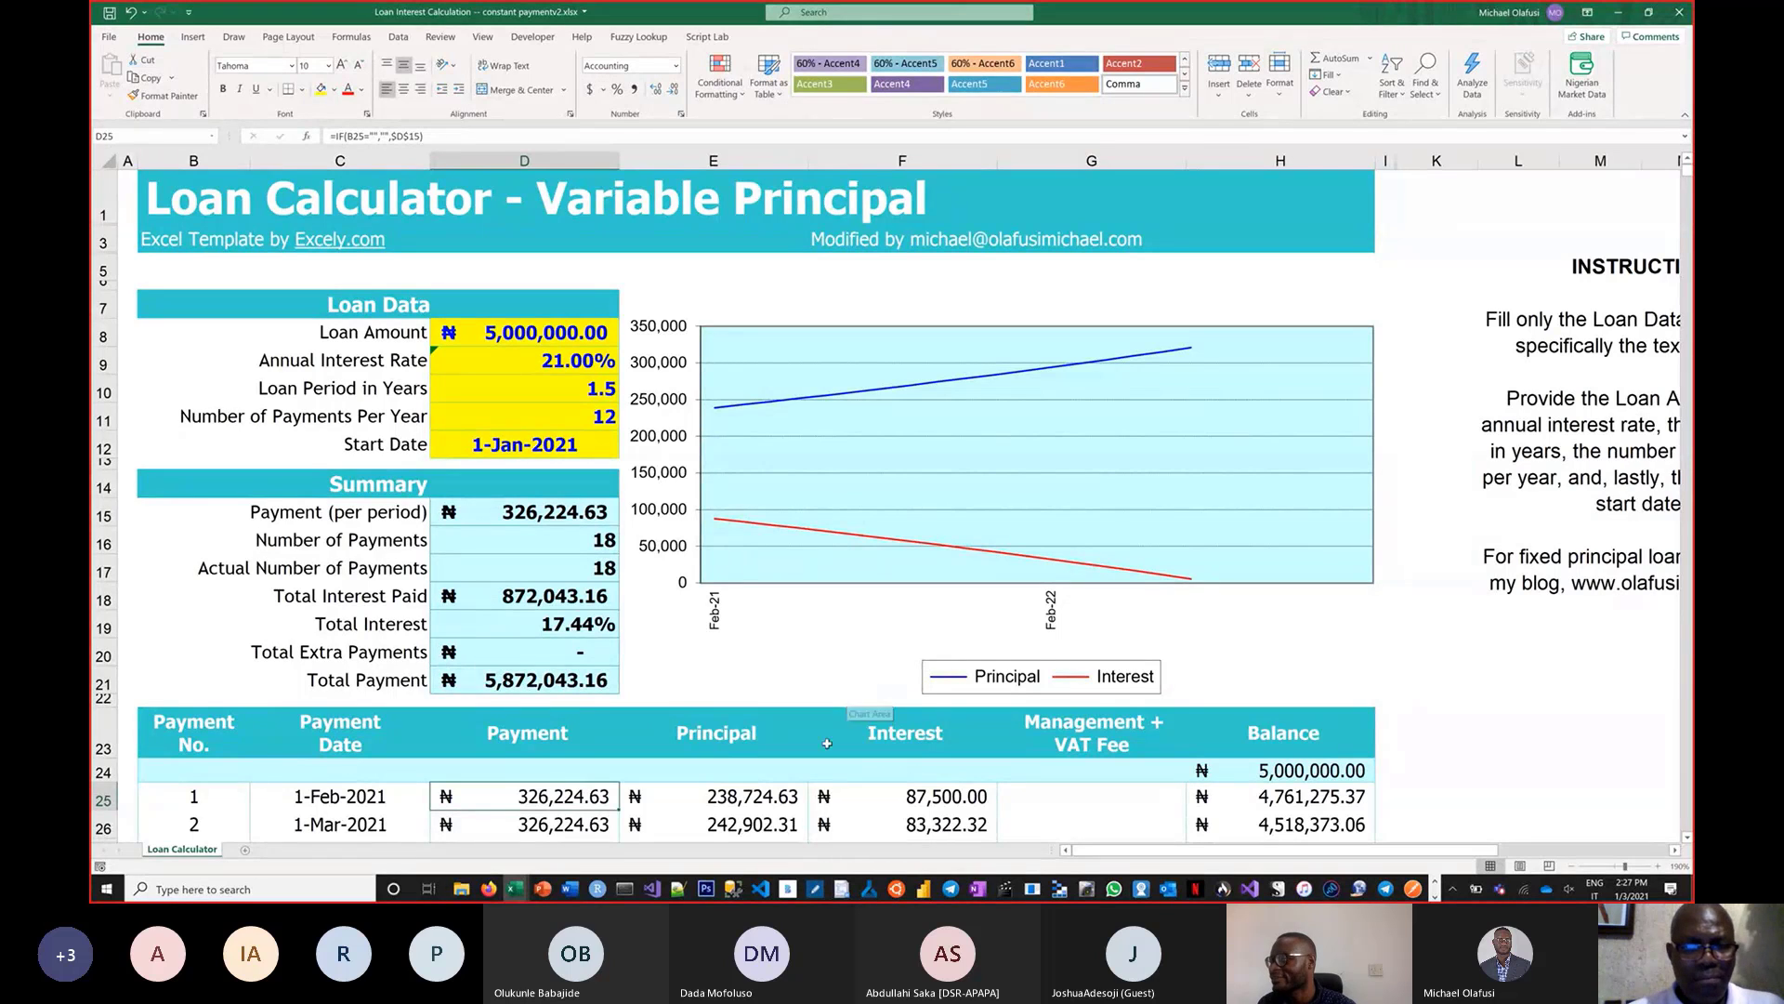
scroll(580, 798, down, 1)
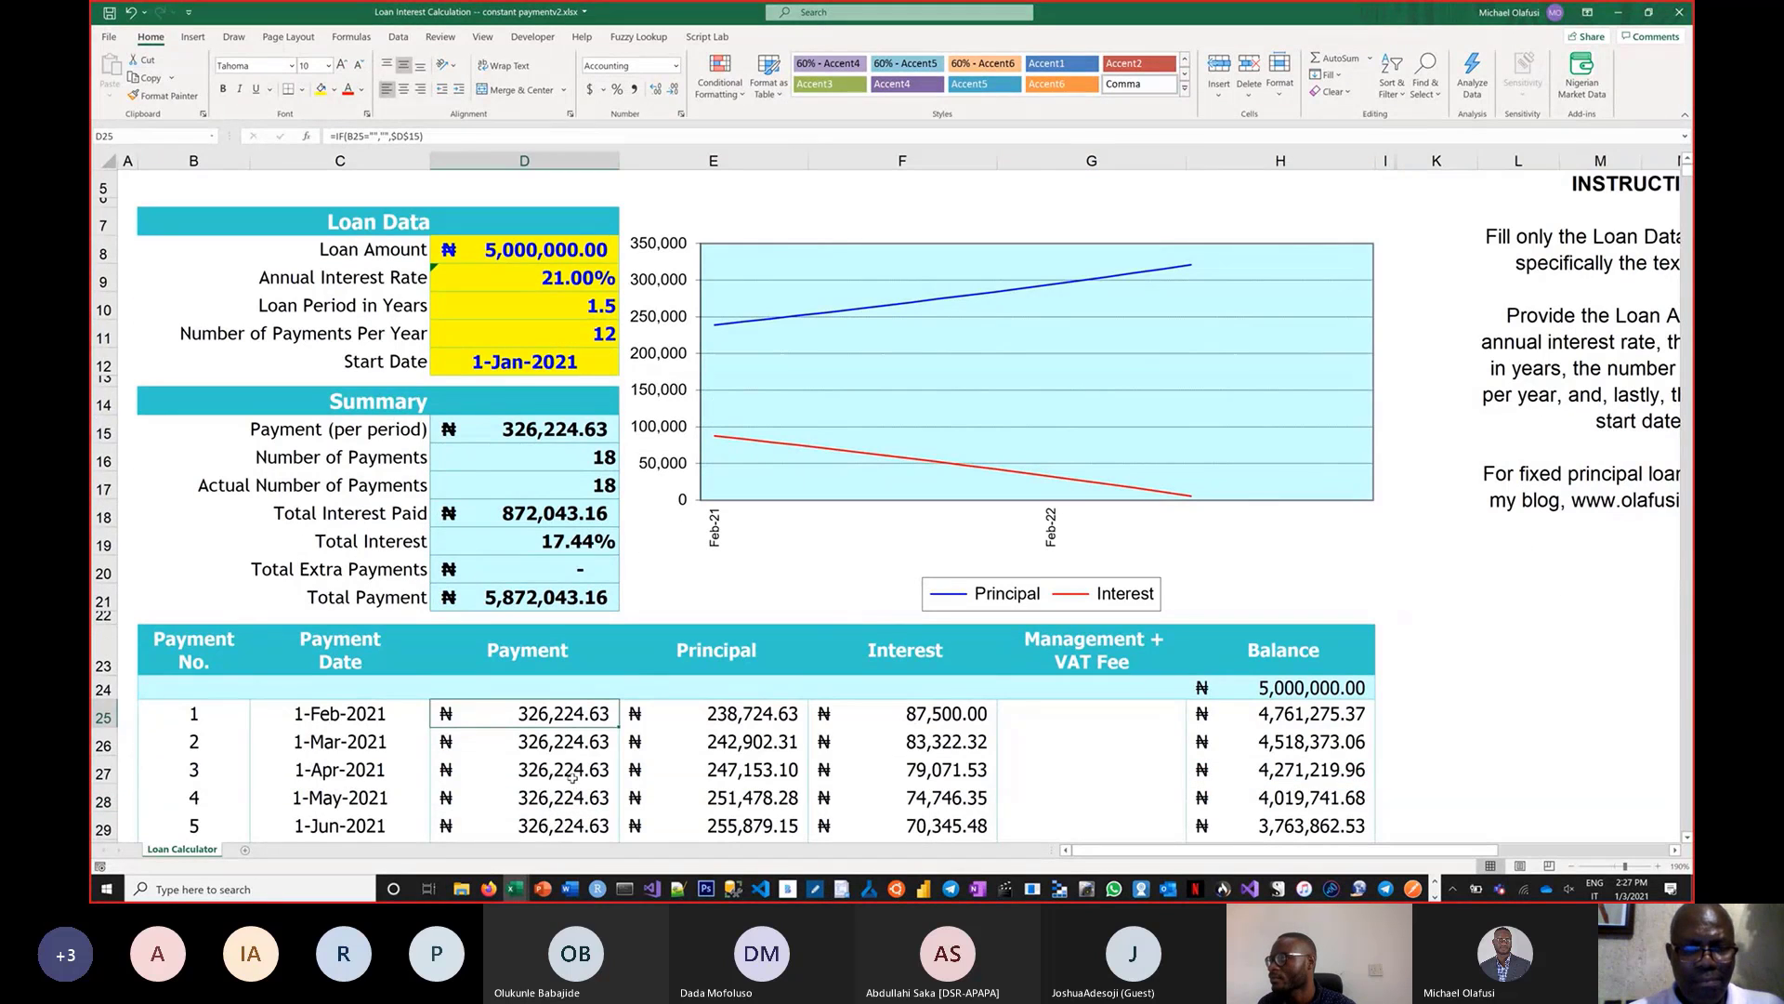
click(532, 434)
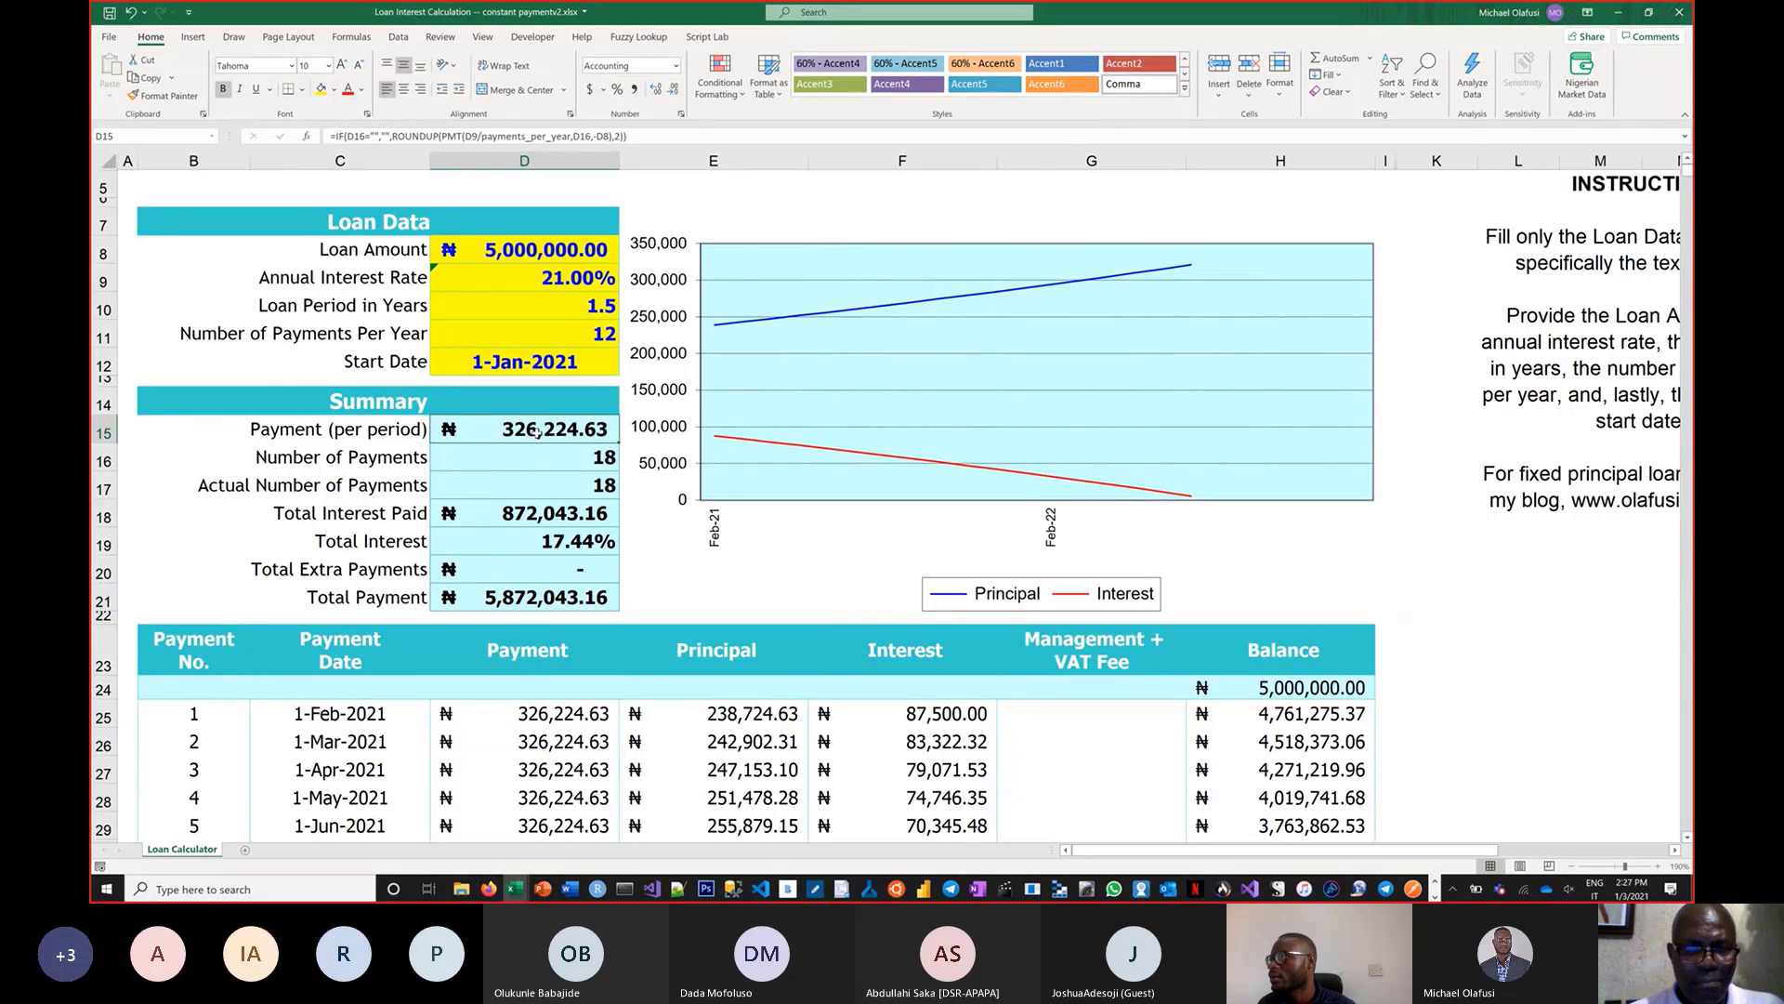
scroll(547, 444, up, 1)
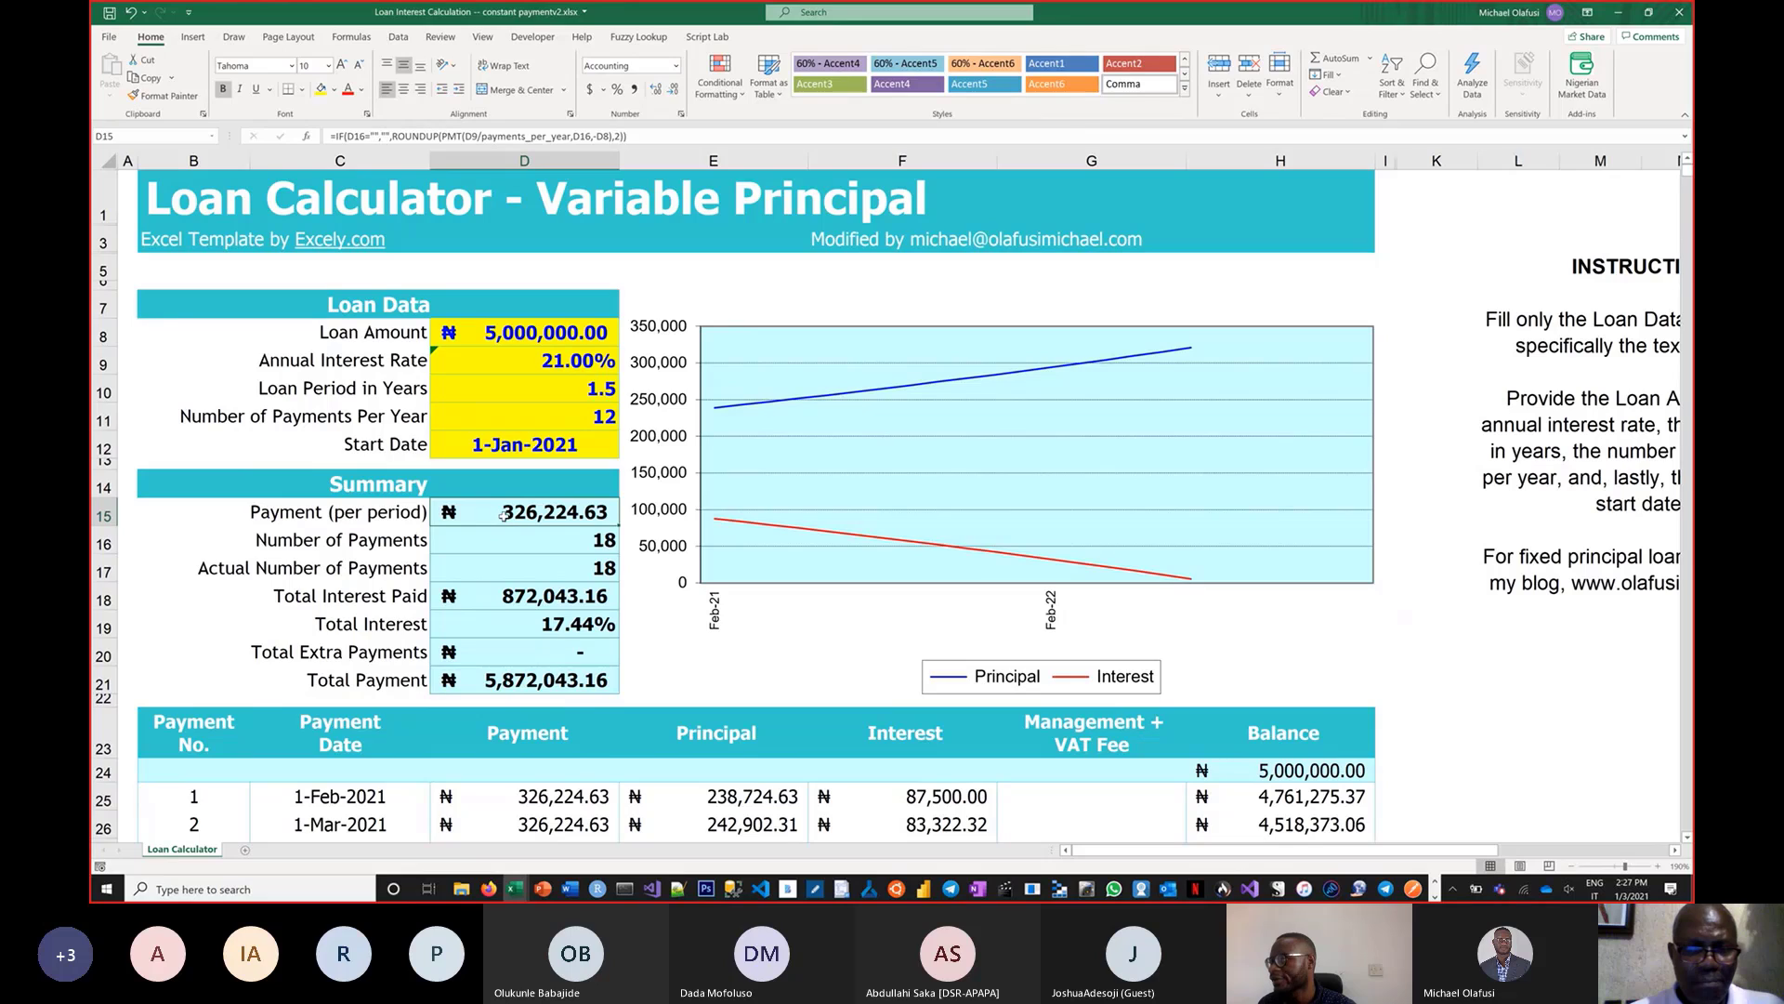
double_click(496, 521)
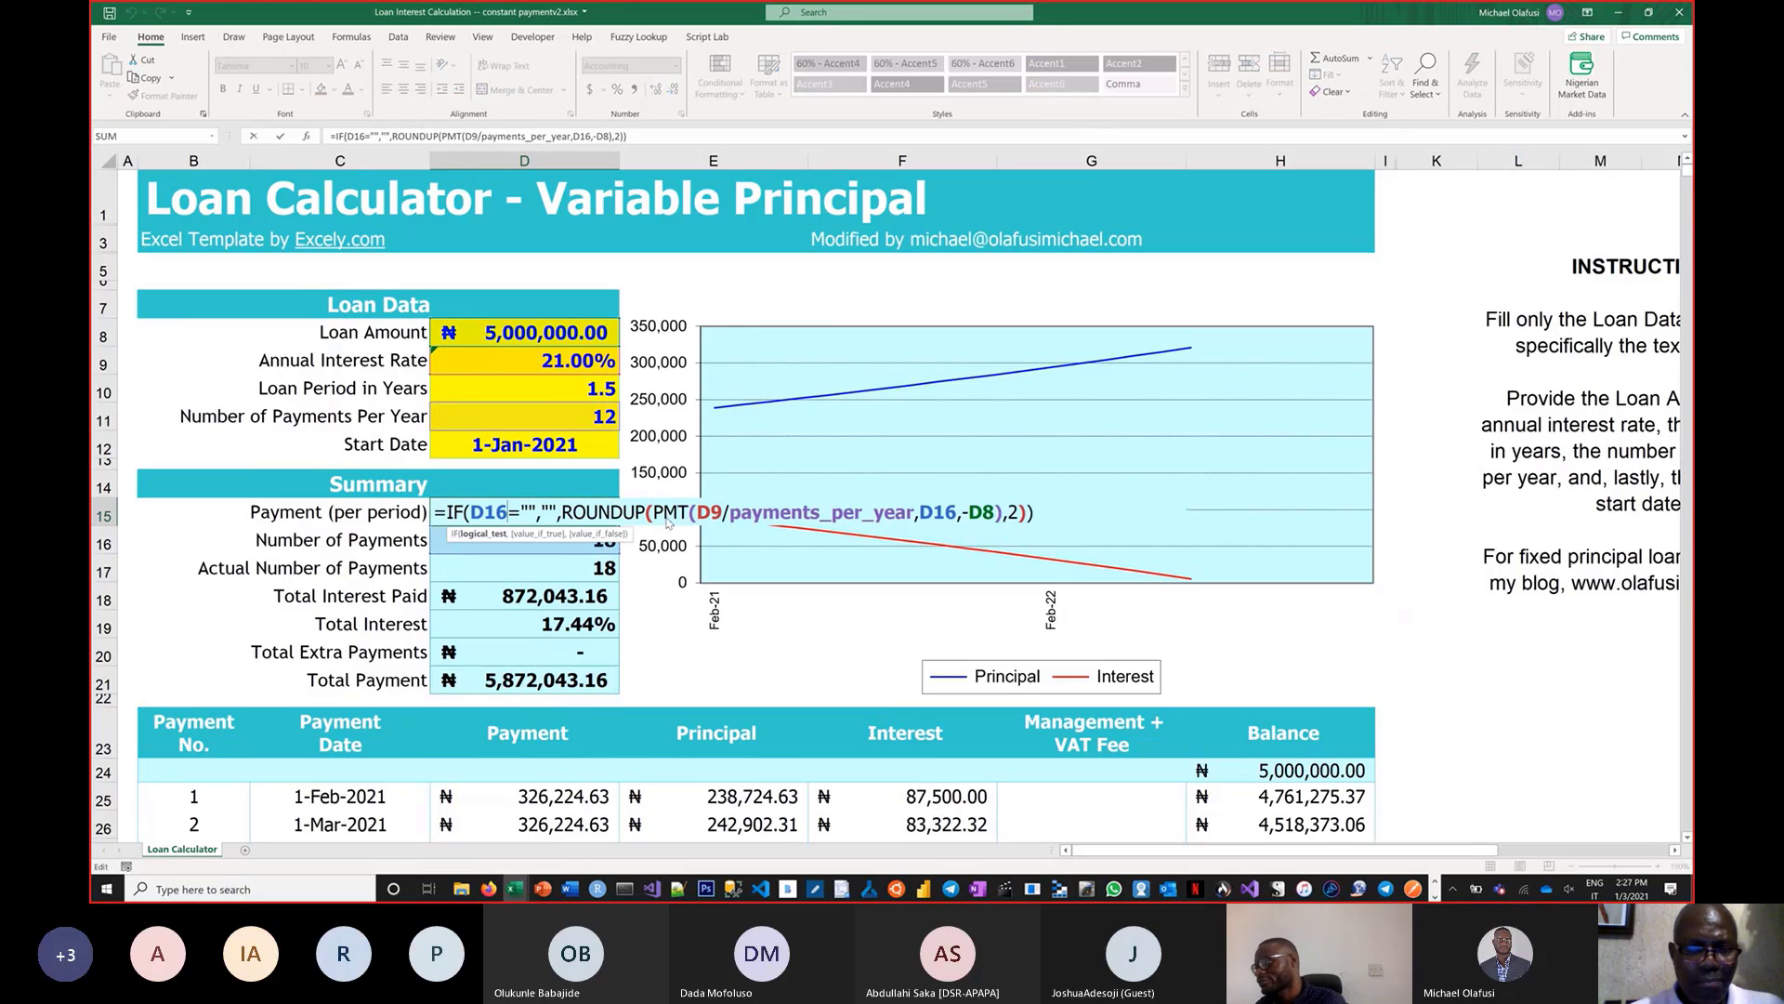
key(Escape)
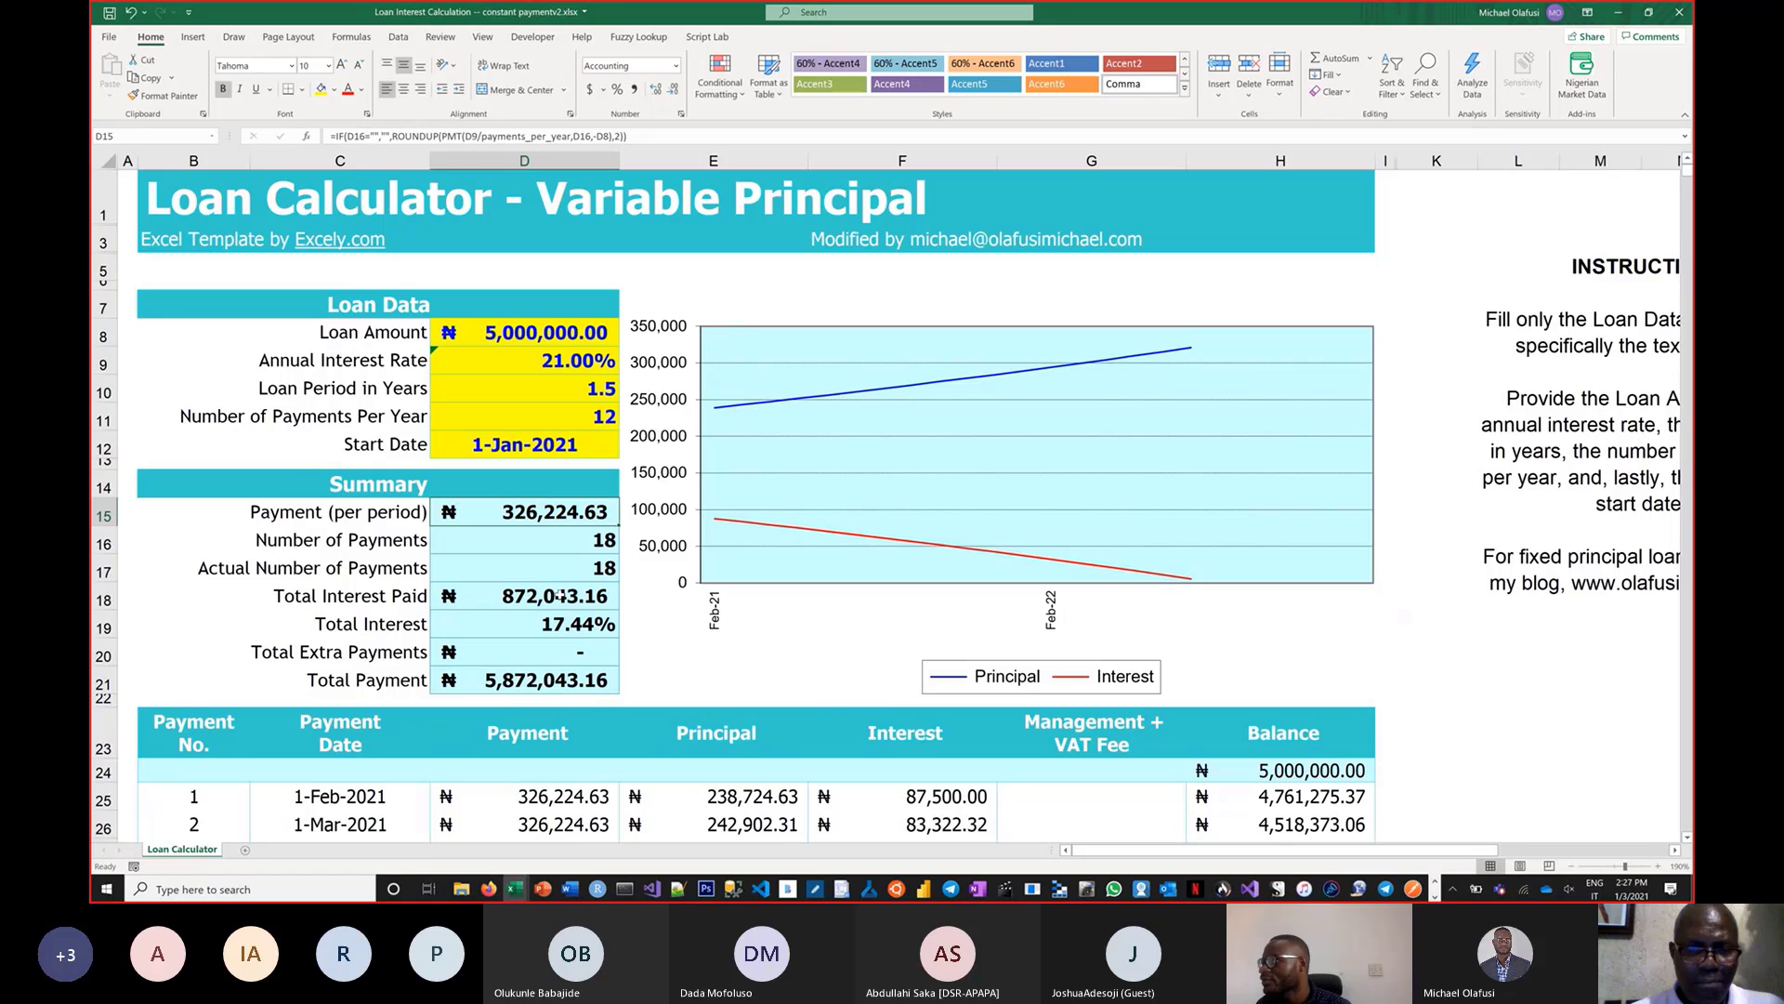
Inspect the Interest and Principal formulas of the first payment in the repayment schedule
scroll(809, 666, down, 2)
click(810, 655)
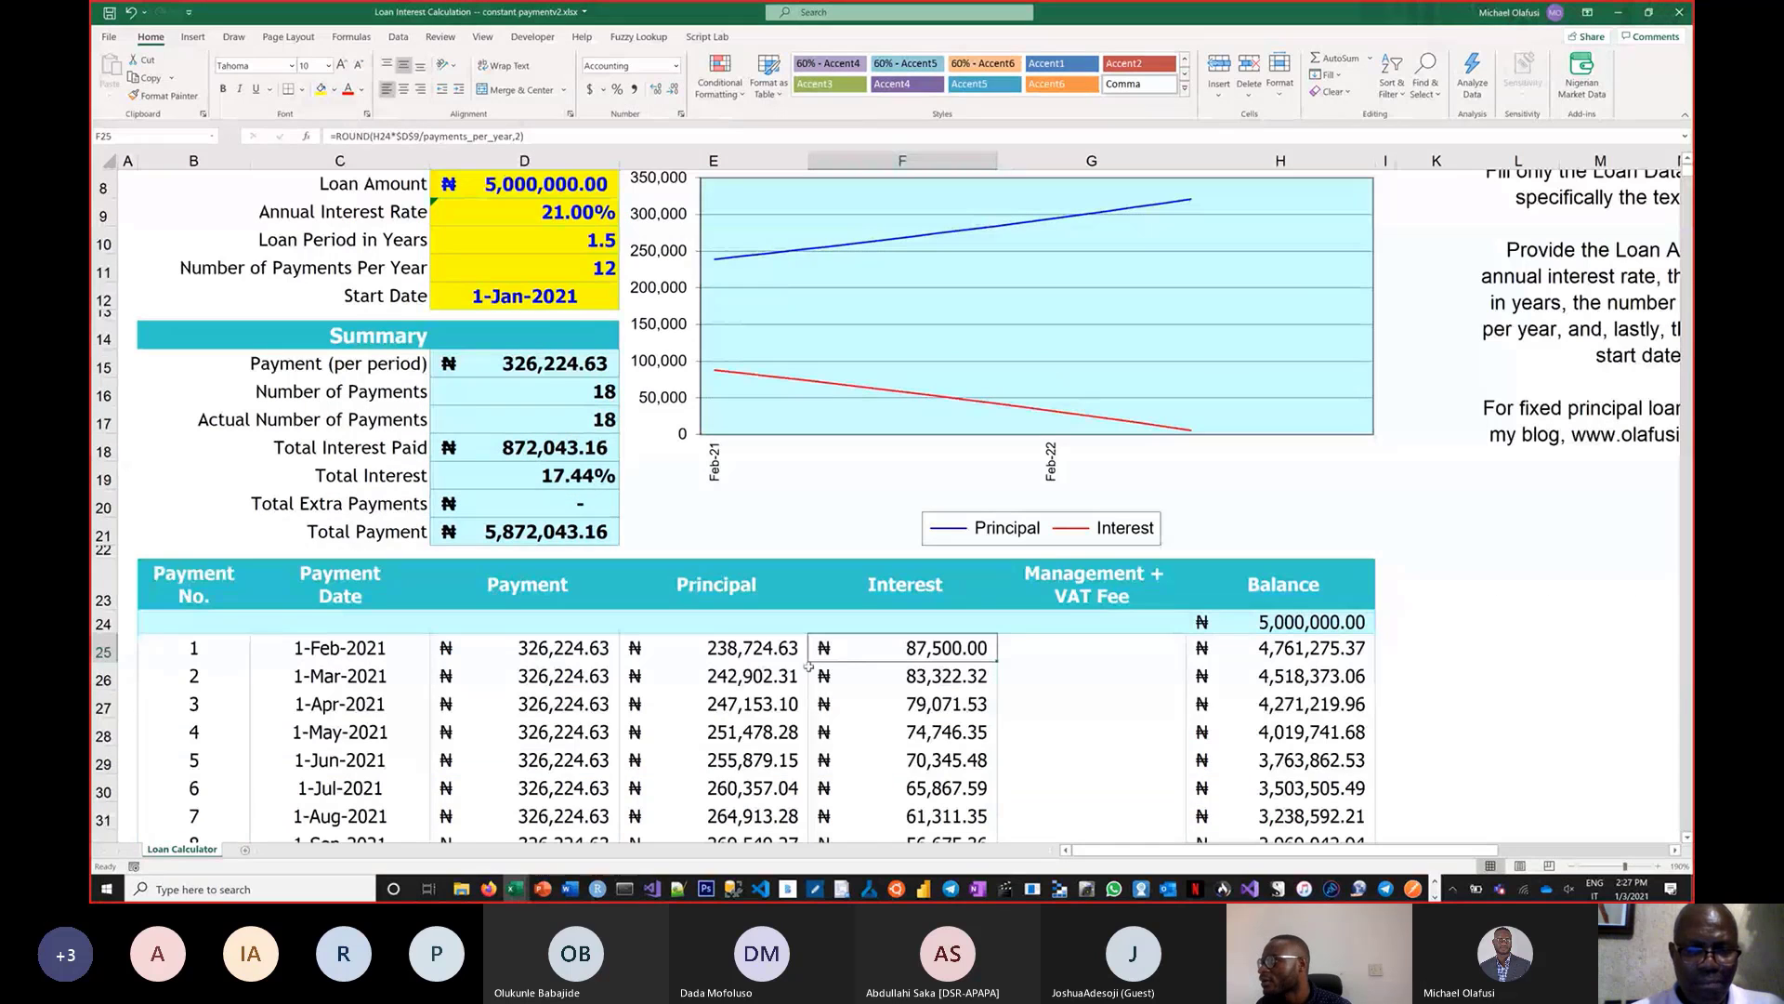
click(779, 657)
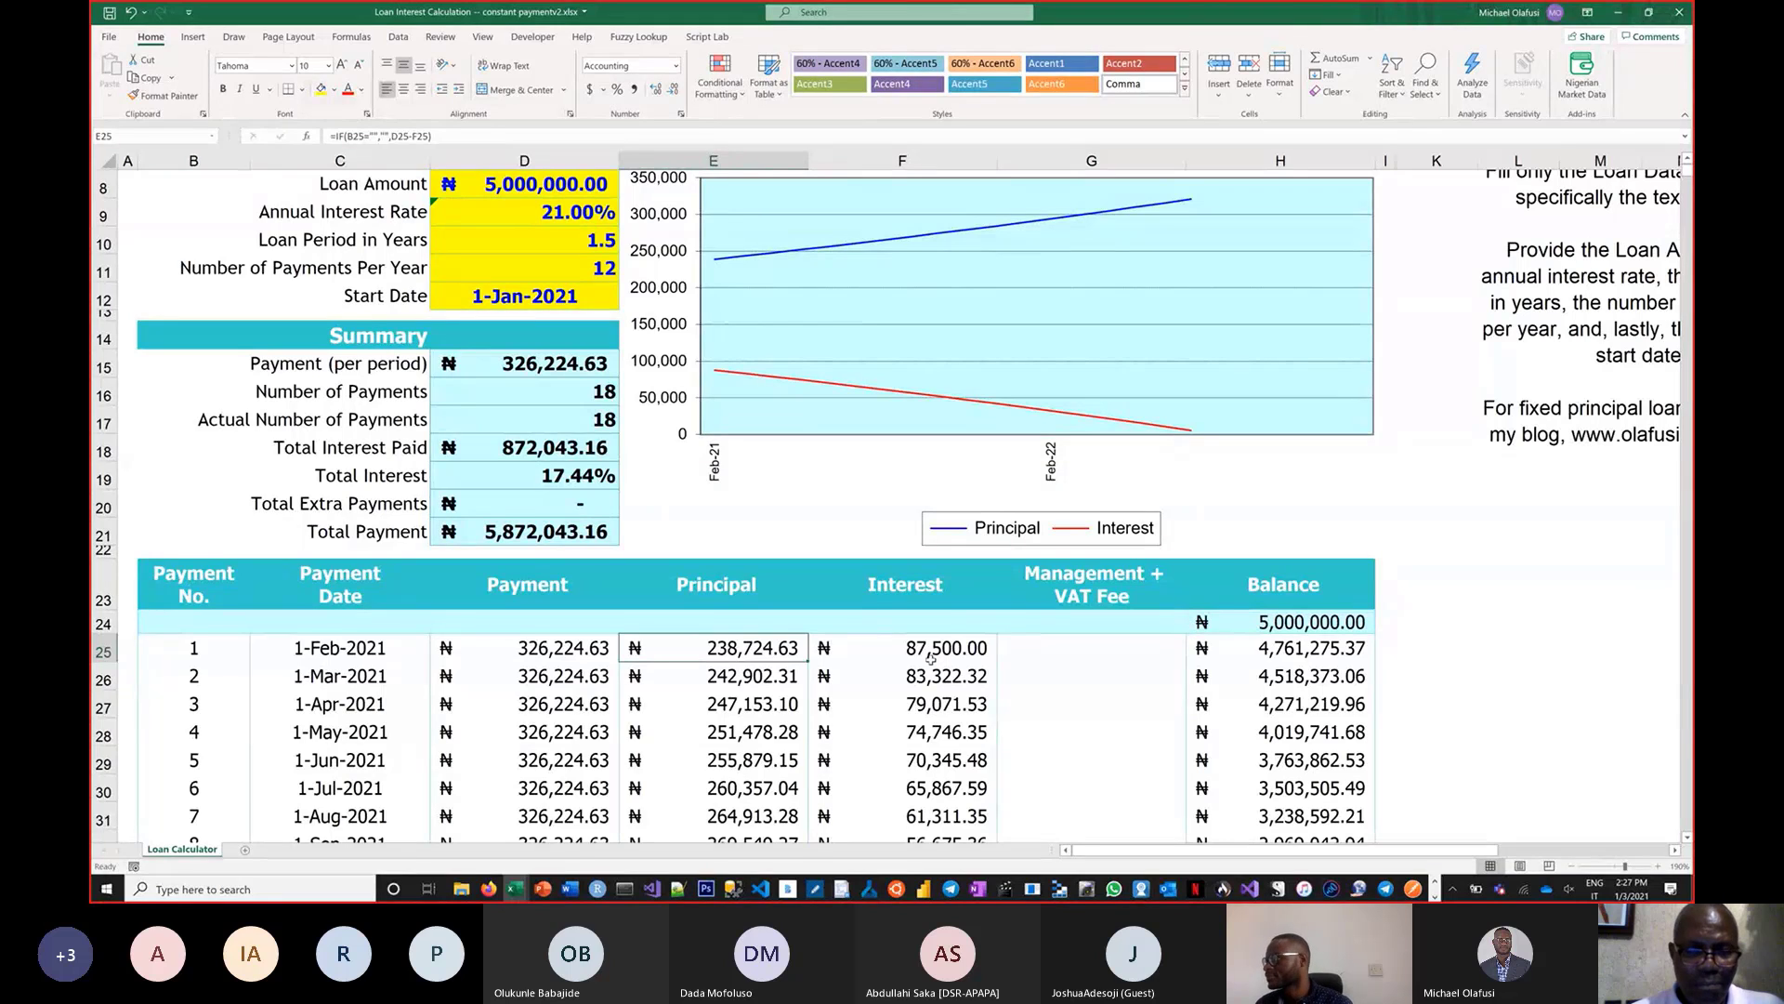
scroll(931, 658, up, 1)
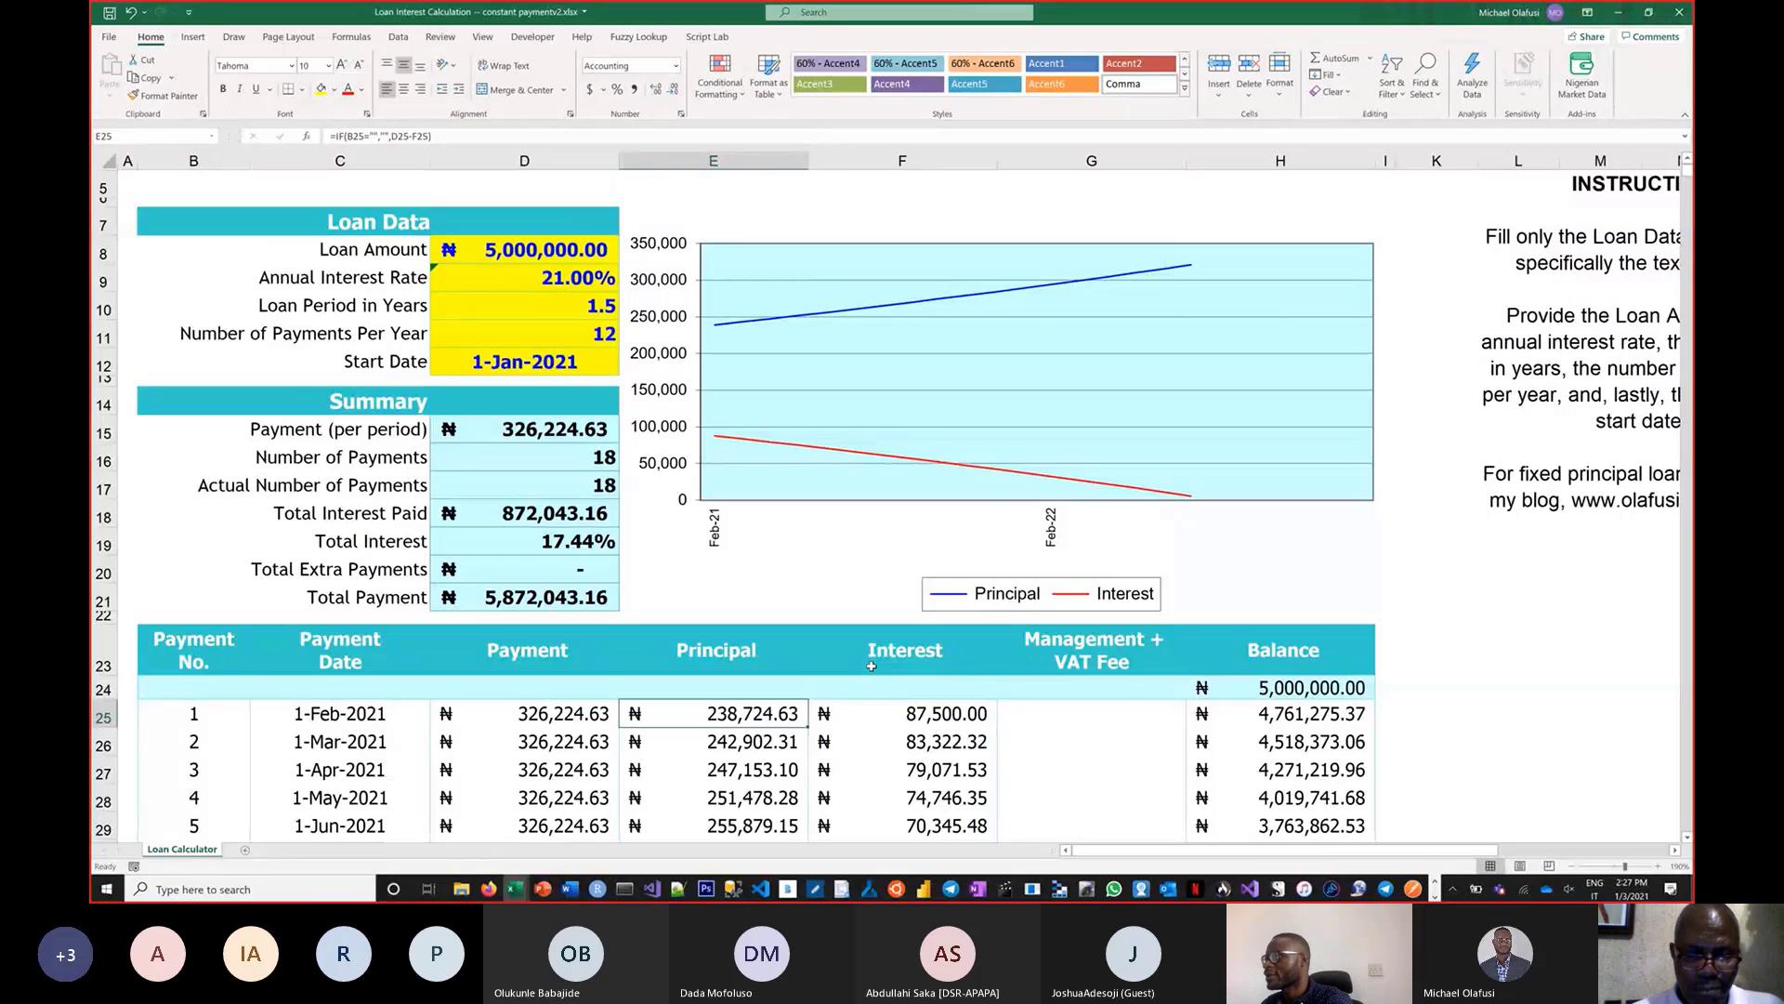
Switch to the Excel for finance and investment workbook and review the loan amount, rate and duration of the constant payment exercise
key(alt+Tab)
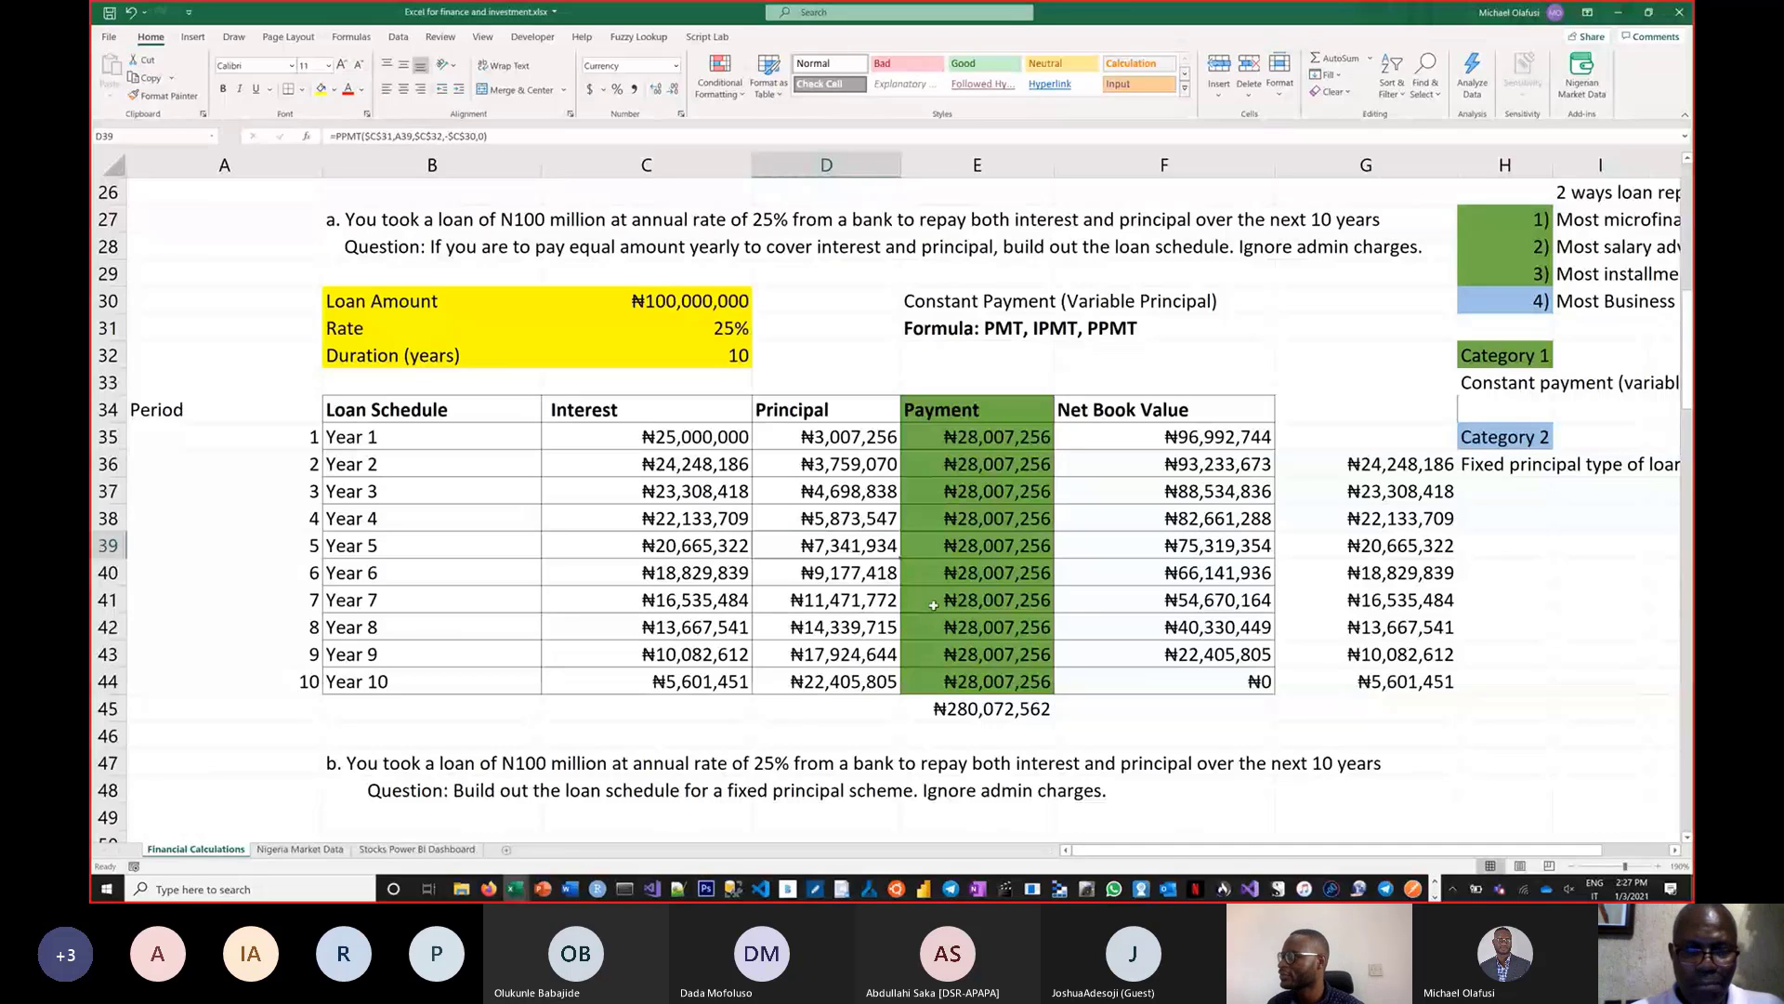
scroll(538, 508, down, 6)
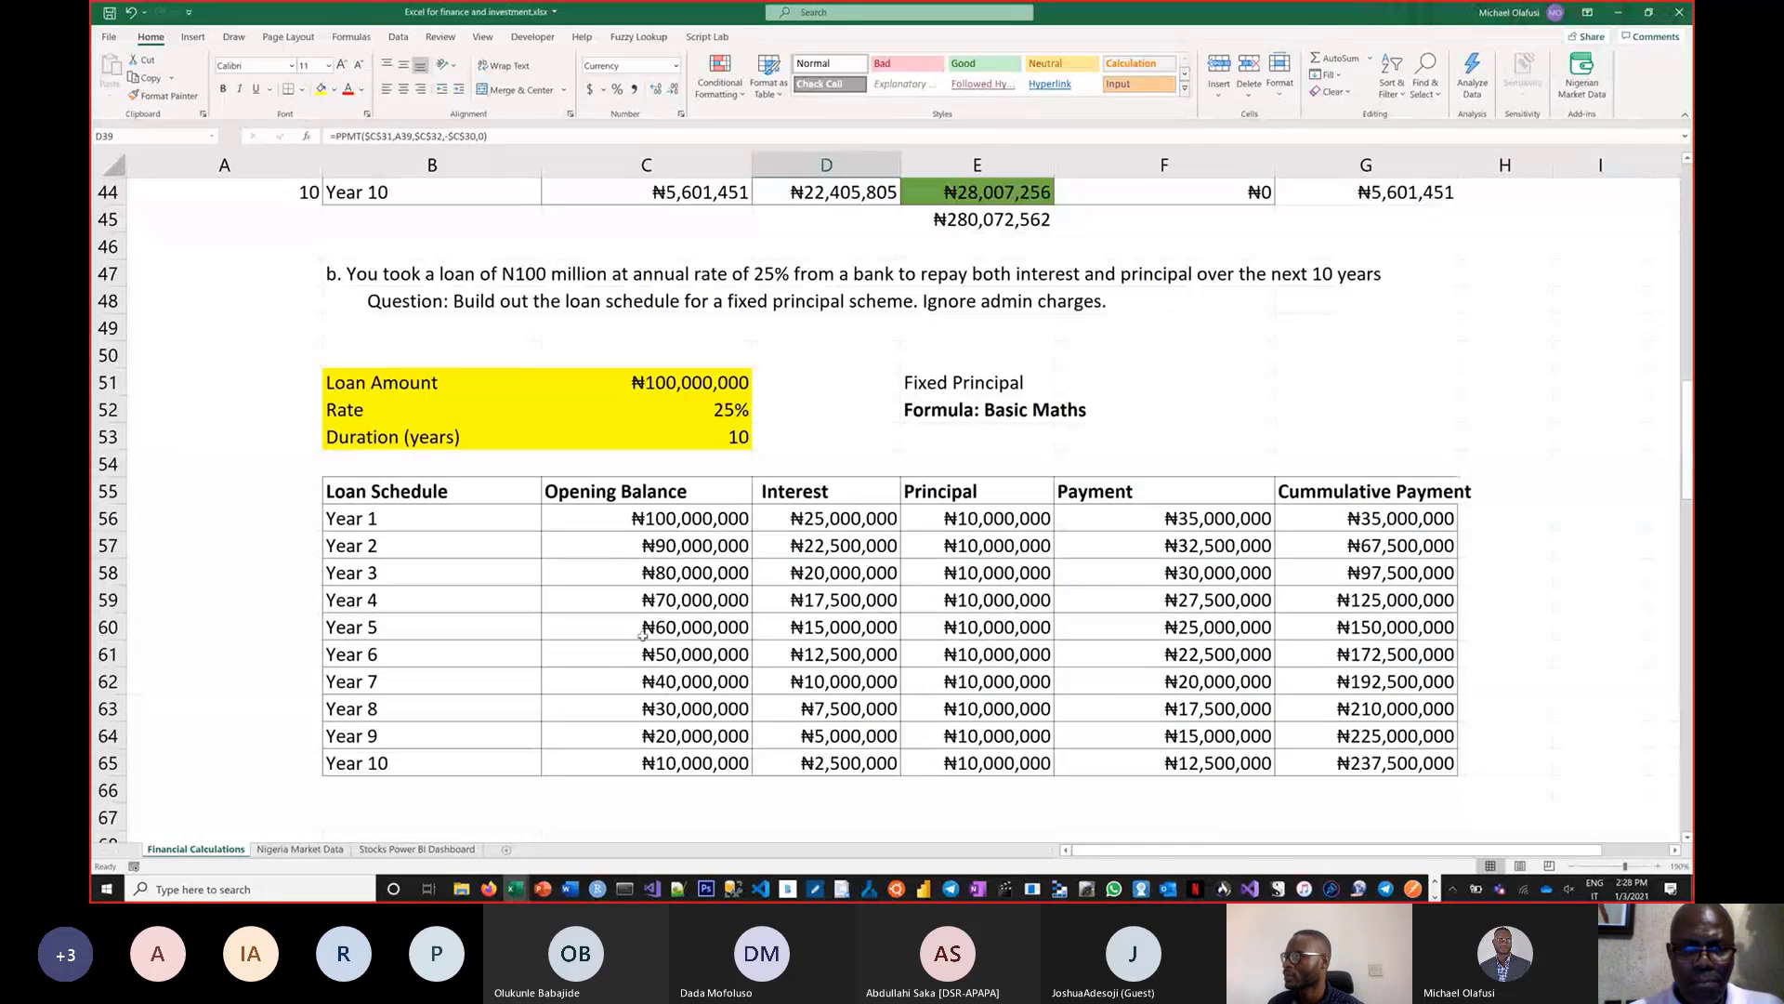
scroll(538, 413, up, 1)
scroll(538, 413, up, 6)
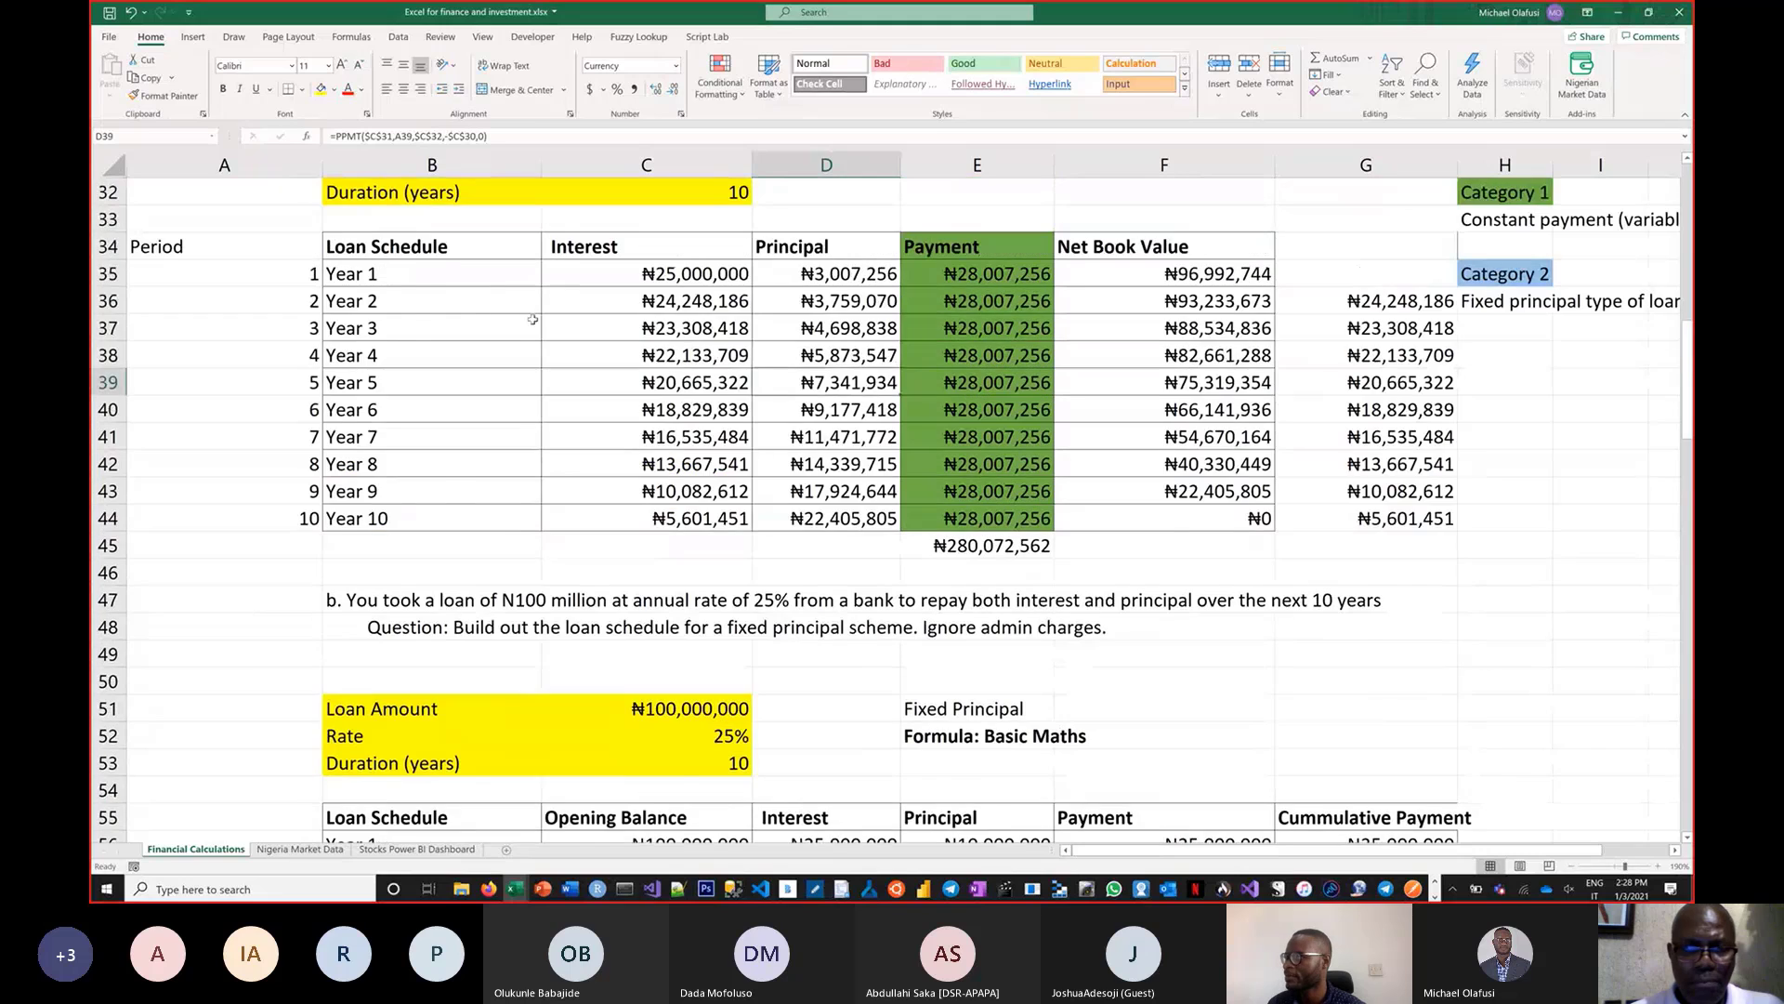
click(655, 382)
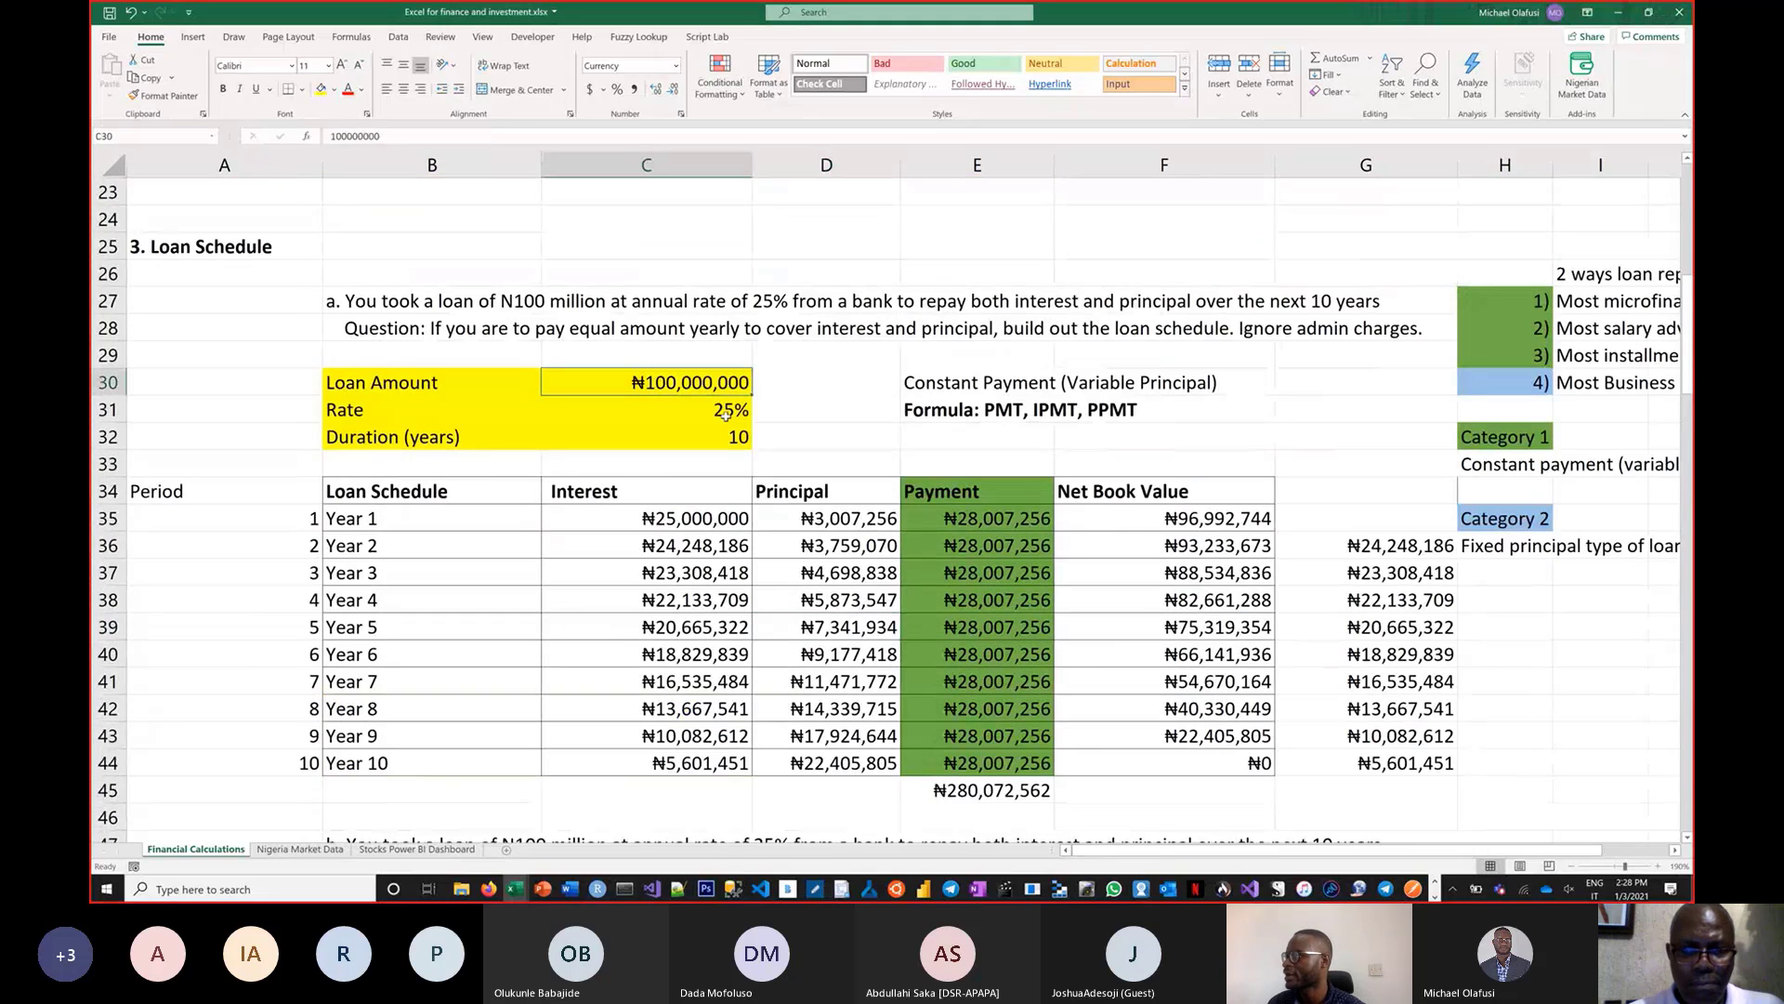
click(732, 405)
click(718, 433)
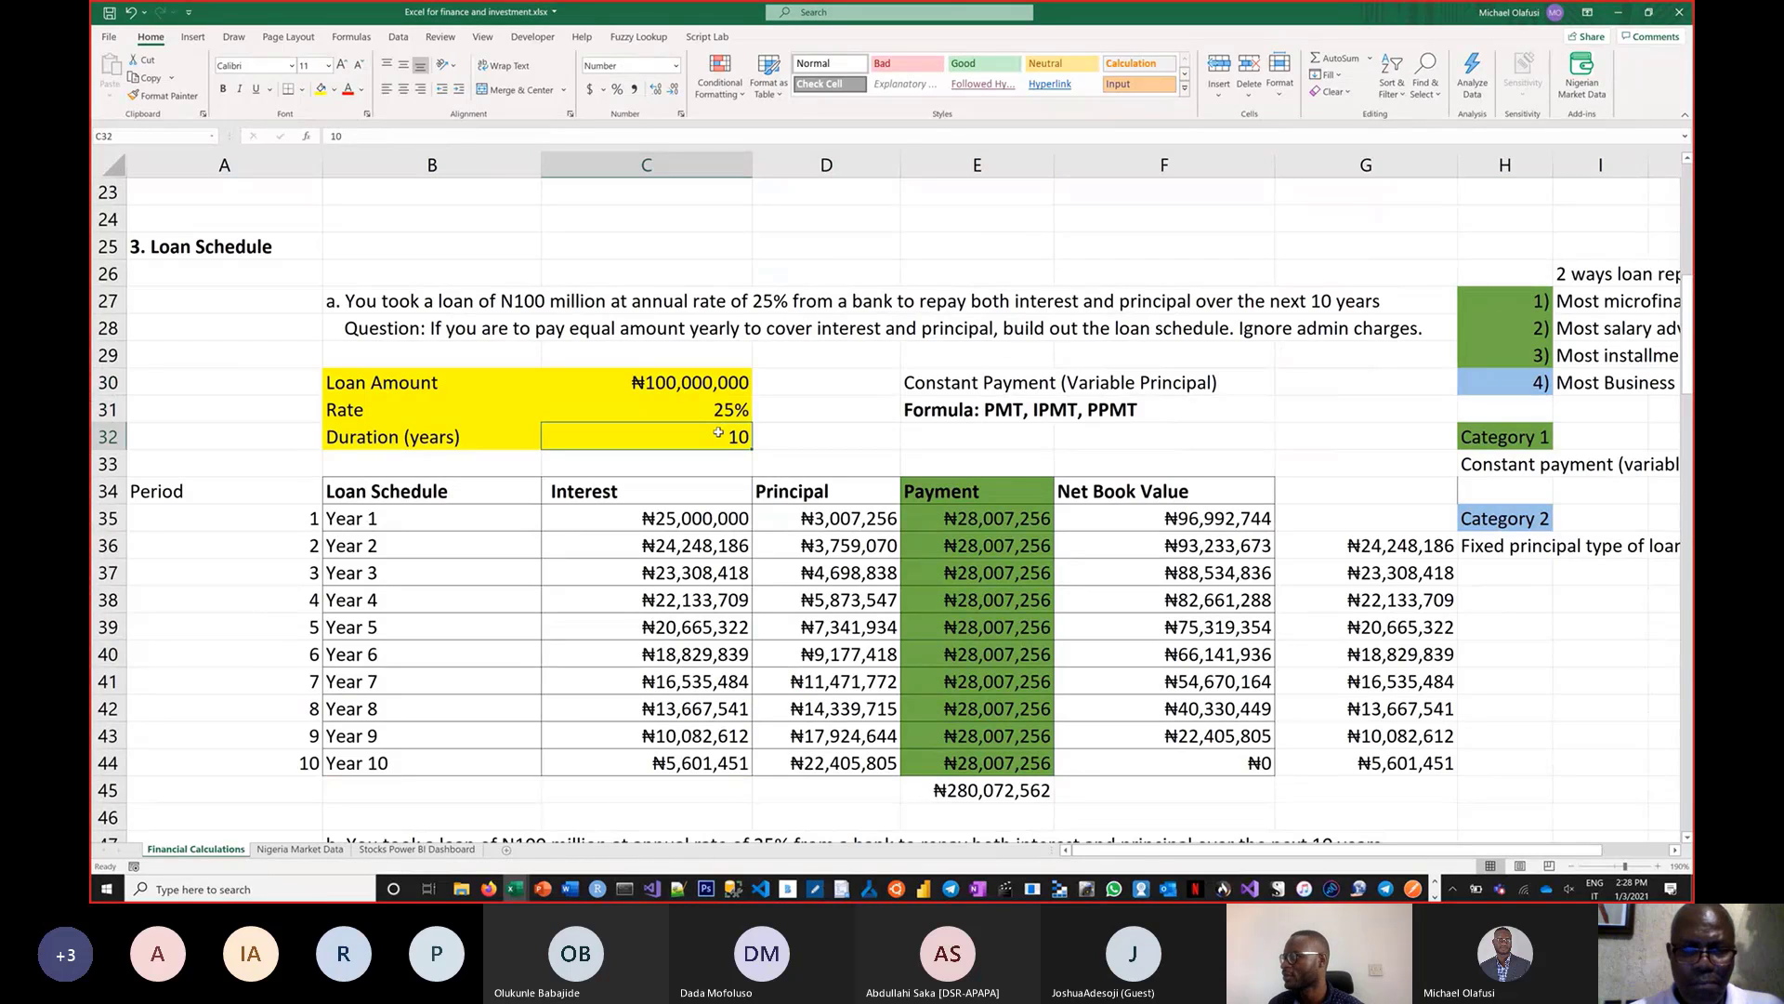
Clear the fixed principal loan schedule's values in C56:G65, from Opening Balance through Cummulative Payment for Years 1 to 10
scroll(718, 434, down, 7)
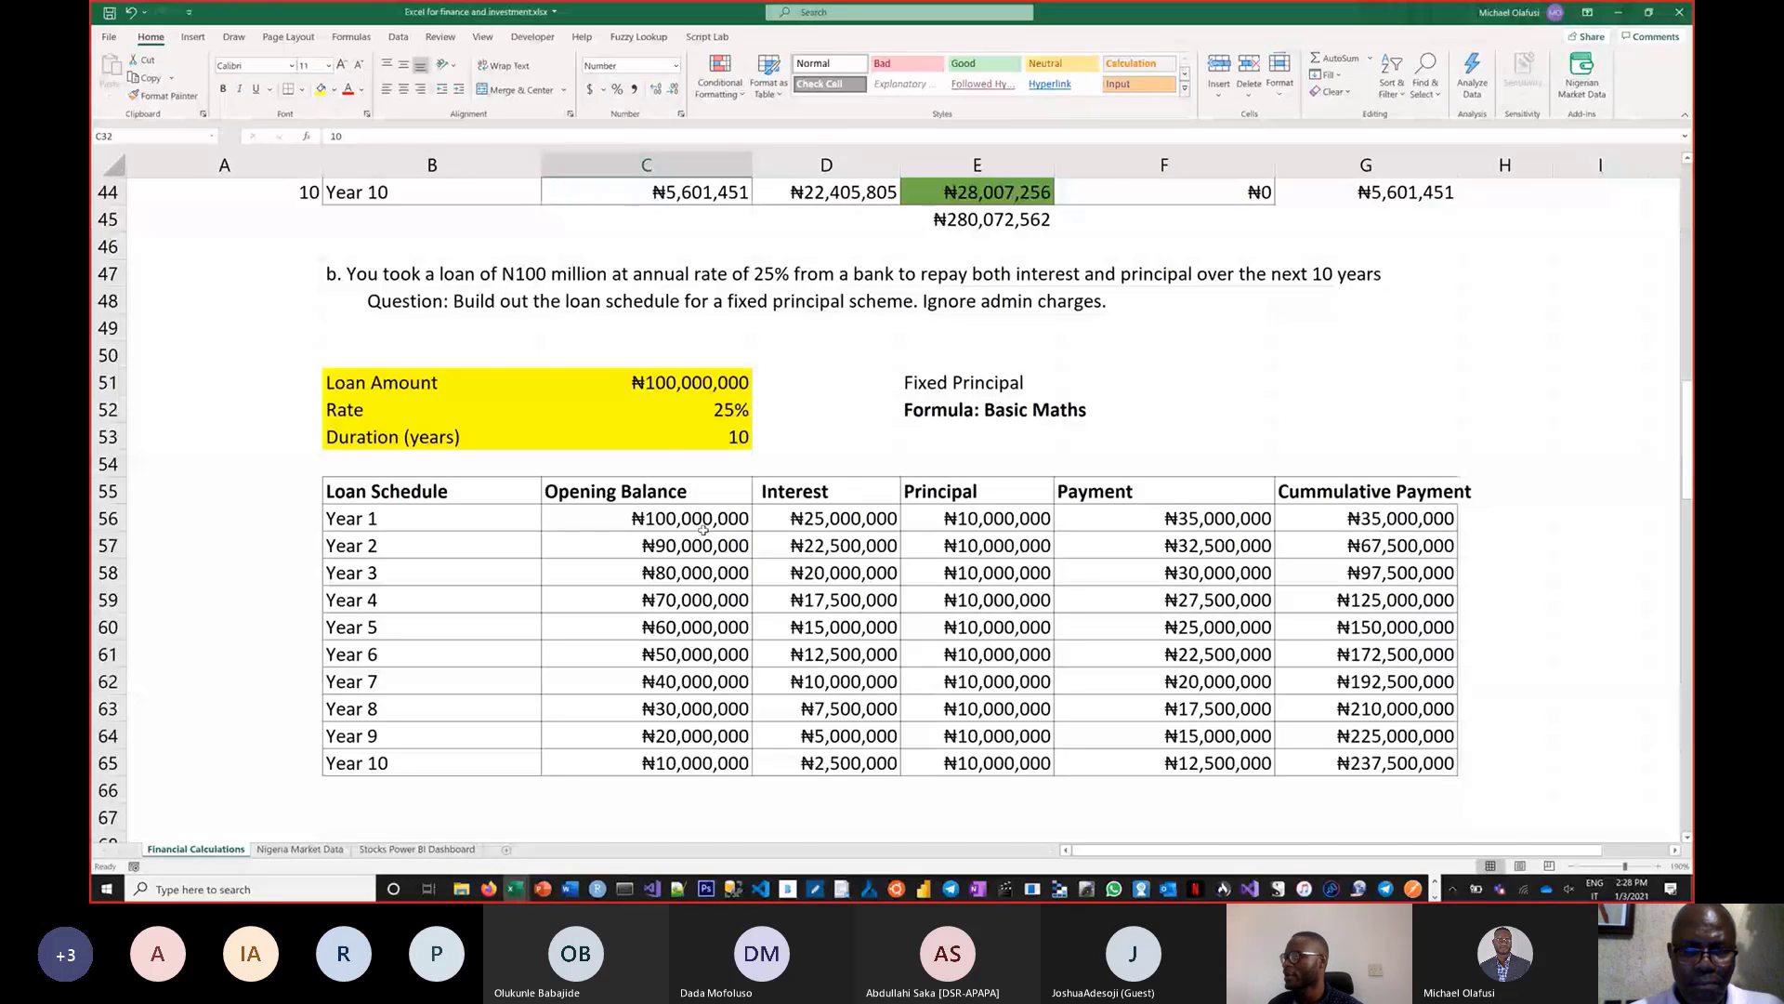
click(977, 410)
scroll(735, 433, down, 1)
drag(735, 433, 1331, 684)
key(Delete)
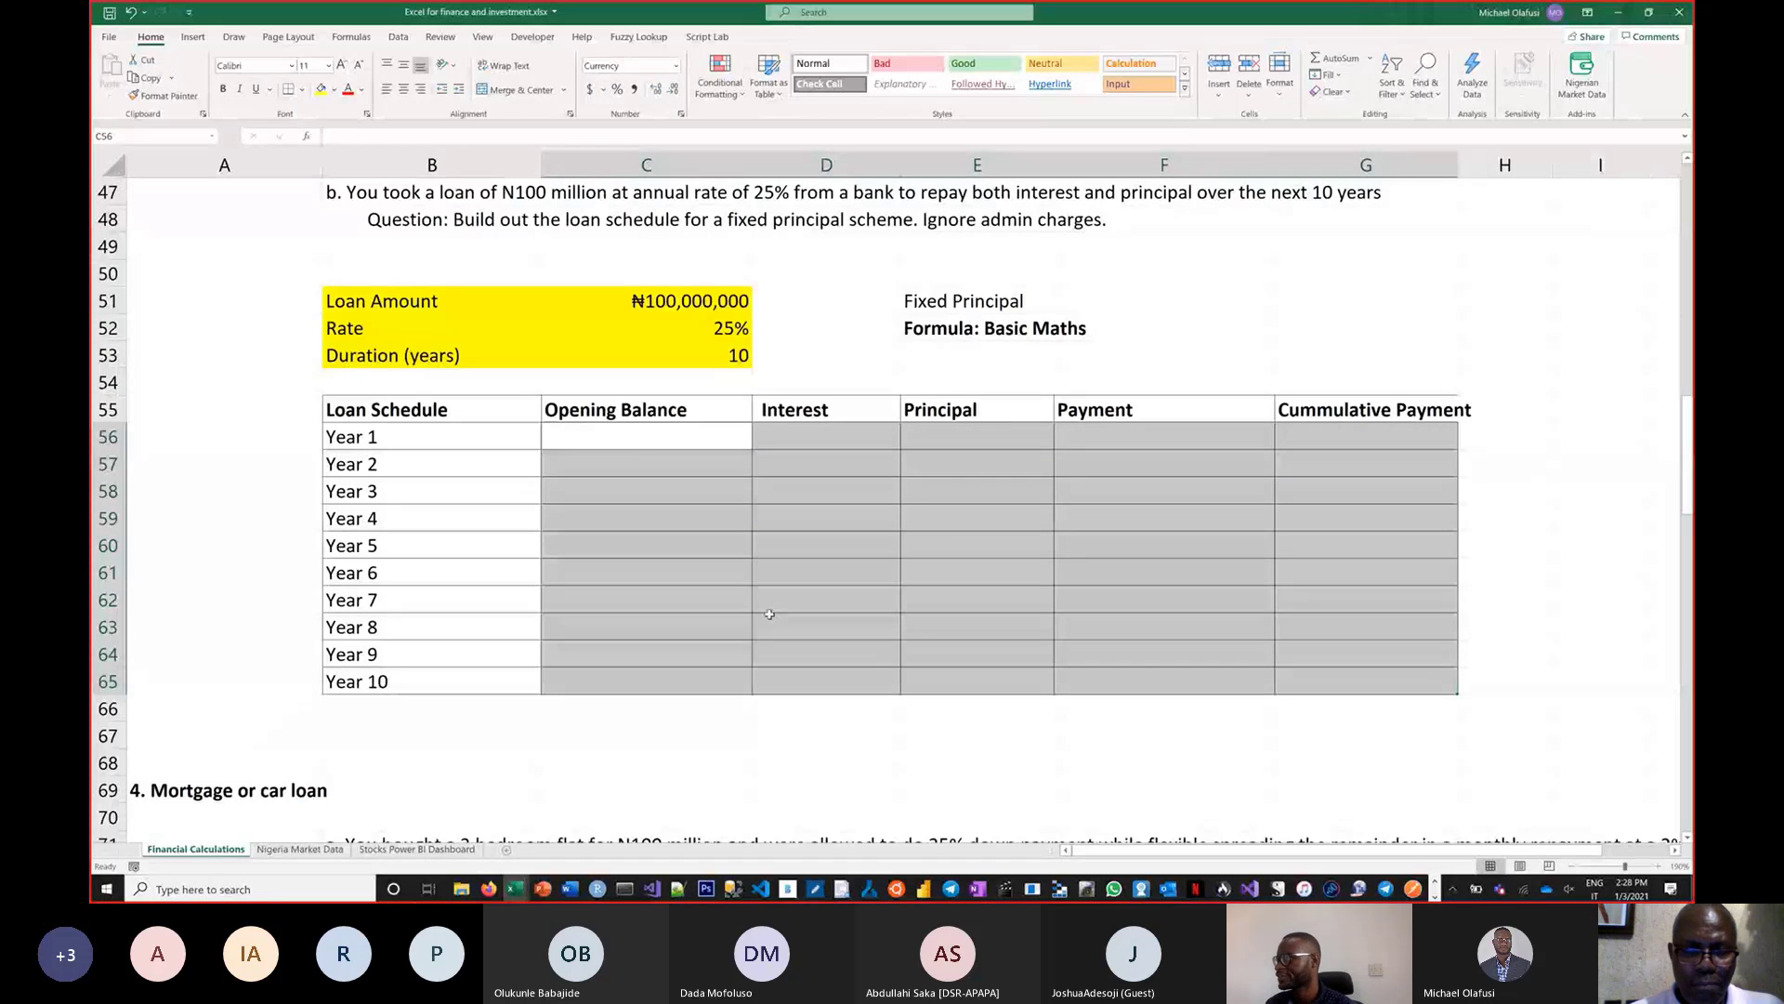
Link the Year 1 Opening Balance in C56 to the loan amount with =C51
click(640, 447)
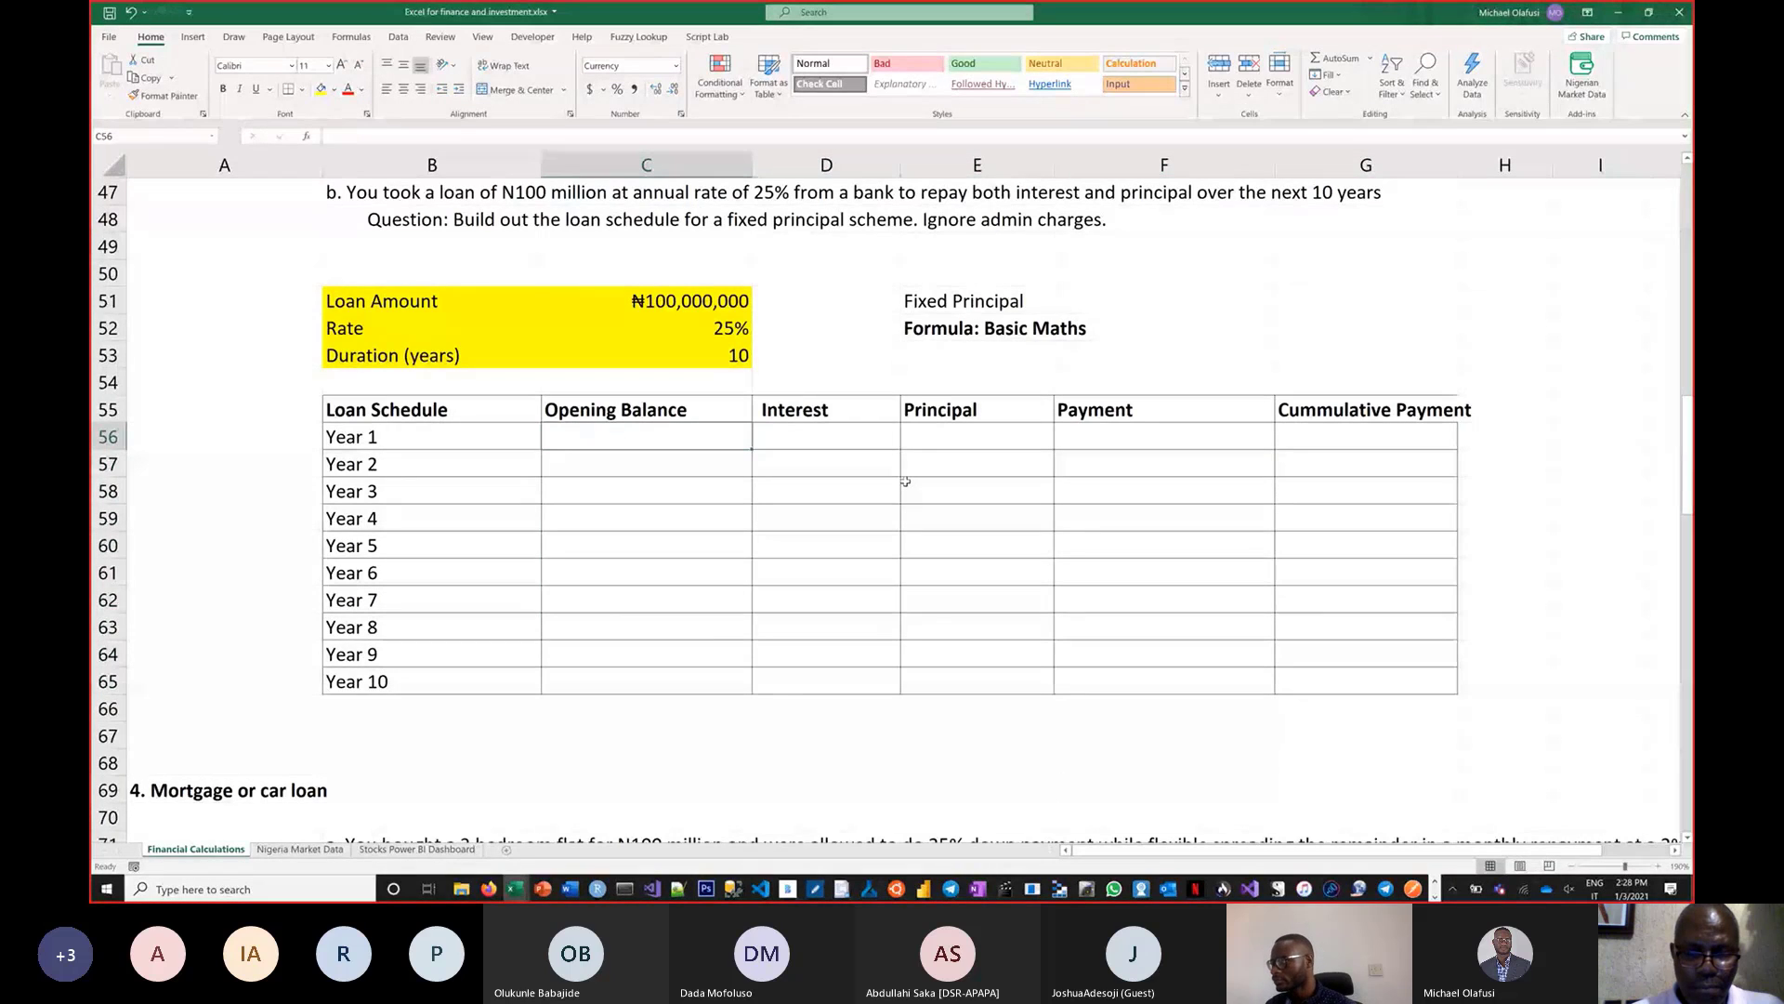
click(828, 445)
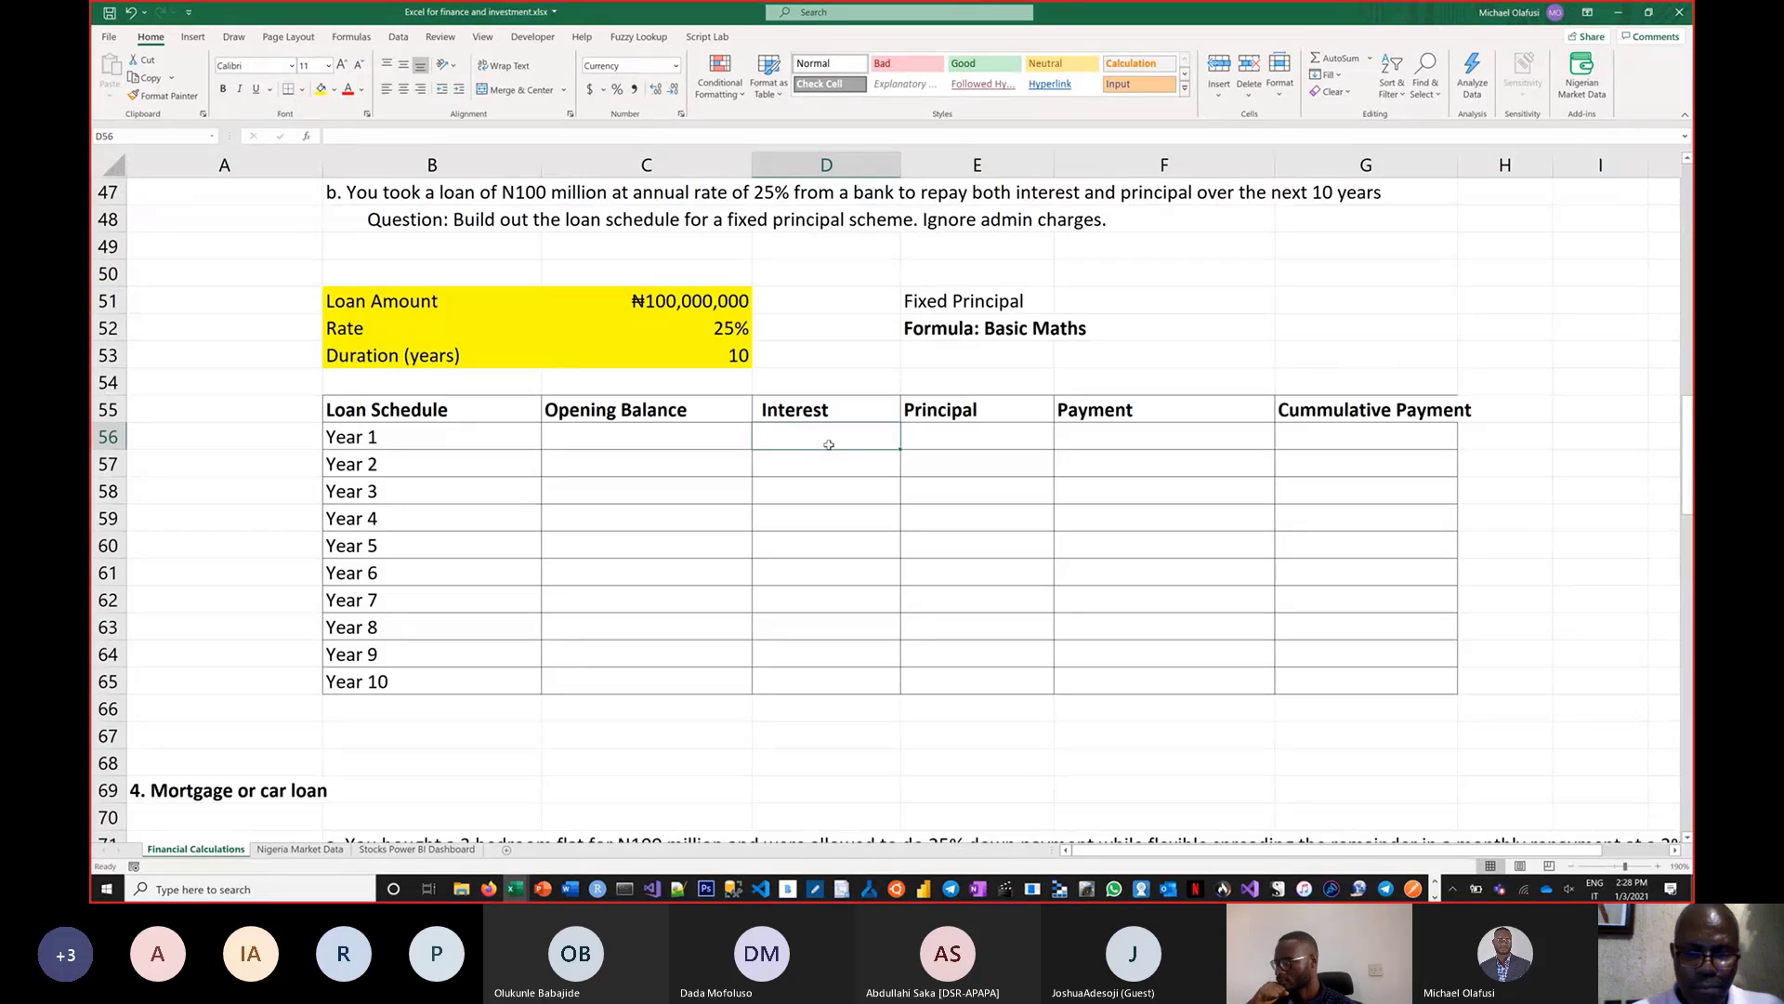
click(632, 437)
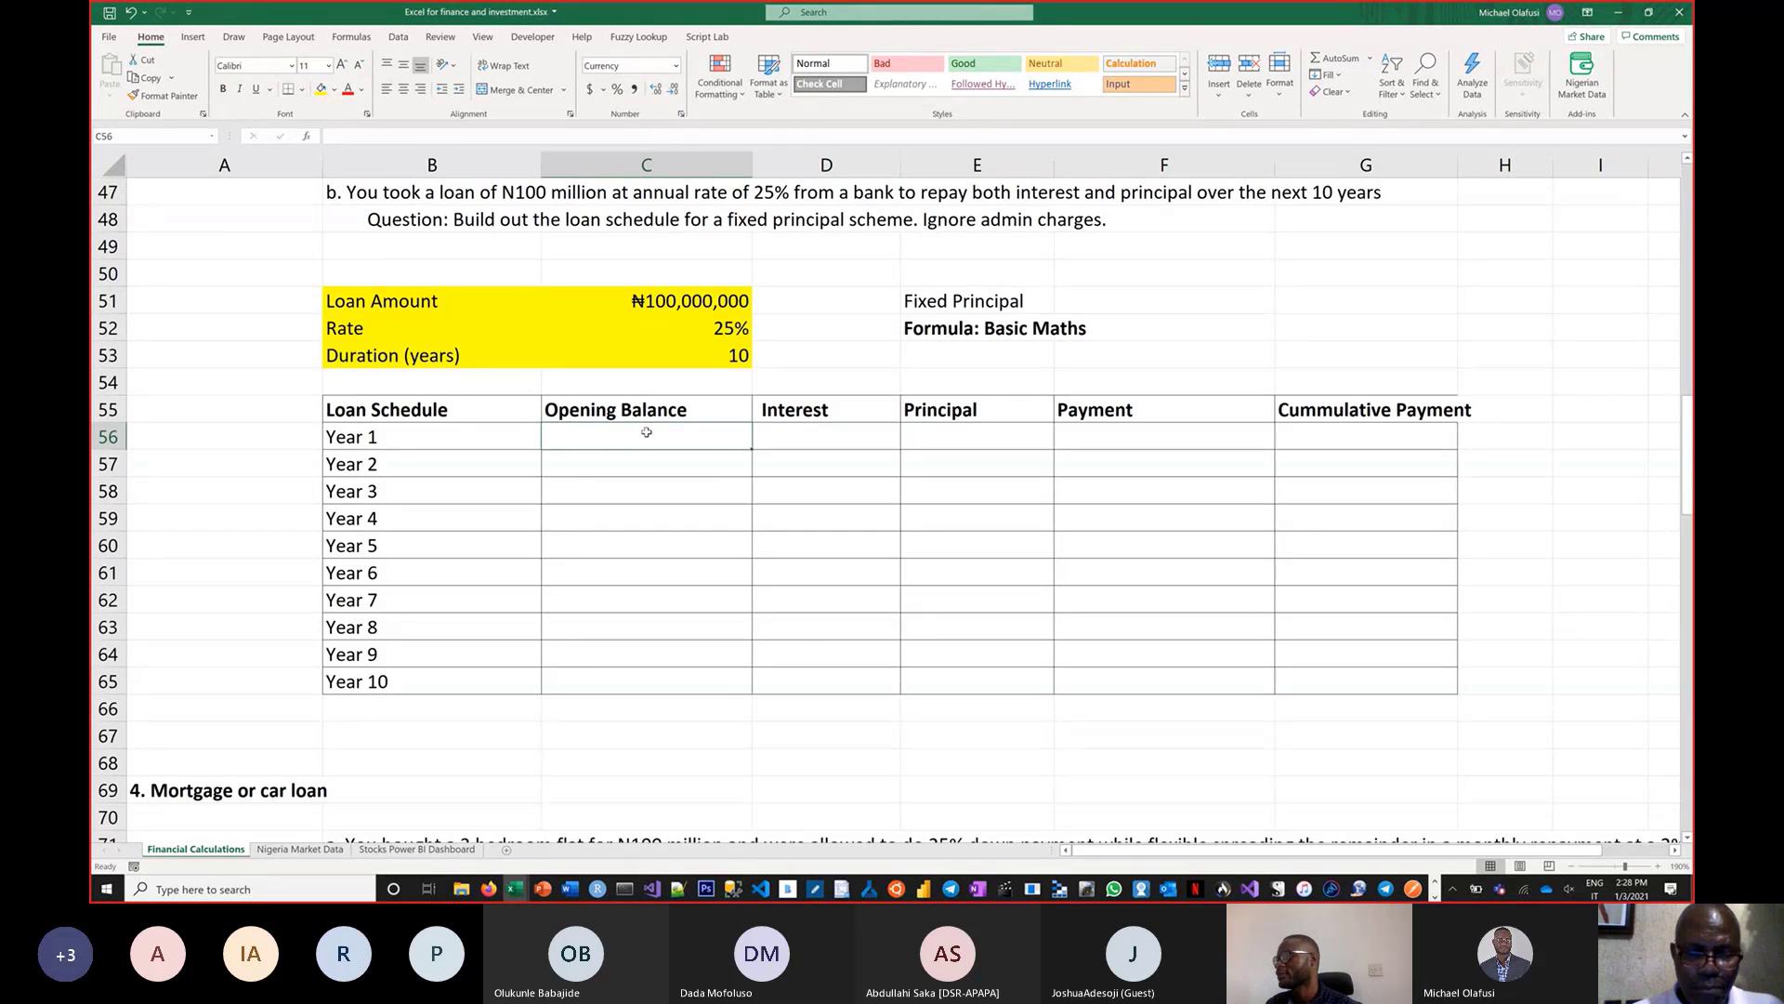
text(=)
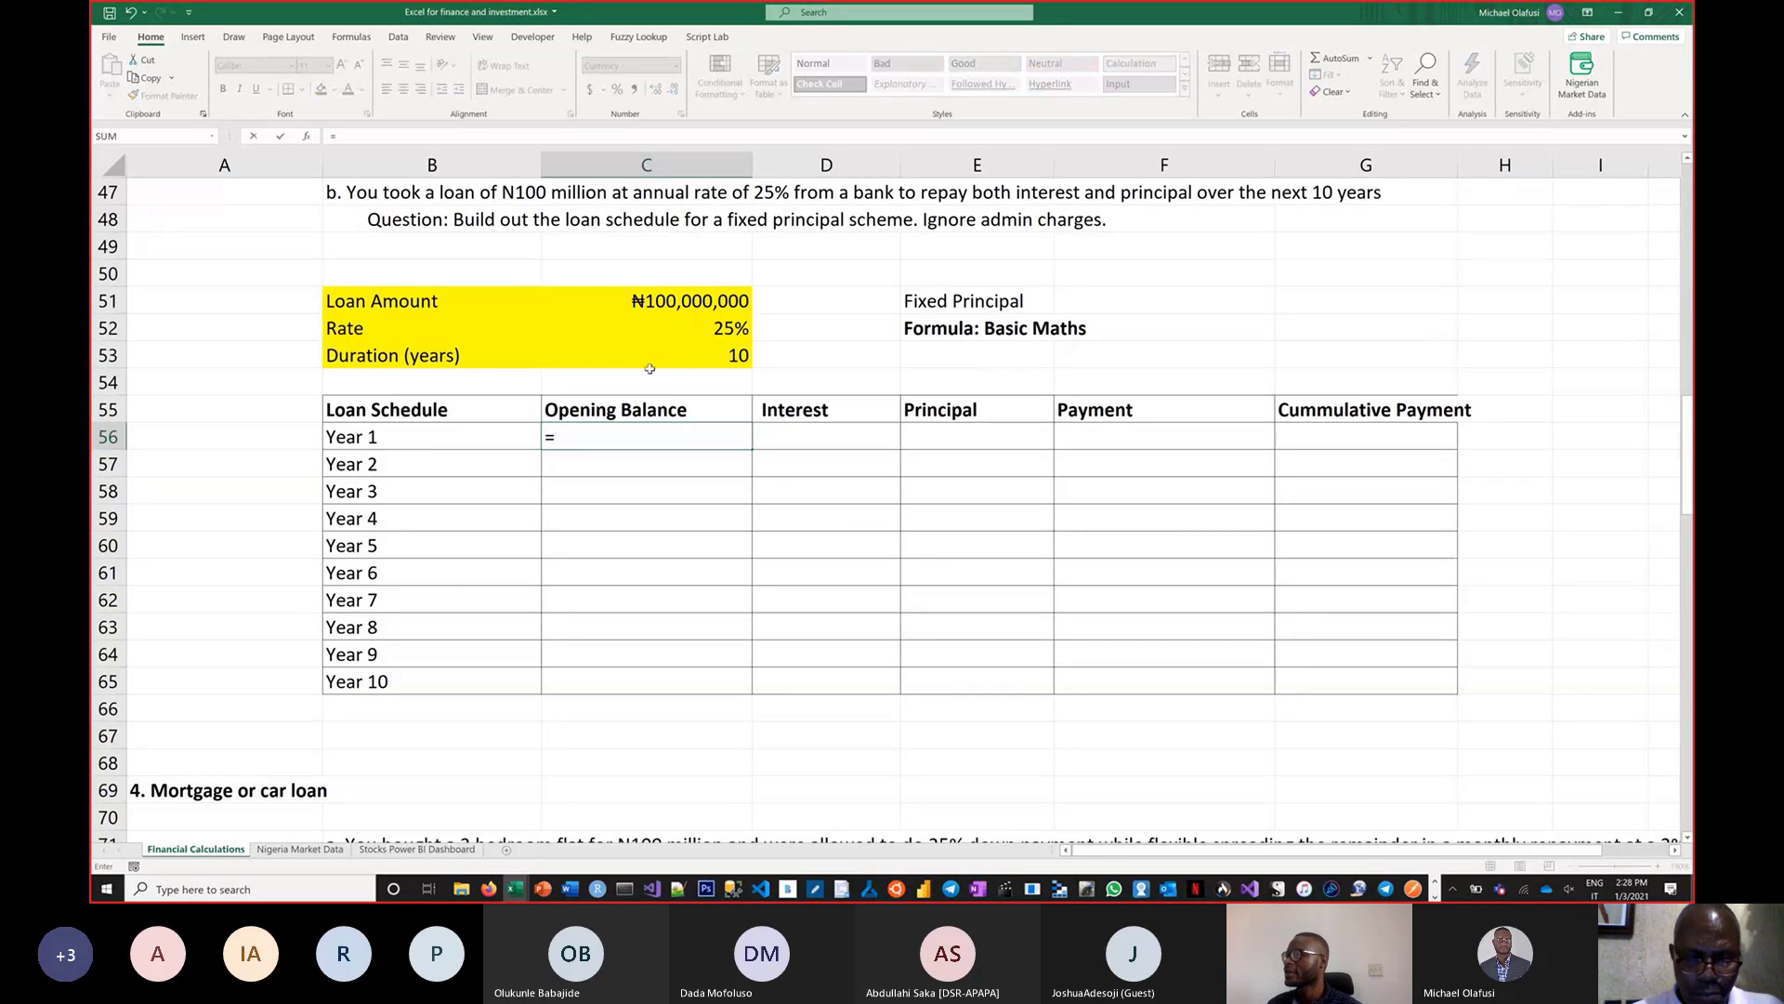
click(677, 315)
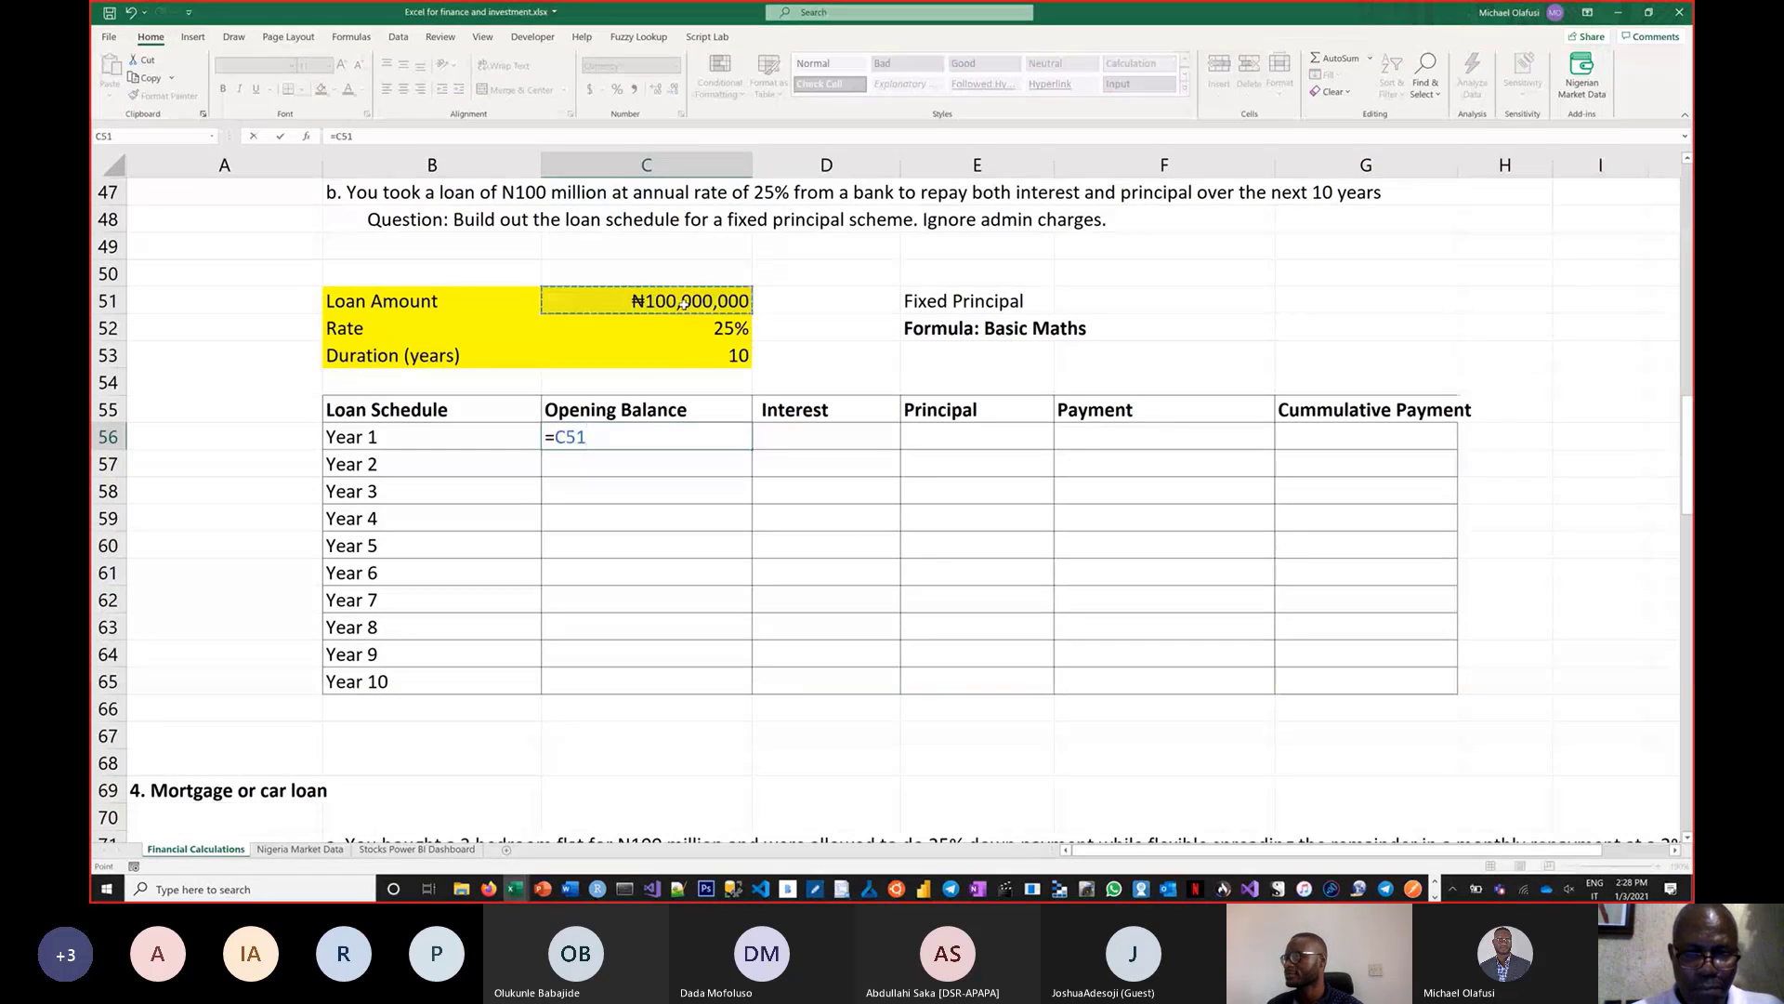
key(Return)
Calculate the Year 1 Interest in D56 as opening balance times the locked rate, =C56*$C$52
scroll(235, 357, up, 1)
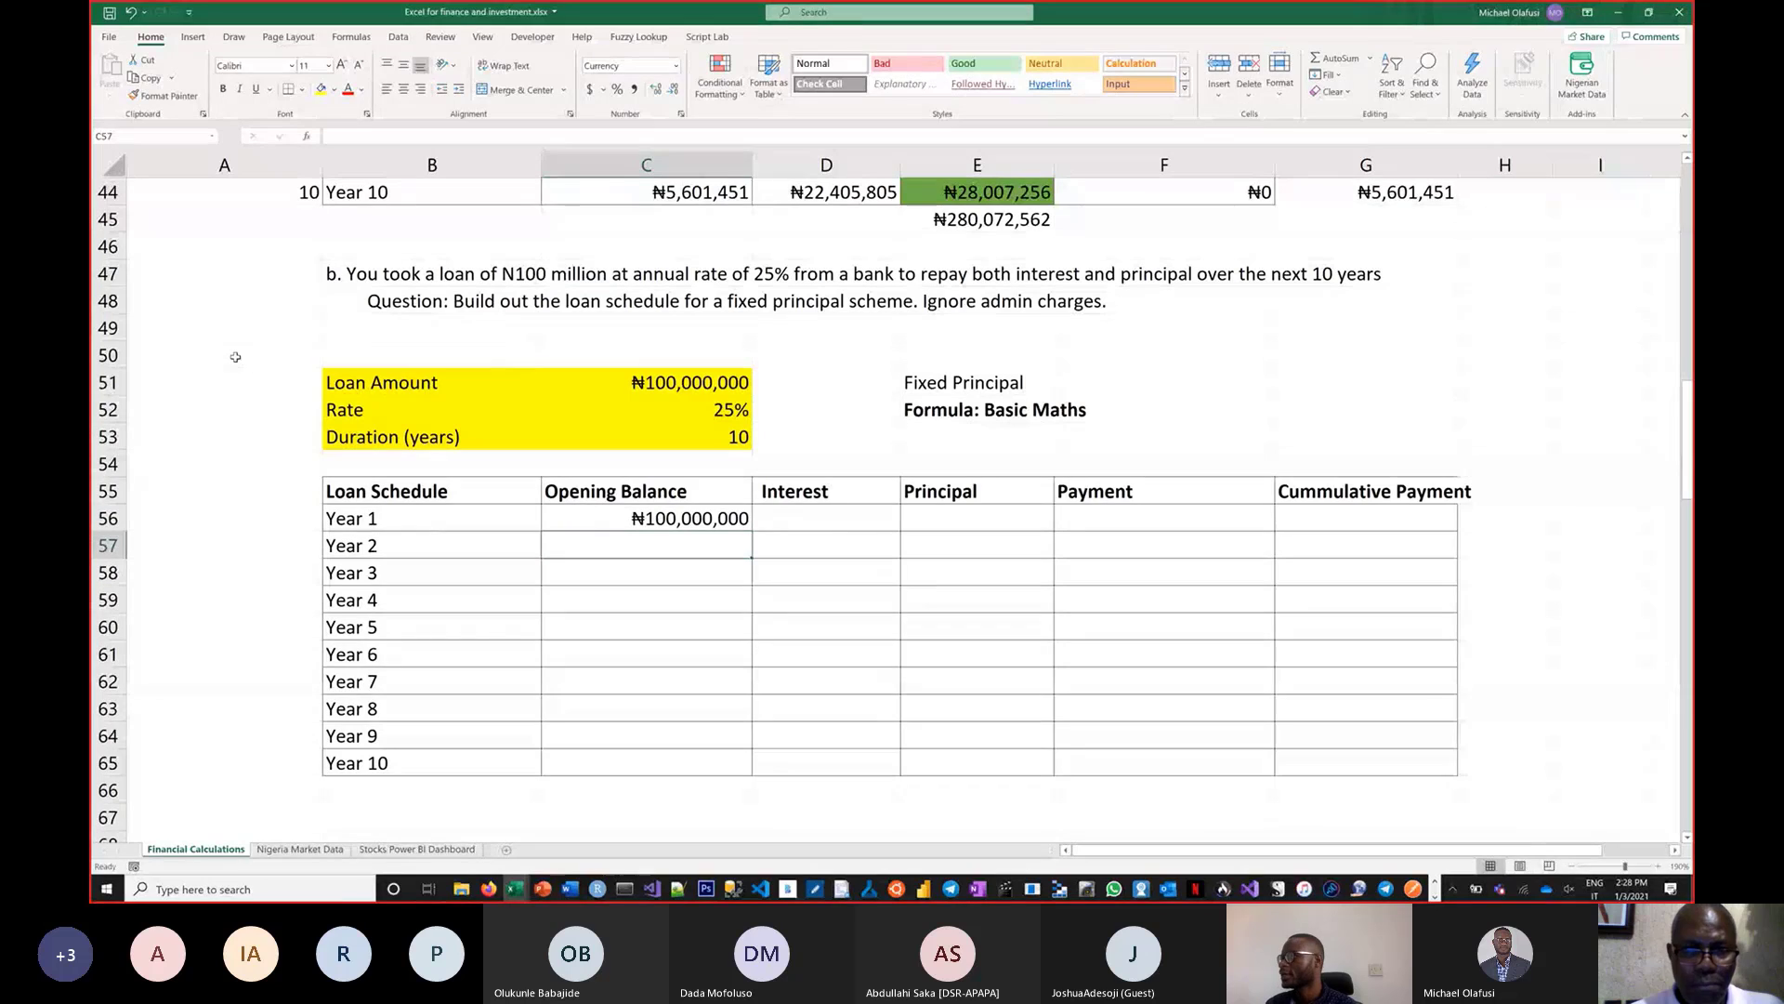
click(808, 518)
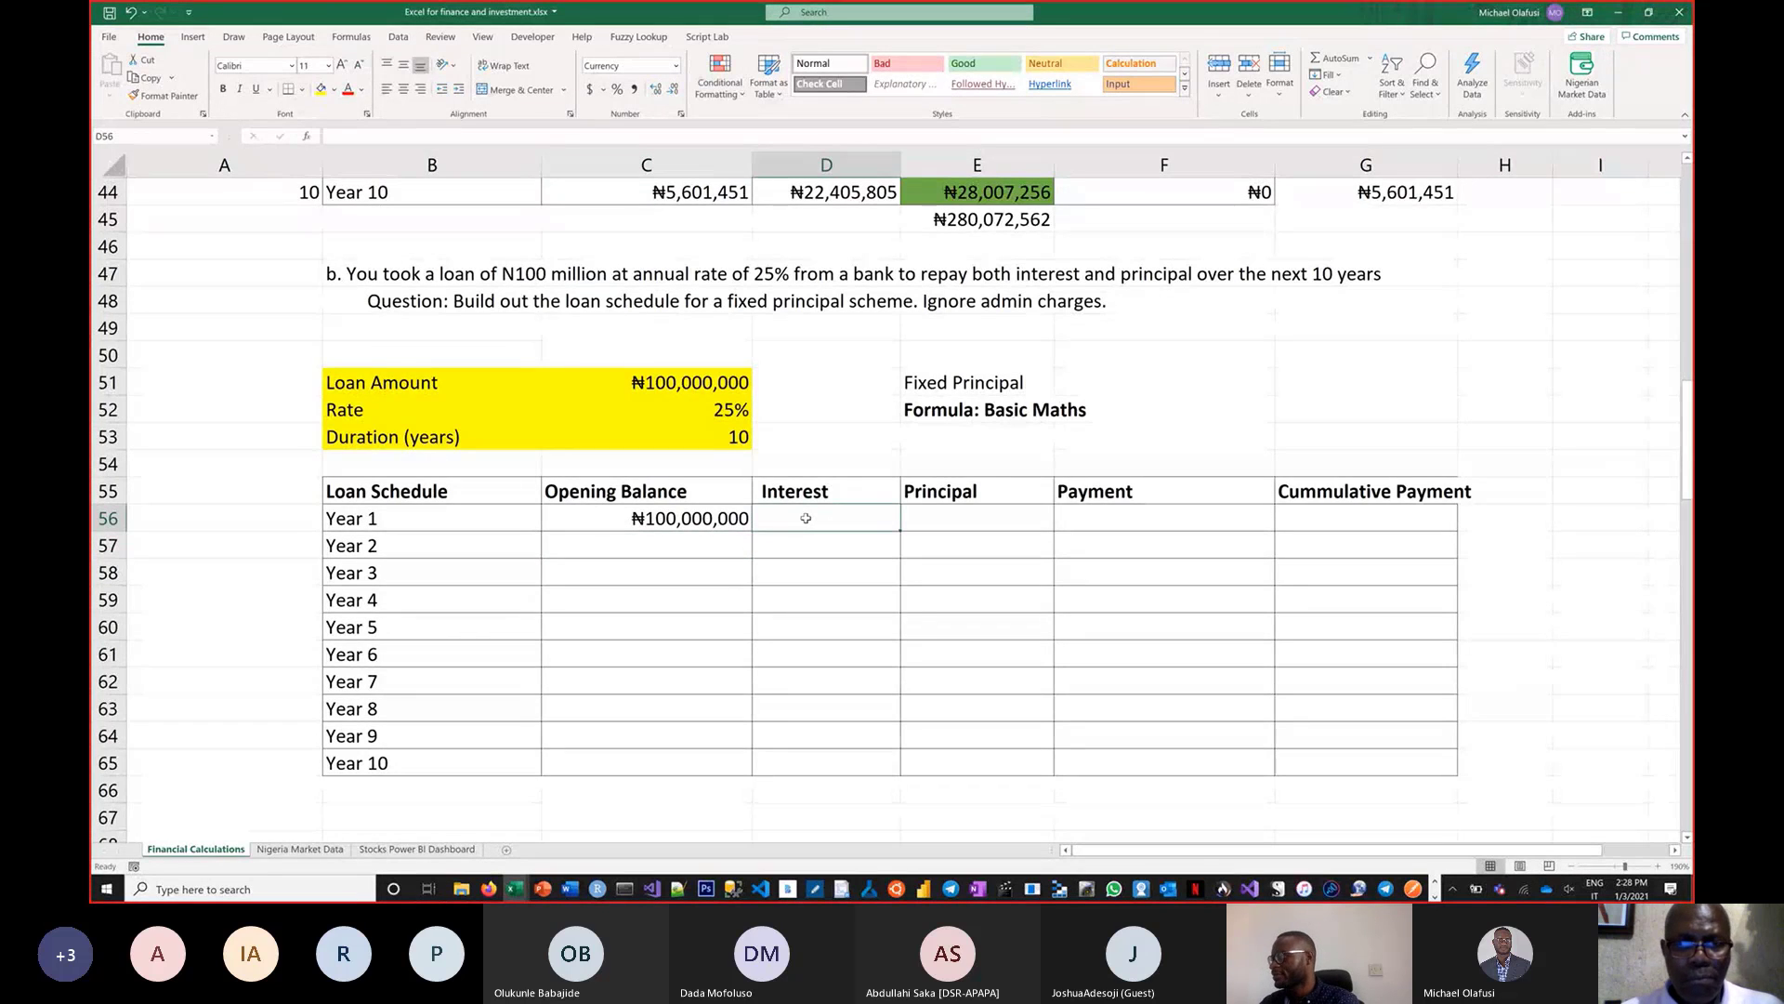
ctrl+scroll(809, 517, up, 2)
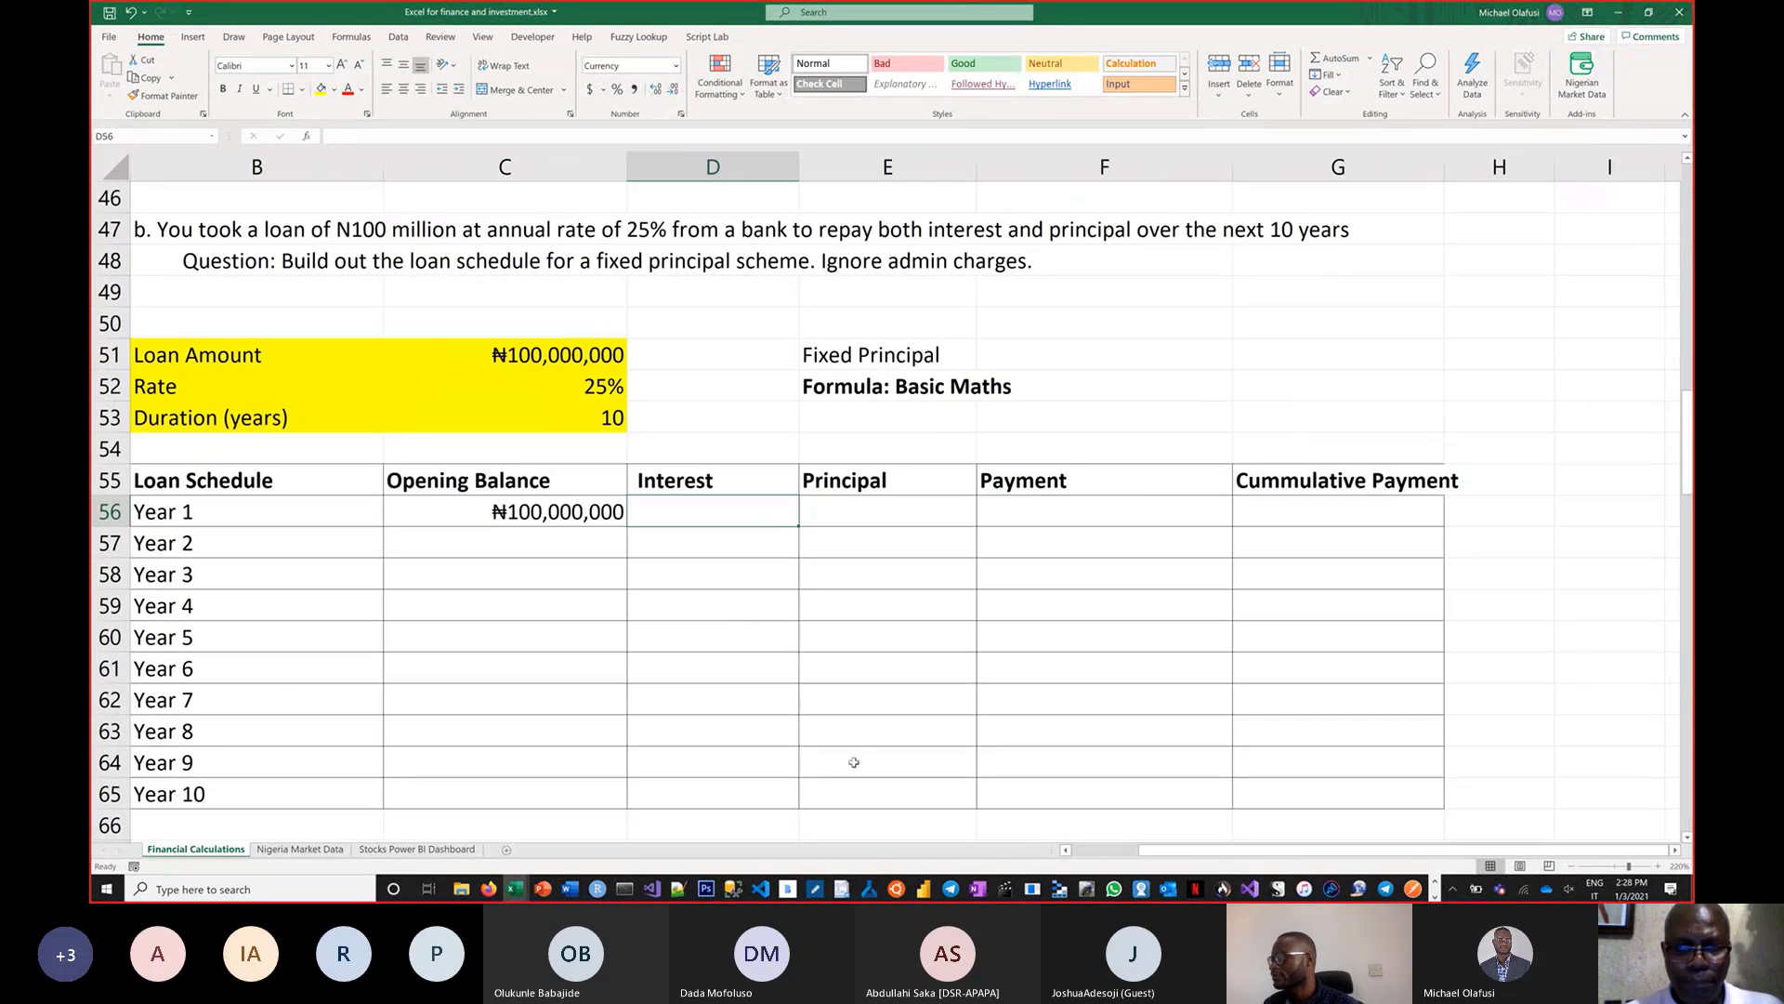
drag(1157, 859, 1094, 869)
text(=)
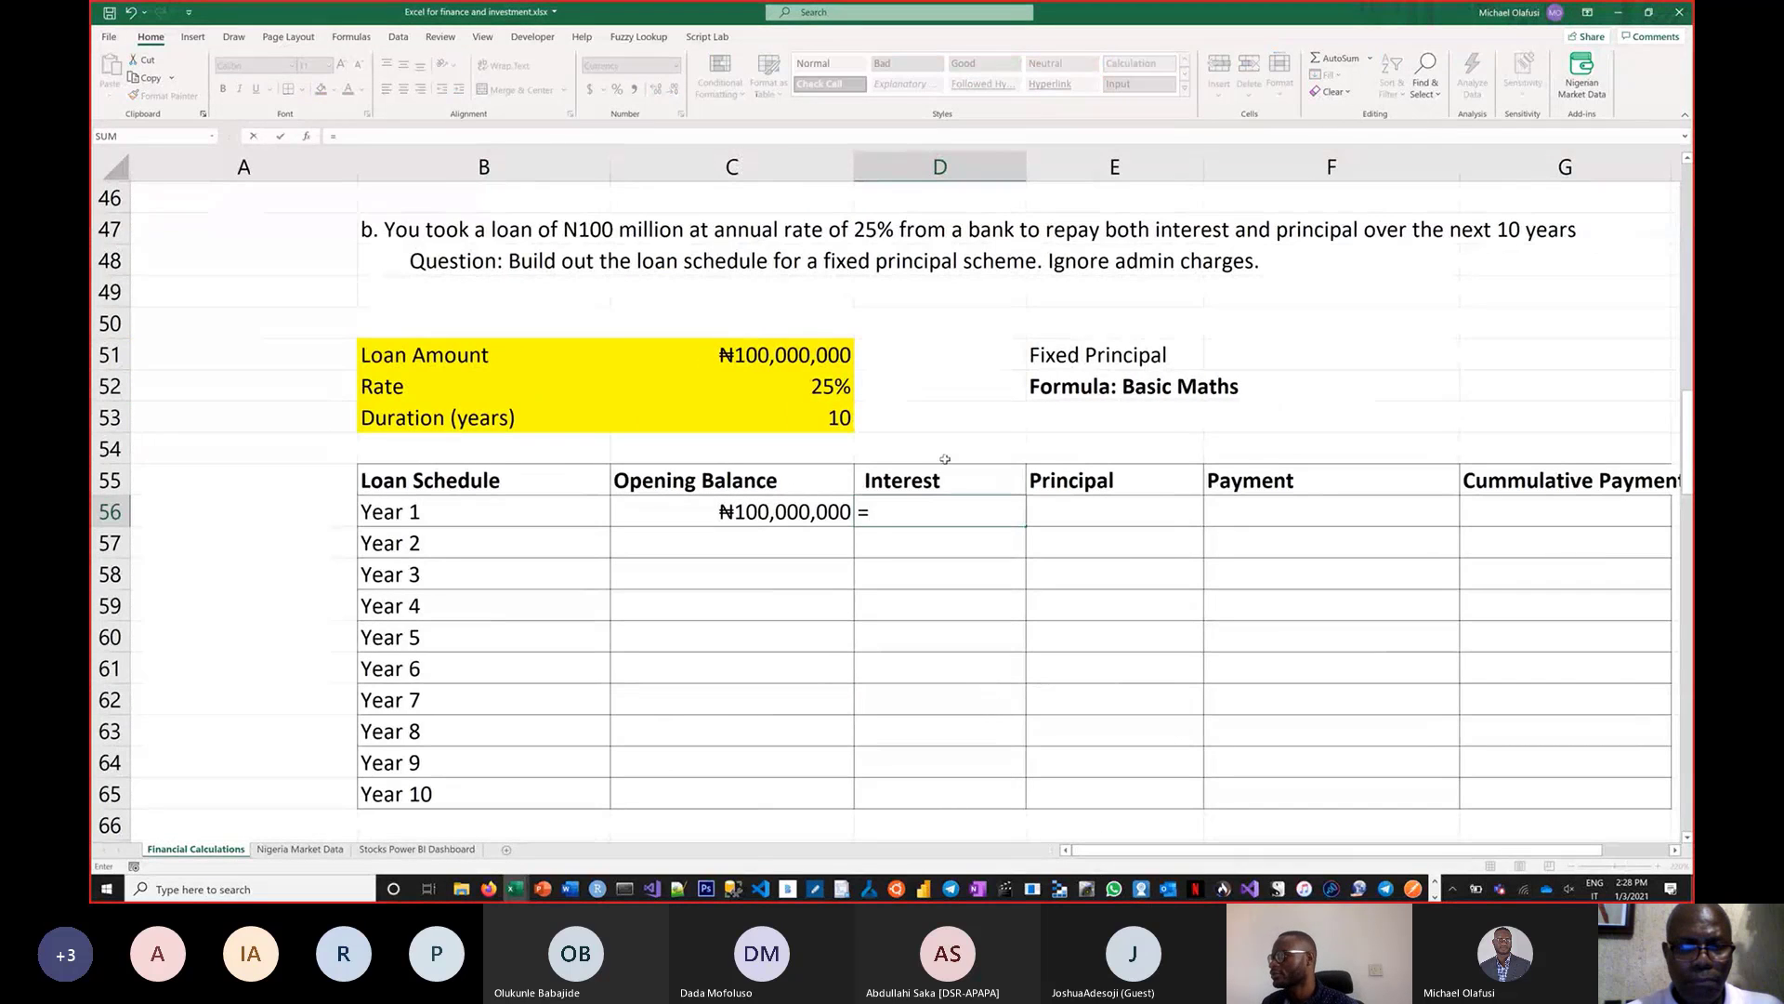
click(789, 514)
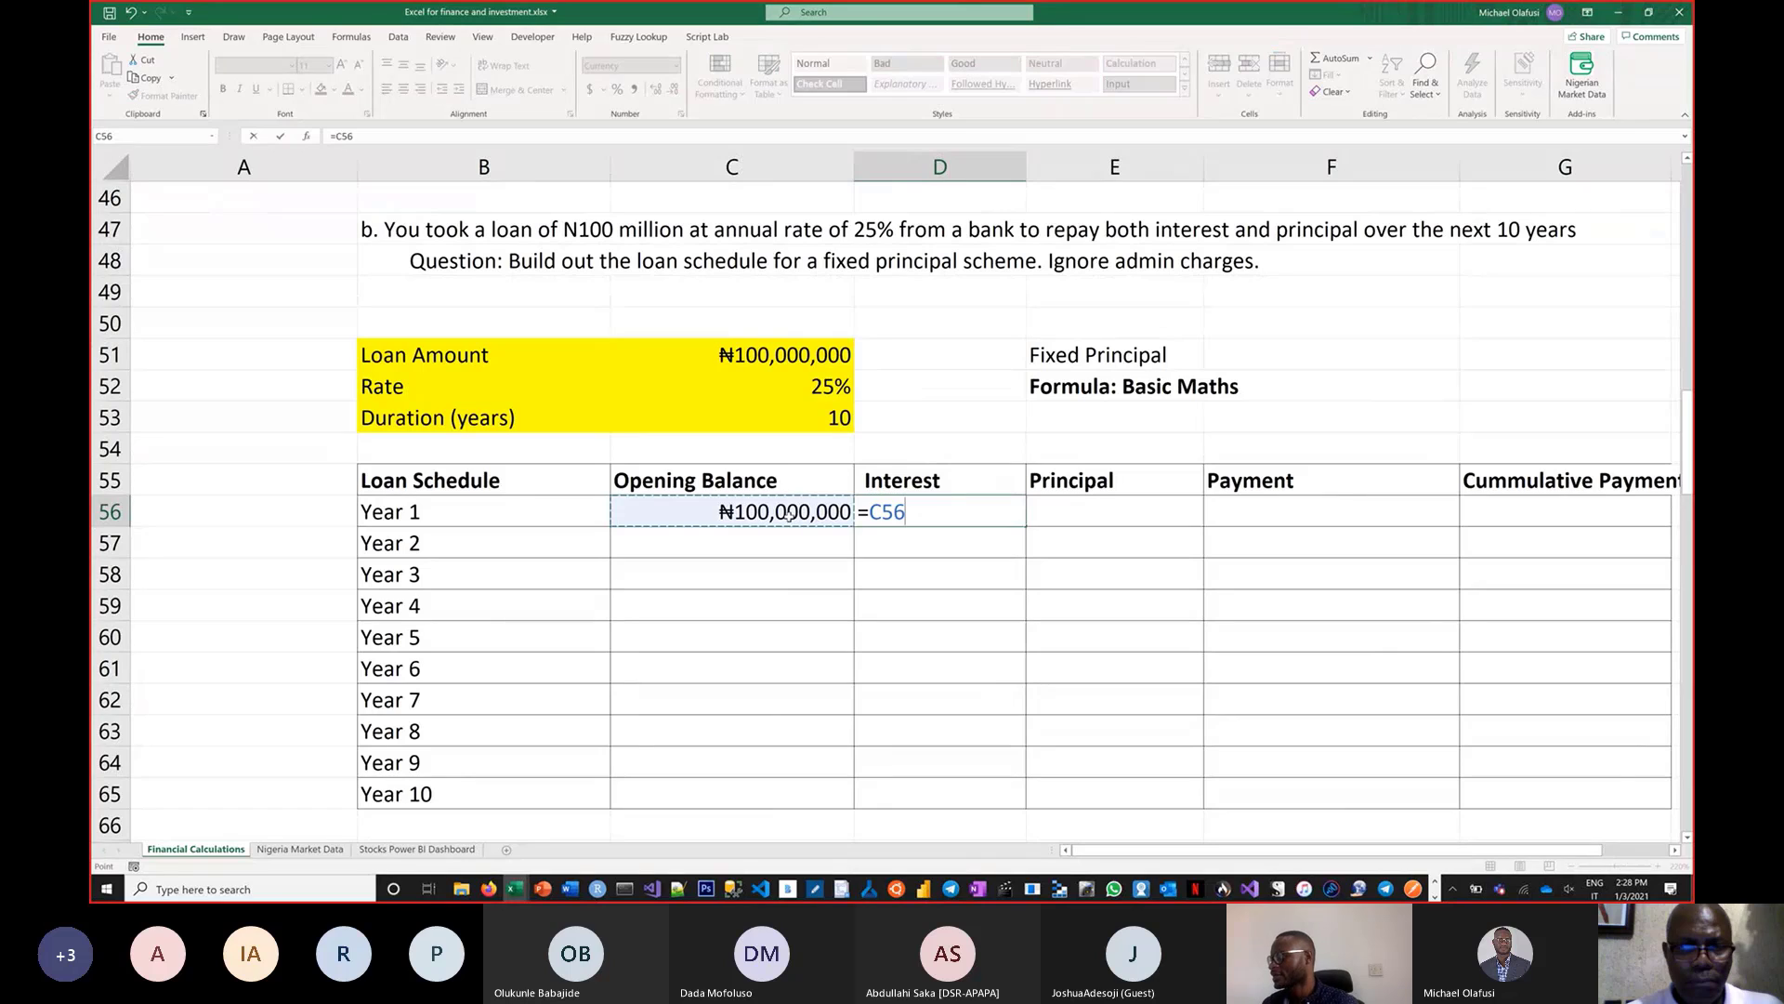
text(*)
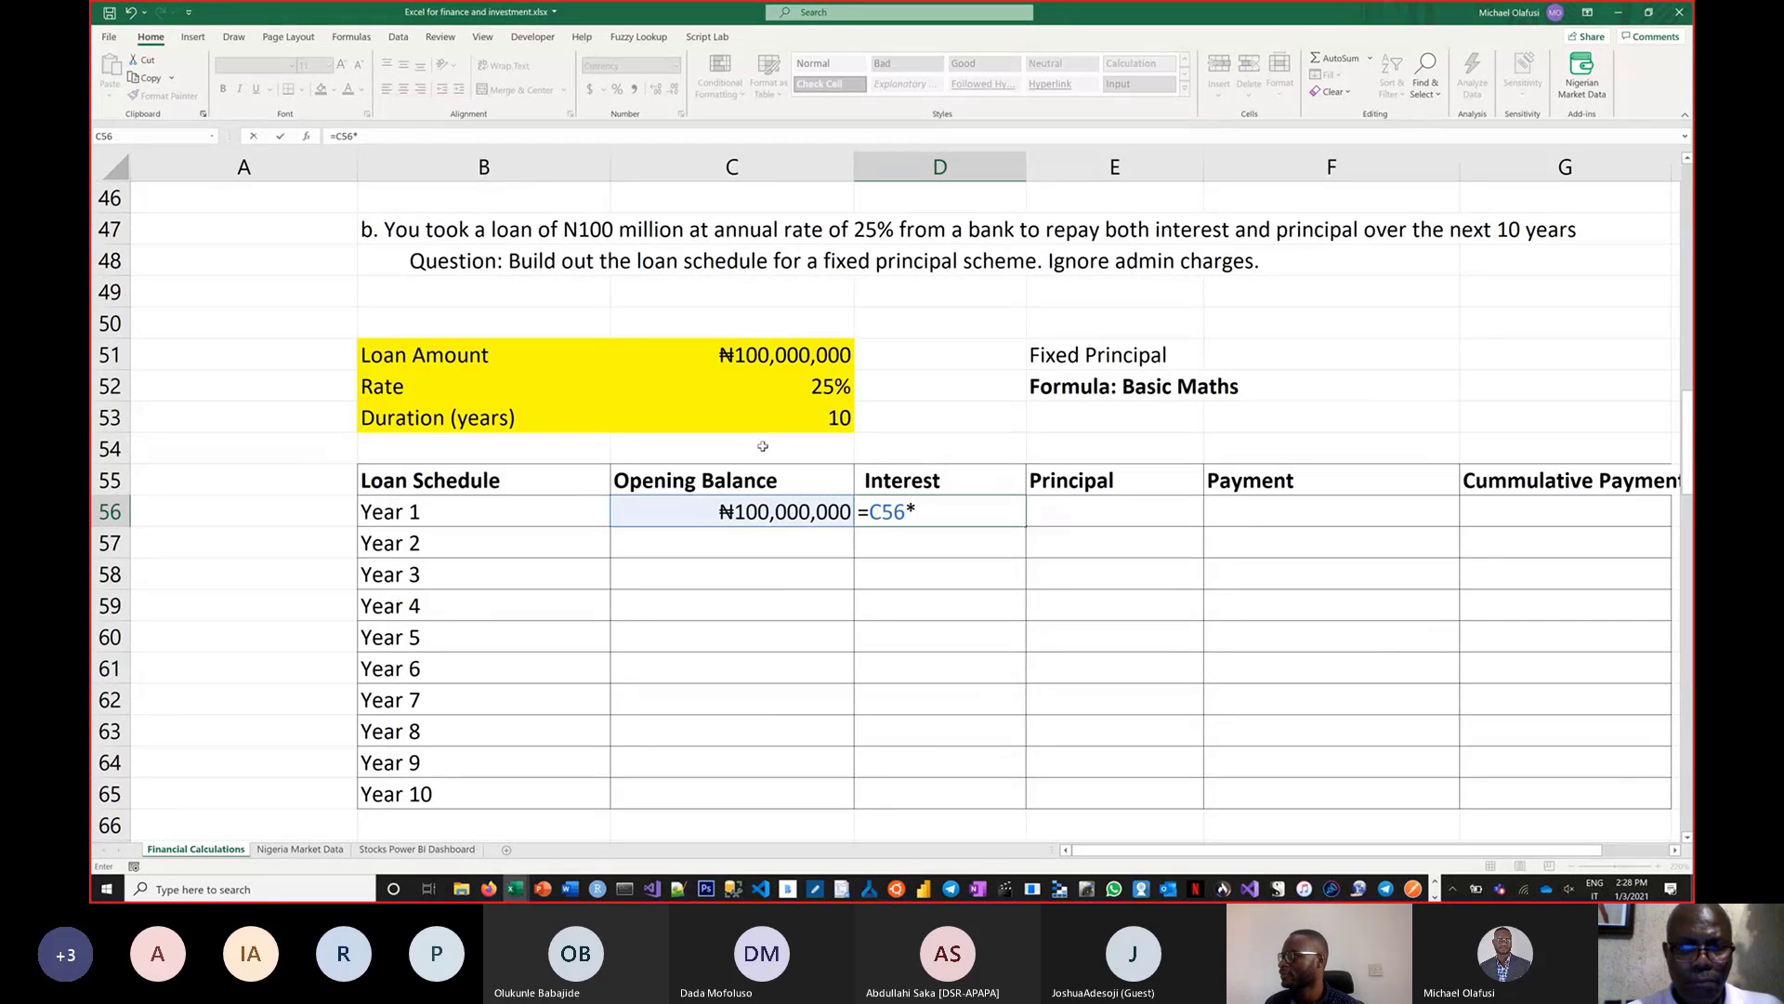
click(814, 386)
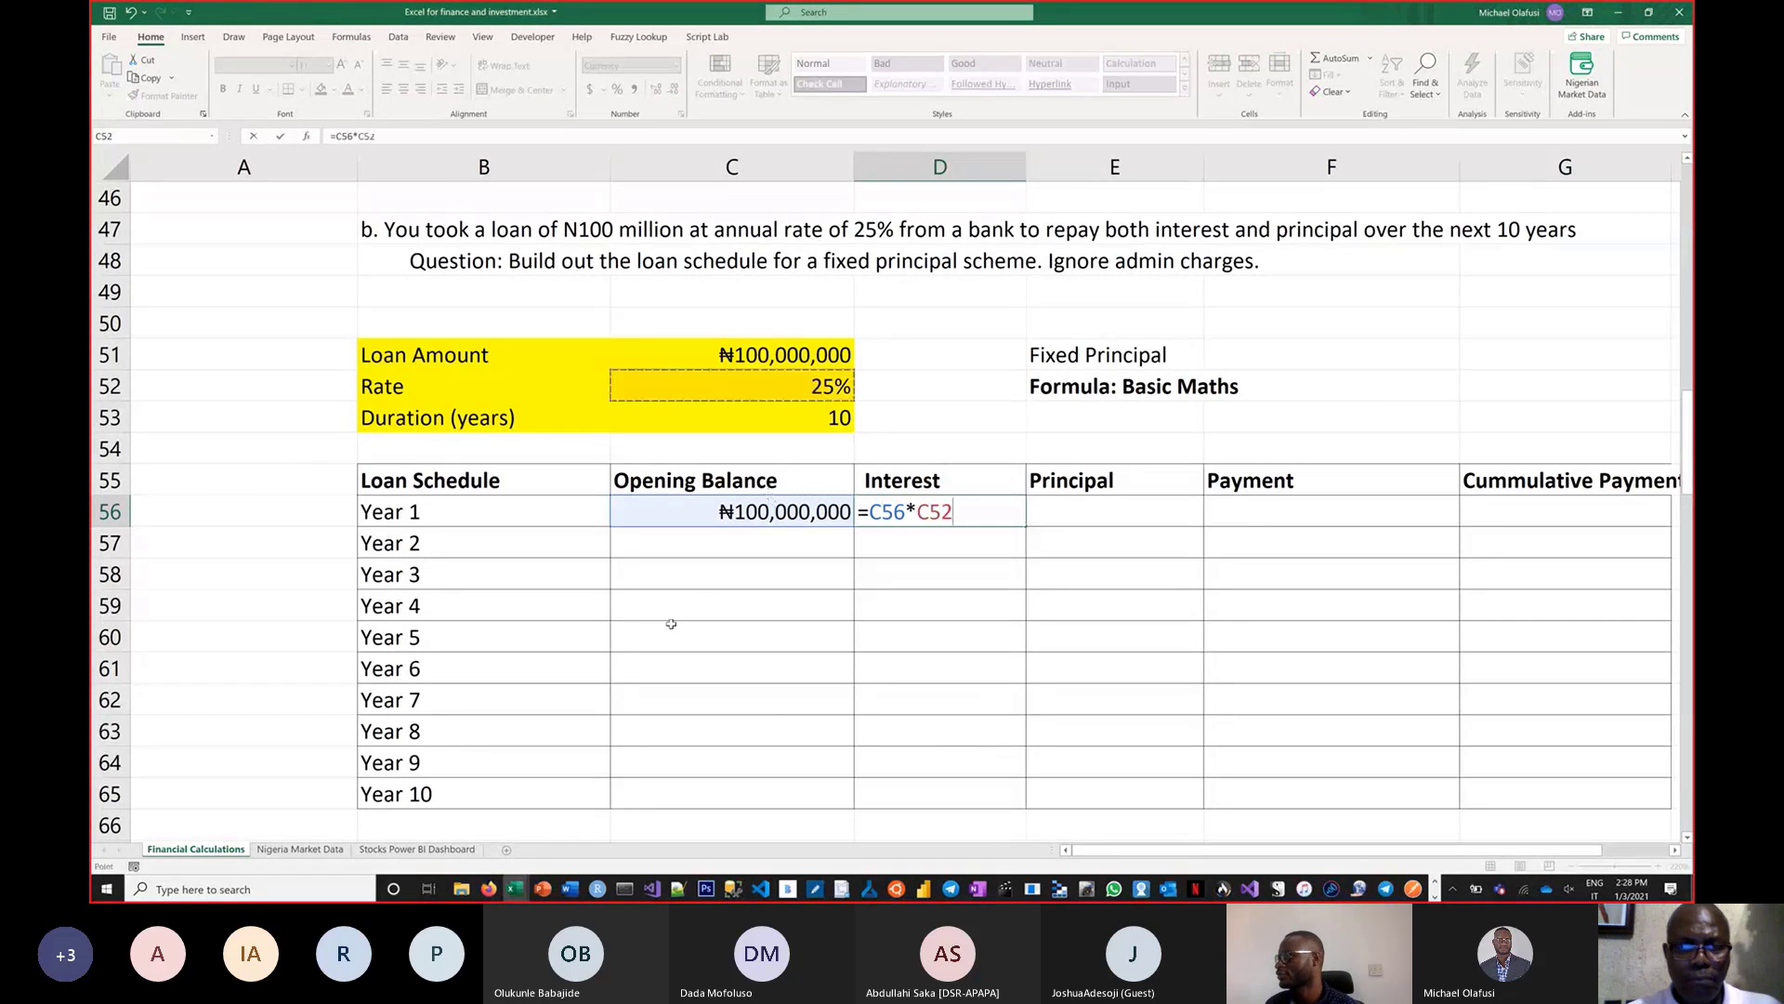
key(F4)
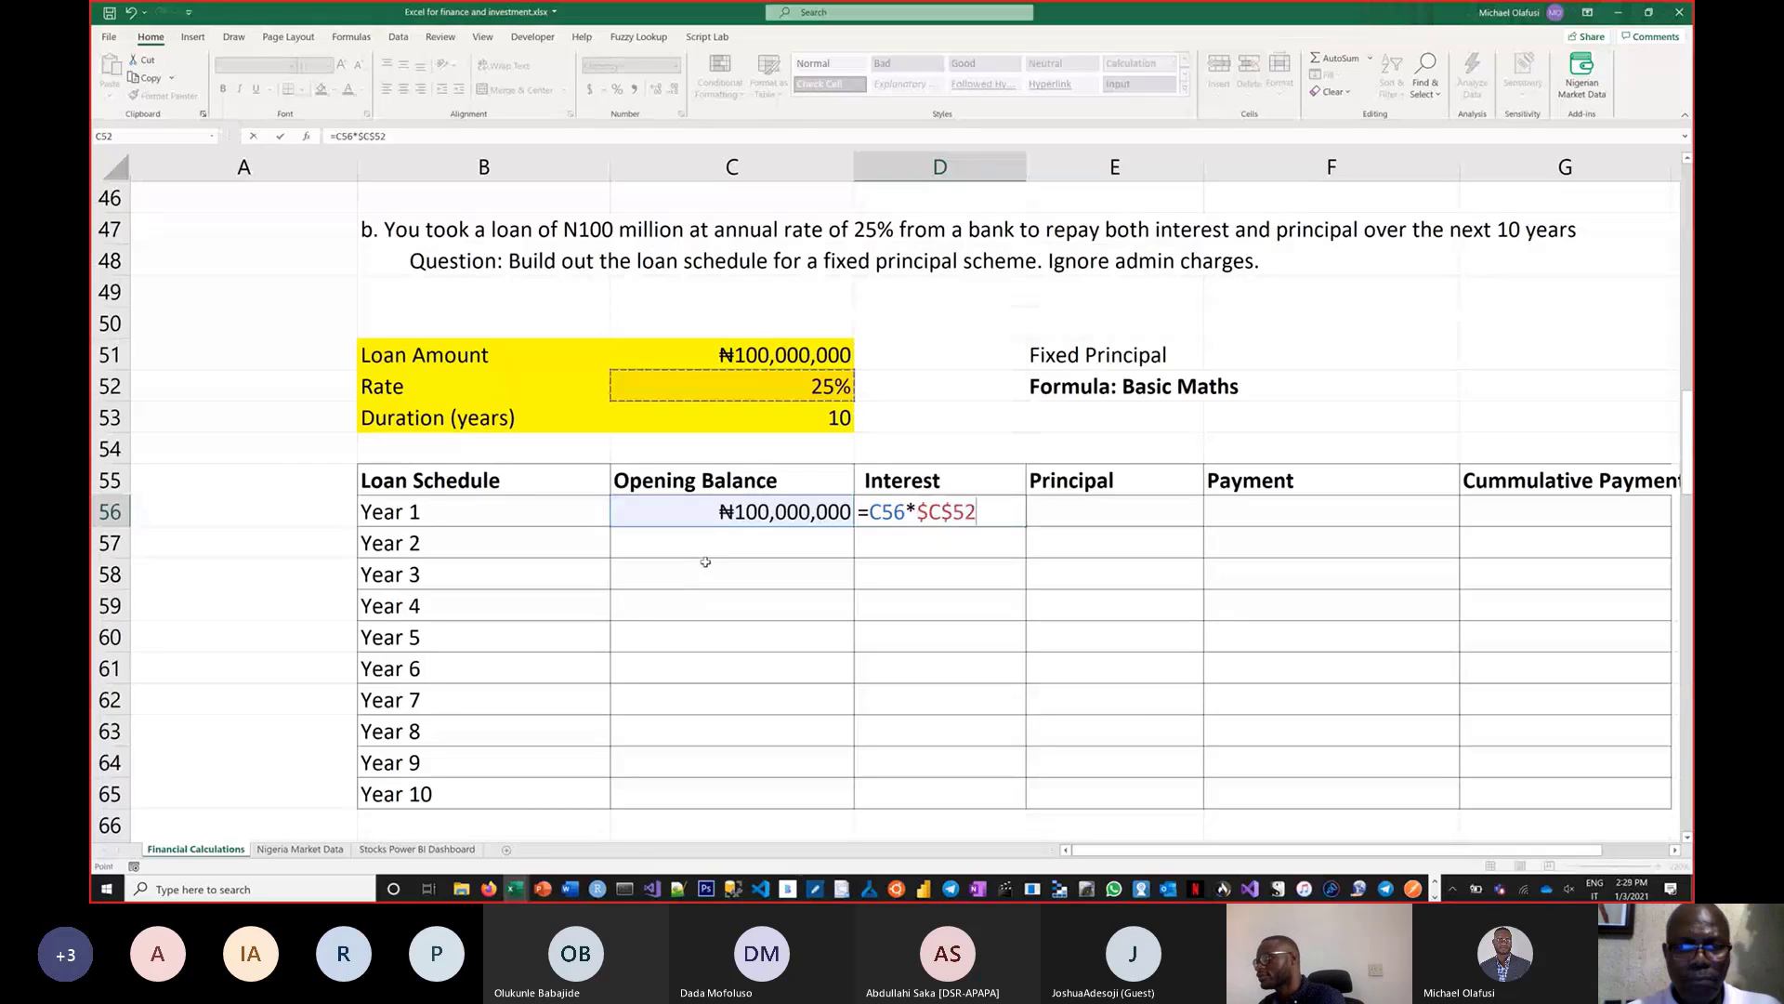
key(Return)
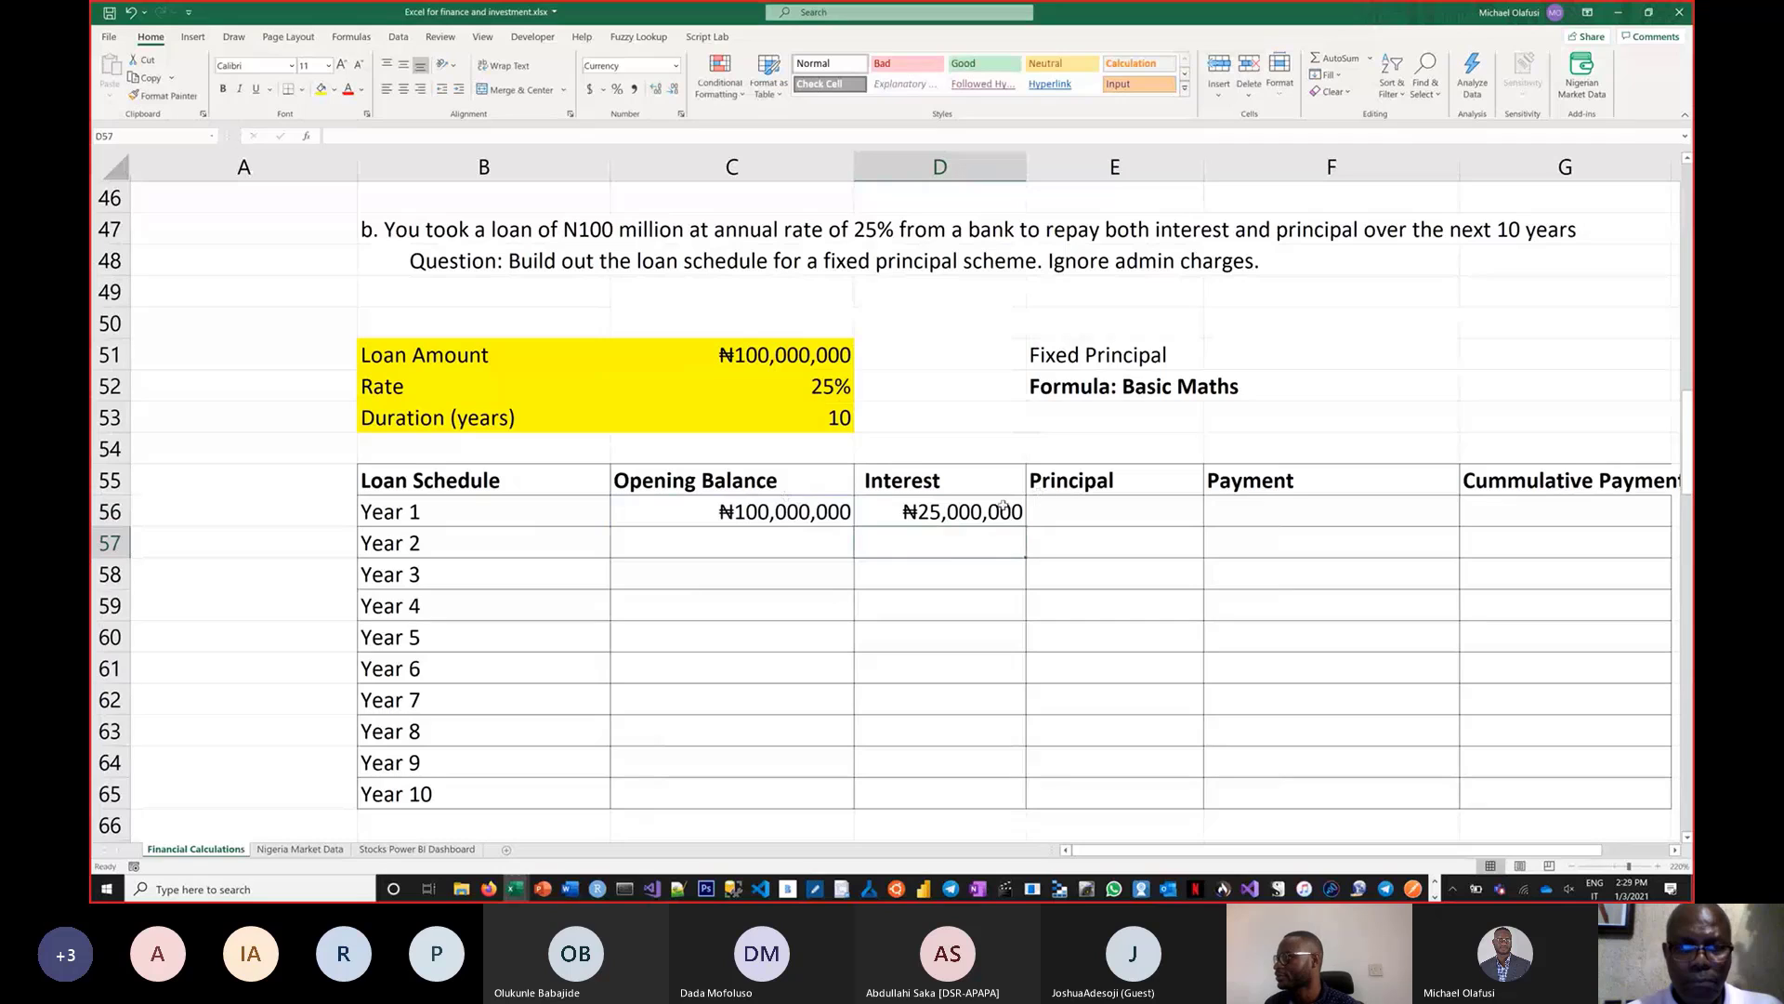
Fill the Principal for Years 1 to 10 (E56:E65) with loan amount divided by duration, =$C$51/$C$53
click(1086, 508)
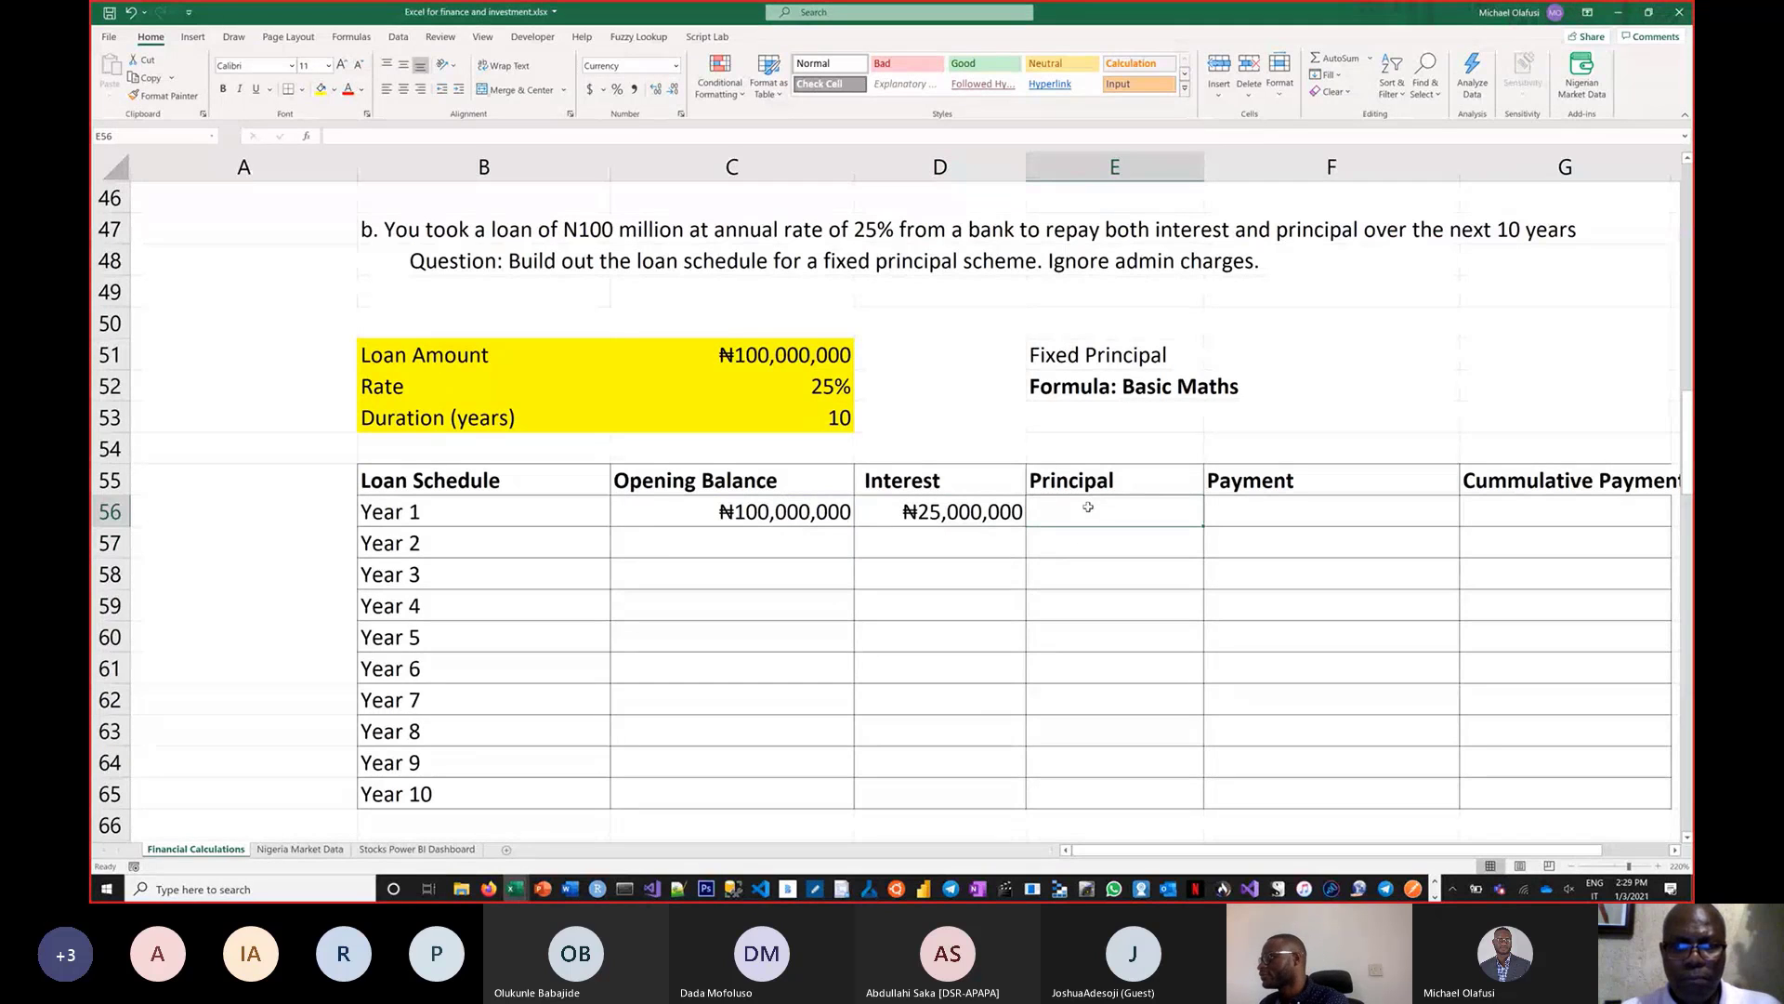
drag(1088, 508, 1117, 794)
text(=)
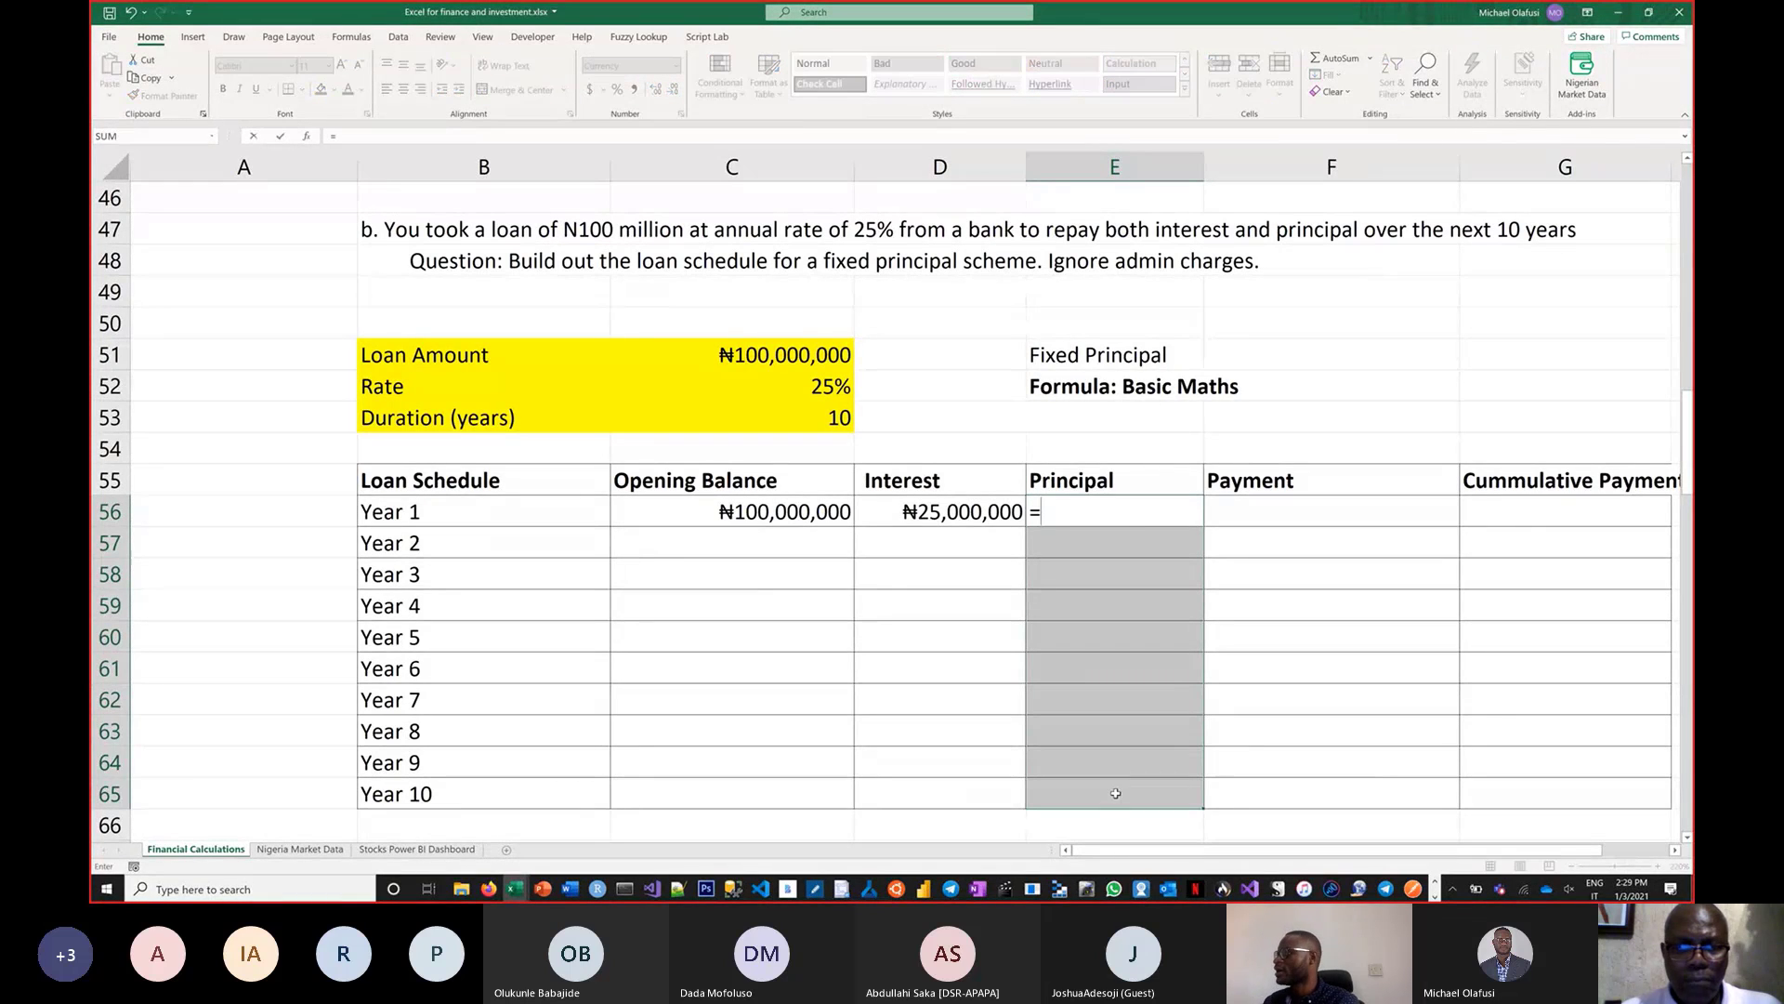
click(761, 352)
key(F4)
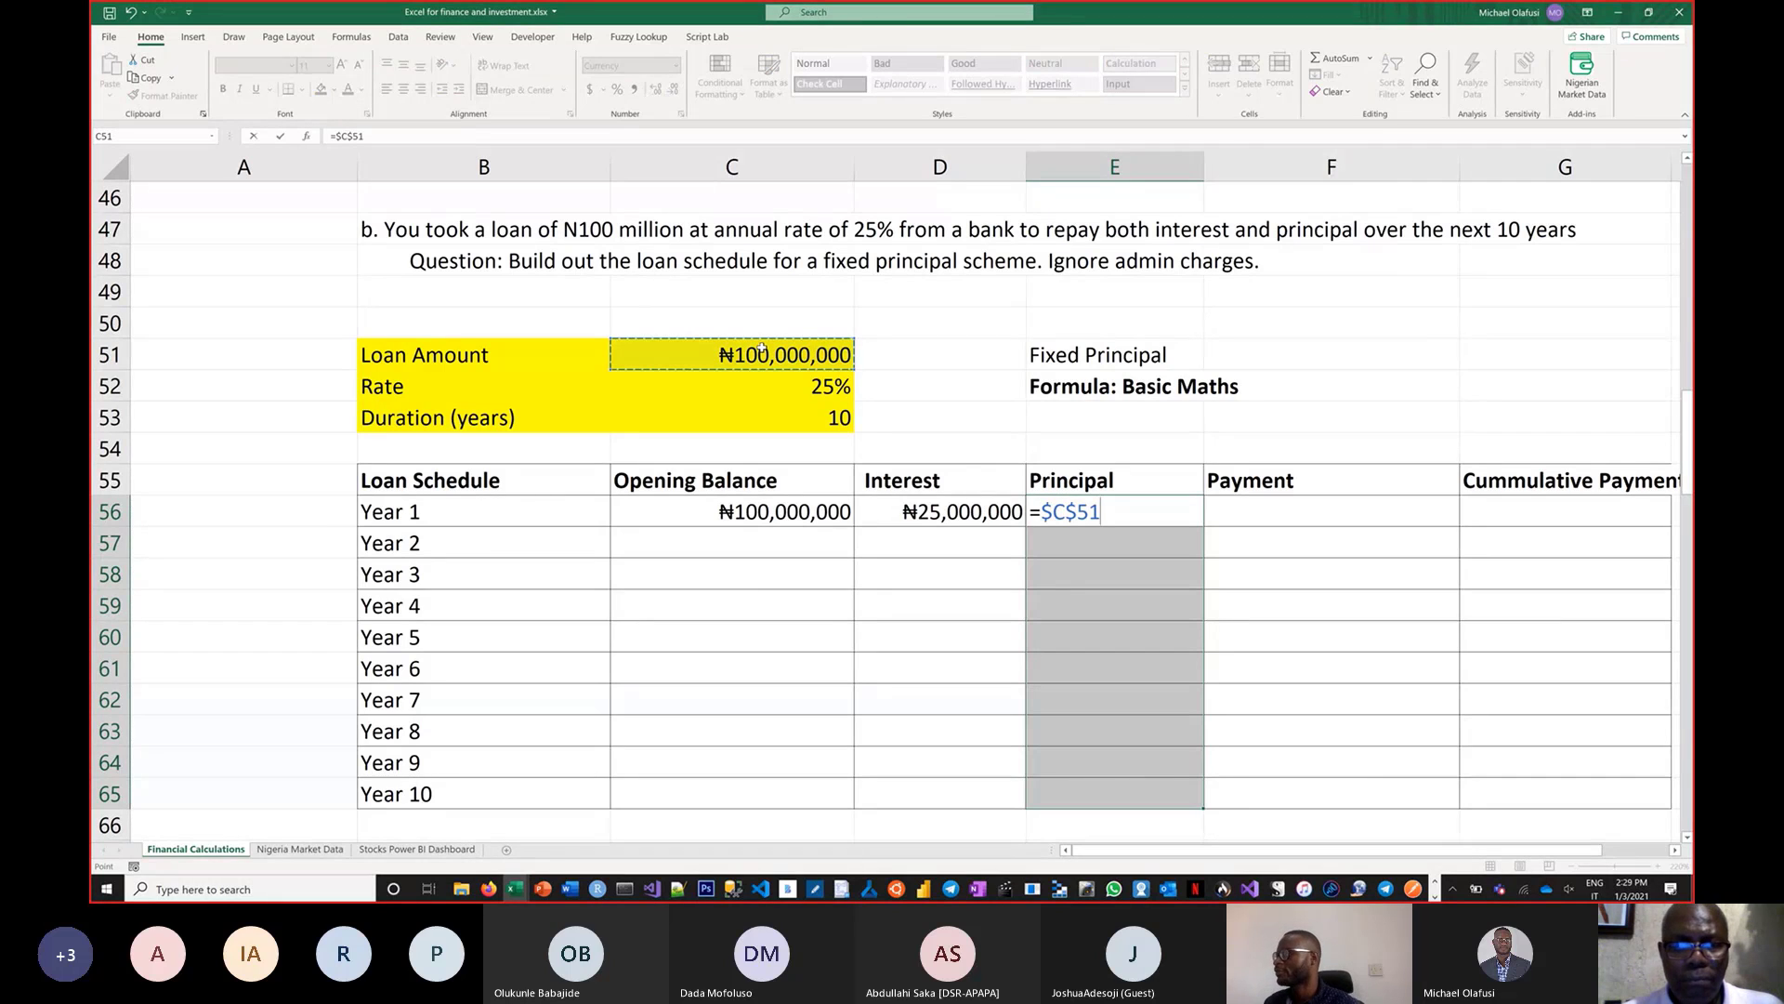
text(/)
click(791, 421)
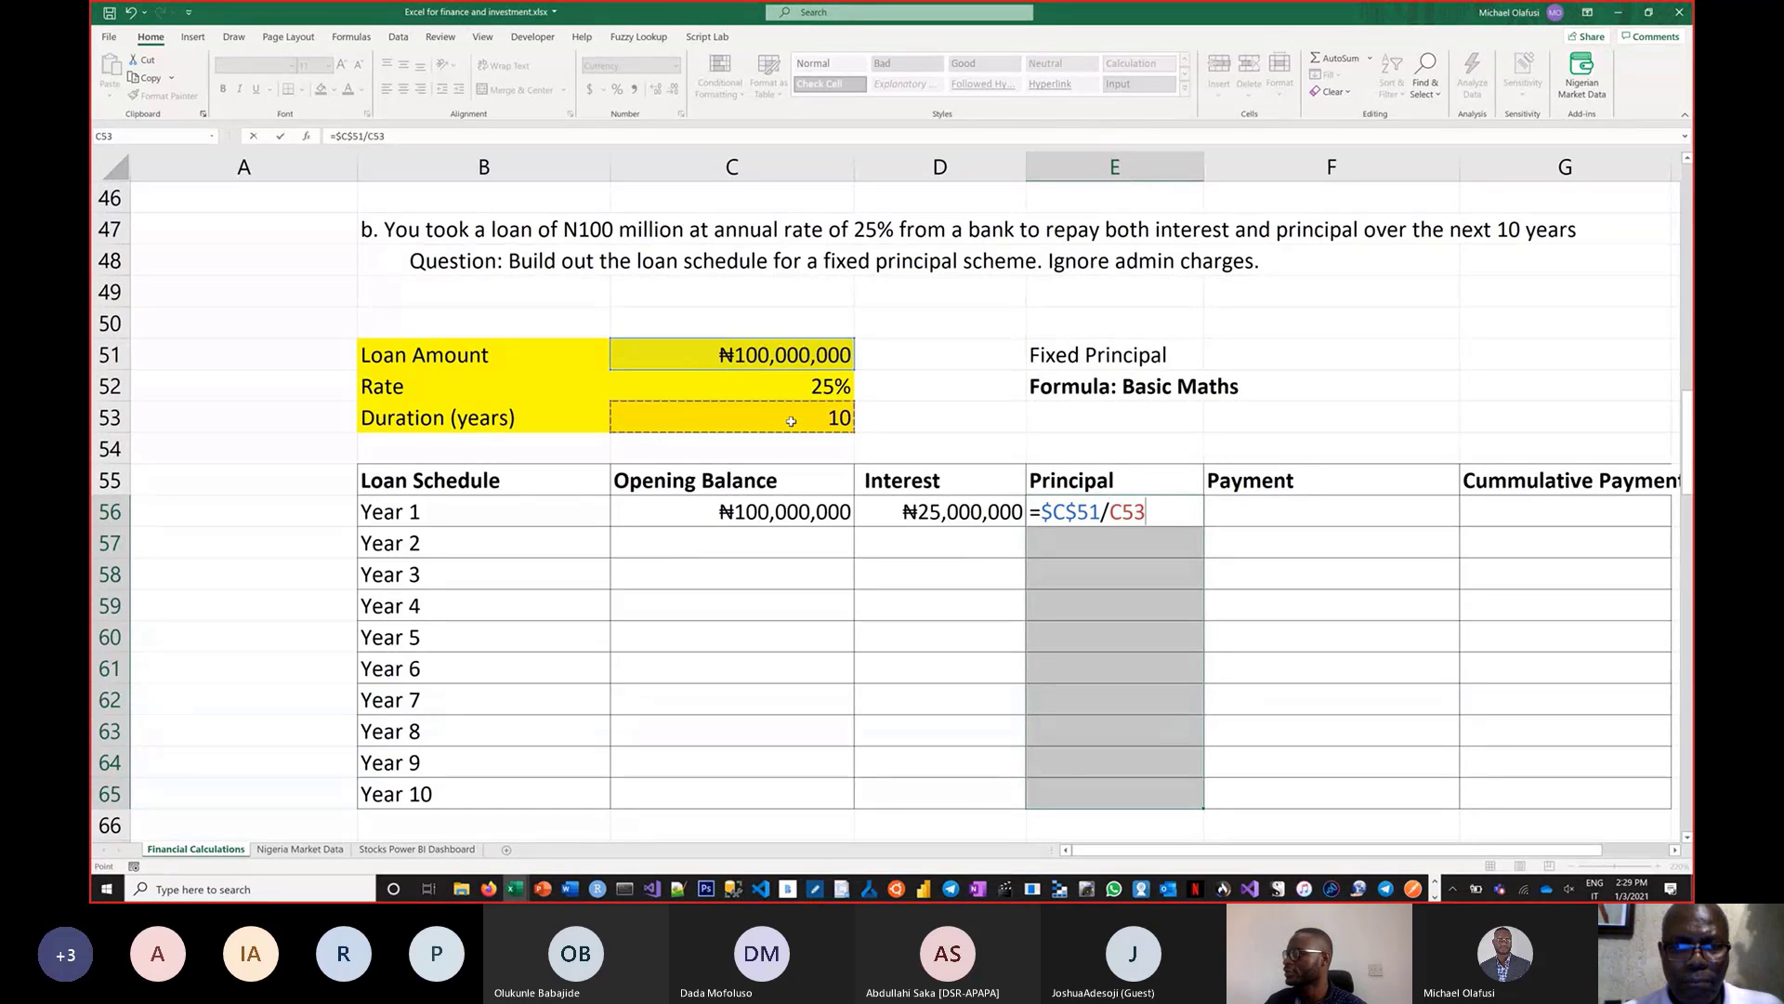
key(F4)
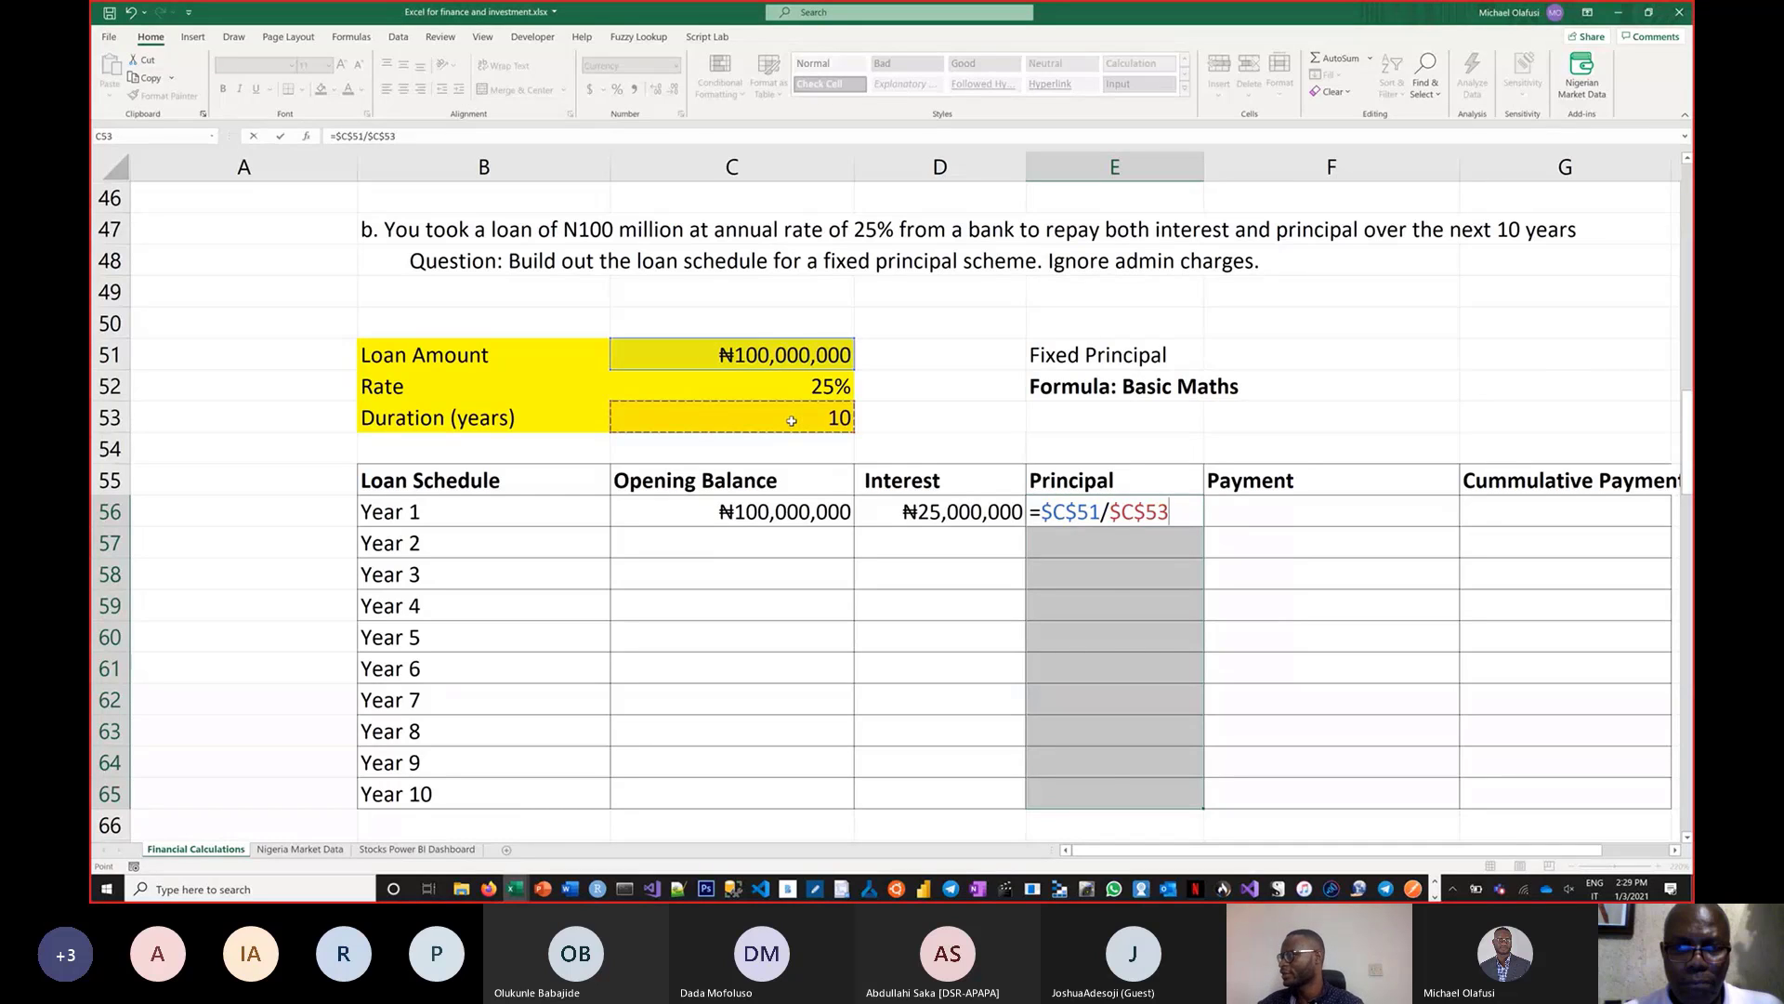
key(ctrl+Return)
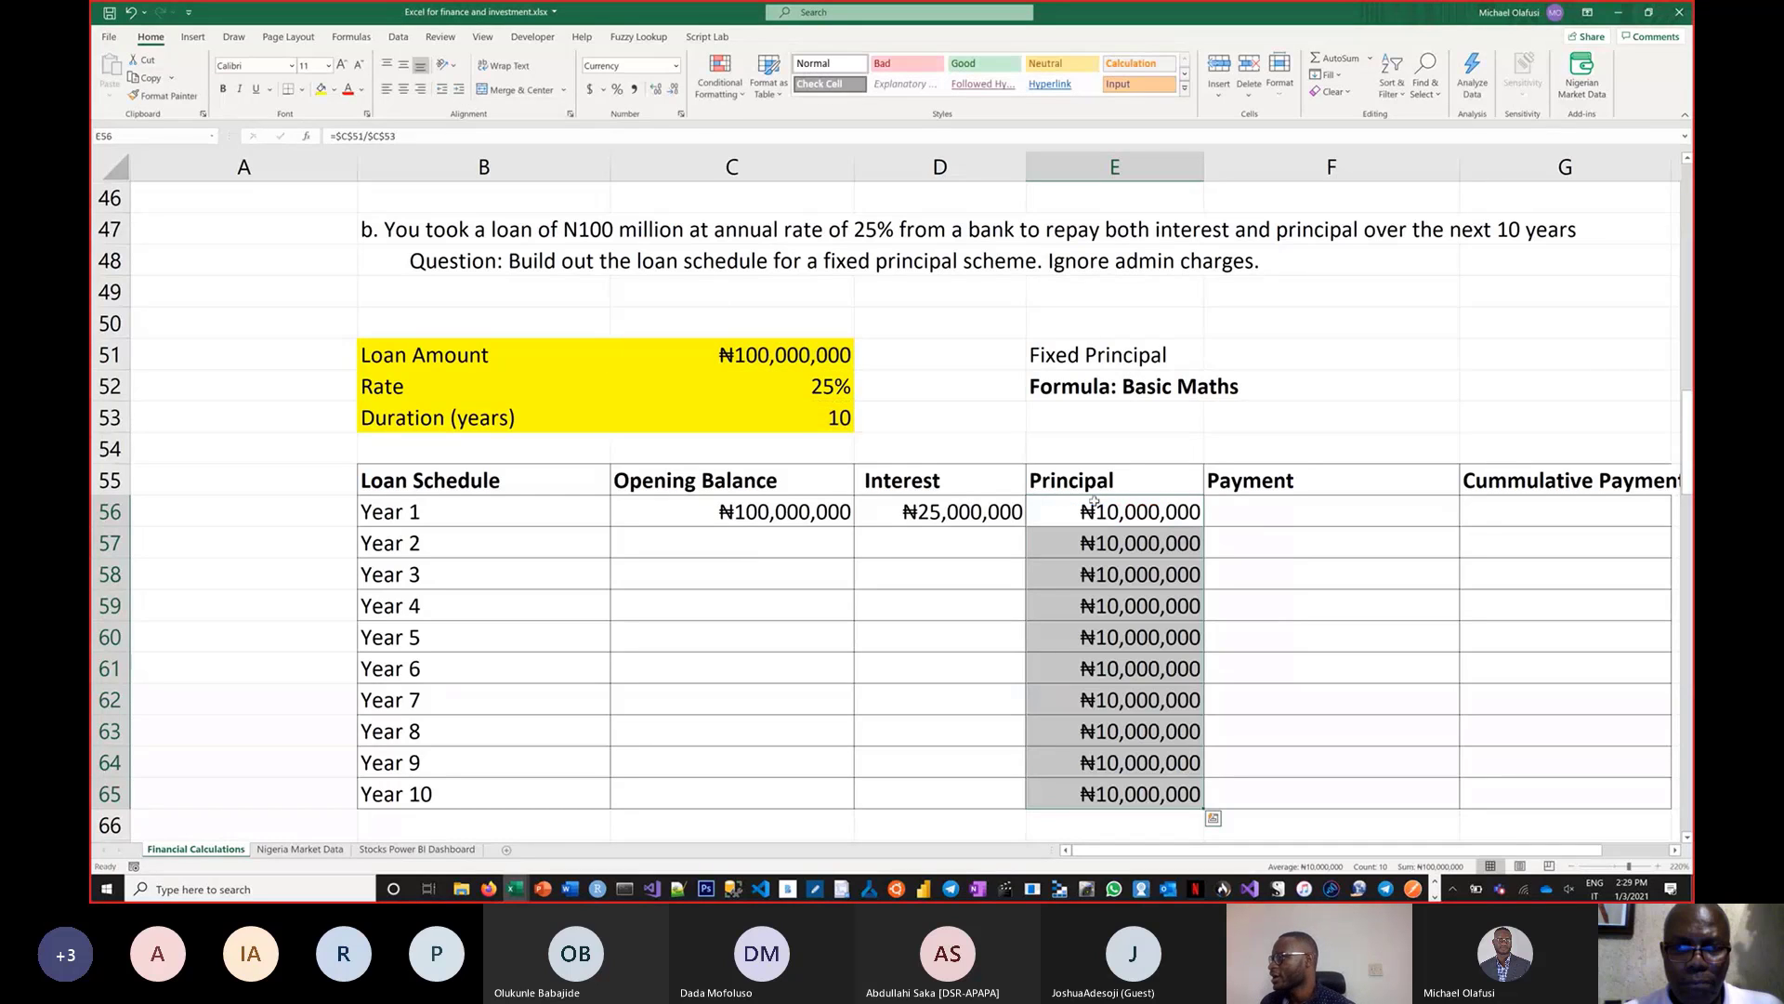
Calculate the Year 1 Payment in F56 as interest plus principal, =D56+E56, and fill the formula down to Year 10
click(1291, 500)
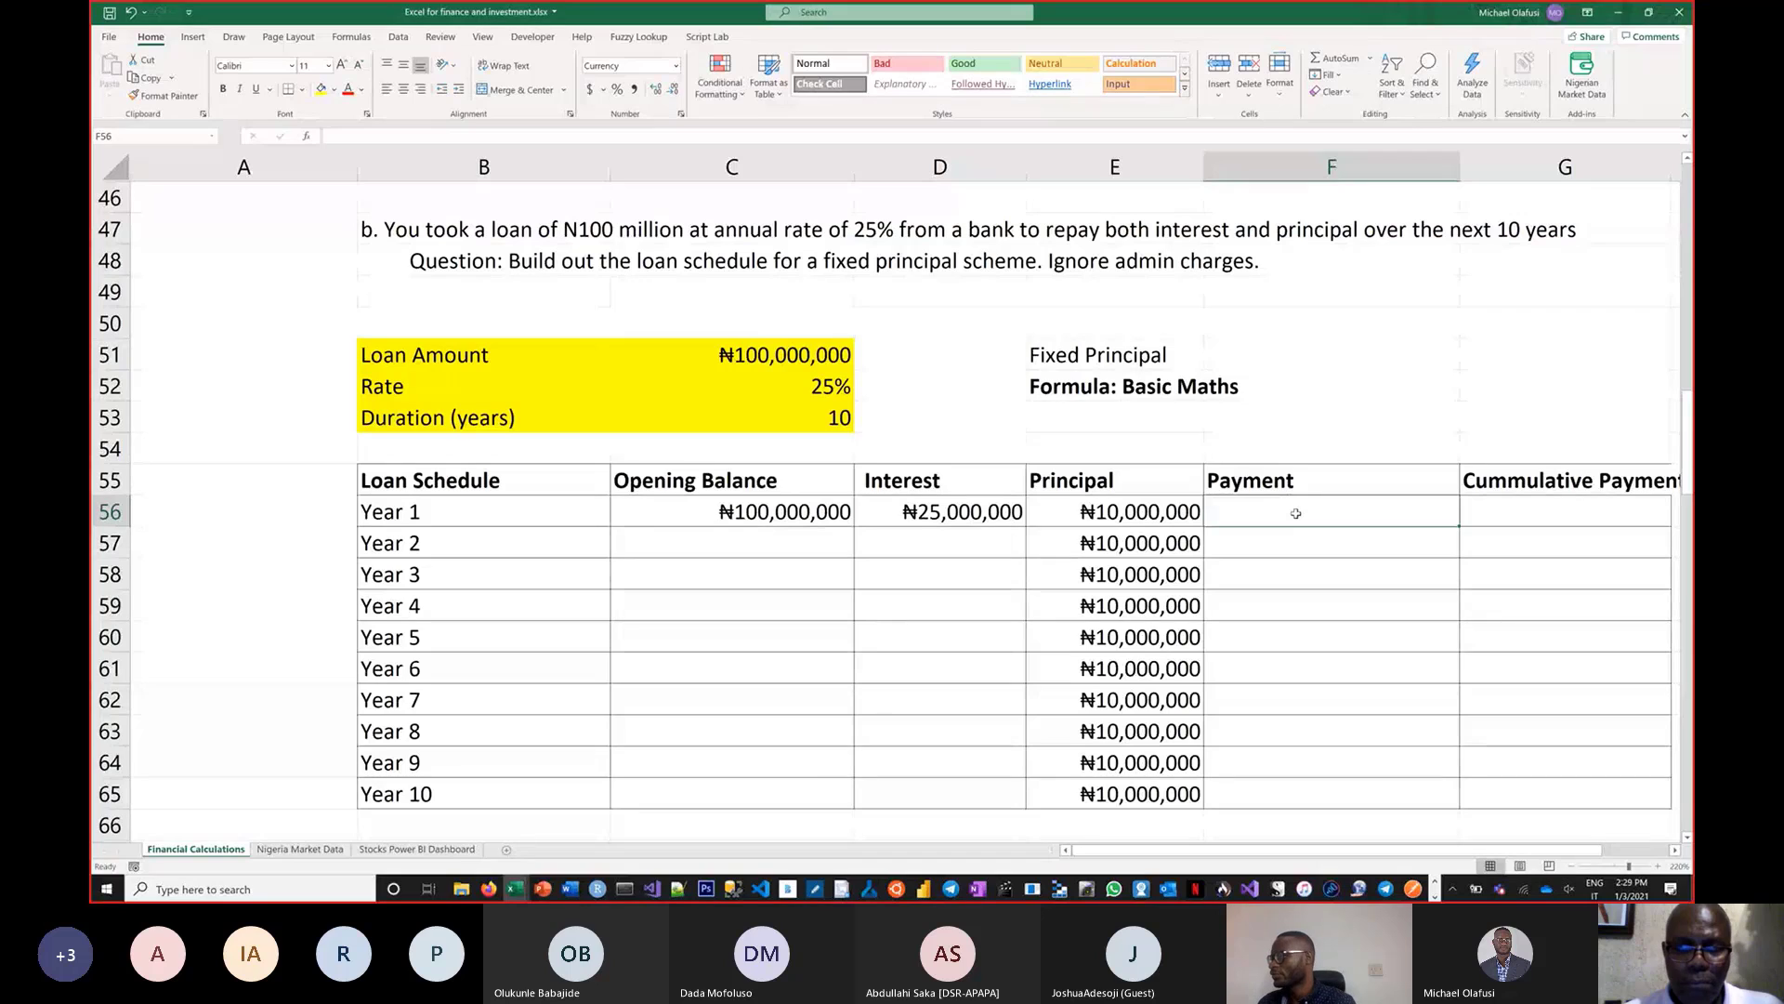
text(=)
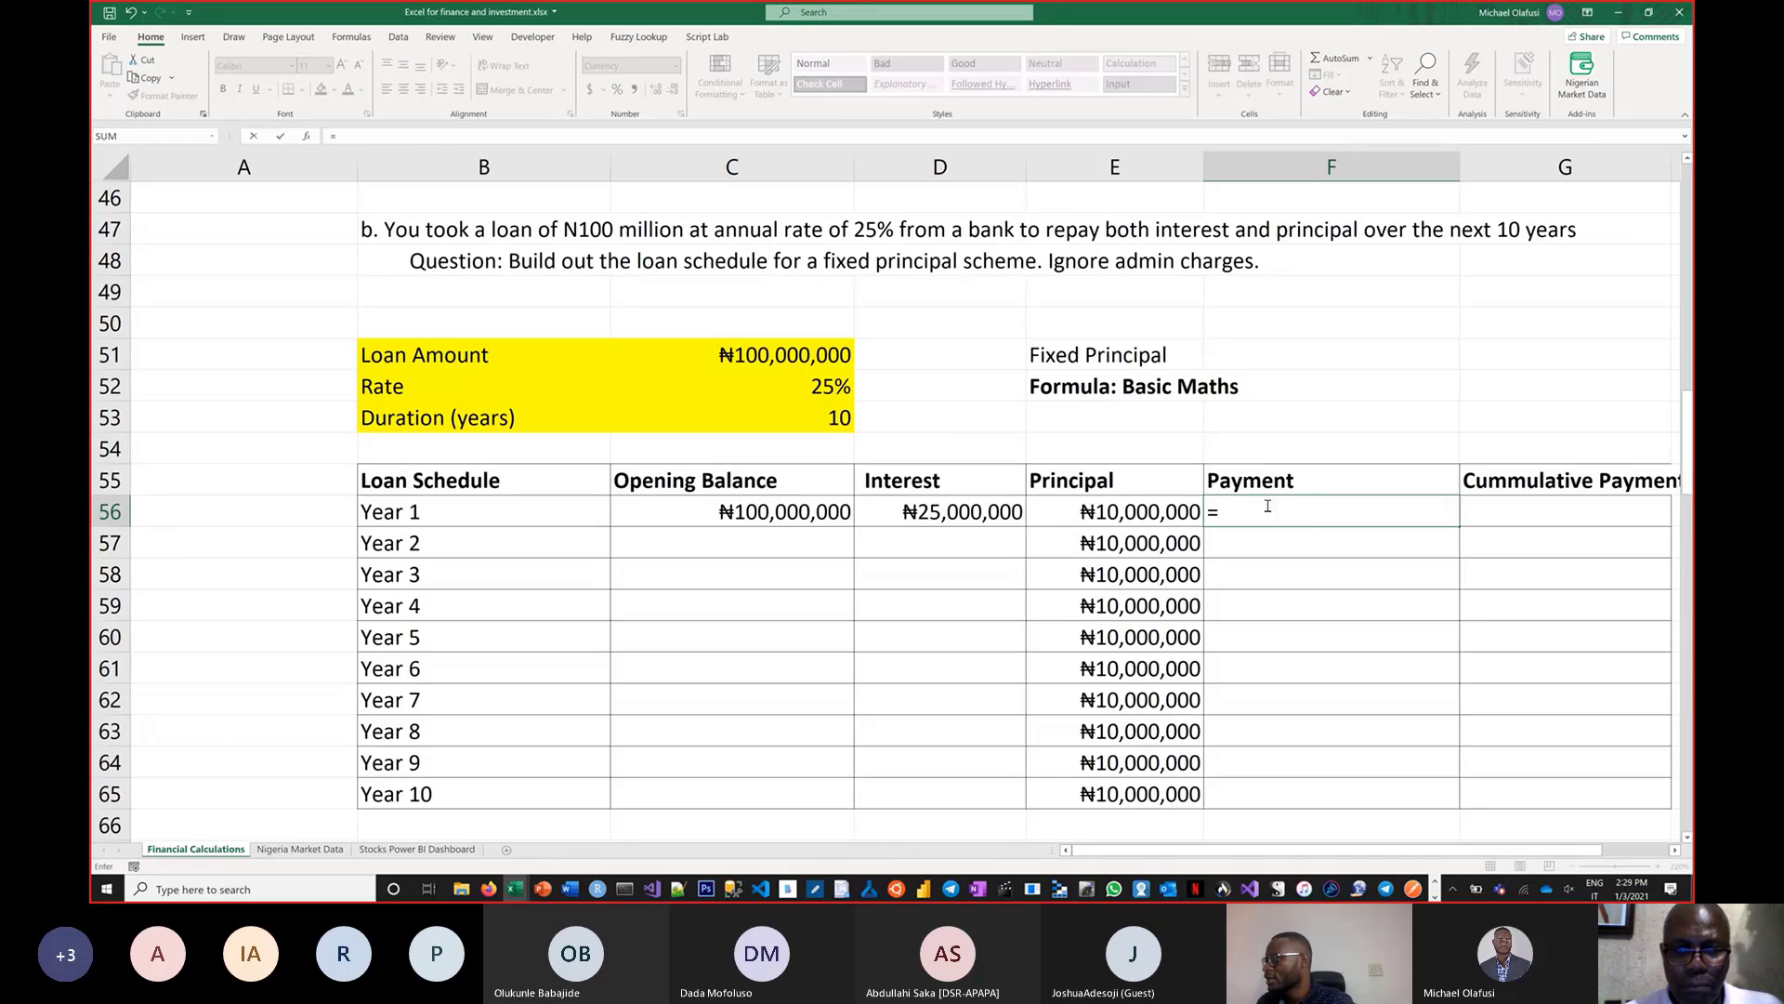
click(967, 514)
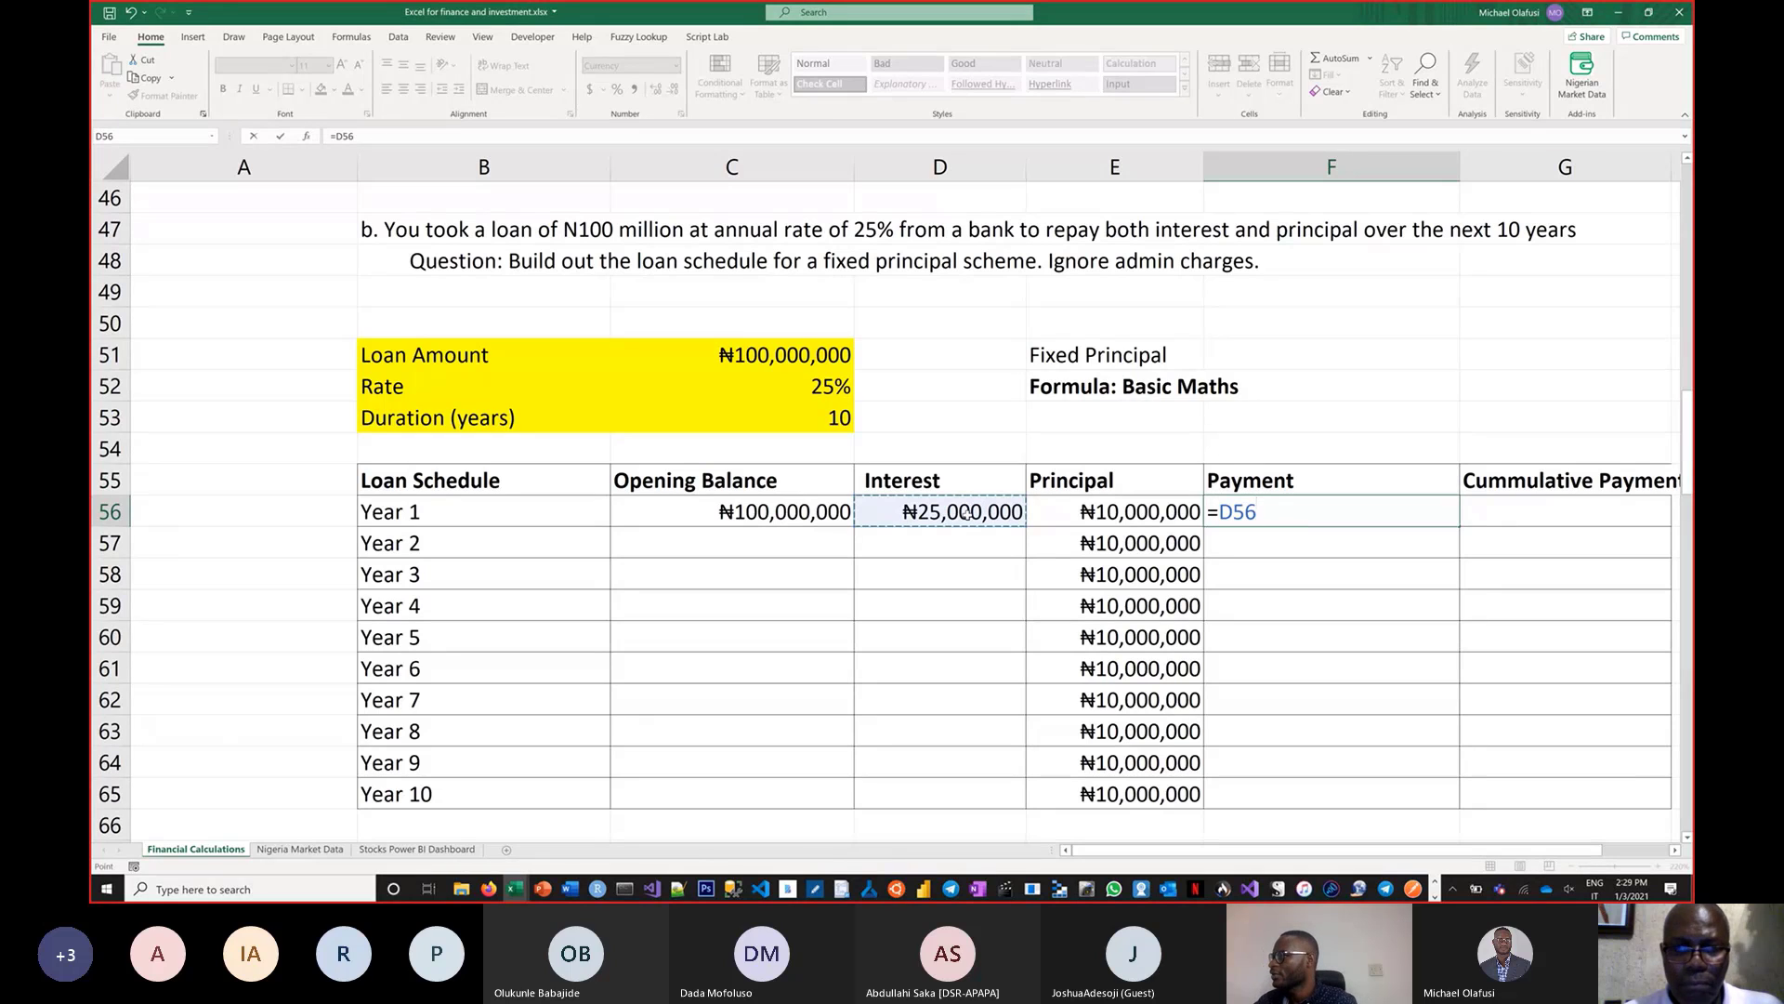
text(+)
click(1093, 514)
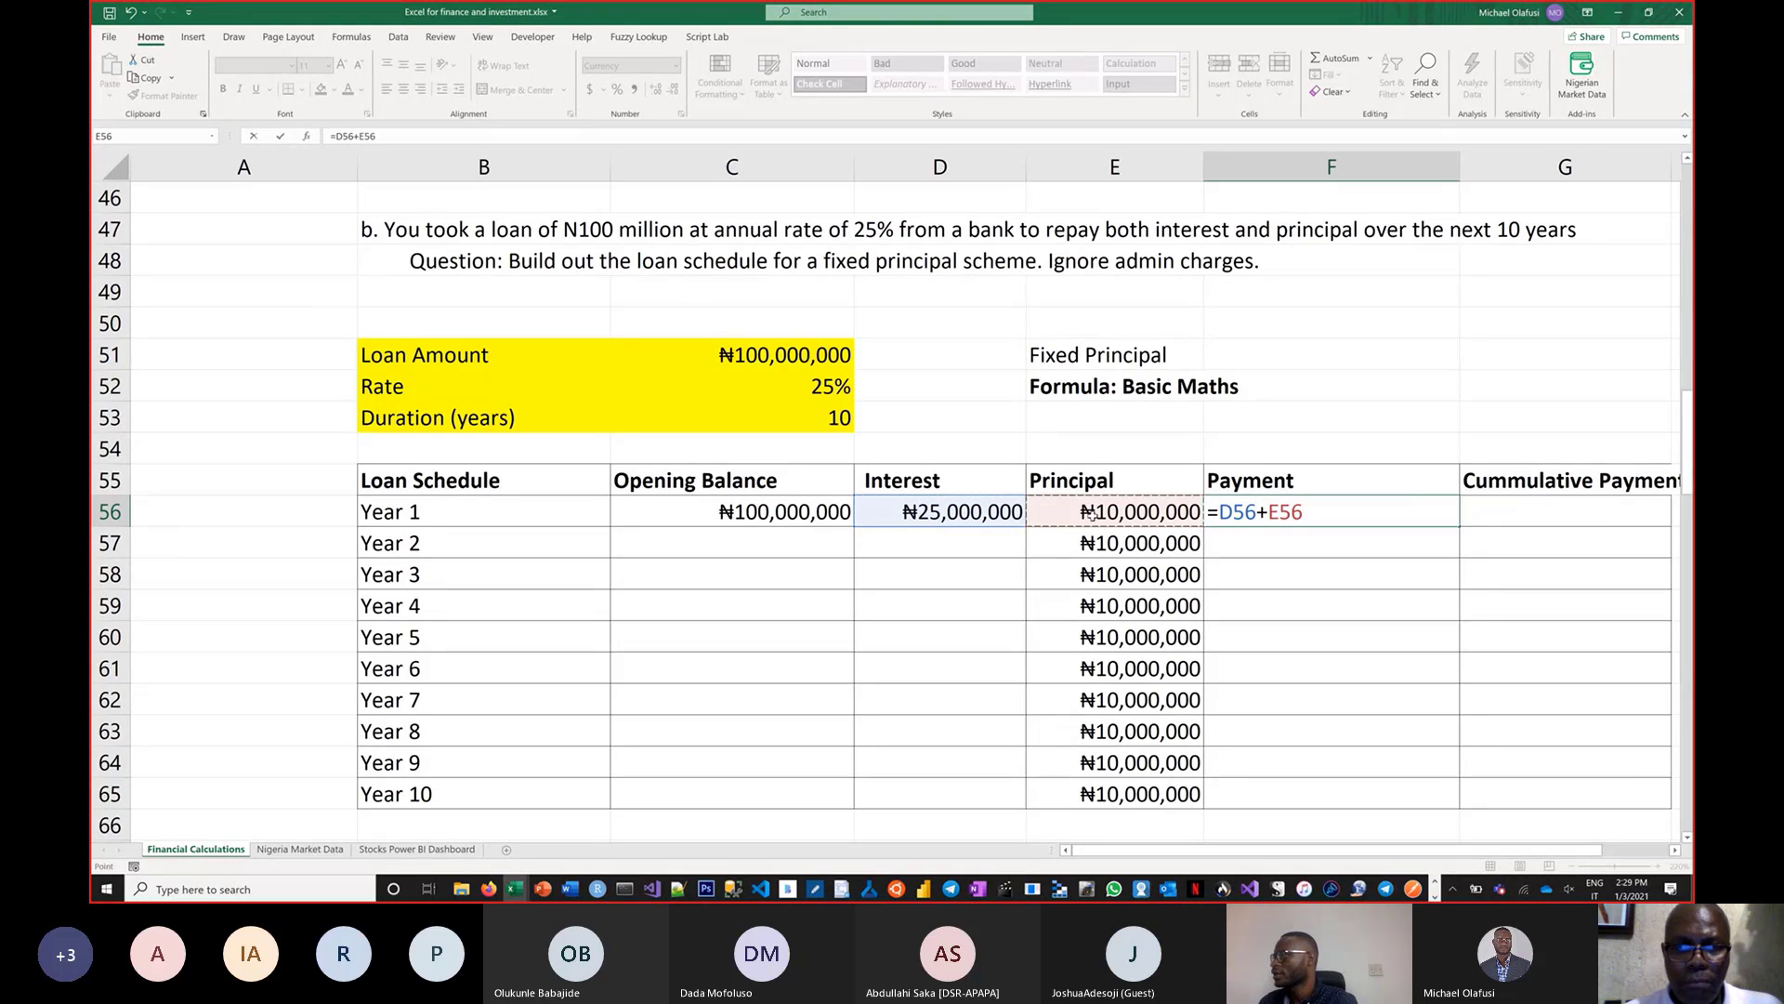
key(Return)
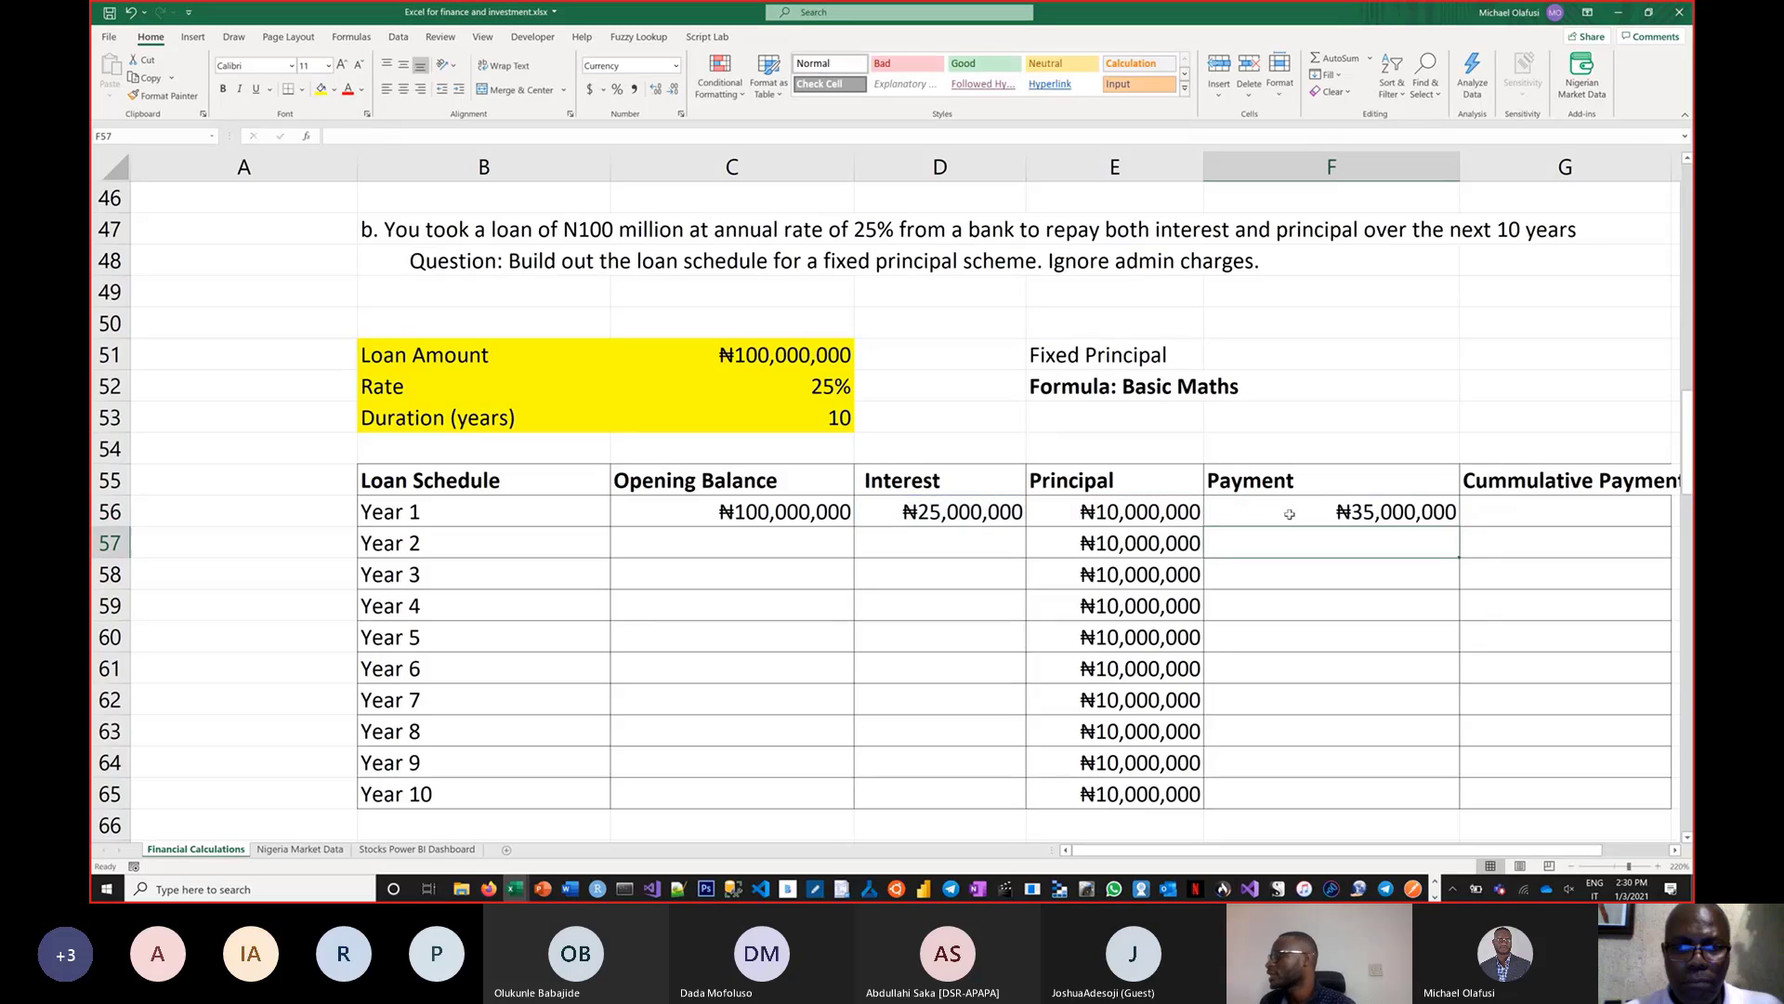
click(1348, 506)
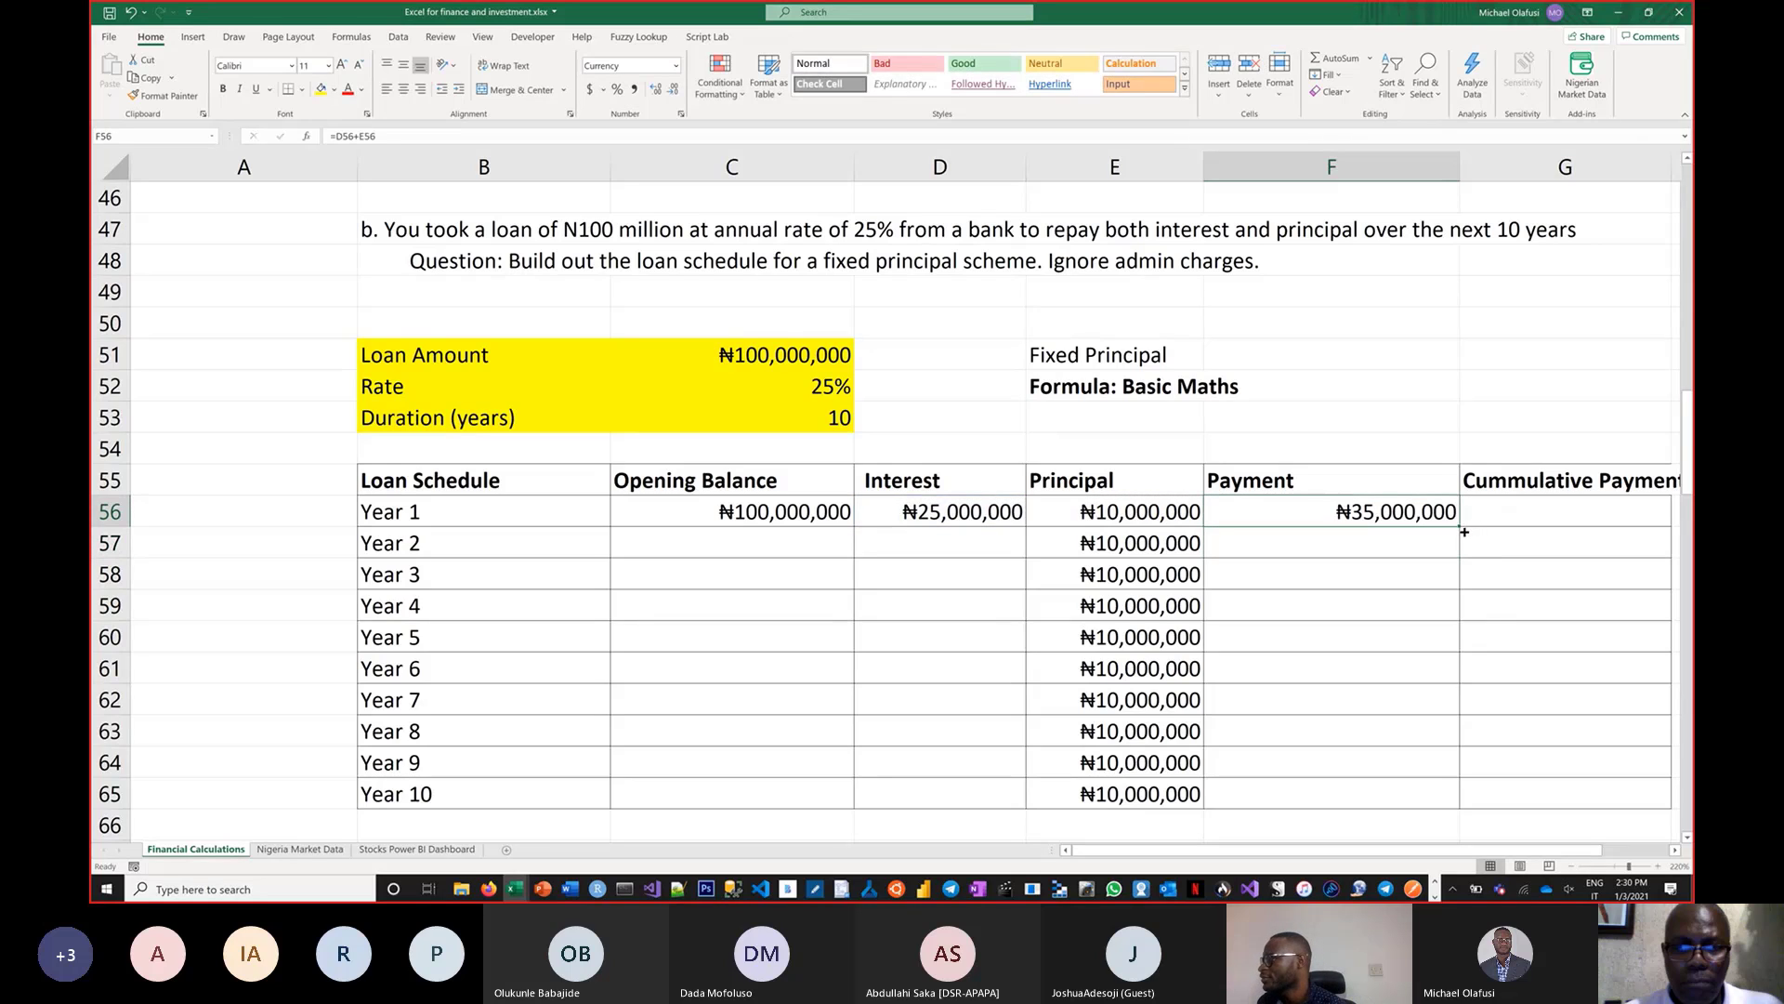
drag(1464, 528, 1422, 793)
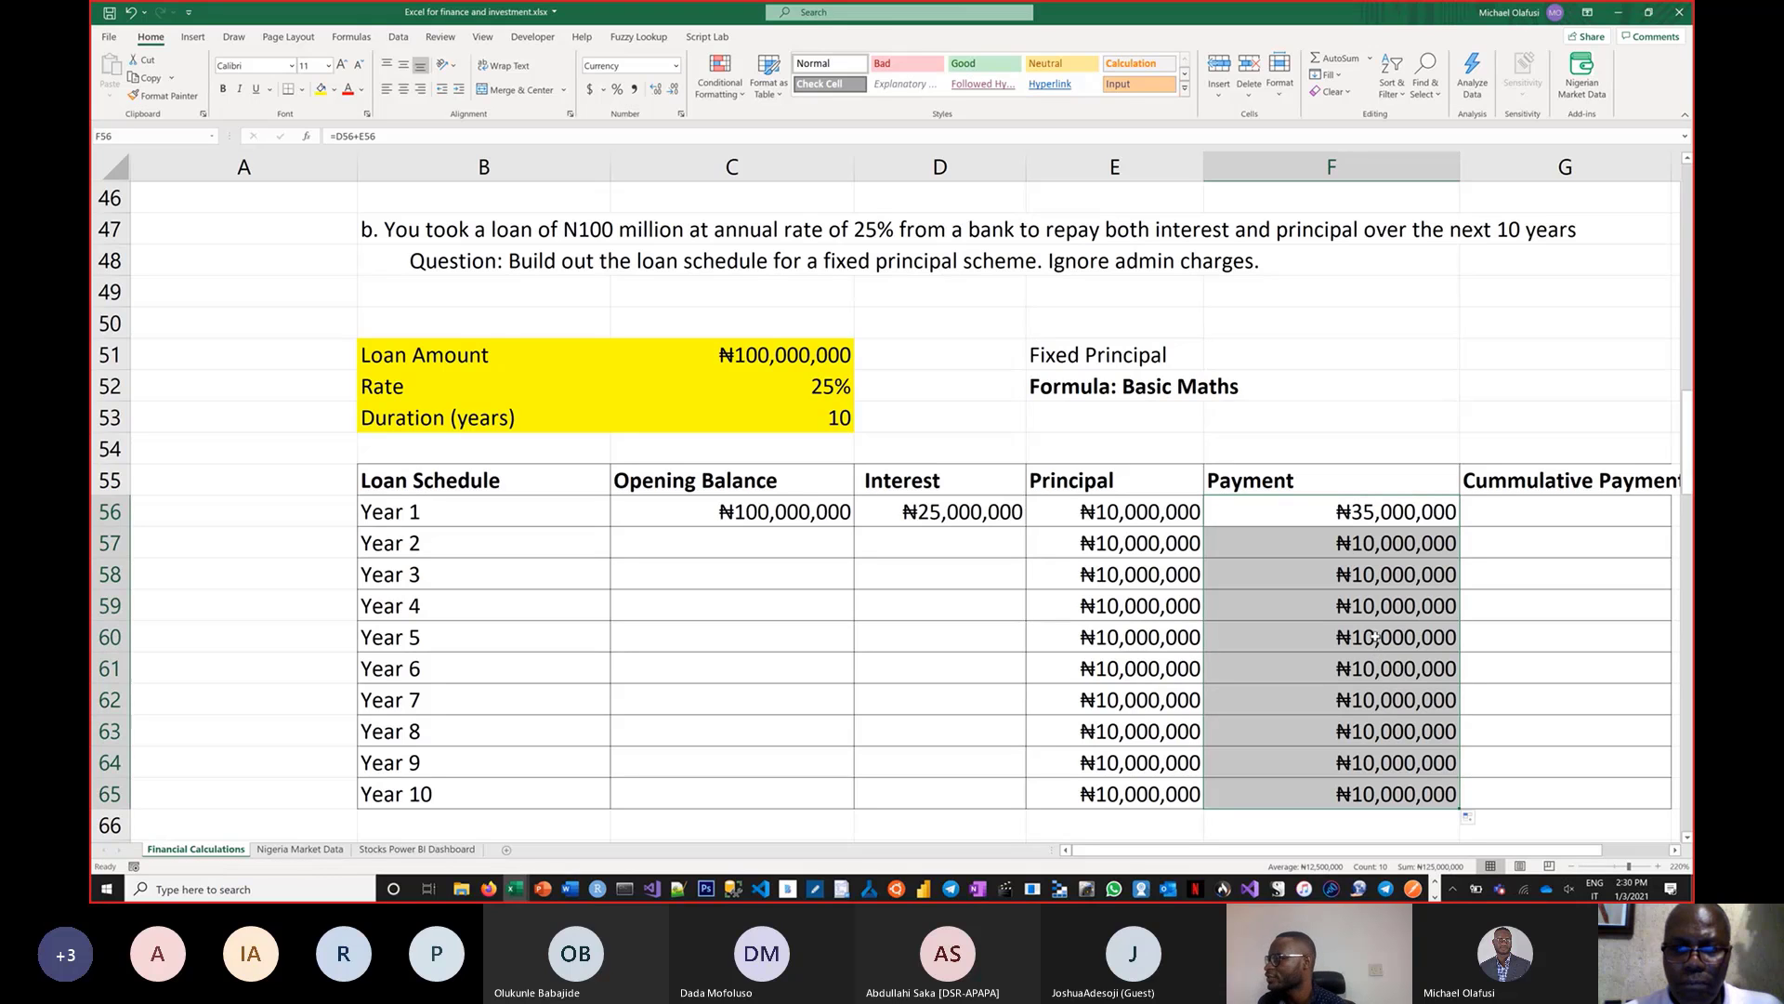
scroll(1006, 438, up, 4)
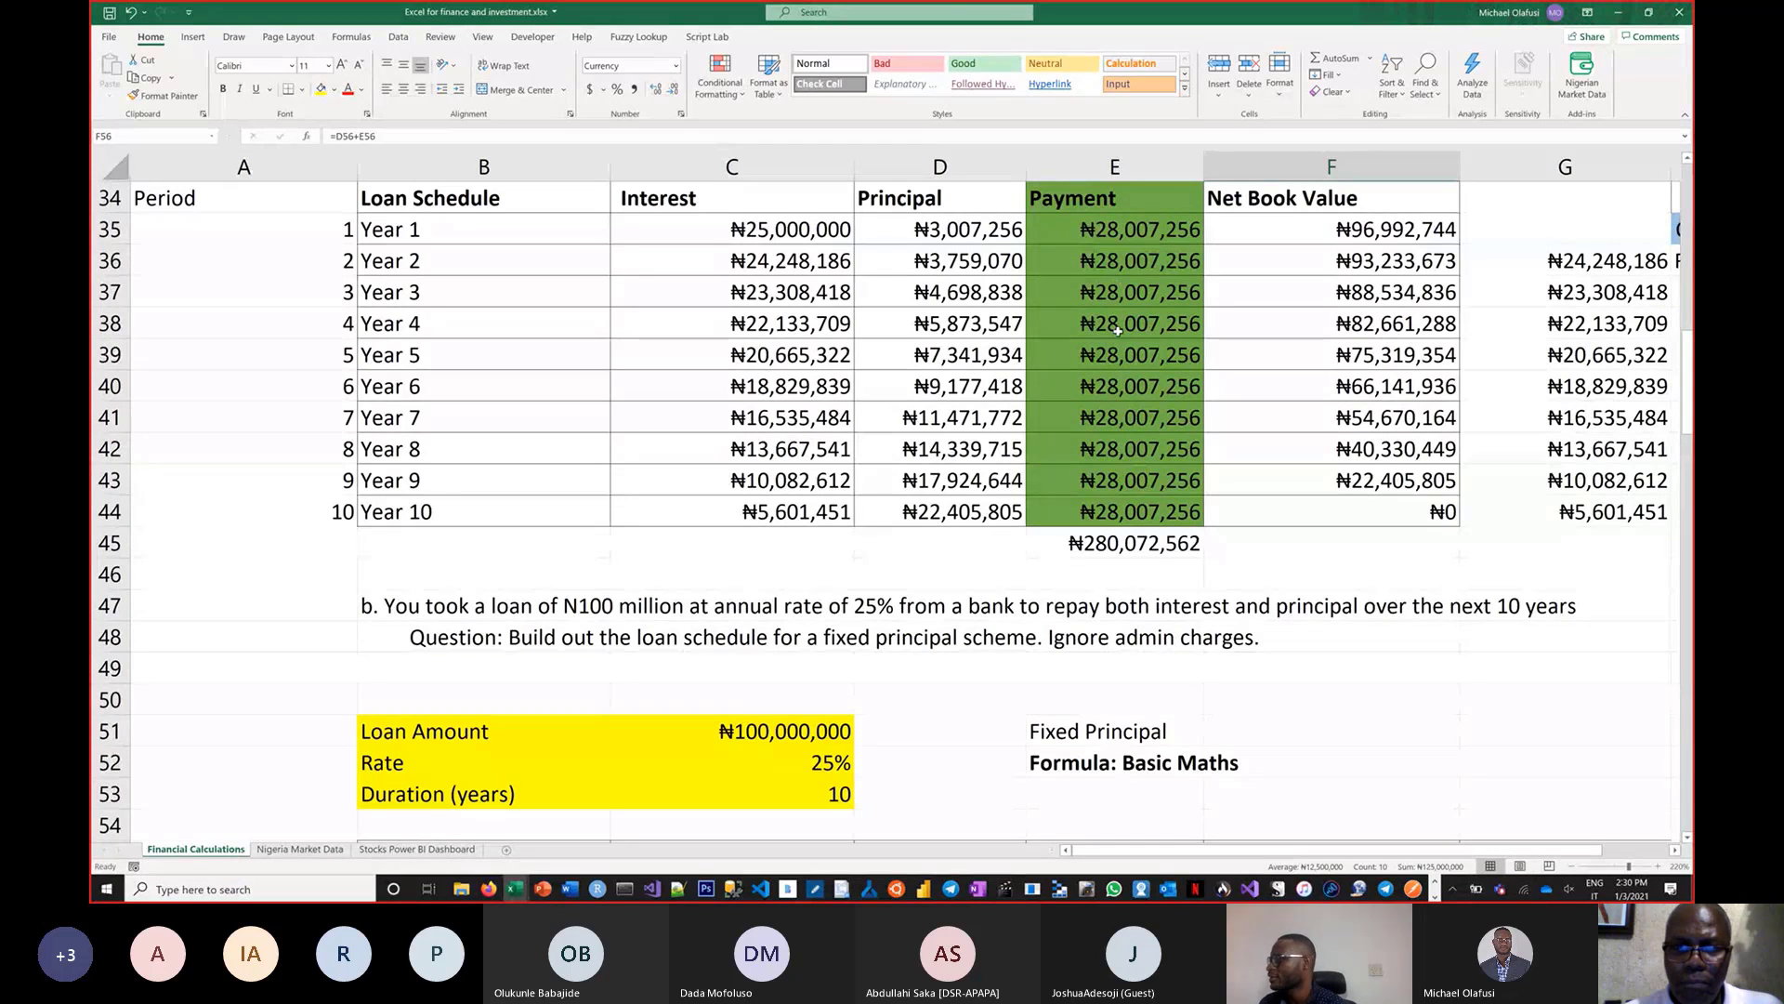
scroll(1294, 506, down, 5)
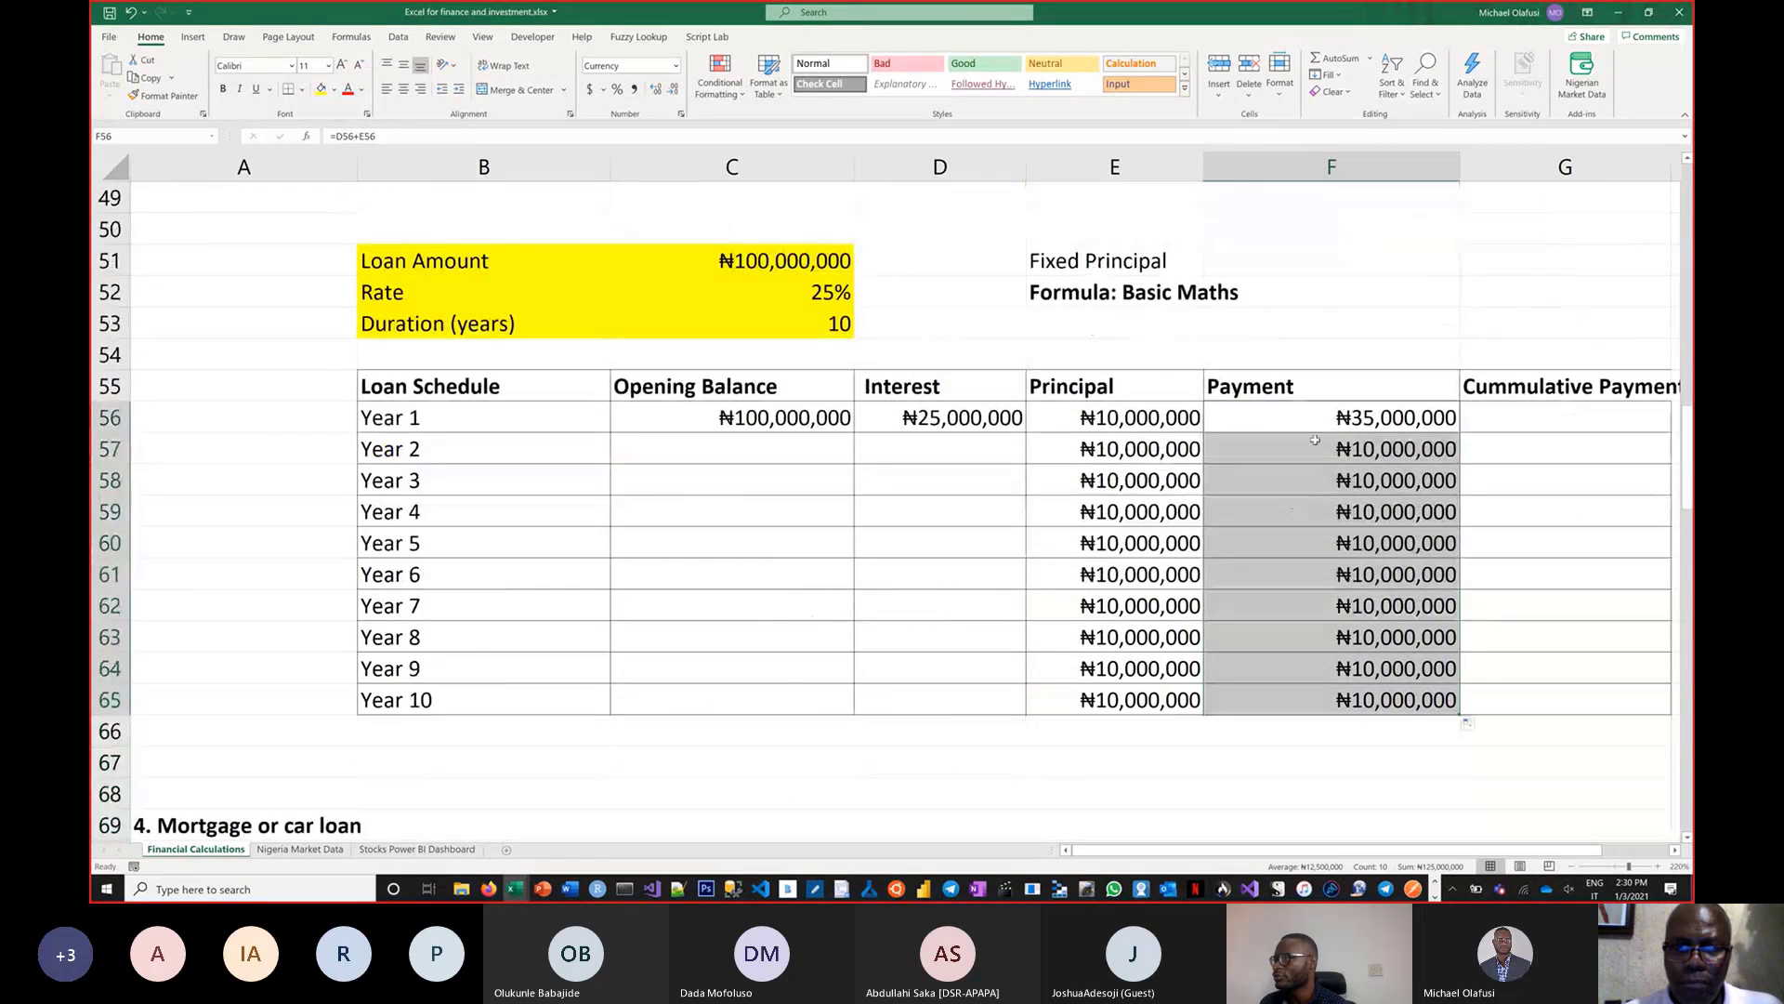
click(1309, 417)
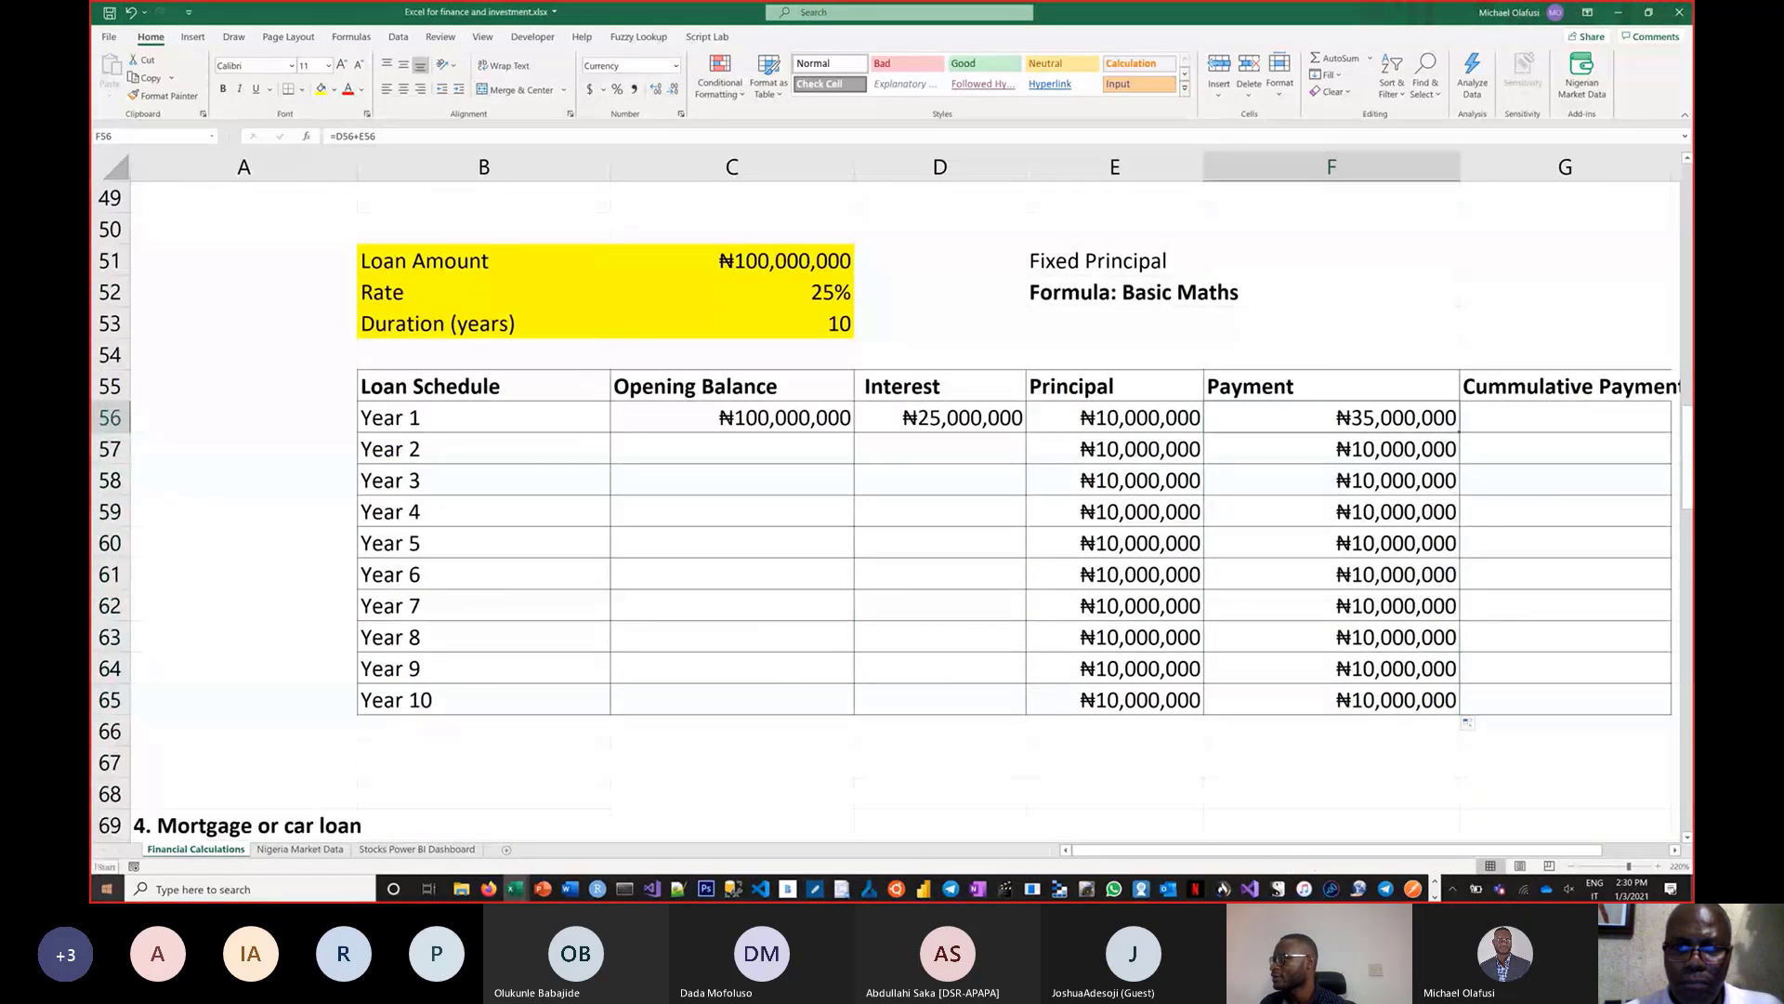
key(Right)
key(Right)
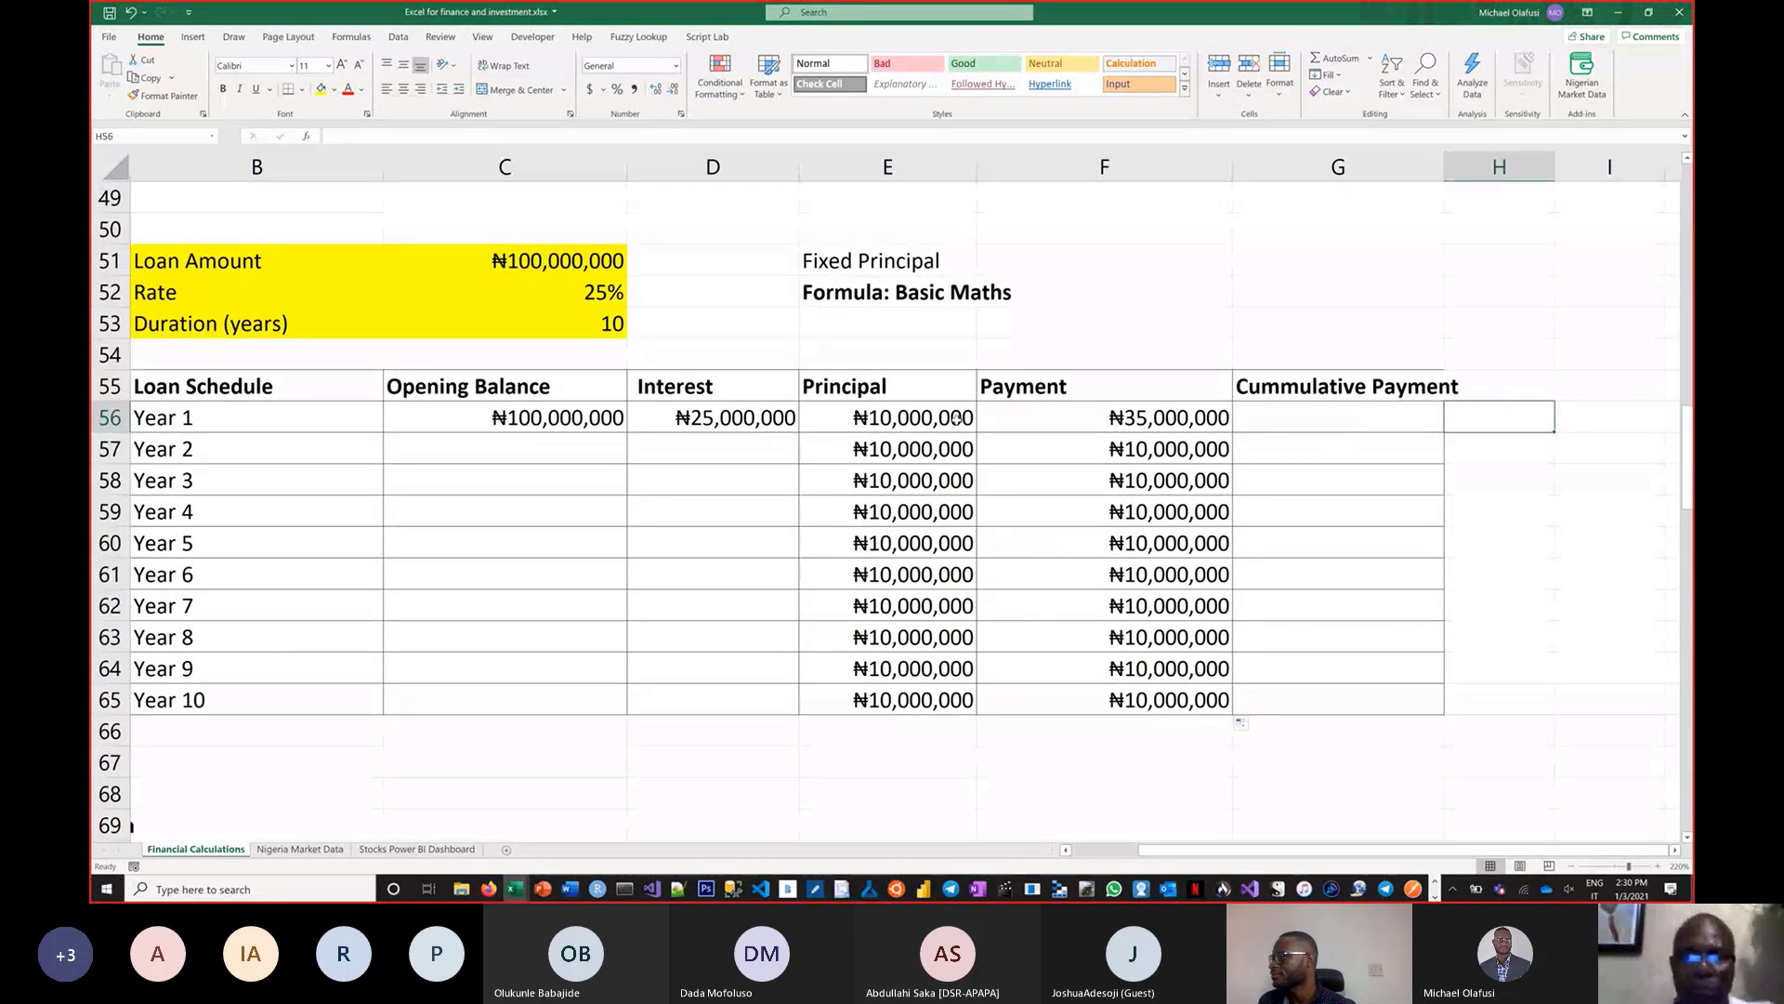
double_click(563, 450)
text(=)
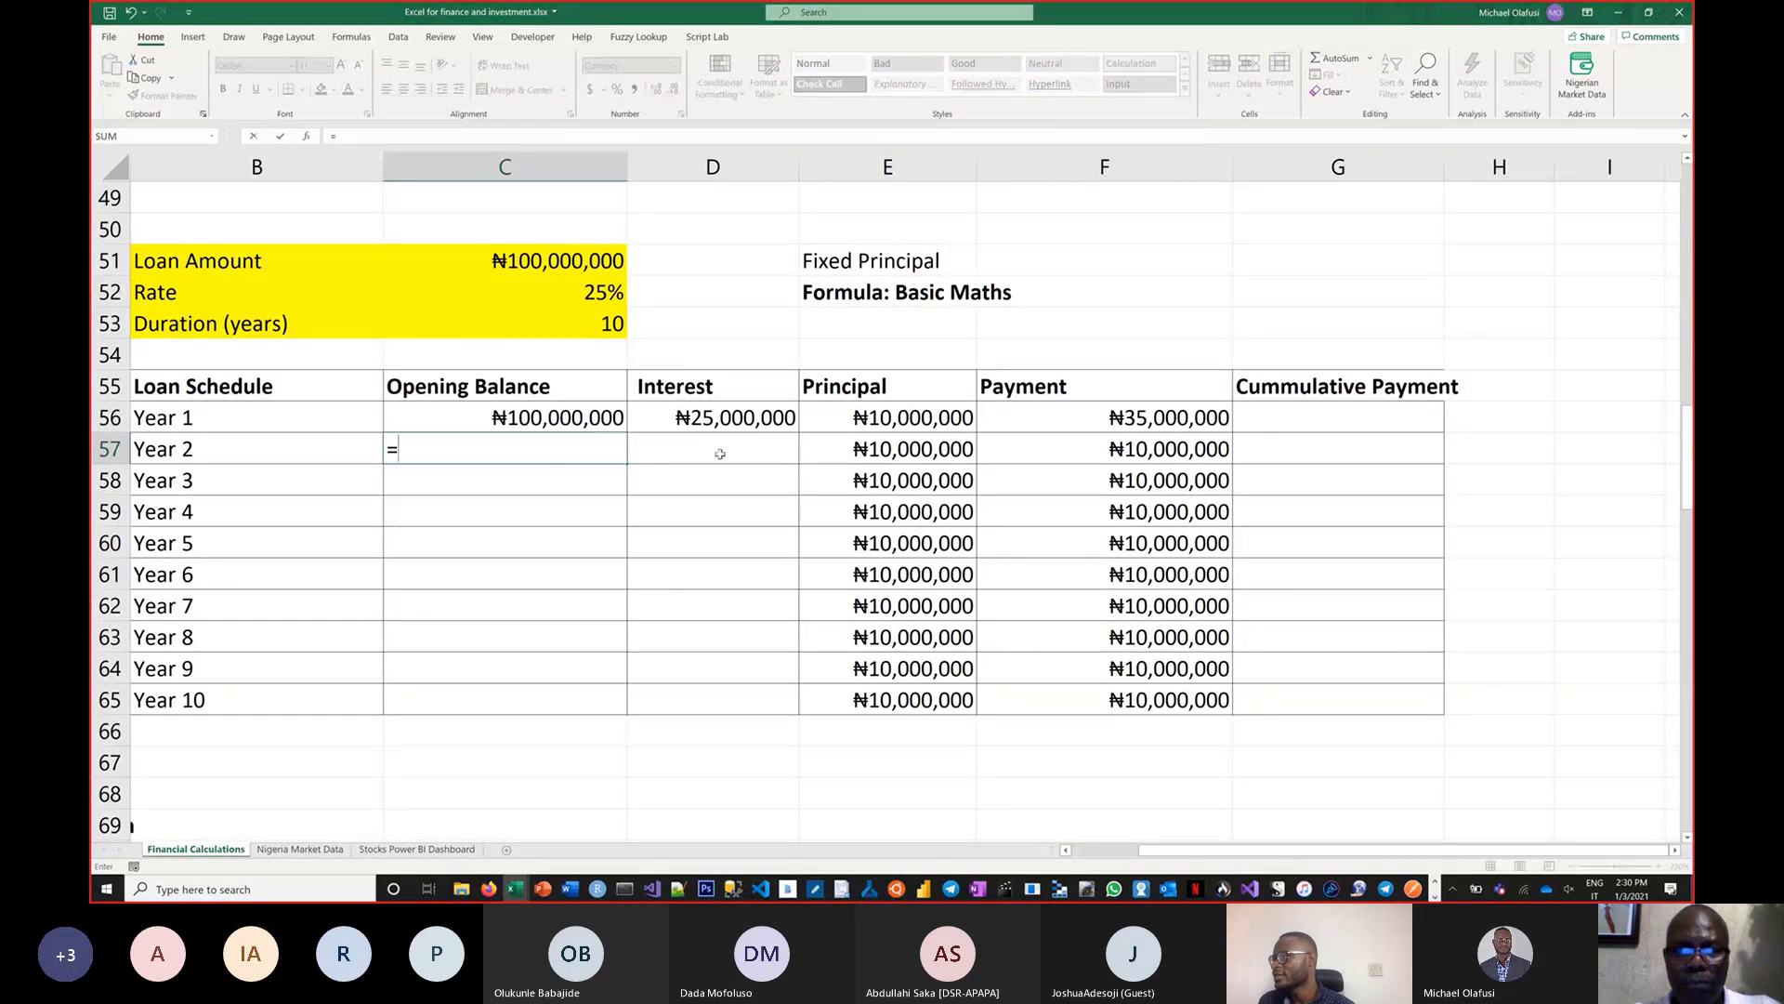
click(555, 417)
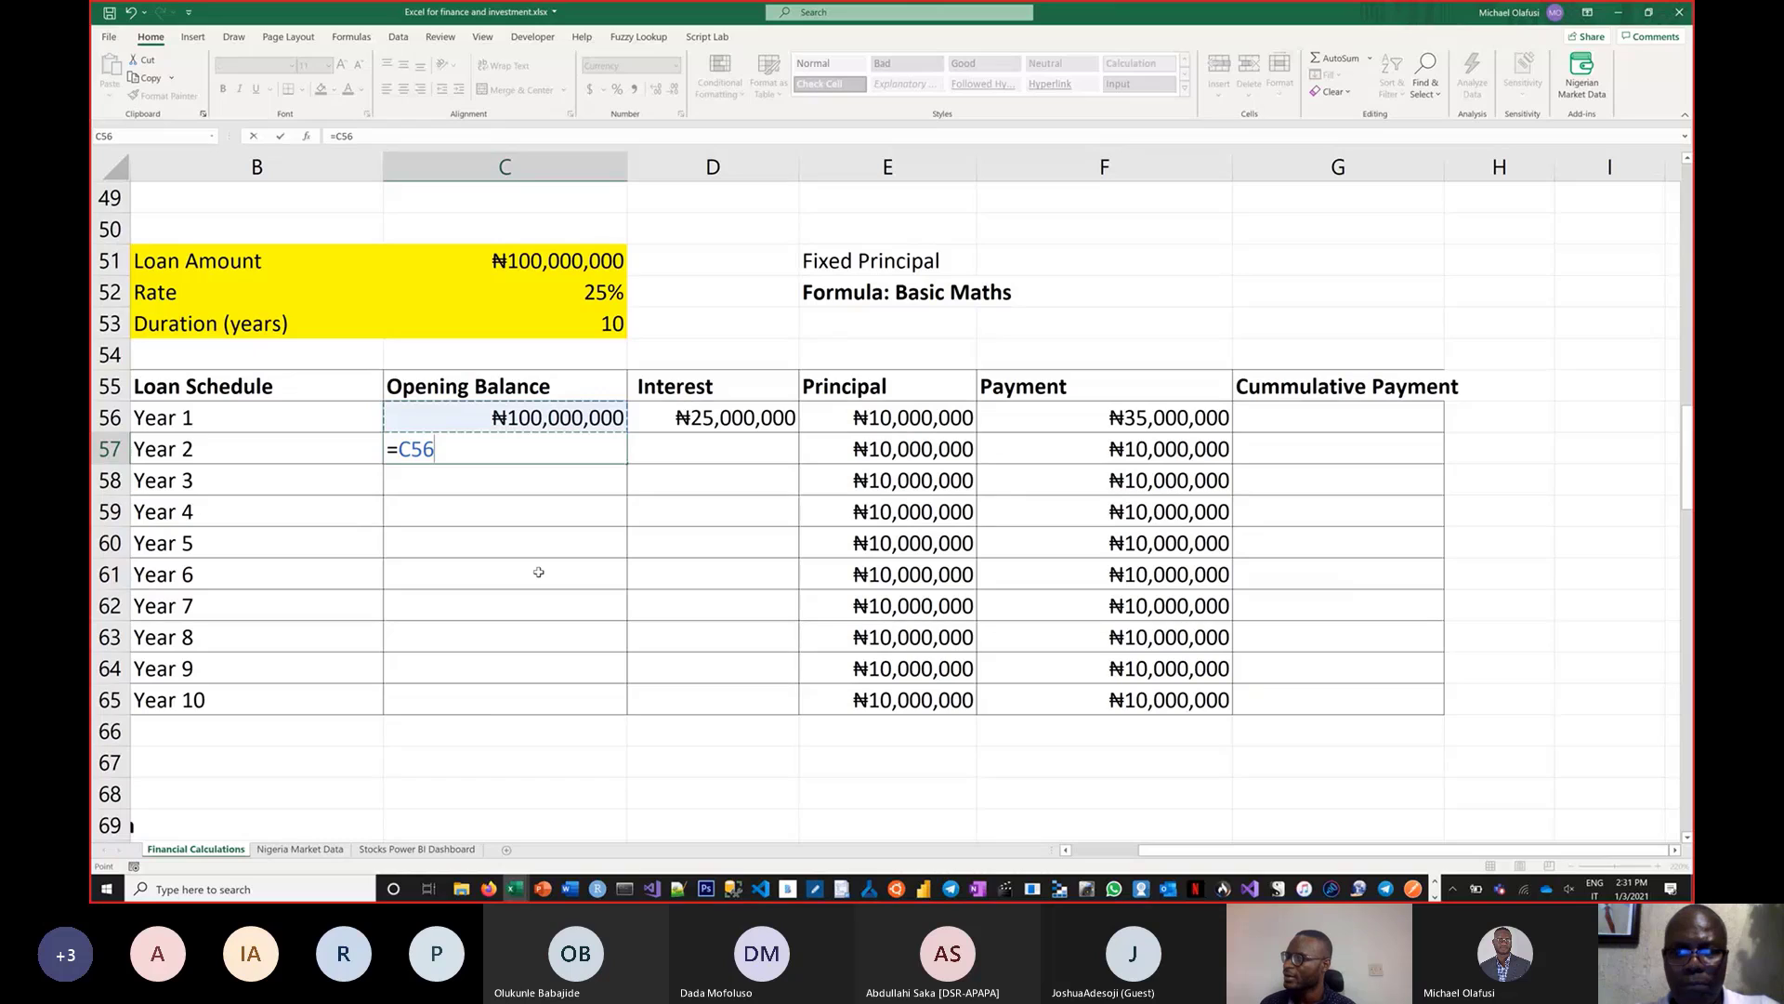
text(-)
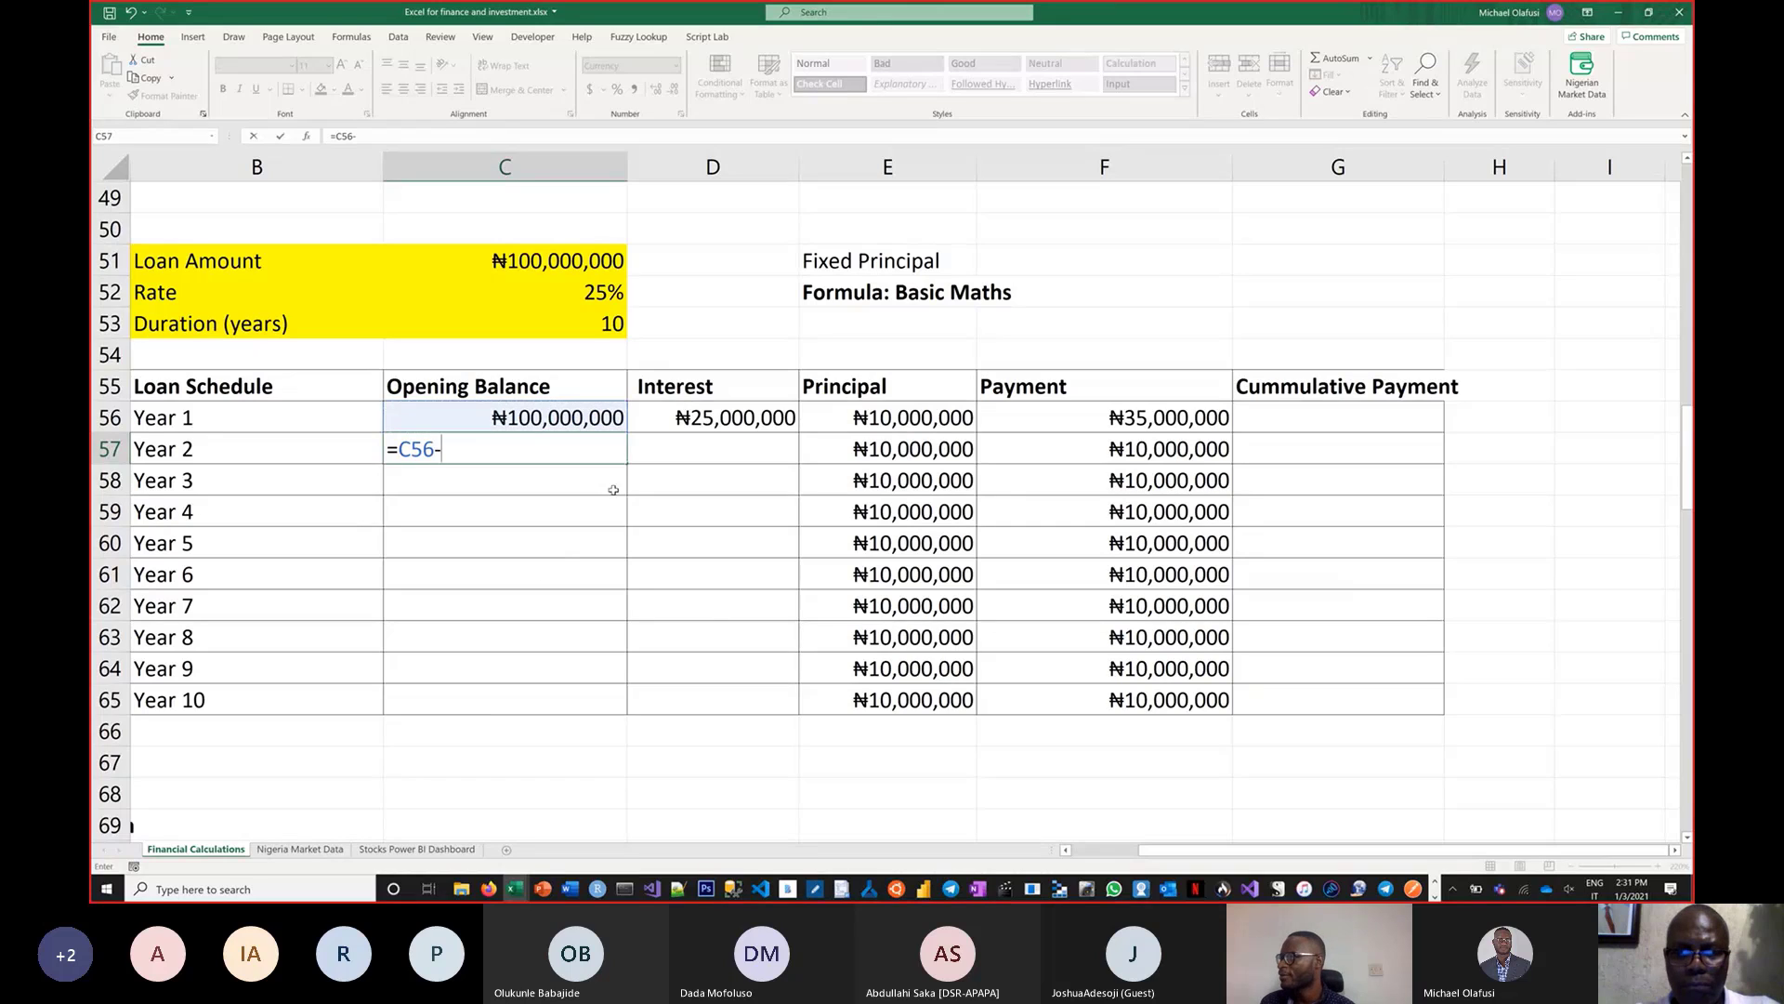
click(828, 415)
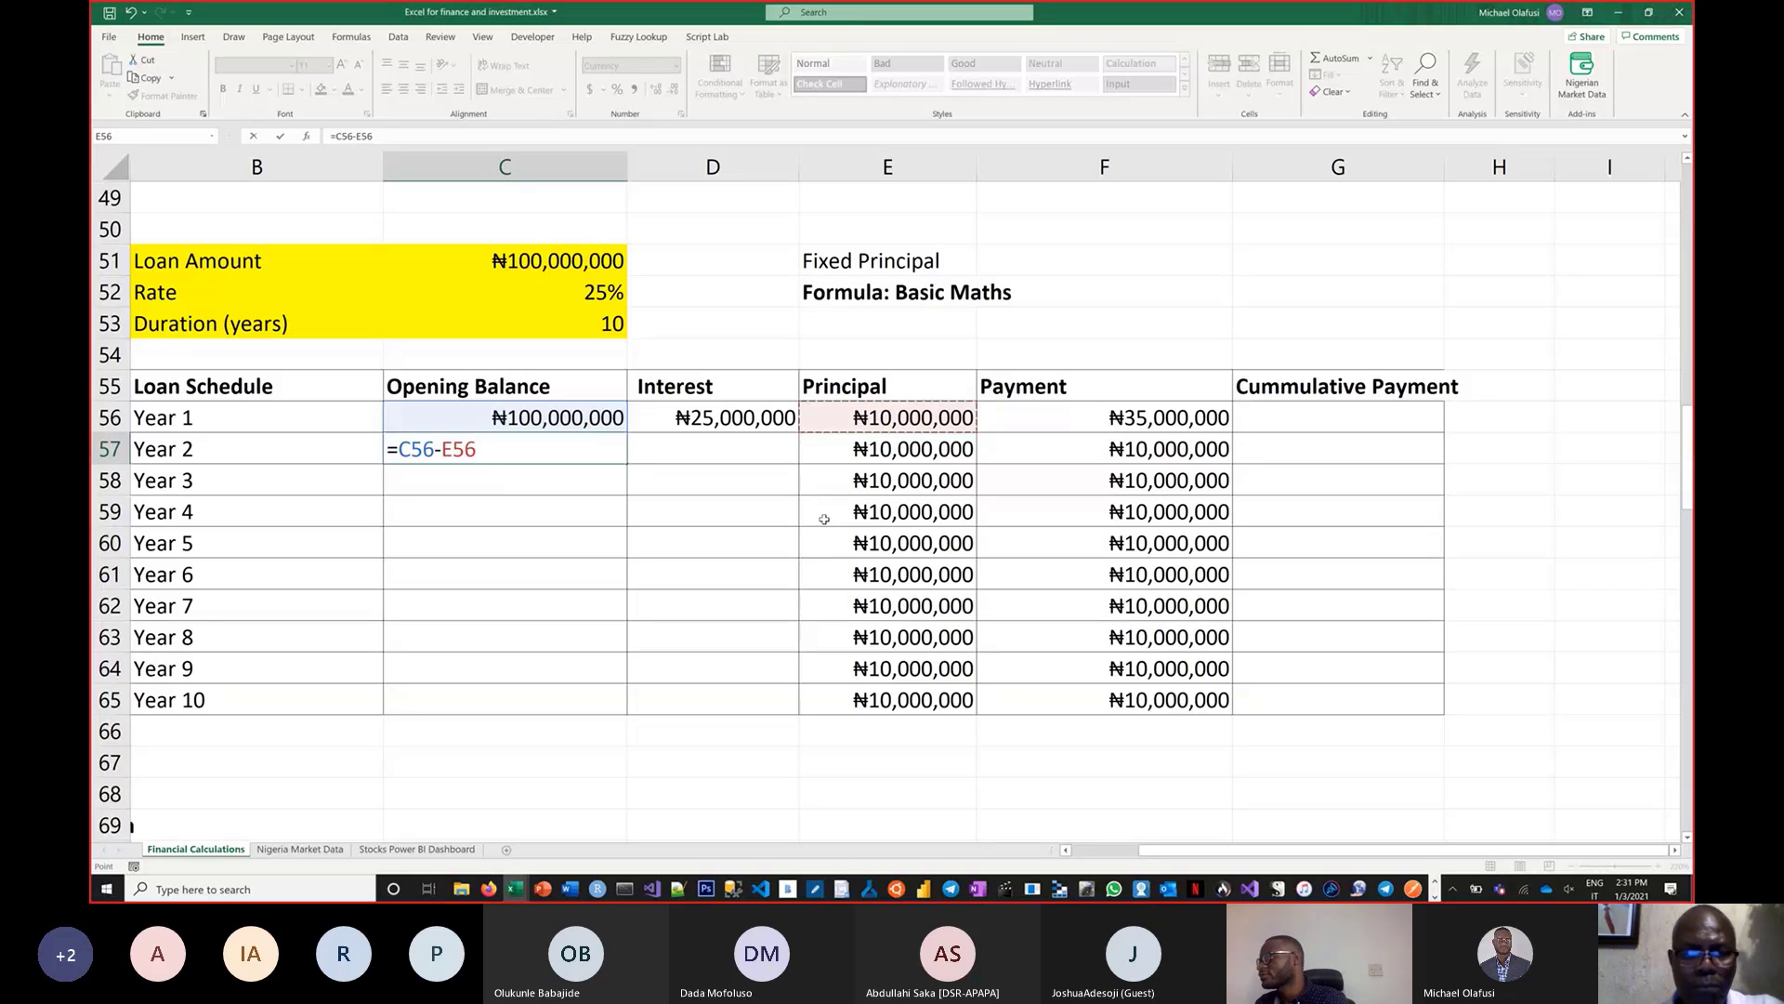
key(Escape)
Replace the Cummulative Payment header in G55 with Book Value
click(1340, 391)
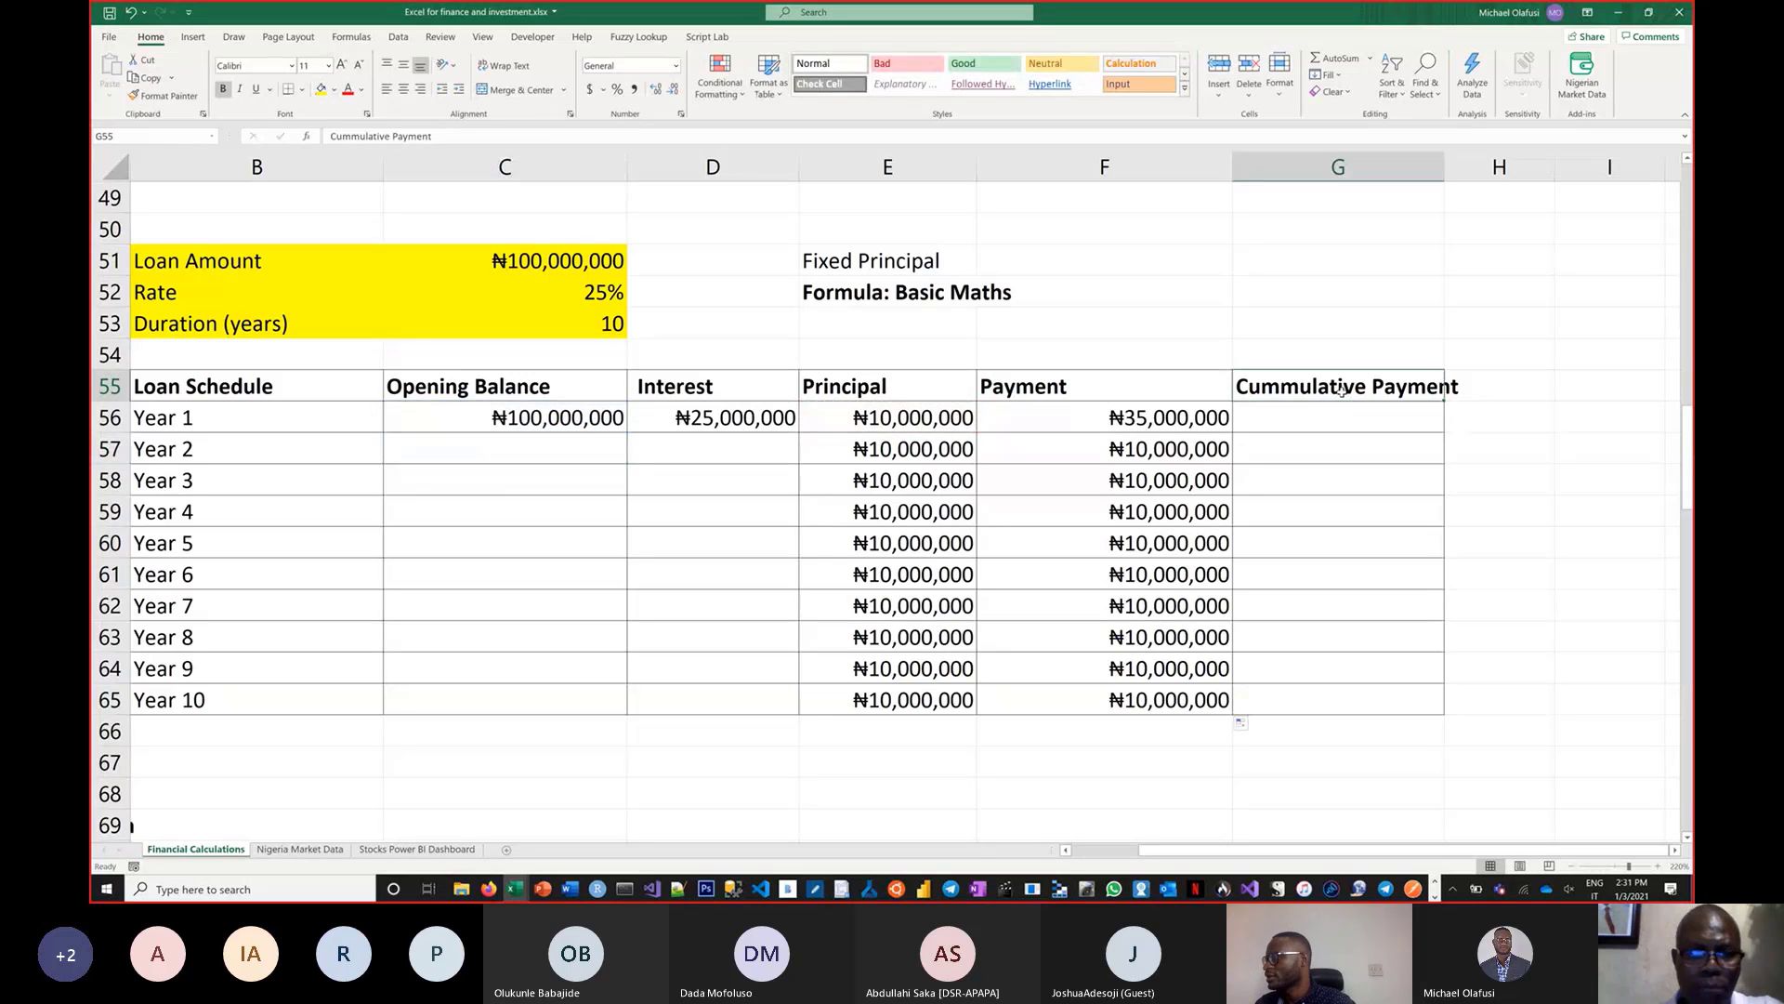
text(Net B)
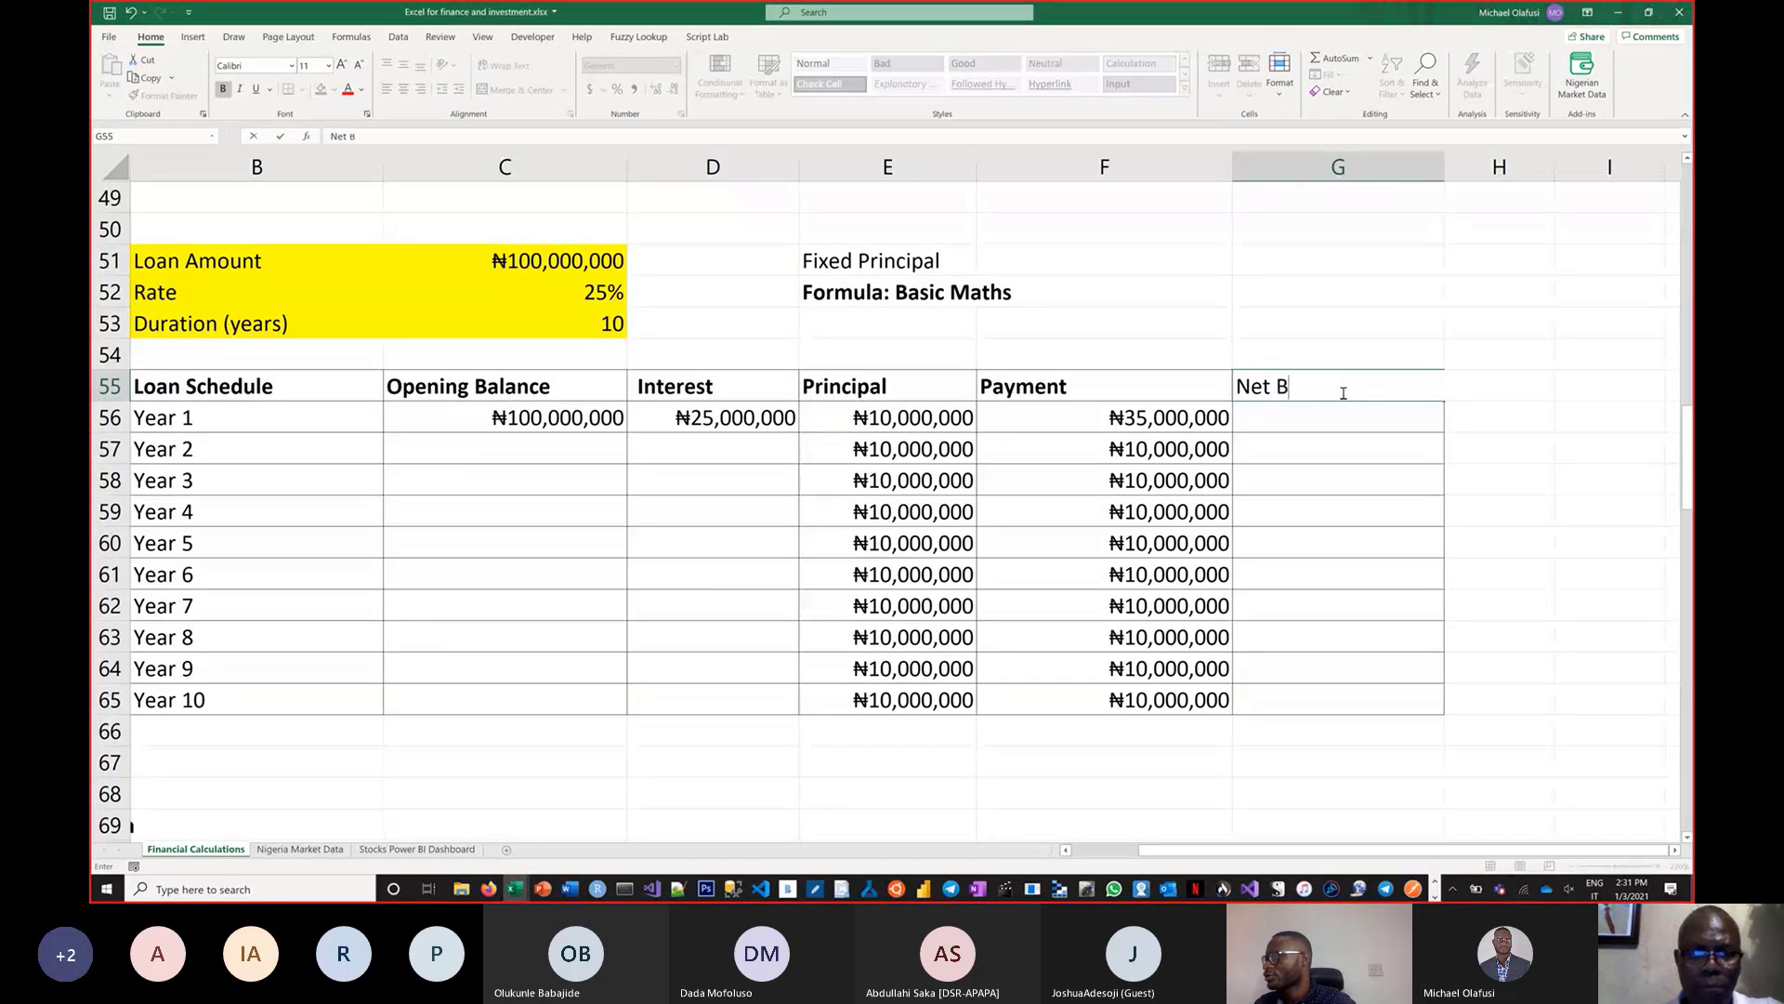
text(ook Value)
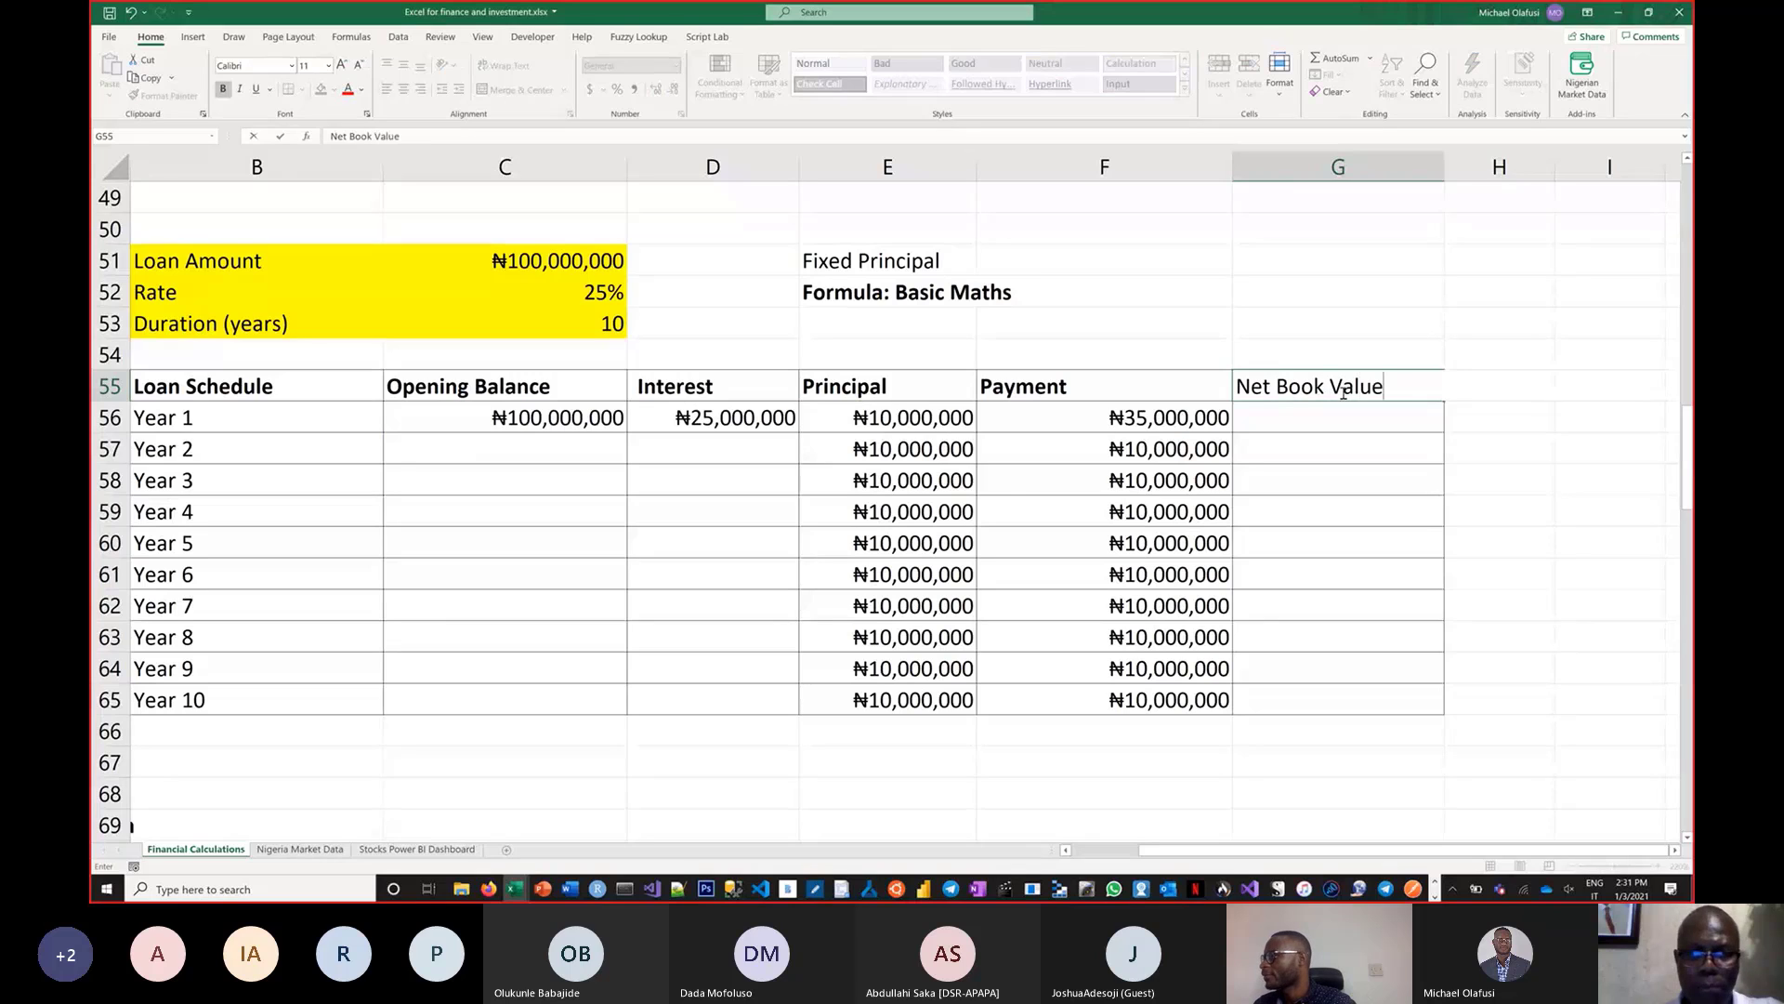
key(Return)
scroll(1341, 393, up, 1)
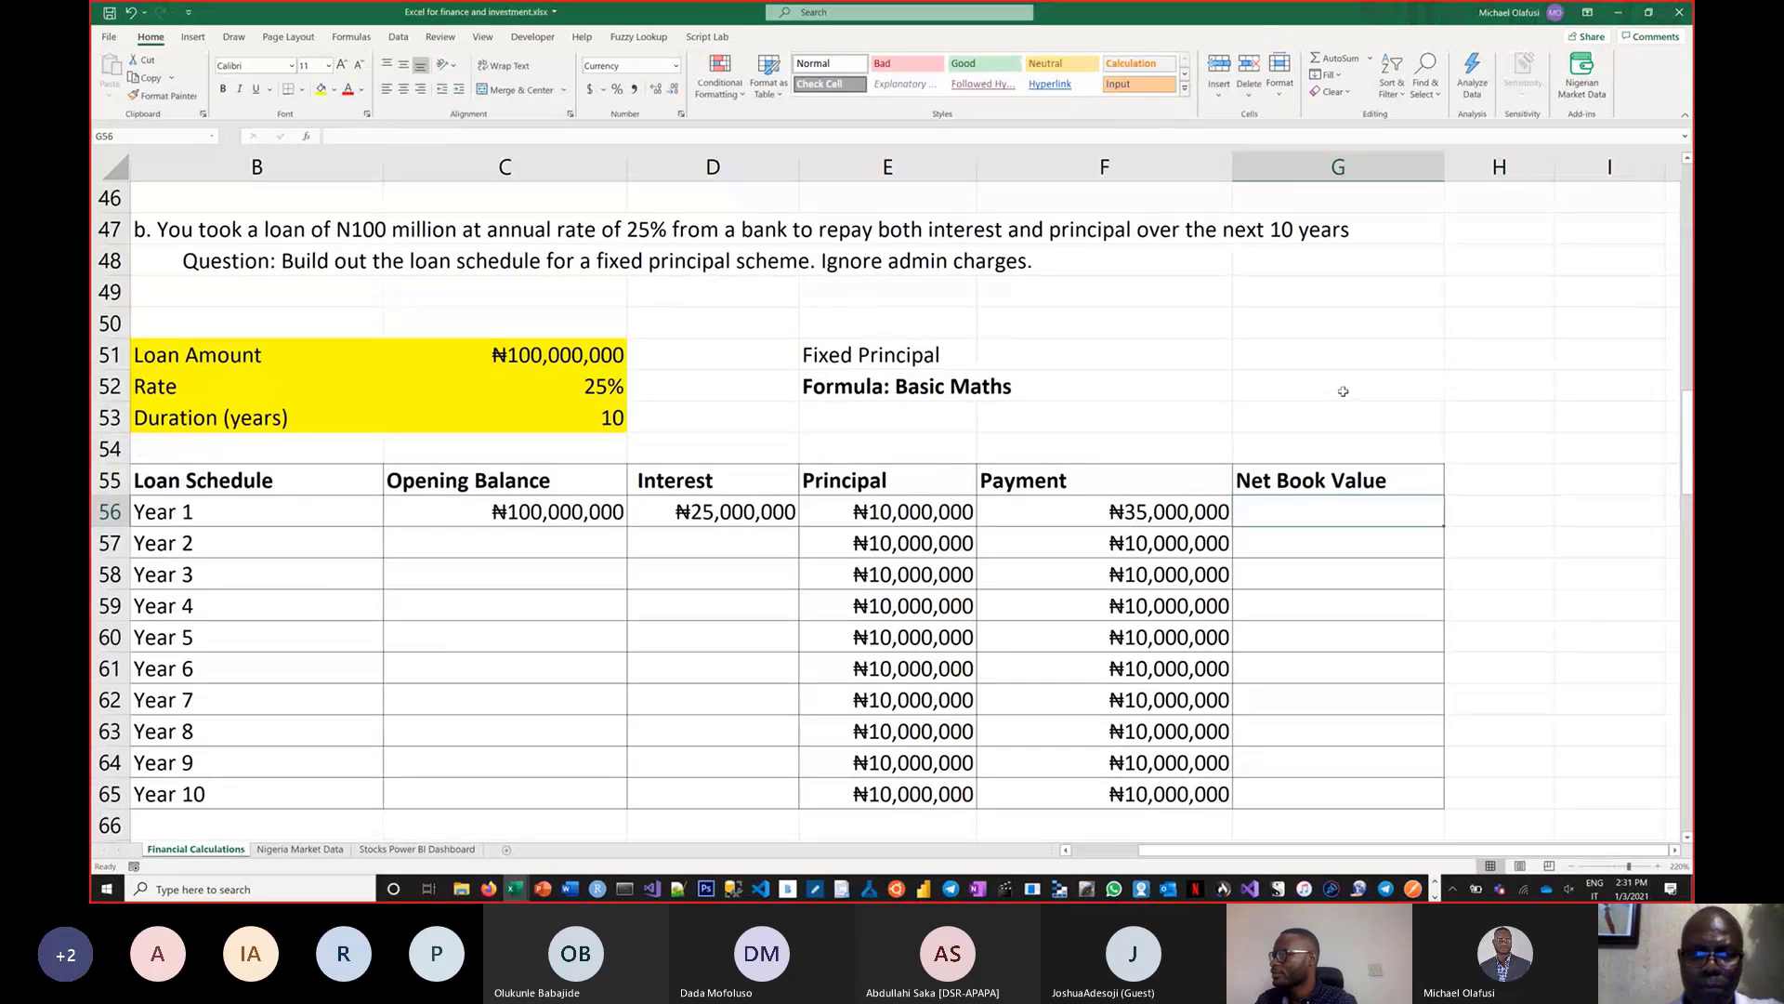
scroll(1343, 391, down, 1)
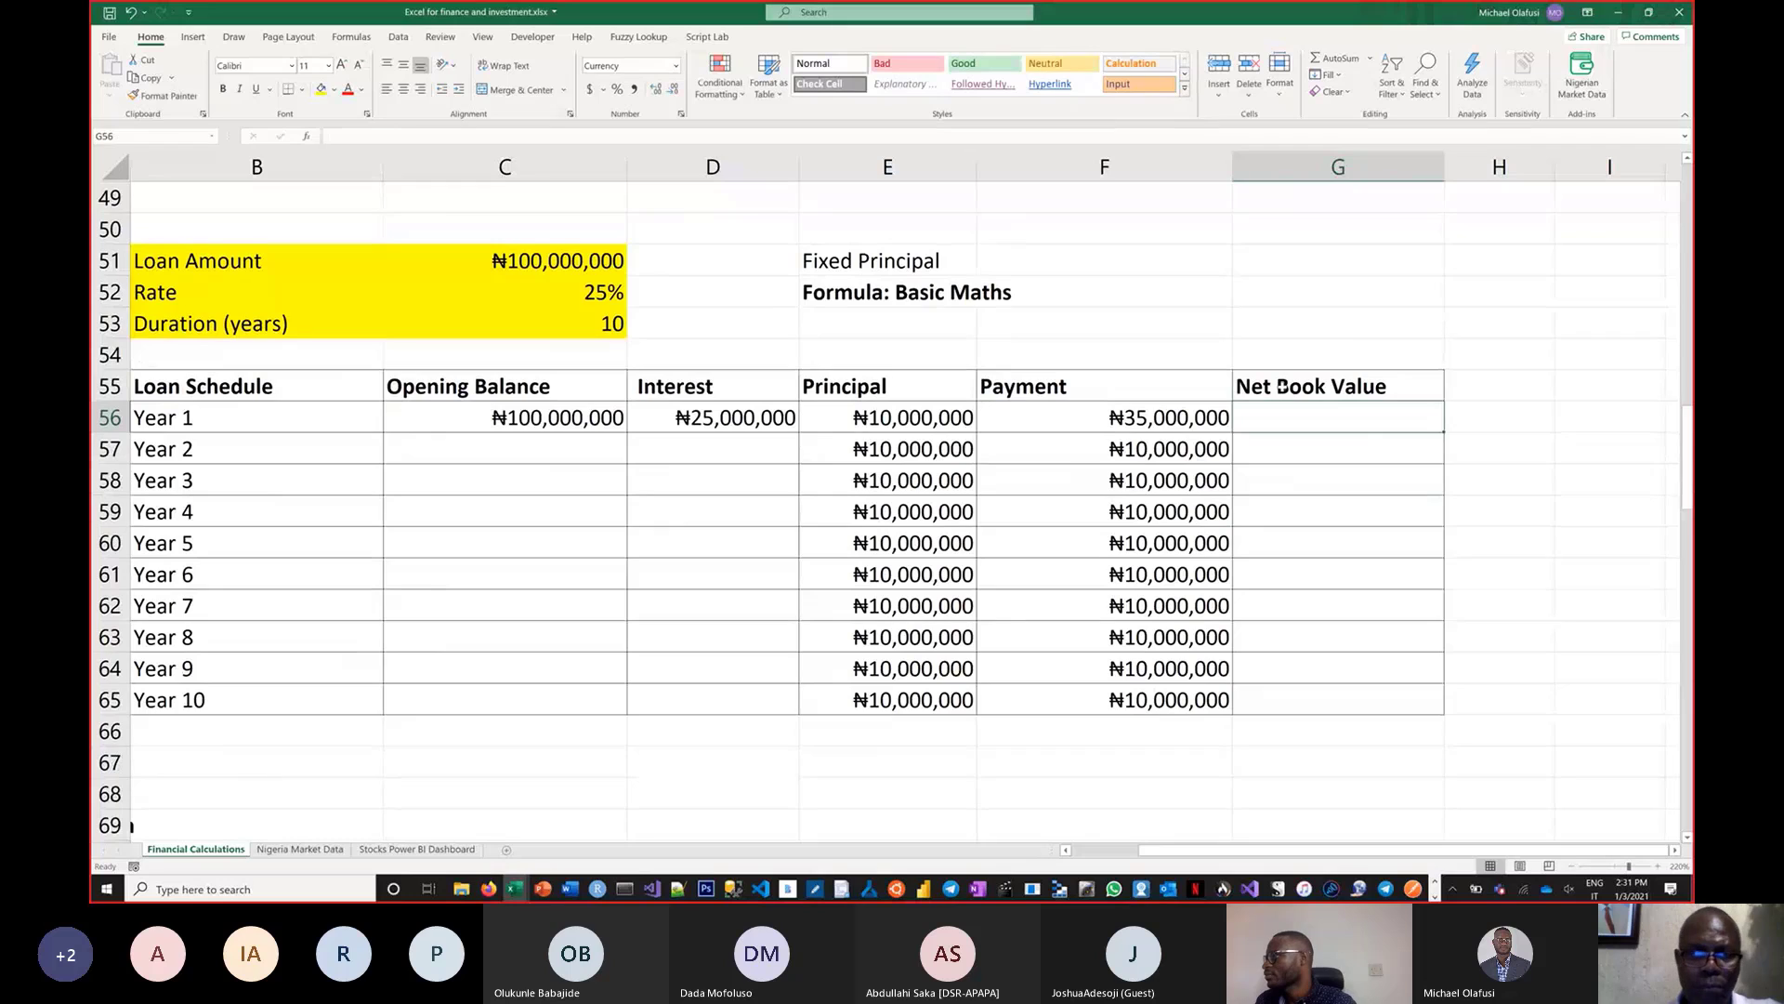
double_click(1281, 385)
drag(1279, 387, 1229, 392)
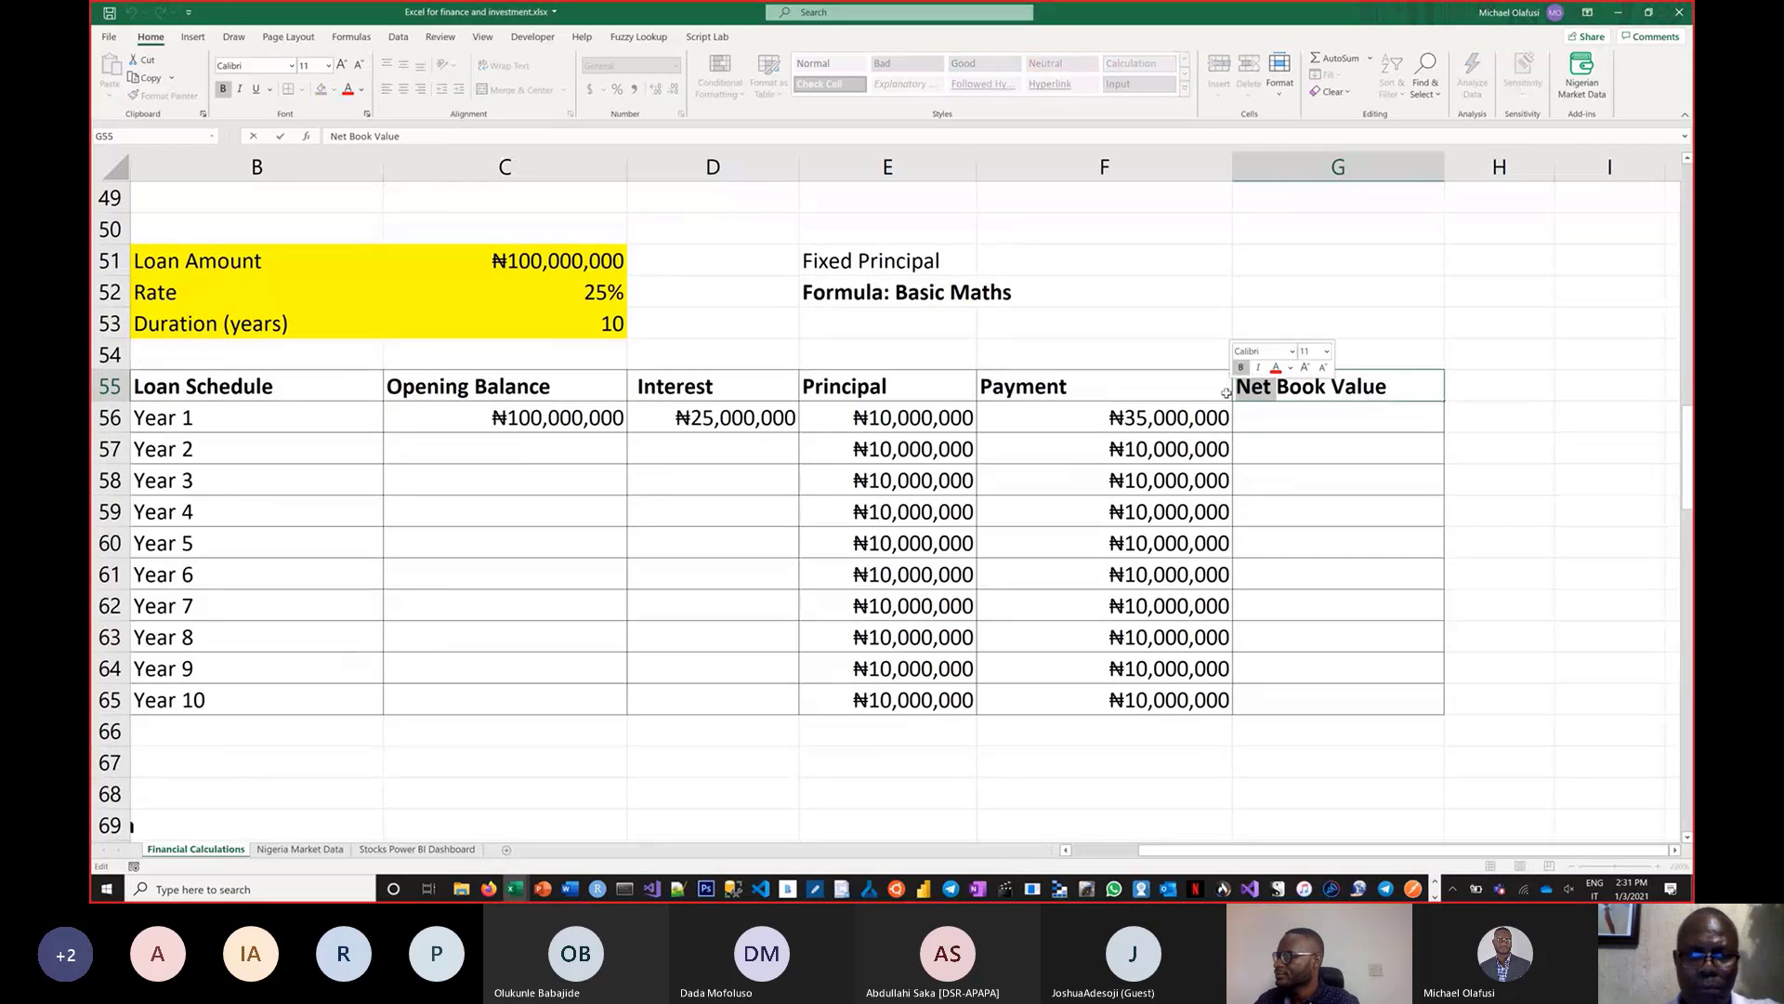
key(BackSpace)
key(Return)
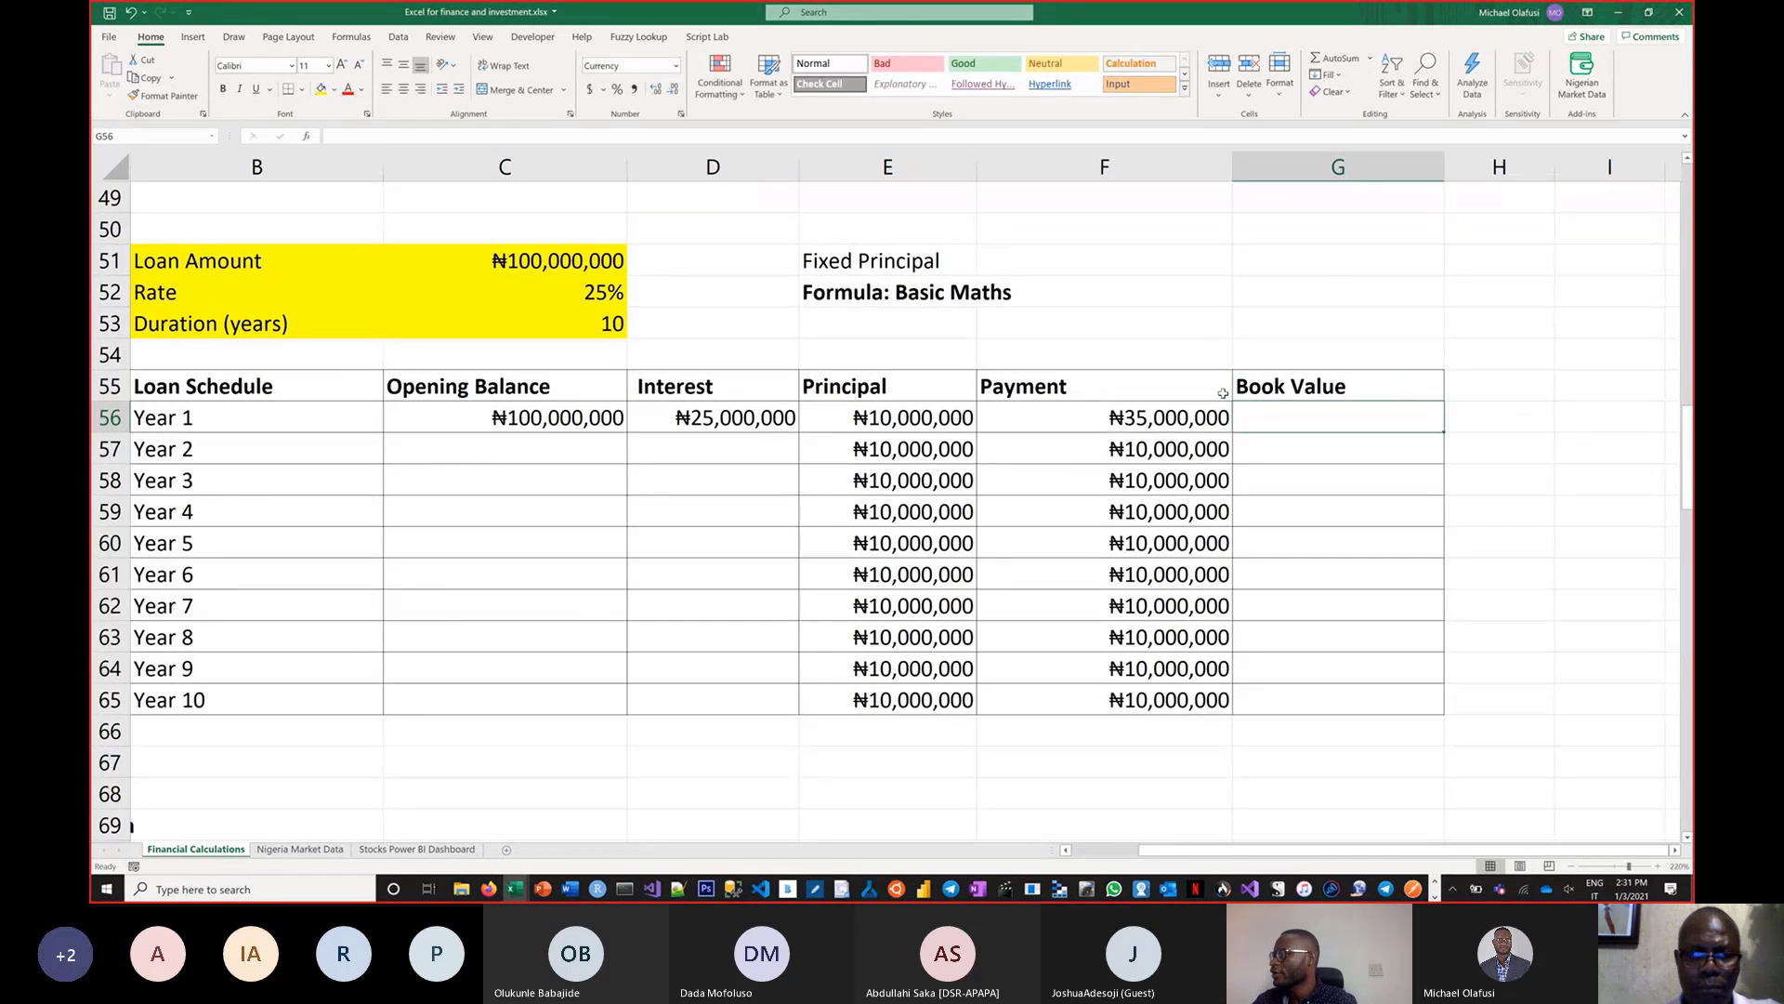
Calculate the Year 1 Book Value in G56 as opening balance minus principal, =C56-E56
text(=)
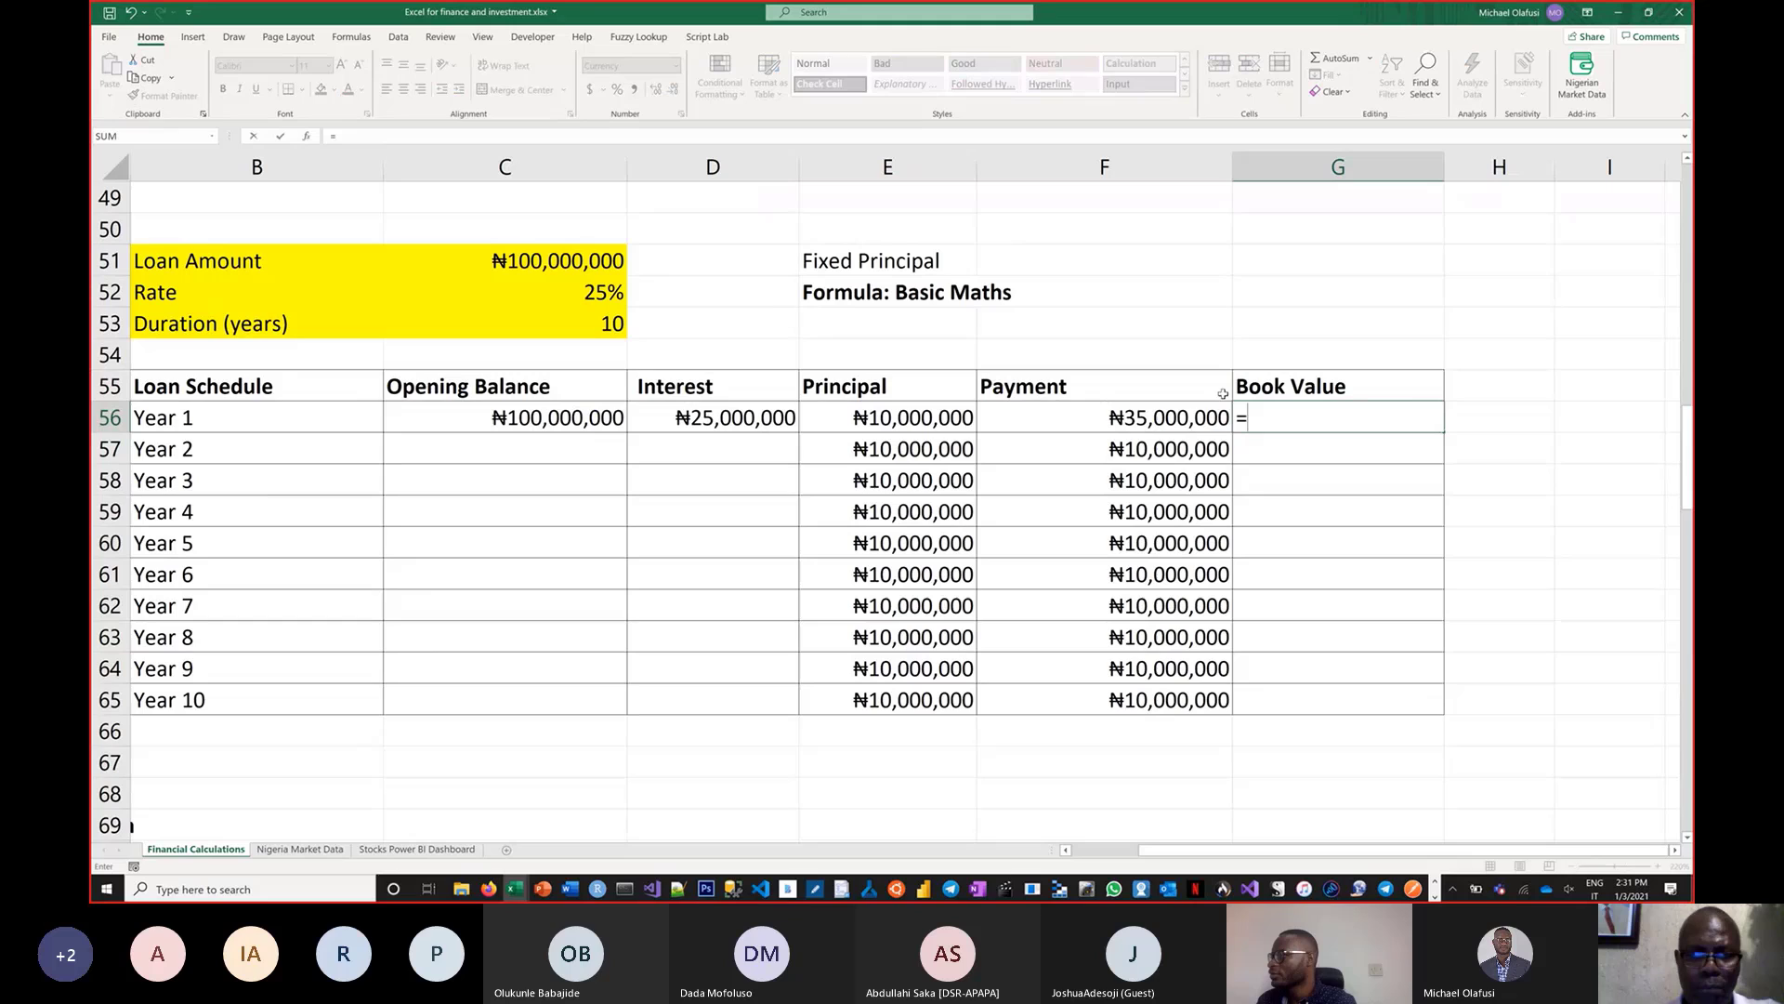
click(616, 417)
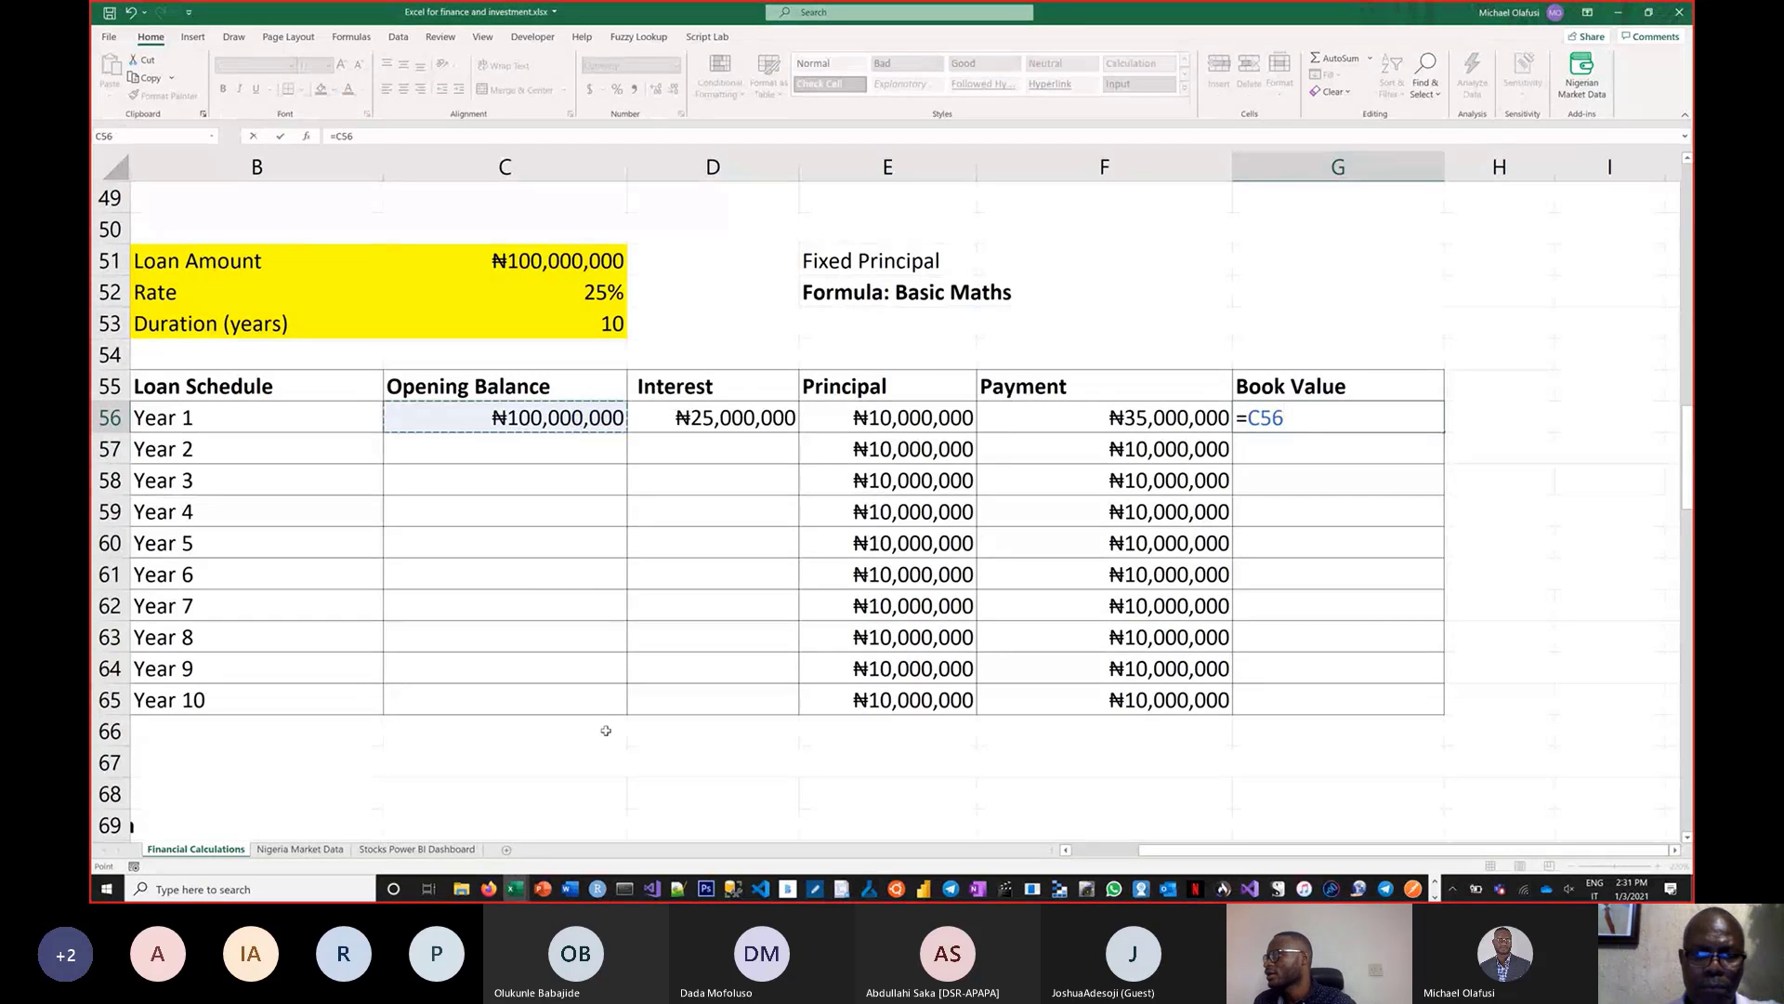
text(-)
scroll(606, 730, up, 1)
click(887, 512)
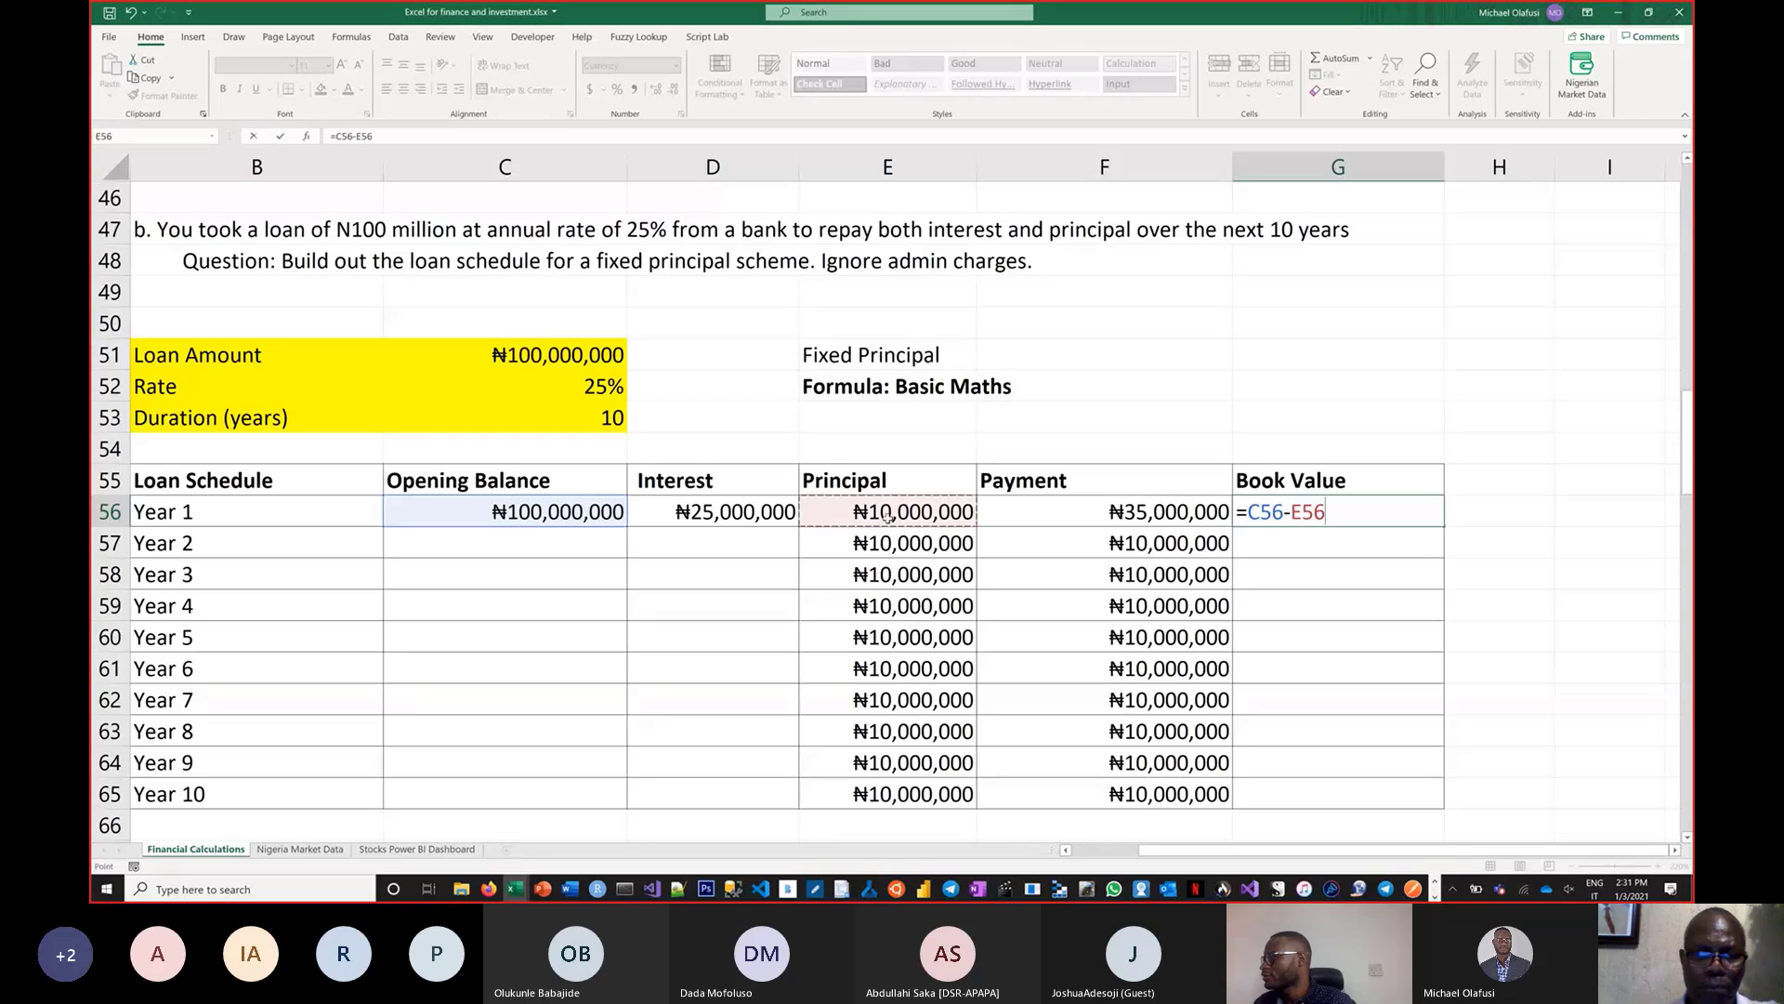
key(Return)
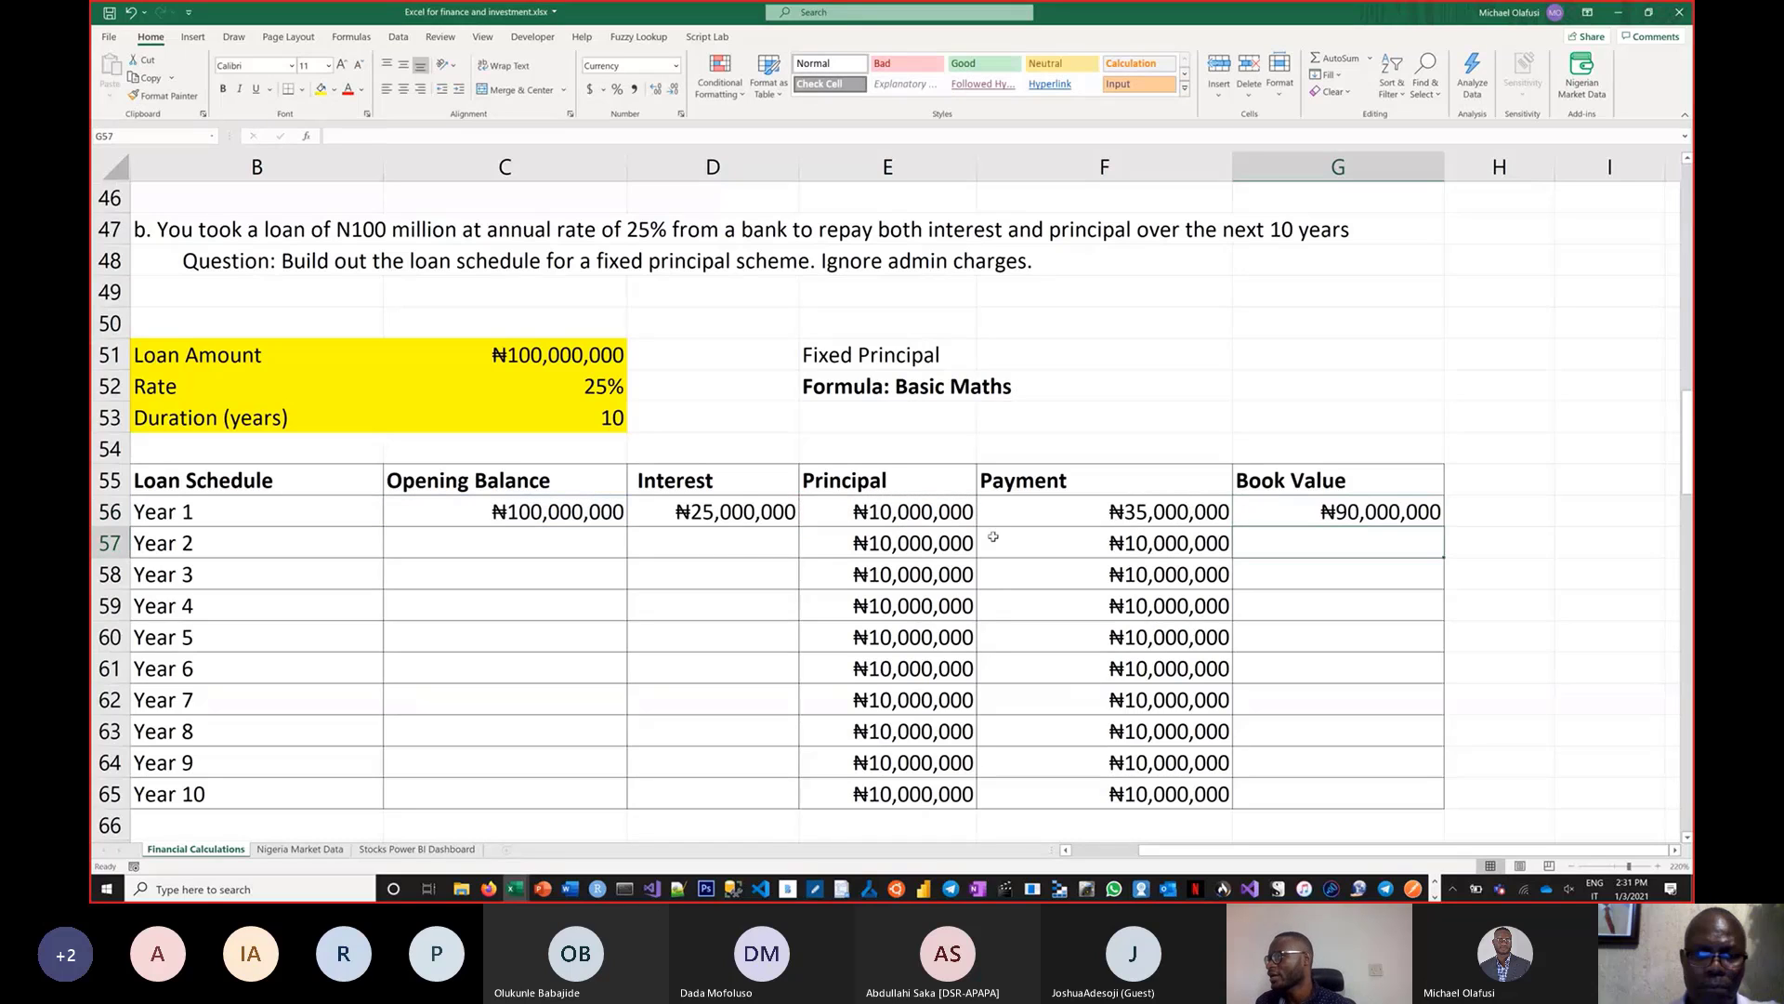
Link the Year 2 Opening Balance in C57 to the Year 1 Book Value with =G56
click(608, 538)
text(=)
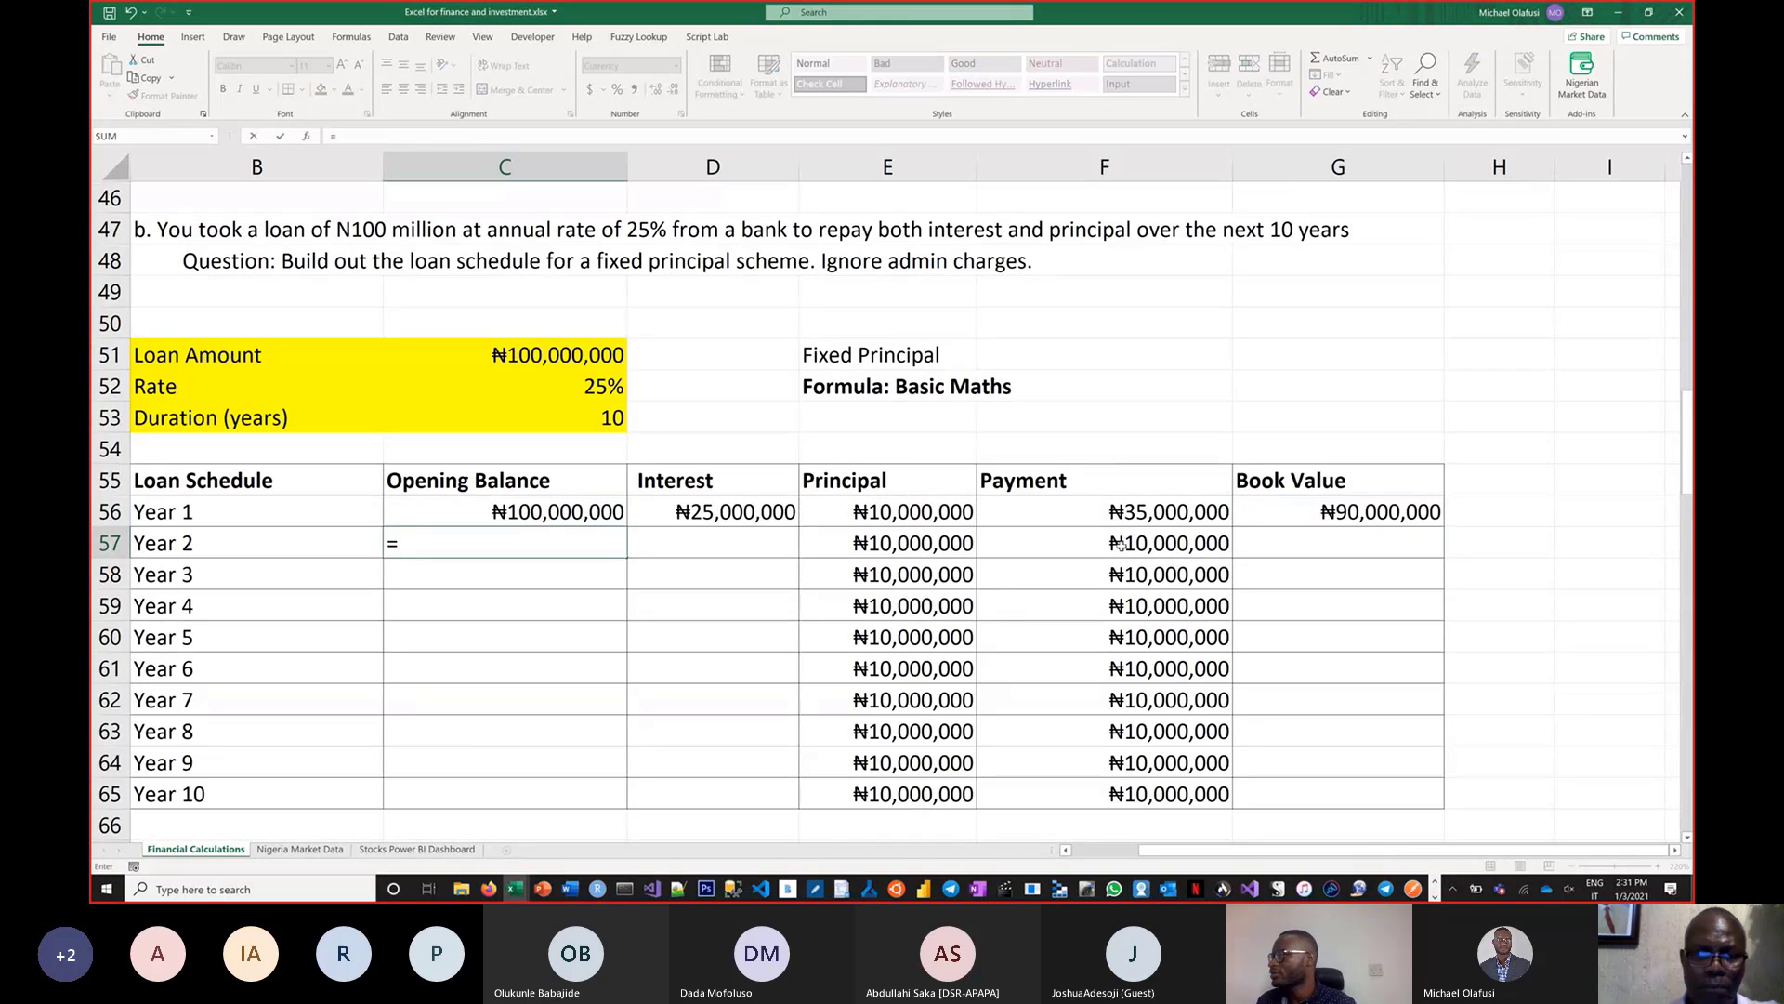
click(1279, 506)
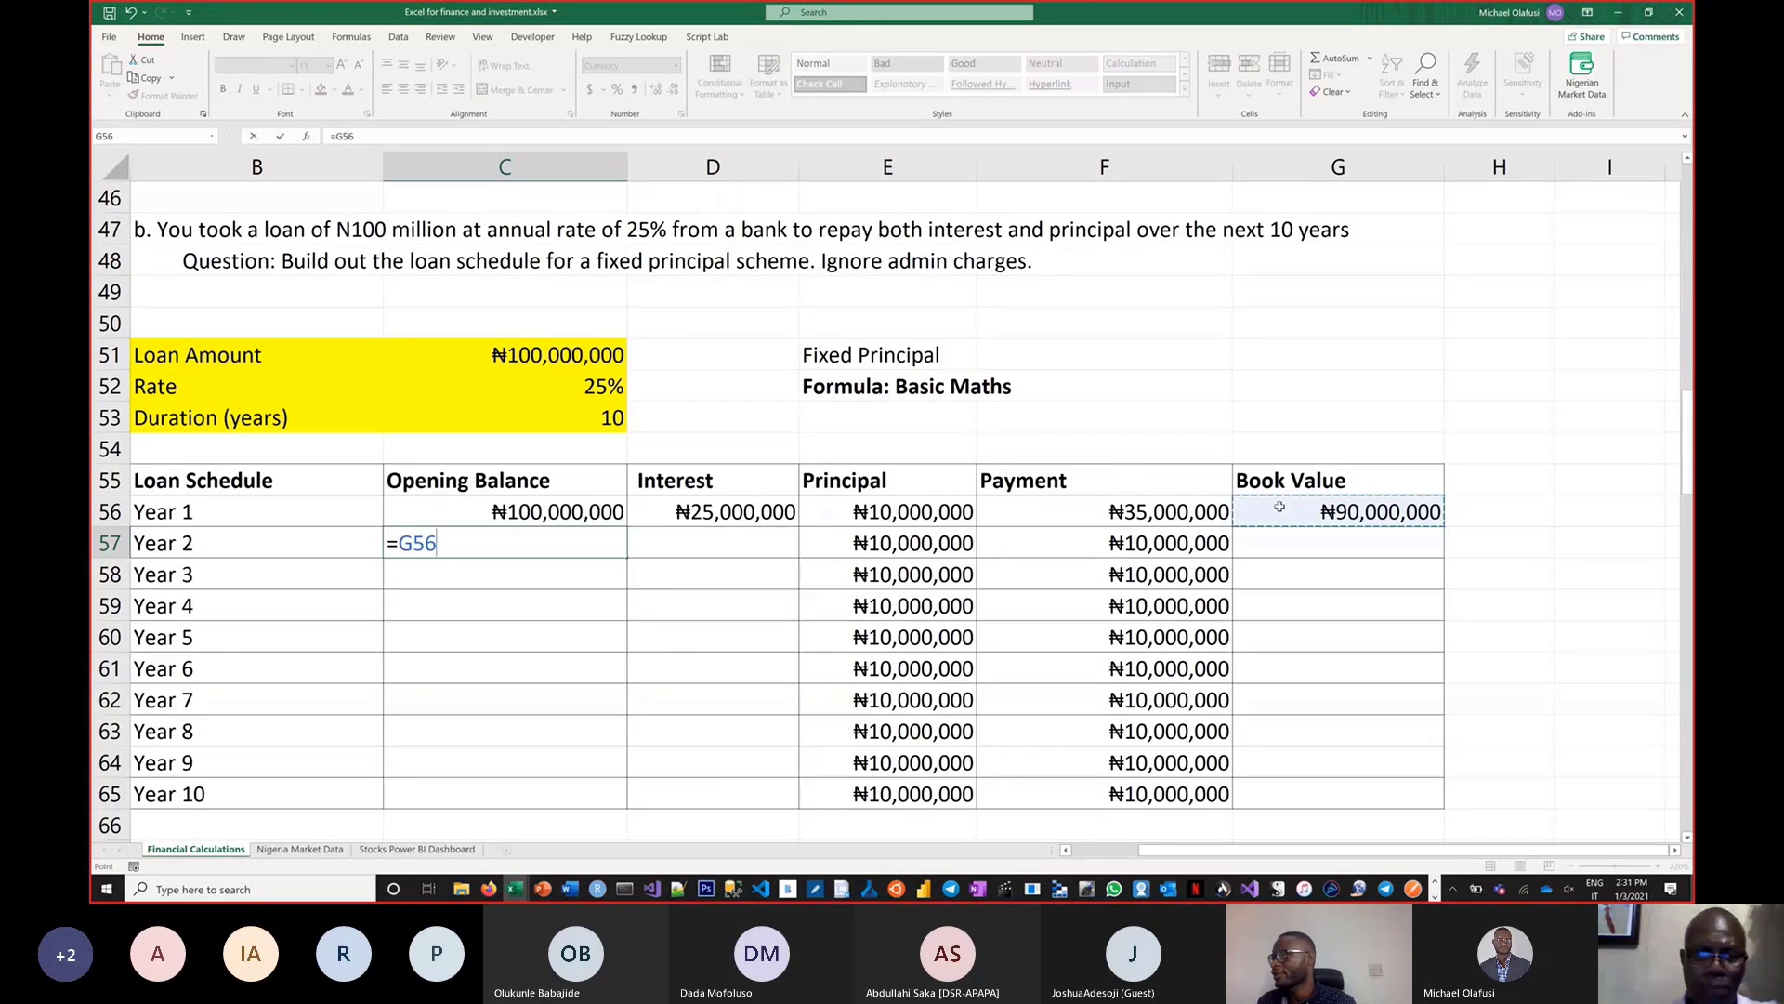
key(Return)
click(668, 546)
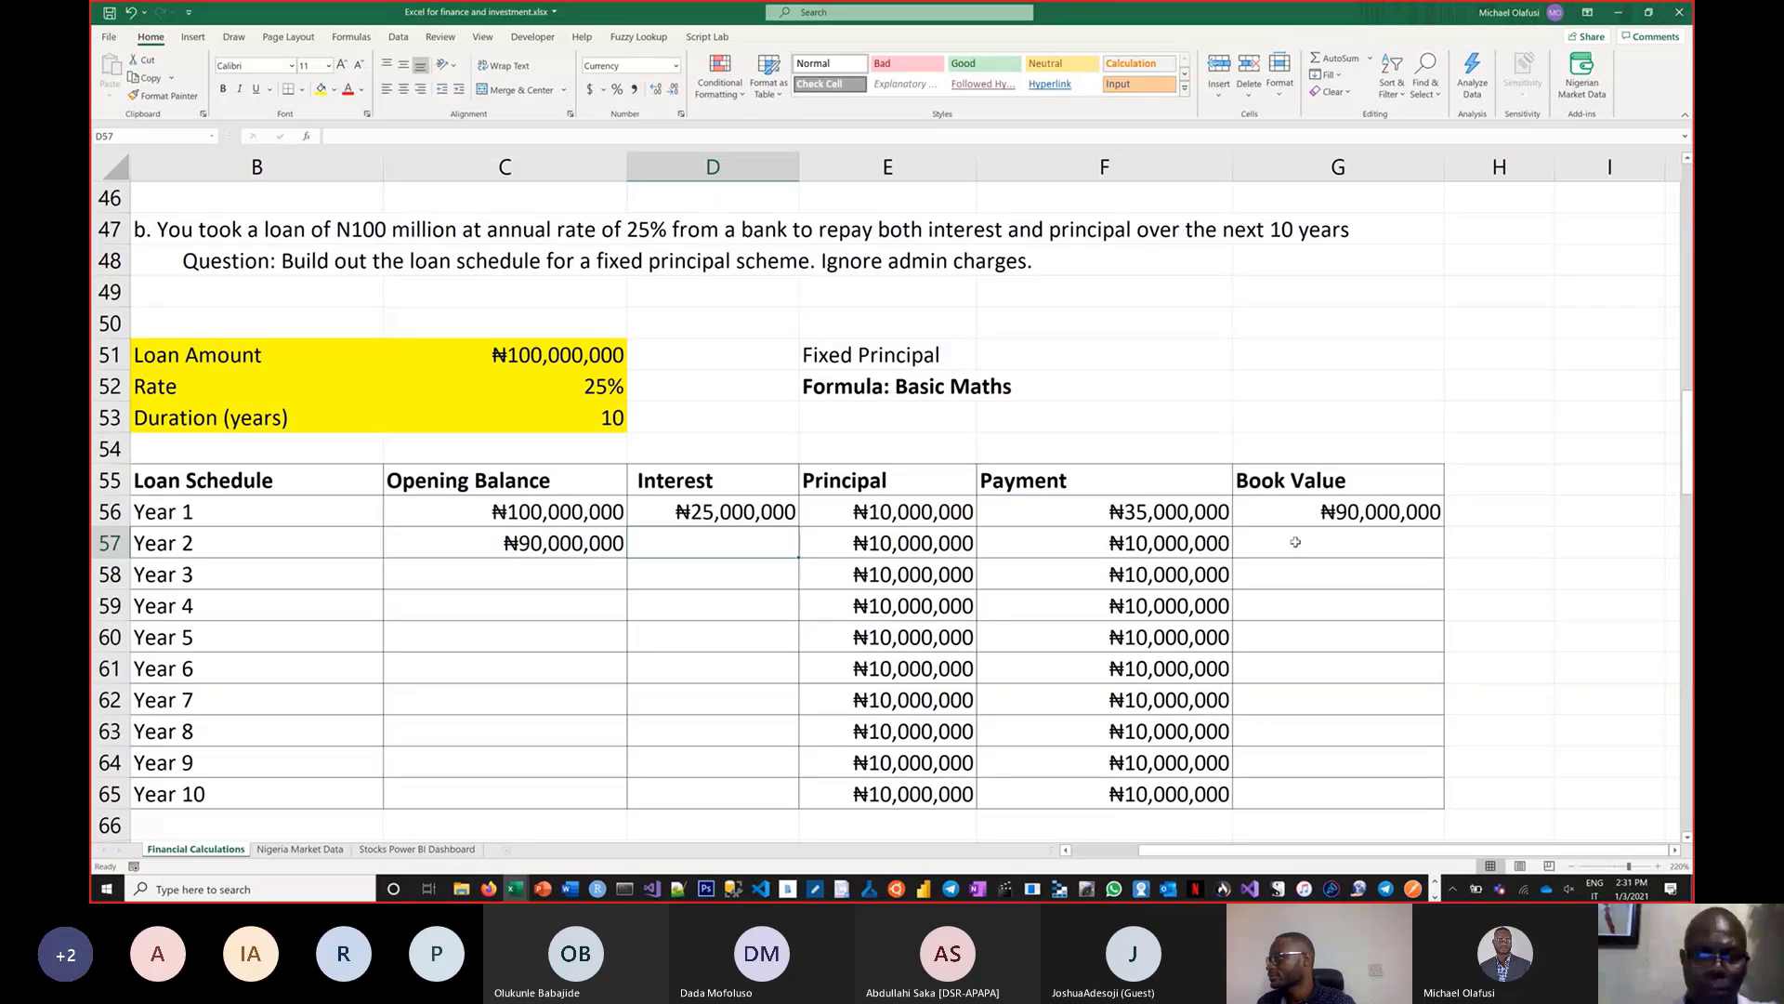
Check the Year 1 Book Value formula in G56 and fill it down to Year 10 in G65
click(1338, 513)
double_click(1338, 513)
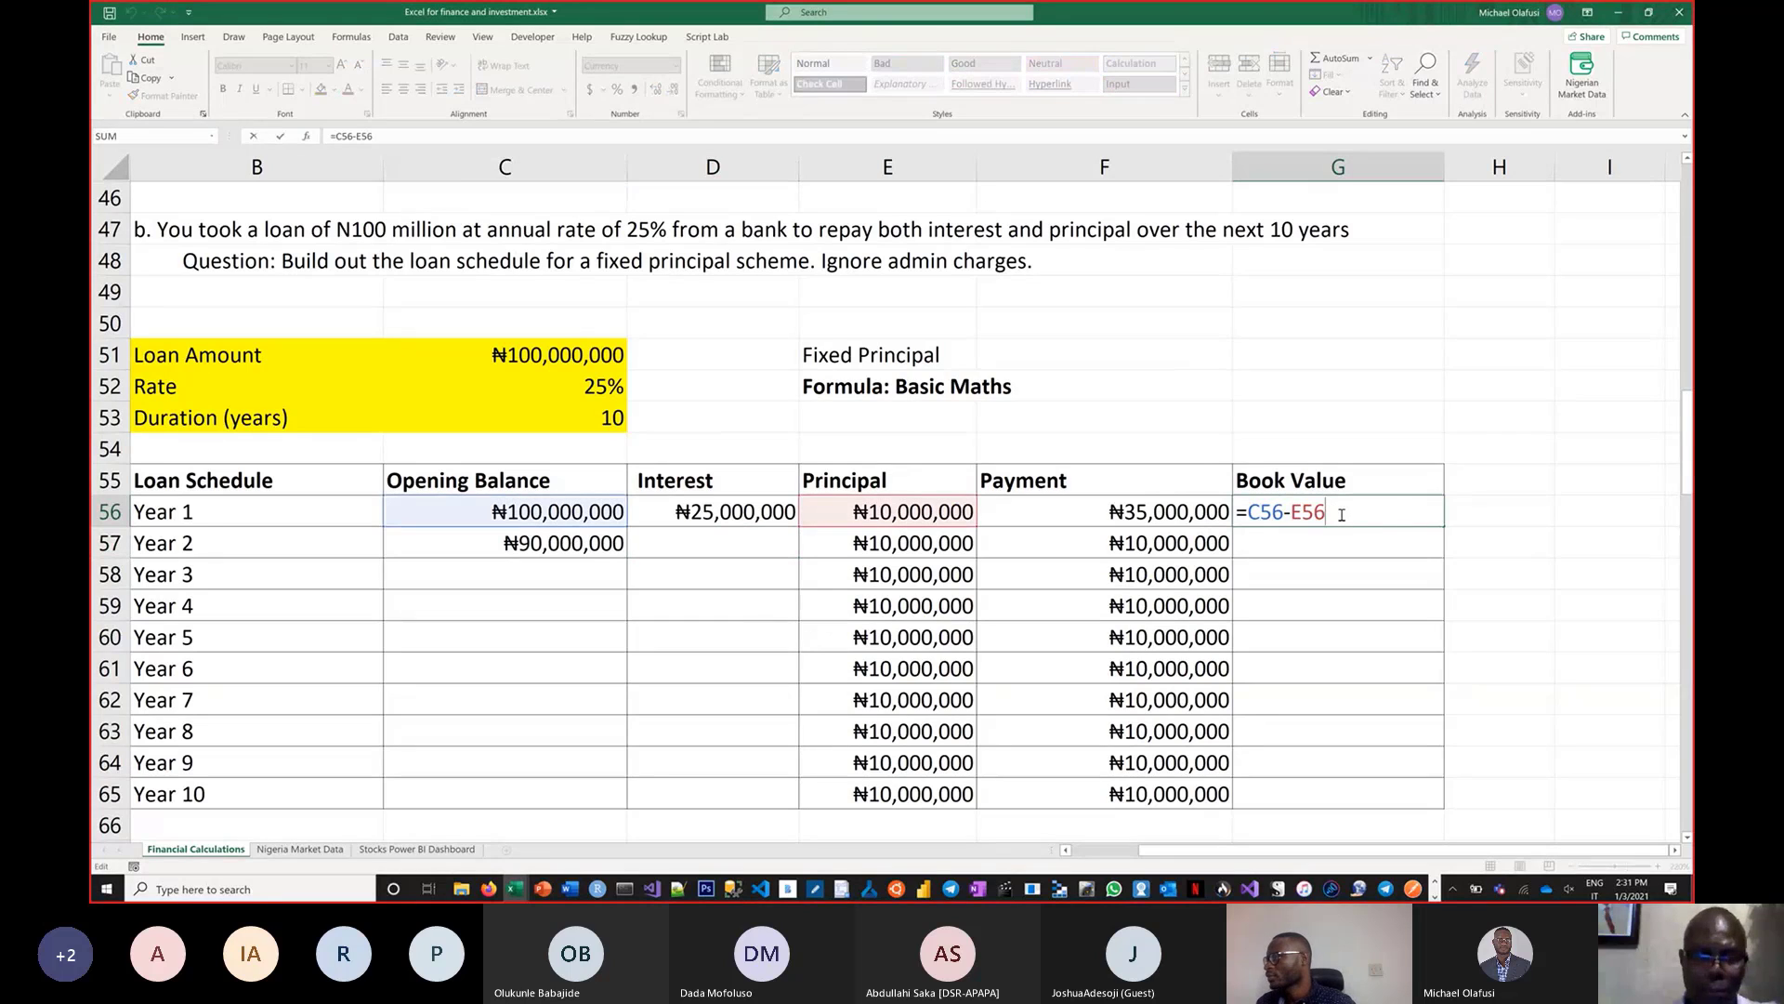
key(Escape)
drag(1443, 526, 1461, 807)
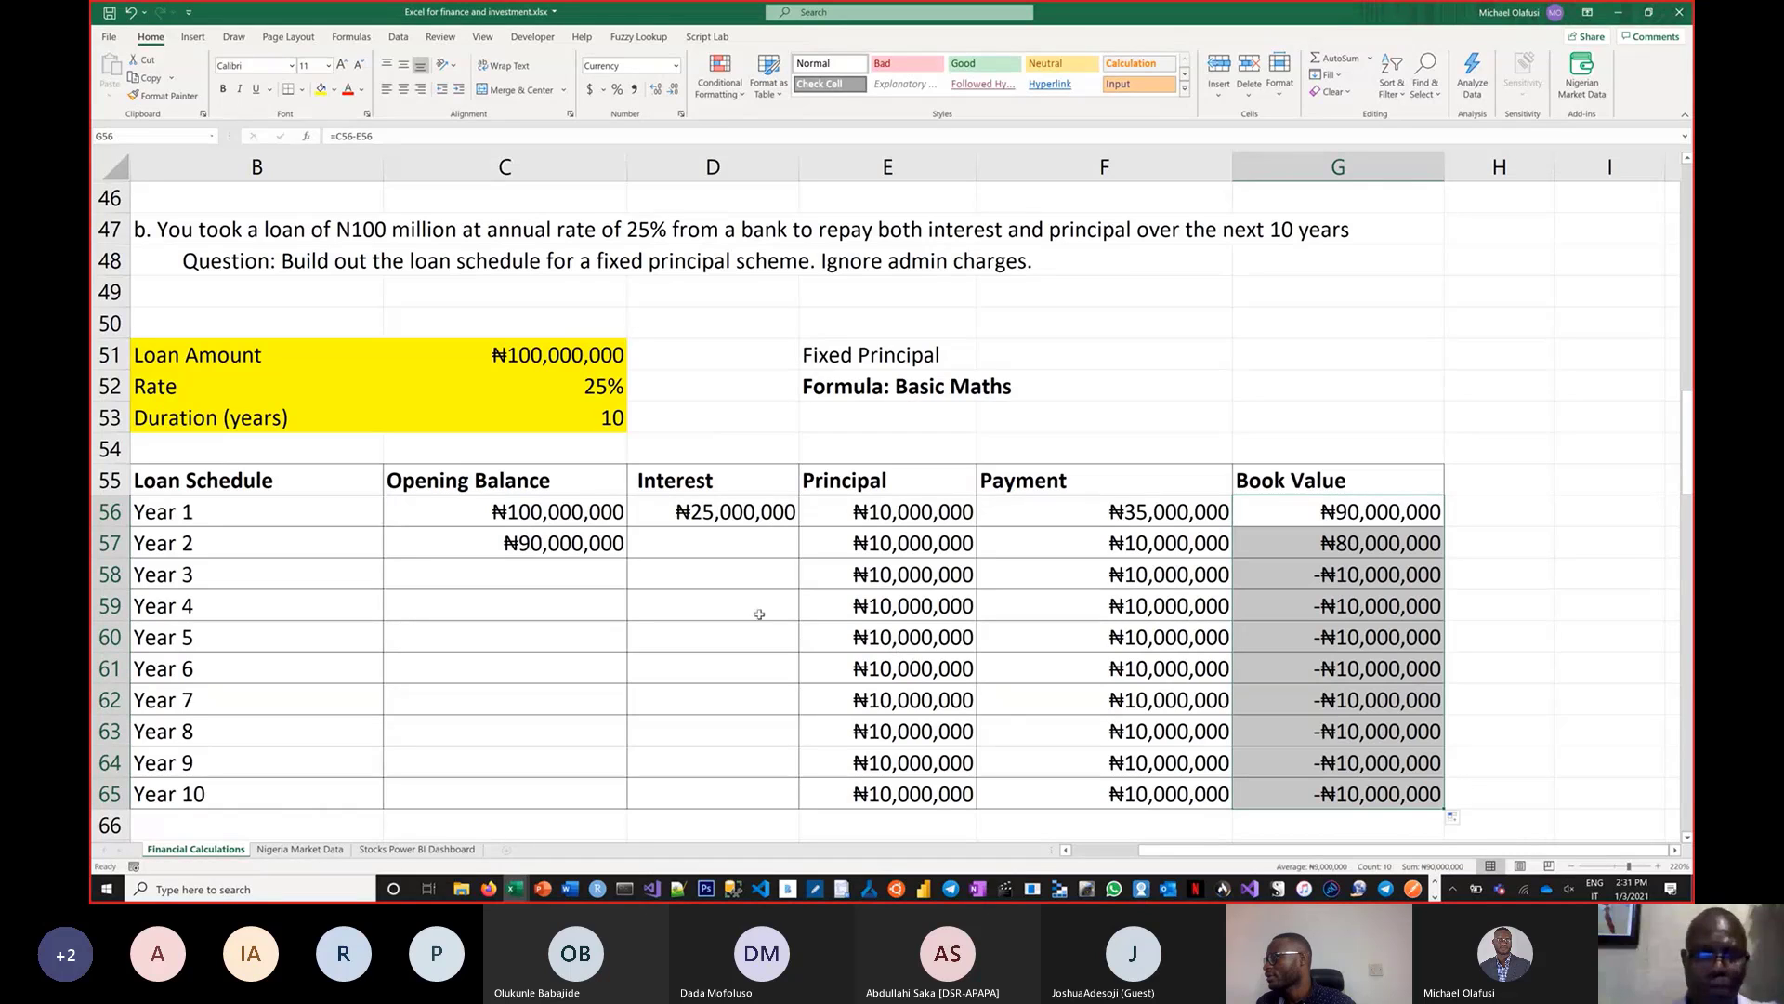
Fill the Year 2 Opening Balance formula down through Year 10 in the fixed principal loan schedule
click(562, 548)
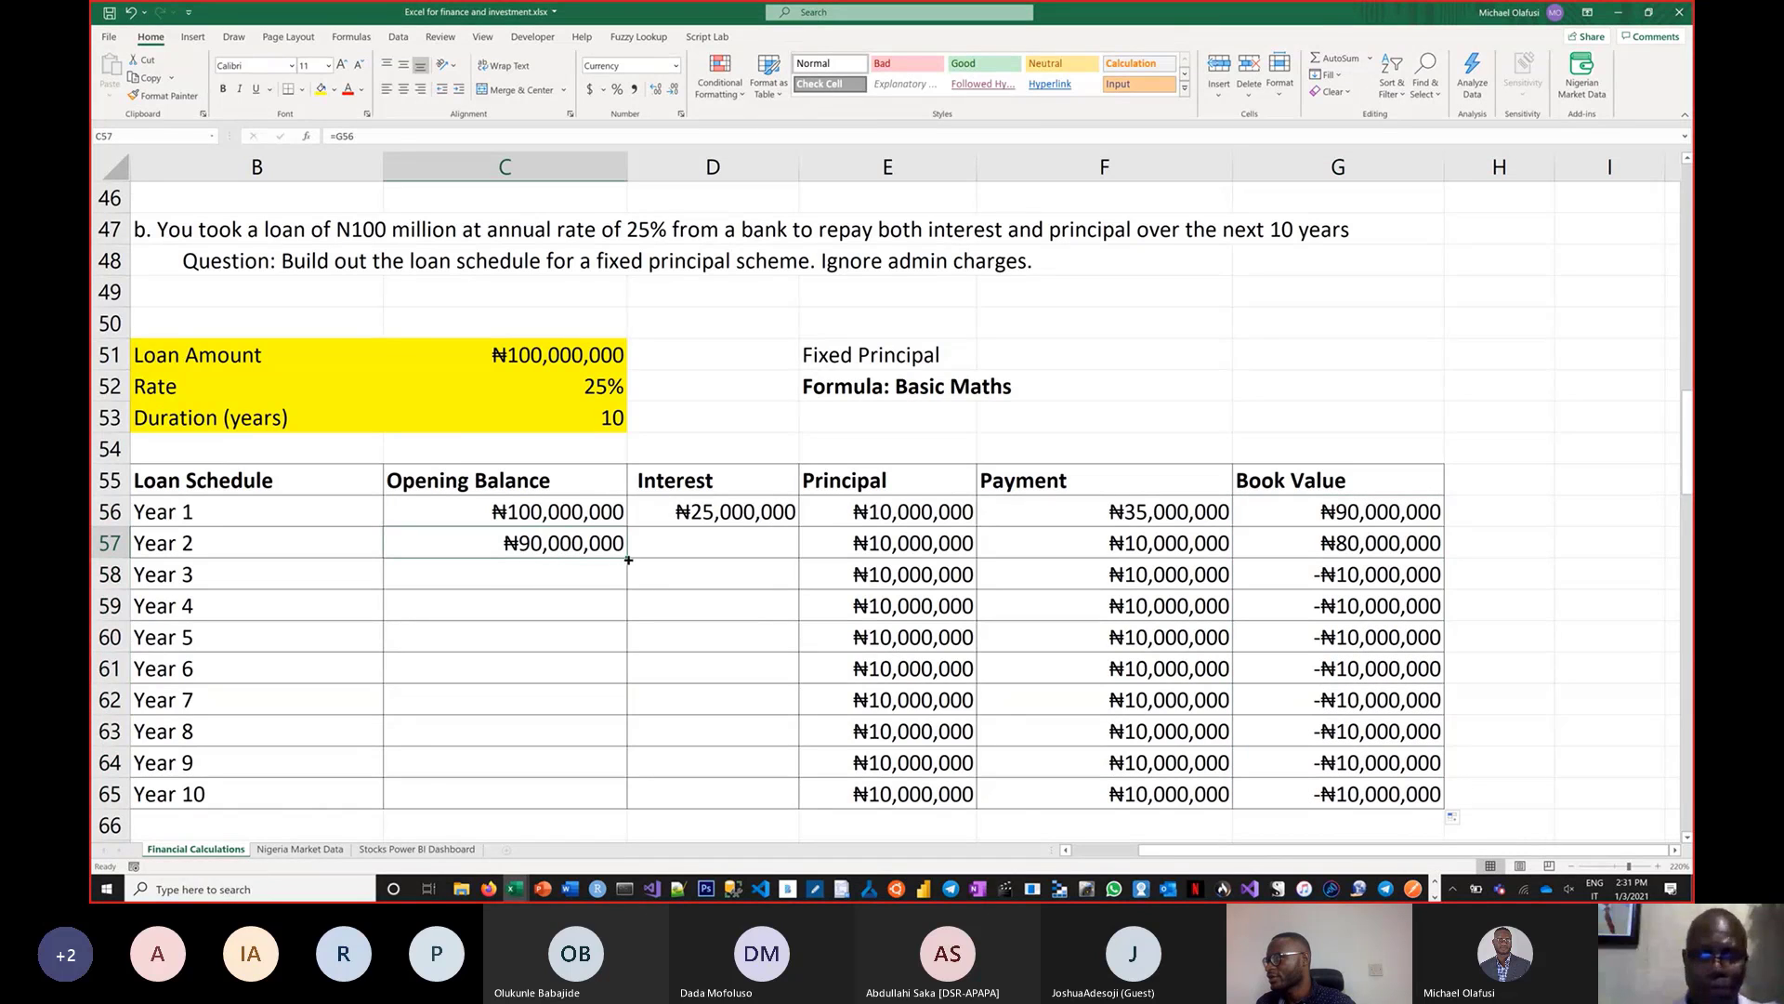
drag(628, 560, 645, 740)
drag(630, 800, 630, 803)
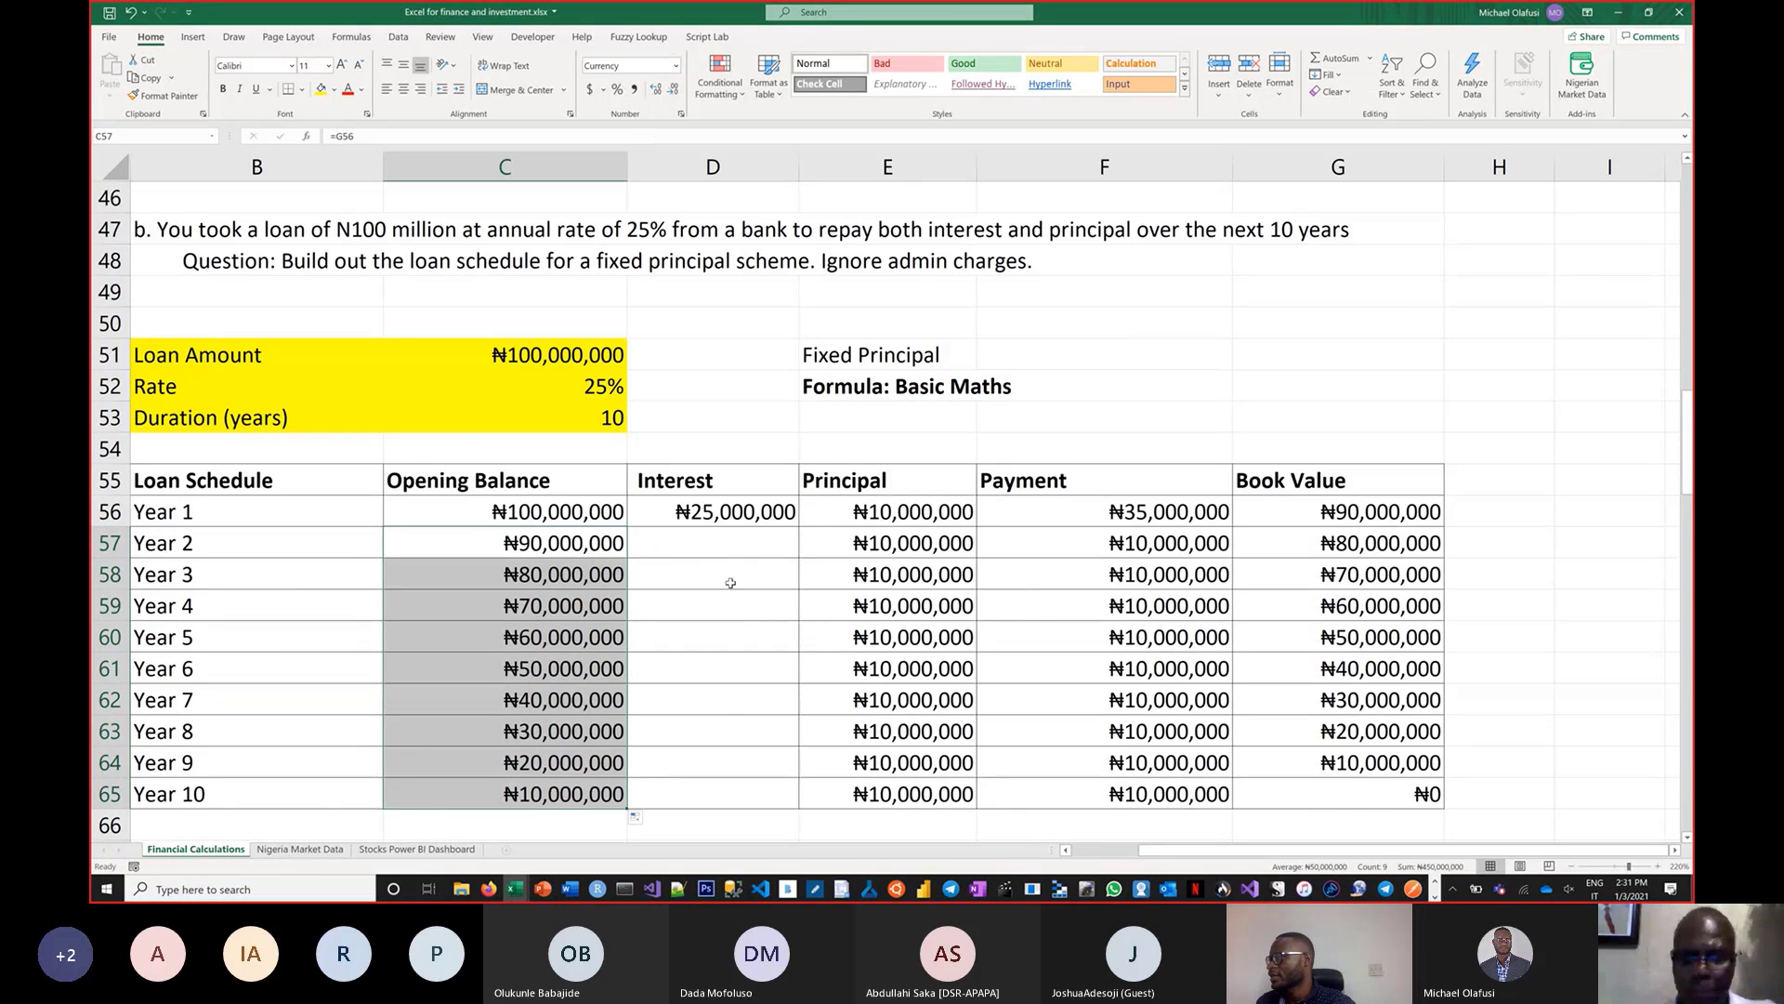
Calculate the Year 2 Interest with =C57*$C$52 and fill the formula down through Year 10
click(722, 542)
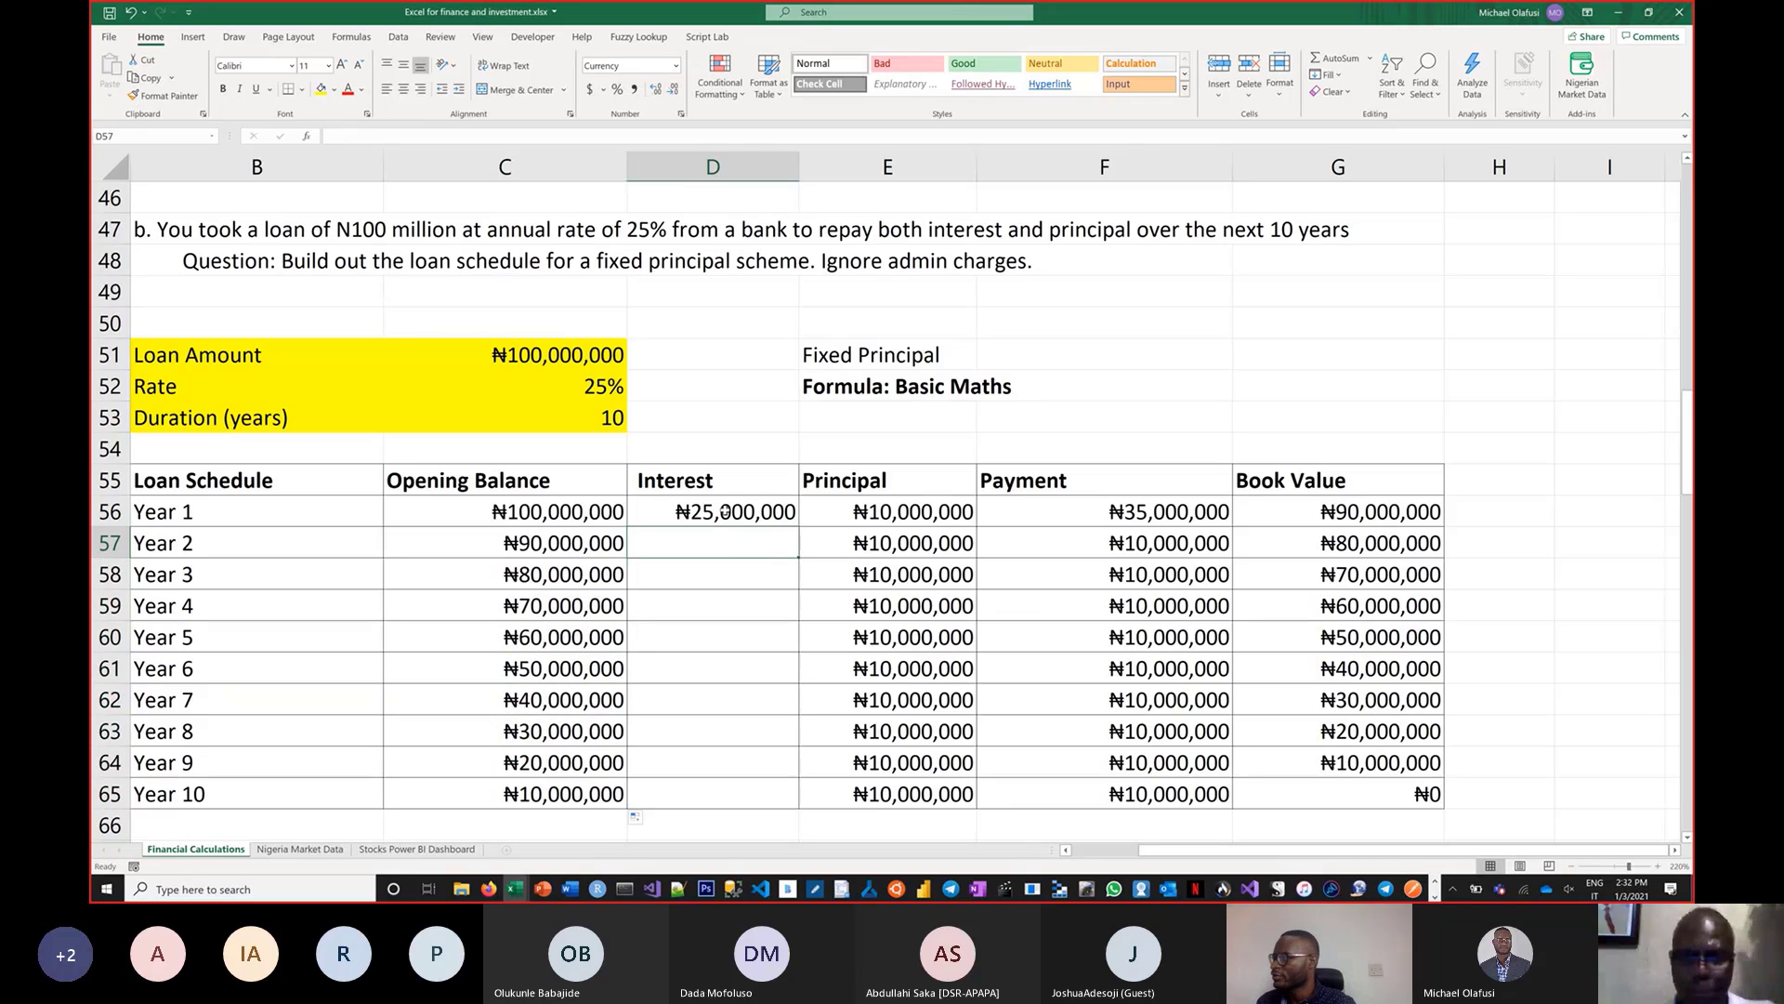
text(=)
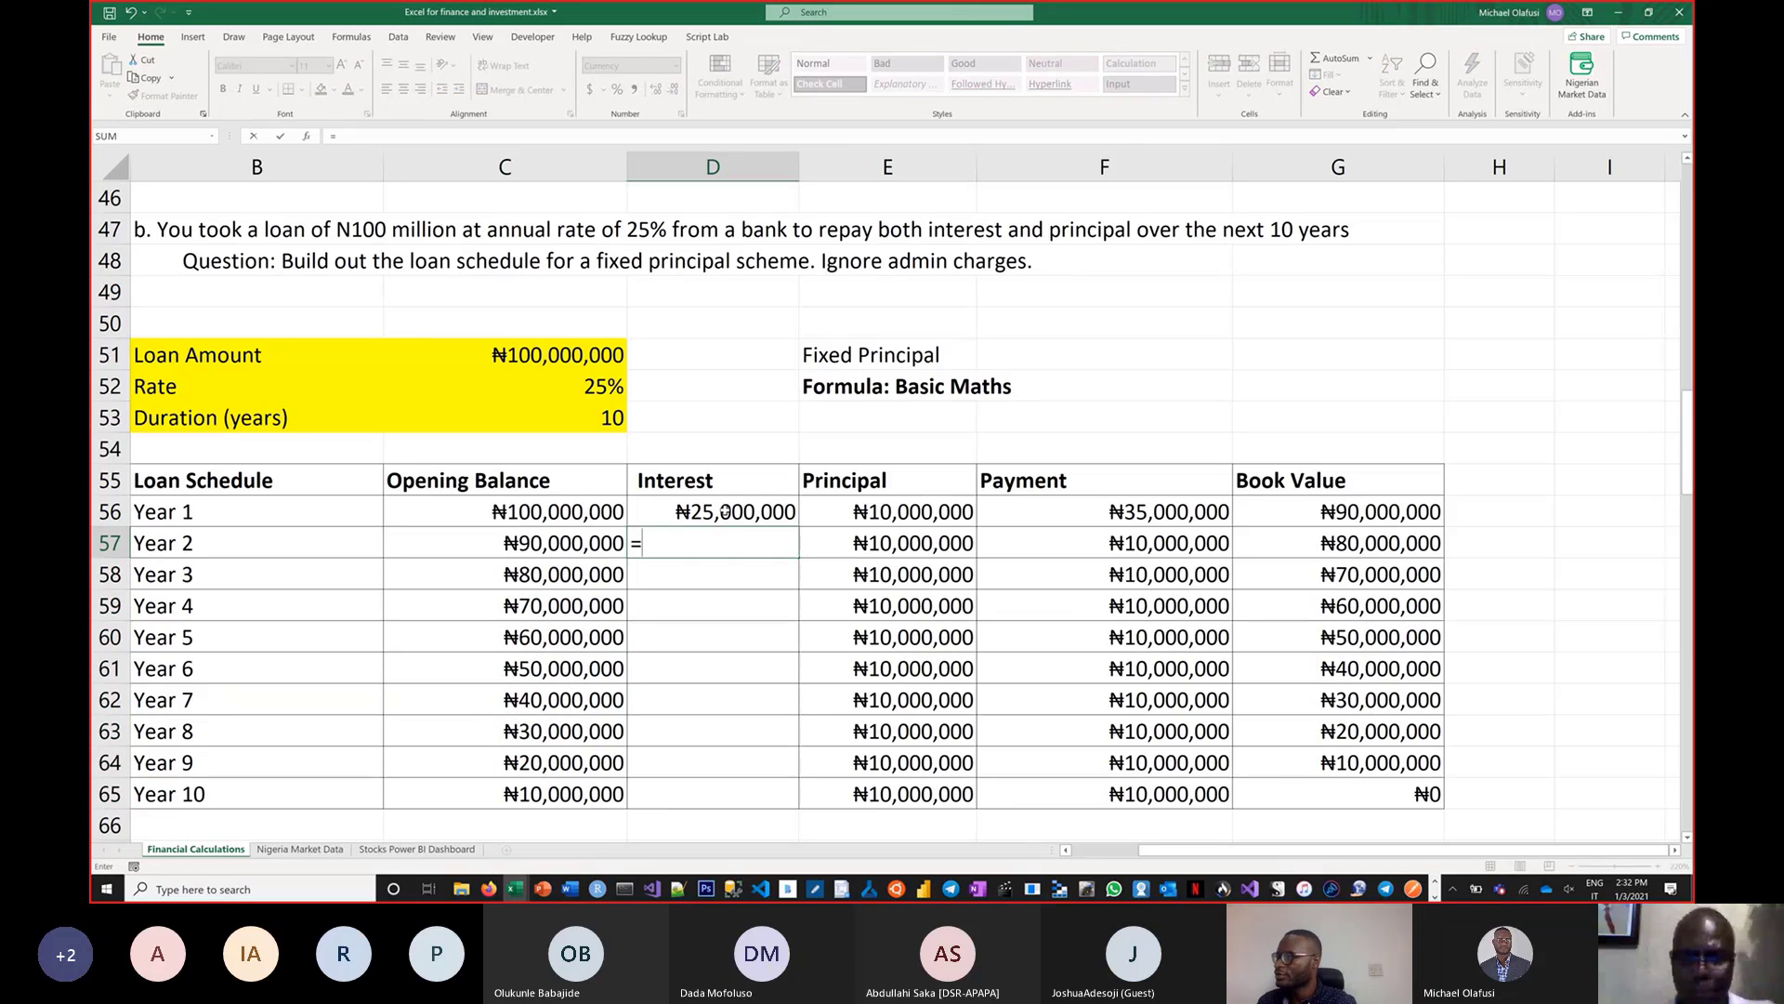
click(584, 544)
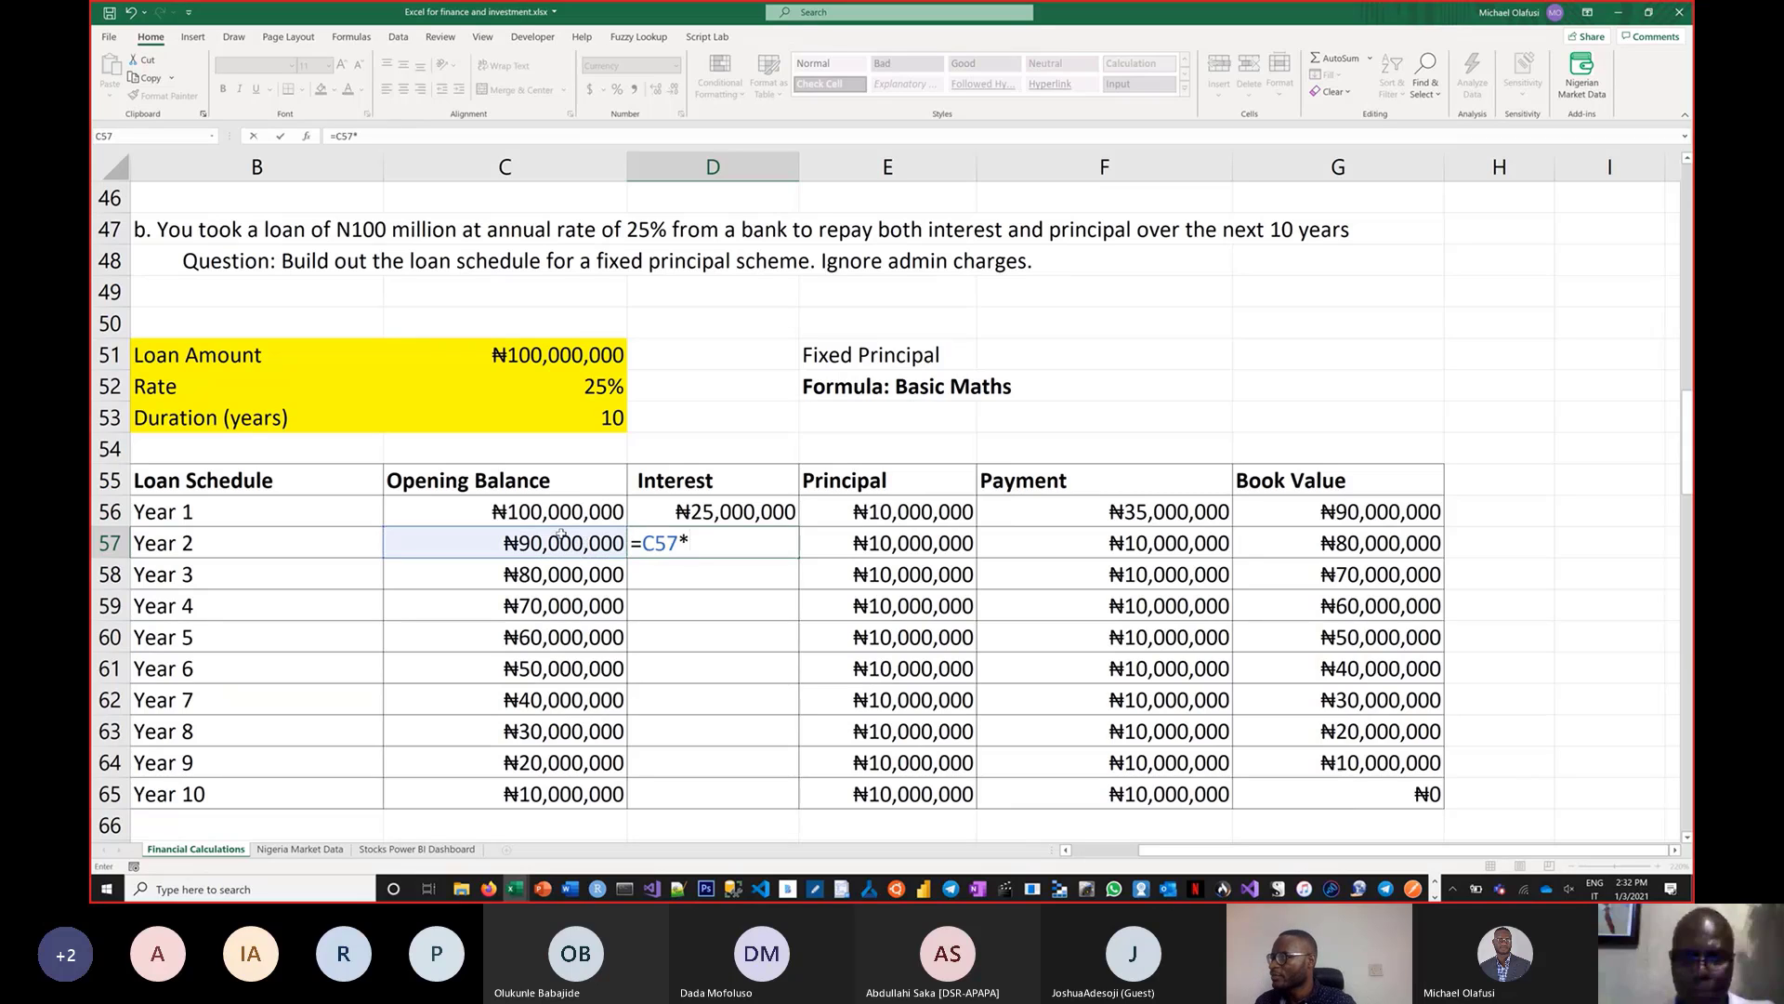
text(*)
click(578, 388)
key(F4)
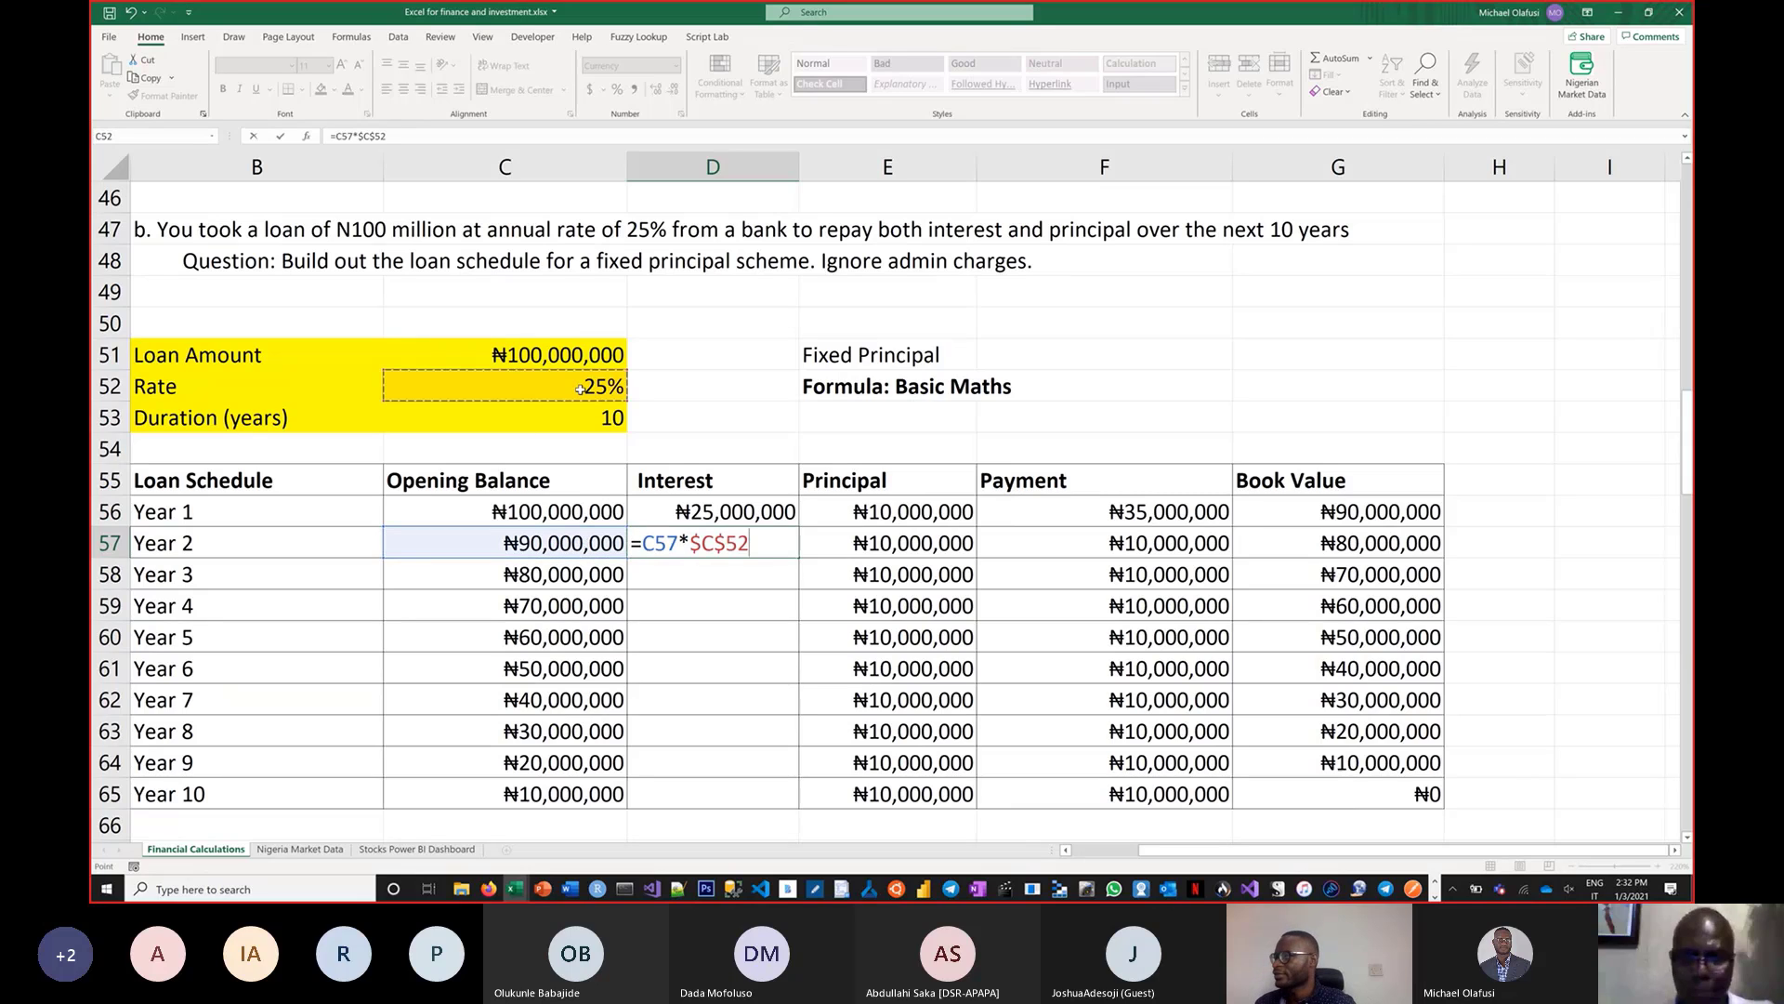
key(Return)
click(758, 545)
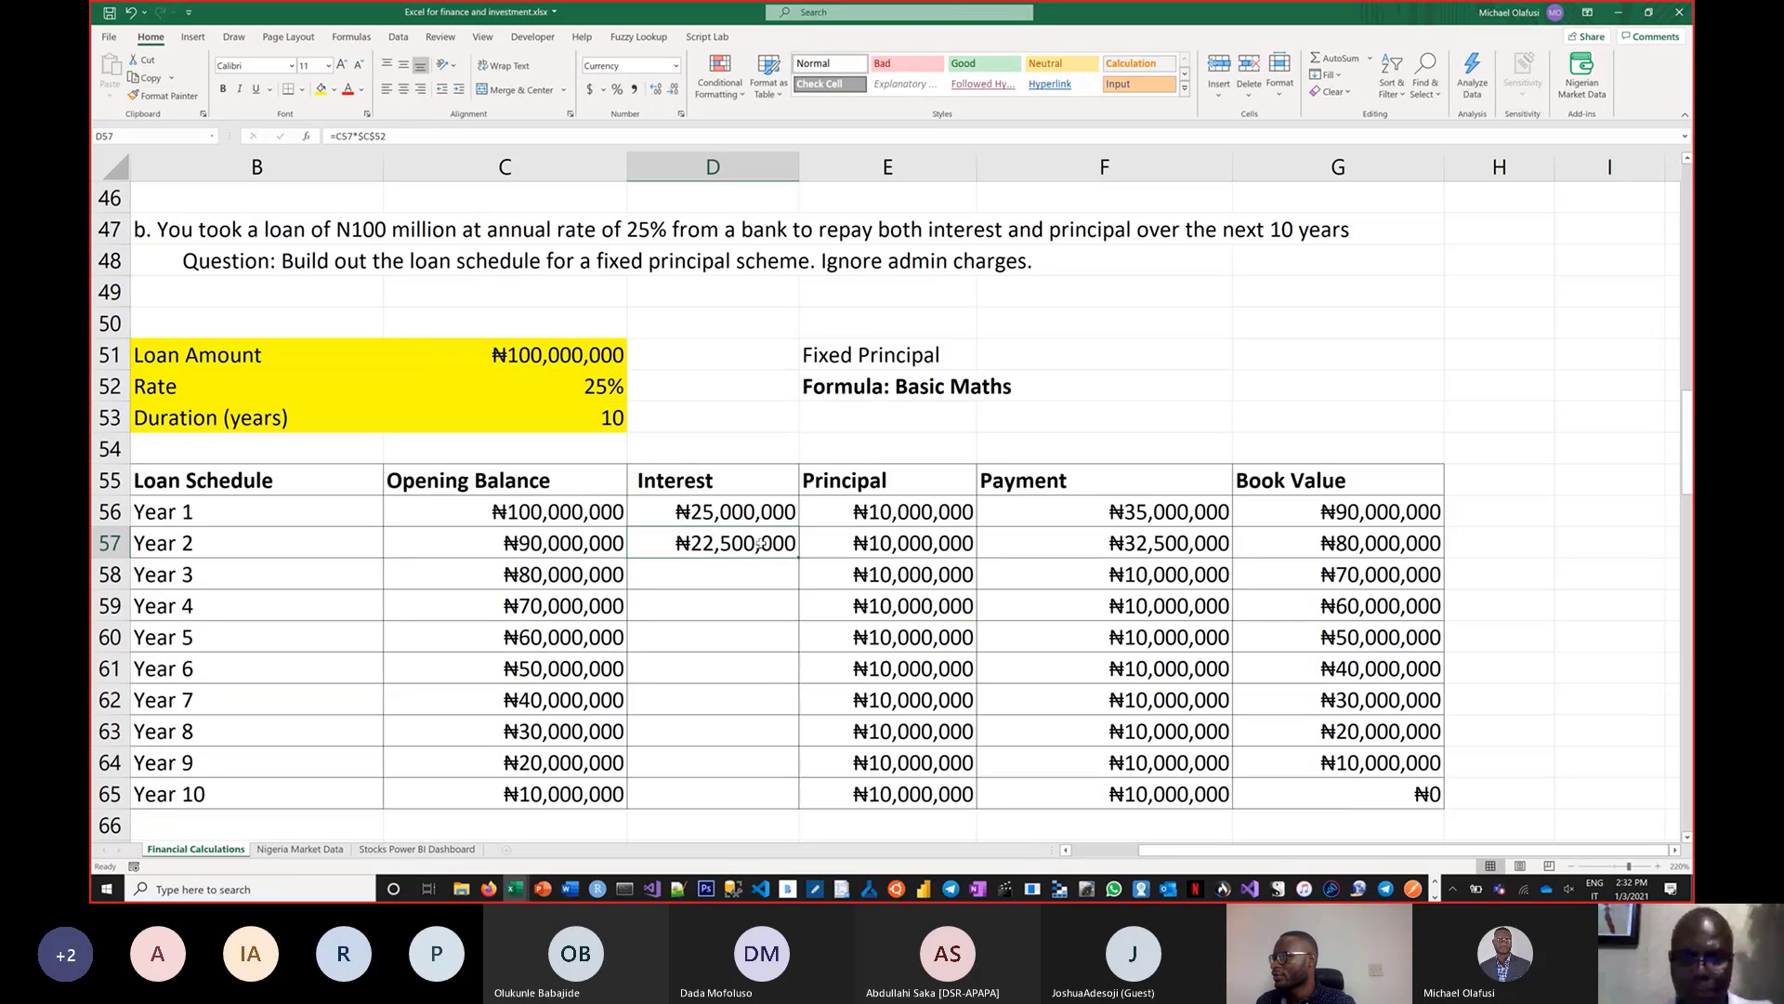
drag(795, 559, 962, 755)
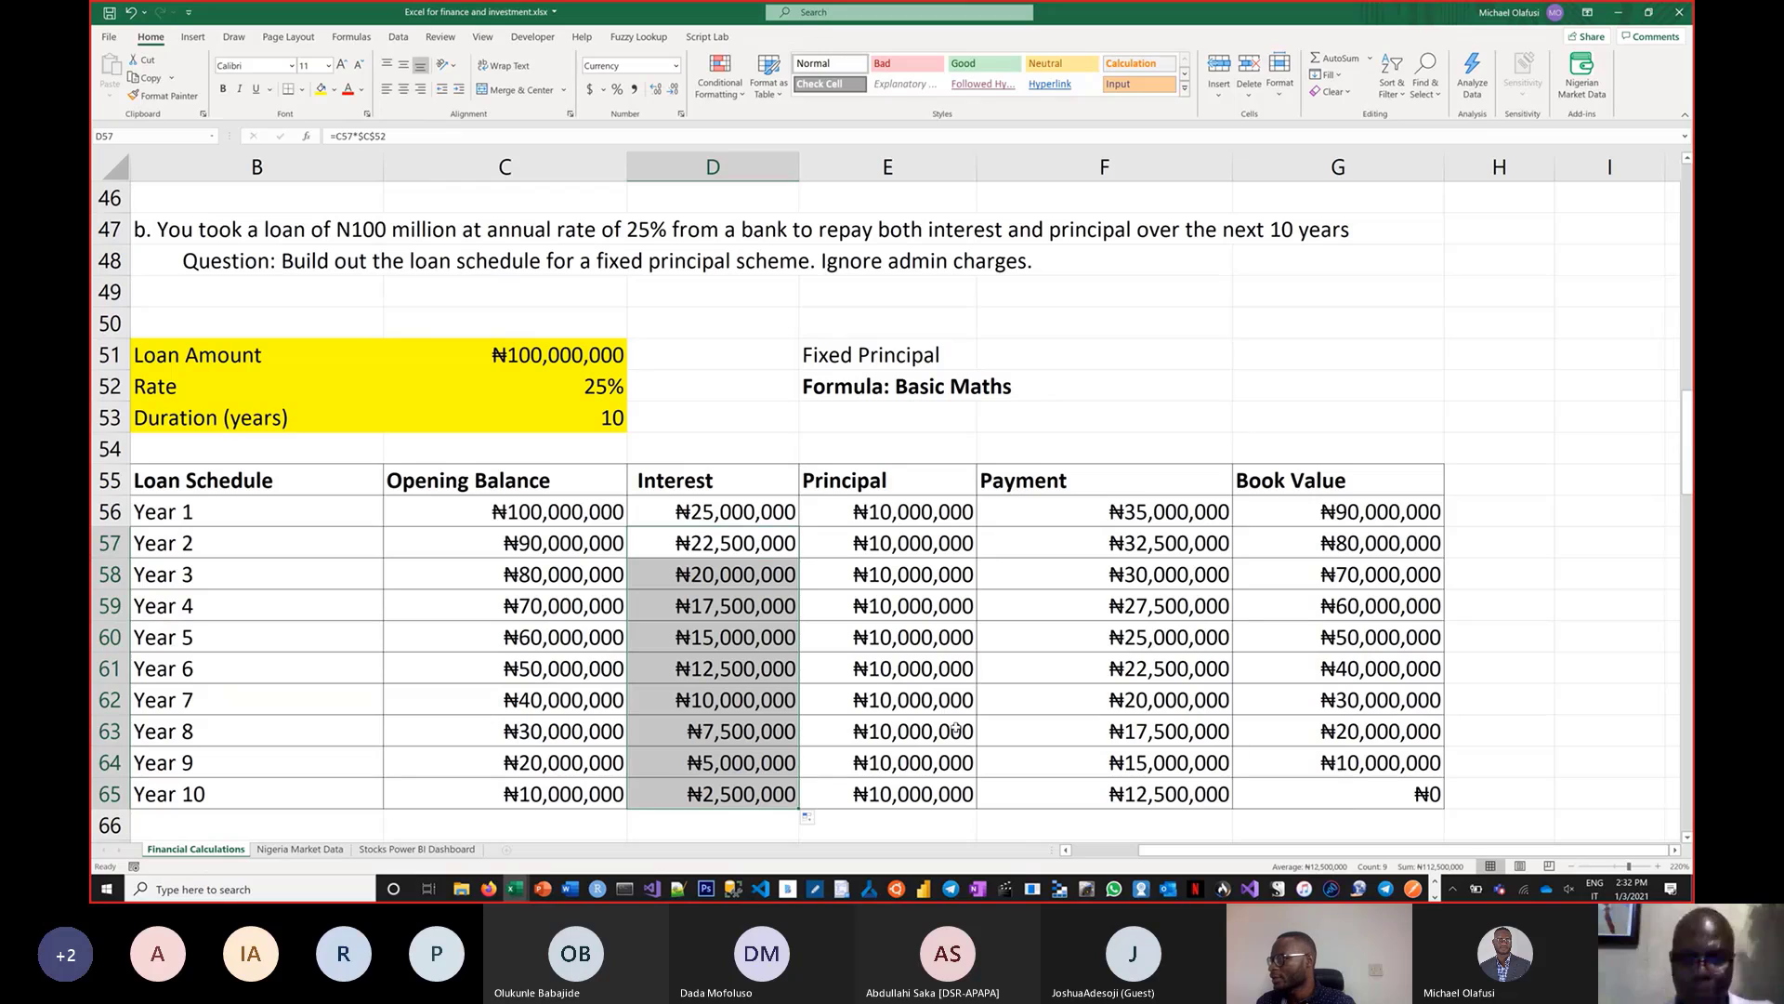
Shade the fixed principal schedule's Principal column blue, from its header down to Year 10
scroll(1287, 574, down, 1)
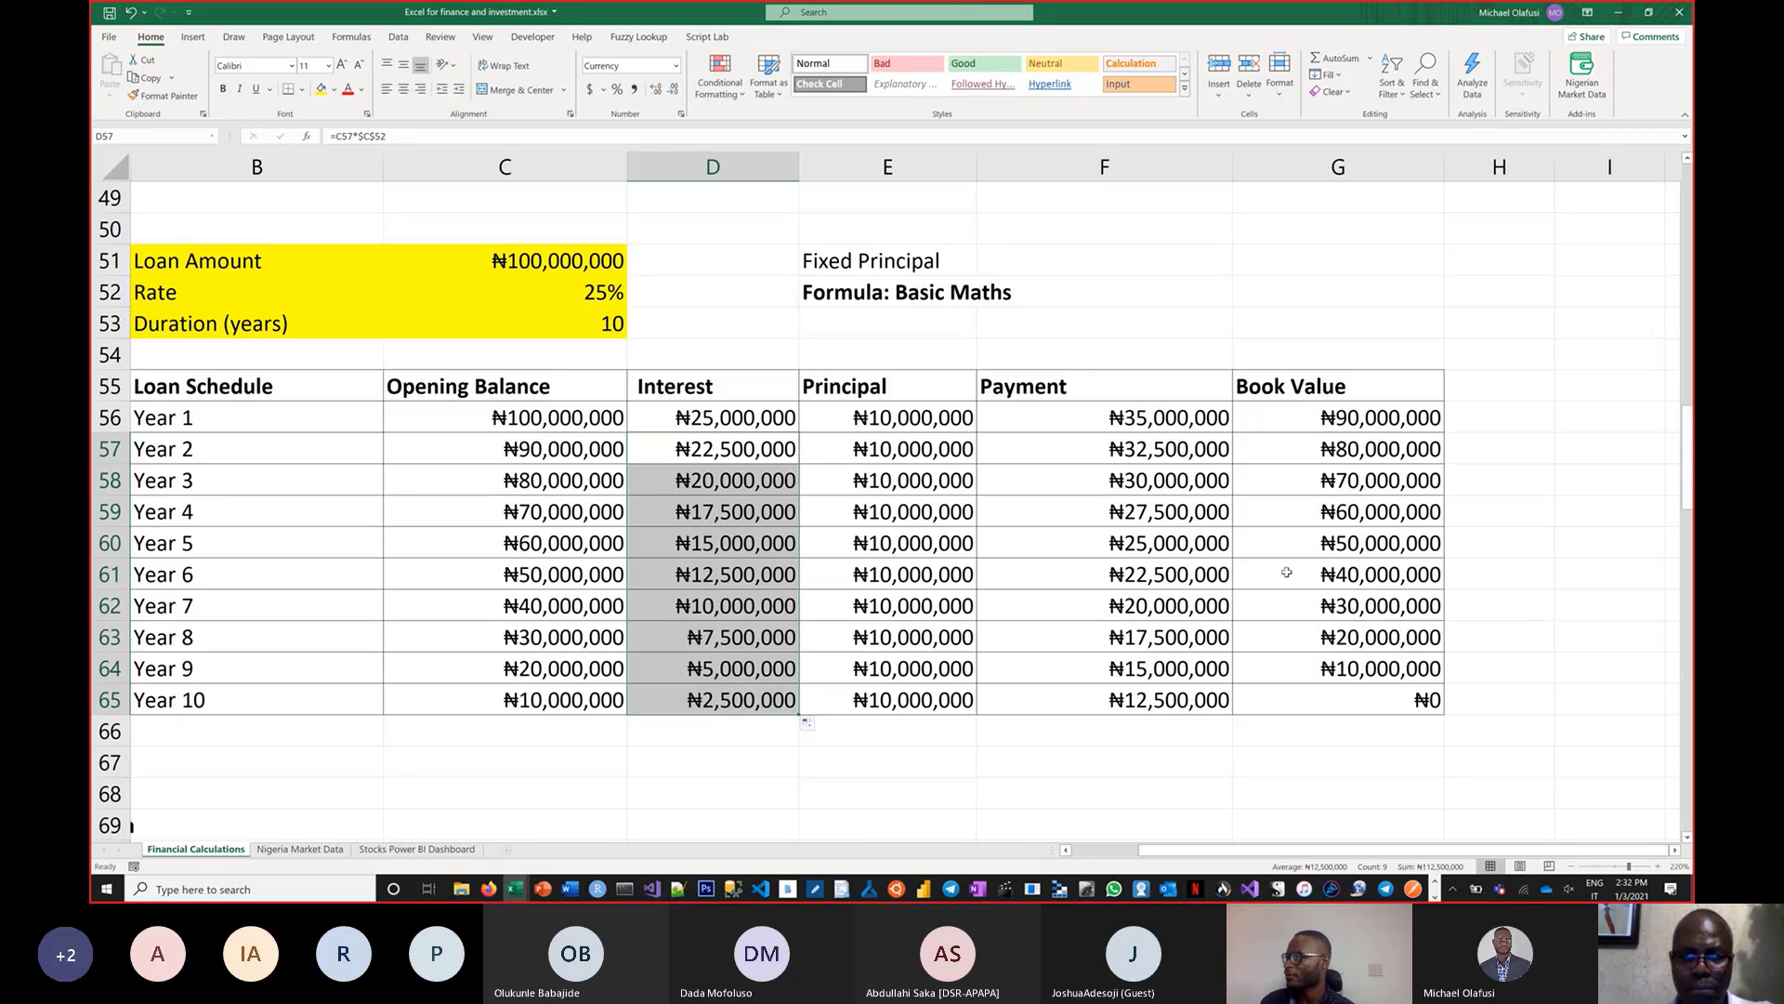
drag(900, 393, 908, 680)
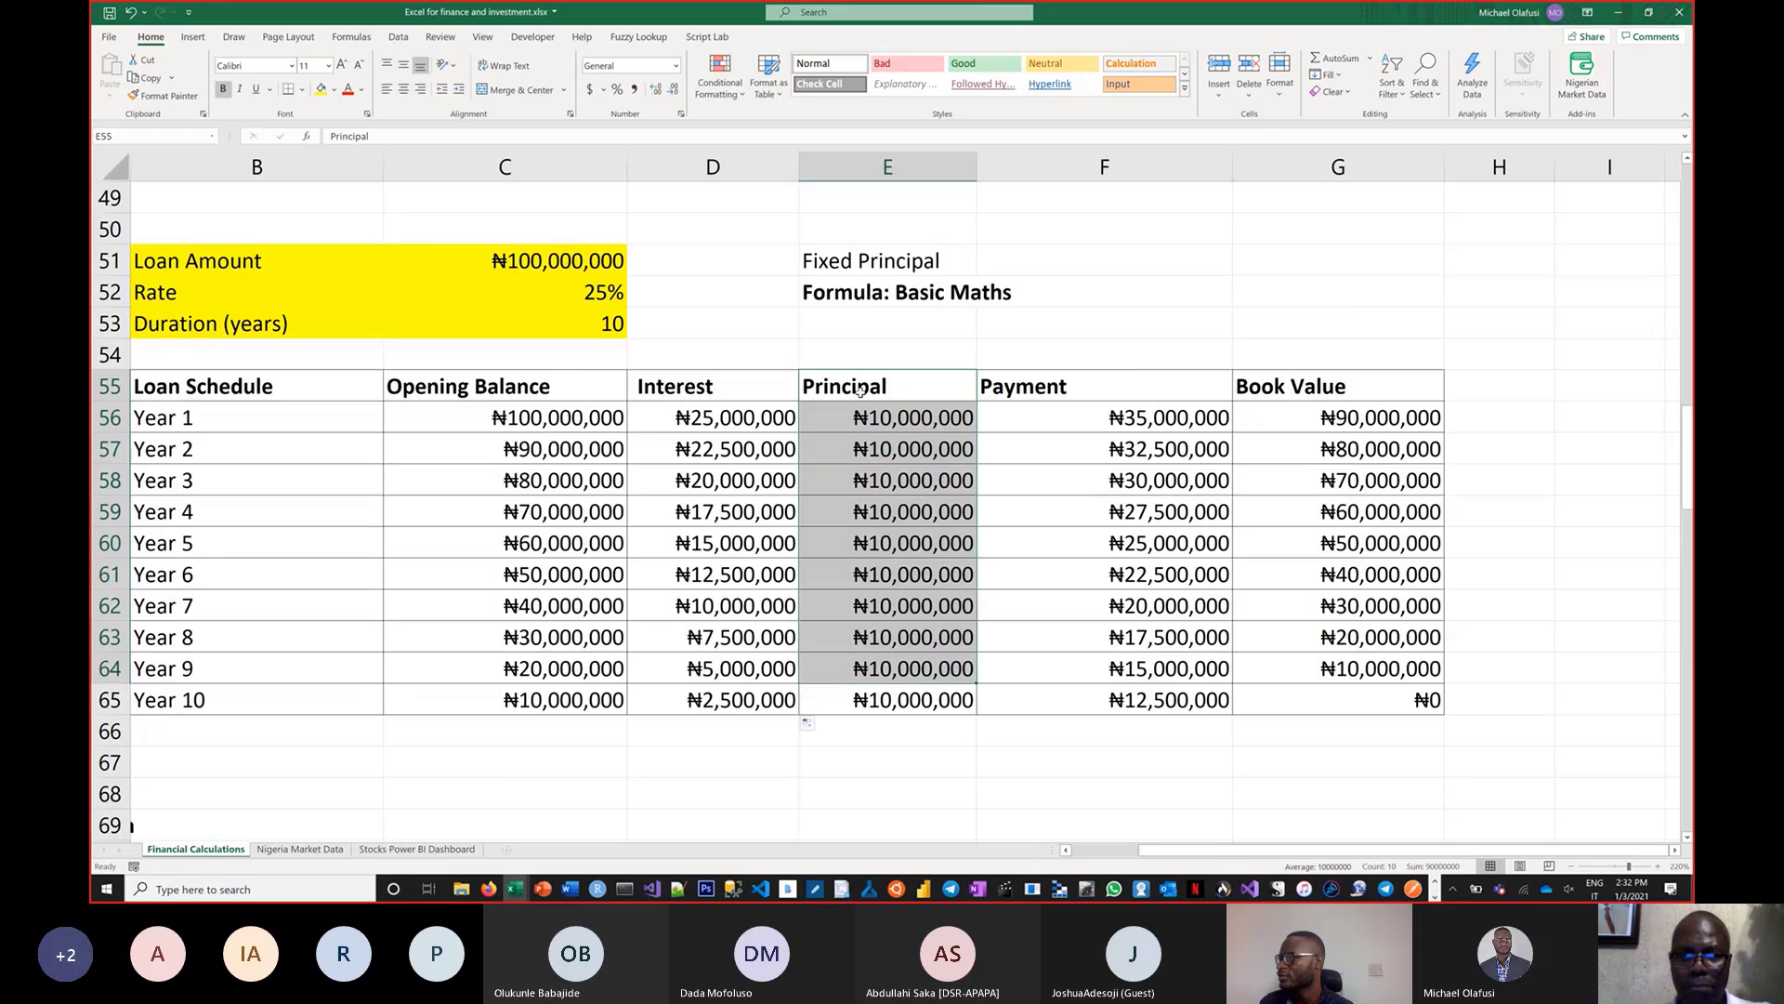
drag(860, 391, 887, 702)
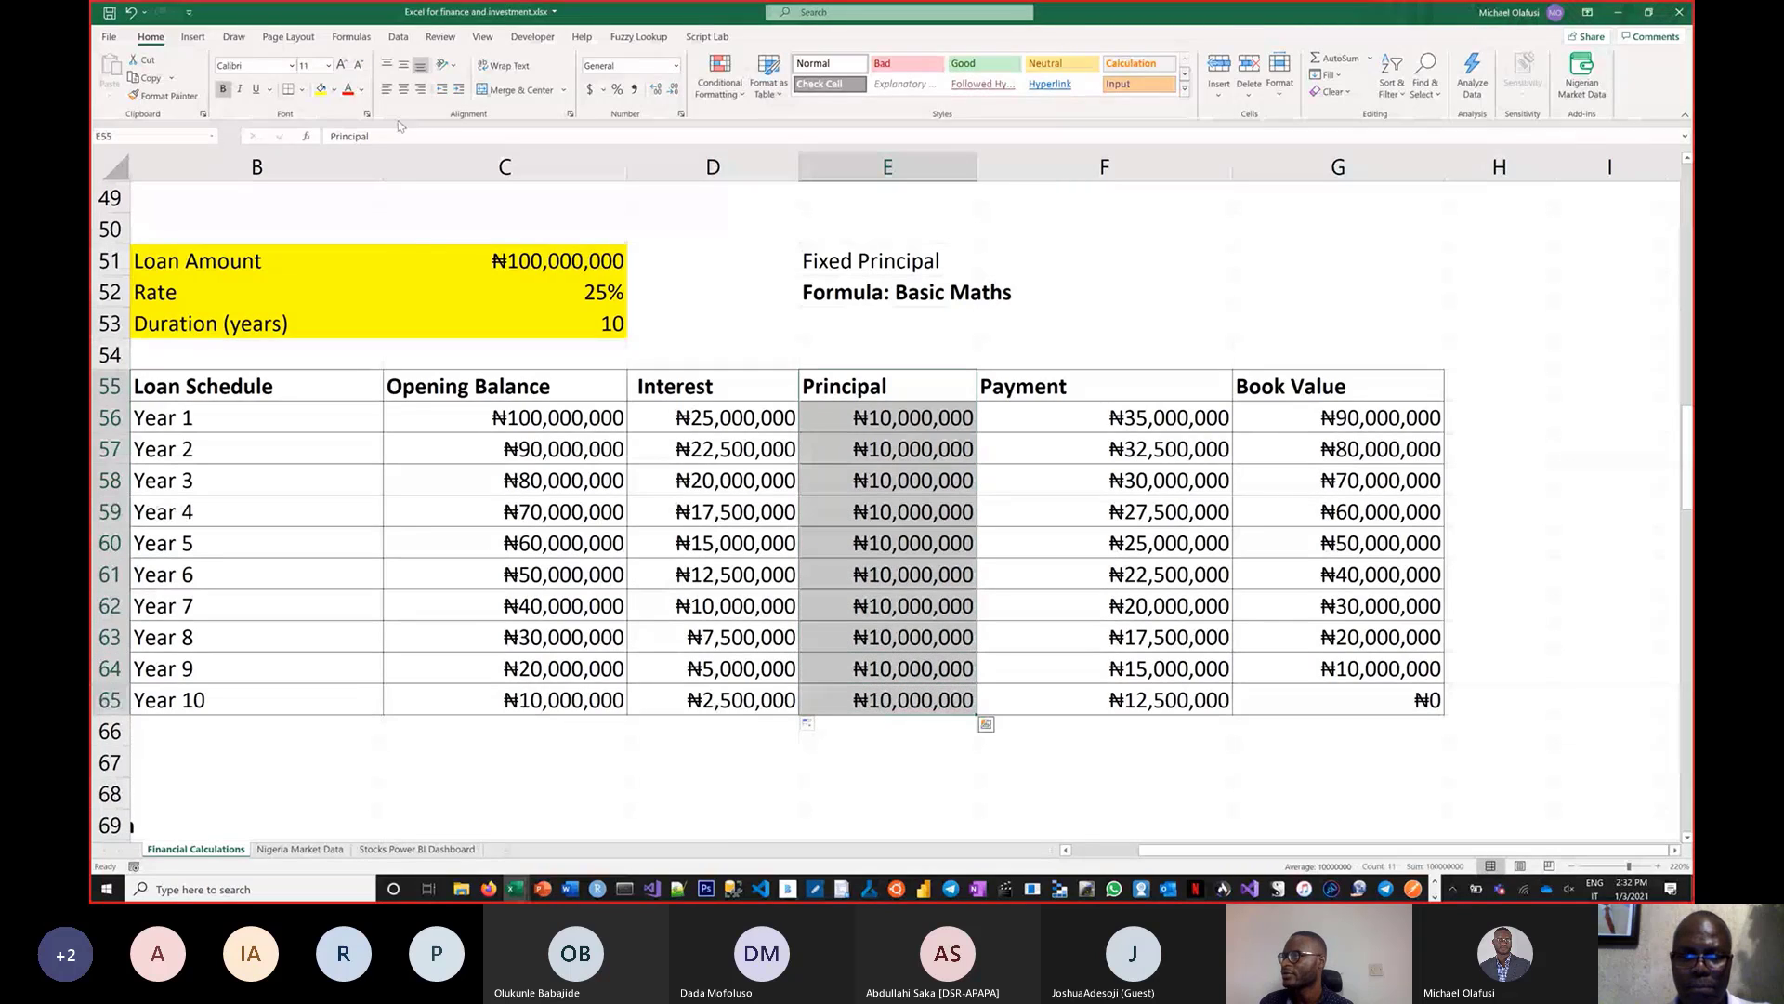
click(335, 90)
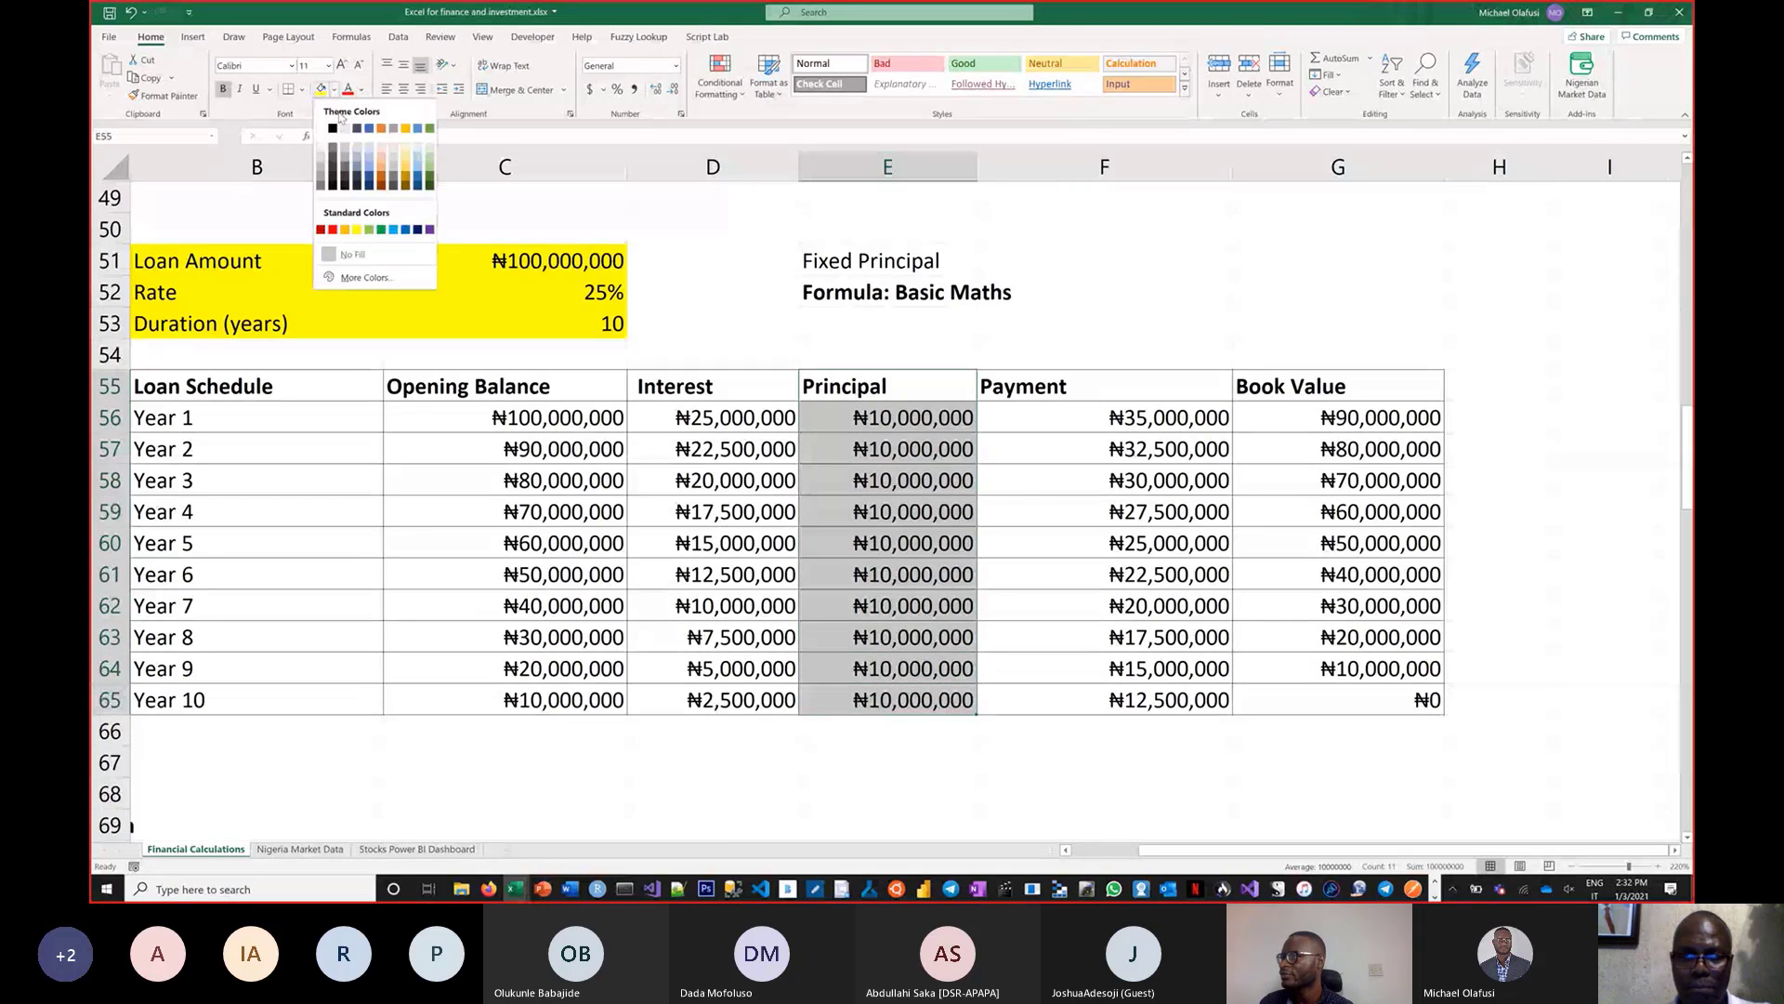
click(417, 128)
click(1126, 363)
Shade the Principal column of the fixed principal schedule (E55:E65) with Blue, Accent 5, Lighter 40%
scroll(1125, 363, up, 11)
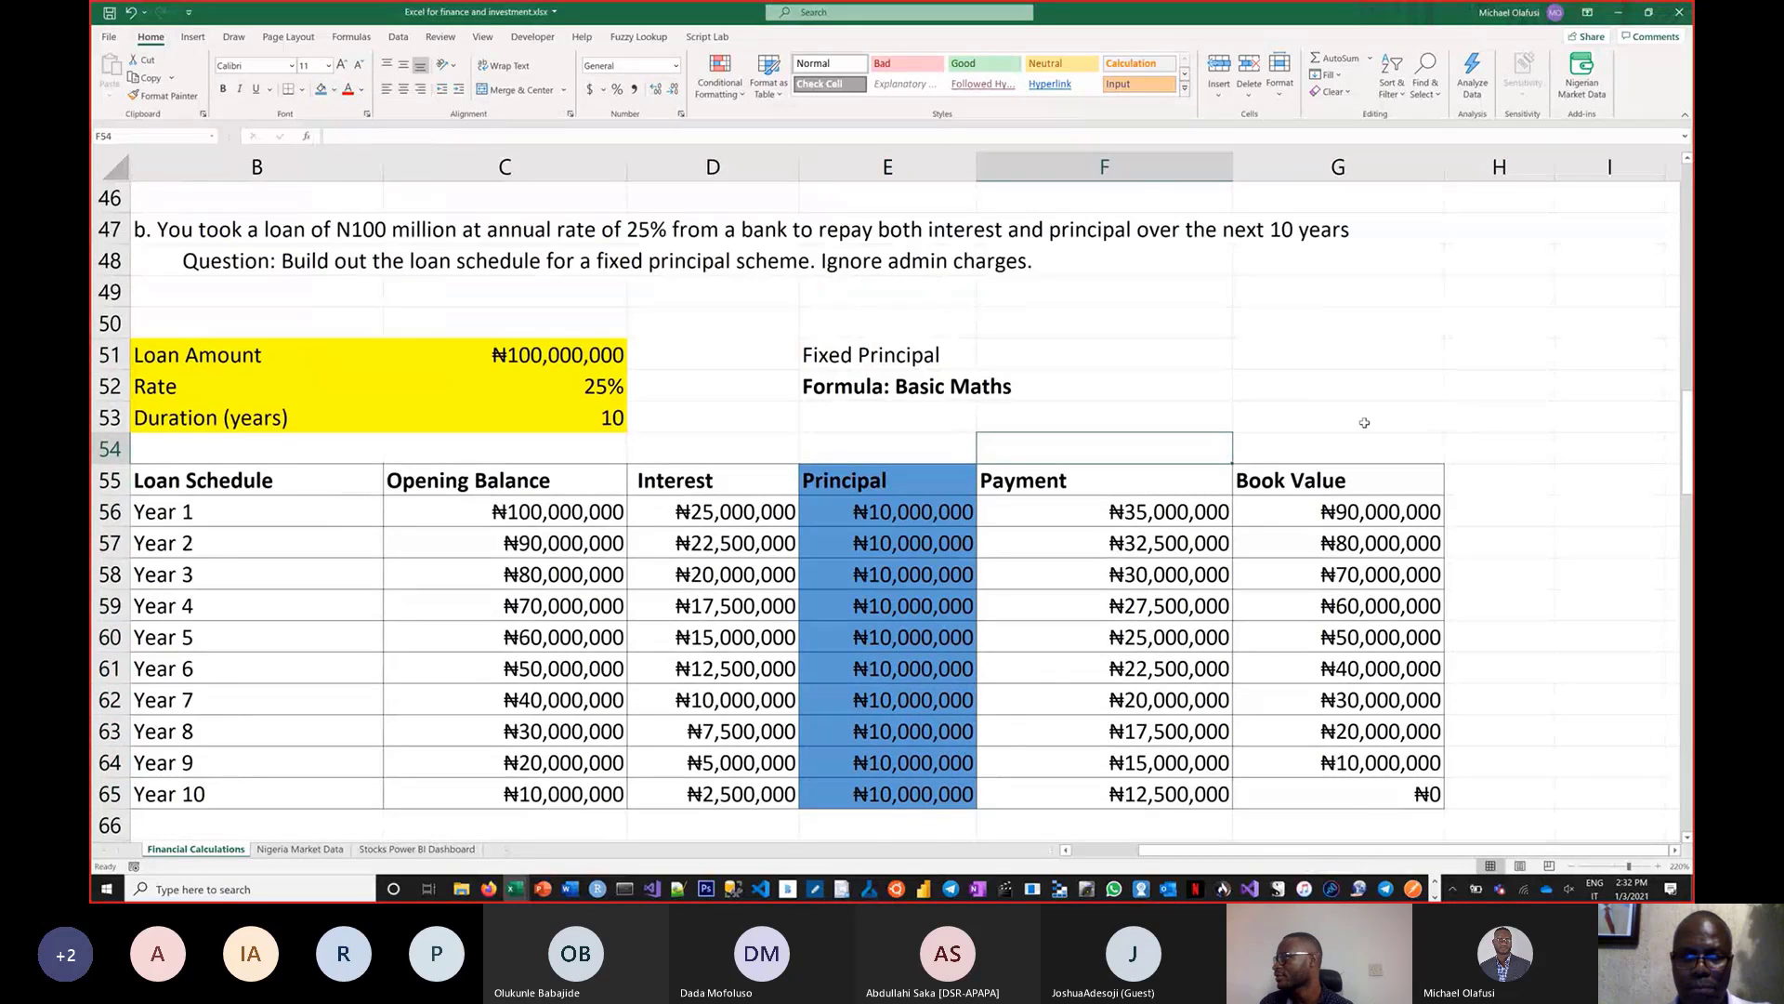
scroll(1364, 423, down, 9)
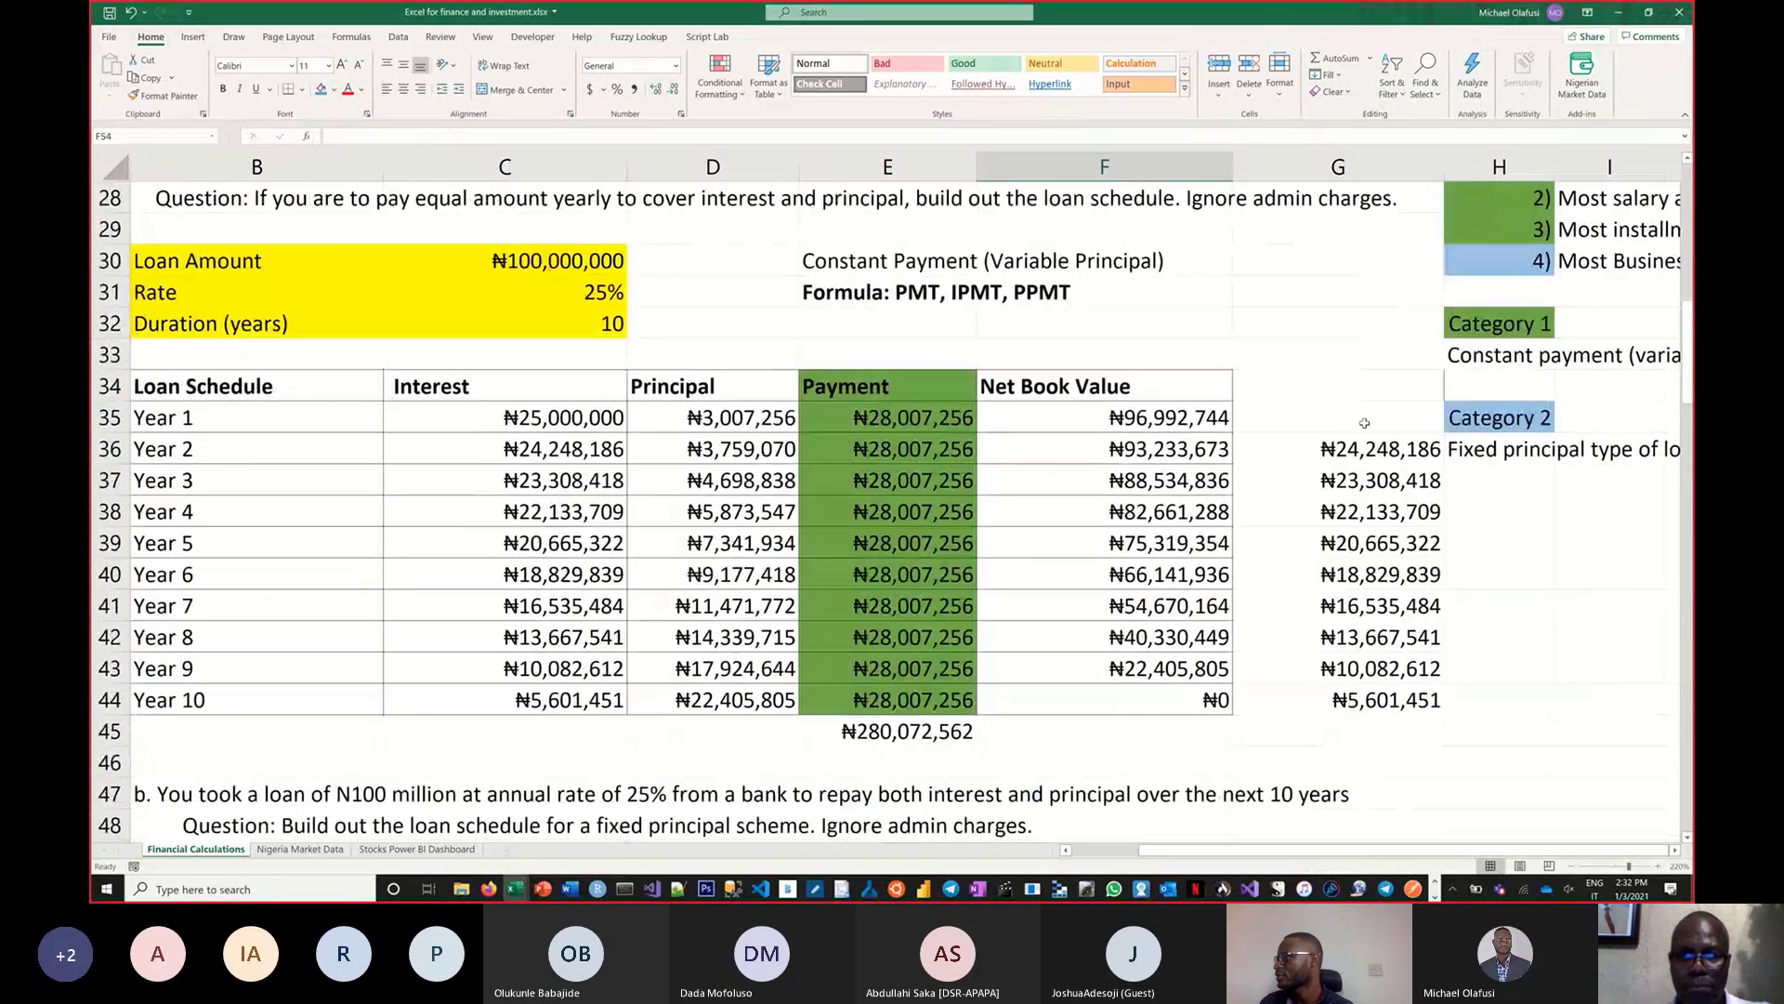
scroll(1028, 290, down, 3)
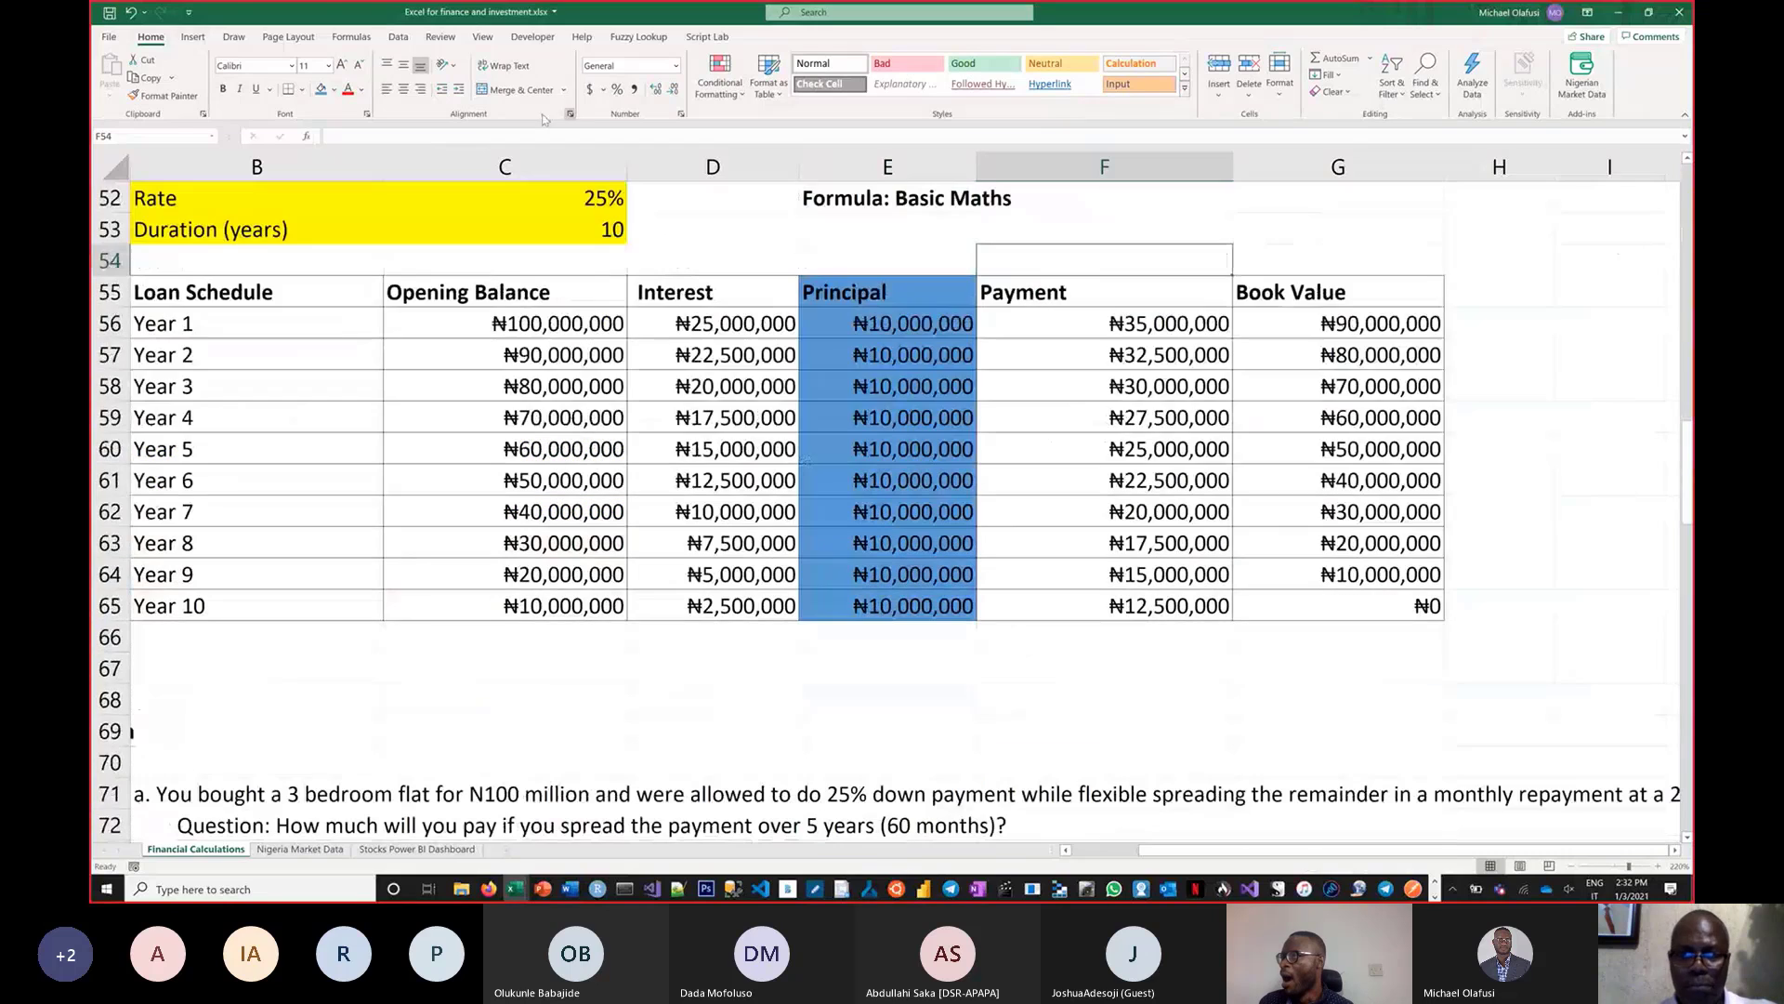
click(333, 90)
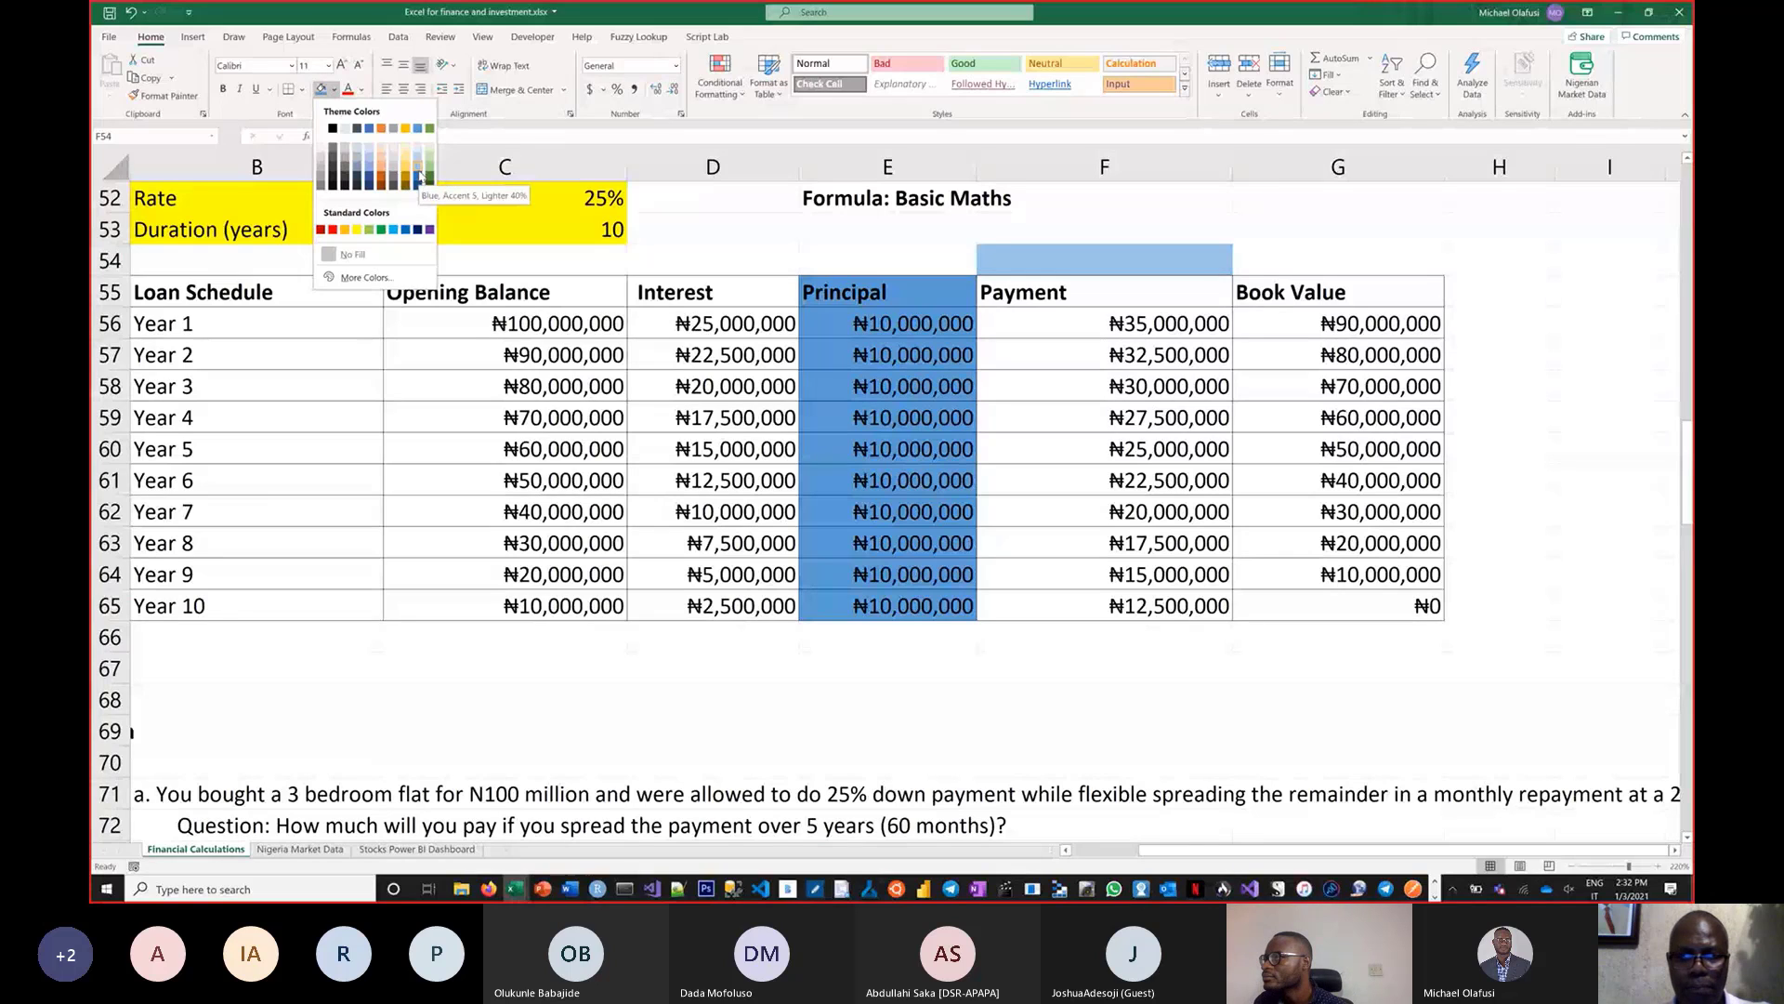
click(1016, 381)
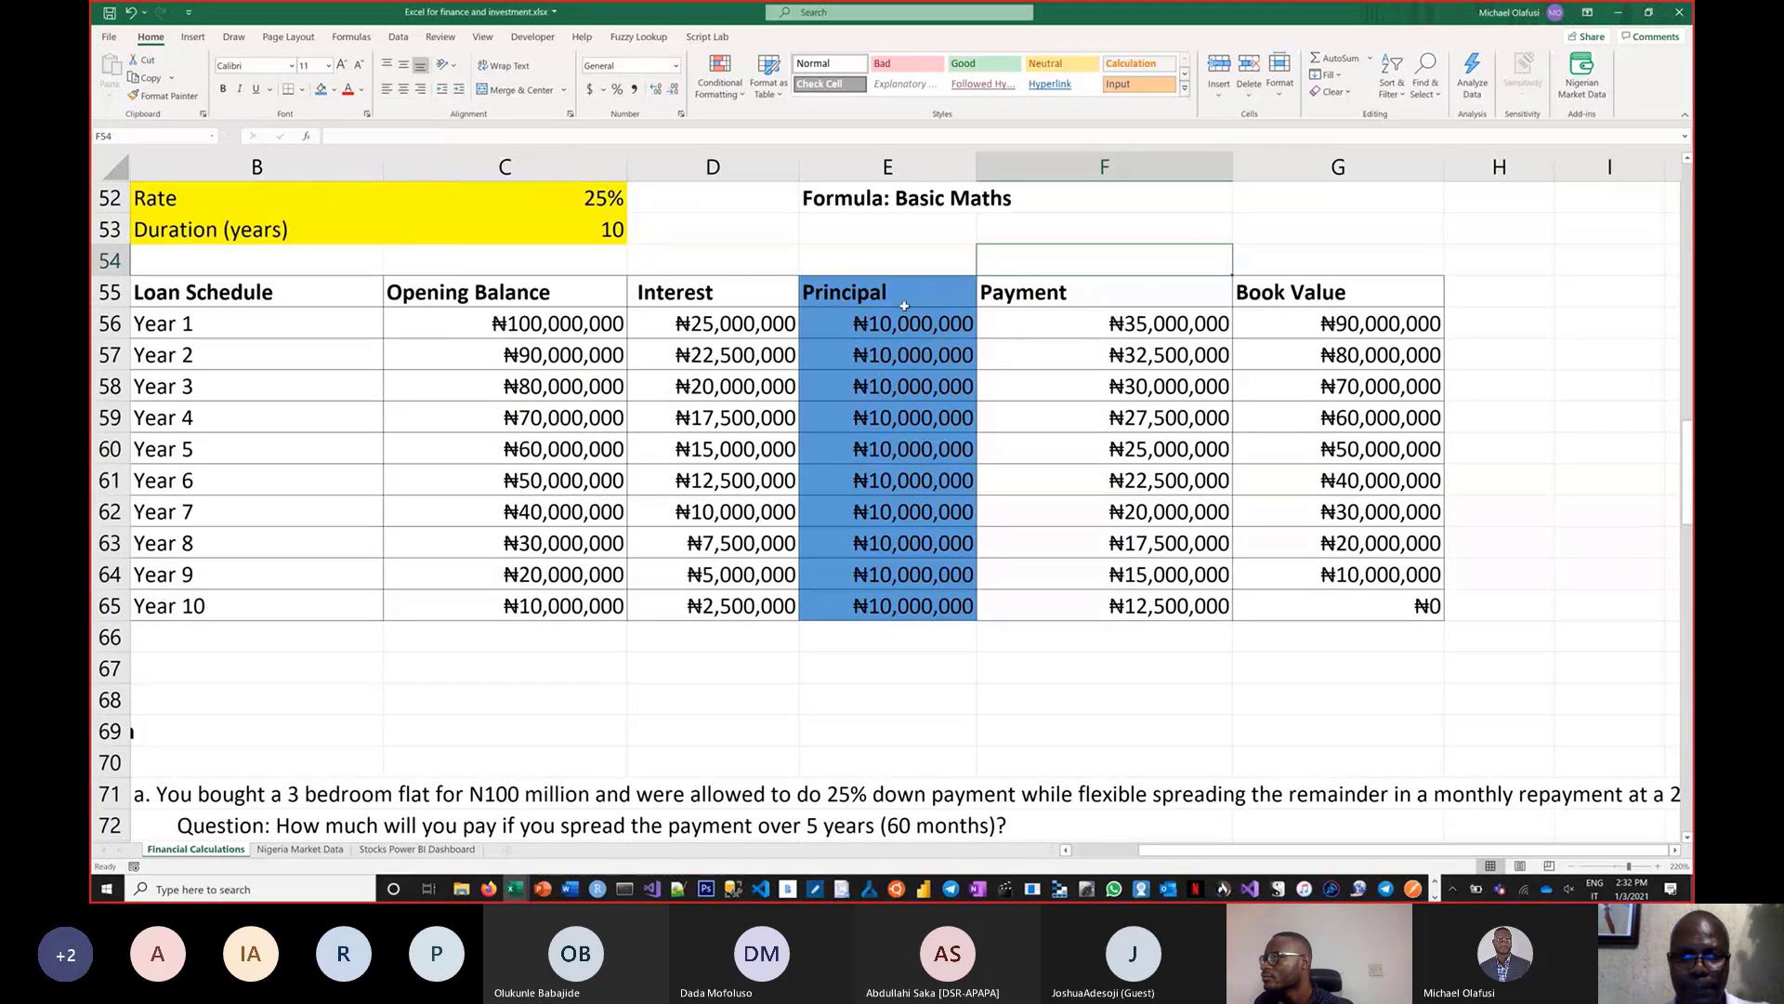
drag(901, 292, 918, 601)
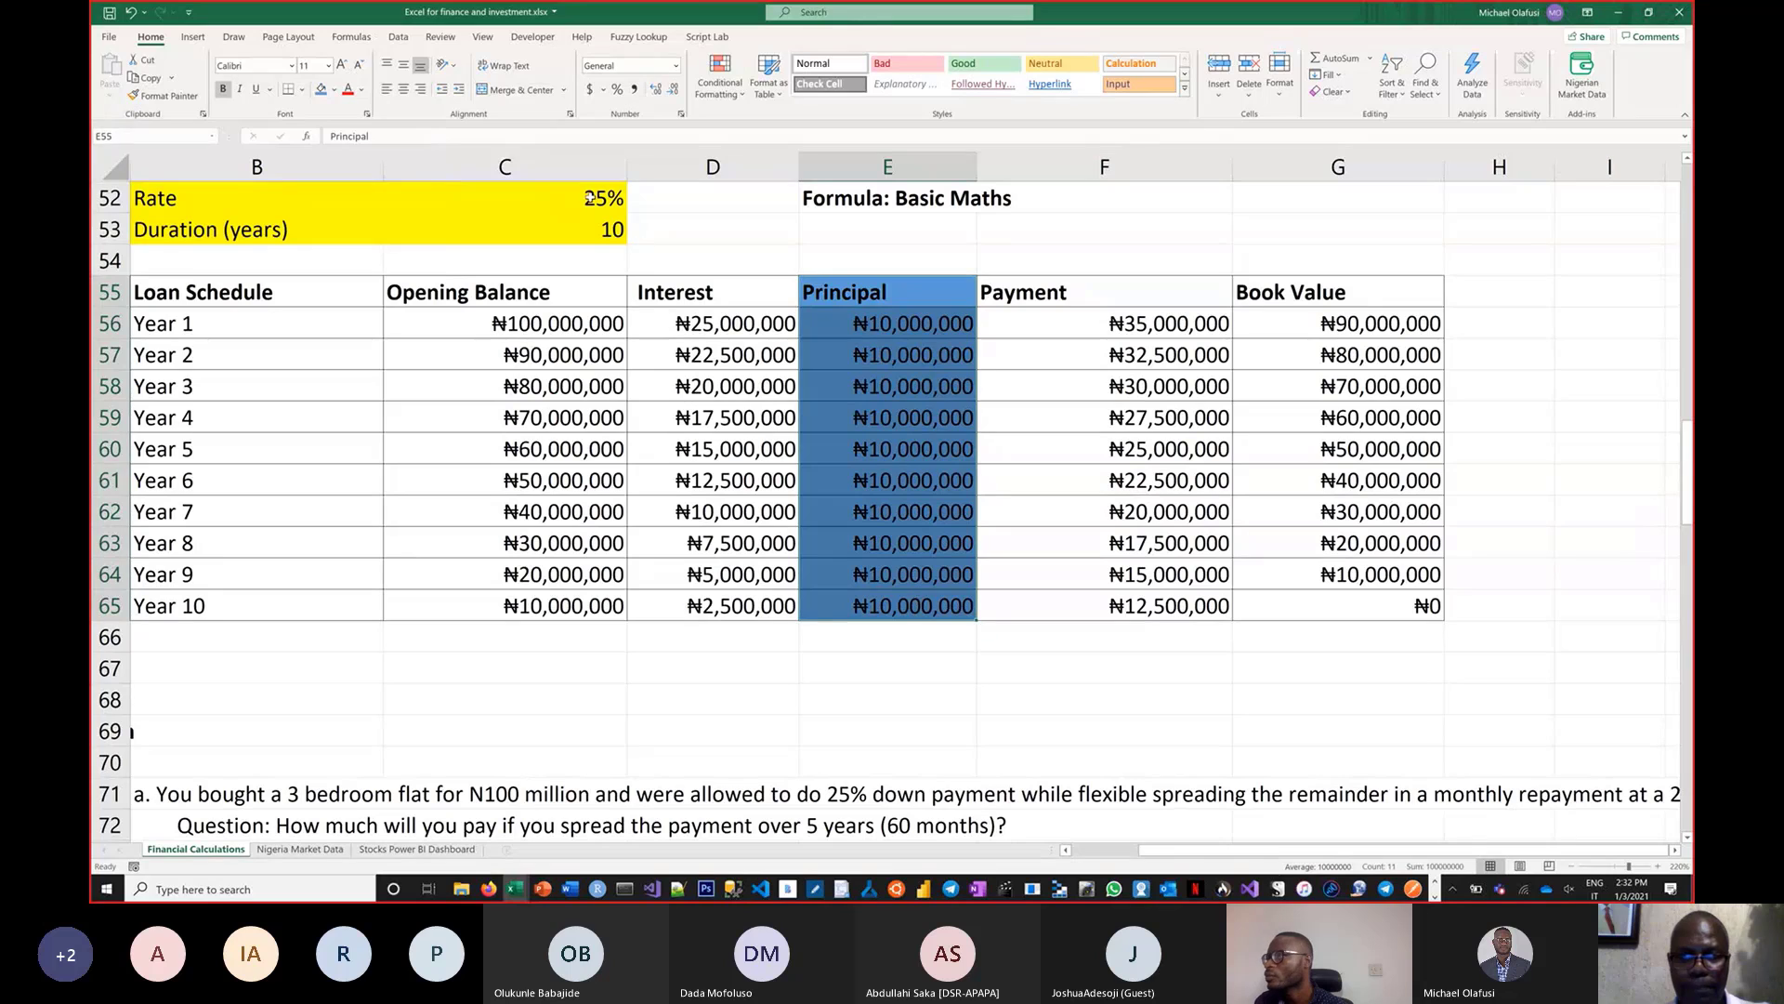
click(333, 89)
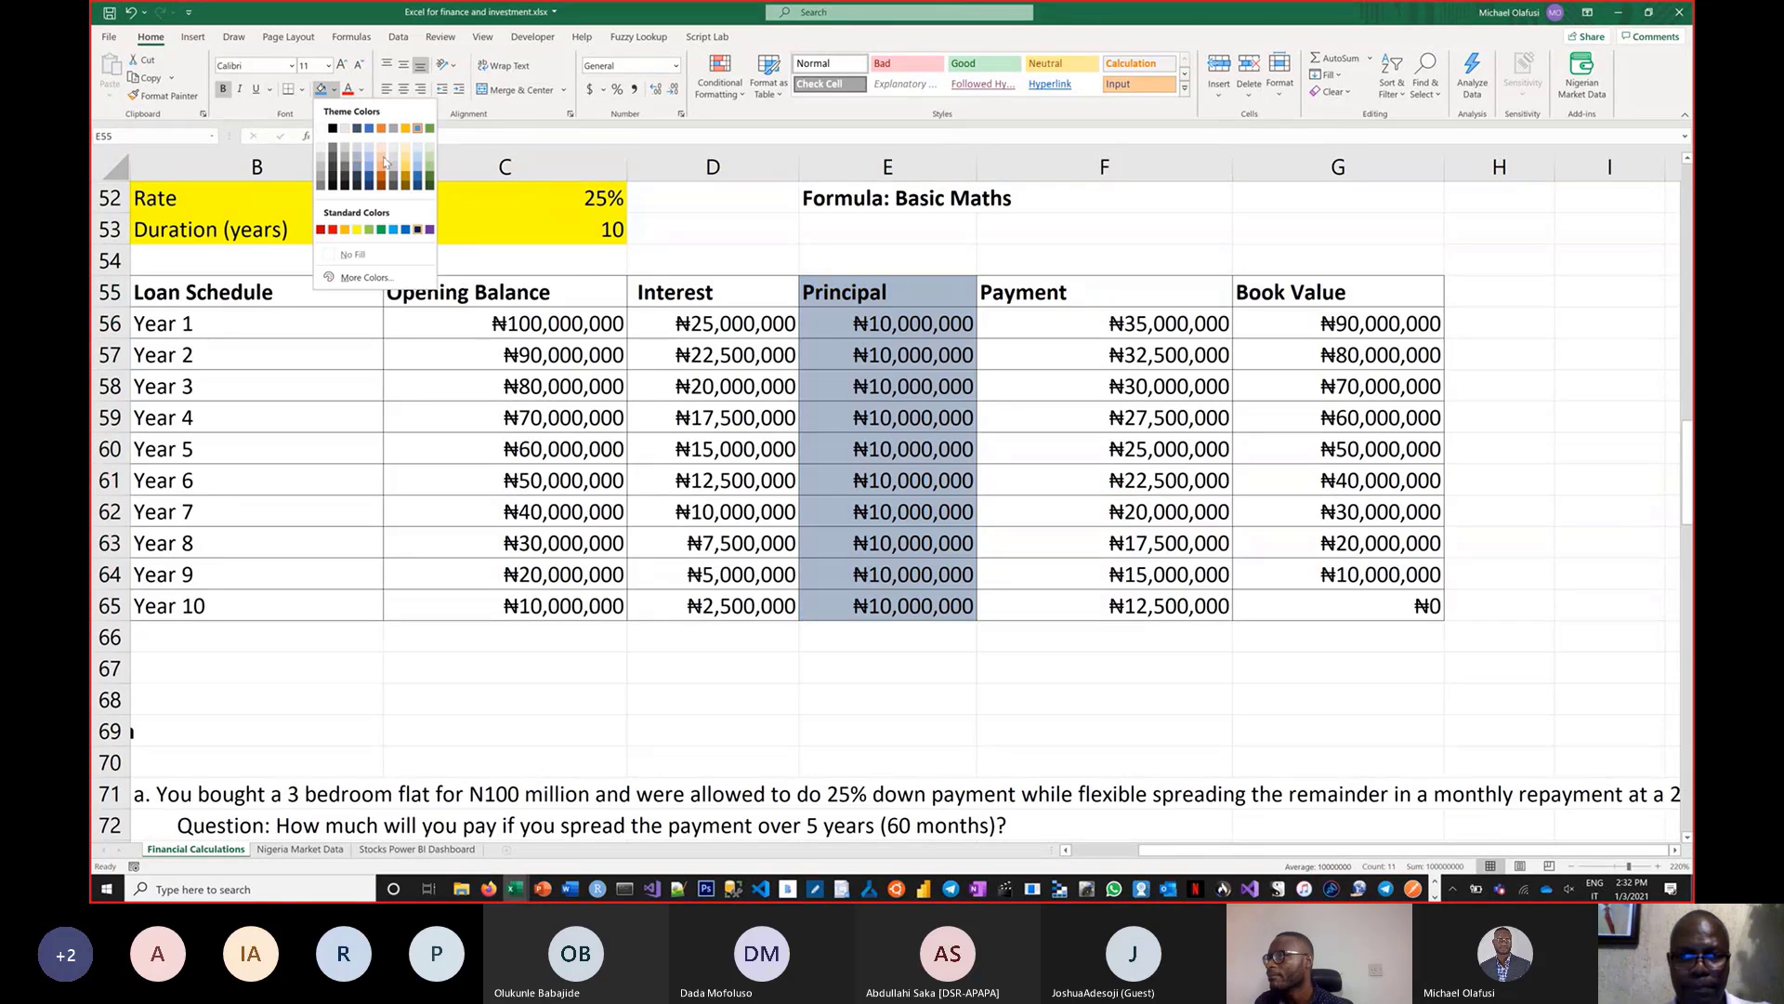
click(418, 169)
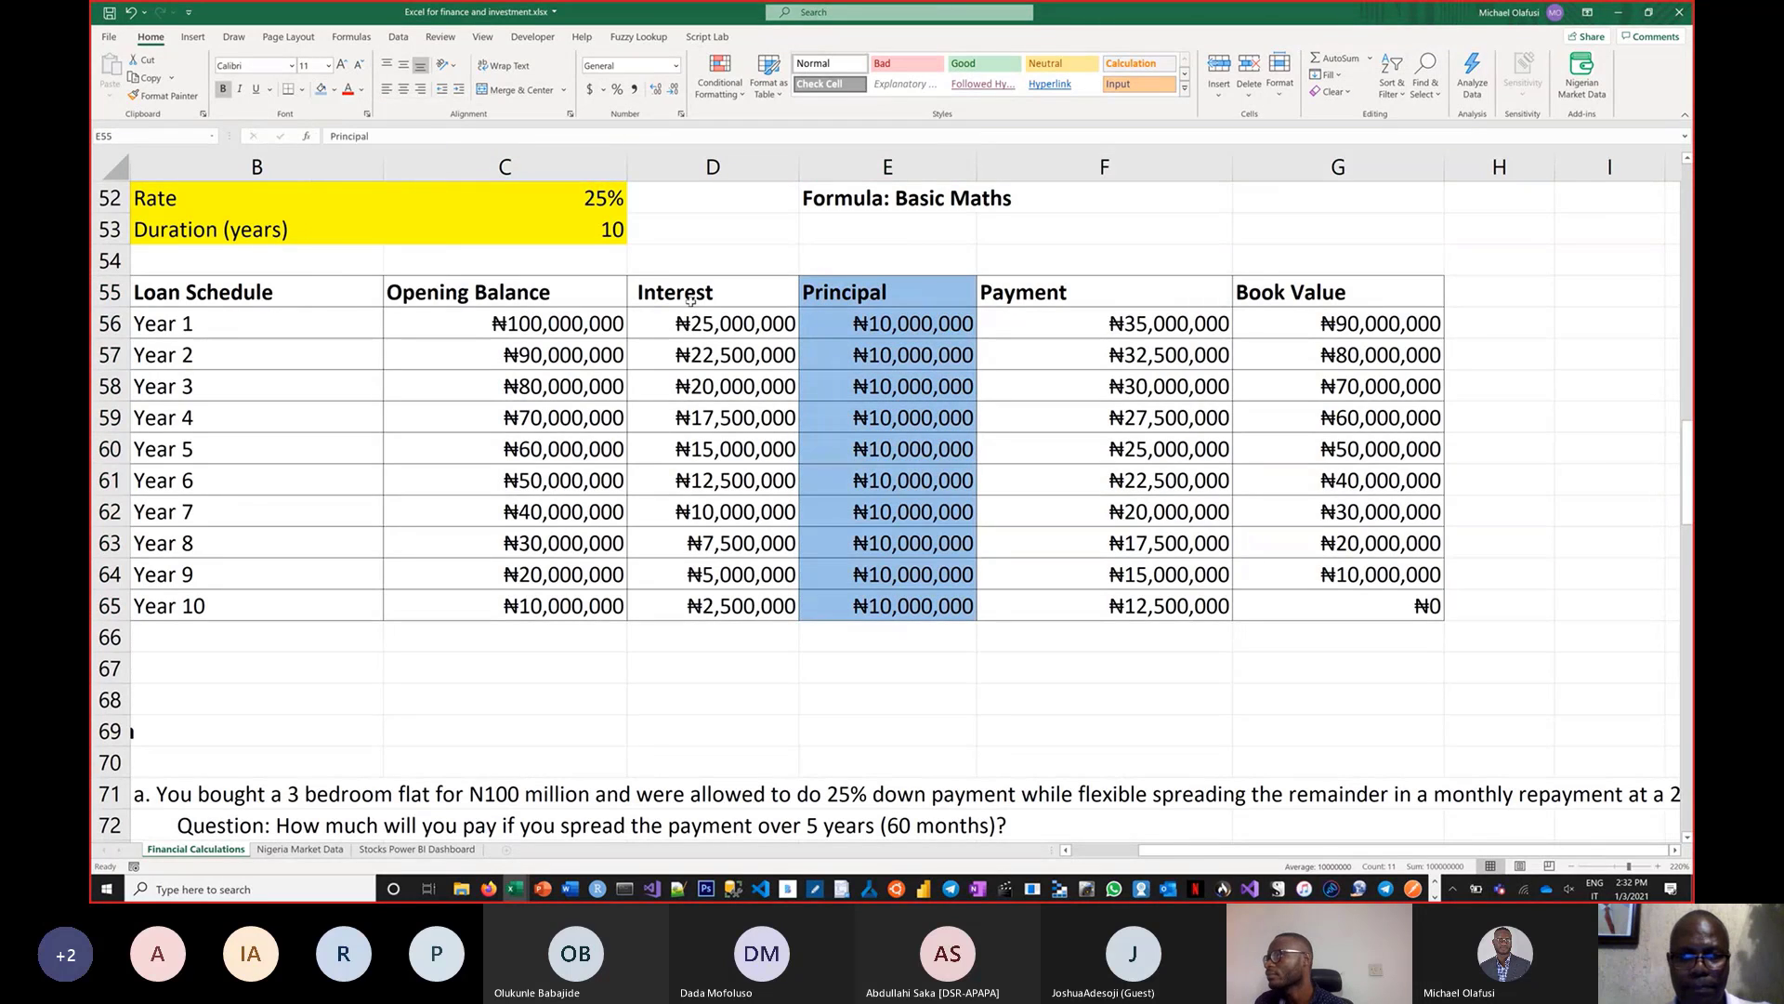
click(1202, 456)
scroll(1161, 467, up, 1)
scroll(1161, 467, down, 1)
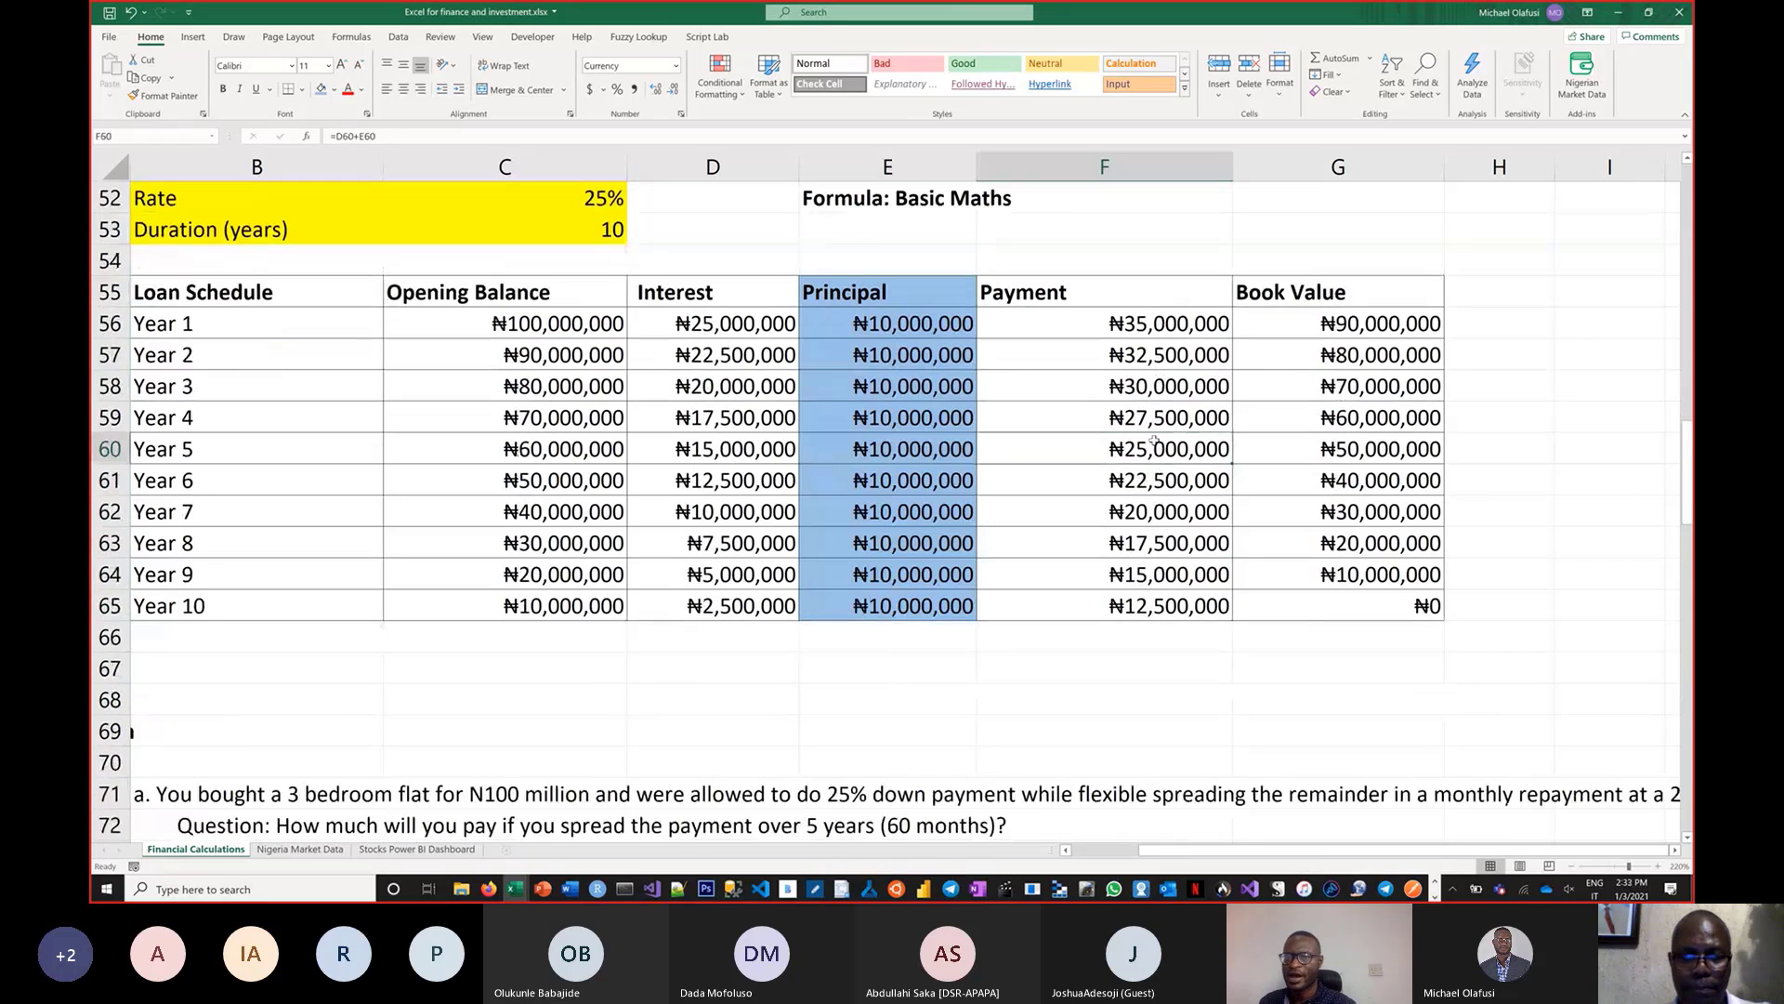
Switch to the fixed principal loan calculator workbook and enlarge its loan data and repayment schedule
key(alt+Tab)
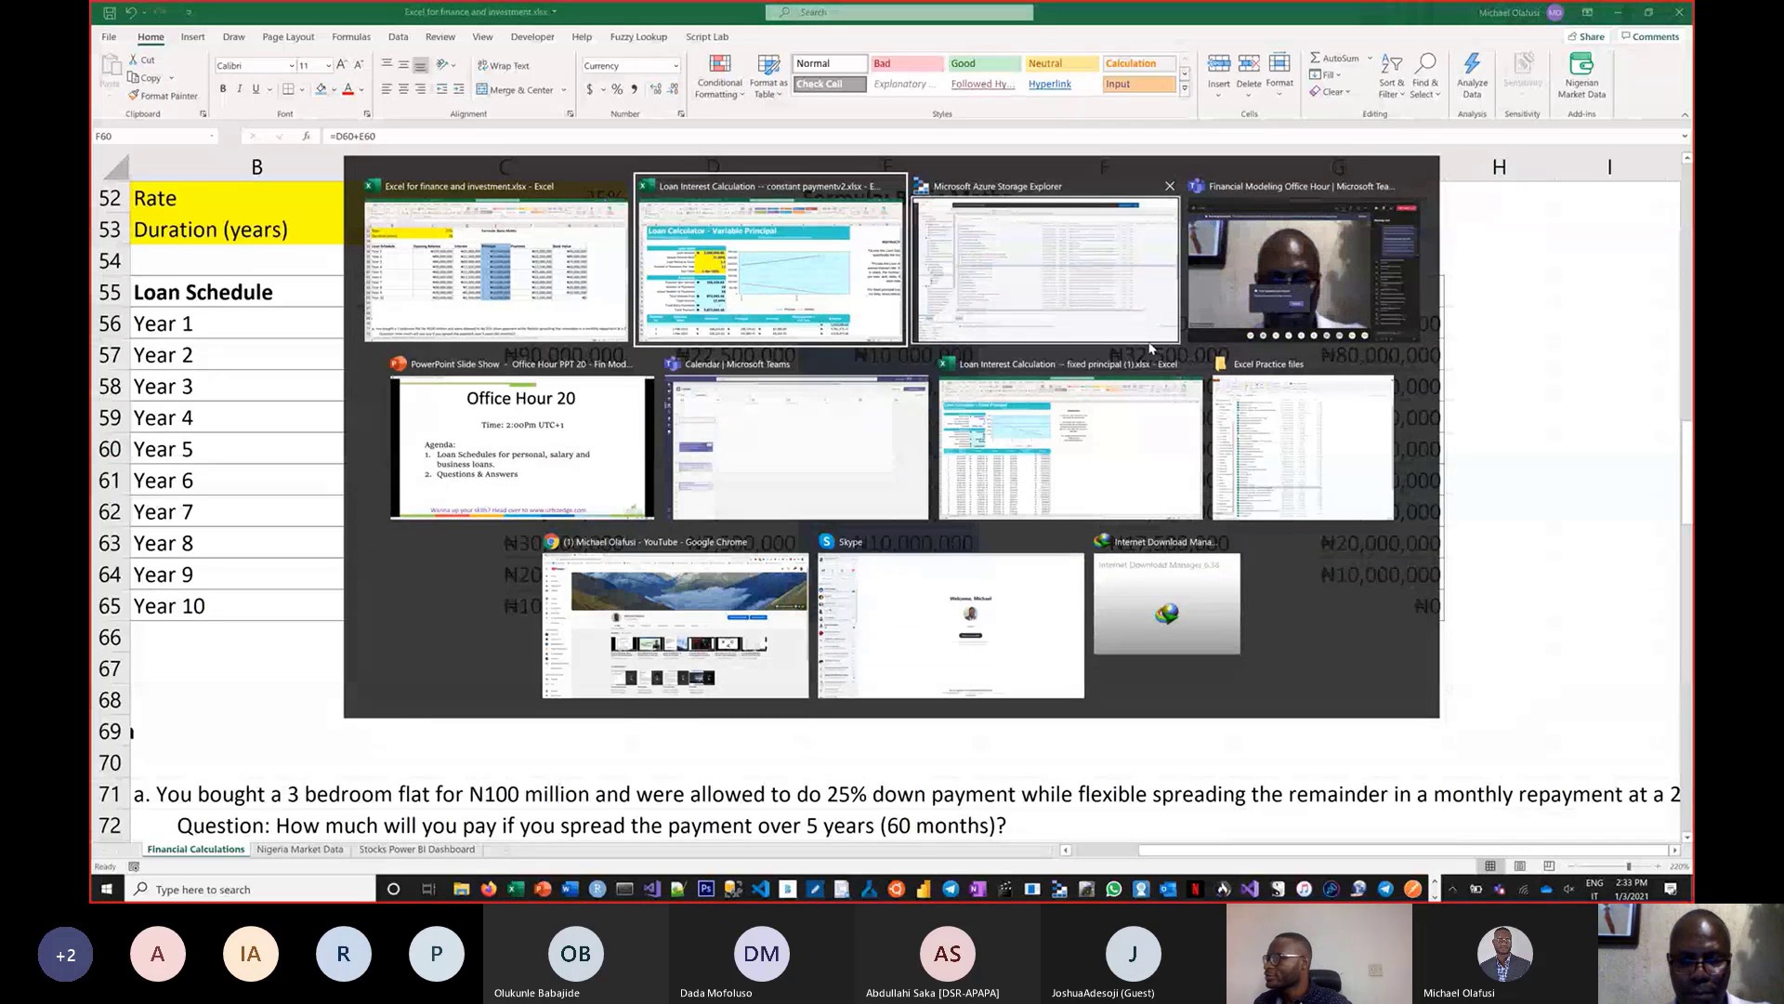
key(alt+Tab)
key(alt+Tab)
key(alt+Tab)
key(alt+Tab)
key(alt+Tab)
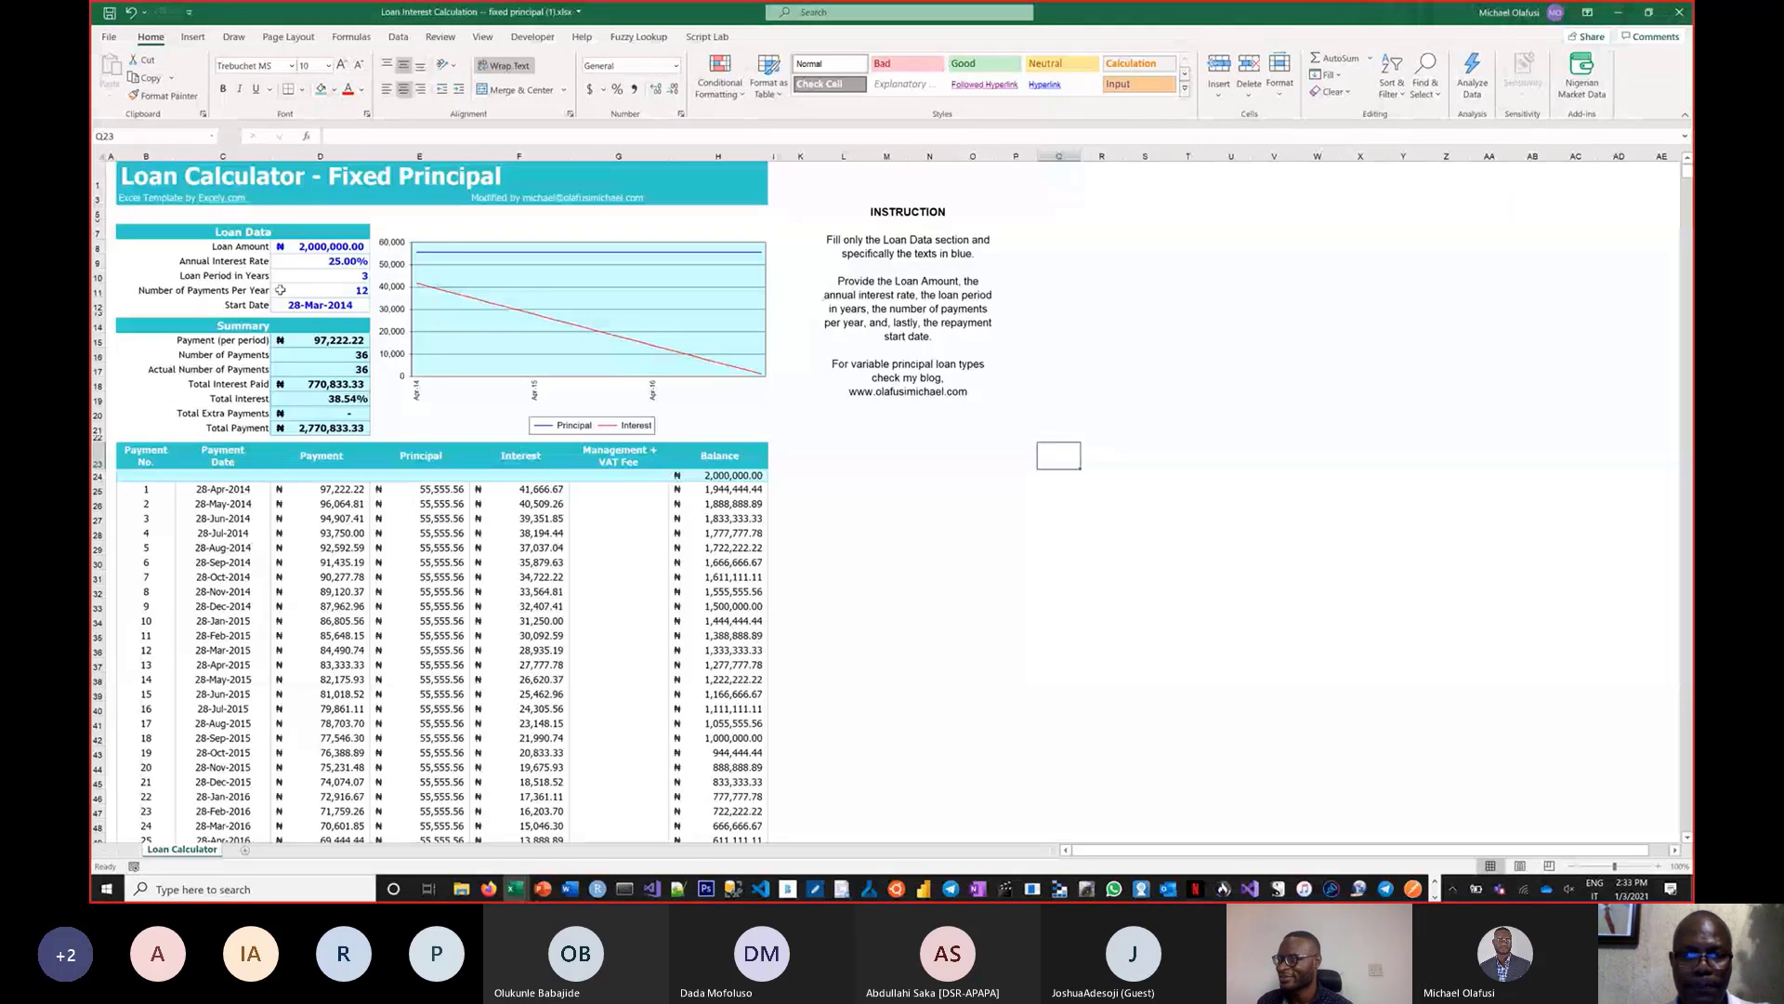
click(637, 678)
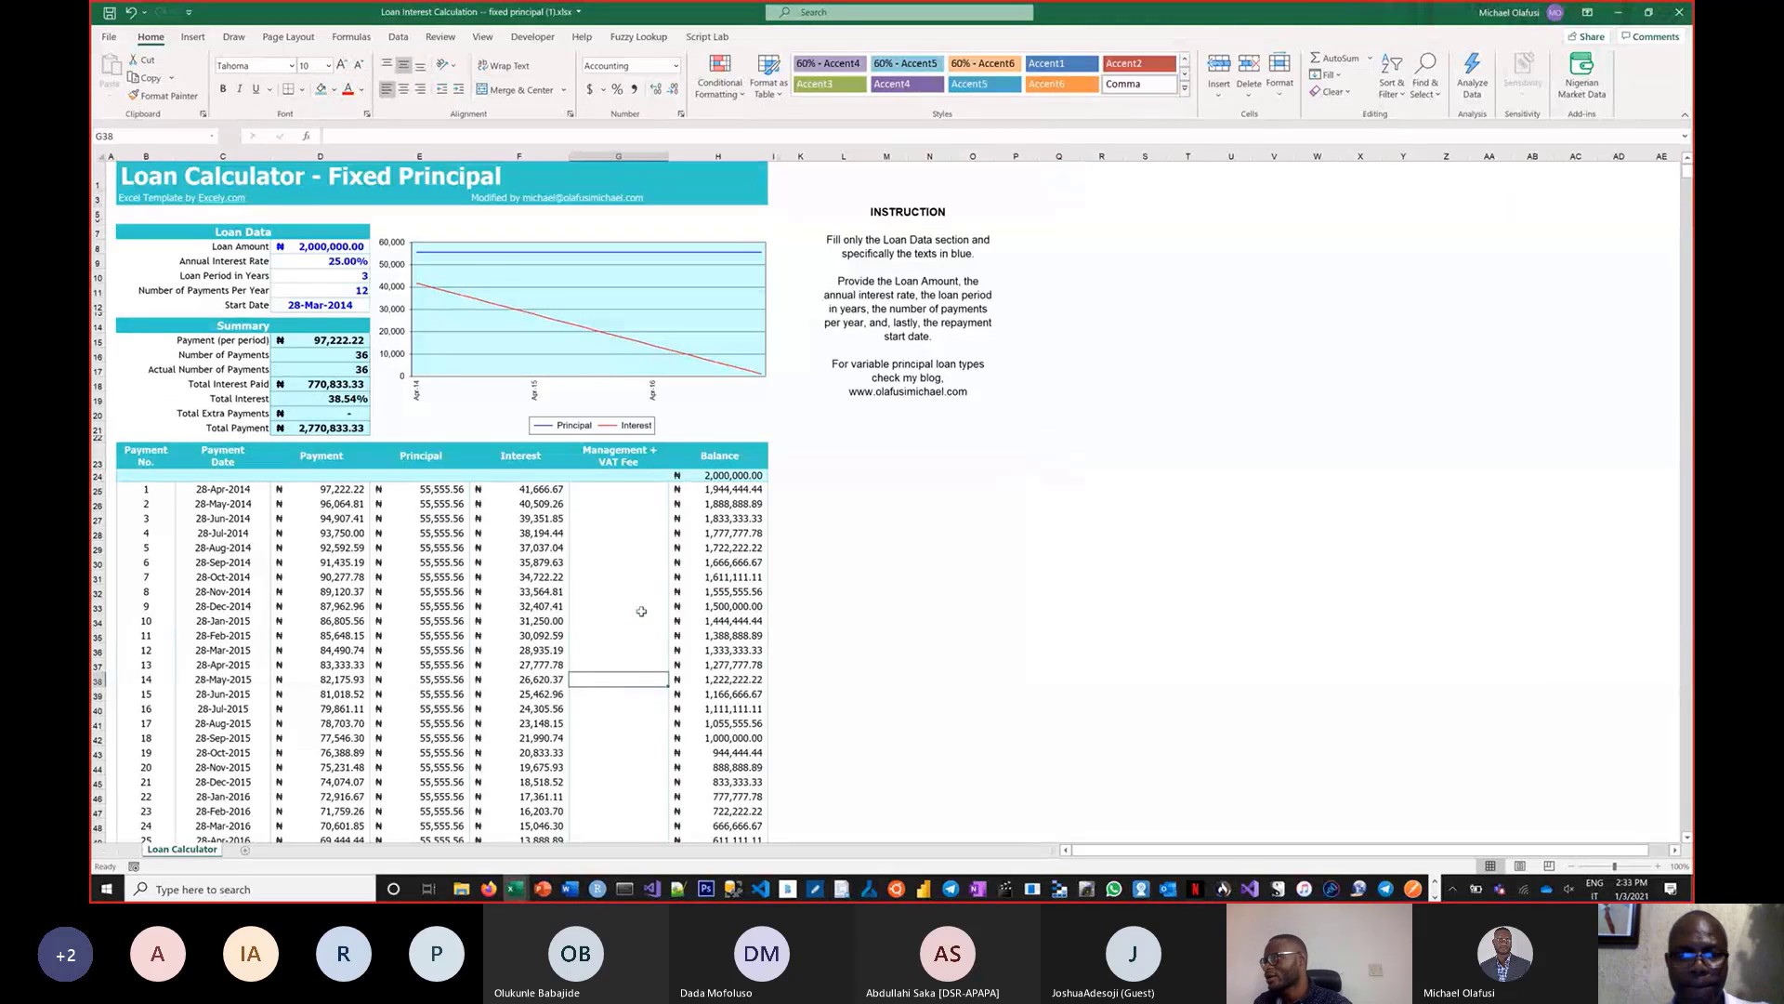
scroll(641, 611, up, 1)
scroll(642, 611, up, 3)
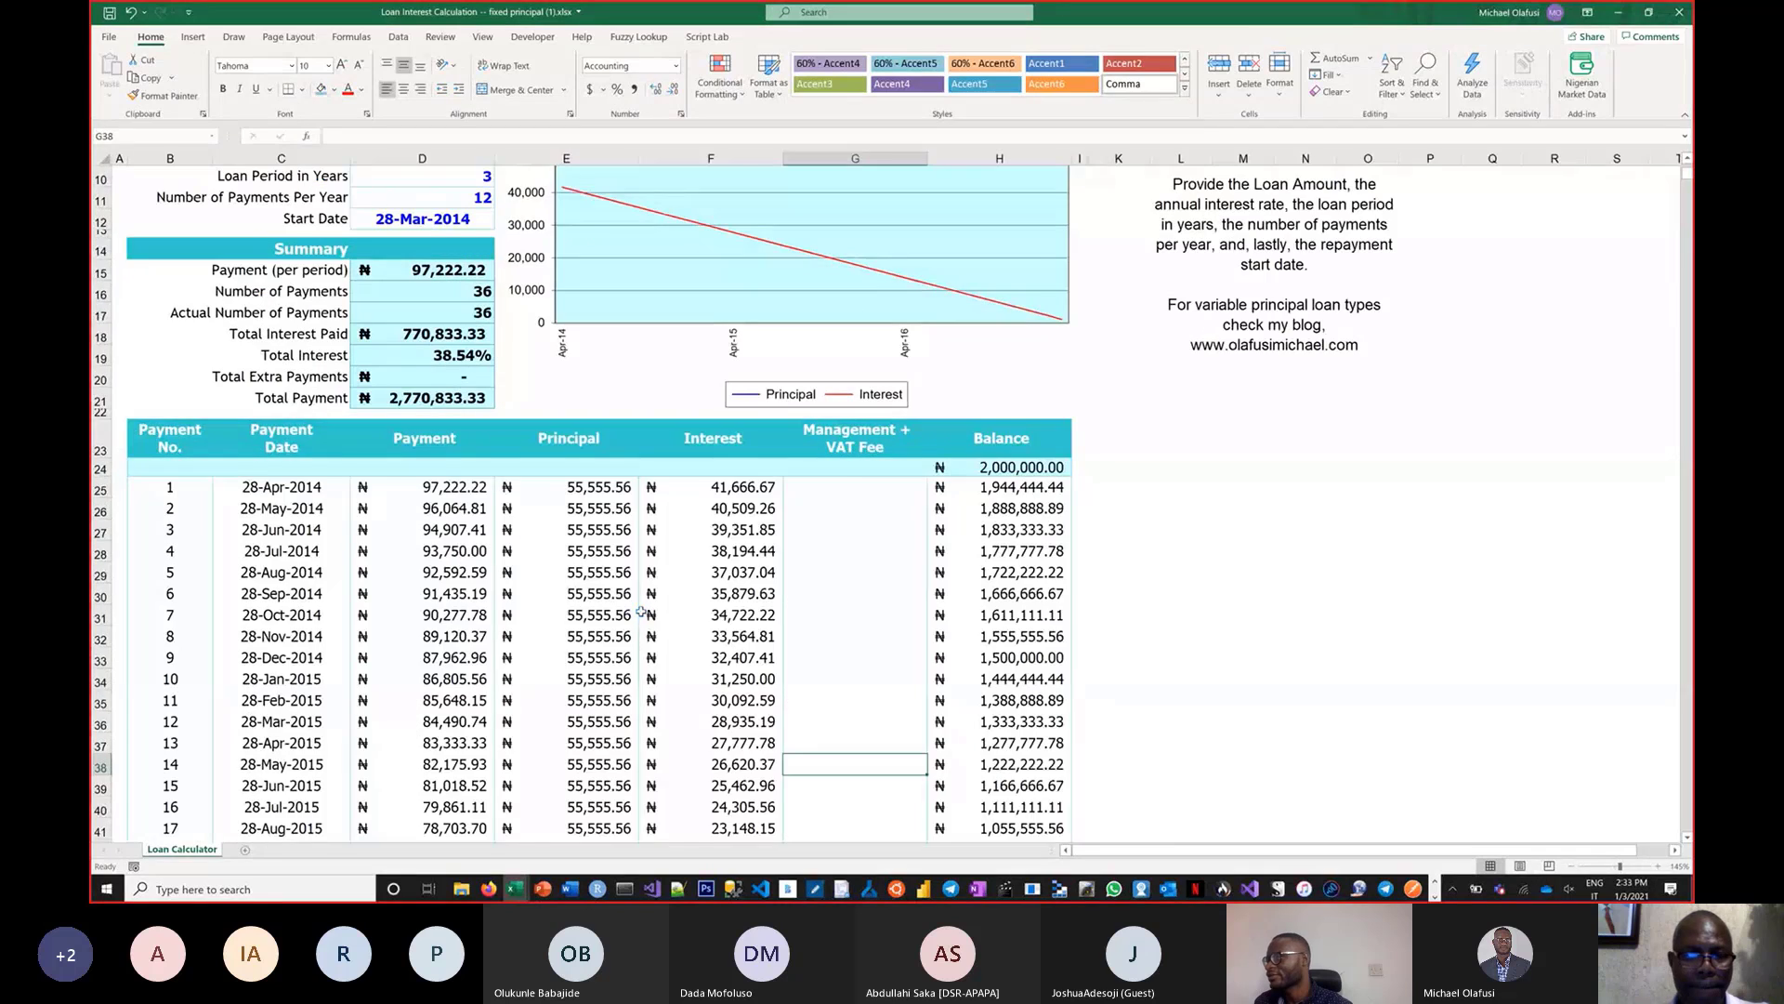
scroll(662, 544, up, 1)
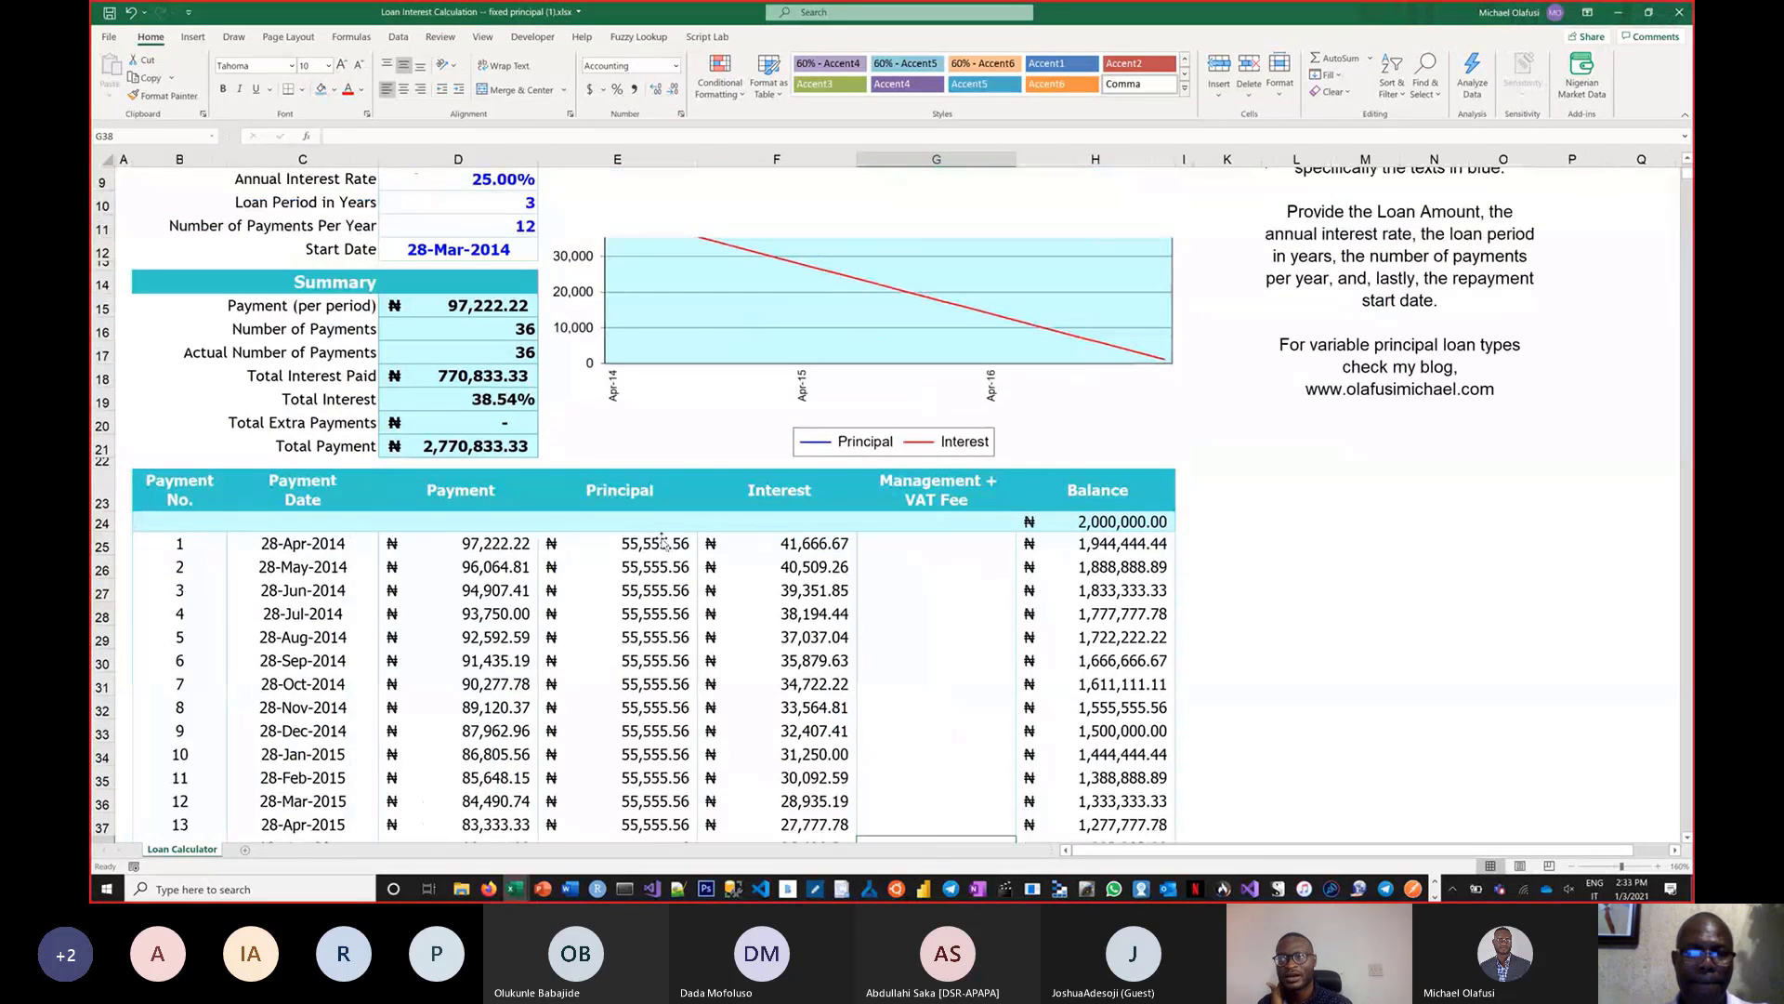
scroll(662, 544, up, 3)
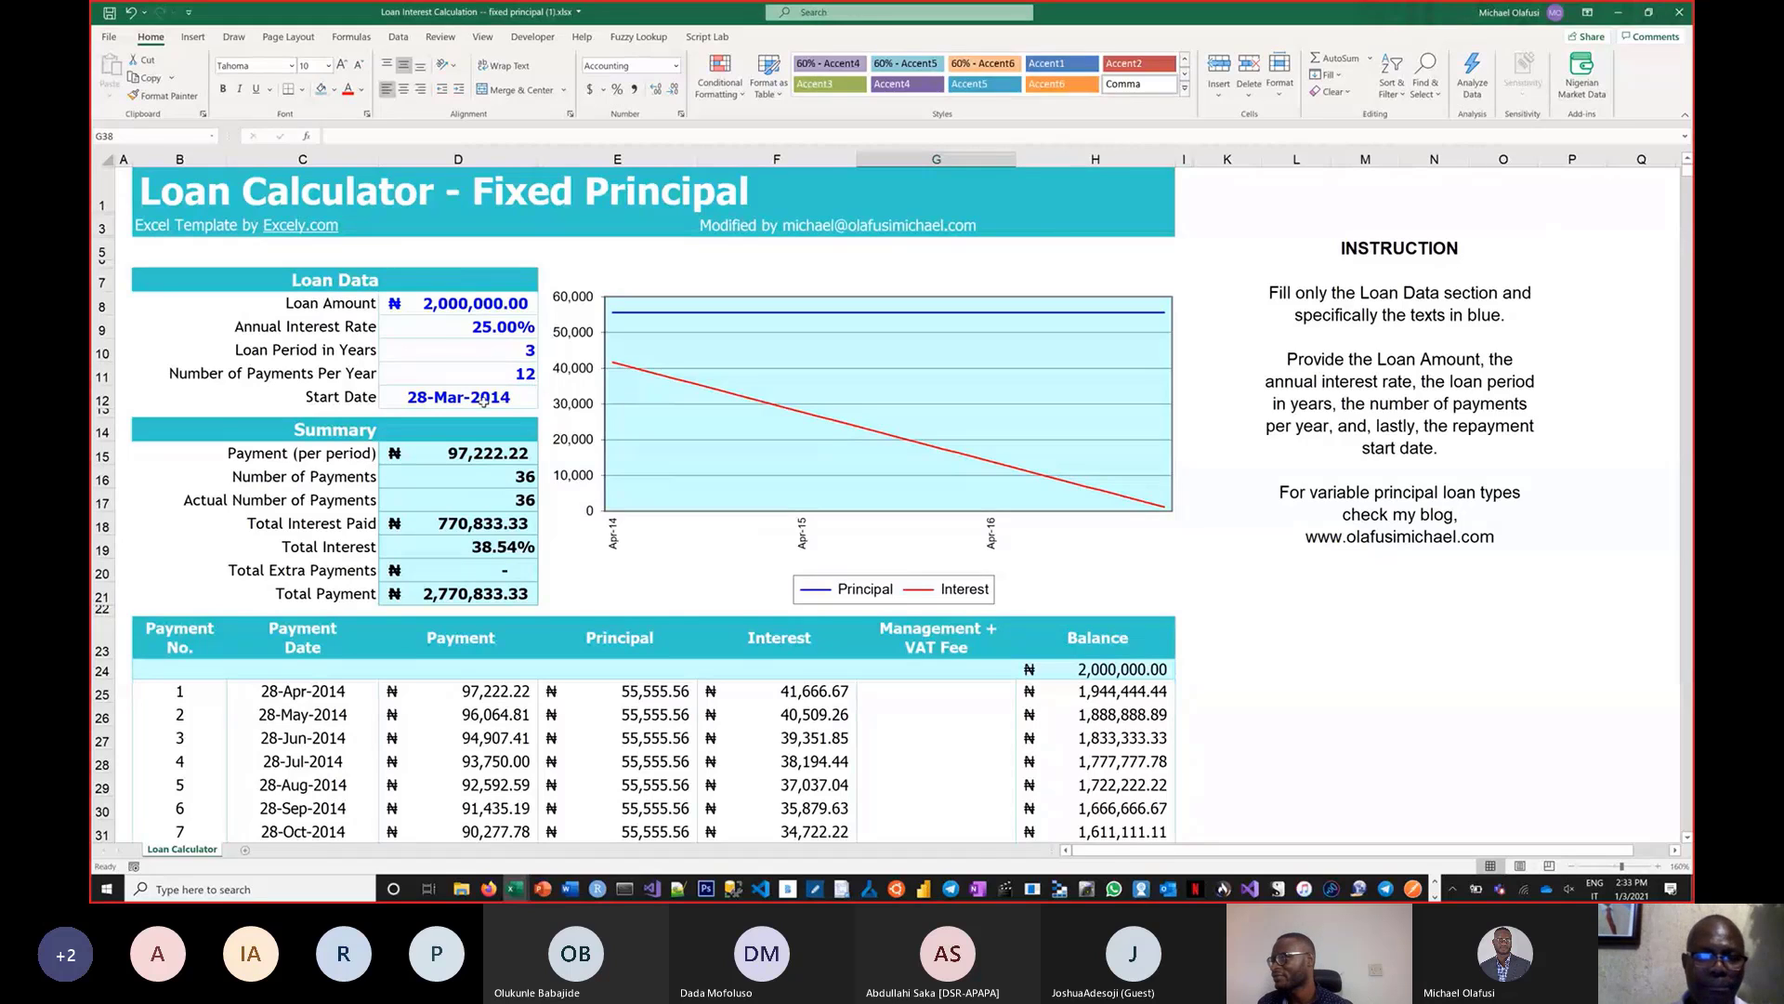
click(483, 401)
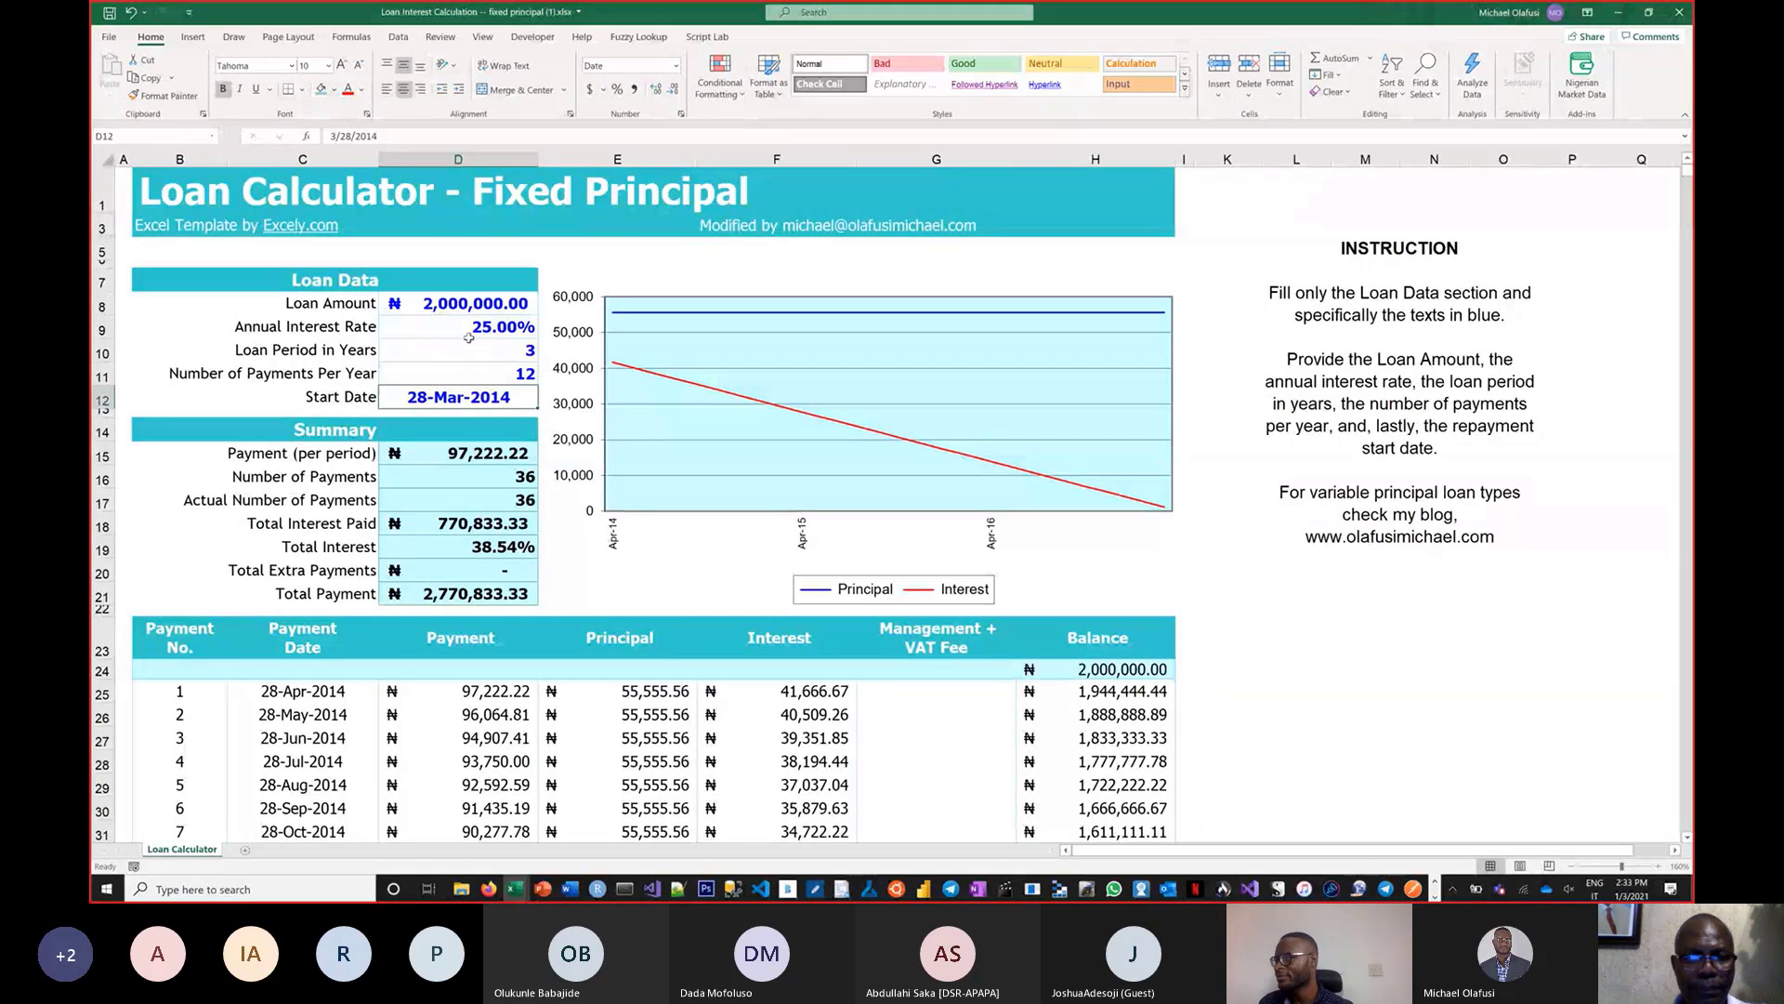
Check the loan data in the variable principal calculator workbook and return to the fixed principal calculator
key(alt+Tab)
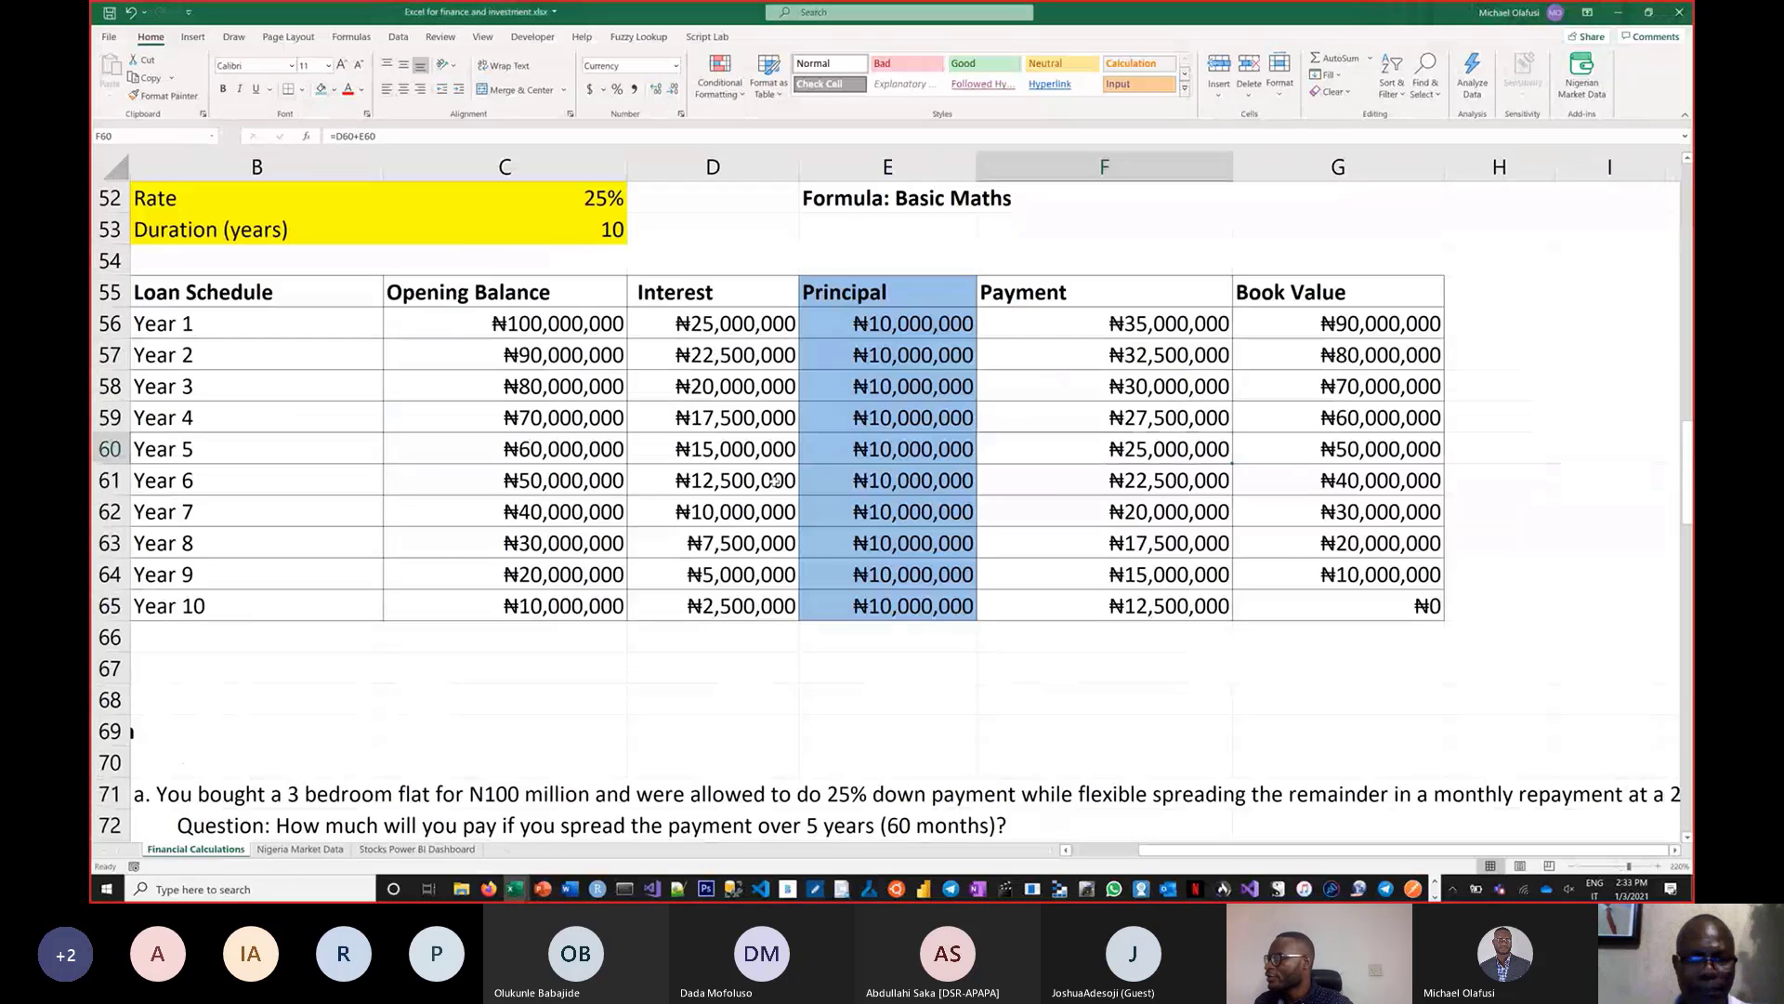
key(alt+Tab)
key(alt+Tab)
key(alt+Tab)
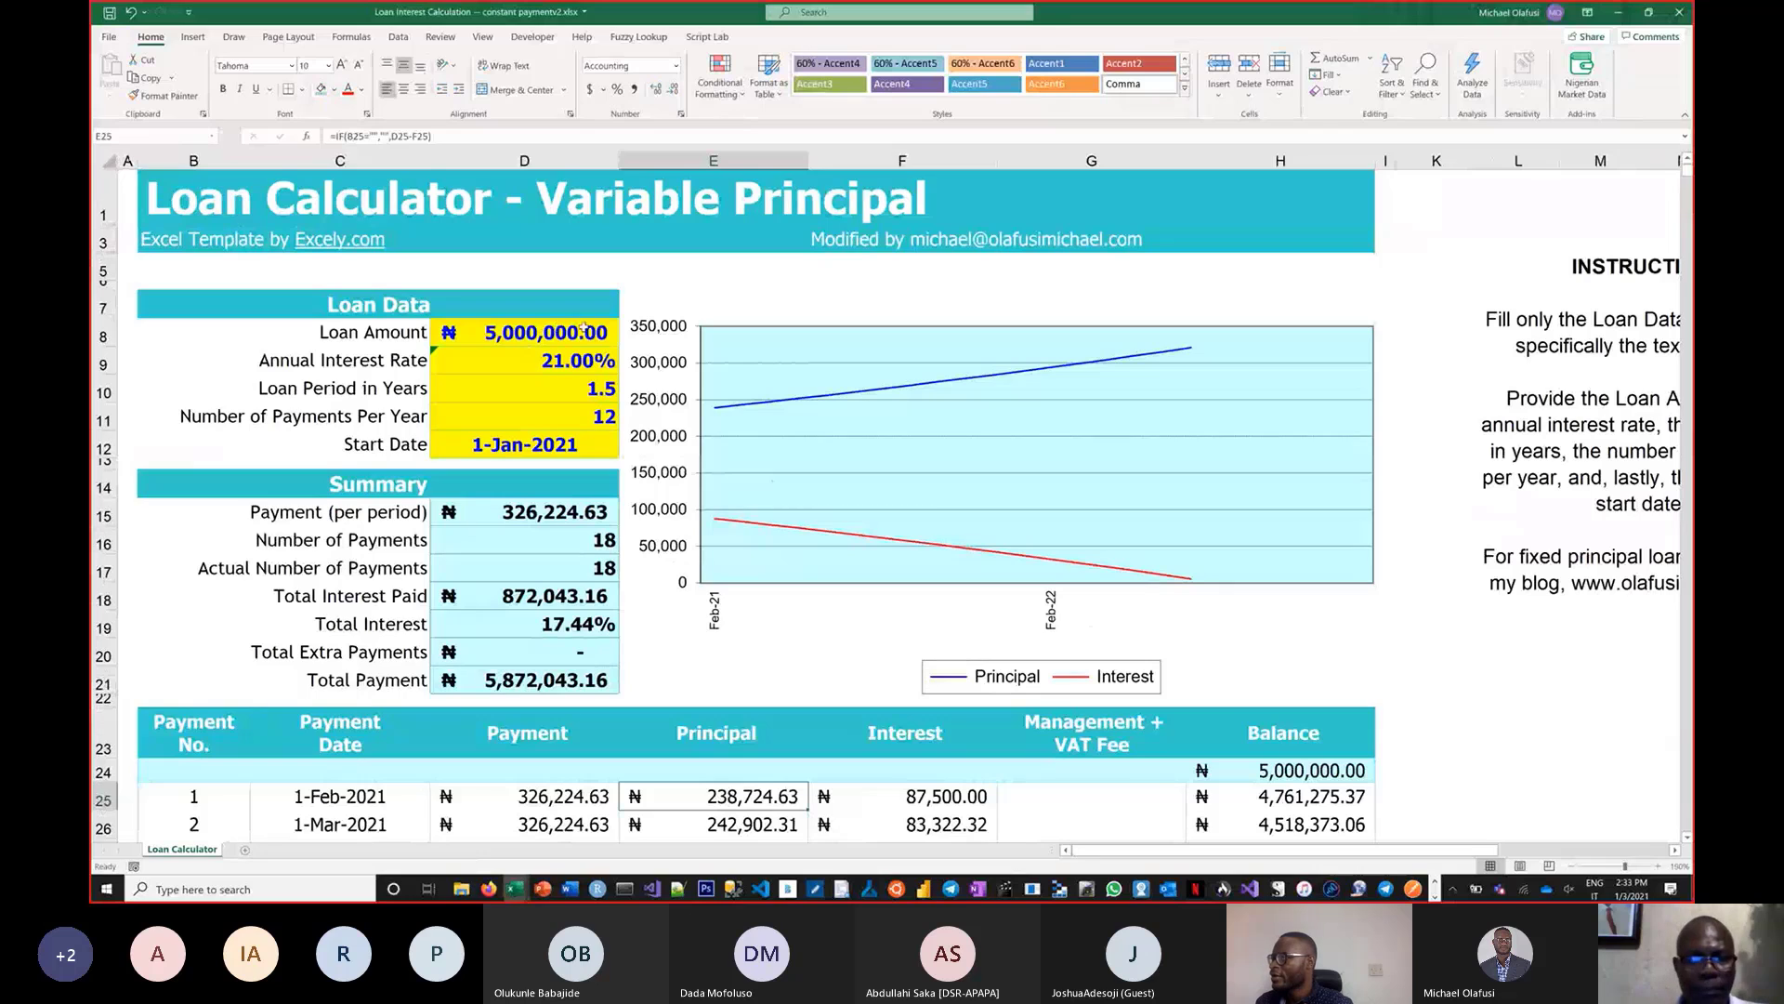
key(alt+Tab)
Set the Loan Amount to 5000000 in the Loan Data section of the fixed principal calculator
click(458, 397)
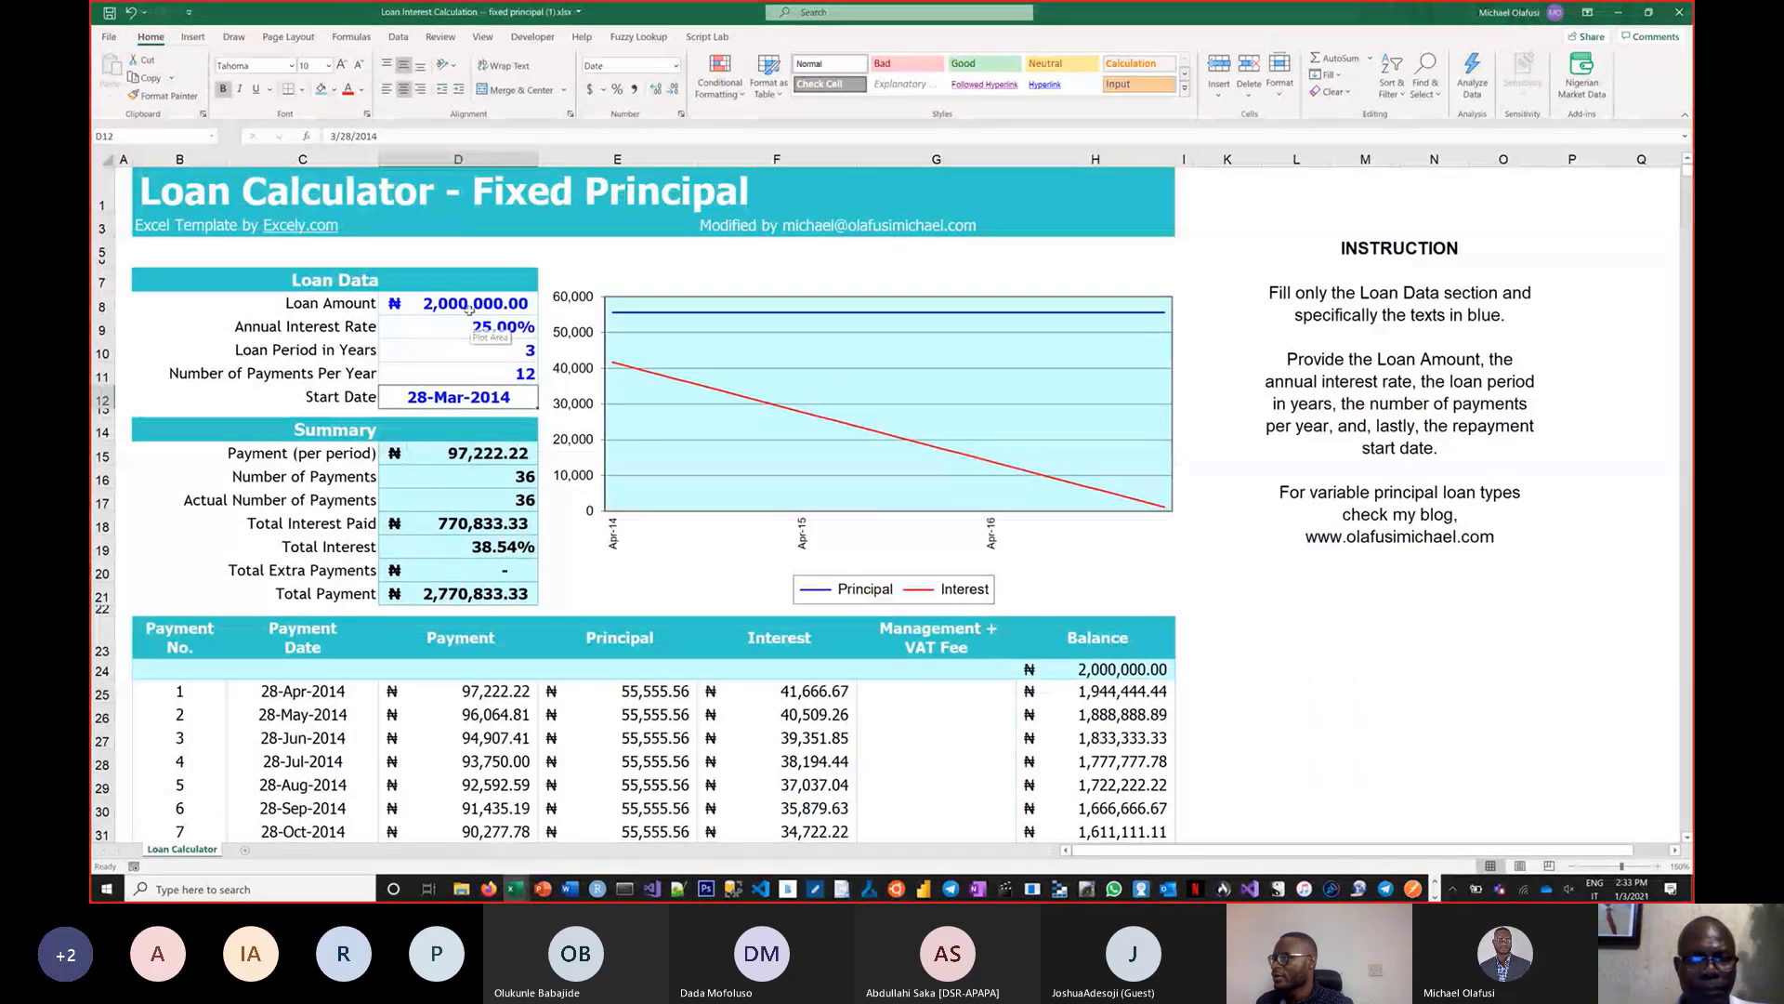
drag(458, 303, 455, 400)
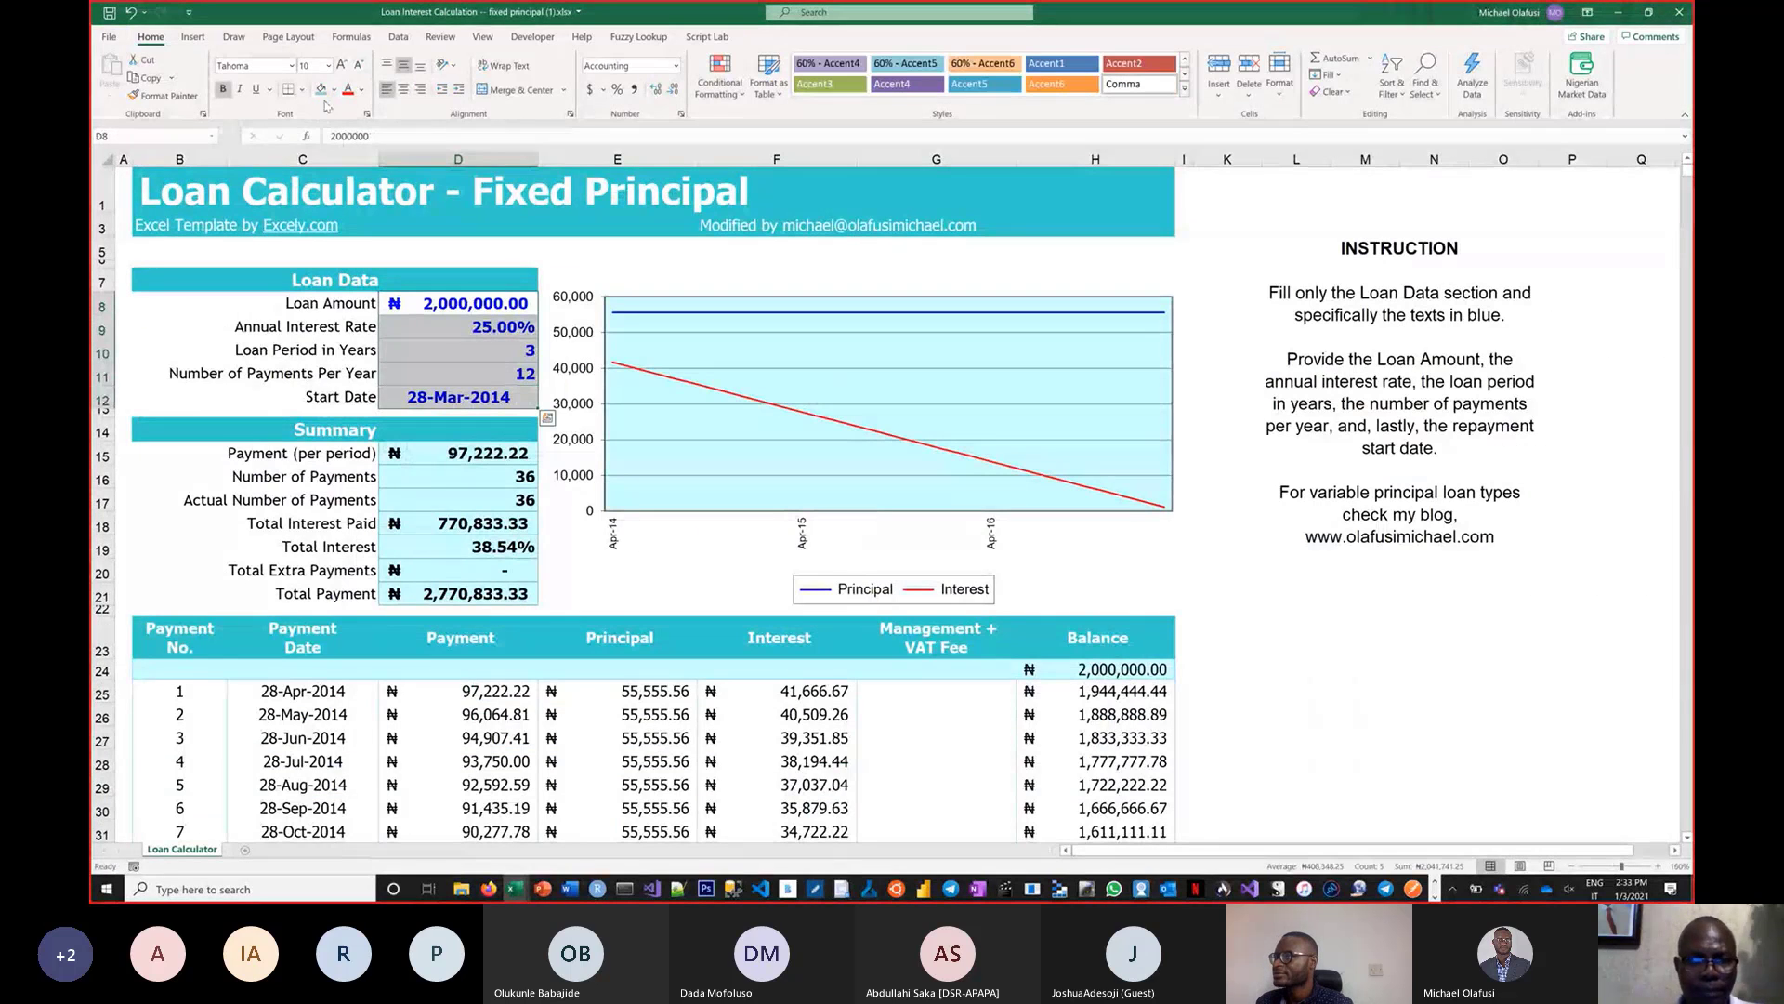
click(452, 301)
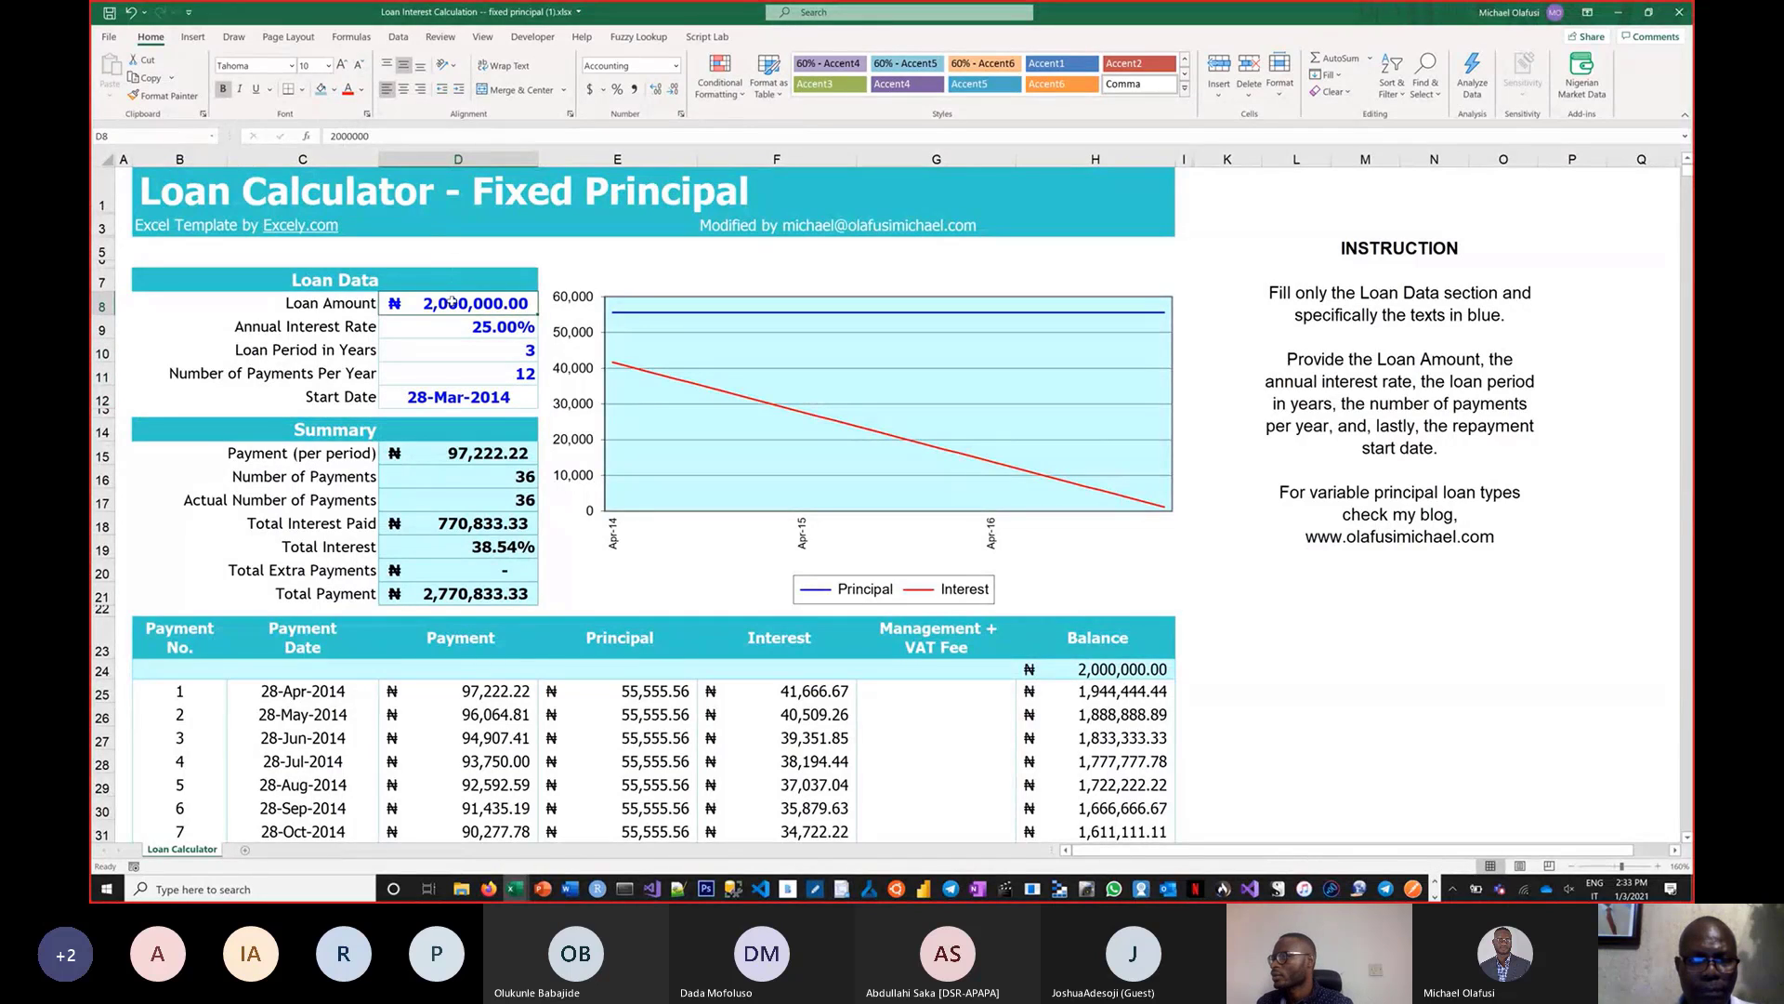
text(5000000)
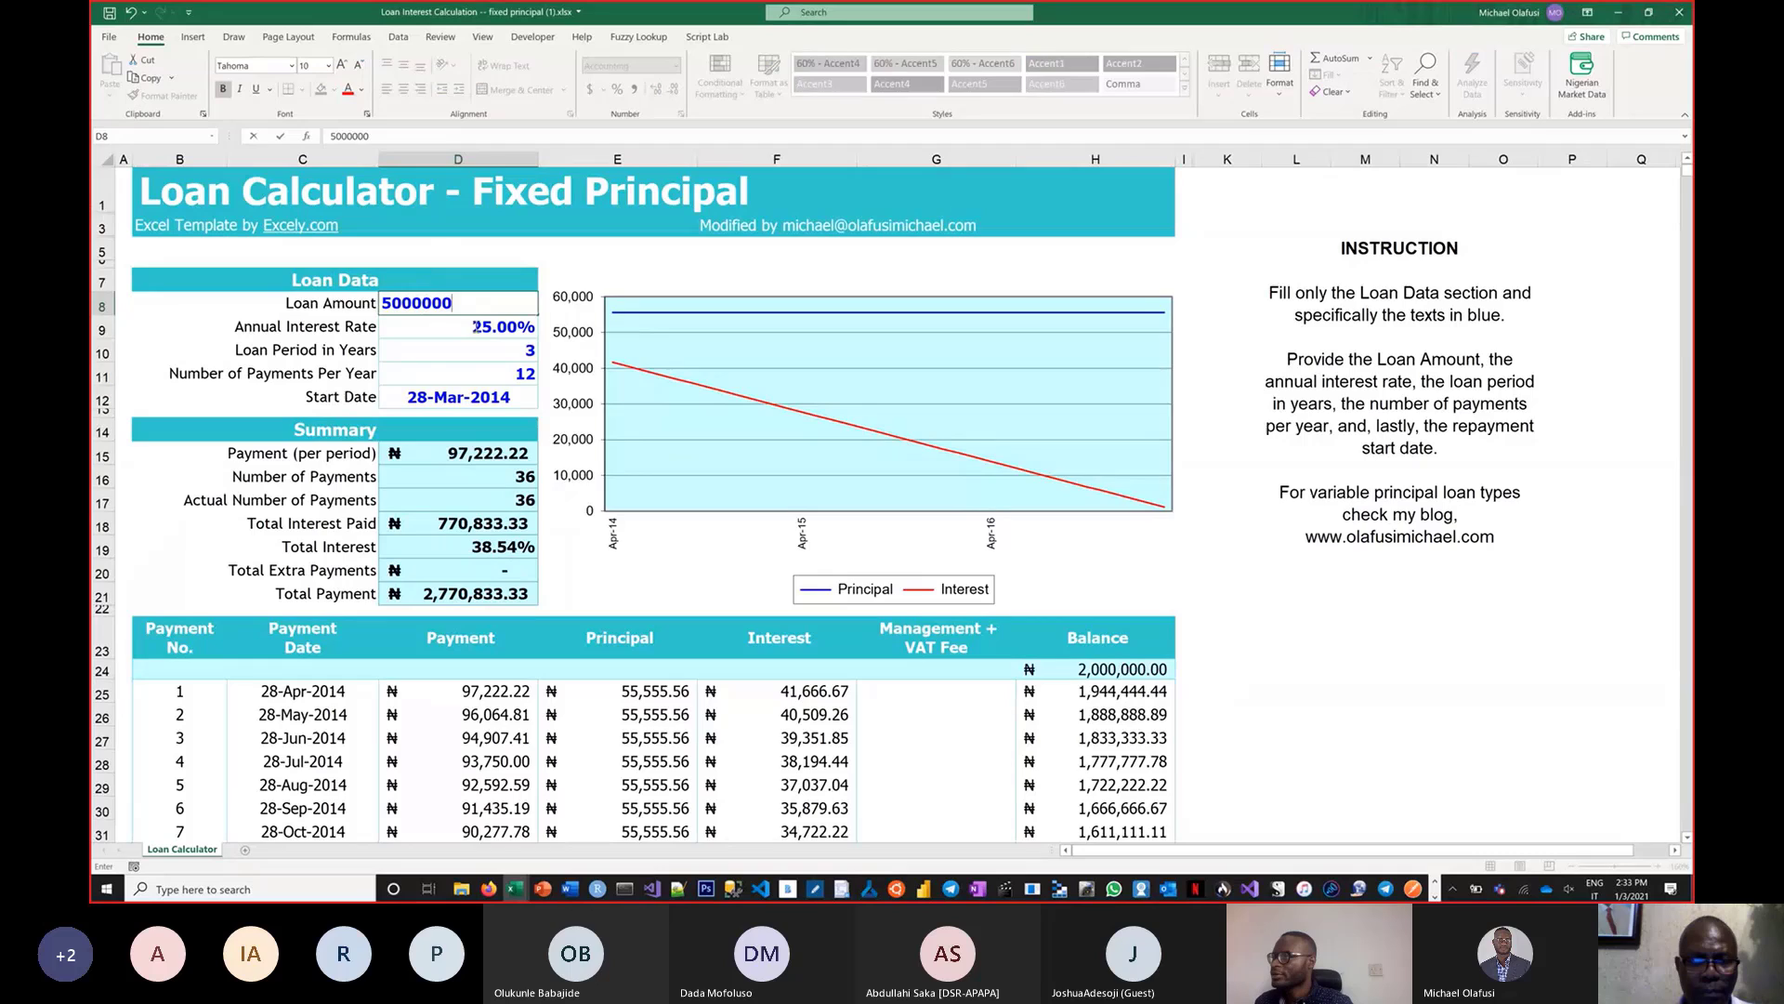
key(Return)
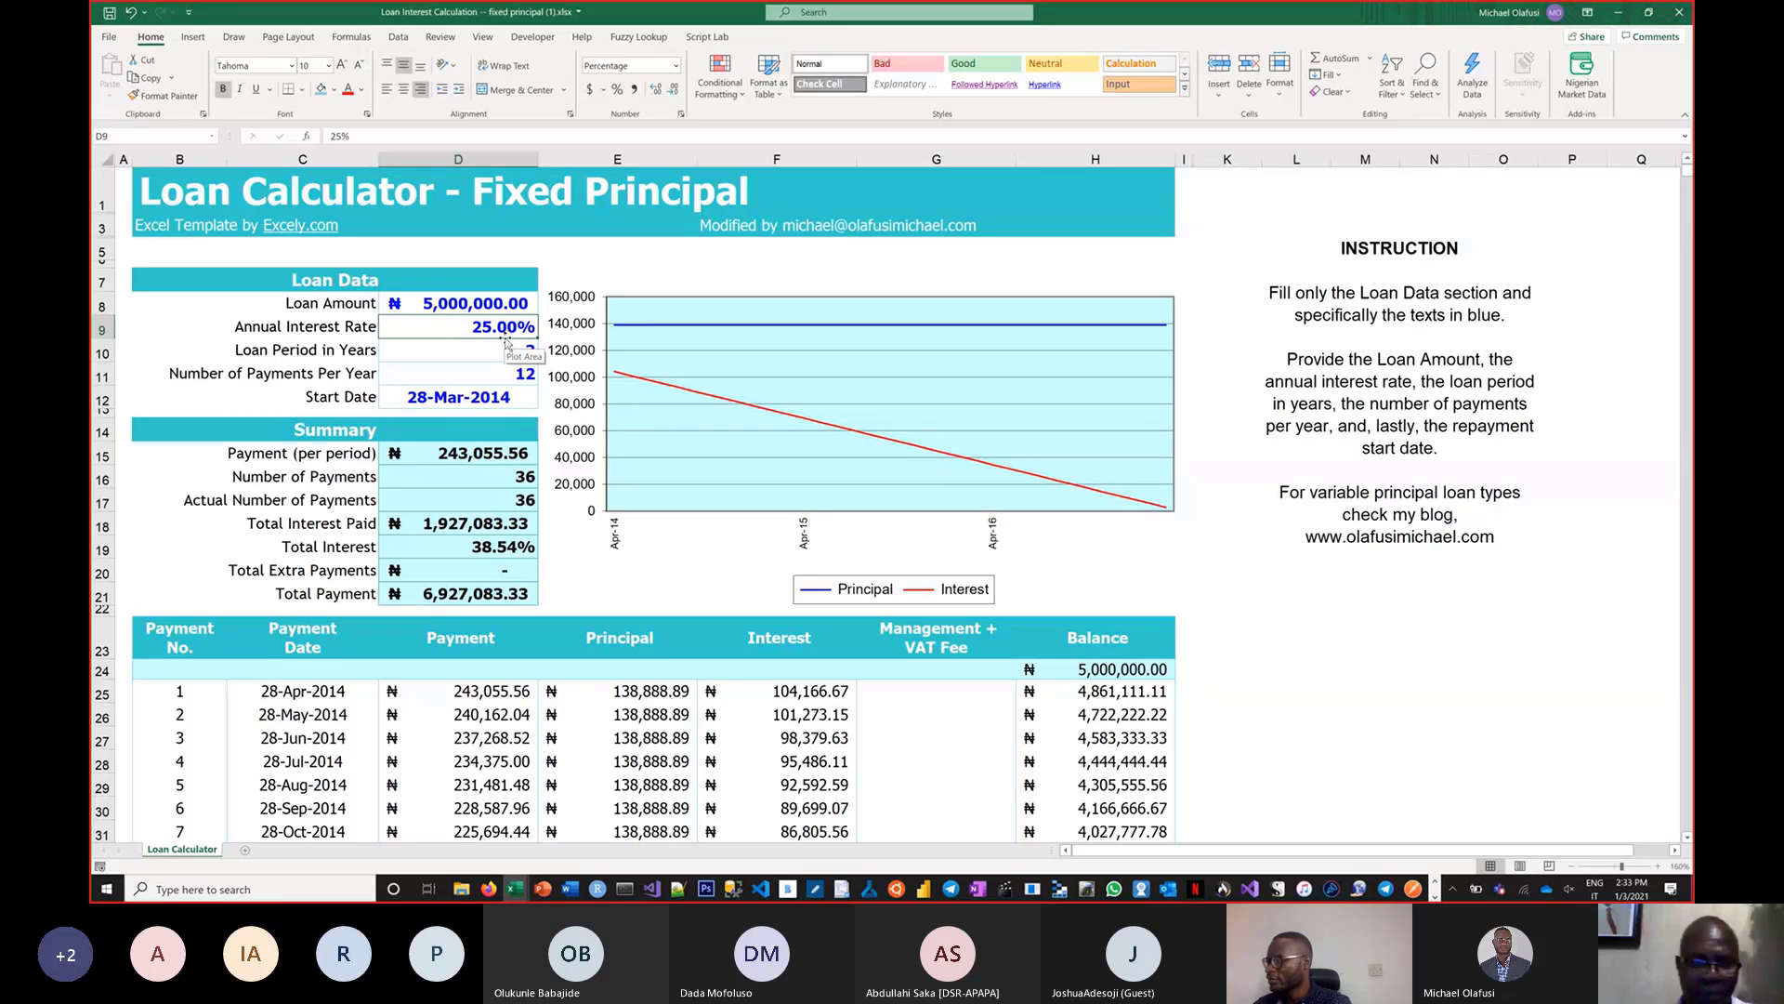
Set the Annual Interest Rate in the Loan Data section to the formula =1.75%*12
text(=1)
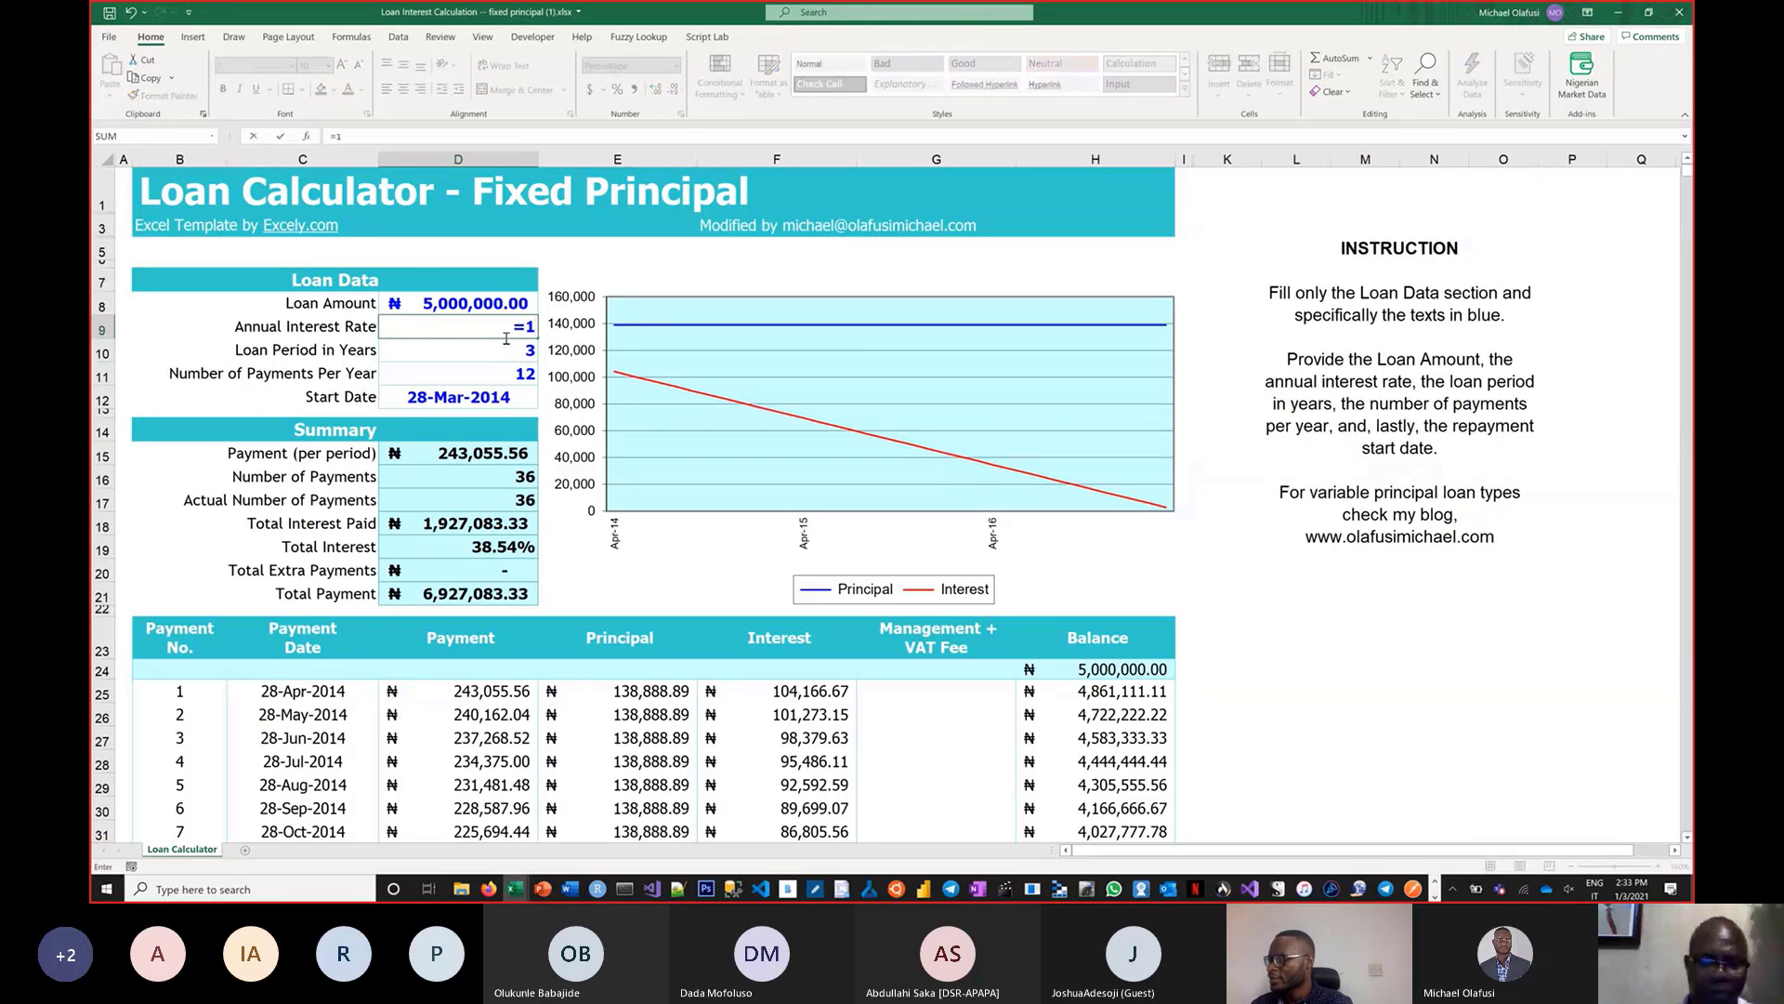
text(.75%)
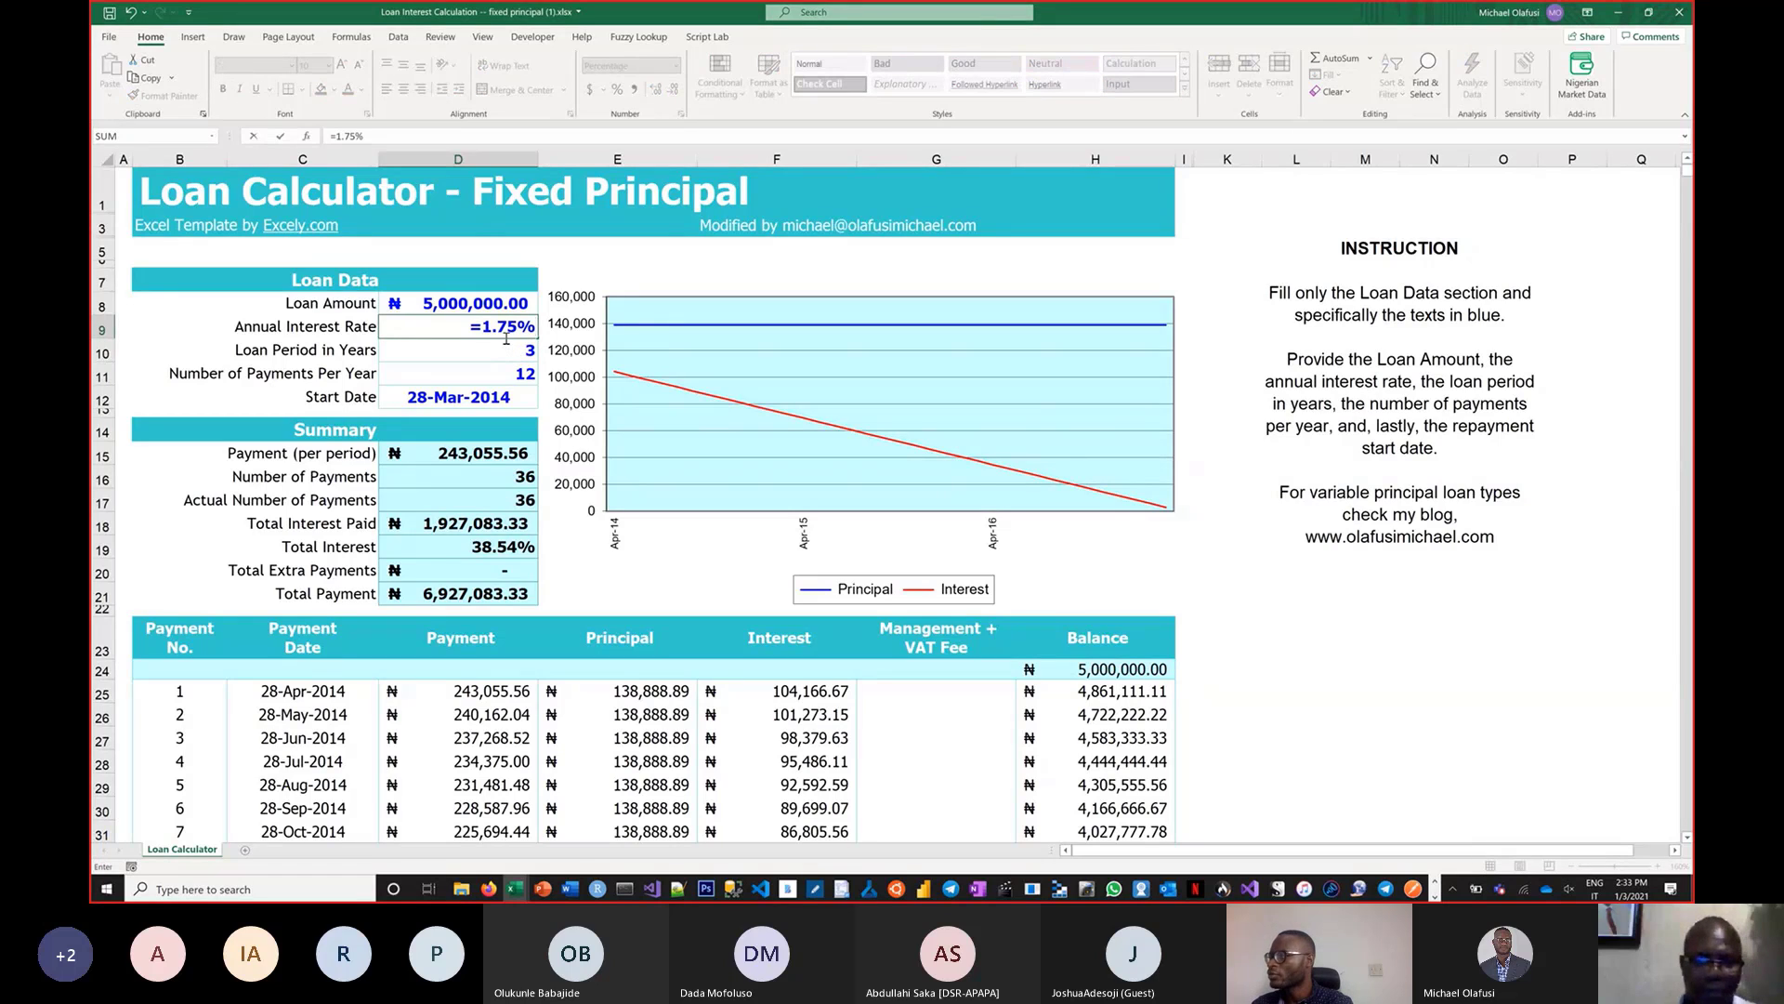
text(*)
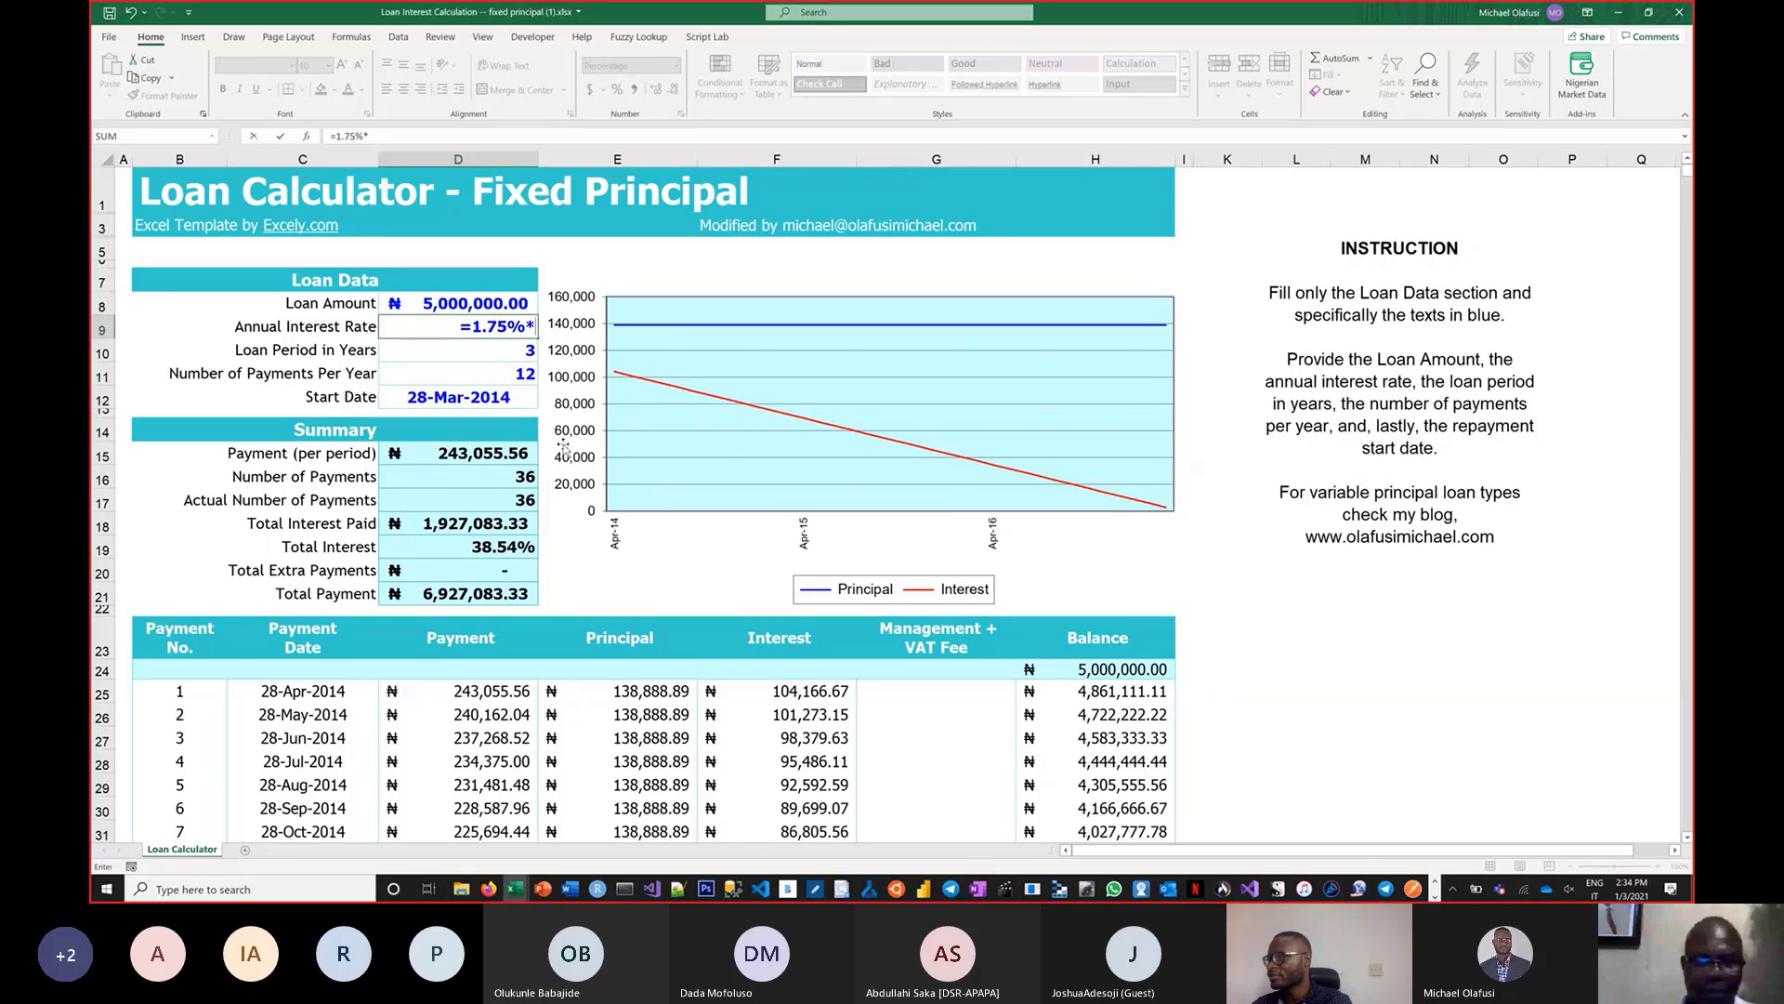
text(12)
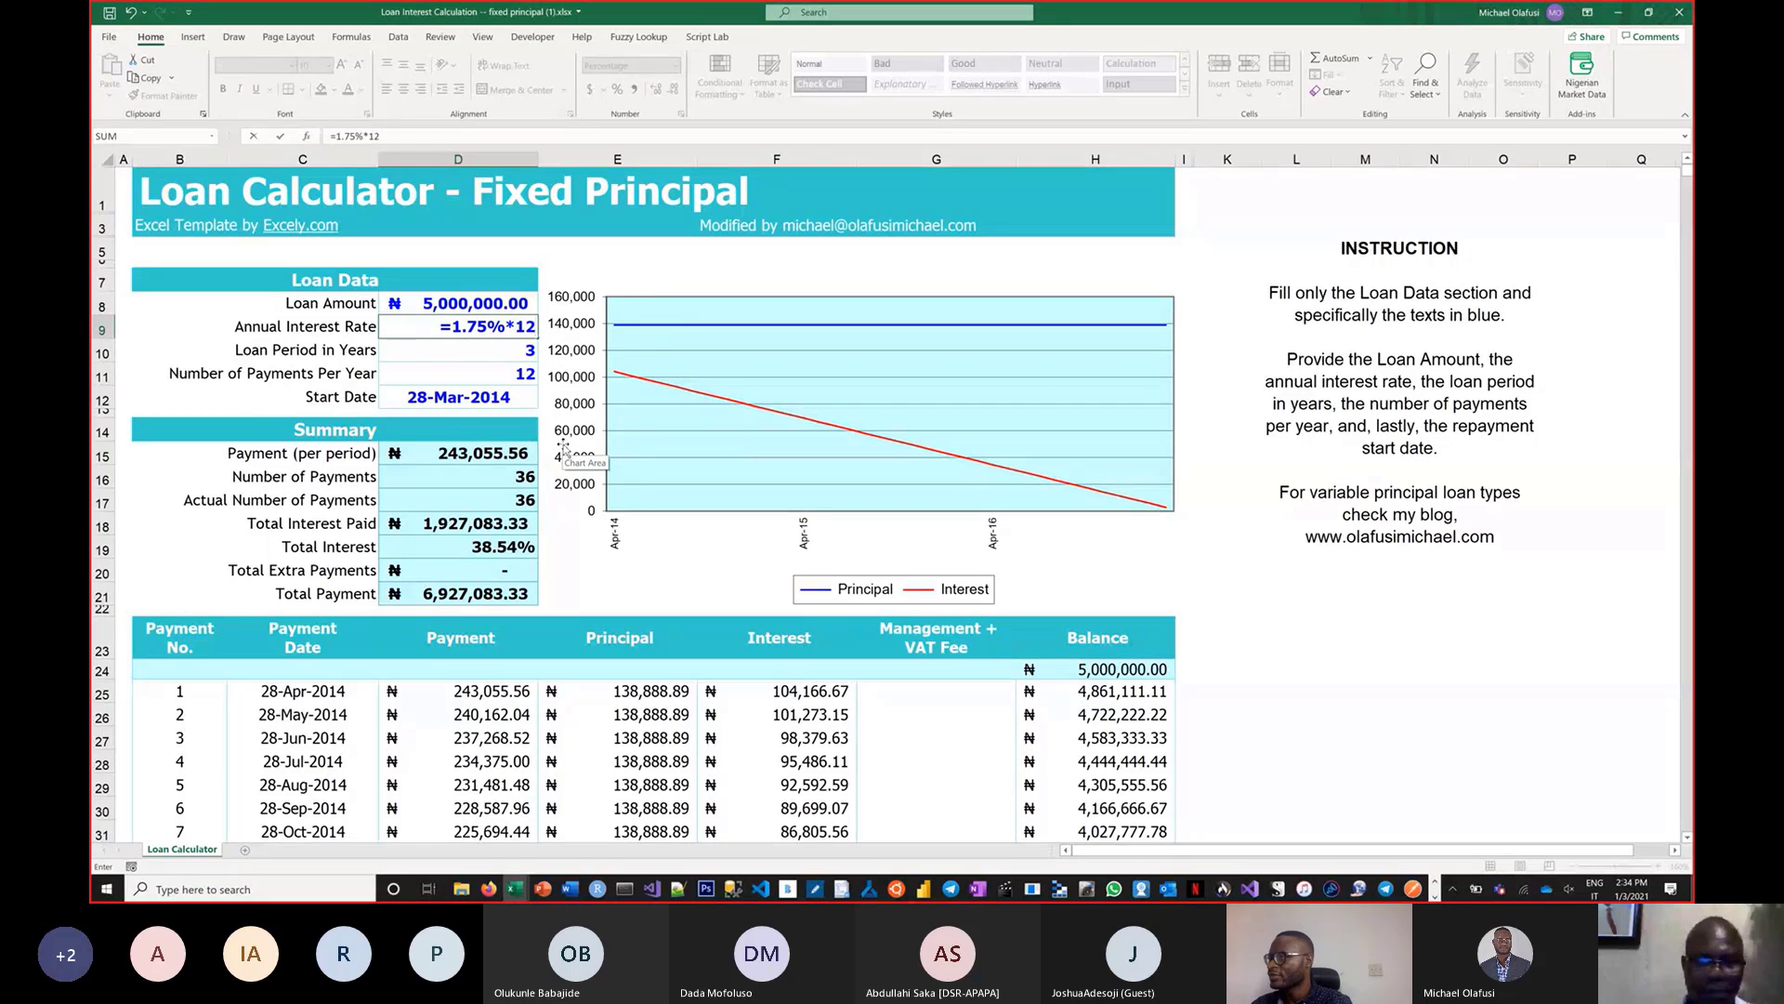
key(Return)
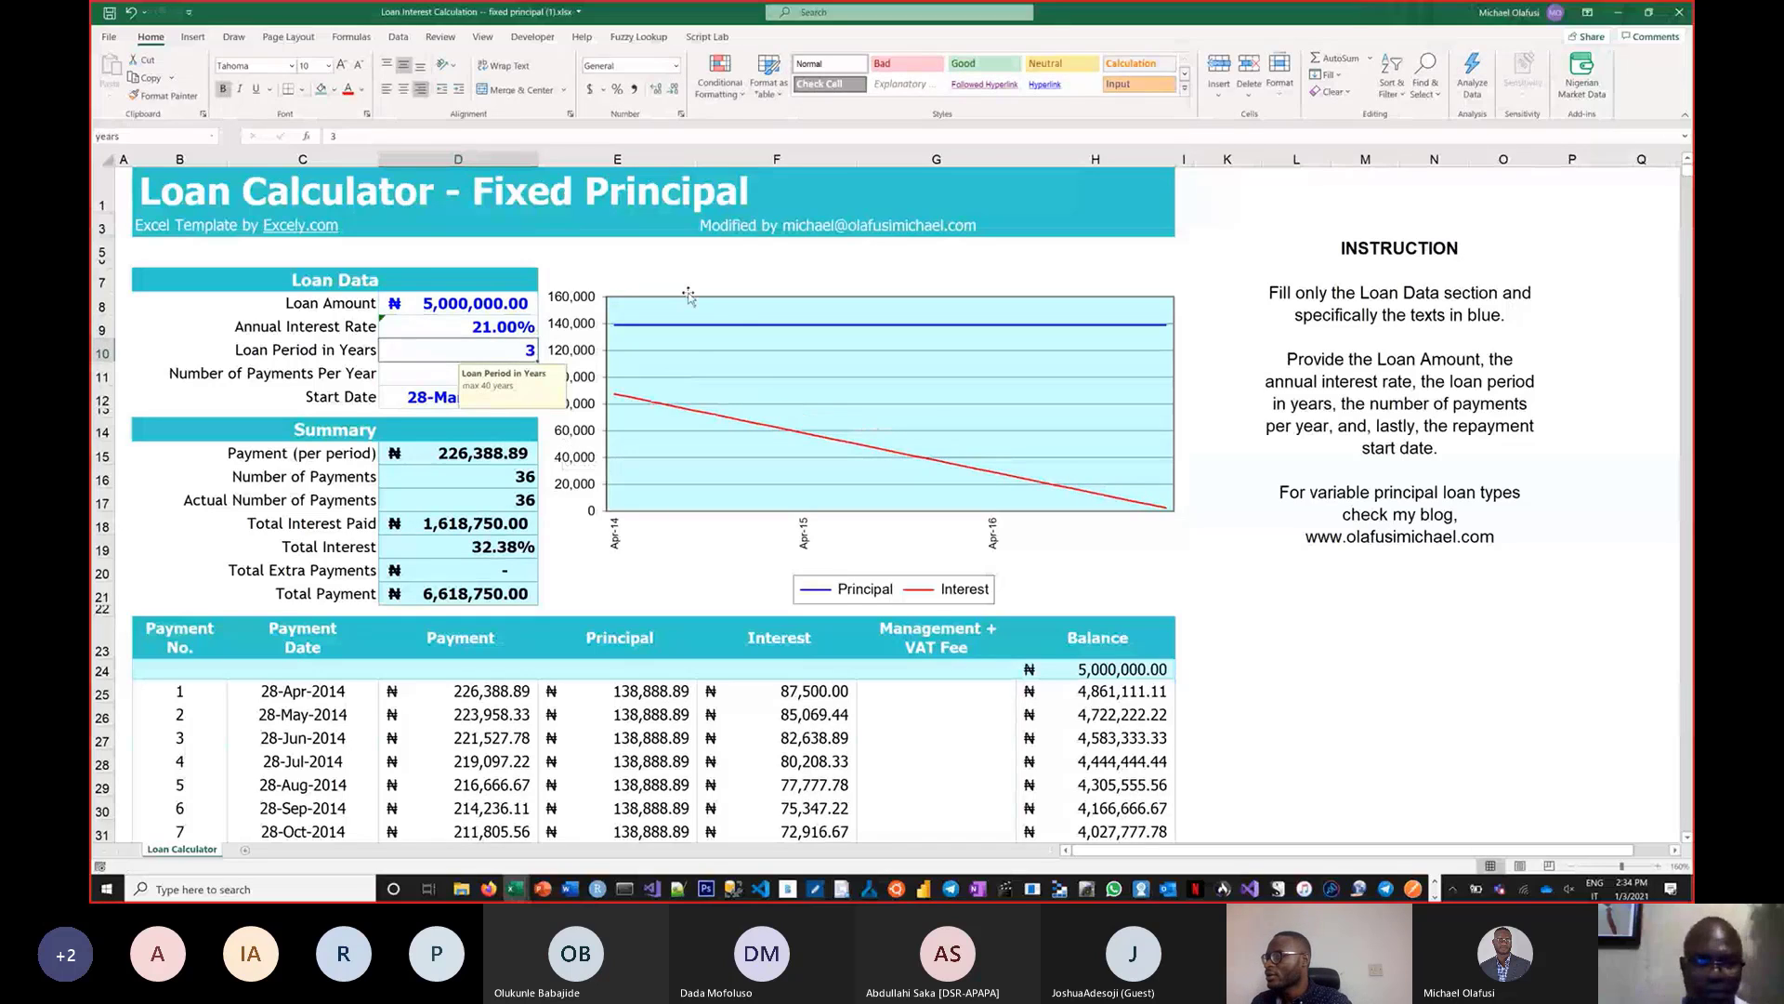
Set the Loan Period in Years to 1.5 in the fixed principal calculator, checking it against the variable principal workbook
key(alt+Tab)
key(alt+Tab)
text(1.)
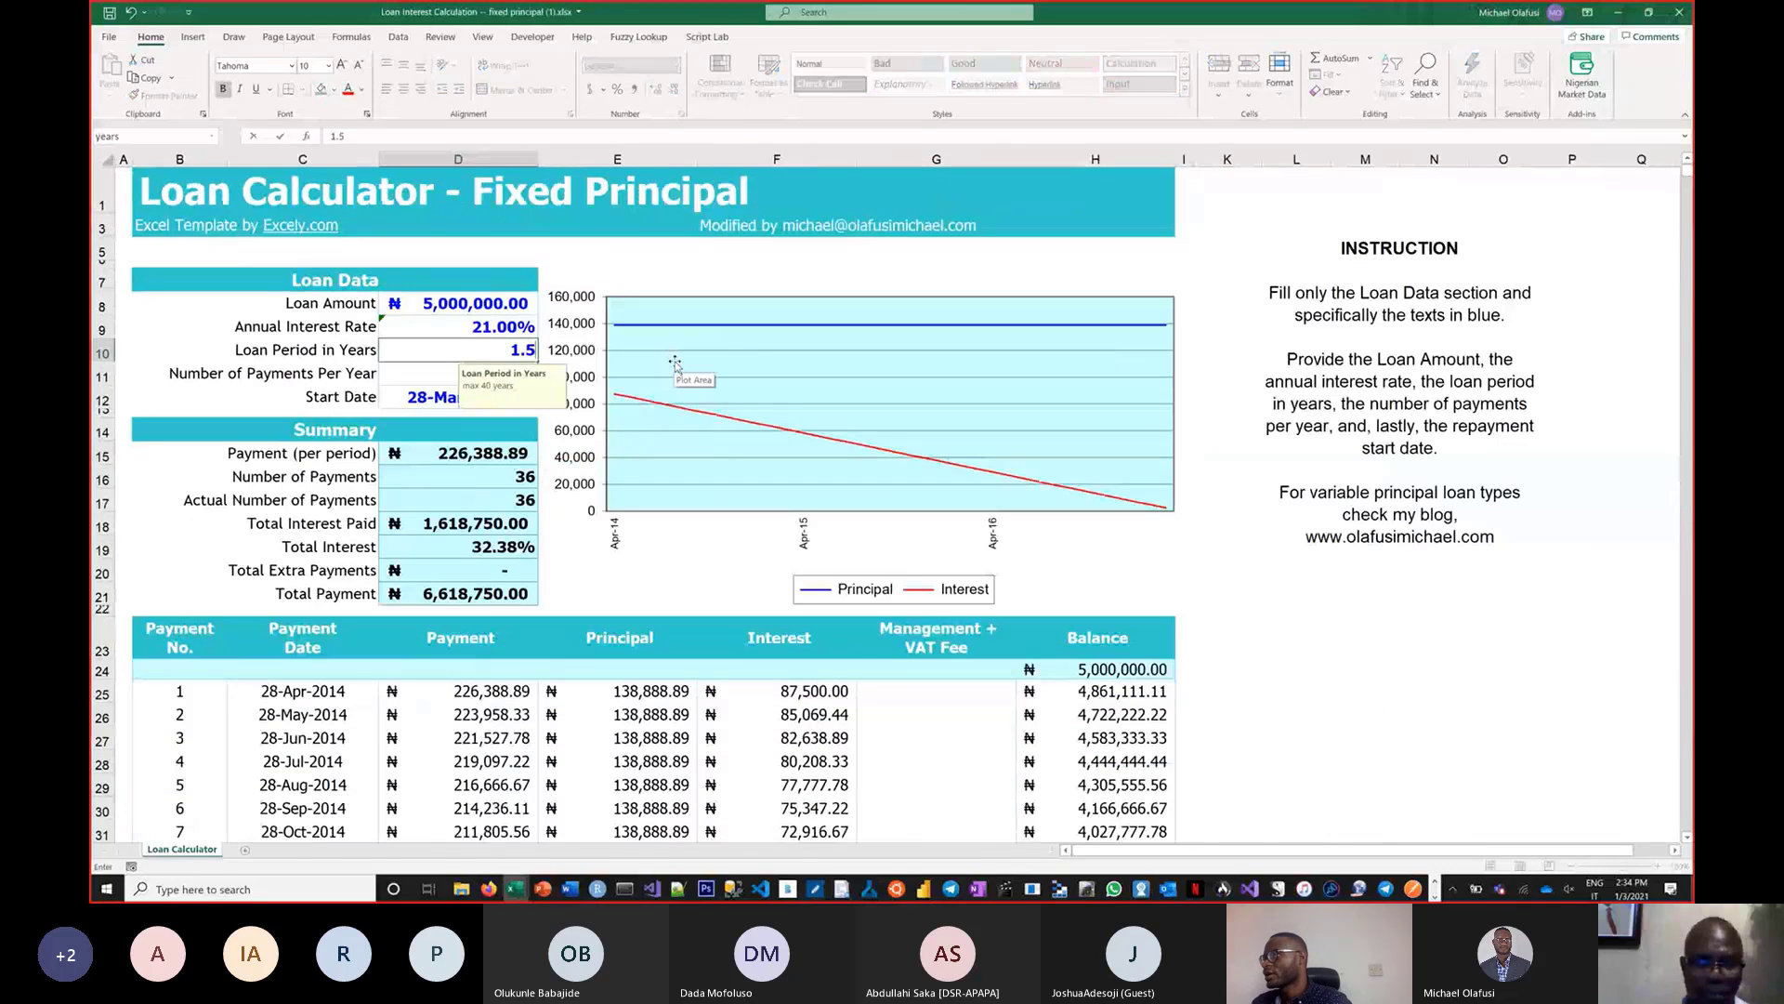
text(5)
key(Return)
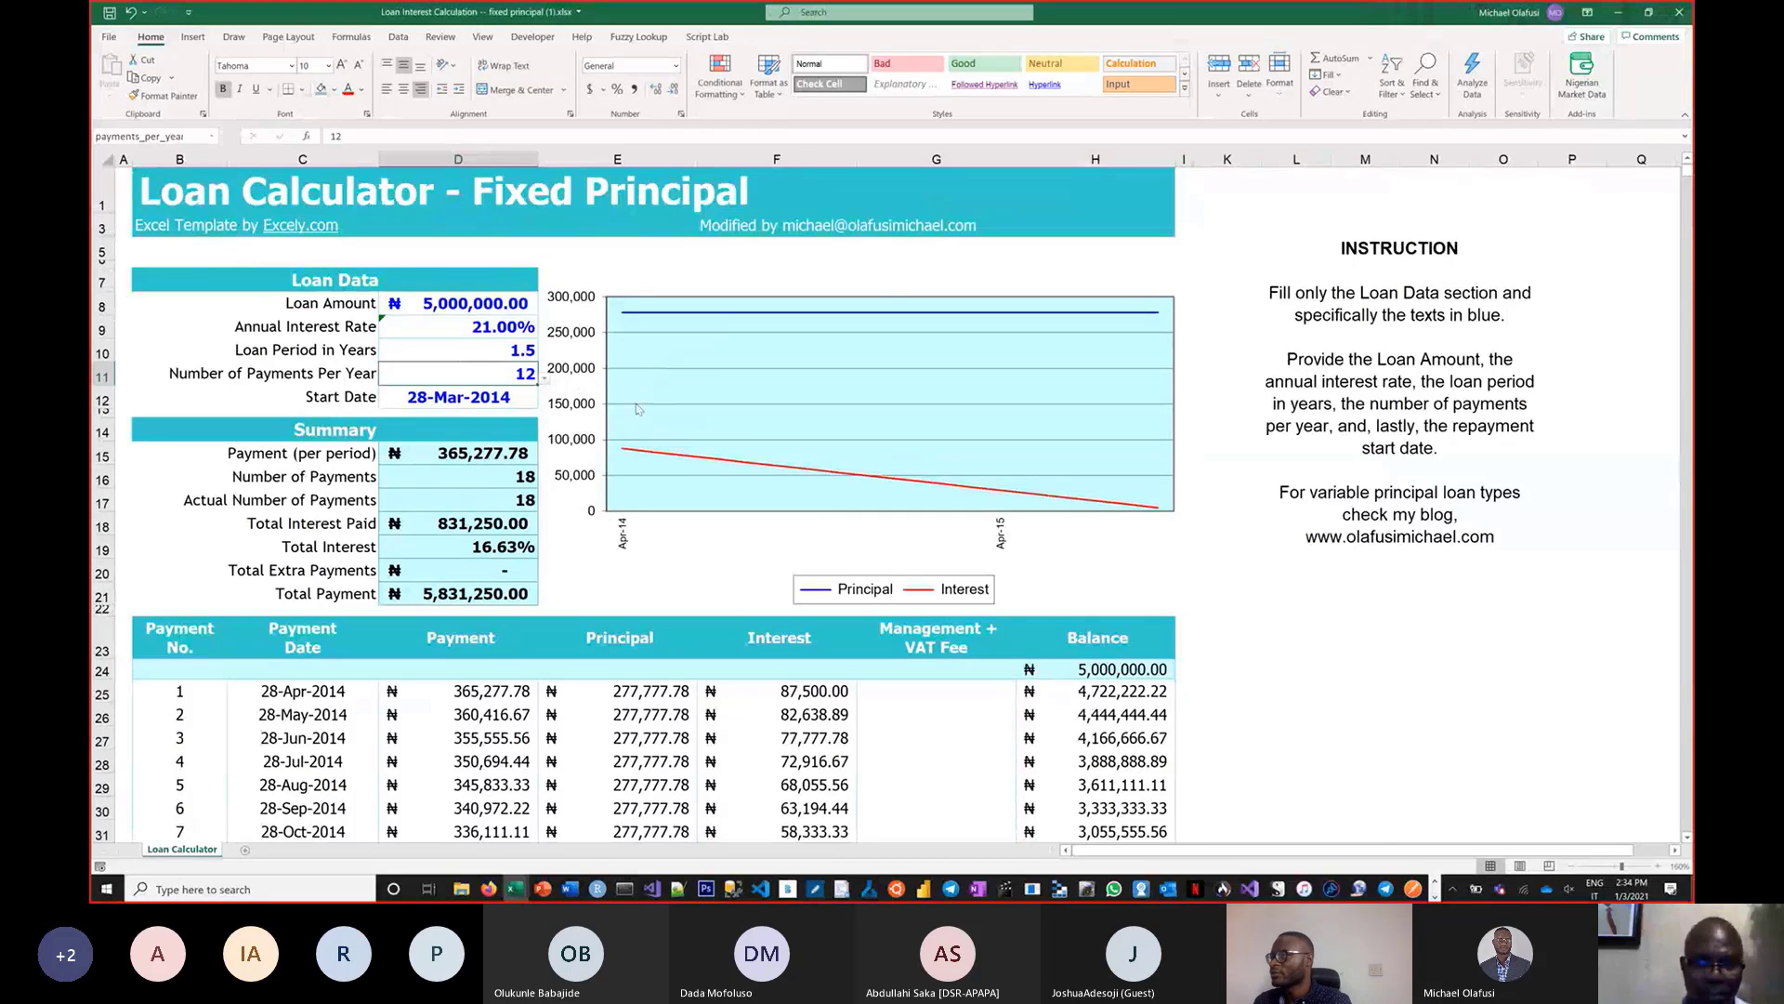
Set the Start Date to 1 Jan 2021 and compare the loan data with the variable principal workbook
click(502, 405)
text(1)
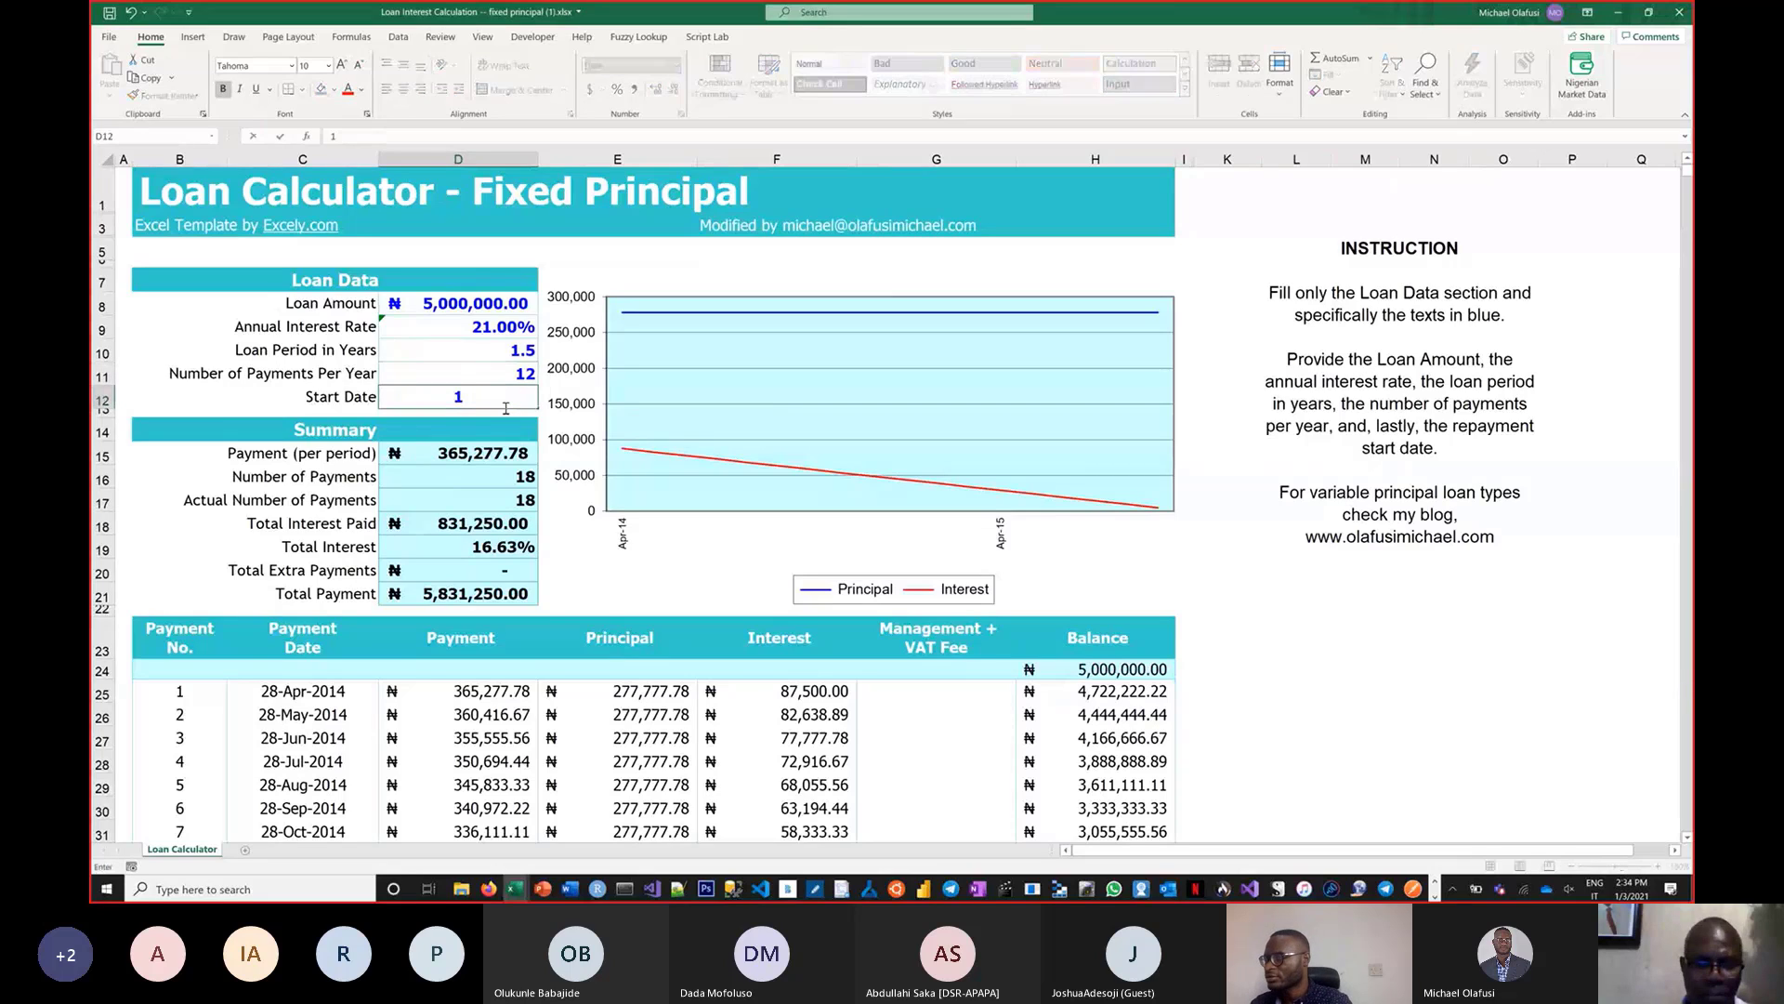
text( Ja)
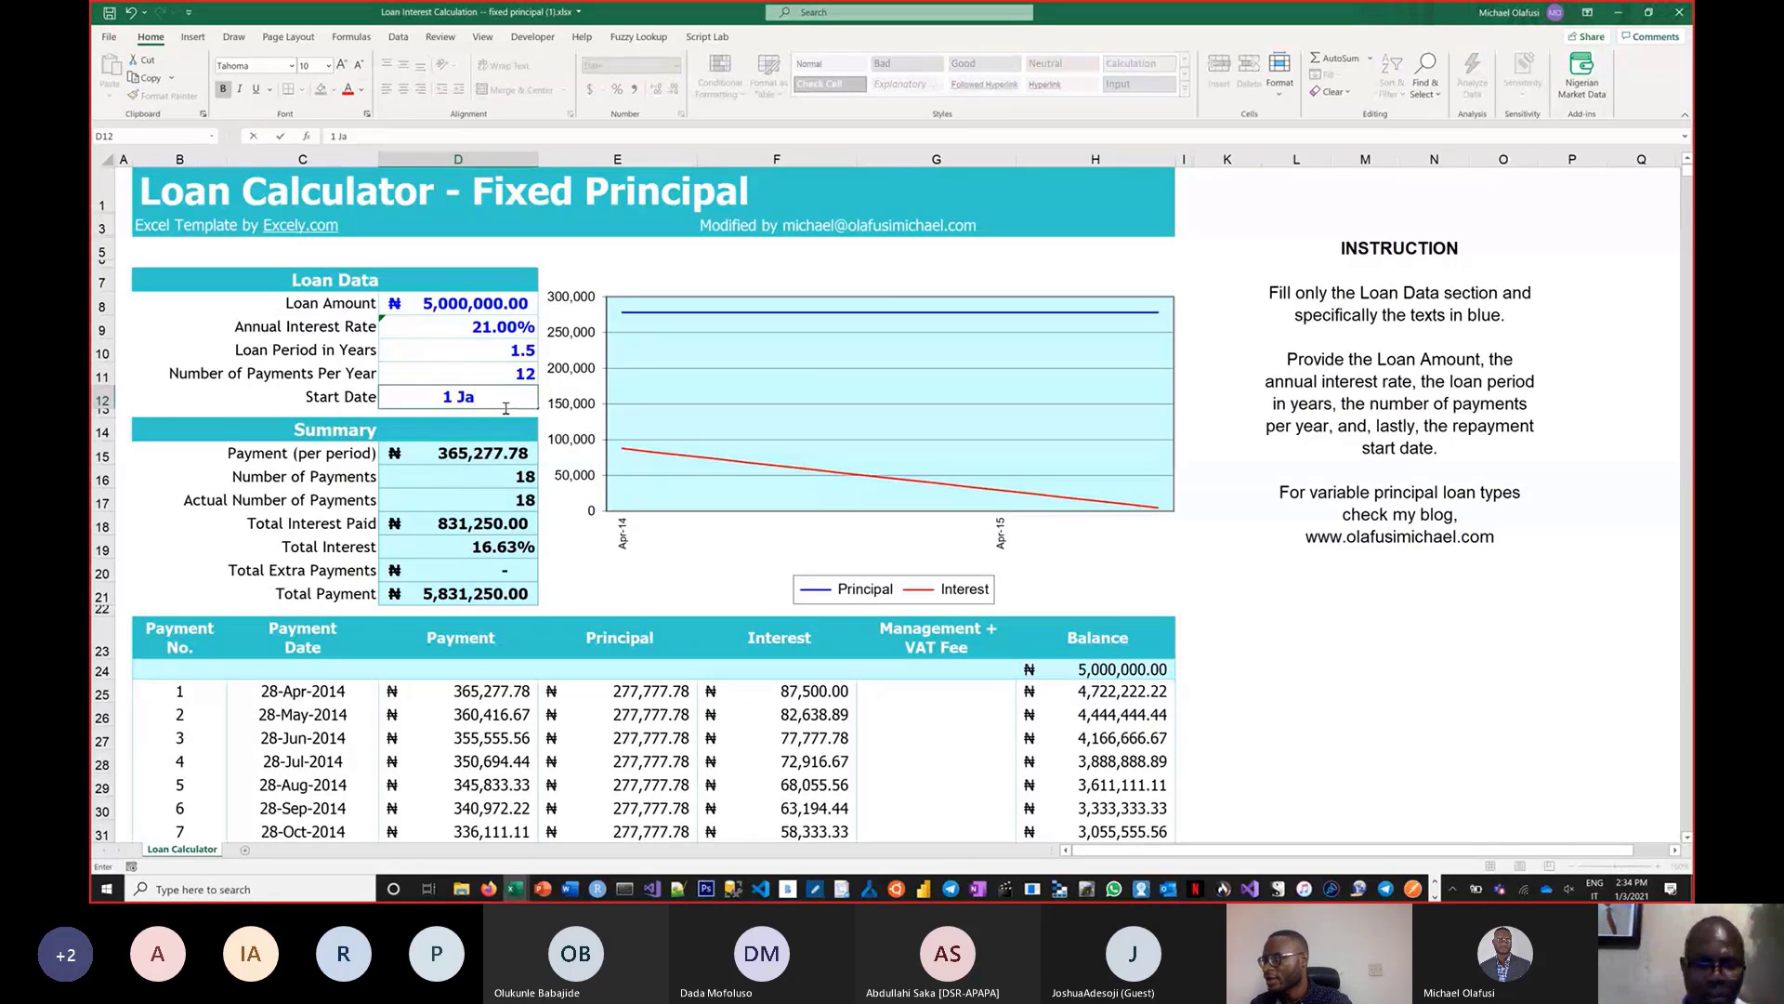
text(n )
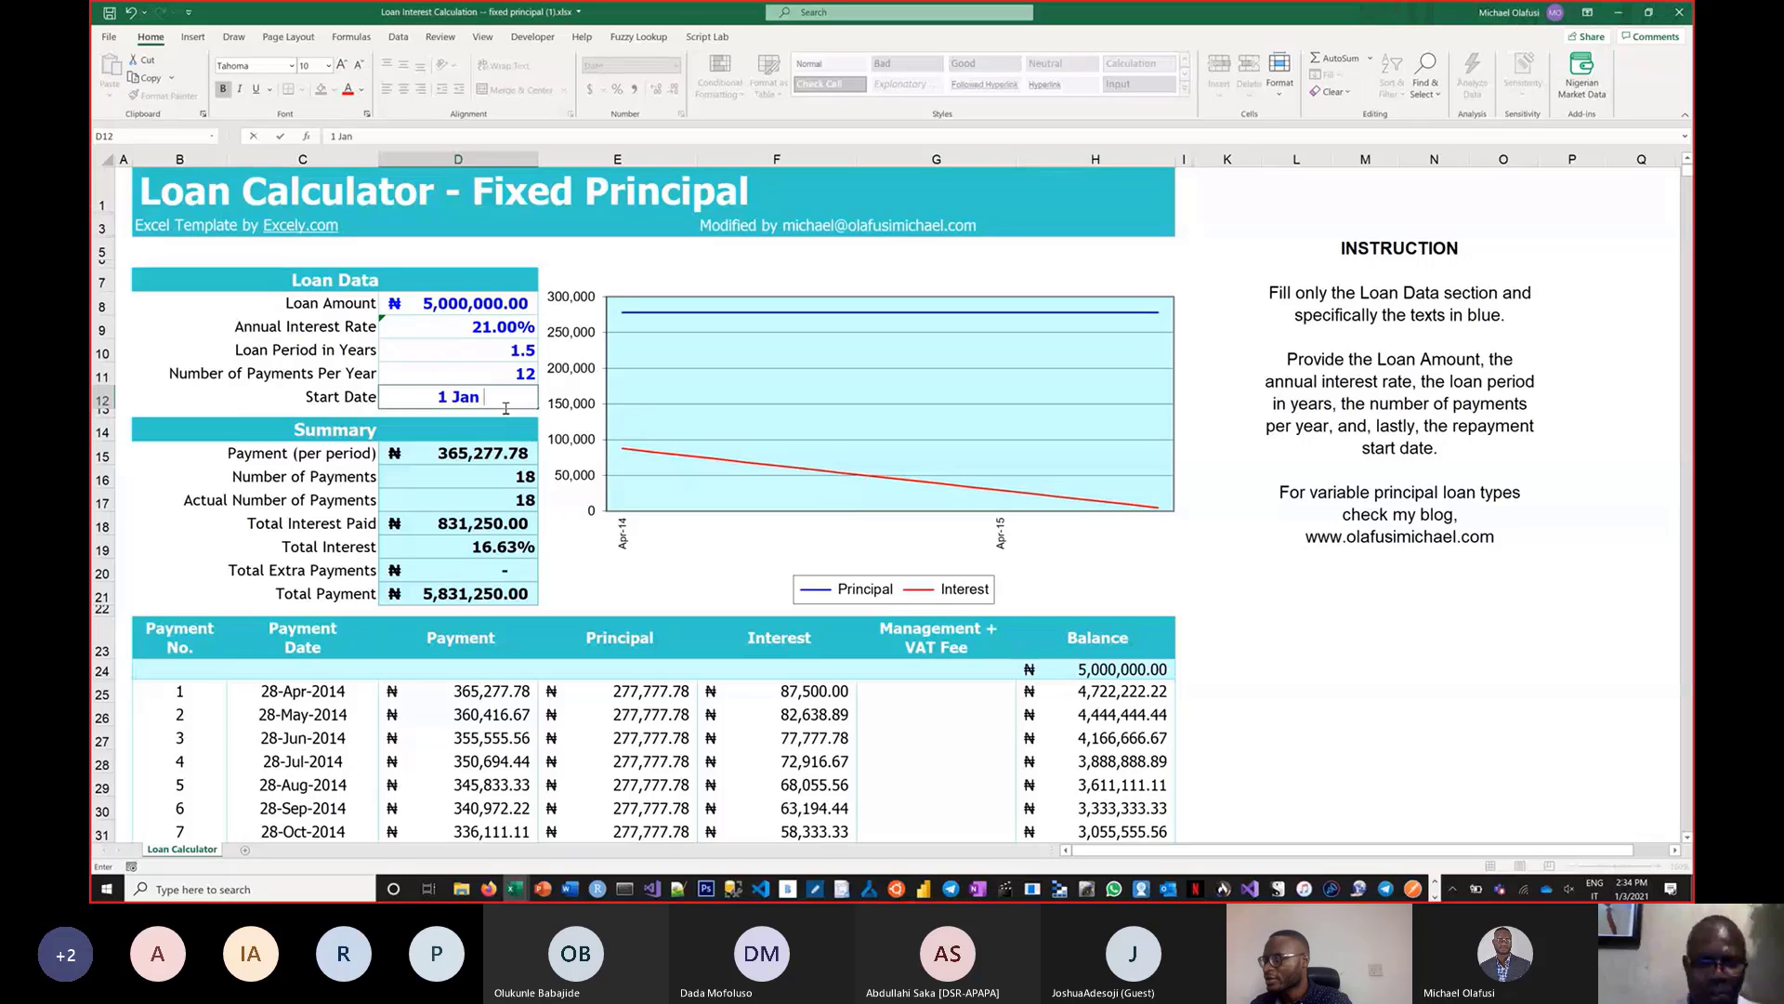
text(2021)
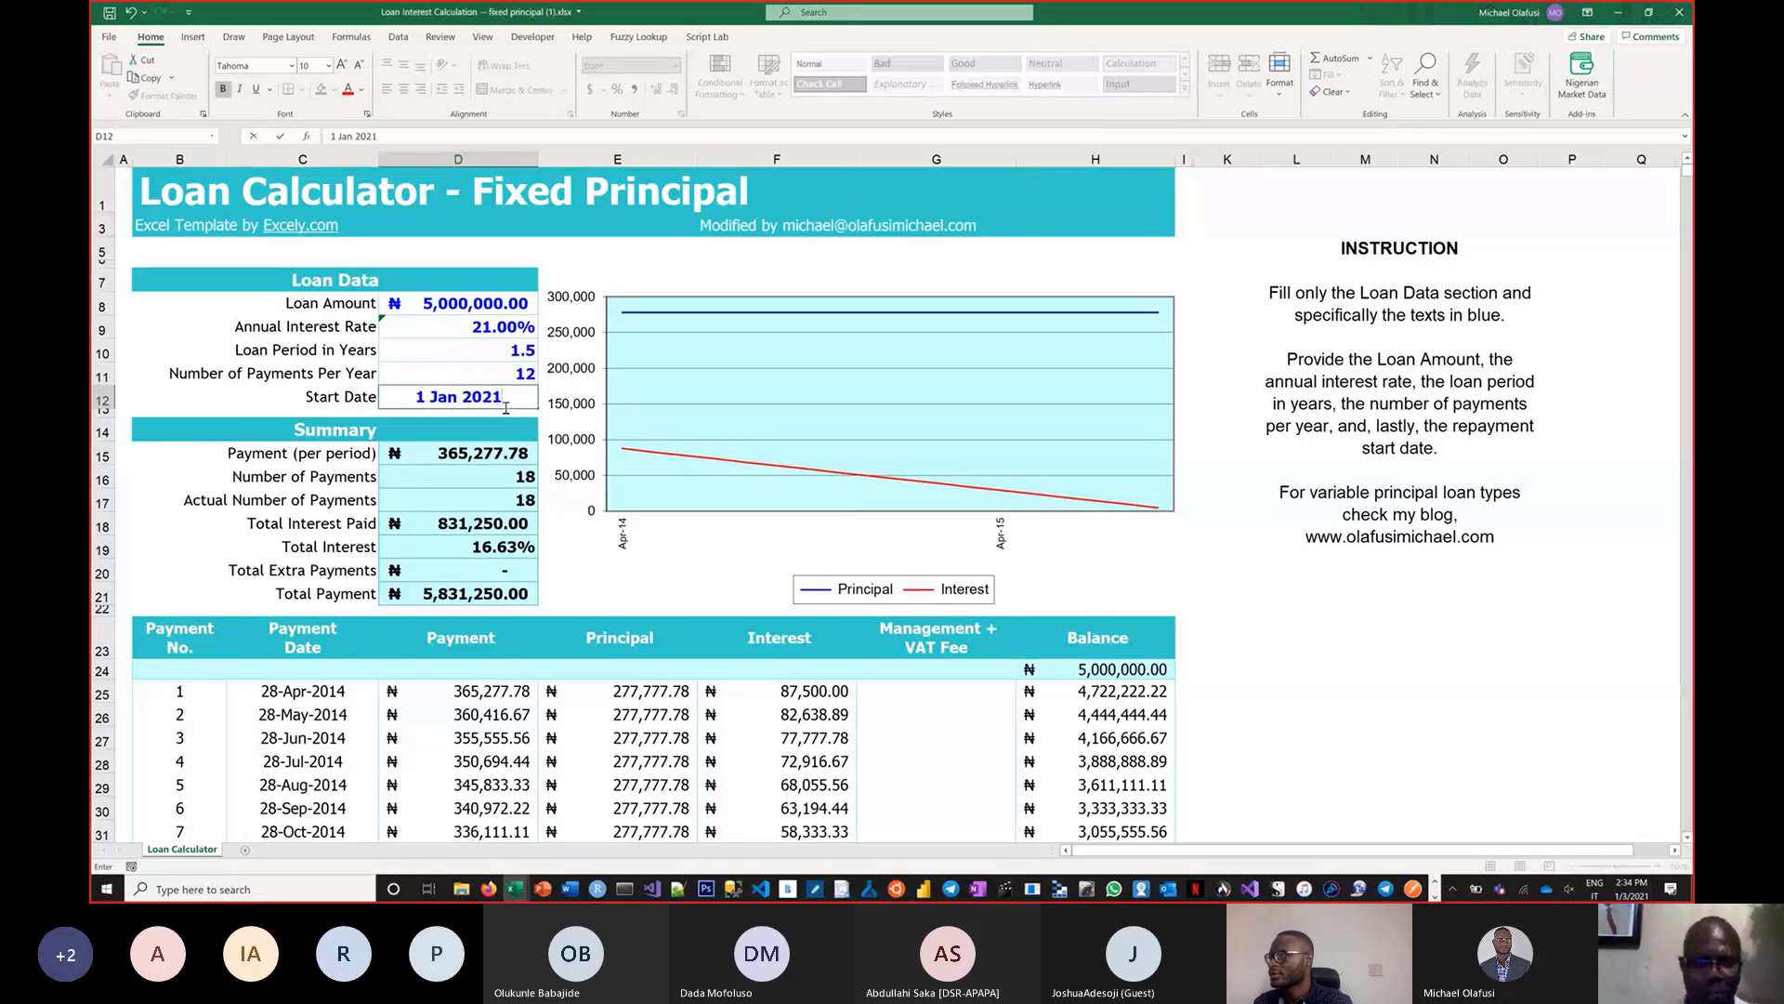
key(alt+Tab)
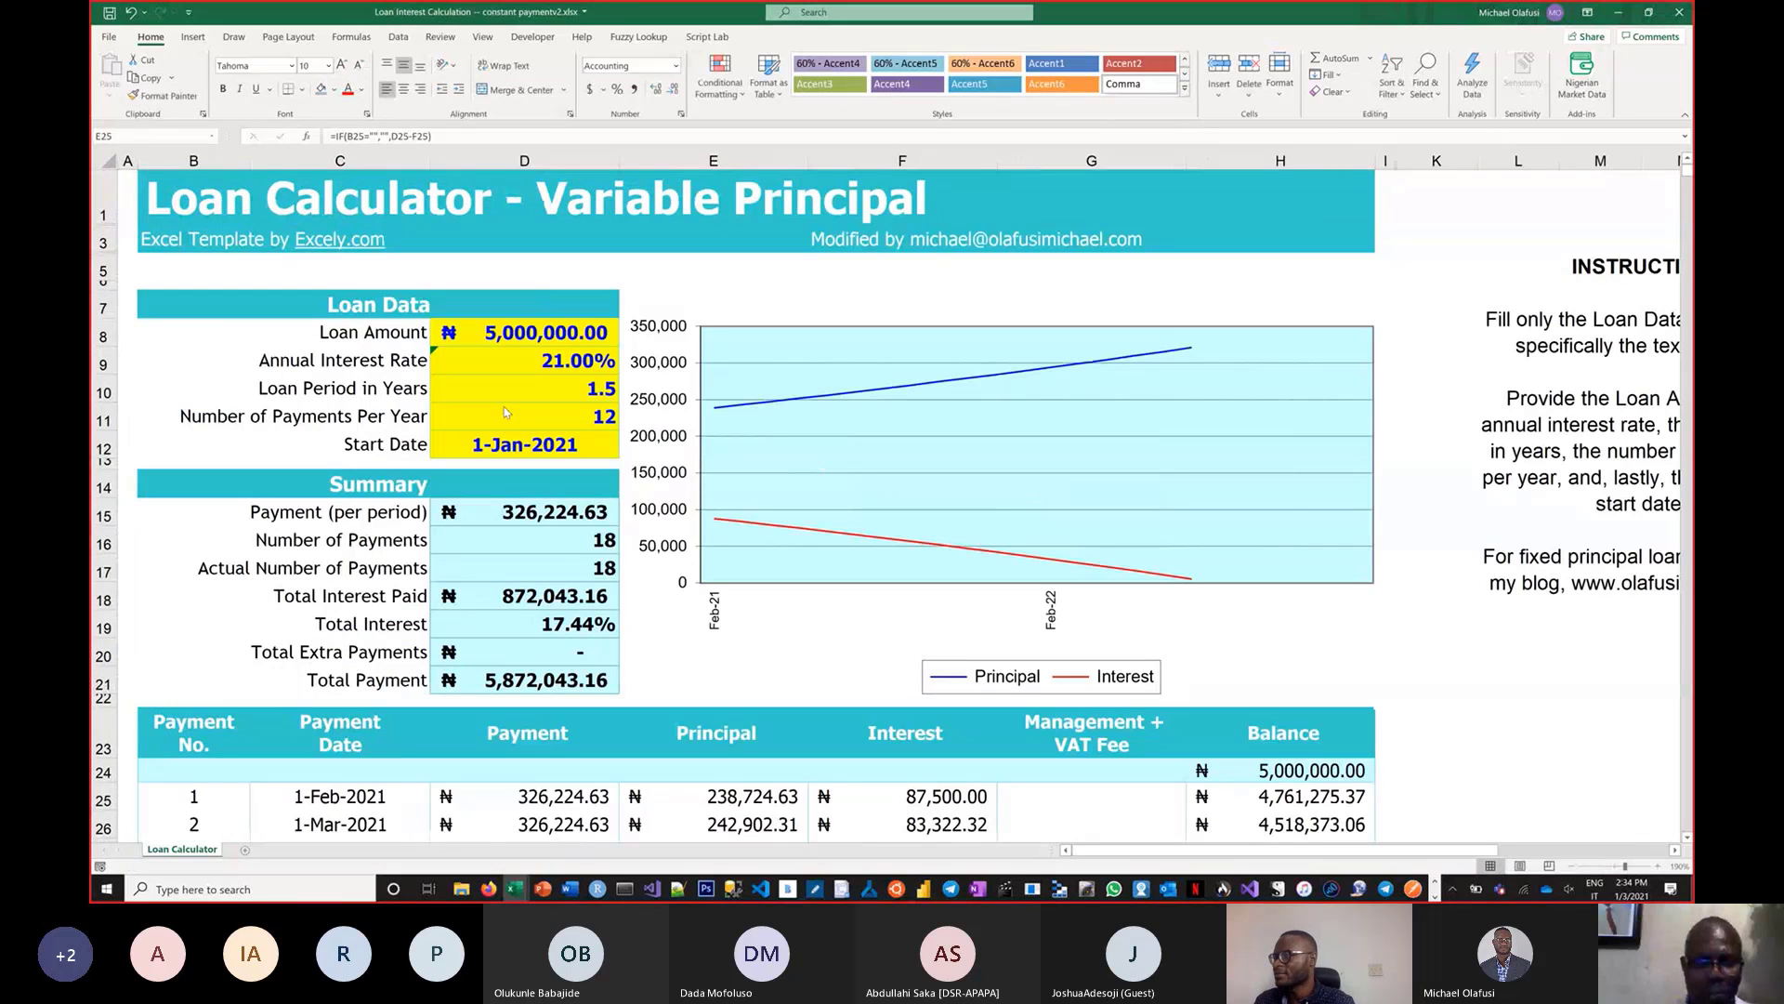
key(alt+Tab)
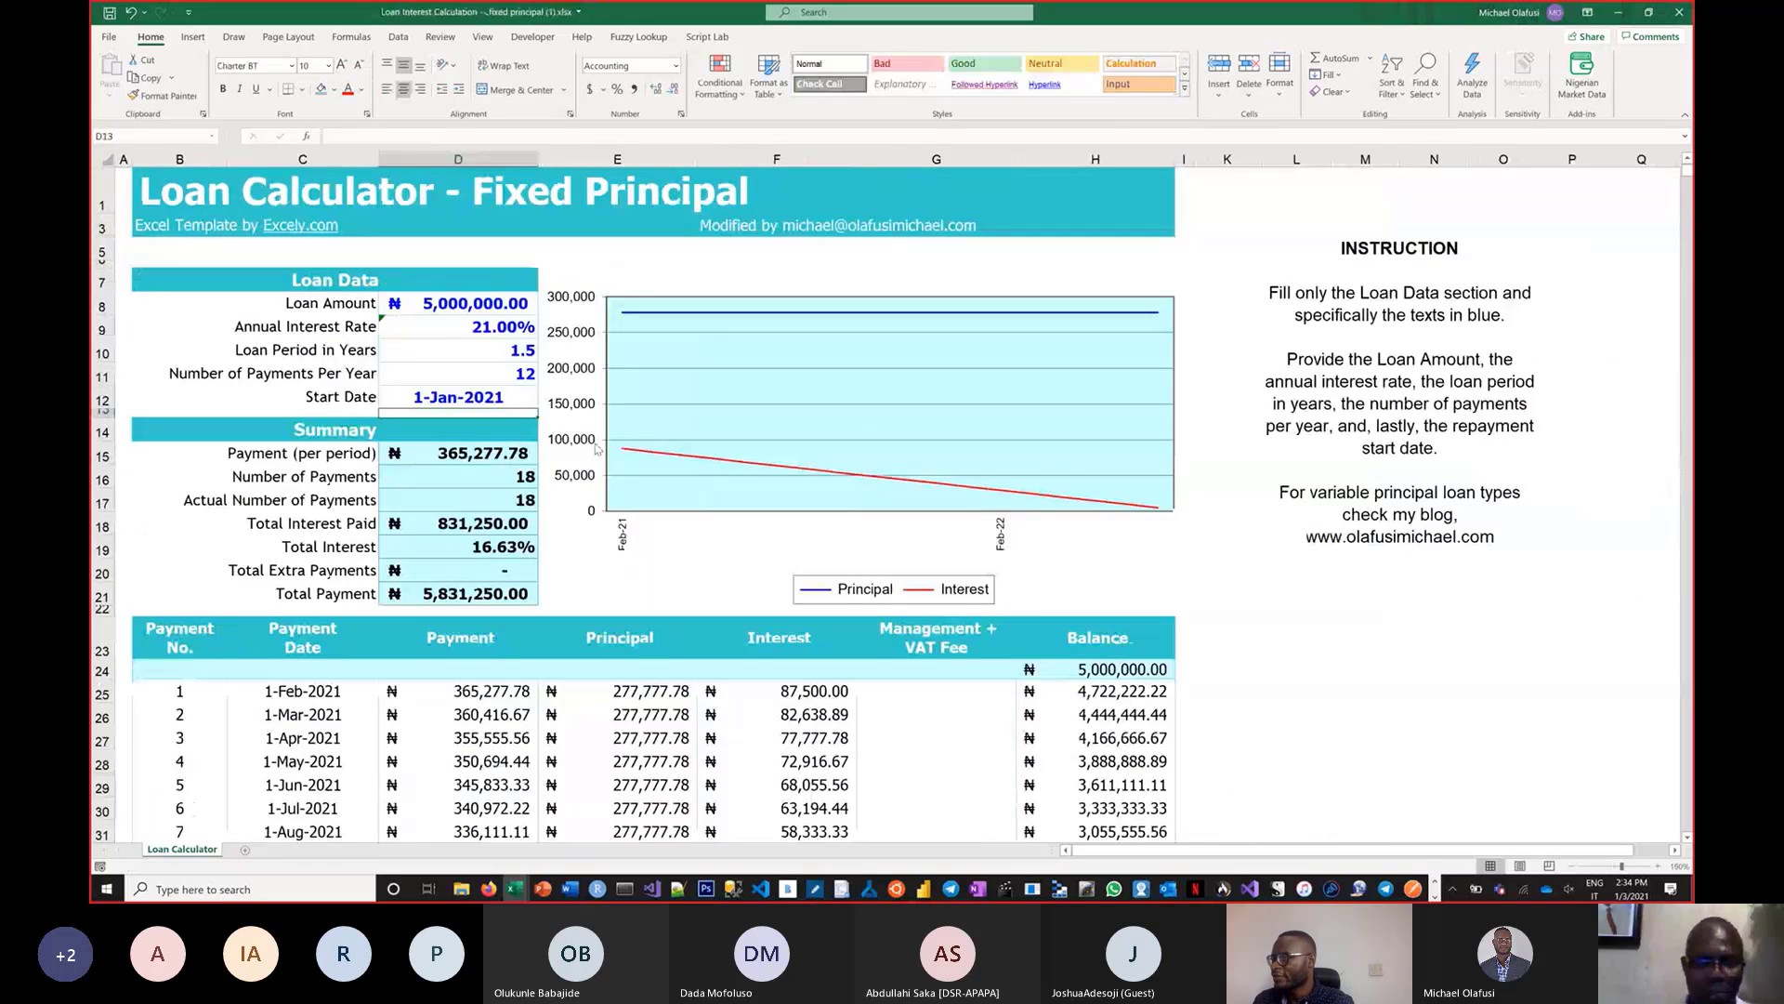
Shade the Principal column of the repayment schedule (E25:E42) with the last used blue fill
scroll(596, 449, down, 6)
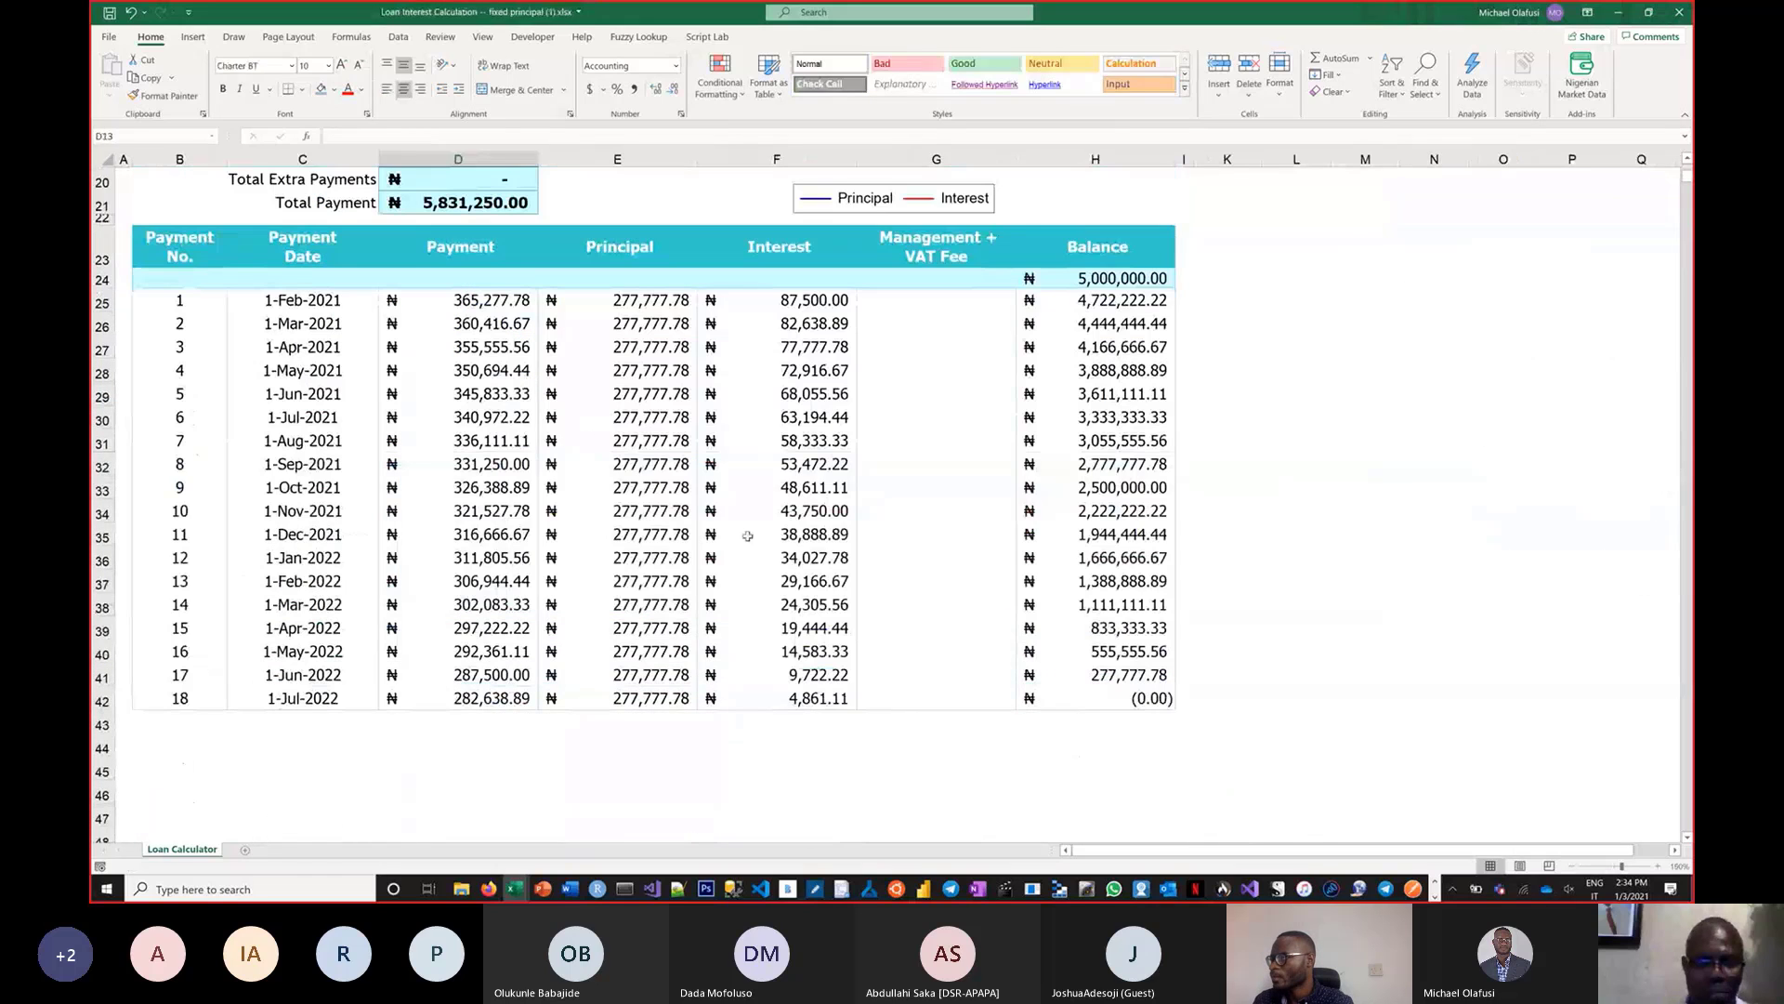
drag(655, 301, 651, 696)
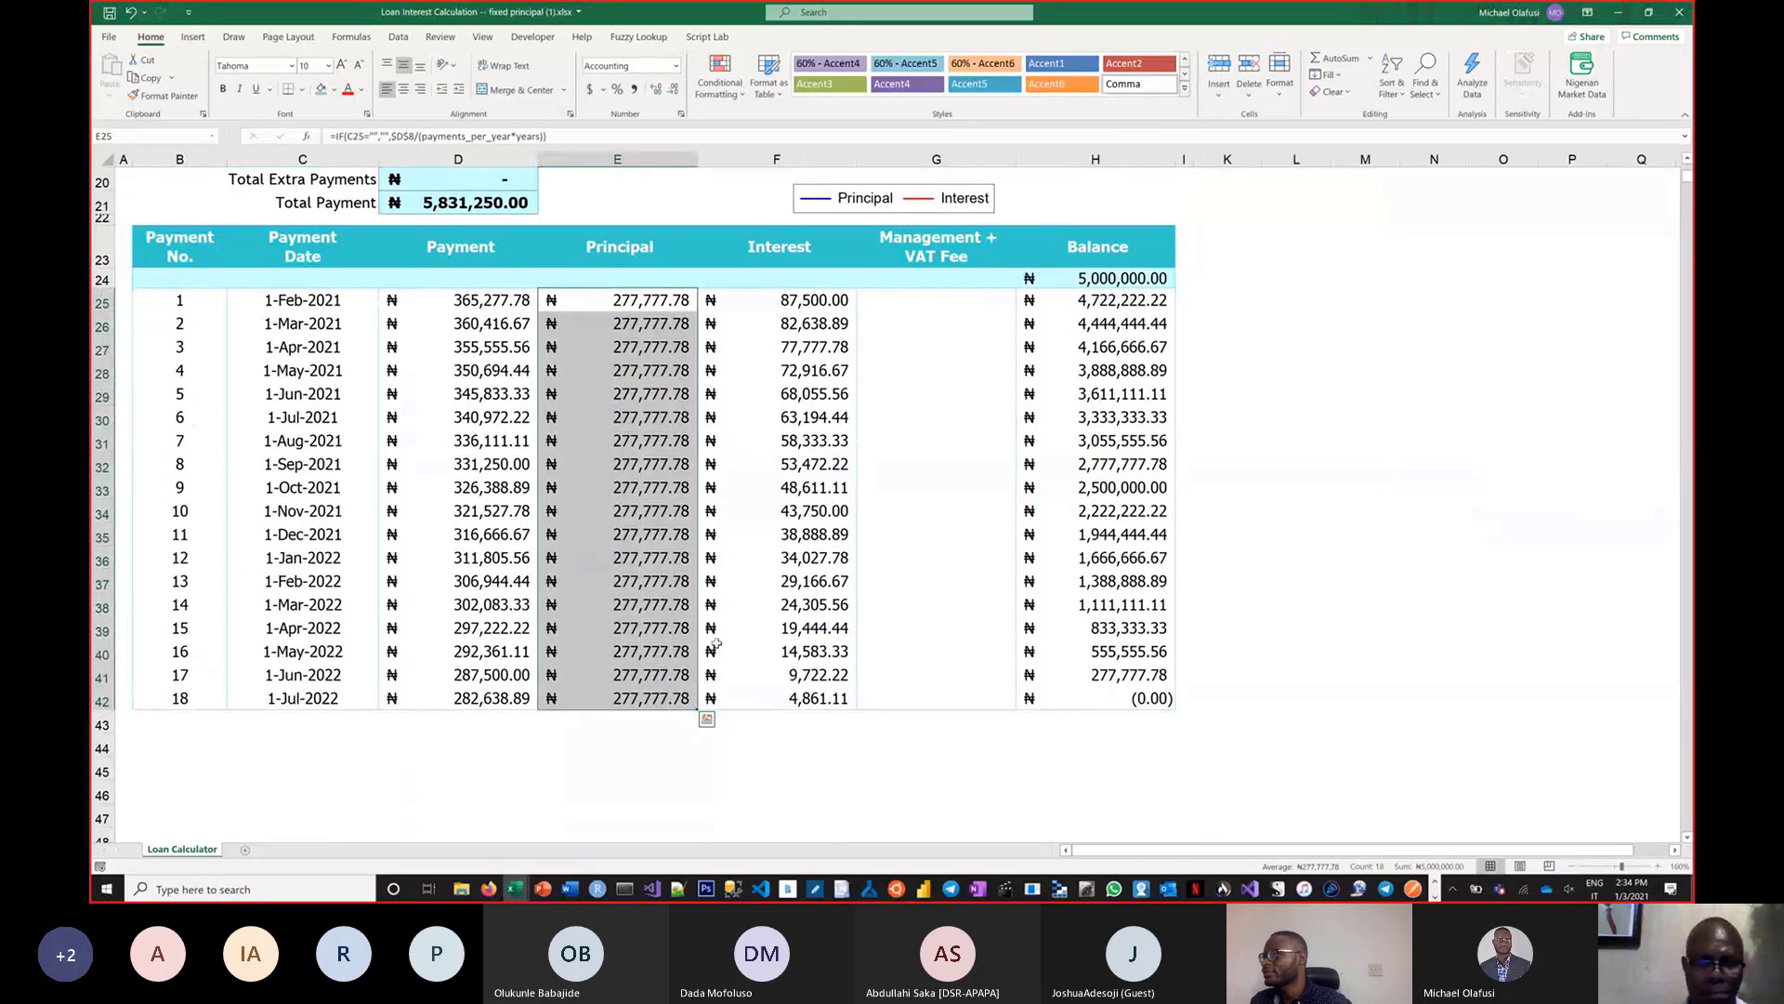
click(320, 89)
click(937, 488)
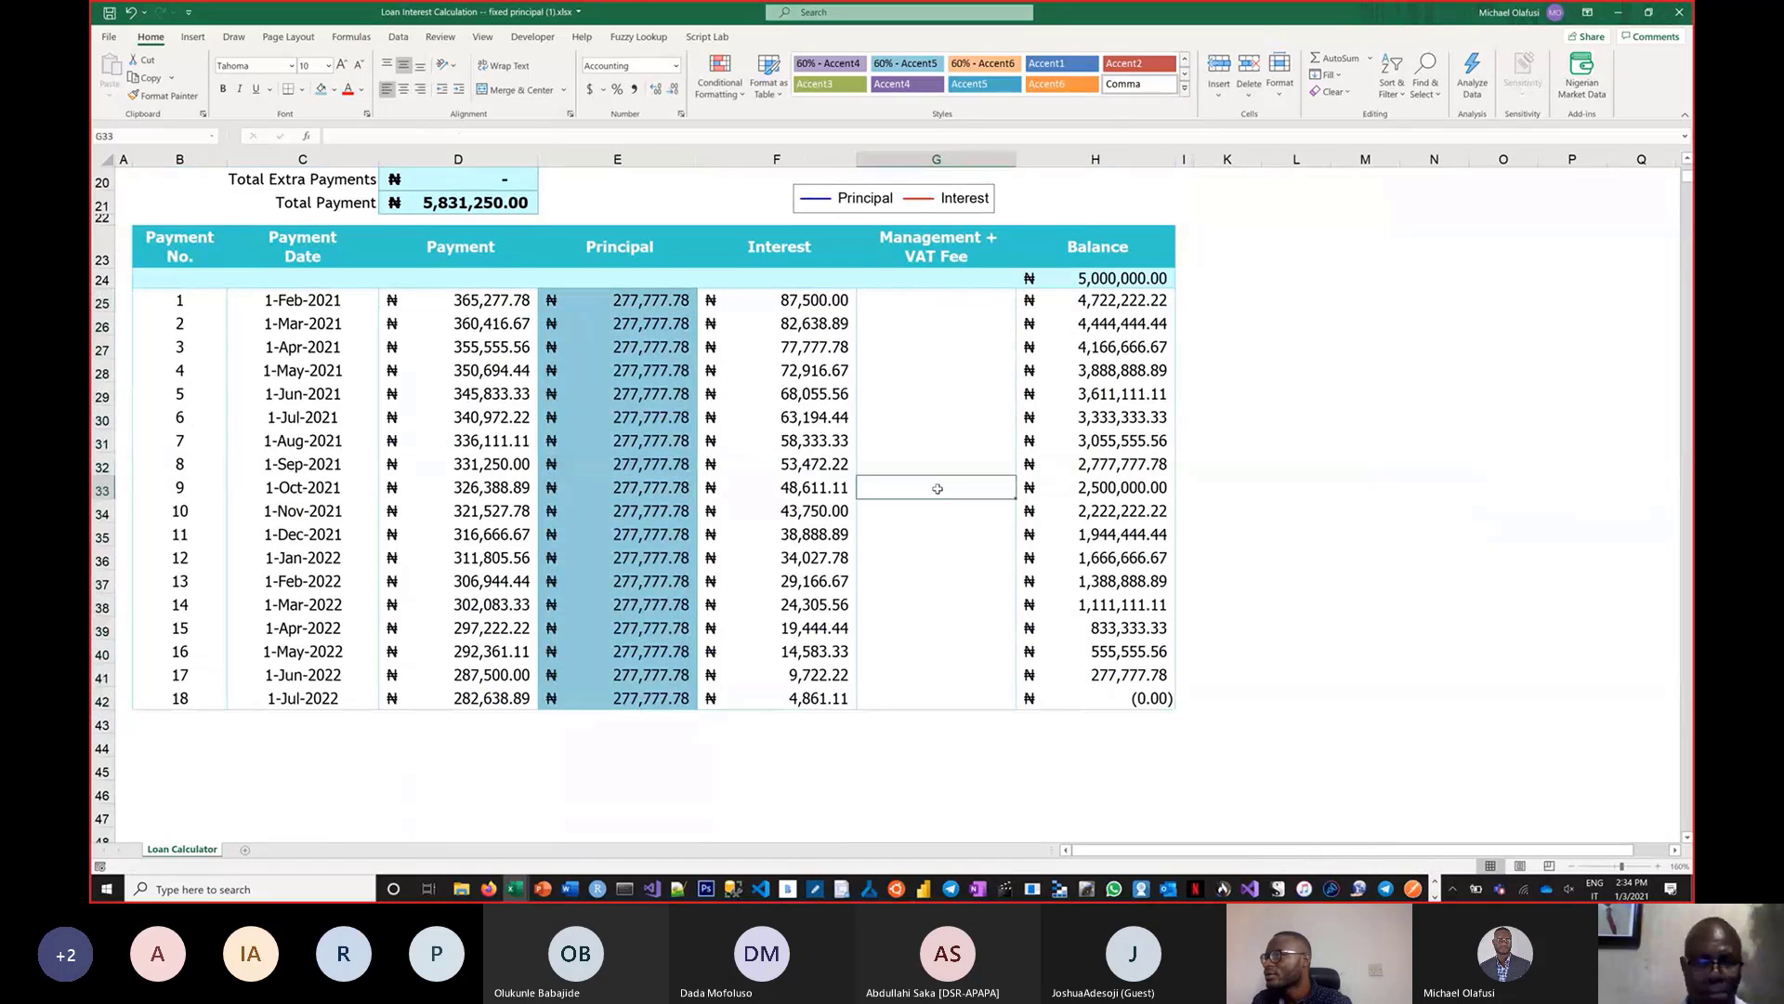
Switch to the variable principal calculator workbook and shade its Payment column (D25:D42) light green
key(alt+Tab)
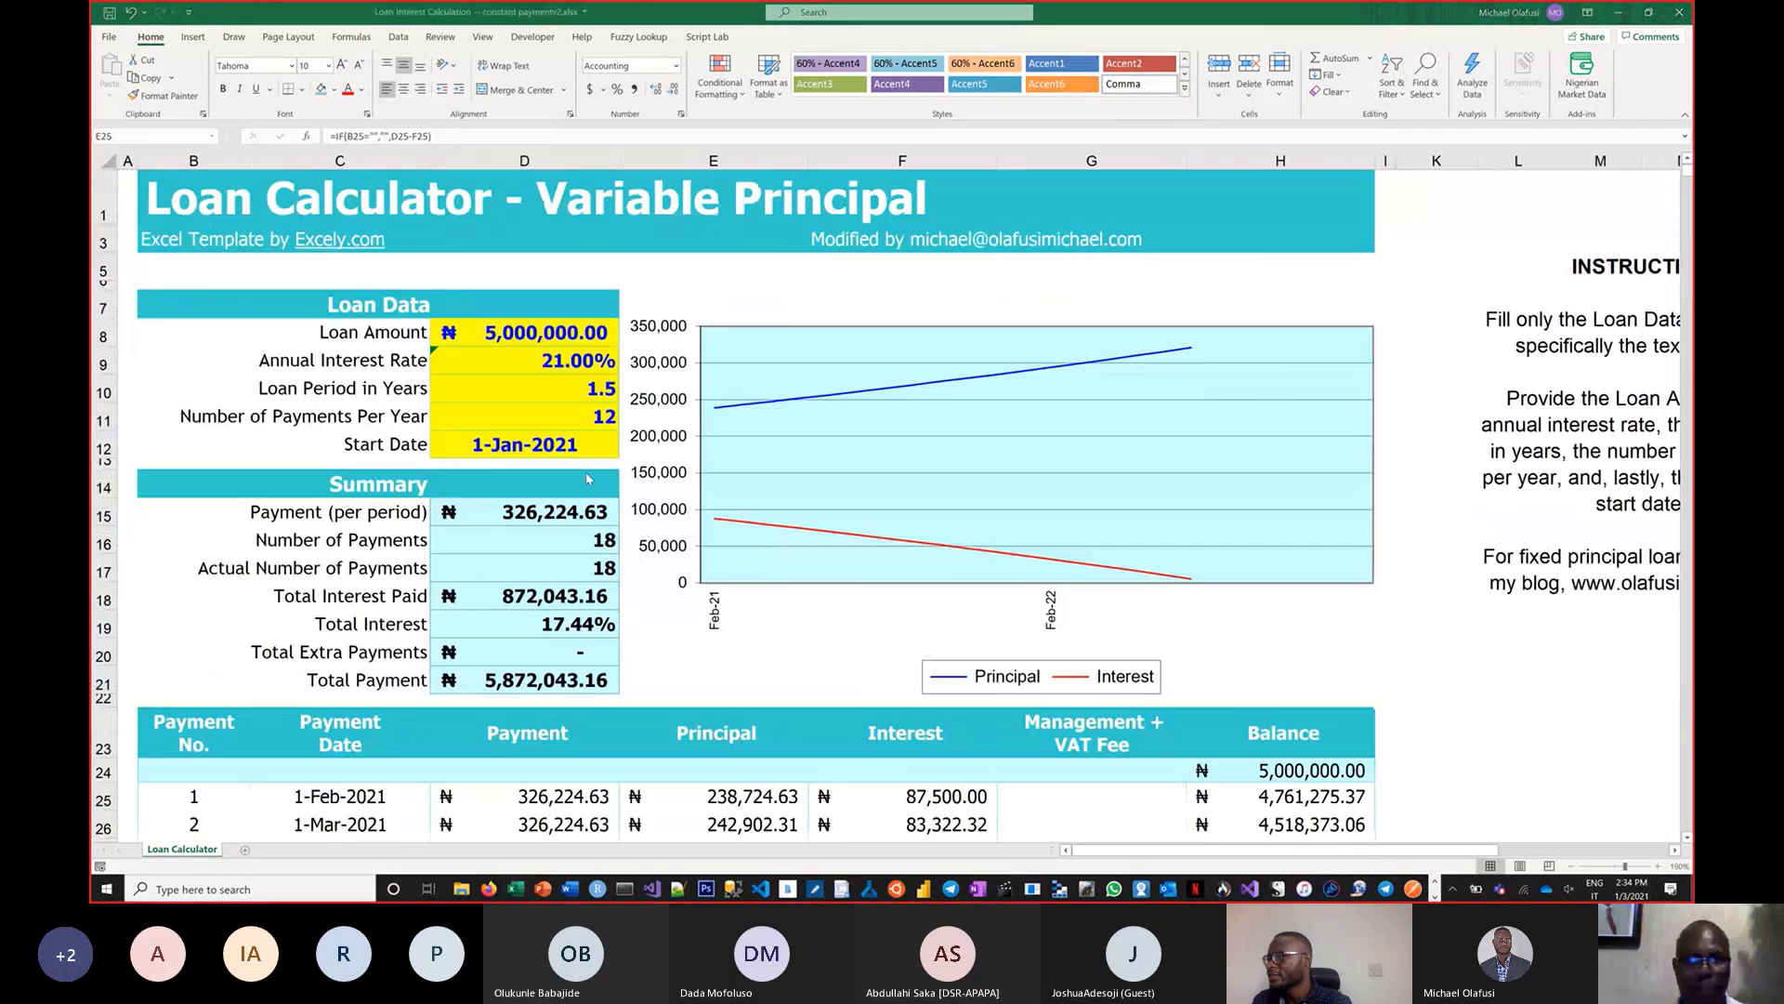
scroll(614, 485, down, 5)
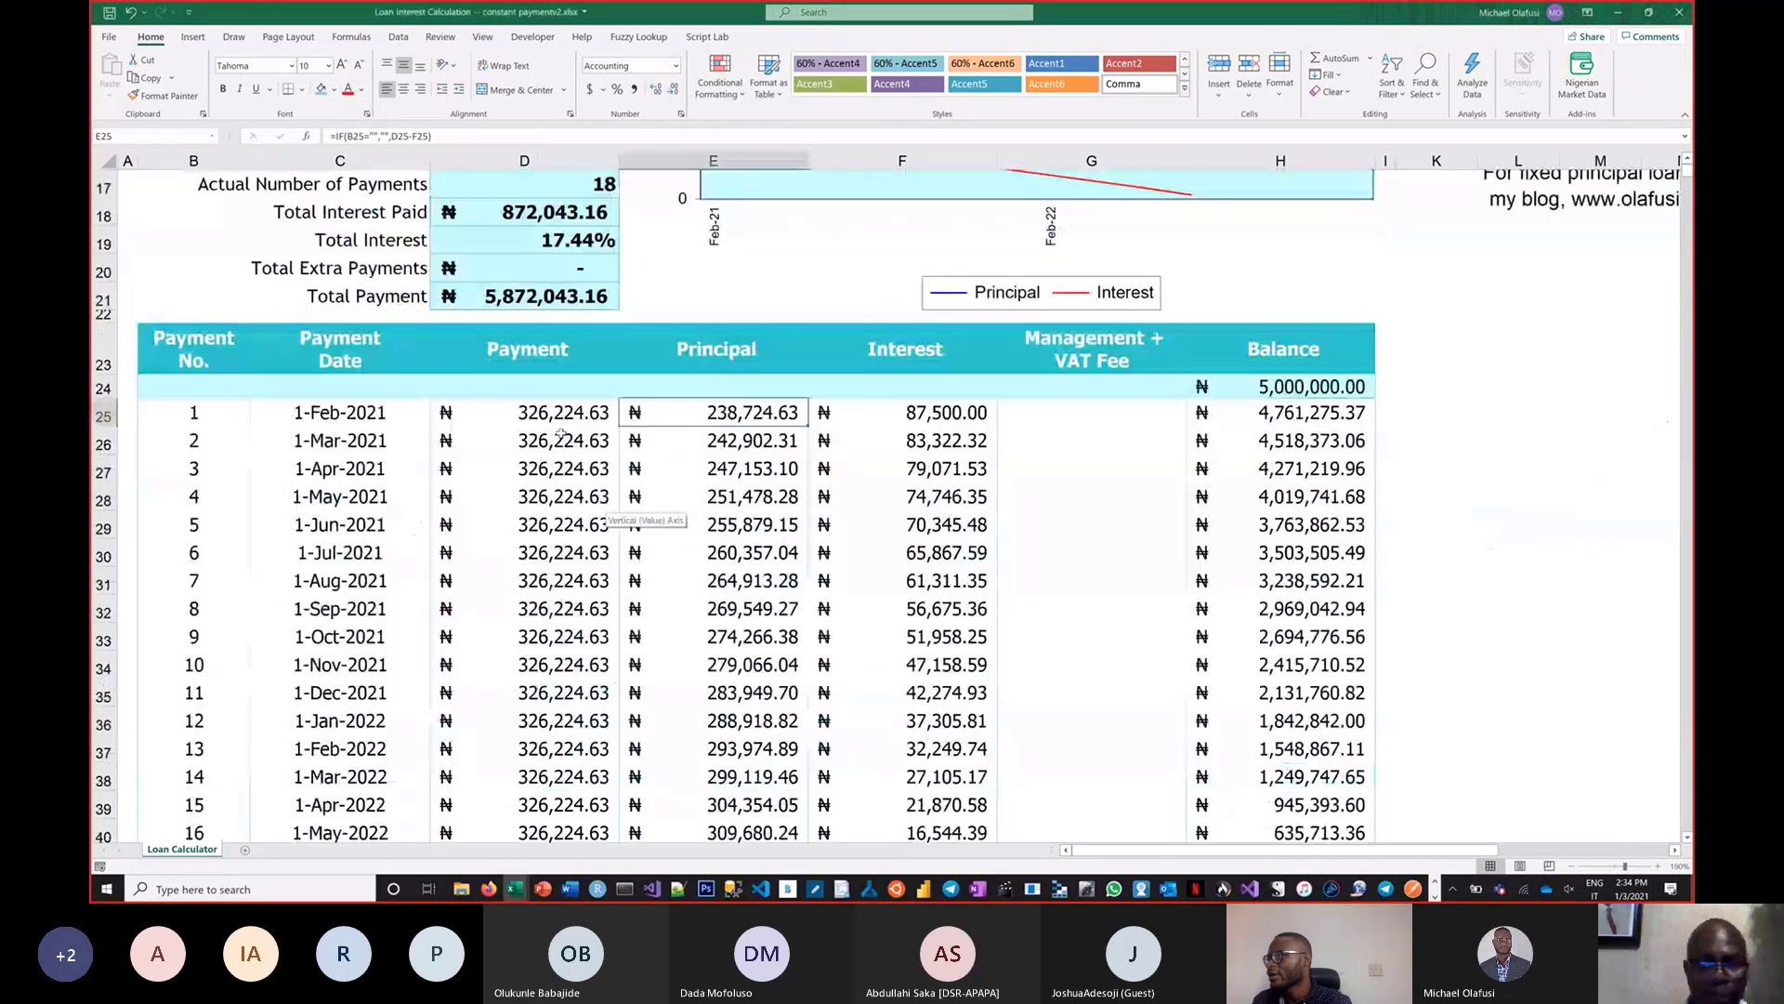
drag(560, 415, 558, 732)
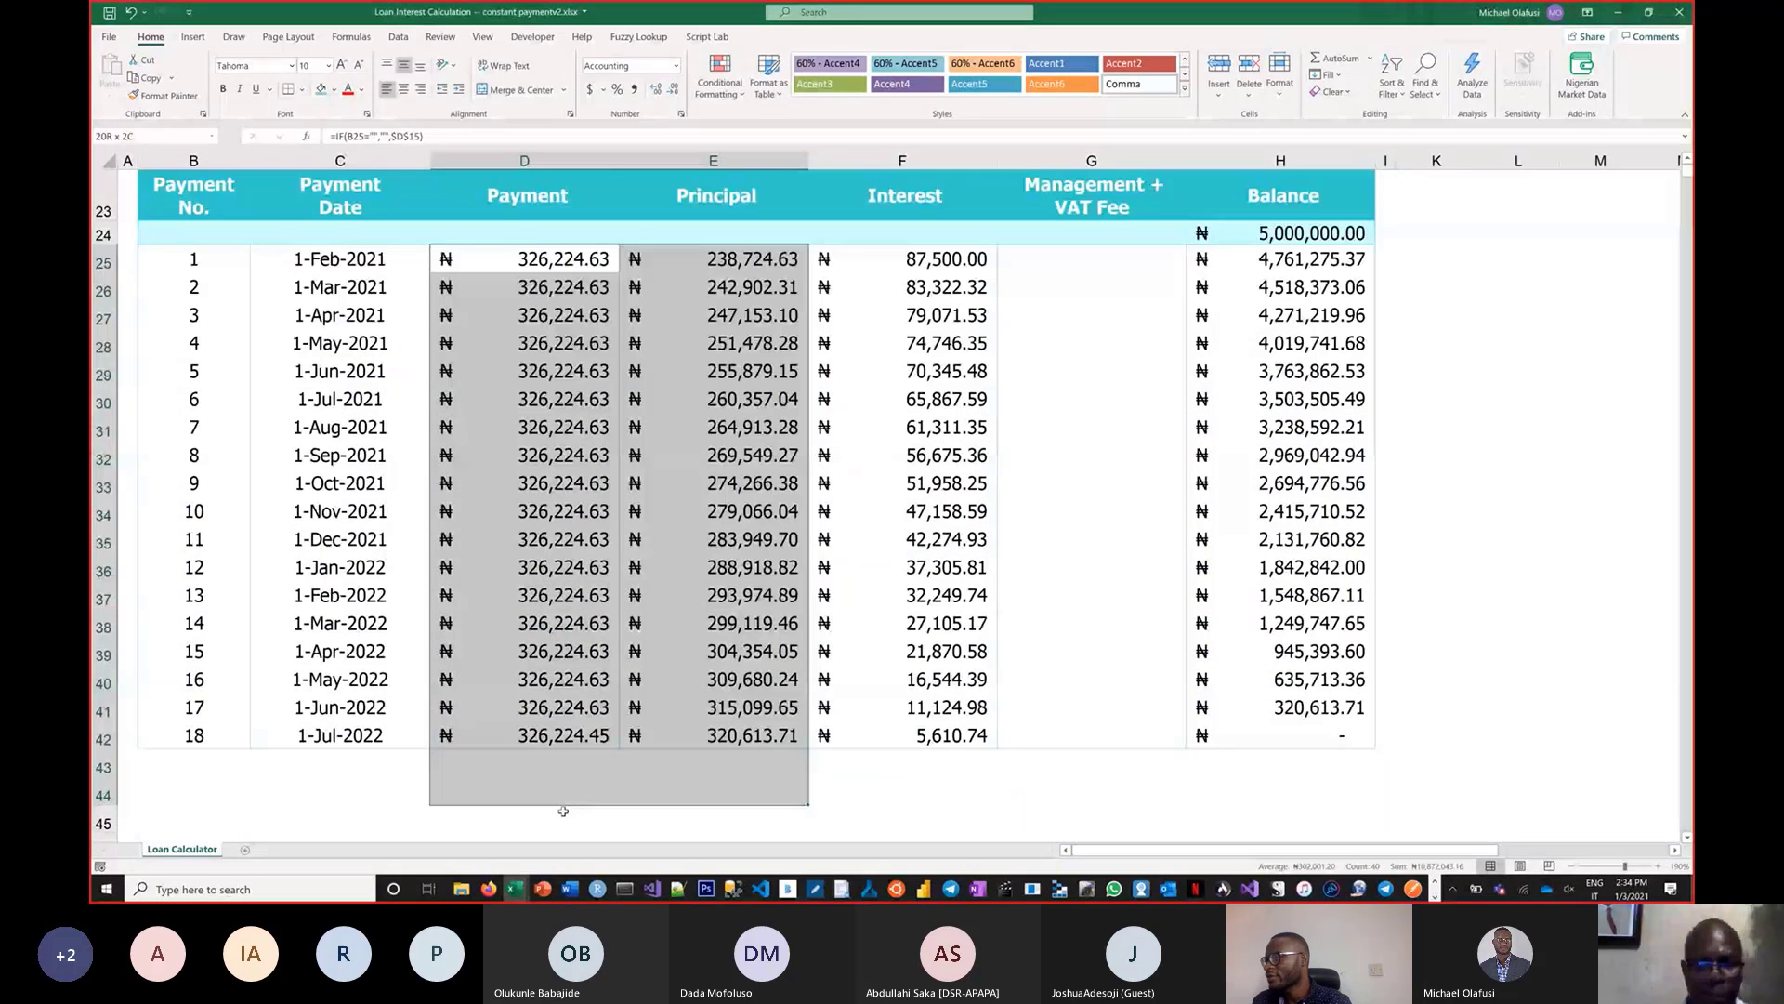
scroll(558, 465, down, 1)
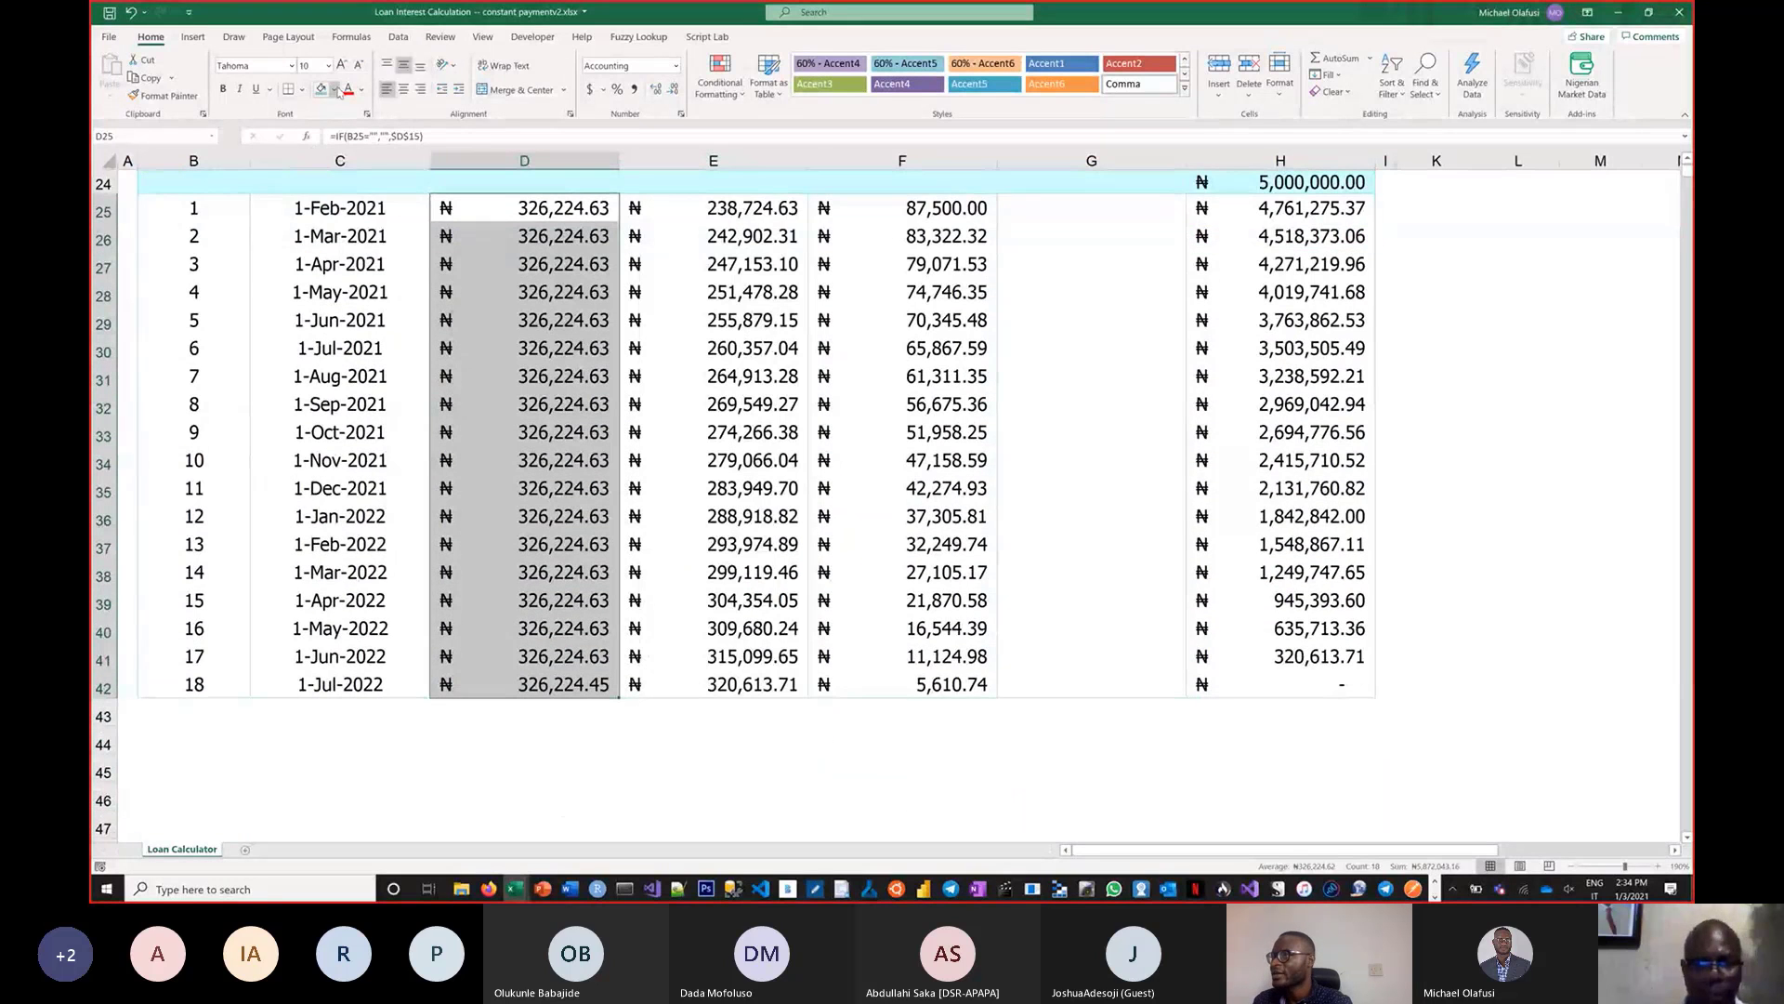
click(335, 90)
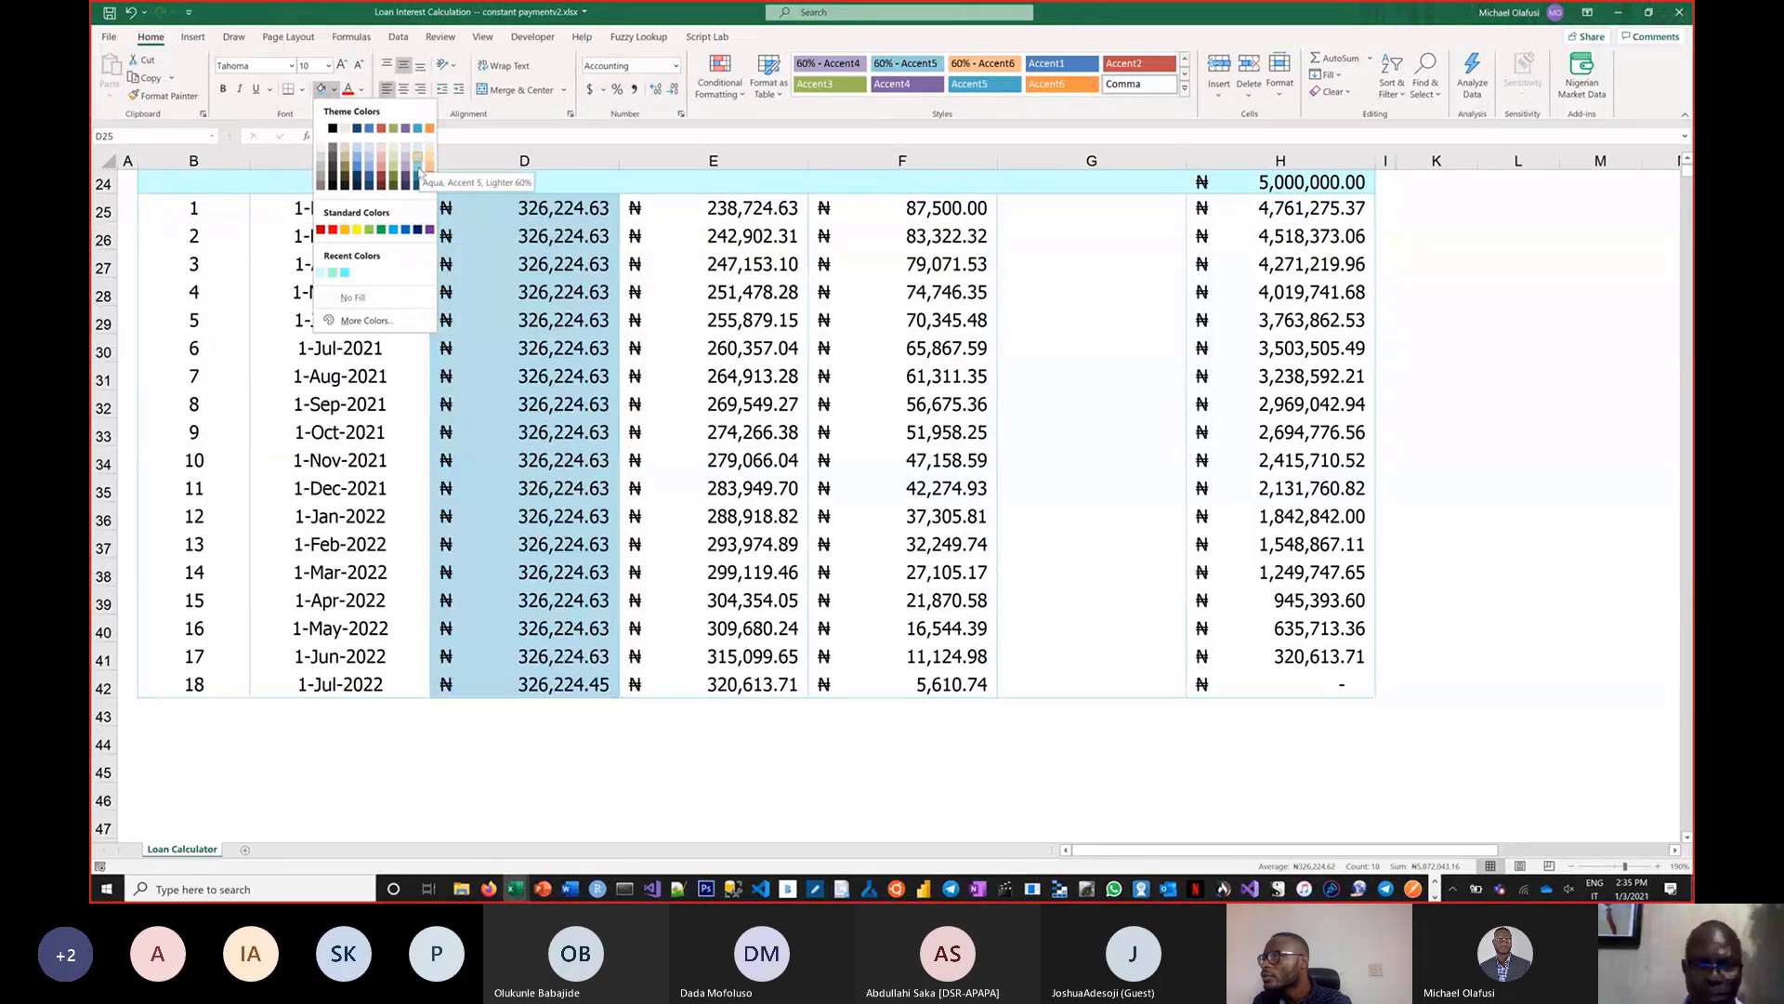
click(371, 231)
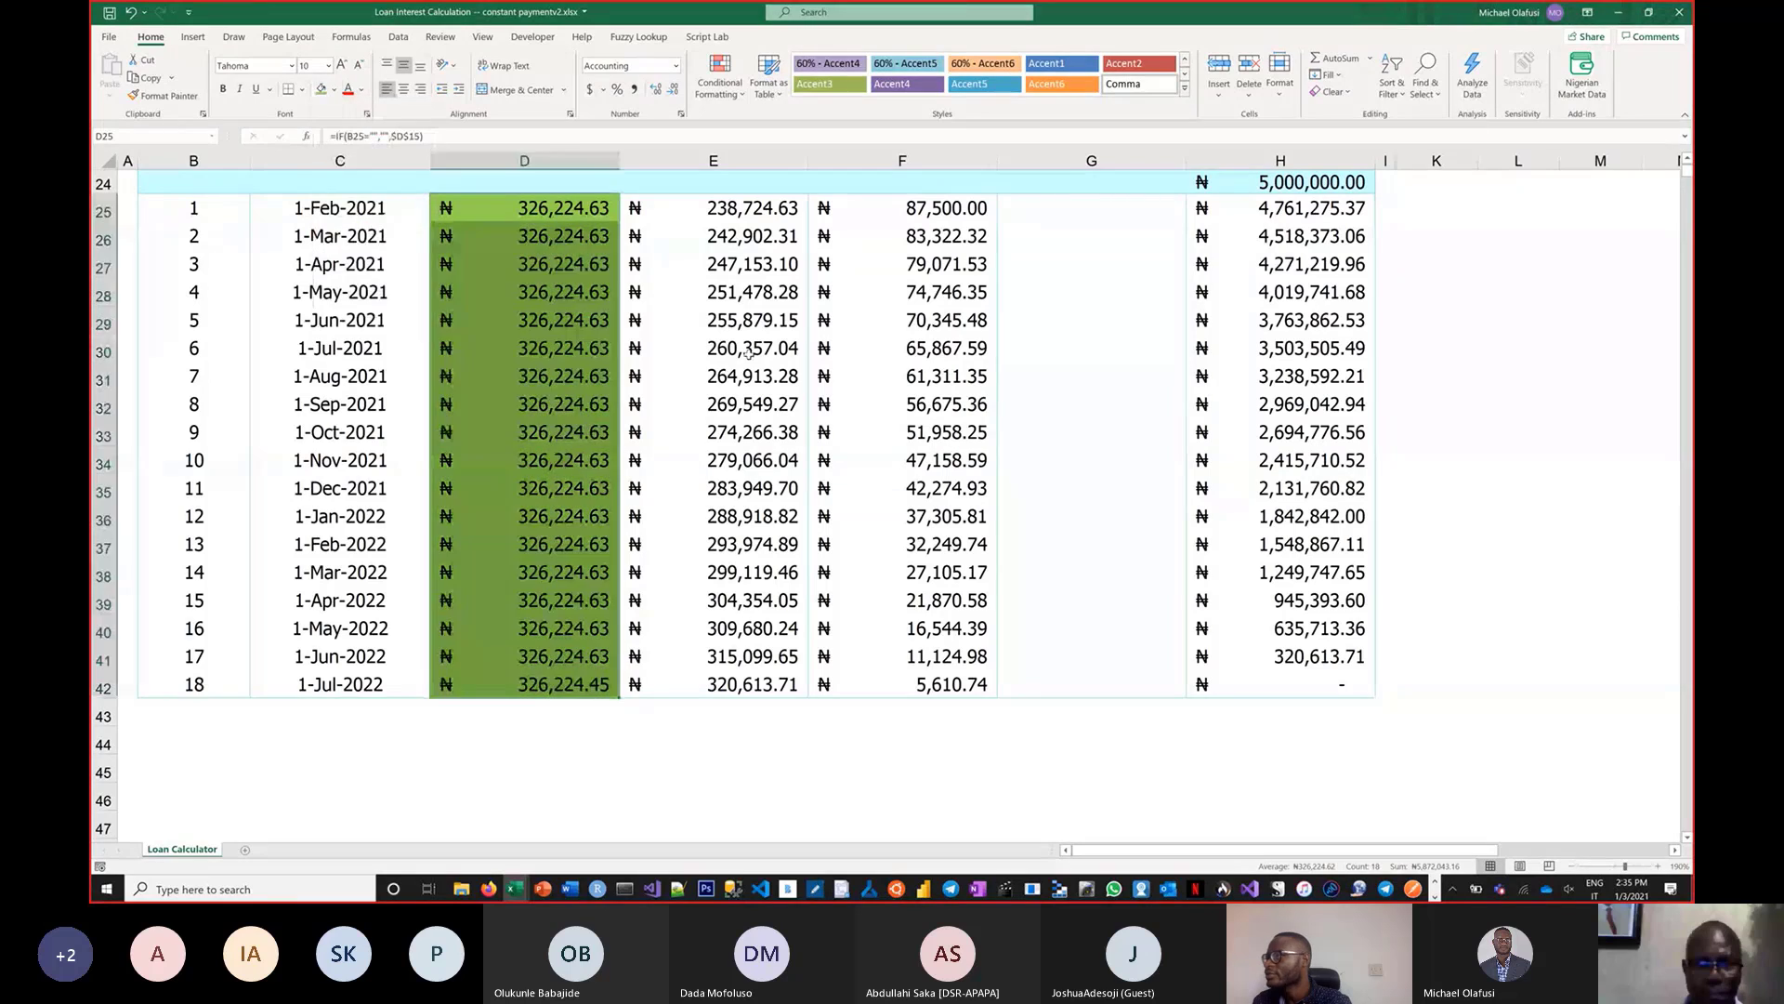
click(739, 368)
scroll(739, 369, up, 3)
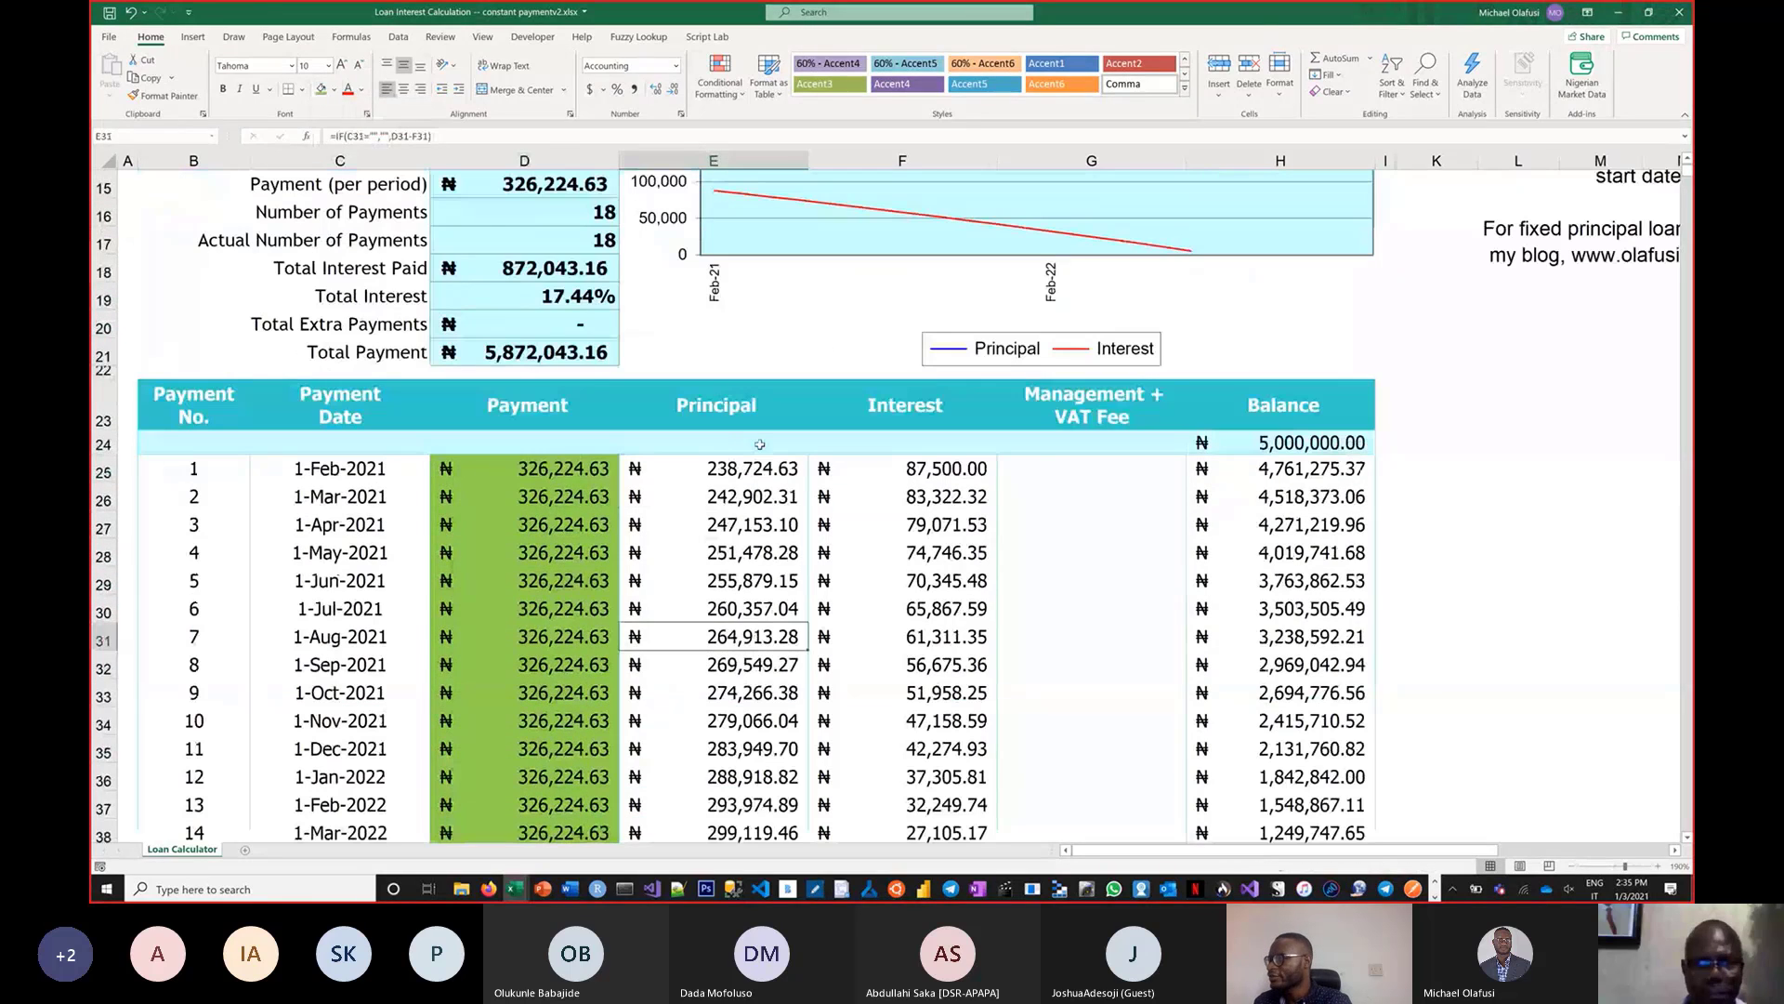
Return to the fixed principal calculator and examine the principal, interest and payment amounts in its repayment schedule
key(ctrl+Tab)
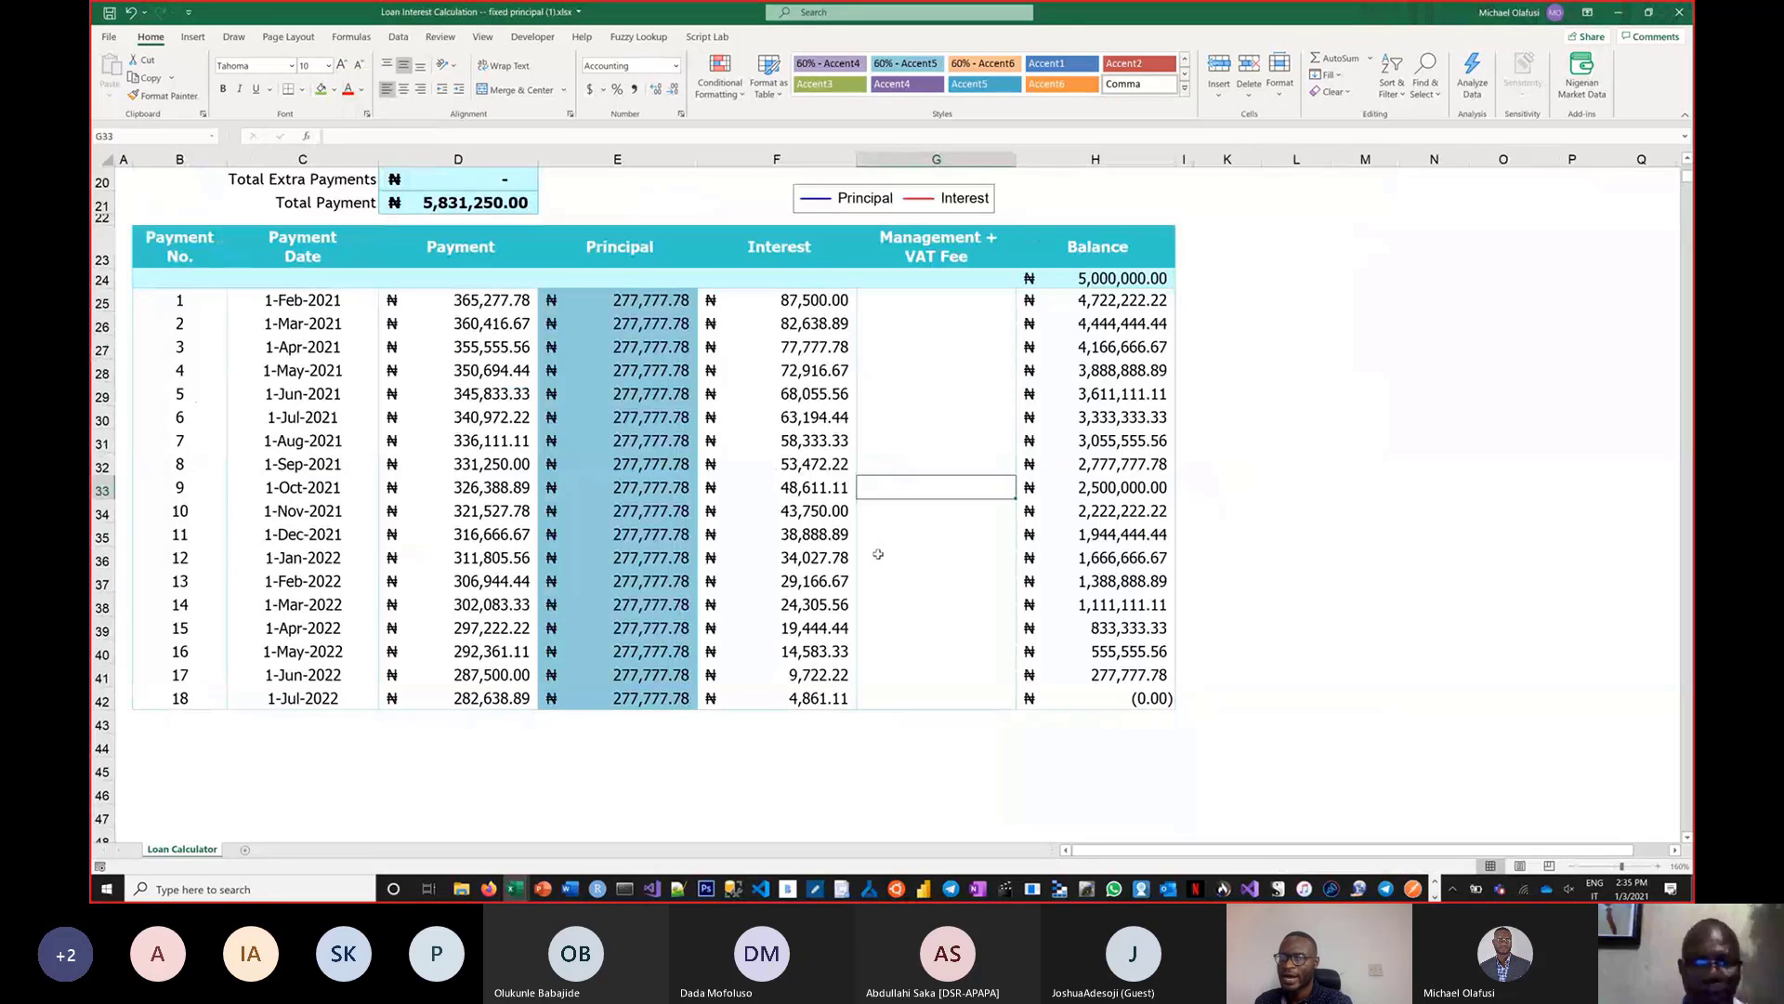
click(797, 444)
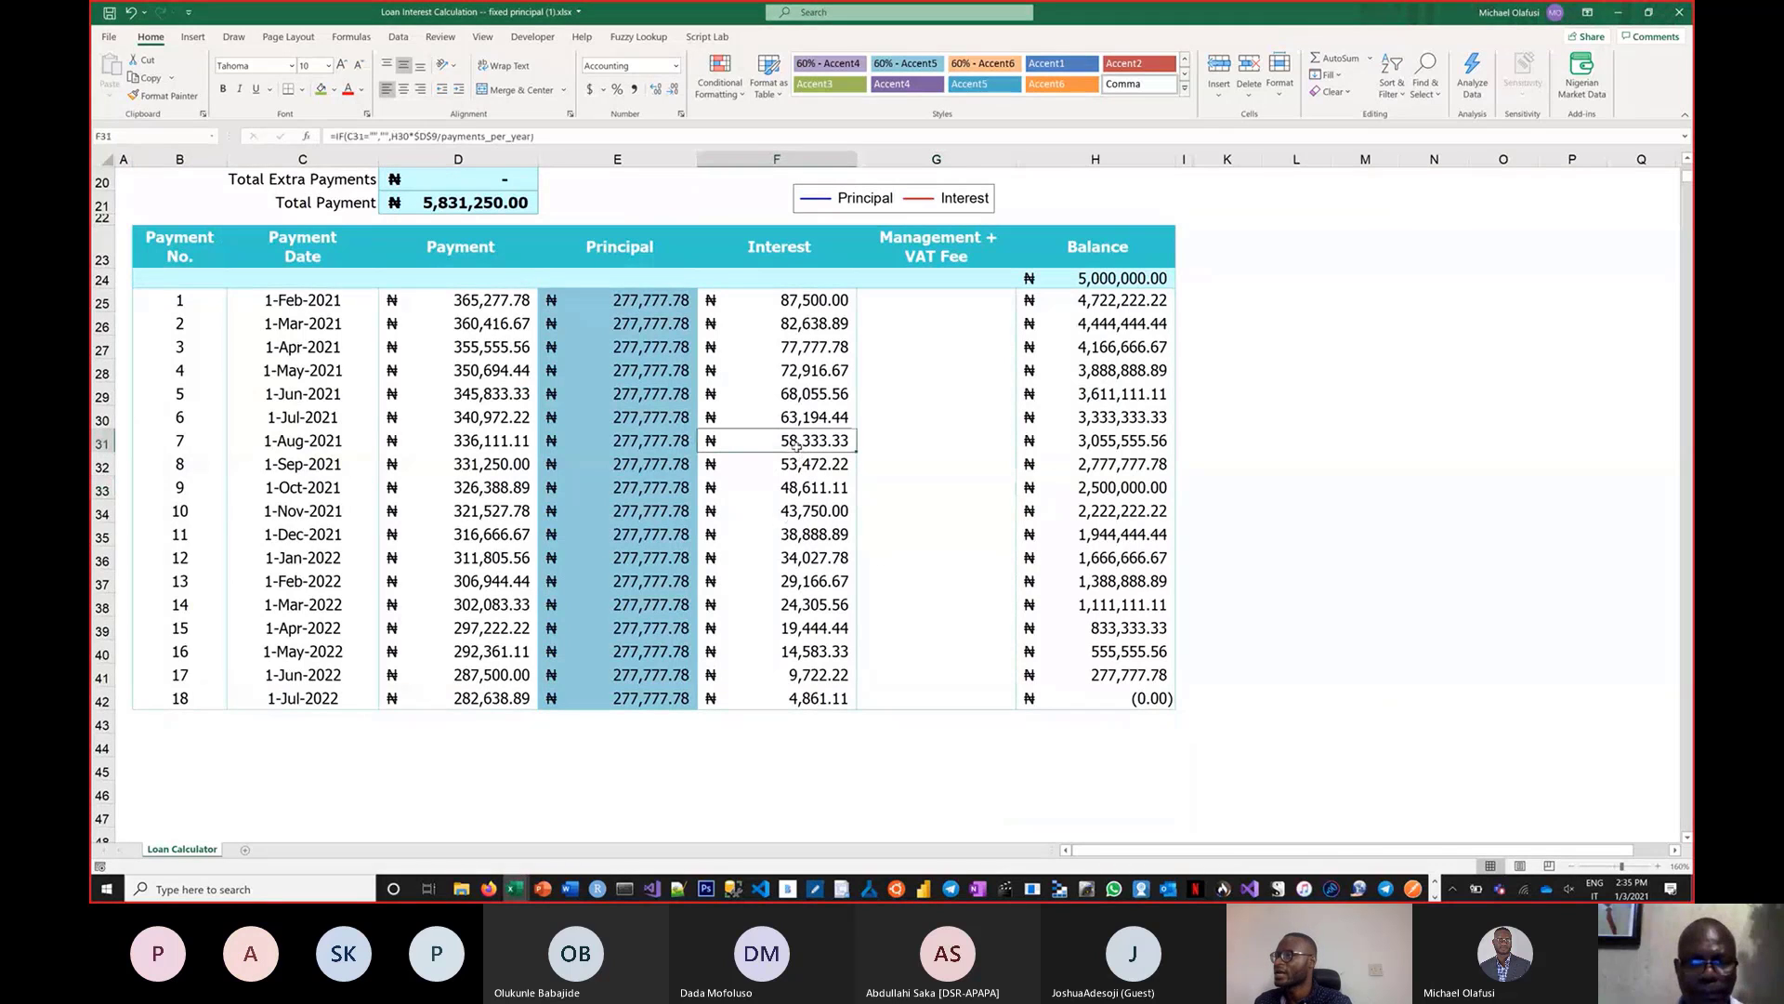
scroll(823, 455, up, 1)
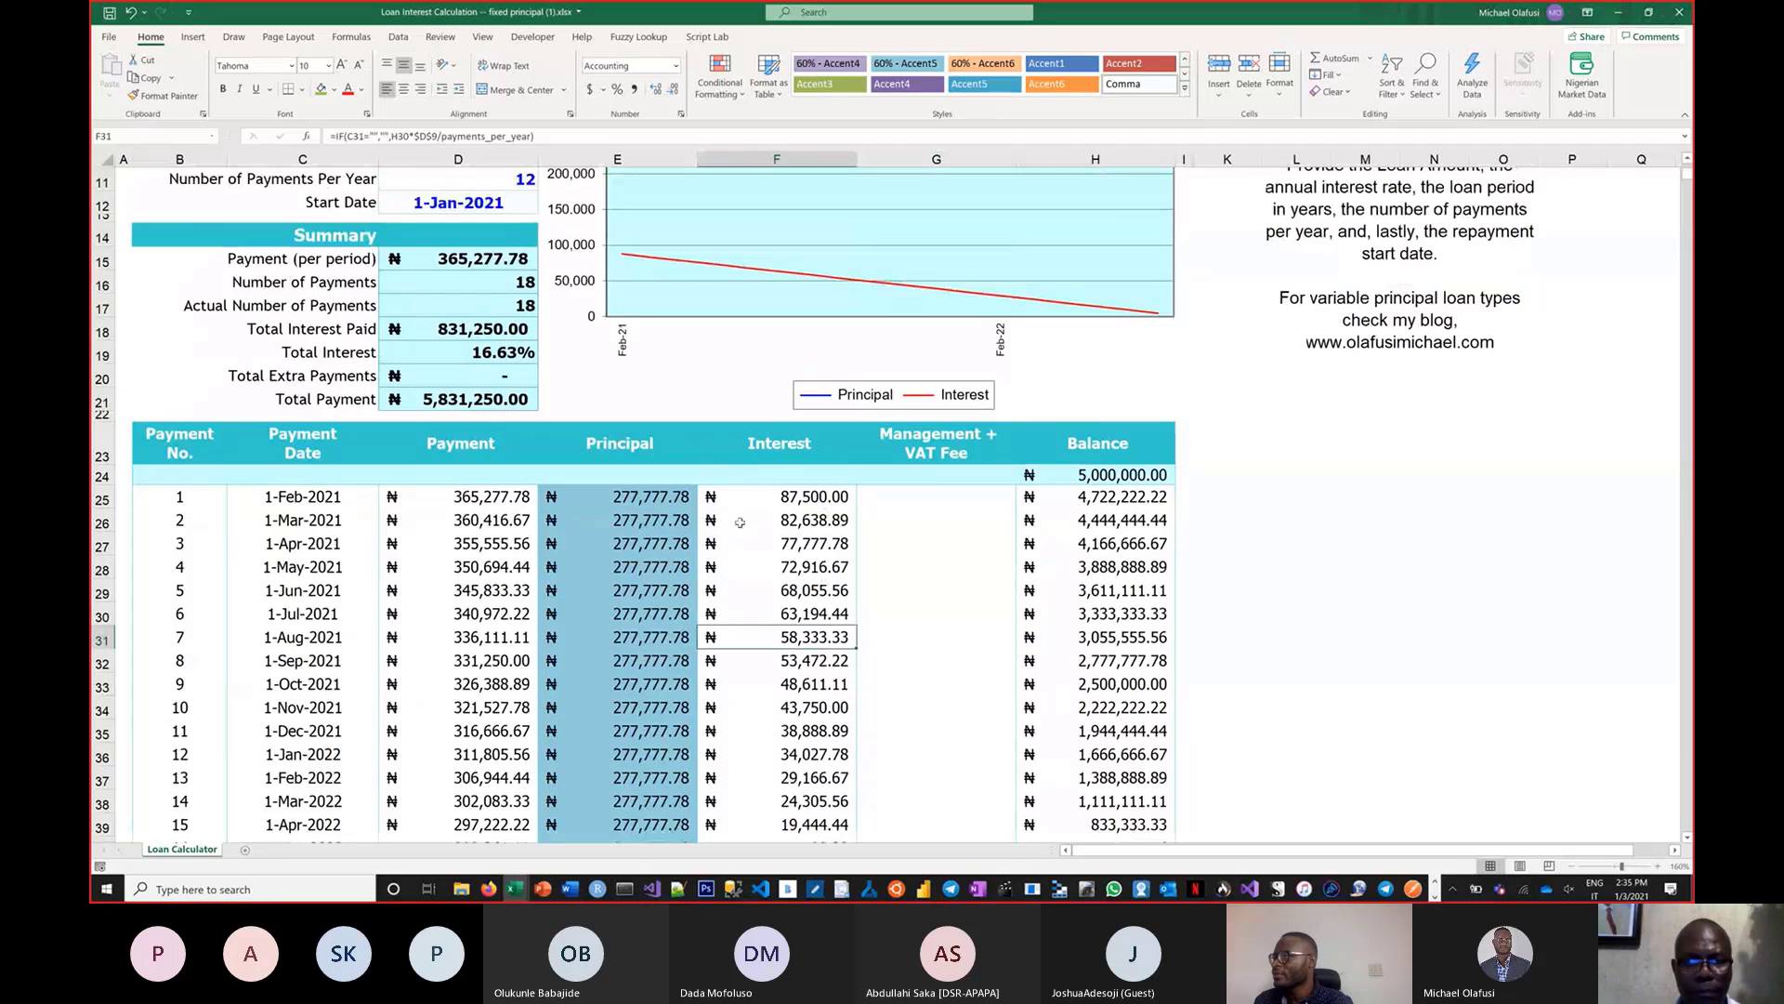
scroll(740, 522, down, 2)
scroll(586, 764, down, 1)
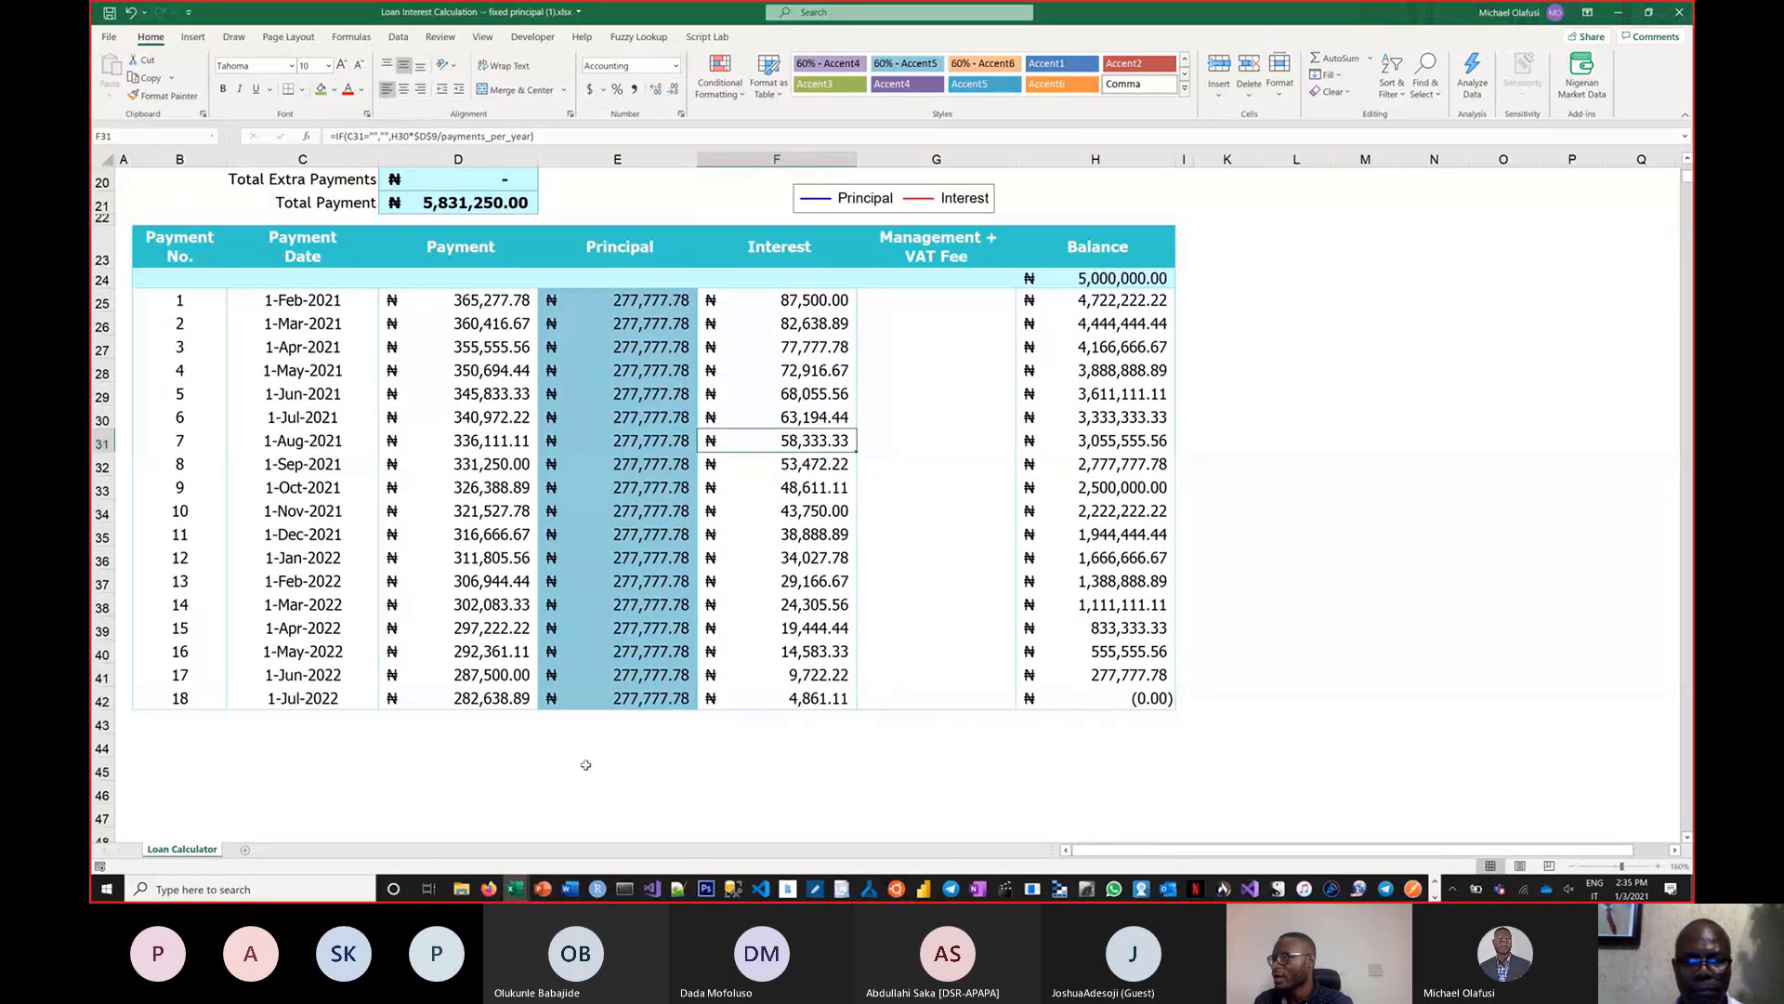
scroll(585, 764, down, 1)
click(472, 665)
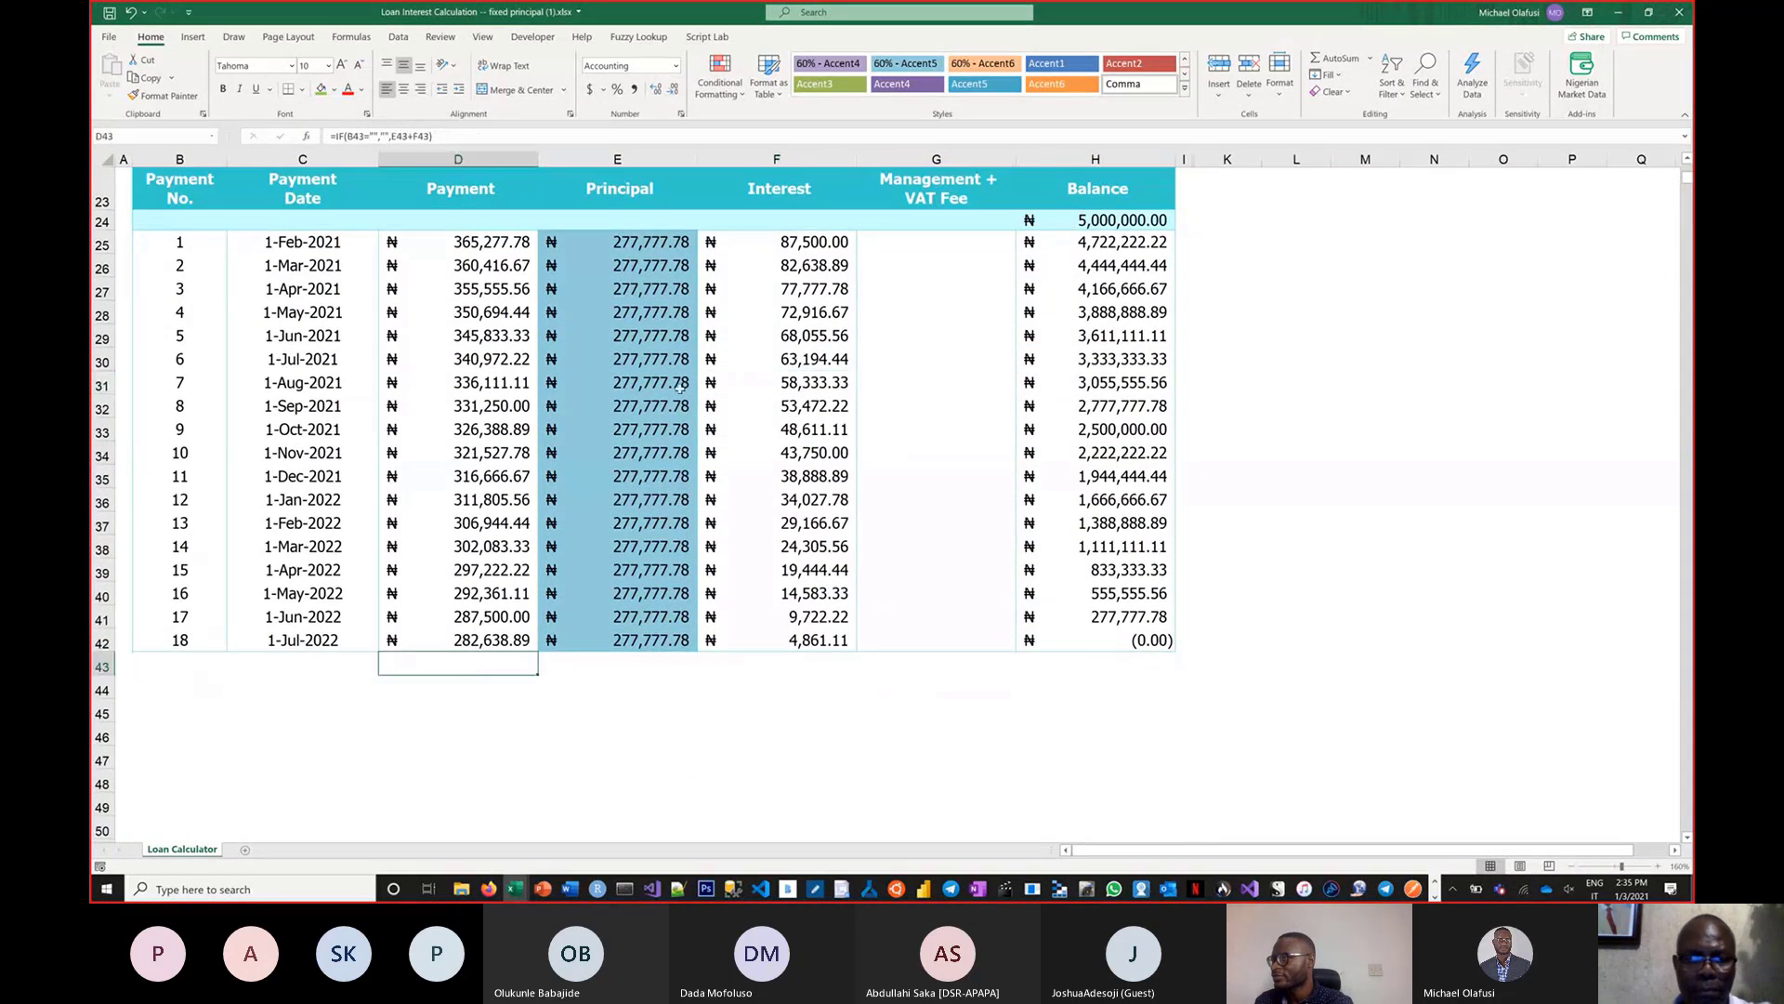
scroll(699, 449, up, 1)
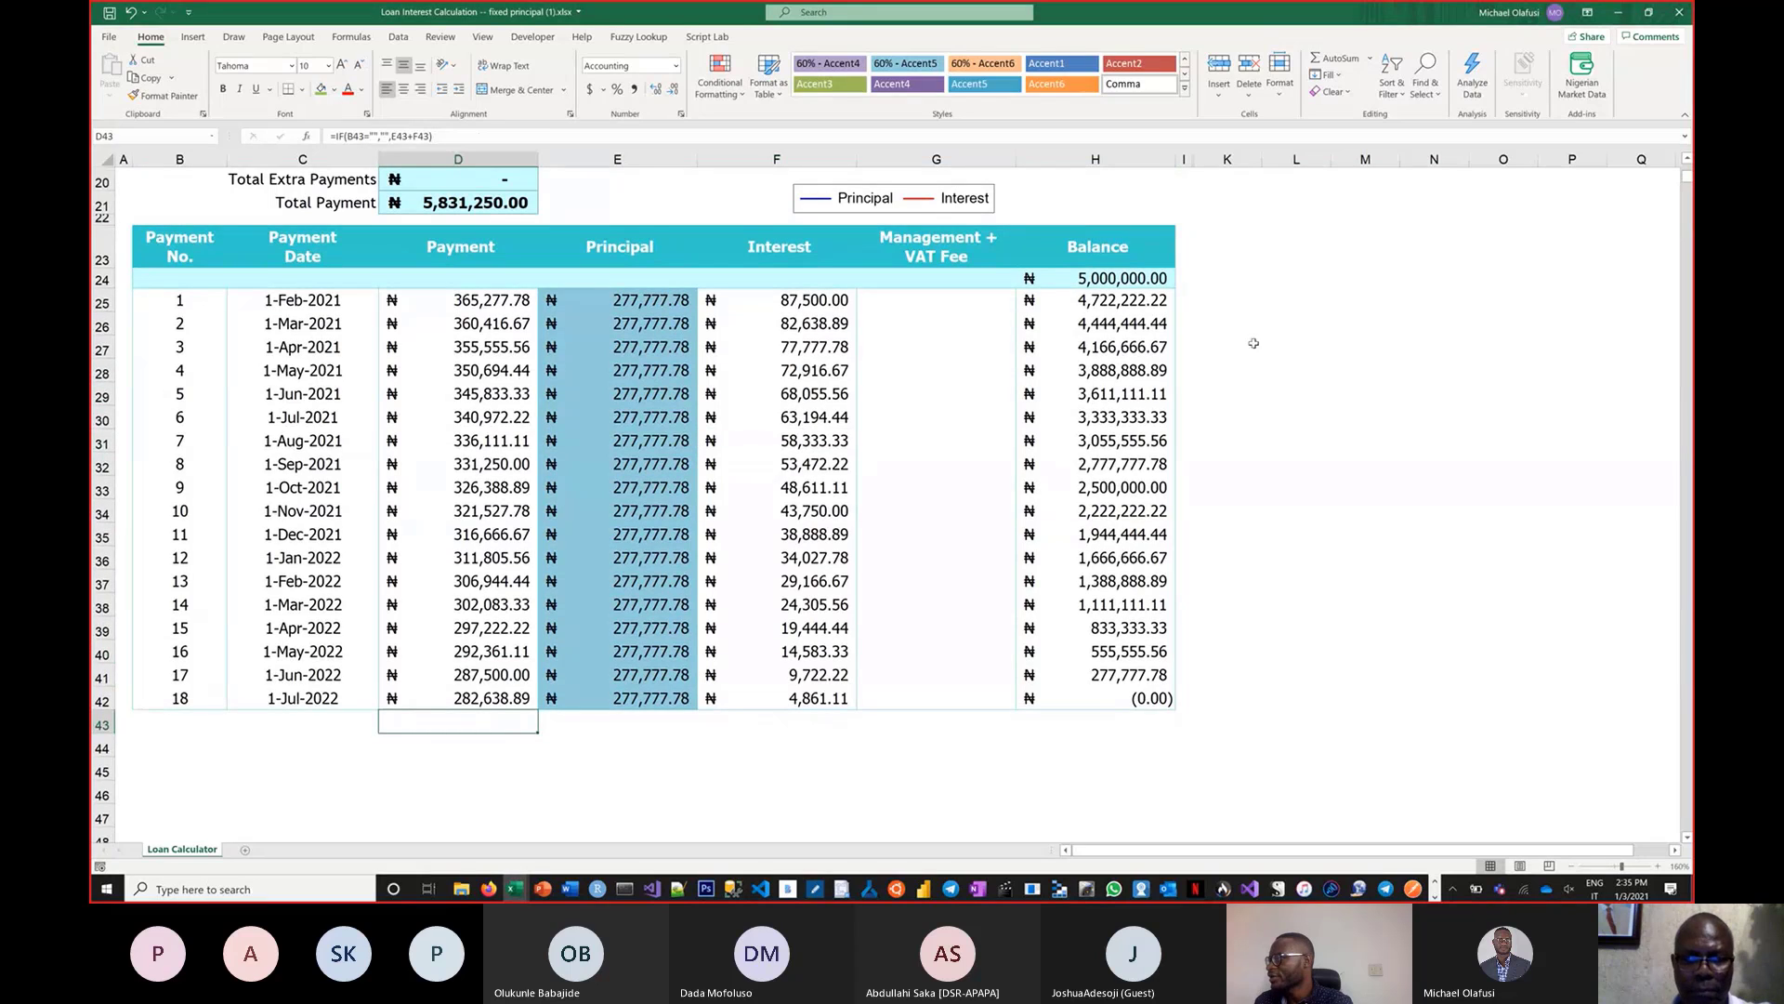
click(1273, 309)
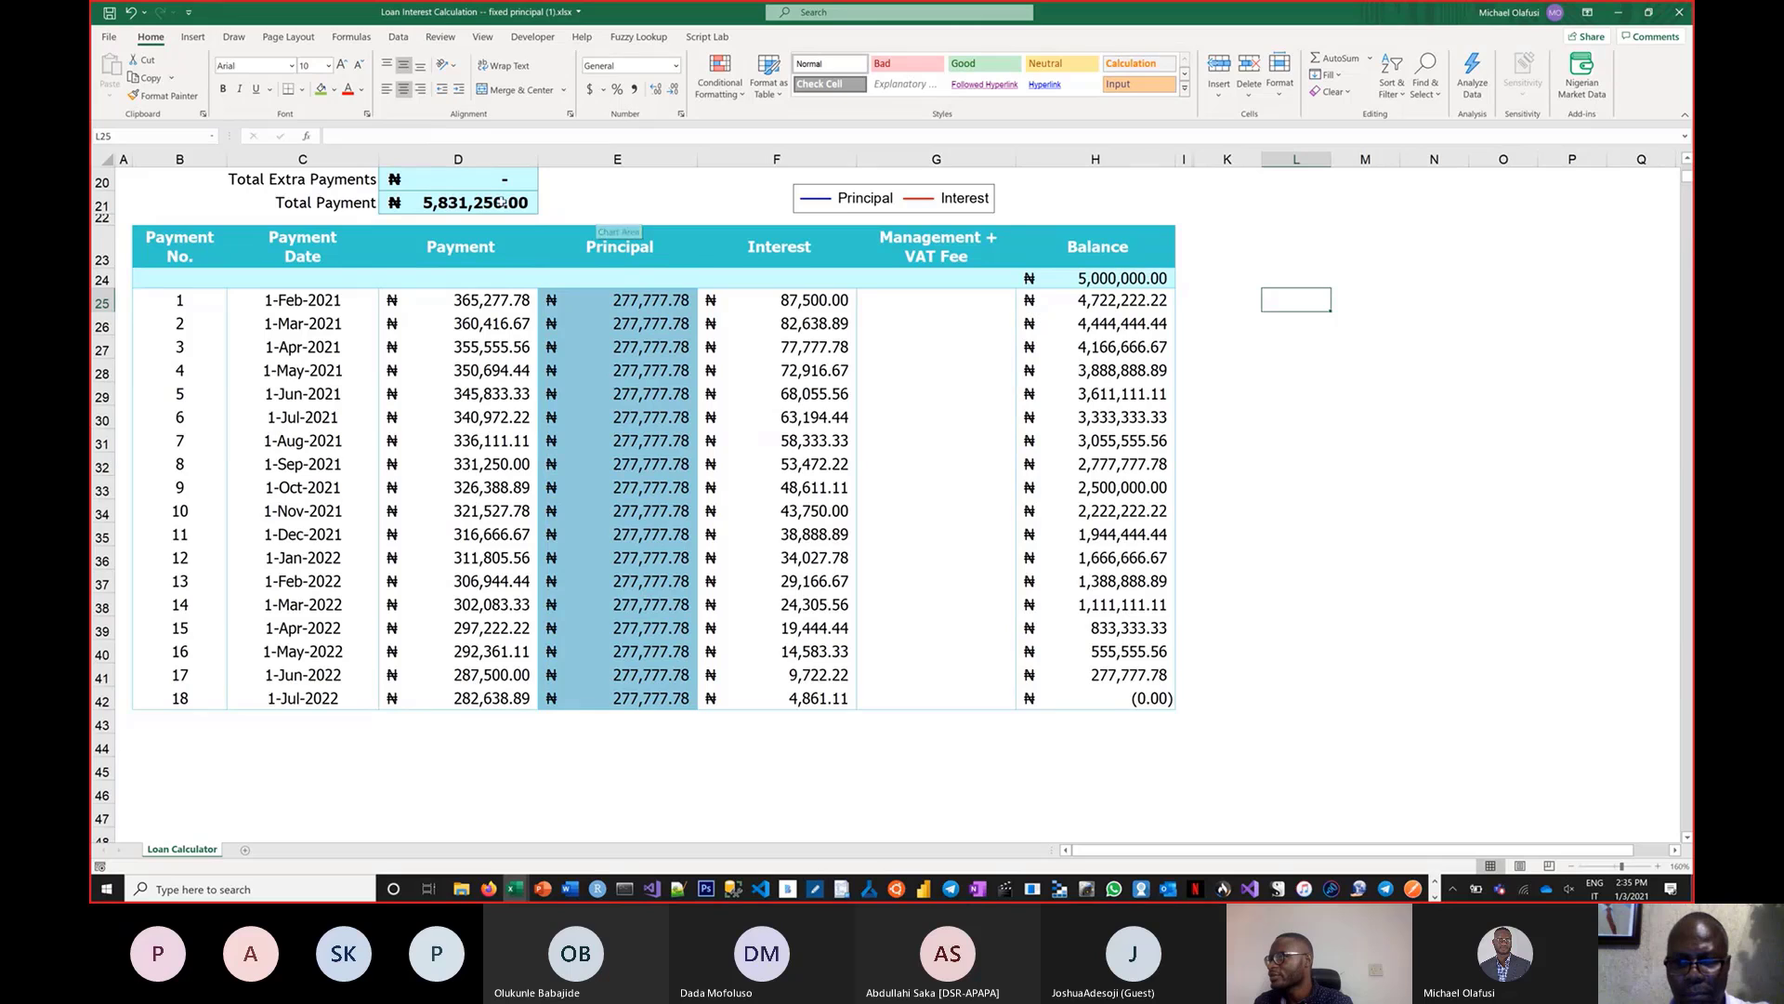
drag(505, 298, 528, 690)
click(508, 720)
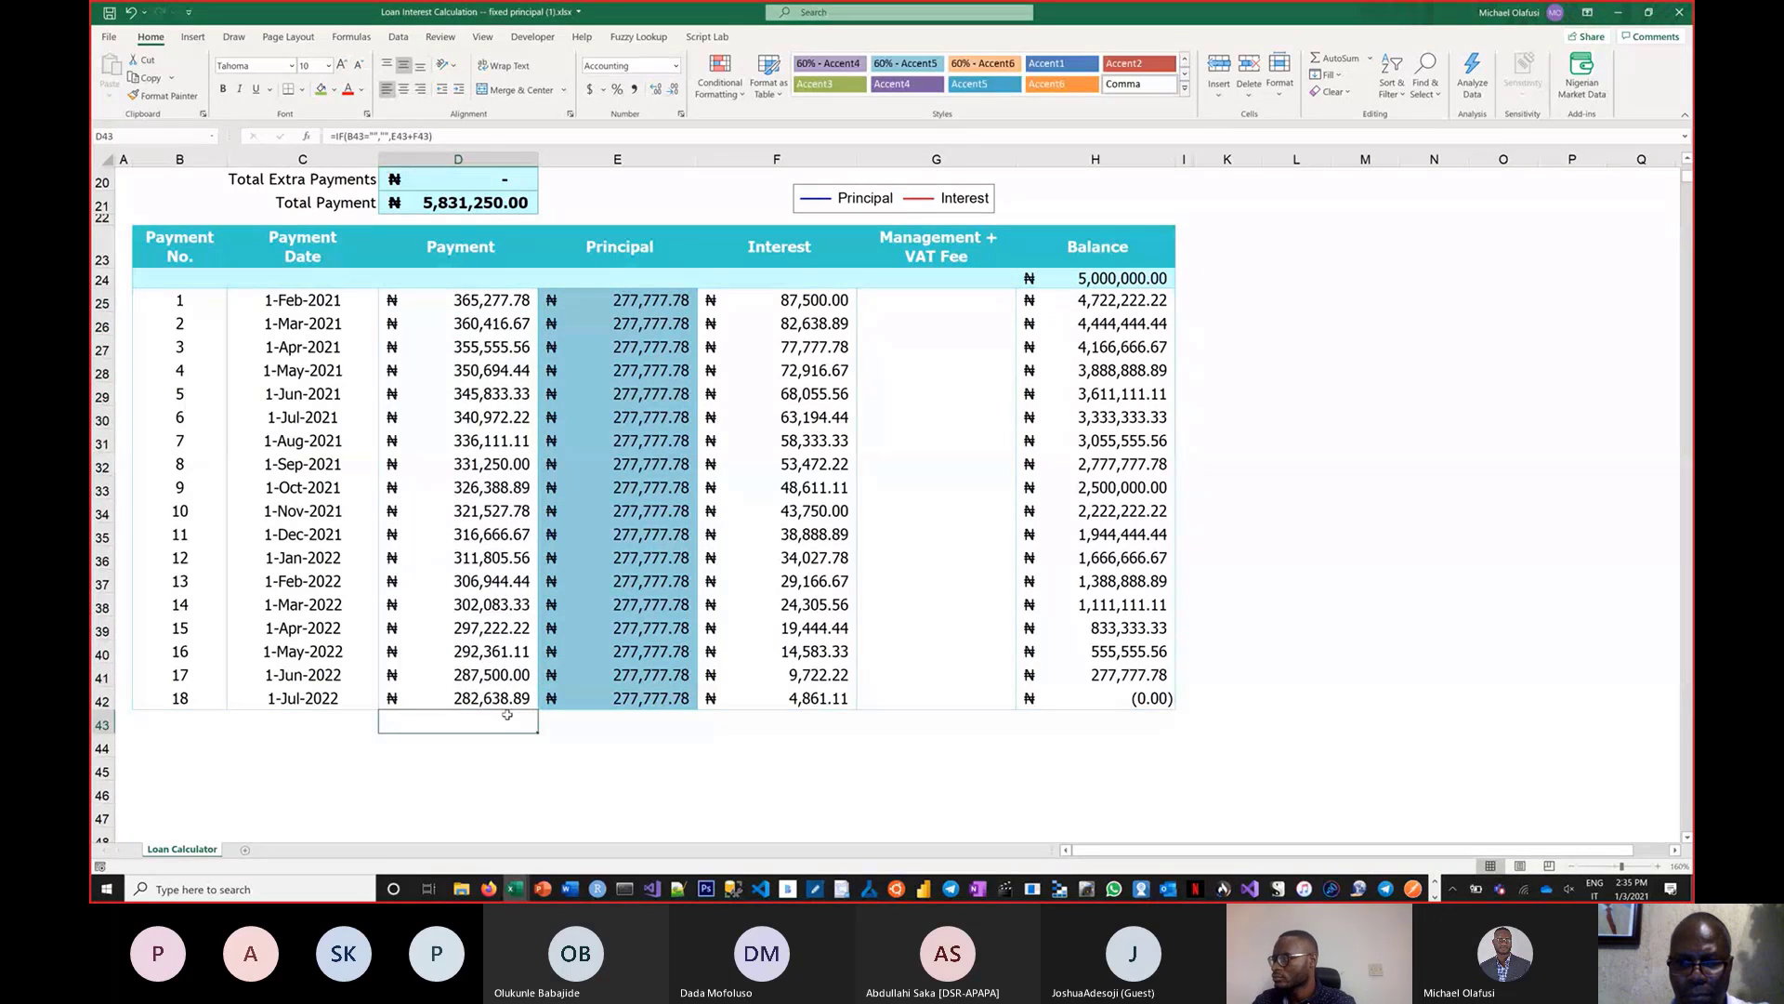
text(=su)
key(Tab)
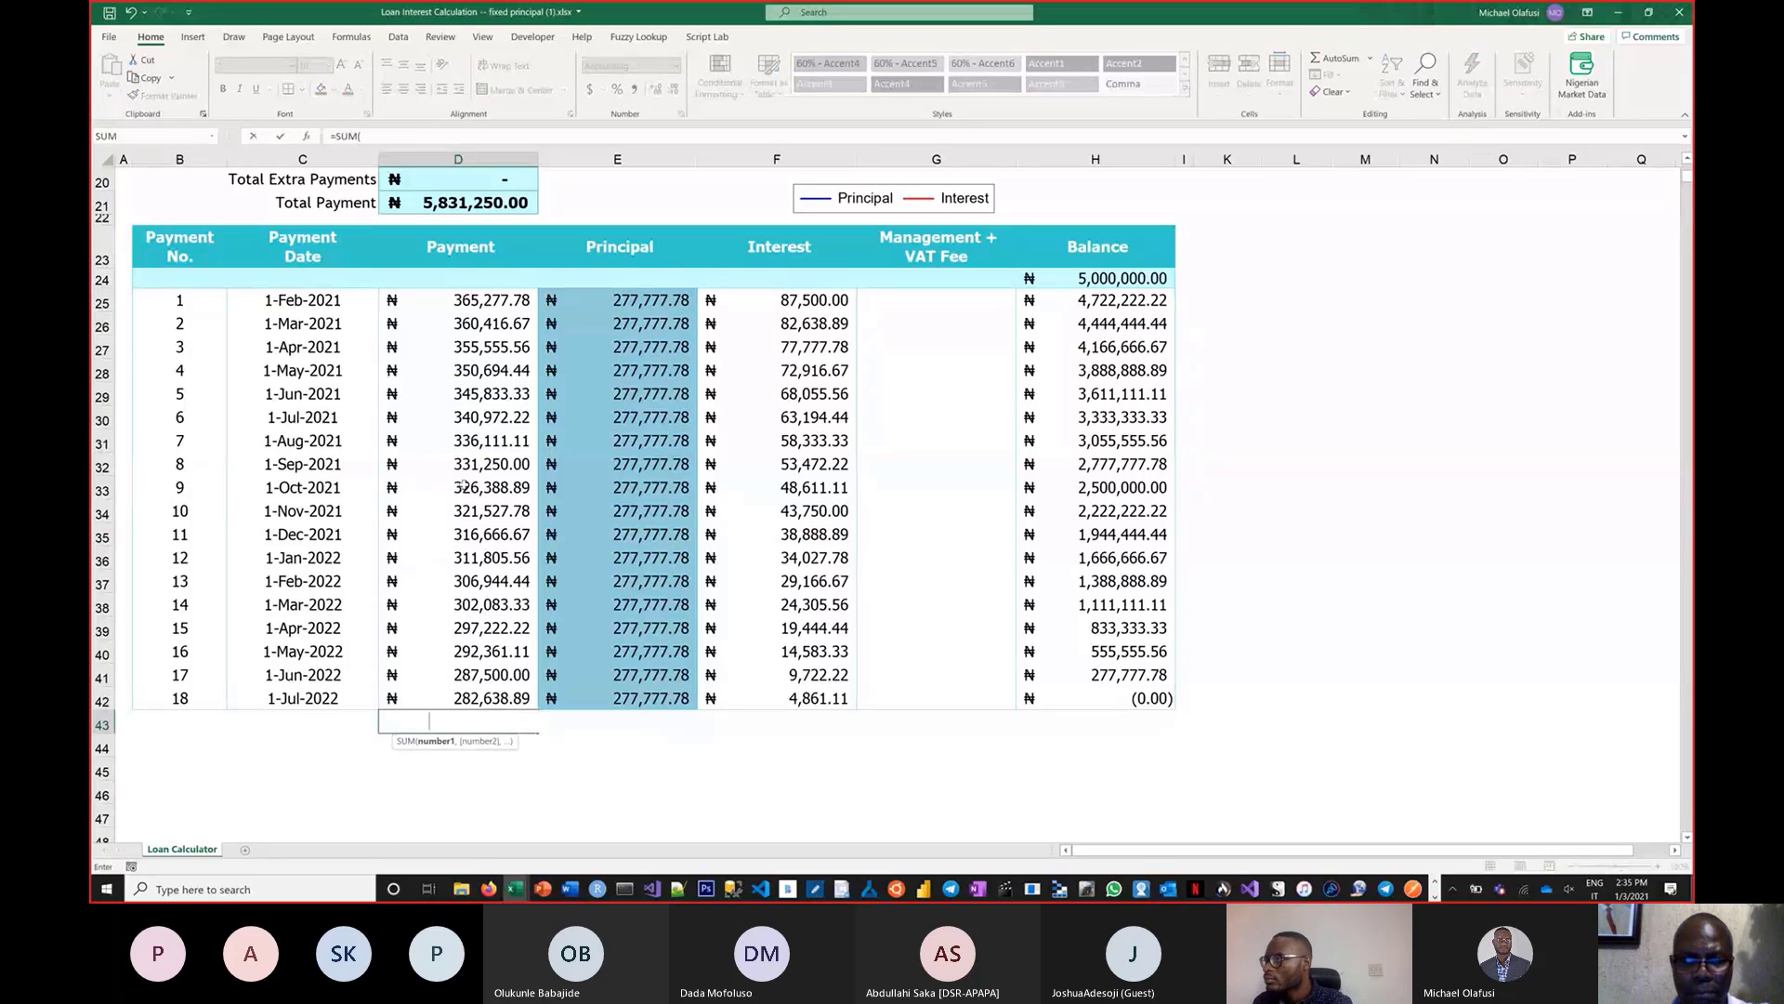
drag(482, 303, 496, 698)
key(Escape)
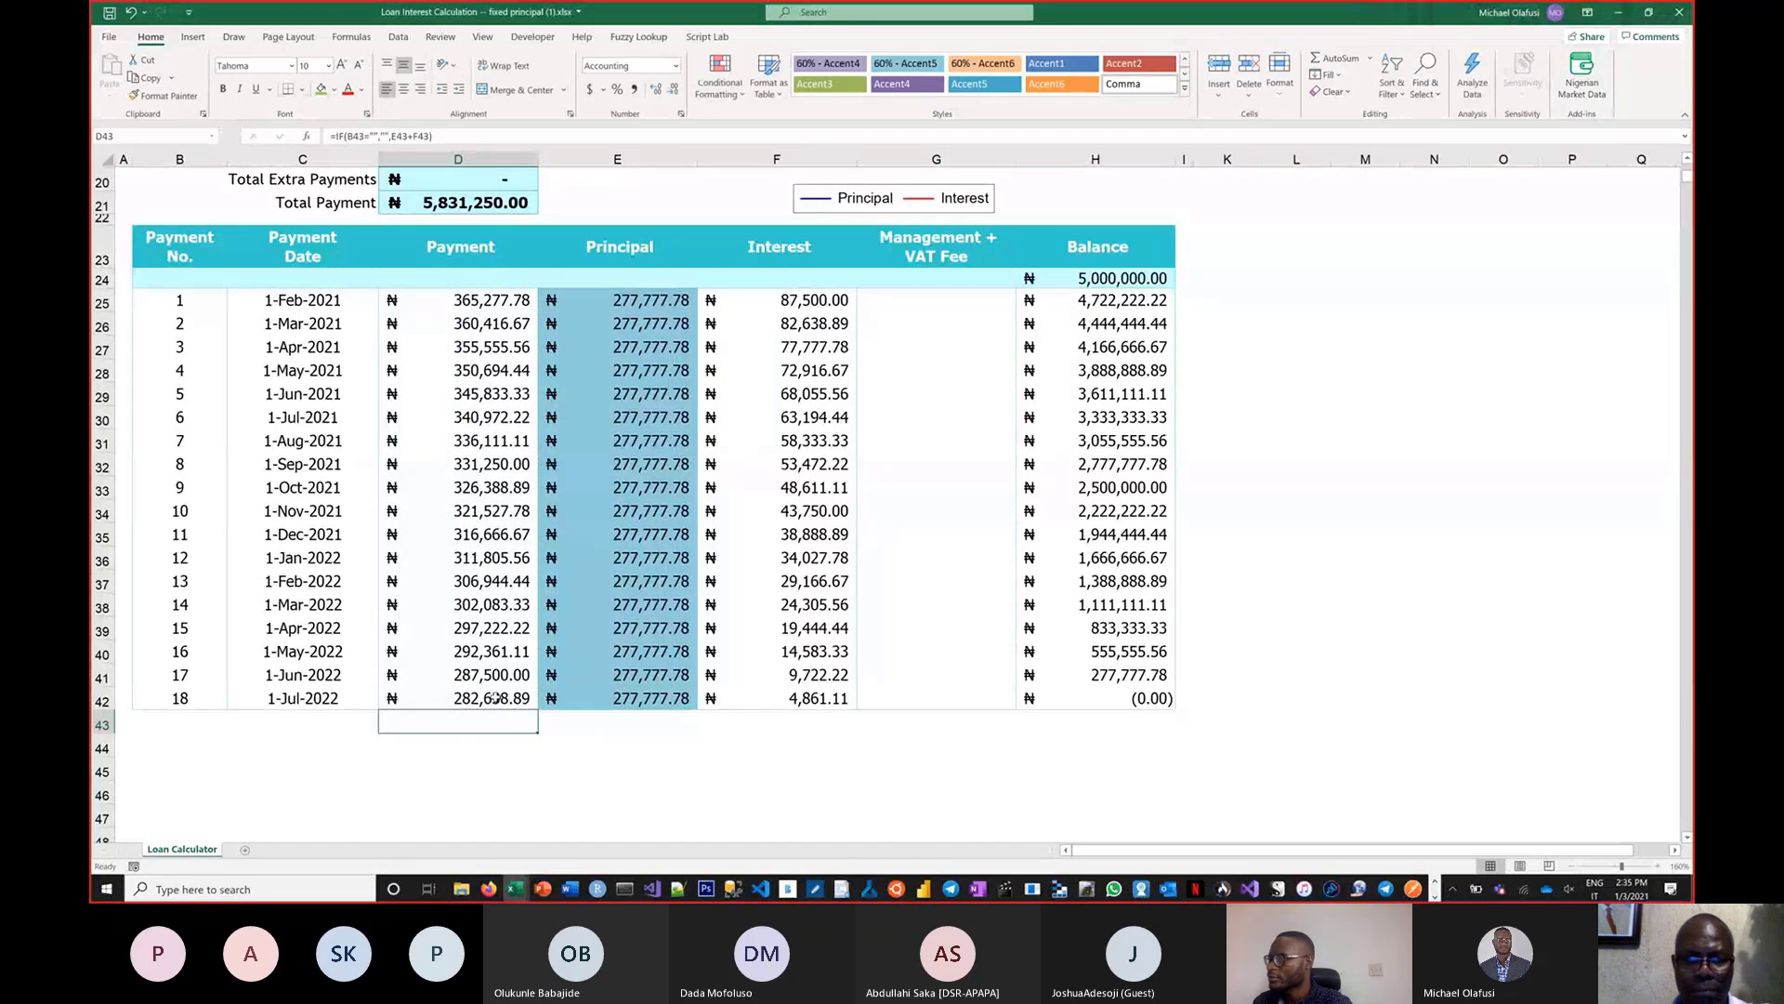
Select the scheduled payments in D25:D42 and magnify the view to compare their sum with the Total Payment
drag(483, 299, 483, 708)
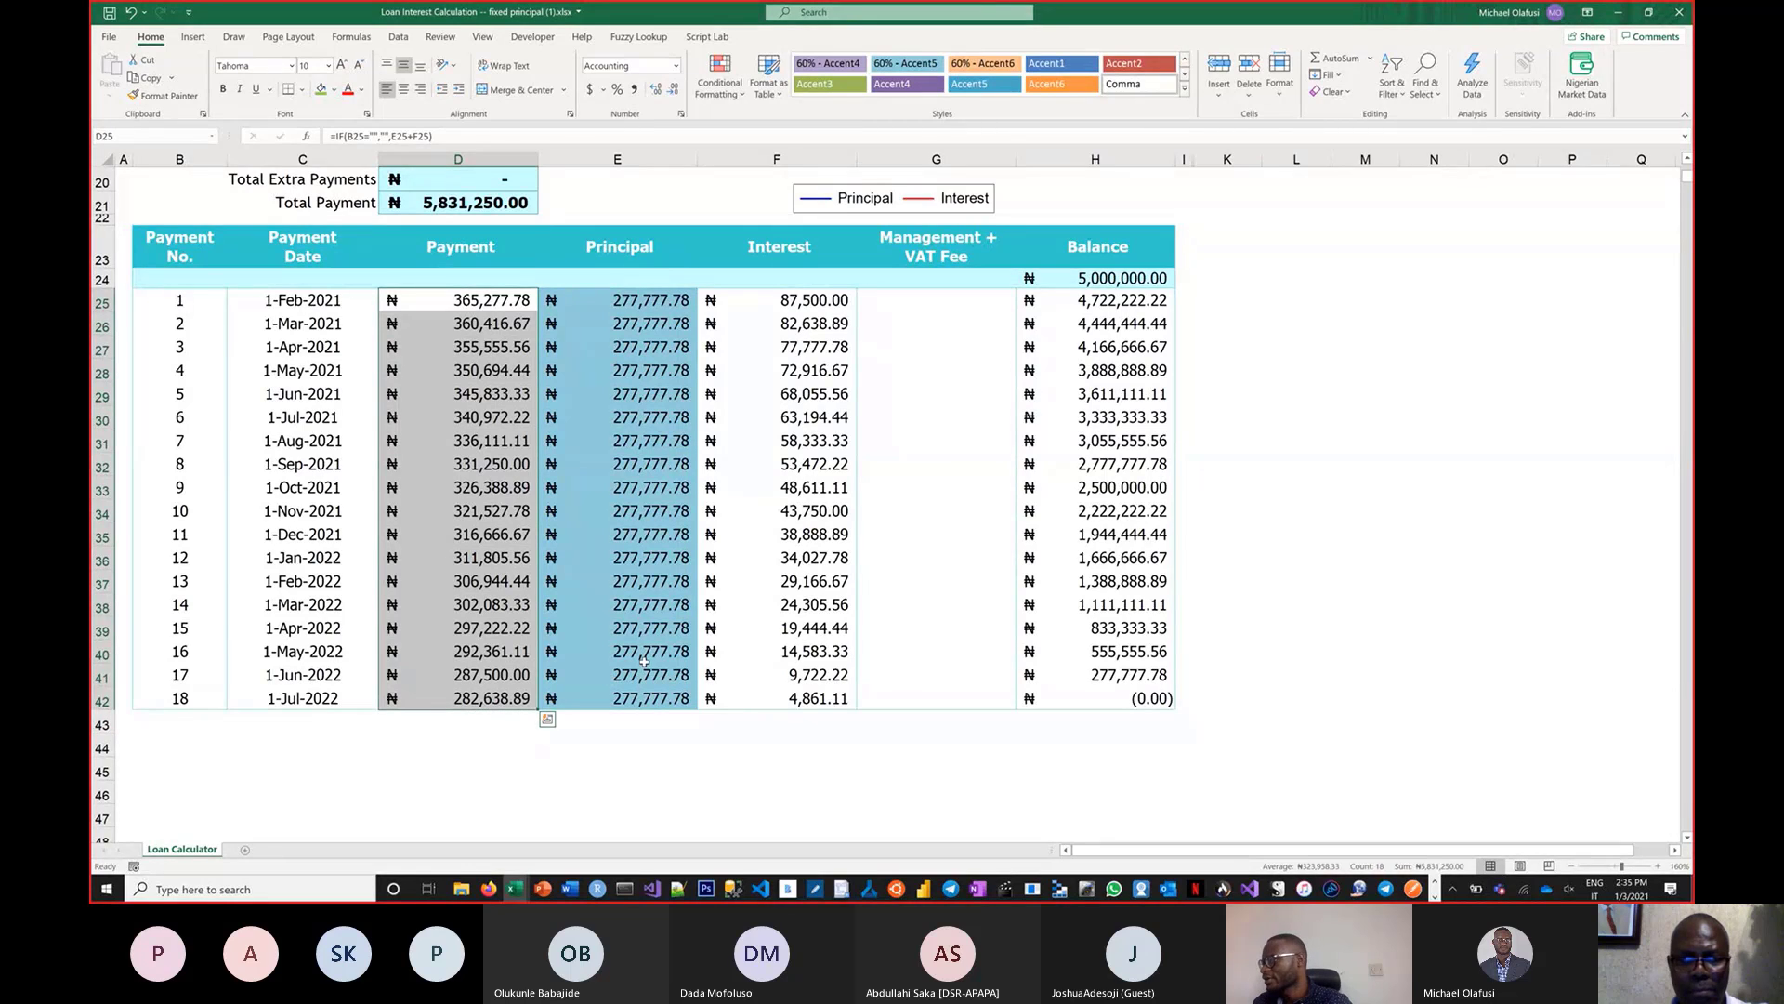
key(ctrl+q)
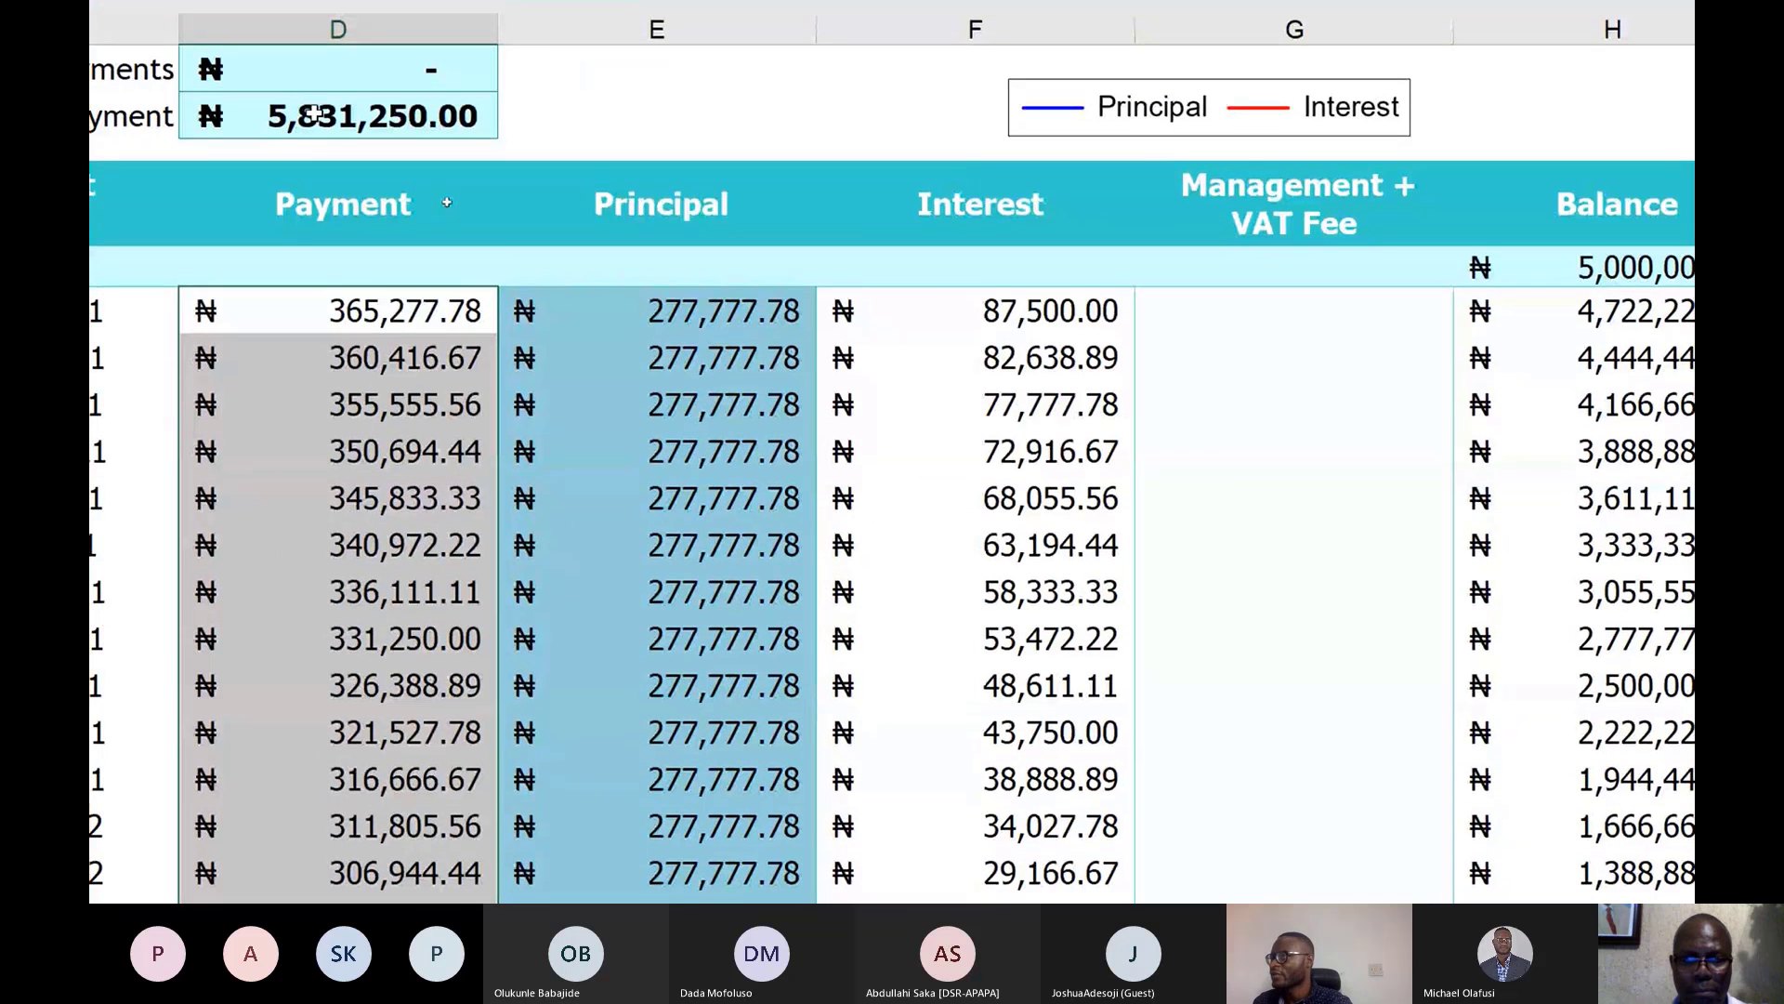
Compare the Total Payment in D21 of the fixed principal calculator with D21 in the variable principal workbook
click(207, 59)
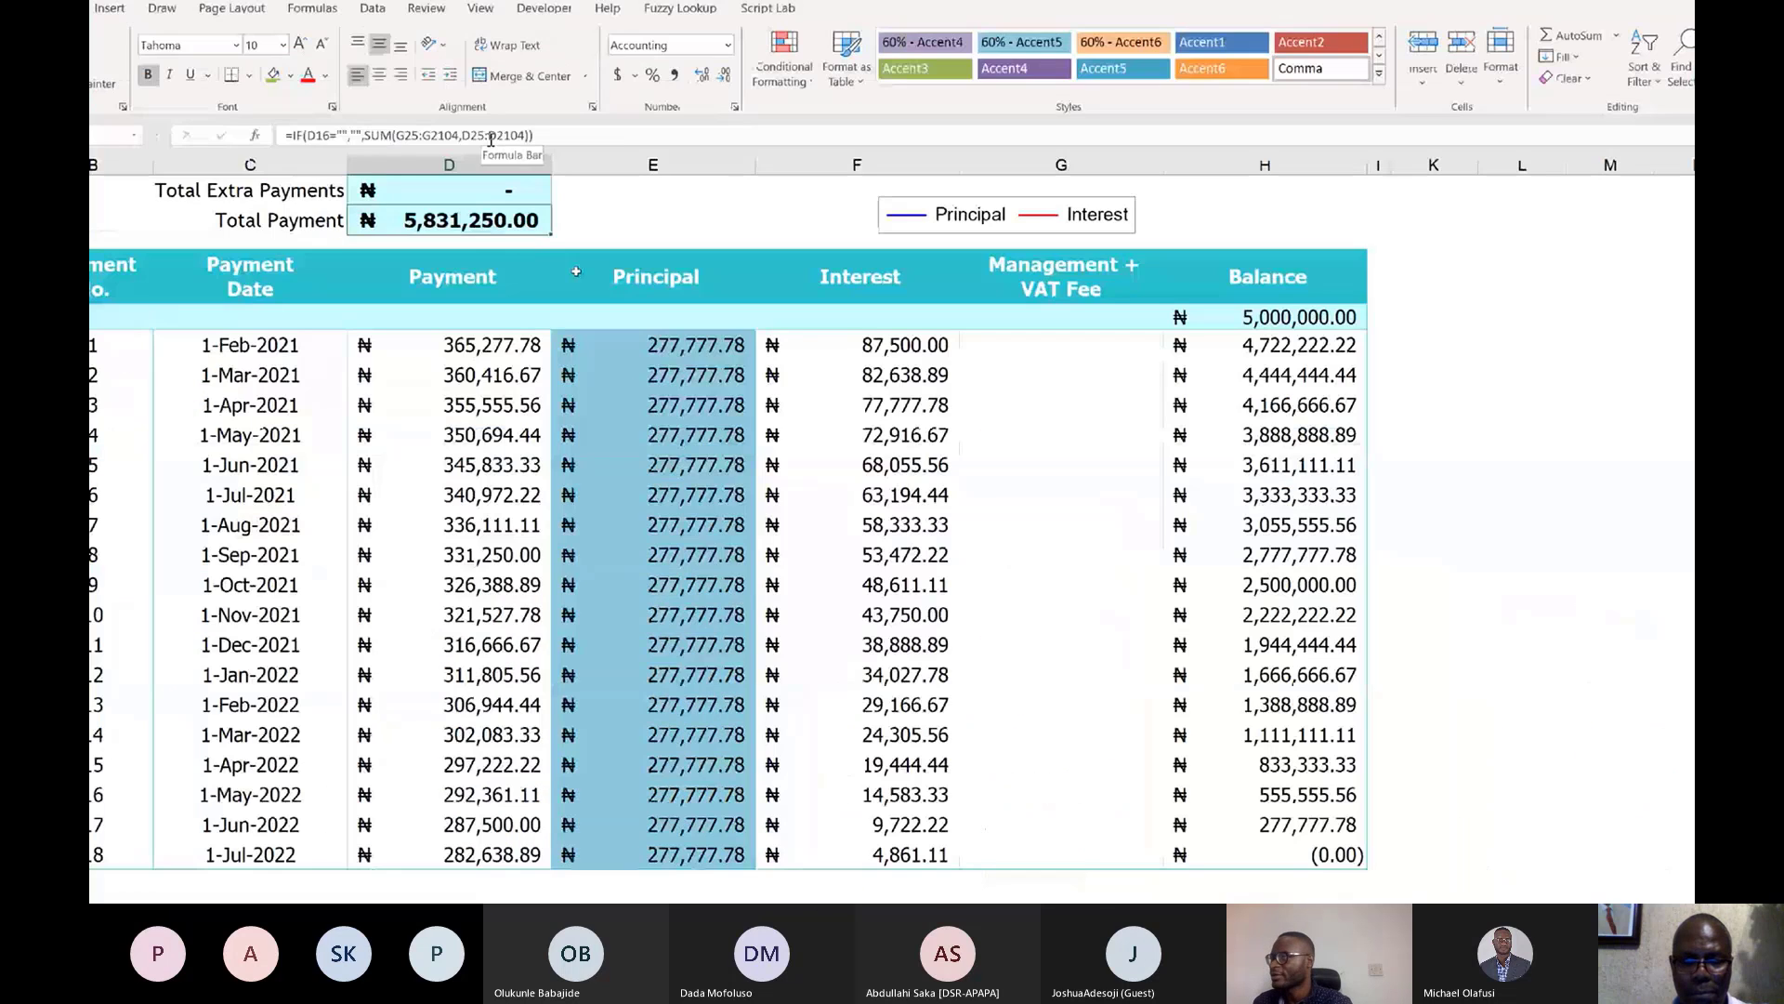
scroll(588, 338, up, 3)
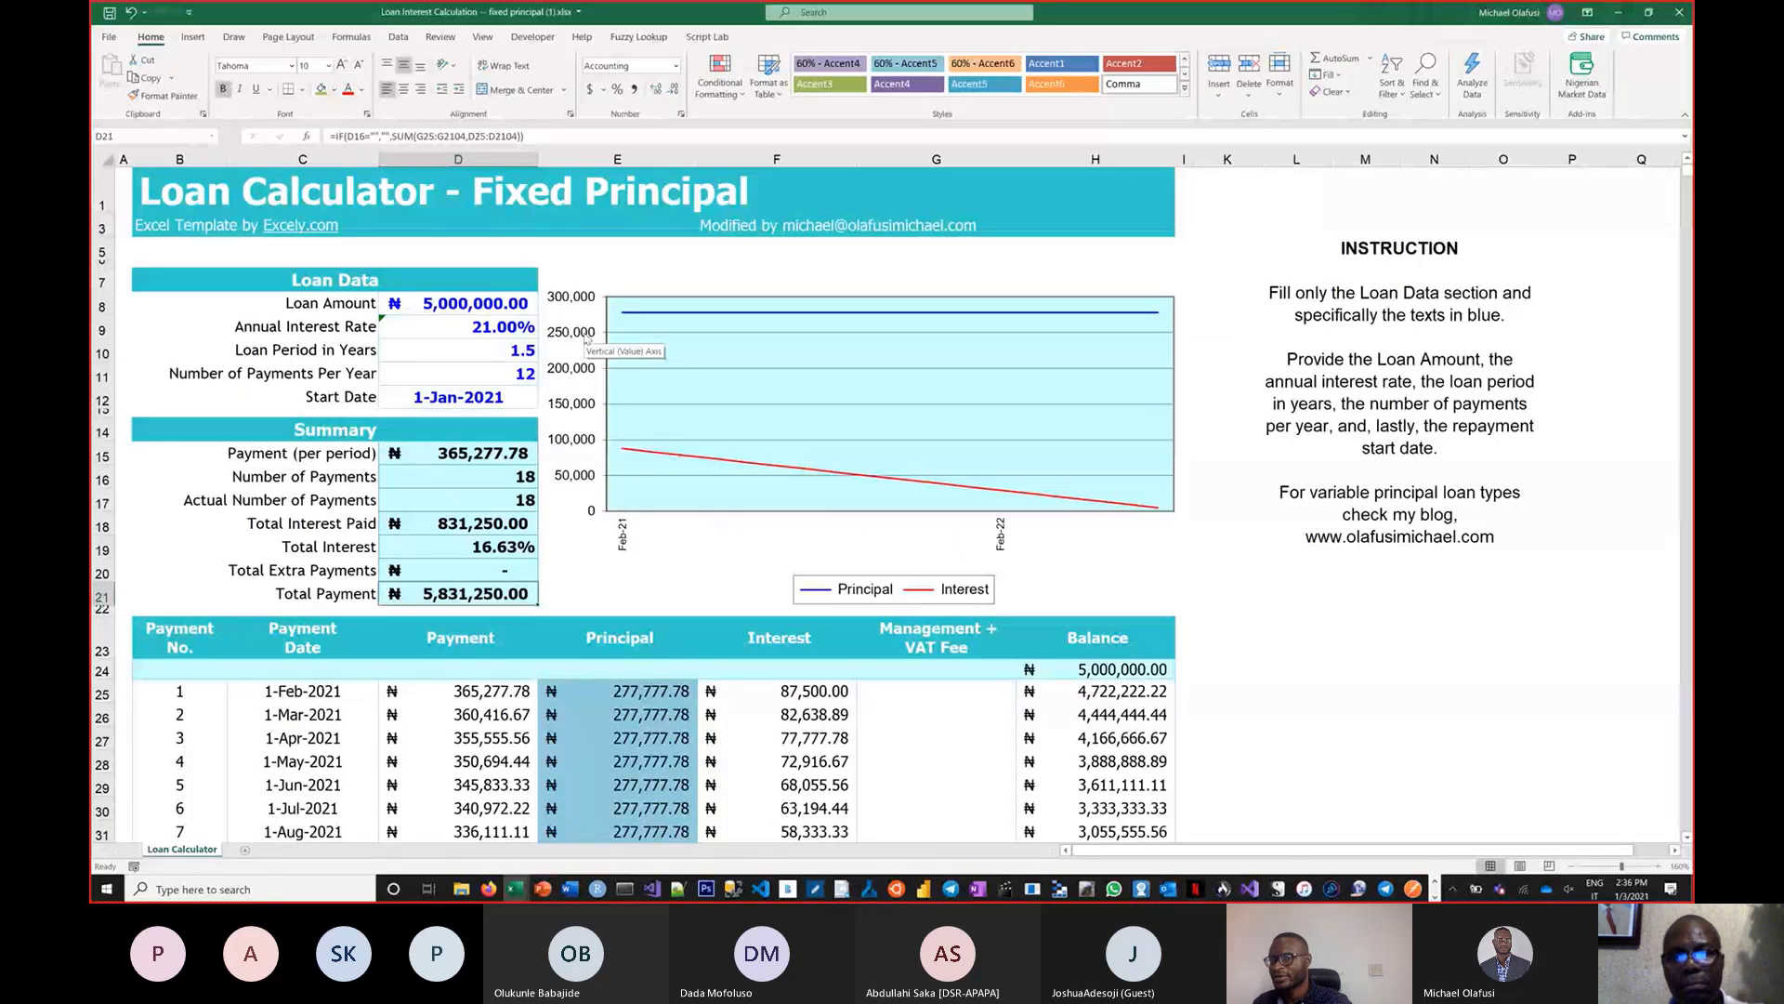
key(alt+Tab)
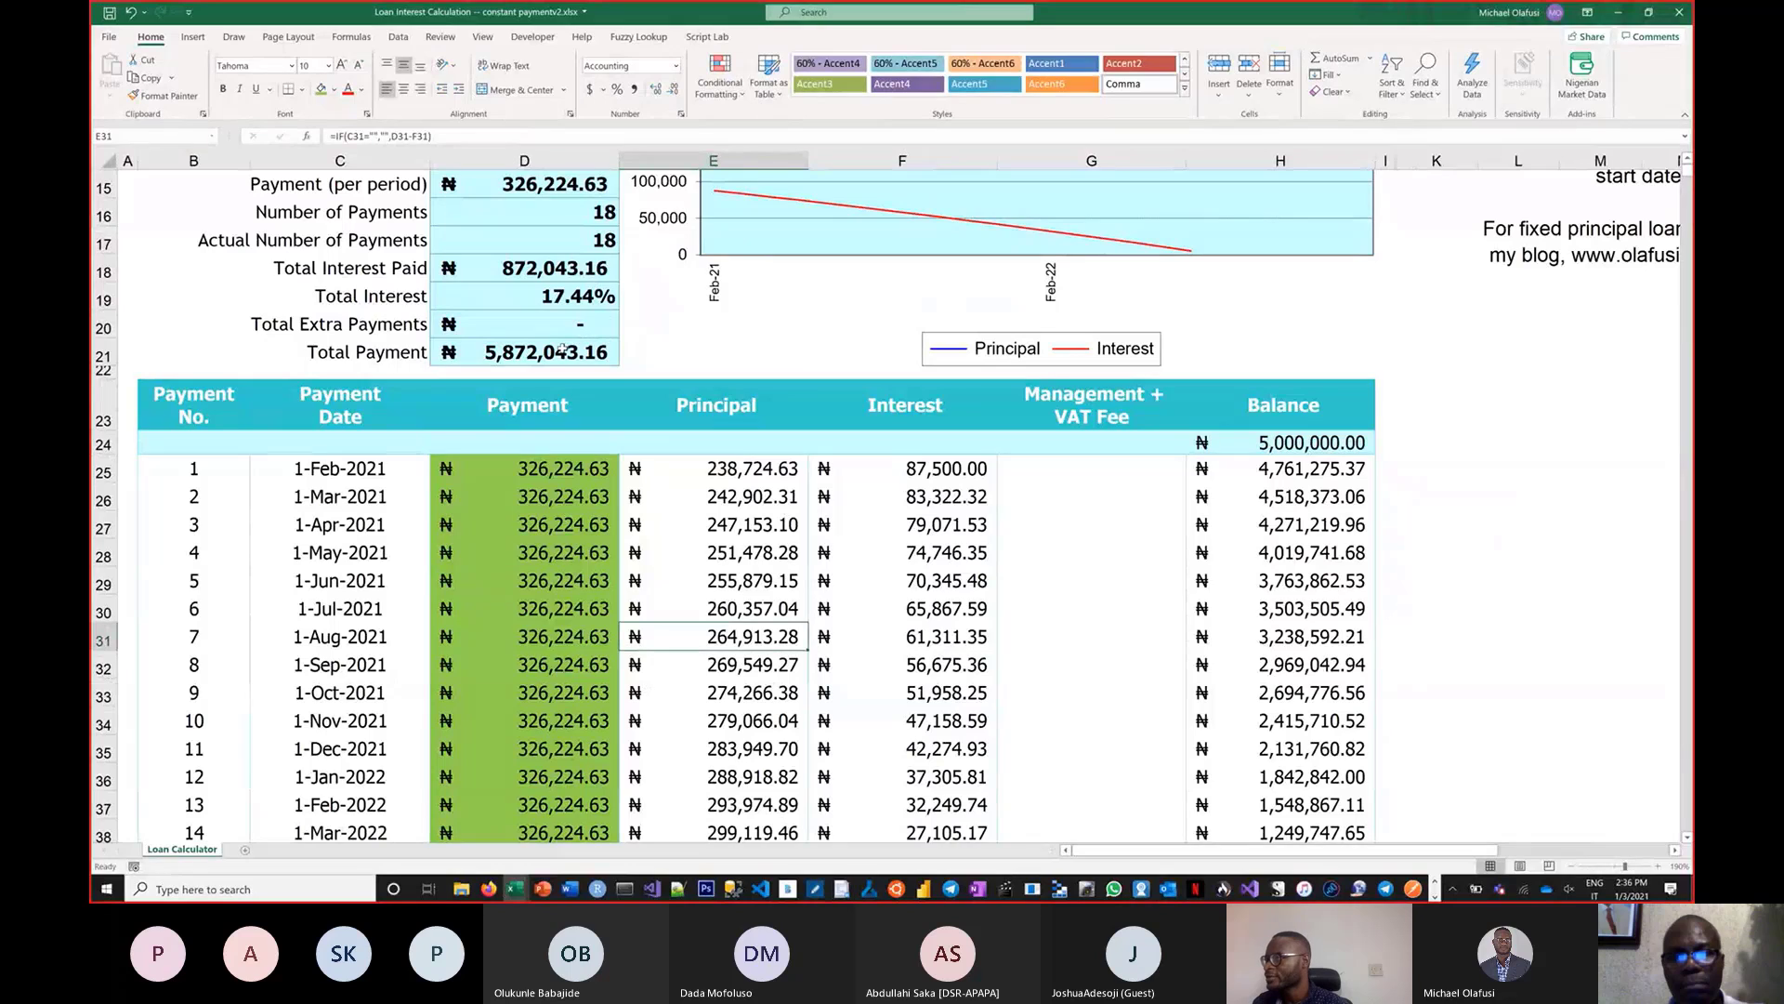
click(562, 349)
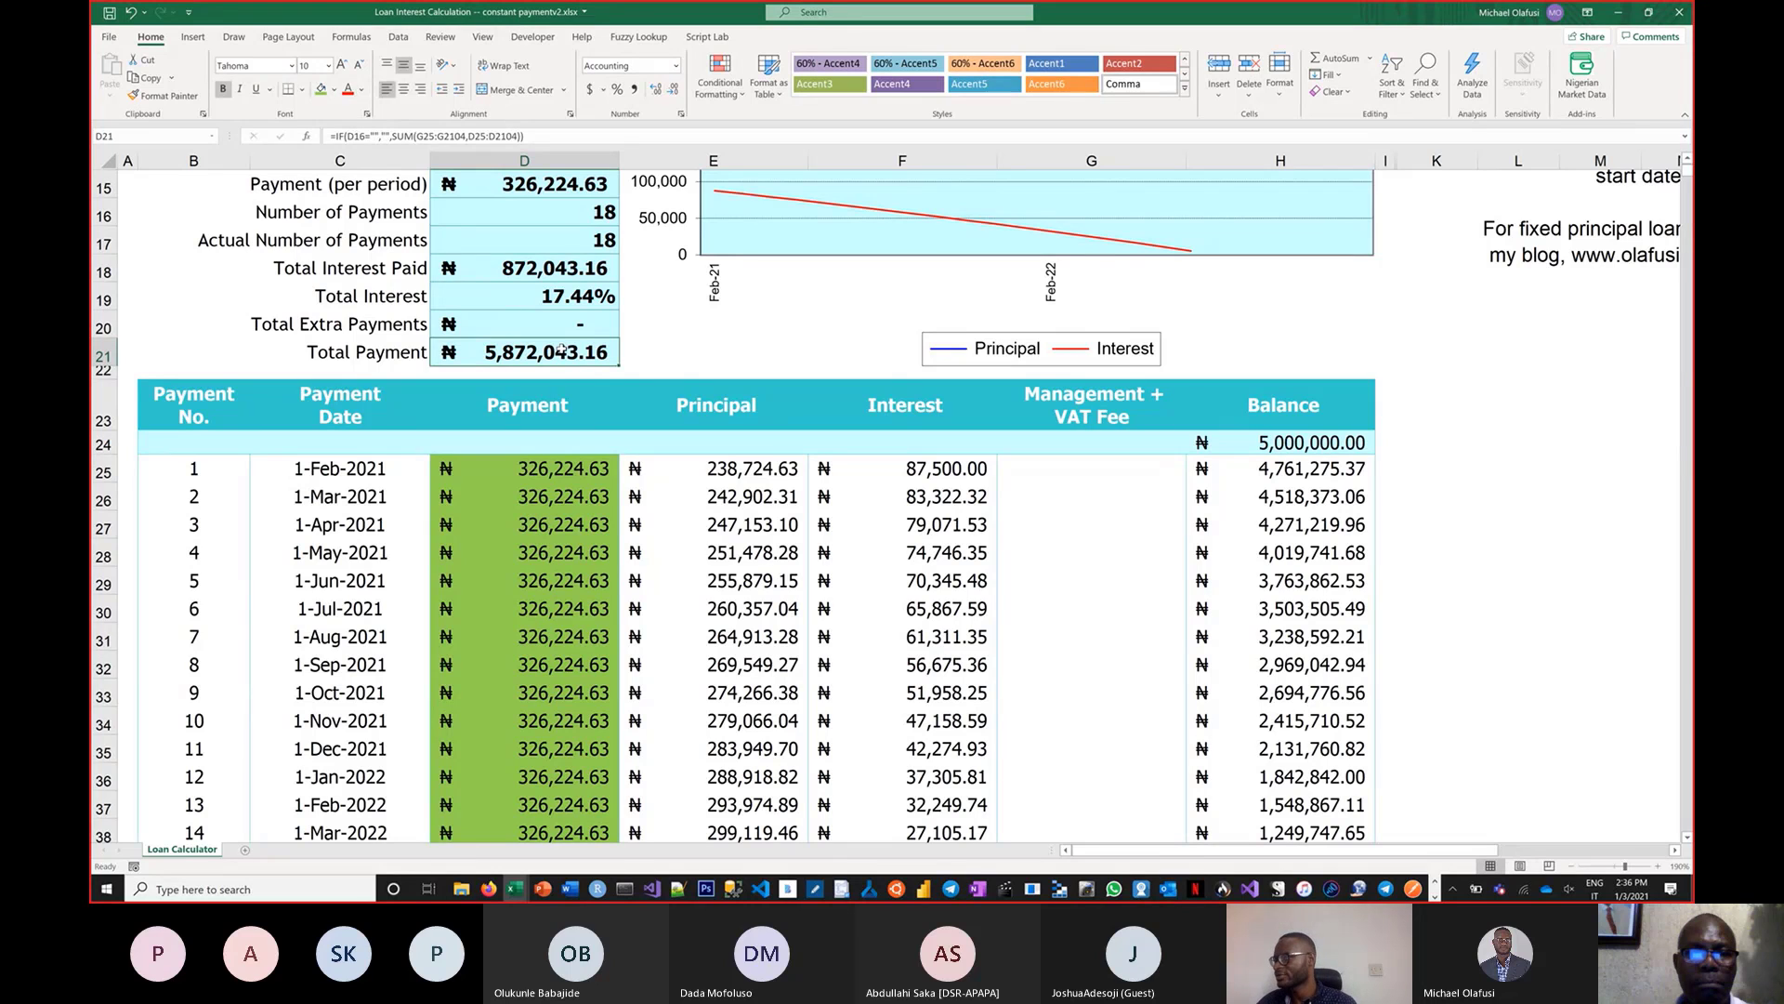
scroll(571, 399, up, 2)
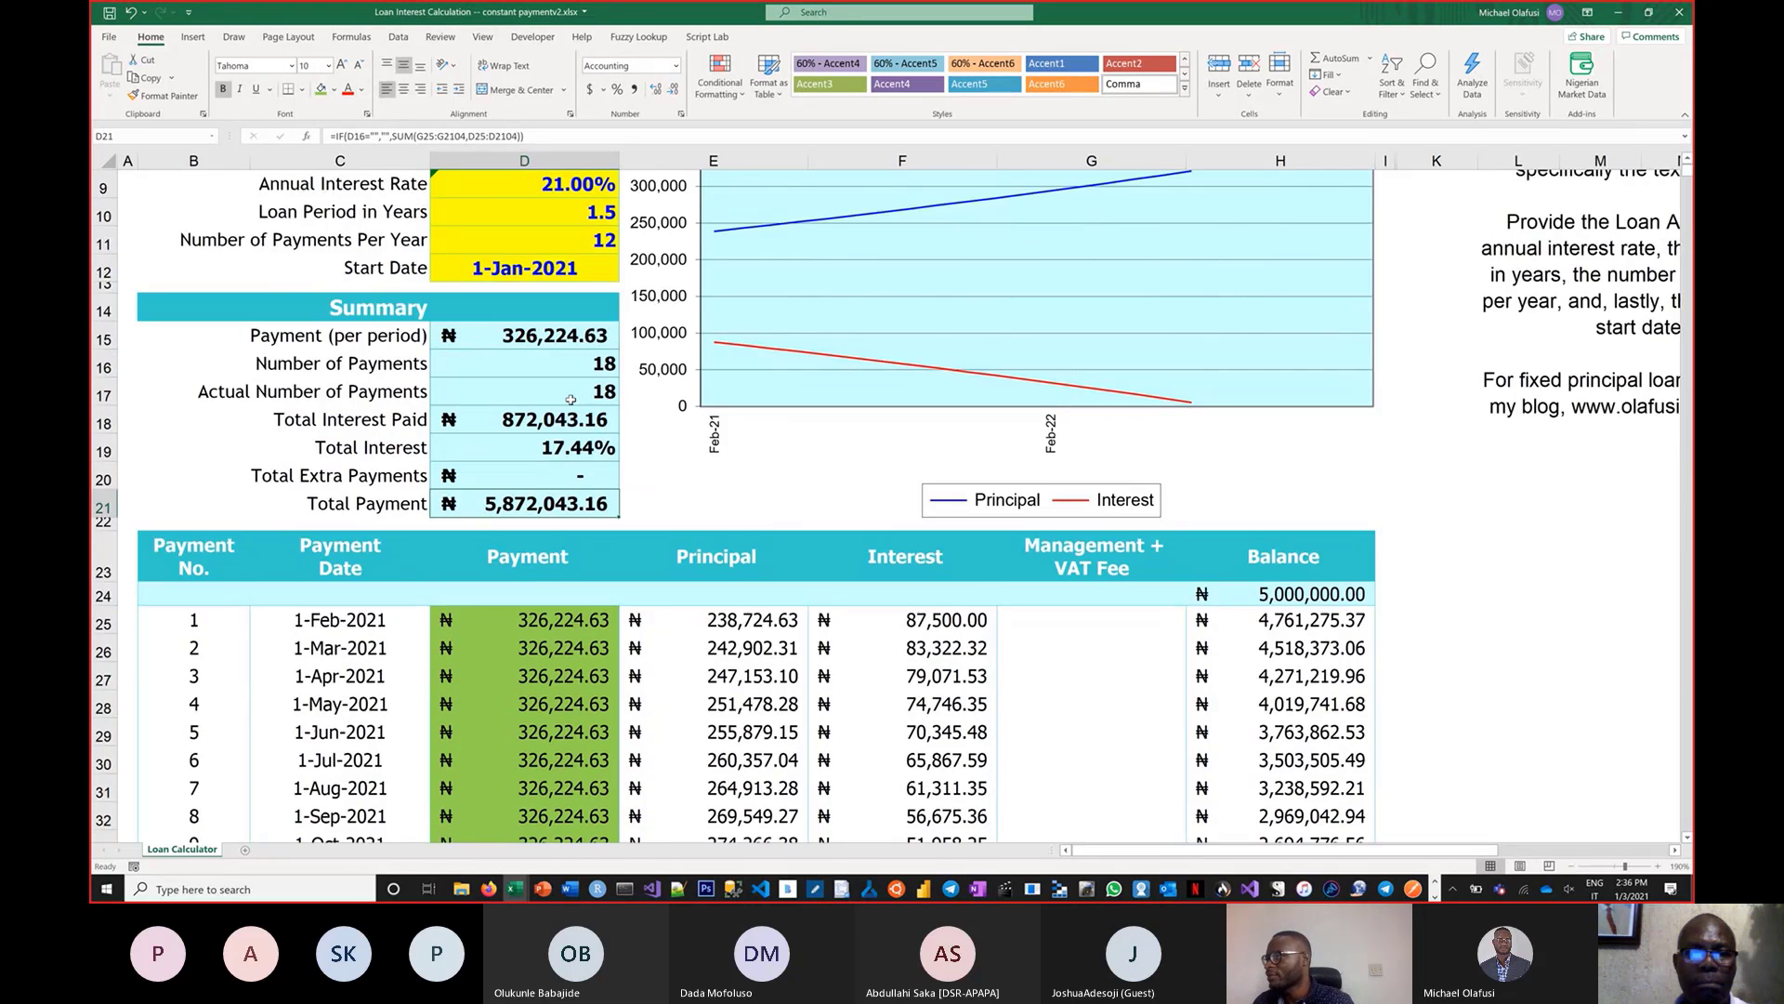
scroll(571, 399, up, 1)
key(alt+Tab)
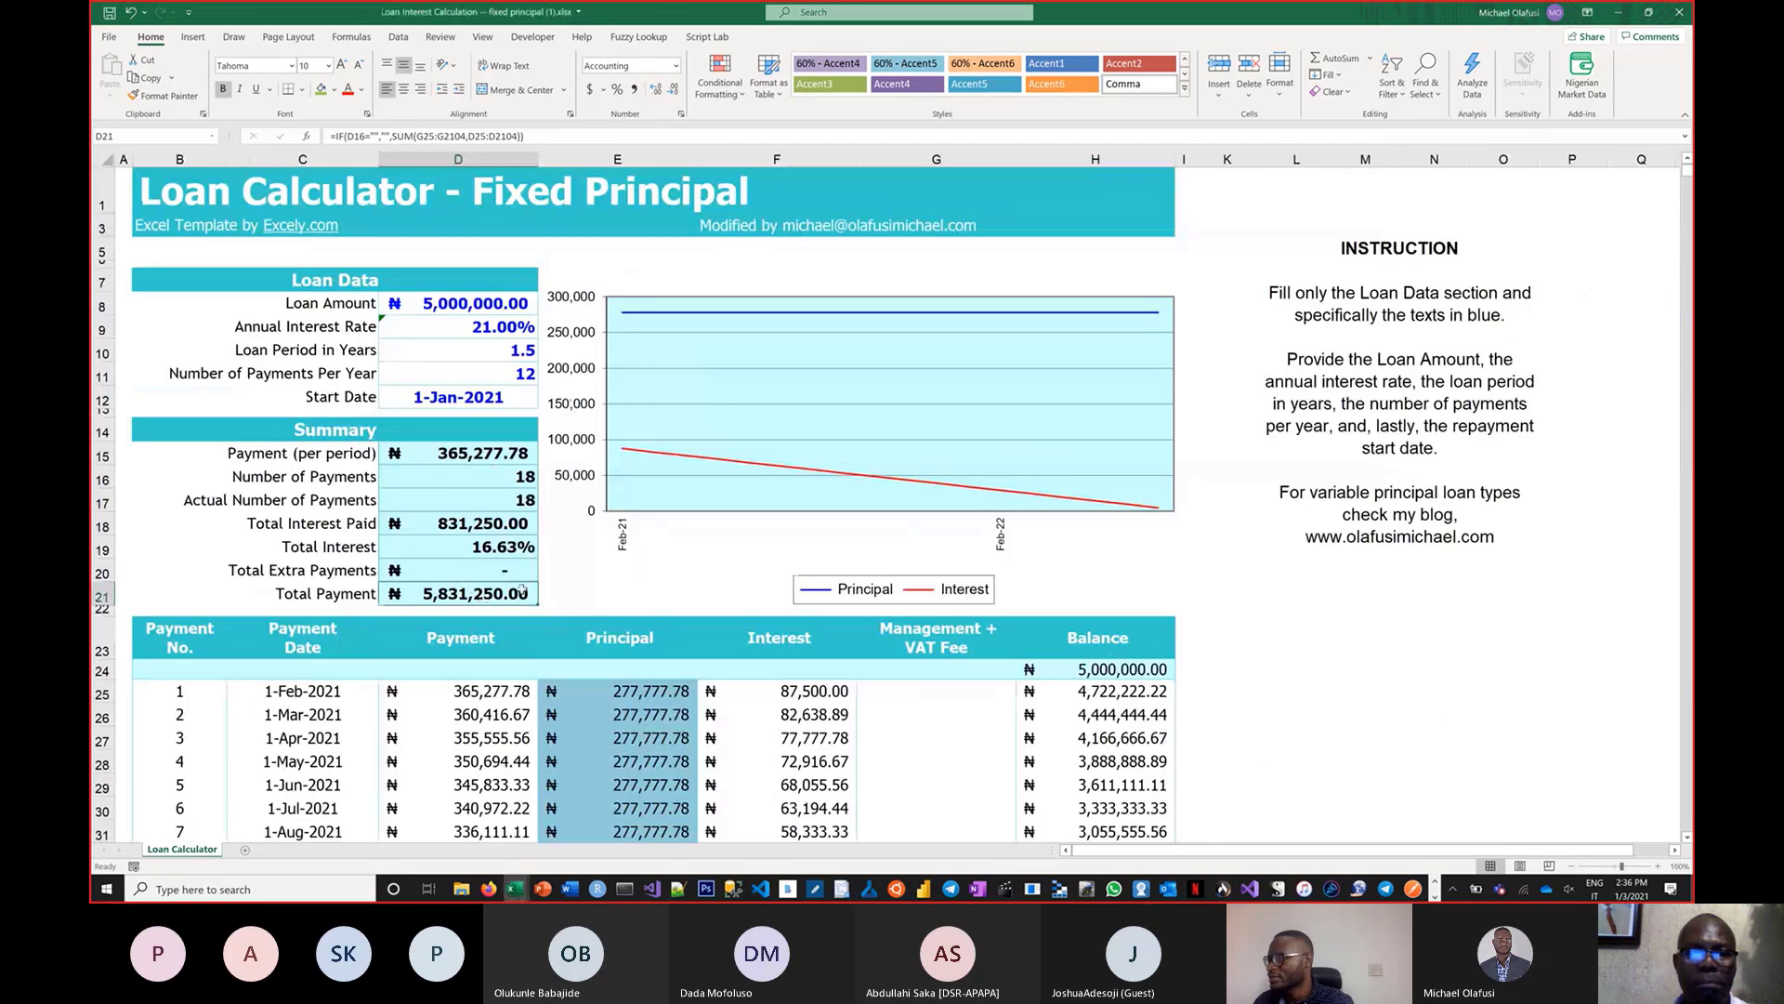
key(alt+Tab)
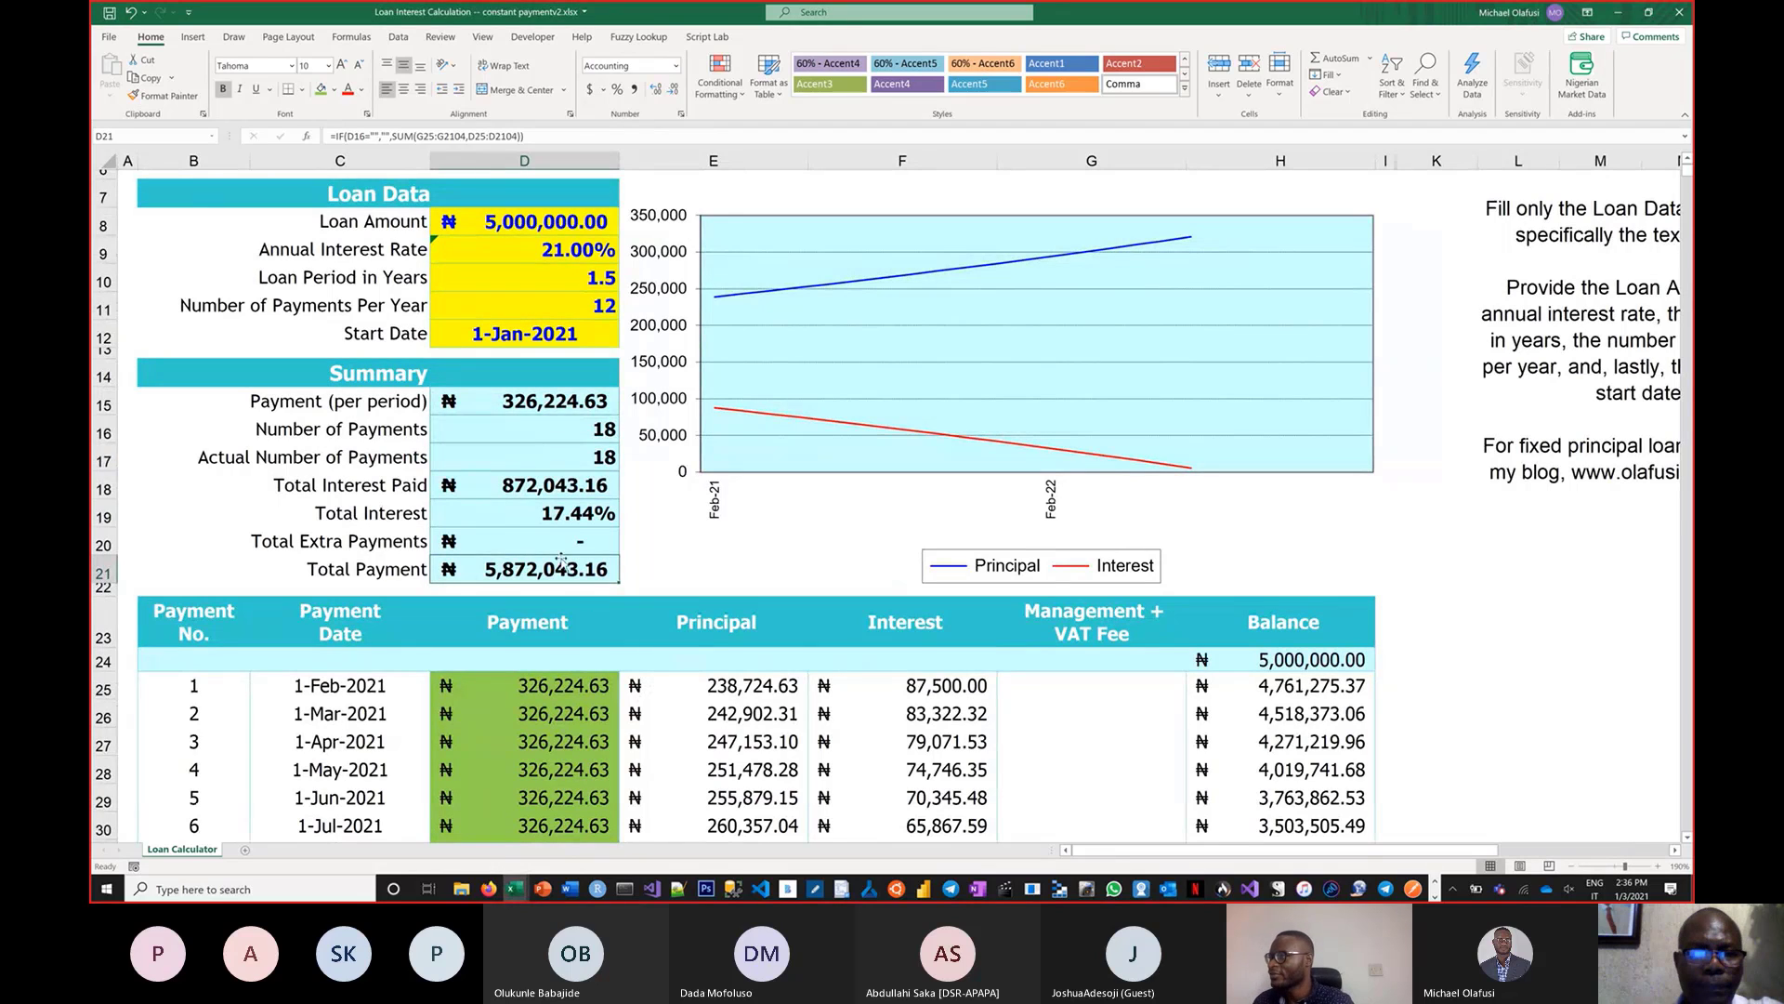
scroll(560, 546, up, 2)
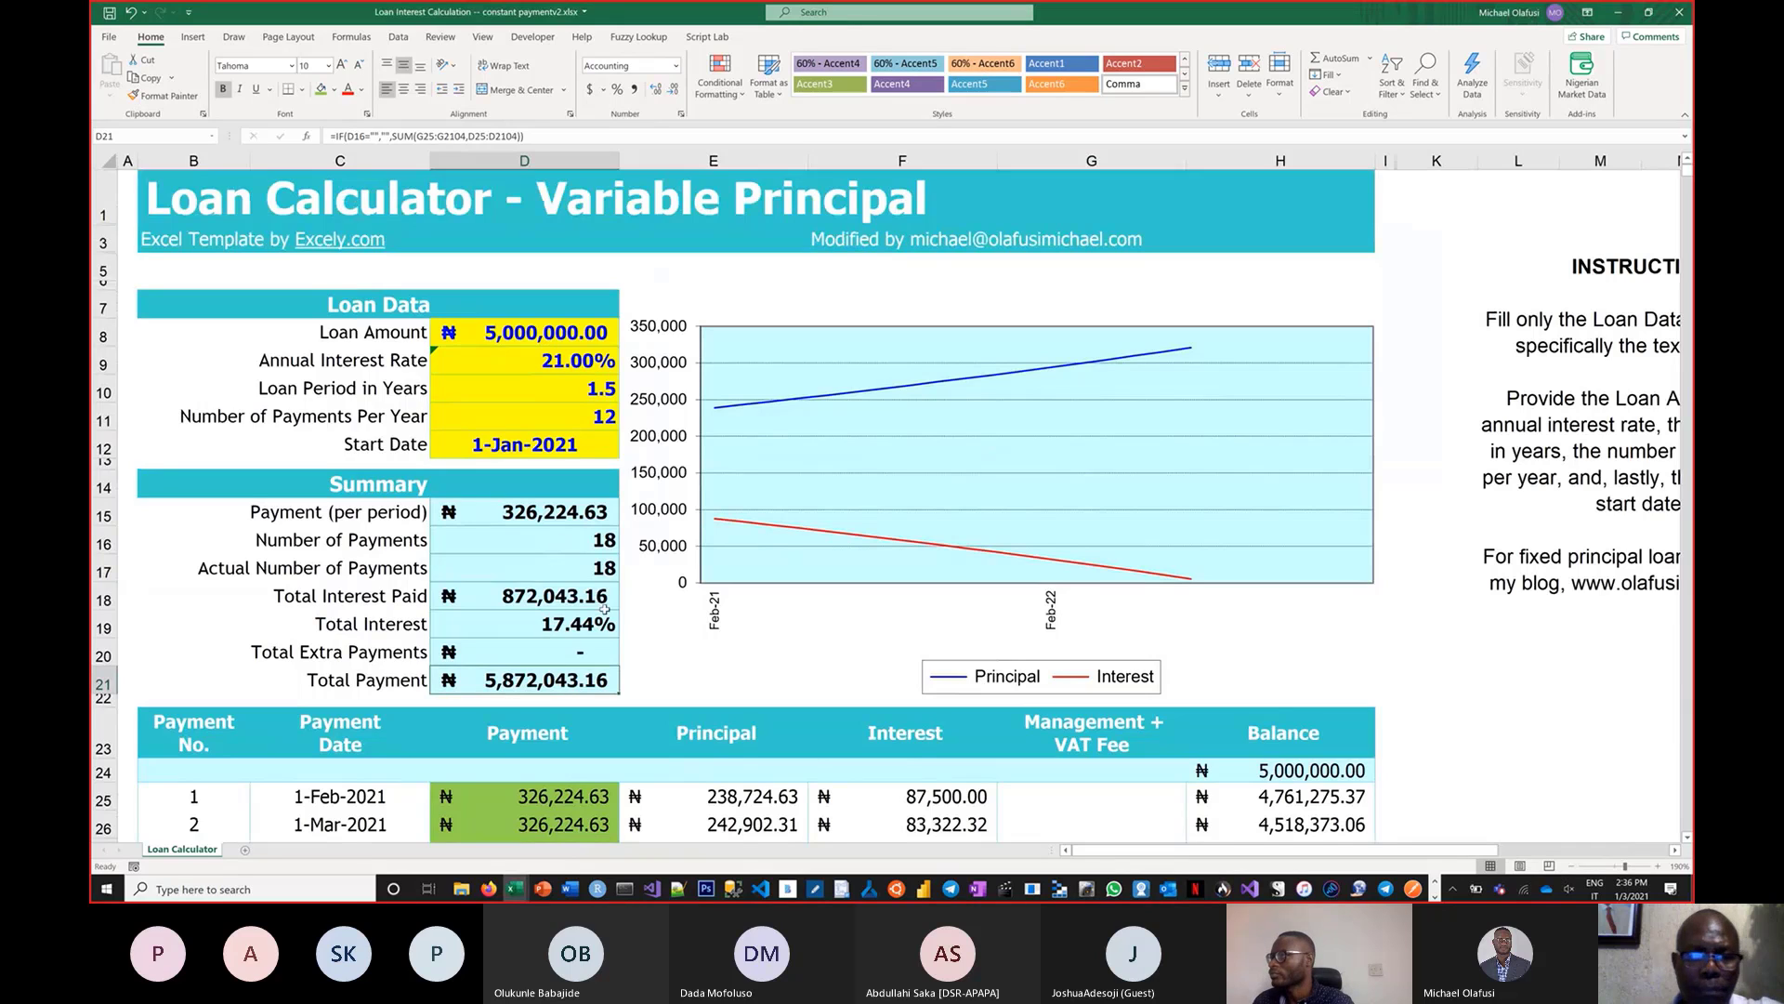
Select the variable calculator's payments in D25:D42, and in the fixed principal workbook select the Principal column E25:E42 to contrast the constant columns
scroll(605, 608, down, 7)
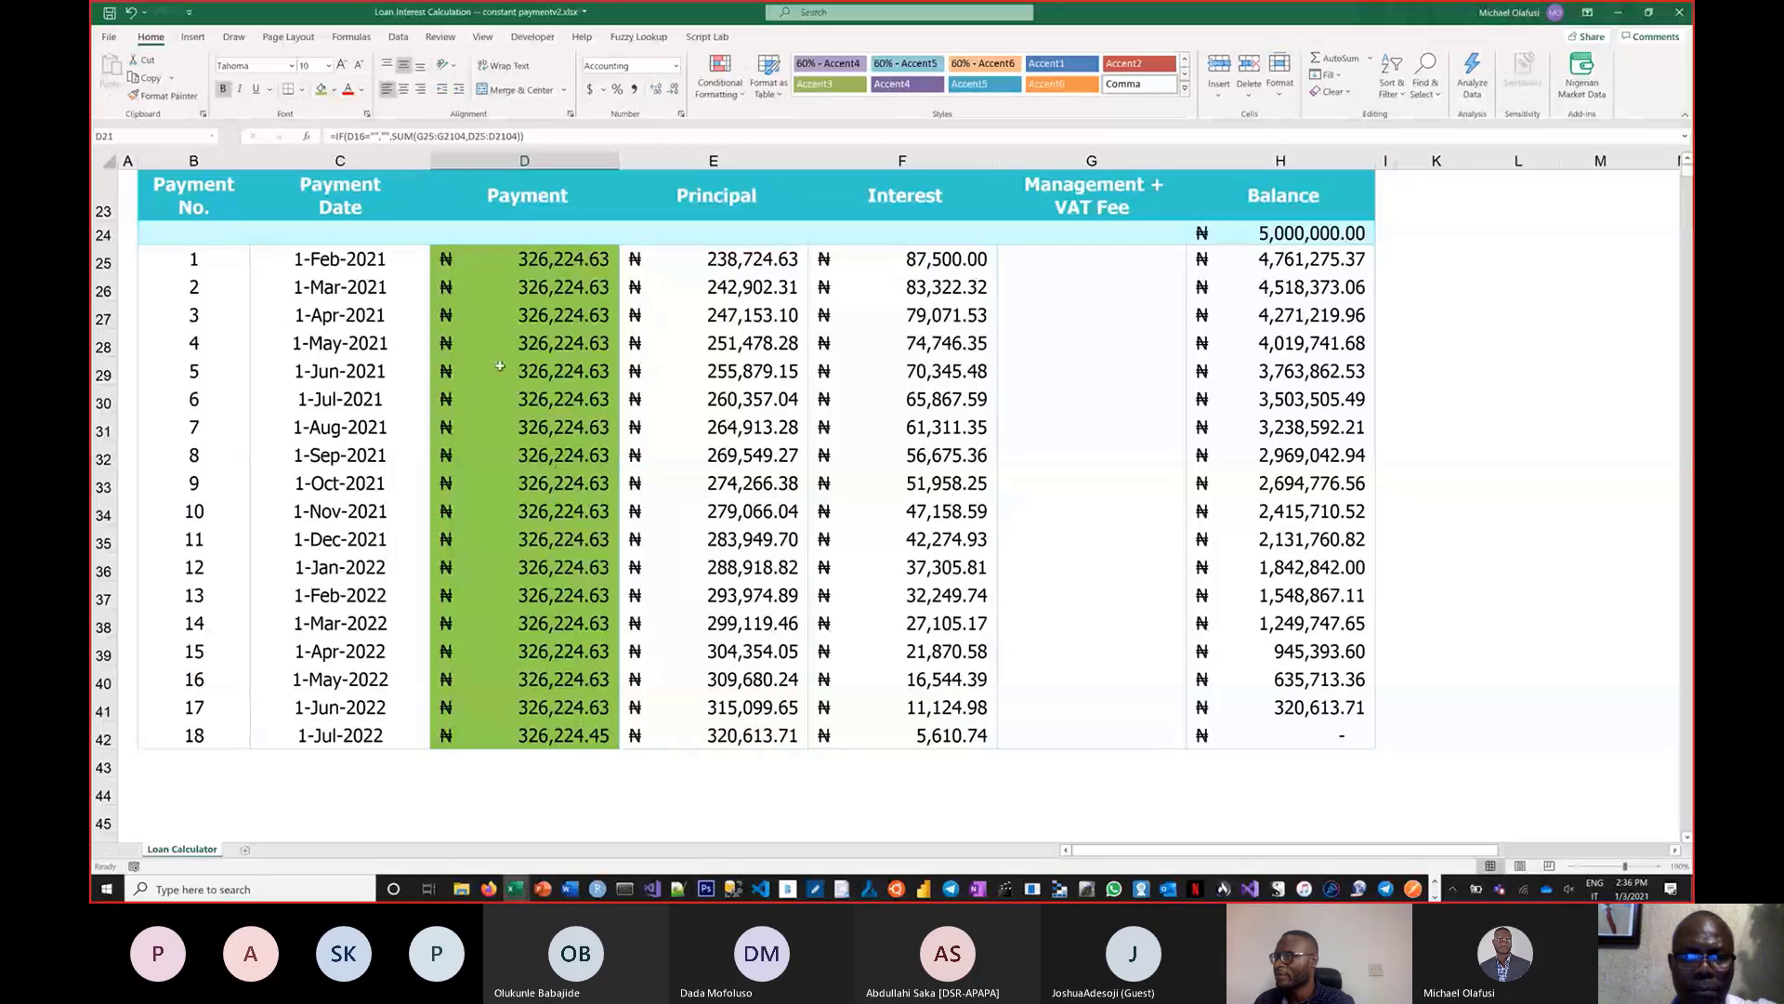
drag(502, 260, 524, 735)
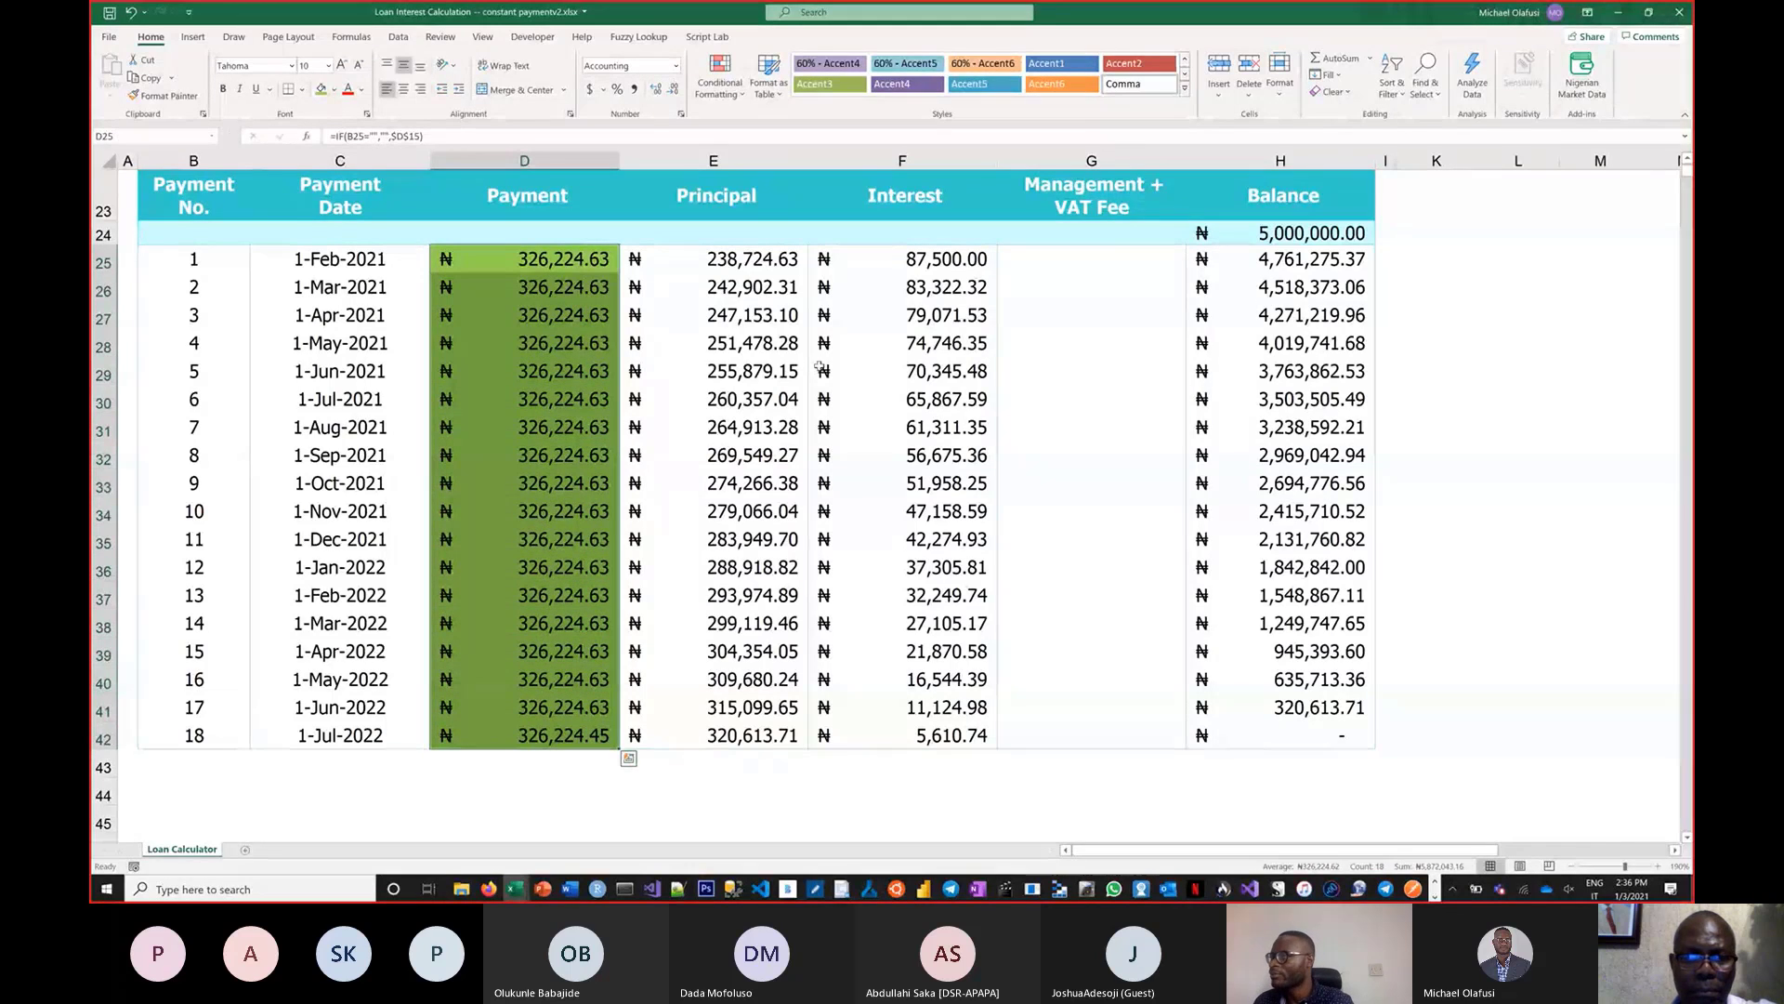
key(alt+Tab)
scroll(811, 412, down, 6)
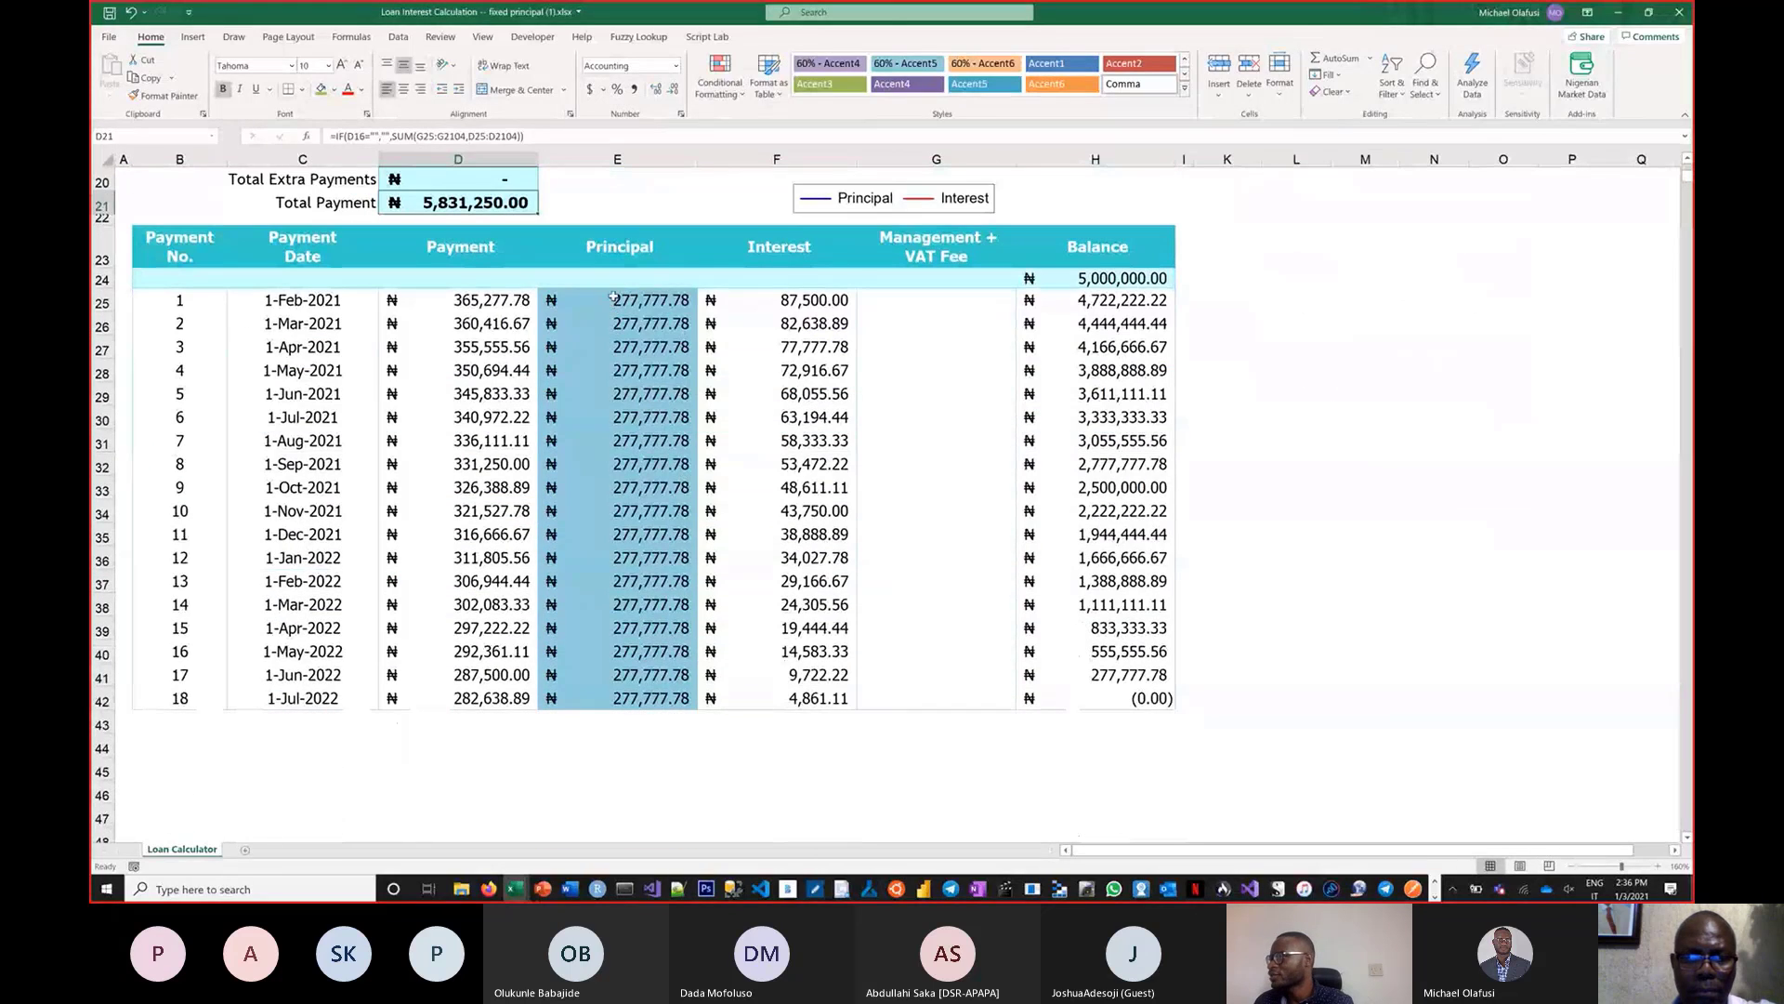
click(613, 296)
key(ctrl+shift+Down)
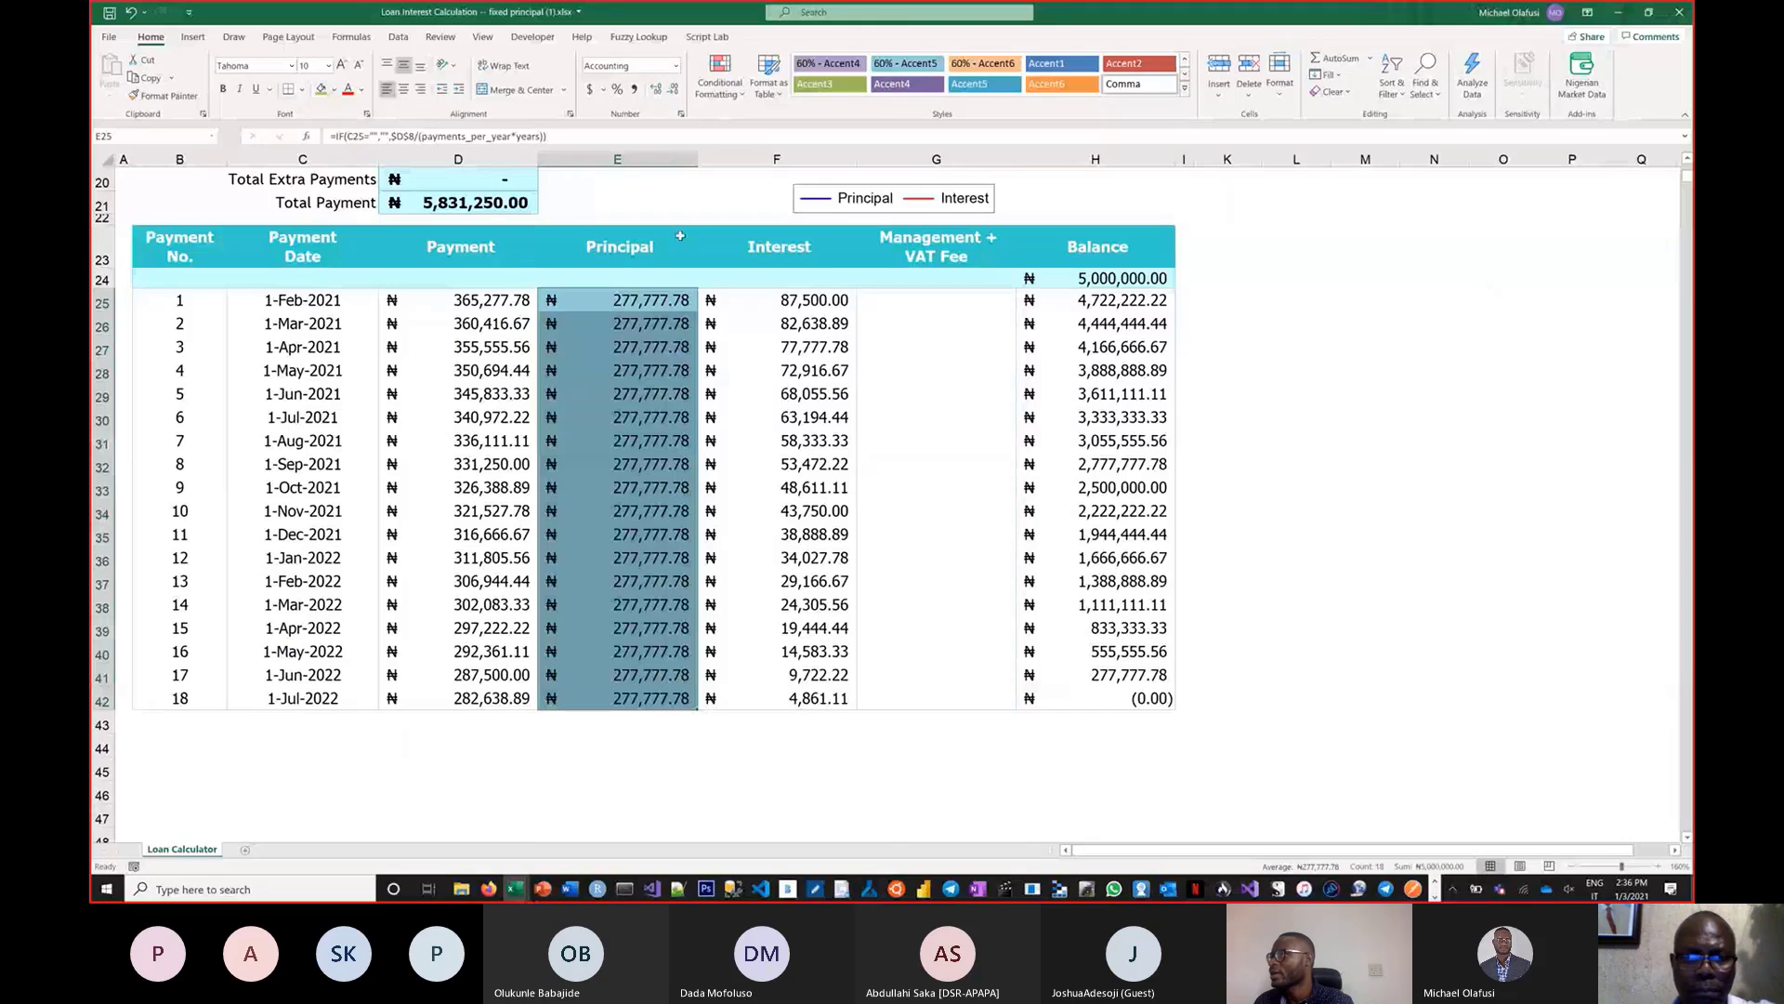
Switch to the variable principal workbook and examine how the Principal amounts in E25:E40 change between payments
key(alt+Tab)
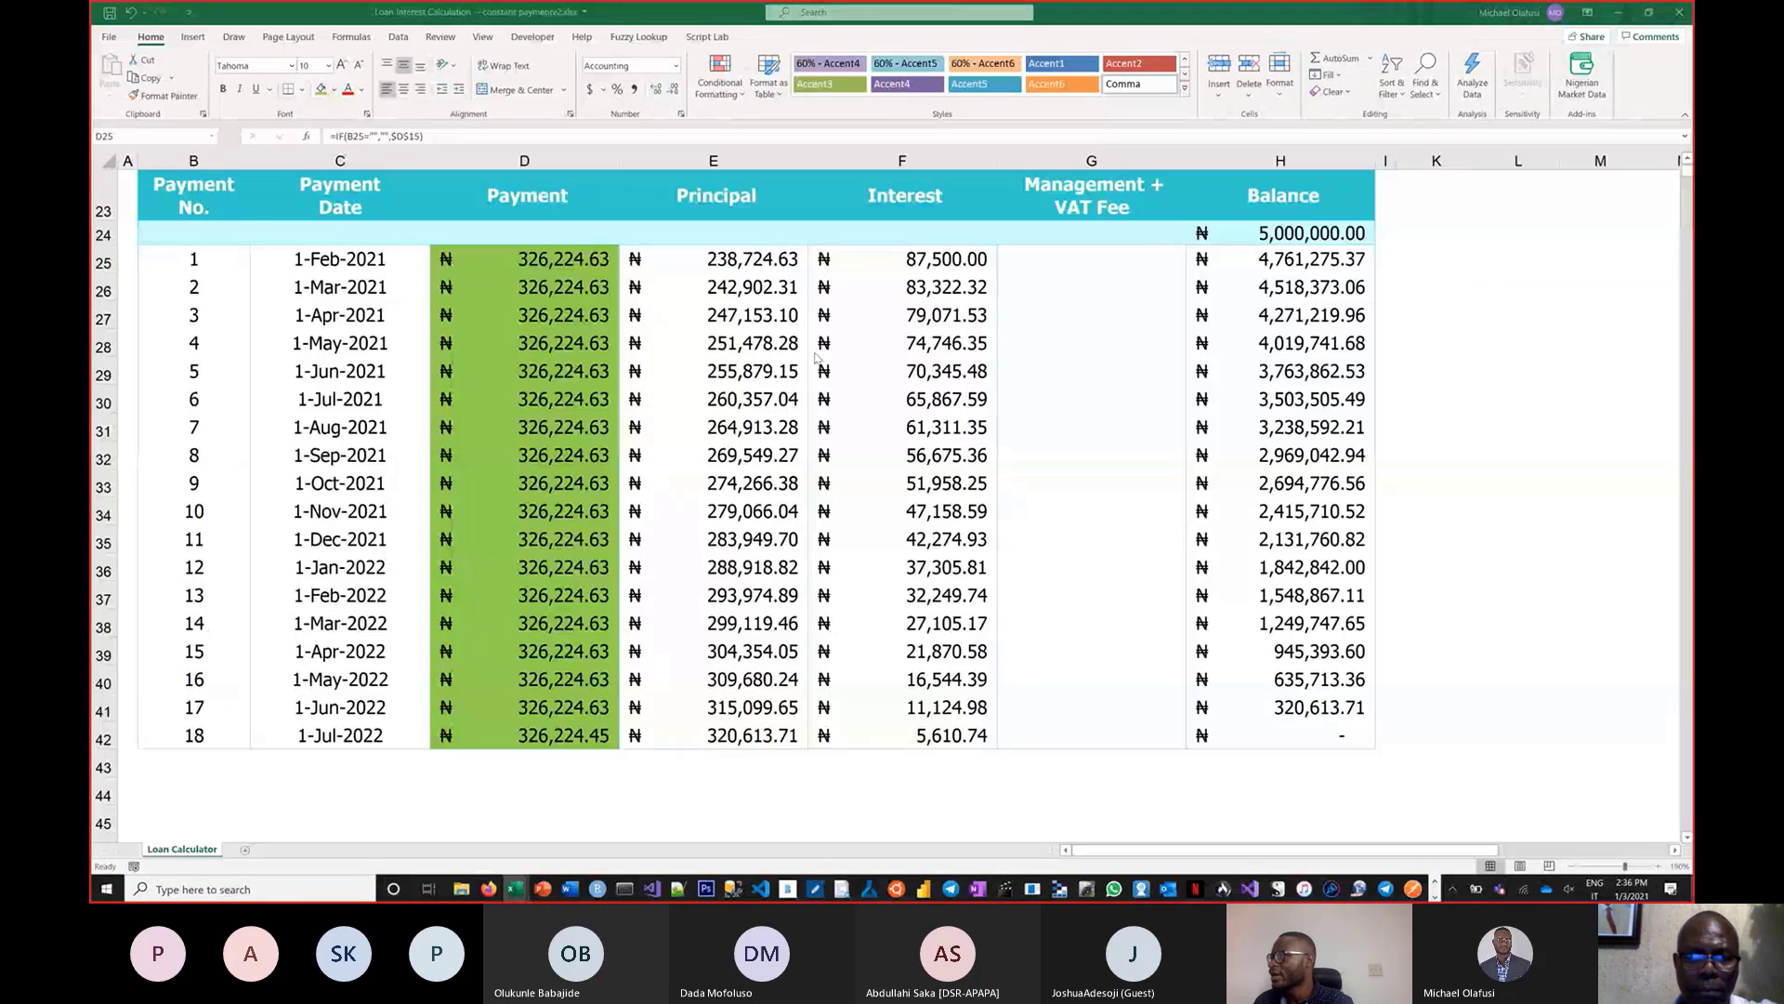
scroll(815, 357, up, 2)
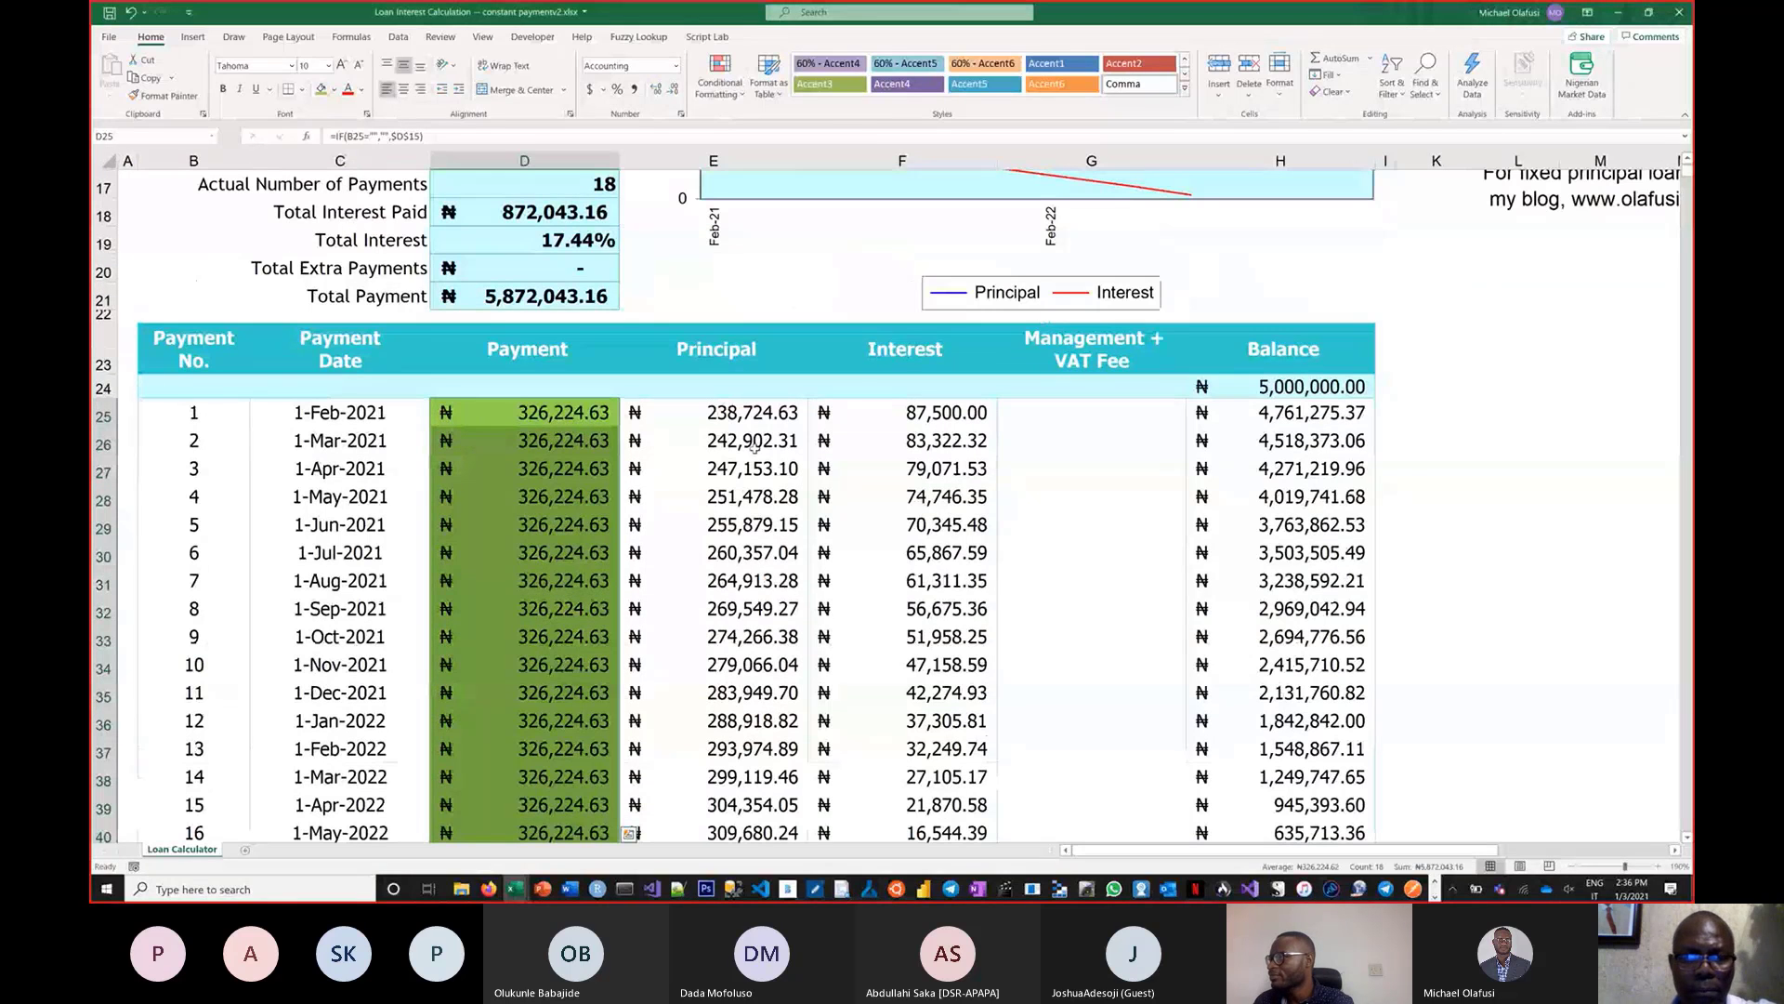
drag(743, 412, 764, 835)
scroll(779, 514, down, 2)
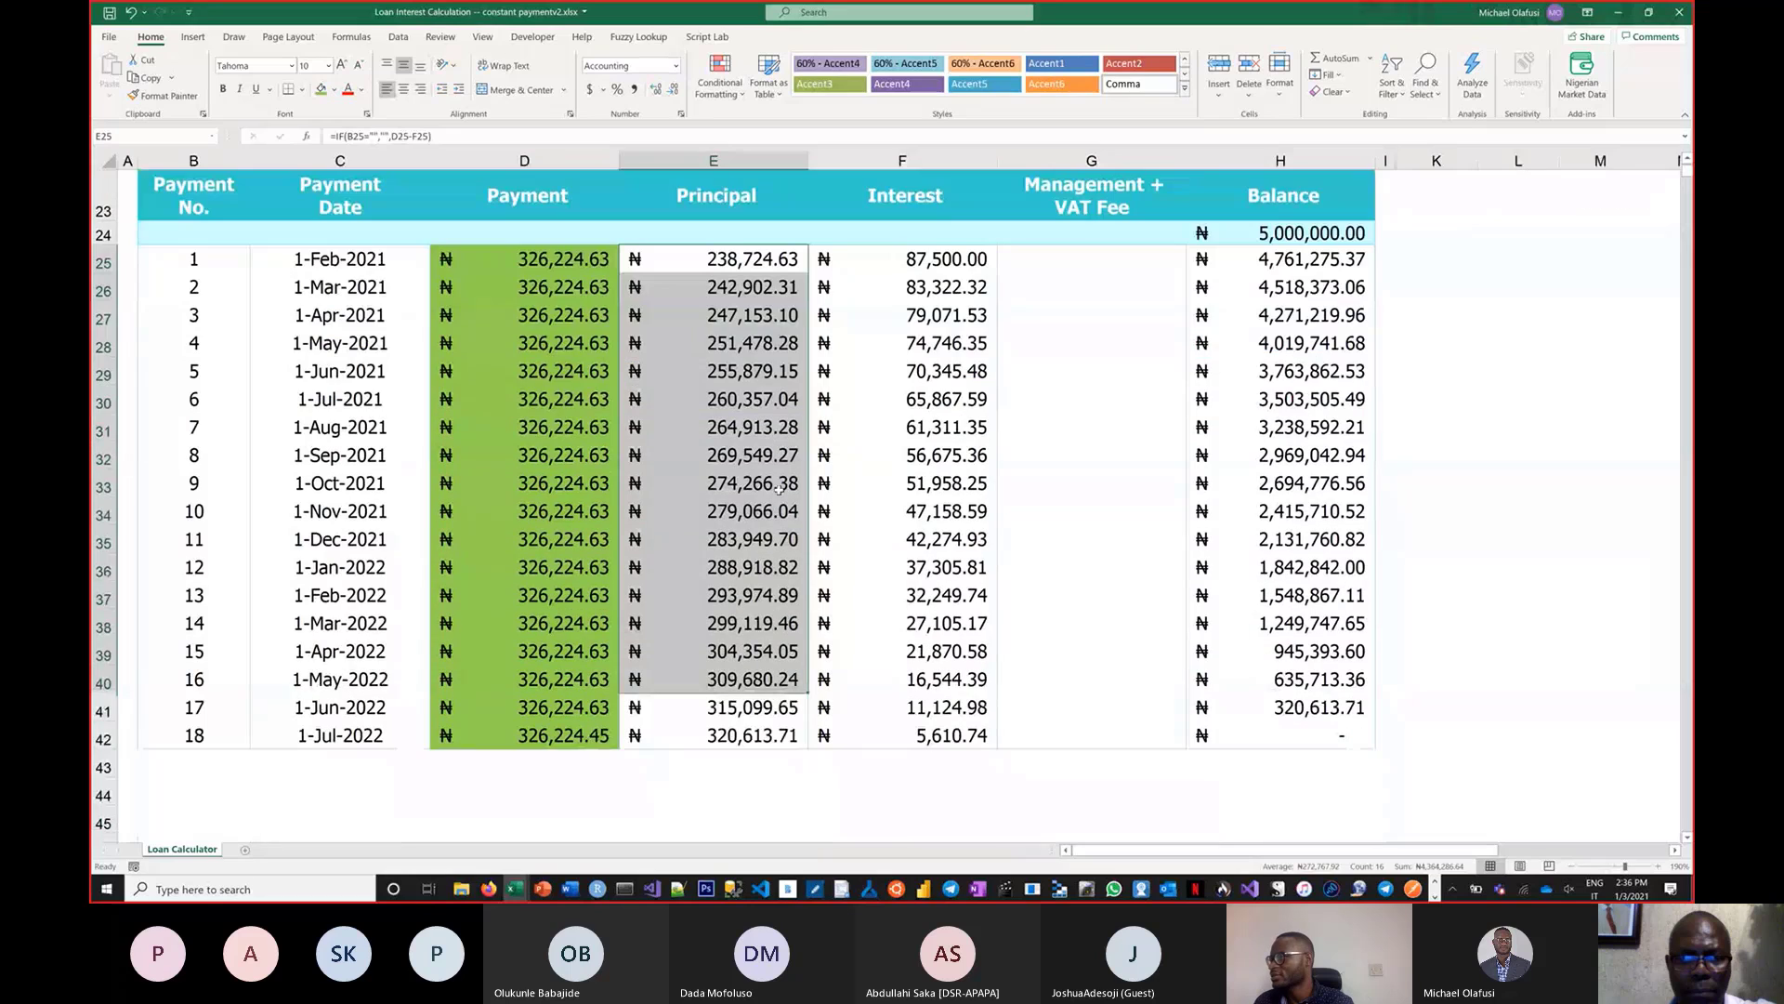
scroll(766, 390, up, 1)
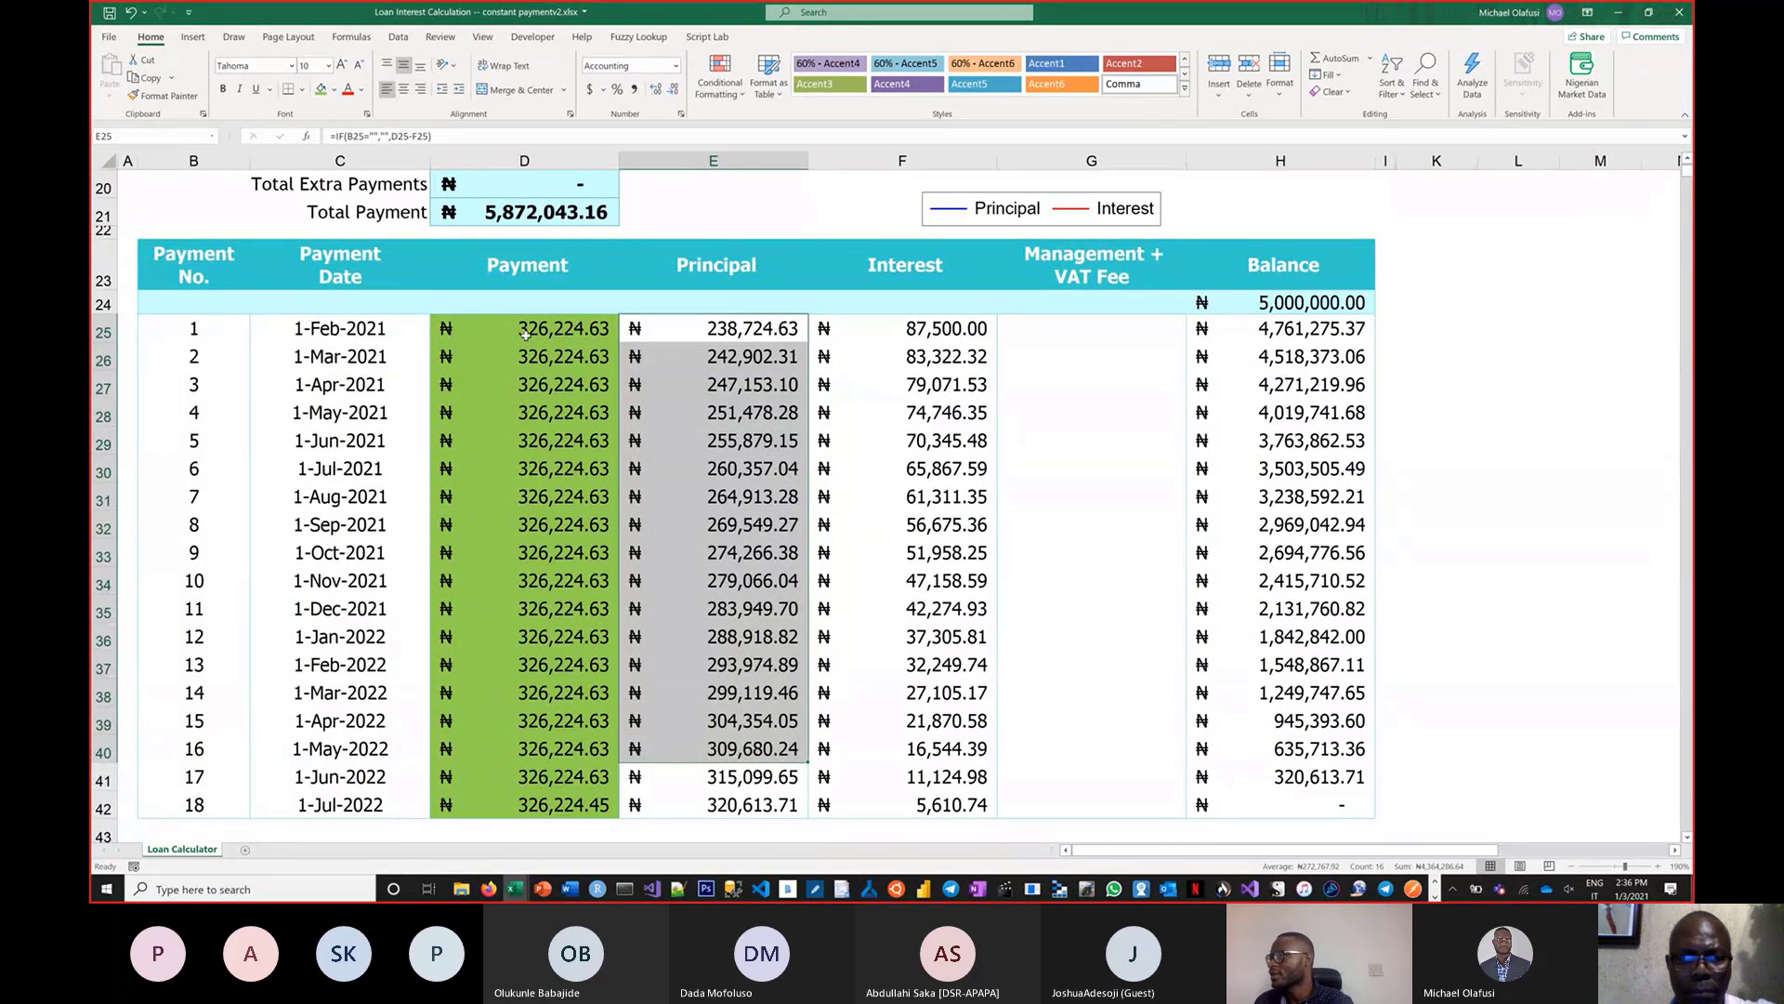
Inspect the first payment's interest, balance and principal formulas, and compare the Interest column F25:F42 with the Principal column
click(934, 336)
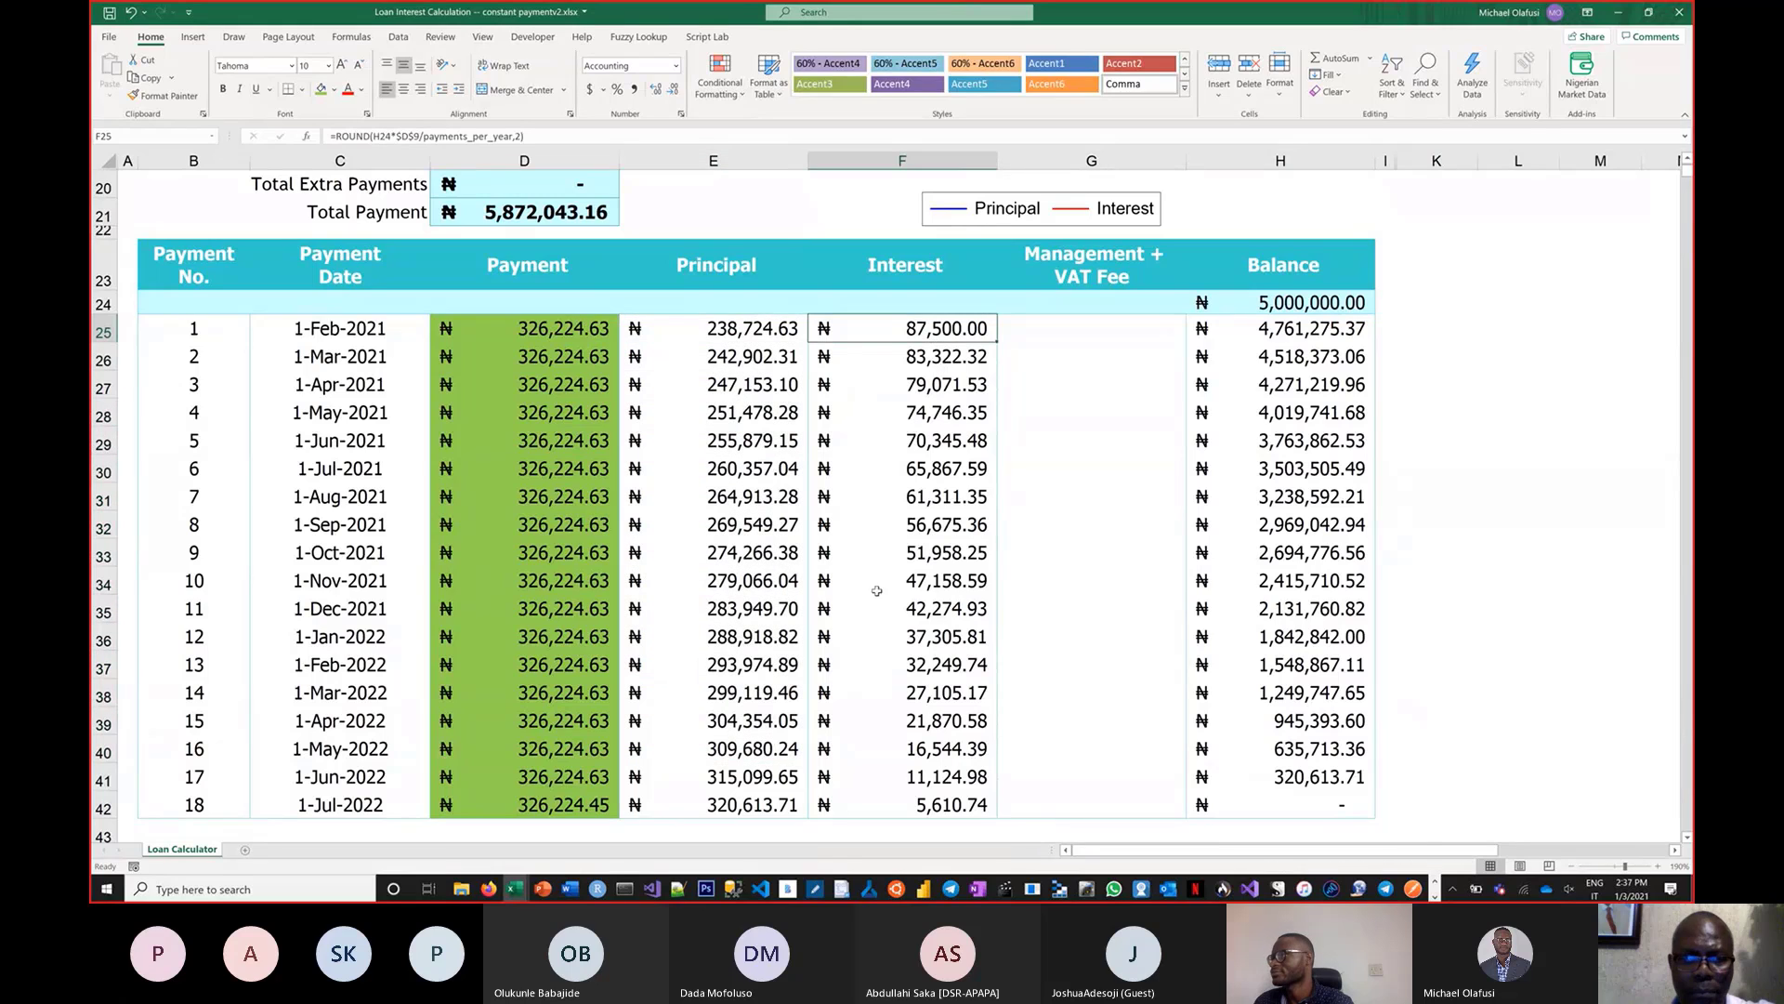
click(1280, 335)
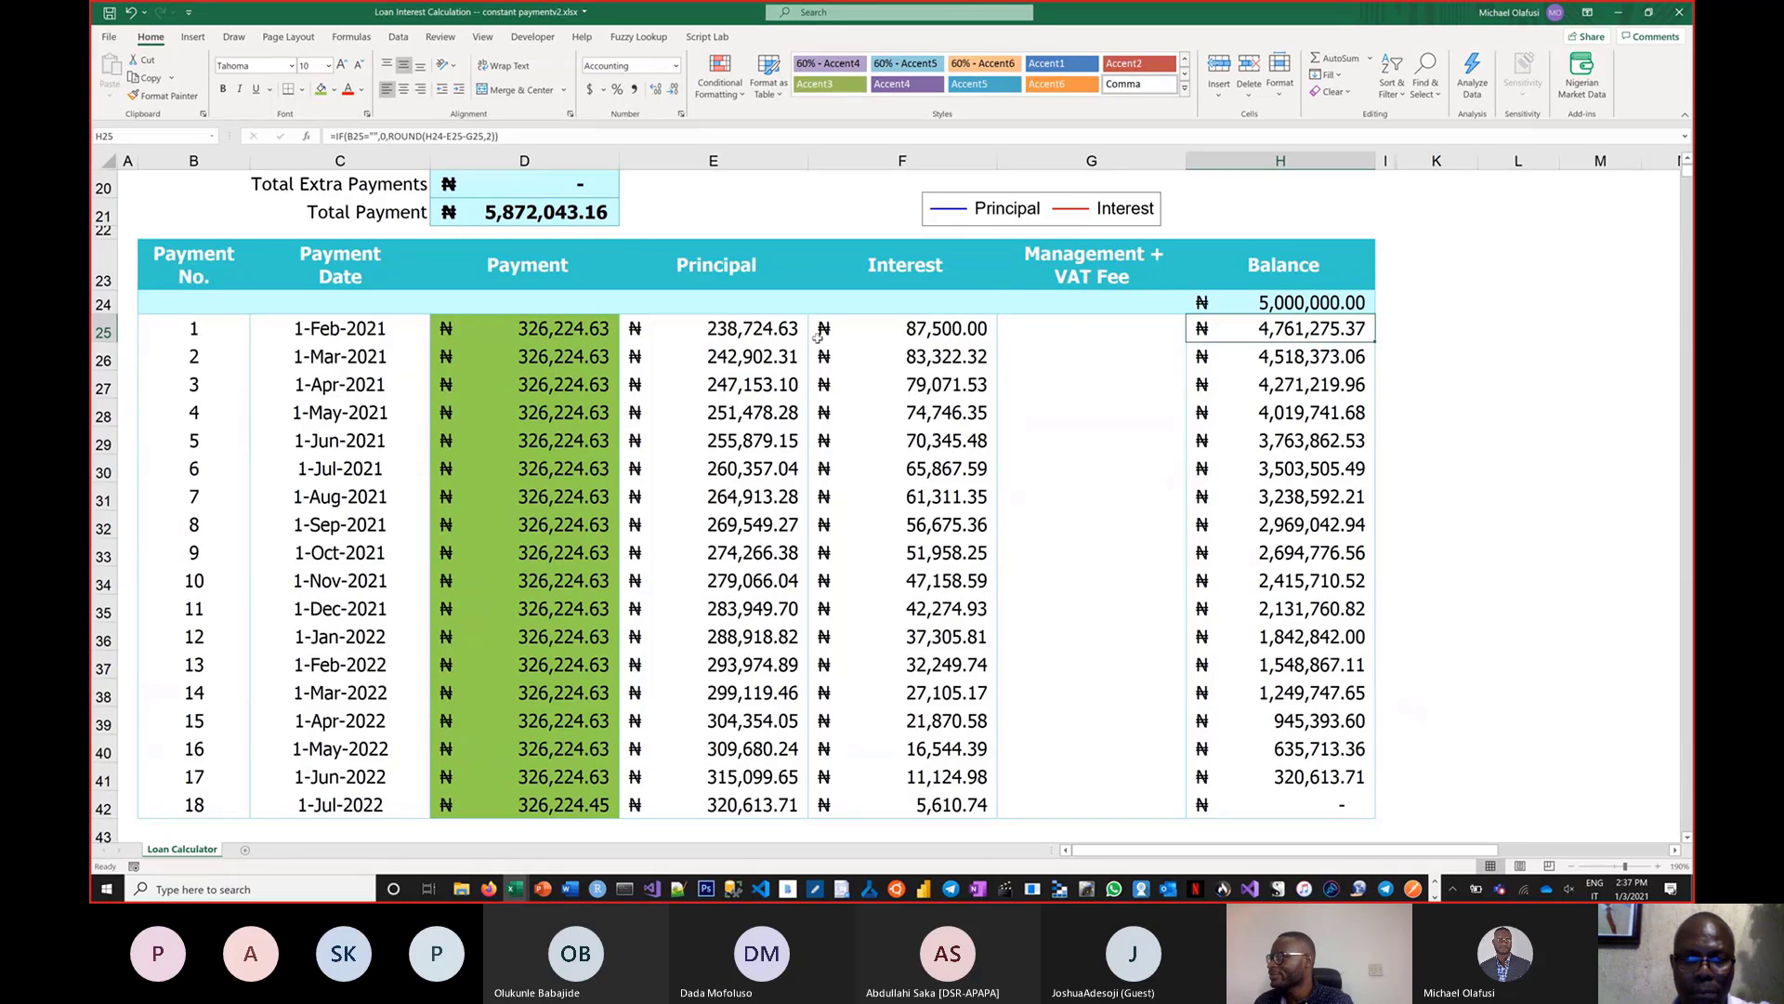
click(687, 330)
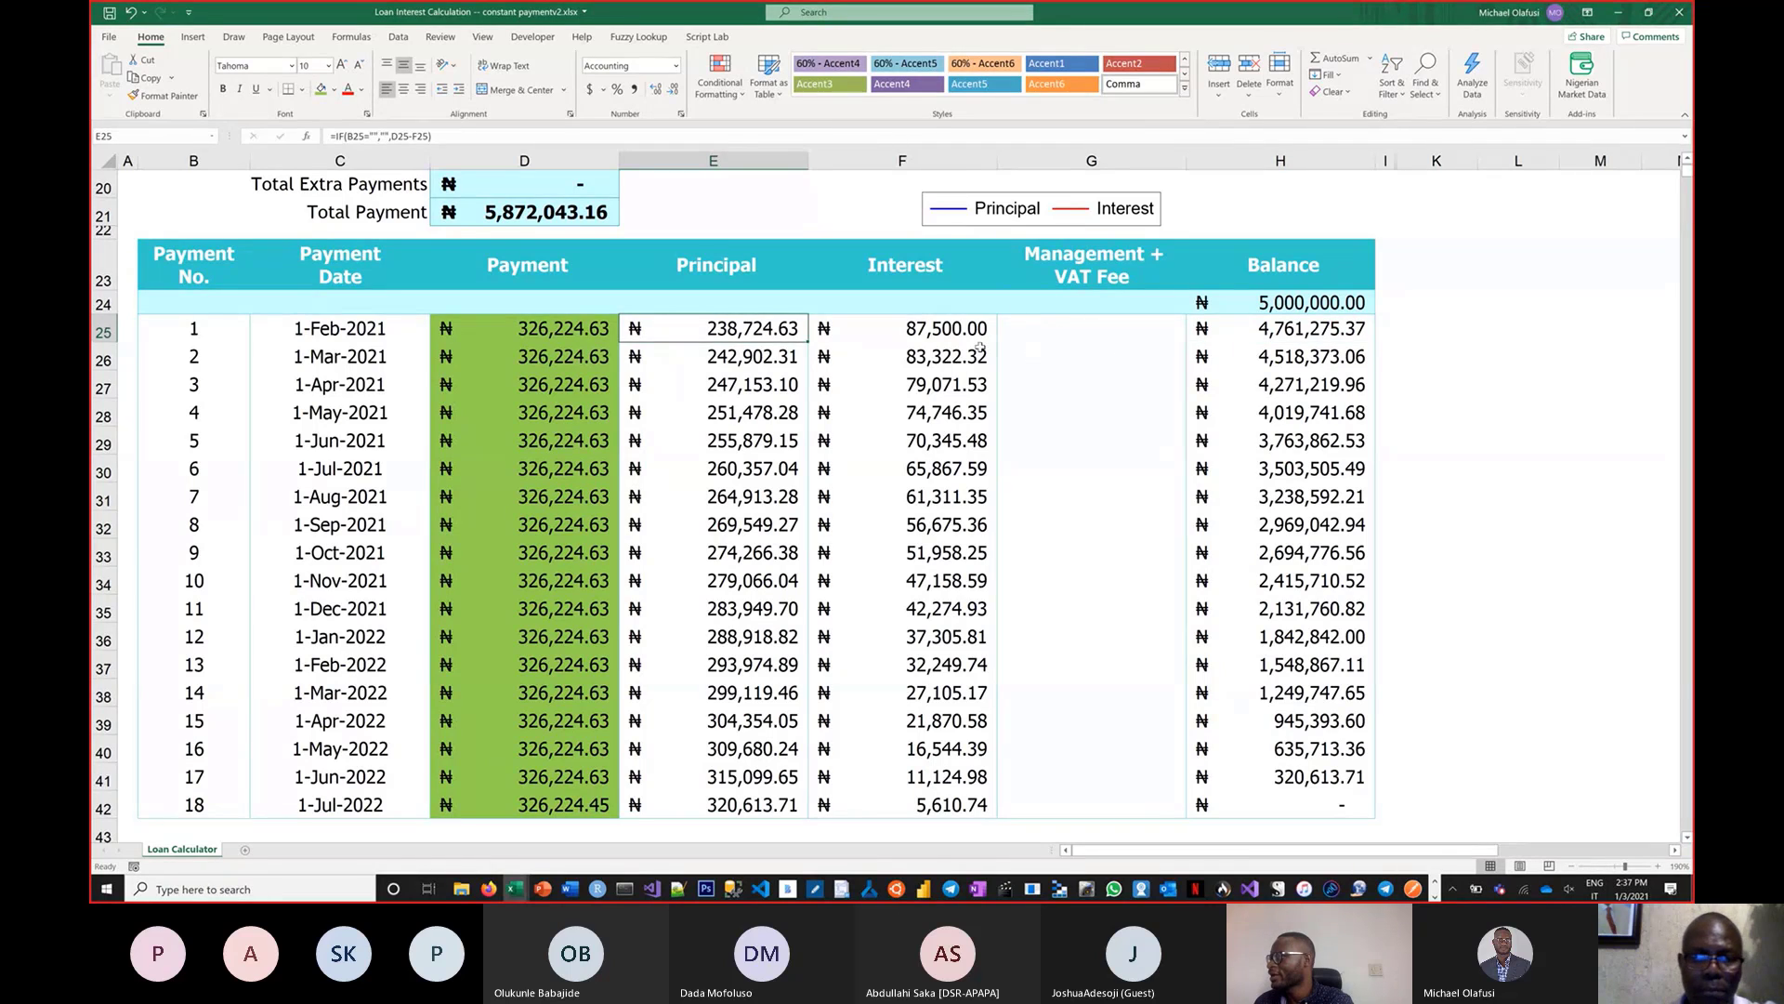
drag(952, 326, 939, 805)
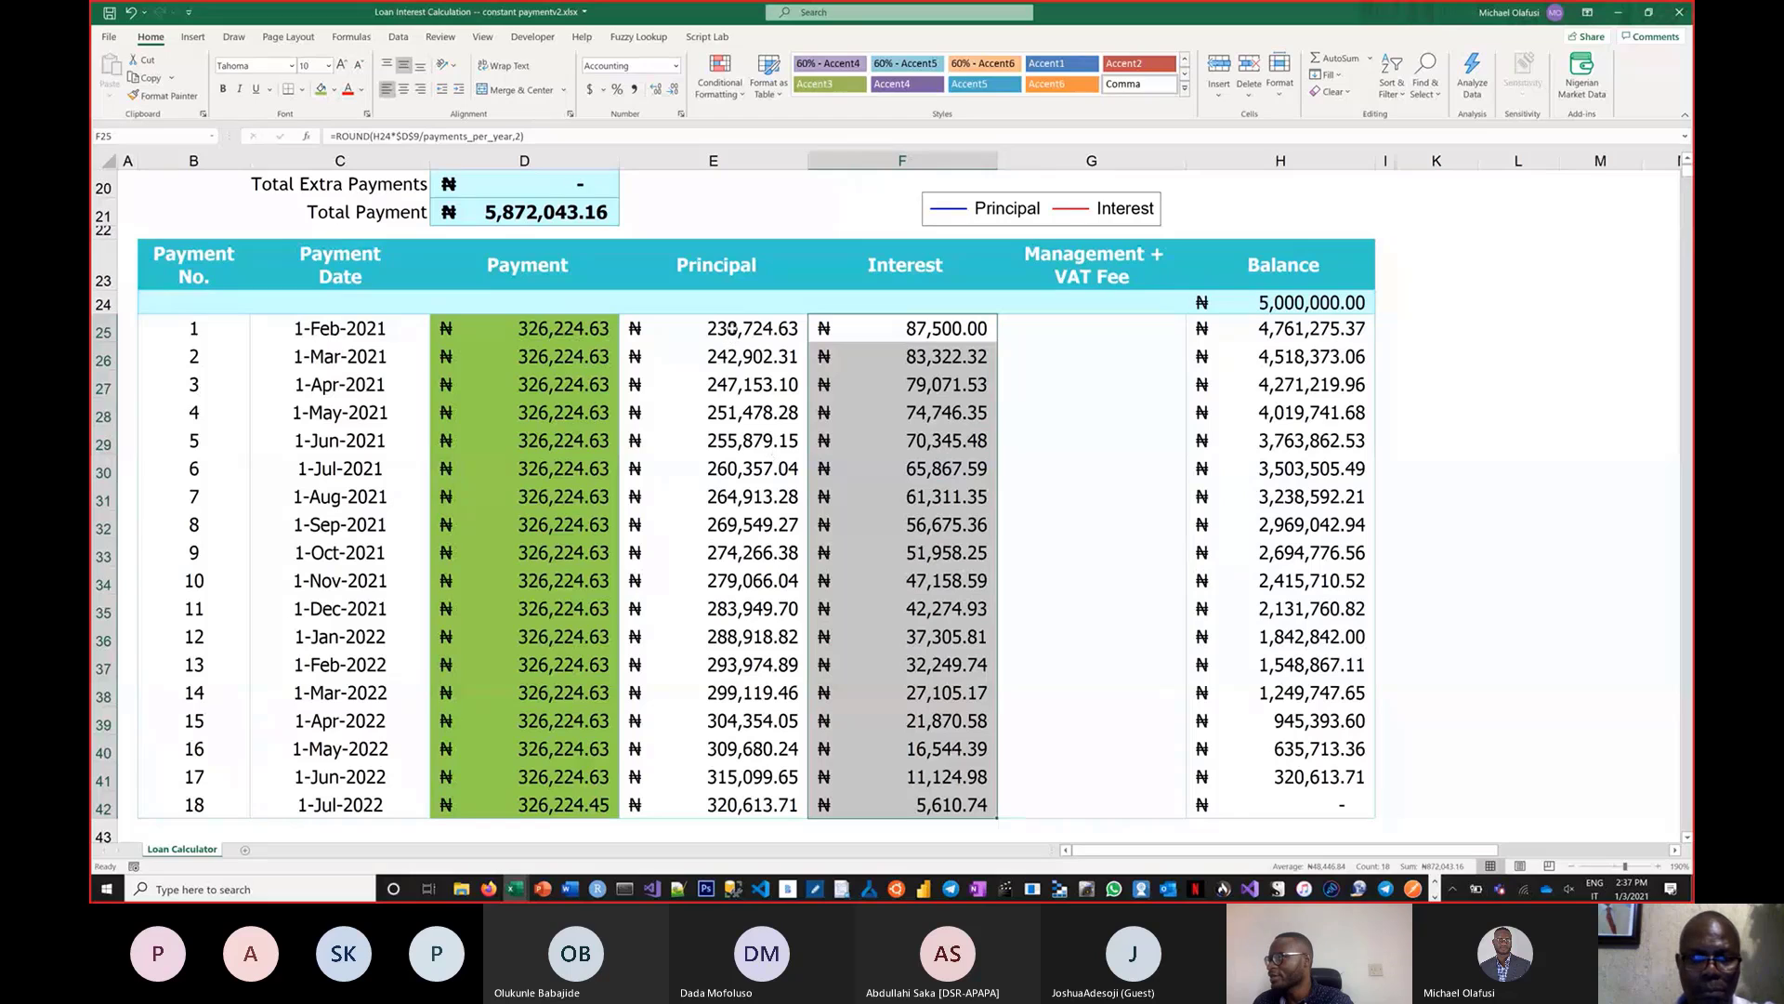
drag(732, 328, 747, 779)
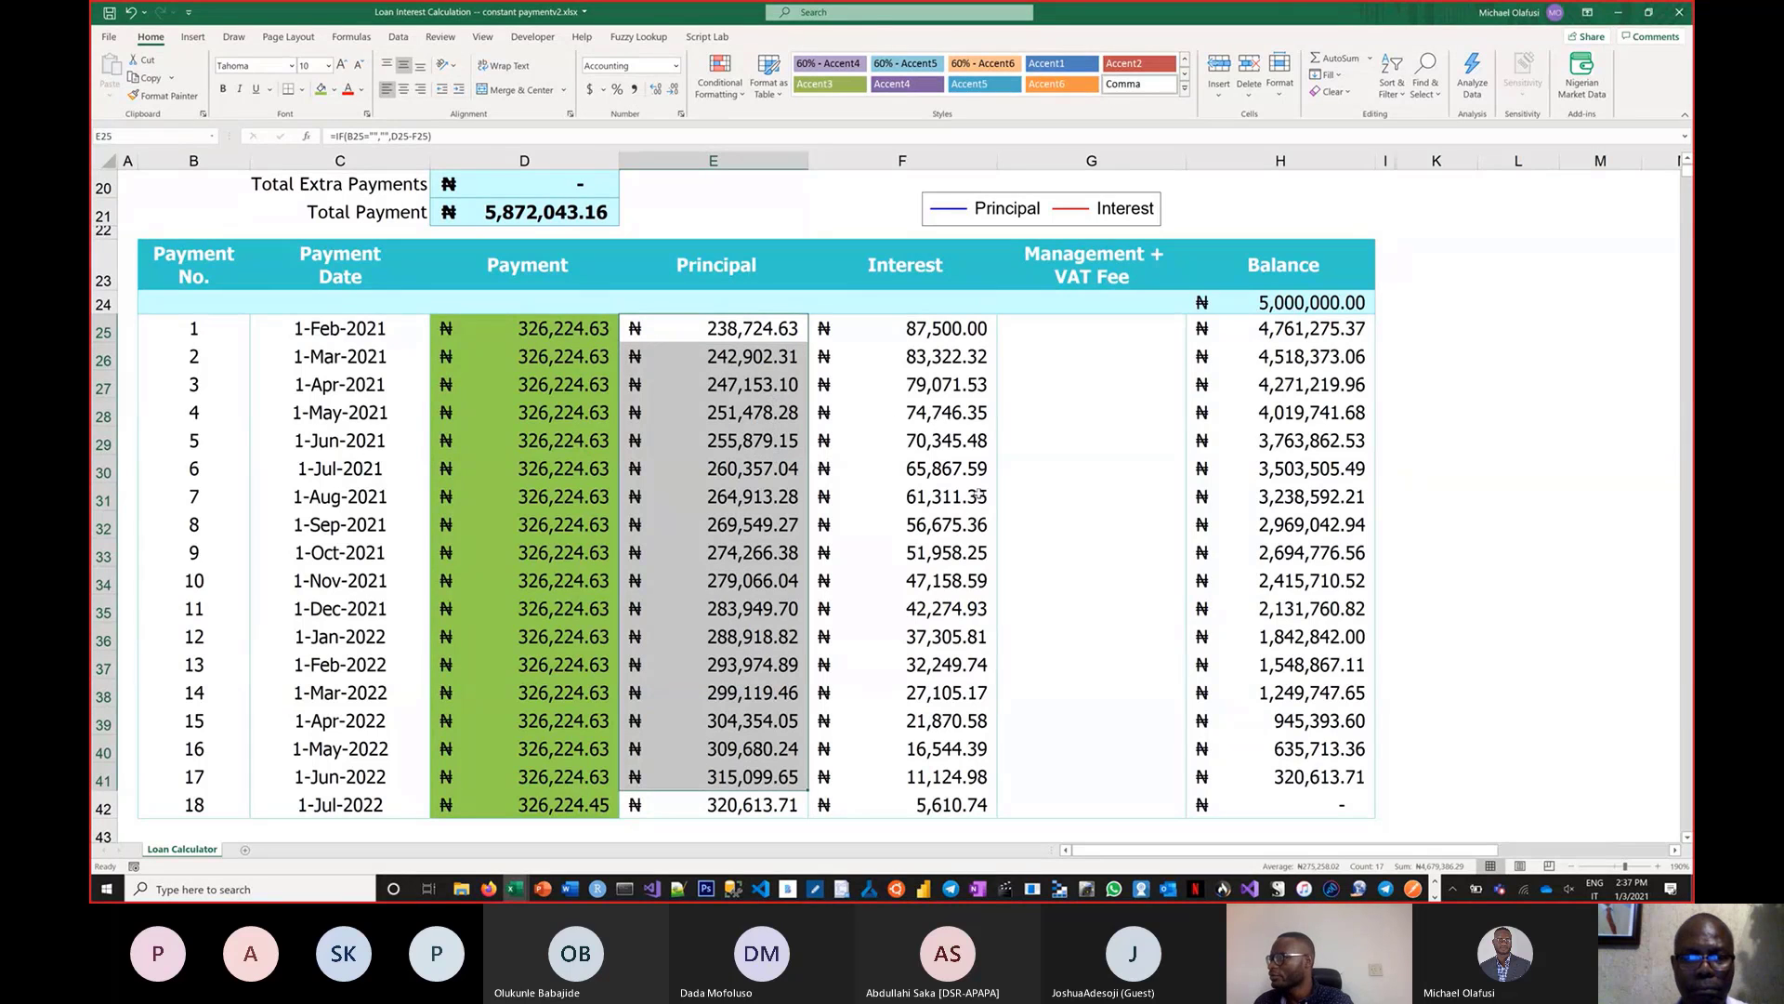
click(762, 494)
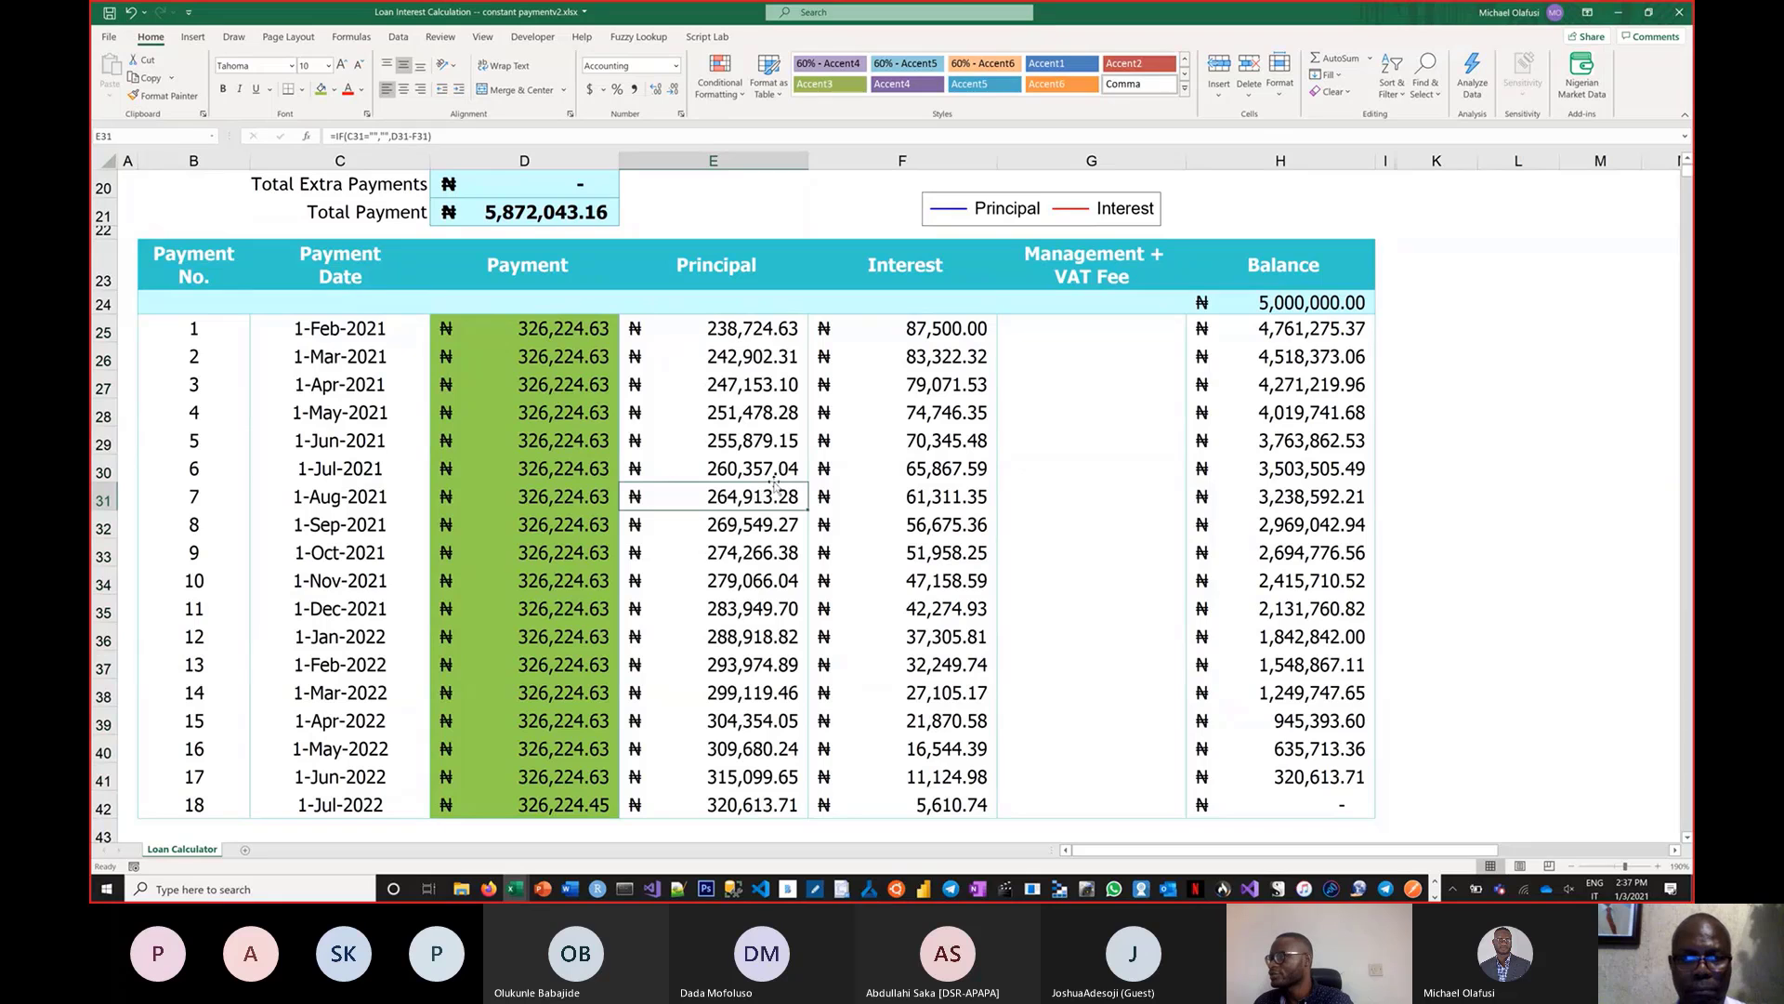
Review the variable calculator's loan data, chart and summary, and select the scheduled payments in D25:D42 to check them
scroll(768, 488, up, 2)
scroll(767, 488, up, 4)
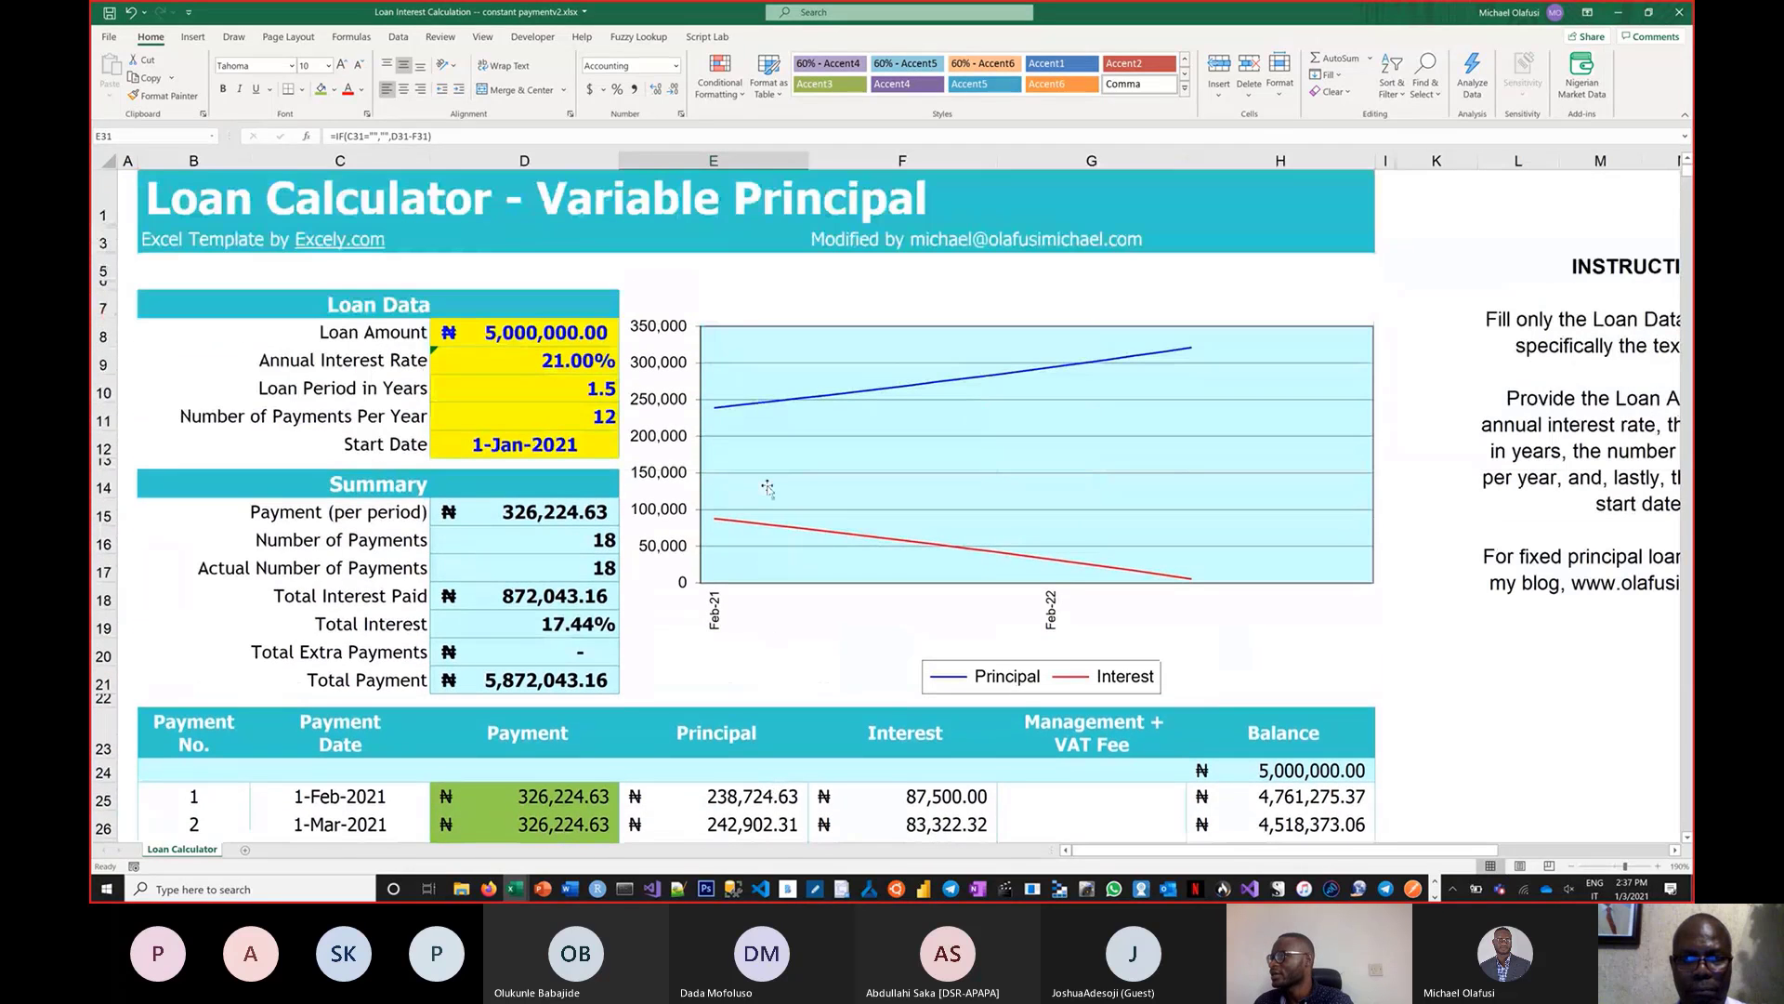
scroll(768, 488, down, 6)
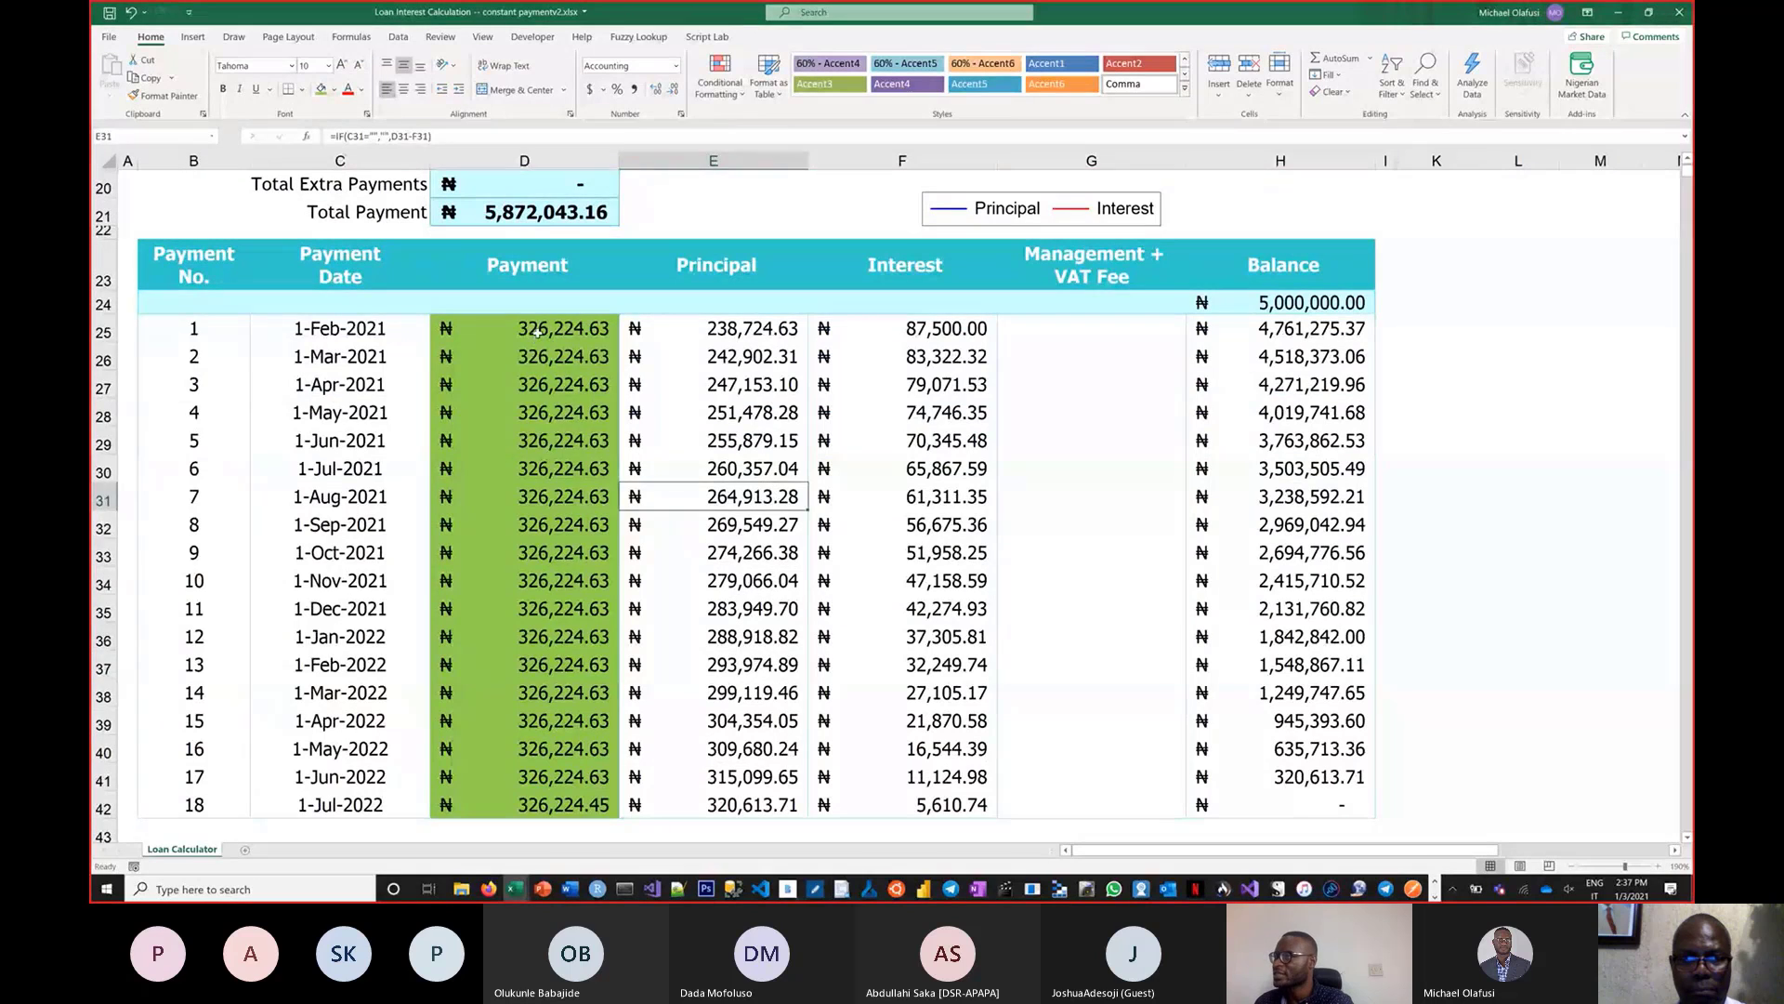
drag(537, 338, 563, 805)
scroll(604, 667, down, 2)
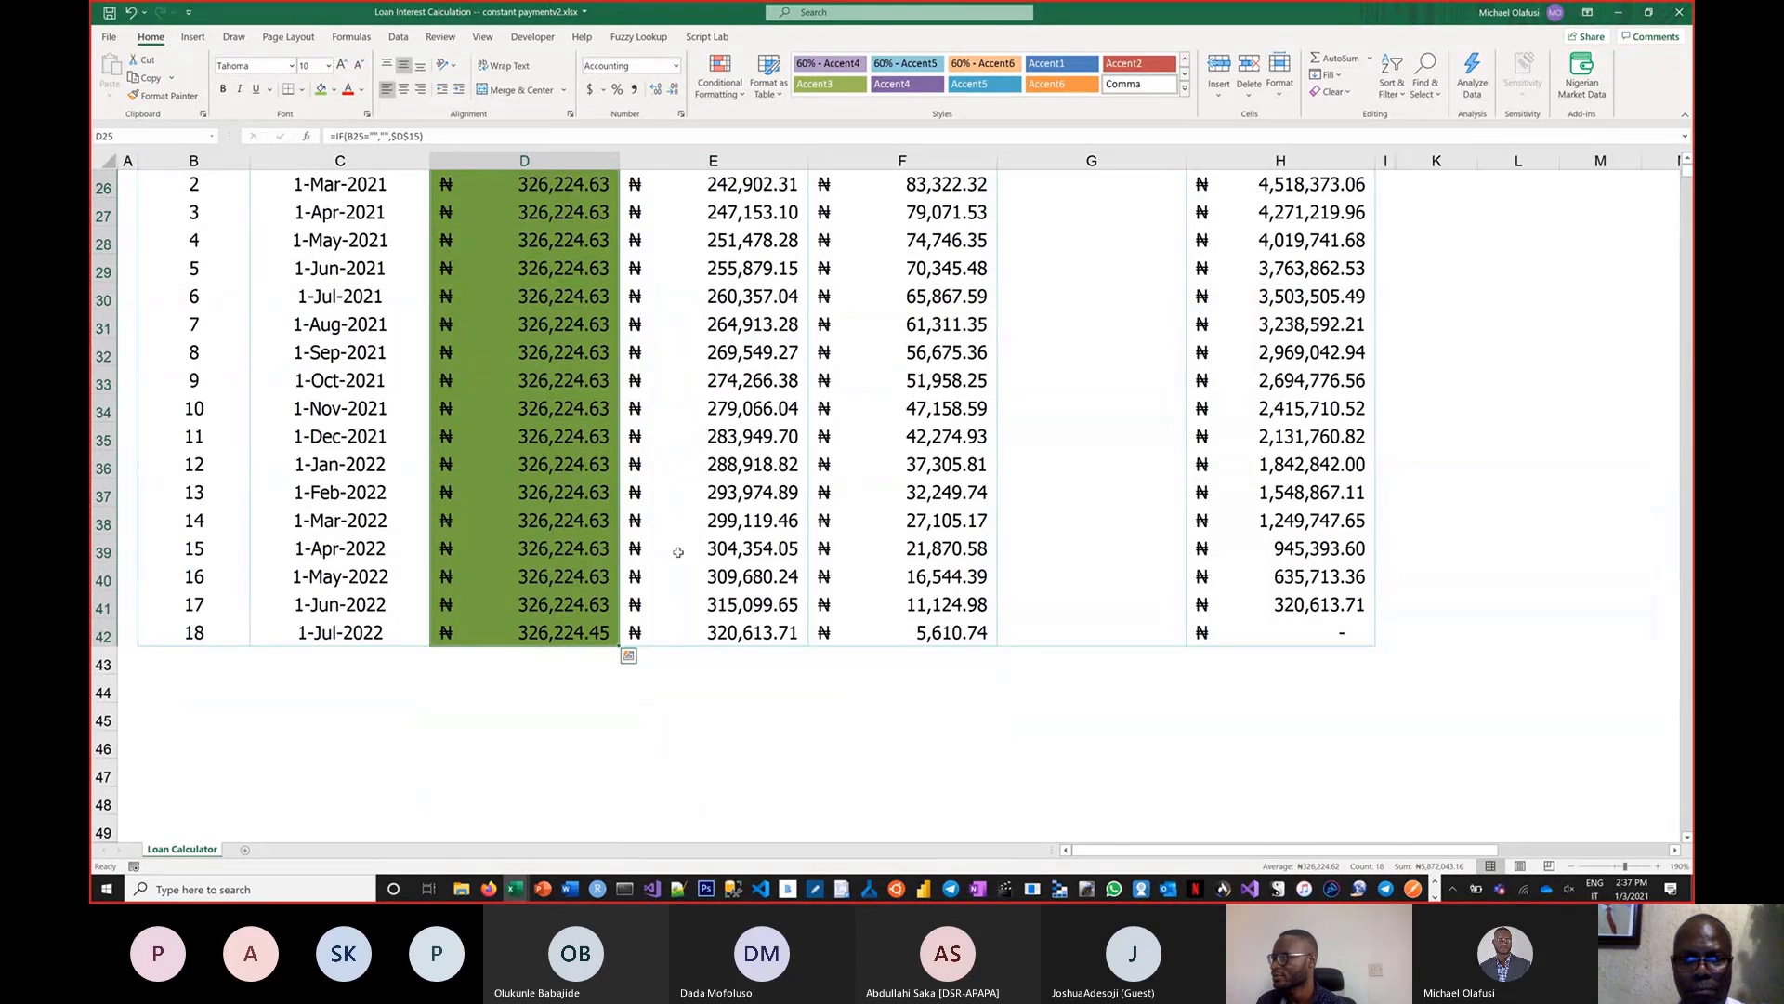
scroll(828, 519, up, 2)
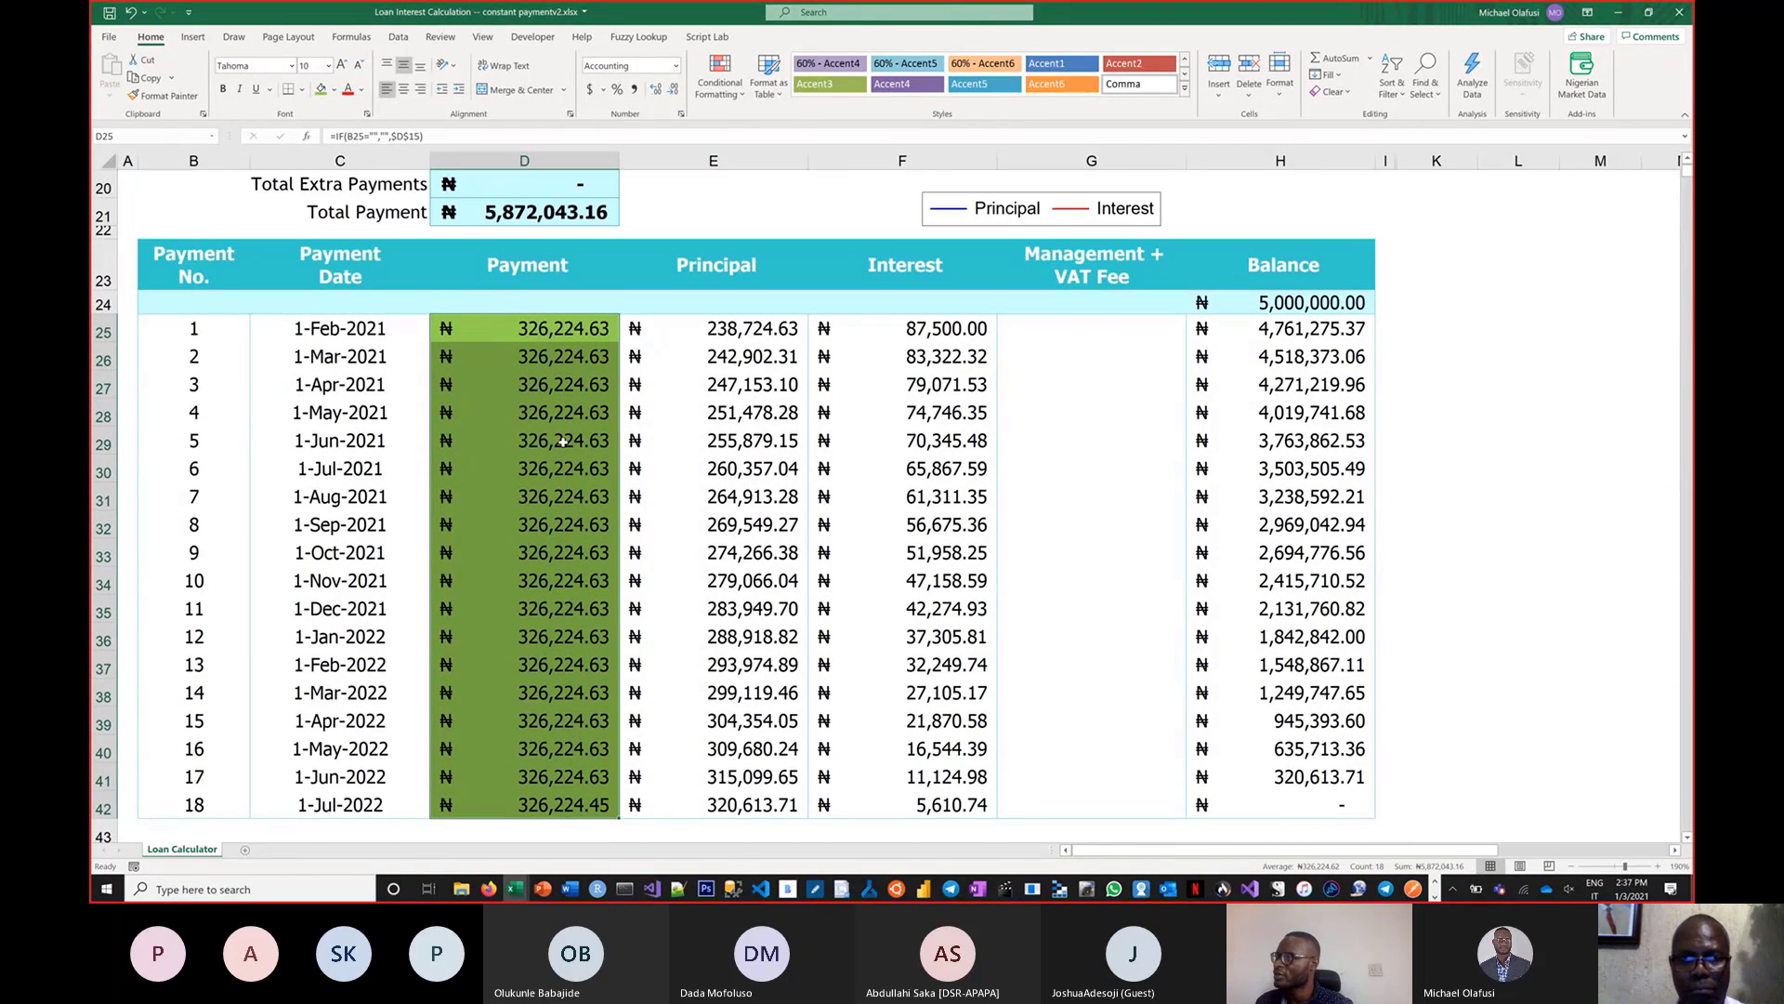
scroll(562, 442, up, 3)
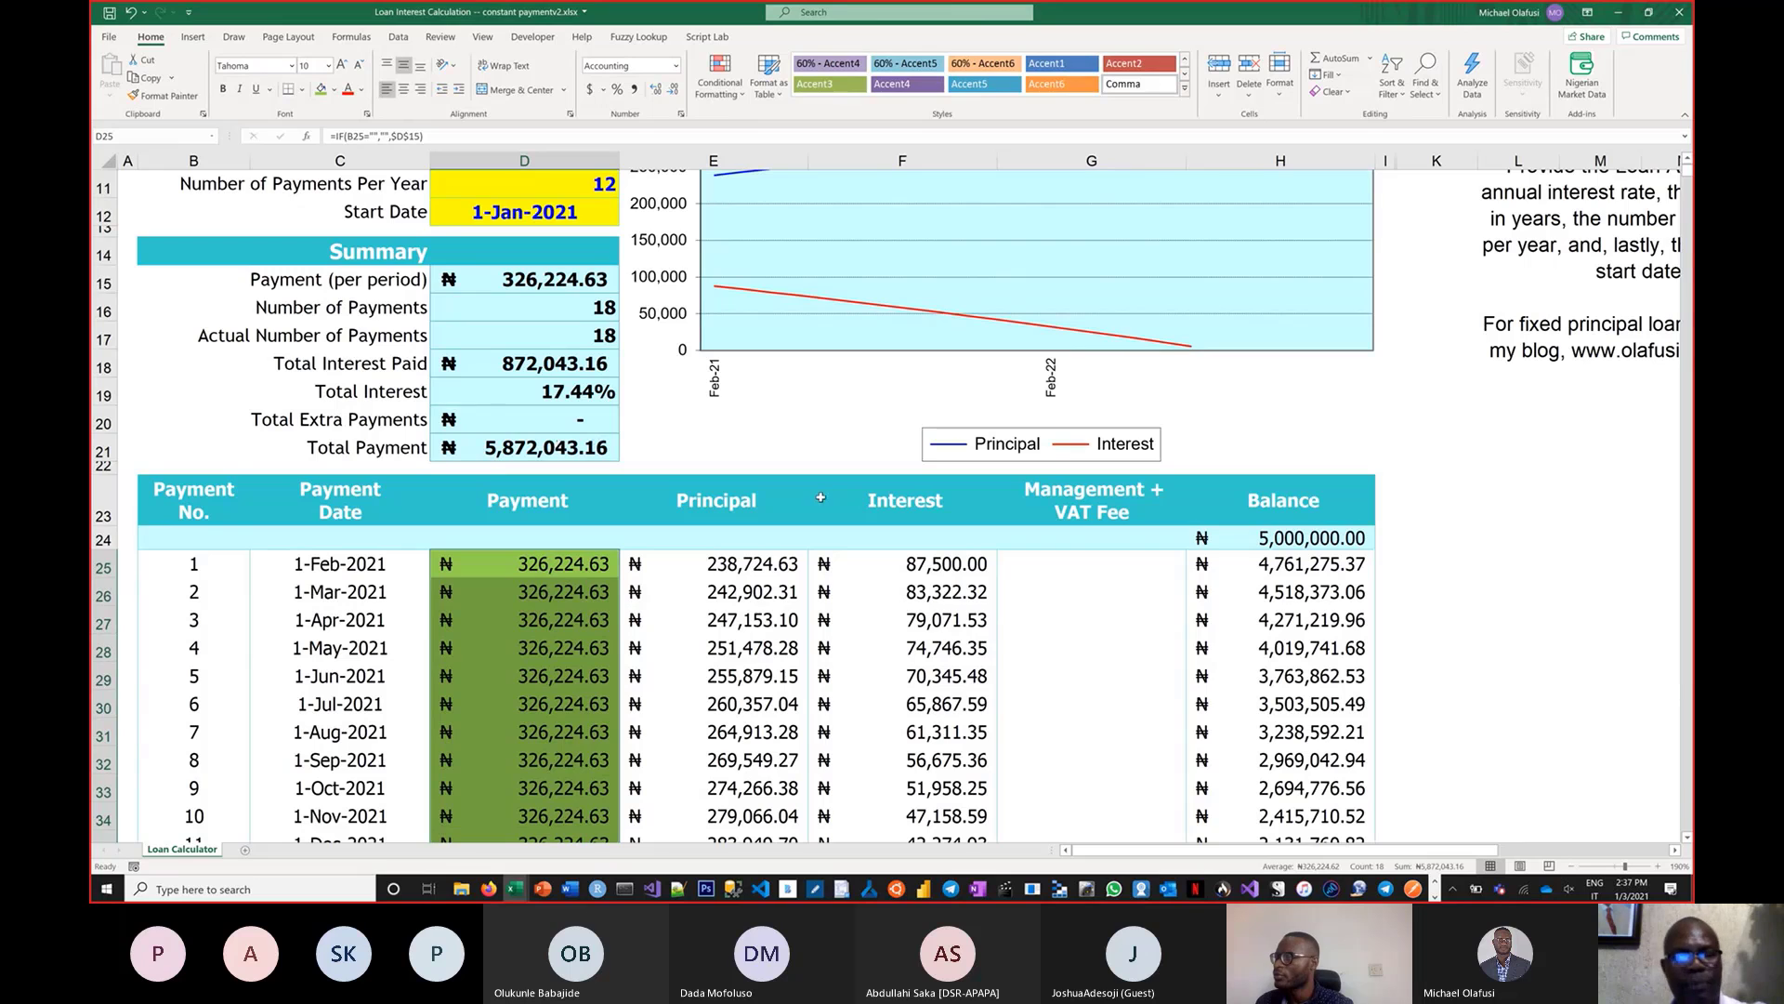
Switch to the fixed principal calculator and set its Loan Period in Years to 3
key(alt+Tab)
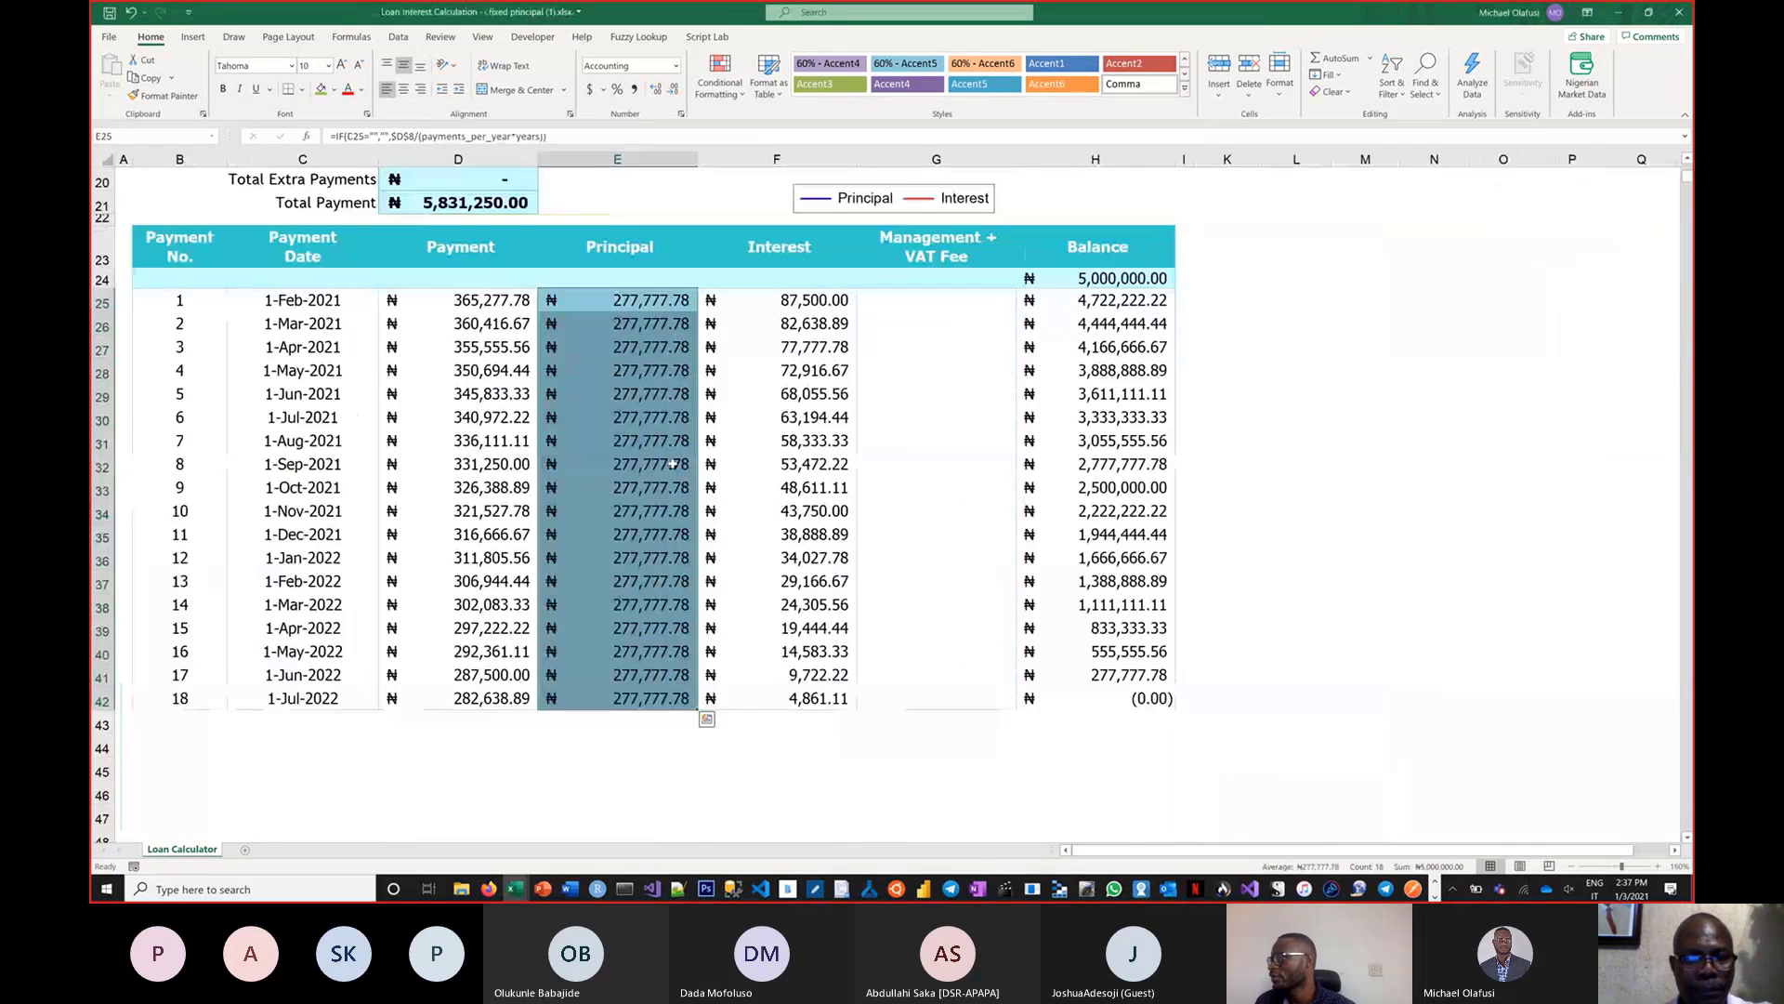
scroll(672, 464, up, 3)
scroll(669, 484, up, 3)
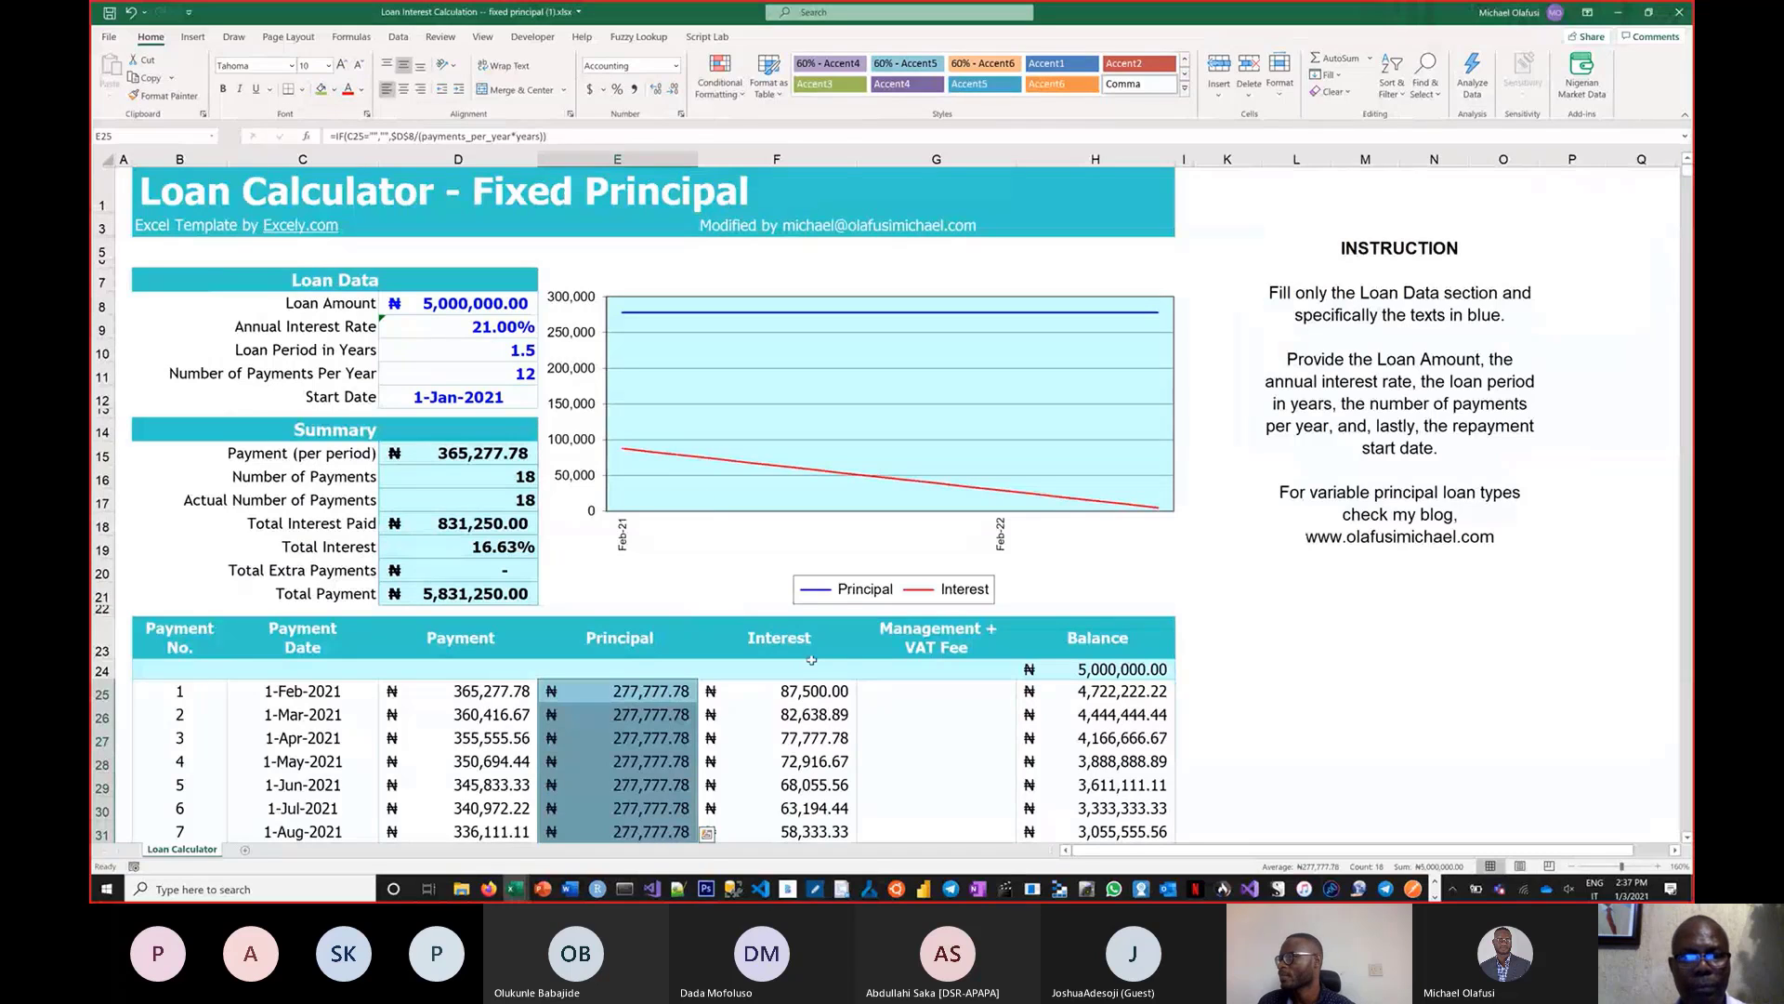
drag(477, 299, 474, 398)
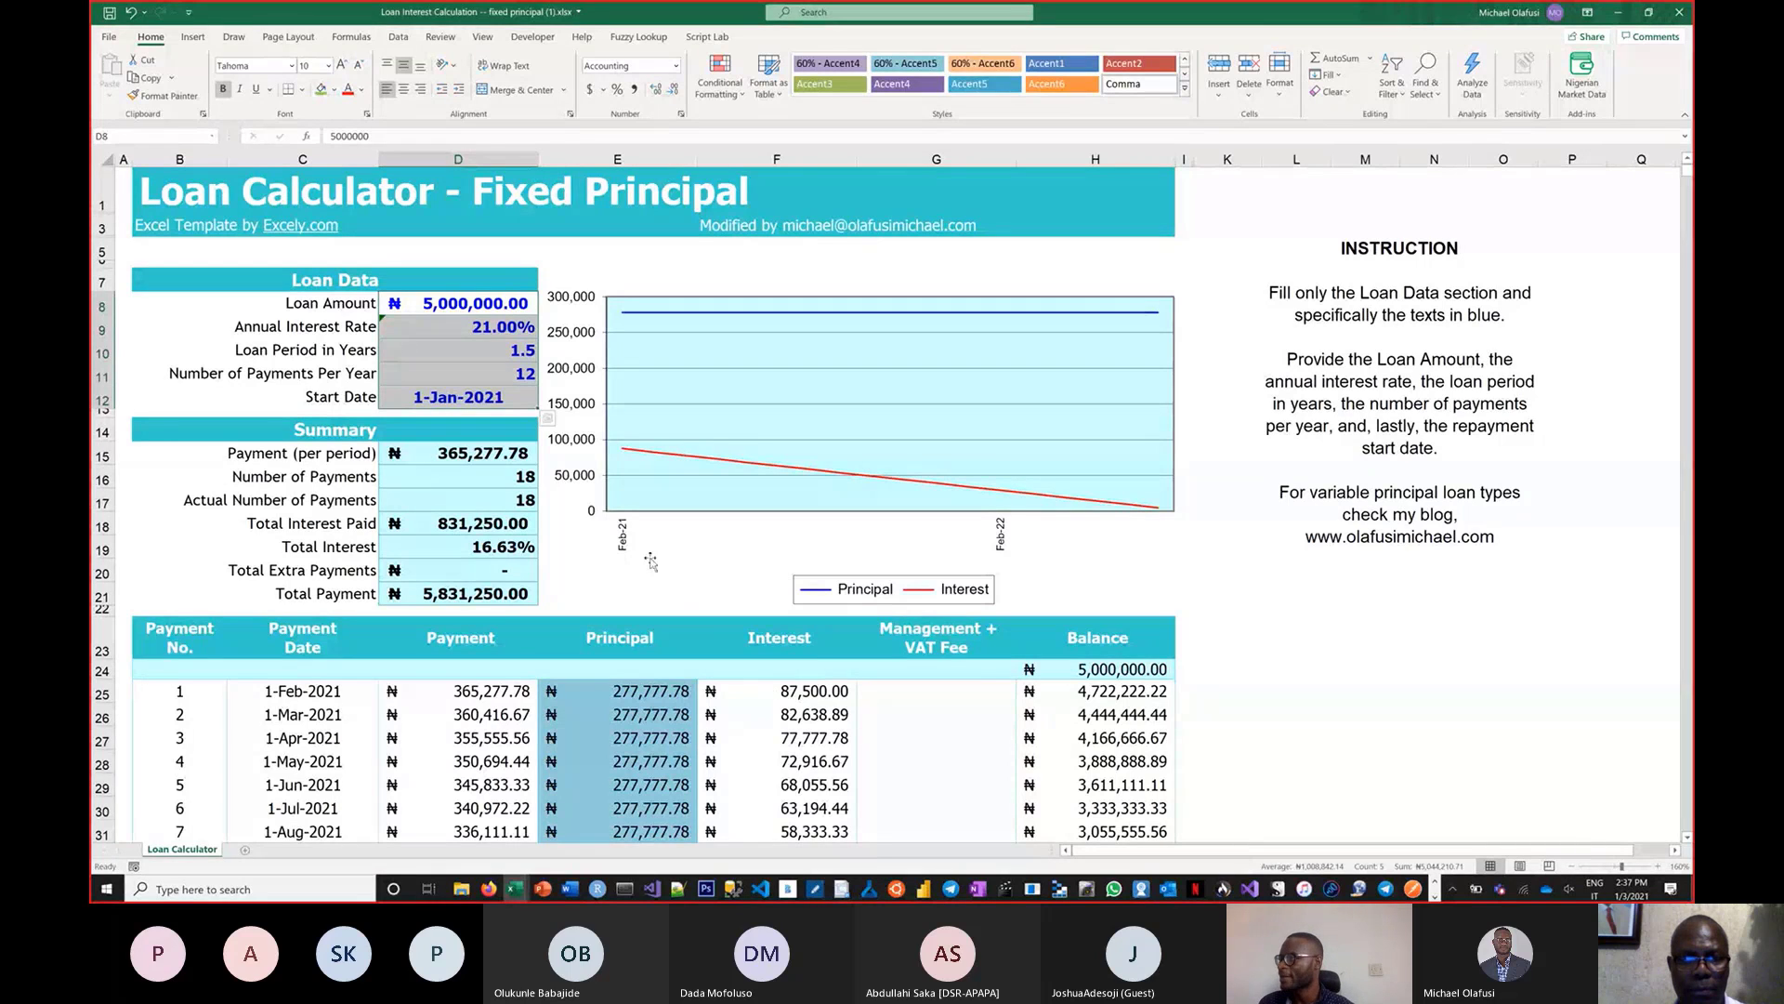
click(518, 349)
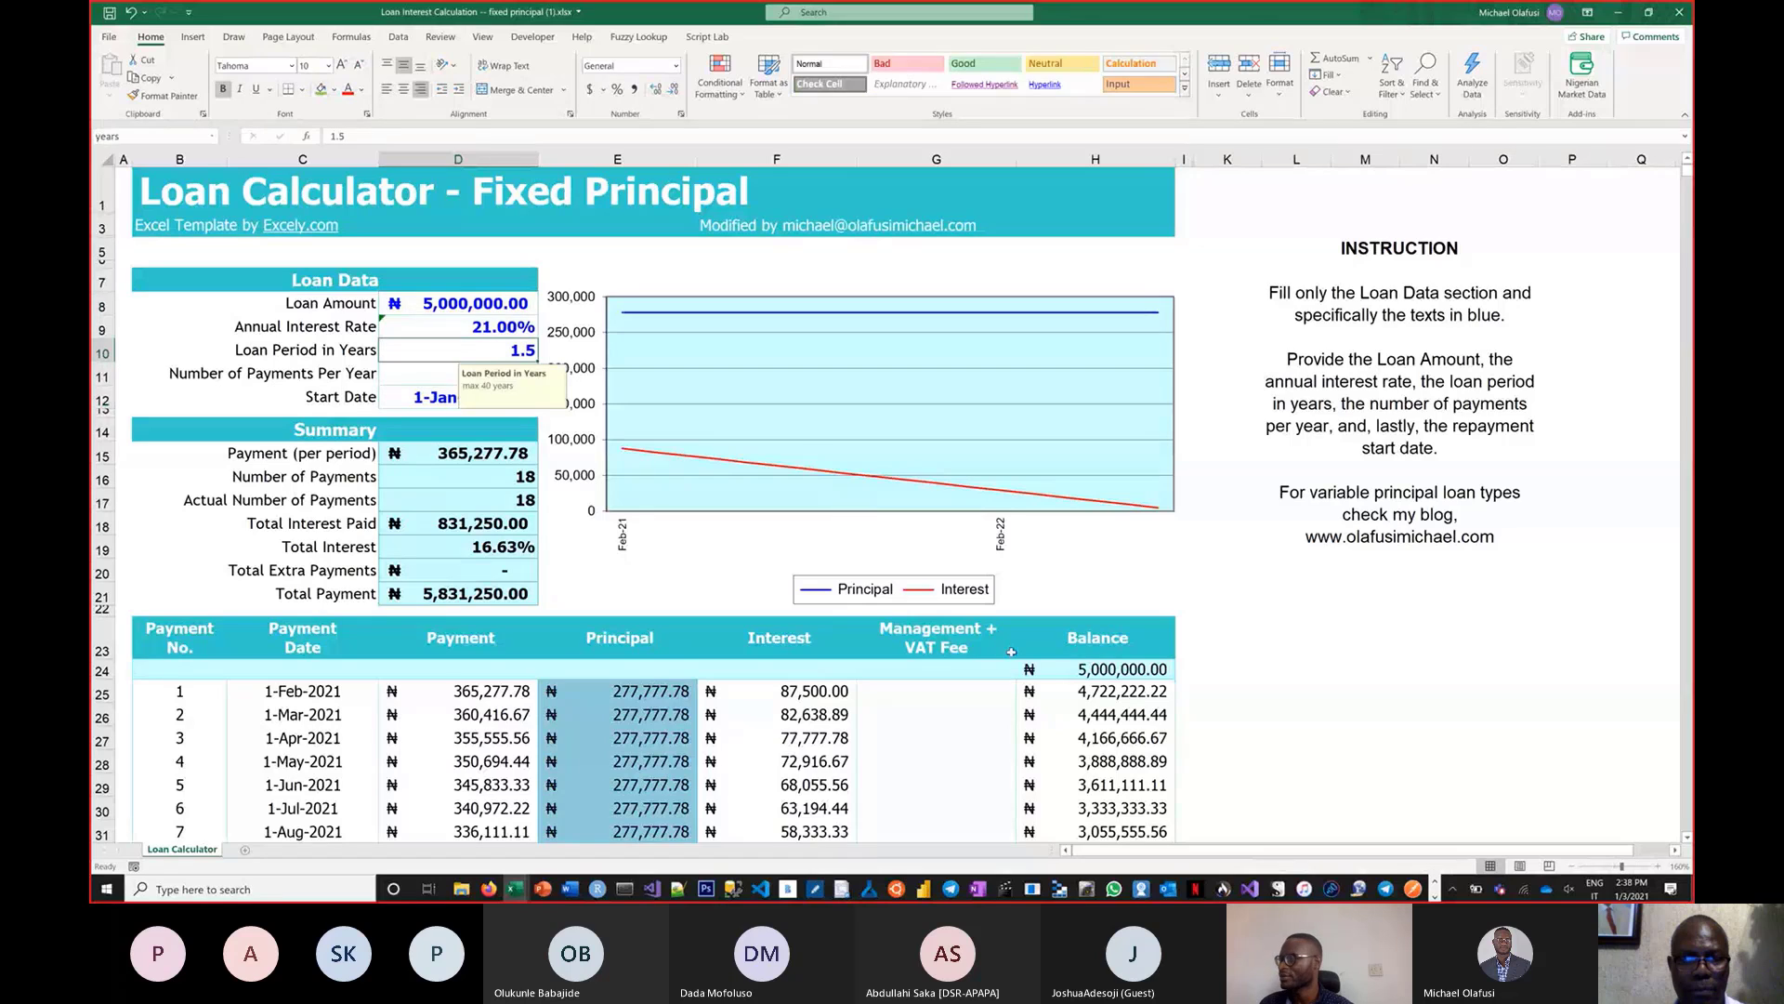
text(3)
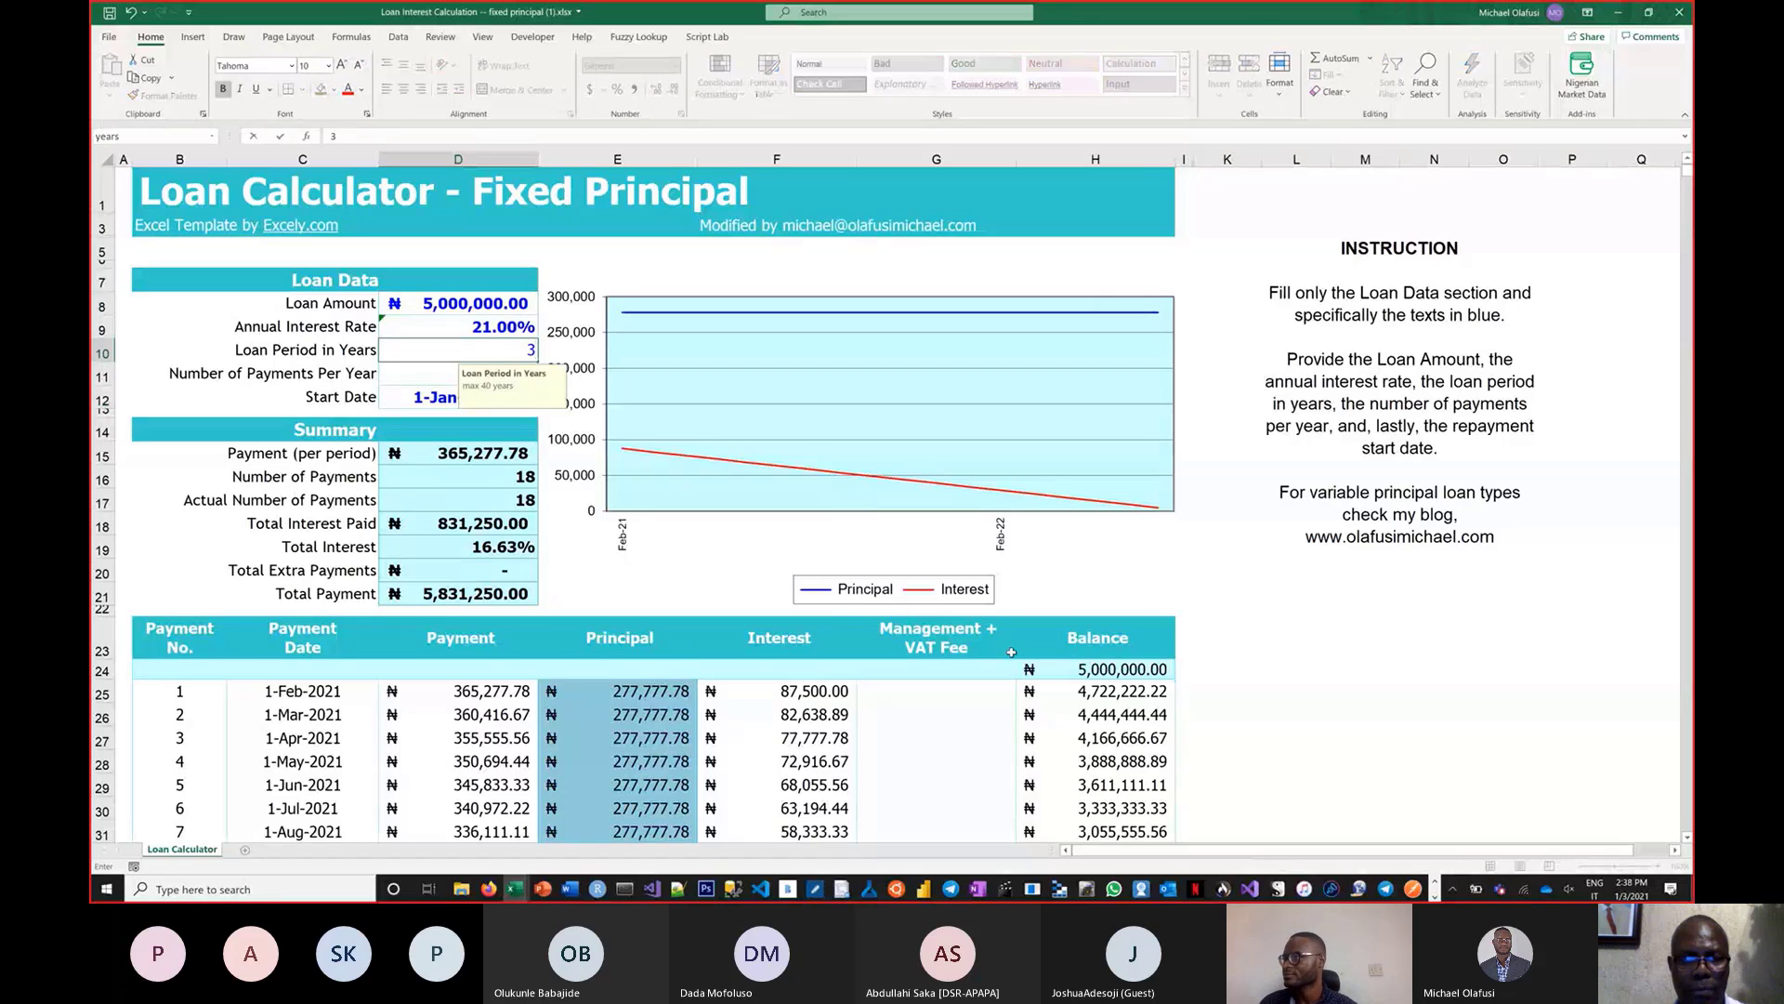
key(Return)
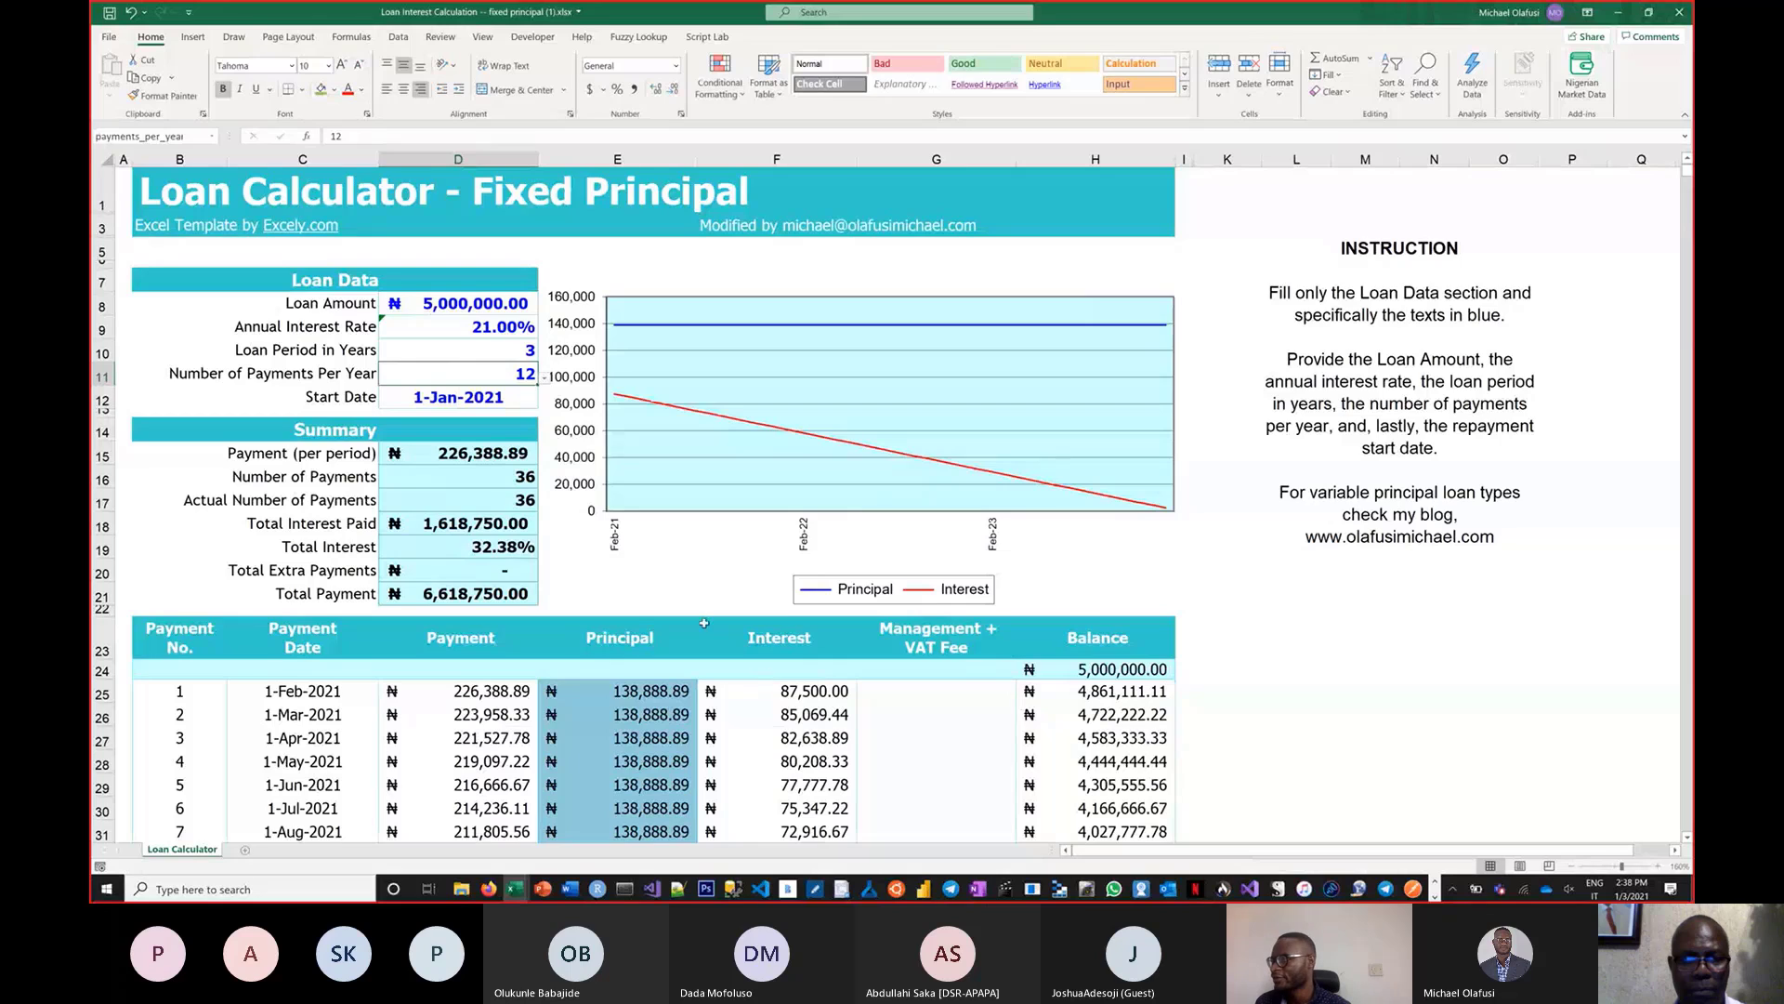
Check the fixed principal calculator's Total Payment in D21, and switch to the variable principal workbook to inspect its Loan Period in Years
scroll(642, 618, down, 1)
click(444, 530)
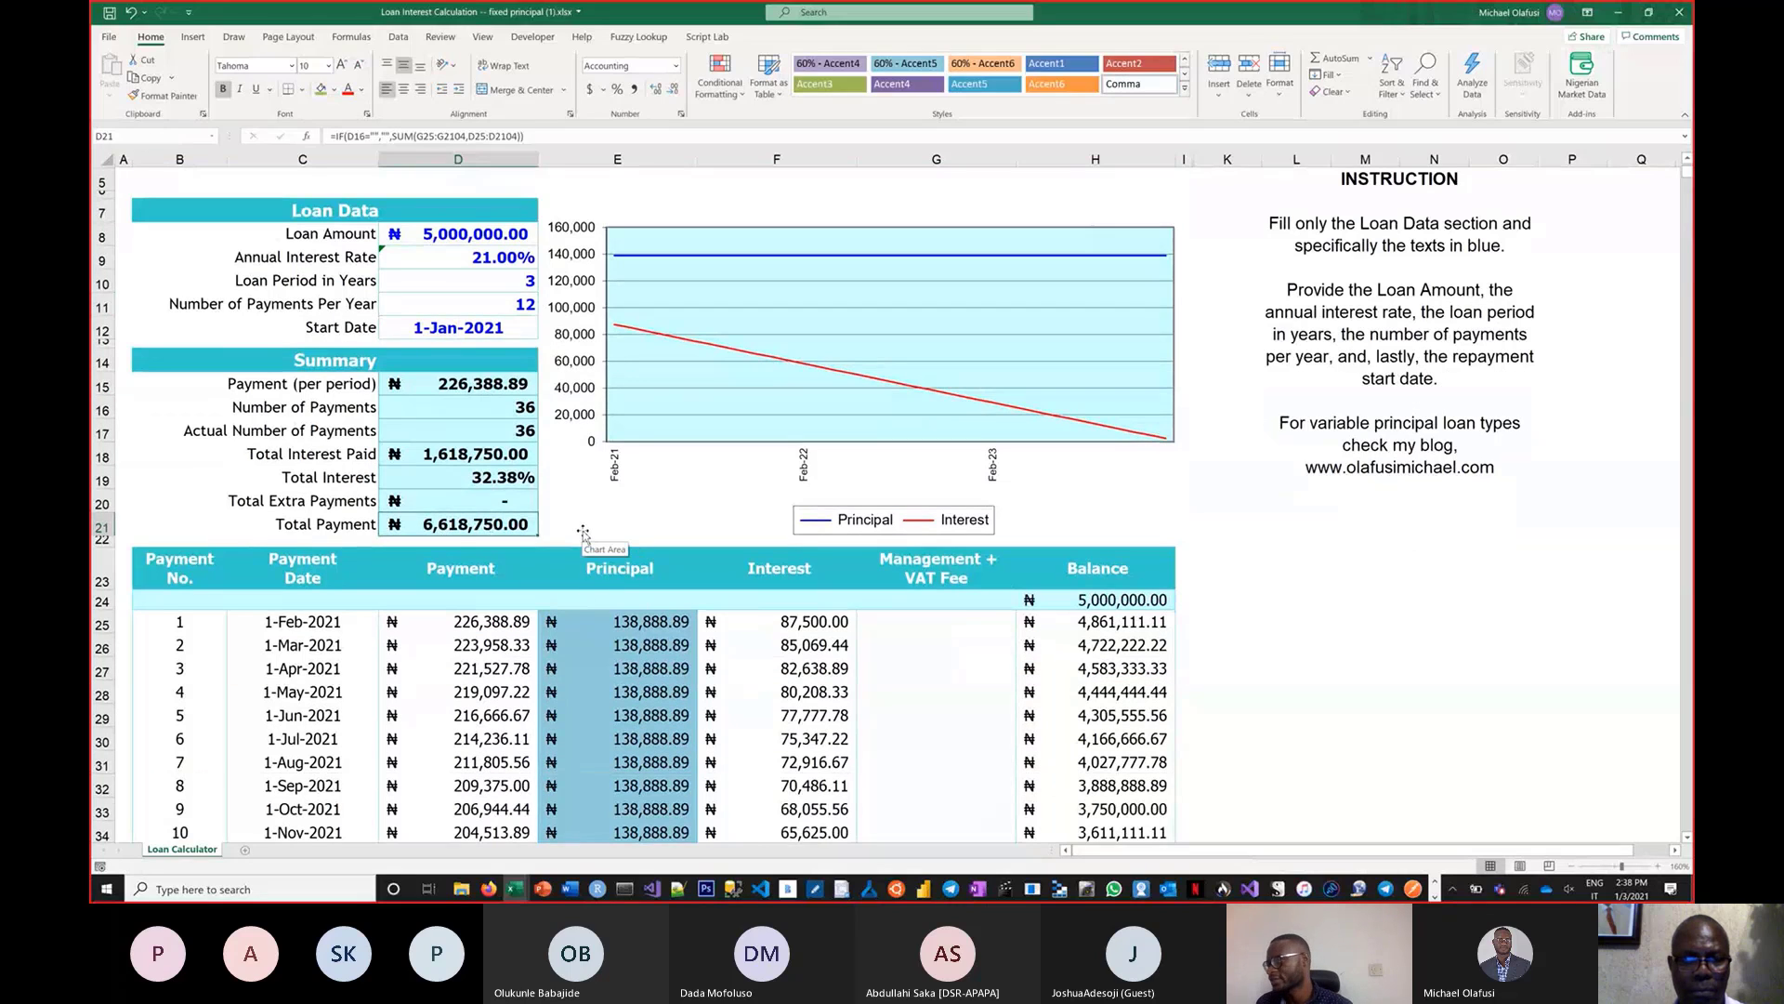
key(alt+Tab)
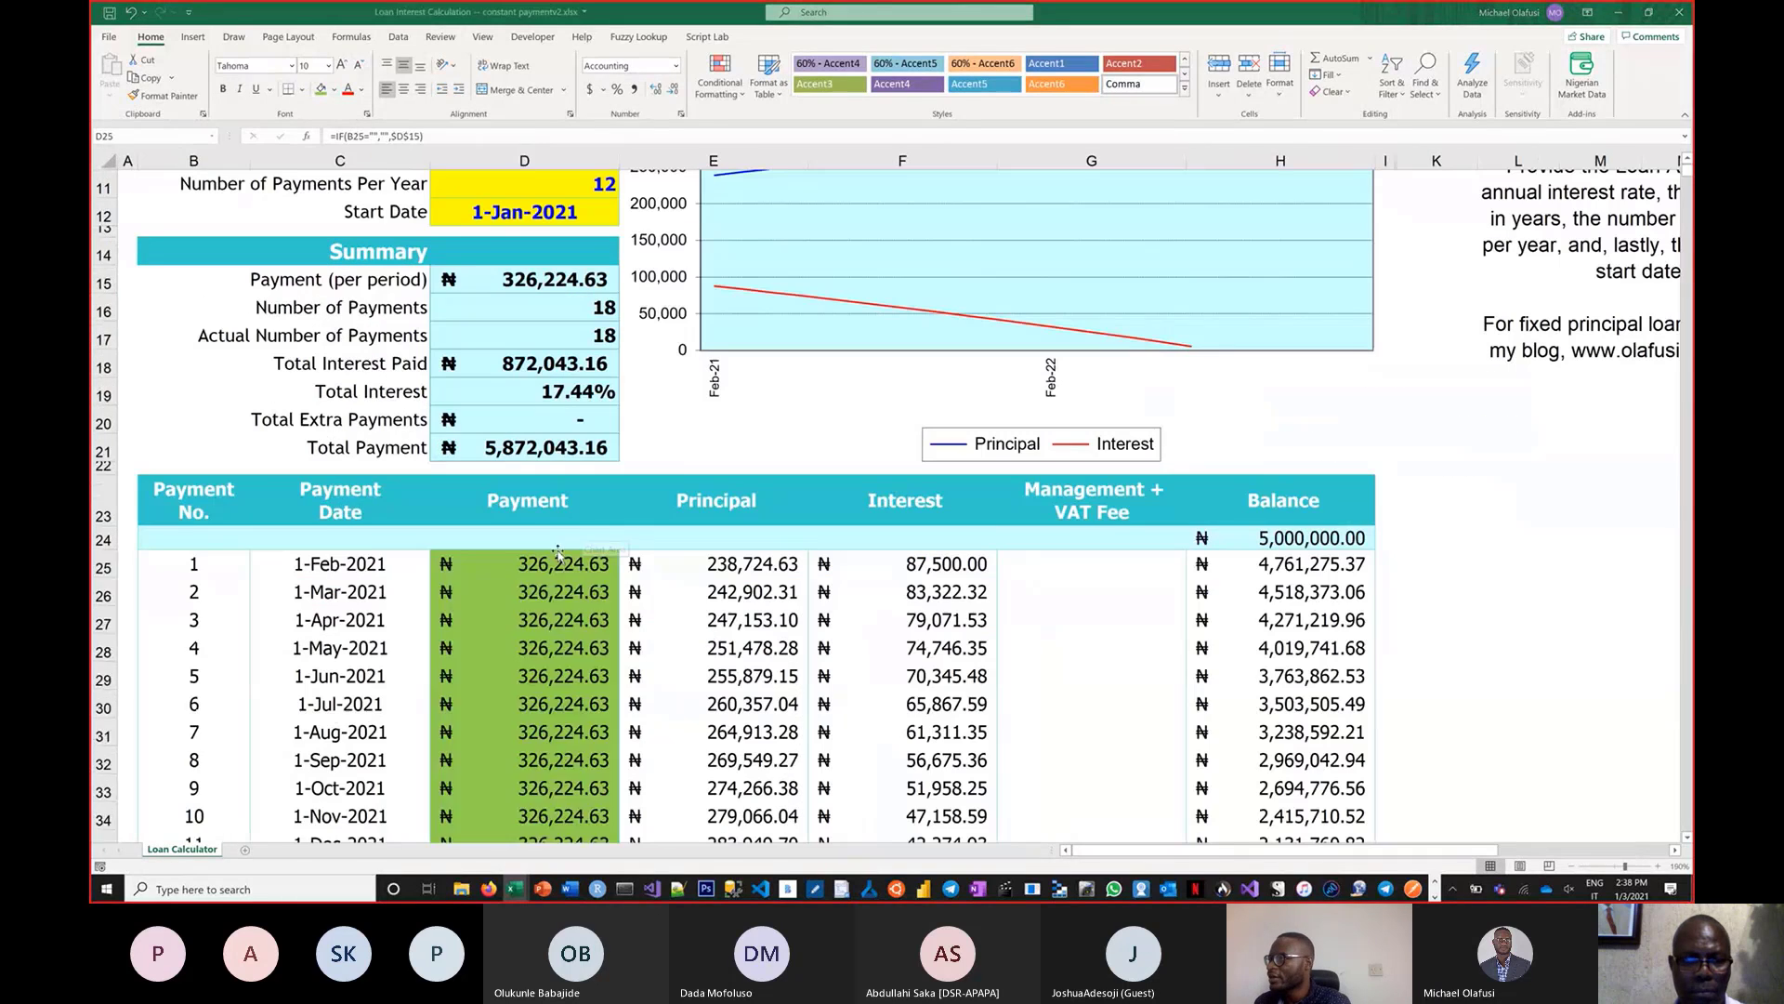
scroll(586, 347, up, 3)
click(582, 388)
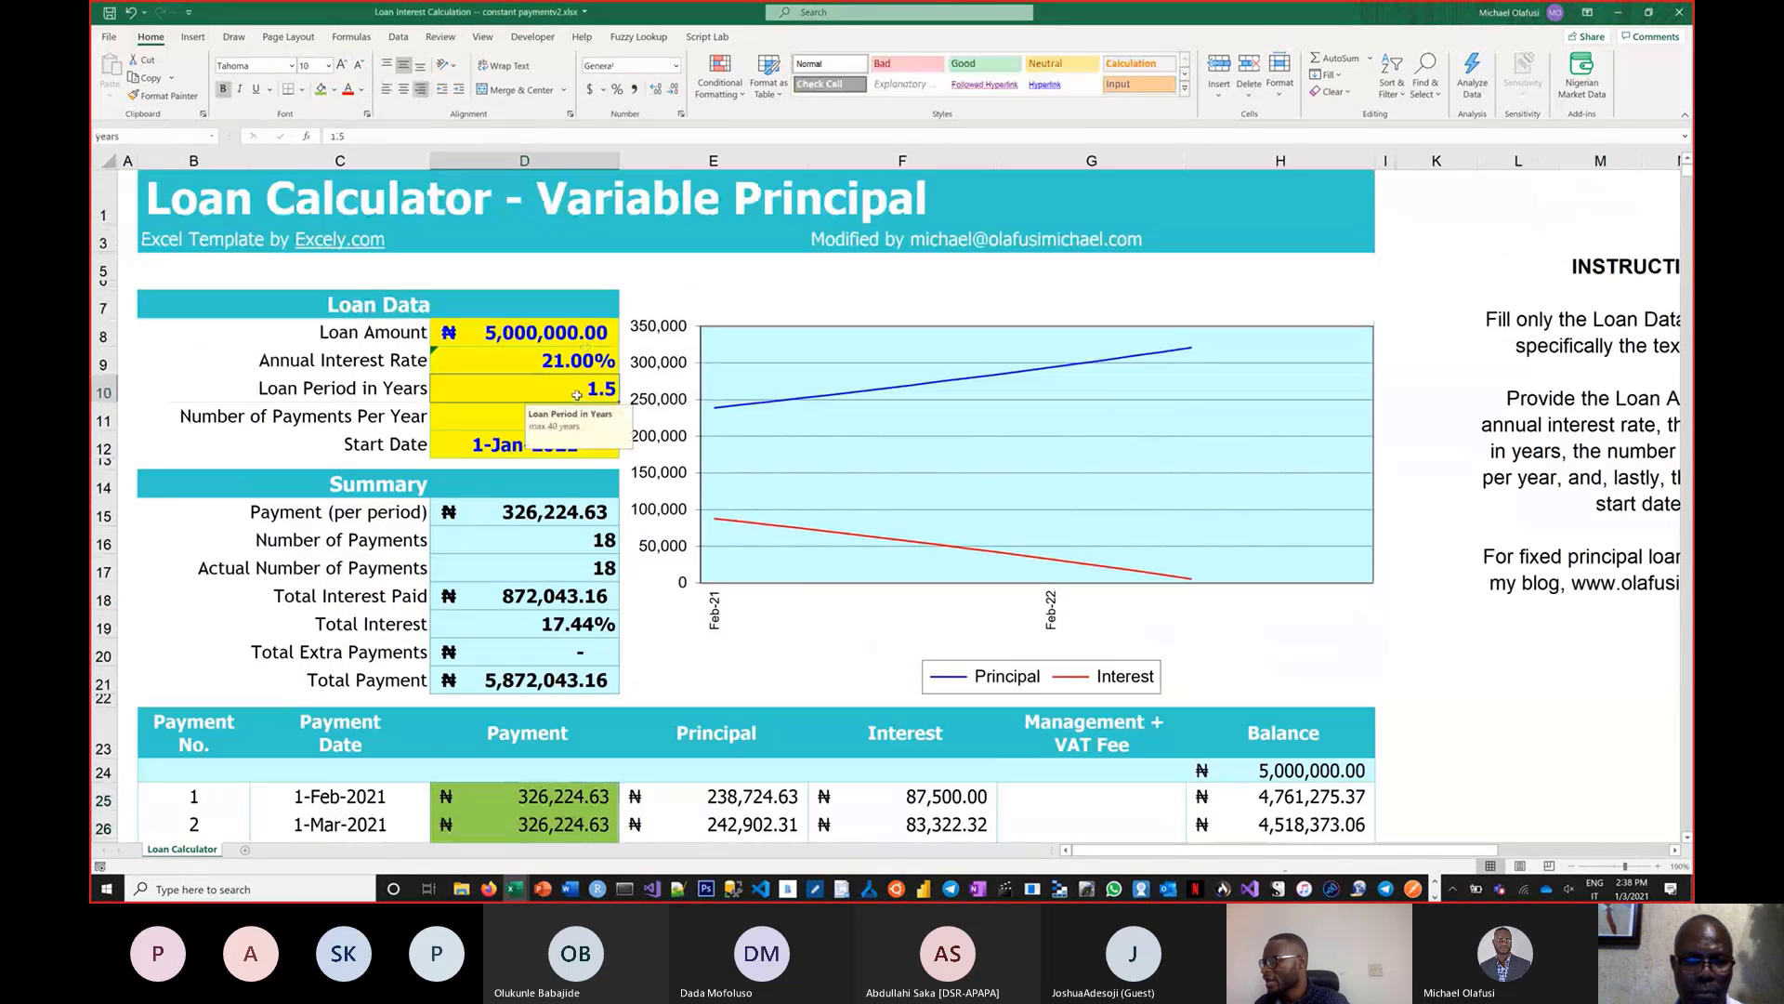
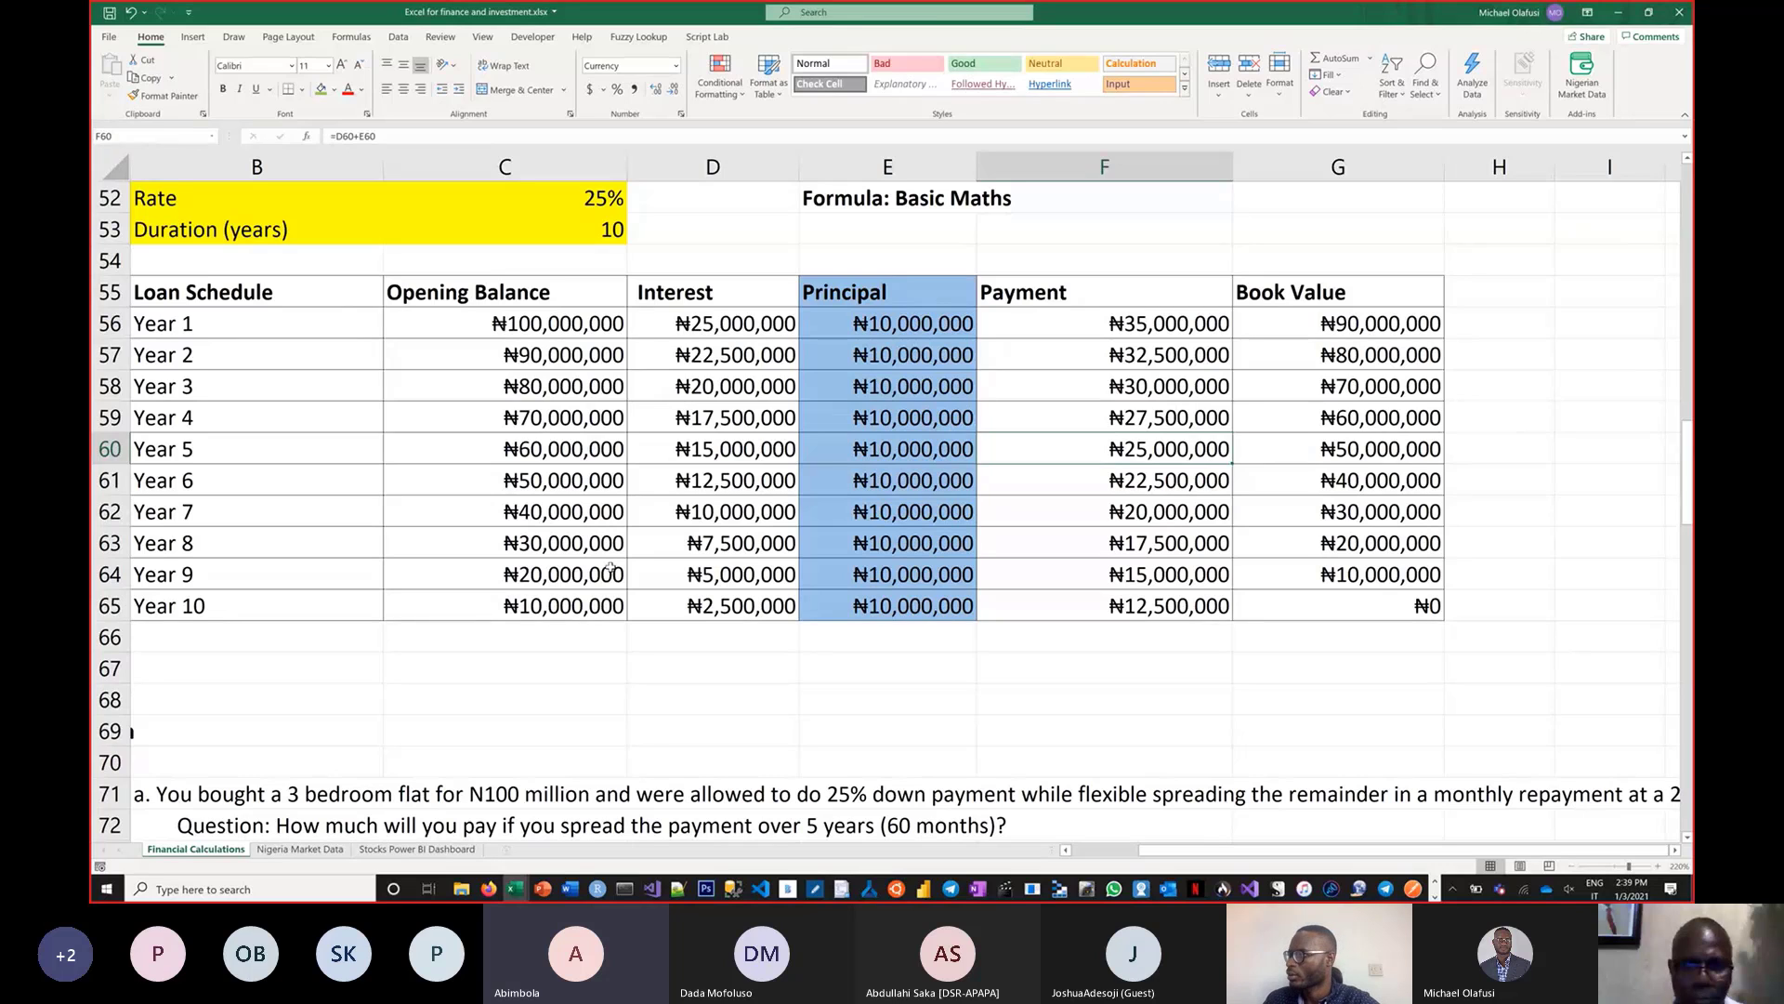
Look over the constant payment and fixed principal loan schedules, and select the fixed principal example in B50:G65 to review it
click(394, 473)
scroll(513, 458, up, 3)
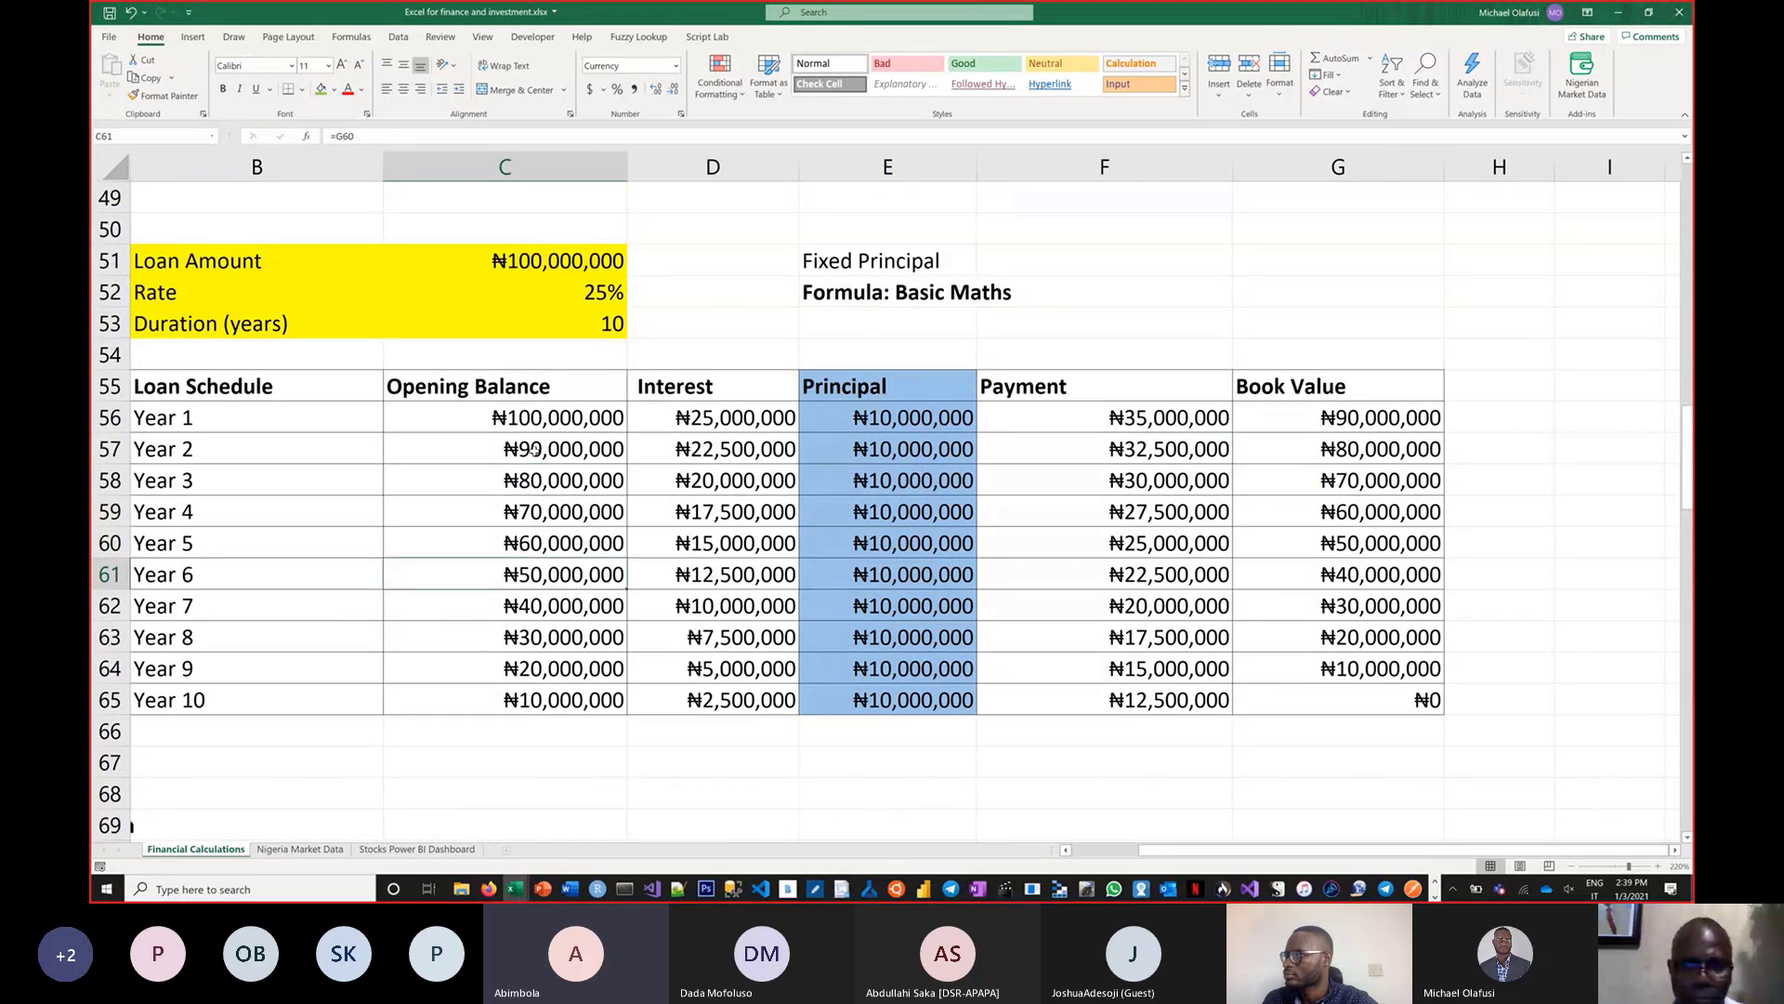
scroll(535, 449, up, 5)
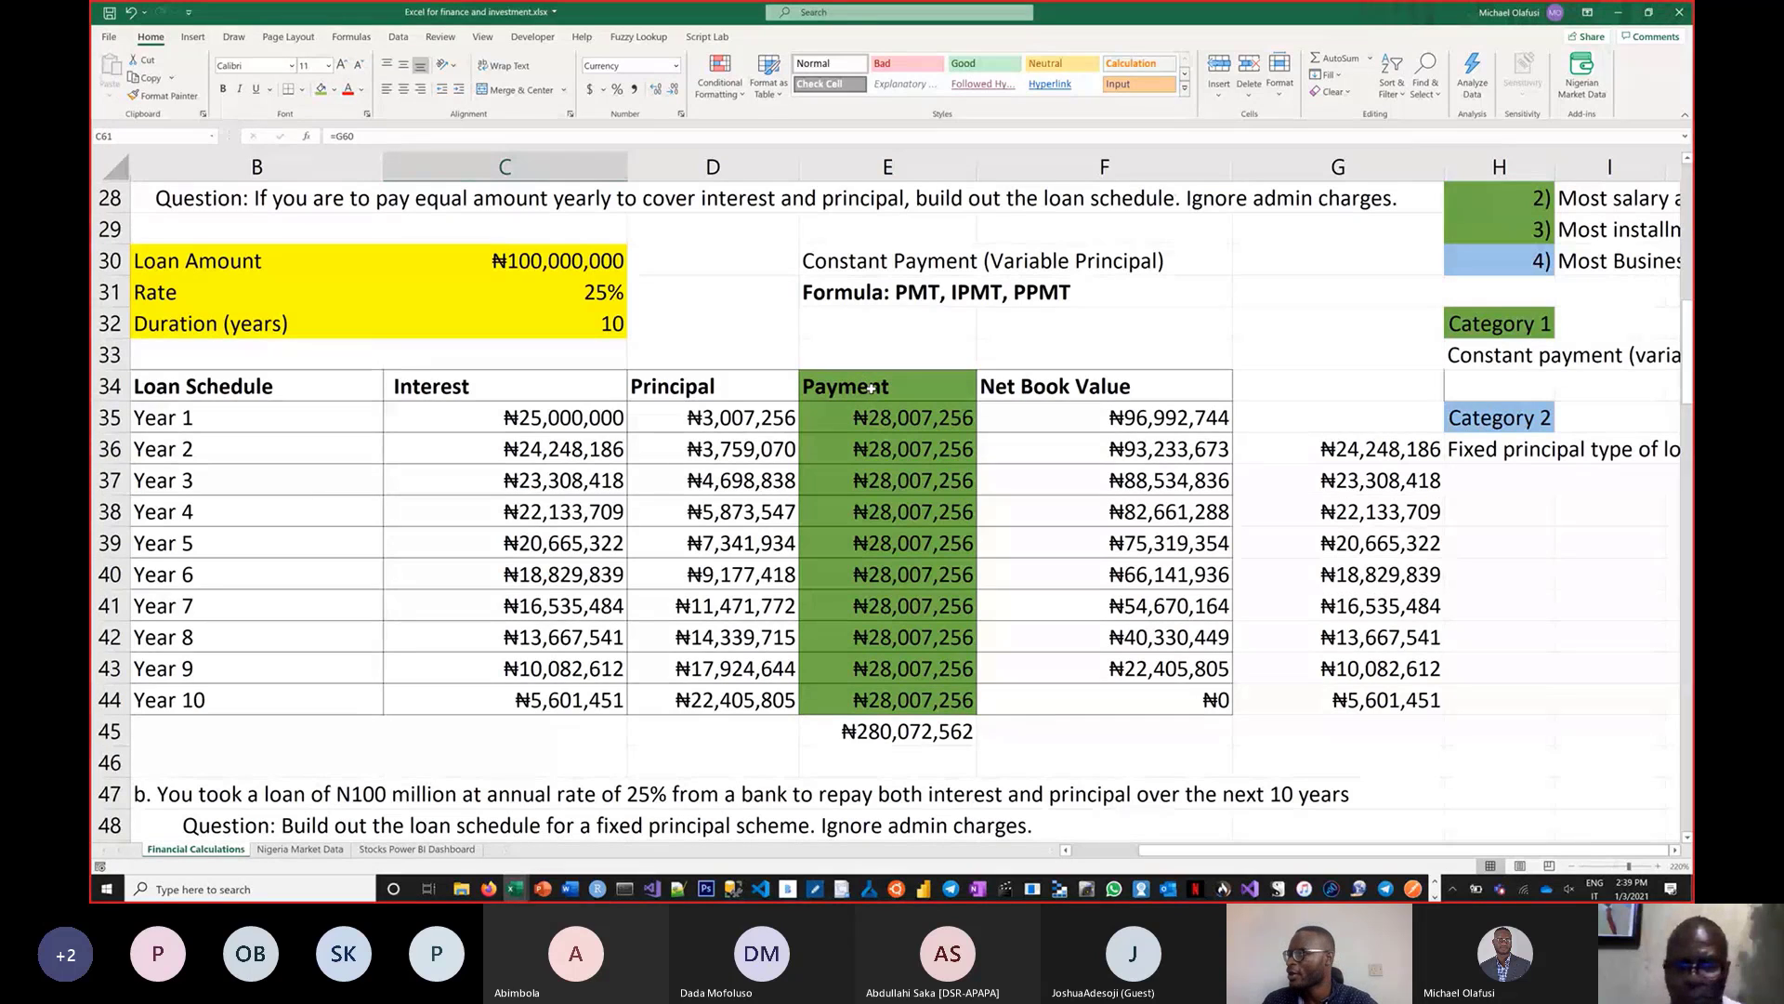
scroll(808, 444, down, 7)
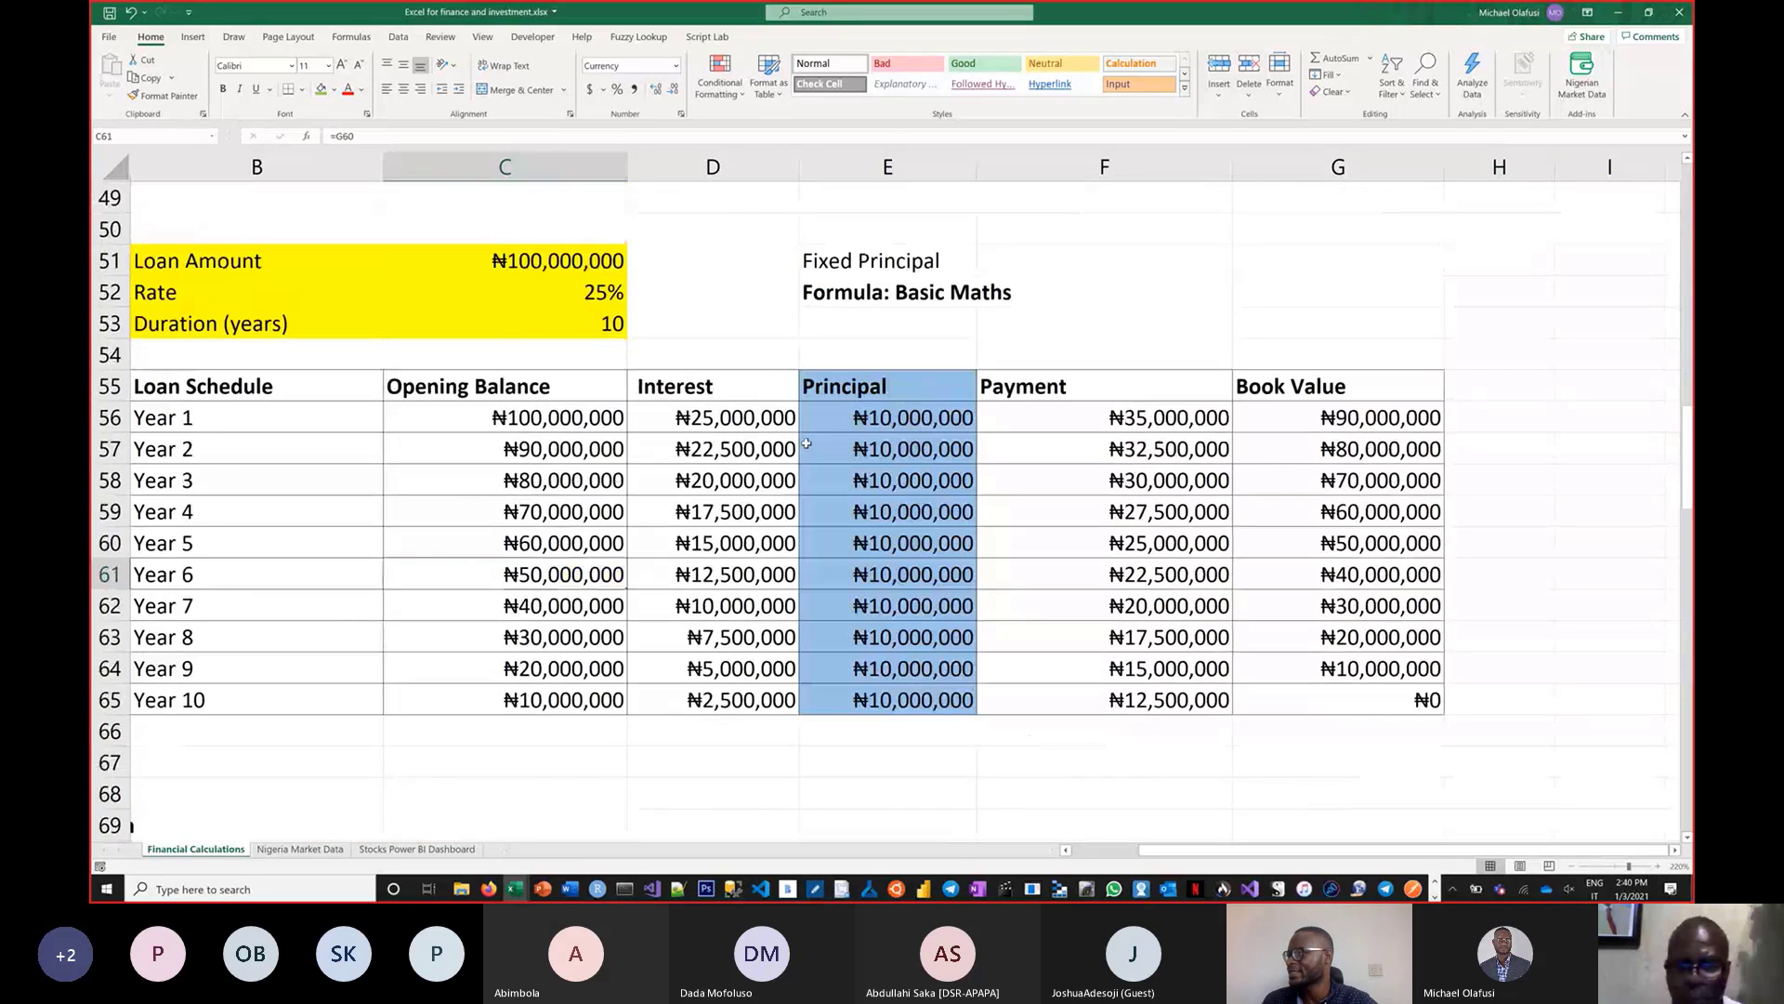
scroll(236, 353, up, 1)
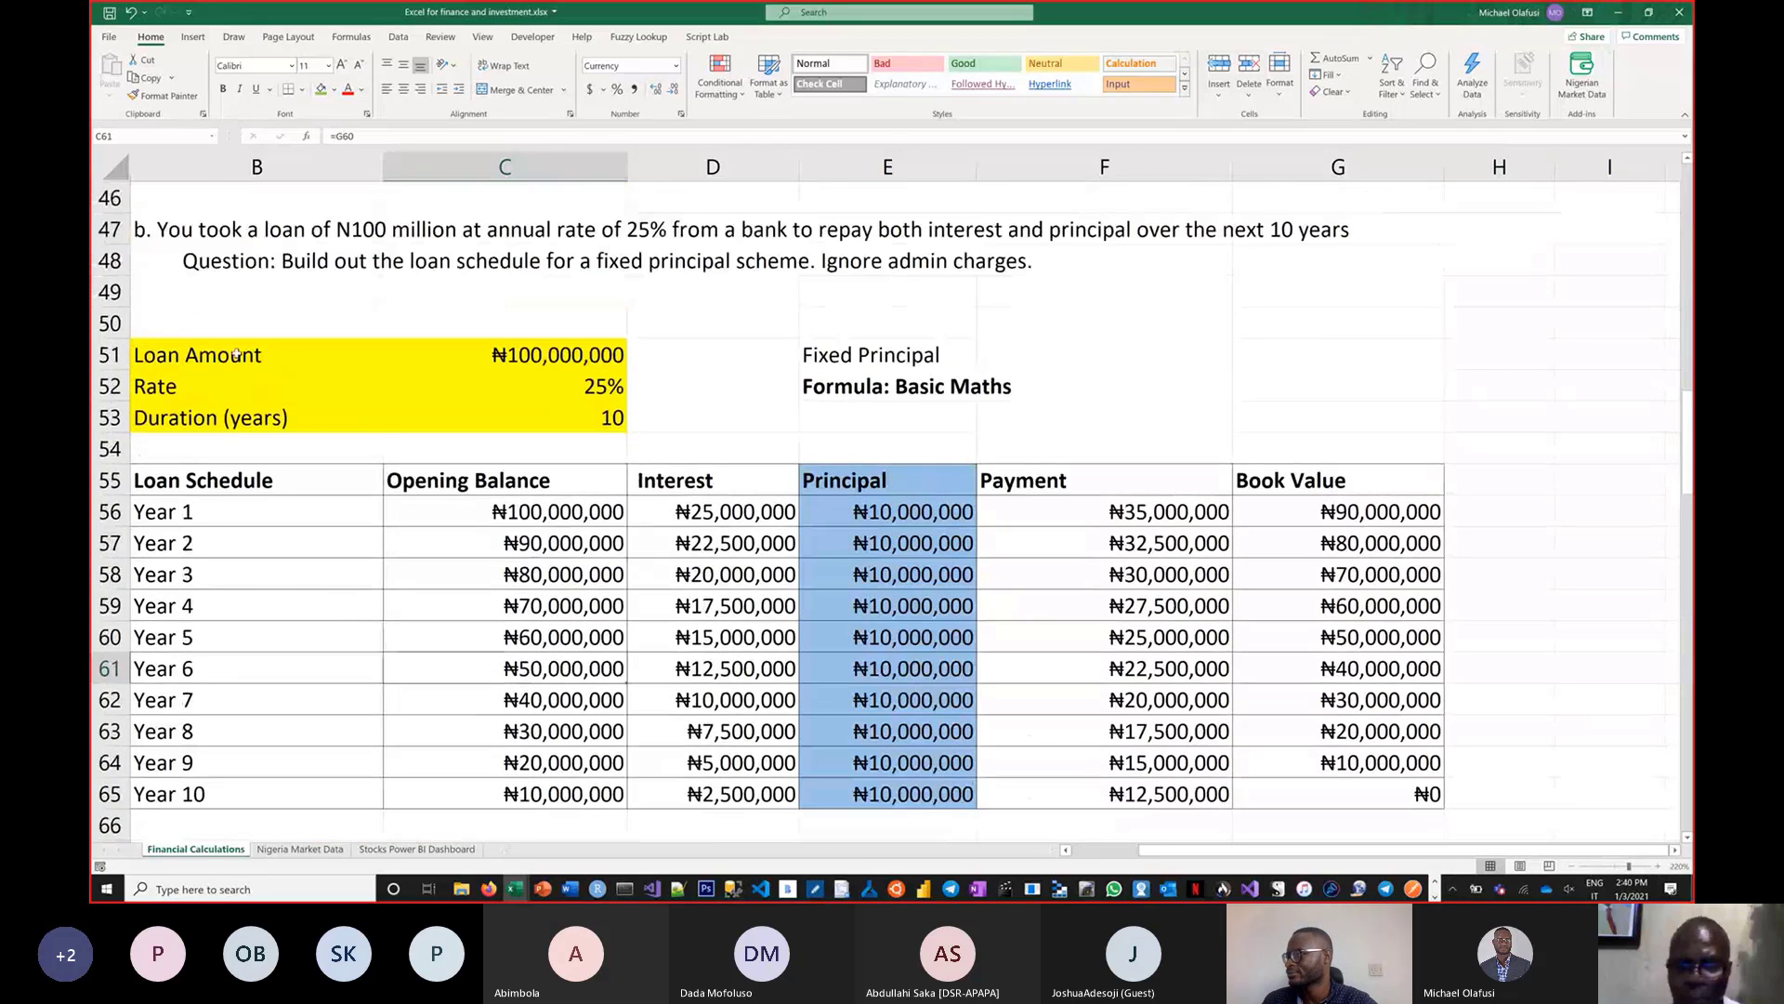
drag(236, 325, 1338, 794)
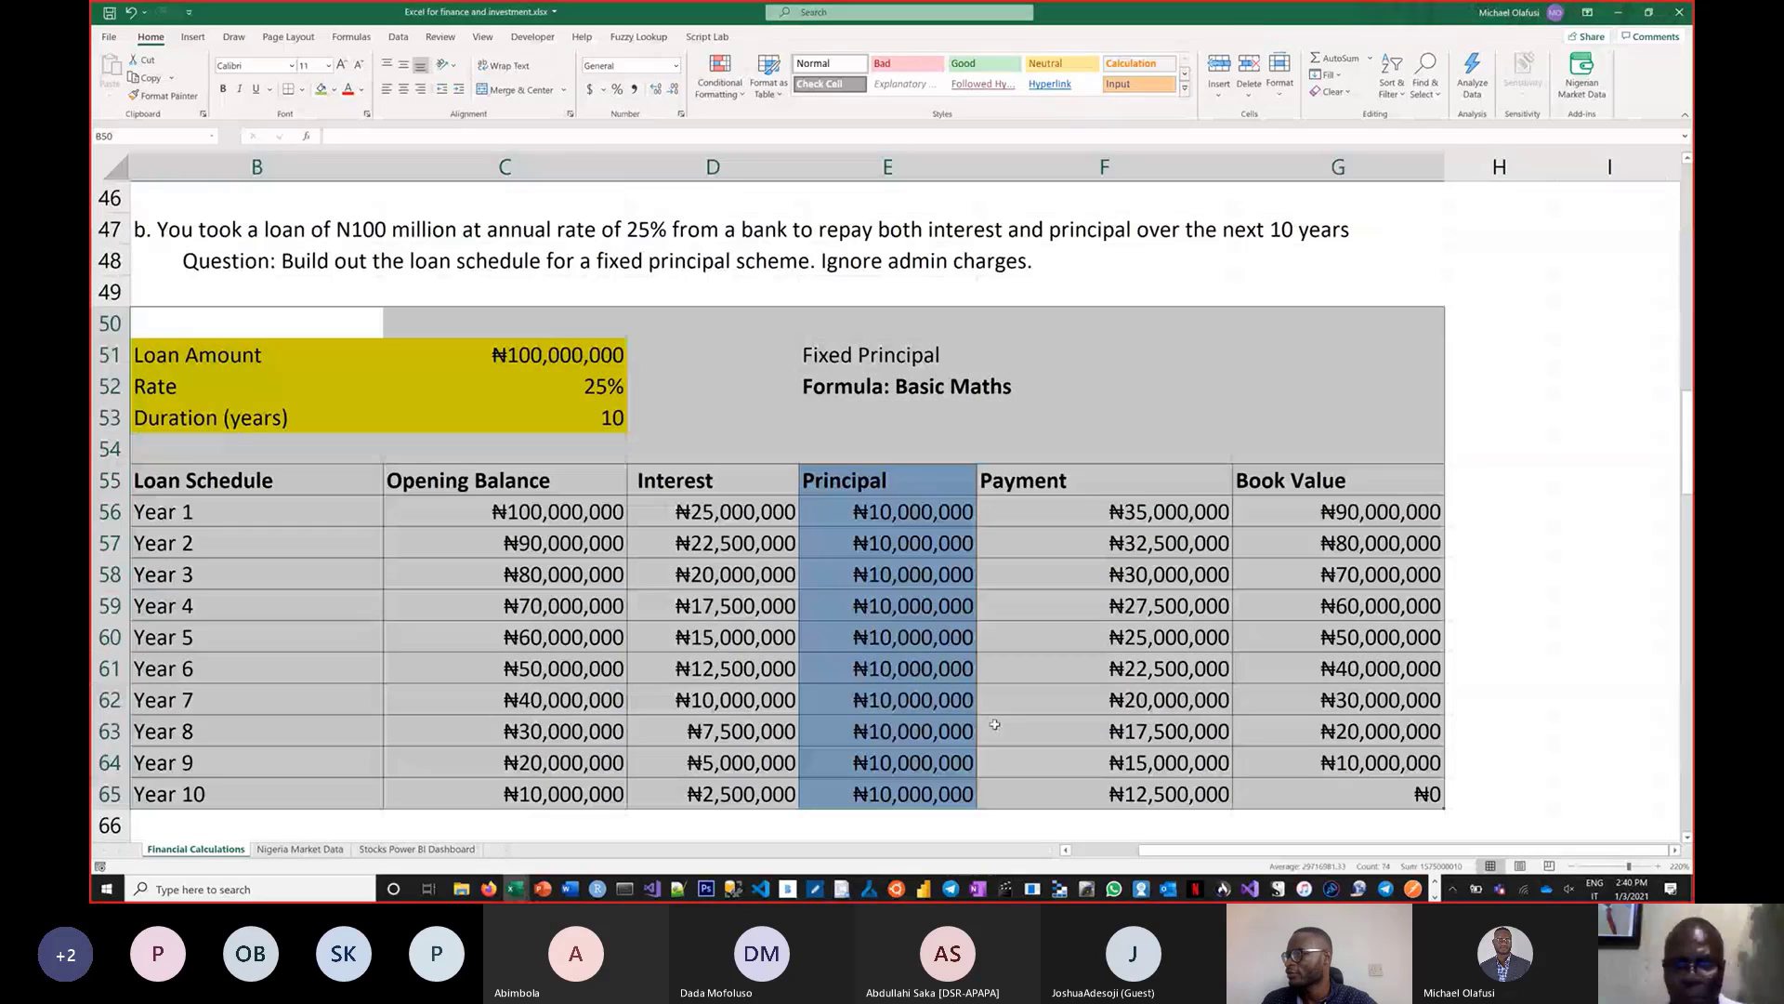
scroll(948, 700, down, 1)
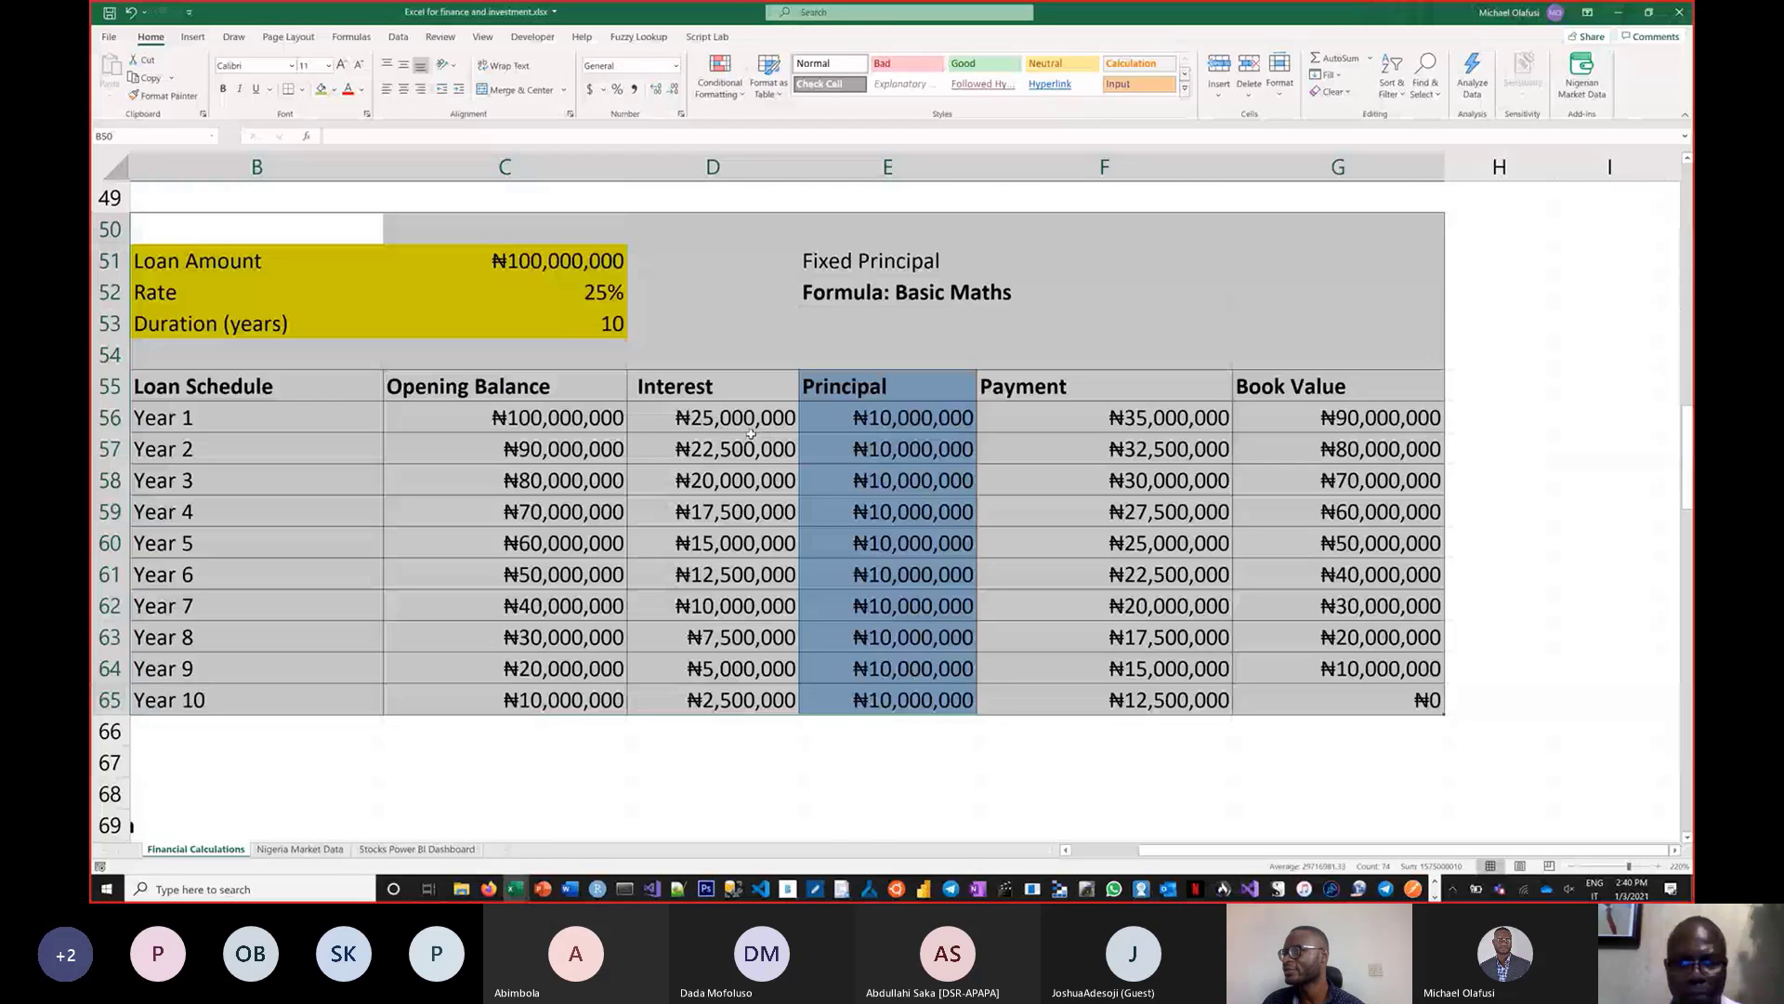
Compare the two loan examples by selecting the constant payment block B30:F45 and the fixed principal block B50:G65
scroll(750, 433, up, 7)
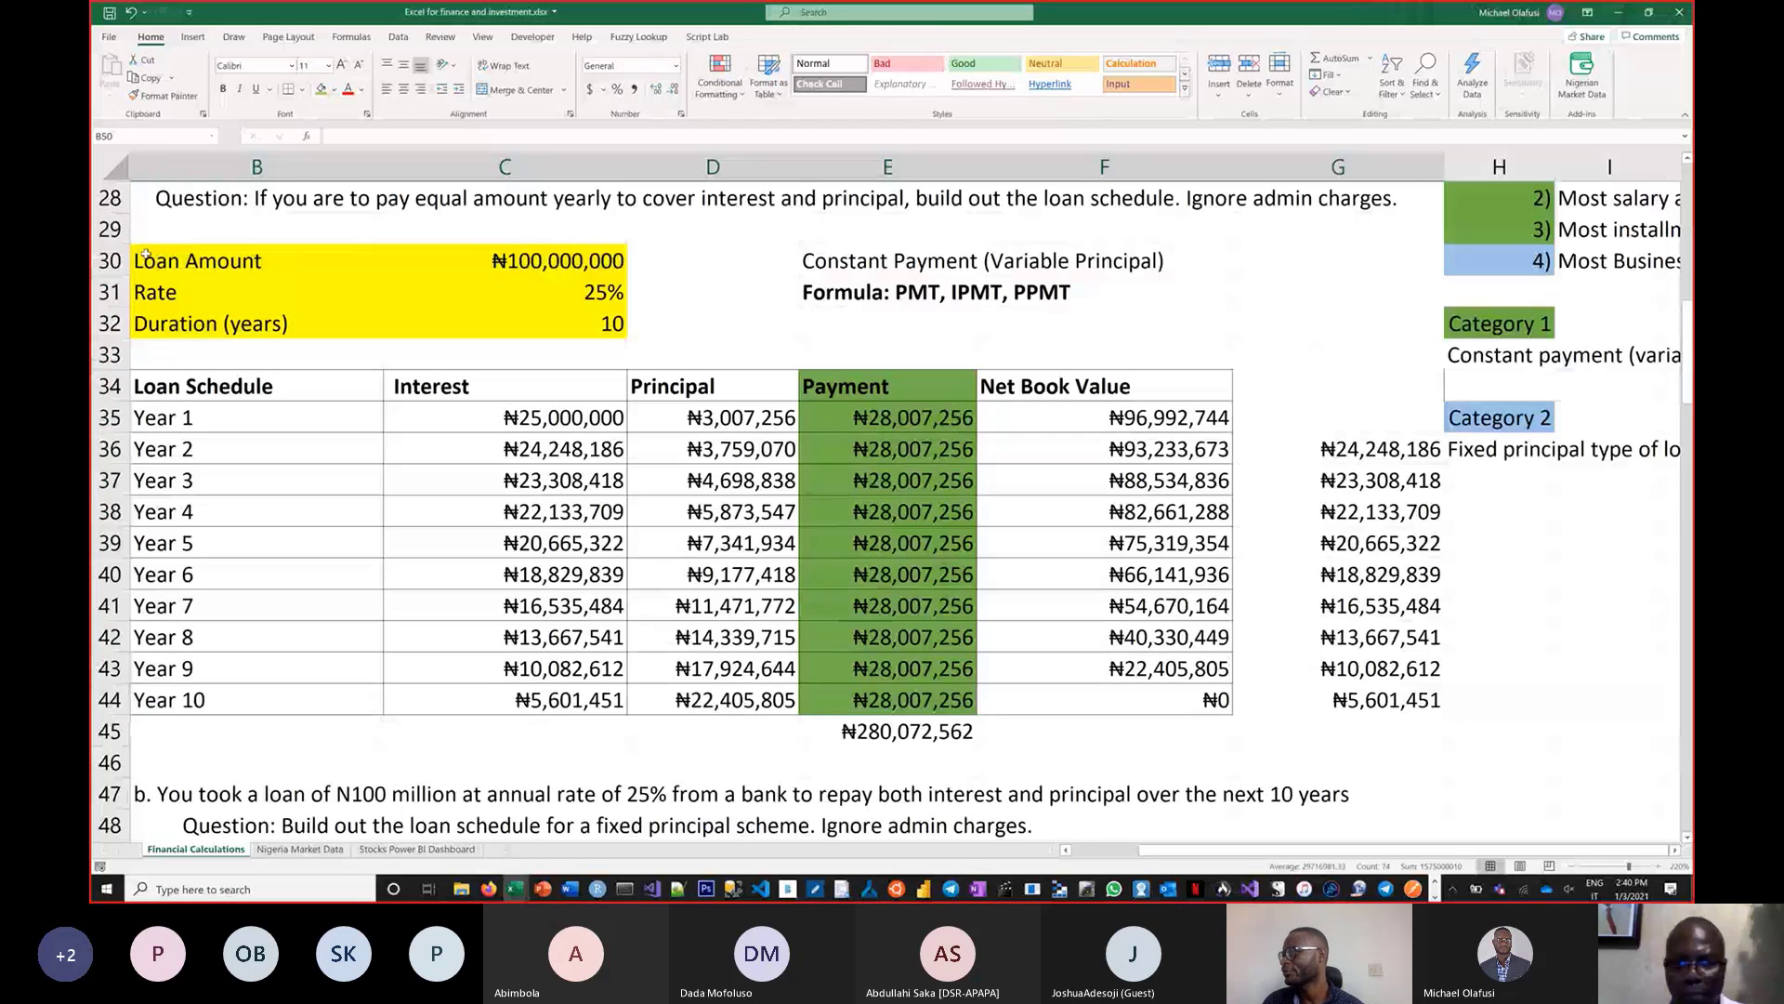
drag(146, 253, 1204, 724)
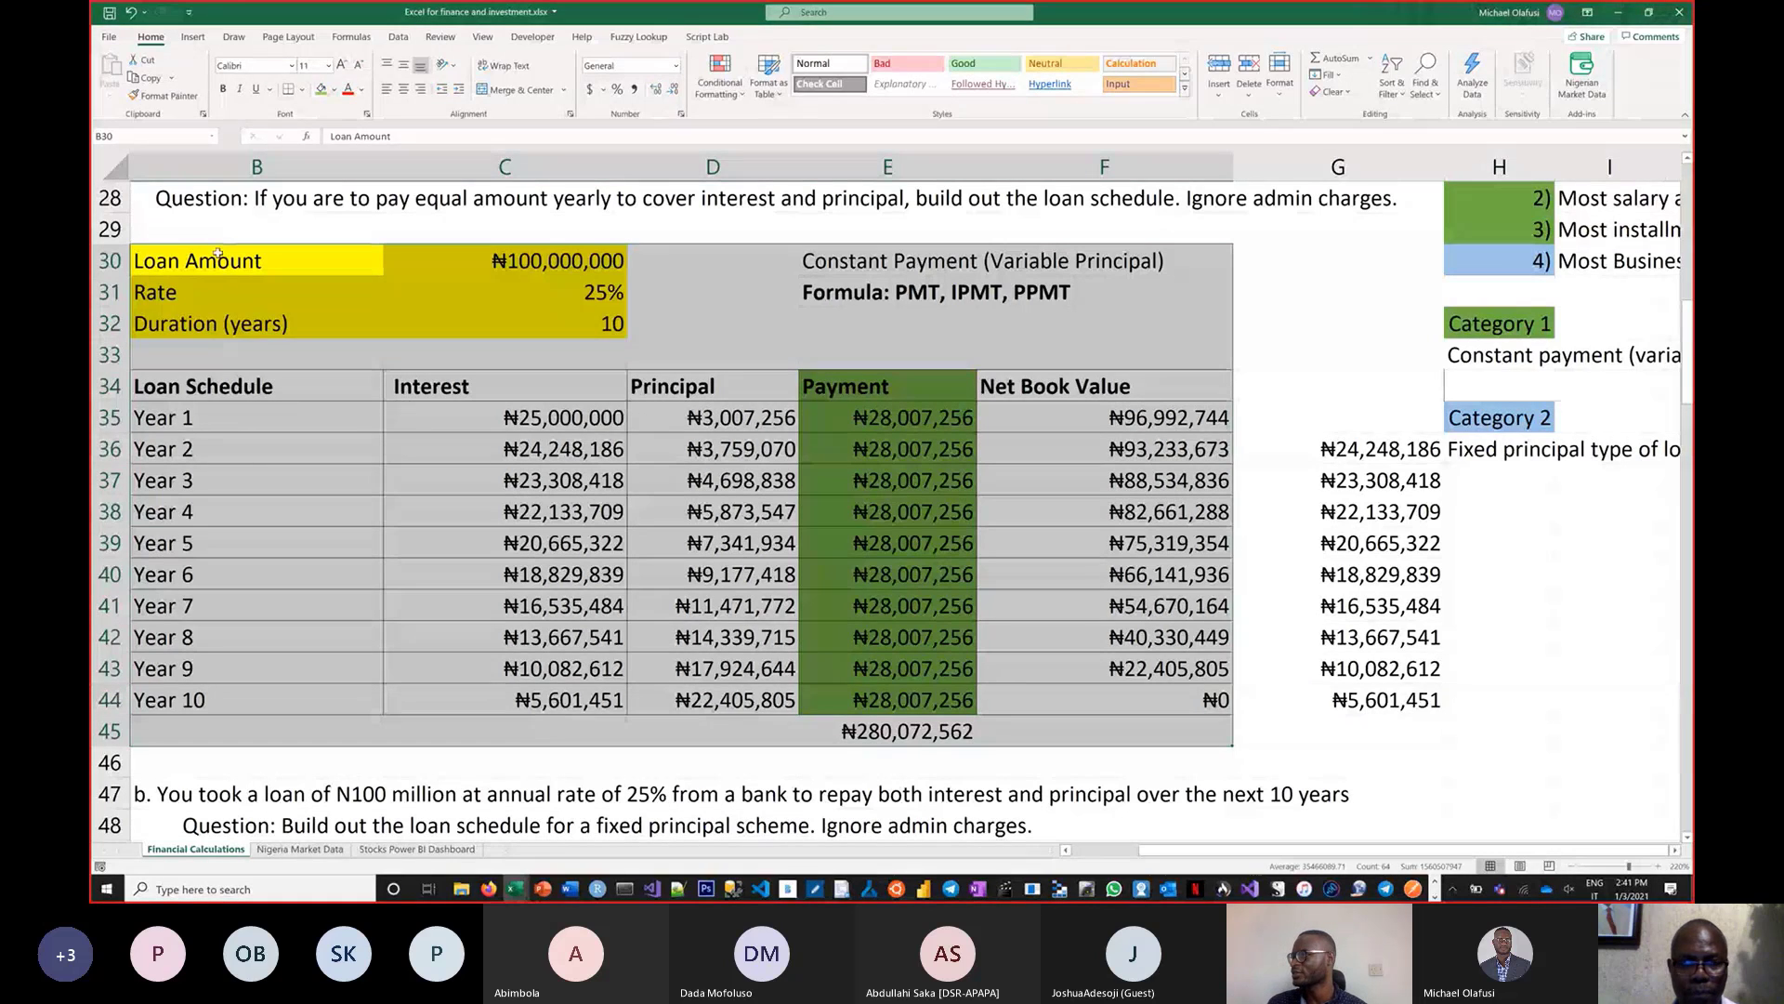
drag(218, 253, 1179, 732)
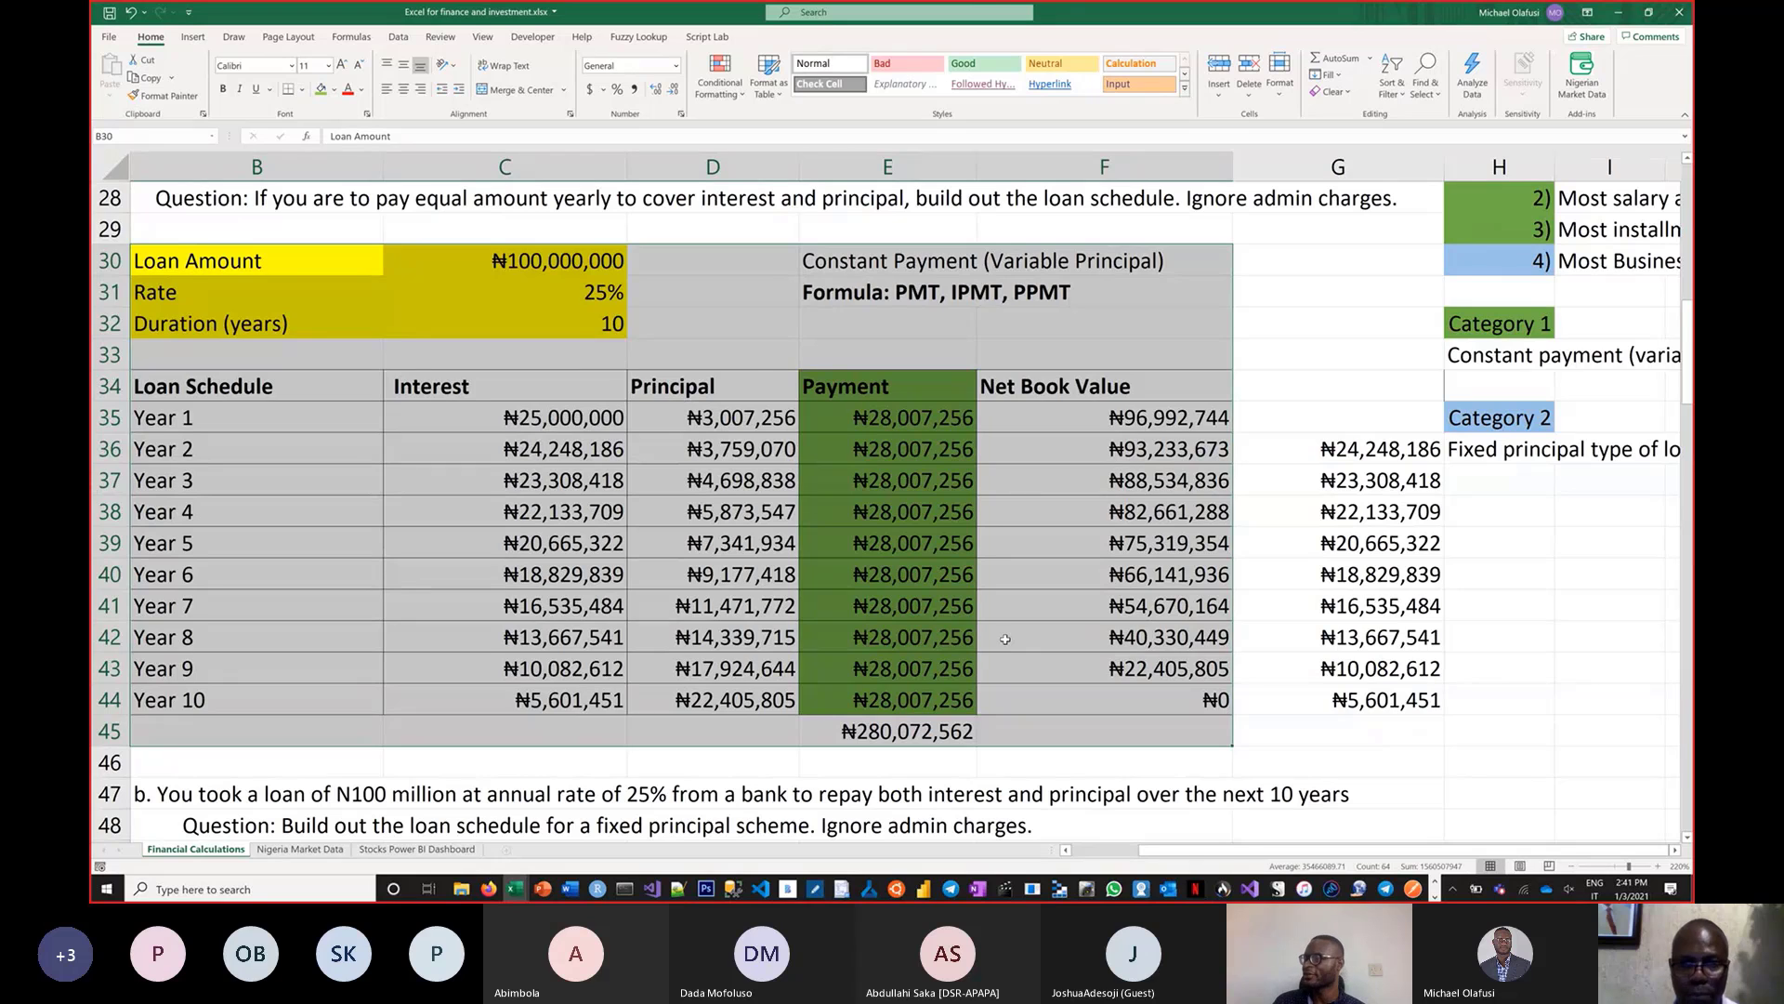
scroll(1005, 638, down, 7)
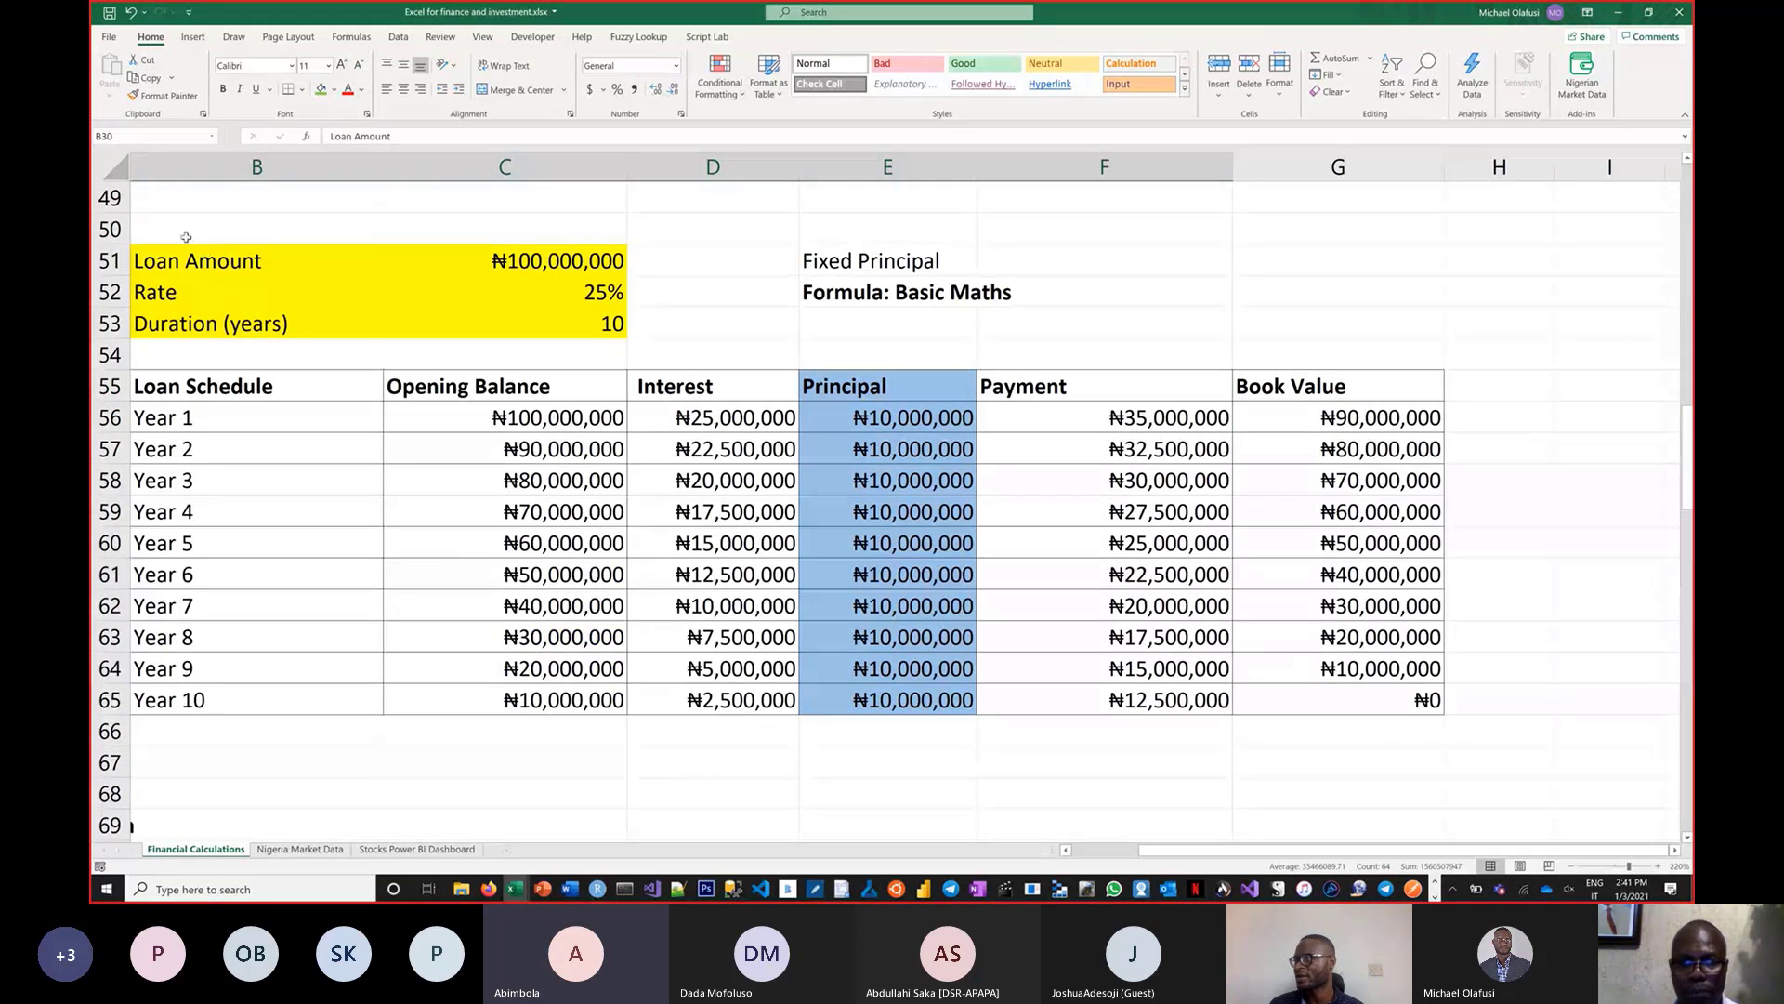
drag(185, 238, 1352, 703)
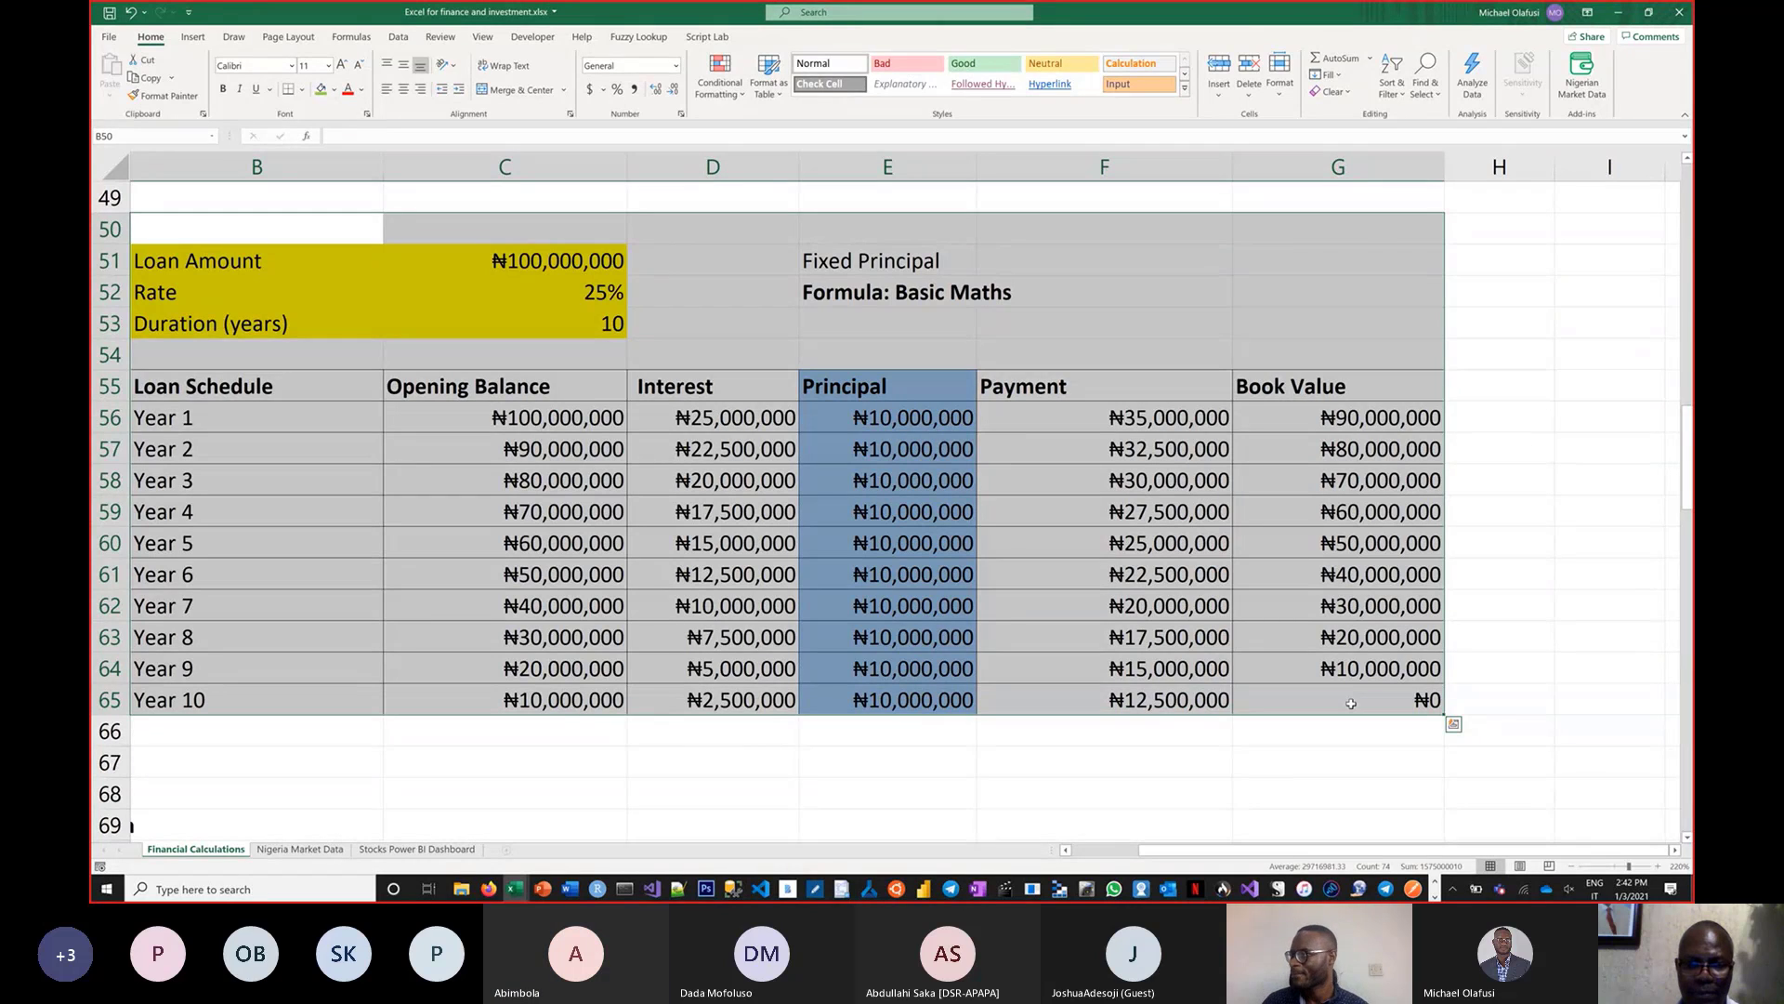
click(478, 537)
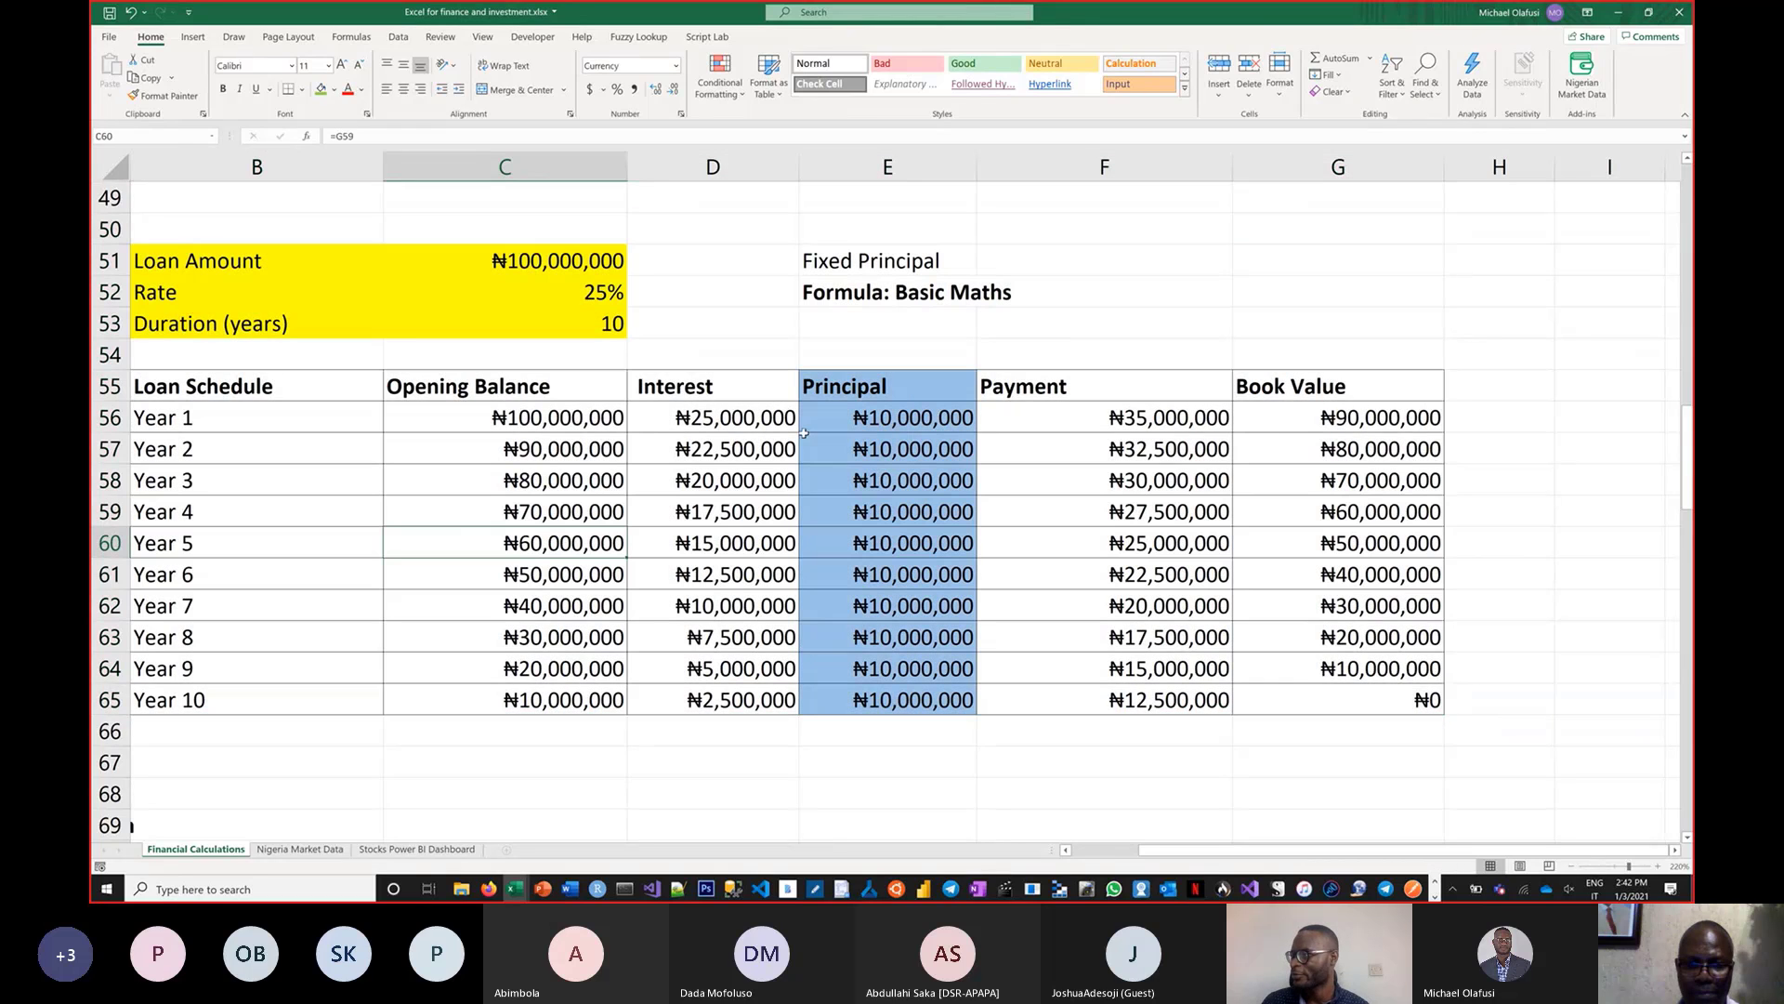
Examine the fixed principal schedule's Principal column E55:E65 and Payment column F55:F65 across the ten years
drag(841, 390, 890, 717)
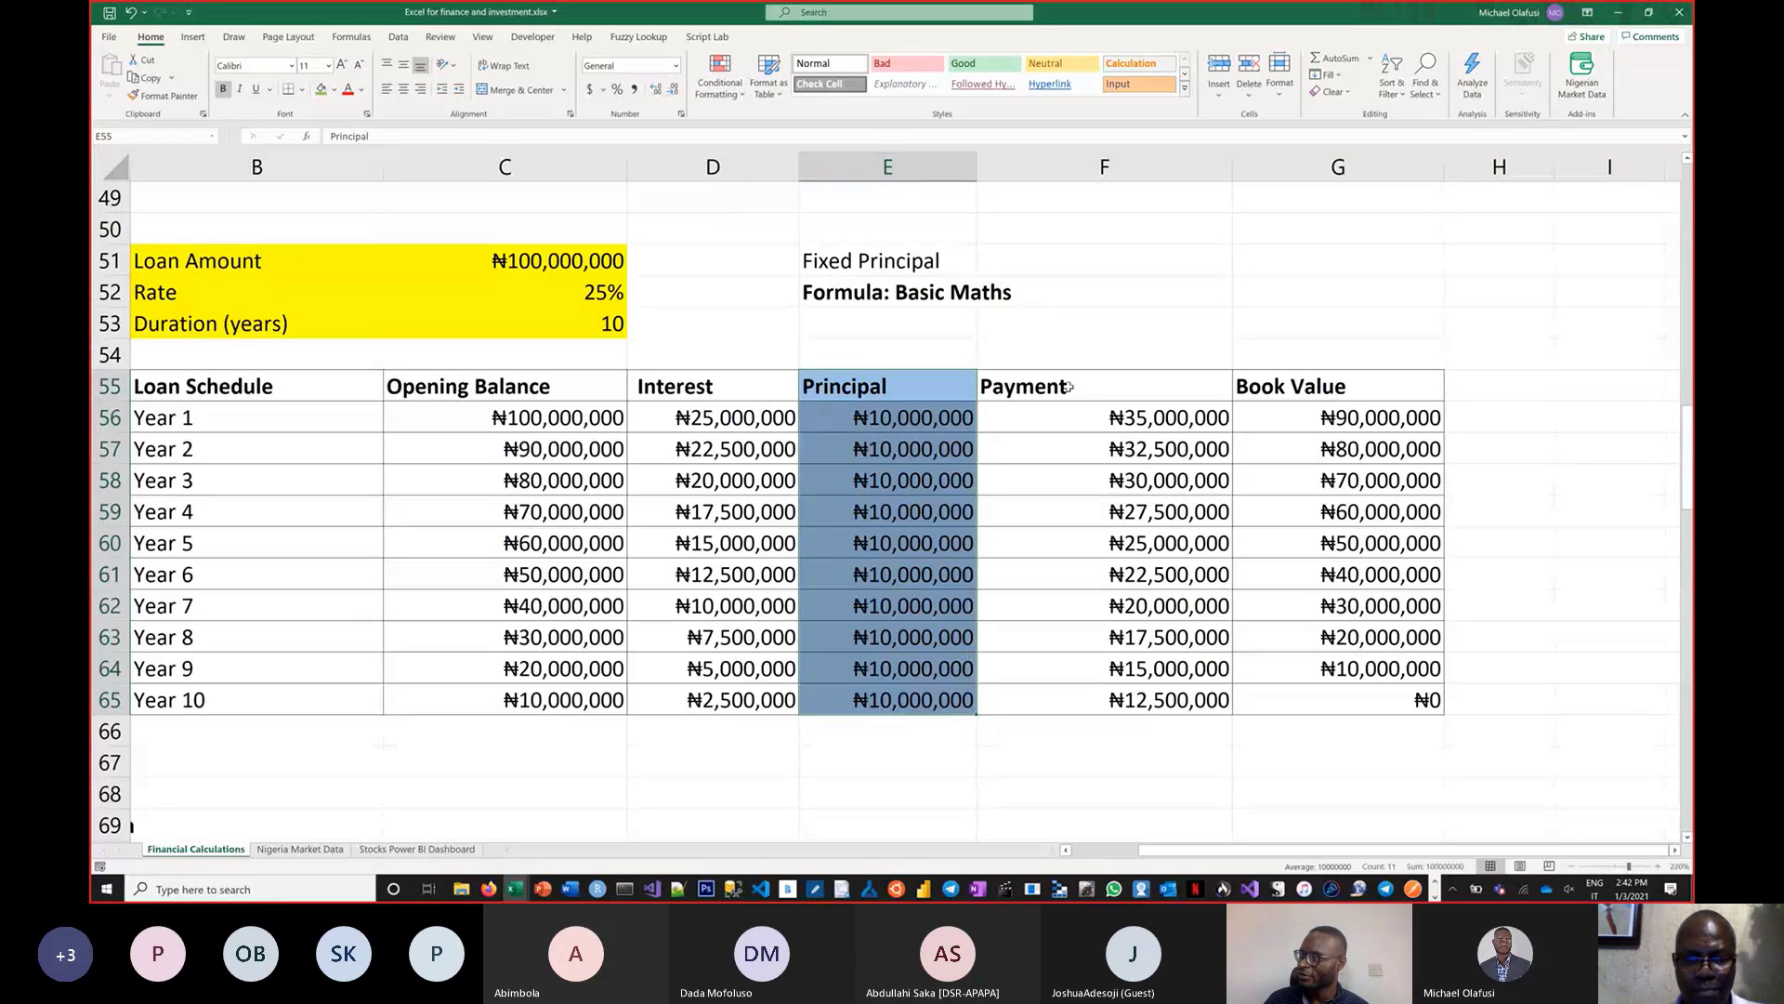
drag(1070, 387, 1074, 671)
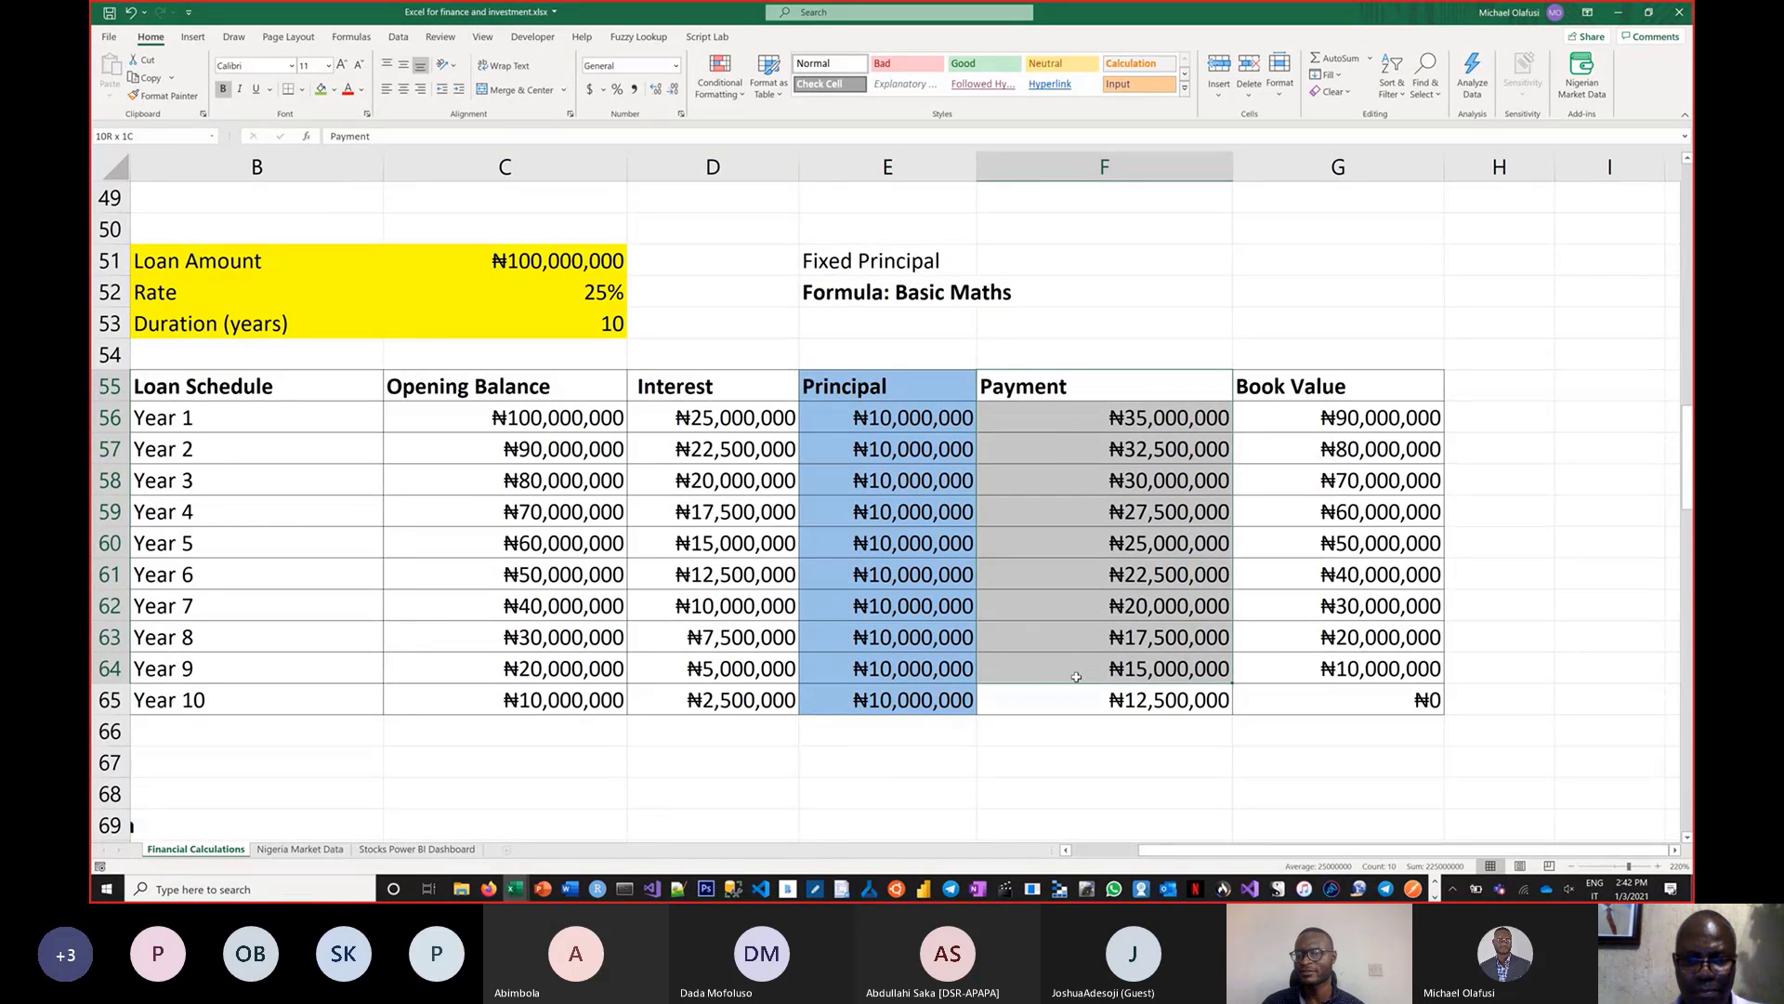
drag(1076, 676, 1081, 693)
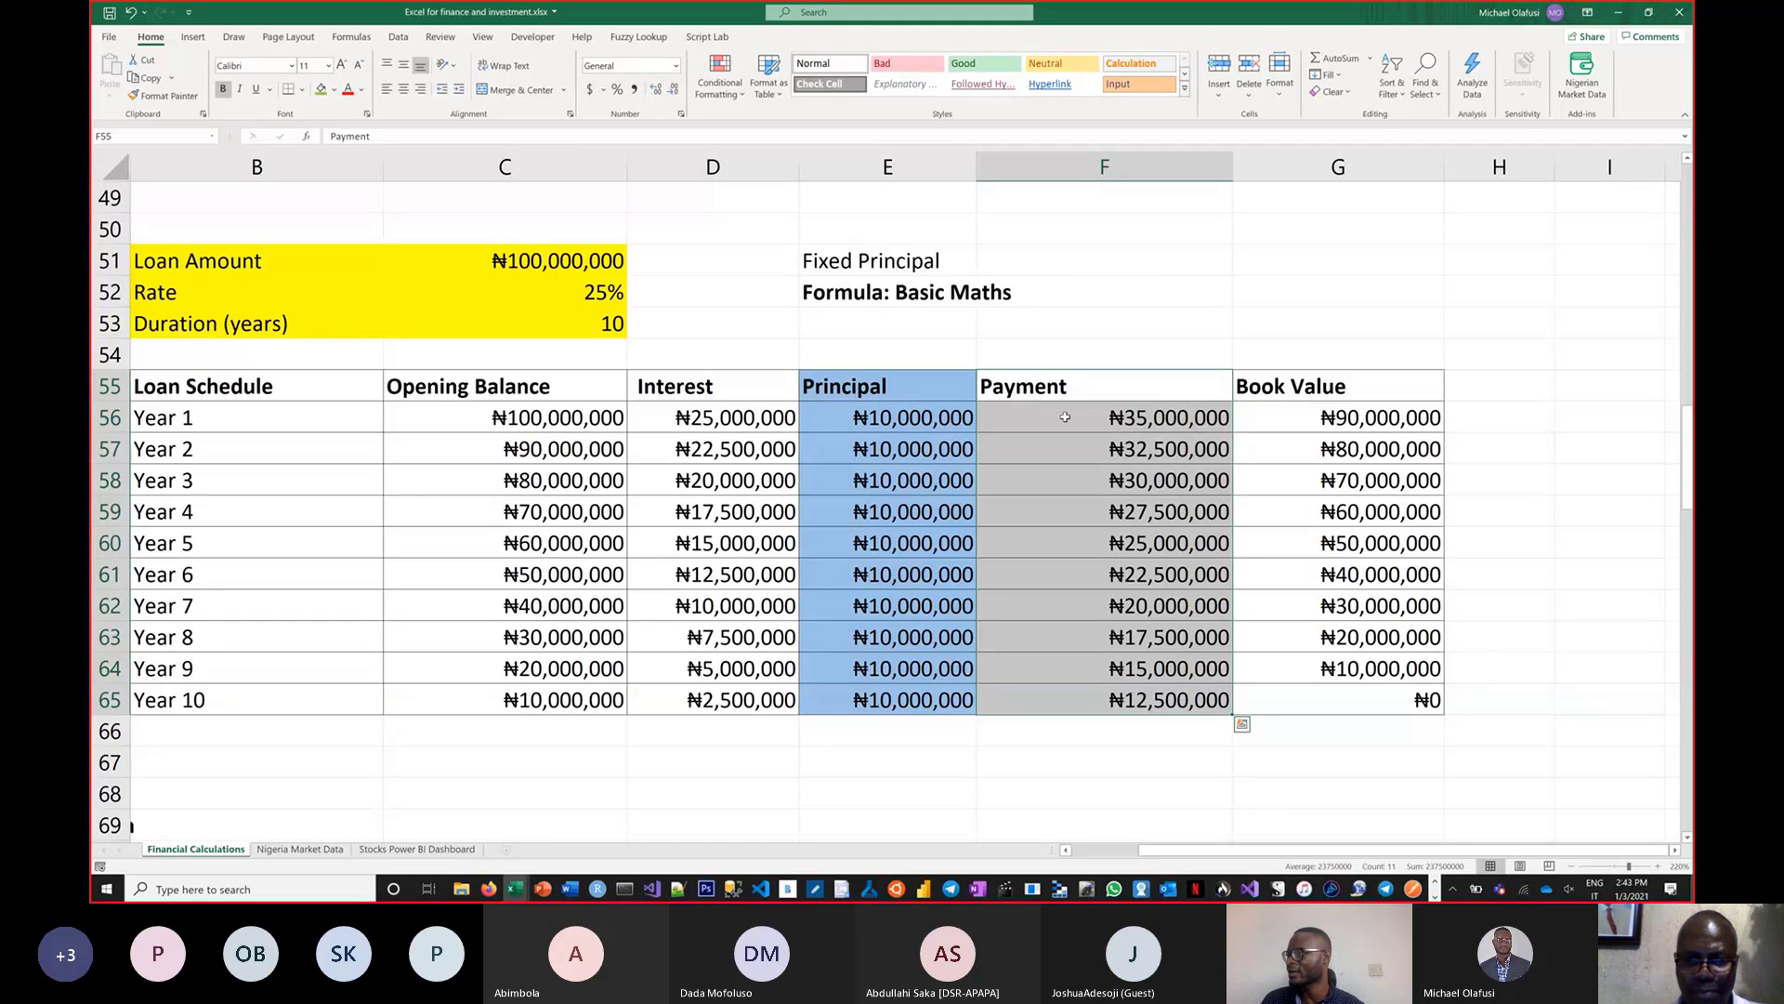
Examine the constant payment schedule's Payment column E34:E44 and Principal column D34:D44 against the fixed principal schedule
scroll(1051, 539, up, 3)
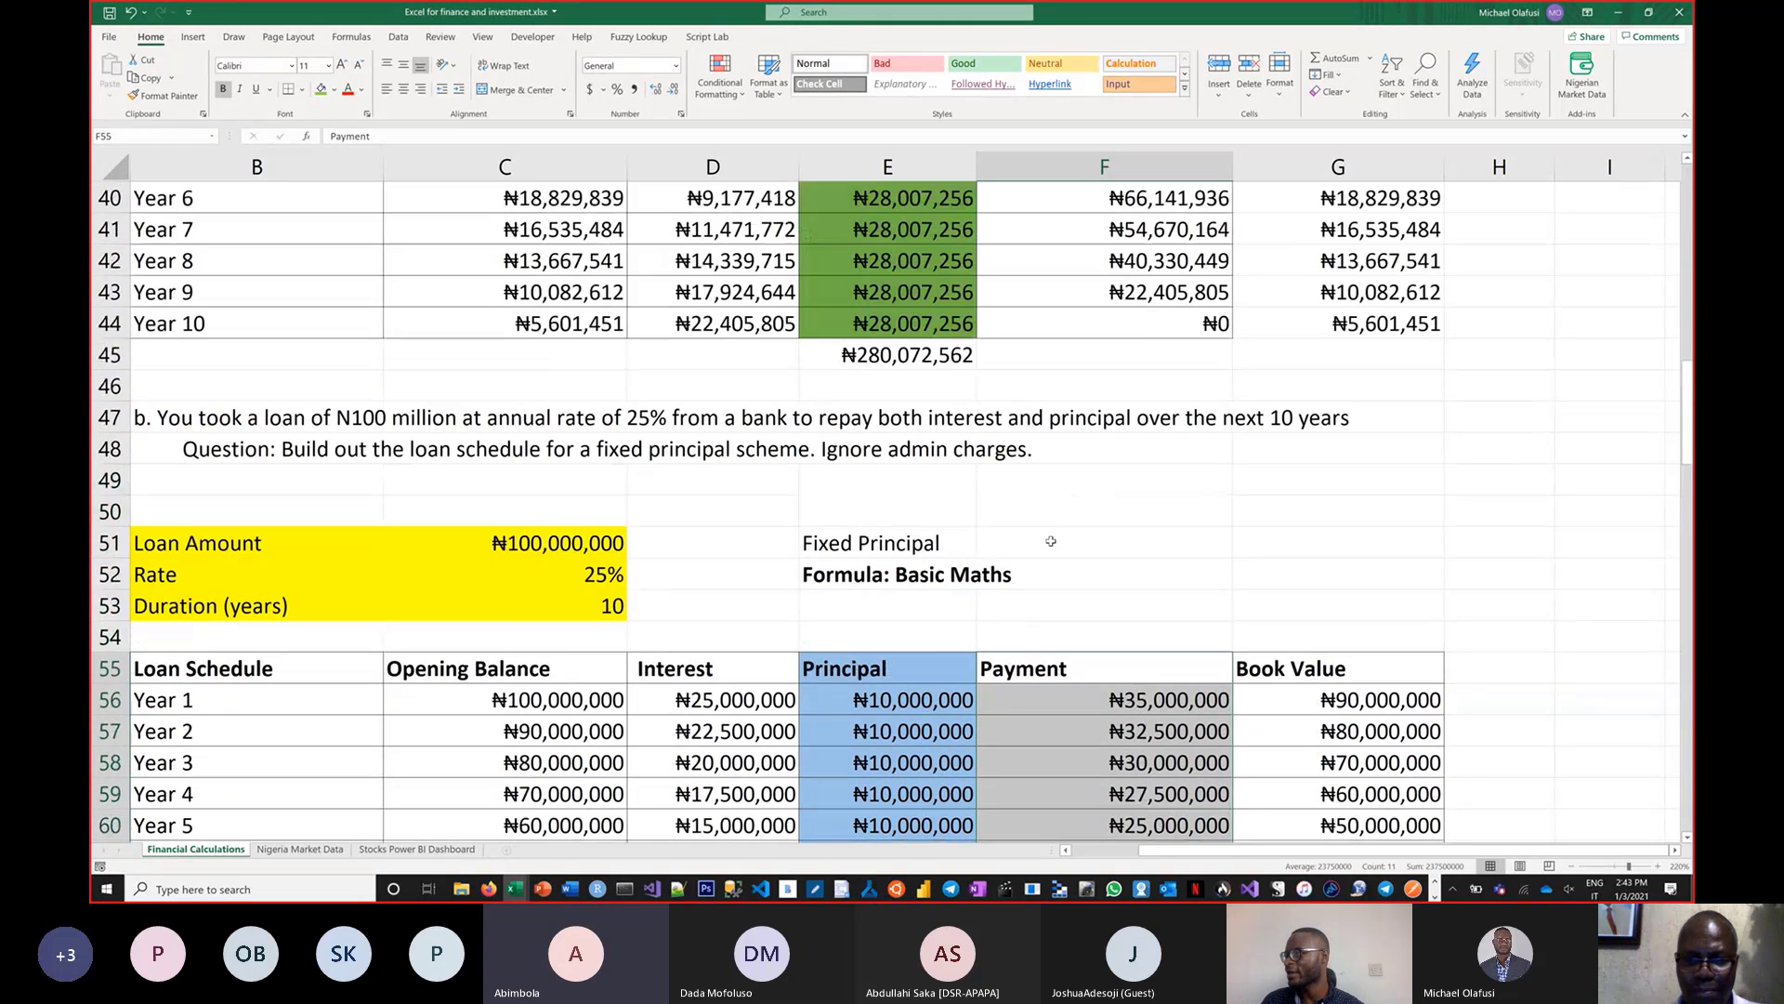
scroll(1050, 541, up, 4)
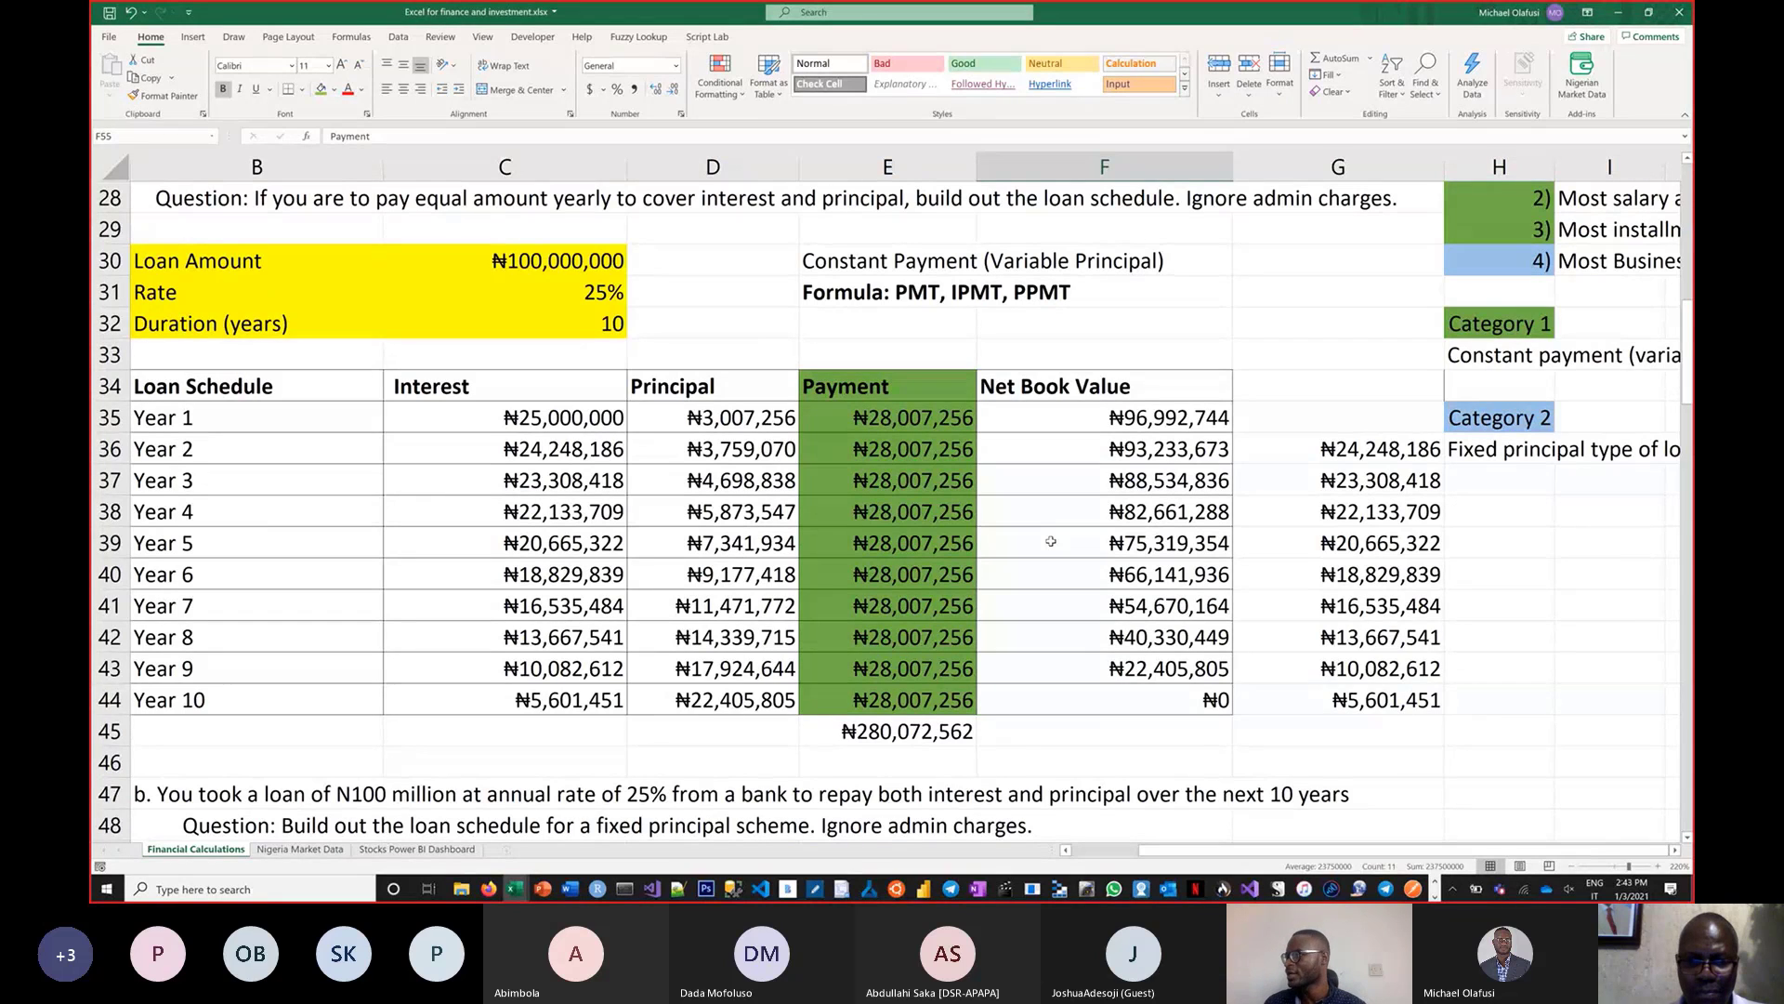
scroll(1051, 541, down, 5)
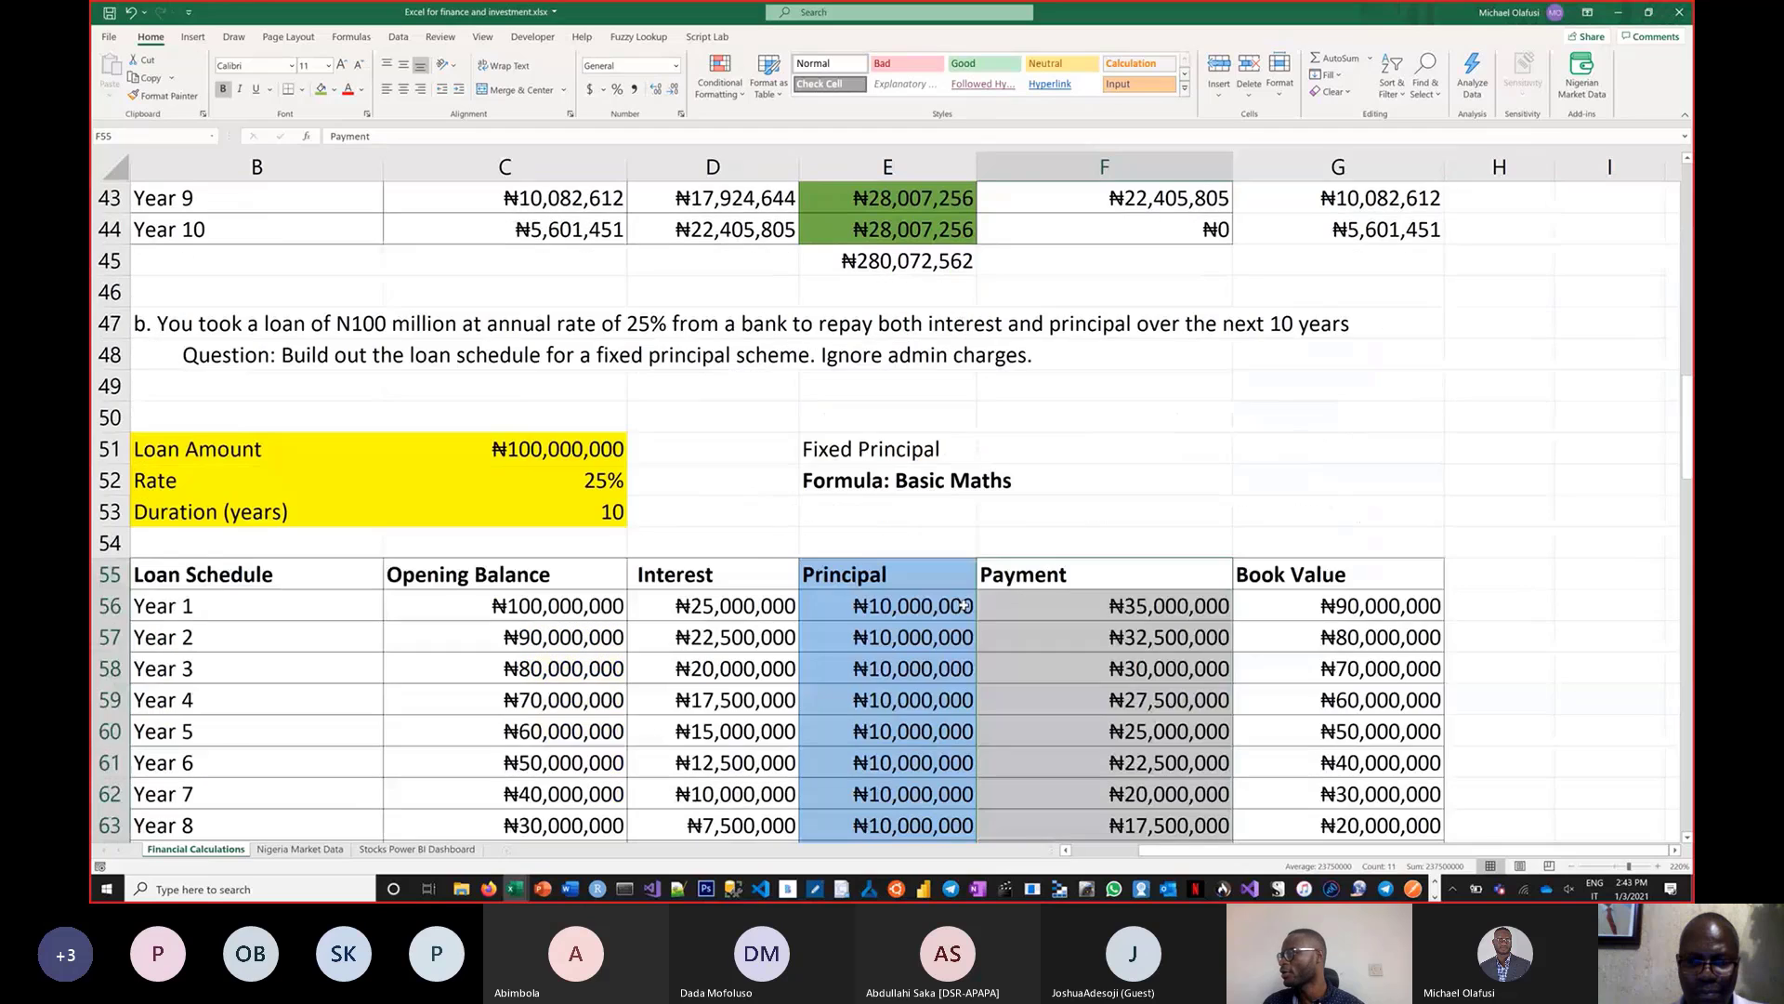
scroll(963, 606, up, 5)
click(870, 390)
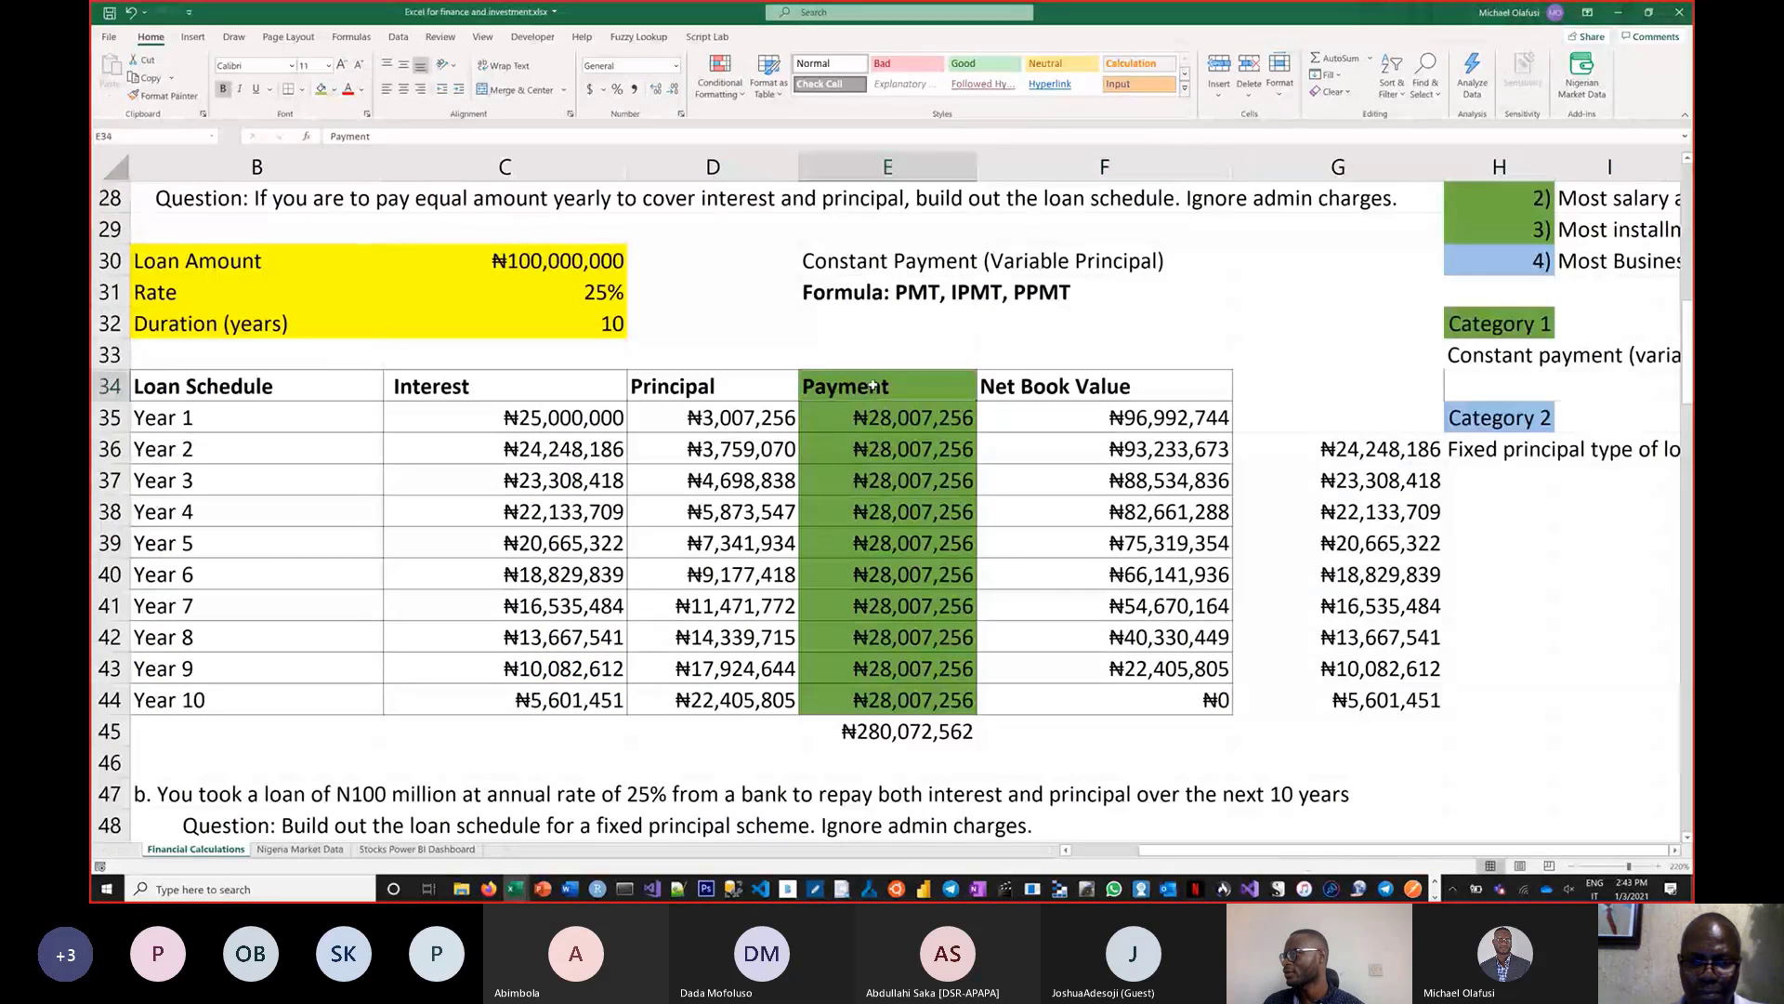
drag(874, 416, 895, 713)
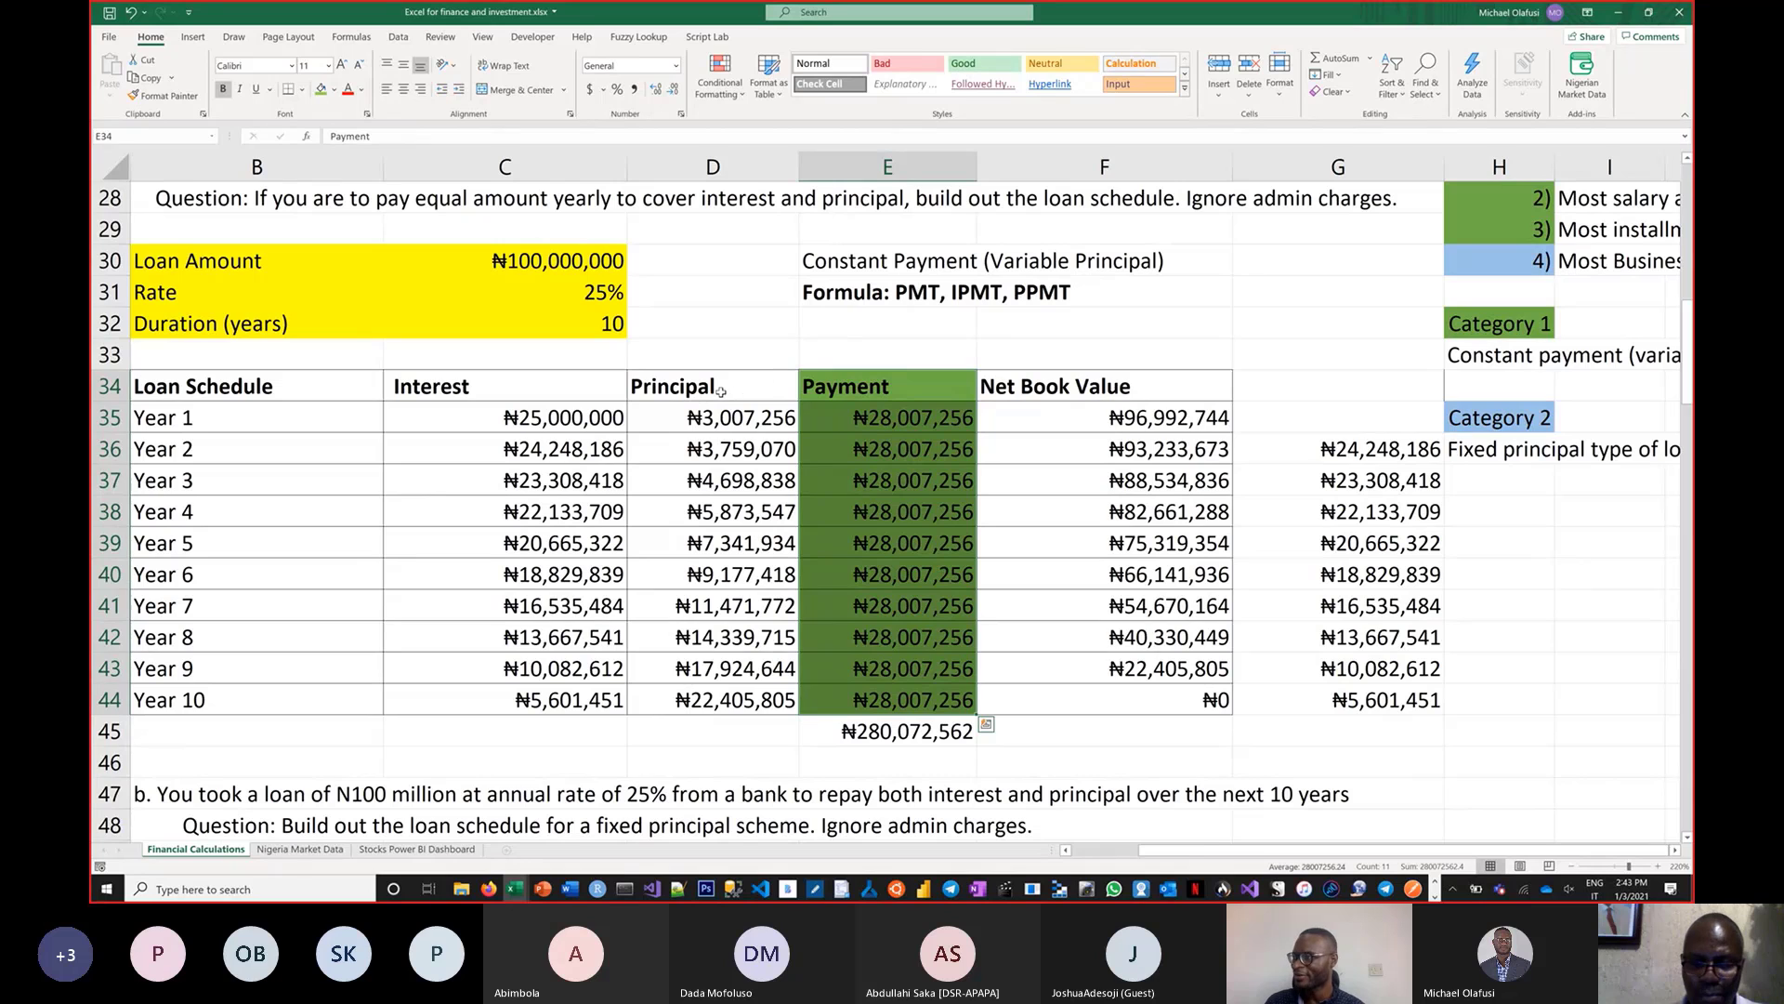
drag(718, 388, 739, 705)
scroll(753, 669, down, 4)
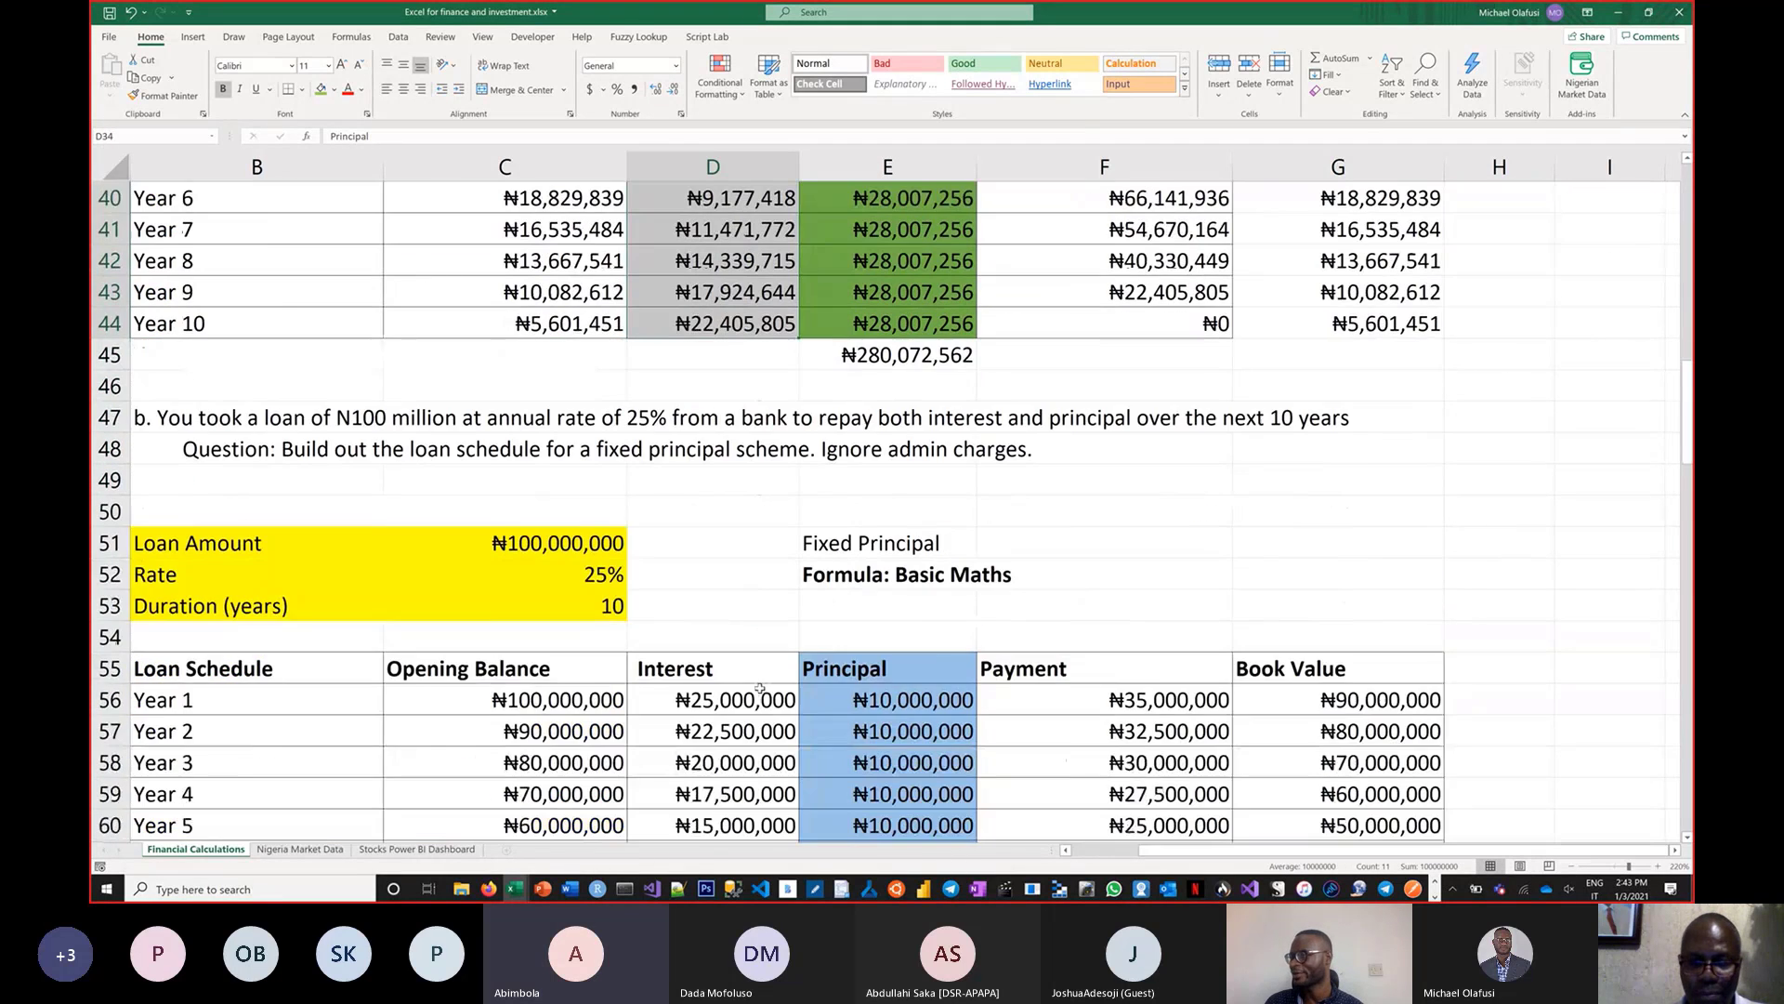
scroll(760, 699, up, 1)
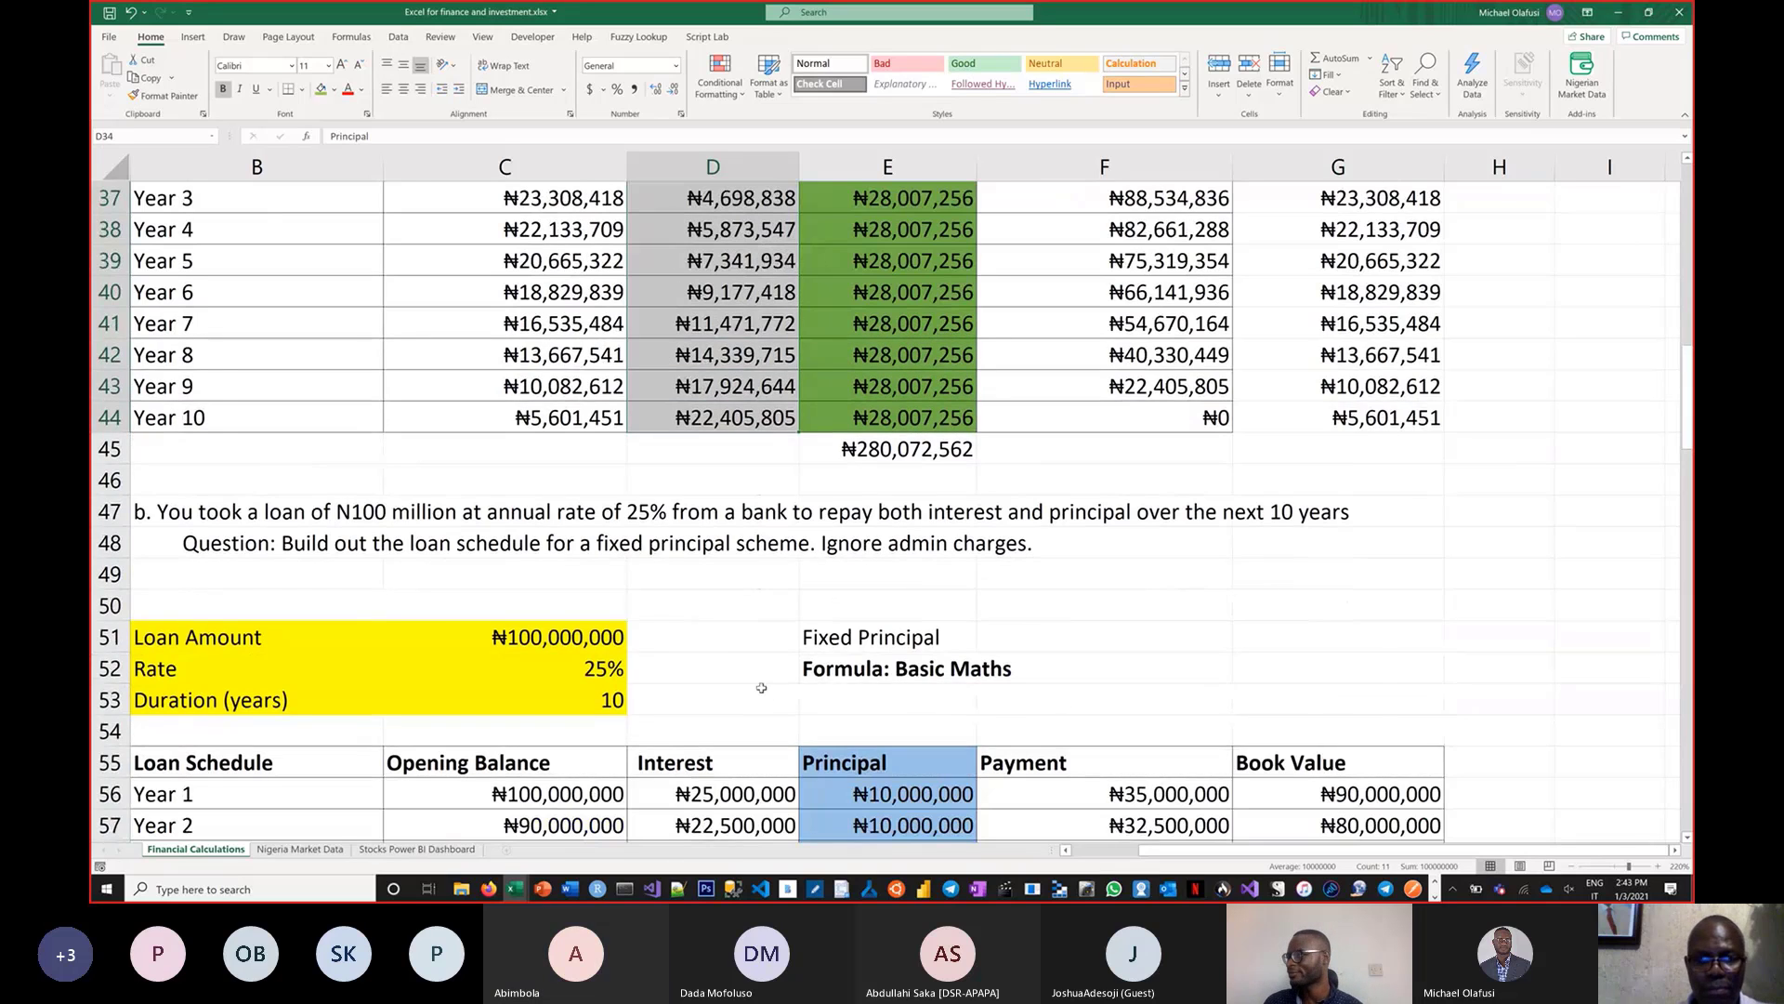
scroll(760, 674, up, 2)
scroll(760, 671, up, 1)
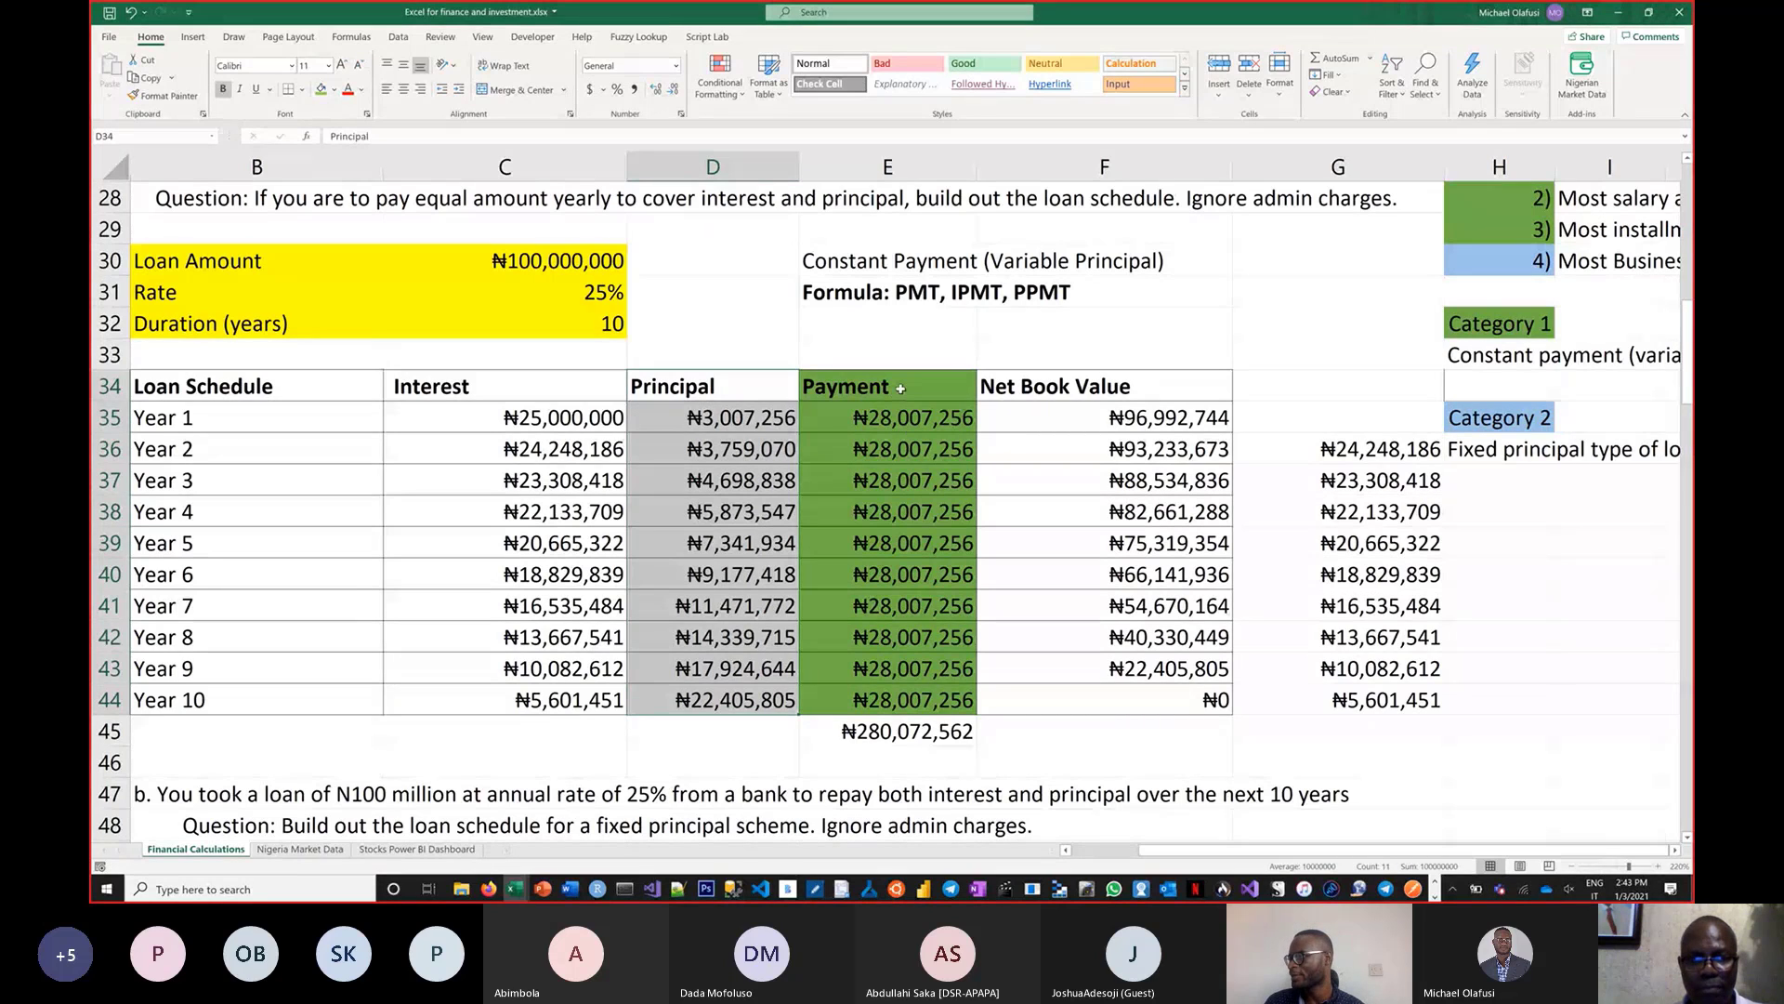
Compare the constant payment schedule's Payment column E34:E44 with its combined Interest and Principal columns C34:D44
drag(901, 389, 897, 698)
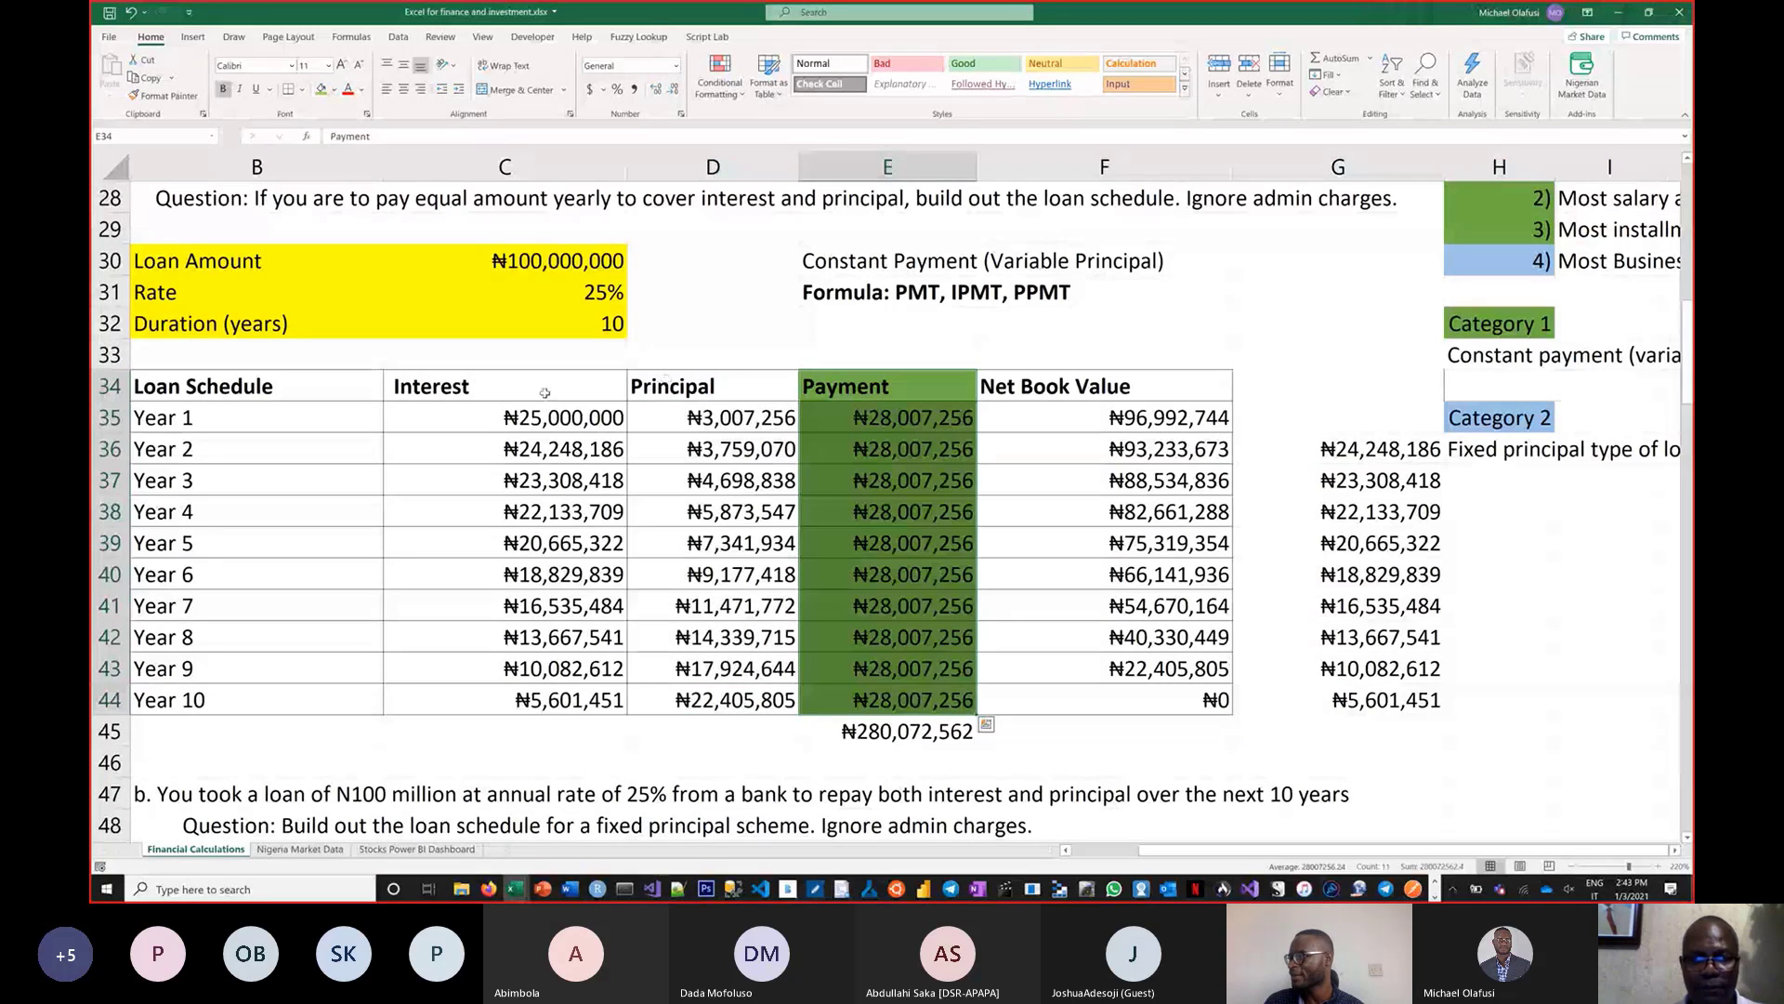
drag(545, 392, 741, 705)
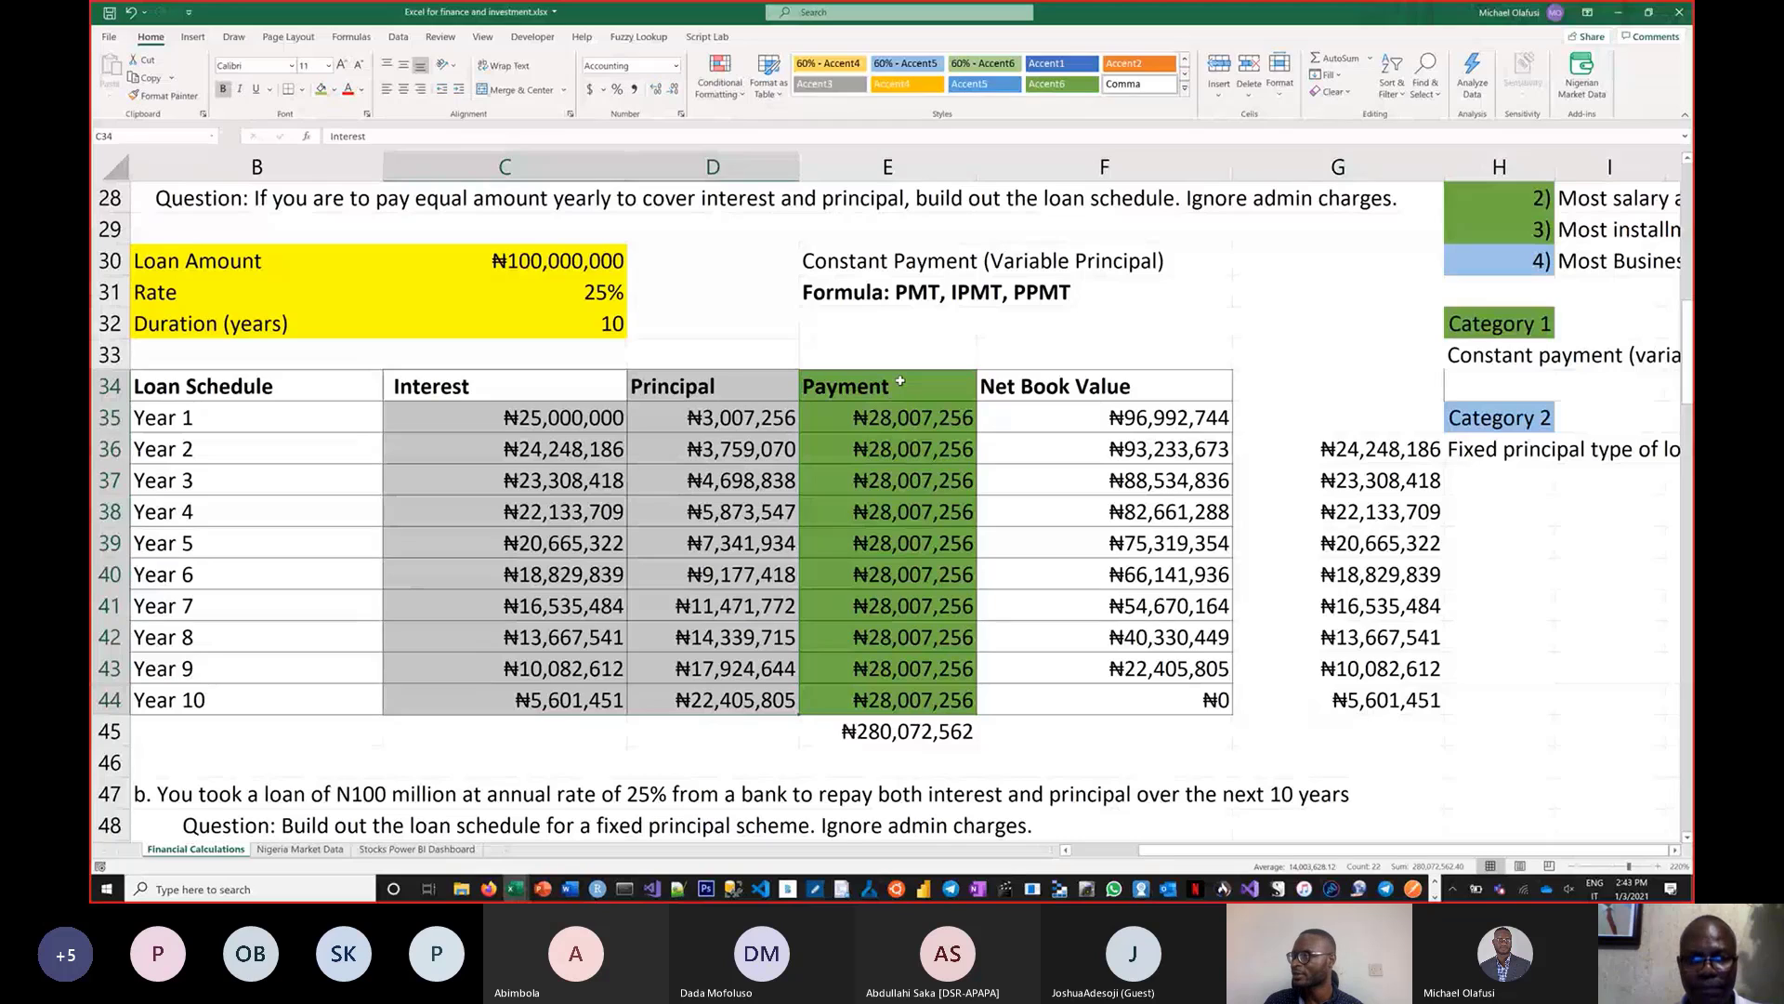
drag(900, 381, 927, 687)
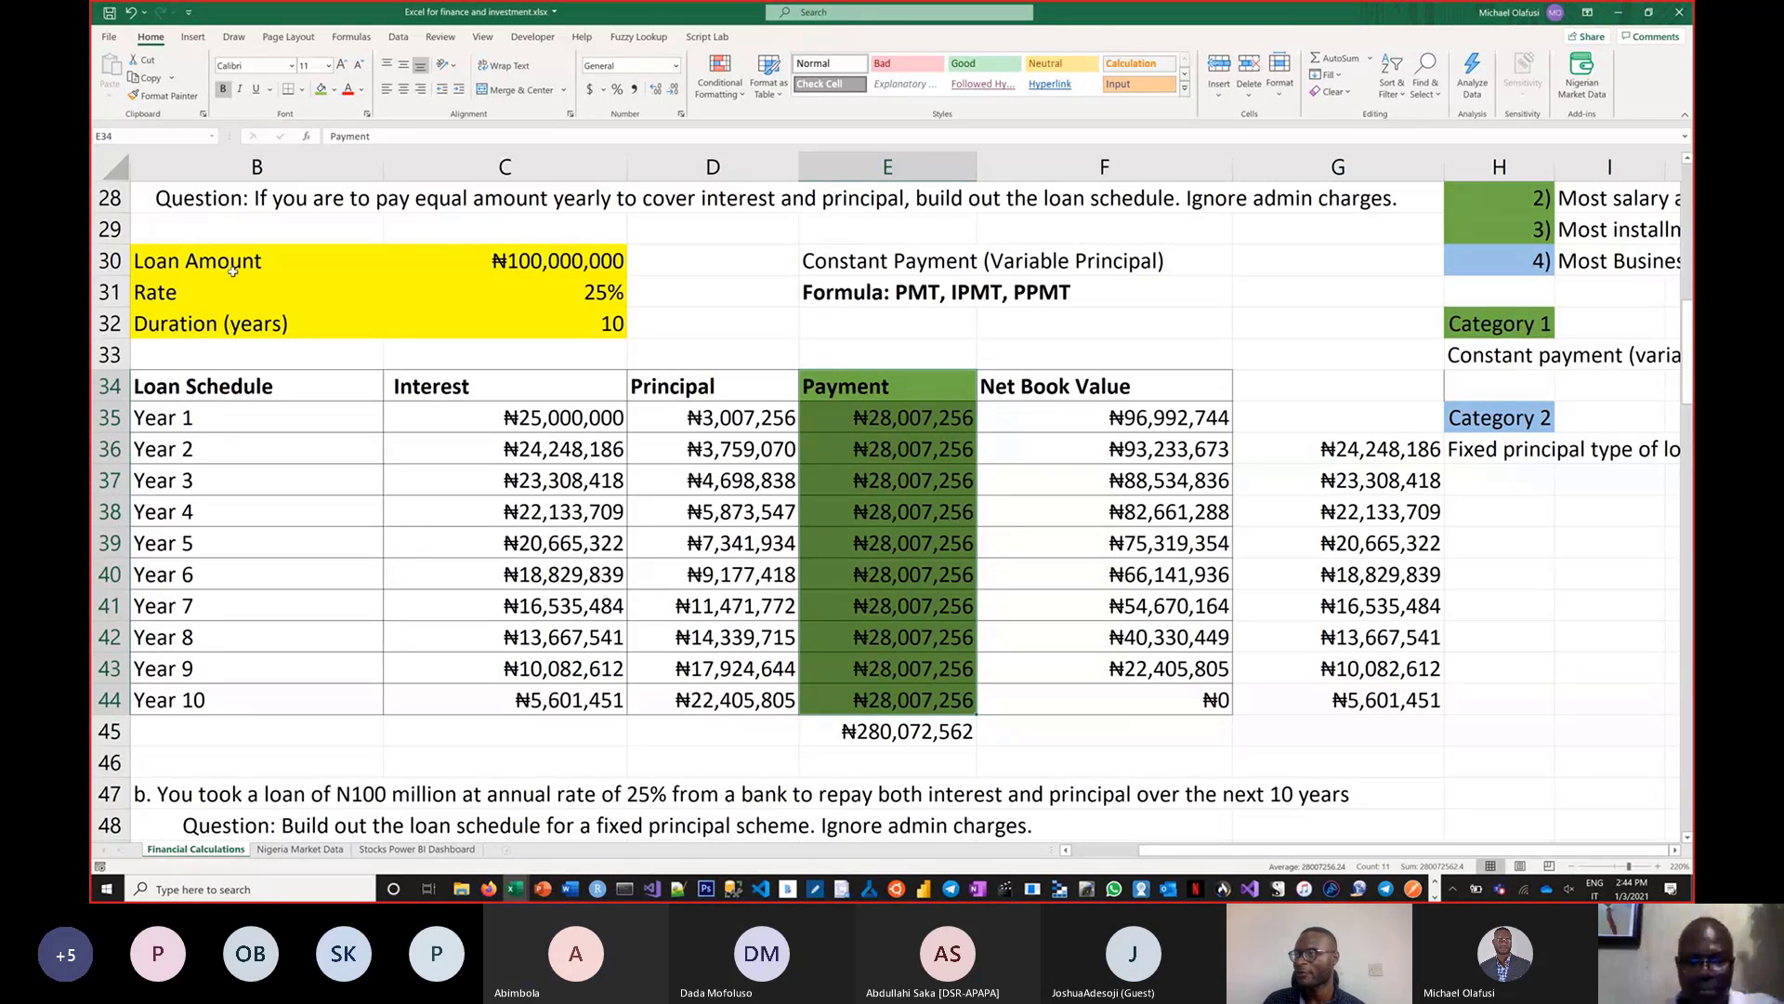
Select the constant payment example B30:F44 and the fixed principal example B51:G66 to contrast the two repayment types
drag(185, 260, 1160, 710)
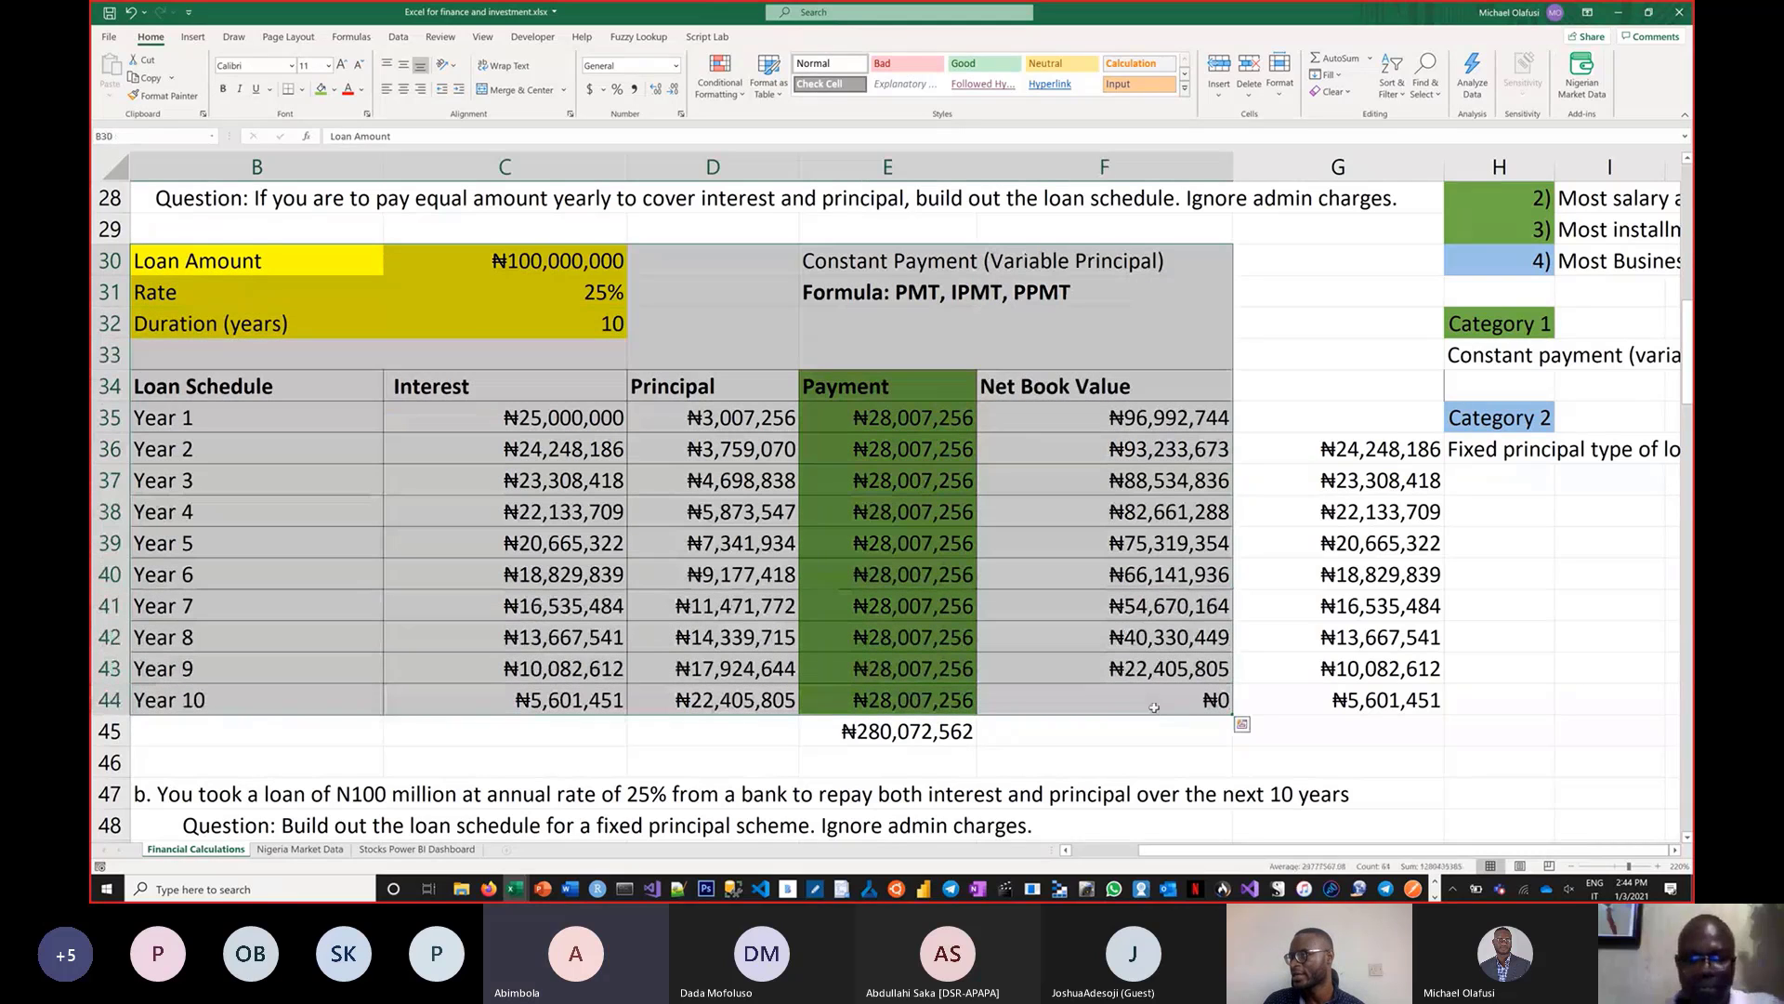
scroll(639, 484, down, 7)
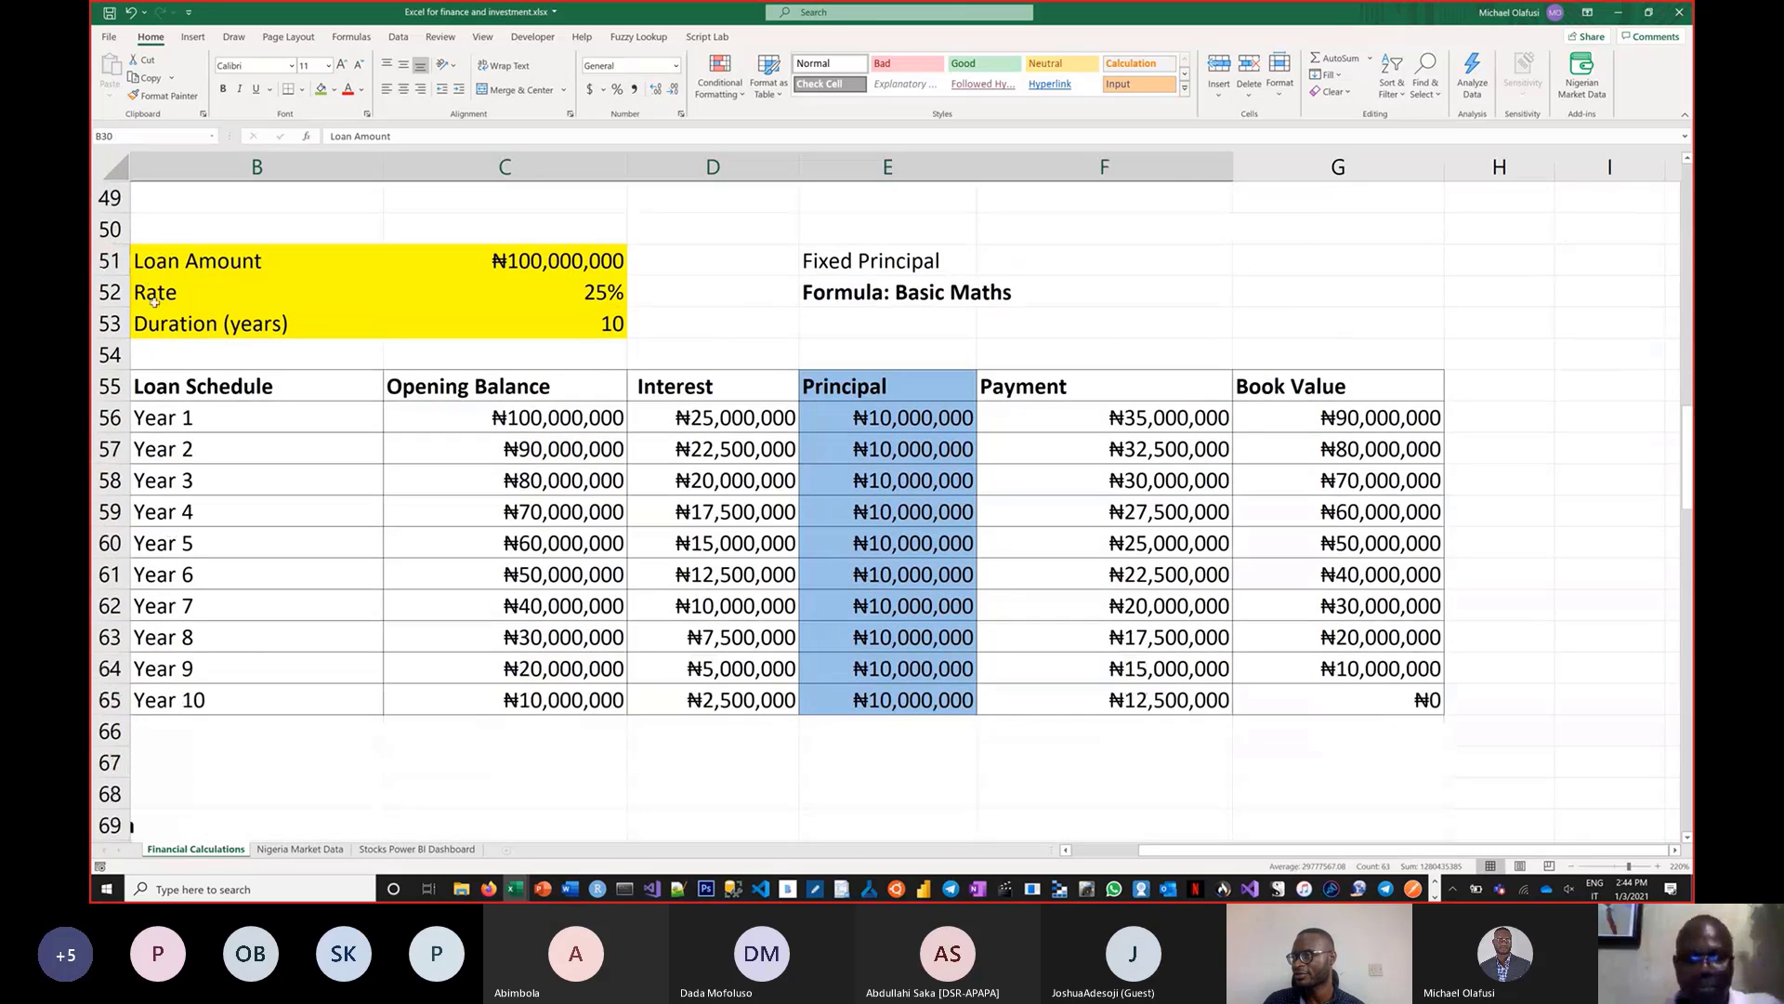
drag(151, 264, 1417, 717)
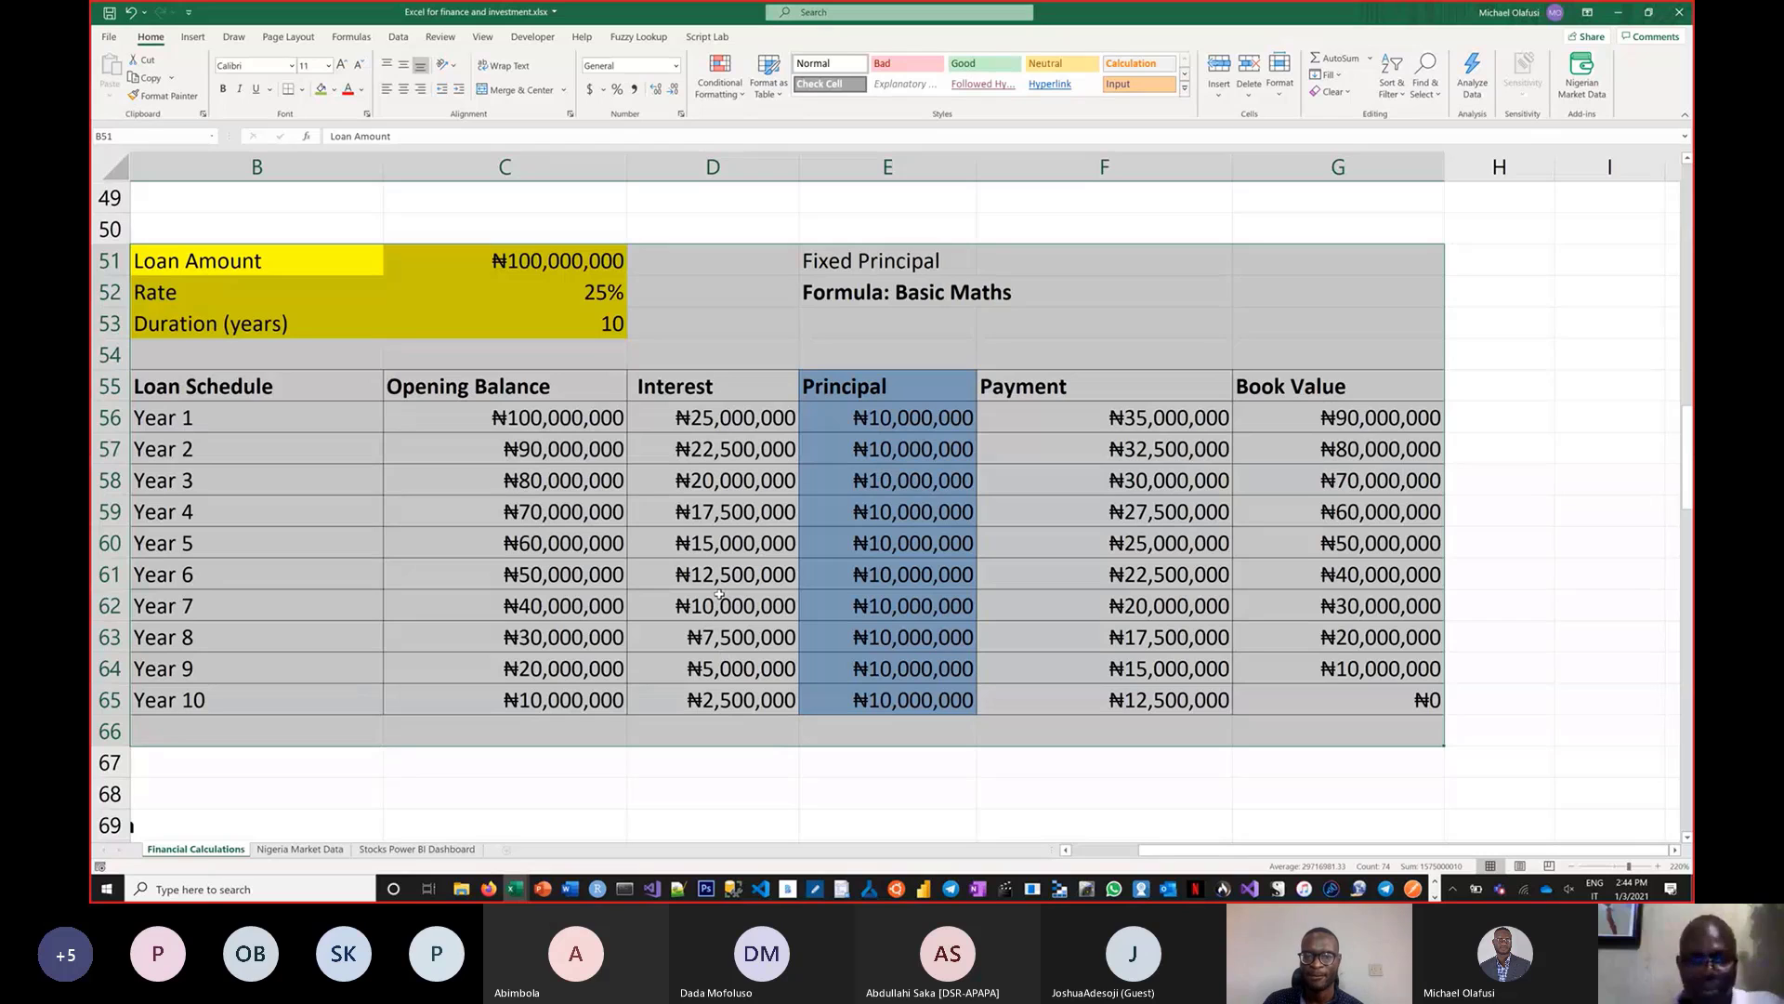
scroll(718, 594, up, 4)
scroll(717, 595, up, 4)
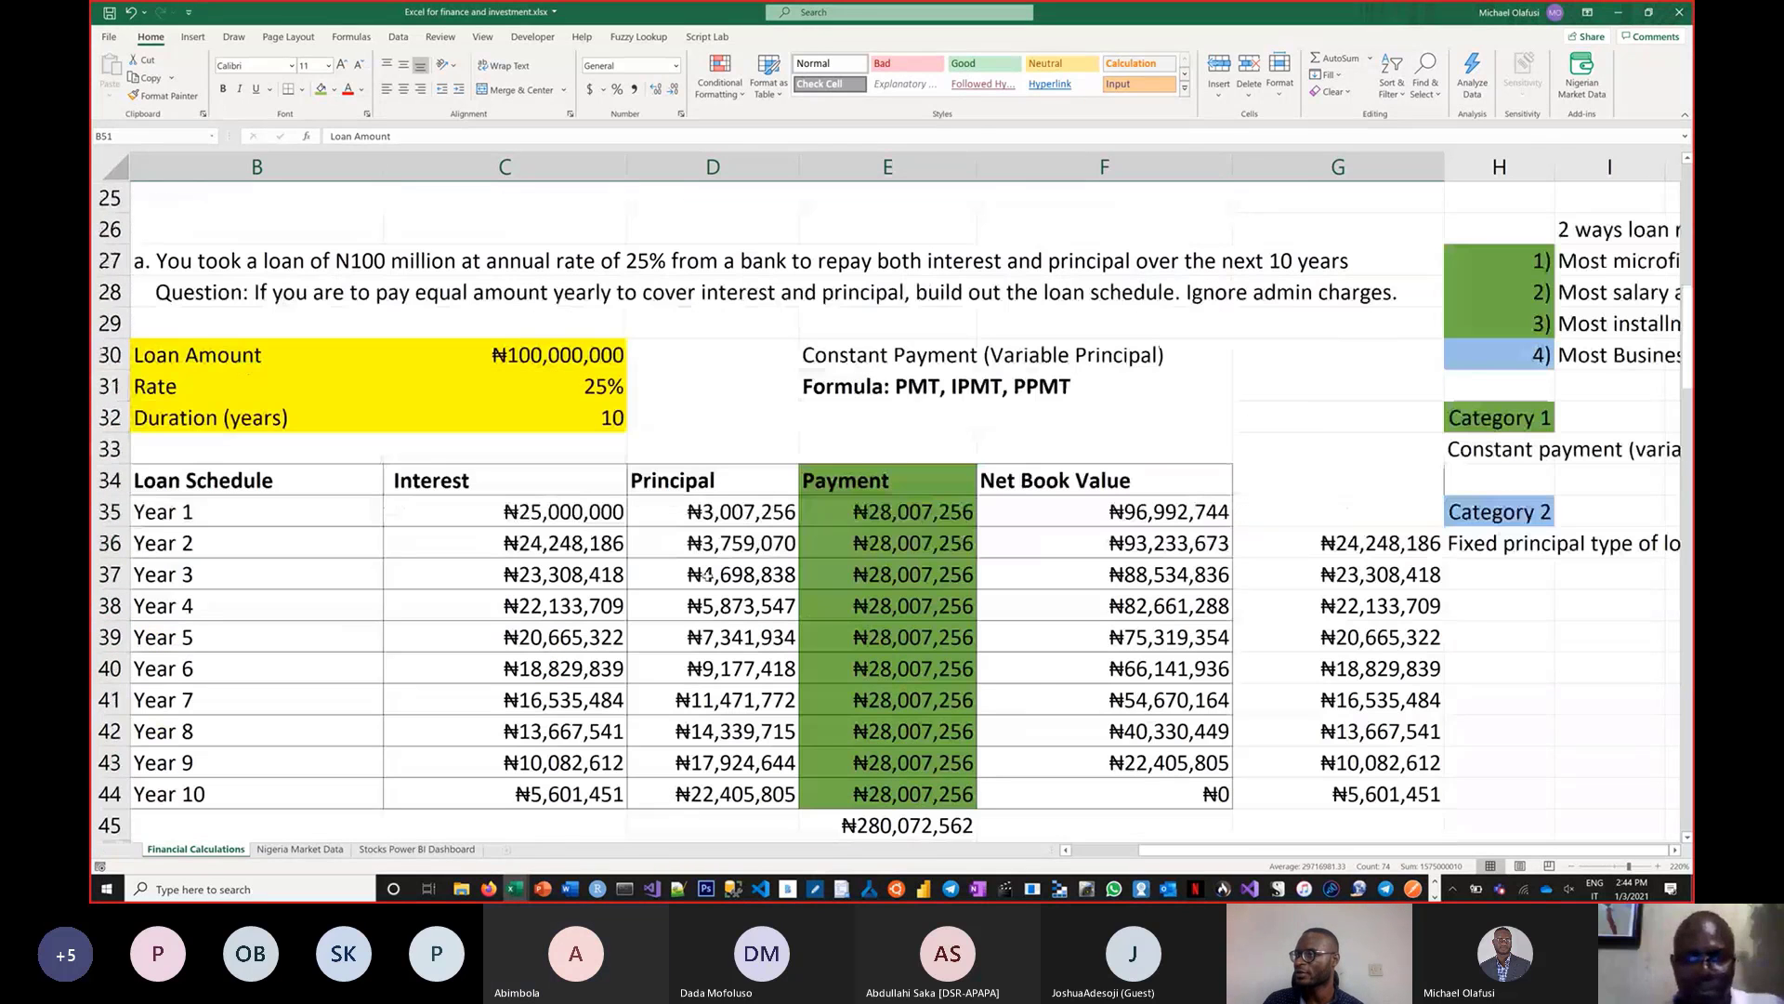
scroll(707, 574, down, 2)
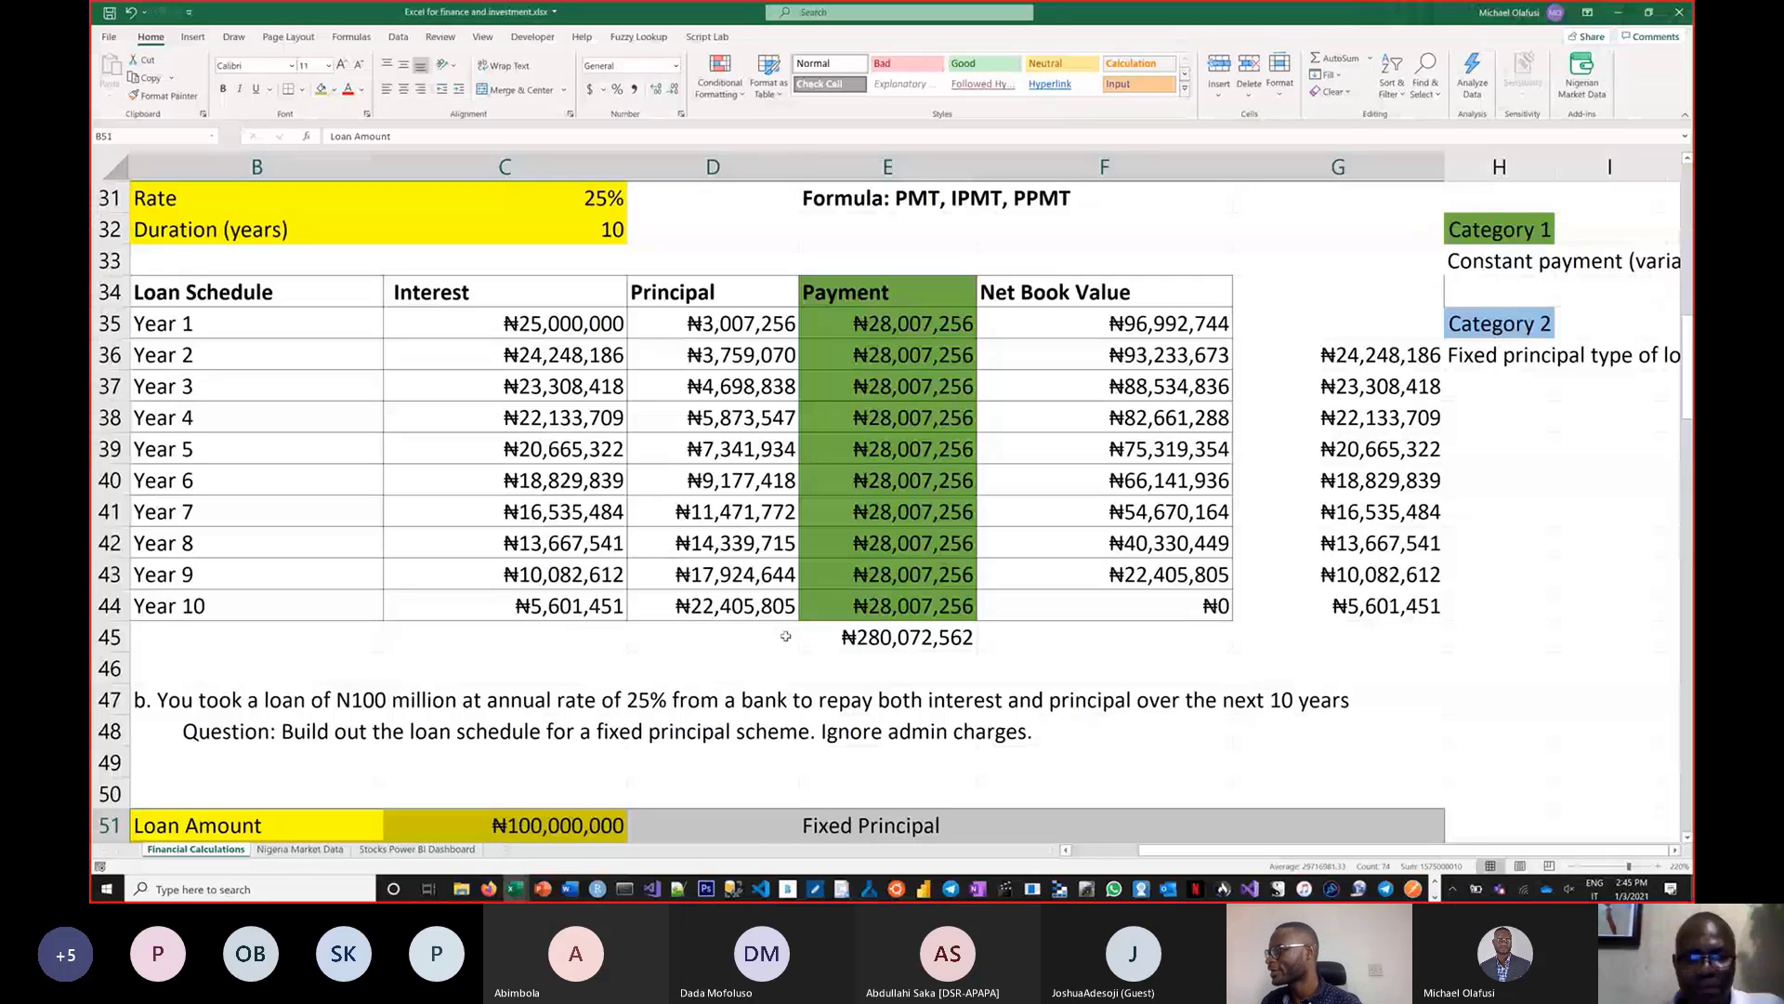
Enter the heading "Should I buy" in cell C138, in the empty area below the loan examples
scroll(791, 638, down, 2)
scroll(791, 638, down, 6)
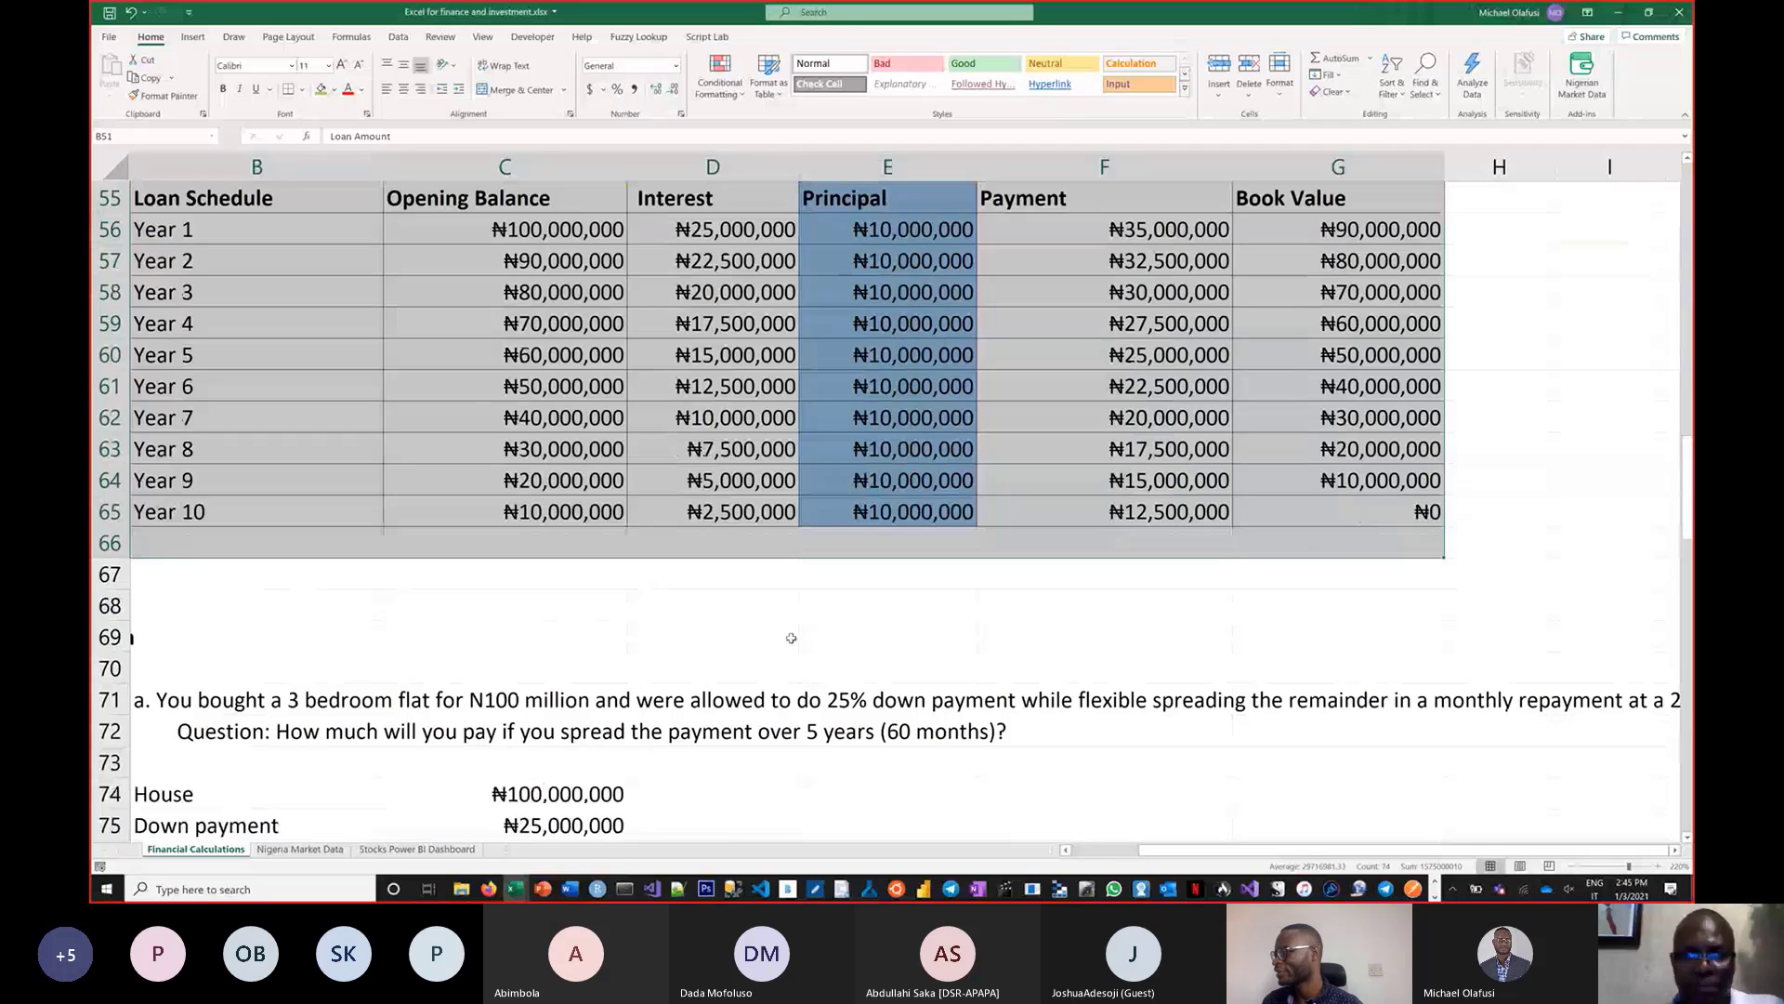
scroll(791, 638, down, 19)
scroll(791, 637, down, 8)
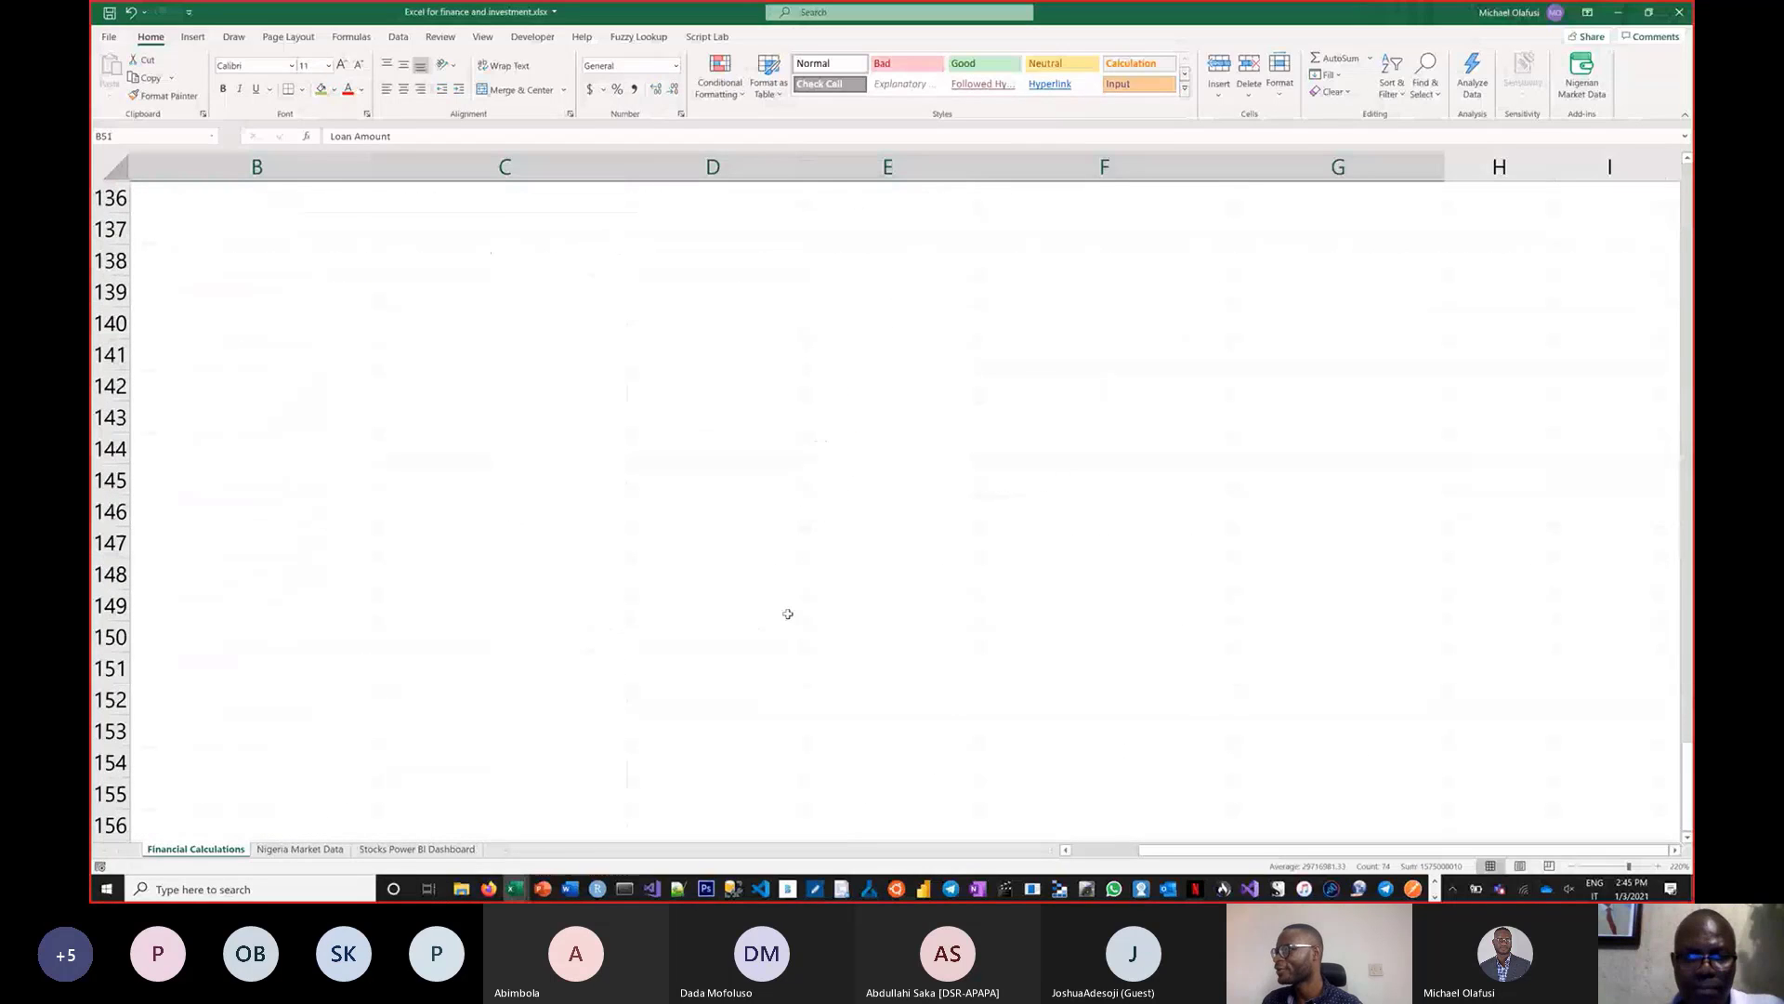
click(441, 259)
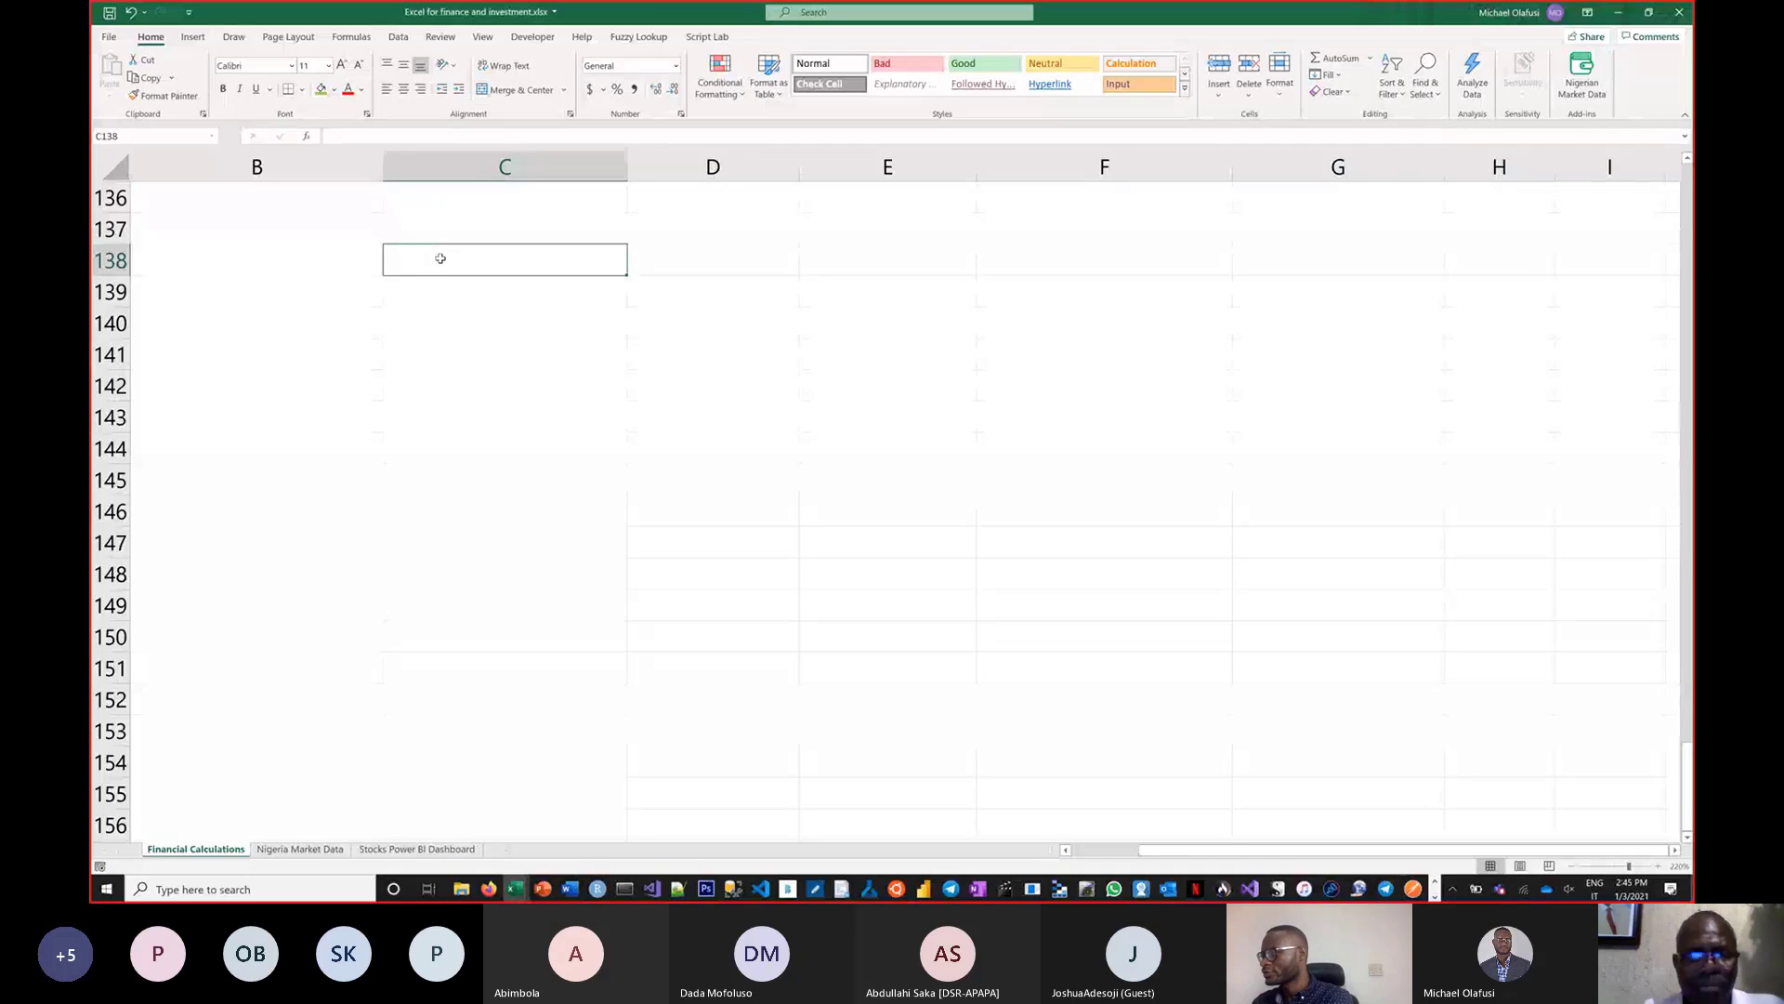
double_click(441, 259)
text(Should I)
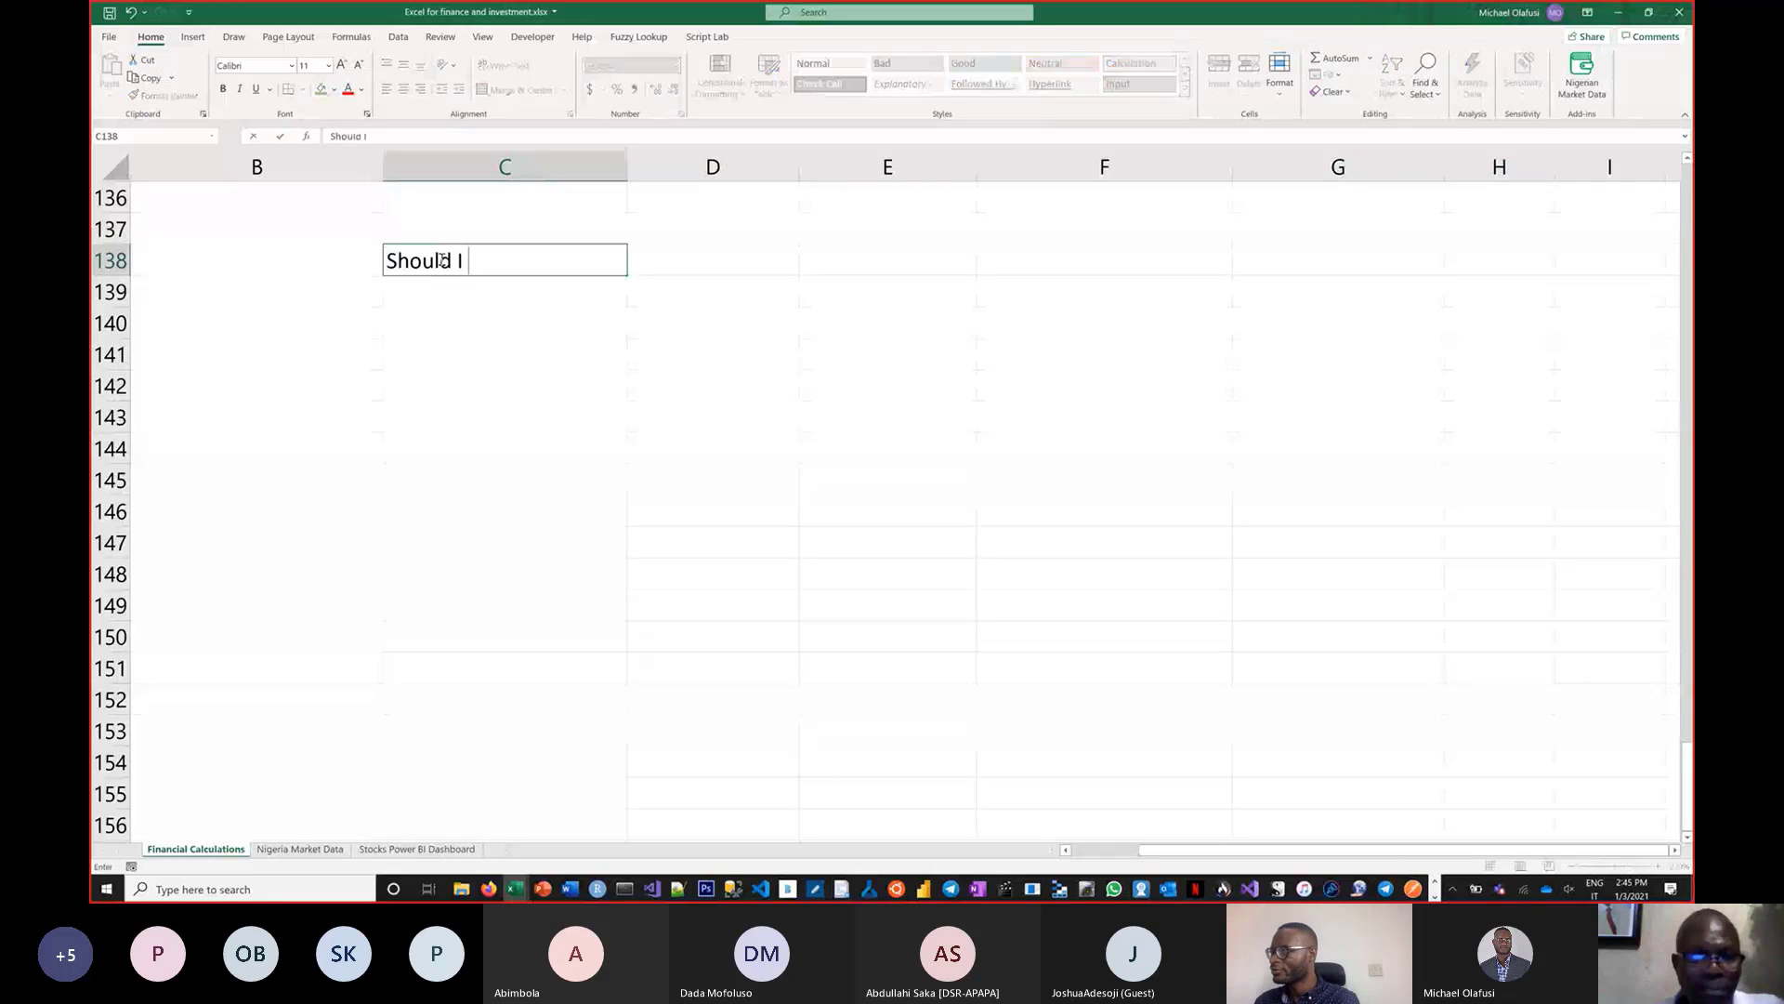
text(buy)
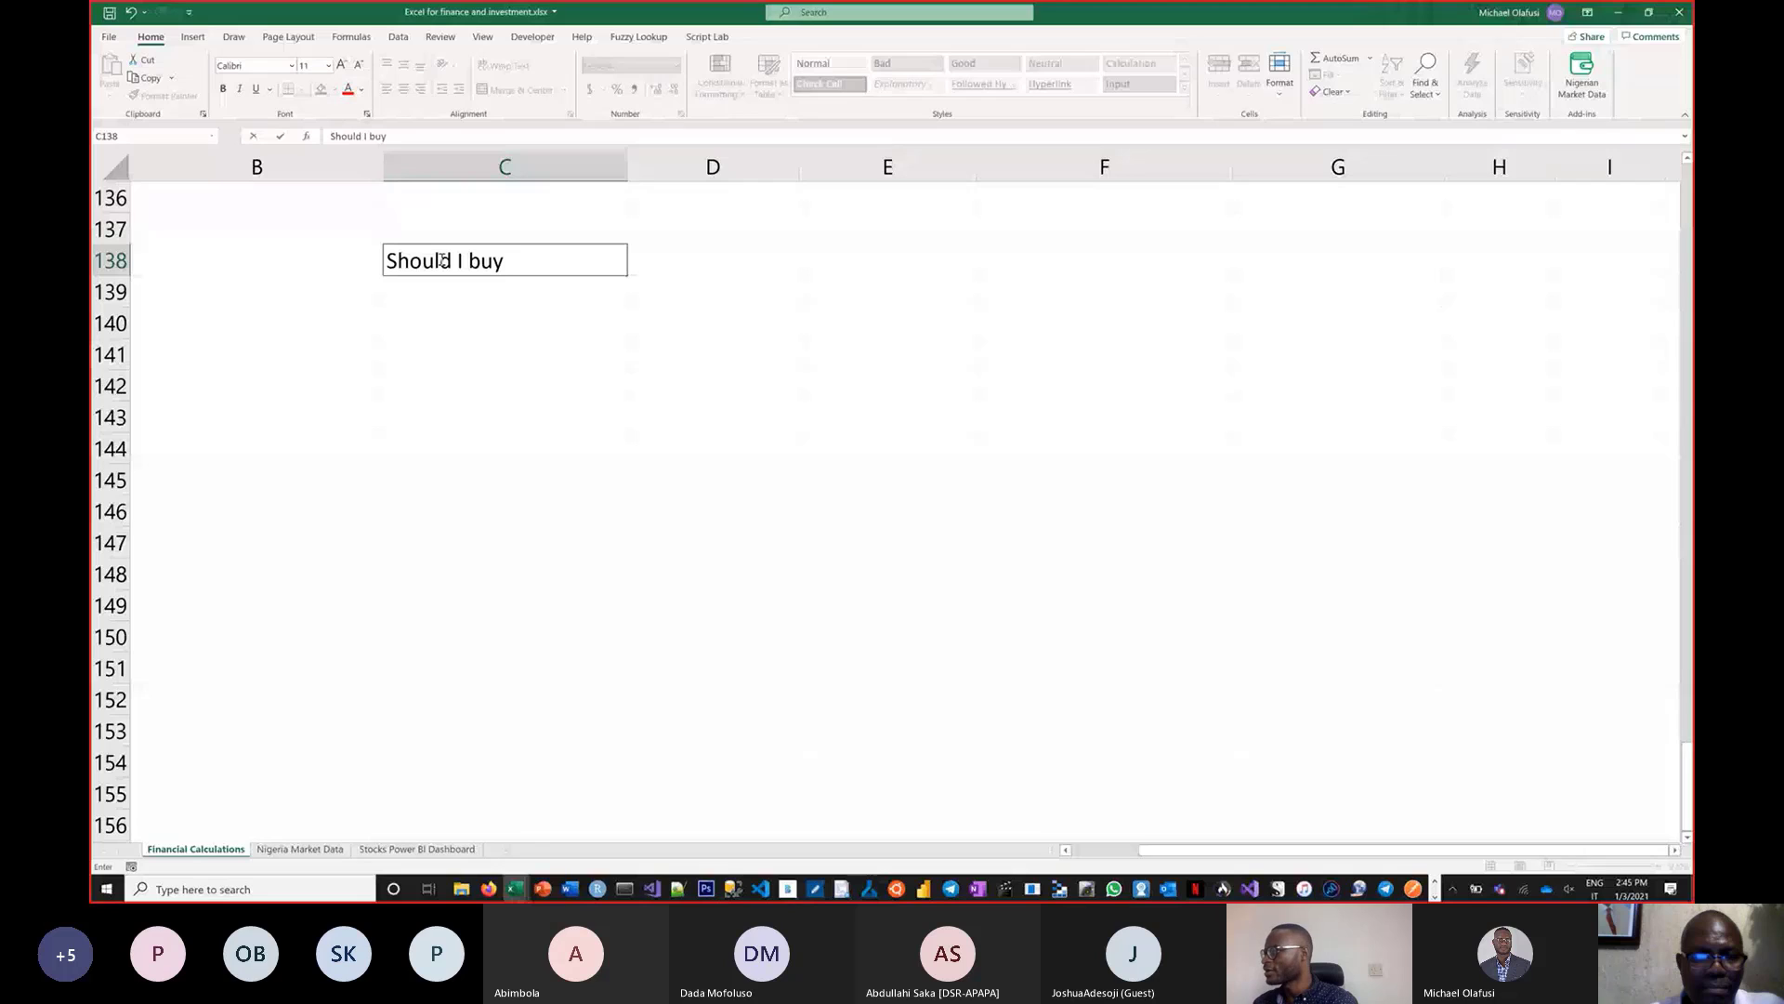
key(Return)
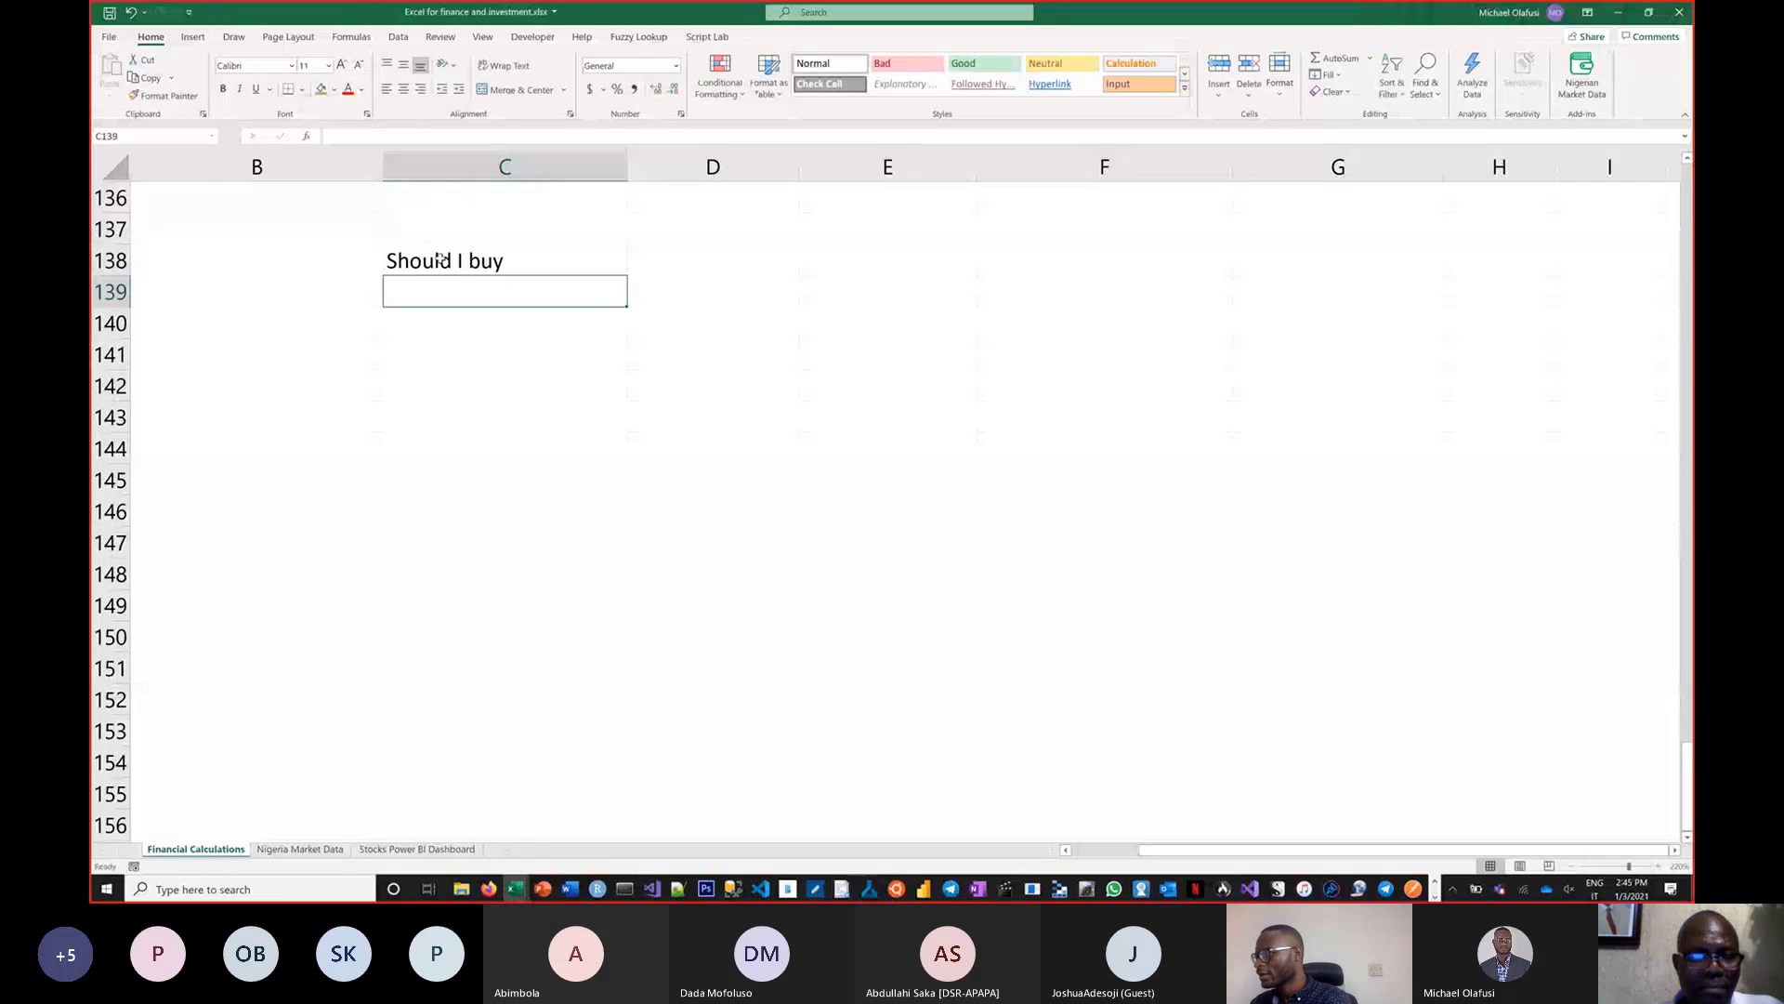
Enter the first purchase option in cell C139 as "a) Property for N20mill, instant payment"
text(a) )
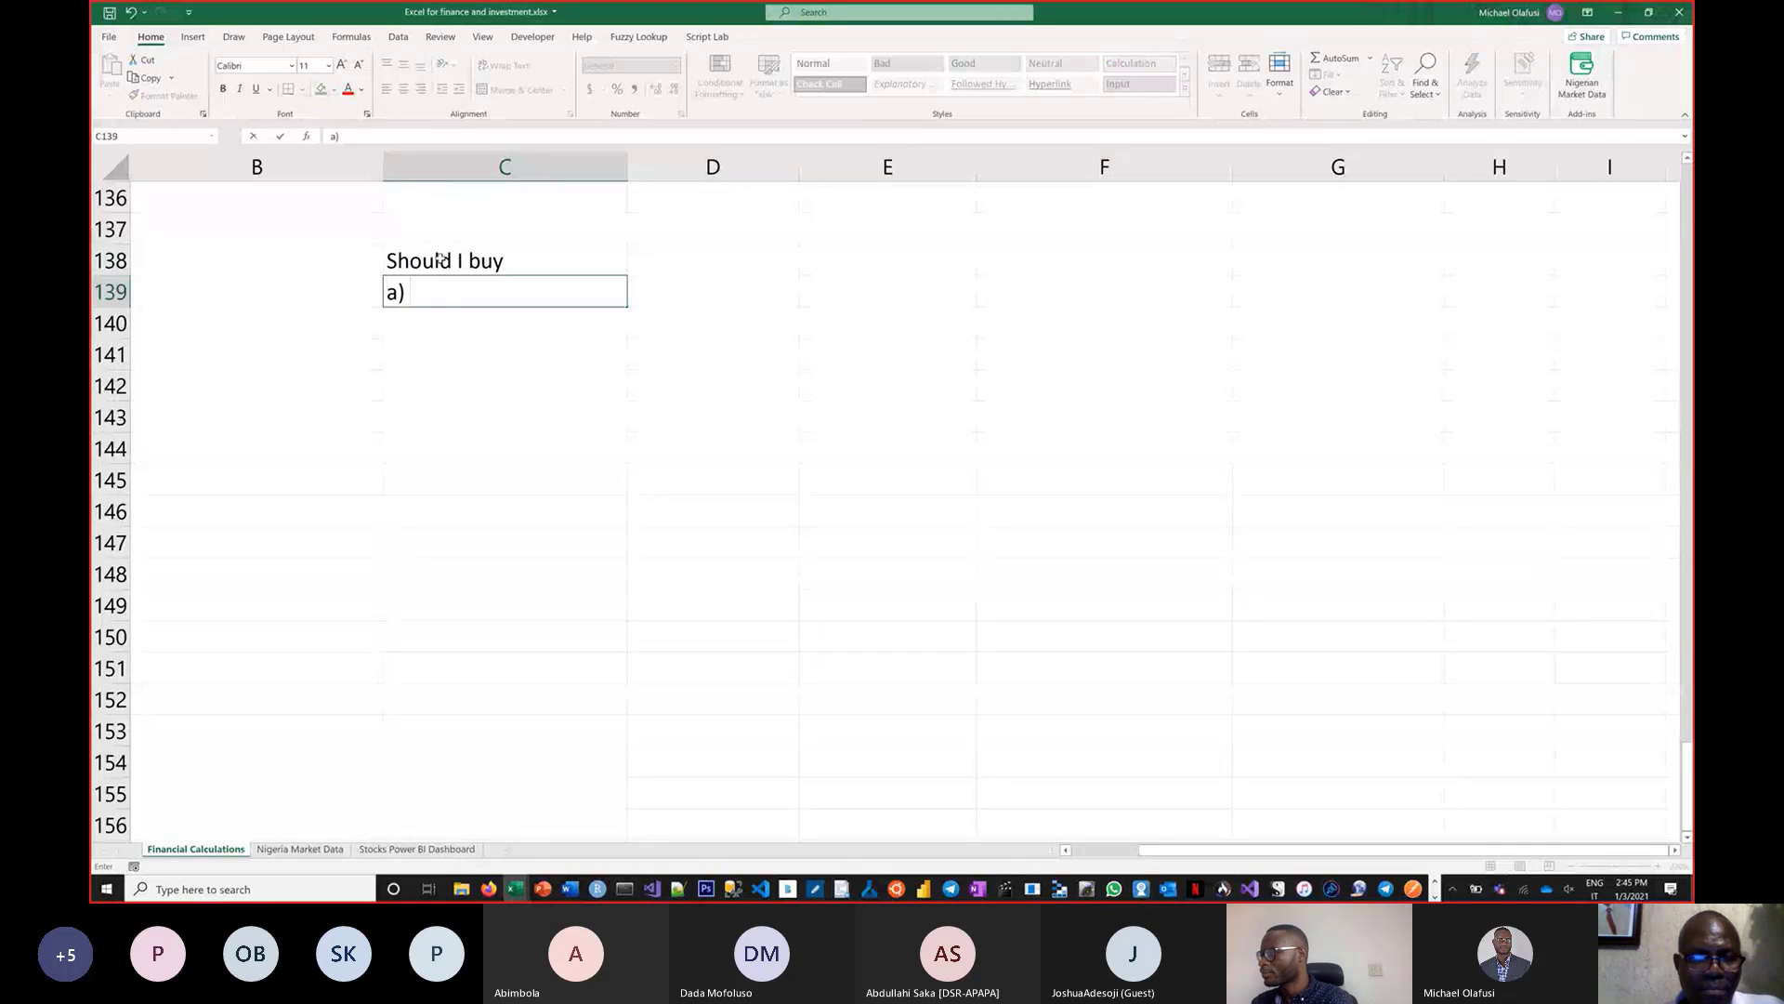
text(Property)
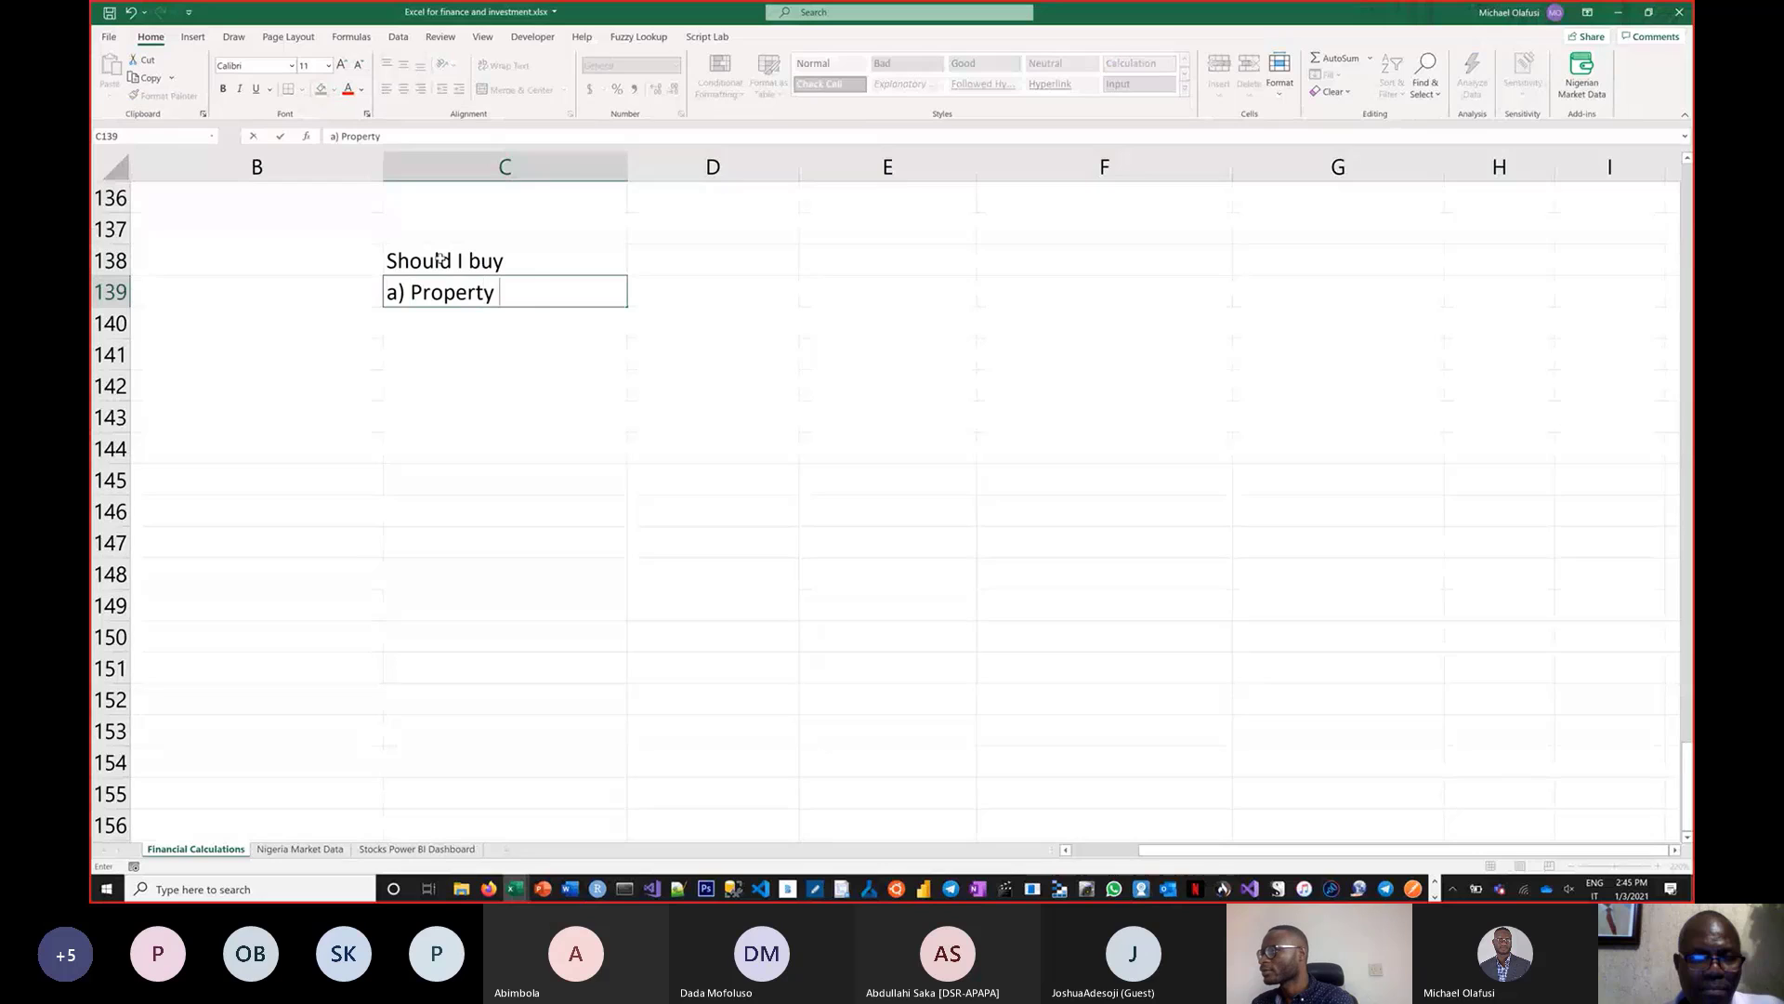
text(for N2)
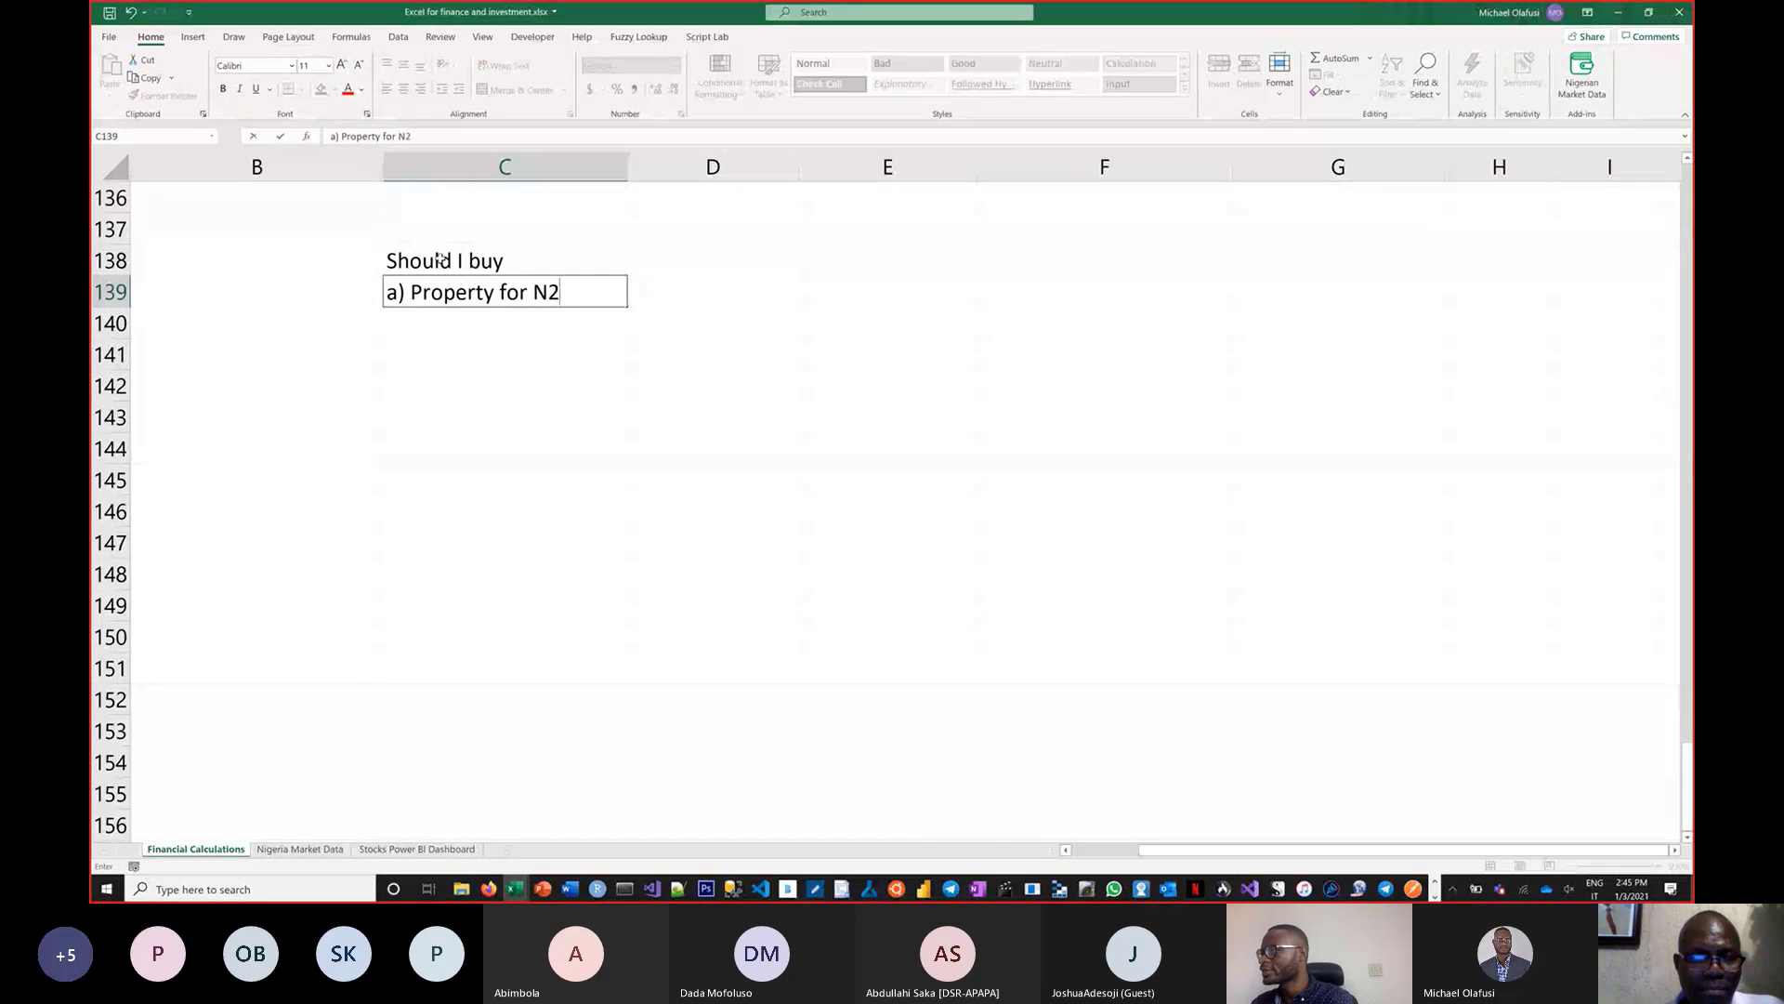
text(9)
key(BackSpace)
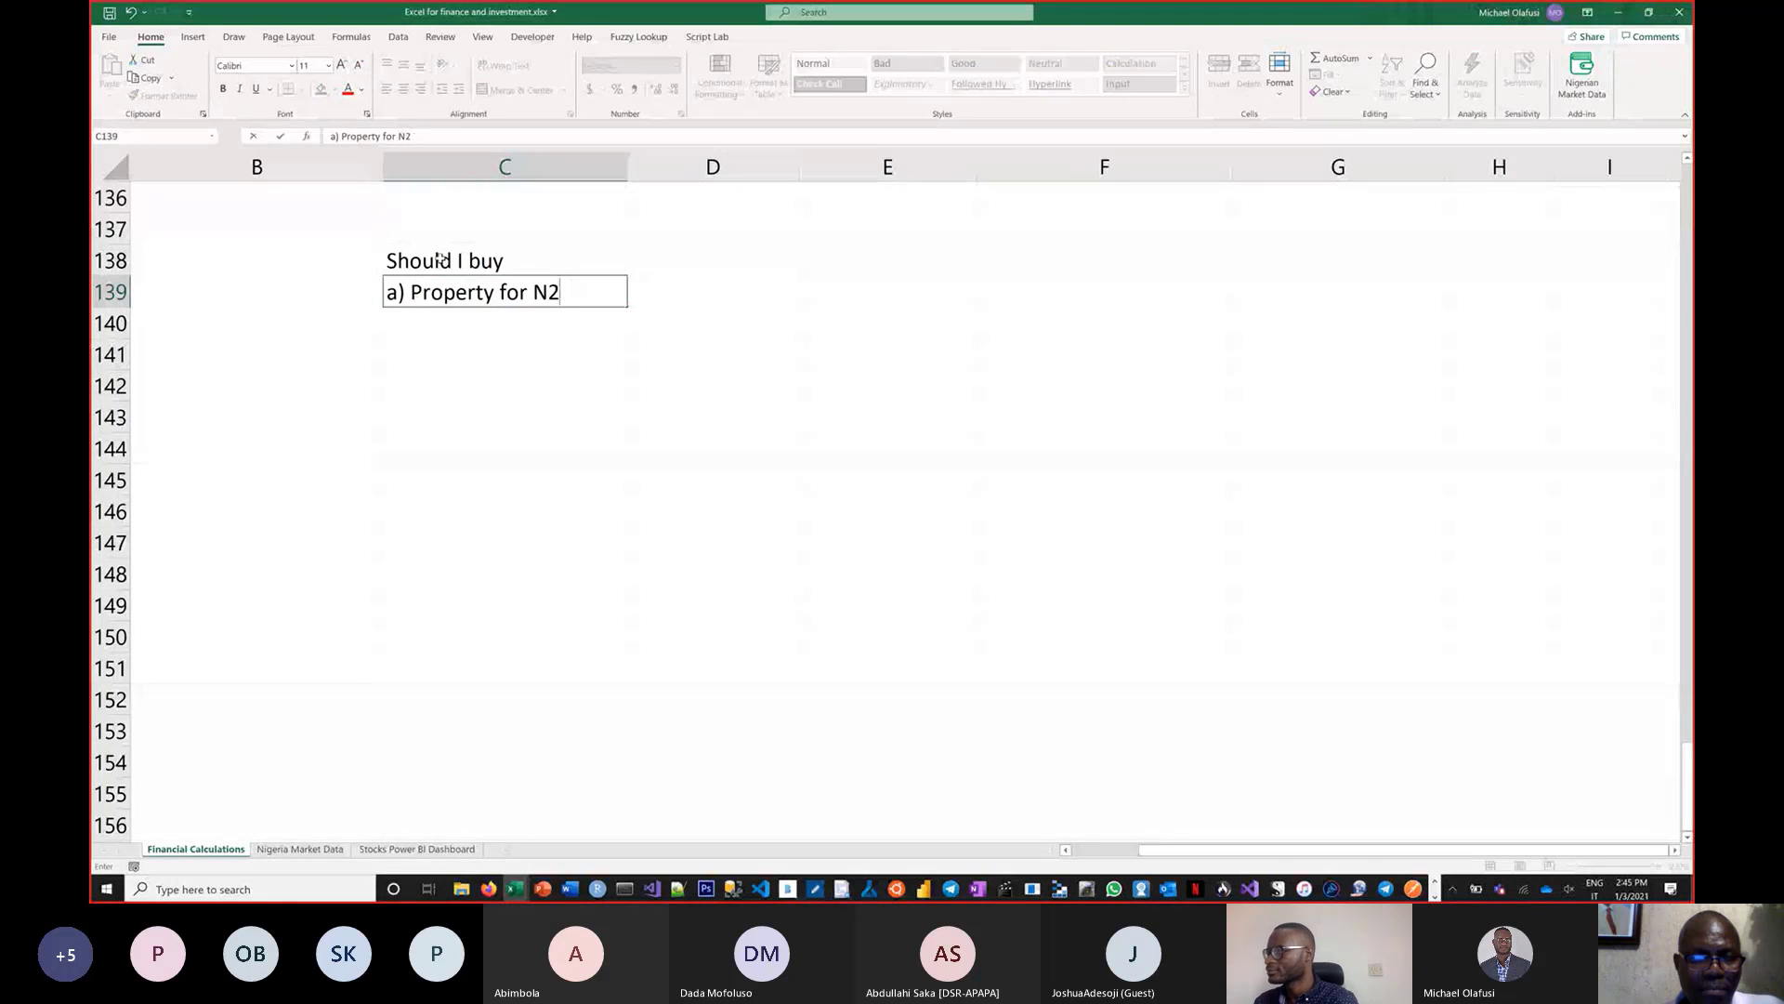
text(0mill)
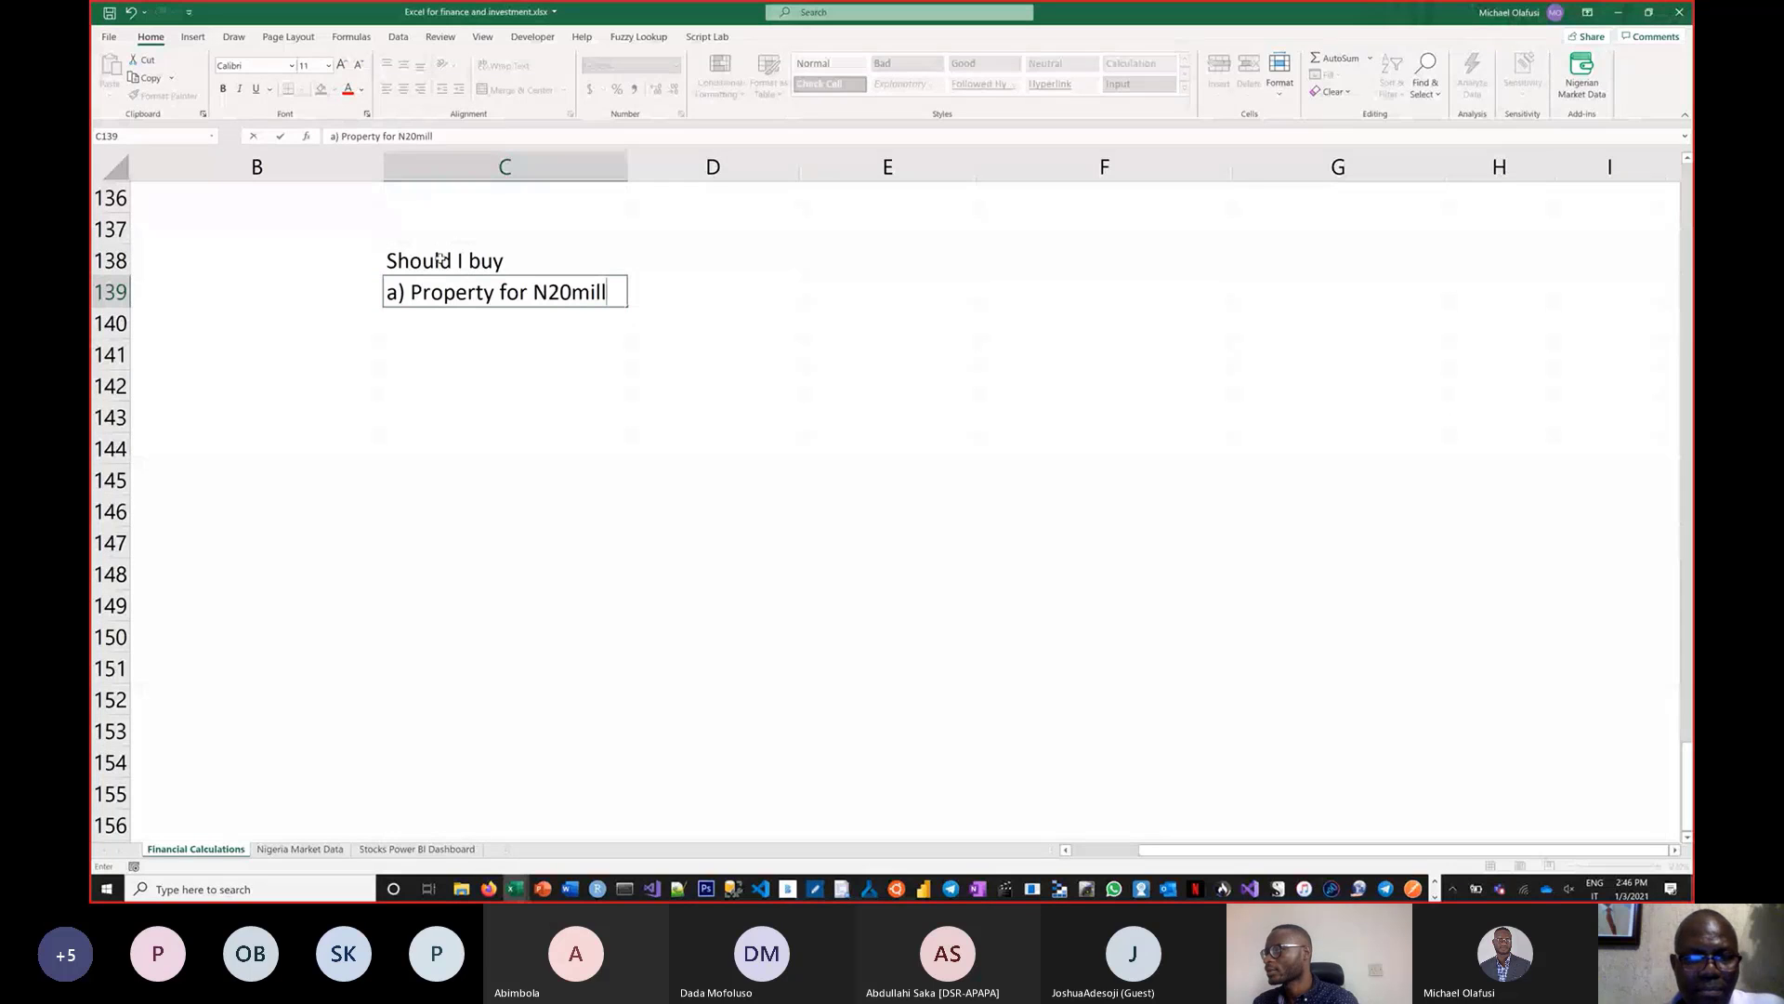
text(,)
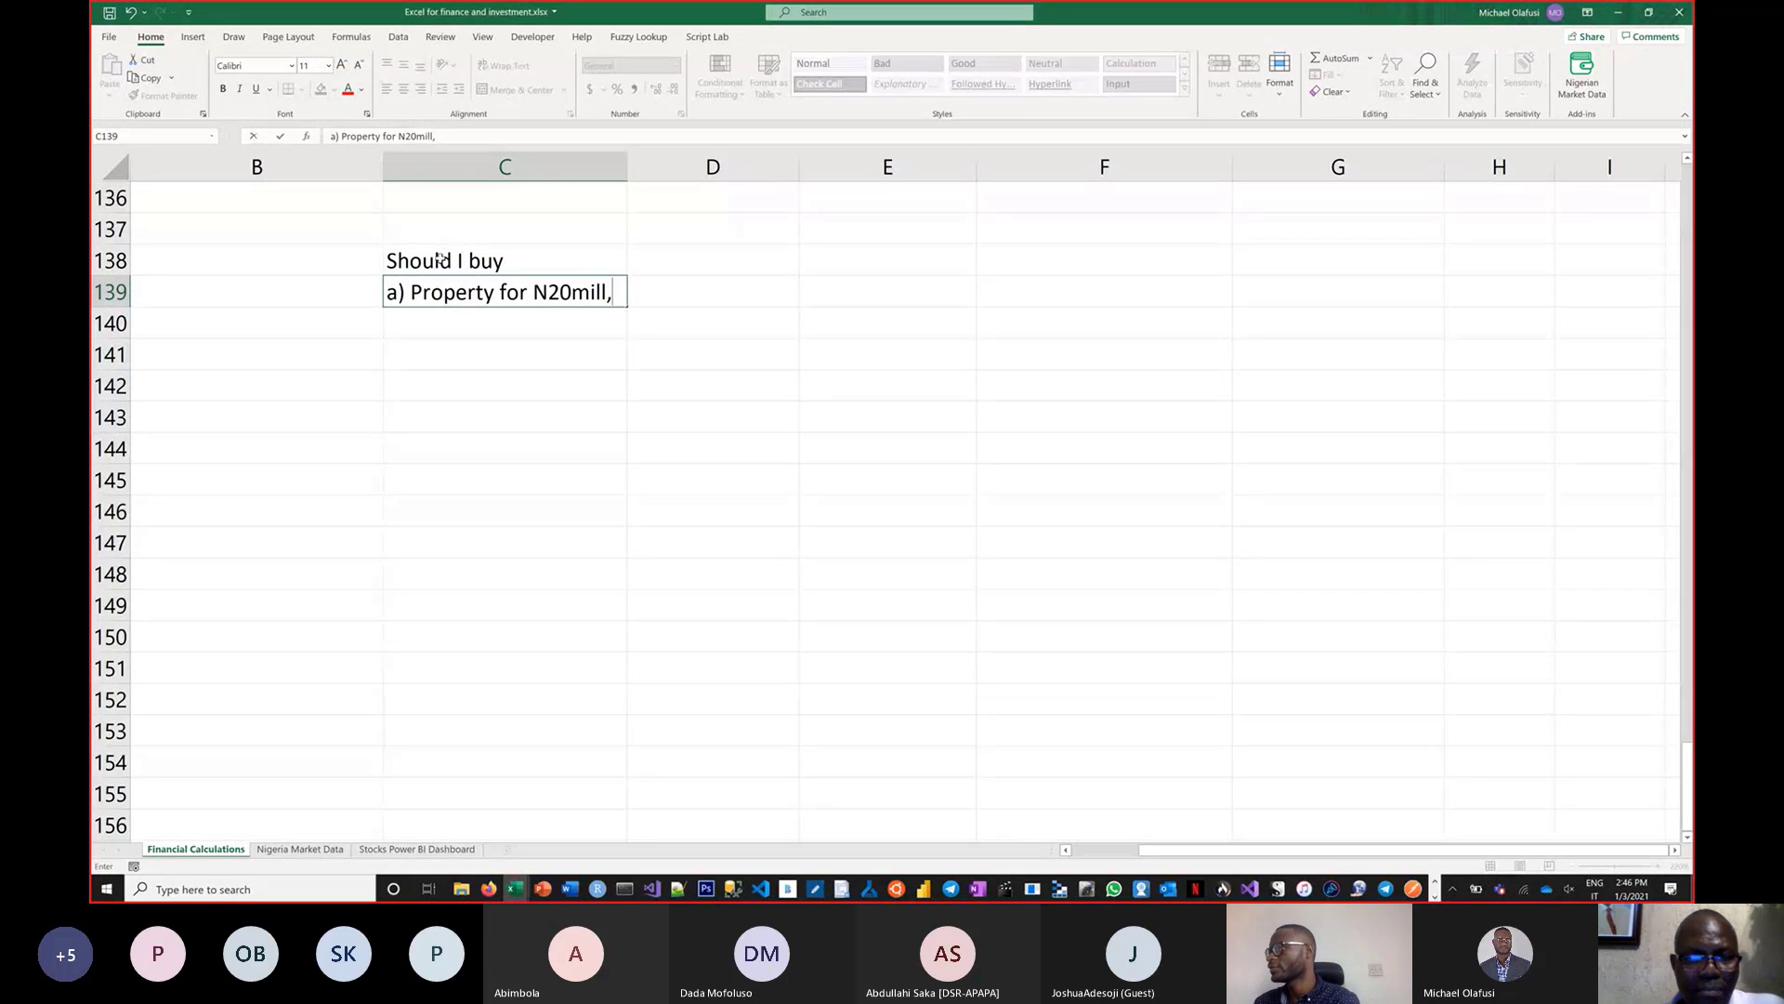
text( instan)
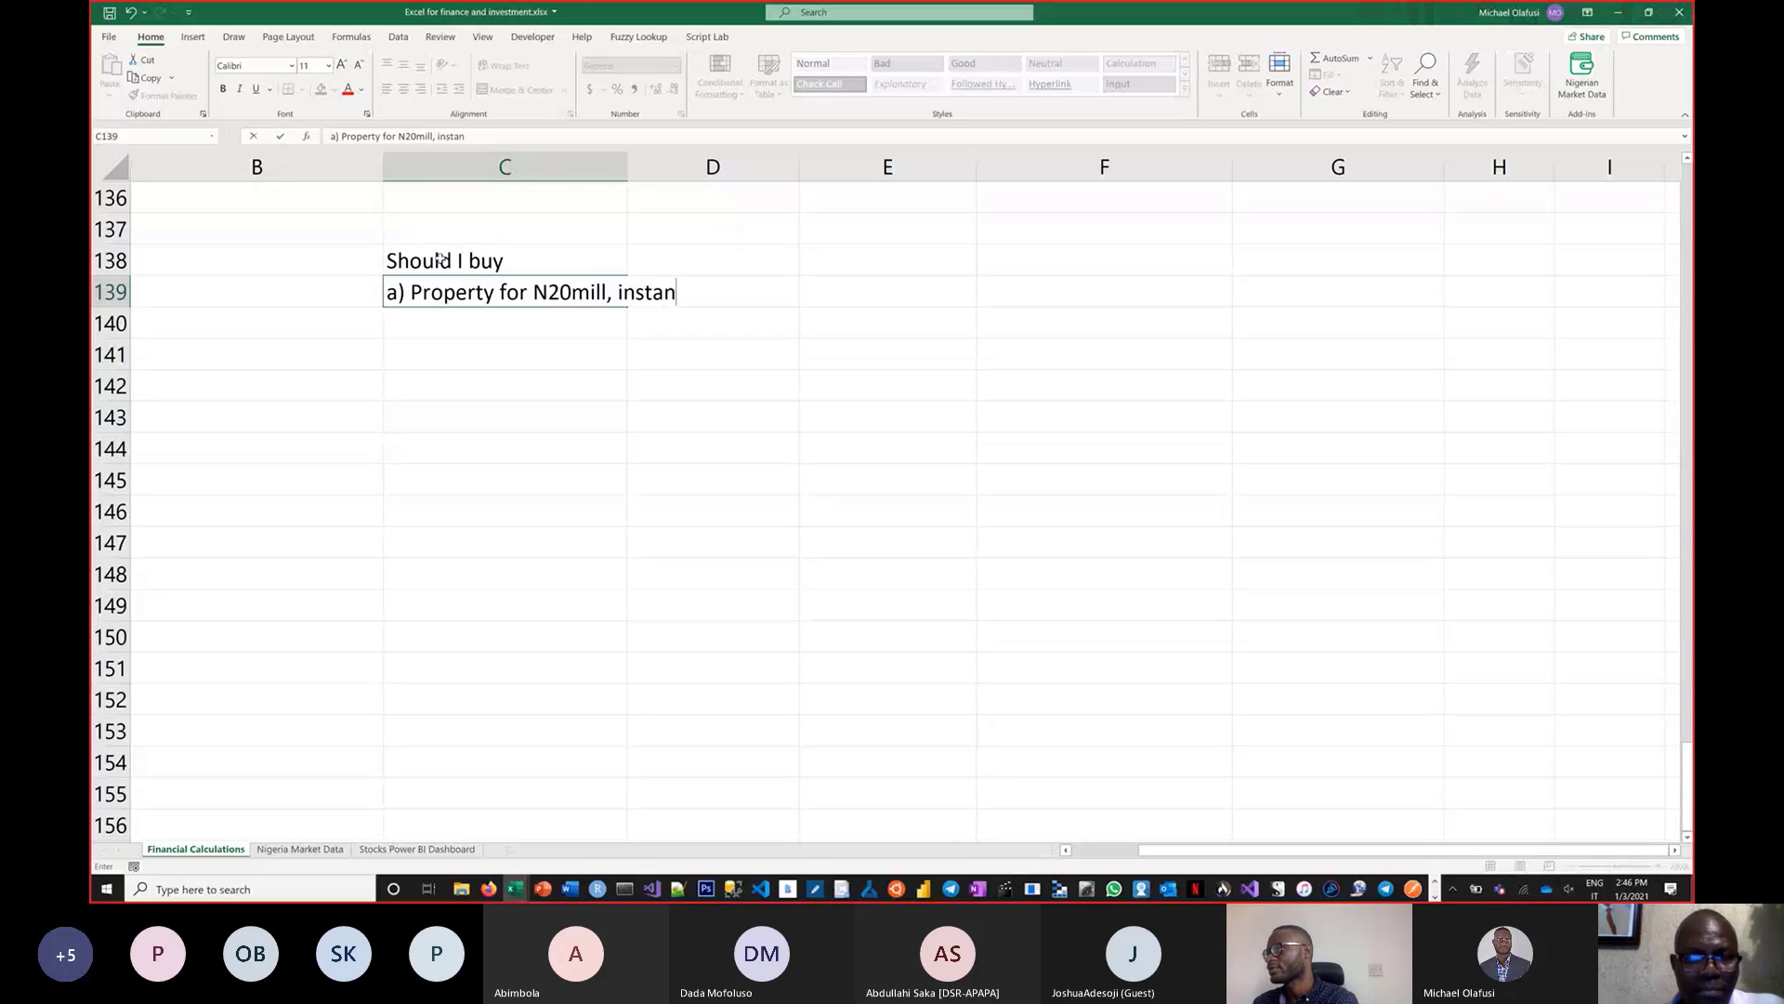
text(t payment)
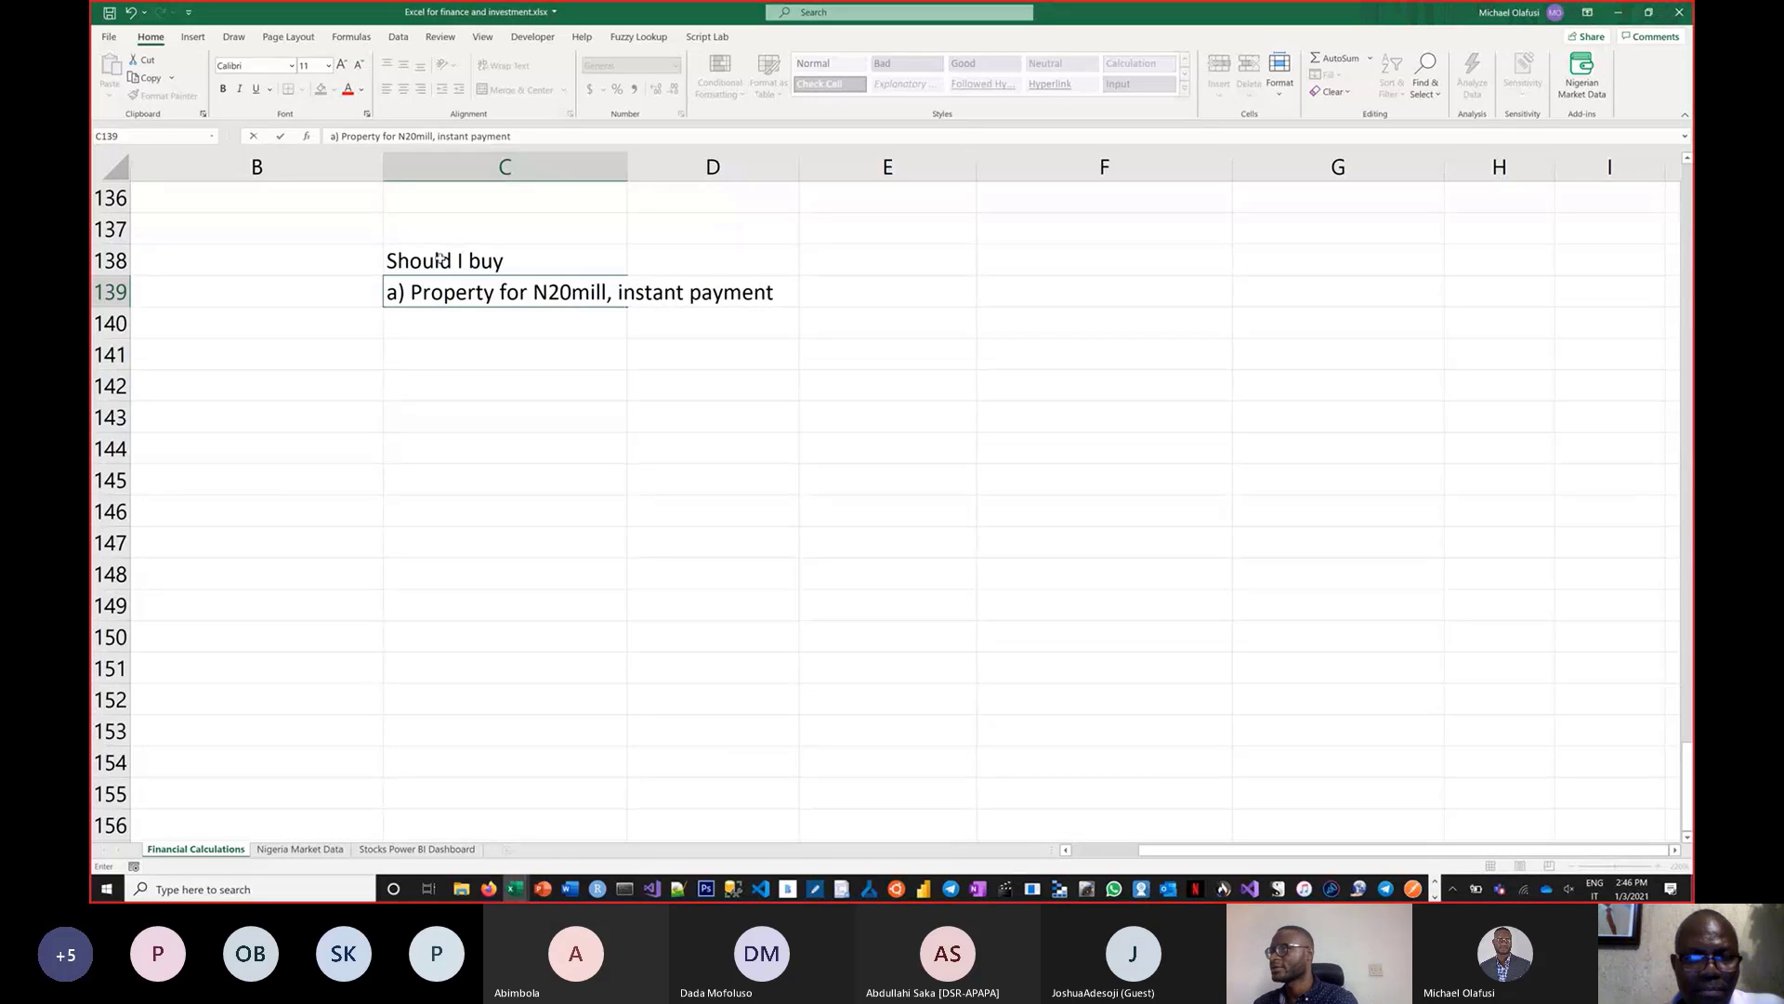
key(Return)
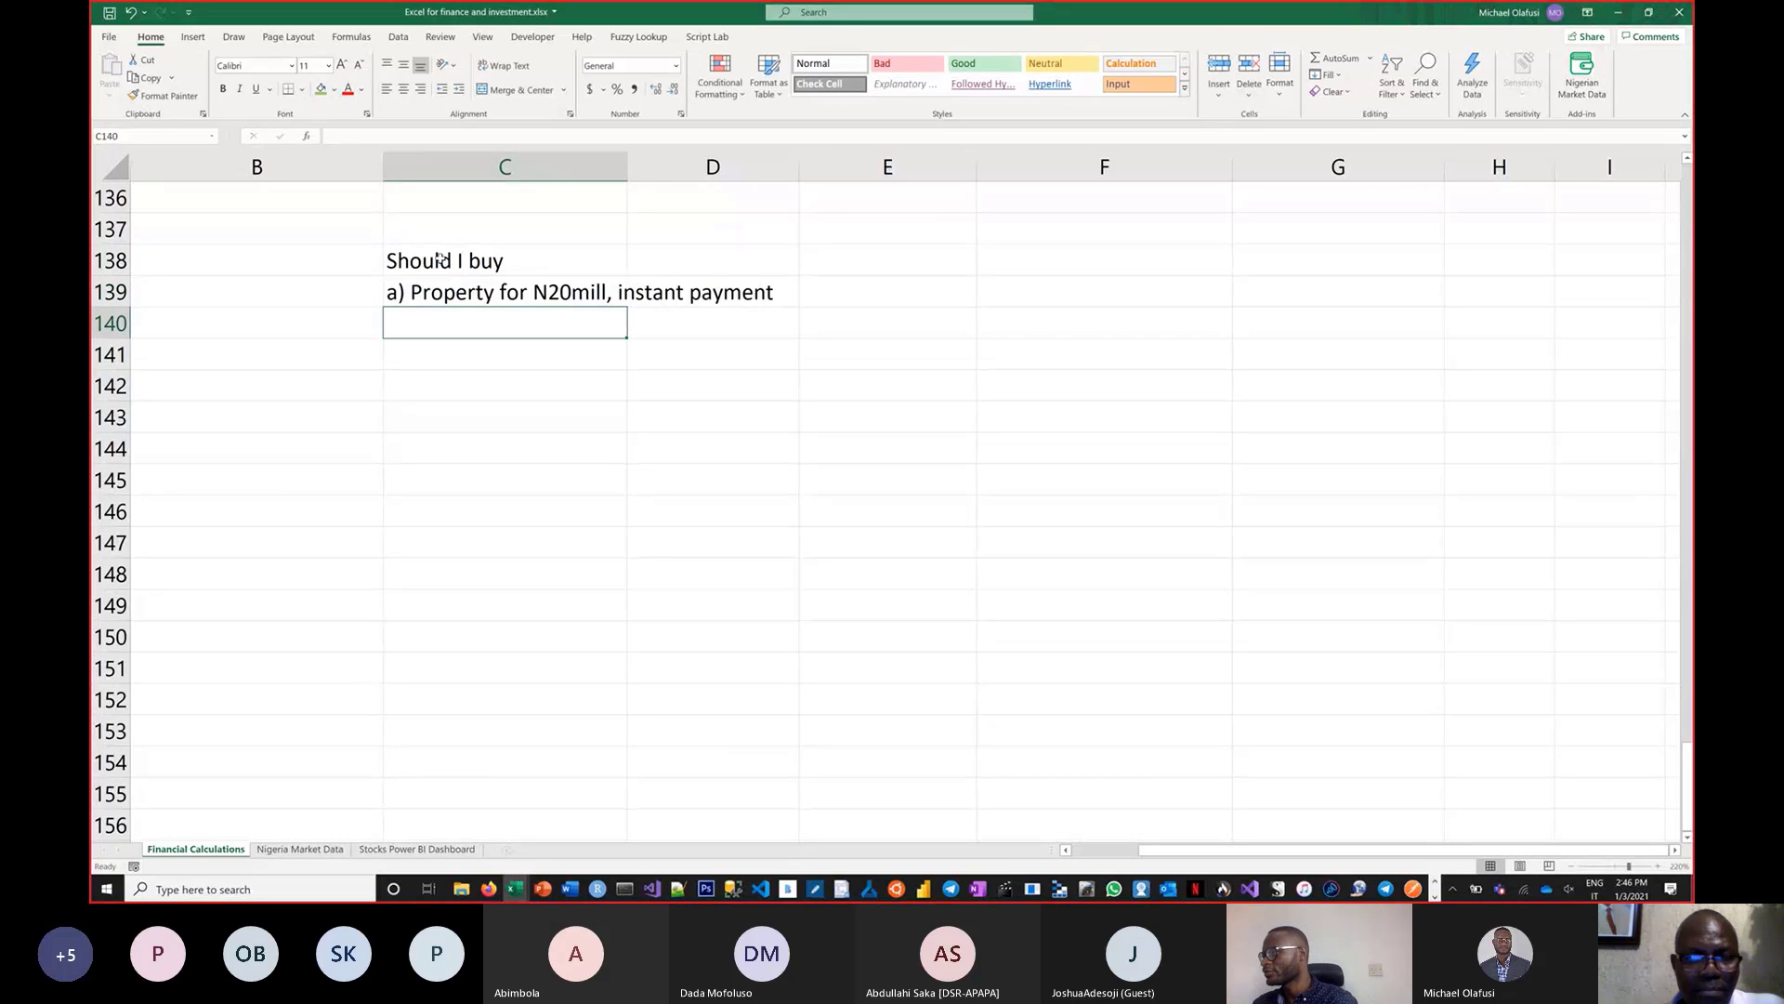
Enter the second option in cell C140 as "b) same property for N2 mill, every month for 12 months"
text(b) s)
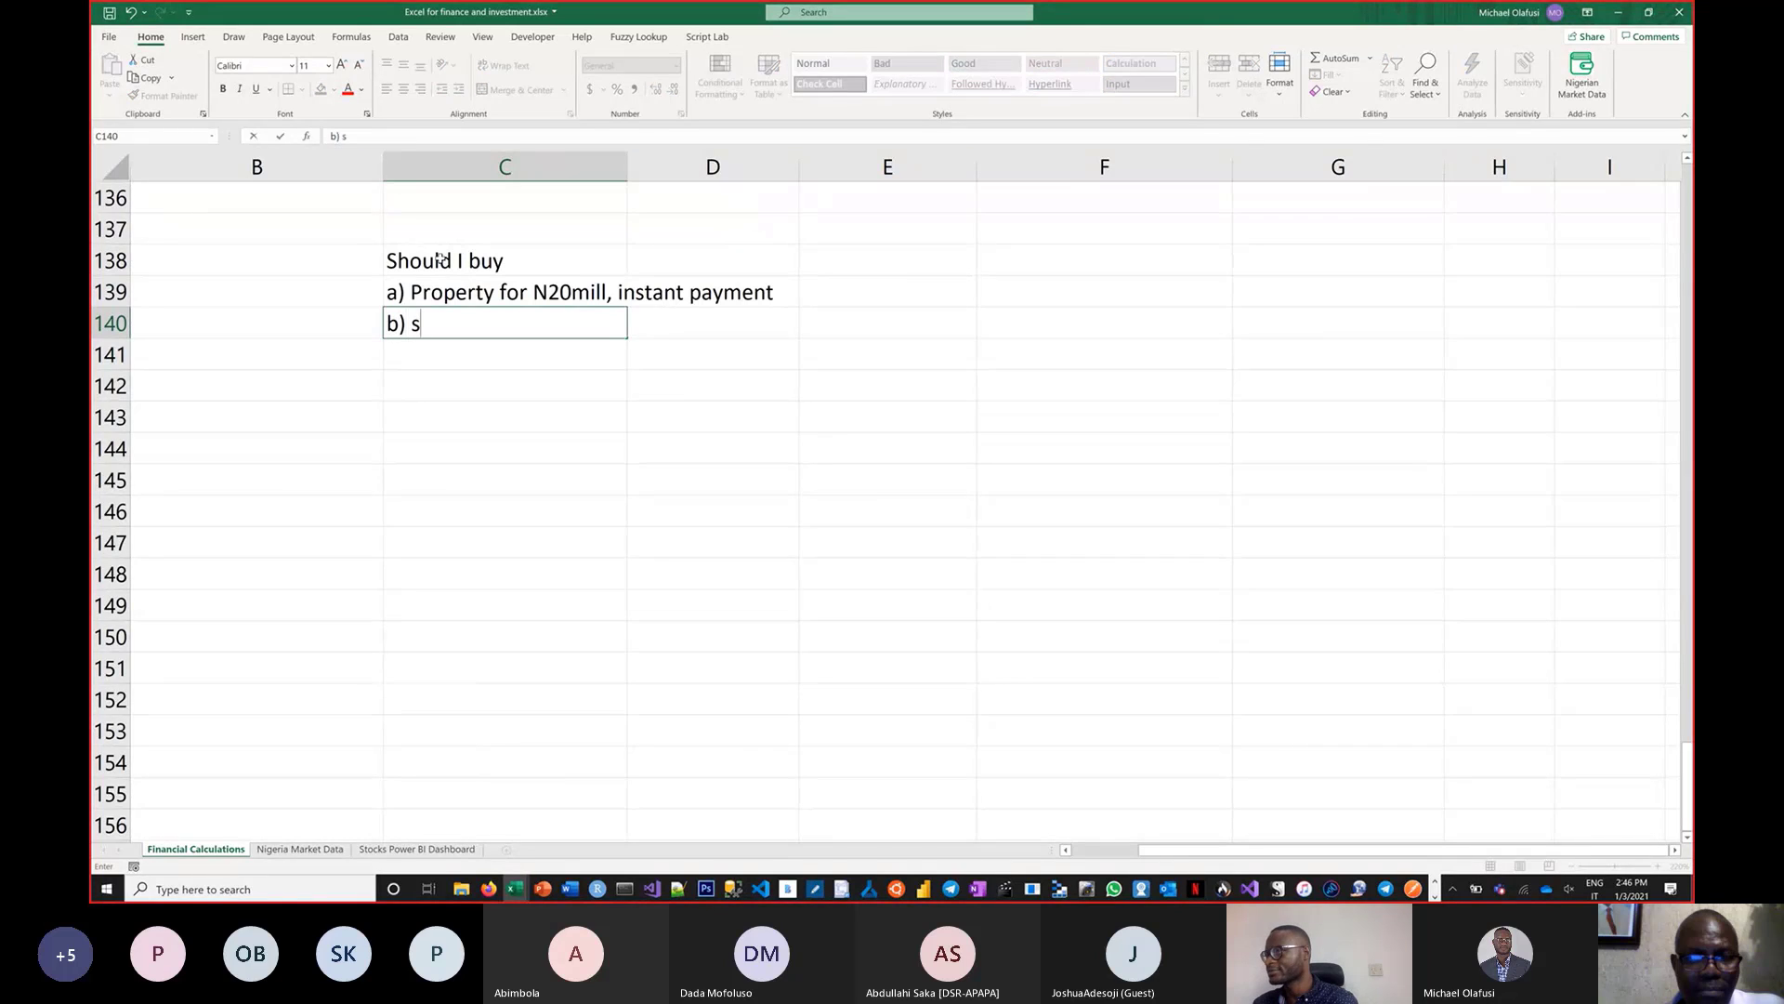
text(ame proper)
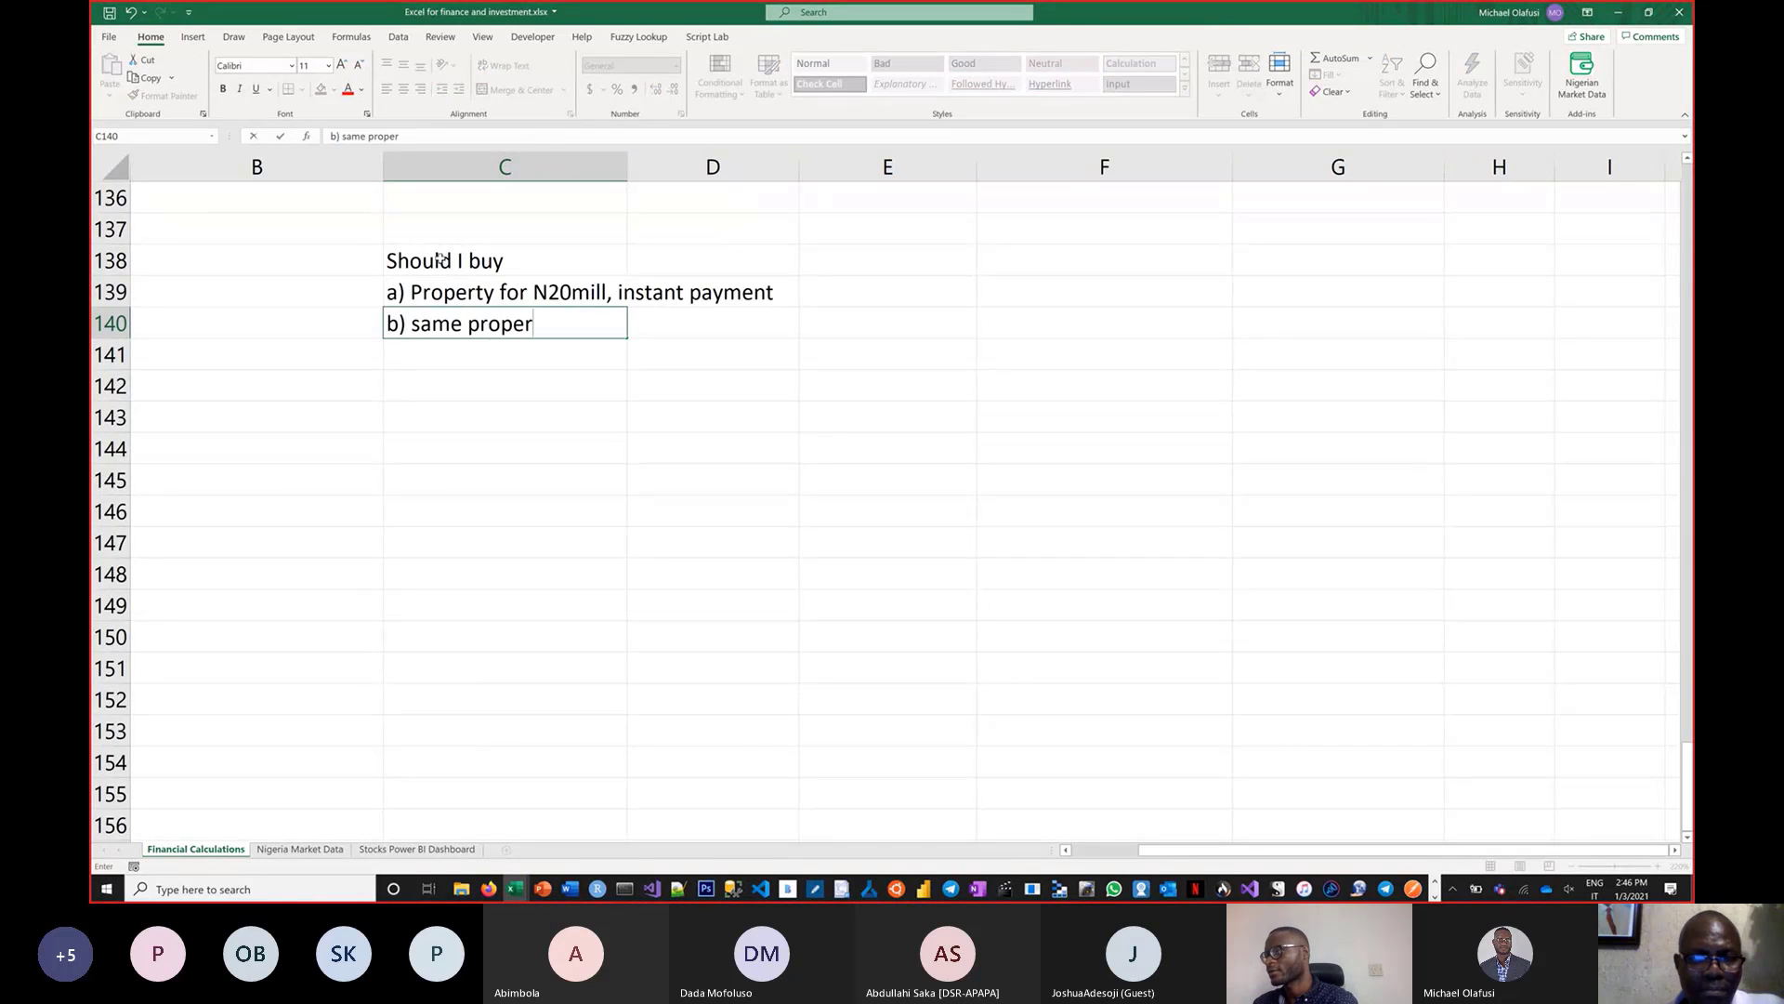
text(ty fr)
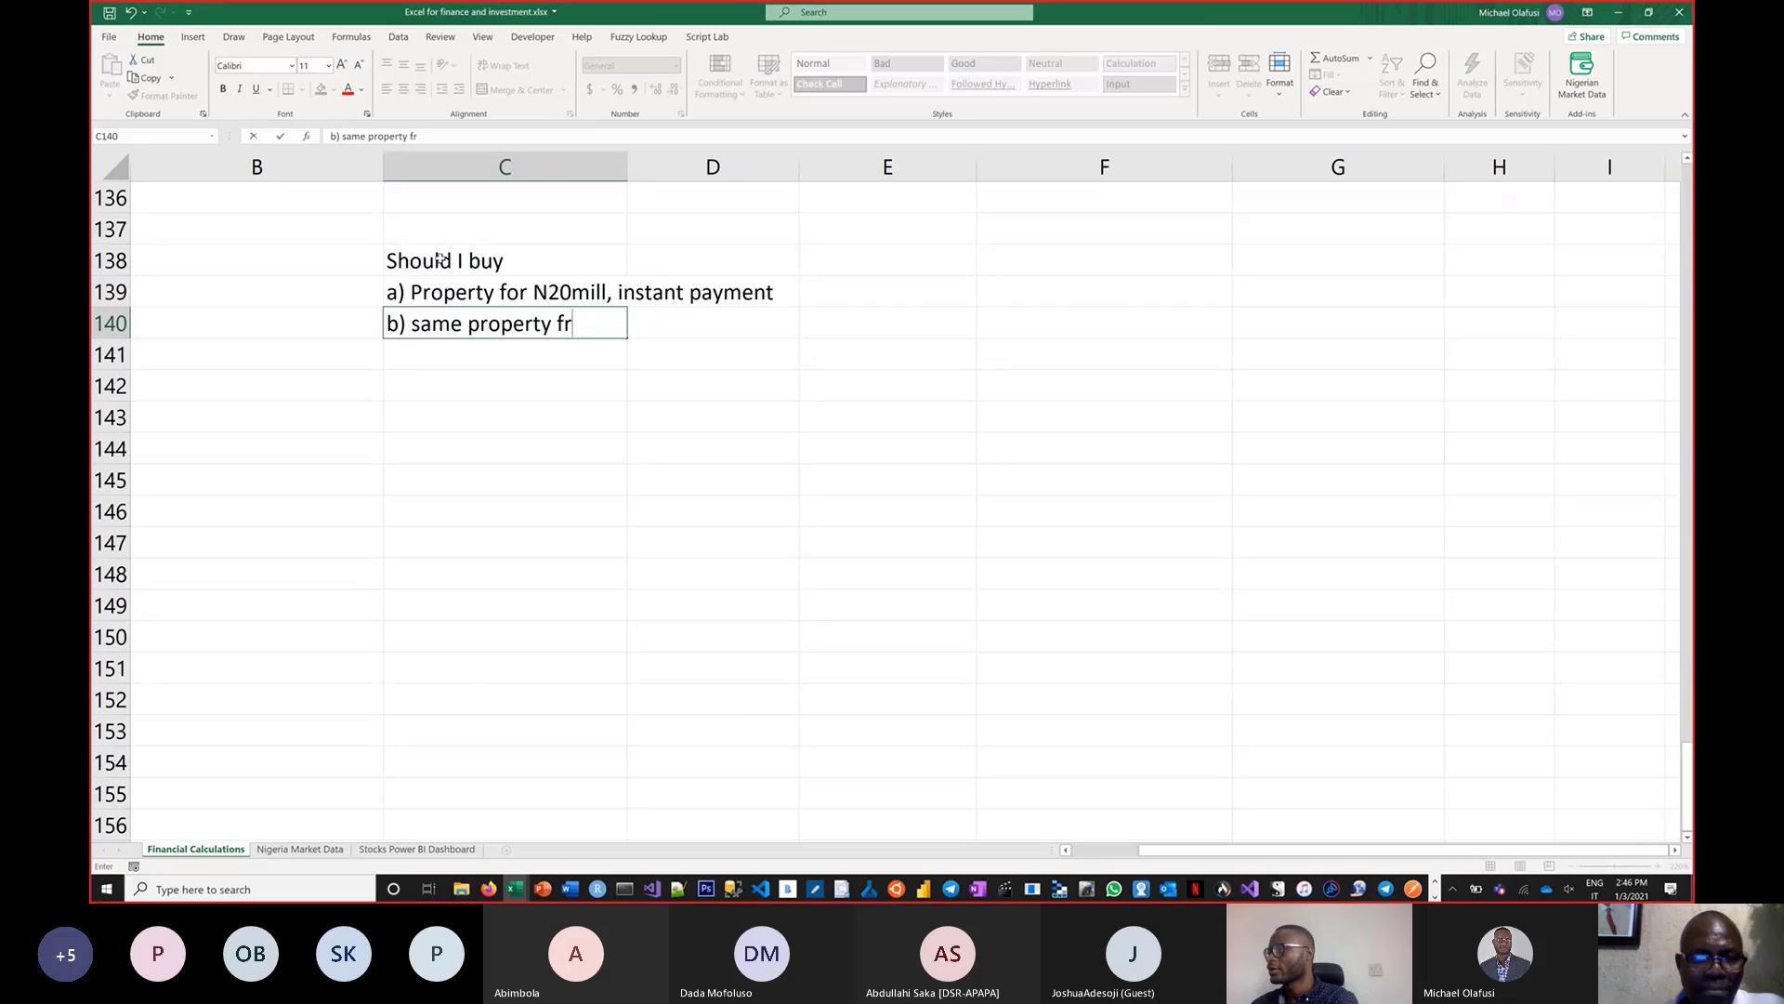
key(BackSpace)
key(BackSpace)
text(for )
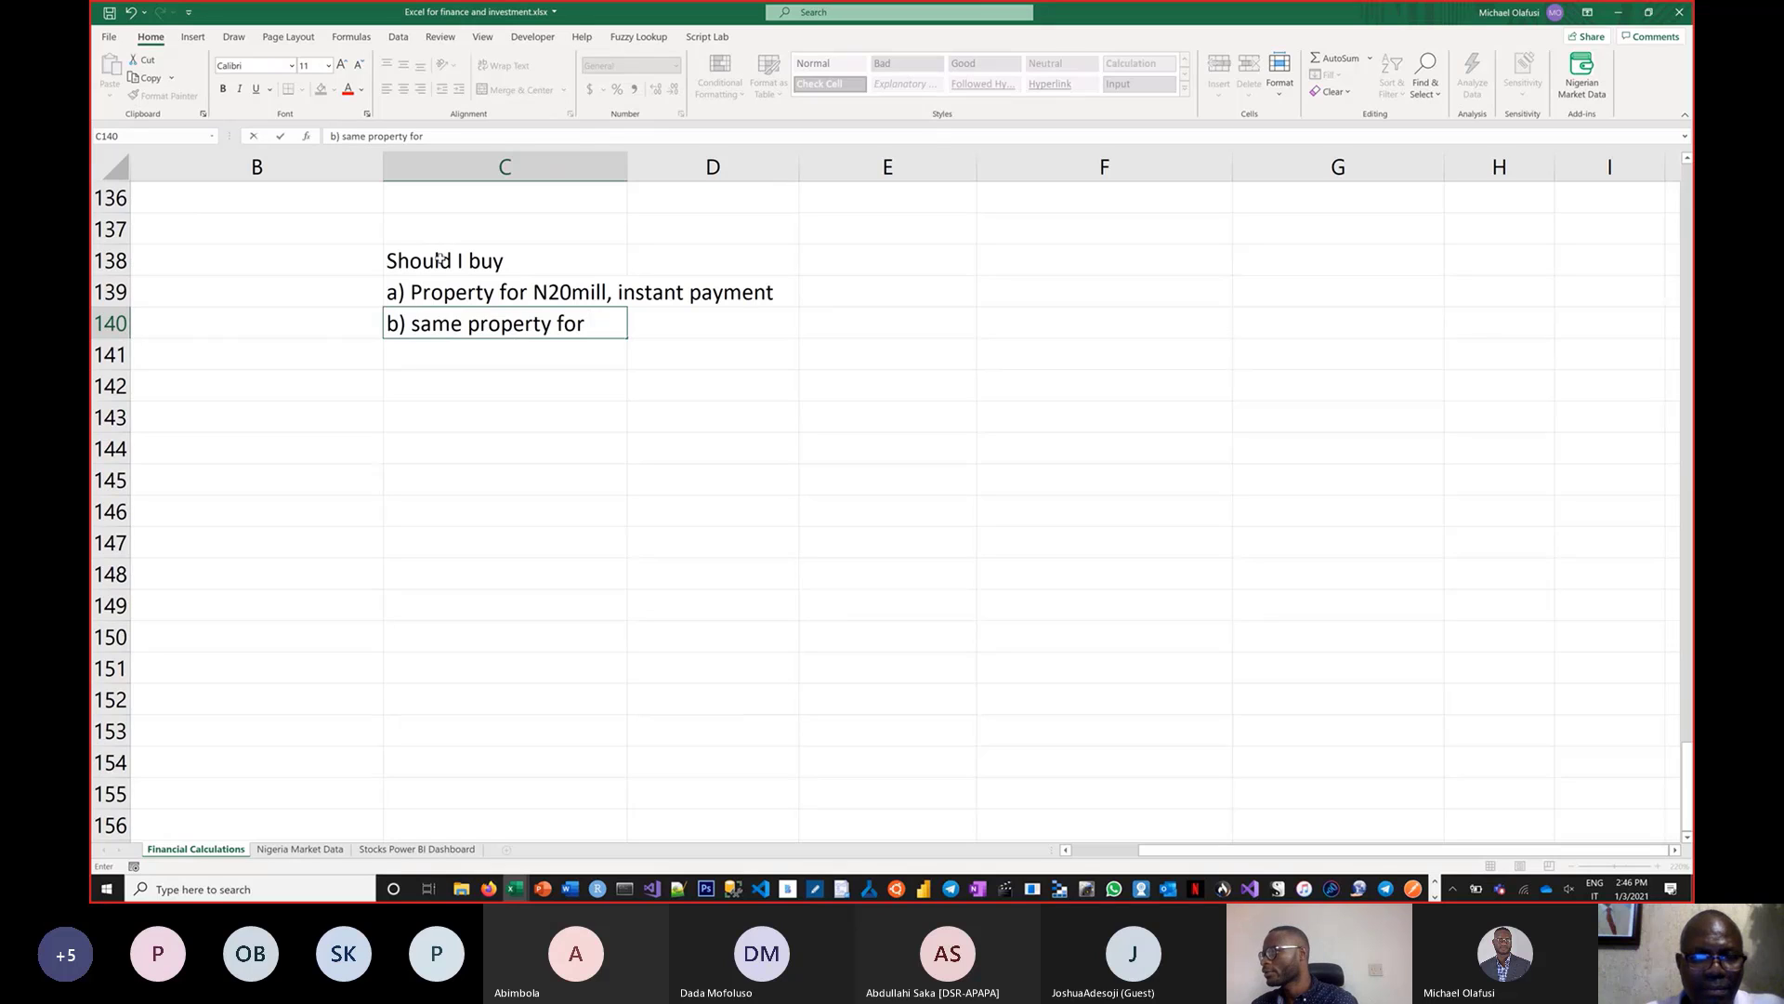
text(2)
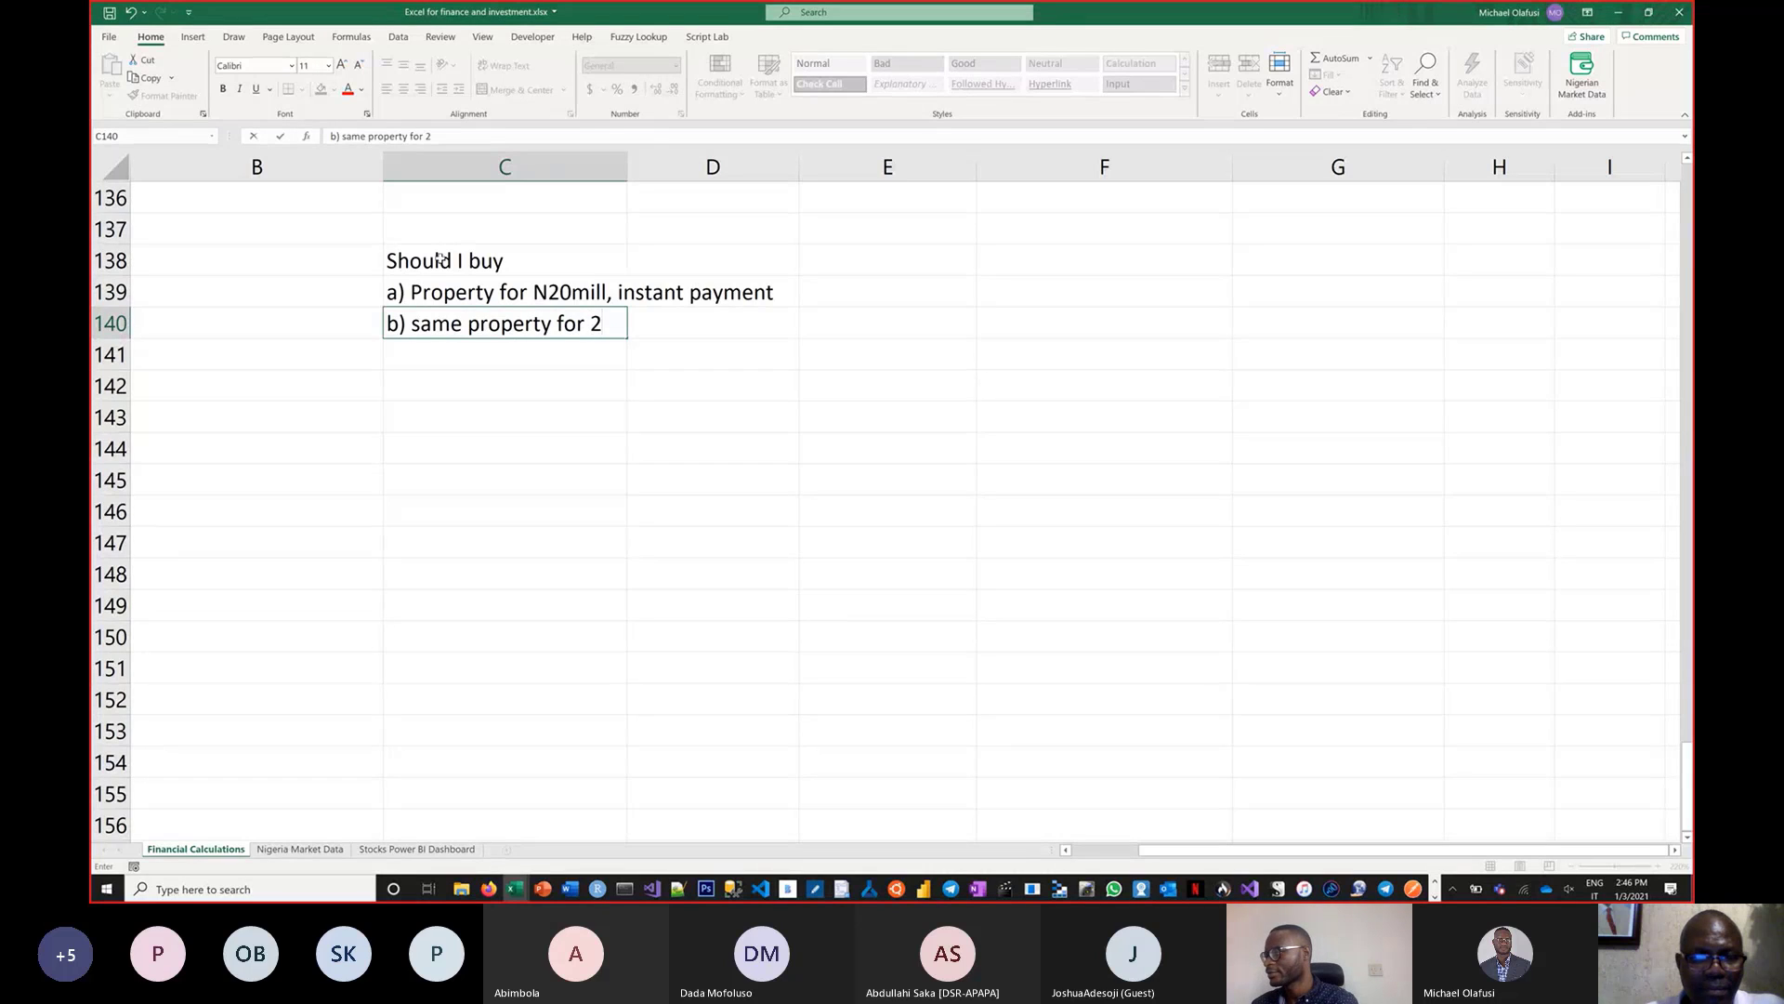
key(BackSpace)
text(N2)
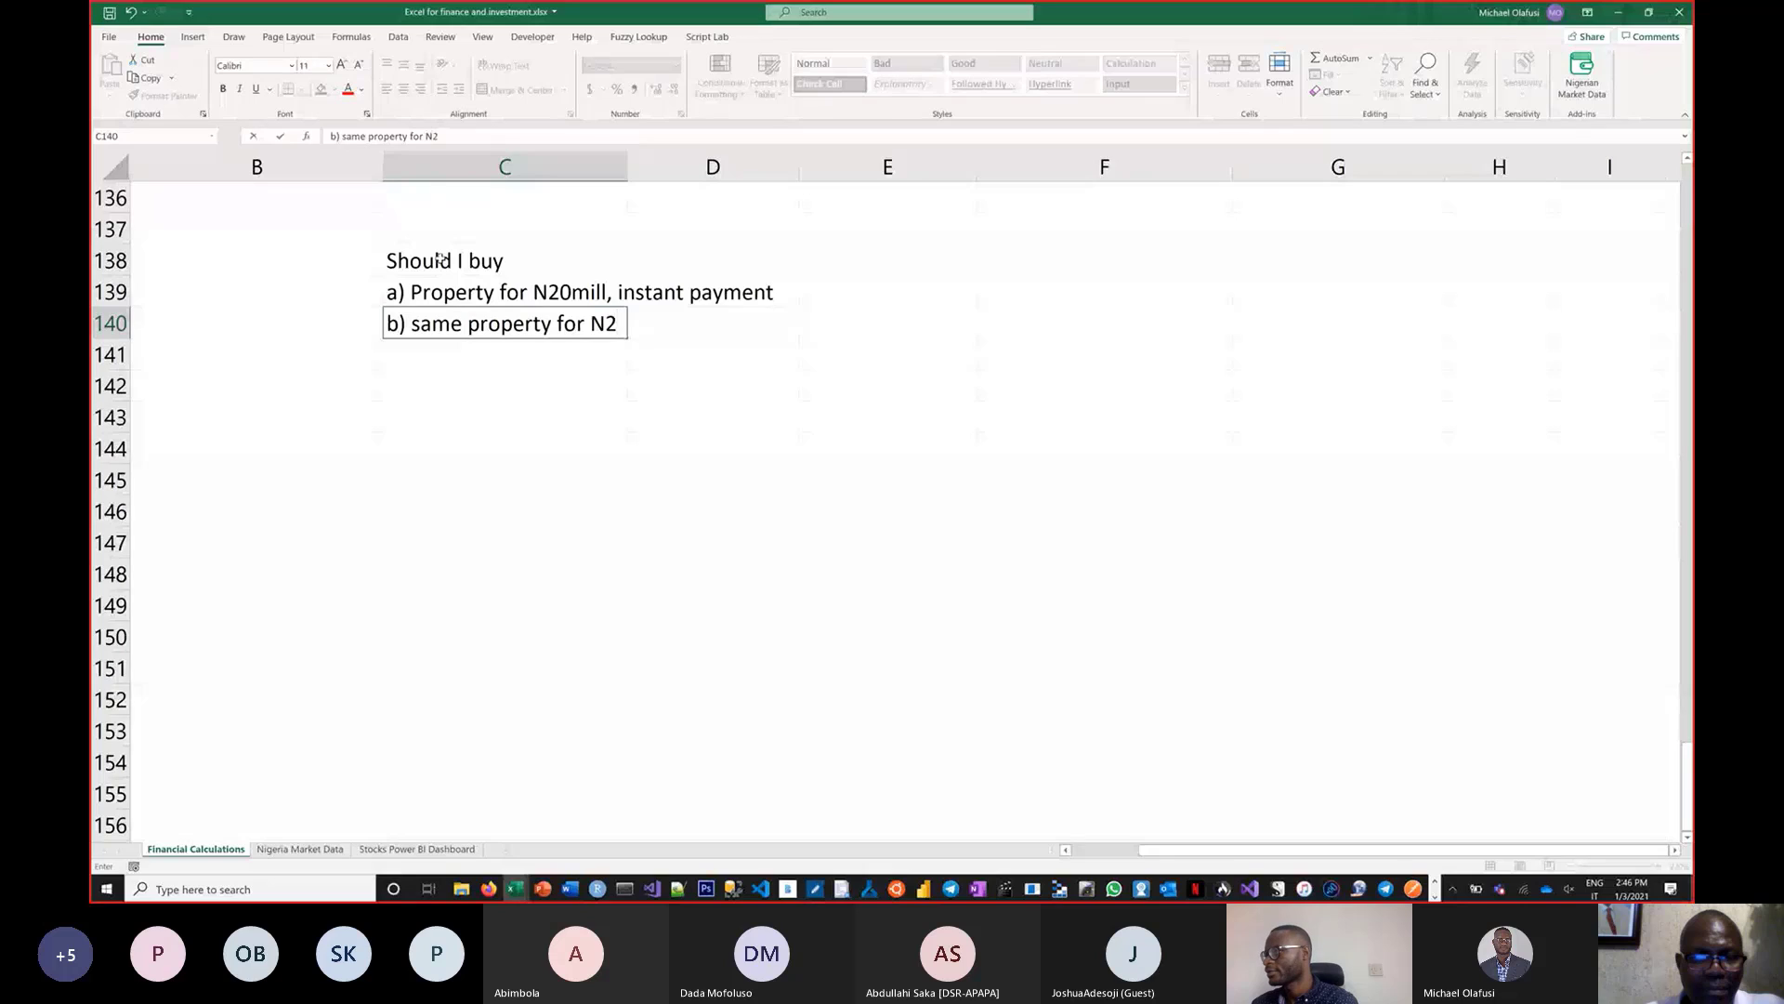
text( mill, everyoe)
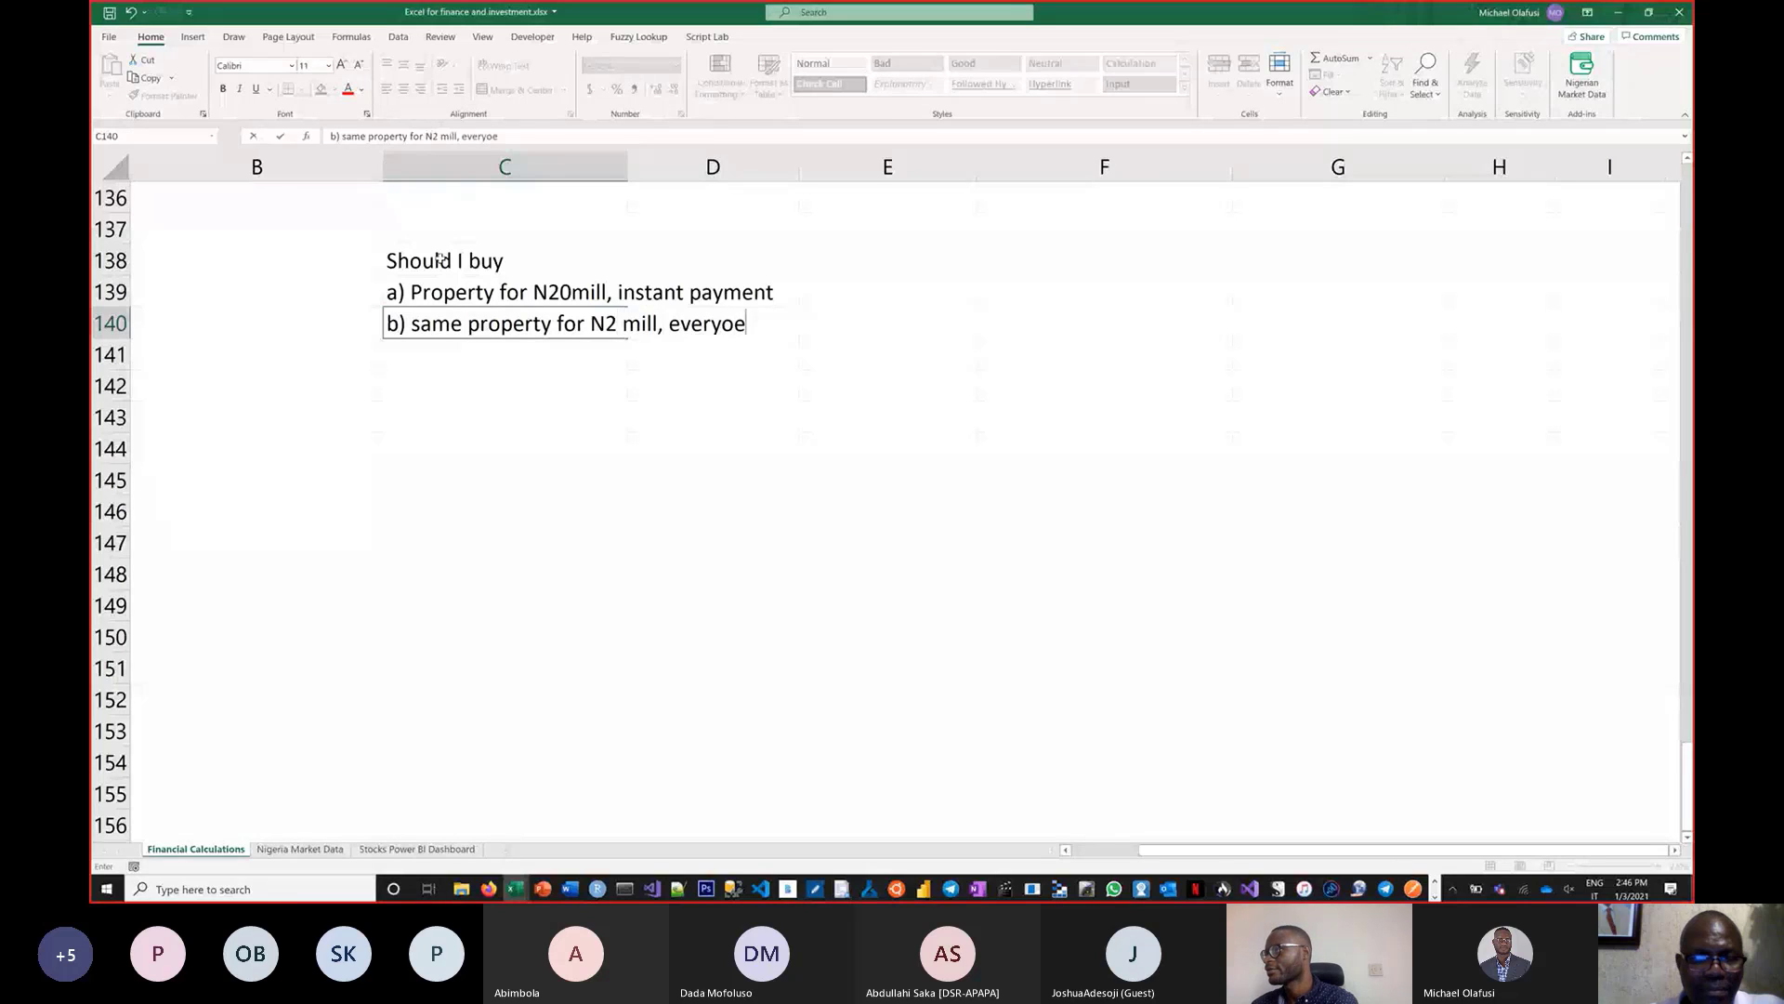
key(BackSpace)
key(BackSpace)
text(month for )
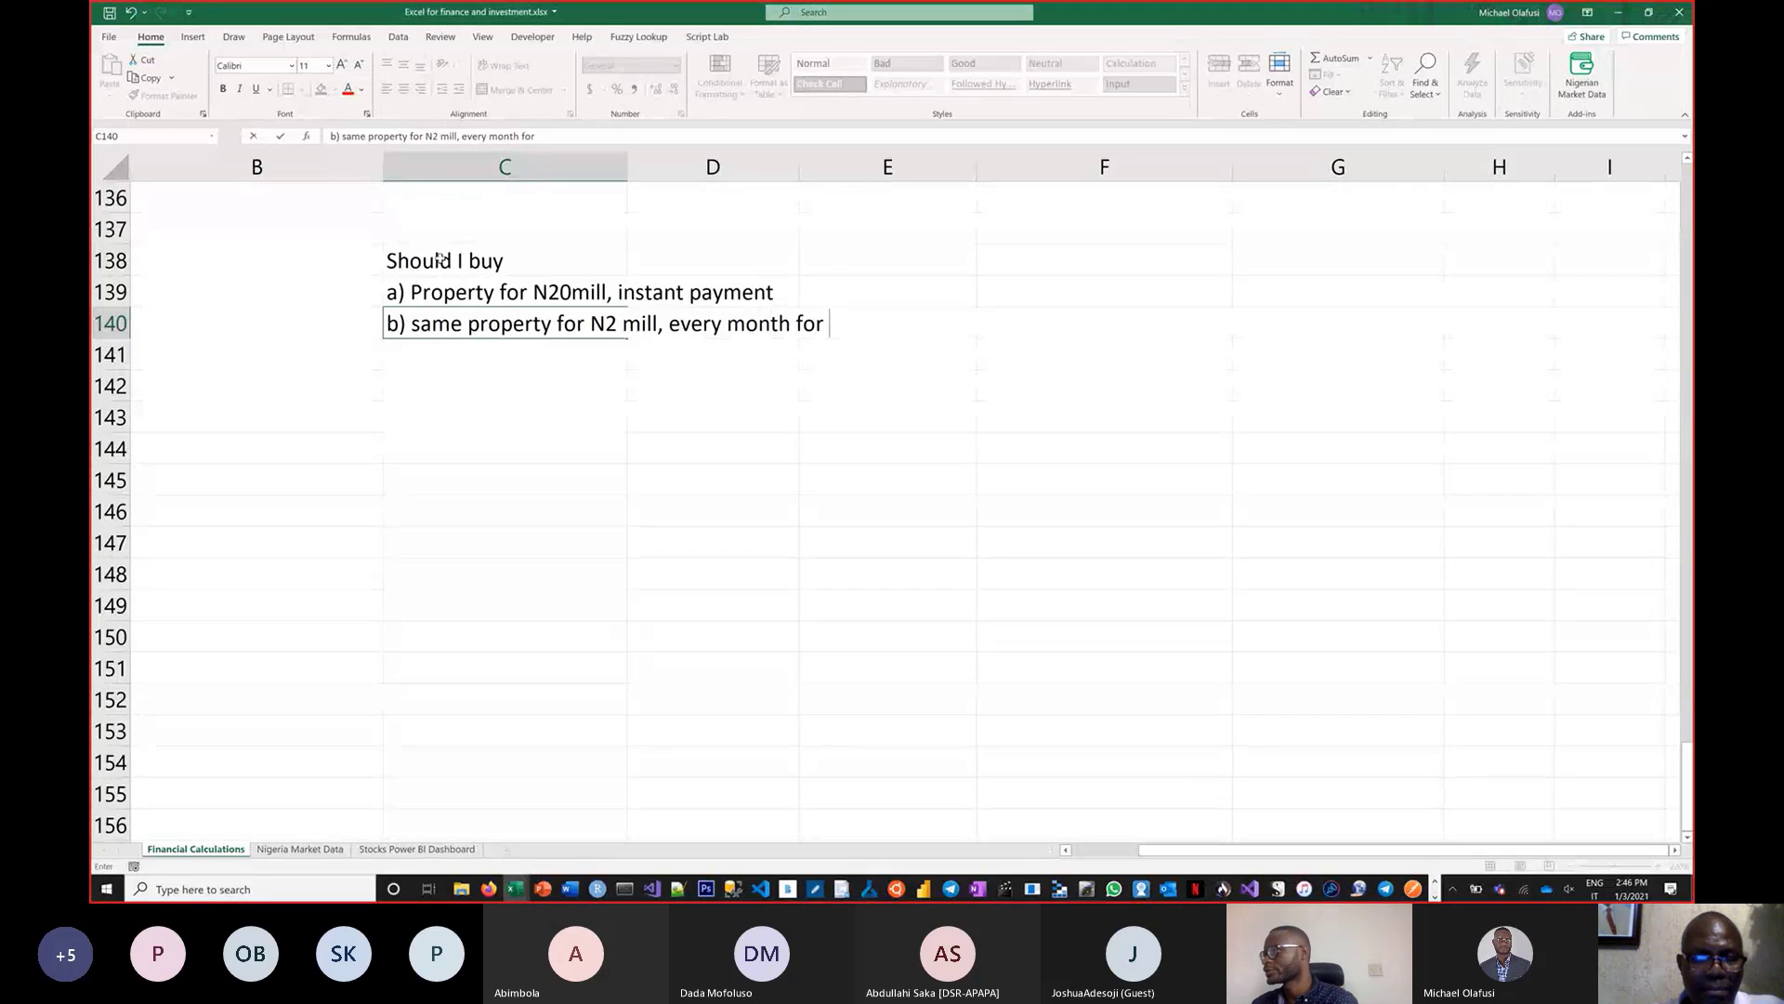
text(12 months)
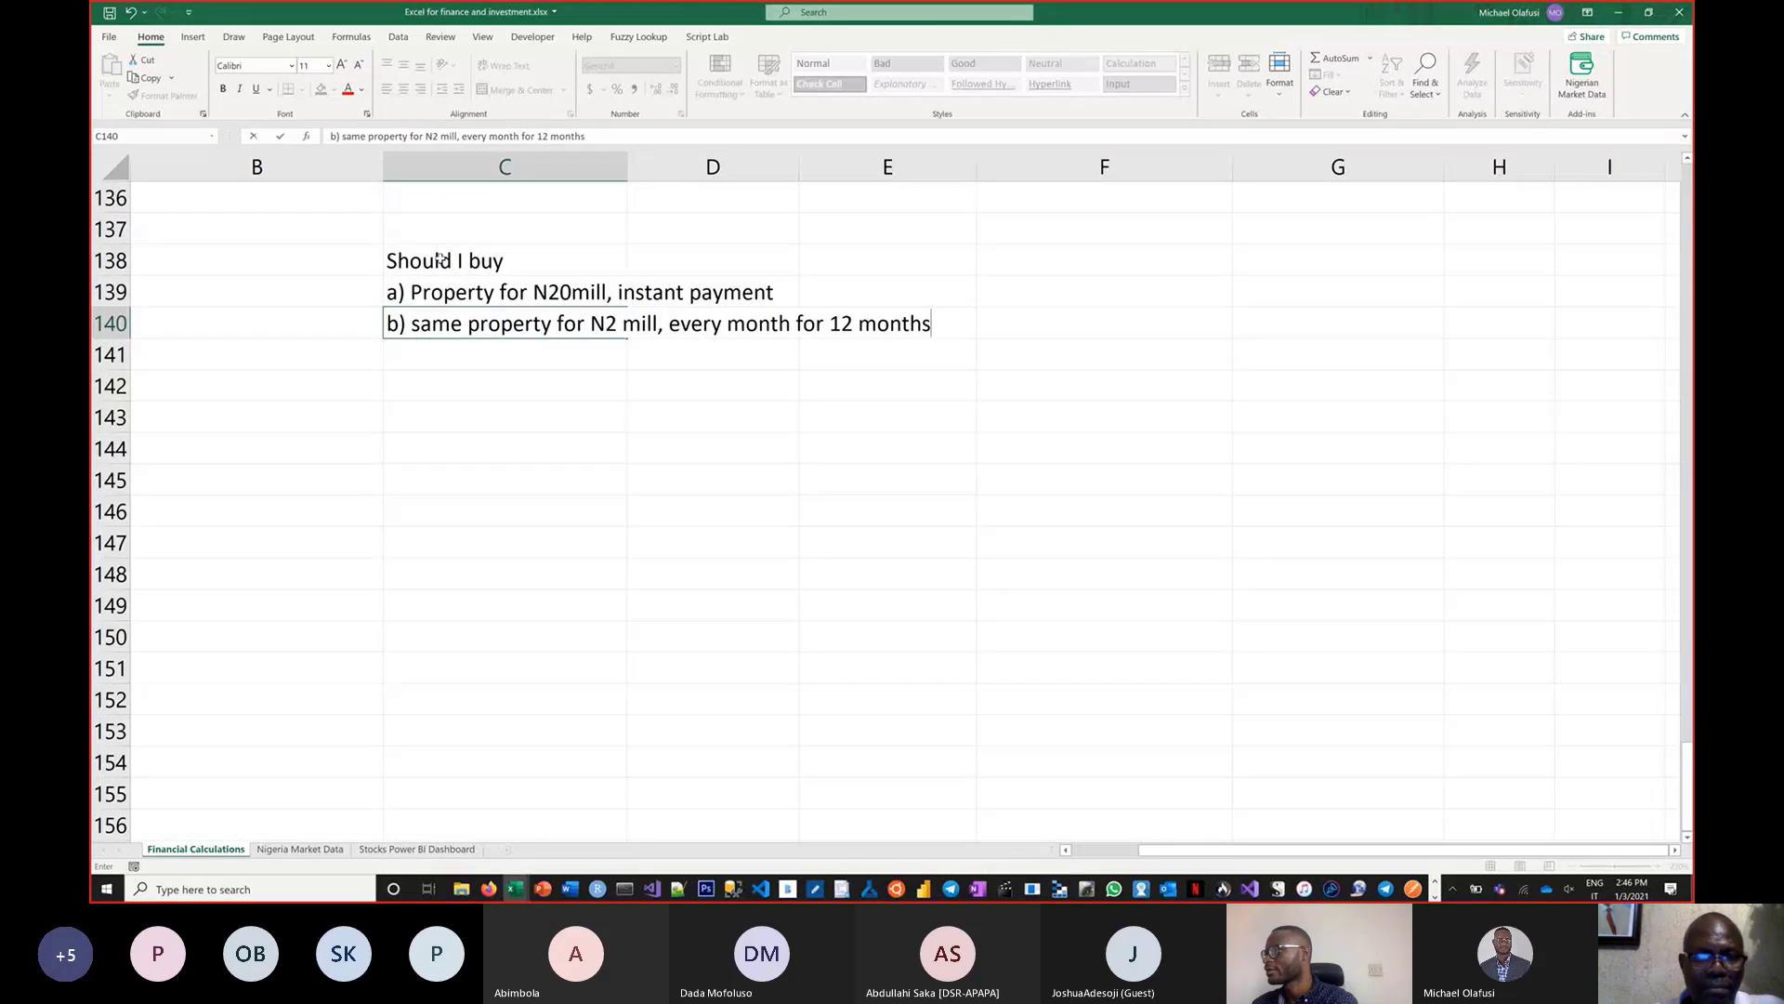
key(Return)
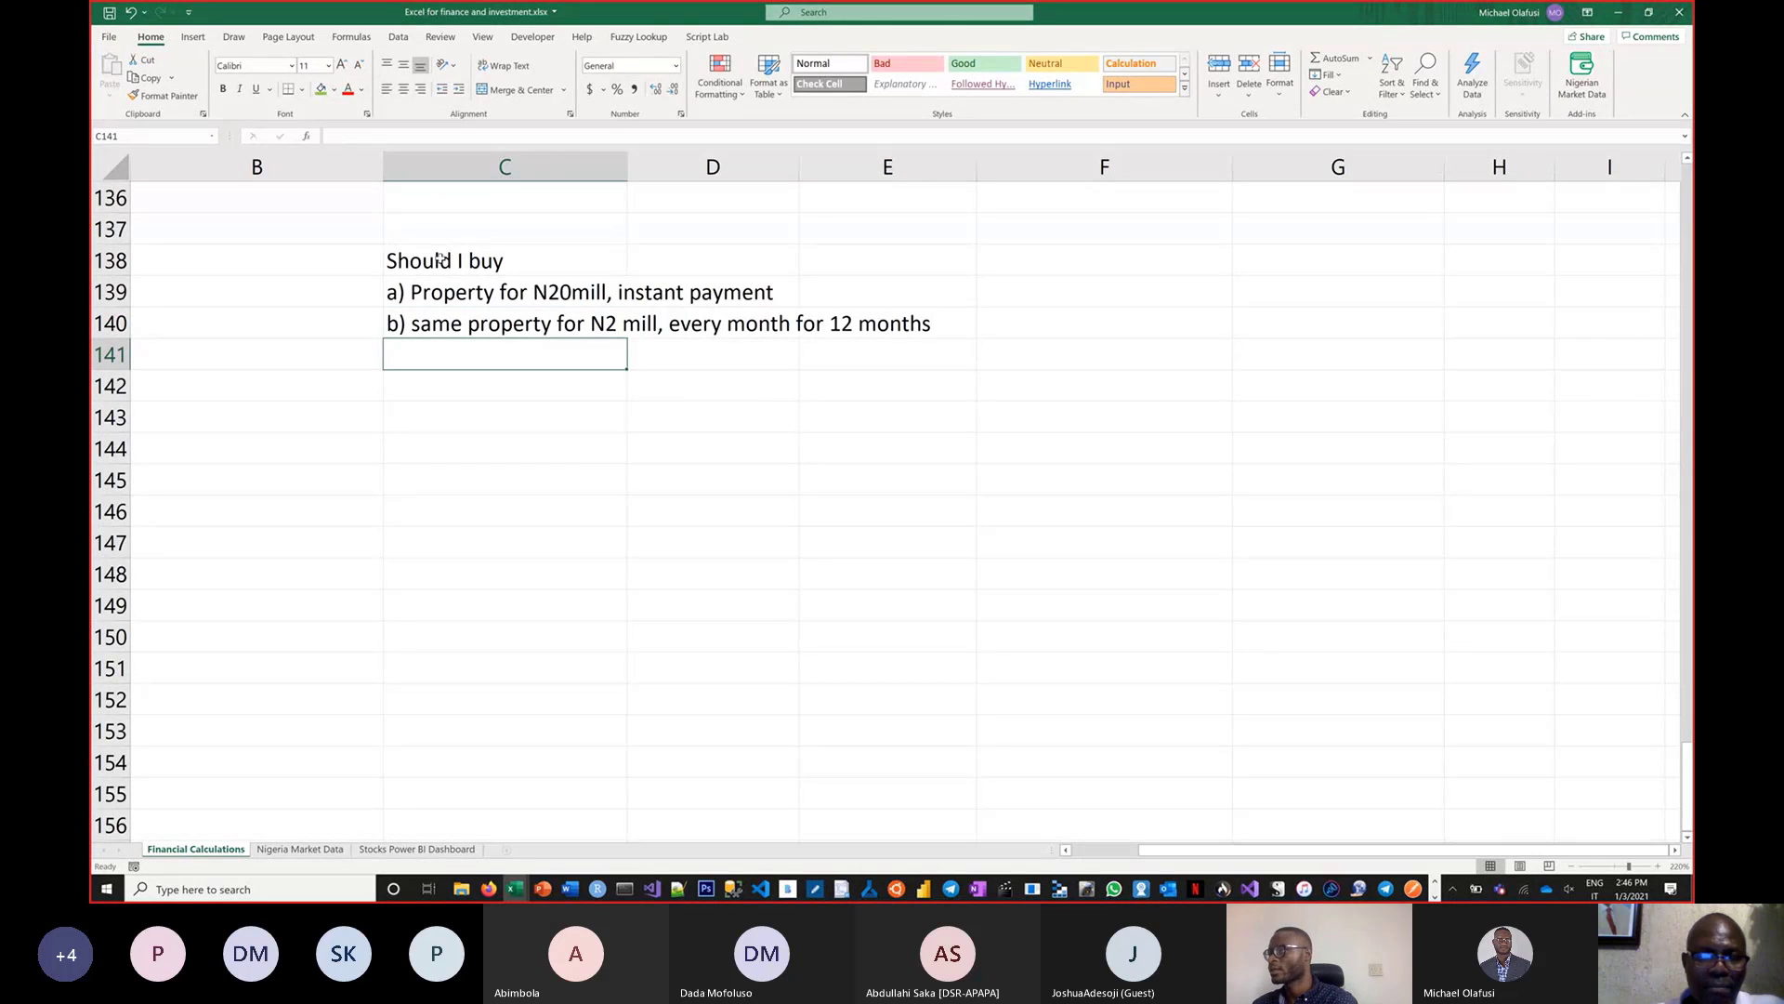
text(c)
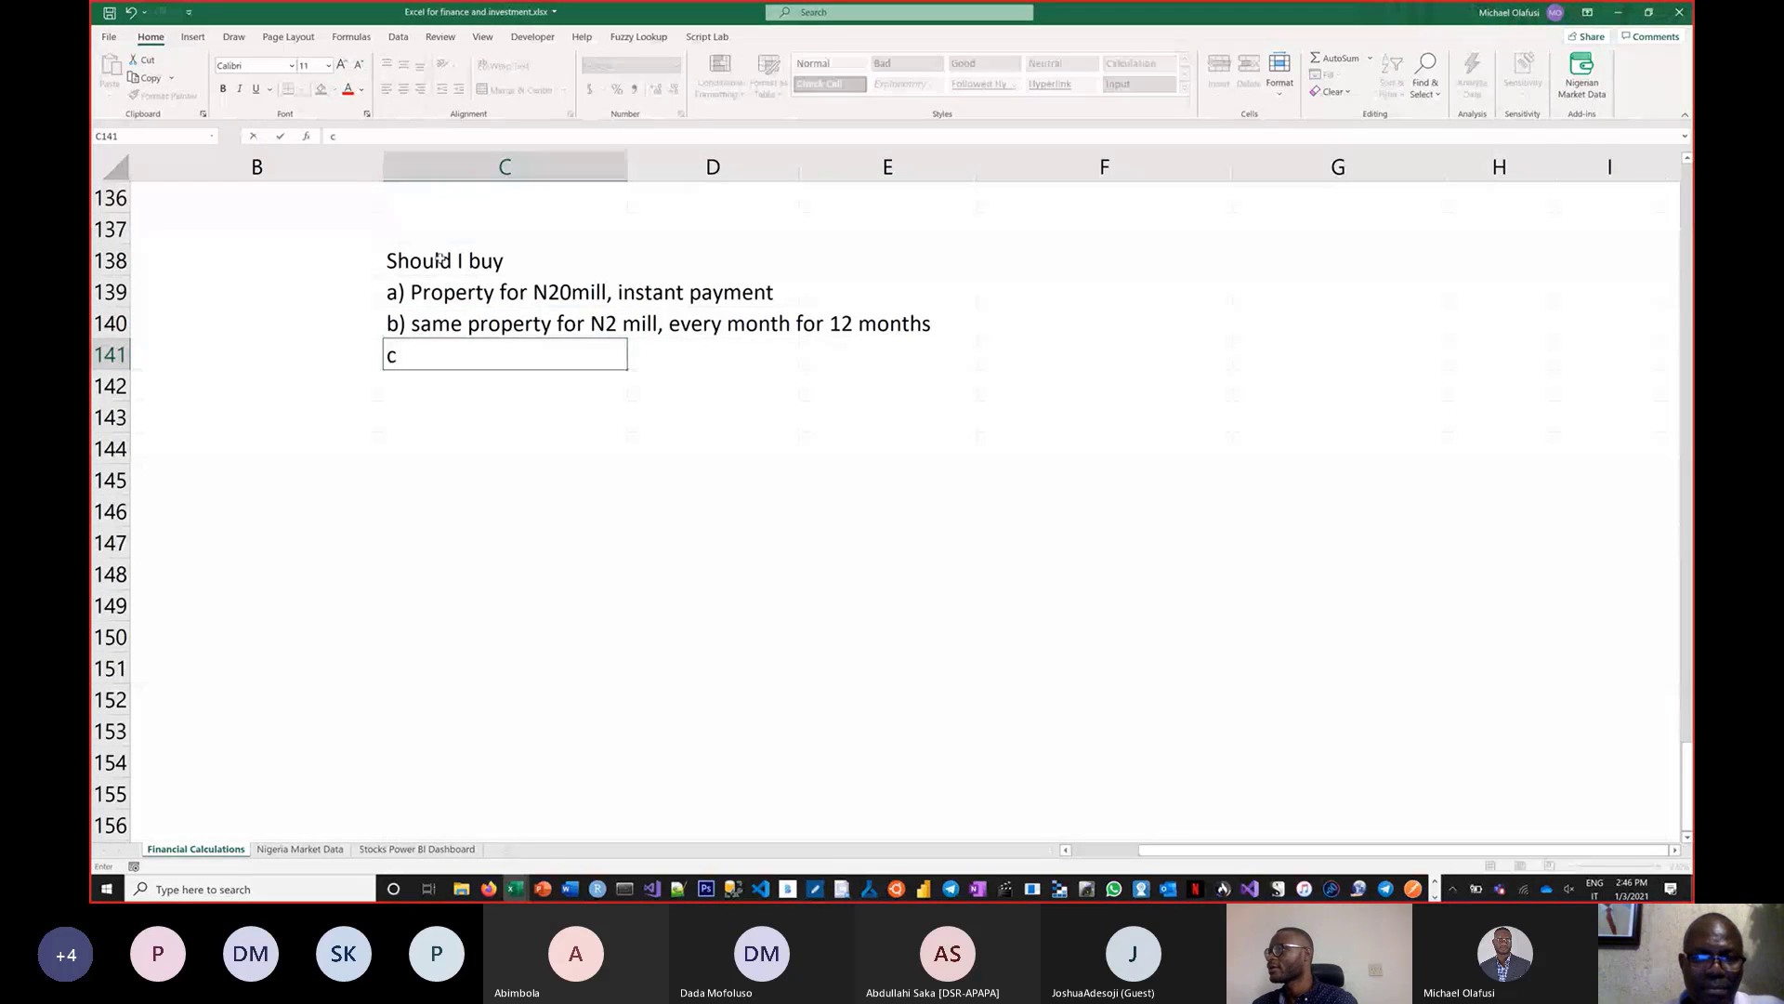
text())
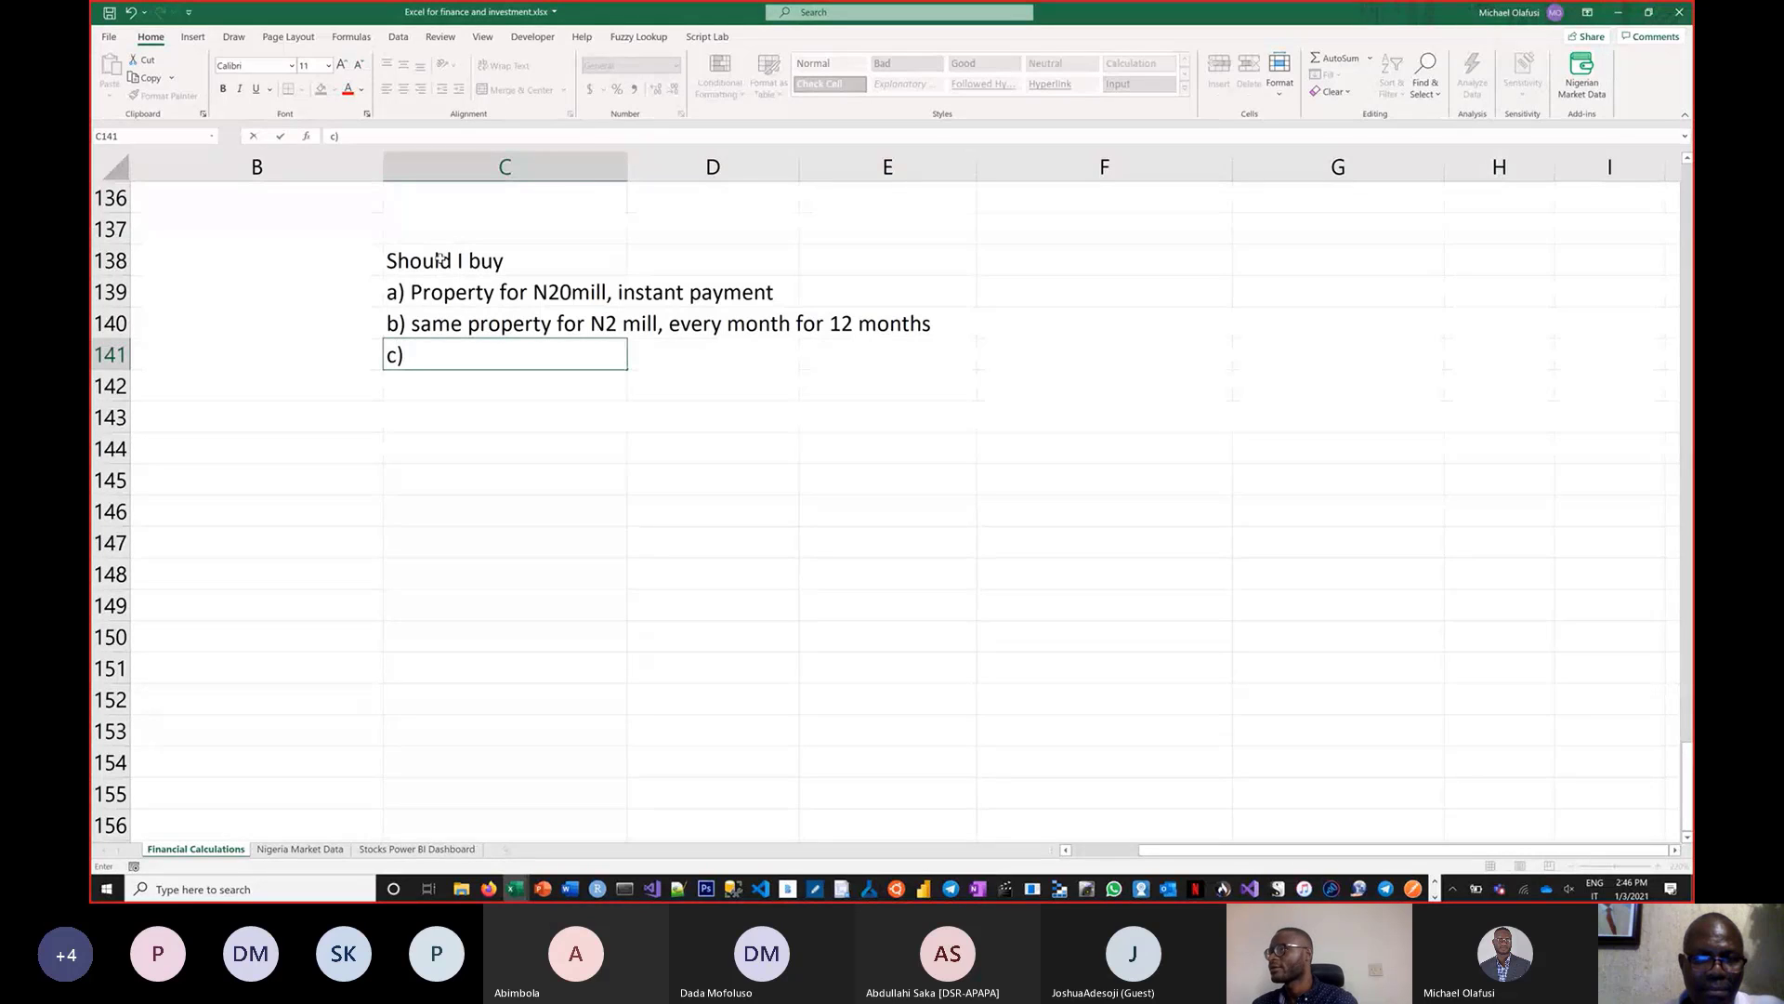
key(Escape)
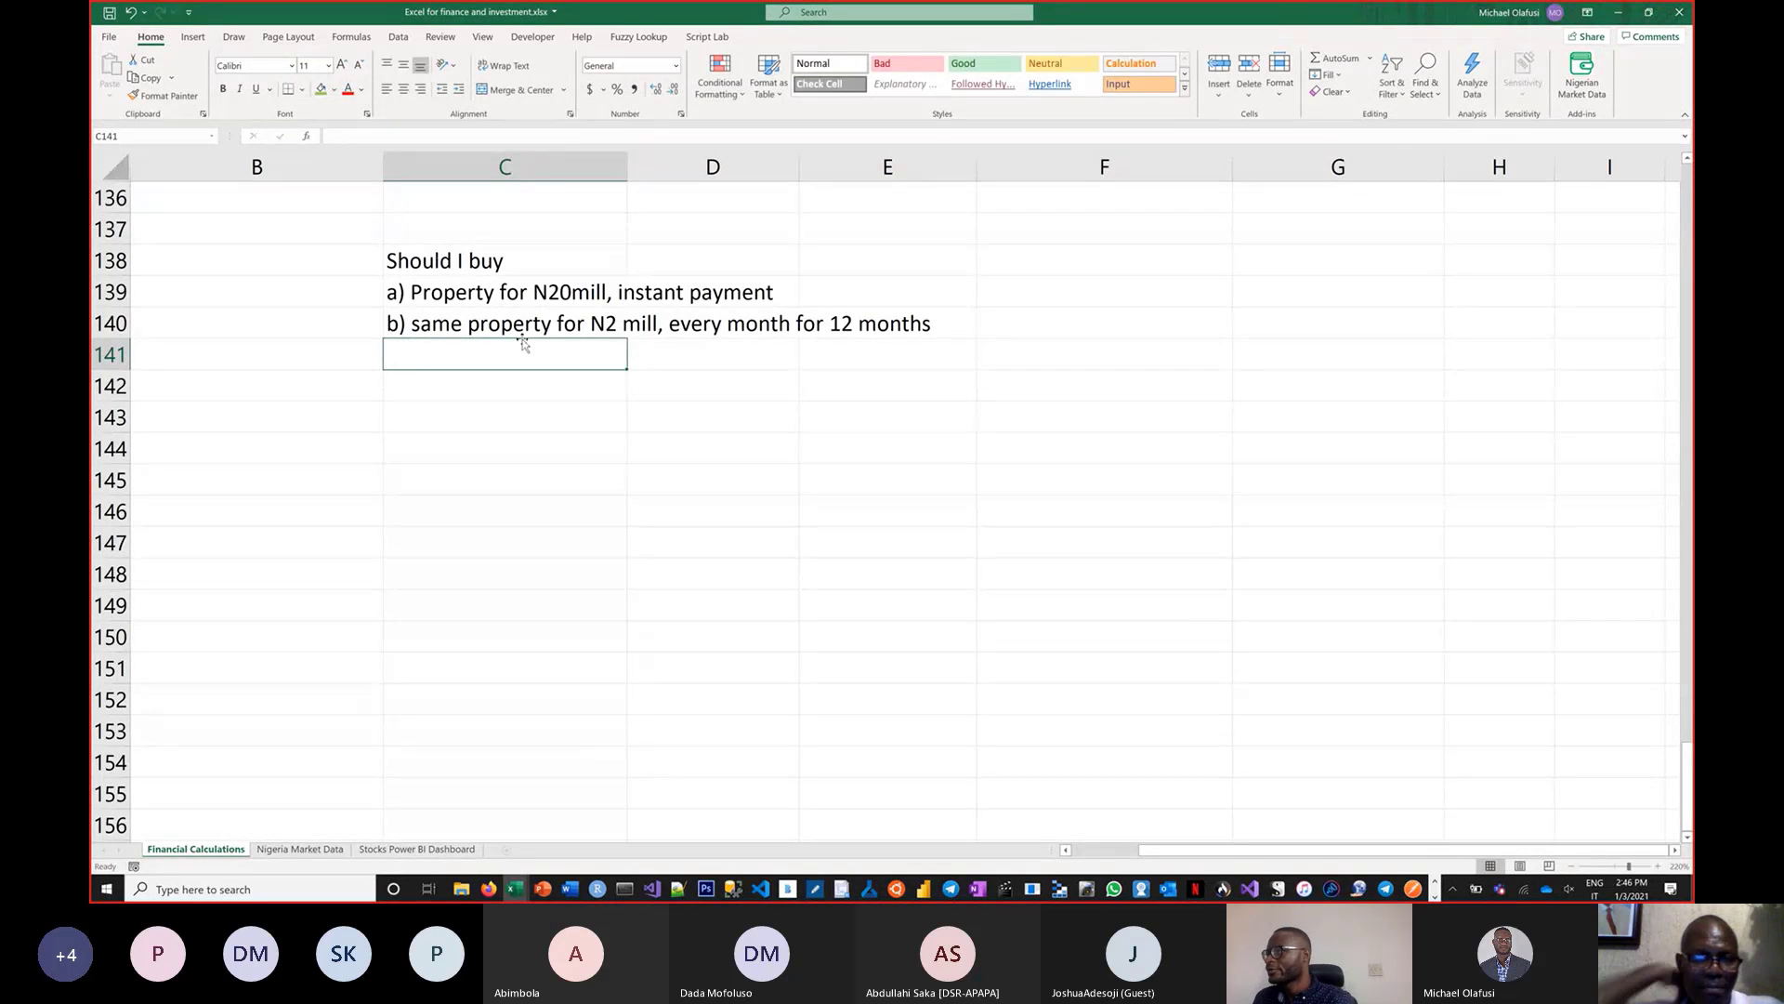
Enter the third option in cell C141 as "c) same property for N1.2mill, every month for 24 months"
text(c))
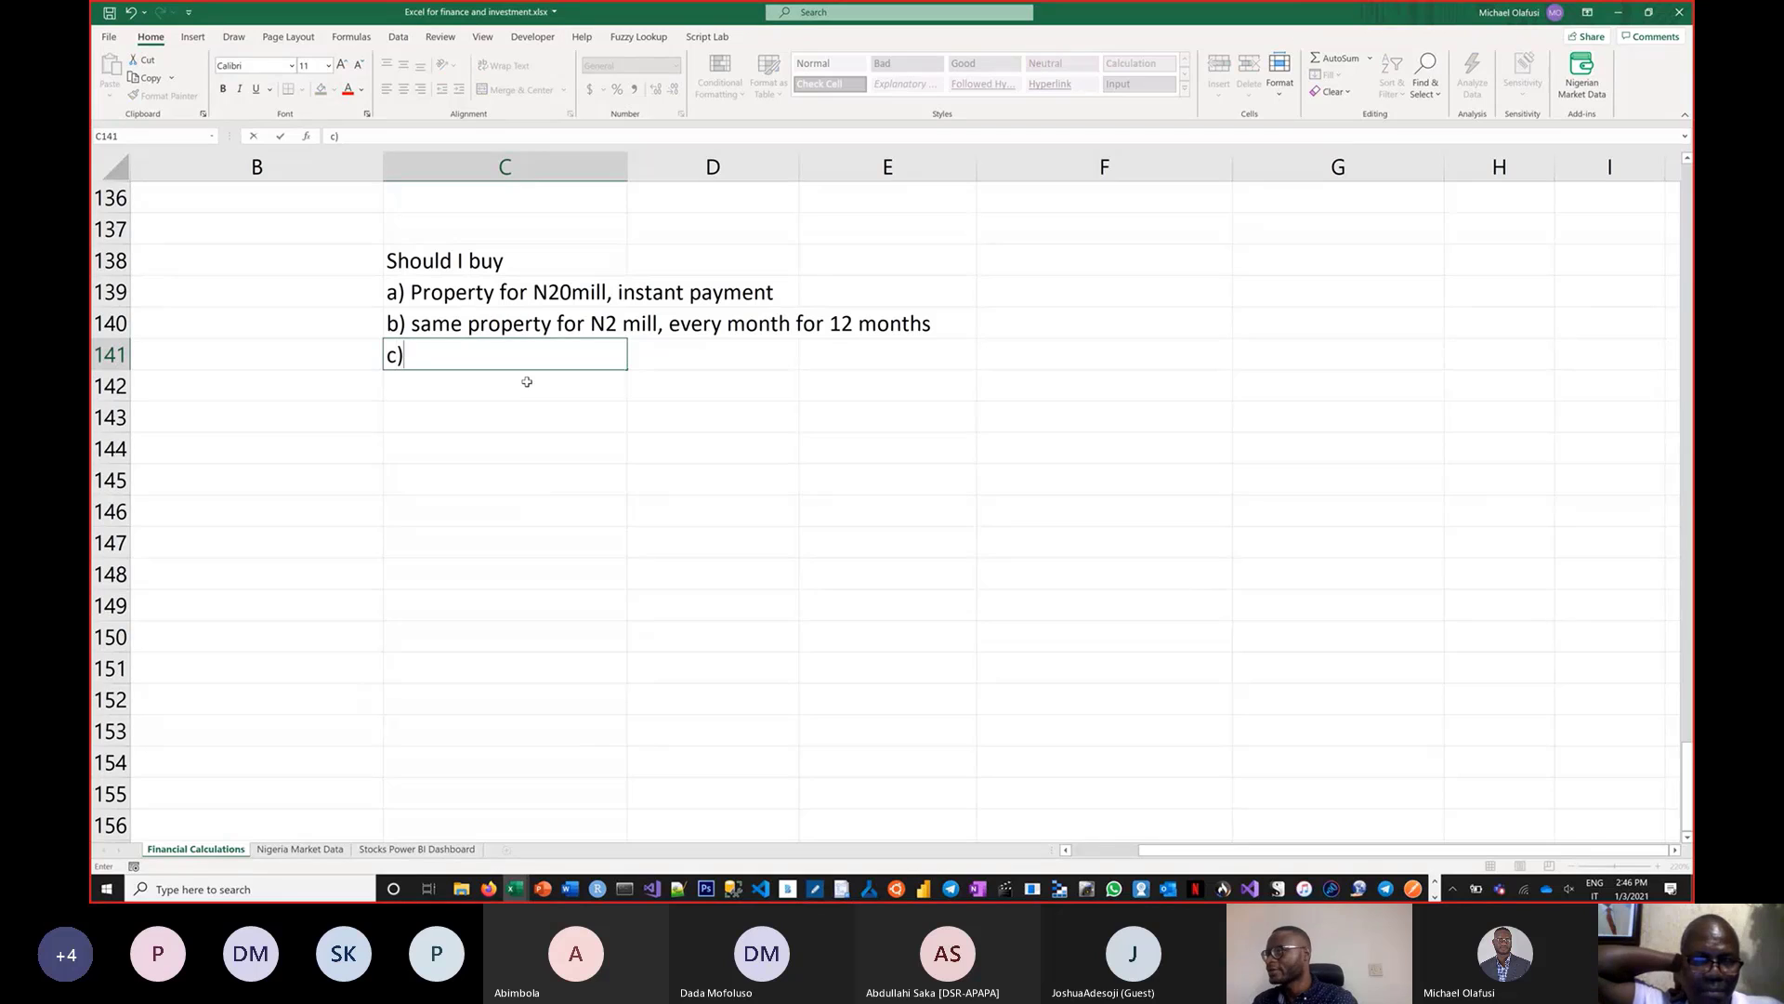
text( same prop)
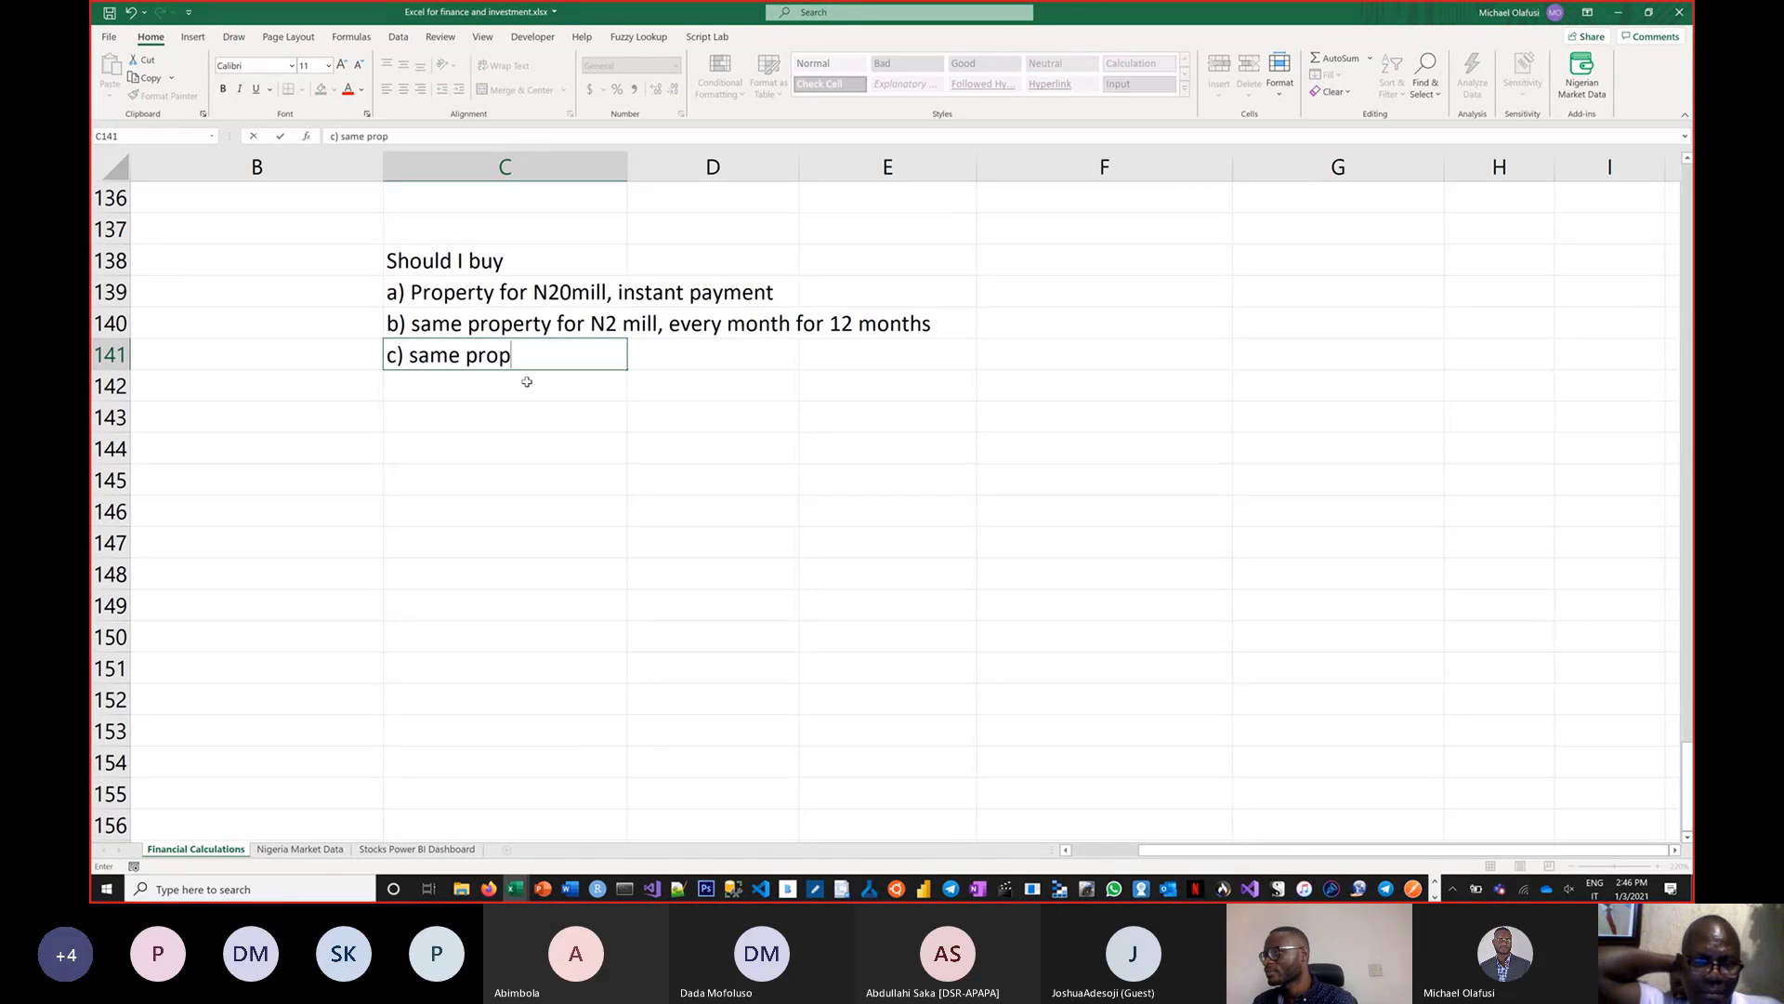
text(erty for )
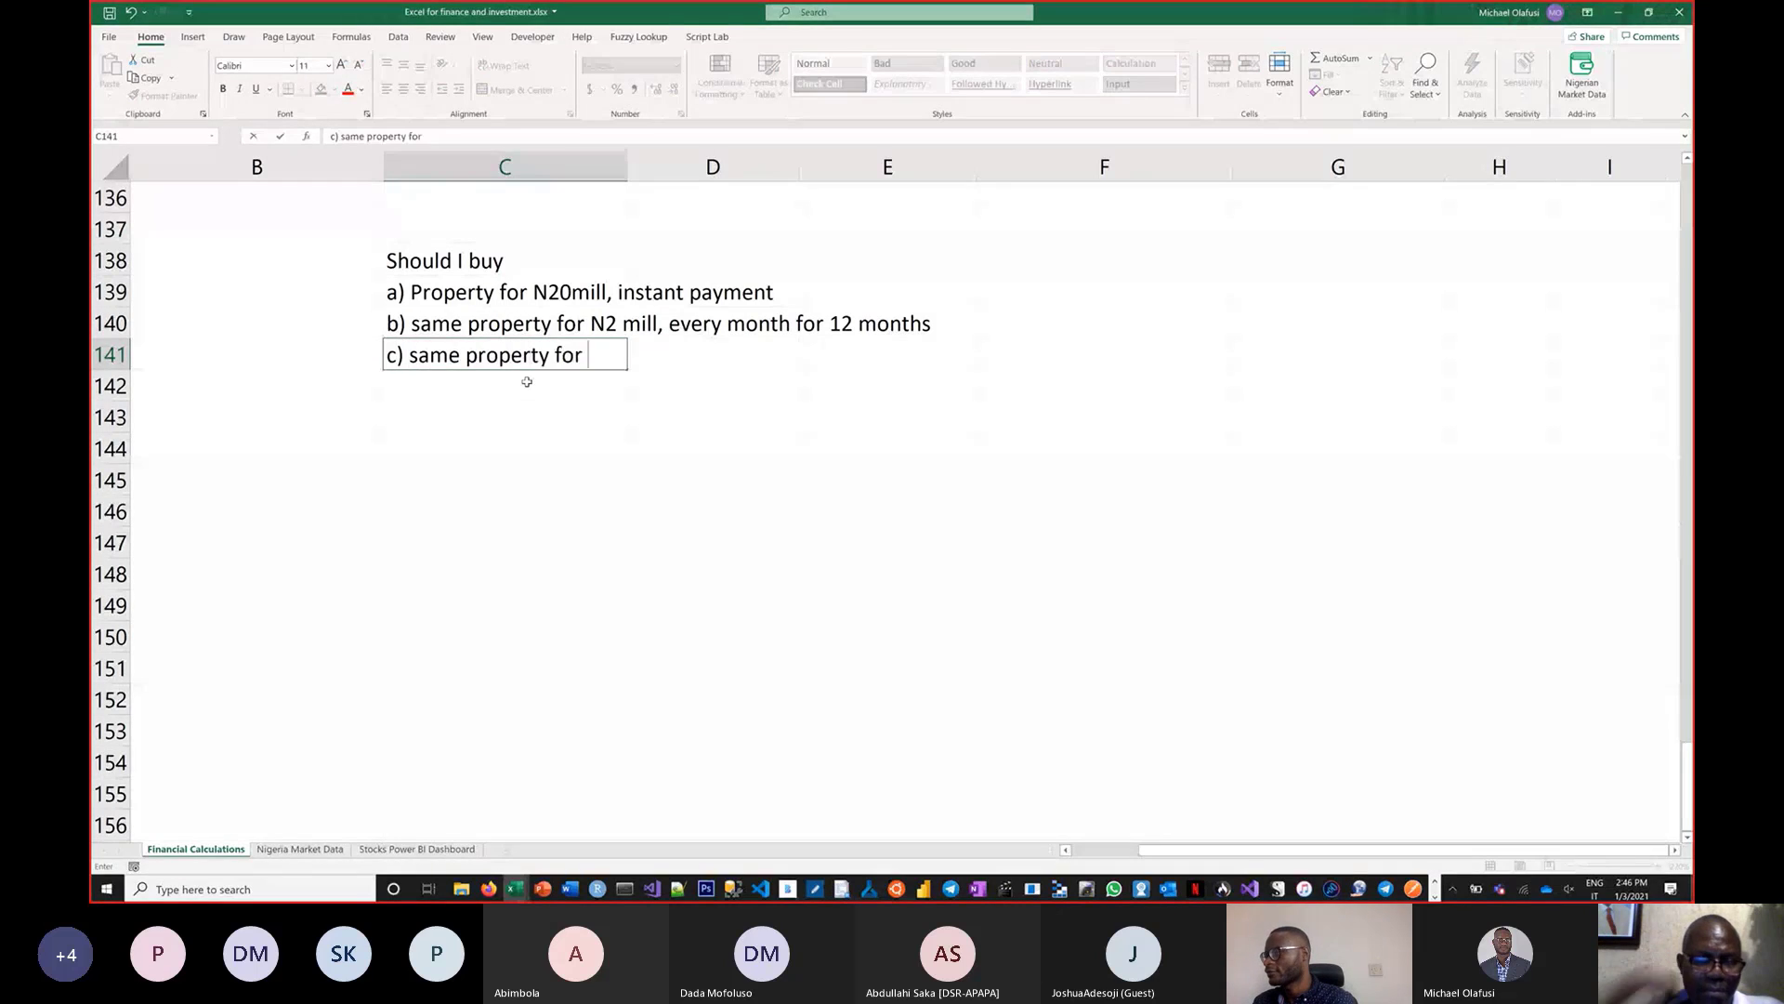
text(N1)
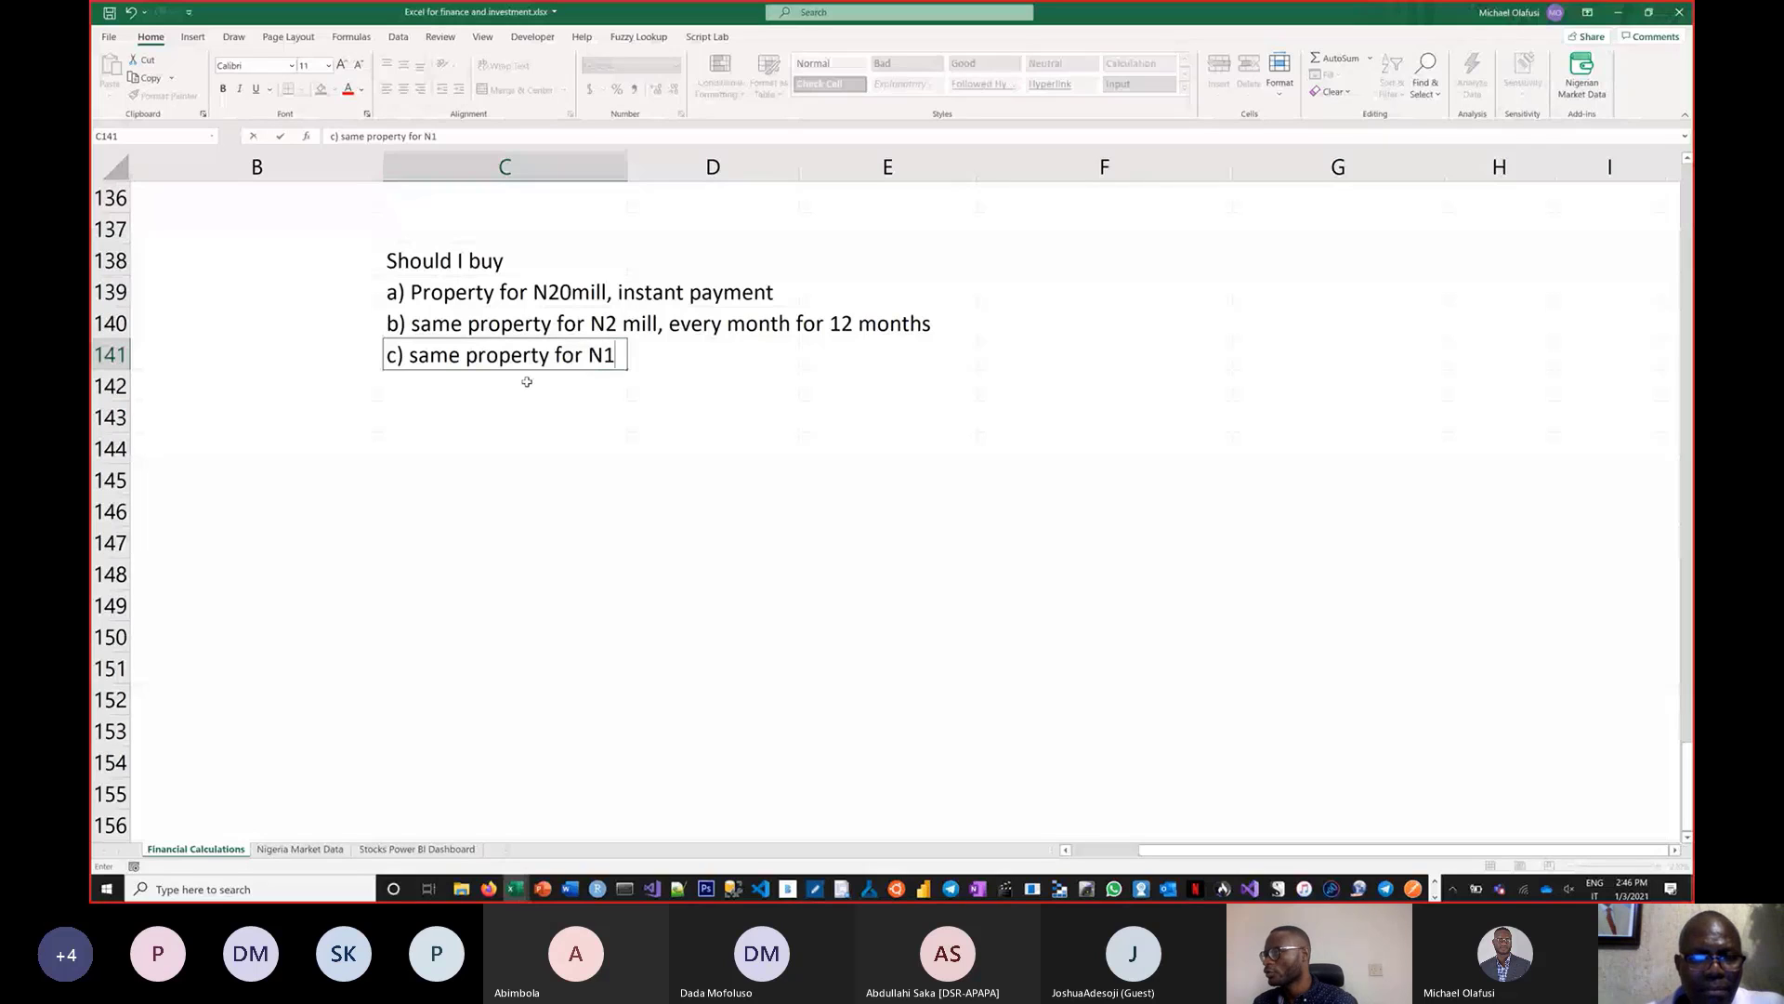
text(.2mill)
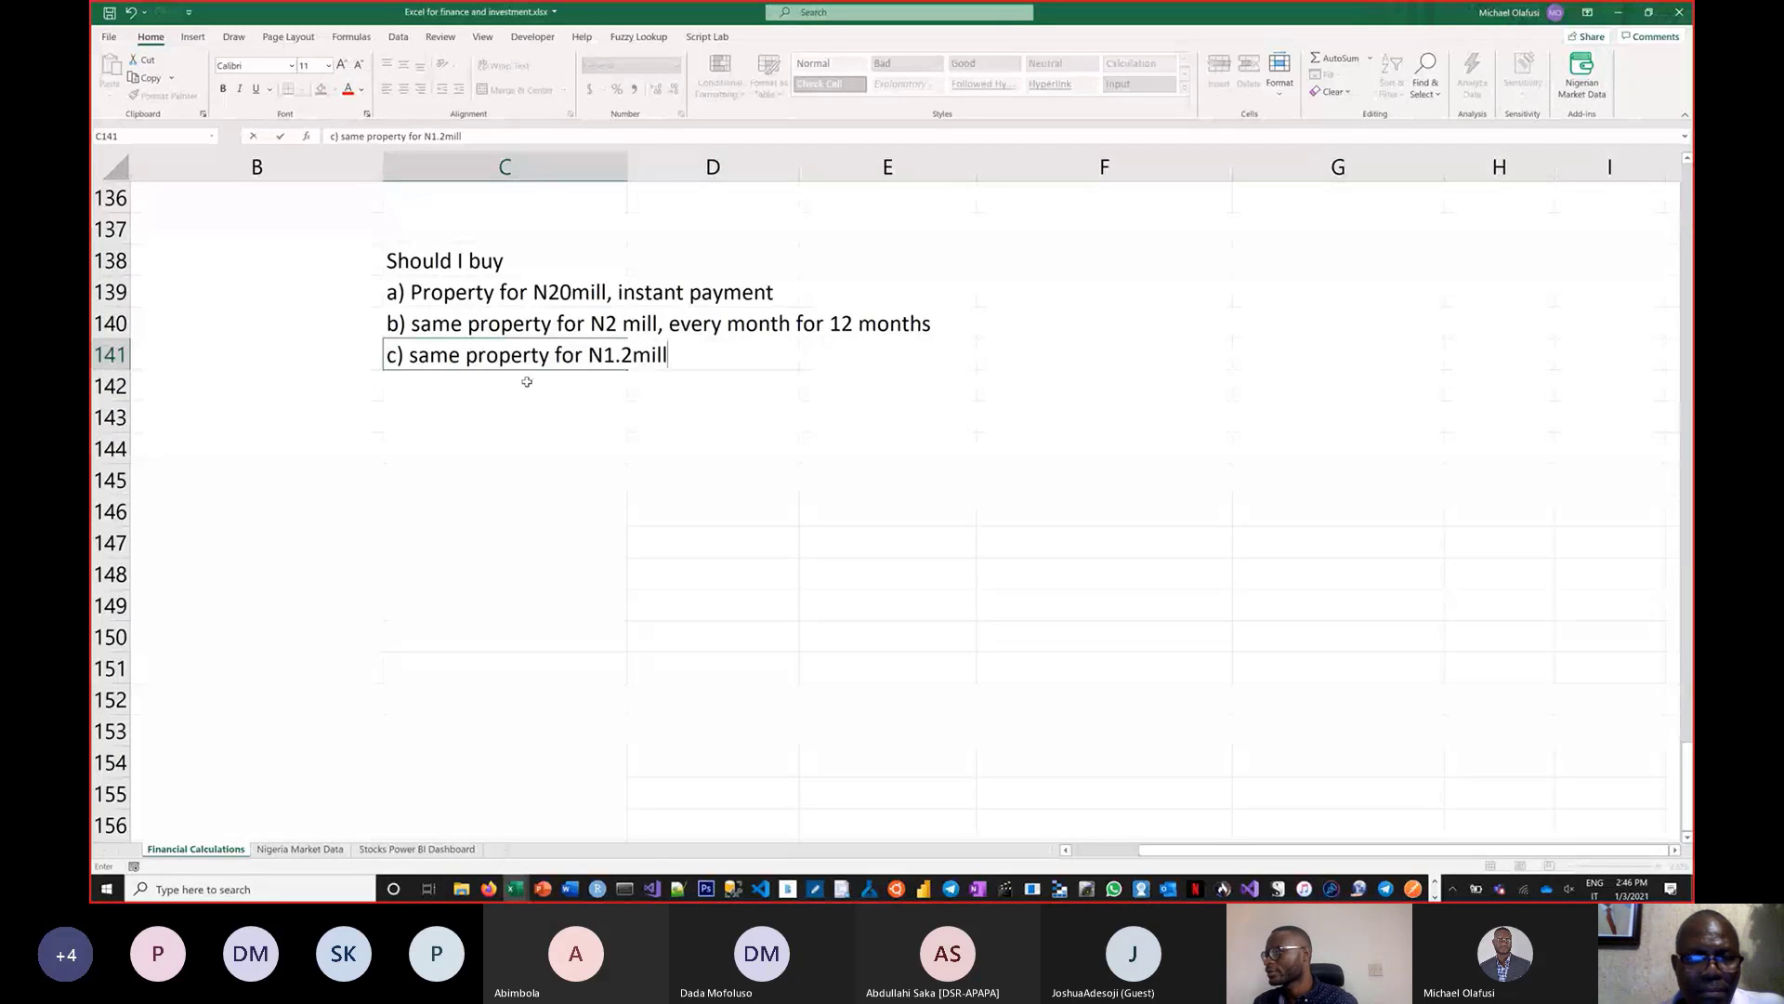
text(, e)
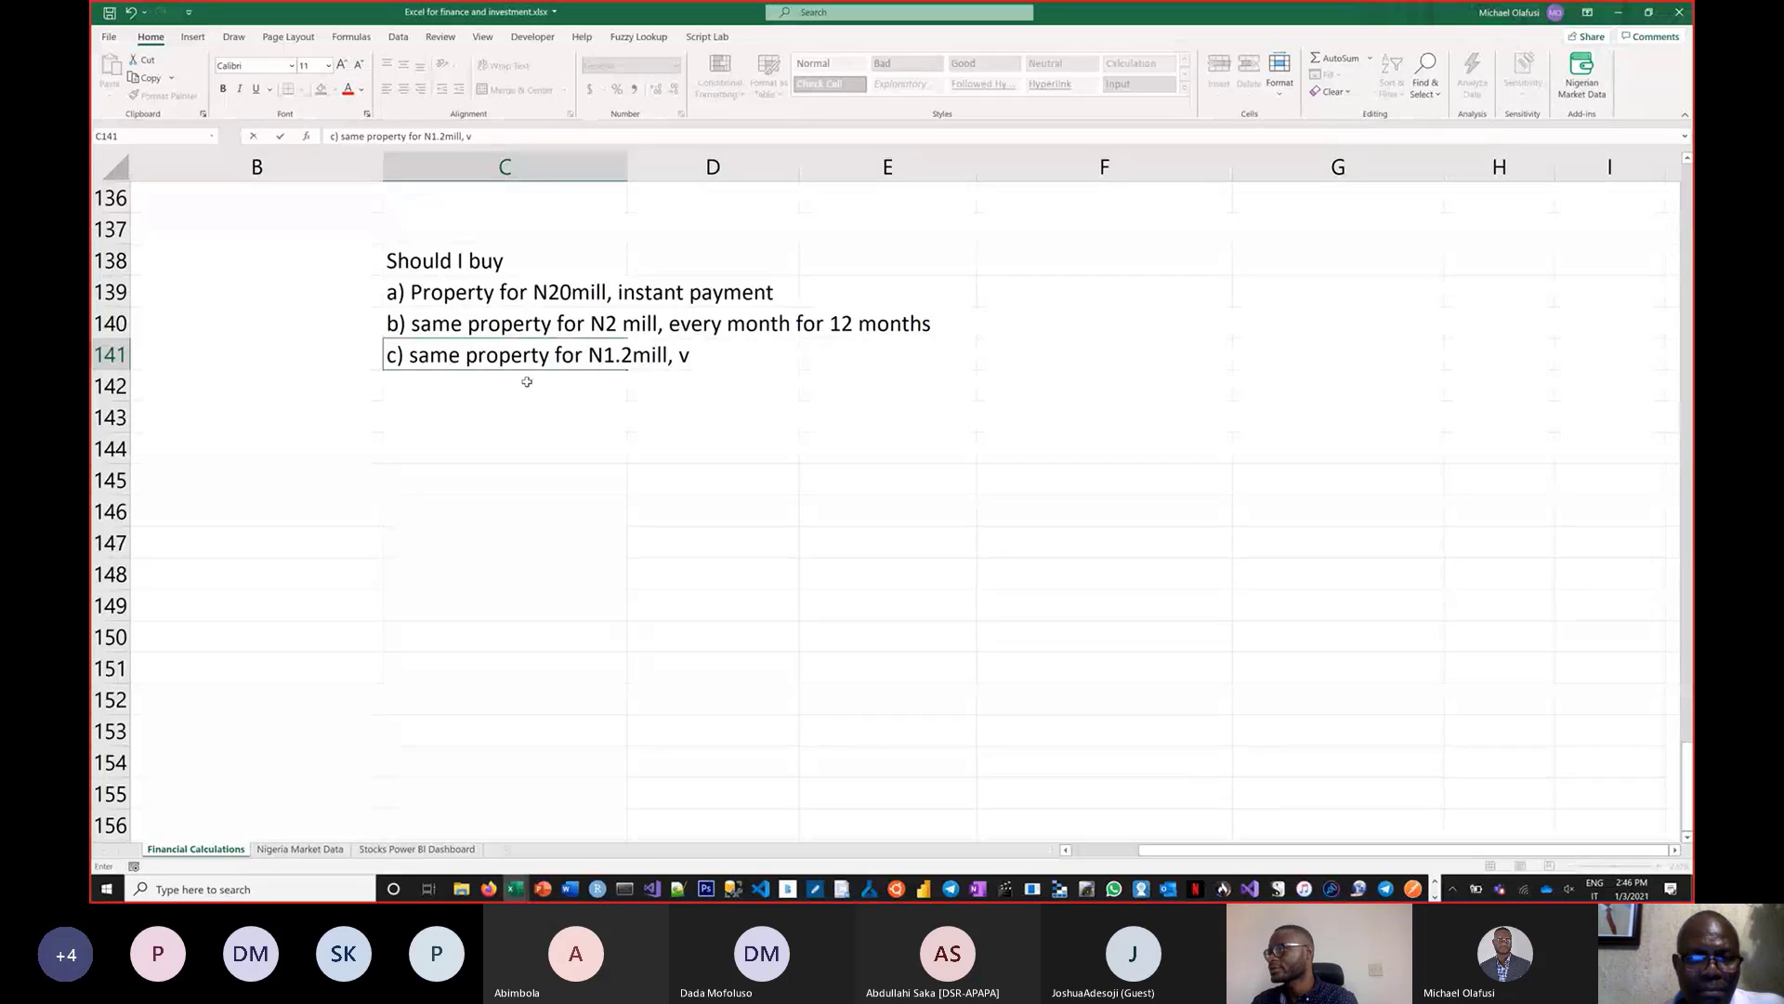
text(very mon)
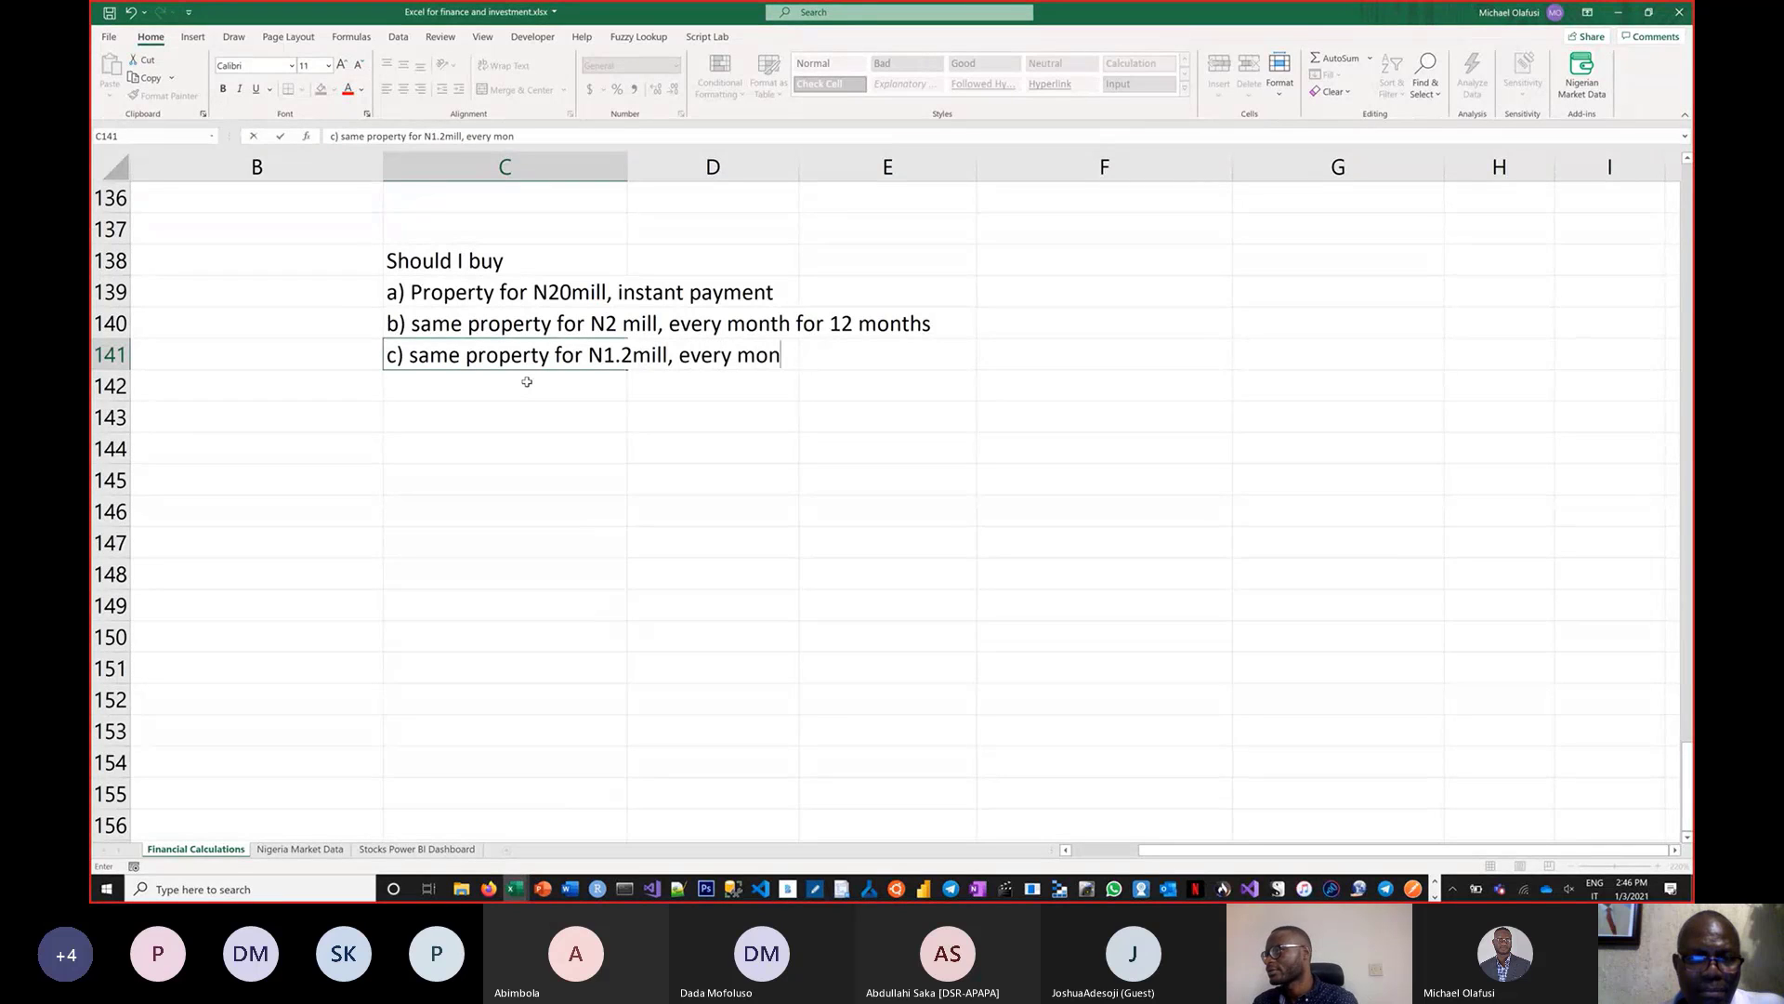
text(th or)
key(BackSpace)
key(BackSpace)
text(for)
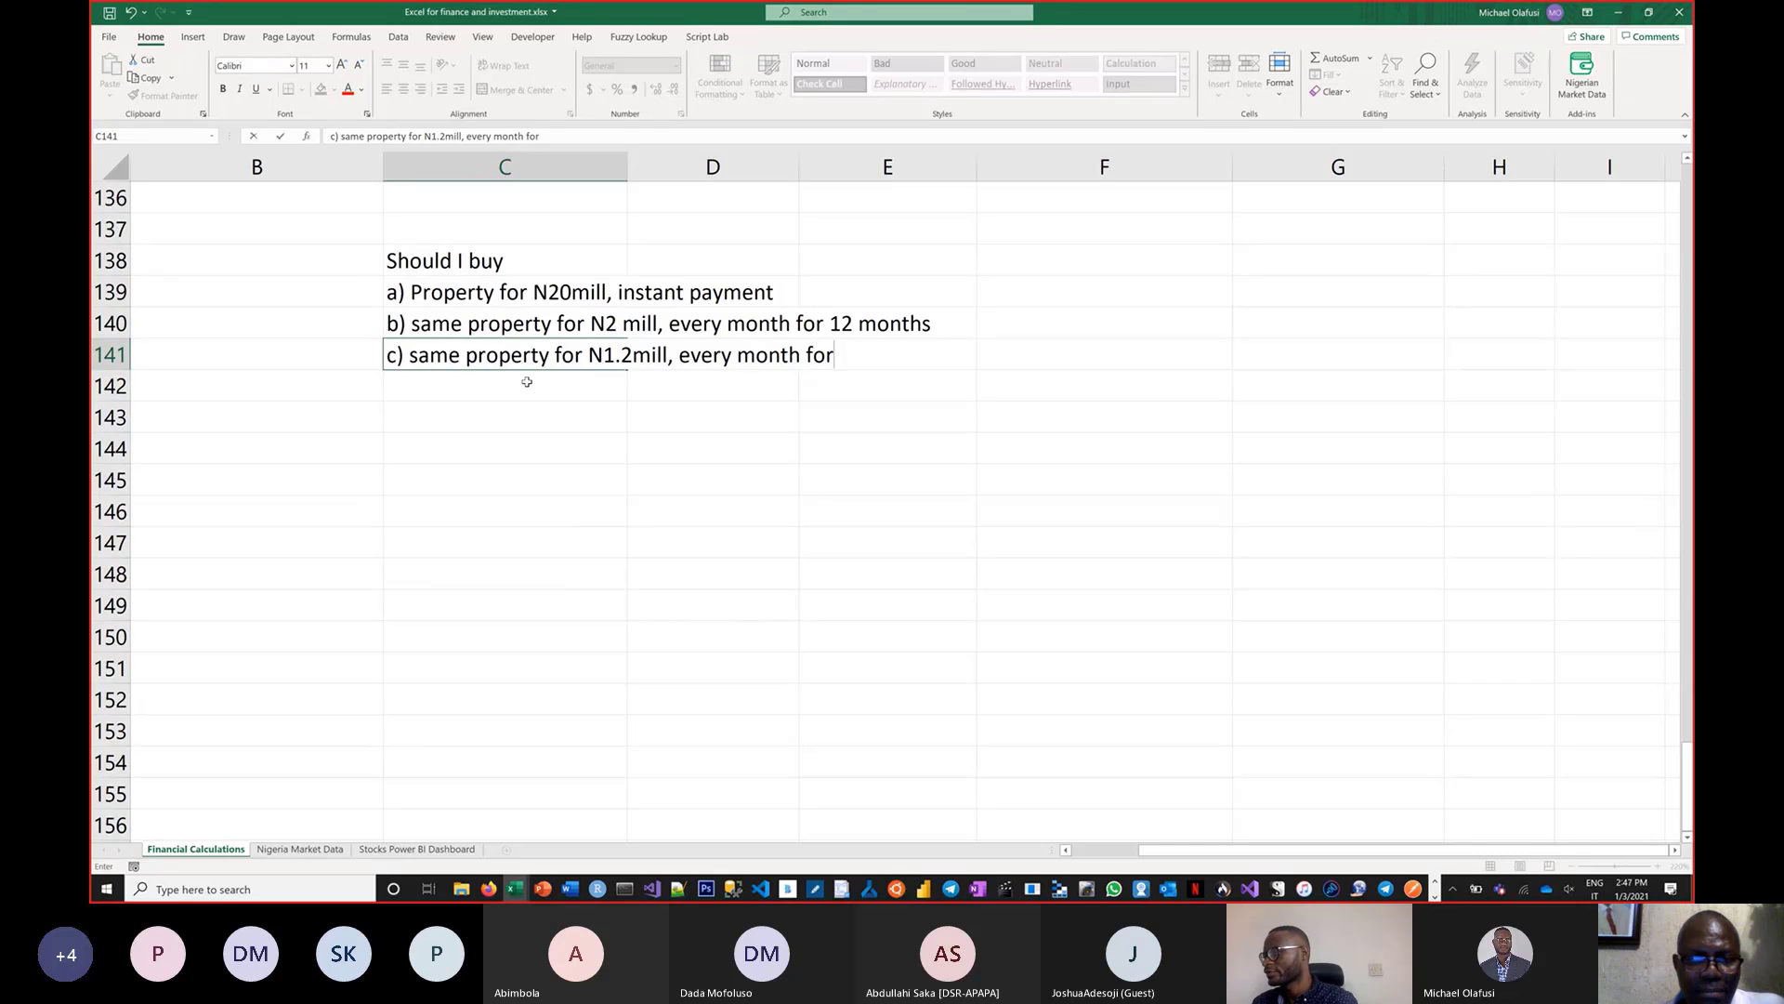
text( 24 mon)
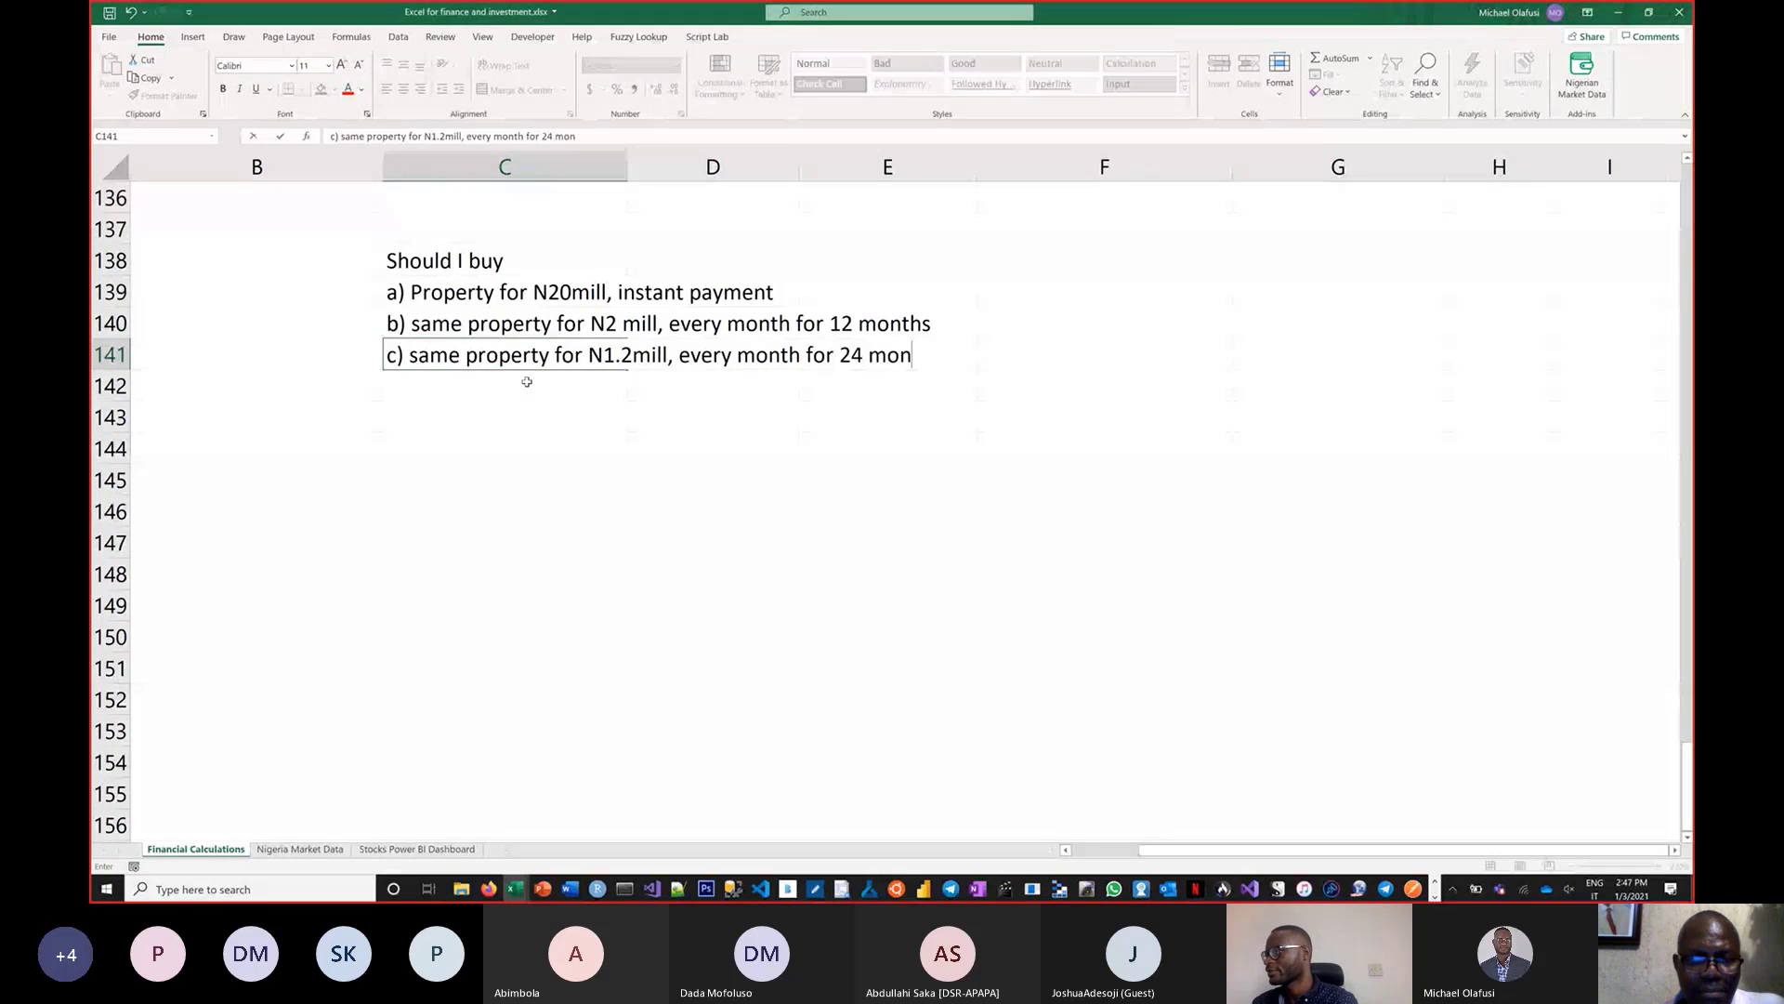
text(ths)
key(Return)
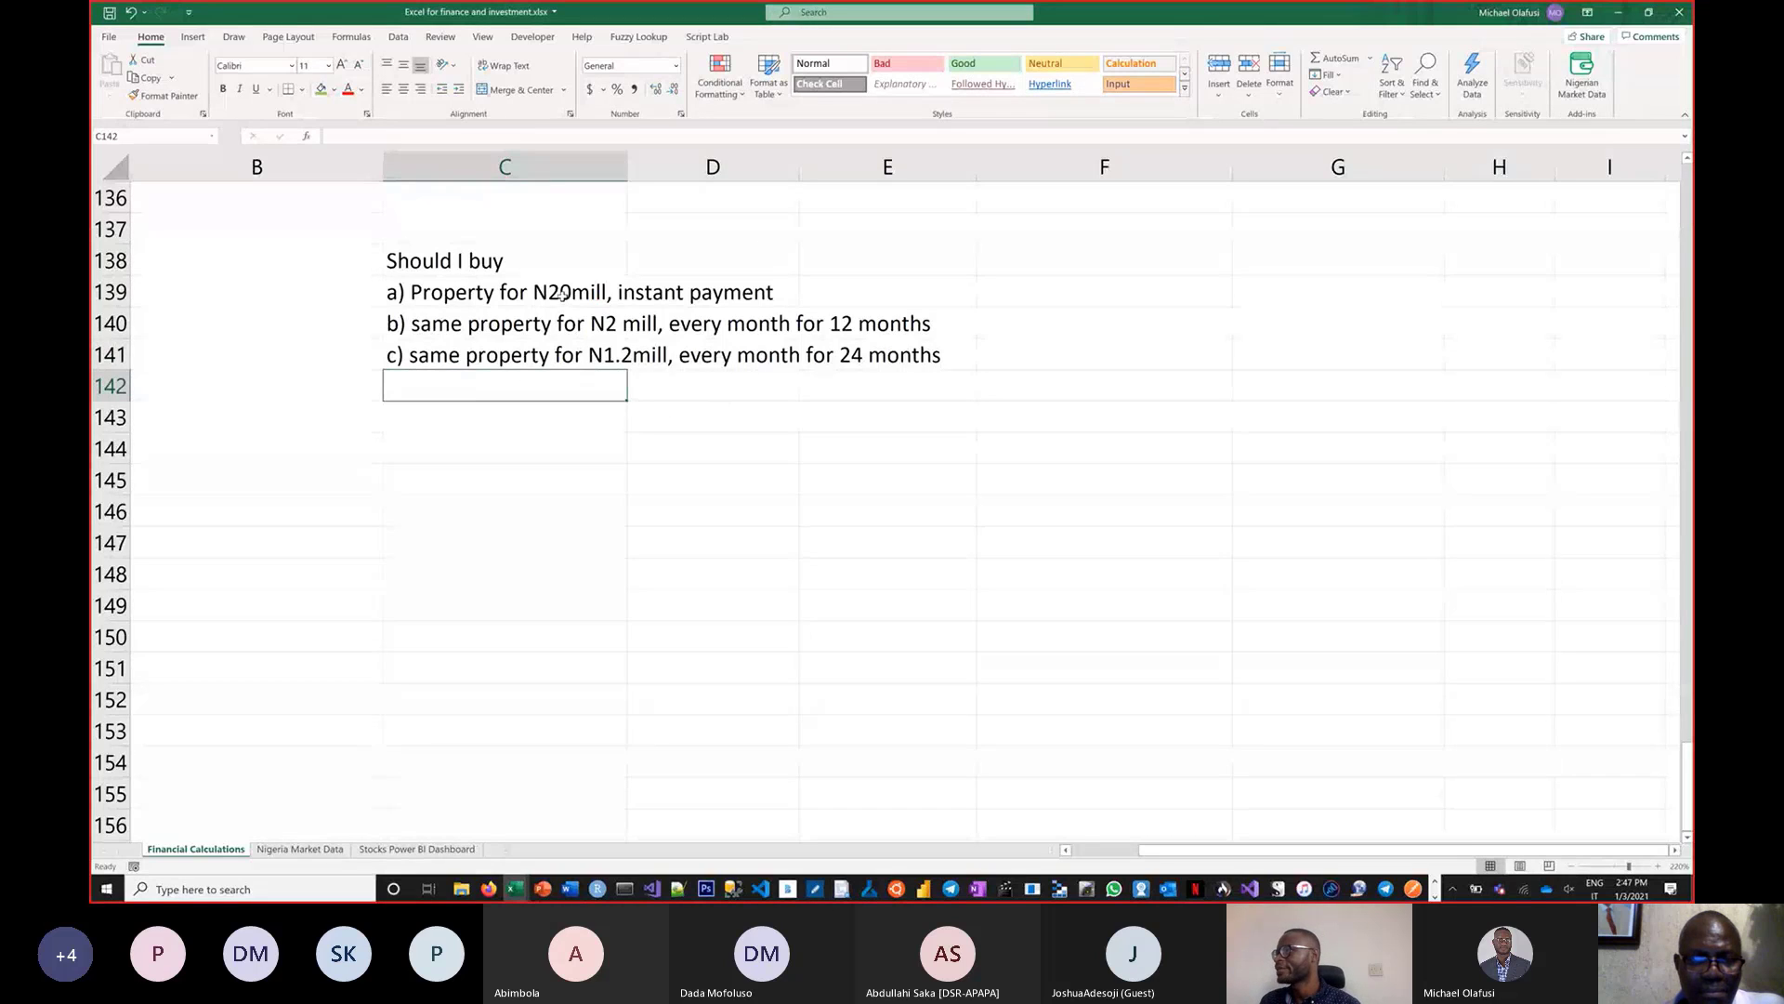
Change the instant payment price in option a), cell C139, to N4mill
double_click(562, 294)
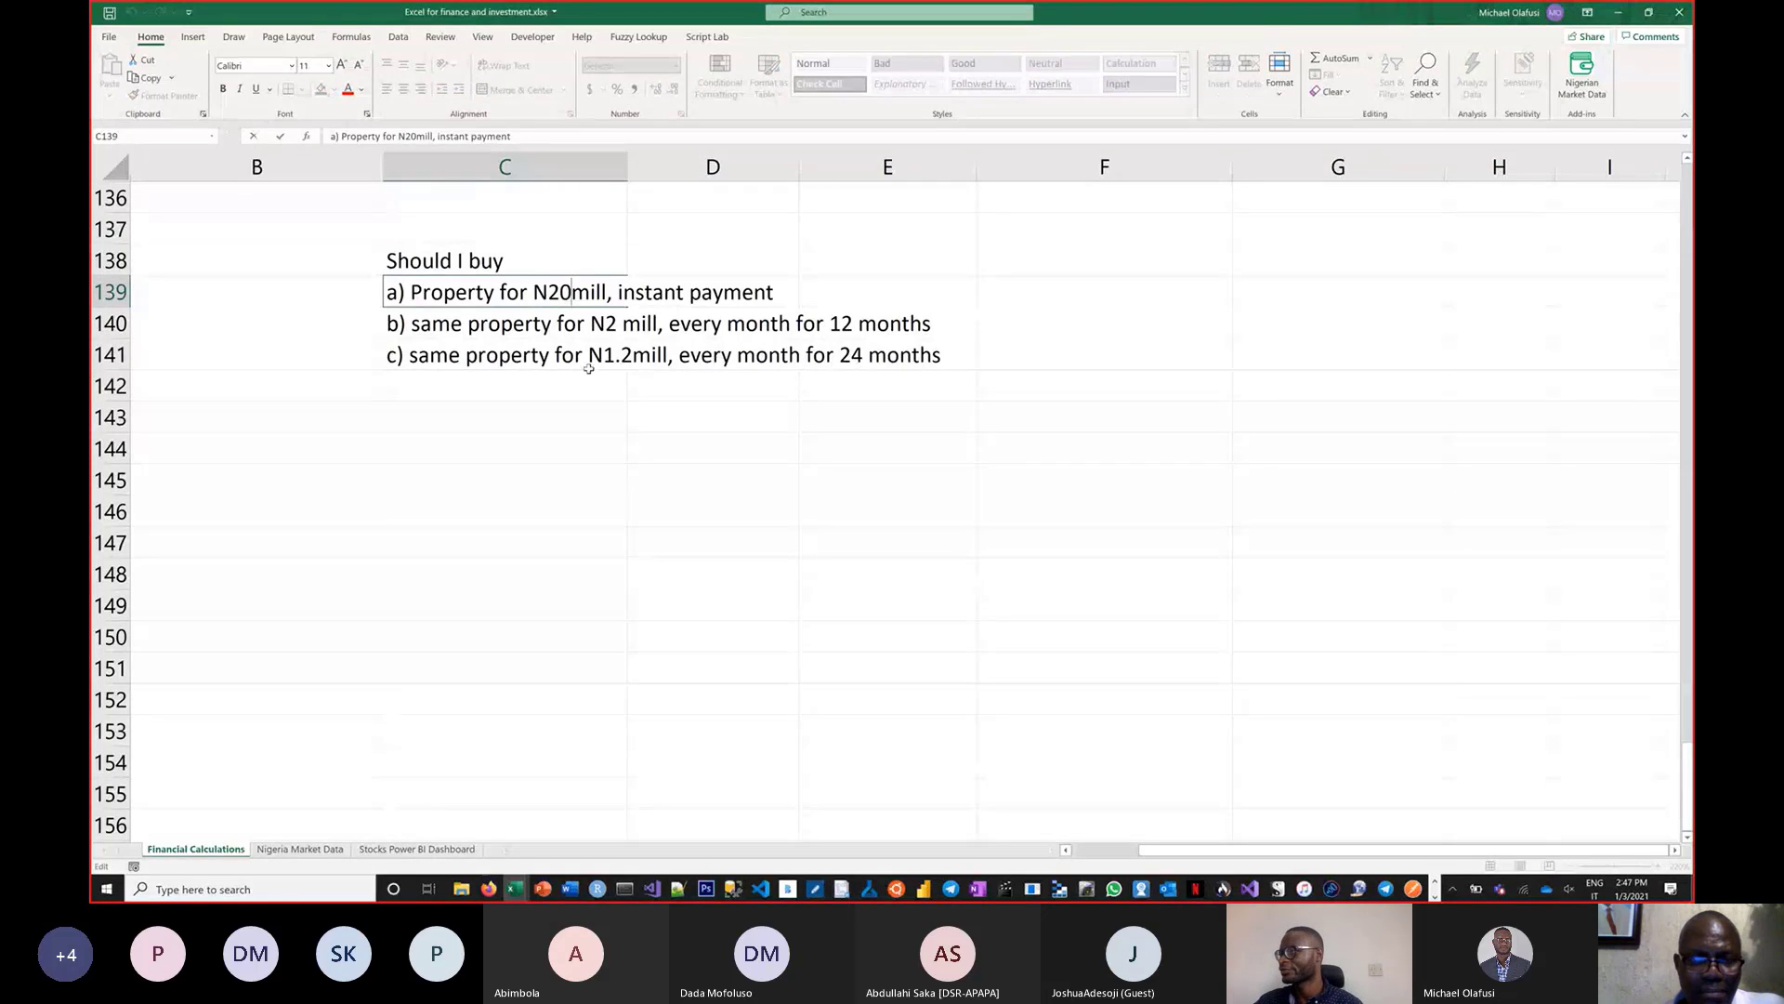
key(BackSpace)
key(BackSpace)
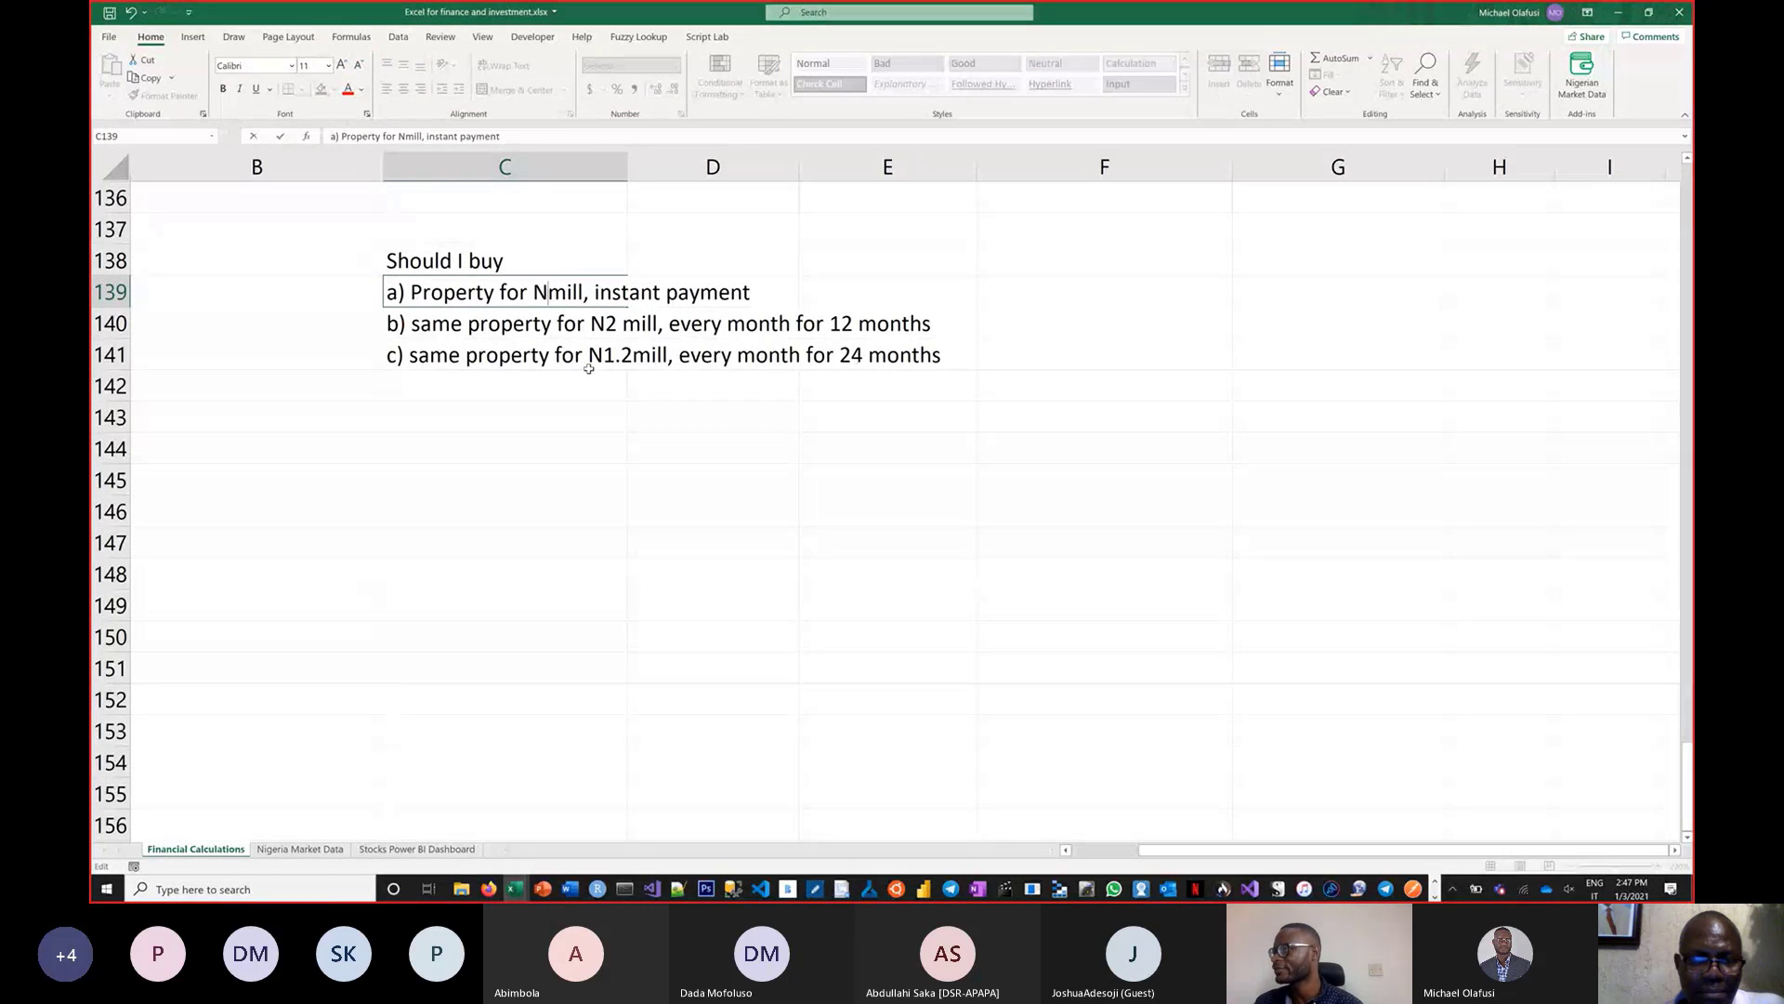
text(4)
key(Return)
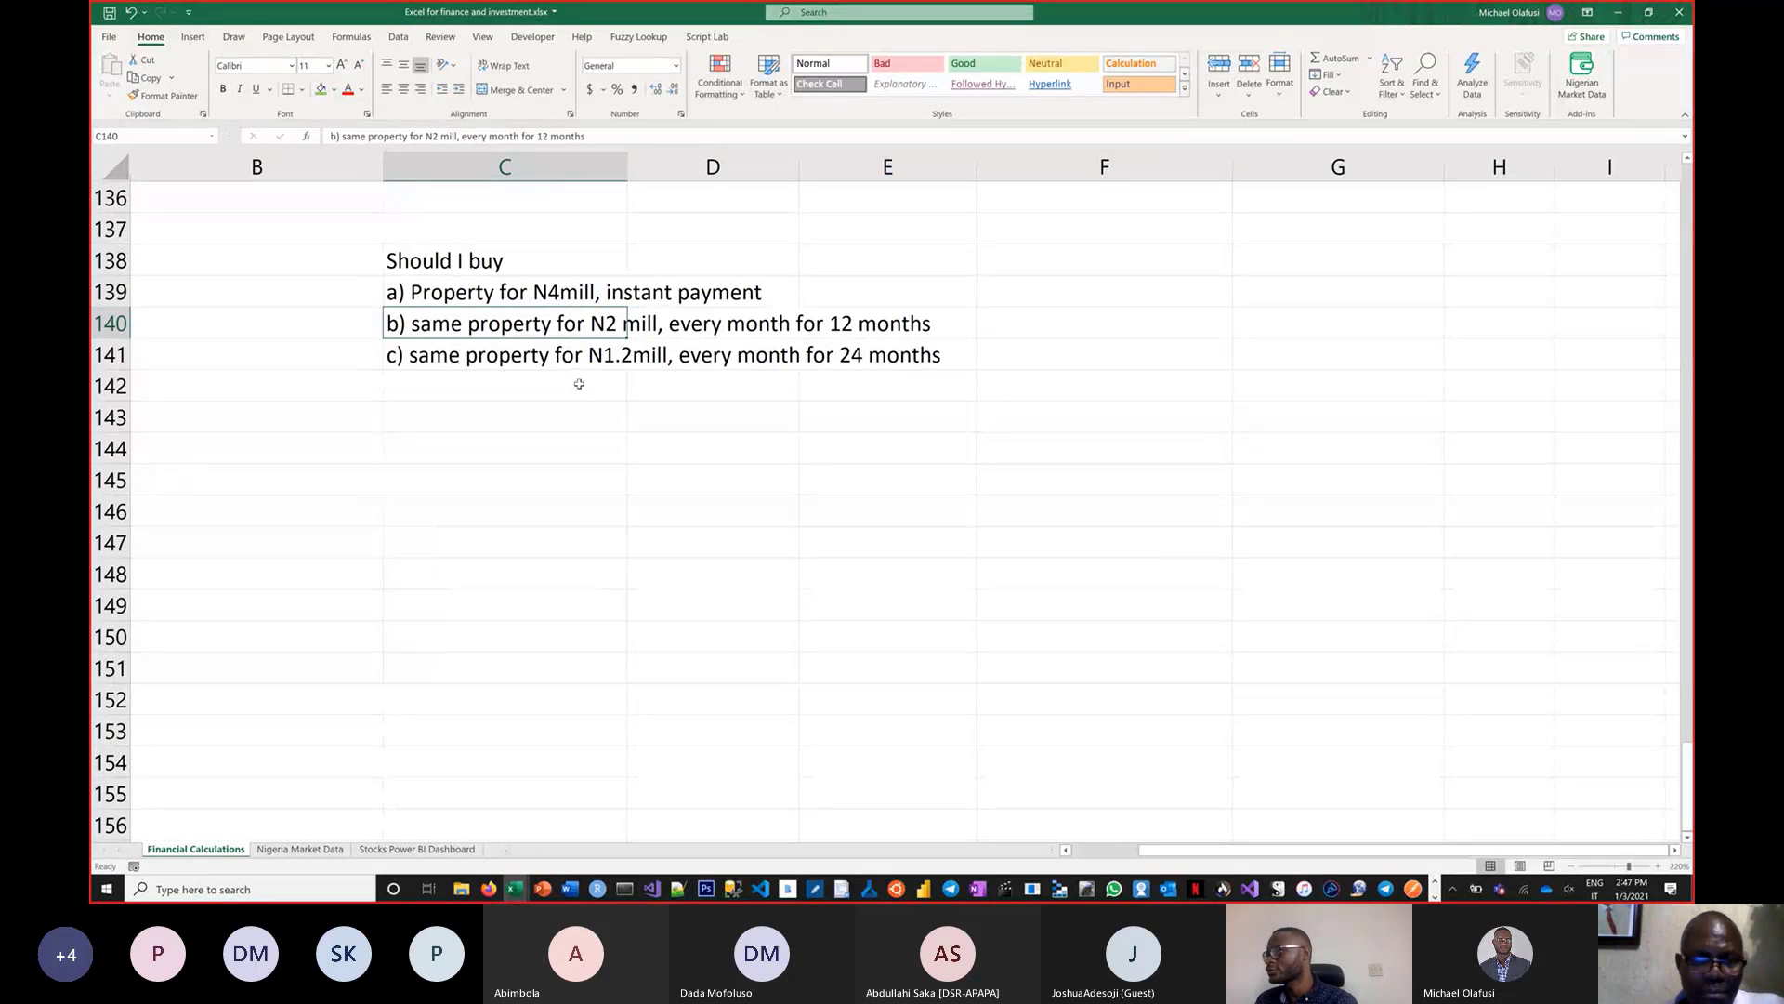
Change the monthly instalment in option b), cell C140, to N400,000, removing the word "mill"
scroll(595, 428, up, 3)
ctrl+scroll(615, 497, up, 2)
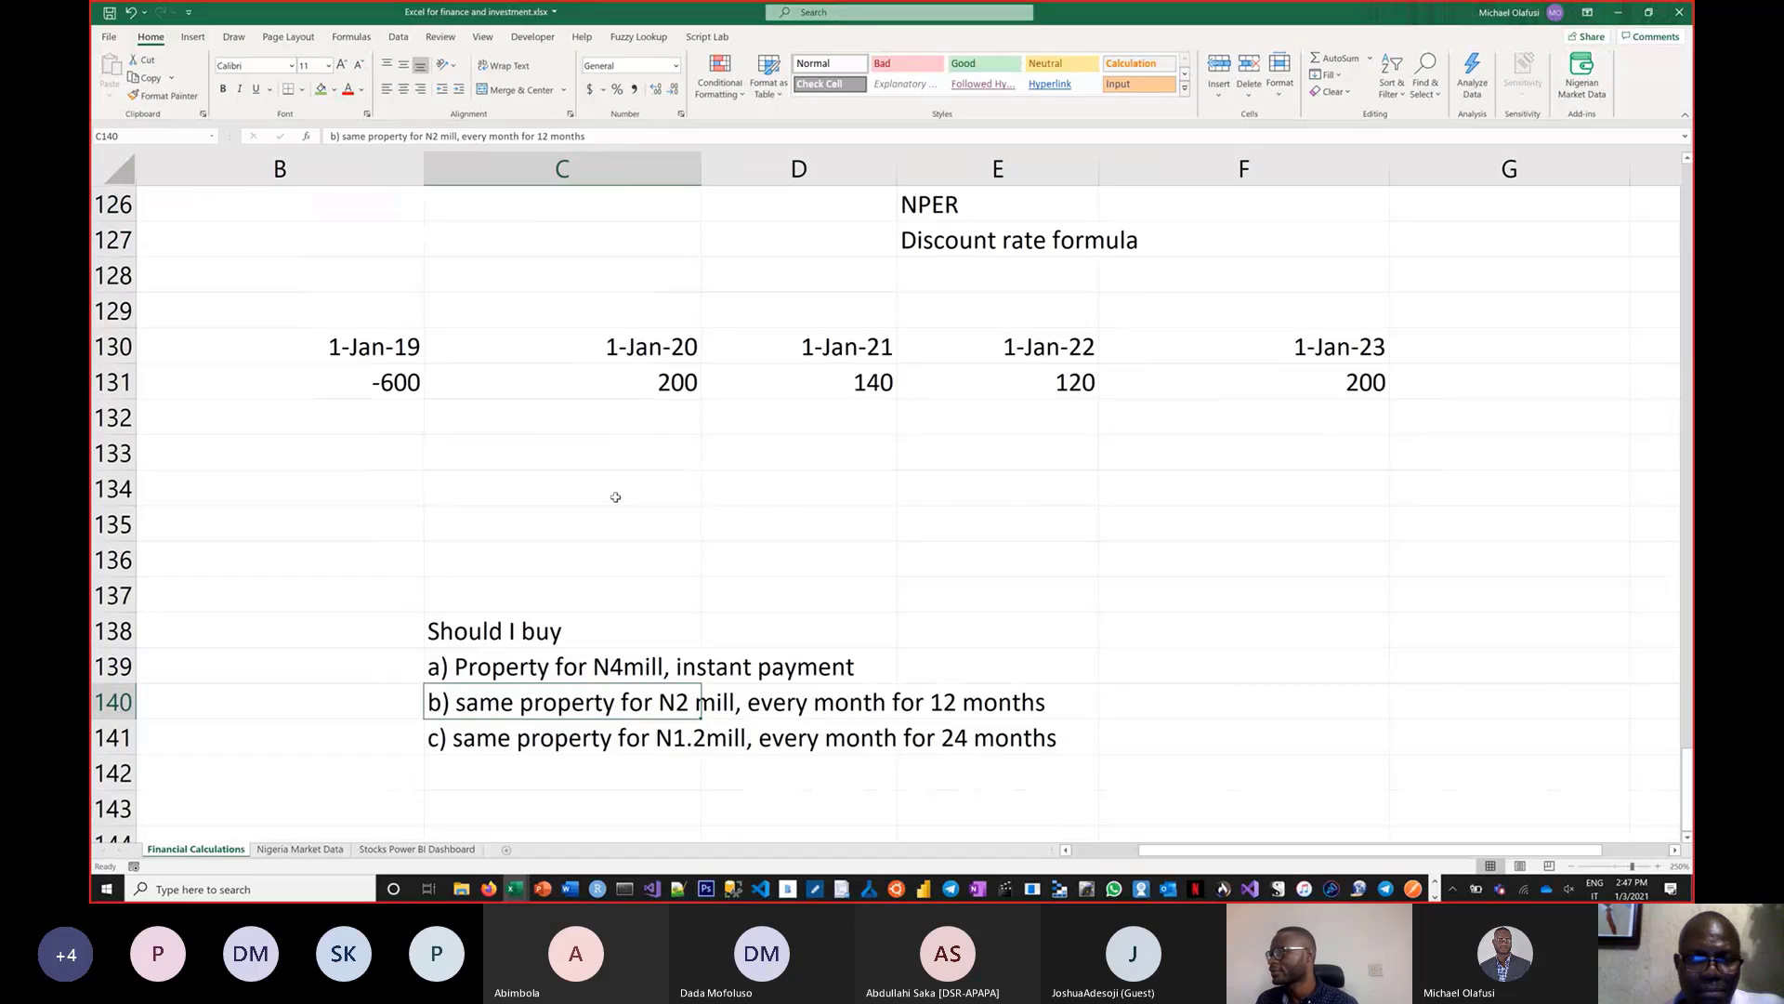
scroll(615, 497, down, 2)
double_click(689, 489)
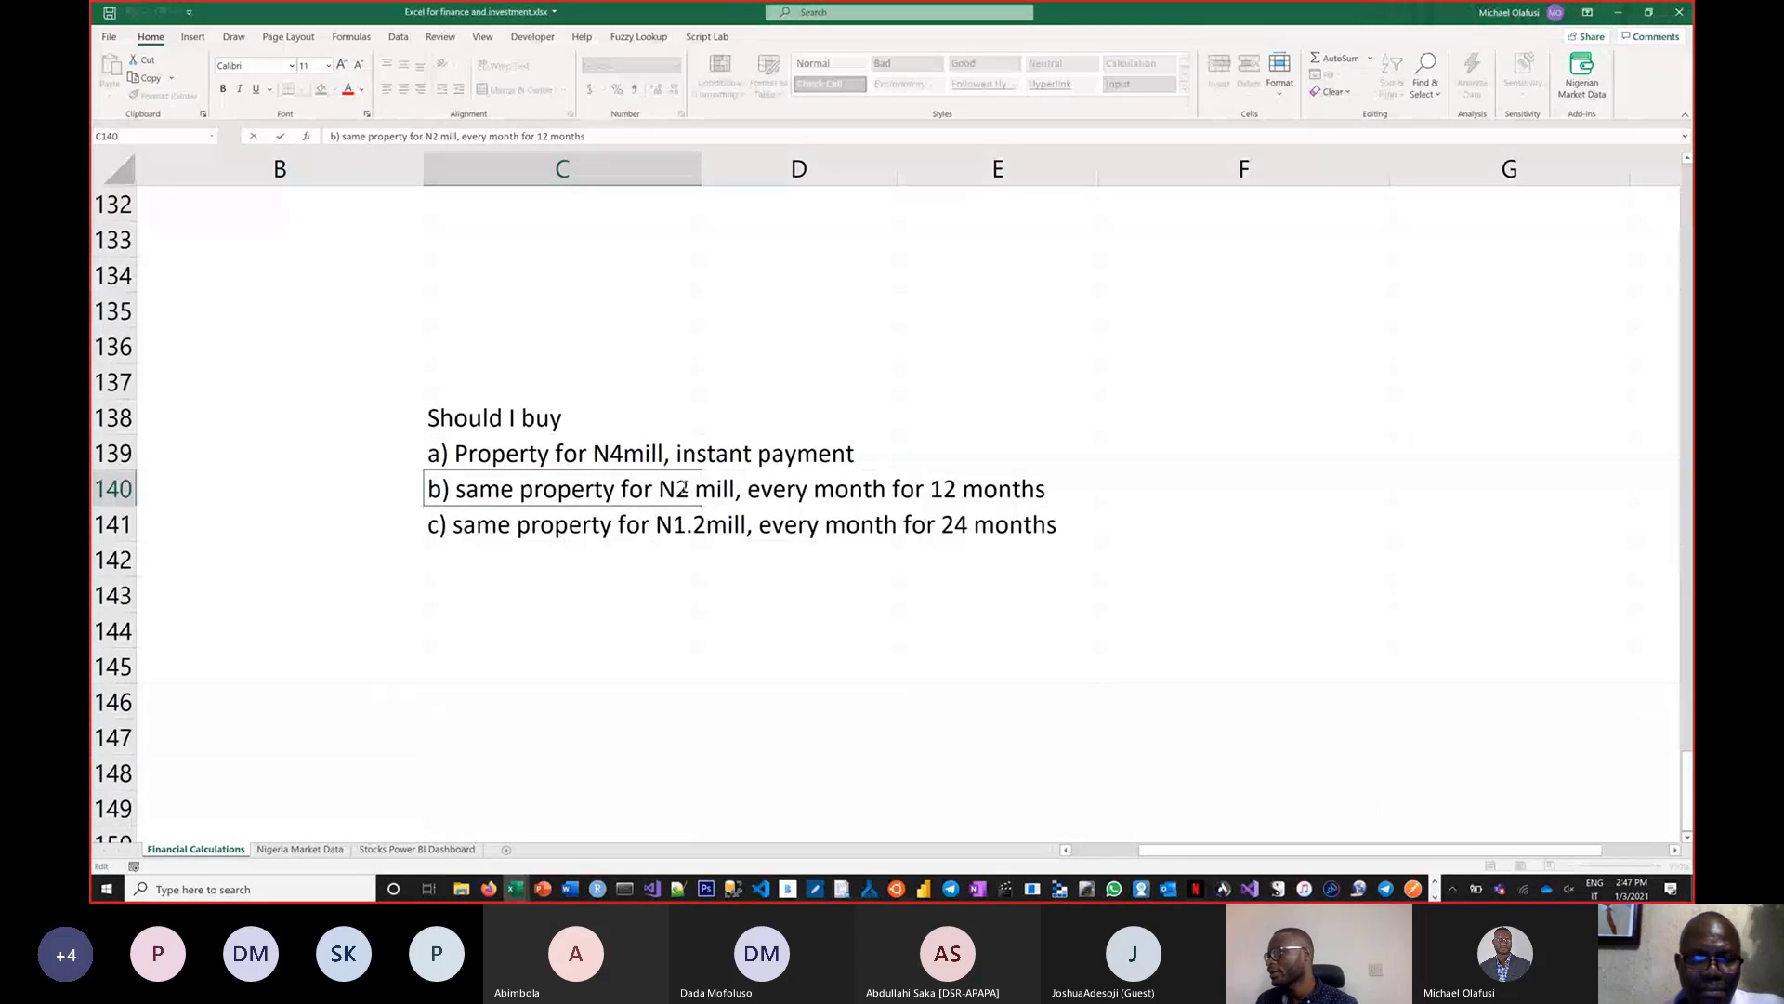
key(BackSpace)
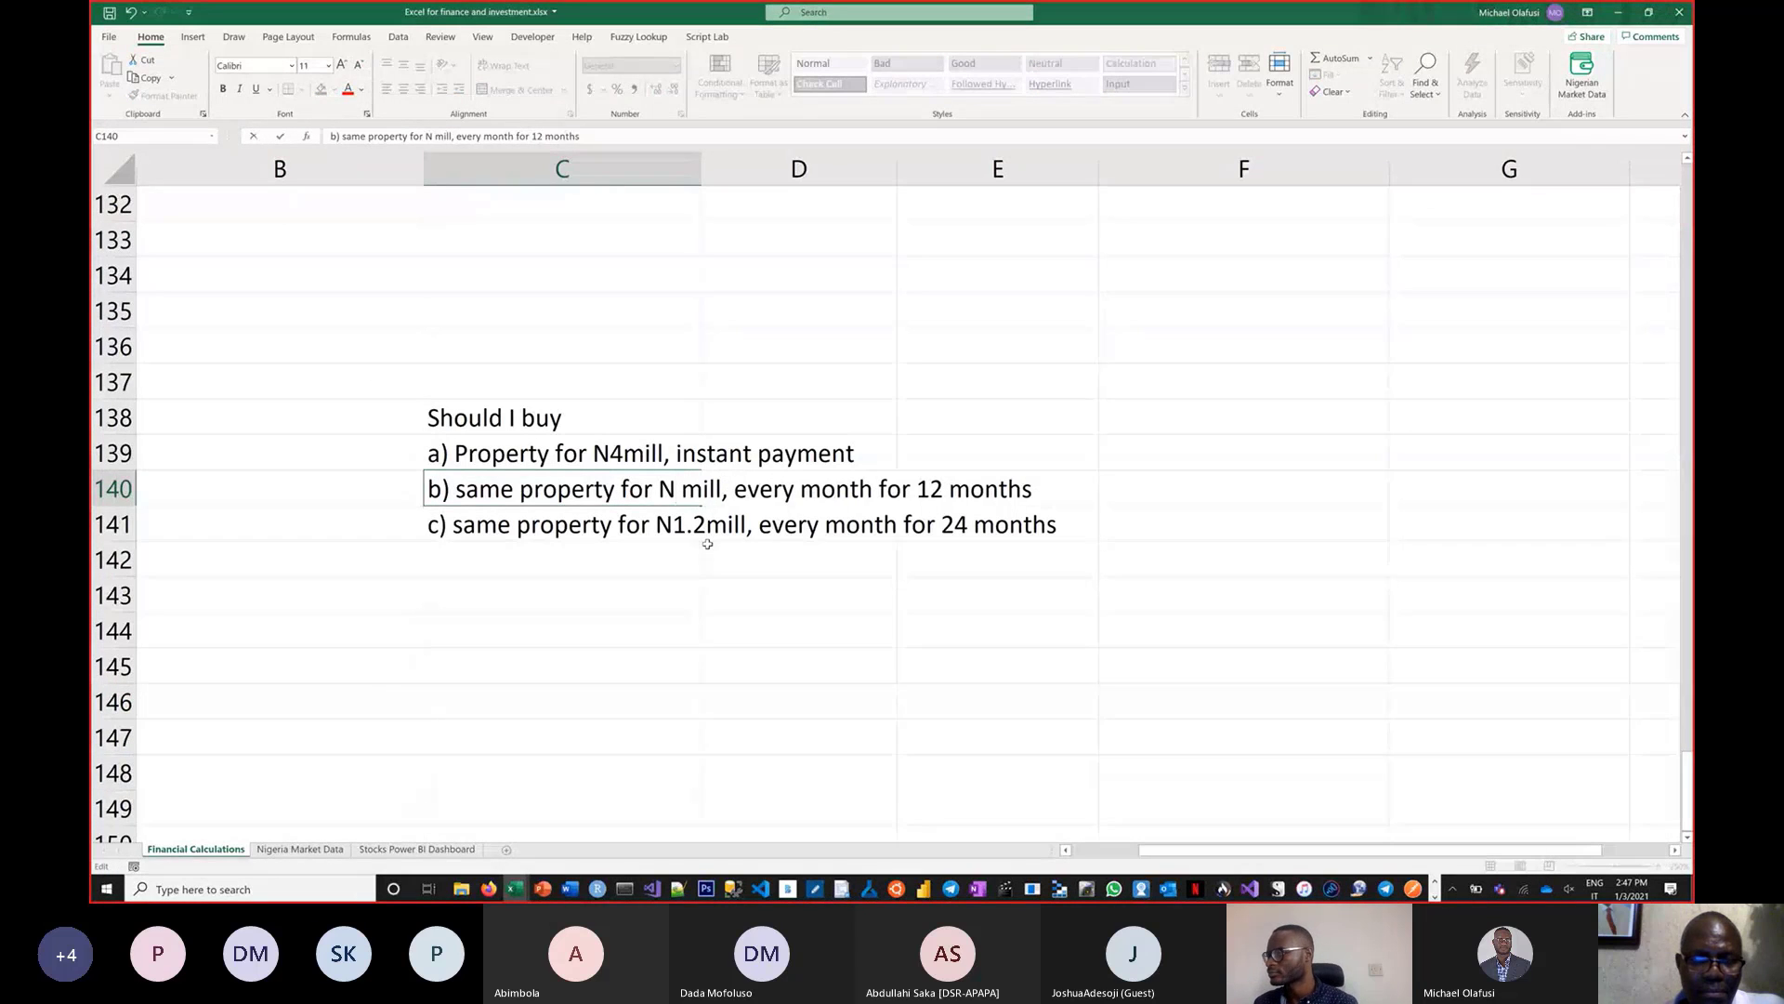
text(4)
text(00,)
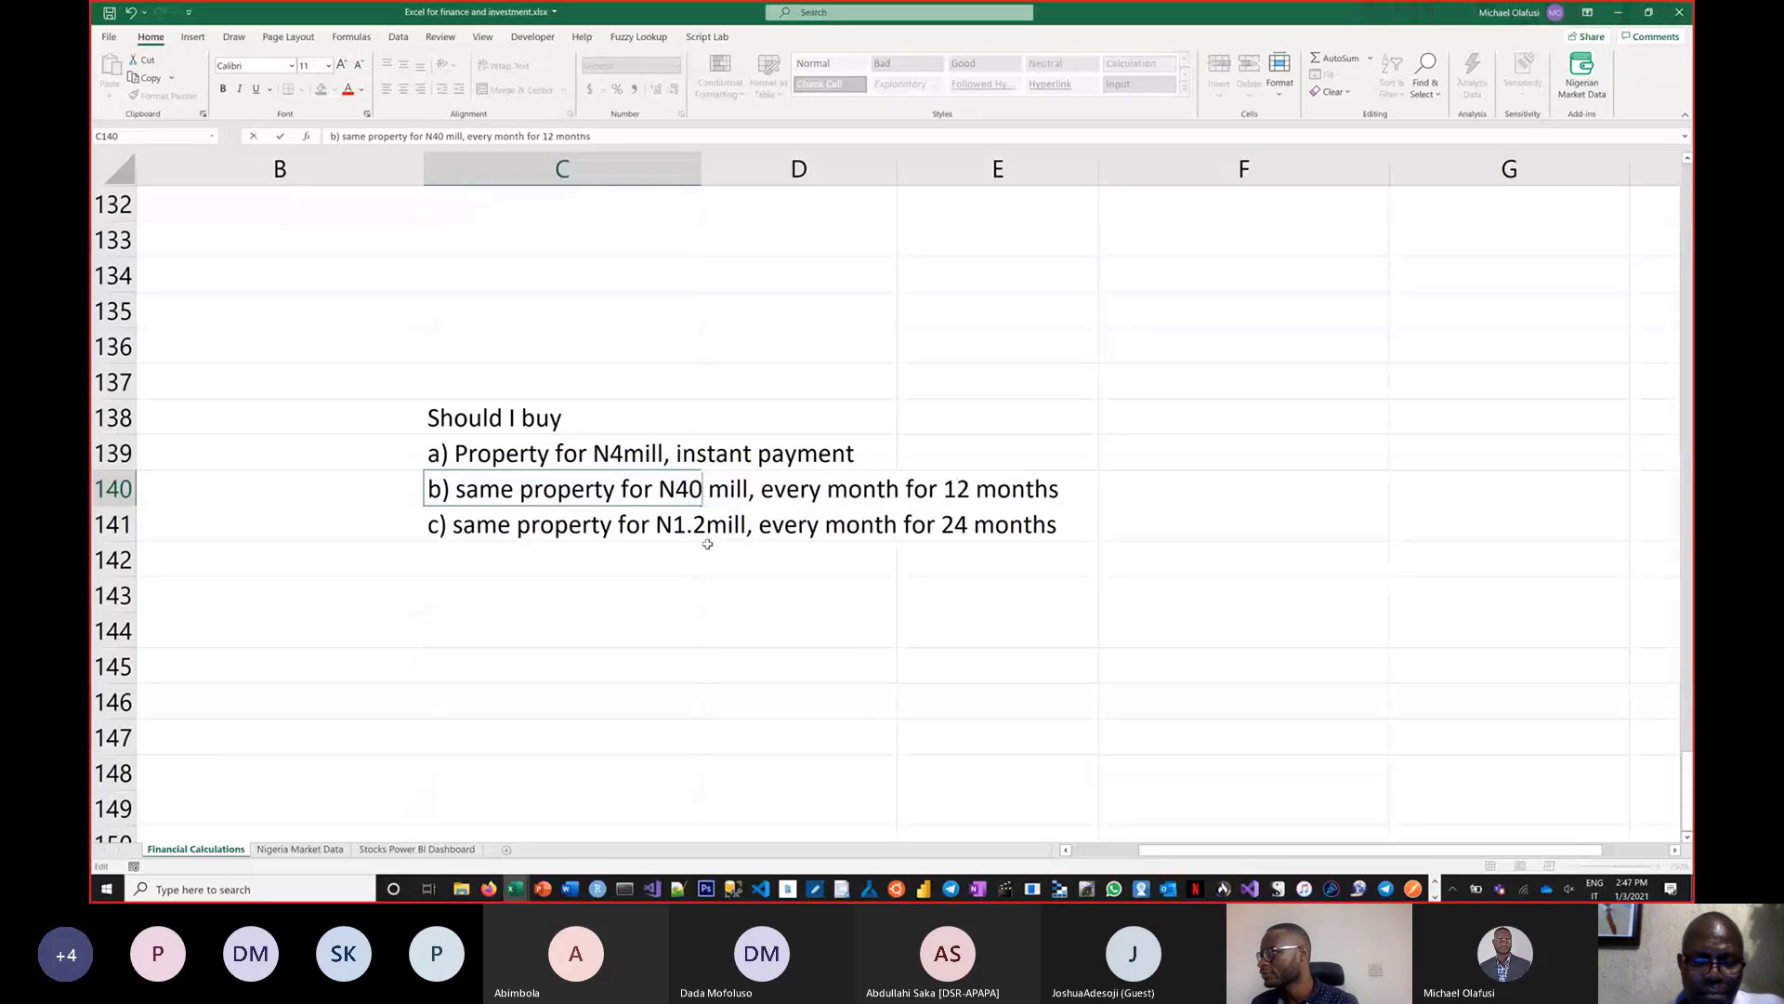
text(000)
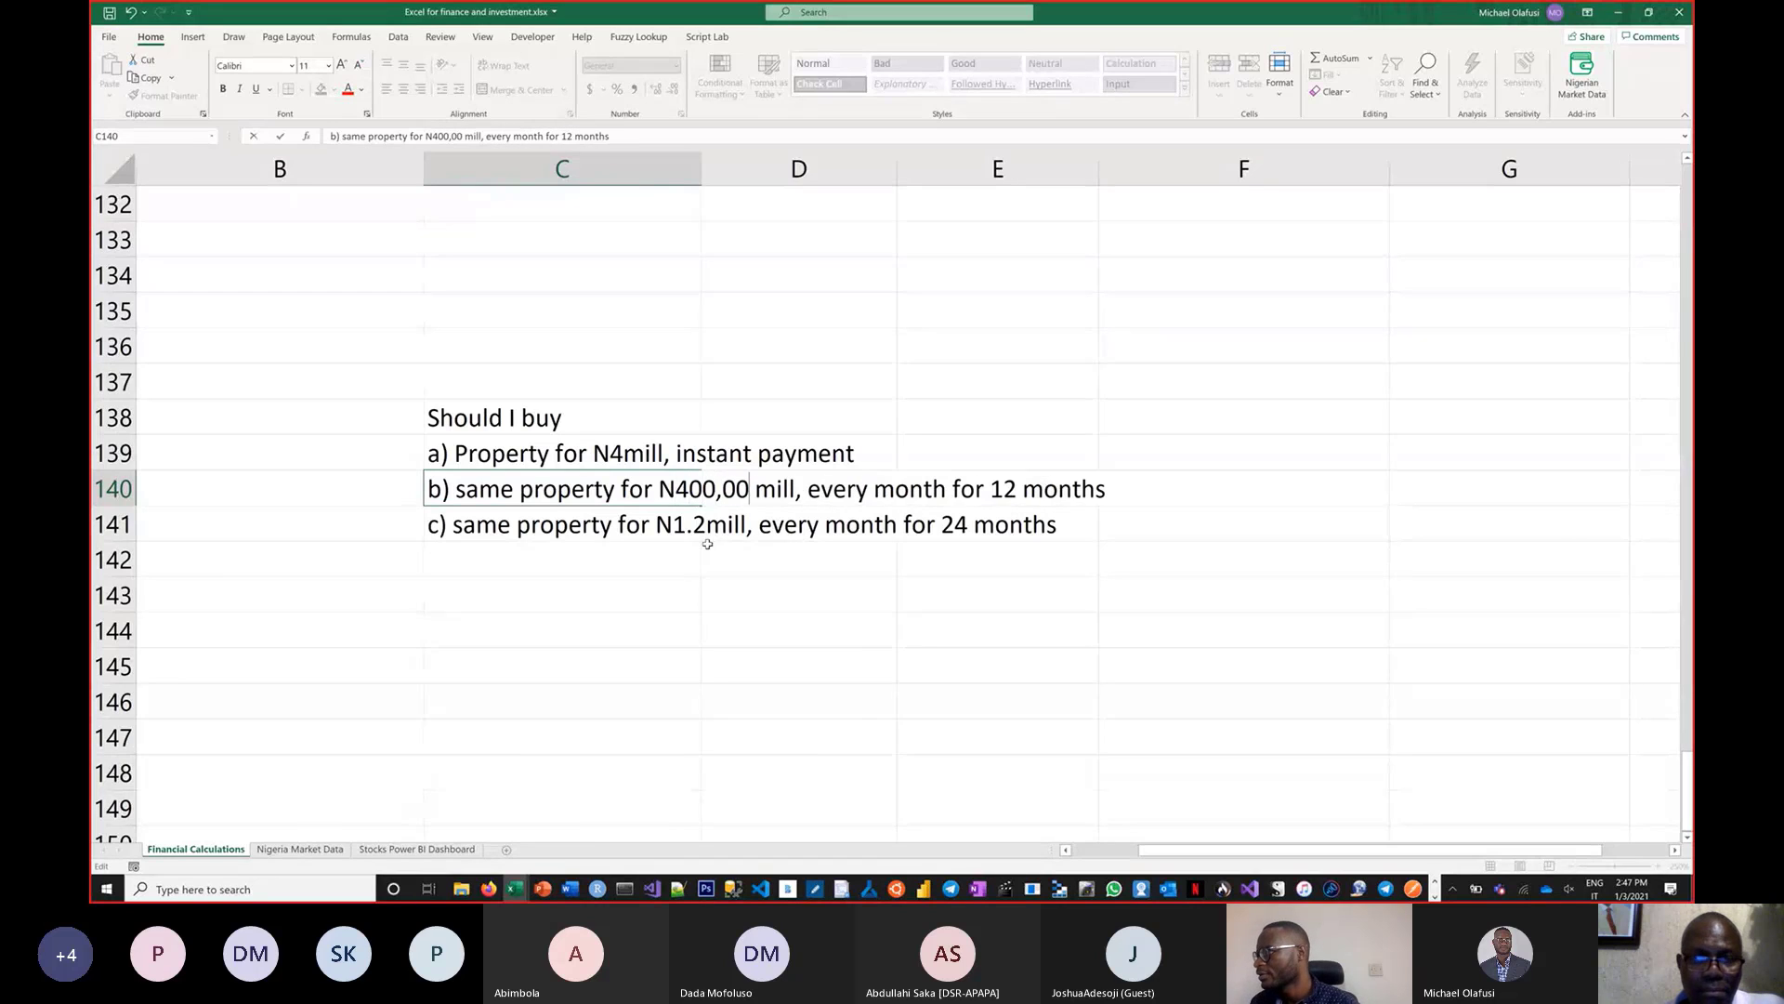
key(Delete)
key(Delete)
key(Delete)
key(Delete)
key(Delete)
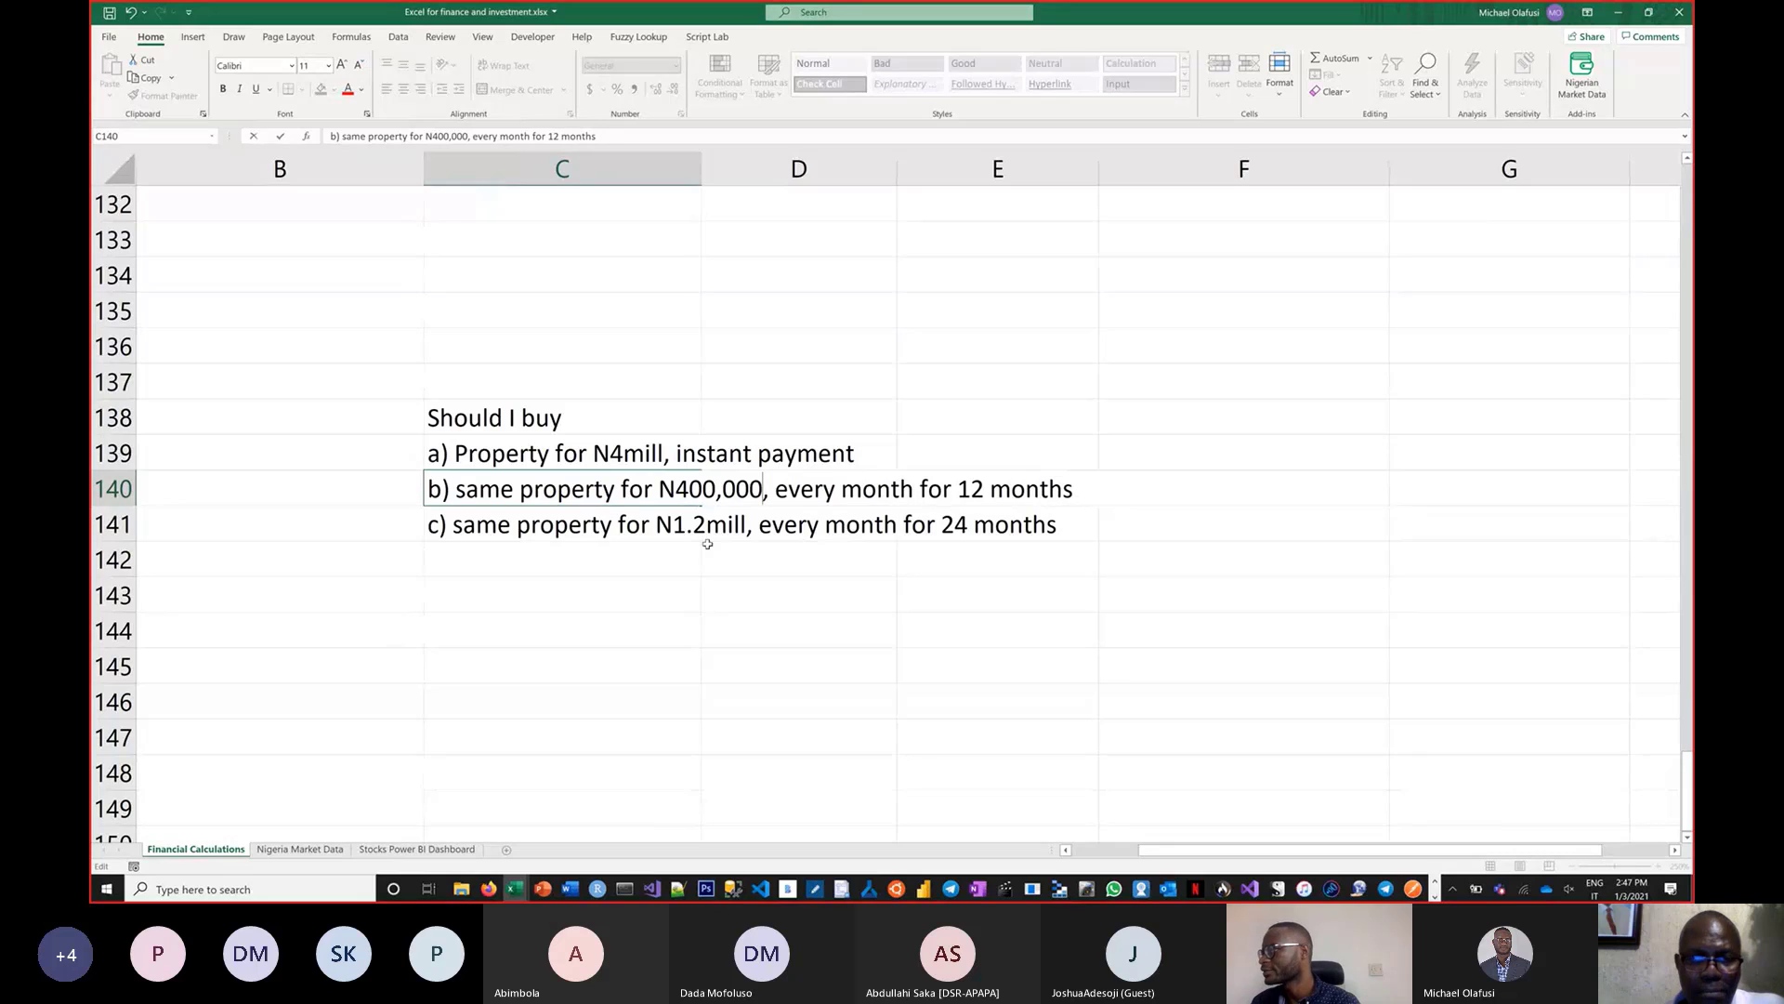
key(Return)
Change the monthly instalment in option c), cell C141, to N220,000, removing the word "mill"
double_click(689, 525)
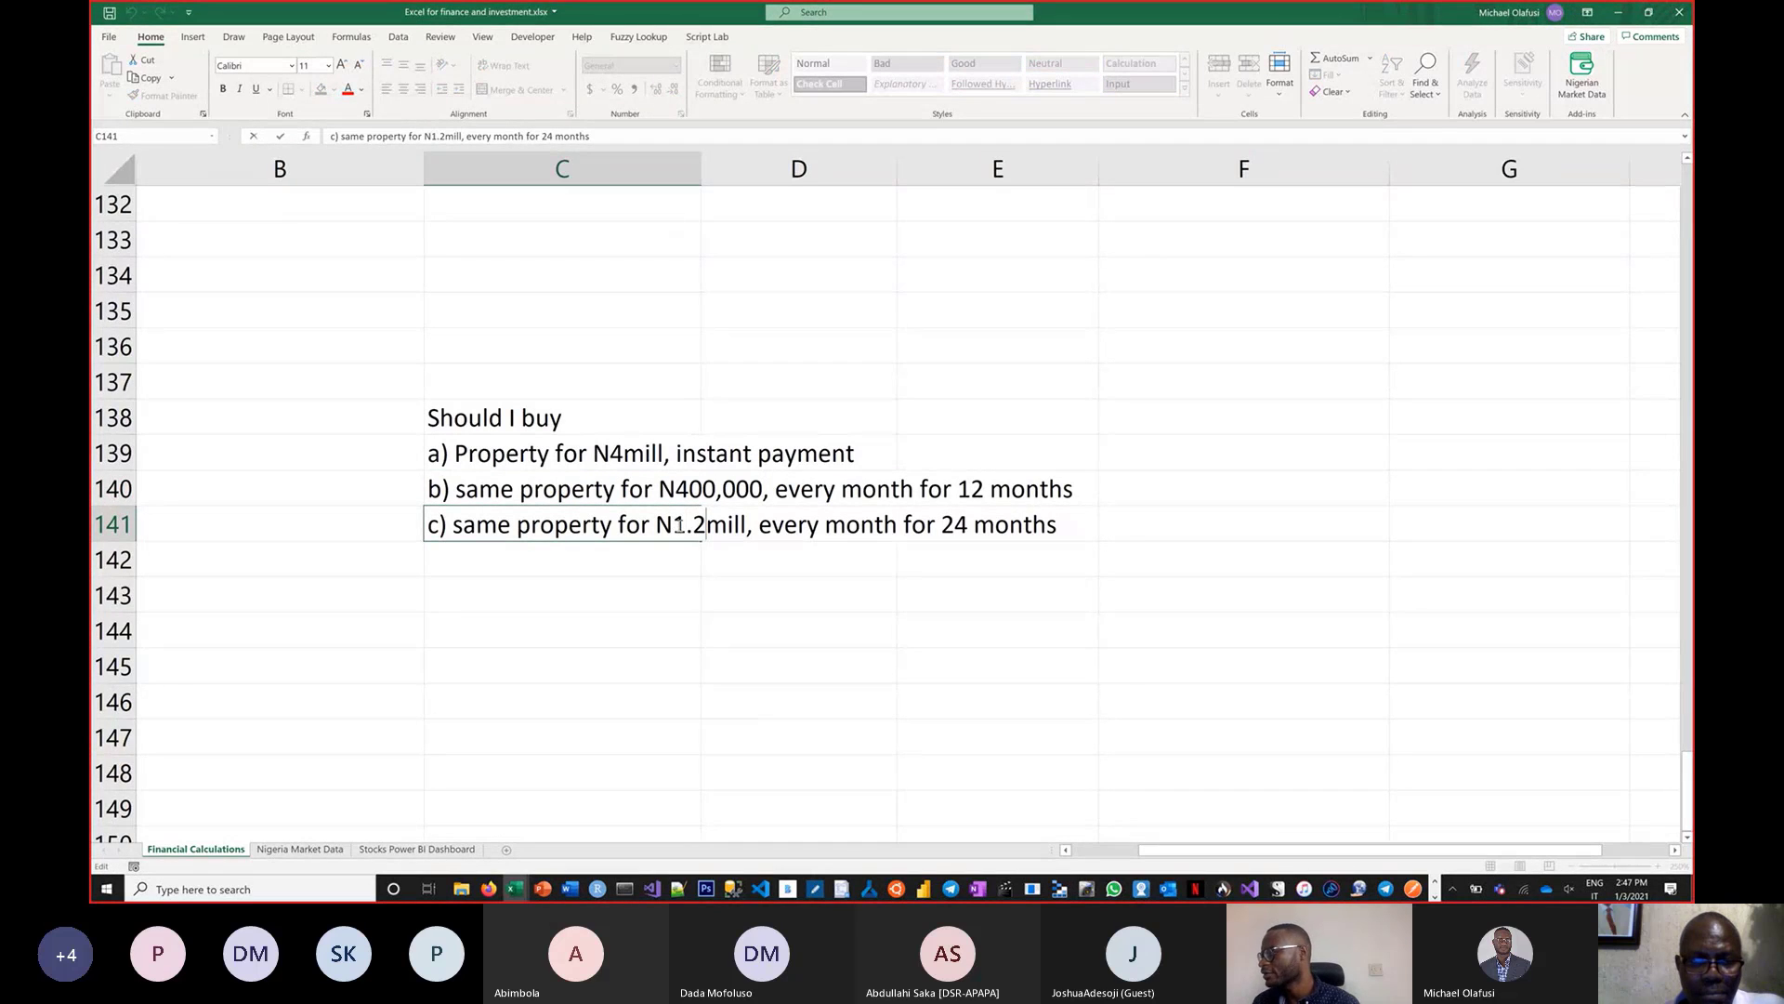
key(Left)
key(Left)
key(Left)
key(Delete)
key(Delete)
key(Delete)
text(220,00)
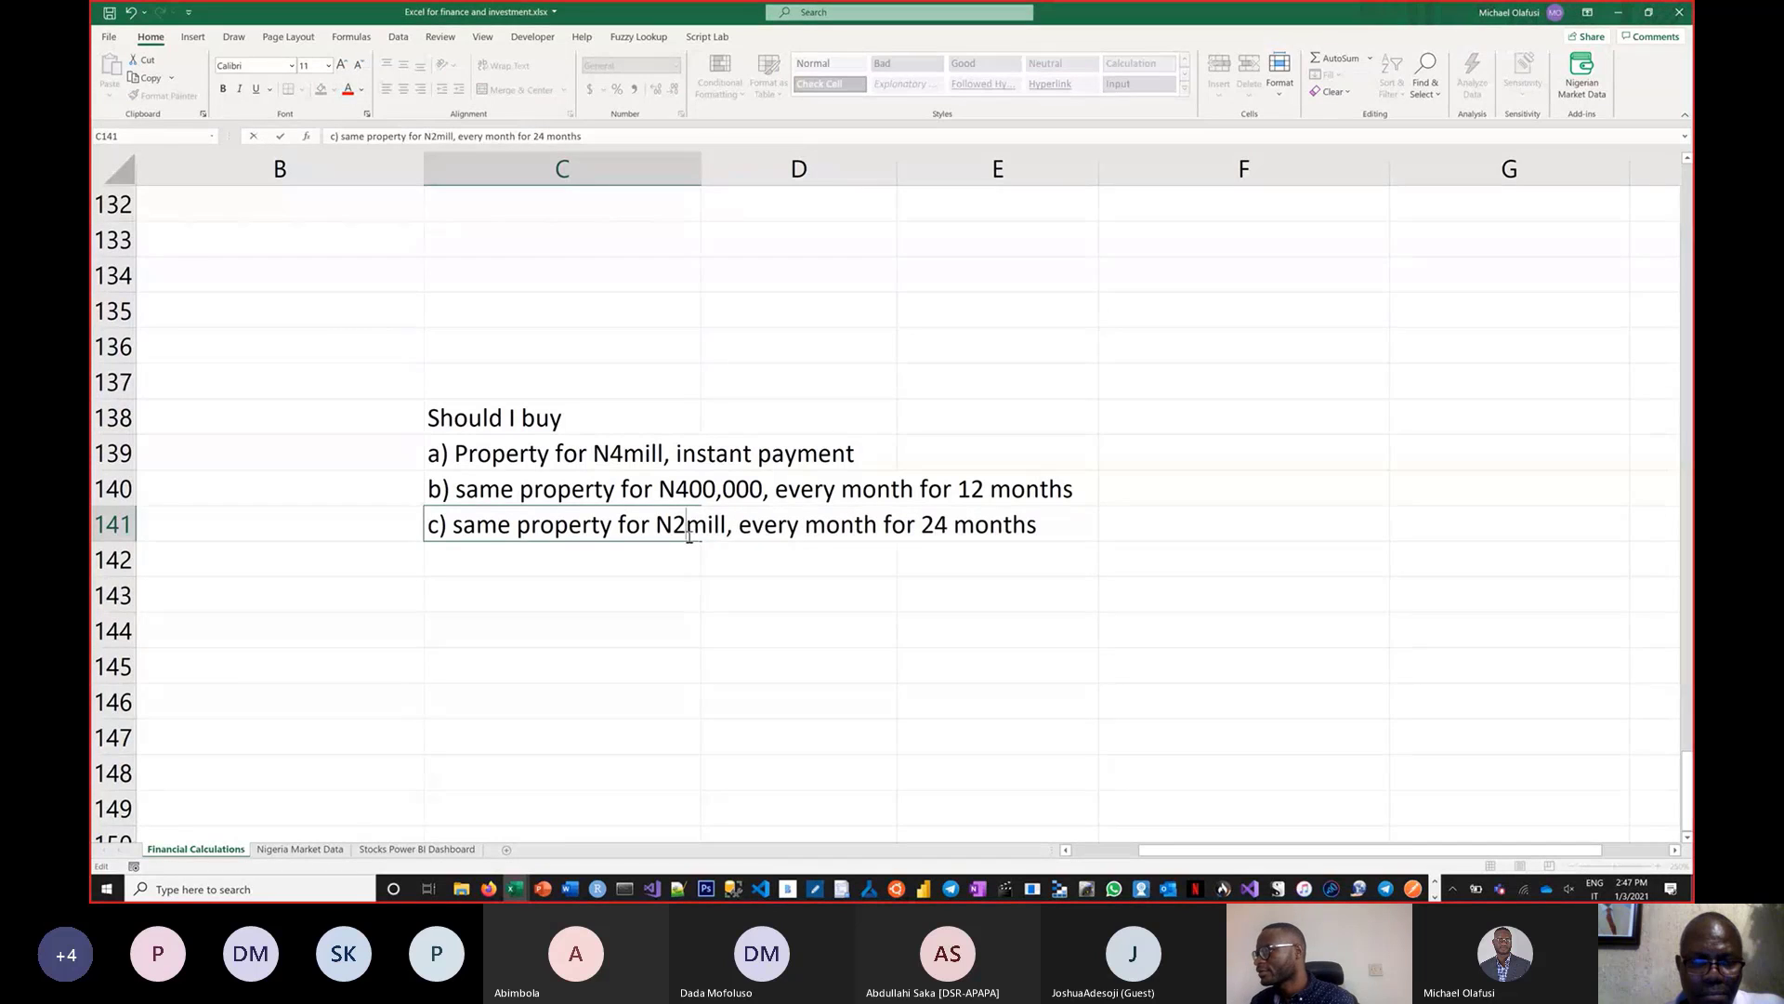
text(0)
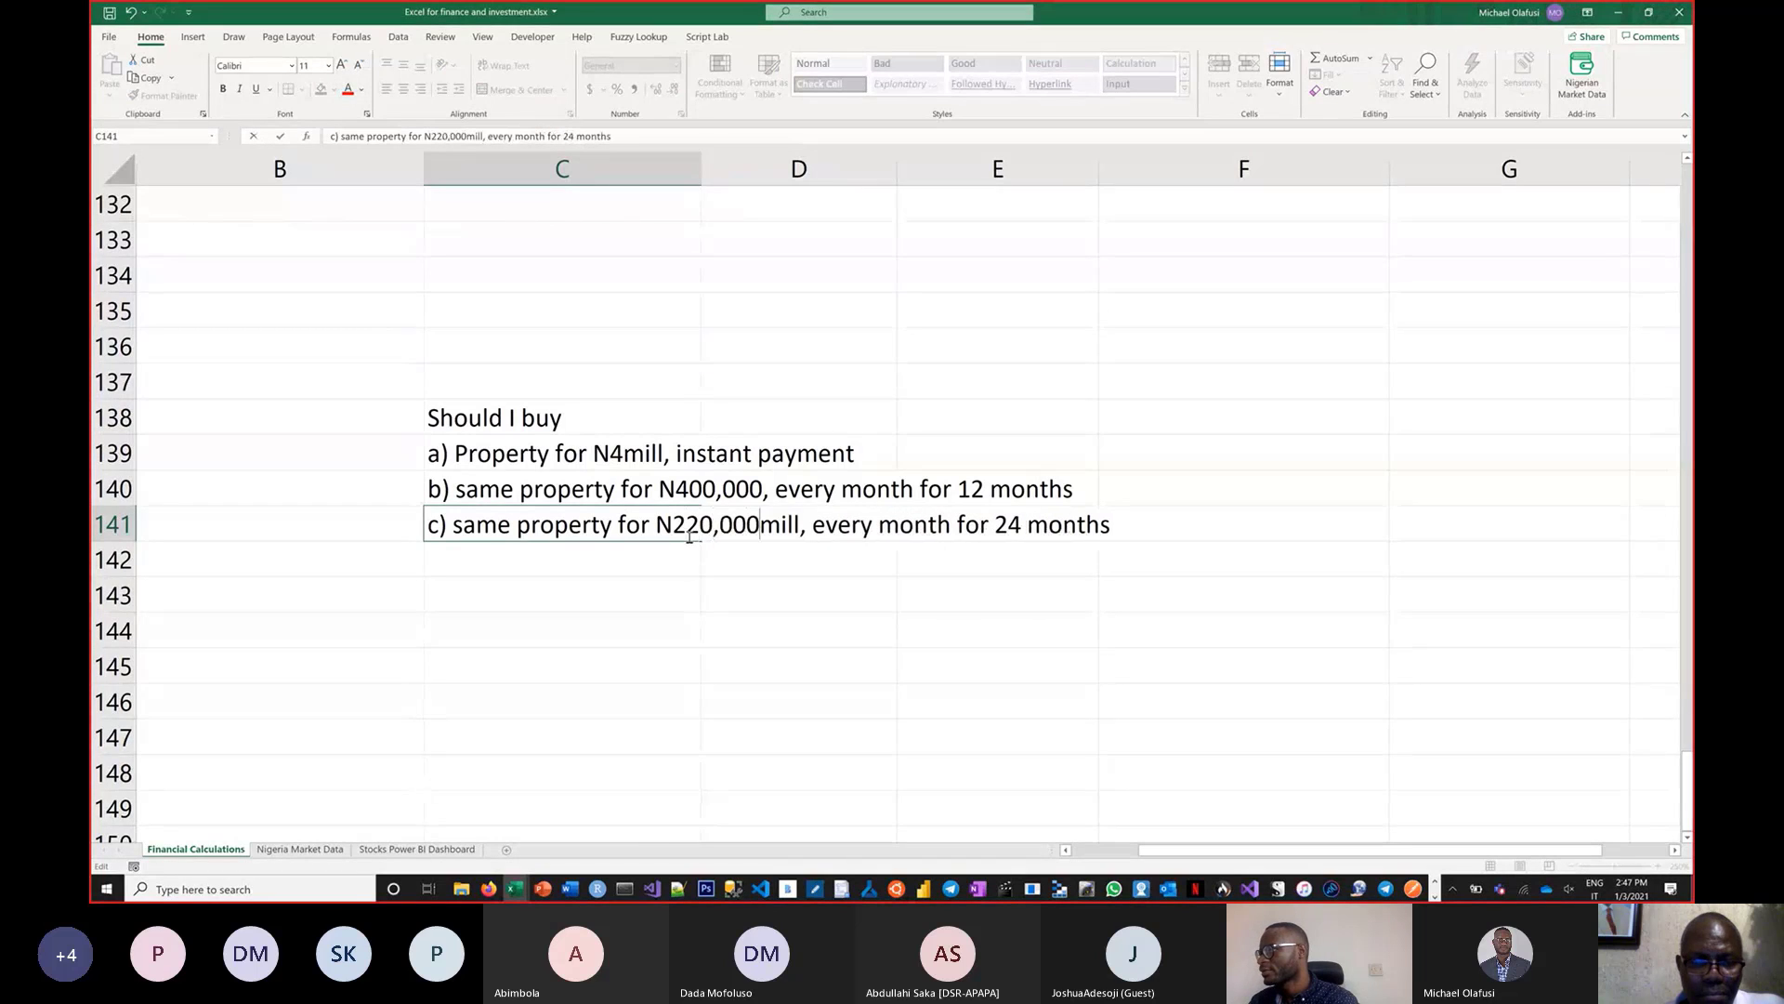
key(Delete)
key(Delete)
key(Delete)
key(Delete)
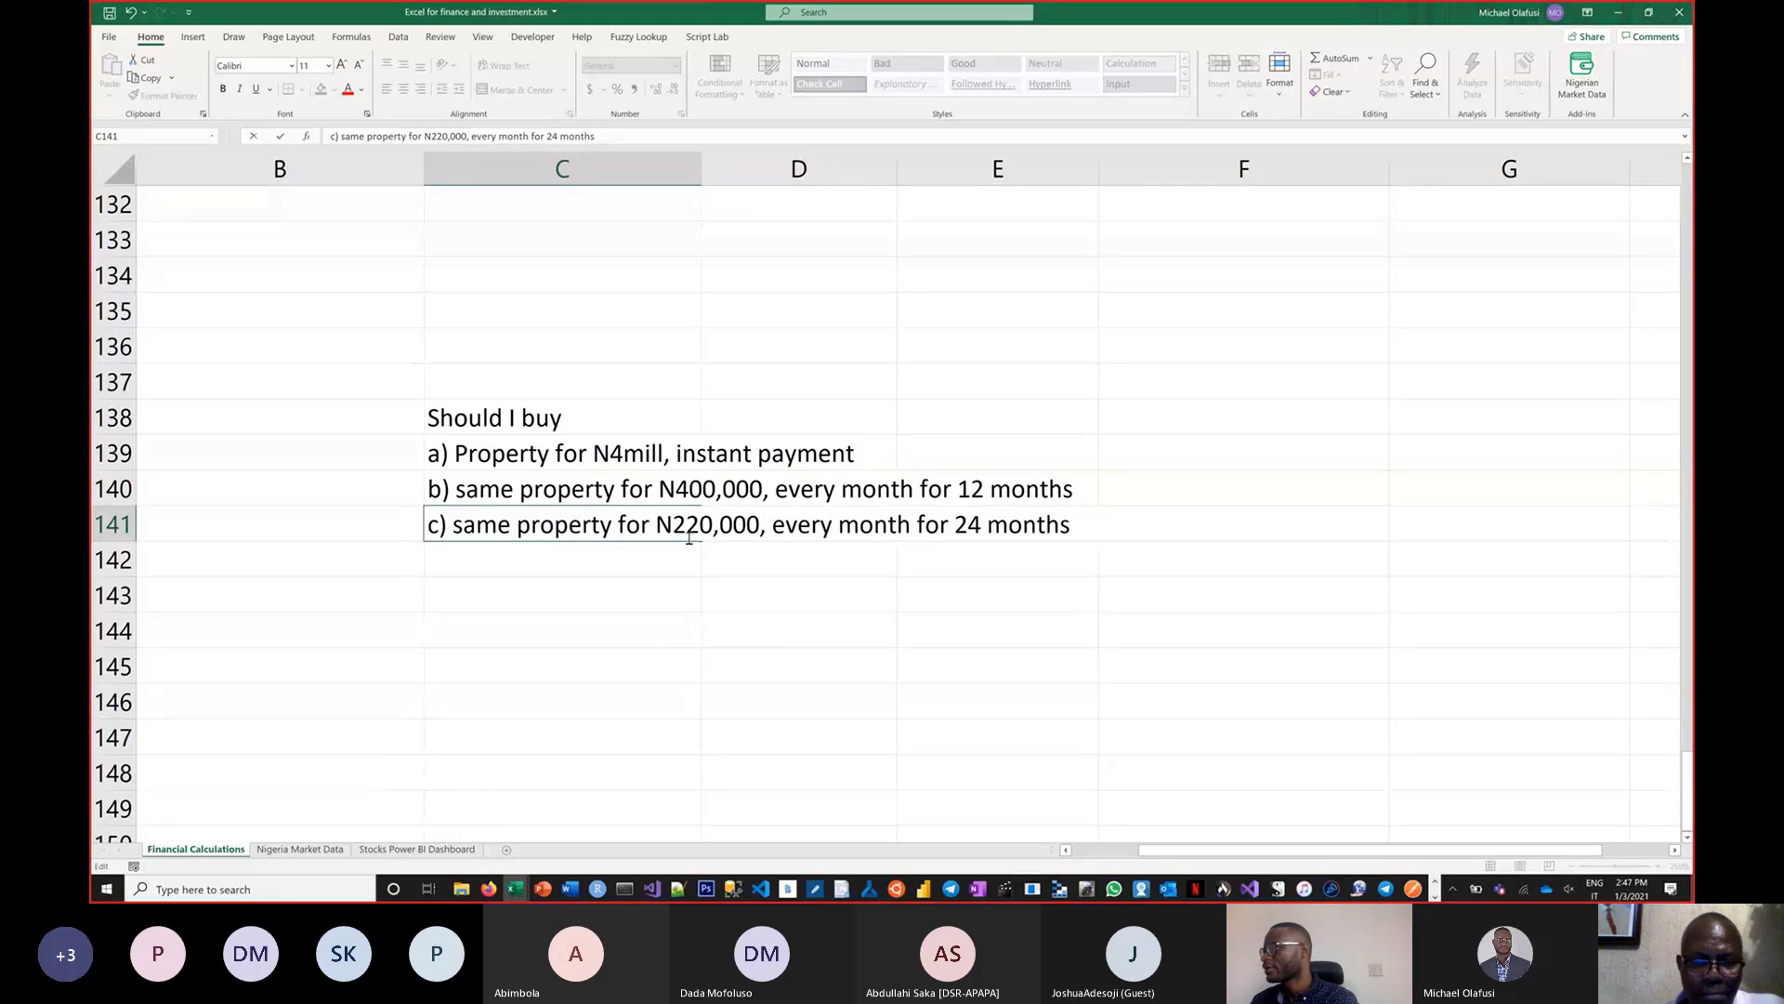
key(Return)
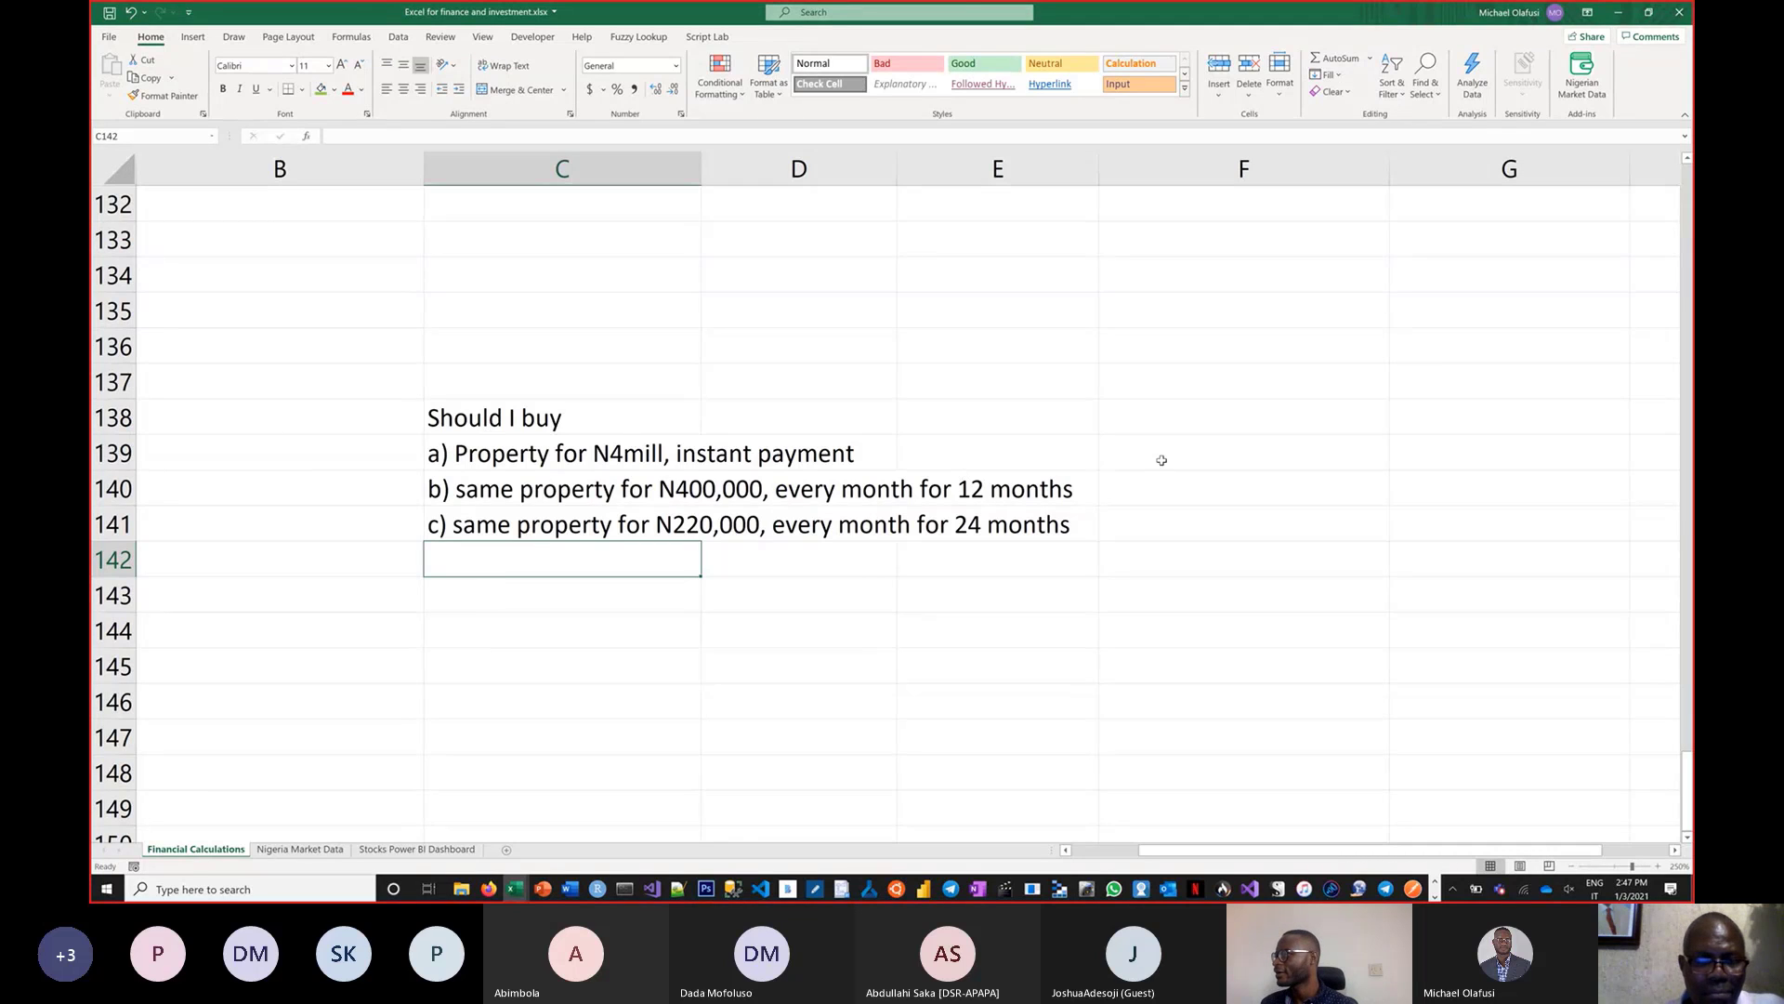
Enter the heading "Seller One" in cell C137, above the "Should I buy" question
click(1179, 431)
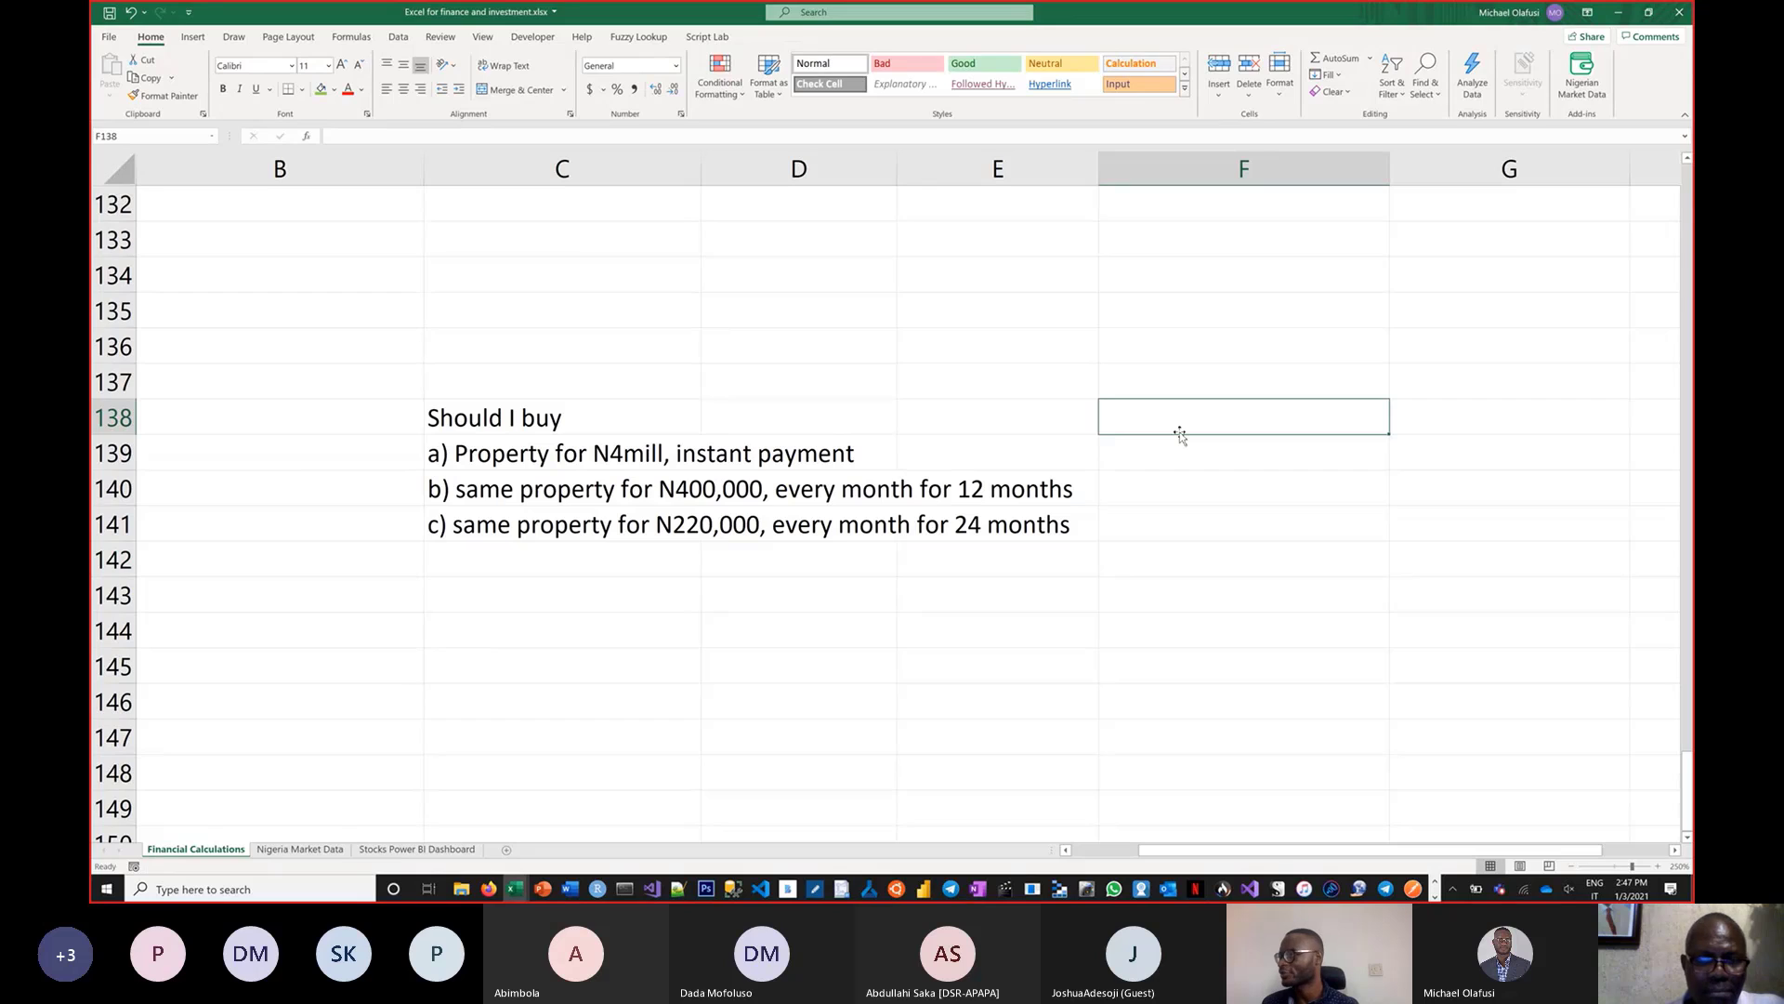
click(506, 377)
text(Seller)
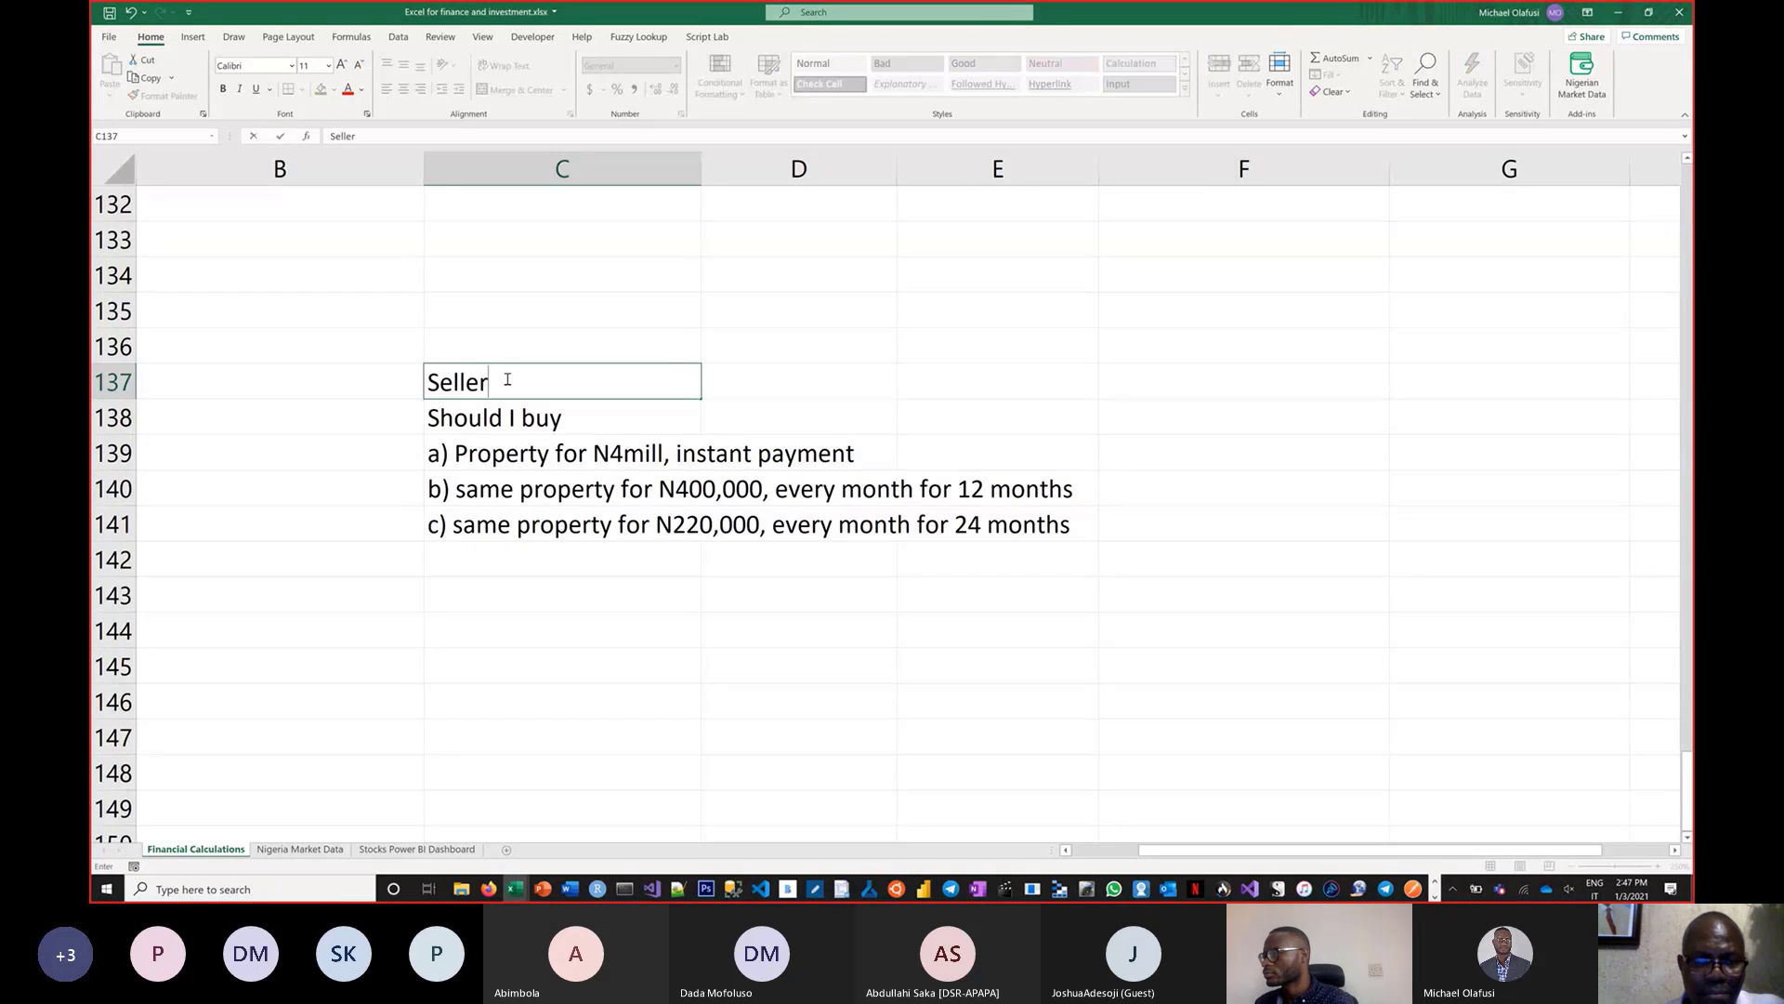
text( One)
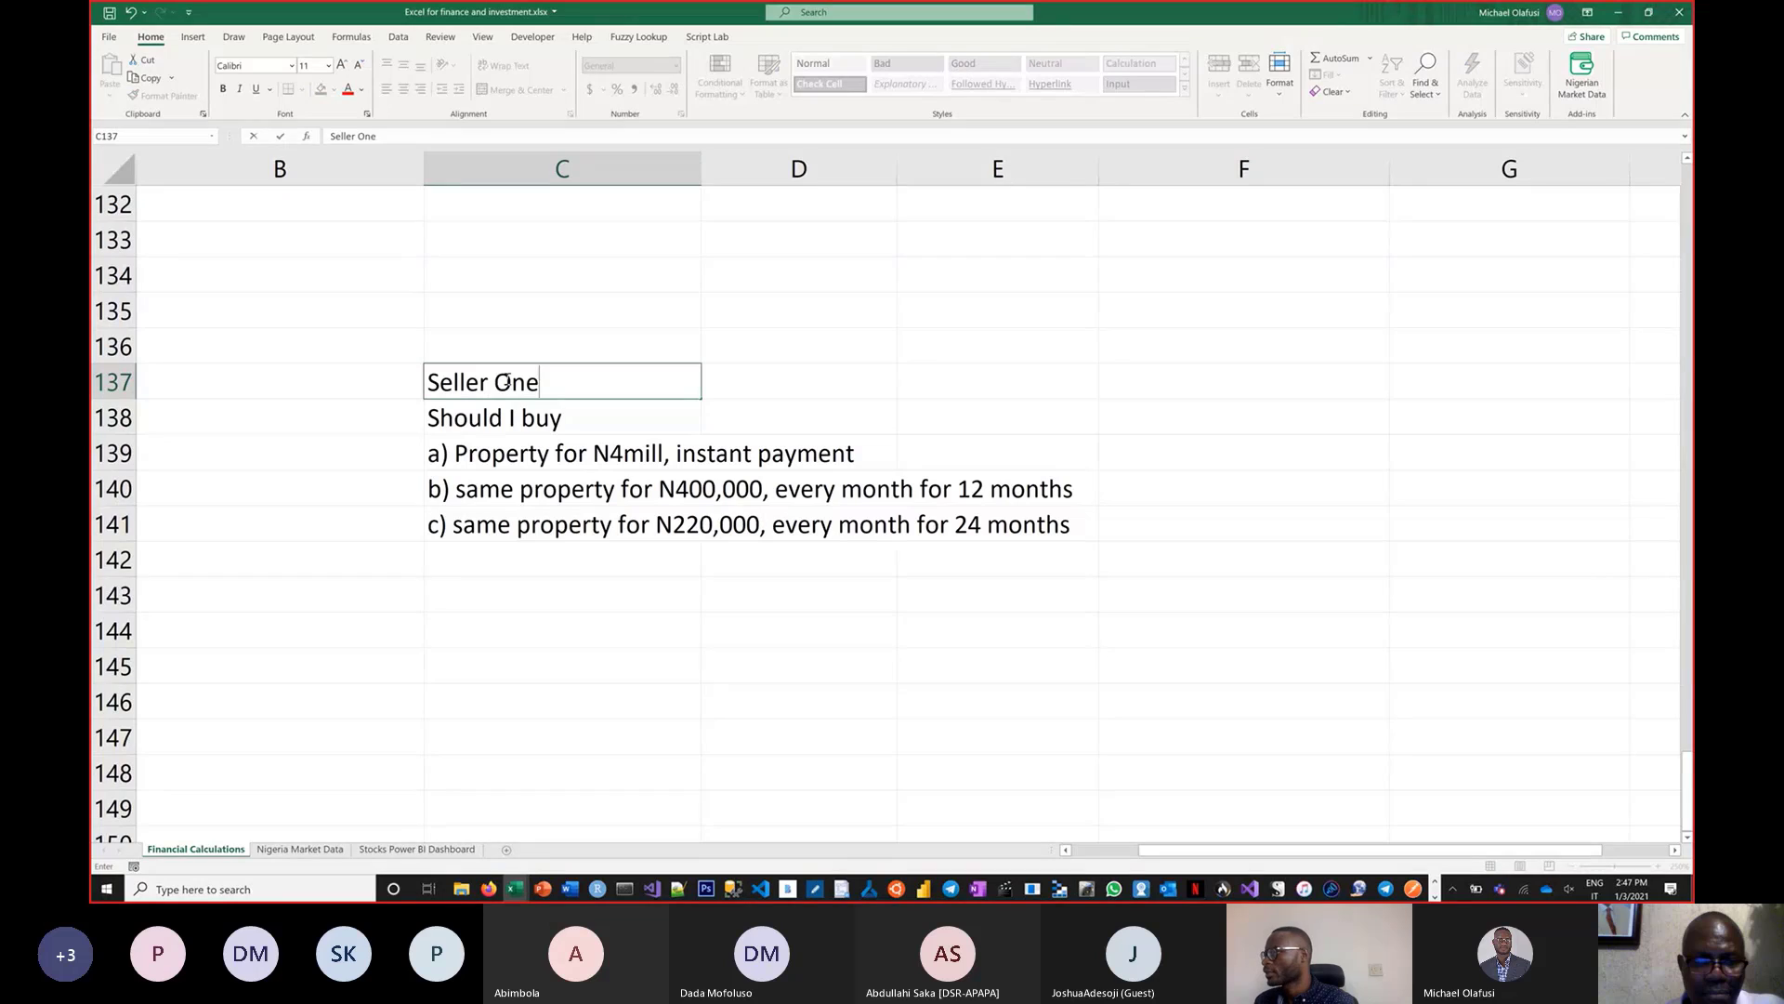
Enter the heading "GTBank" in cell F137, on the same row as the seller heading
click(1186, 386)
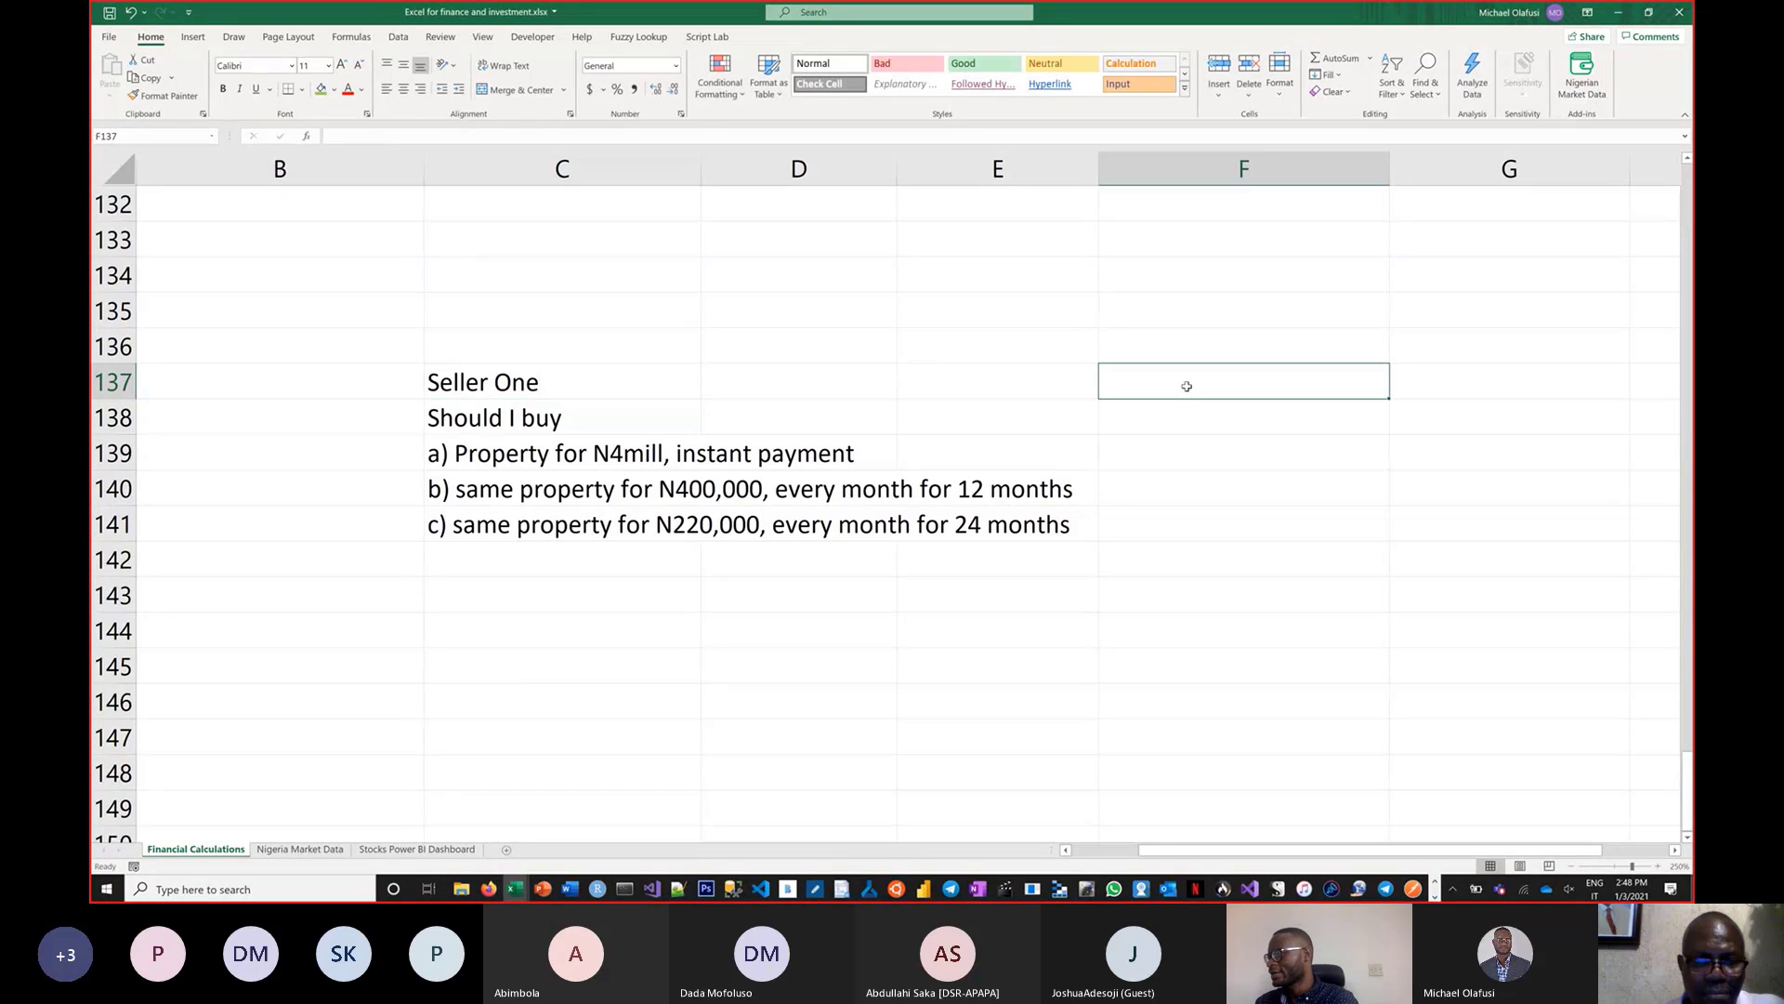
text(GTBA)
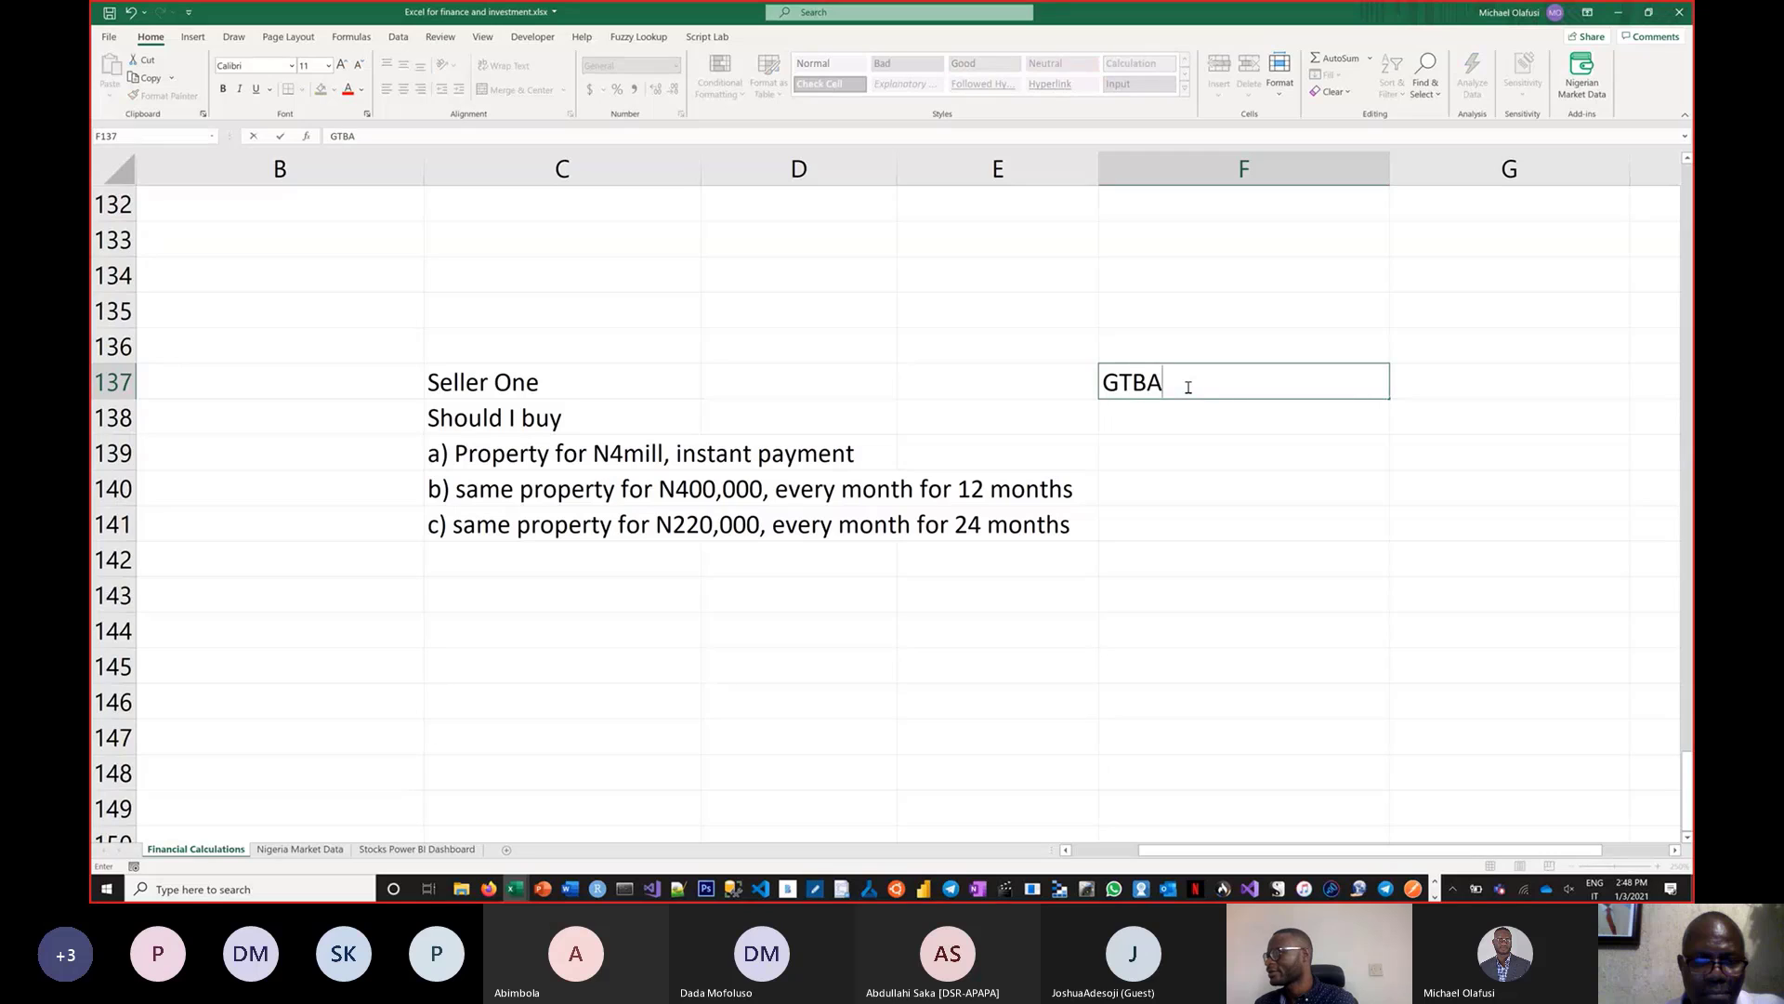
key(BackSpace)
text(ank)
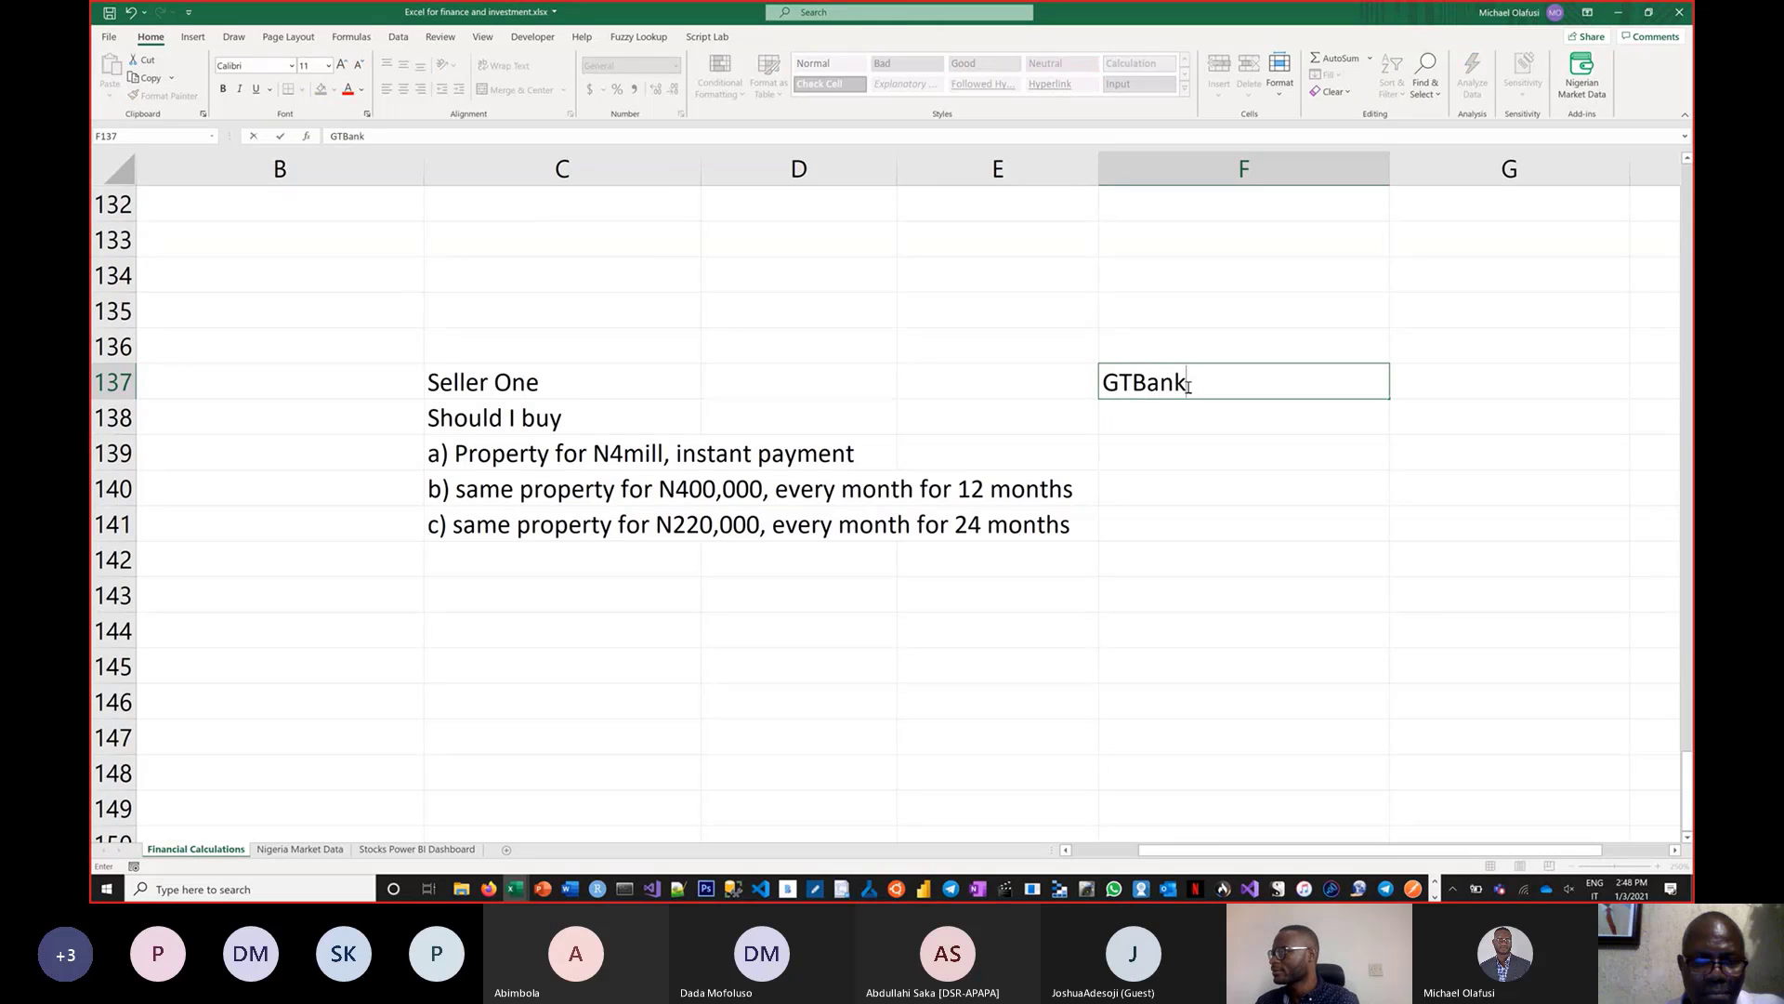
key(Return)
Enter the loan terms "1.75% loan of up 6mill" in cell F138, below the GTBank heading
text(1)
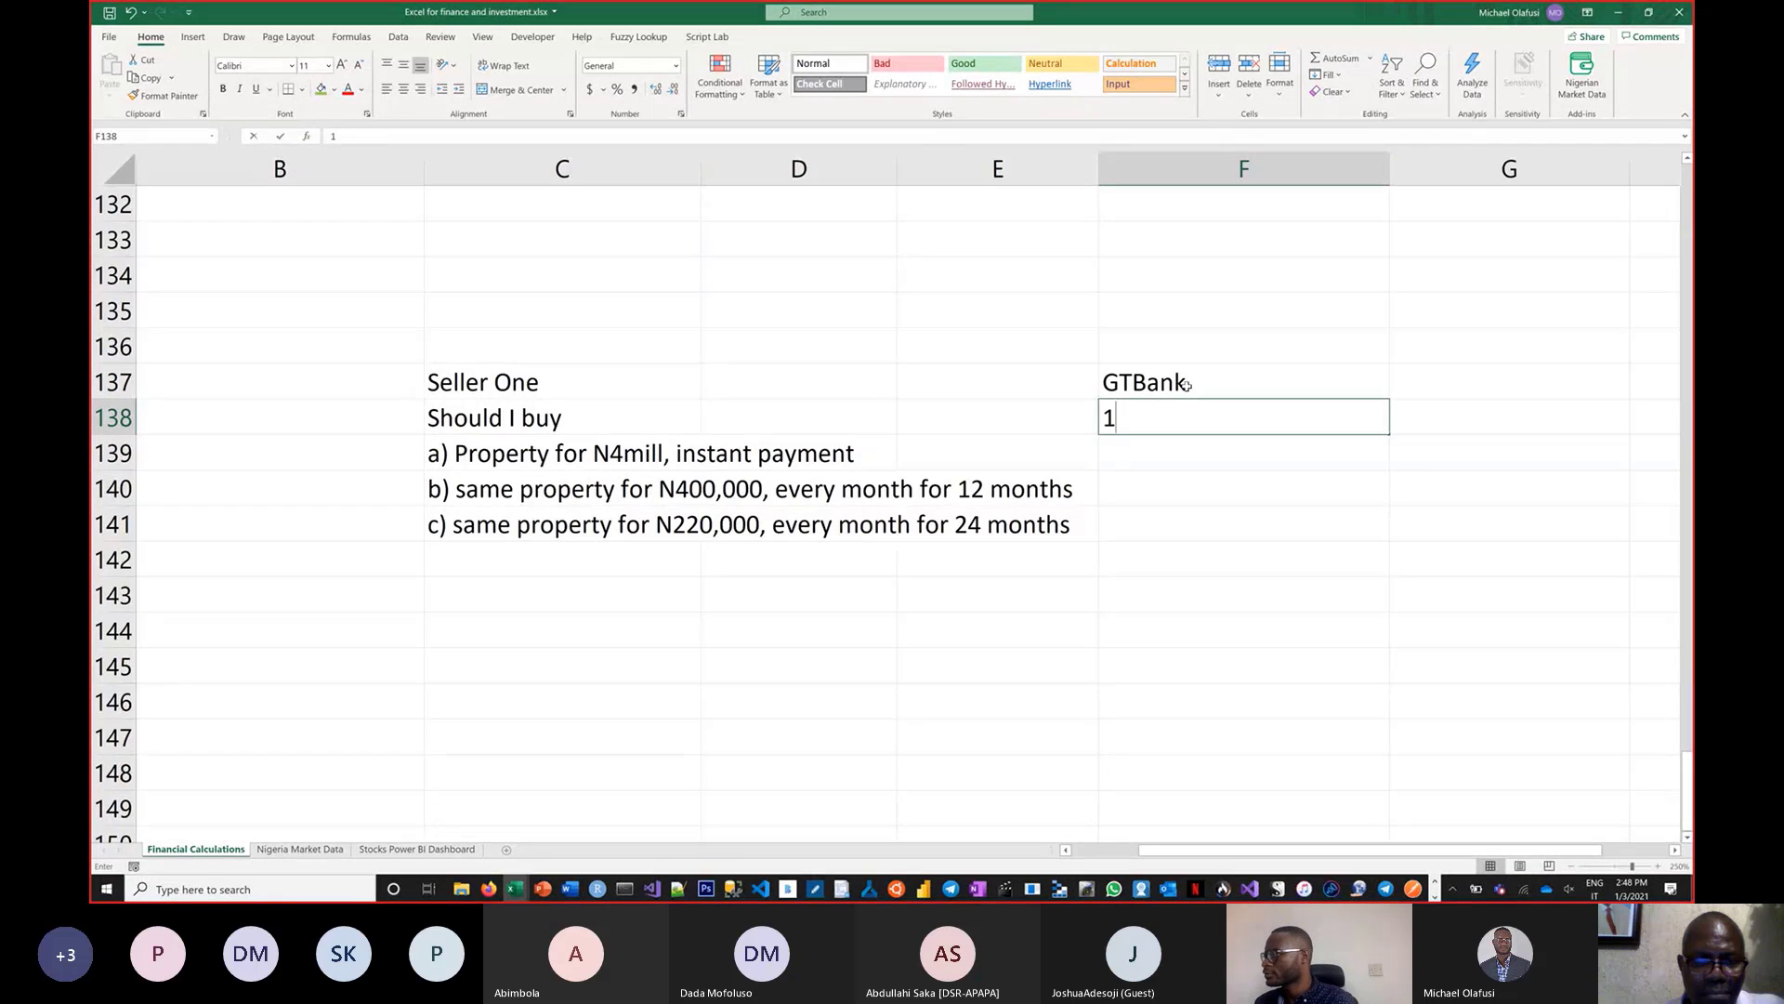
text(.75%)
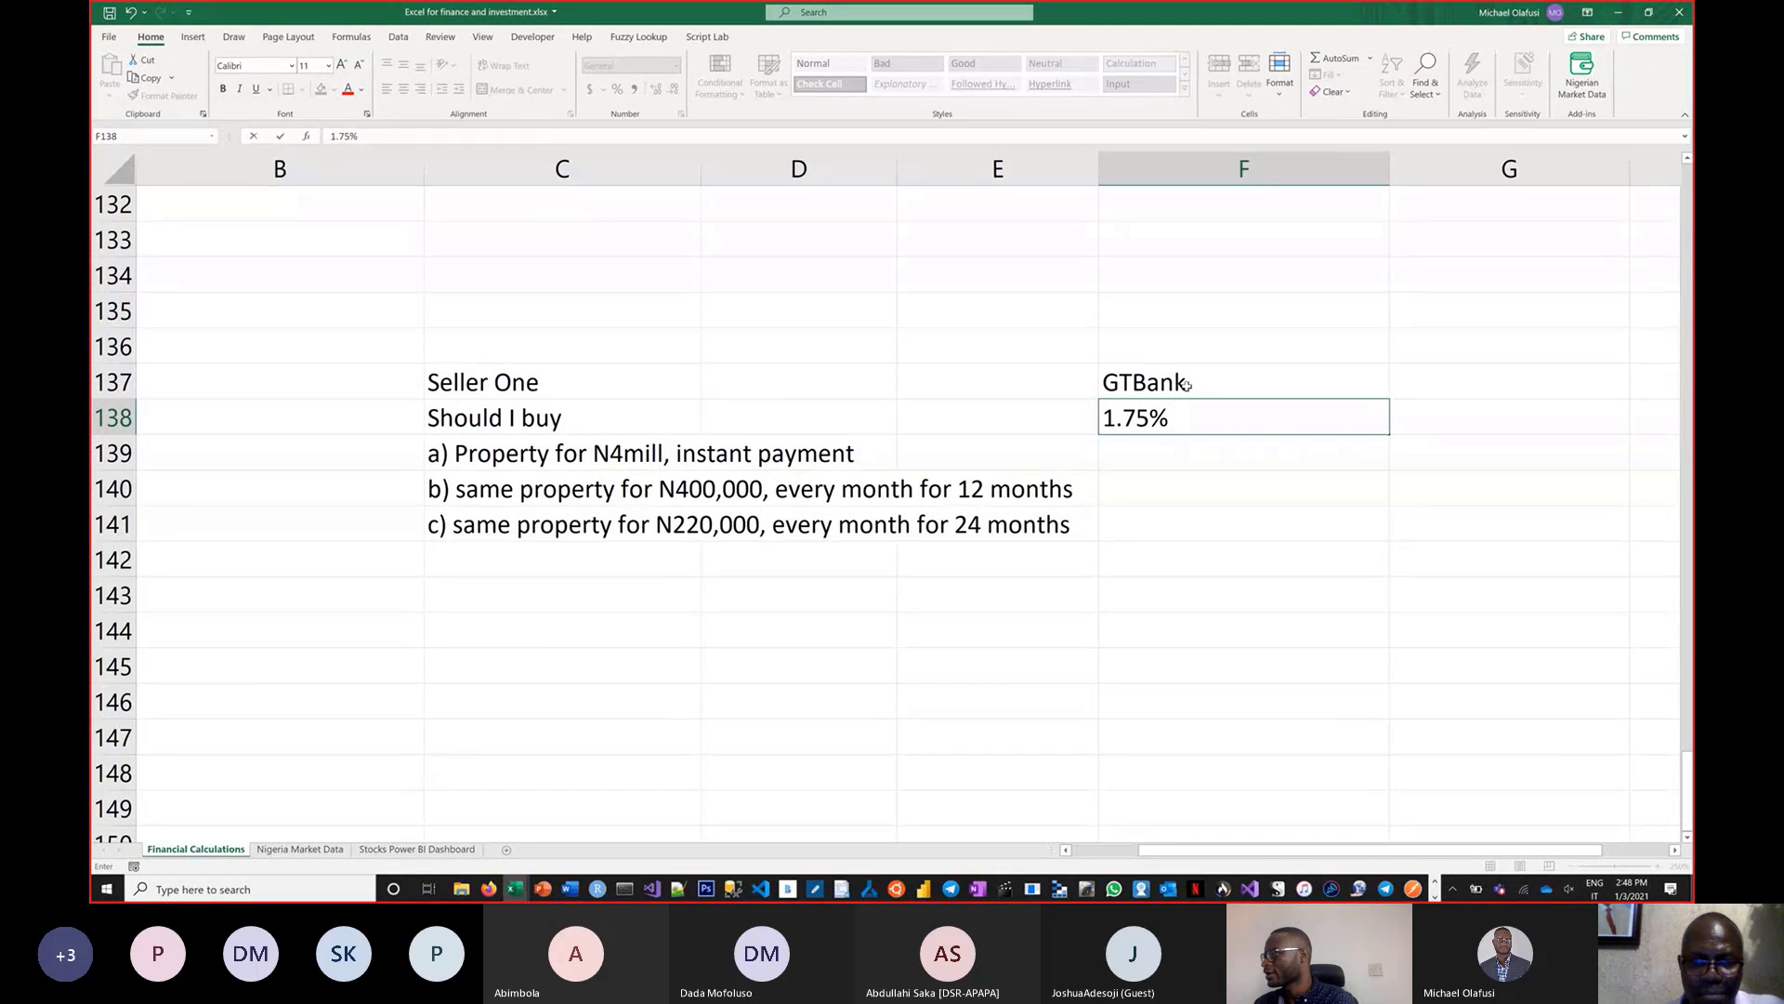
text( loan of )
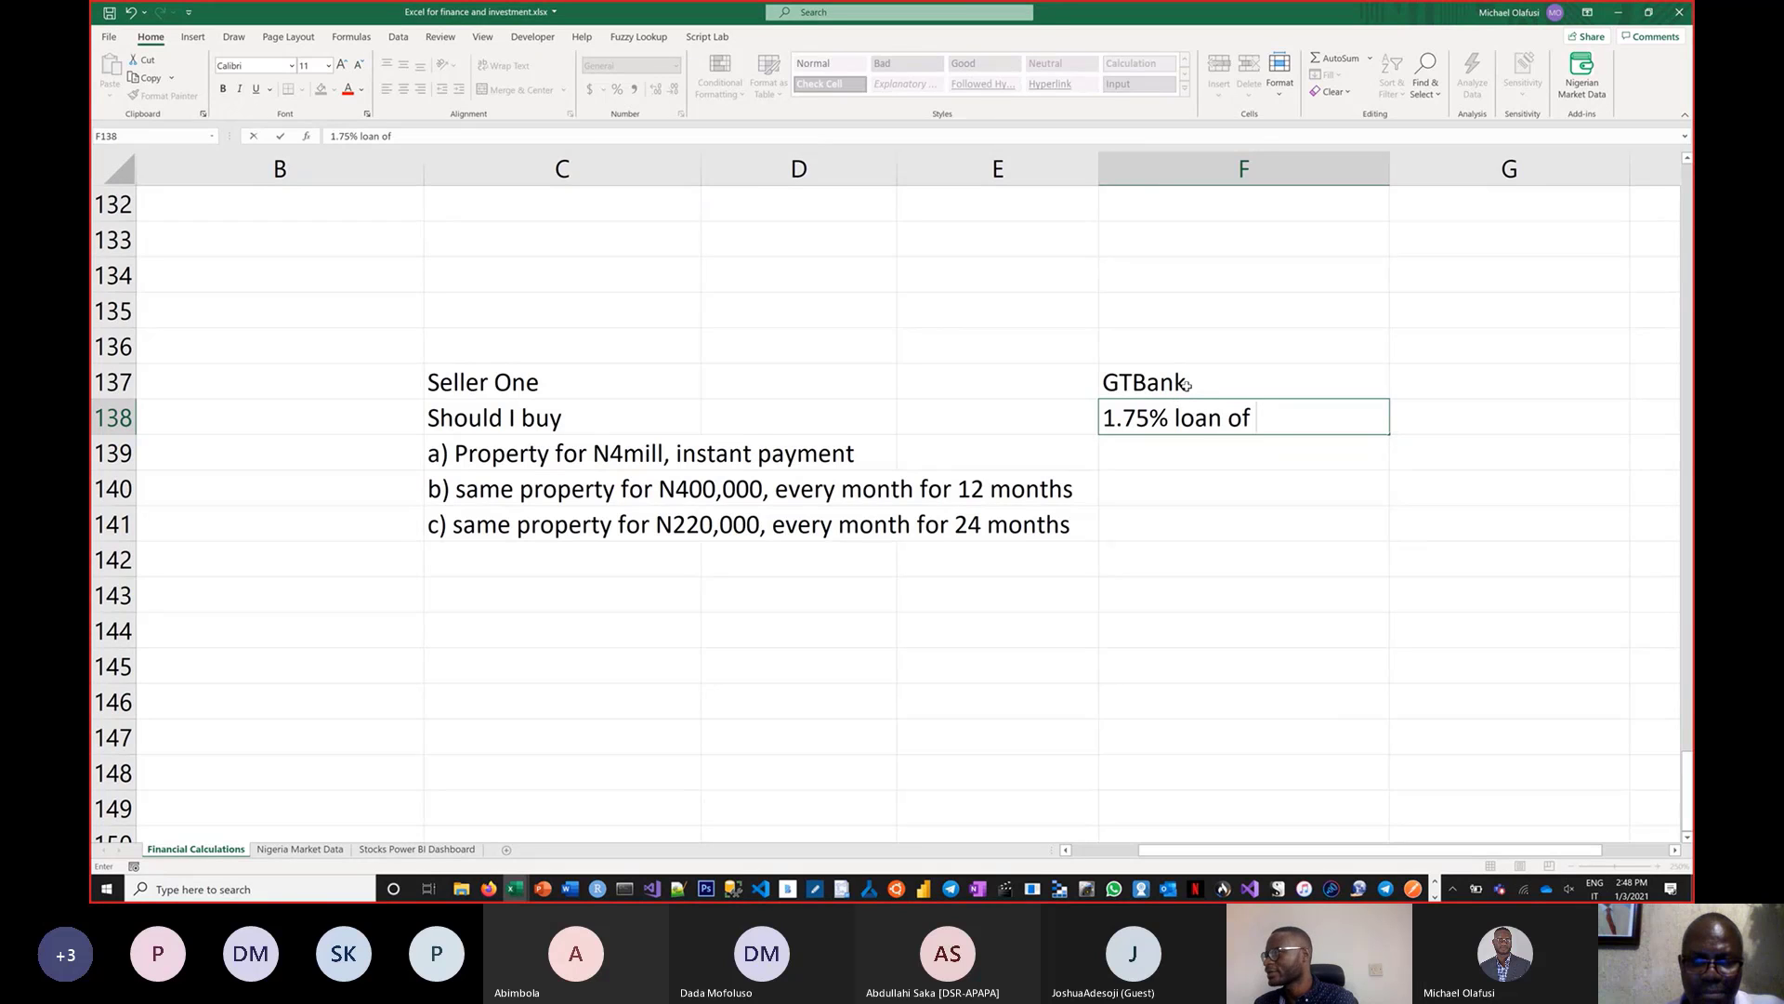
text(up )
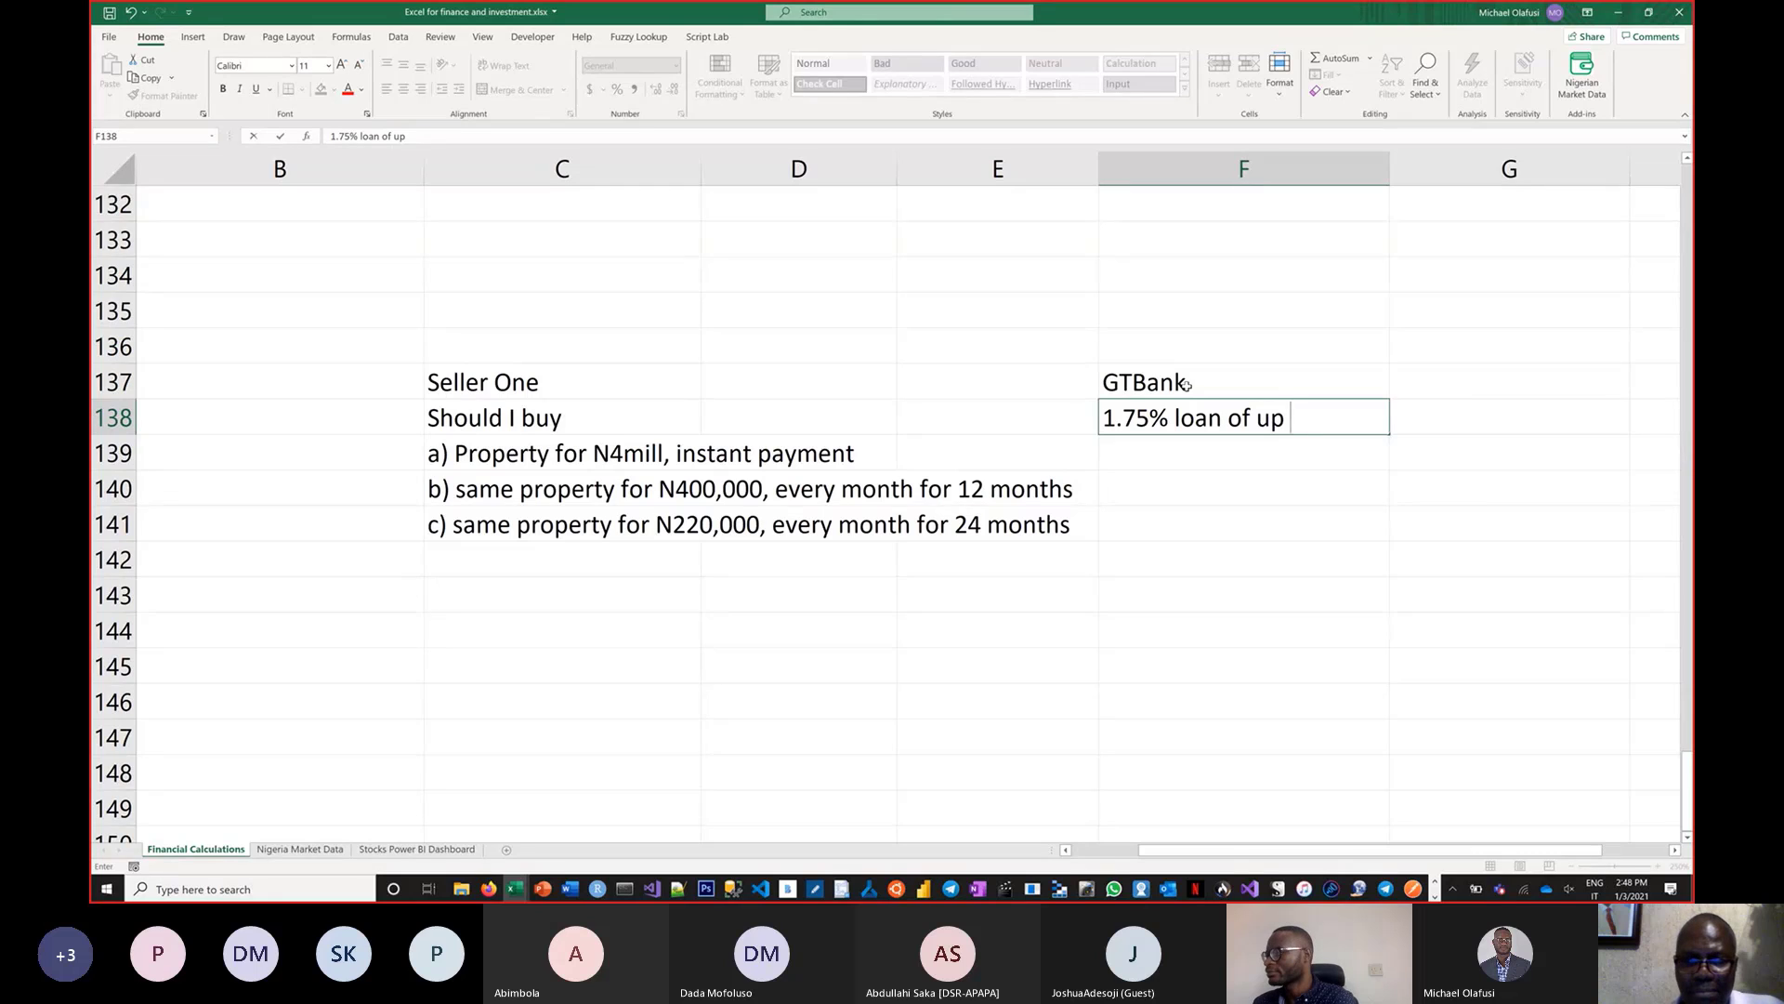
text(6)
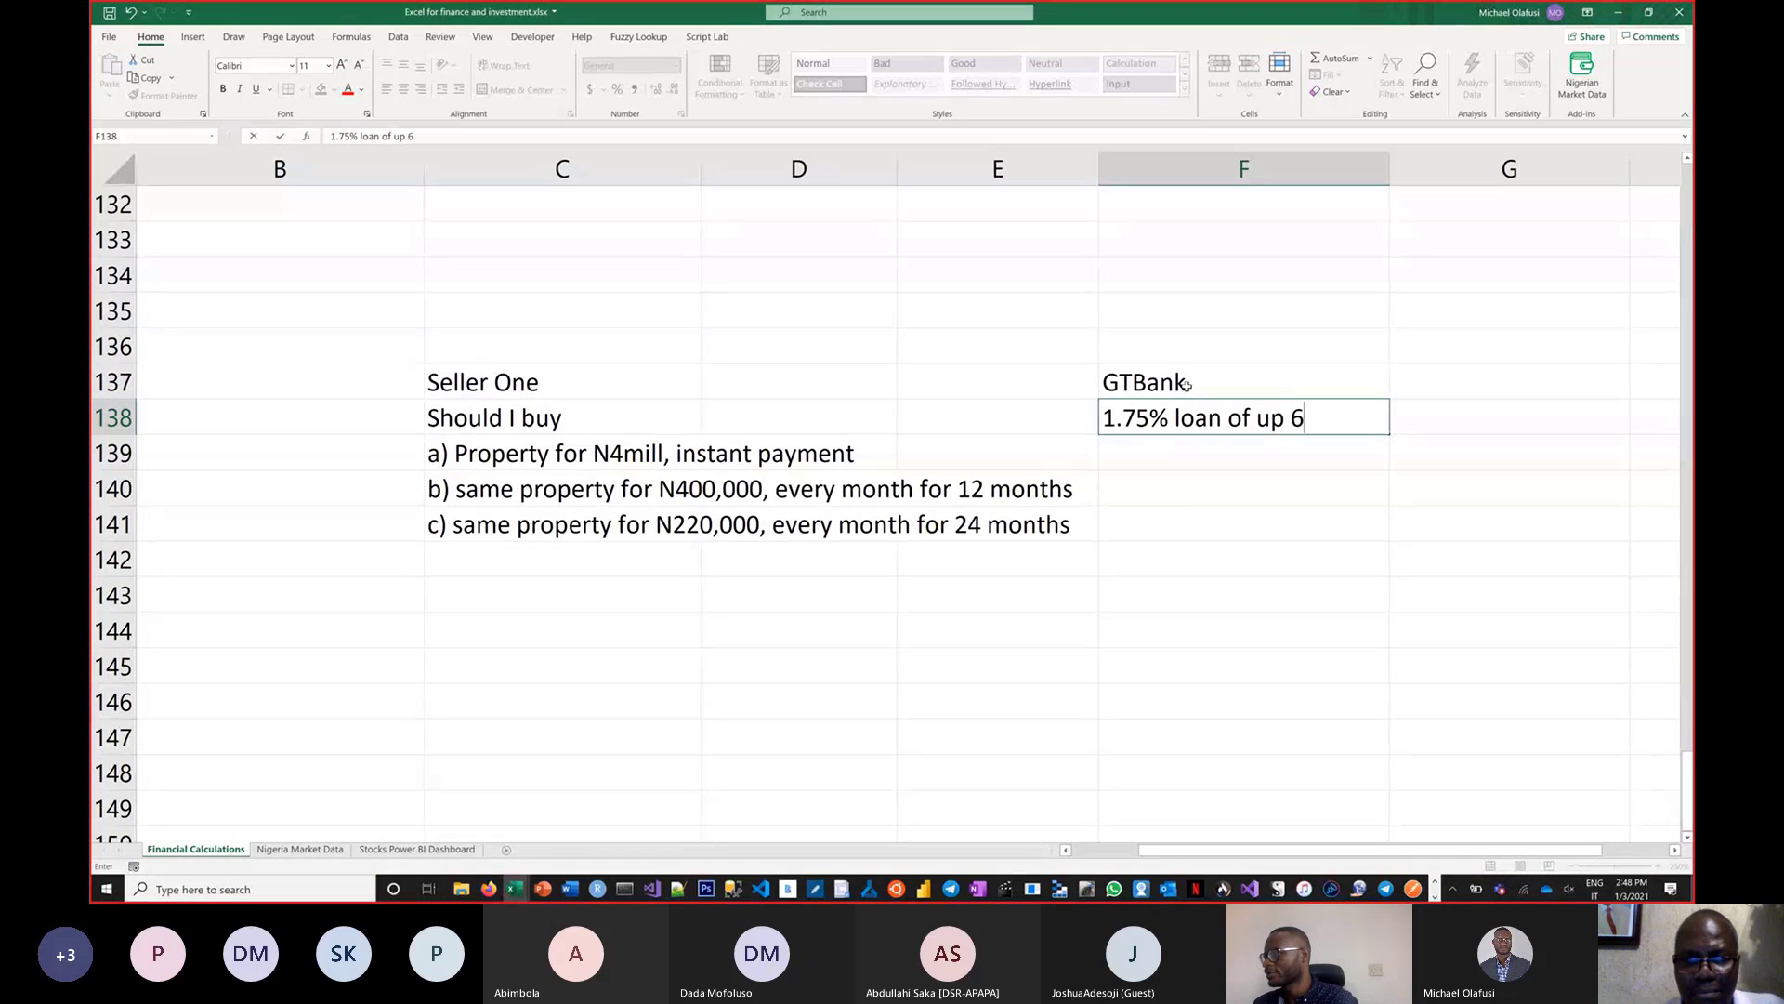
text(mil)
key(Return)
scroll(1097, 410, up, 1)
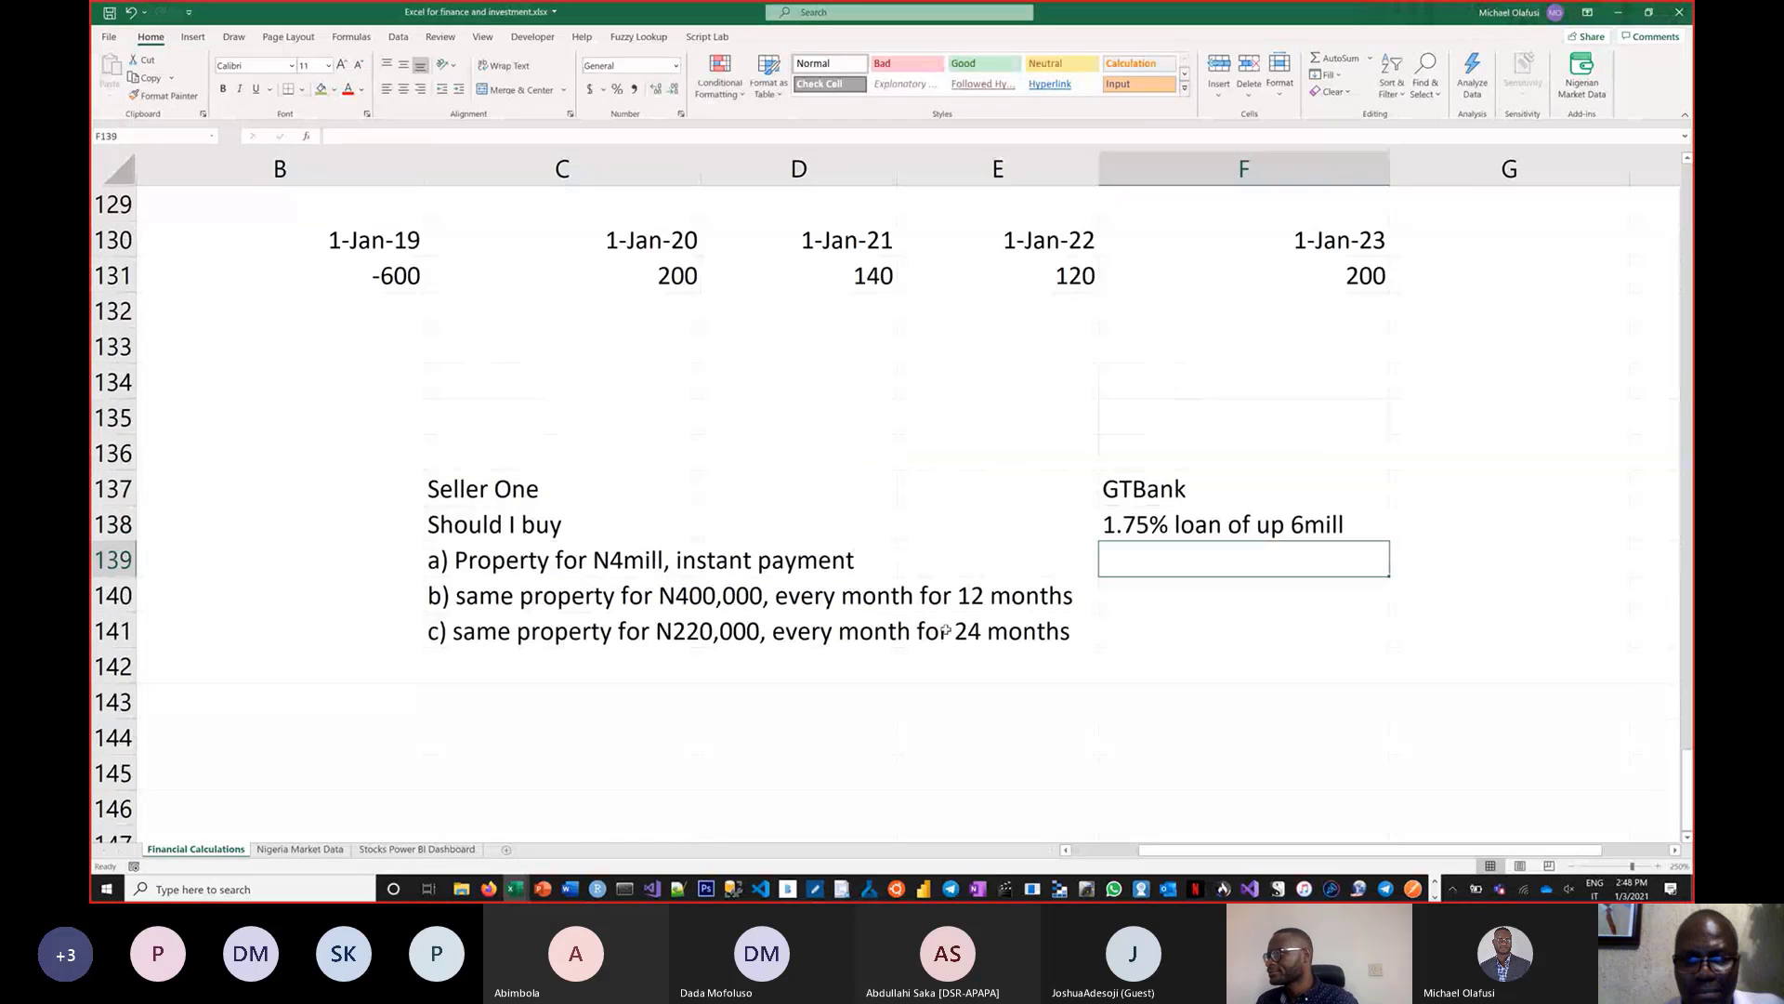
Add the option "d) Should I take GTB loan and pay instantly for the property" in cell C142
scroll(615, 380, down, 2)
click(477, 455)
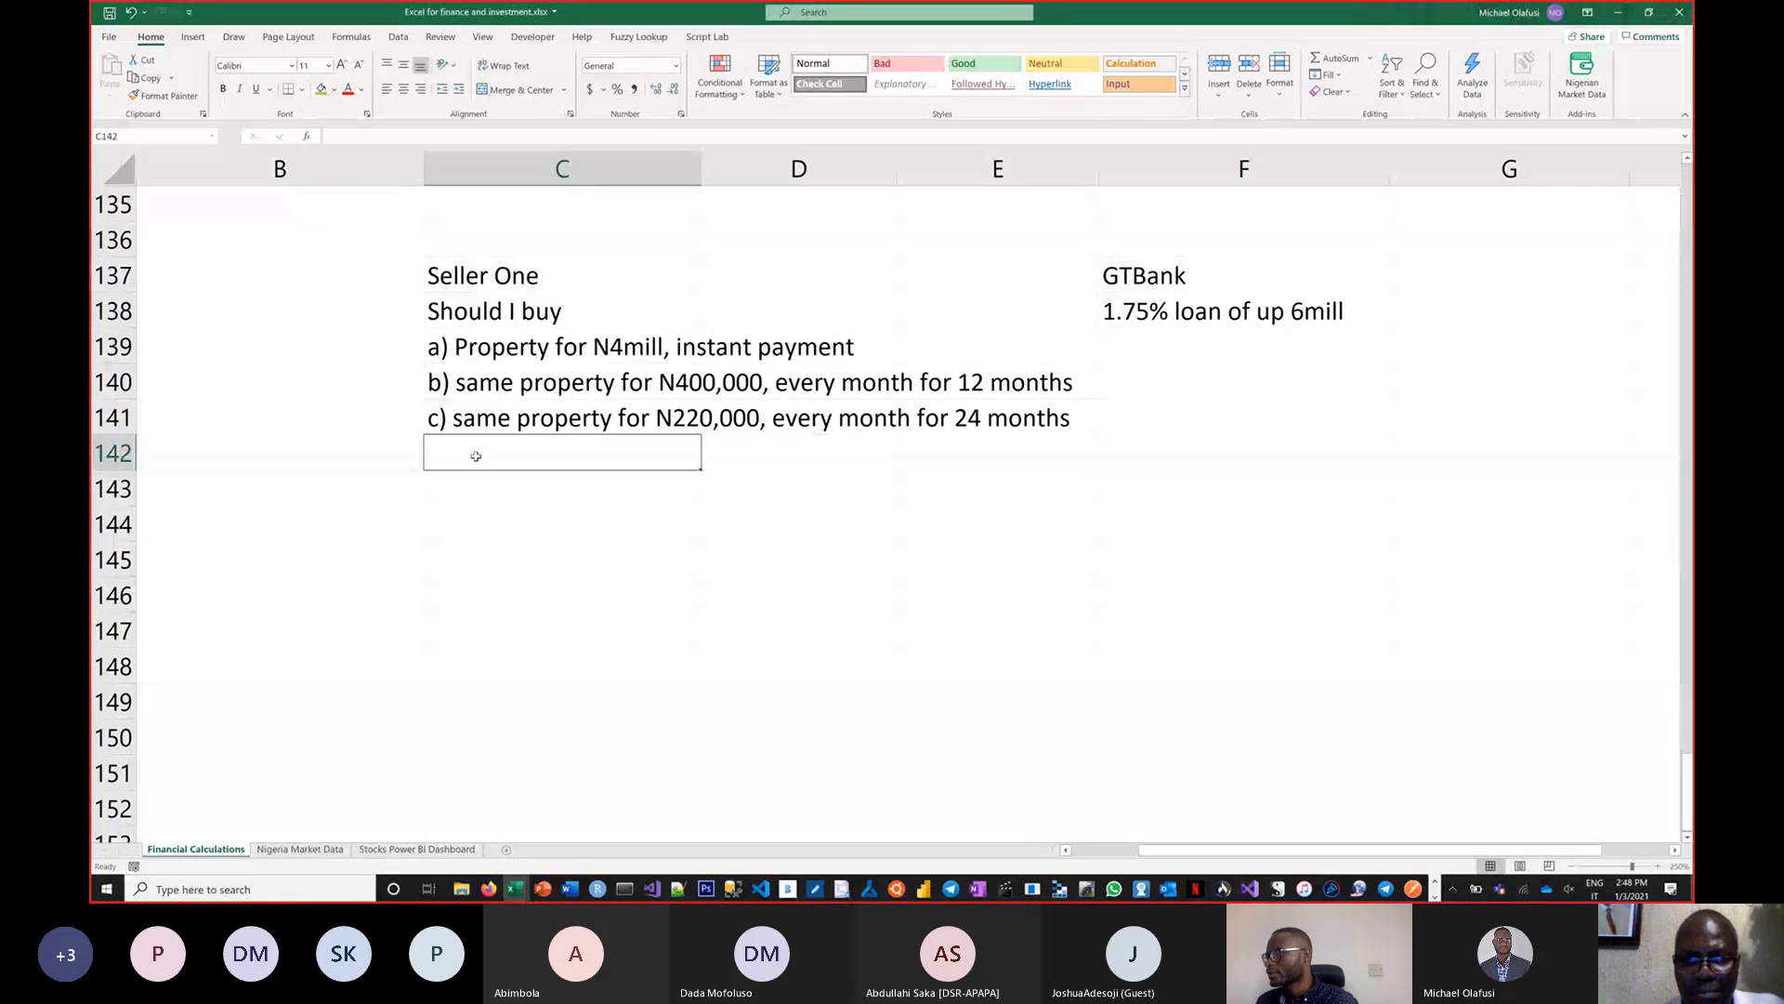
text(d))
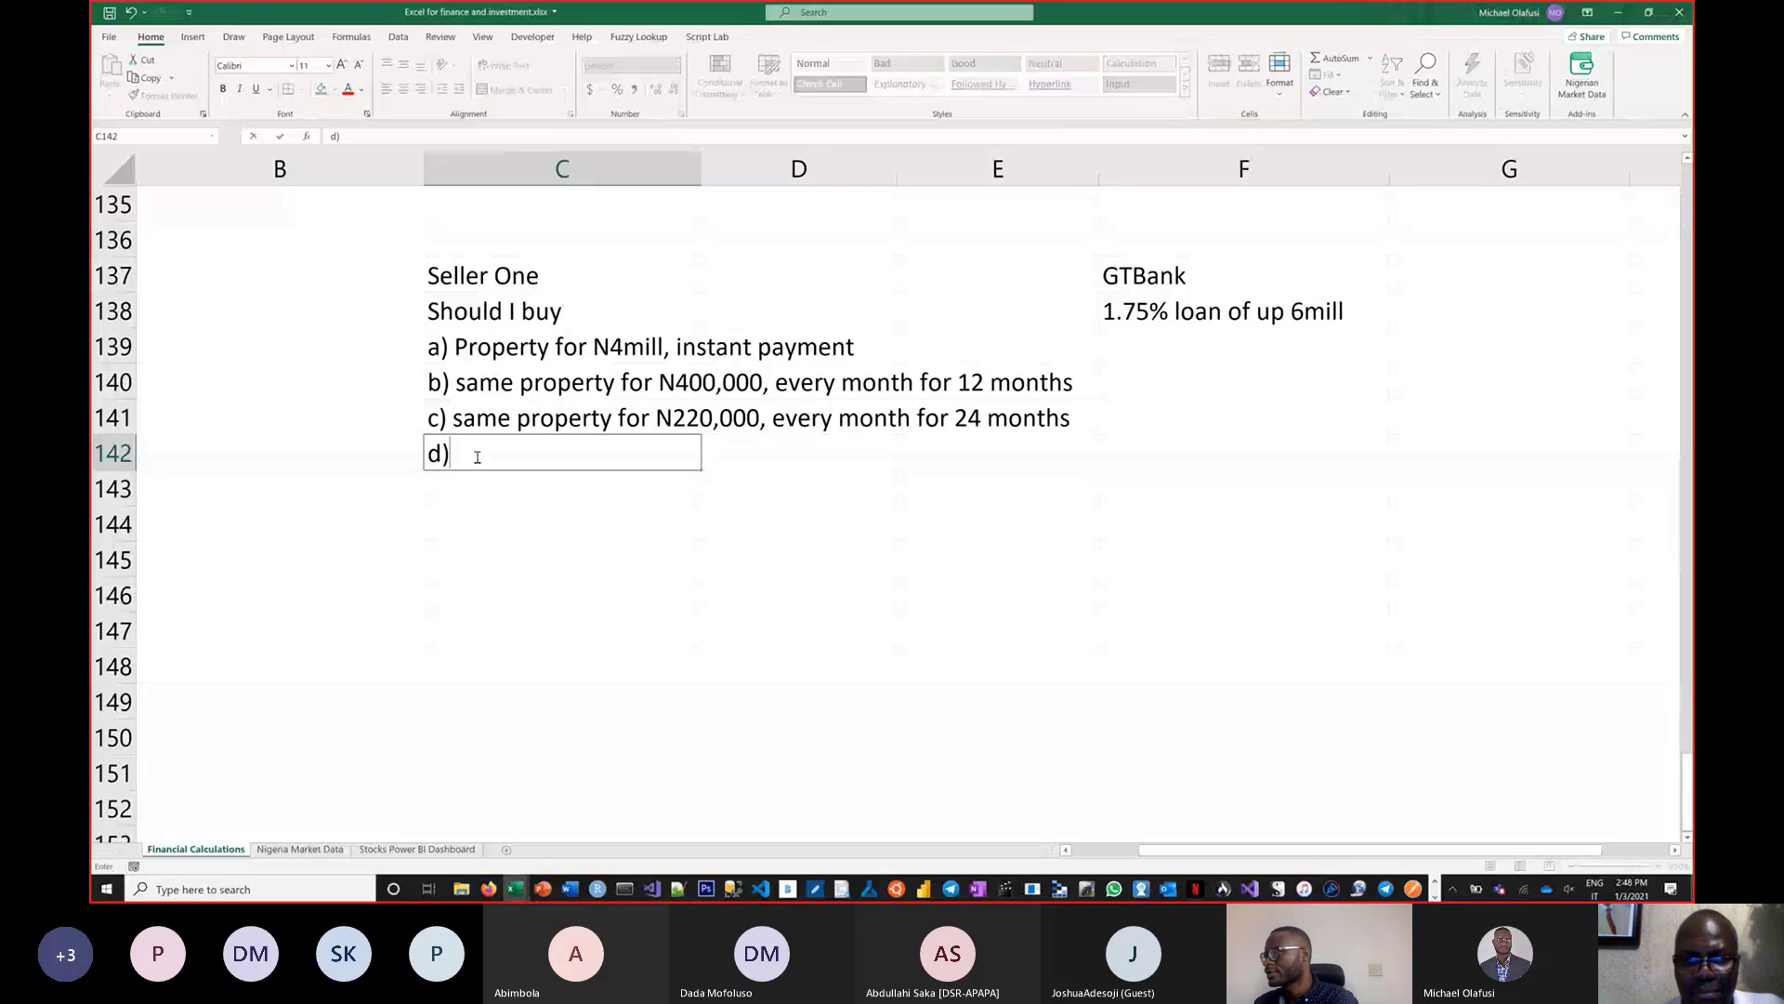
text( Should)
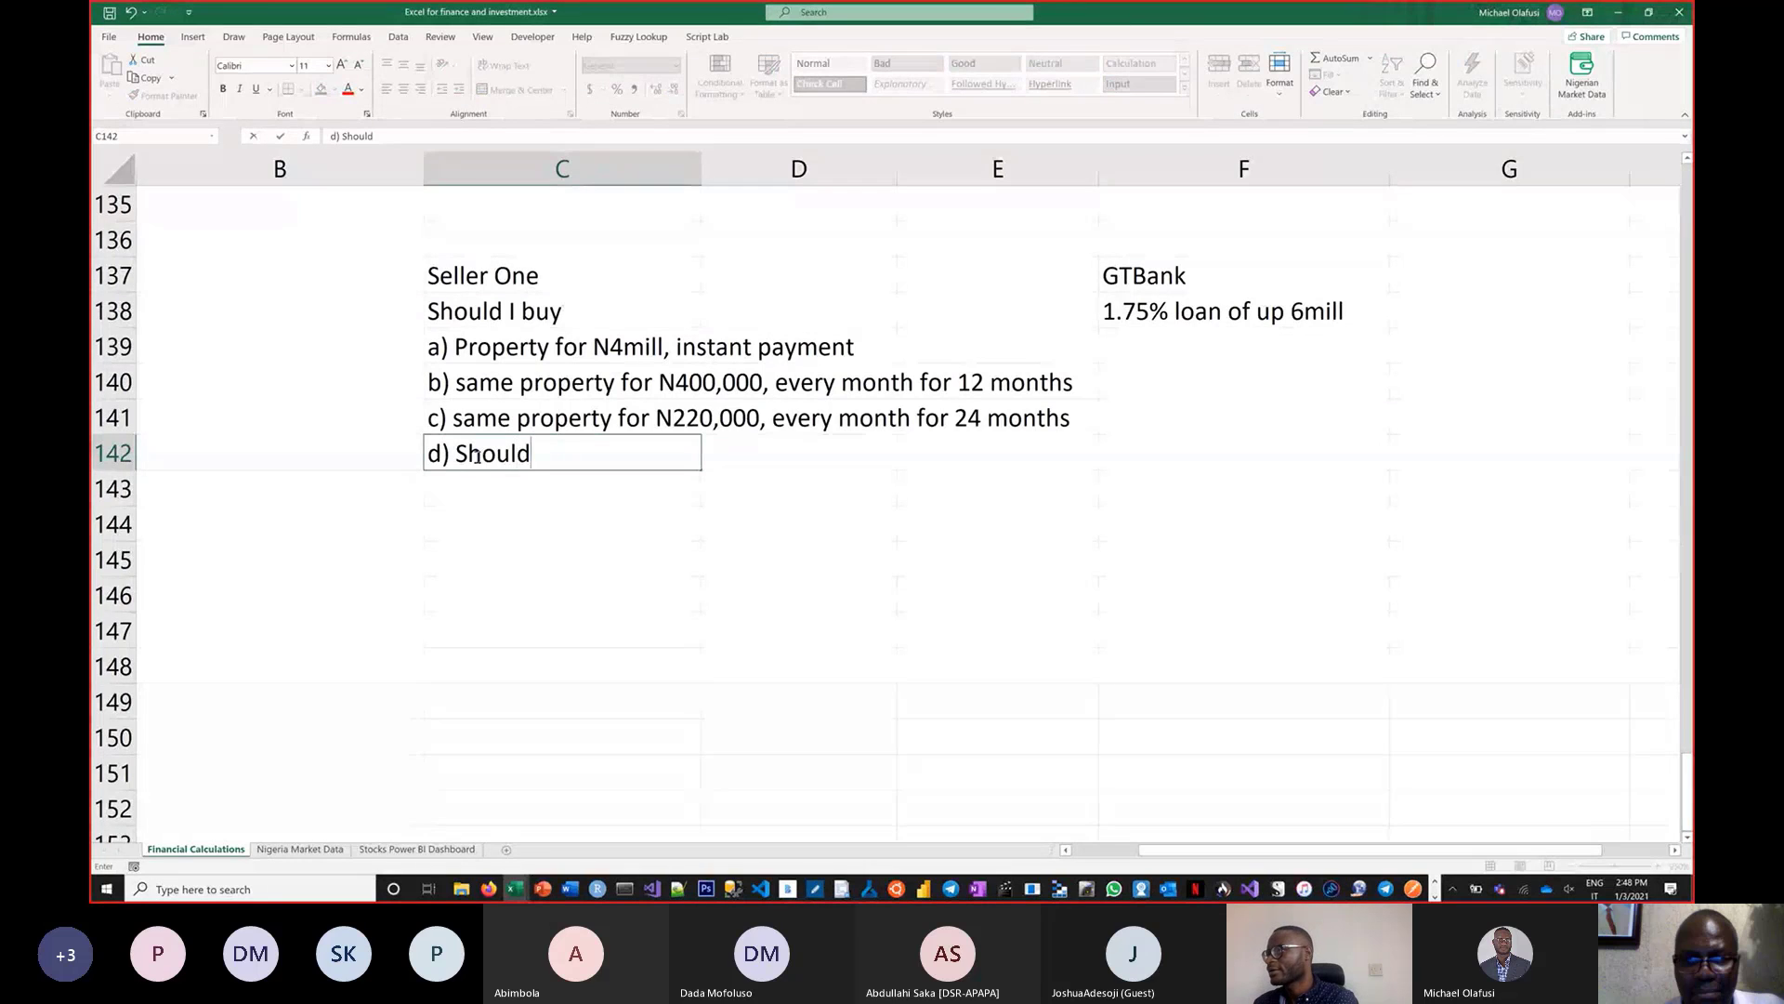
text( I take GTB)
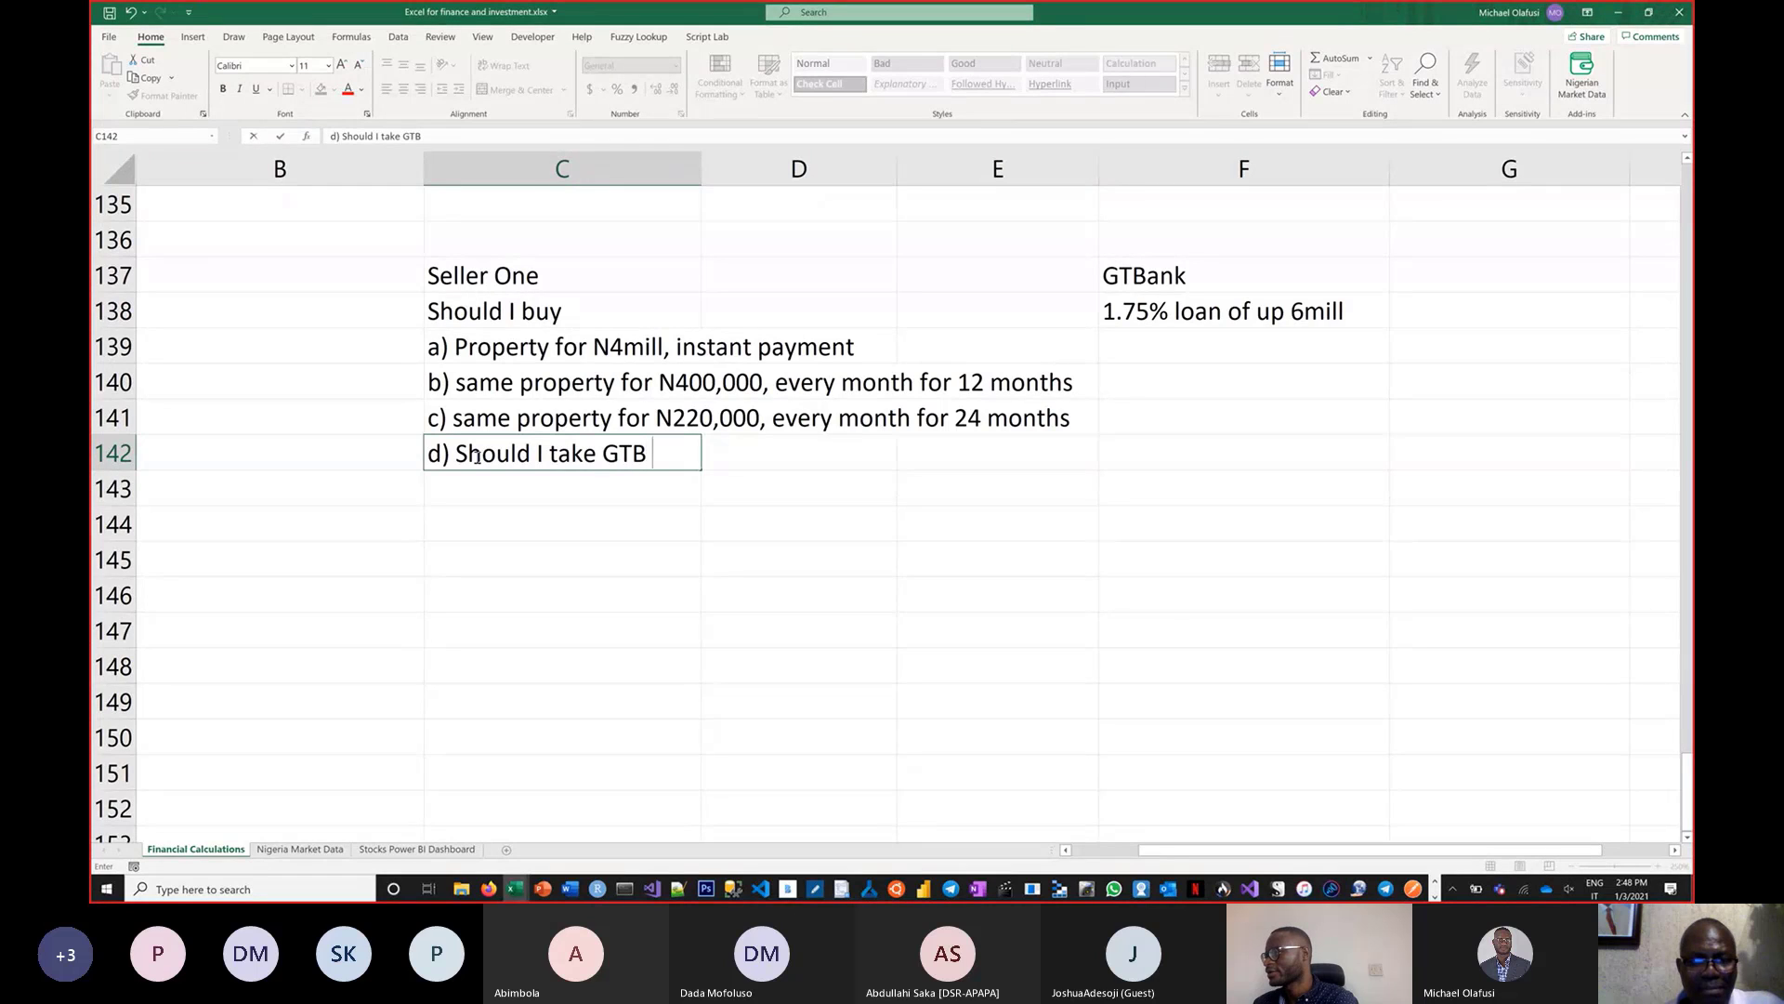
text( loan)
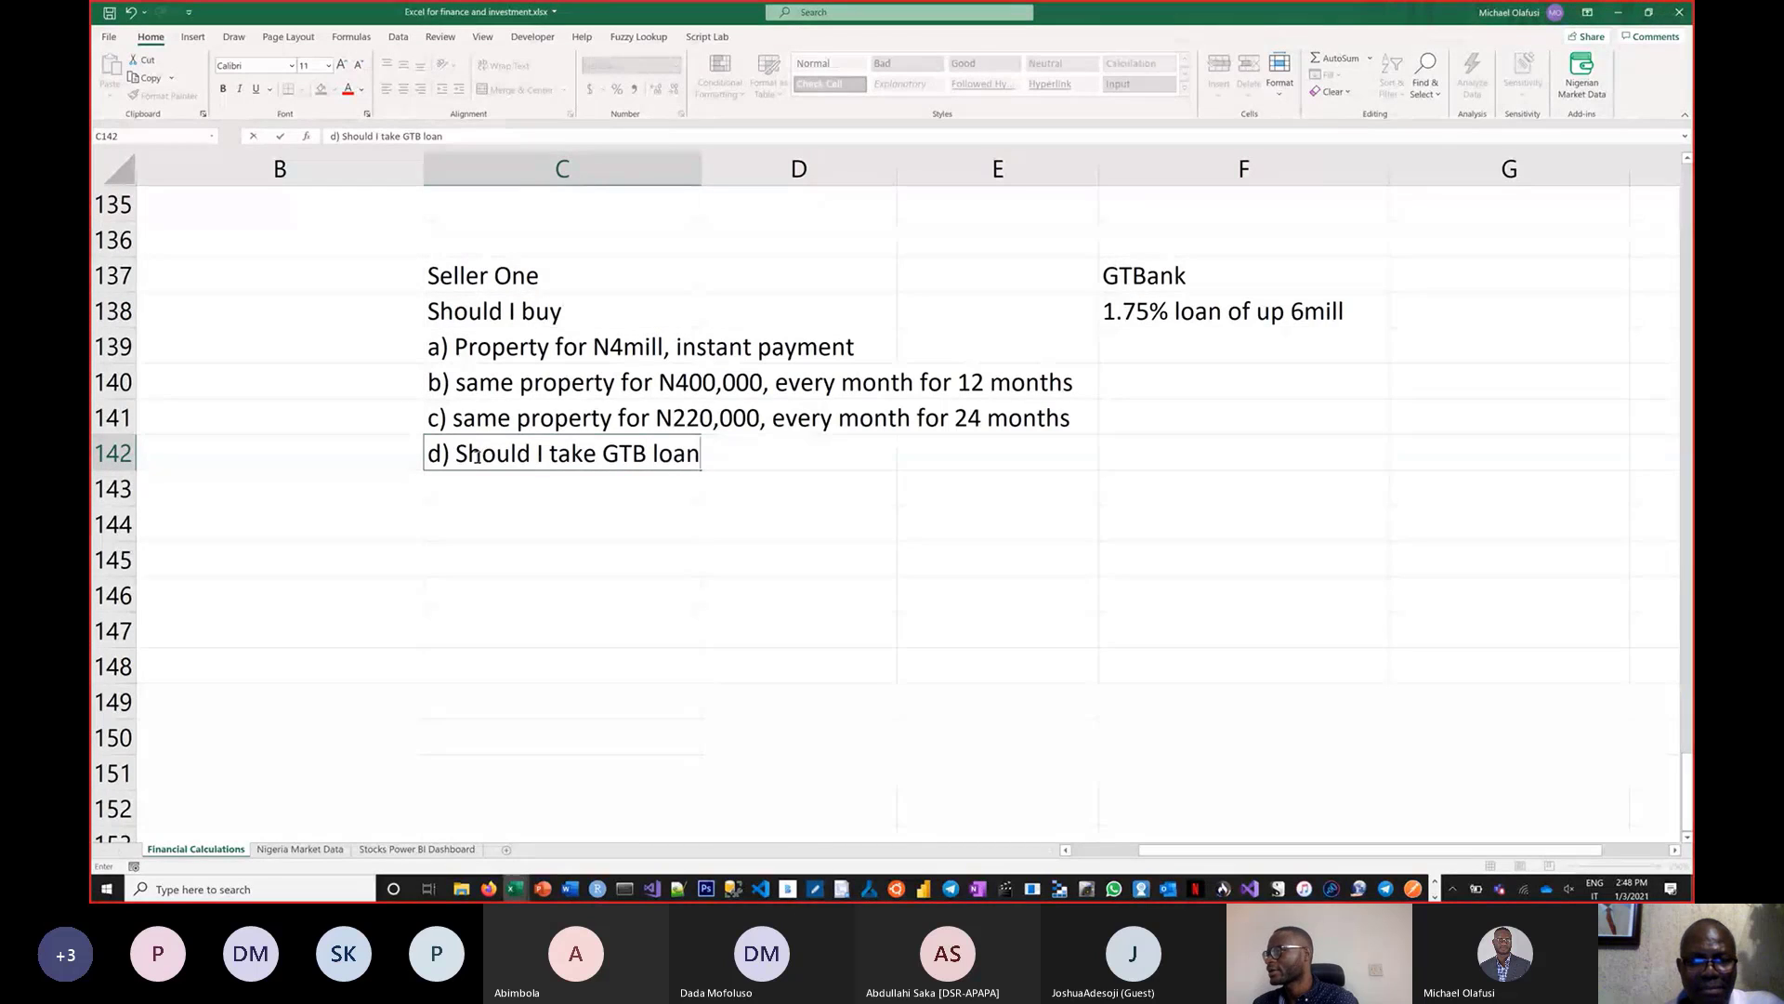
text( and p)
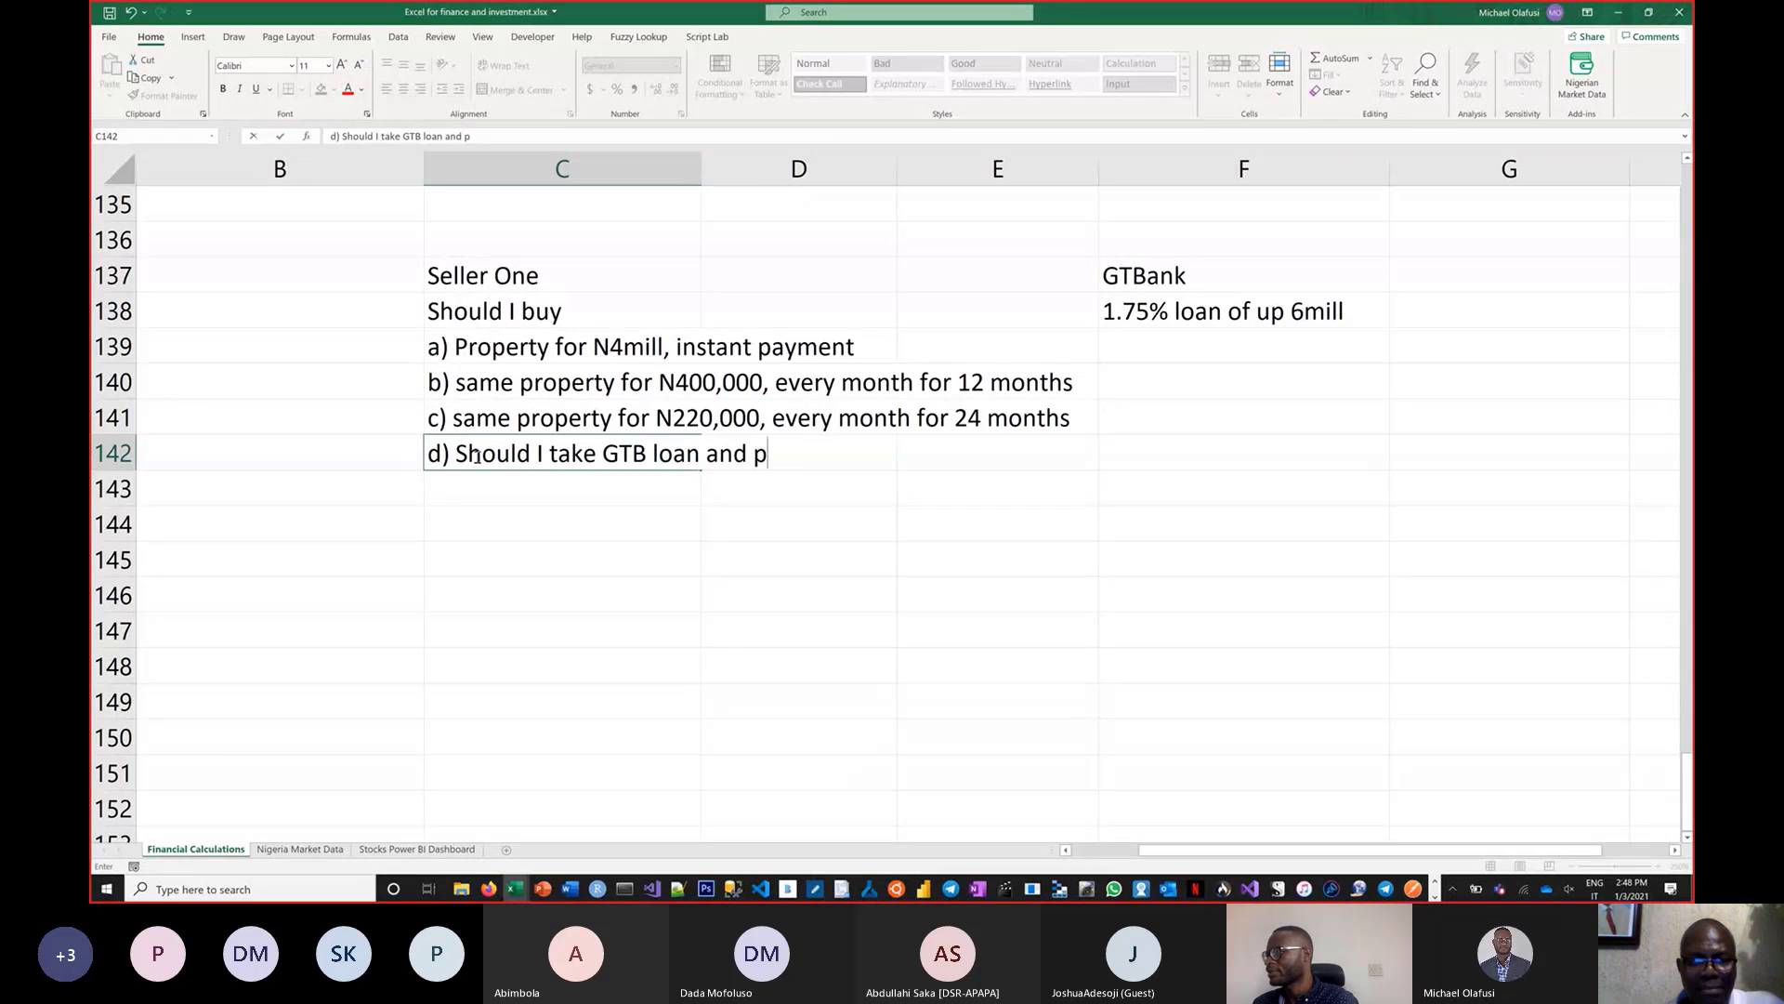
text(ay instan)
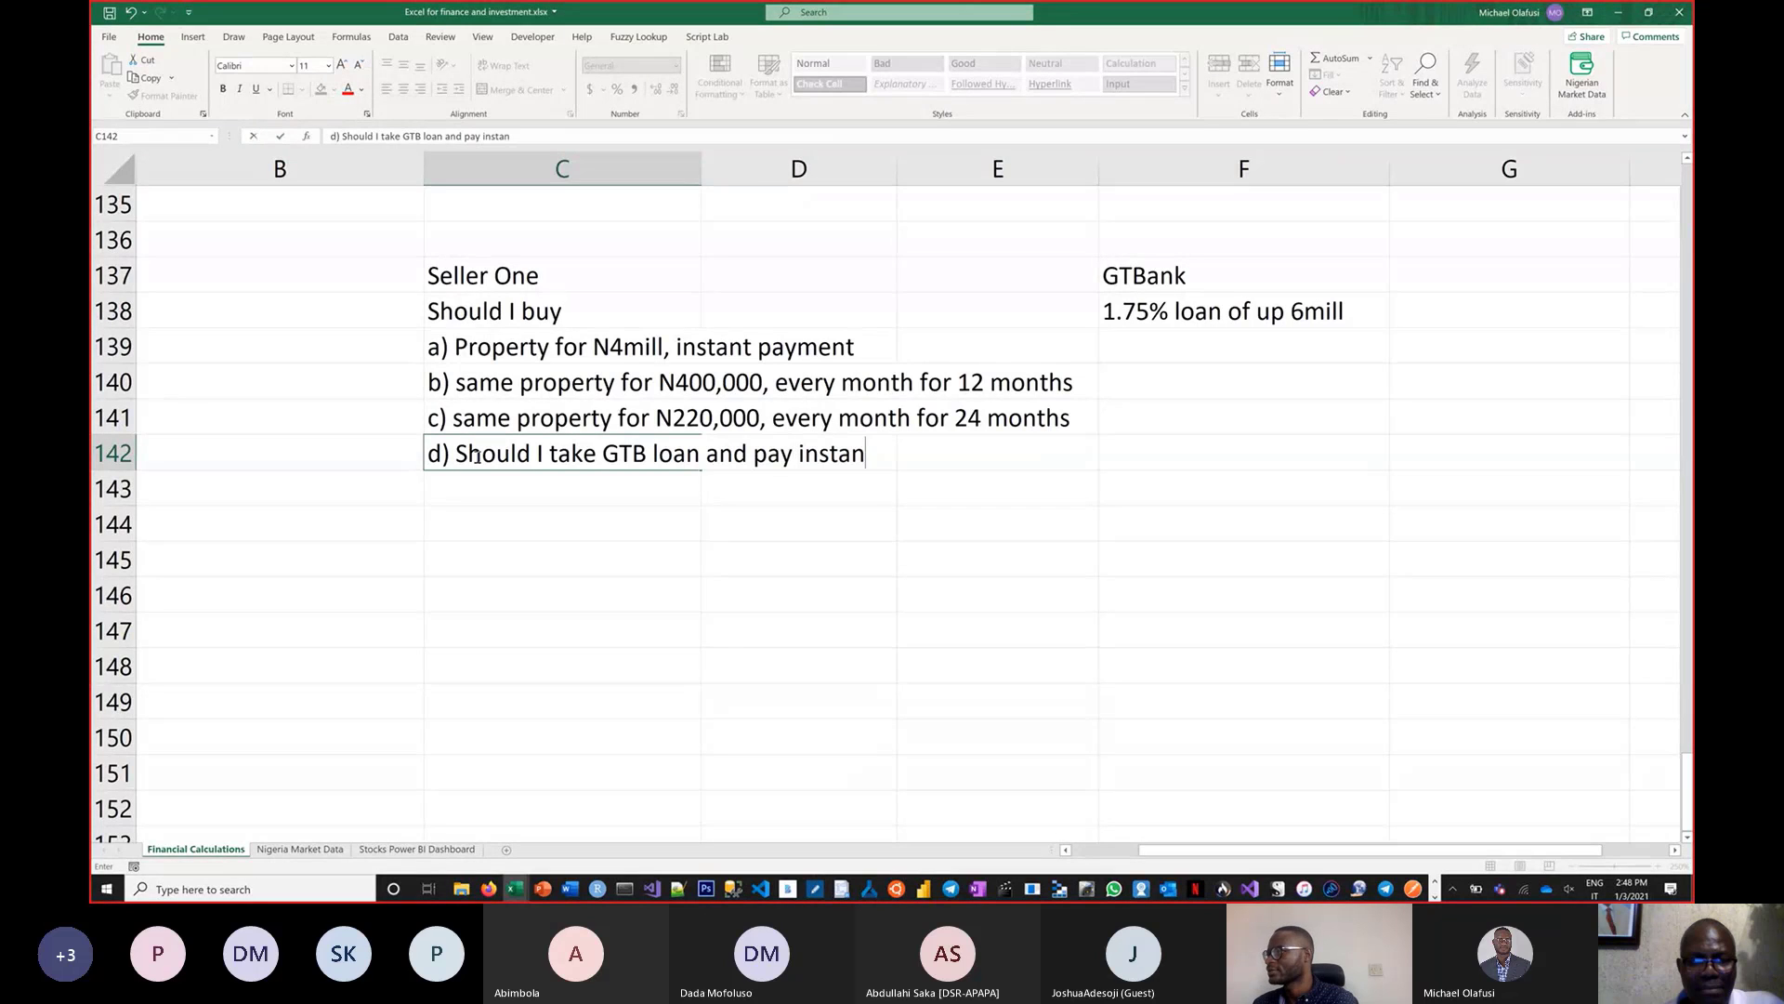
text(tly the)
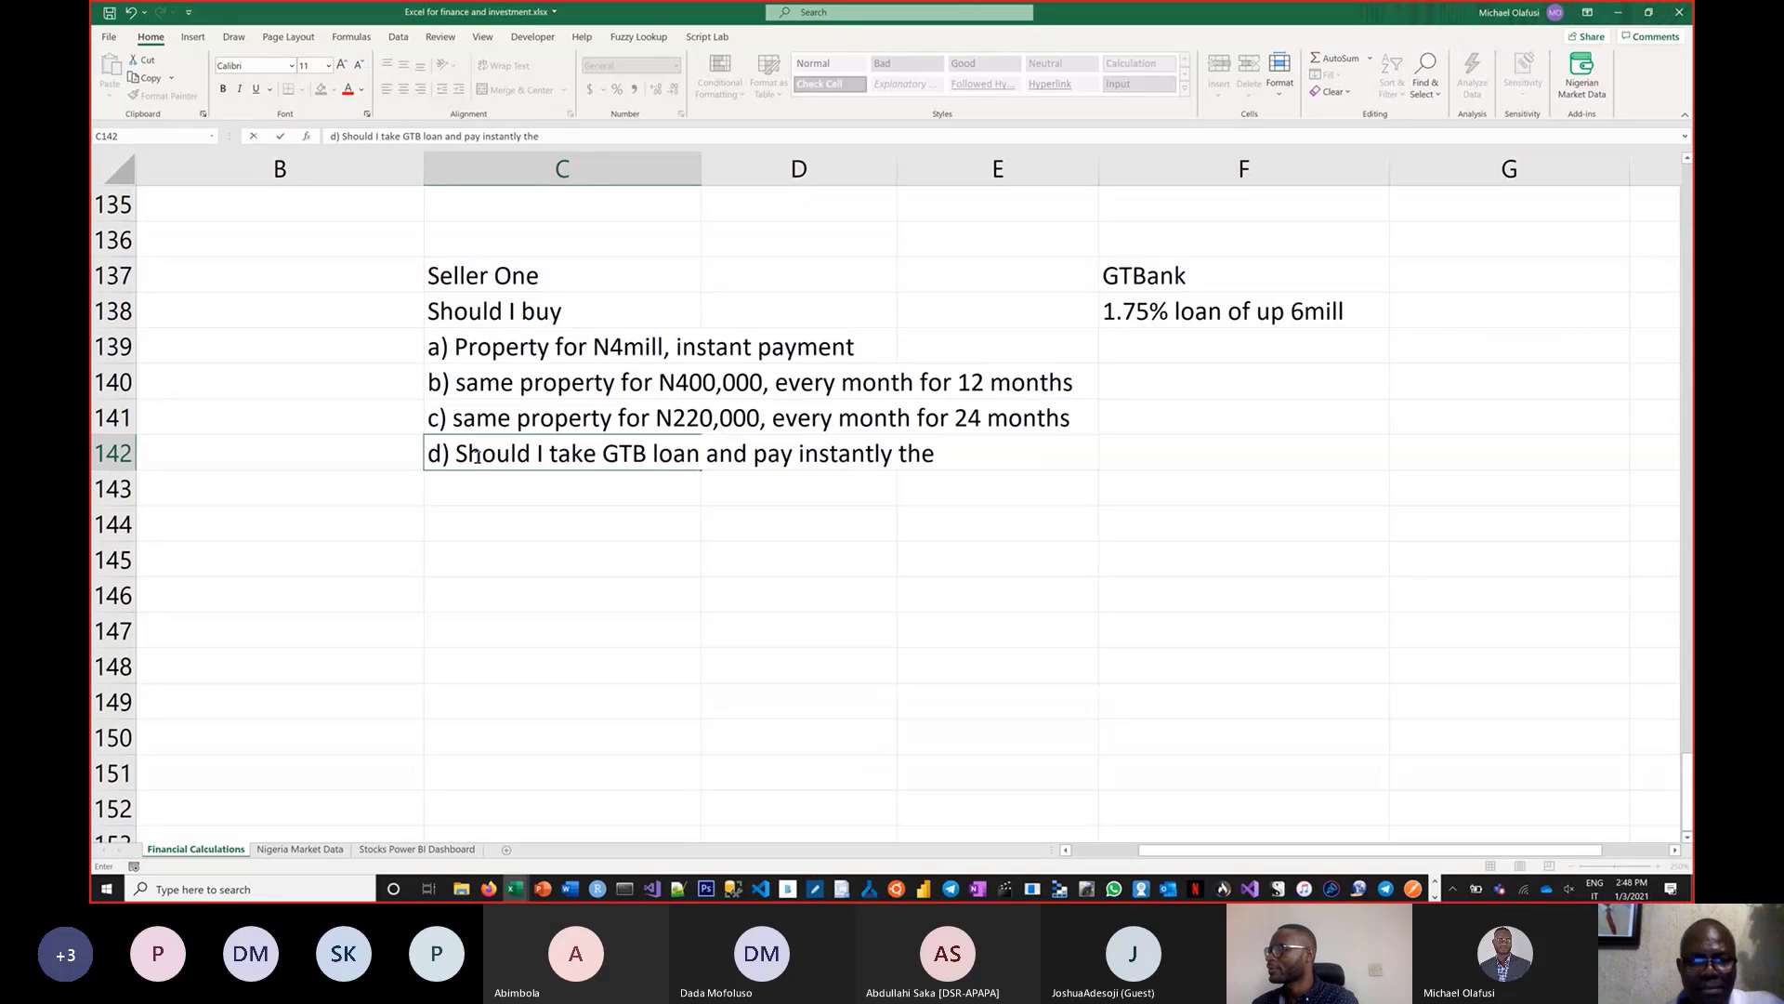
key(BackSpace)
key(BackSpace)
key(BackSpace)
key(BackSpace)
text(fpr)
key(BackSpace)
key(BackSpace)
text(o)
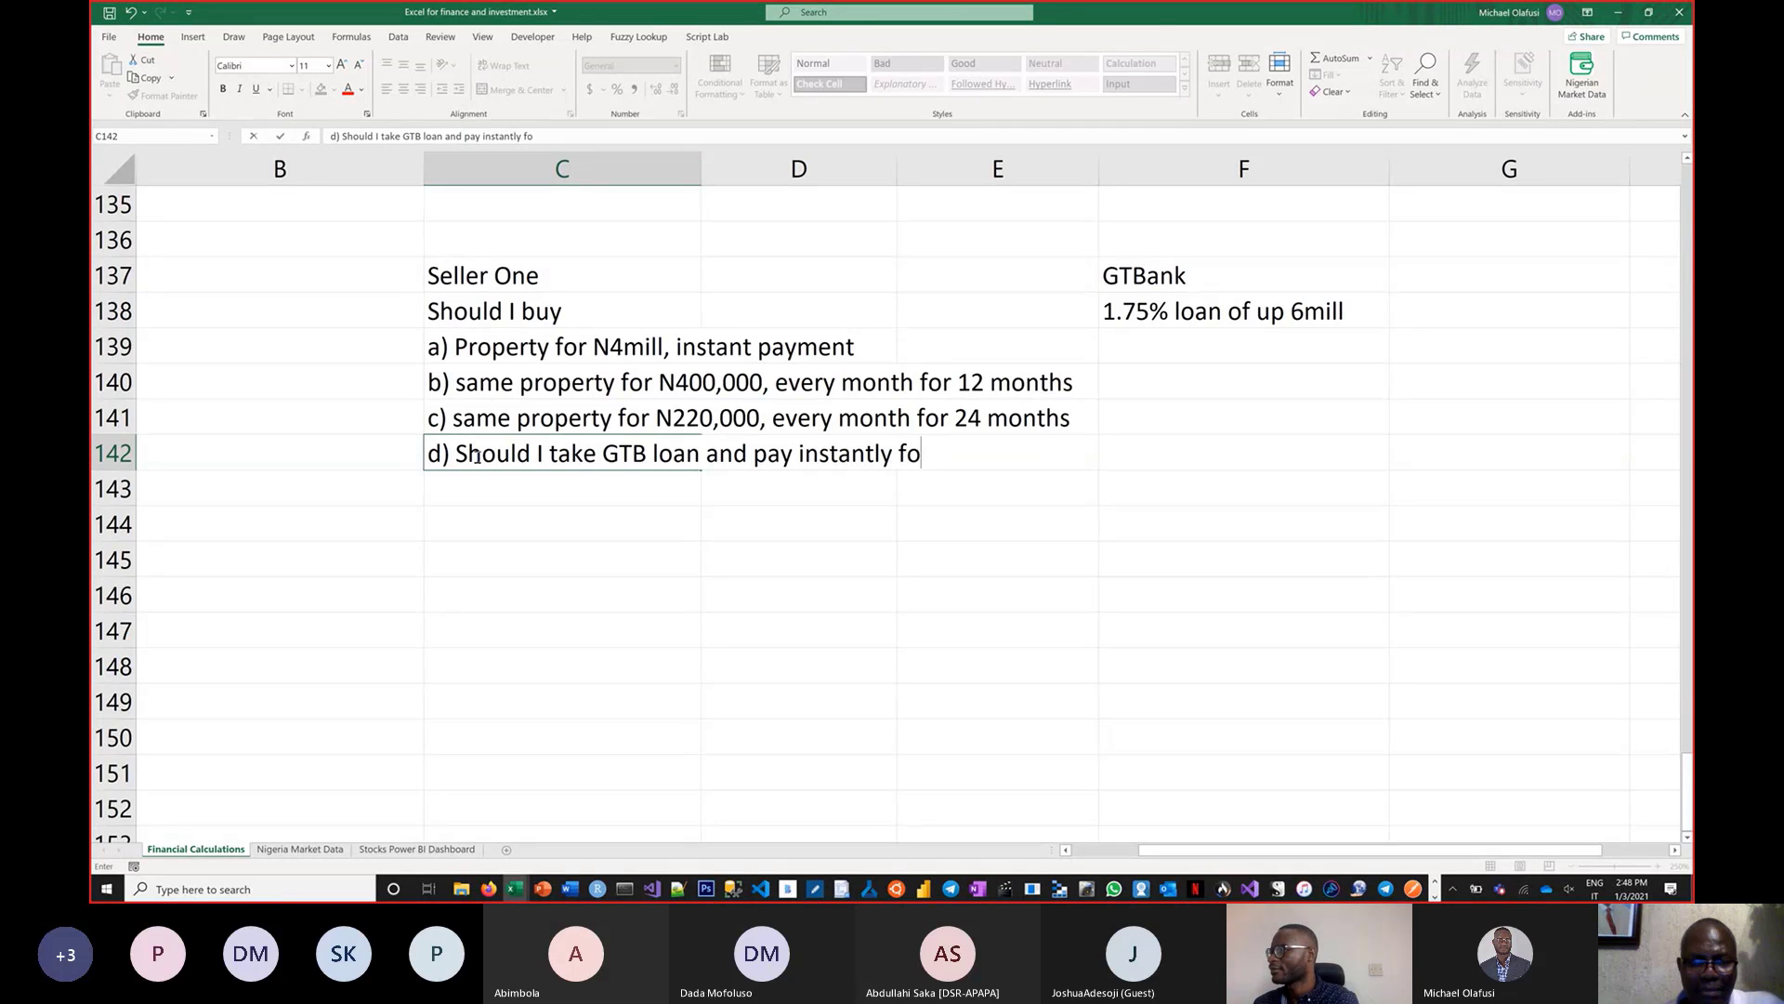
text(r the prop)
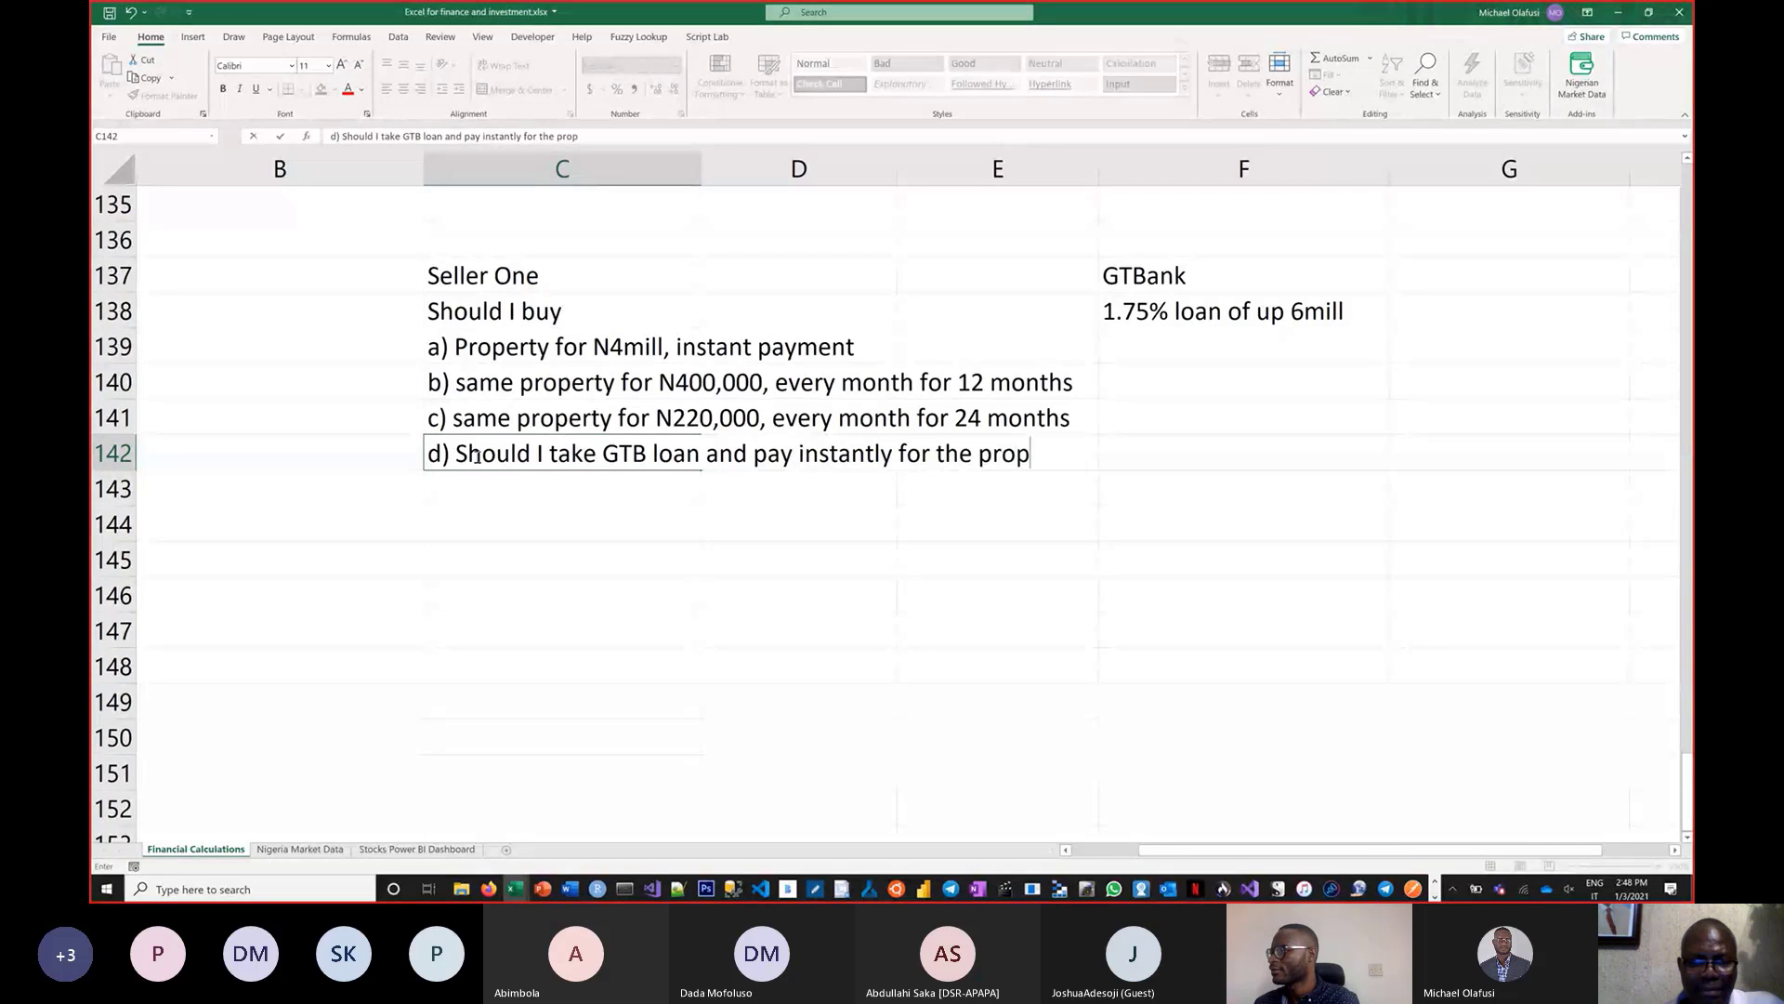
text(erty)
key(Return)
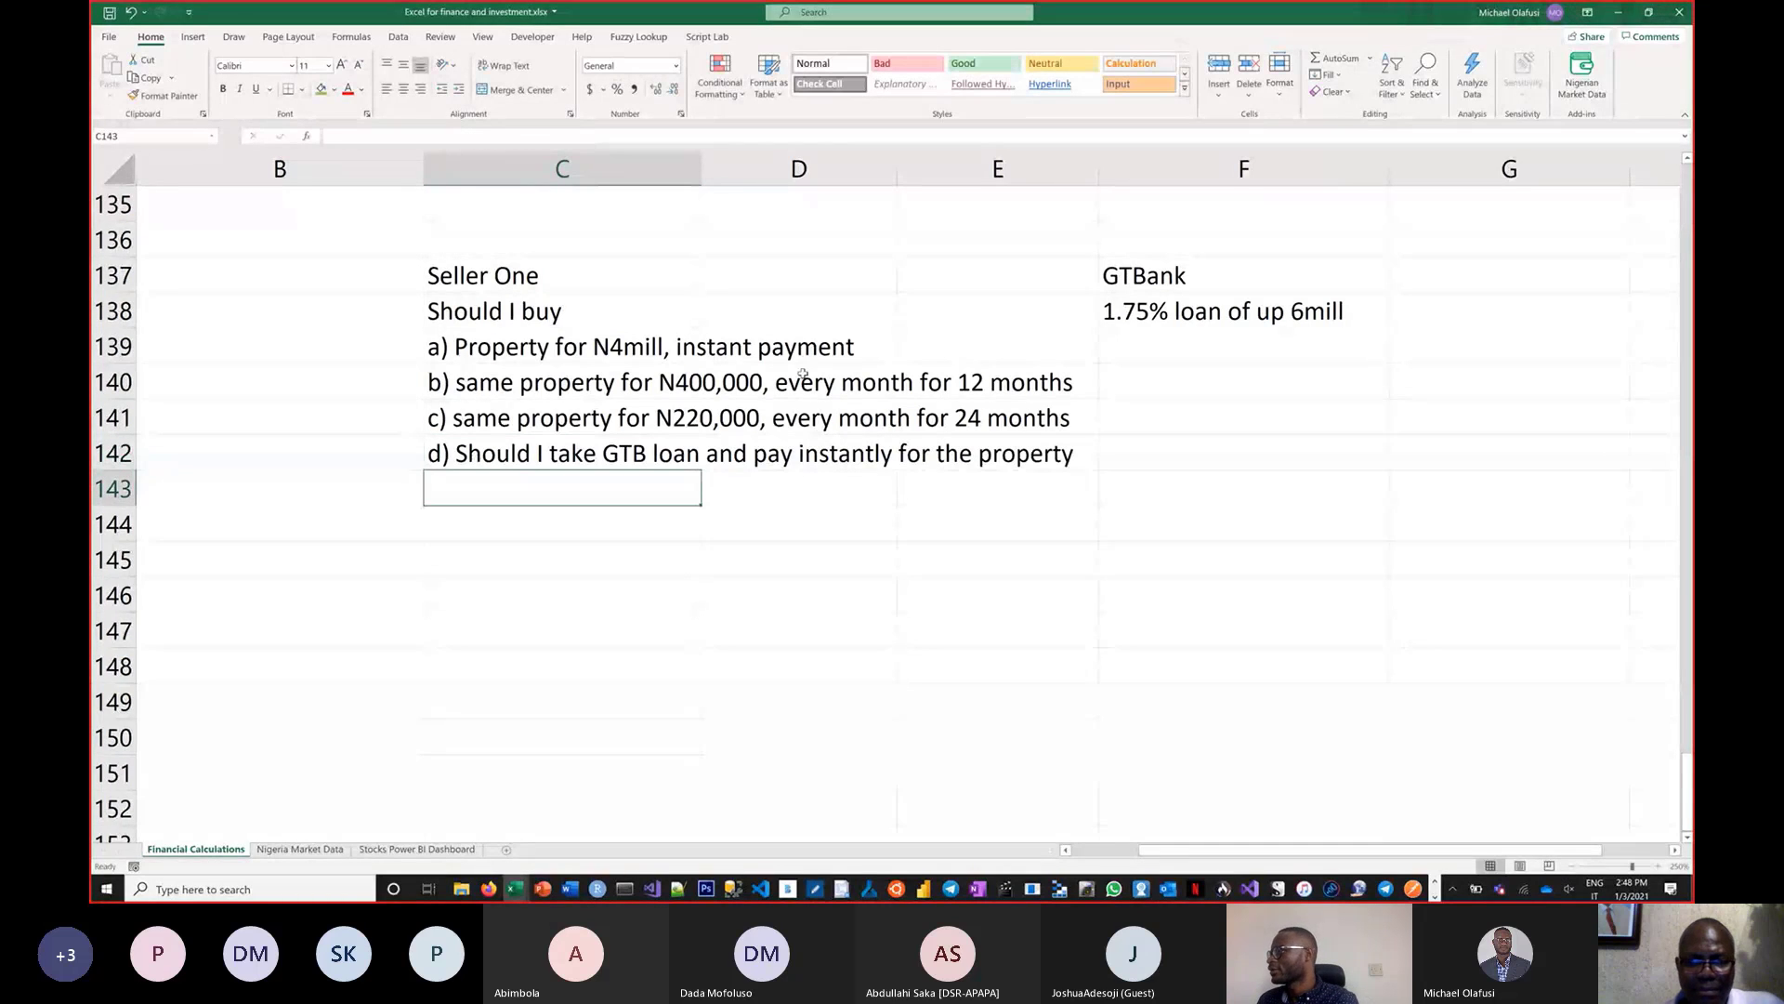
Append "for 12 months" to the GTBank loan terms in cell F138
click(1241, 337)
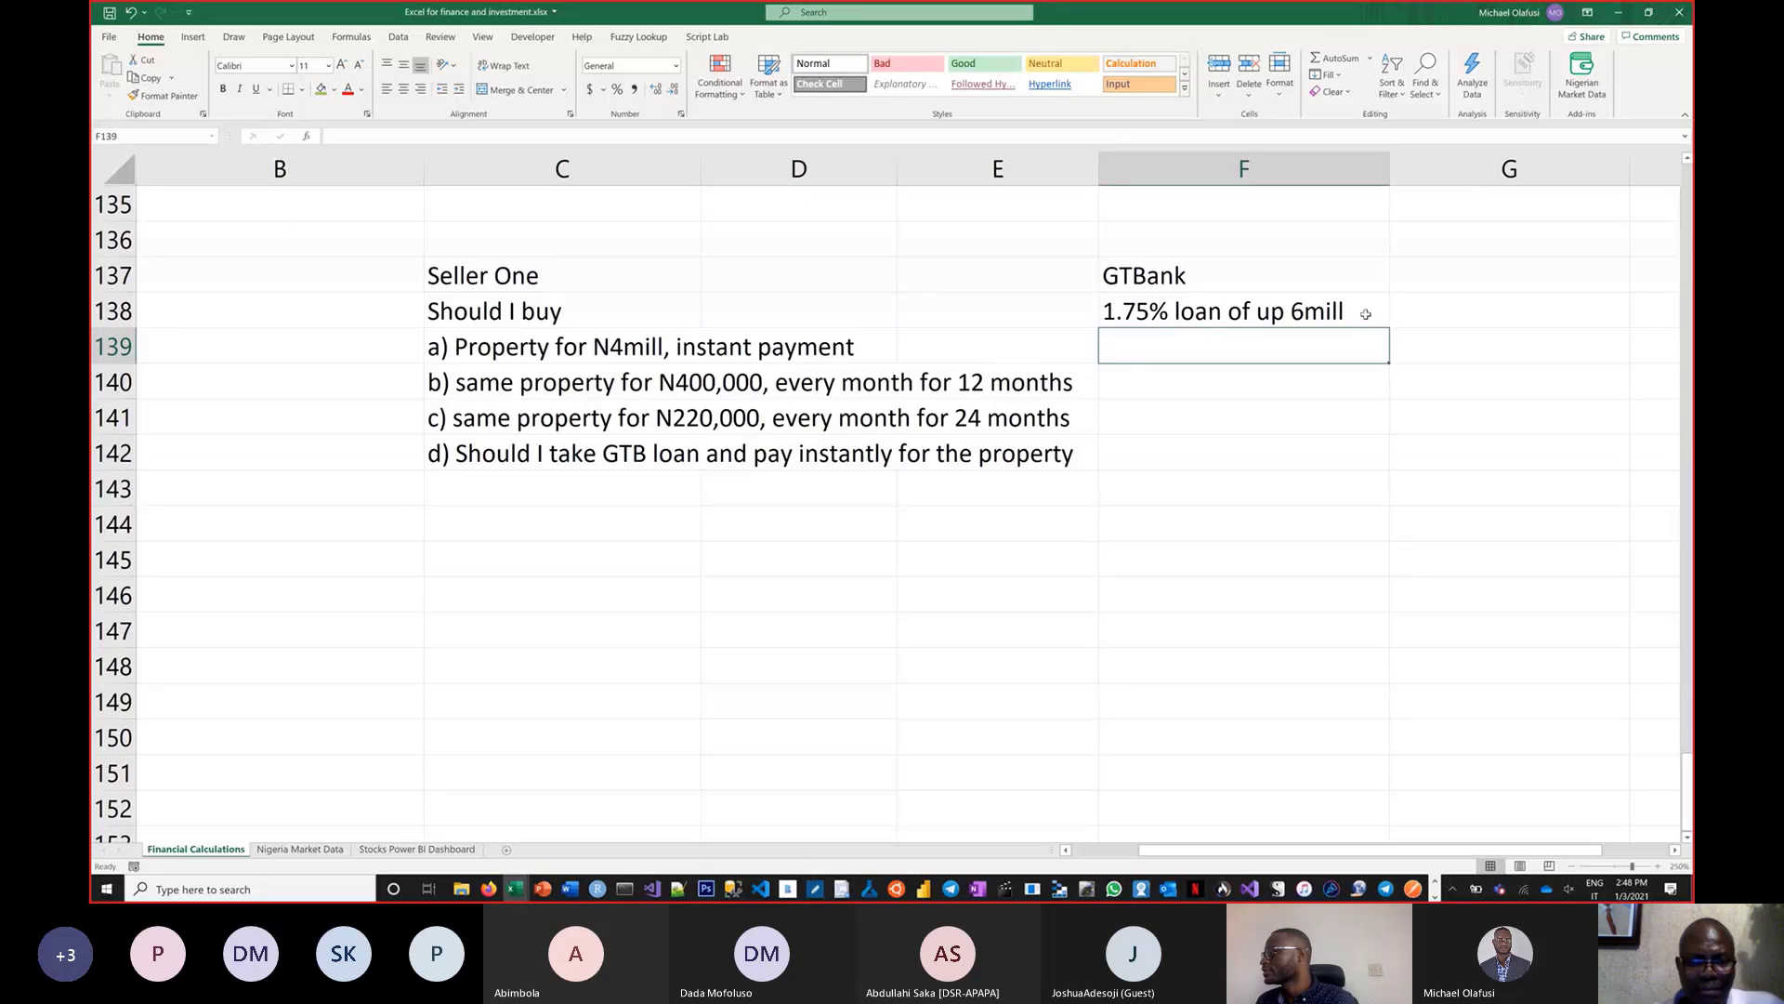
double_click(1351, 316)
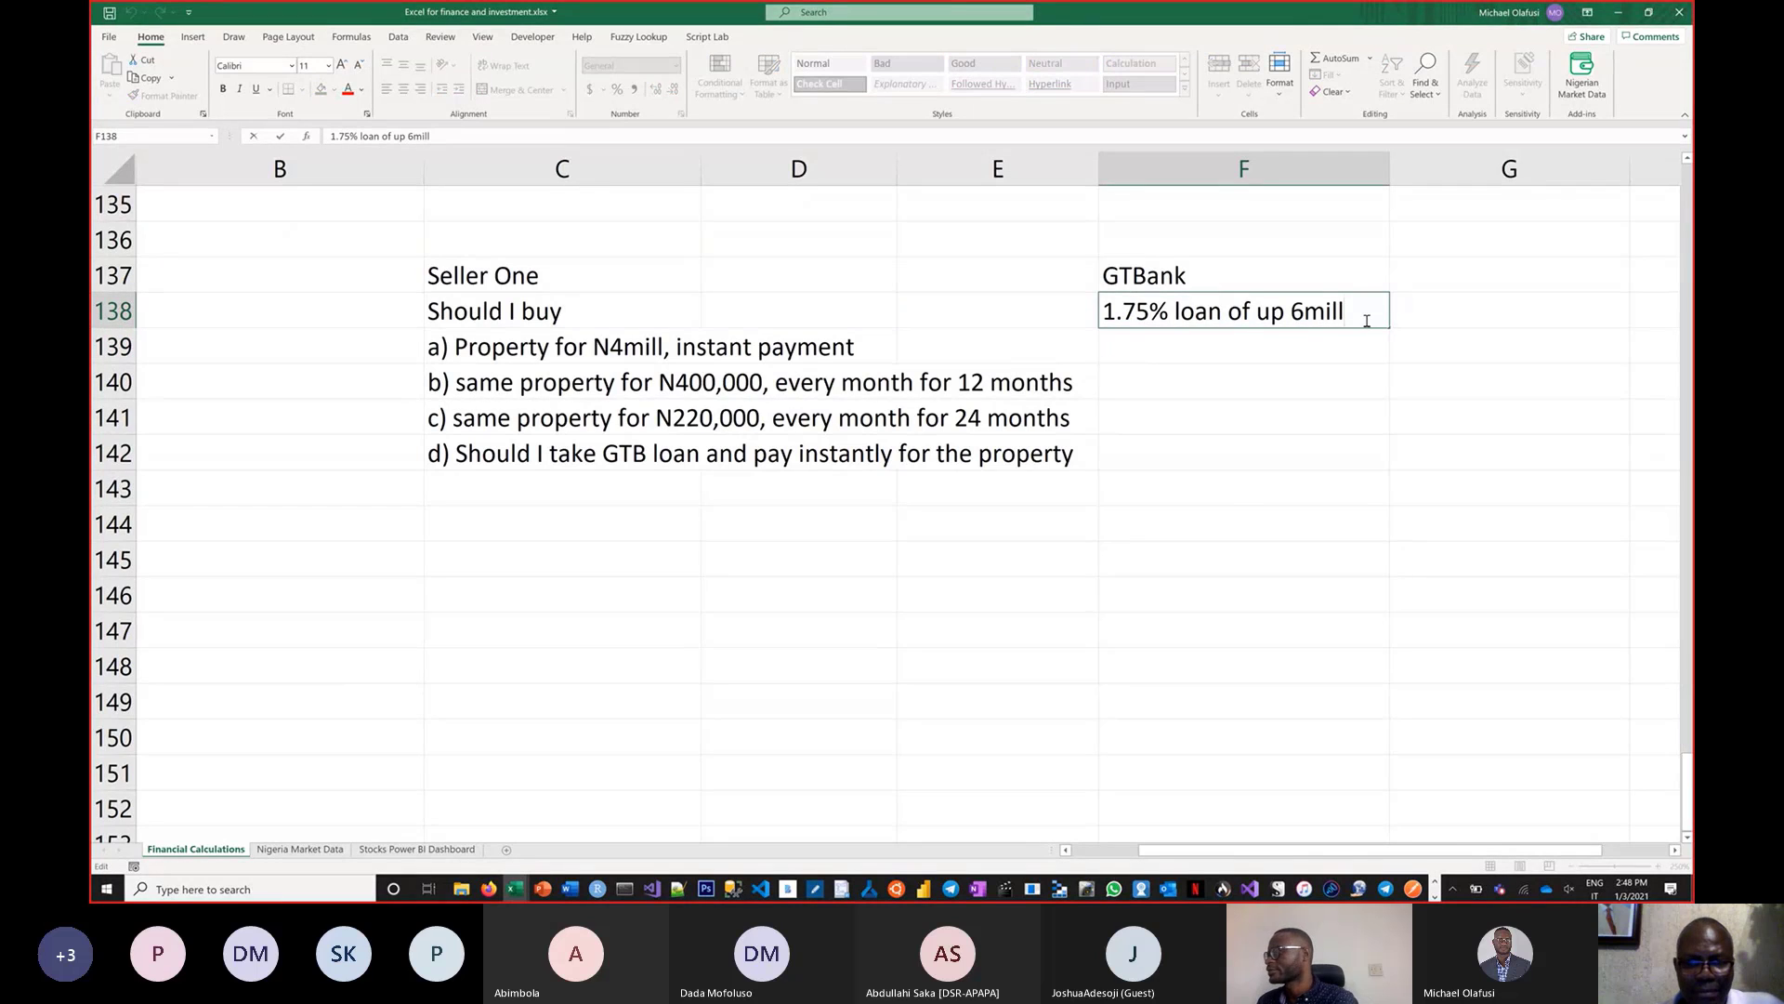
text(for 12)
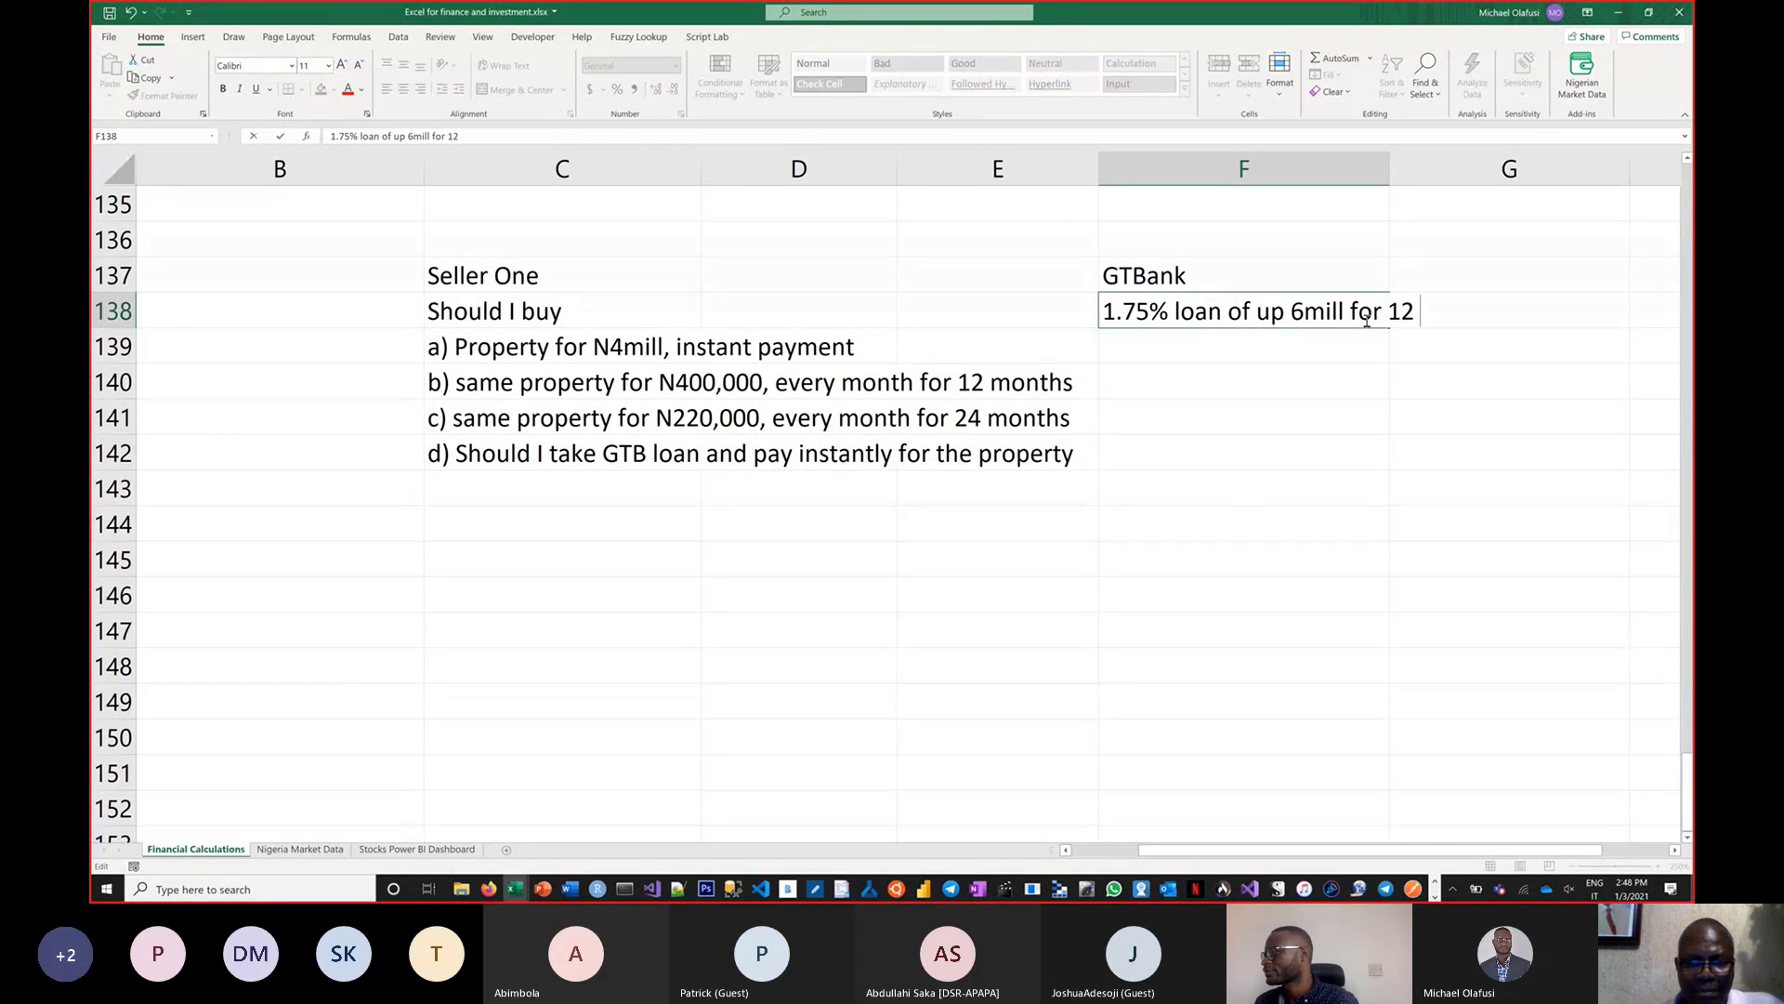
text( months)
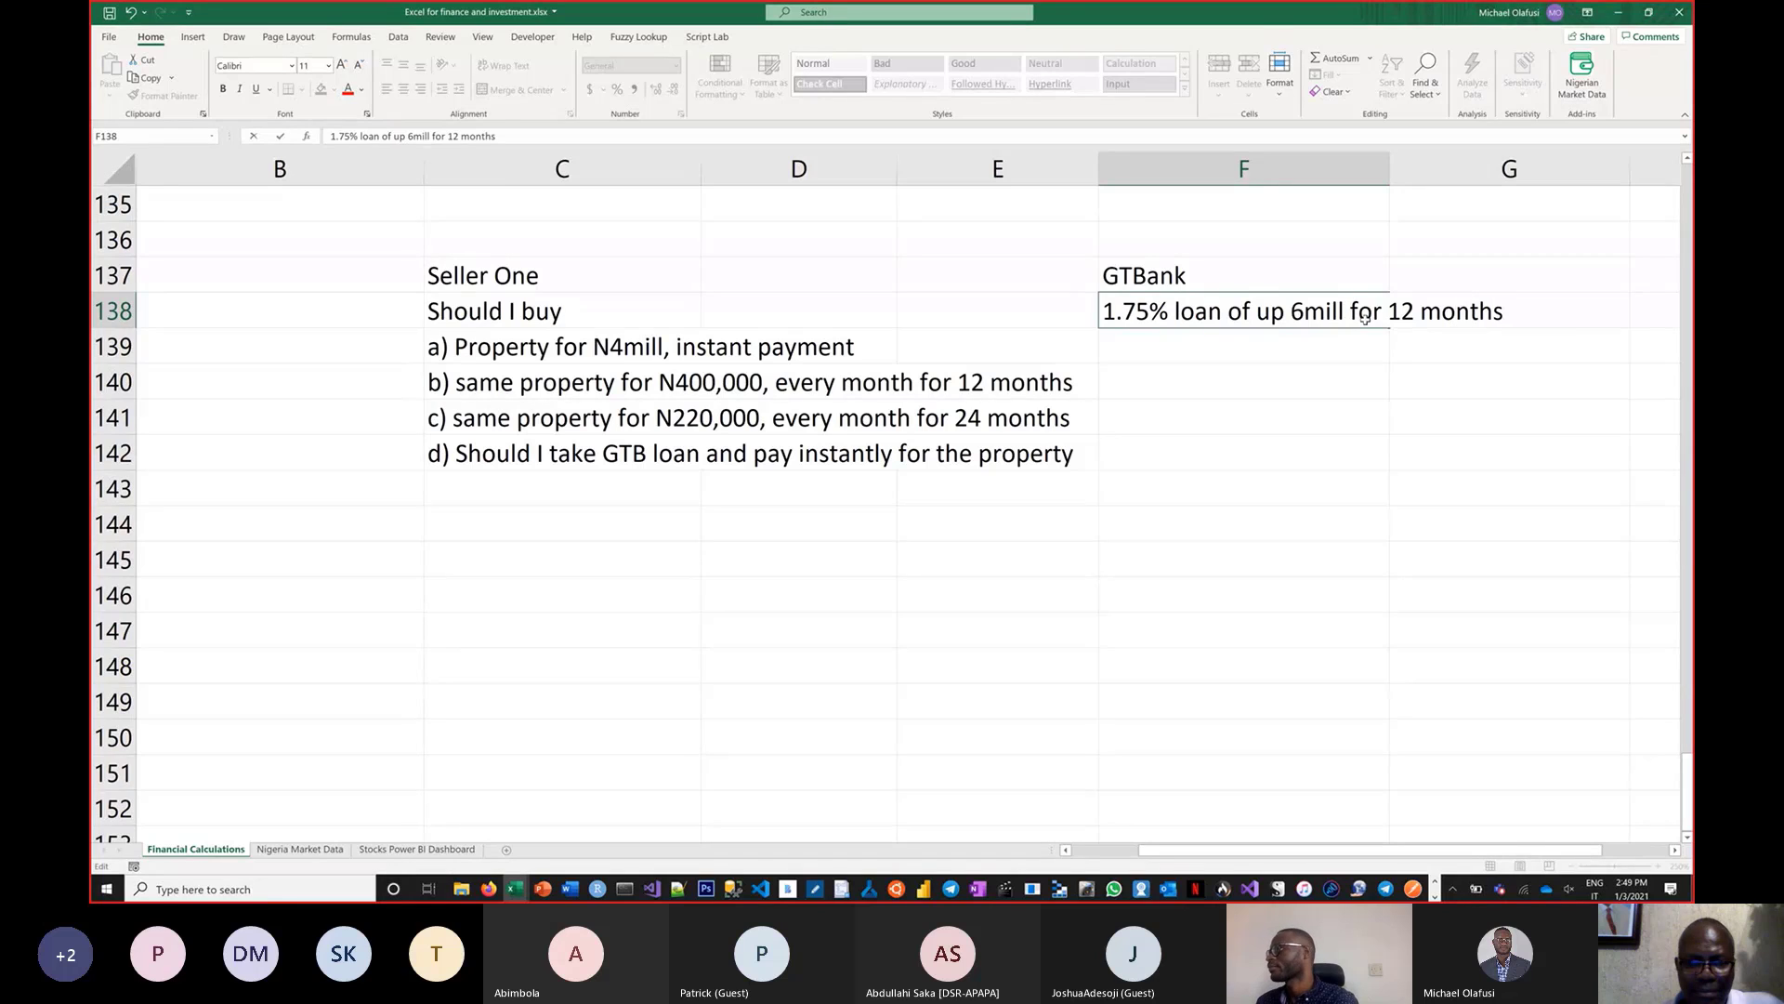
key(Return)
click(1281, 514)
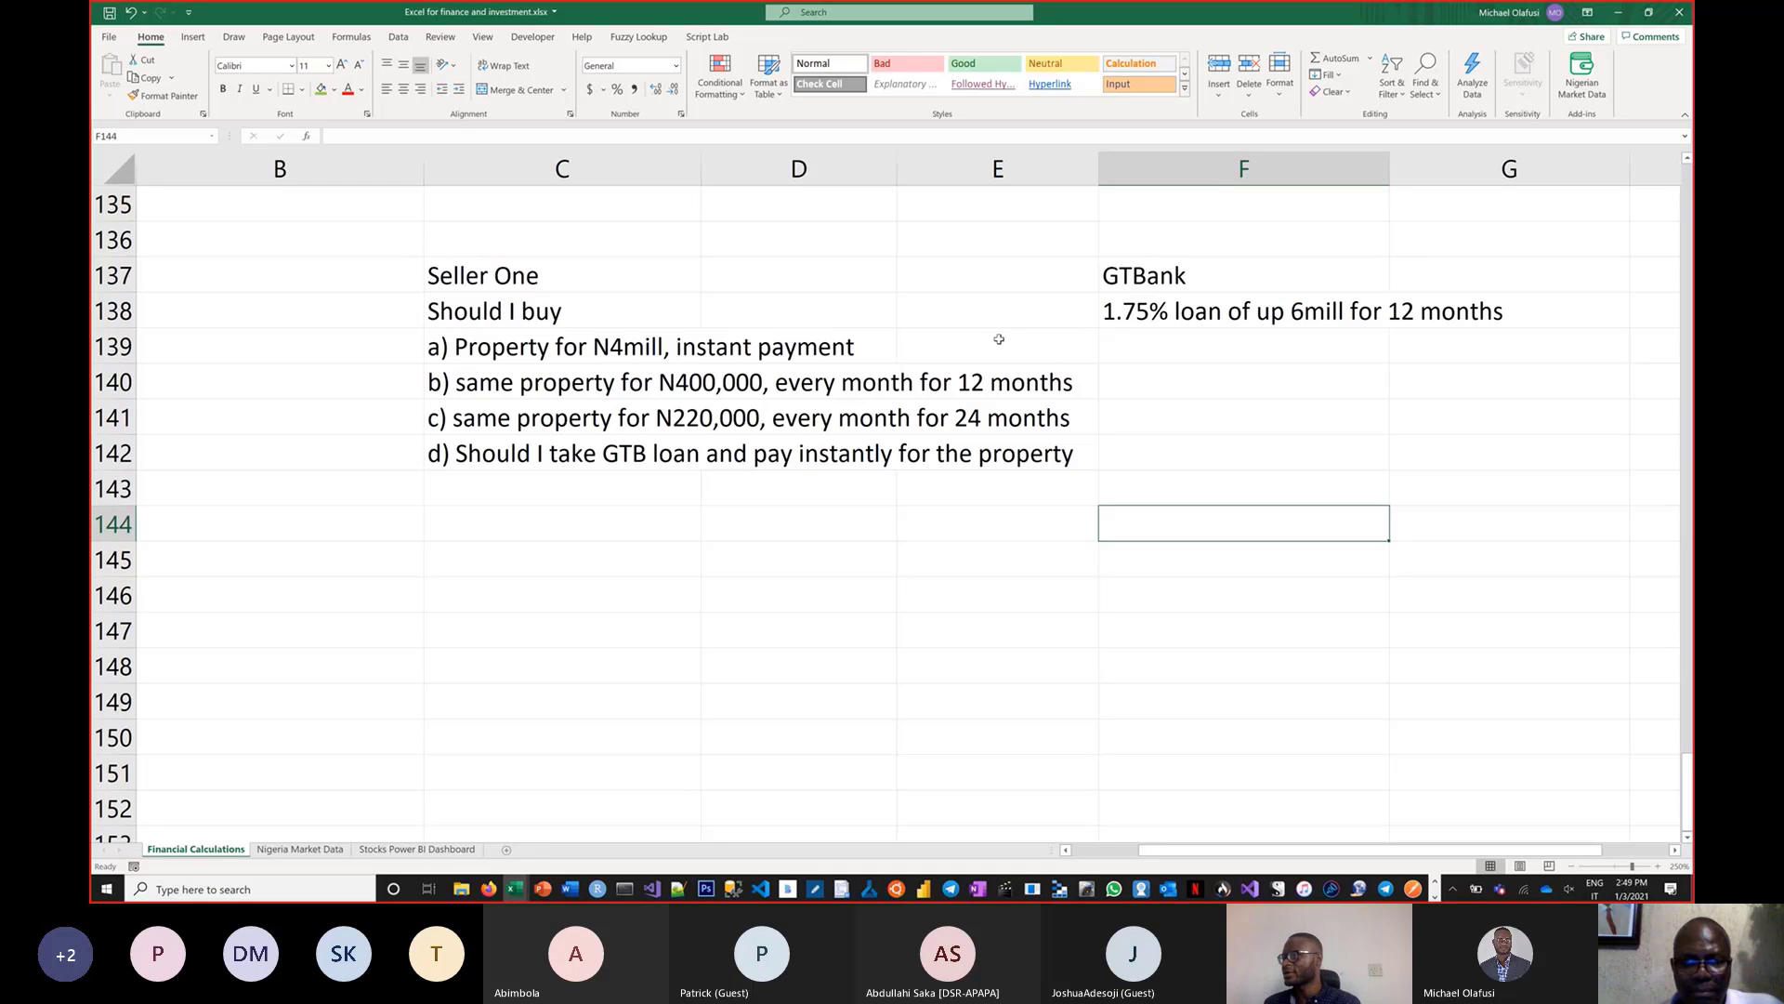
Add the option "e) same property N1 mill down payment, 300,000 for 12 months" in cell C143
click(464, 483)
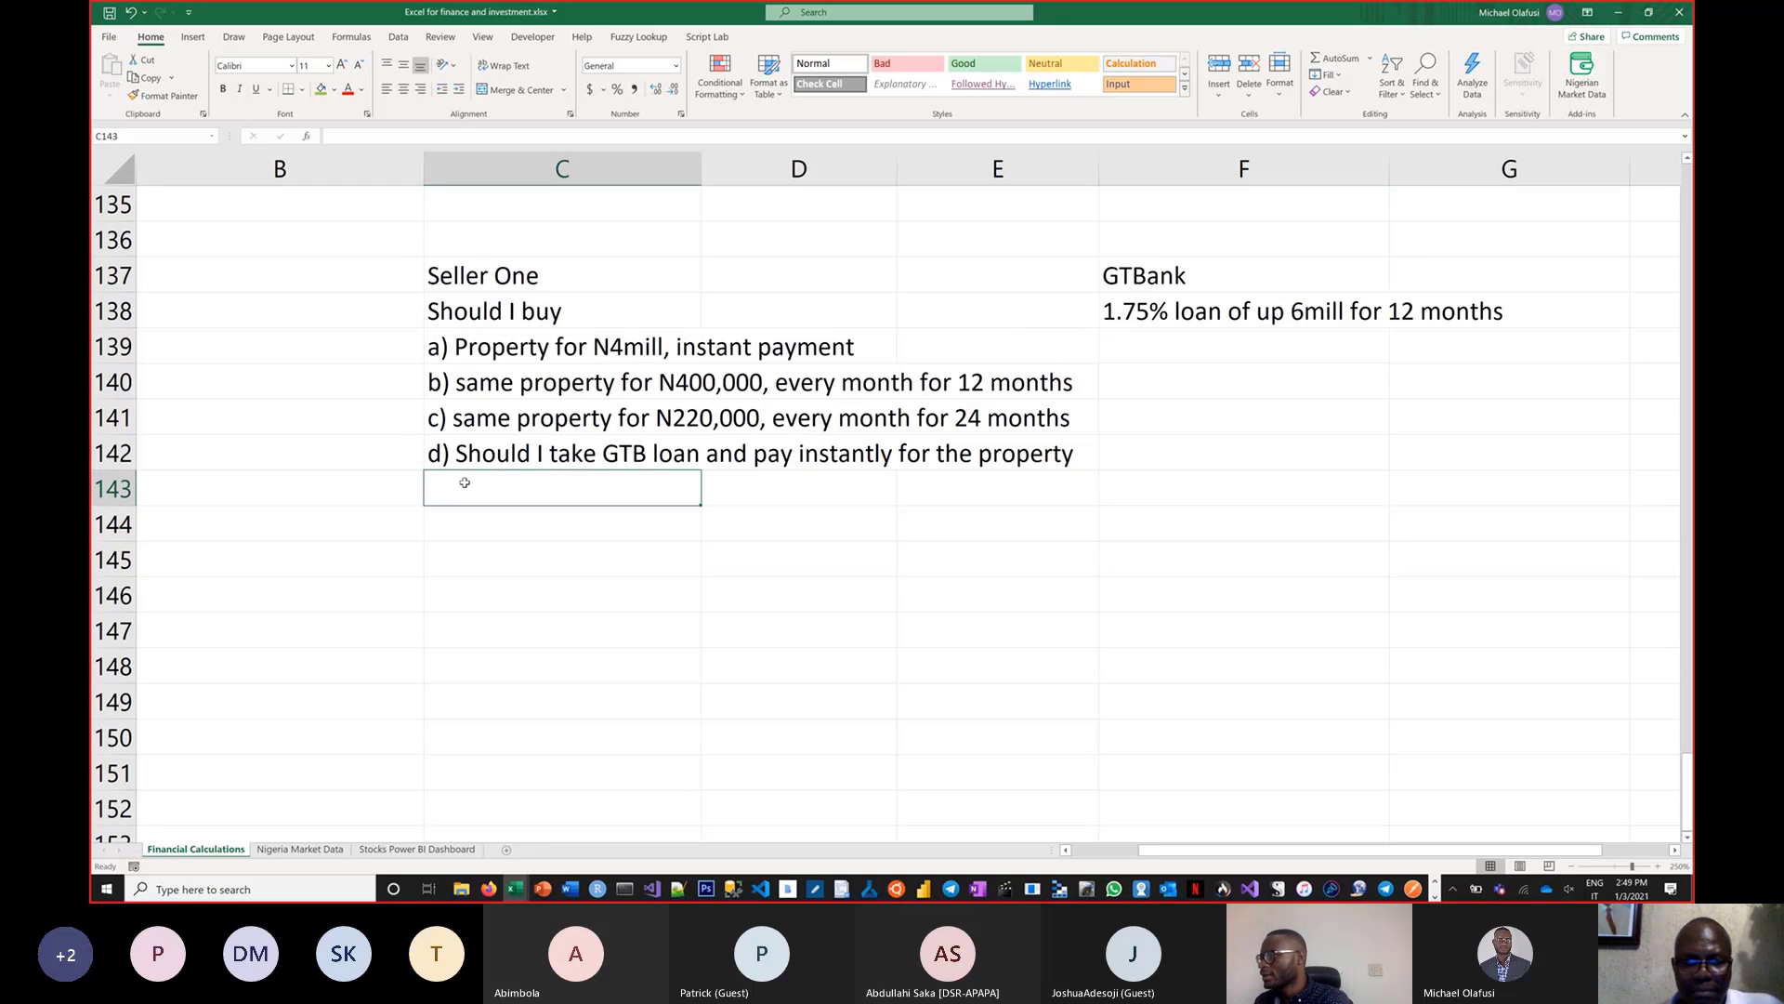
text(e) s)
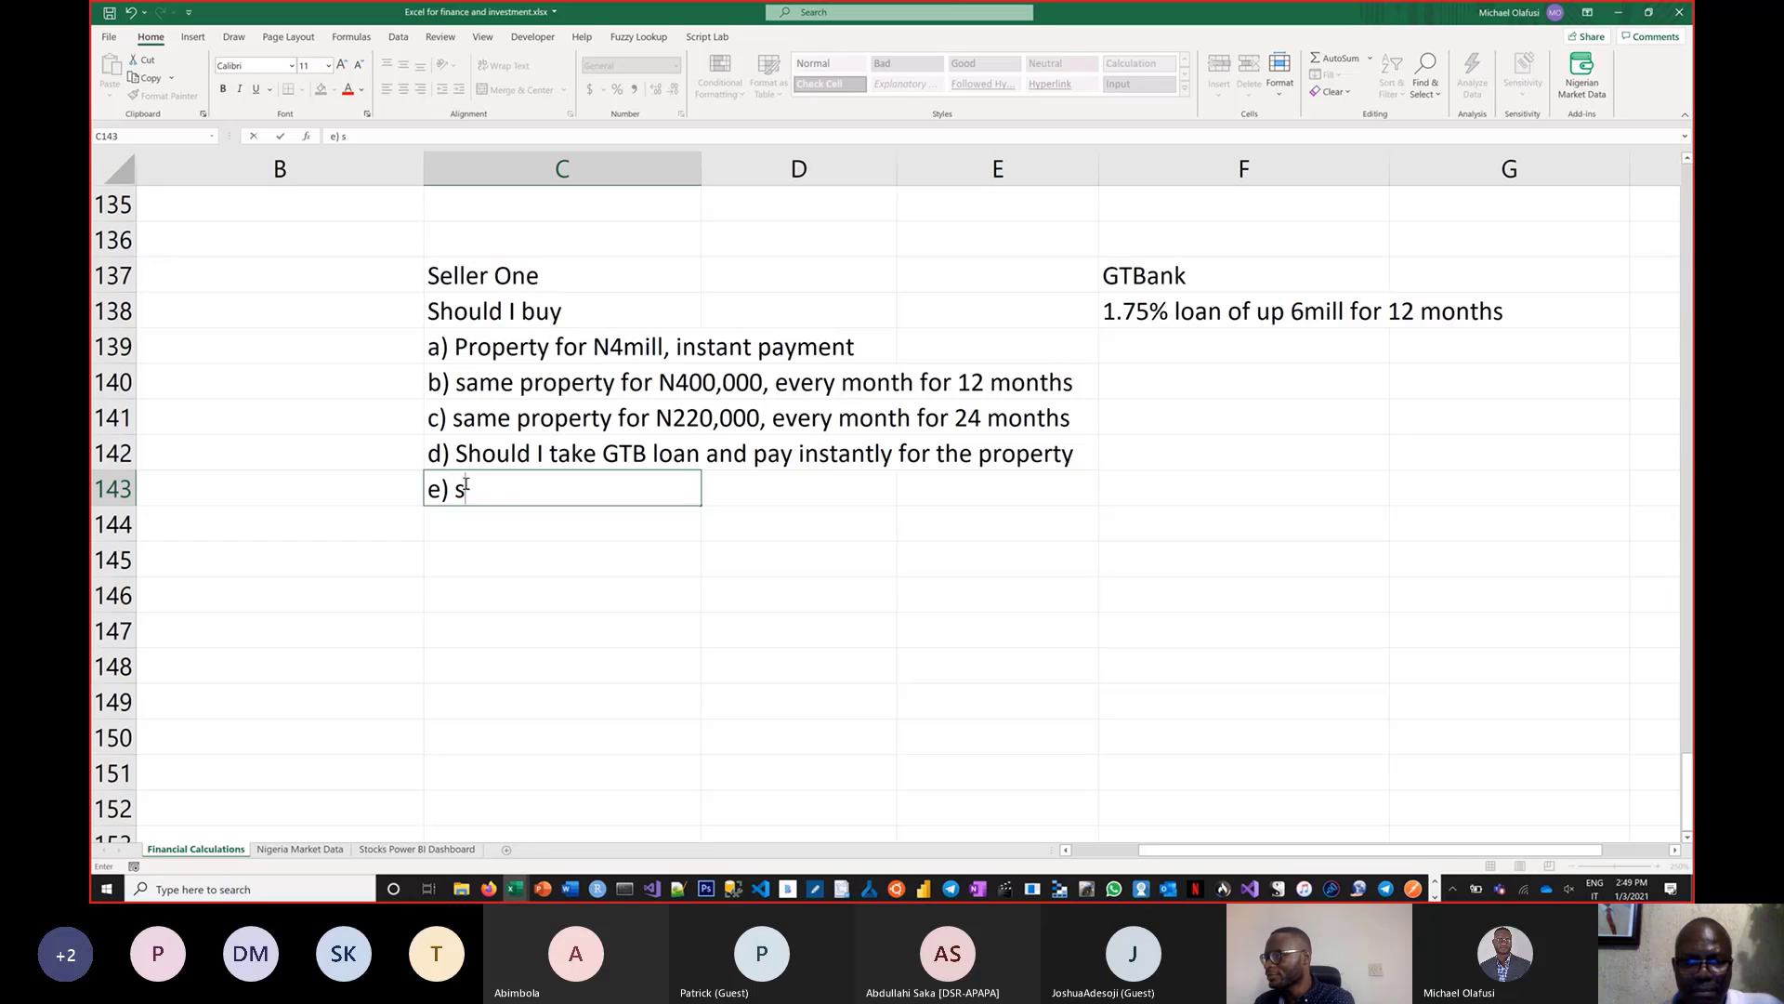
text(ame pr)
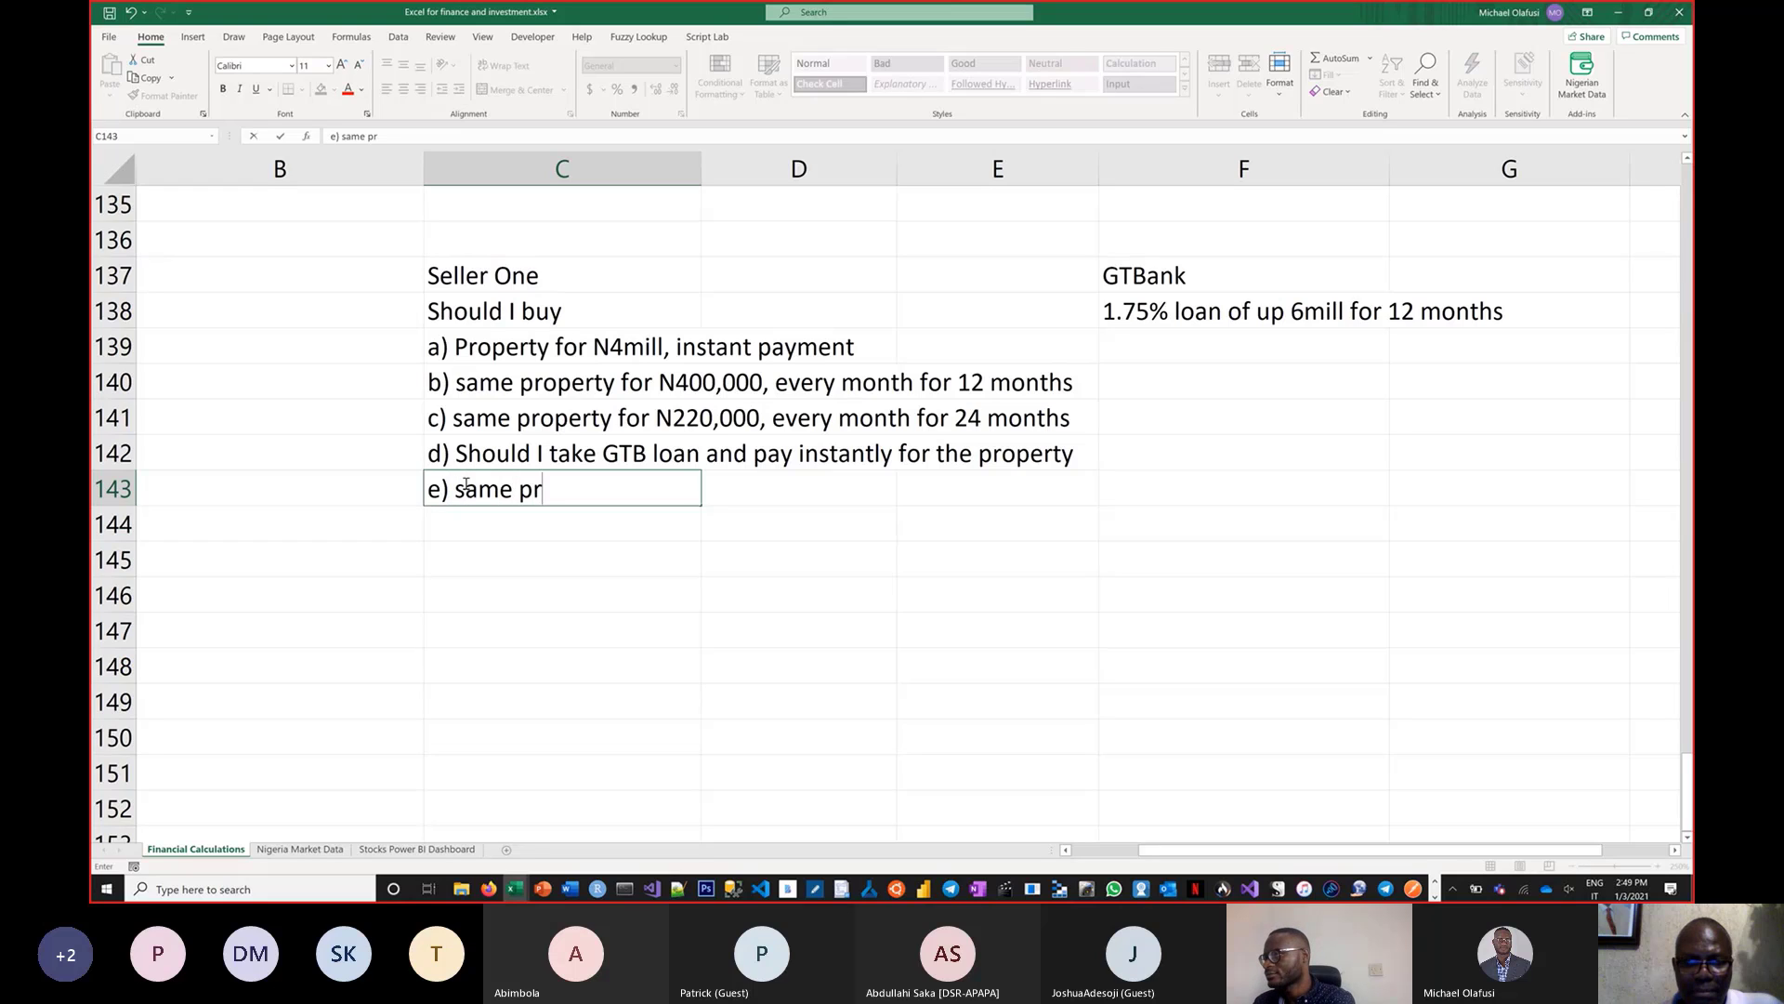
text(operty )
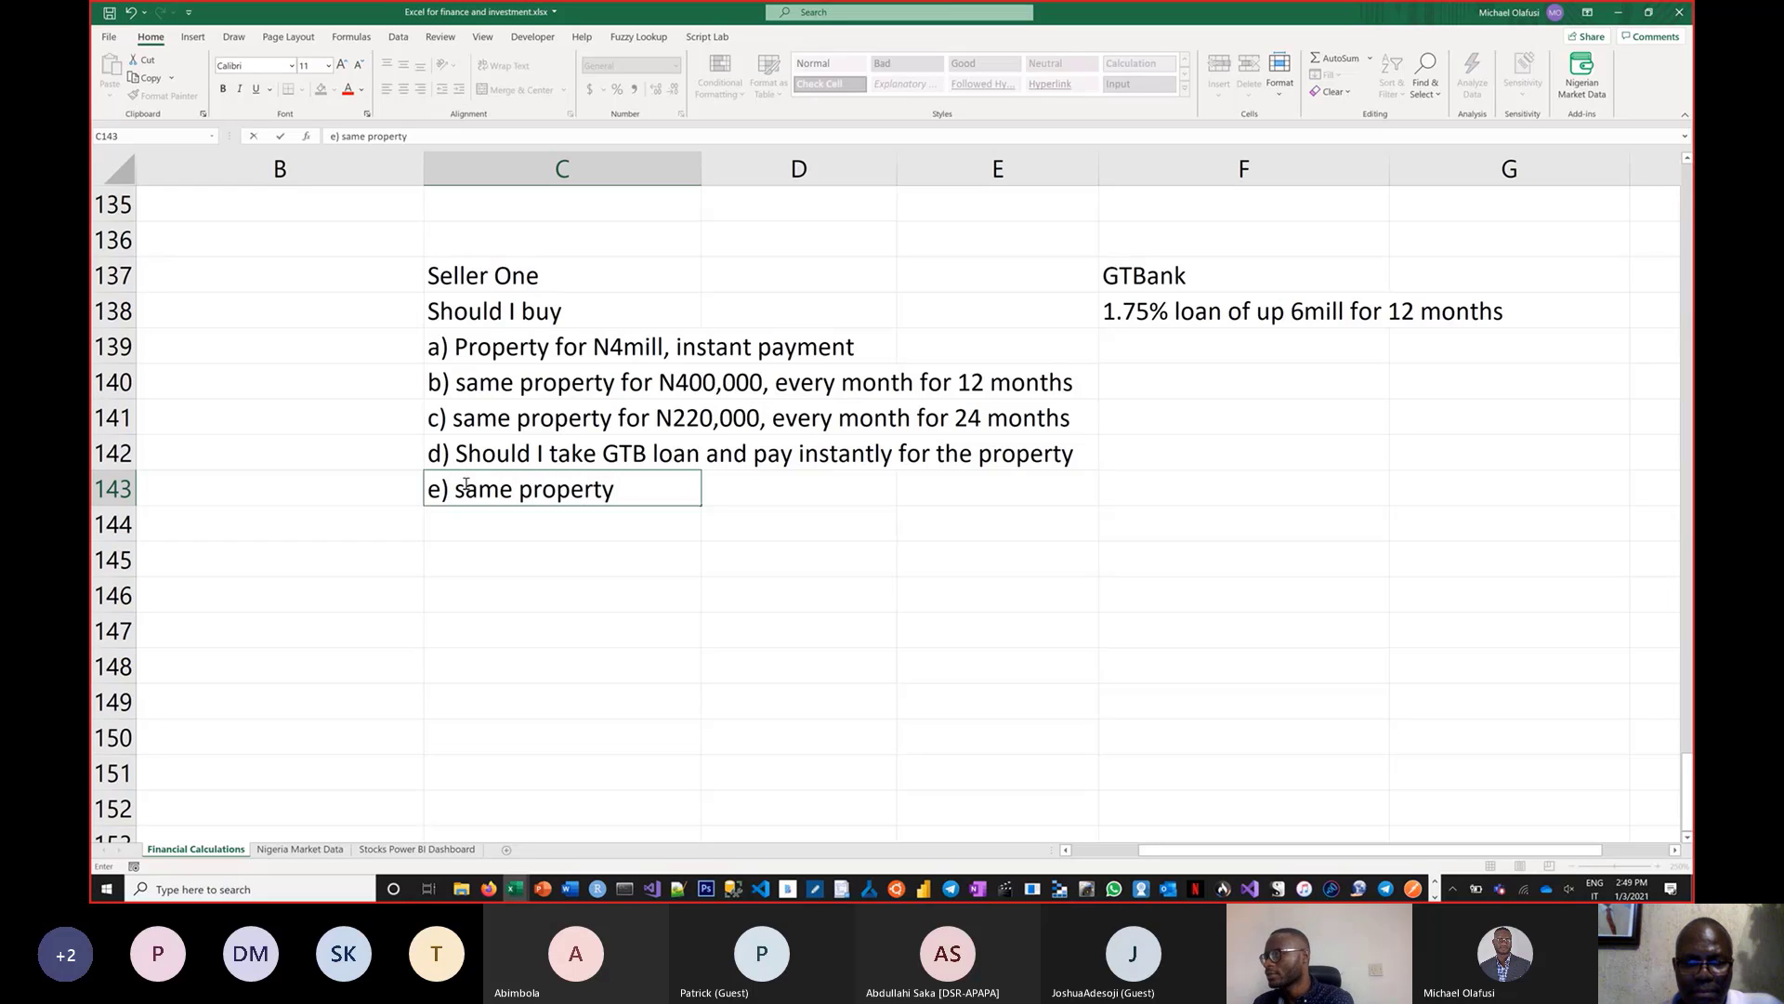
text(N)
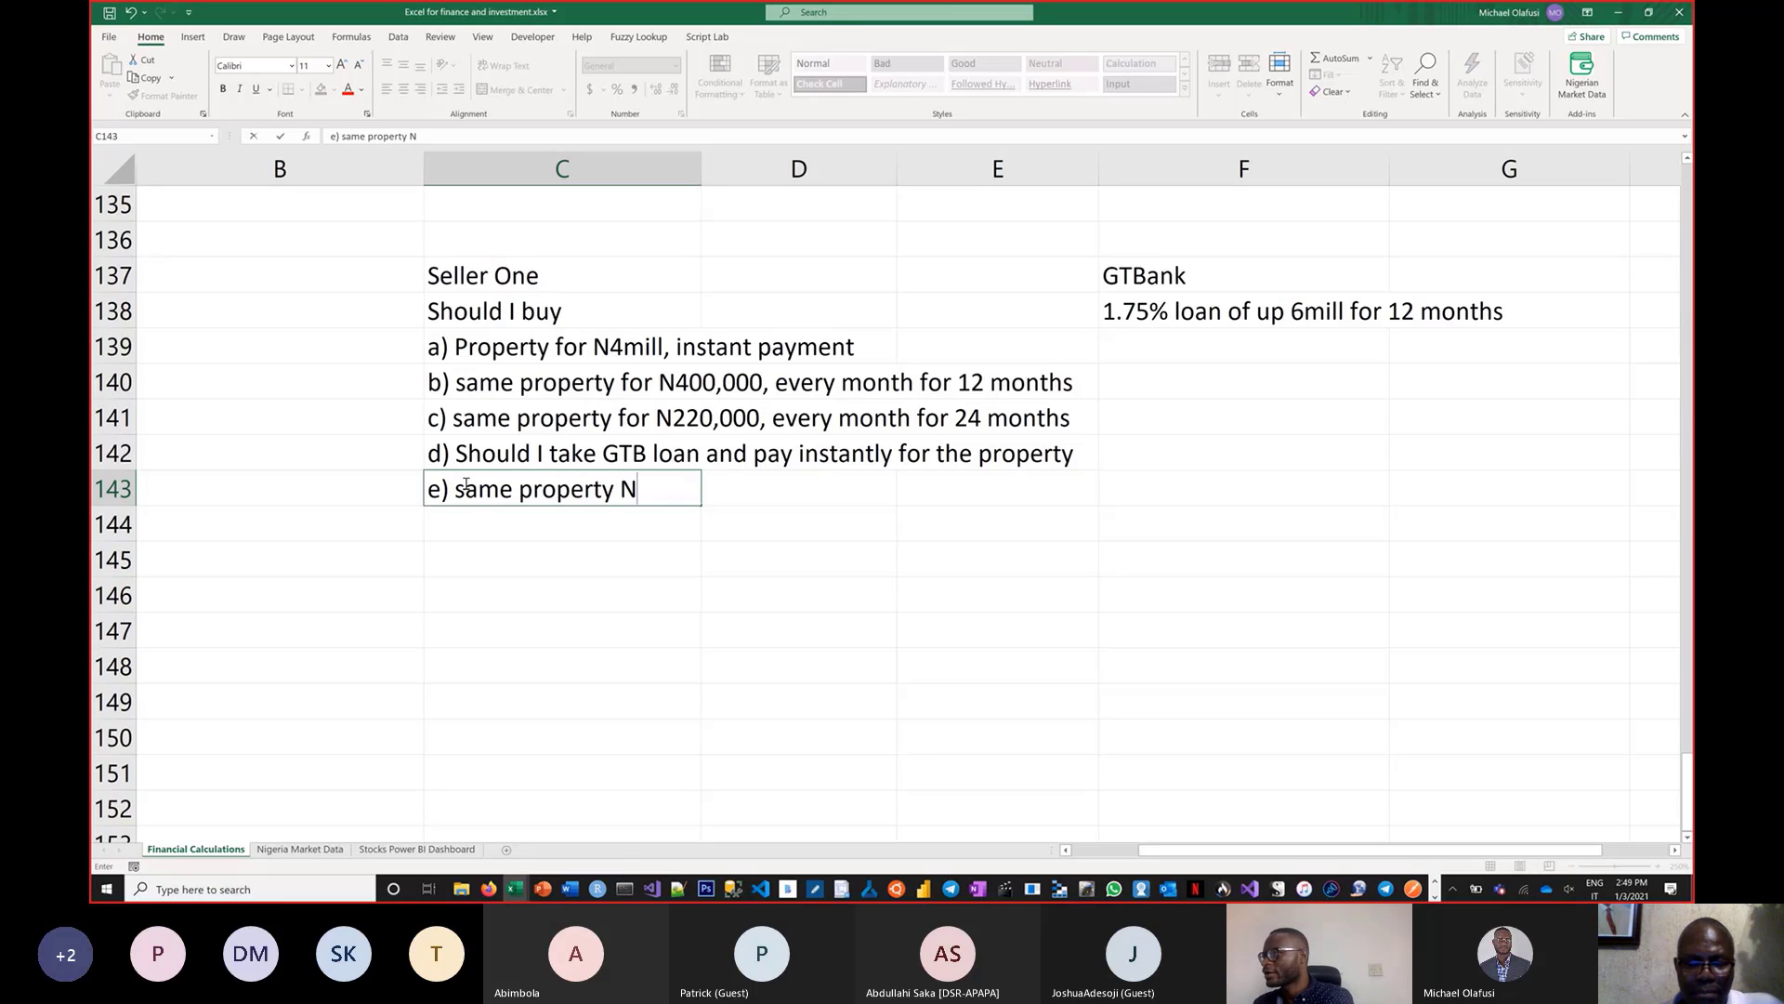
text(500)
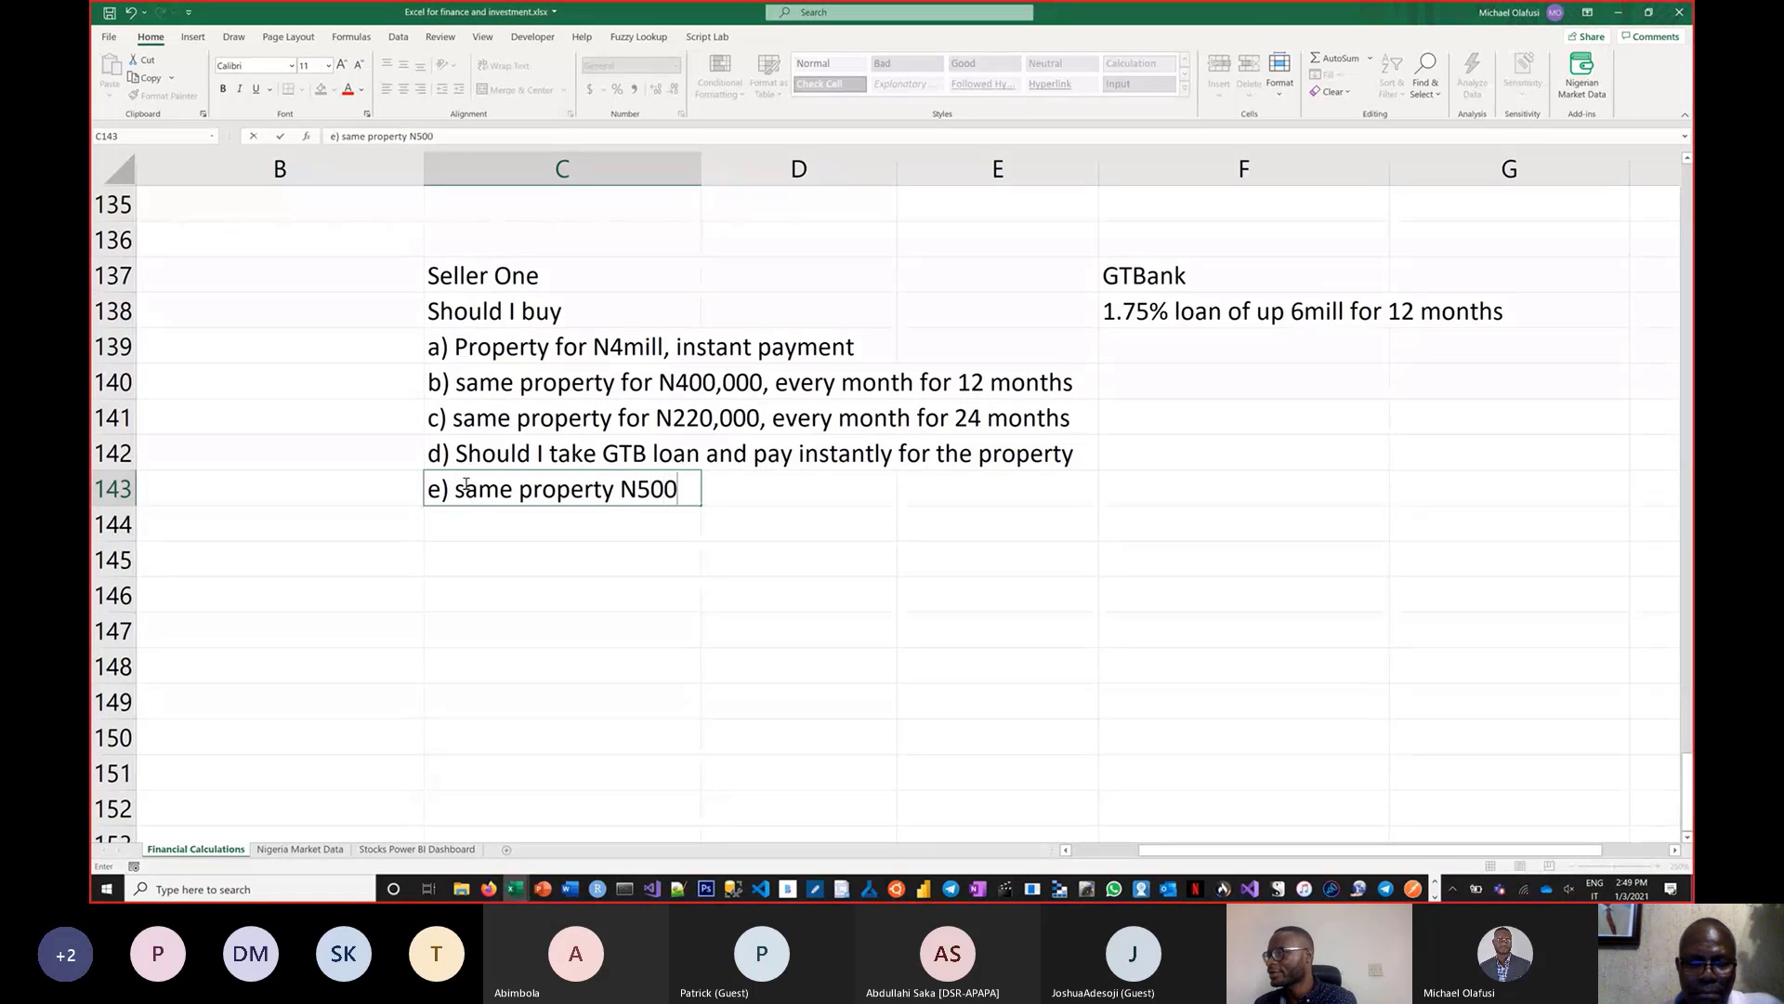
key(BackSpace)
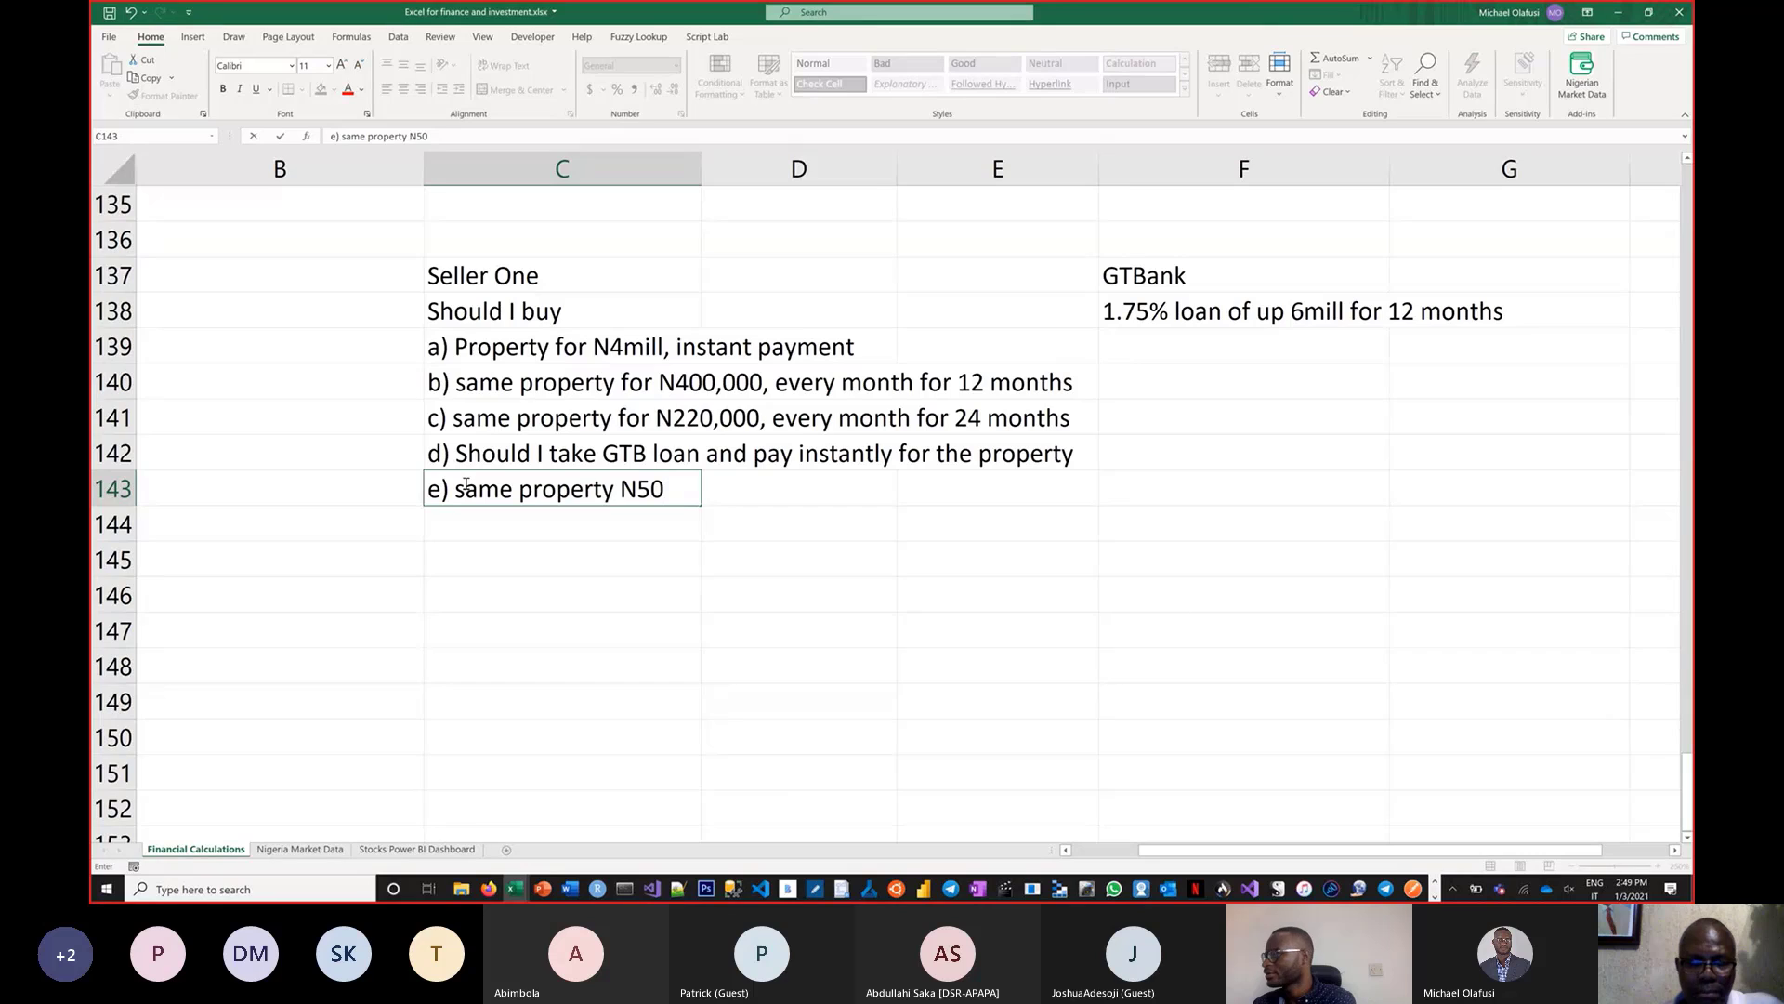
key(BackSpace)
key(BackSpace)
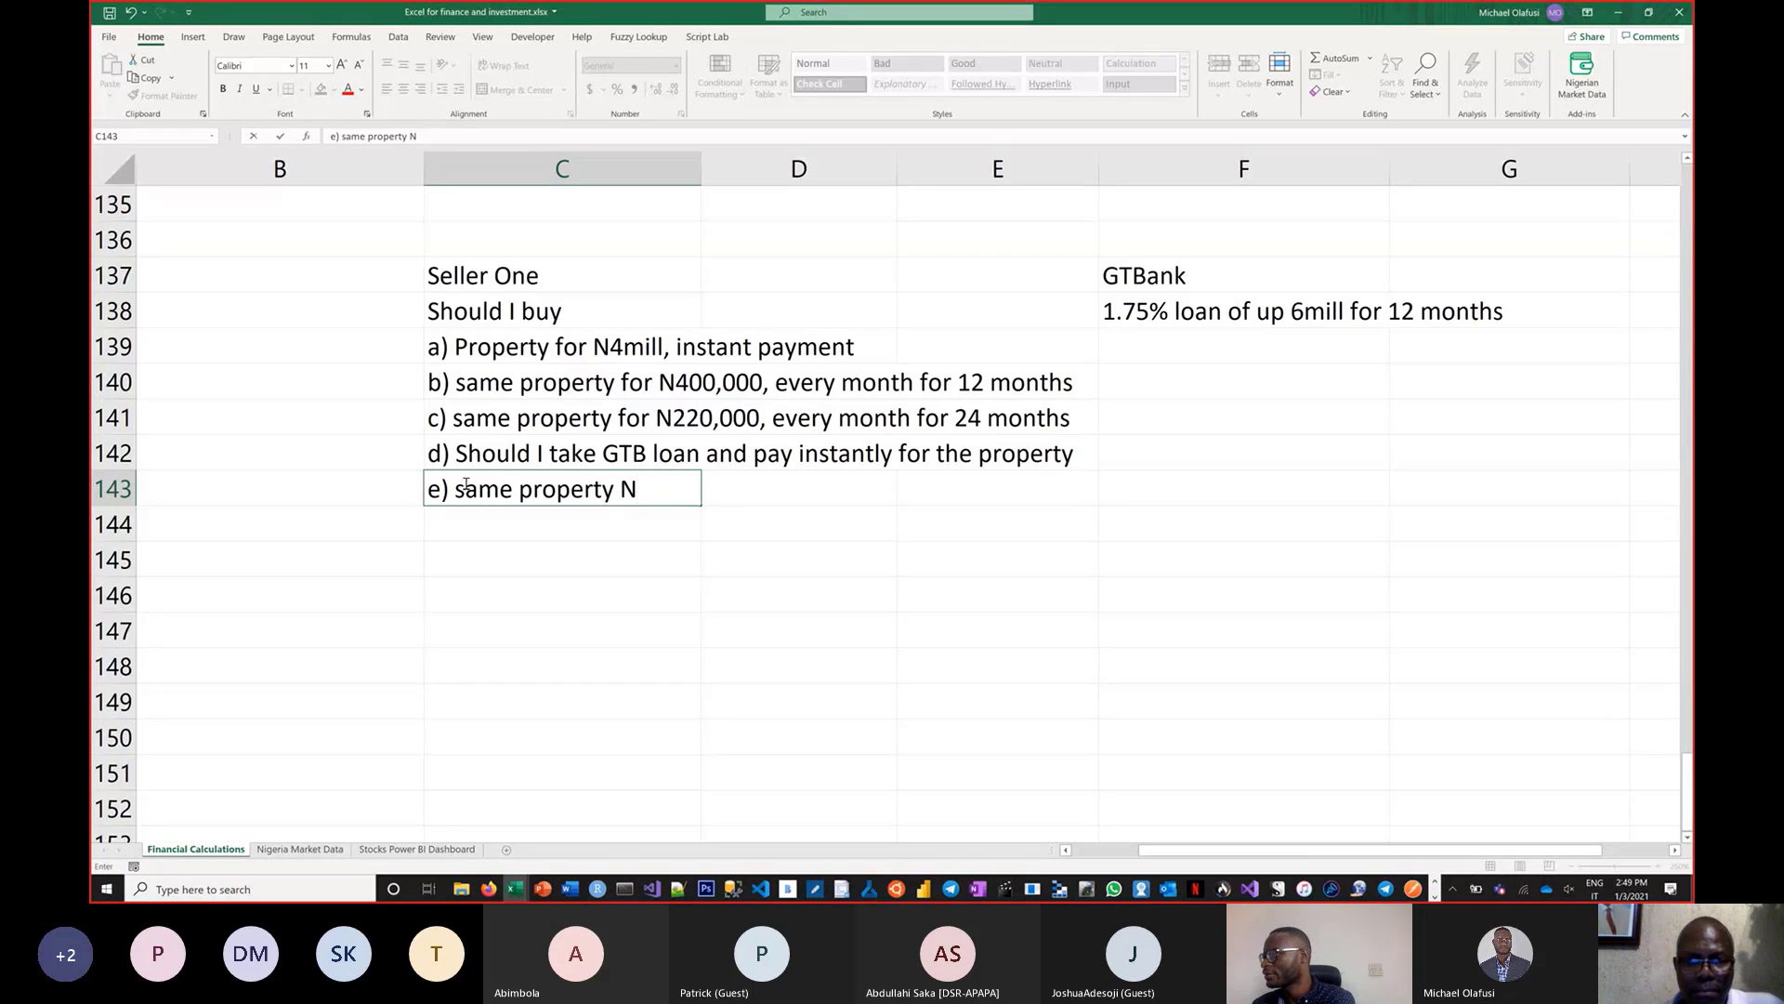
text(1 mill down )
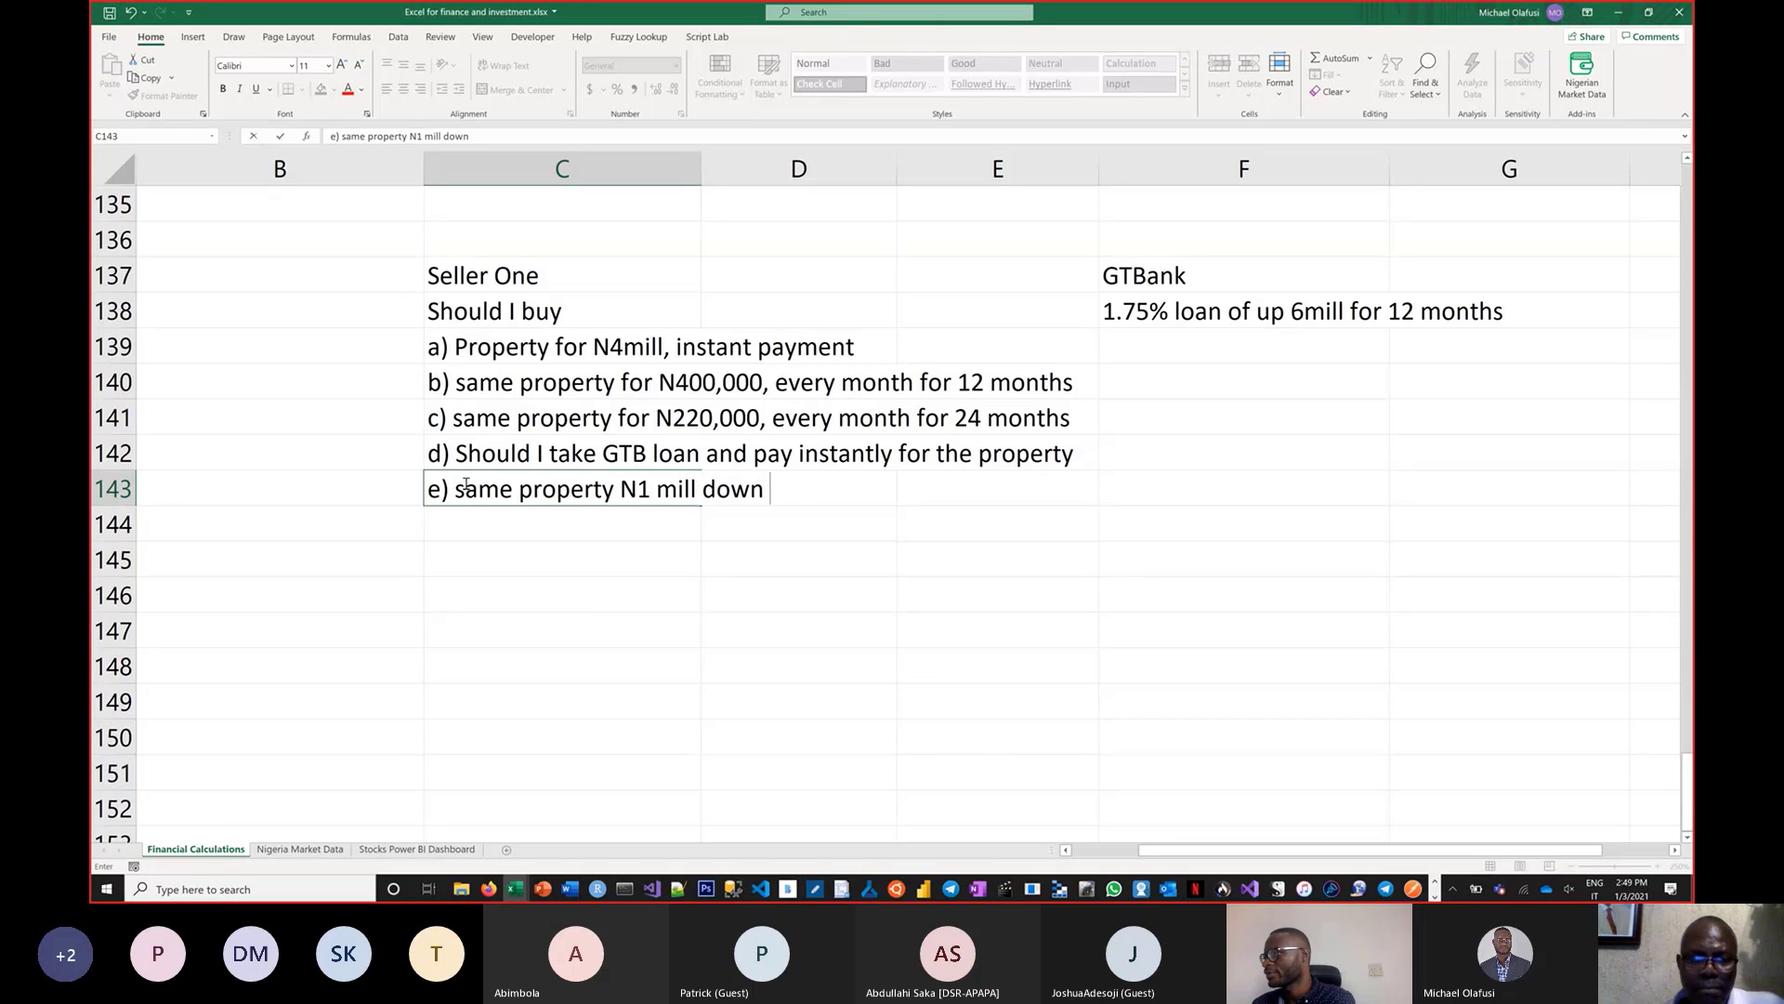
text(payment,)
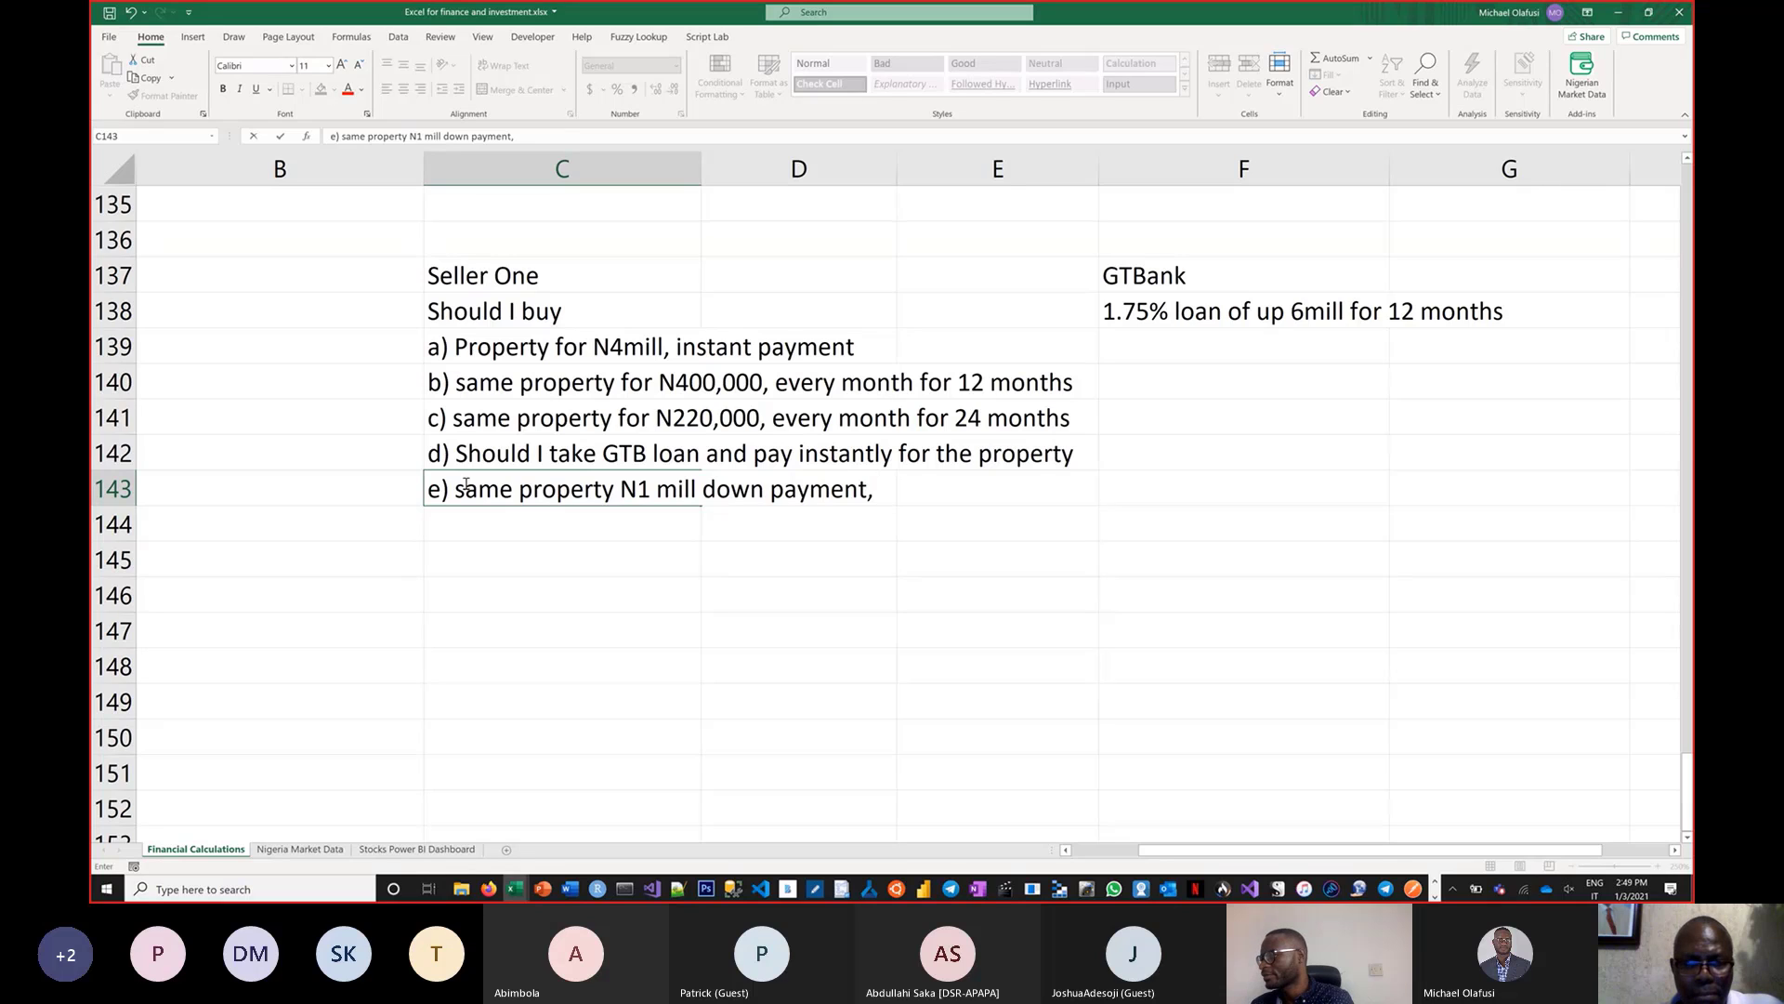
text(300)
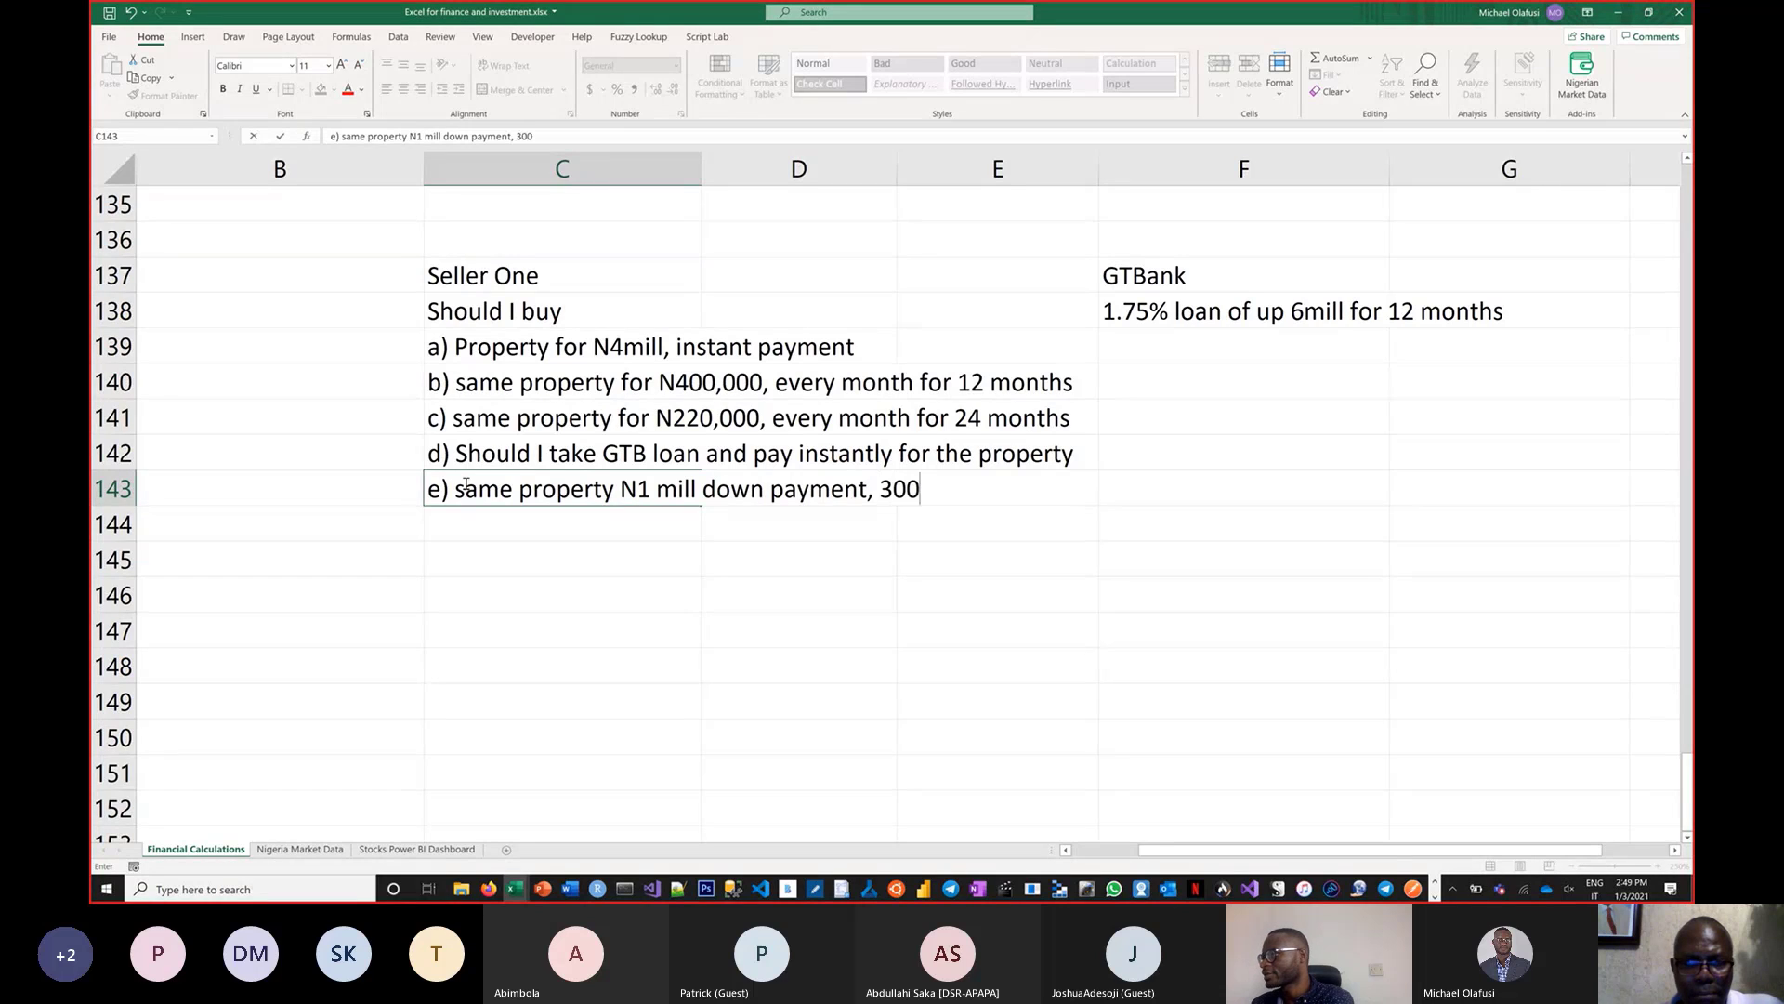
text(,000f)
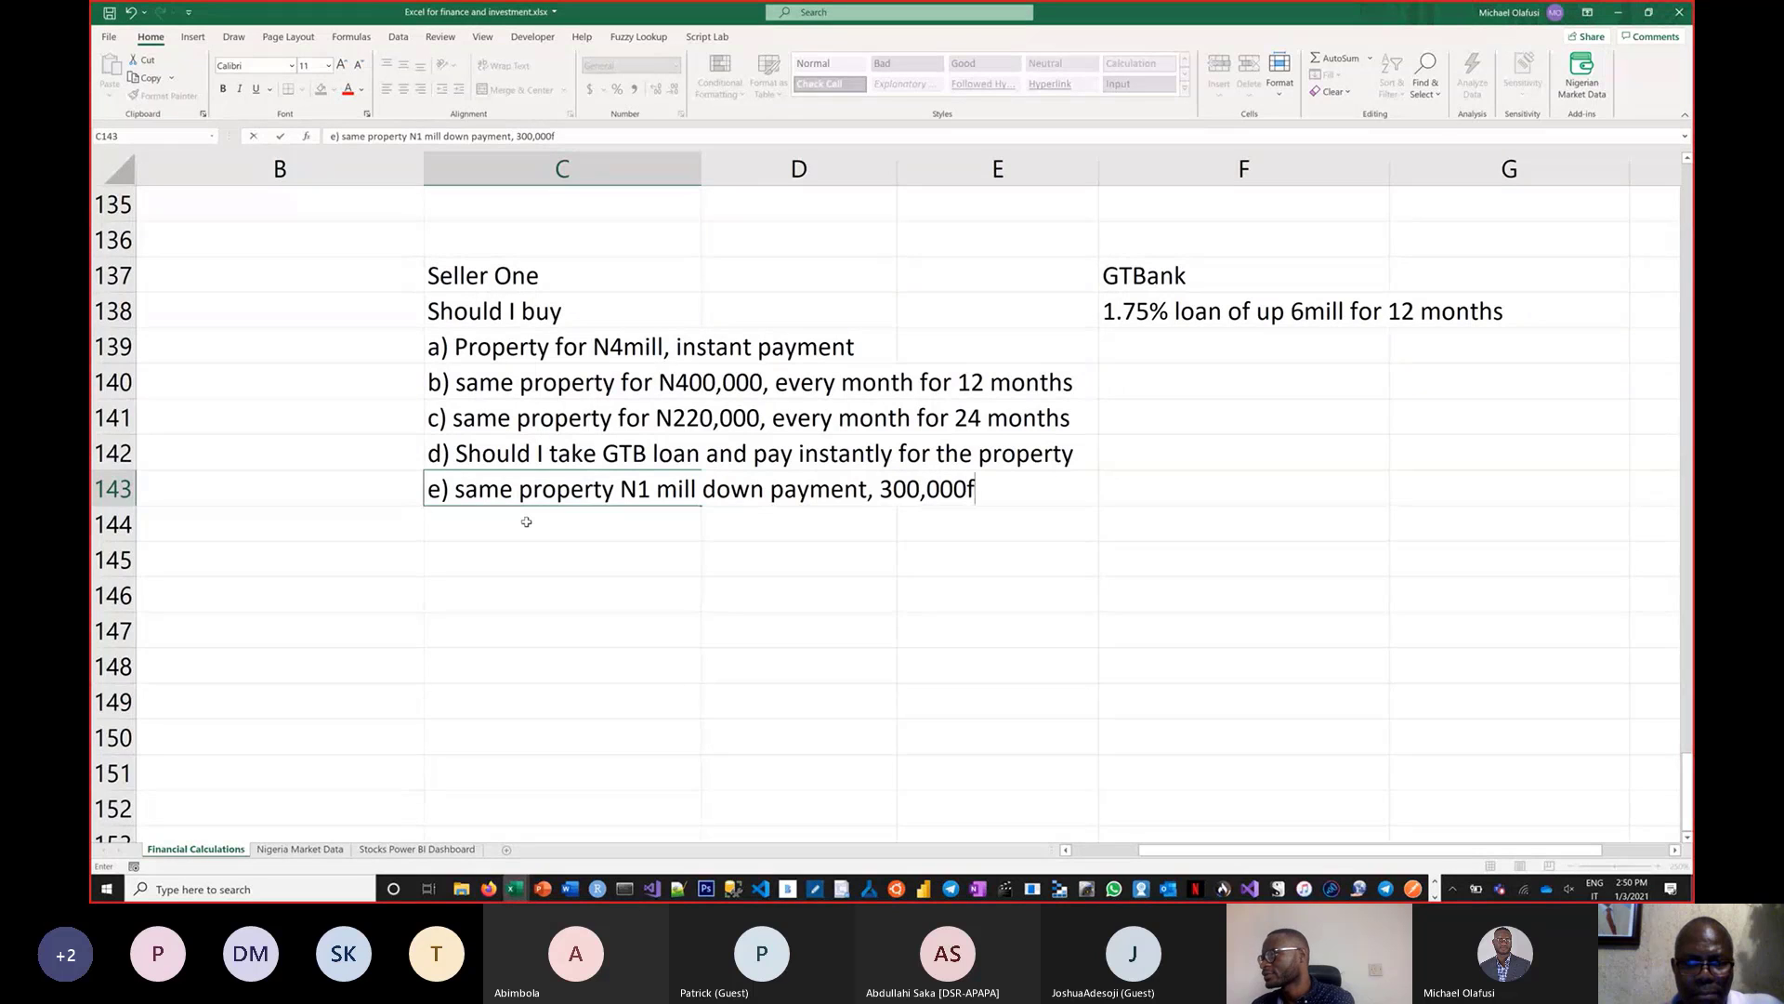
key(BackSpace)
text(for 12 months)
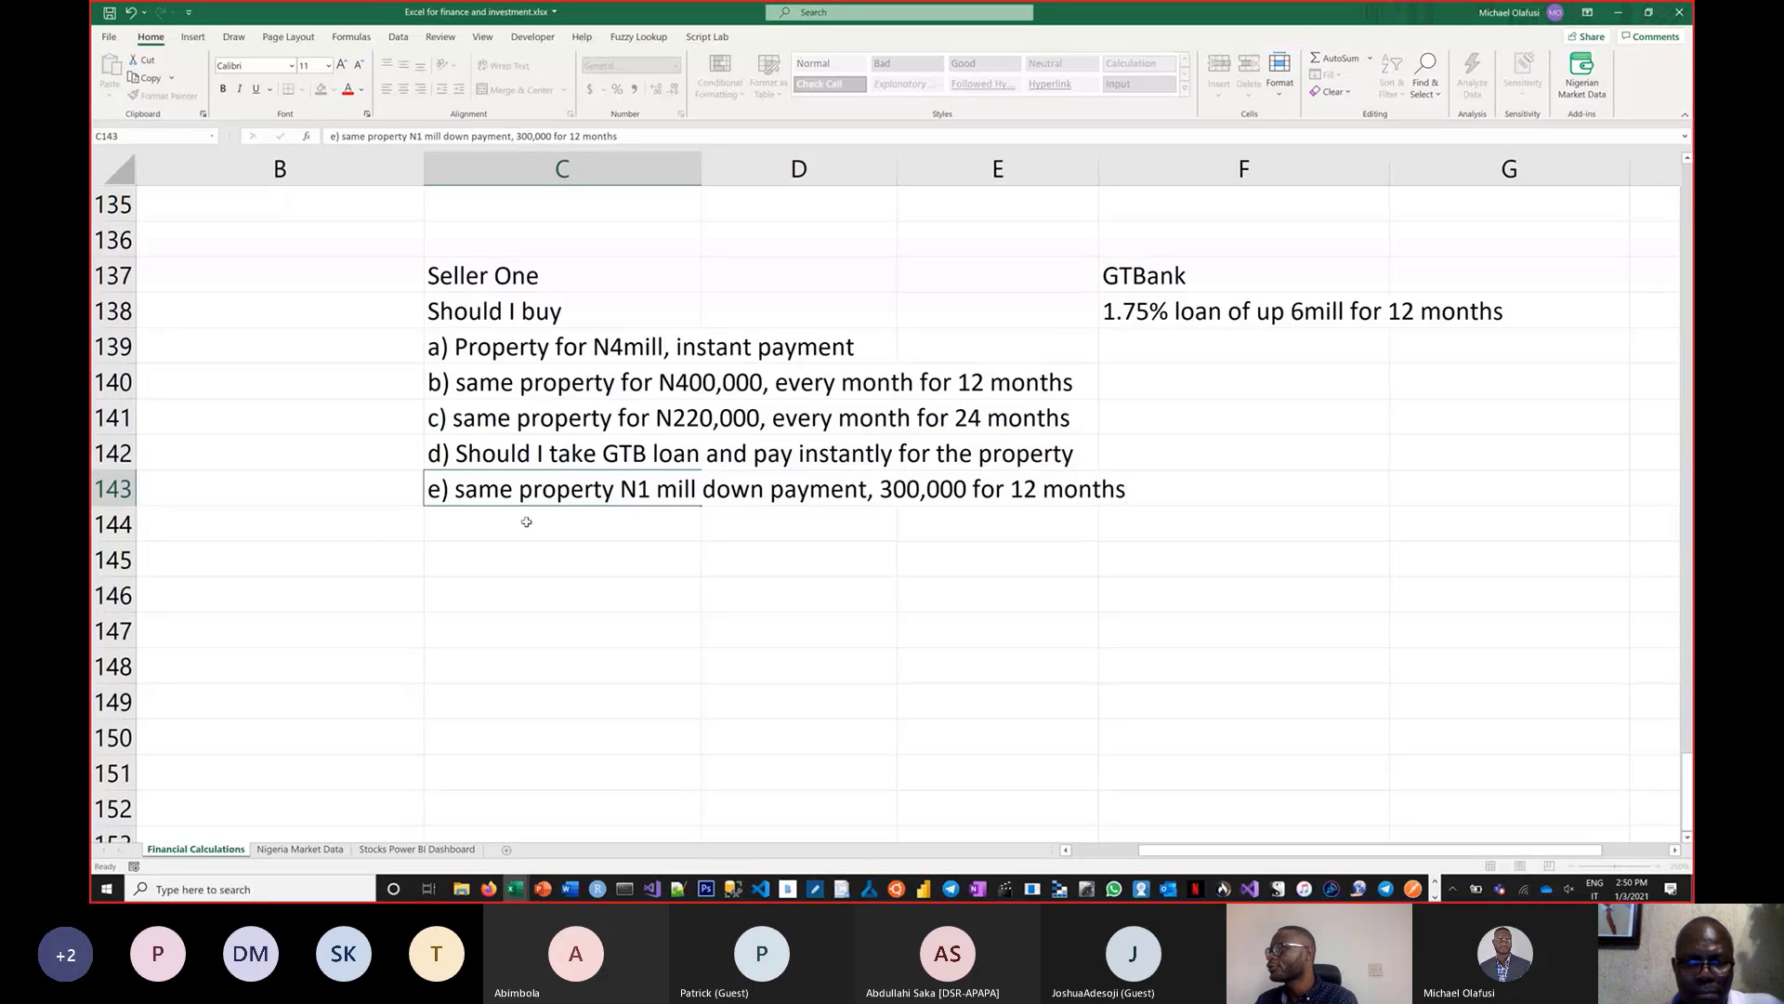
Enter the label "Annual rate?" in cell B145, below the list of purchase options
key(Return)
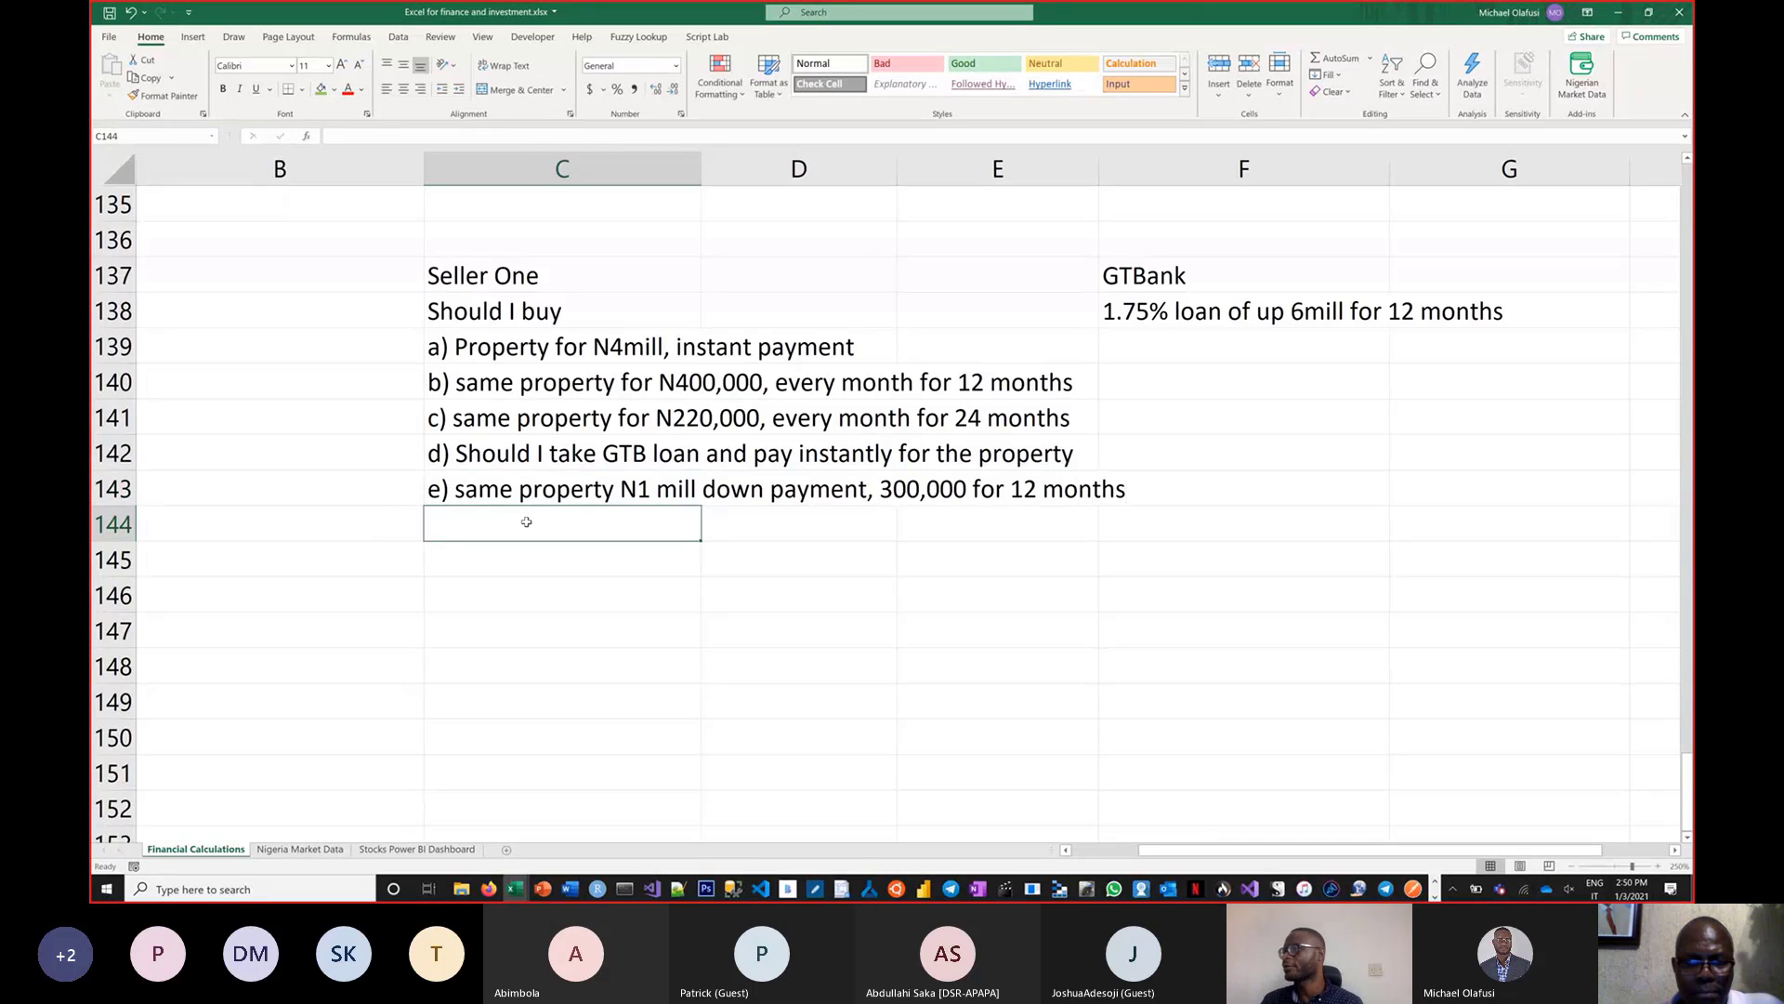
click(526, 606)
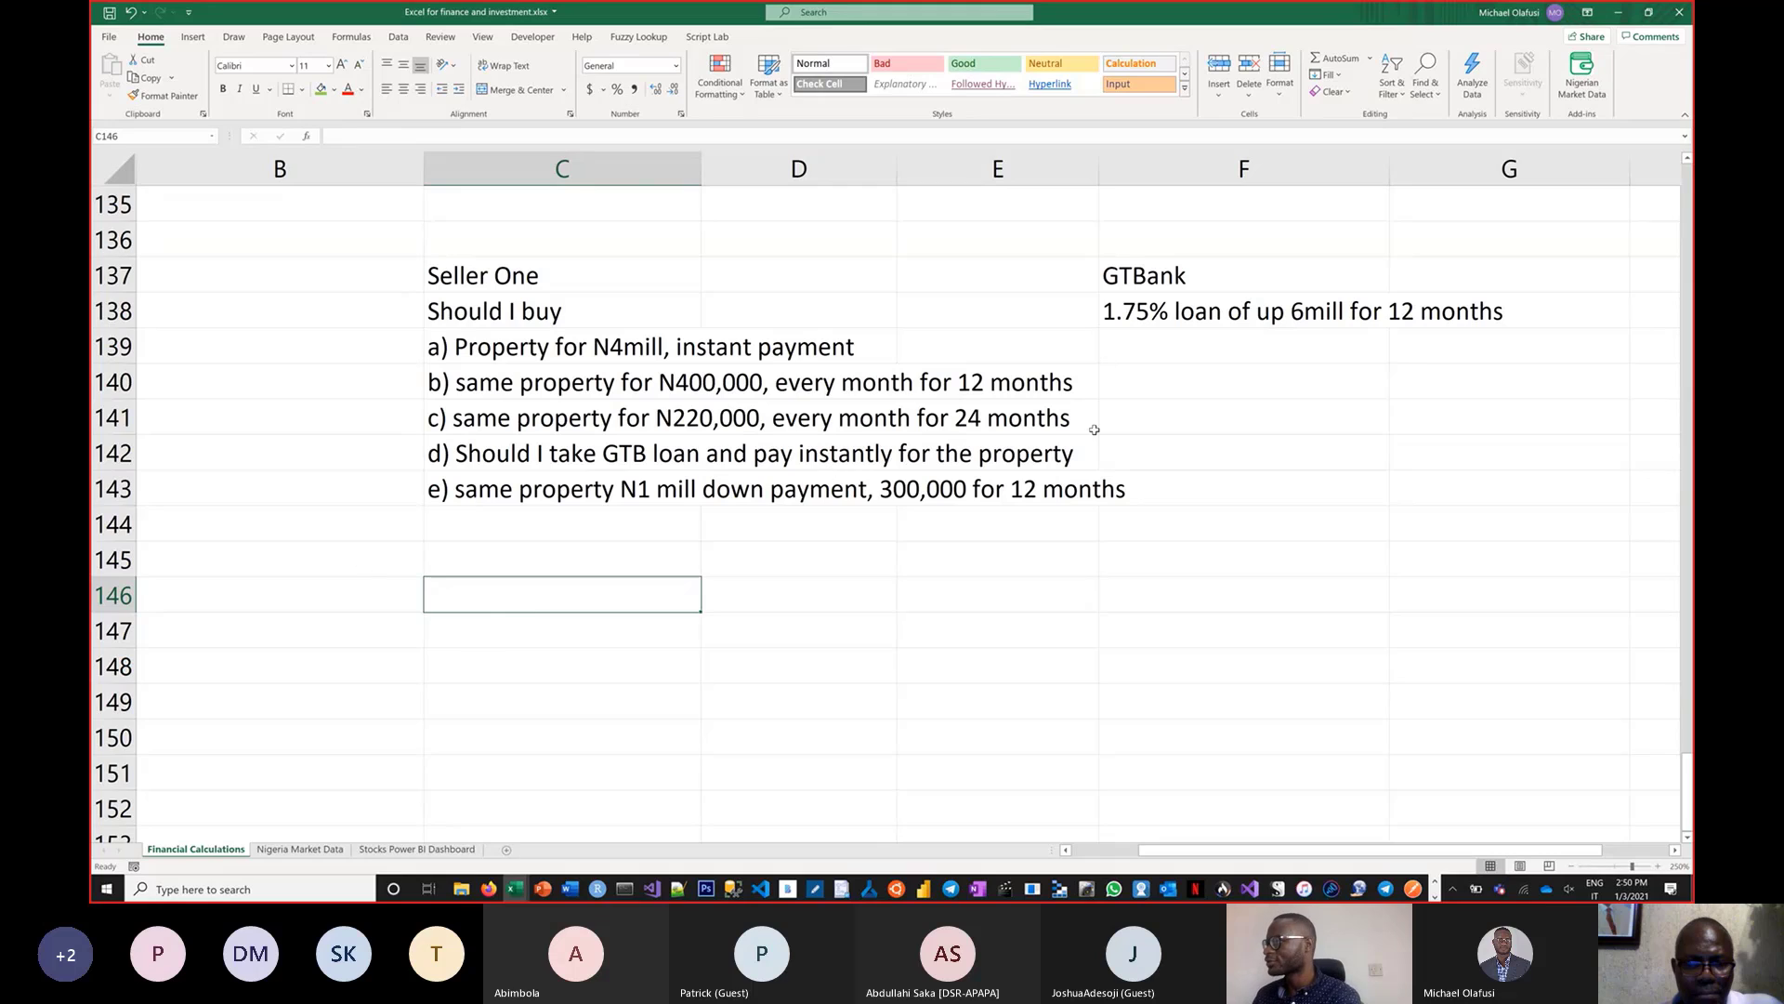
click(361, 569)
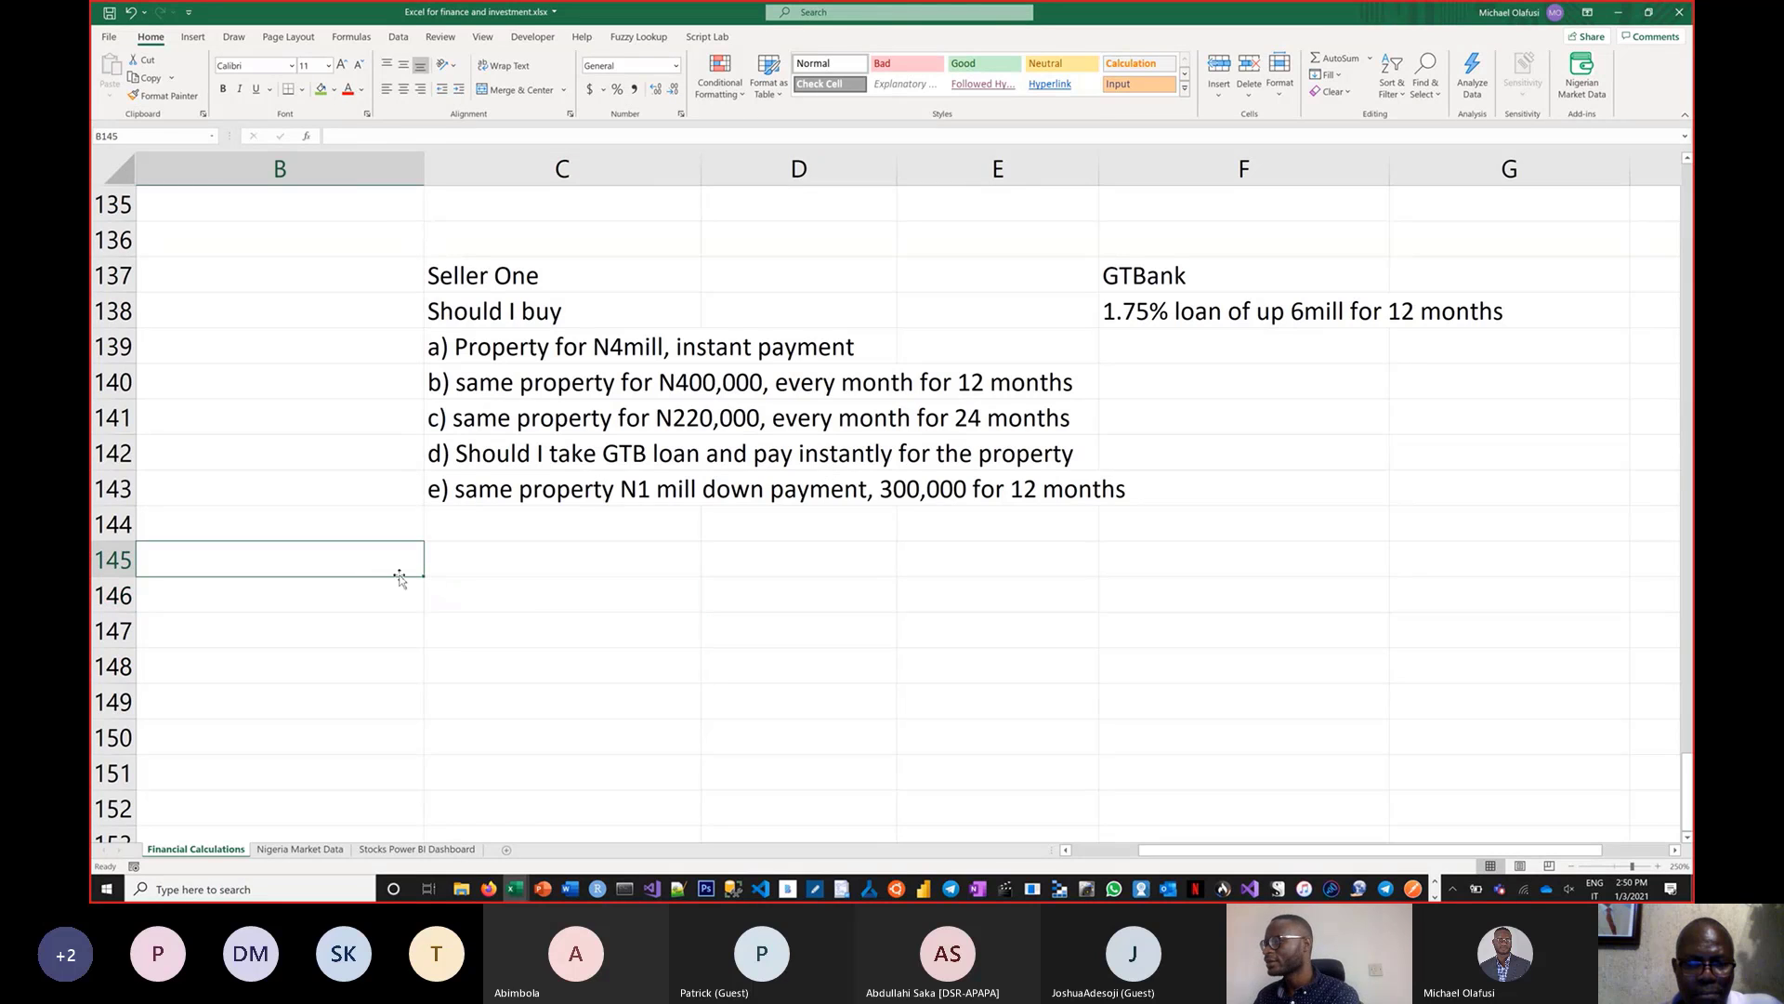
text(Rat)
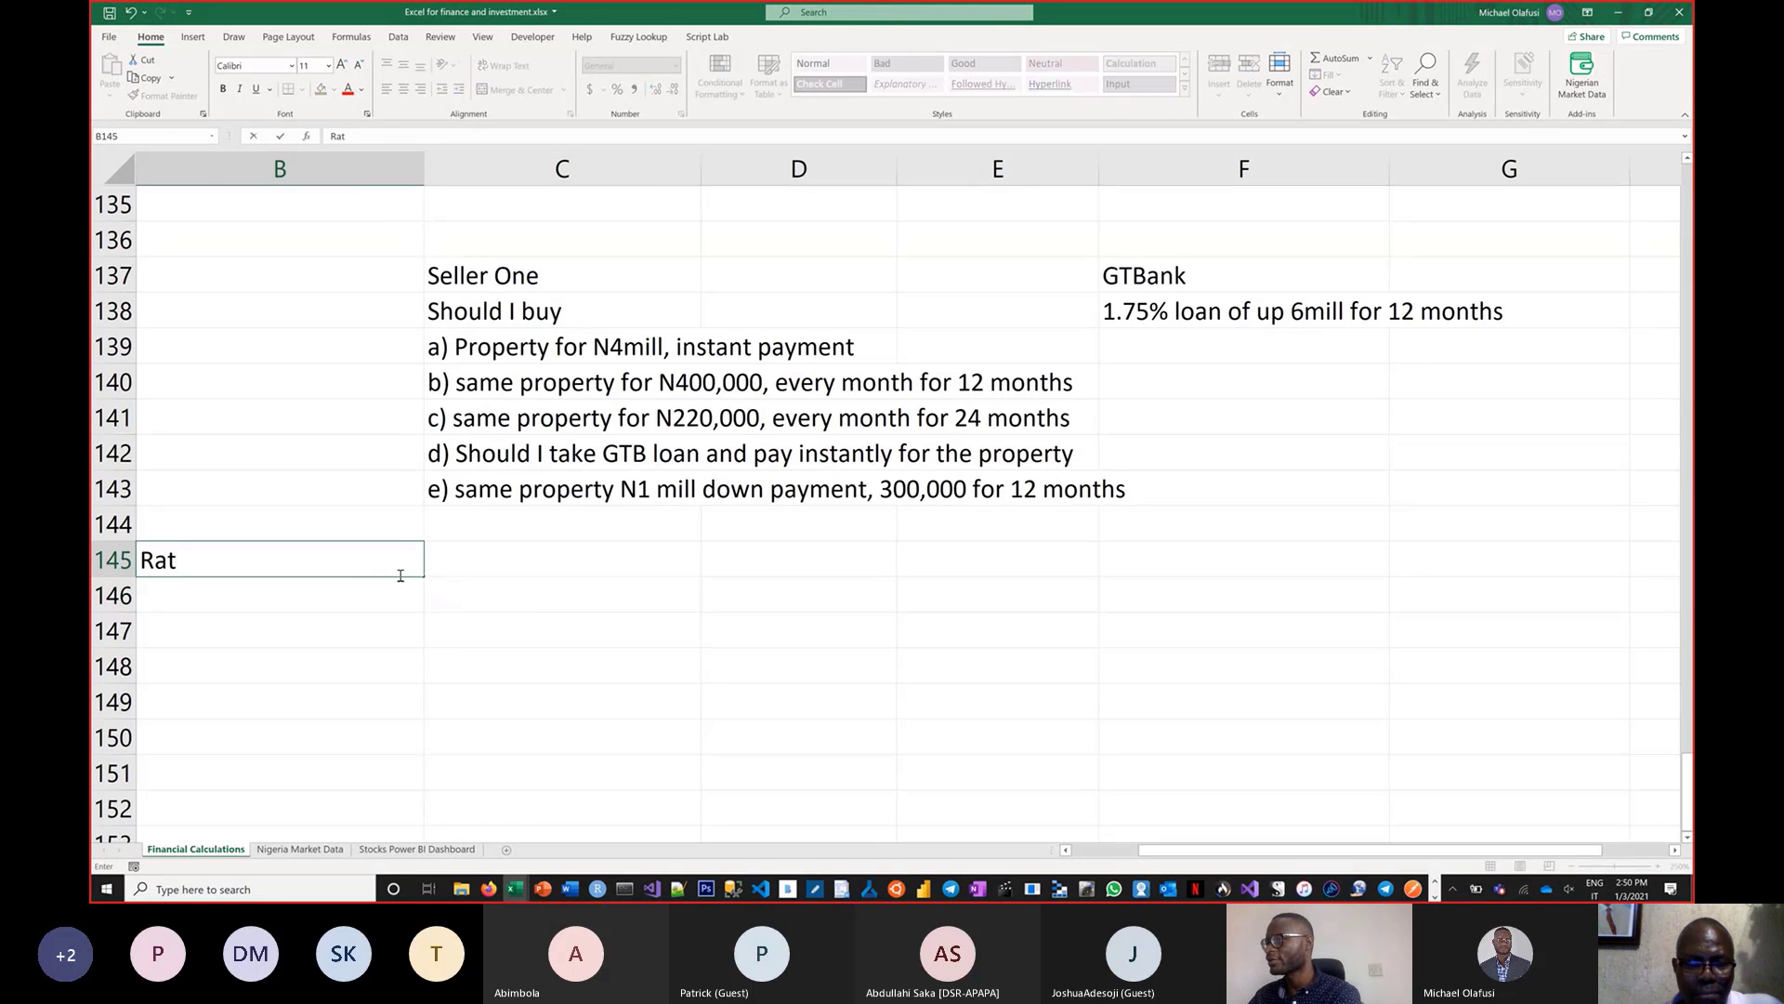
key(BackSpace)
key(BackSpace)
key(BackSpace)
text(Annua)
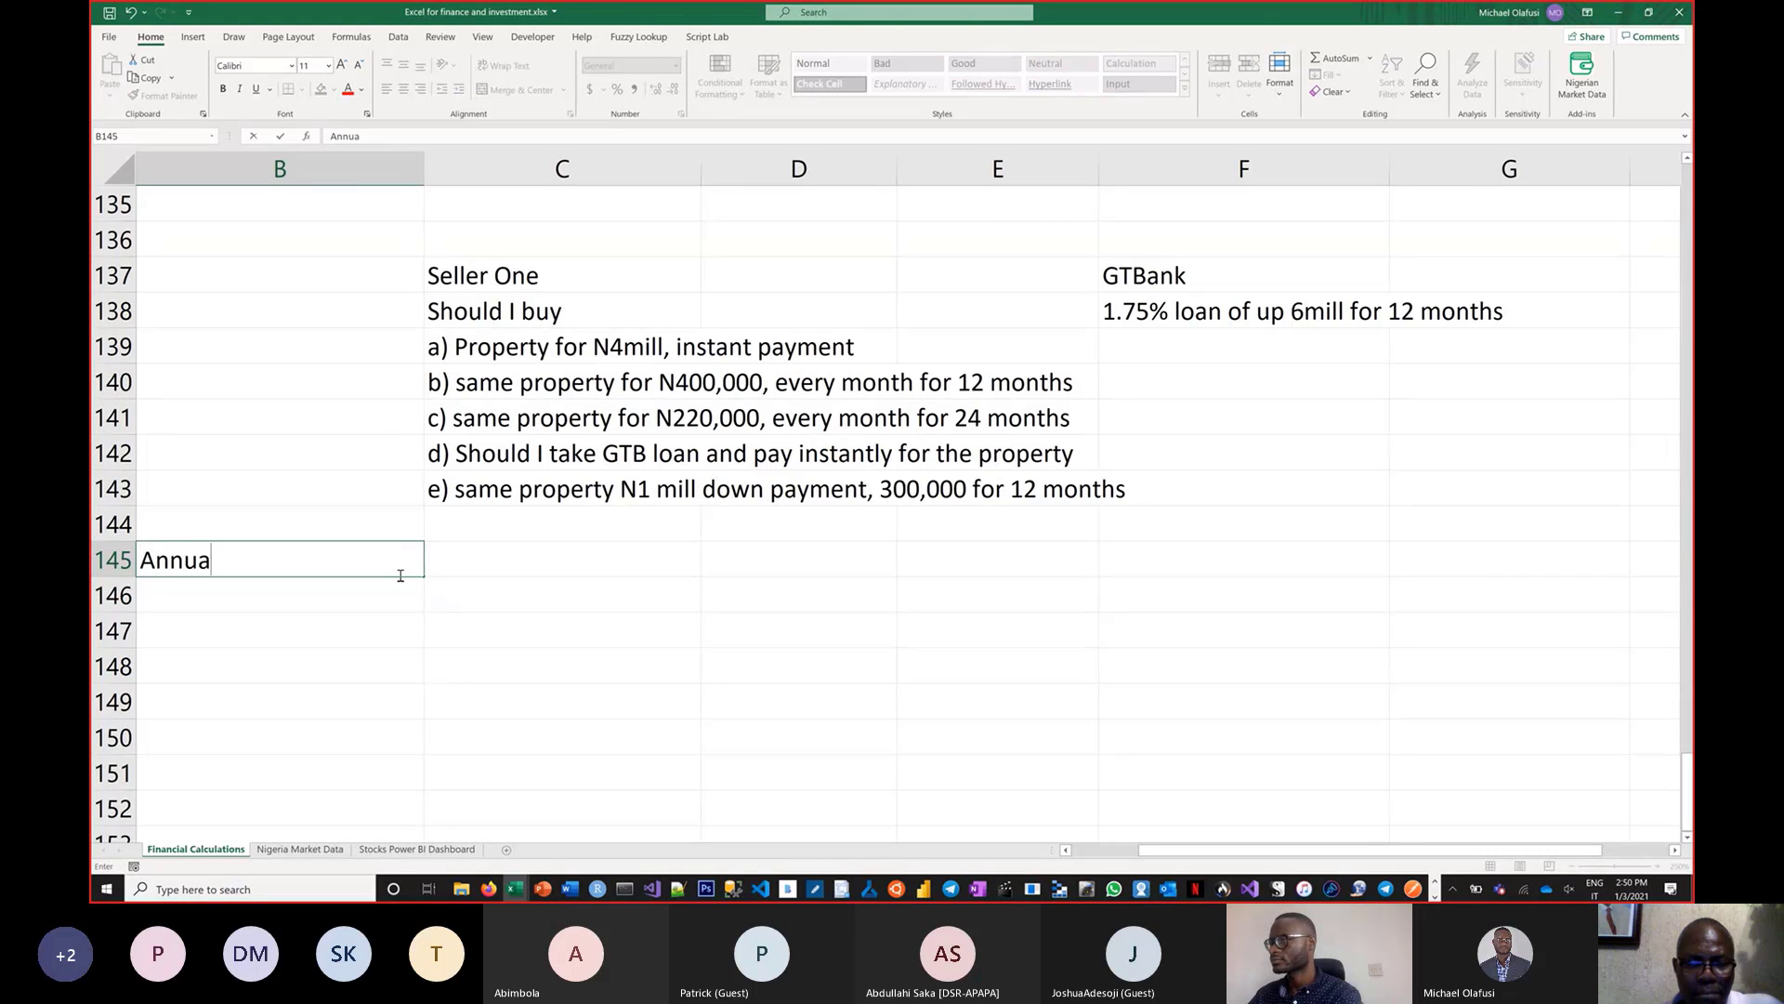
text(l rate)
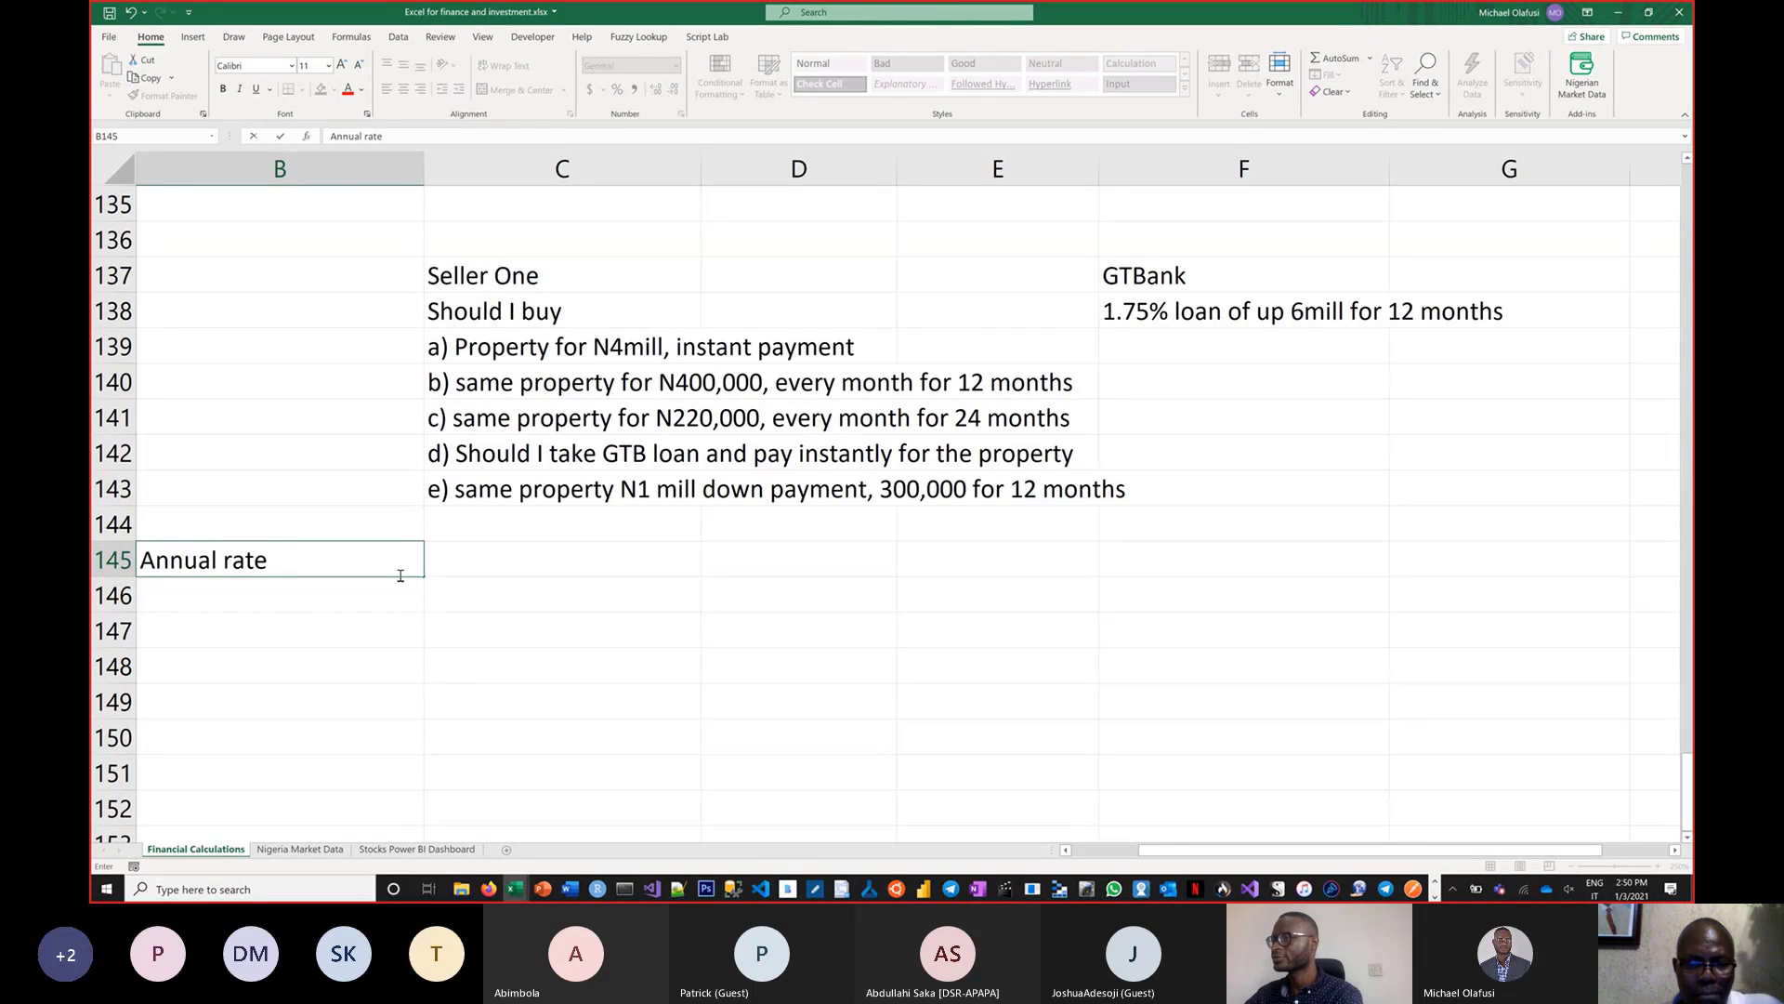
text(?)
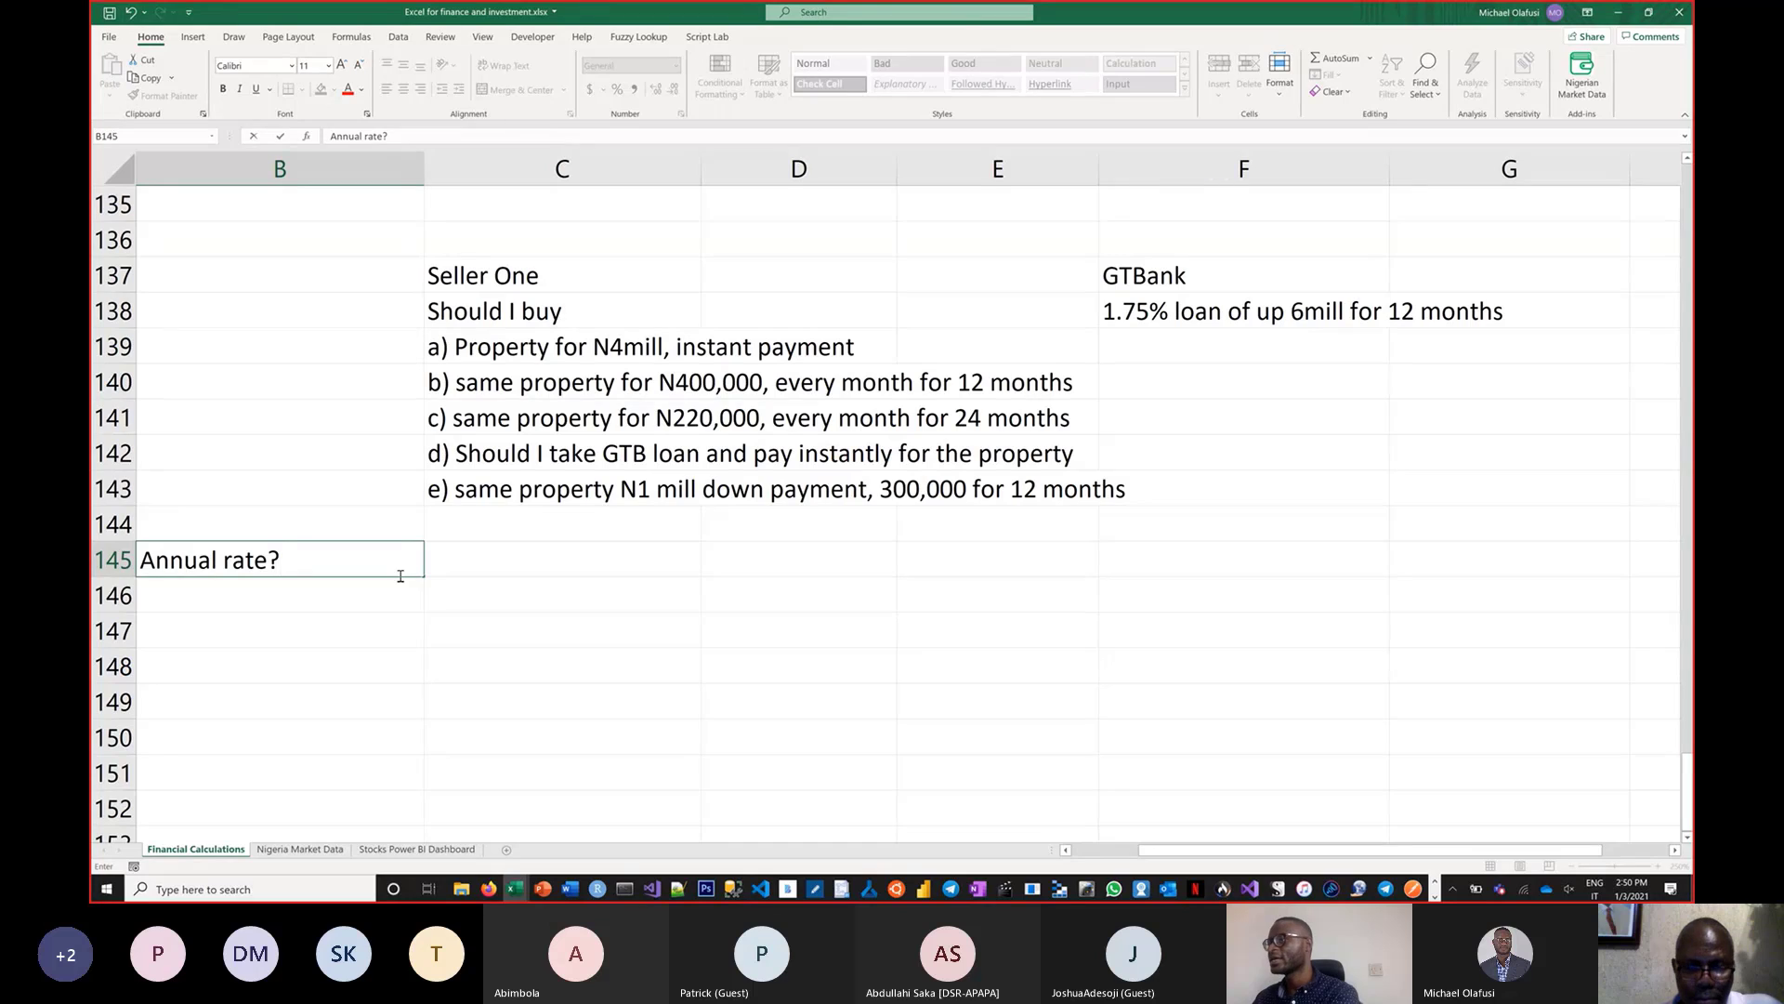
key(Return)
Move the "Annual rate?" label from B145 to cell B138, beside "Should I buy"
click(279, 555)
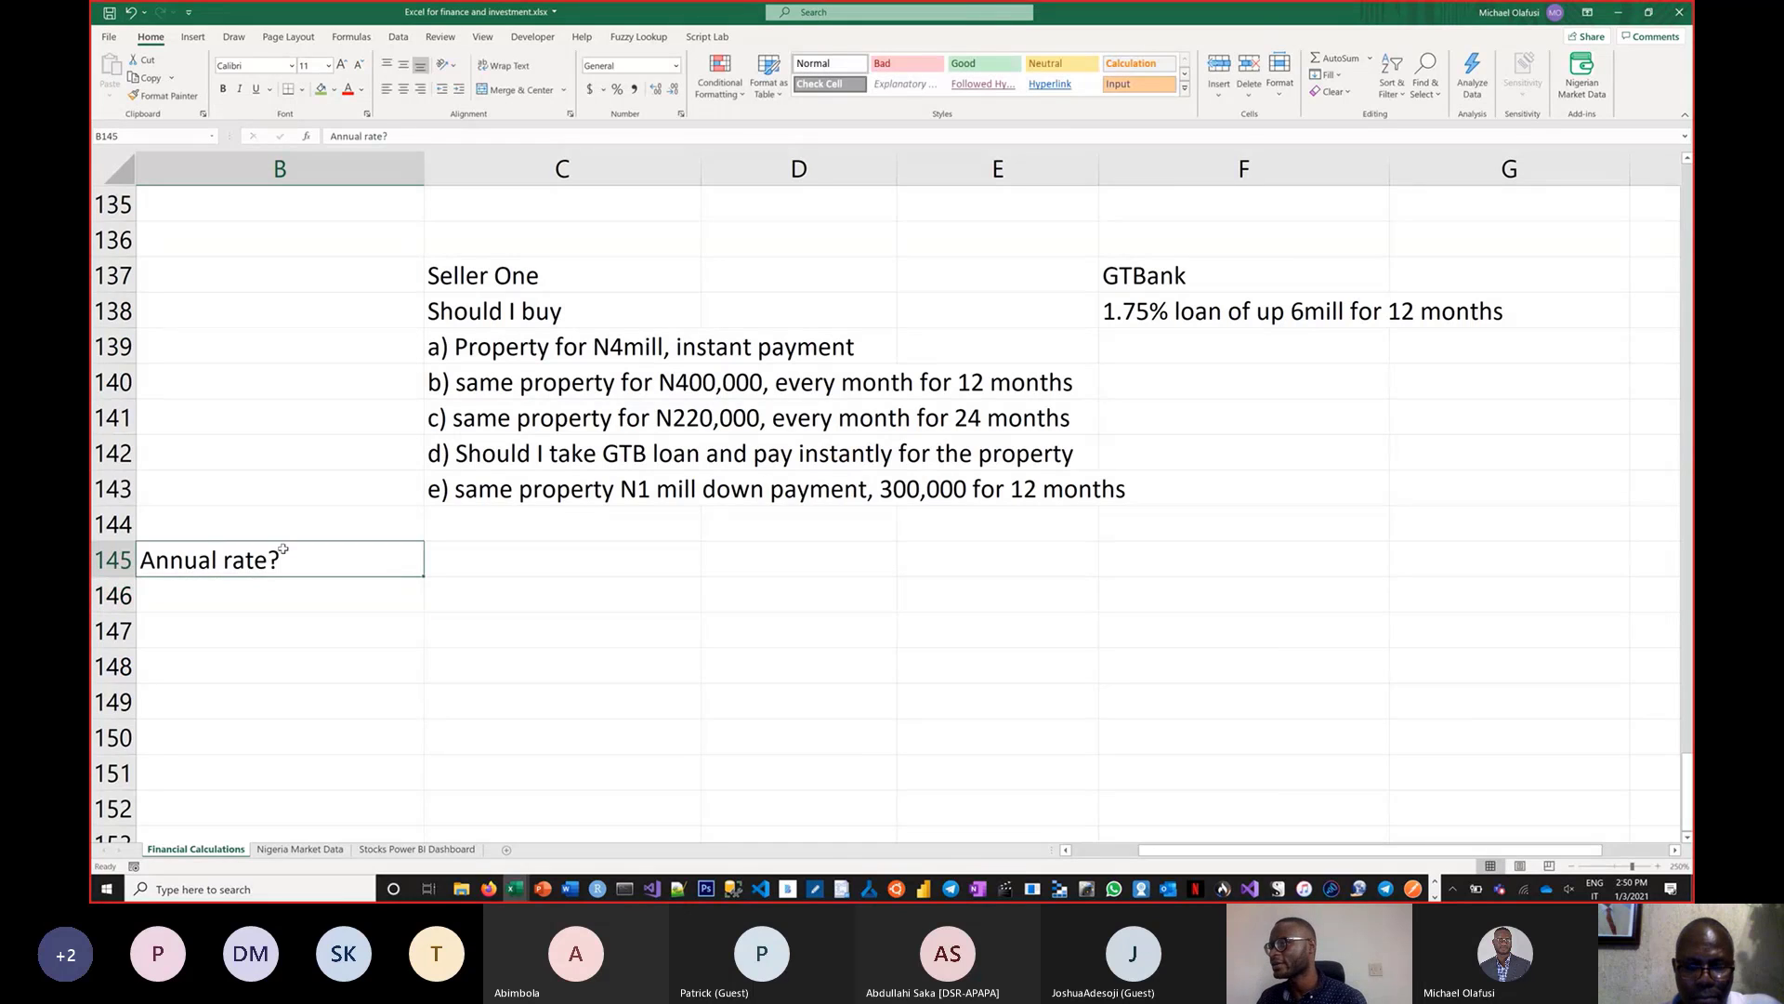
drag(285, 548, 306, 279)
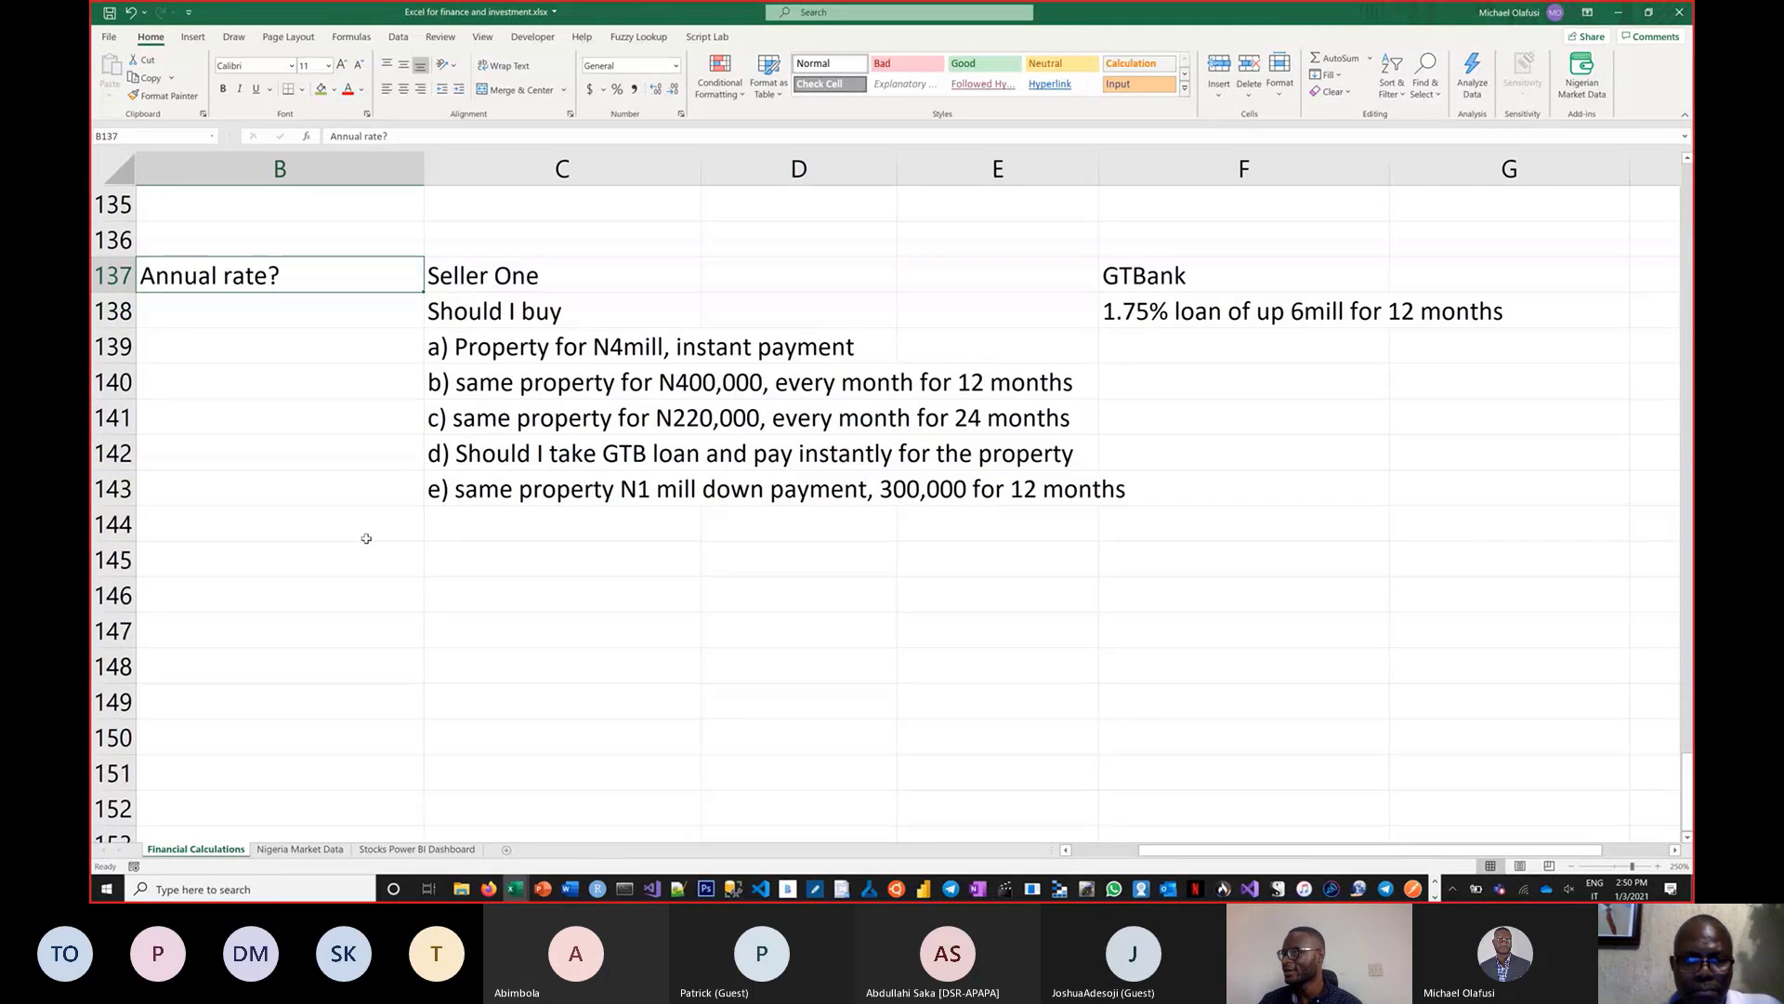
drag(236, 283, 237, 308)
click(237, 282)
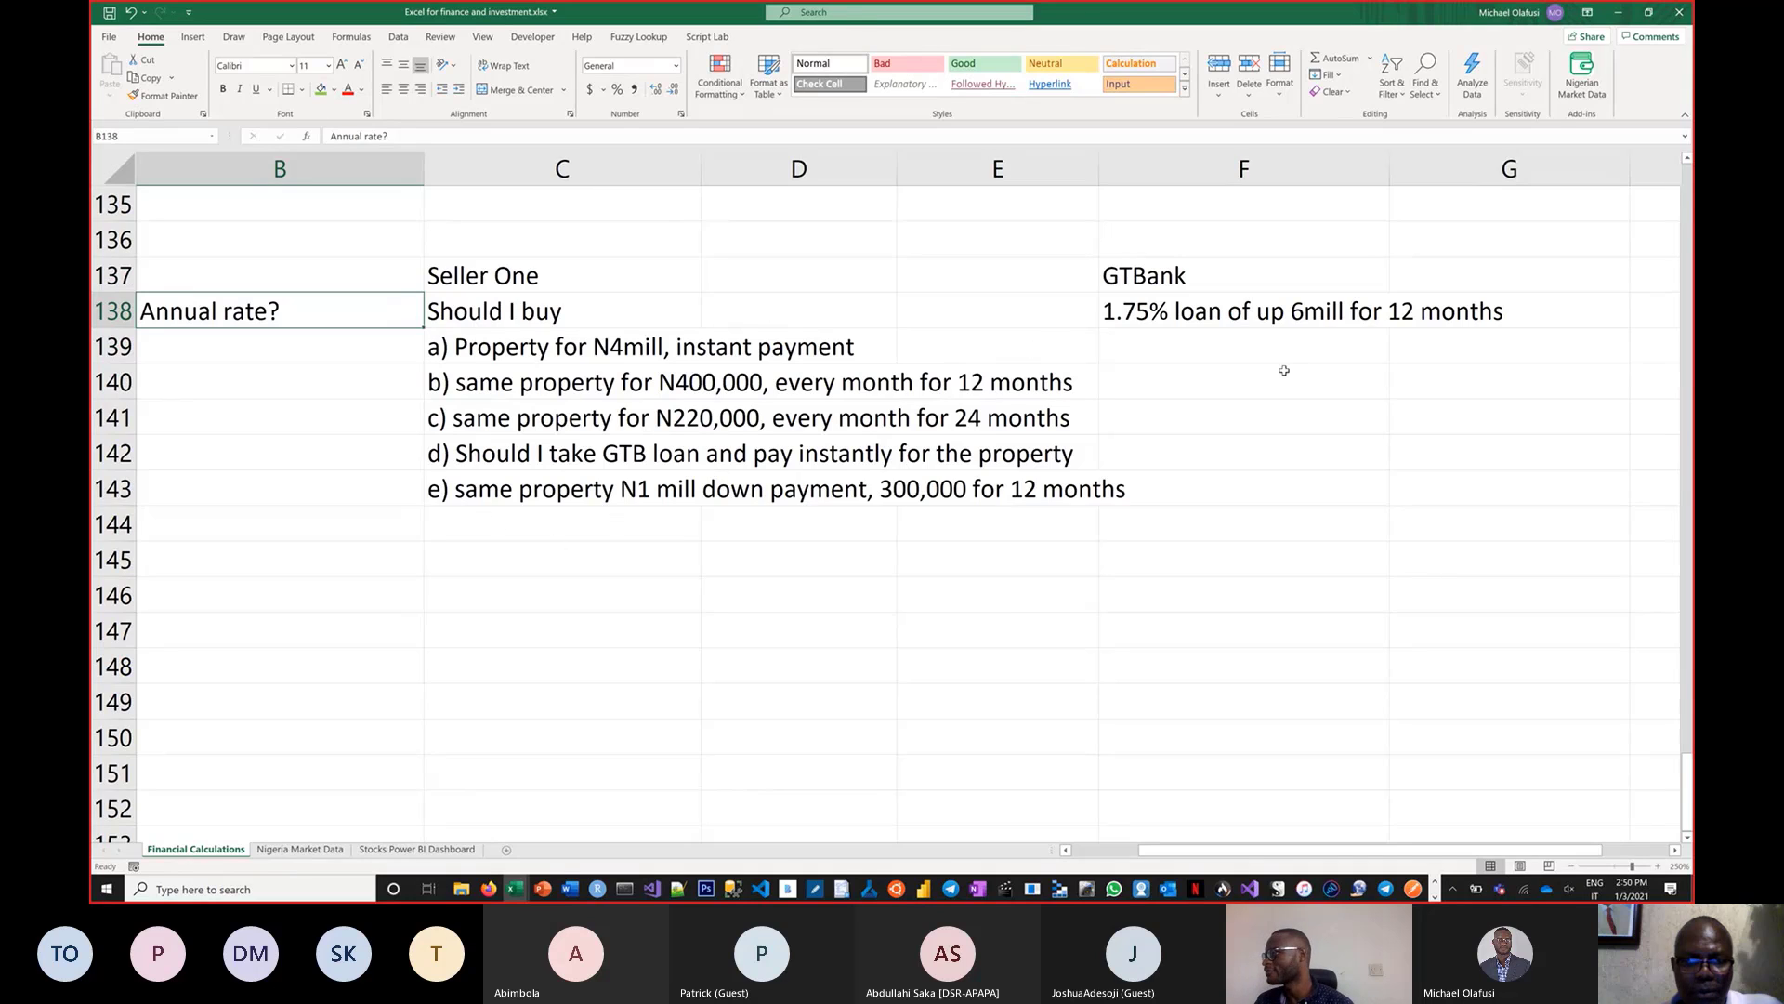
Enter an annual rate of 0% in cell B139 for the instant payment option a)
click(1242, 358)
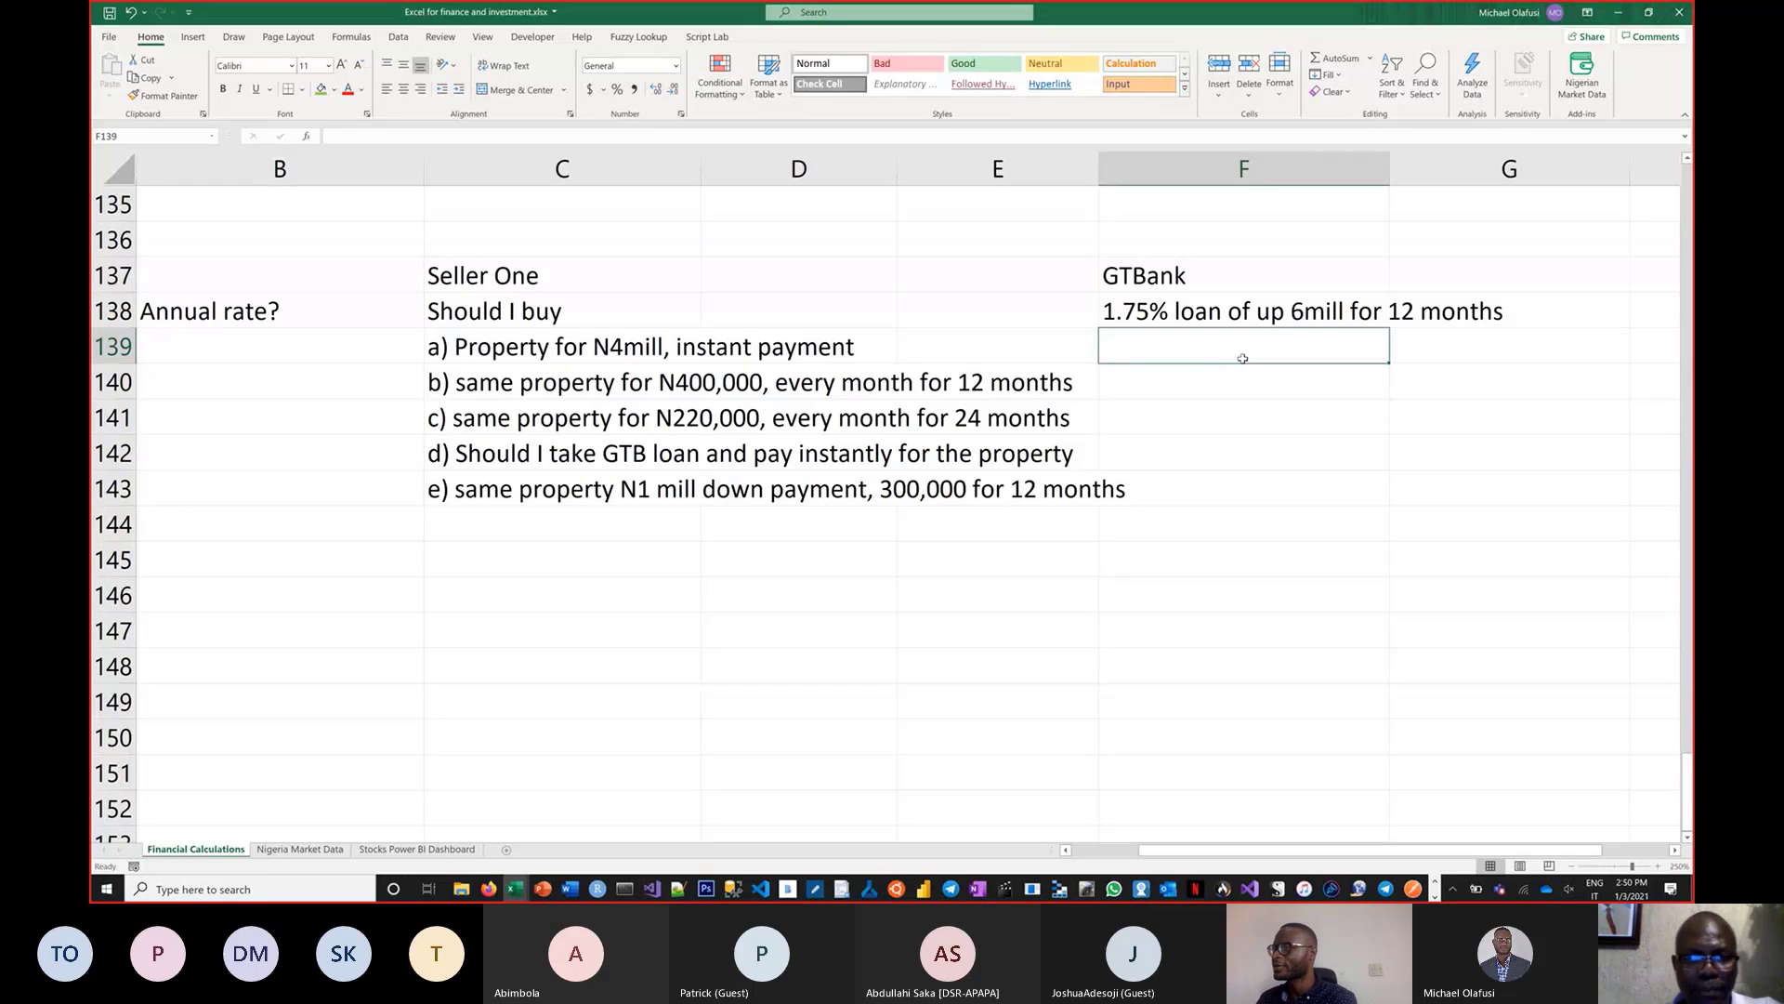
click(339, 348)
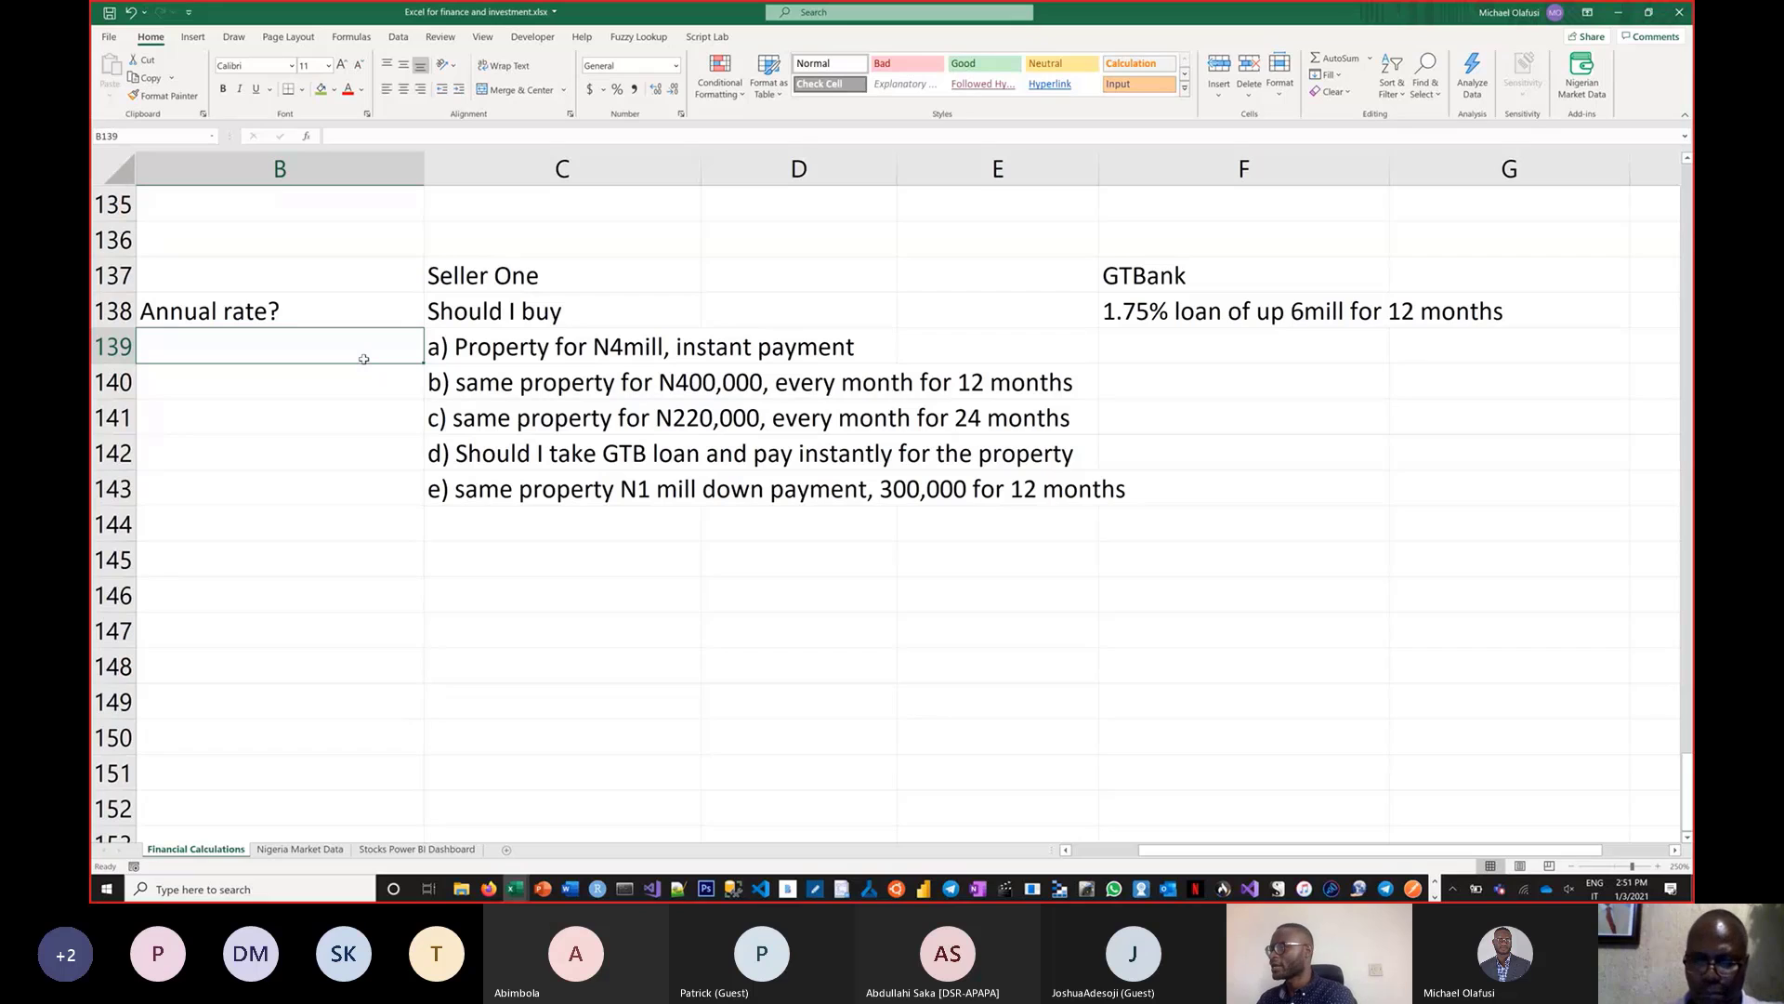
text(0%)
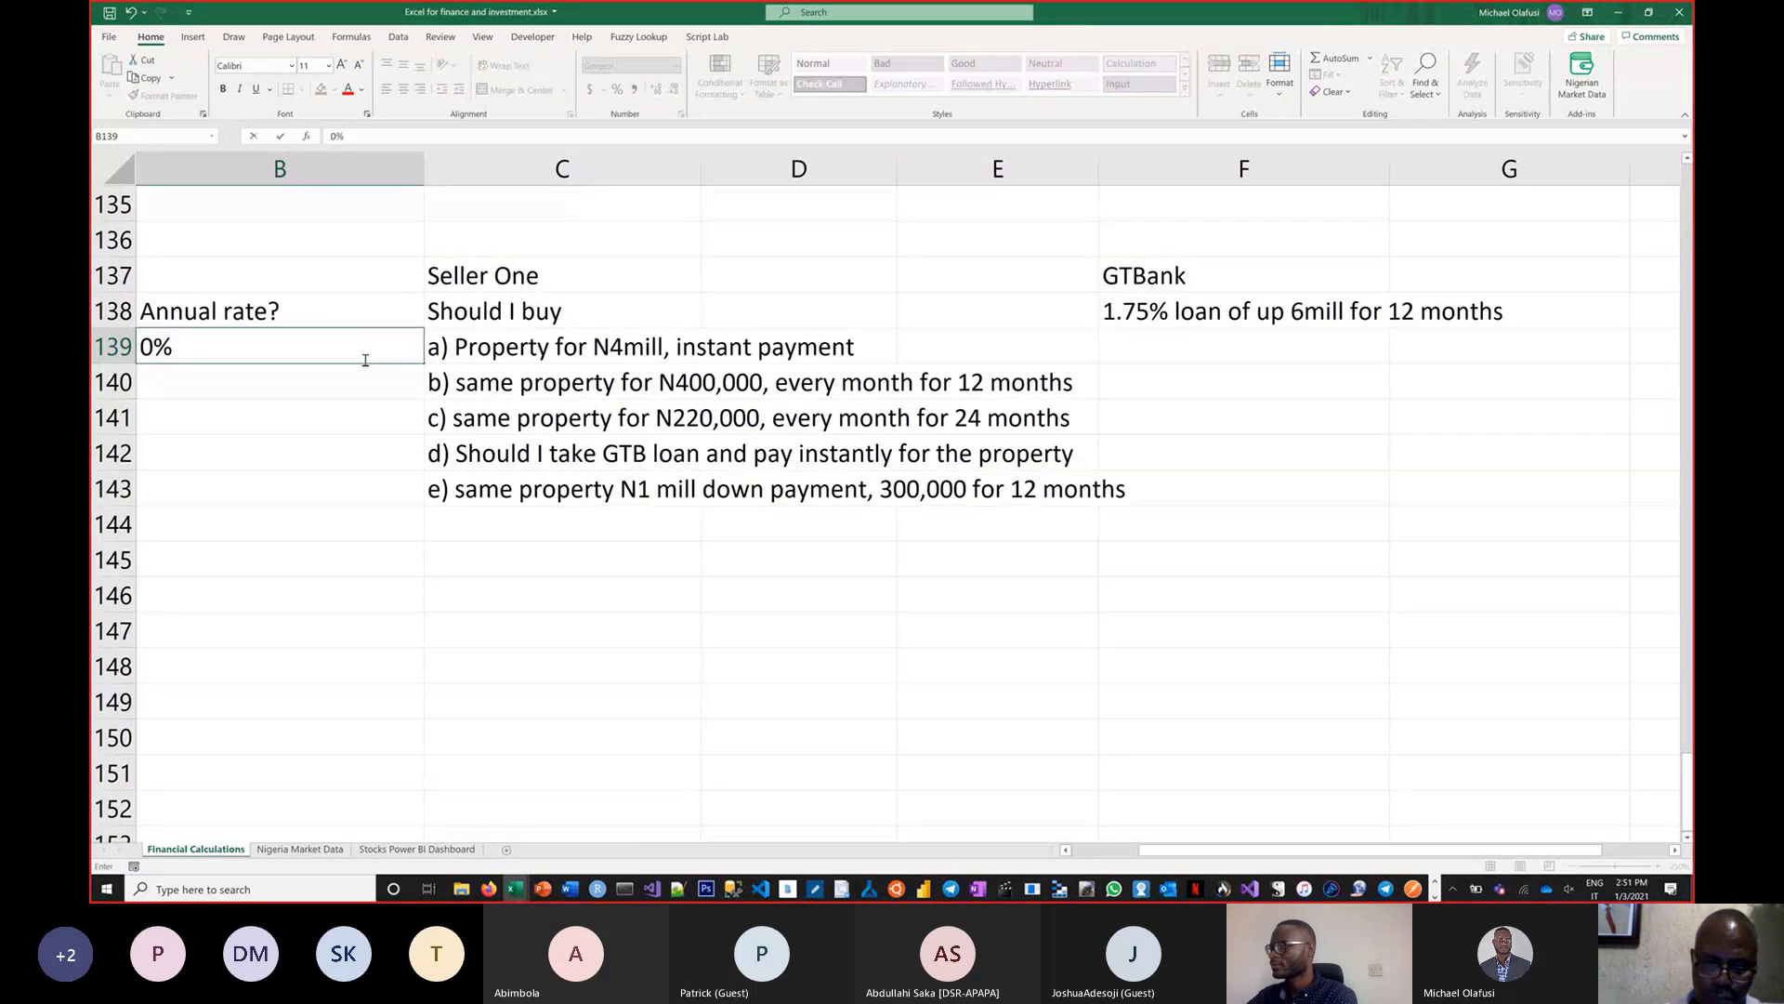
key(Return)
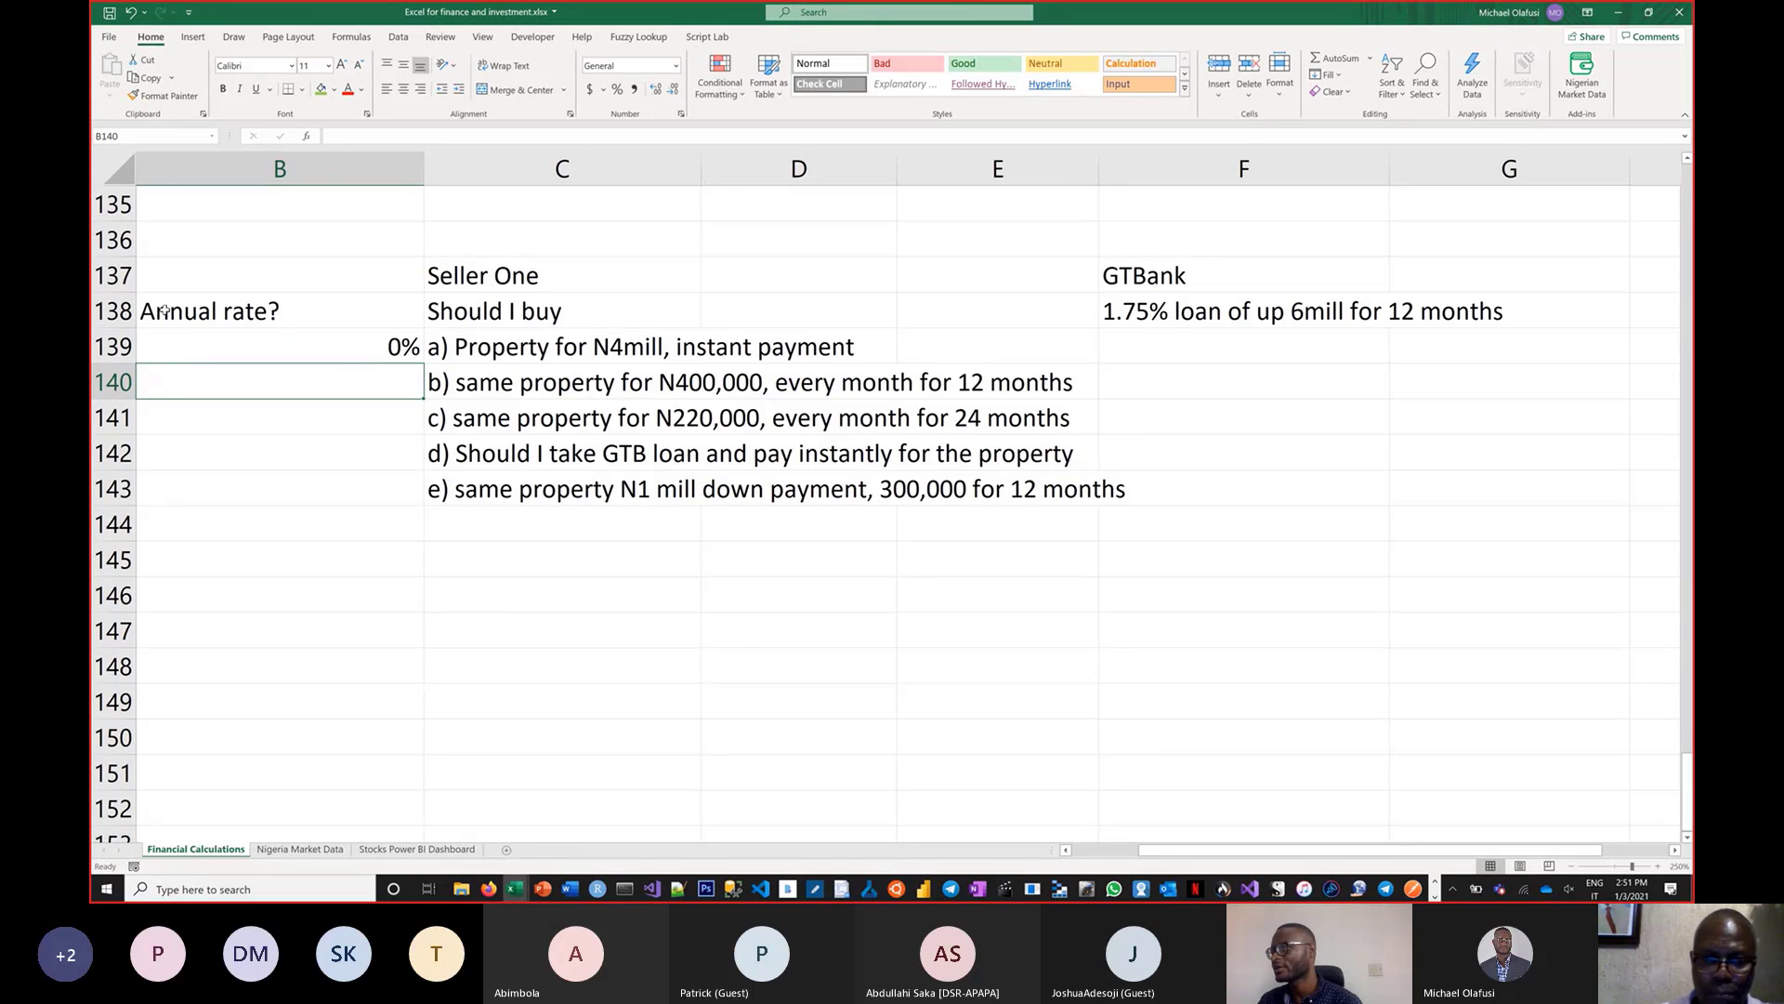
Change the rate heading in cell B138 to "Annual interest rate?"
double_click(225, 313)
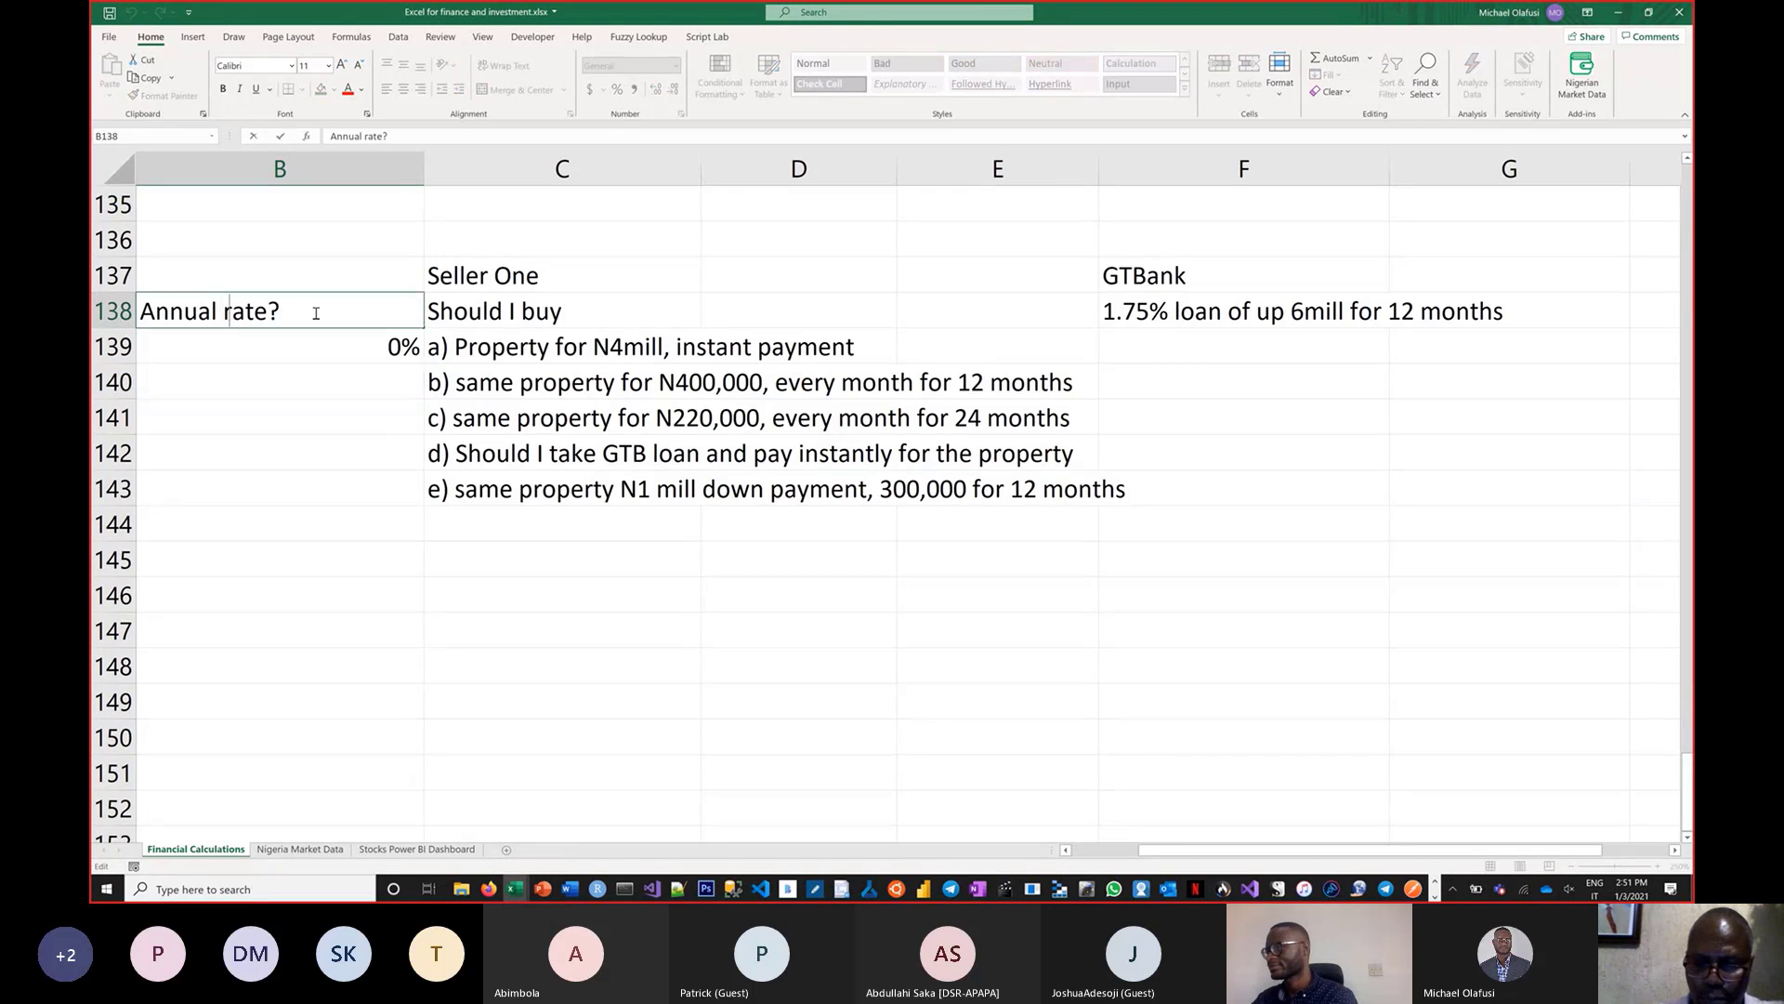
text(interest)
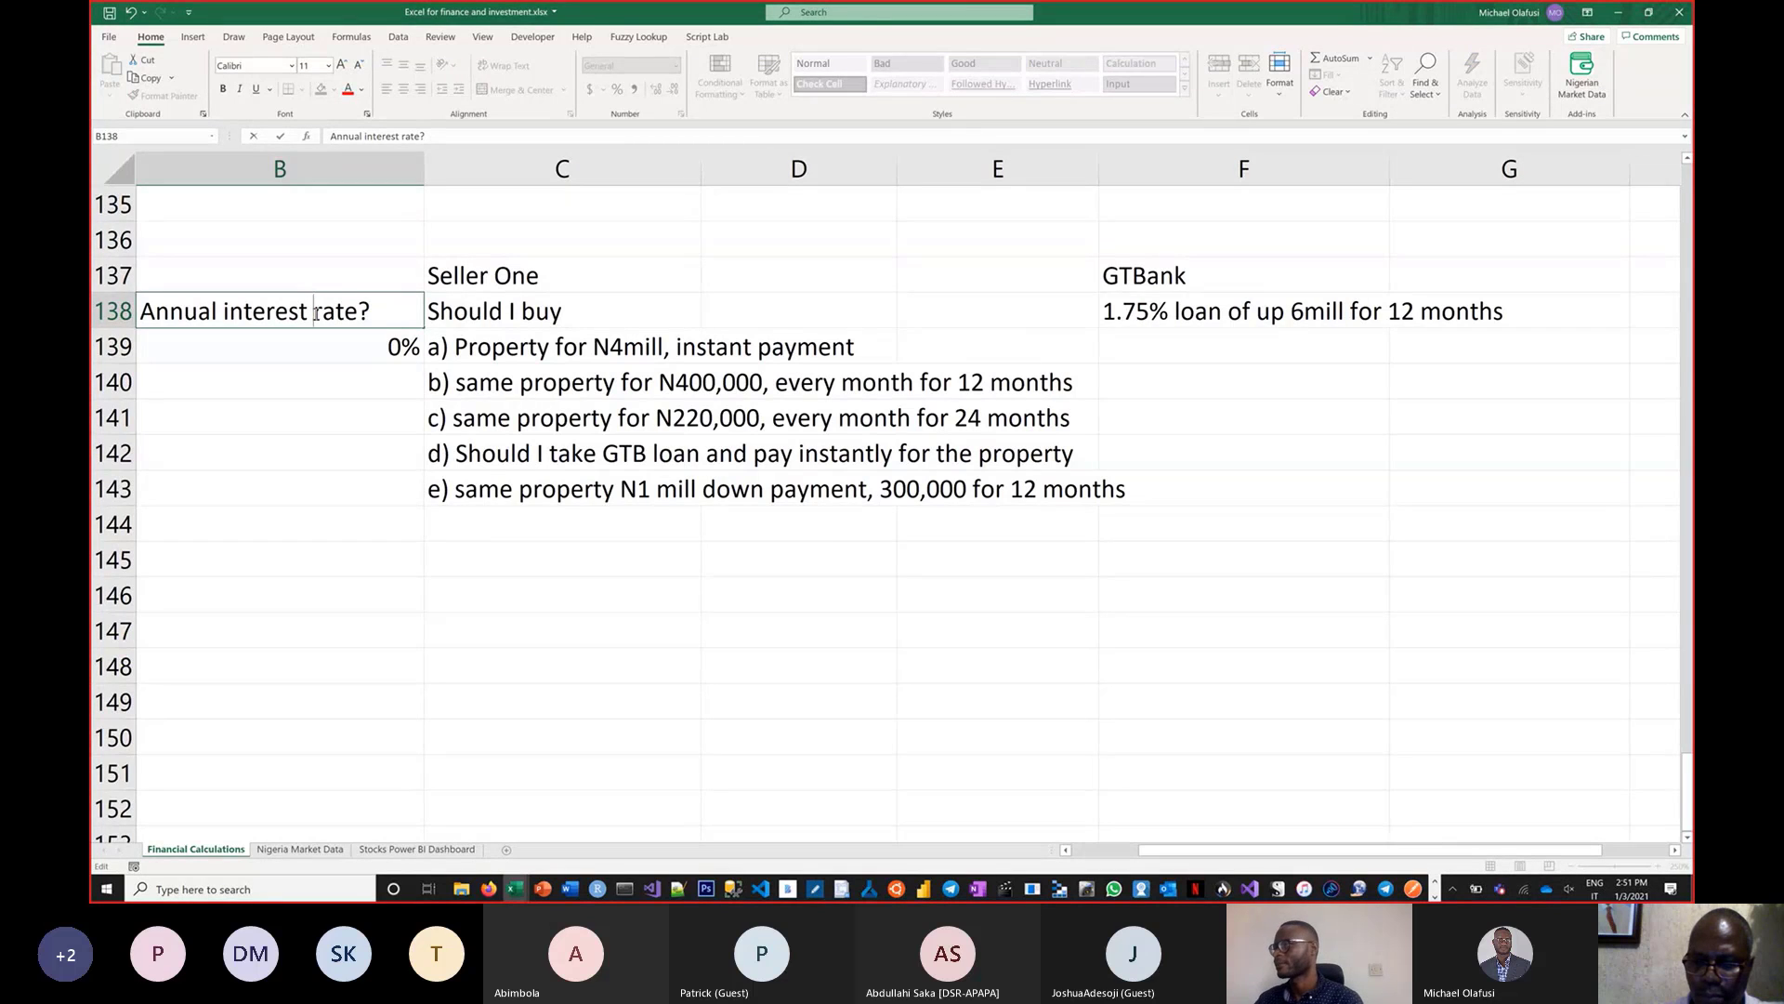
key(Return)
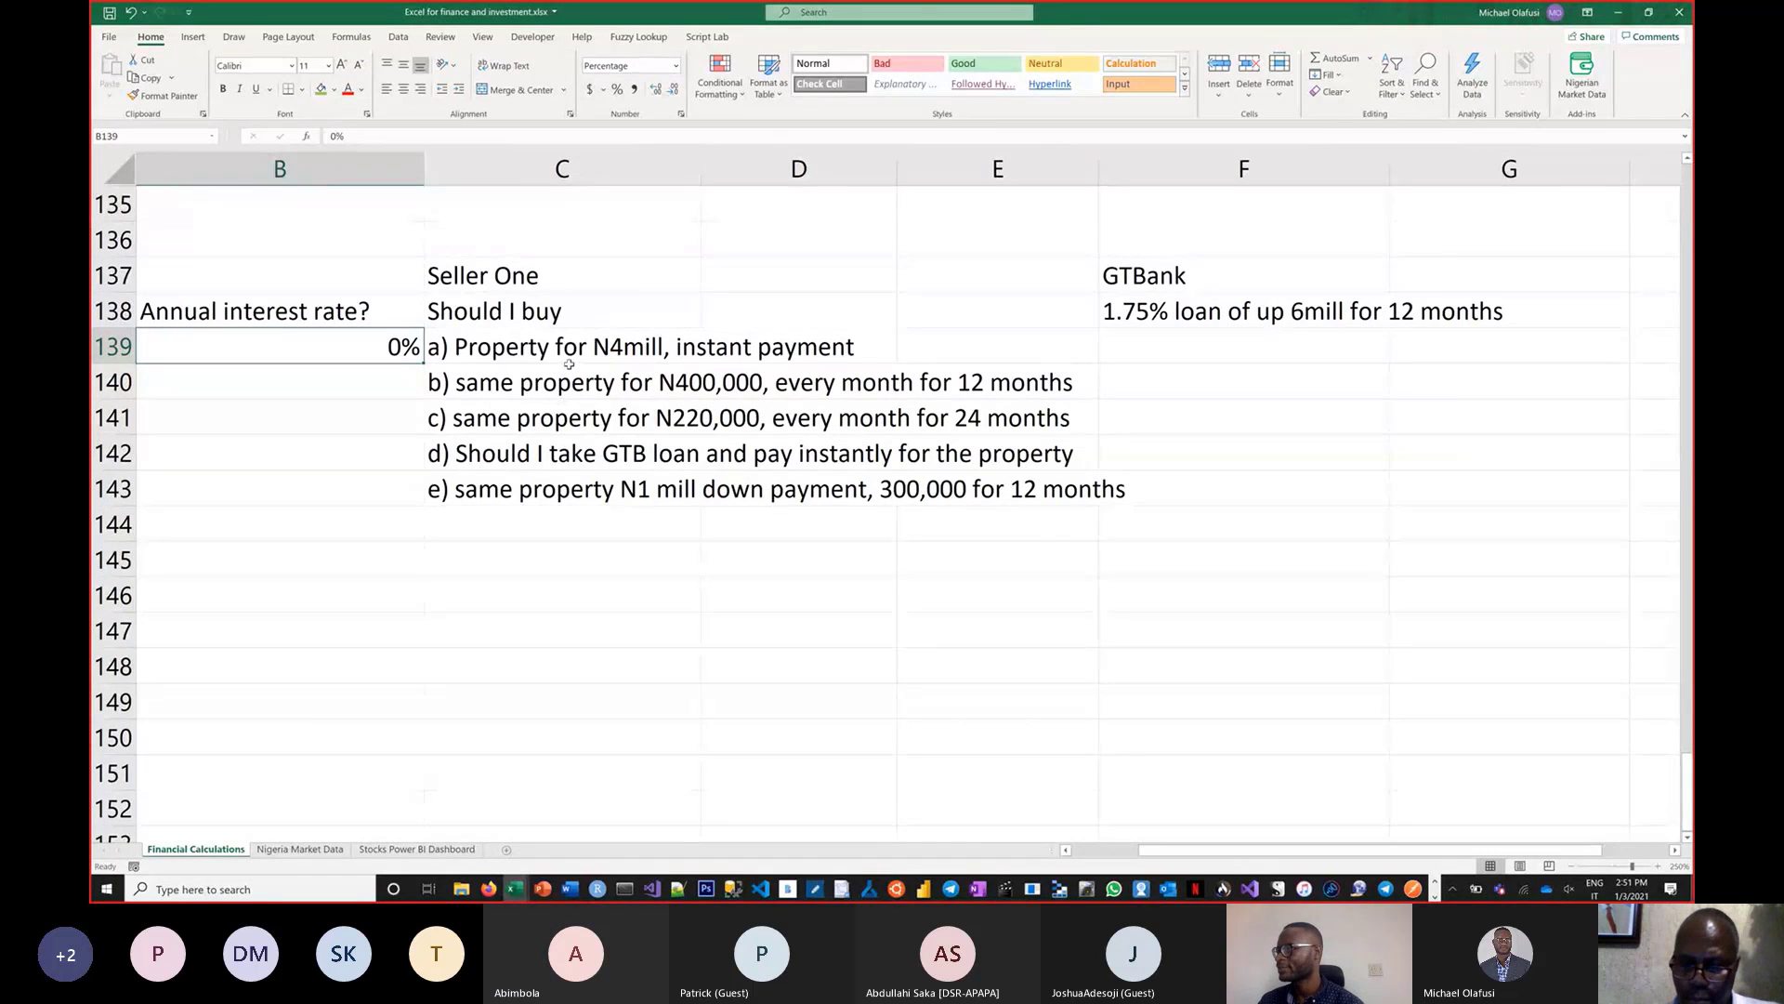
Enter the note "400,000 x 12 months = 4.8 mill" in cell F140, beside option b)
click(340, 385)
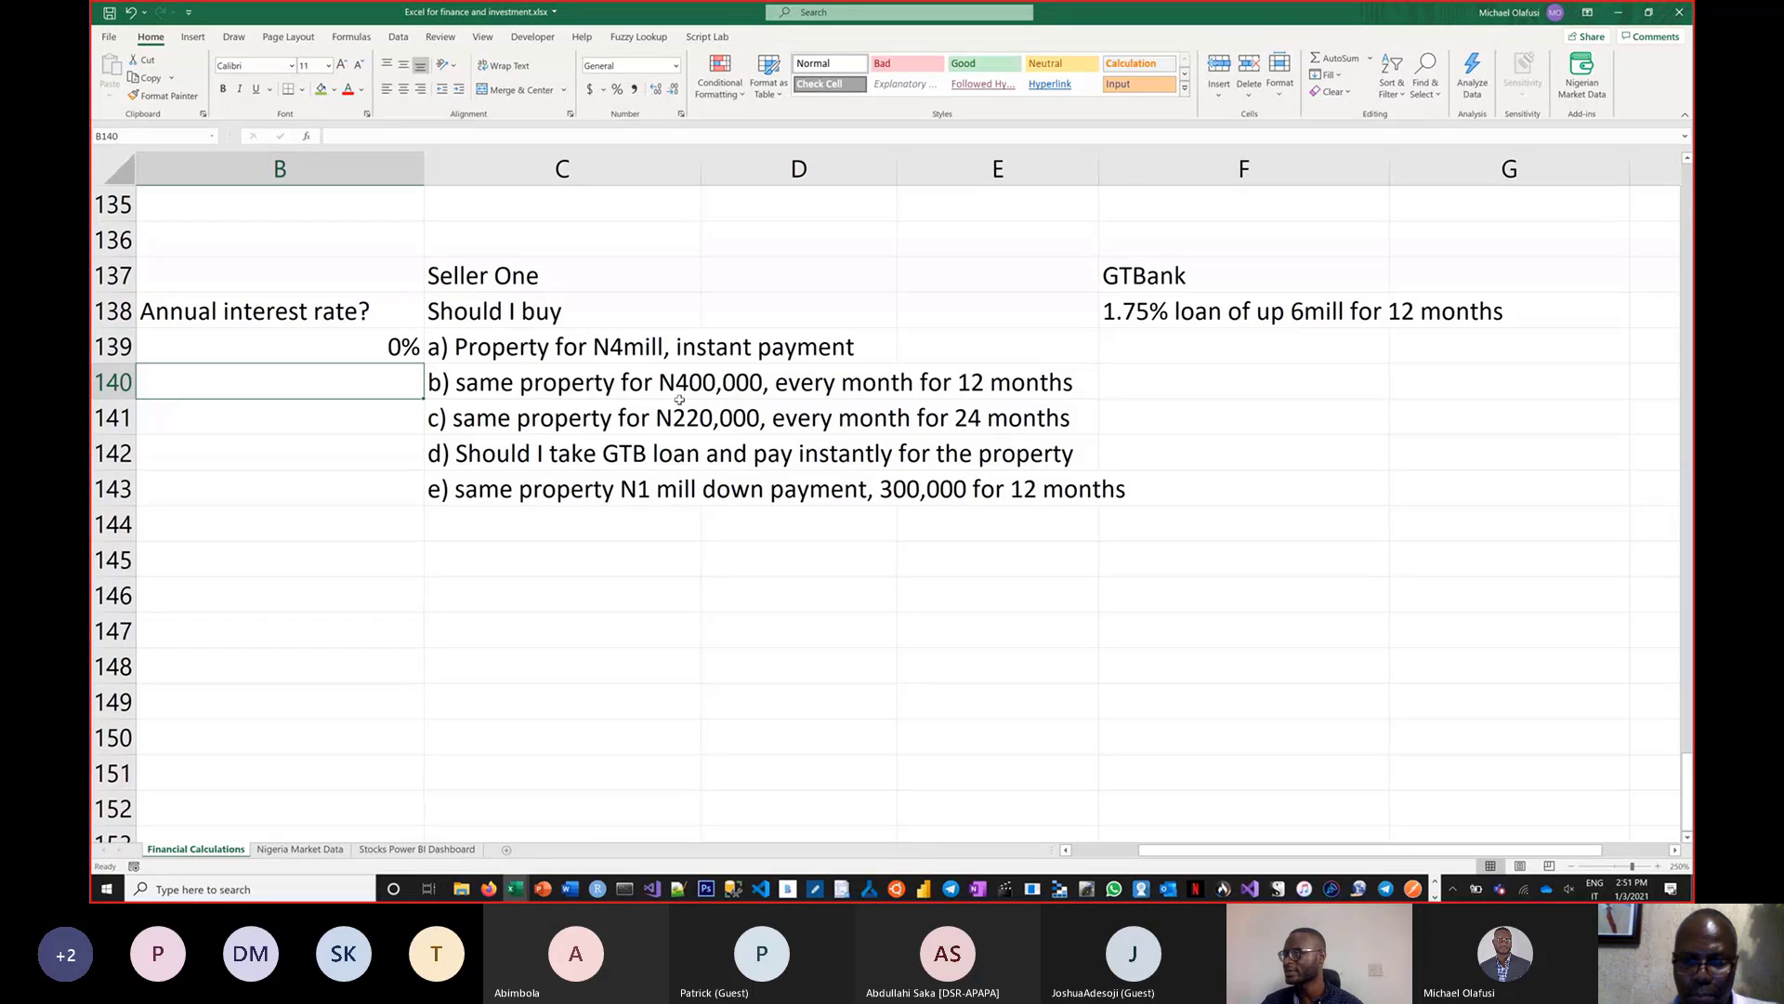
click(1256, 378)
text(400)
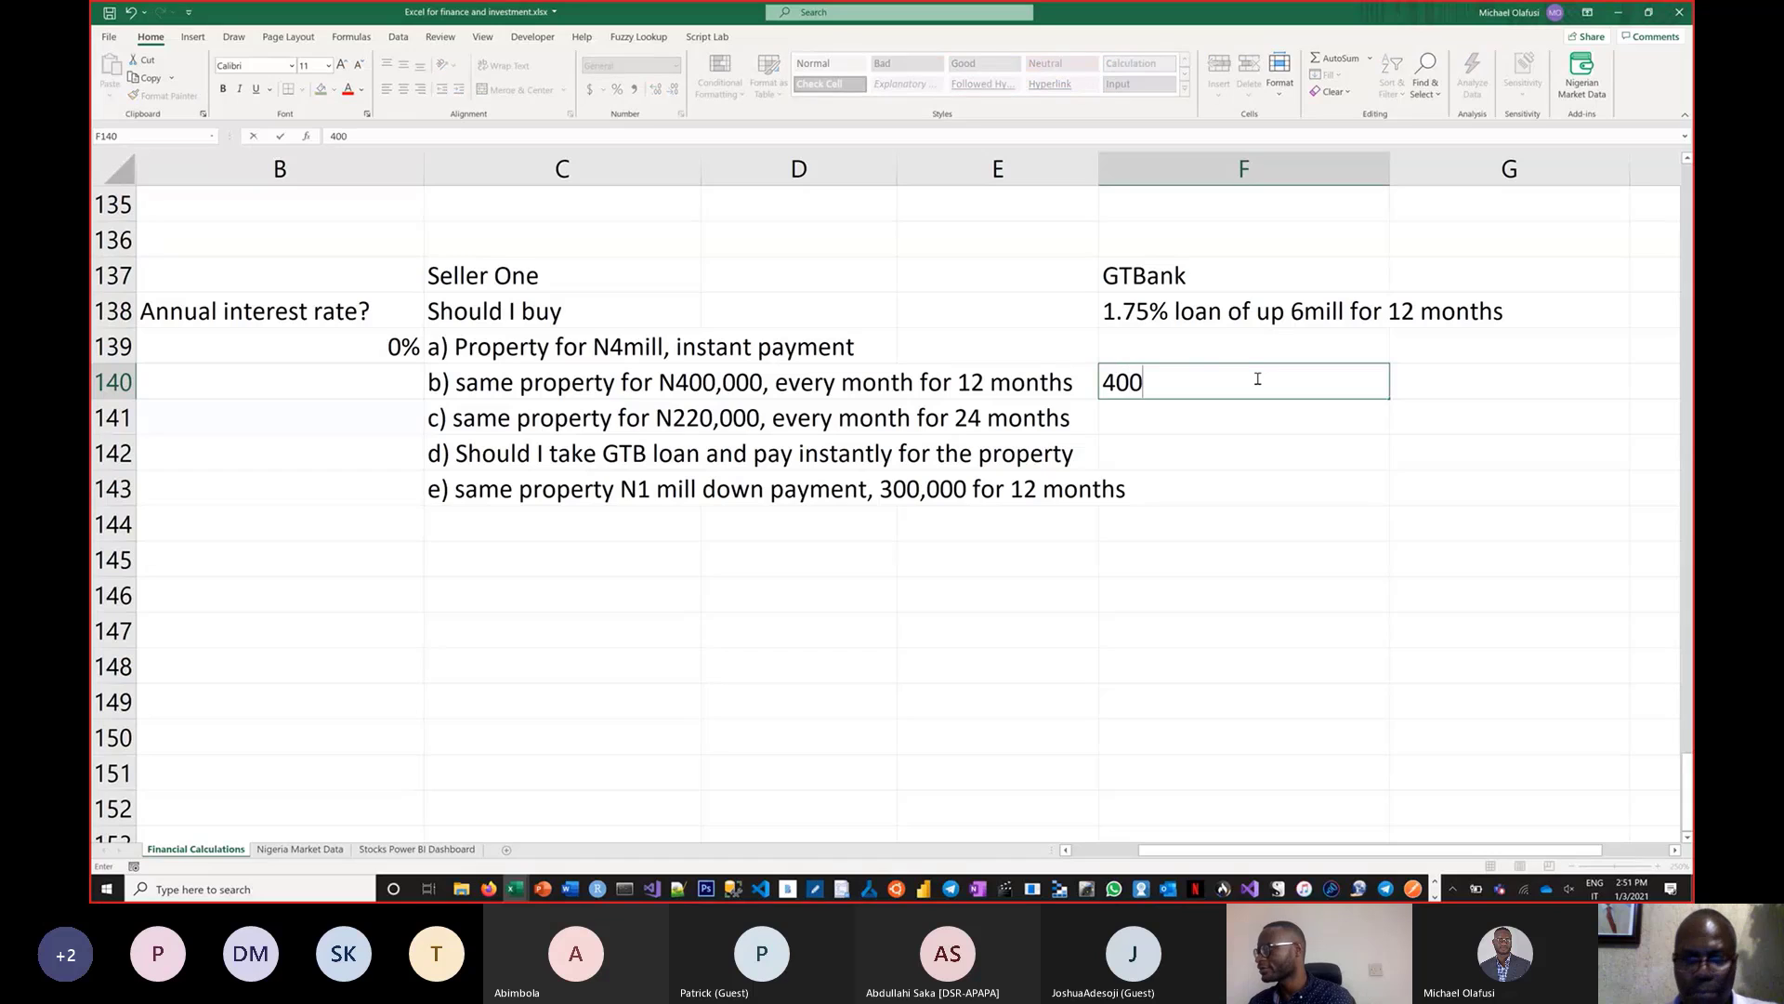
text(,000)
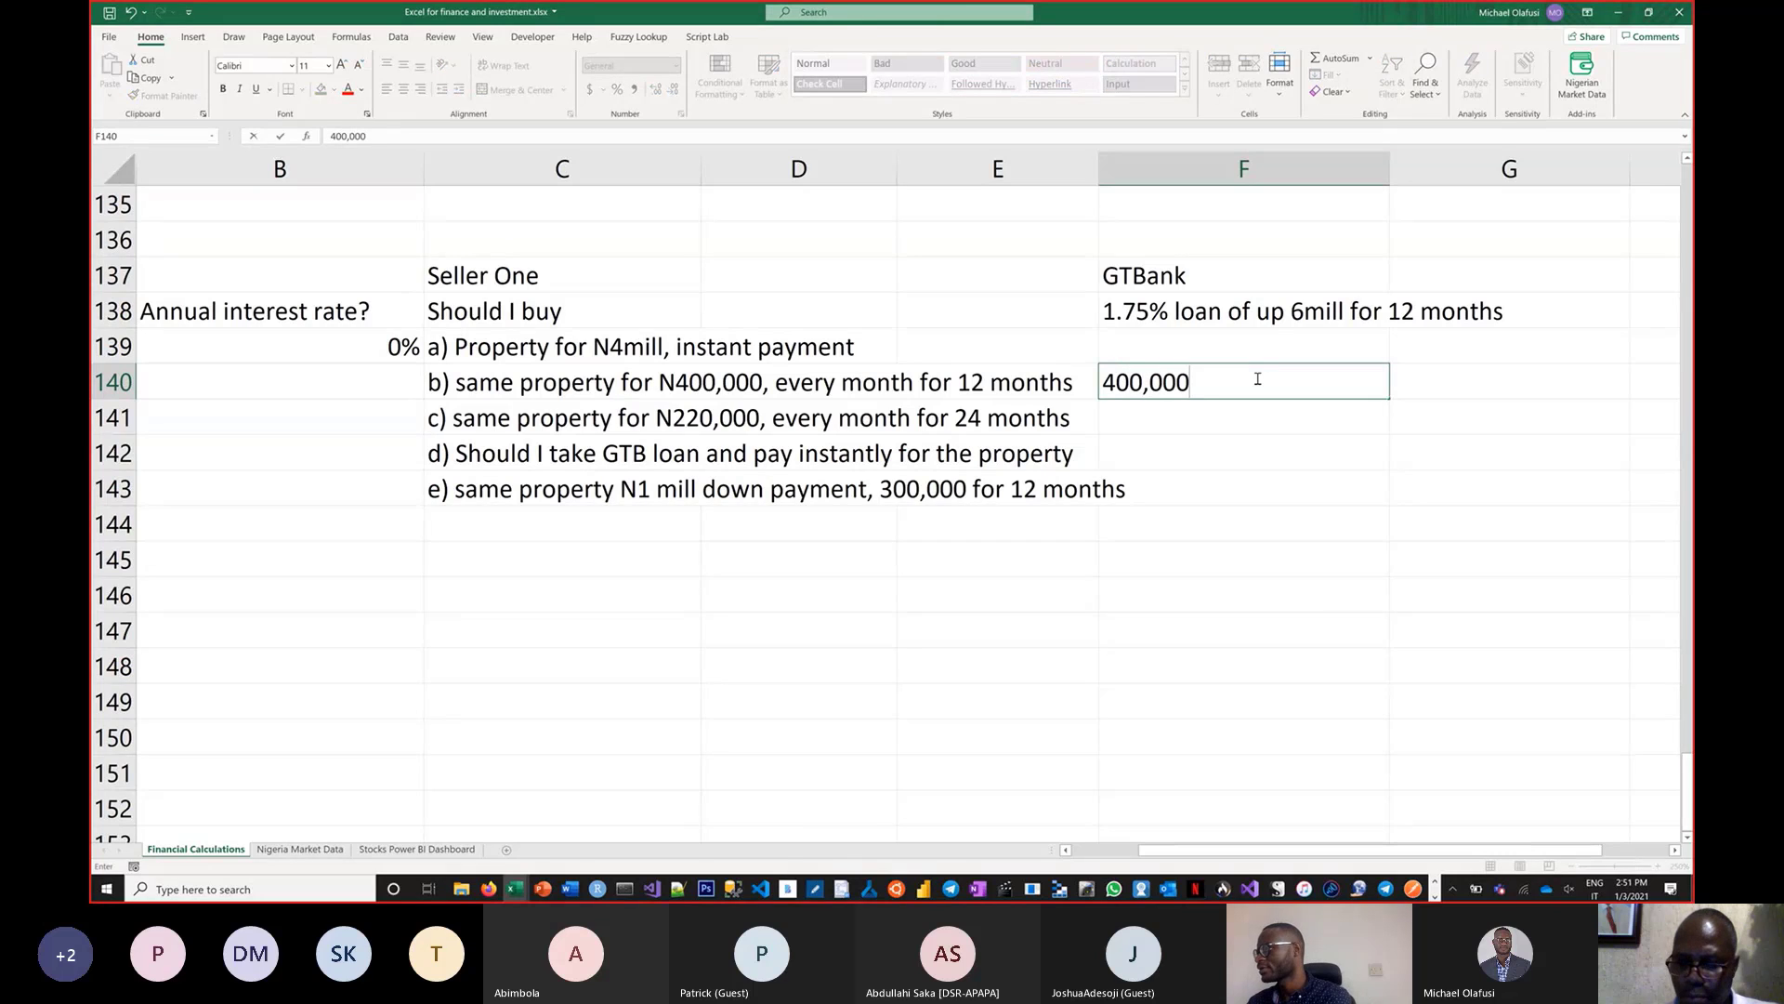
text( x )
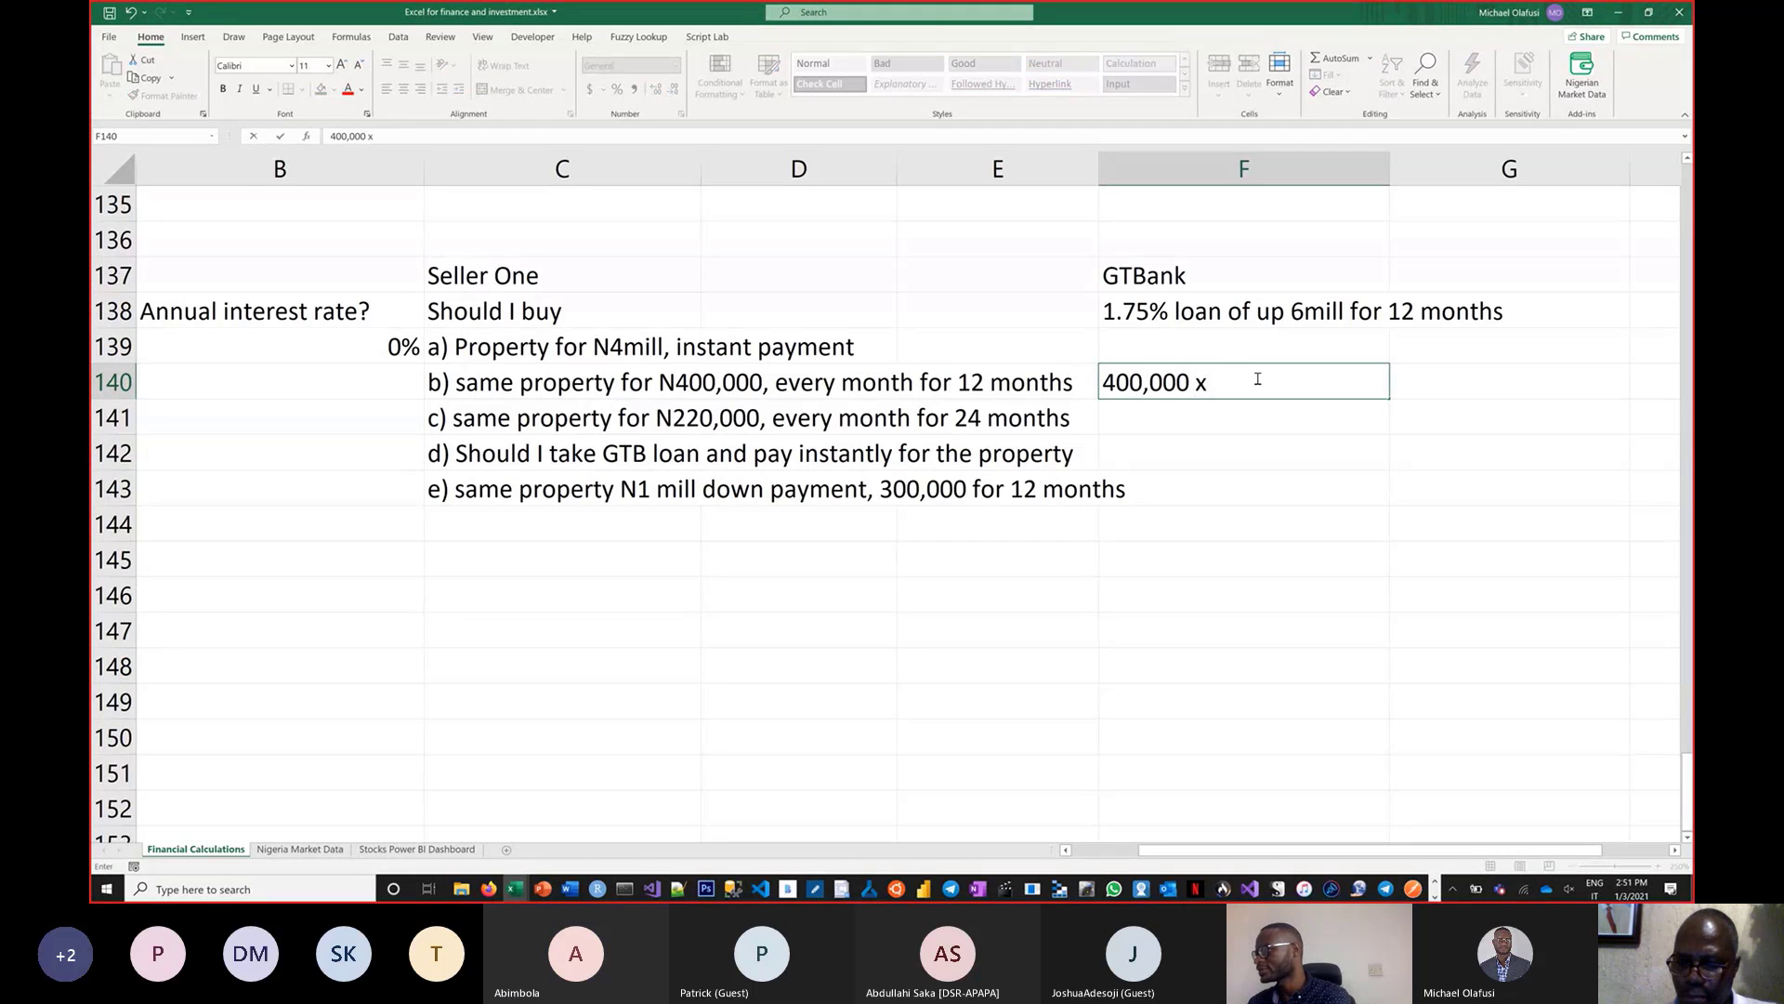
text(12 month)
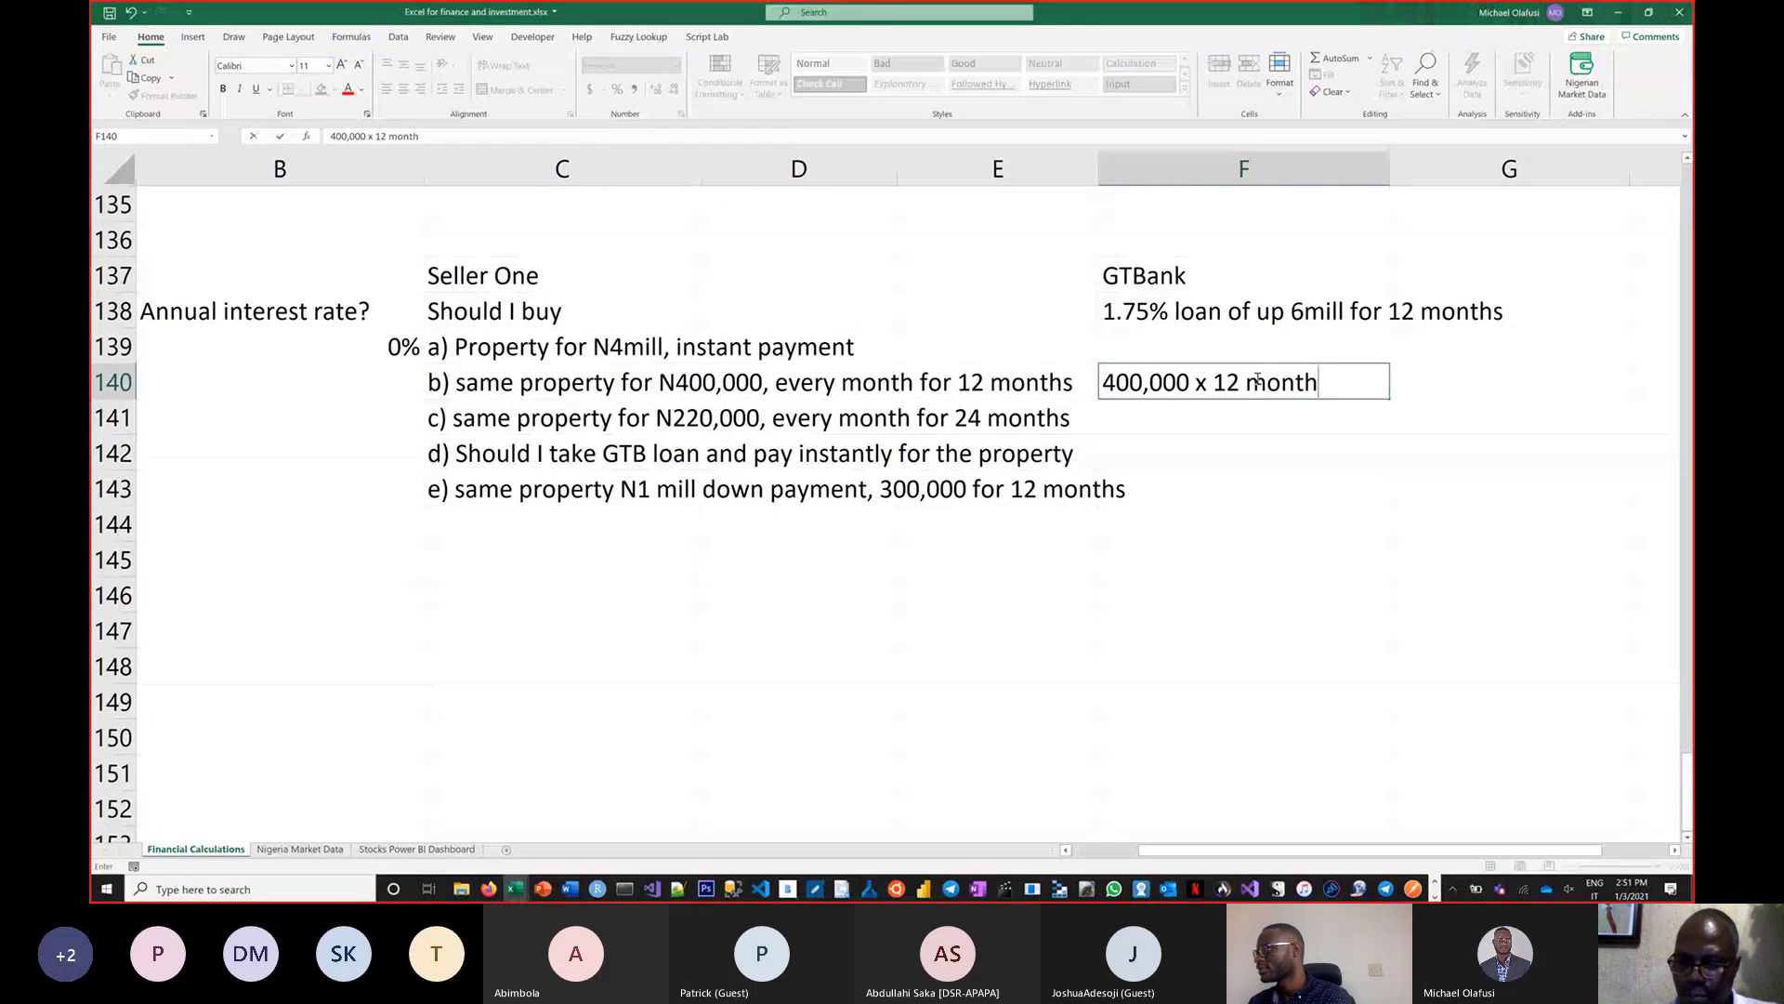
key(BackSpace)
text(s )
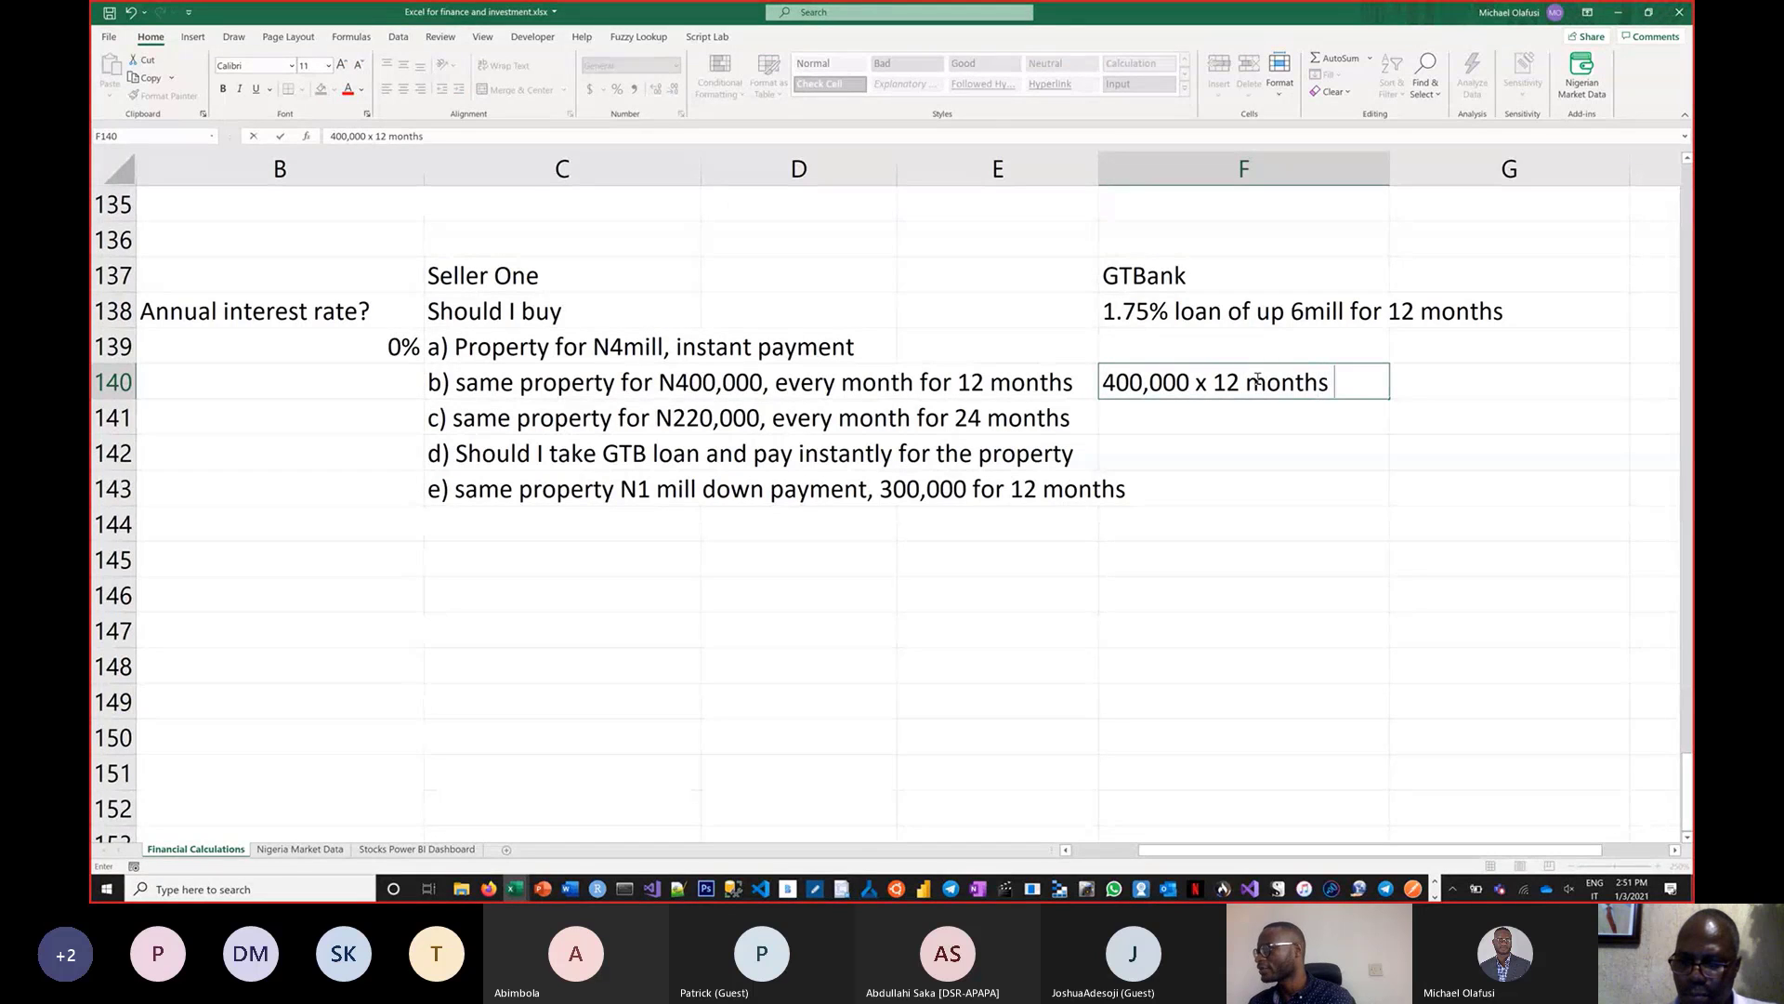
text(= 4.6)
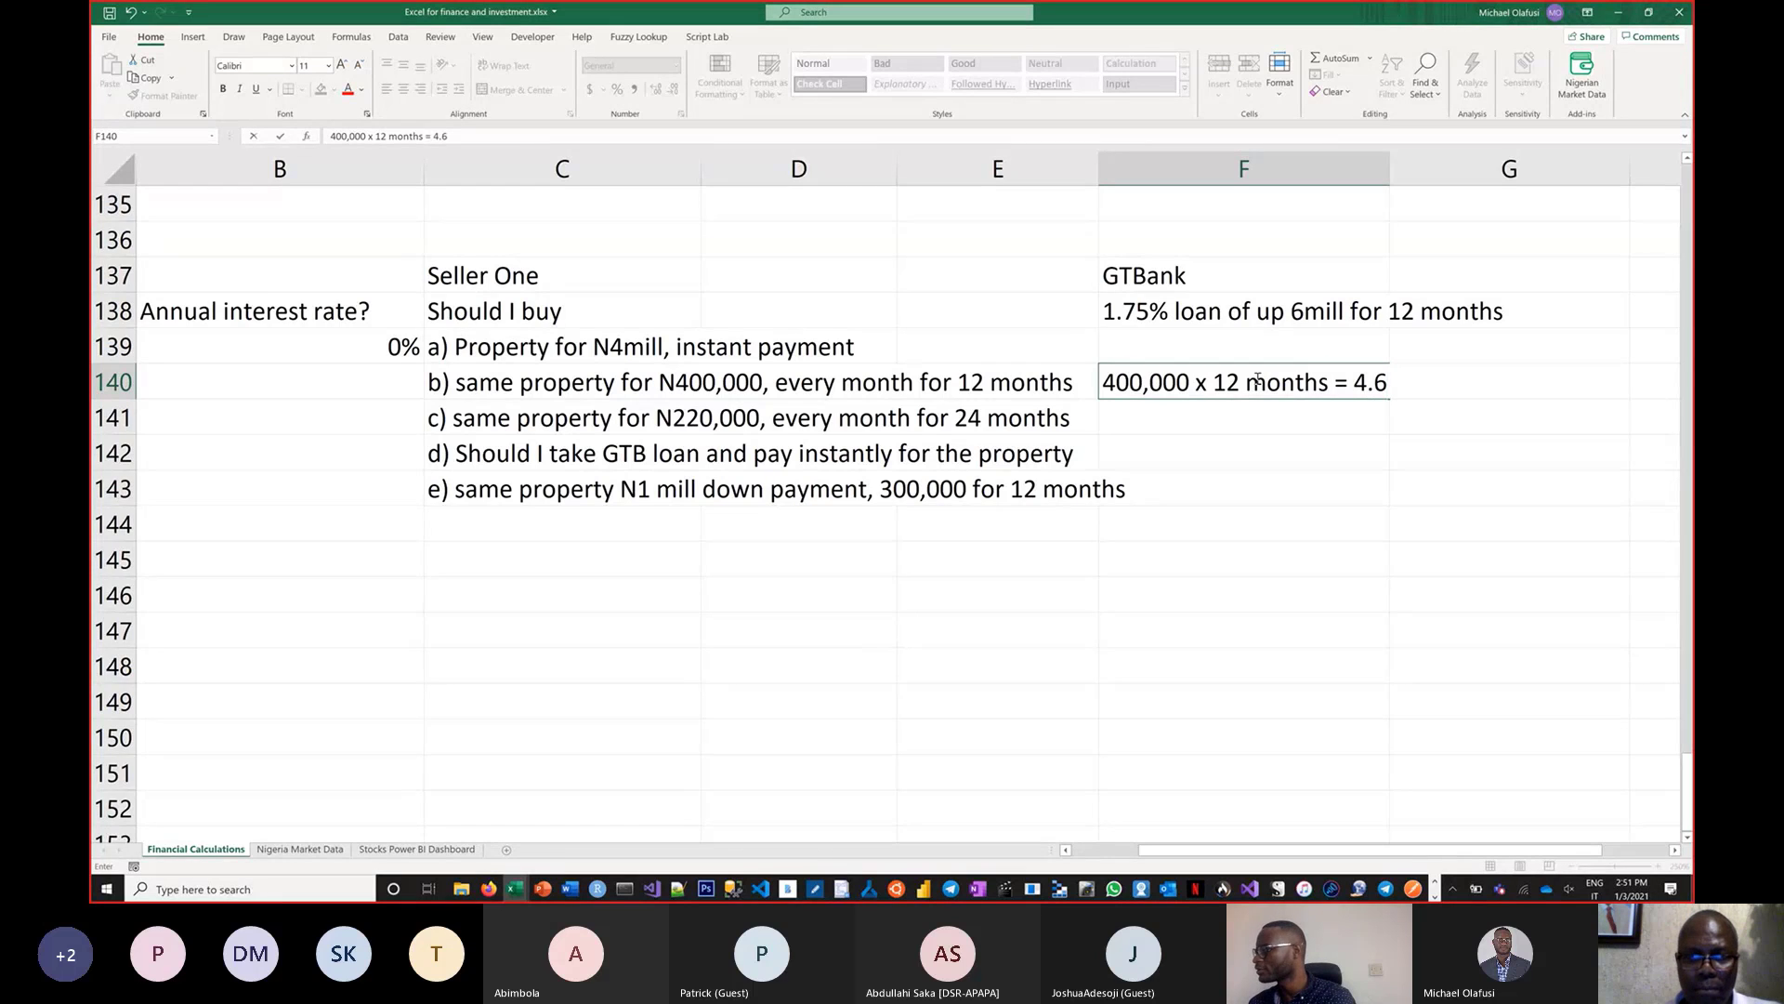
key(BackSpace)
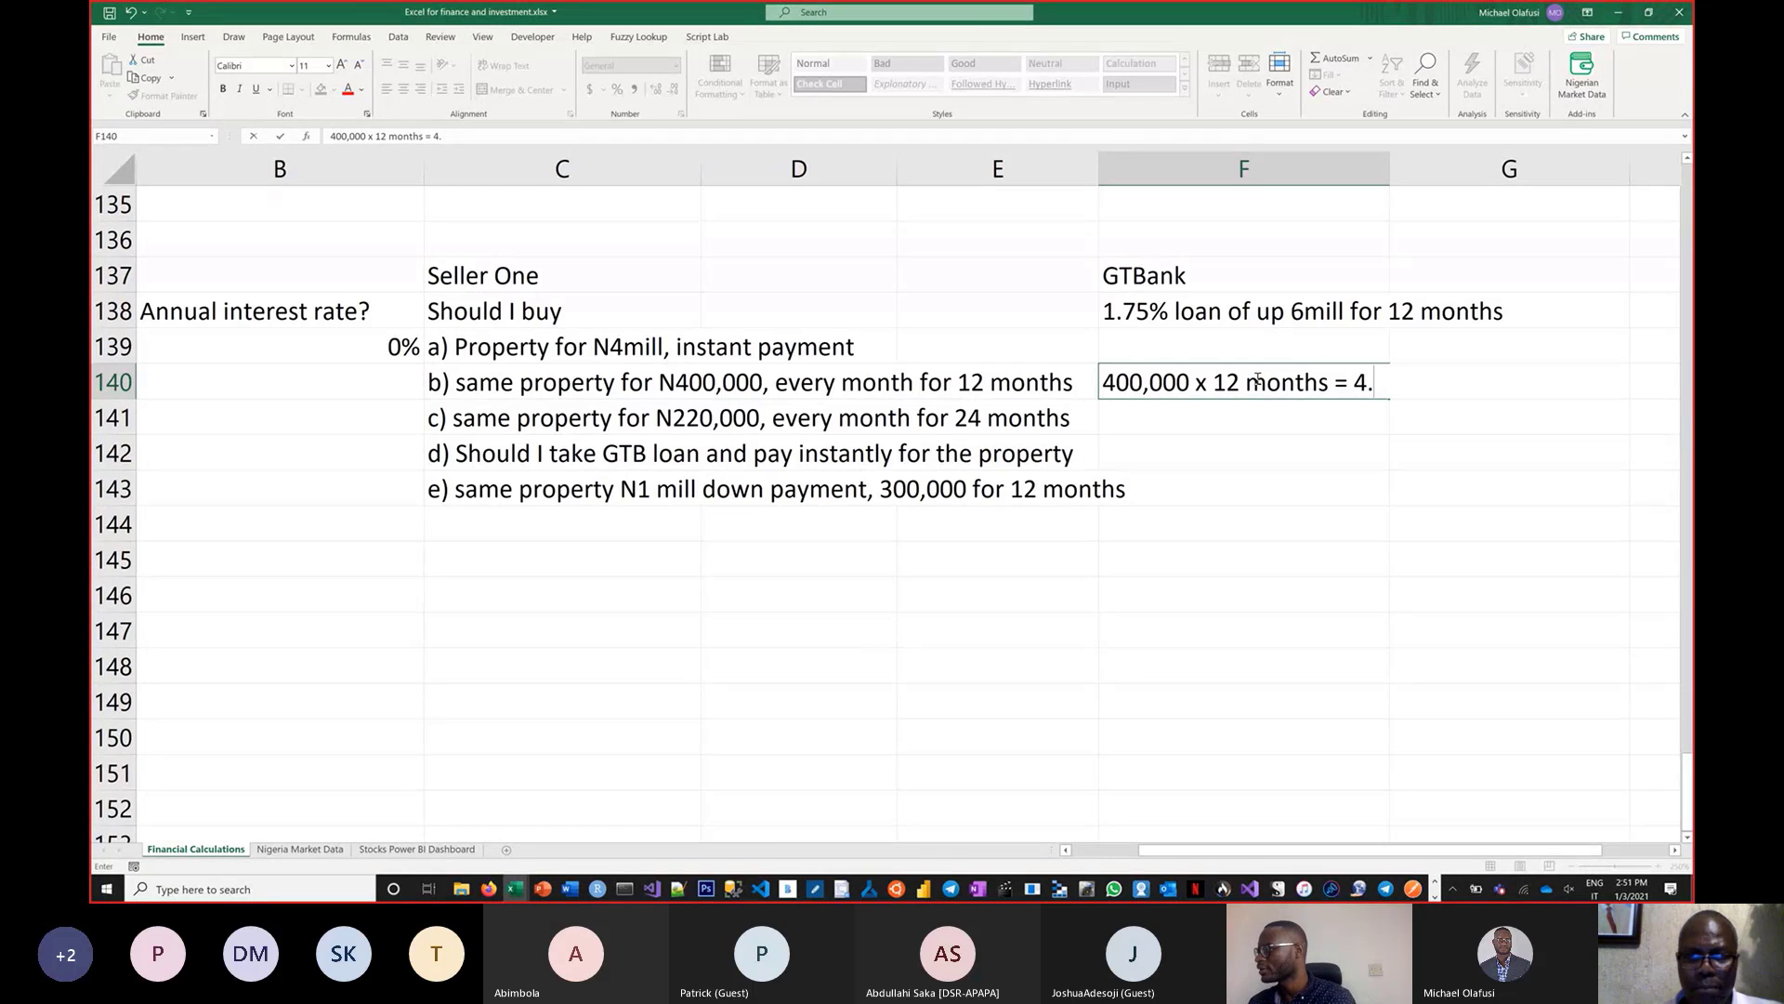
text(8 mill)
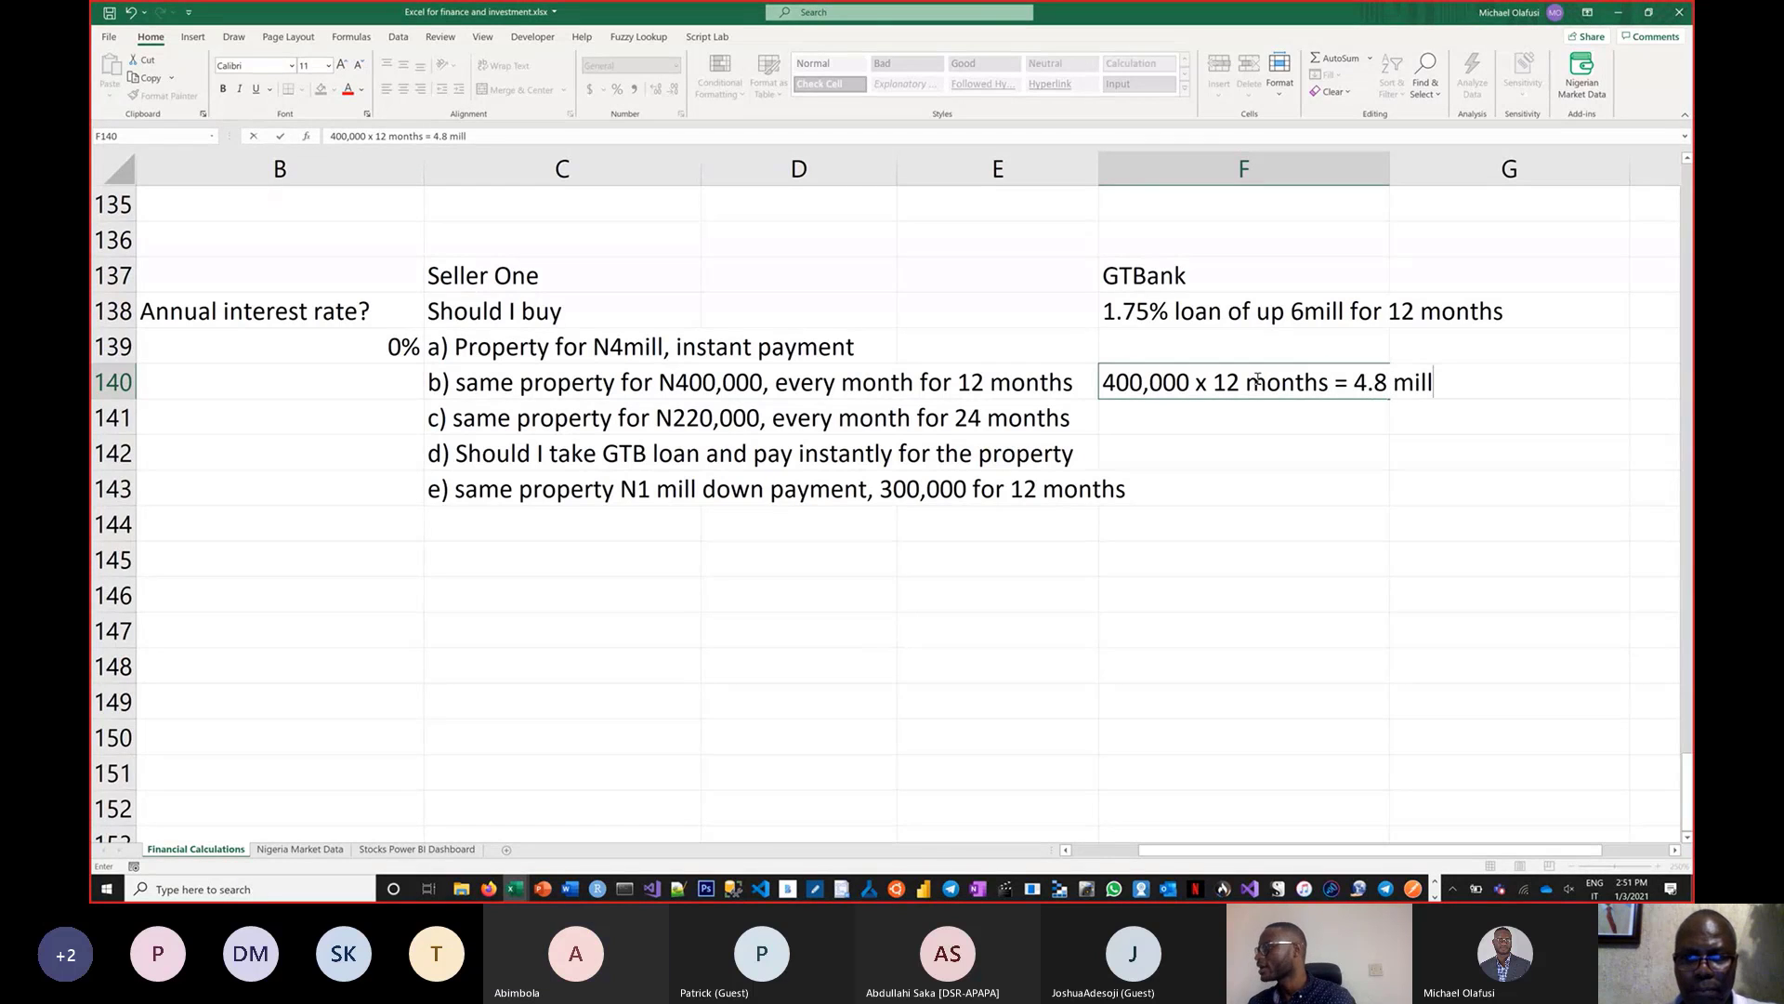
key(Return)
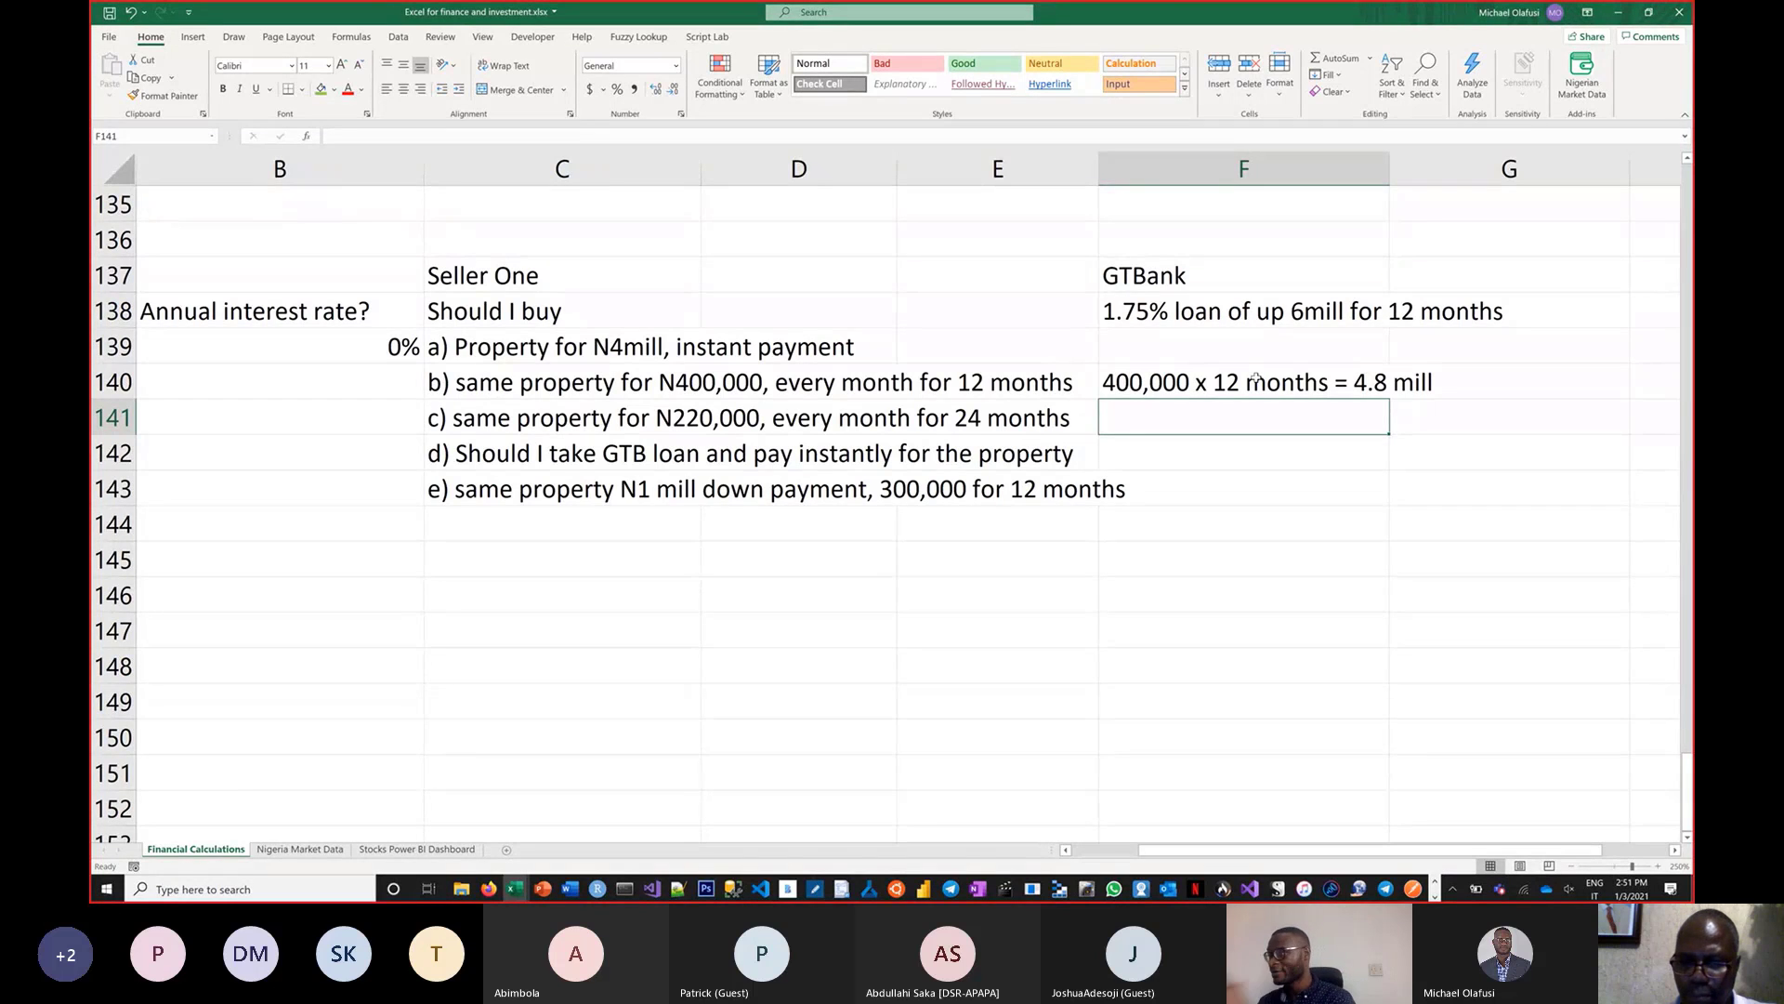
click(372, 384)
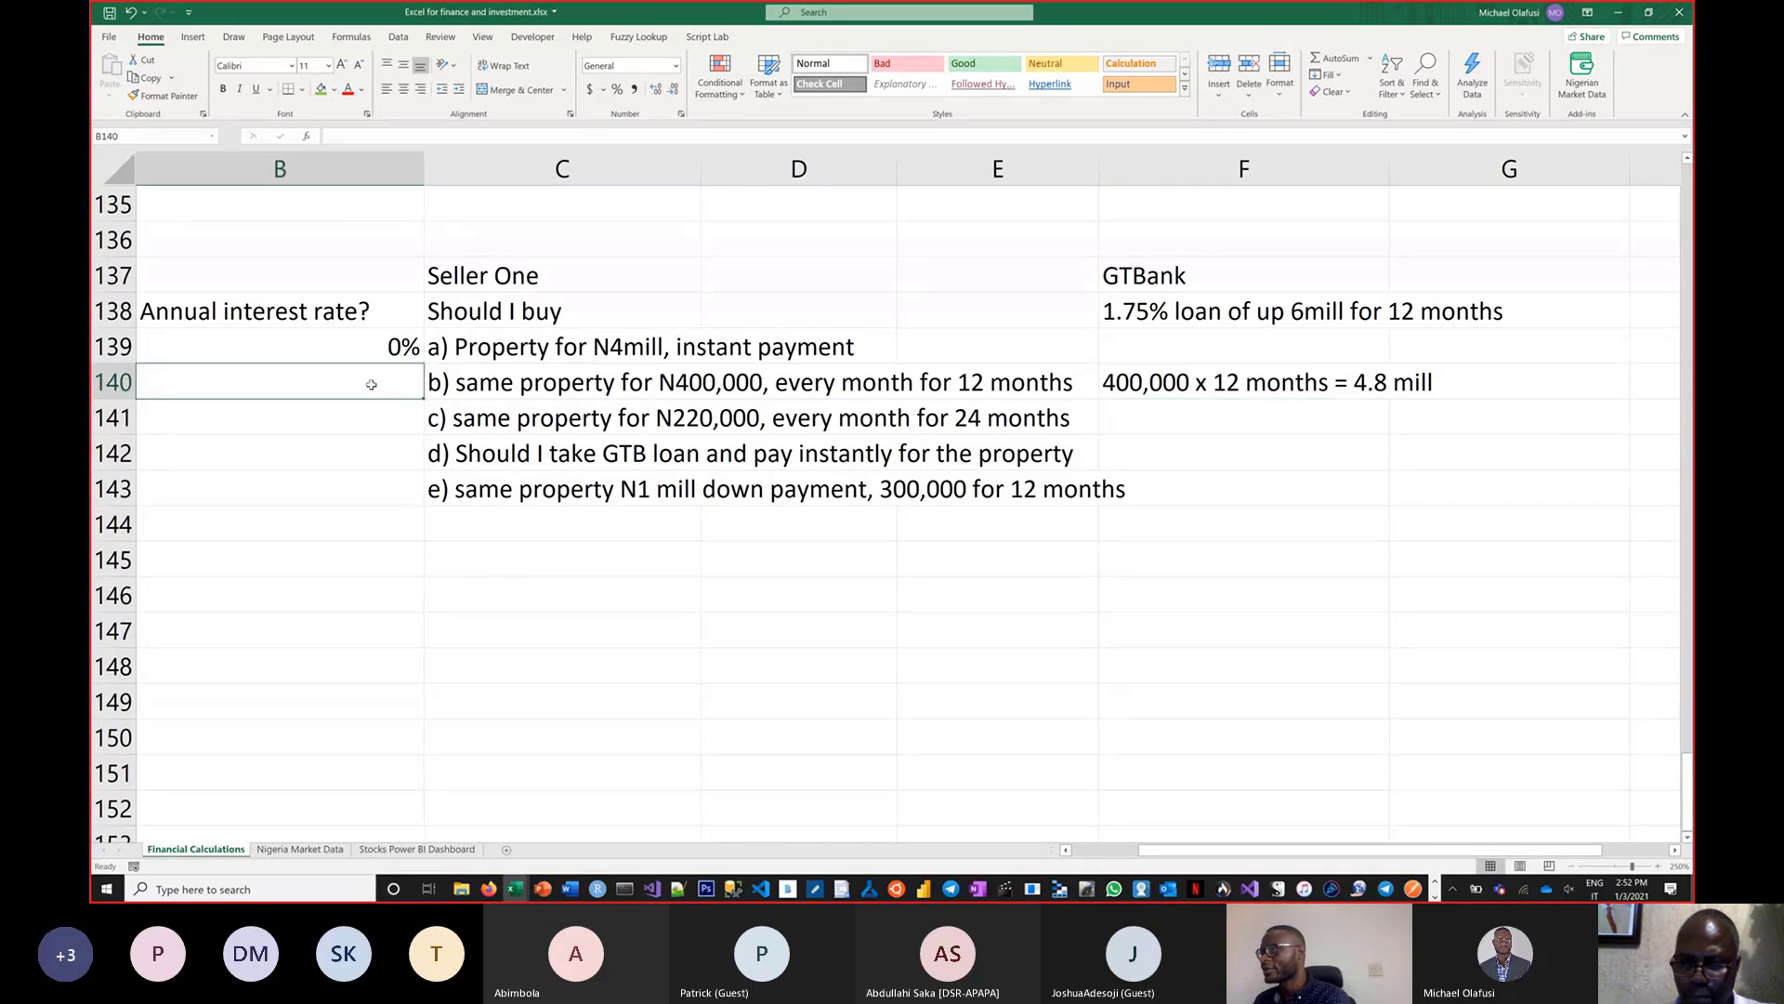
text(=rate)
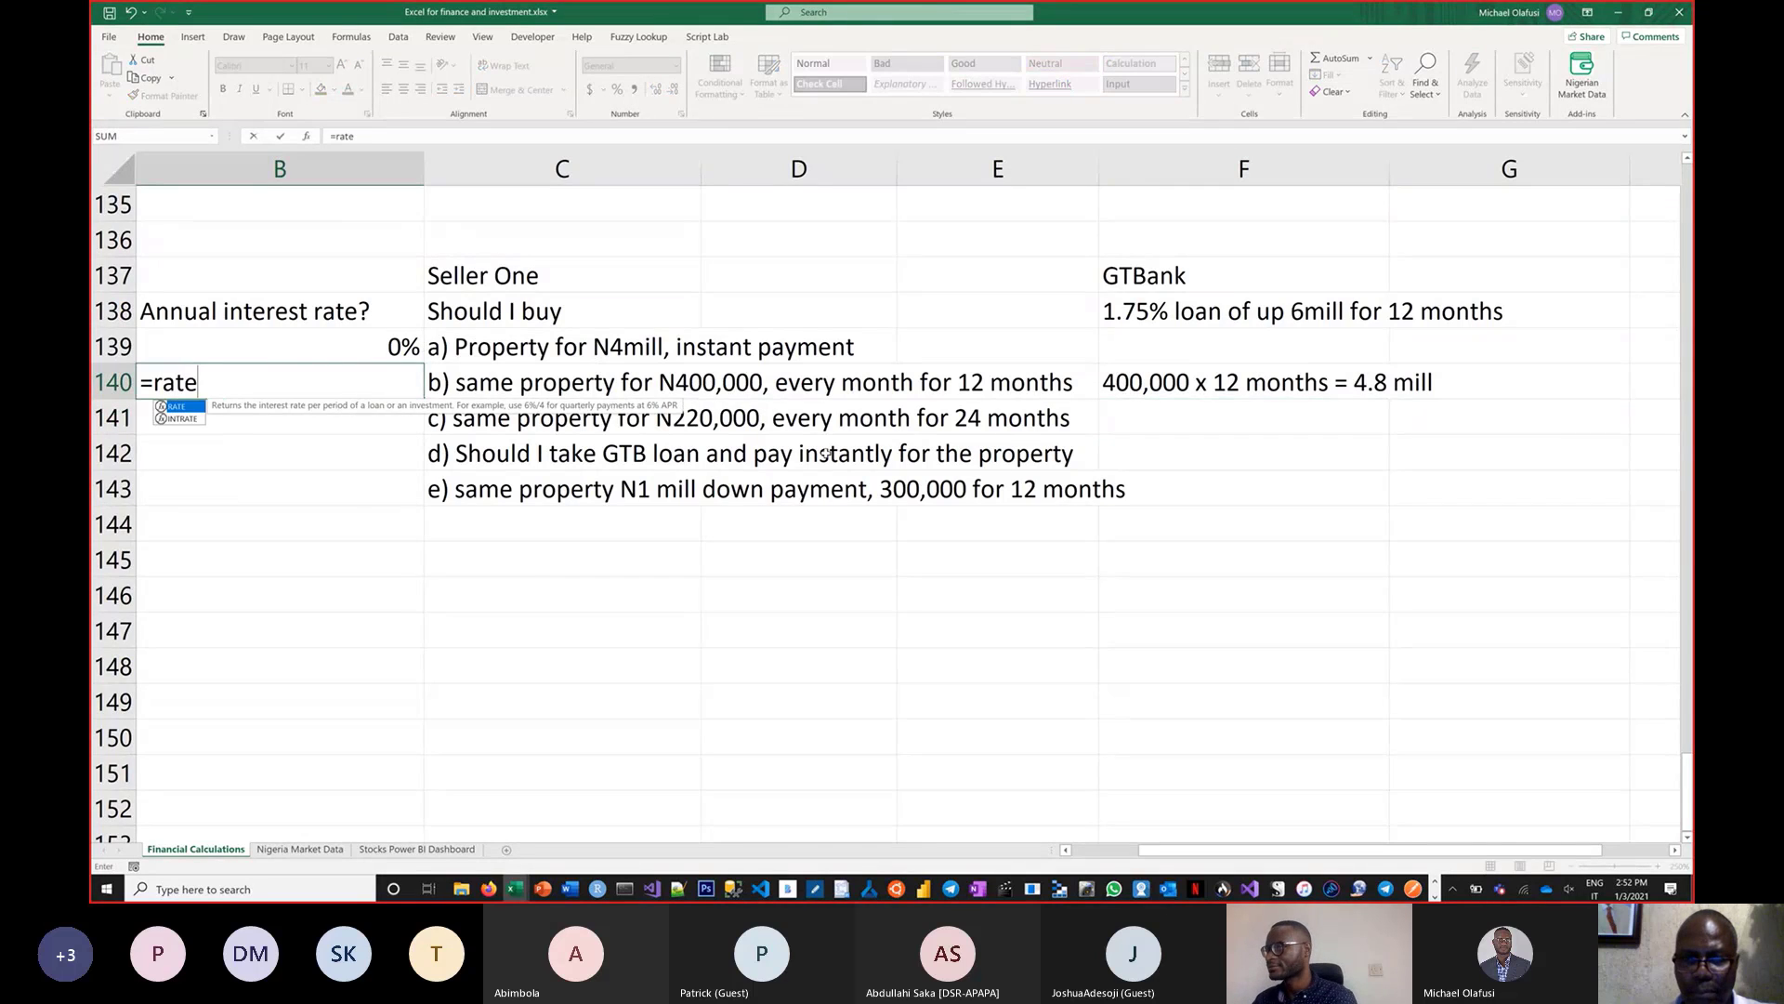
text(()
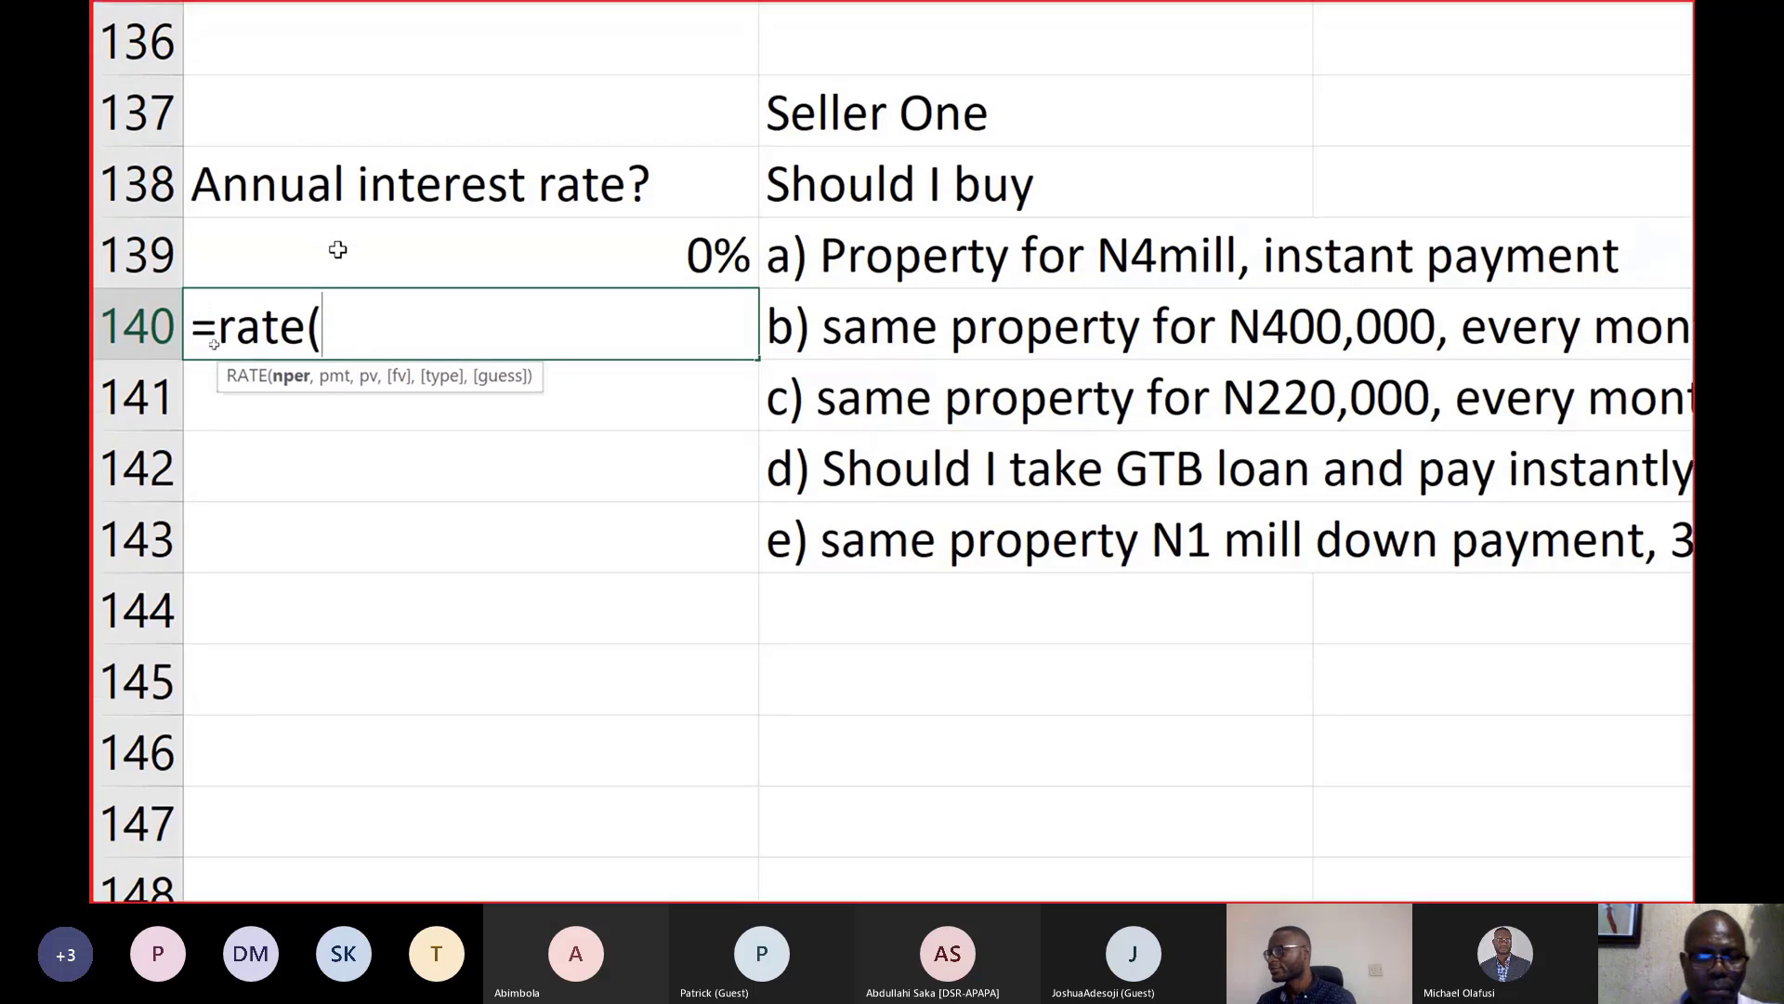
key(Escape)
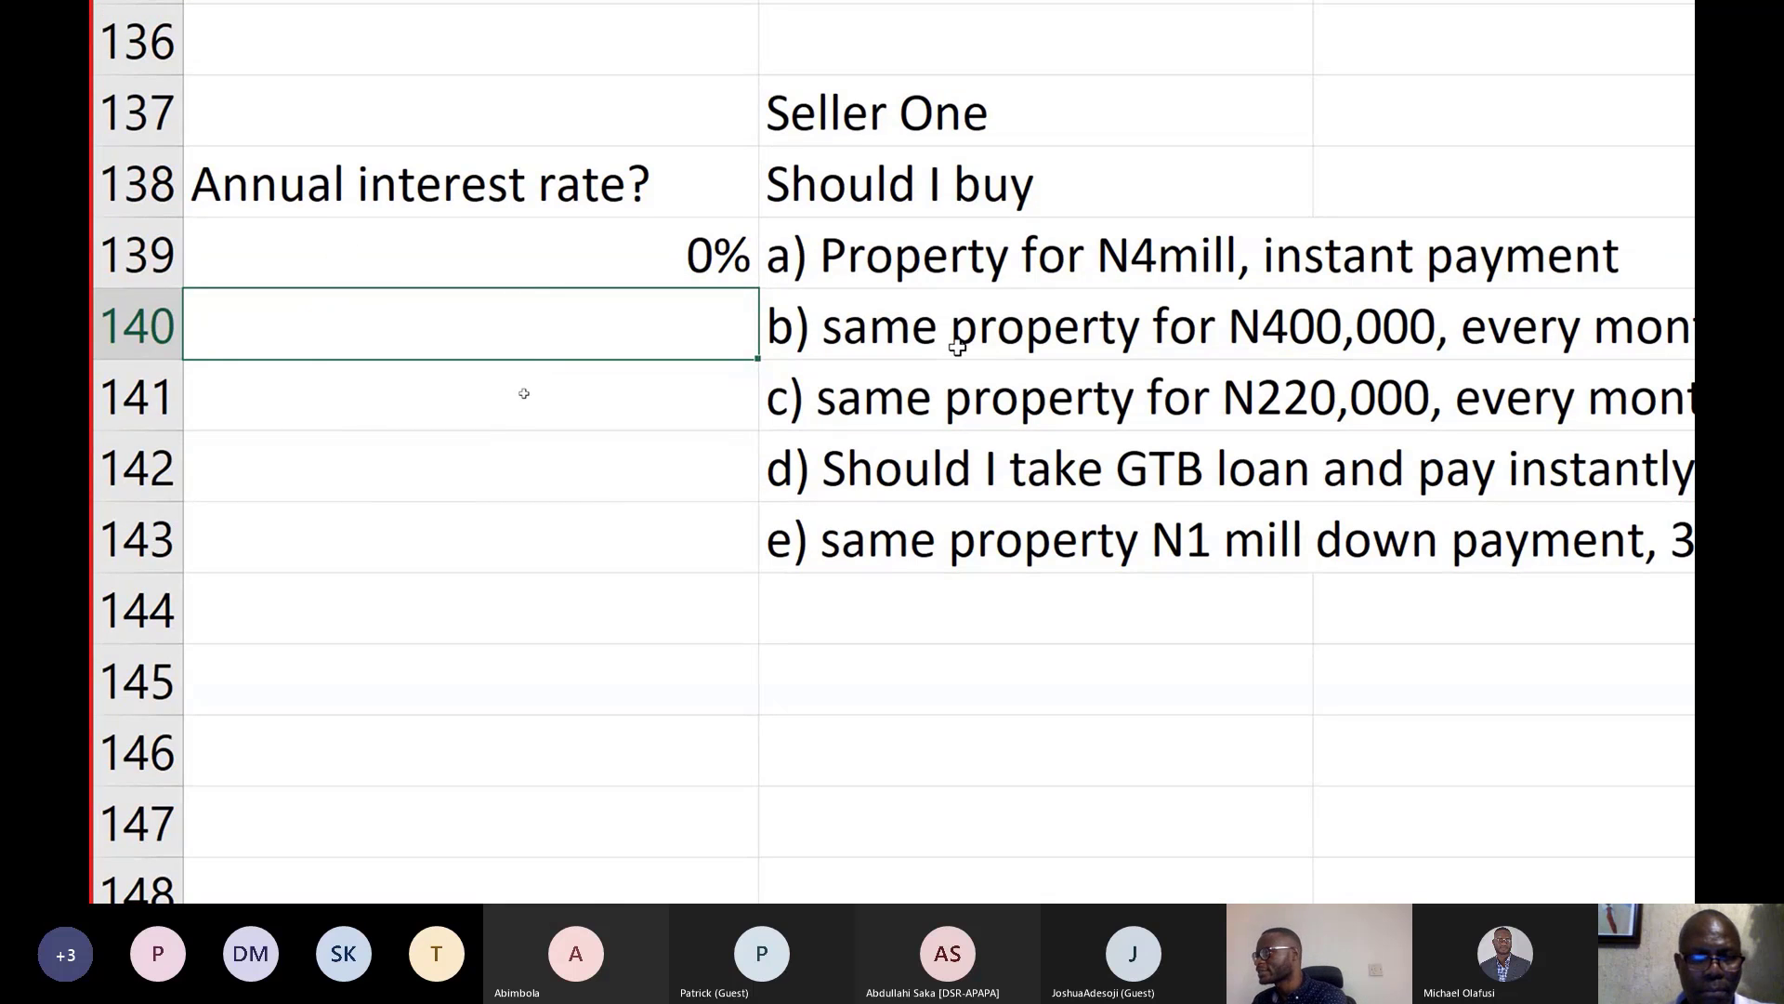
Examine the PMT function arguments behind the Year 1 payment in cell E35 of the constant-payment loan schedule
scroll(957, 347, up, 5)
scroll(926, 486, up, 1)
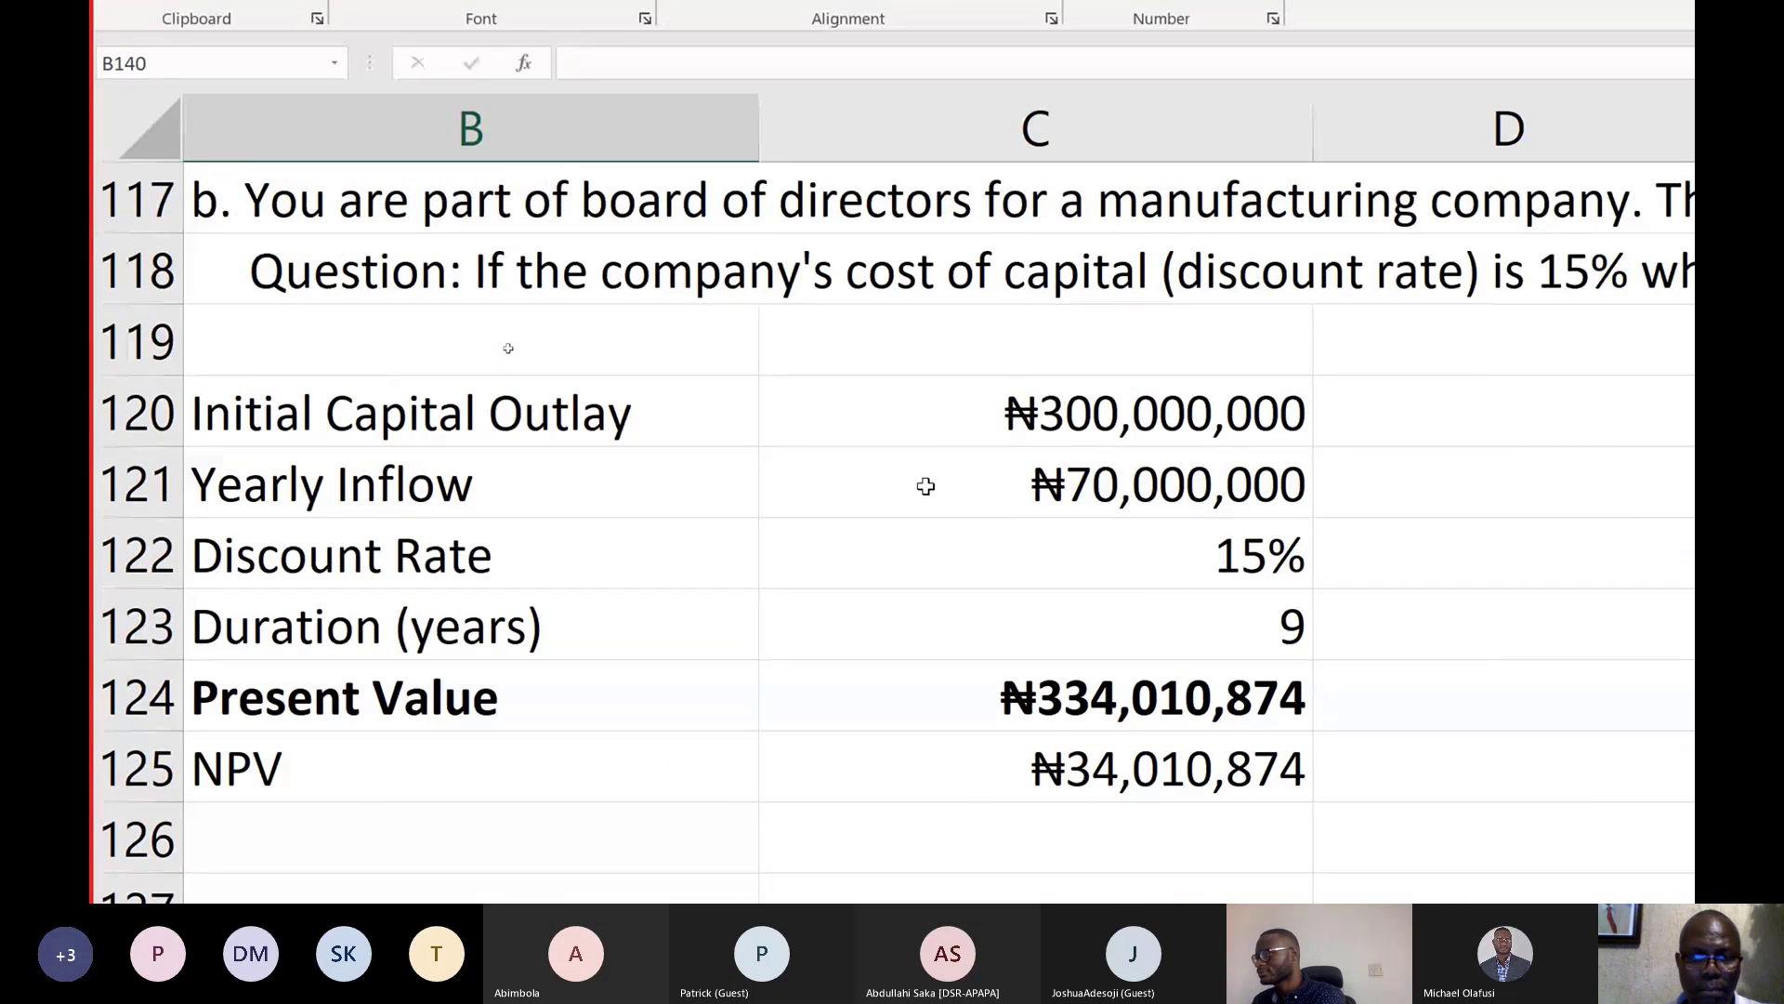
scroll(926, 487, up, 7)
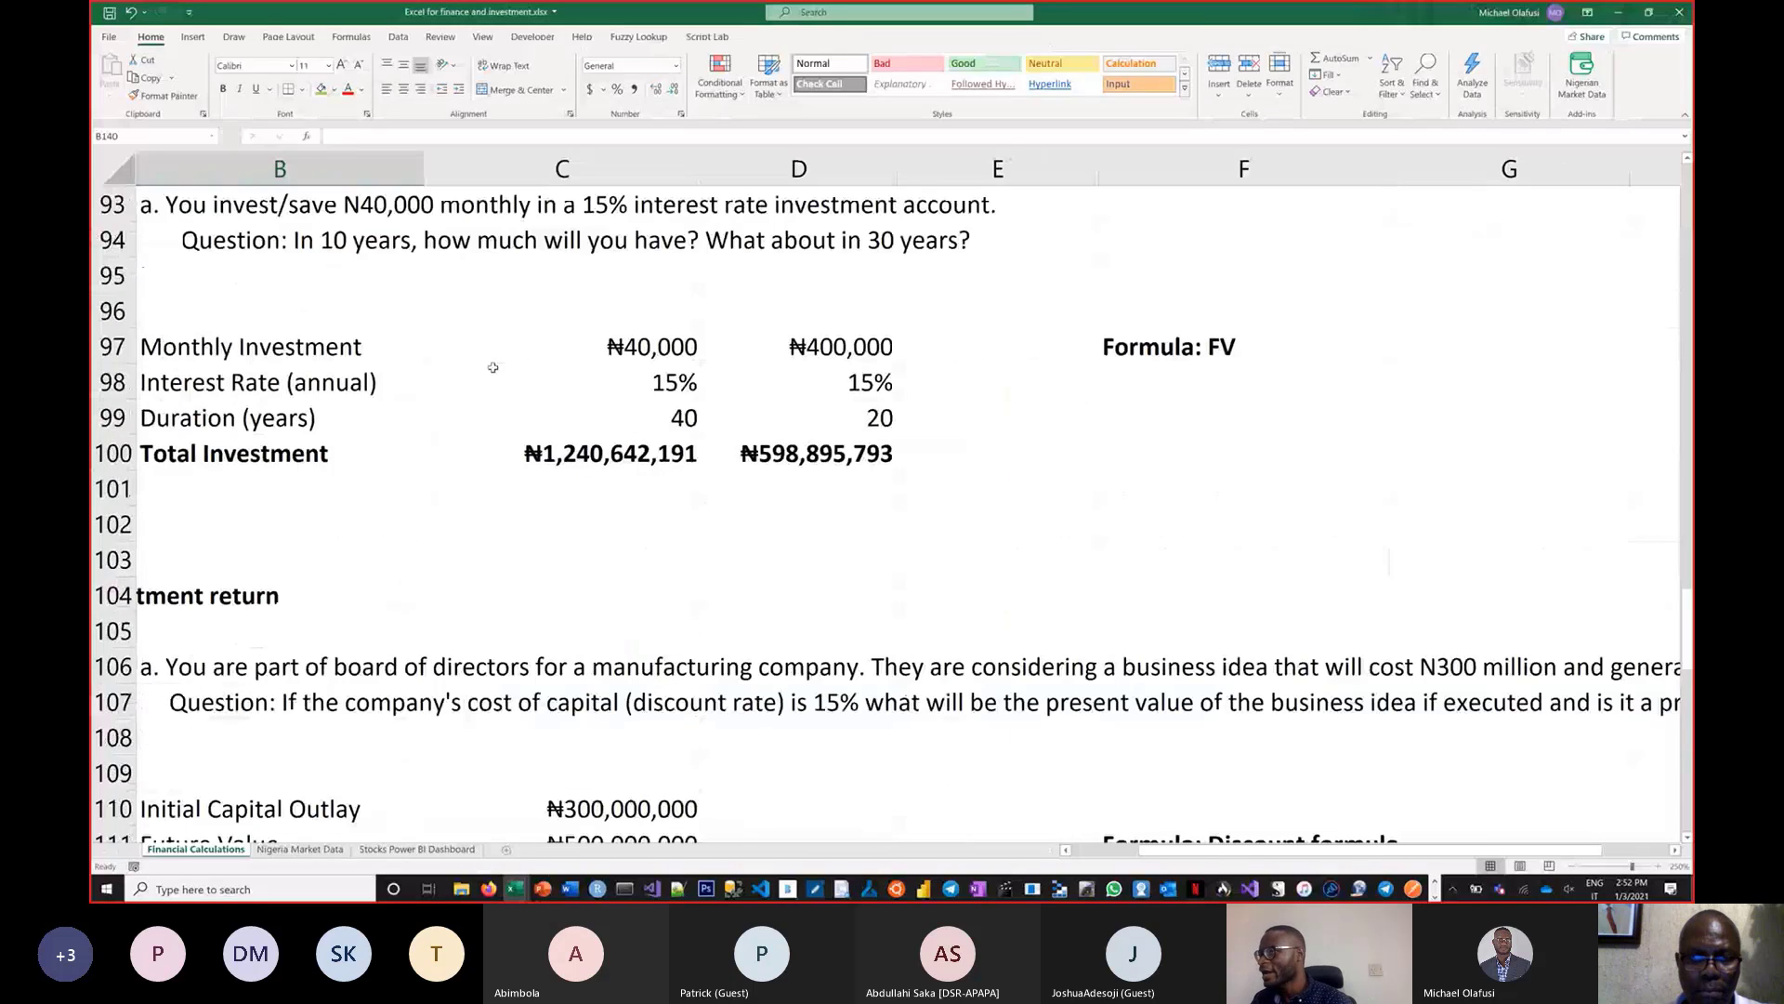
scroll(492, 367, up, 3)
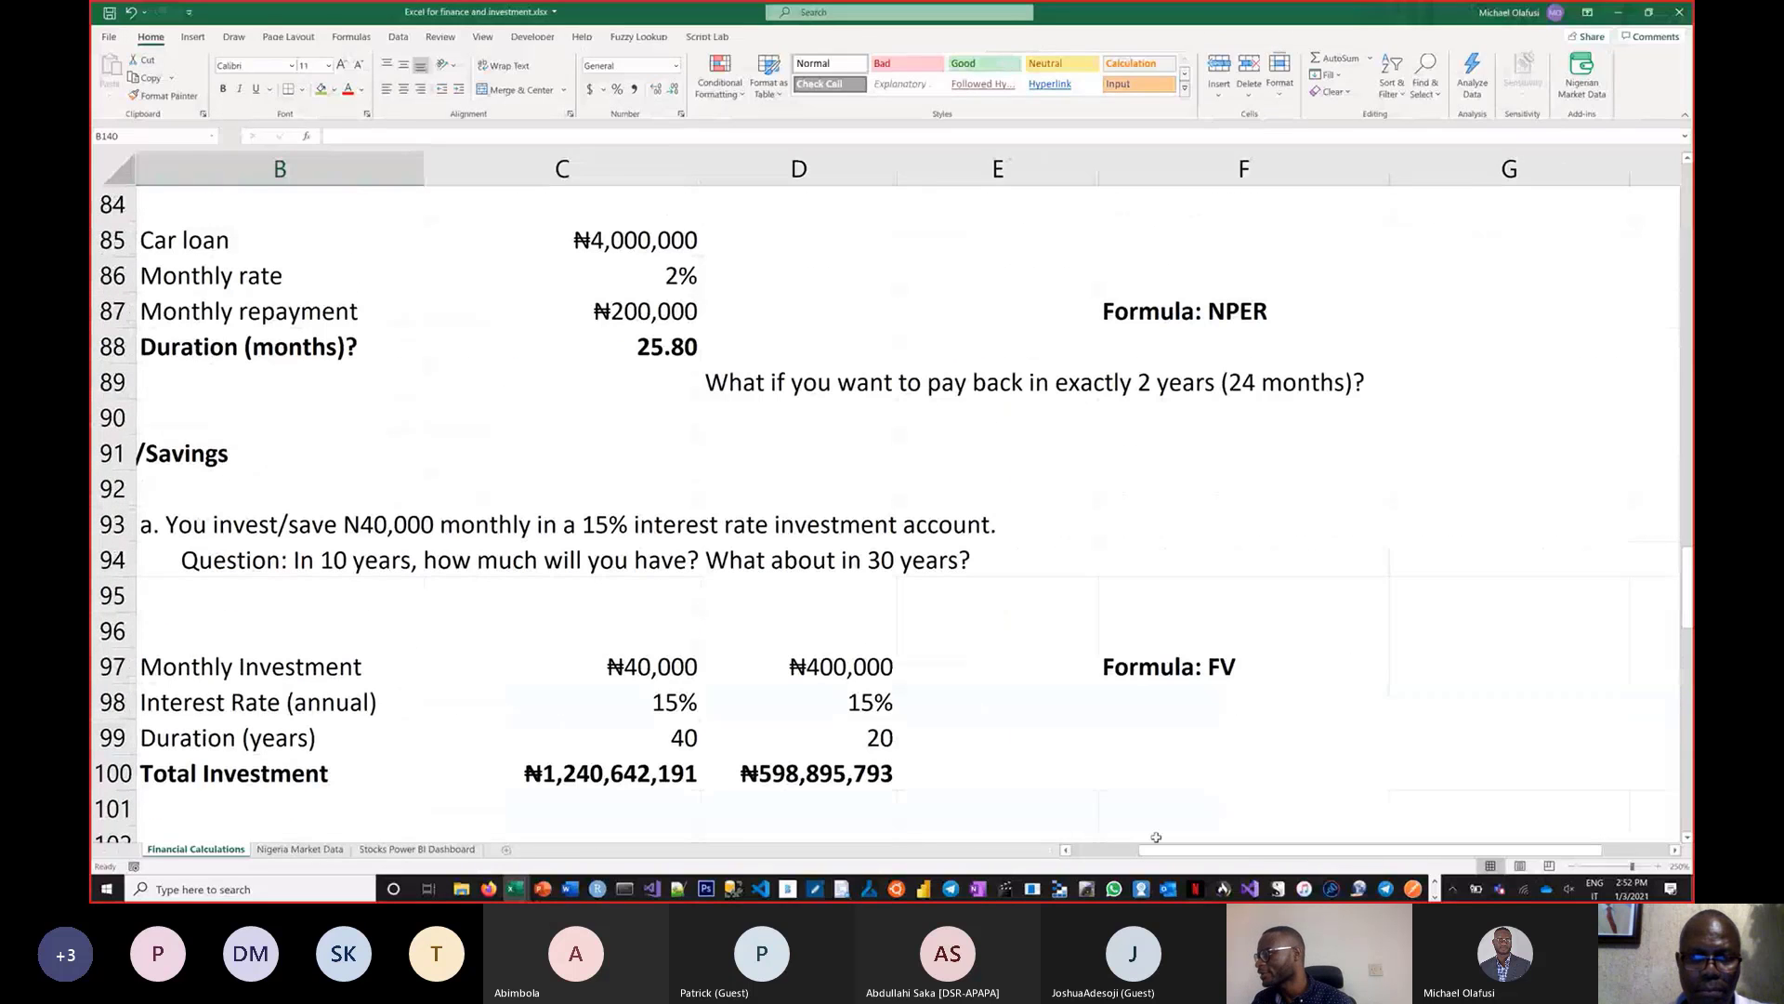
drag(1156, 841, 1092, 848)
scroll(823, 620, up, 6)
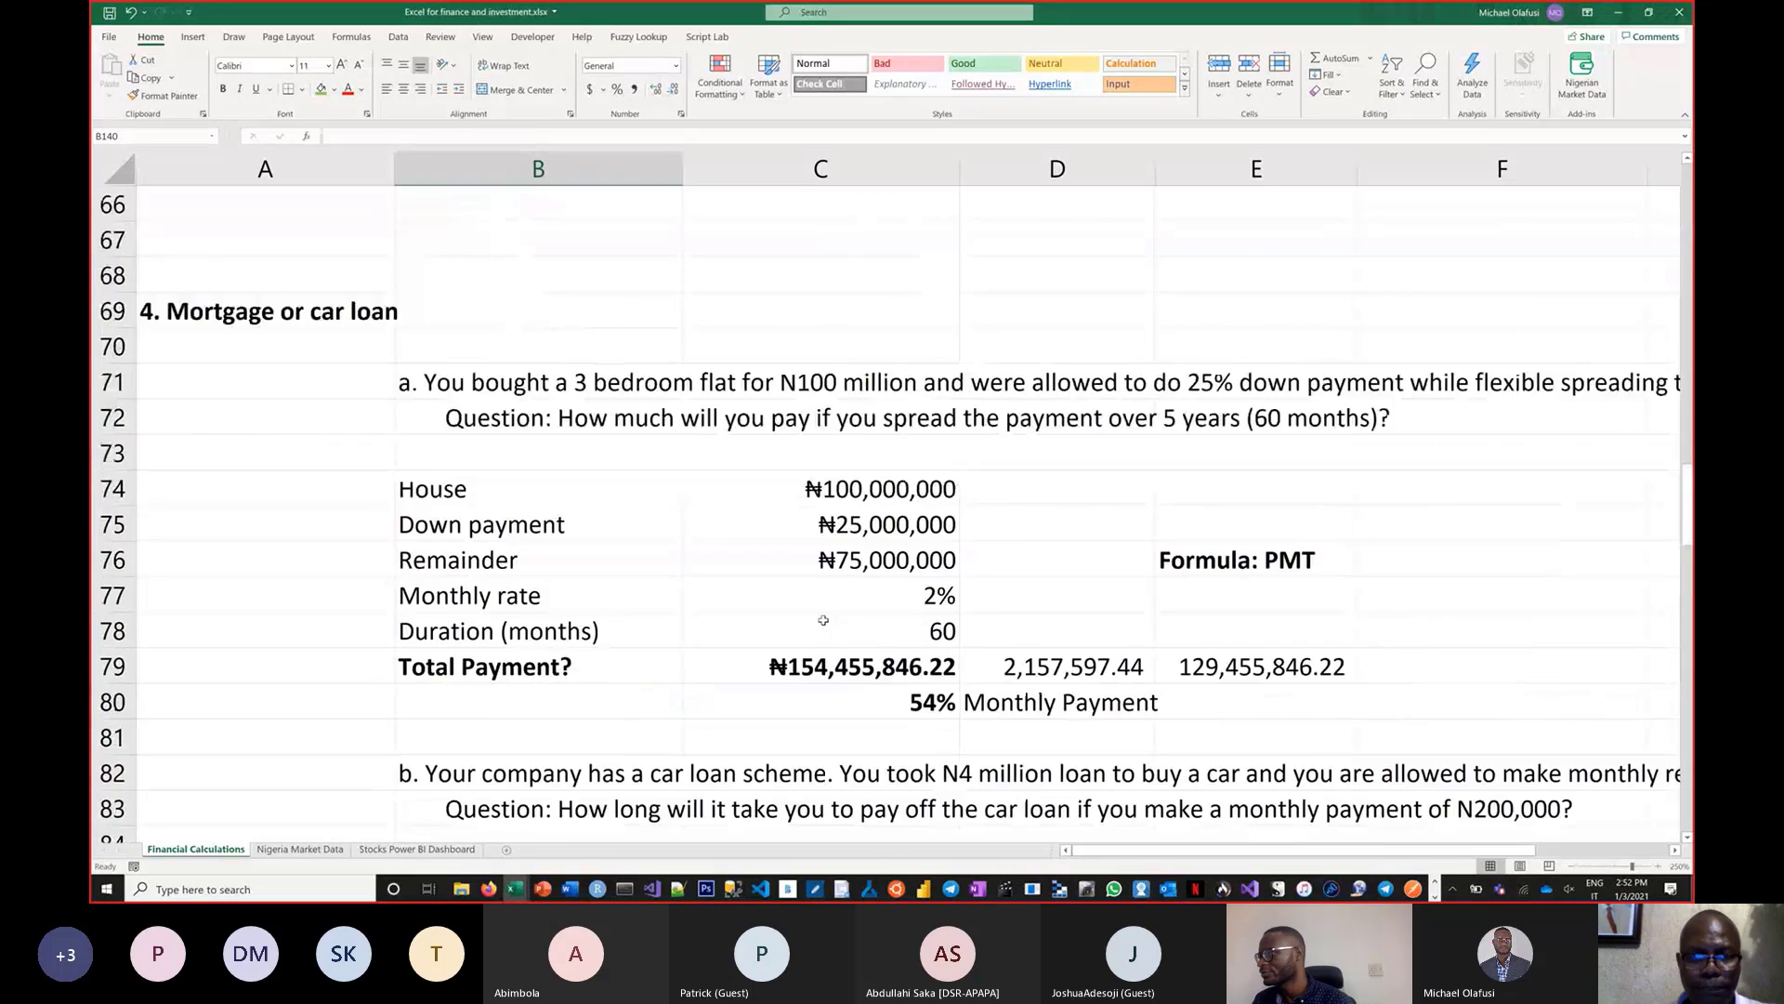
scroll(823, 620, up, 3)
scroll(824, 620, up, 3)
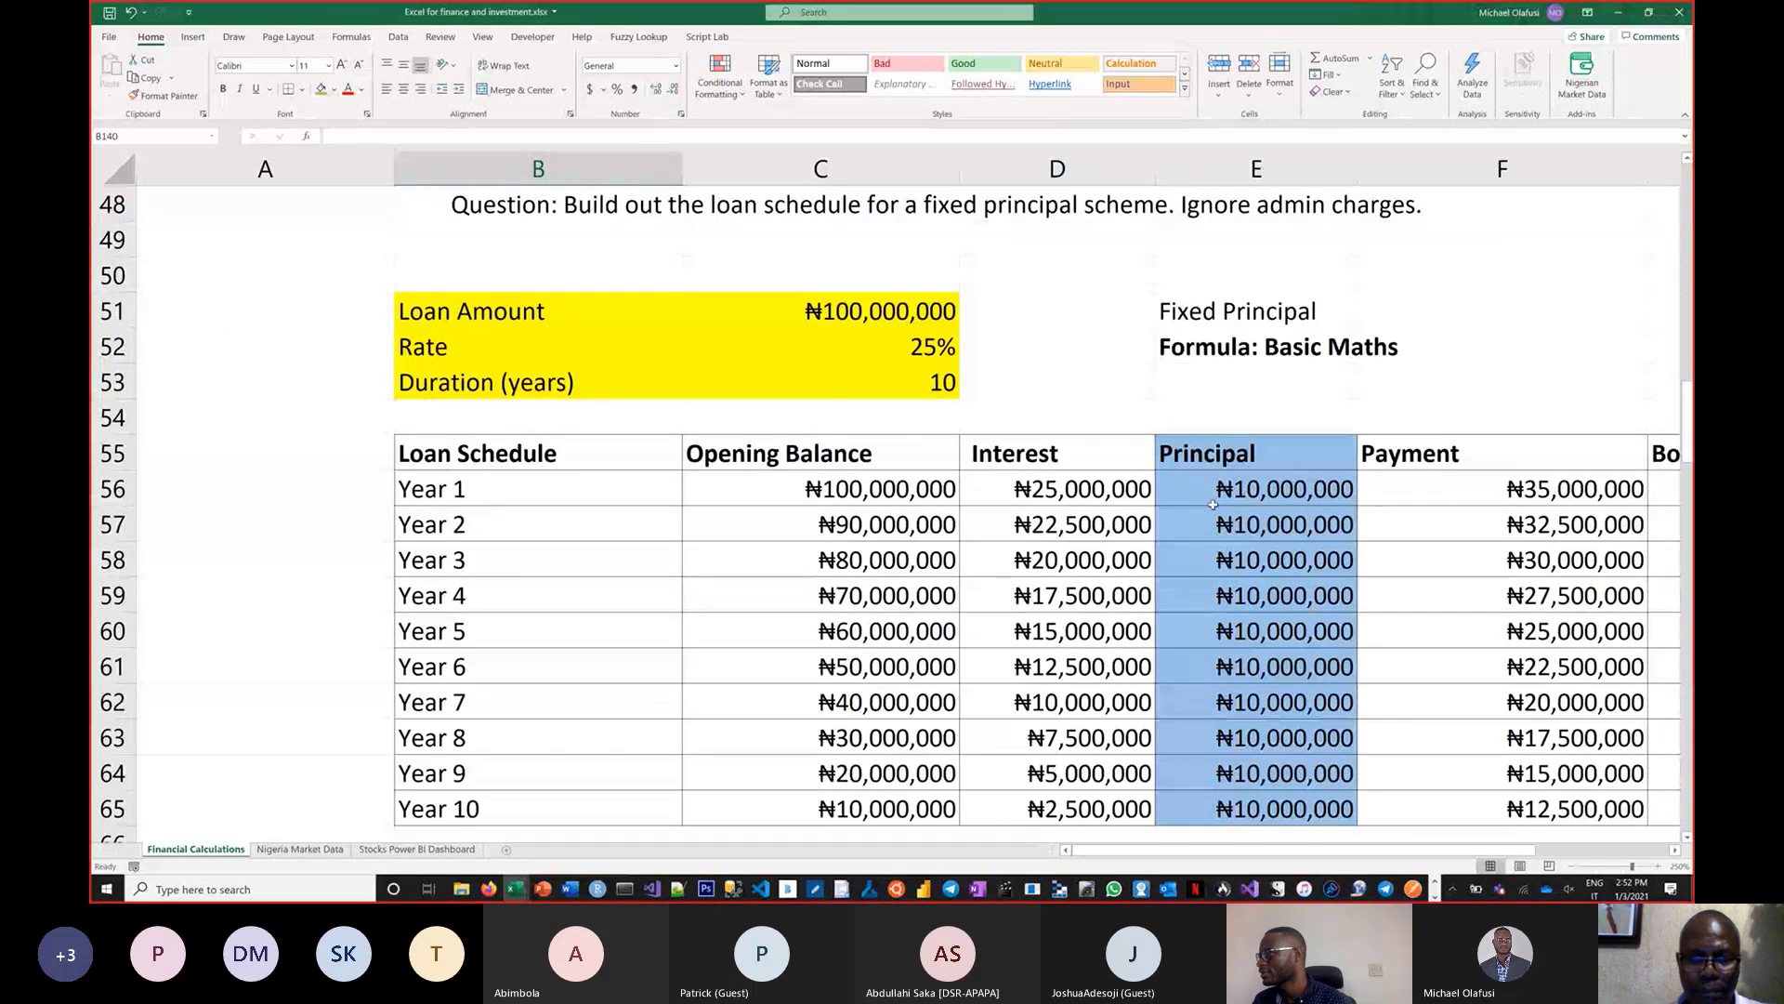
scroll(1217, 503, up, 9)
scroll(1216, 503, down, 2)
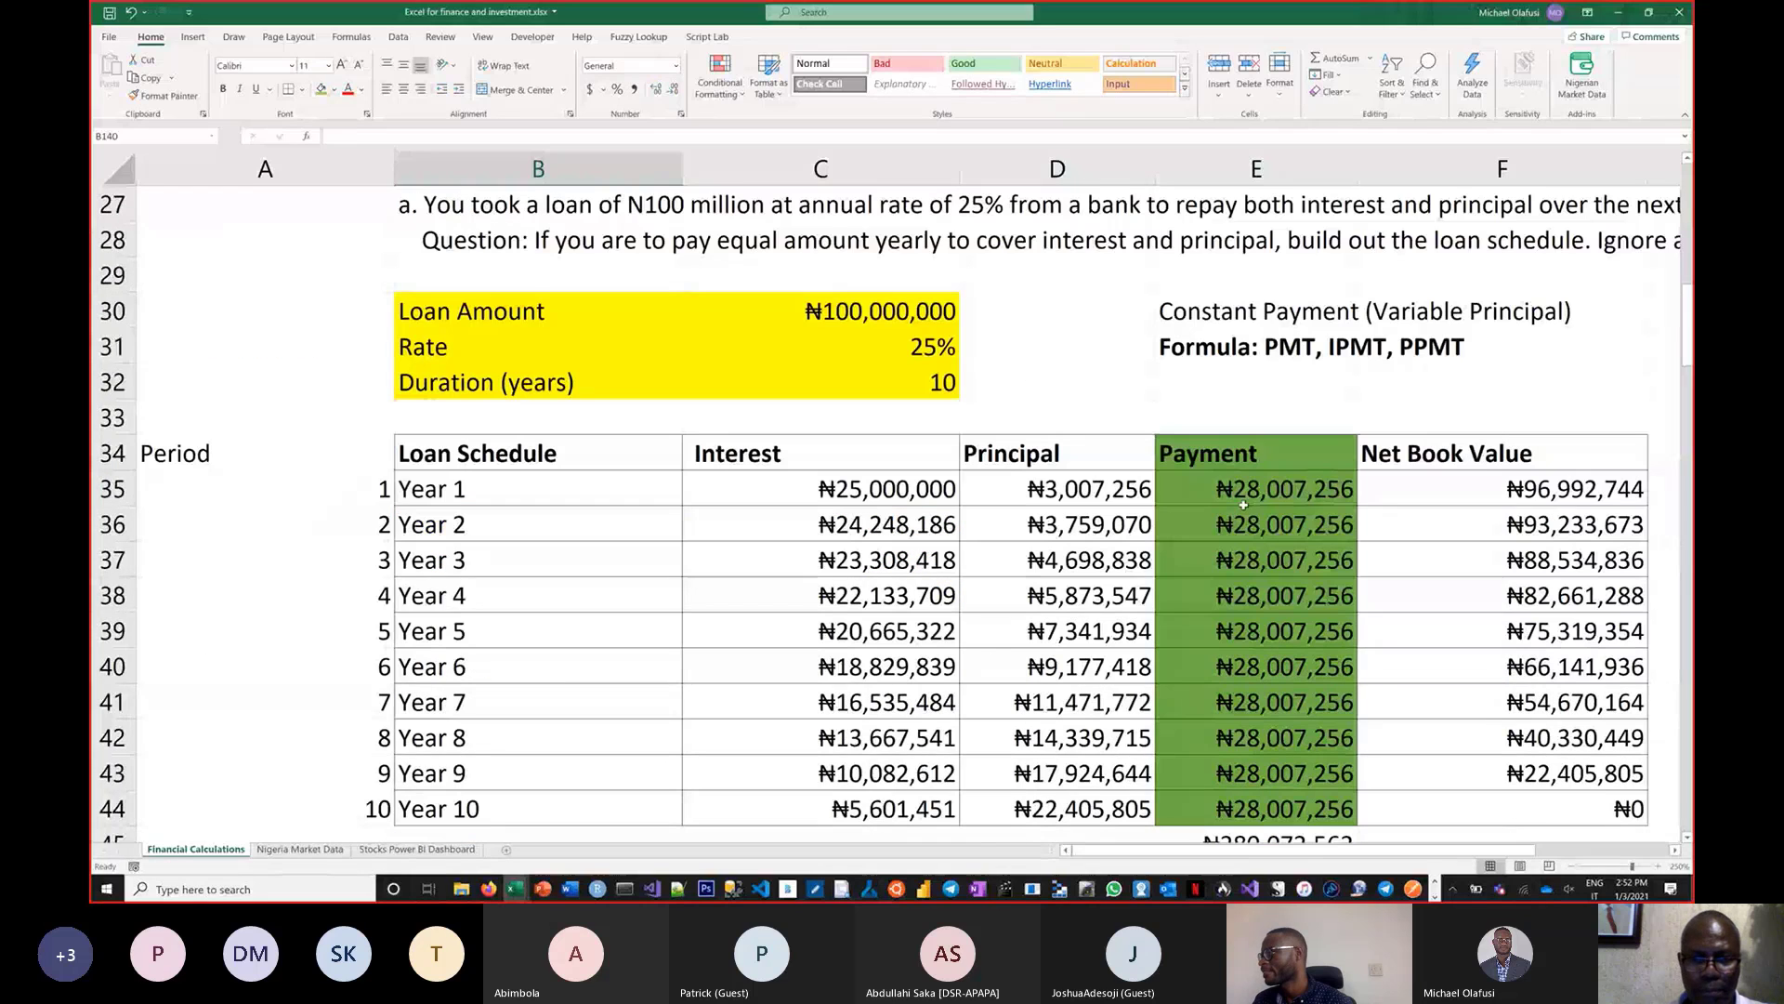
double_click(1243, 497)
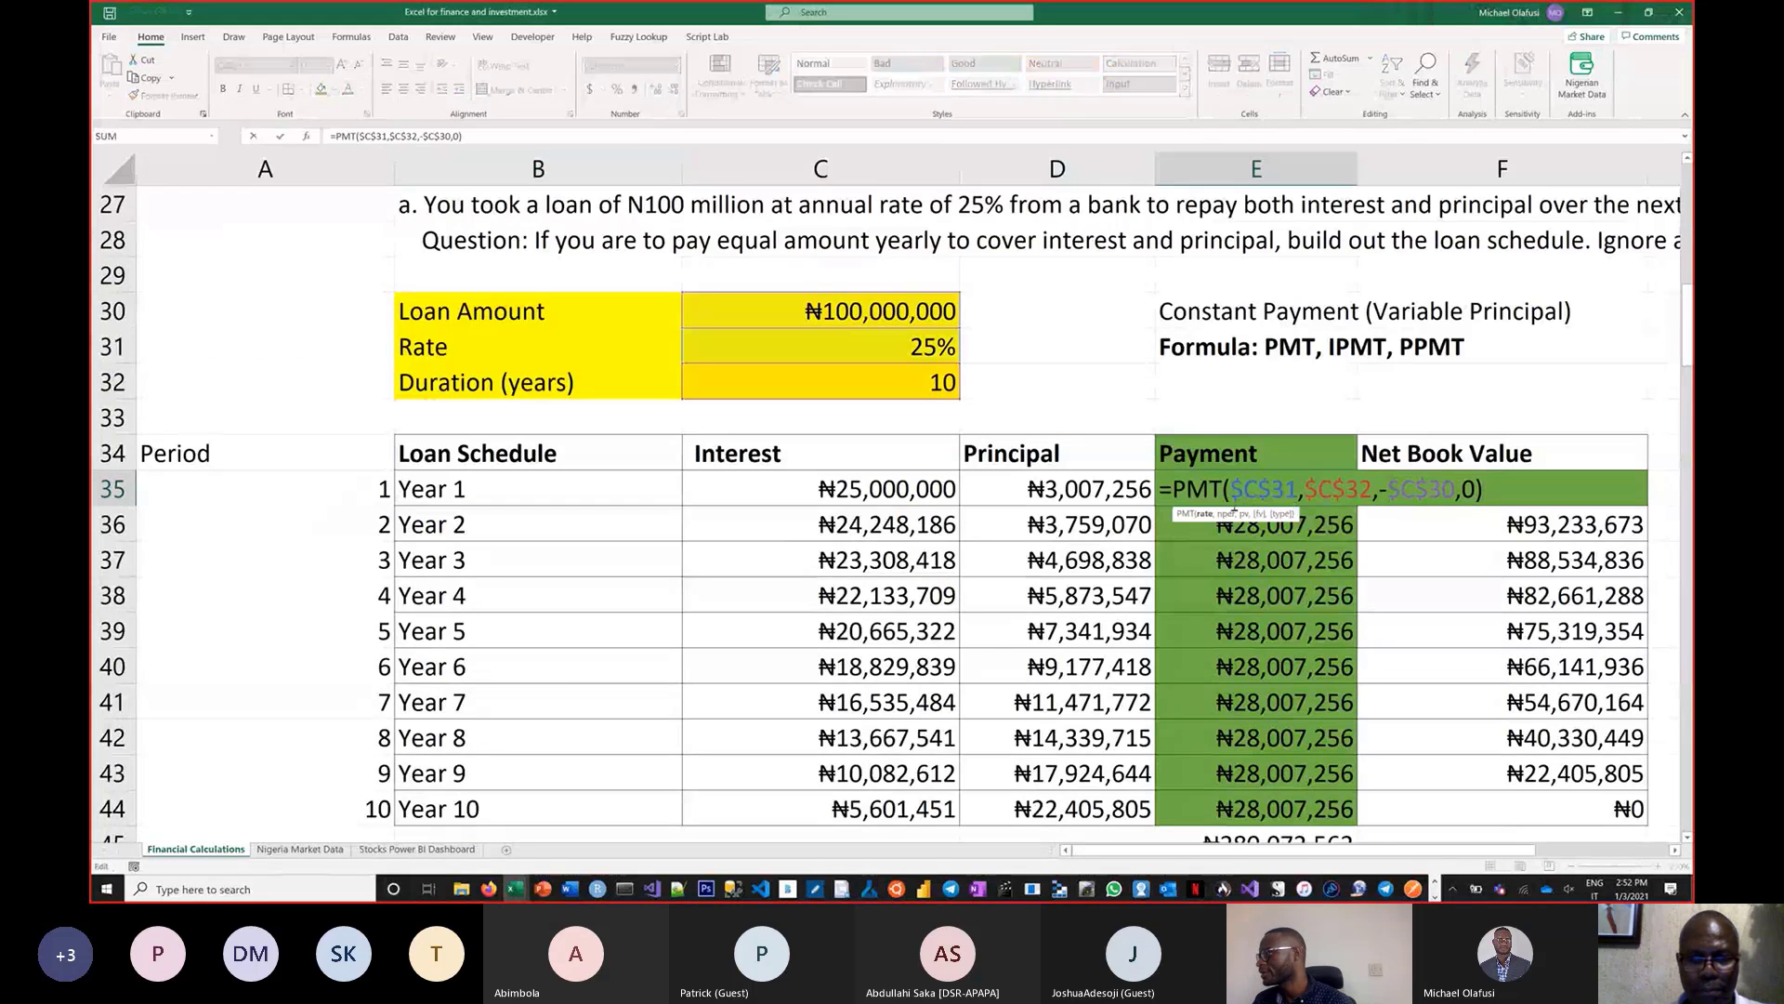
click(308, 137)
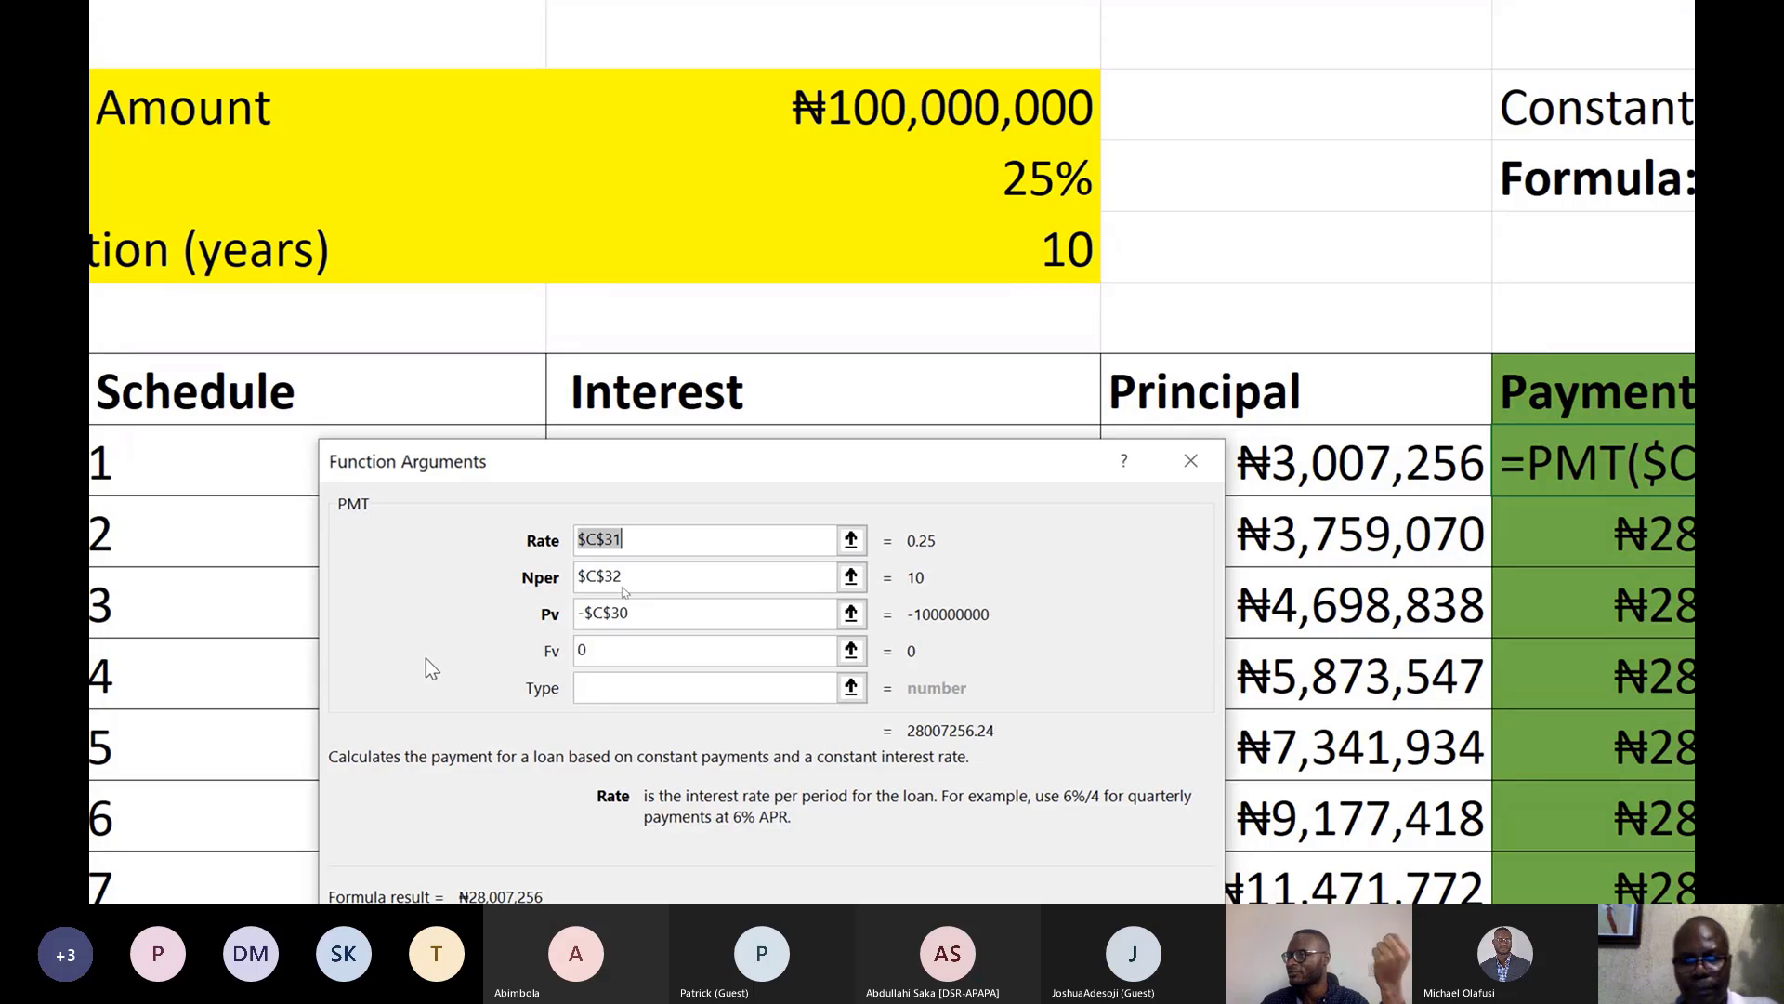
click(1190, 461)
Start a RATE function with its arguments form in cell B140, beside payment option b)
scroll(708, 621, down, 2)
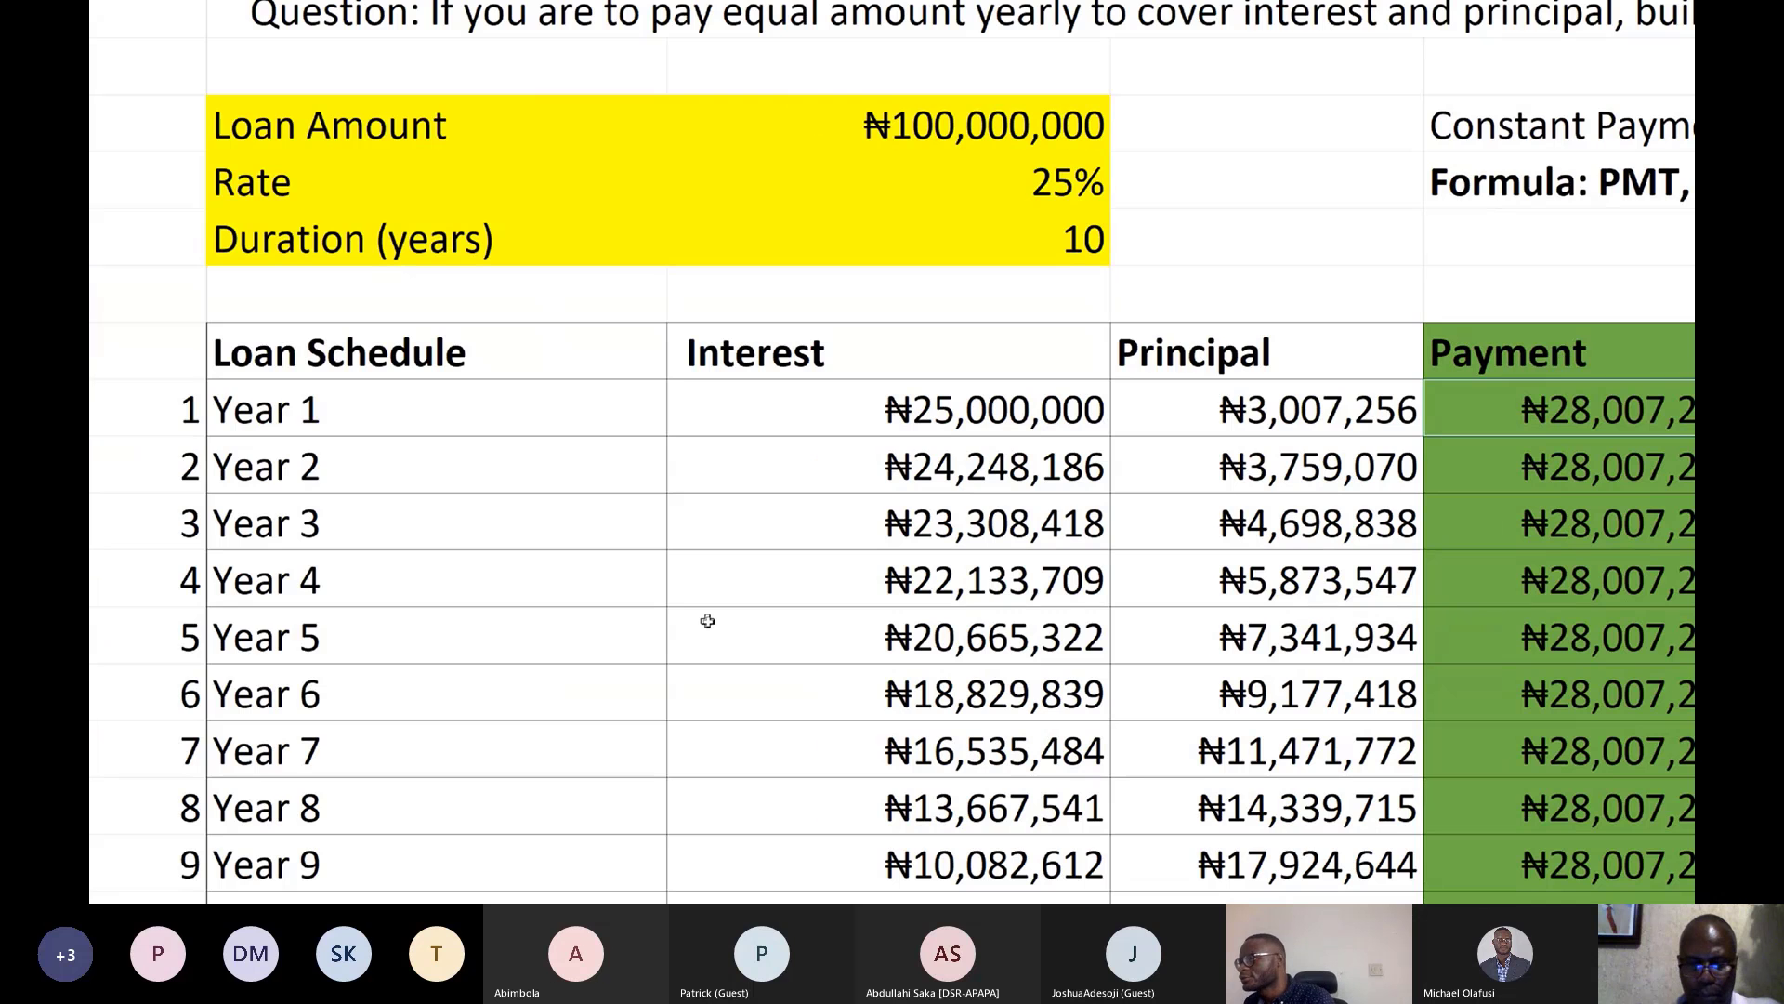
scroll(711, 608, down, 5)
scroll(714, 601, down, 20)
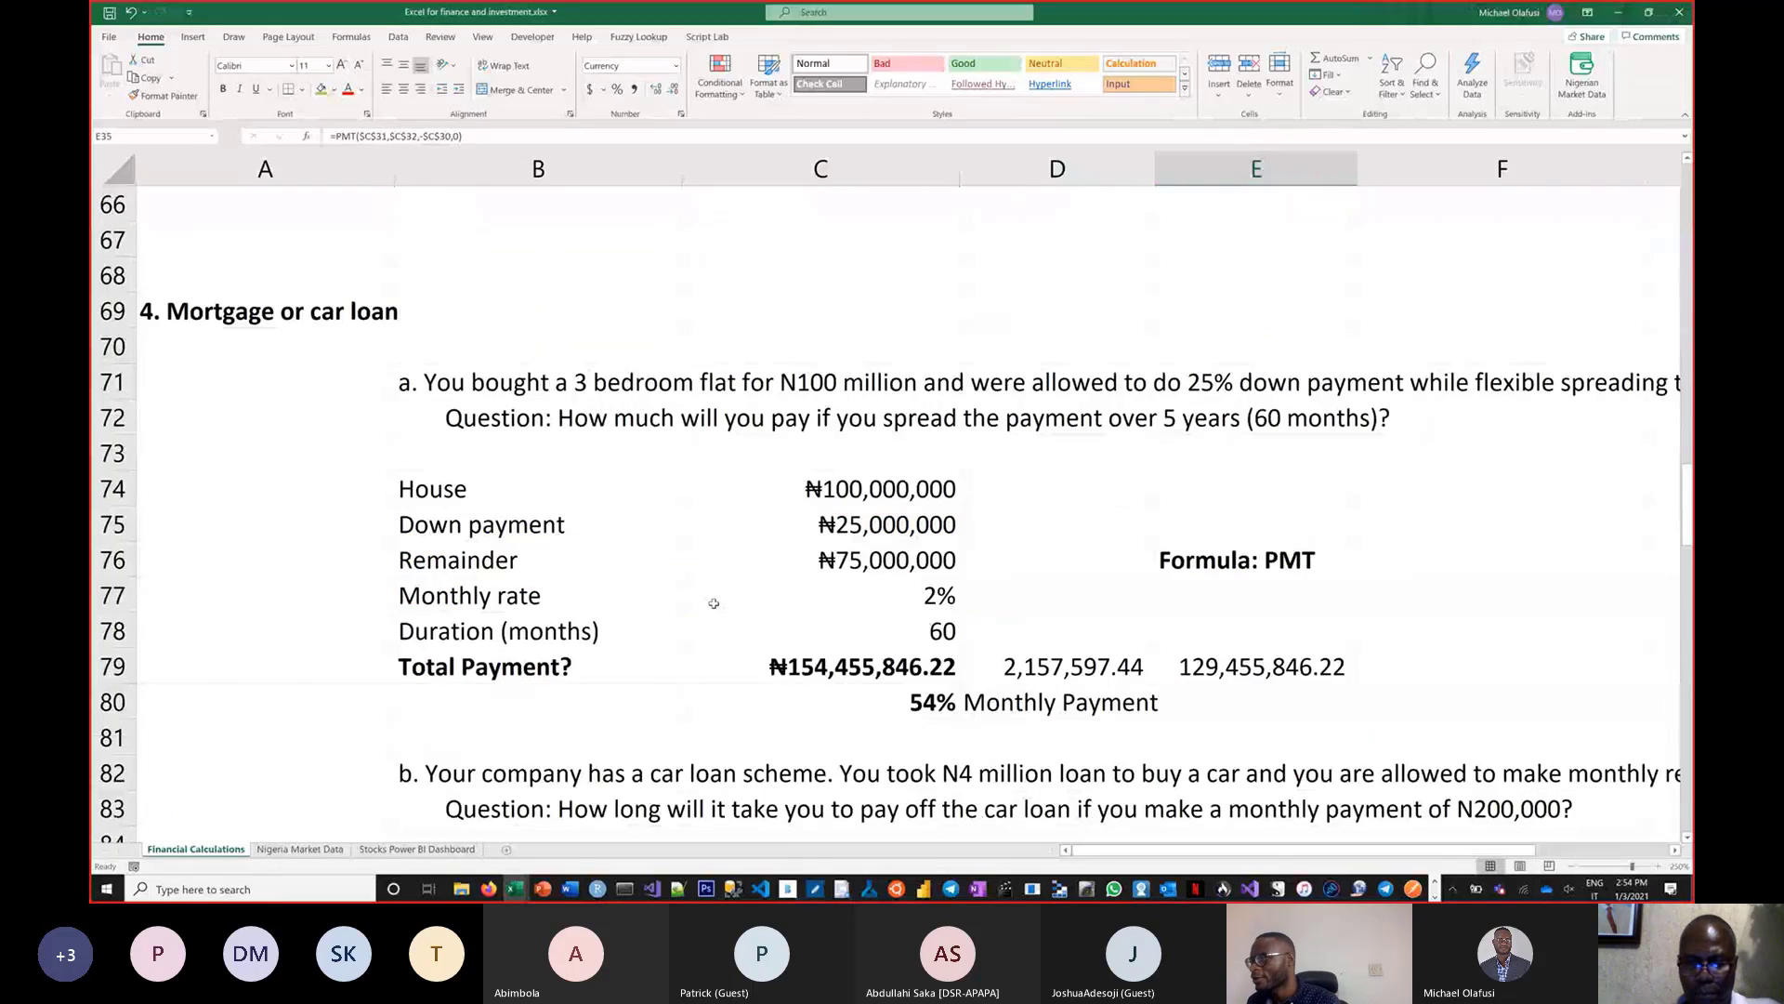
scroll(713, 603, down, 9)
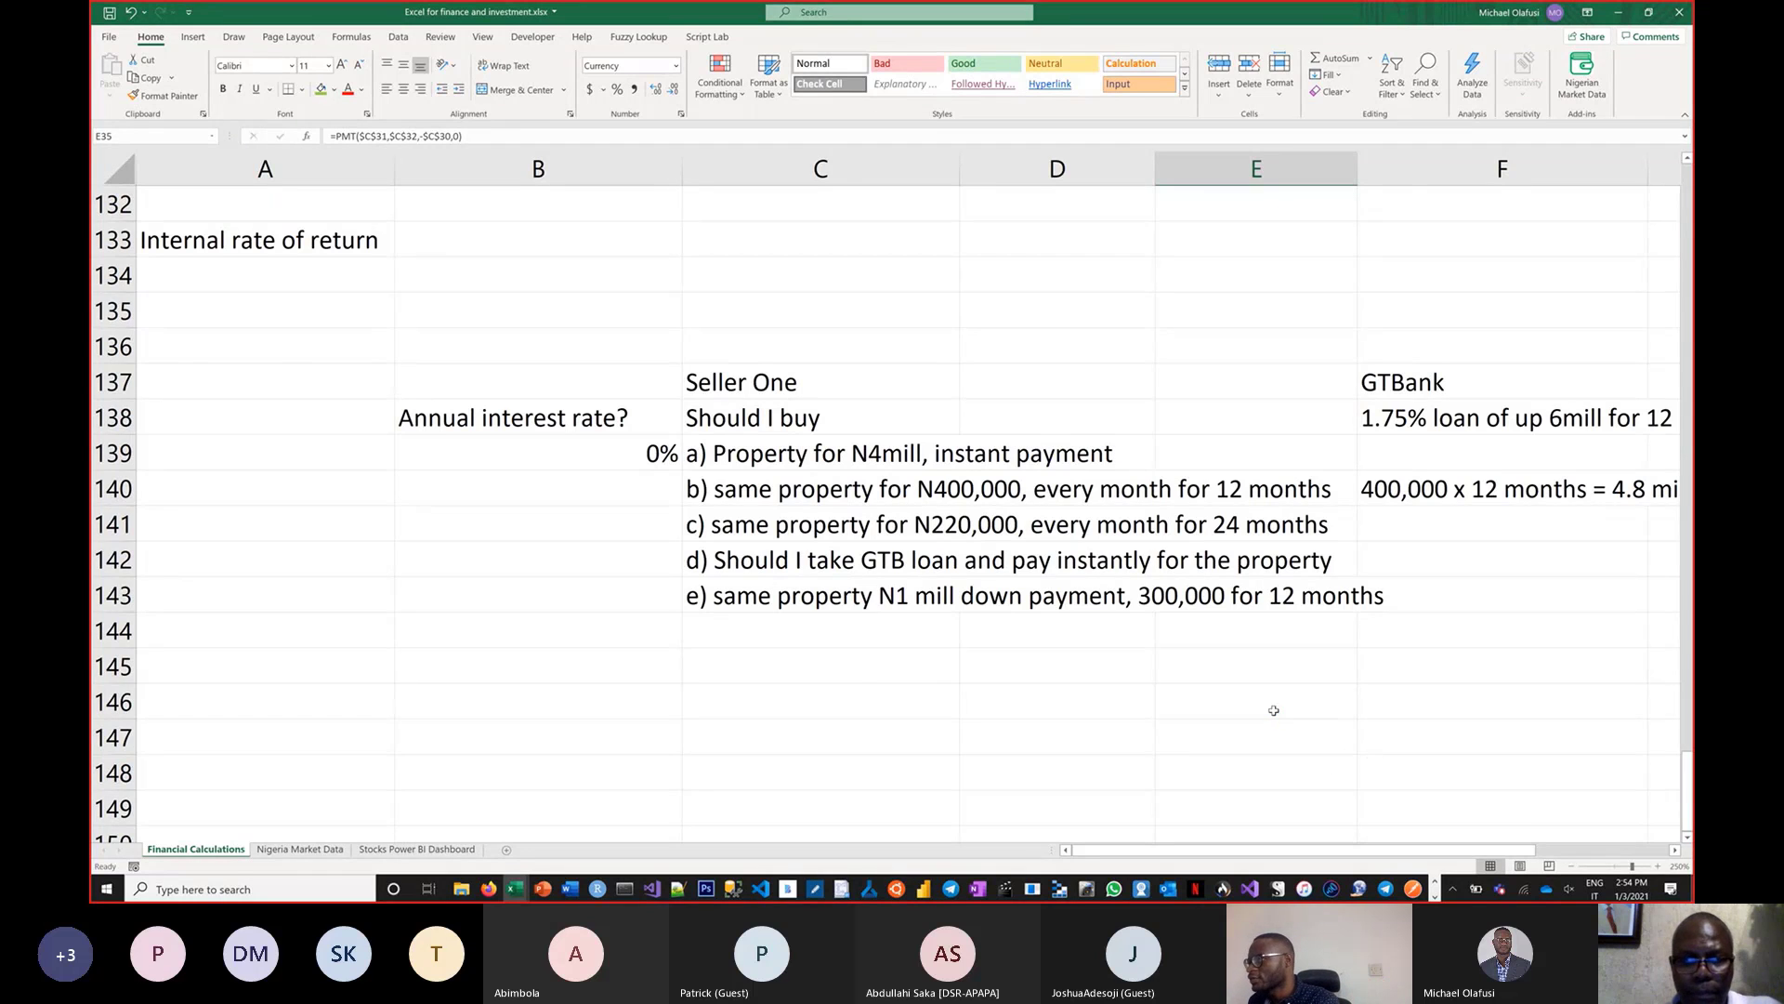
scroll(1272, 711, up, 1)
scroll(1272, 711, down, 1)
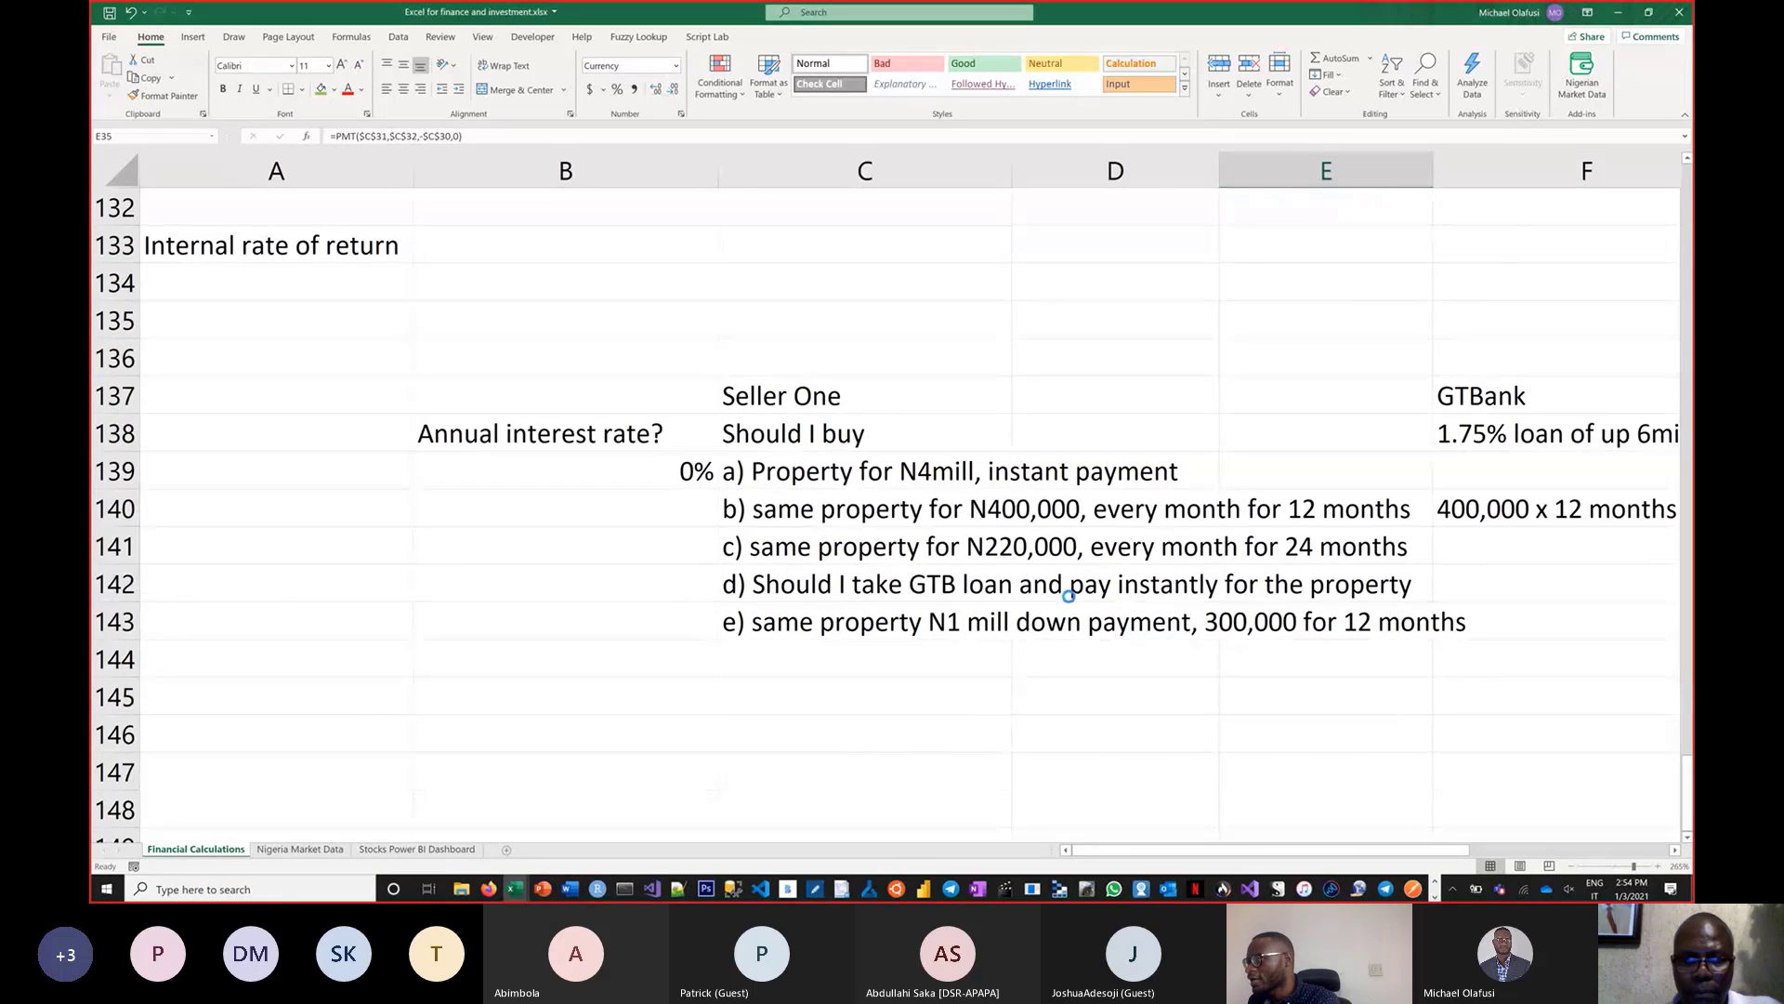
scroll(1069, 596, up, 1)
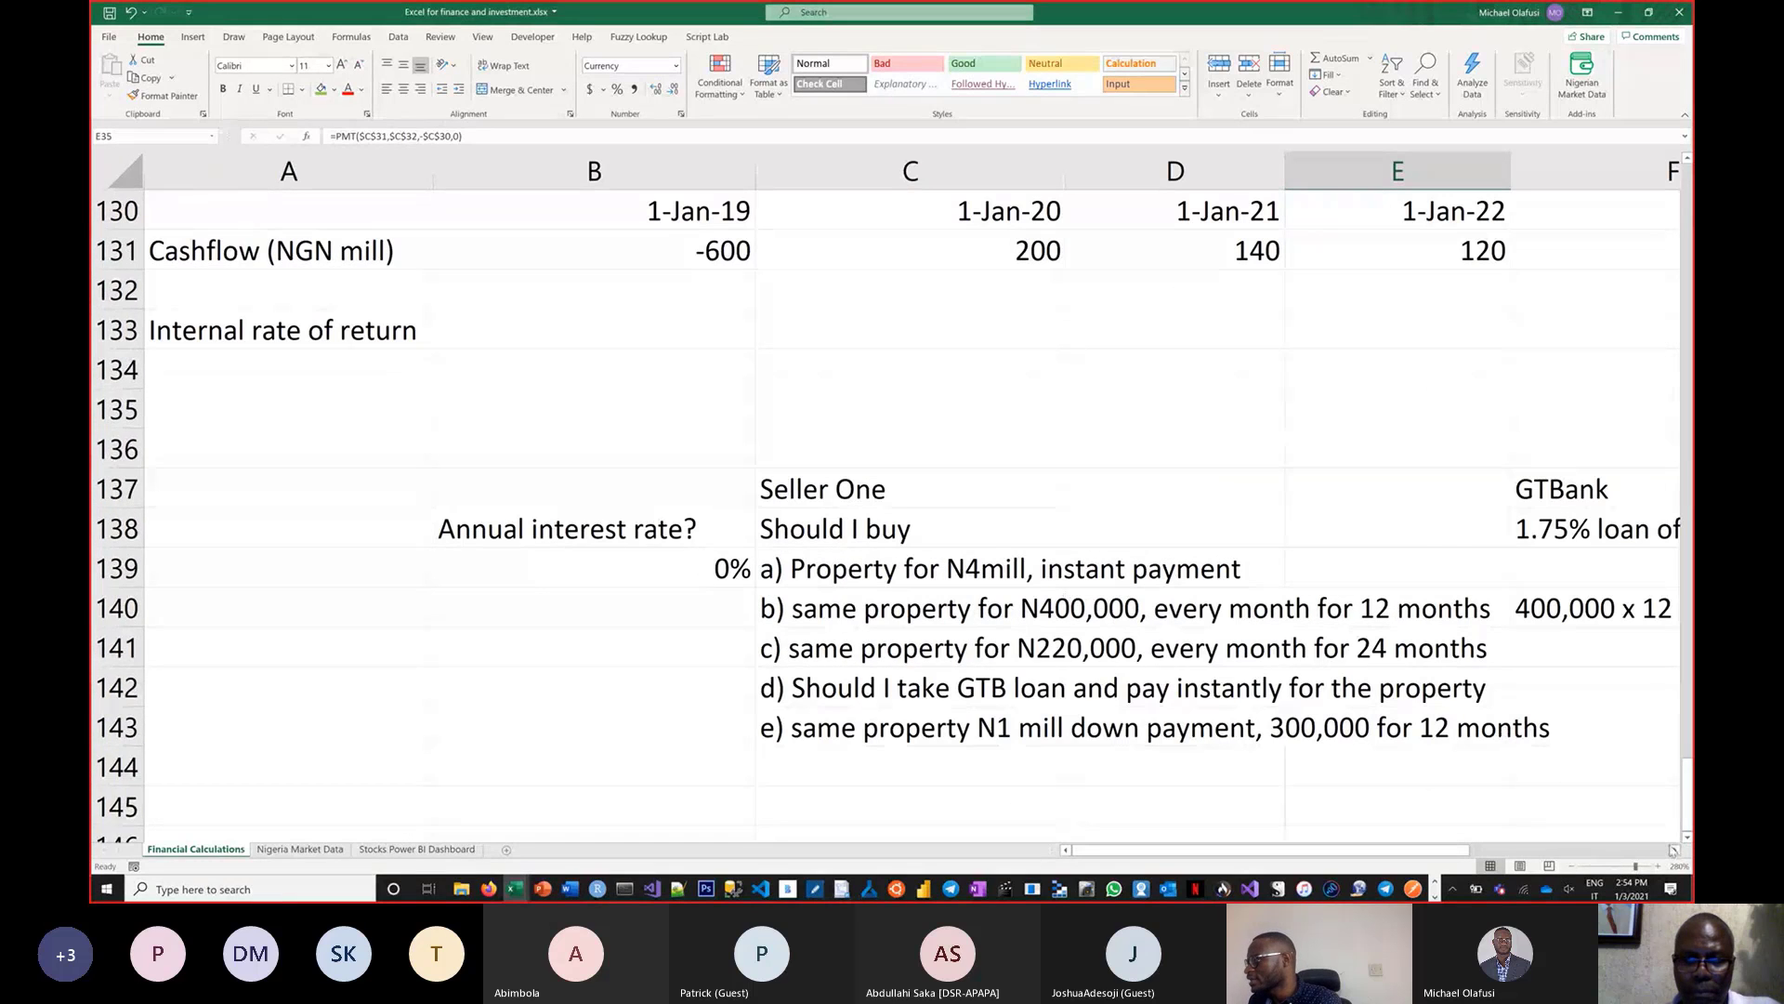
scroll(989, 575, right, 2)
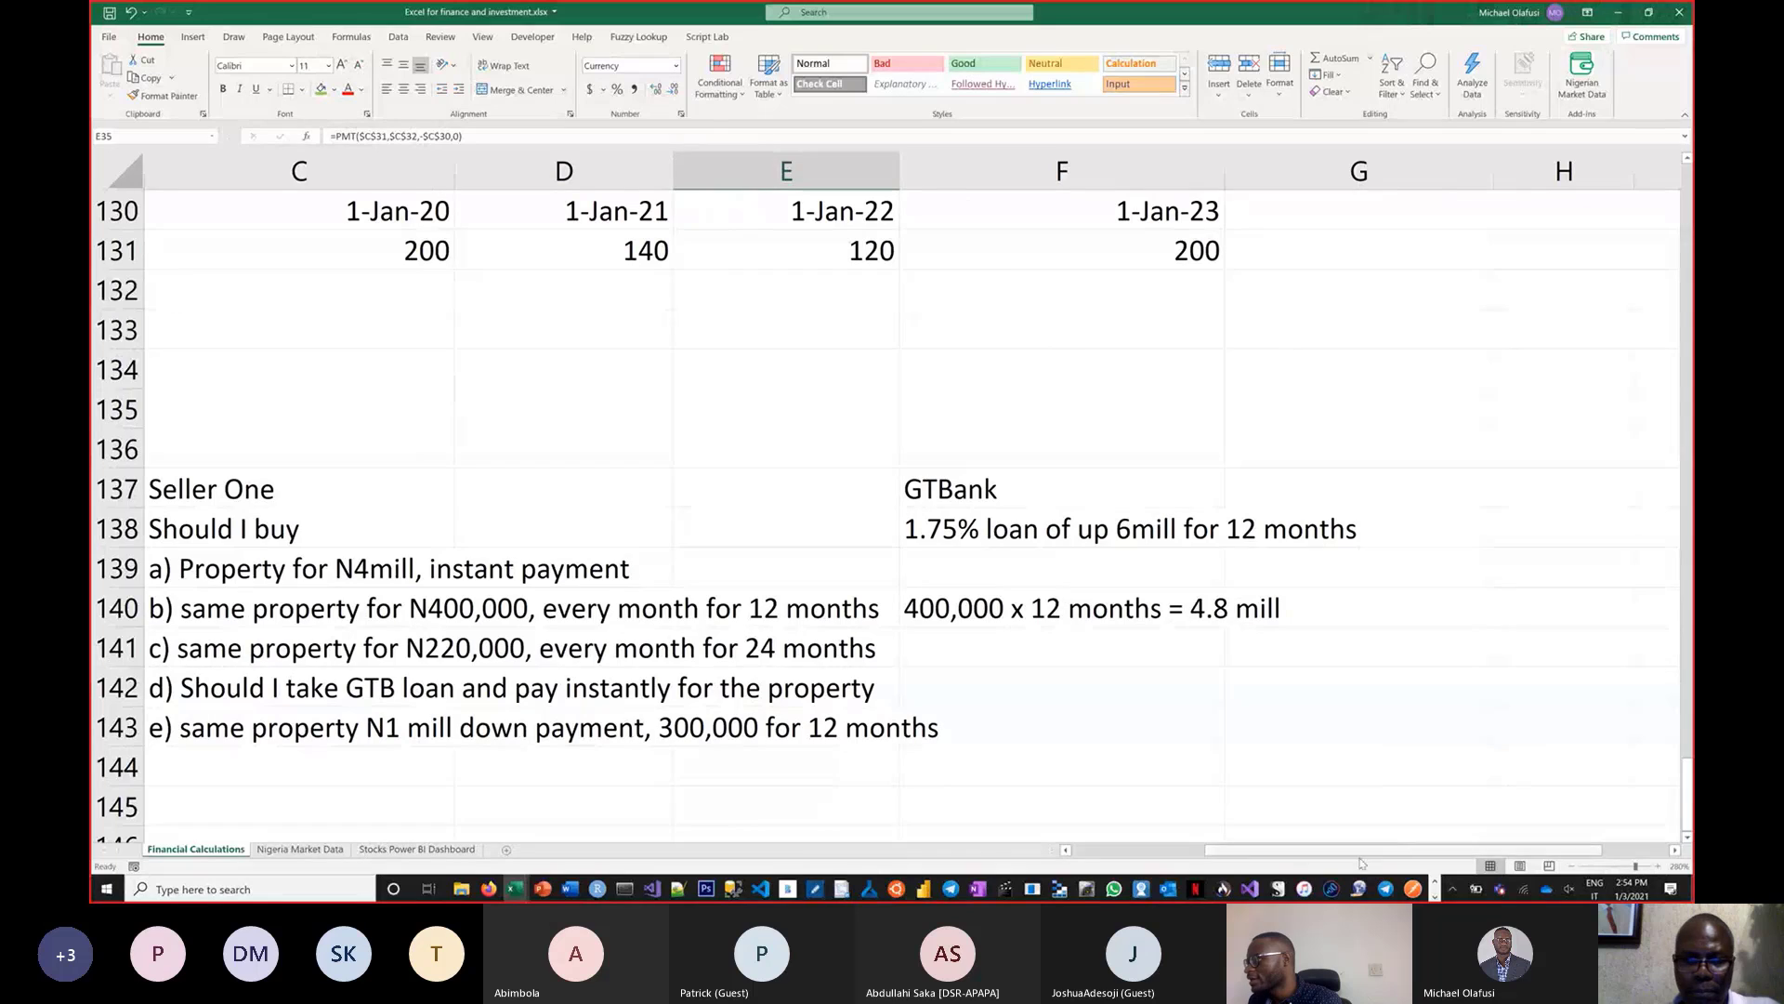
scroll(963, 685, left, 2)
scroll(963, 685, right, 1)
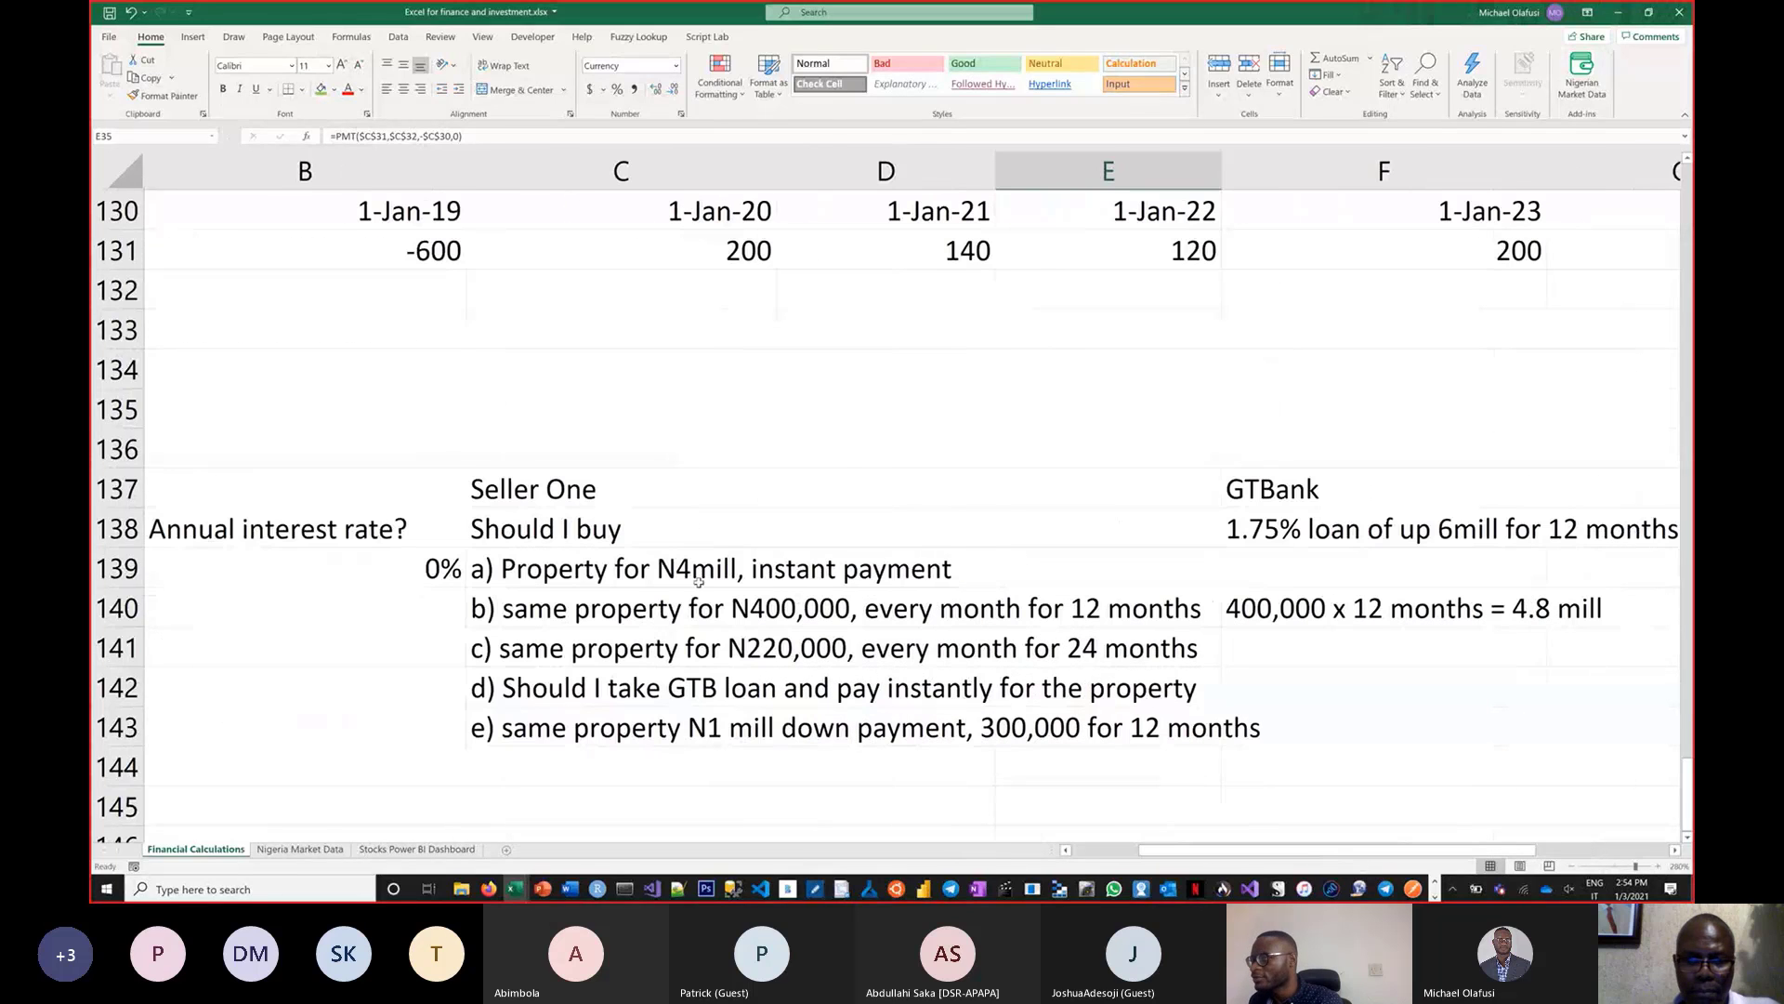
click(421, 606)
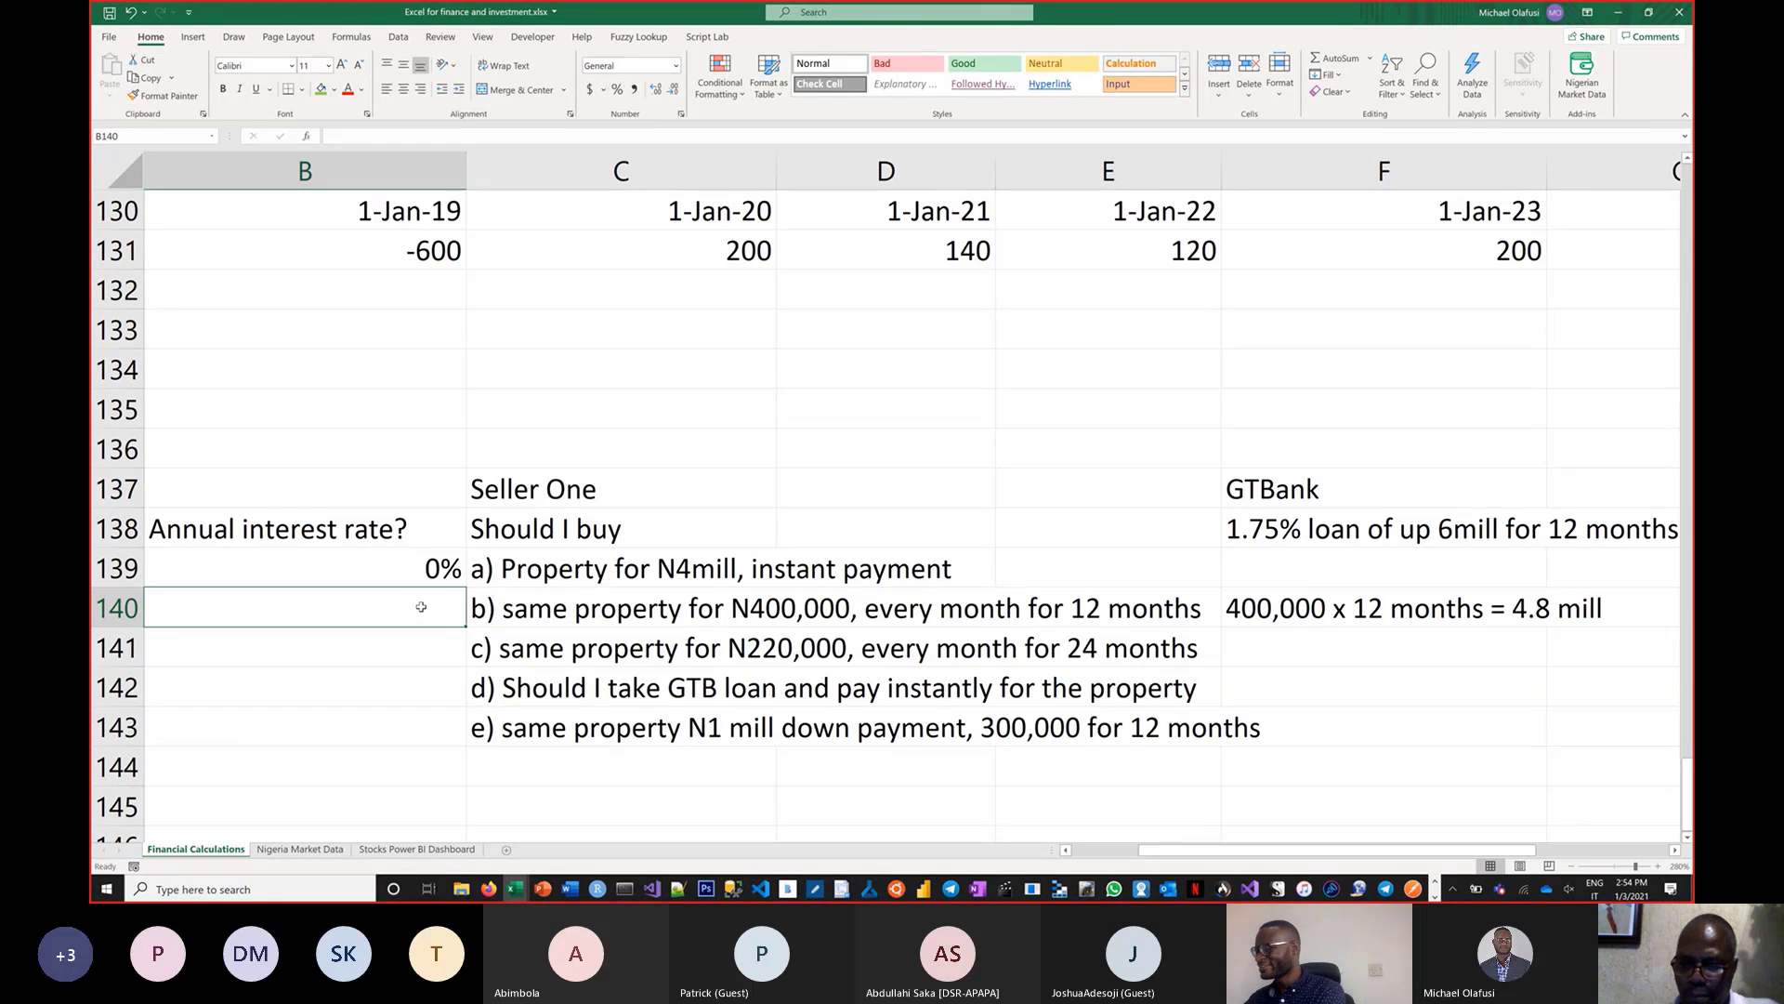
text(=rate()
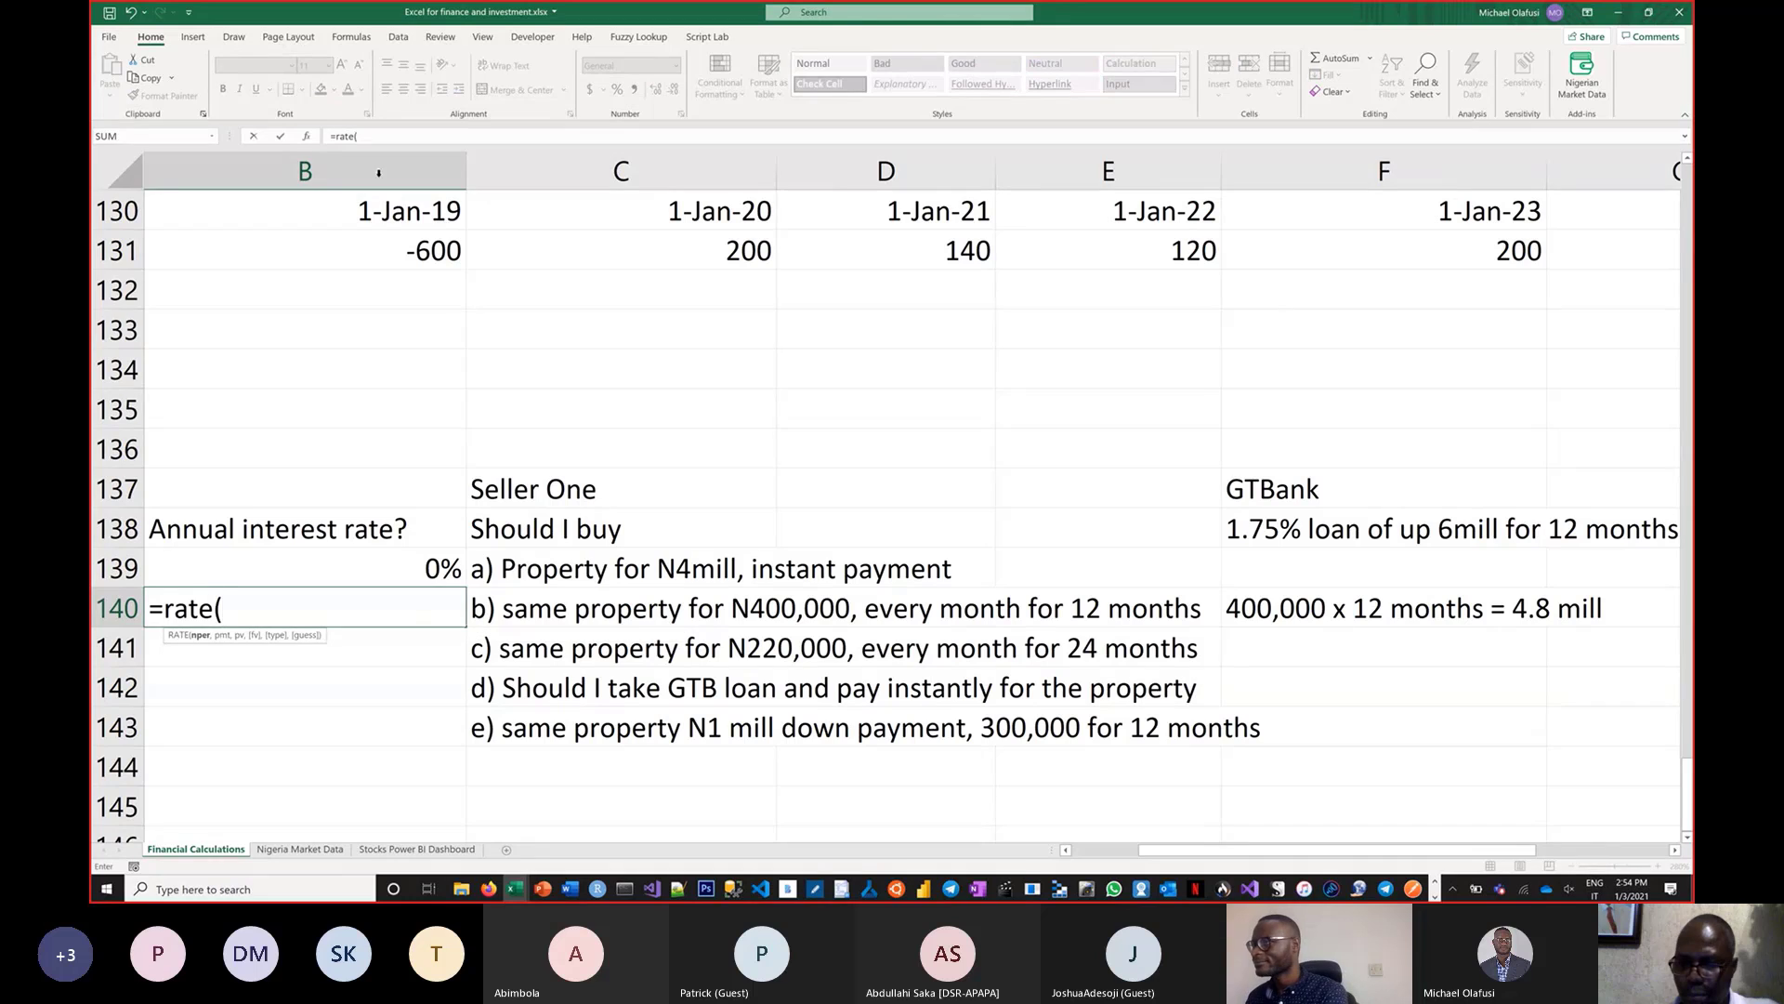
click(306, 136)
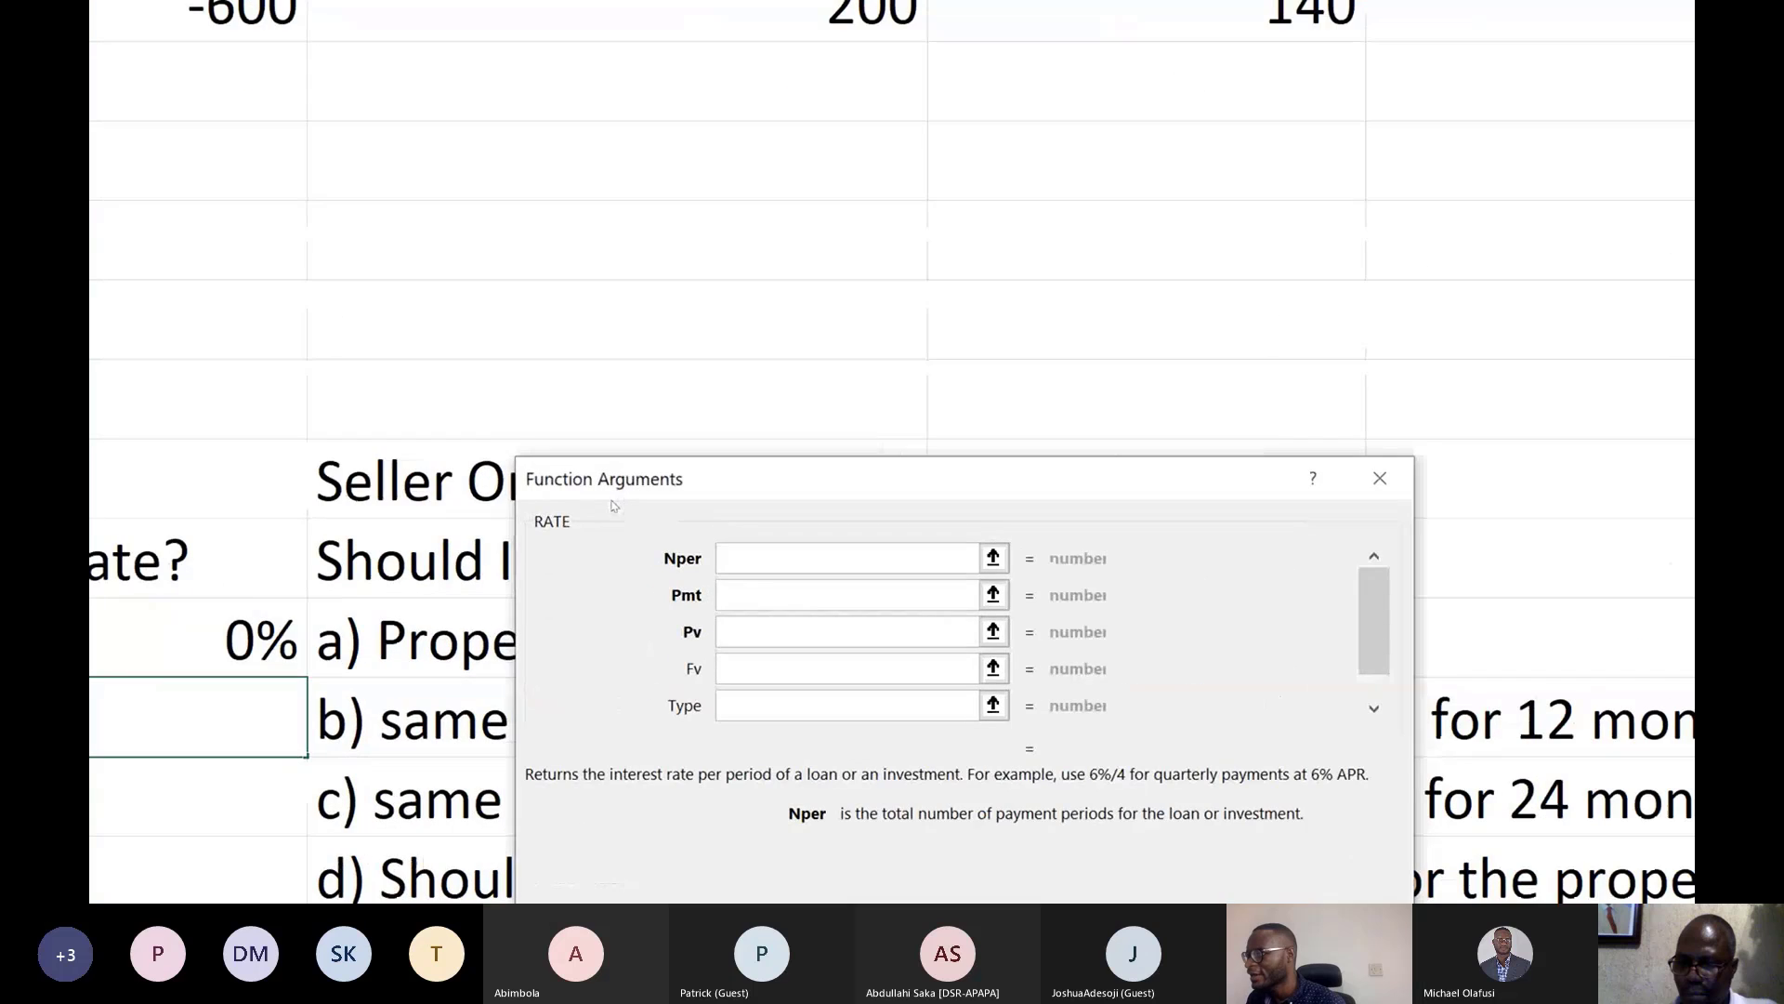
drag(678, 497, 374, 361)
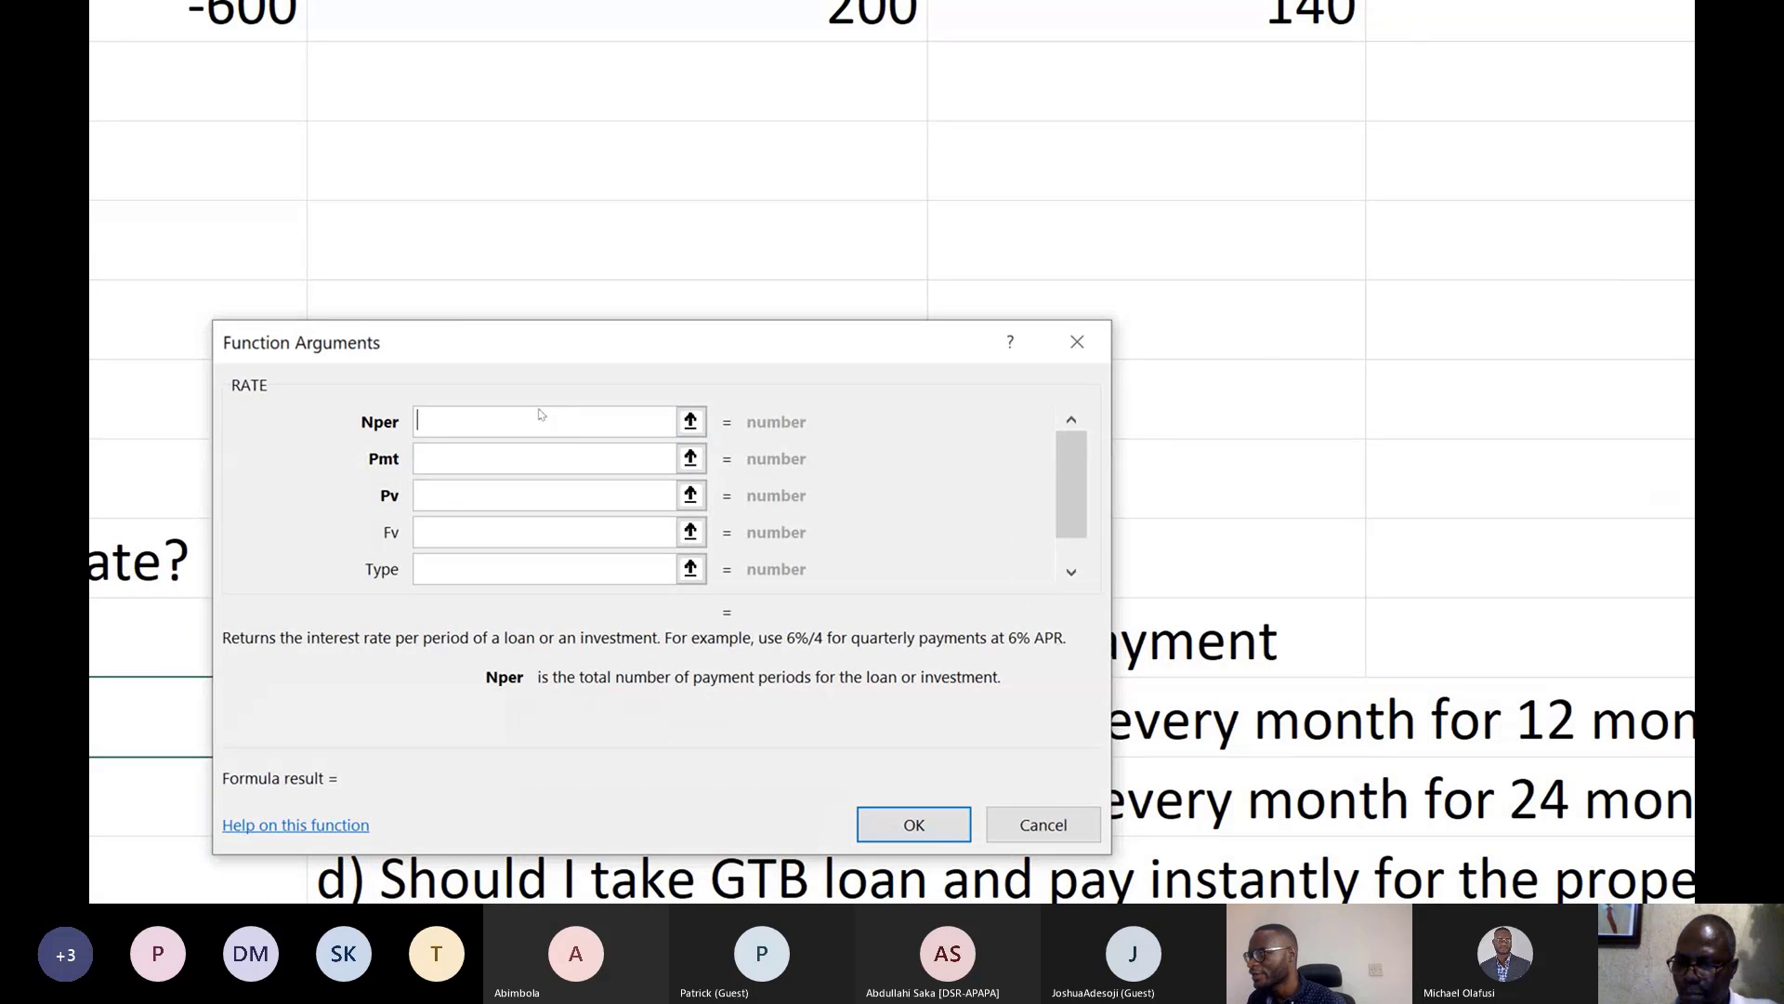
scroll(333, 734, down, 1)
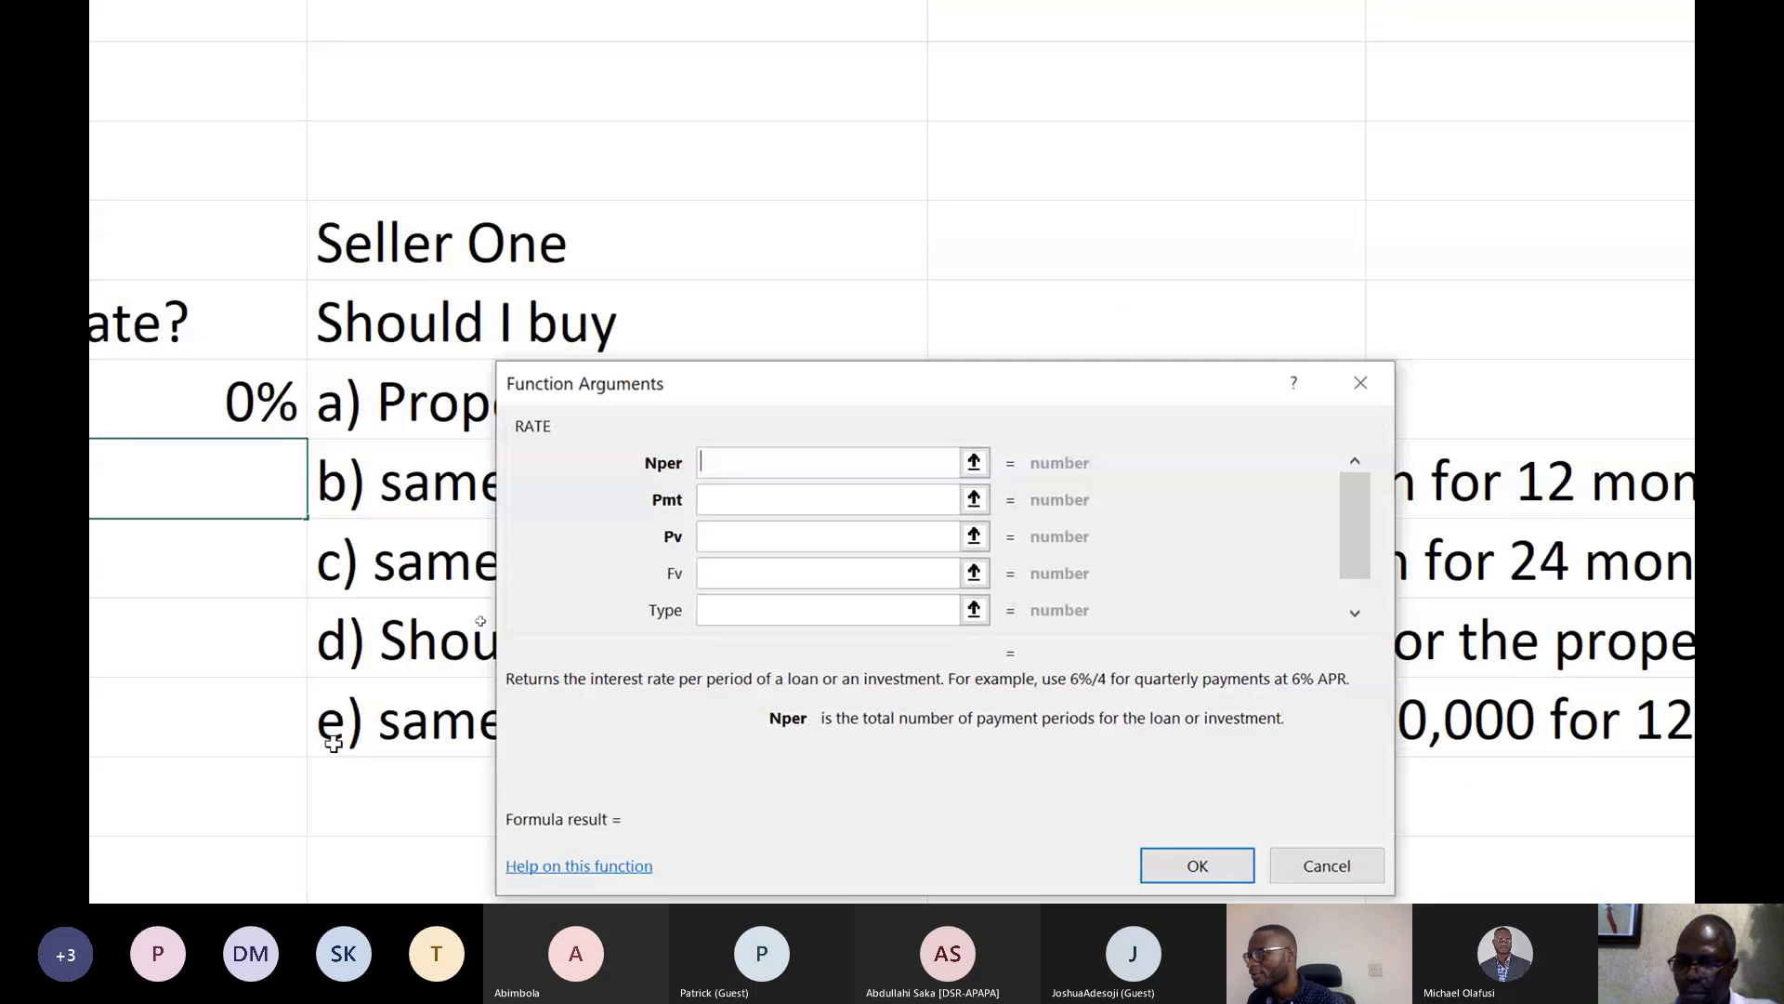
scroll(334, 740, down, 1)
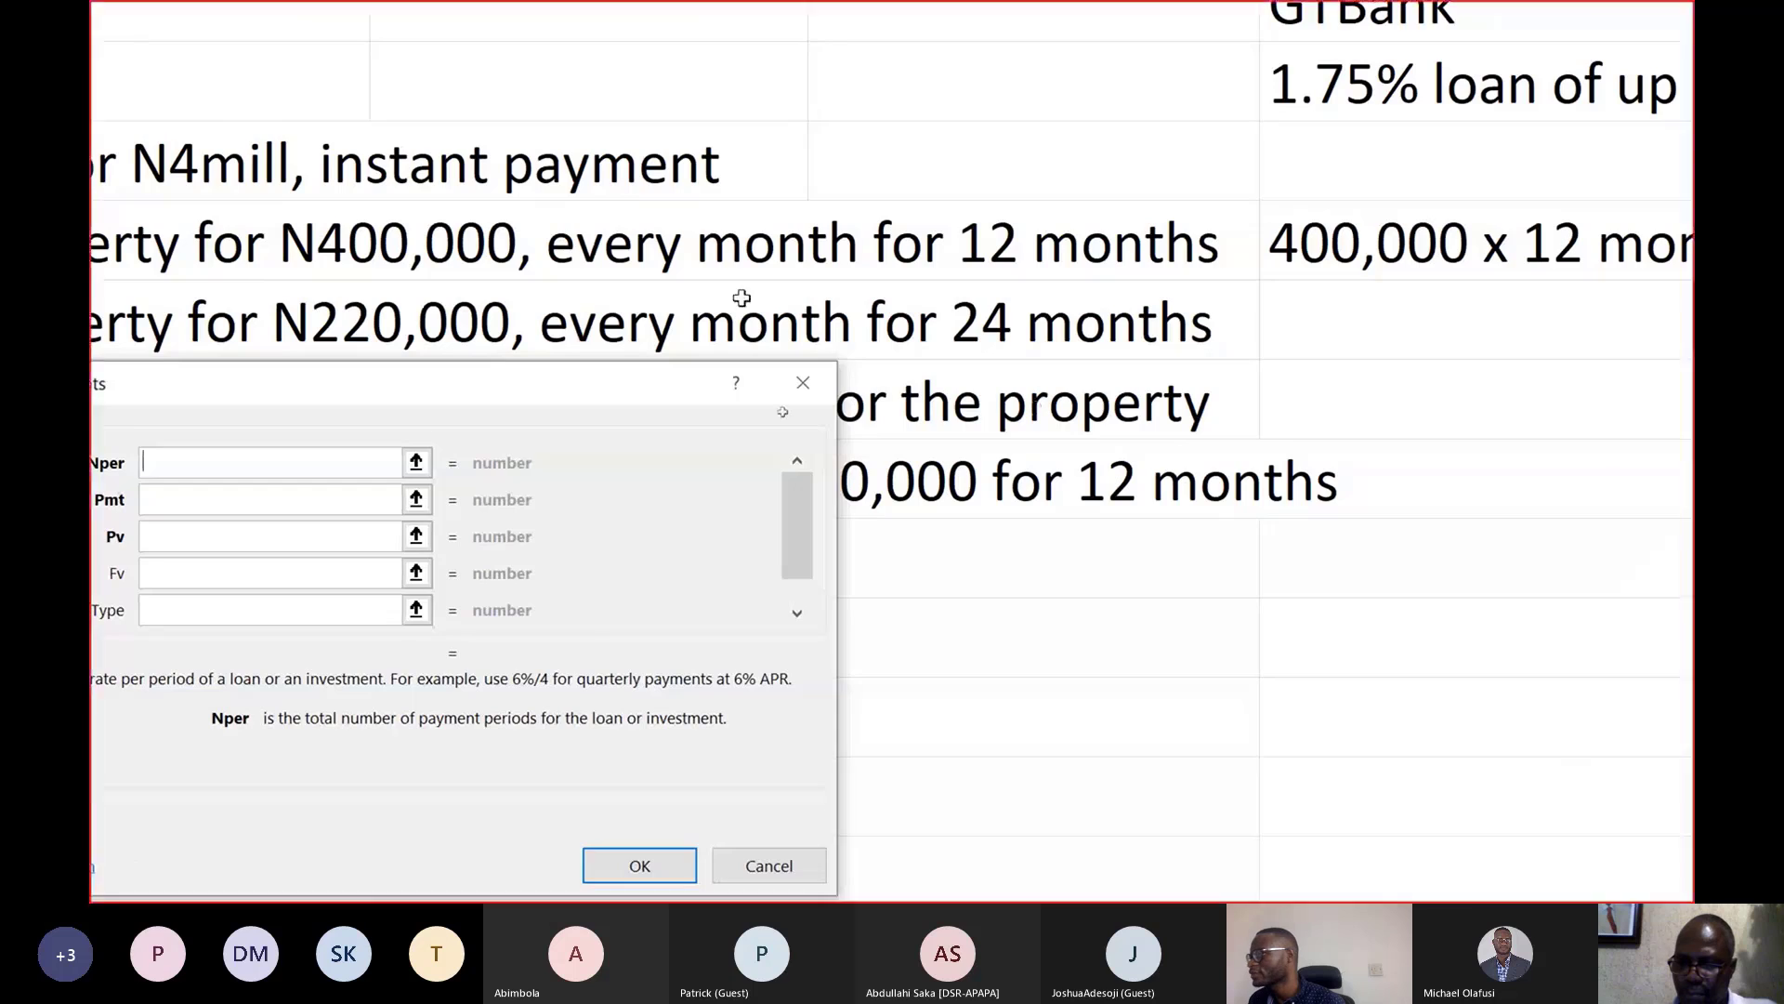
Complete the RATE function for option b) with Nper 12, Pmt 400000, Pv -4000000 and Fv 0
text(12)
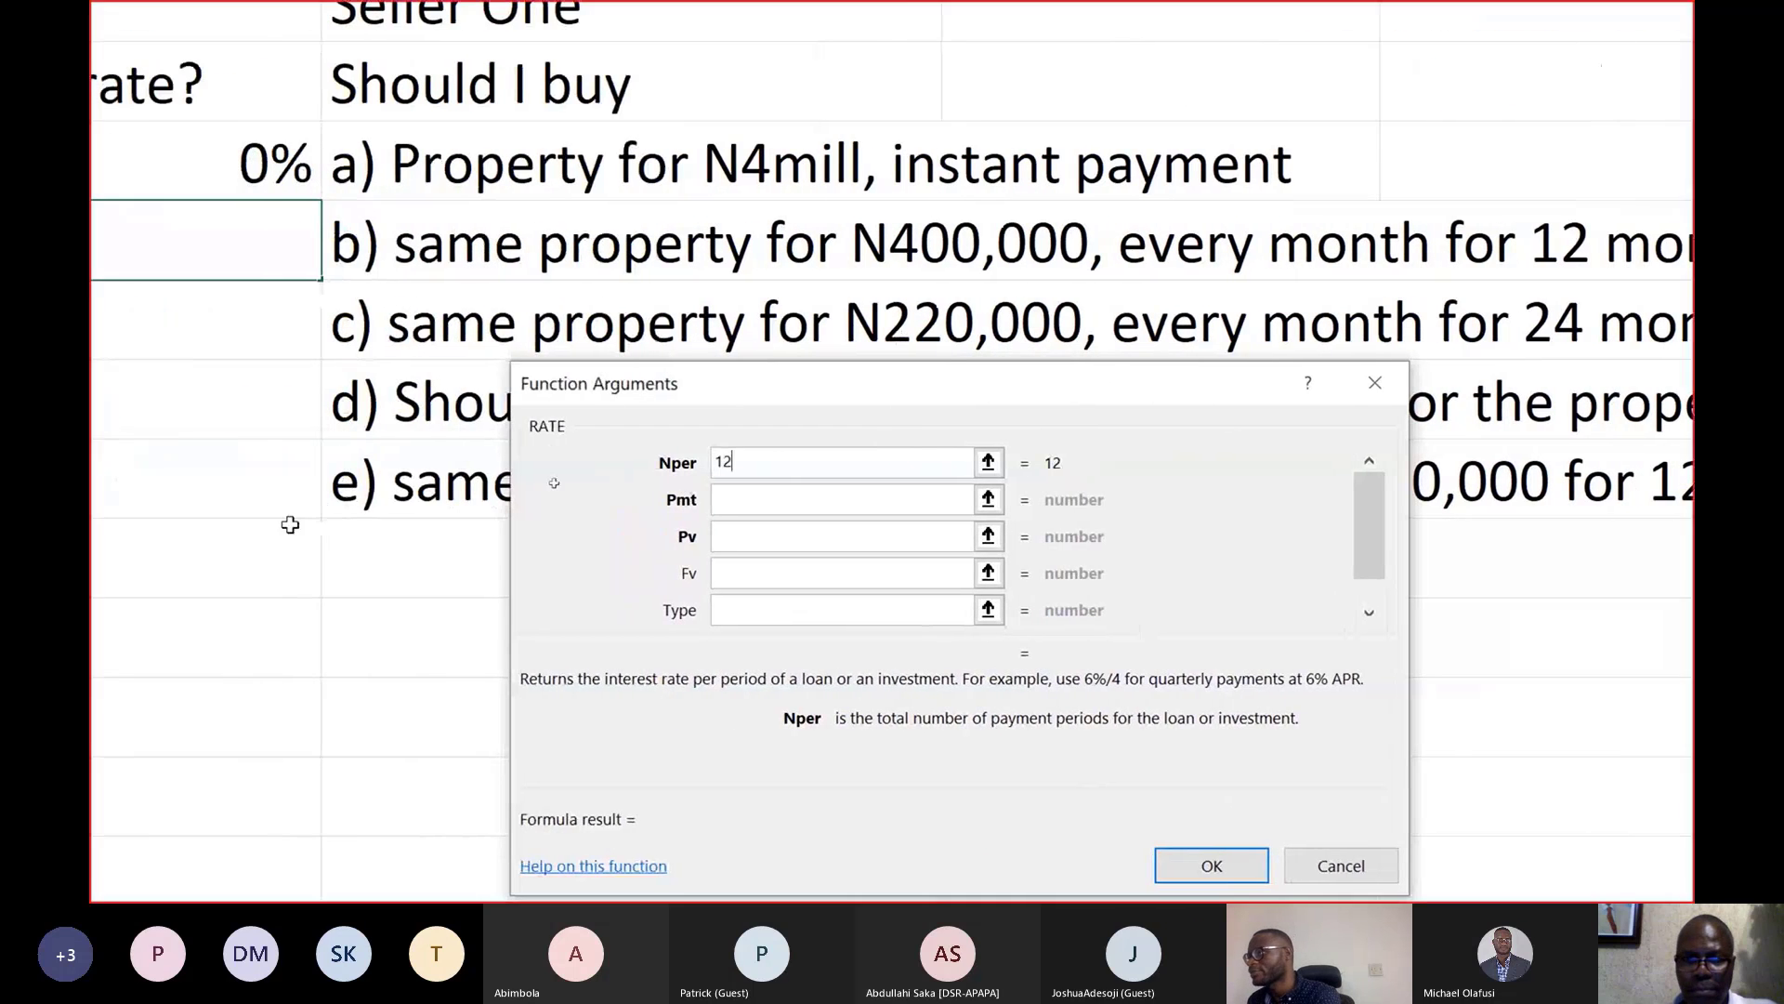
click(846, 505)
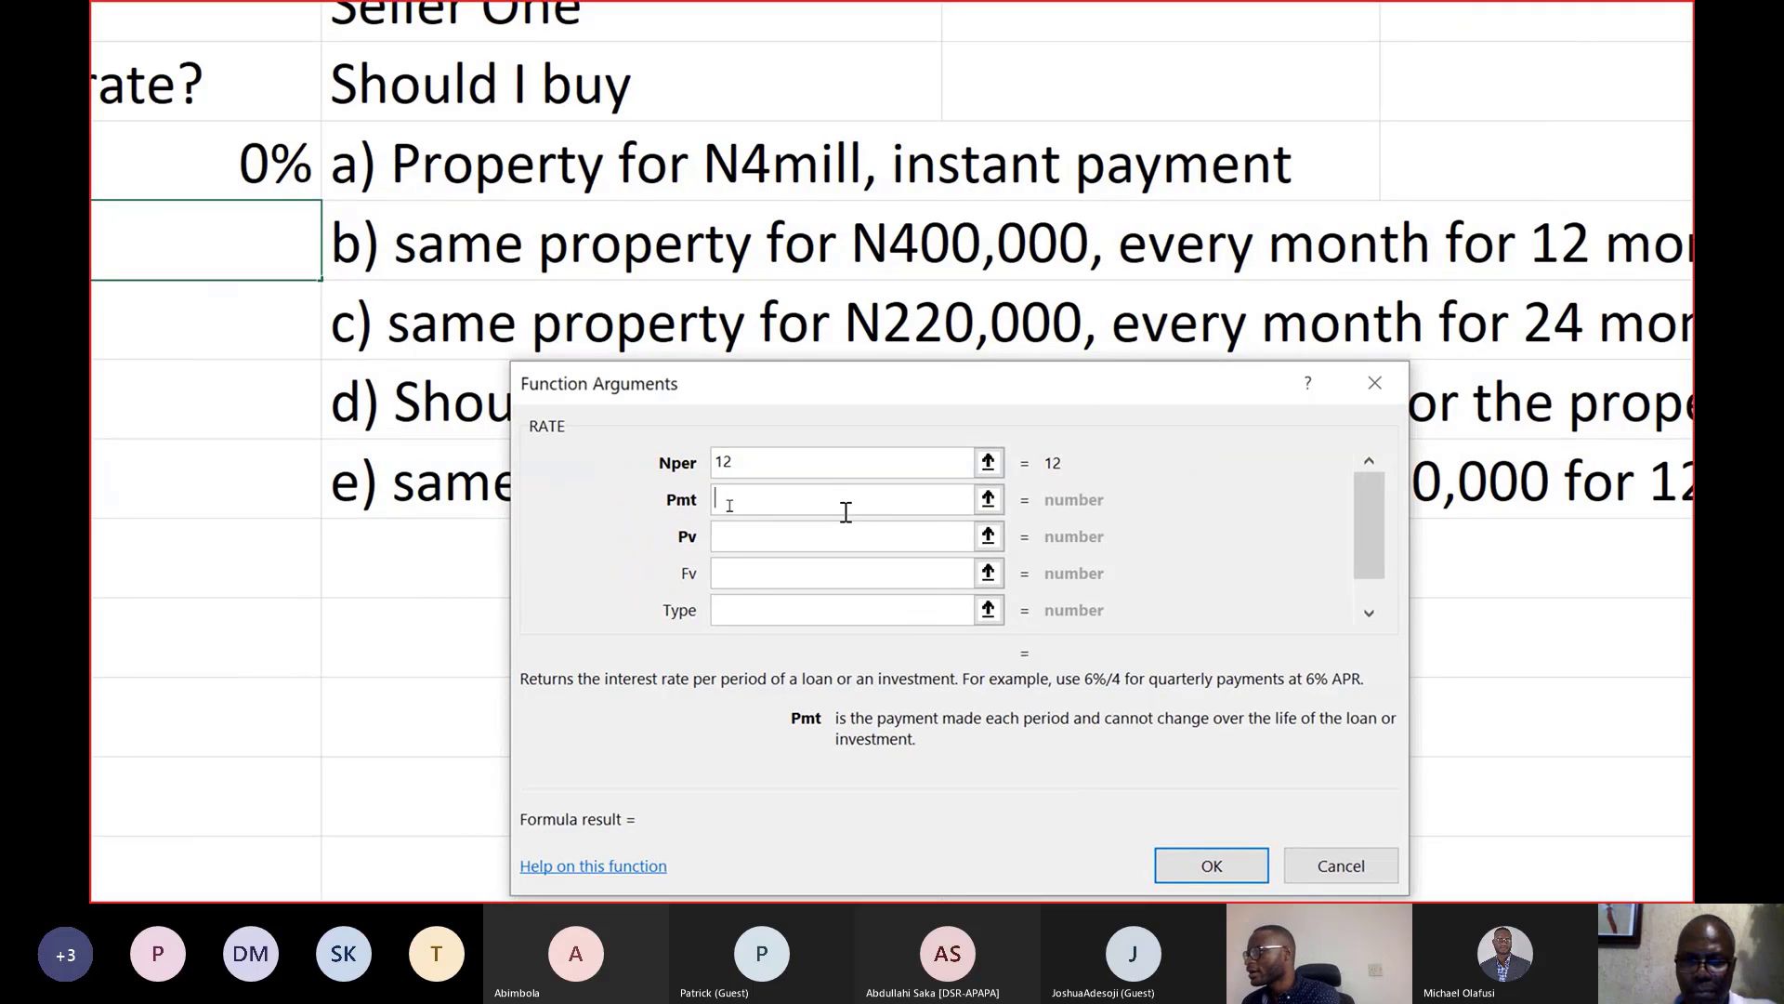
text(4)
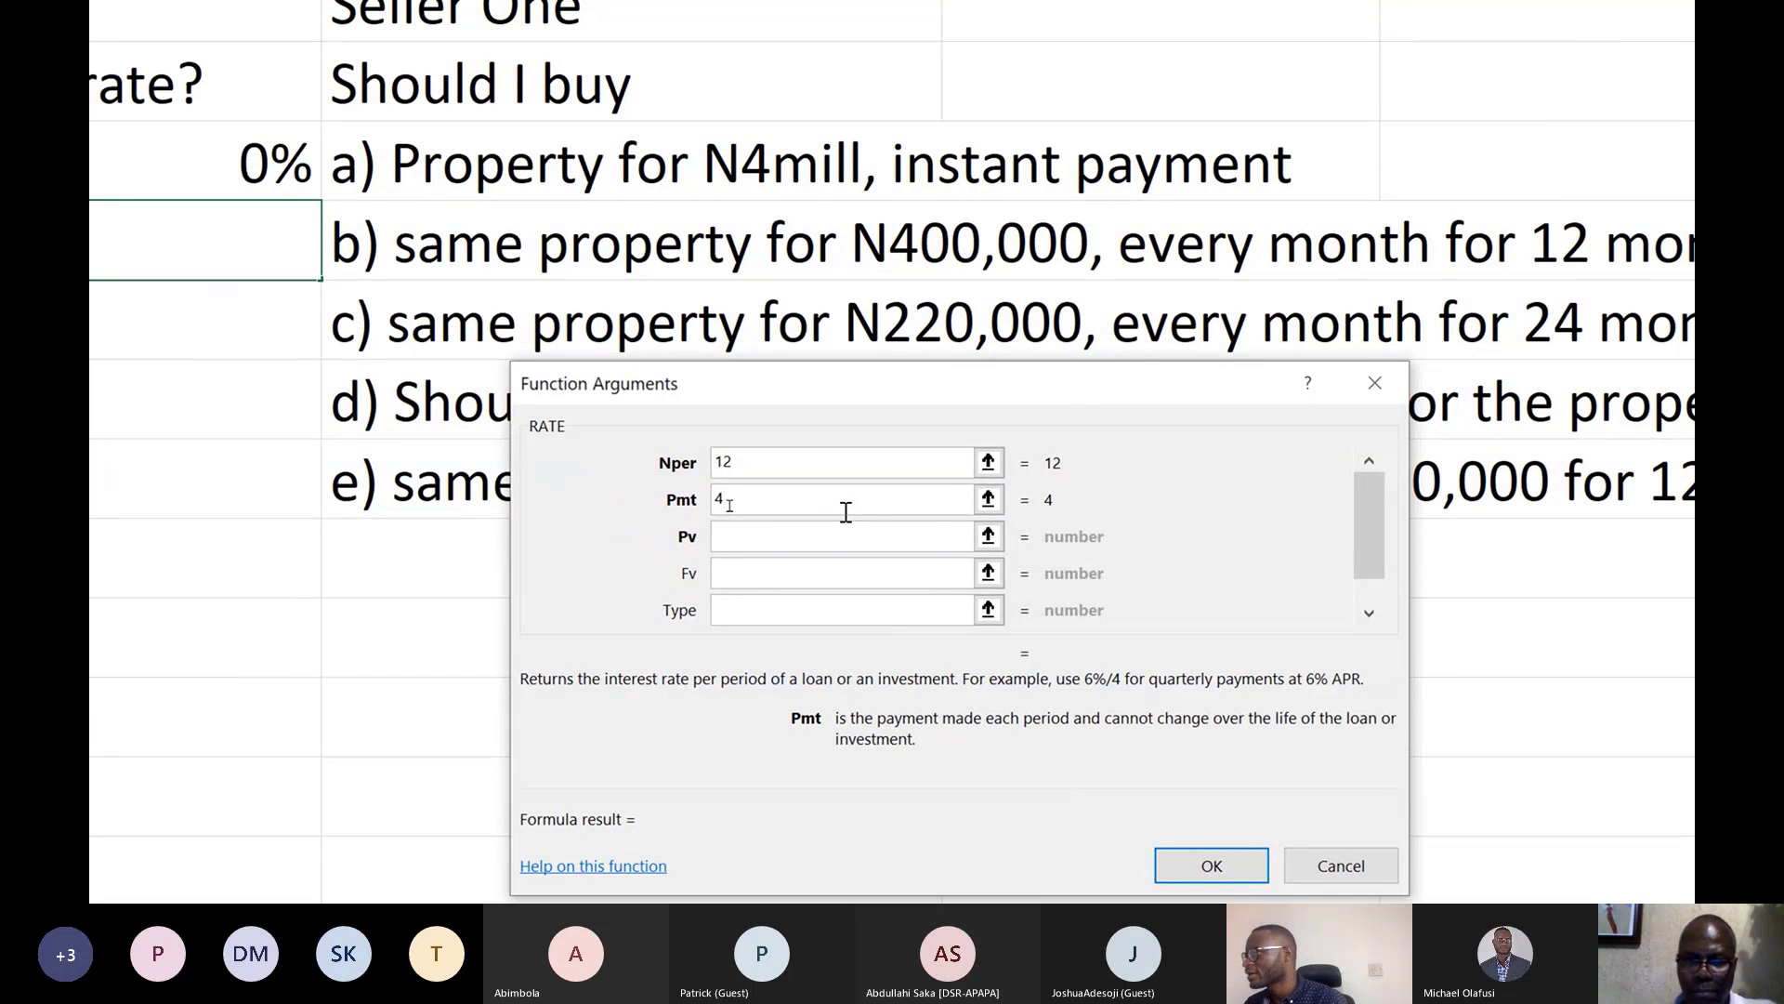
text(00000)
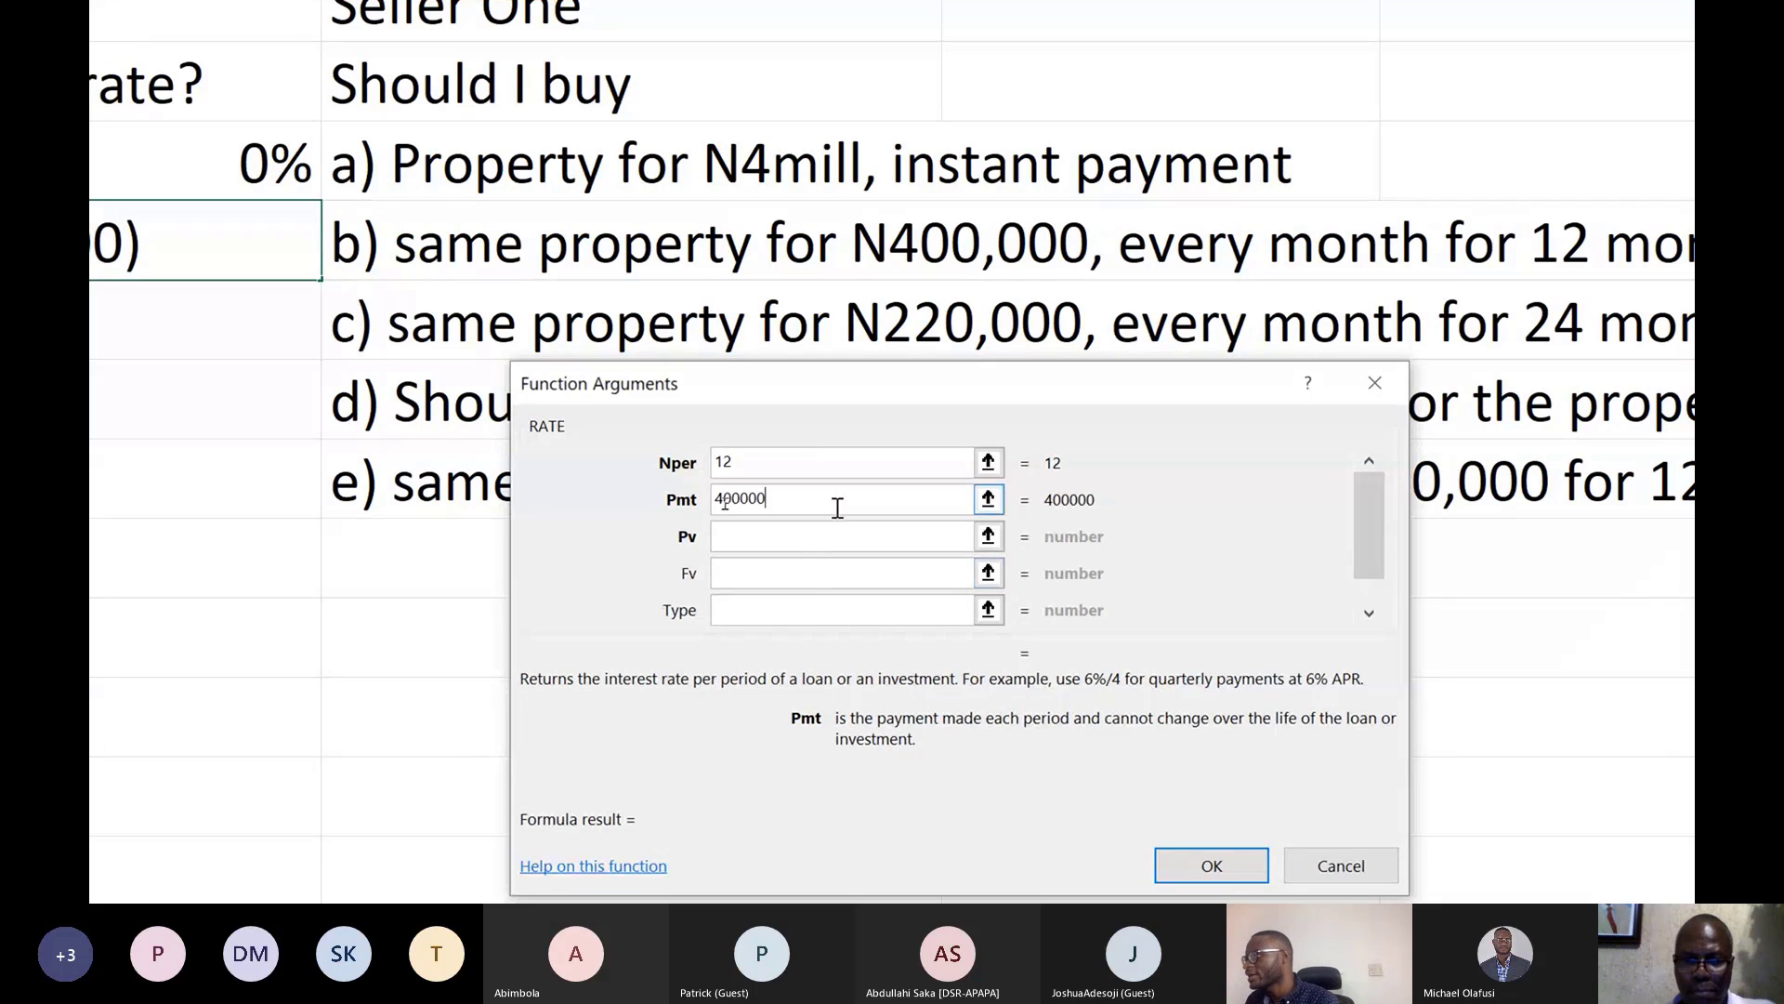
click(820, 536)
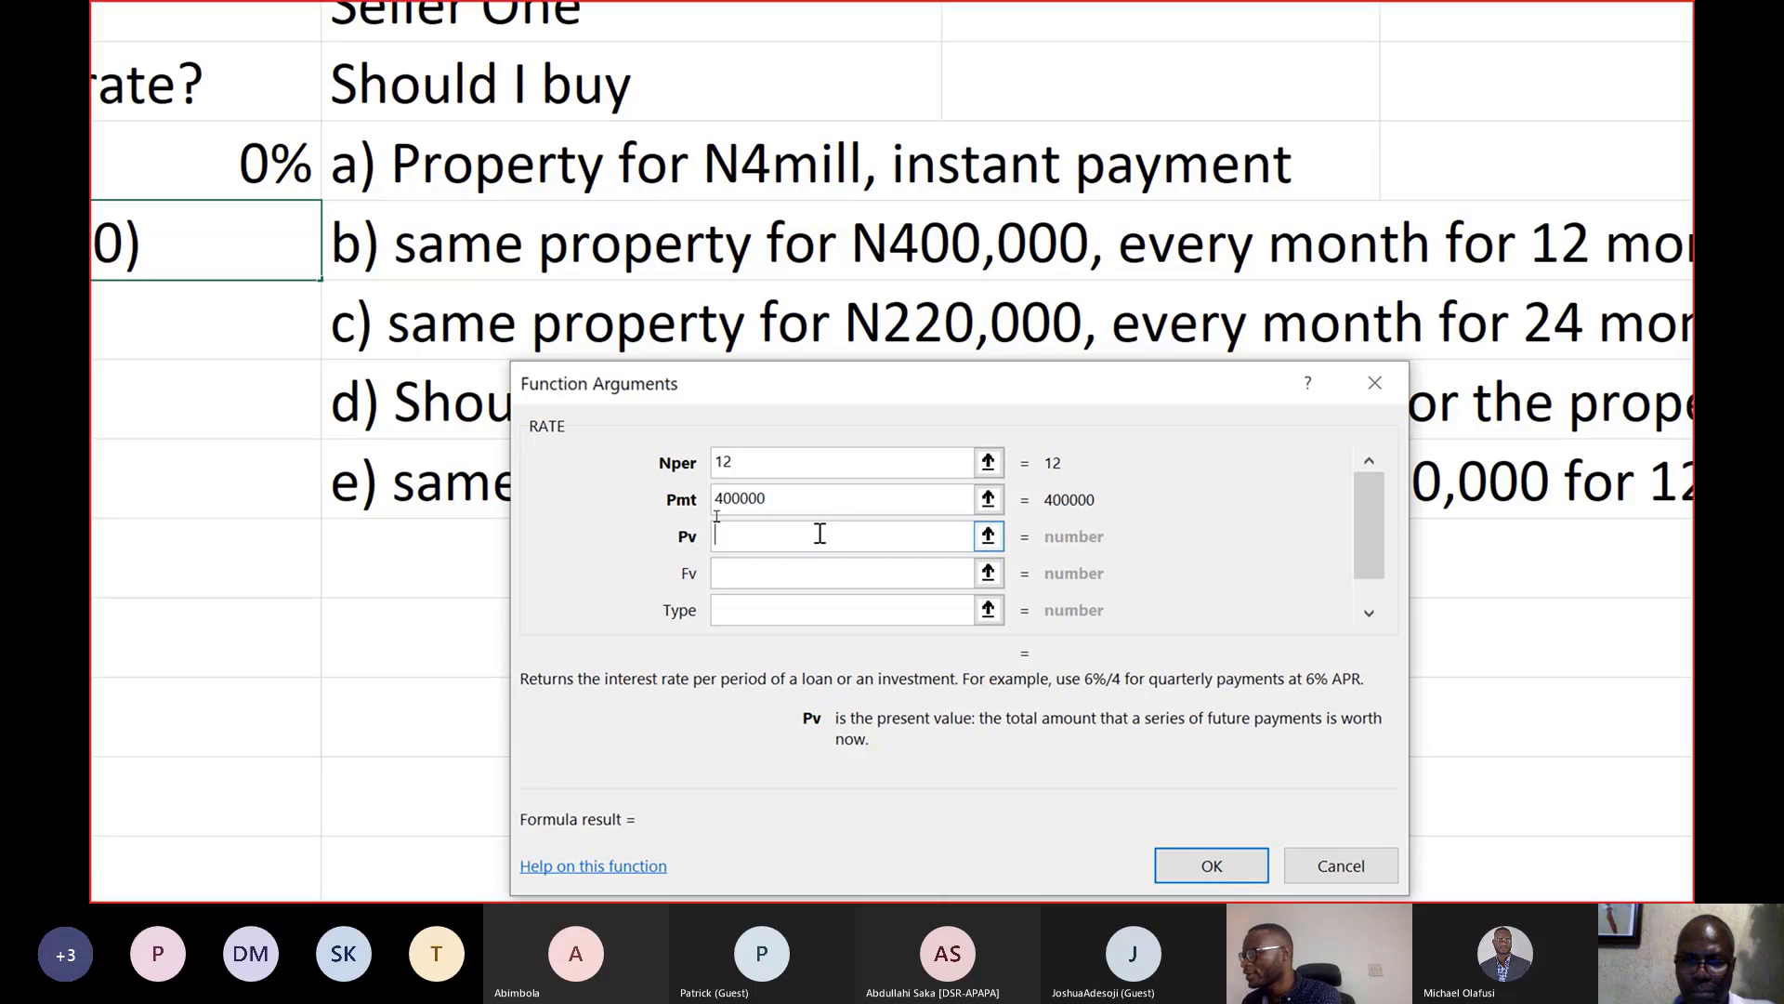
text(-)
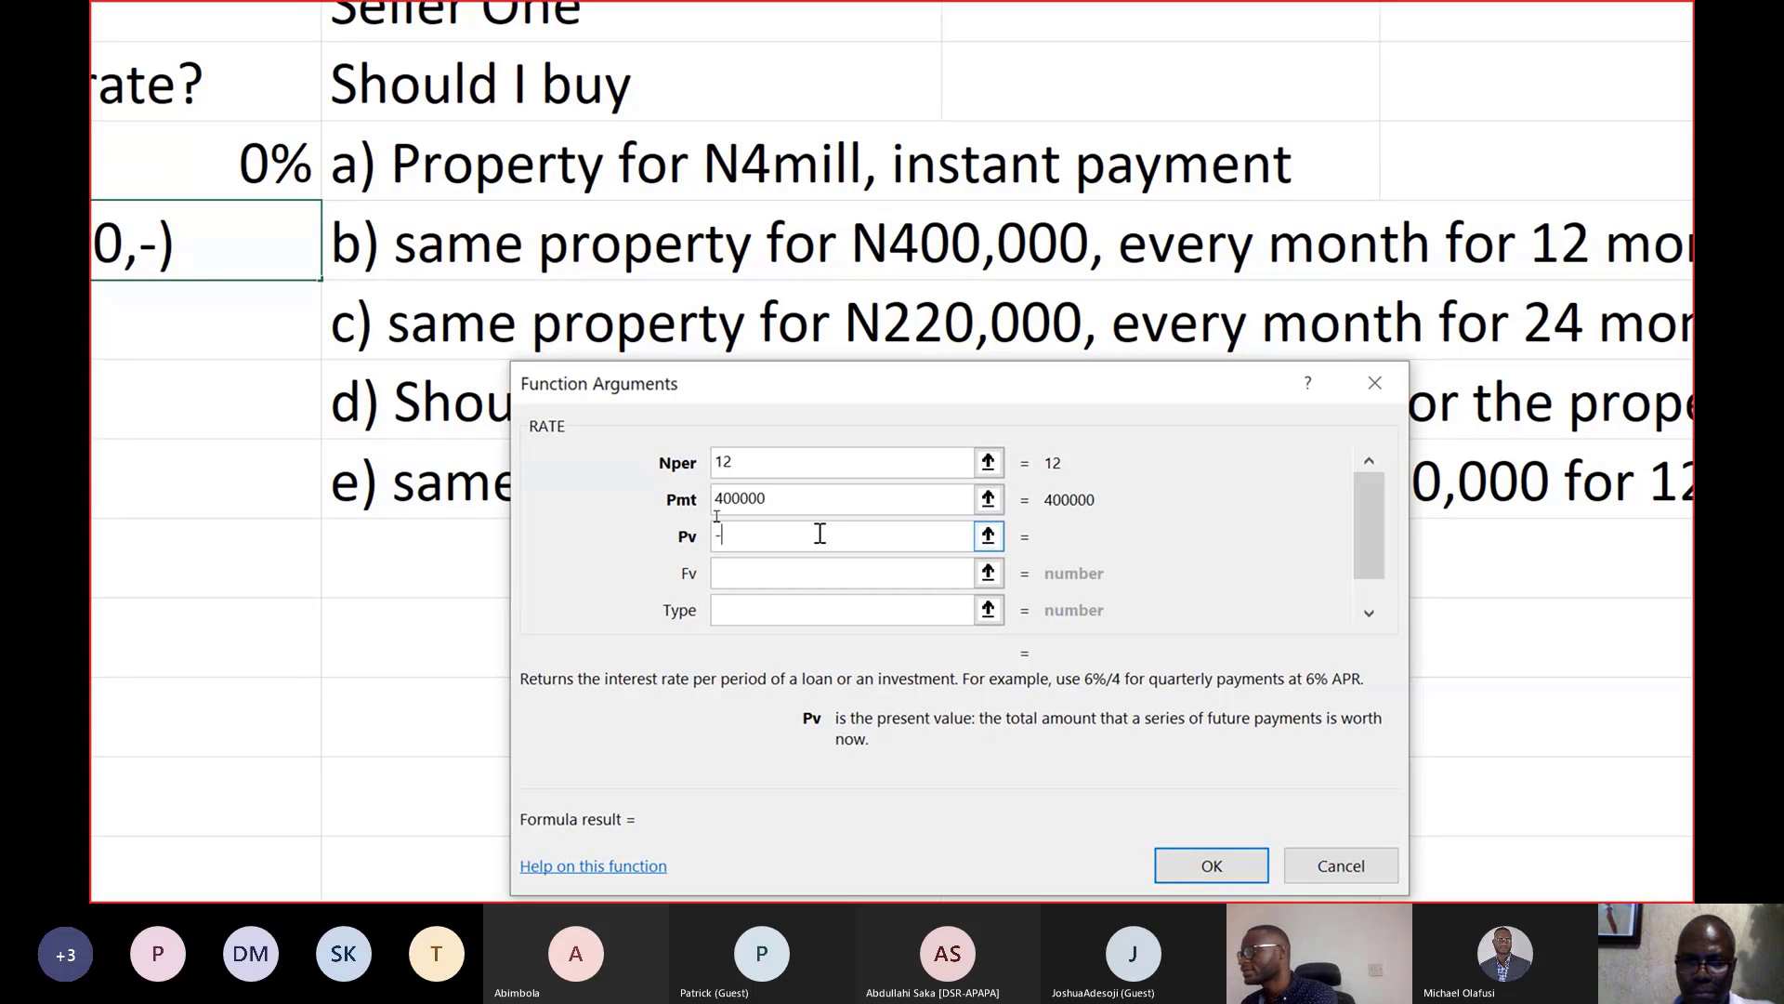
text(4)
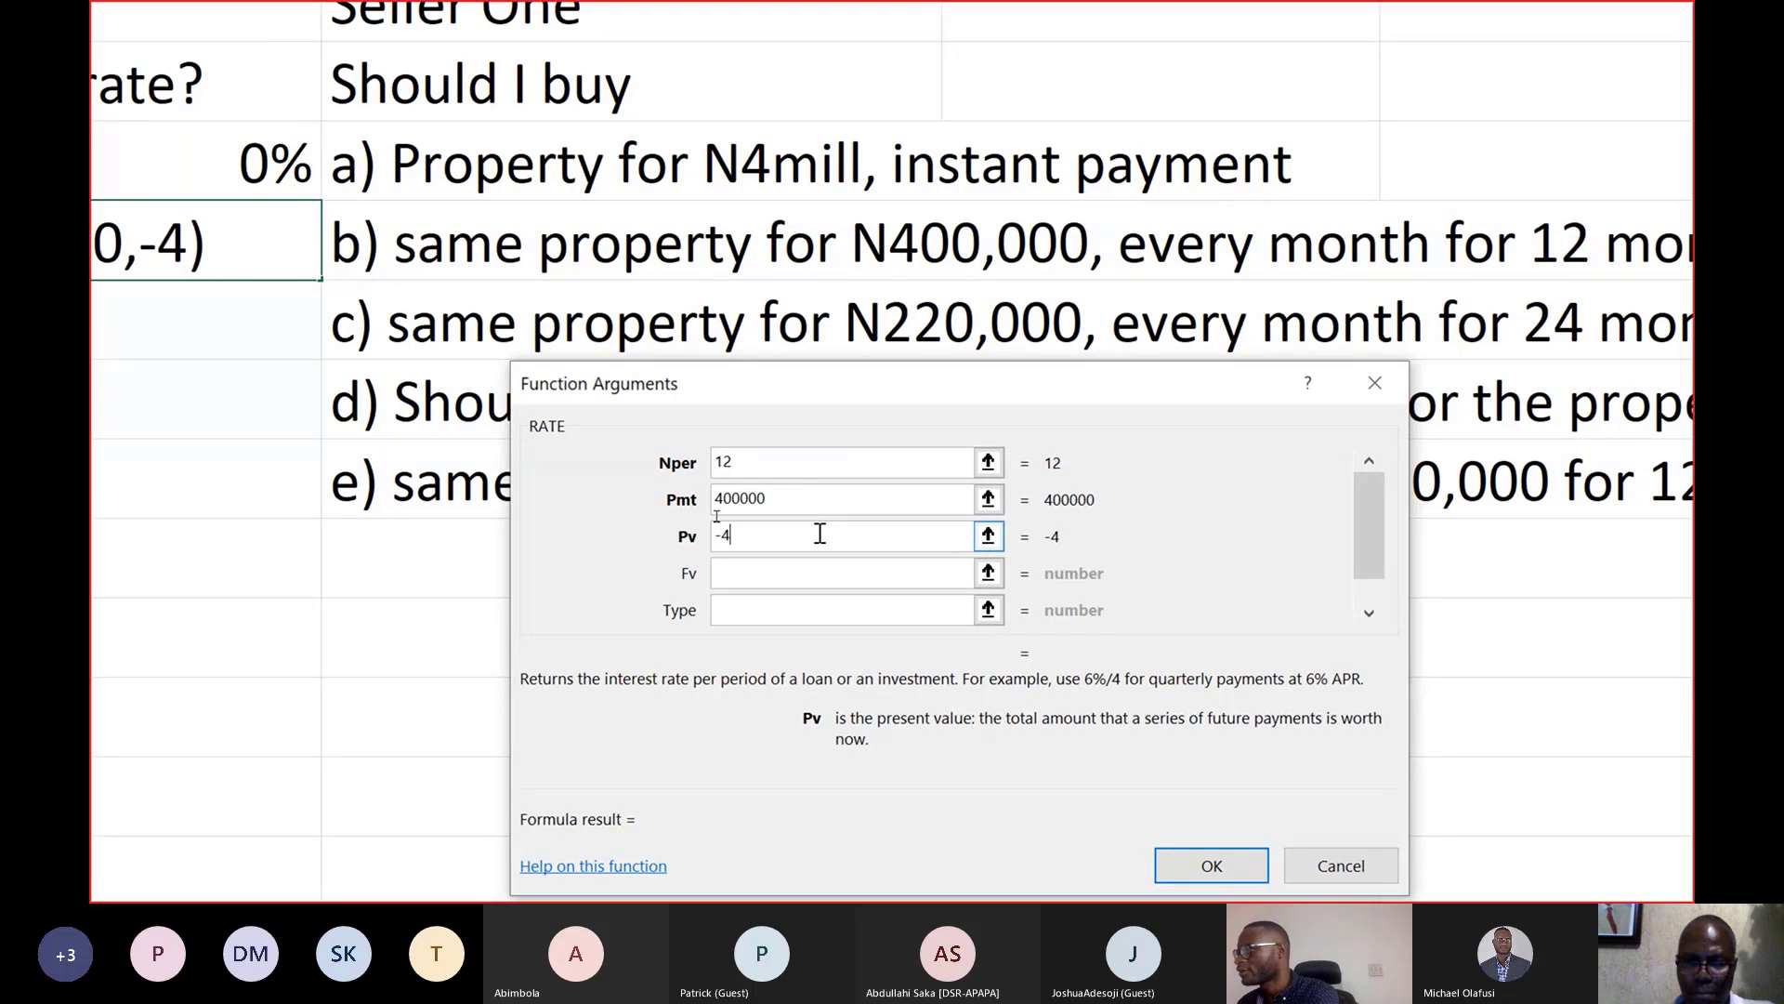
text(000000)
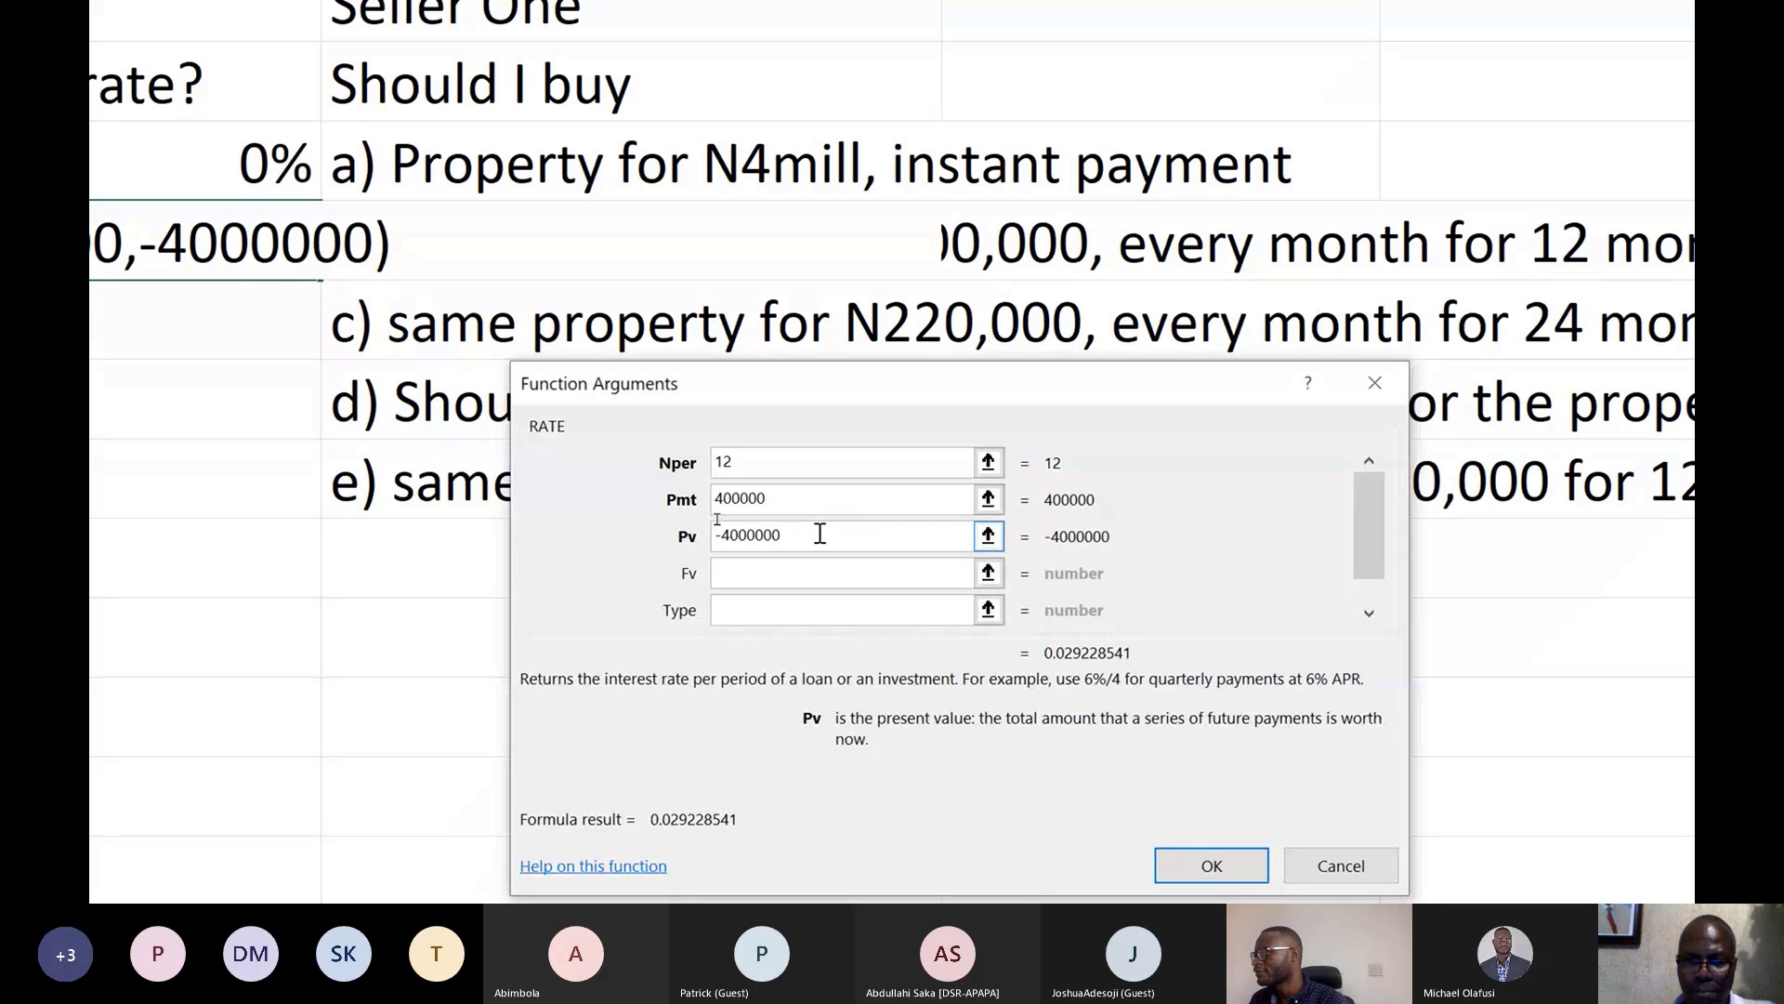
click(836, 586)
text(0)
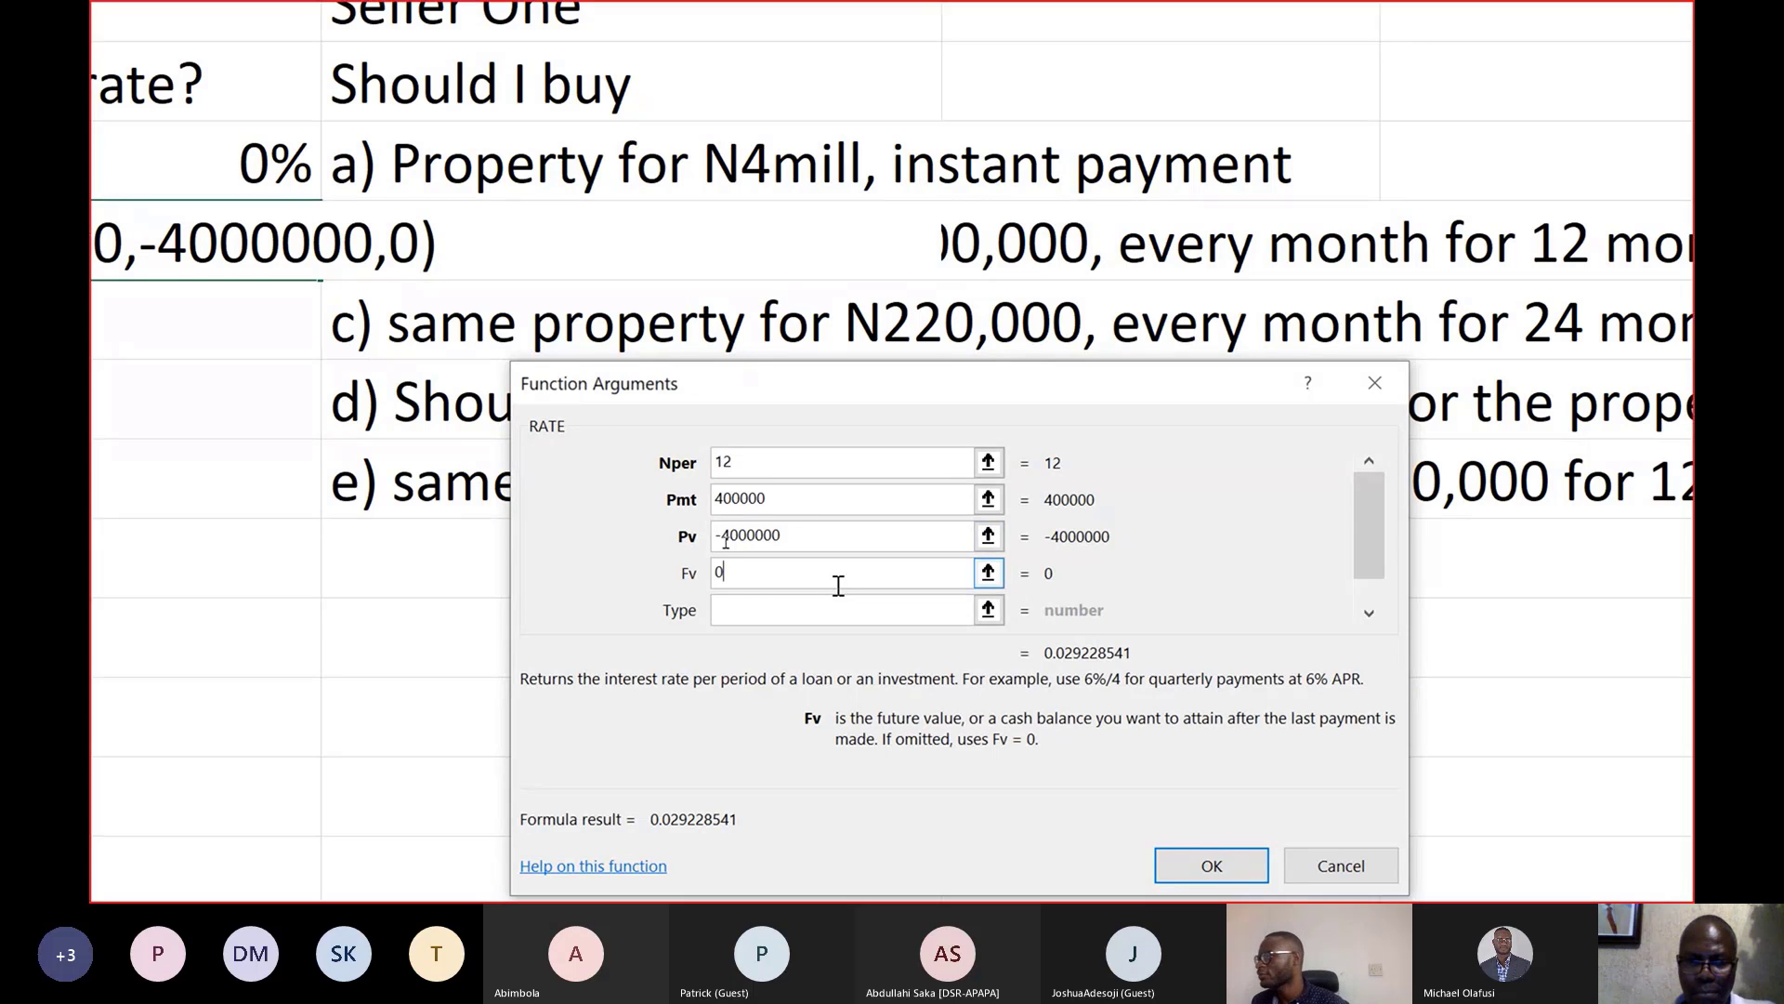
click(1209, 762)
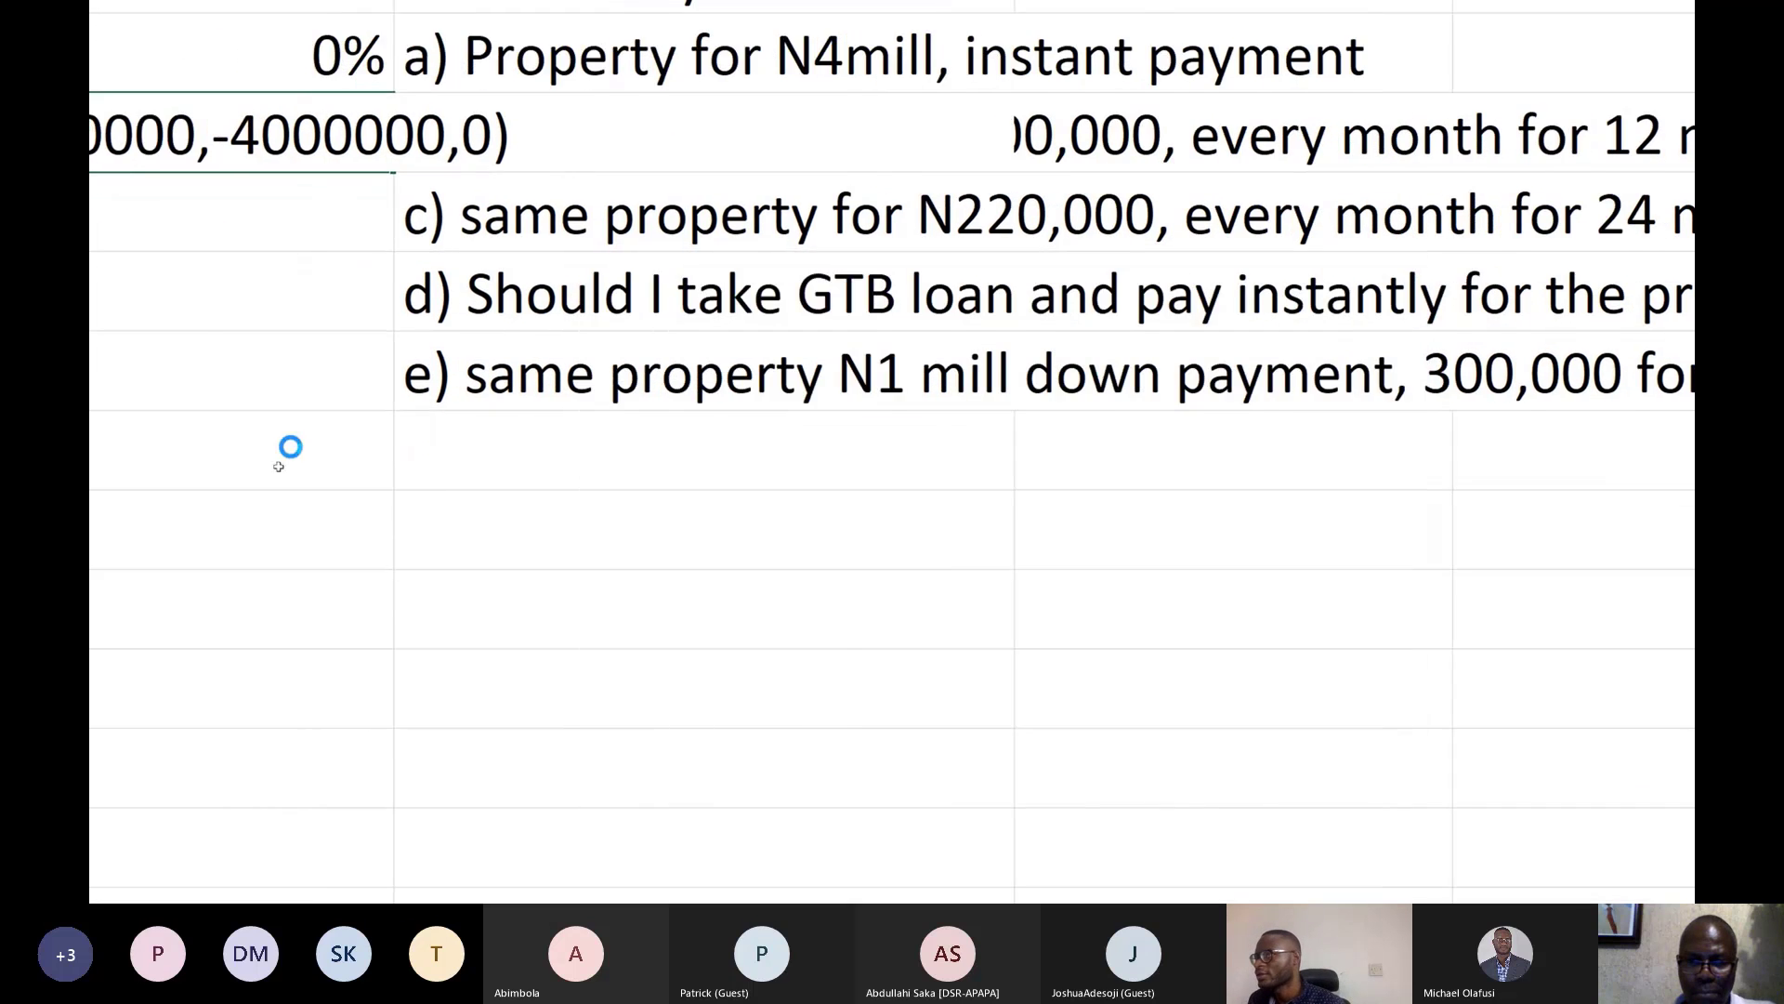
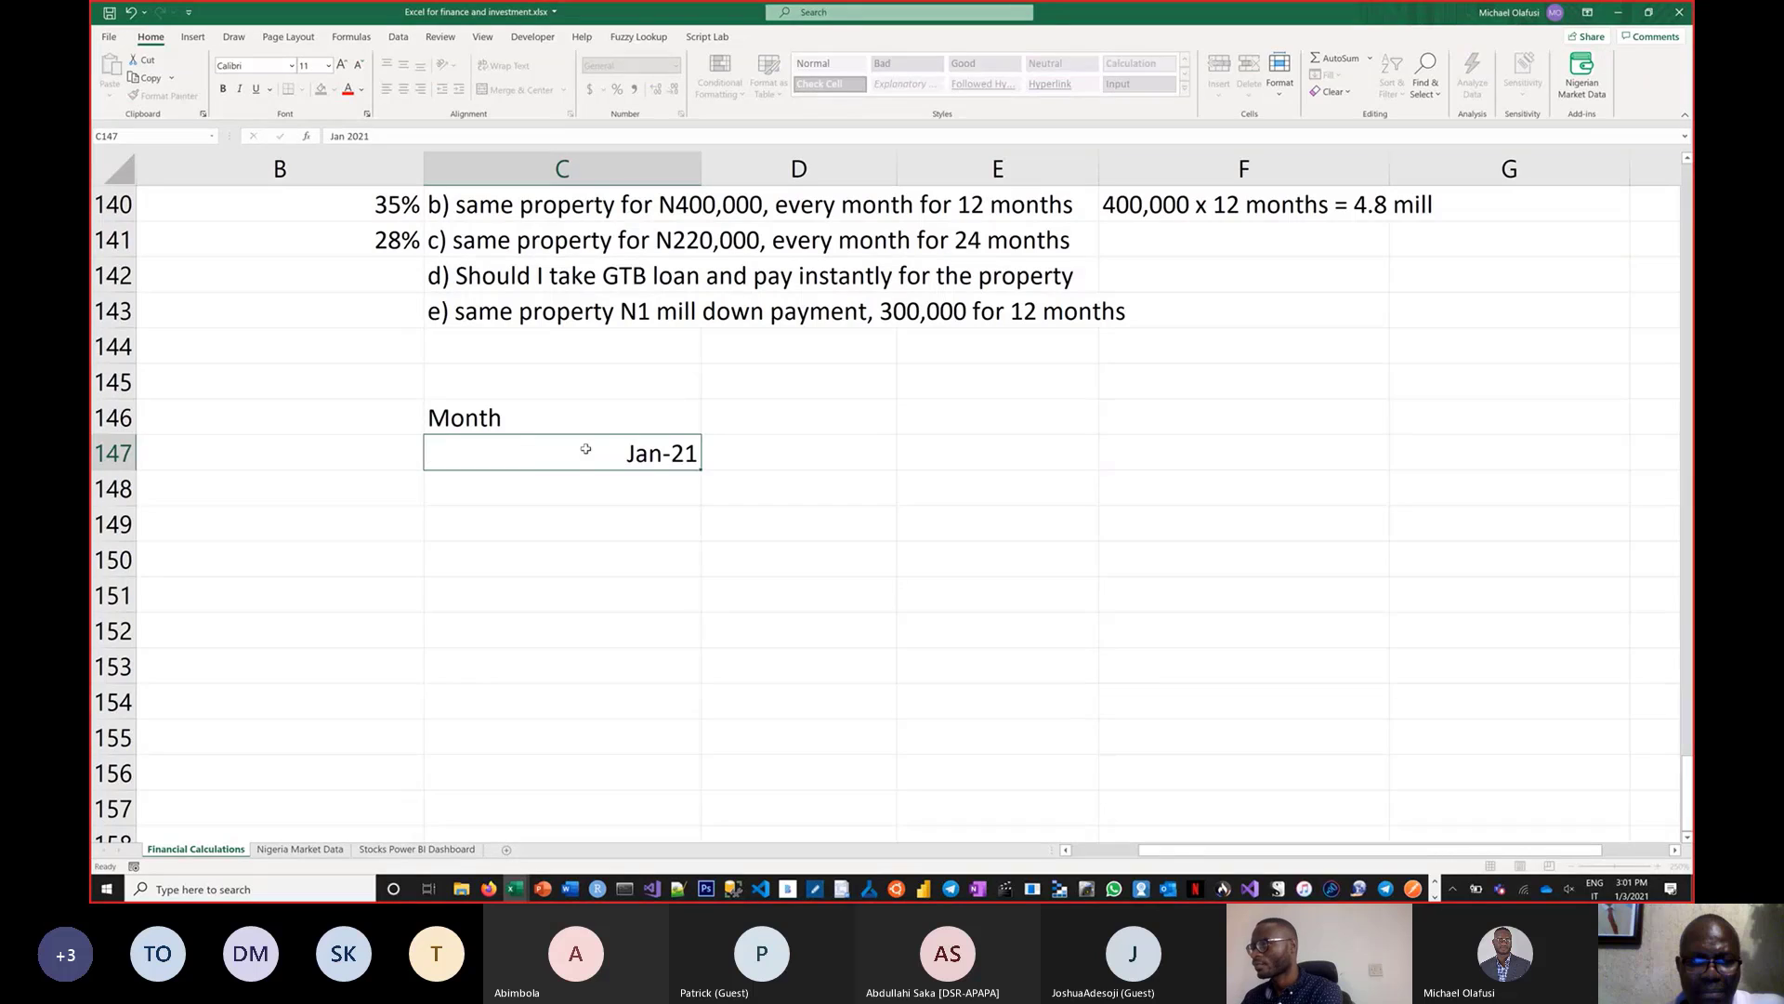
Number the first two schedule rows 1 and 2 in cells B147:B148, and enter Feb 2021 in cell C148
click(354, 461)
text(1)
key(Return)
text(2)
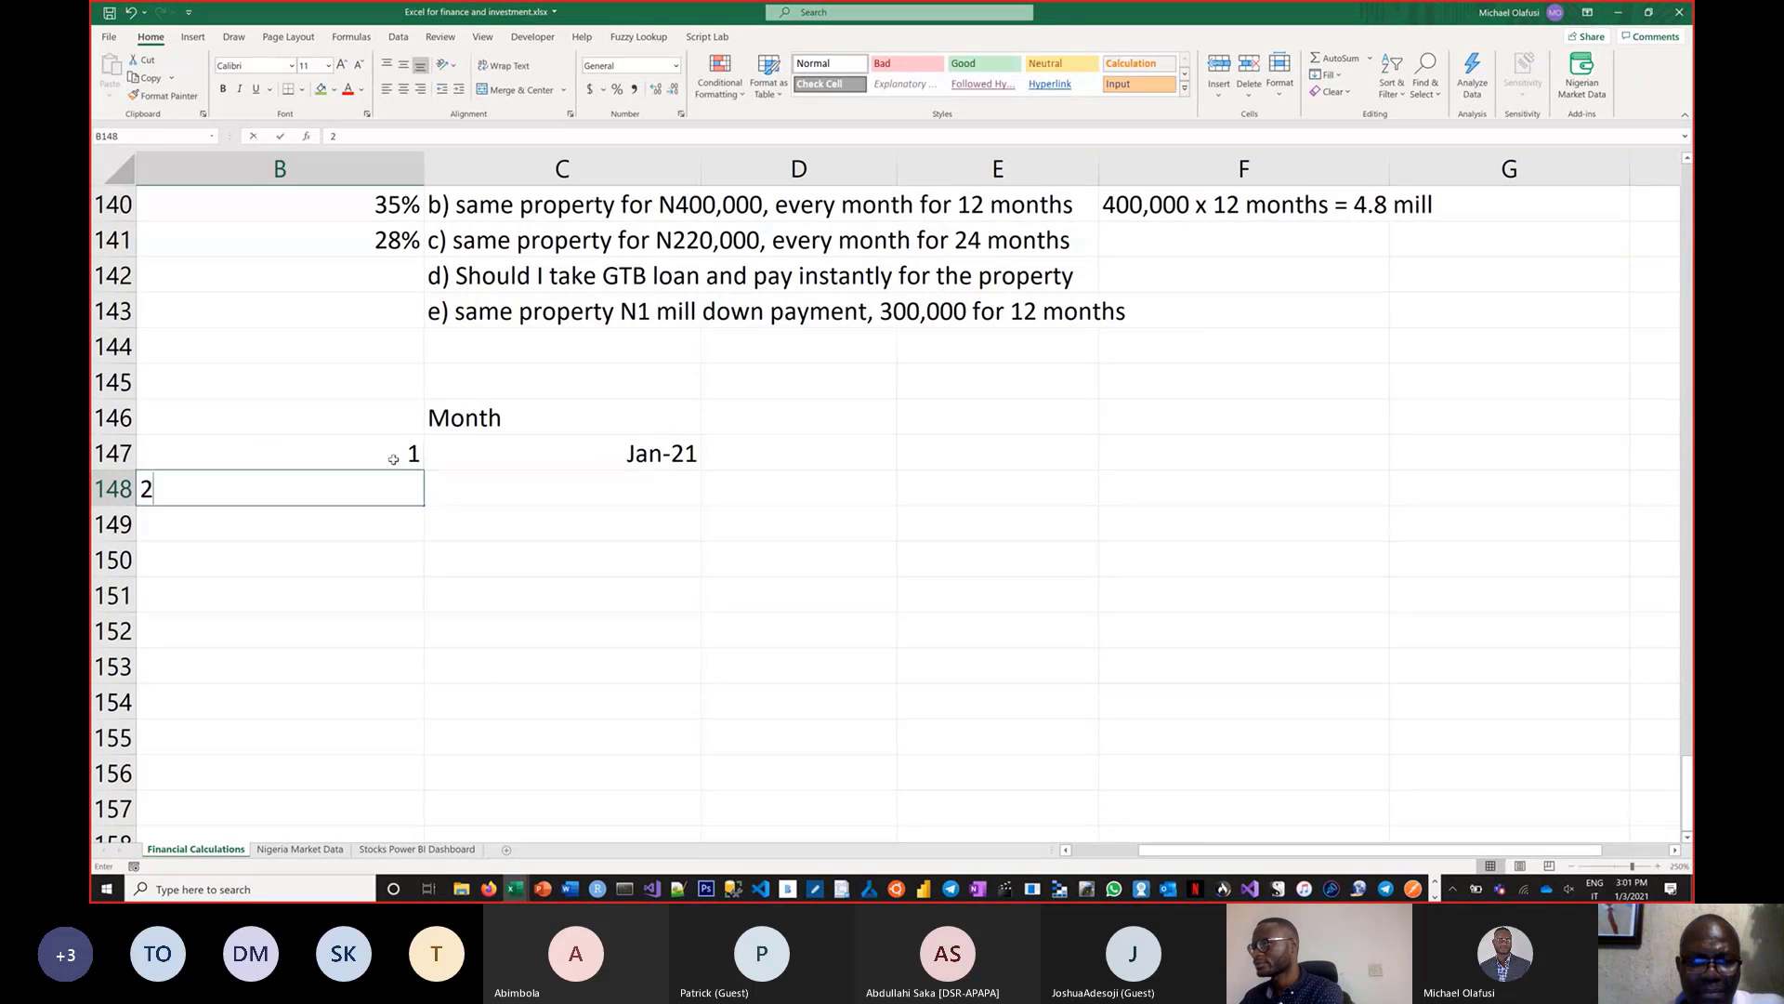
key(Return)
click(455, 488)
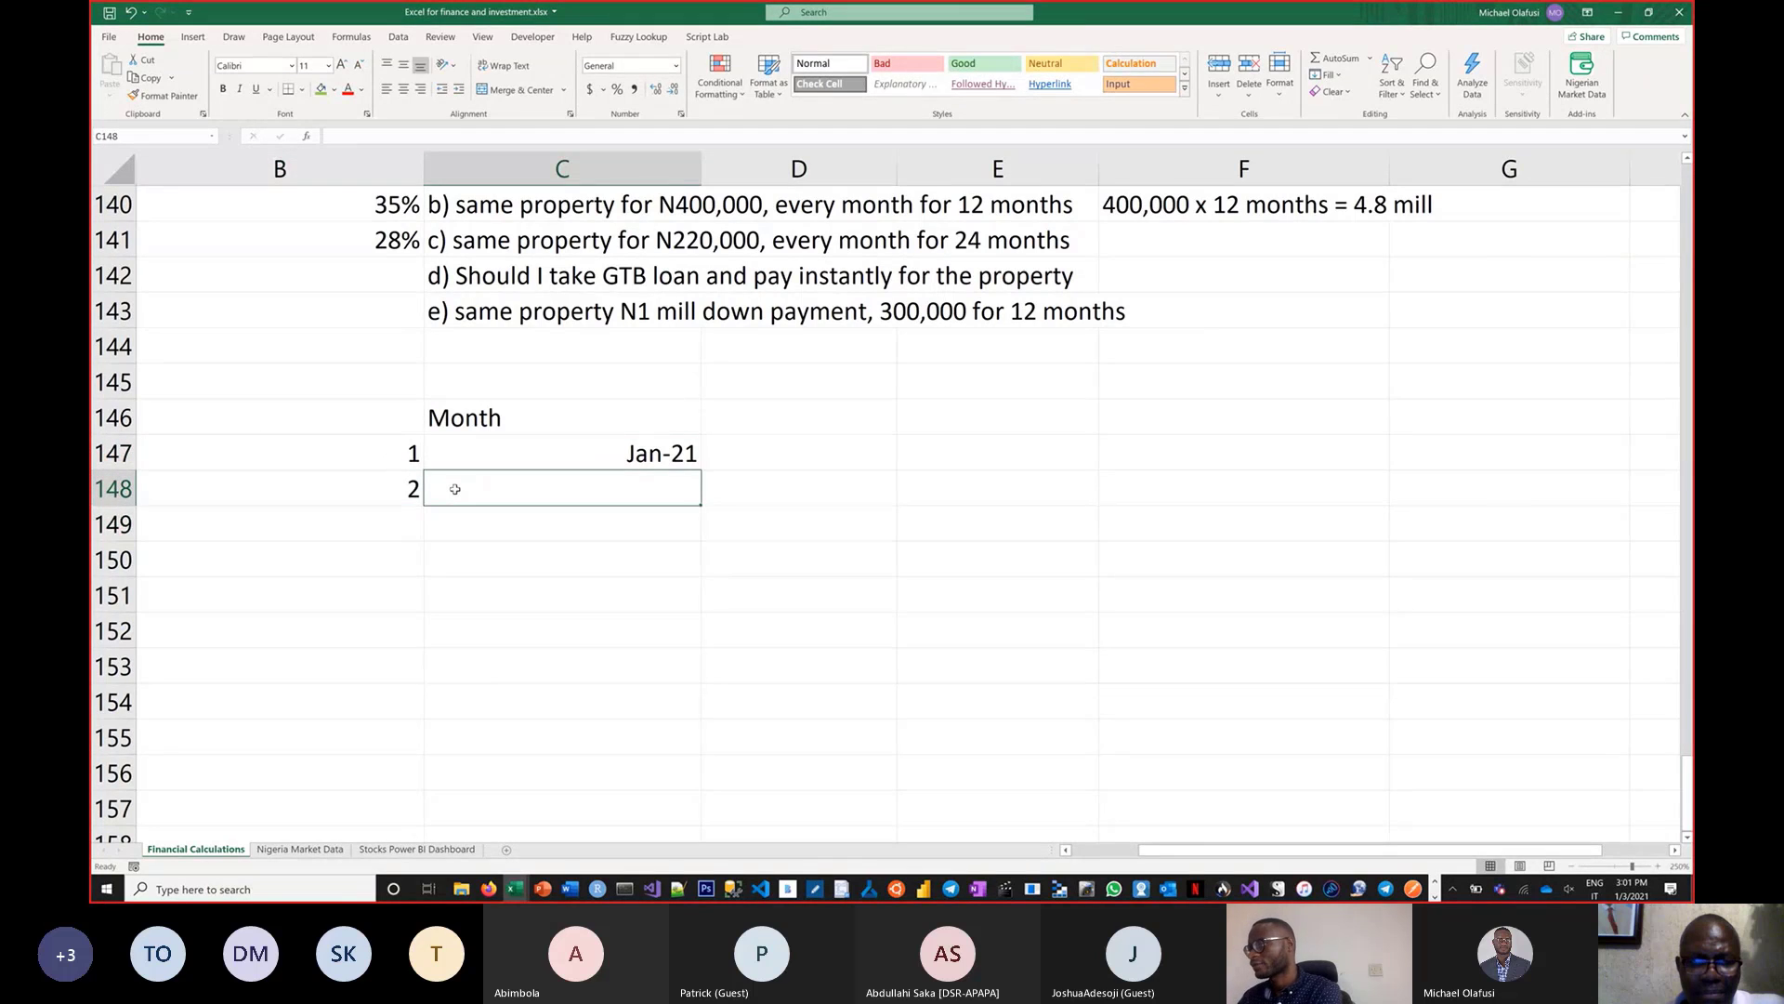
text(Feb 2020)
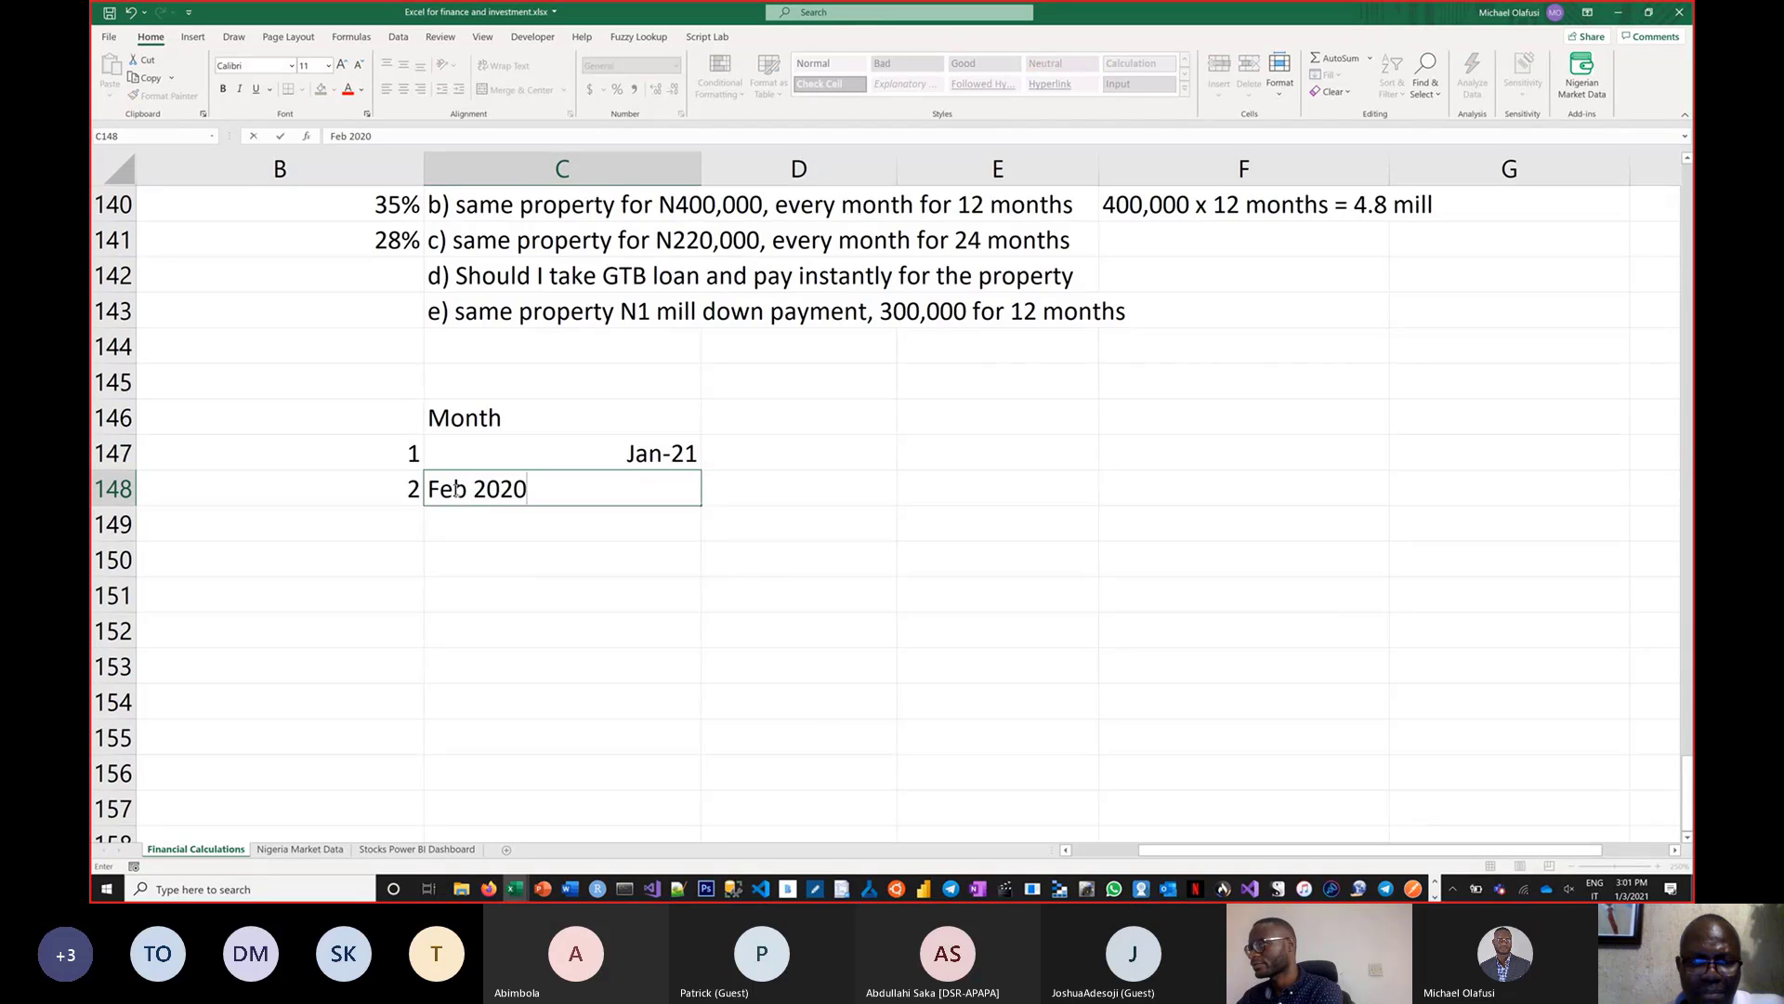
key(BackSpace)
text(1)
key(Return)
Extend the number and month series from B147:C148 down to month 24, Dec-22, in row 170
drag(399, 453, 577, 499)
drag(700, 503, 688, 782)
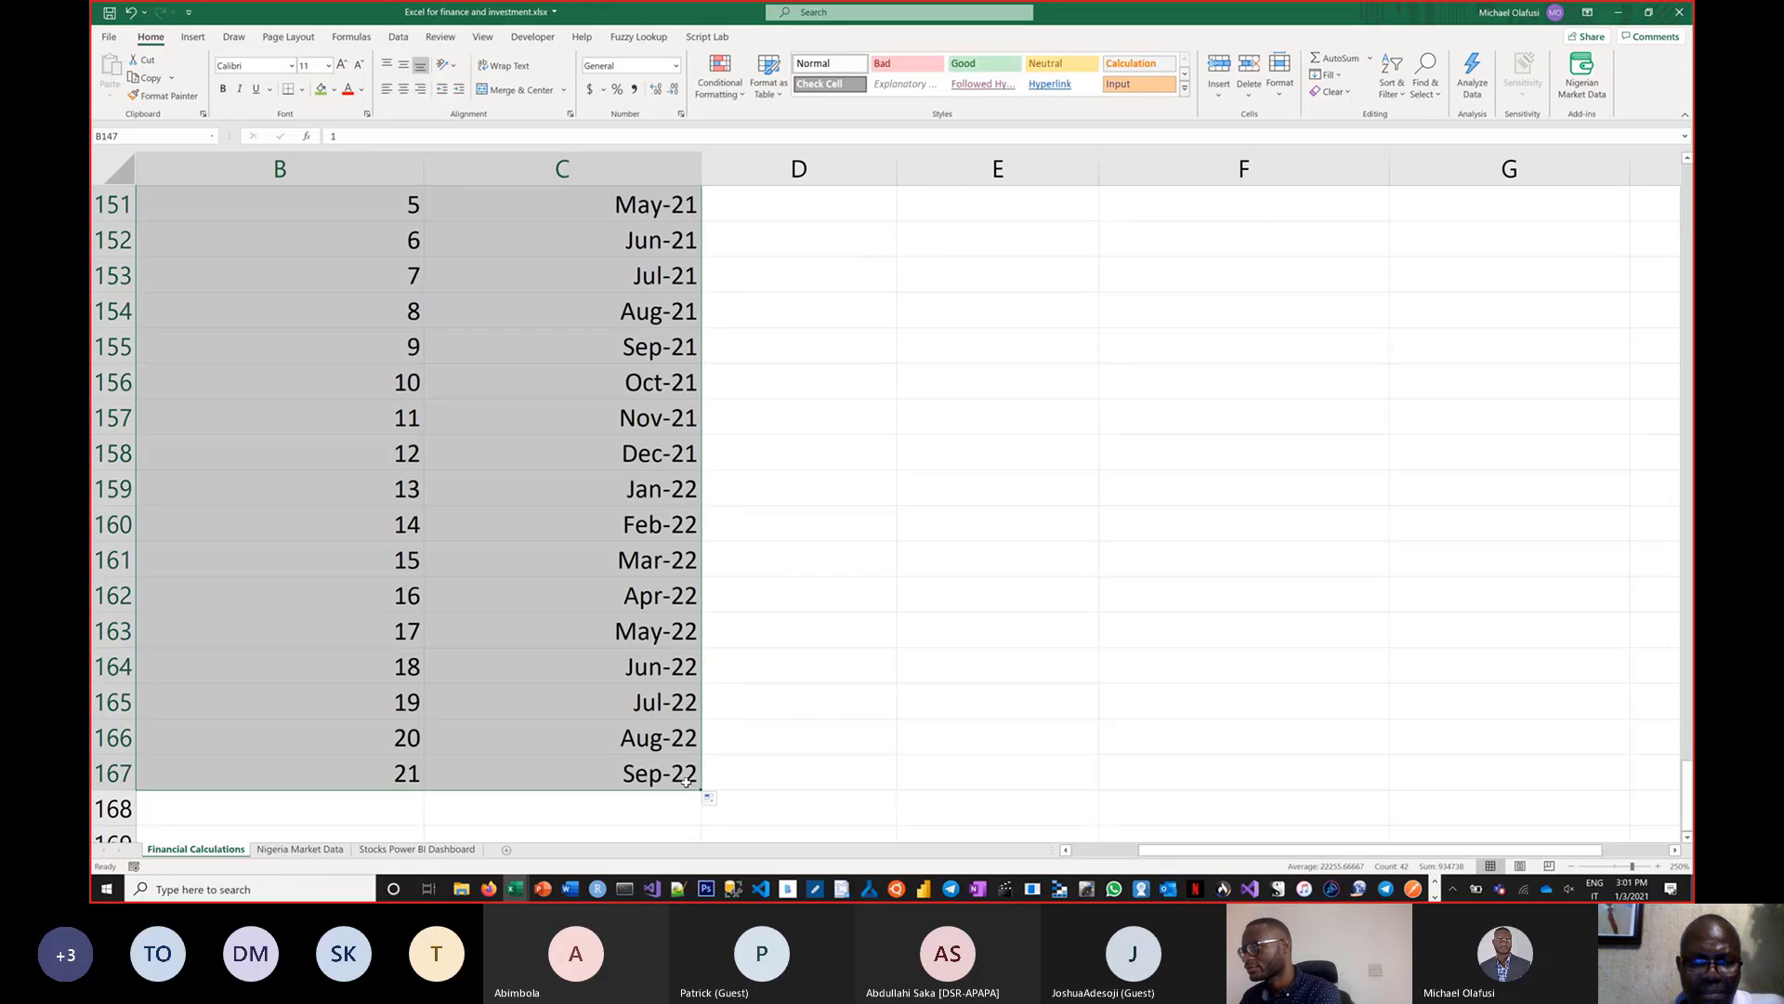
scroll(680, 769, down, 1)
drag(701, 687, 699, 768)
key(ctrl+z)
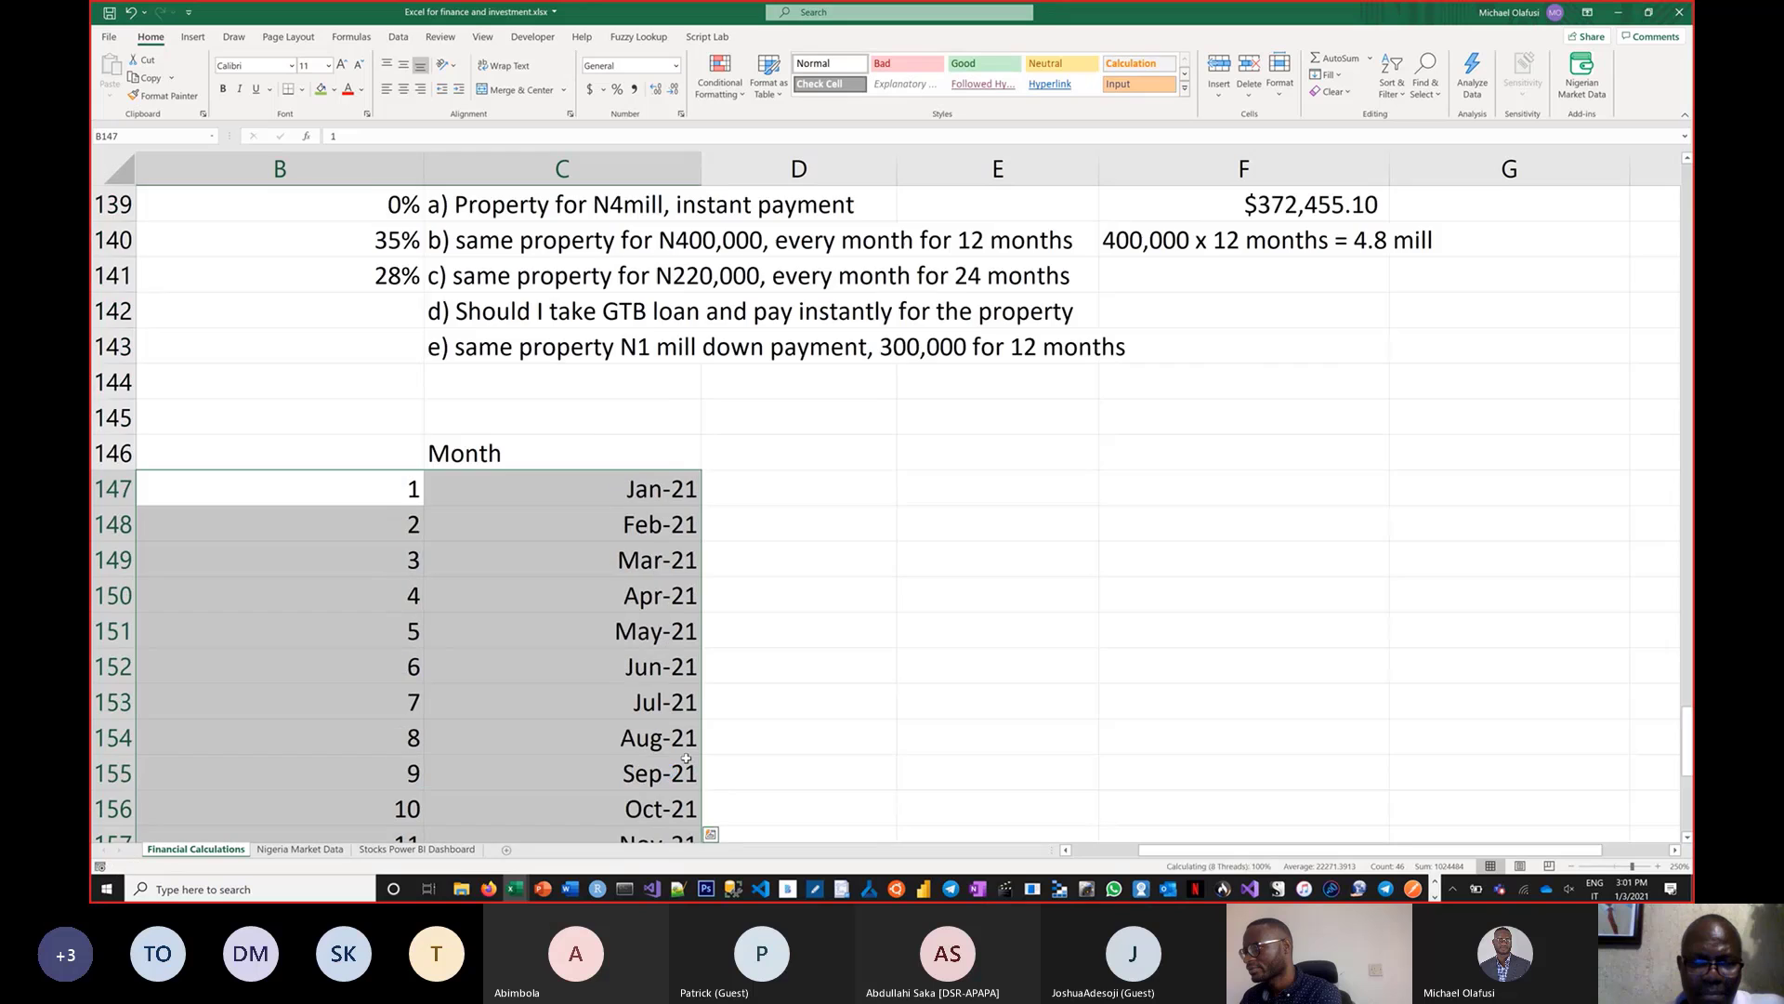
scroll(688, 650, down, 8)
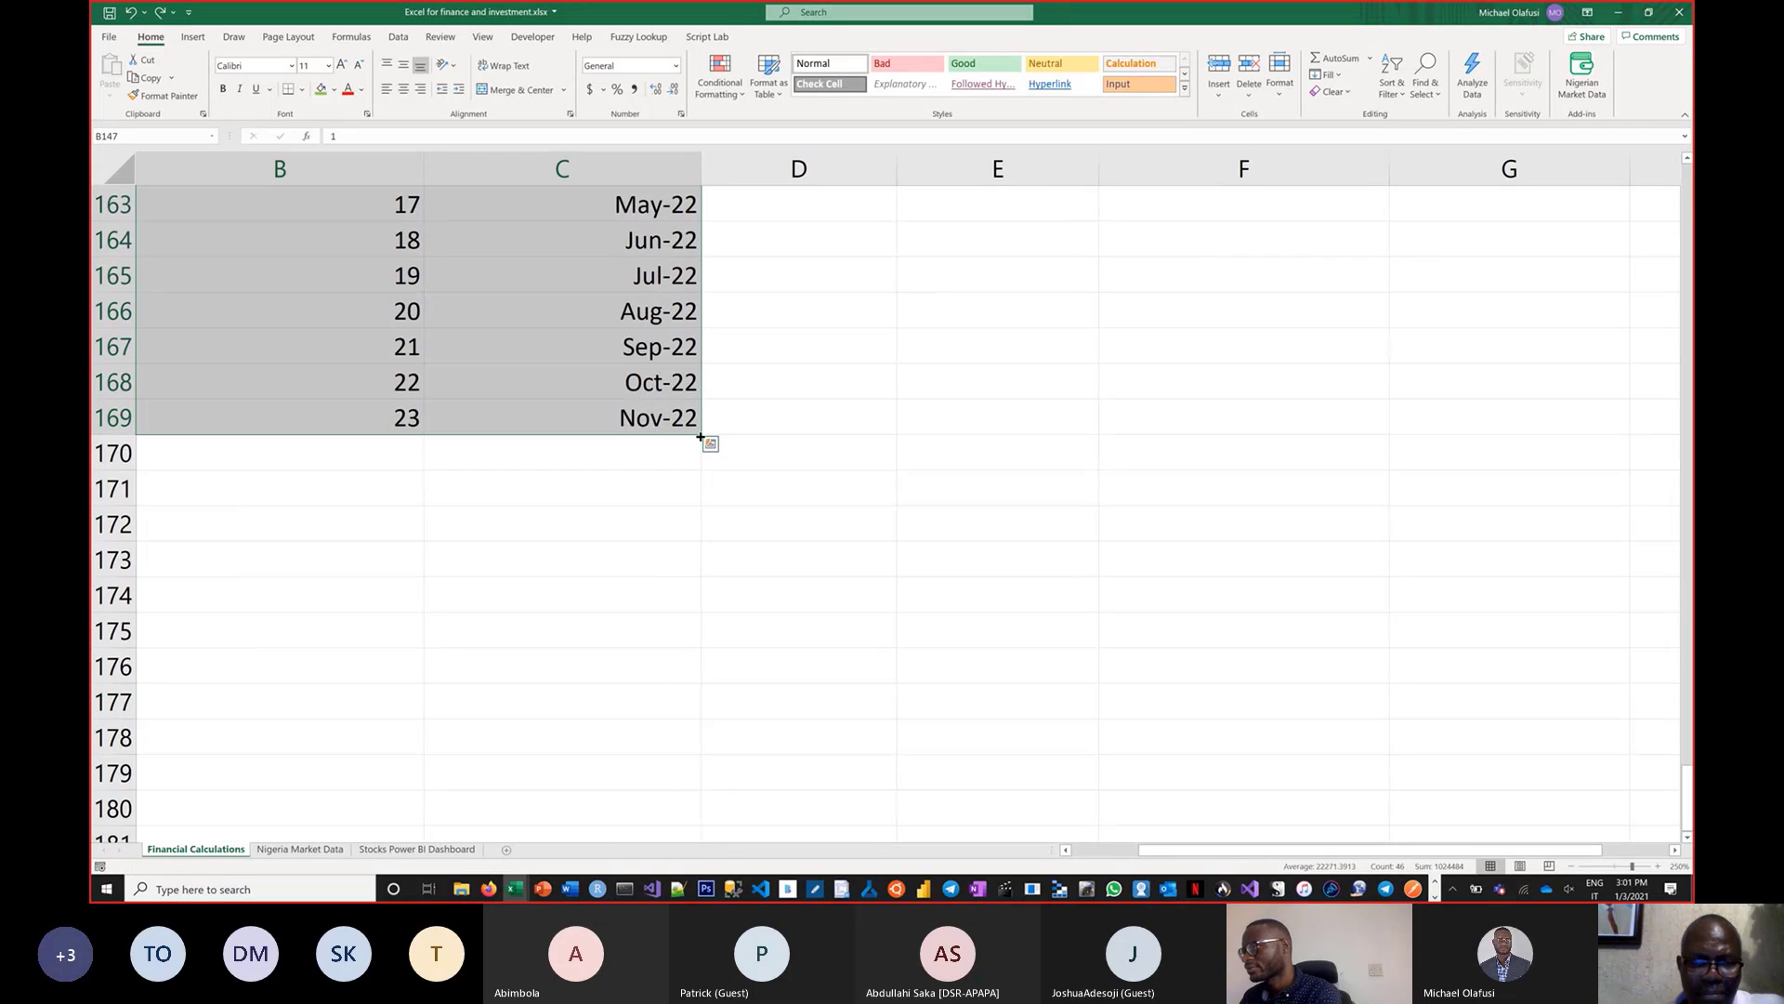
drag(701, 436, 706, 448)
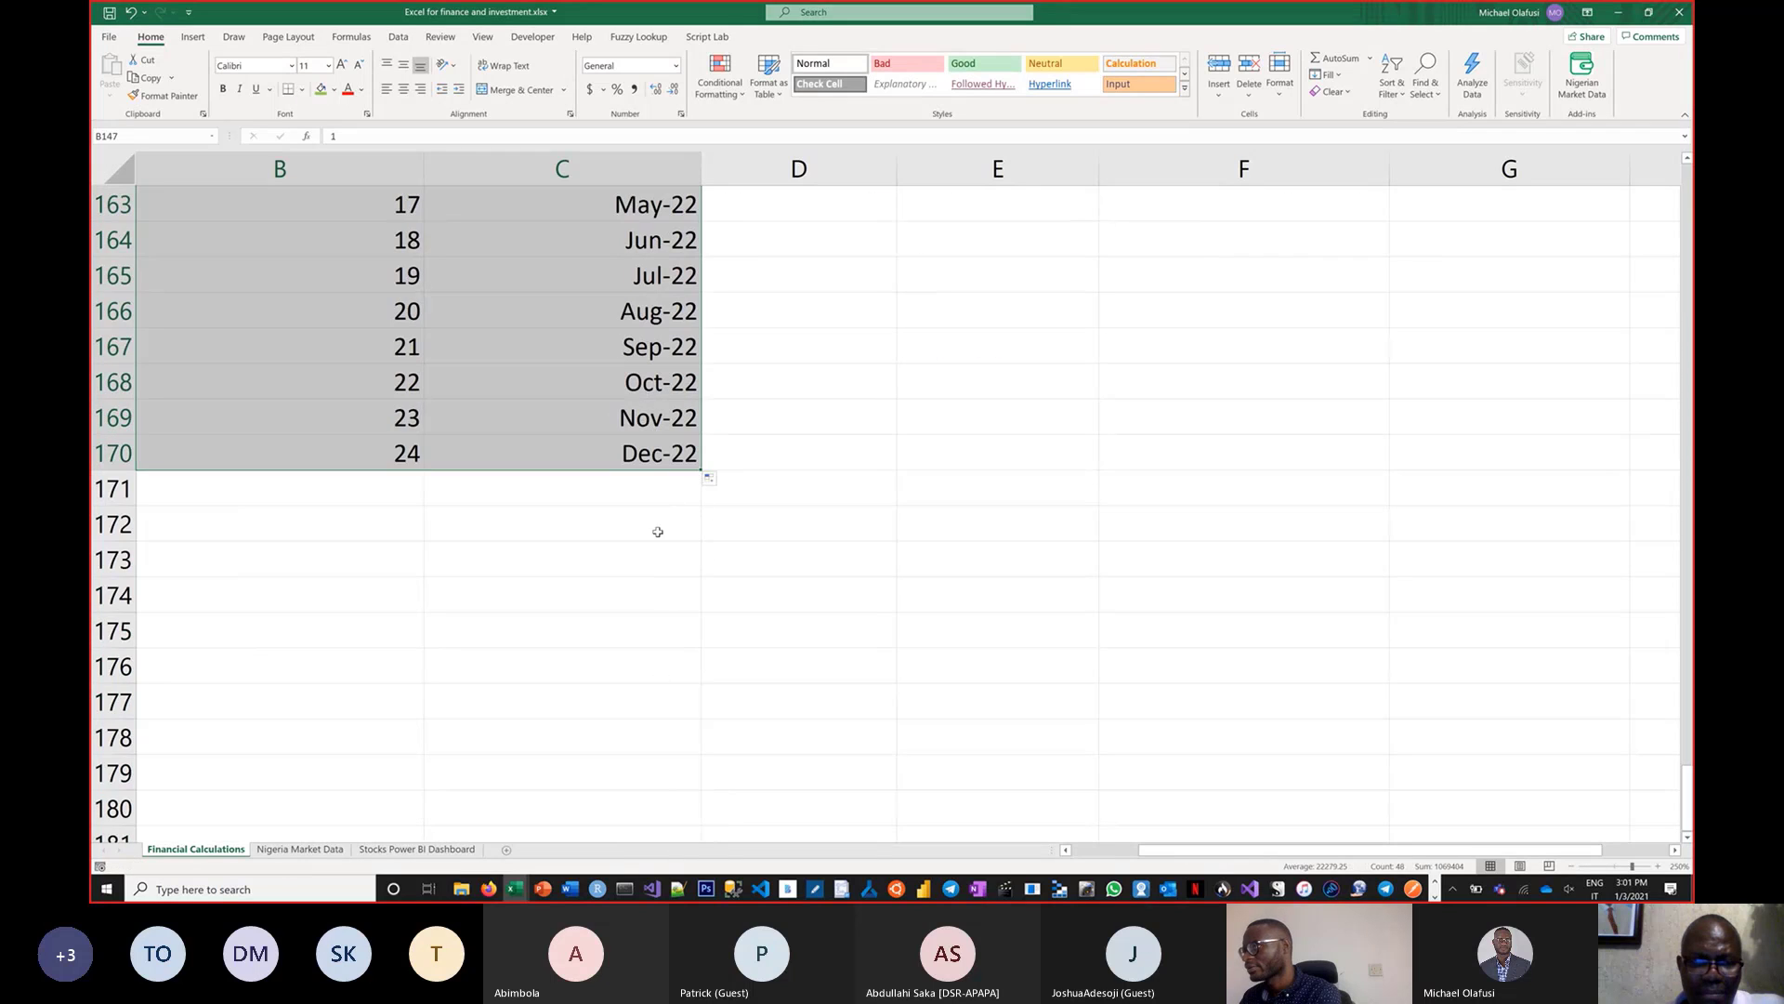
Enter the option headings "b)" in cell D146 and "c)" in cell E146, beside the Month heading
scroll(829, 446, up, 3)
scroll(829, 446, up, 8)
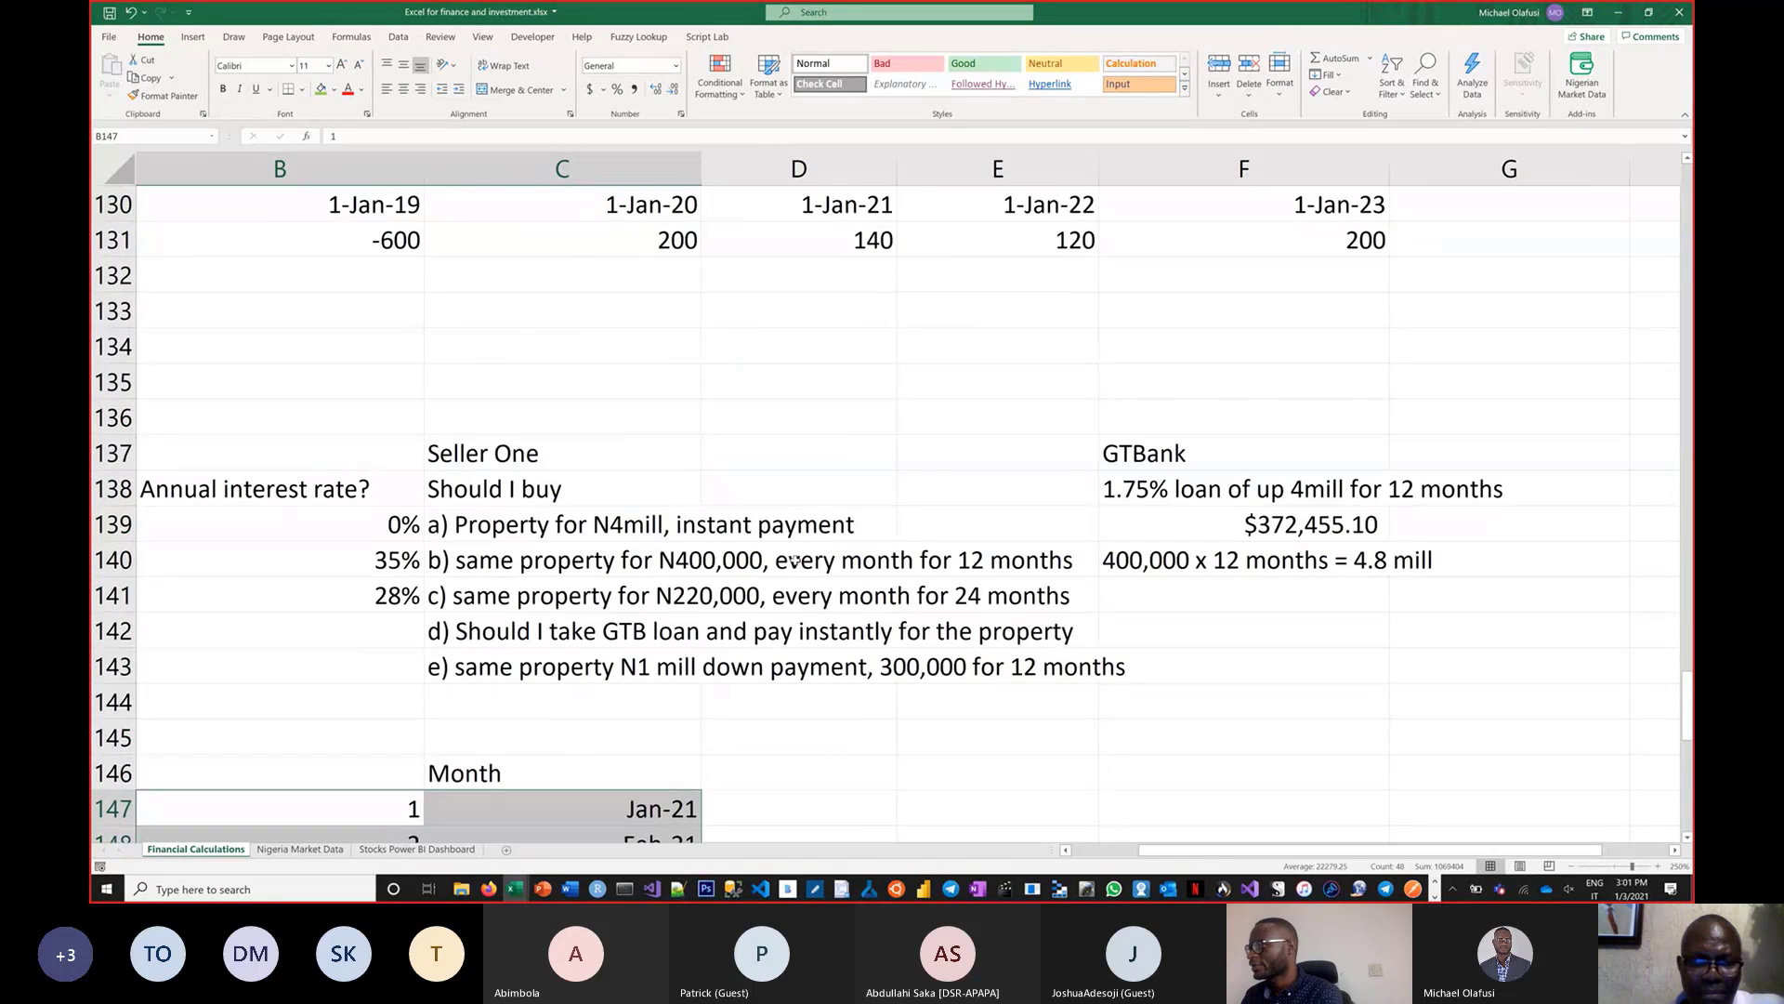
scroll(795, 557, down, 2)
click(796, 558)
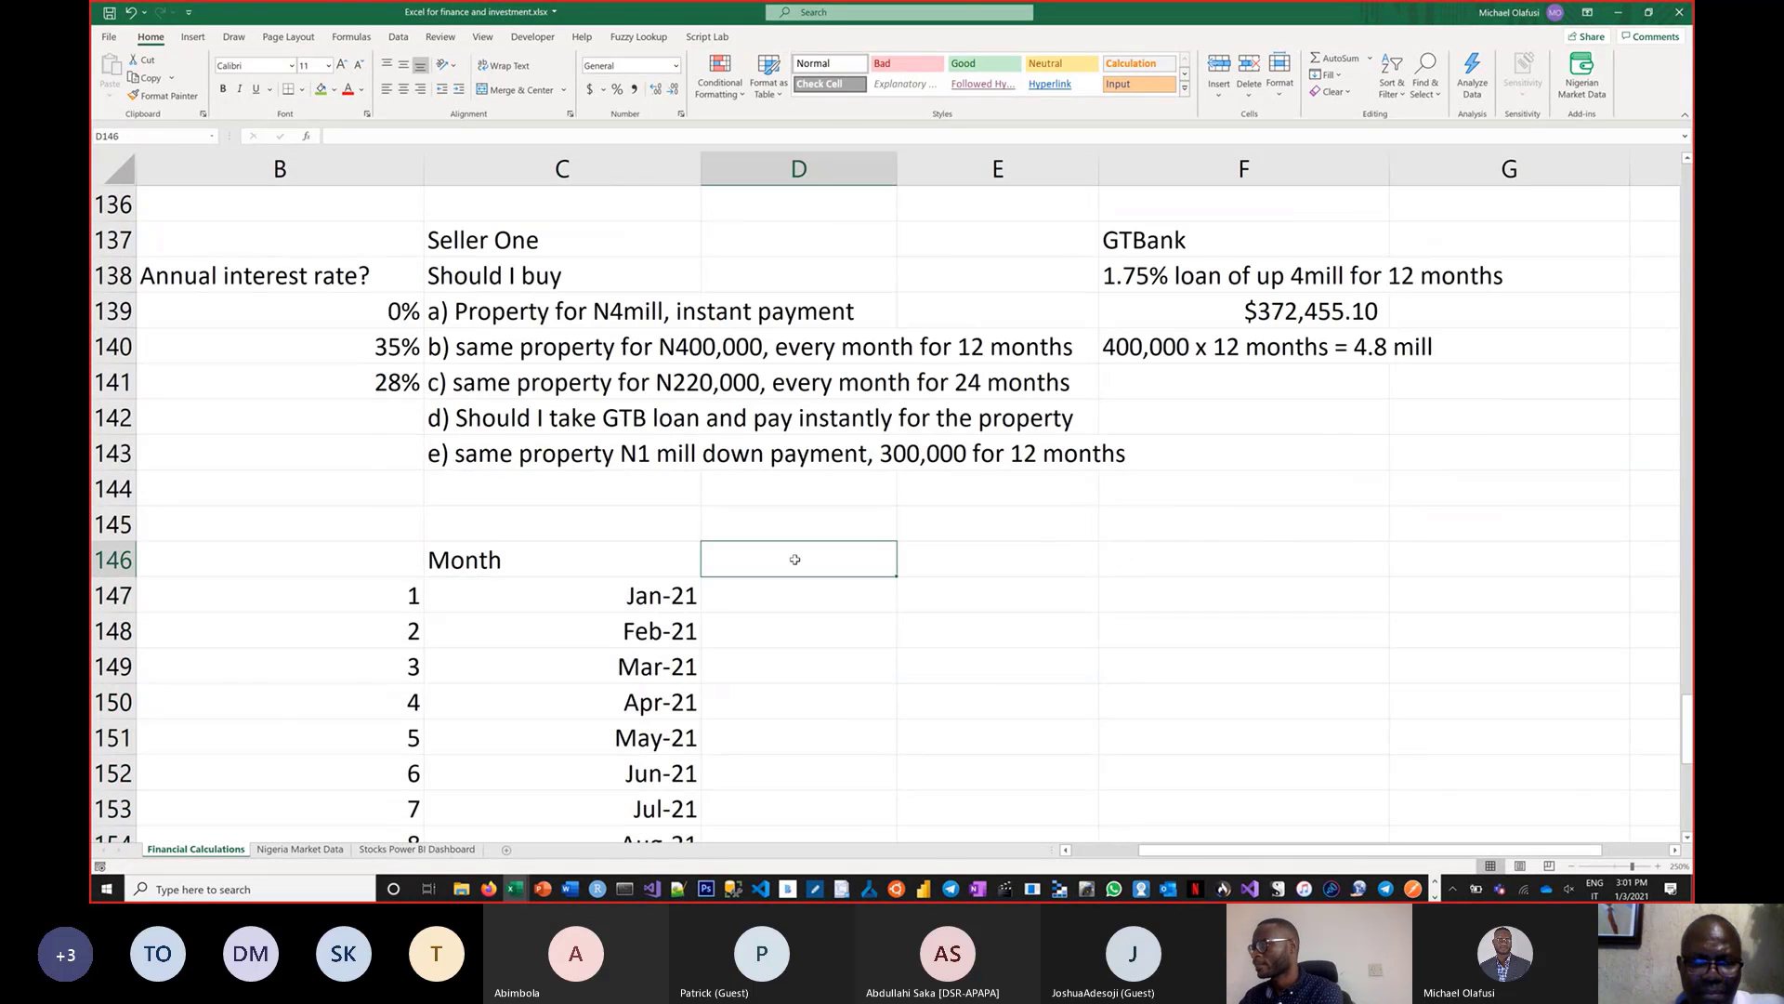
text(b))
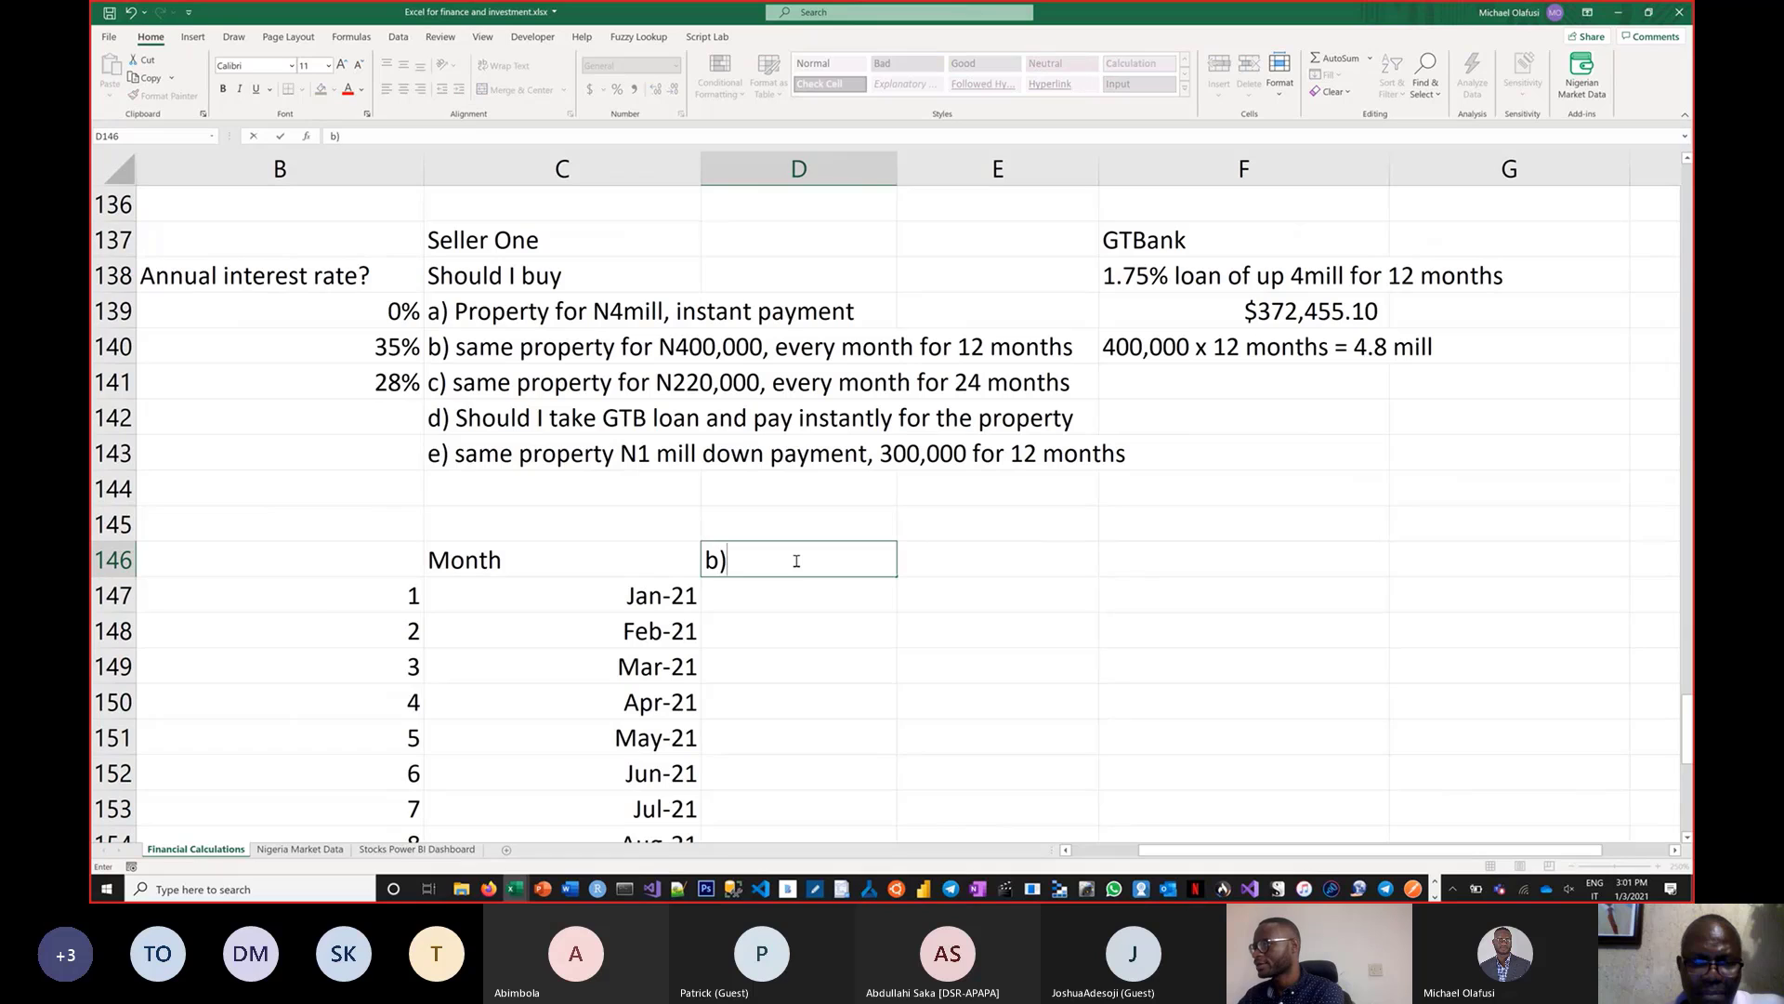
key(Tab)
text(c))
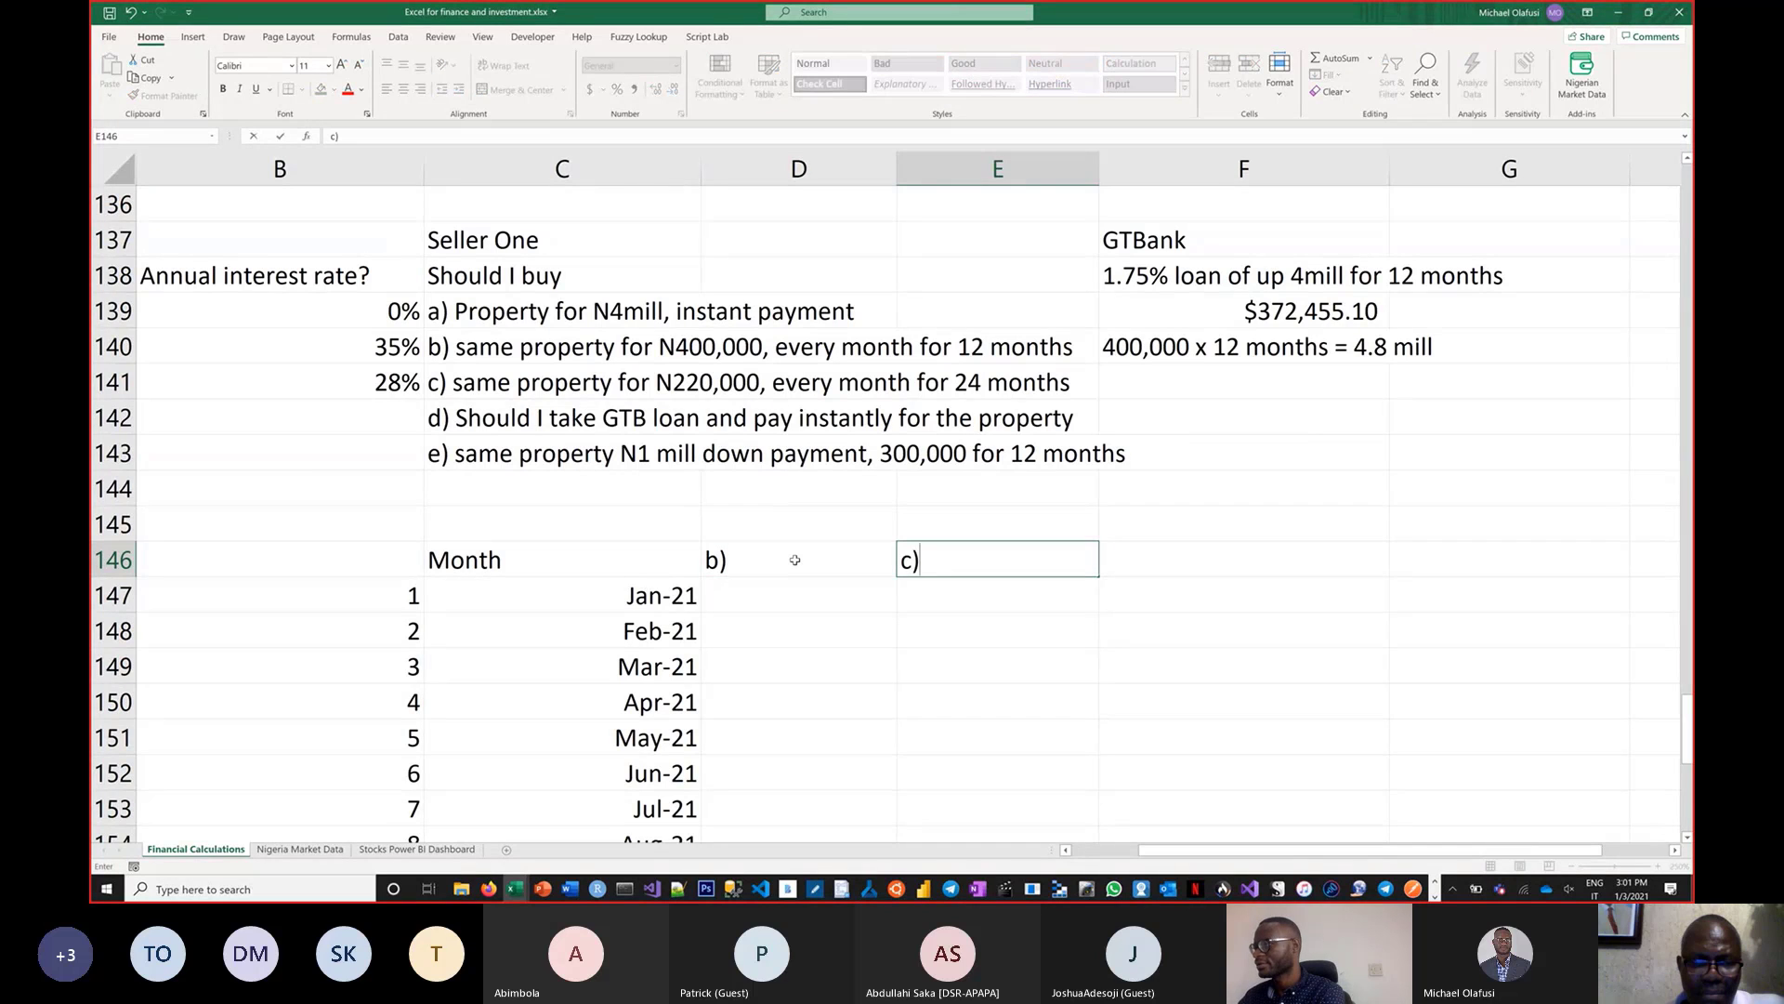
key(Return)
Expand the schedule's option headings to "b) 400,000 x 12" in D146 and "c) 220,000 x 24" in E146
double_click(792, 559)
text(4)
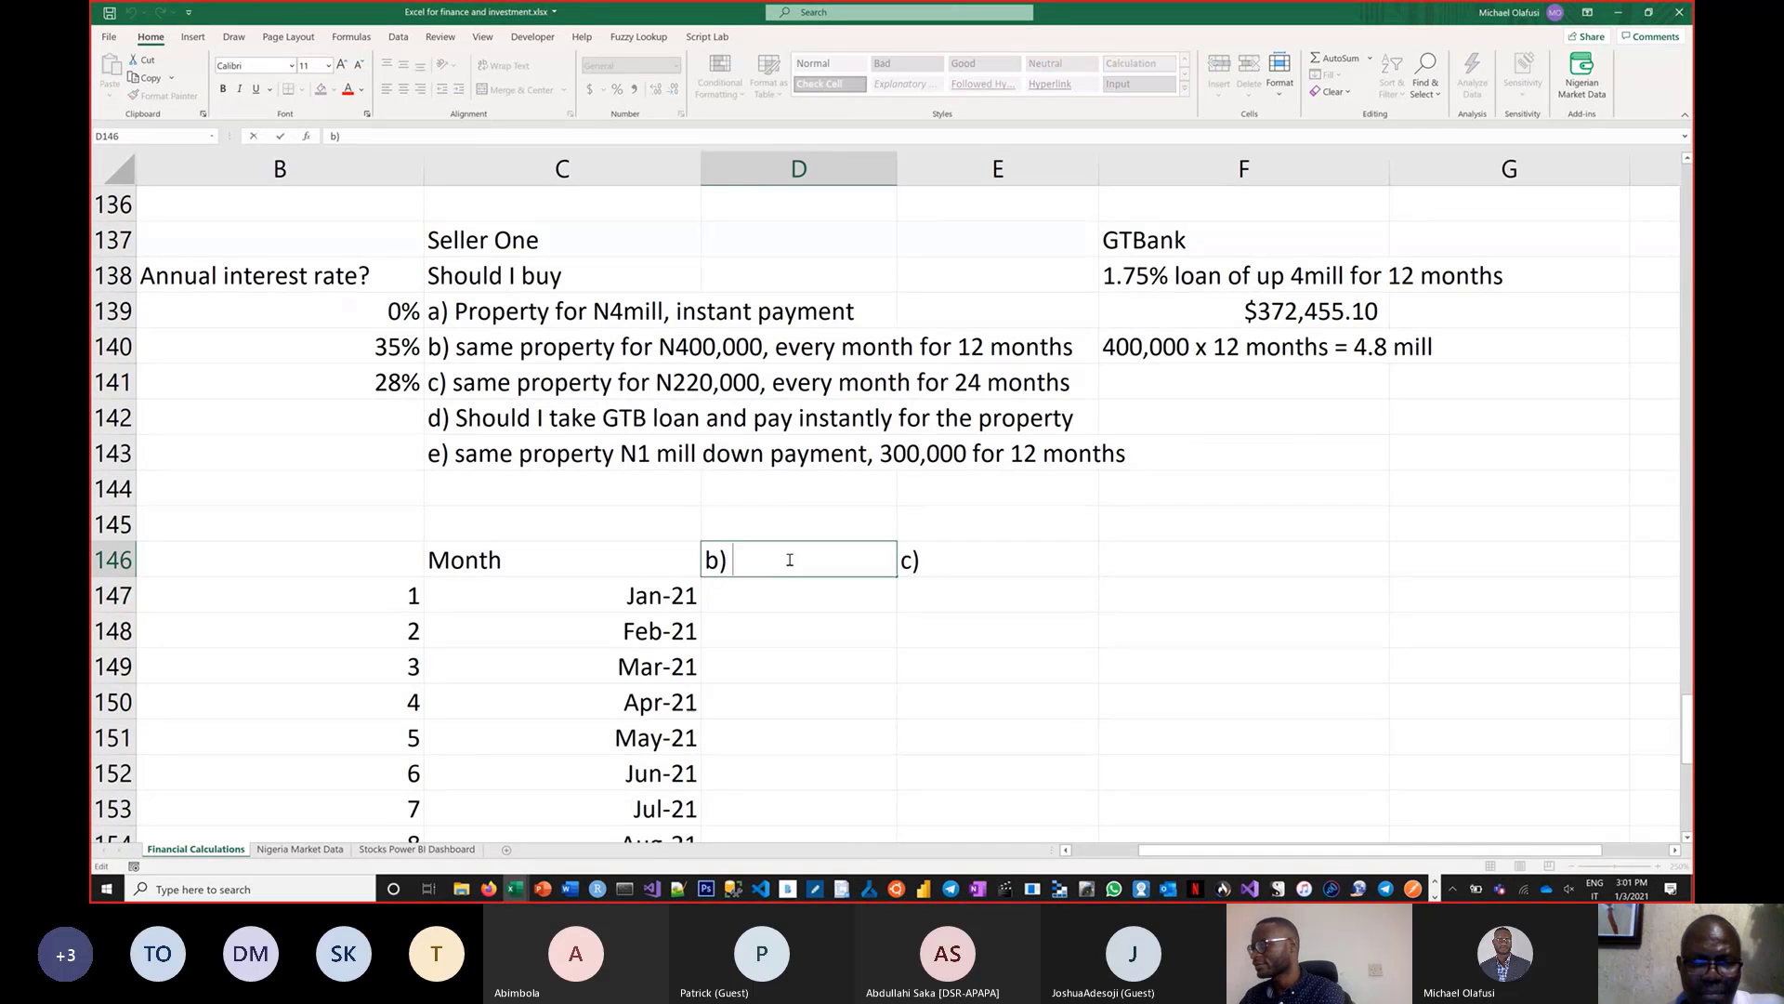
text(00,000)
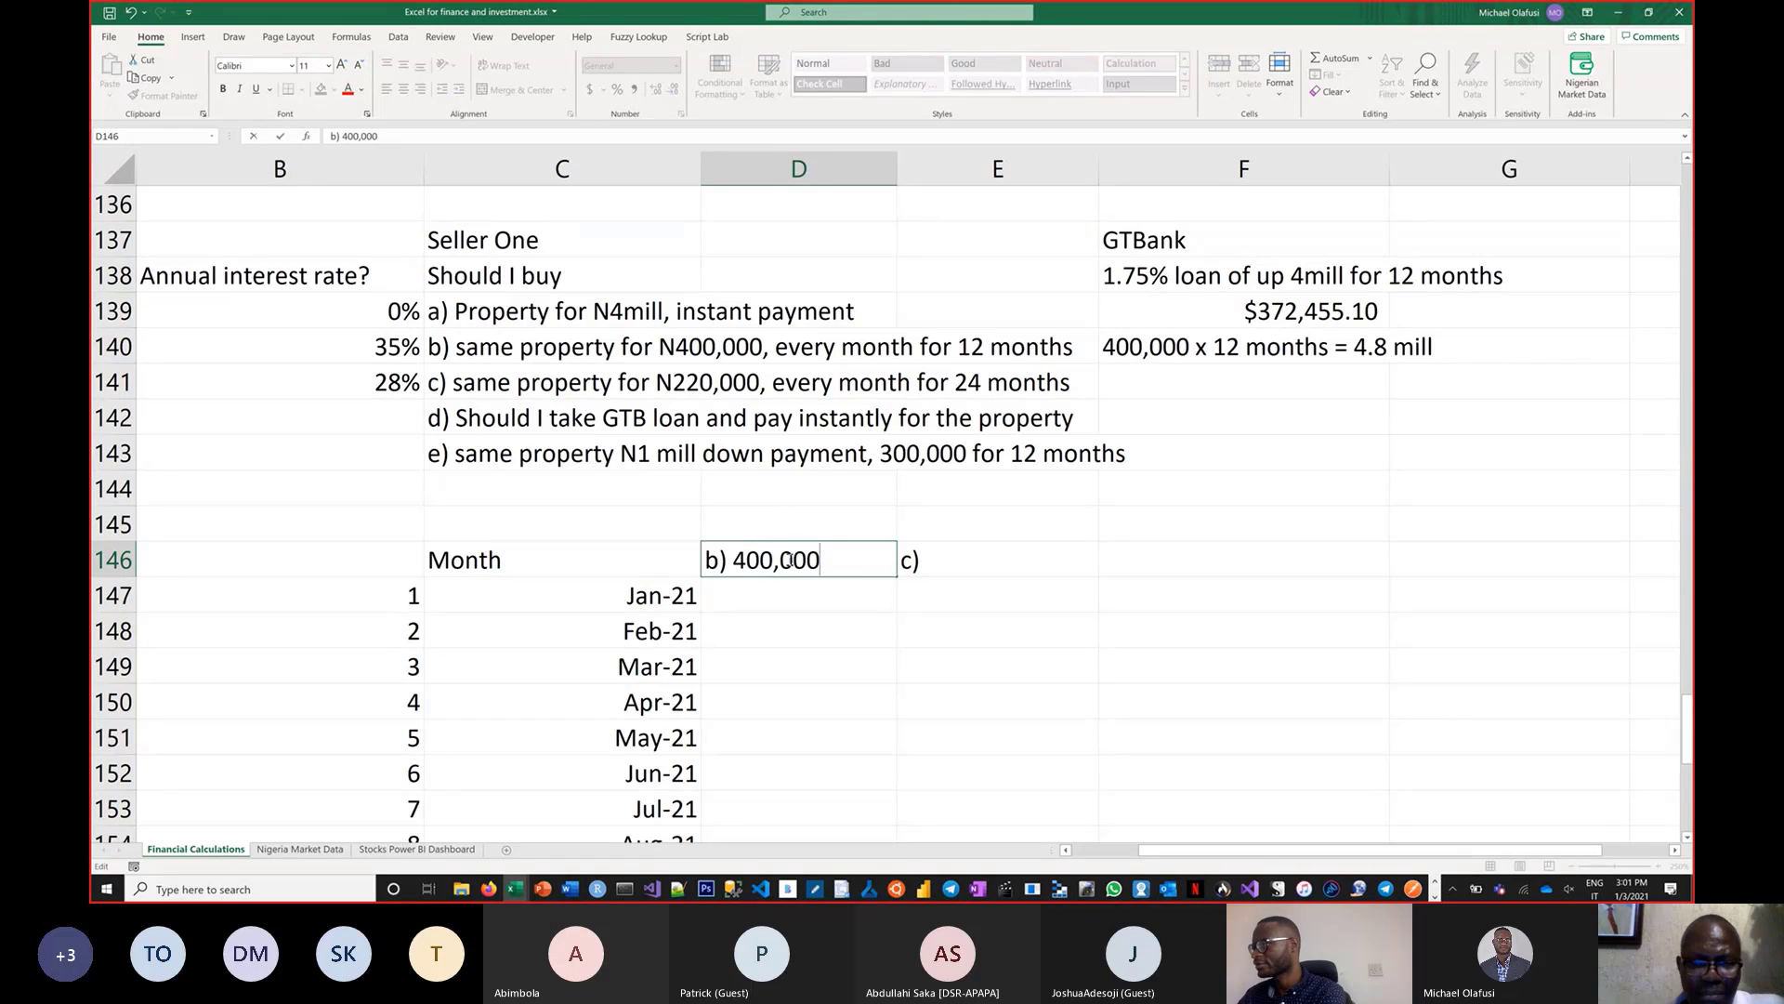
text( x 12)
key(Tab)
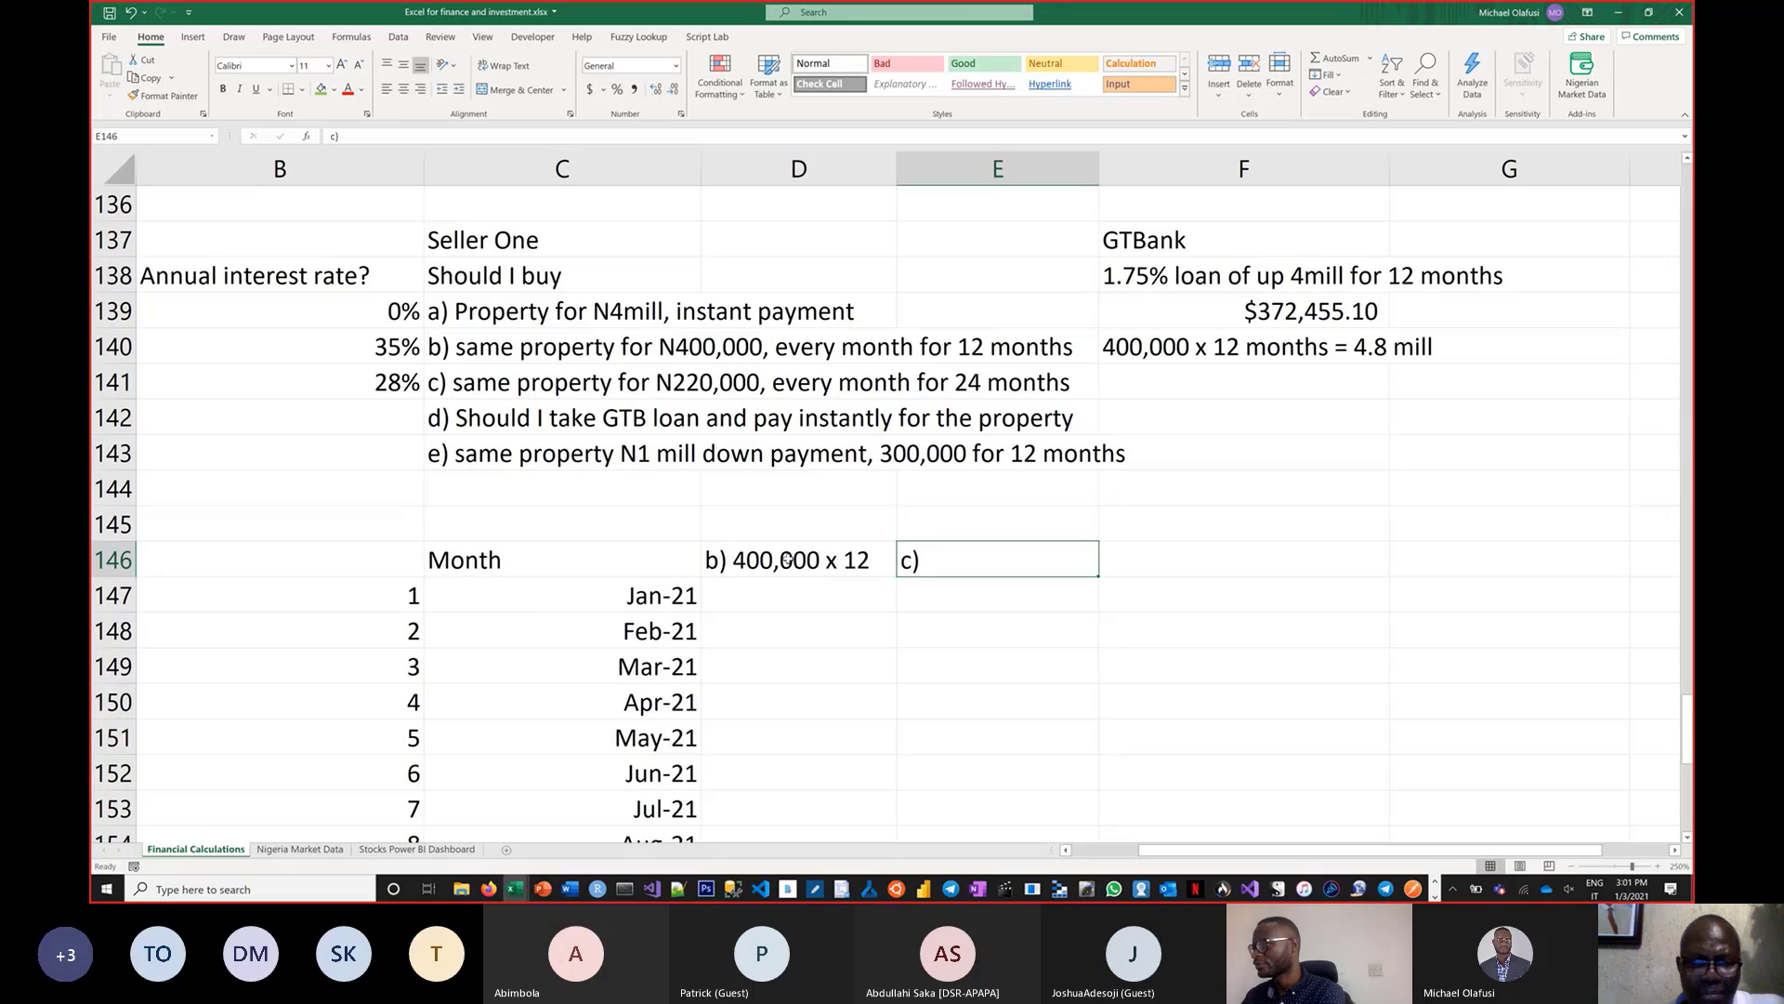
text(c) 22)
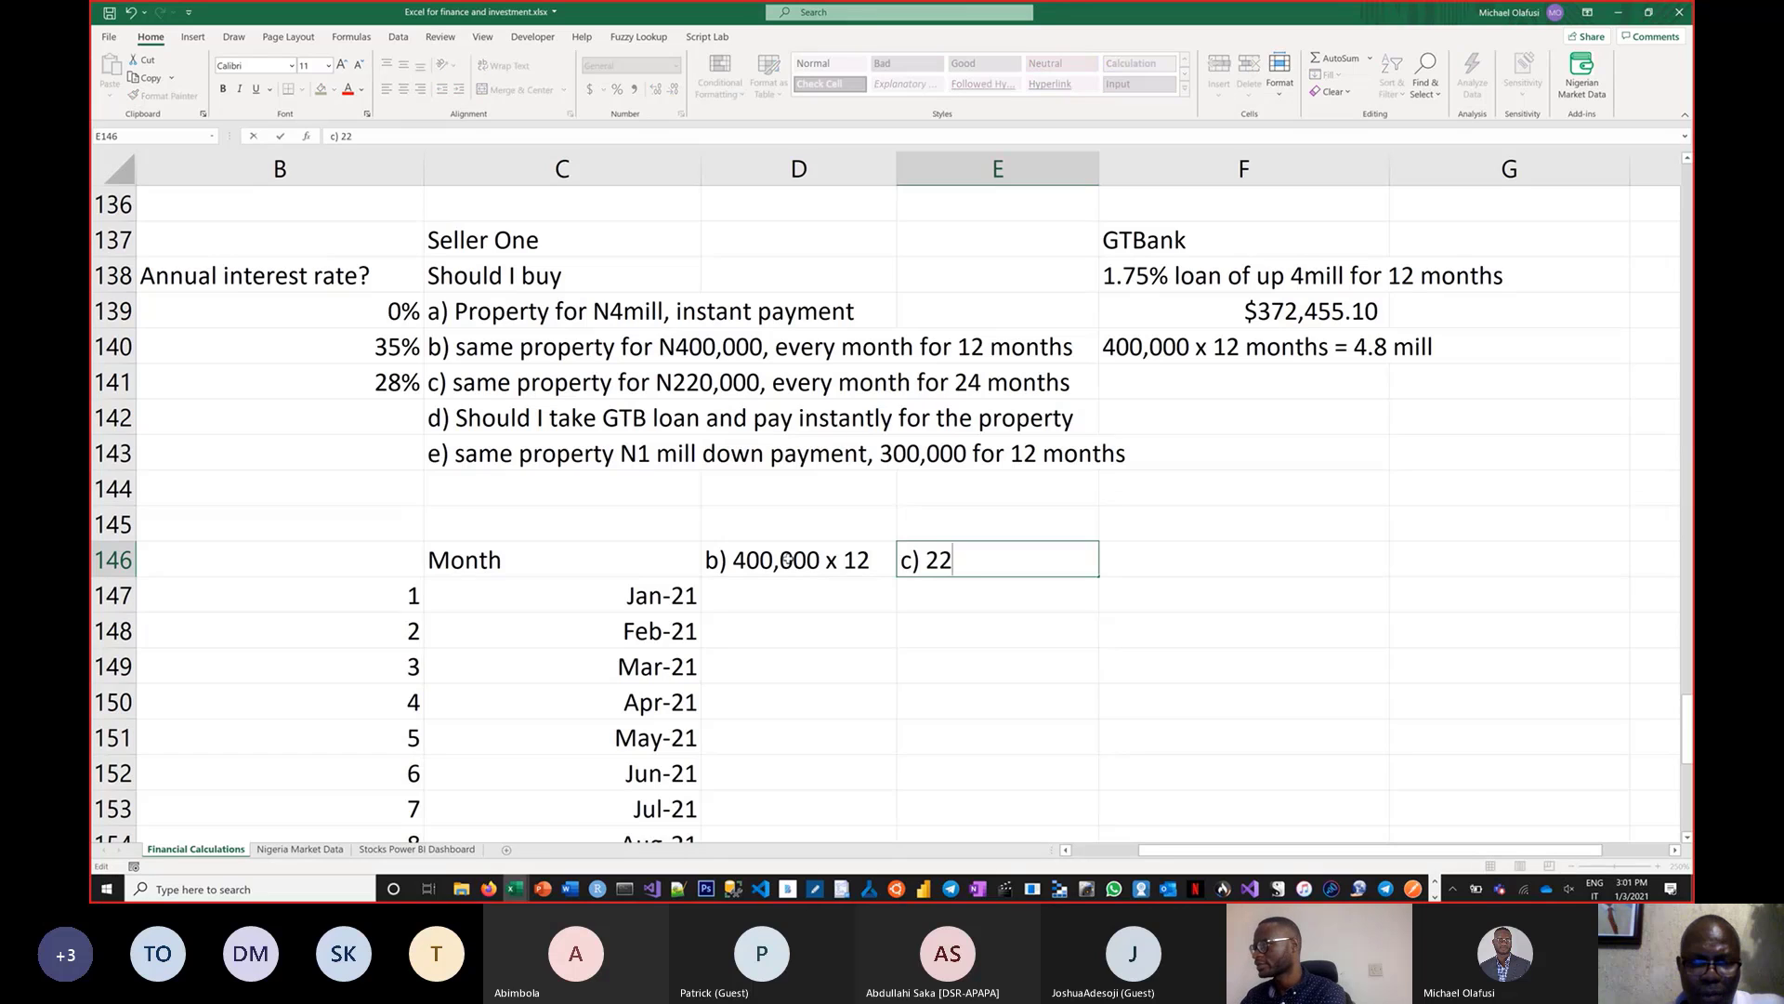
text(0,000 x 24)
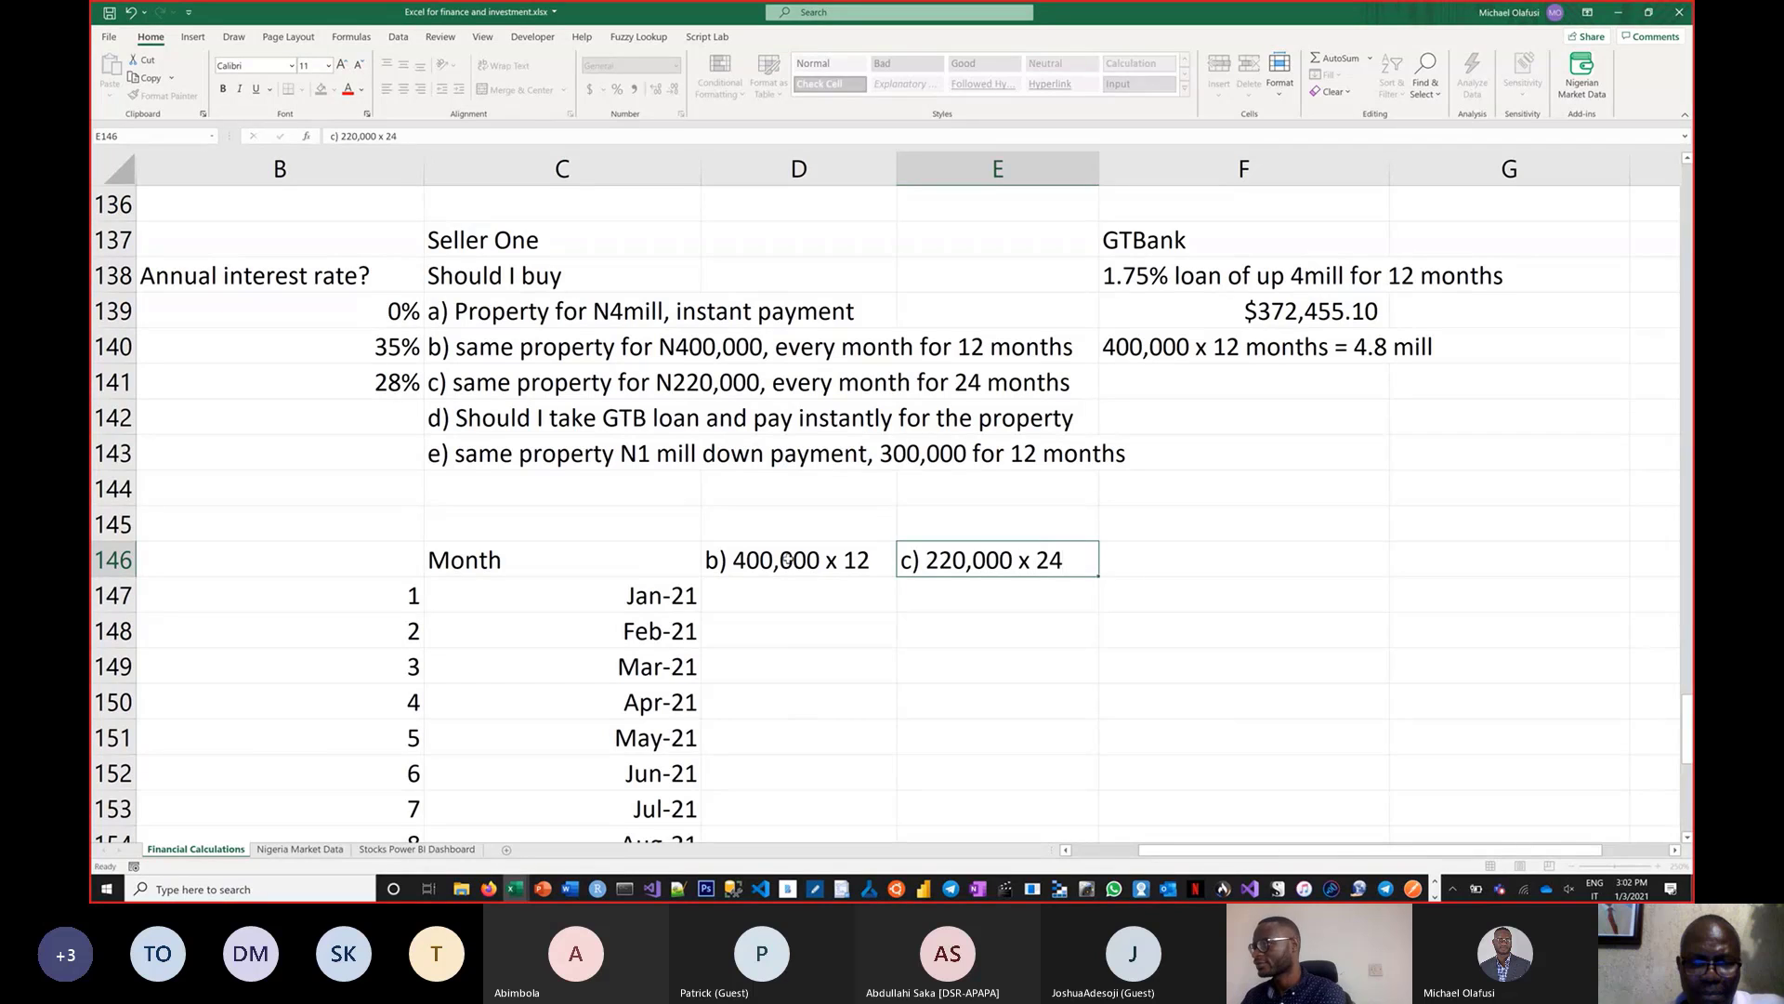
Enter the Jan-21 payments: 400,000 for option b) in D147 and 220,000 for option c) in E147
click(759, 602)
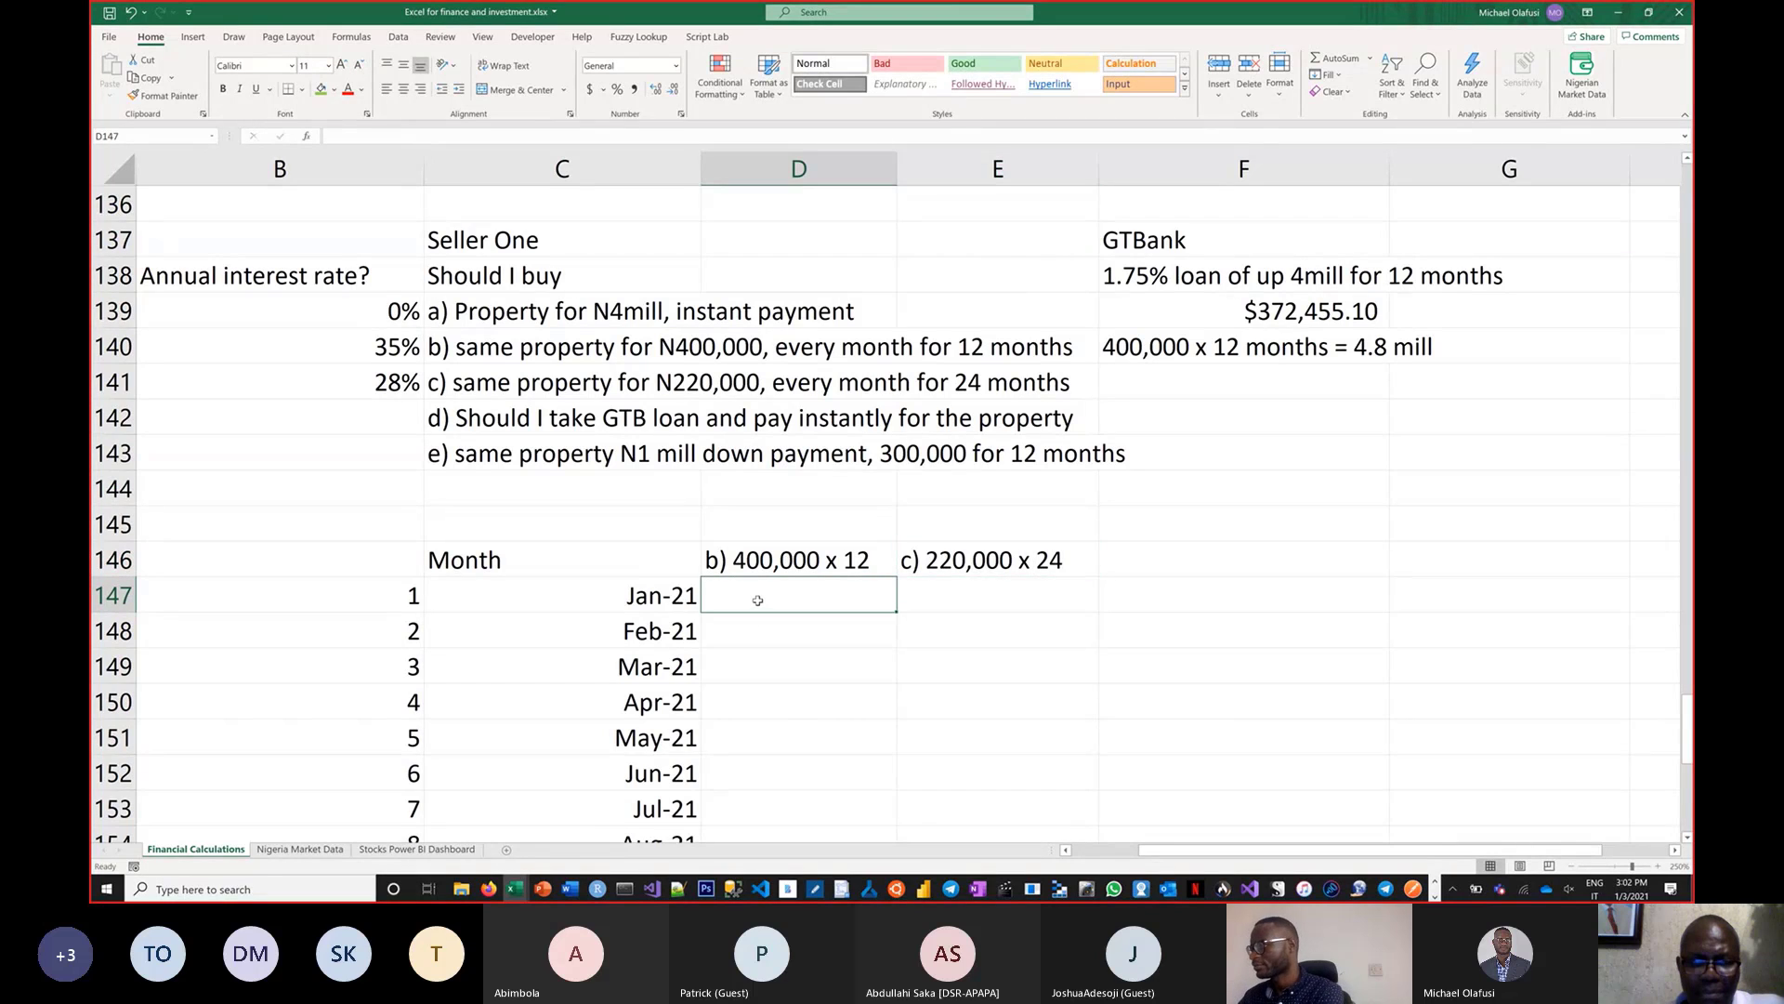
text(400000)
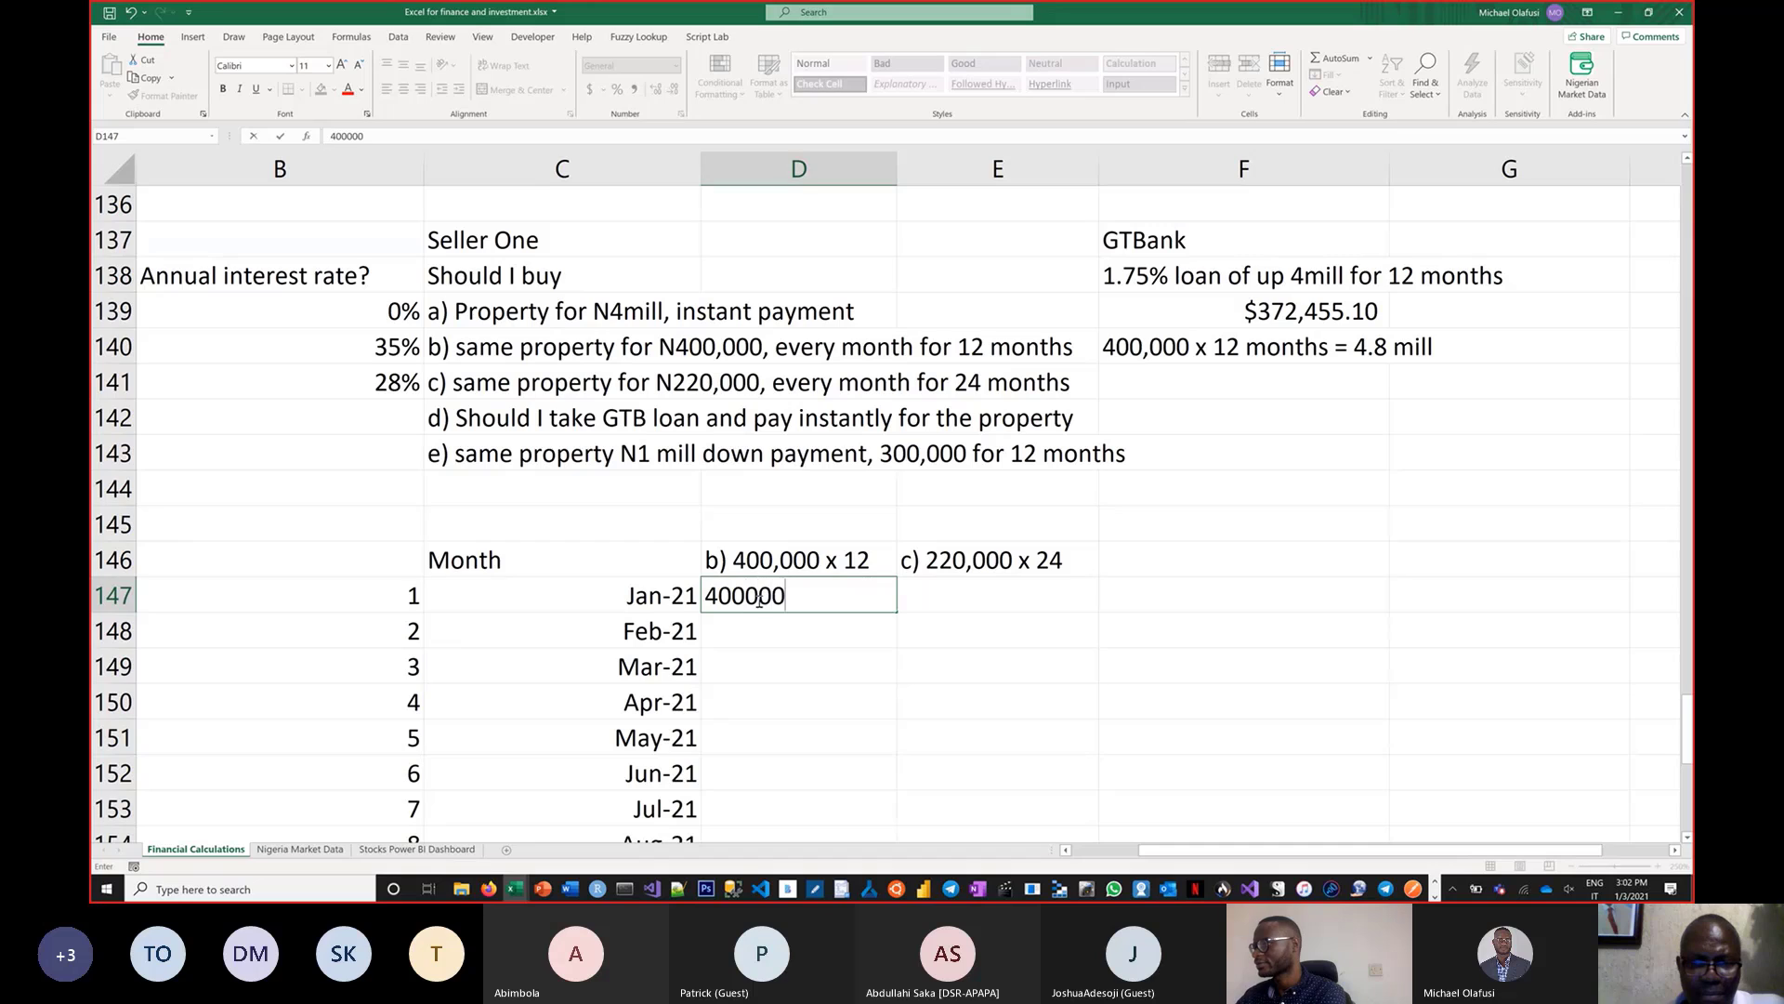
key(BackSpace)
key(BackSpace)
key(BackSpace)
text(,000)
key(Return)
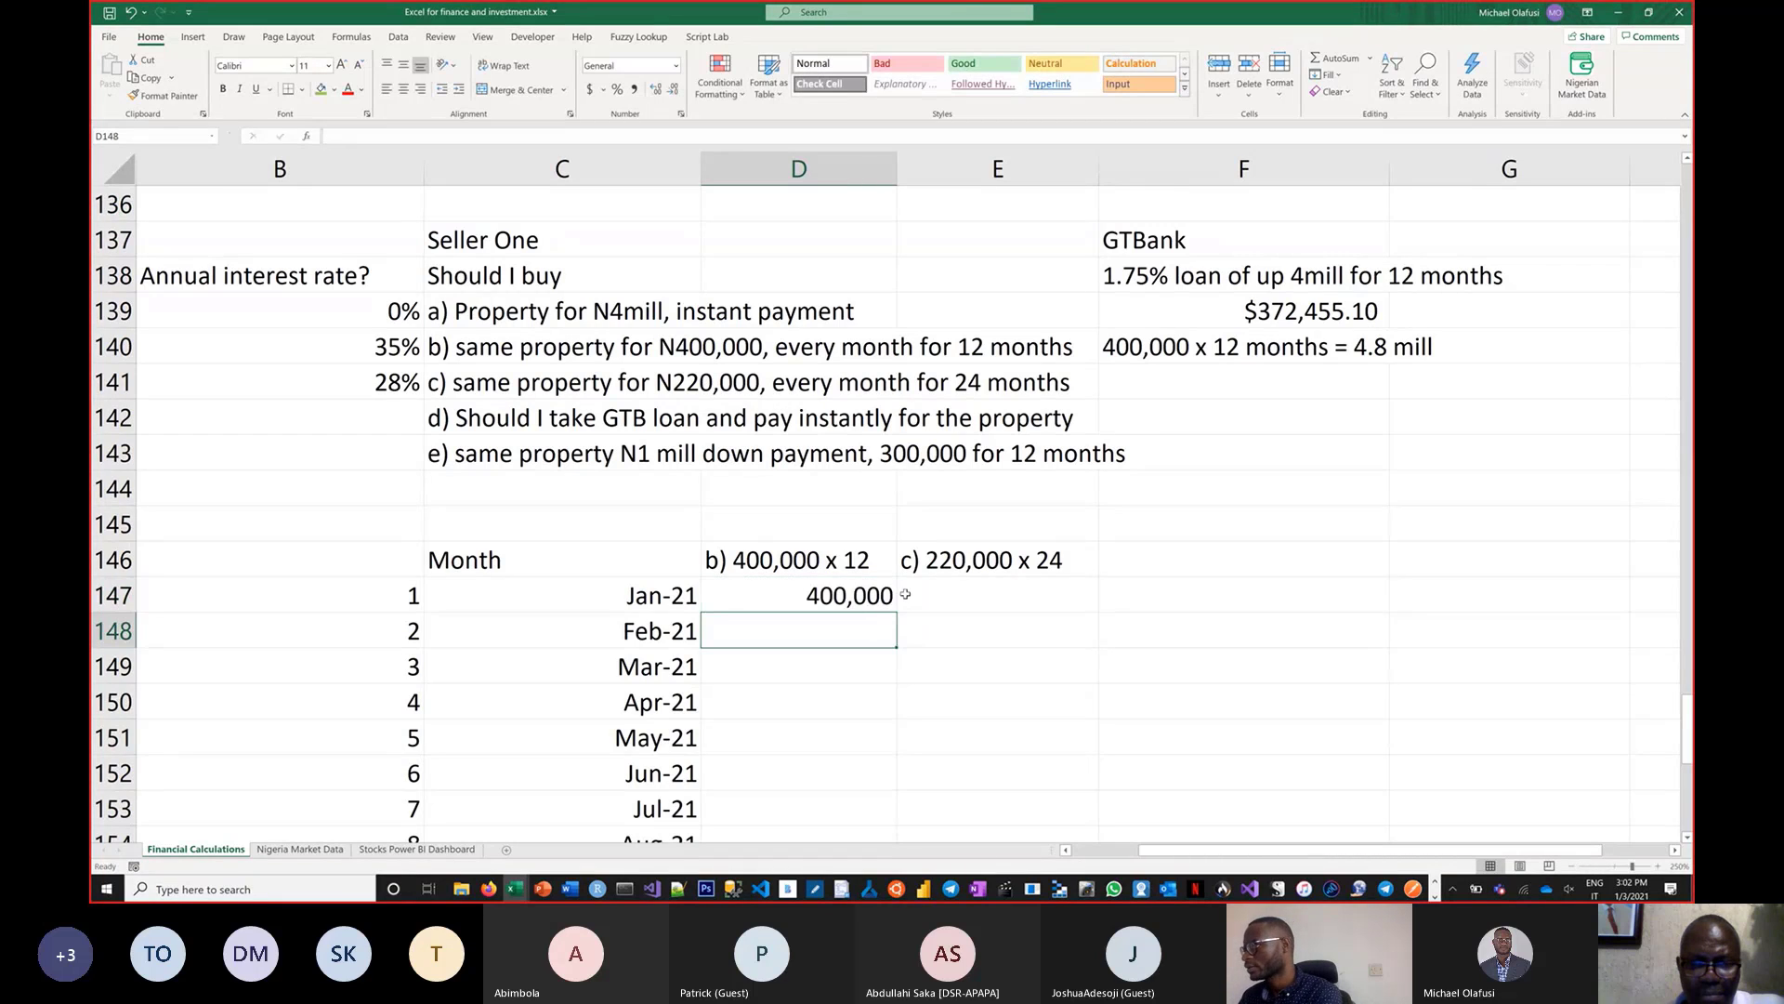
click(904, 596)
text(220,000)
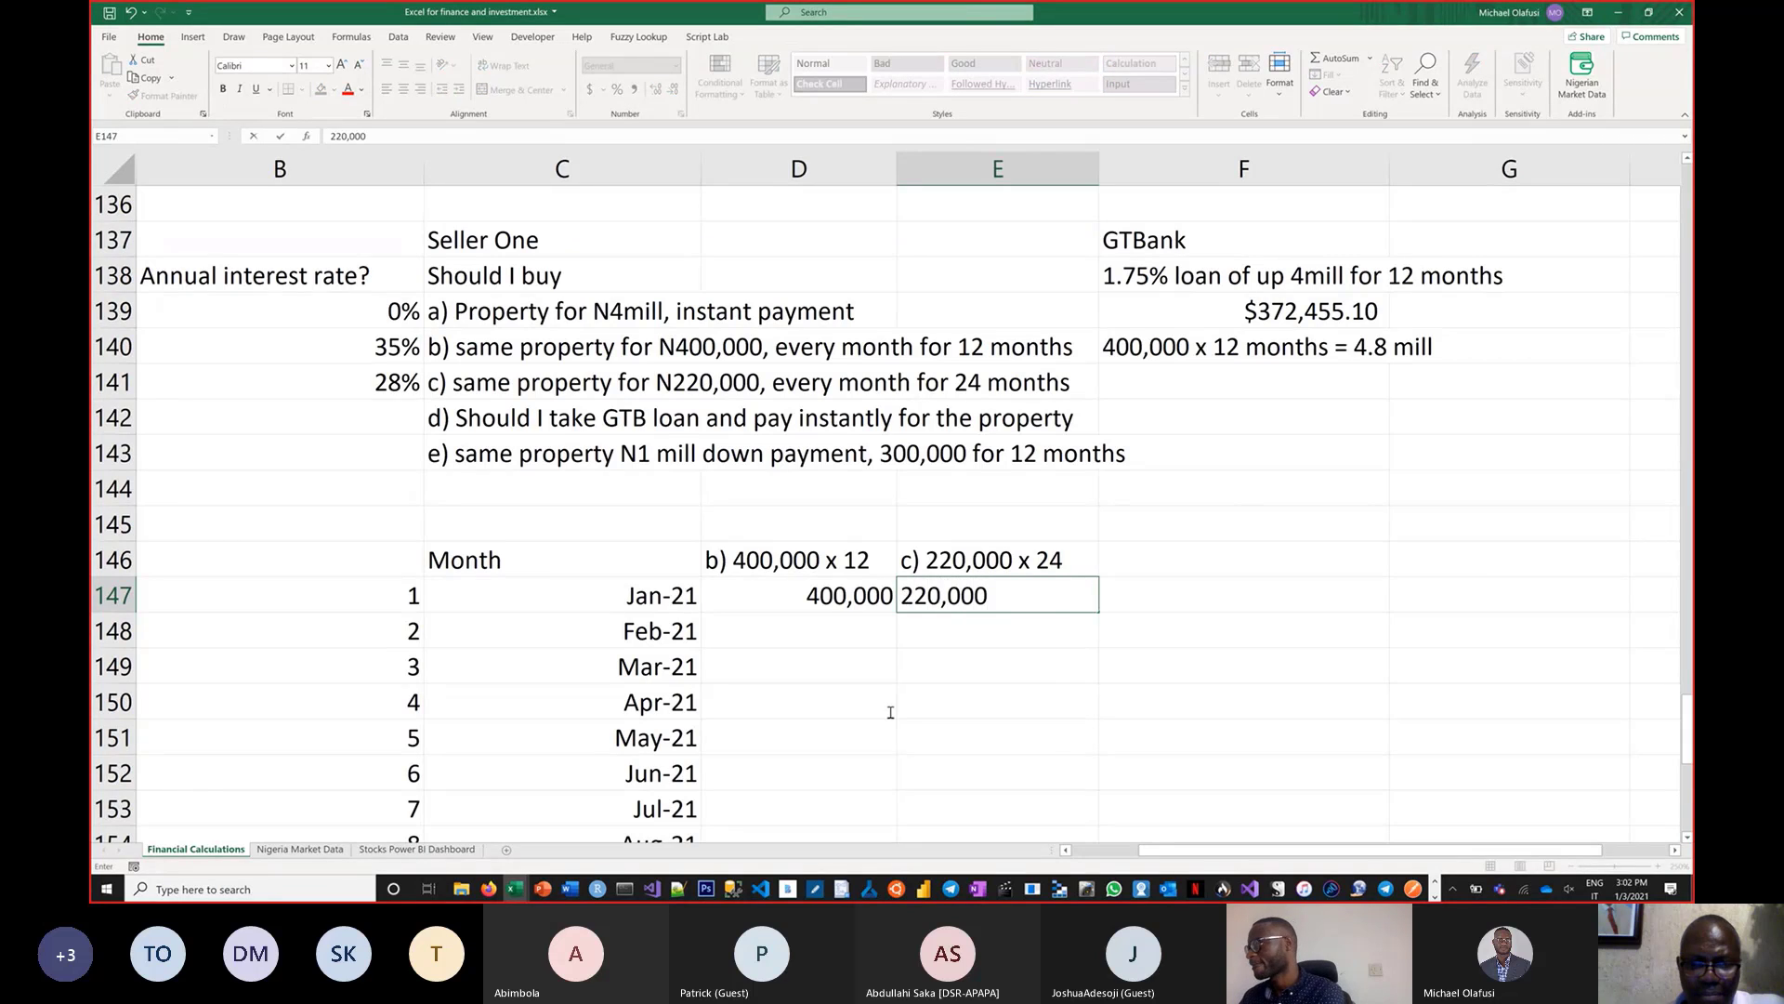
key(shift+F10)
key(Escape)
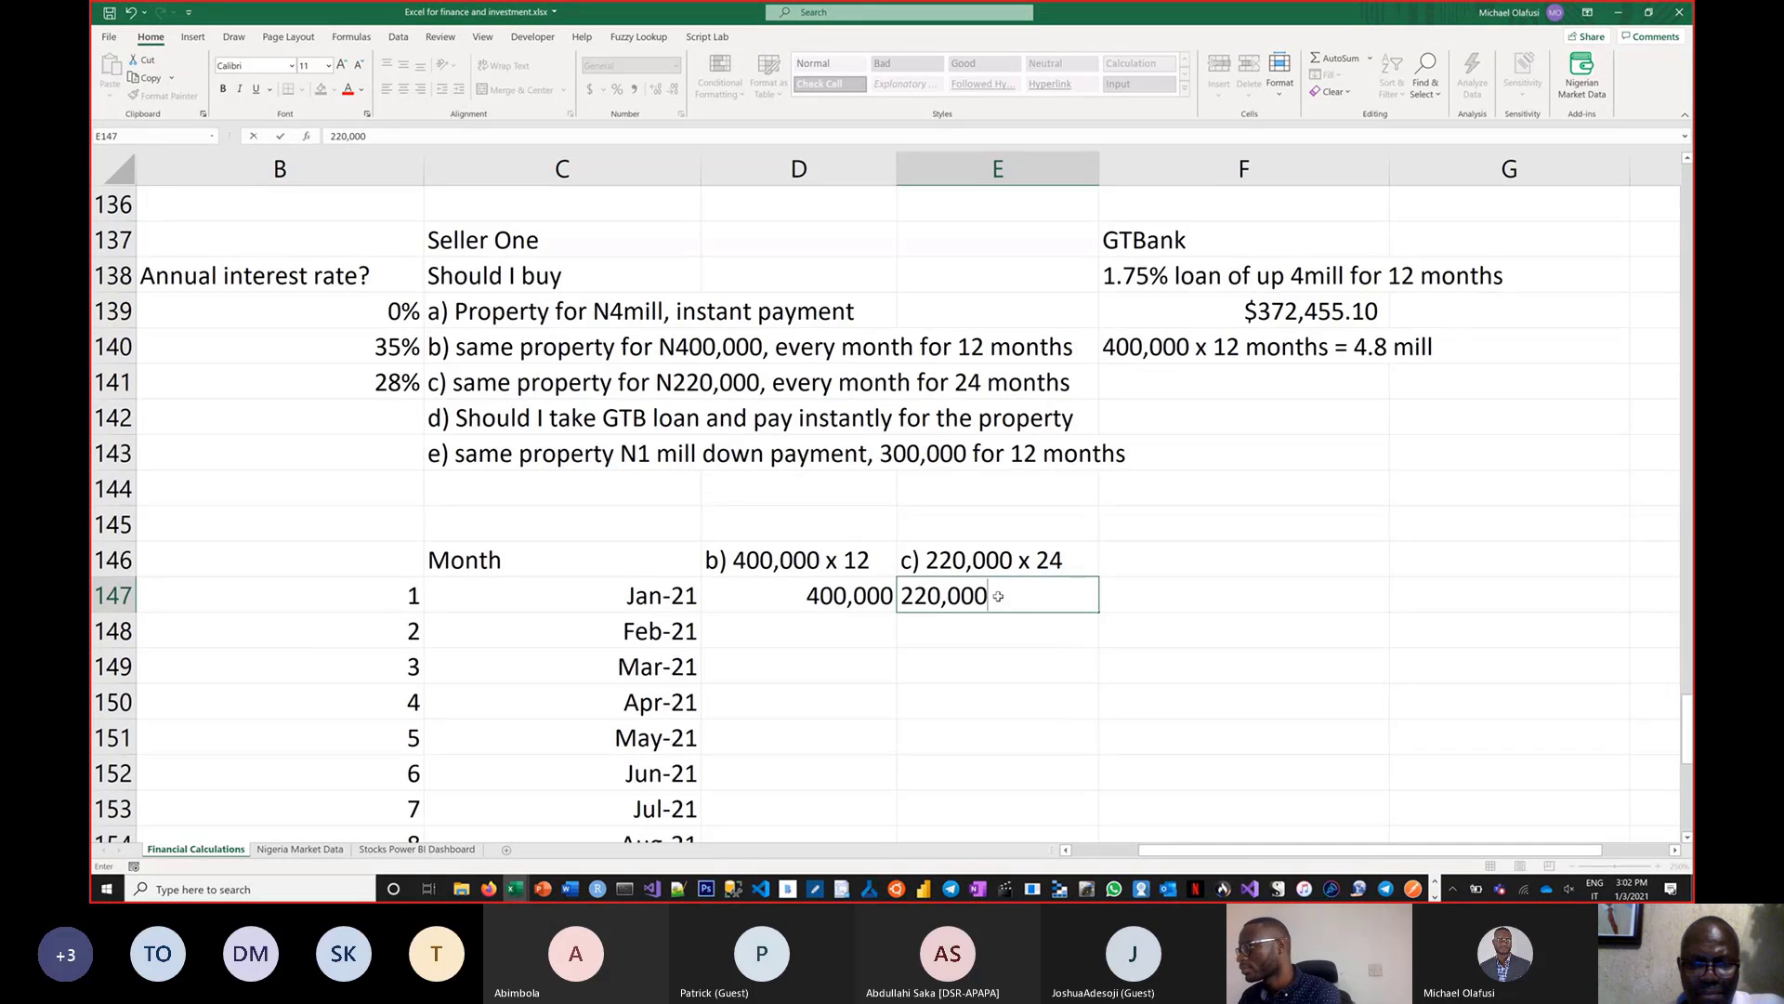
key(Return)
Fill both payments down to Dec-22 in row 170, and clear option b)'s amounts for months 13 to 24 in D159:D170
scroll(796, 432, down, 2)
drag(824, 389, 1078, 784)
drag(855, 770, 826, 371)
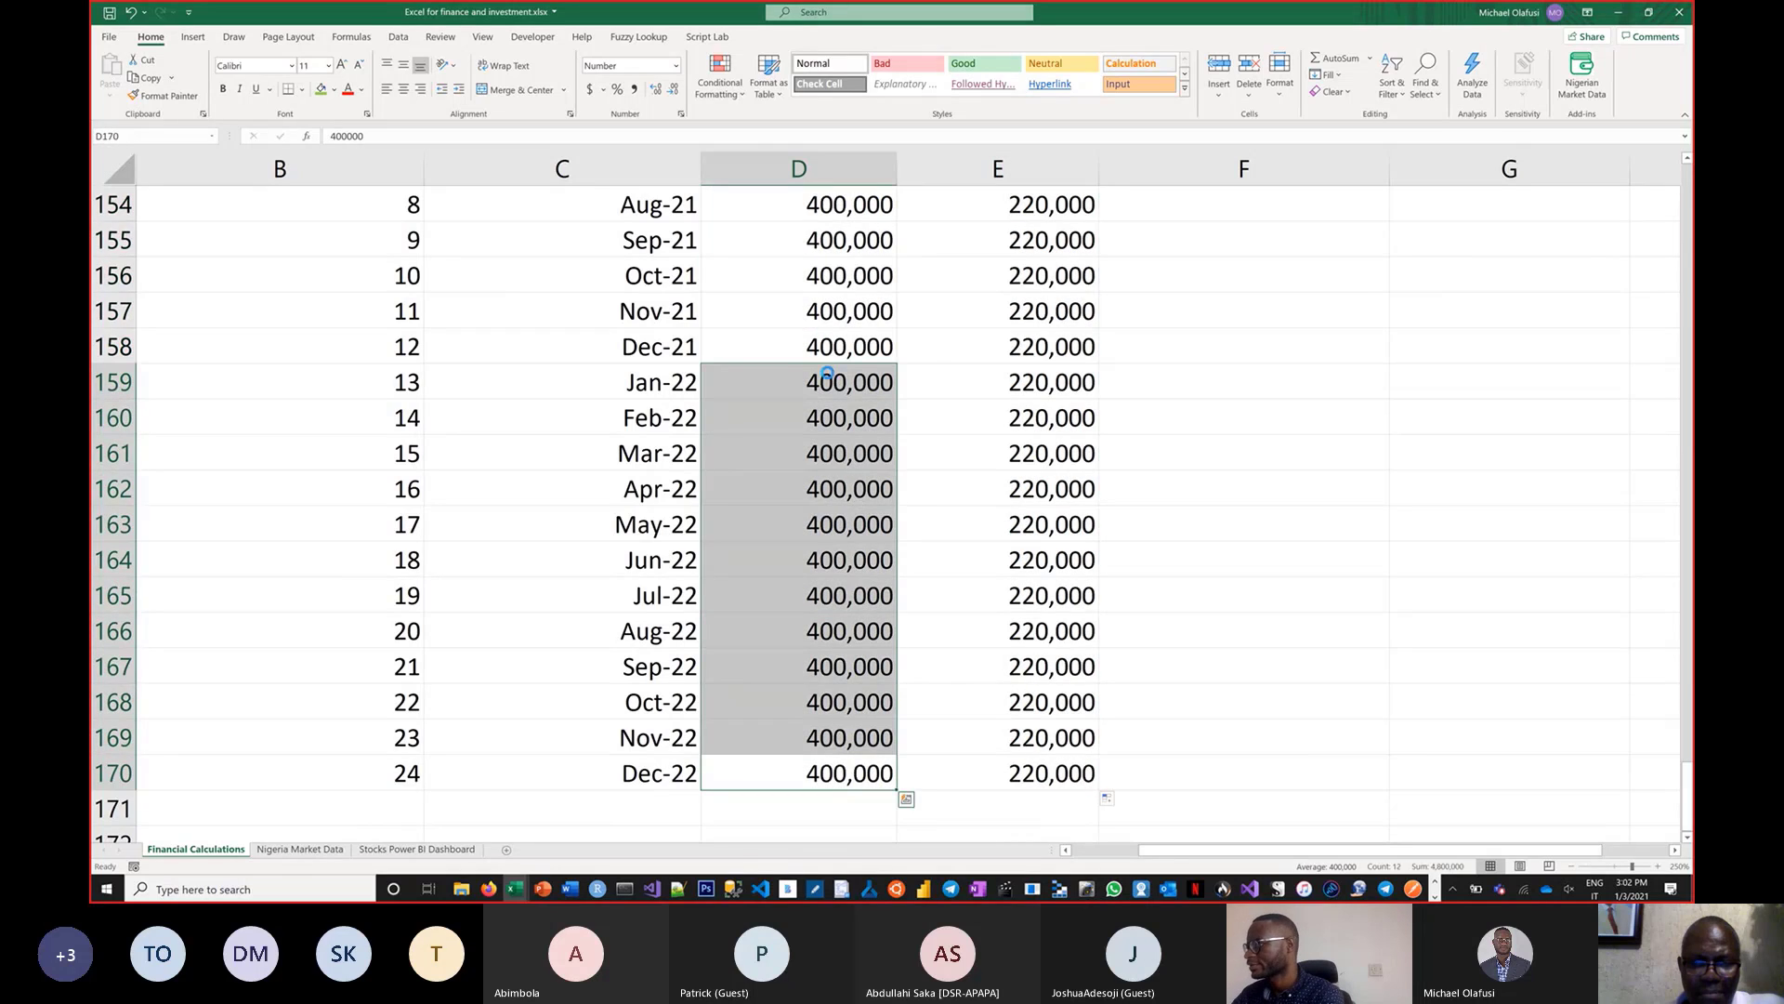
key(Delete)
Label cell C171 "Total" below the last month and make the total row C171:E171 bold
scroll(865, 540, down, 1)
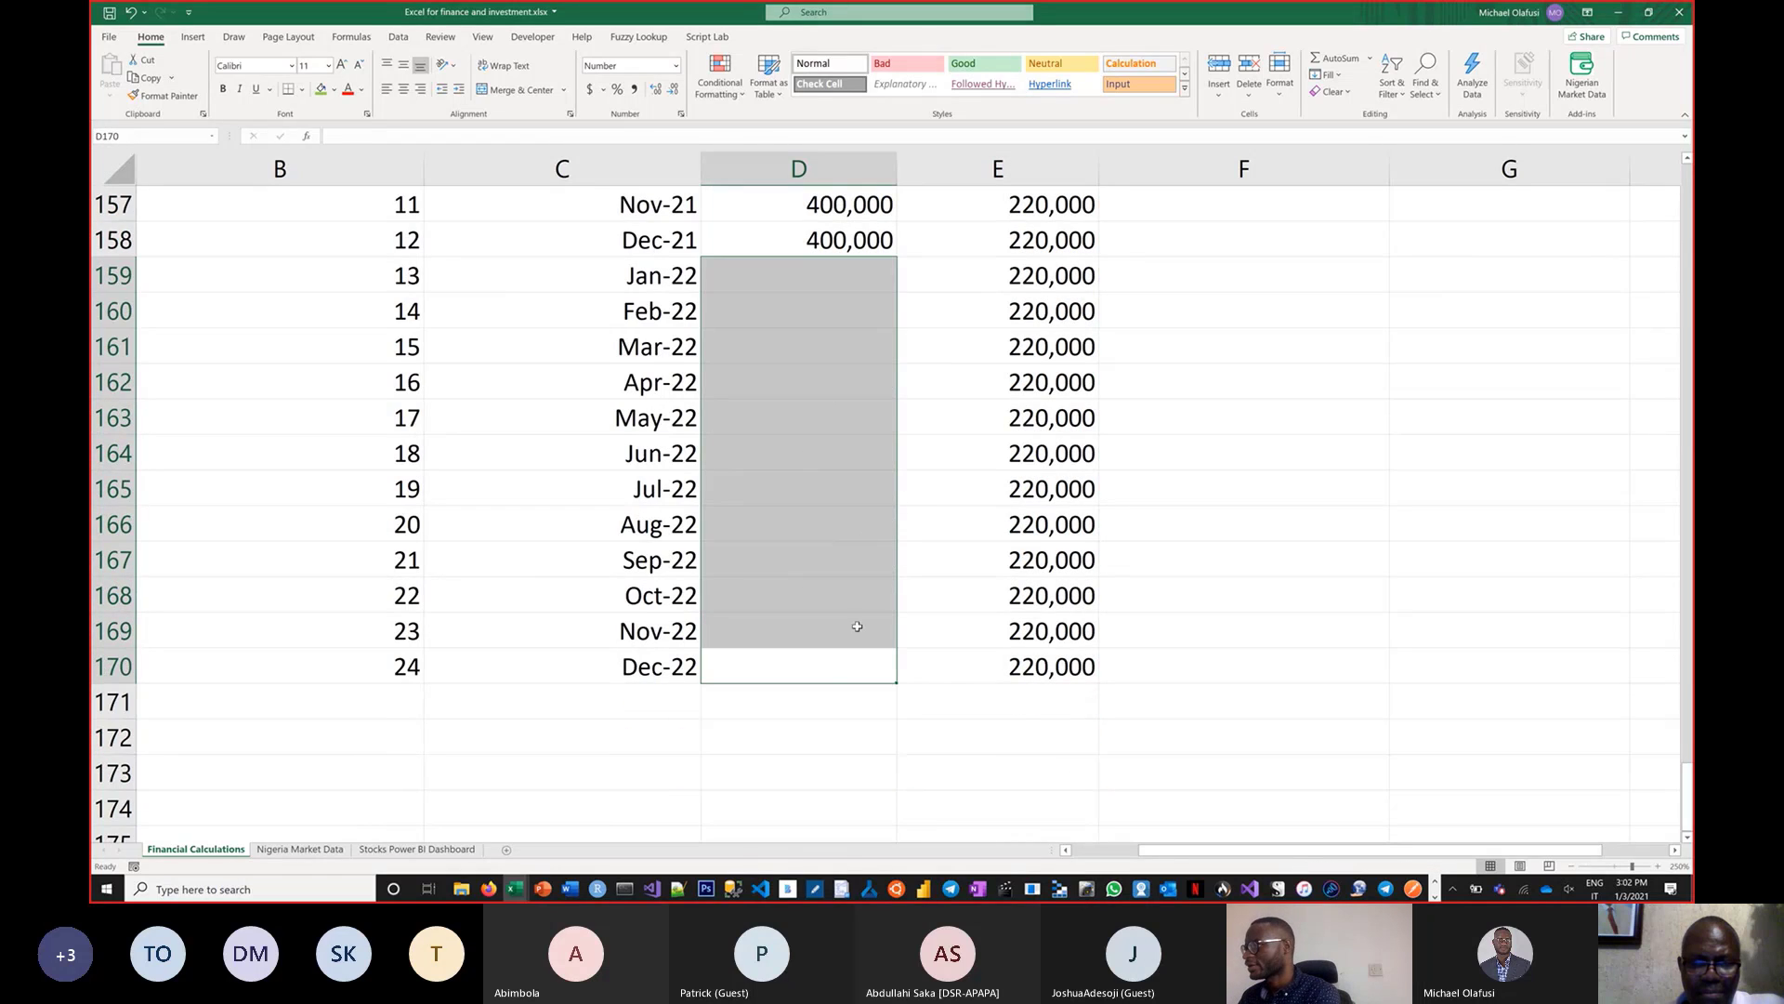
click(676, 708)
text(To)
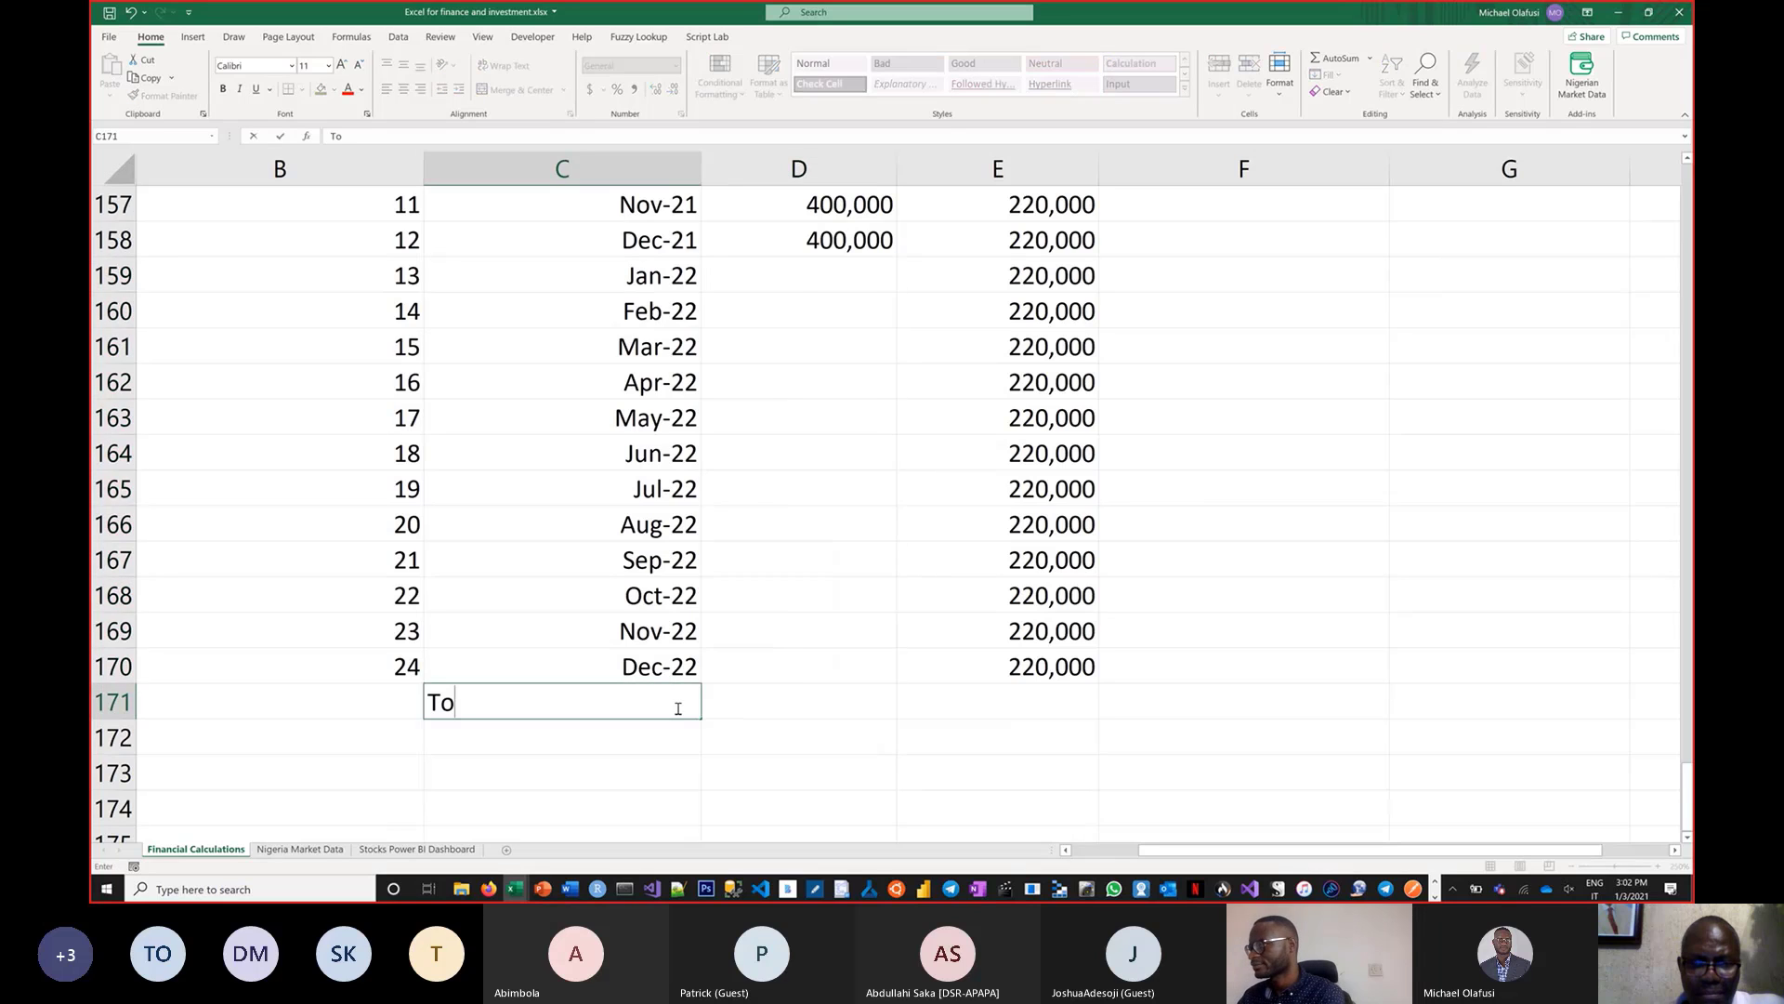
text(ta)
key(Tab)
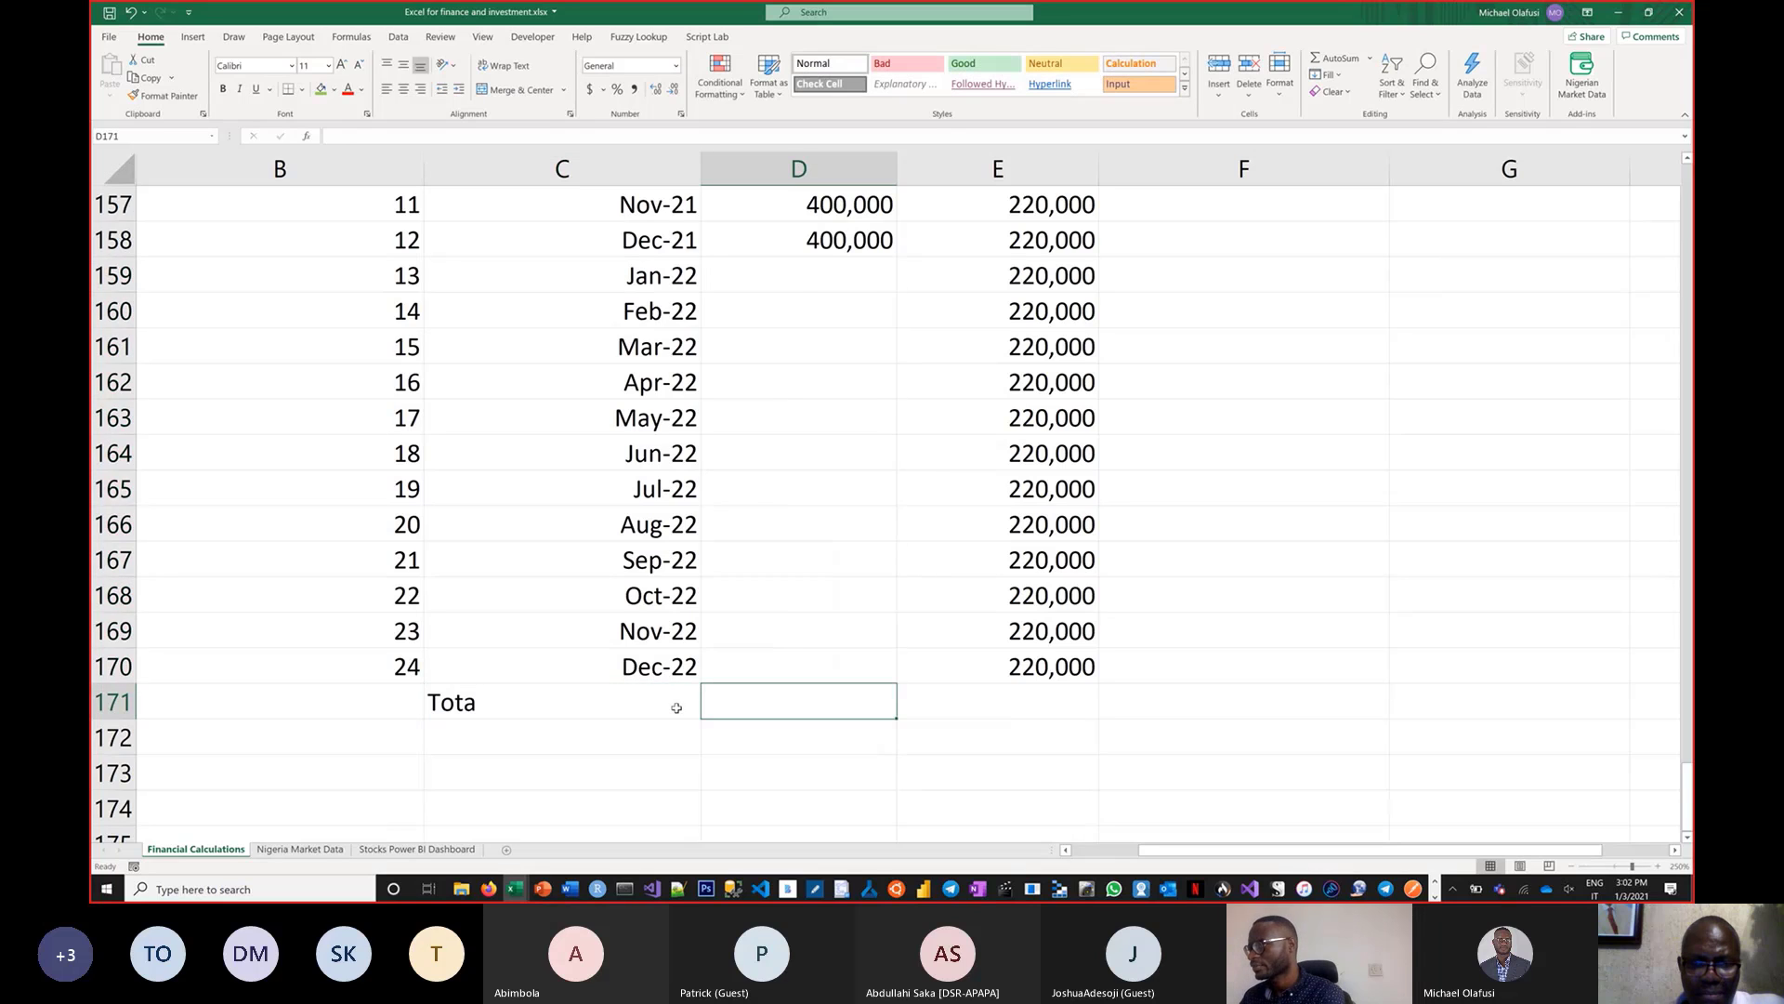
double_click(676, 708)
text(l)
key(Tab)
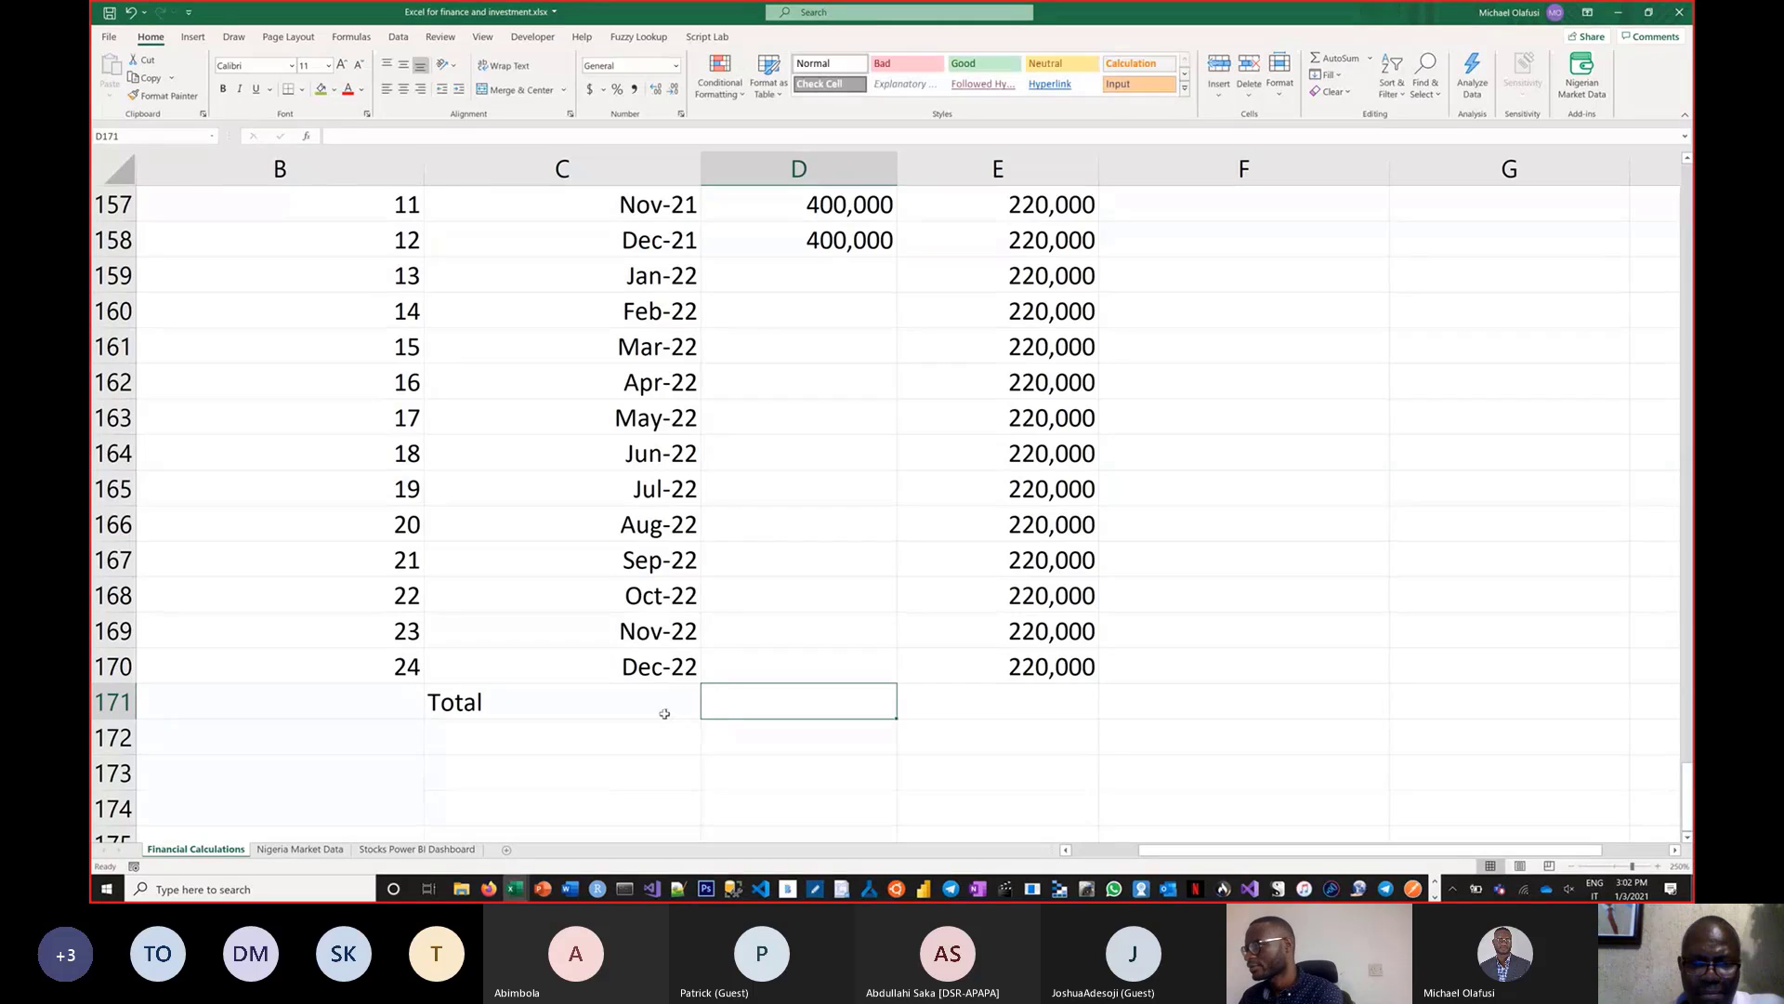
drag(664, 713, 1083, 716)
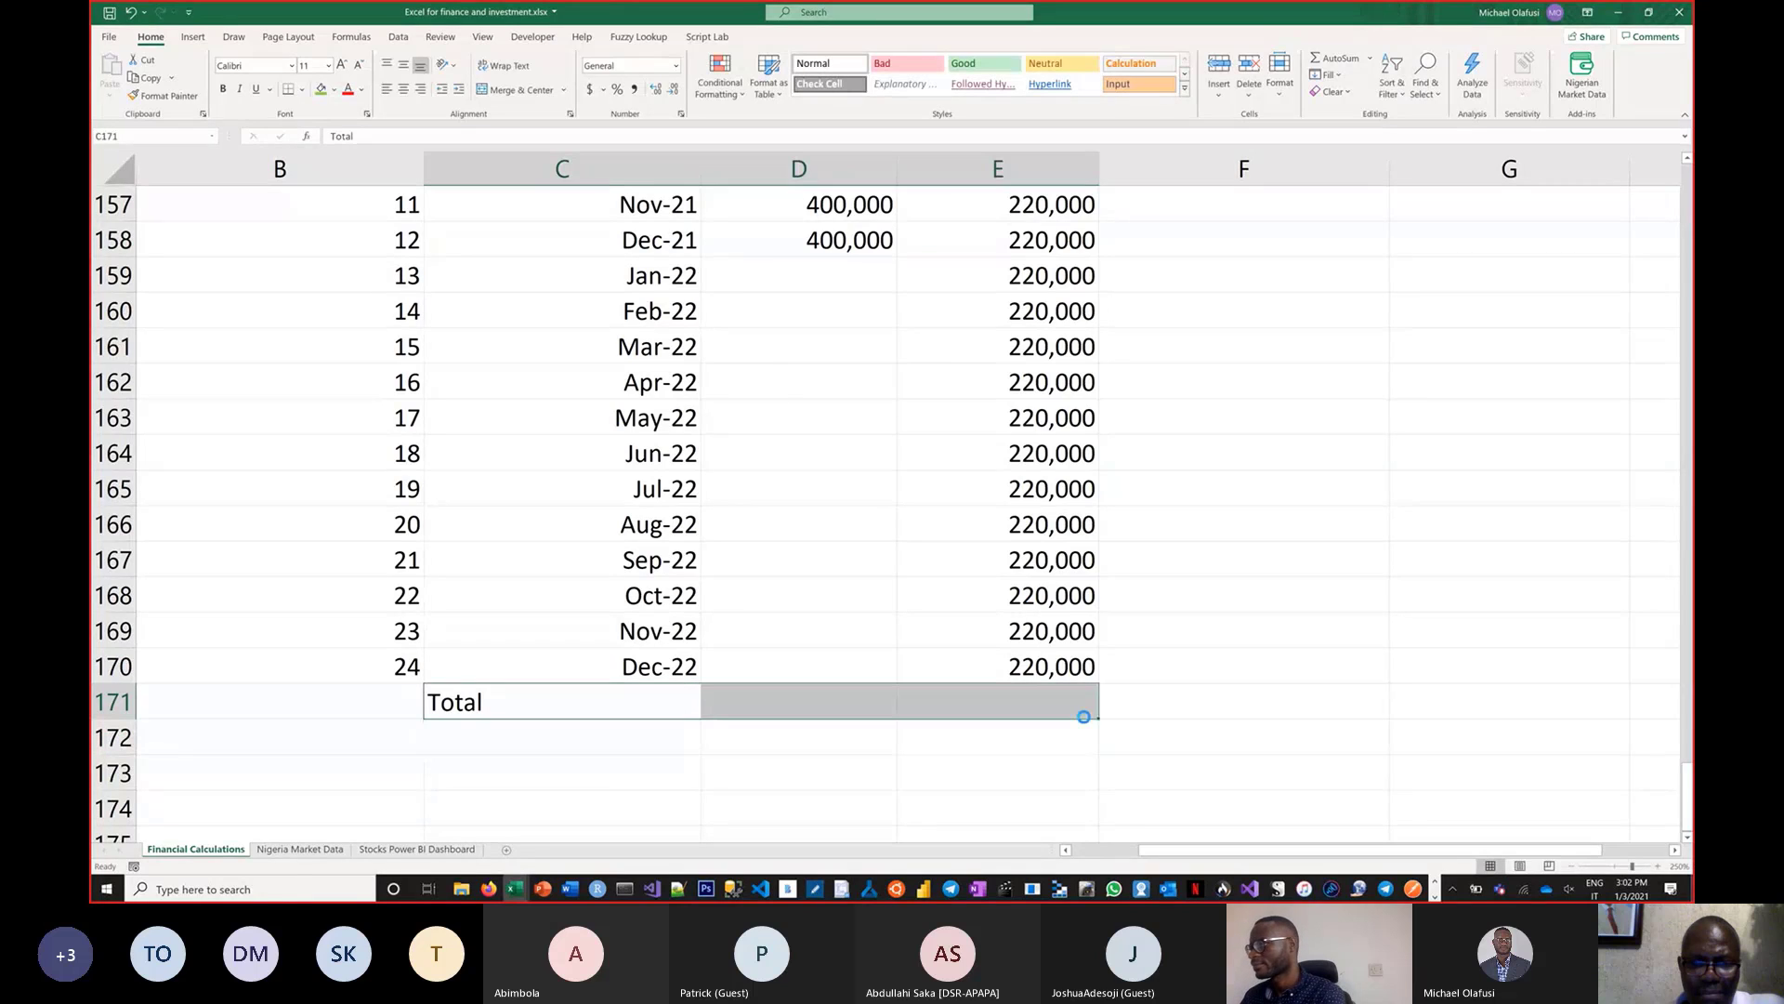
key(ctrl+b)
Total option b)'s payments in D171 with =SUM(D147:D170) and copy the formula to E171 for option c)
click(833, 690)
text(=sum)
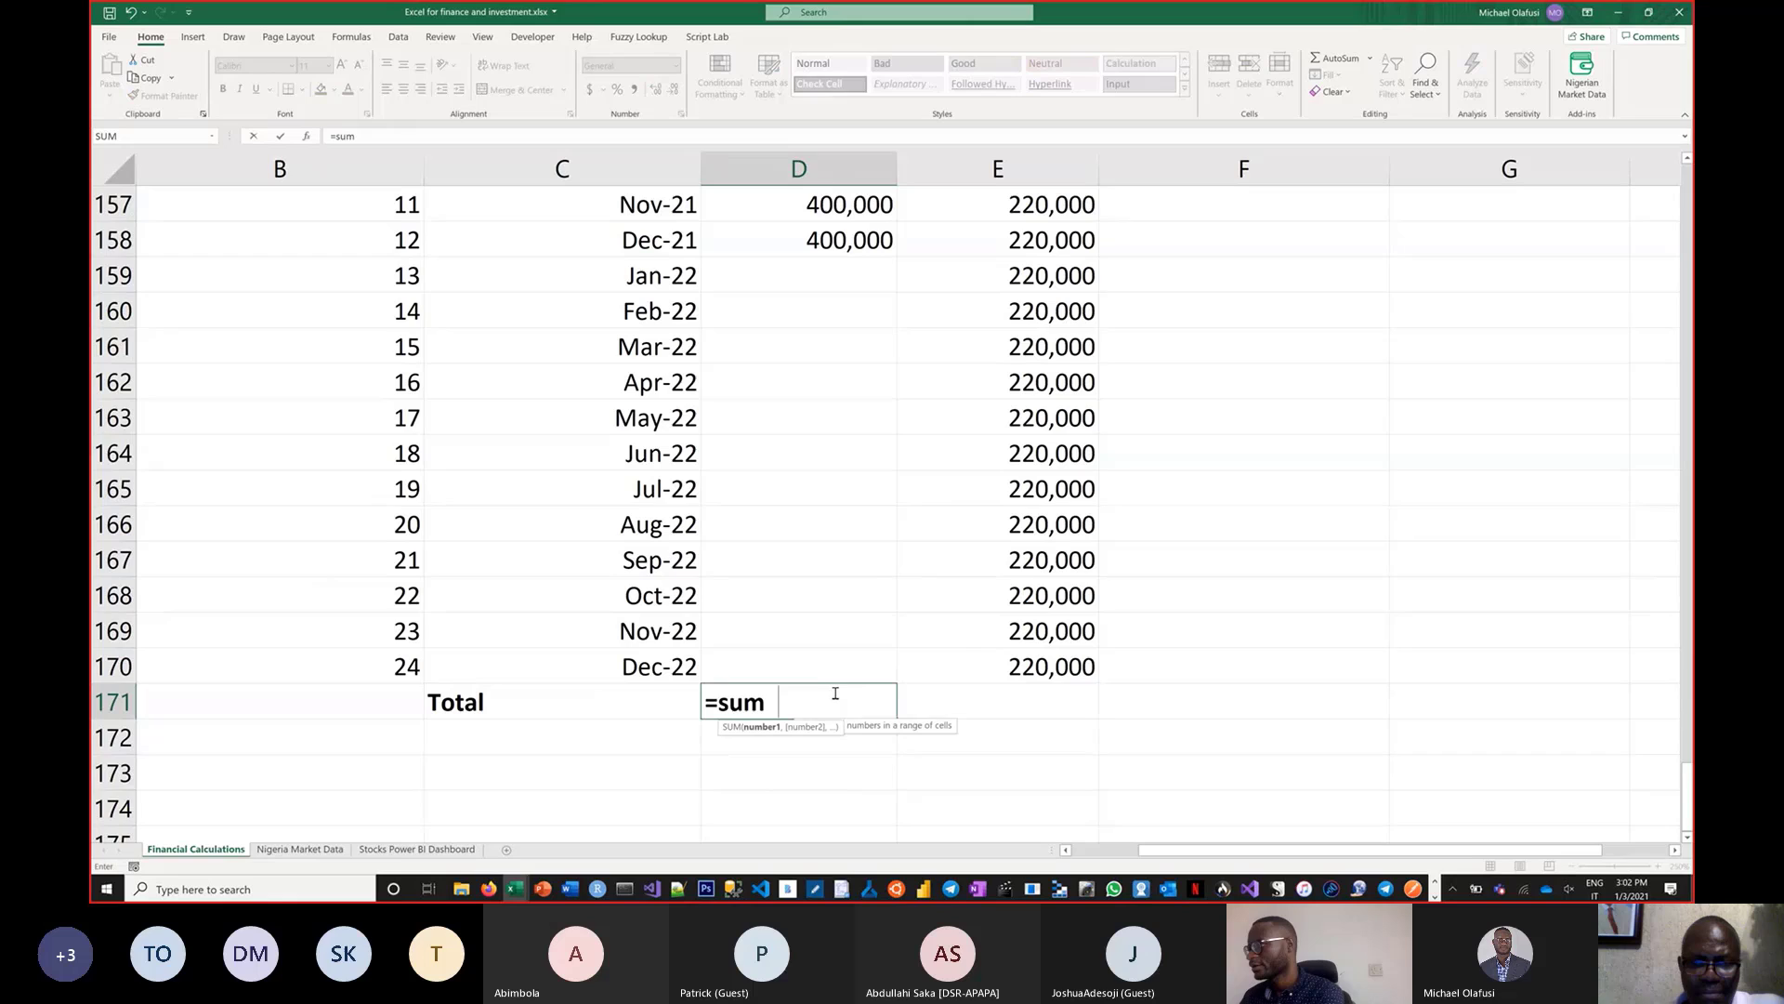
key(Tab)
drag(841, 667, 810, 272)
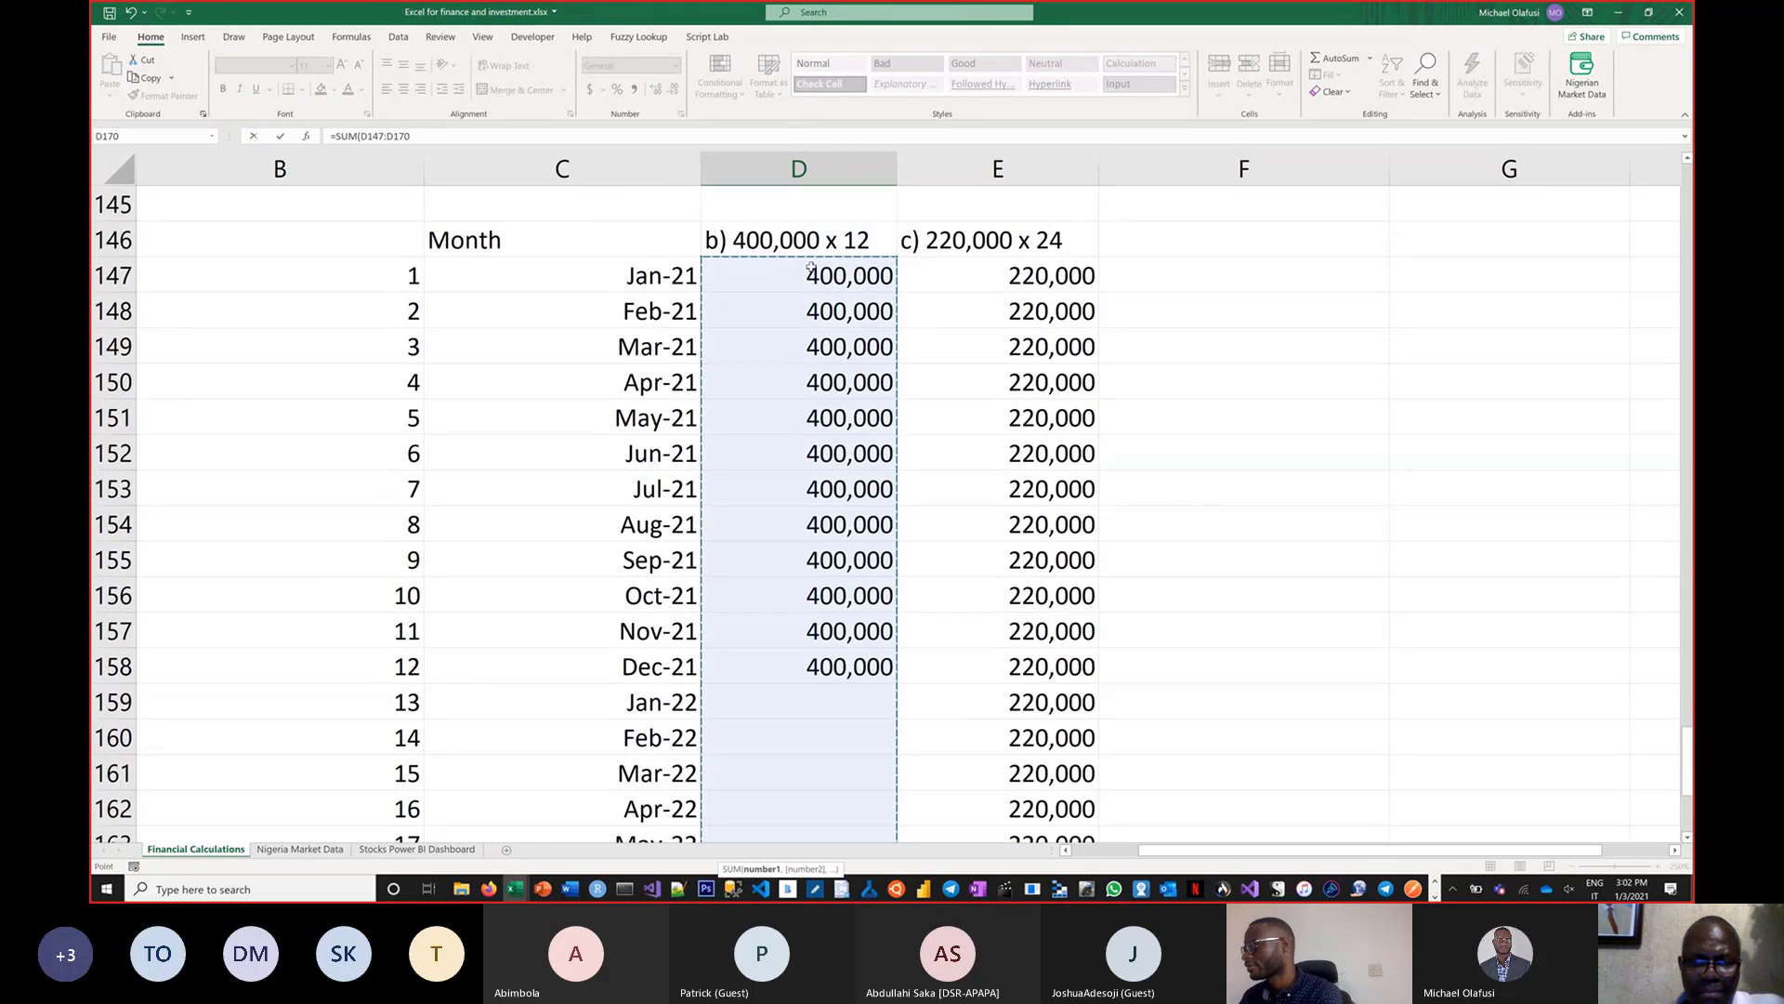
key(Return)
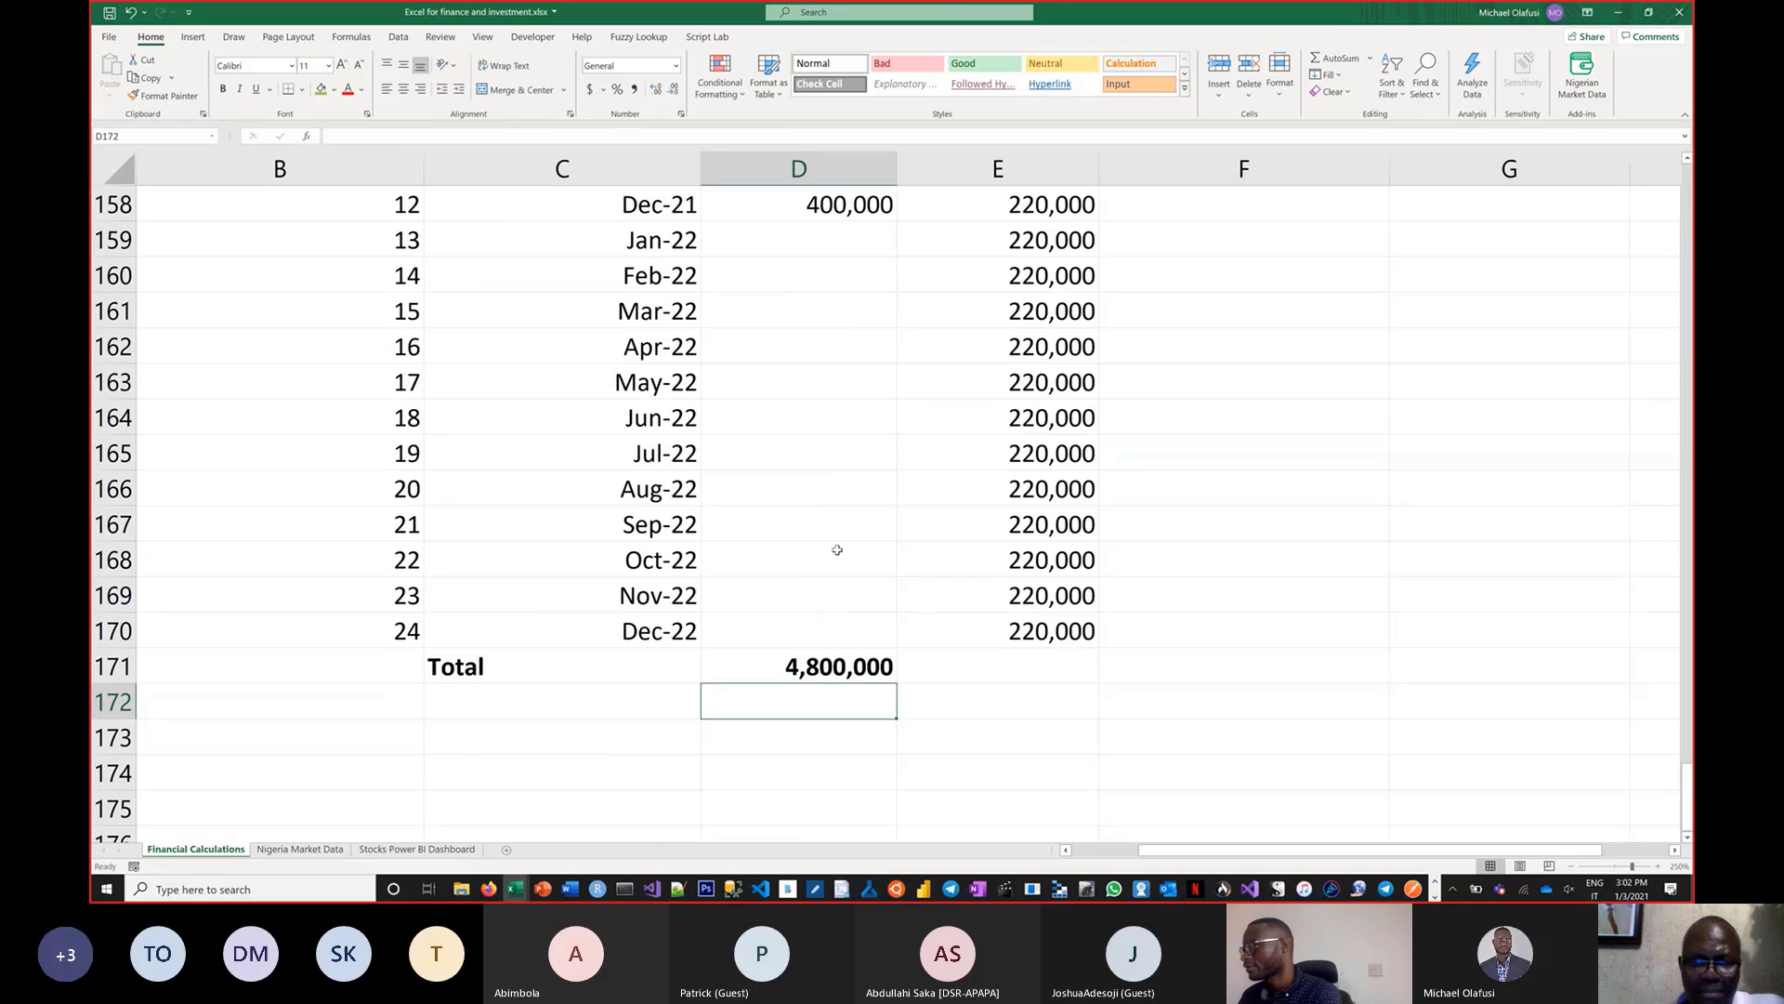
click(827, 662)
drag(897, 686, 1088, 687)
click(1051, 668)
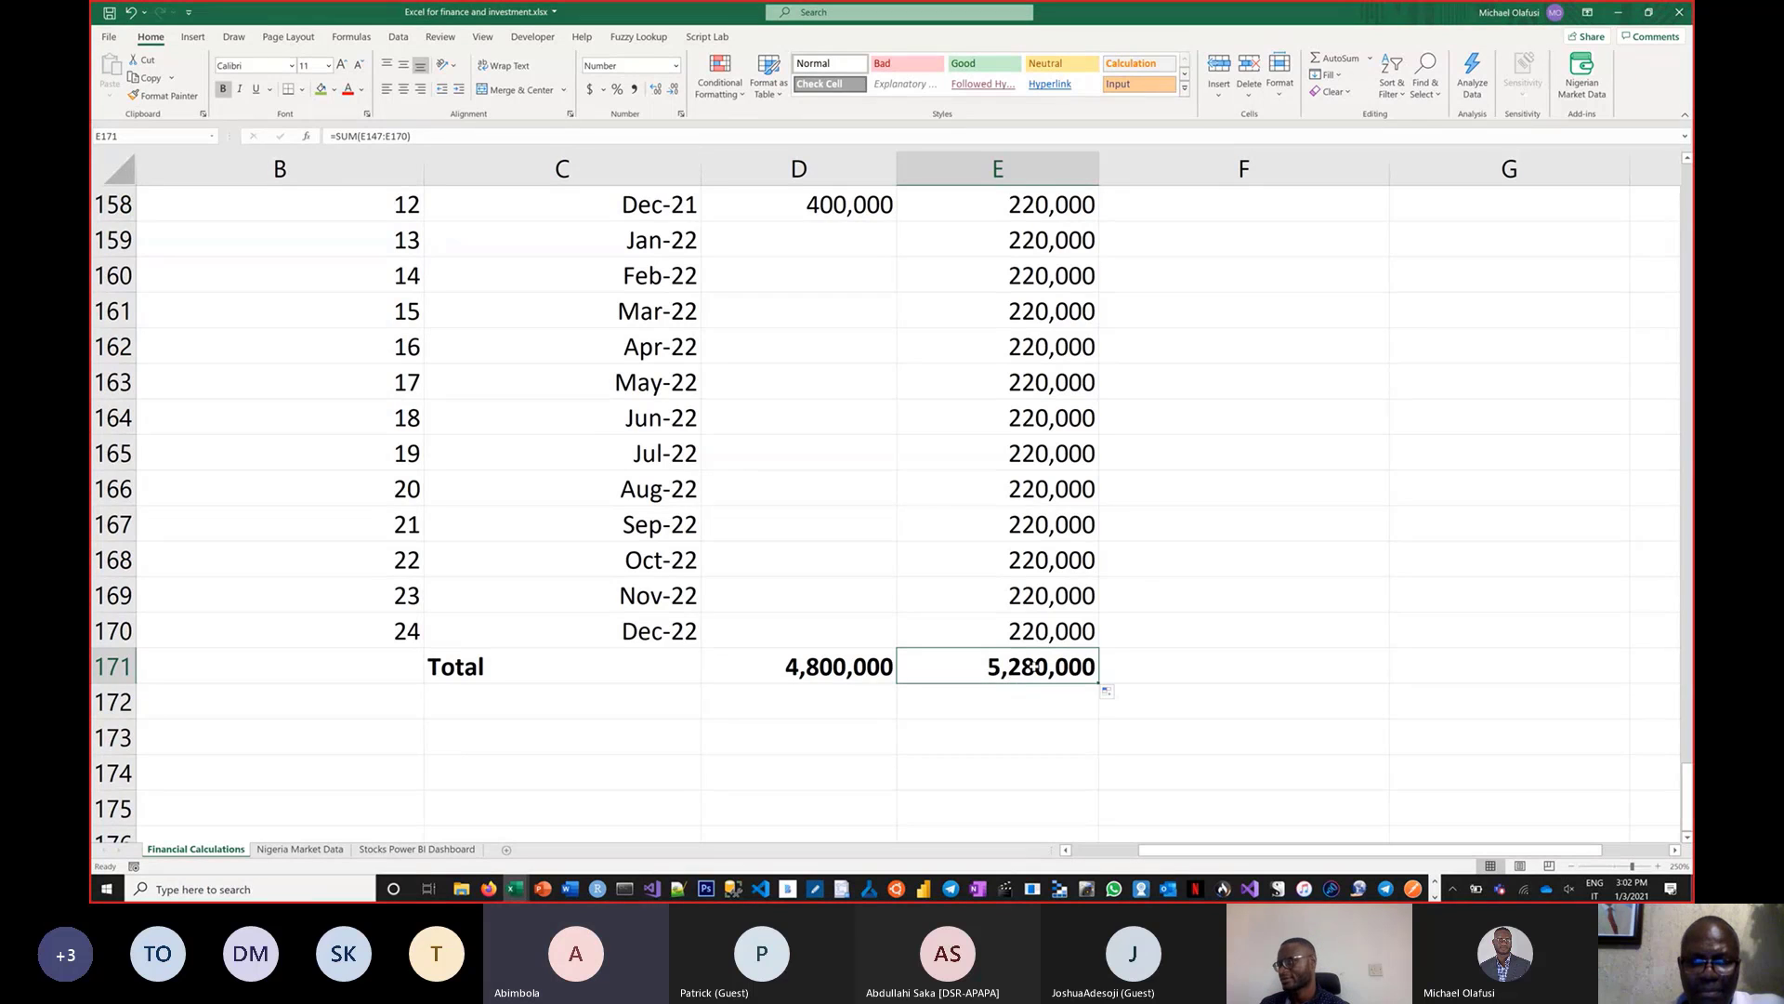
Examine the RATE formula behind option c)'s annual interest rate in cell B141, alongside the payment schedule
scroll(1035, 666, up, 5)
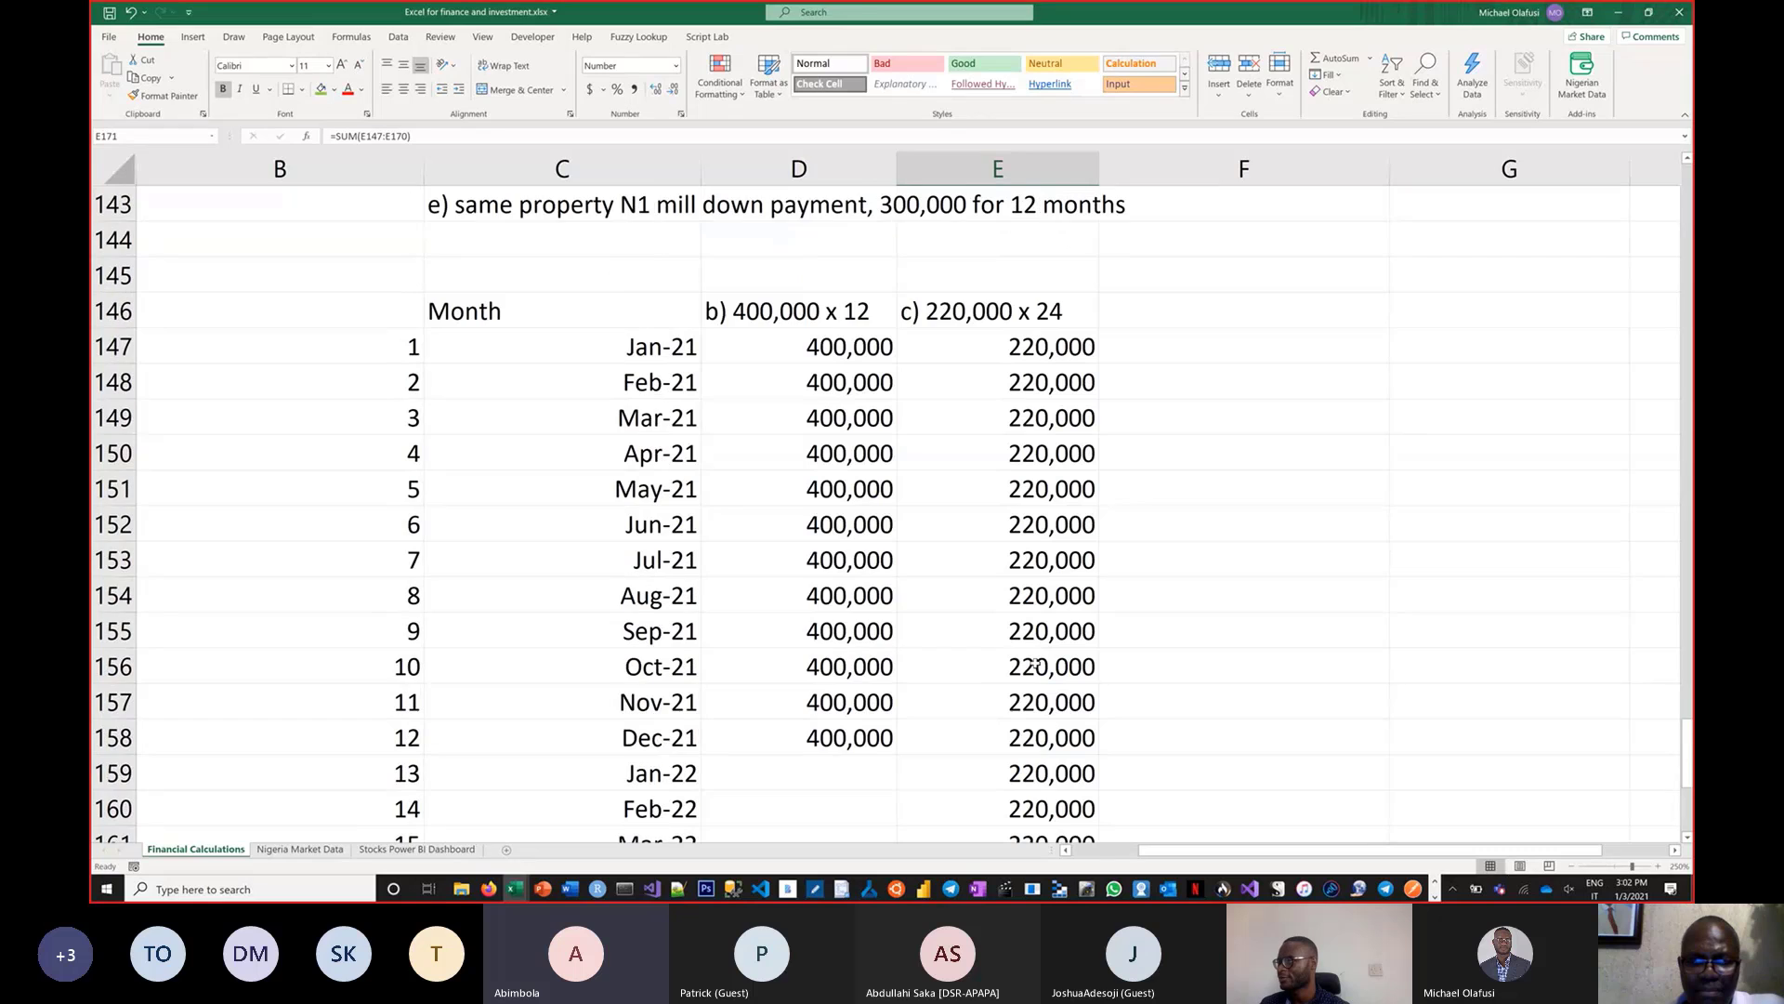
scroll(1029, 667, up, 3)
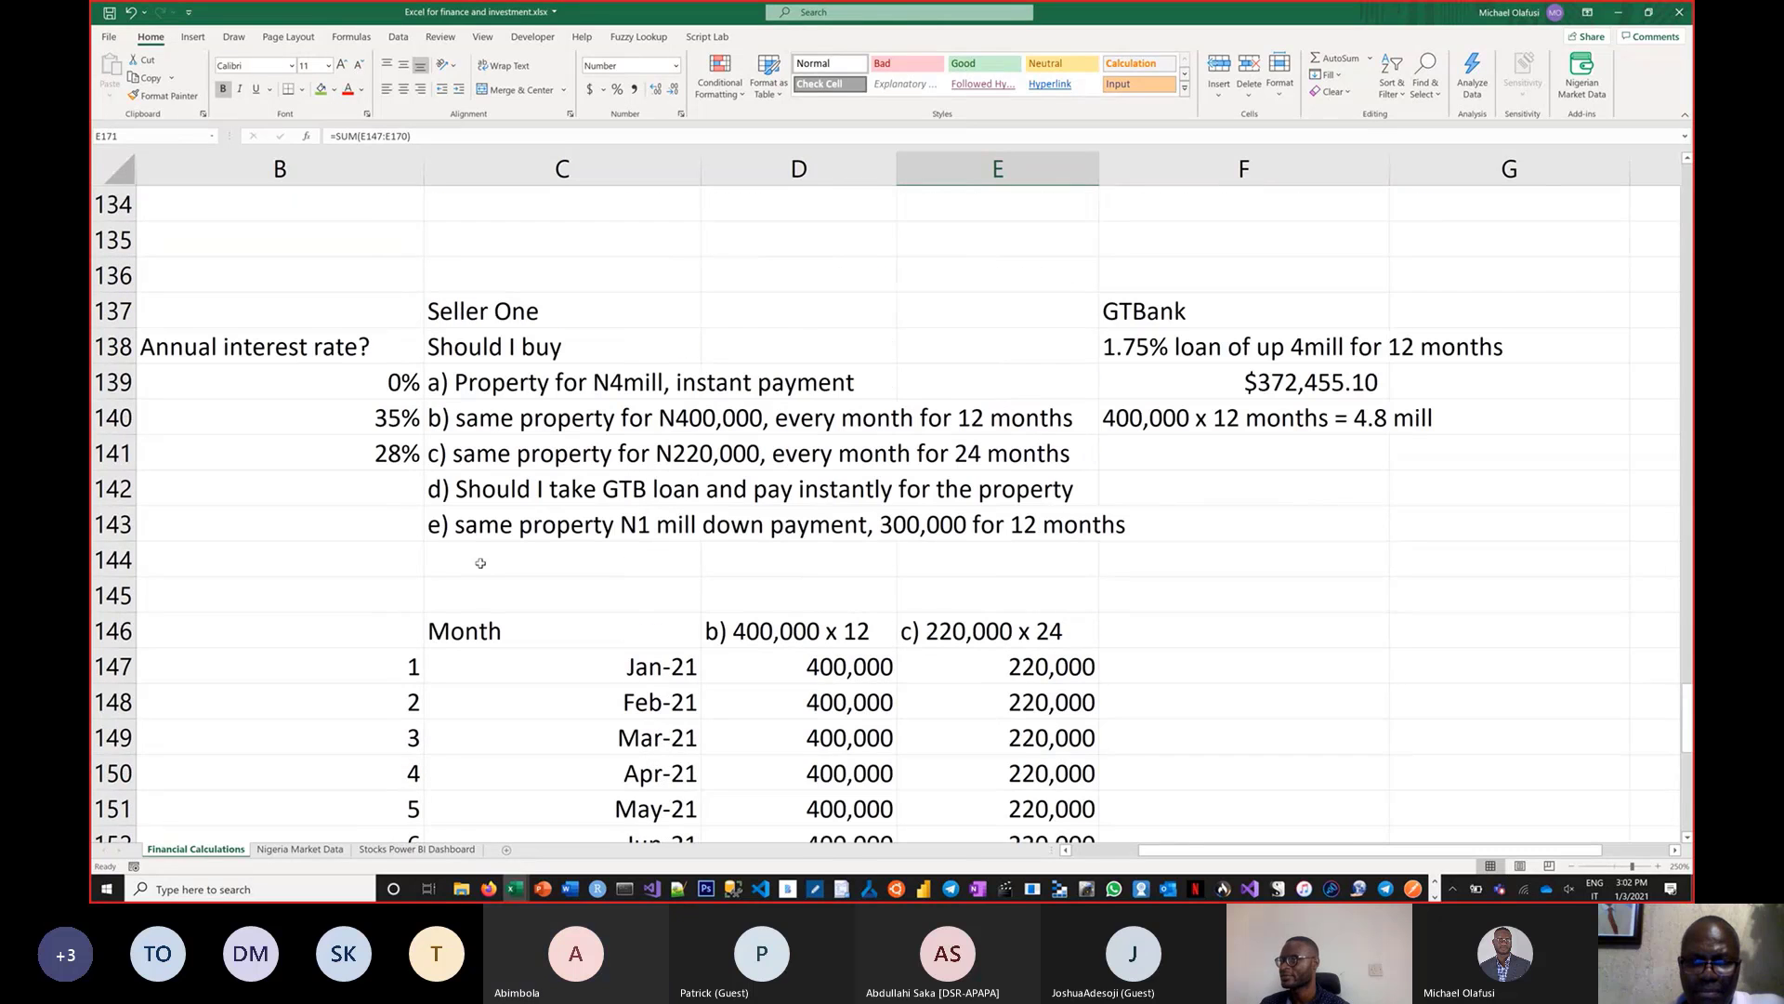
click(371, 464)
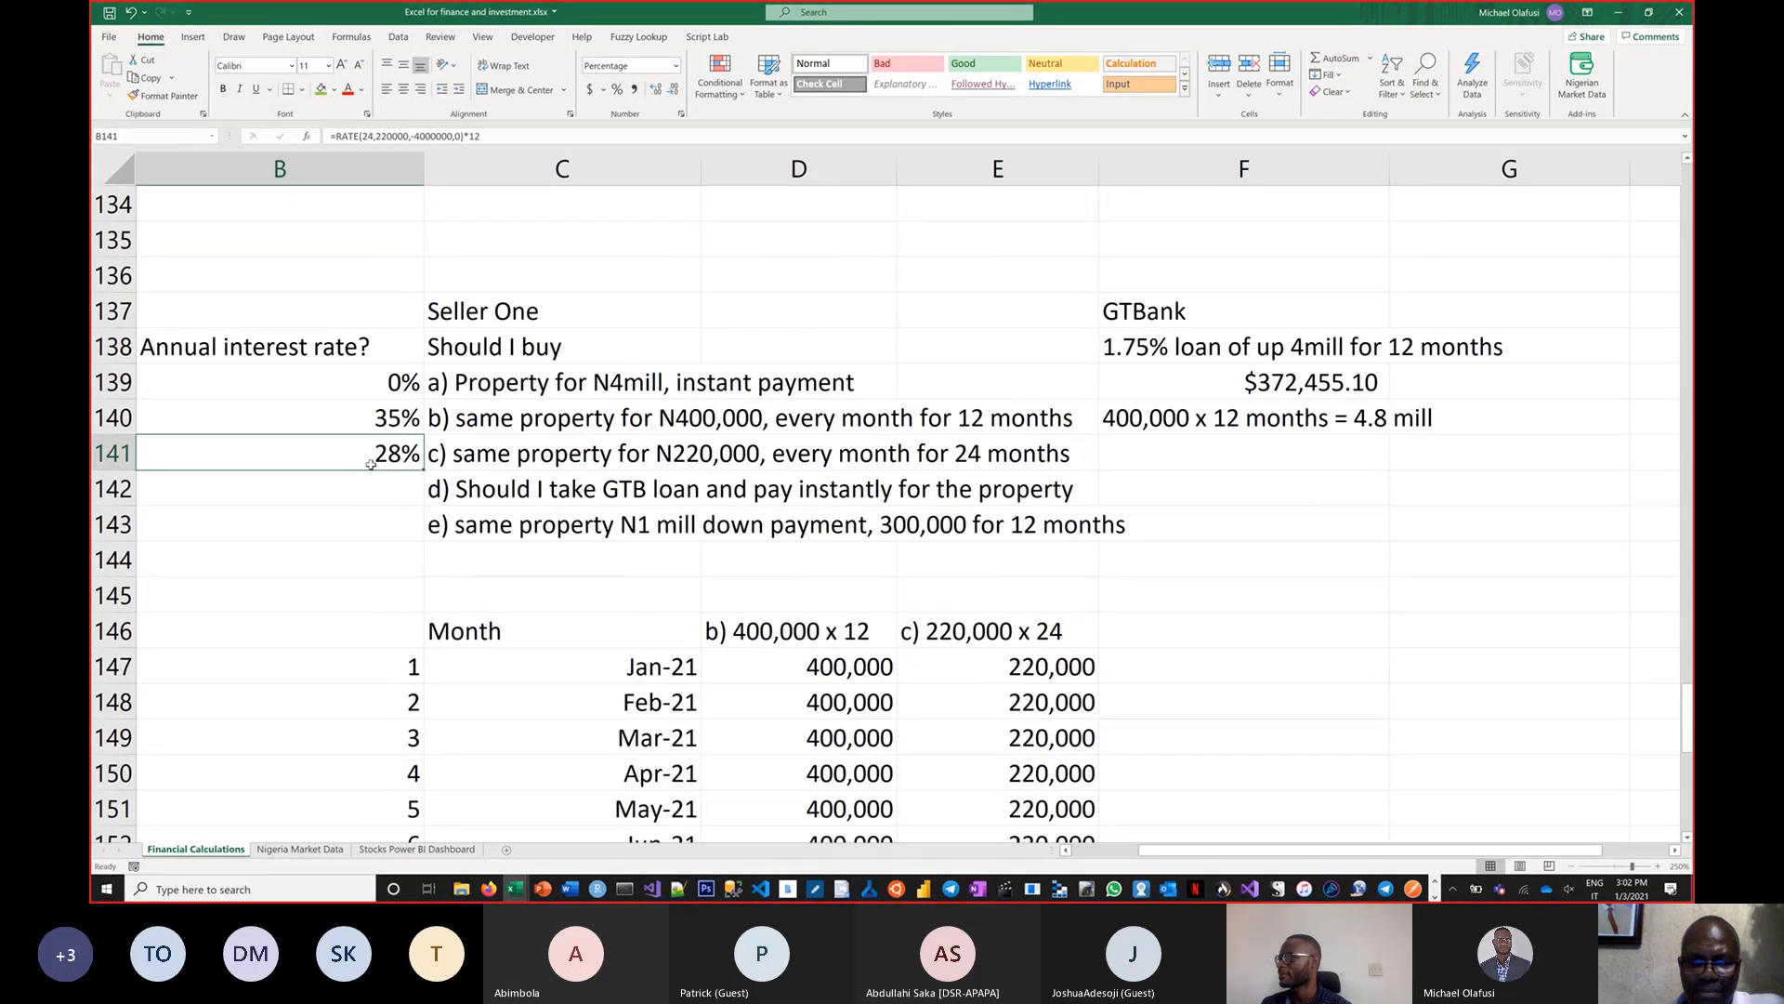
scroll(983, 518, down, 3)
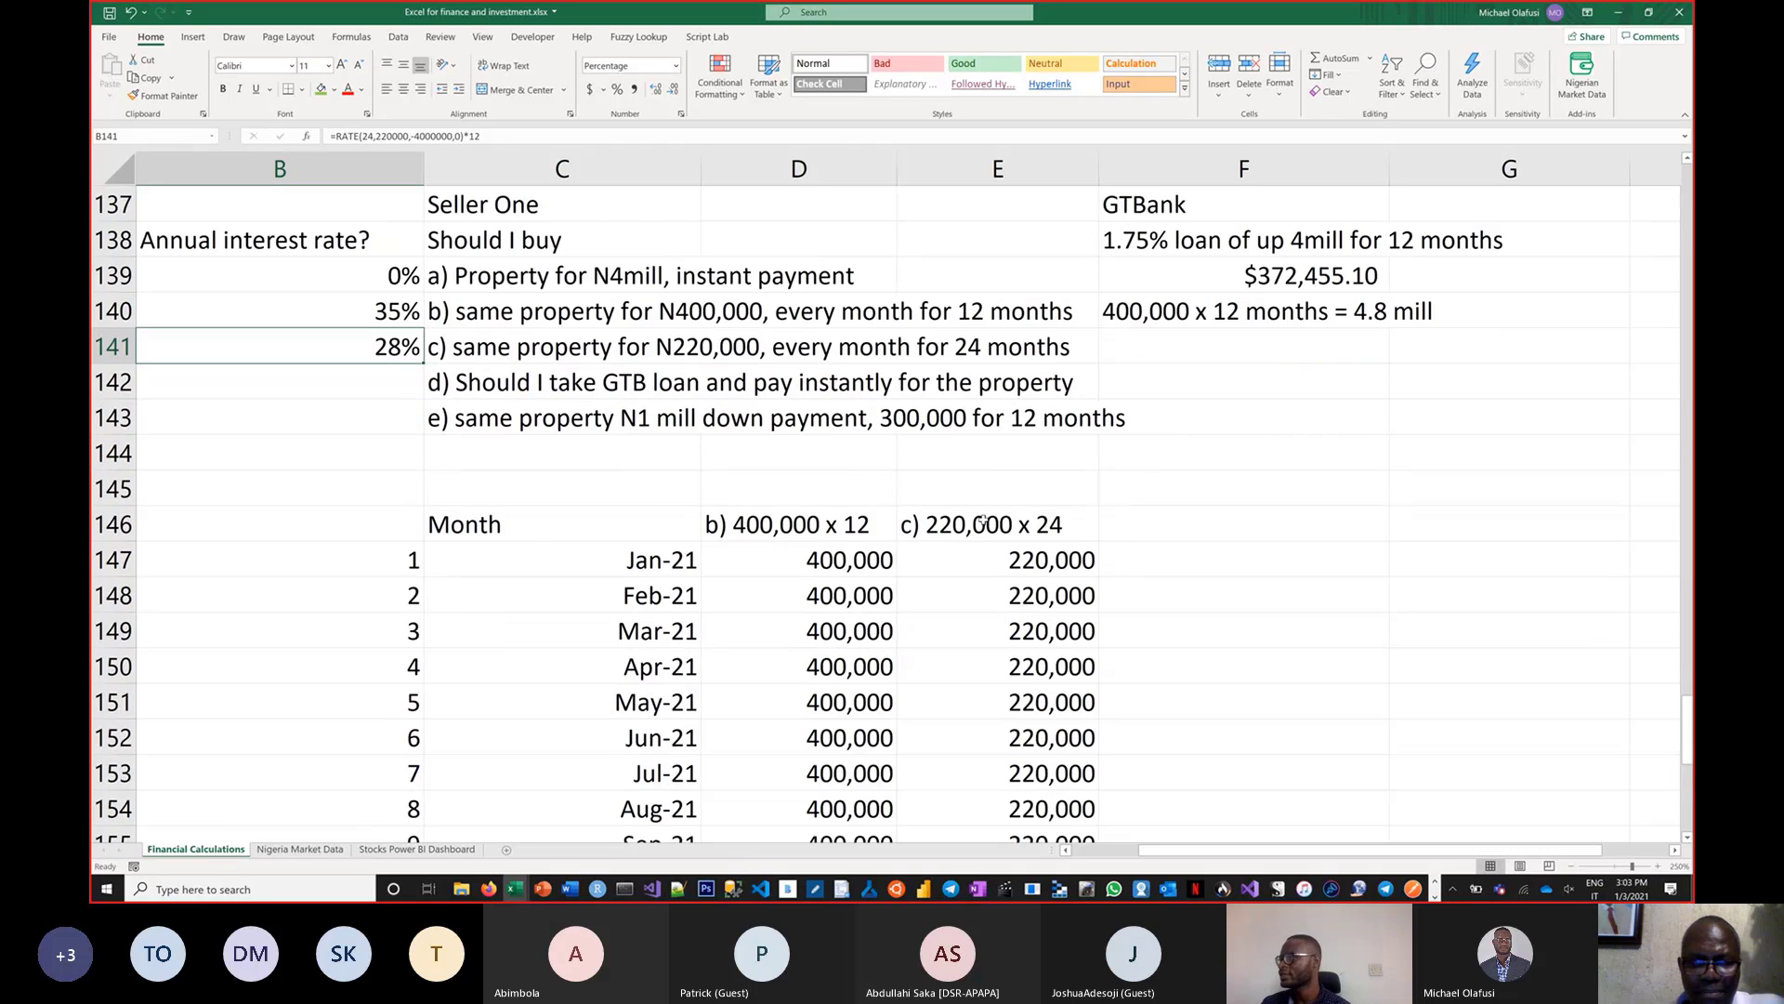
Compare option c)'s monthly payments, the totals in D171:E171 and the GTBank loan terms in F137:F139
scroll(972, 520, up, 2)
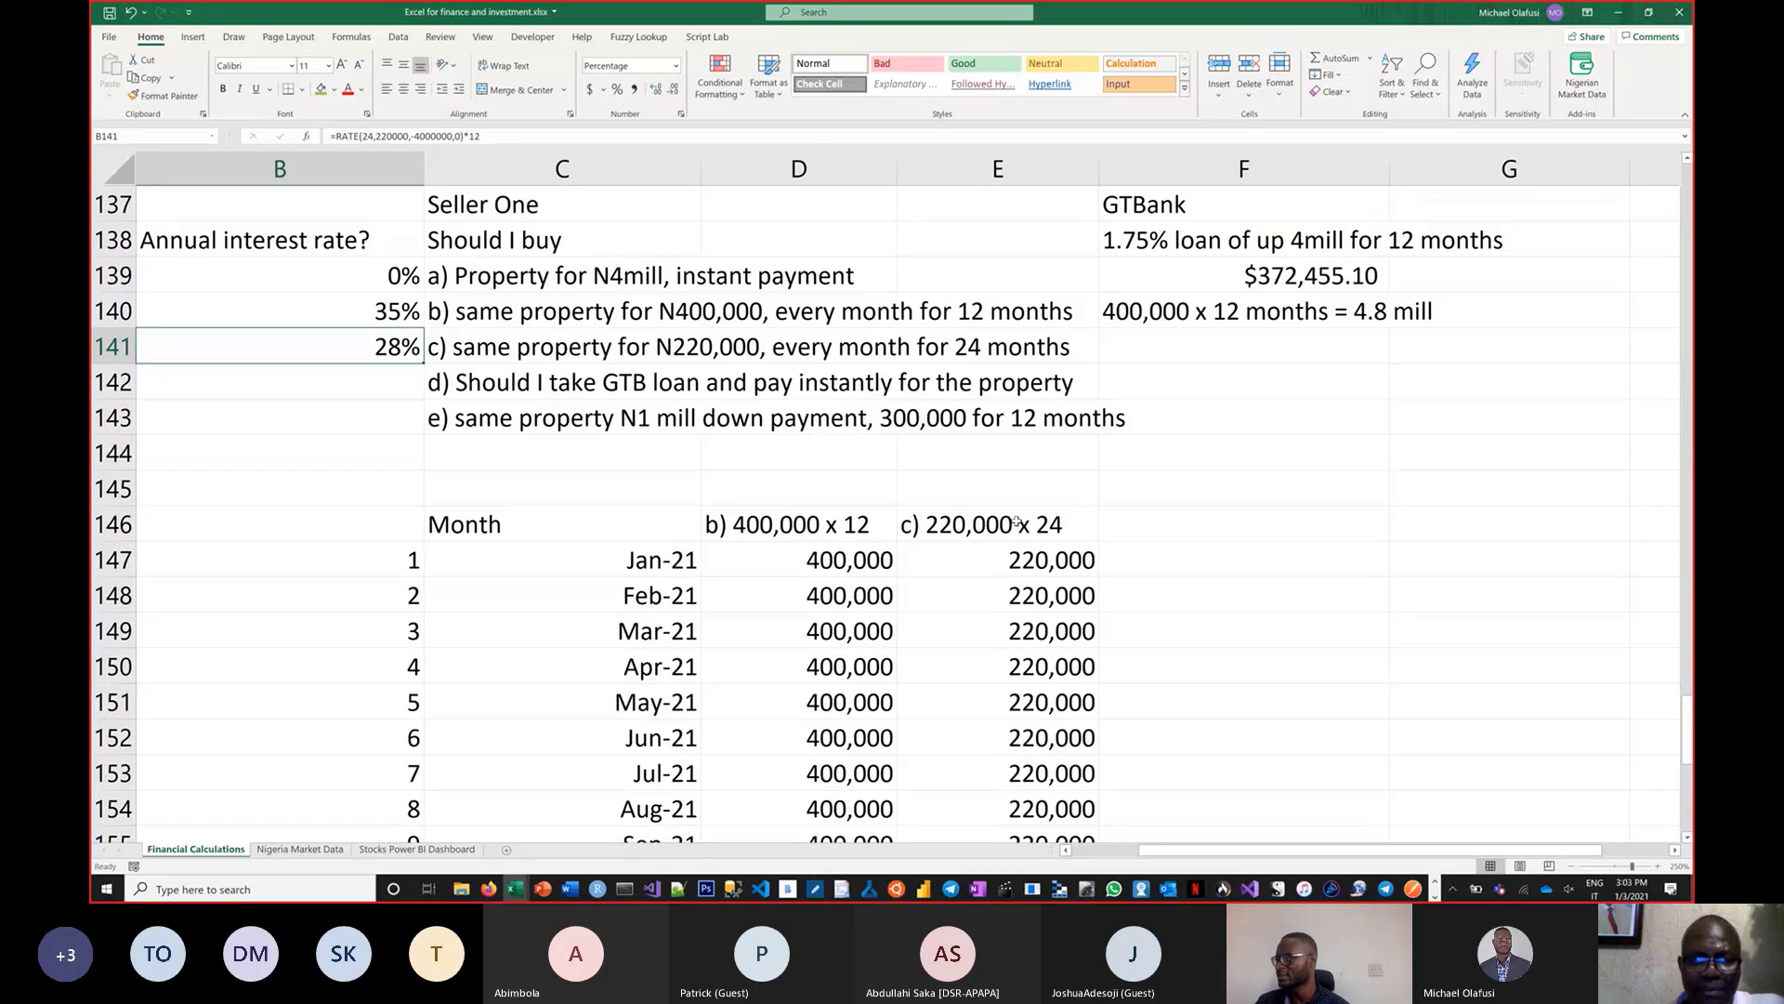
drag(1015, 524, 1004, 773)
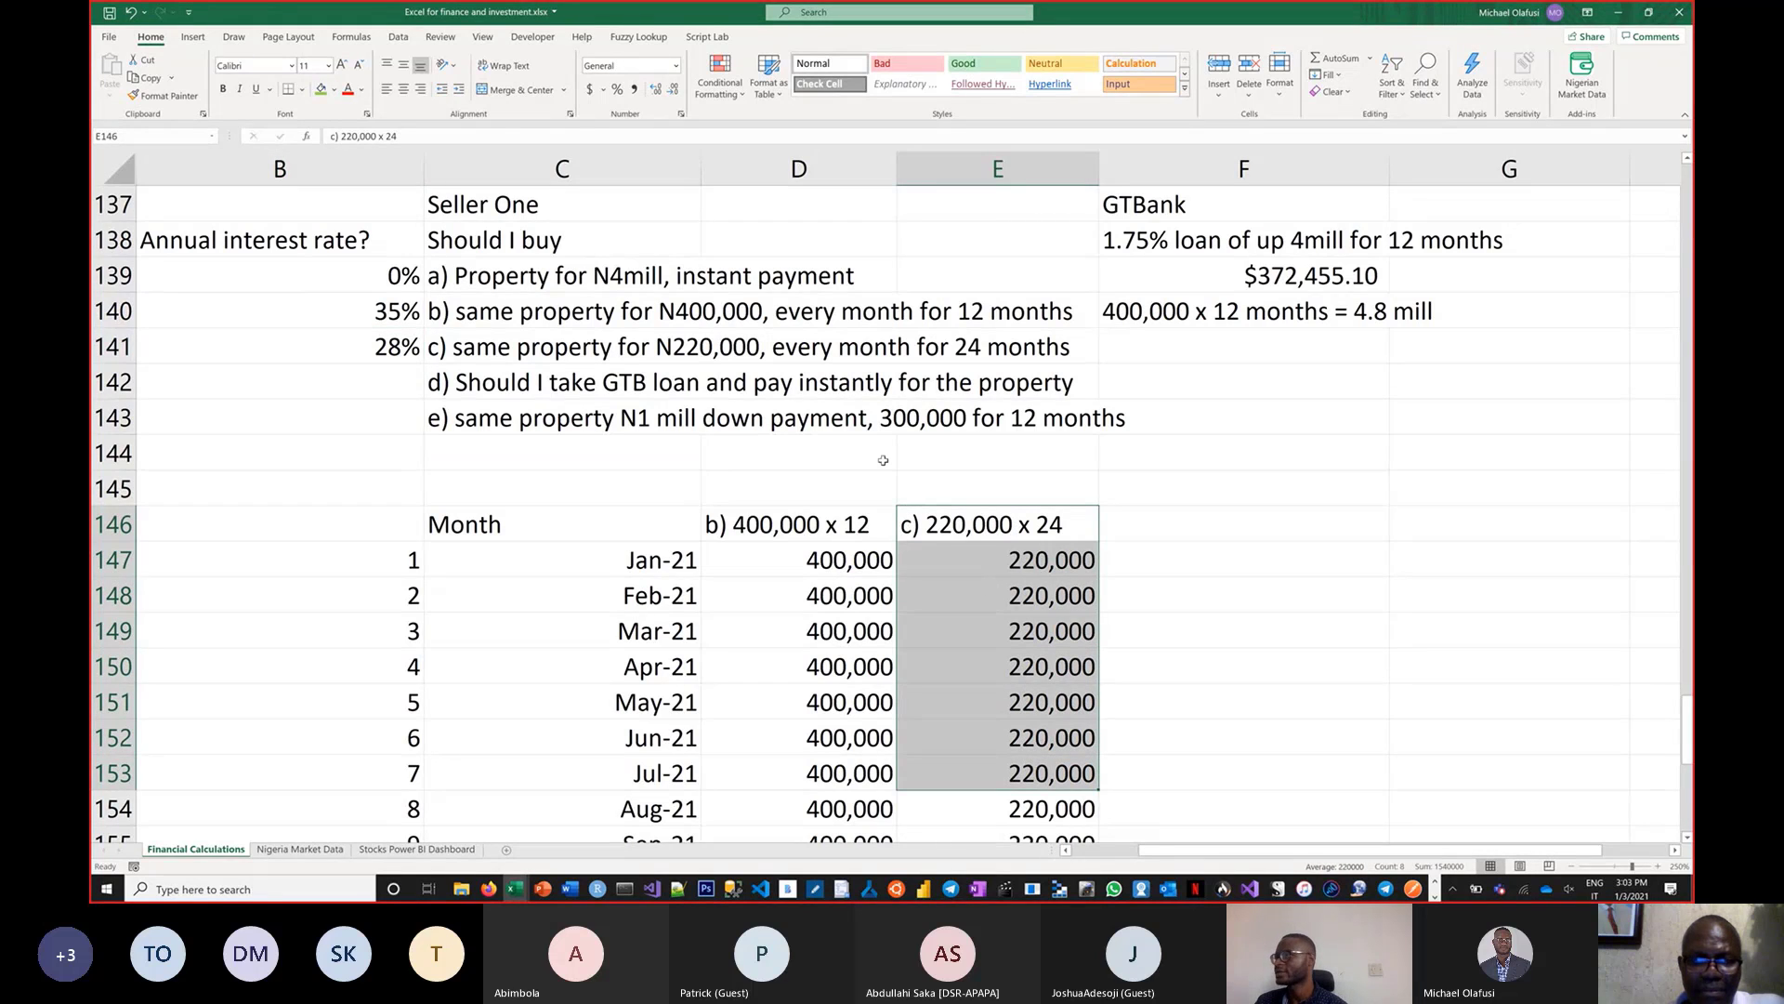
scroll(898, 491, down, 8)
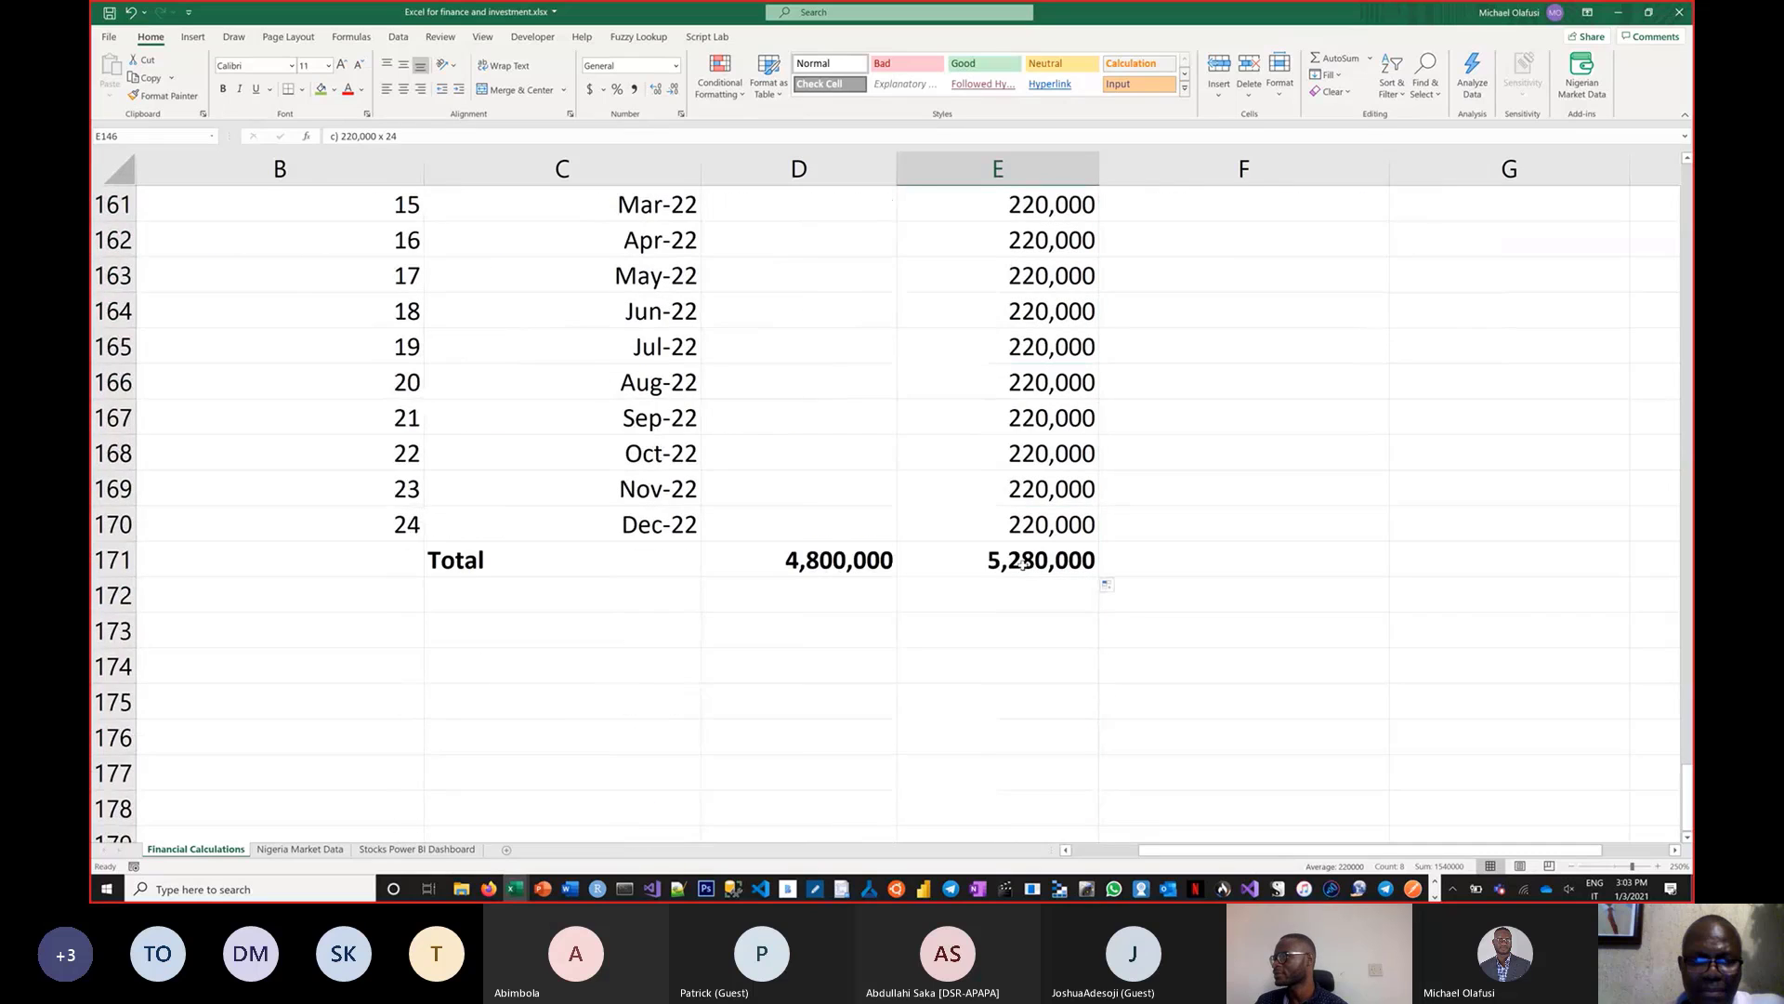
drag(955, 558, 897, 557)
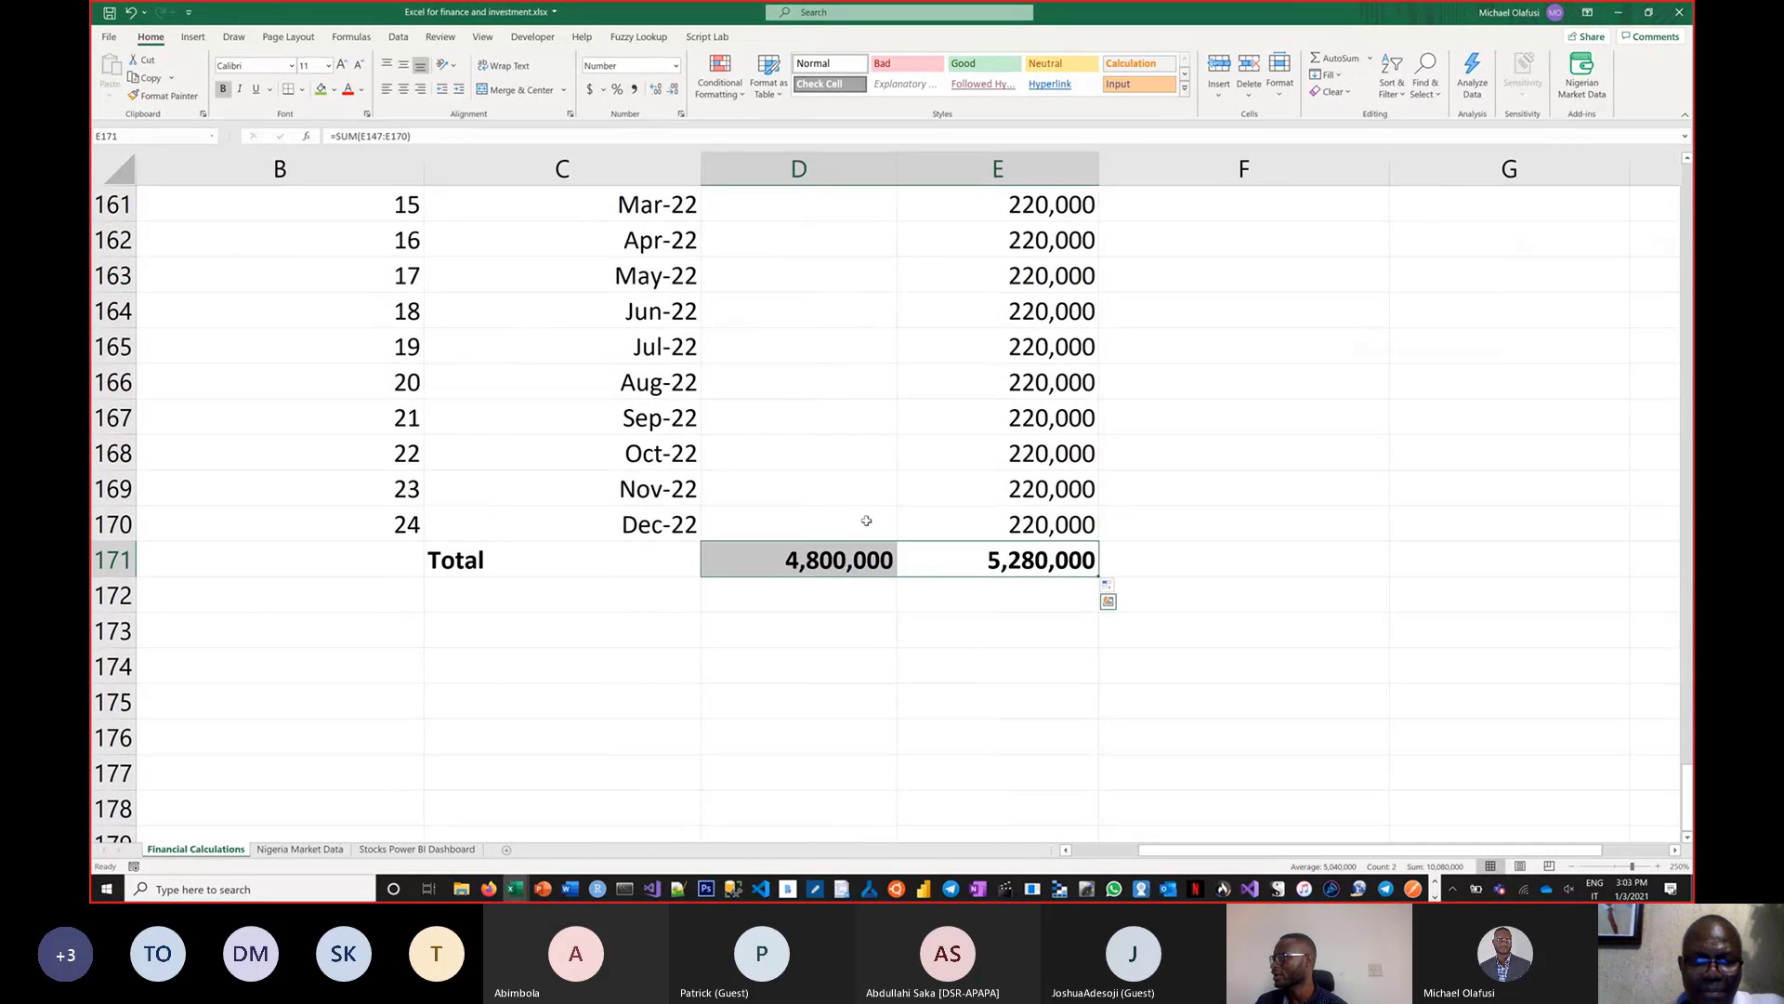
scroll(866, 520, up, 10)
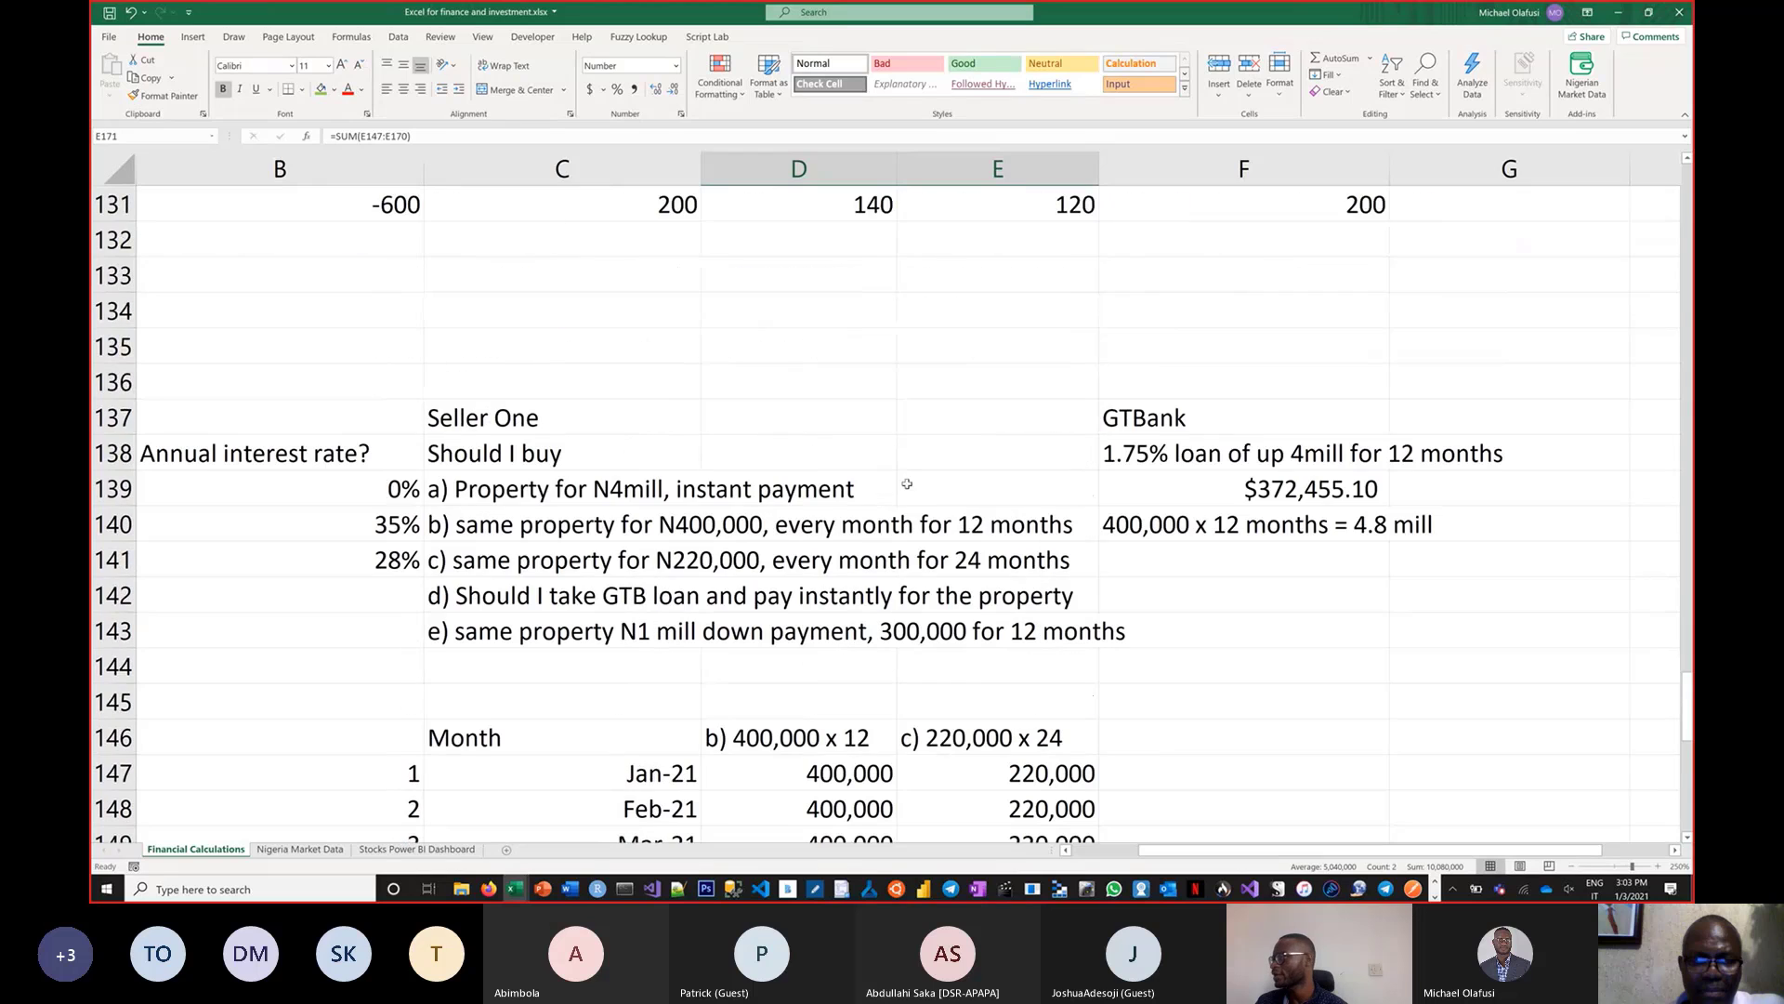
drag(1124, 419, 1413, 457)
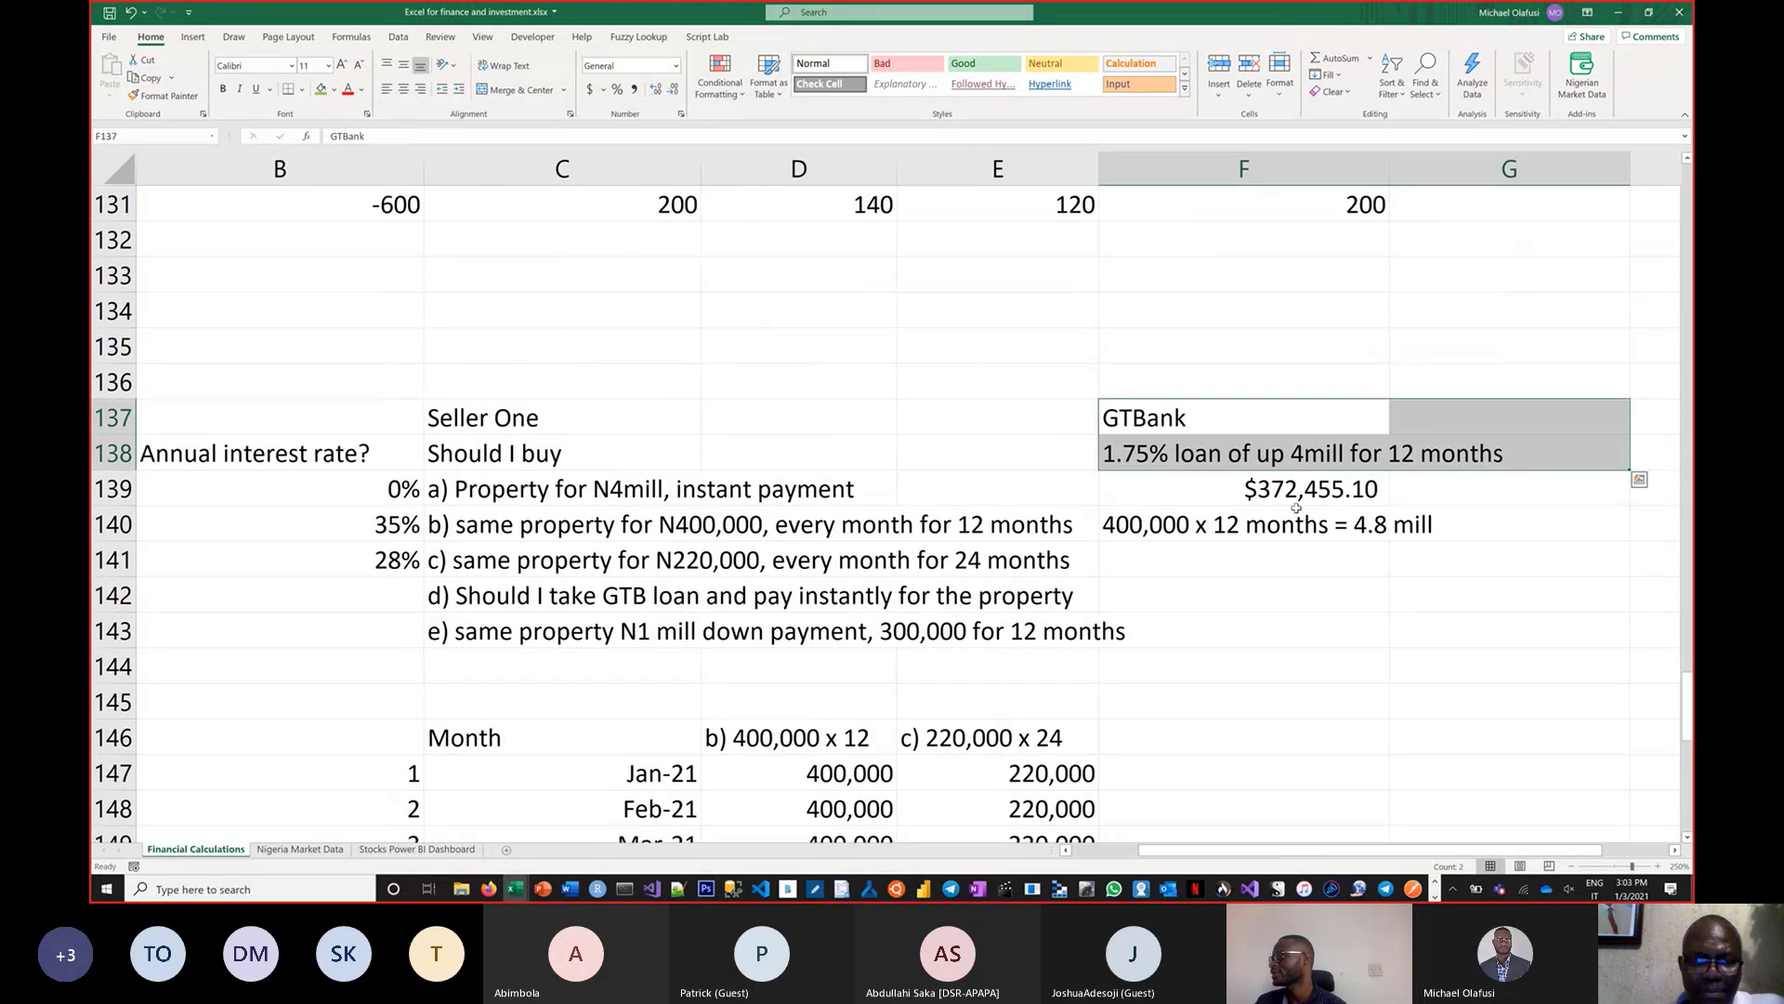
drag(1298, 503, 1145, 419)
Enter the note "Shorter duration and smaller rate" in cell F144, below the GTBank loan details
click(1185, 682)
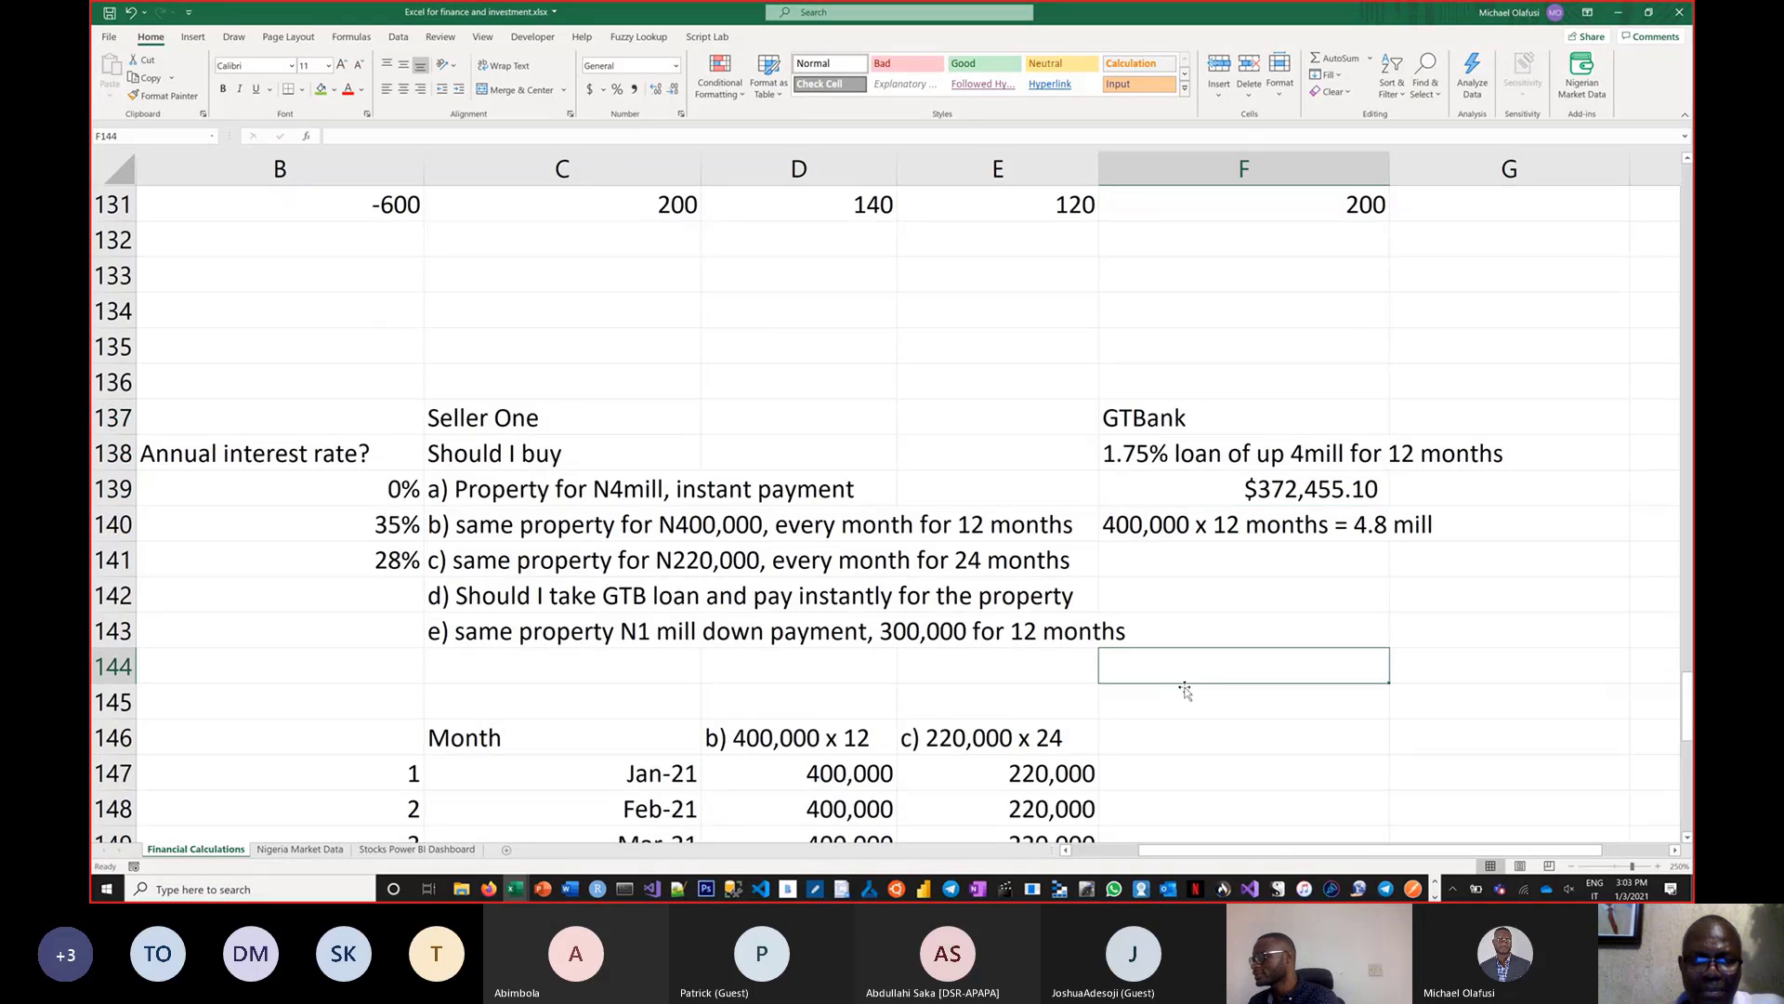
text(Shorter,)
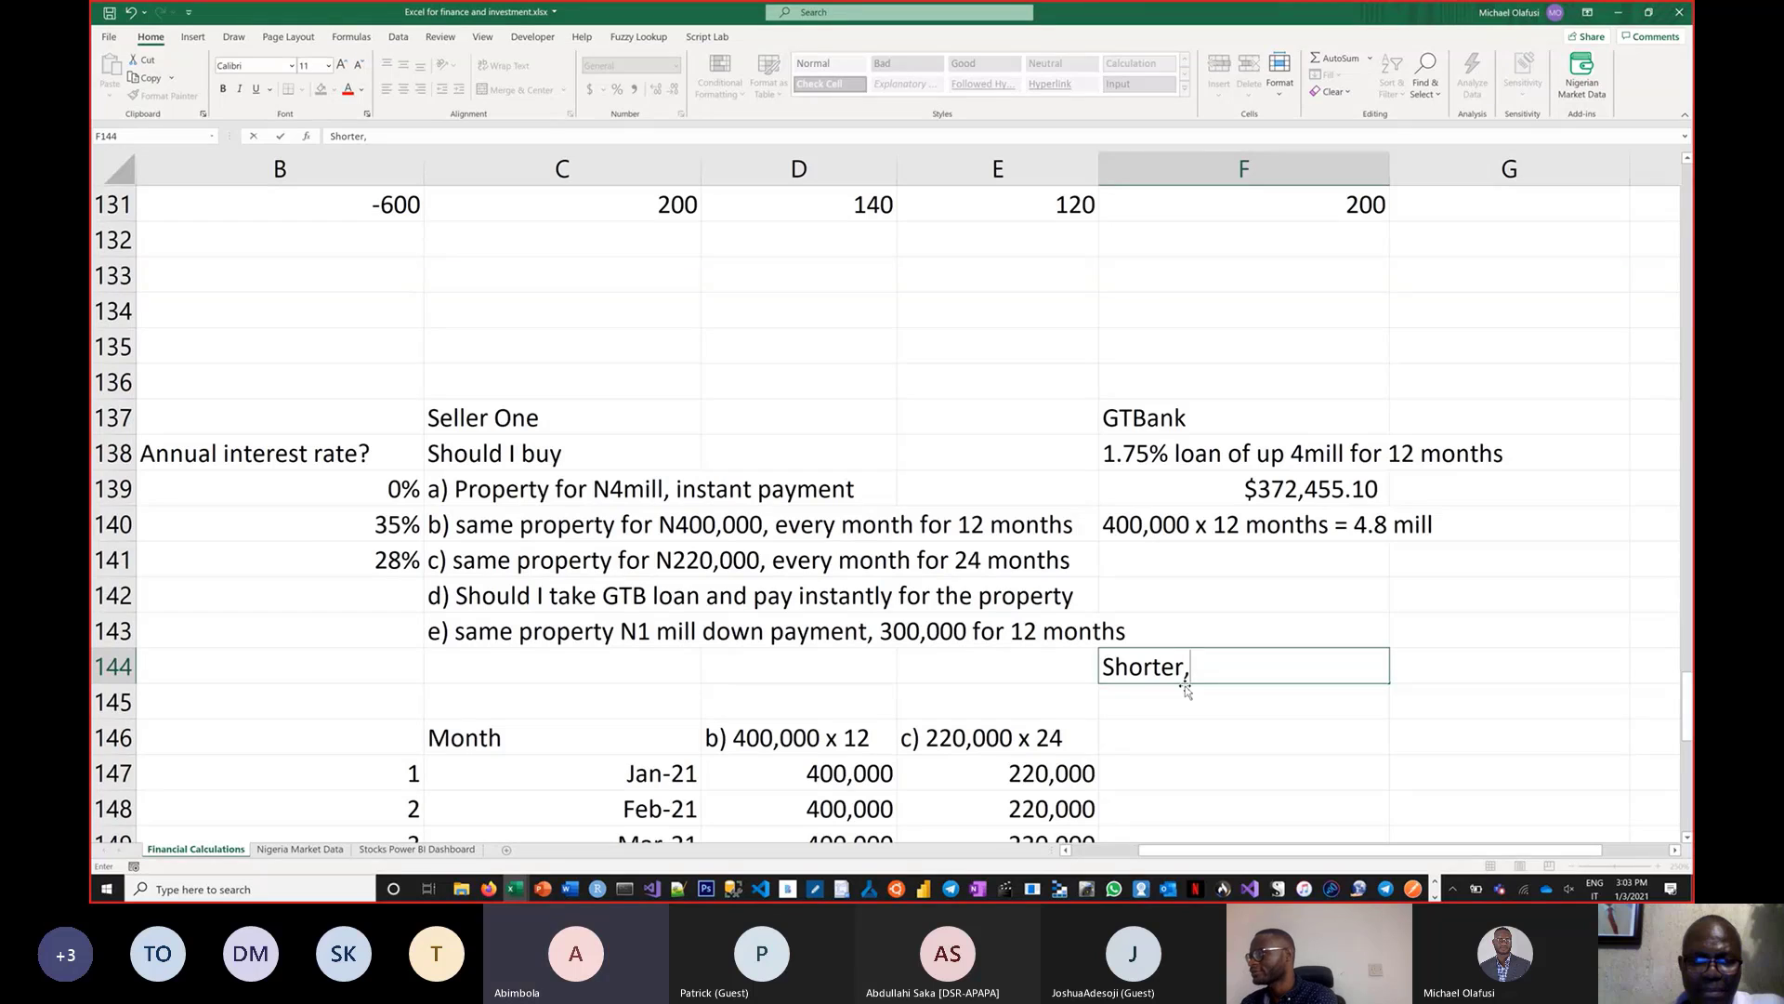
key(BackSpace)
text(durateion)
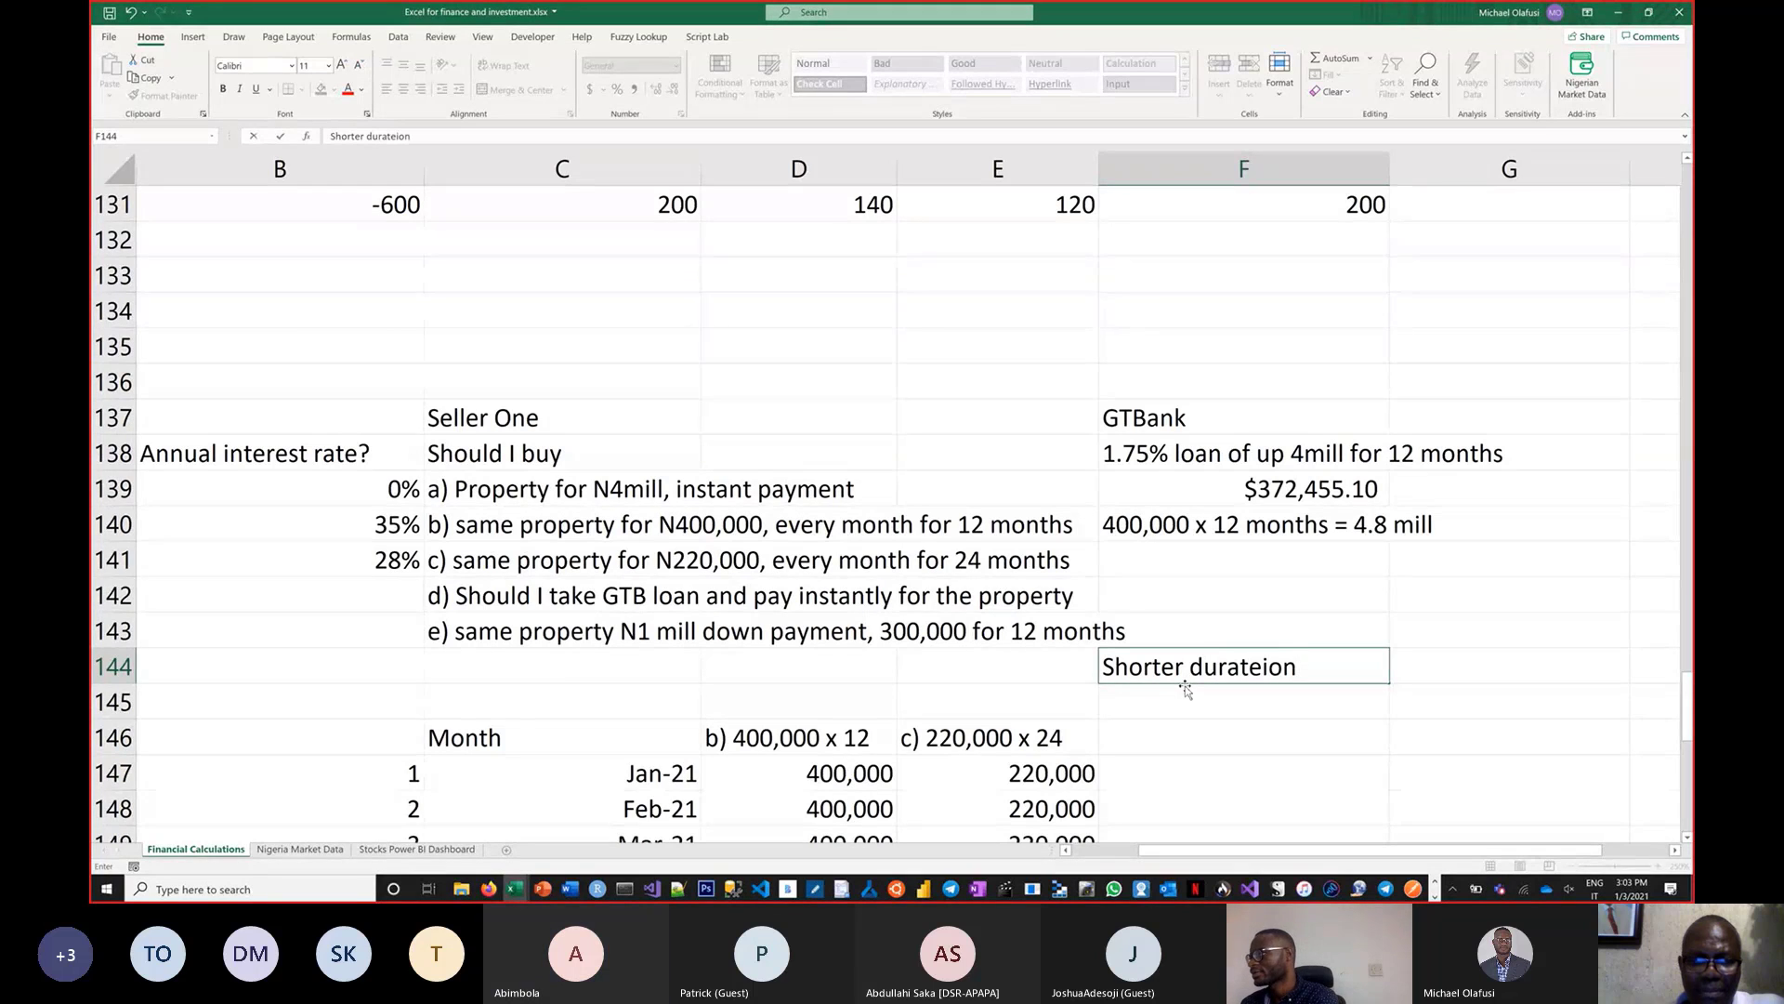
key(BackSpace)
key(BackSpace)
key(BackSpace)
key(BackSpace)
text(i)
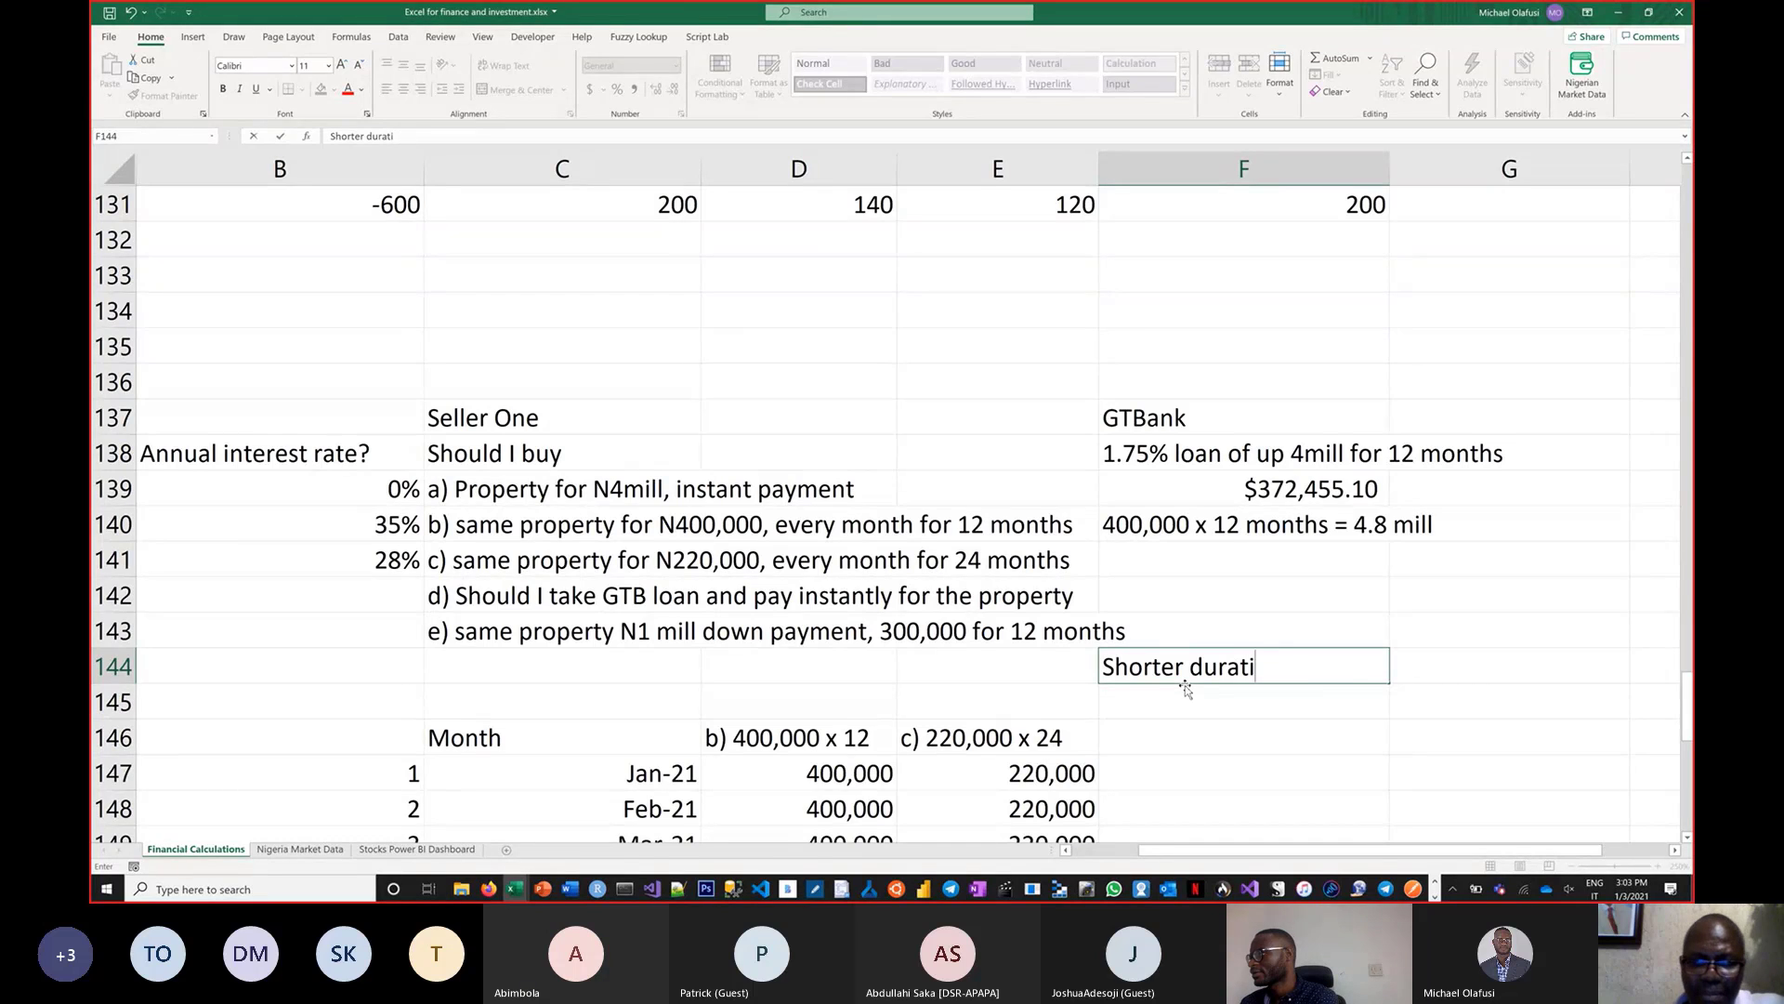
text(onn a)
key(BackSpace)
key(BackSpace)
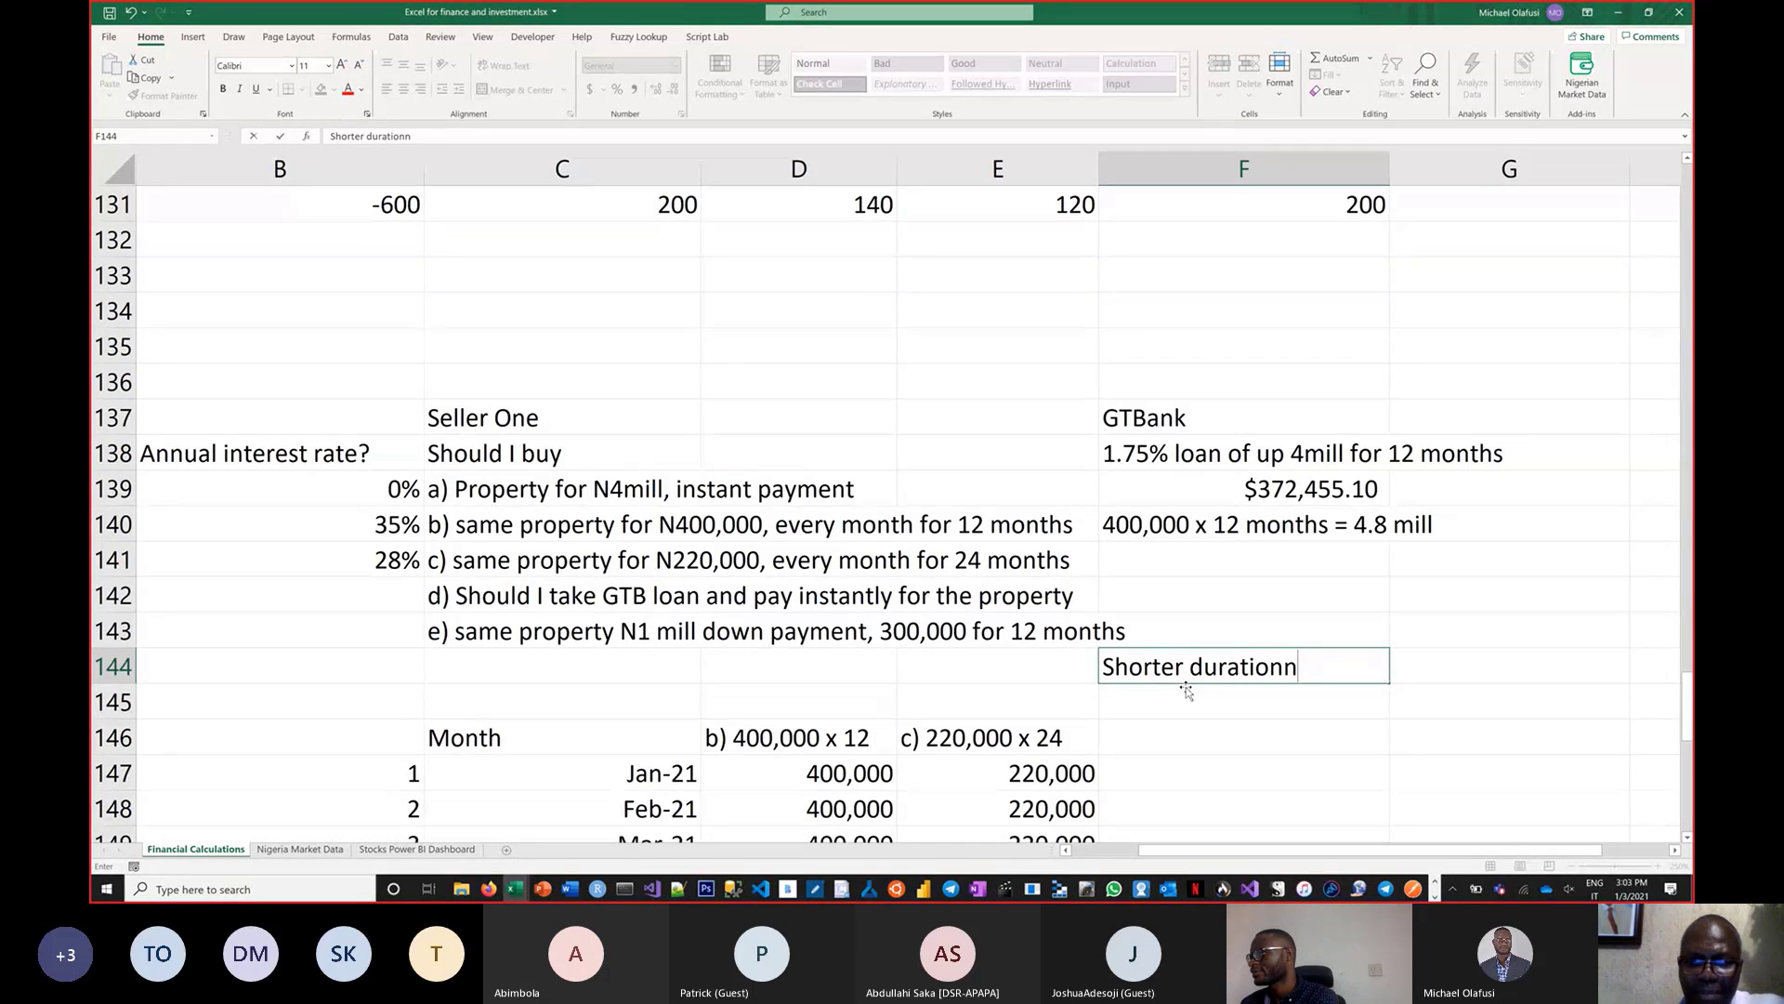
key(BackSpace)
text(and smal)
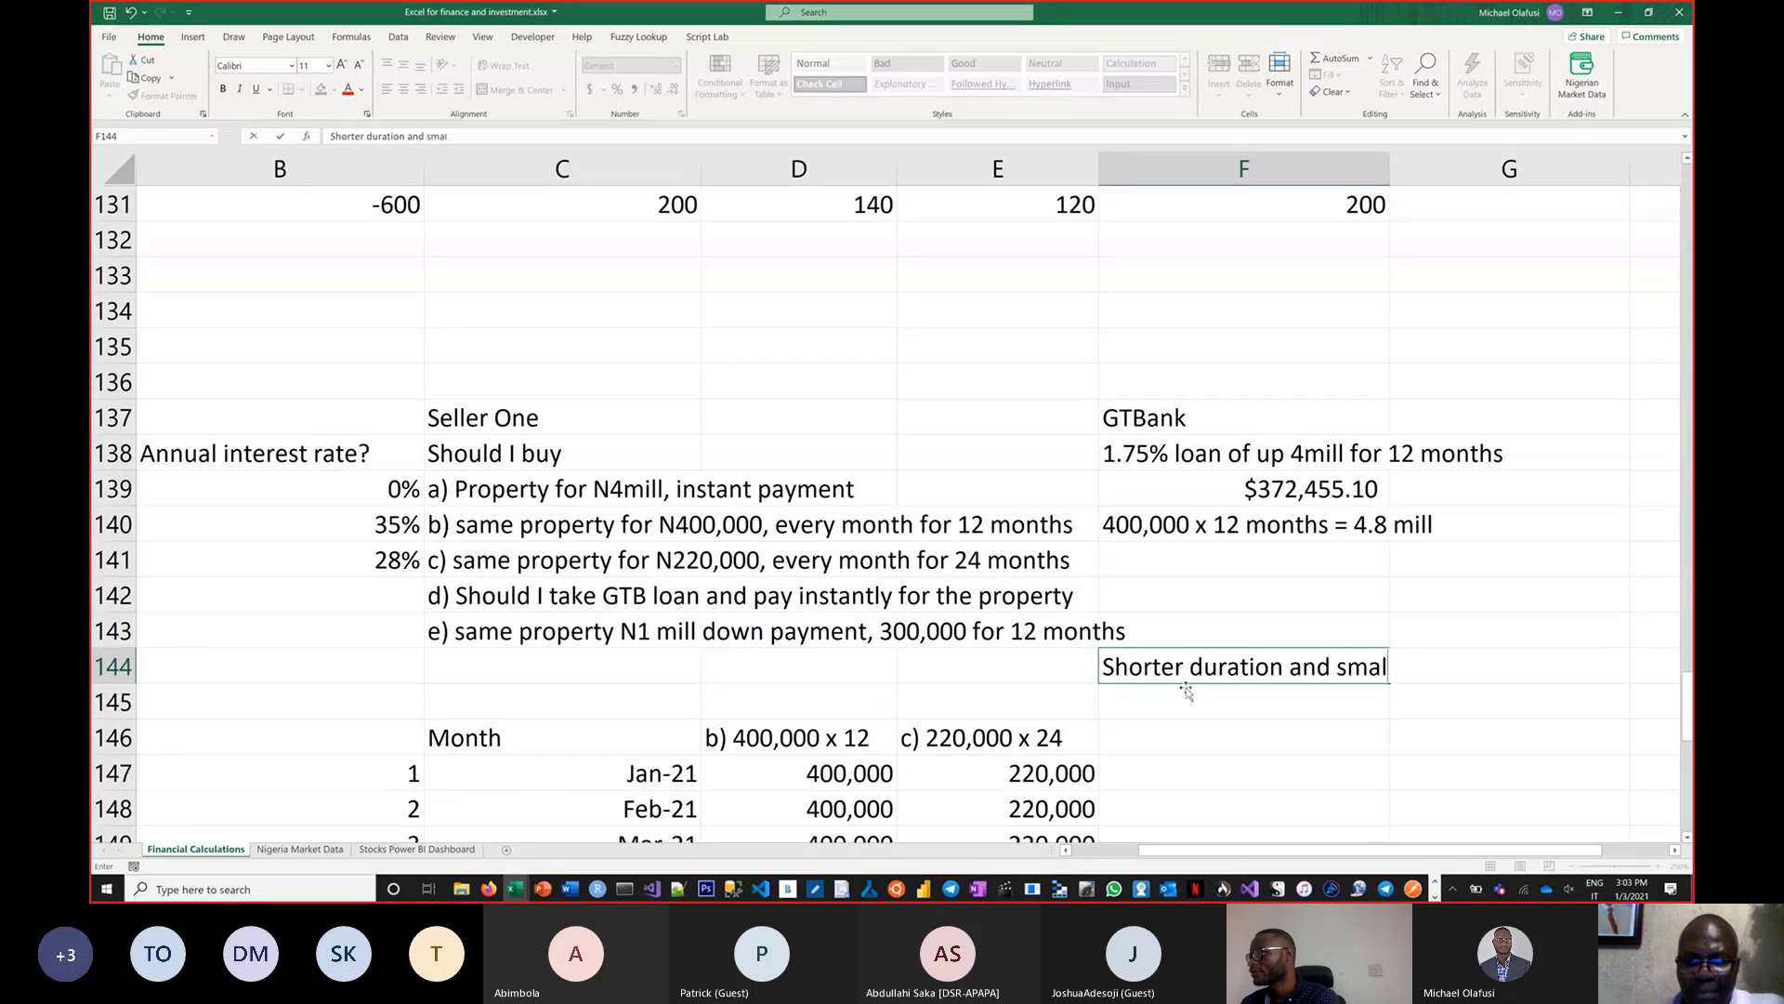
text(ler rate)
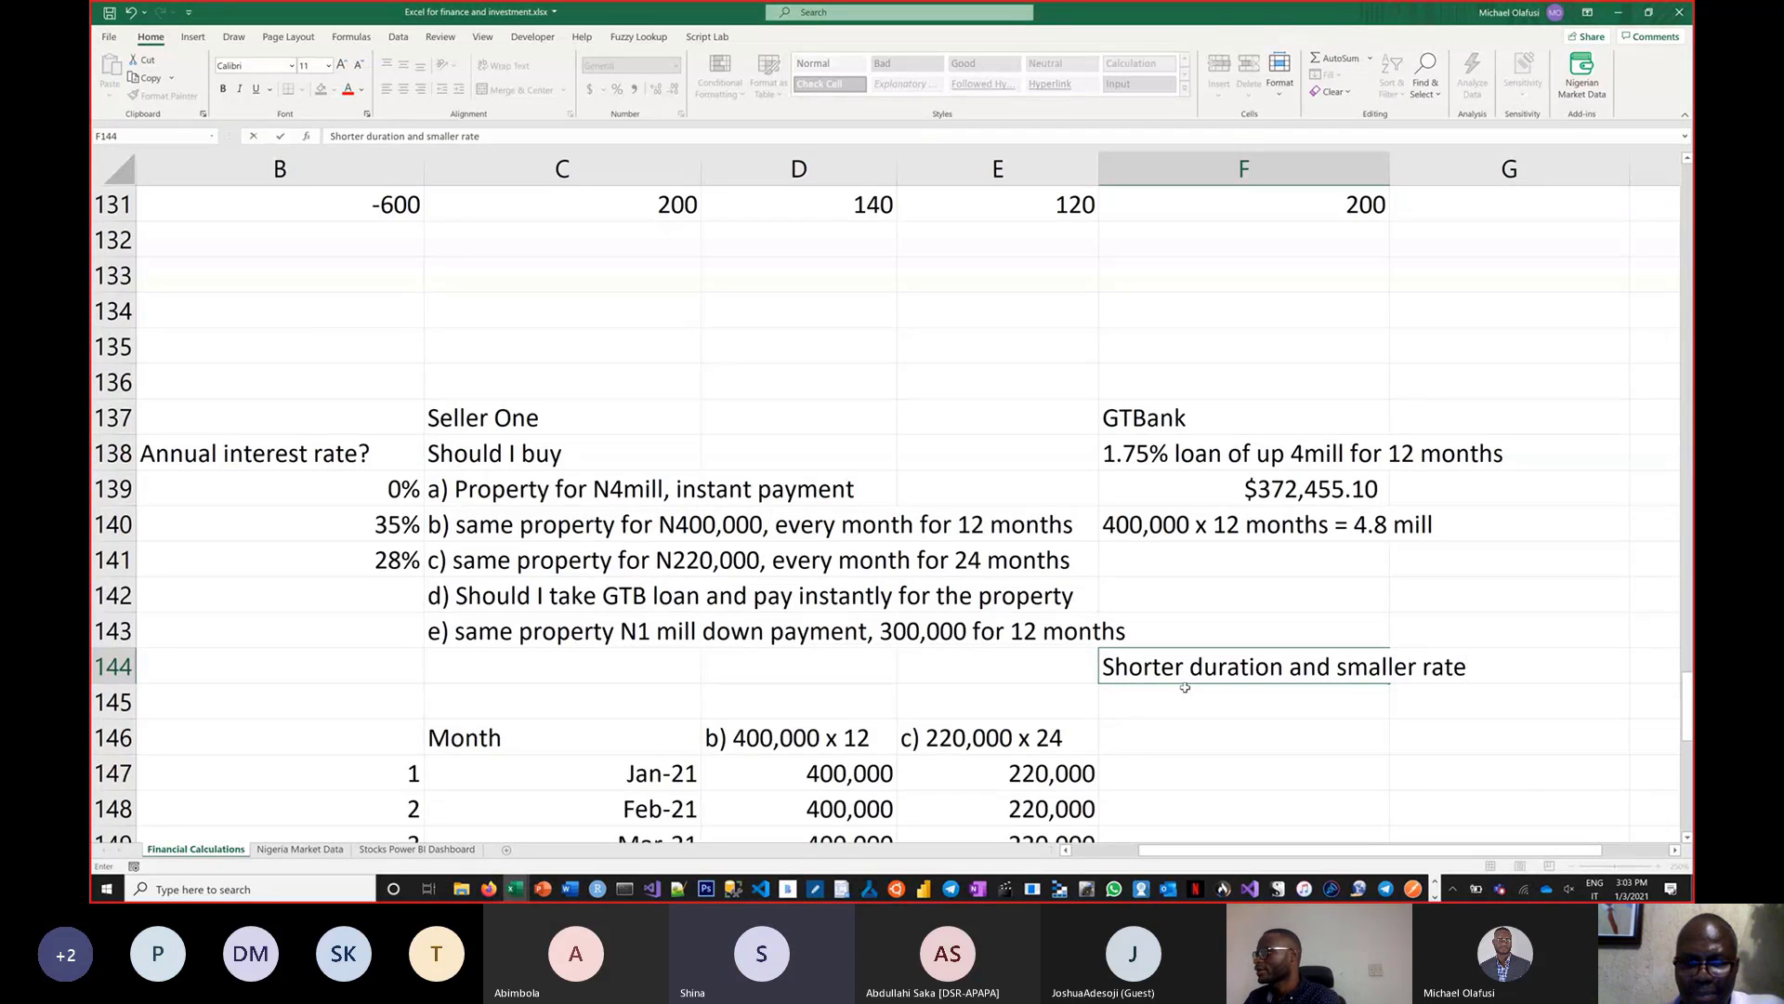
key(Return)
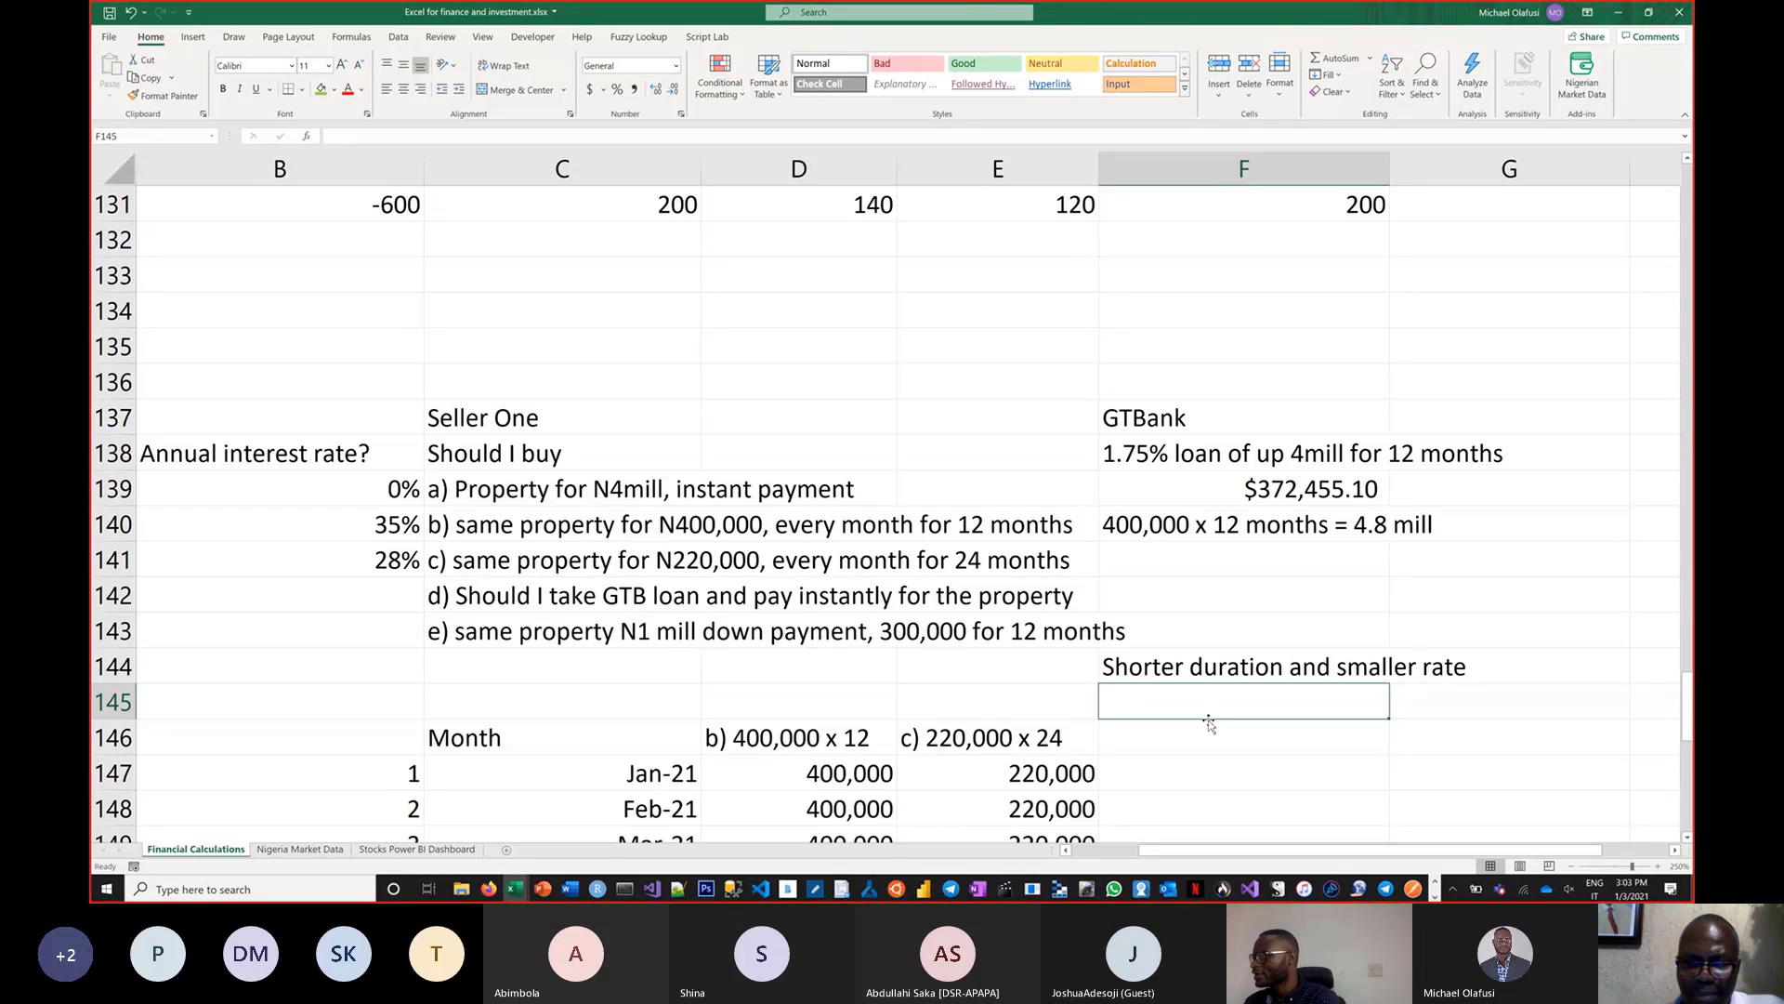
Add the second scenario "long duration but still smaller rate" in cell F145
text(long)
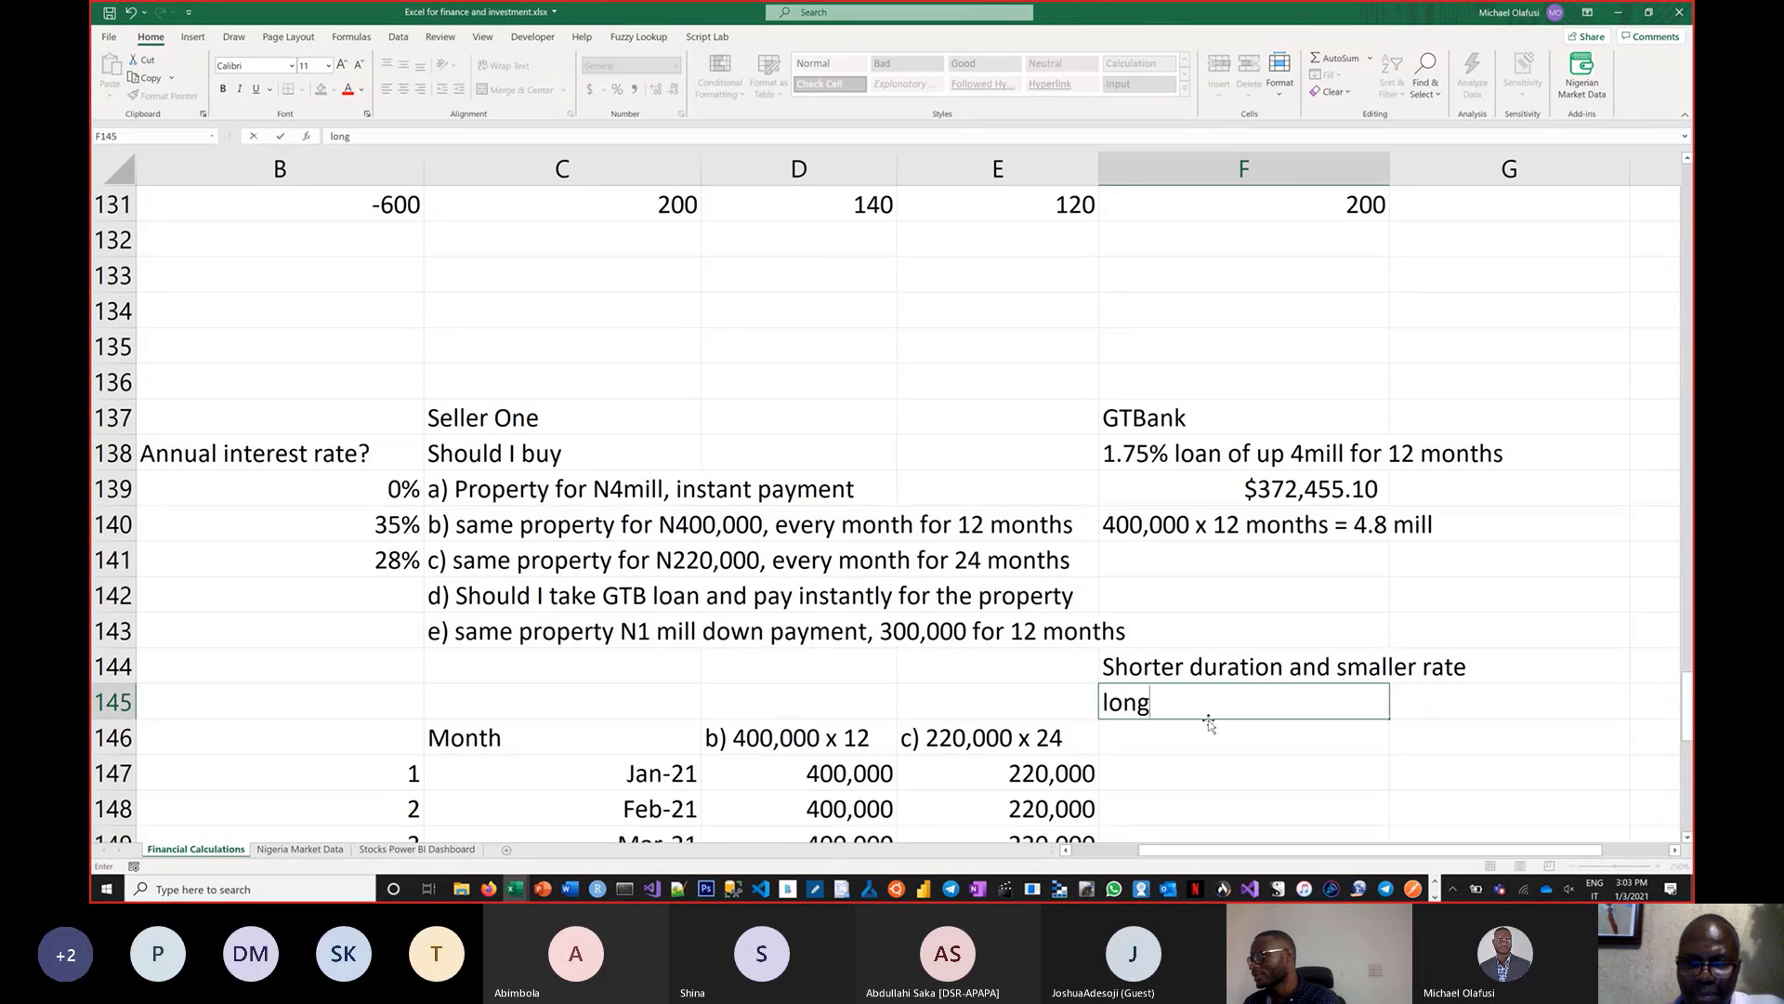
text( duran)
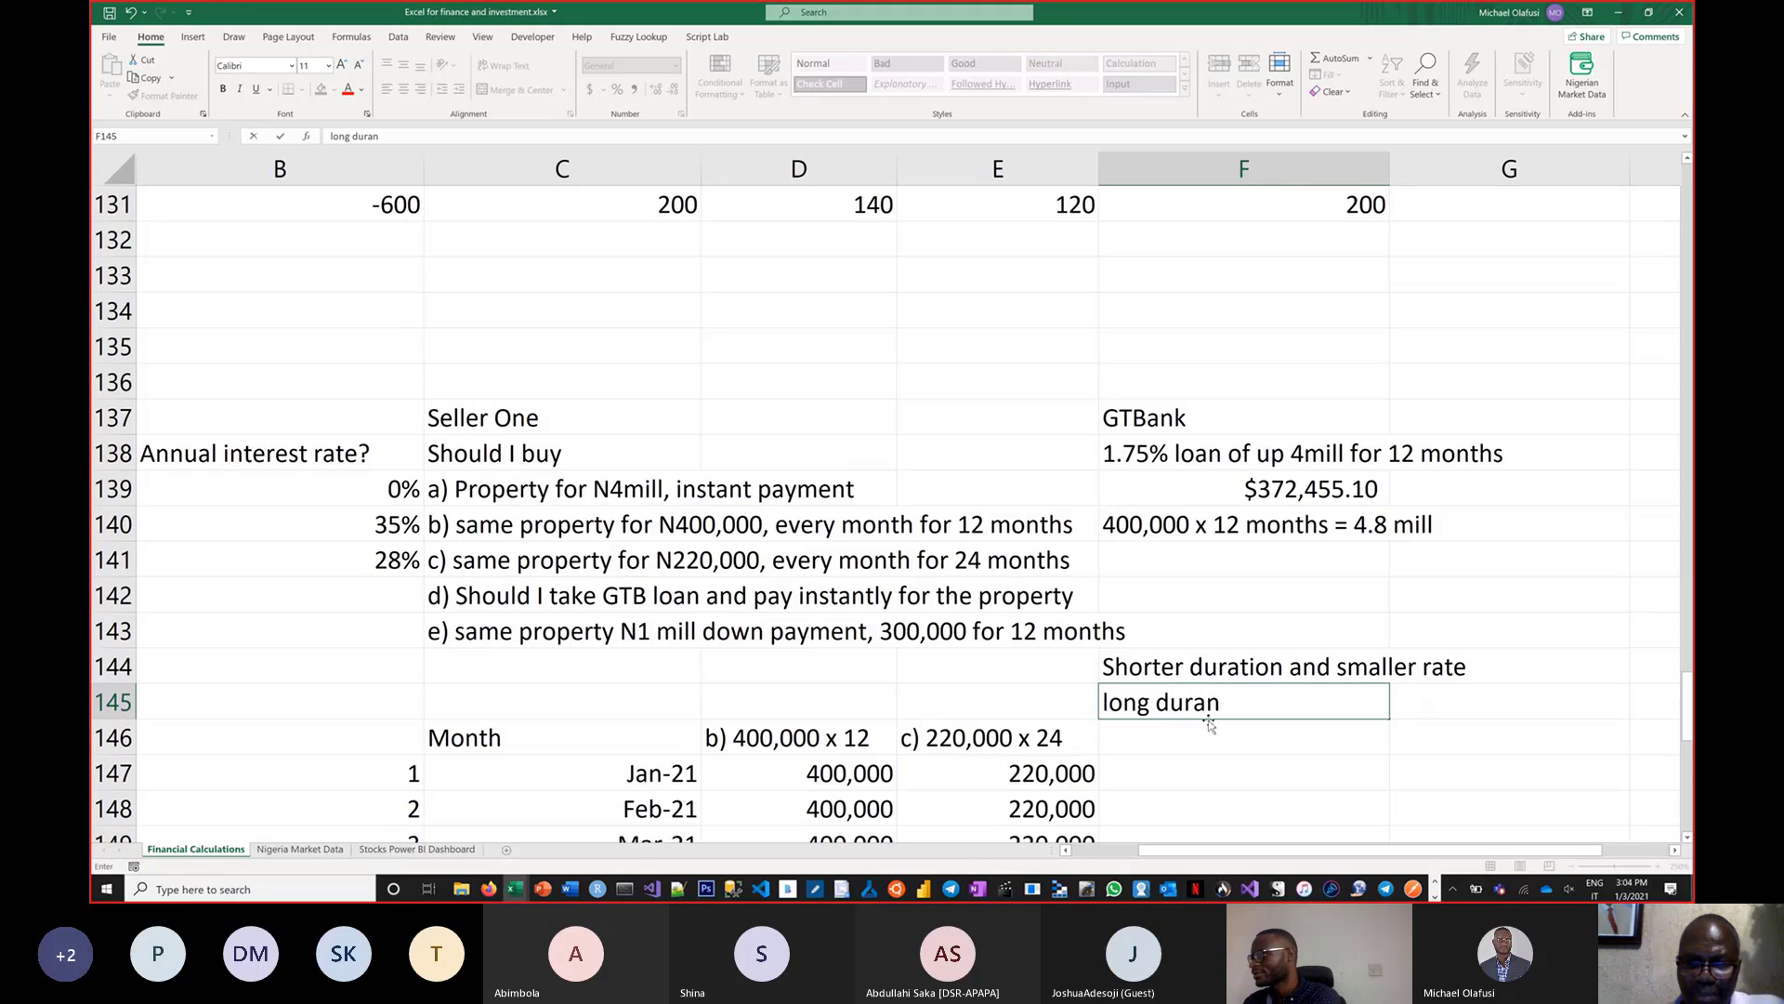
key(BackSpace)
text(tion but still smaler)
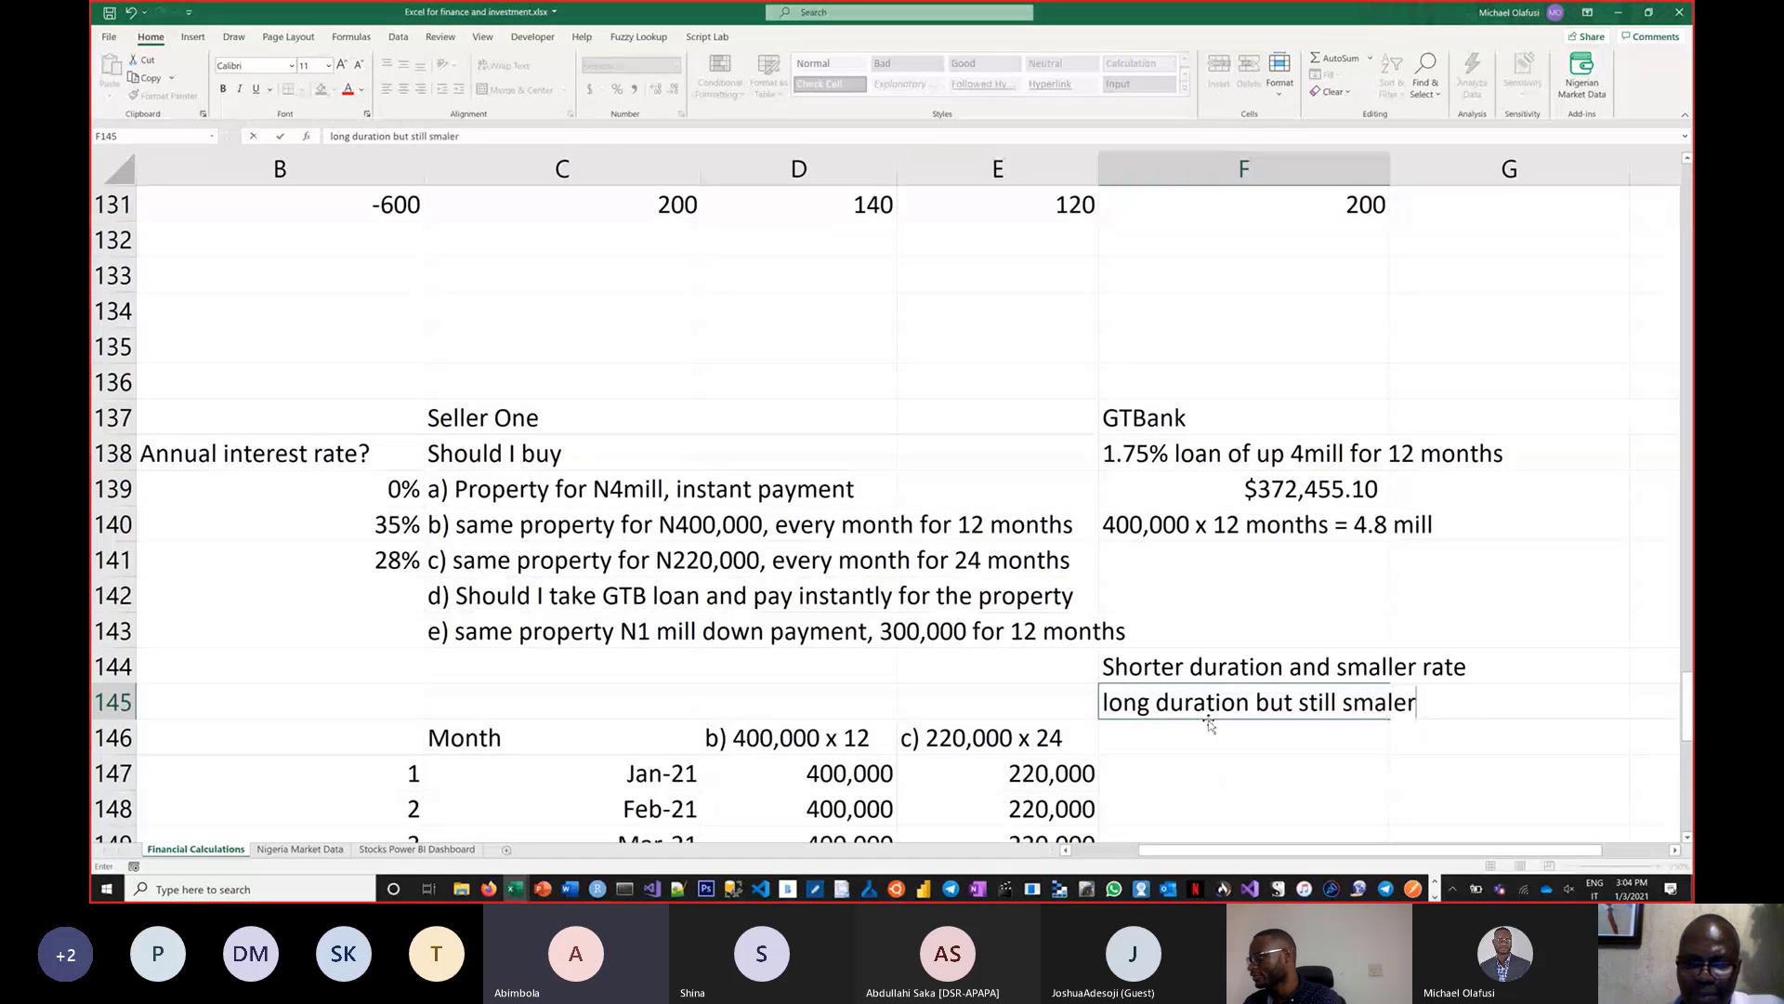
key(BackSpace)
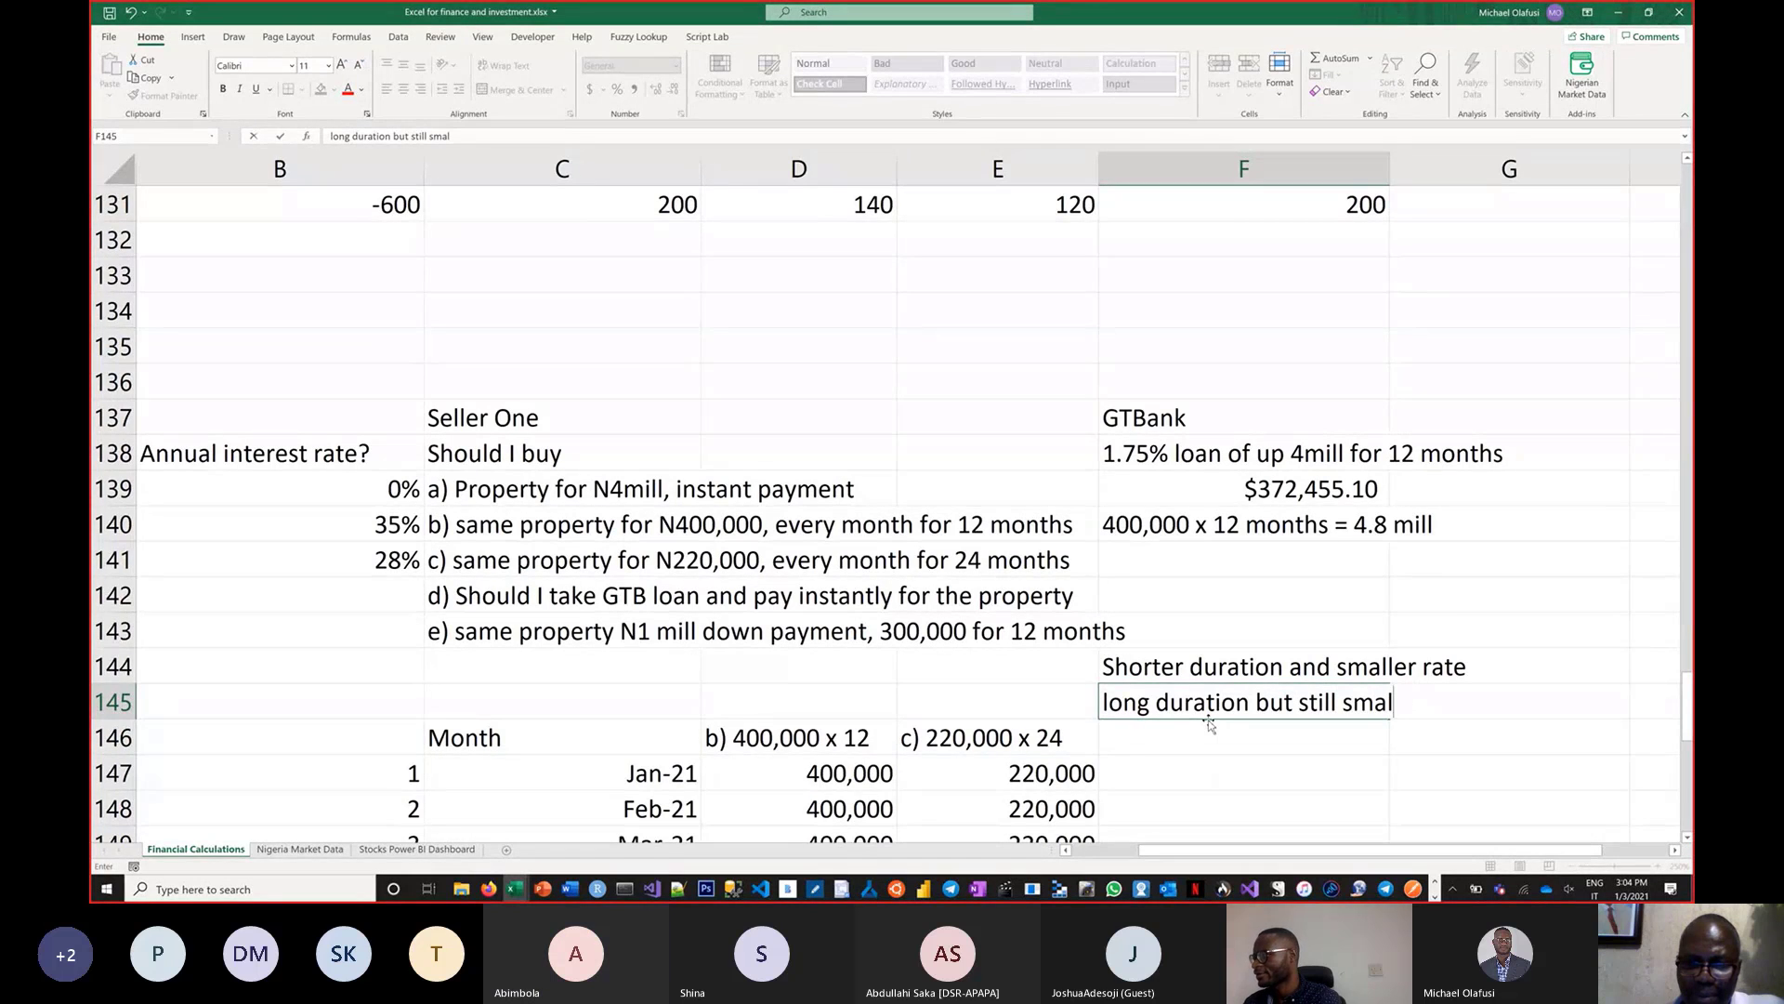
text(ler rate)
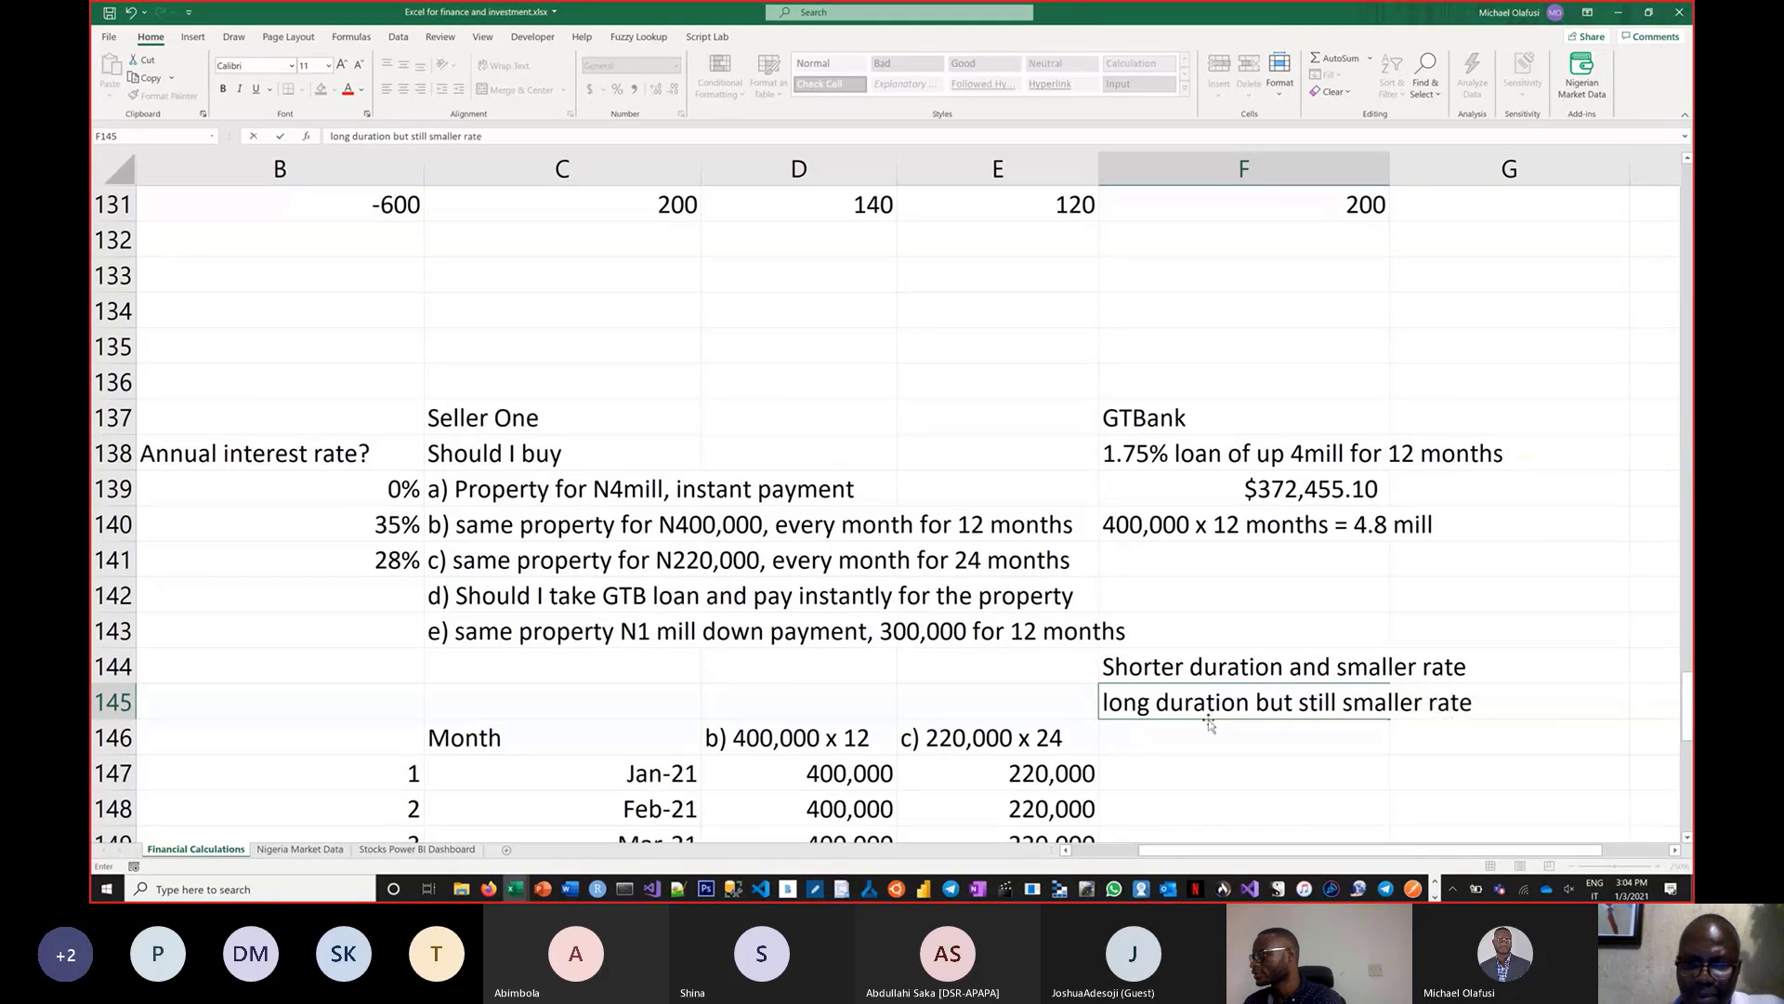
key(Return)
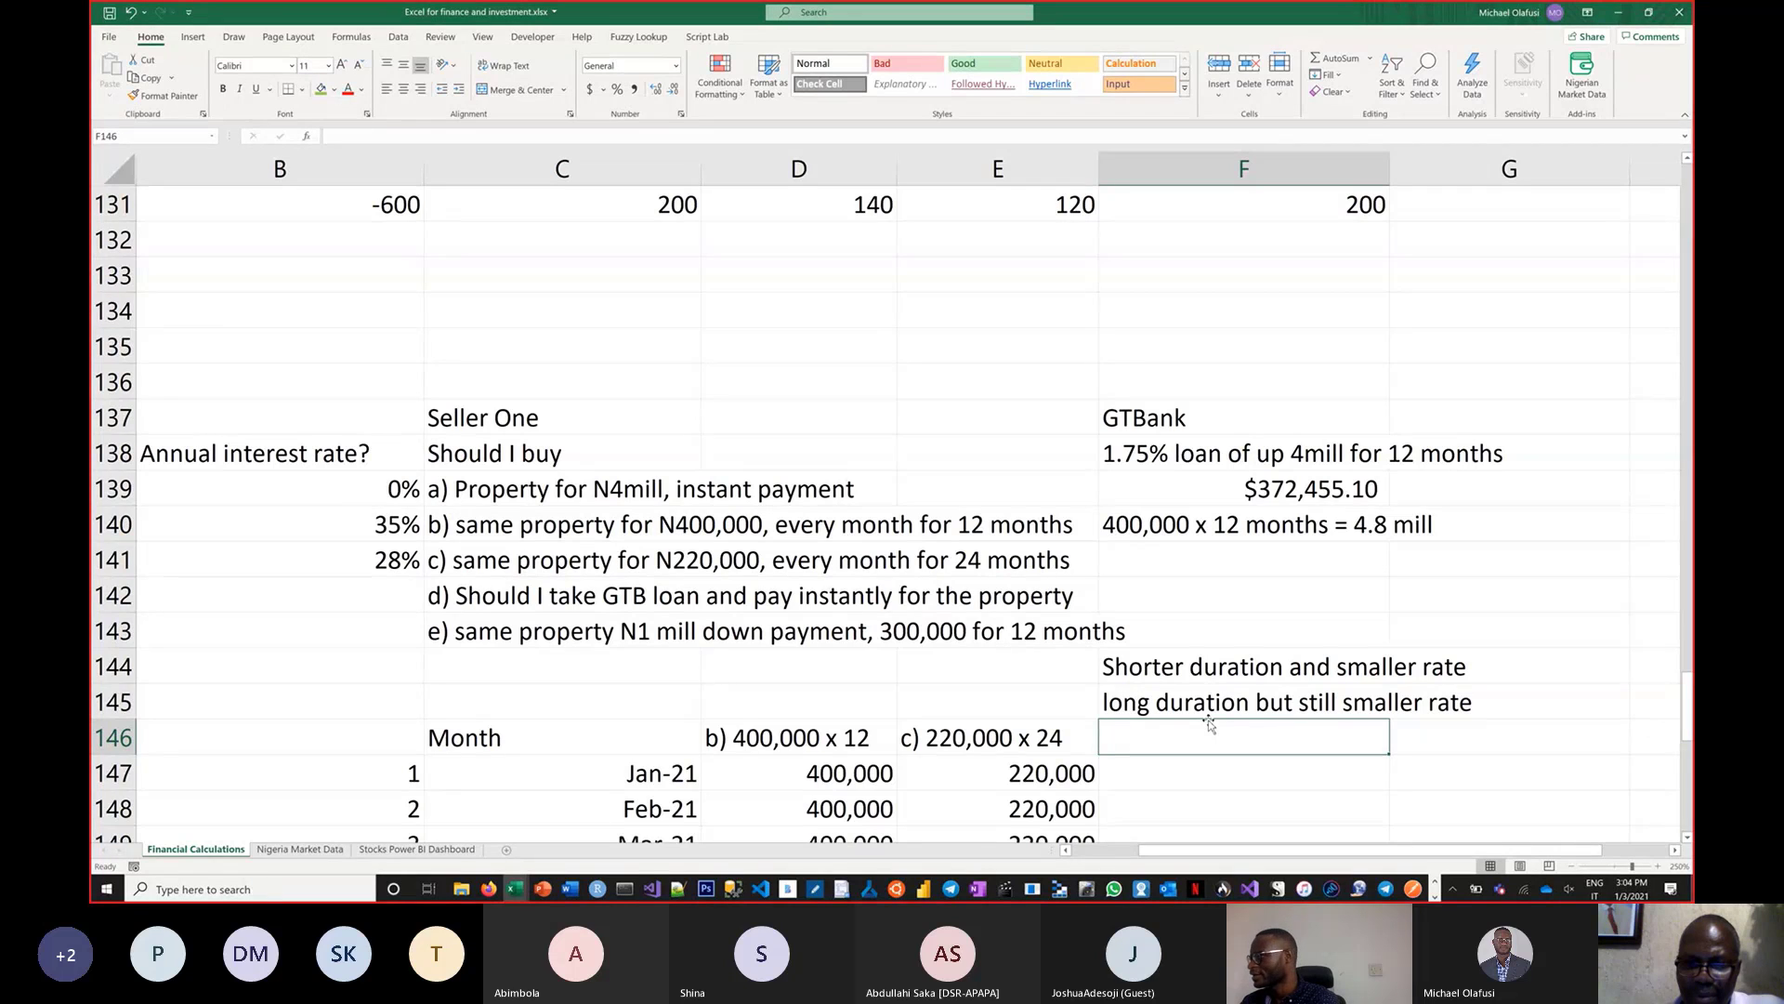
Add the third scenario "short duration and larger rate" in cell F146
text(short d)
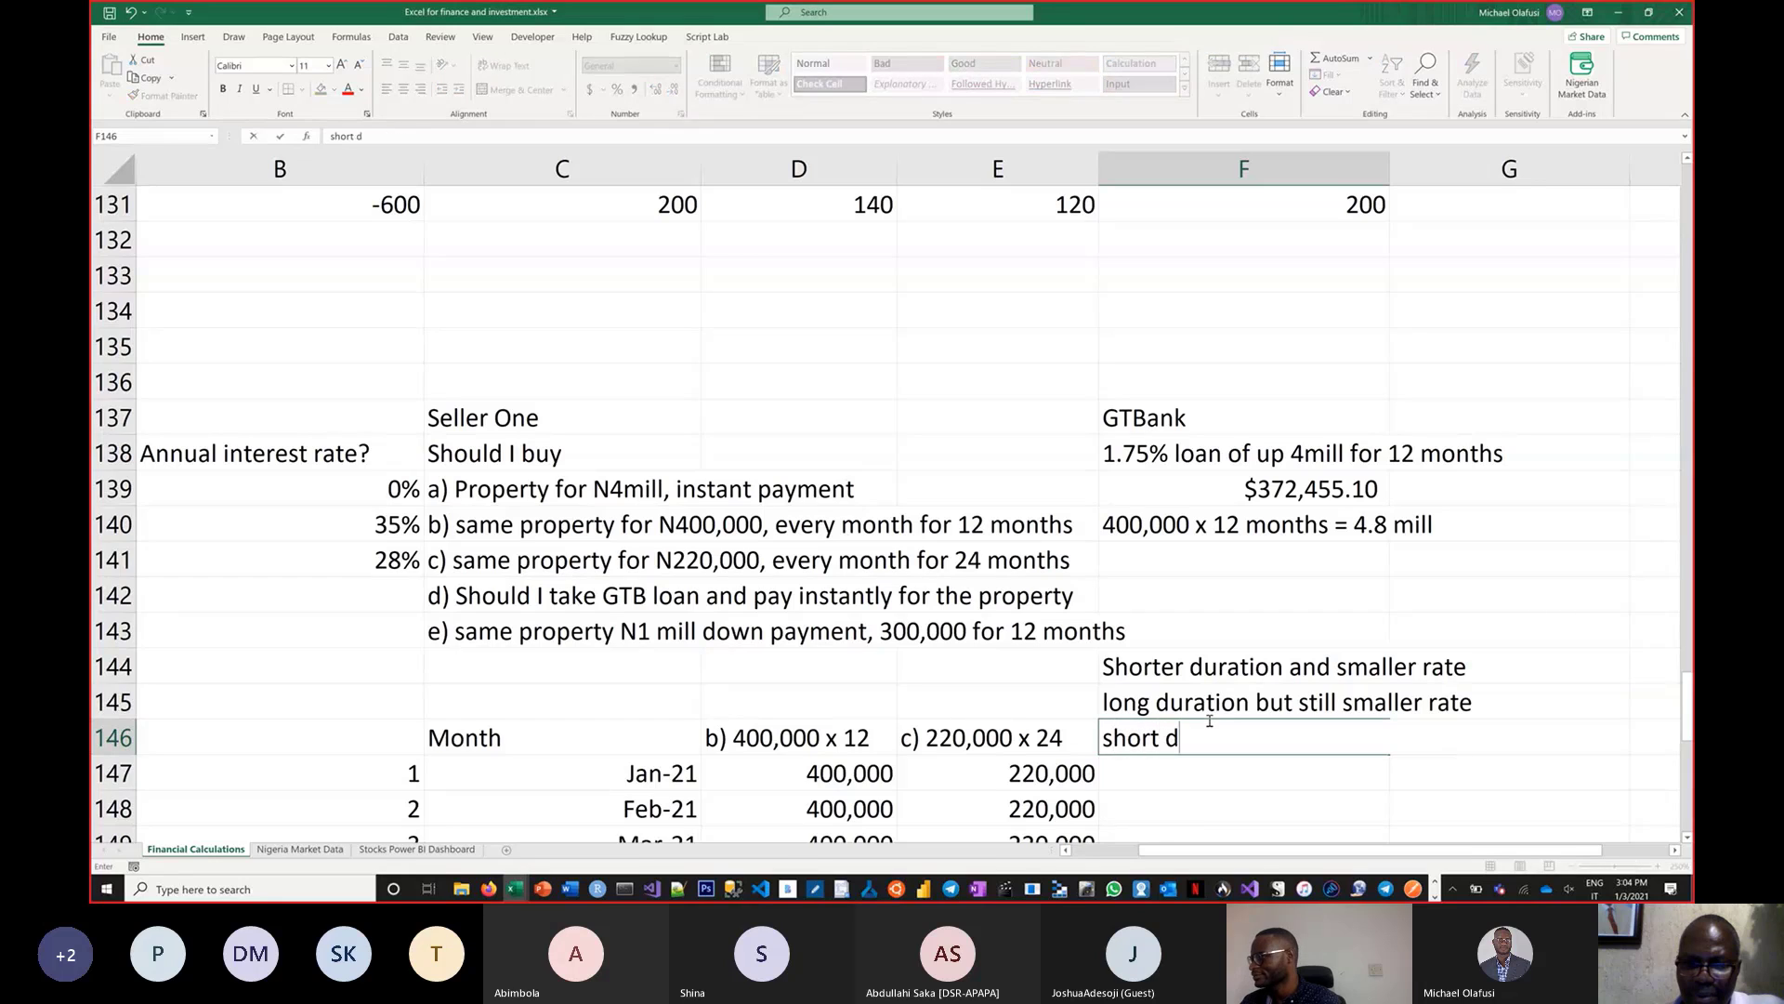
text(uration)
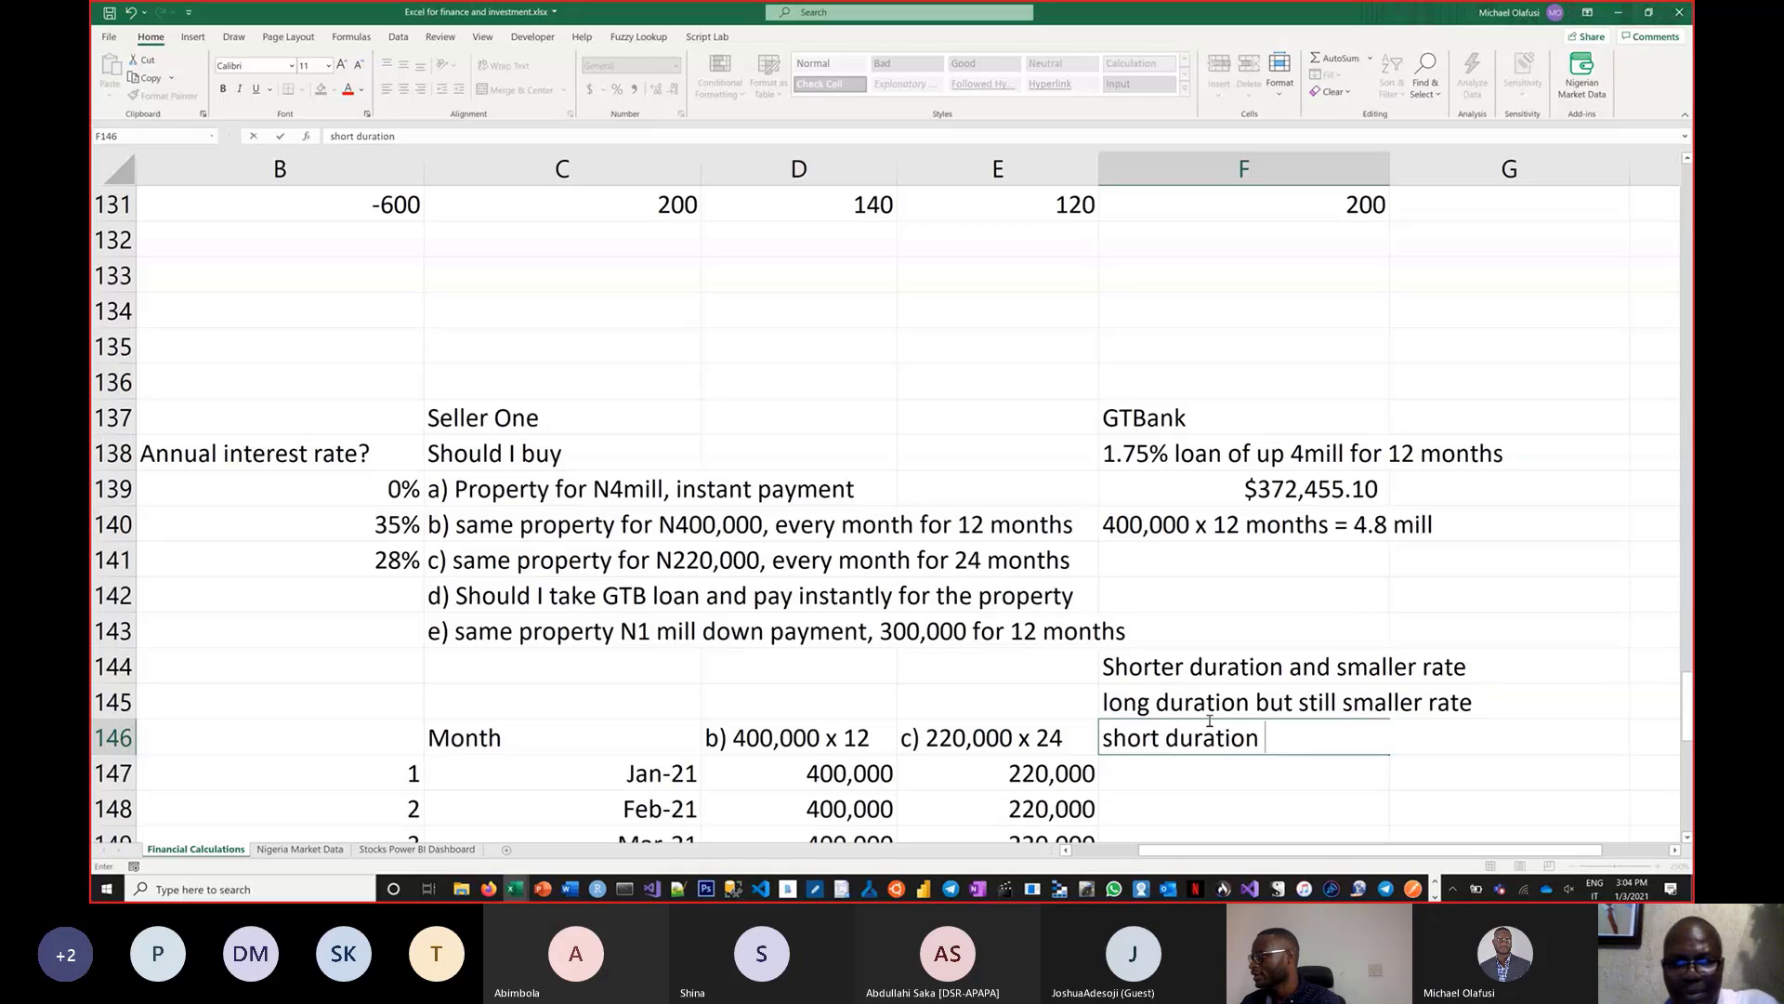
text( and)
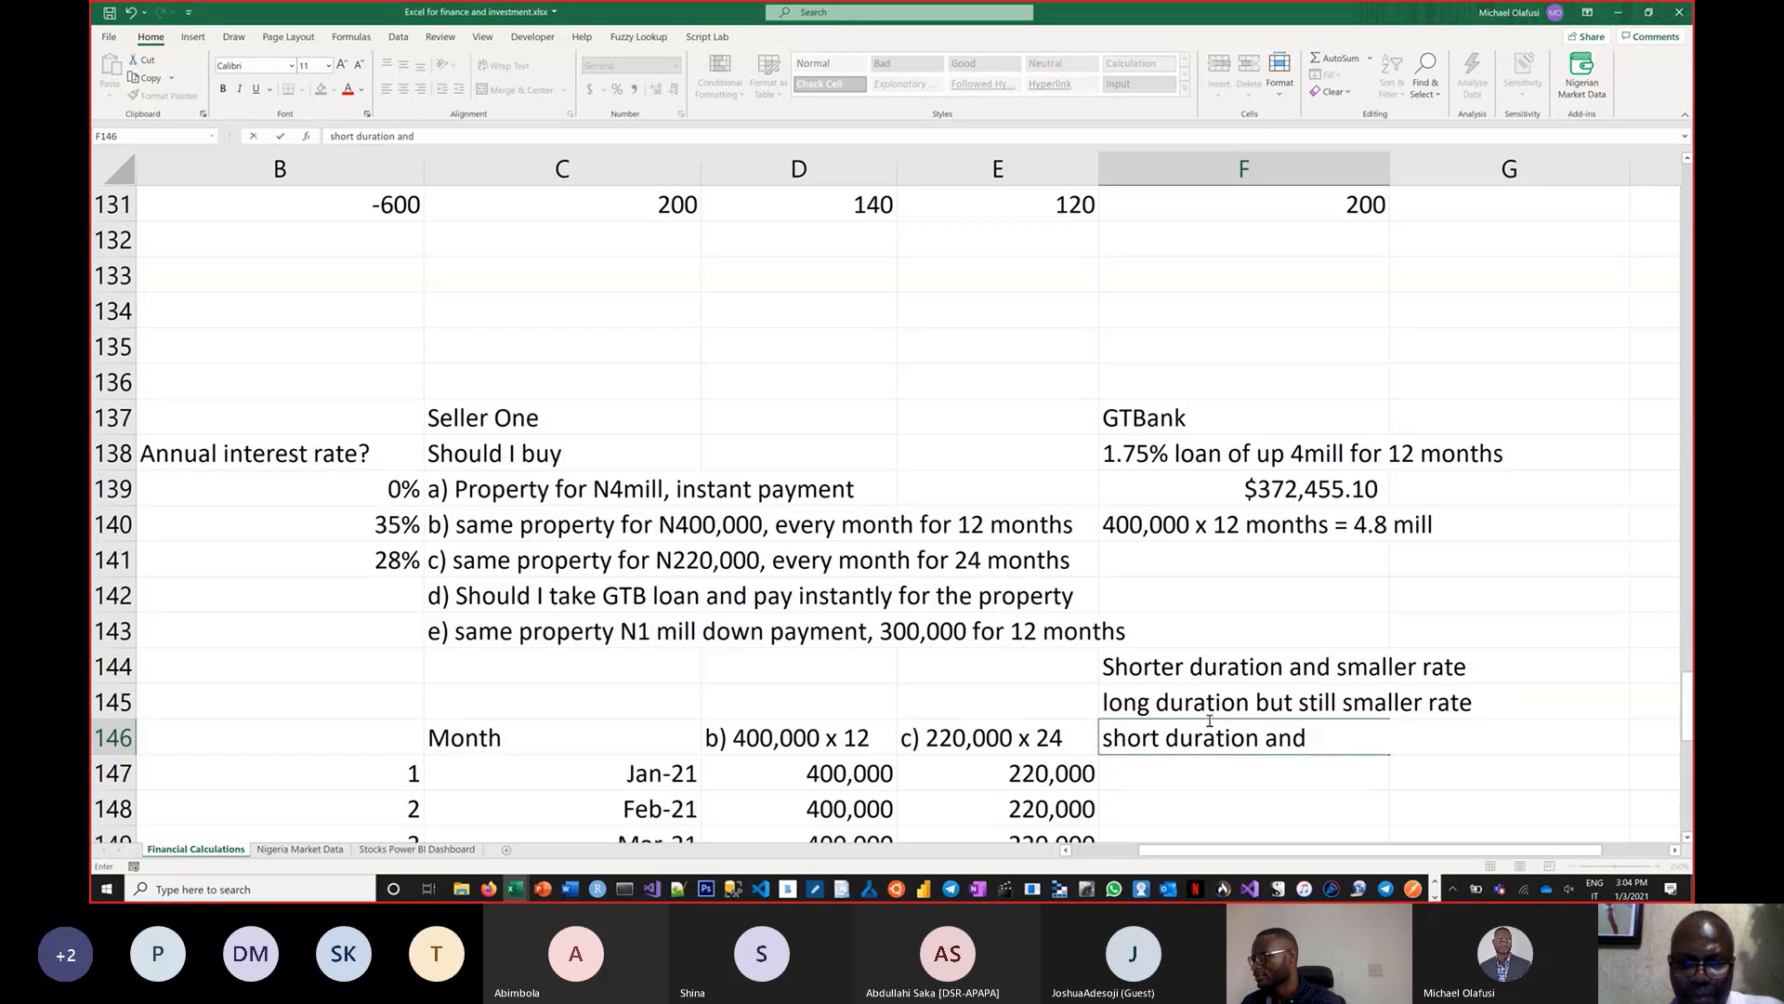
text( larger rate)
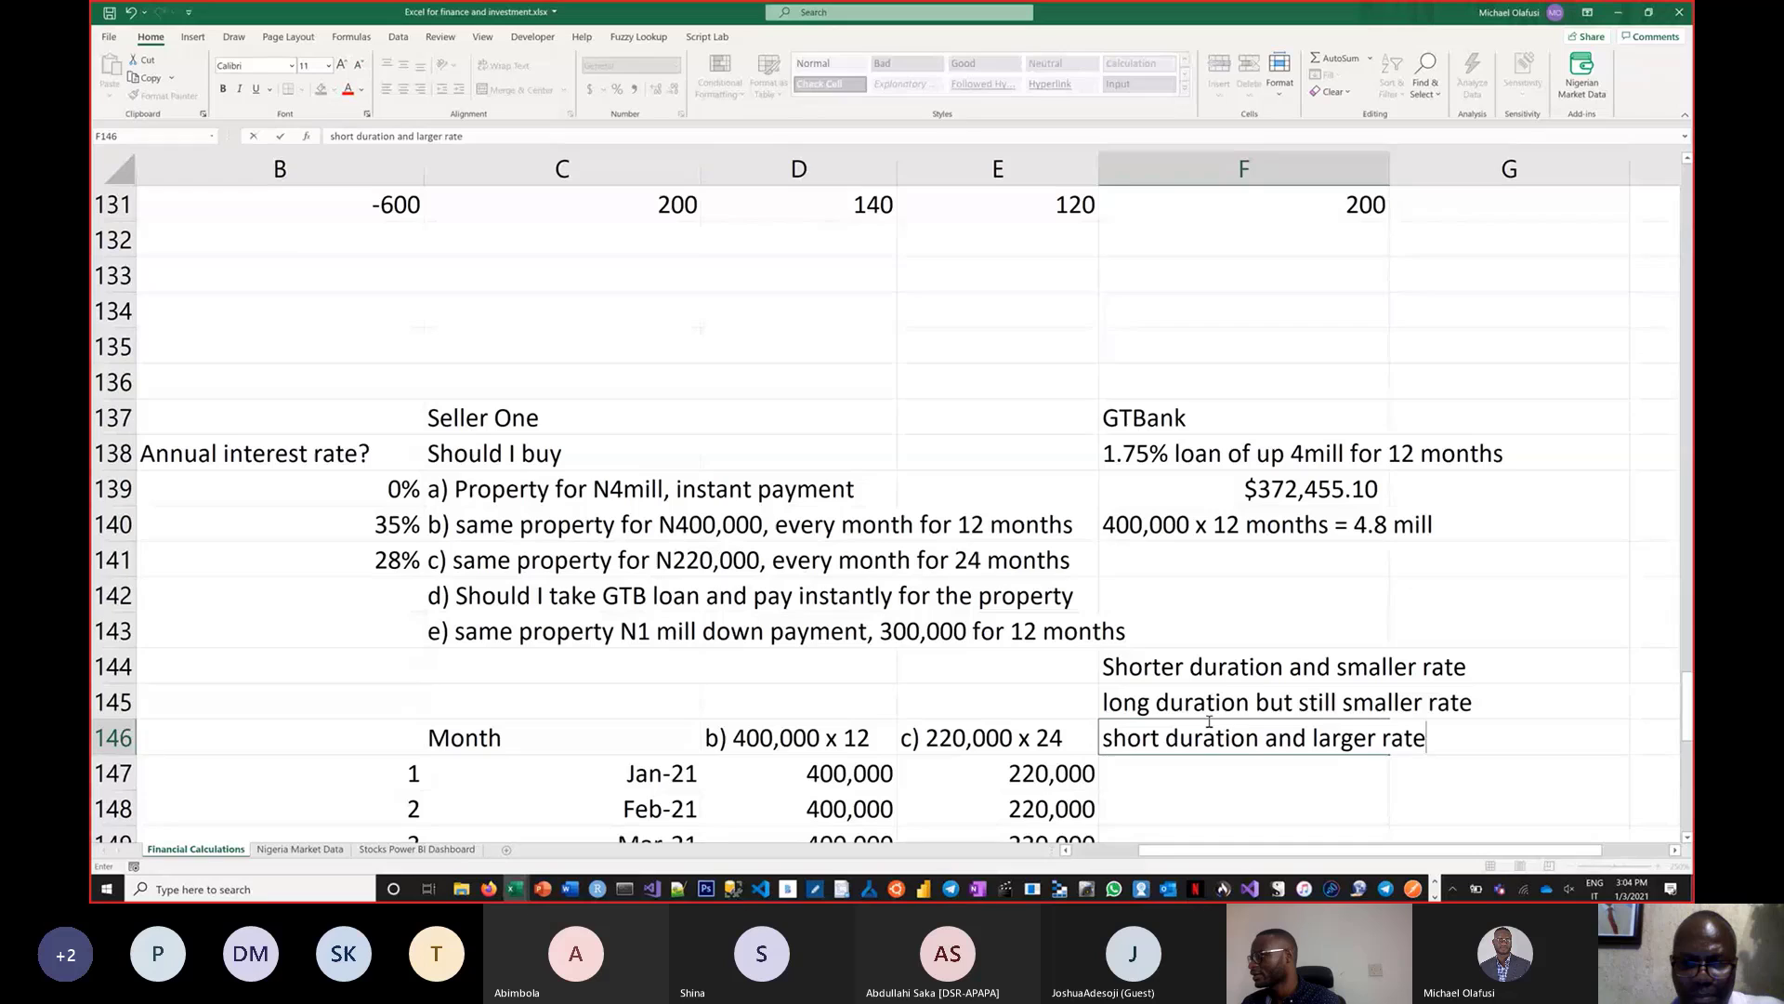
key(Return)
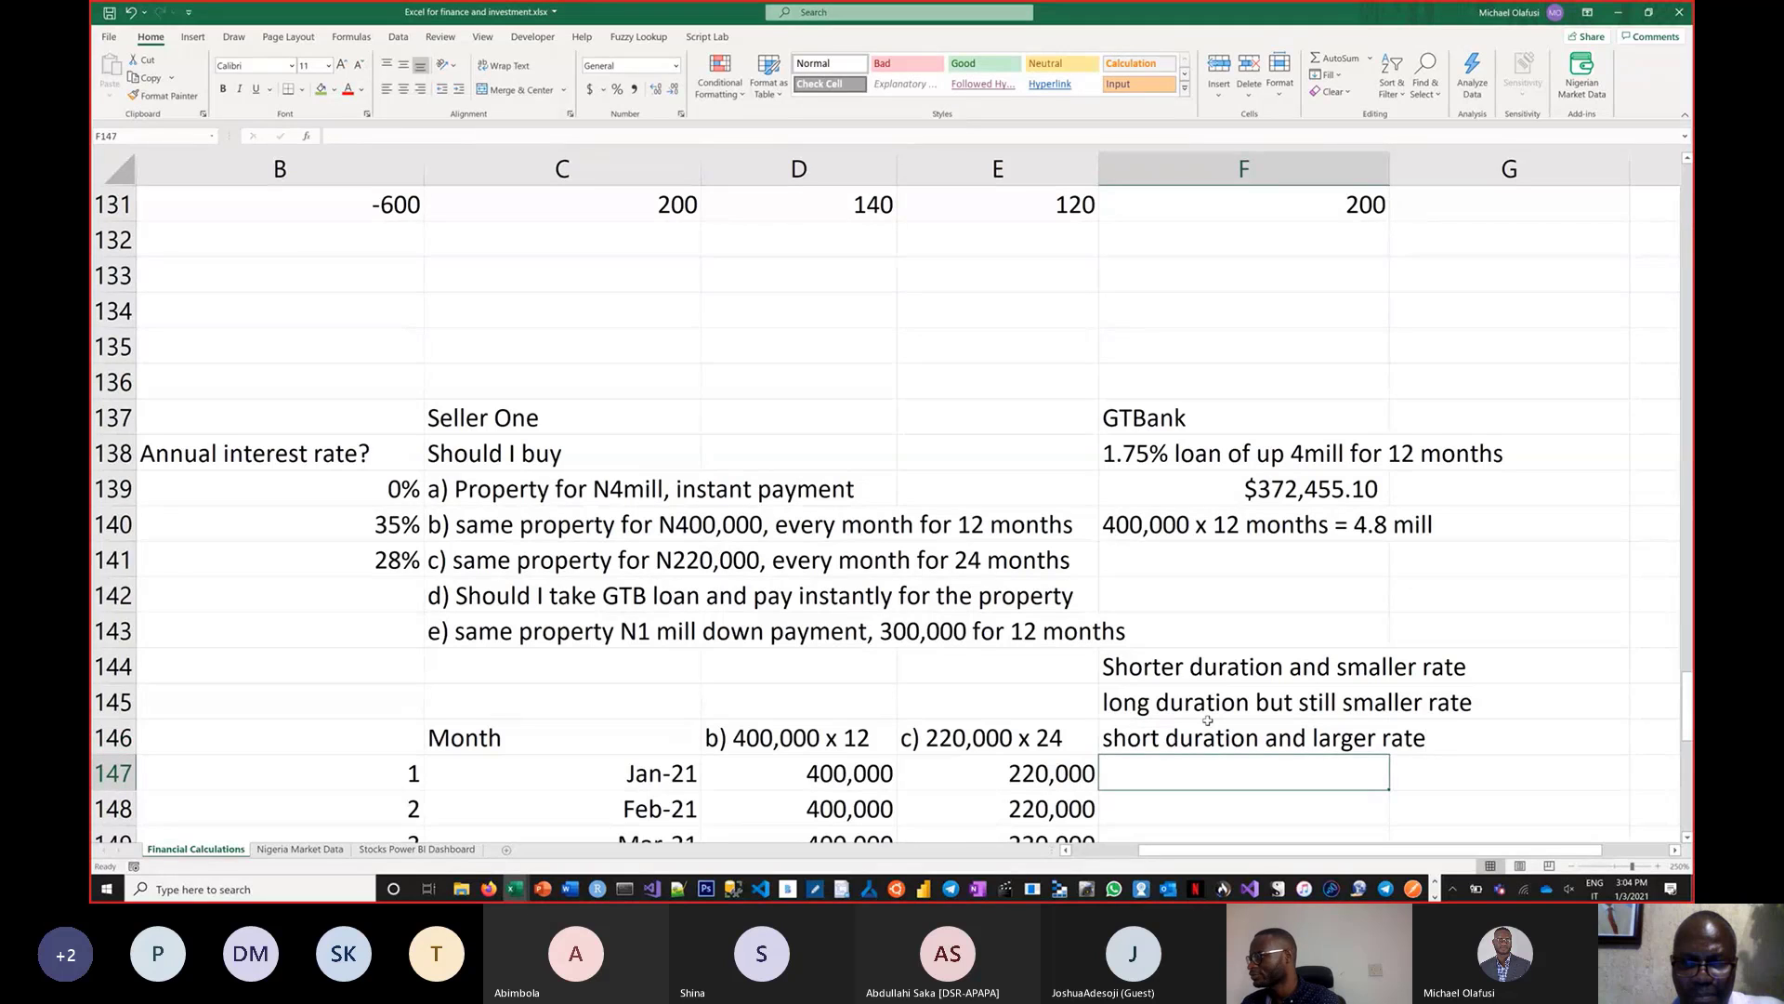
Add the fourth scenario "long duration and larger rate" in cell F147, replacing the autocomplete suggestion
text(long)
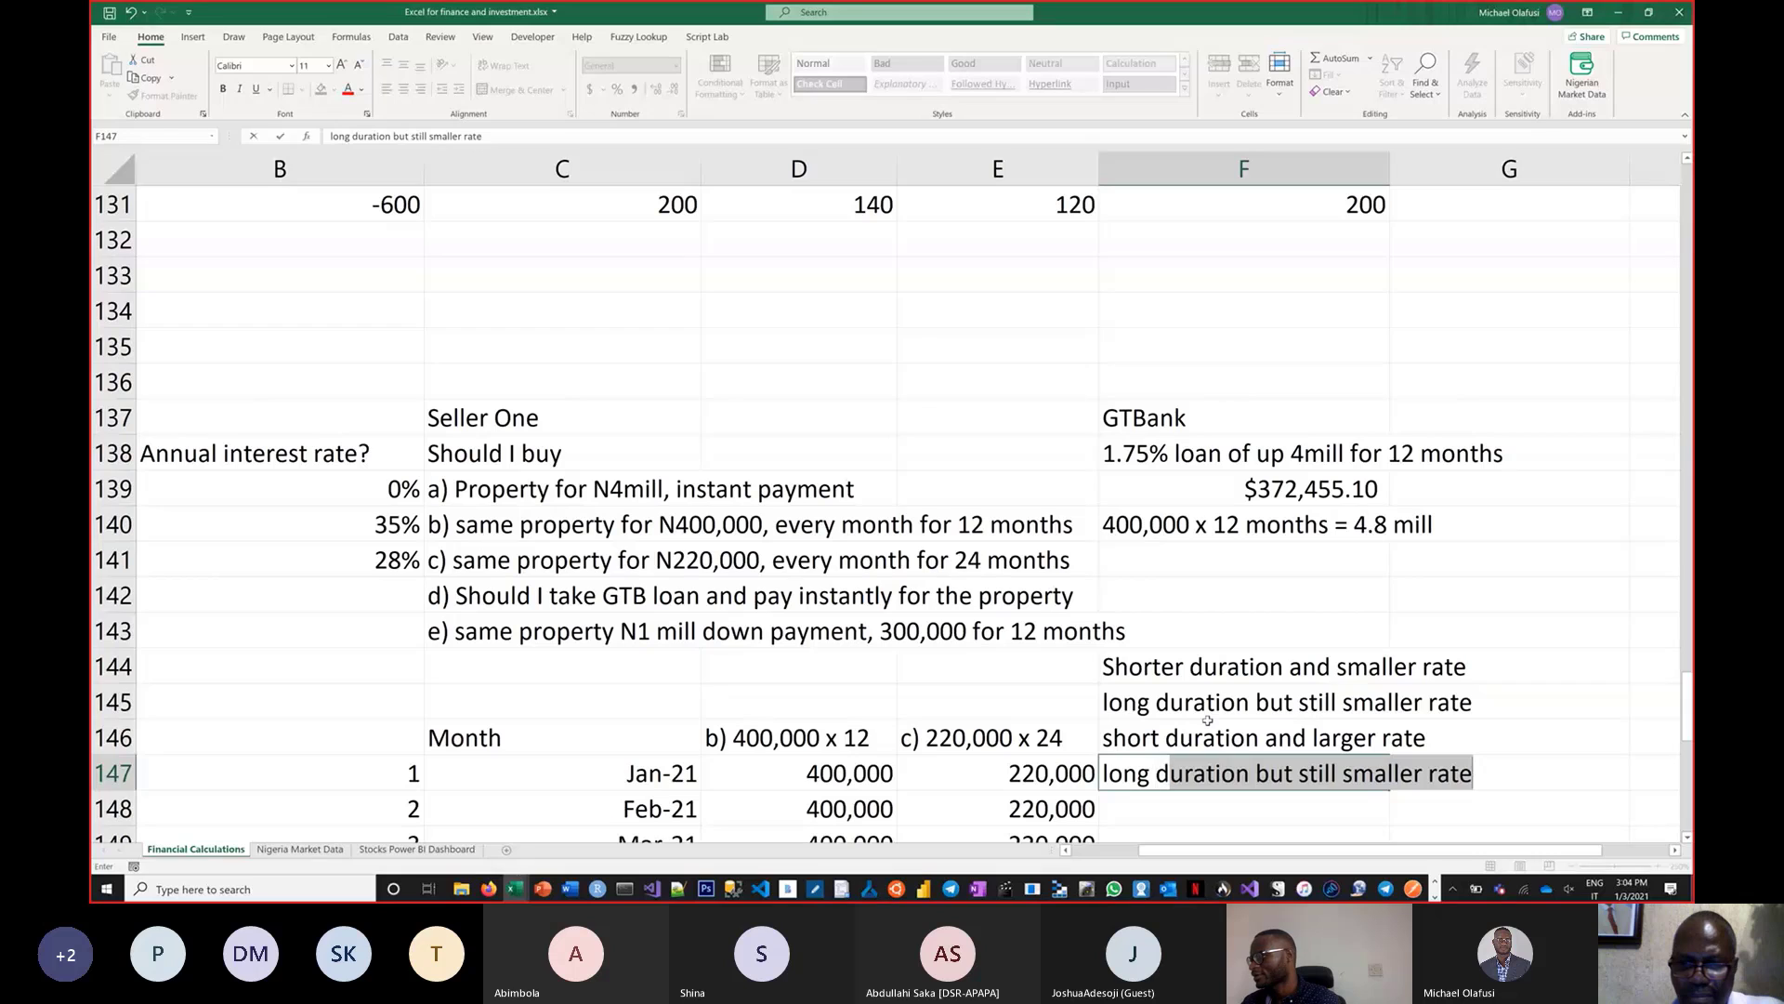
text(duar)
key(BackSpace)
key(BackSpace)
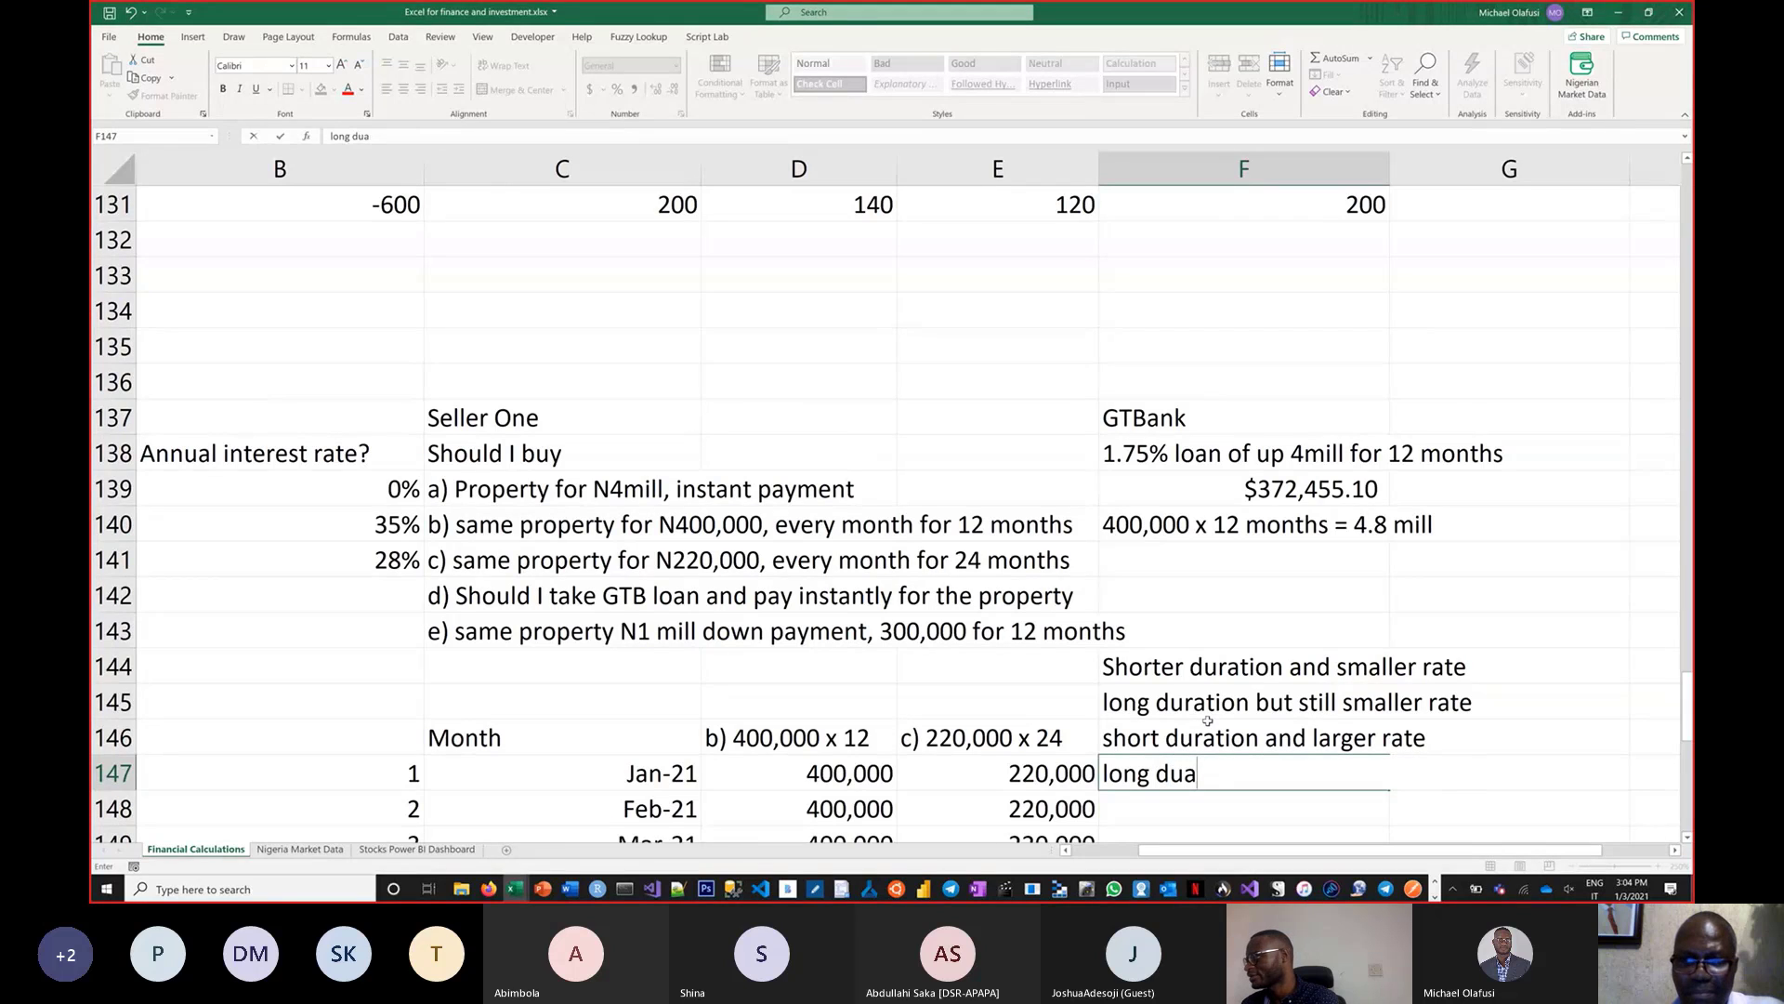
text(ration)
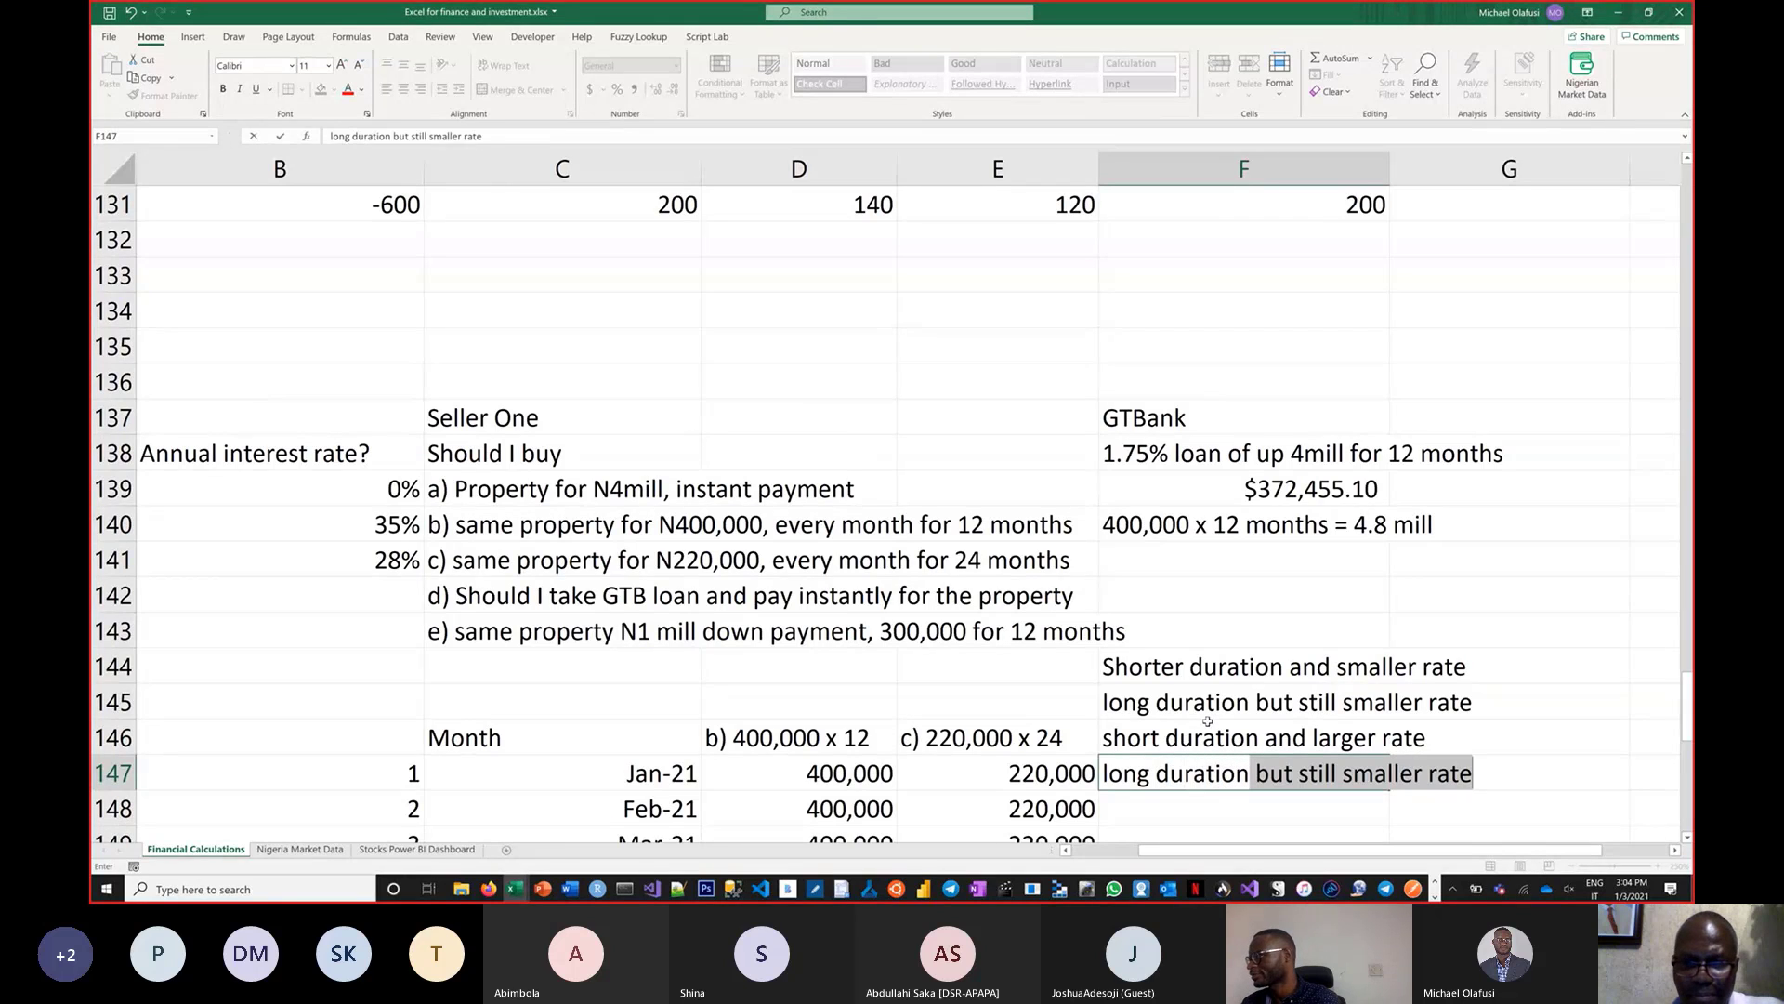
text( and larg)
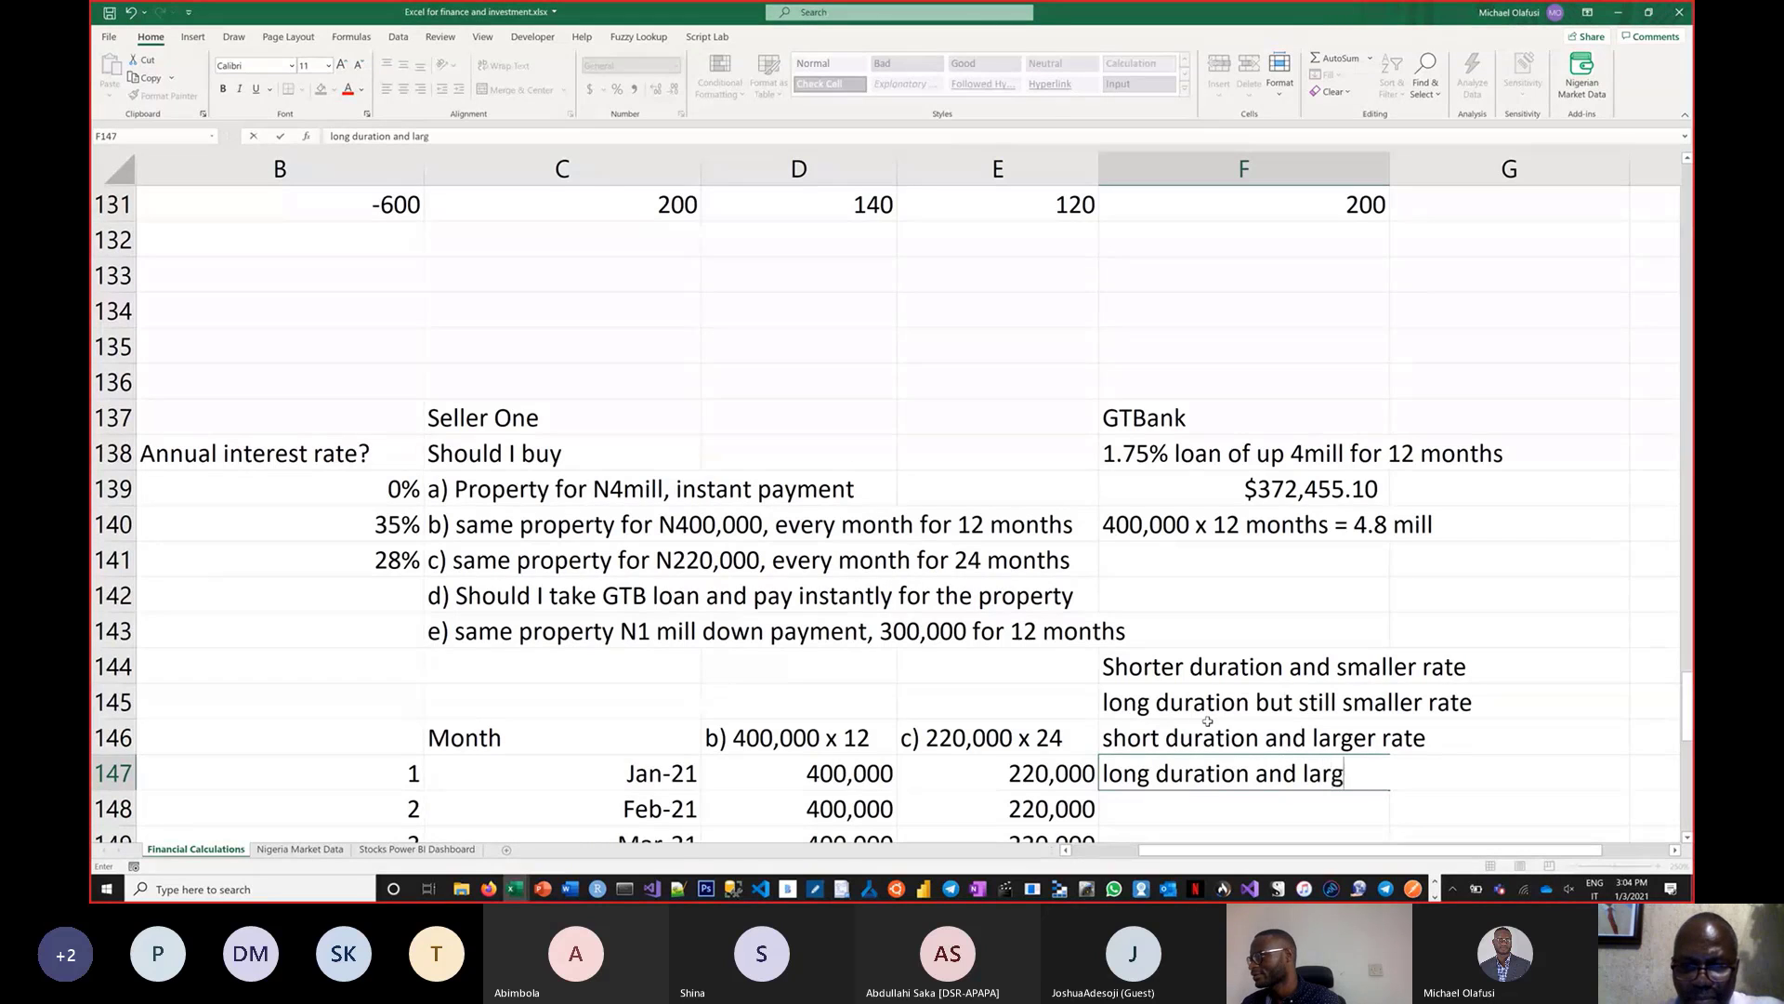
text(er rate)
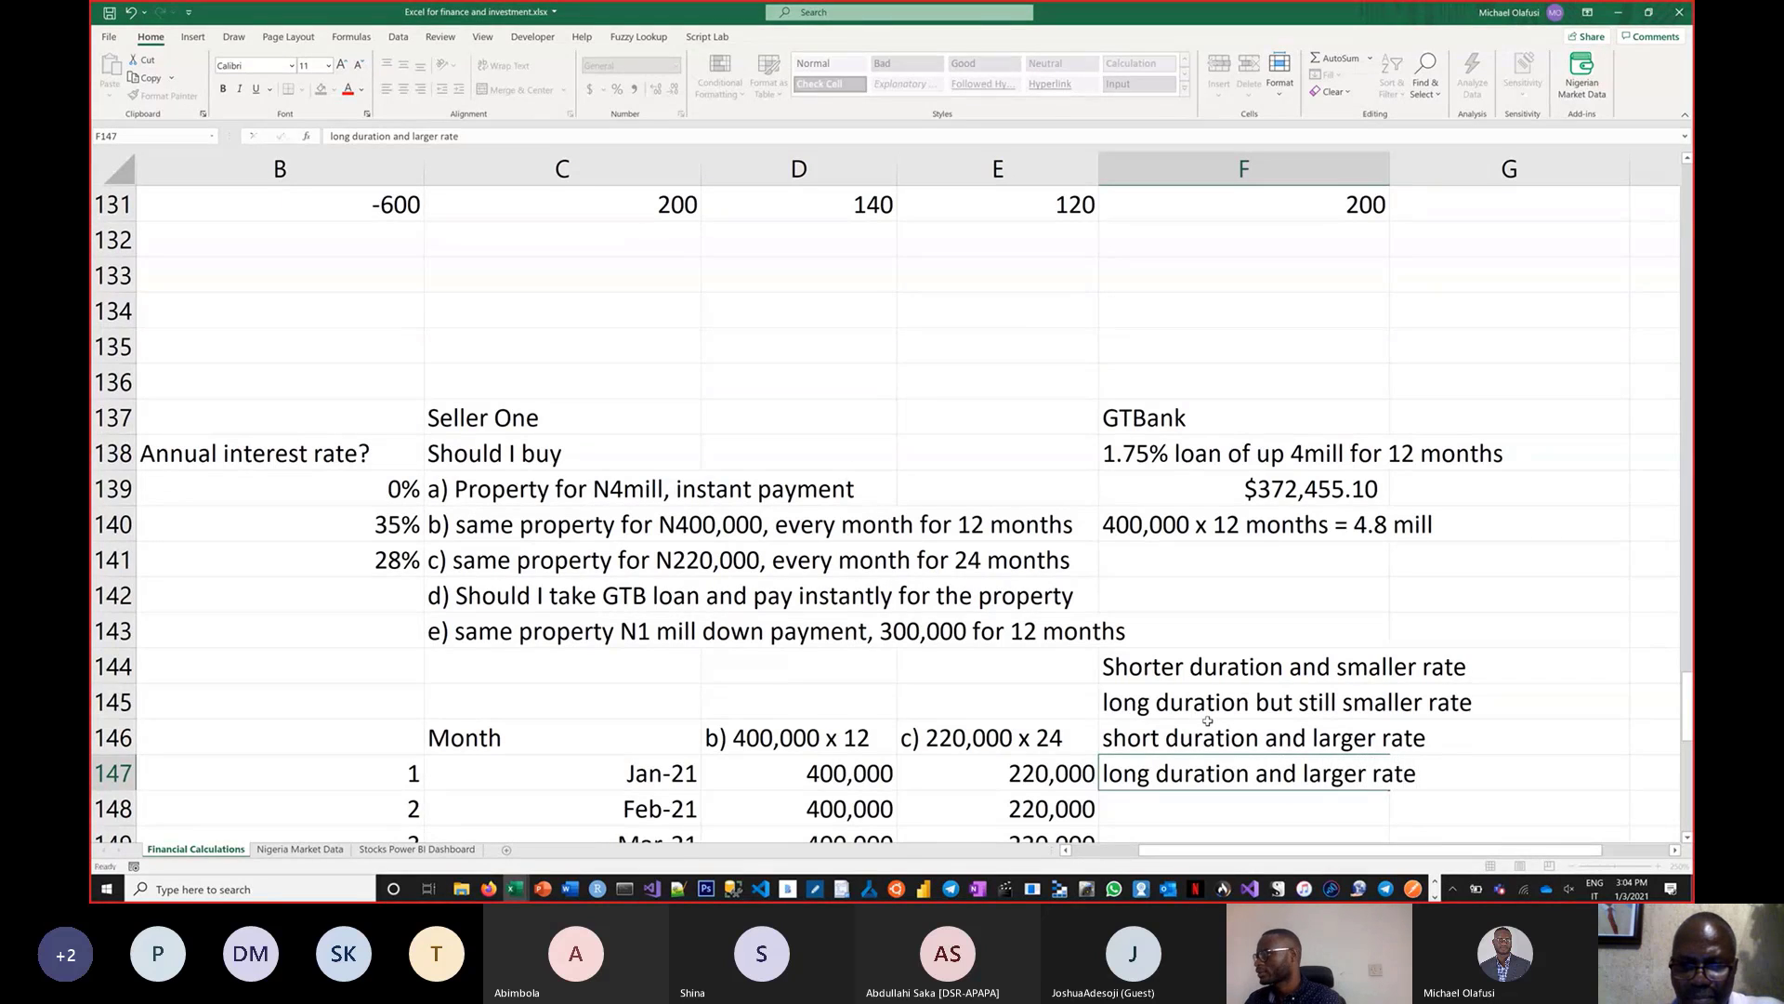
key(Return)
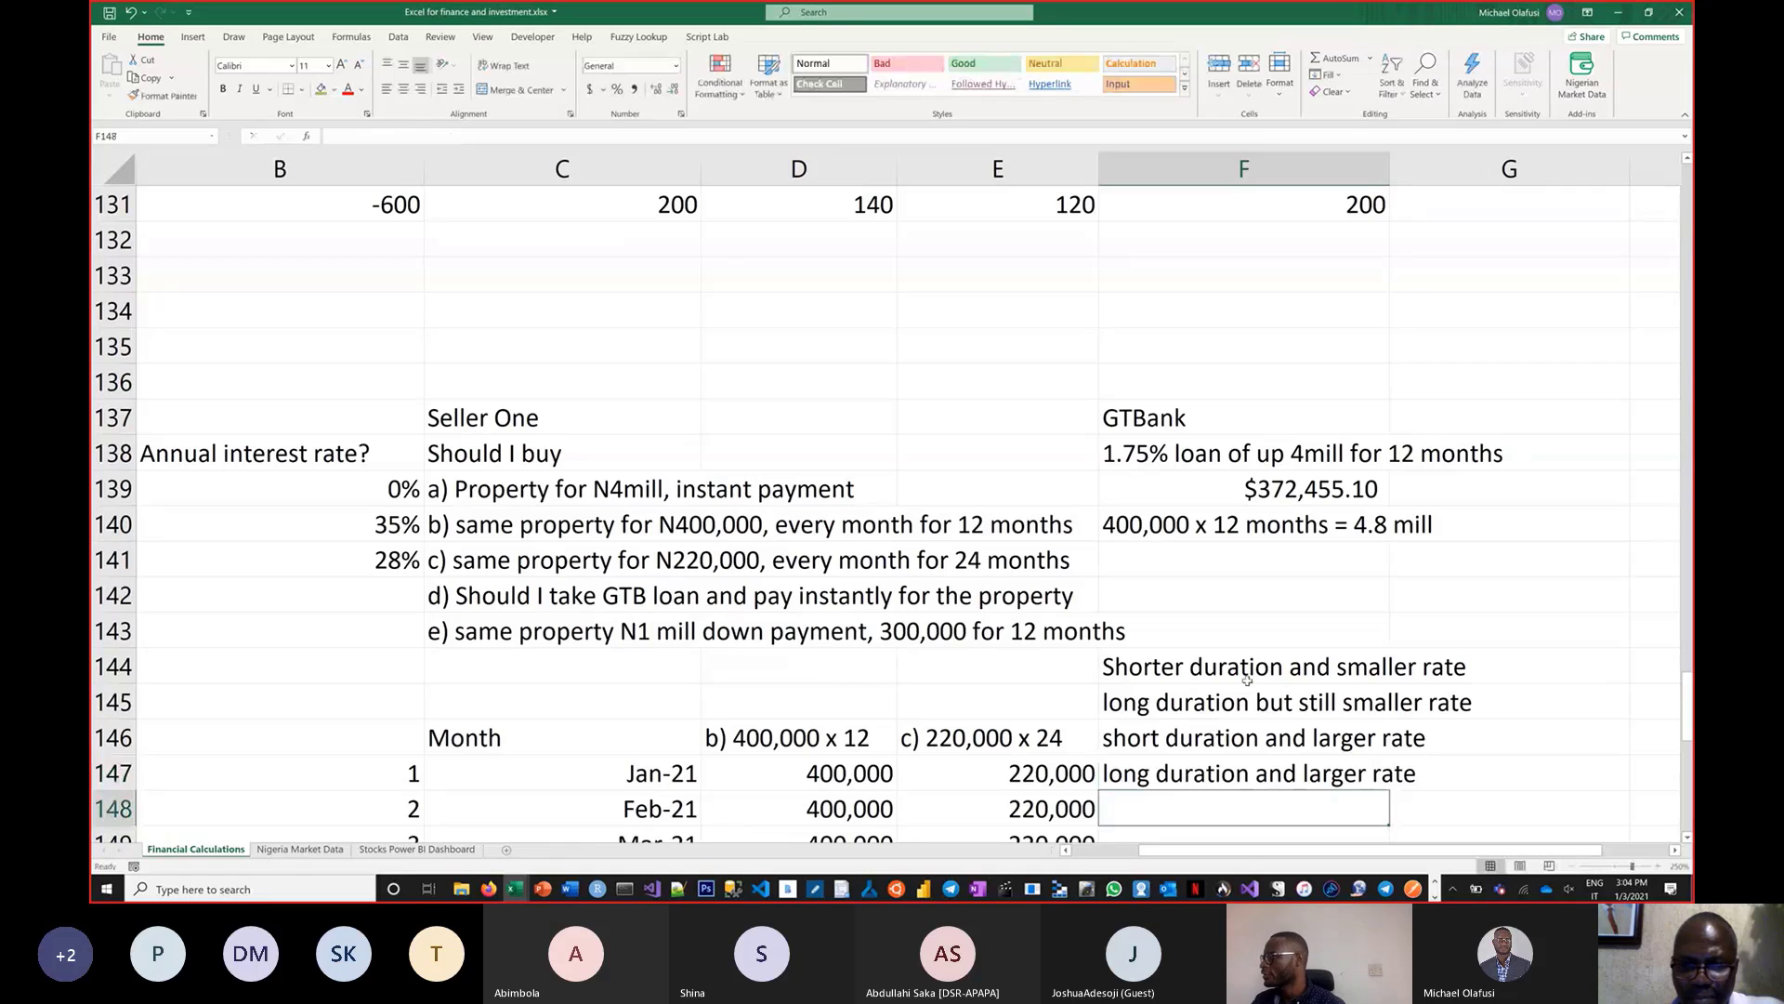
Review the four duration and rate scenarios in F144:F147 against the seller's payment options
scroll(1252, 670, down, 1)
scroll(1252, 670, down, 1)
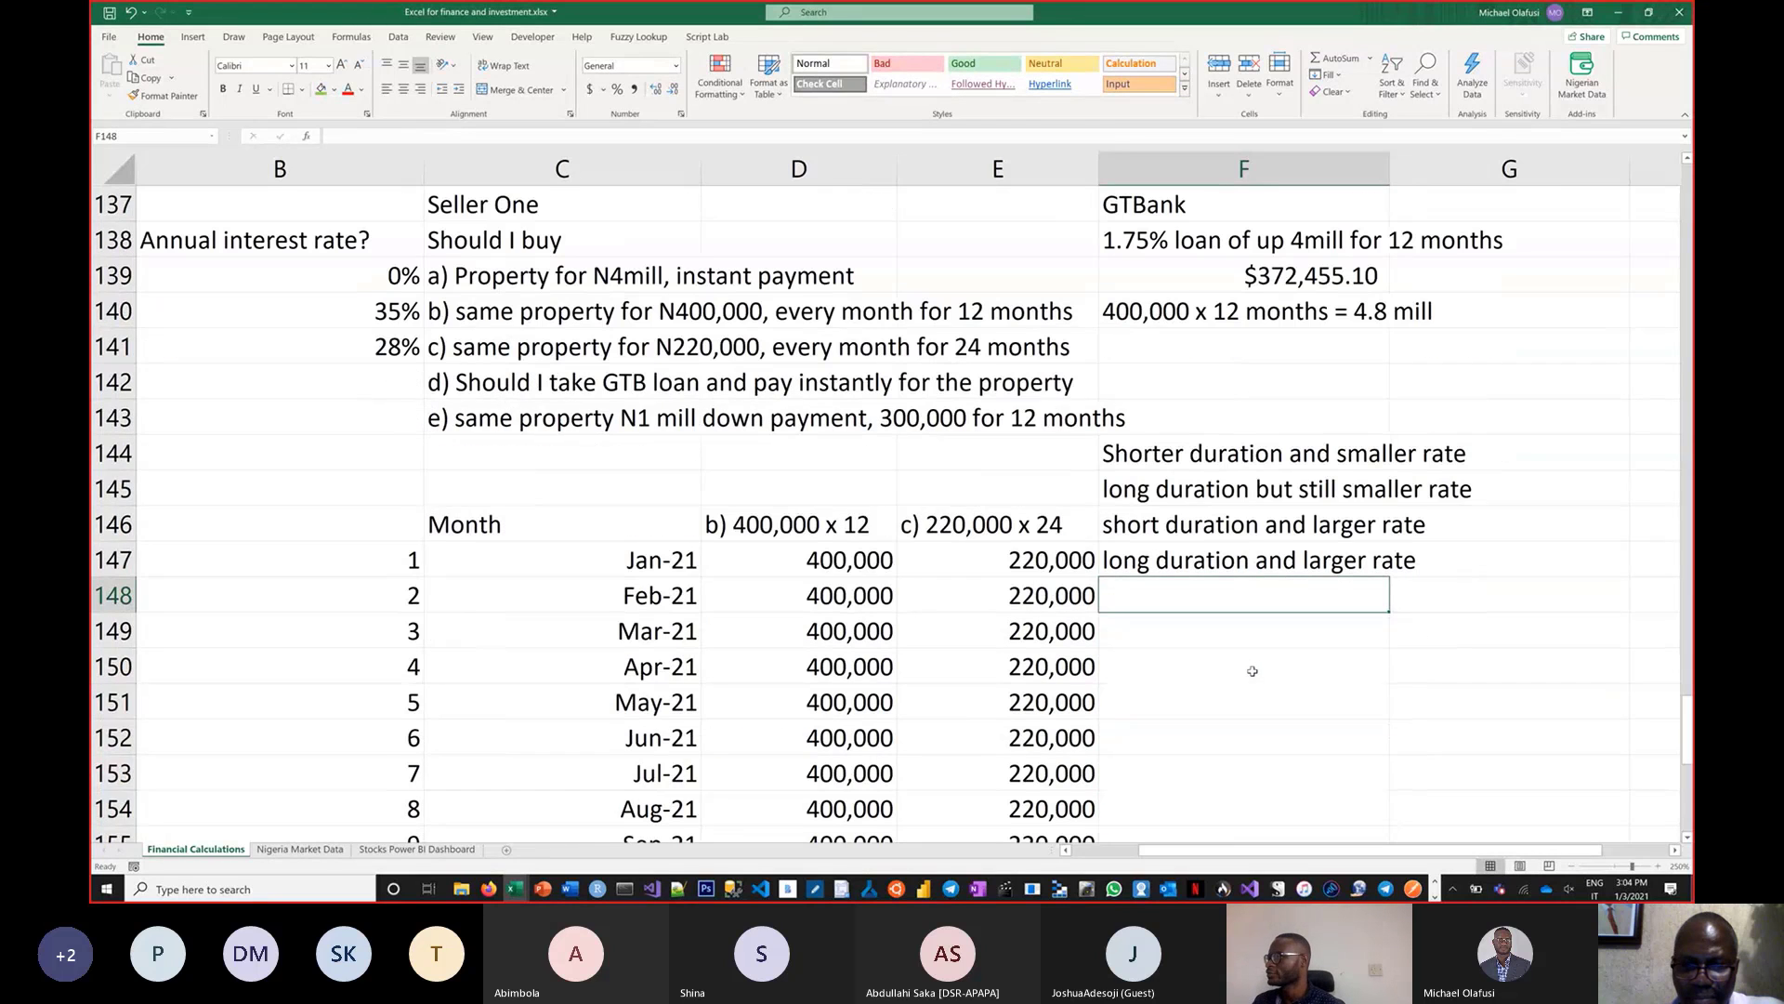
click(1168, 457)
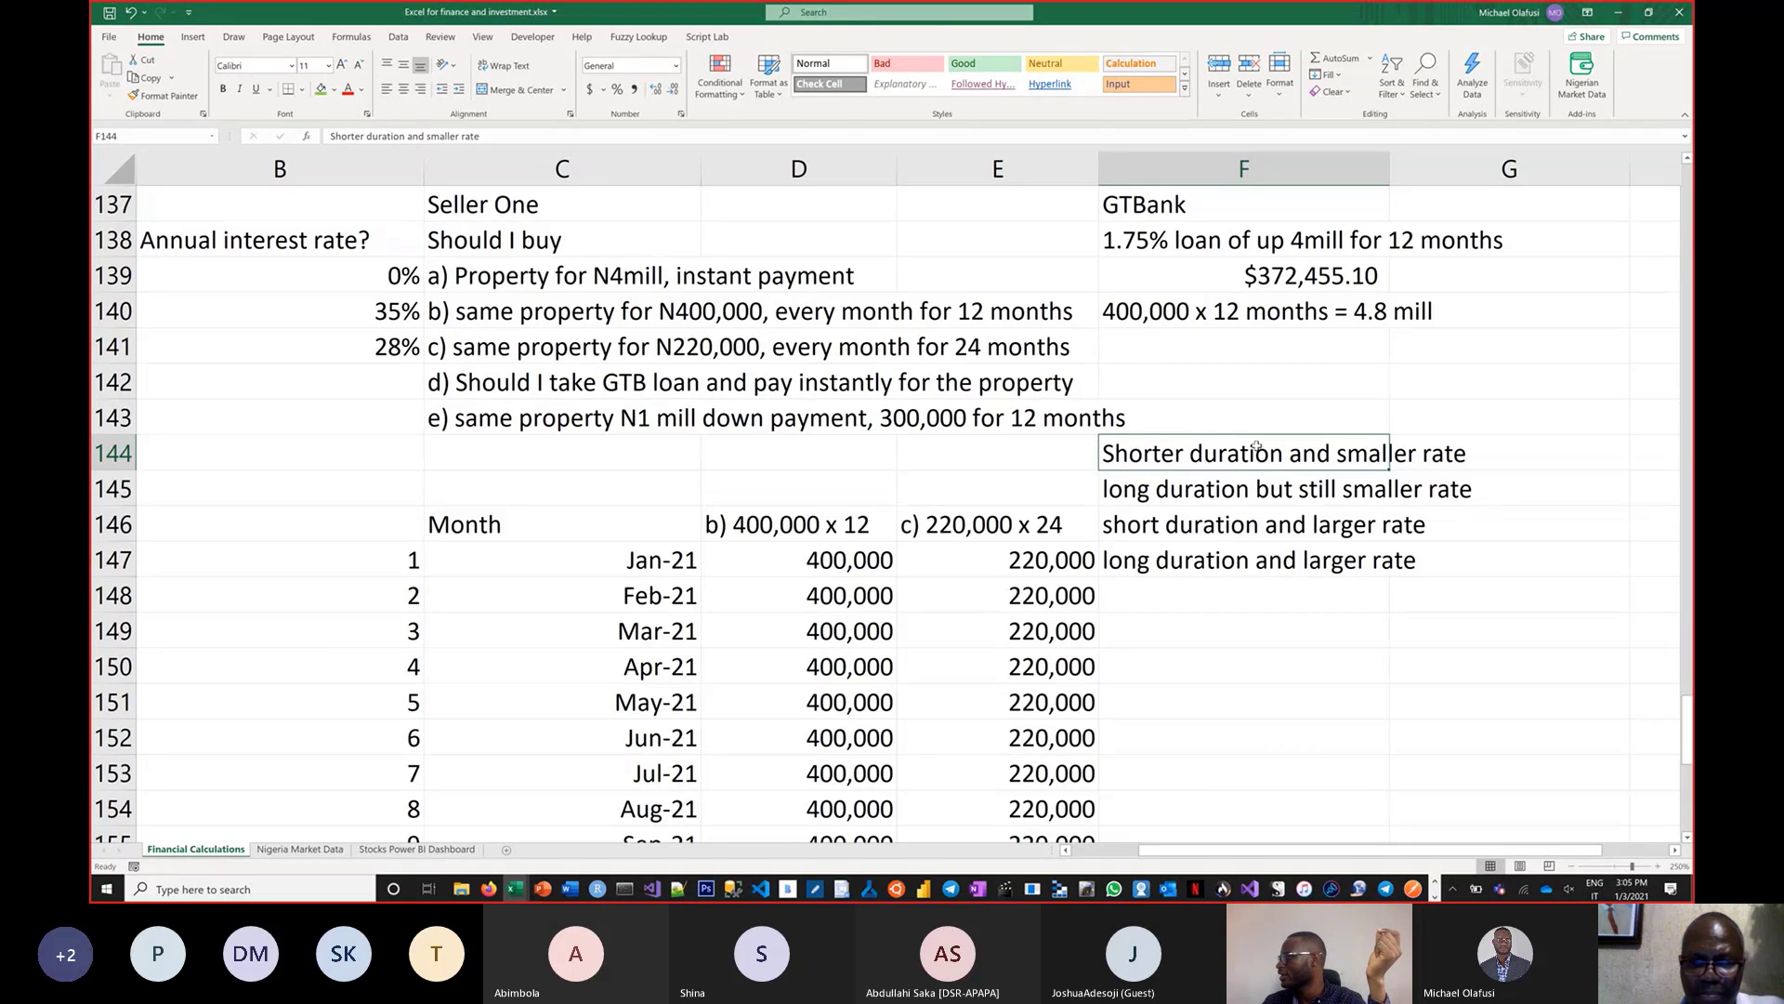
click(1198, 495)
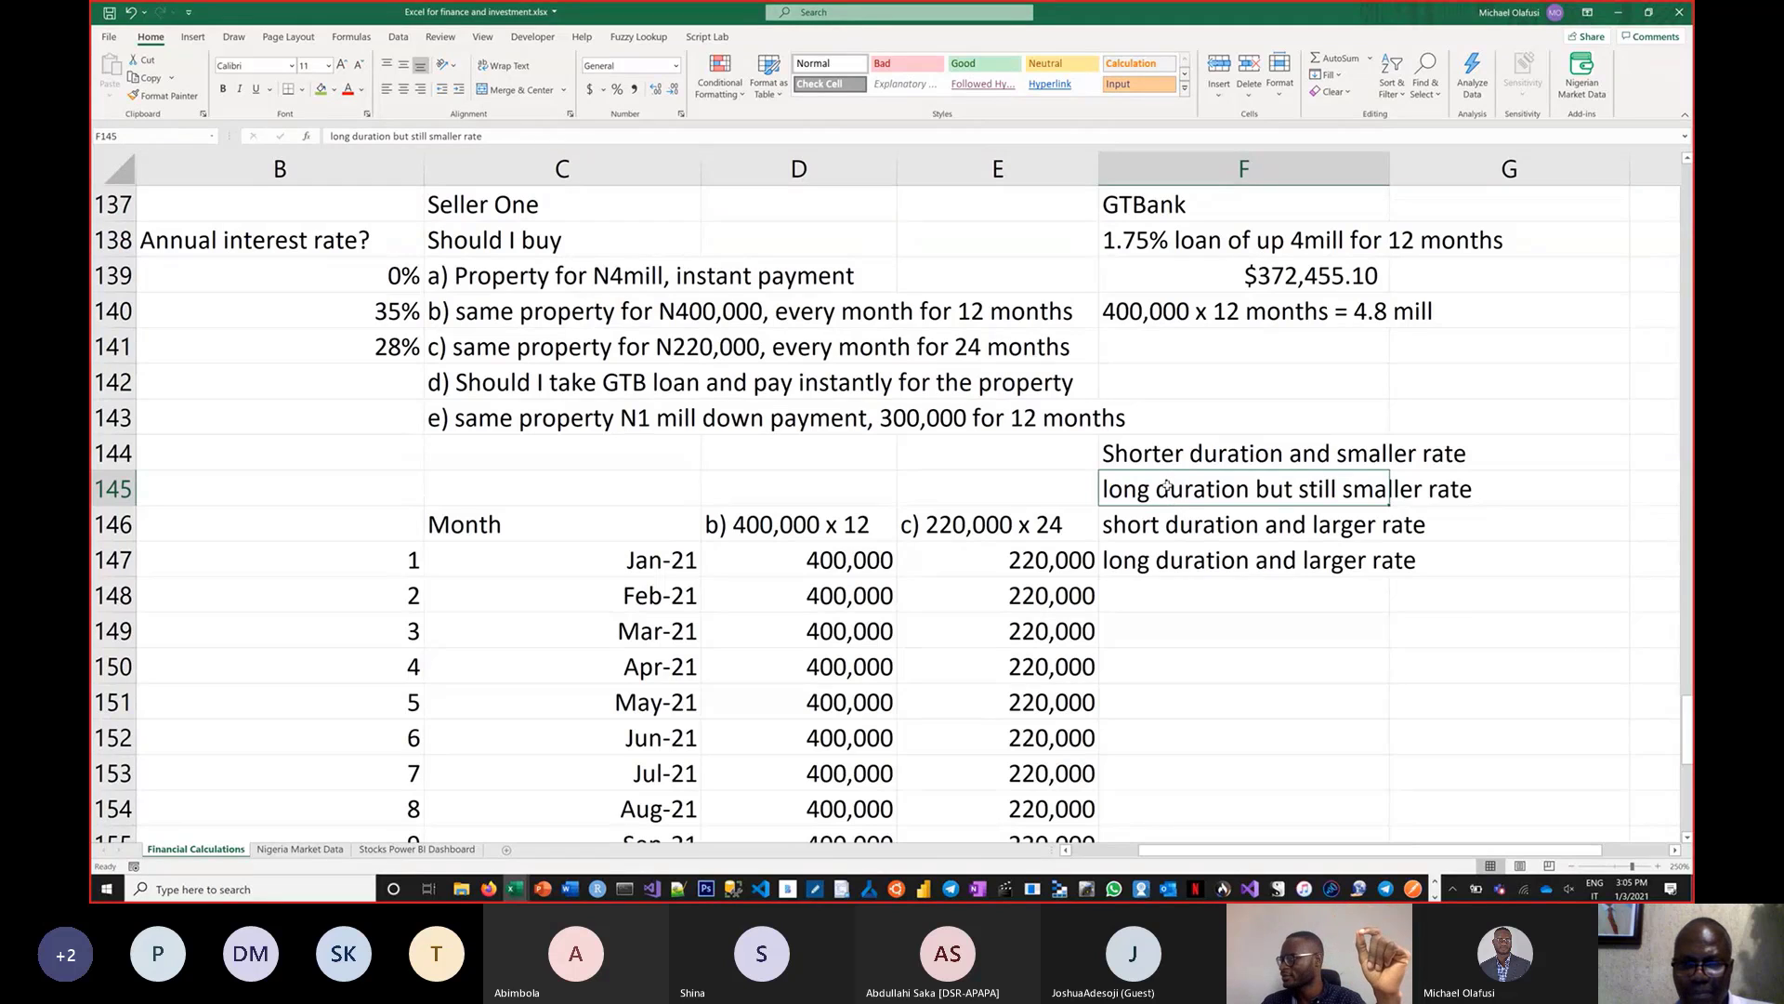
drag(1157, 455, 1155, 564)
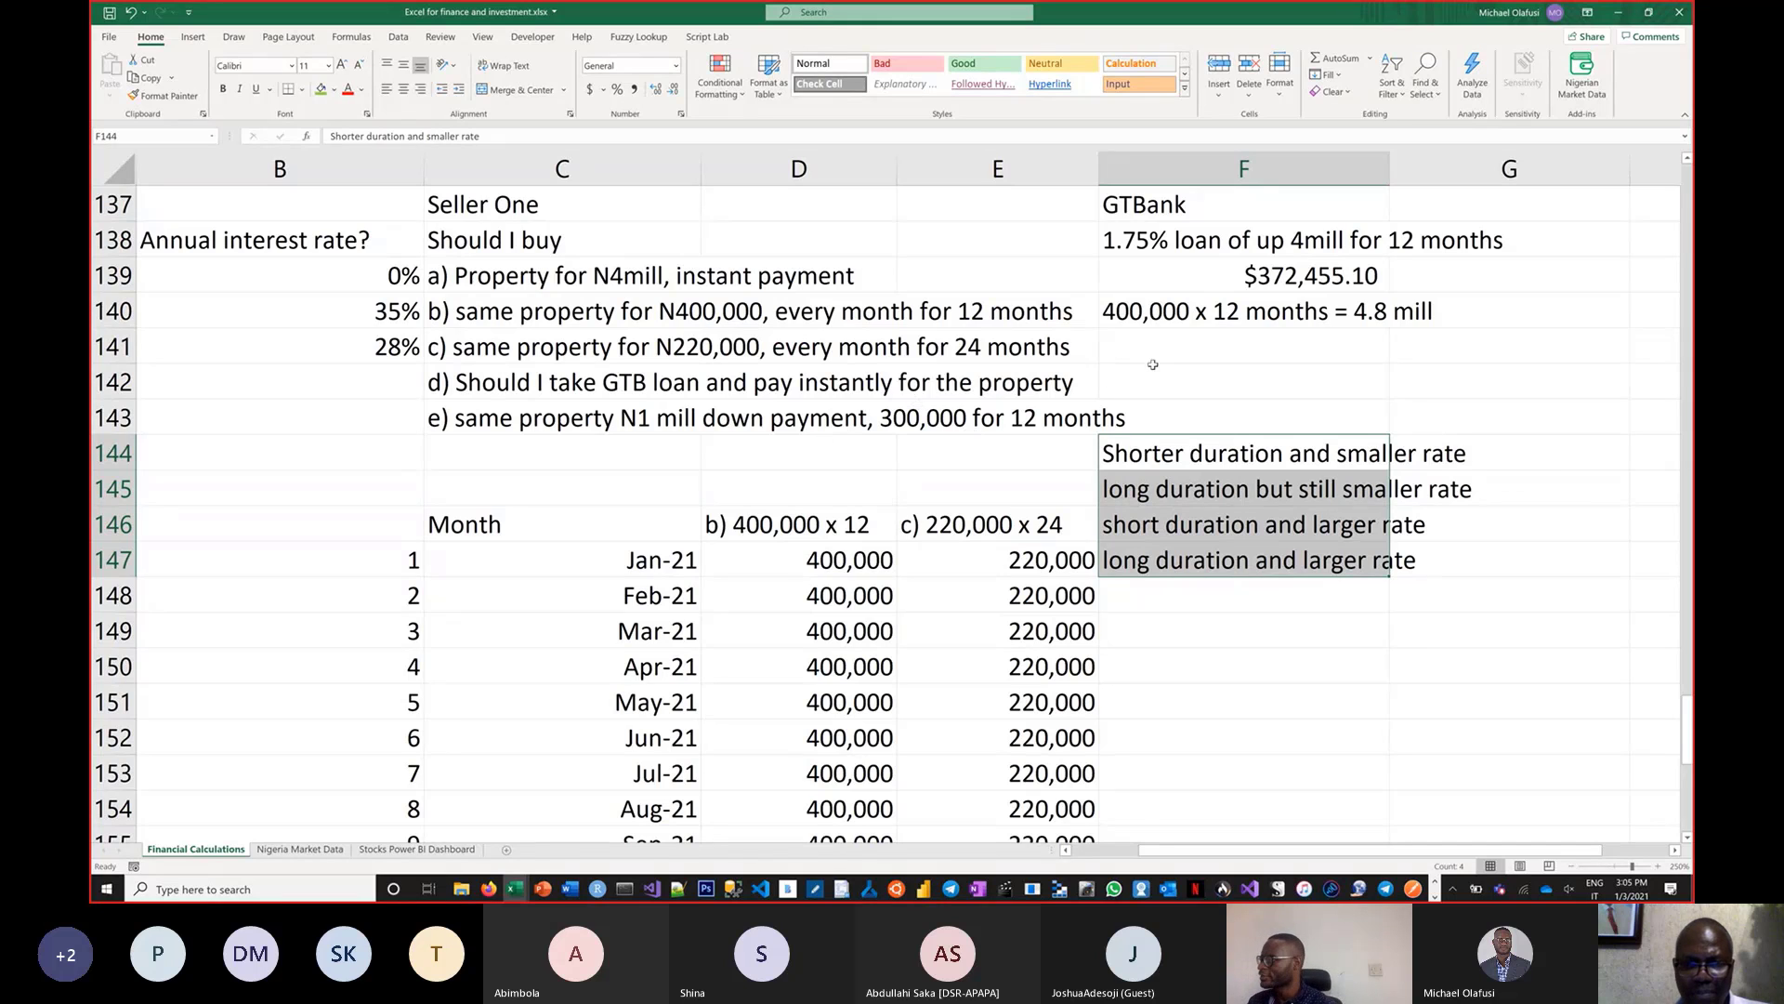
Switch to Chrome and copy the web address of the open YouTube channel page
scroll(1168, 382, down, 1)
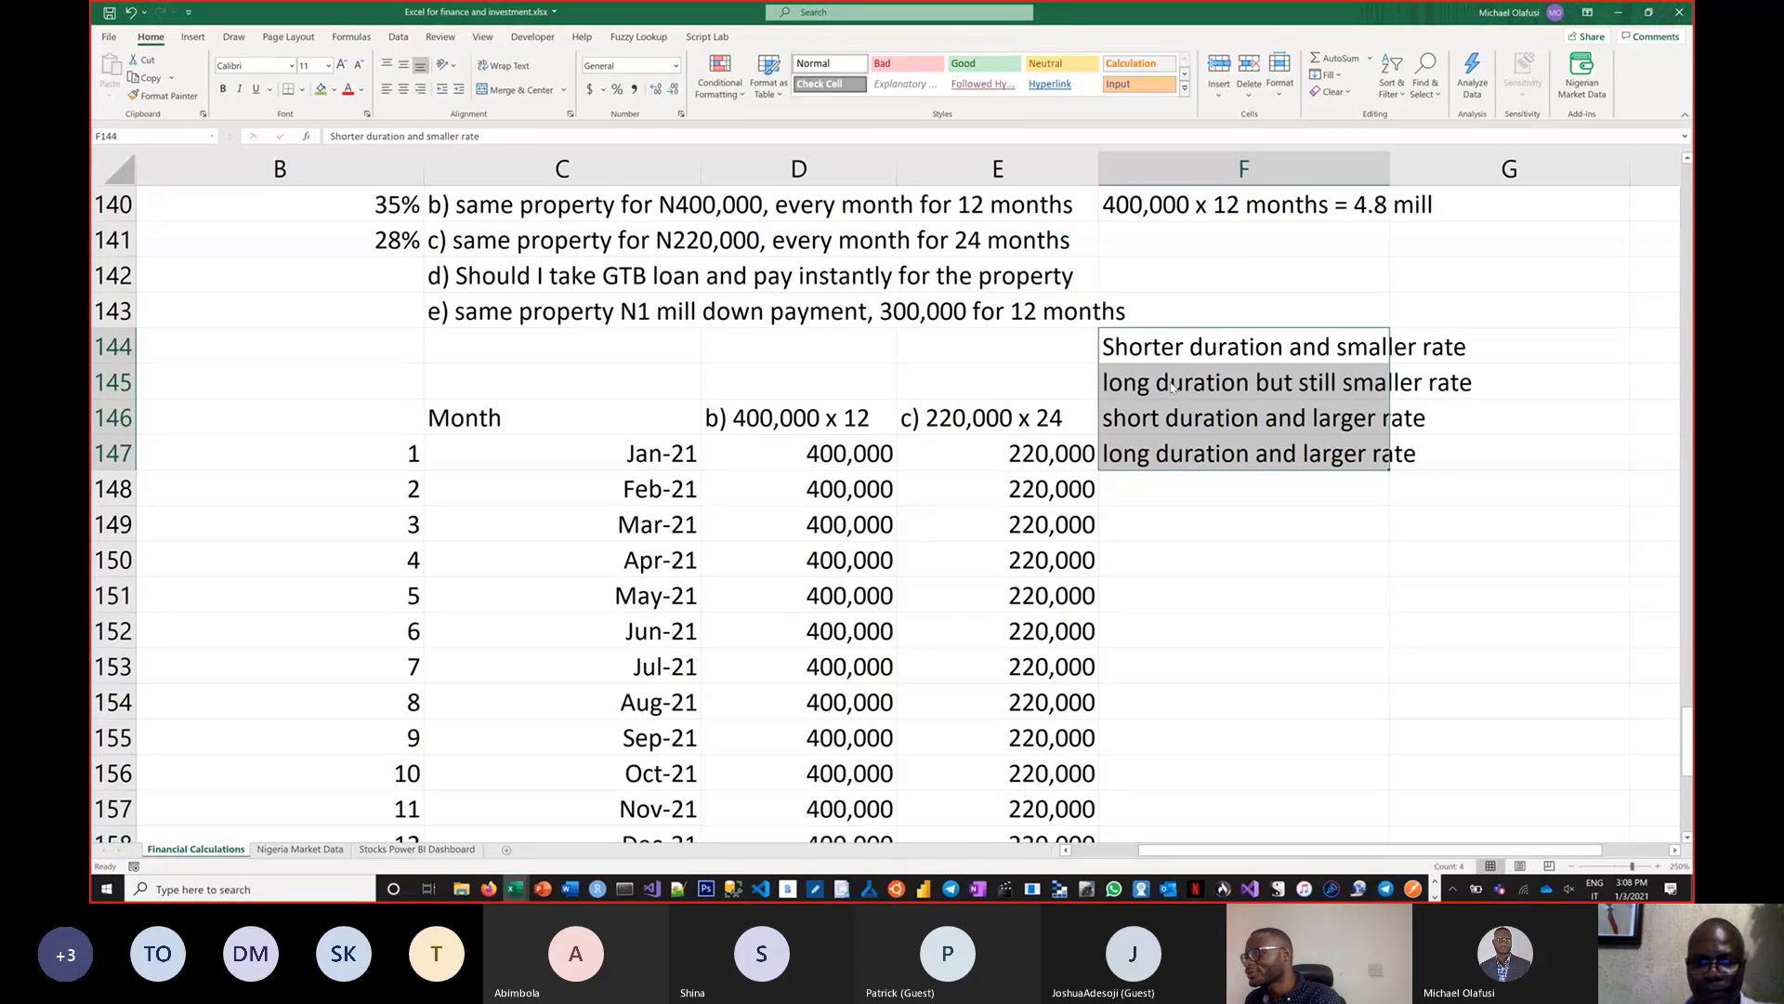
key(alt+Tab)
key(alt+Tab)
key(alt+Tab)
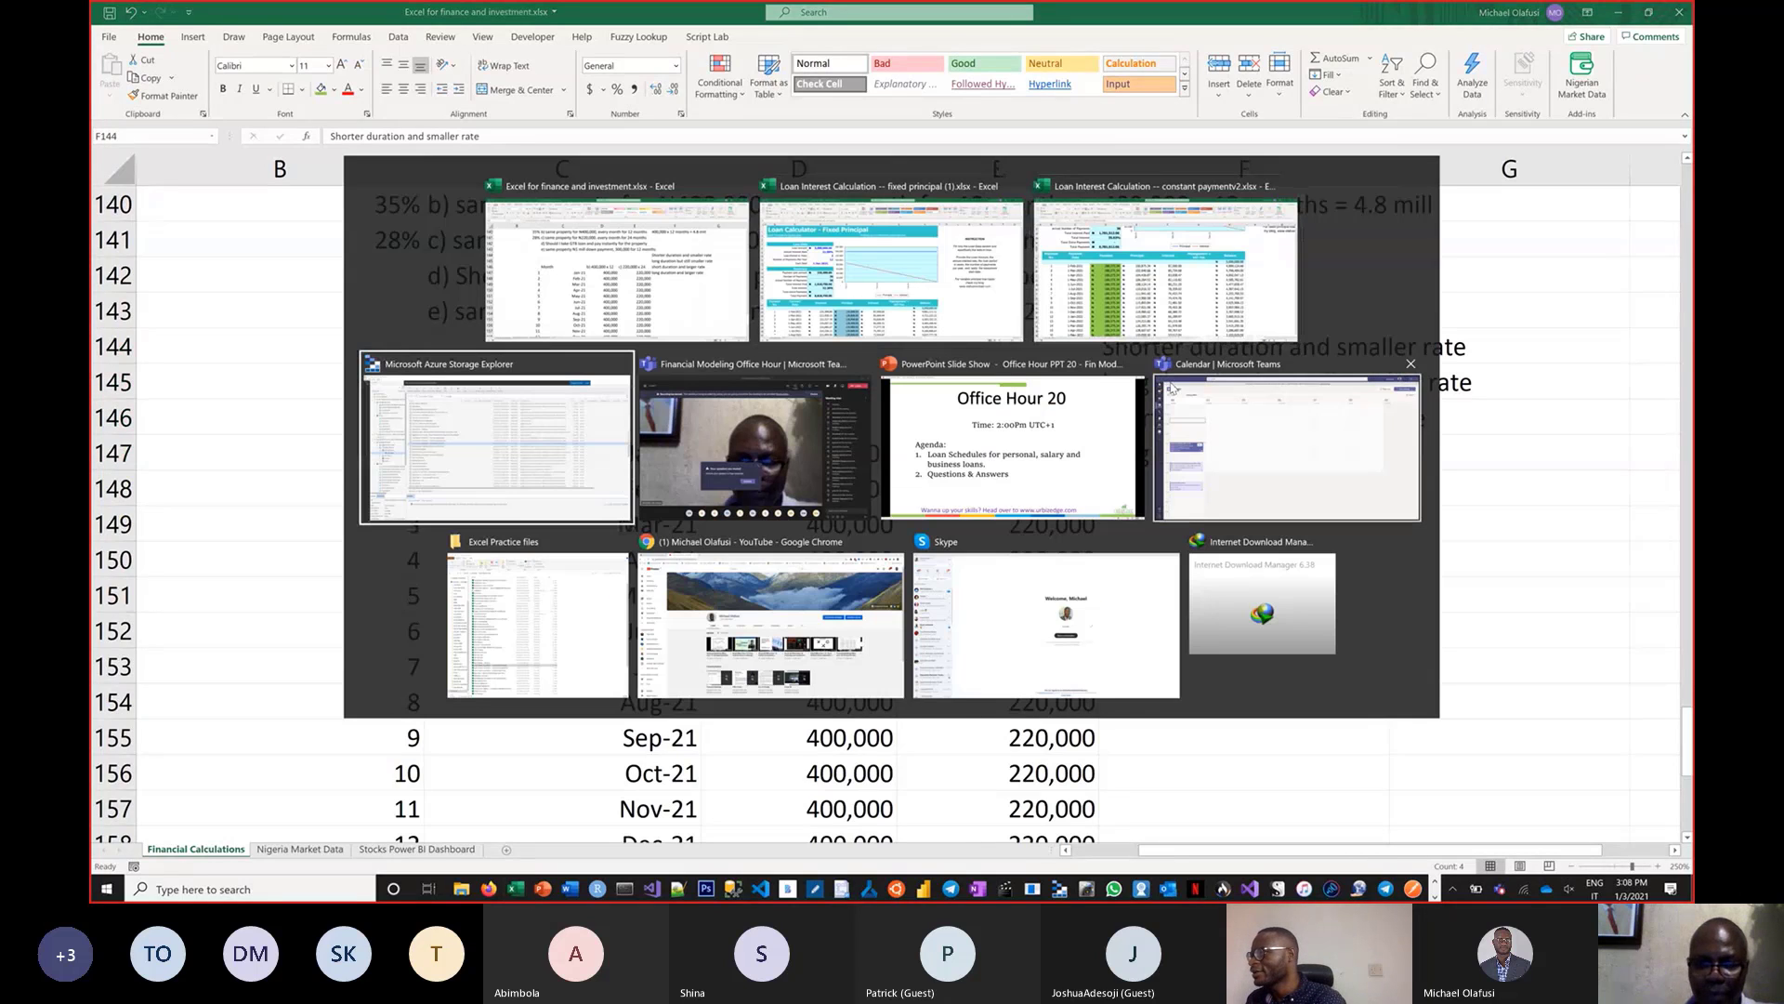
key(alt+Tab)
key(alt+Tab)
key(alt+Tab)
key(alt+Tab)
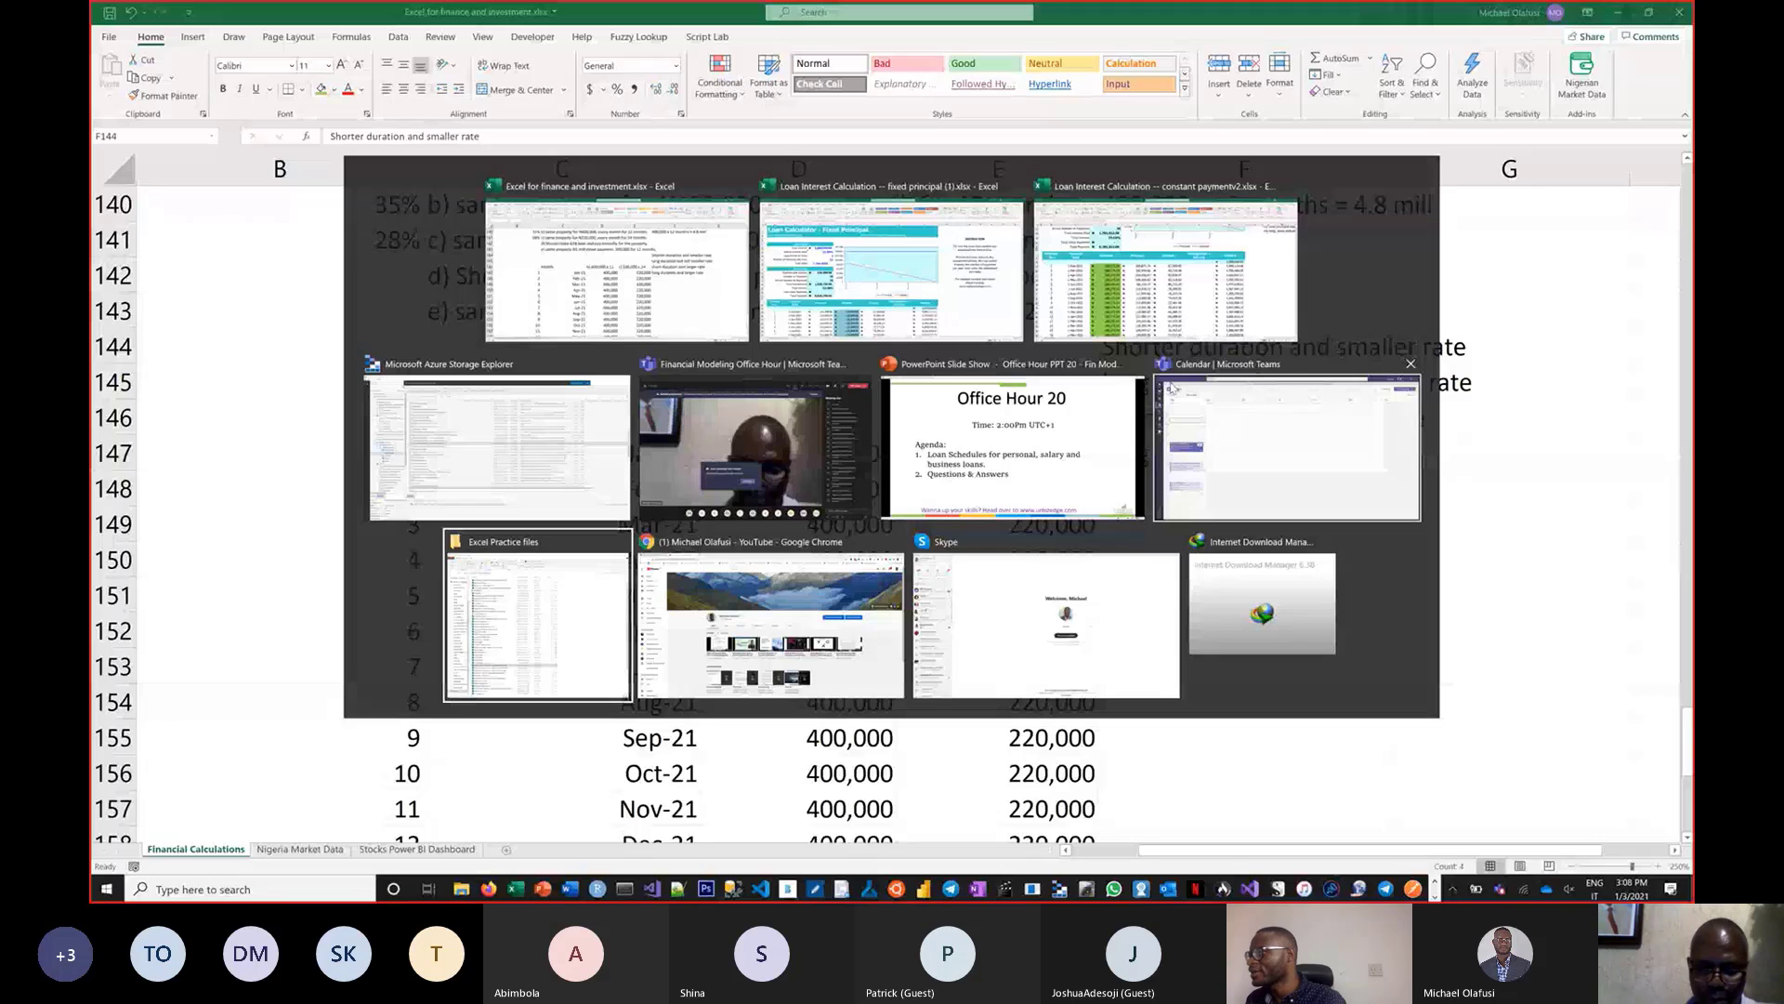
key(alt+Tab)
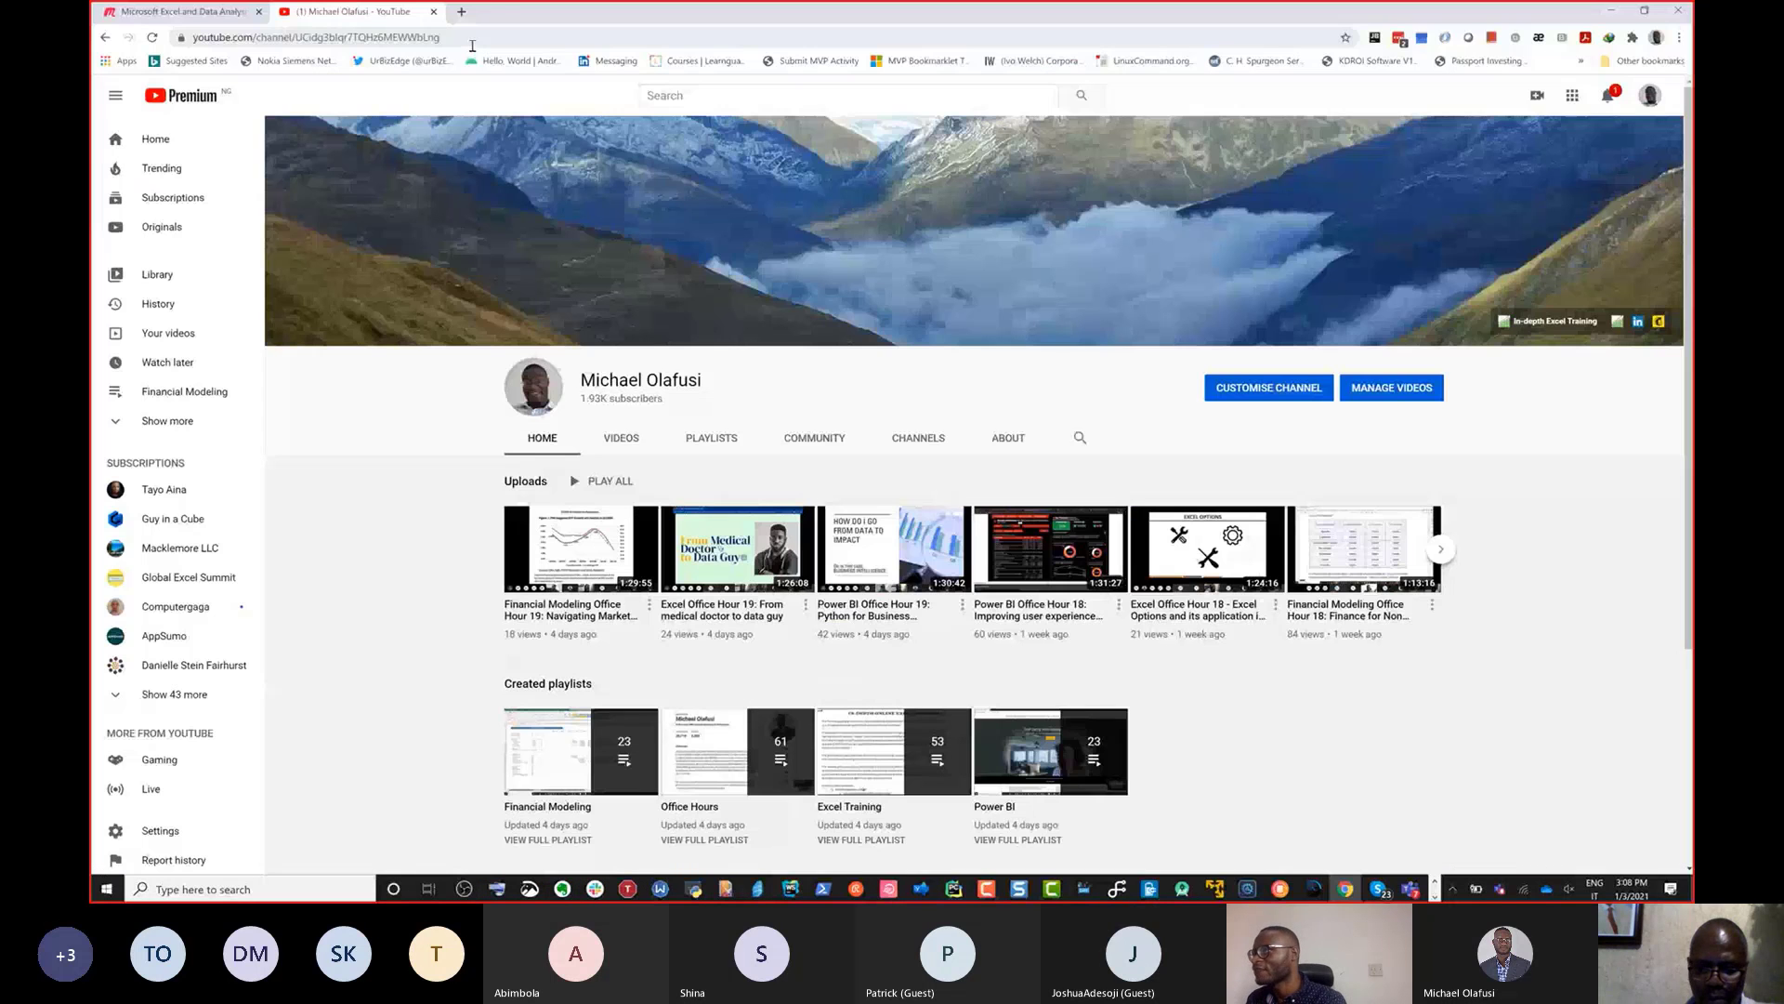
click(472, 37)
Switch to the Teams meeting and send the YouTube channel link in the chat, followed by "to see the past video recordings"
key(alt+Tab)
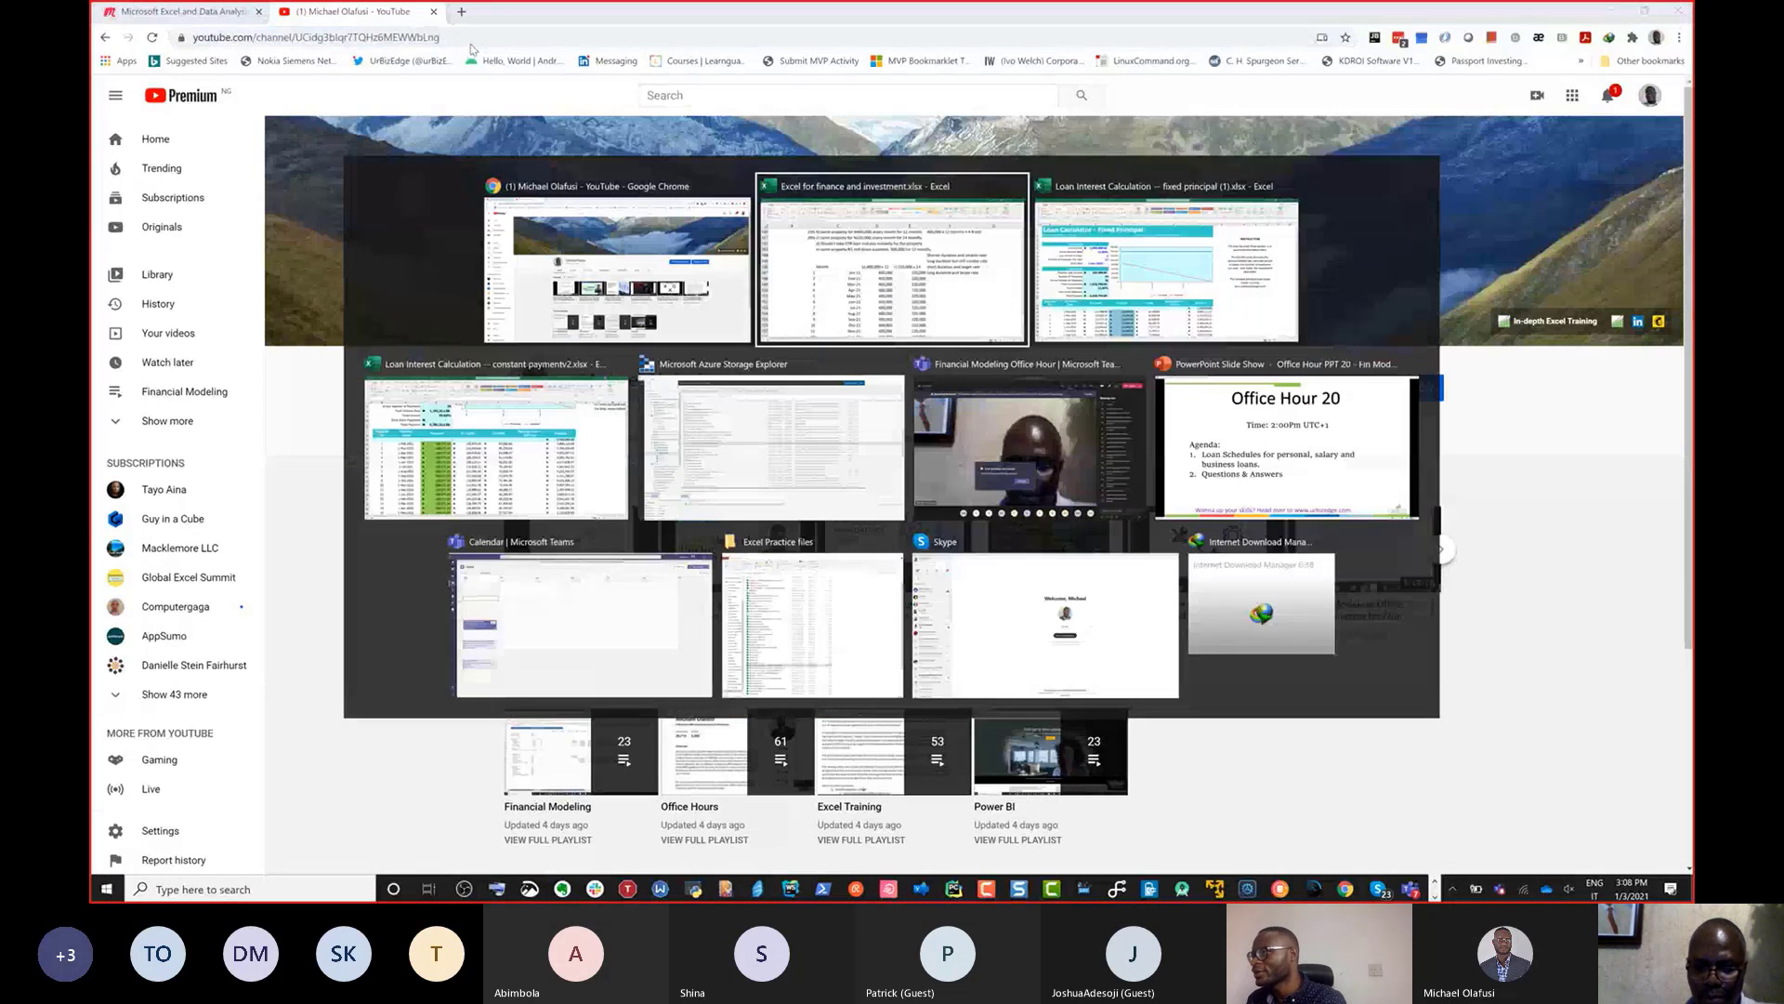
key(alt+Tab)
key(alt+Tab)
key(alt+Tab)
key(alt+Tab)
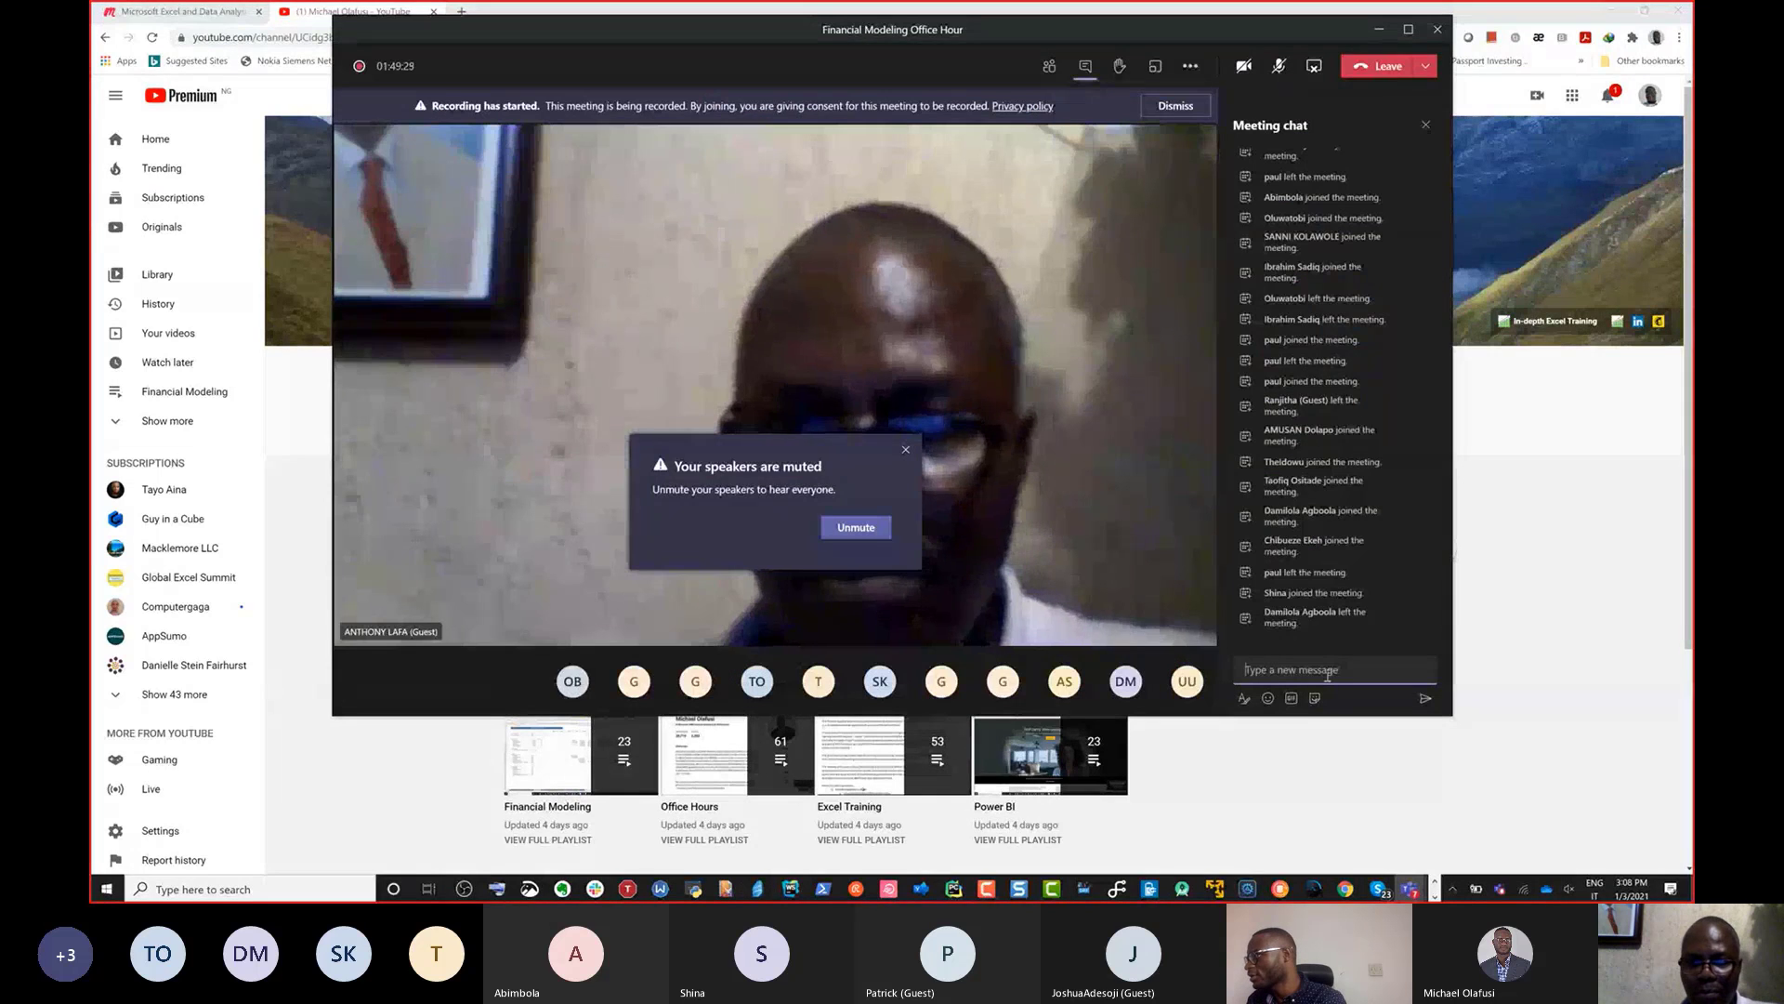
text(https://www.youtube.com/channel/UCidg3blqr7TQHz6MEWWbLng)
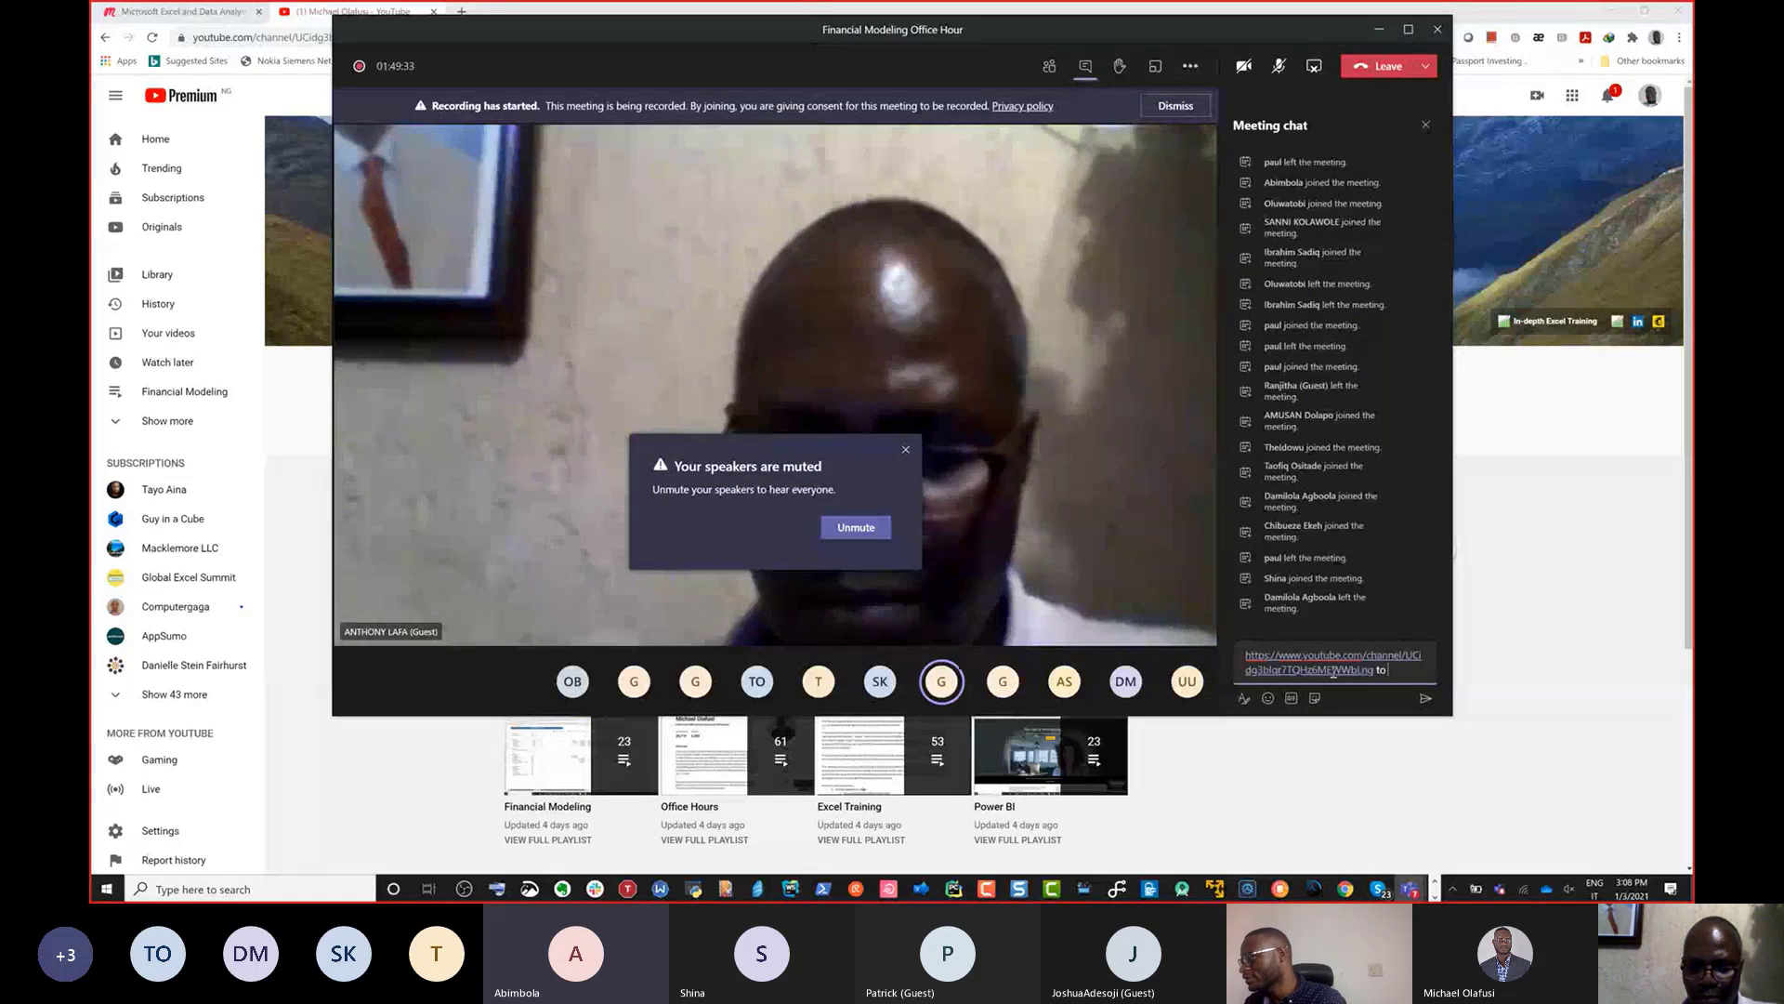
text(to s)
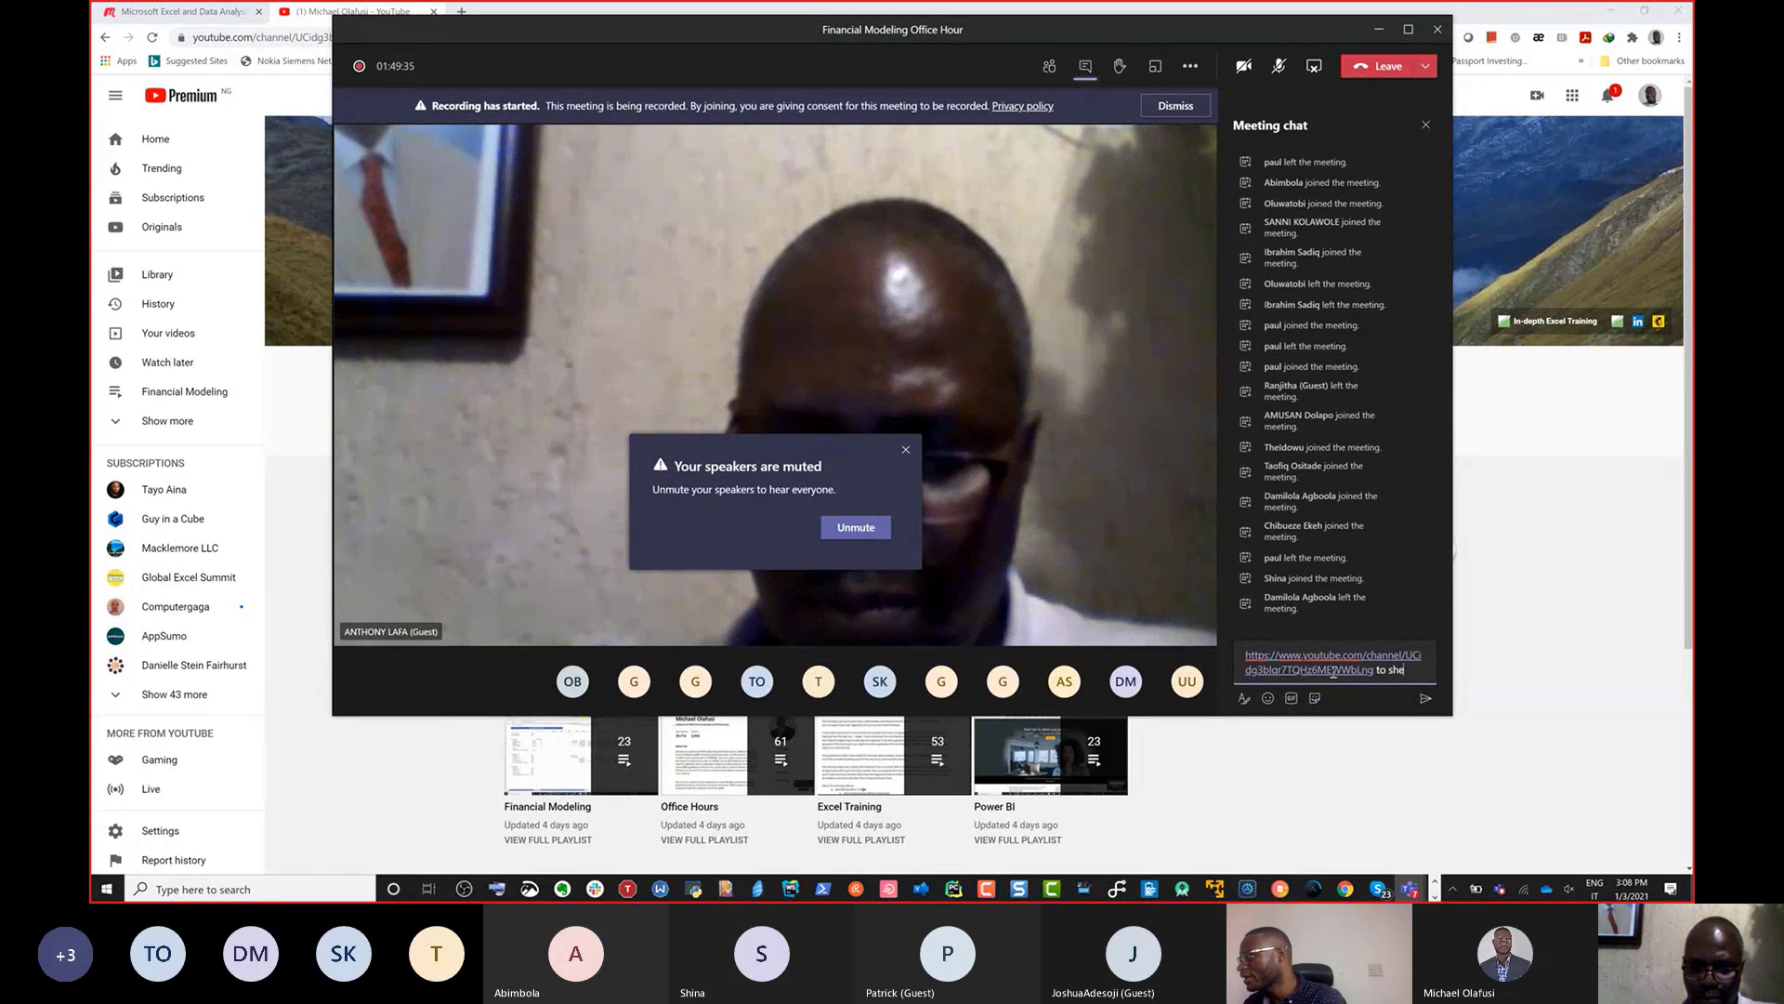
text(ee)
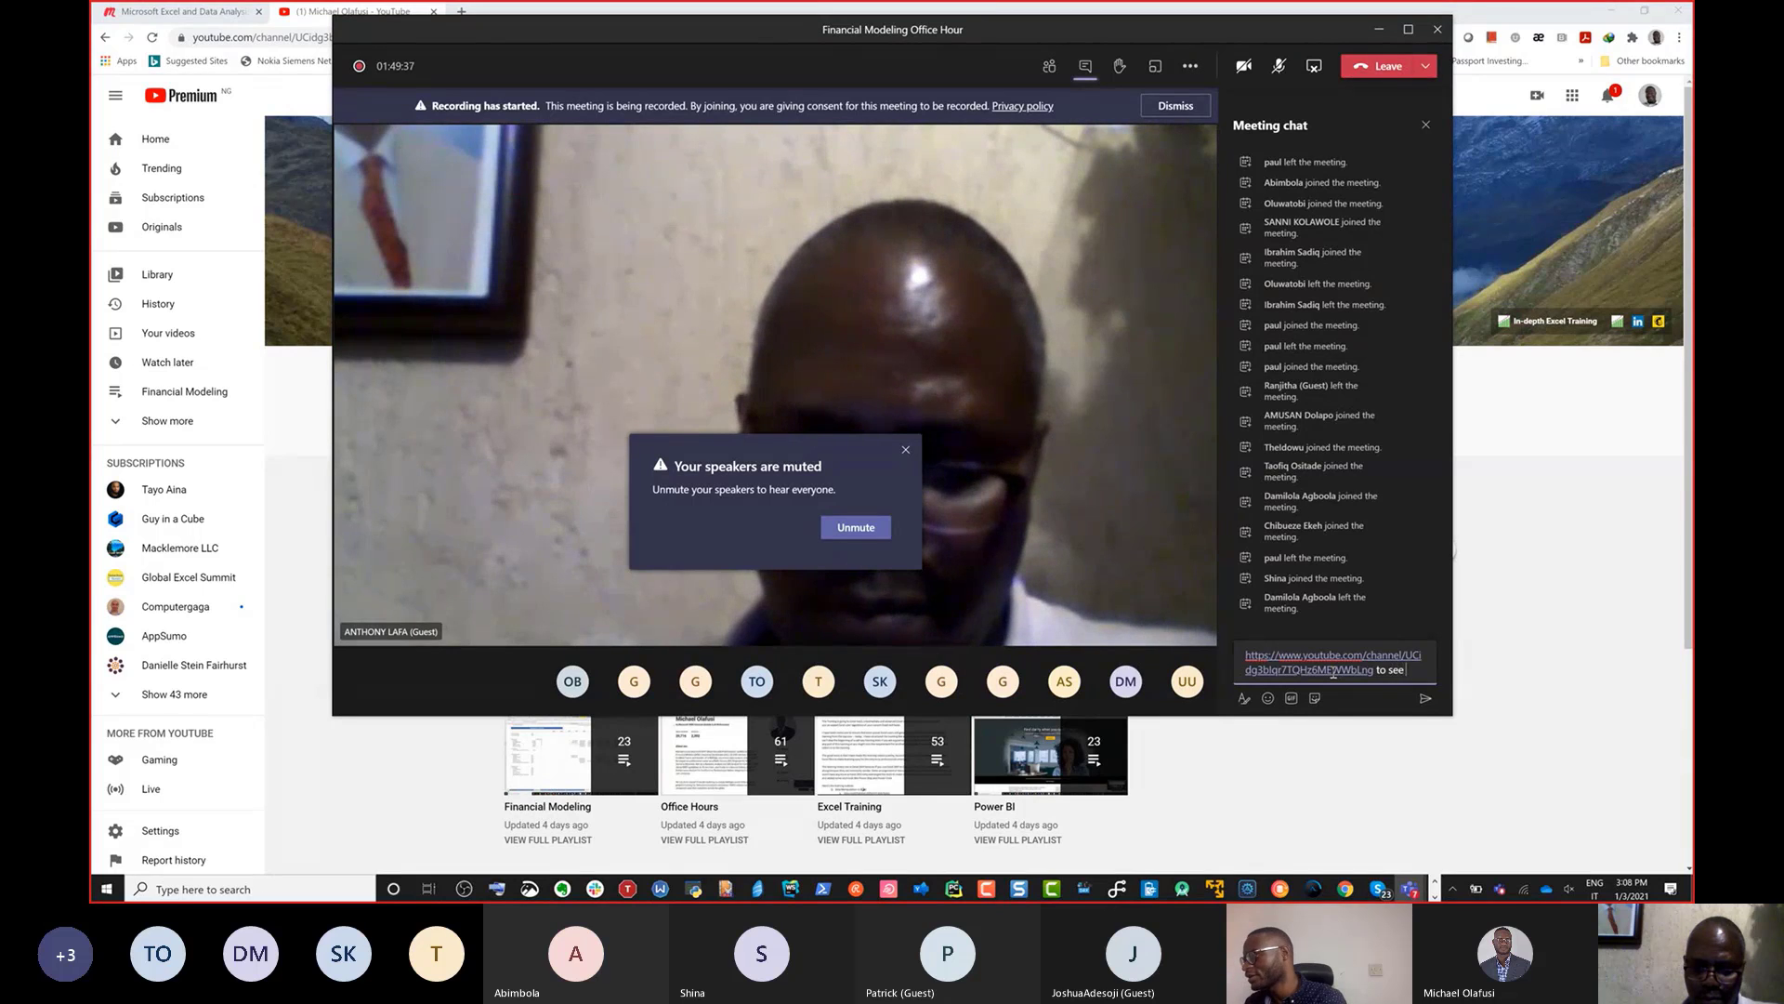
text( the past)
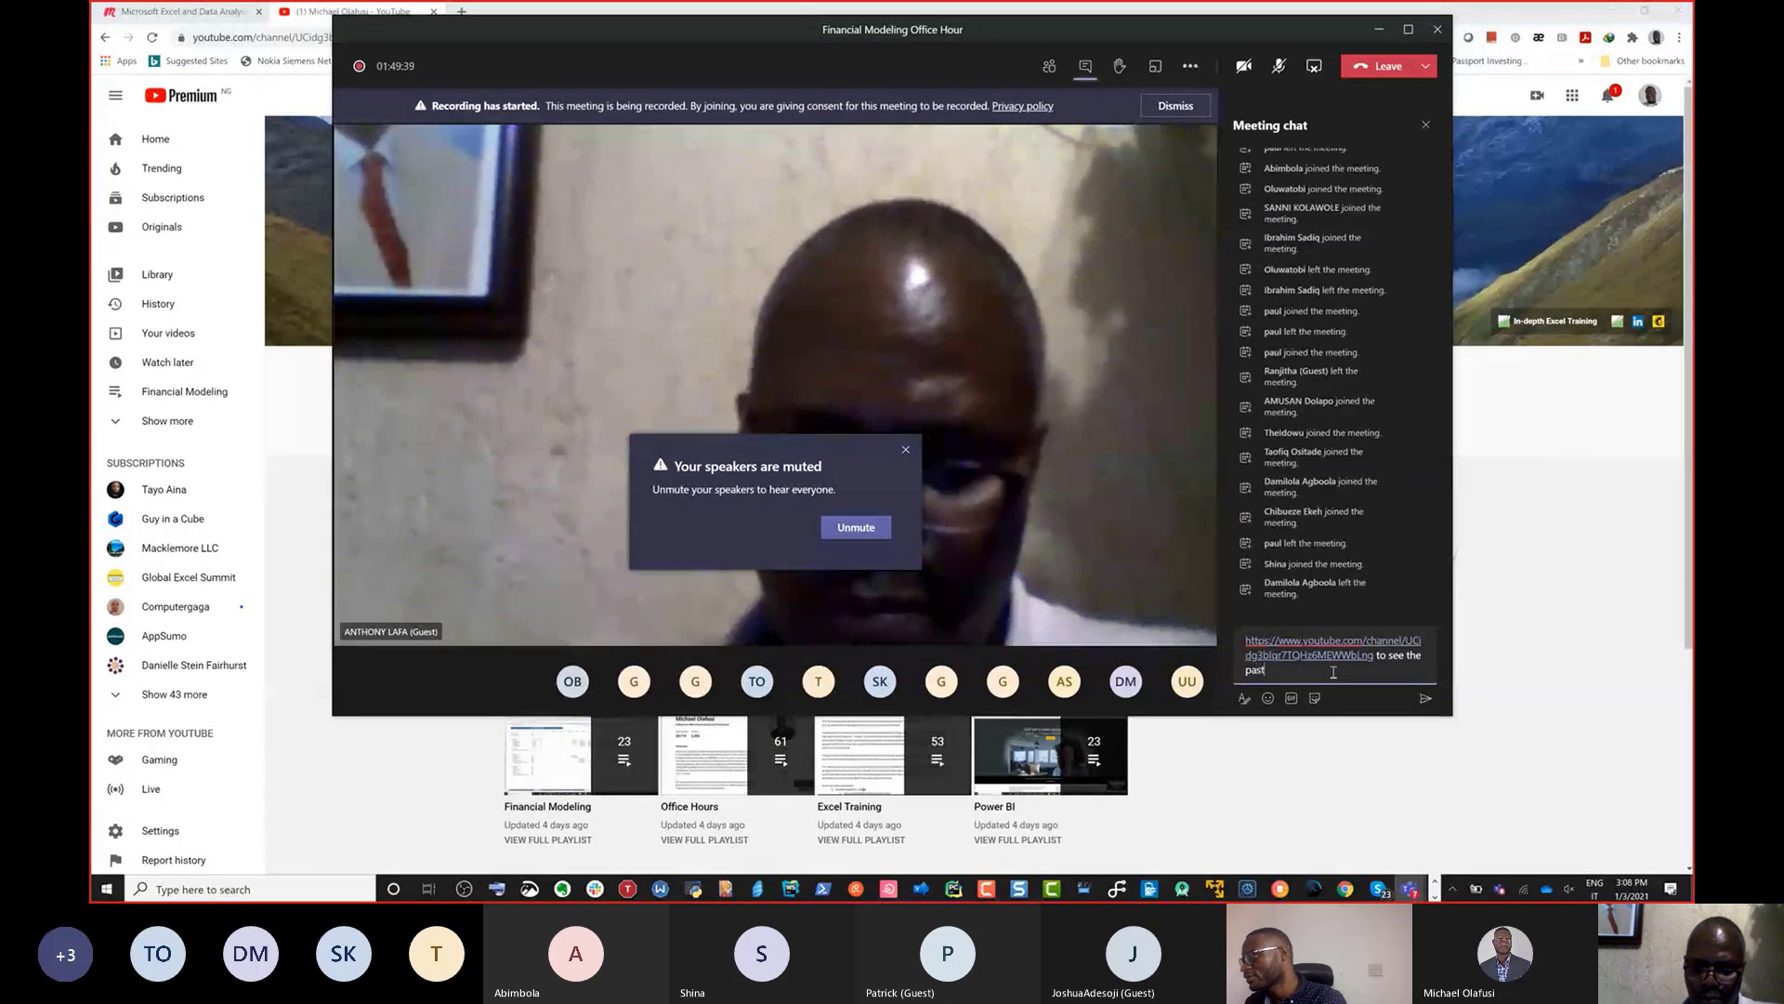
text( video recordings)
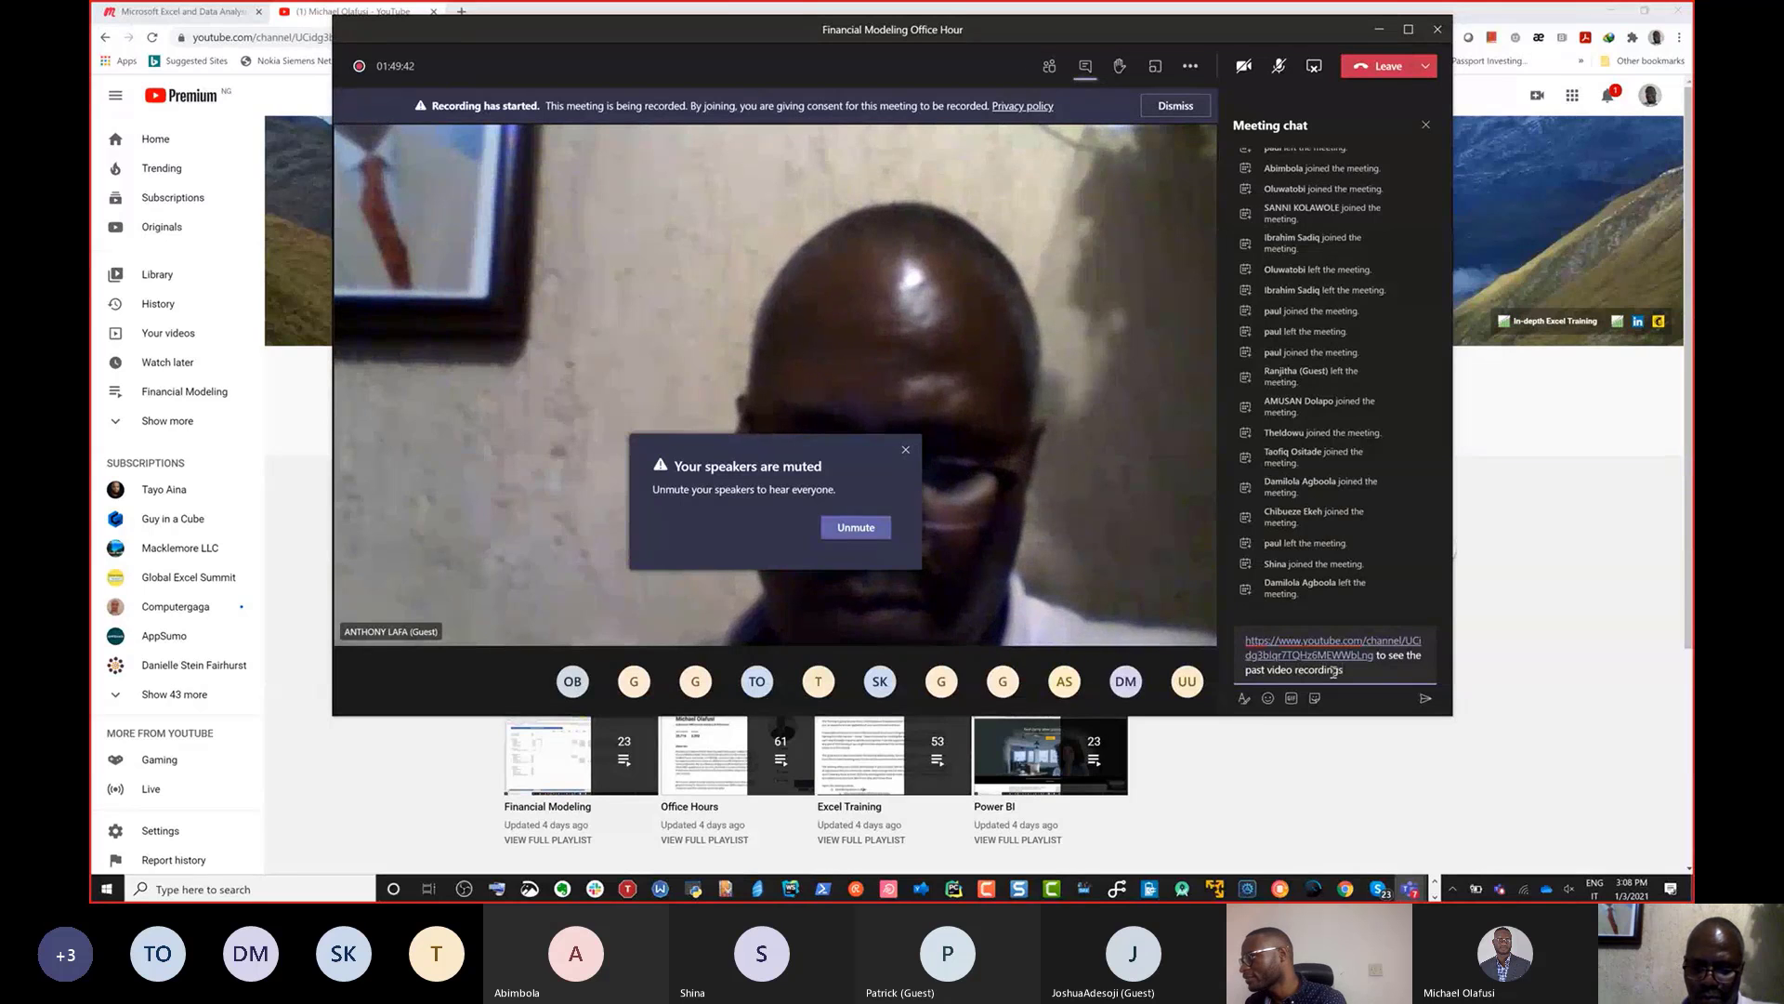
key(Return)
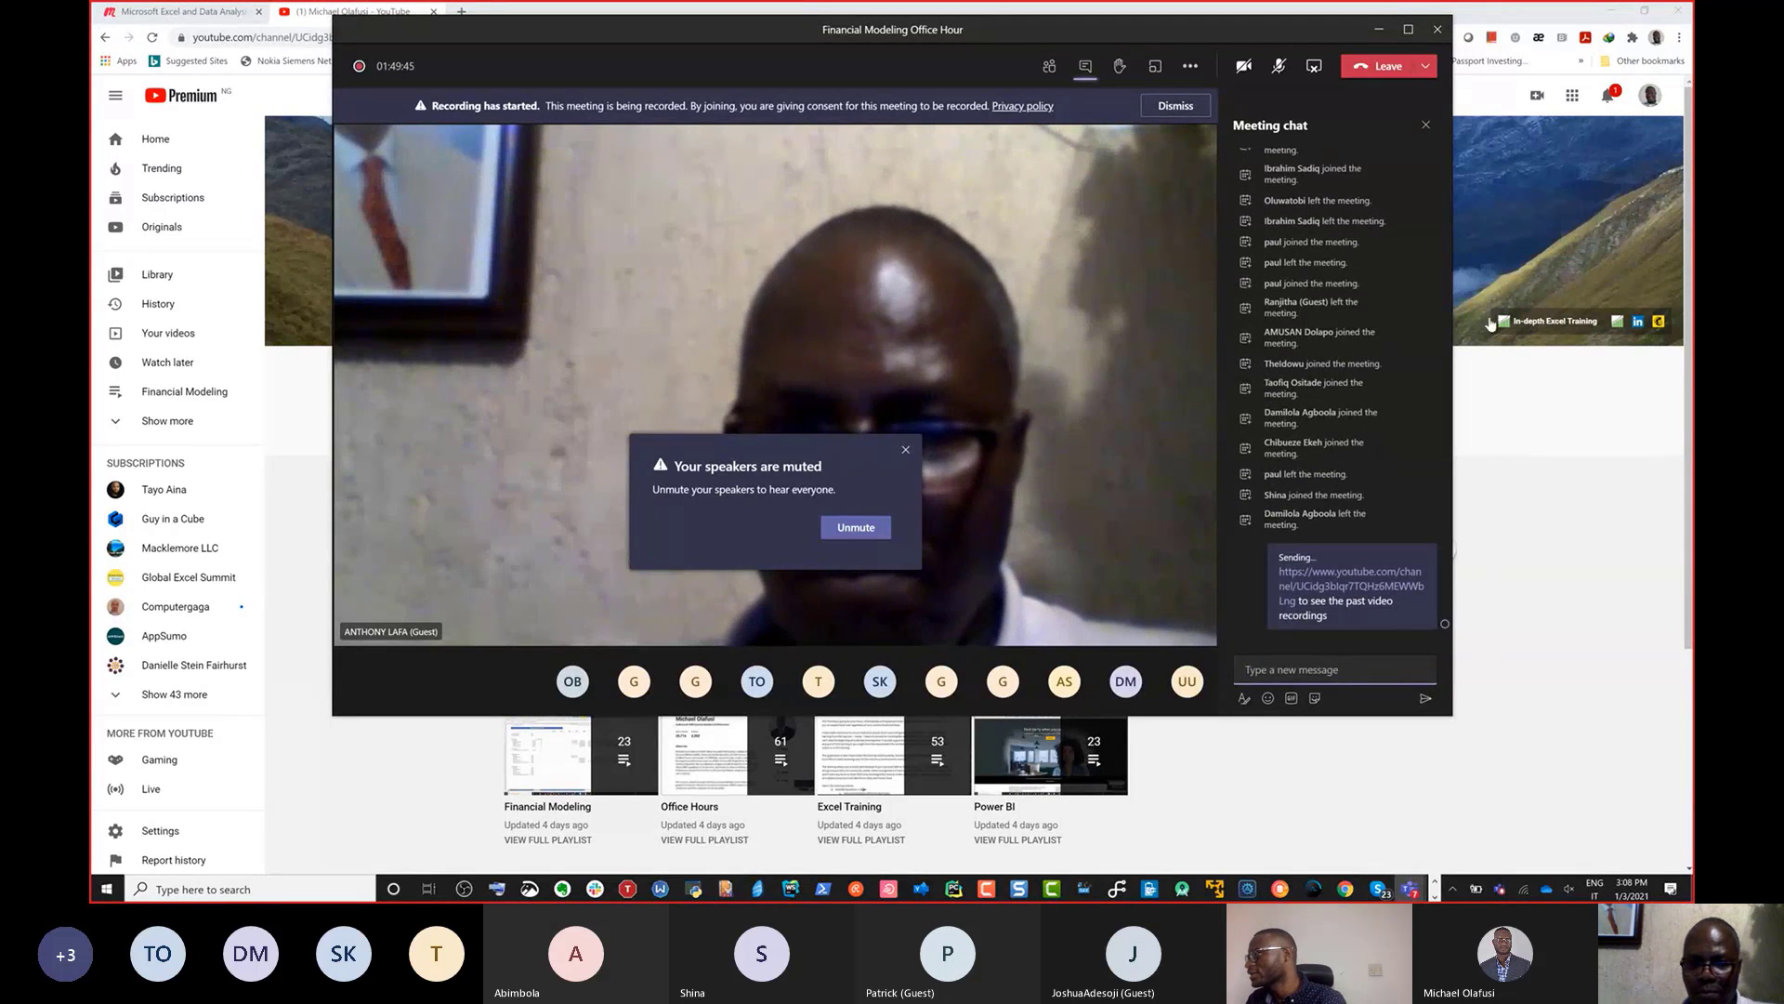
Return to Chrome and open the Financial Modeling & Valuation Learning Community Meetup group in a new tab
click(1623, 662)
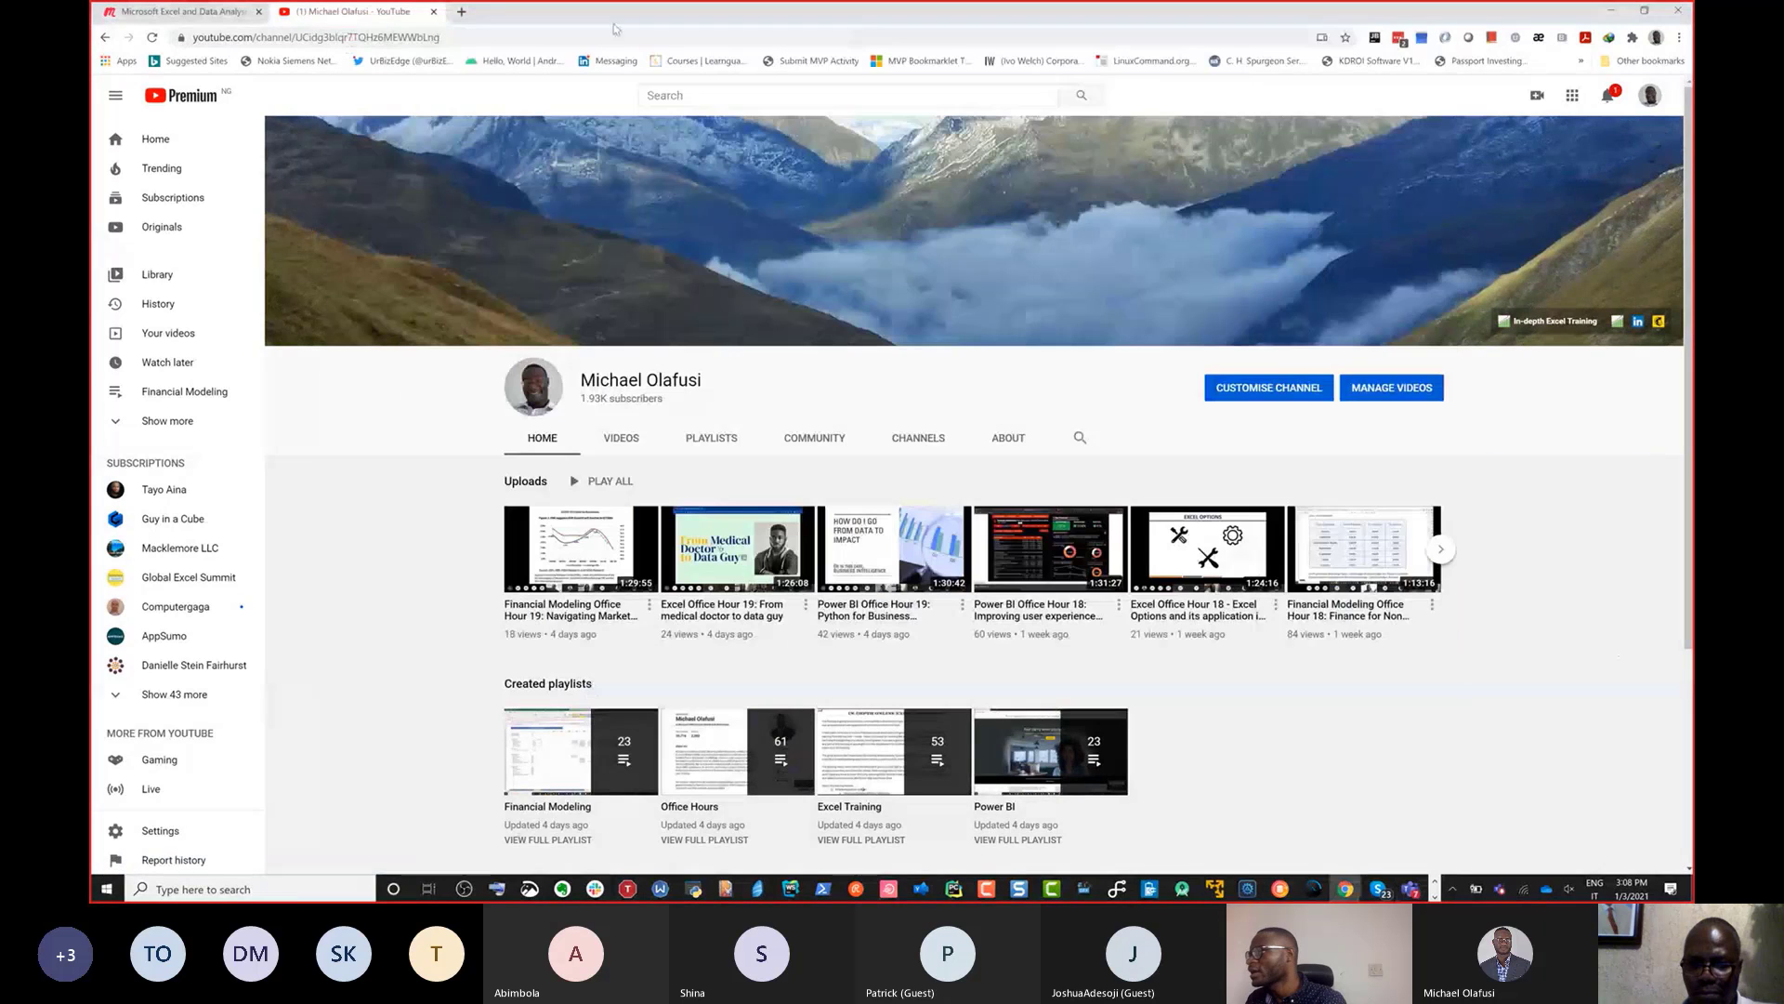
click(158, 11)
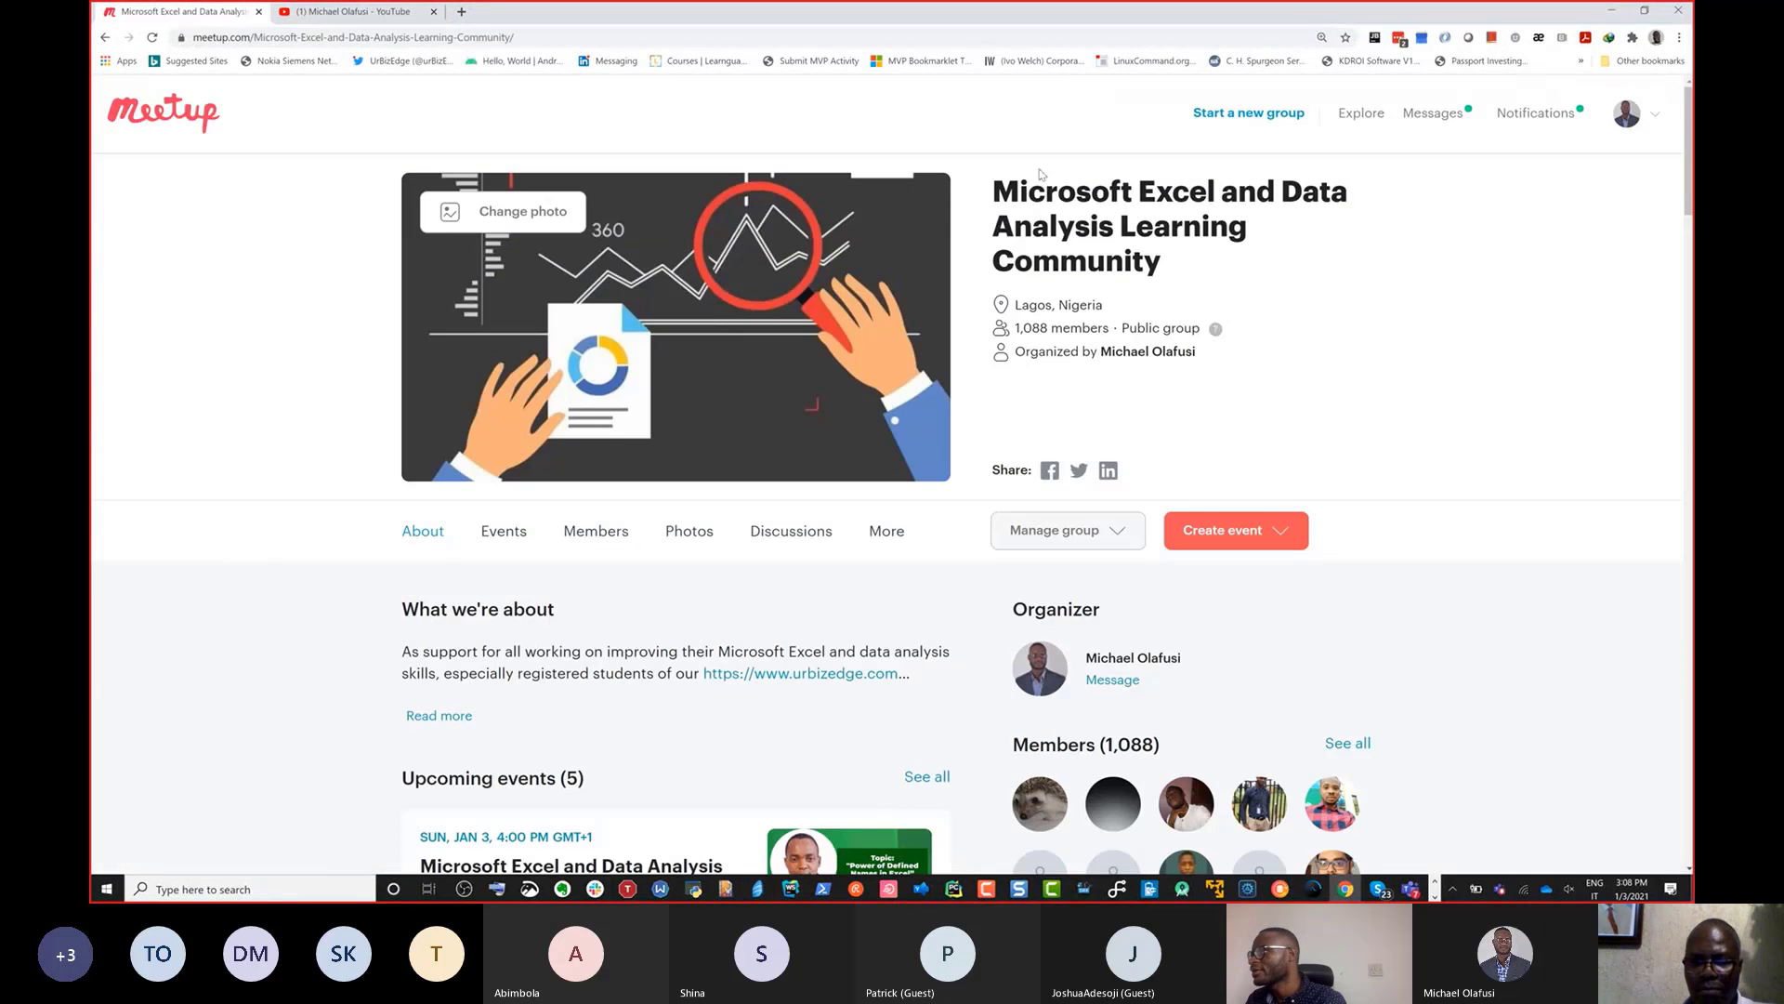
click(1664, 121)
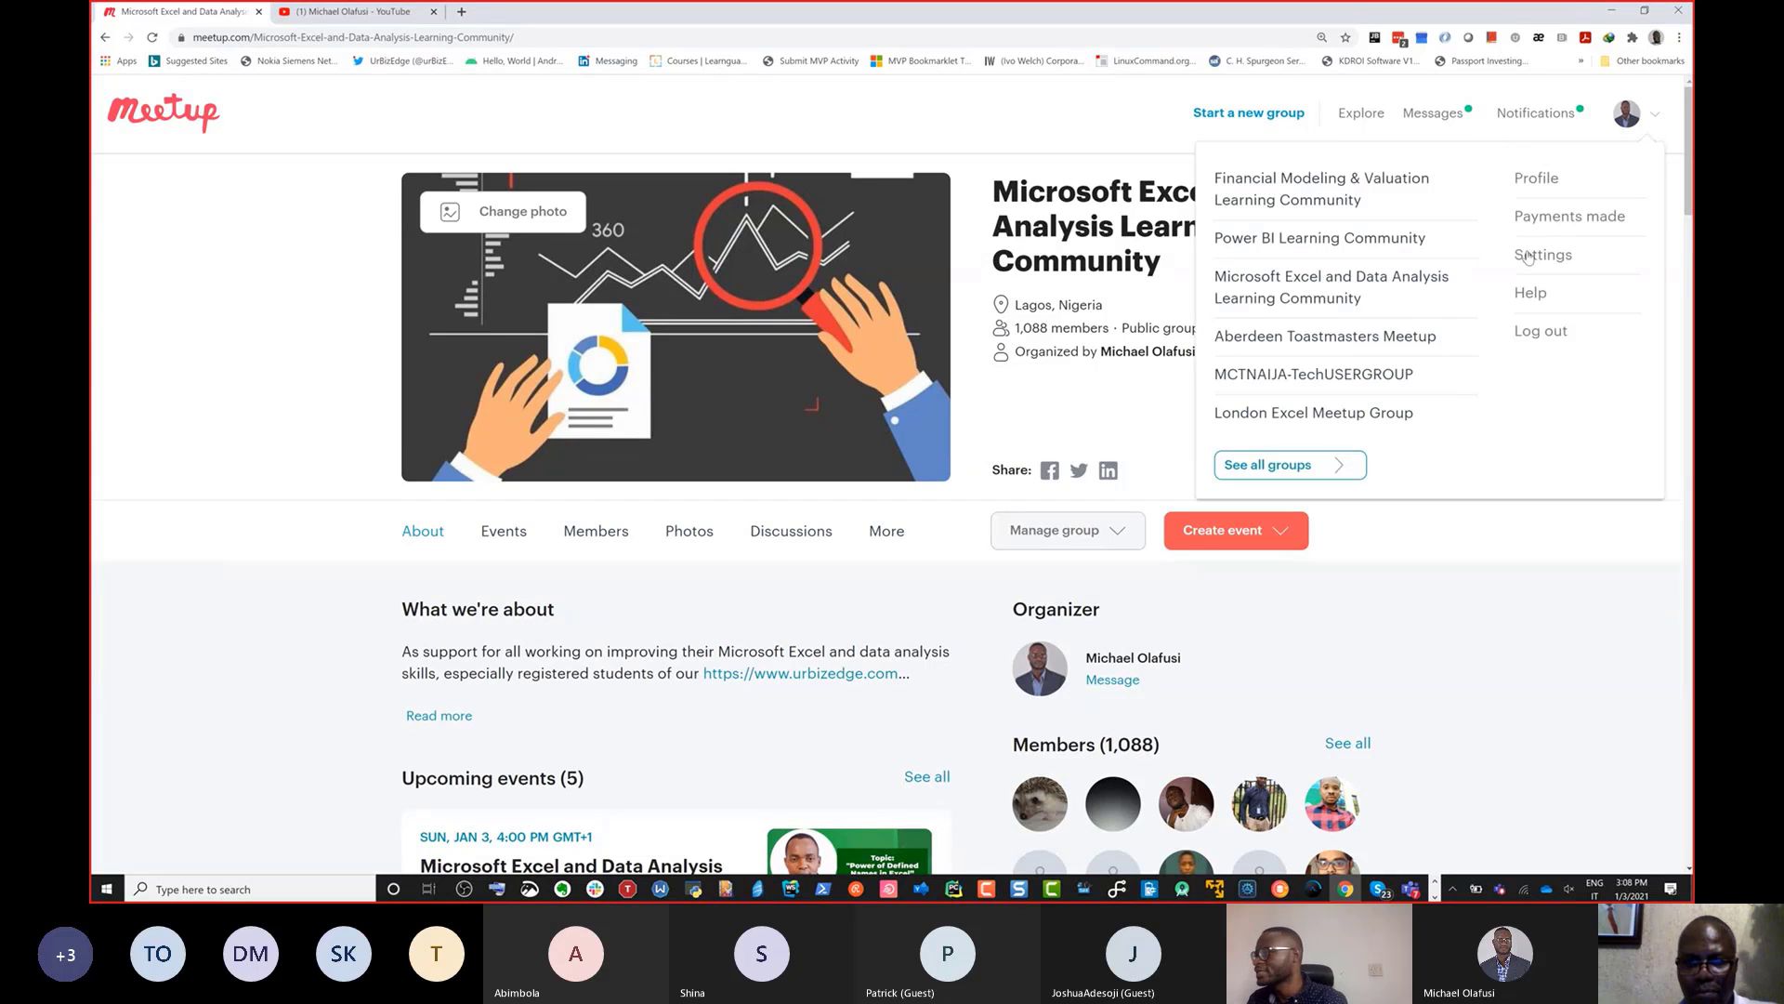
right_click(1282, 207)
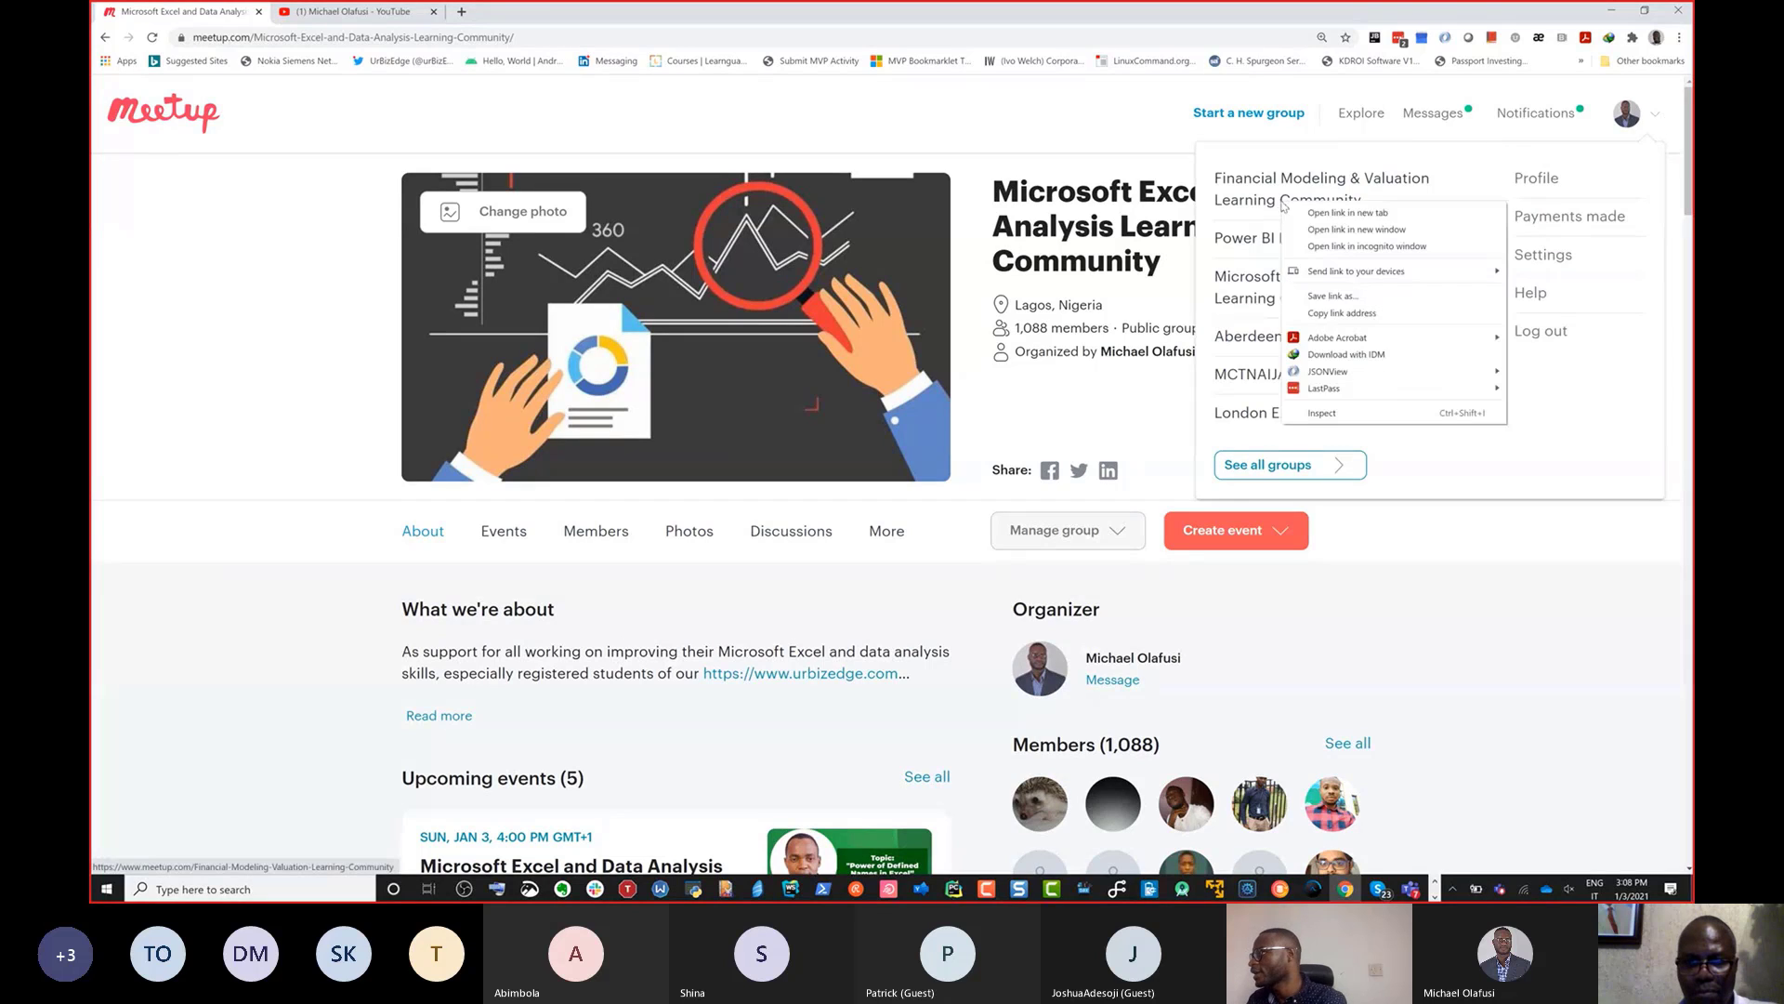
click(1320, 219)
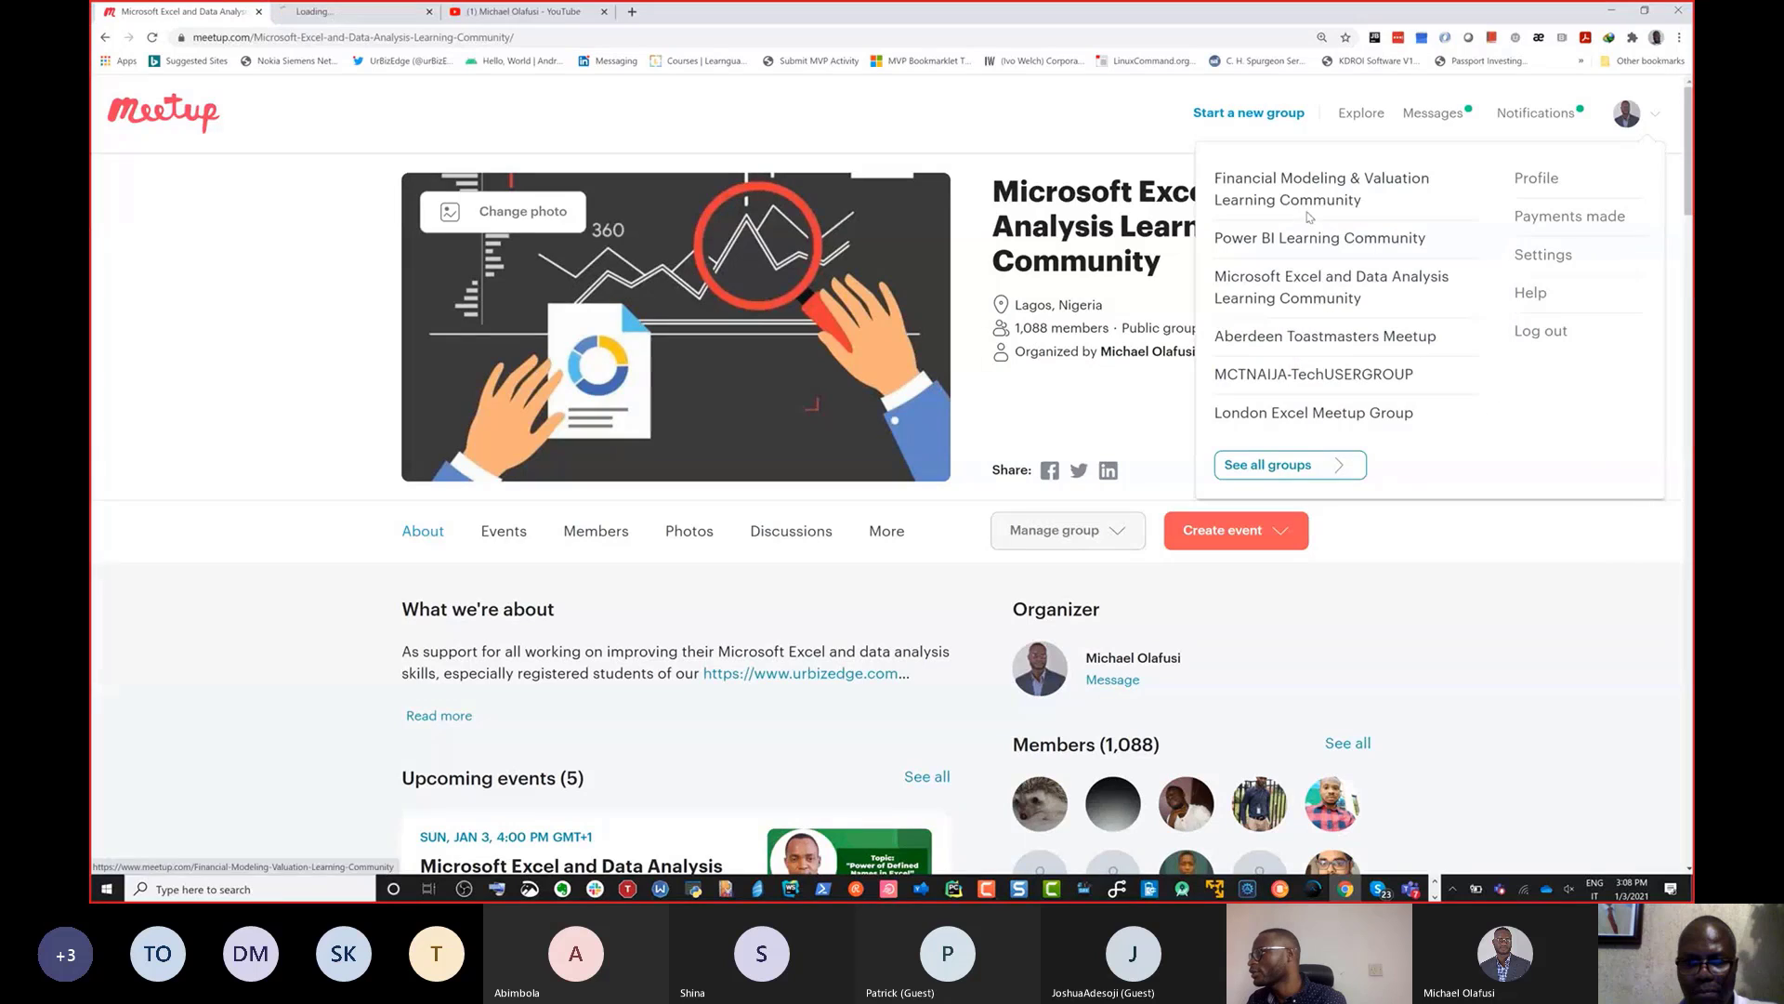
click(359, 11)
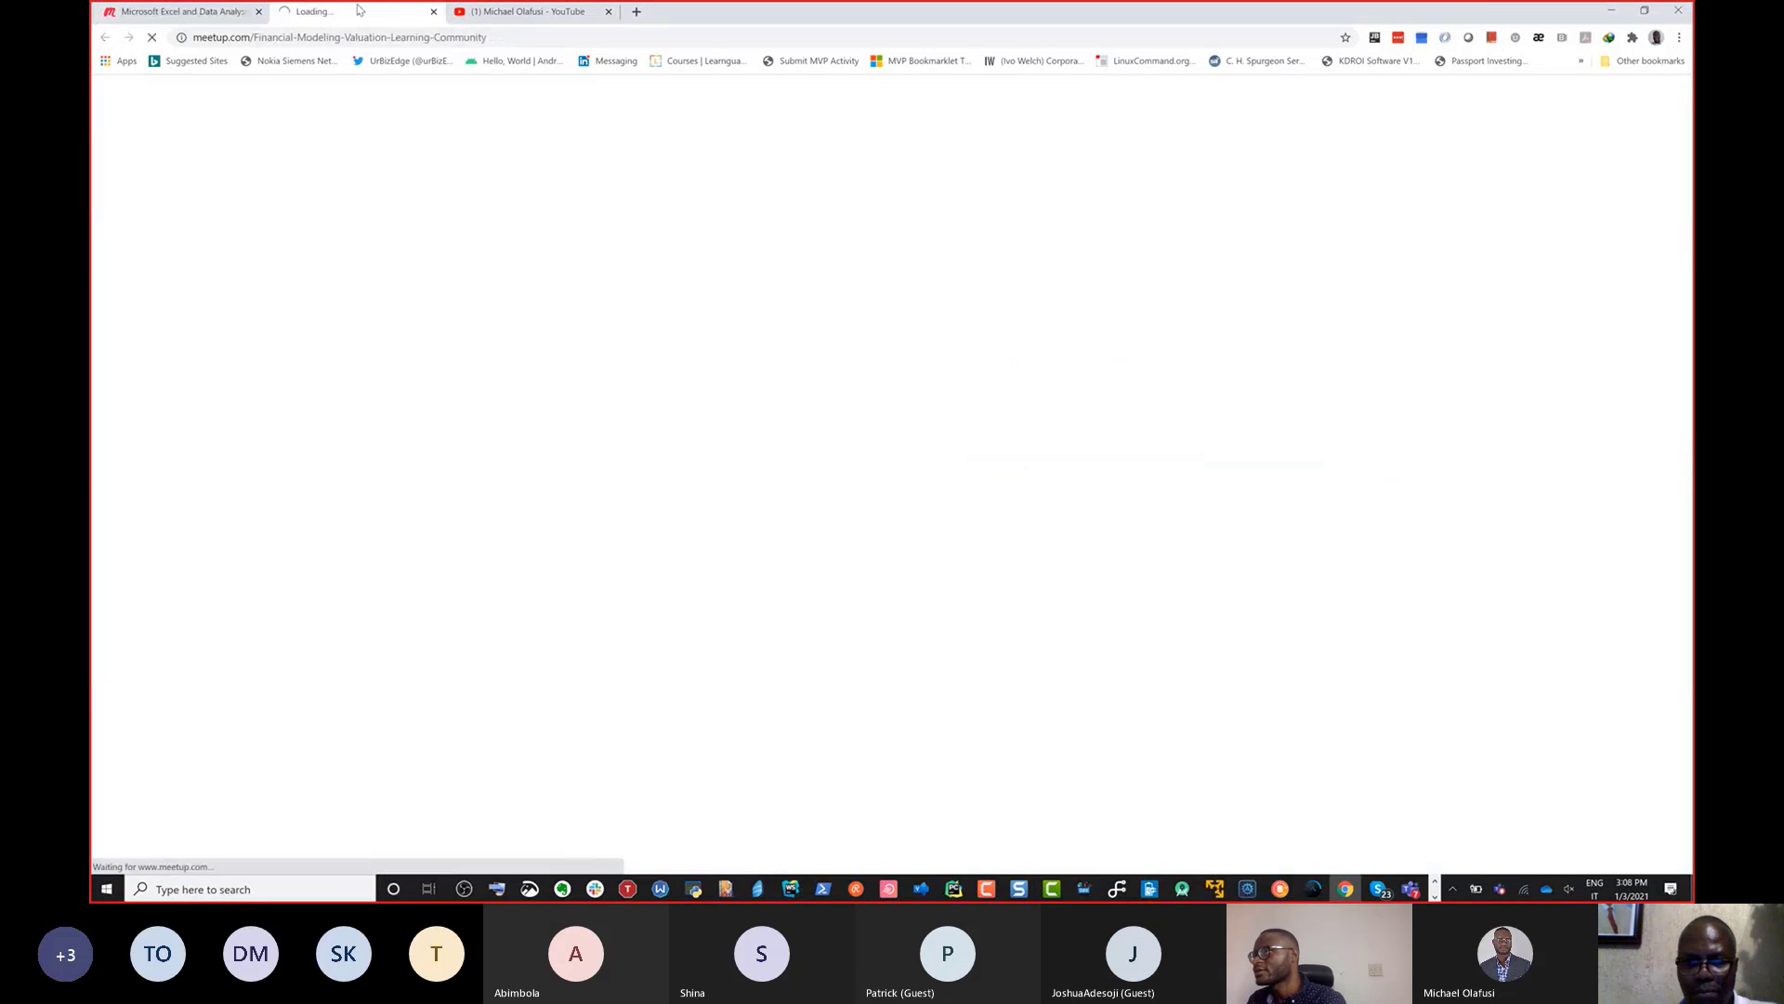
Copy the Meetup group's address, send it in the Teams meeting chat after "Join the community", and return to Chrome
click(510, 39)
key(ctrl+c)
key(alt+Tab)
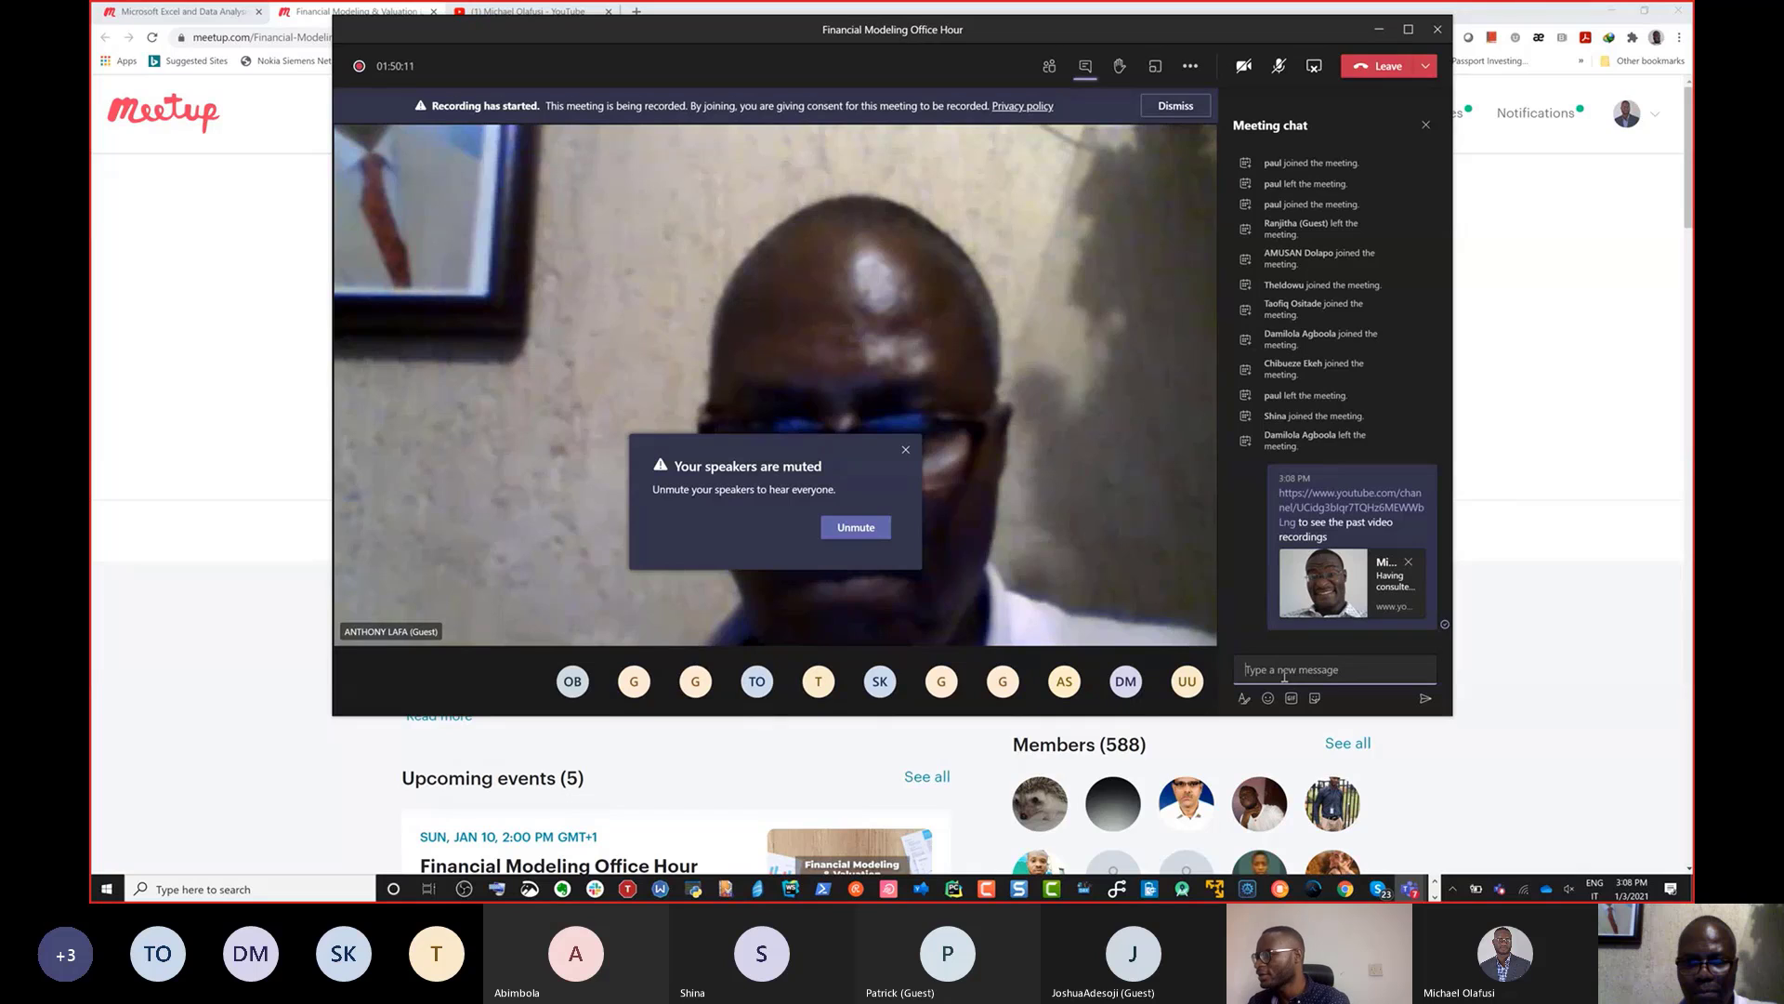
text(Join the community)
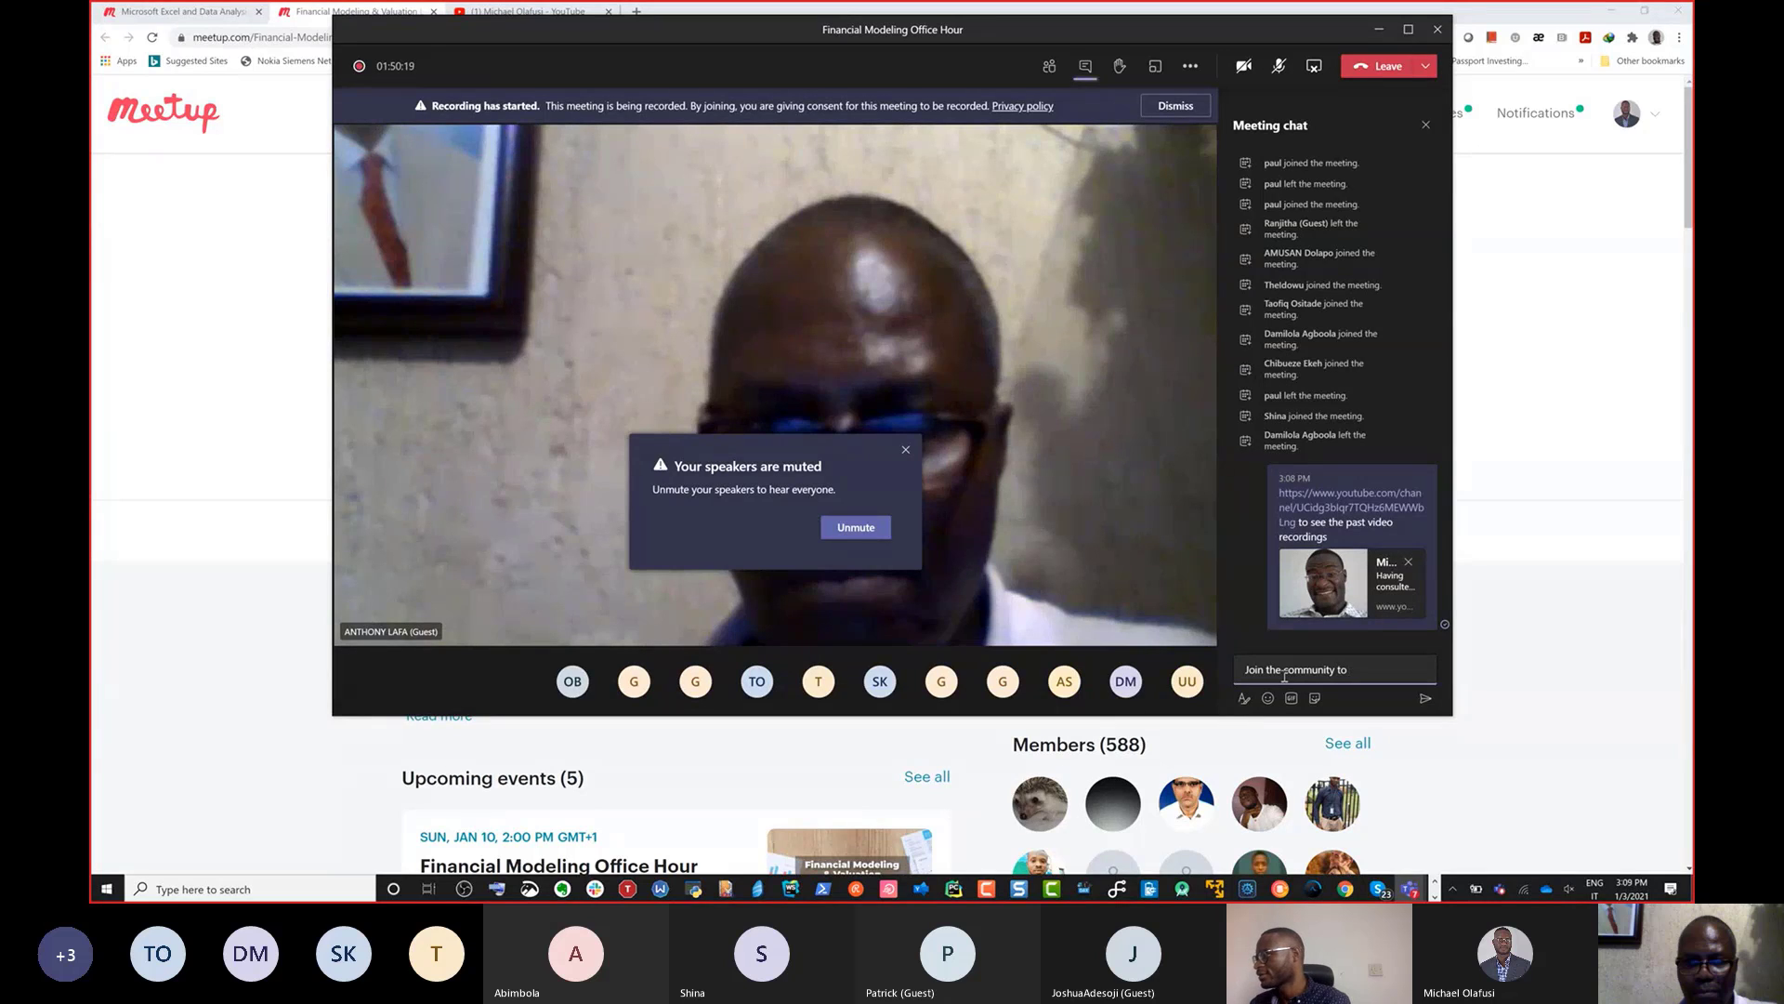
key(ctrl+v)
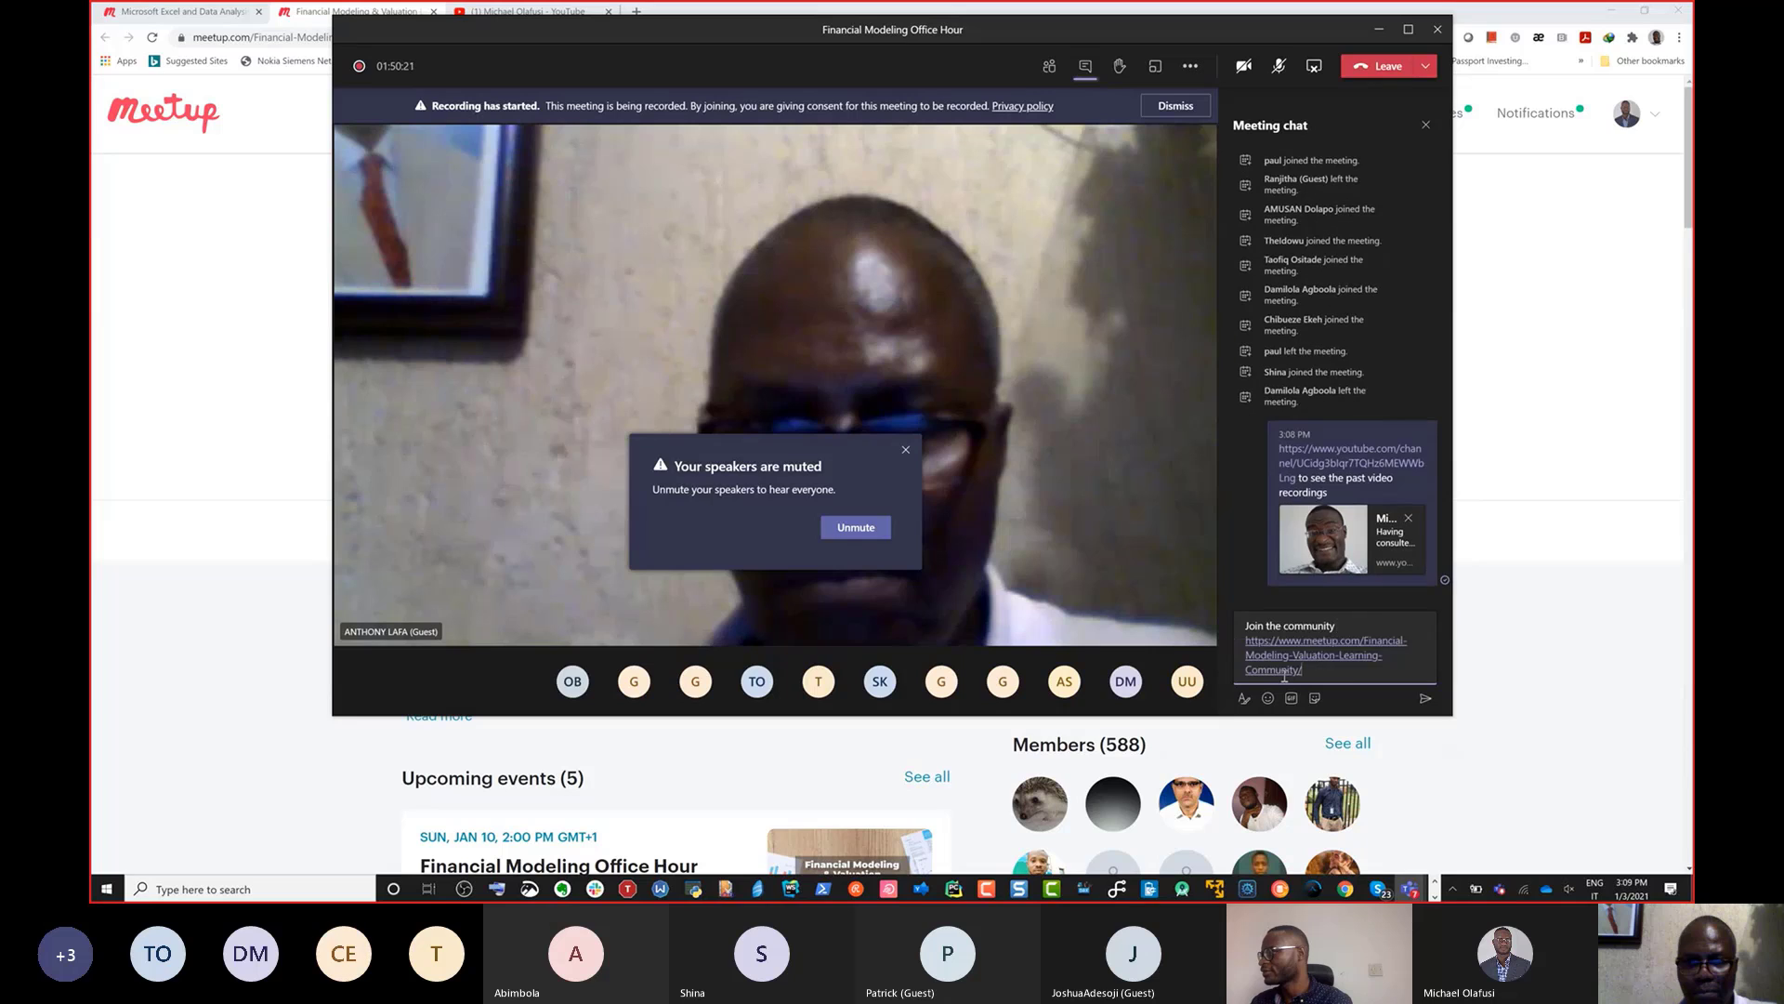
key(Return)
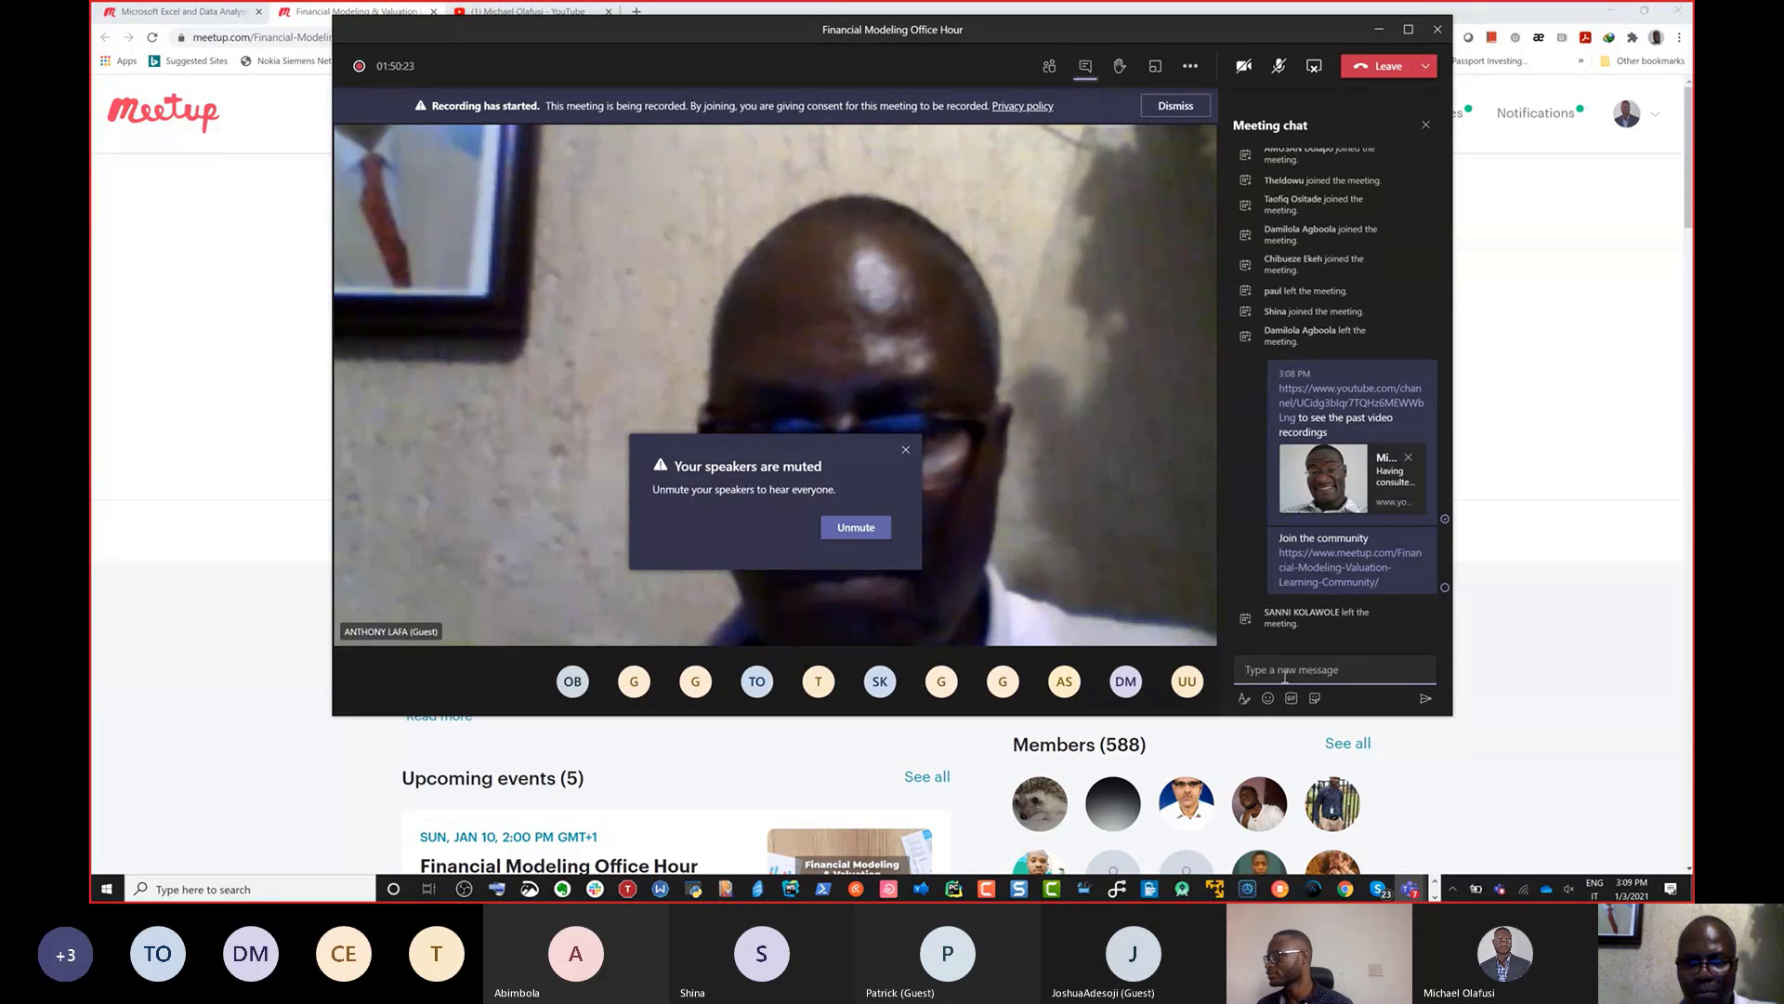
click(1576, 492)
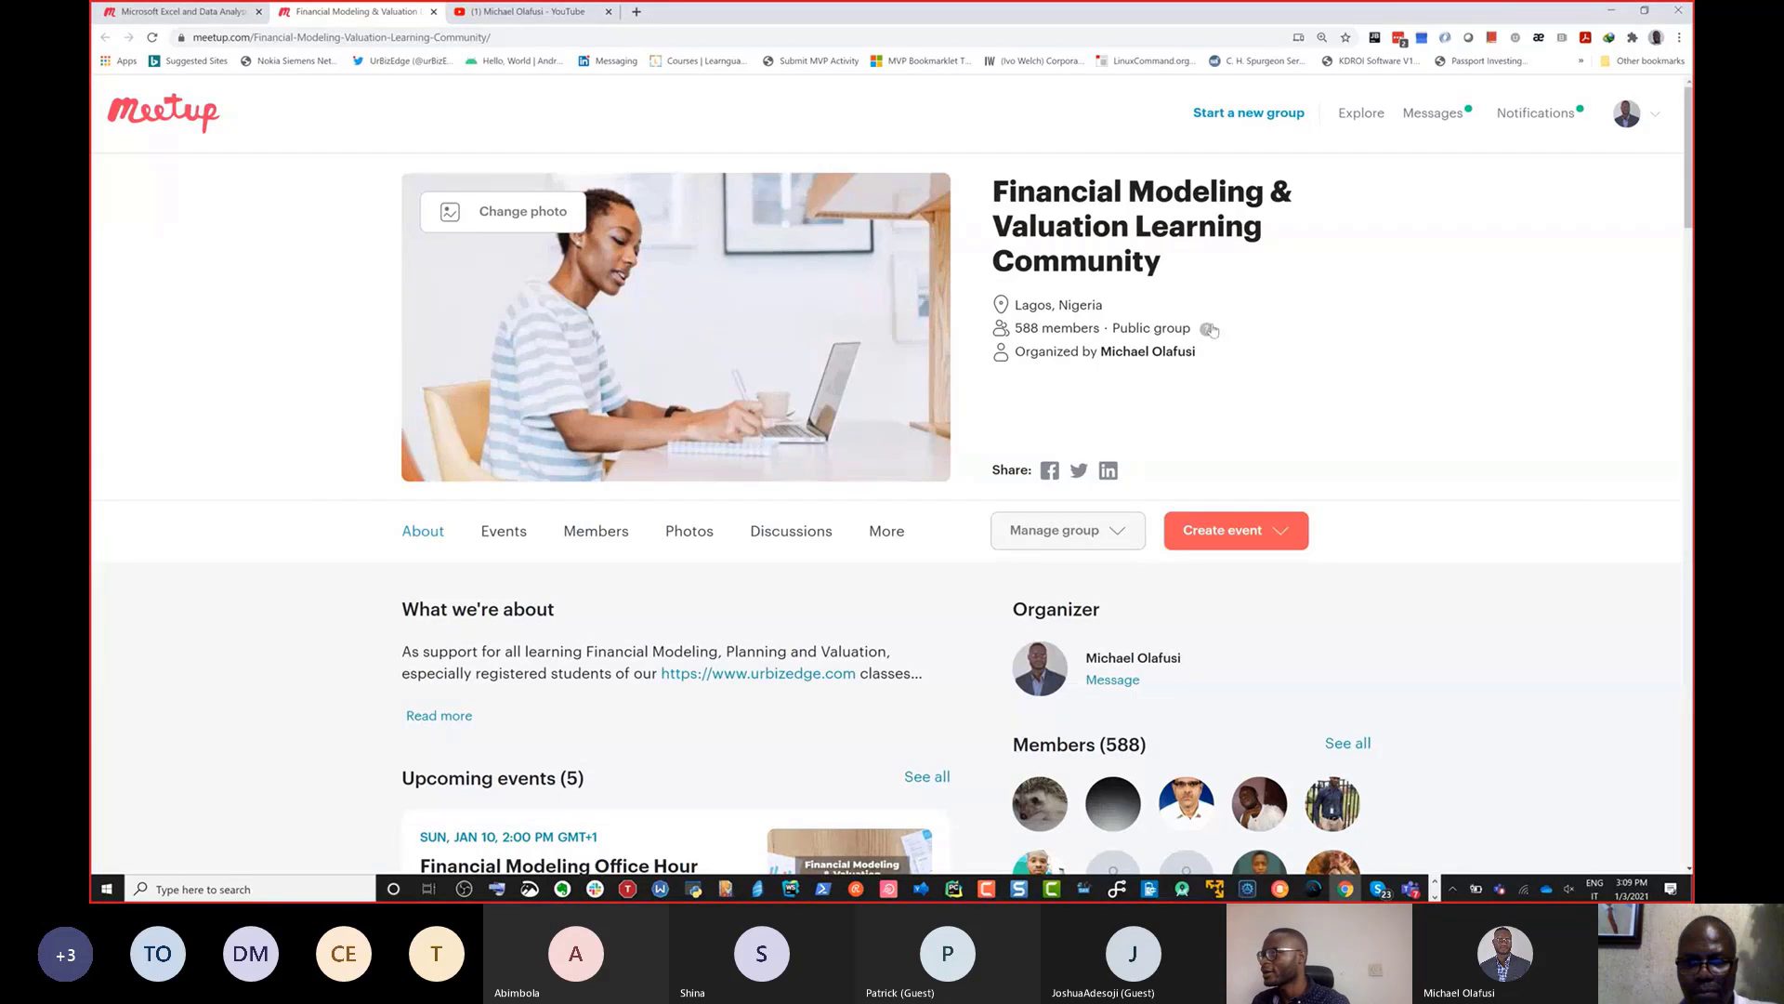